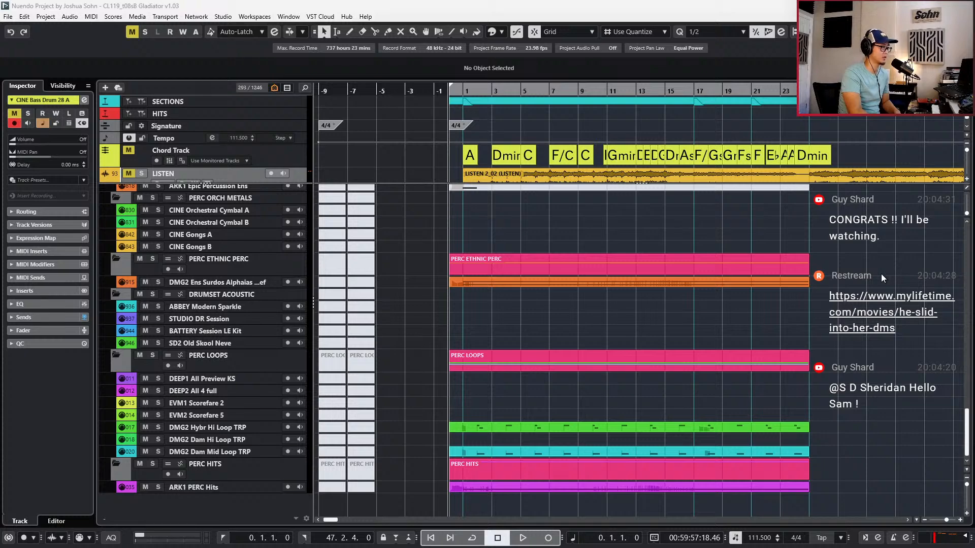
# Look through the brass, strings, voices and percussion tracks of the arrangement and their MIDI parts
pyautogui.press('g')
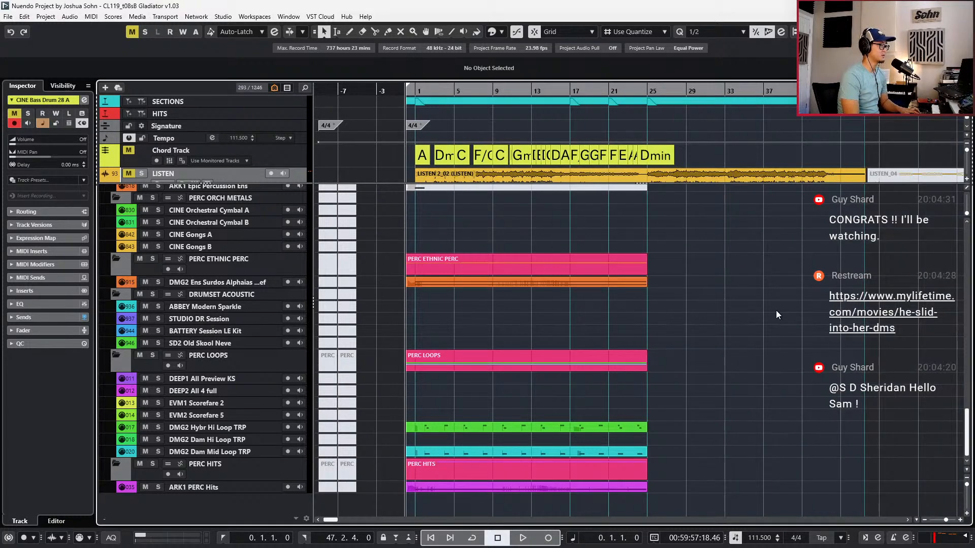
pyautogui.scroll(15, 764, 309)
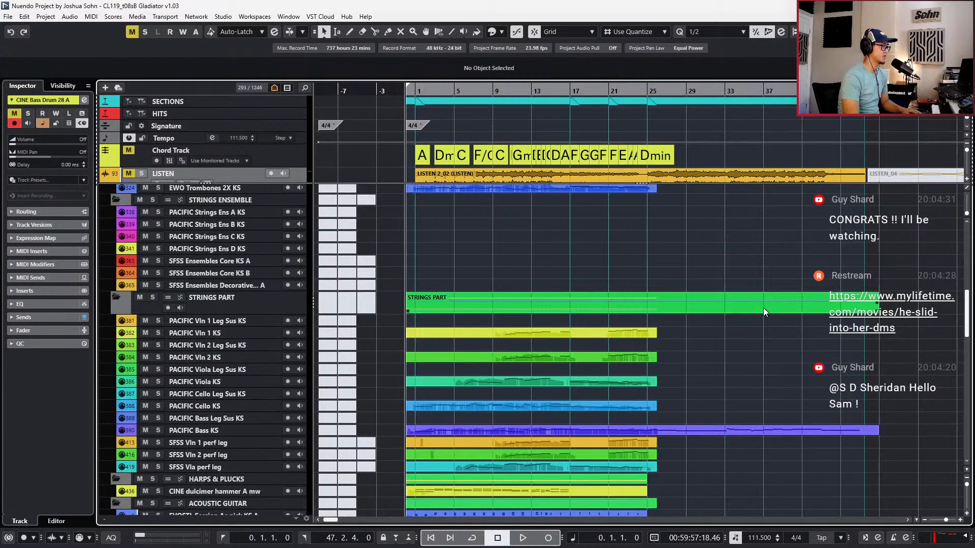
pyautogui.scroll(15, 763, 308)
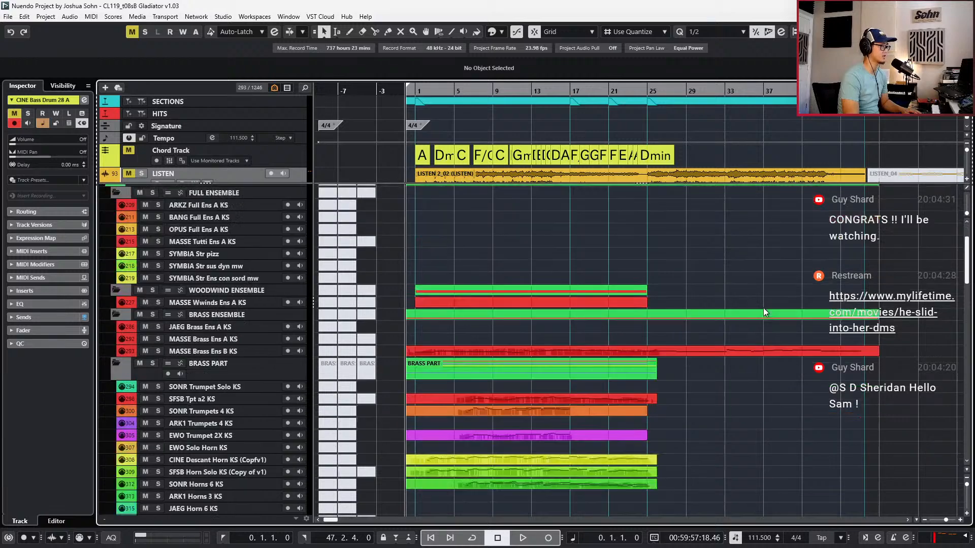
pyautogui.scroll(-20, 763, 308)
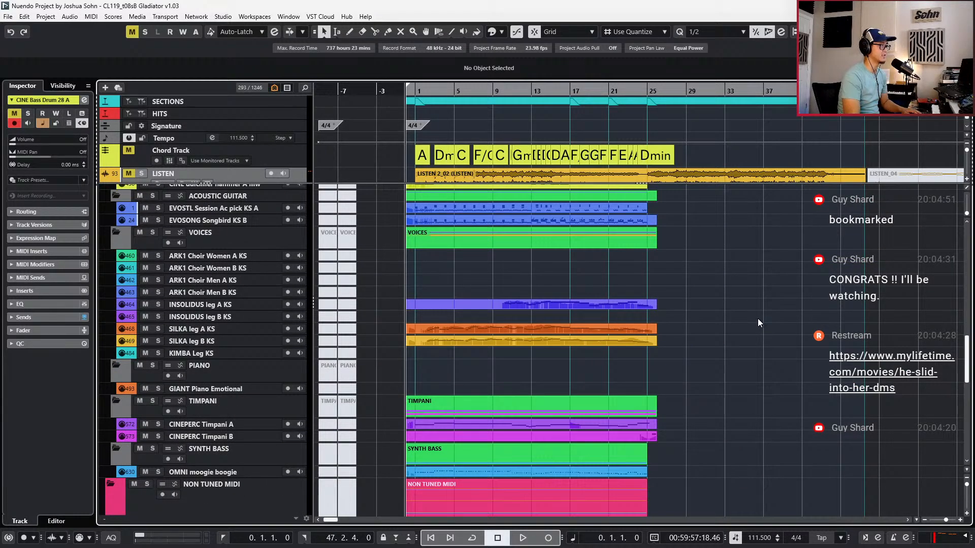
pyautogui.scroll(15, 753, 300)
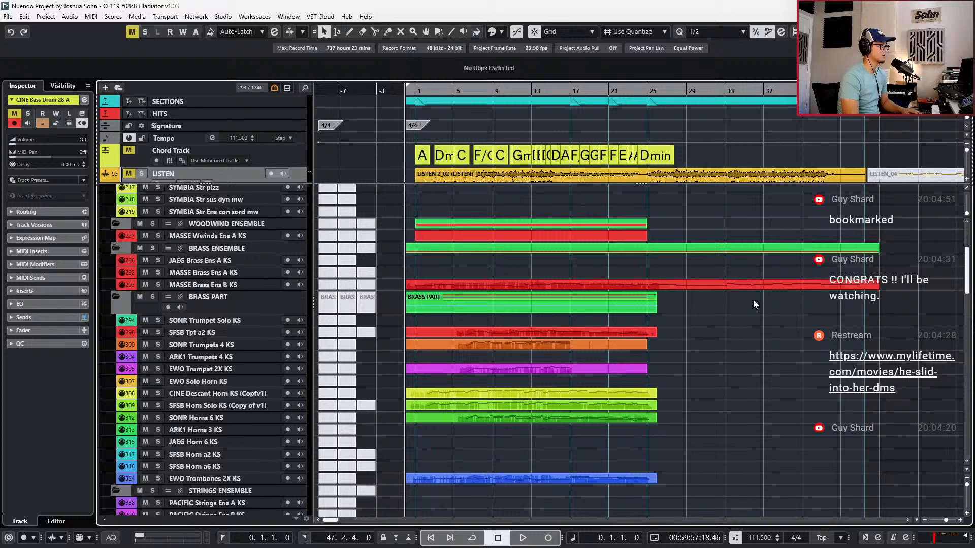
pyautogui.scroll(-20, 754, 301)
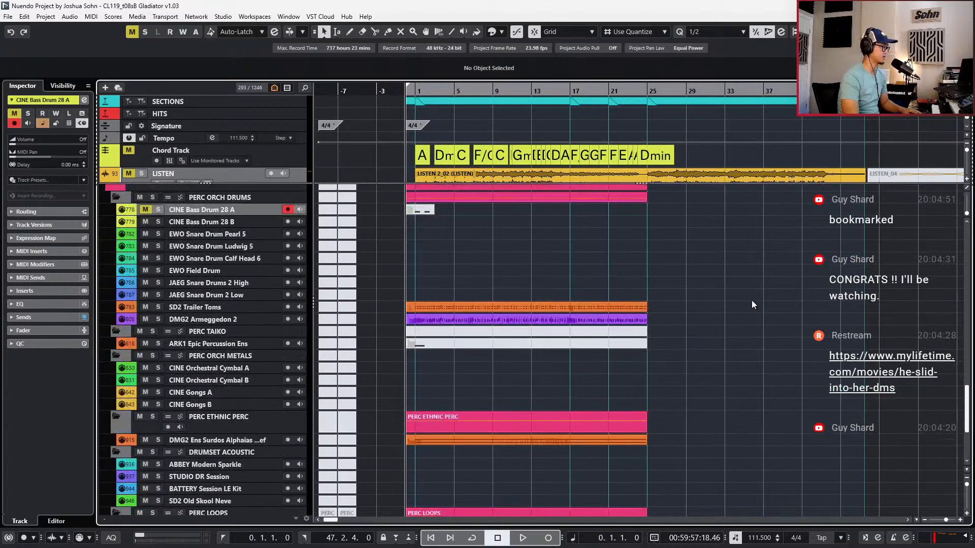
pyautogui.scroll(-5, 751, 300)
pyautogui.scroll(7, 752, 301)
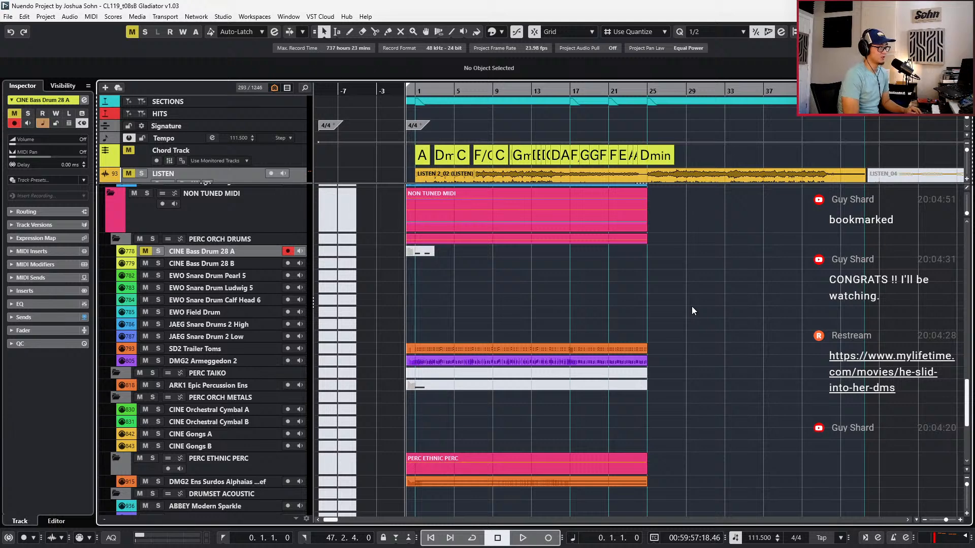
pyautogui.scroll(1, 692, 306)
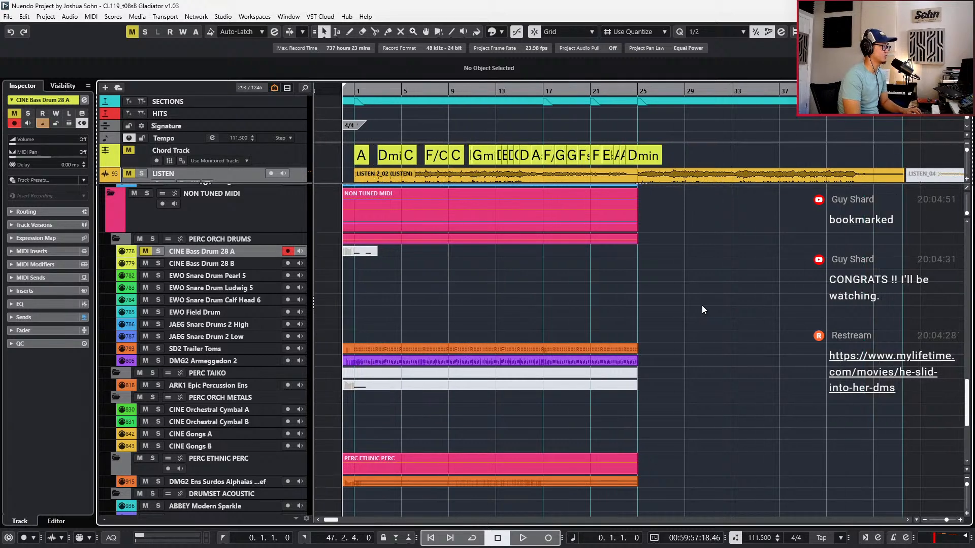
# Play the arrangement from the start and review its percussion and tuned MIDI parts during playback
pyautogui.press('space')
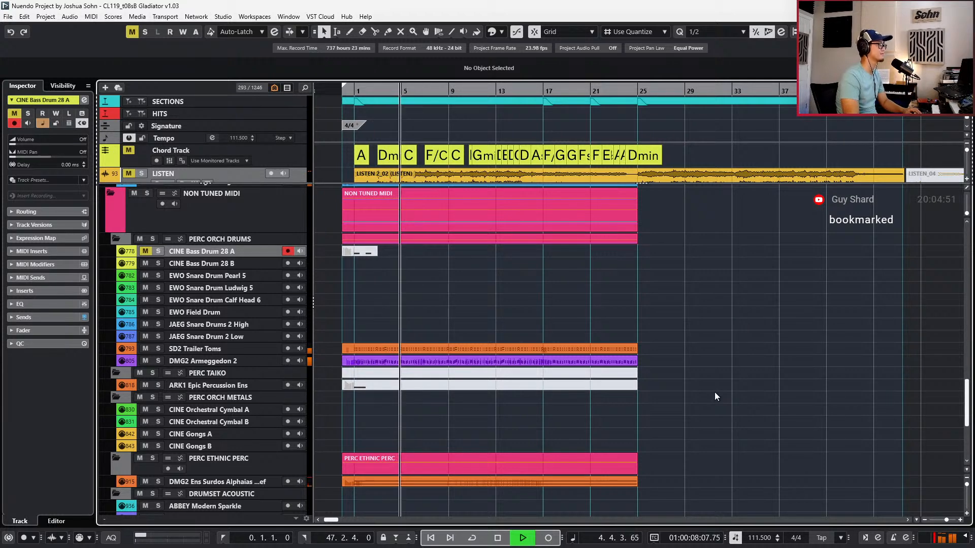
pyautogui.scroll(1, 547, 378)
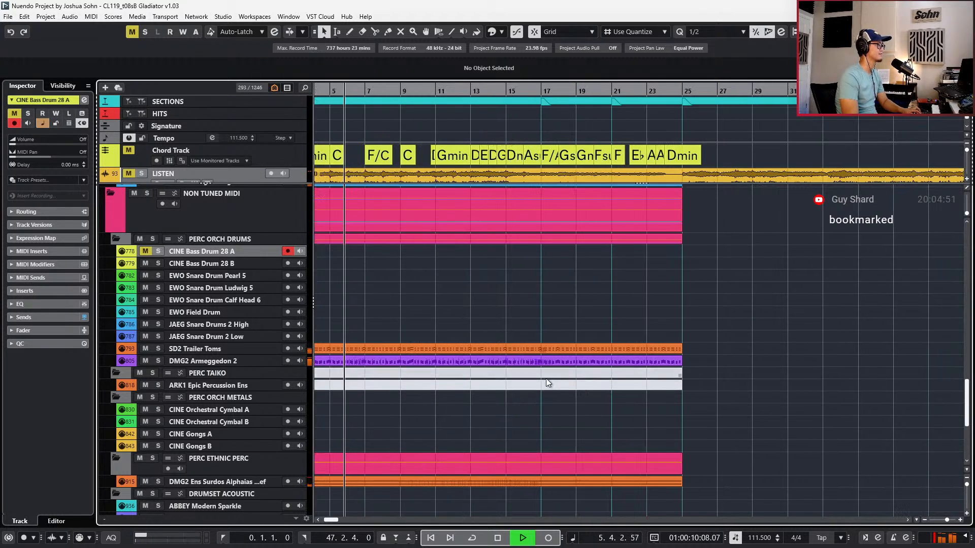
pyautogui.hscroll(-1, 560, 365)
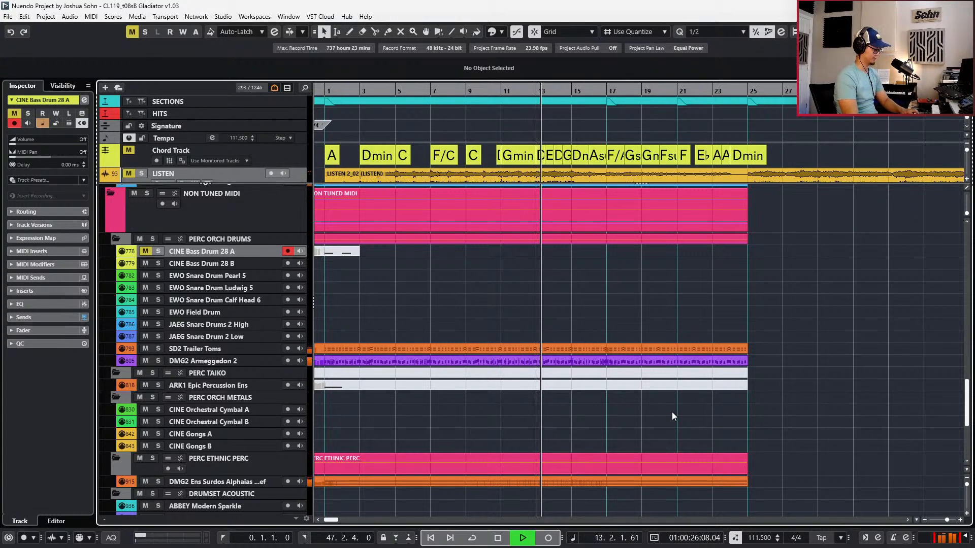
pyautogui.scroll(-2, 677, 337)
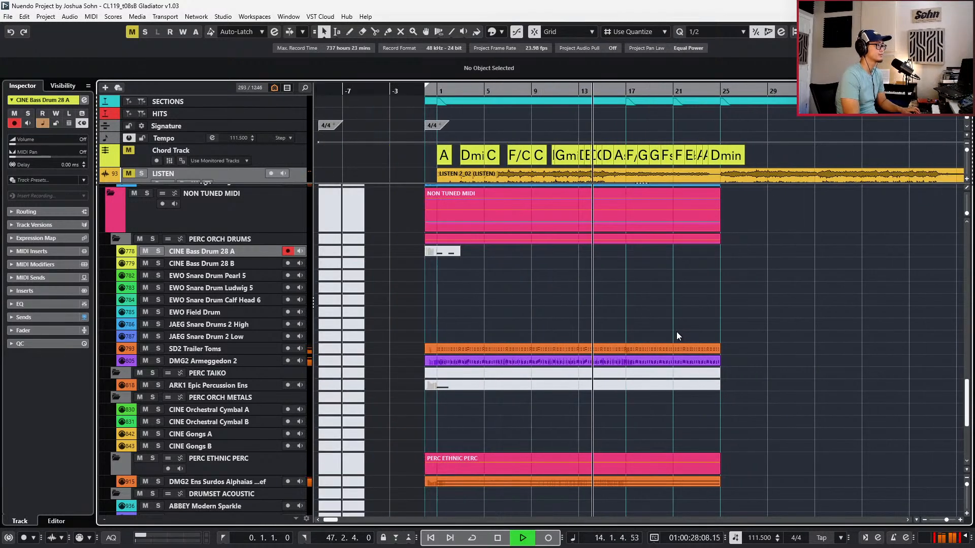
pyautogui.scroll(10, 692, 345)
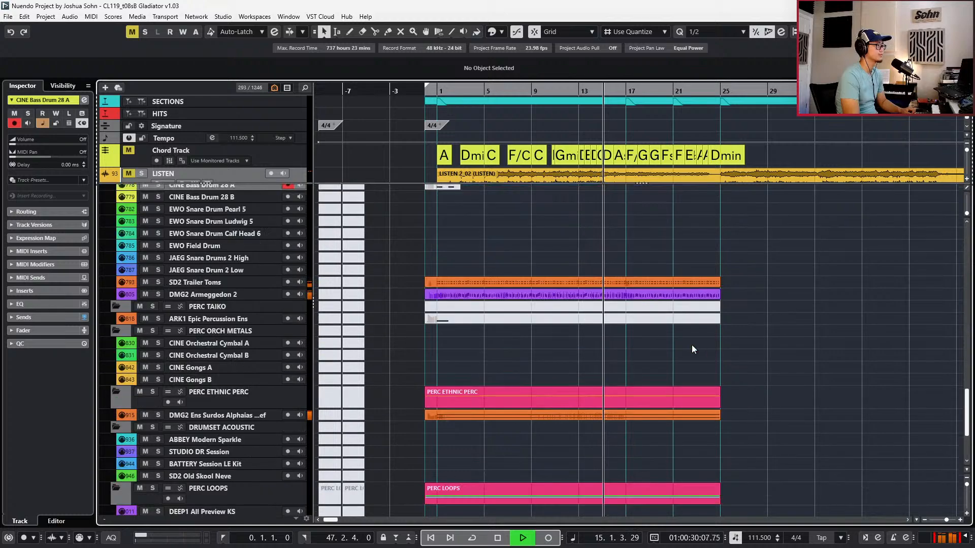
pyautogui.scroll(5, 672, 223)
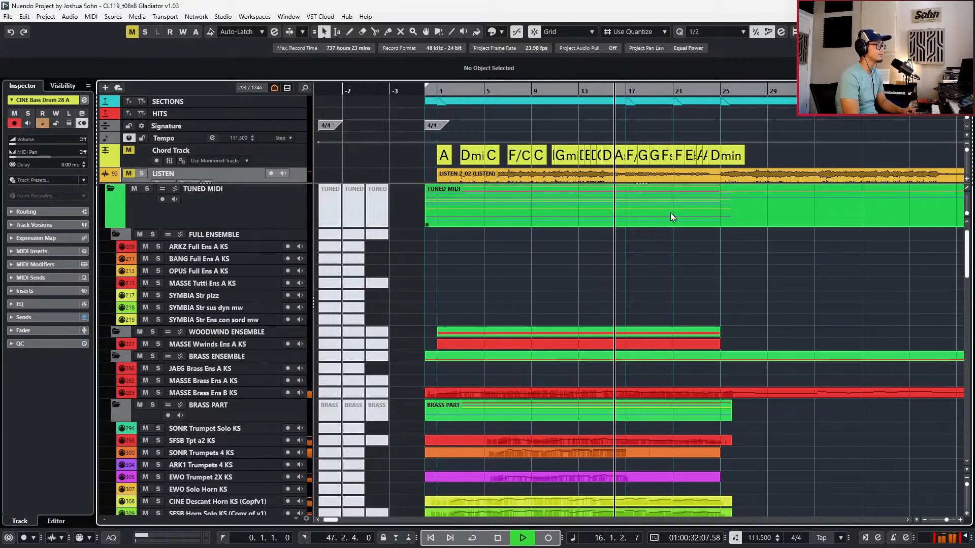
# Open the TUNED MIDI folder part in the Key Editor without controller lanes and examine its notes through bar 24
pyautogui.doubleClick(670, 212)
pyautogui.press('f')
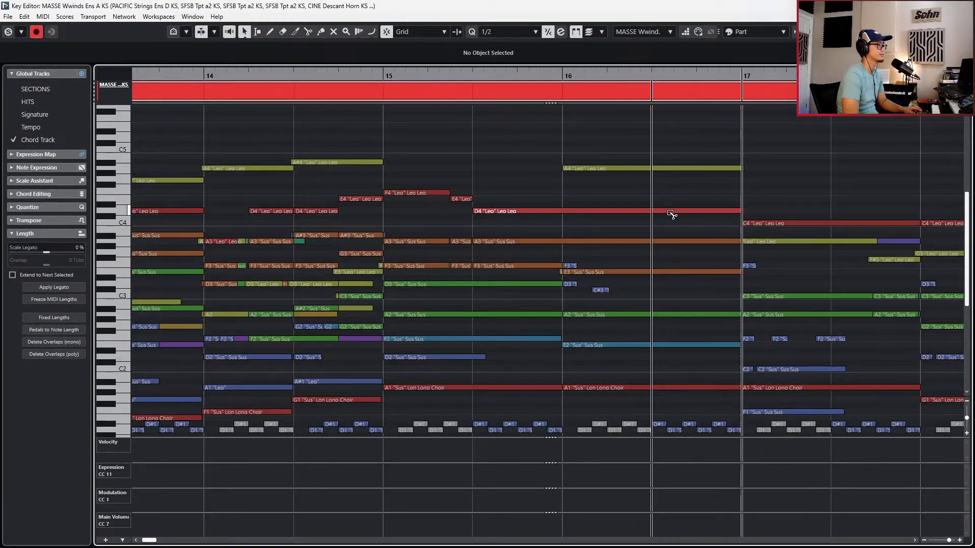
pyautogui.hotkey('alt', 'l')
pyautogui.scroll(-4, 729, 236)
pyautogui.hscroll(3, 675, 227)
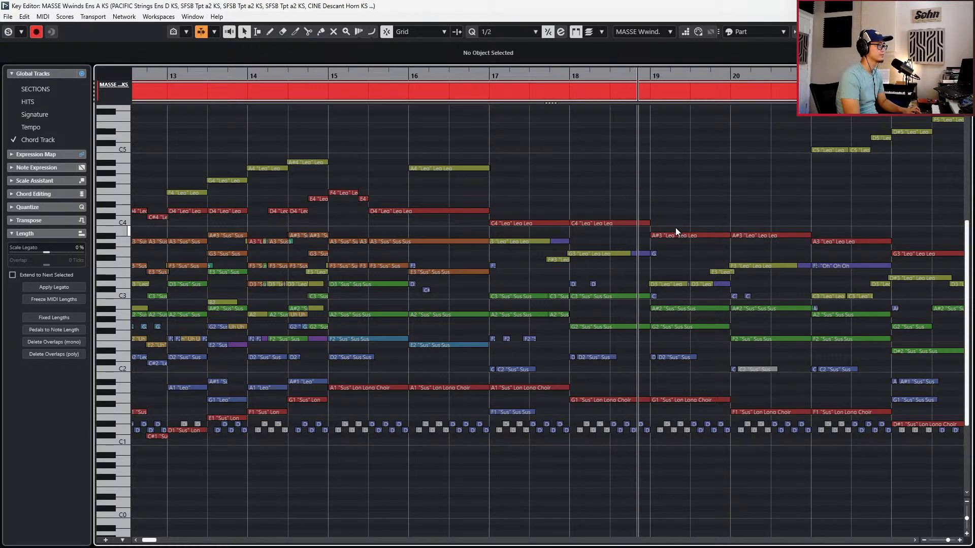
pyautogui.hscroll(2, 675, 231)
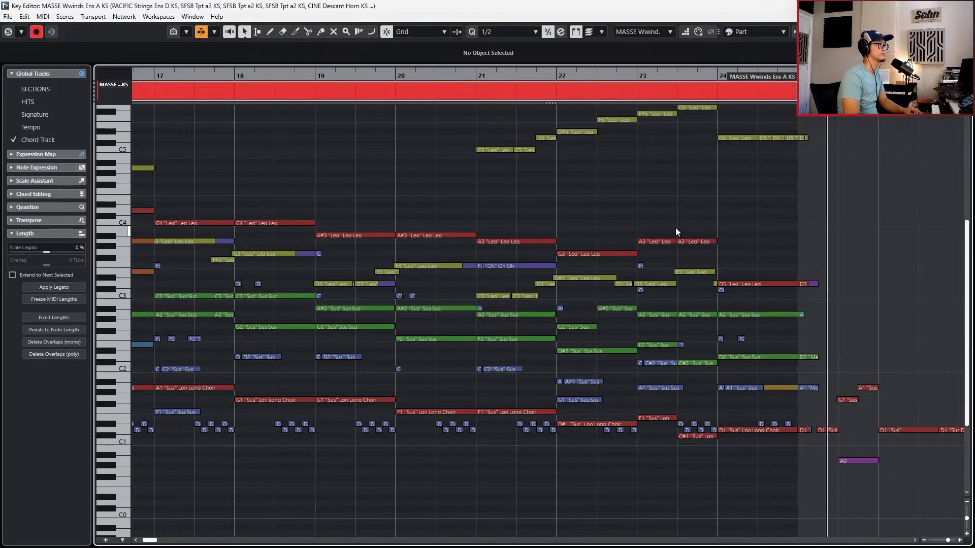
pyautogui.press('f')
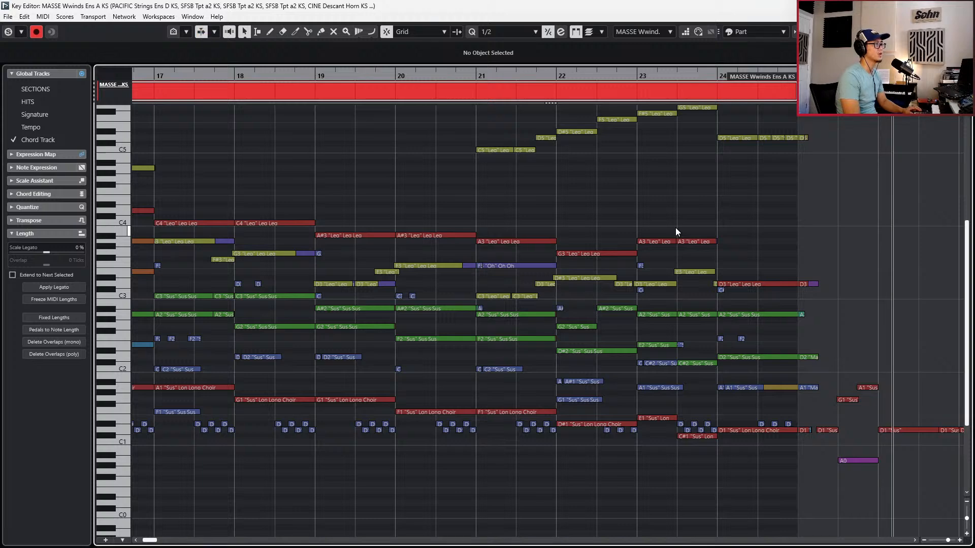
pyautogui.scroll(-4, 684, 260)
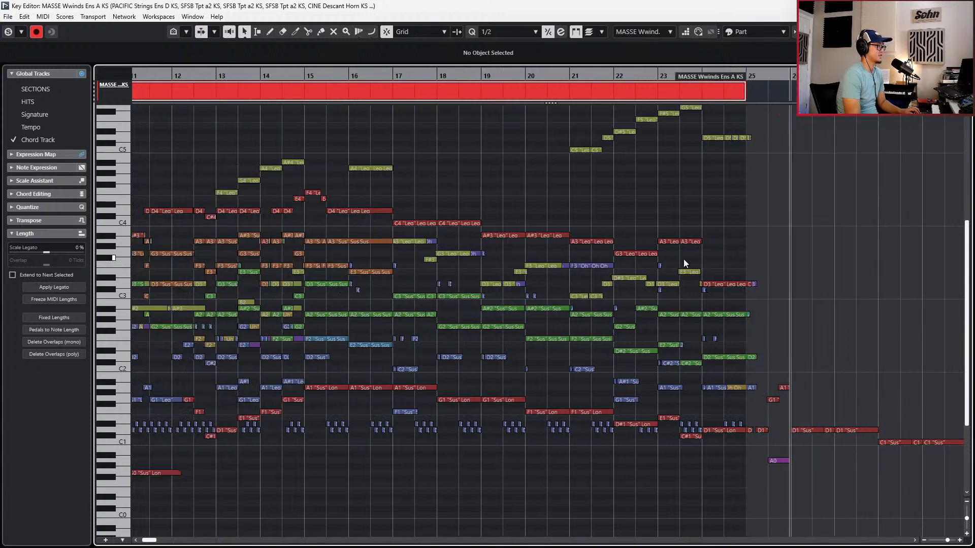
# Step the playhead around bars 17 and 18 in the Key Editor, close it, and park the playhead at bar 17
pyautogui.press('KP_Subtract')
pyautogui.press('KP_Subtract')
pyautogui.press('KP_Add')
pyautogui.press('KP_Add')
pyautogui.press('KP_Add')
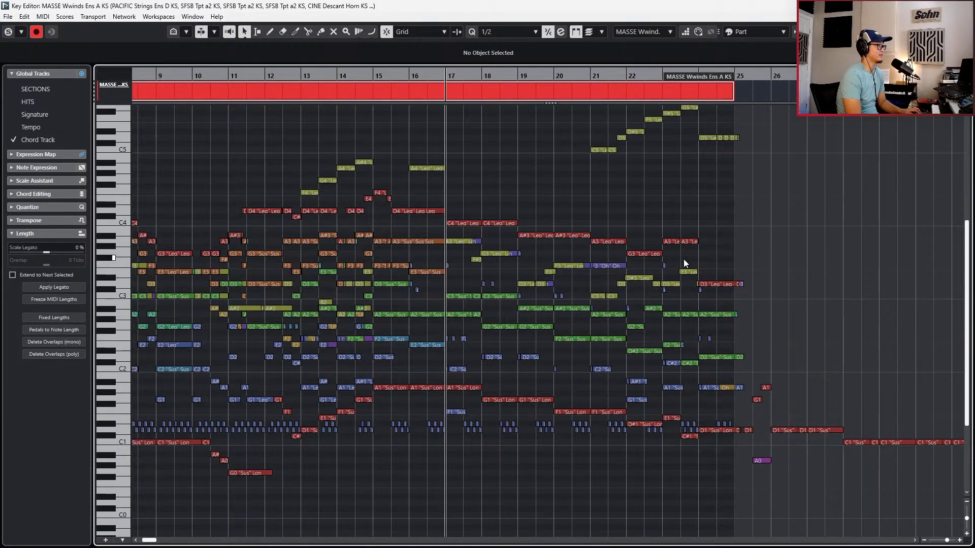
pyautogui.press('KP_Subtract')
pyautogui.press('KP_Add')
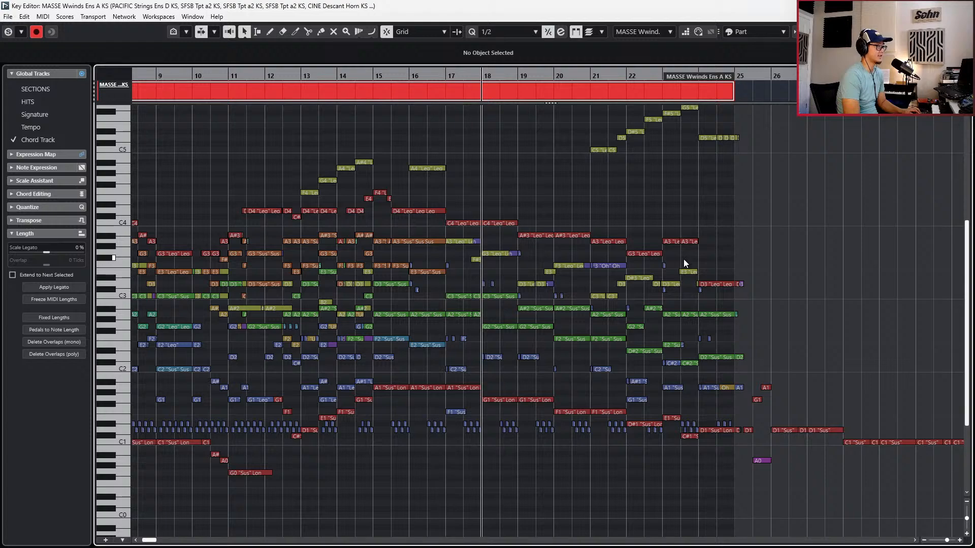
pyautogui.press('Return')
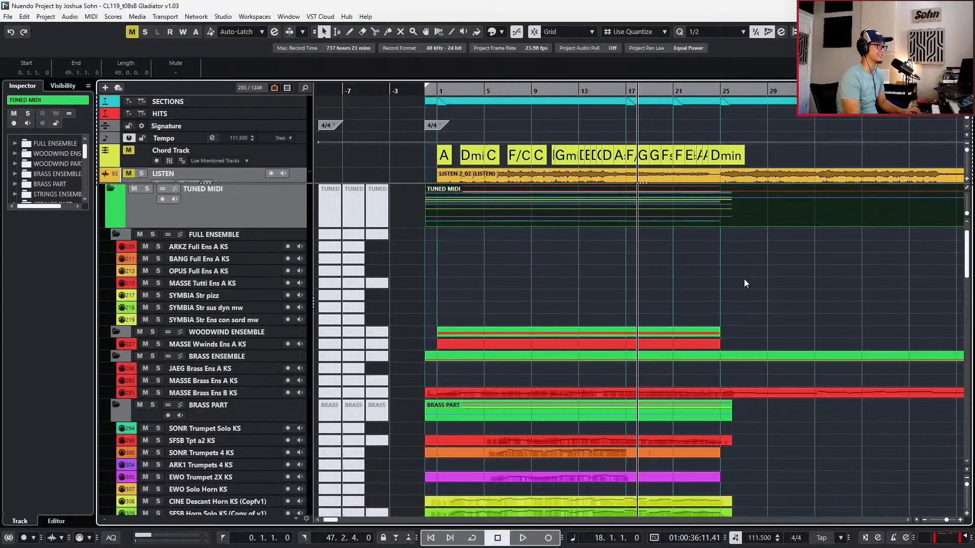
pyautogui.scroll(1, 755, 283)
pyautogui.press('KP_Subtract')
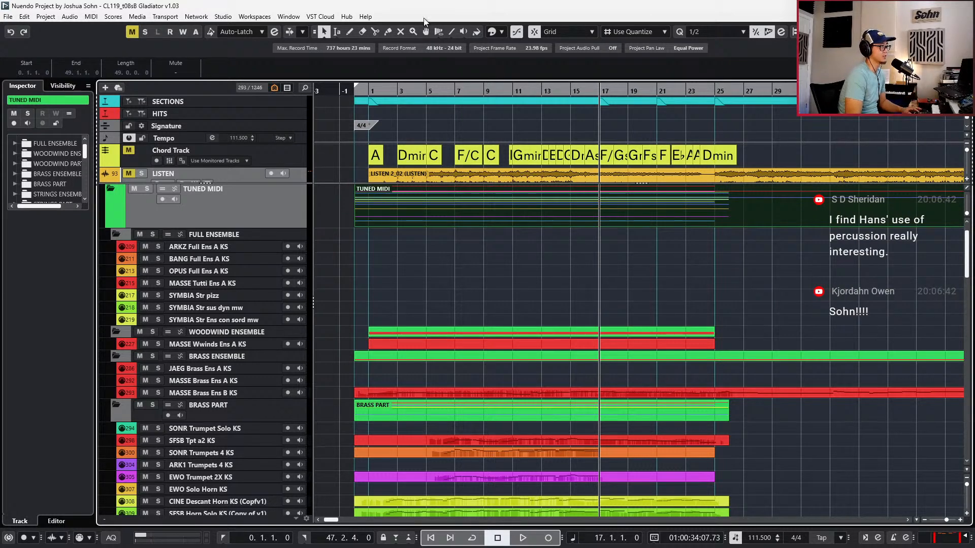
# Set the description of the SECTIONS marker at bar 1 to "A"
pyautogui.click(373, 107)
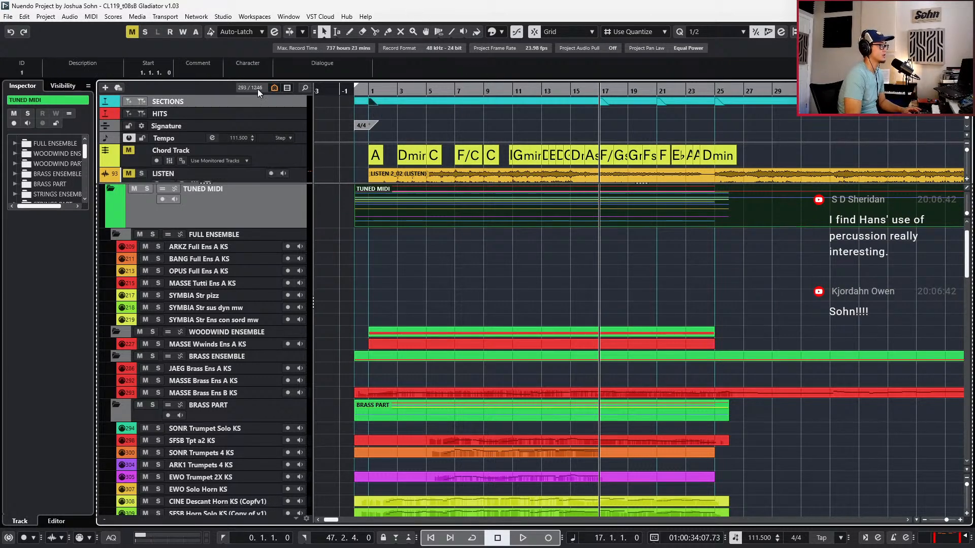
pyautogui.click(79, 68)
pyautogui.write('A')
pyautogui.press('Return')
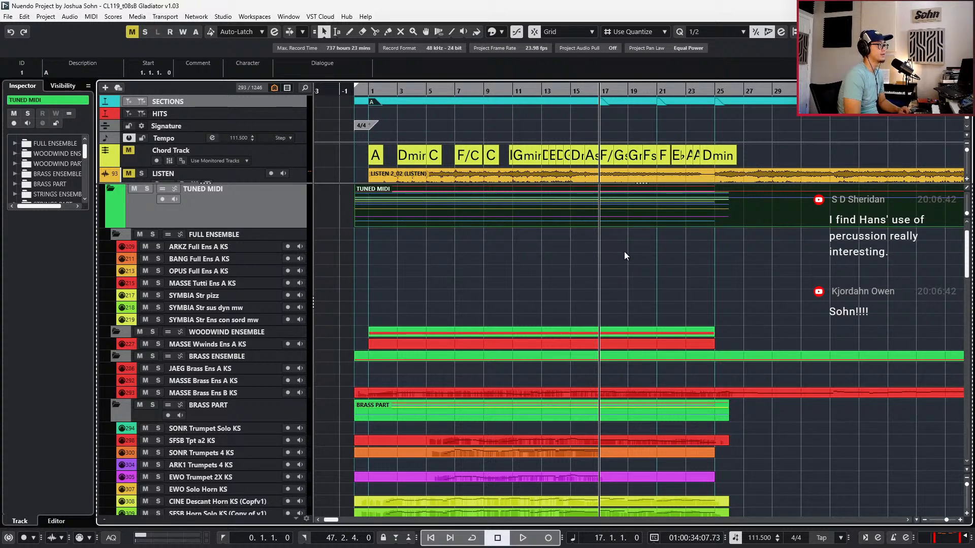
# Step the playhead bar by bar forward through the section starting at bar 17 and back to its start
pyautogui.press('KP_Add')
pyautogui.press('KP_Add')
pyautogui.press('KP_Add')
pyautogui.press('KP_Add')
pyautogui.press('KP_Add')
pyautogui.press('KP_Add')
pyautogui.press('KP_Add')
pyautogui.press('KP_Add')
pyautogui.press('KP_Subtract')
pyautogui.press('KP_Subtract')
pyautogui.press('KP_Subtract')
pyautogui.press('KP_Subtract')
pyautogui.press('KP_Subtract')
pyautogui.press('KP_Subtract')
pyautogui.press('KP_Subtract')
pyautogui.press('KP_Subtract')
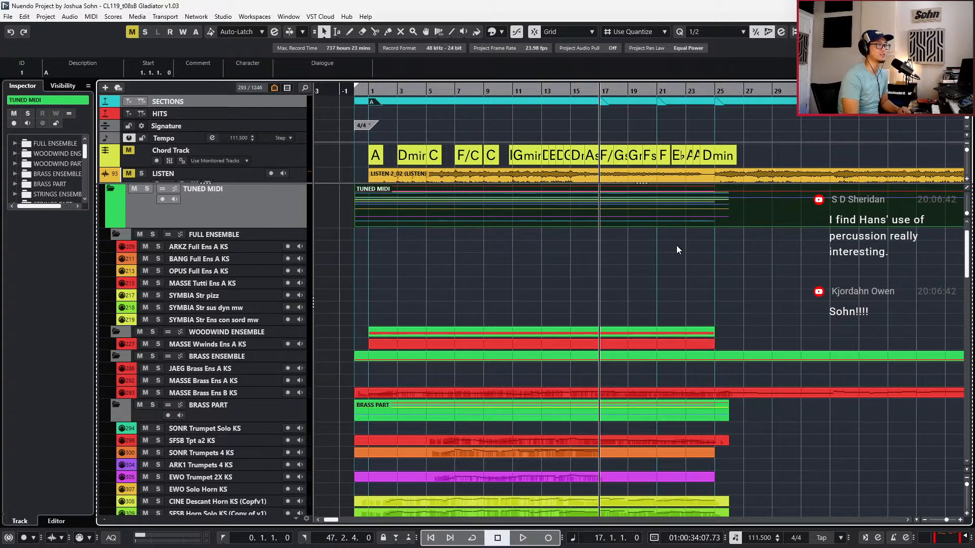
# Solo the CINE Descant Horn and SFSB Horn Solo tracks, listen to them from bar 16 through bar 24, and clear the solo
pyautogui.press('KP_Subtract')
pyautogui.scroll(-4, 675, 276)
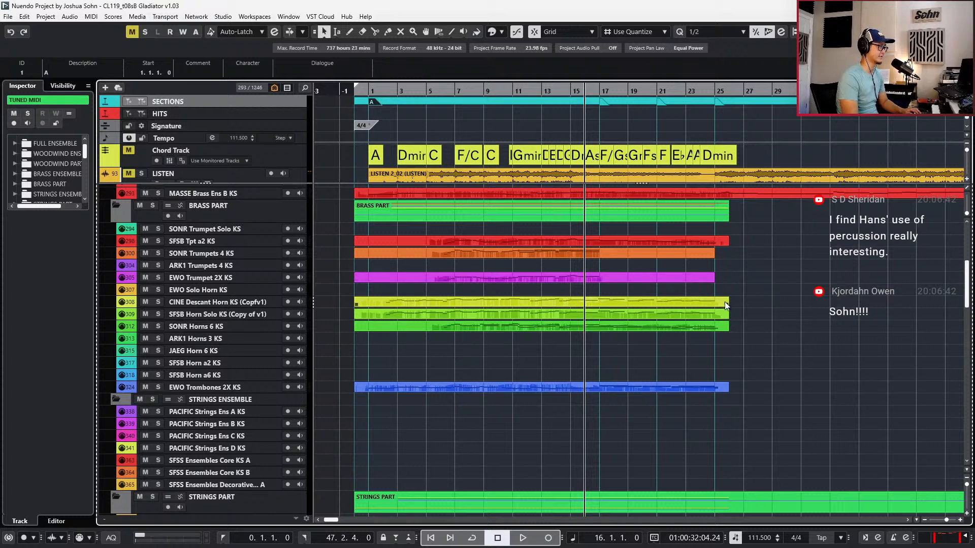
pyautogui.moveTo(772, 304); pyautogui.dragTo(705, 344)
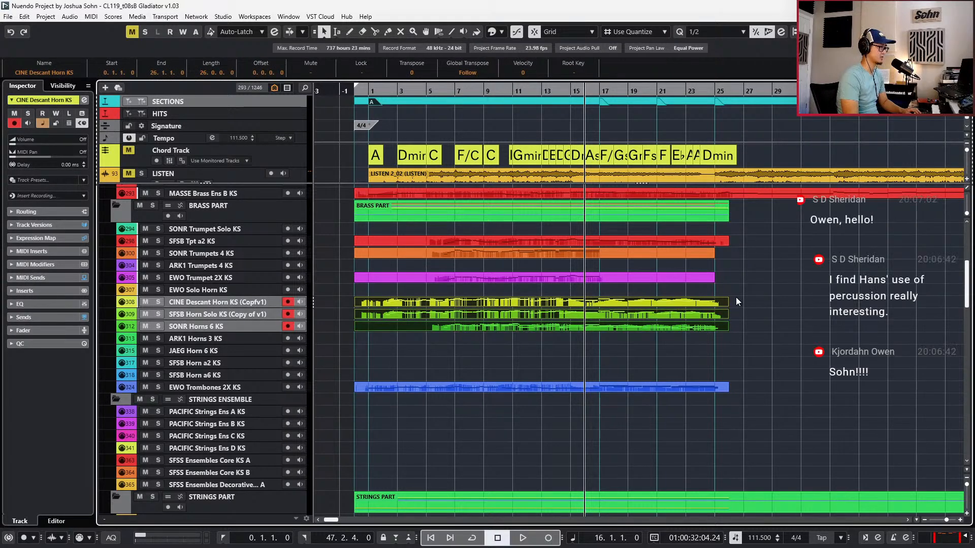
pyautogui.moveTo(736, 297); pyautogui.dragTo(719, 314)
pyautogui.press('s')
pyautogui.press('space')
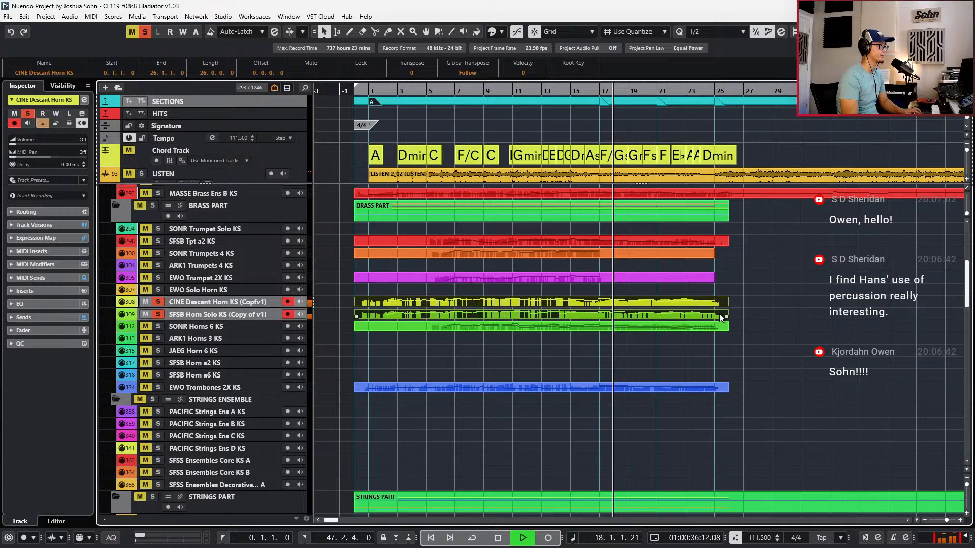
pyautogui.scroll(5, 637, 302)
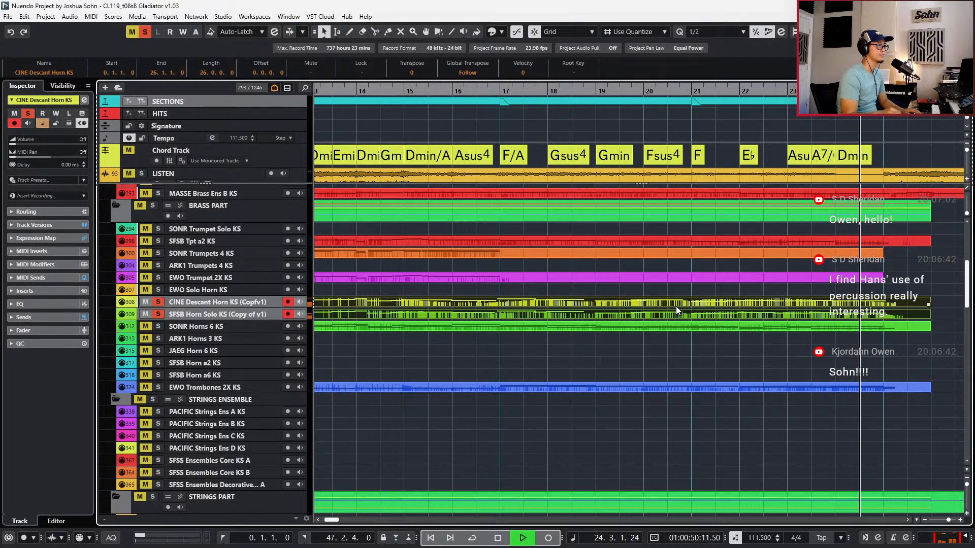
pyautogui.press('space')
pyautogui.press('s')
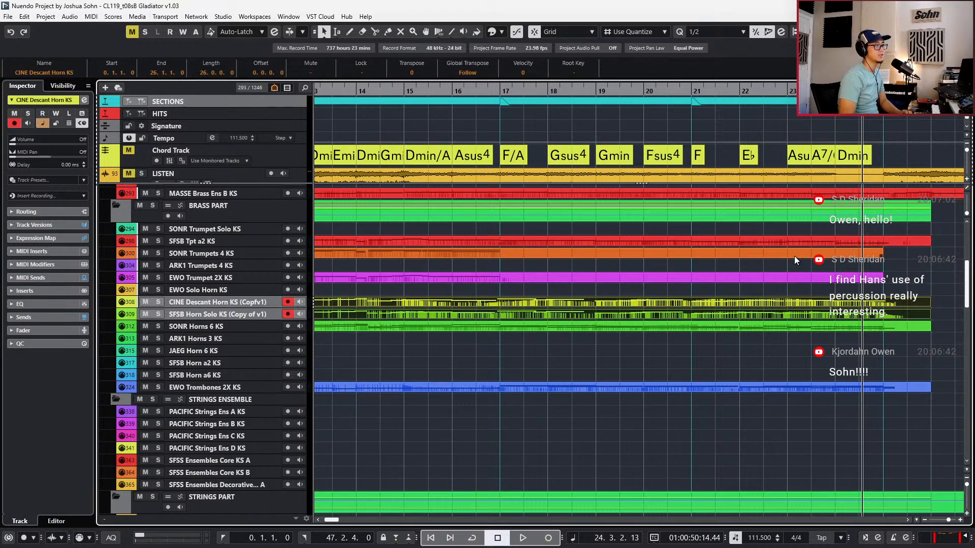
# Play the full arrangement from bar 24 into the start of bar 25 and stop
pyautogui.press('g')
pyautogui.press('g')
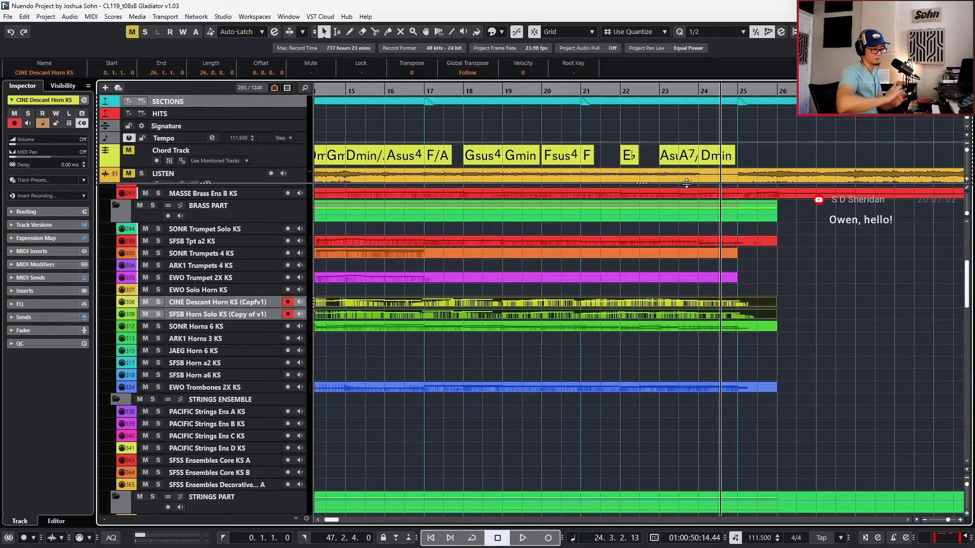
pyautogui.press('KP_Subtract')
pyautogui.press('KP_Subtract')
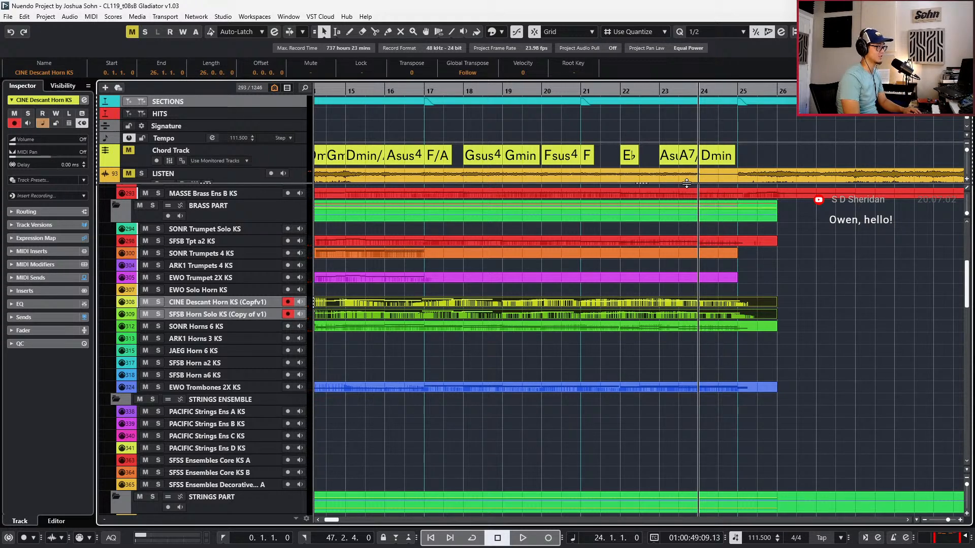
pyautogui.press('space')
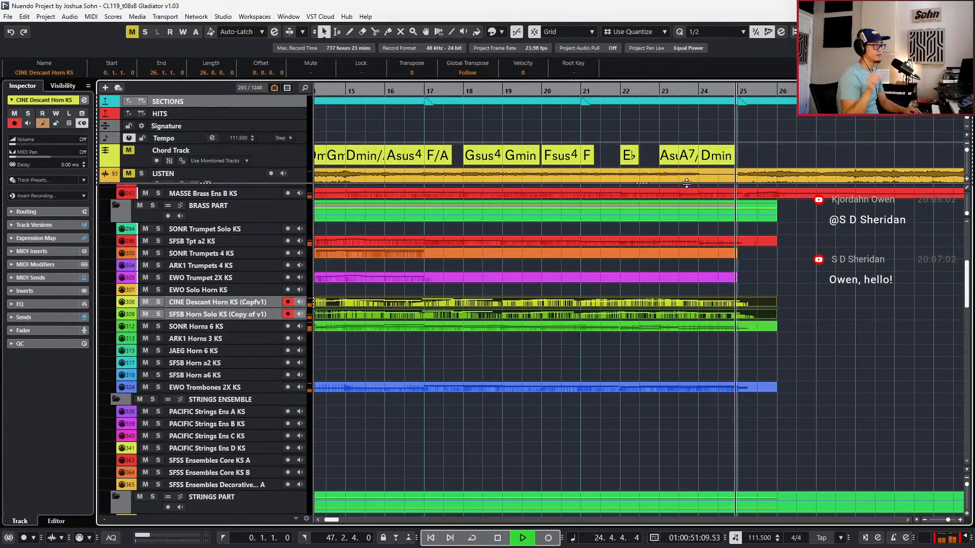
pyautogui.press('space')
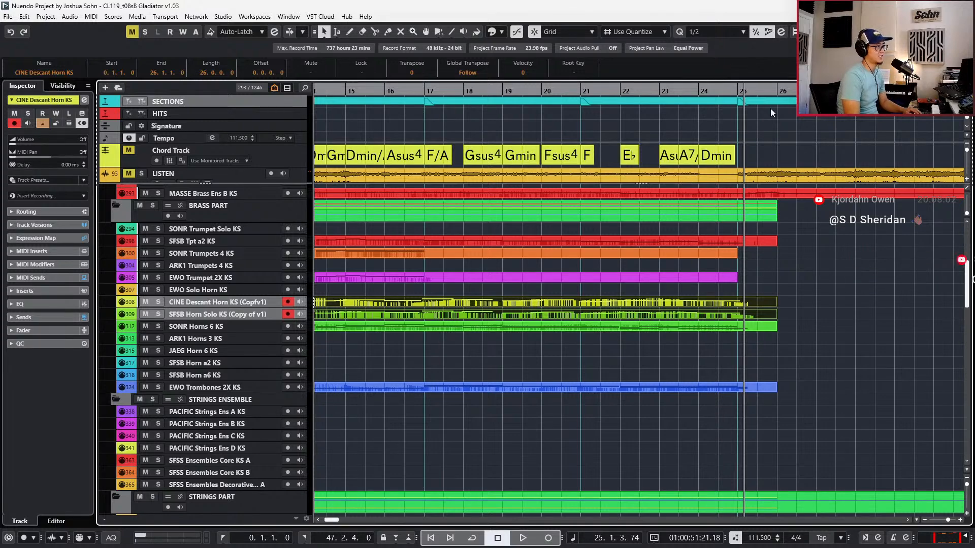
# Solo the LISTEN reference track, listen to it from bar 25 through bar 46, and clear the solo
pyautogui.click(767, 175)
pyautogui.scroll(-1, 767, 168)
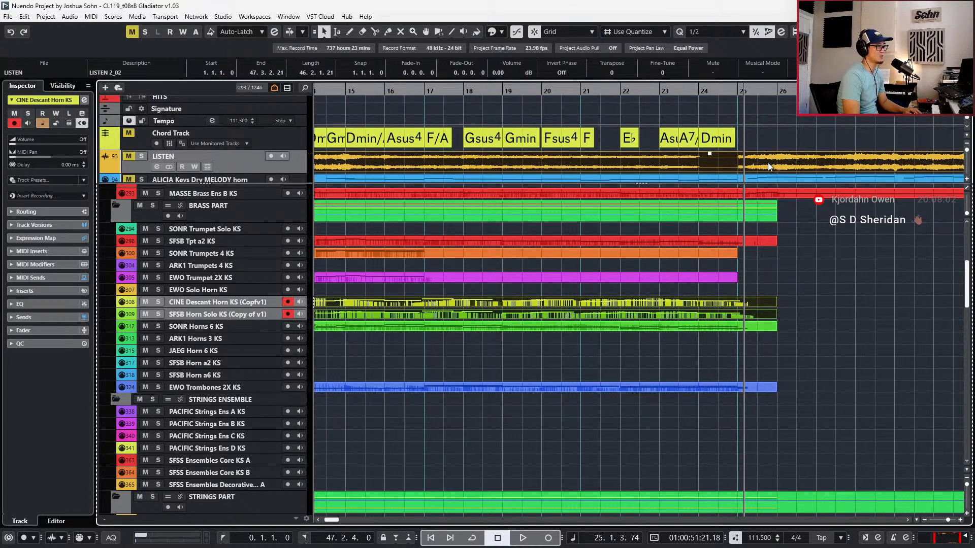
pyautogui.scroll(-1, 790, 176)
pyautogui.hscroll(5, 719, 175)
pyautogui.press('space')
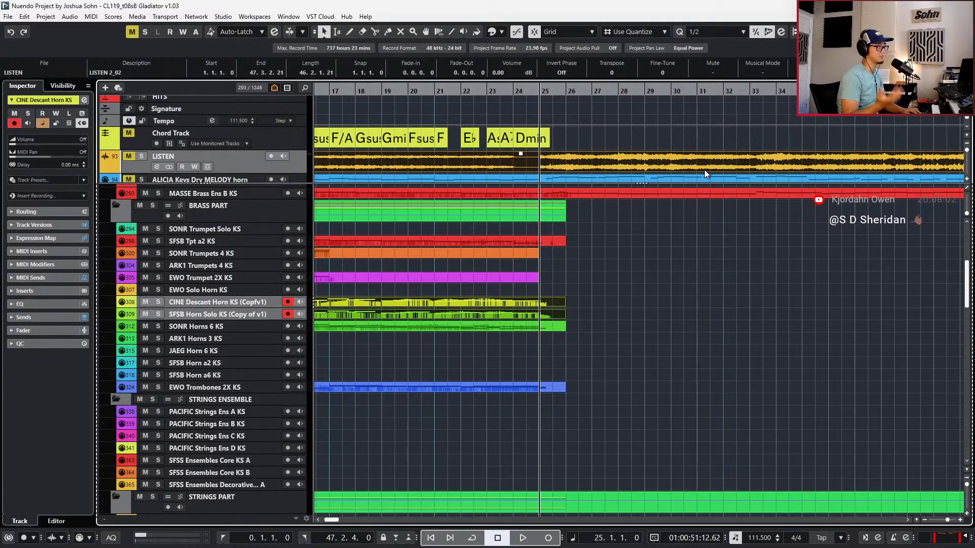
pyautogui.click(757, 135)
pyautogui.click(753, 159)
pyautogui.press('s')
pyautogui.press('space')
pyautogui.scroll(-1, 749, 177)
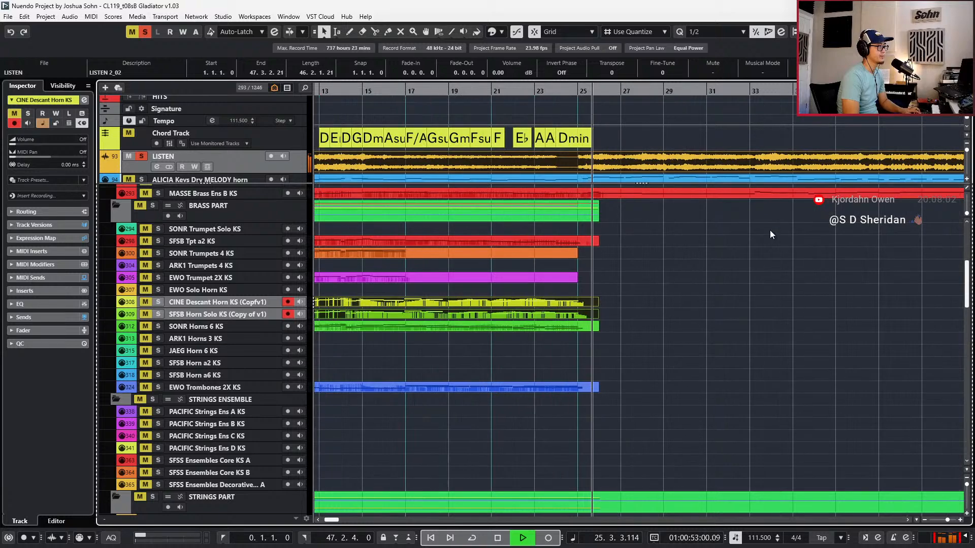
pyautogui.press('g')
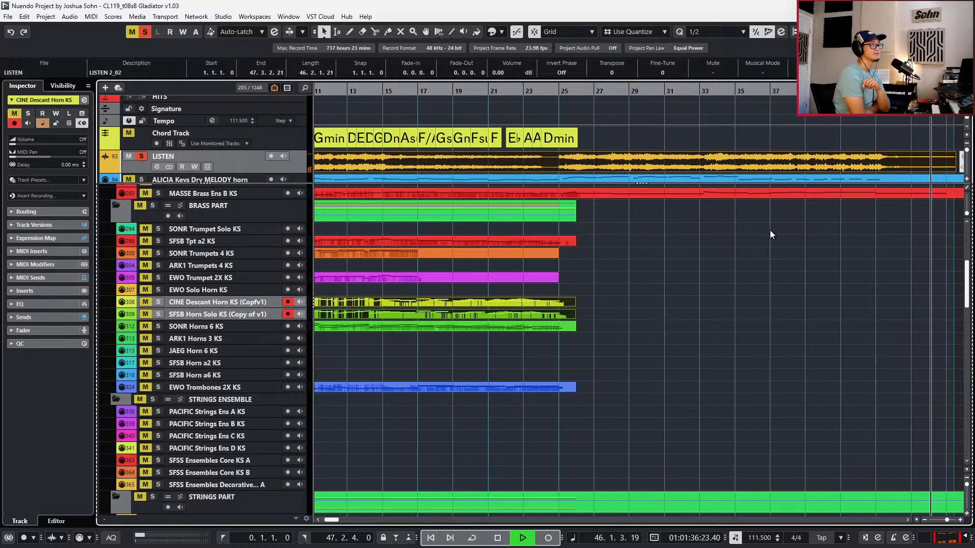
pyautogui.press('space')
pyautogui.hotkey('alt', 's')
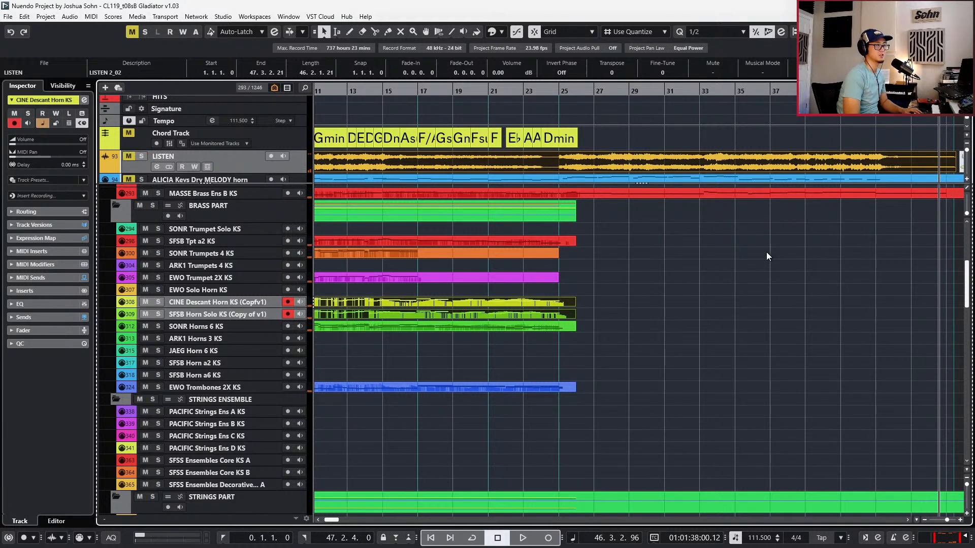
# Step the playhead back bar by bar from bar 46 to bar 24
pyautogui.press('KP_Subtract')
pyautogui.press('KP_Subtract')
pyautogui.press('KP_Subtract')
pyautogui.press('KP_Subtract')
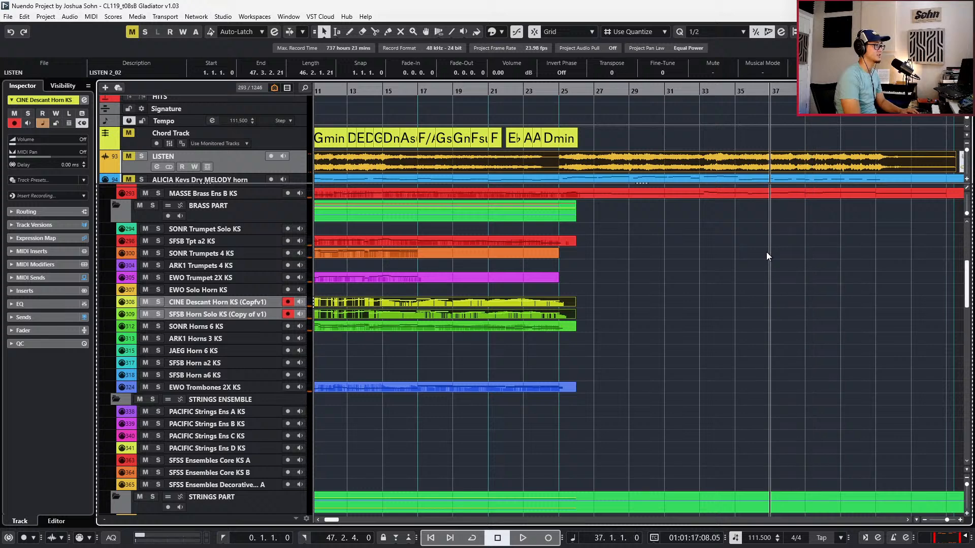
pyautogui.press('KP_Subtract')
pyautogui.press('KP_Subtract')
pyautogui.press('KP_Subtract')
pyautogui.press('KP_Subtract')
pyautogui.press('KP_Subtract')
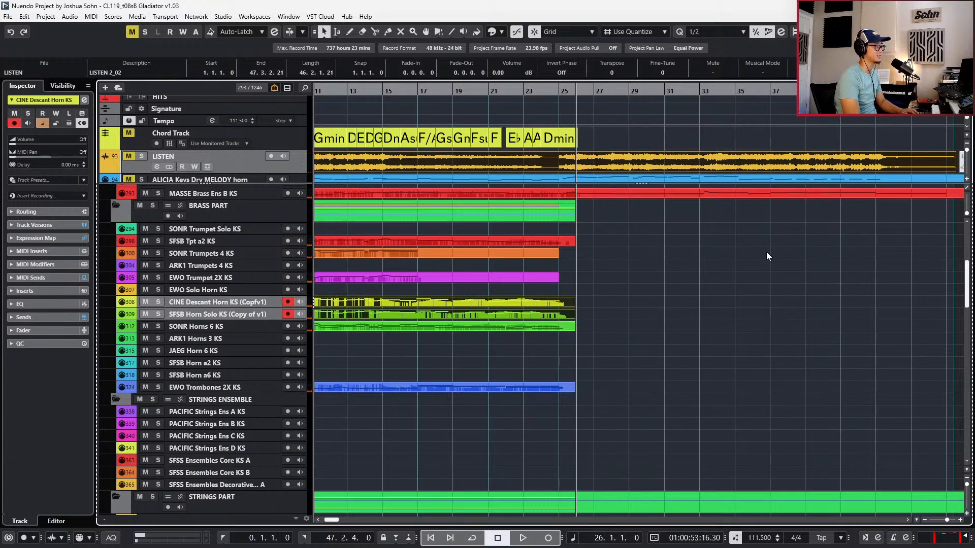
pyautogui.press('KP_Subtract')
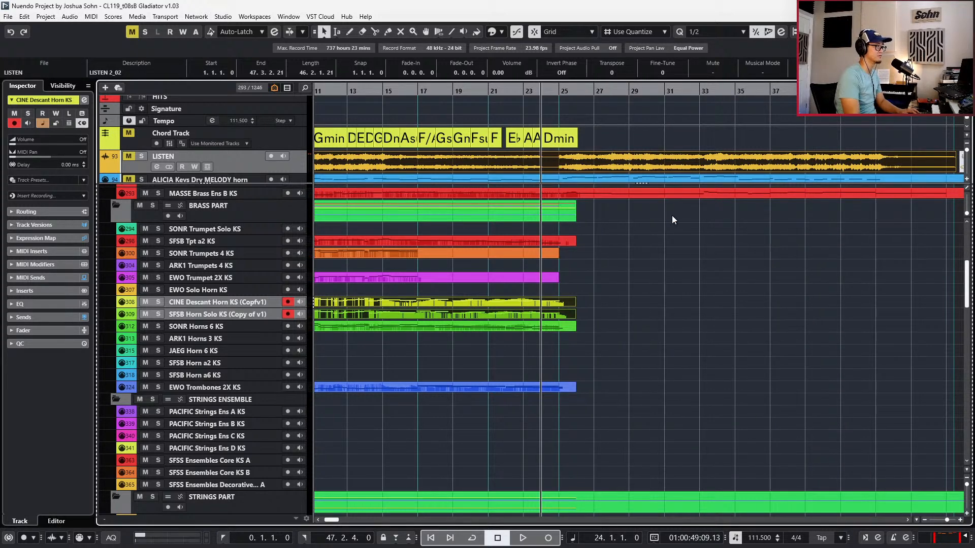
# Solo the DMG2 Hybr Hi Loop, DMG2 Dam Mid Loop and ARK1 PERC Hits parts together with the PERC HITS folder
pyautogui.scroll(-2, 666, 204)
pyautogui.scroll(-1, 609, 181)
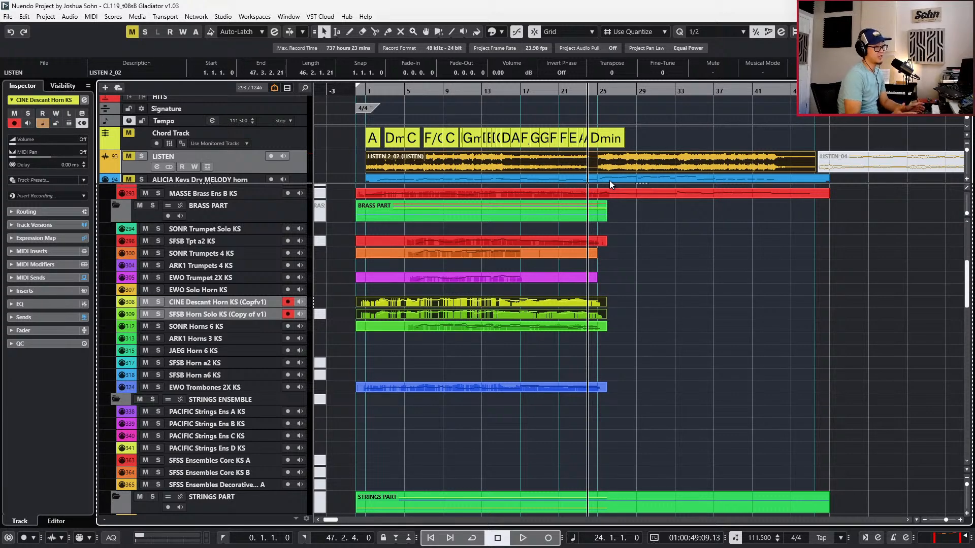
pyautogui.scroll(-15, 579, 329)
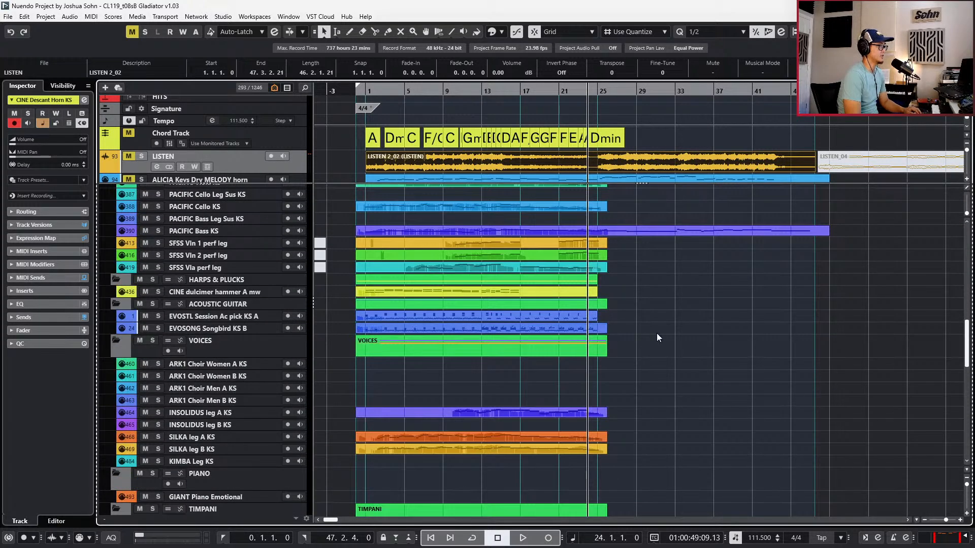
pyautogui.scroll(-5, 657, 335)
pyautogui.scroll(9, 657, 334)
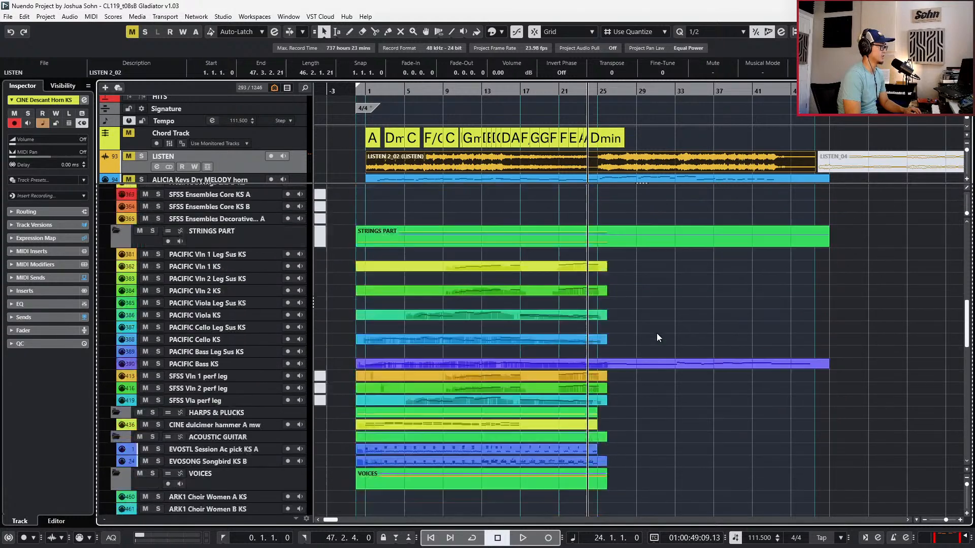
pyautogui.scroll(-15, 657, 338)
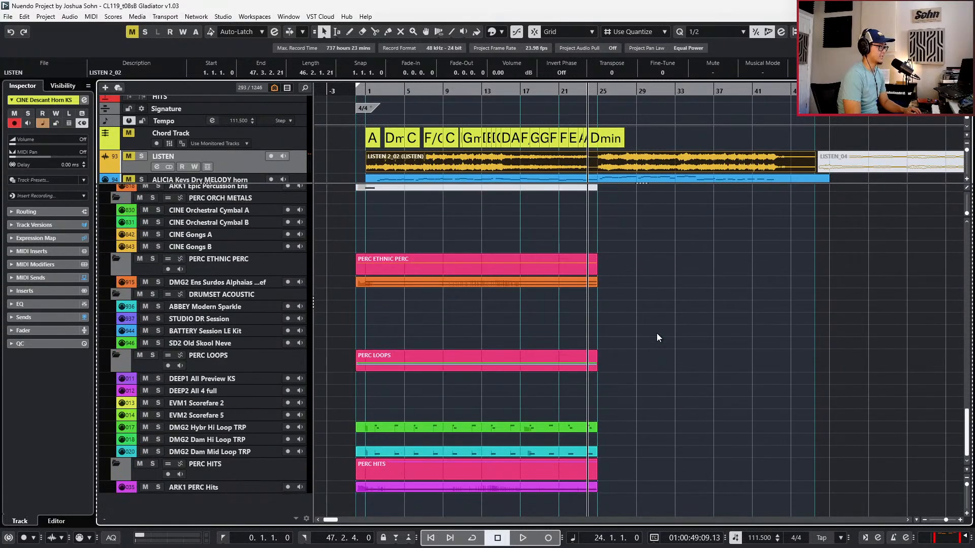
pyautogui.moveTo(631, 428); pyautogui.dragTo(577, 499)
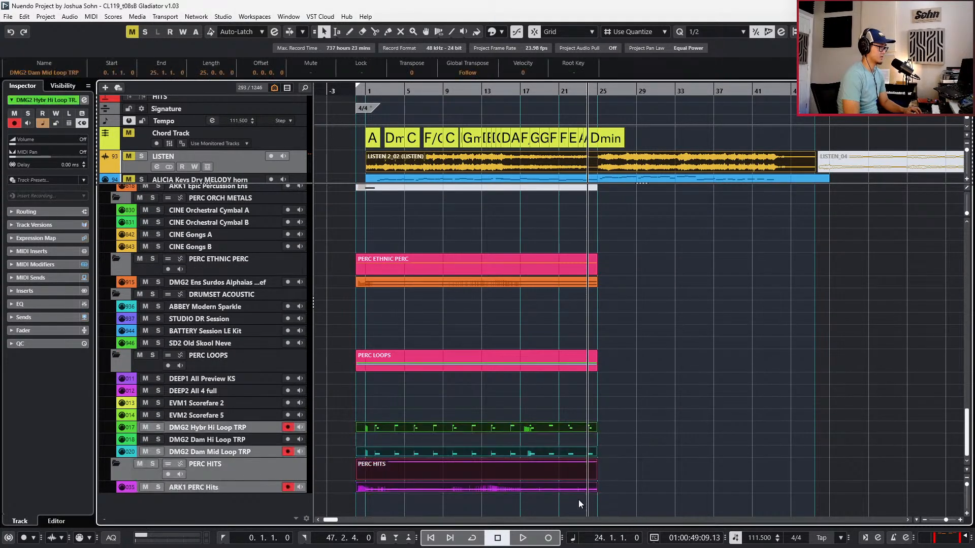
pyautogui.press('s')
# Also solo the DMG2 Ens Surdos track and listen from bar 1 with the two DMG2 loop parts muted
pyautogui.press('KP_Subtract')
pyautogui.press('KP_Subtract')
pyautogui.press('KP_Subtract')
pyautogui.press('KP_Subtract')
pyautogui.press('KP_Add')
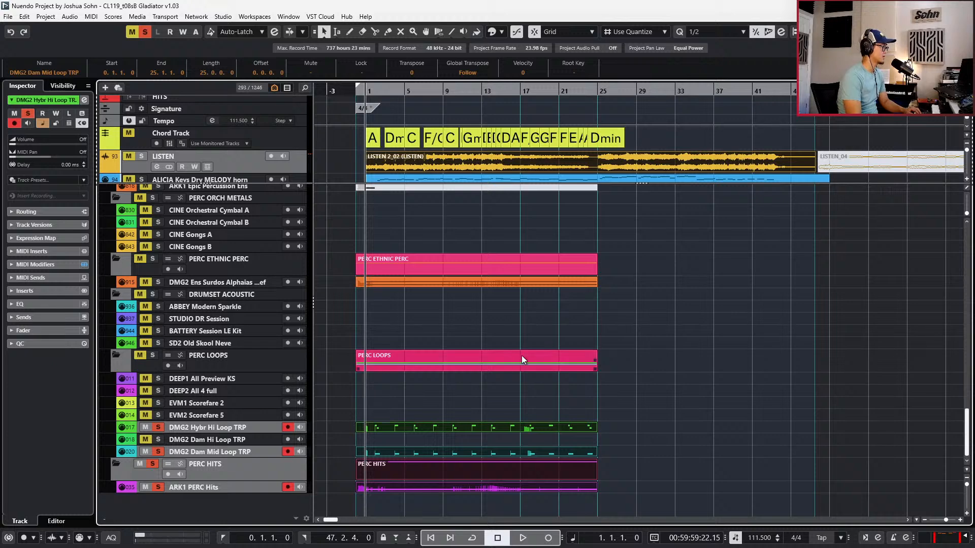
pyautogui.click(490, 283)
pyautogui.moveTo(433, 403); pyautogui.dragTo(425, 453)
pyautogui.press('space')
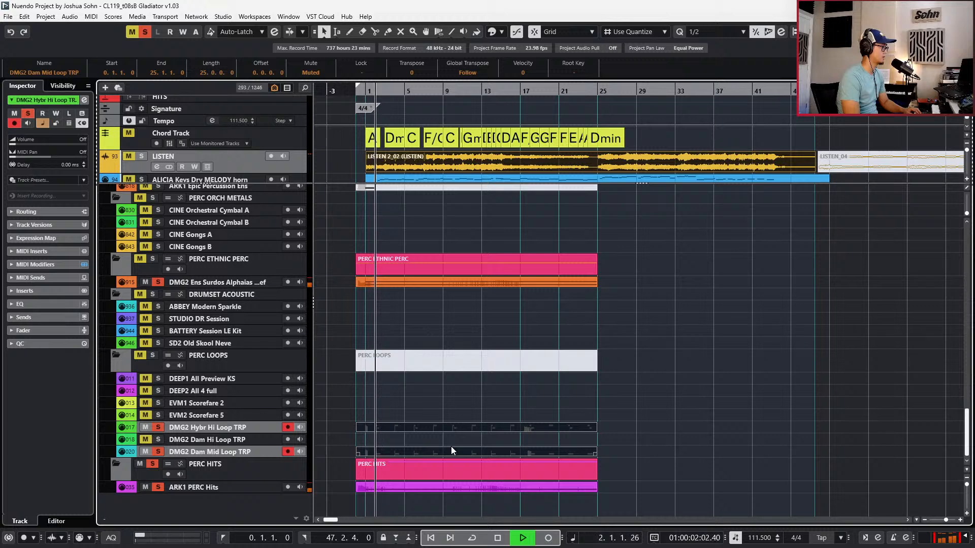
pyautogui.press('space')
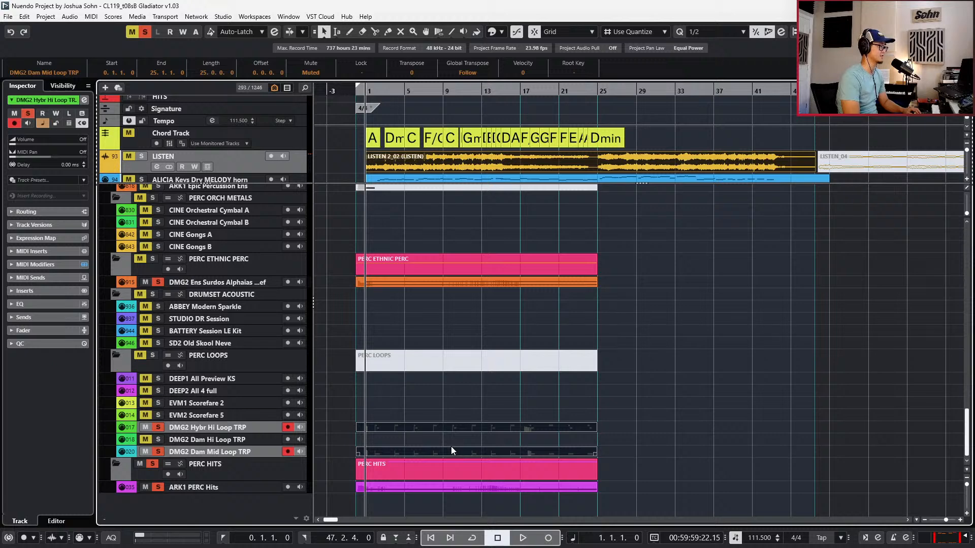
# Check the full name of the DMG2 Ens Surdos track and select the part on the ARK1 PERC Hits track
pyautogui.click(392, 281)
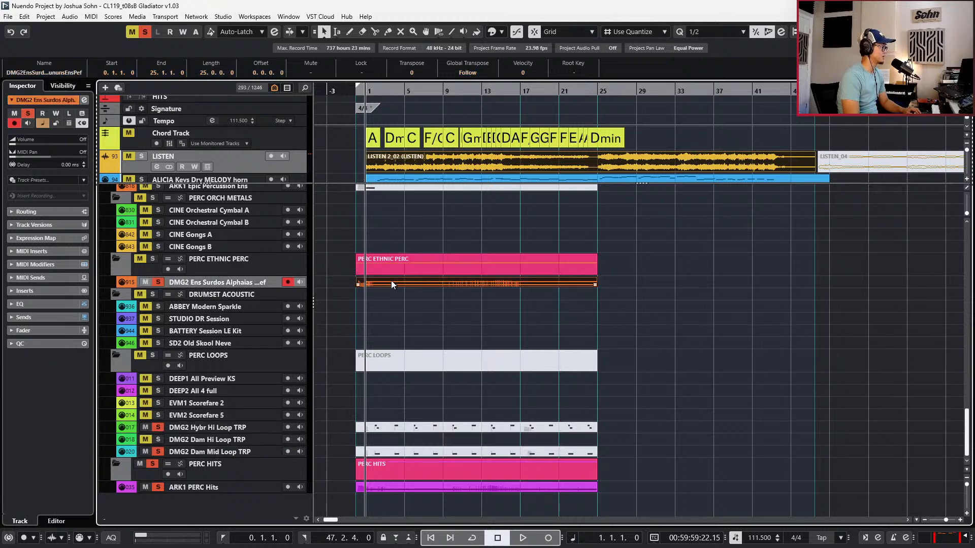
pyautogui.doubleClick(238, 282)
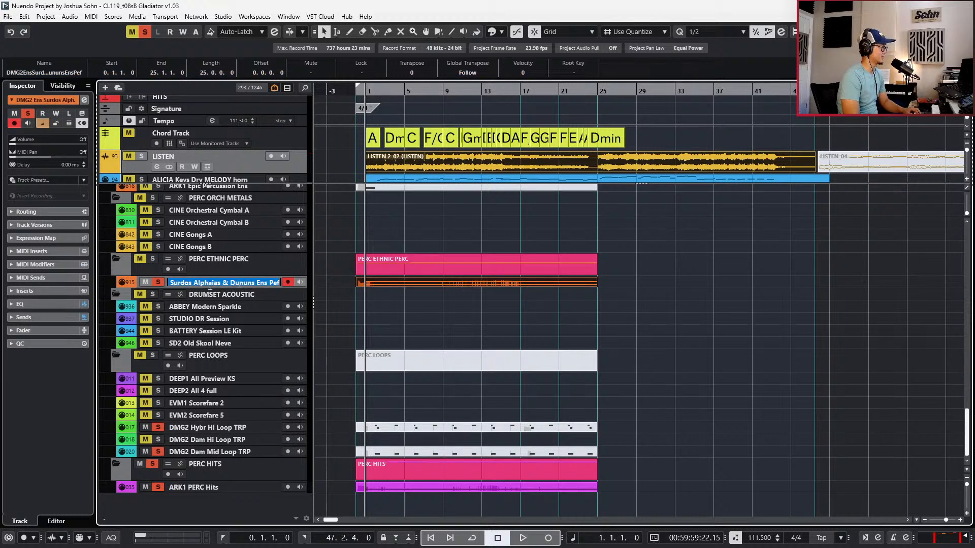
pyautogui.press('Escape')
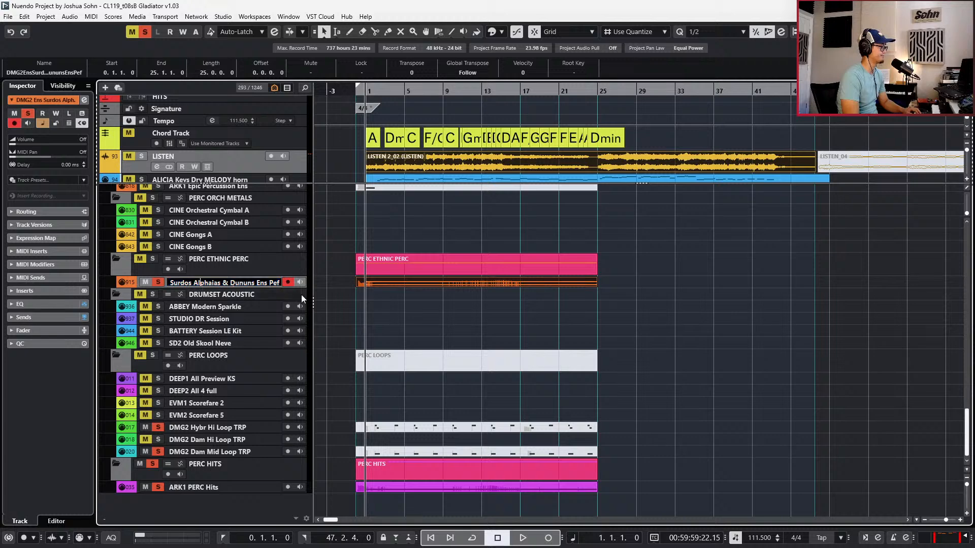
pyautogui.click(387, 339)
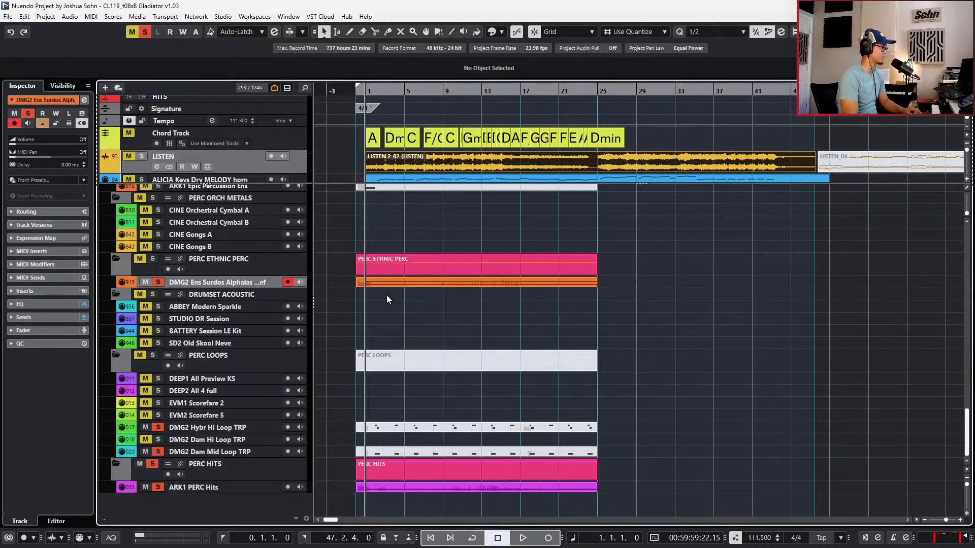
pyautogui.click(379, 490)
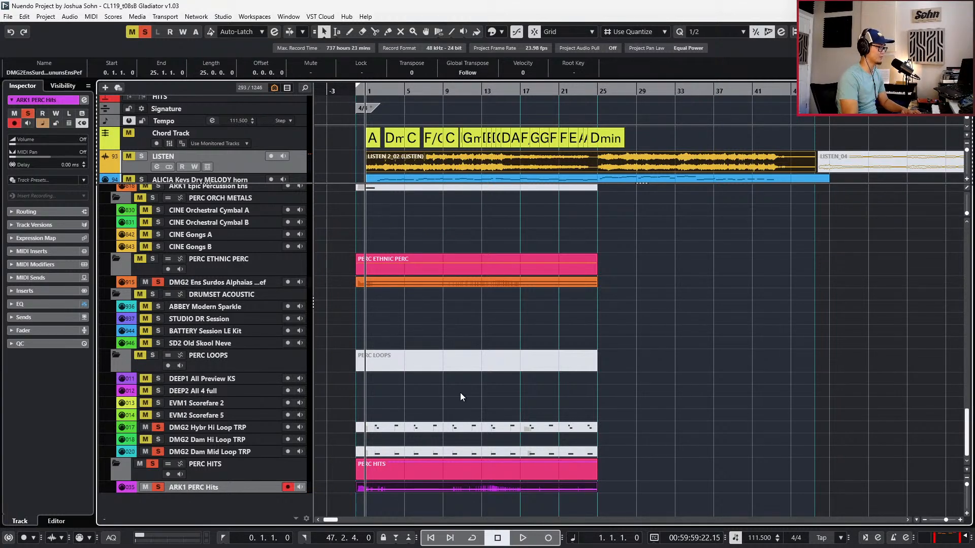
# Unmute the DMG2 Hybr Hi Loop and DMG2 Dam Mid Loop parts and play the soloed percussion from bar 1 into bar 4
pyautogui.click(452, 434)
pyautogui.moveTo(457, 449); pyautogui.dragTo(460, 452)
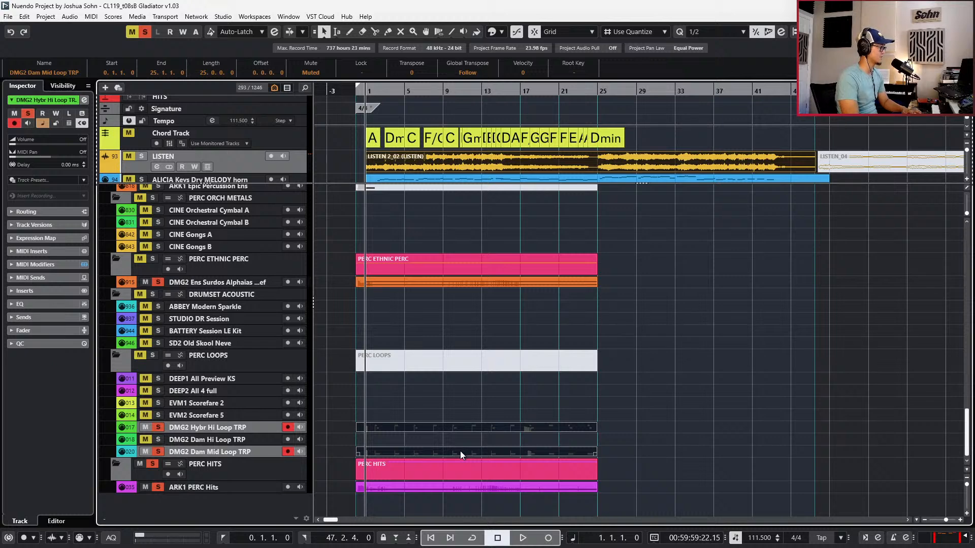
pyautogui.hotkey('shift', 'u')
pyautogui.press('space')
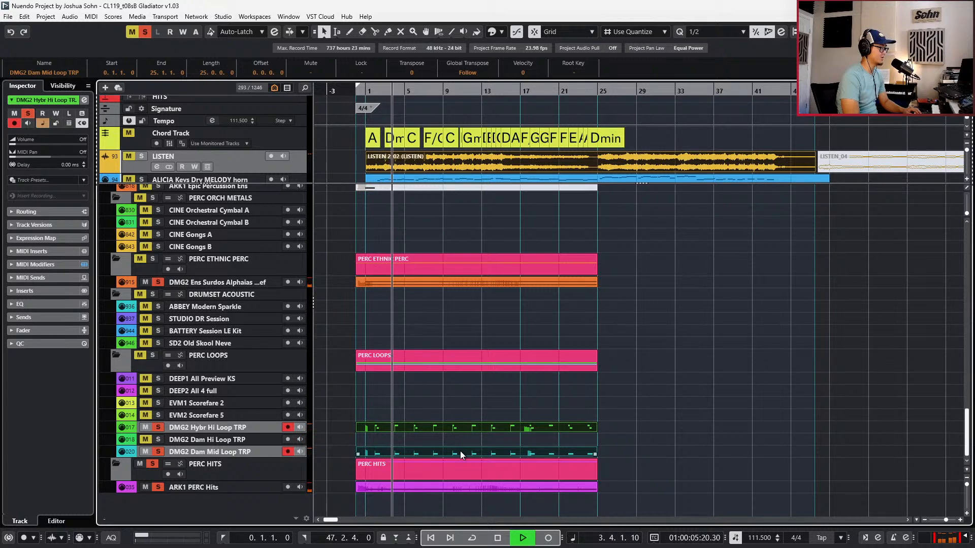
pyautogui.press('space')
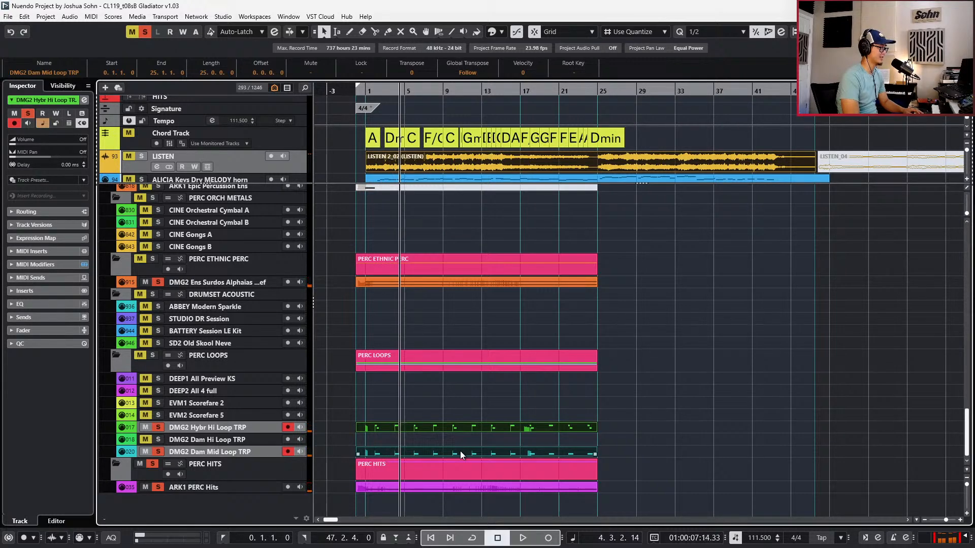
# Inspect the channel settings of the DMG2 Hybr Hi Loop and DMG2 Ens Surdos tracks and look over the percussion tracks
pyautogui.press('e')
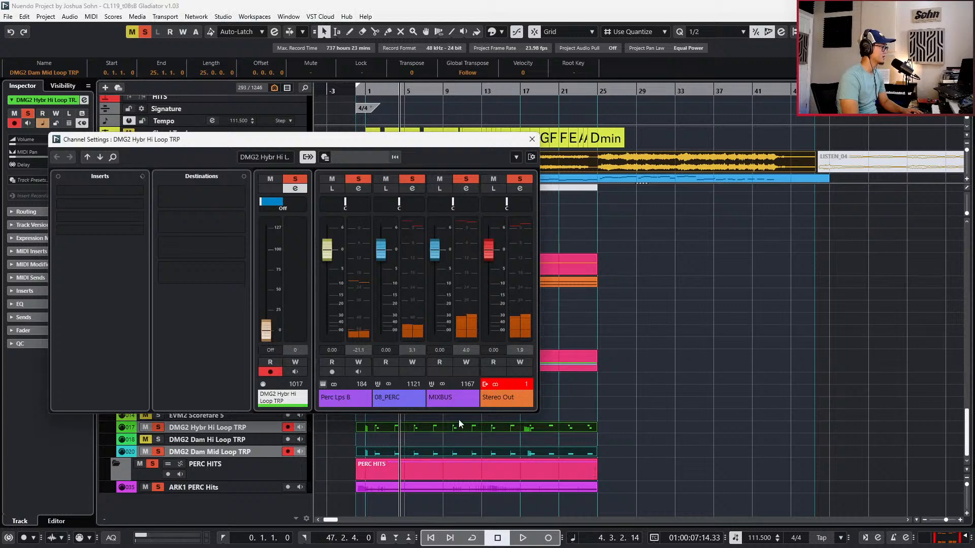
pyautogui.press('e')
pyautogui.click(224, 280)
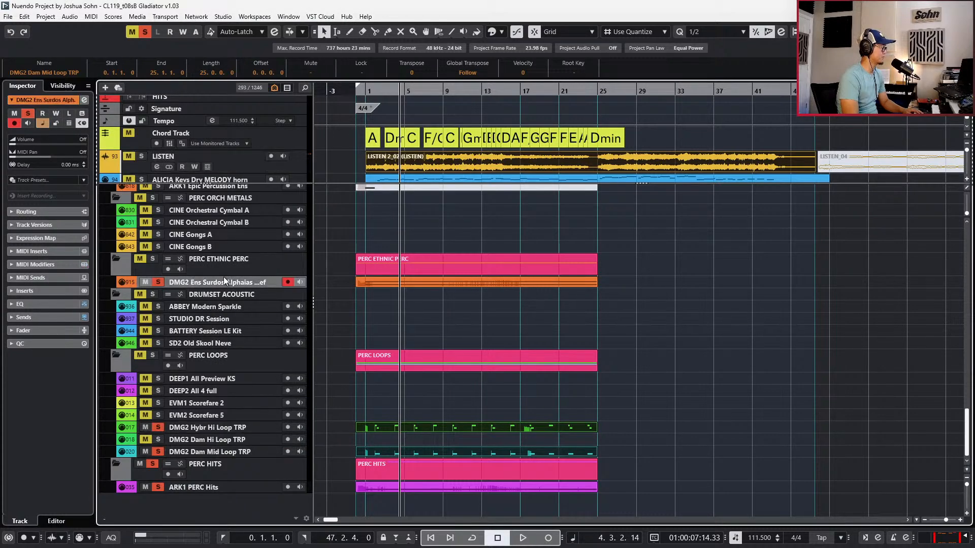
pyautogui.press('e')
pyautogui.press('e')
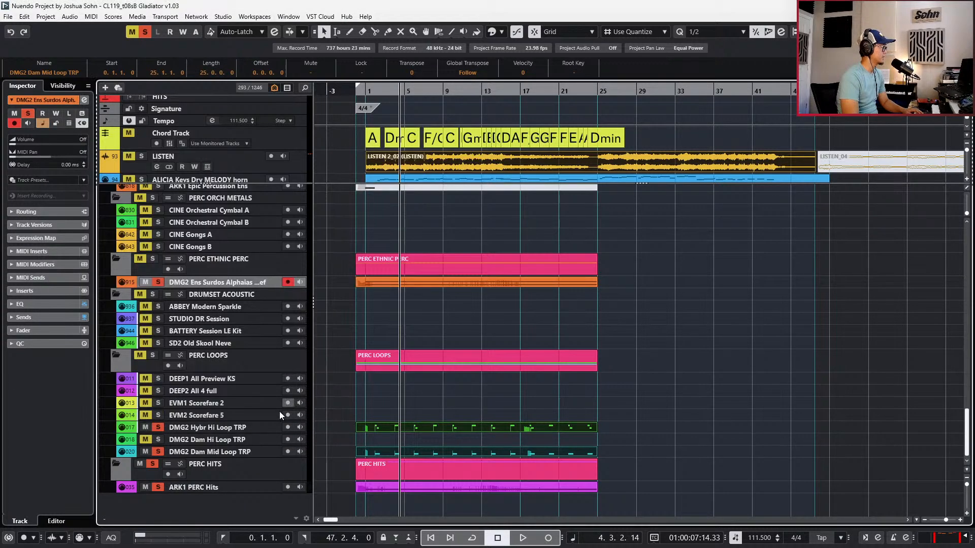
pyautogui.scroll(5, 259, 441)
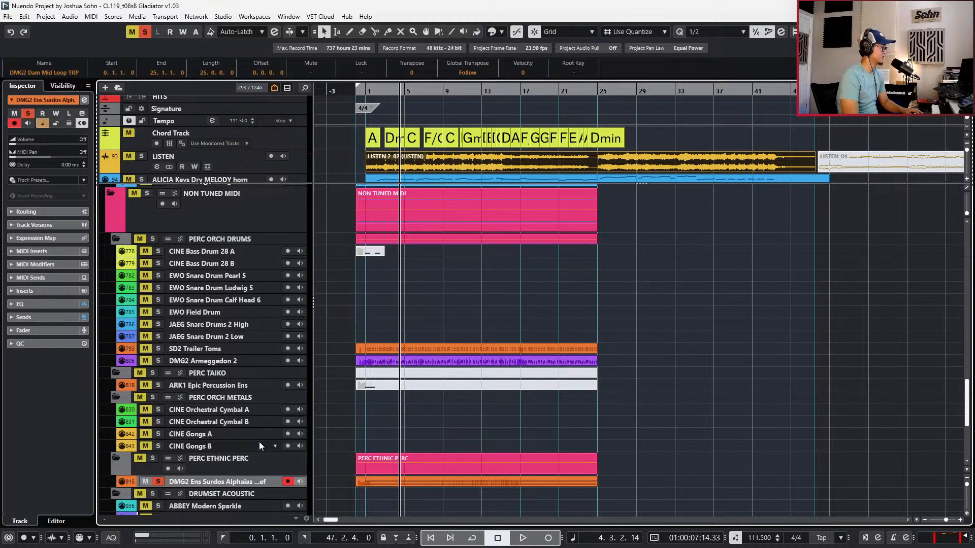
pyautogui.scroll(-5, 259, 442)
# Add DLAY08-PERC as a send on the Perc Lps B instrument channel that the two DMG2 loop tracks feed
pyautogui.click(255, 427)
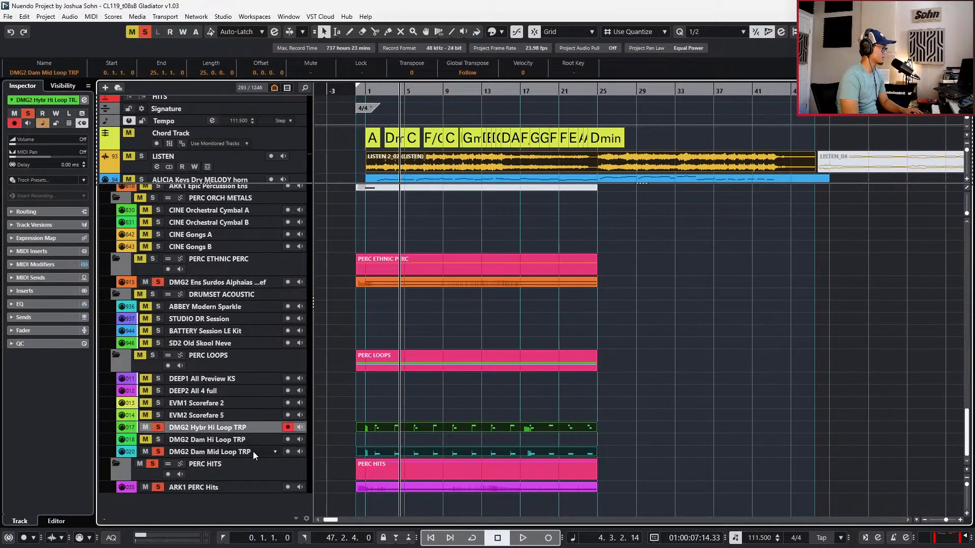
pyautogui.click(253, 452)
pyautogui.keyDown('ctrl'); pyautogui.click(264, 427); pyautogui.keyUp('ctrl')
pyautogui.press('e')
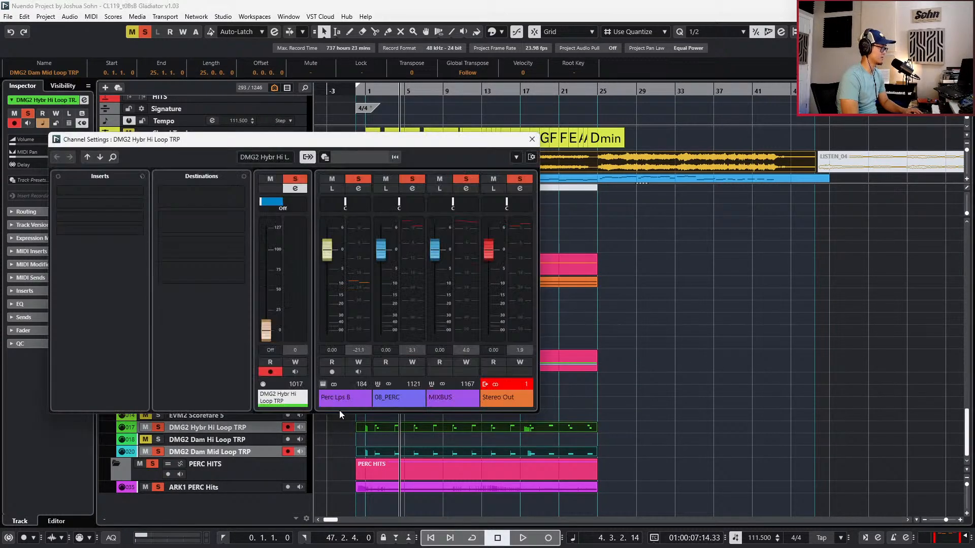
pyautogui.click(340, 399)
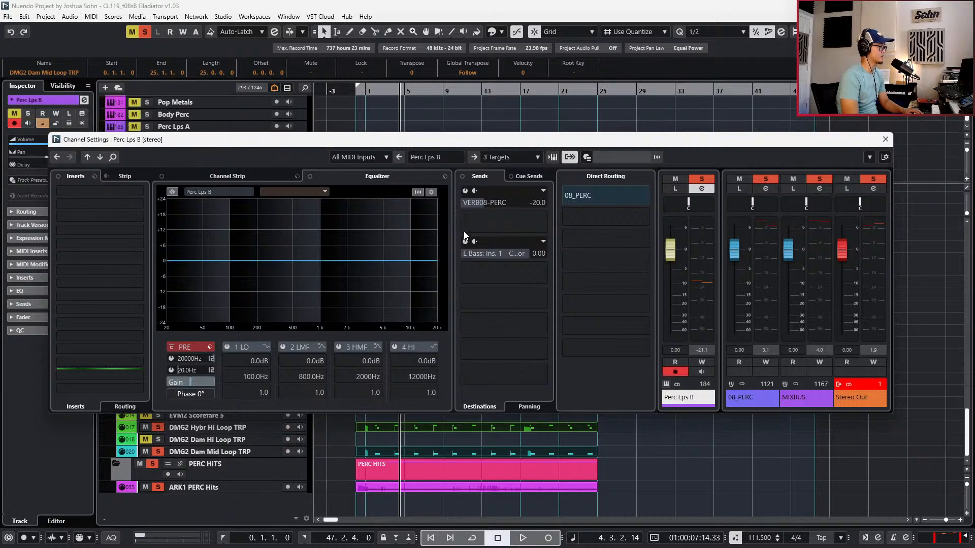
pyautogui.click(520, 221)
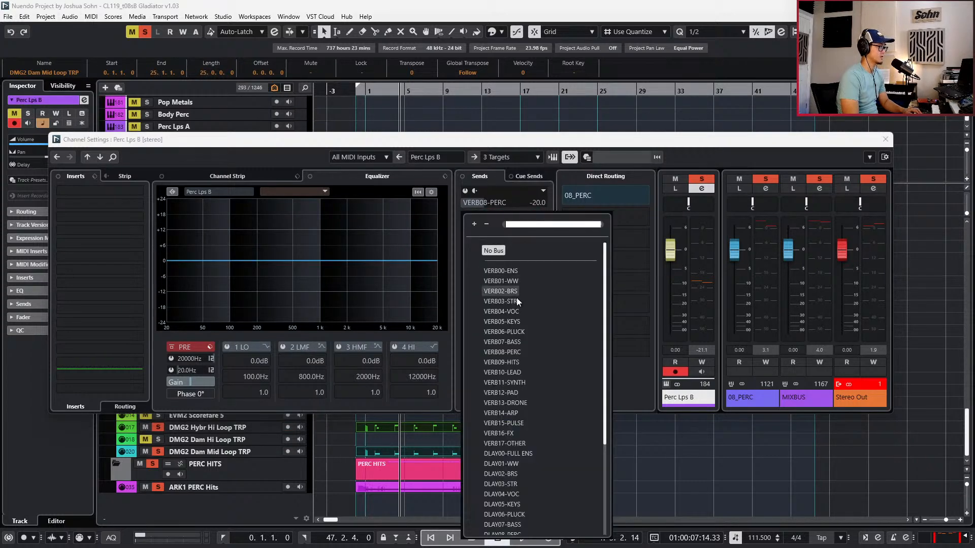
pyautogui.scroll(-3, 513, 477)
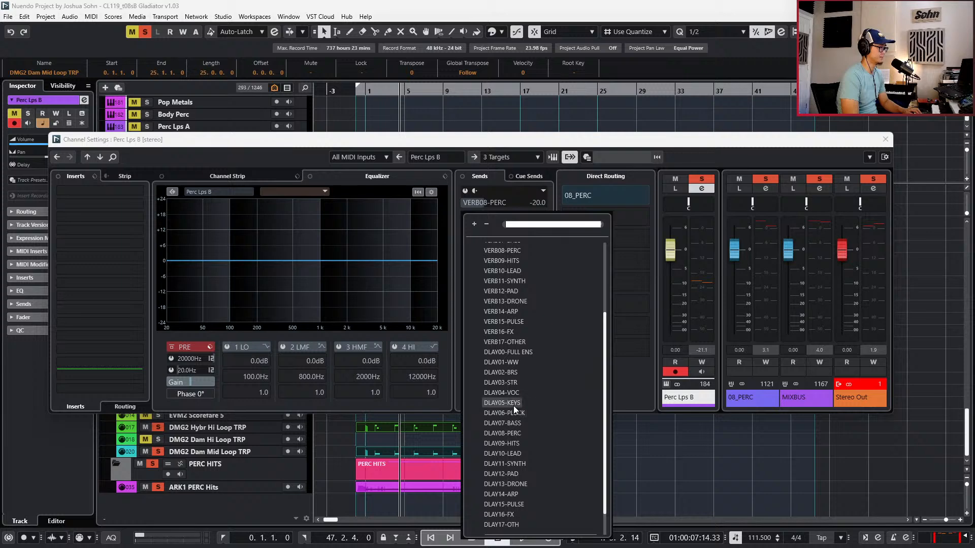
pyautogui.click(514, 434)
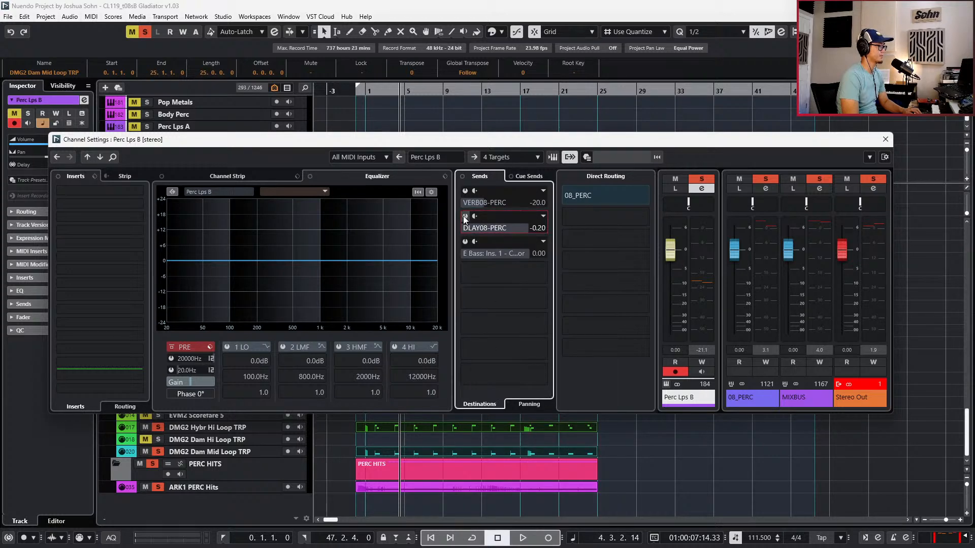
# Activate the DLAY08-PERC send at a level of -5.10 and turn off the solo on the Perc Lps B channel
pyautogui.click(464, 216)
pyautogui.moveTo(535, 227); pyautogui.dragTo(475, 225)
pyautogui.click(690, 179)
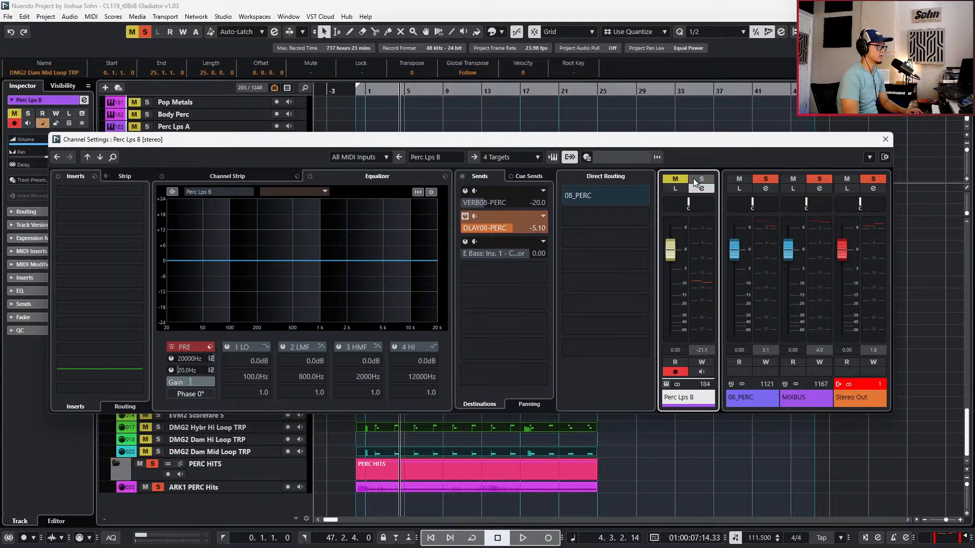
# Lower the DLAY08-PERC send on the Perc Lps B channel to -7.85 and replay the soloed percussion to check the delay
pyautogui.press('space')
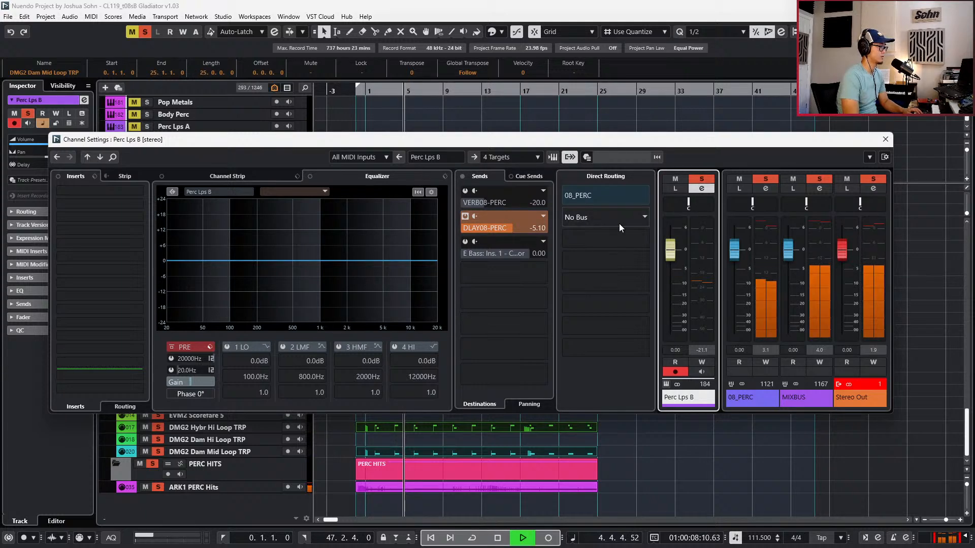
pyautogui.moveTo(519, 223); pyautogui.dragTo(496, 223)
pyautogui.press('space')
pyautogui.press('space')
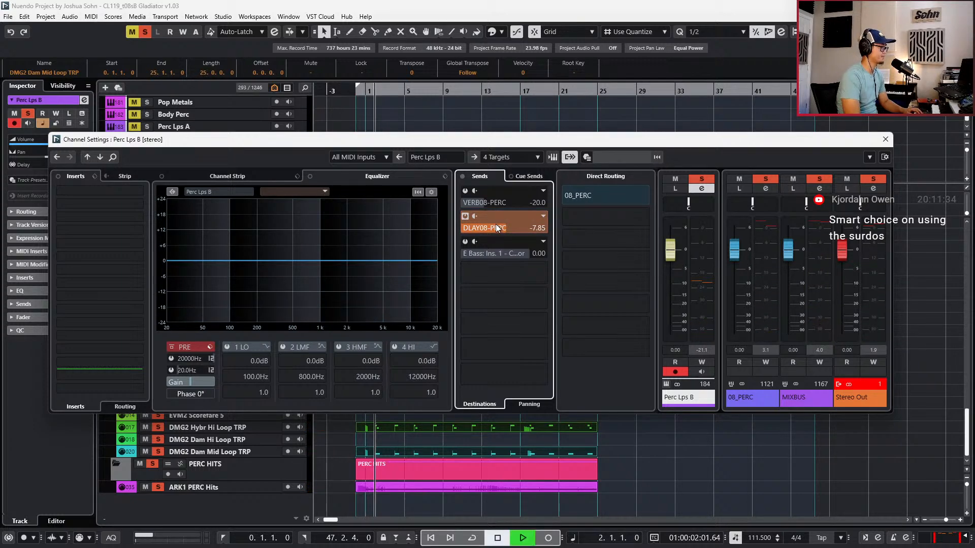
pyautogui.press('space')
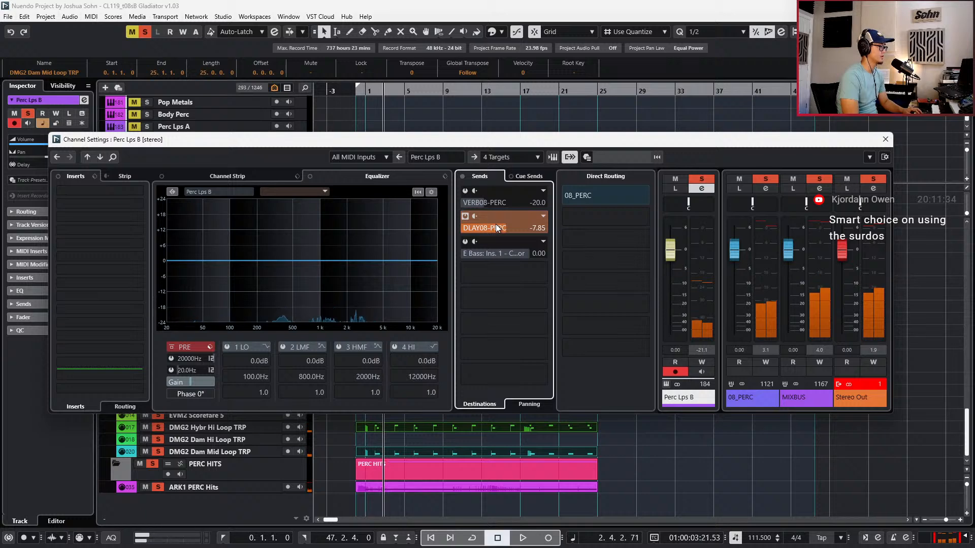
# Turn off the percussion solo, play the opening bars in the full mix, and close the Perc Lps B channel settings
pyautogui.press('s')
pyautogui.press('space')
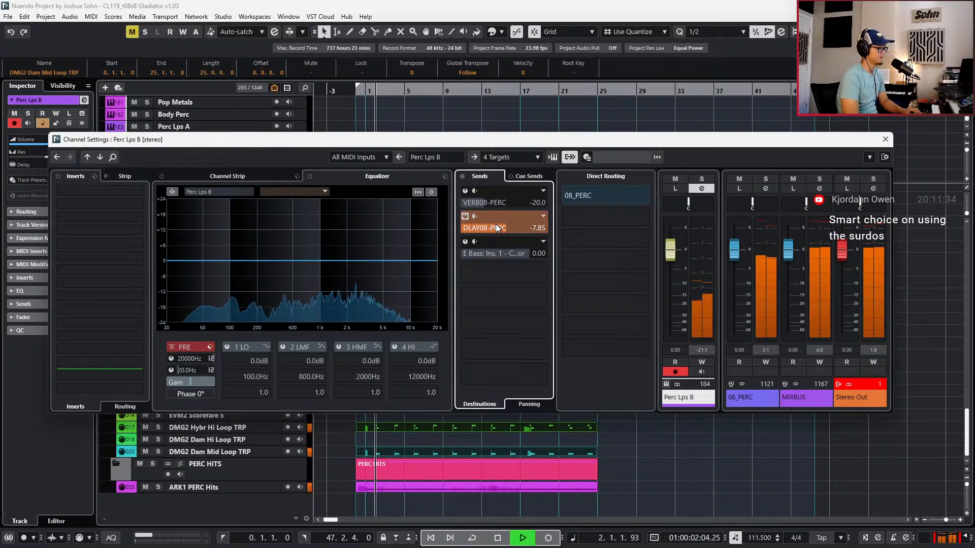
pyautogui.press('space')
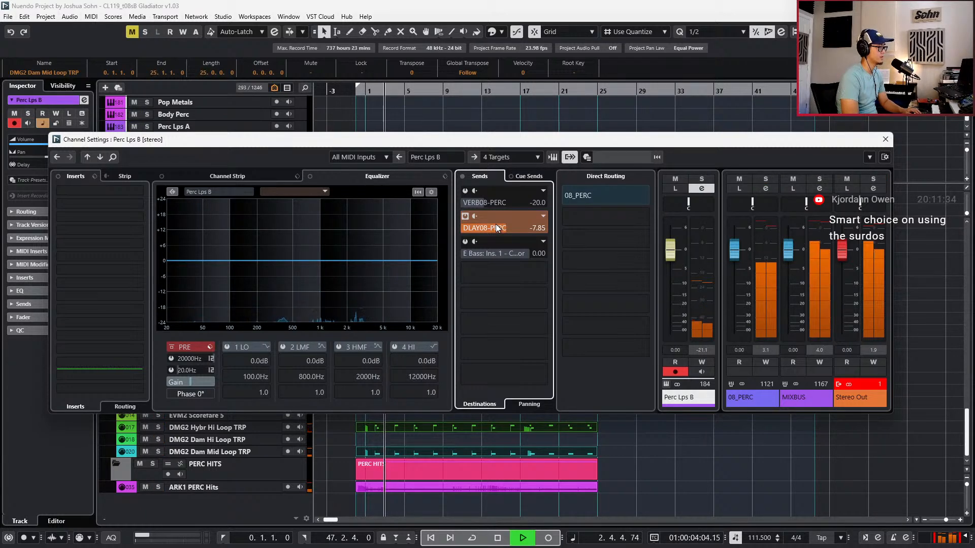
pyautogui.press('space')
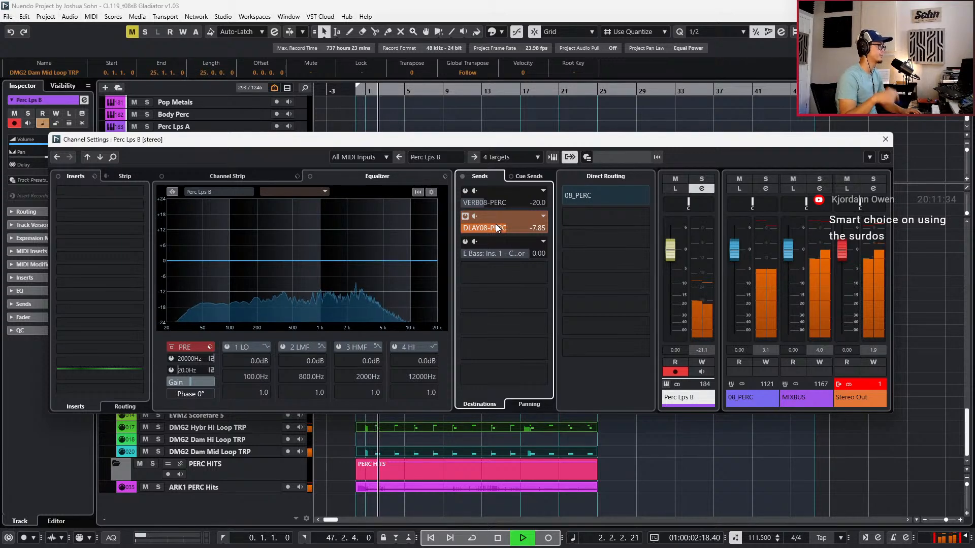
pyautogui.click(885, 139)
pyautogui.press('space')
pyautogui.press('KP_Subtract')
pyautogui.press('KP_Subtract')
pyautogui.press('KP_Subtract')
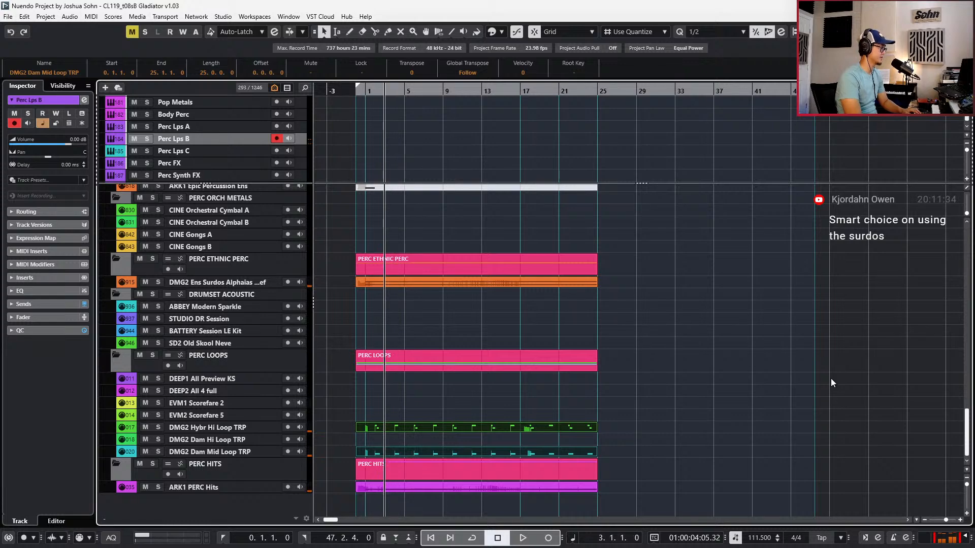
# Solo and audition the DMG2 Ens Surdos and ARK1 PERC Hits tracks in turn from bar 1, and clear the solo
pyautogui.click(521, 285)
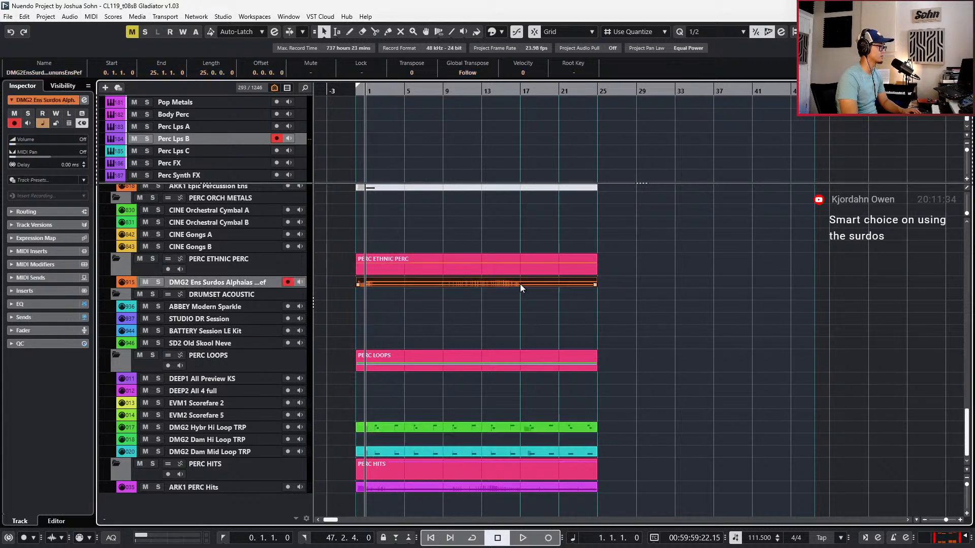
pyautogui.click(468, 488)
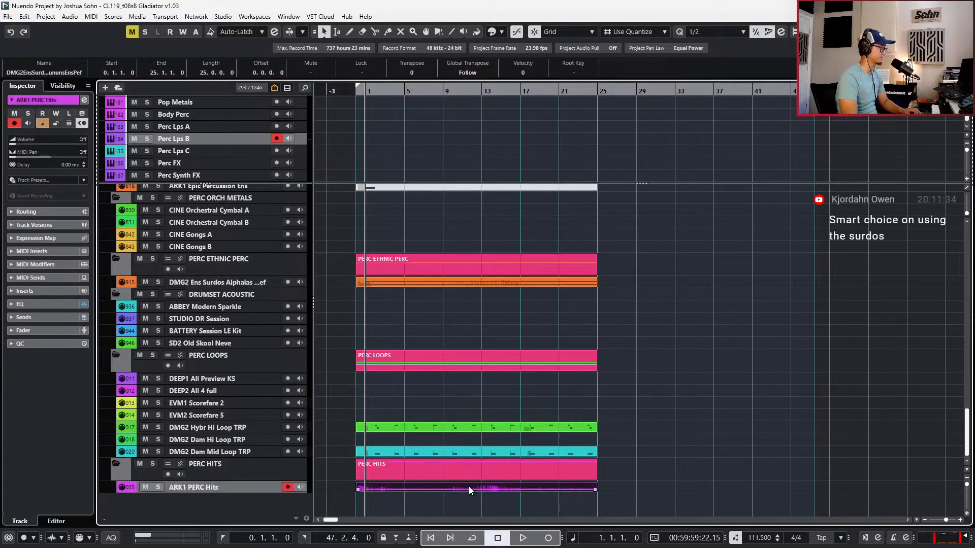
pyautogui.click(445, 284)
pyautogui.press('s')
pyautogui.press('space')
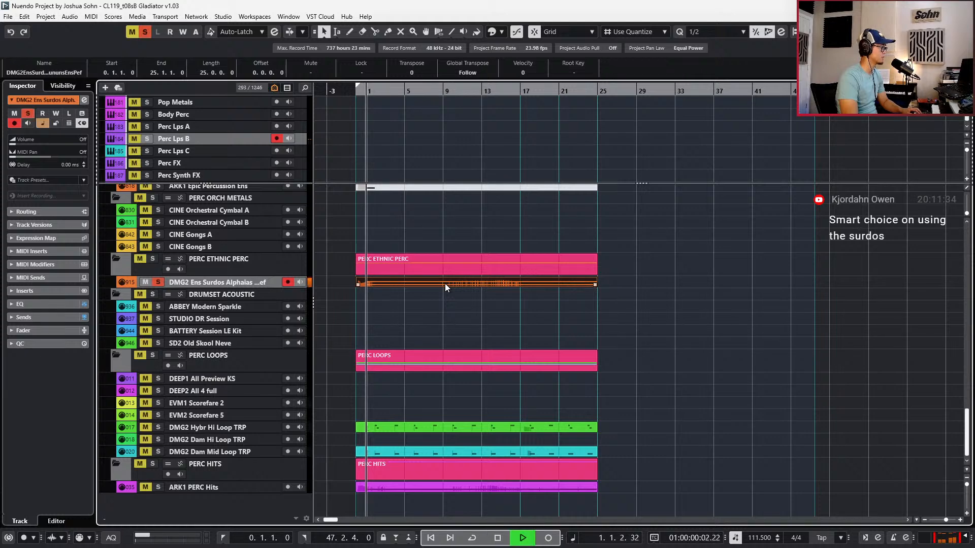
pyautogui.click(413, 486)
pyautogui.press('s')
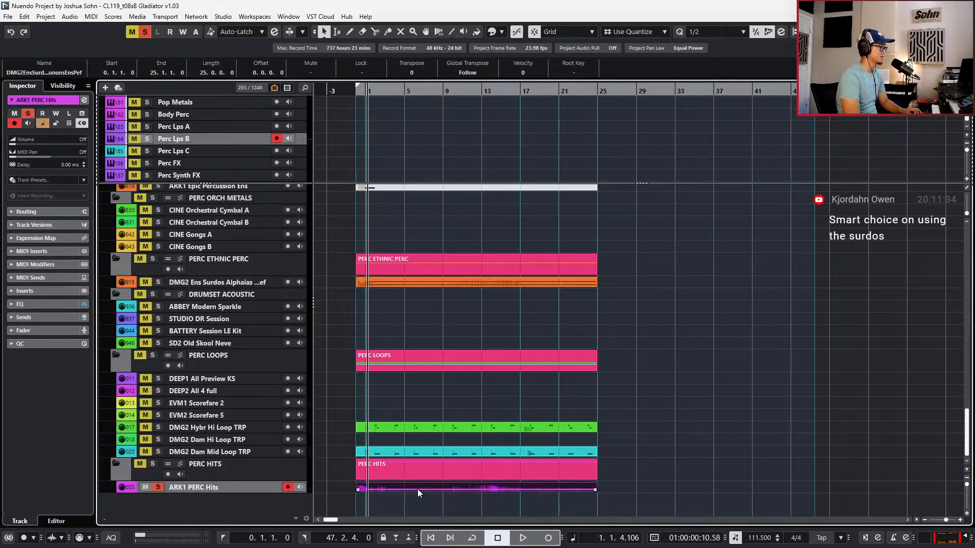
pyautogui.press('space')
pyautogui.press('space')
pyautogui.press('space')
pyautogui.press('s')
# Play the full mix from bar 1 into bar 3 while looking over the percussion tracks
pyautogui.doubleClick(418, 489)
pyautogui.hotkey('alt', 'Down')
pyautogui.hotkey('alt', 'Down')
pyautogui.press('KP_0')
pyautogui.hotkey('ctrl', 'e')
pyautogui.press('space')
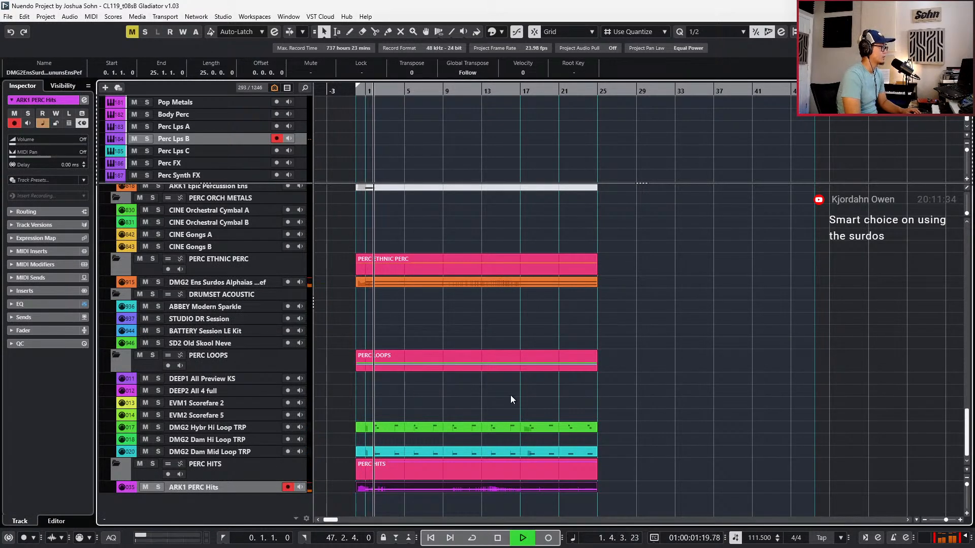
pyautogui.scroll(3, 614, 411)
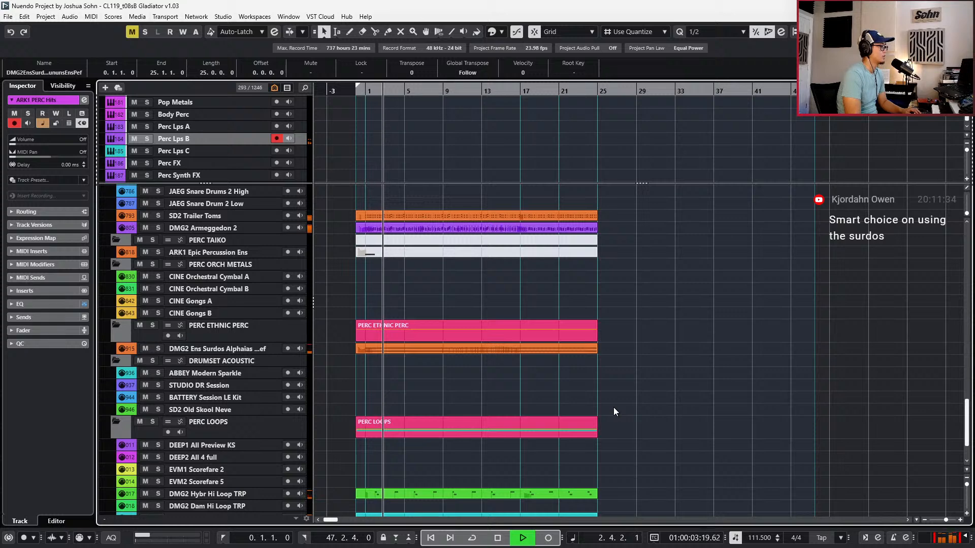
pyautogui.scroll(-3, 613, 407)
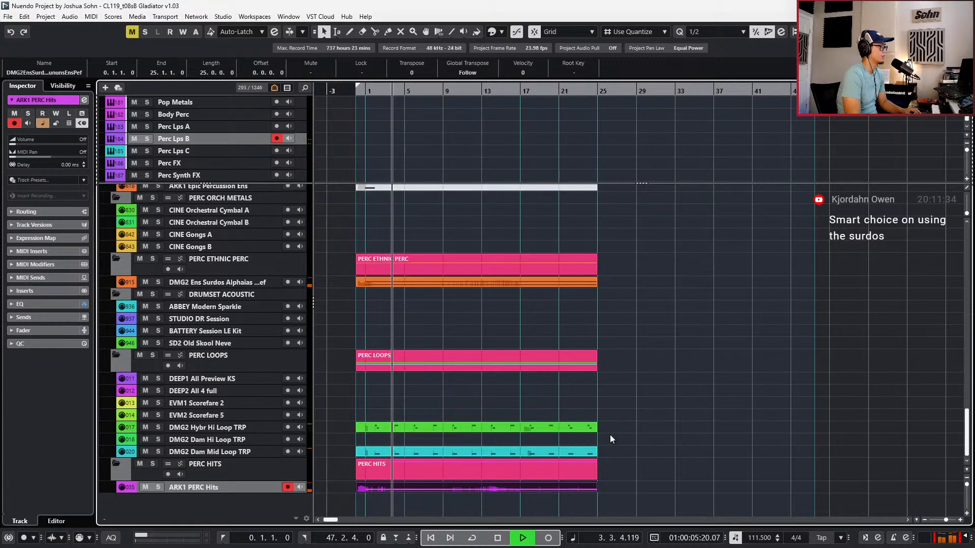
# Move the playhead to bar 25 and select the LISTEN reference audio event
pyautogui.press('KP_Add')
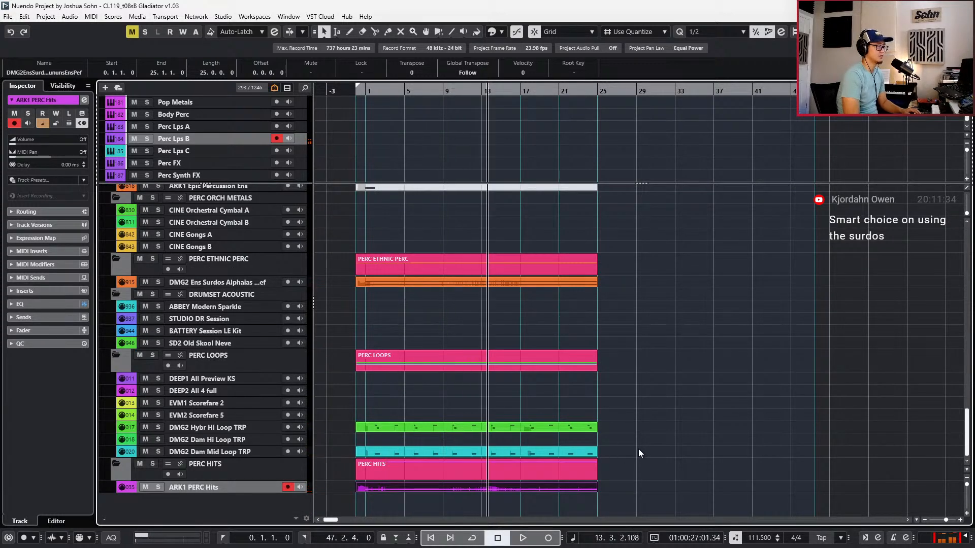
pyautogui.scroll(20, 659, 409)
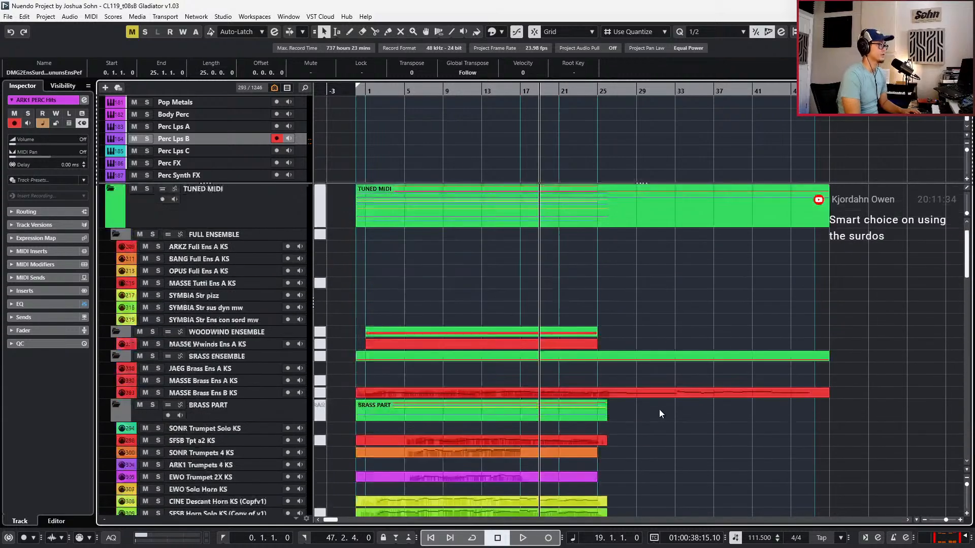
pyautogui.scroll(15, 693, 140)
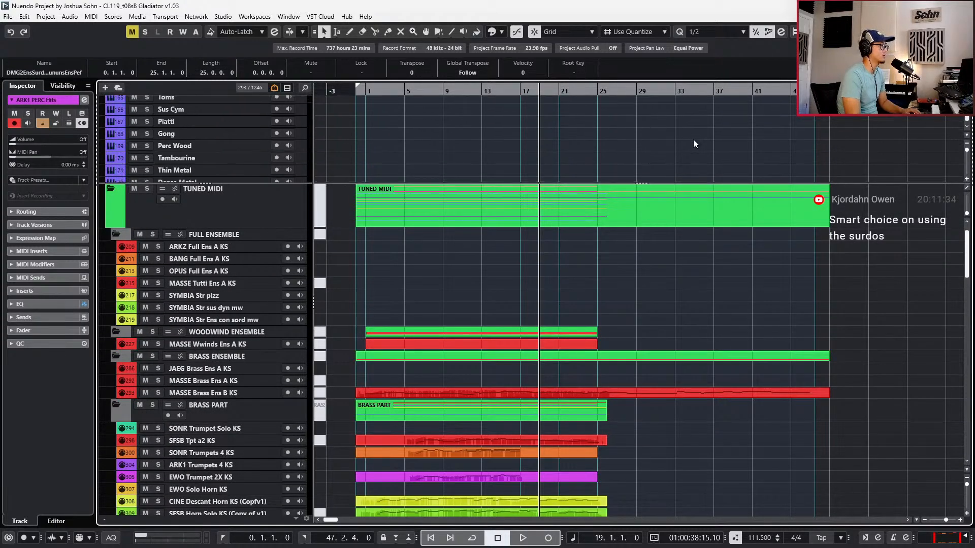
pyautogui.hscroll(6, 693, 139)
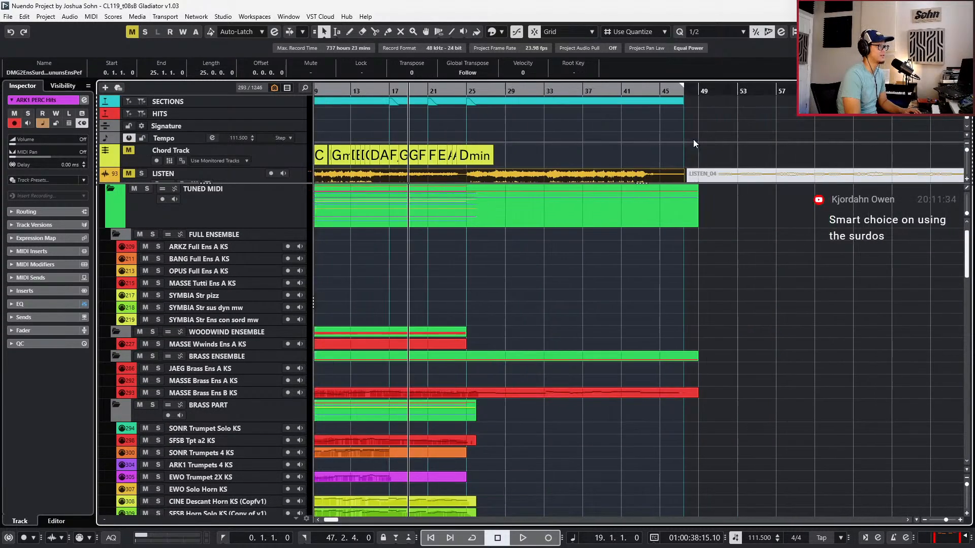
pyautogui.scroll(-3, 693, 140)
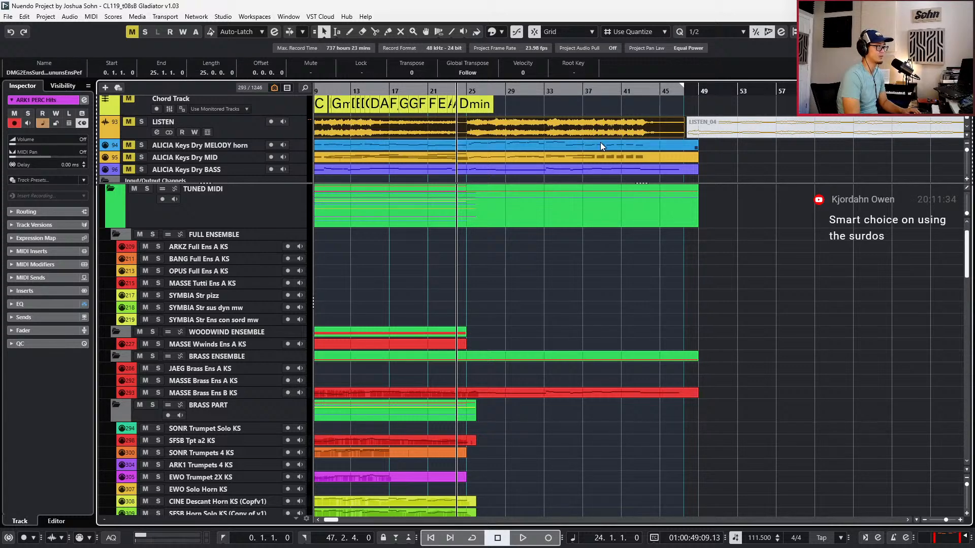
pyautogui.scroll(3, 501, 123)
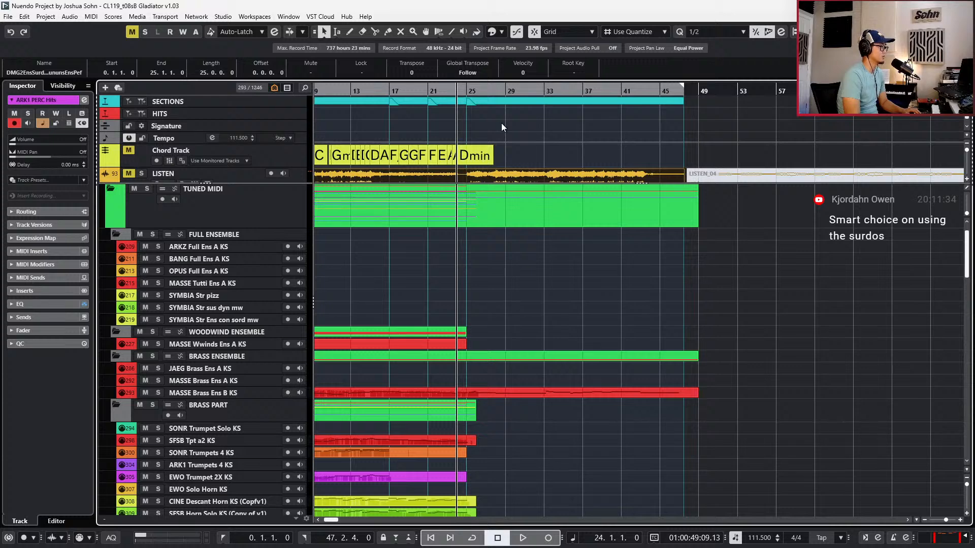
pyautogui.scroll(-1, 501, 127)
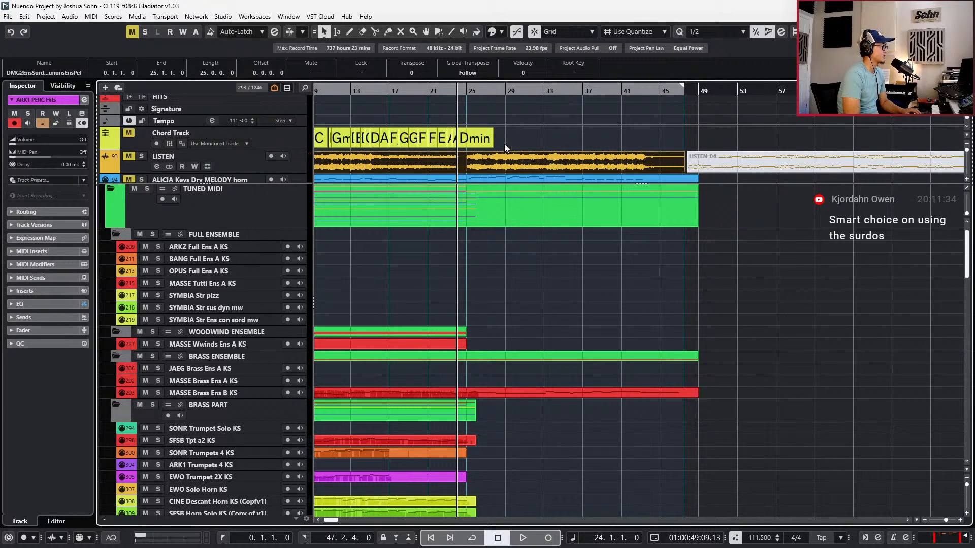
pyautogui.press('s')
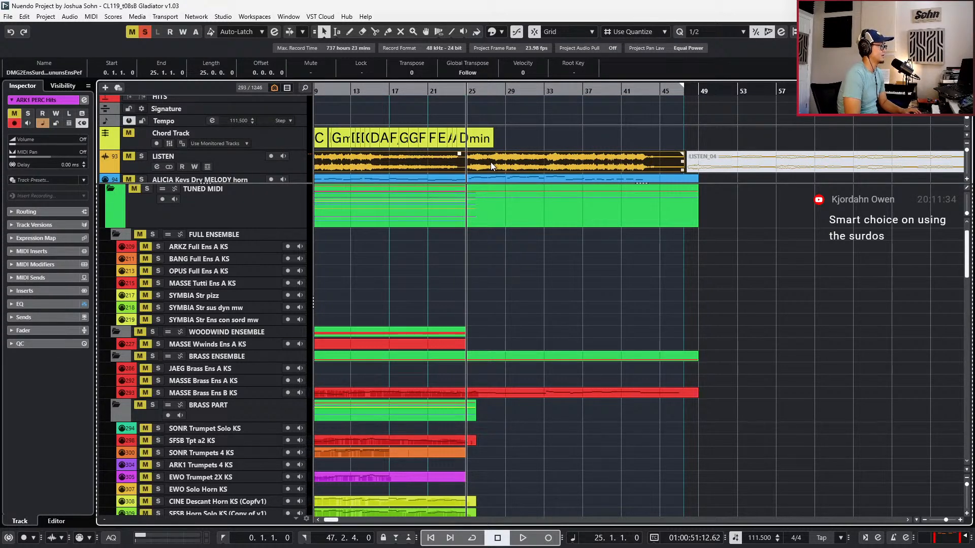
pyautogui.press('s')
pyautogui.click(526, 161)
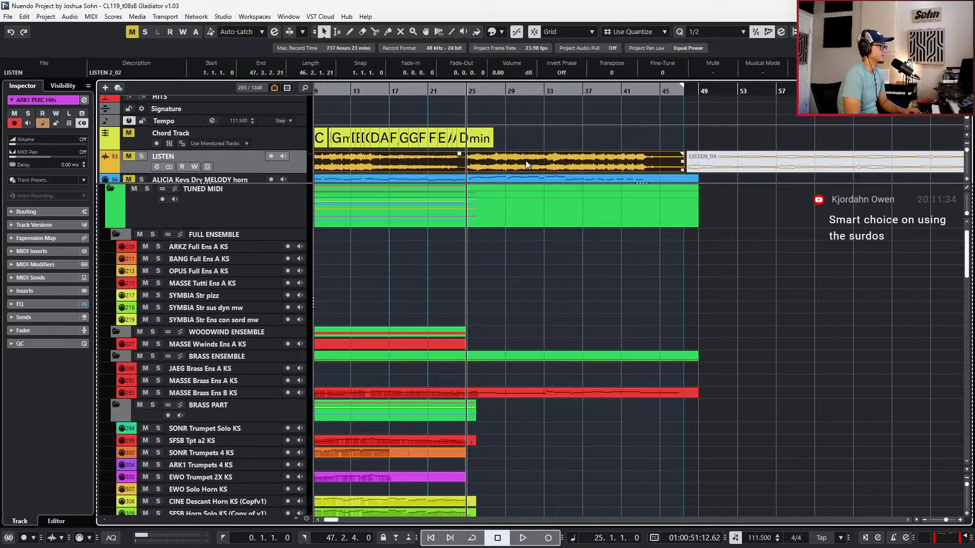
pyautogui.scroll(1, 495, 167)
# Solo the LISTEN reference track, play it from bar 25 into bar 31, and turn its solo off
pyautogui.press('s')
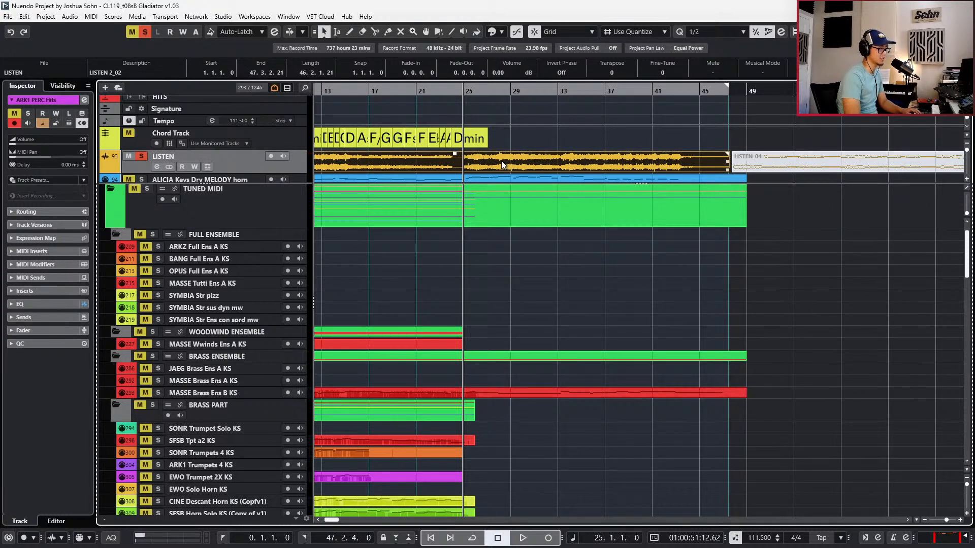
pyautogui.press('space')
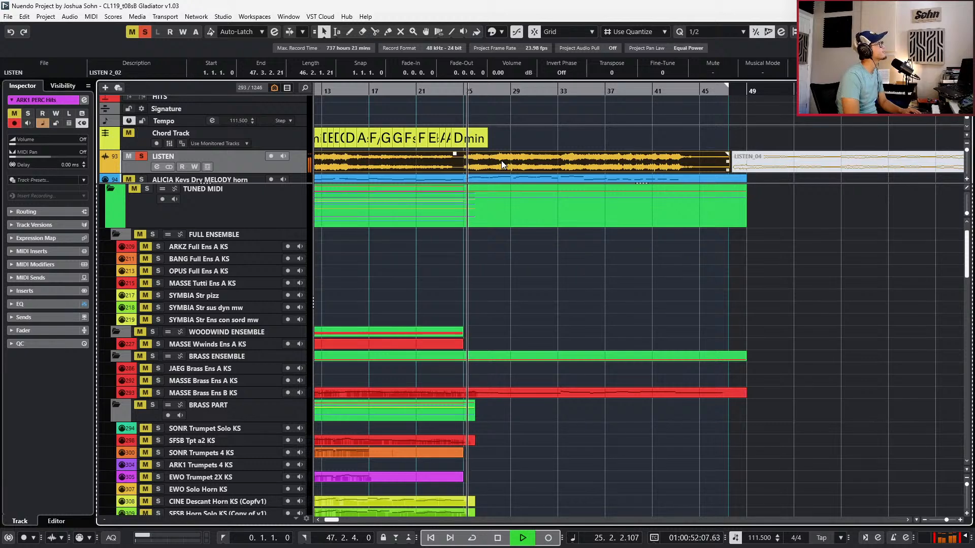
pyautogui.press('space')
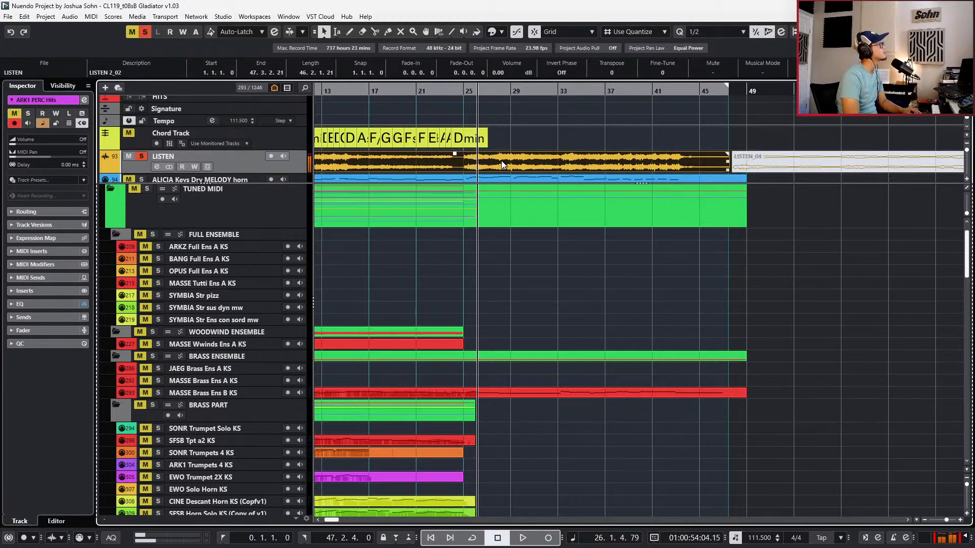
pyautogui.press('KP_0')
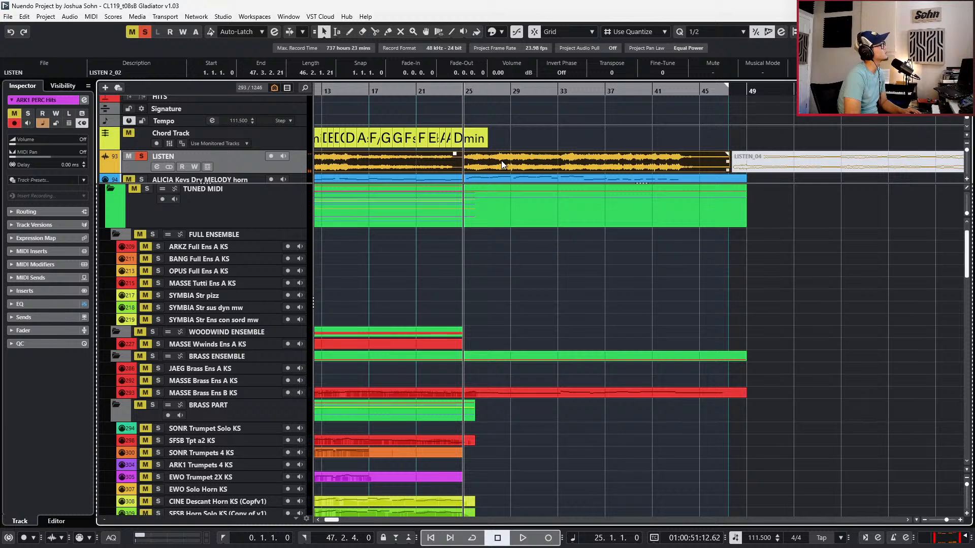
pyautogui.press('space')
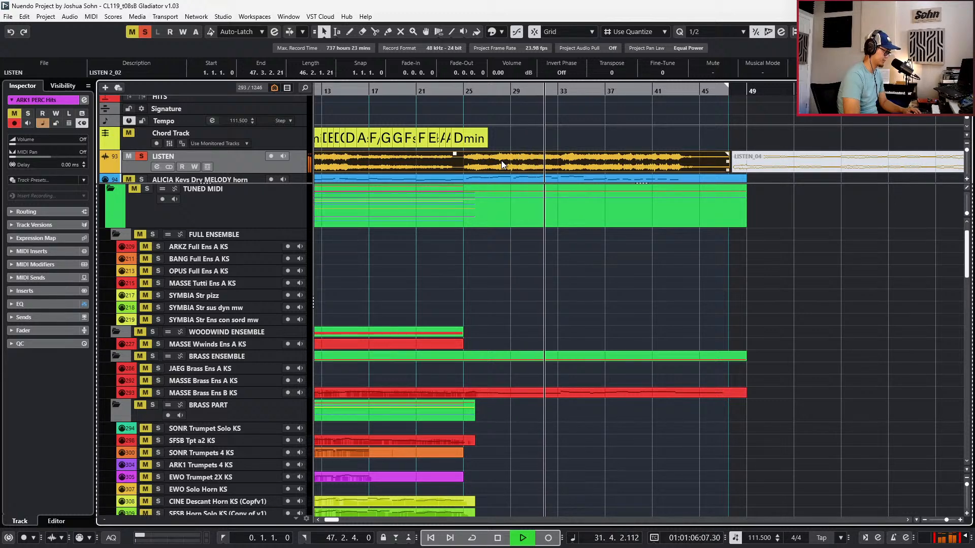
pyautogui.press('space')
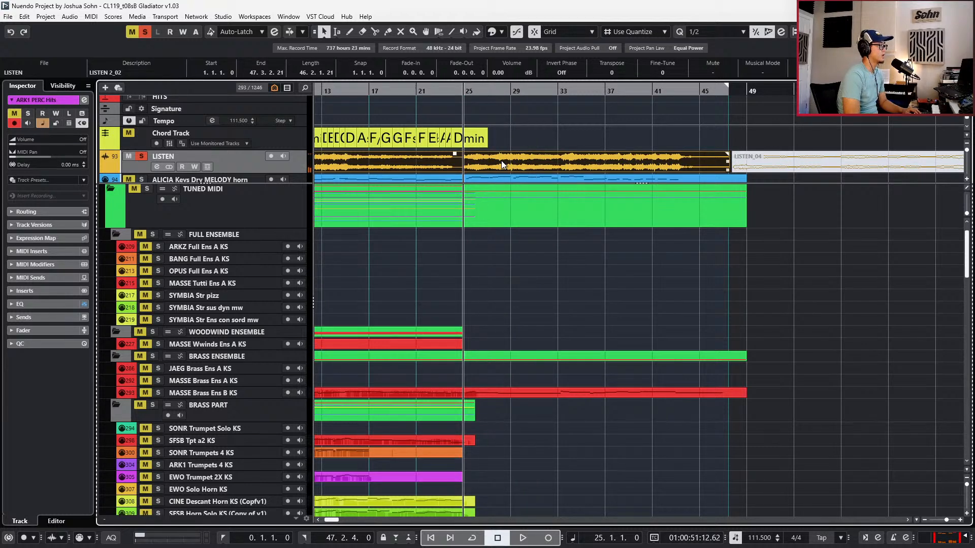
pyautogui.press('s')
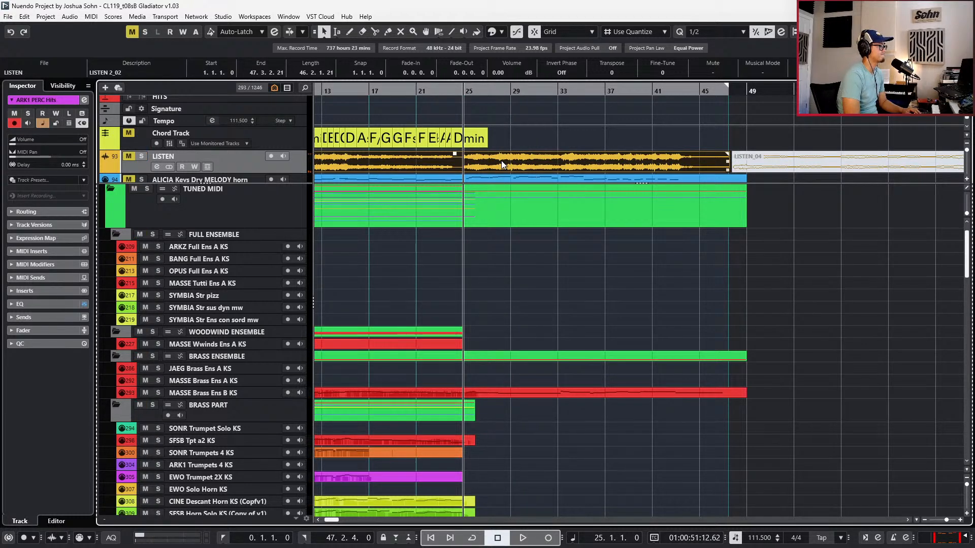
# Create parts spanning 0.1.1 to 47.2.4 on the SFSB Tpt a2, CINE Descant Horn, SFSB Horn Solo and SONR Horns 6 tracks
pyautogui.scroll(-4, 502, 287)
pyautogui.scroll(3, 505, 292)
pyautogui.scroll(3, 506, 297)
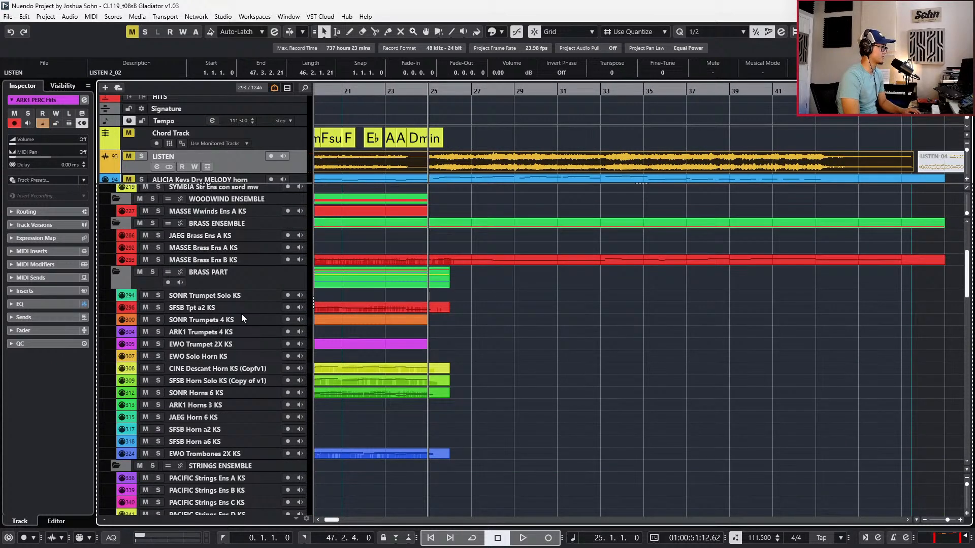
pyautogui.click(474, 309)
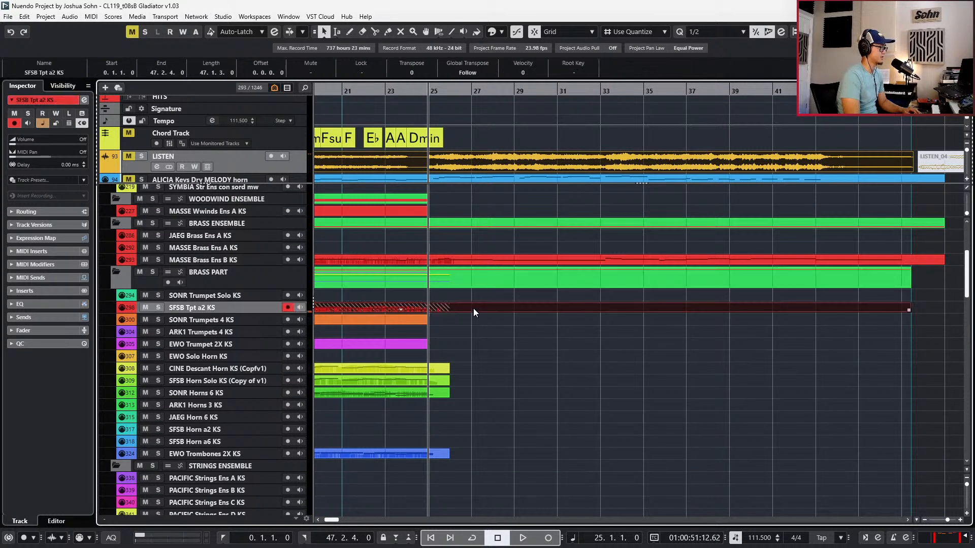
pyautogui.click(471, 367)
pyautogui.click(471, 382)
pyautogui.click(471, 392)
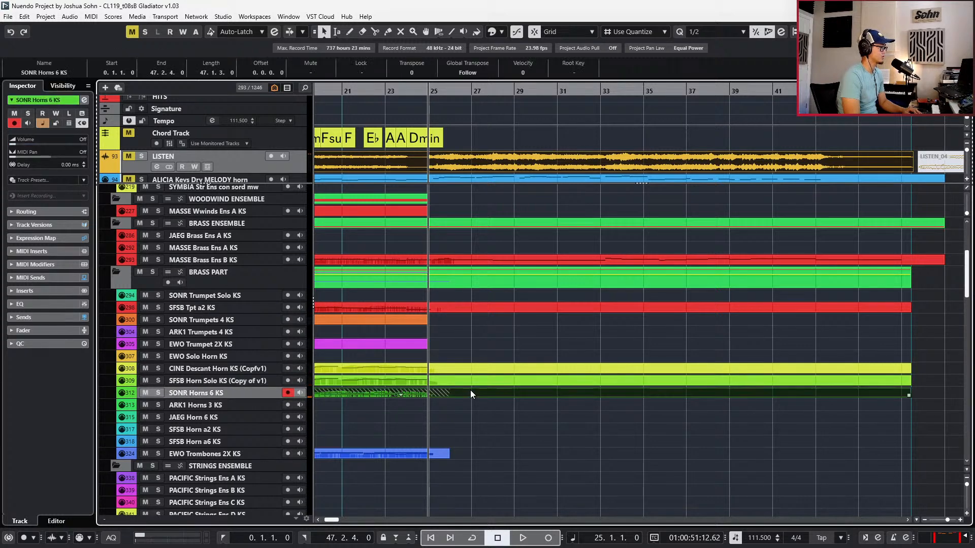
pyautogui.click(446, 310)
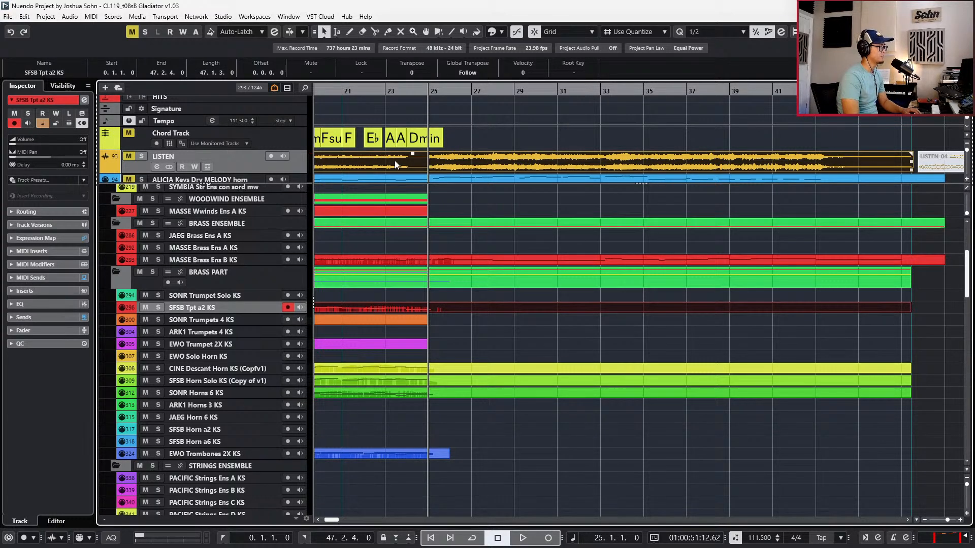
pyautogui.click(450, 166)
pyautogui.press('s')
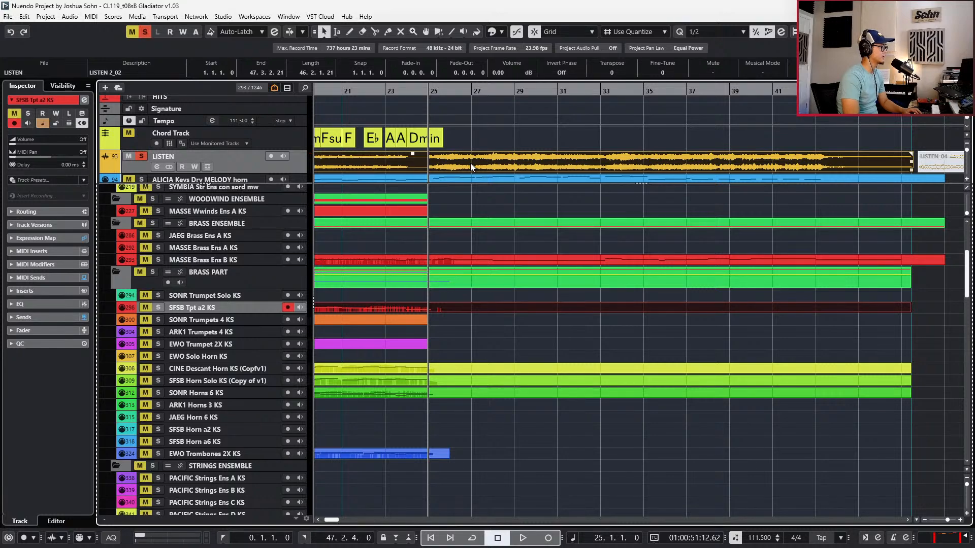
pyautogui.press('s')
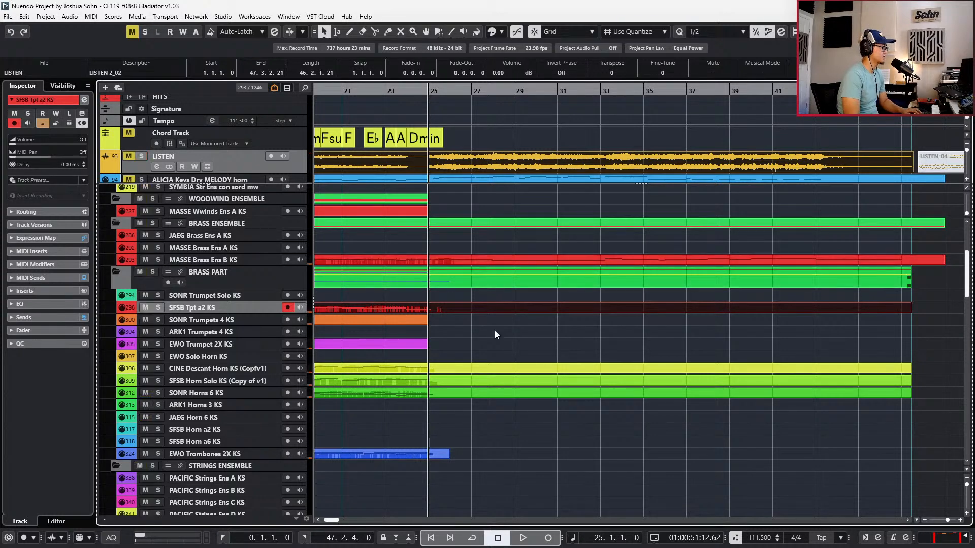
# Open the CINE Descant Horn part and copy its melody notes from the A2 in bar 2 through the note at bar 16
pyautogui.scroll(-2, 500, 351)
pyautogui.hscroll(-5, 500, 351)
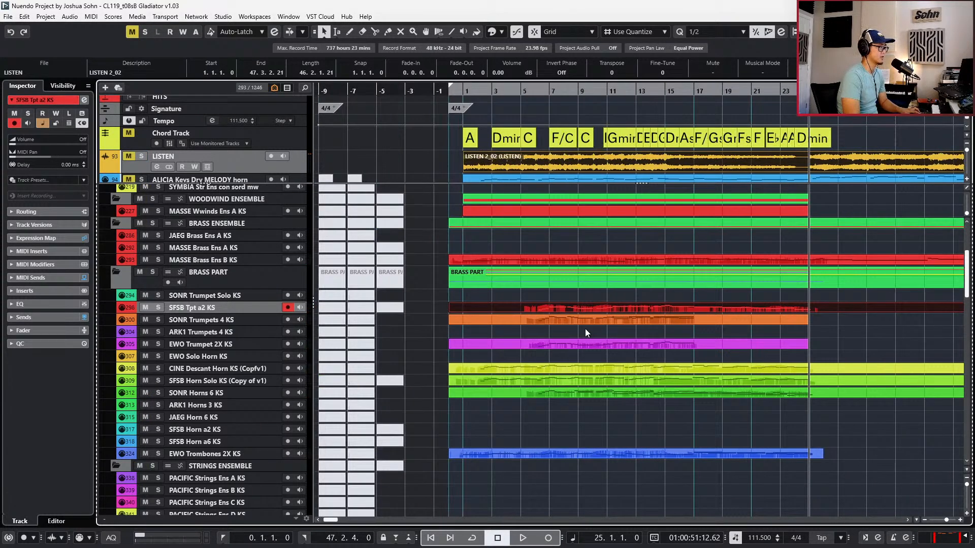
pyautogui.doubleClick(507, 366)
pyautogui.moveTo(381, 293); pyautogui.dragTo(790, 393)
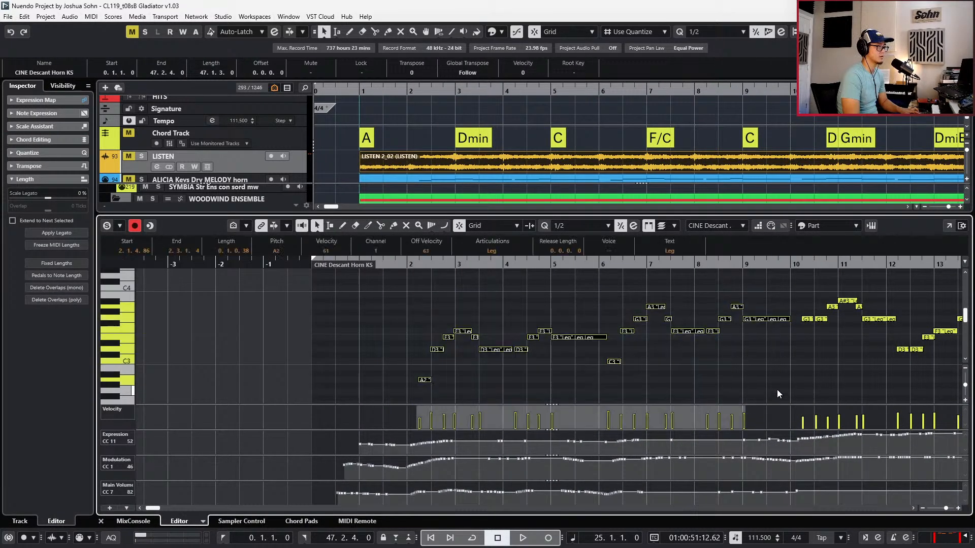
pyautogui.hscroll(3, 777, 394)
pyautogui.moveTo(723, 307); pyautogui.dragTo(908, 387)
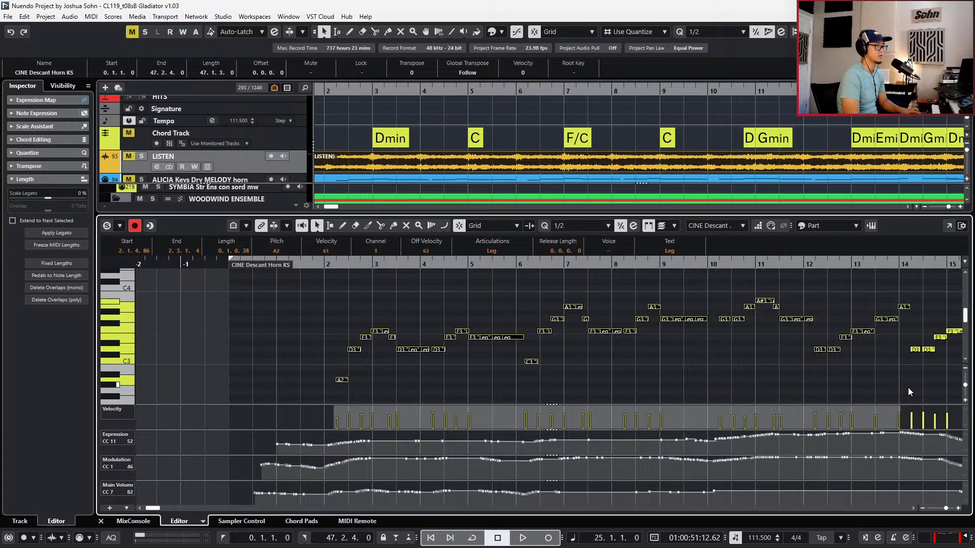
pyautogui.hscroll(6, 908, 388)
pyautogui.moveTo(849, 295); pyautogui.dragTo(750, 349)
pyautogui.hscroll(6, 761, 325)
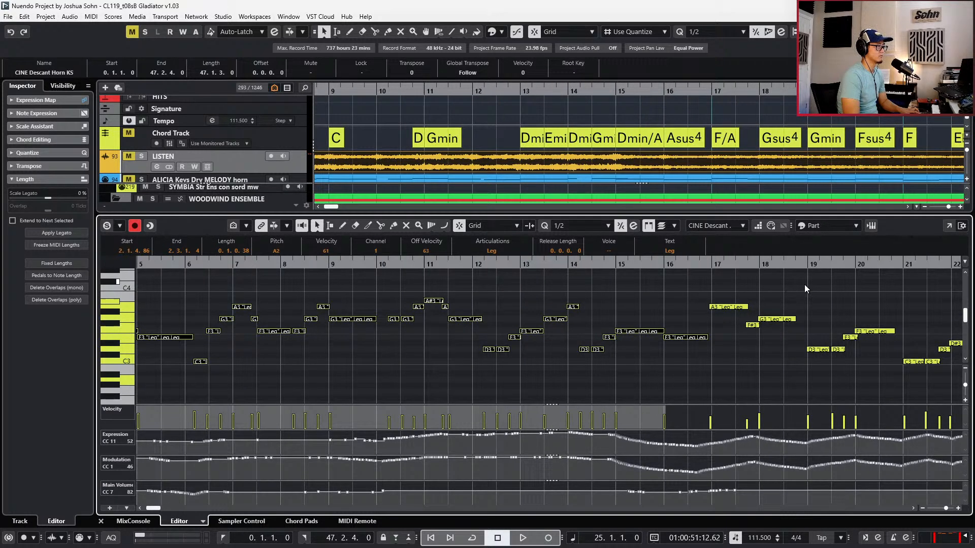
pyautogui.scroll(-2, 804, 285)
pyautogui.hscroll(8, 800, 282)
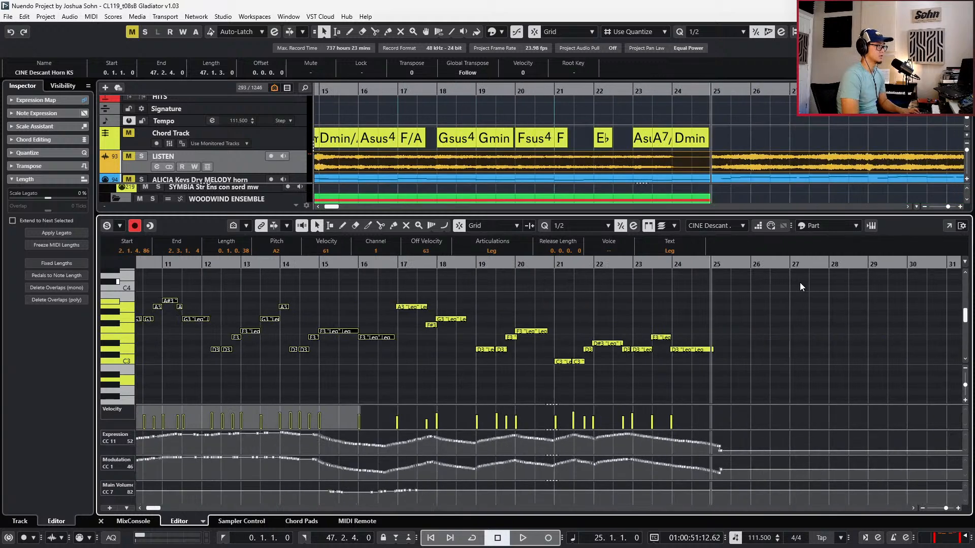
# Close the horn part and open the SFSB Tpt a2 part for note editing, zoomed in around bar 25
pyautogui.hotkey('ctrl', 'e')
pyautogui.click(768, 259)
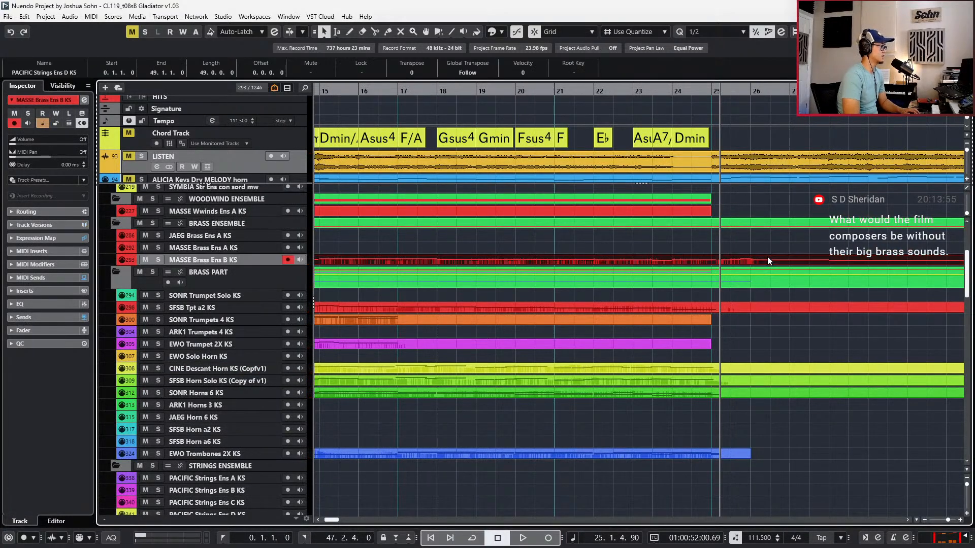
pyautogui.hscroll(4, 747, 274)
pyautogui.click(700, 306)
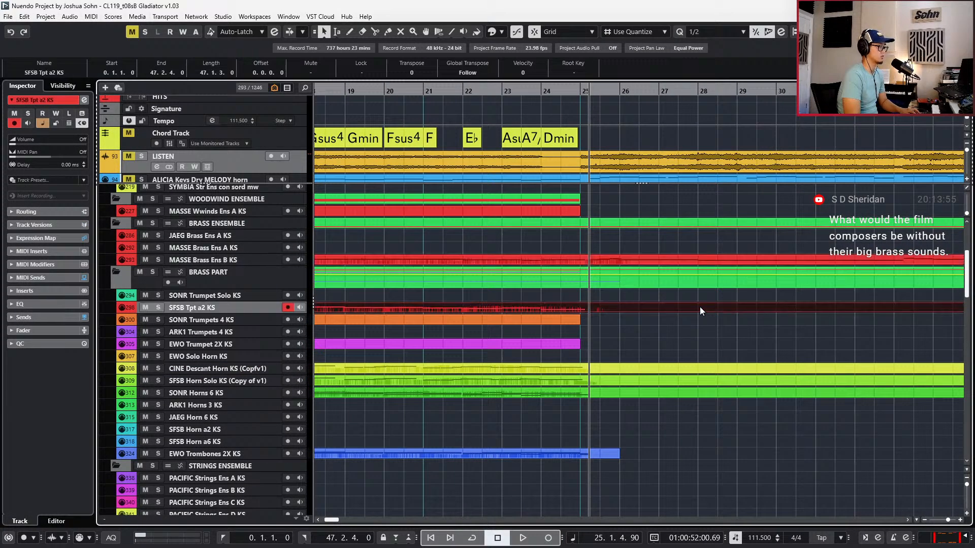
pyautogui.hotkey('ctrl', 'e')
pyautogui.press('h')
pyautogui.press('h')
pyautogui.press('h')
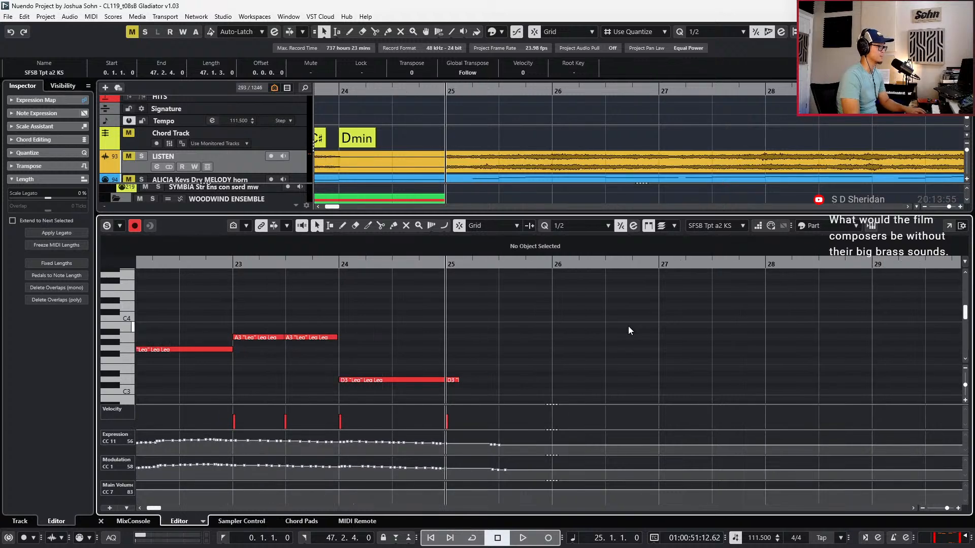
# Paste the copied horn melody into the SFSB Tpt a2 part and nudge it on a 1/8 grid to start at 25.1.3
pyautogui.press('ctrl+KP_Subtract')
pyautogui.hotkey('ctrl', 'v')
pyautogui.hotkey('alt', 'Left')
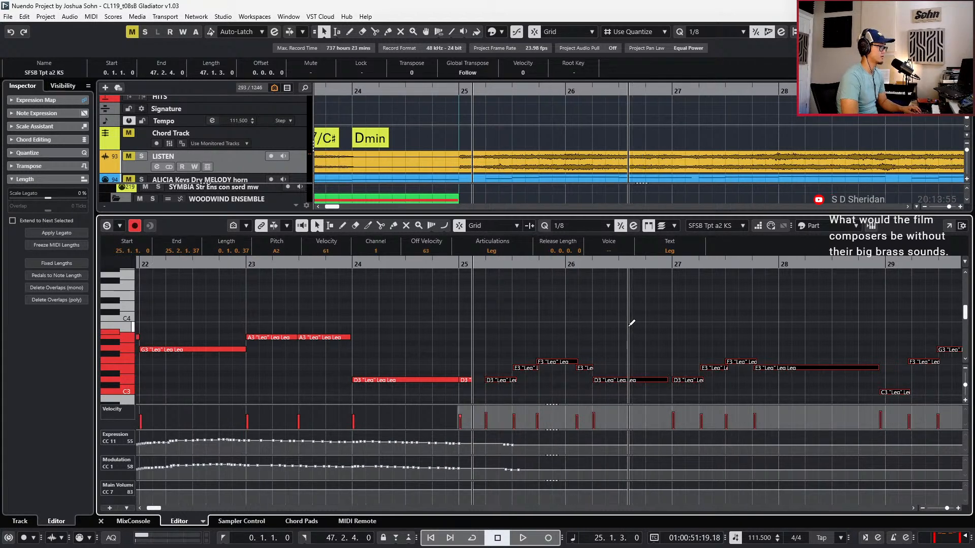
pyautogui.hotkey('alt', 'Left')
pyautogui.hotkey('alt', 'Right')
pyautogui.hotkey('alt', 'Right')
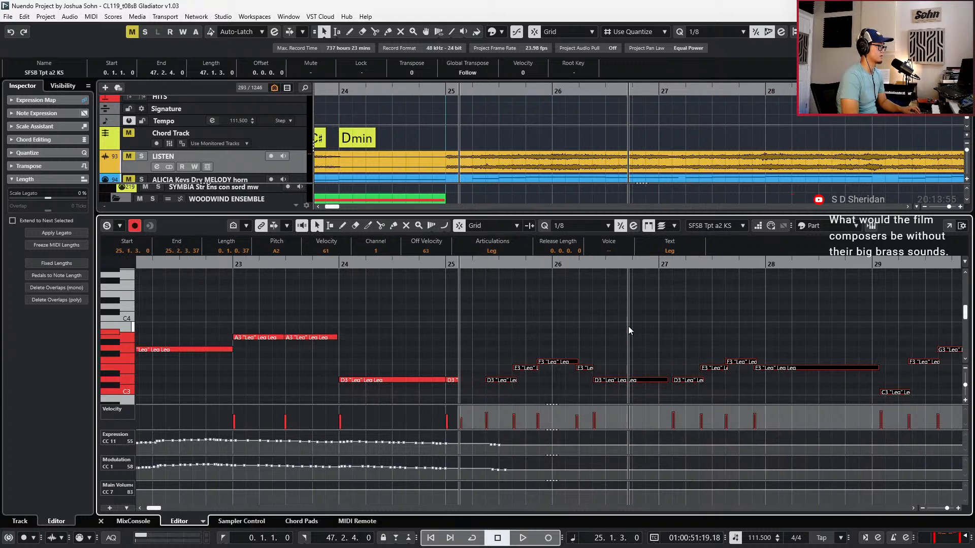
pyautogui.scroll(-2, 635, 325)
pyautogui.click(640, 324)
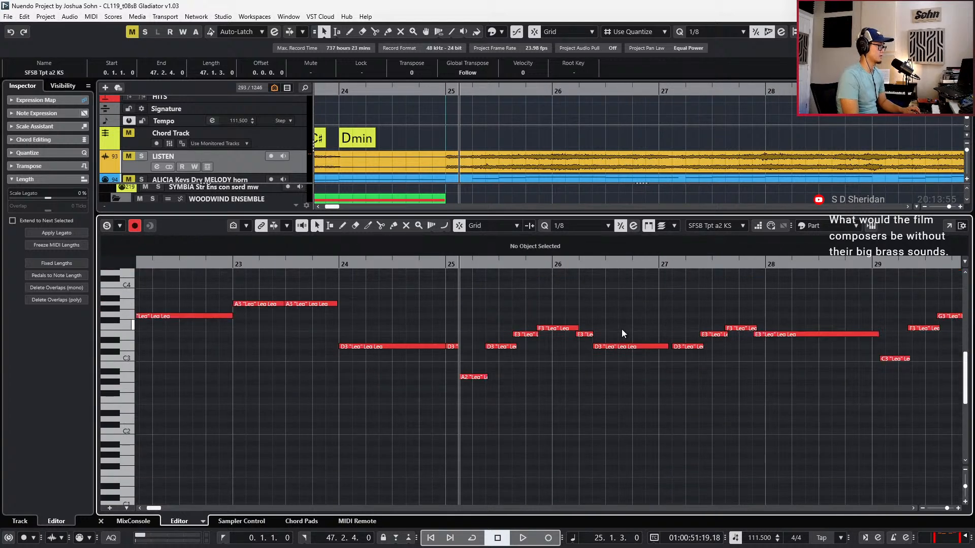
# Solo the SFSB Tpt a2 part in the editor and play the pasted melody from bar 25 into bar 27
pyautogui.hscroll(3, 617, 330)
pyautogui.press('ctrl+KP_Subtract')
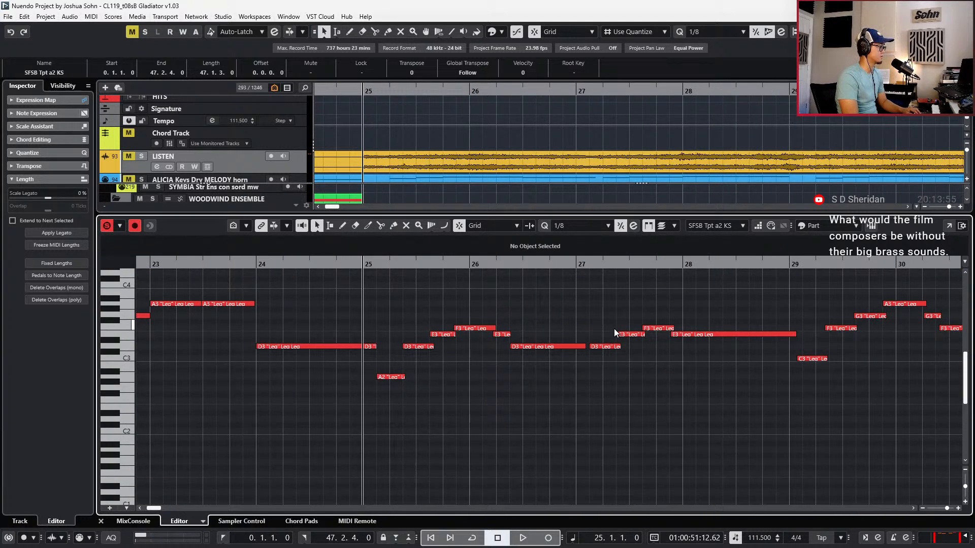
pyautogui.press('g')
pyautogui.press('g')
pyautogui.press('g')
pyautogui.press('g')
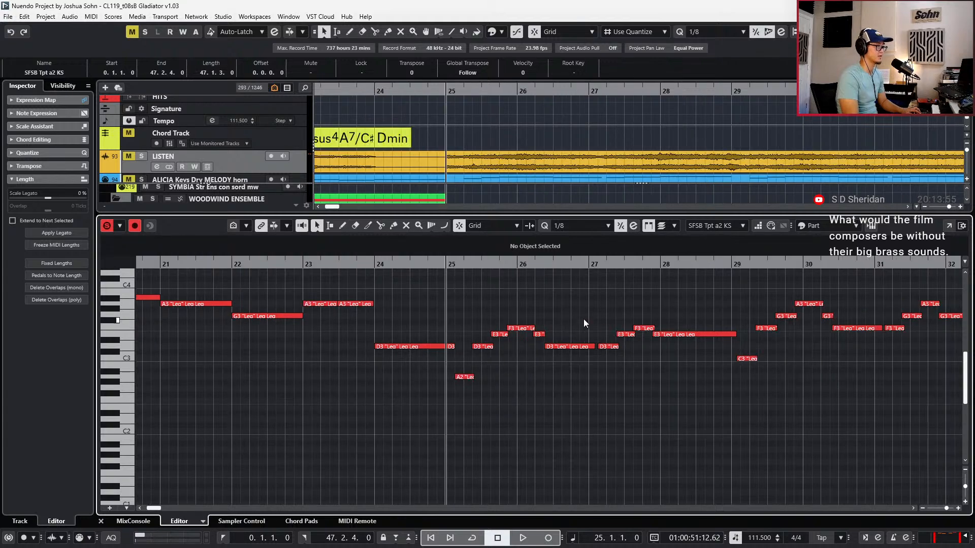
pyautogui.press('space')
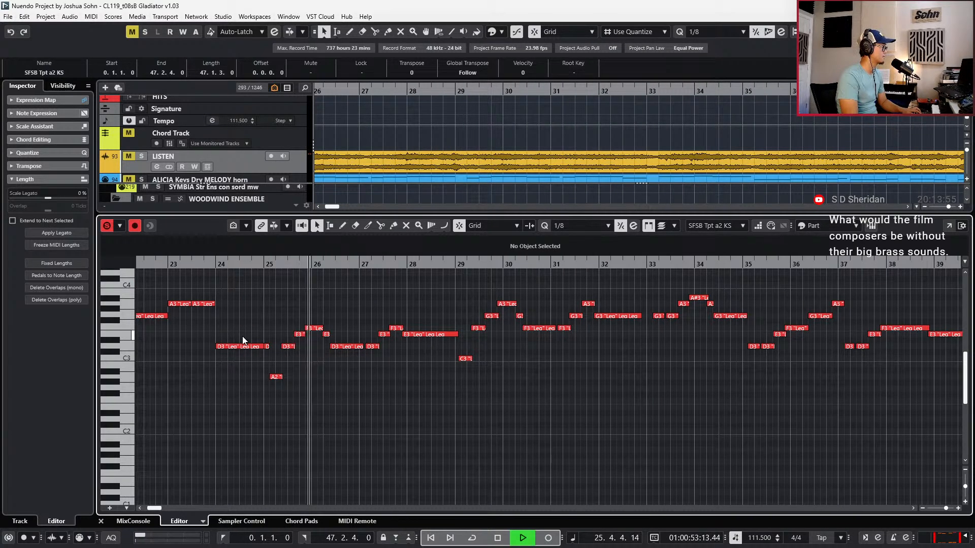
pyautogui.press('h')
pyautogui.press('h')
pyautogui.press('h')
pyautogui.press('h')
pyautogui.press('h')
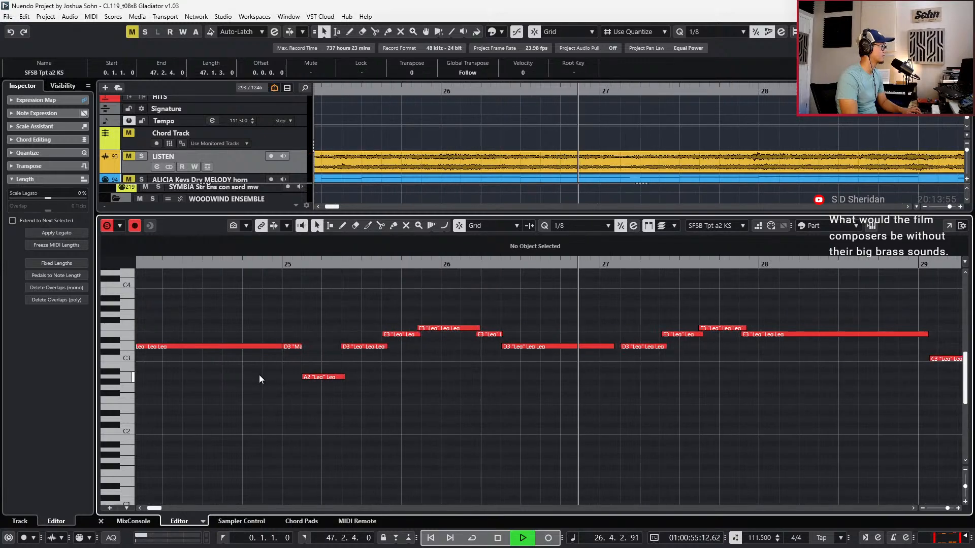
pyautogui.press('space')
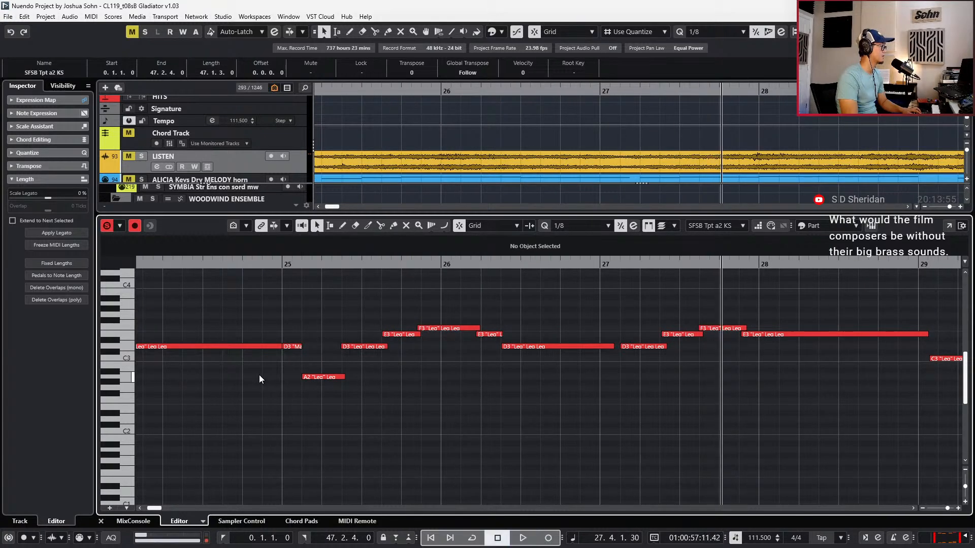
# Select all pasted trumpet melody notes and shift them to start at 25.2.1
pyautogui.press('g')
pyautogui.press('g')
pyautogui.press('g')
pyautogui.press('g')
pyautogui.press('g')
pyautogui.hscroll(8, 761, 334)
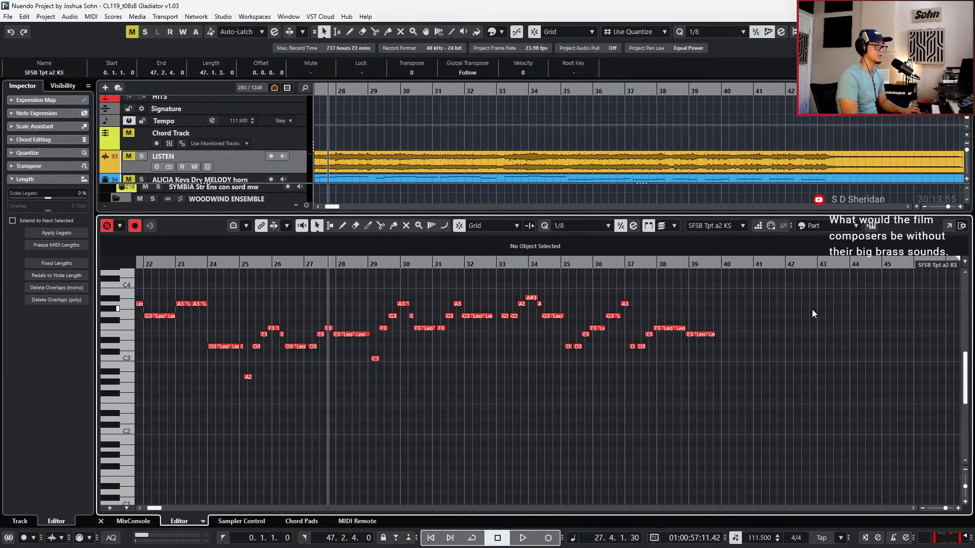
pyautogui.moveTo(753, 287); pyautogui.dragTo(246, 415)
pyautogui.press('h')
pyautogui.press('h')
pyautogui.press('h')
pyautogui.press('h')
pyautogui.press('l')
pyautogui.press('b')
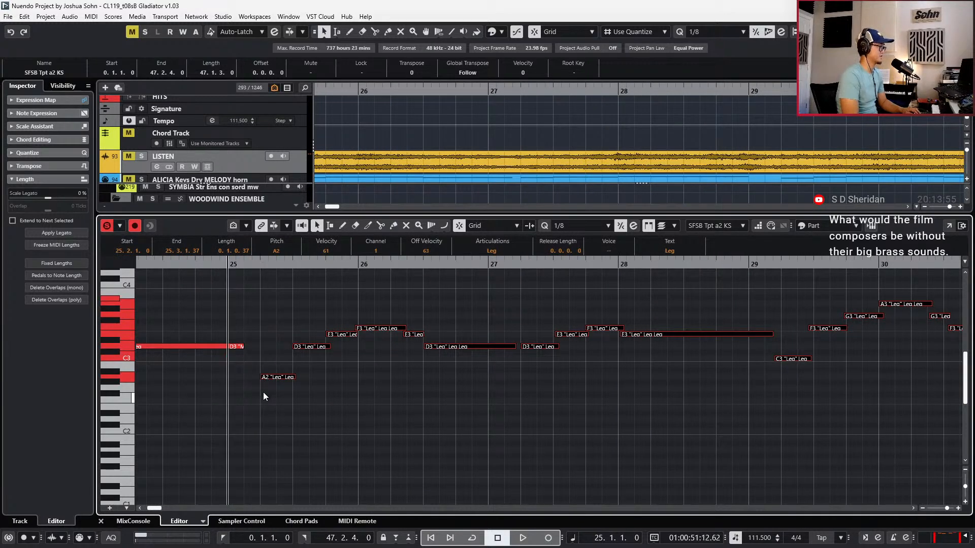
# Set the selected trumpet notes' articulation to Marc and transpose them up one octave
pyautogui.click(488, 251)
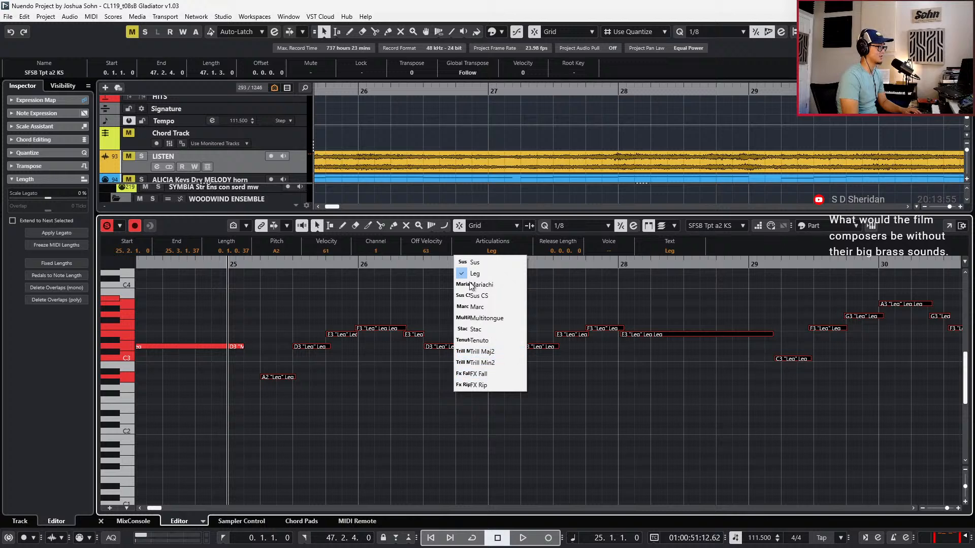
pyautogui.click(492, 308)
pyautogui.press('space')
pyautogui.hotkey('shift', 'Up')
pyautogui.press('l')
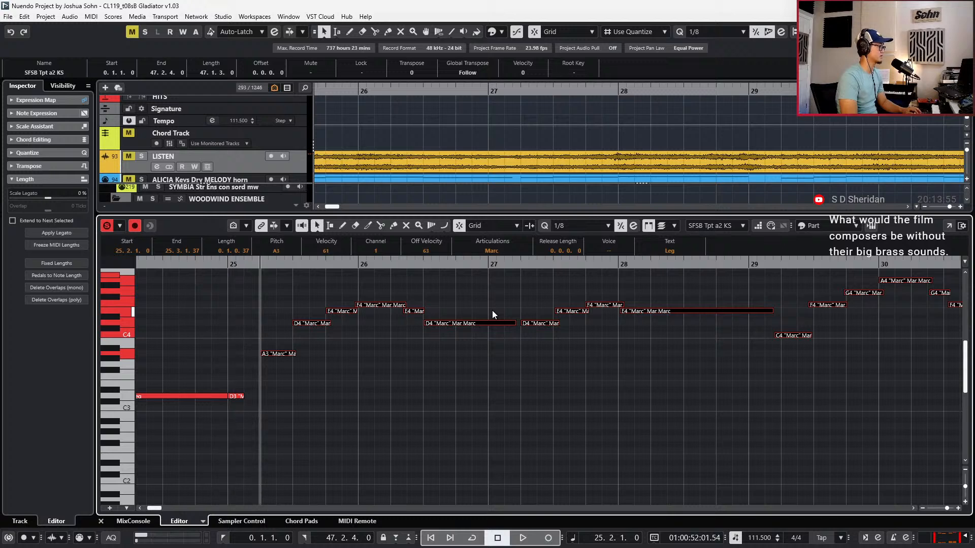
# Show the controller lanes and record a rising Expression and Modulation ride on SFSB Tpt a2 from bar 24 into bar 26
pyautogui.hotkey('alt', 'c')
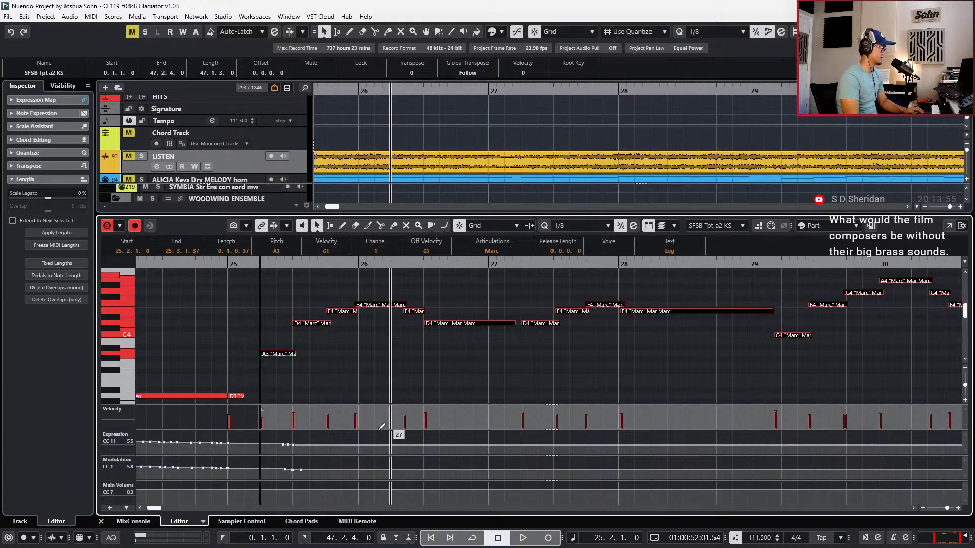
pyautogui.hotkey('ctrl', 'Left')
pyautogui.hotkey('ctrl', 'Left')
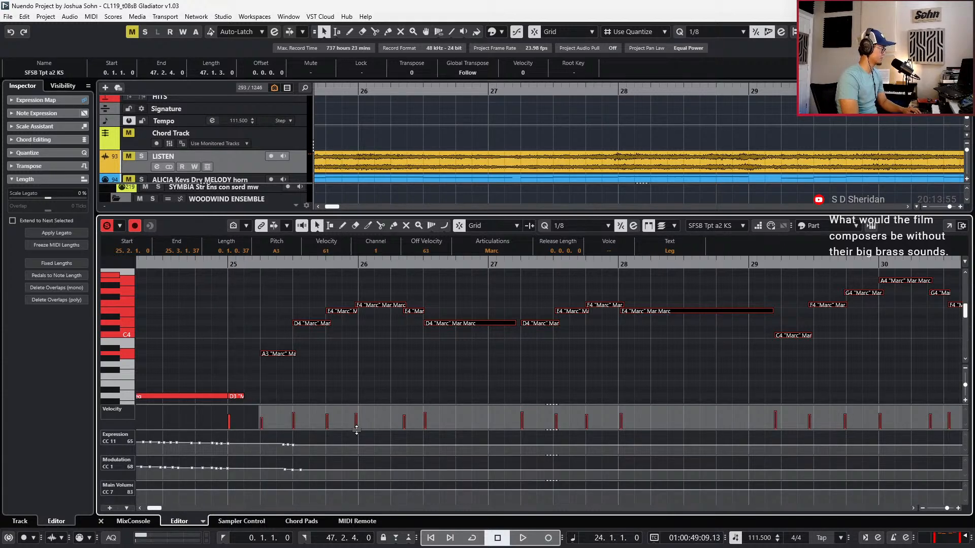
pyautogui.press('KP_Multiply')
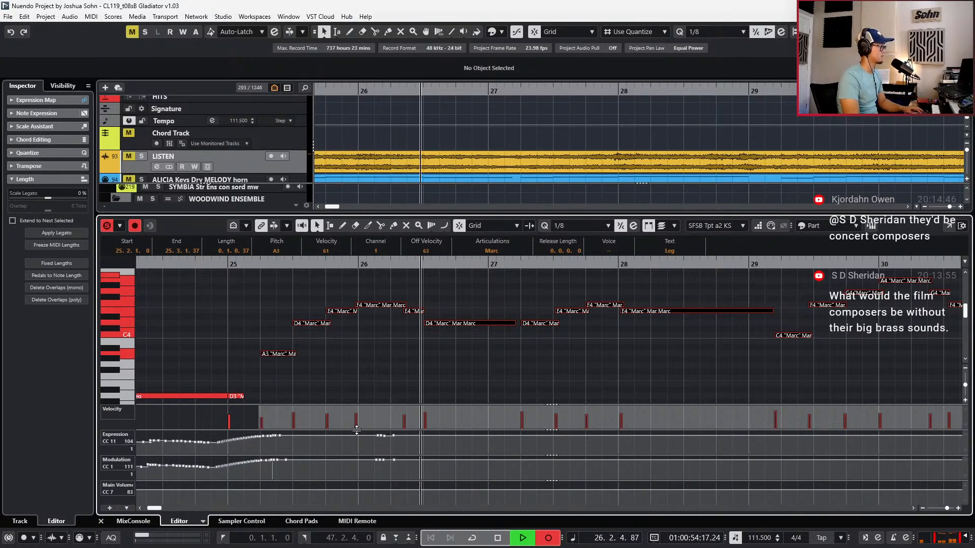
pyautogui.press('space')
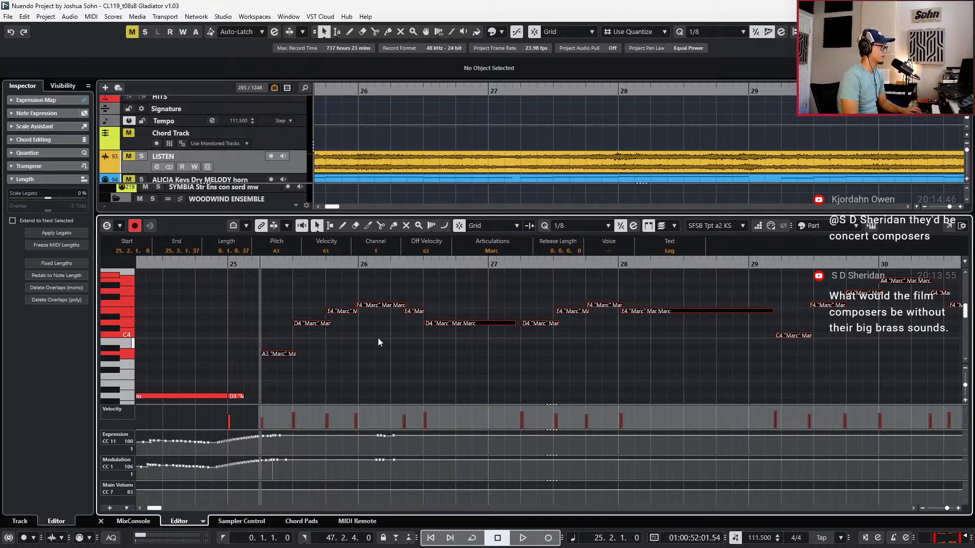
# Raise the velocities of the selected trumpet notes, with the first note at 117, and play the passage into bar 26
pyautogui.scroll(-4, 388, 340)
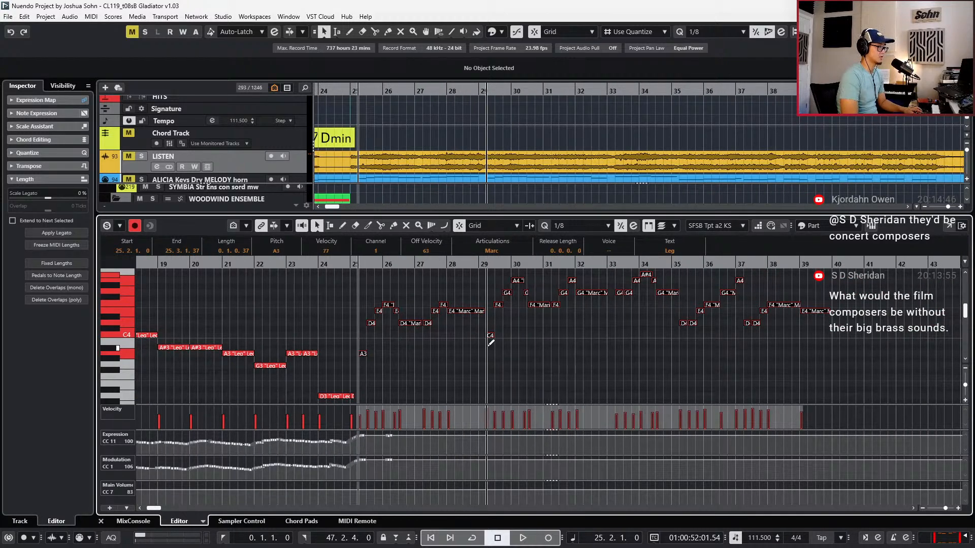
pyautogui.press('space')
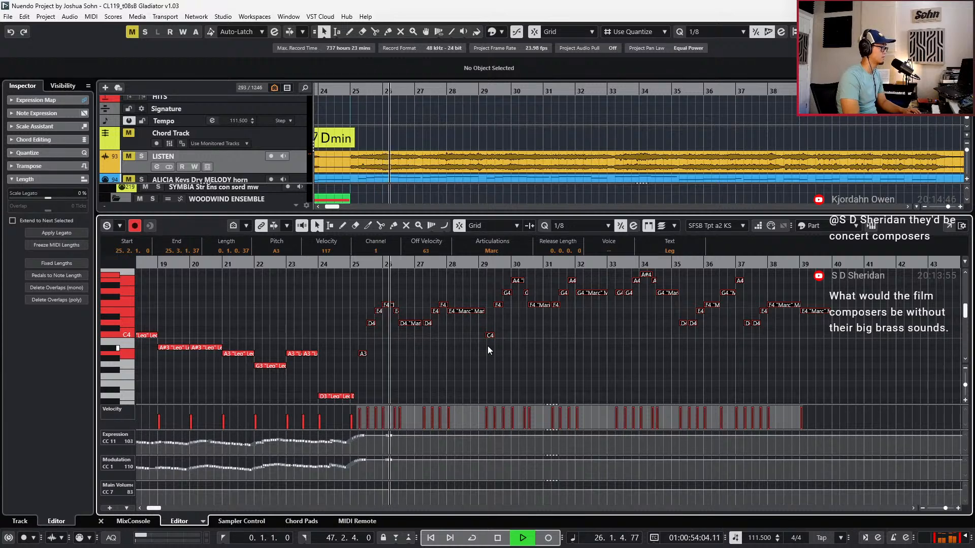
pyautogui.press('space')
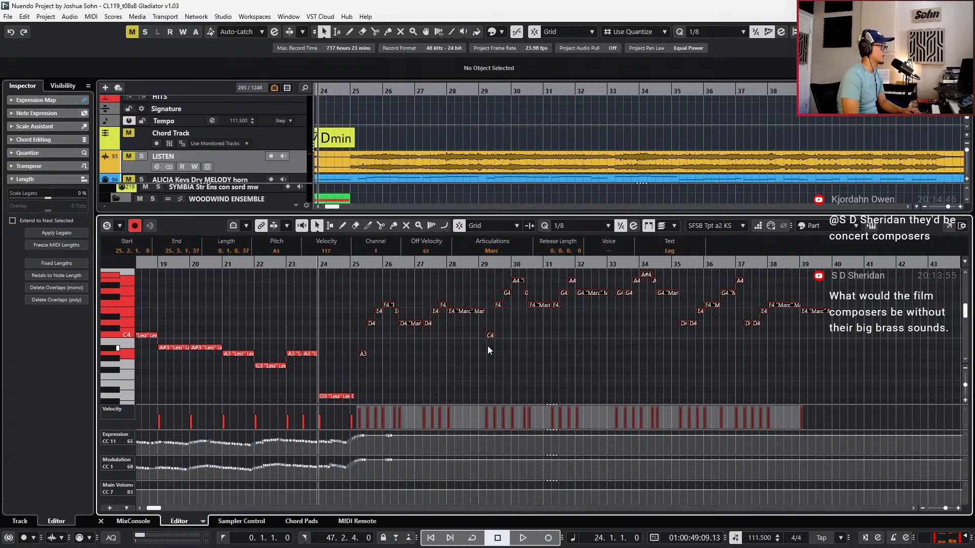
# Solo the LISTEN reference track, play it from bar 24 into bar 26, and turn its solo off to compare the trumpets
pyautogui.rightClick(263, 130)
pyautogui.click(227, 159)
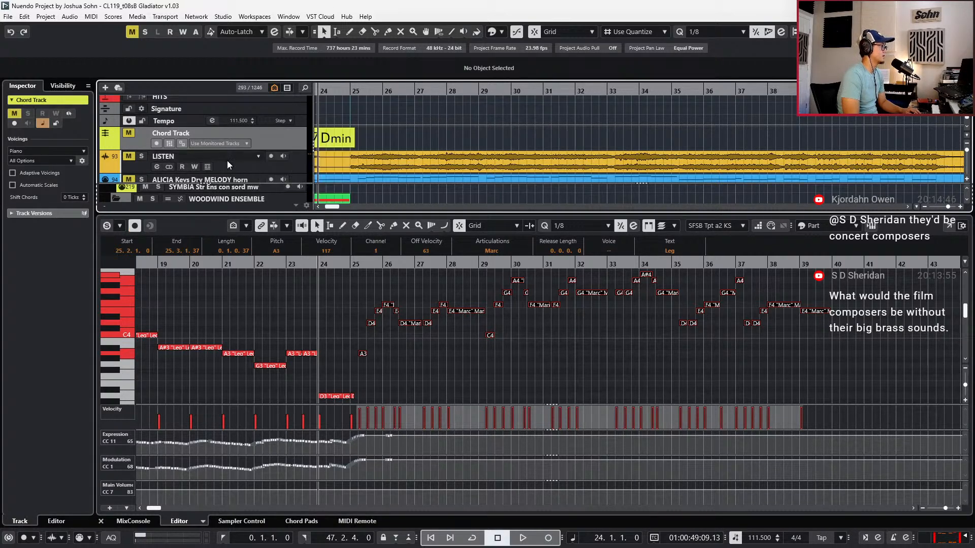
pyautogui.click(252, 161)
pyautogui.press('s')
pyautogui.press('space')
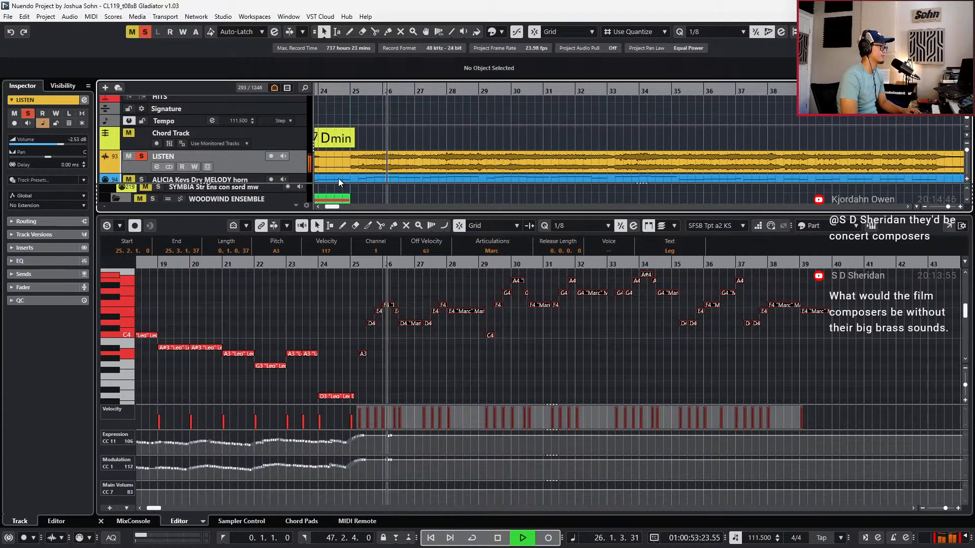
pyautogui.press('s')
pyautogui.press('m')
pyautogui.press('space')
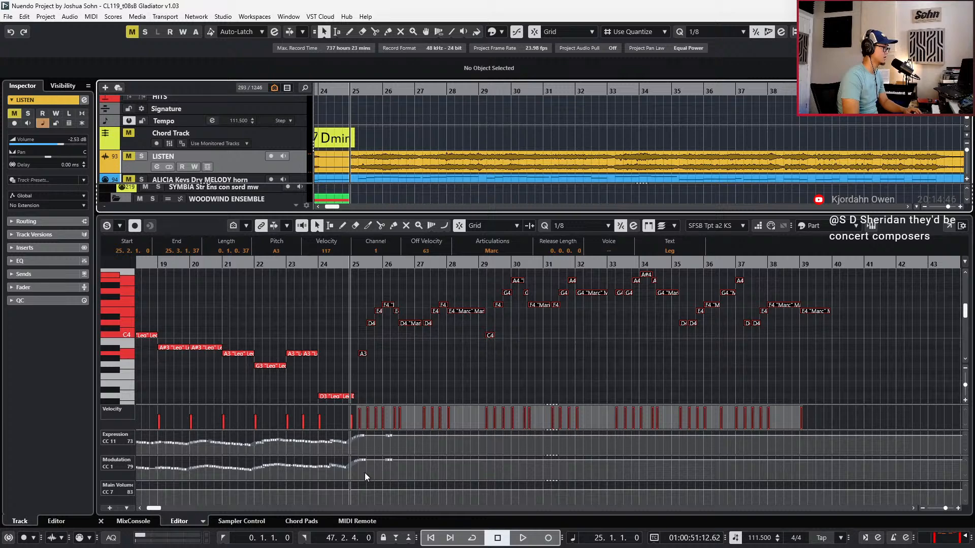
# Lower the trumpet's Modulation to about 89 and Expression to about 83 across bars 25 to 26, and play the result
pyautogui.moveTo(347, 475); pyautogui.dragTo(388, 488)
pyautogui.moveTo(348, 452); pyautogui.dragTo(389, 458)
pyautogui.press('space')
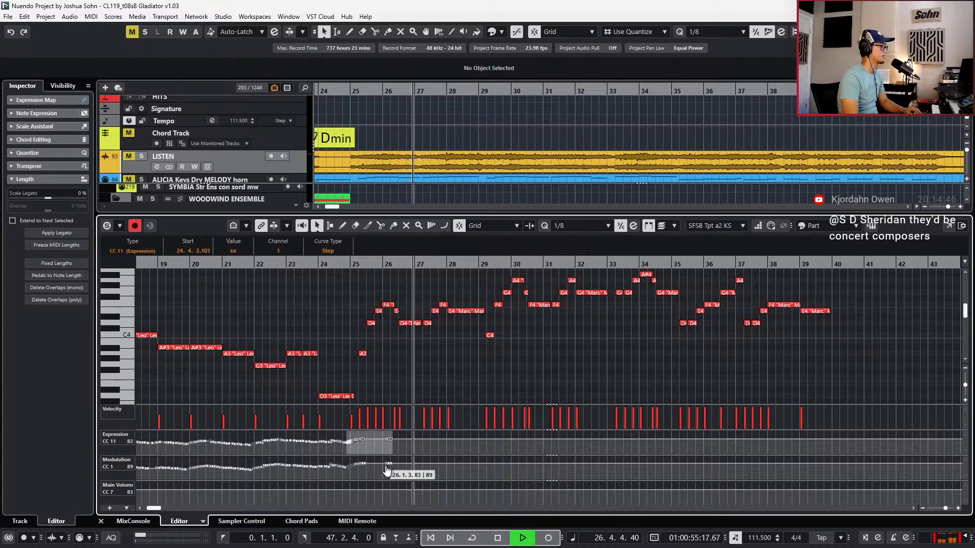
pyautogui.scroll(1, 427, 352)
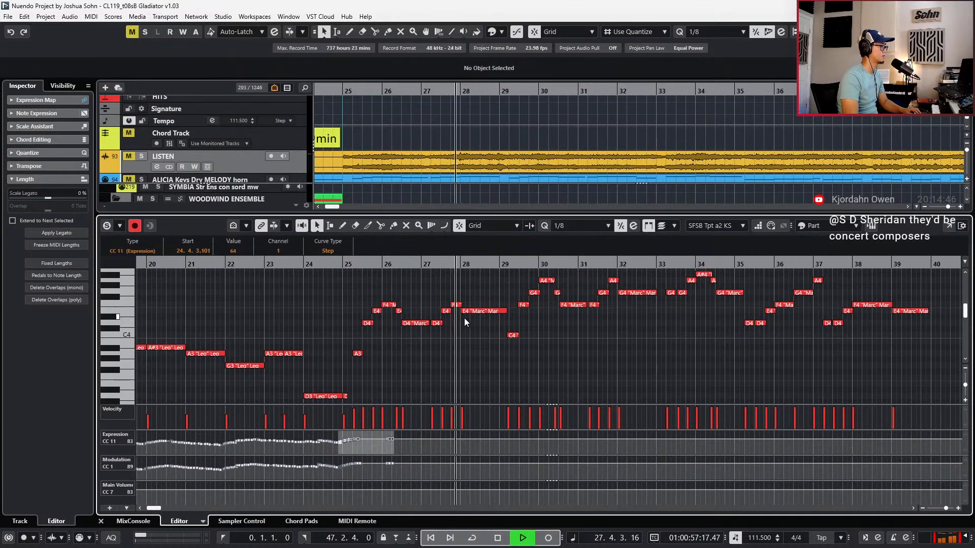
# Stop playback, select the trumpet melody notes from bar 25 onward, and move the playhead to the start of the selection
pyautogui.press('space')
pyautogui.scroll(1, 788, 289)
pyautogui.scroll(-3, 894, 295)
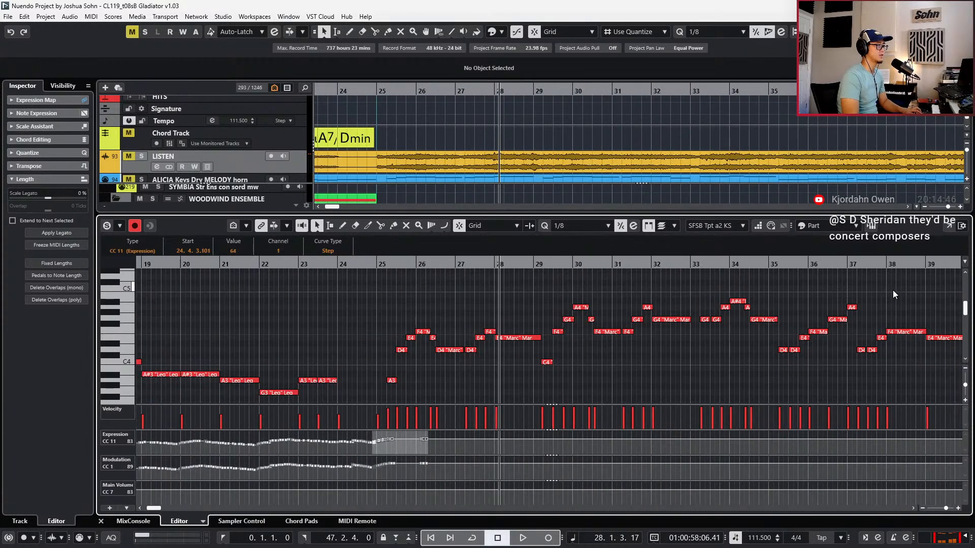
pyautogui.moveTo(916, 290); pyautogui.dragTo(551, 404)
pyautogui.scroll(-1, 645, 359)
pyautogui.scroll(3, 645, 359)
pyautogui.press('l')
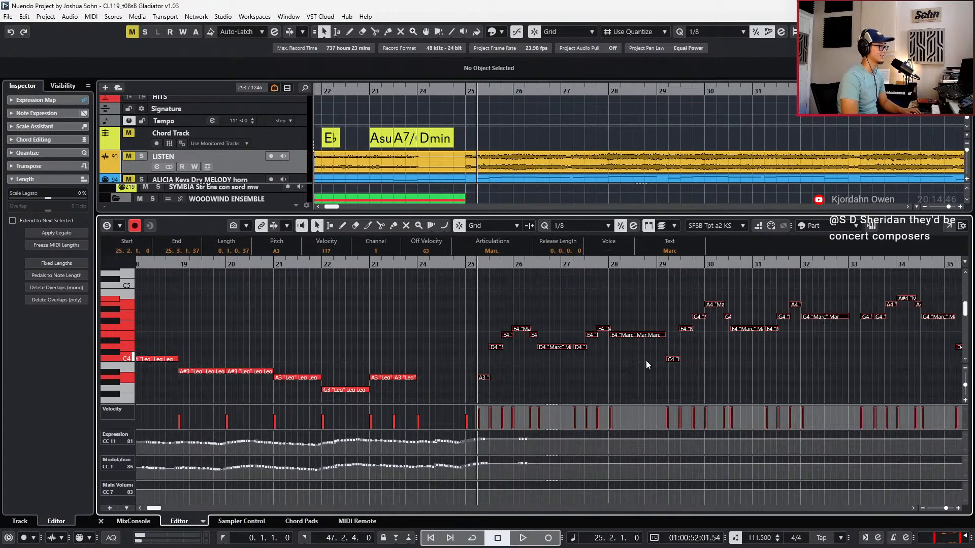
pyautogui.scroll(2, 629, 355)
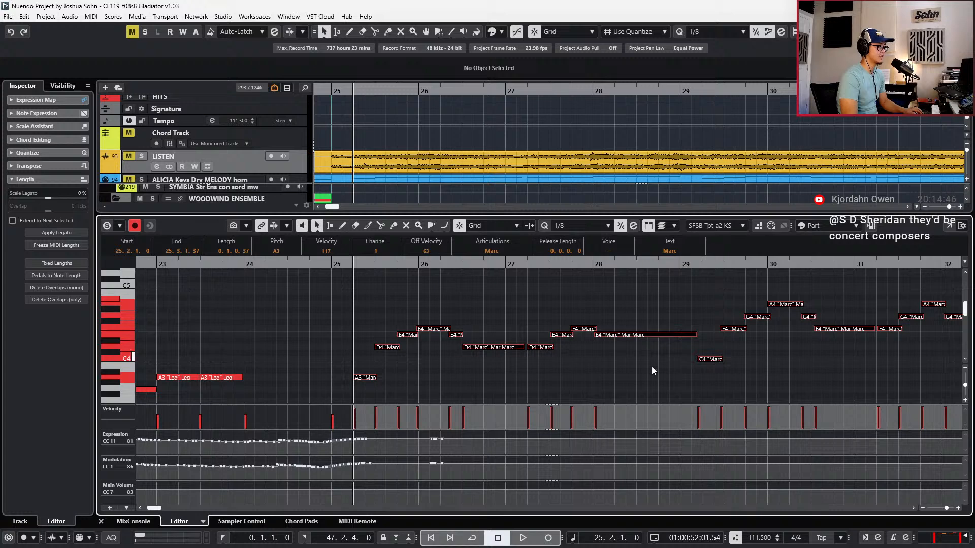
pyautogui.hotkey('alt', '3')
pyautogui.hotkey('alt', '4')
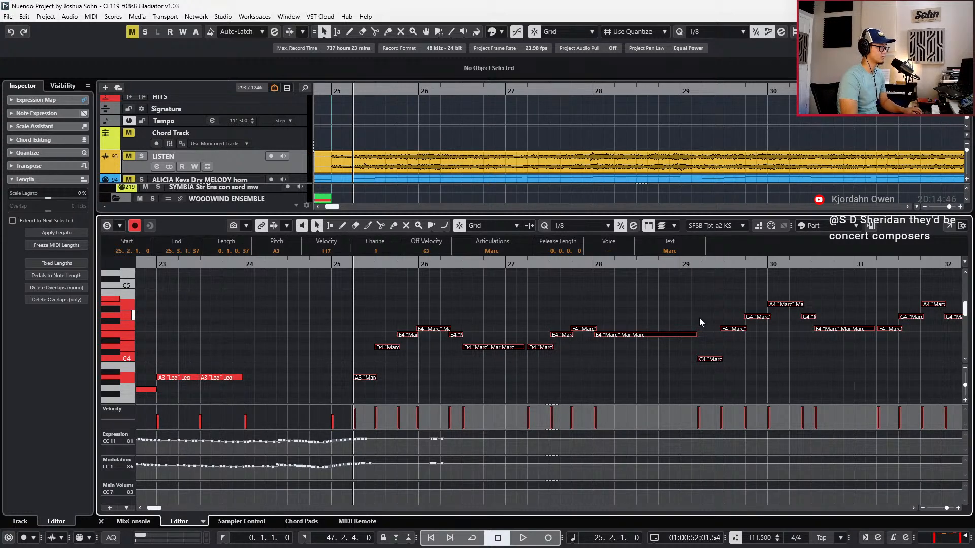
pyautogui.scroll(-1, 584, 321)
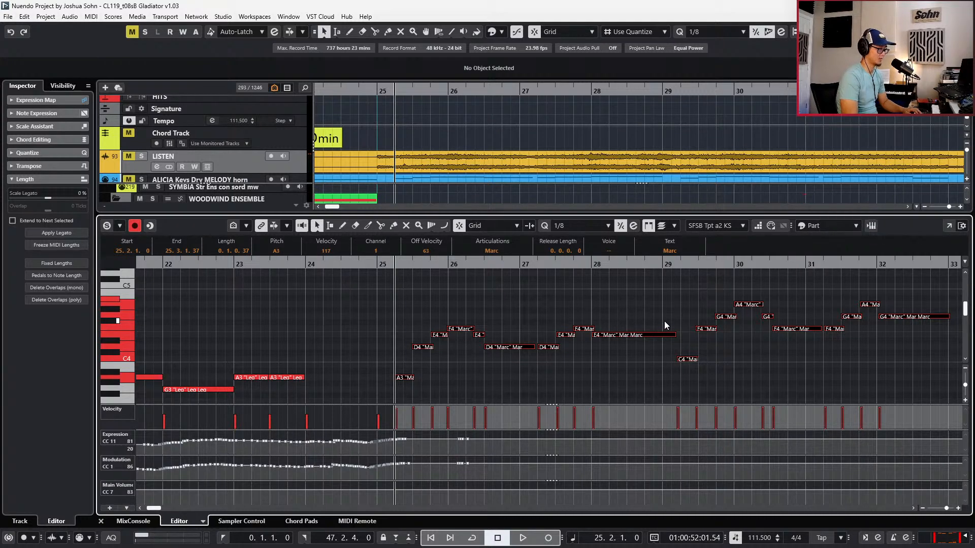
pyautogui.scroll(-1, 735, 316)
pyautogui.scroll(-1, 735, 317)
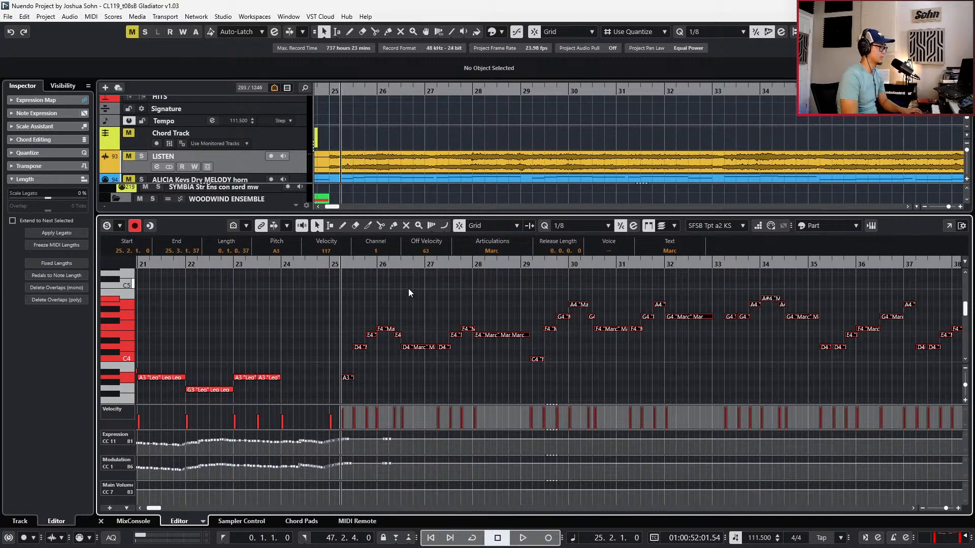
pyautogui.click(487, 251)
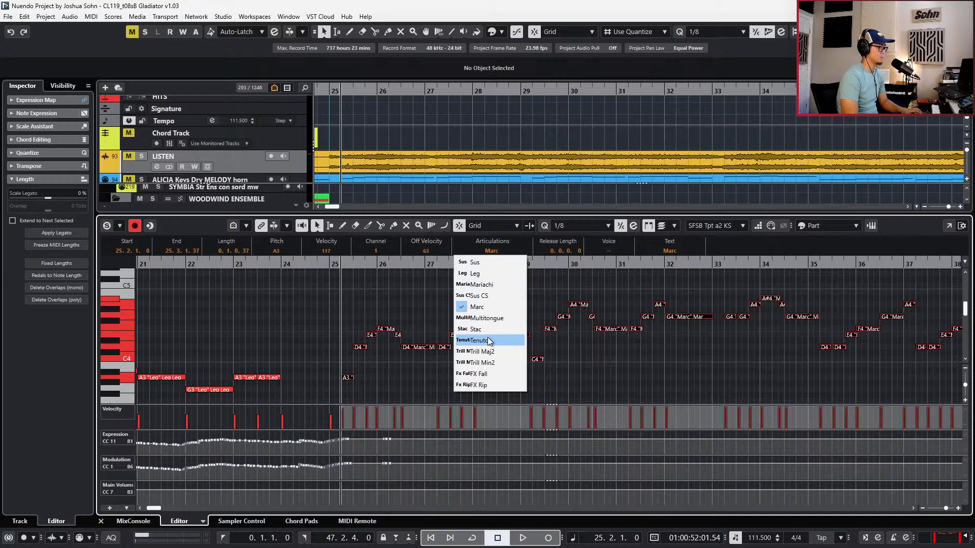
pyautogui.click(598, 362)
pyautogui.scroll(-2, 611, 354)
pyautogui.scroll(-3, 614, 337)
# Quantize the selected trumpet melody notes from bar 25 onward to the 1/8 grid
pyautogui.click(781, 331)
pyautogui.moveTo(781, 331); pyautogui.dragTo(471, 389)
pyautogui.scroll(5, 485, 385)
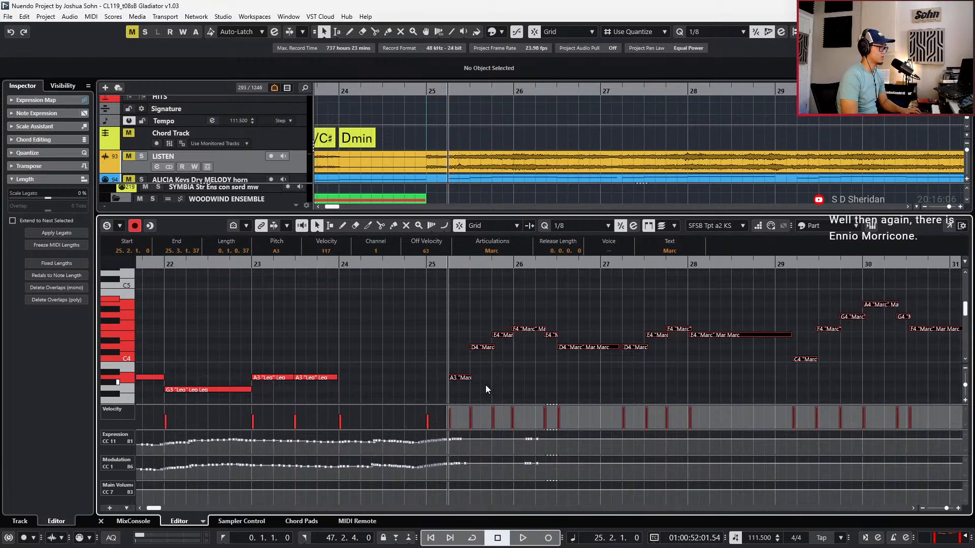
pyautogui.press('q')
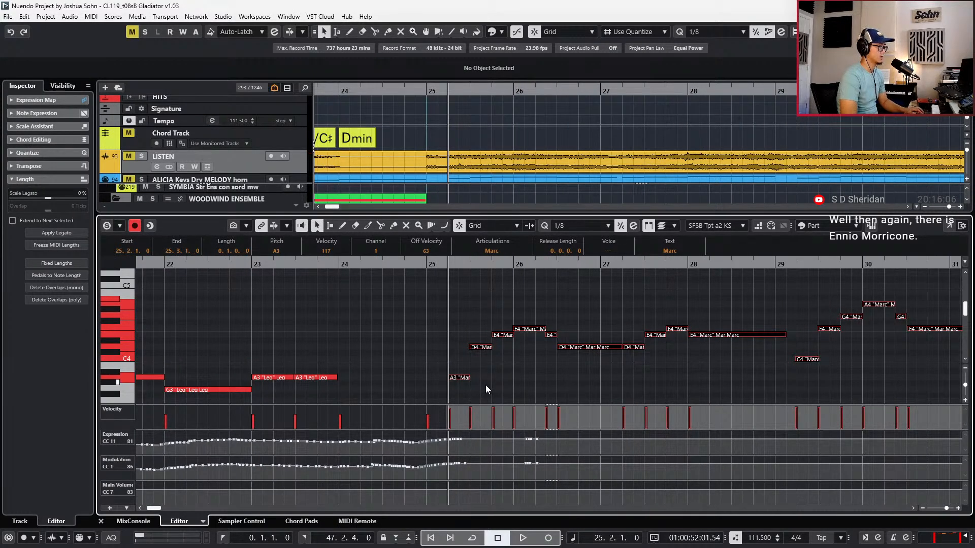
pyautogui.scroll(-2, 523, 340)
pyautogui.hscroll(6, 523, 340)
pyautogui.hscroll(-4, 523, 345)
pyautogui.press('q')
pyautogui.press('q')
pyautogui.press('q')
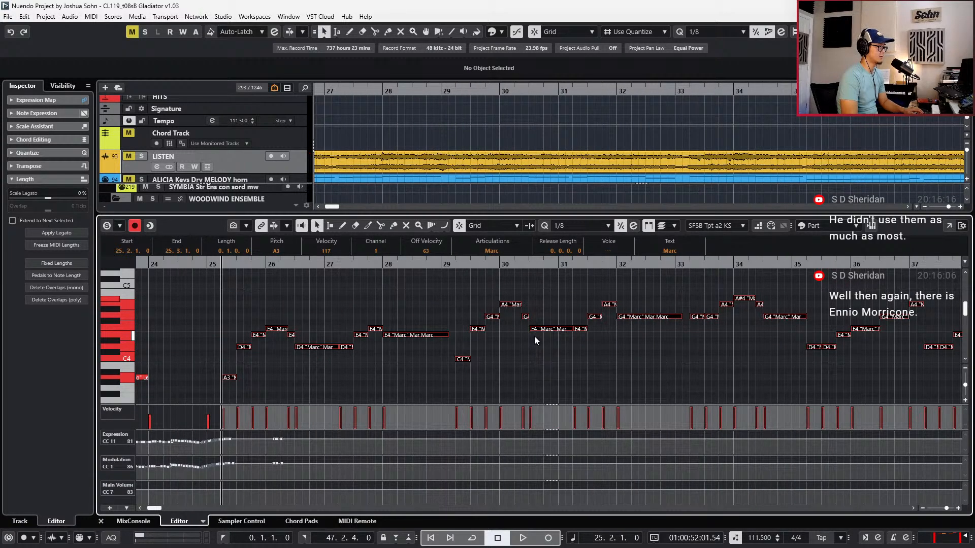
# Nudge the quantized trumpet notes earlier so the first starts at 25.1.4.100, and delete their overlaps in mono mode
pyautogui.hotkey('ctrl', 'Left')
pyautogui.hotkey('ctrl', 'Left')
pyautogui.press('KP_Subtract')
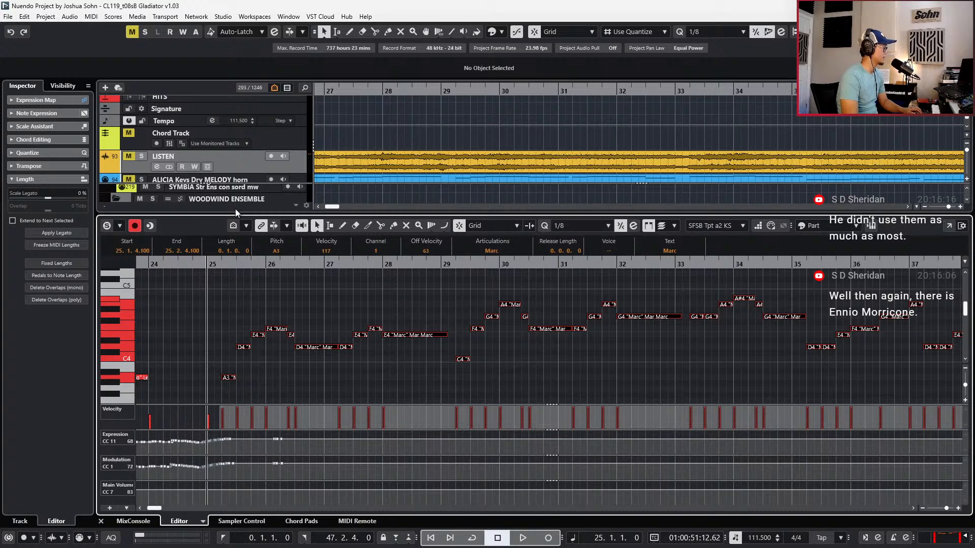
pyautogui.click(66, 288)
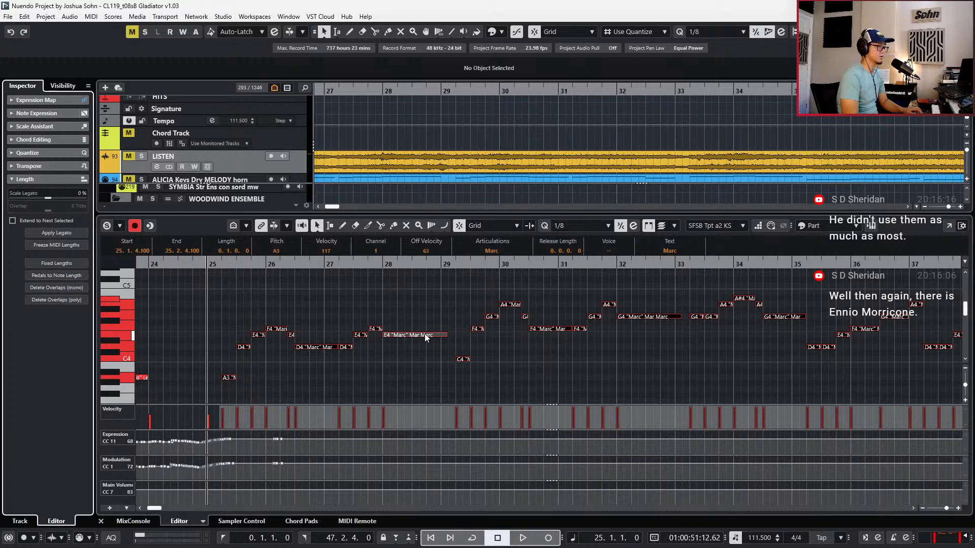
# Play the trumpet melody from bar 25 into bar 28 and clear the note selection
pyautogui.press('space')
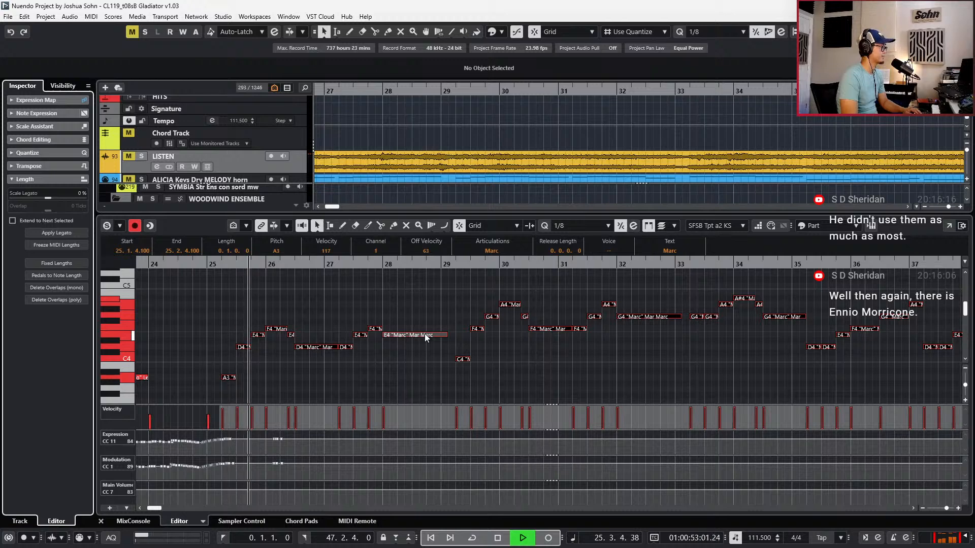
pyautogui.click(489, 377)
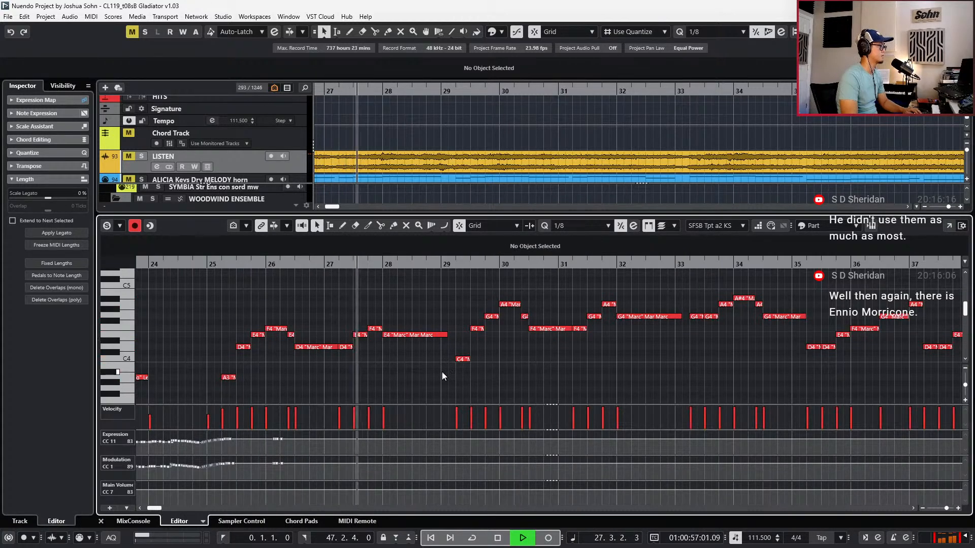
pyautogui.press('space')
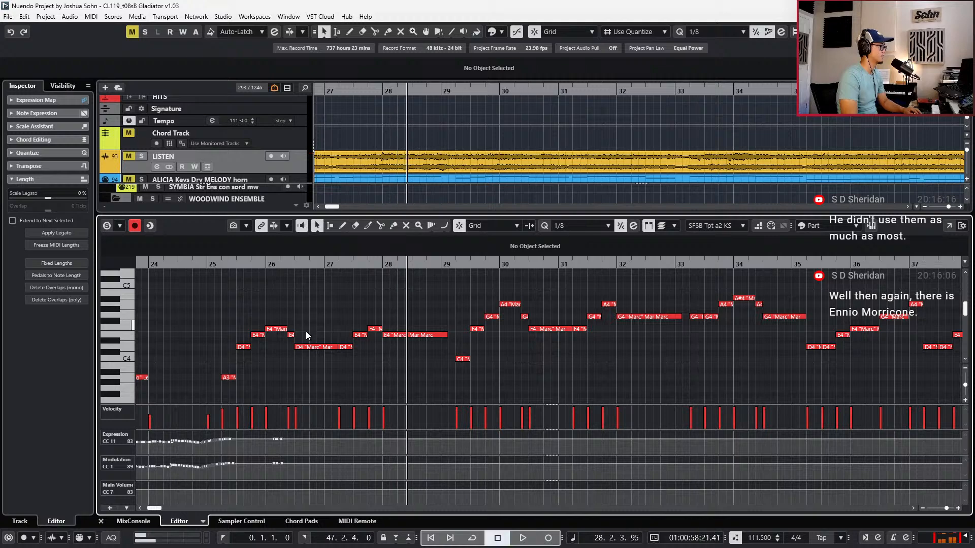
# Select the long held trumpet notes from bar 26 to bar 39, set their articulation to Sus, and play the passage into bar 28
pyautogui.click(318, 347)
pyautogui.keyDown('shift'); pyautogui.click(435, 335); pyautogui.keyUp('shift')
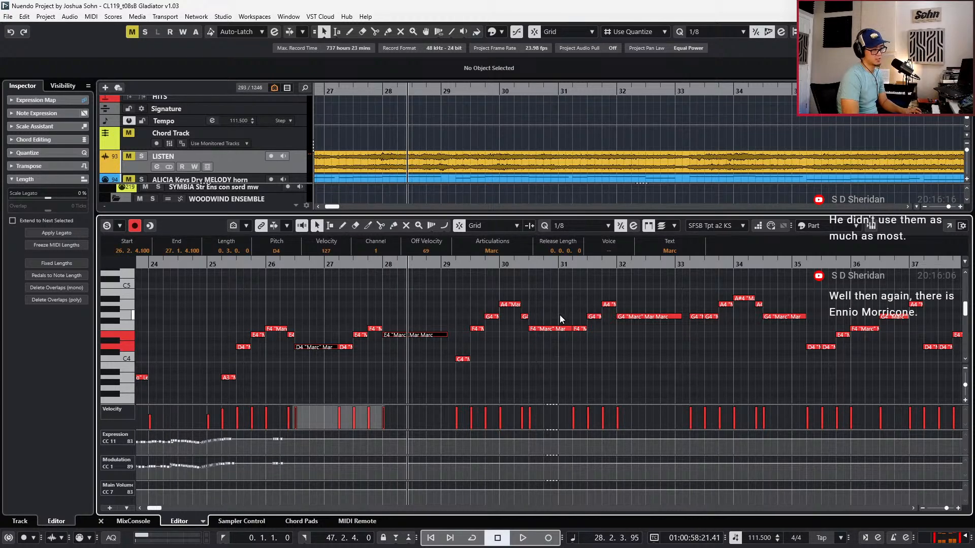
pyautogui.keyDown('shift'); pyautogui.click(552, 329); pyautogui.keyUp('shift')
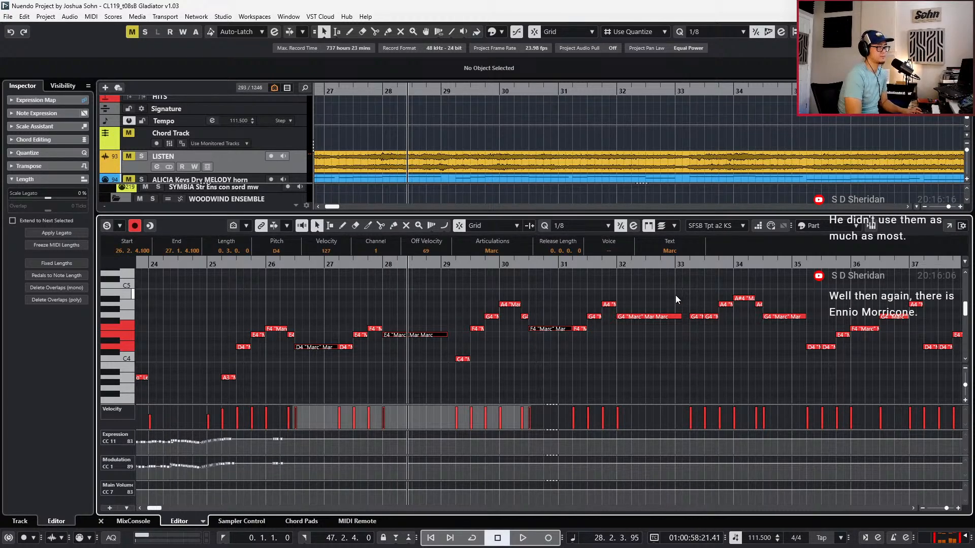
pyautogui.keyDown('ctrl'); pyautogui.scroll(-2, 664, 299); pyautogui.keyUp('ctrl')
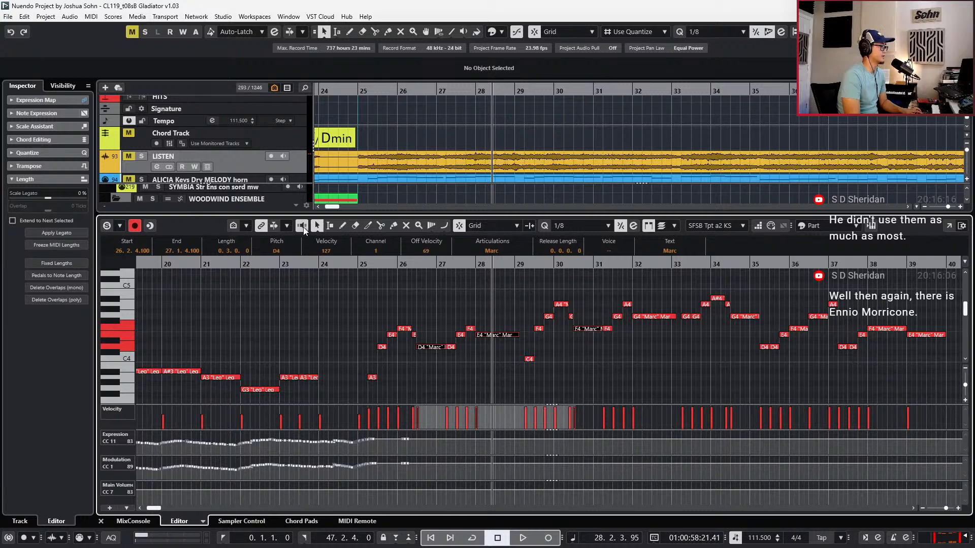
pyautogui.keyDown('shift'); pyautogui.click(654, 317); pyautogui.keyUp('shift')
pyautogui.keyDown('shift'); pyautogui.moveTo(761, 328); pyautogui.dragTo(725, 335); pyautogui.keyUp('shift')
pyautogui.hscroll(3, 772, 328)
pyautogui.keyDown('shift'); pyautogui.moveTo(753, 328); pyautogui.dragTo(756, 351); pyautogui.keyUp('shift')
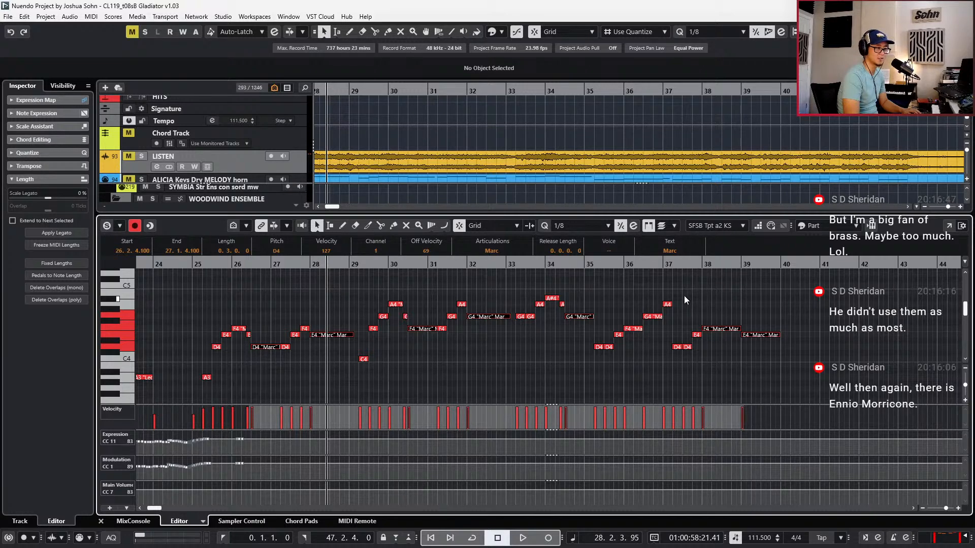
pyautogui.click(499, 250)
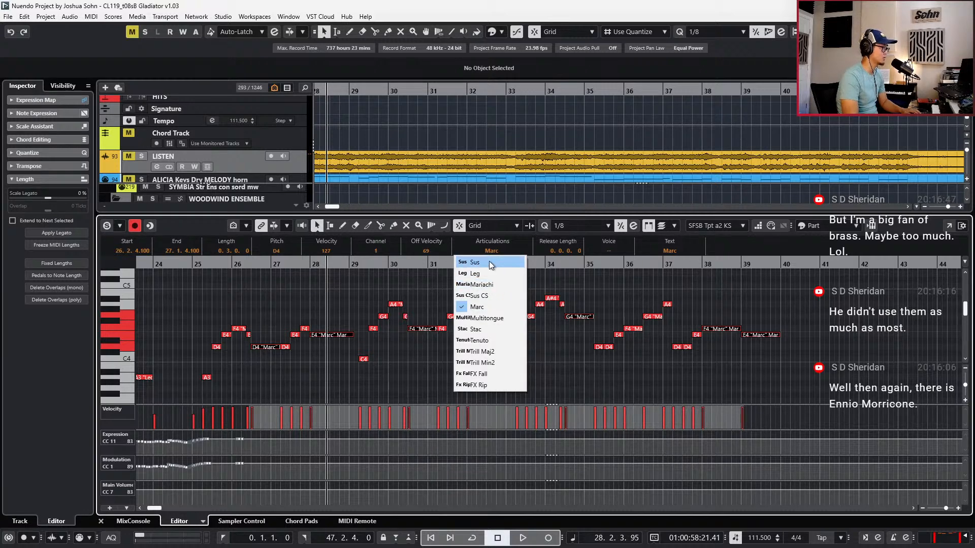
pyautogui.click(490, 262)
pyautogui.hotkey('alt', 'space')
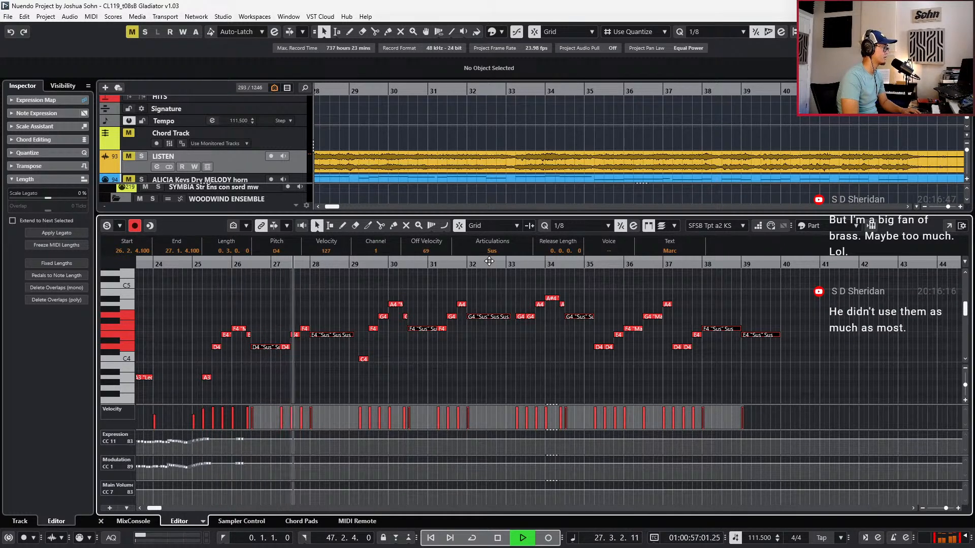
pyautogui.press('space')
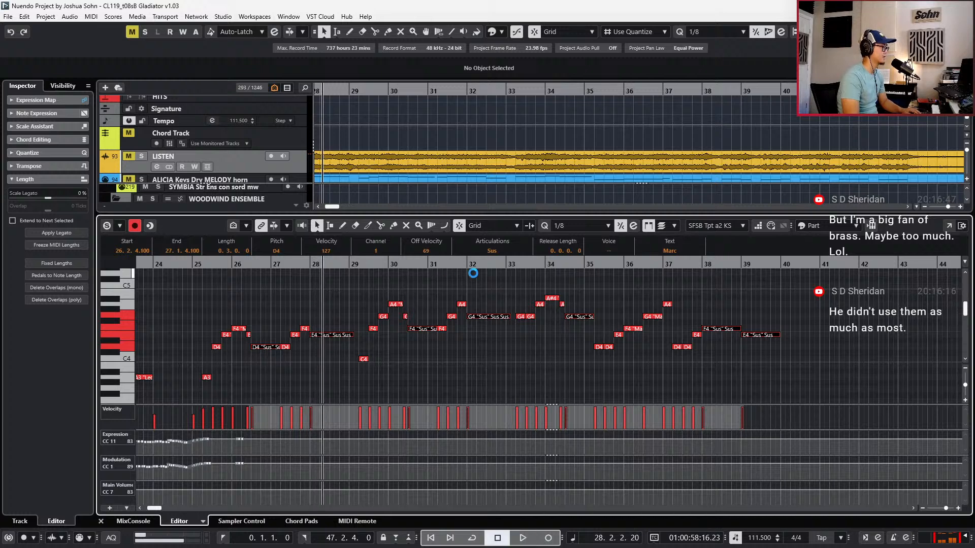
# Try the Mariachi articulation on the selected long trumpet notes, play it into bar 27, and set them back to Sus
pyautogui.click(492, 251)
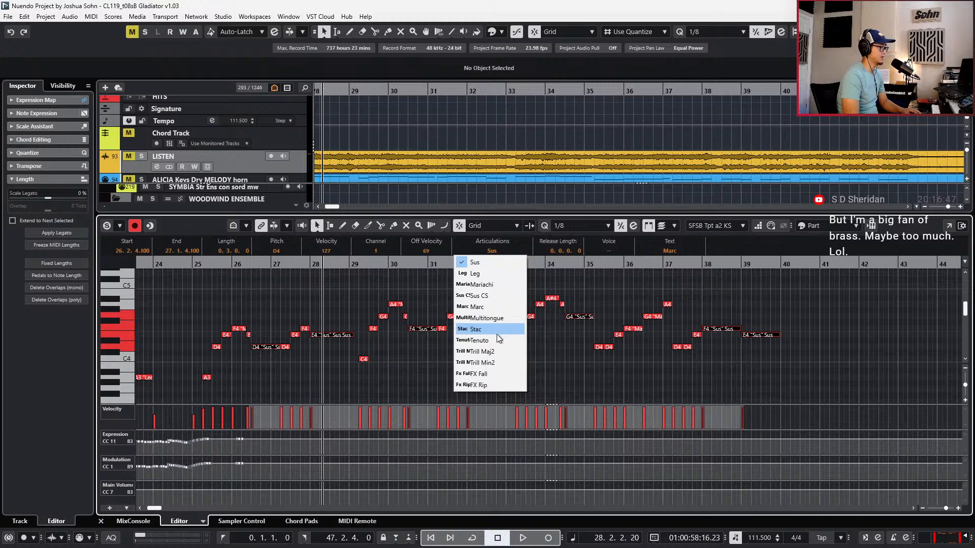
pyautogui.click(501, 288)
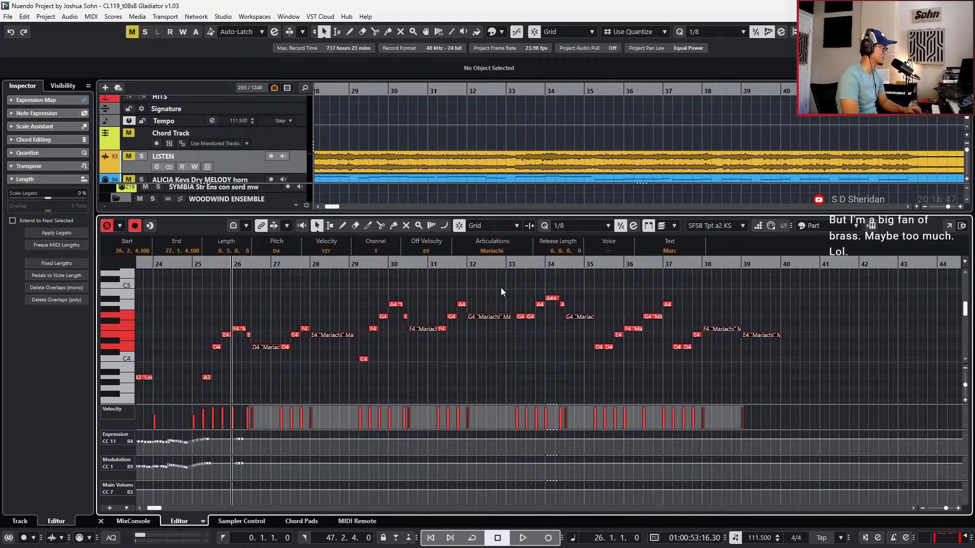
pyautogui.press('space')
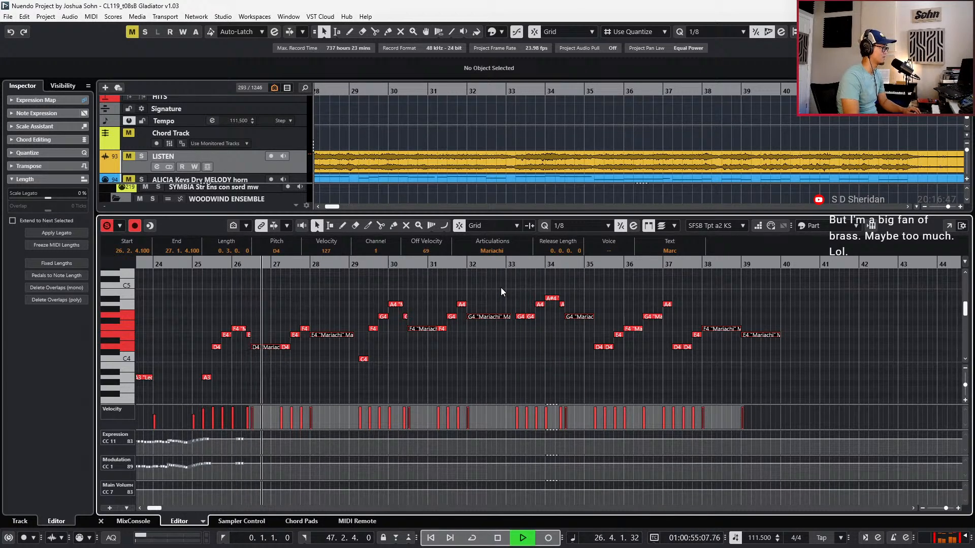
pyautogui.press('space')
pyautogui.click(492, 251)
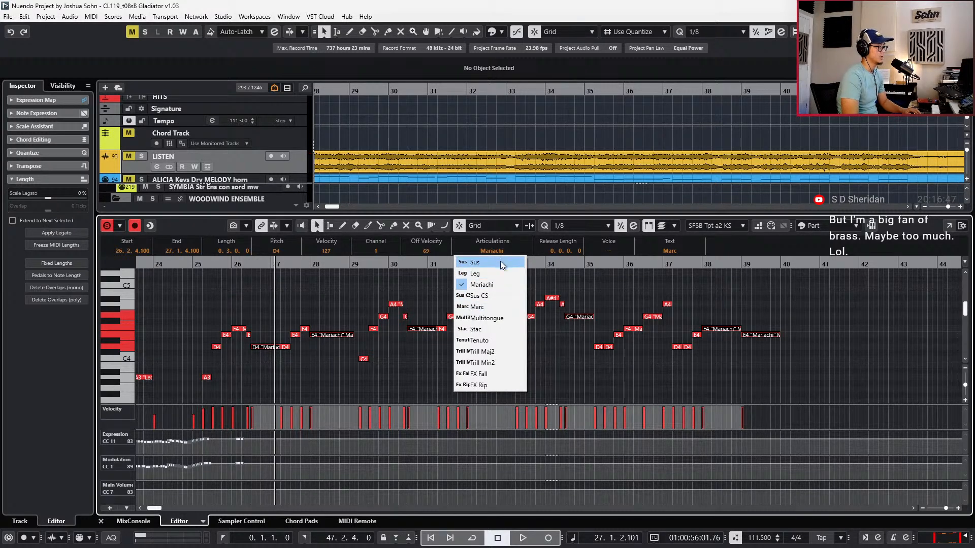
pyautogui.click(500, 263)
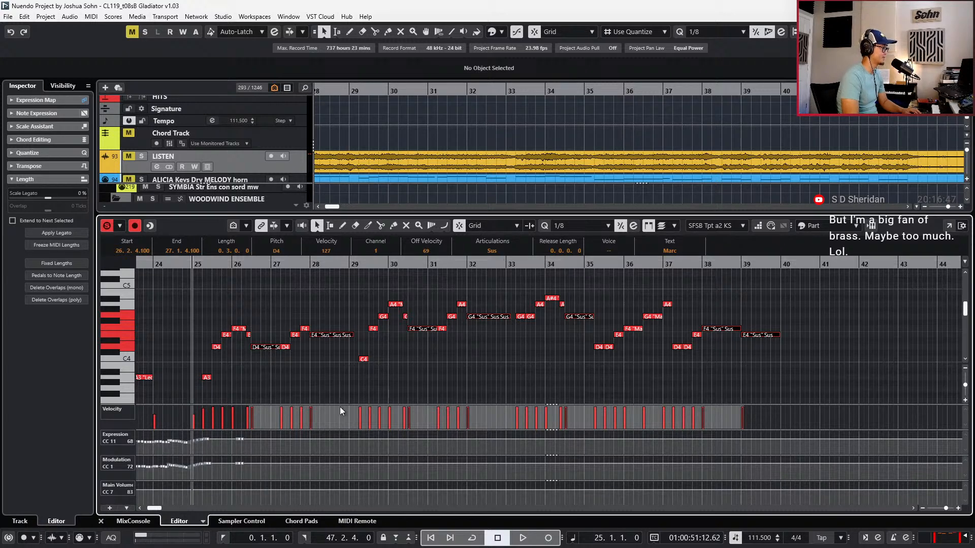
# Record a trial Expression and Modulation ride over the trumpets from bar 24 into bar 28, and undo it
pyautogui.press('b')
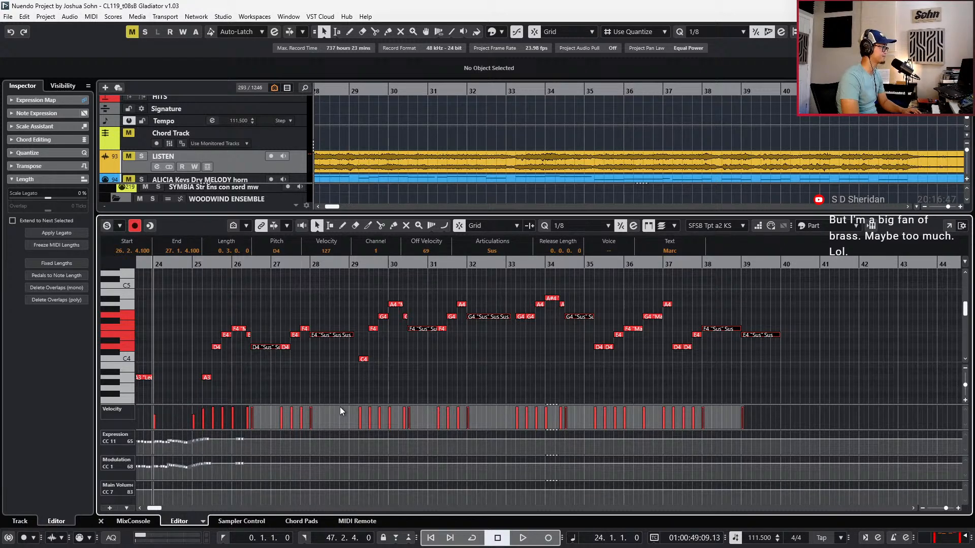
pyautogui.press('space')
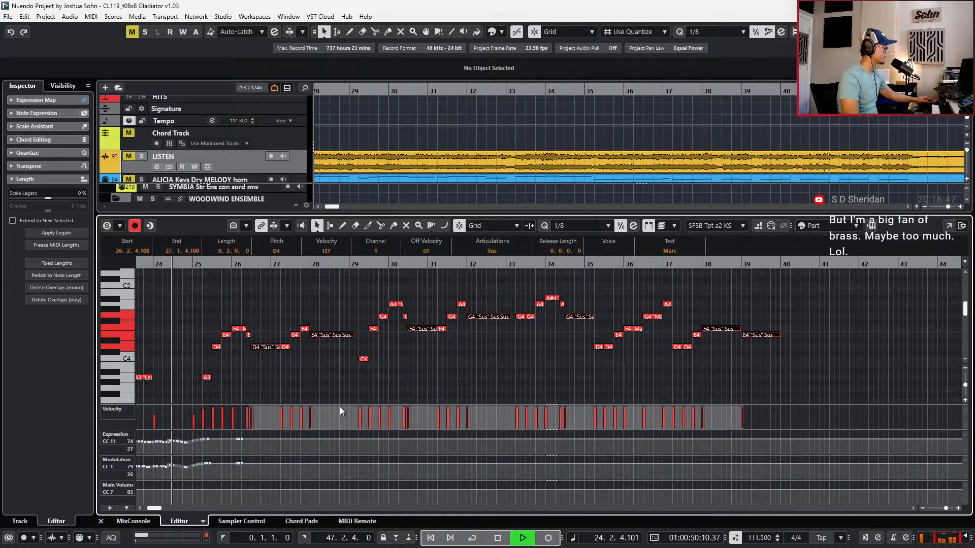
pyautogui.press('space')
pyautogui.press('b')
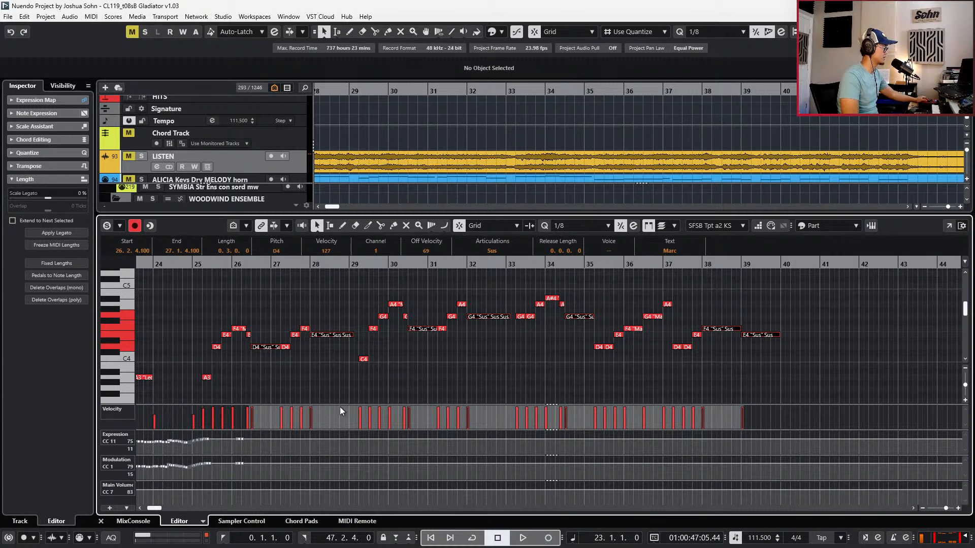
pyautogui.press('g')
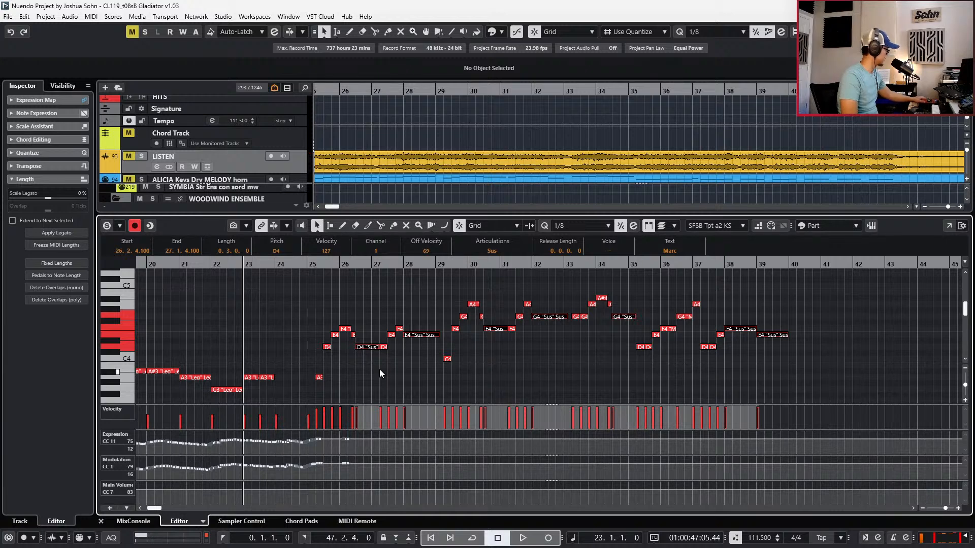
pyautogui.press('space')
pyautogui.press('KP_Multiply')
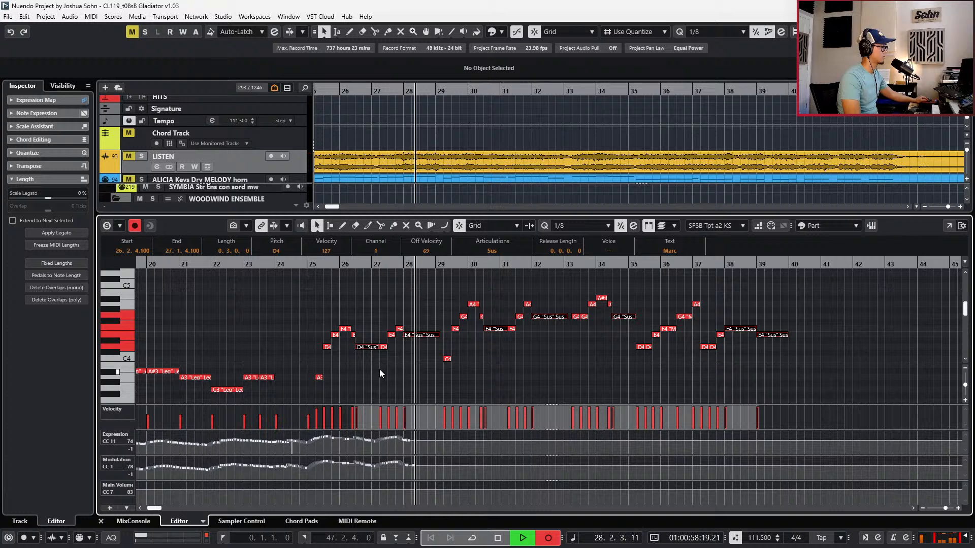
pyautogui.press('space')
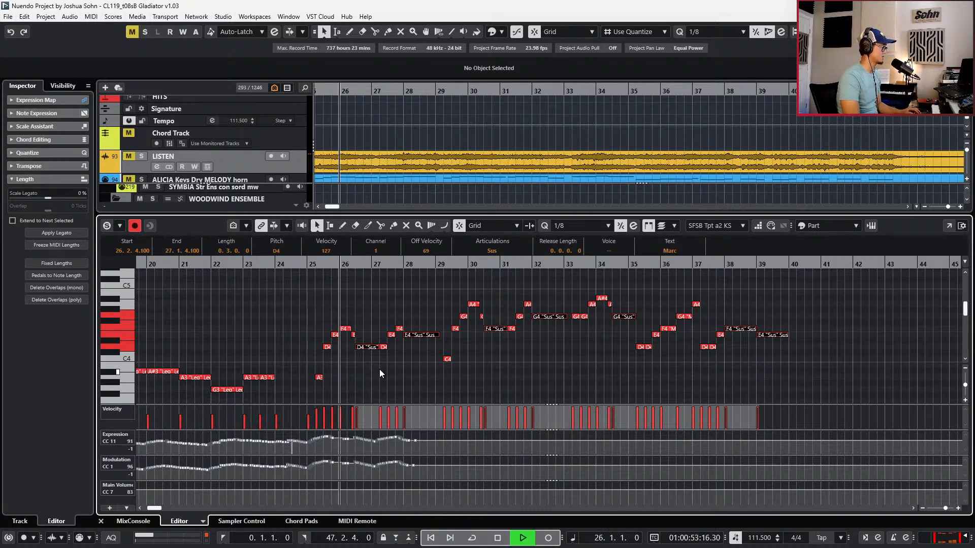
pyautogui.hotkey('ctrl', 'z')
pyautogui.press('space')
# Record an Expression and Modulation ride over the trumpets from bar 24 into bar 31, redoing the first short take
pyautogui.press('Left')
pyautogui.press('Left')
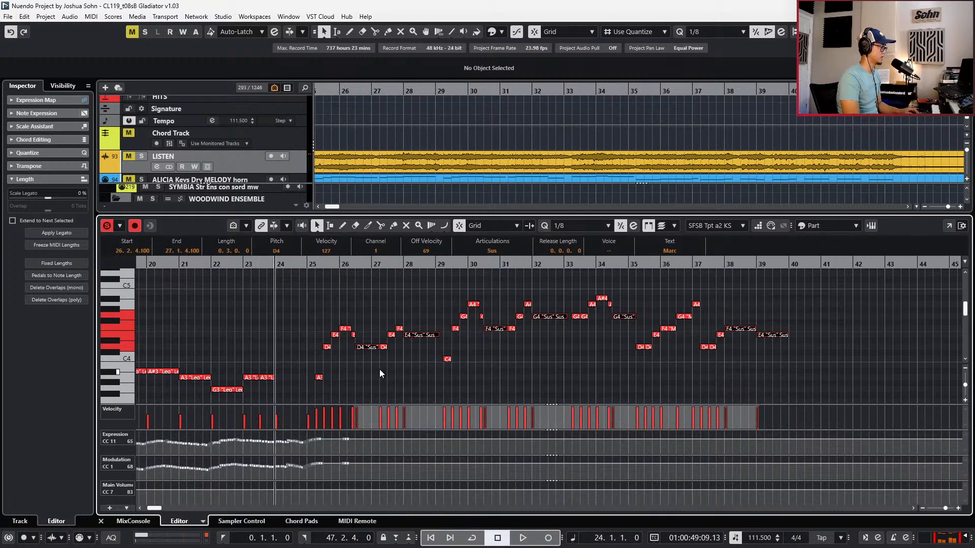
pyautogui.press('KP_Multiply')
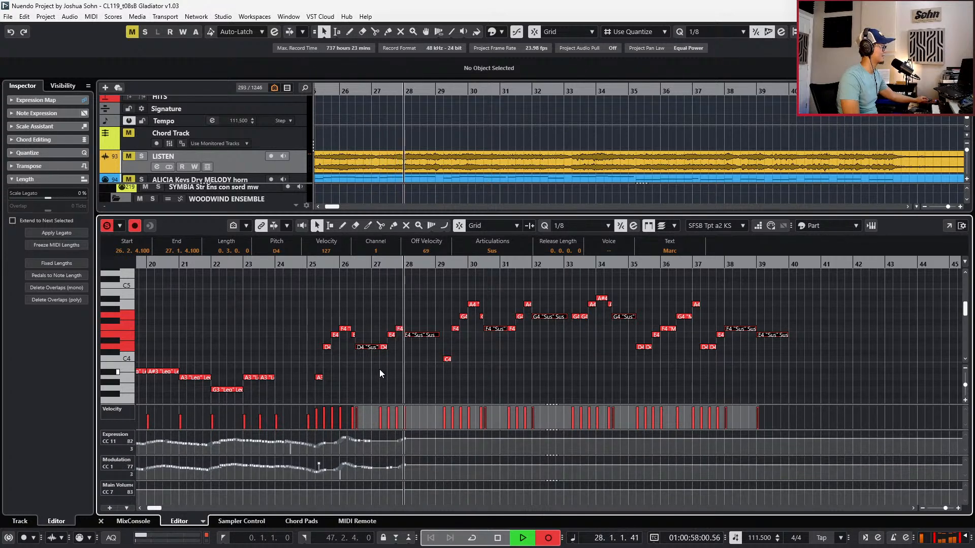
pyautogui.press('space')
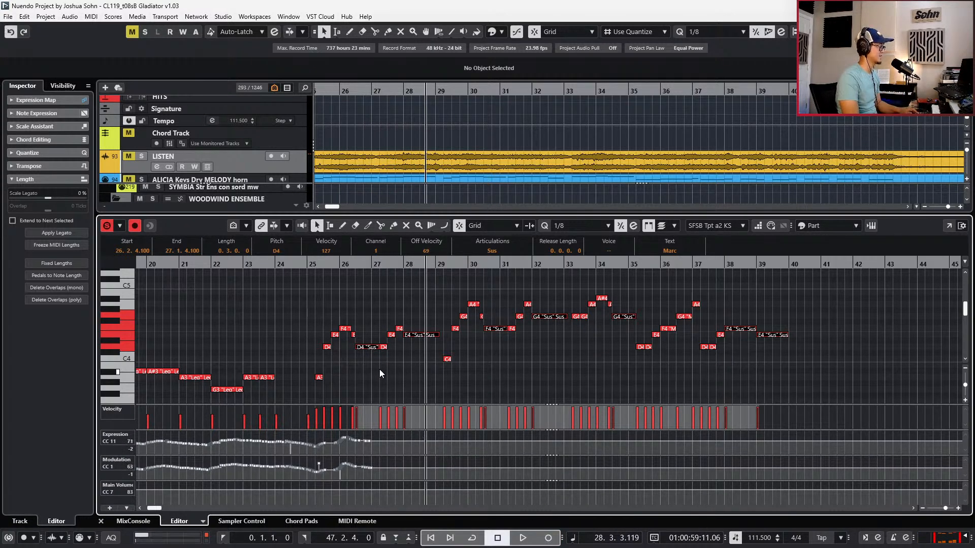
pyautogui.press('KP_Multiply')
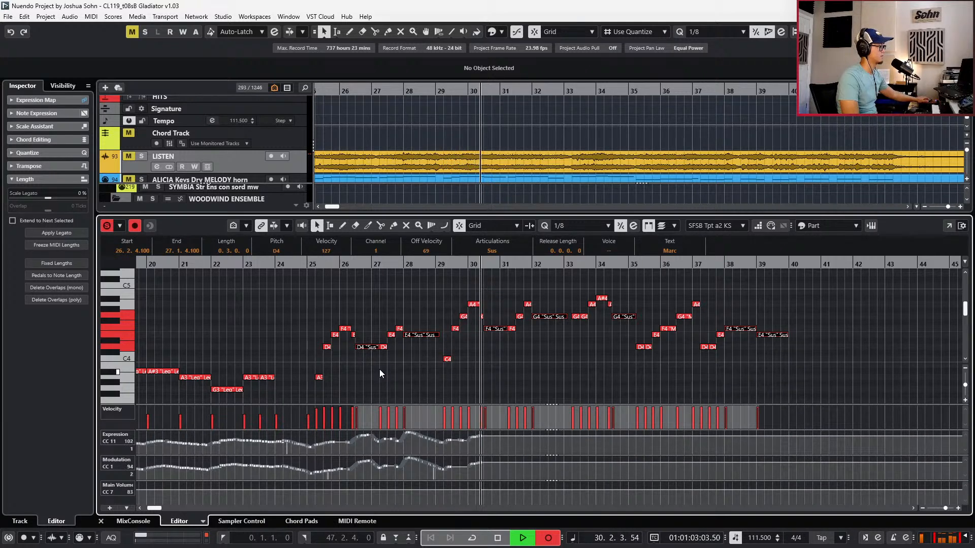
pyautogui.press('space')
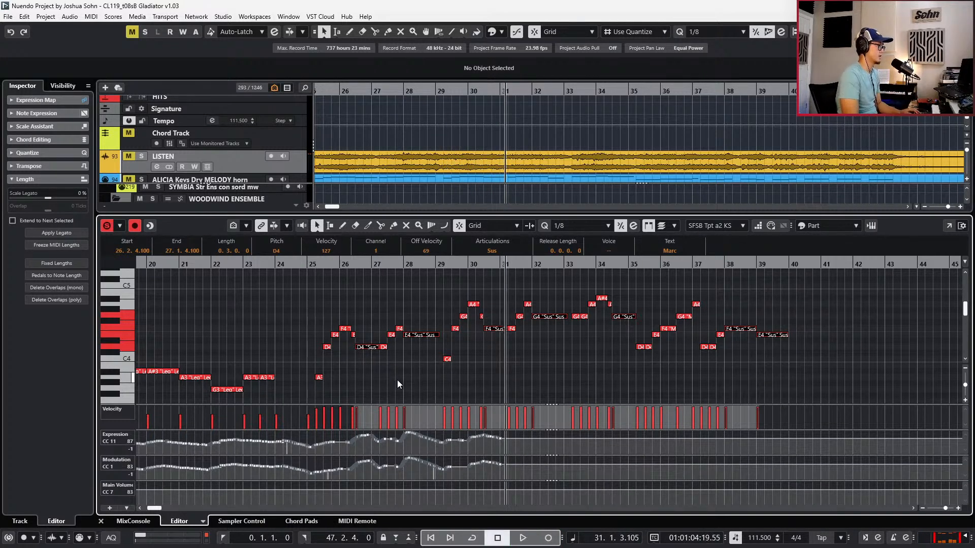
# Select the trumpet notes from bar 25 on, continue recording the Expression and Modulation ride through bar 39, and return to bar 25
pyautogui.moveTo(851, 280); pyautogui.dragTo(321, 395)
pyautogui.press('l')
pyautogui.press('space')
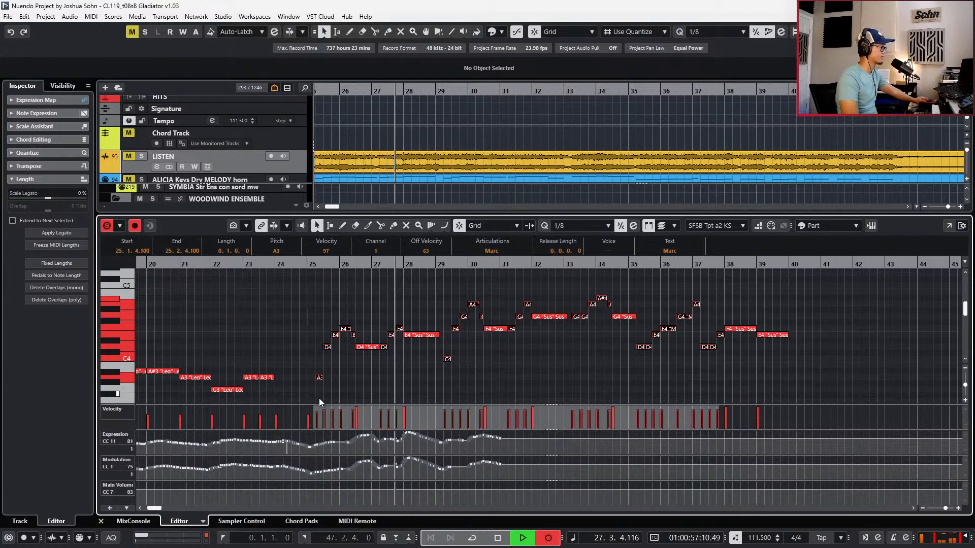
pyautogui.press('KP_Multiply')
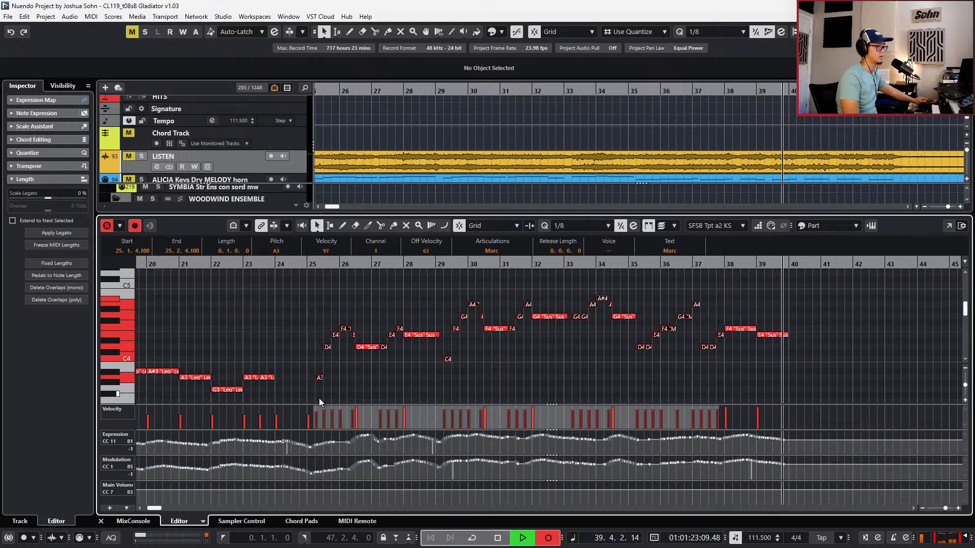
pyautogui.press('space')
pyautogui.press('KP_Subtract')
pyautogui.press('KP_Subtract')
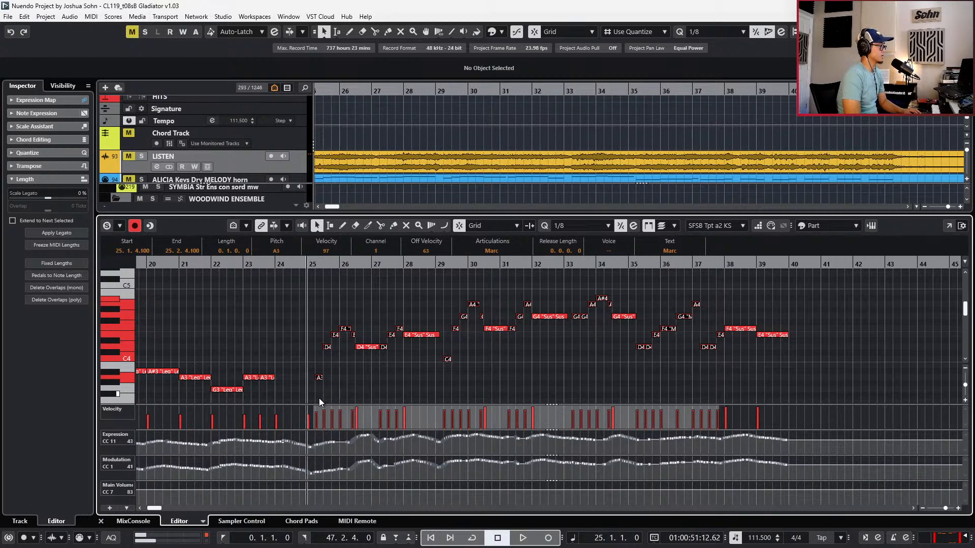
# Close the lower editor and select the MASSE Brass Ens B KS part in the arrangement
pyautogui.scroll(-2, 473, 157)
pyautogui.click(473, 158)
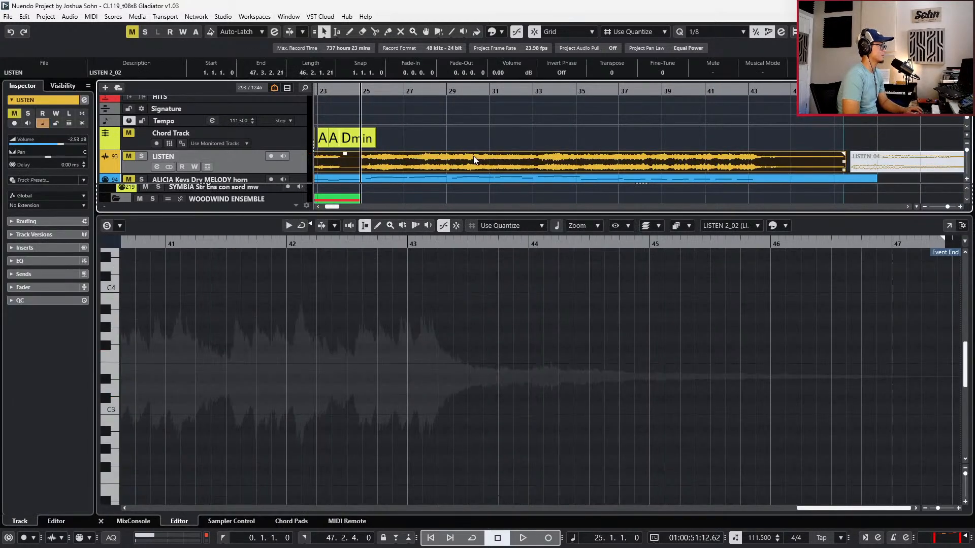
pyautogui.doubleClick(473, 157)
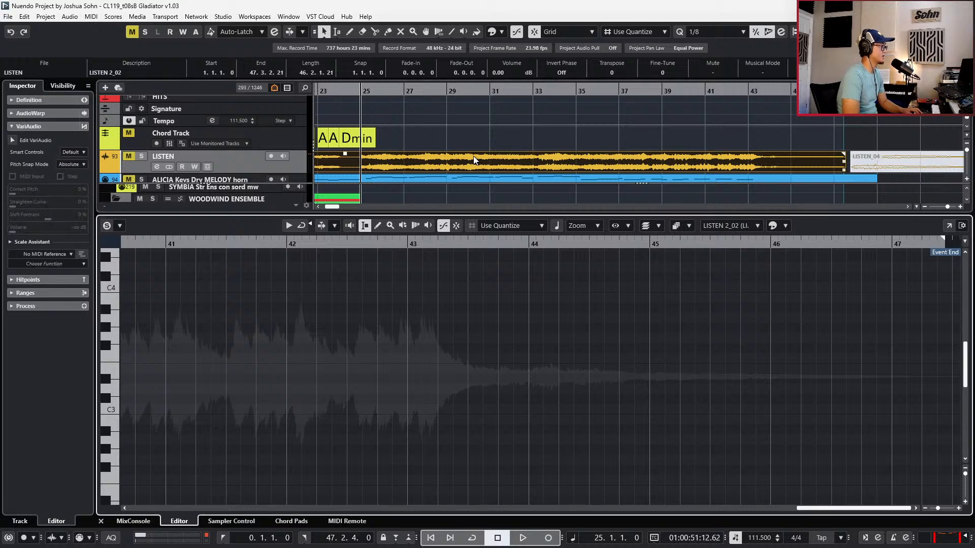
pyautogui.hotkey('ctrl', 'e')
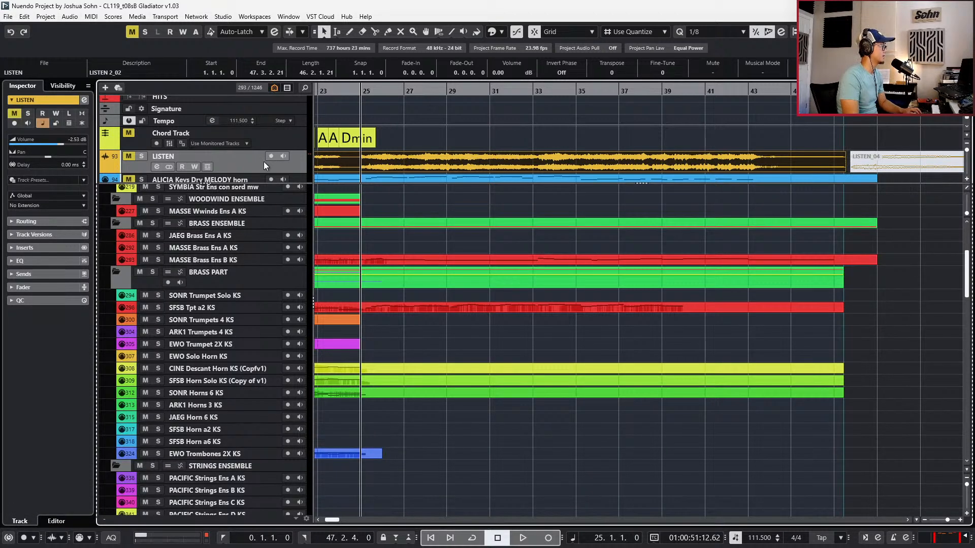
pyautogui.click(397, 243)
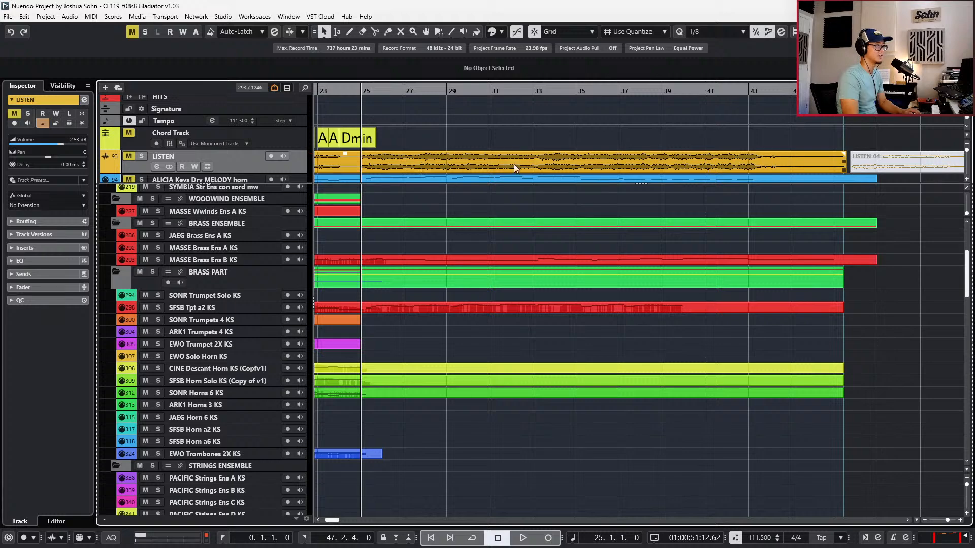
pyautogui.click(485, 260)
pyautogui.scroll(3, 485, 300)
pyautogui.scroll(-3, 442, 290)
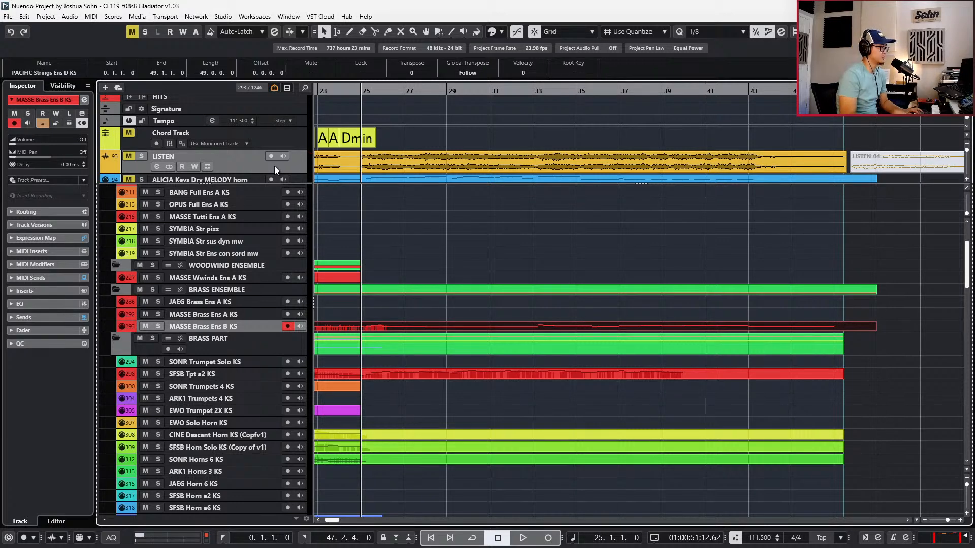
# Solo the LISTEN reference and play it from bar 25 into bar 32
pyautogui.press('s')
pyautogui.press('space')
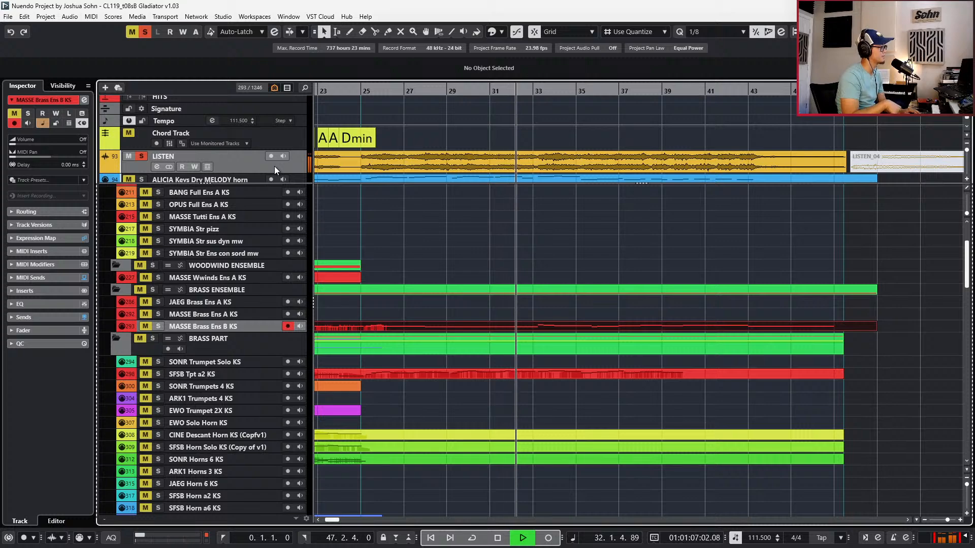
pyautogui.press('space')
# Select the SFSB Tpt a2 KS part and play the soloed LISTEN reference into bar 38
pyautogui.scroll(-4, 579, 346)
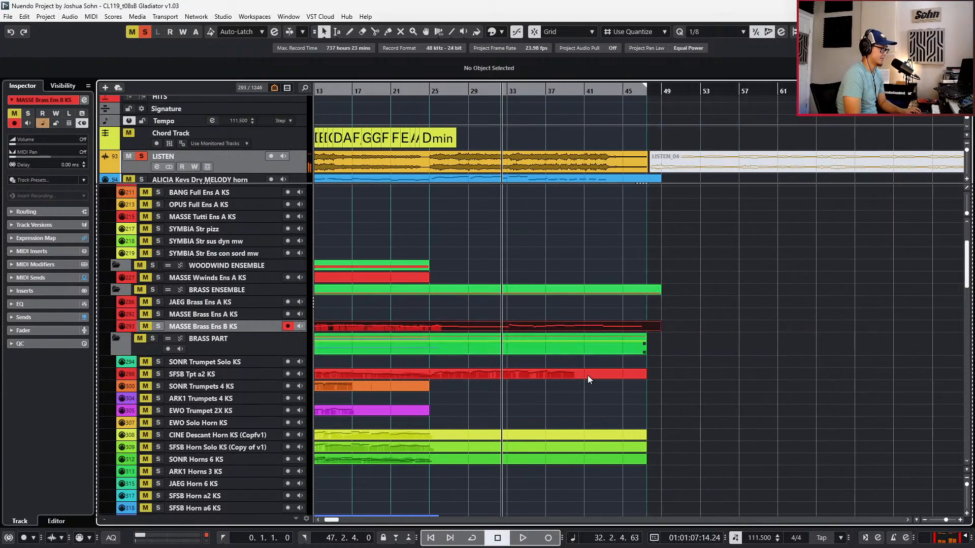
pyautogui.hscroll(-5, 532, 340)
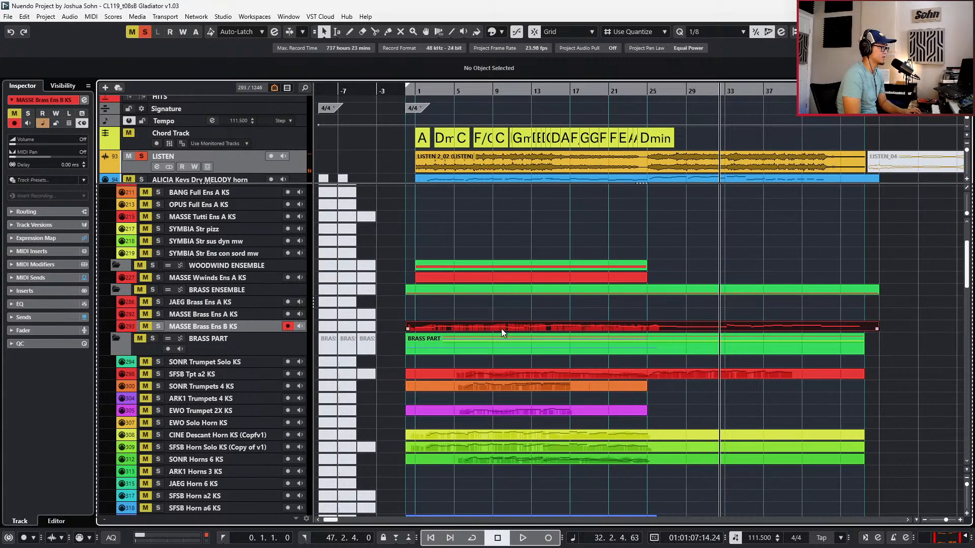
pyautogui.scroll(-6, 501, 328)
pyautogui.click(514, 243)
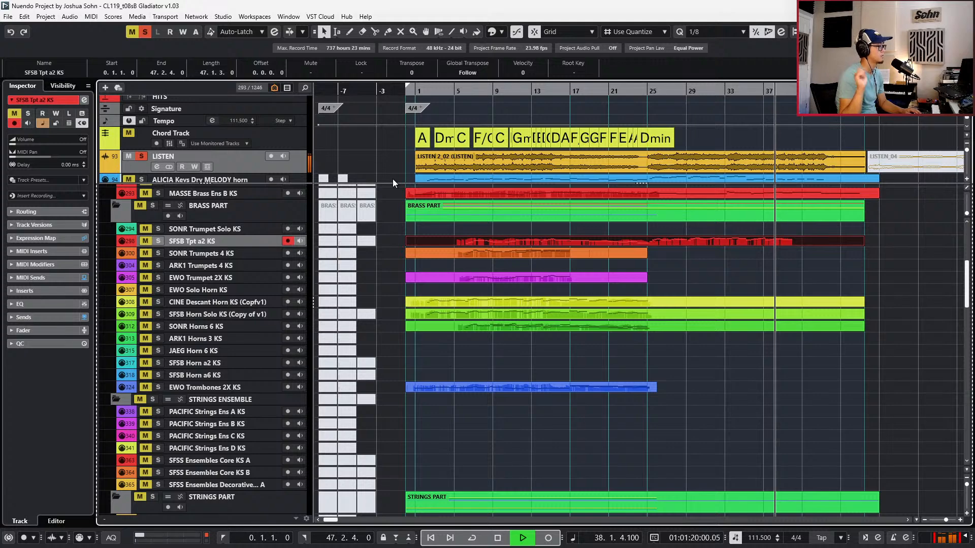
pyautogui.press('space')
# Open the SFSB Tpt a2 KS part for editing and mute its last two held notes, starting at bar 38
pyautogui.press('h')
pyautogui.press('KP_Subtract')
pyautogui.click(789, 294)
pyautogui.doubleClick(741, 245)
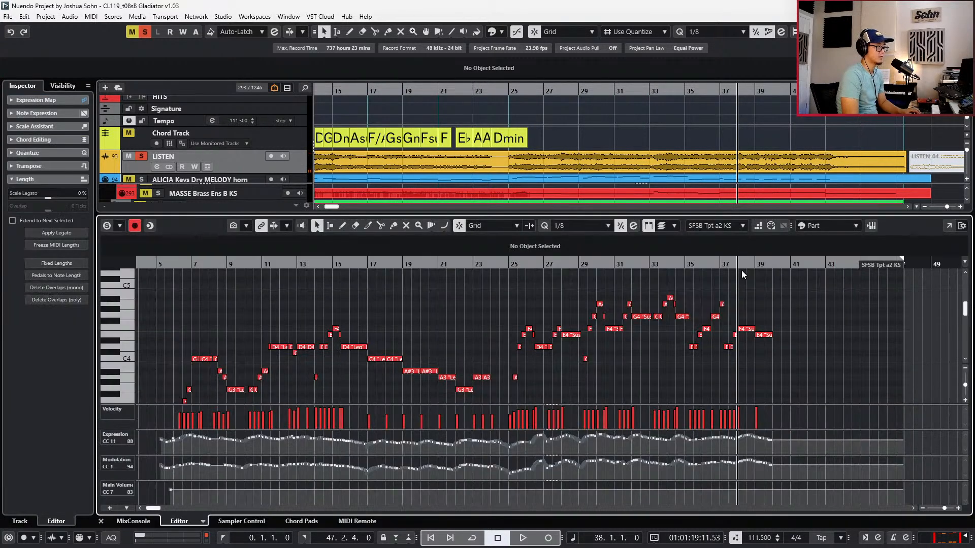
pyautogui.moveTo(742, 316); pyautogui.dragTo(818, 369)
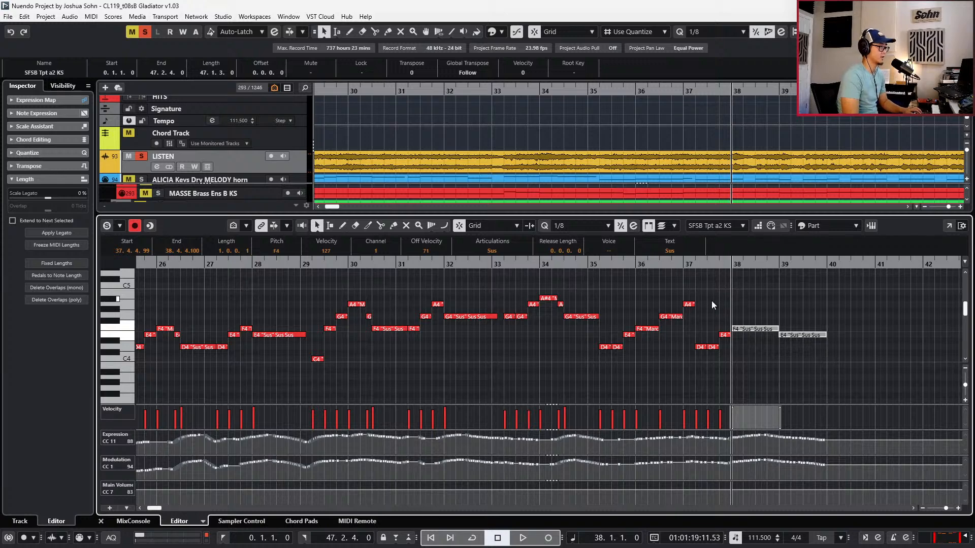
pyautogui.press('g')
# Unsolo LISTEN, clear the note selection, and play the trumpet melody from bar 25 into bar 27
pyautogui.press('KP_Subtract')
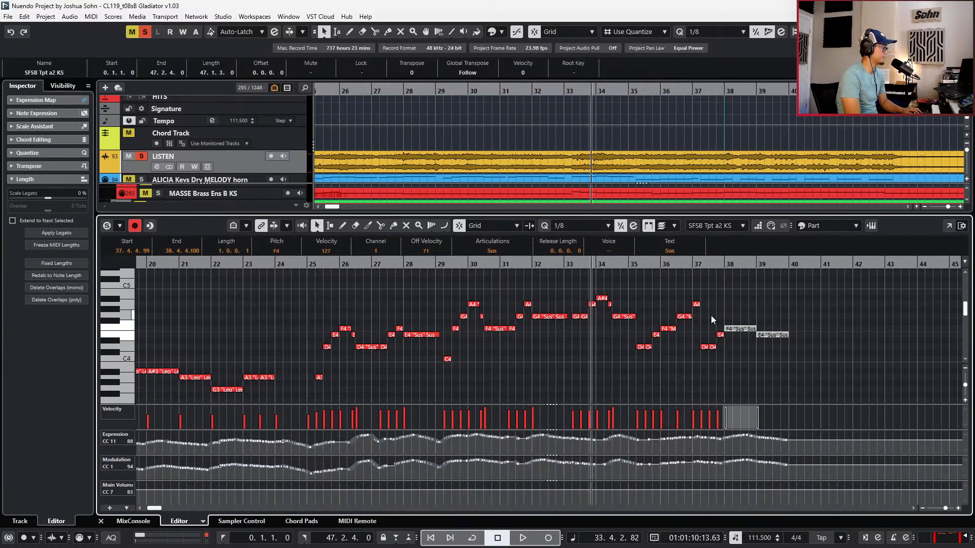
pyautogui.press('KP_Add')
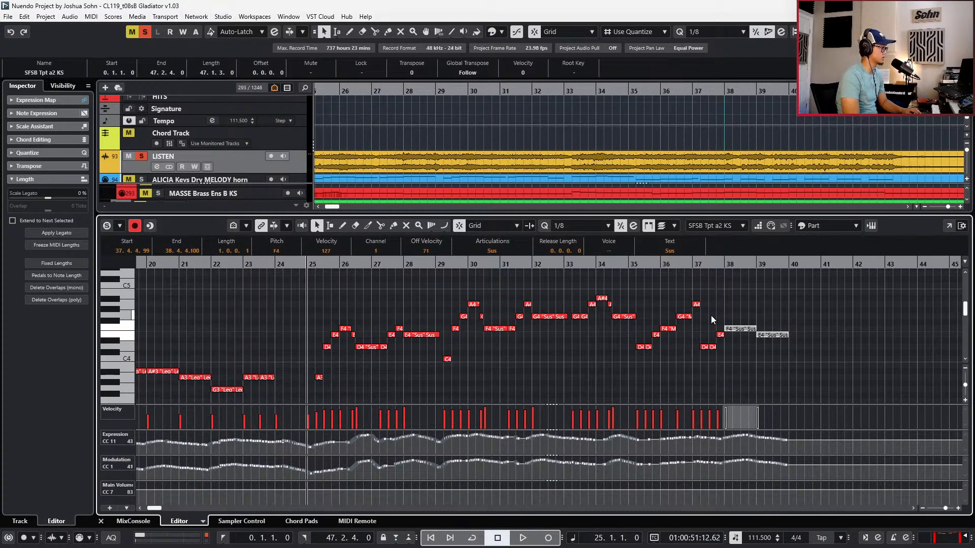
pyautogui.press('space')
pyautogui.press('space')
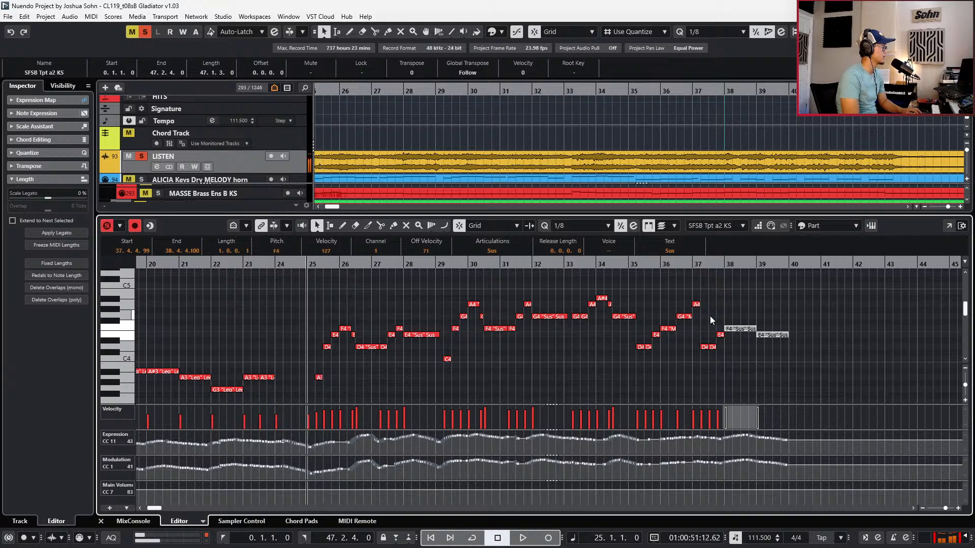
pyautogui.click(478, 366)
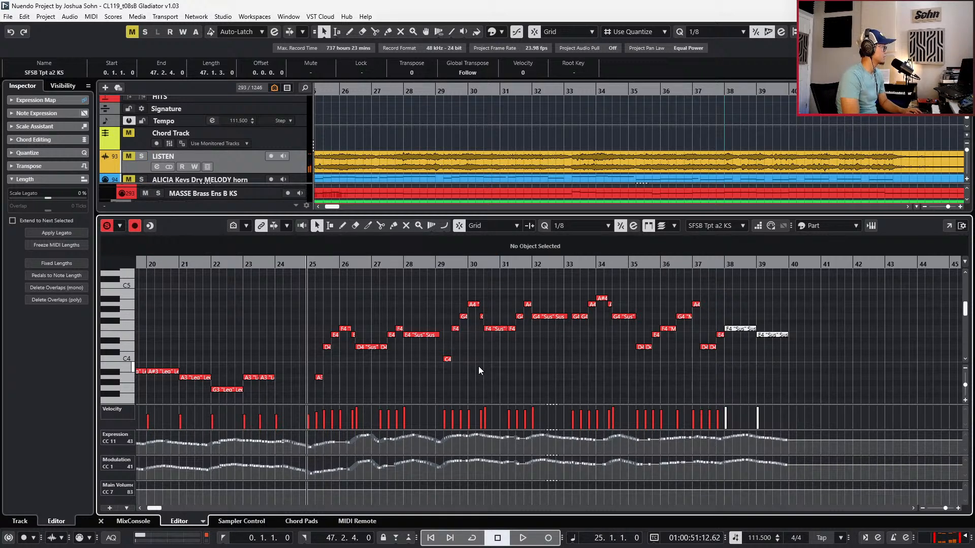
pyautogui.press('space')
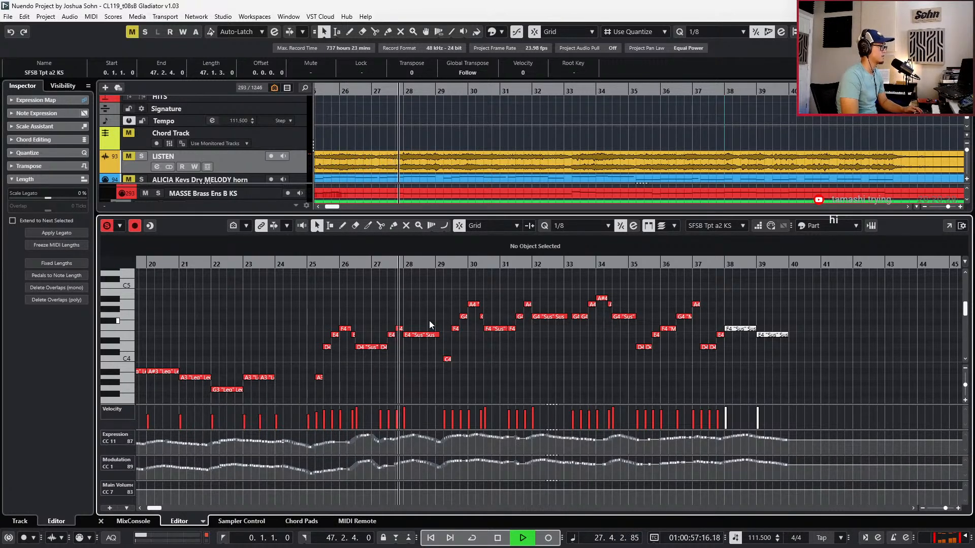
pyautogui.press('space')
# Raise the held trumpet note at bar 28 from E4 to G4 and audition it
pyautogui.click(428, 335)
pyautogui.press('Up')
pyautogui.press('Up')
pyautogui.press('Up')
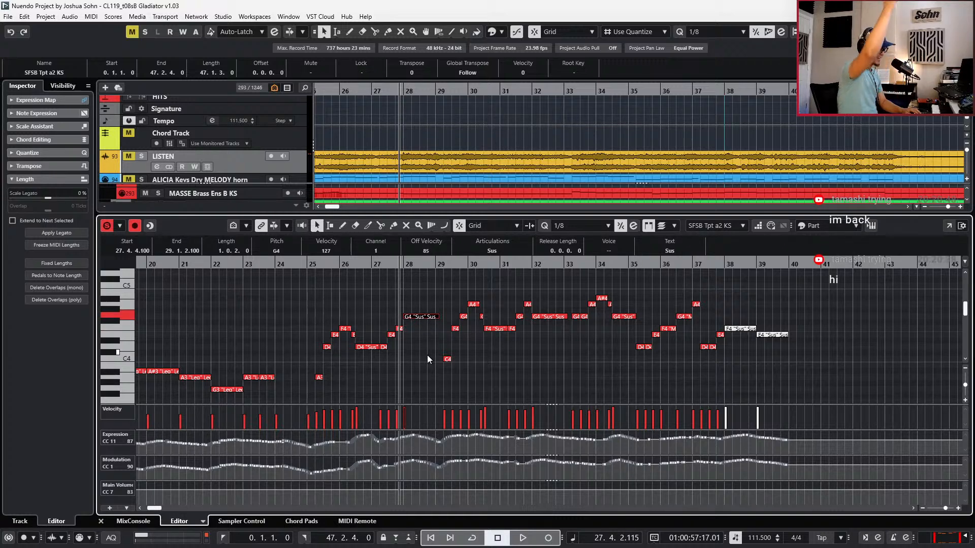
pyautogui.press('space')
pyautogui.press('space')
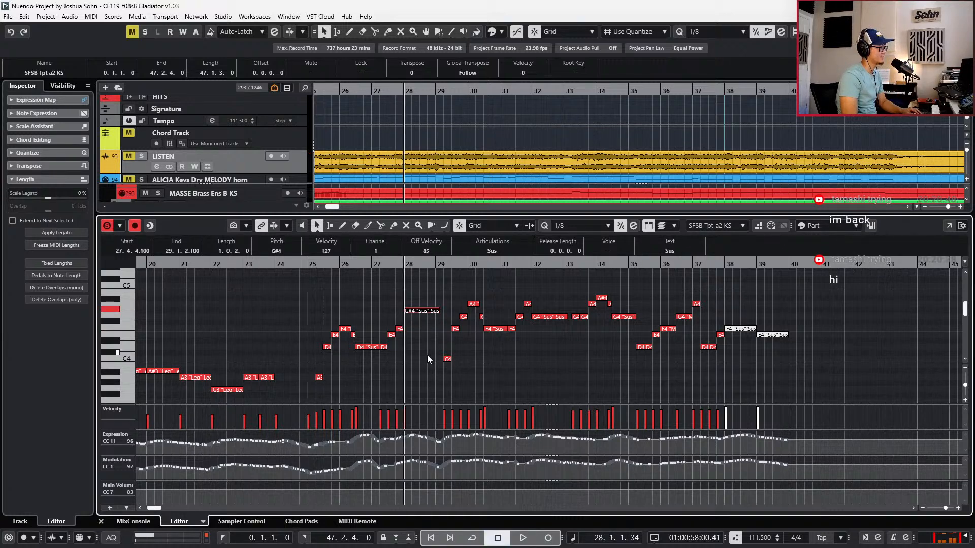
pyautogui.press('space')
pyautogui.press('space')
# Re-record the trumpets' Expression and Modulation ride from bar 27 into bar 29
pyautogui.press('s')
pyautogui.press('KP_Subtract')
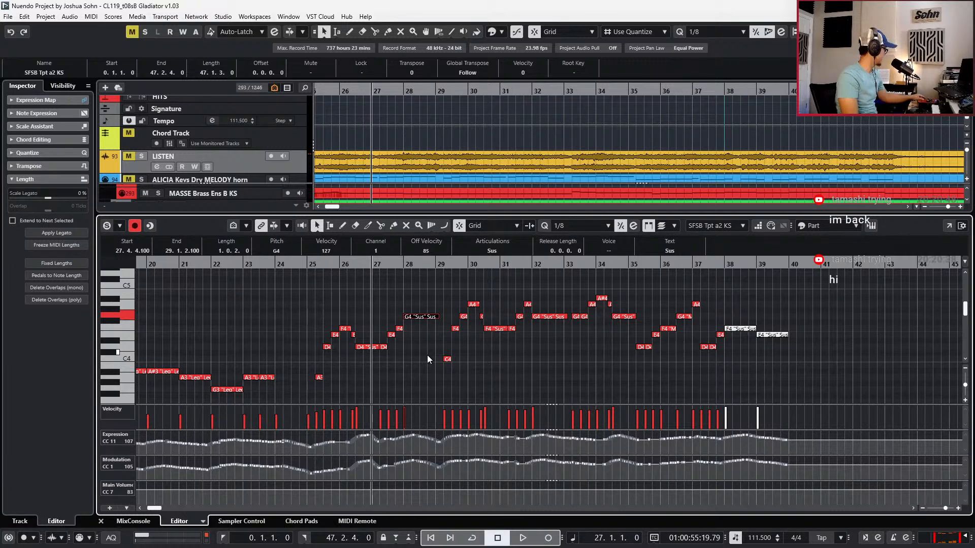
pyautogui.press('KP_Multiply')
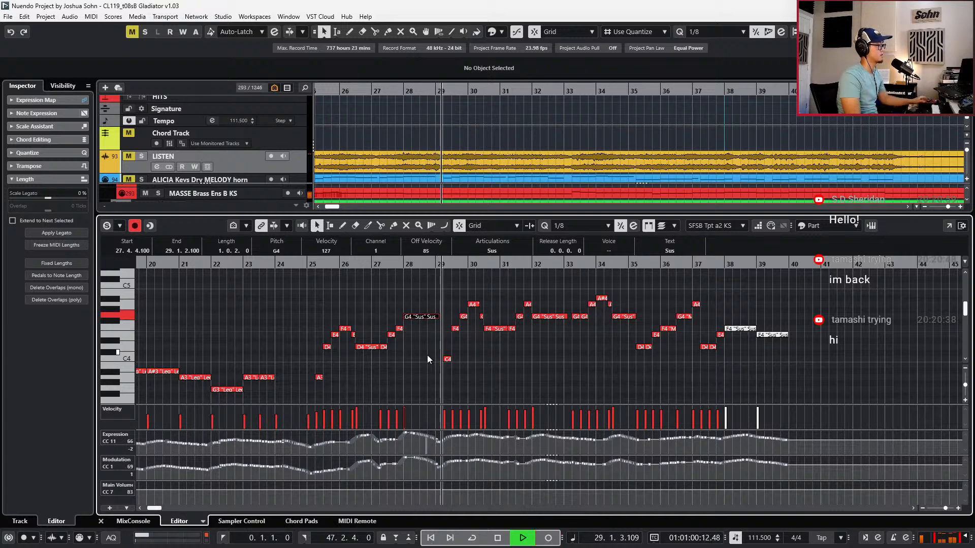
pyautogui.press('space')
# Select the first phrase's trumpet notes from bar 25 to bar 28, move the cursor to their start, and close the editor
pyautogui.press('l')
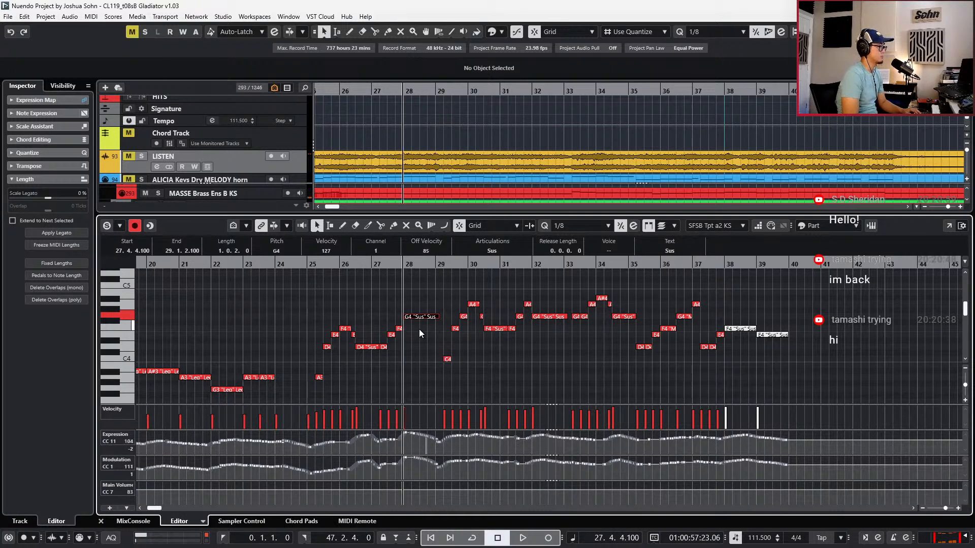
pyautogui.moveTo(427, 307); pyautogui.dragTo(315, 383)
pyautogui.press('l')
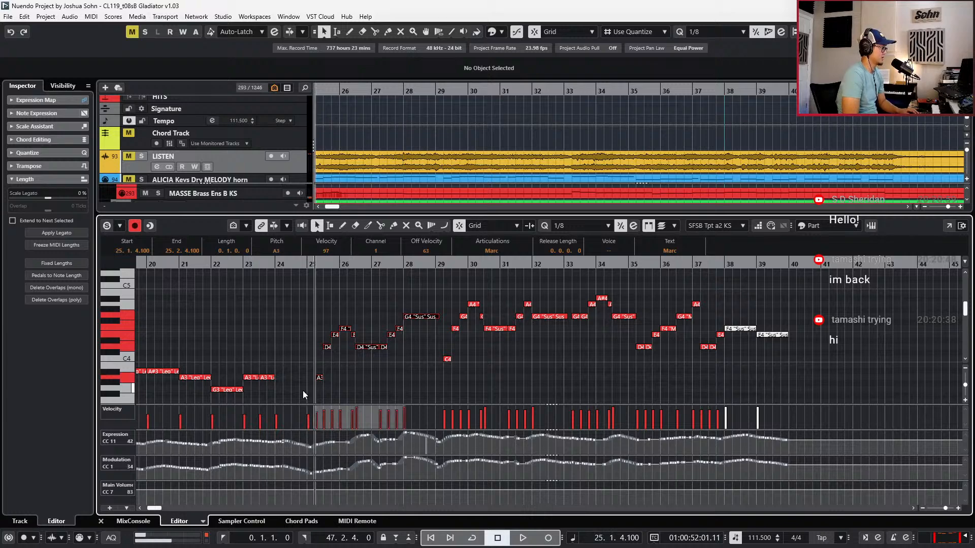
pyautogui.hotkey('ctrl', 'e')
# Split the SFSB Tpt a2 KS part just after bar 29 and at the phrase's start in bar 25
pyautogui.scroll(2, 446, 246)
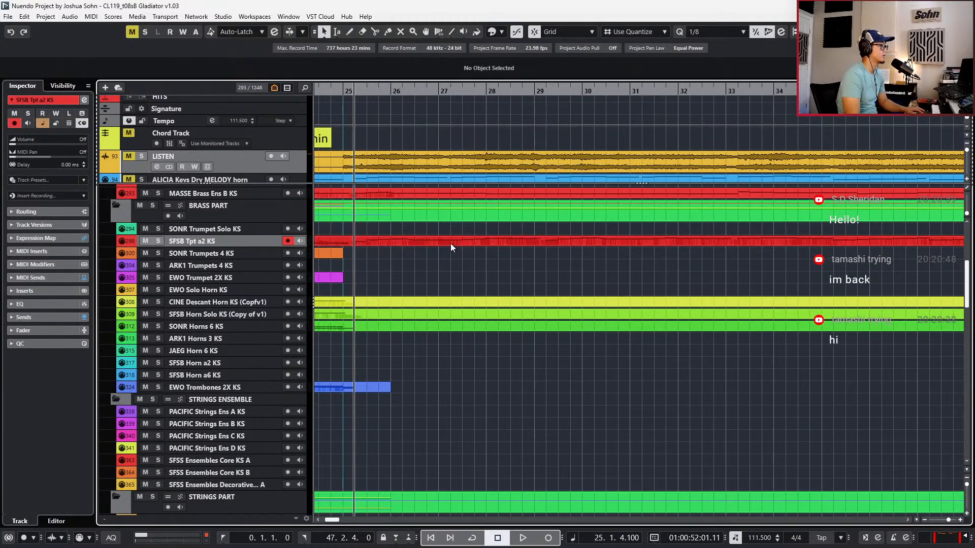
pyautogui.keyDown('alt'); pyautogui.click(543, 242); pyautogui.keyUp('alt')
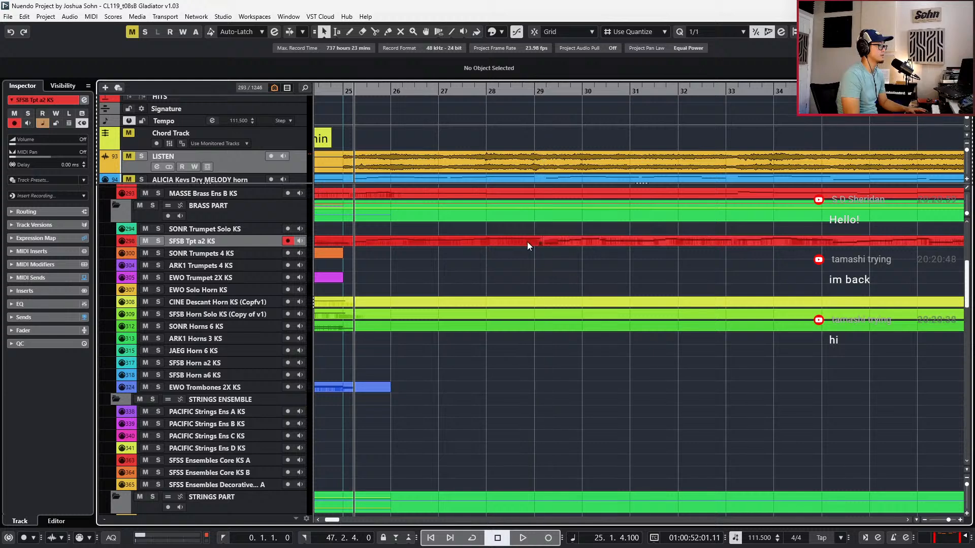
pyautogui.click(527, 242)
pyautogui.scroll(3, 422, 244)
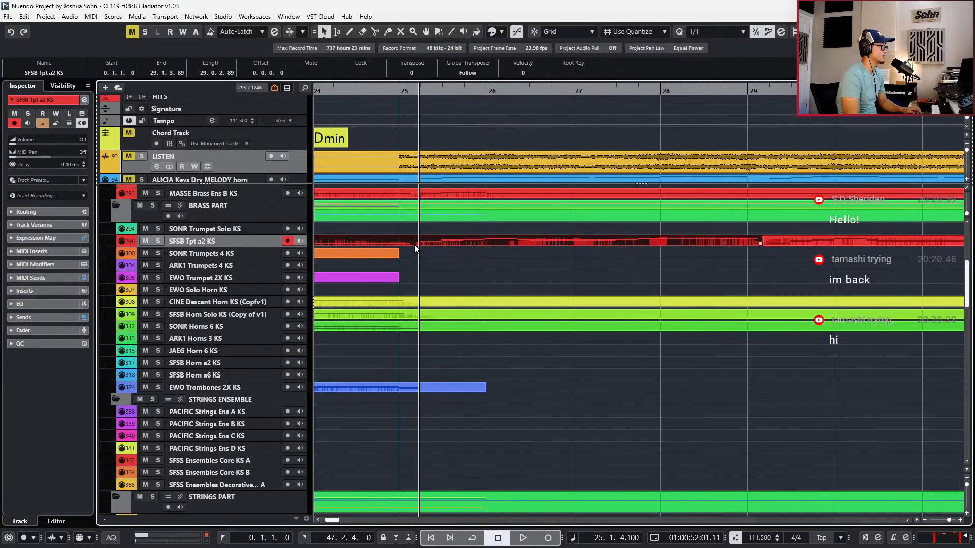
pyautogui.keyDown('alt'); pyautogui.click(417, 243); pyautogui.keyUp('alt')
# Copy the isolated trumpet phrase onto the ARK1 Trumpets 4 KS track, starting at the same position in bar 25
pyautogui.click(434, 244)
pyautogui.press('l')
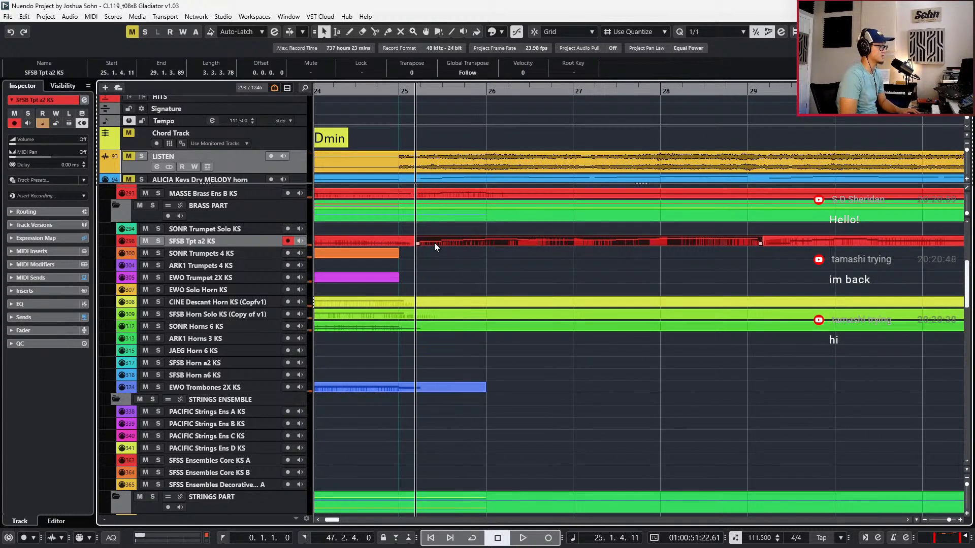
pyautogui.click(212, 264)
pyautogui.hotkey('ctrl', 'v')
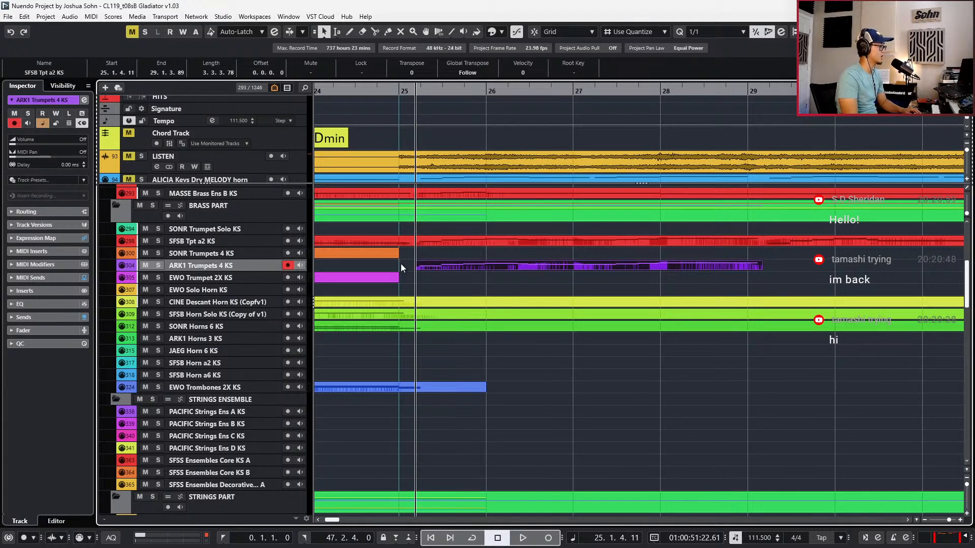
# Solo the ARK1 Trumpets 4 KS track and play its copied phrase from bar 25
pyautogui.scroll(-1, 401, 264)
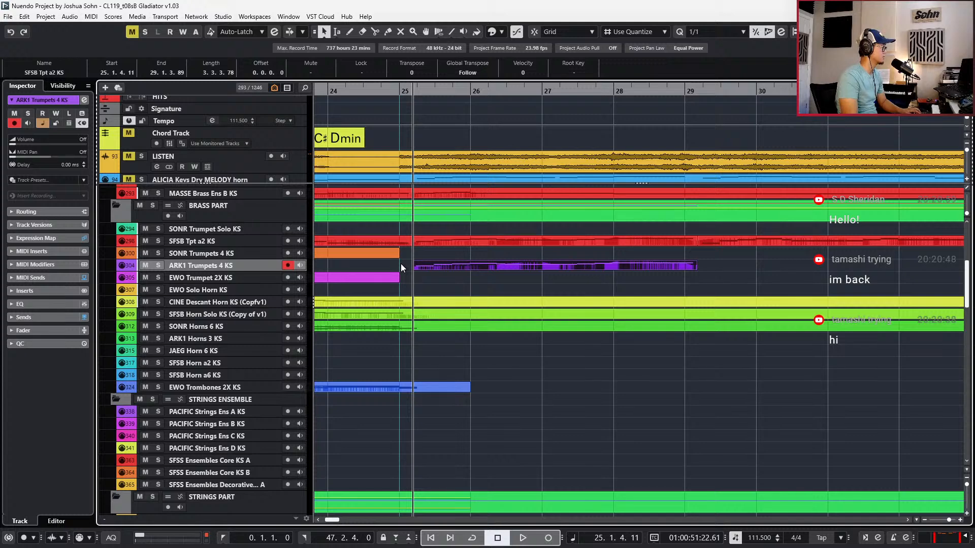
pyautogui.hscroll(-2, 400, 263)
pyautogui.press('s')
pyautogui.press('space')
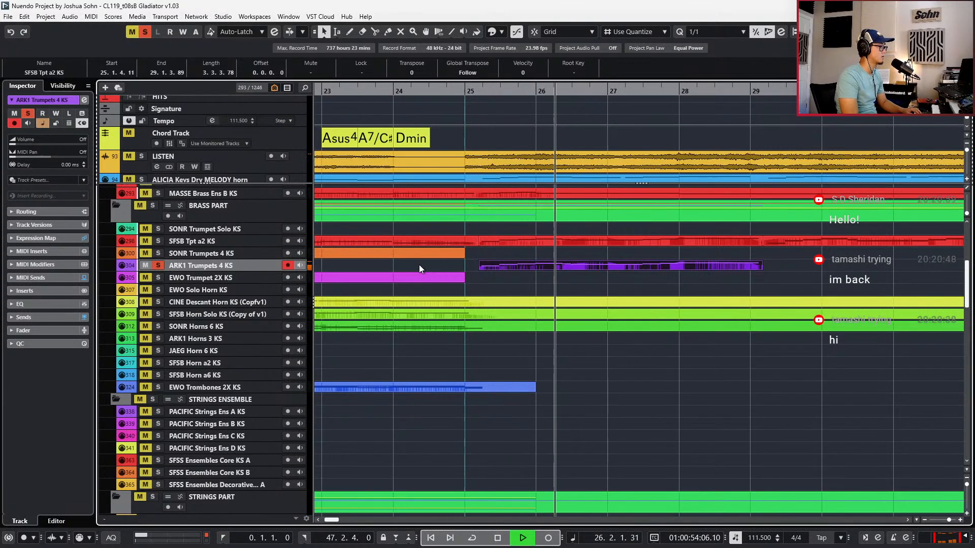
# Trim the end of the sustained D4 before the repeated D4 in bar 27 of the ARK1 Trumpets 4 KS phrase
pyautogui.press('Return')
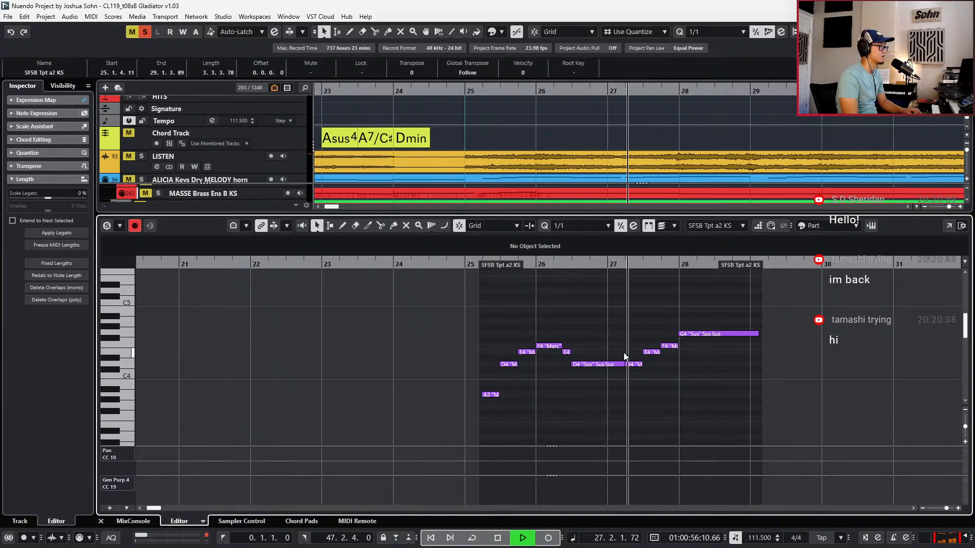
pyautogui.scroll(-2, 630, 355)
pyautogui.click(623, 329)
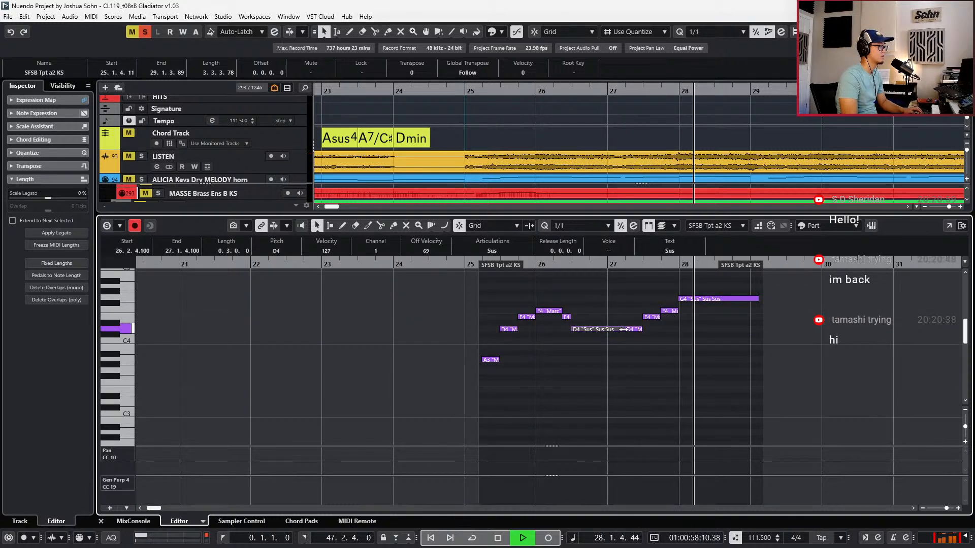
pyautogui.moveTo(624, 329); pyautogui.dragTo(622, 330)
pyautogui.hotkey('ctrl', 'e')
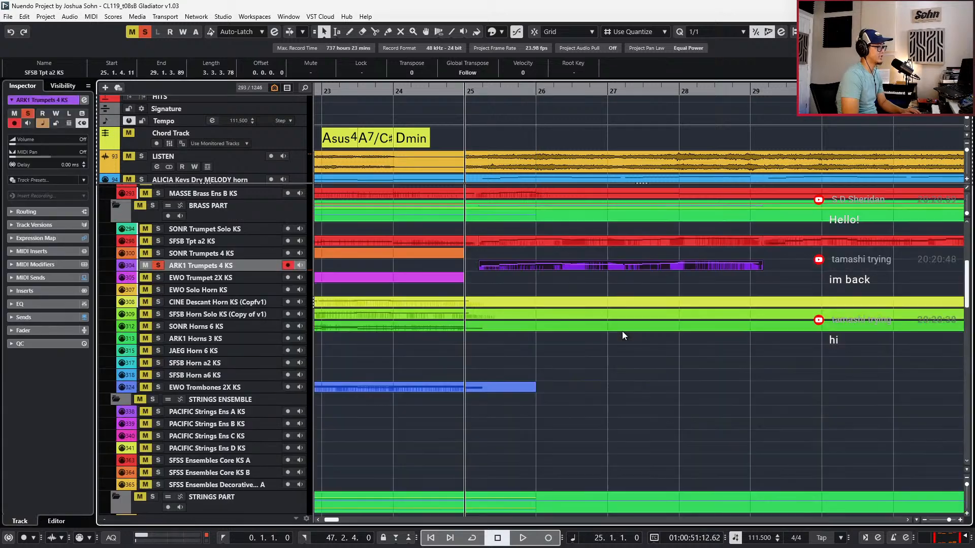
# Glue the split SFSB Tpt a2 KS parts and extend the ARK1 Trumpets 4 KS part's start back to bar 25
pyautogui.moveTo(460, 229); pyautogui.dragTo(885, 241)
pyautogui.hotkey('ctrl', 'j')
pyautogui.click(722, 265)
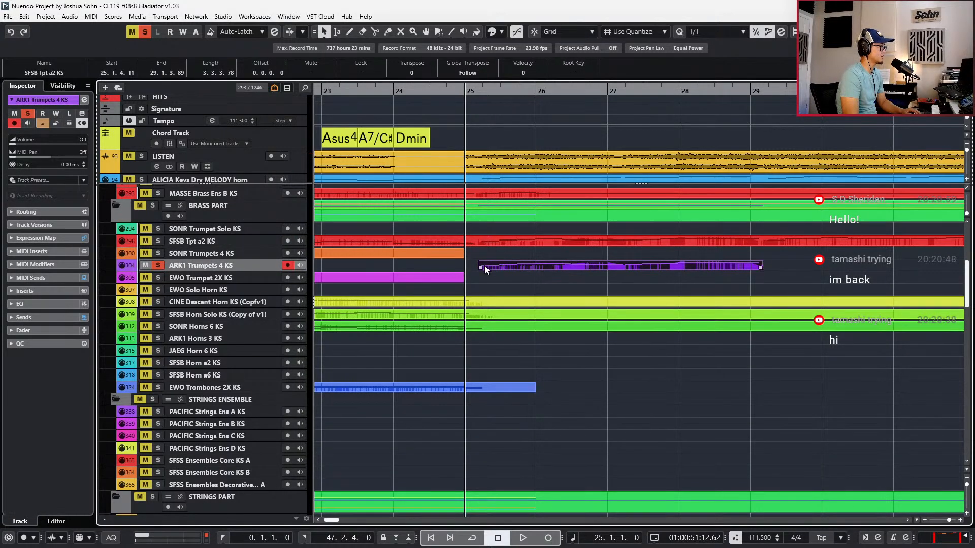
pyautogui.moveTo(483, 267); pyautogui.dragTo(466, 268)
pyautogui.scroll(-1, 486, 277)
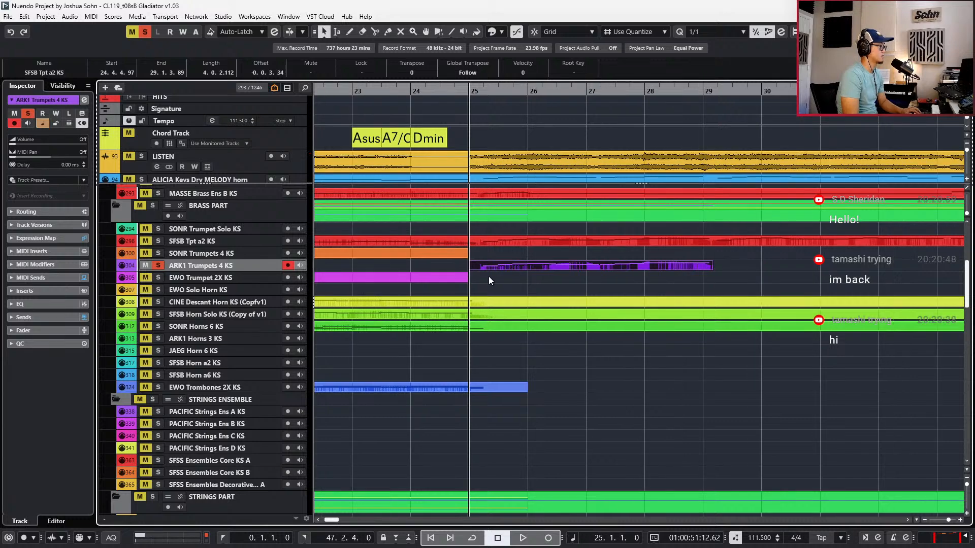
# Unsolo ARK1 Trumpets 4 KS and play its phrase with the full orchestra from bar 25
pyautogui.press('s')
pyautogui.press('space')
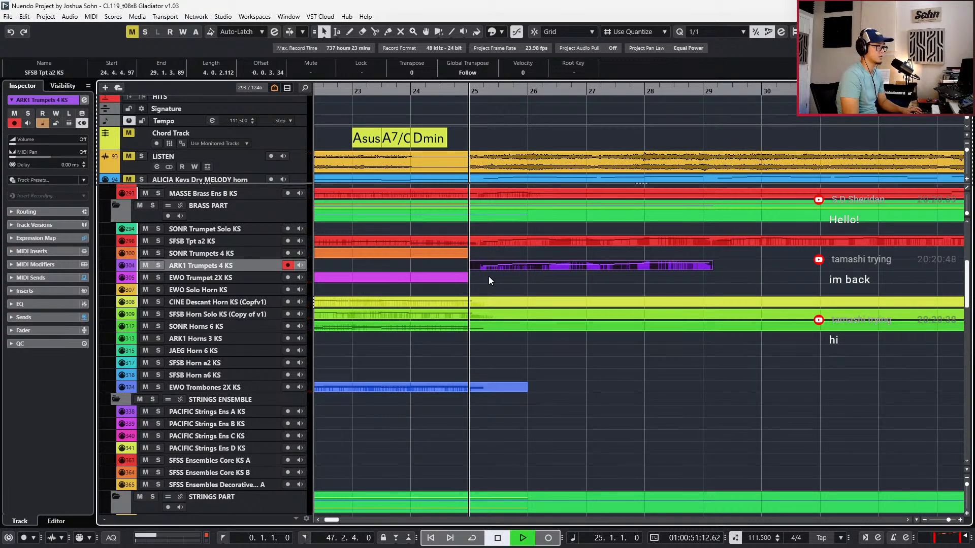
pyautogui.scroll(-1, 489, 276)
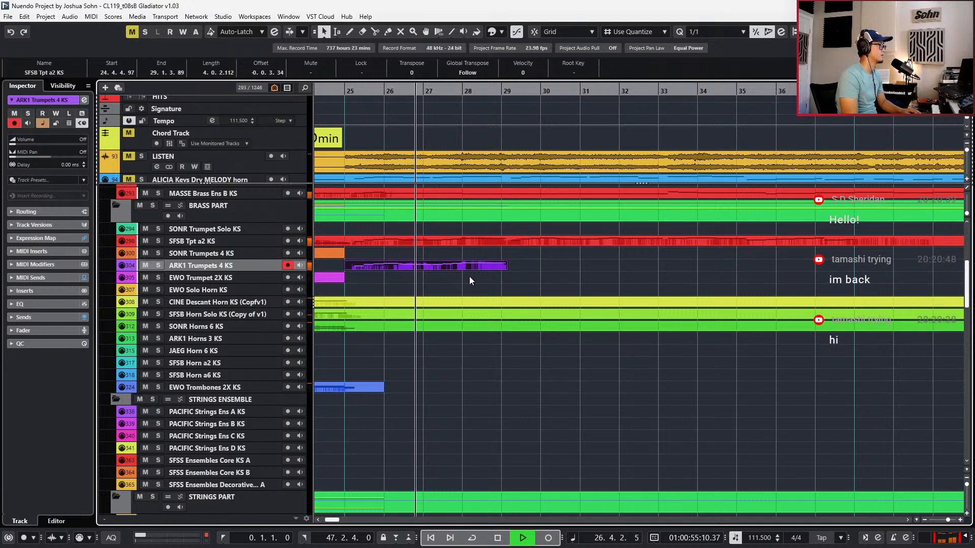
pyautogui.click(458, 268)
pyautogui.press('space')
# Record a new Expression and Modulation ride for the ARK1 Trumpets 4 KS phrase from bar 25 to bar 29
pyautogui.doubleClick(459, 268)
pyautogui.press('KP_Subtract')
pyautogui.press('KP_Subtract')
pyautogui.press('KP_Multiply')
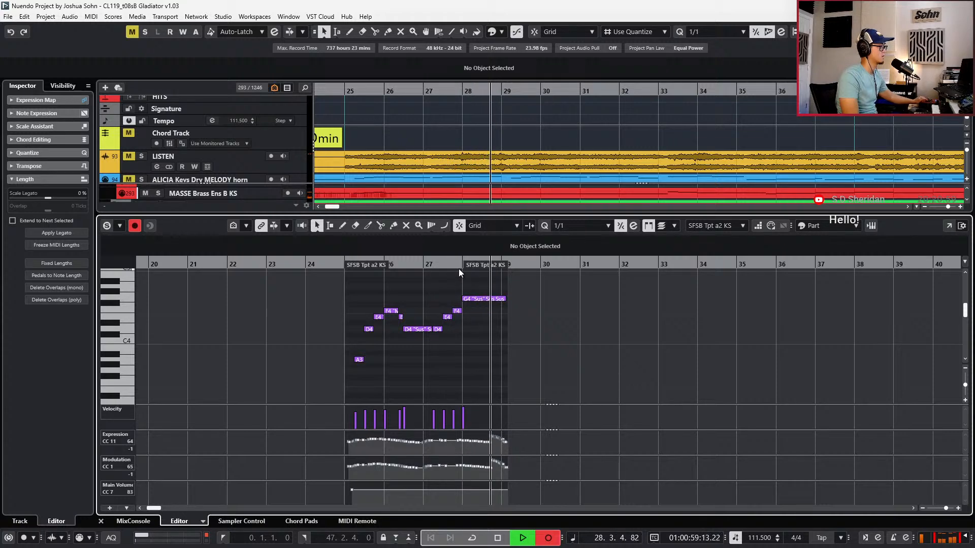
pyautogui.press('space')
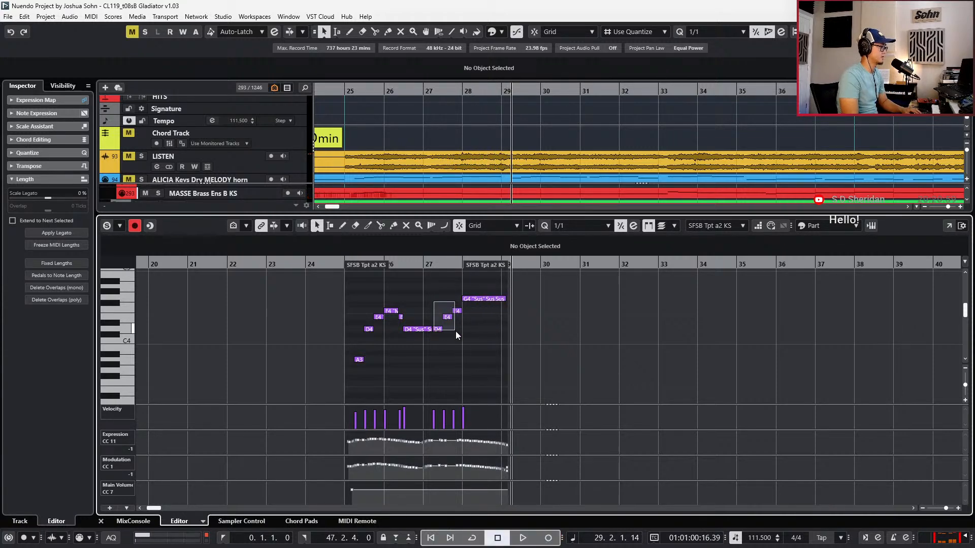
# Select the phrase's Marcato notes, play them, and check the available articulations without changing them, closing the editor when done
pyautogui.moveTo(454, 331); pyautogui.dragTo(455, 332)
pyautogui.moveTo(401, 303); pyautogui.dragTo(357, 319)
pyautogui.moveTo(362, 379); pyautogui.dragTo(362, 380)
pyautogui.press('space')
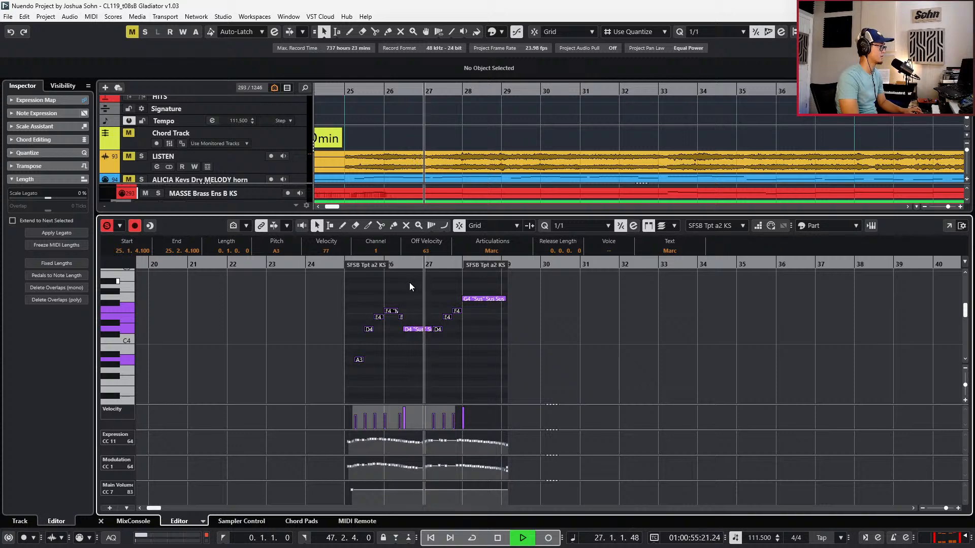
pyautogui.press('space')
pyautogui.click(492, 251)
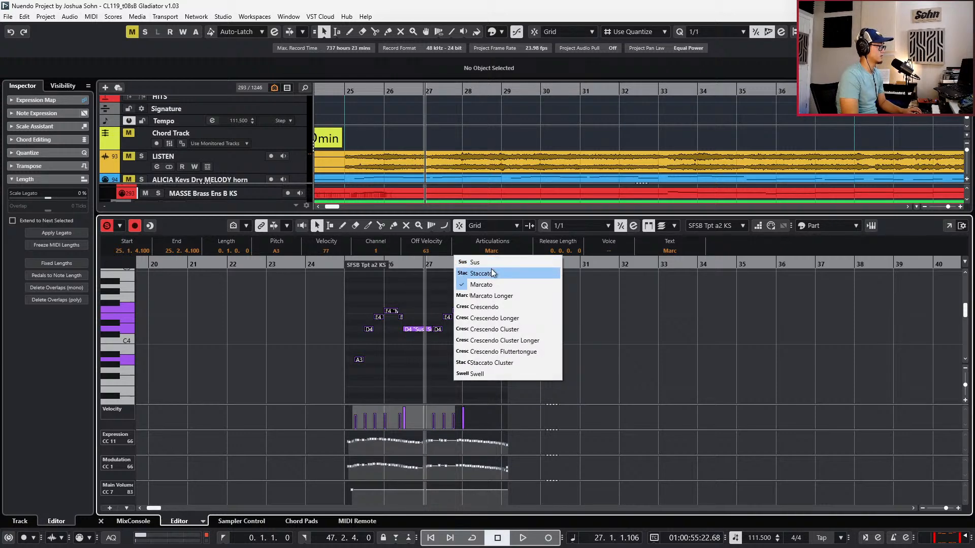
pyautogui.click(569, 335)
pyautogui.press('KP_Subtract')
pyautogui.press('KP_Subtract')
pyautogui.press('KP_Subtract')
pyautogui.press('KP_Subtract')
pyautogui.press('Return')
# Examine the SFSB Tpt a2 KS melody from bar 28 on, selecting its notes from just after bar 29 through bar 31
pyautogui.press('g')
pyautogui.press('g')
pyautogui.press('g')
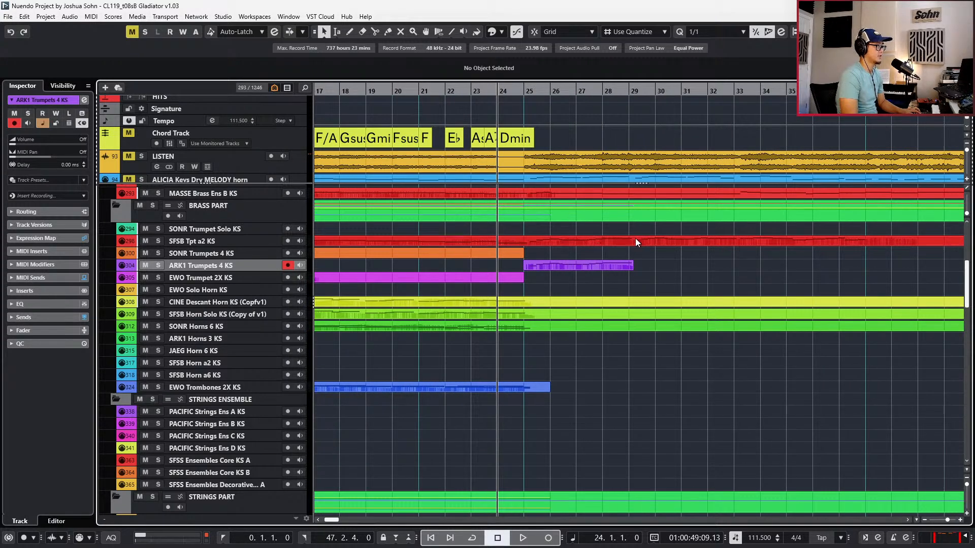
pyautogui.press('KP_Add')
pyautogui.press('KP_Add')
pyautogui.press('KP_Add')
pyautogui.press('KP_Add')
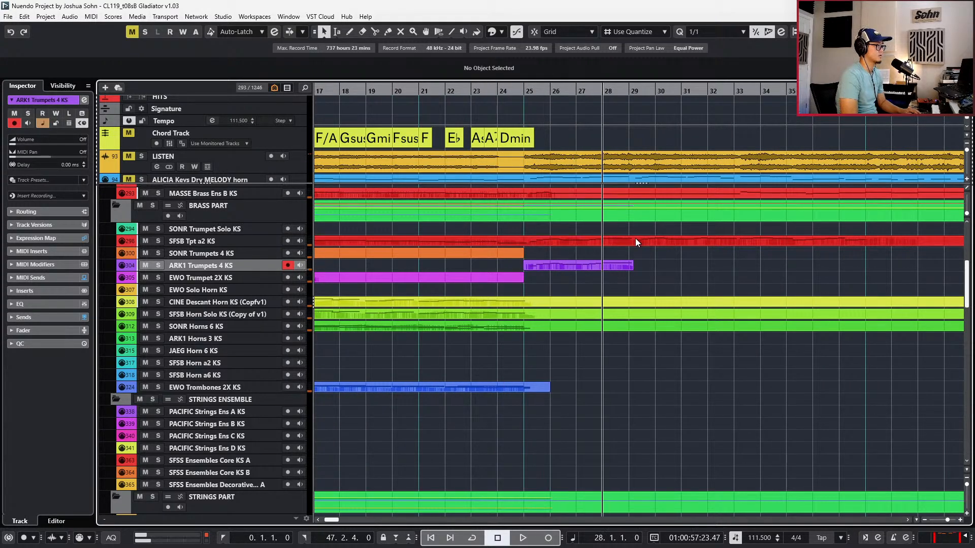
pyautogui.doubleClick(635, 241)
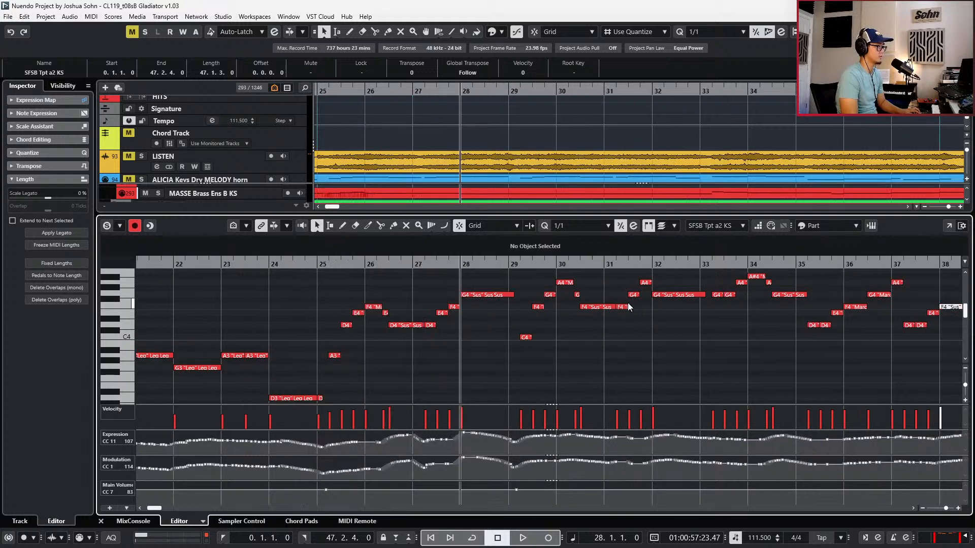
pyautogui.moveTo(528, 279); pyautogui.dragTo(641, 358)
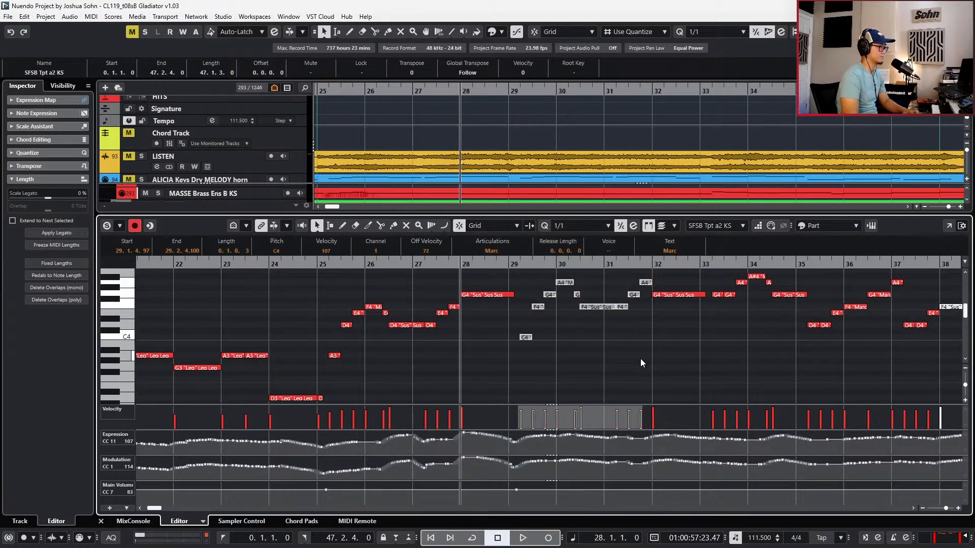
pyautogui.press('g')
pyautogui.press('Return')
# Play the earlier trumpet passage from bar 8 to compare it with the current section
pyautogui.scroll(-3, 681, 322)
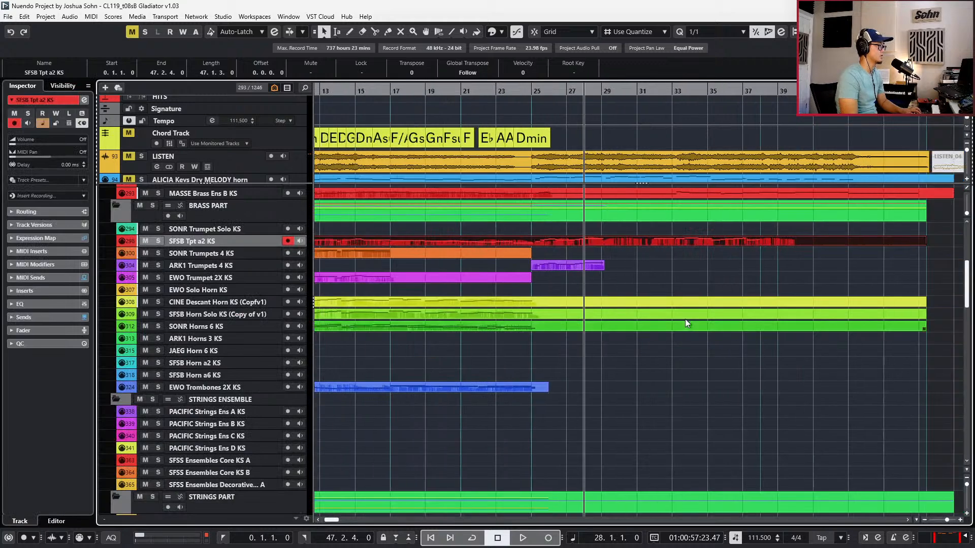
pyautogui.hscroll(-5, 677, 311)
pyautogui.press('KP_Subtract')
pyautogui.press('space')
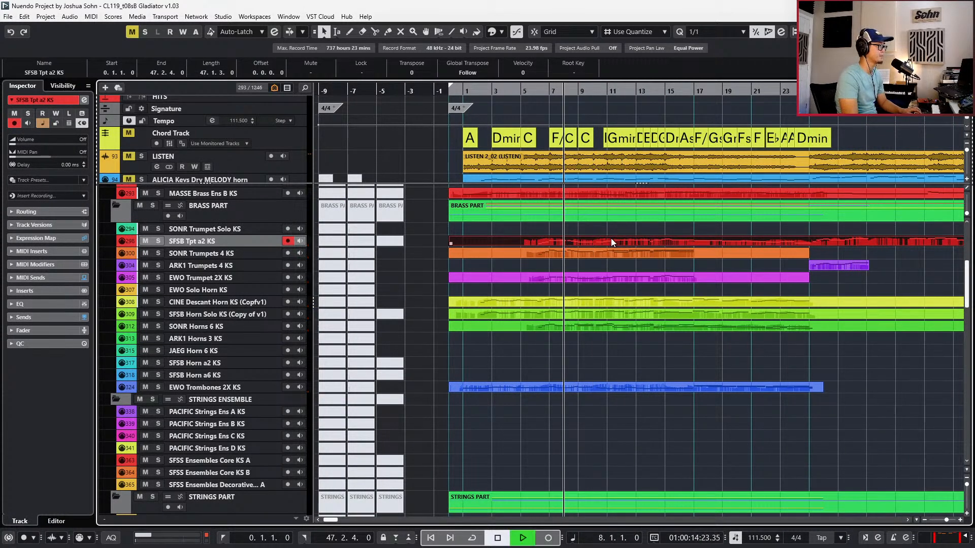
pyautogui.press('h')
pyautogui.press('h')
pyautogui.press('h')
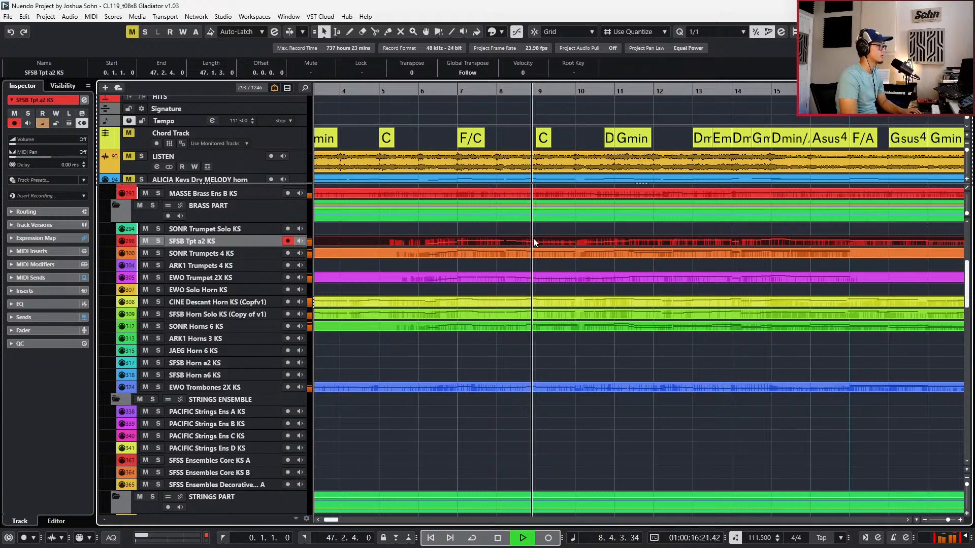
pyautogui.press('space')
# Play from bar 7, review the string tracks below, and move the cursor to bar 6
pyautogui.press('KP_Subtract')
pyautogui.press('KP_Subtract')
pyautogui.press('KP_Subtract')
pyautogui.press('space')
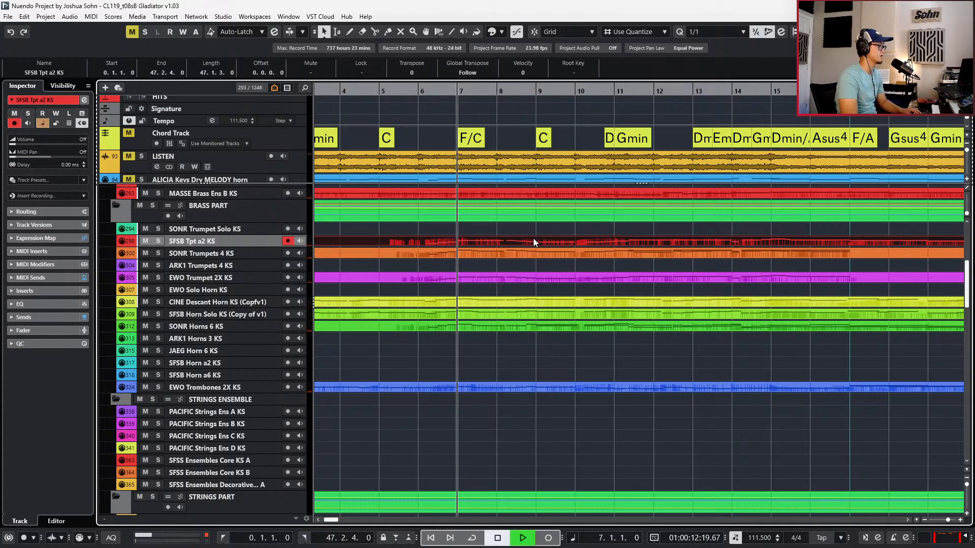
pyautogui.press('space')
pyautogui.scroll(-5, 534, 242)
pyautogui.press('KP_Subtract')
pyautogui.press('KP_Subtract')
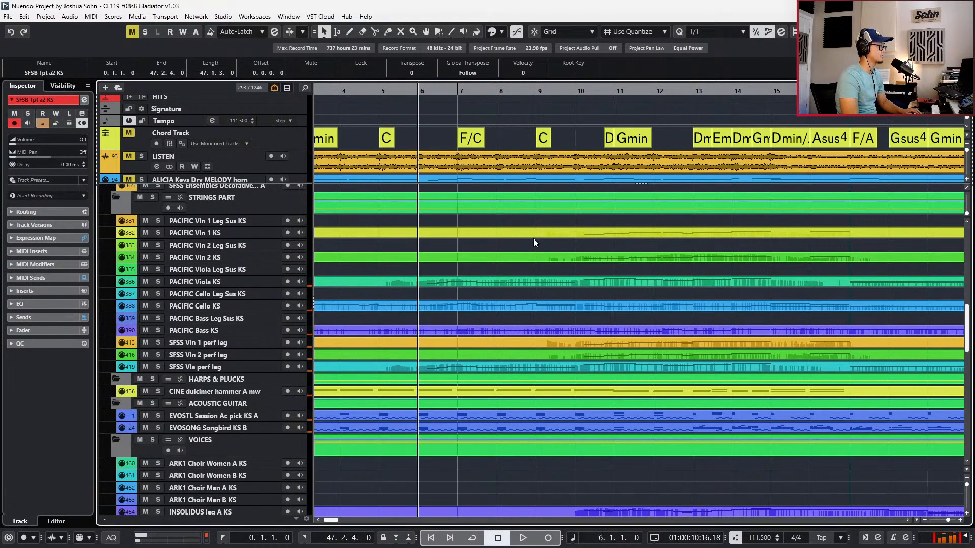
pyautogui.scroll(6, 507, 249)
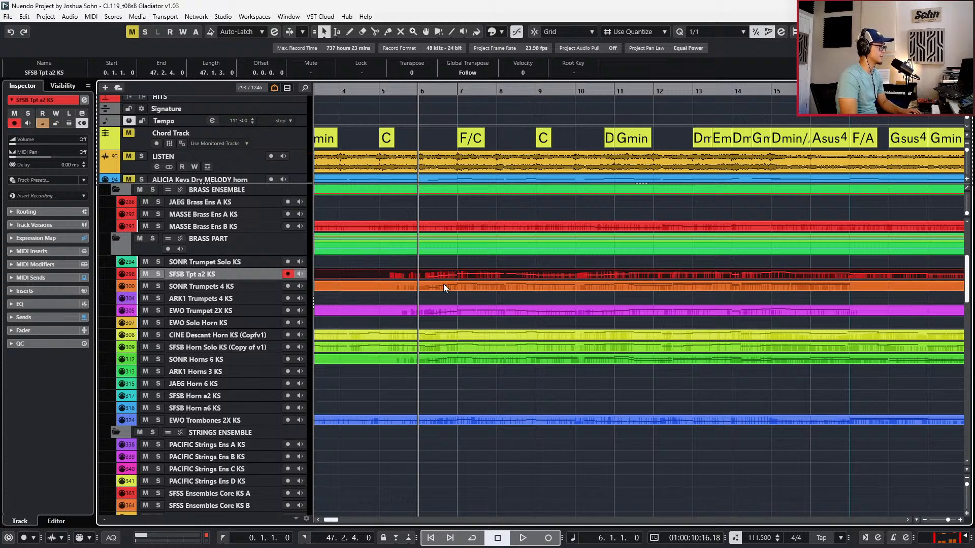
# Split the SFSB Tpt a2, SONR Trumpets 4 and EWO Trumpet 2X parts at bars 6 and 17 and copy the section between
pyautogui.moveTo(437, 264); pyautogui.dragTo(434, 315)
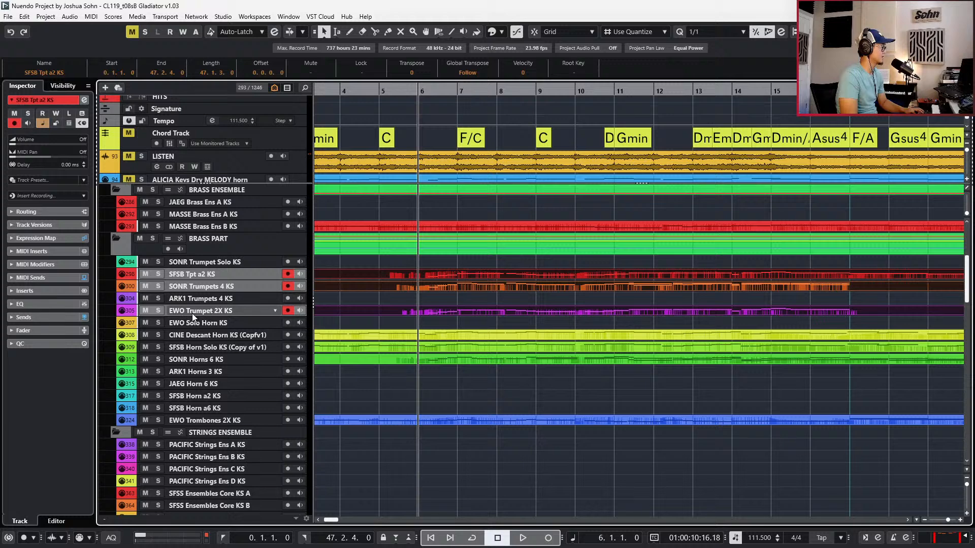
pyautogui.click(420, 276)
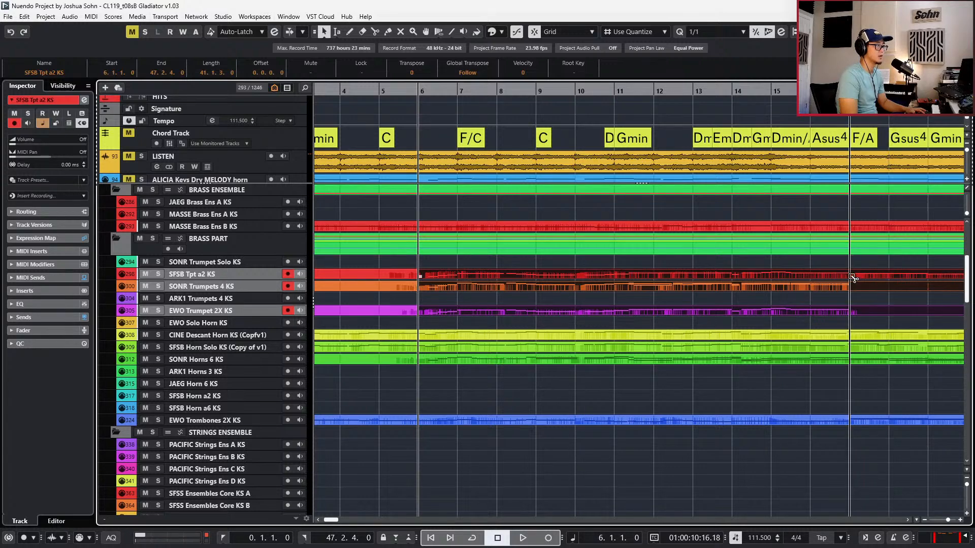
pyautogui.click(808, 264)
pyautogui.moveTo(806, 260); pyautogui.dragTo(799, 318)
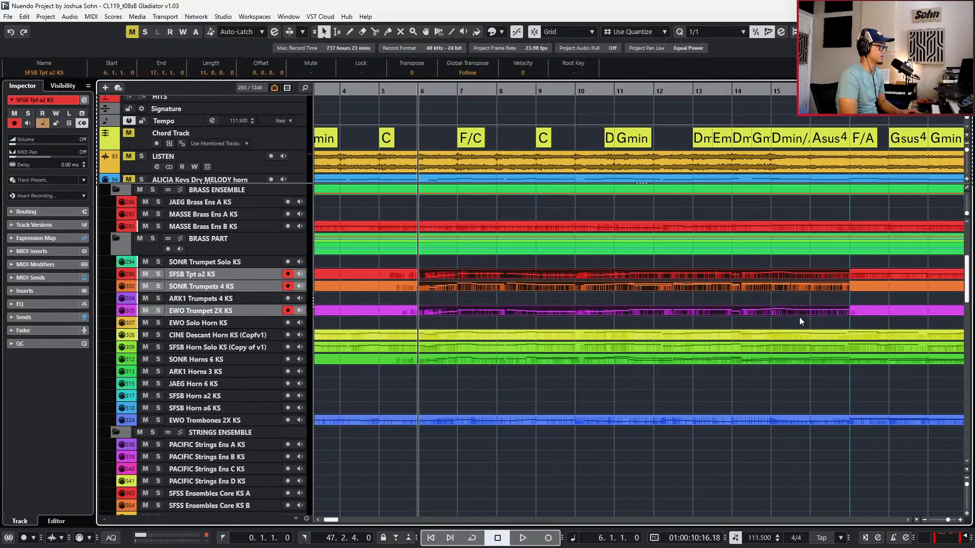
# Undo the splits at bars 6 and 17 on the three trumpet parts
pyautogui.hotkey('ctrl', 'z')
pyautogui.hotkey('ctrl', 'z')
pyautogui.hscroll(2, 799, 317)
pyautogui.hscroll(5, 788, 300)
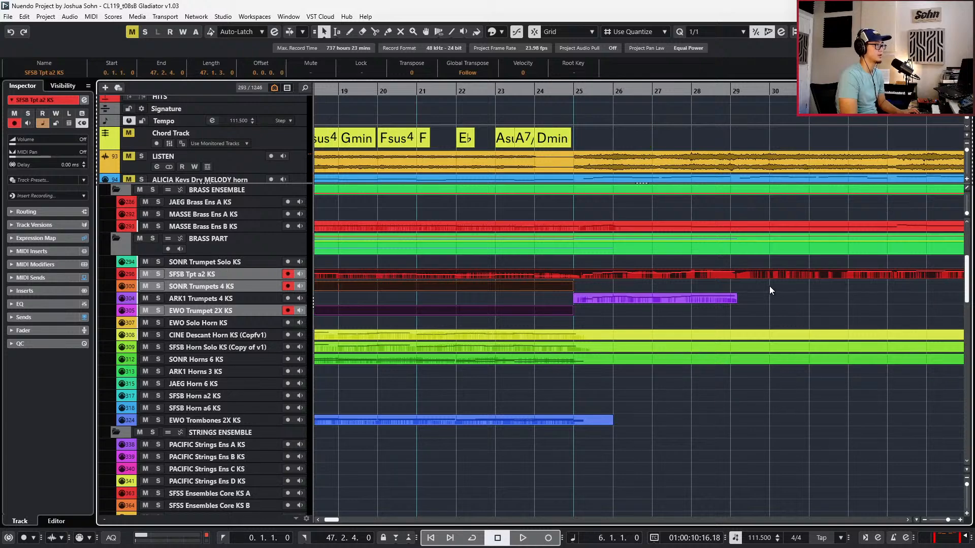
# Play the layered trumpets through bar 28 to check the lead-in to bar 29
pyautogui.click(693, 90)
pyautogui.press('ctrl+KP_Subtract')
pyautogui.press('ctrl+KP_Subtract')
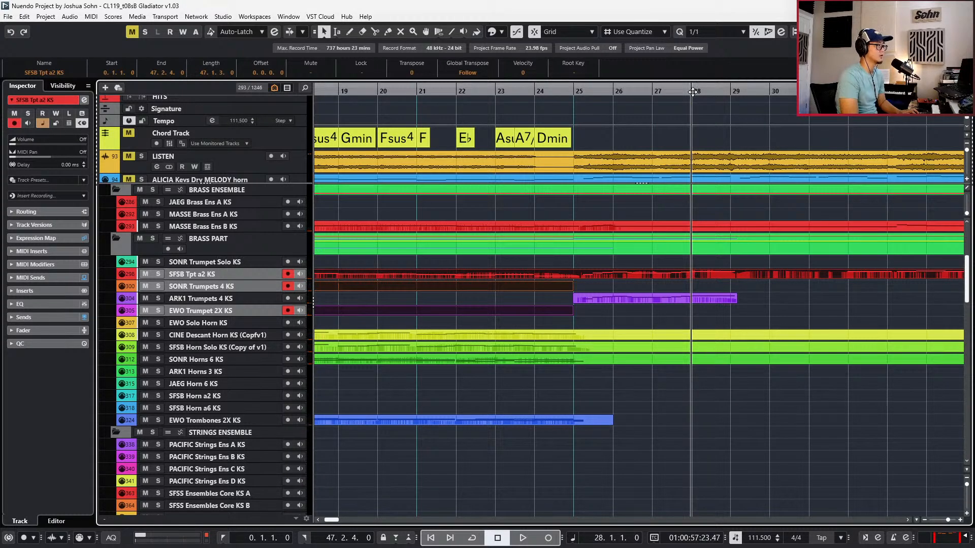
pyautogui.press('space')
pyautogui.hscroll(2, 766, 270)
pyautogui.scroll(2, 628, 292)
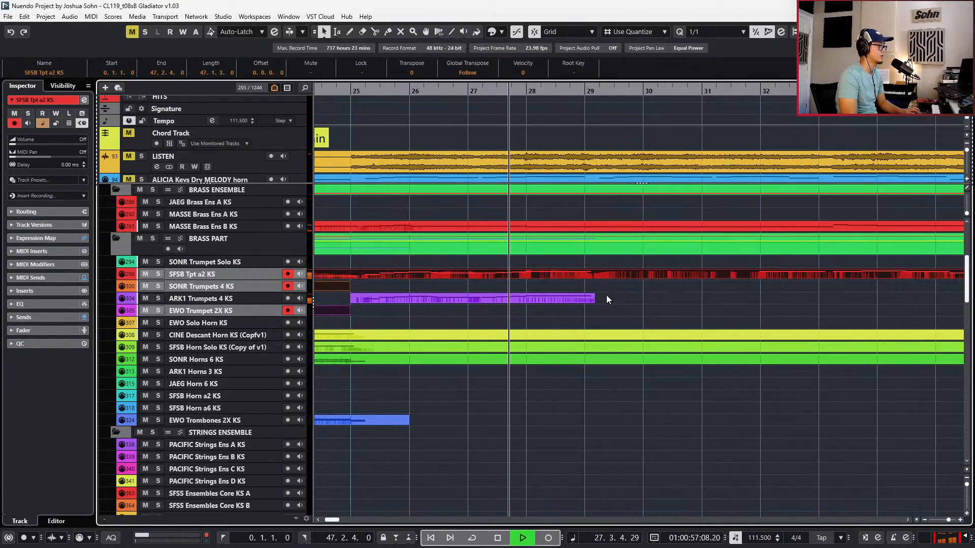
pyautogui.scroll(1, 610, 280)
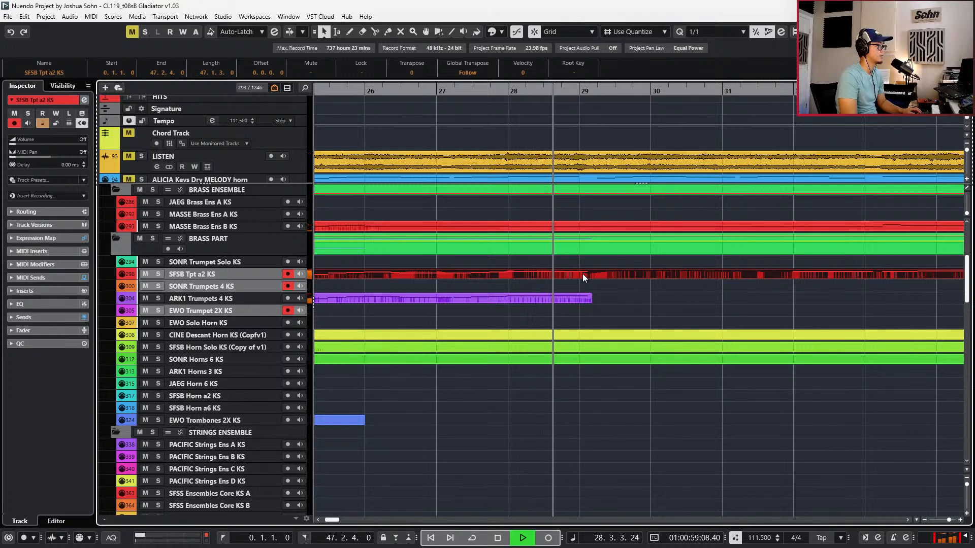
pyautogui.press('space')
# Split the SFSB Tpt a2 and ARK1 Trumpets 4 parts at bar 29 and delete everything after it
pyautogui.moveTo(596, 301); pyautogui.dragTo(583, 270)
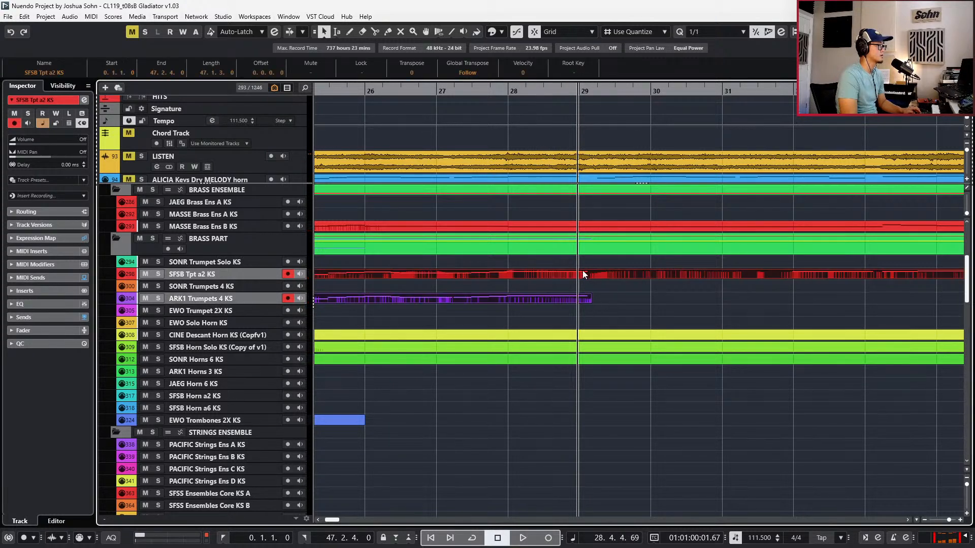
pyautogui.keyDown('alt'); pyautogui.click(579, 274); pyautogui.keyUp('alt')
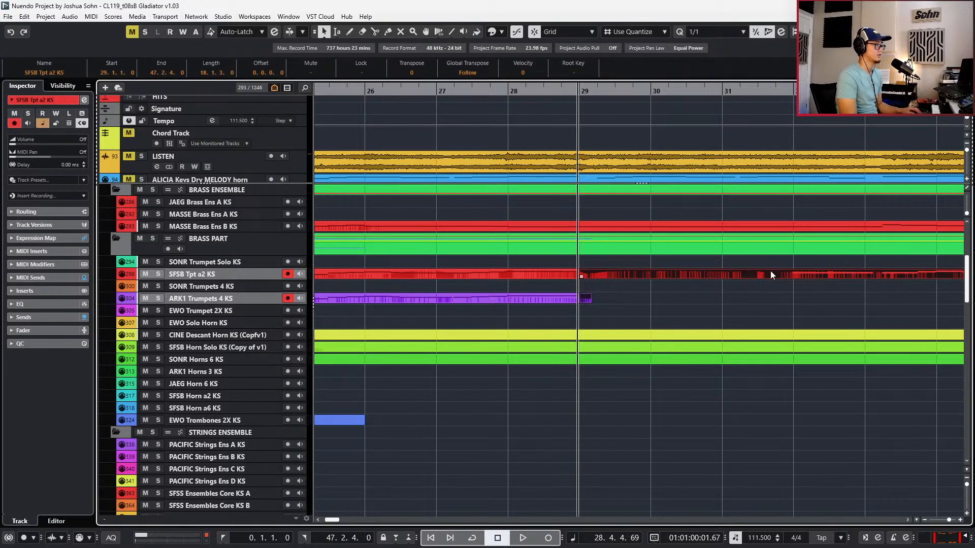
pyautogui.press('Delete')
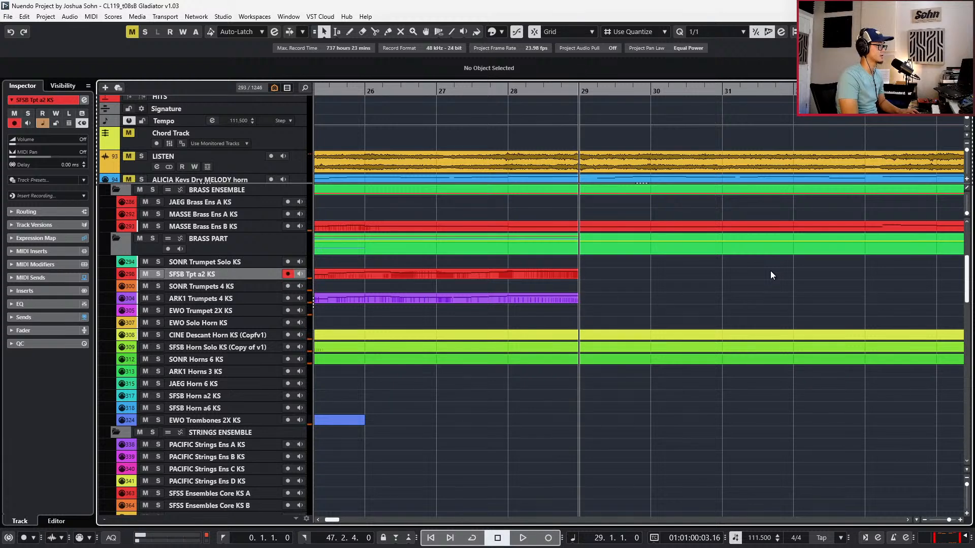
# Paste the copied trumpet section at bar 29 on the SFSB, SONR and EWO trumpet tracks and select the ARK1 Trumpets 4 KS part
pyautogui.hotkey('ctrl', 'v')
pyautogui.press('KP_Subtract')
pyautogui.press('KP_Subtract')
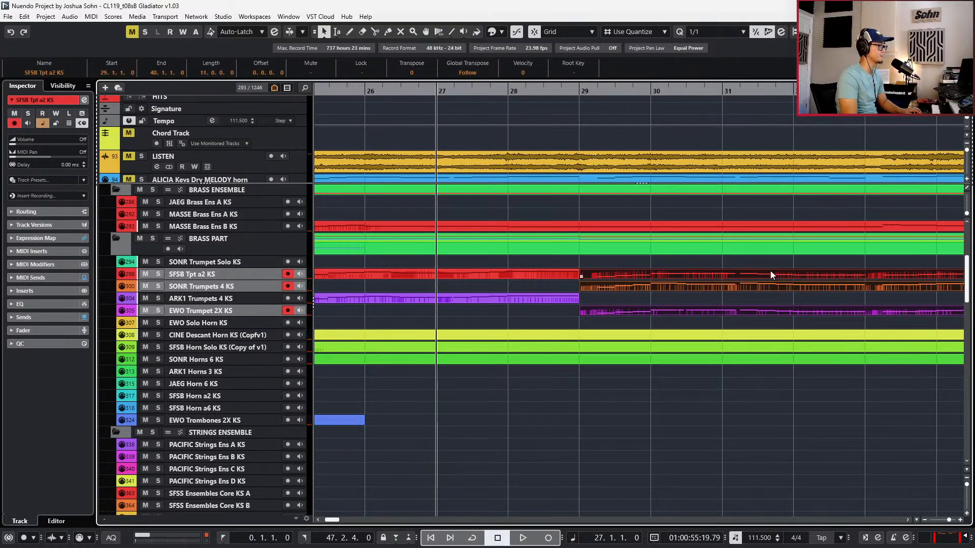
pyautogui.scroll(-2, 758, 275)
pyautogui.click(588, 297)
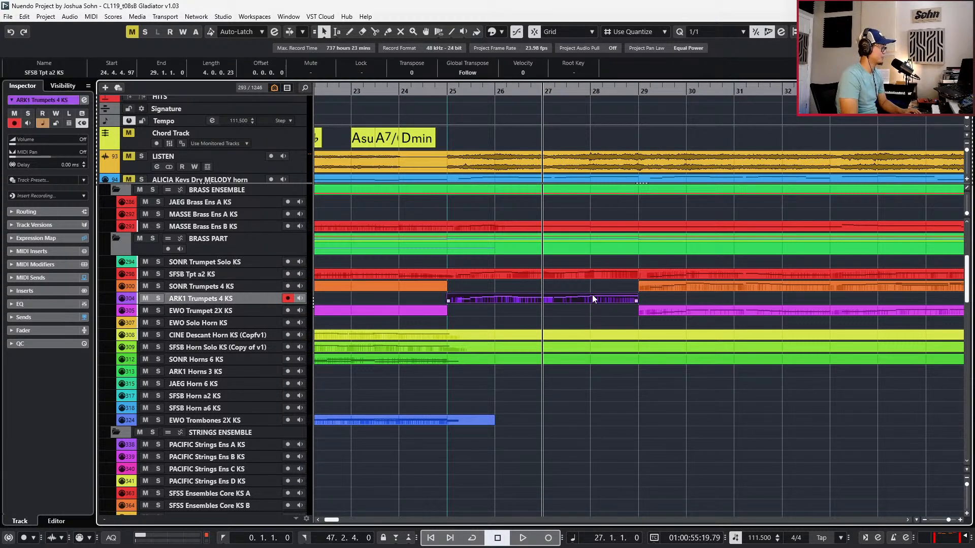
# Copy the ARK1 Trumpets 4 KS part at bars 25–28 onto the EWO Trumpet 2X KS track and mute the ARK1 original
pyautogui.hotkey('ctrl', 'Down')
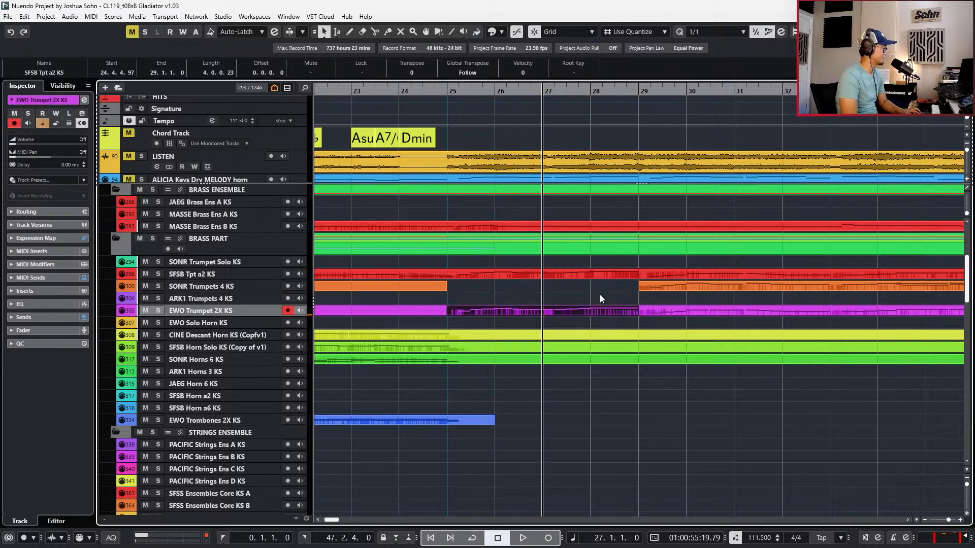
pyautogui.hotkey('ctrl', 'z')
pyautogui.moveTo(595, 300); pyautogui.dragTo(592, 312)
pyautogui.click(596, 300)
pyautogui.hotkey('shift', 'm')
# Play through bar 28 to hear the copied EWO trumpet line with the ARK1 part muted, and return to bar 25
pyautogui.press('ctrl+KP_Subtract')
pyautogui.press('ctrl+KP_Subtract')
pyautogui.press('ctrl+KP_Subtract')
pyautogui.press('ctrl+KP_Add')
pyautogui.press('space')
pyautogui.click(477, 314)
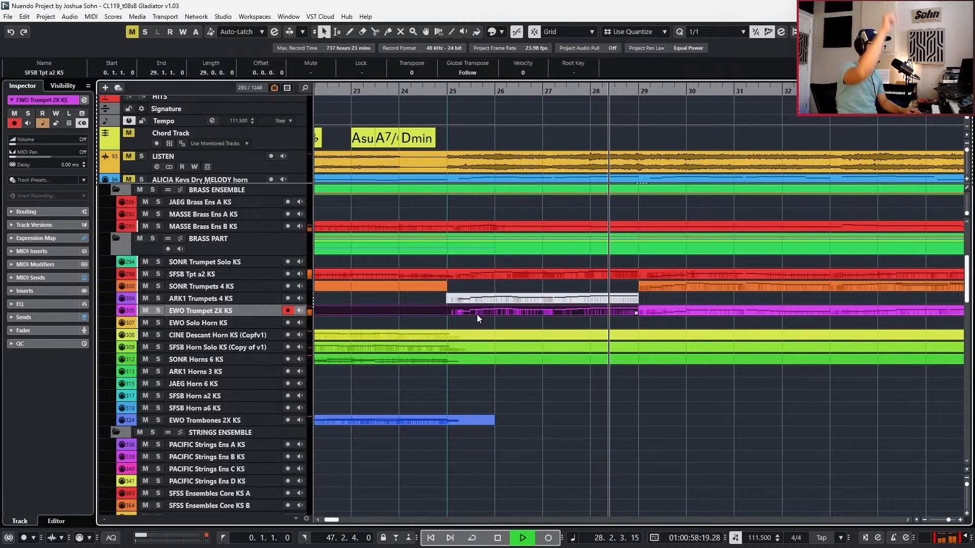
pyautogui.press('space')
pyautogui.press('KP_Subtract')
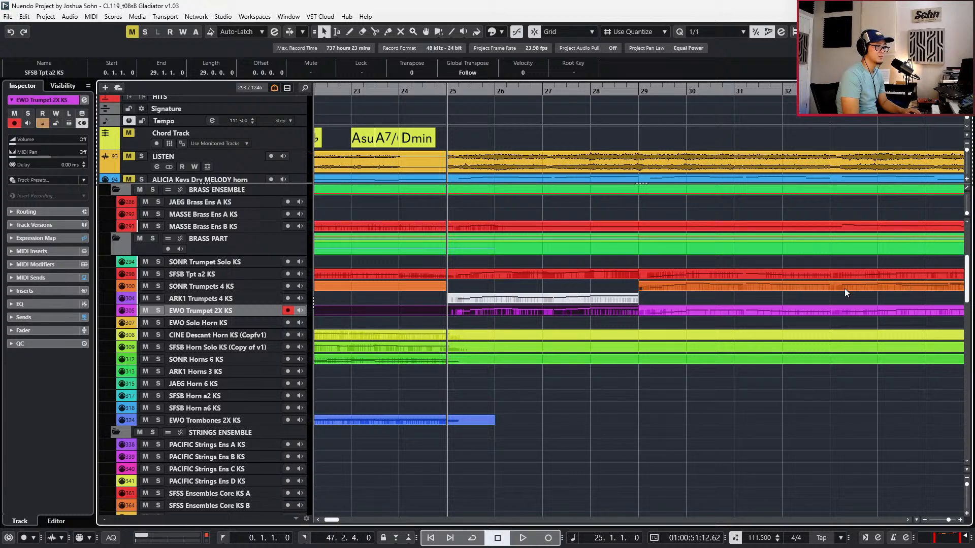
# Open the EWO Trumpet 2X KS part in the note editor and audition its melody from bar 25
pyautogui.click(652, 304)
pyautogui.click(575, 309)
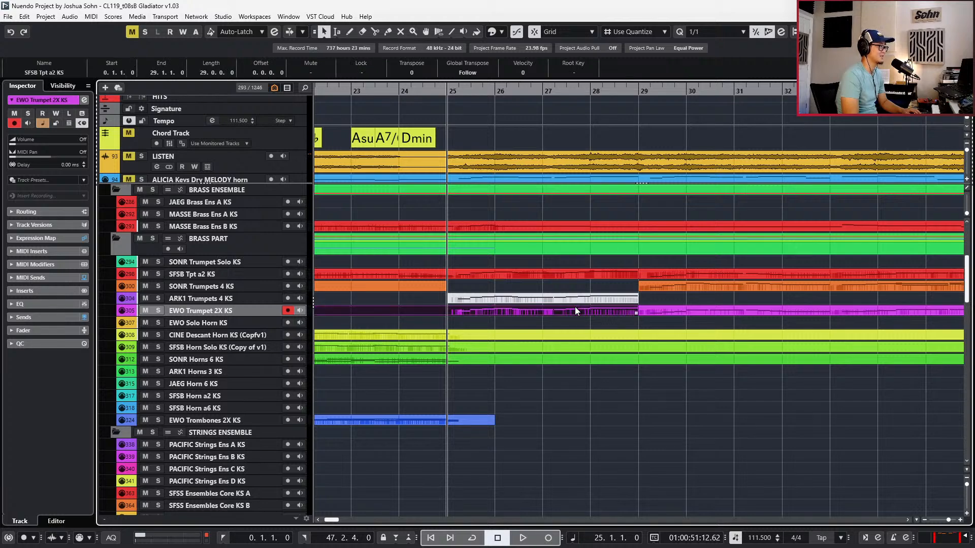
pyautogui.doubleClick(576, 309)
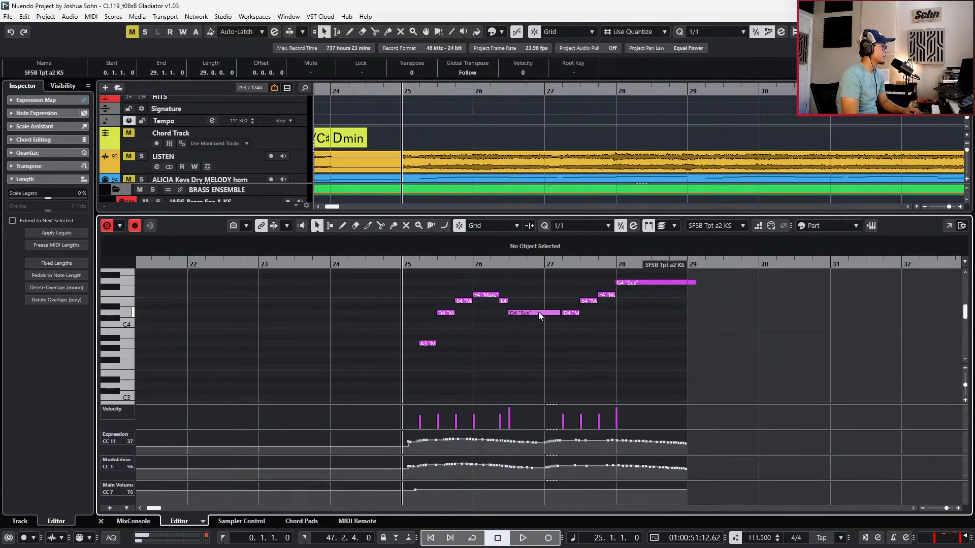
pyautogui.press('space')
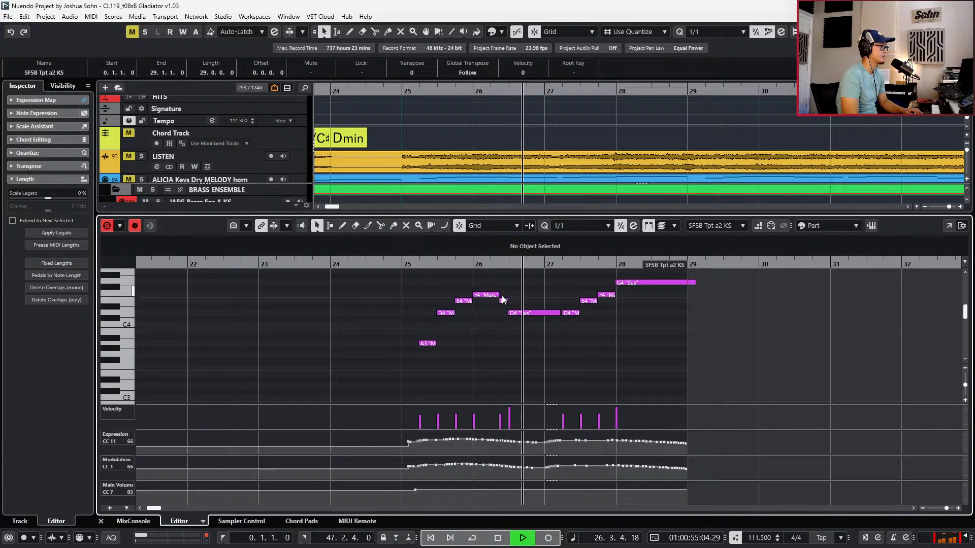
pyautogui.press('space')
# Set the articulation of all the EWO trumpet notes from bar 25 on to Sus Acc and audition the phrase
pyautogui.moveTo(400, 282); pyautogui.dragTo(720, 374)
pyautogui.click(491, 251)
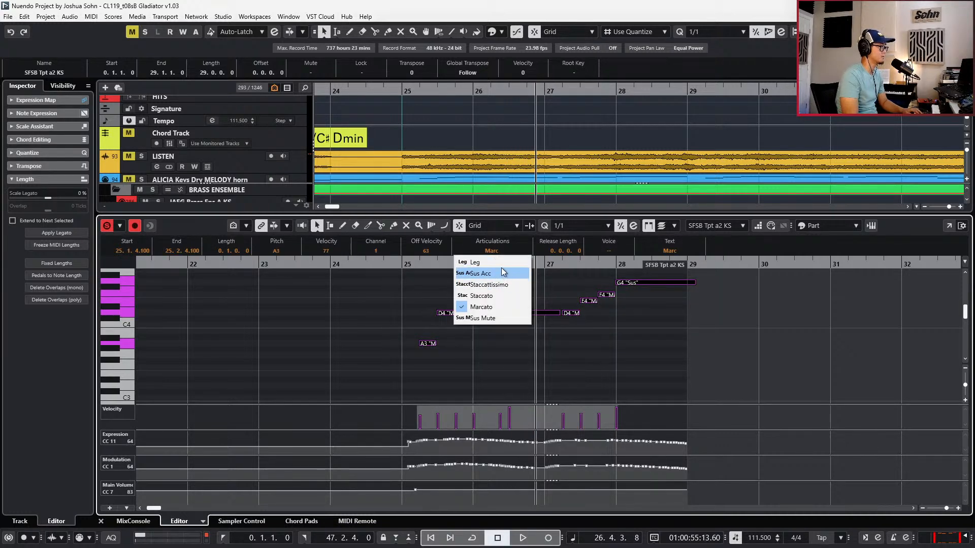
pyautogui.click(502, 270)
pyautogui.press('l')
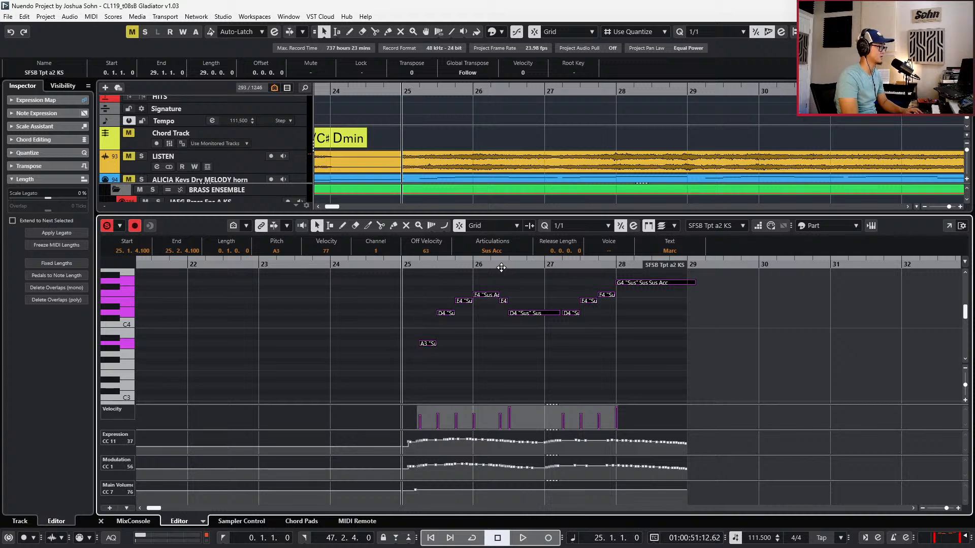
pyautogui.press('space')
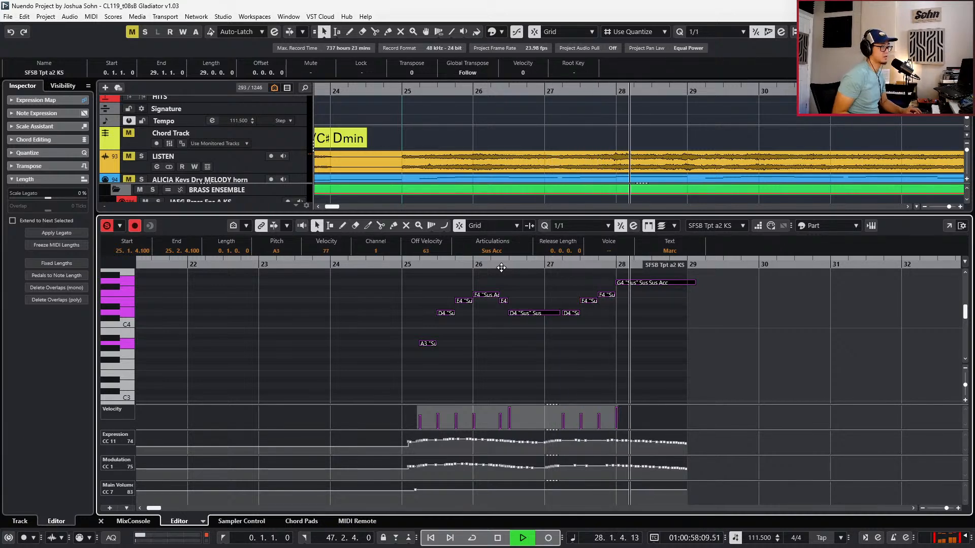
pyautogui.press('space')
# Turn off the editor solo, close the note editor and play the EWO trumpet melody in context from bar 24
pyautogui.press('s')
pyautogui.press('KP_Subtract')
pyautogui.press('KP_Subtract')
pyautogui.press('KP_Subtract')
pyautogui.press('KP_Subtract')
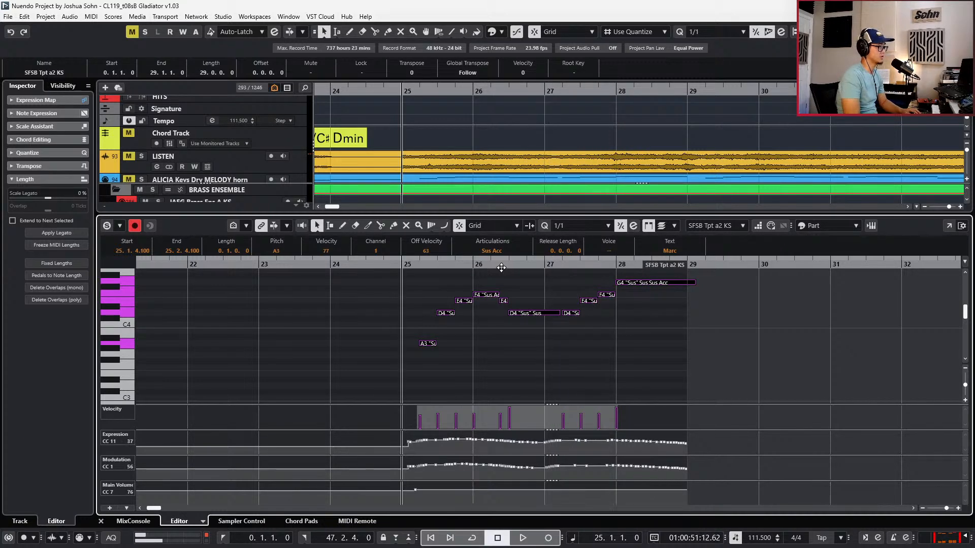
pyautogui.press('Return')
pyautogui.press('KP_Subtract')
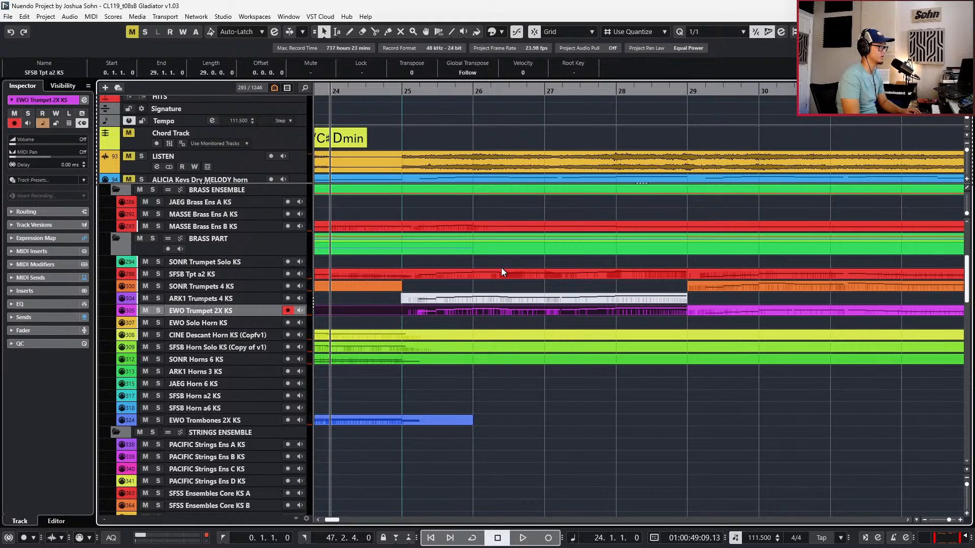
pyautogui.press('space')
pyautogui.press('g')
pyautogui.press('g')
pyautogui.press('g')
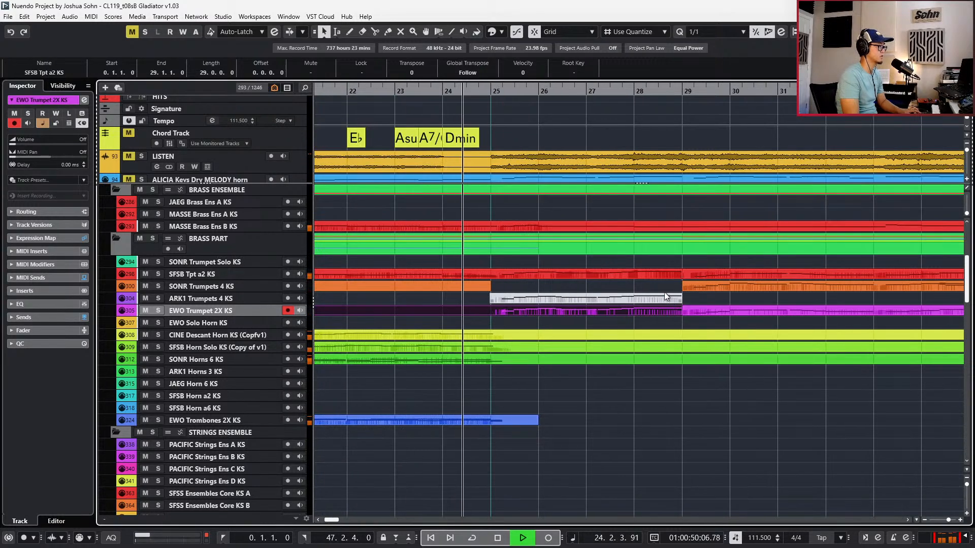
pyautogui.press('h')
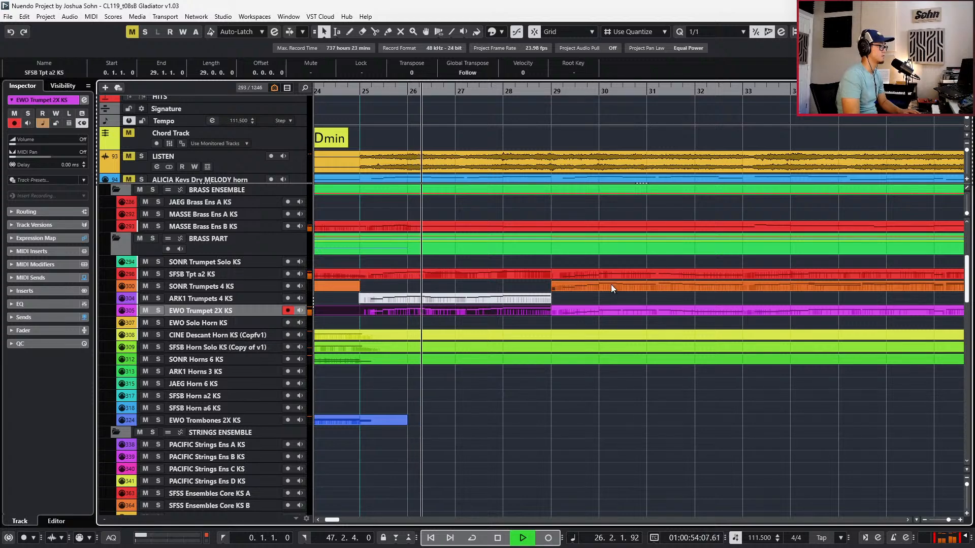
# Lower the Main Volume (CC 7) level from bar 25 in the EWO Trumpet 2X KS part and stop playback
pyautogui.press('Return')
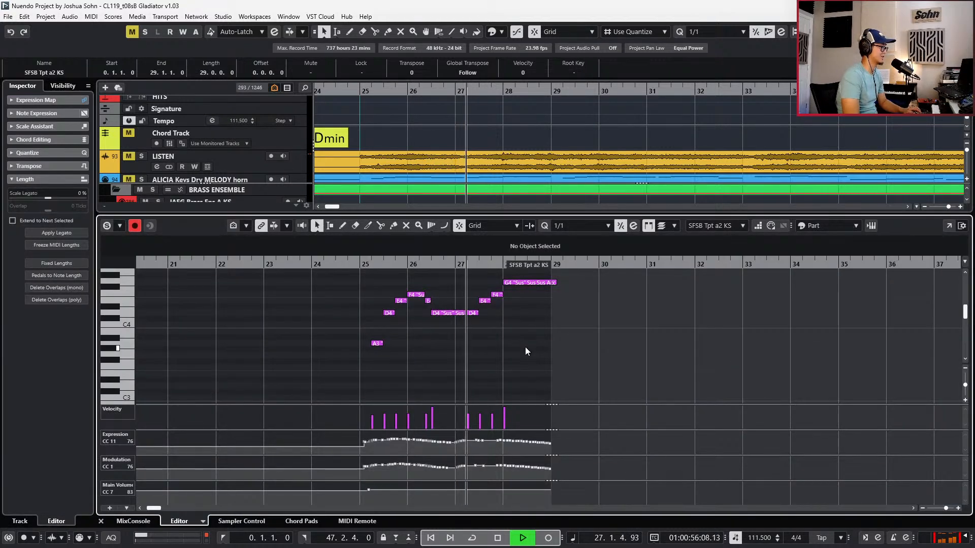
pyautogui.click(368, 494)
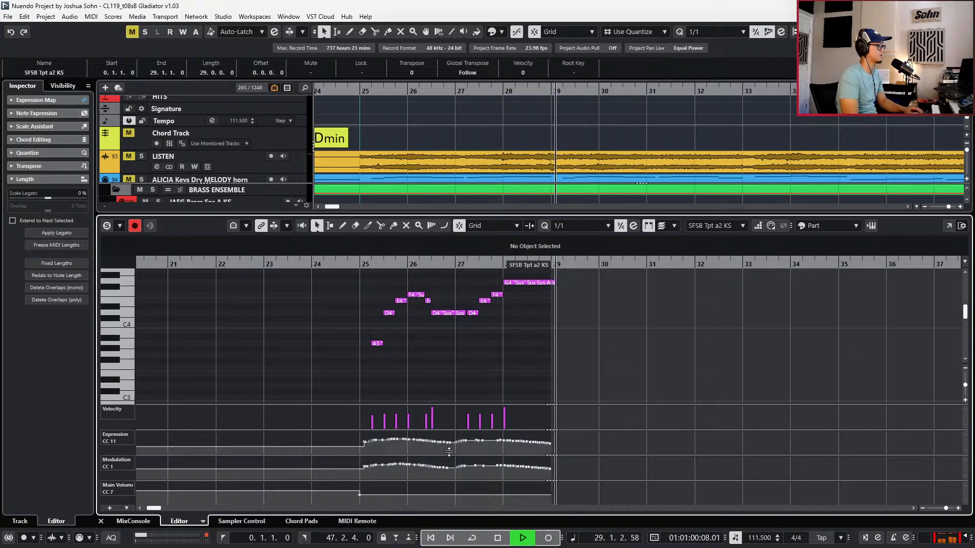
pyautogui.press('space')
pyautogui.press('Return')
# Switch to Multiplicity, reconnect to SC_SLAVE and disconnect all clients from the Vienna Ensemble Pro server
pyautogui.hotkey('alt', 'Tab')
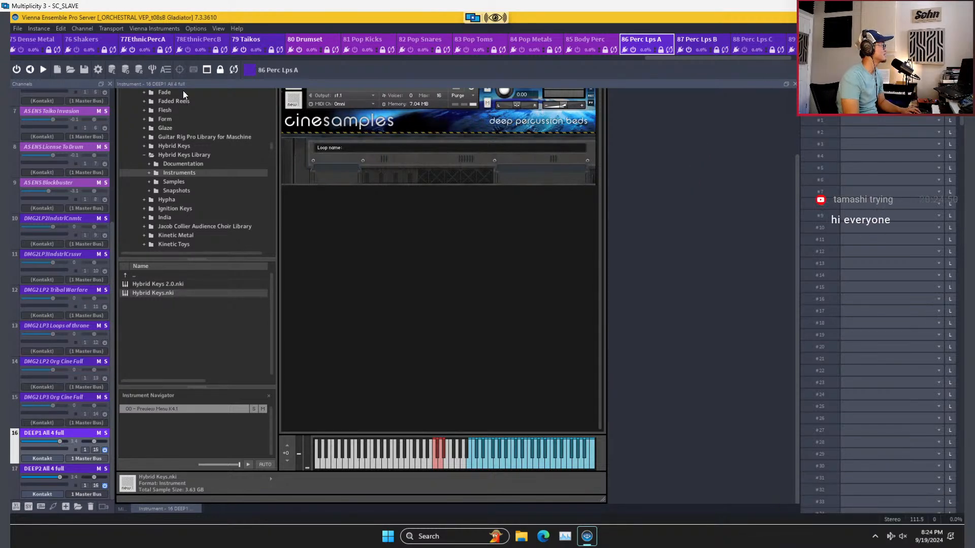
pyautogui.click(487, 24)
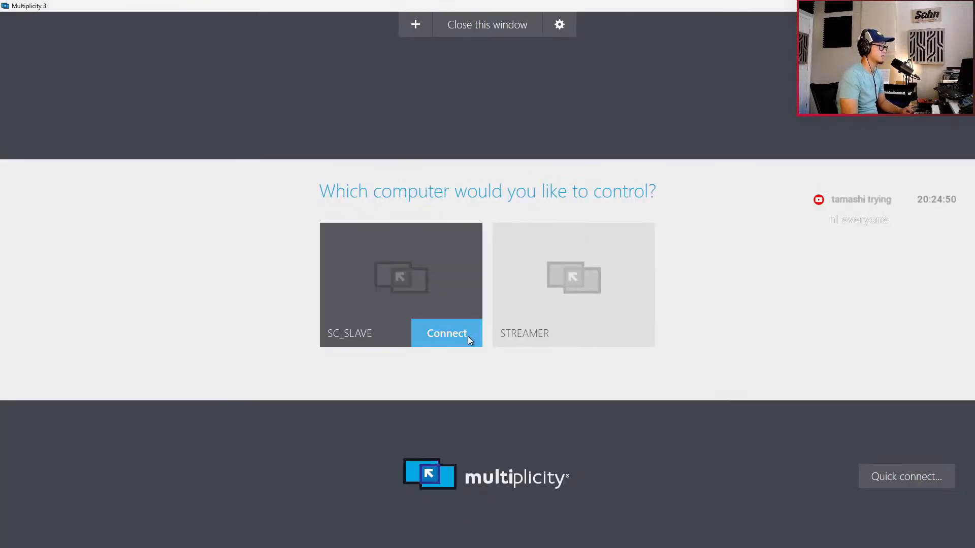
pyautogui.click(468, 336)
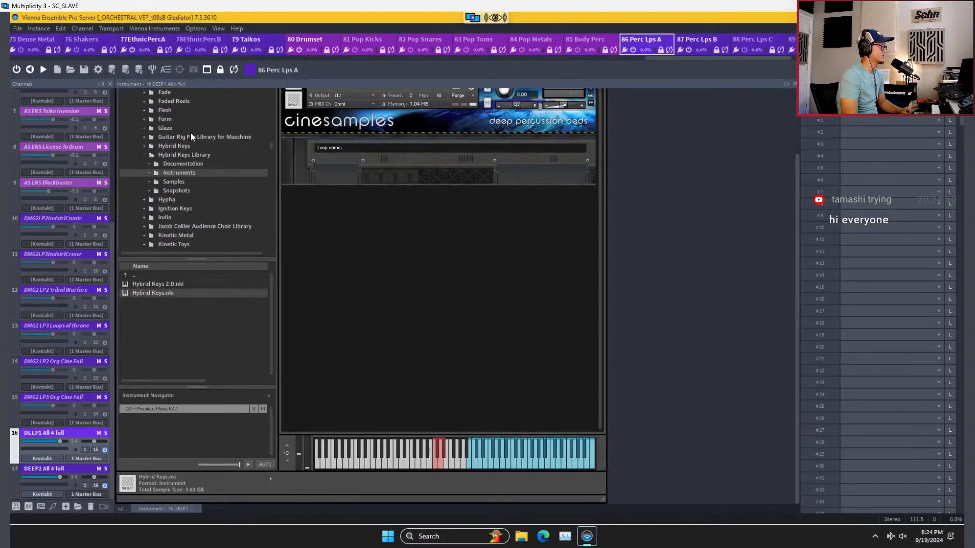
pyautogui.click(17, 28)
pyautogui.click(49, 153)
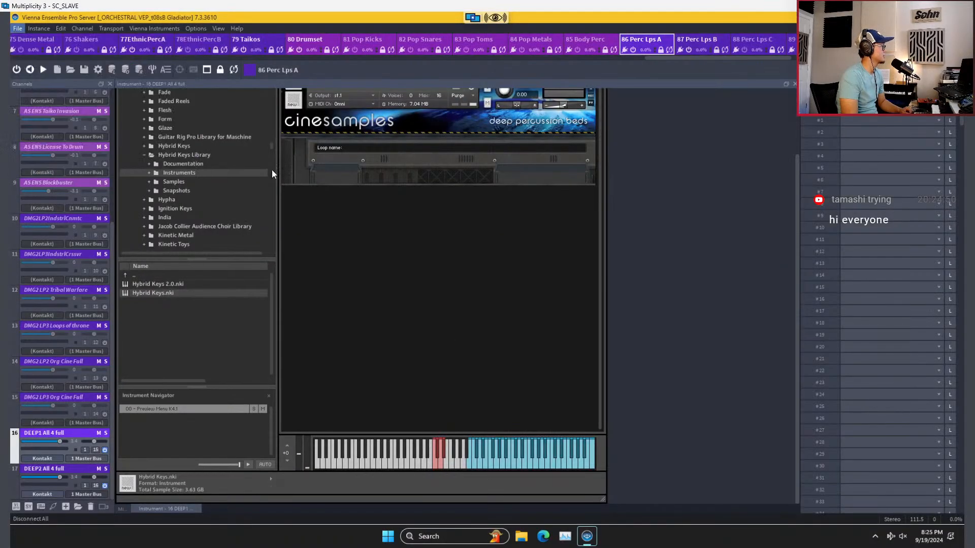
pyautogui.click(508, 285)
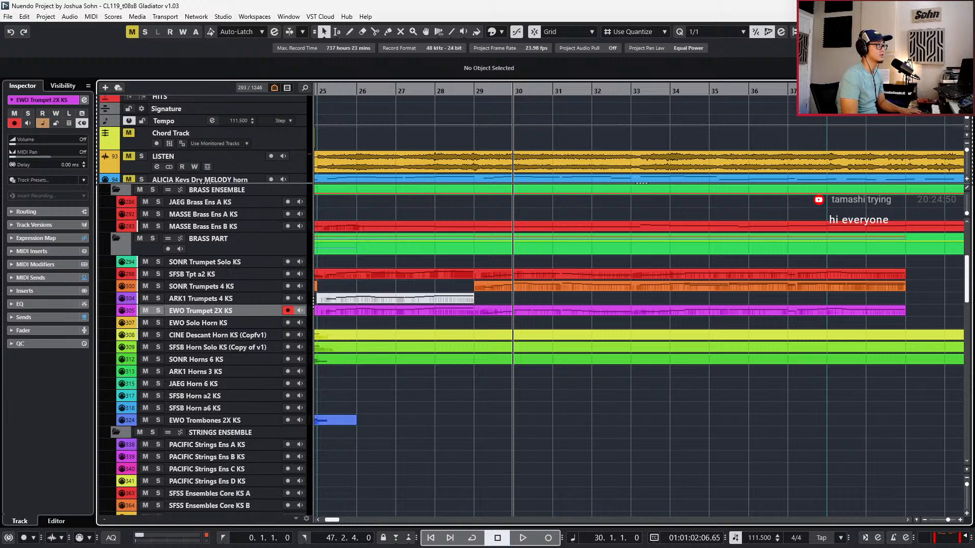
# Quit Nuendo and reopen the recent project CL119_t08sB Gladiator v1.03
pyautogui.hotkey('ctrl', 'q')
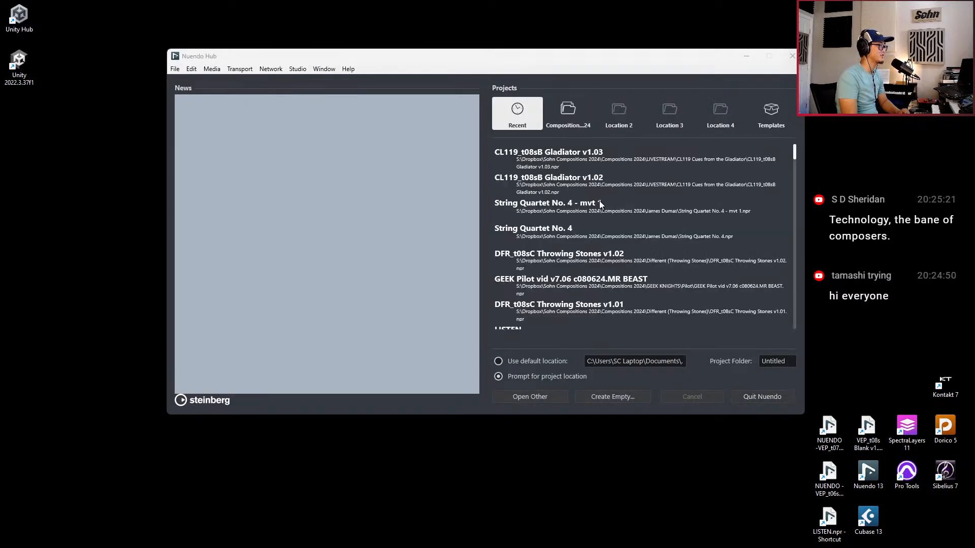
pyautogui.doubleClick(608, 160)
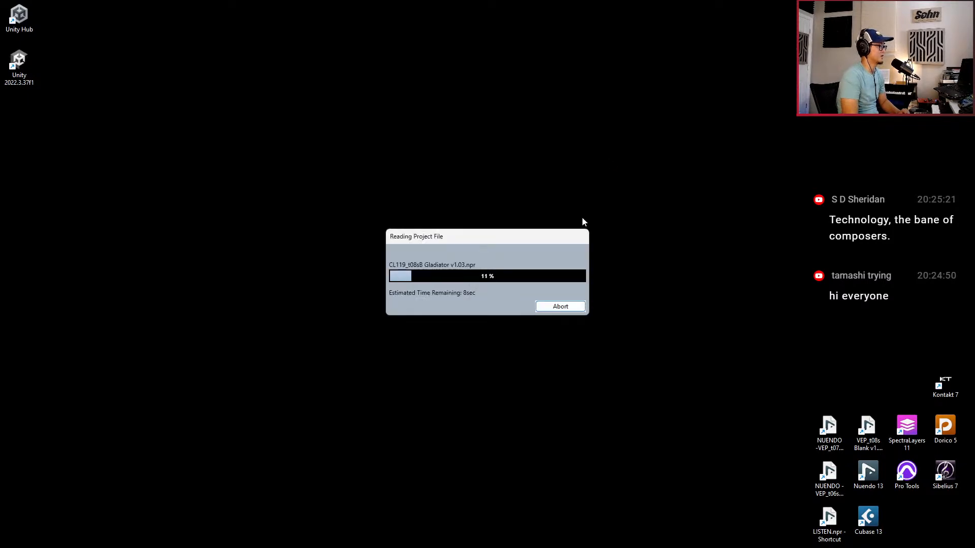
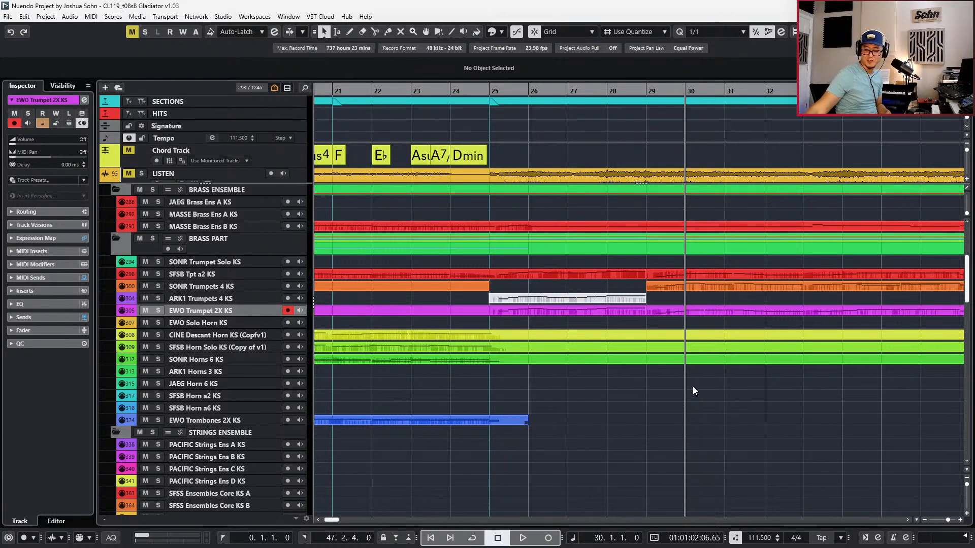
pyautogui.scroll(-3, 706, 394)
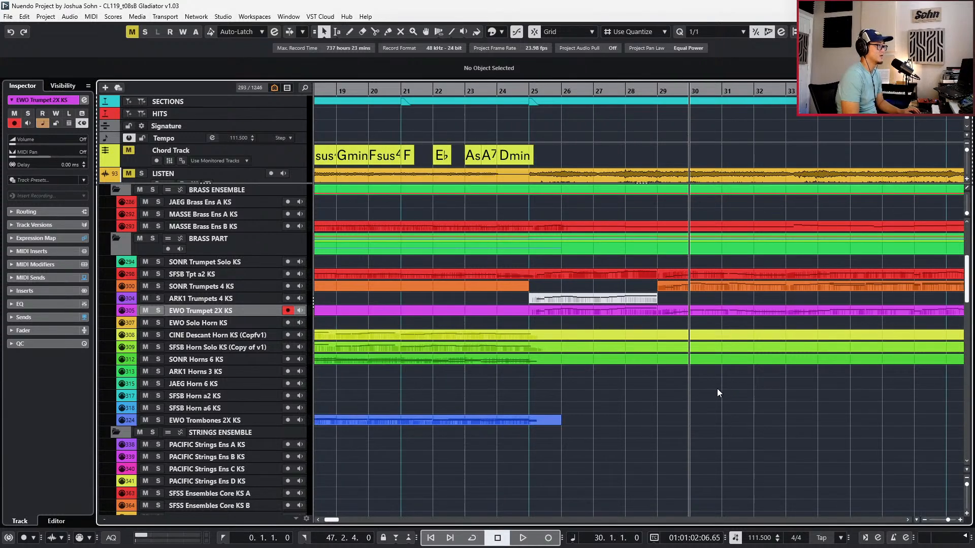
pyautogui.scroll(-2, 717, 394)
pyautogui.press('KP_Subtract')
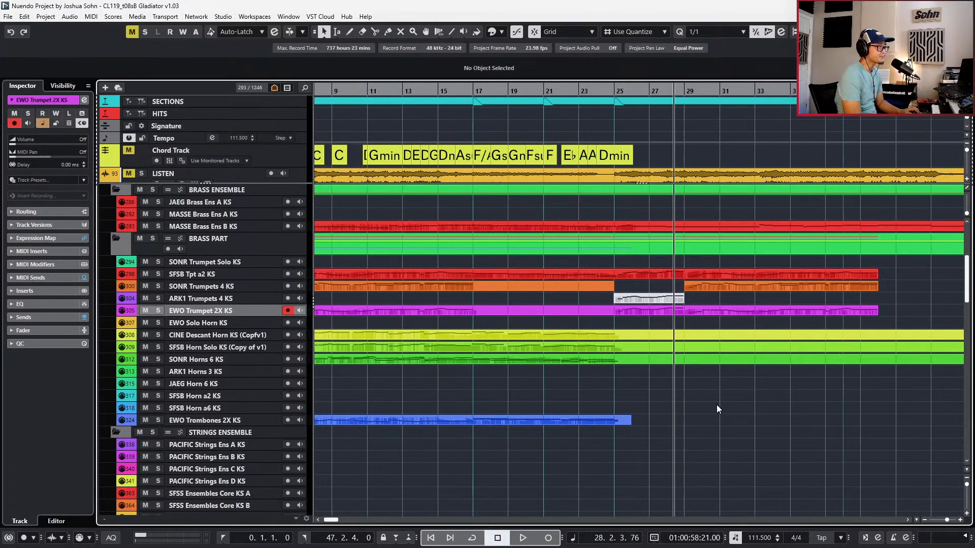
pyautogui.press('KP_Add')
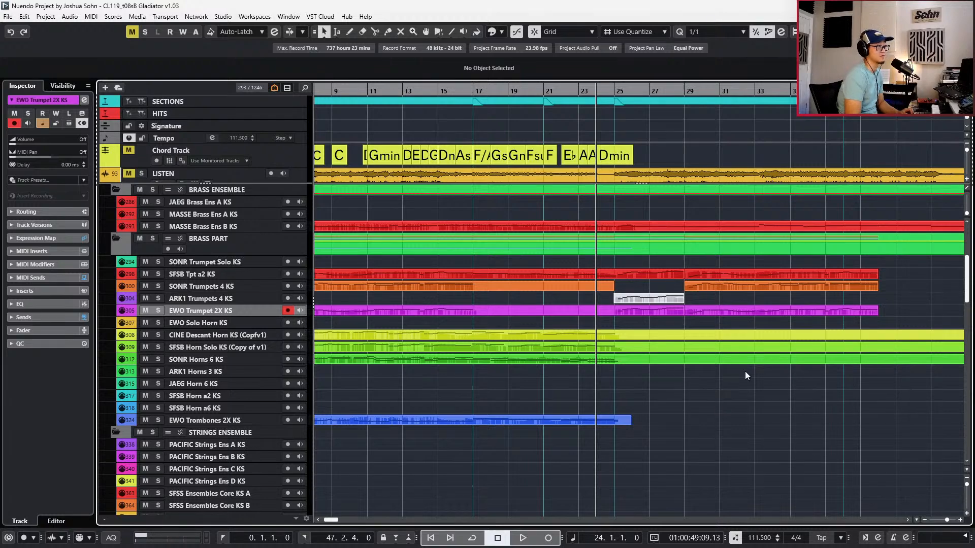
pyautogui.press('g')
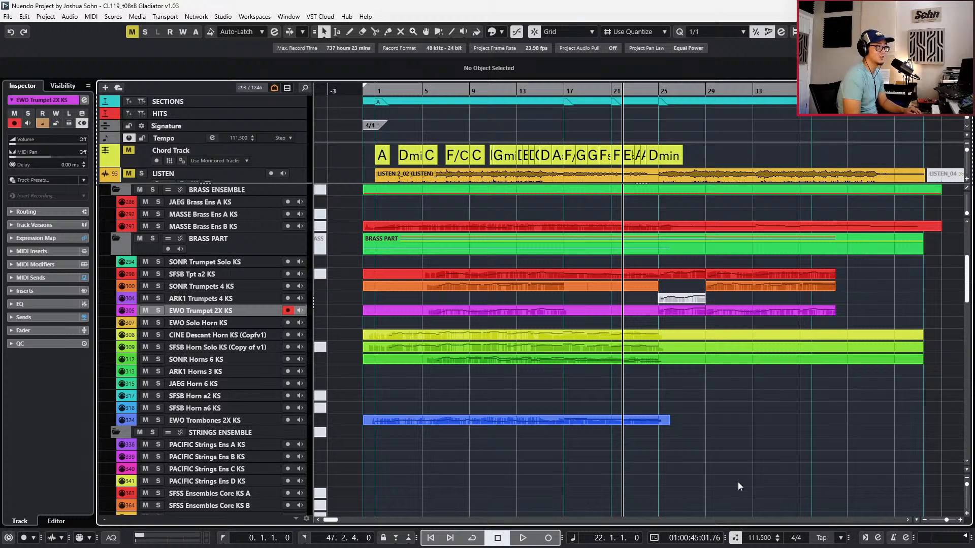
pyautogui.hotkey('ctrl', 'Right')
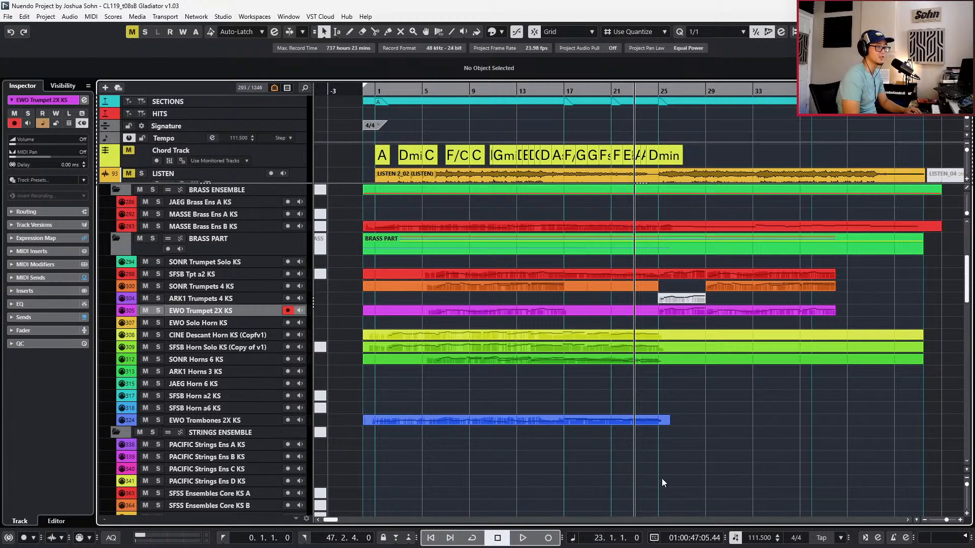
pyautogui.press('h')
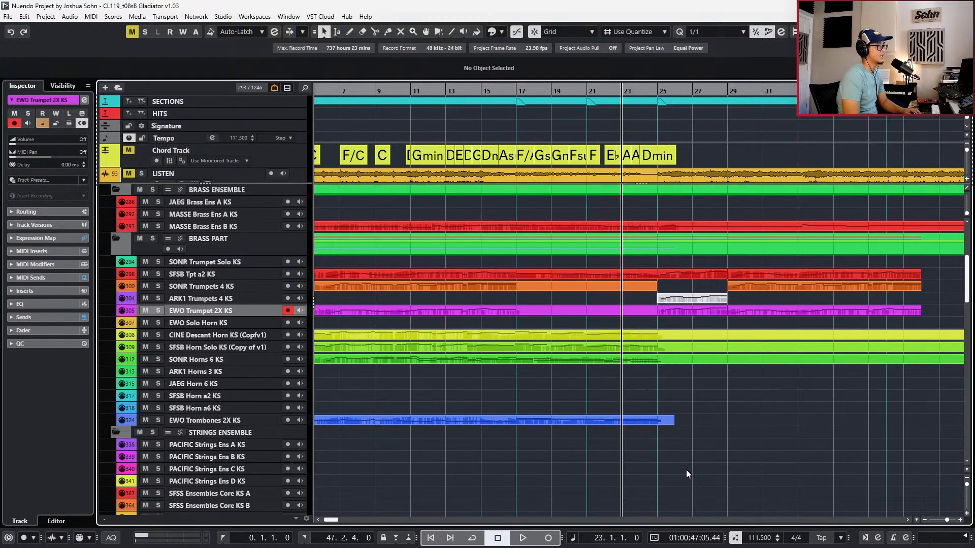
pyautogui.hotkey('ctrl', 'Left')
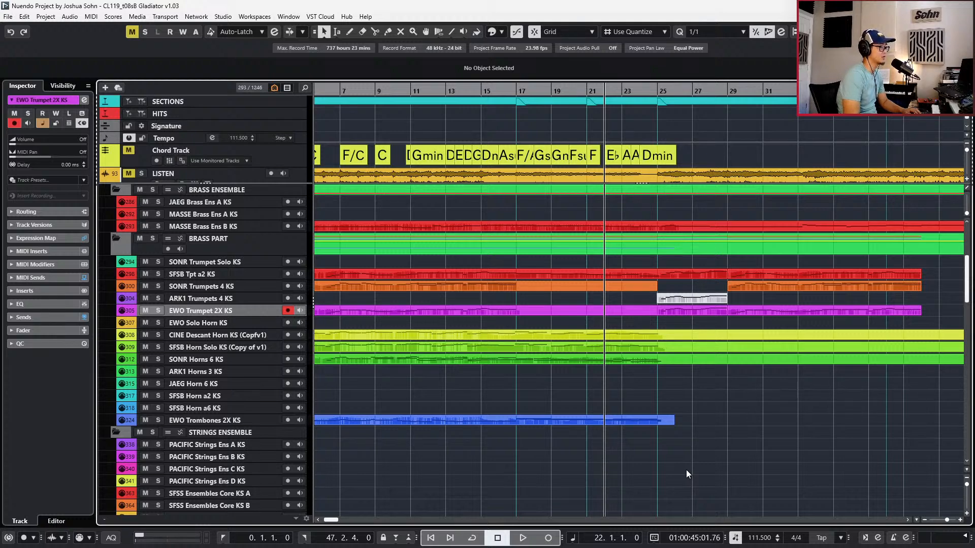
pyautogui.scroll(2, 686, 470)
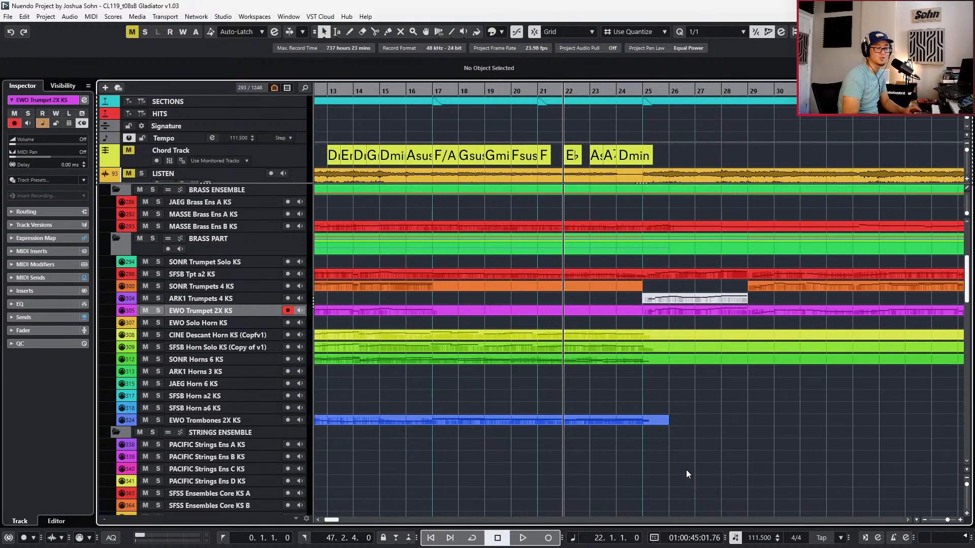
# Play the brass from bar 25 with the ARK1 Trumpets 4 KS part muted to check the trumpet levels
pyautogui.press('KP_Subtract')
pyautogui.scroll(-2, 681, 461)
pyautogui.press('KP_Add')
pyautogui.press('KP_Add')
pyautogui.scroll(2, 698, 381)
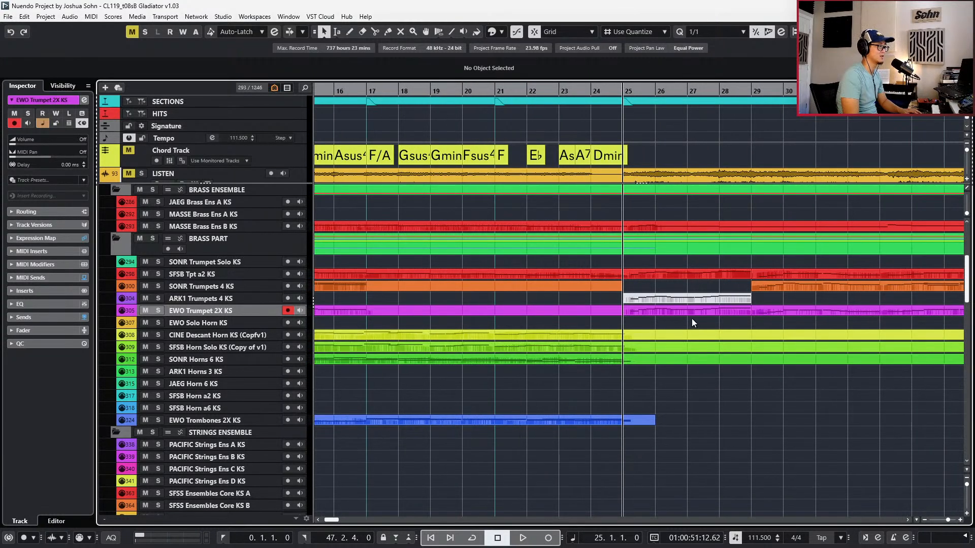
pyautogui.click(695, 299)
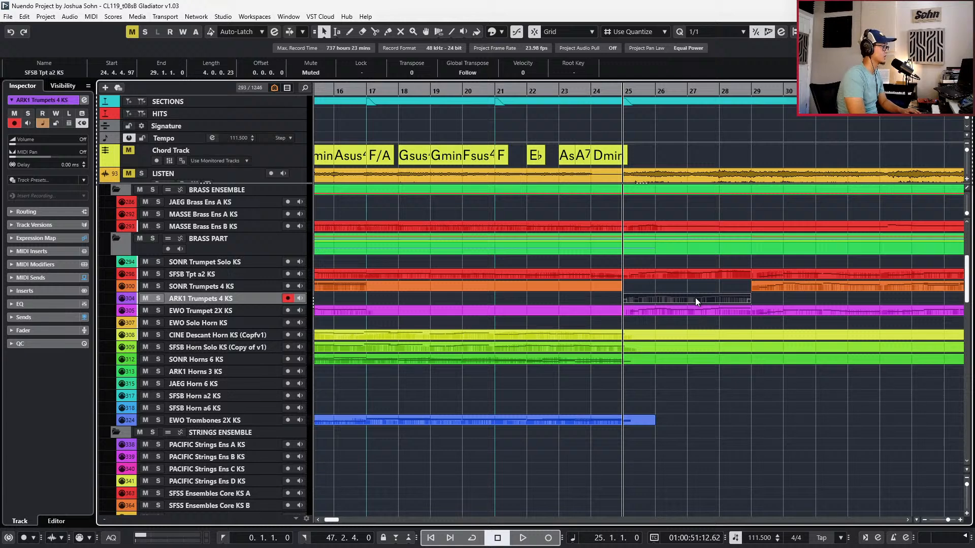
pyautogui.press('space')
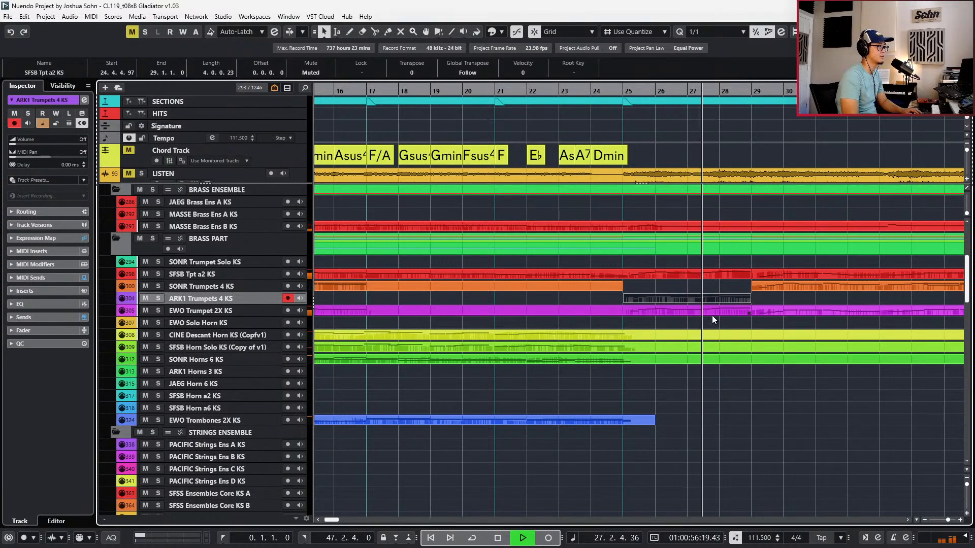
pyautogui.hscroll(2, 712, 317)
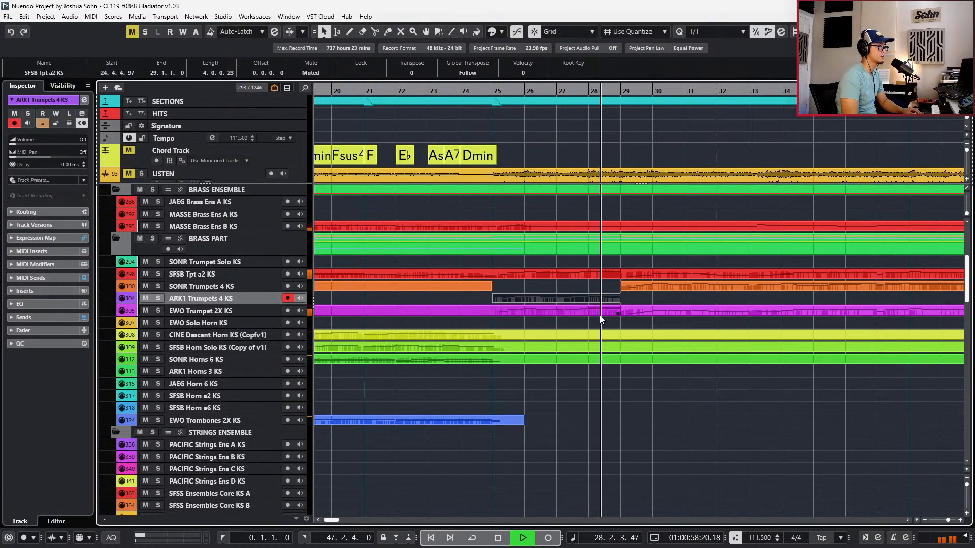
pyautogui.press('space')
# In the EWO Trumpet 2X KS part, hold the lowered Main Volume (CC 7) past bar 29 and start it at about 24.3
pyautogui.click(599, 316)
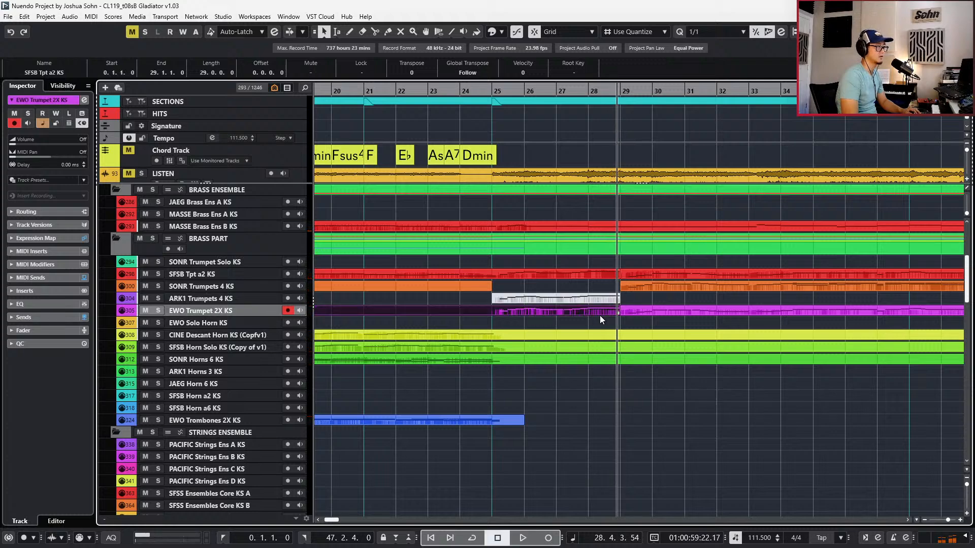
pyautogui.doubleClick(608, 309)
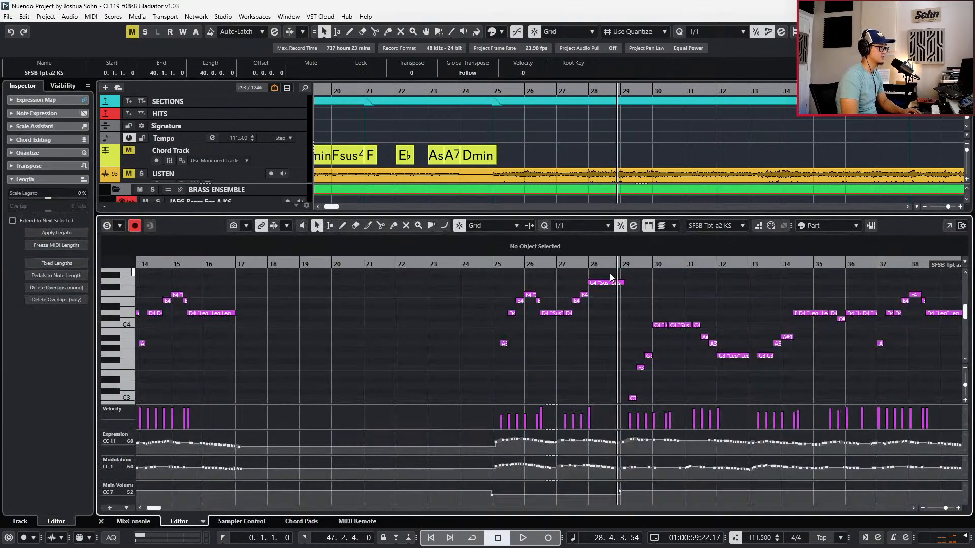
pyautogui.hotkey('ctrl', 'e')
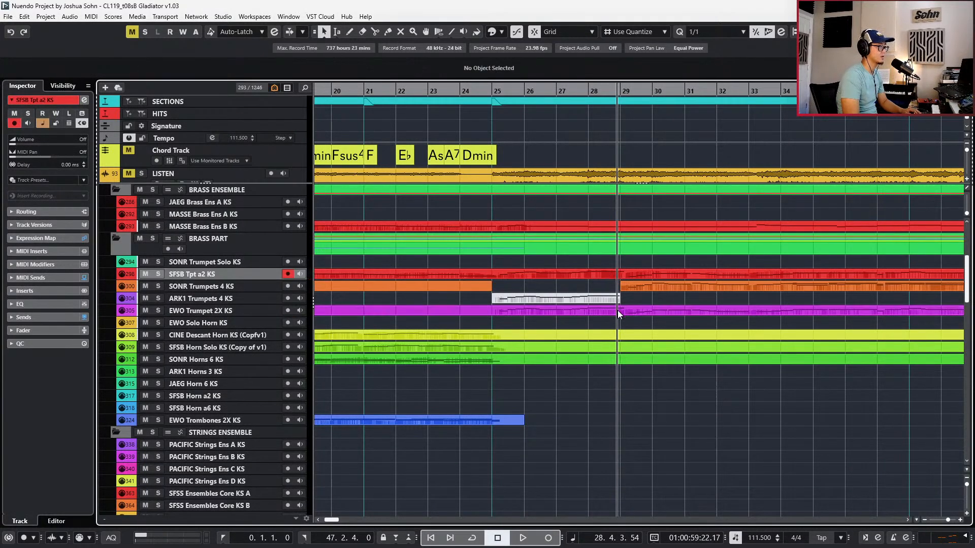
pyautogui.doubleClick(618, 310)
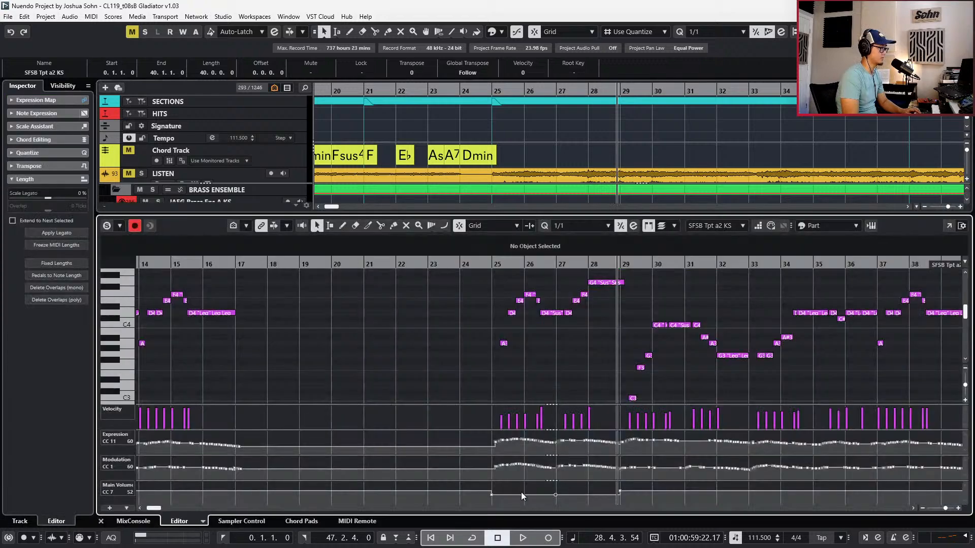
pyautogui.hscroll(10, 602, 498)
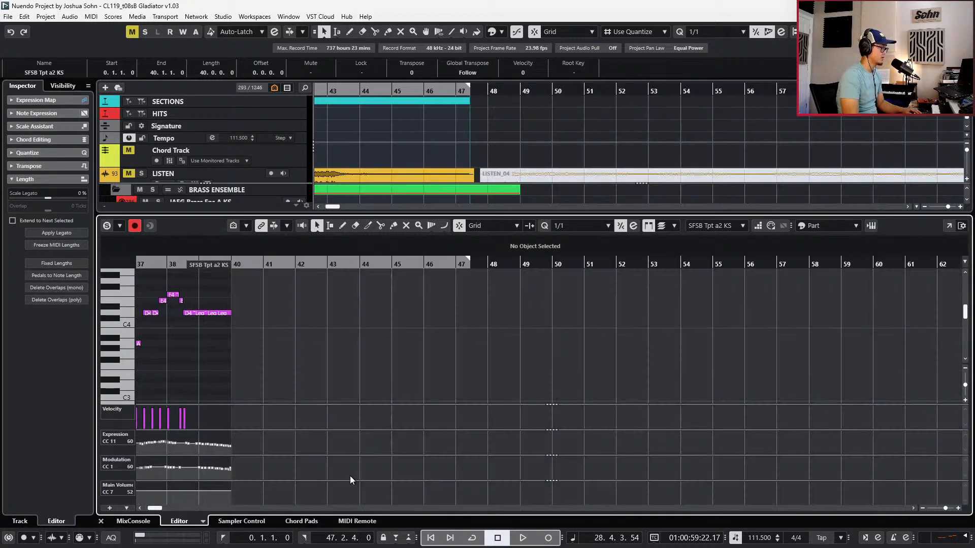
pyautogui.hscroll(-6, 350, 480)
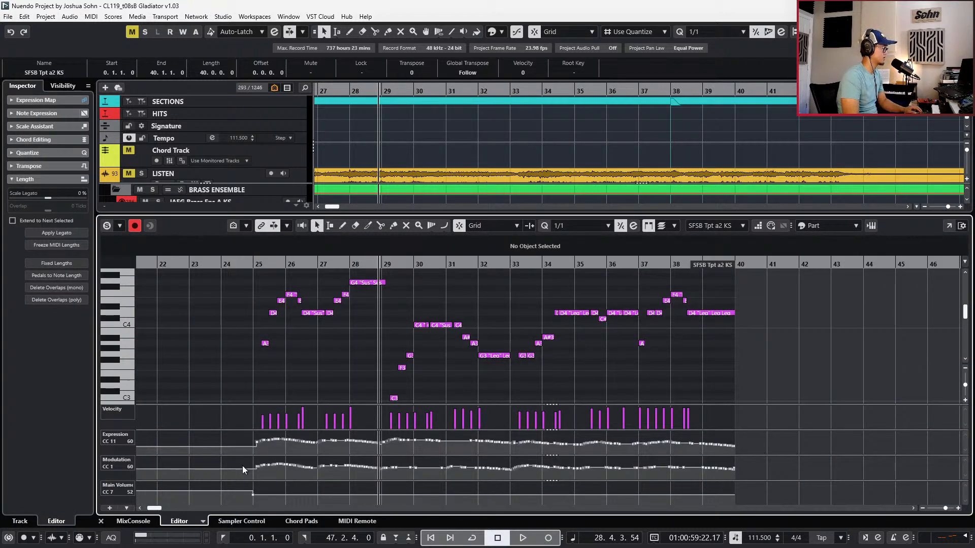
pyautogui.moveTo(251, 495); pyautogui.dragTo(241, 501)
# Play the EWO trumpet line in the note editor from around bar 25 with the view following the playhead
pyautogui.press('KP_Subtract')
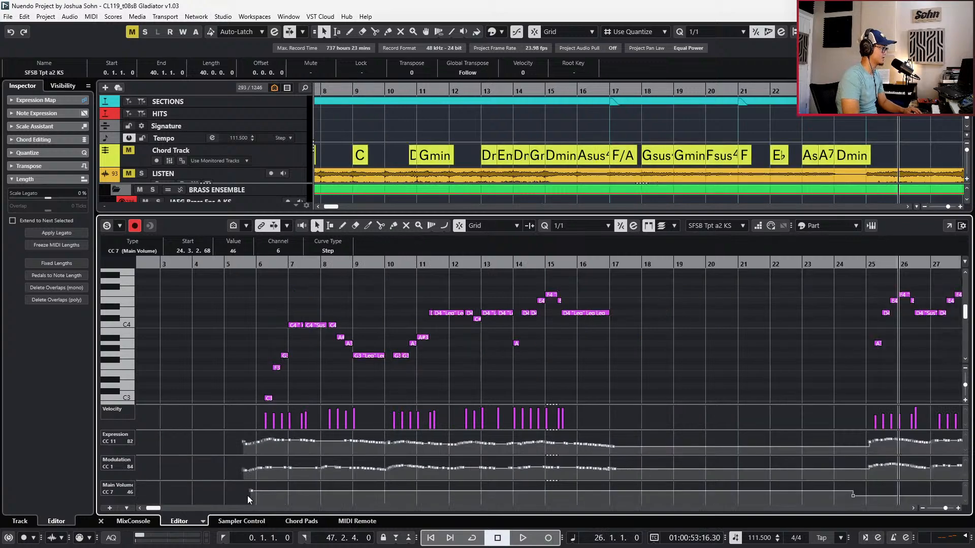
pyautogui.press('space')
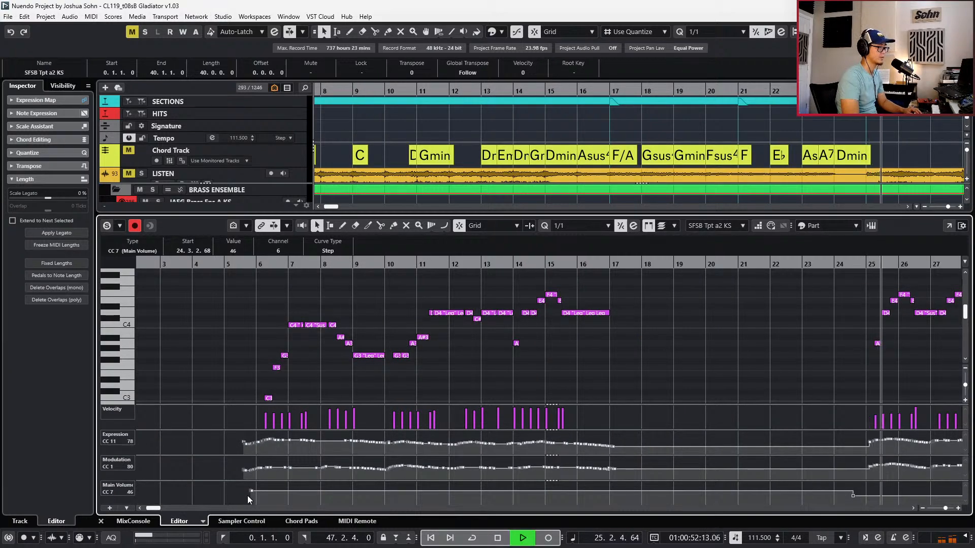
pyautogui.press('f')
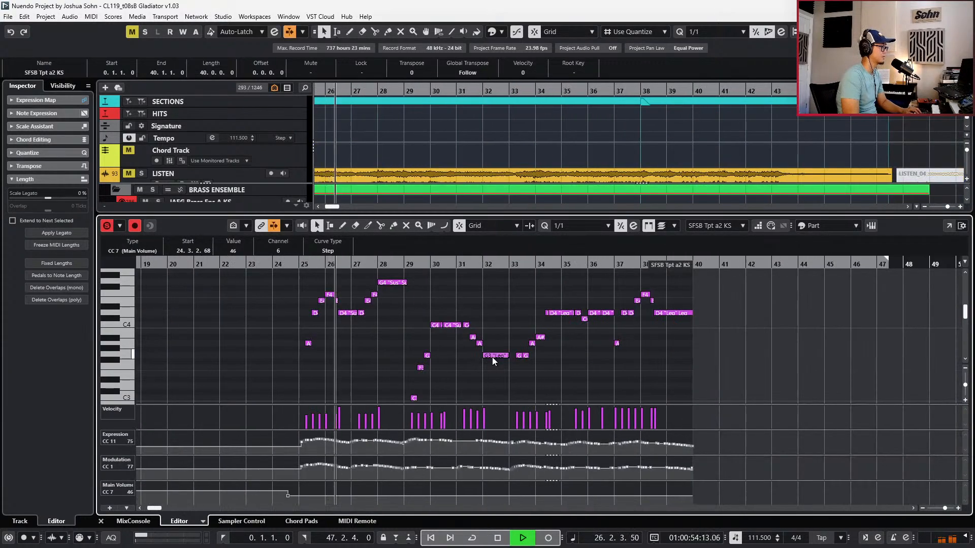
pyautogui.press('space')
pyautogui.press('KP_Subtract')
pyautogui.press('KP_Subtract')
pyautogui.press('space')
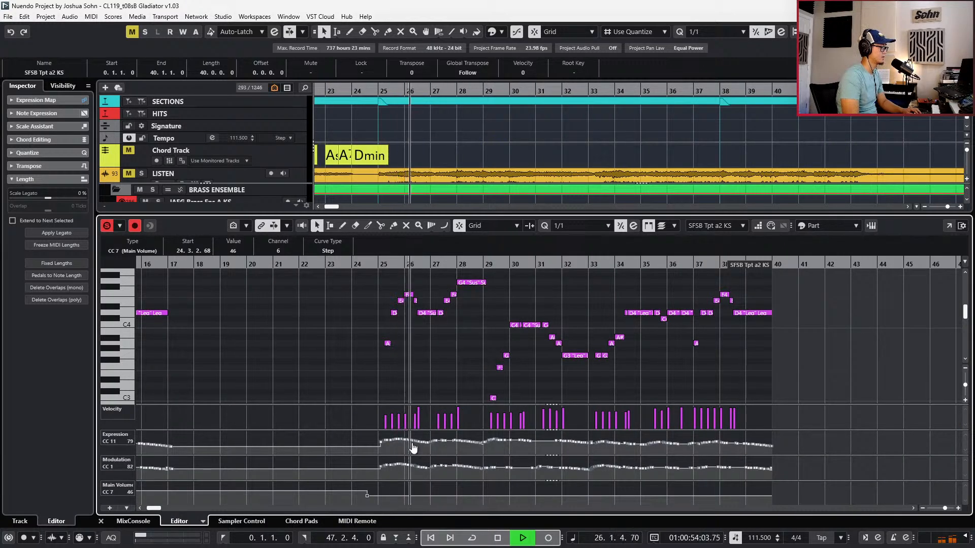
pyautogui.press('space')
# Scale down the EWO trumpet's Expression (CC 11) curve from bar 25 to its end, starting at 53, audition it and close the editor
pyautogui.moveTo(377, 437); pyautogui.dragTo(810, 466)
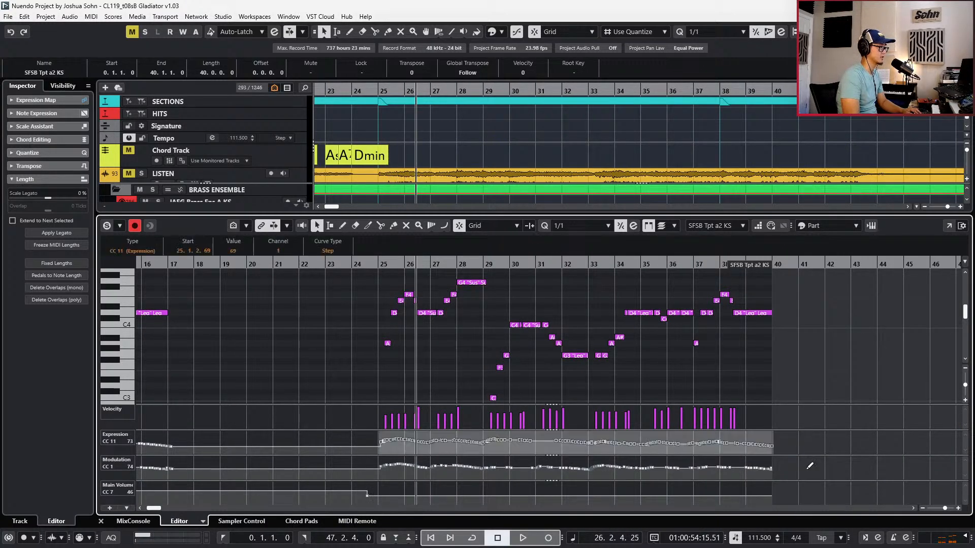
pyautogui.moveTo(558, 444)
pyautogui.moveTo(570, 435); pyautogui.dragTo(572, 451)
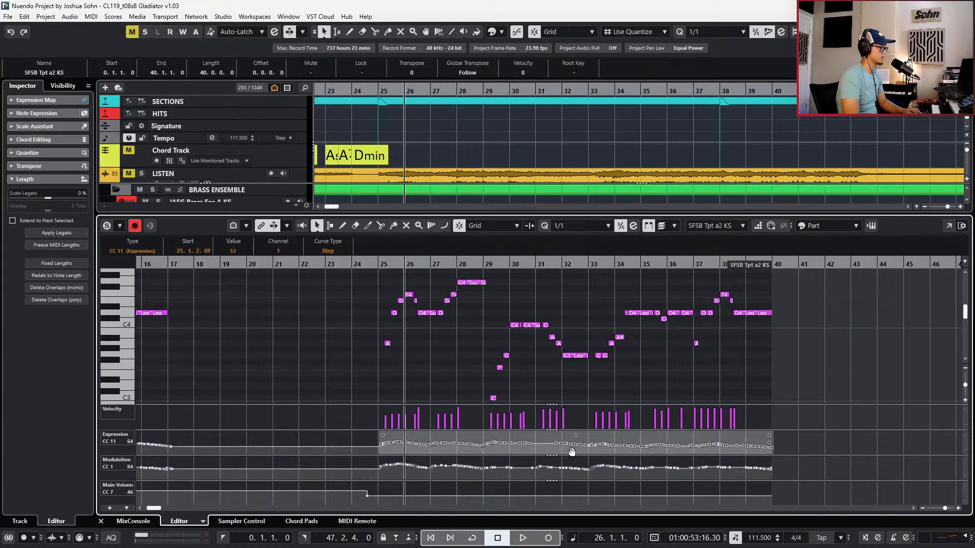
pyautogui.press('space')
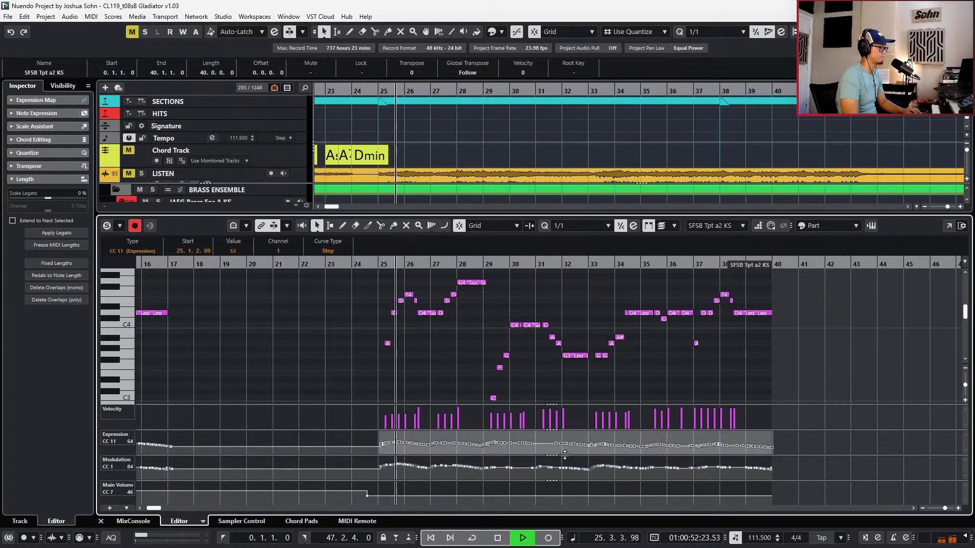
pyautogui.press('space')
pyautogui.hotkey('ctrl', 'e')
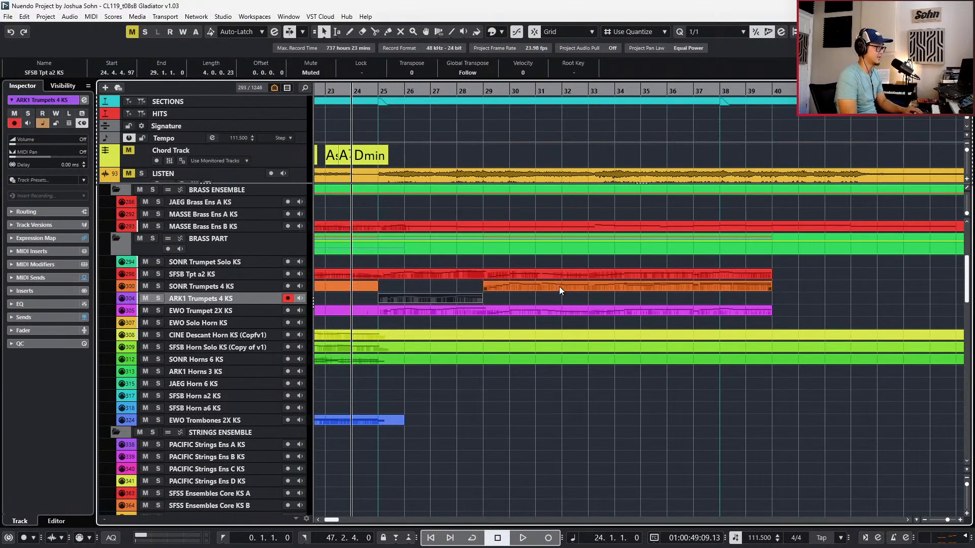
# Select the SONR Trumpets 4 KS part before bar 25 and play the trumpet section in context through bar 32
pyautogui.click(367, 287)
pyautogui.press('4')
pyautogui.press('KP_Add')
pyautogui.press('space')
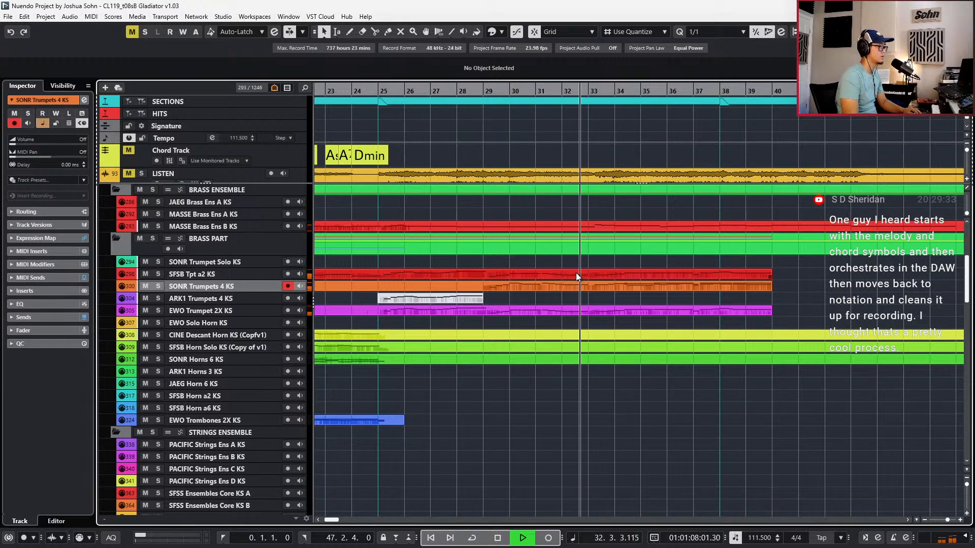
pyautogui.press('space')
# Select the SFSB, SONR and EWO trumpet parts and listen to them from bar 33 to bar 37
pyautogui.press('g')
pyautogui.moveTo(565, 266); pyautogui.dragTo(561, 311)
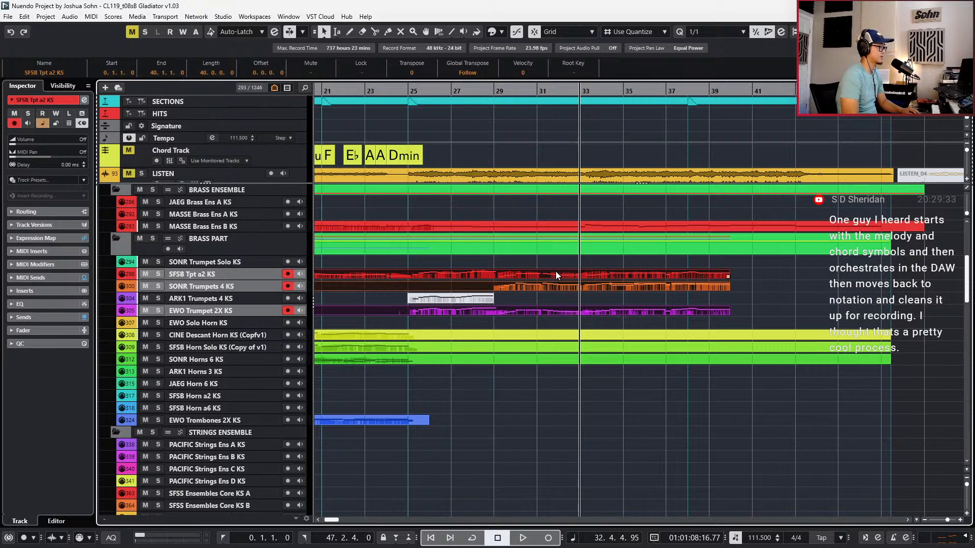
pyautogui.press('n')
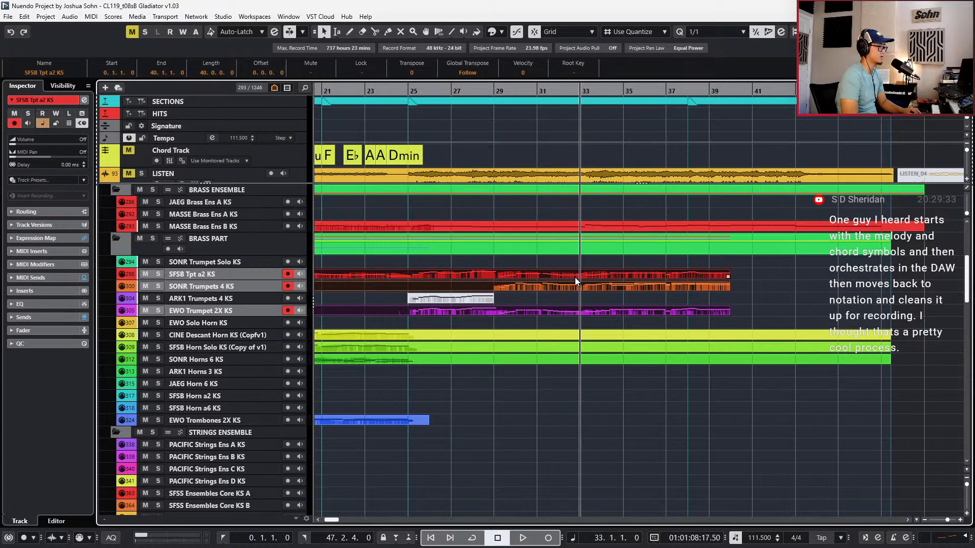
pyautogui.scroll(2, 666, 277)
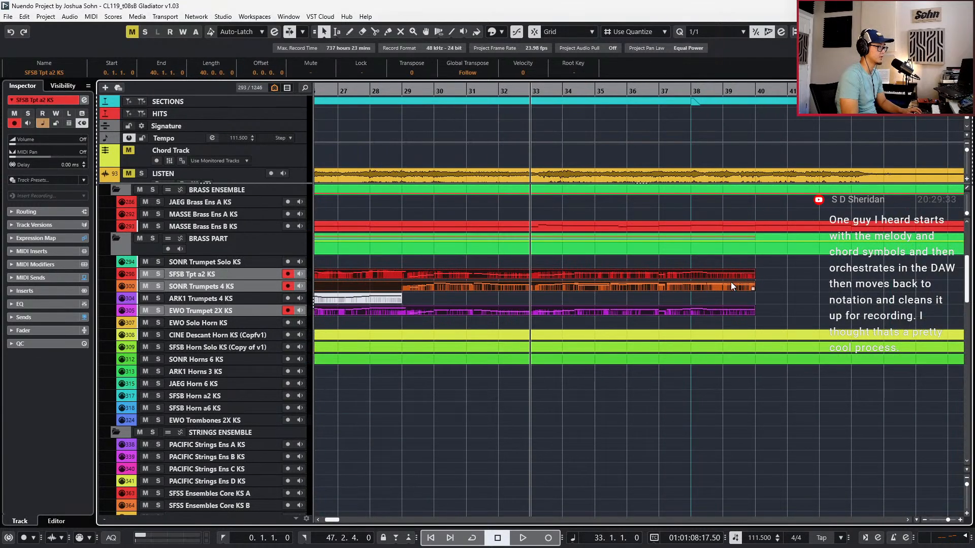
pyautogui.press('space')
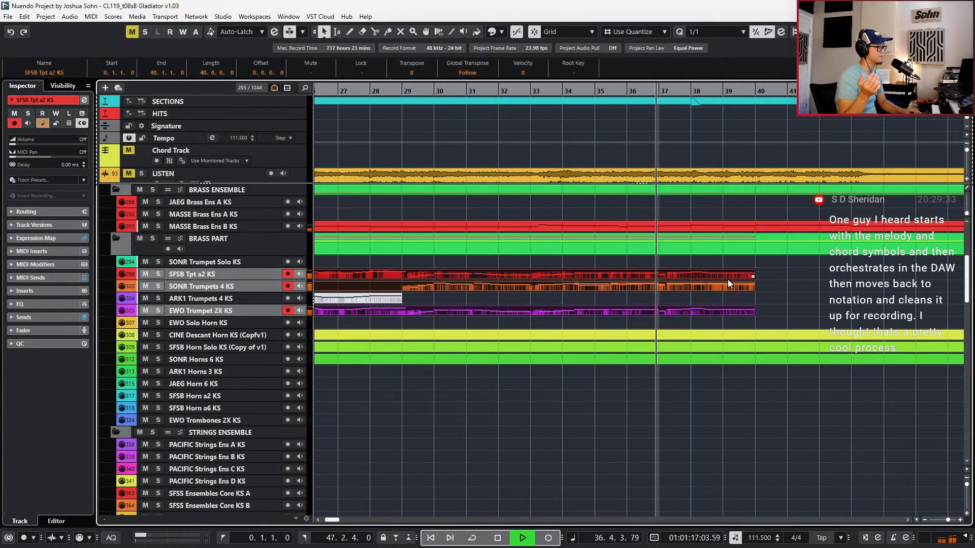
pyautogui.press('space')
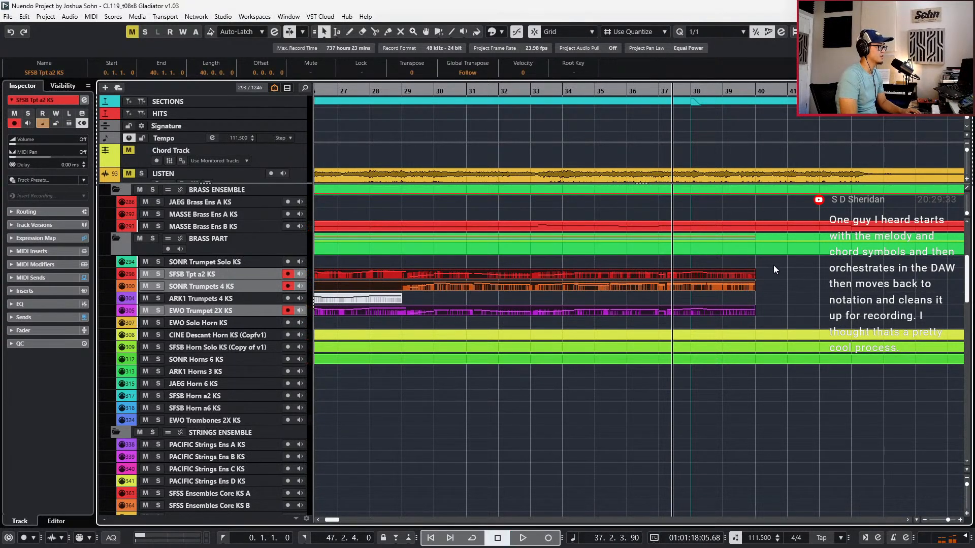
pyautogui.press('KP_Subtract')
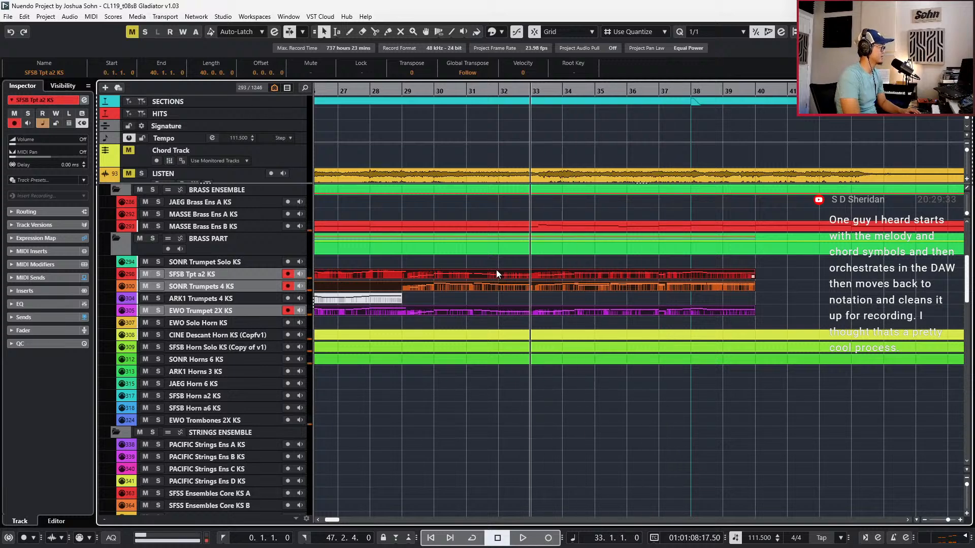
# Solo the LISTEN reference track, play it from bar 29 to bar 38 and turn the solo off
pyautogui.click(236, 174)
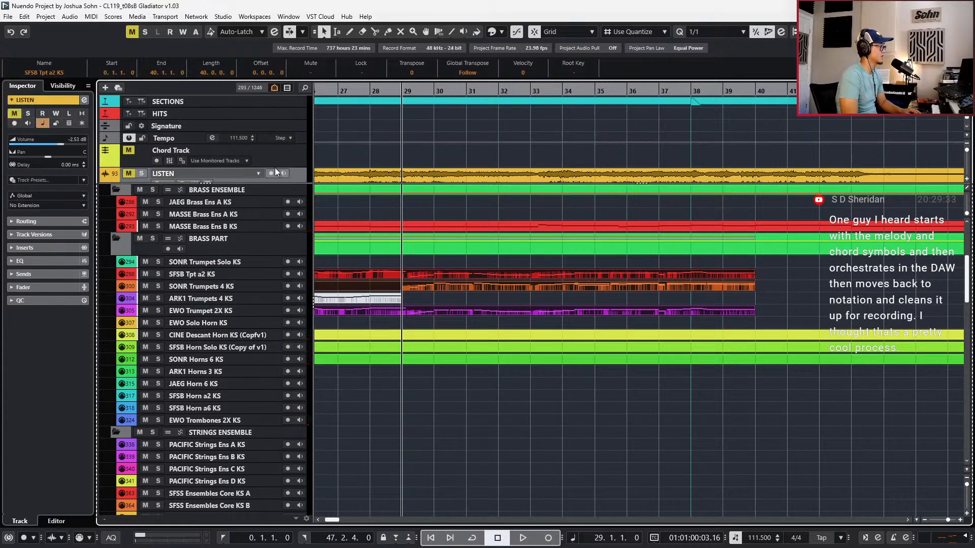
pyautogui.press('s')
pyautogui.press('space')
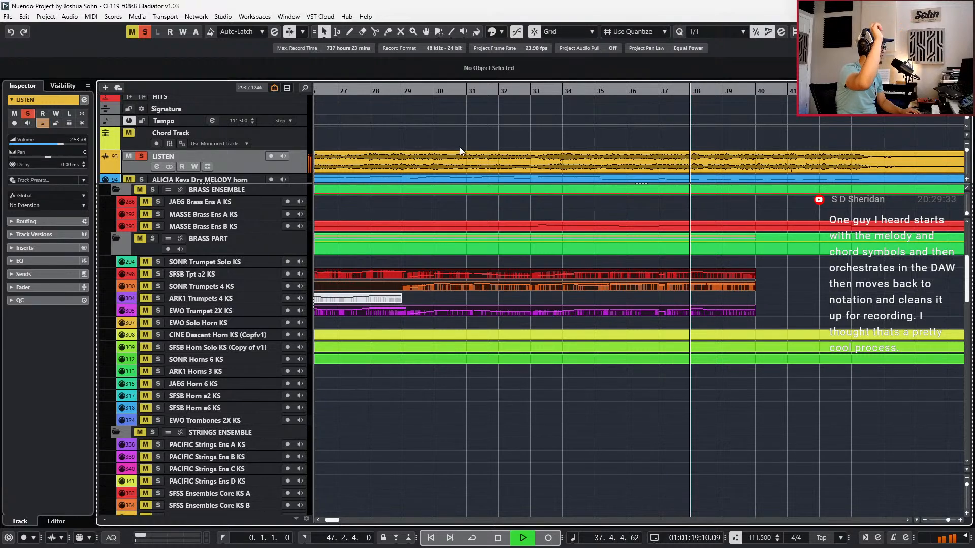
pyautogui.press('space')
pyautogui.press('s')
# Open the SFSB, SONR and EWO trumpet parts together in the note editor, turn off editor solo and hide the controller lanes
pyautogui.moveTo(801, 276); pyautogui.dragTo(734, 308)
pyautogui.press('Return')
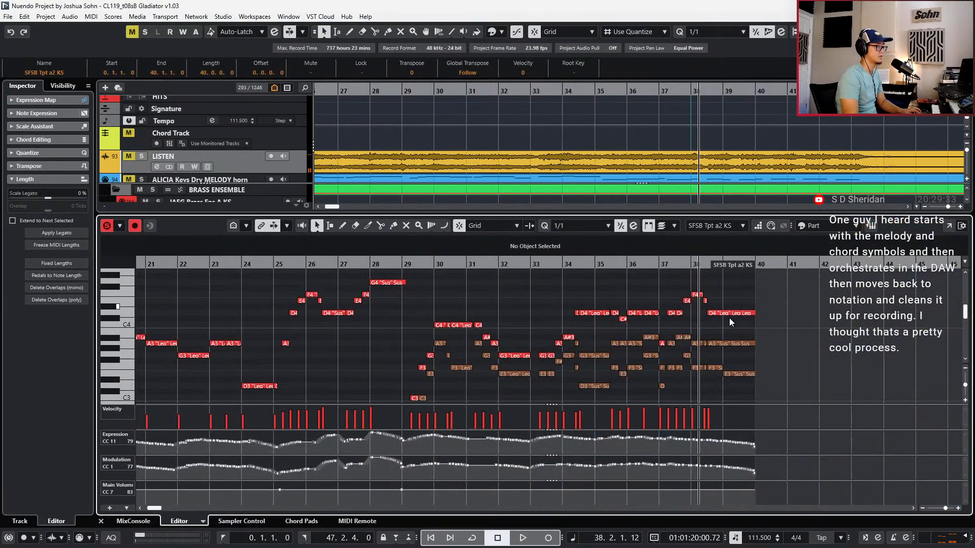
pyautogui.scroll(2, 730, 319)
pyautogui.hotkey('alt', 'l')
pyautogui.press('s')
# Play the trumpet chords around bars 37 and 38 to check how the reused section ends
pyautogui.press('KP_Subtract')
pyautogui.press('KP_Subtract')
pyautogui.press('space')
pyautogui.scroll(3, 721, 317)
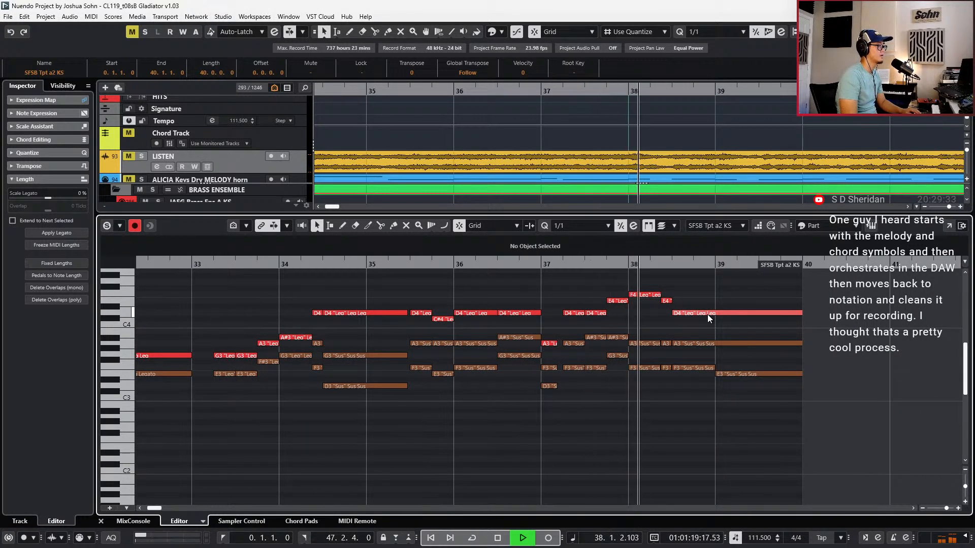
pyautogui.press('KP_Subtract')
pyautogui.press('KP_Subtract')
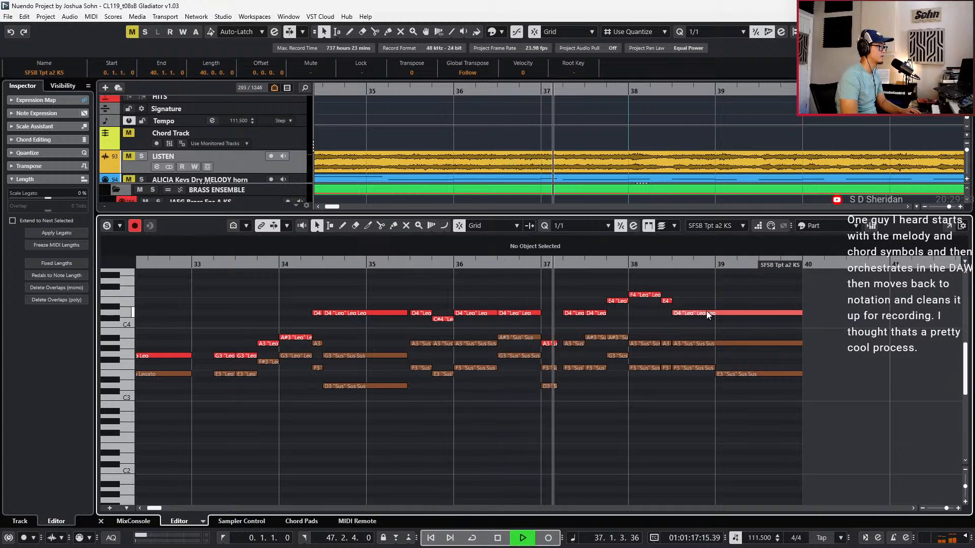
pyautogui.press('space')
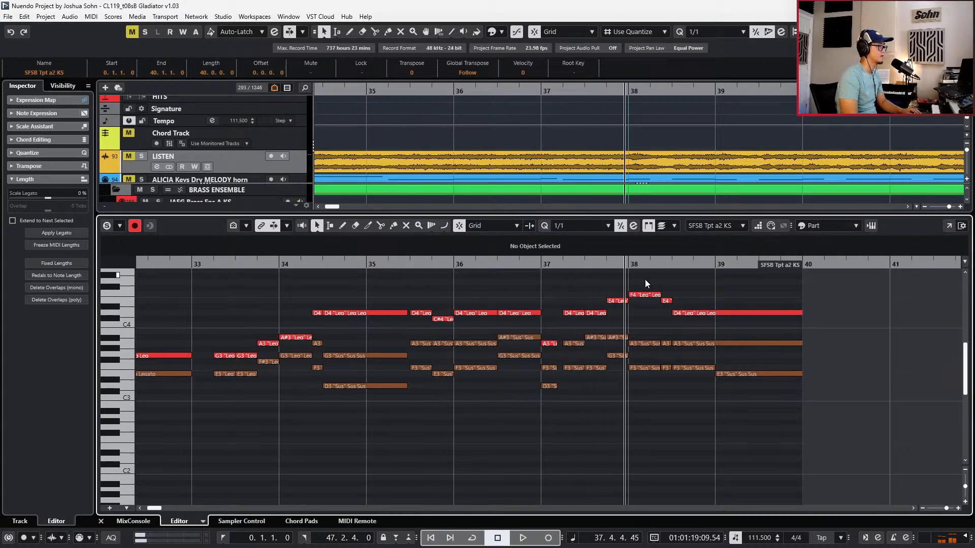
# Delete the trumpet notes after the first beat of bar 38 and choose the Marc articulation for the remaining F4, A3 and F3 chord
pyautogui.moveTo(666, 278); pyautogui.dragTo(766, 405)
pyautogui.press('Delete')
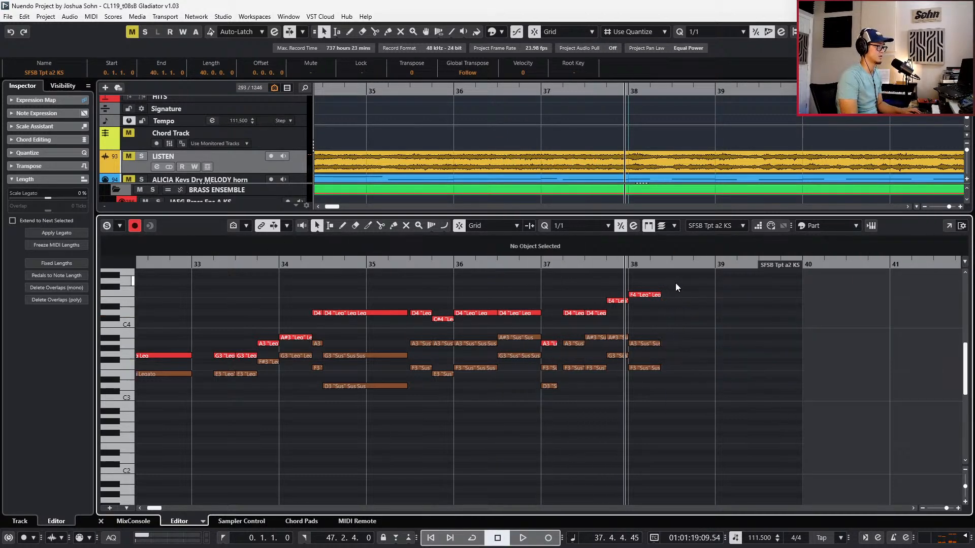
pyautogui.moveTo(676, 282); pyautogui.dragTo(642, 389)
pyautogui.press('h')
pyautogui.press('h')
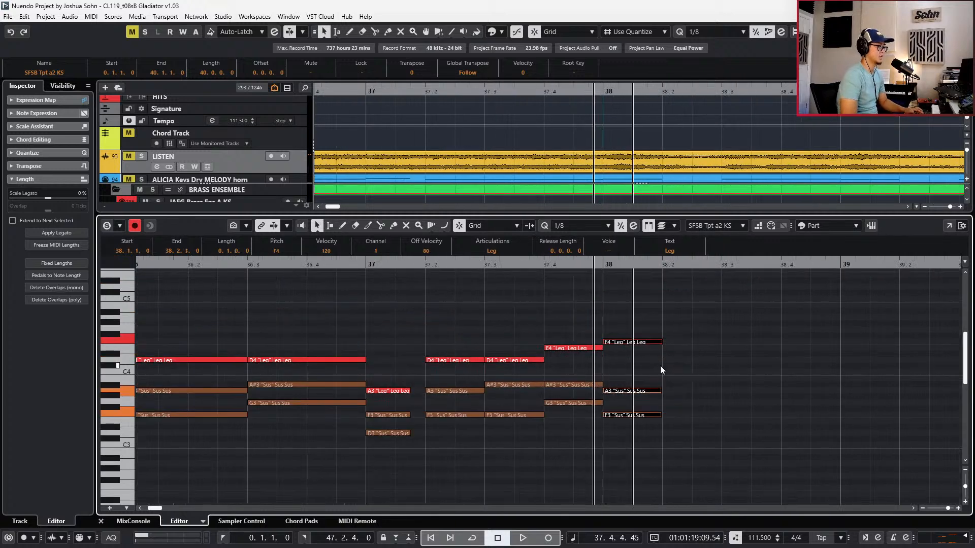
pyautogui.click(487, 251)
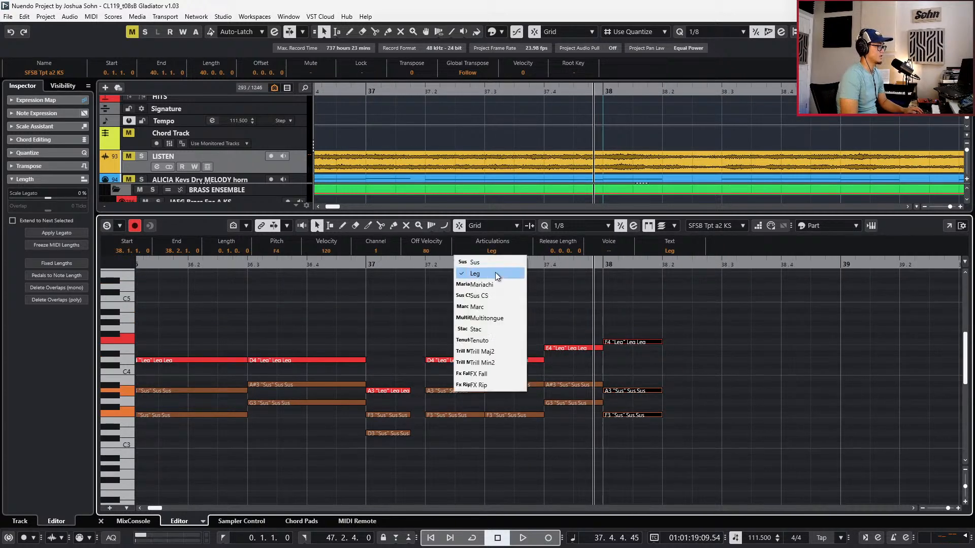
pyautogui.click(498, 306)
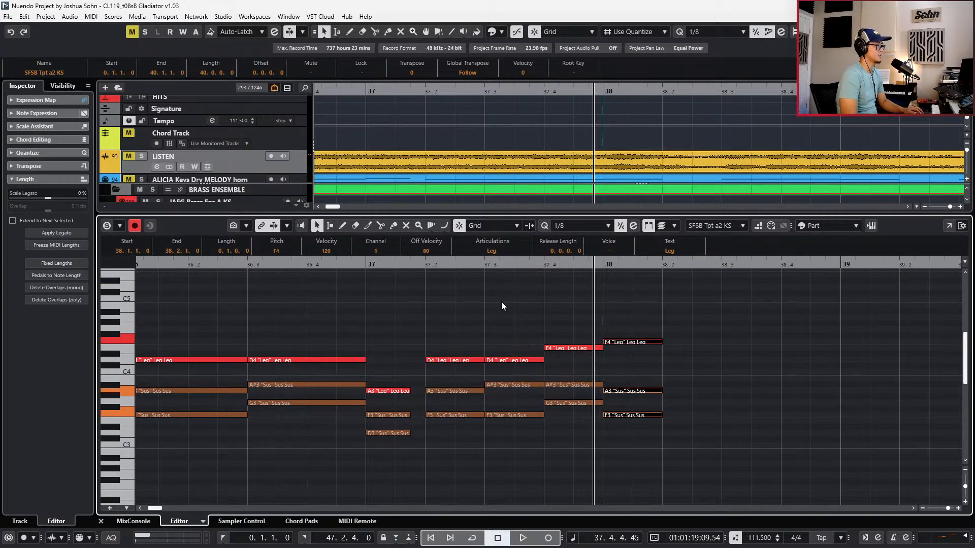
# Set the A3 and F3 notes on the first beat of bar 38 to the Stac articulation in the orange trumpet part
pyautogui.click(493, 253)
pyautogui.hotkey('ctrl', 'z')
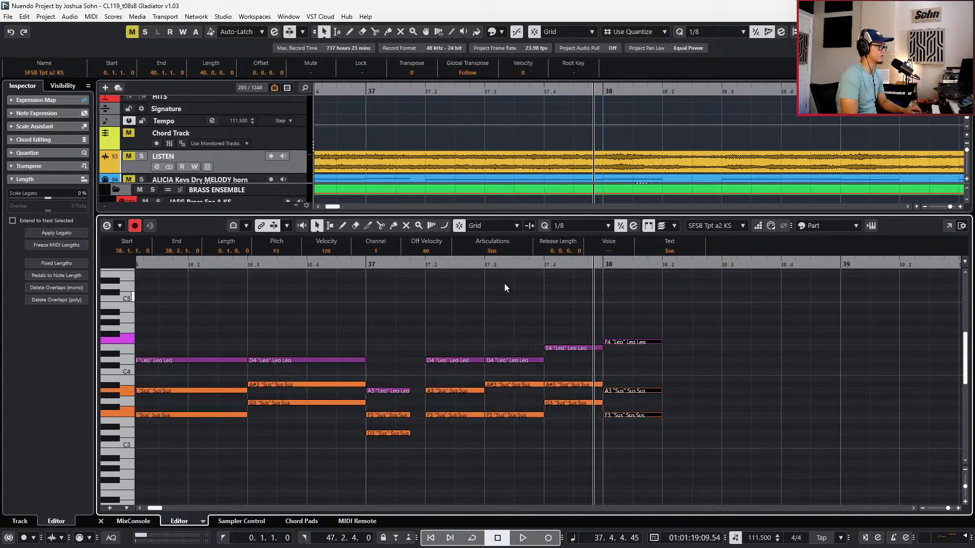
pyautogui.click(495, 251)
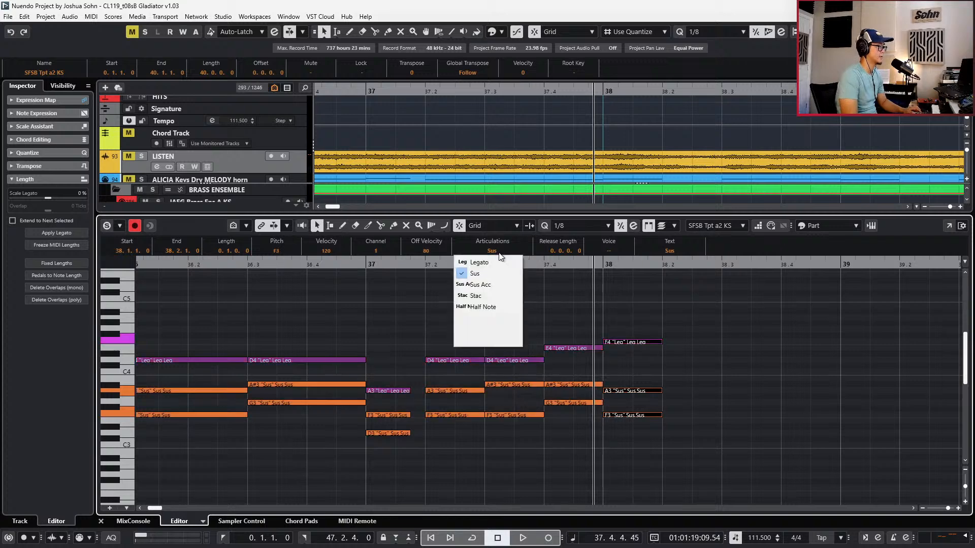
pyautogui.click(494, 296)
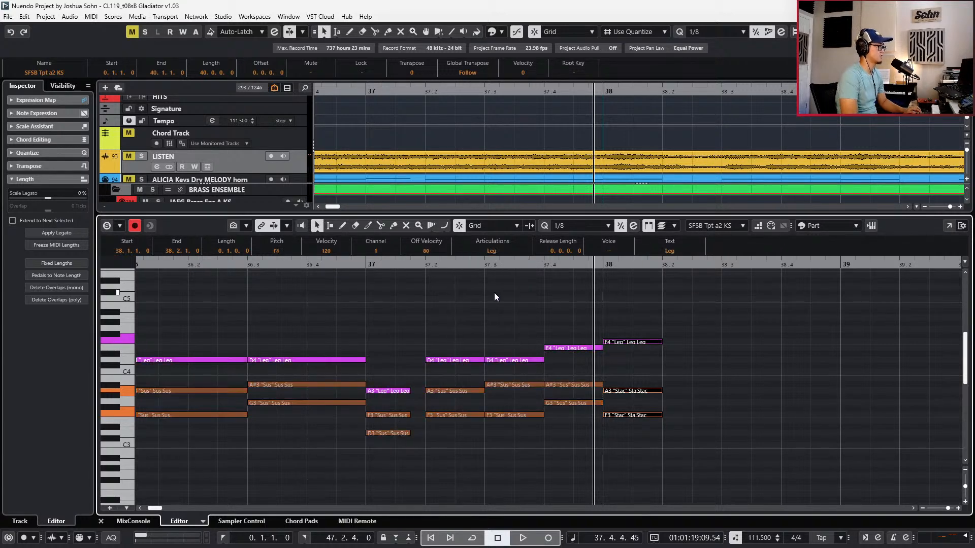
# Set the F4 note at bar 38 in the purple trumpet part to the Marcato articulation and play the ending chord
pyautogui.click(493, 251)
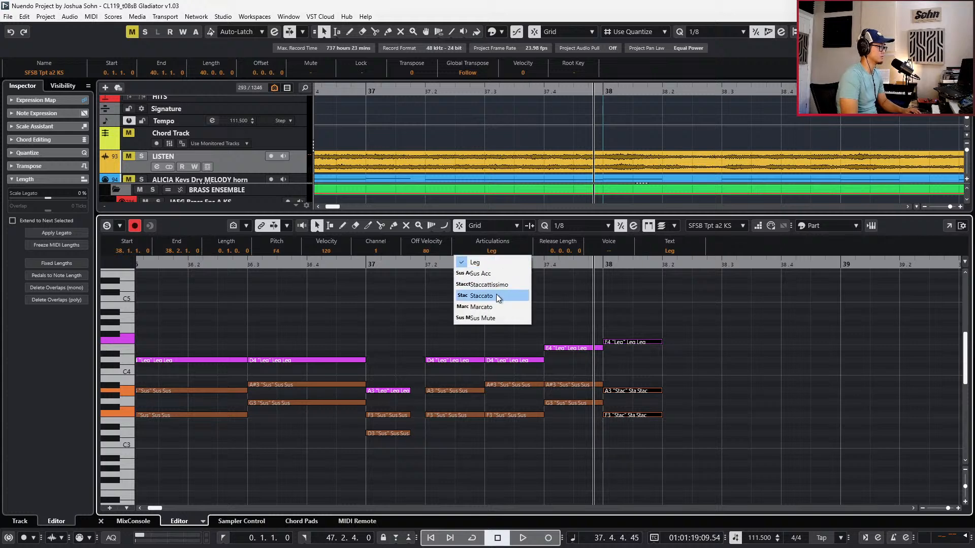
pyautogui.click(494, 307)
pyautogui.press('space')
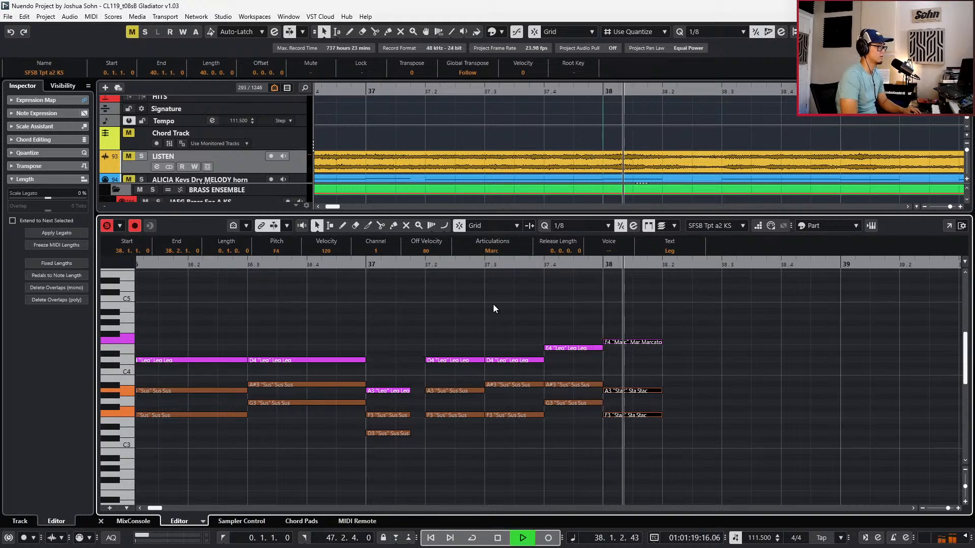
pyautogui.press('space')
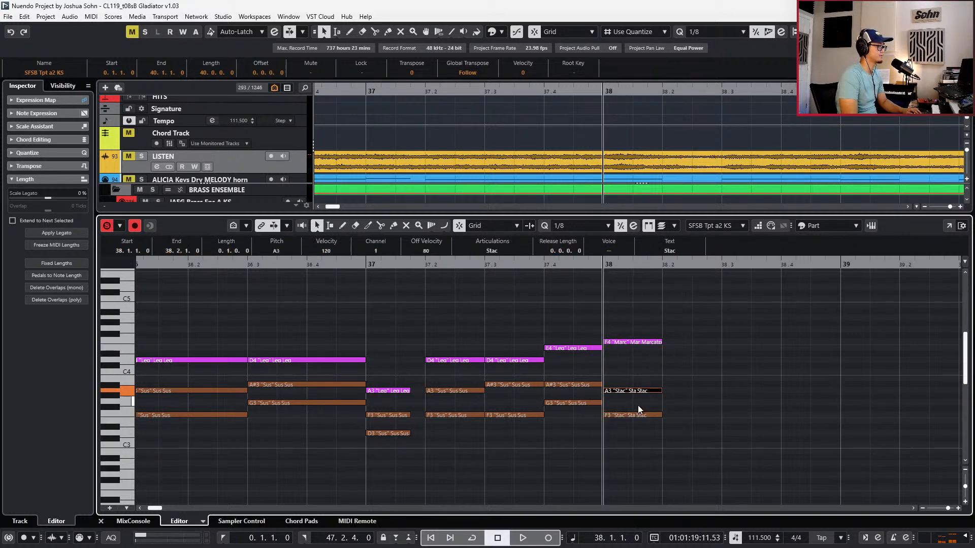
# Select the A3 and F3 staccato notes at bar 38 and set their velocity to 127
pyautogui.press('g')
pyautogui.moveTo(677, 375); pyautogui.dragTo(647, 436)
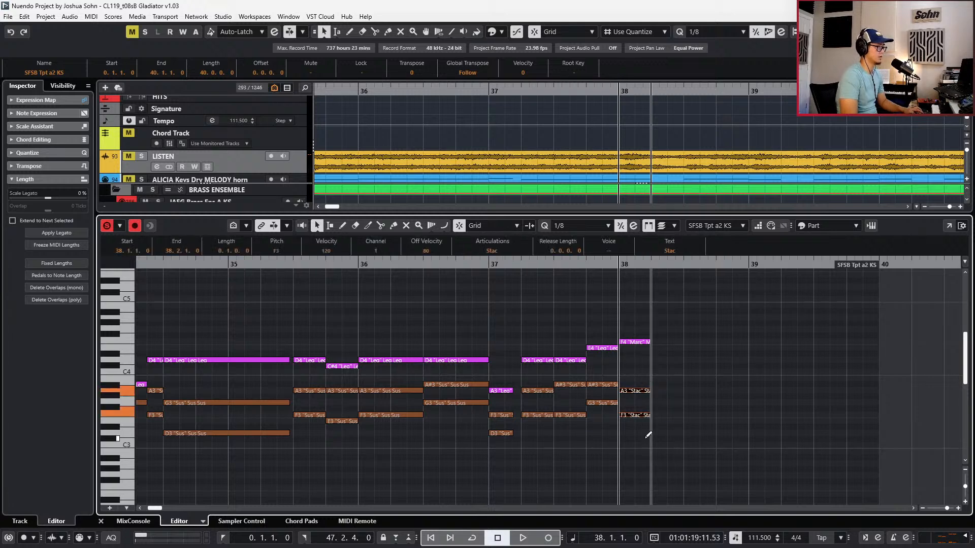
pyautogui.press('KP_Subtract')
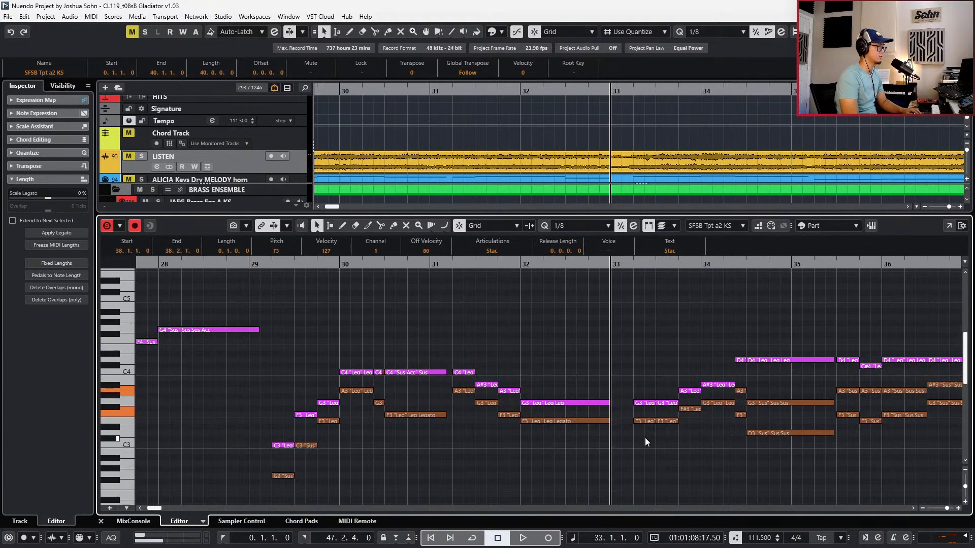
# Play the layered trumpets from around bar 29 to bar 32 with the Velocity, Expression and Modulation lanes in view
pyautogui.press('space')
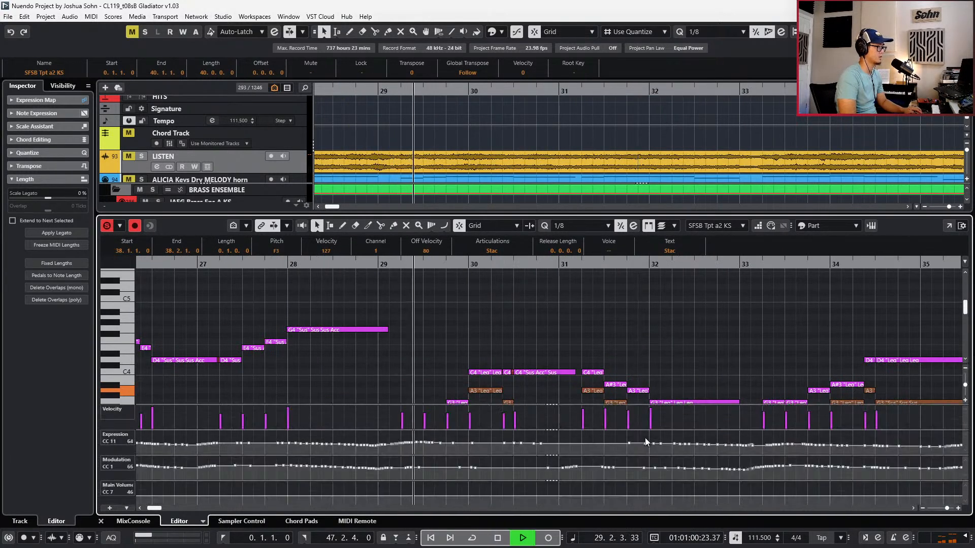
pyautogui.scroll(-1, 644, 442)
pyautogui.scroll(-3, 630, 391)
pyautogui.hscroll(2, 616, 376)
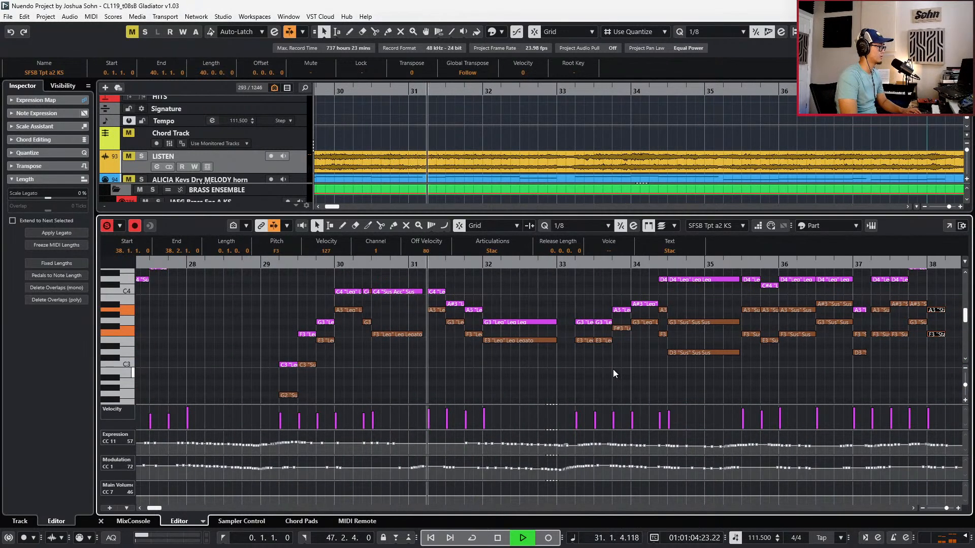
pyautogui.hscroll(-3, 614, 376)
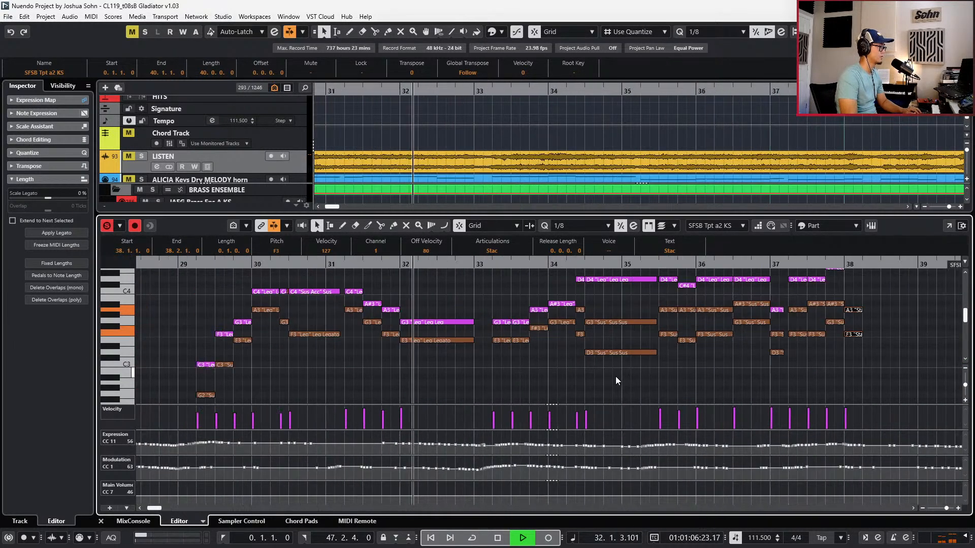
pyautogui.press('space')
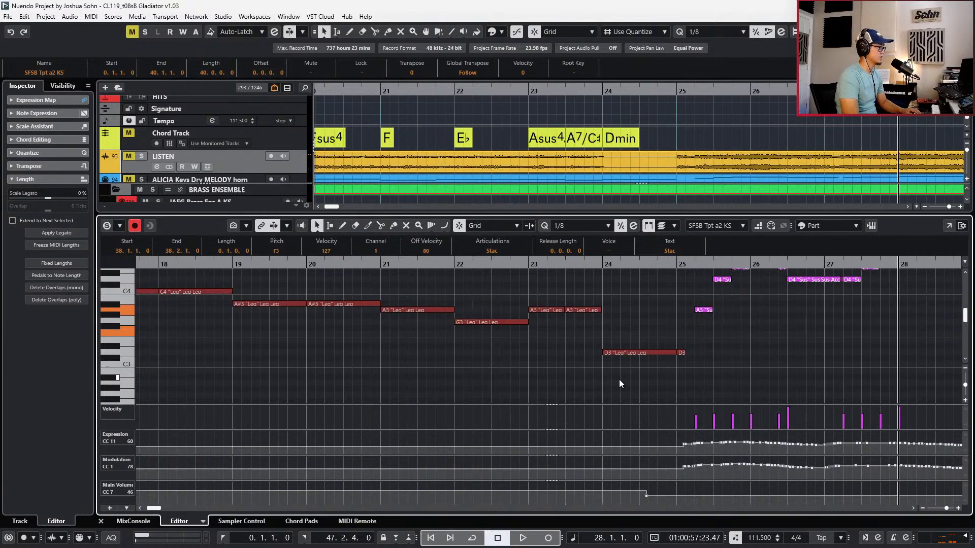
# Record new Expression and Modulation curves for the purple trumpet part from bar 28 to about bar 39
pyautogui.hscroll(5, 619, 380)
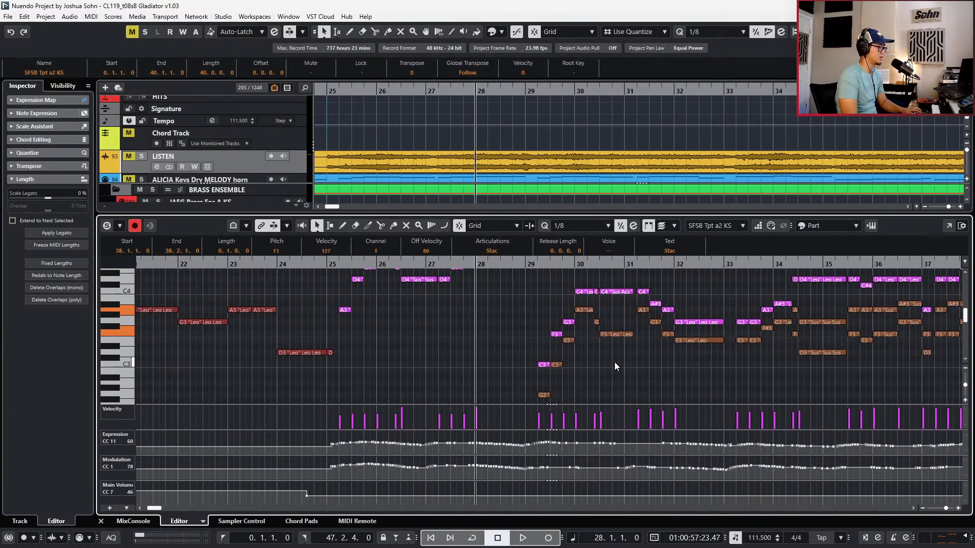
pyautogui.press('space')
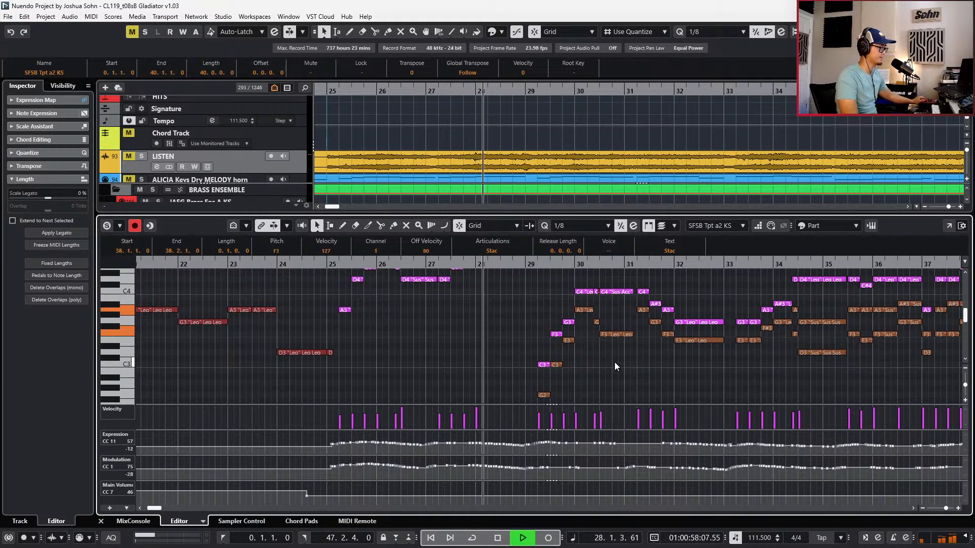
pyautogui.press('KP_Multiply')
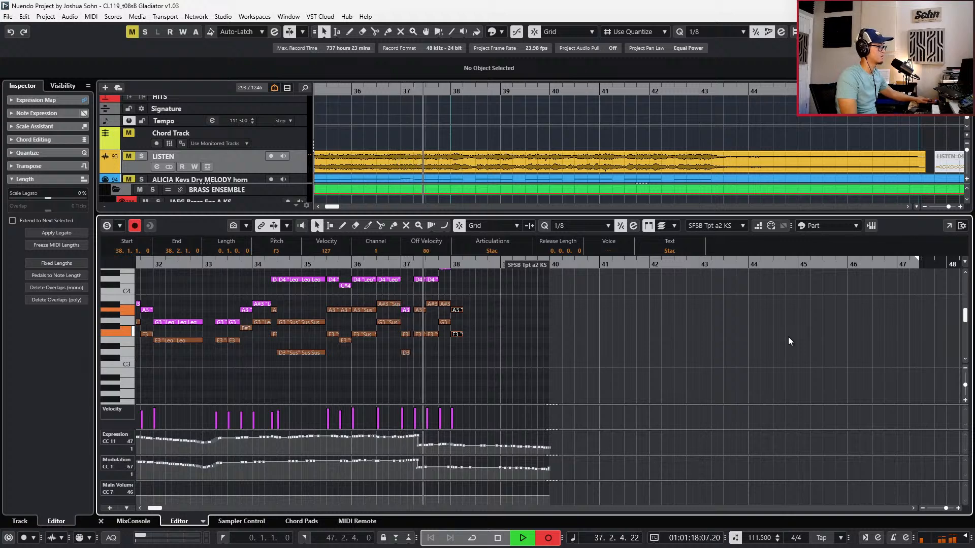
pyautogui.scroll(3, 776, 337)
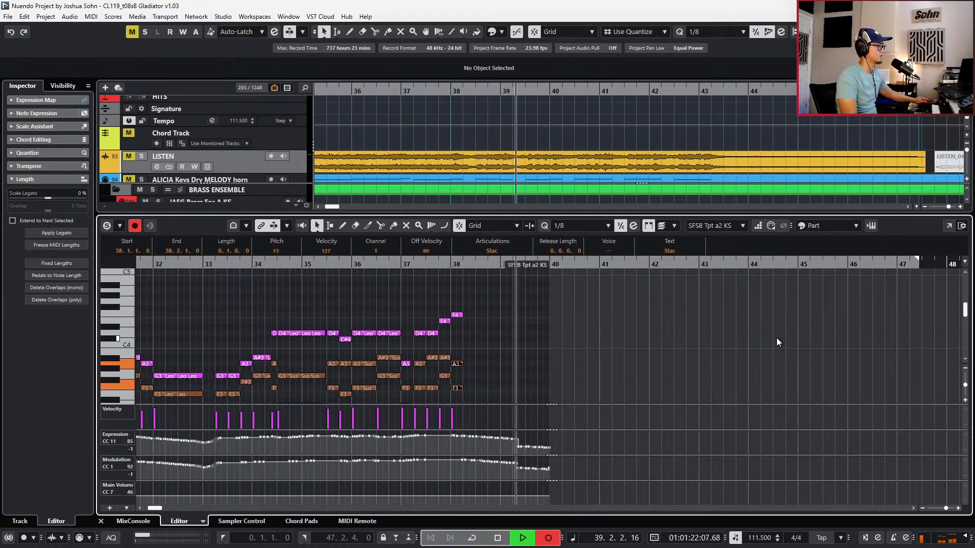
pyautogui.press('space')
# Try the Marcato articulation on the purple D4 and E4 notes at the end of bar 37 and play them
pyautogui.scroll(6, 432, 325)
pyautogui.moveTo(392, 304); pyautogui.dragTo(435, 342)
pyautogui.press('l')
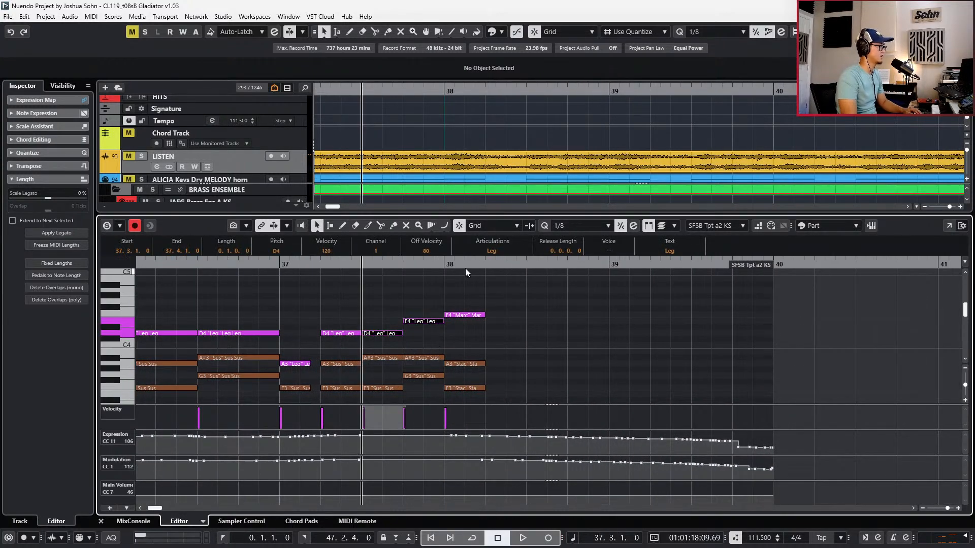
pyautogui.click(492, 251)
pyautogui.click(493, 306)
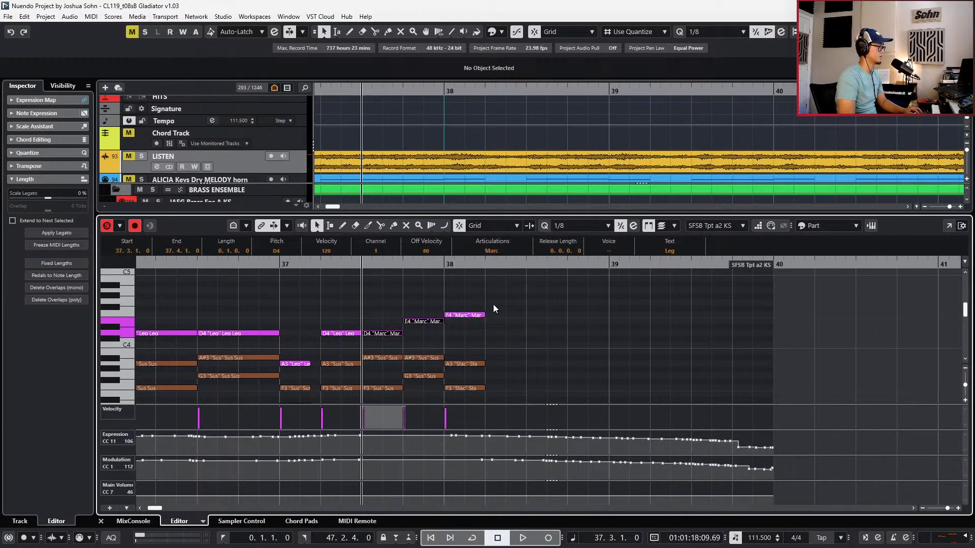
pyautogui.press('space')
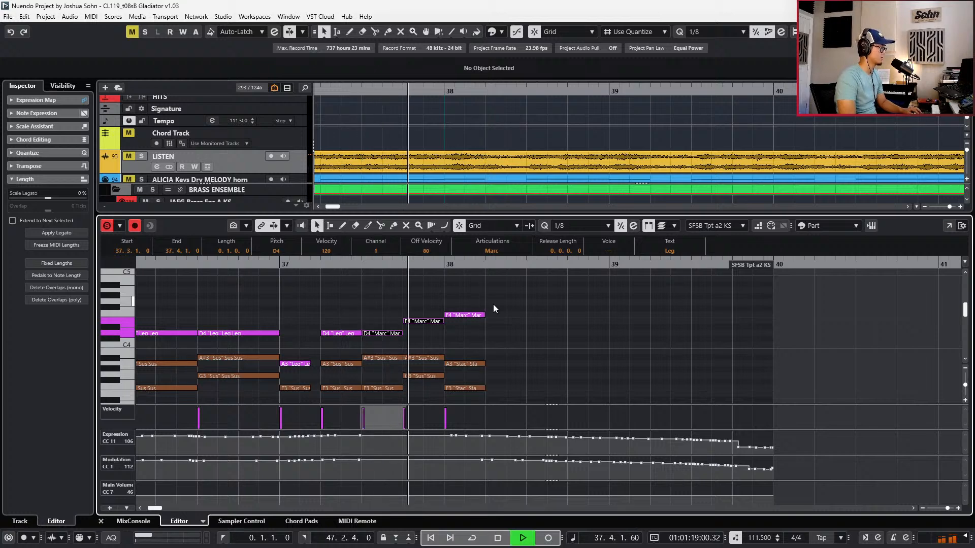
pyautogui.press('space')
pyautogui.press('space')
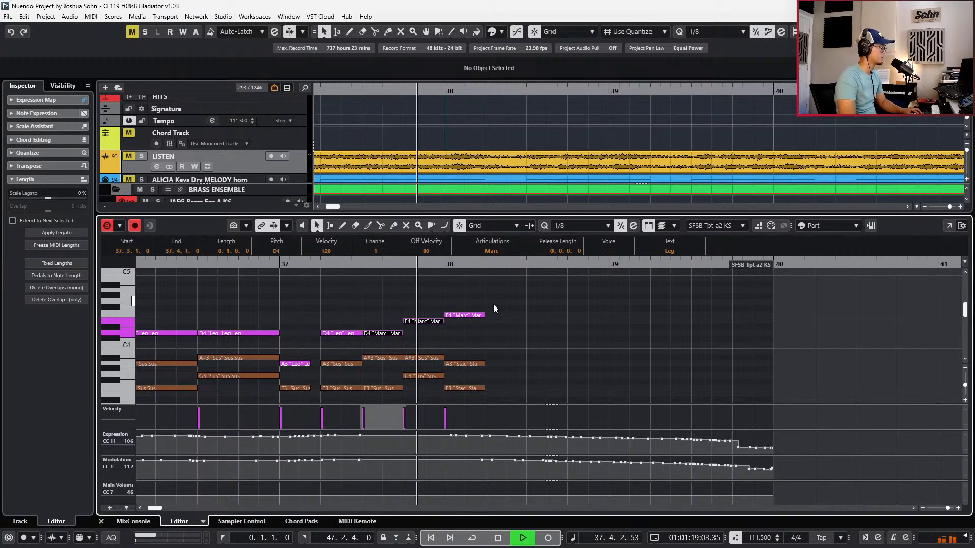
pyautogui.press('space')
# Change the purple D4 and E4 notes at the end of bar 37 to the Sus Acc articulation and play them
pyautogui.press('KP_0')
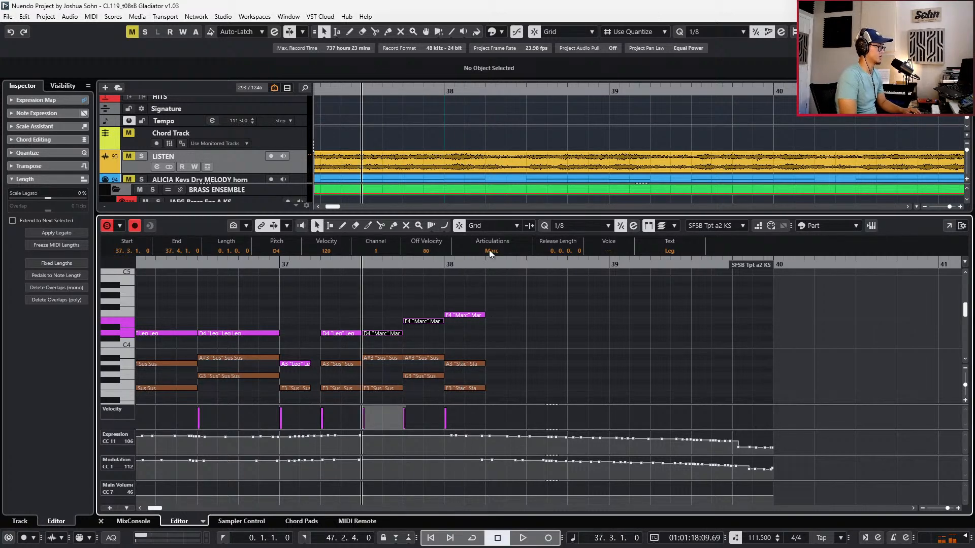
pyautogui.click(489, 250)
pyautogui.click(489, 274)
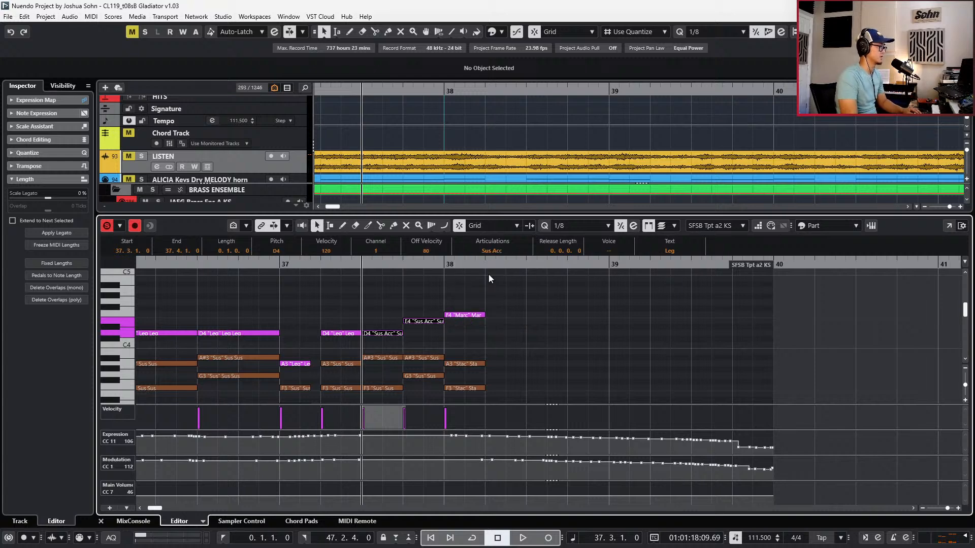
pyautogui.press('space')
pyautogui.press('space')
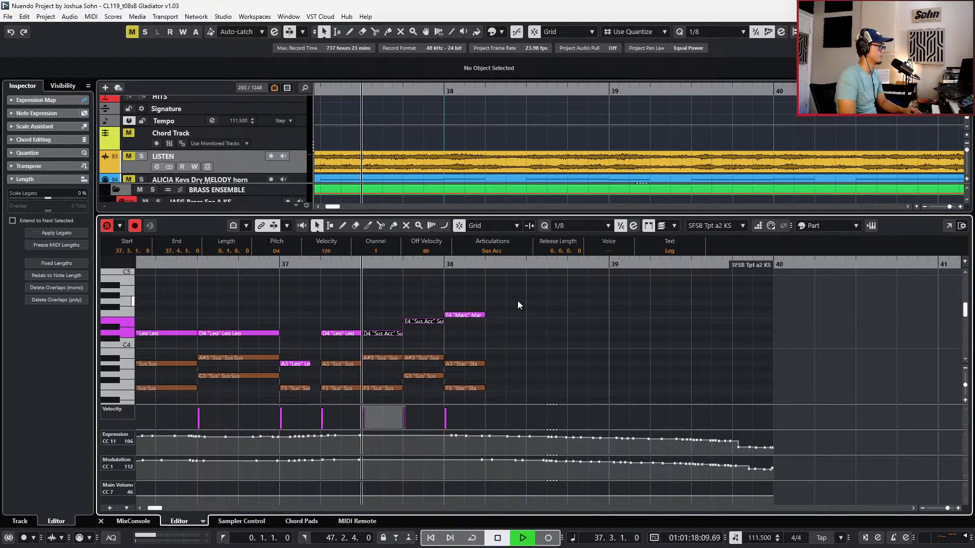
pyautogui.press('space')
# Record a Main Volume swell for the purple trumpets over the last beats of bar 37 and select its falling points
pyautogui.press('ctrl+KP_Subtract')
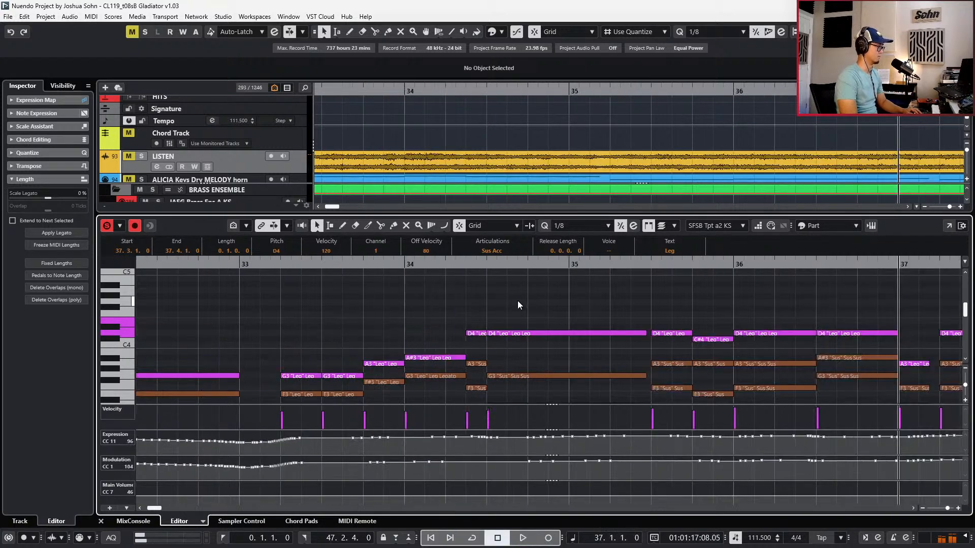
pyautogui.press('space')
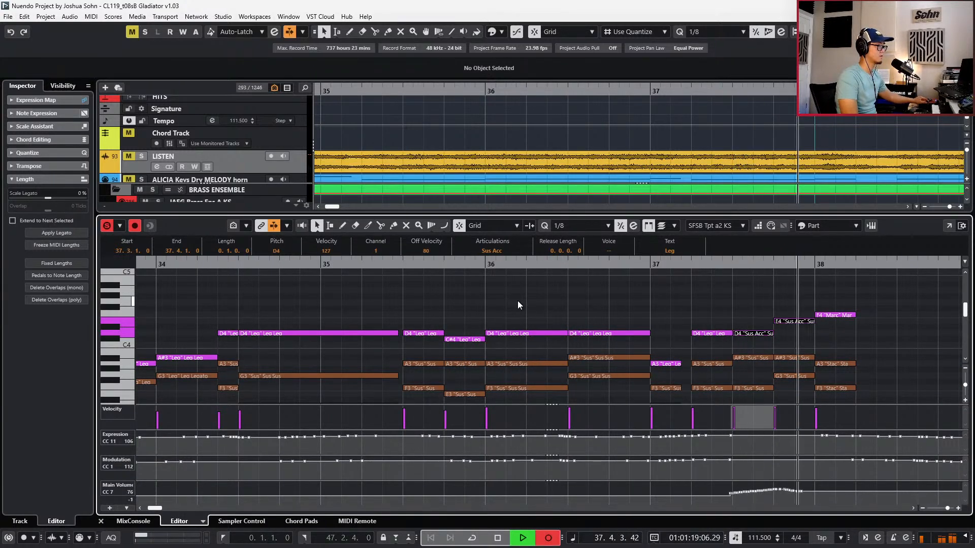
pyautogui.press('space')
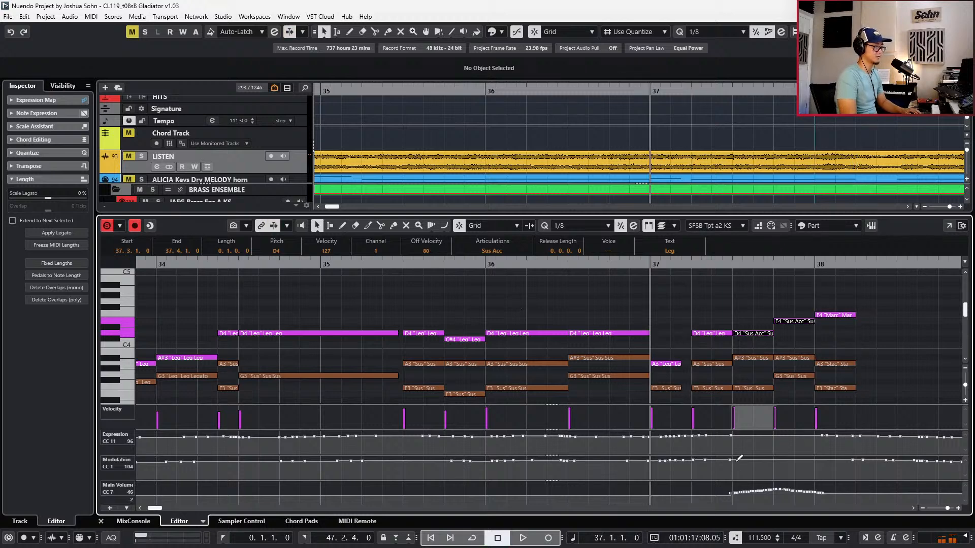
pyautogui.moveTo(778, 496); pyautogui.dragTo(823, 488)
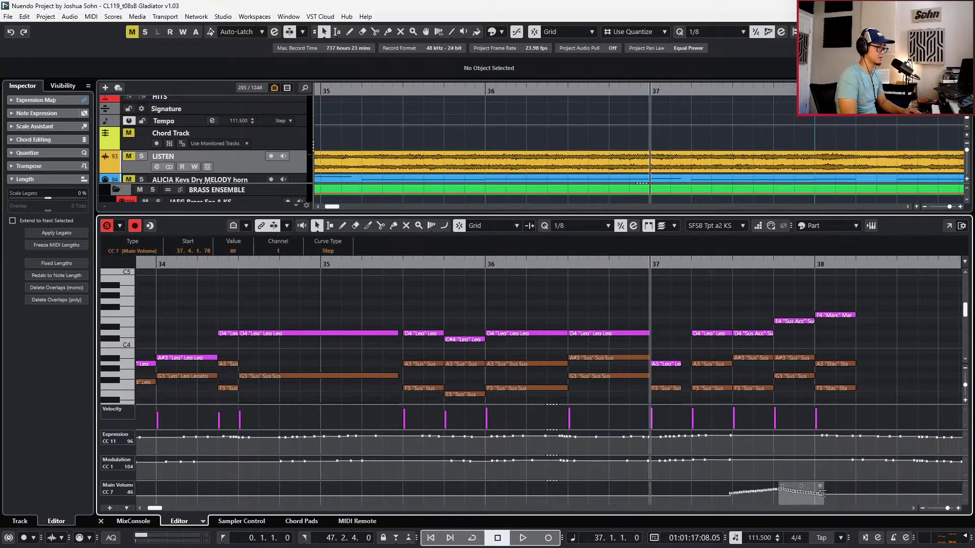
# Switch editing to the SFSB Tpt a2 KS part and open it alone in a separate key editor window
pyautogui.hscroll(1, 815, 450)
pyautogui.press('Down')
pyautogui.press('KP_Subtract')
pyautogui.scroll(-5, 849, 377)
pyautogui.press('KP_Subtract')
pyautogui.press('KP_Subtract')
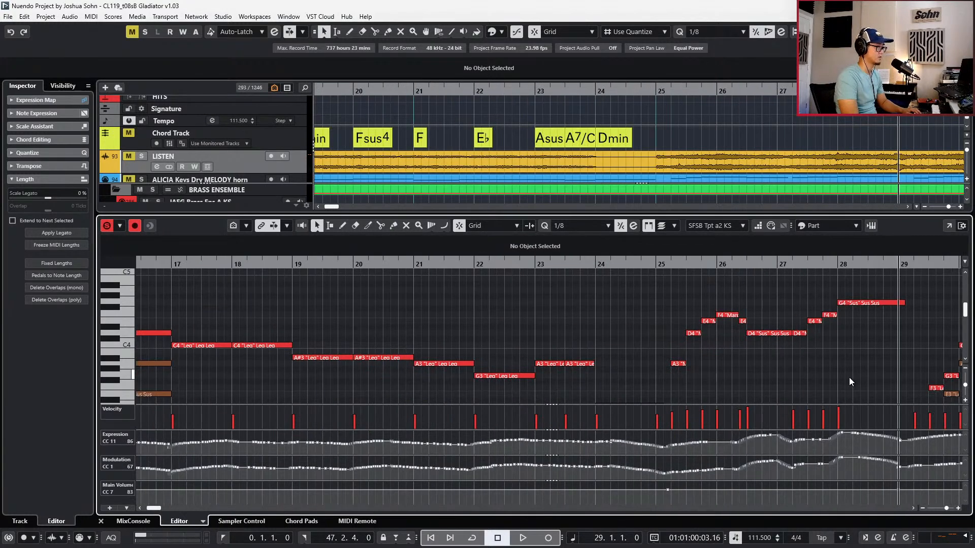
pyautogui.scroll(-1, 849, 377)
pyautogui.press('Return')
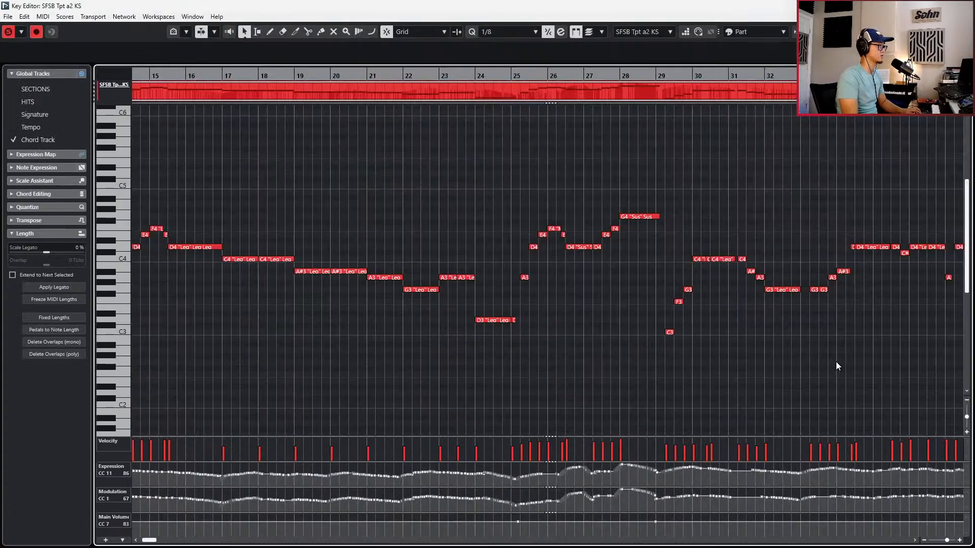
# Record fuller Expression and Modulation curves for the SFSB trumpet part from about bar 29 to past bar 38
pyautogui.hscroll(4, 836, 362)
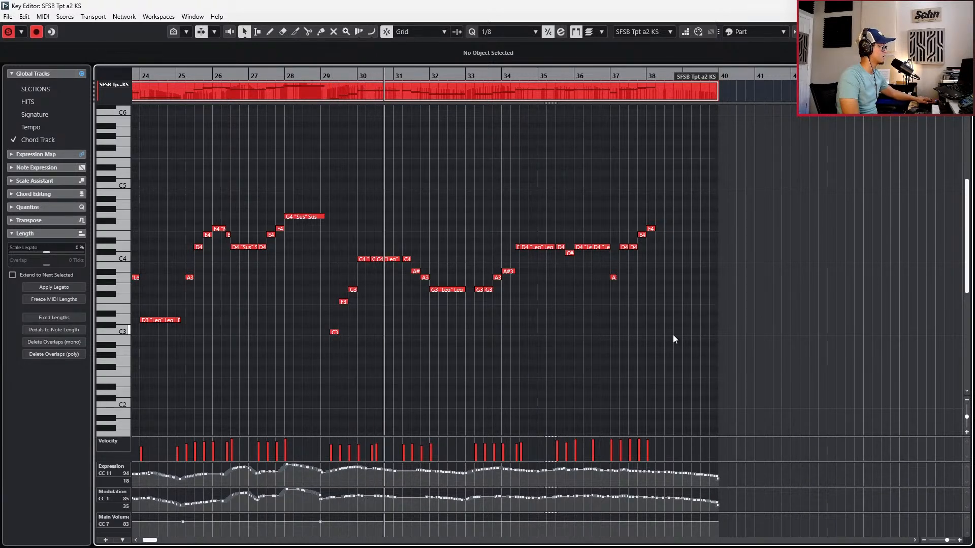
pyautogui.press('KP_Subtract')
pyautogui.press('KP_Subtract')
pyautogui.press('KP_Subtract')
pyautogui.press('KP_Subtract')
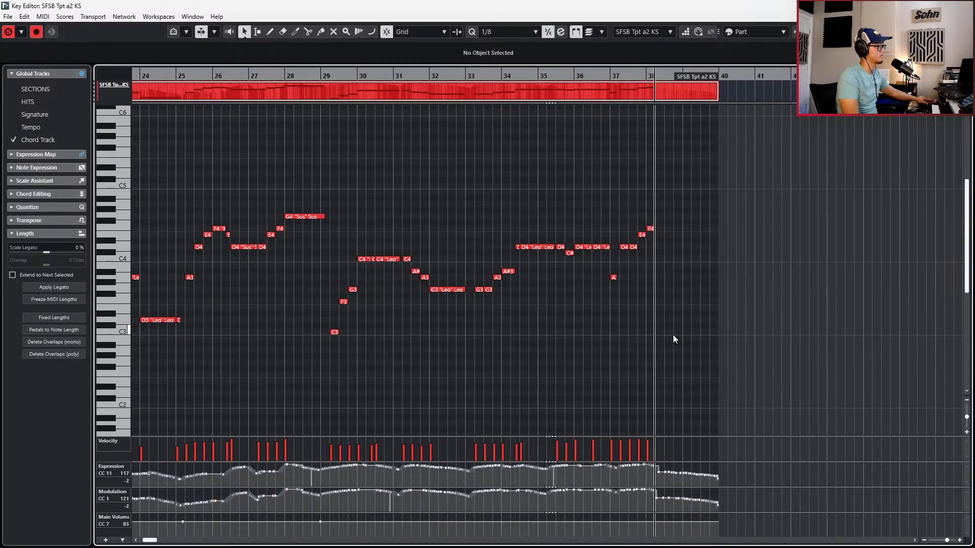
pyautogui.press('space')
# Set the D4 and E4 notes at the end of bar 37 in the SFSB trumpet part to the Marc articulation
pyautogui.press('h')
pyautogui.press('h')
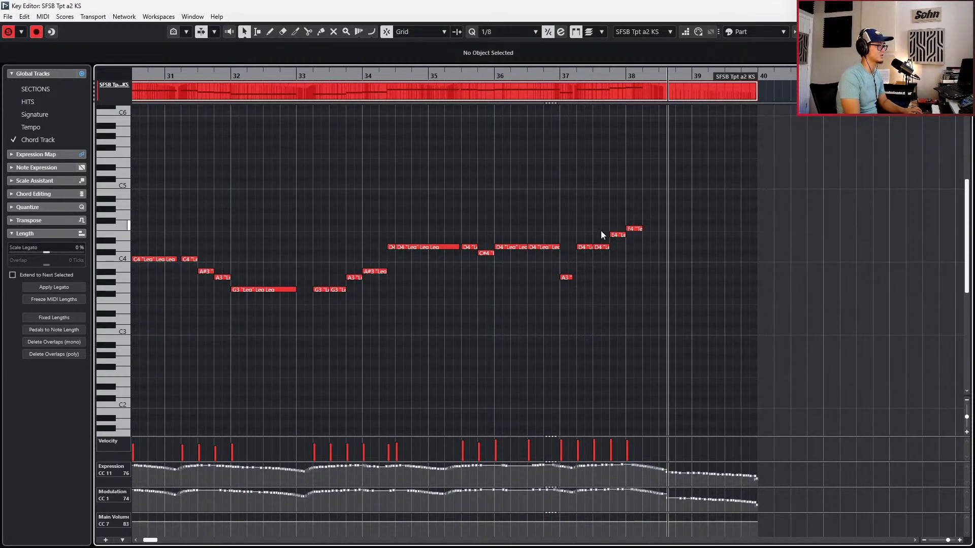
pyautogui.moveTo(610, 261); pyautogui.dragTo(613, 230)
pyautogui.scroll(2, 612, 231)
pyautogui.click(391, 58)
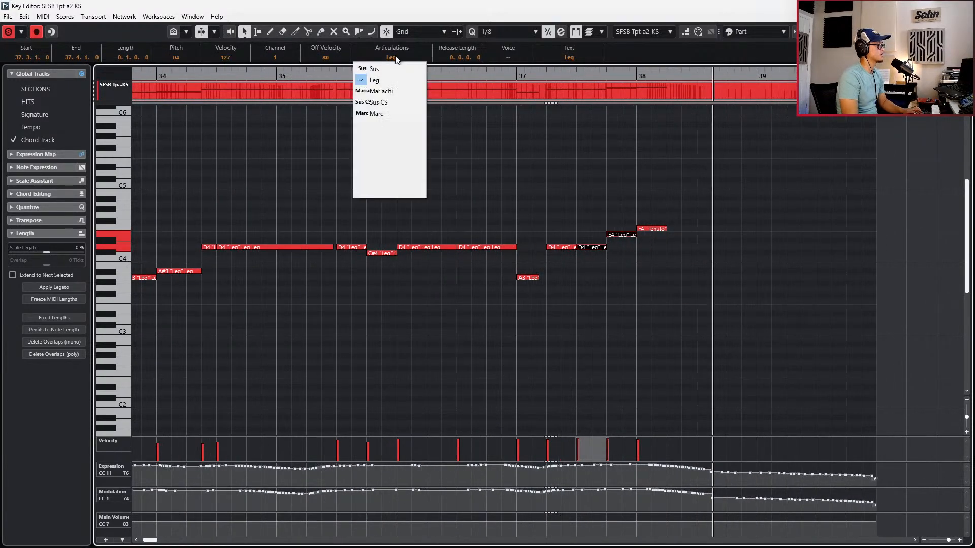
pyautogui.click(397, 114)
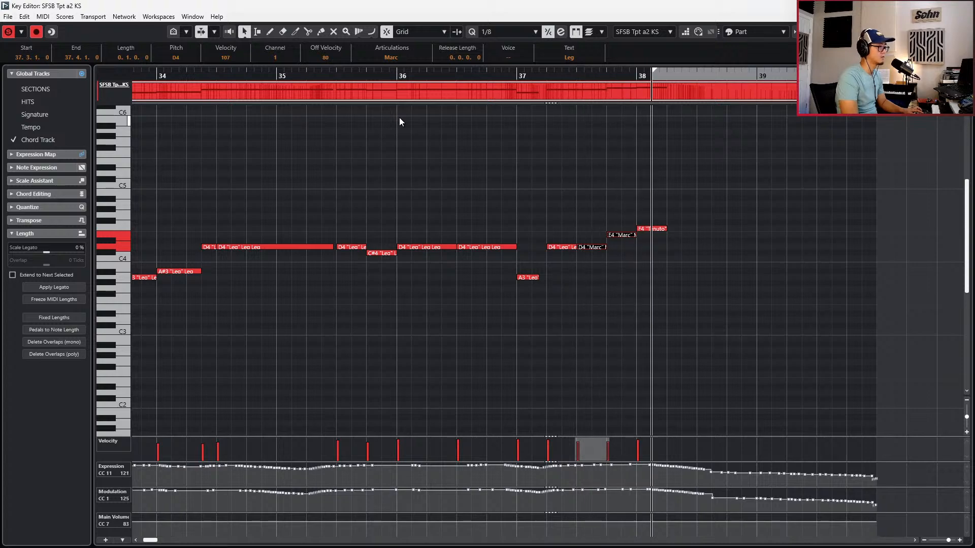
# Move playback to bar 36 and return to the project window showing bars 23 to 42 of the layered trumpet parts
pyautogui.press('KP_Subtract')
pyautogui.press('KP_Subtract')
pyautogui.press('KP_Subtract')
pyautogui.press('Return')
pyautogui.press('g')
pyautogui.press('g')
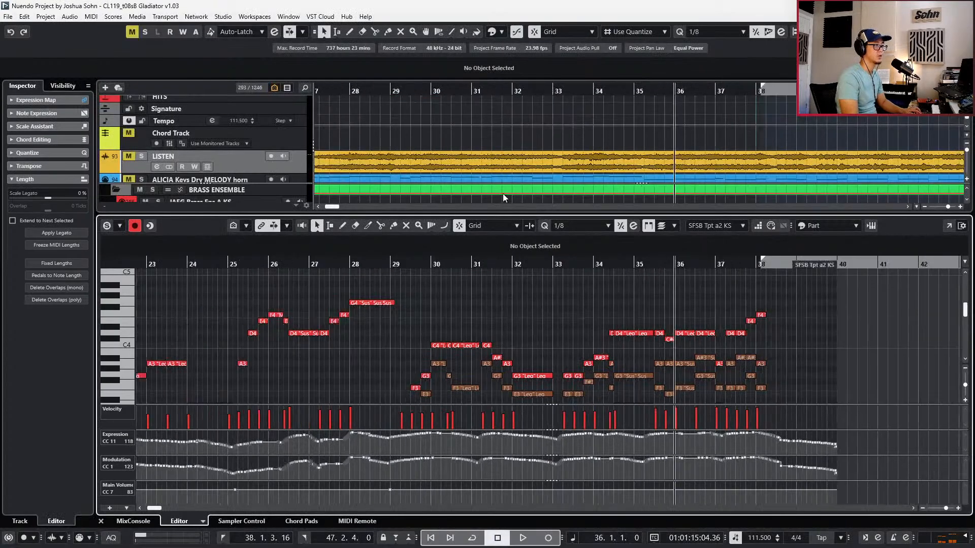
# Close the SFSB trumpet key editor and move playback back to bar 25 in the project window
pyautogui.press('KP_Subtract')
pyautogui.press('KP_Subtract')
pyautogui.press('KP_Subtract')
pyautogui.press('KP_Subtract')
pyautogui.press('KP_Subtract')
pyautogui.press('KP_Subtract')
pyautogui.press('KP_Subtract')
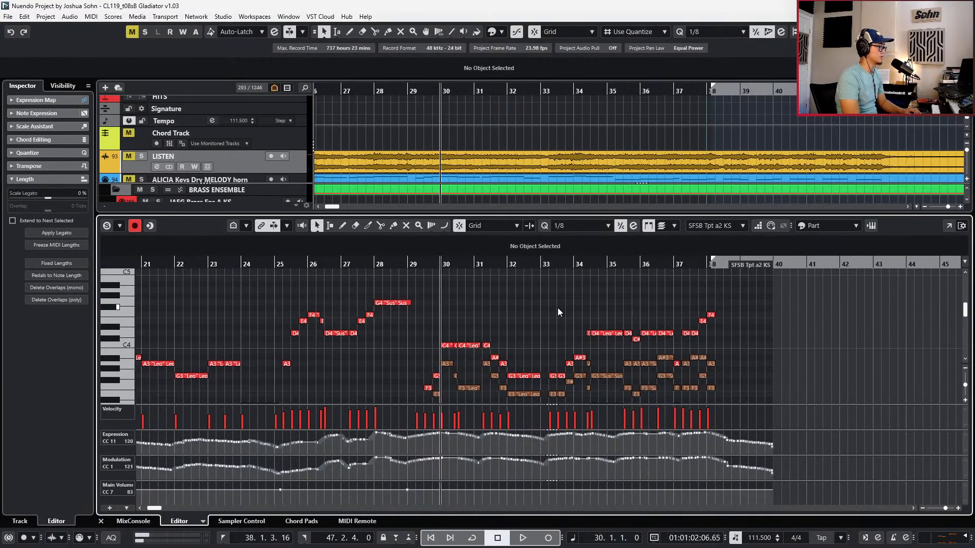
pyautogui.press('Return')
pyautogui.press('KP_Subtract')
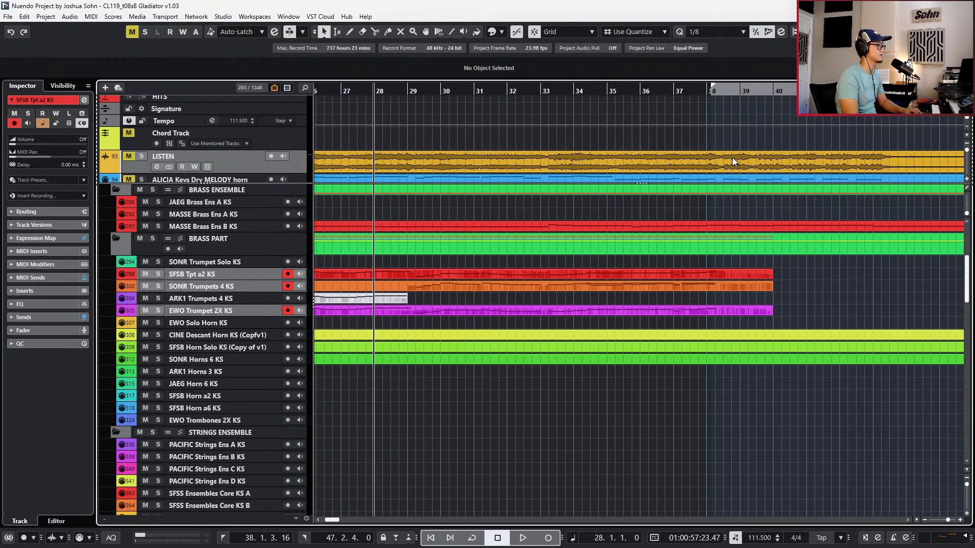
pyautogui.scroll(-2, 733, 157)
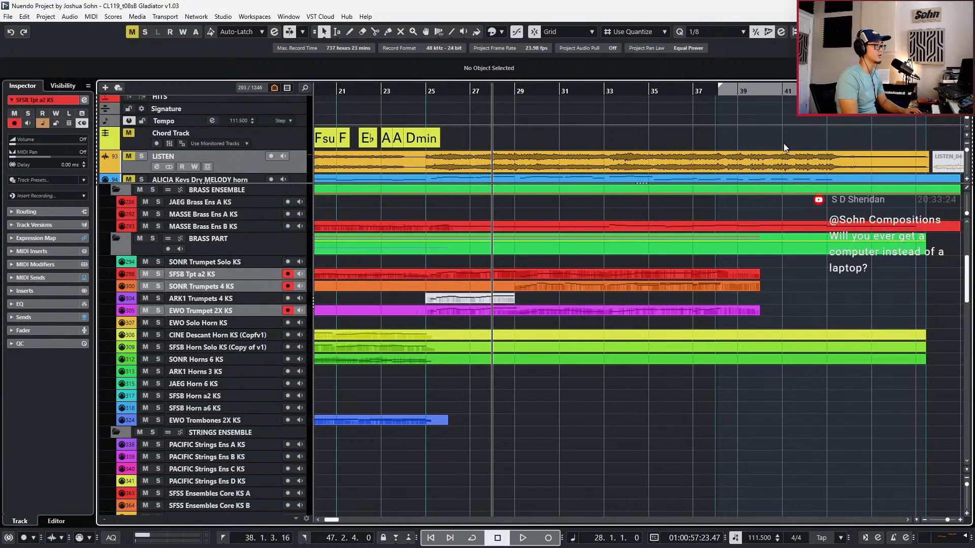
pyautogui.press('KP_Add')
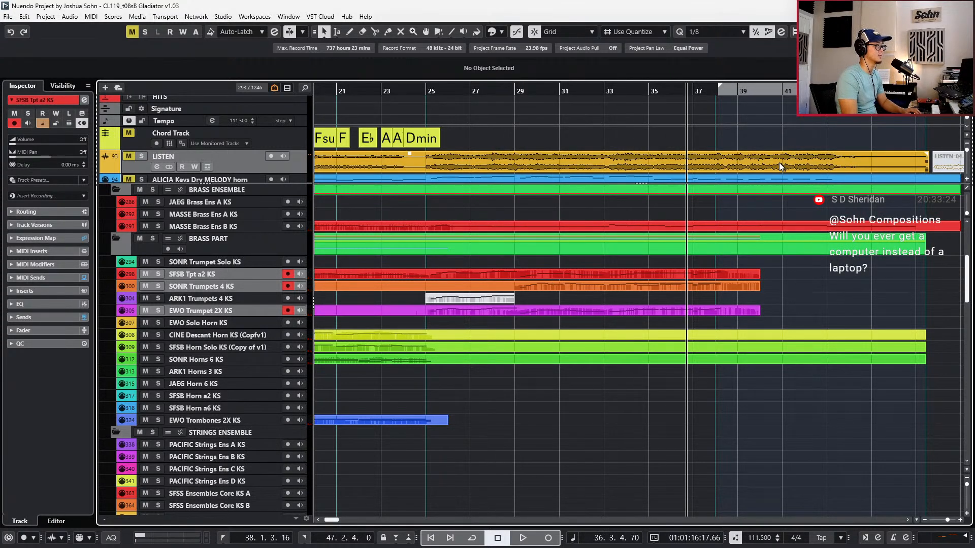
pyautogui.press('KP_Subtract')
pyautogui.press('KP_Subtract')
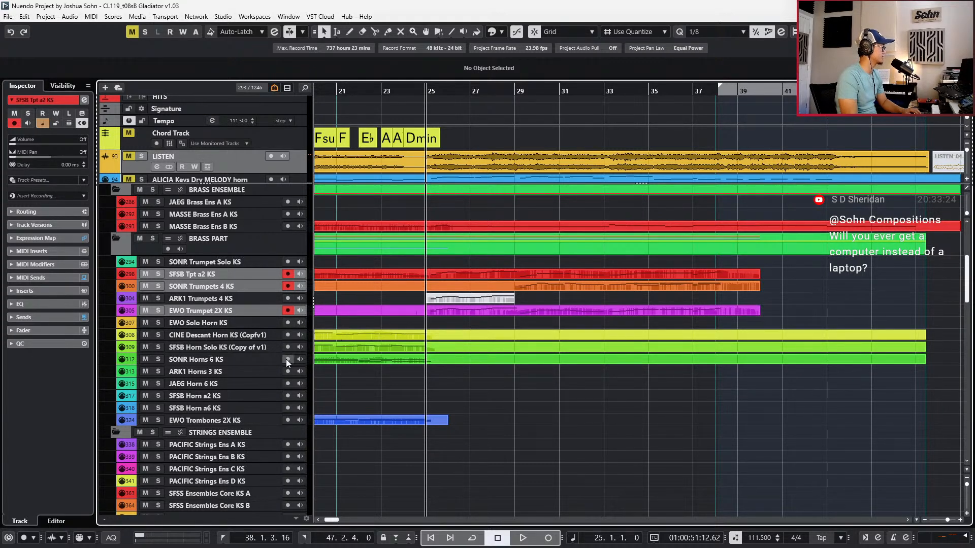
# Find the hidden ARK1 Horns 9 KS track and show it selected below ARK1 Horns 3 KS
pyautogui.click(233, 359)
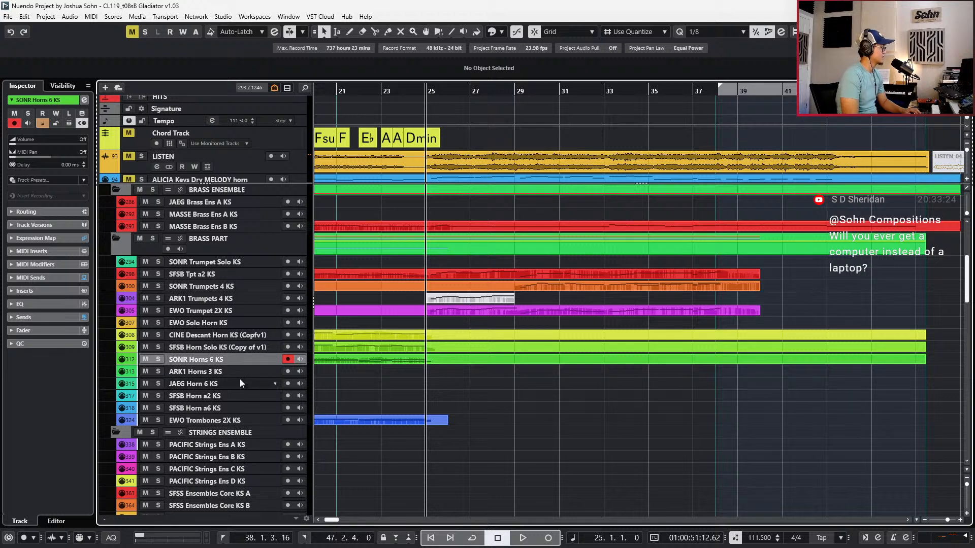
pyautogui.click(240, 372)
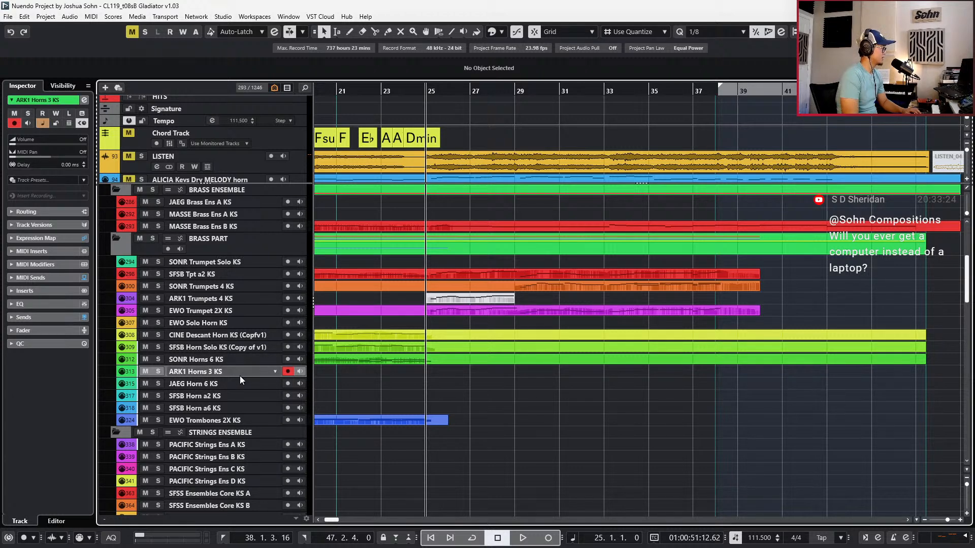
pyautogui.hotkey('ctrl', 'f')
pyautogui.click(313, 251)
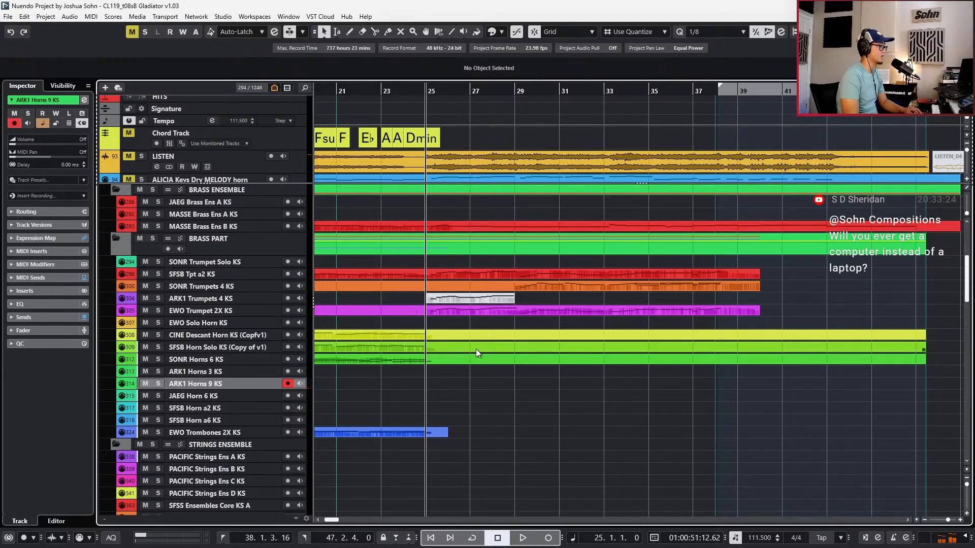
# Open the SFSB Horn Solo KS part in the key editor and select its opening melody notes from bar 2 to bar 12
pyautogui.press('g')
pyautogui.press('g')
pyautogui.press('g')
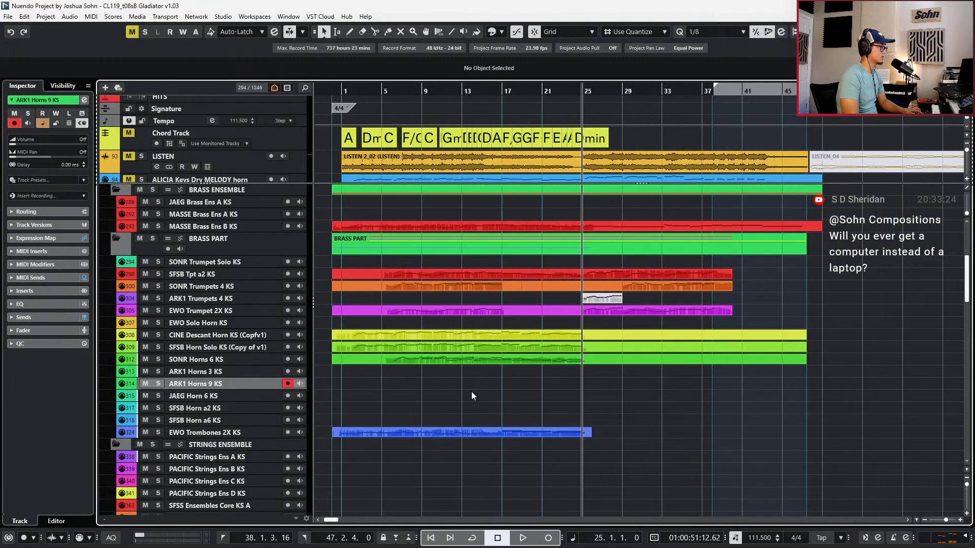
pyautogui.click(379, 345)
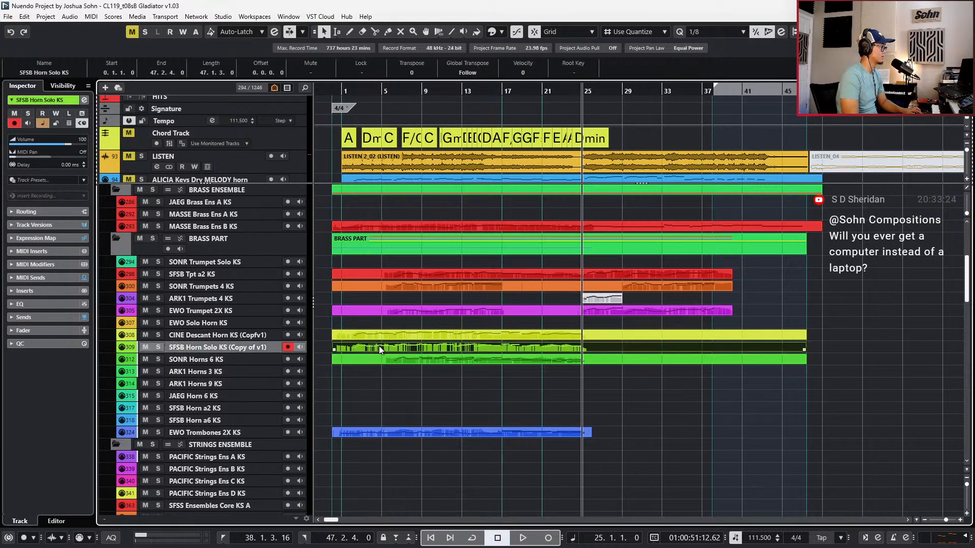
pyautogui.doubleClick(379, 346)
pyautogui.press('h')
pyautogui.moveTo(300, 285); pyautogui.dragTo(511, 394)
pyautogui.press('h')
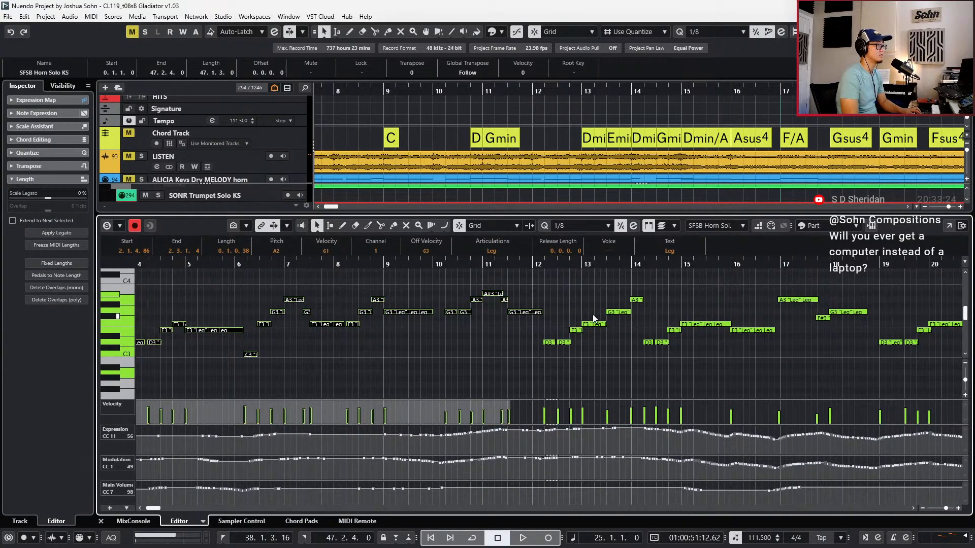
# Extend the horn note selection through the long F3 in bar 15, copy it, and return to the project window
pyautogui.scroll(-4, 666, 304)
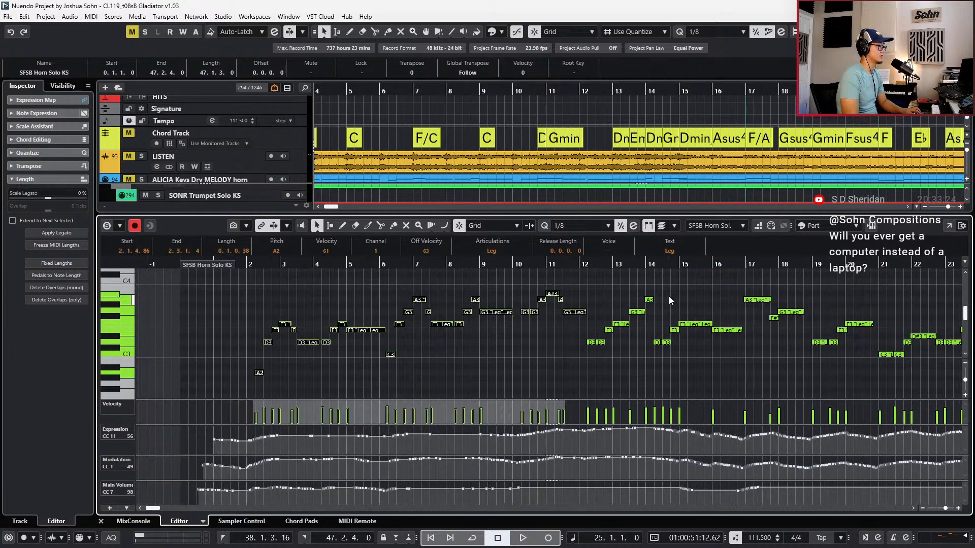
pyautogui.scroll(3, 598, 328)
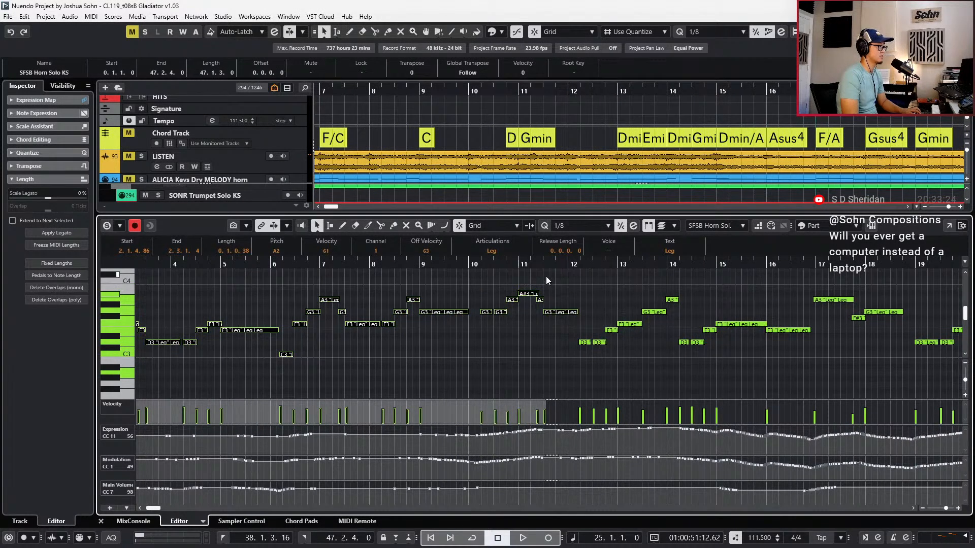
pyautogui.hscroll(-2, 507, 336)
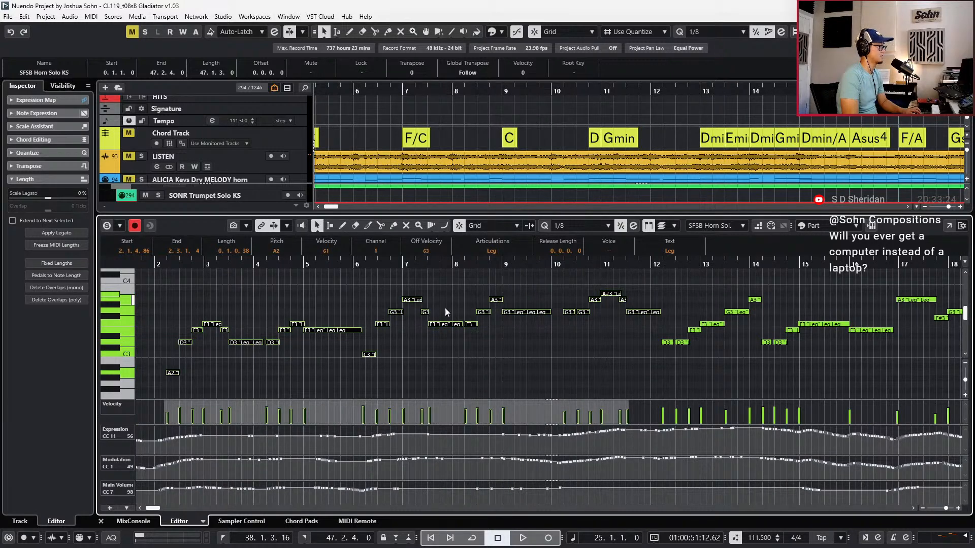
pyautogui.hscroll(2, 562, 318)
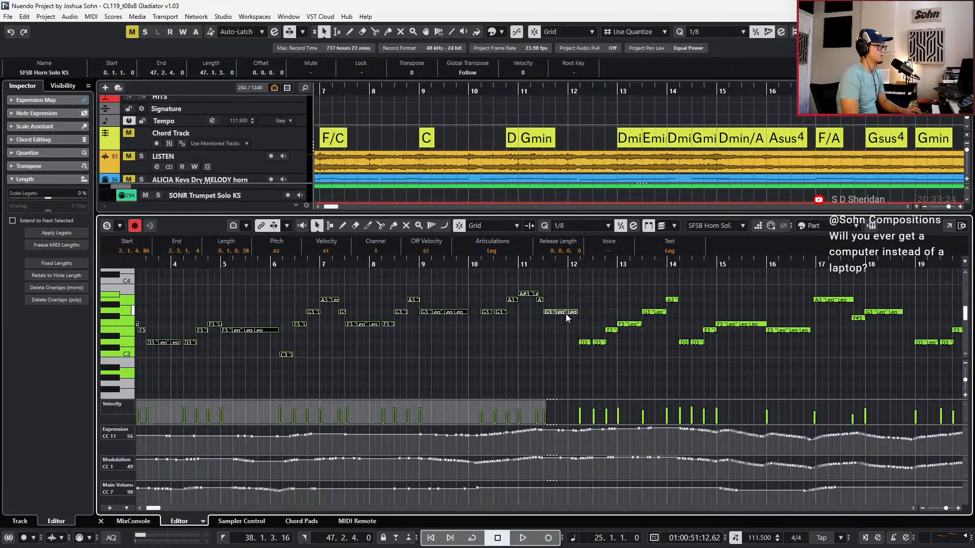
pyautogui.hscroll(2, 663, 316)
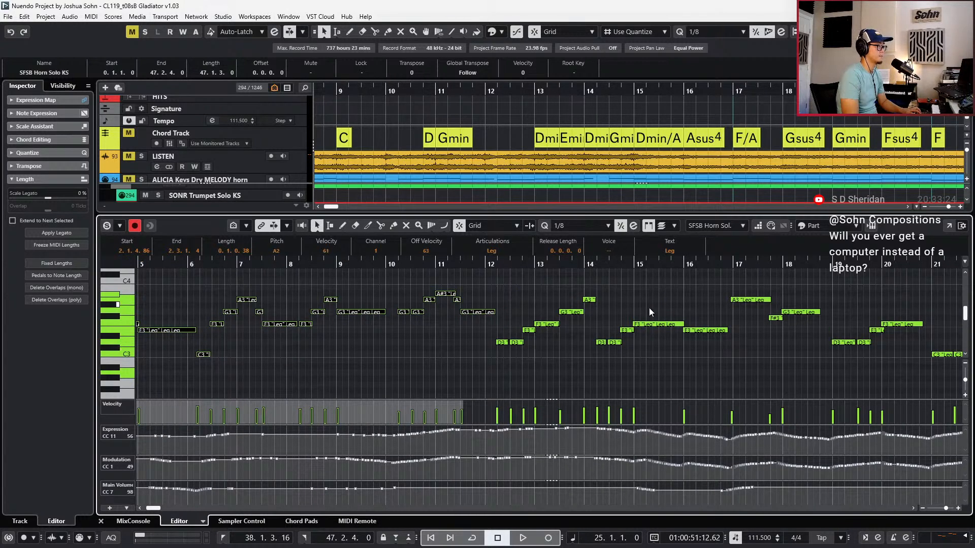
pyautogui.moveTo(660, 282); pyautogui.dragTo(442, 378)
pyautogui.press('l')
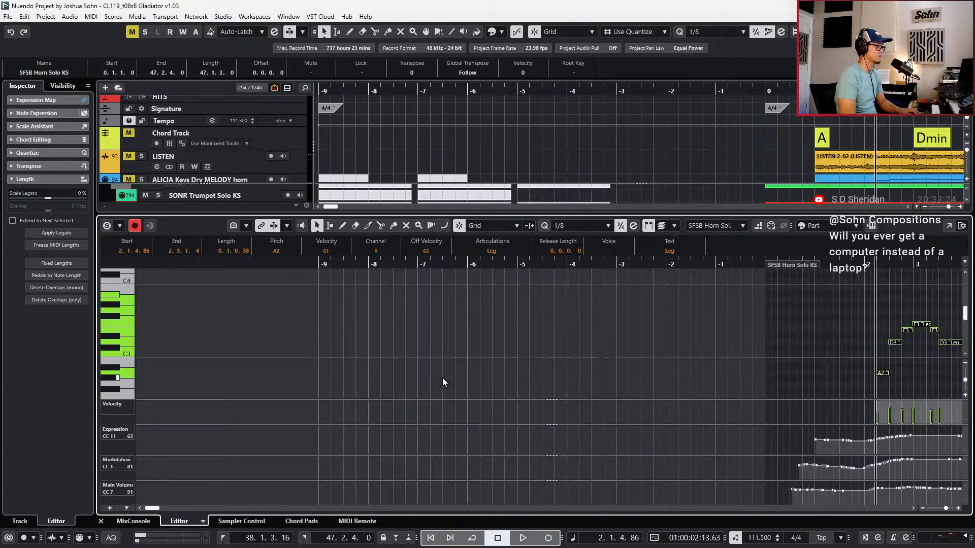
pyautogui.hotkey('ctrl', 'e')
pyautogui.hscroll(10, 447, 377)
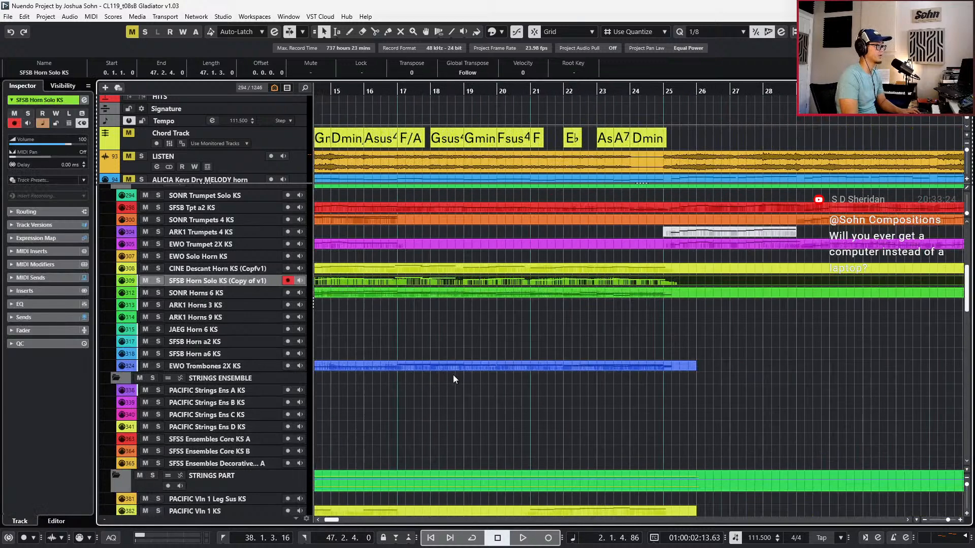
# Paste the copied horn melody onto the ARK1 Horns 9 KS track at the start of bar 25
pyautogui.click(694, 91)
pyautogui.hscroll(8, 694, 132)
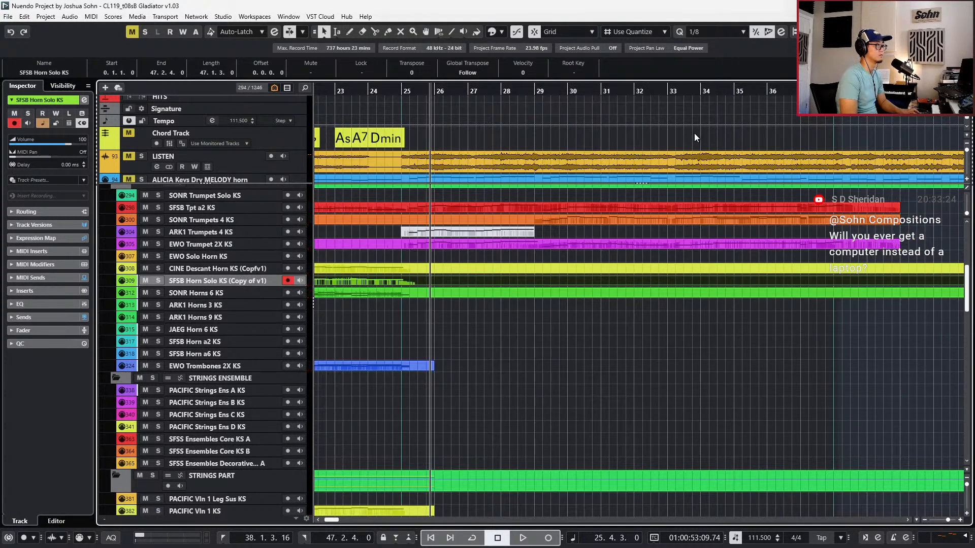
pyautogui.press('b')
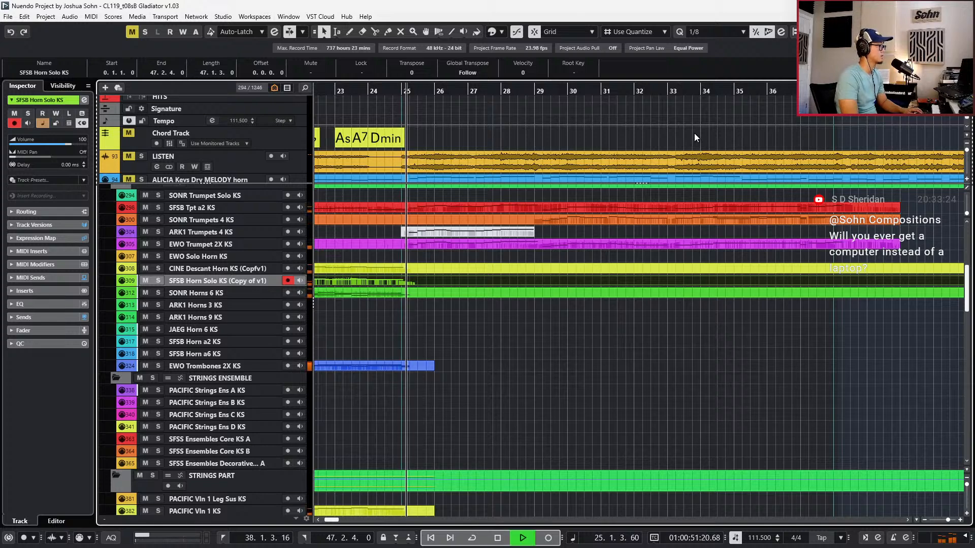
pyautogui.press('space')
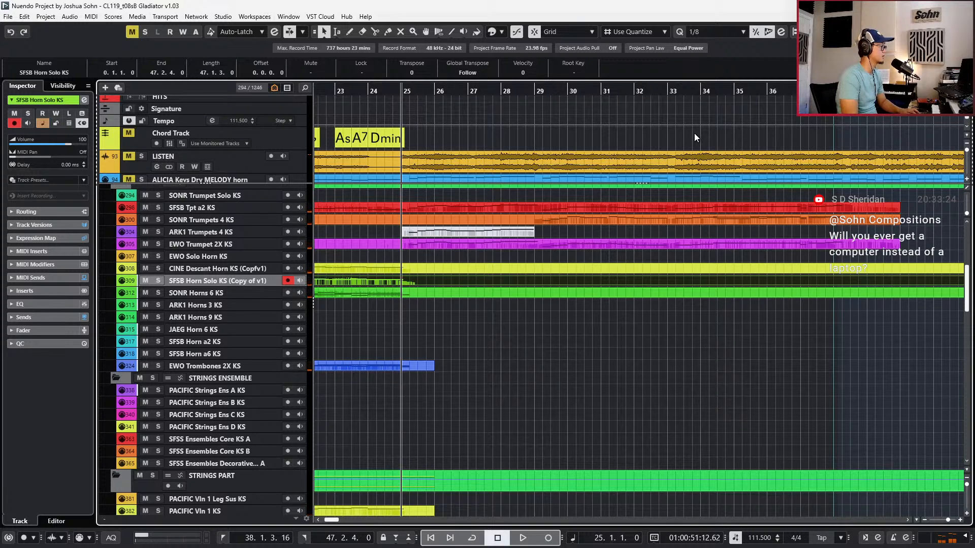
pyautogui.click(185, 323)
pyautogui.hotkey('ctrl', 'v')
pyautogui.scroll(3, 404, 340)
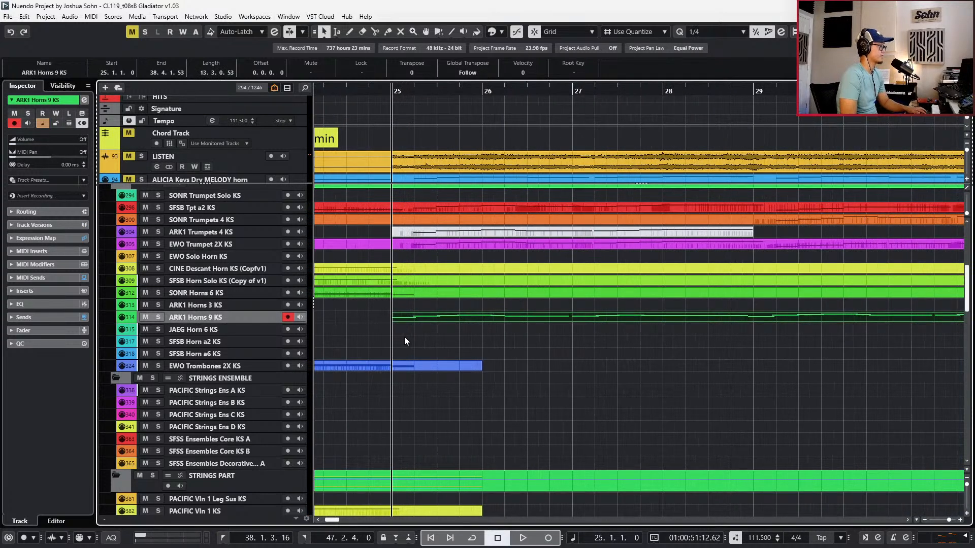
# Try moving the pasted ARK1 Horns 9 KS part one beat later in bar 25
pyautogui.hotkey('ctrl', 'Right')
pyautogui.click(380, 293)
pyautogui.click(380, 325)
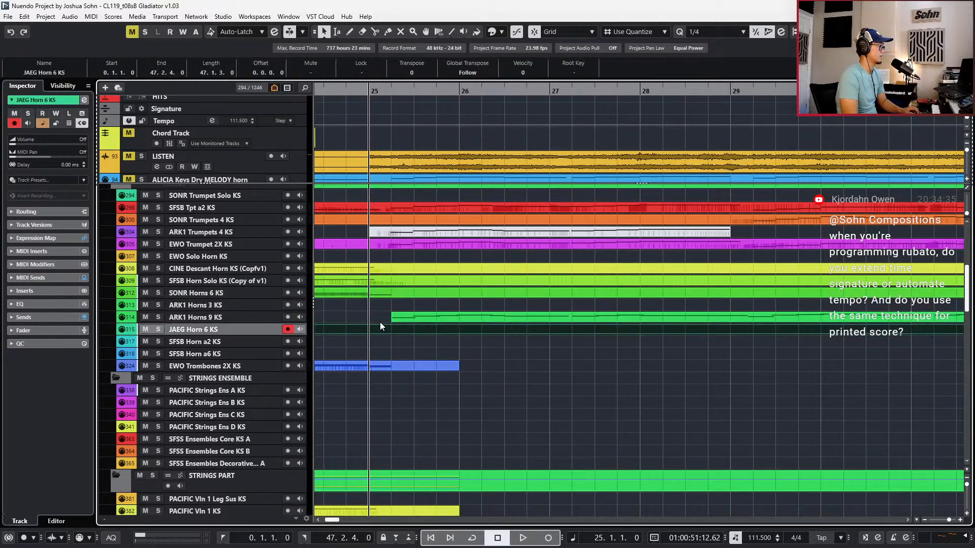
pyautogui.hotkey('ctrl', 'z')
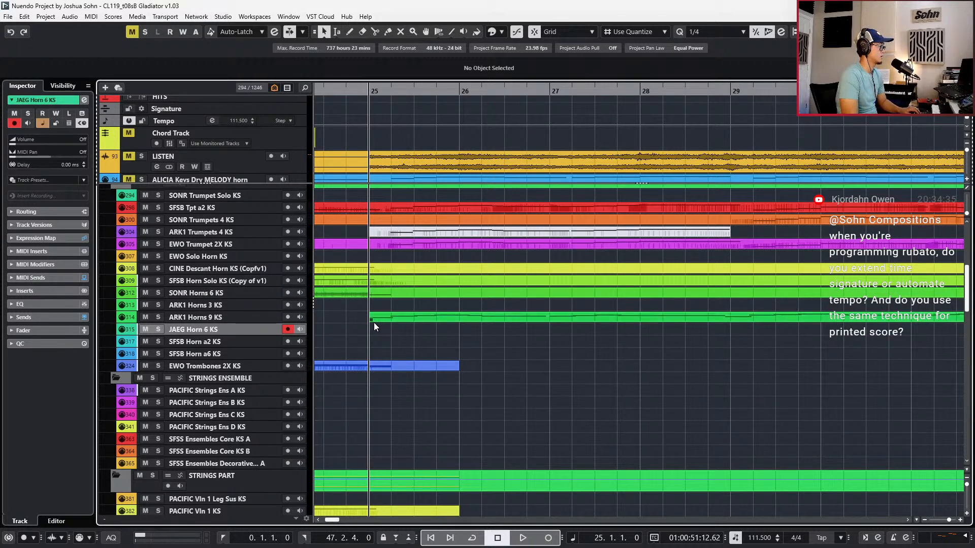
# Open the ARK1 Horns 9 KS part for editing, nudge all its notes slightly earlier, and play it from bar 25
pyautogui.doubleClick(401, 321)
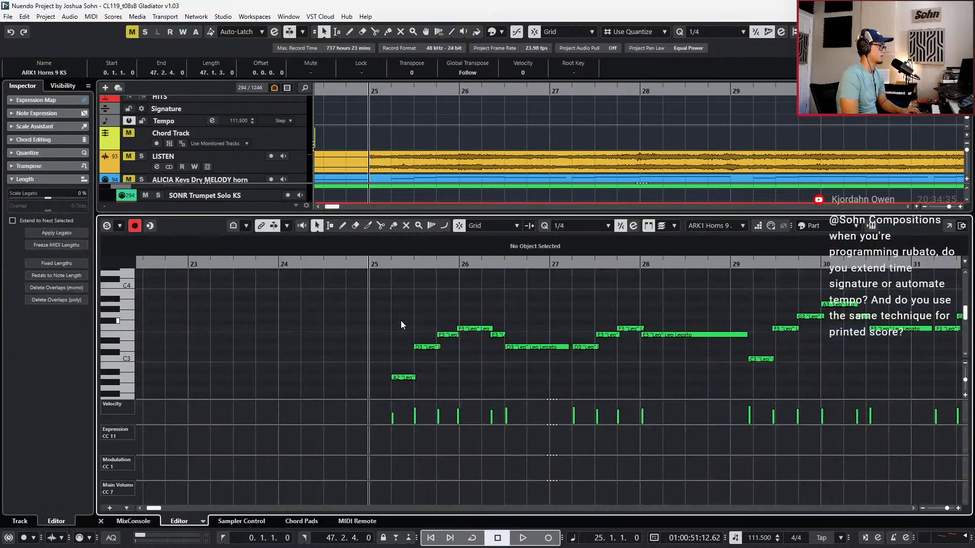
pyautogui.keyDown('ctrl'); pyautogui.scroll(2, 404, 321); pyautogui.keyUp('ctrl')
pyautogui.hotkey('ctrl', 'a')
pyautogui.hotkey('ctrl', 'Left')
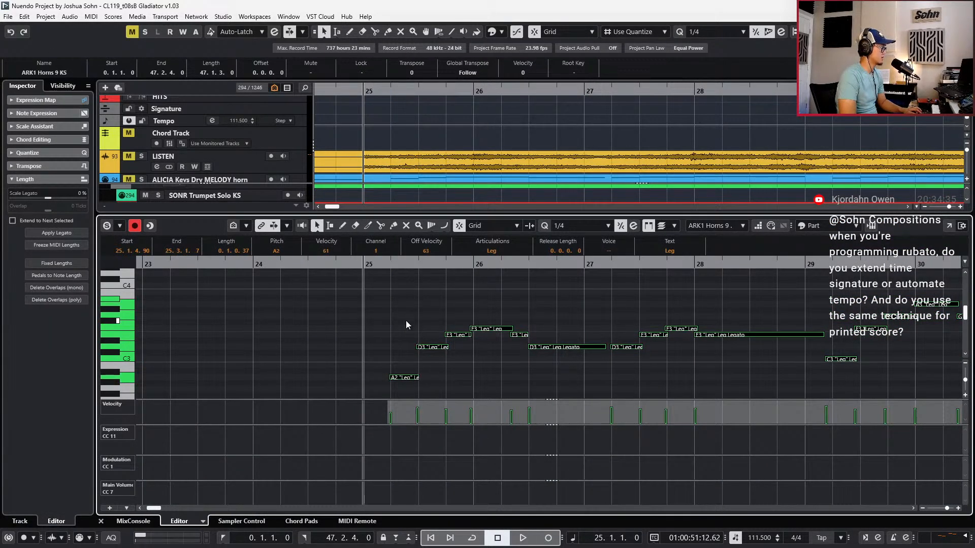
pyautogui.press('space')
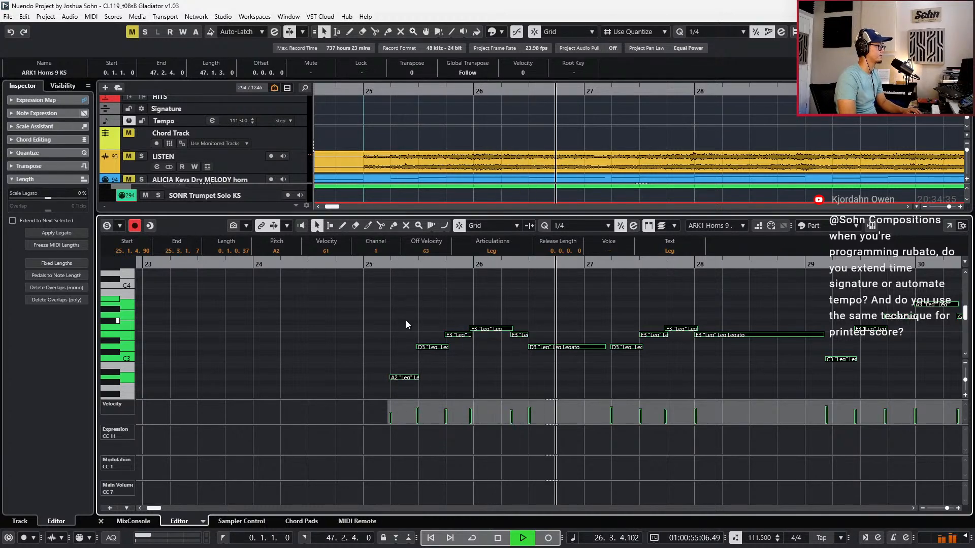
pyautogui.press('space')
# Solo the LISTEN track to audition it from bar 25, and restore its muted state after playback
pyautogui.click(297, 169)
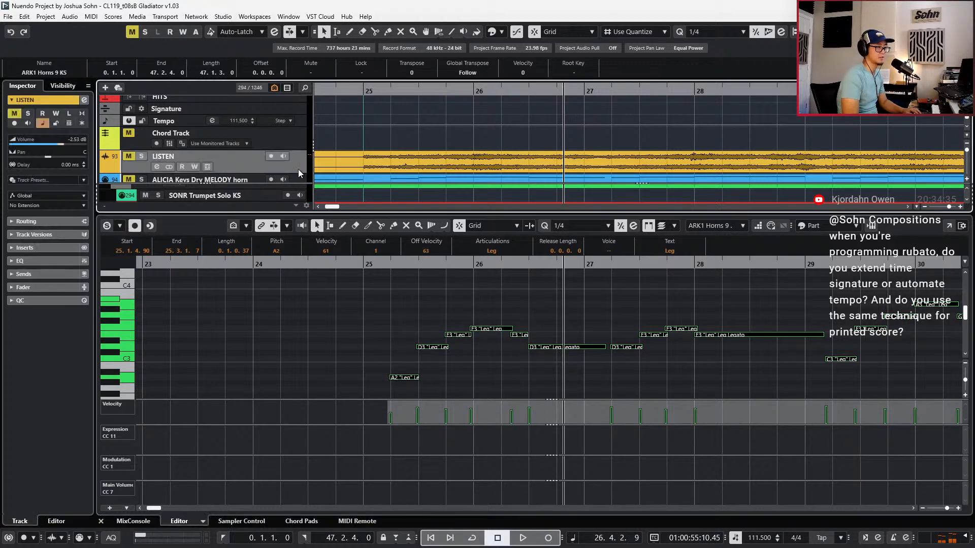
pyautogui.press('s')
pyautogui.press('KP_0')
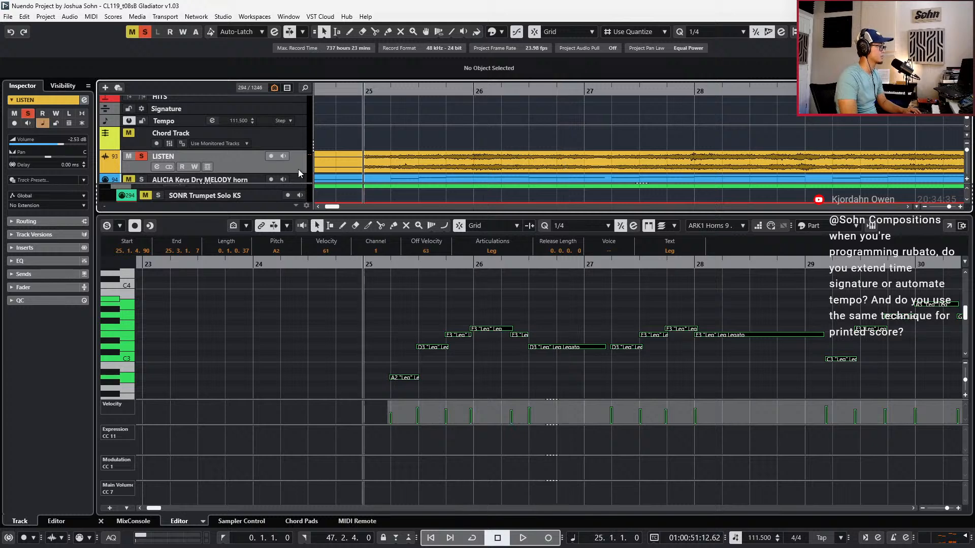
pyautogui.press('space')
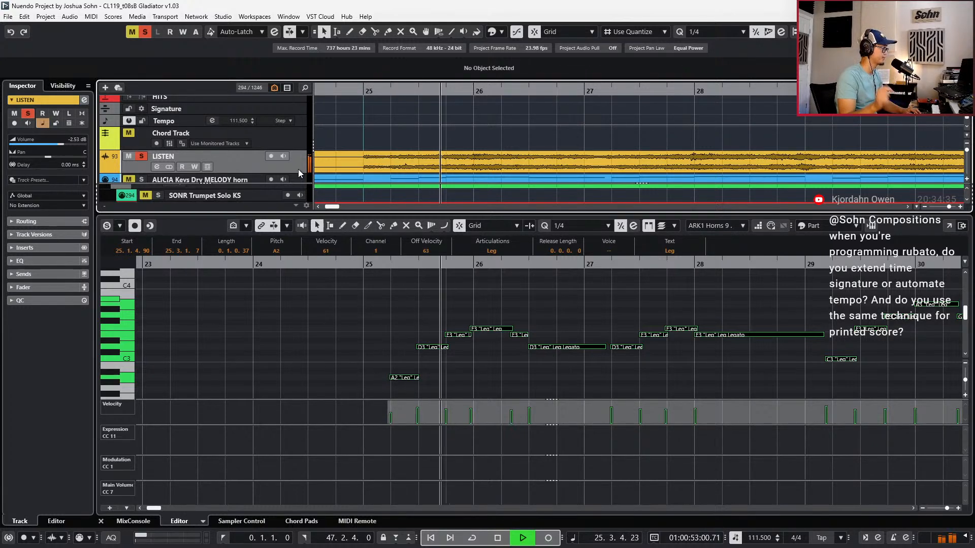
pyautogui.press('space')
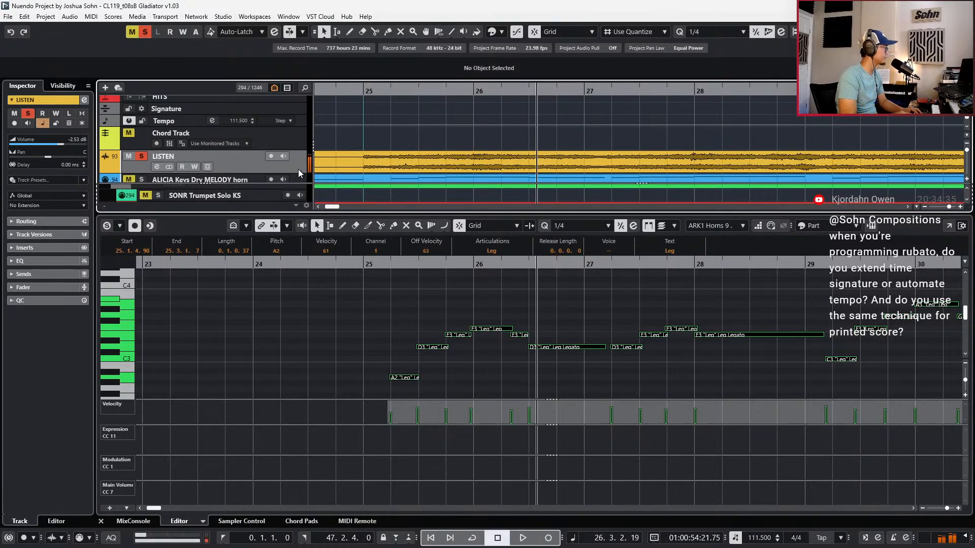
pyautogui.press('s')
pyautogui.press('m')
pyautogui.scroll(-1, 398, 330)
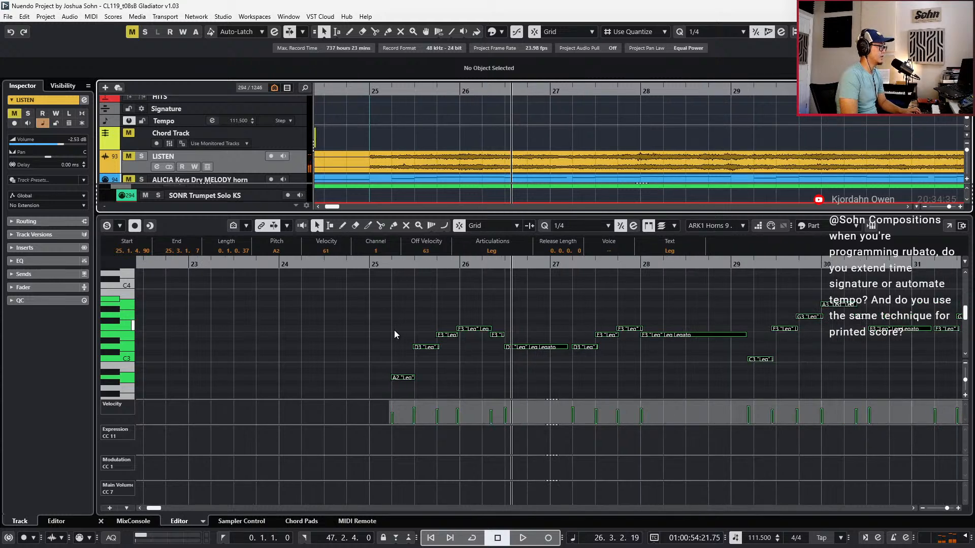
pyautogui.hscroll(3, 394, 330)
pyautogui.scroll(-2, 394, 330)
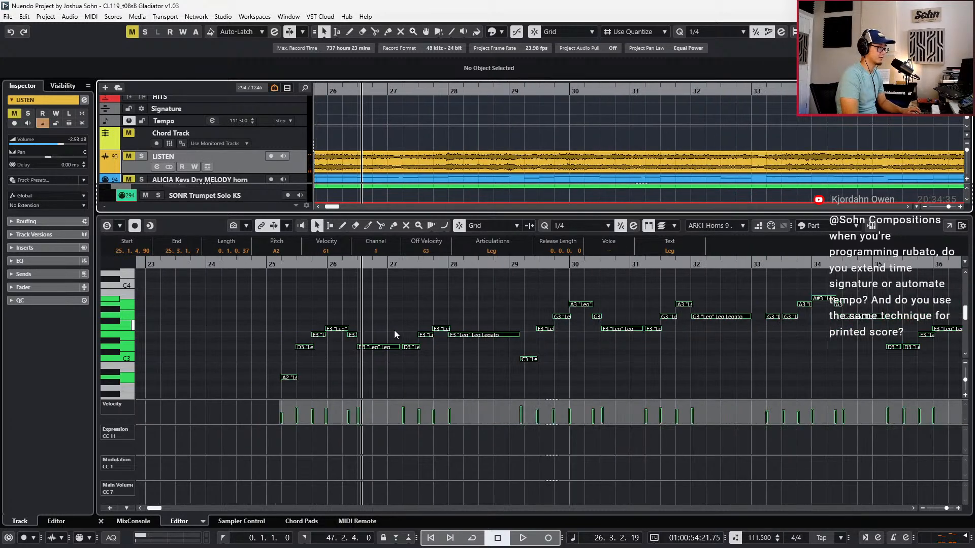
pyautogui.scroll(-1, 394, 330)
pyautogui.press('KP_Subtract')
pyautogui.press('KP_Subtract')
pyautogui.scroll(-1, 394, 330)
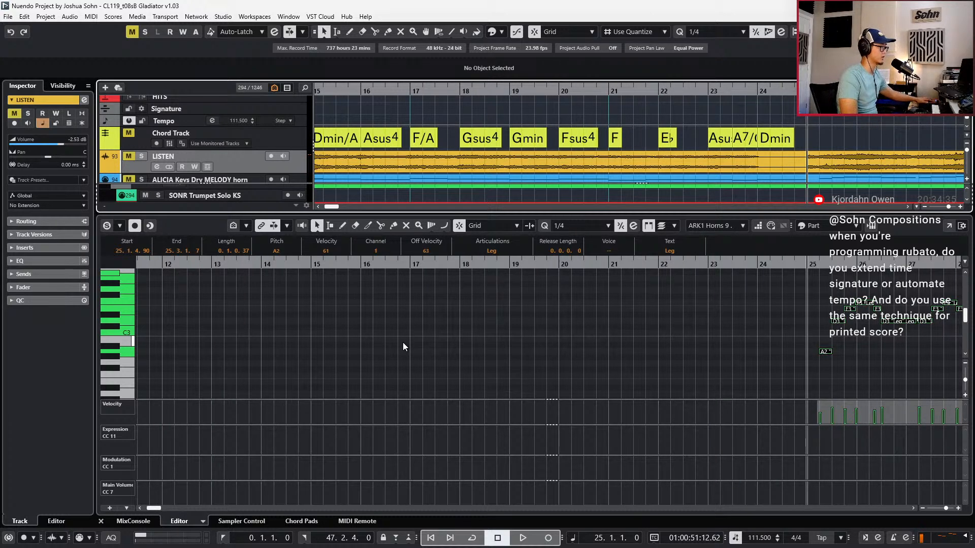
pyautogui.press('KP_Multiply')
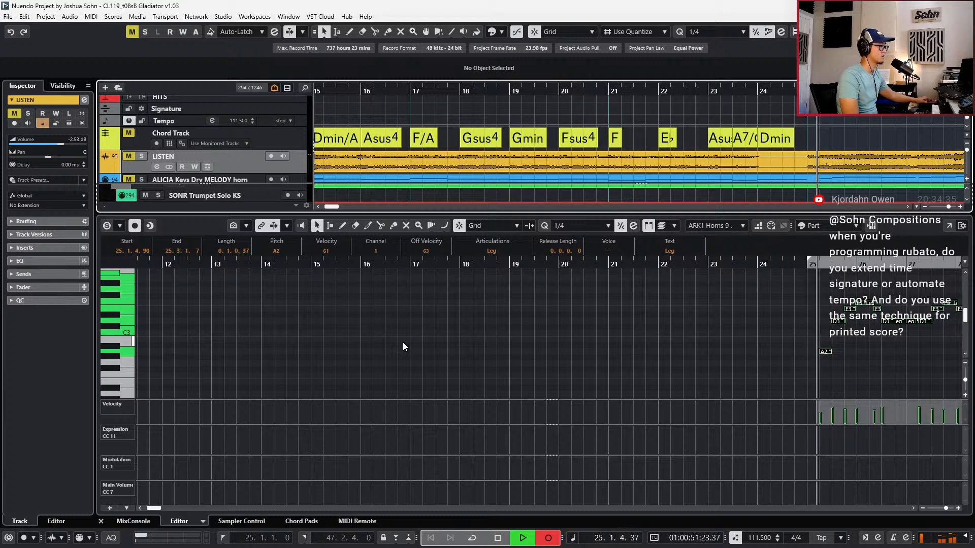
pyautogui.press('space')
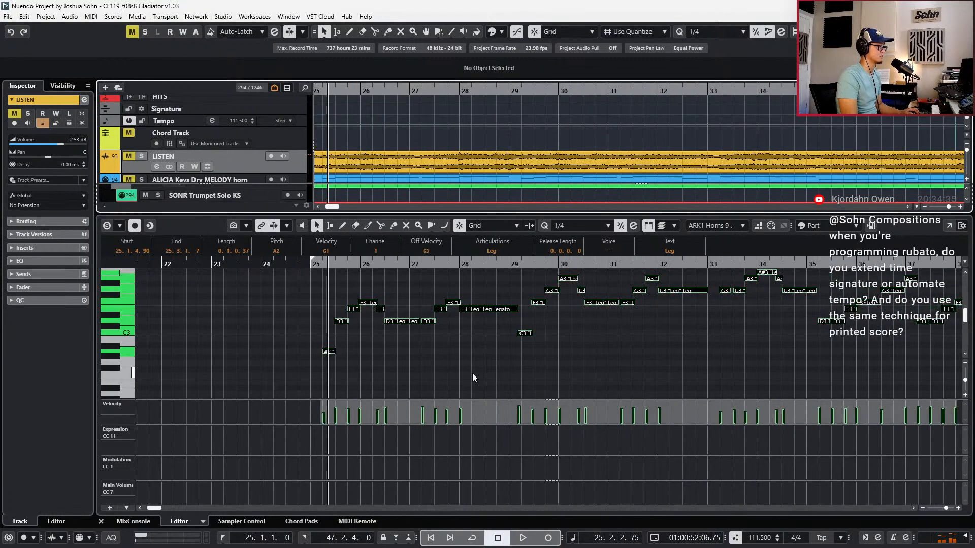
# Record expression, modulation and main volume controller moves into the ARK1 Horns 9 part from bar 23 to about bar 38
pyautogui.click(471, 373)
pyautogui.press('KP_0')
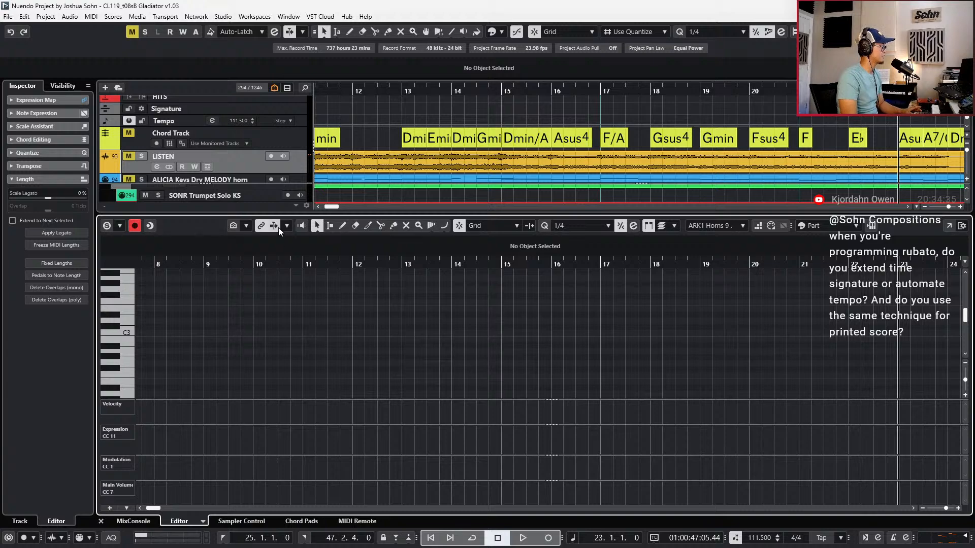
pyautogui.scroll(-2, 662, 381)
pyautogui.hscroll(6, 662, 381)
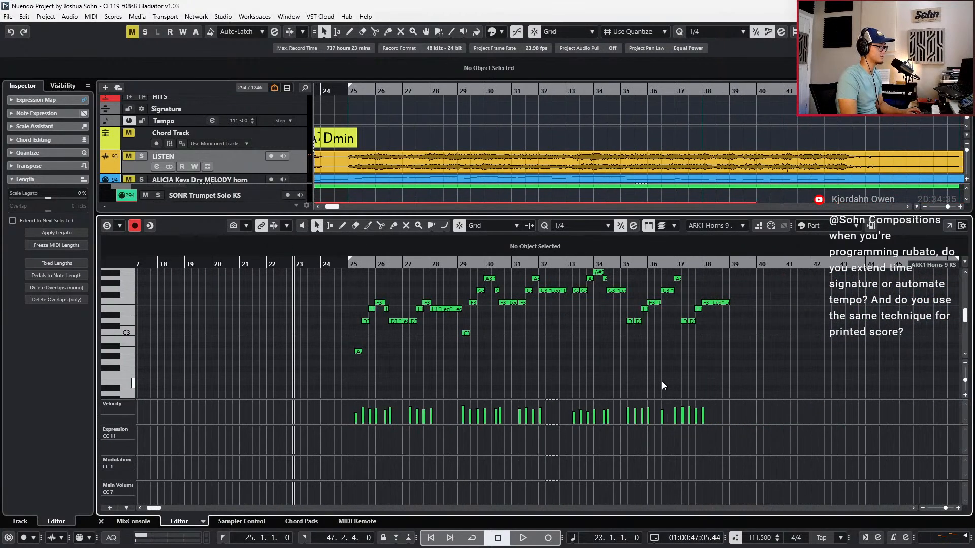
pyautogui.press('KP_Multiply')
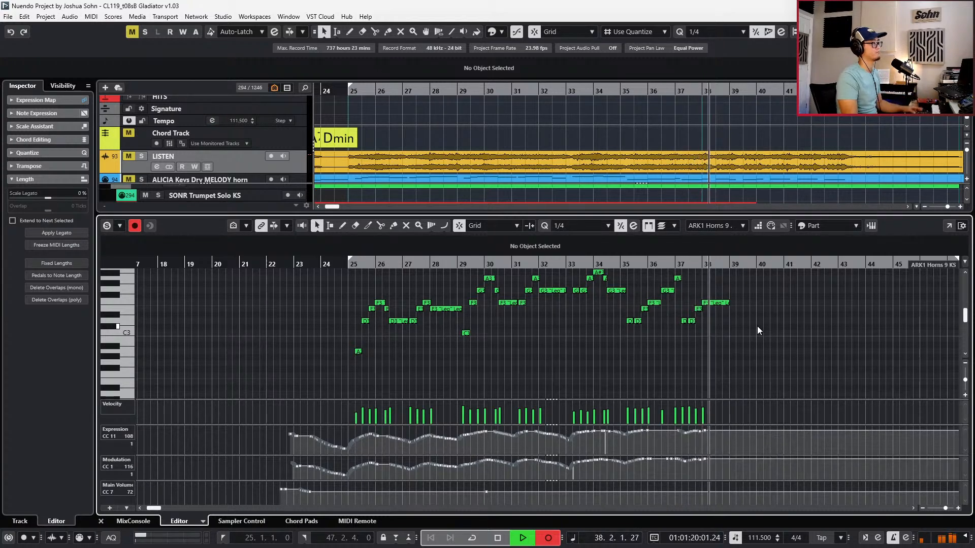
pyautogui.press('space')
# Shorten the final F3 note at bar 38 so it ends at 38.2.1.0
pyautogui.scroll(3, 757, 326)
pyautogui.moveTo(673, 286); pyautogui.dragTo(648, 317)
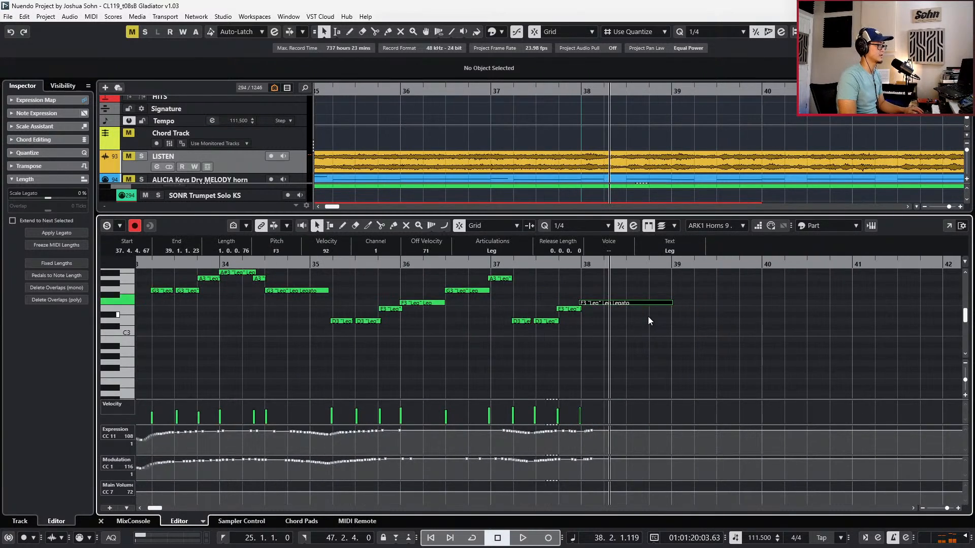
pyautogui.hotkey('alt', 'shift', 'Left')
pyautogui.hotkey('alt', 'shift', 'Left')
pyautogui.hotkey('alt', 'shift', 'Left')
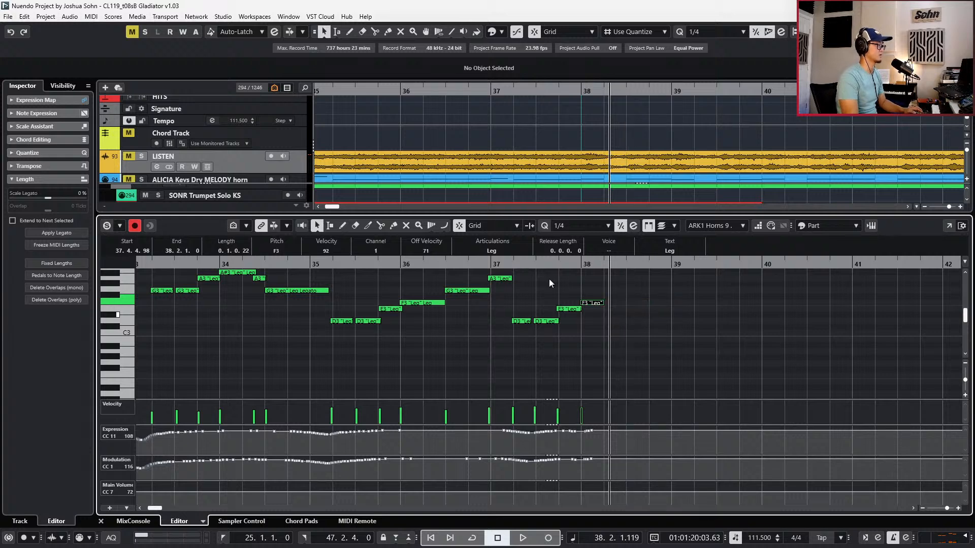
# Set the final F3 note's articulation to Staccato and play back the end of the phrase
pyautogui.click(508, 251)
pyautogui.click(495, 285)
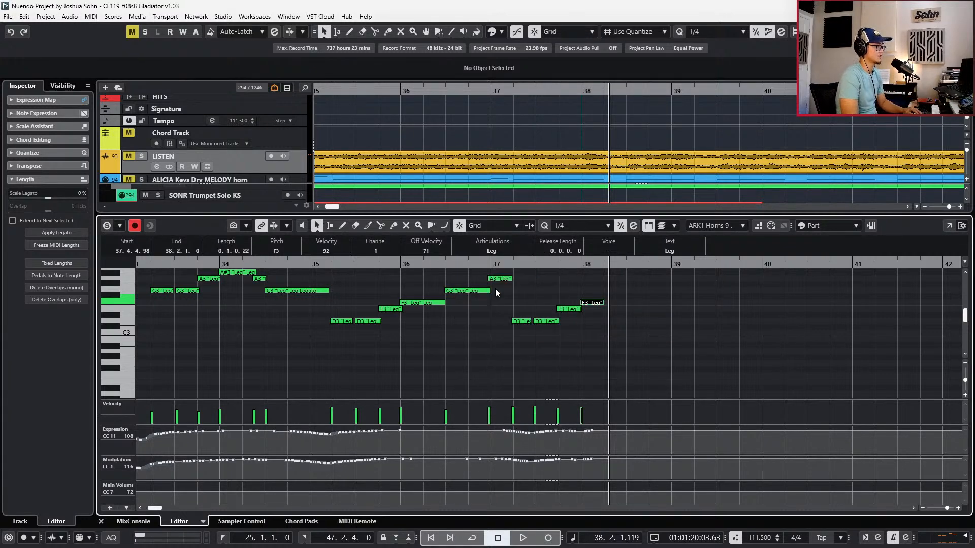
pyautogui.press('space')
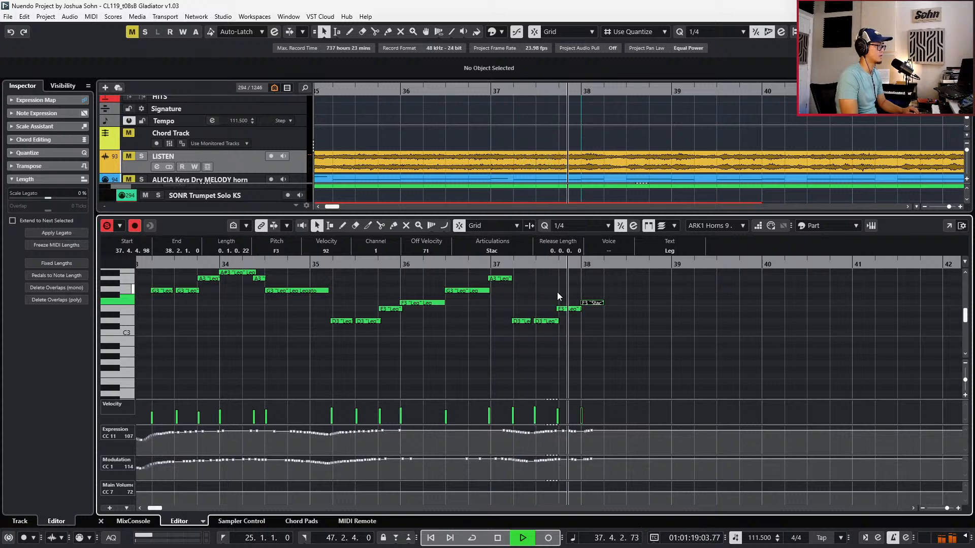
pyautogui.press('space')
# Set the articulation of the phrase's last three notes, D3, E3 and F3, to Marc and play them back
pyautogui.moveTo(533, 299); pyautogui.dragTo(604, 357)
pyautogui.click(520, 251)
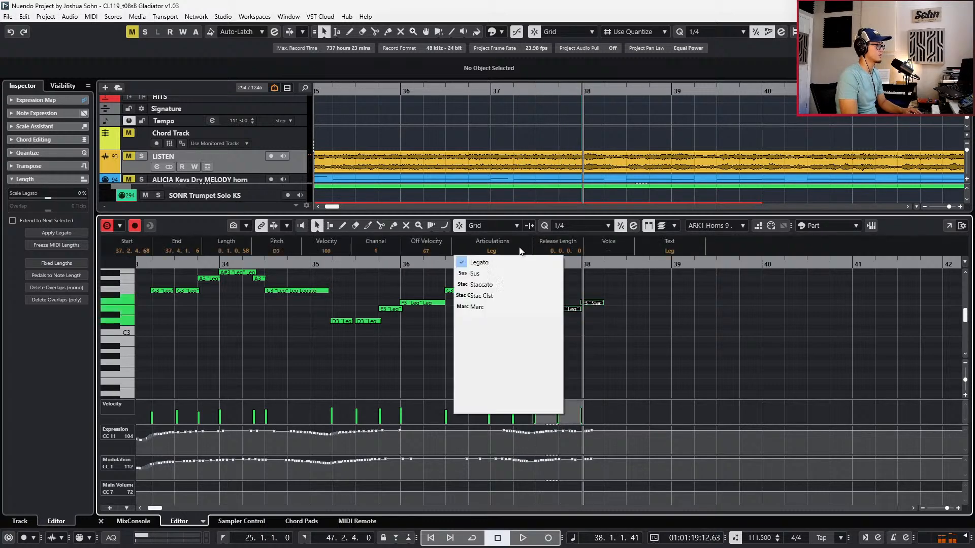
pyautogui.click(507, 307)
pyautogui.press('space')
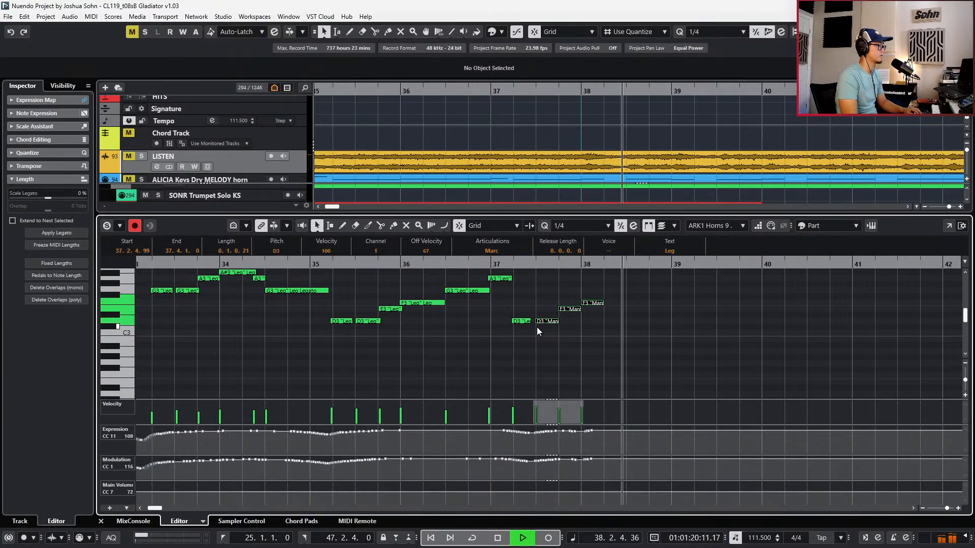
pyautogui.press('space')
# Nudge the last three notes, F3, E3 and D3, slightly earlier one by one and play the phrase from bar 37
pyautogui.click(594, 303)
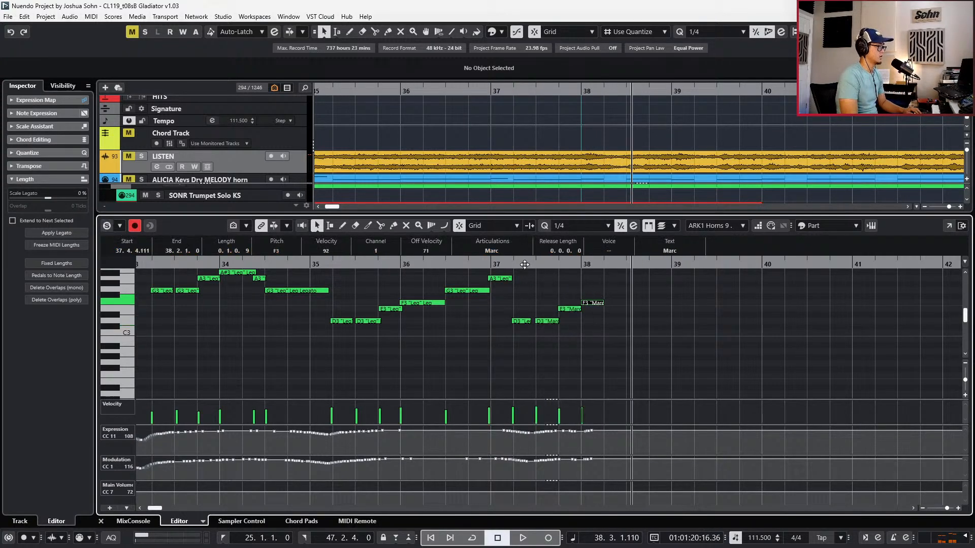
pyautogui.hotkey('alt', 'Left')
pyautogui.press('KP_Subtract')
pyautogui.press('KP_Subtract')
pyautogui.press('s')
pyautogui.press('Left')
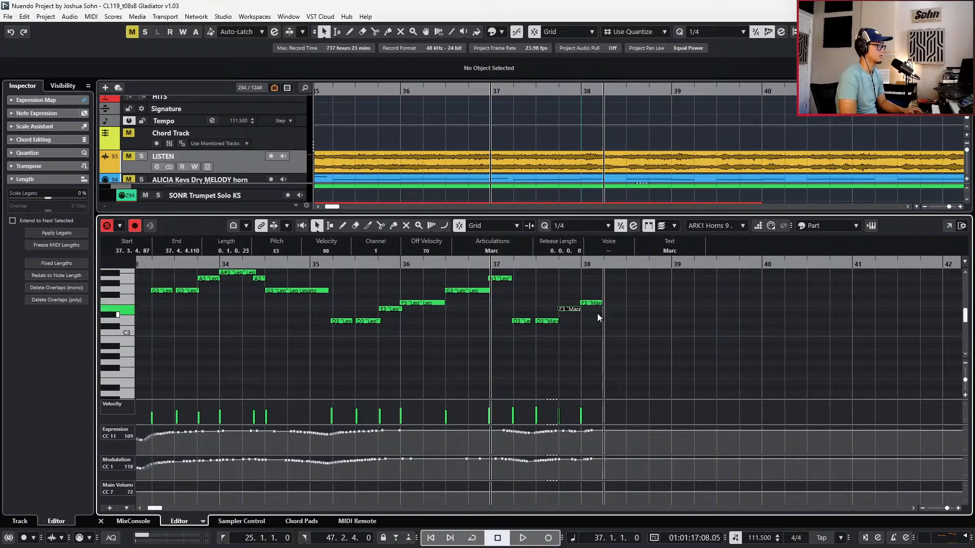
pyautogui.hotkey('alt', 'Left')
pyautogui.hotkey('alt', 'Left')
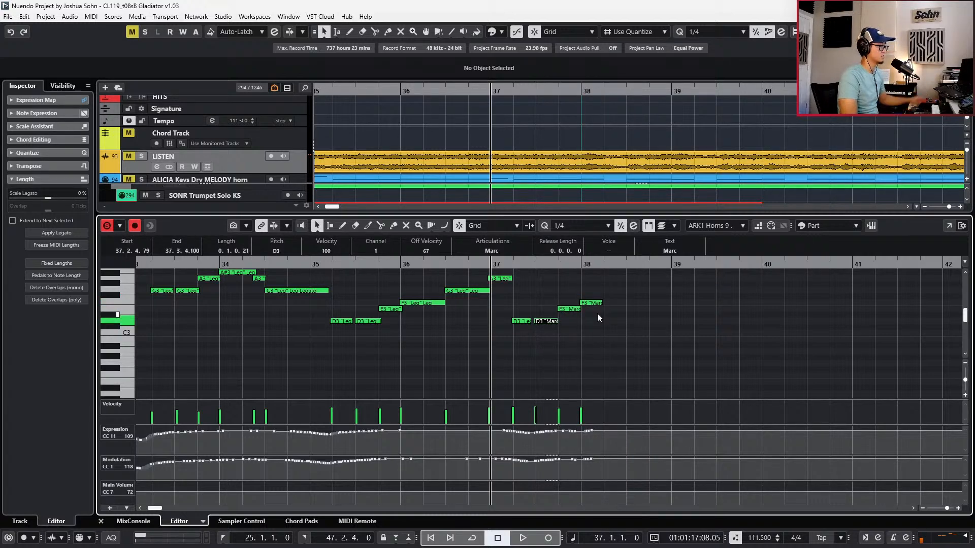
pyautogui.press('space')
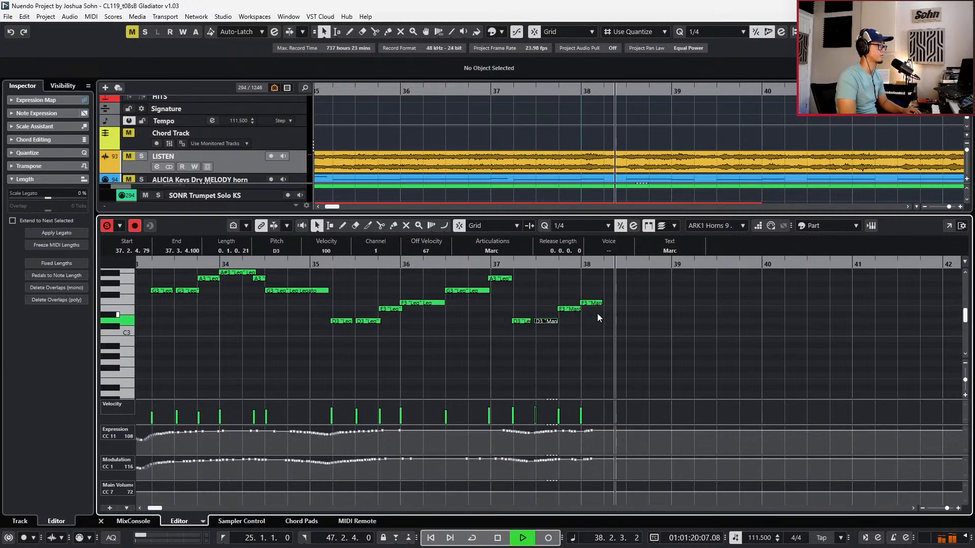
pyautogui.press('space')
# Raise the final F3 note's velocity to 127 and play back the phrase ending
pyautogui.click(595, 303)
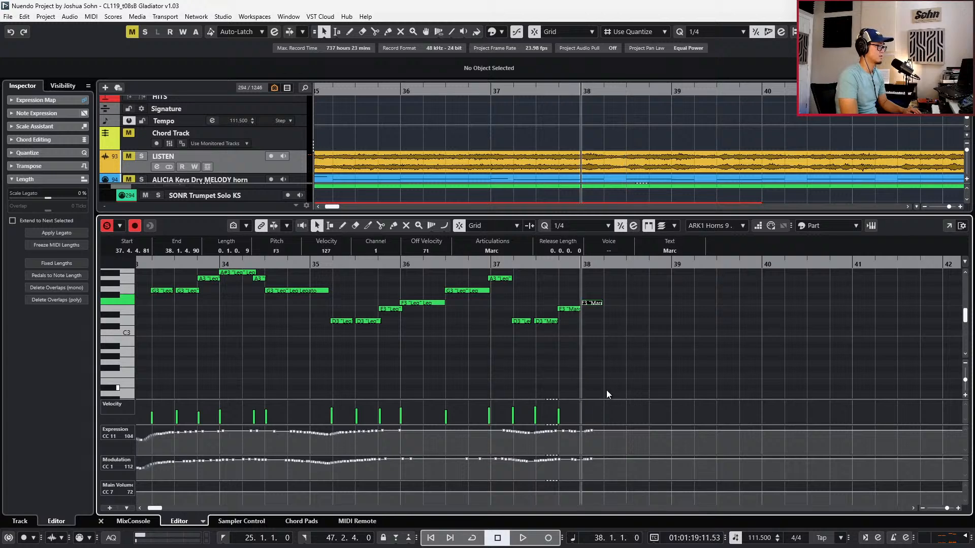
pyautogui.press('space')
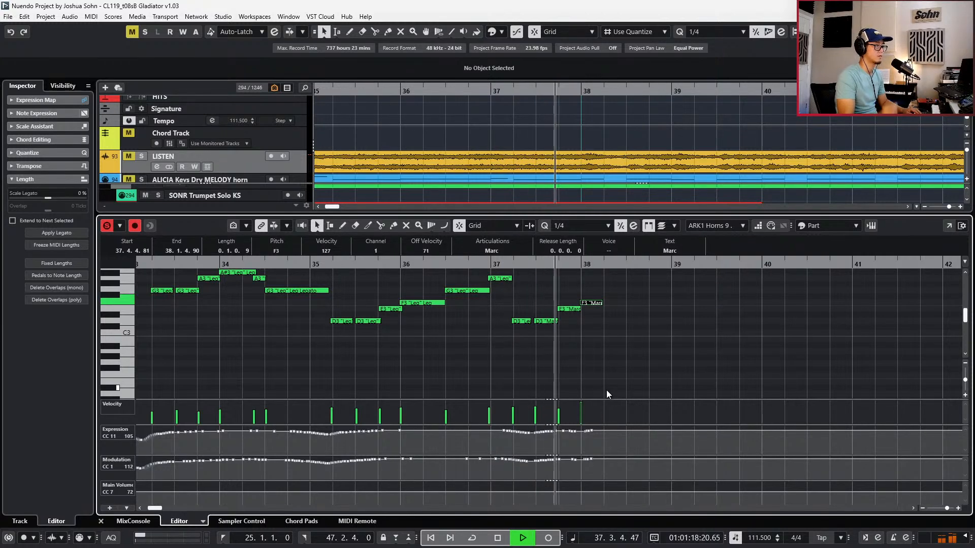
pyautogui.press('space')
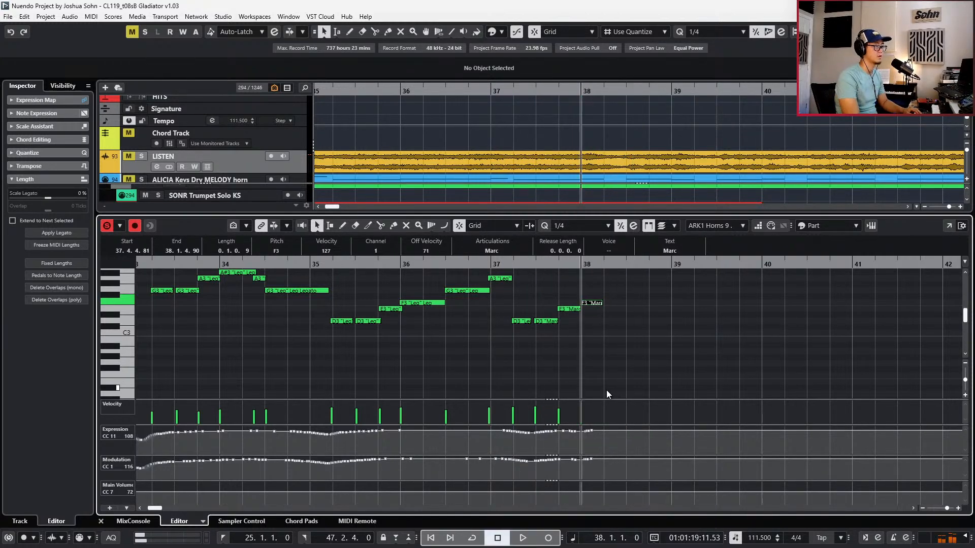
pyautogui.press('space')
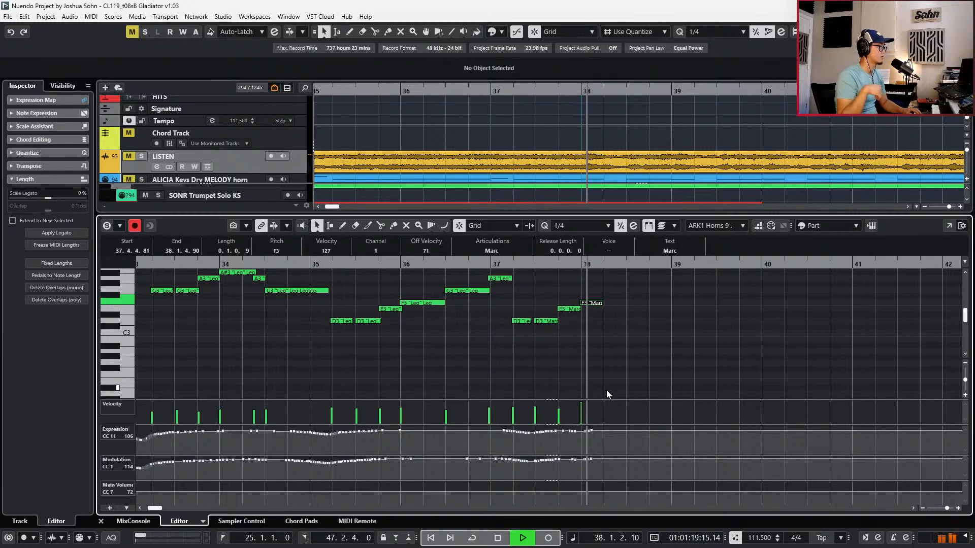
pyautogui.press('space')
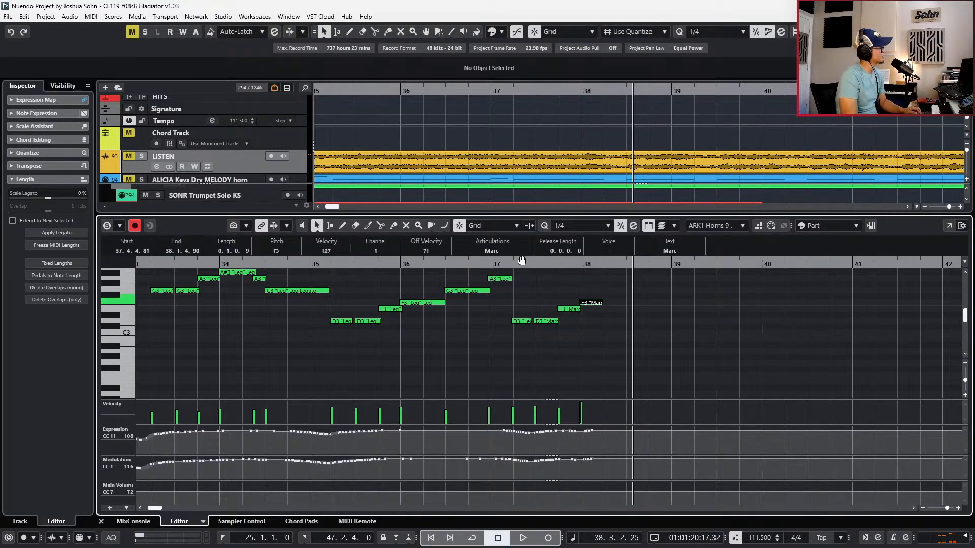
# Change the final F3 note's articulation from Marc to Staccato and listen to the ending
pyautogui.click(501, 251)
pyautogui.click(503, 285)
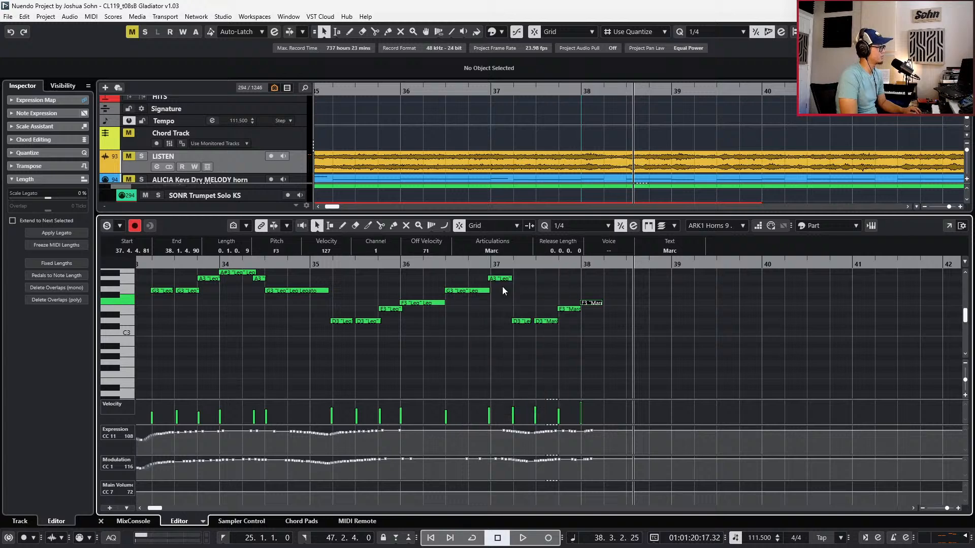
pyautogui.press('space')
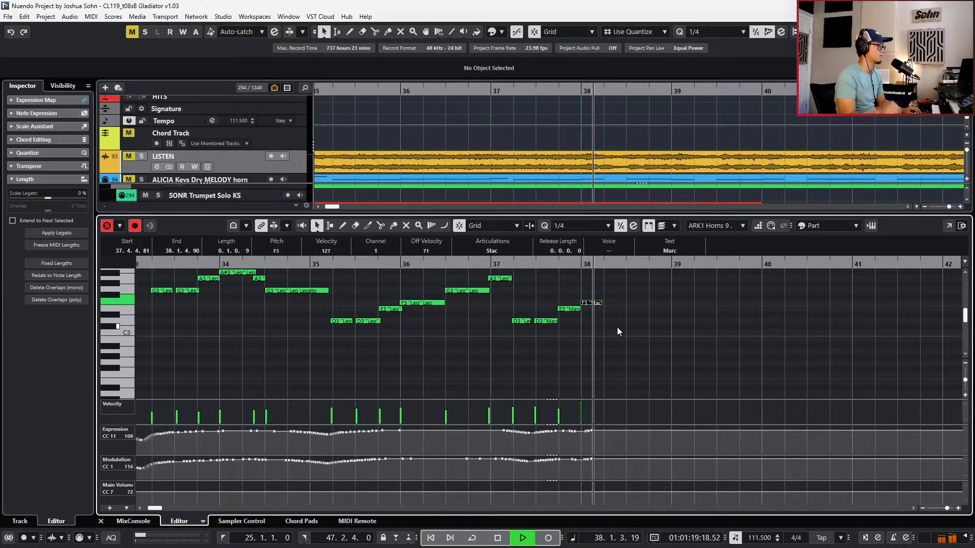
pyautogui.press('space')
# Raise the velocity of the E3 note before the final F3 to 100 and move the playback position back to bar 35
pyautogui.click(567, 309)
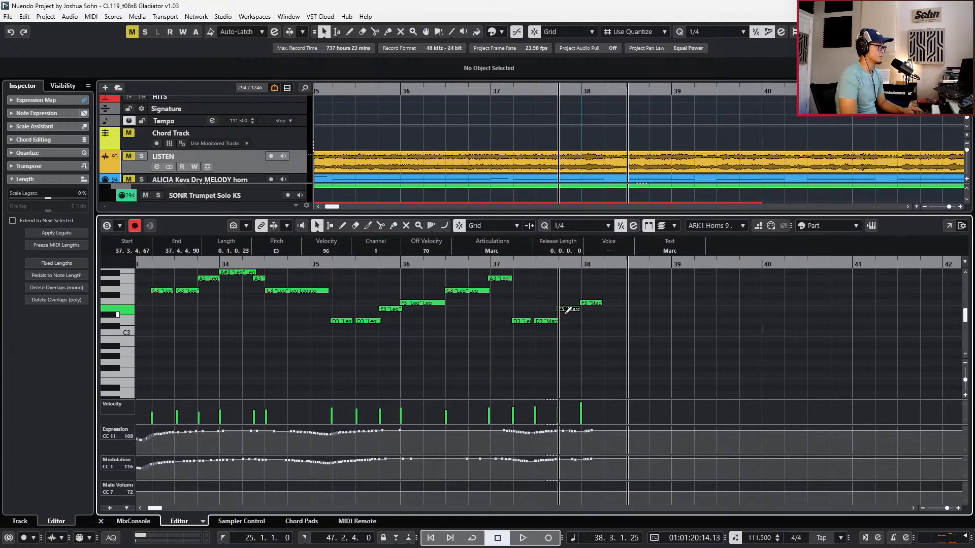
pyautogui.scroll(-3, 565, 314)
pyautogui.press('KP_Subtract')
pyautogui.press('KP_Subtract')
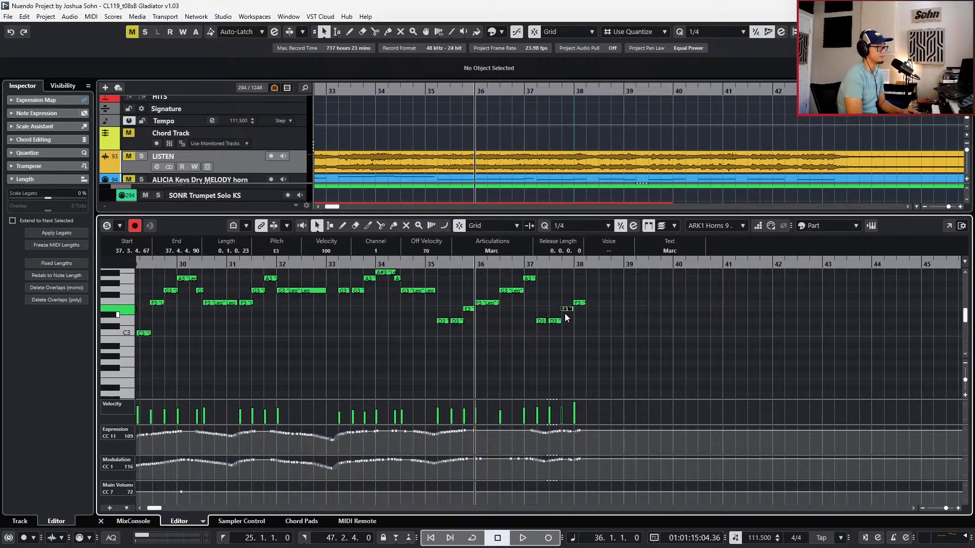
pyautogui.press('KP_Subtract')
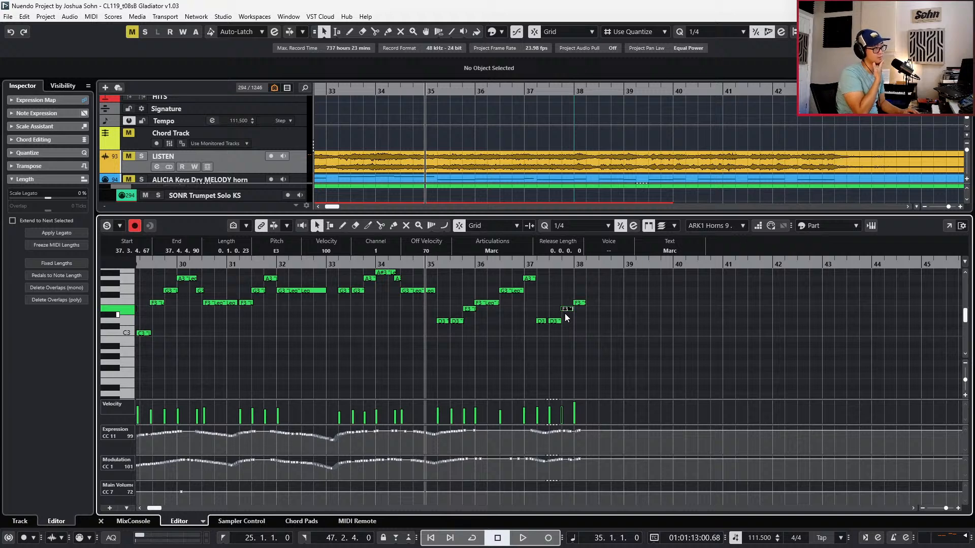
# Move the playback position back to bar 25, where the ARK1 Horns 9 melody begins
pyautogui.press('Left')
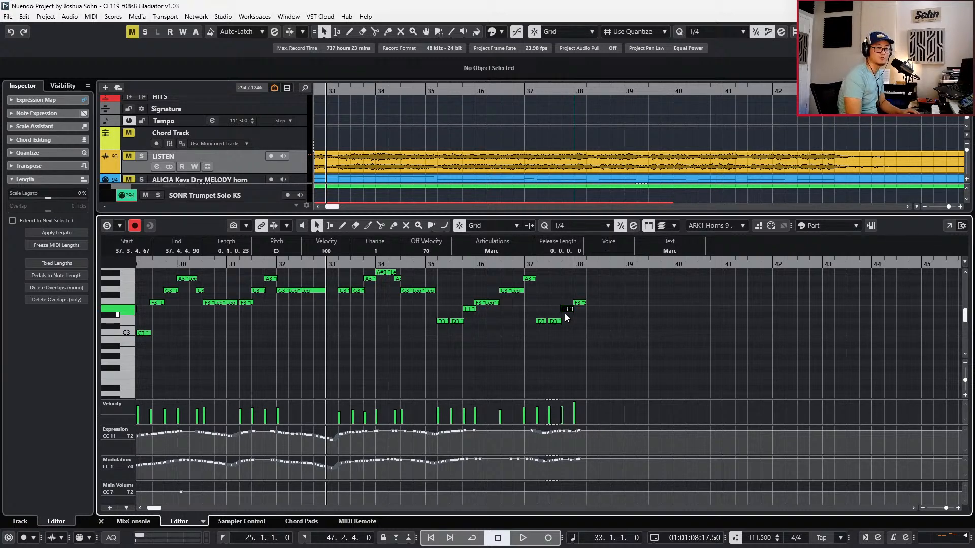
pyautogui.press('g')
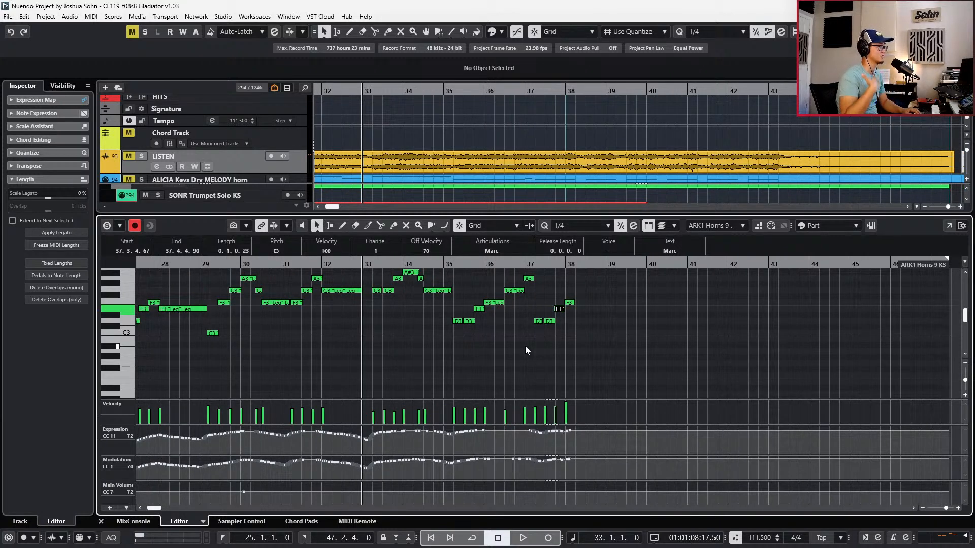
pyautogui.press('KP_Subtract')
pyautogui.press('KP_Subtract')
pyautogui.press('g')
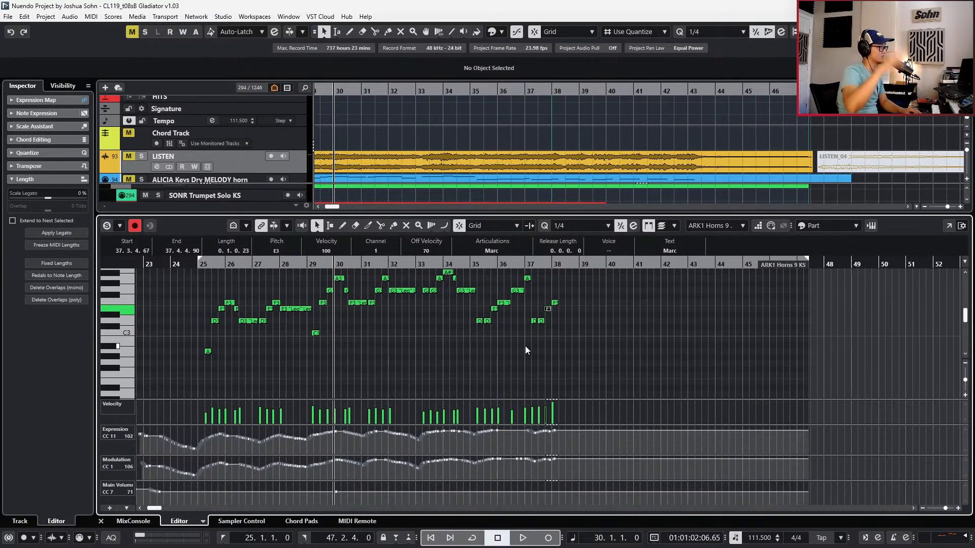
pyautogui.press('KP_Subtract')
pyautogui.press('KP_Subtract')
pyautogui.press('KP_Subtract')
pyautogui.press('KP_Subtract')
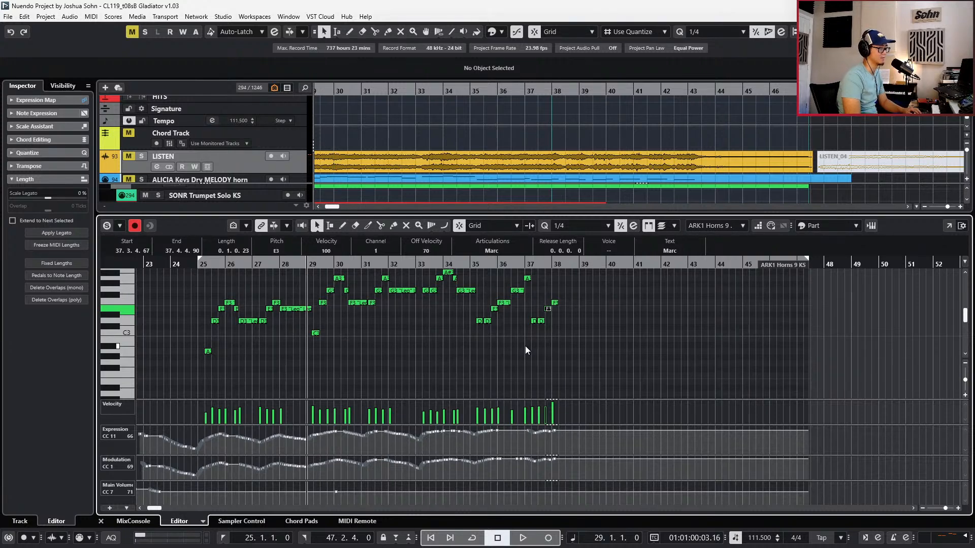
pyautogui.press('KP_Subtract')
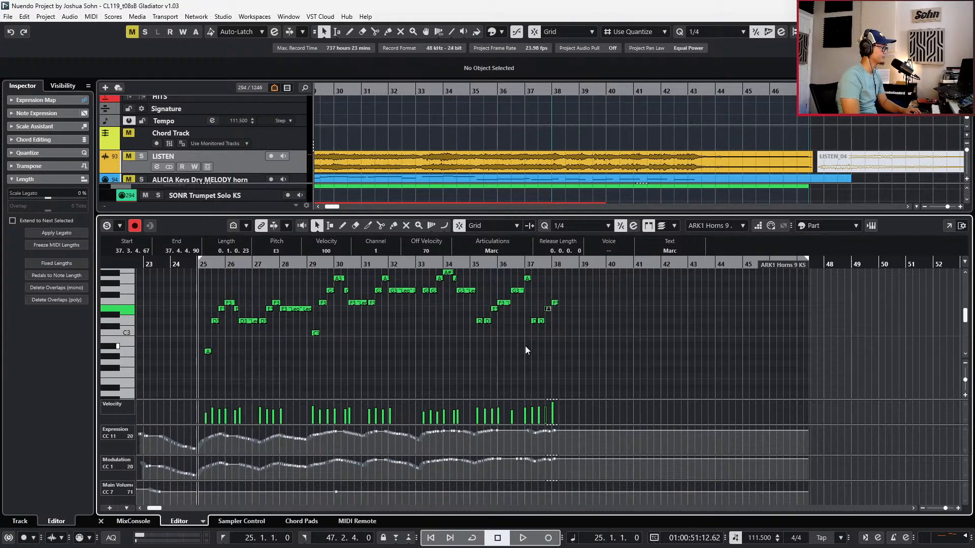
# Close the key editor, solo the LISTEN reference track and play it from bar 25
pyautogui.hotkey('ctrl', 'e')
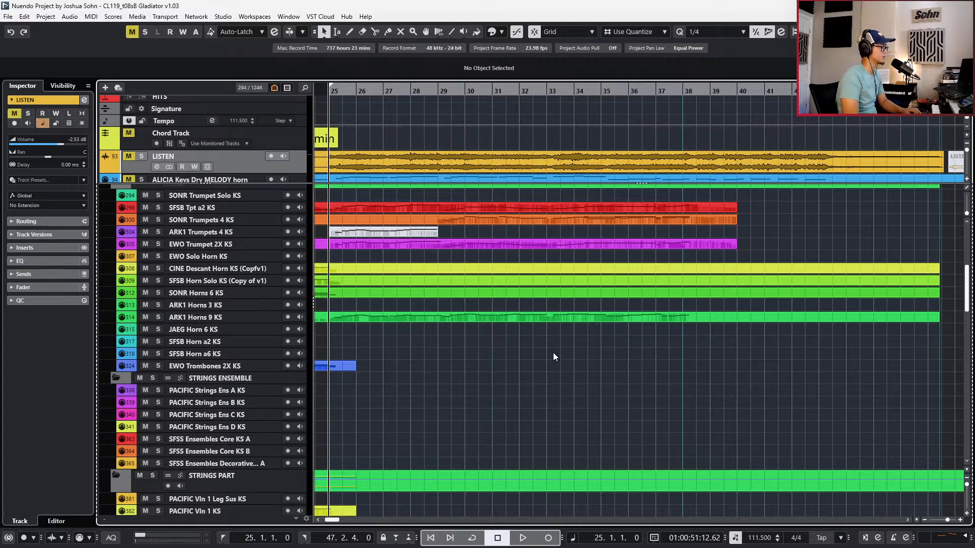
pyautogui.press('KP_Add')
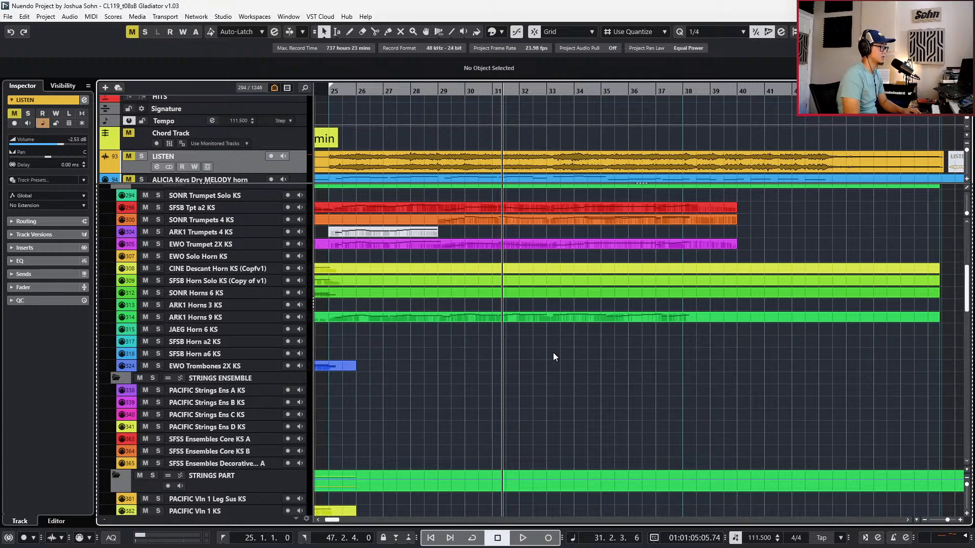
pyautogui.press('s')
pyautogui.press('KP_1')
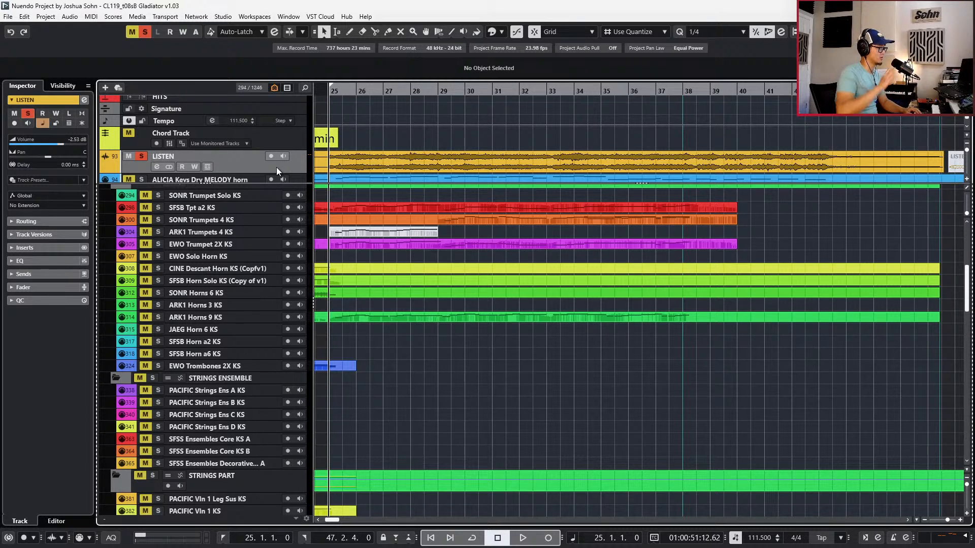
pyautogui.press('space')
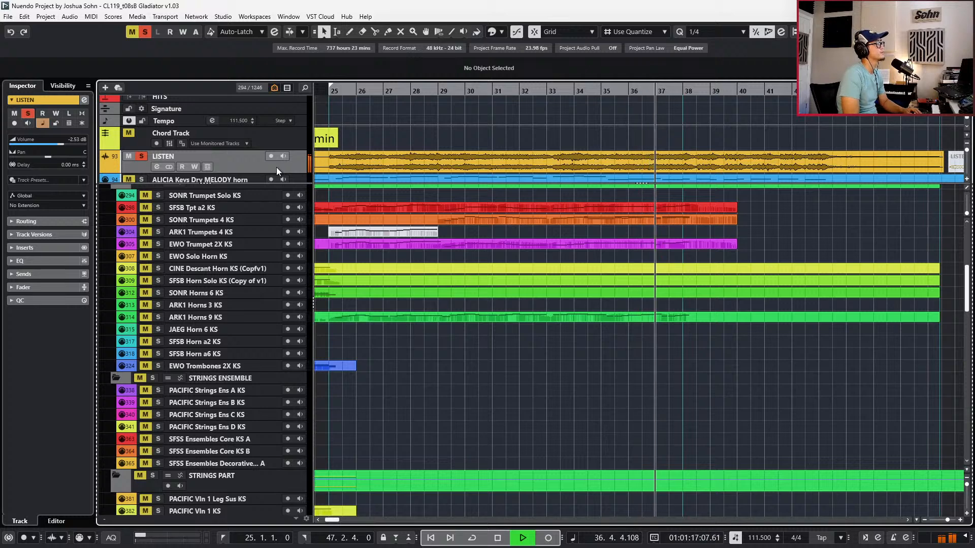
pyautogui.press('space')
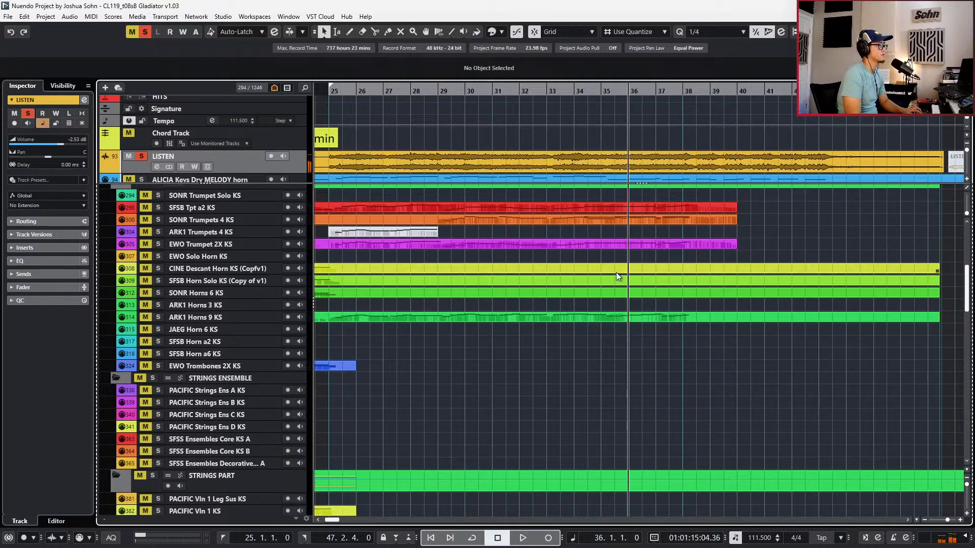
# Listen to the soloed reference from bar 36 to bar 38 in short passages
pyautogui.press('space')
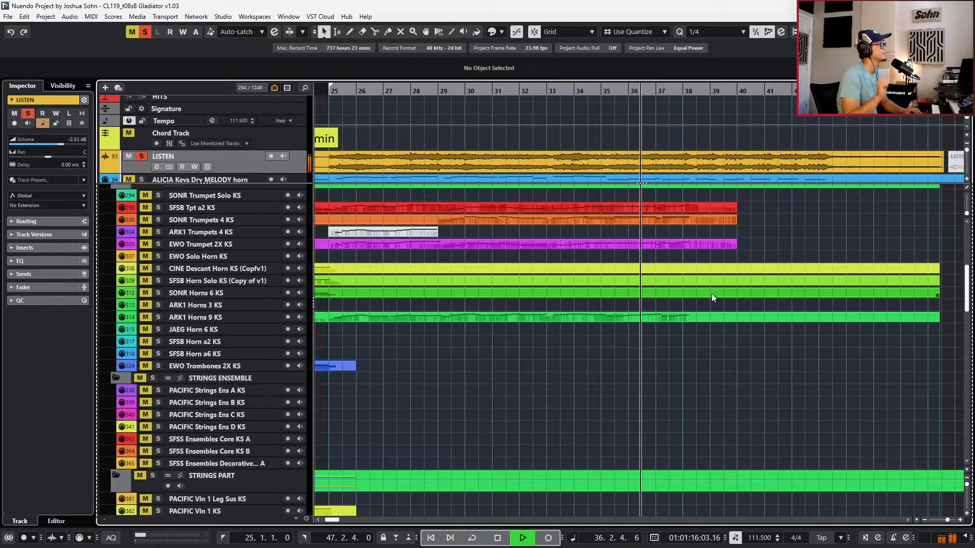
pyautogui.press('space')
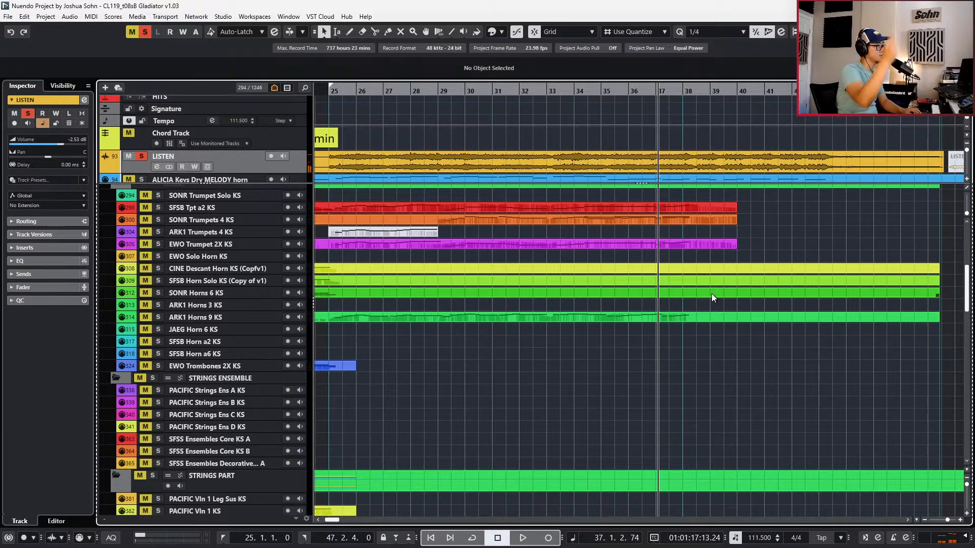
pyautogui.press('space')
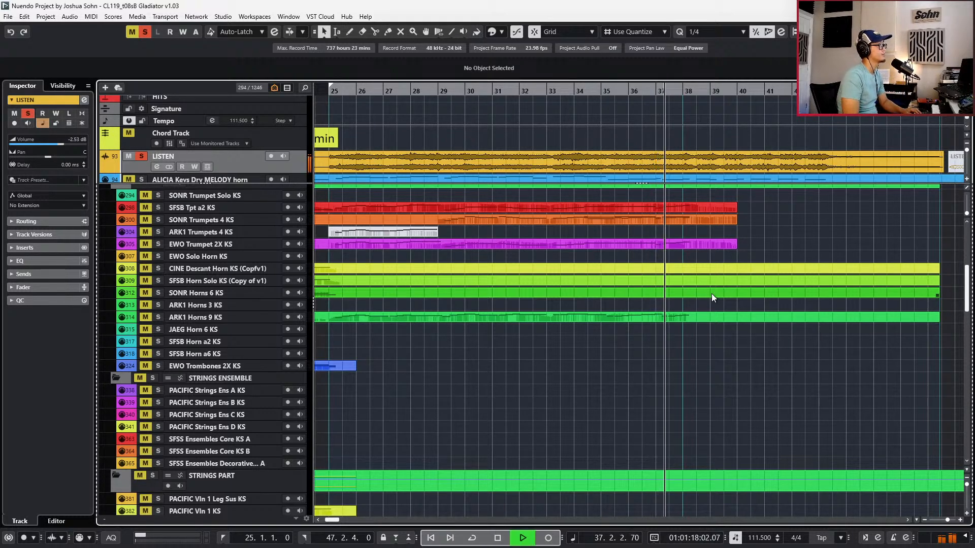
pyautogui.press('space')
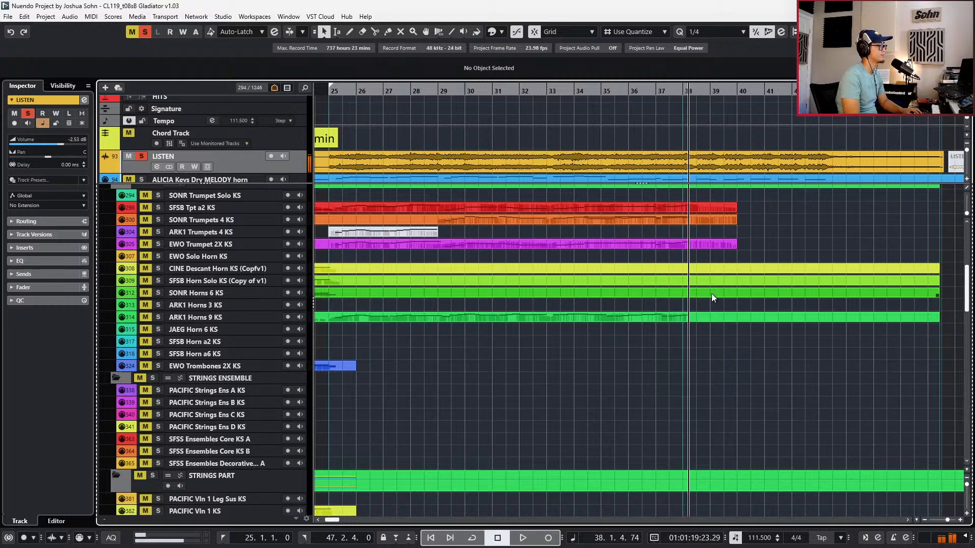
# Move the playback position back to bar 30 and unsolo the LISTEN track
pyautogui.press('KP_Subtract')
pyautogui.press('KP_Subtract')
pyautogui.press('KP_Subtract')
pyautogui.press('KP_Subtract')
pyautogui.press('KP_Subtract')
pyautogui.press('KP_Subtract')
pyautogui.press('KP_Subtract')
pyautogui.press('KP_Subtract')
pyautogui.press('KP_Subtract')
pyautogui.press('s')
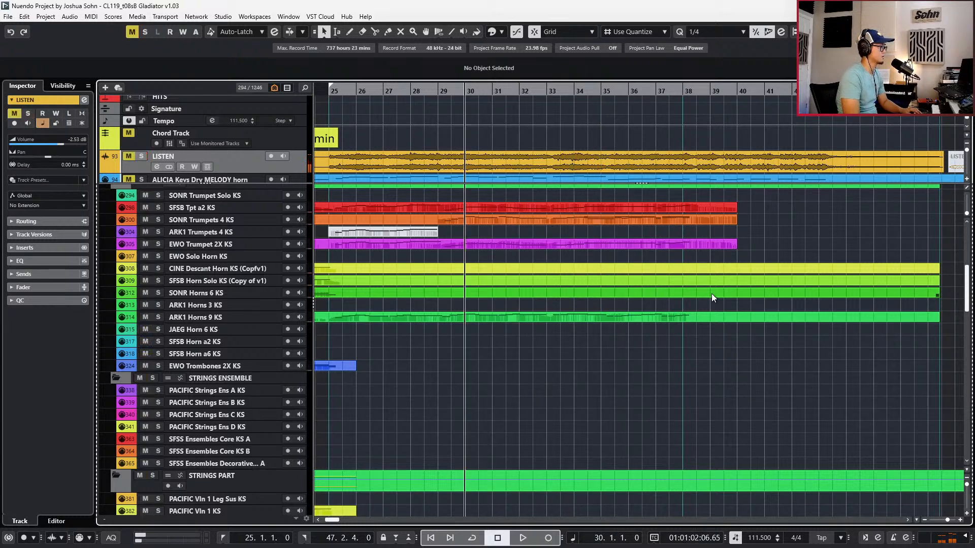
# Open the ARK1 Horns 9 part in the key editor and play its melody from bar 30
pyautogui.click(568, 317)
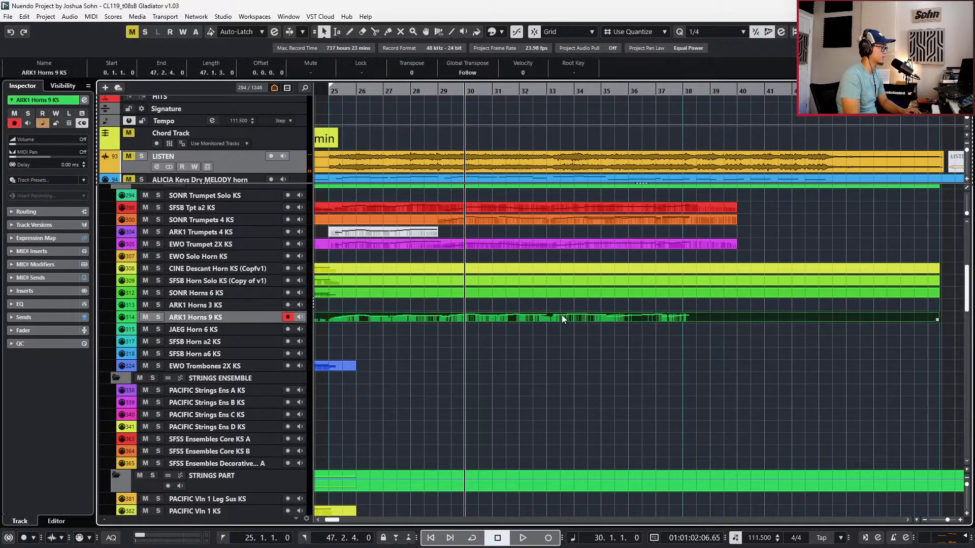
pyautogui.doubleClick(562, 317)
pyautogui.press('space')
pyautogui.scroll(2, 544, 322)
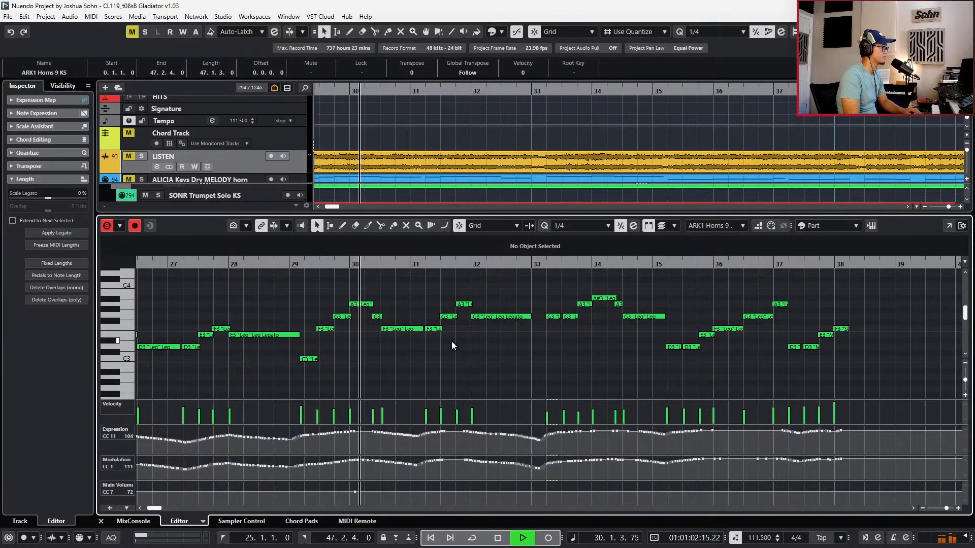
pyautogui.scroll(-1, 451, 341)
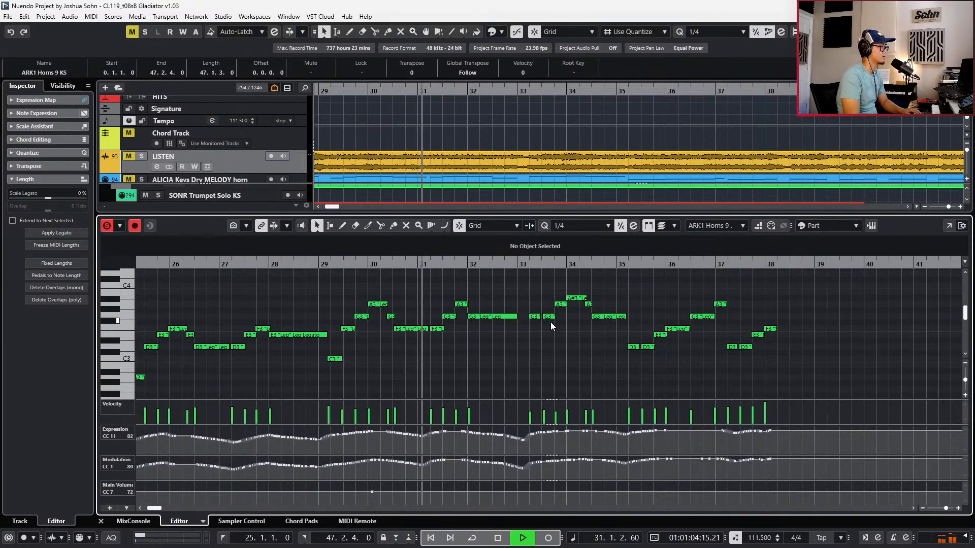
pyautogui.scroll(1, 526, 336)
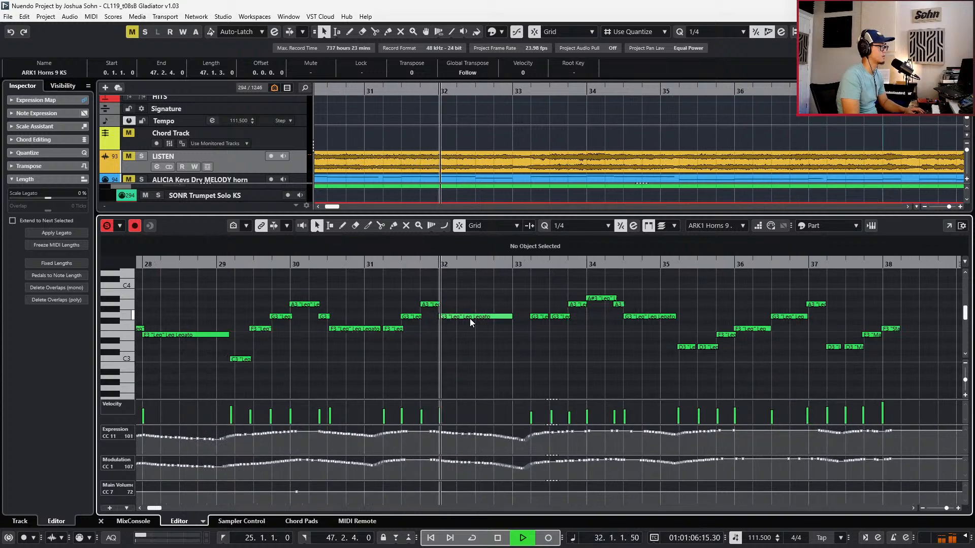
# Stop playback, split the long G3 note in bar 32 at beat 3 and transpose its second half down to D3
pyautogui.press('space')
pyautogui.keyDown('alt'); pyautogui.click(471, 318); pyautogui.keyUp('alt')
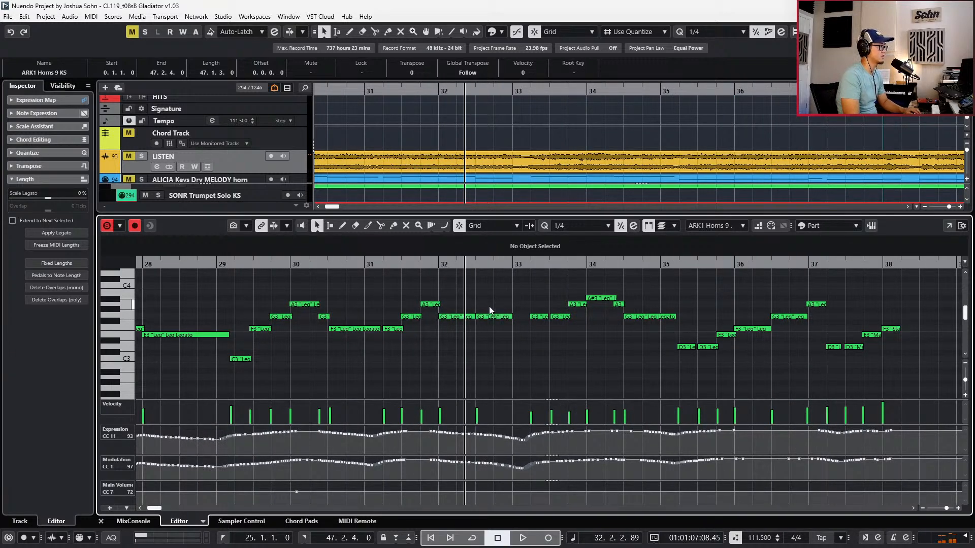
pyautogui.click(490, 317)
pyautogui.press('Down')
pyautogui.press('Down')
pyautogui.press('Down')
pyautogui.press('Down')
pyautogui.press('Down')
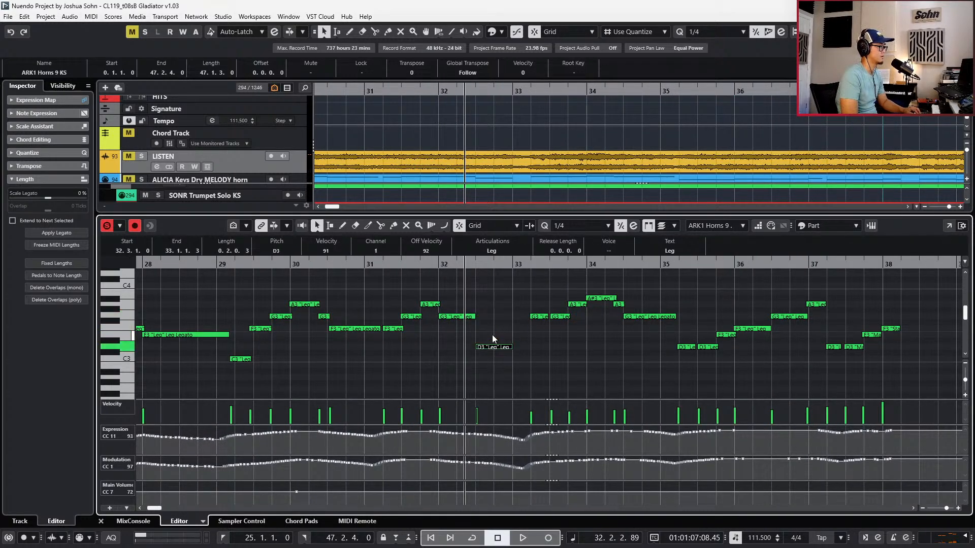
# Lengthen the G3 note in bar 32 slightly to overlap the next note, turn off editor solo and play from that note
pyautogui.press('Left')
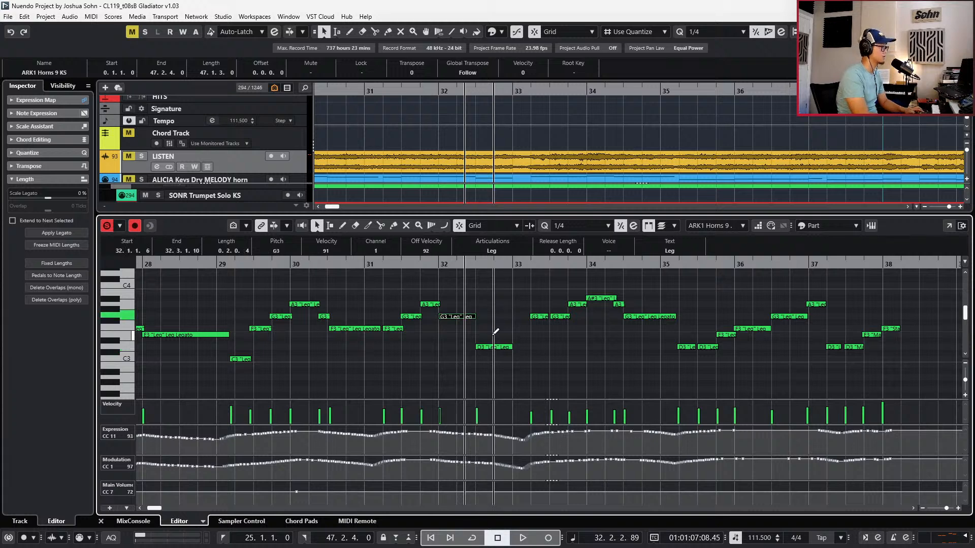
pyautogui.hotkey('alt', 'shift', 'Right')
pyautogui.press('s')
pyautogui.press('l')
pyautogui.press('space')
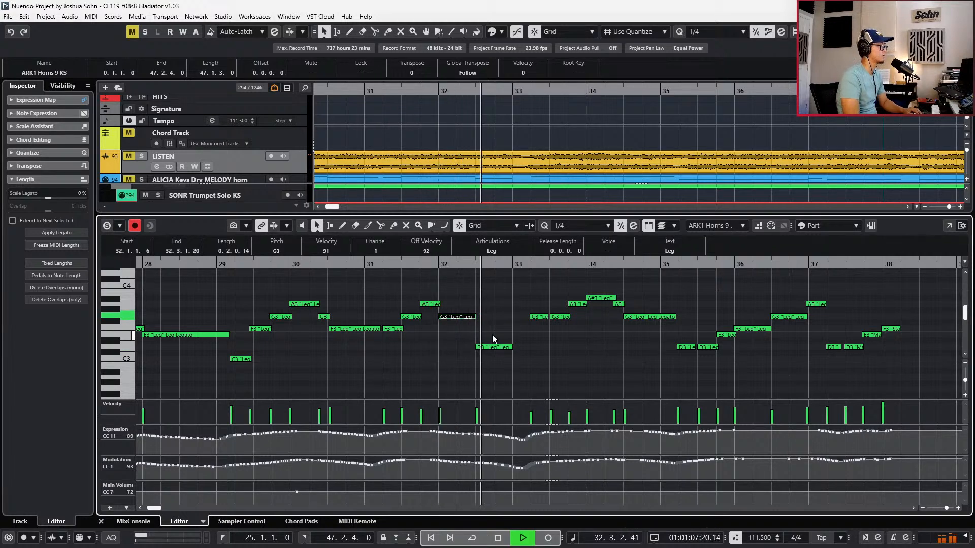
pyautogui.press('space')
# Transpose the D3 note in bar 32 down to C3, nudge it slightly earlier and listen to the phrase from bar 32
pyautogui.press('Right')
pyautogui.press('Down')
pyautogui.press('Down')
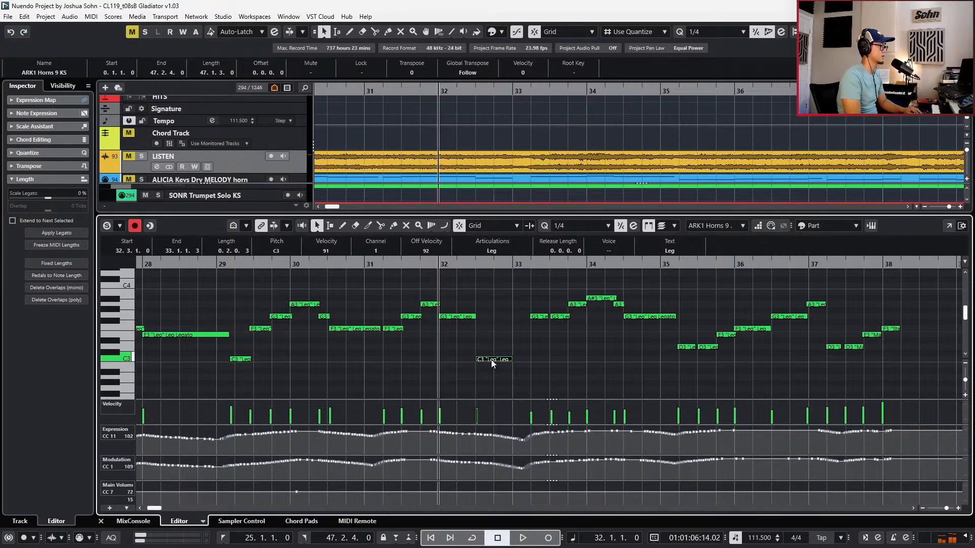
pyautogui.press('space')
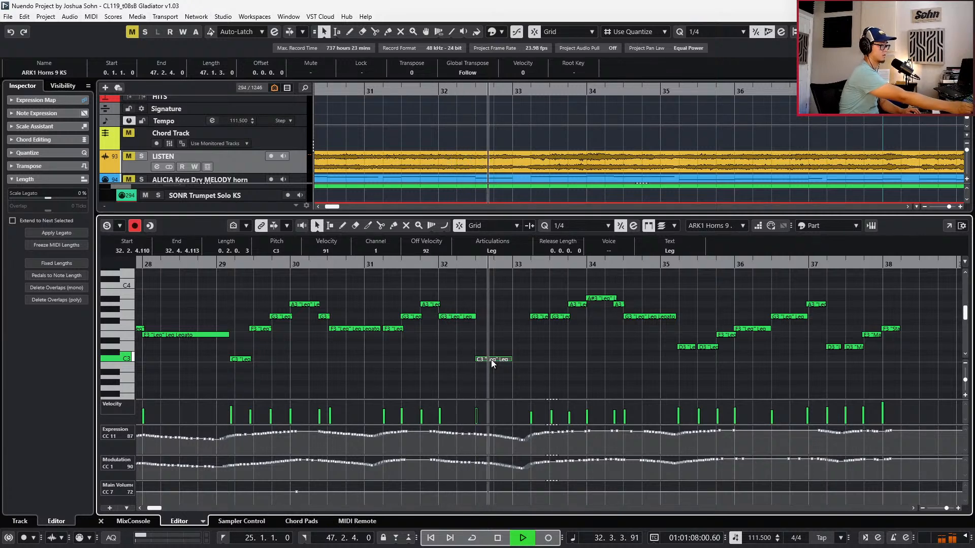
pyautogui.press('space')
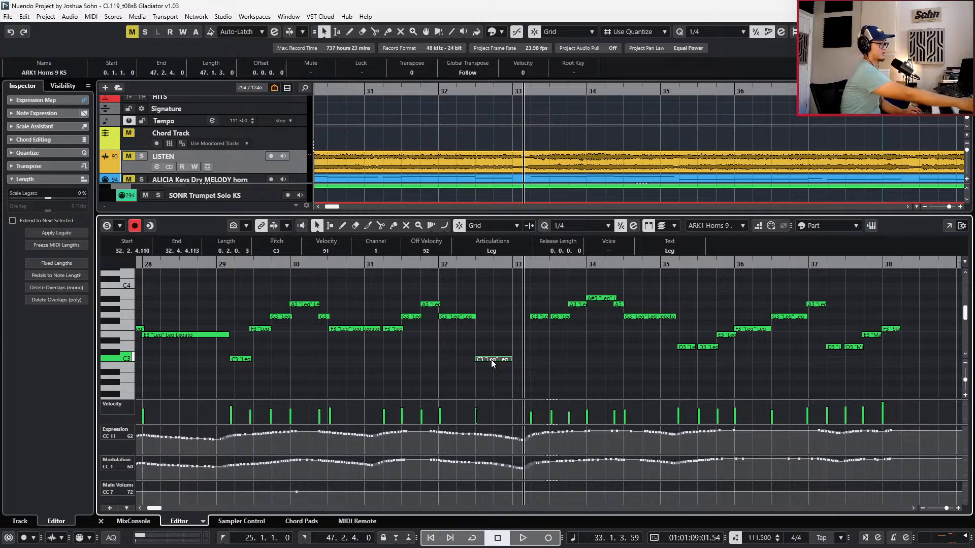
pyautogui.press('KP_Subtract')
pyautogui.press('KP_Subtract')
pyautogui.press('space')
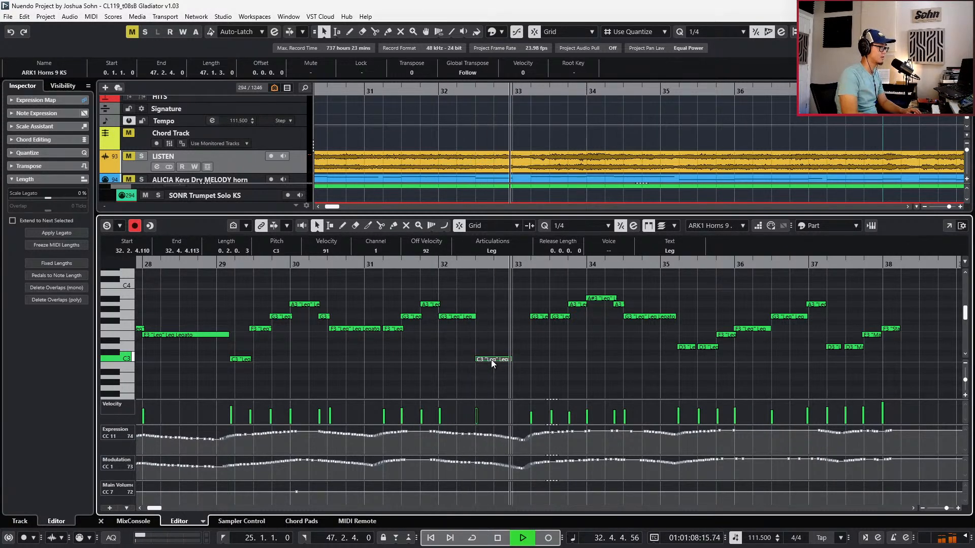
pyautogui.press('space')
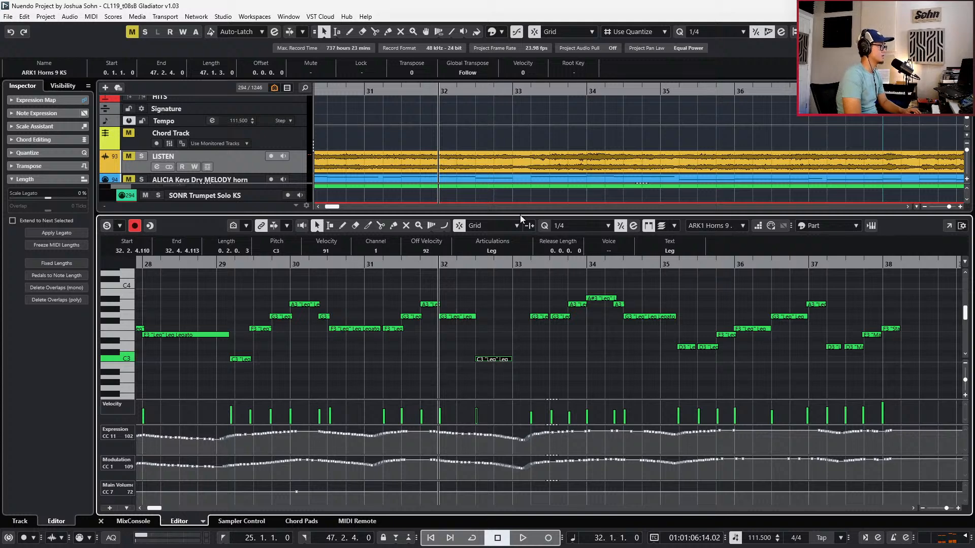
# Close the key editor, solo the LISTEN reference track and play it from bar 32
pyautogui.press('Return')
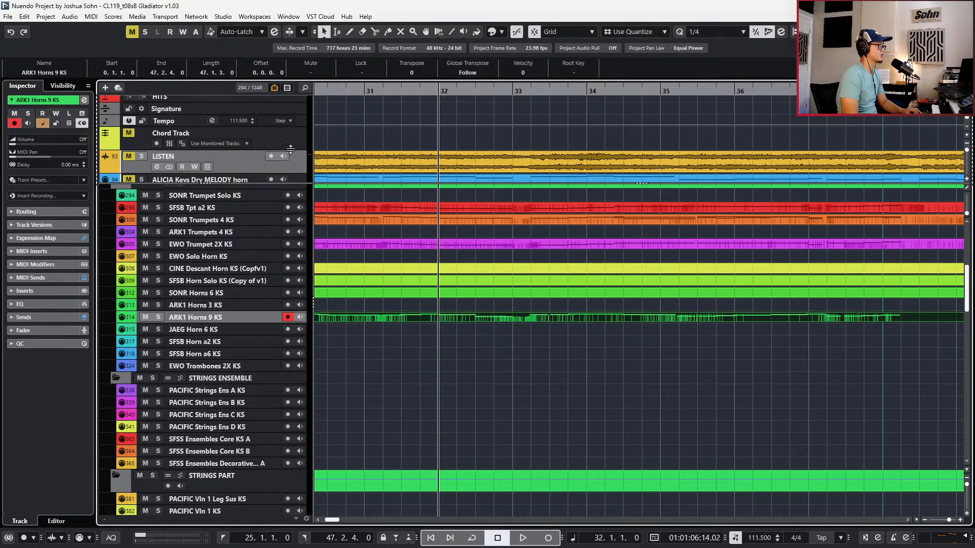
pyautogui.click(278, 139)
pyautogui.click(281, 166)
pyautogui.press('s')
pyautogui.press('space')
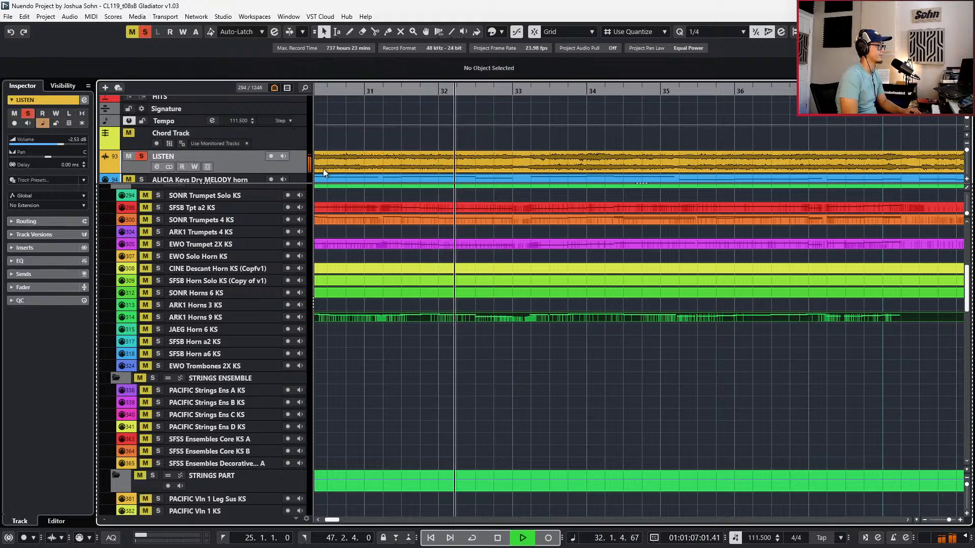
pyautogui.press('space')
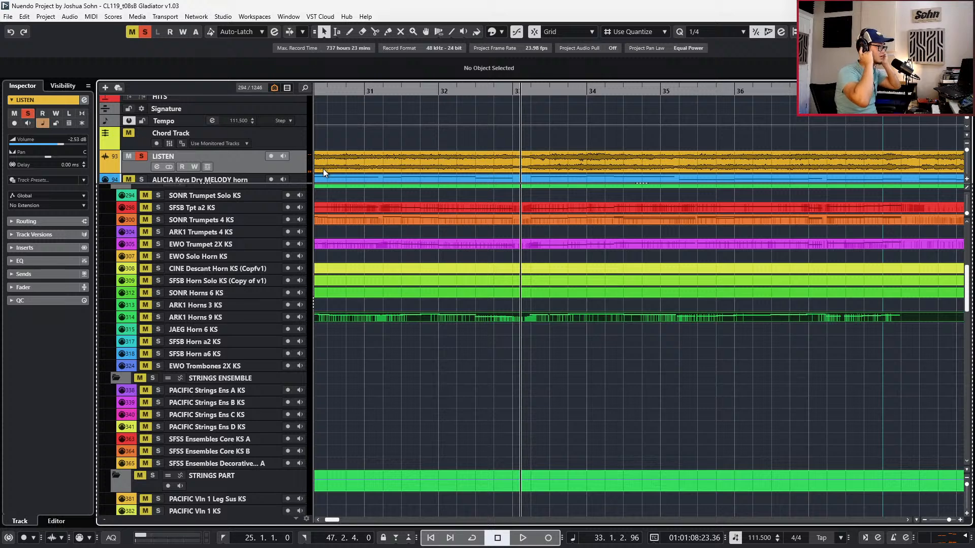
# Replay the soloed reference passage around bar 32 and return the playback position to bar 32
pyautogui.press('KP_Subtract')
pyautogui.press('KP_Subtract')
pyautogui.press('KP_Subtract')
pyautogui.press('space')
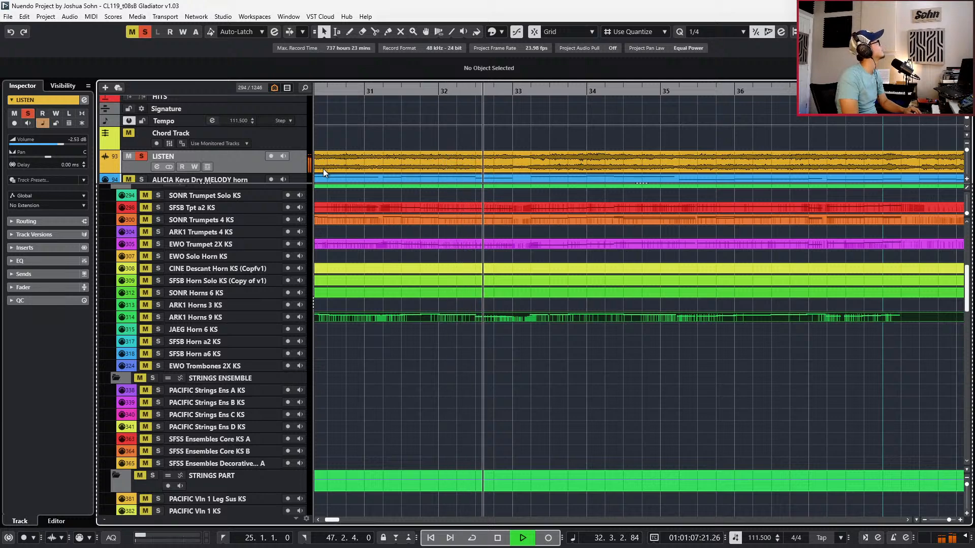
pyautogui.press('space')
pyautogui.press('KP_Subtract')
pyautogui.press('KP_Subtract')
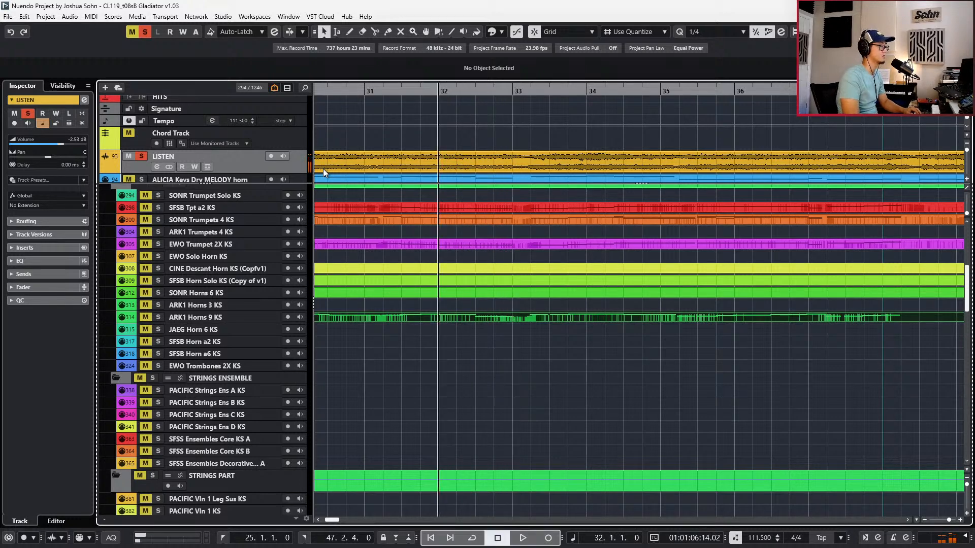
# Unsolo LISTEN, select and solo the SFSB Tpt a2, SONR Trumpets 4 and EWO Trumpet 2X parts and play them from bar 32
pyautogui.press('s')
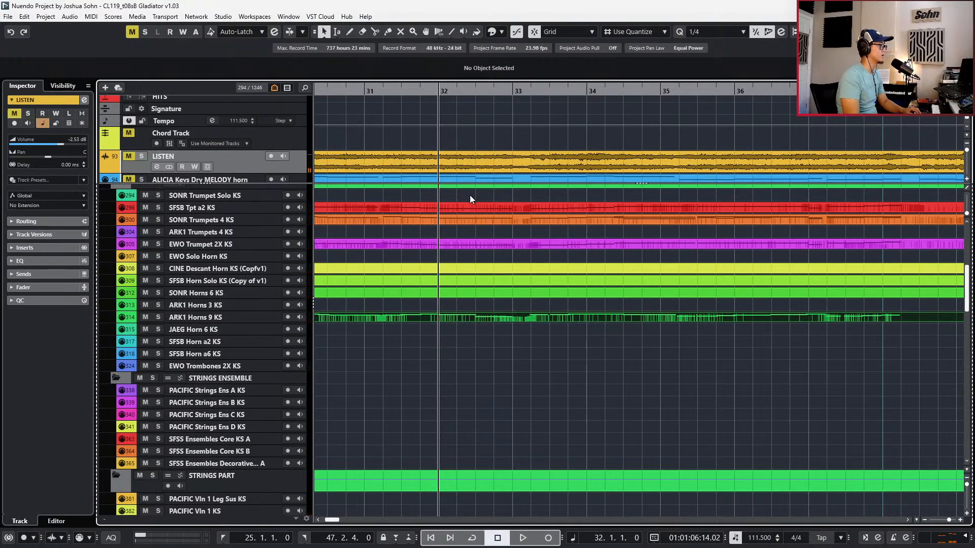
pyautogui.moveTo(471, 195); pyautogui.dragTo(471, 258)
pyautogui.press('s')
pyautogui.press('space')
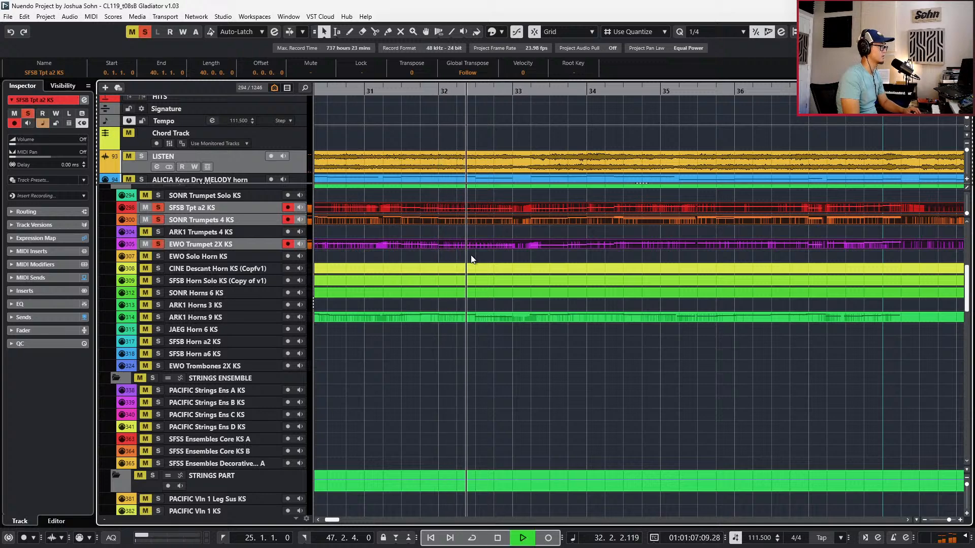
# Open the soloed trumpet parts in the key editor and split the long G3 and E3 notes in bar 32 at beat 3
pyautogui.press('Return')
pyautogui.scroll(2, 470, 311)
pyautogui.scroll(-3, 471, 310)
pyautogui.moveTo(483, 289); pyautogui.dragTo(471, 326)
pyautogui.keyDown('alt'); pyautogui.click(480, 300); pyautogui.keyUp('alt')
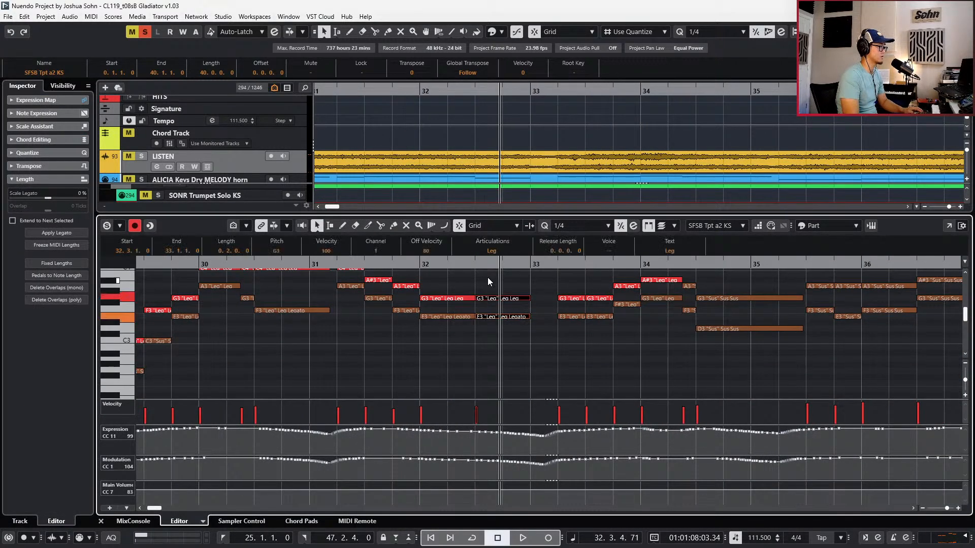
# Transpose the trumpet notes at beat 3 of bar 32 down to C3 for the upper voice and G2 for the lower voice
pyautogui.press('Down')
pyautogui.press('Down')
pyautogui.press('Down')
pyautogui.press('Down')
pyautogui.press('Down')
pyautogui.press('Down')
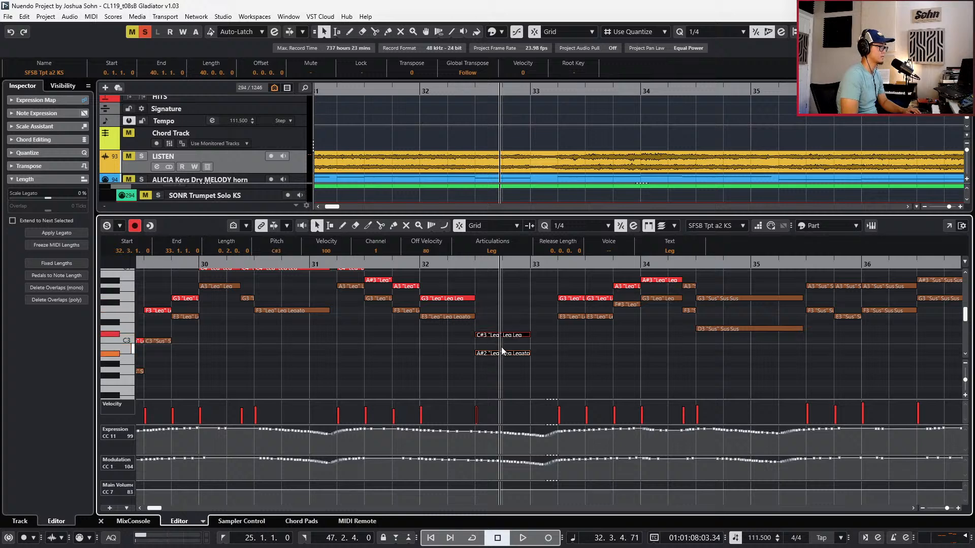
pyautogui.press('Down')
pyautogui.click(504, 359)
pyautogui.press('Down')
pyautogui.press('Down')
# Play the soloed trumpets from bar 32 to check the lowered notes
pyautogui.press('KP_Subtract')
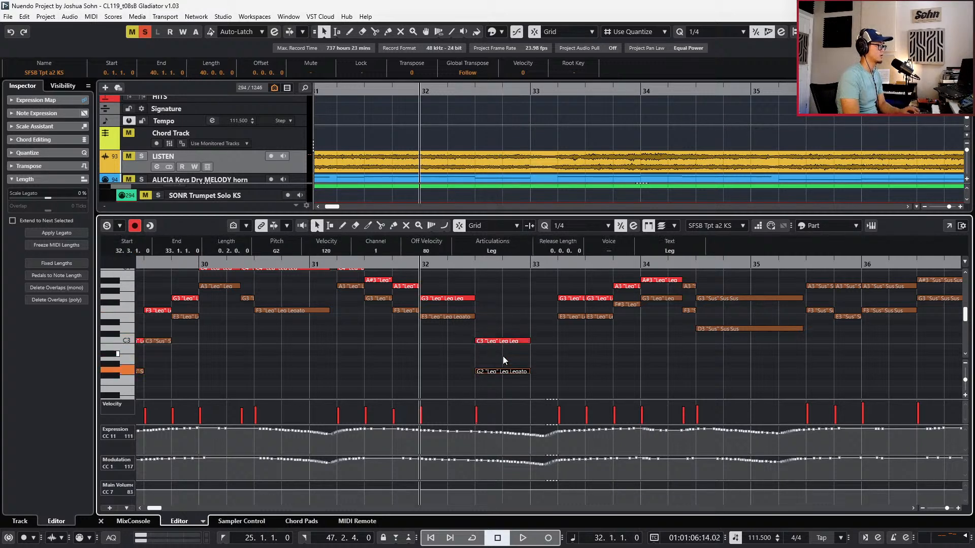
pyautogui.press('space')
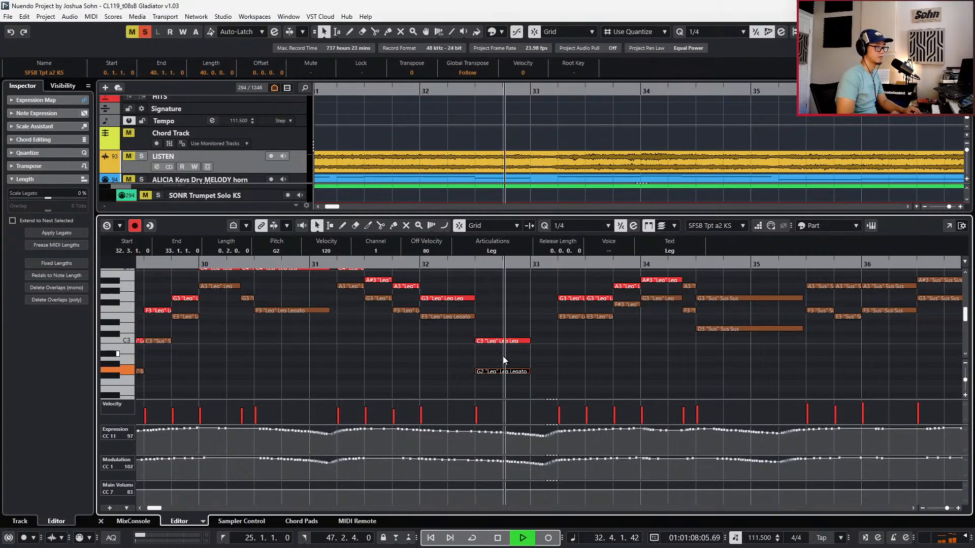
pyautogui.press('space')
pyautogui.moveTo(457, 297); pyautogui.dragTo(473, 341)
pyautogui.press('KP_Subtract')
# Close the key editor, unsolo the three trumpet tracks and play the full arrangement from bar 32
pyautogui.press('Return')
pyautogui.scroll(-2, 643, 350)
pyautogui.click(636, 339)
pyautogui.press('s')
pyautogui.hscroll(1, 636, 348)
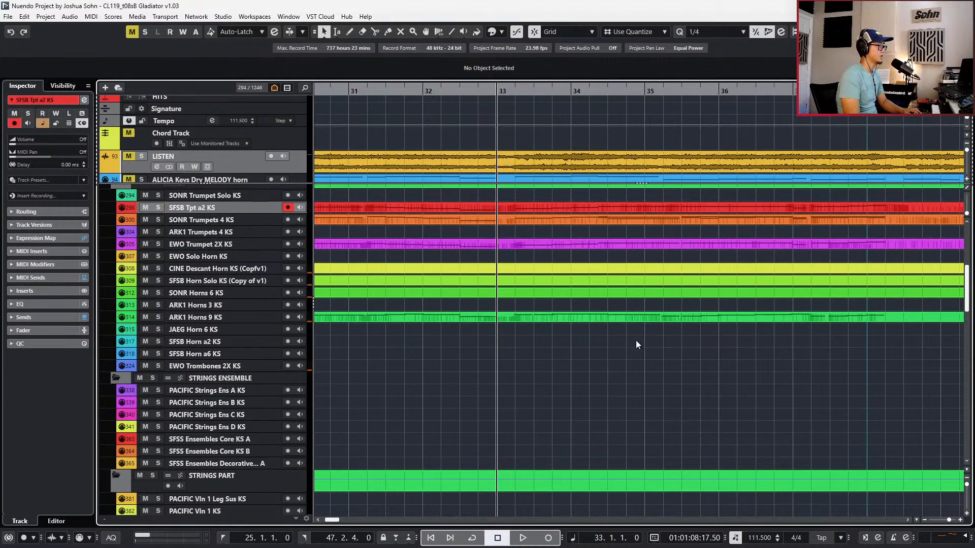
pyautogui.press('KP_Subtract')
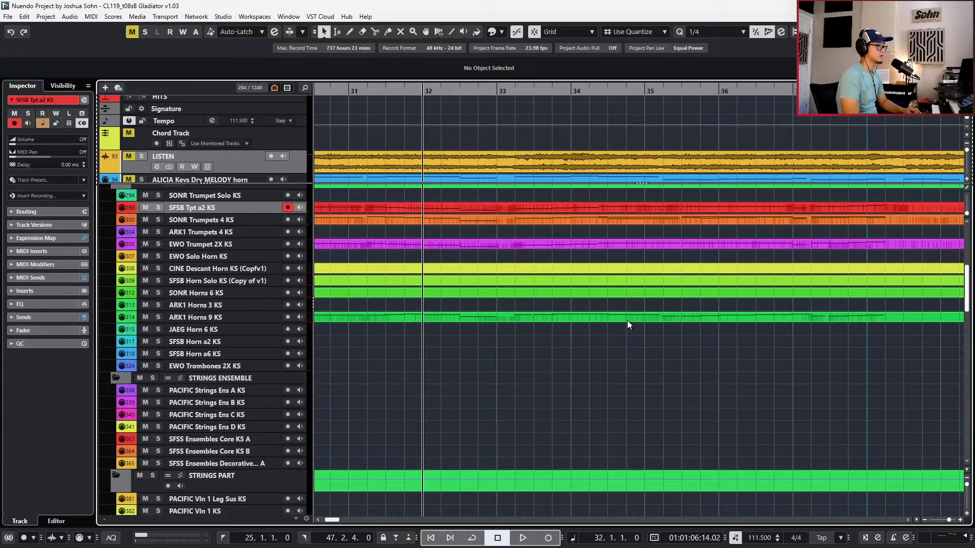
pyautogui.press('space')
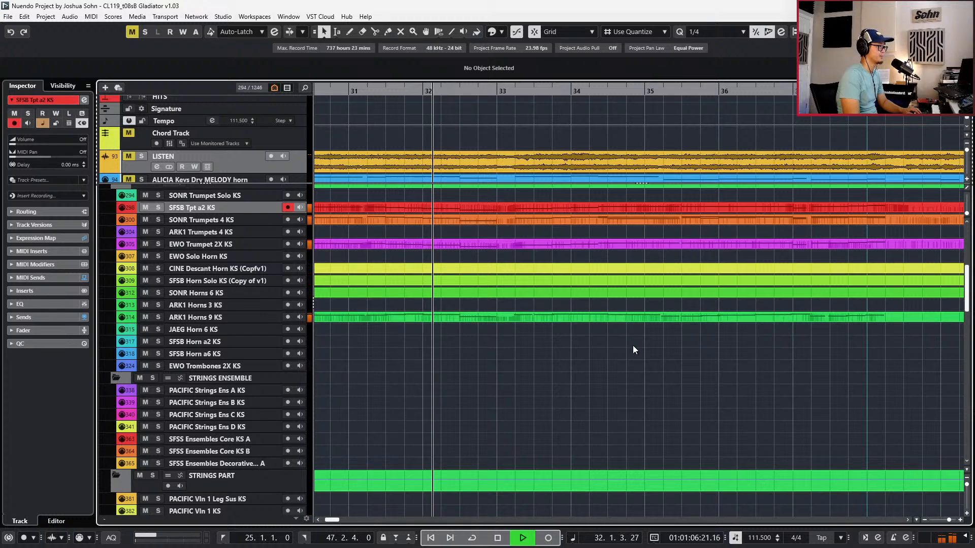
# Open the ARK1 Horns 9 part, split the G3 note in bar 36 at beat 4 and lower its second half to E3
pyautogui.click(640, 321)
pyautogui.press('Delete')
pyautogui.click(638, 317)
pyautogui.doubleClick(639, 317)
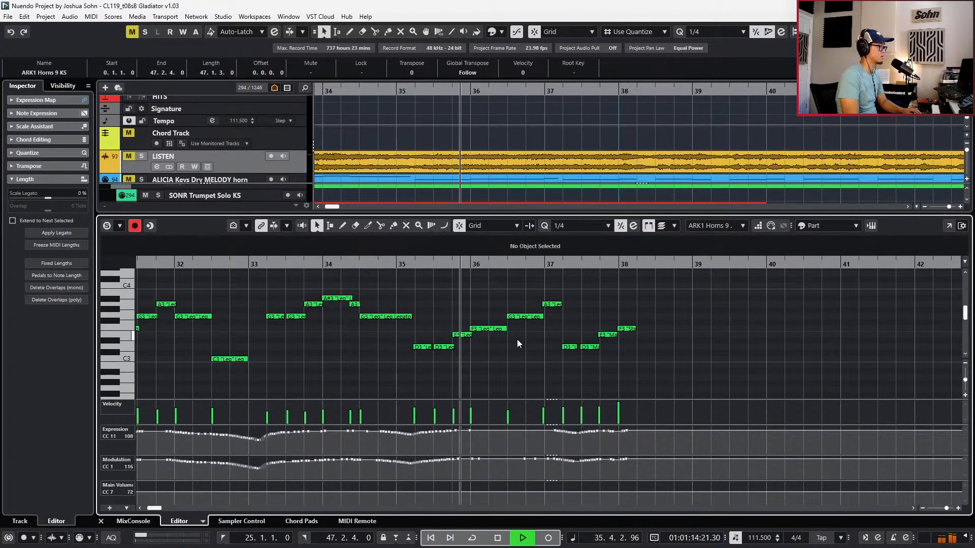
pyautogui.press('space')
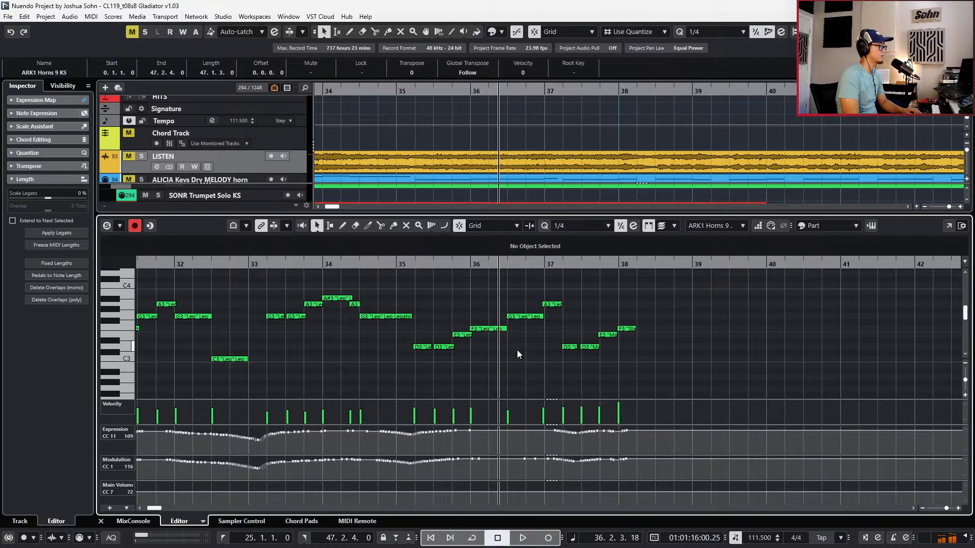
pyautogui.keyDown('alt'); pyautogui.click(524, 318); pyautogui.keyUp('alt')
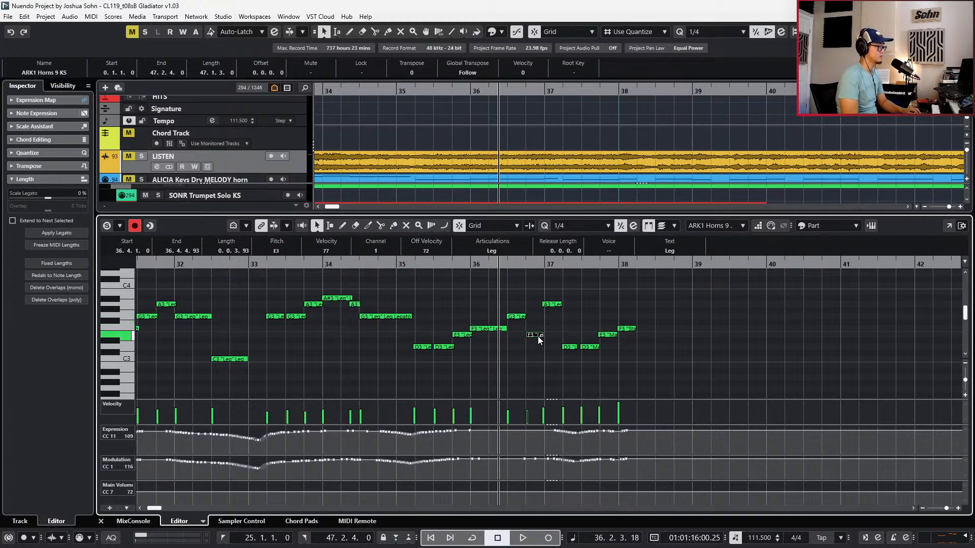
pyautogui.press('Left')
# Play the horn melody through bar 38 and move the playback position back to bar 35
pyautogui.press('space')
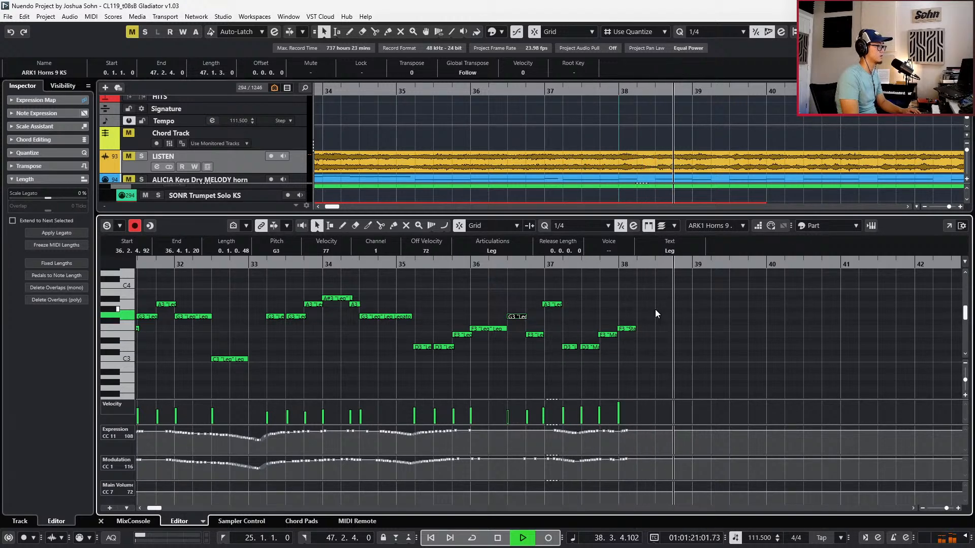
pyautogui.press('space')
pyautogui.press('g')
pyautogui.press('KP_Subtract')
pyautogui.press('KP_Subtract')
pyautogui.press('KP_Subtract')
pyautogui.press('KP_Subtract')
pyautogui.press('g')
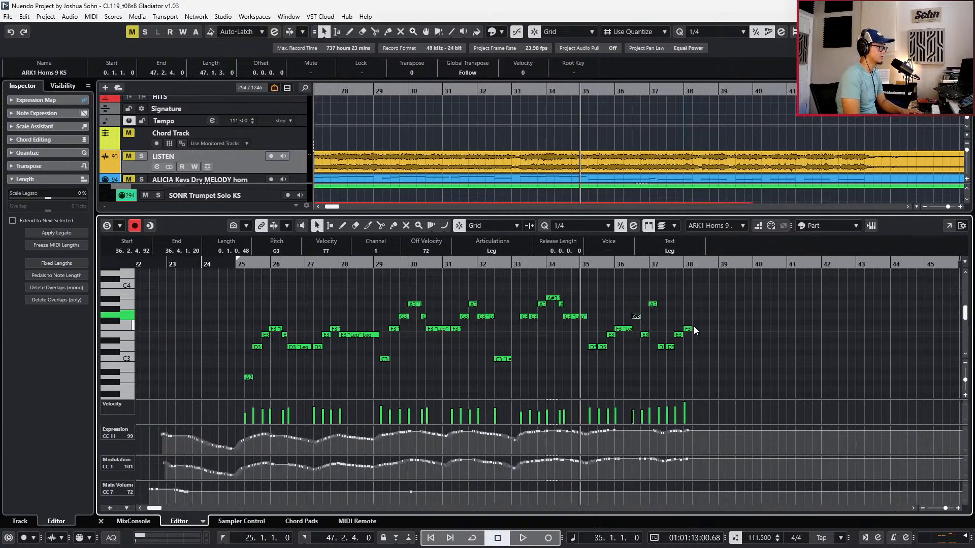
# Close the key editor and split the ARK1 Horns 9 part at bar 25
pyautogui.hotkey('ctrl', 'e')
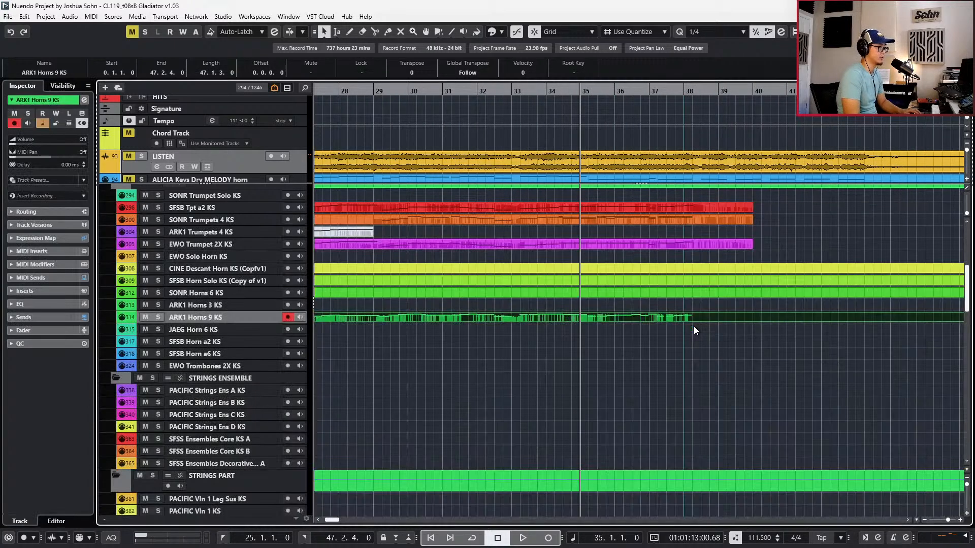
pyautogui.press('g')
pyautogui.press('g')
pyautogui.press('KP_Subtract')
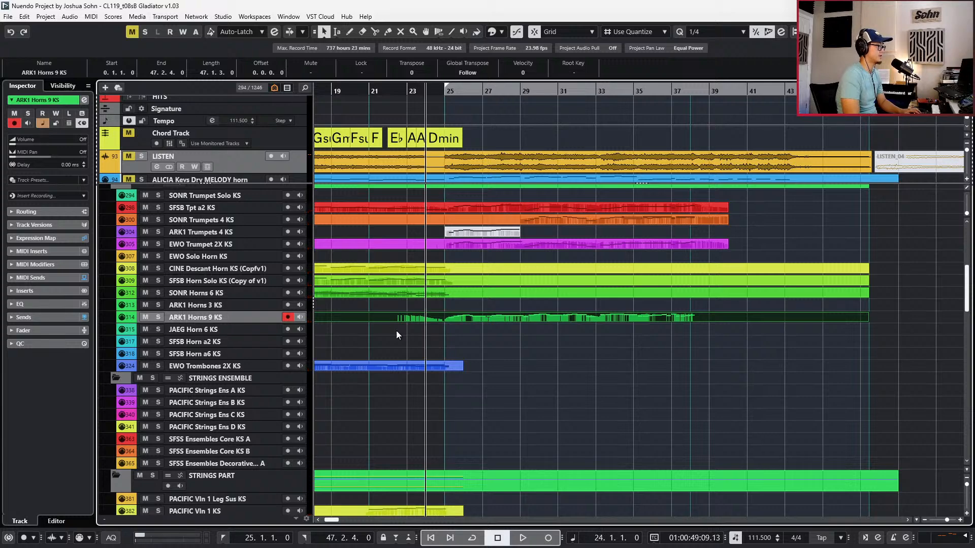
pyautogui.keyDown('alt'); pyautogui.click(448, 317); pyautogui.keyUp('alt')
pyautogui.press('l')
# Extend the PACIFIC Cello KS part to 47.2.4.0, open it in the key editor around bar 25 and set the quantize grid to 1/8
pyautogui.scroll(-3, 455, 325)
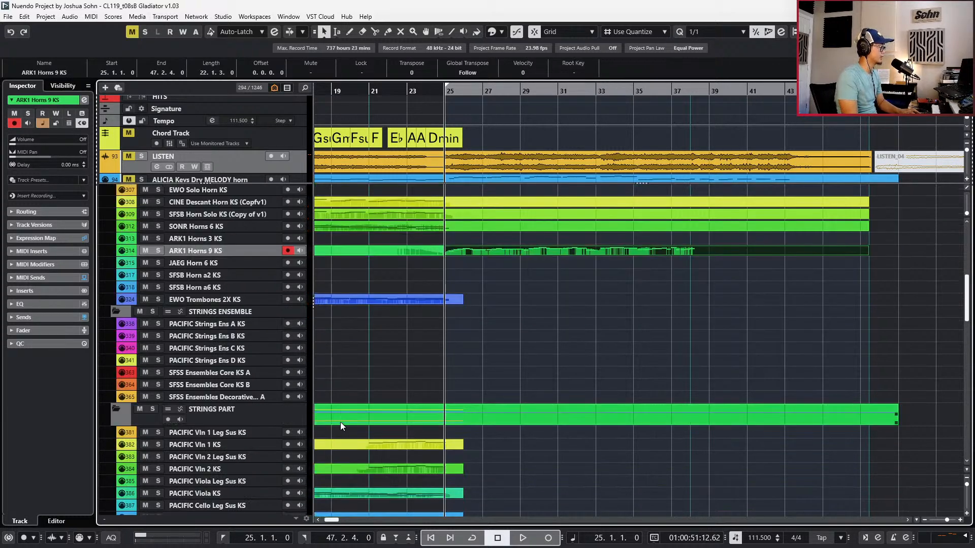
pyautogui.scroll(-6, 346, 411)
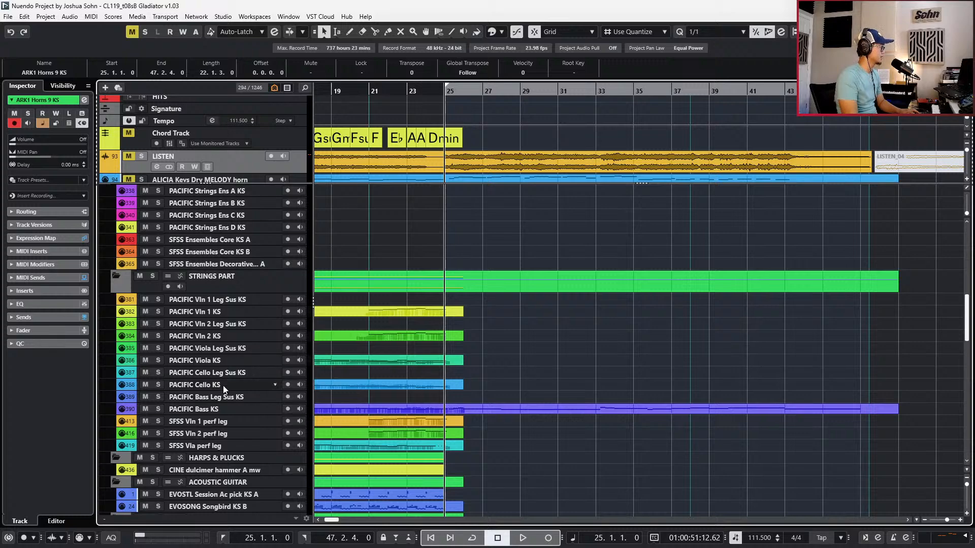
pyautogui.click(495, 385)
pyautogui.doubleClick(477, 385)
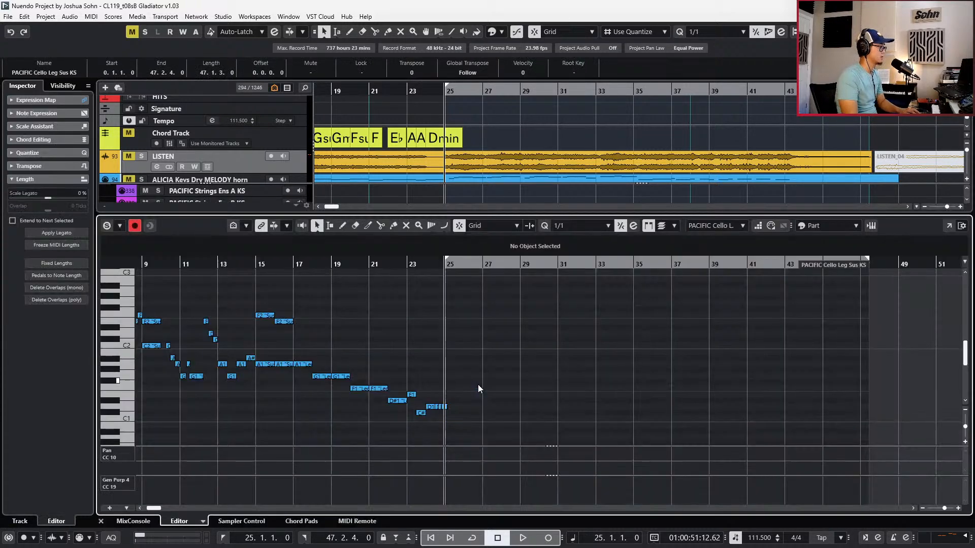
pyautogui.press('h')
pyautogui.press('h')
pyautogui.press('h')
pyautogui.press('h')
pyautogui.hotkey('alt', '4')
pyautogui.press('ctrl+KP_Add')
pyautogui.press('ctrl+KP_Add')
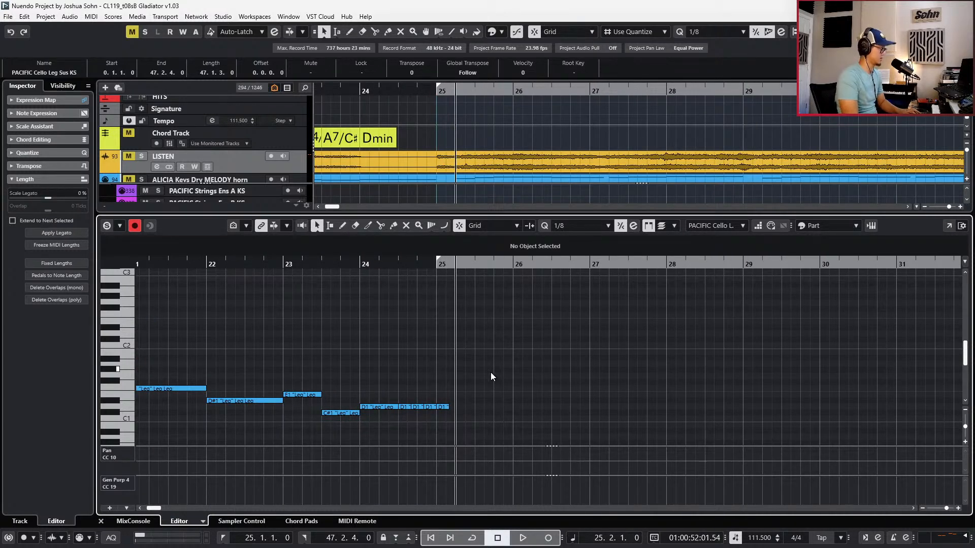
# Close the key editor, paste the ARK1 Horns 9 melody onto PACIFIC Cello KS at bar 25 and join it to the existing cello part
pyautogui.scroll(-5, 517, 372)
pyautogui.press('Return')
pyautogui.press('KP_1')
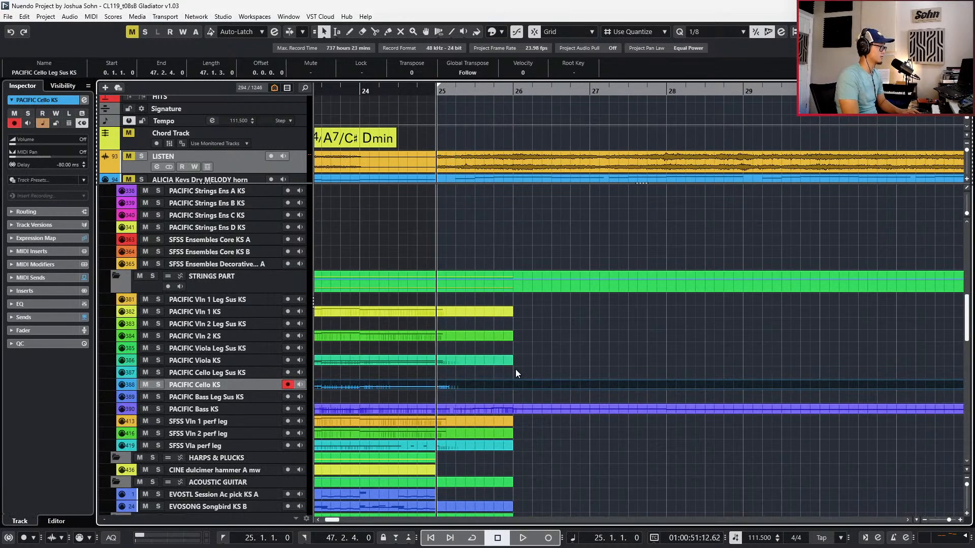
pyautogui.hotkey('alt', 'x')
pyautogui.click(419, 383)
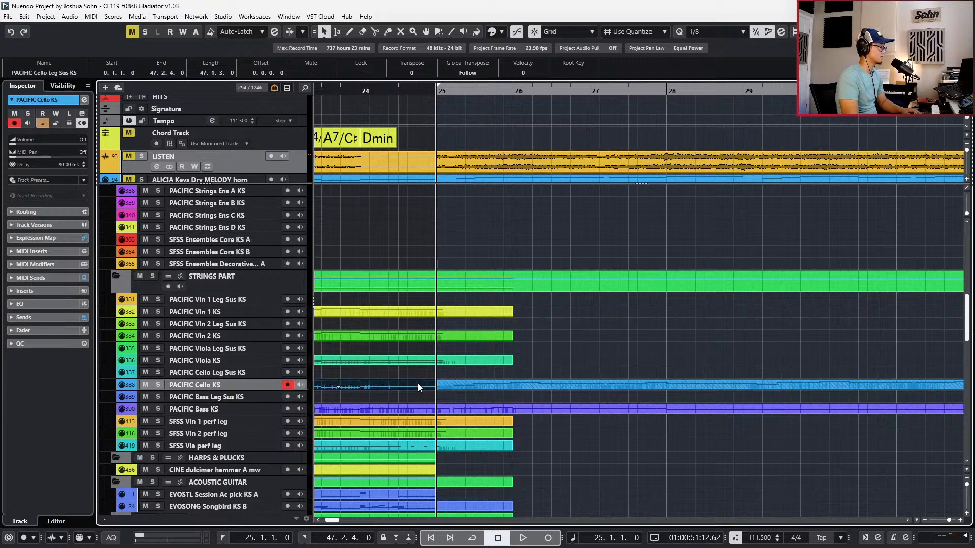
# Open the joined cello part and play its melody from bar 25 with the editor soloed
pyautogui.doubleClick(425, 383)
pyautogui.click(487, 337)
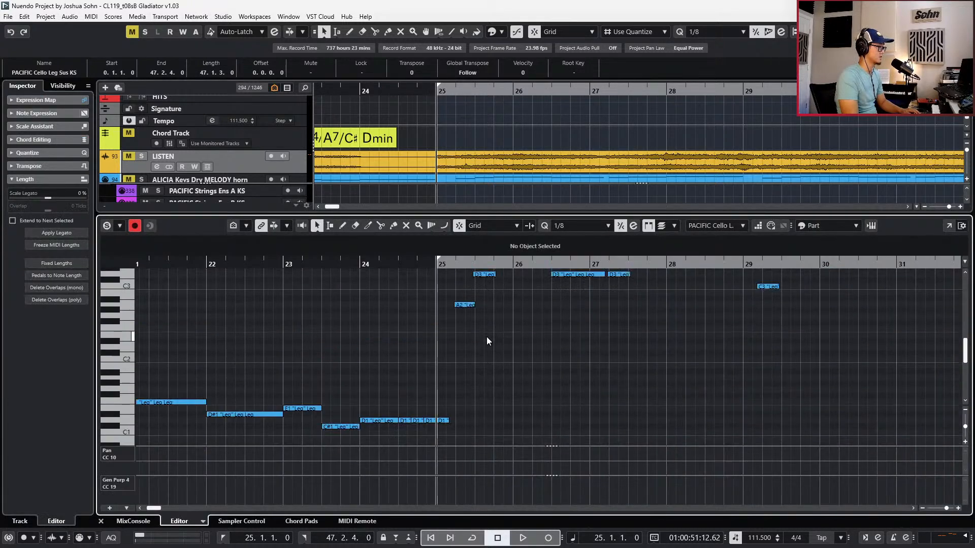
pyautogui.scroll(3, 487, 337)
pyautogui.scroll(-4, 487, 337)
pyautogui.press('s')
pyautogui.press('space')
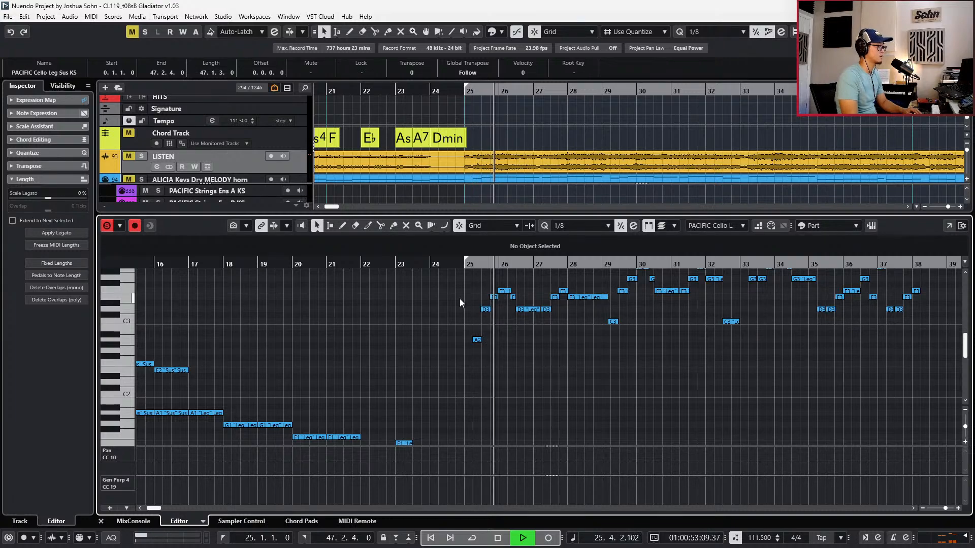
pyautogui.scroll(3, 460, 303)
pyautogui.press('space')
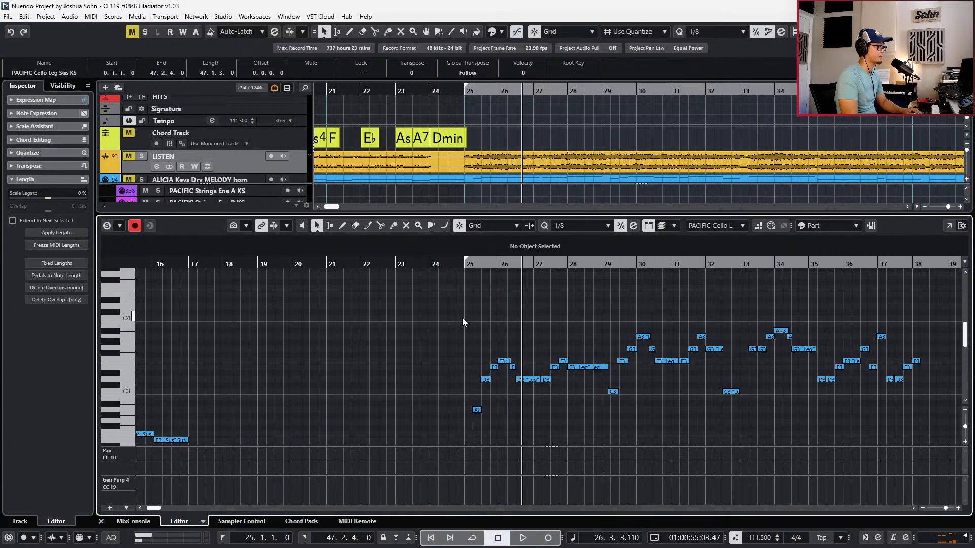
# Close the key editor, split off the cello melody at the start of bar 25 and copy it onto PACIFIC Viola KS
pyautogui.hotkey('ctrl', 'e')
pyautogui.scroll(3, 467, 335)
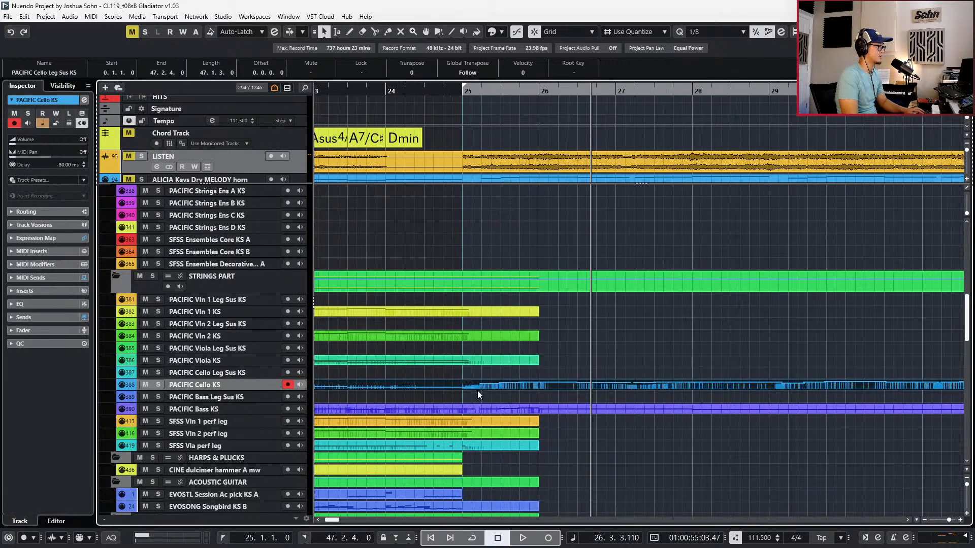
pyautogui.scroll(3, 471, 388)
pyautogui.keyDown('alt'); pyautogui.click(485, 388); pyautogui.keyUp('alt')
pyautogui.moveTo(496, 388); pyautogui.dragTo(479, 361)
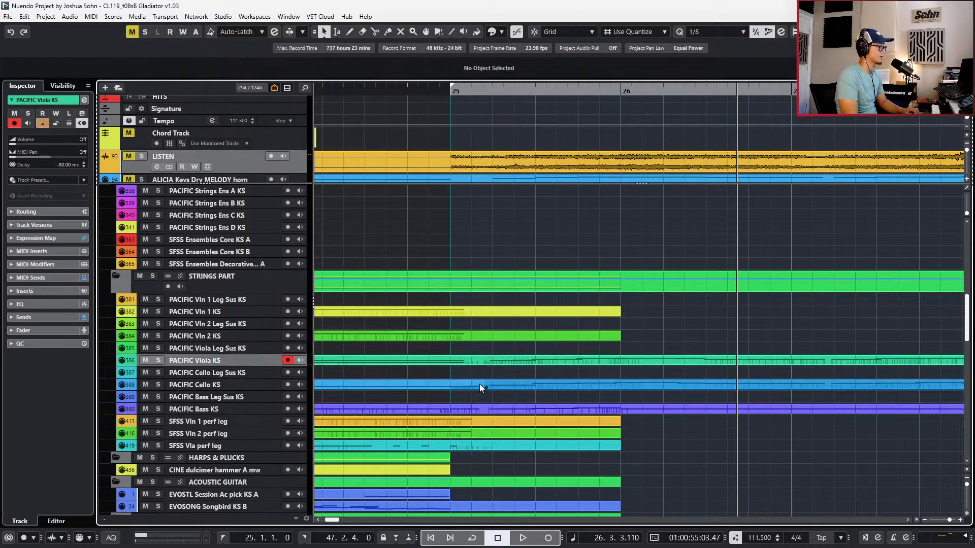
pyautogui.click(479, 384)
# Select the PACIFIC Viola KS and Cello KS parts, play them from bar 25 and open both in the key editor
pyautogui.scroll(-3, 533, 391)
pyautogui.moveTo(623, 345); pyautogui.dragTo(631, 392)
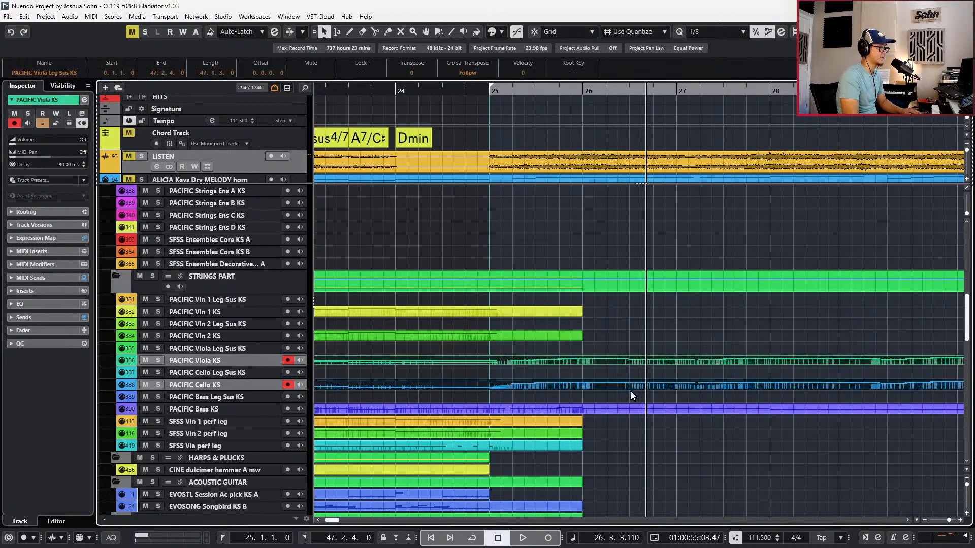
pyautogui.scroll(-3, 630, 391)
pyautogui.hscroll(5, 626, 390)
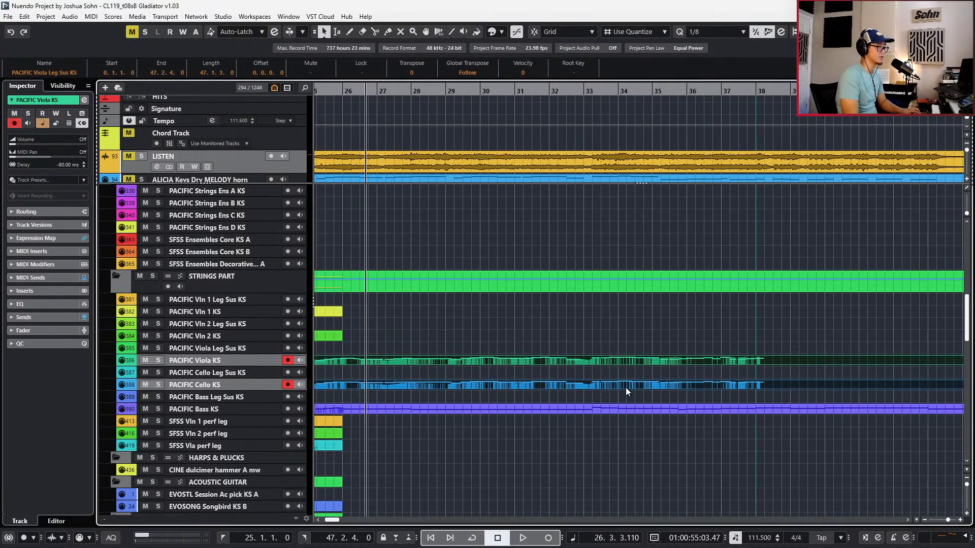
pyautogui.press('space')
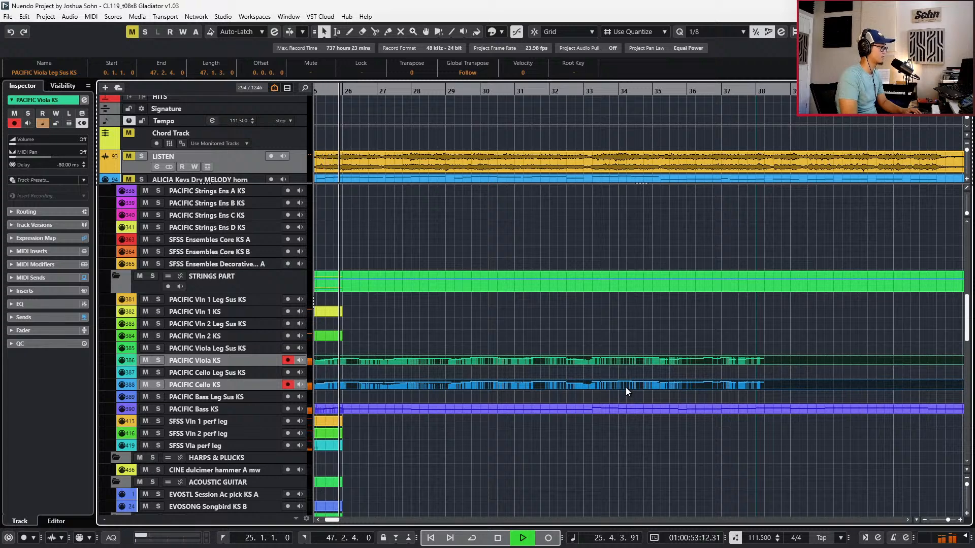
pyautogui.doubleClick(626, 388)
pyautogui.press('space')
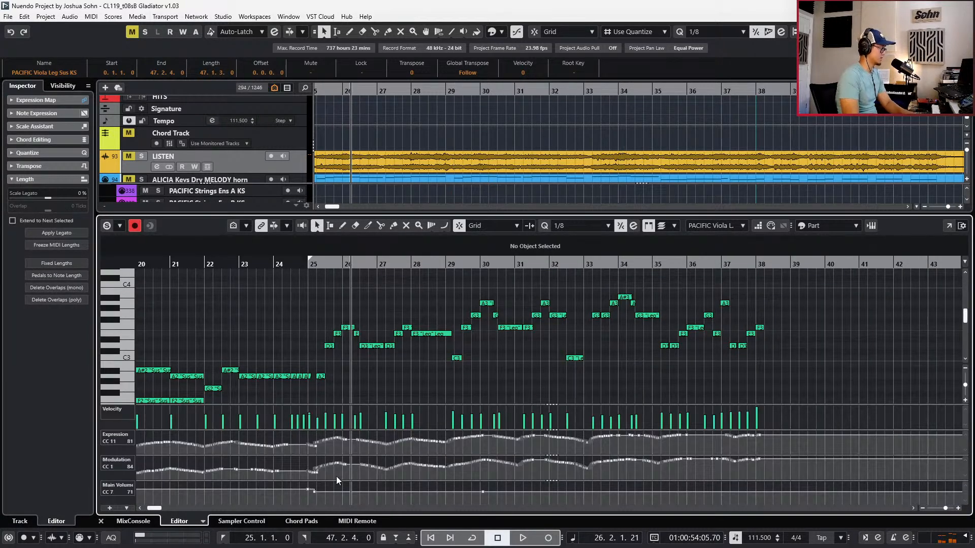
# Delete the Main Volume (CC 7) events from bar 25 onward in both the viola and cello parts, and return to bar 25
pyautogui.moveTo(304, 501); pyautogui.dragTo(641, 465)
pyautogui.press('Delete')
pyautogui.press('Down')
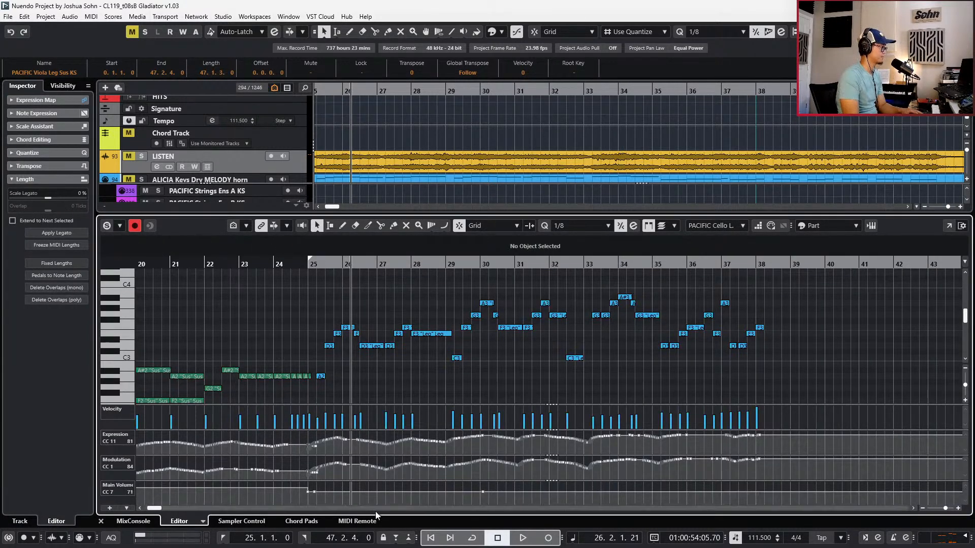
pyautogui.moveTo(287, 502); pyautogui.dragTo(629, 468)
pyautogui.press('Delete')
pyautogui.press('KP_Subtract')
pyautogui.press('KP_Subtract')
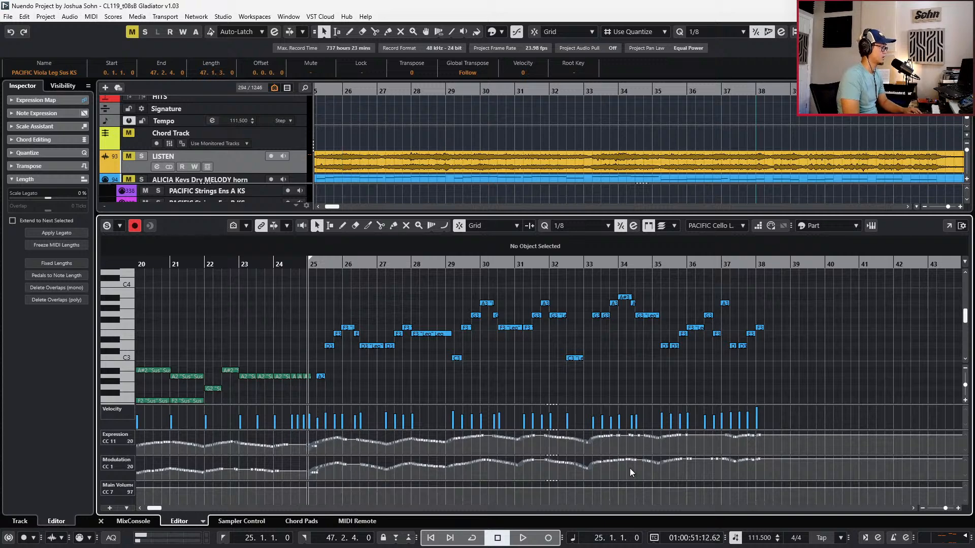
# Turn snap off and reshape the cello's Expression and Modulation curves at the start of bar 25
pyautogui.scroll(4, 360, 455)
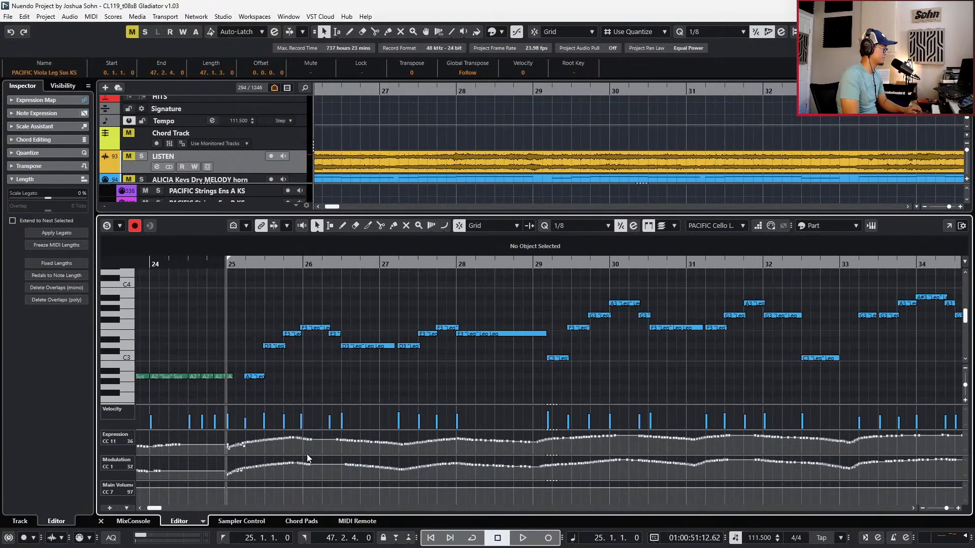
pyautogui.hscroll(-2, 297, 454)
pyautogui.press('j')
pyautogui.moveTo(310, 445); pyautogui.dragTo(329, 446)
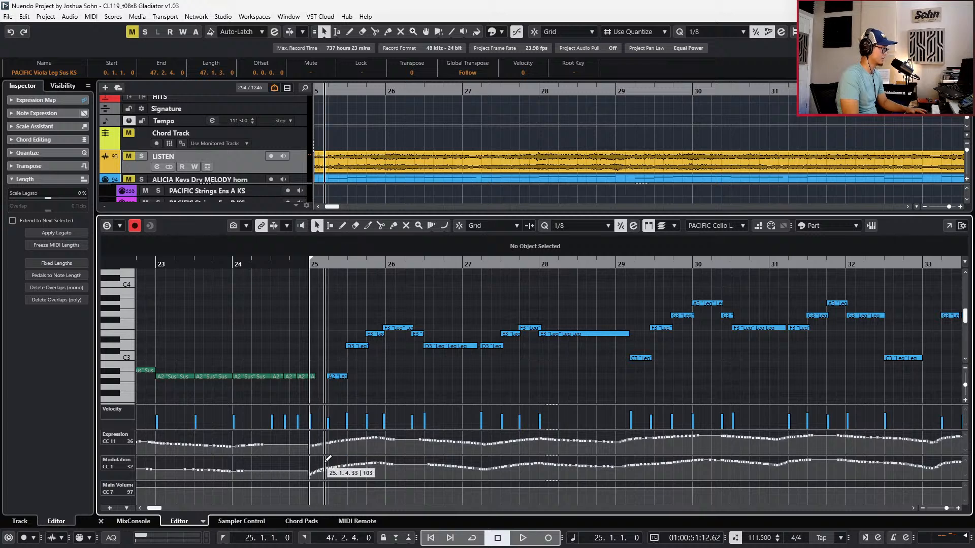
pyautogui.moveTo(328, 466); pyautogui.dragTo(313, 468)
# Switch to the viola part, smooth its Expression and Modulation curves at the start of bar 25 and play from bar 24
pyautogui.press('pageup')
pyautogui.moveTo(328, 443)
pyautogui.mouseDown()
pyautogui.moveTo(310, 442)
pyautogui.moveTo(319, 467)
pyautogui.moveTo(304, 469)
pyautogui.moveTo(333, 472)
pyautogui.mouseUp()
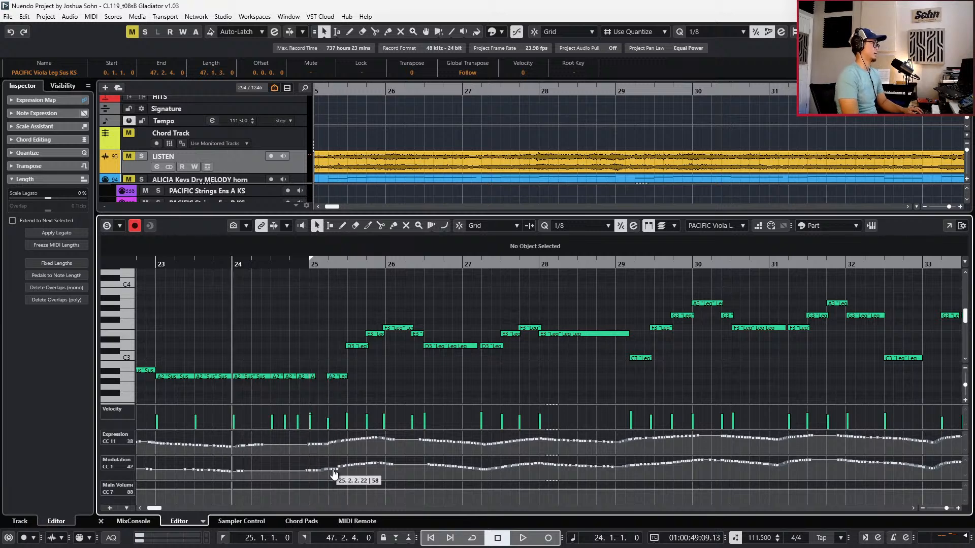
pyautogui.press('space')
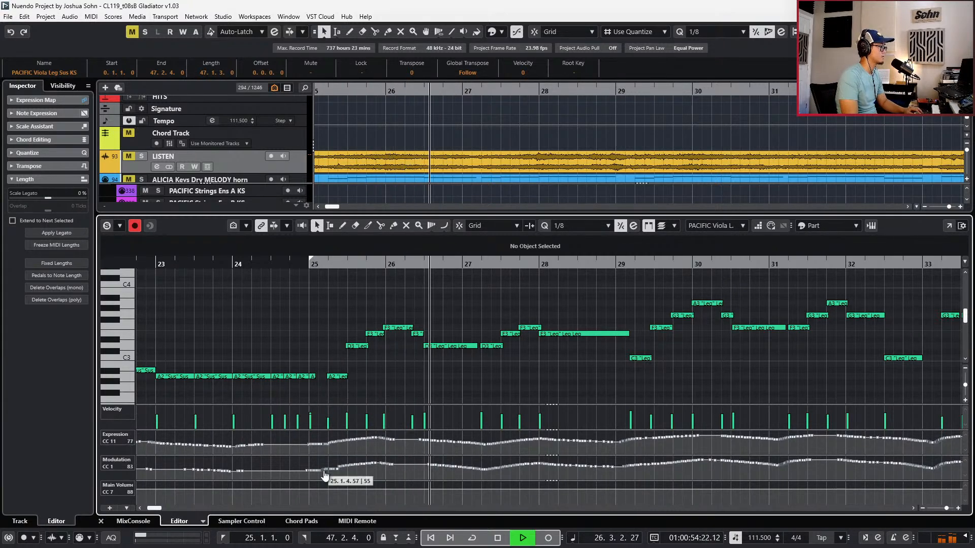
# Set the articulation of all viola notes from bar 25 onward to Sus Marc and audition them from the first note
pyautogui.scroll(-3, 403, 394)
pyautogui.press('space')
pyautogui.scroll(-1, 451, 333)
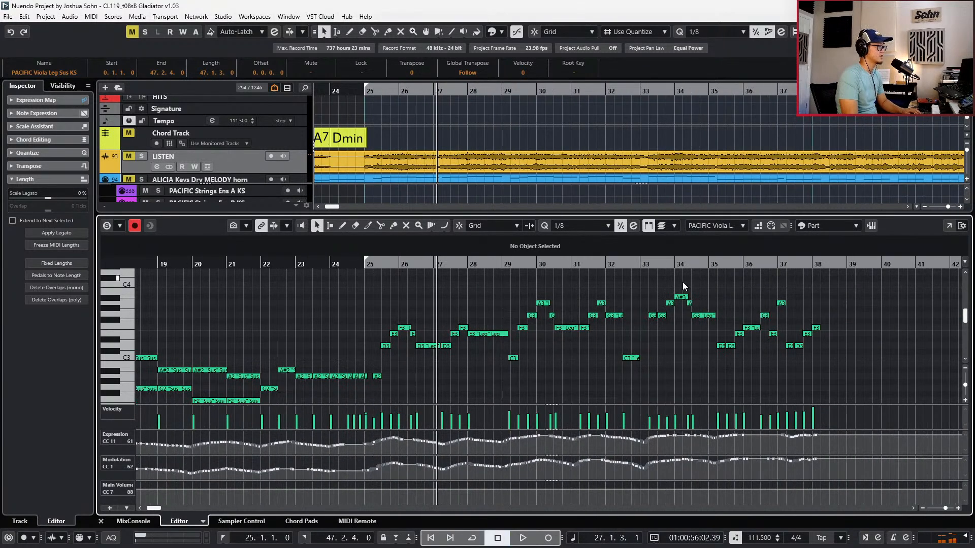
pyautogui.moveTo(827, 279); pyautogui.dragTo(379, 374)
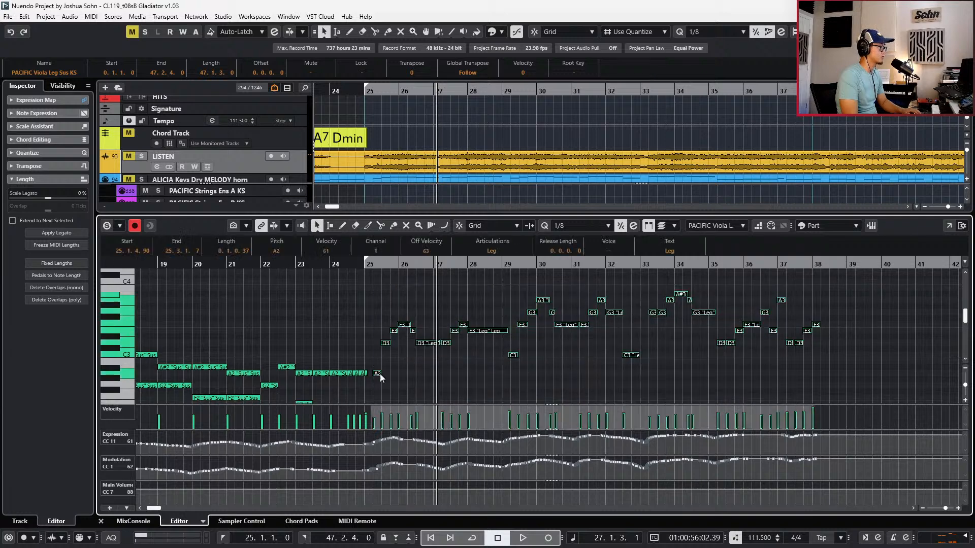
pyautogui.click(496, 251)
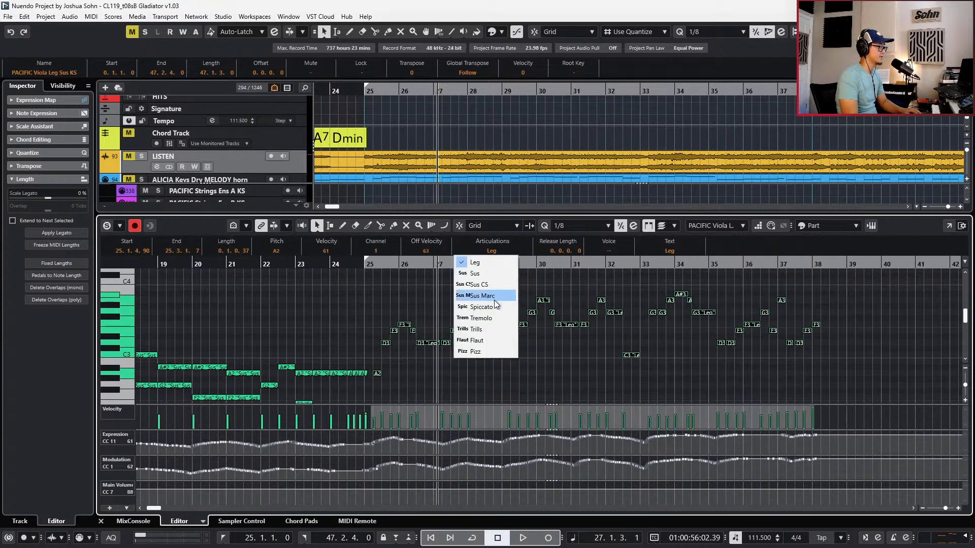
pyautogui.click(494, 299)
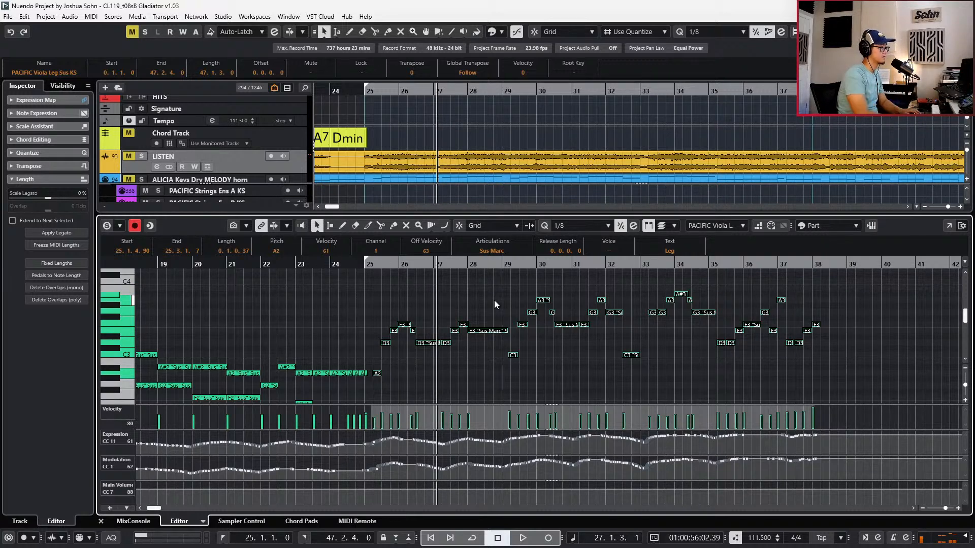
pyautogui.scroll(-1, 495, 300)
pyautogui.press('l')
pyautogui.press('space')
pyautogui.press('space')
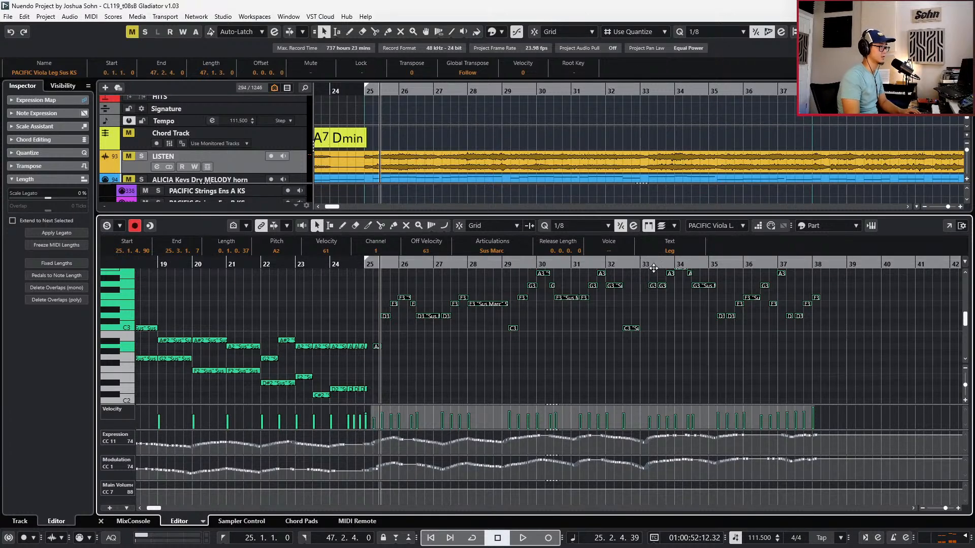
# Switch to the cello part, set its notes from bar 25 onward to the Sus Marc articulation and audition them
pyautogui.scroll(2, 737, 328)
pyautogui.press('Down')
pyautogui.click(487, 253)
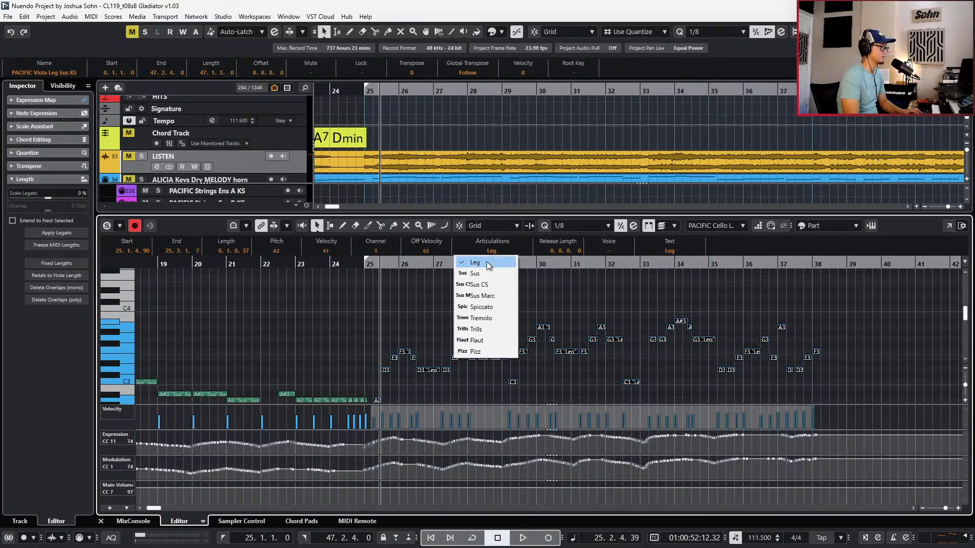
pyautogui.click(483, 297)
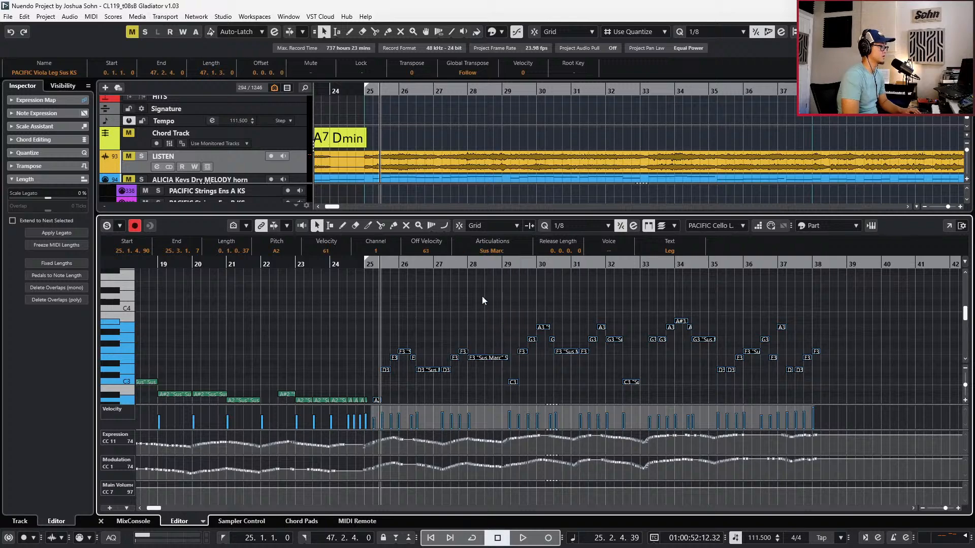
pyautogui.press('space')
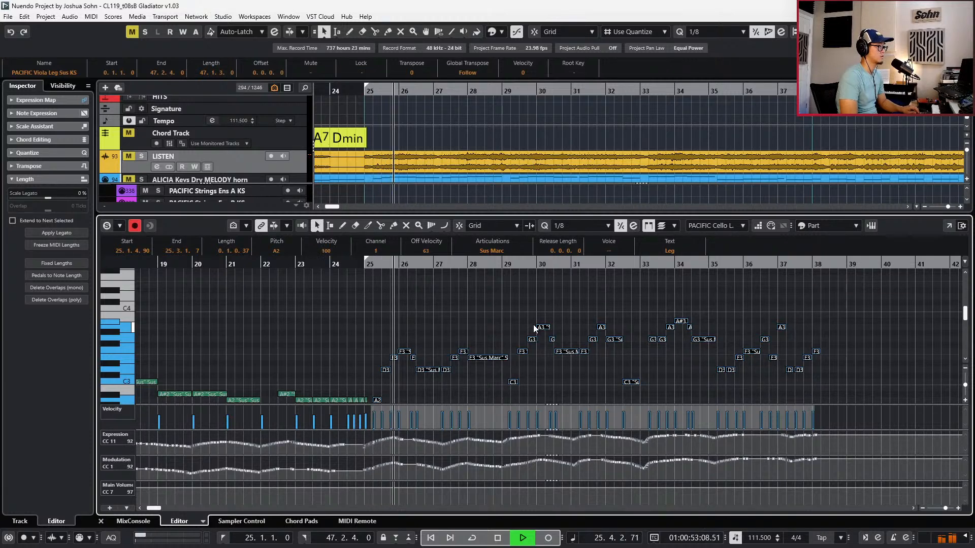
pyautogui.press('space')
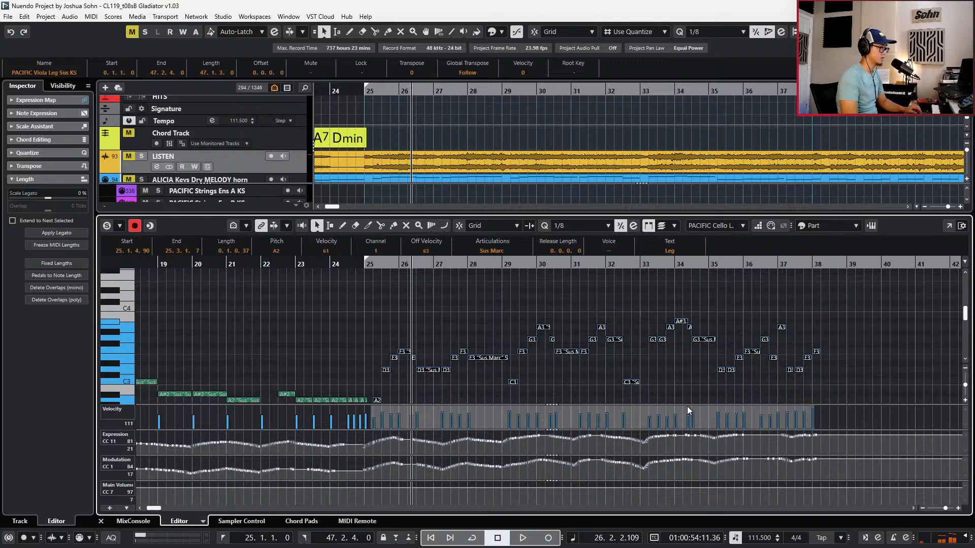
# Delete all cello melody notes from bar 25 onward and move the playhead back to bar 24
pyautogui.scroll(-2, 716, 384)
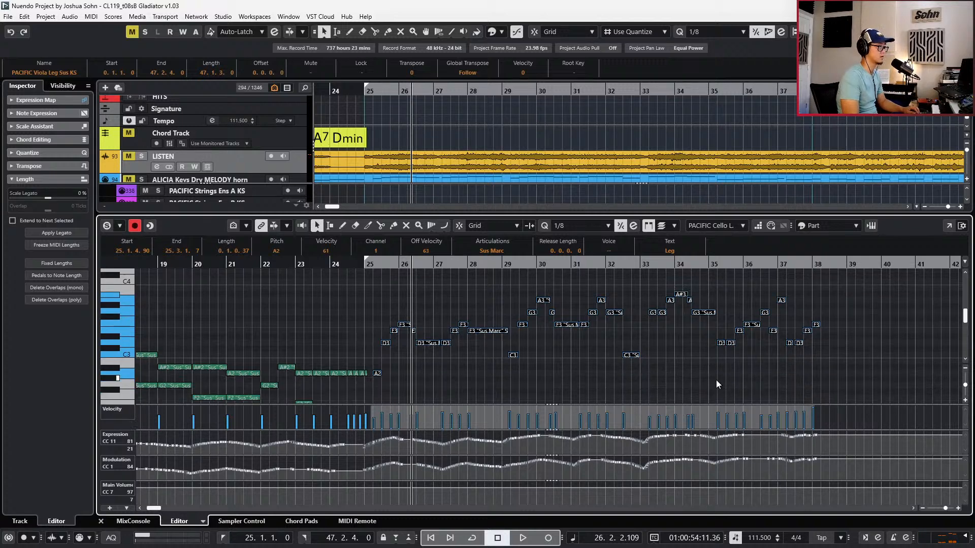
pyautogui.moveTo(840, 293); pyautogui.dragTo(376, 393)
pyautogui.press('Delete')
pyautogui.press('KP_Subtract')
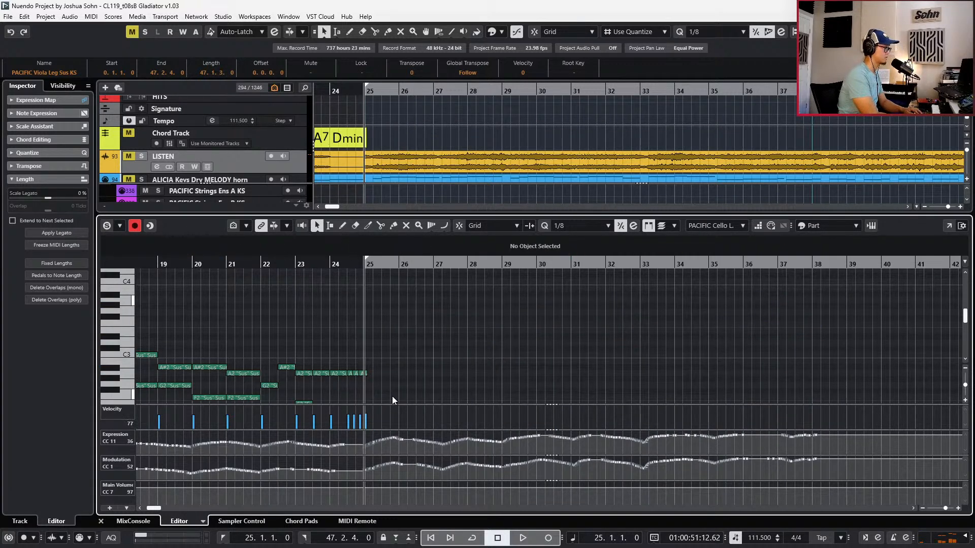
pyautogui.press('KP_Subtract')
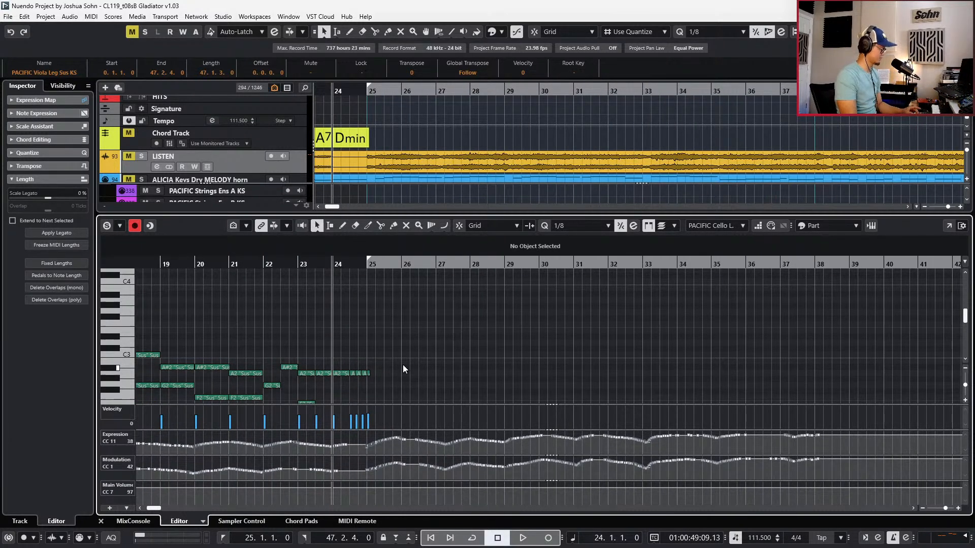
# Play the lead-in from bar 24, try recording the opening of the cello melody at bar 25, and undo the take
pyautogui.scroll(-2, 418, 351)
pyautogui.scroll(1, 419, 351)
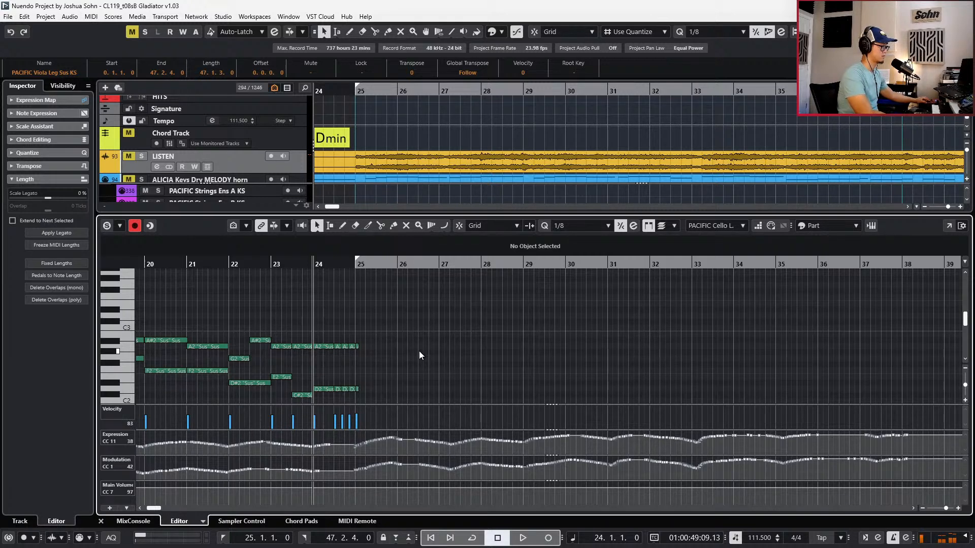
pyautogui.press('KP_Subtract')
pyautogui.press('space')
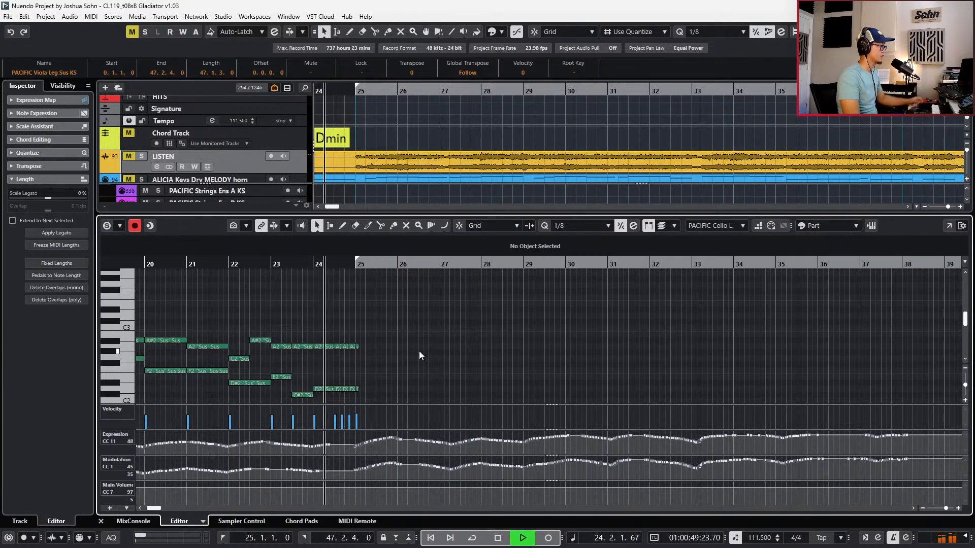
pyautogui.press('space')
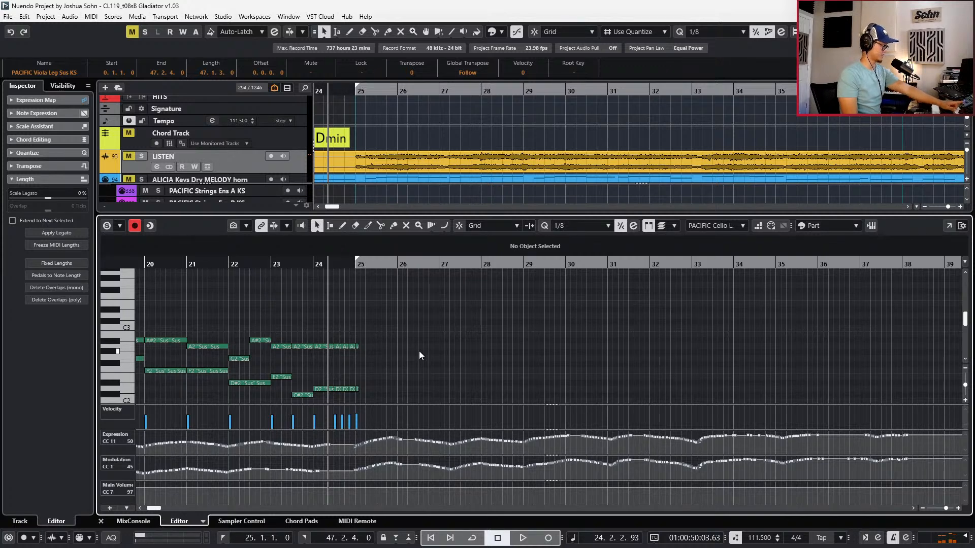
pyautogui.press('KP_Multiply')
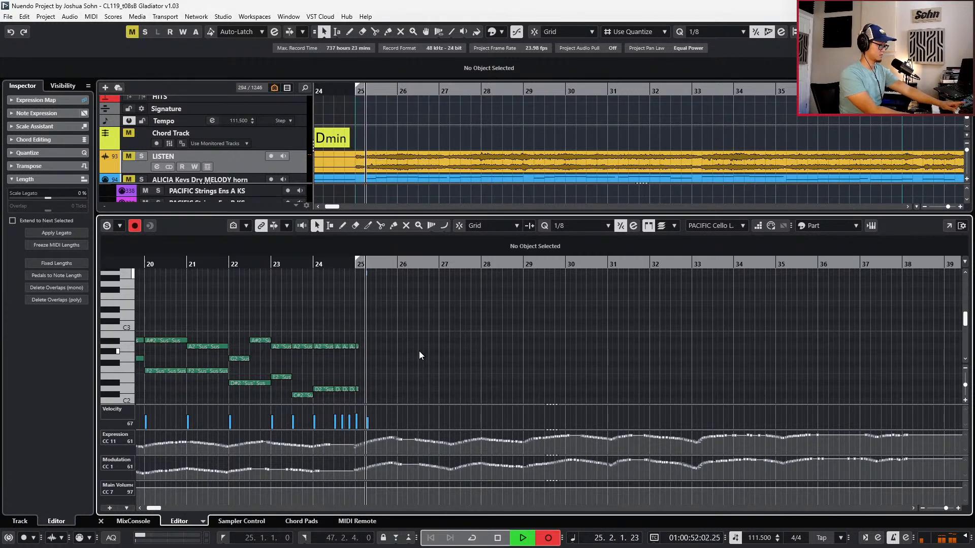
pyautogui.press('space')
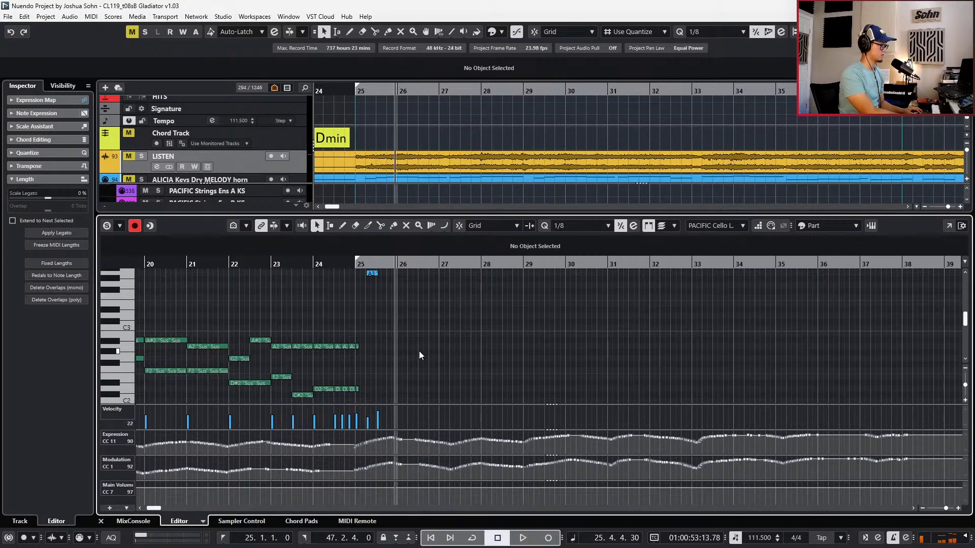
pyautogui.hotkey('ctrl', 'z')
# Try recording the cello melody again from bar 24 into bar 28, undo the take and return to bar 24
pyautogui.press('KP_Multiply')
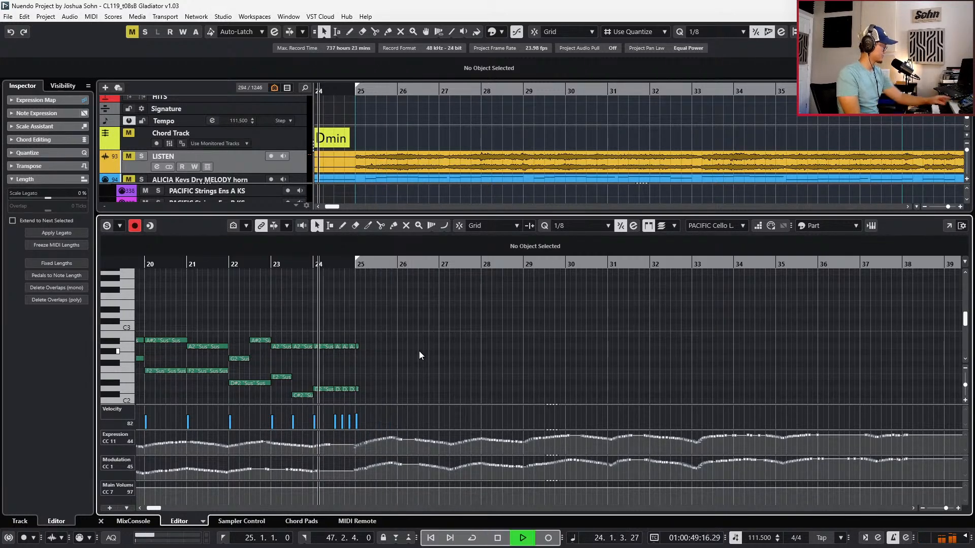
pyautogui.press('space')
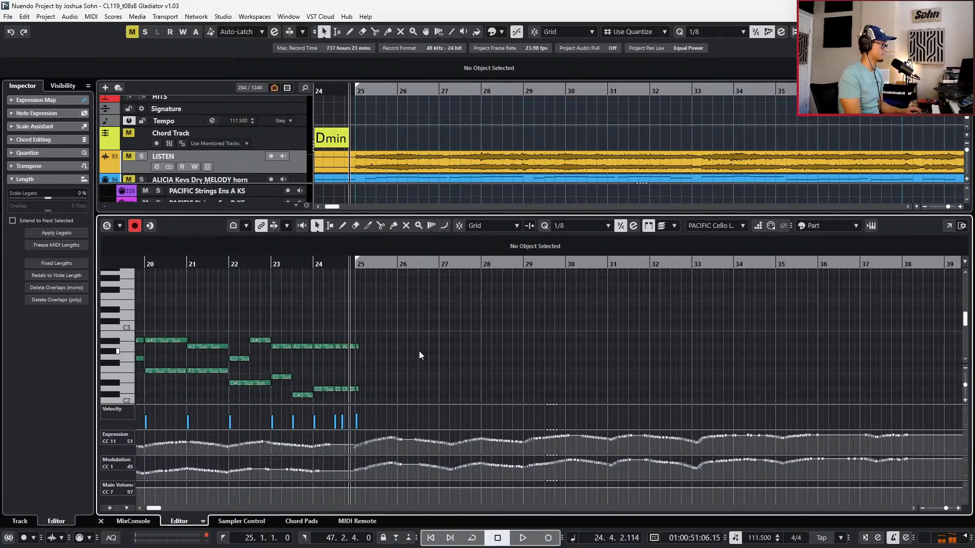
pyautogui.press('KP_0')
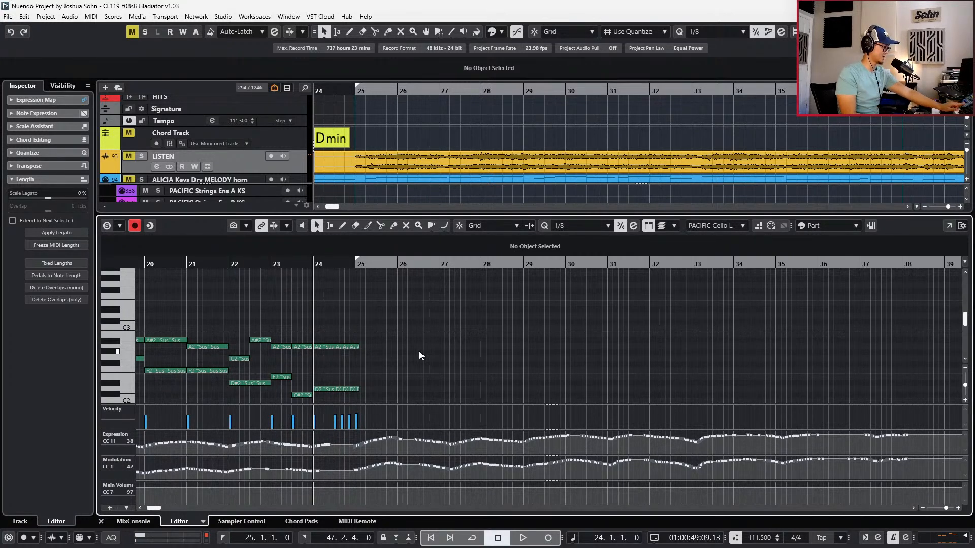
pyautogui.press('KP_Multiply')
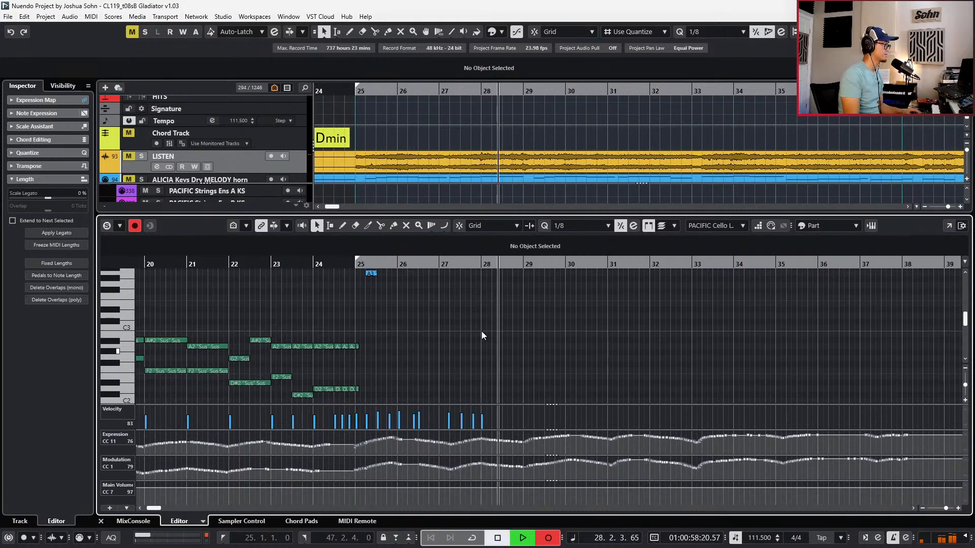
pyautogui.press('space')
pyautogui.hotkey('ctrl', 'z')
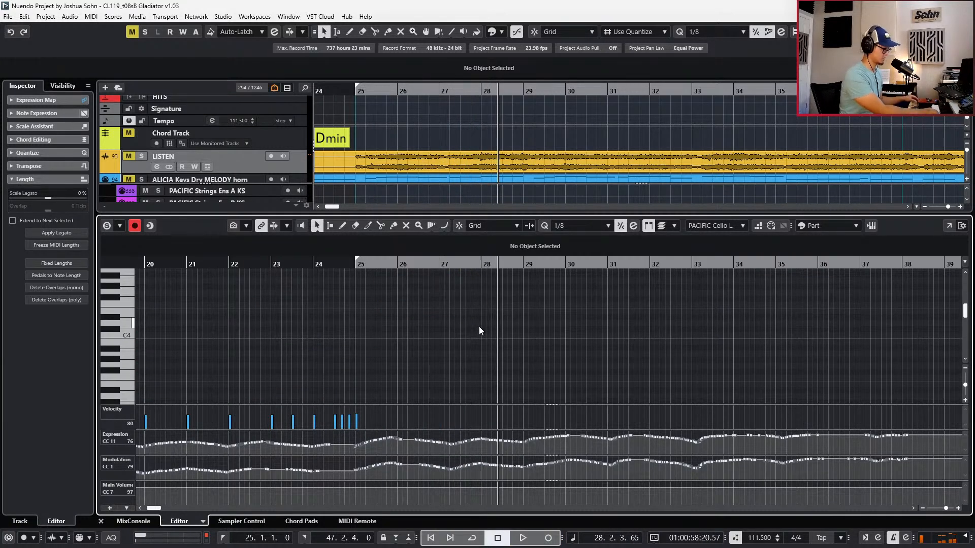
pyautogui.press('KP_0')
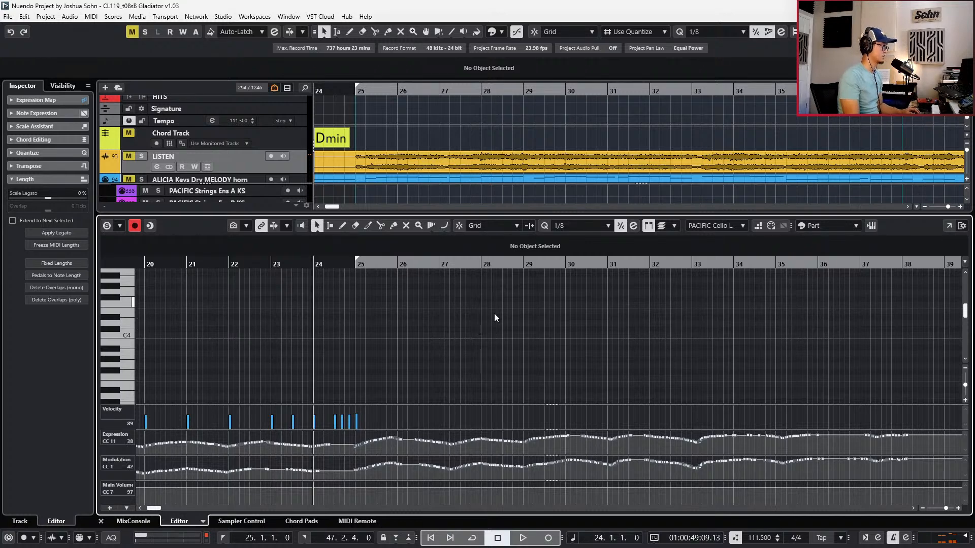
# Try another cello take with a lead-in from bar 23, record into bar 30 and undo it
pyautogui.scroll(-3, 495, 318)
pyautogui.scroll(-4, 498, 339)
pyautogui.press('KP_Enter')
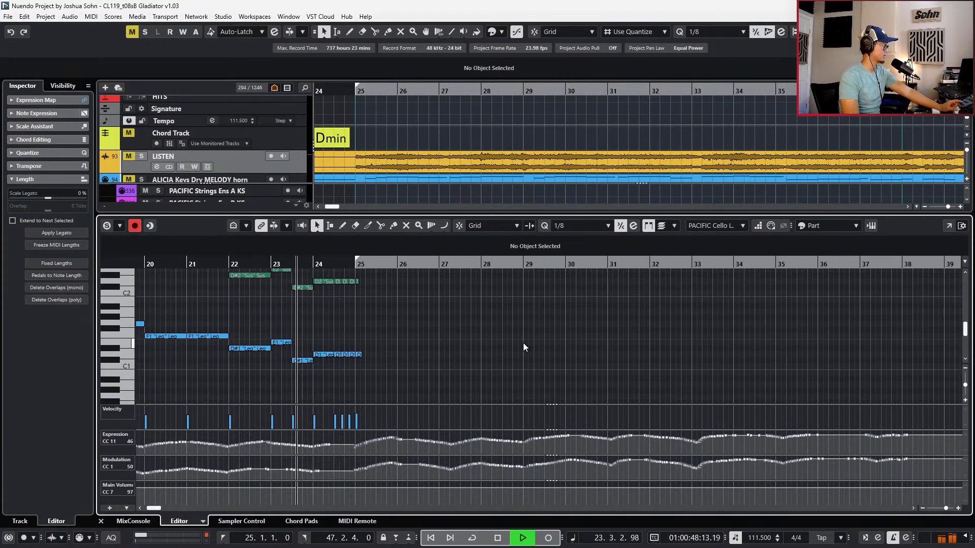
pyautogui.press('KP_Multiply')
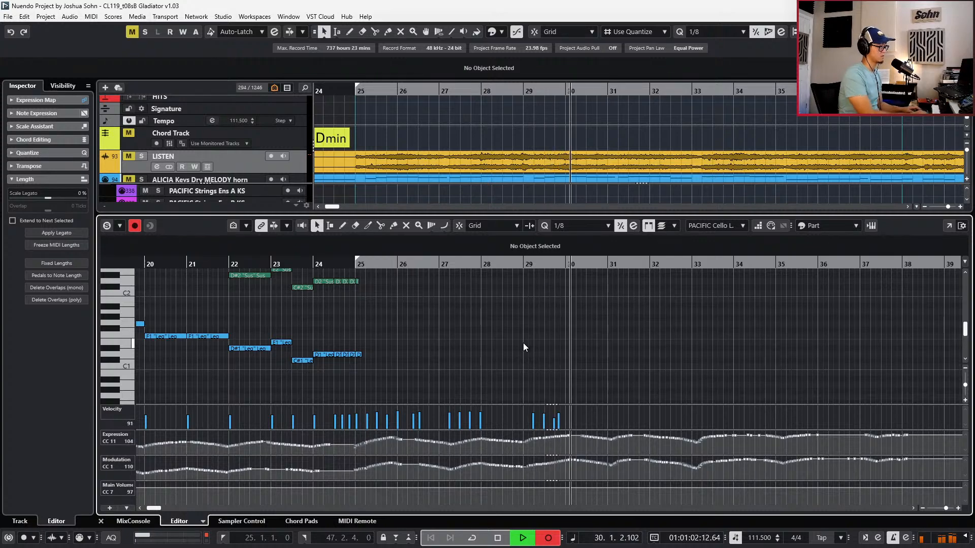
pyautogui.press('space')
pyautogui.hotkey('ctrl', 'z')
# Change the cello's low D1 note at the start of bar 25 from Spiccato to the Sus Marc articulation
pyautogui.scroll(3, 354, 327)
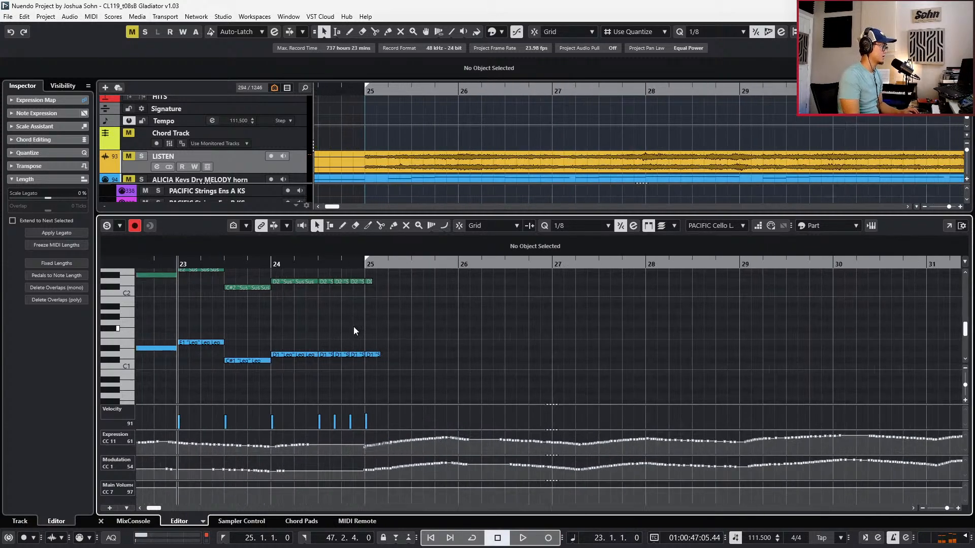
pyautogui.click(382, 354)
pyautogui.click(483, 251)
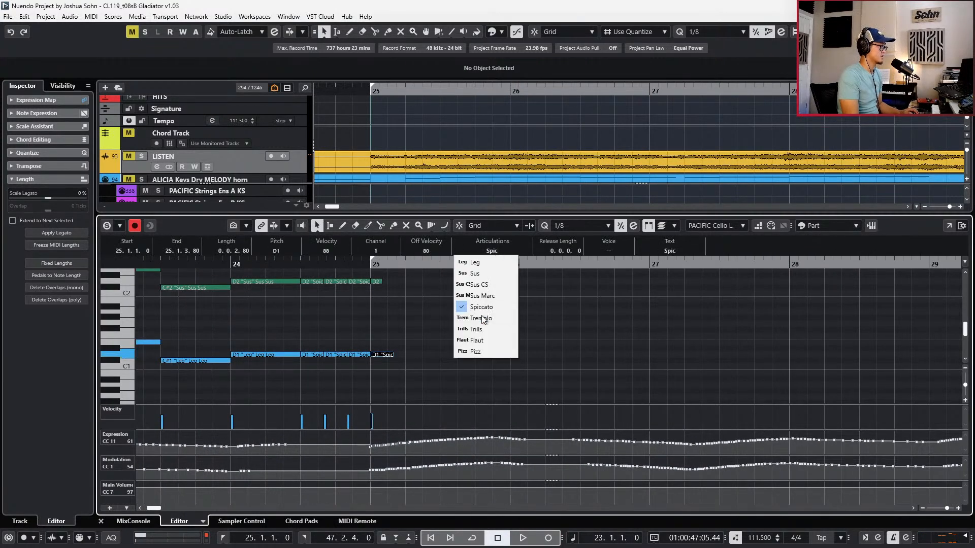
pyautogui.click(490, 296)
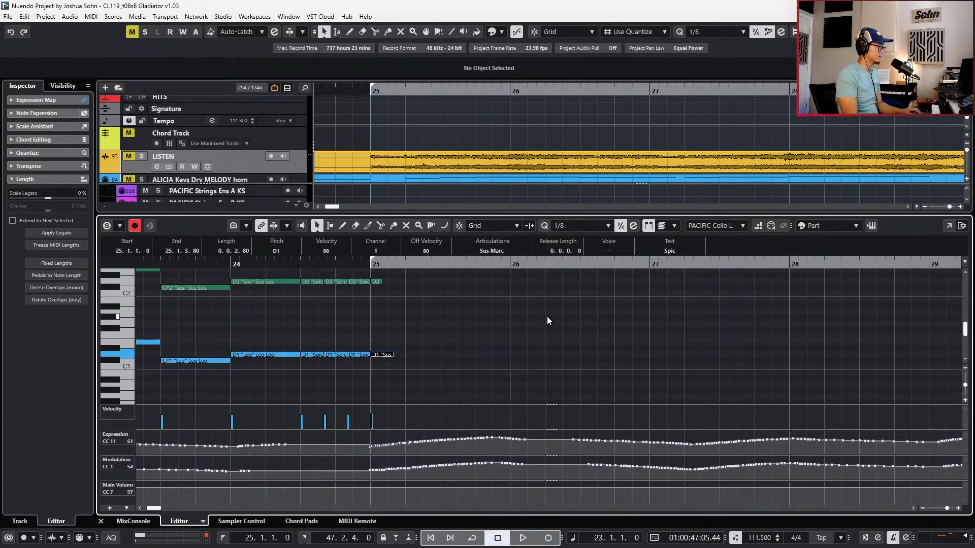
# Return to bar 24 and record the cello melody live from bar 25 up to bar 33
pyautogui.press('KP_1')
pyautogui.press('KP_Subtract')
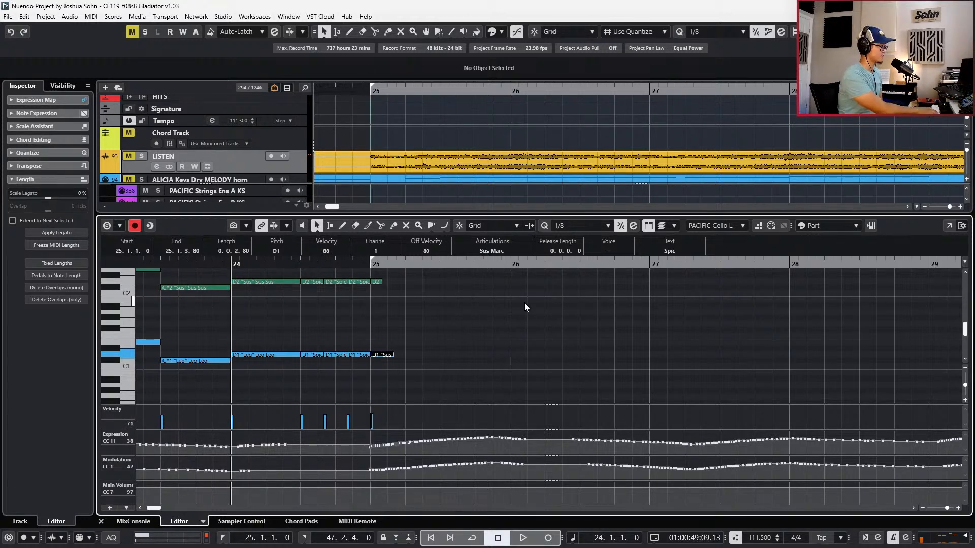
pyautogui.press('g')
pyautogui.press('space')
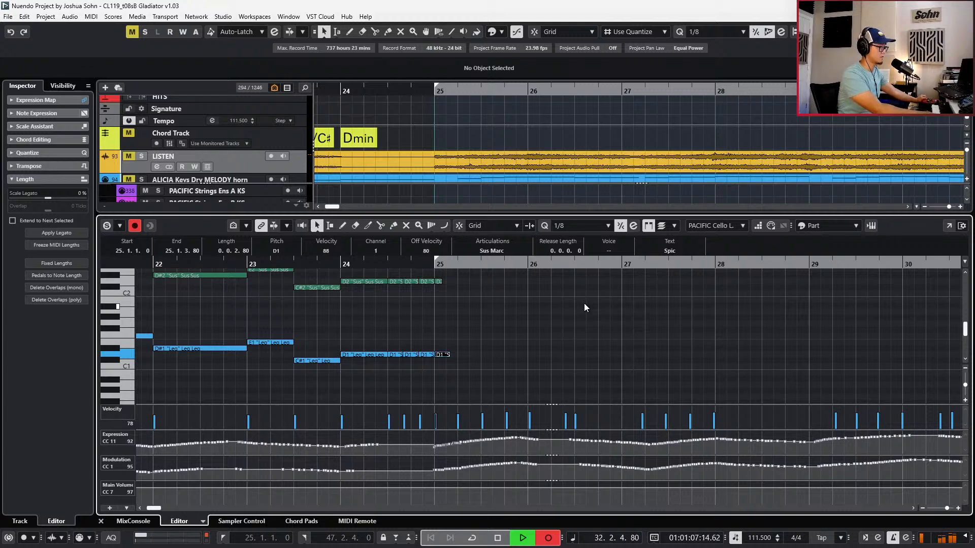
pyautogui.press('space')
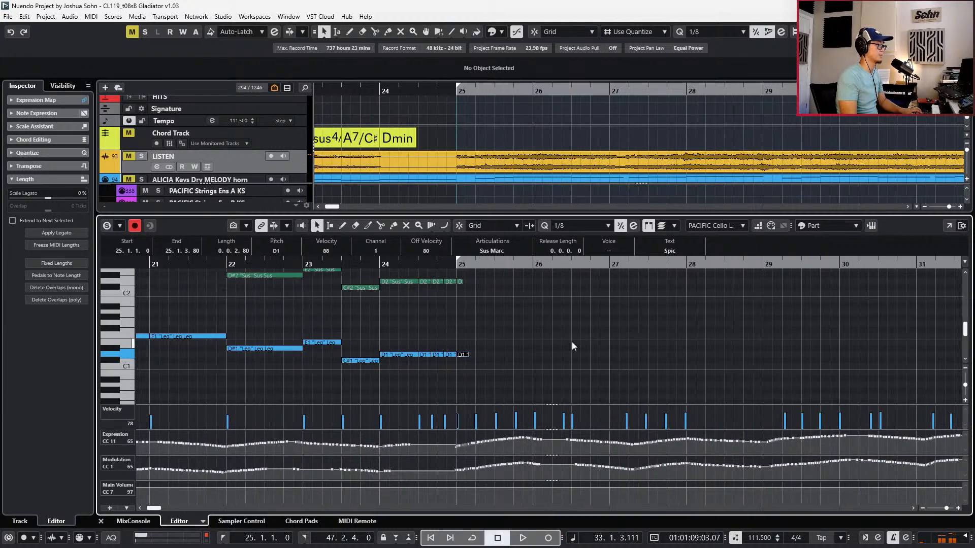
# Set all newly recorded cello notes from bar 25 through bar 32 to Sus Marc and return to bar 25
pyautogui.moveTo(862, 287); pyautogui.dragTo(325, 386)
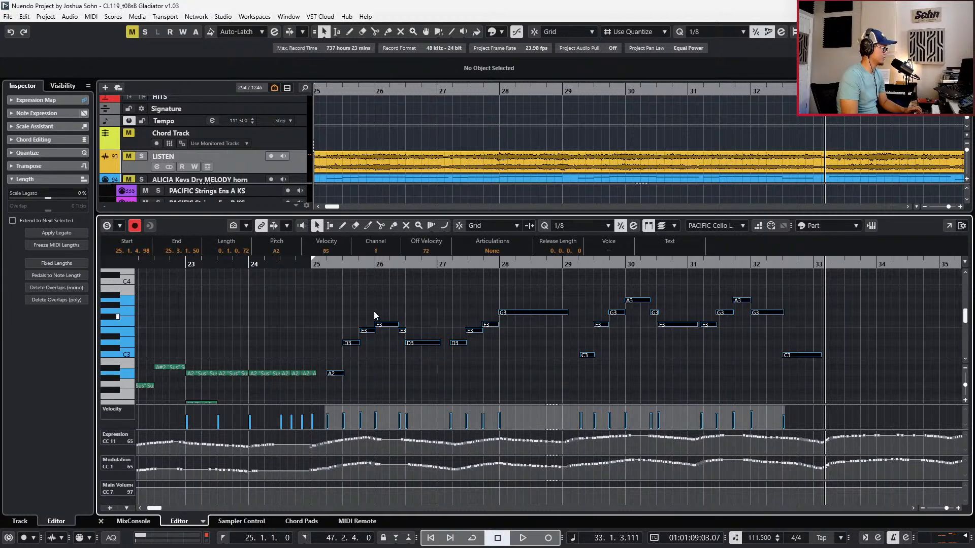
pyautogui.click(501, 251)
pyautogui.click(495, 290)
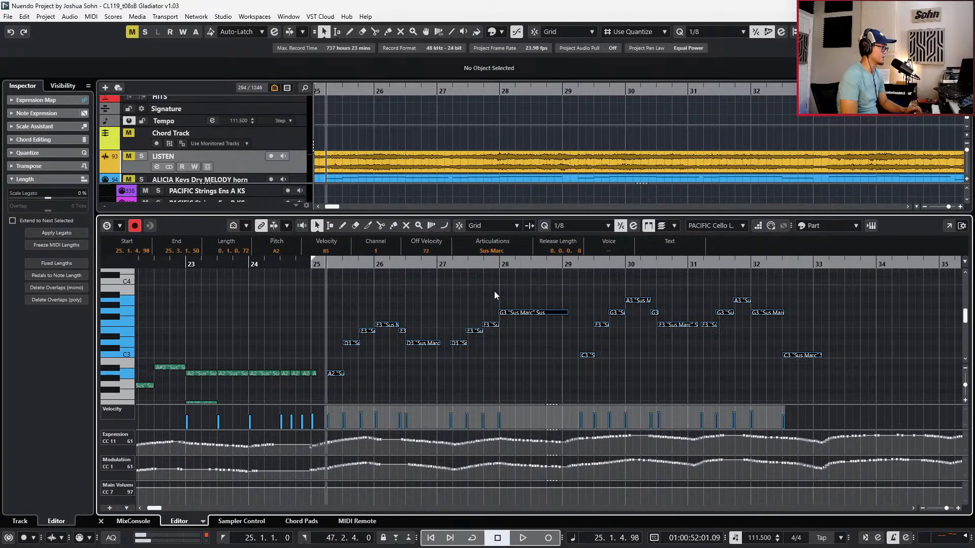
pyautogui.scroll(-3, 495, 291)
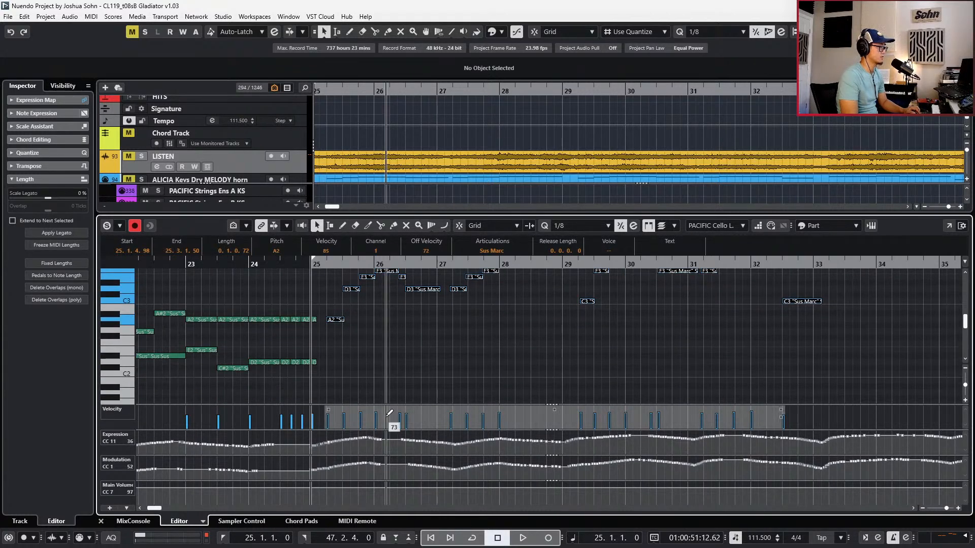
pyautogui.scroll(2, 641, 362)
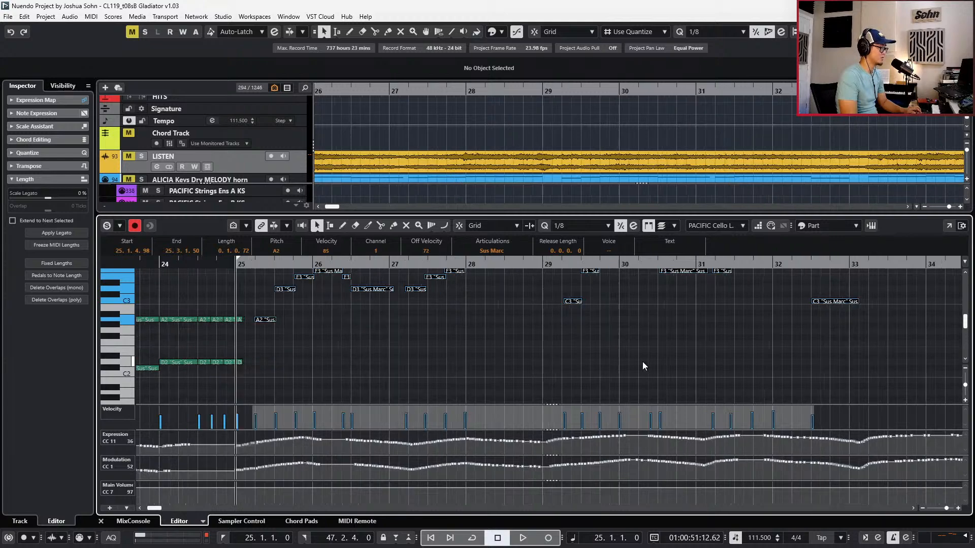
# Lower the velocities of the first phrase of cello melody notes in bars 25 and 26 and play the passage from bar 25
pyautogui.click(231, 359)
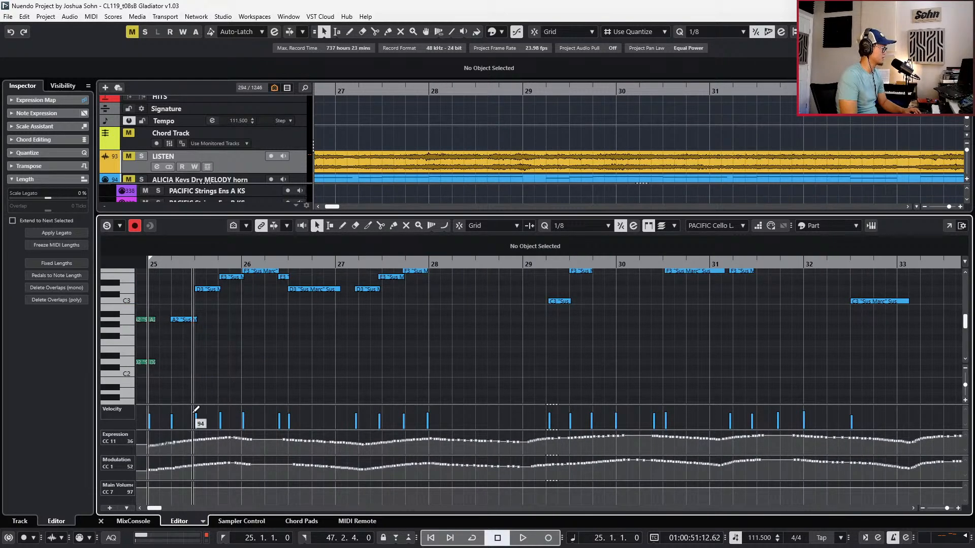
pyautogui.scroll(3, 199, 380)
pyautogui.moveTo(186, 318); pyautogui.dragTo(282, 383)
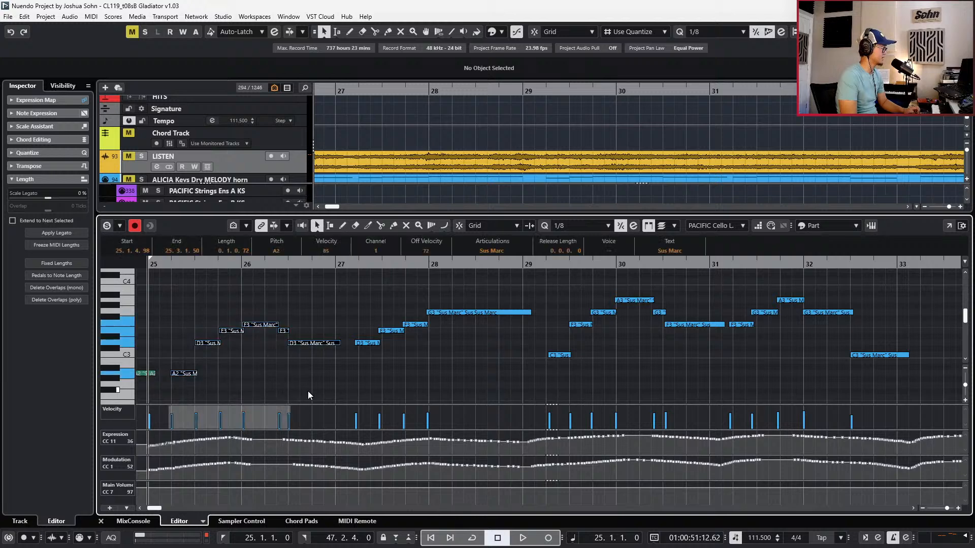
pyautogui.press('space')
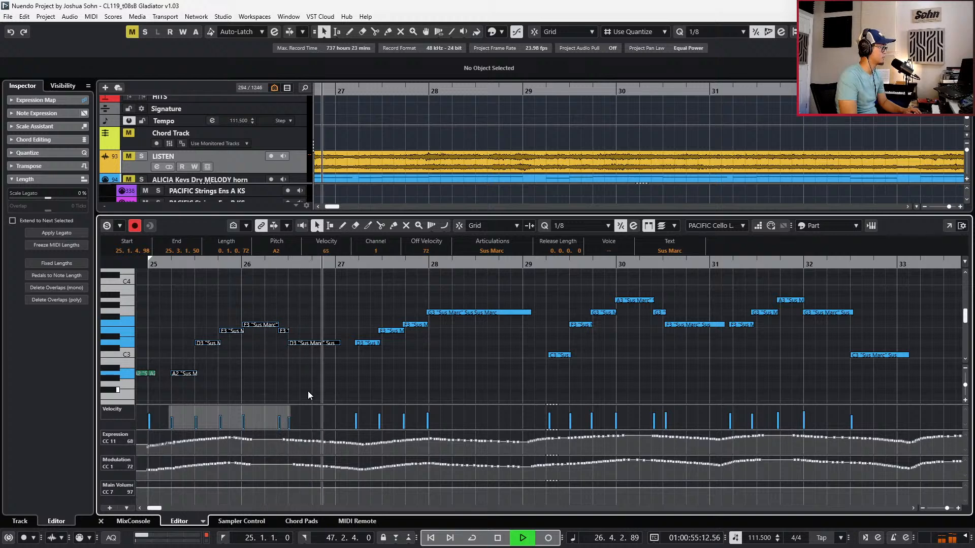
pyautogui.press('space')
# Quantize the cello melody notes from bar 27 through bar 32 to a 1/8 grid and return to bar 25
pyautogui.moveTo(362, 300); pyautogui.dragTo(854, 384)
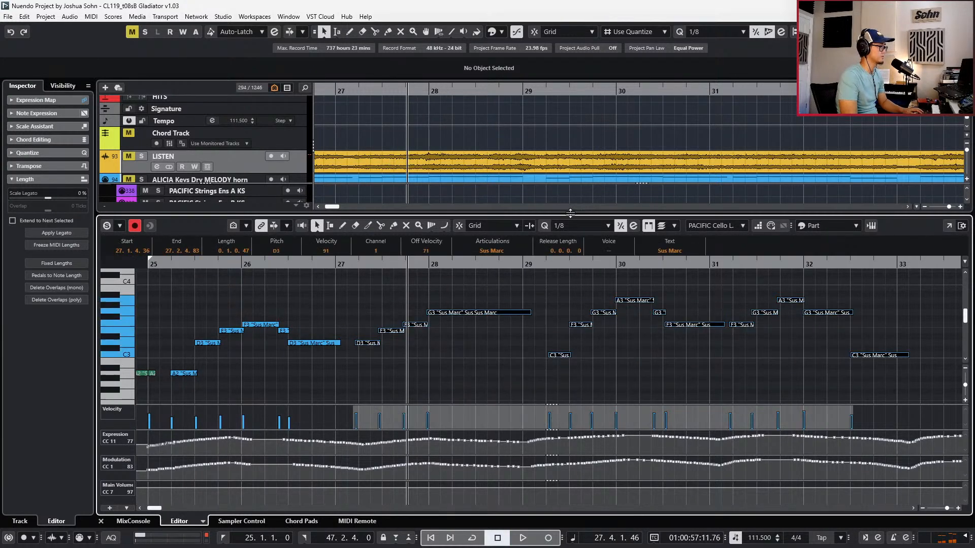
pyautogui.press('q')
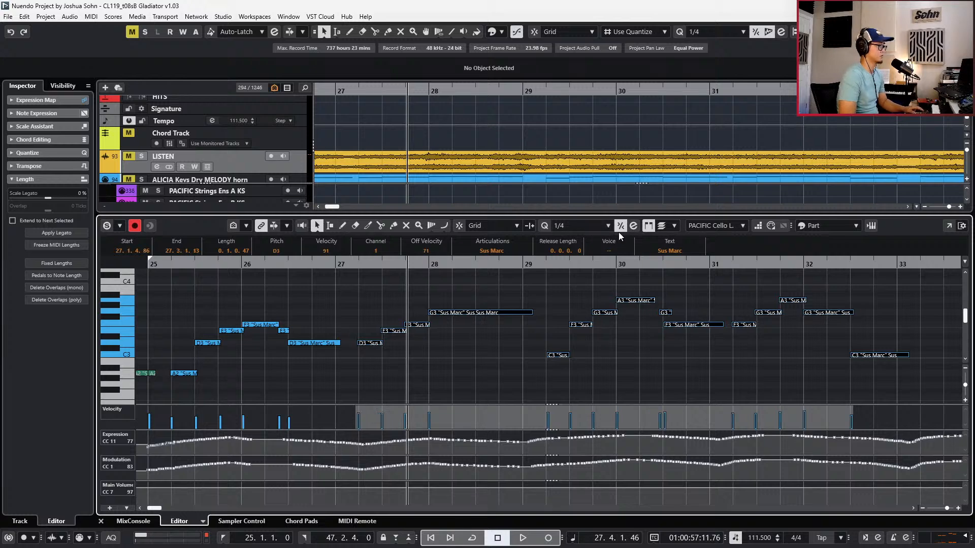
pyautogui.hotkey('ctrl', 'z')
pyautogui.hotkey('alt', '4')
pyautogui.press('q')
pyautogui.press('KP_Subtract')
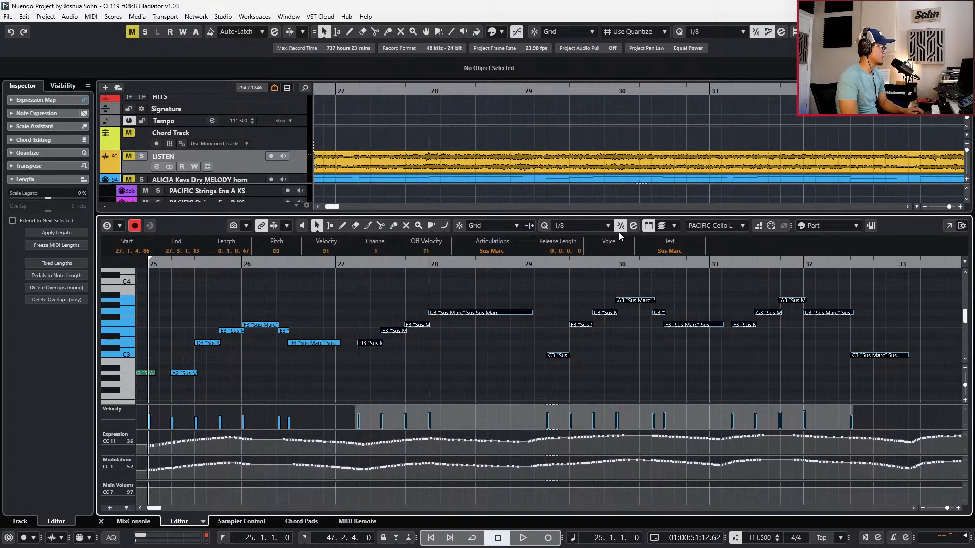
# Play from bar 25 and reopen only the PACIFIC Cello KS part for editing with its velocity, expression and modulation lanes shown
pyautogui.press('space')
pyautogui.hotkey('ctrl', 'e')
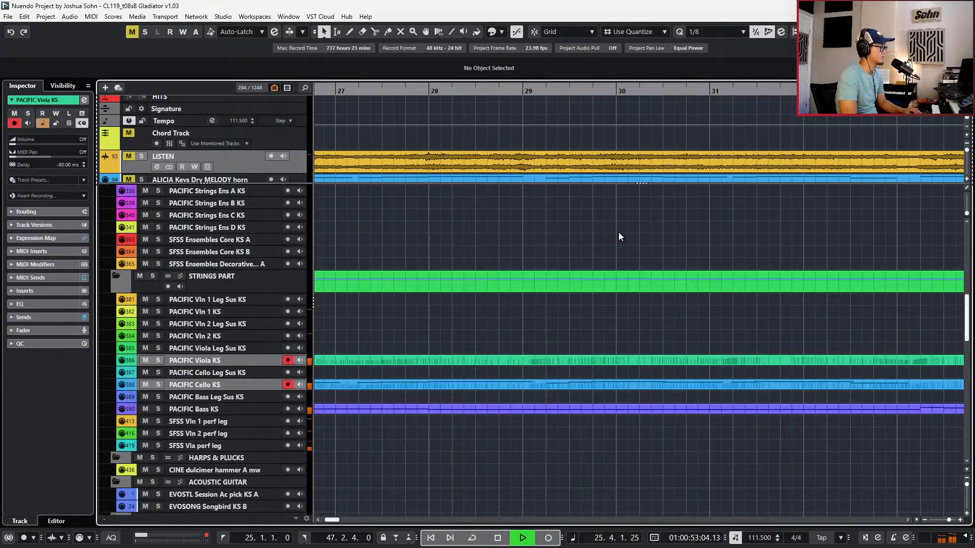
pyautogui.press('f')
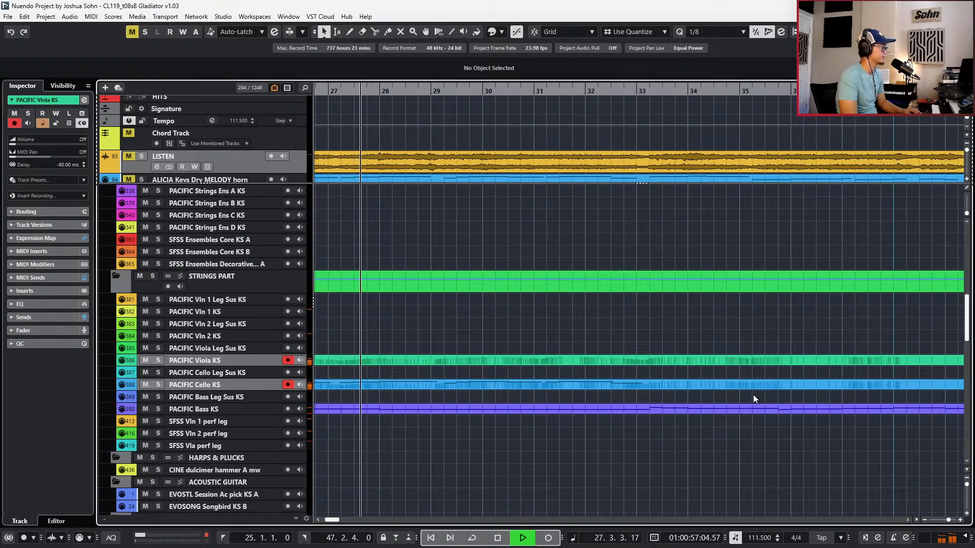
pyautogui.click(492, 383)
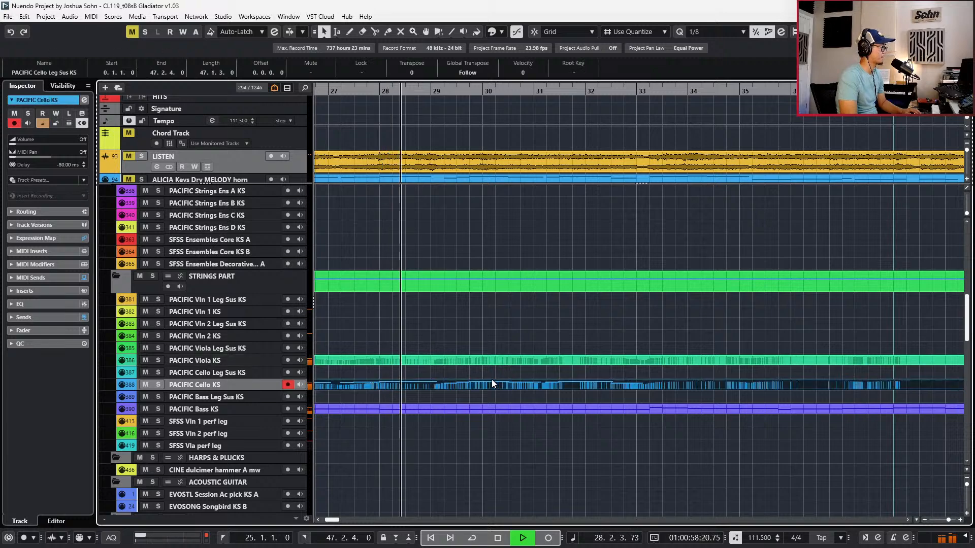
pyautogui.hotkey('ctrl', 'e')
pyautogui.moveTo(350, 305); pyautogui.dragTo(385, 361)
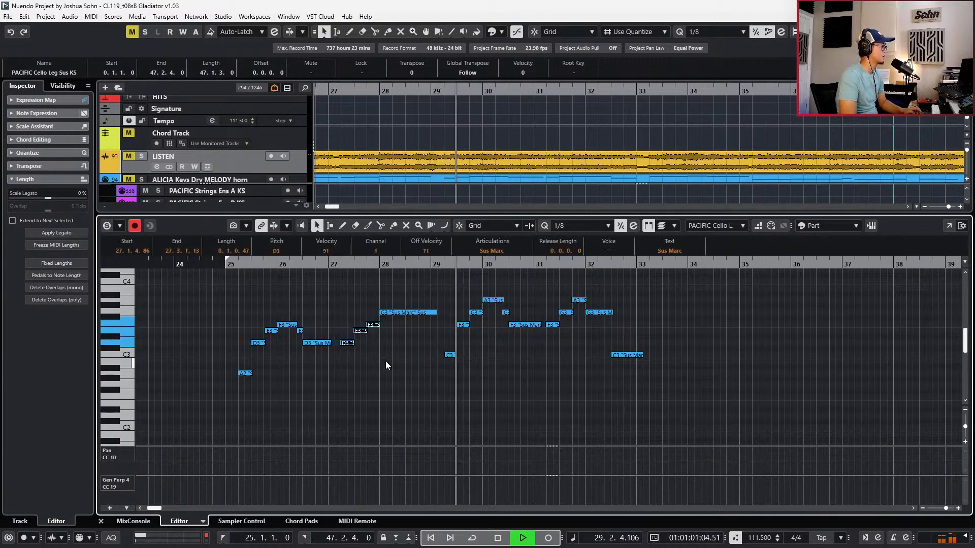
pyautogui.hotkey('alt', '1')
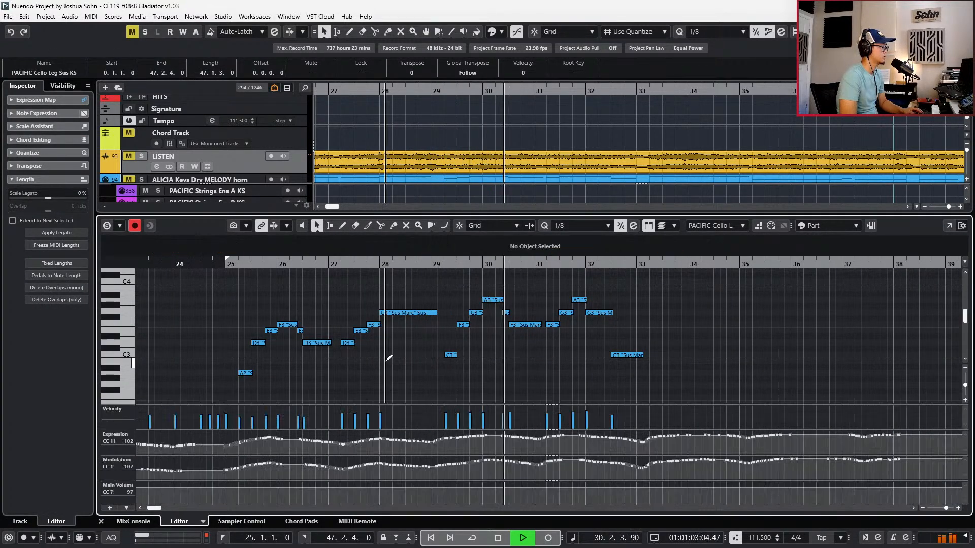
pyautogui.press('space')
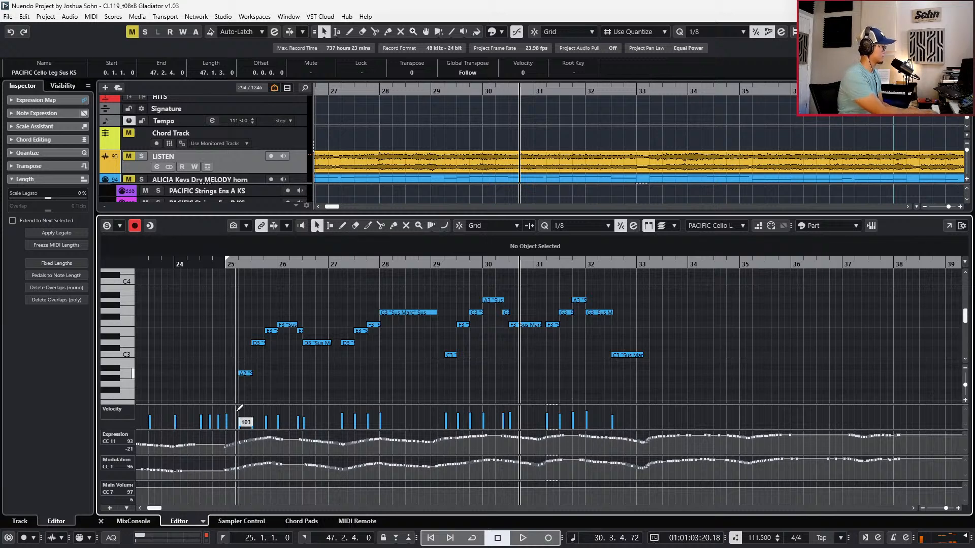
# Audition the cello line in solo from the A2 note in bar 25
pyautogui.click(245, 374)
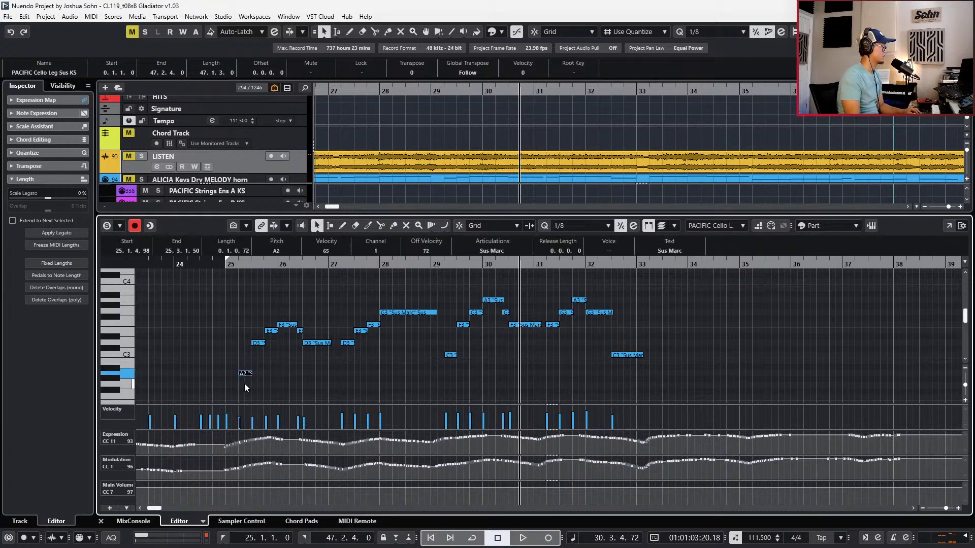
pyautogui.press('l')
pyautogui.press('s')
pyautogui.press('space')
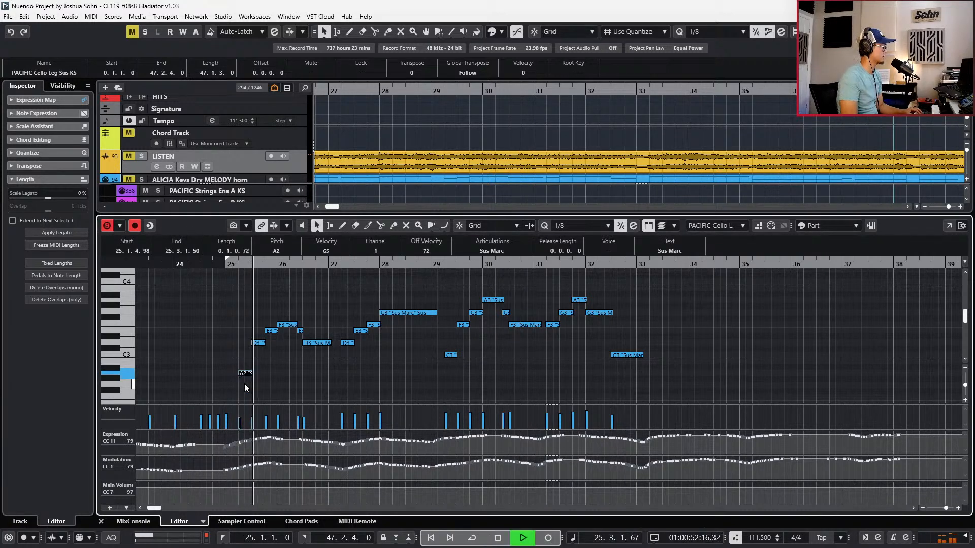
pyautogui.press('space')
pyautogui.press('s')
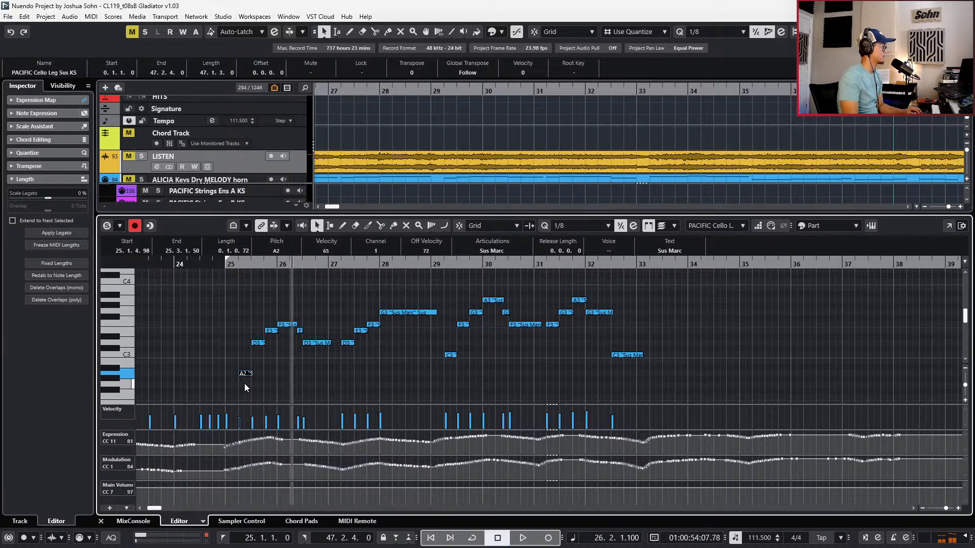
# Lower the velocities of the A2 and D3 notes in bar 25, bringing A2 to 57, and play them back
pyautogui.moveTo(241, 341); pyautogui.dragTo(263, 369)
pyautogui.hotkey('alt', 'Down')
pyautogui.press('l')
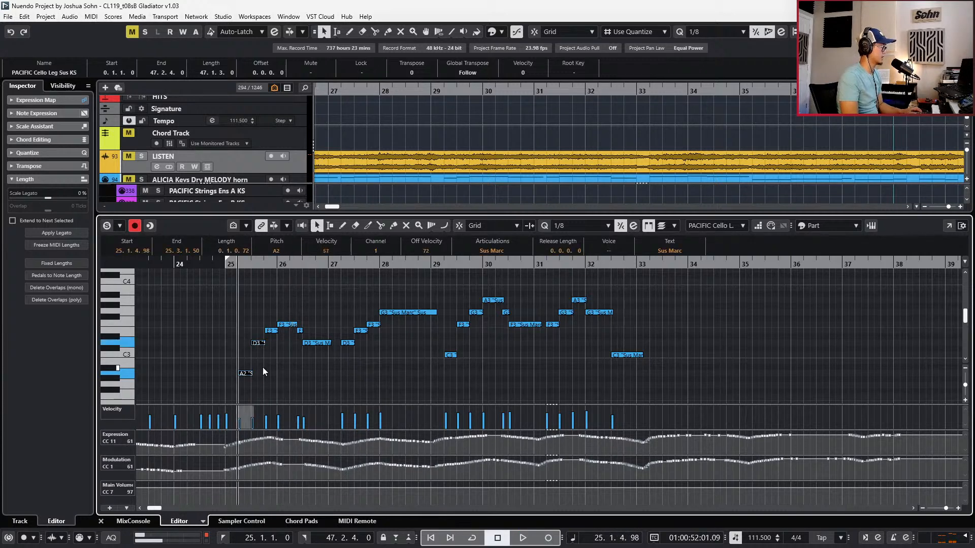
pyautogui.press('space')
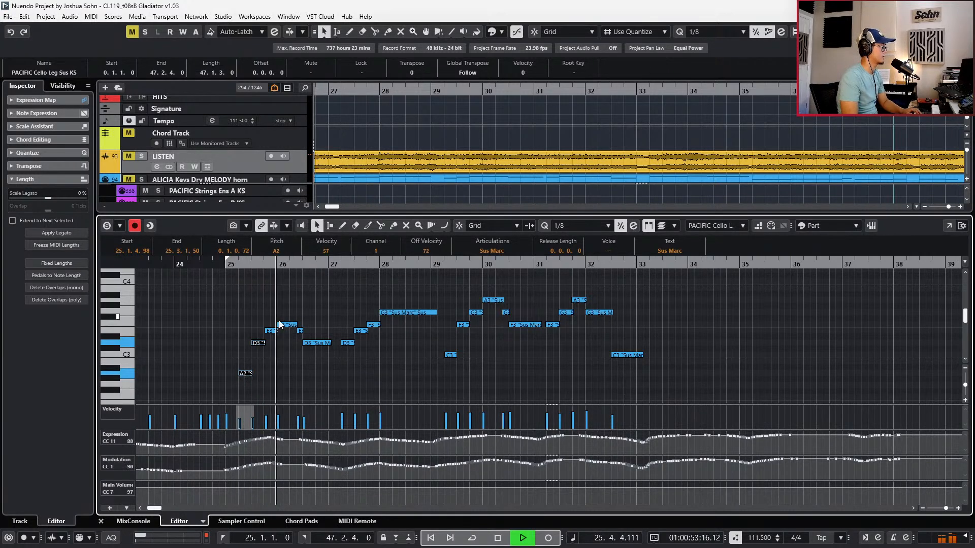
pyautogui.press('space')
# Lower the velocities of the rising notes in bar 27 and the C3 and F3 in bar 29, bringing C3 to 60, and play back
pyautogui.moveTo(353, 327); pyautogui.dragTo(370, 361)
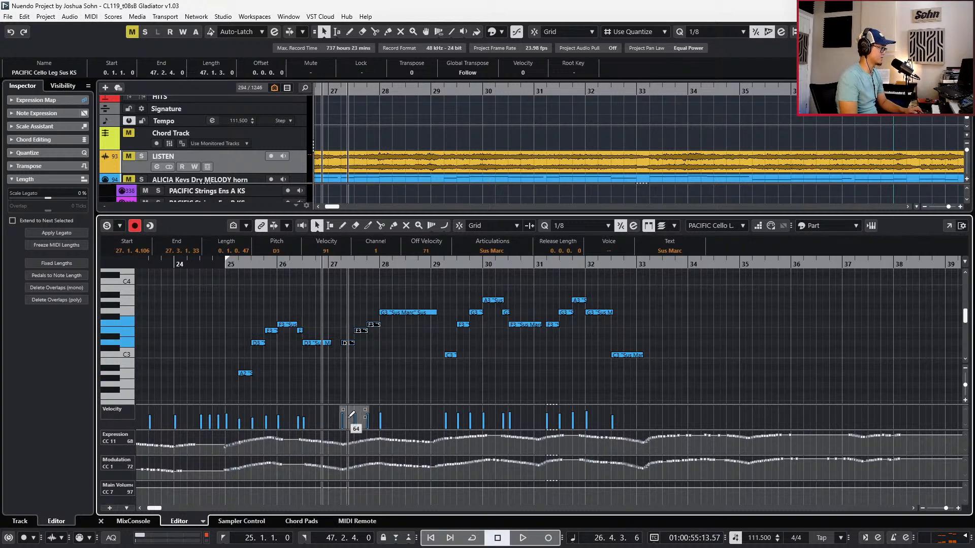
pyautogui.moveTo(346, 417); pyautogui.dragTo(374, 415)
pyautogui.moveTo(439, 311); pyautogui.dragTo(473, 371)
pyautogui.click(451, 355)
pyautogui.keyDown('shift'); pyautogui.click(463, 325); pyautogui.keyUp('shift')
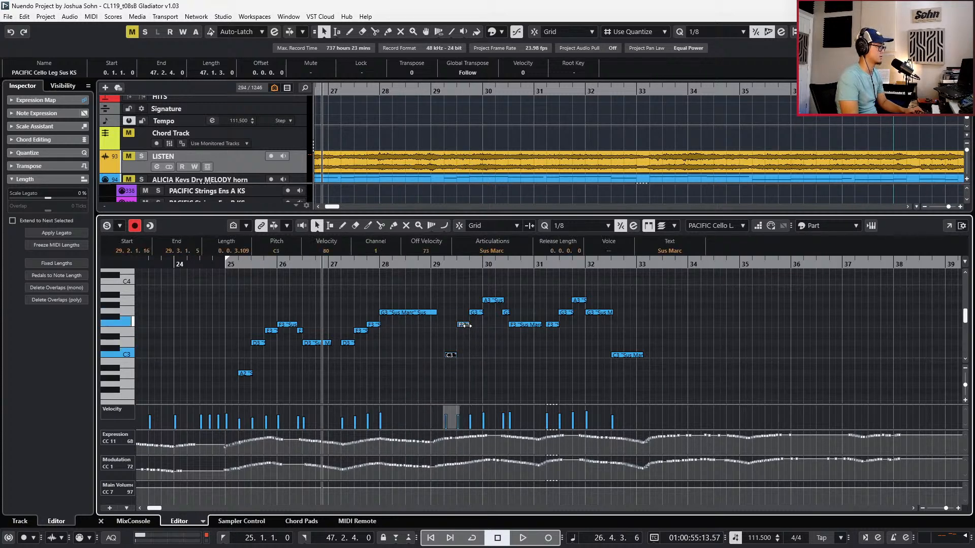
pyautogui.press('KP_Subtract')
pyautogui.press('KP_Subtract')
pyautogui.press('space')
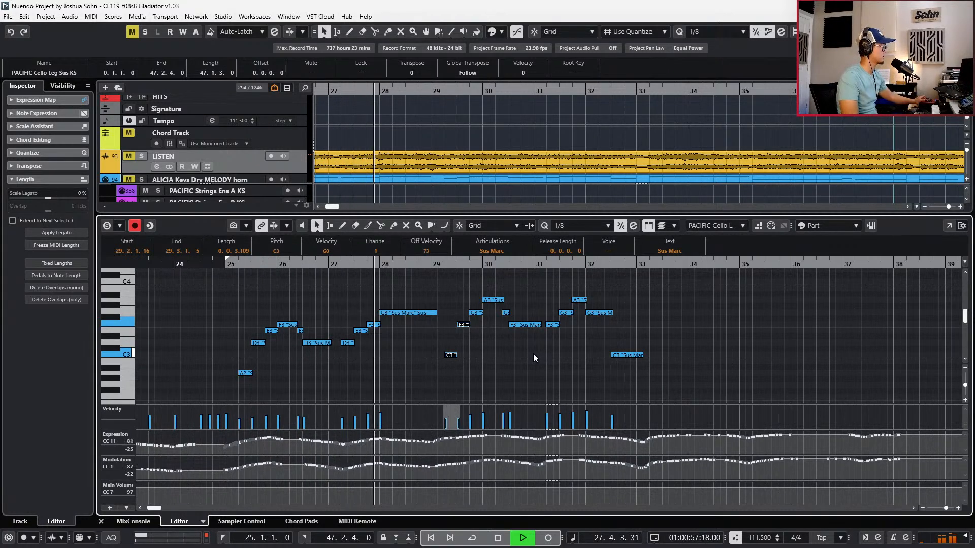
pyautogui.press('space')
# Move the long G3 note at bar 28 down to E3 and check it by playing the phrase from around bar 27
pyautogui.moveTo(416, 313); pyautogui.dragTo(416, 333)
pyautogui.press('Down')
pyautogui.press('Up')
pyautogui.press('l')
pyautogui.press('KP_Subtract')
pyautogui.press('l')
pyautogui.press('space')
pyautogui.press('space')
pyautogui.press('l')
pyautogui.press('KP_Subtract')
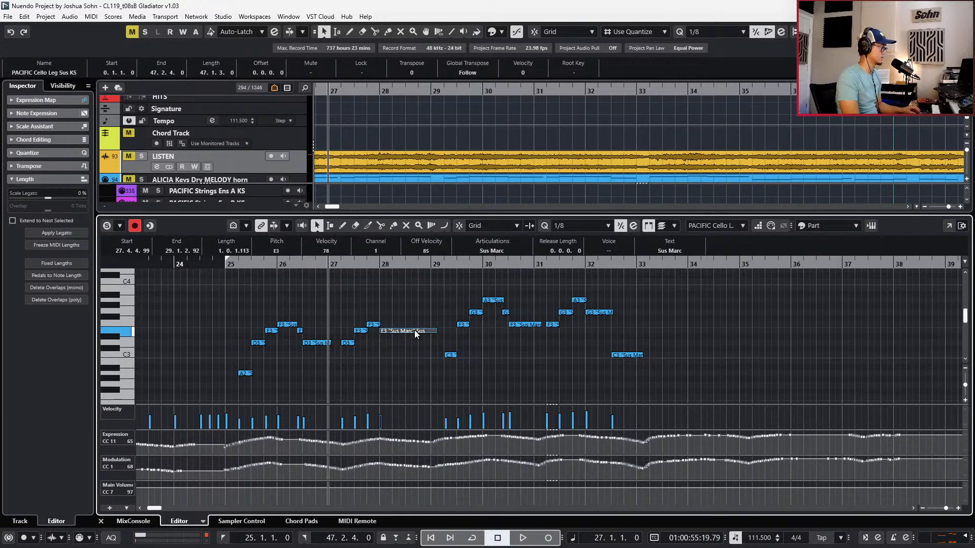
pyautogui.moveTo(415, 331); pyautogui.dragTo(415, 333)
# Lower the velocities of the notes from mid-bar 30 through bar 32, F3 to 77, and the preceding A3 and G3, A3 to 74
pyautogui.moveTo(516, 282); pyautogui.dragTo(630, 359)
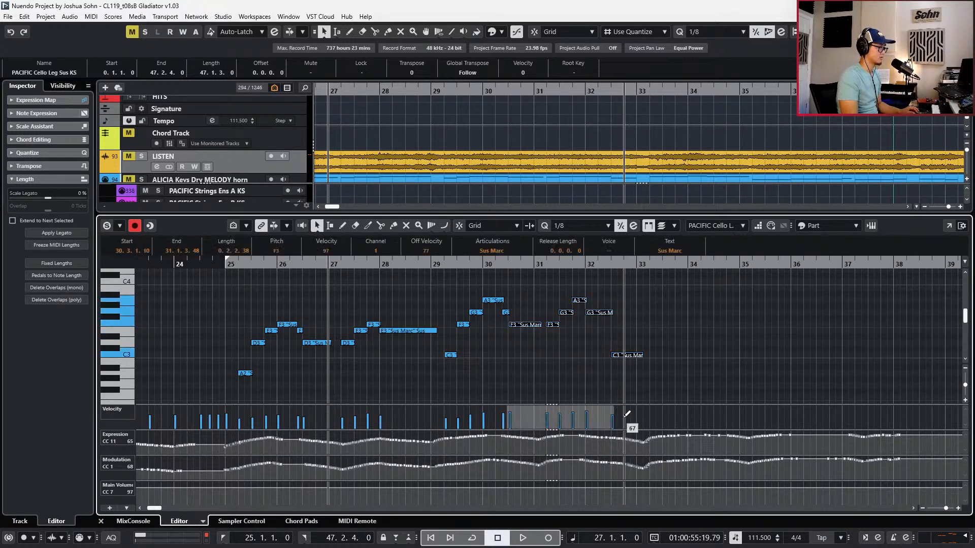
pyautogui.moveTo(562, 409)
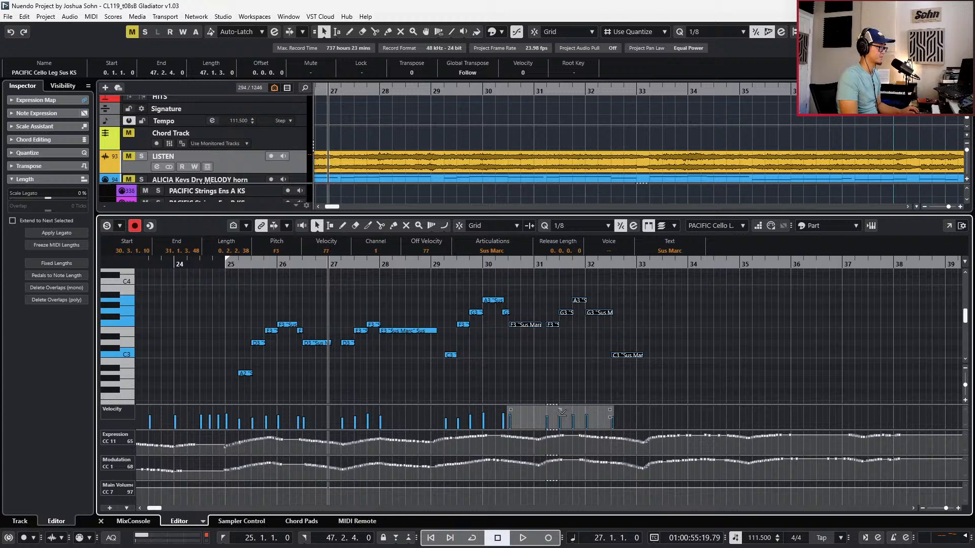
pyautogui.moveTo(517, 304); pyautogui.dragTo(499, 316)
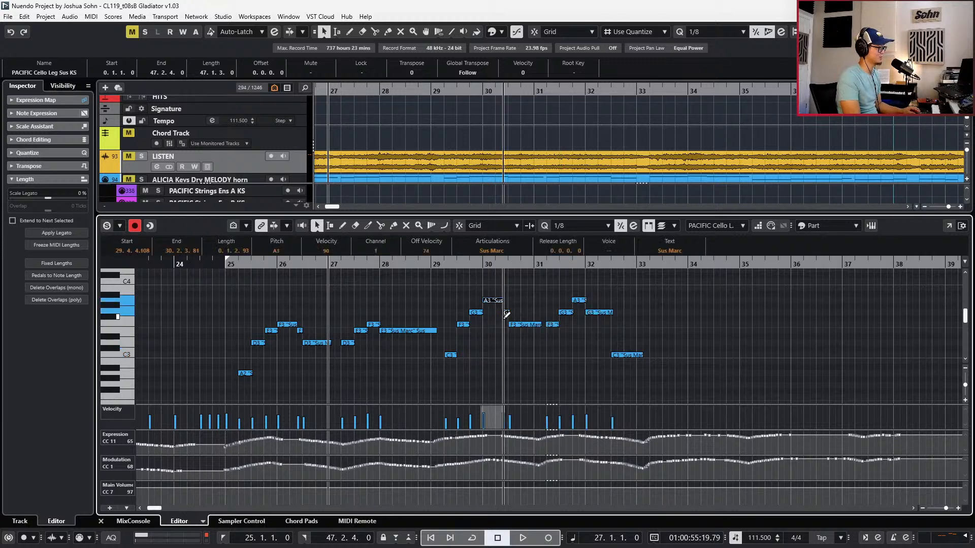
pyautogui.hotkey('alt', 'Down')
# Solo the cello part and record new live expression and modulation moves over the melody from bar 25 to just past bar 33
pyautogui.press('s')
pyautogui.press('KP_1')
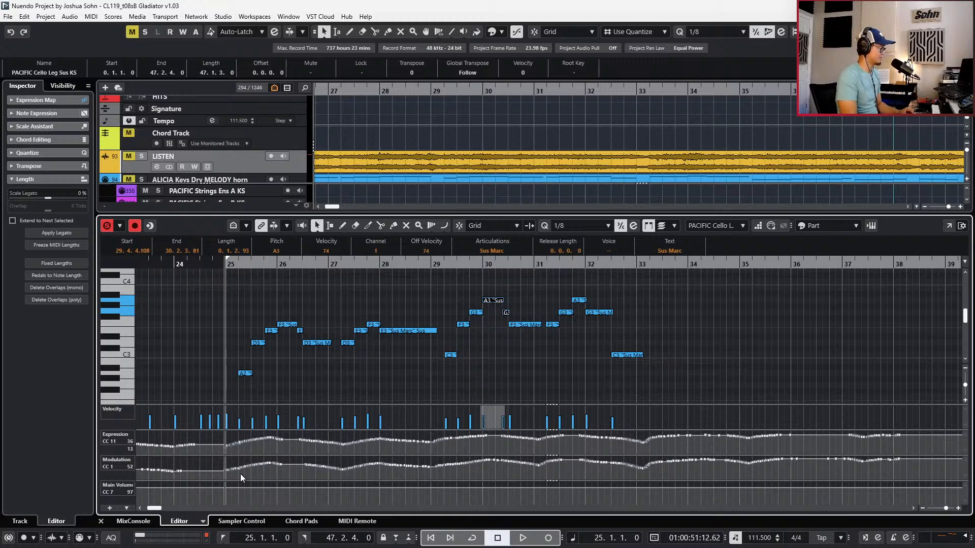
pyautogui.press('space')
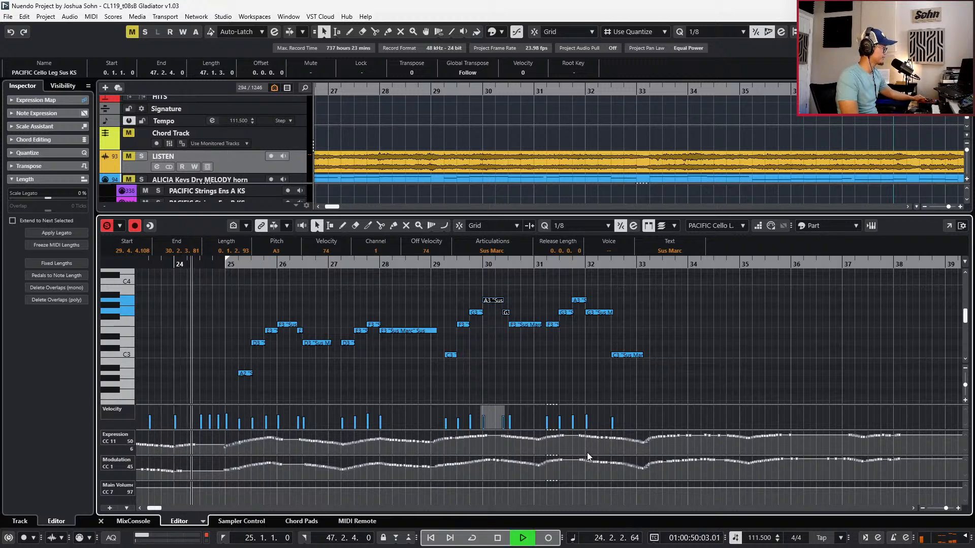
pyautogui.press('KP_Multiply')
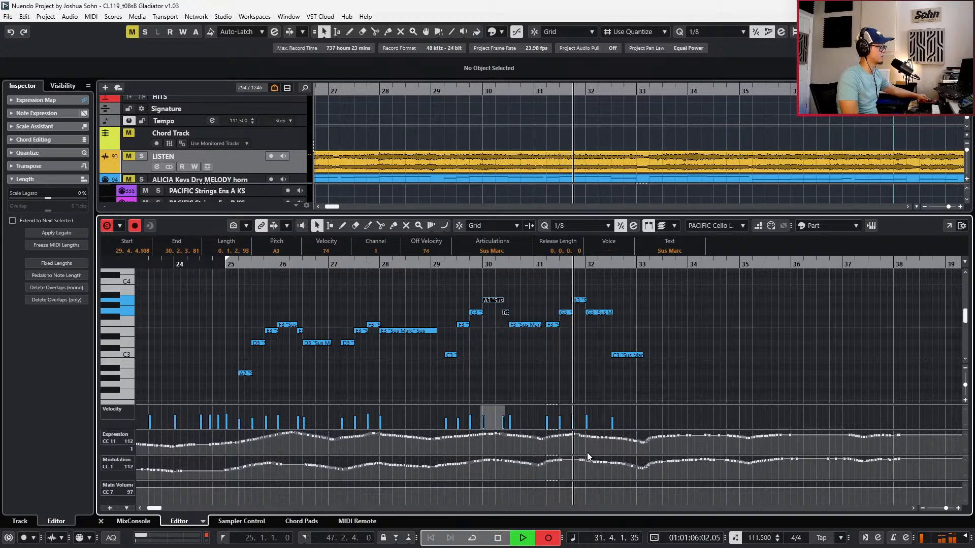
pyautogui.press('KP_Multiply')
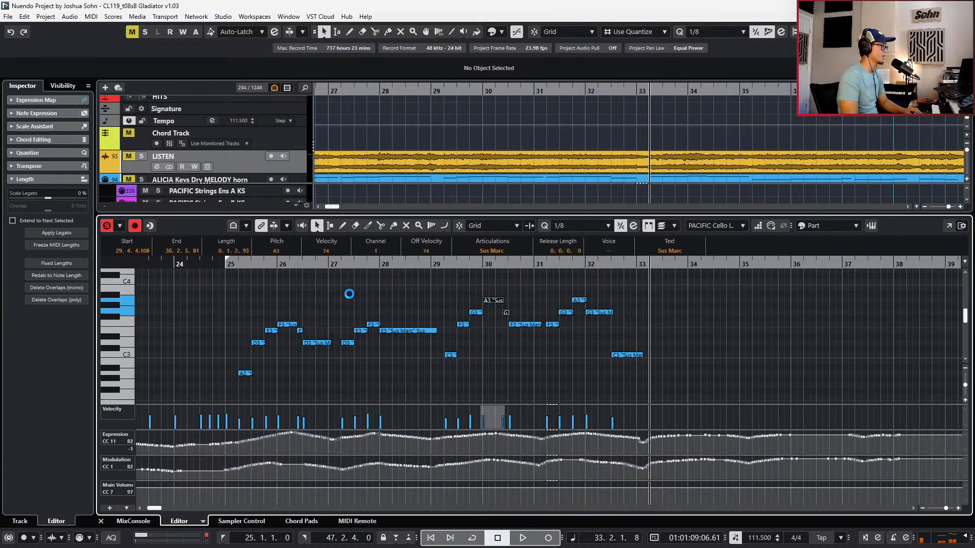
# Clean up the expression dip around bar 33 and set the velocity of the F3 at the end of bar 27 to 74
pyautogui.click(643, 437)
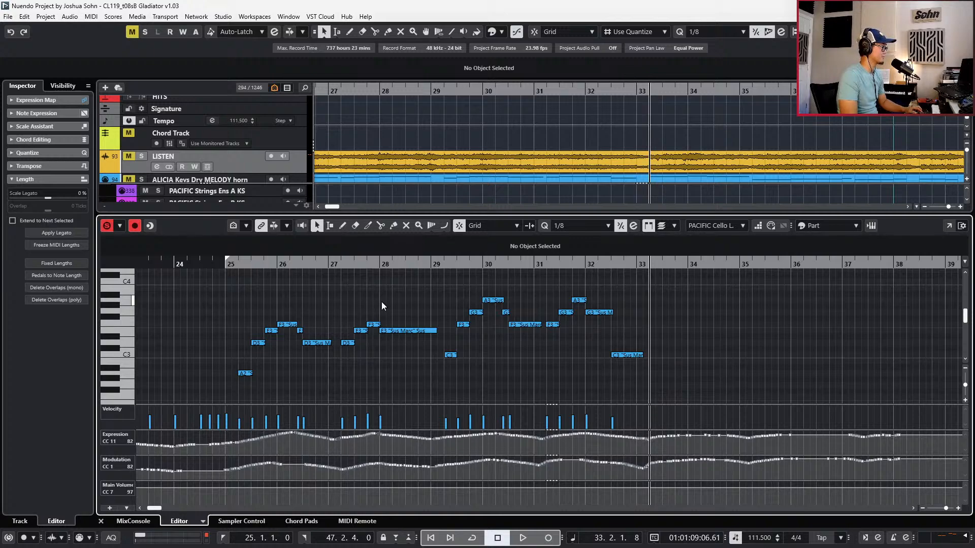
pyautogui.click(378, 325)
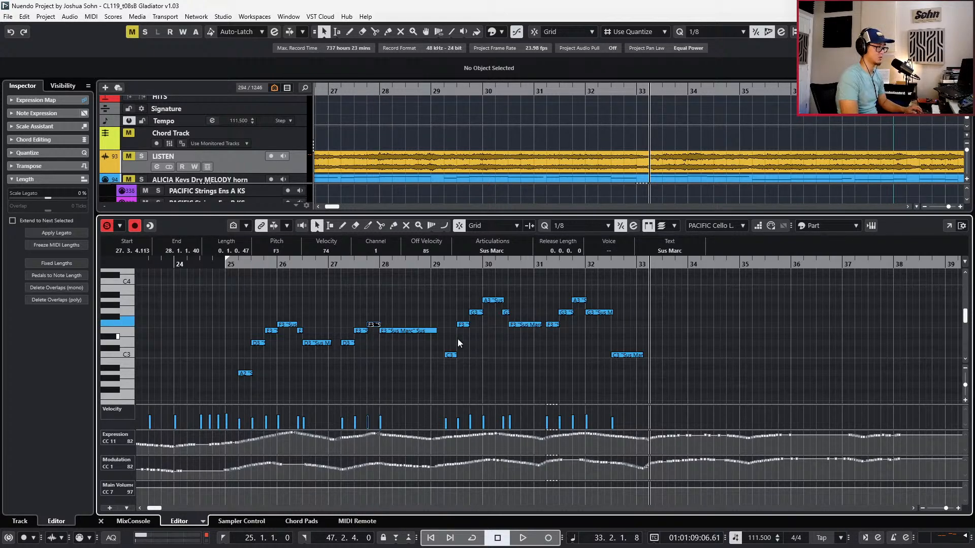
# Play the music from bar 32 to about bar 37 to hear how the melody continues
pyautogui.hscroll(2, 543, 347)
pyautogui.press('KP_Subtract')
pyautogui.press('KP_Subtract')
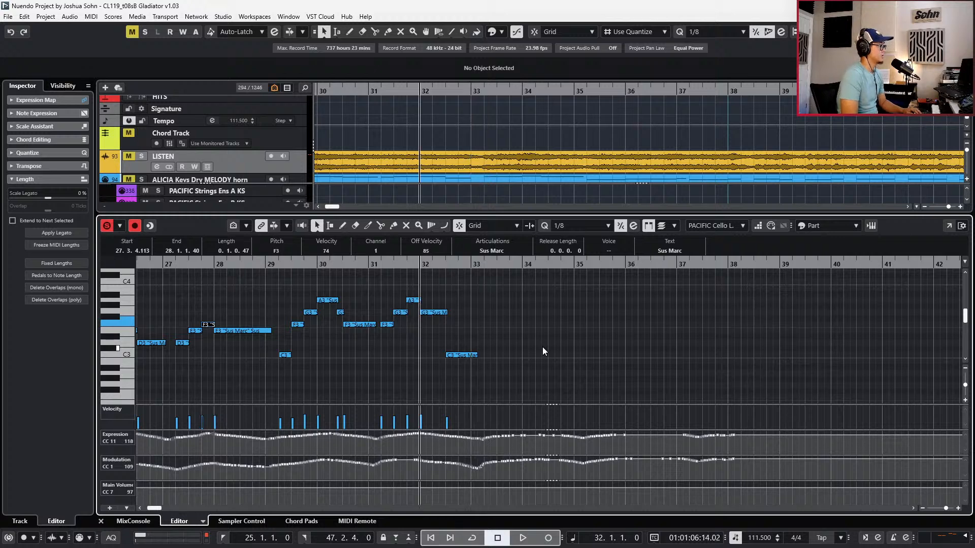
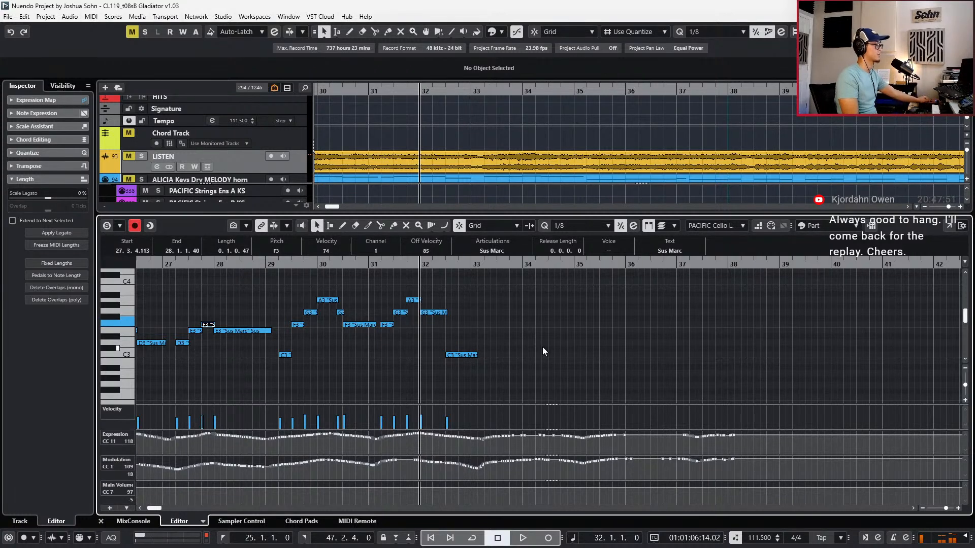
pyautogui.press('space')
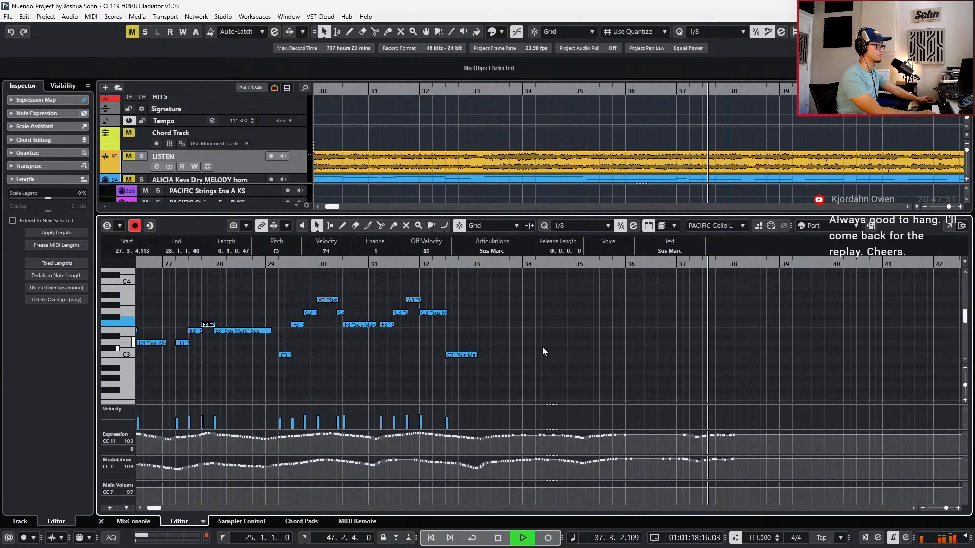
pyautogui.press('space')
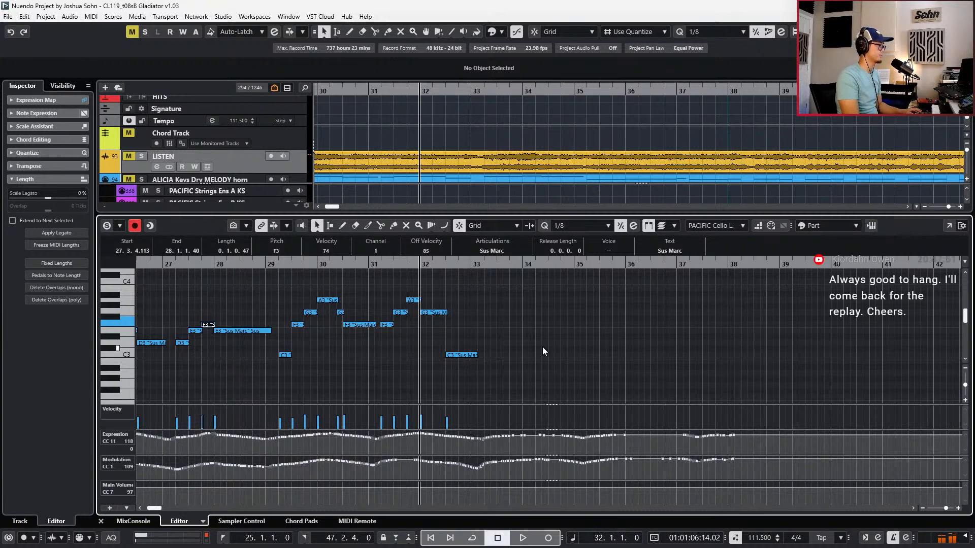
pyautogui.press('KP_Multiply')
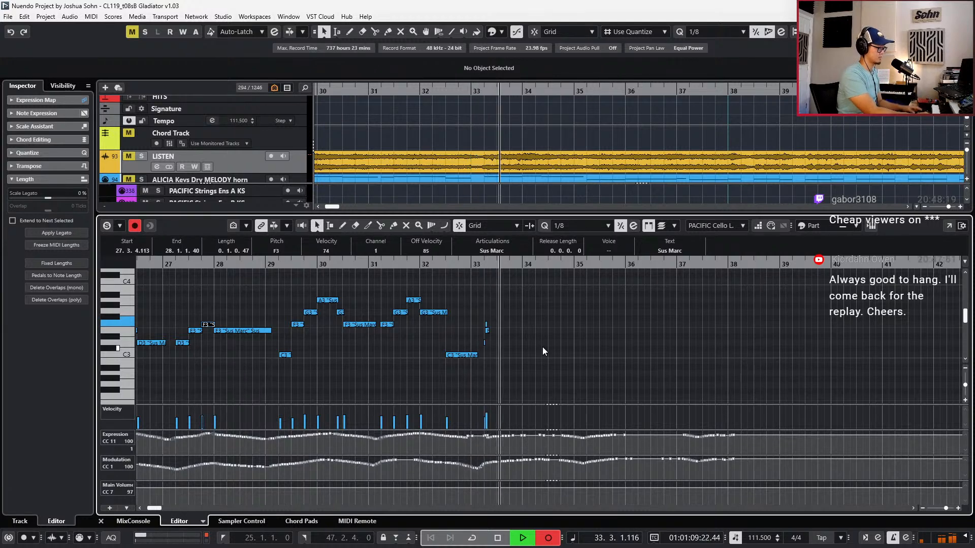
pyautogui.press('space')
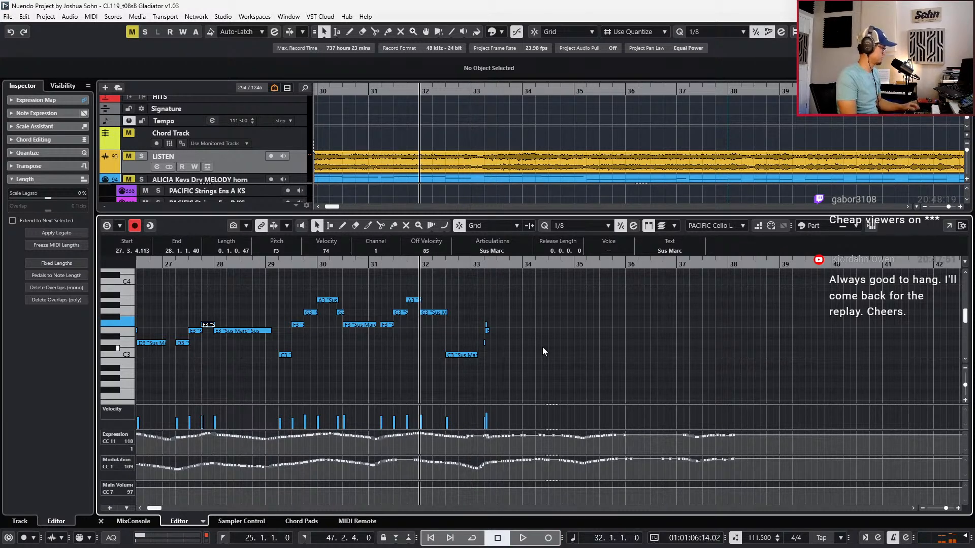
pyautogui.hotkey('ctrl', 'z')
pyautogui.press('space')
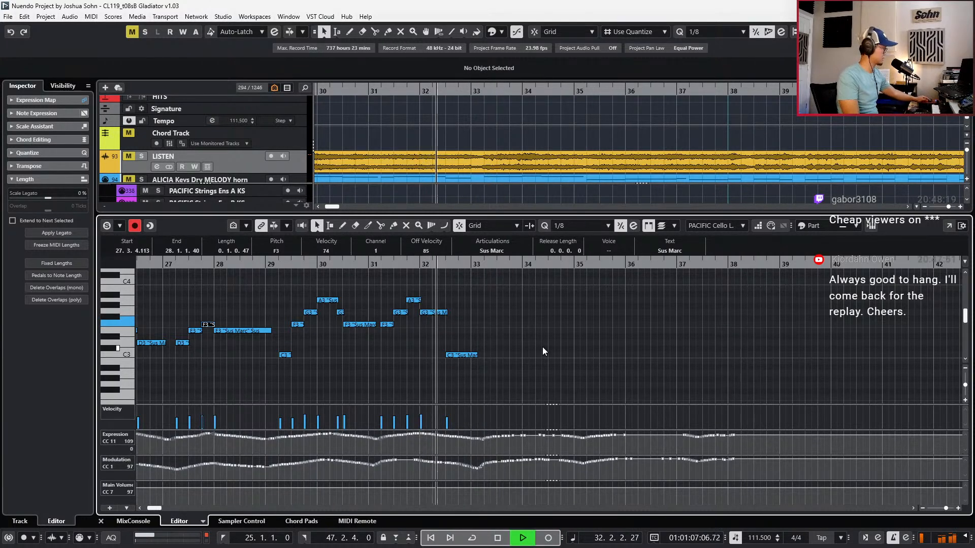
pyautogui.press('KP_Multiply')
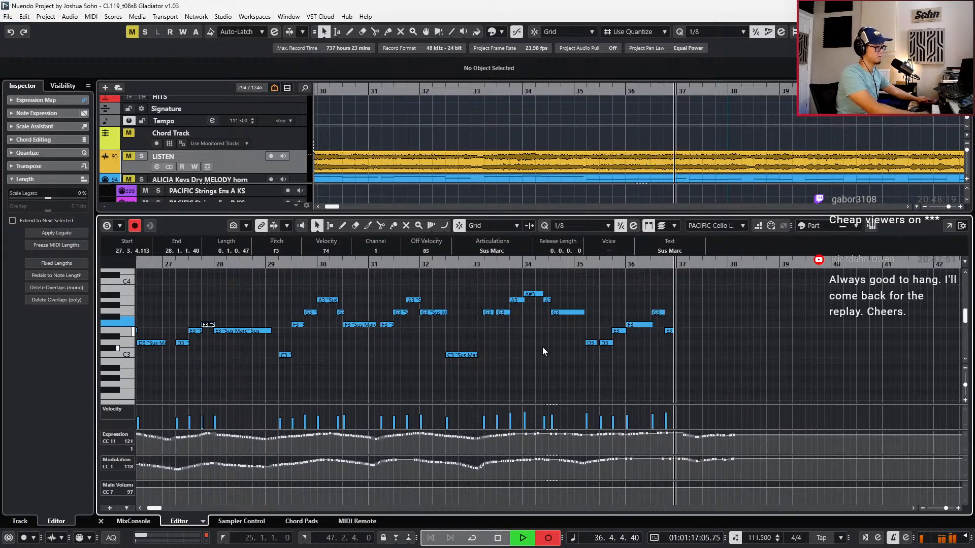
pyautogui.press('space')
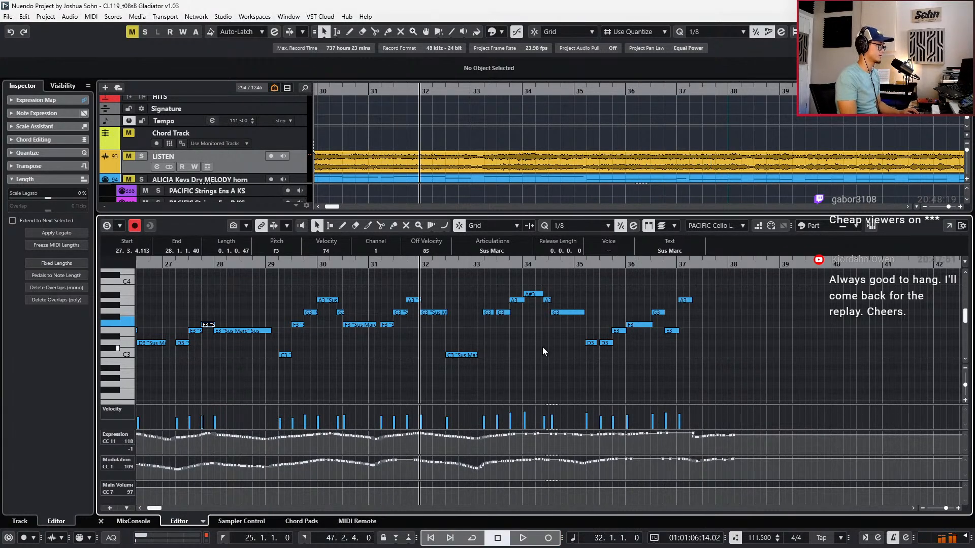
pyautogui.hotkey('ctrl', 'z')
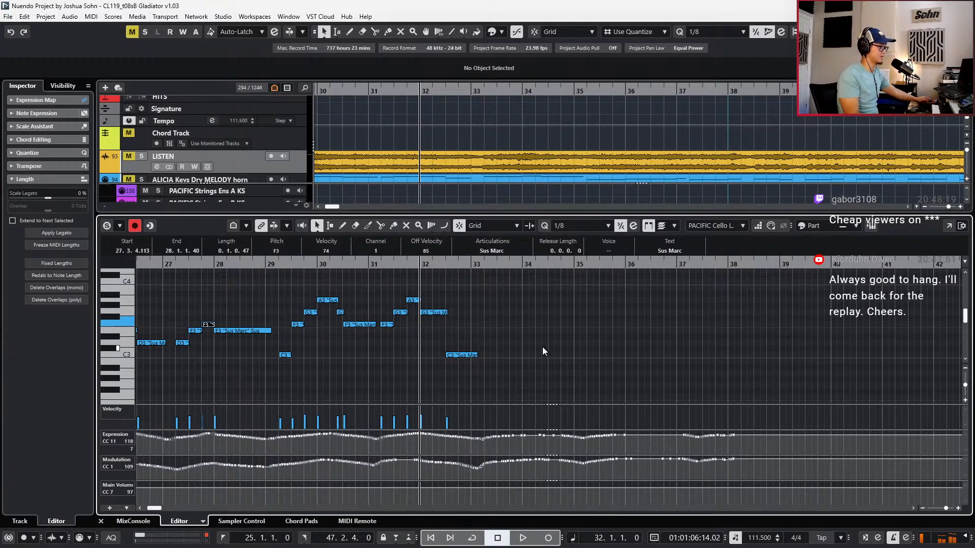
# Record the cello melody's continuation from bar 33 to bar 38 and play it back from mid-bar 32
pyautogui.press('KP_Multiply')
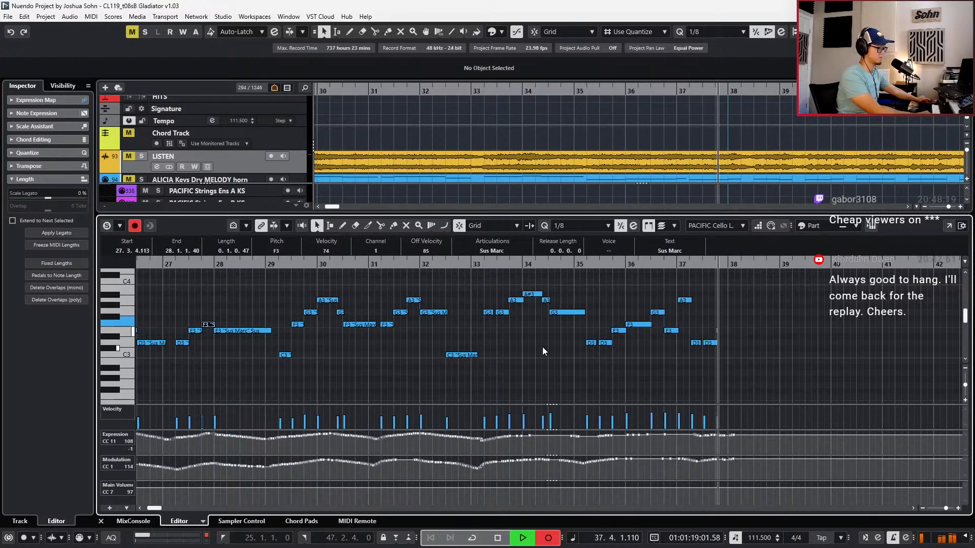
pyautogui.press('space')
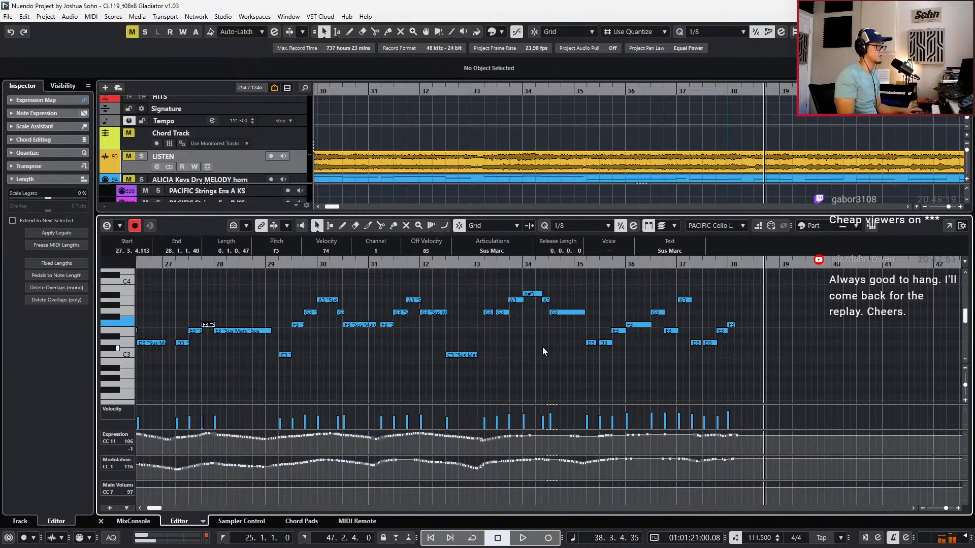
pyautogui.moveTo(737, 287); pyautogui.dragTo(477, 374)
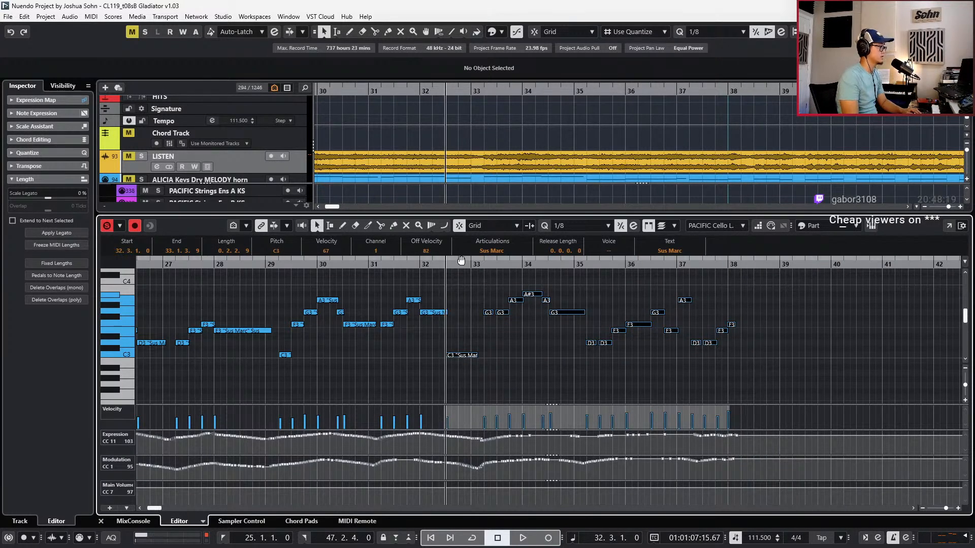
pyautogui.press('space')
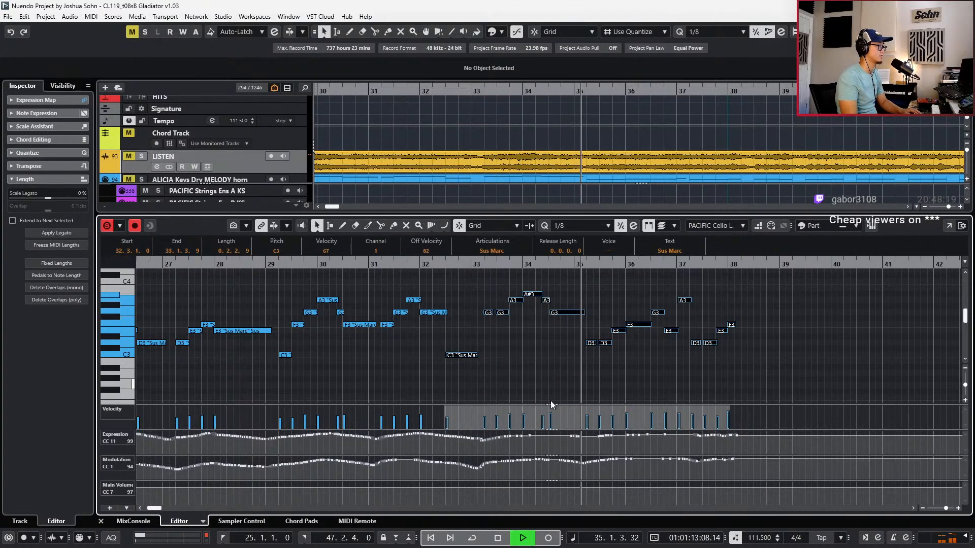
pyautogui.press('space')
# Nudge the two D3 notes and the E3 in bar 35 slightly later, then check the phrase by playing it
pyautogui.press('h')
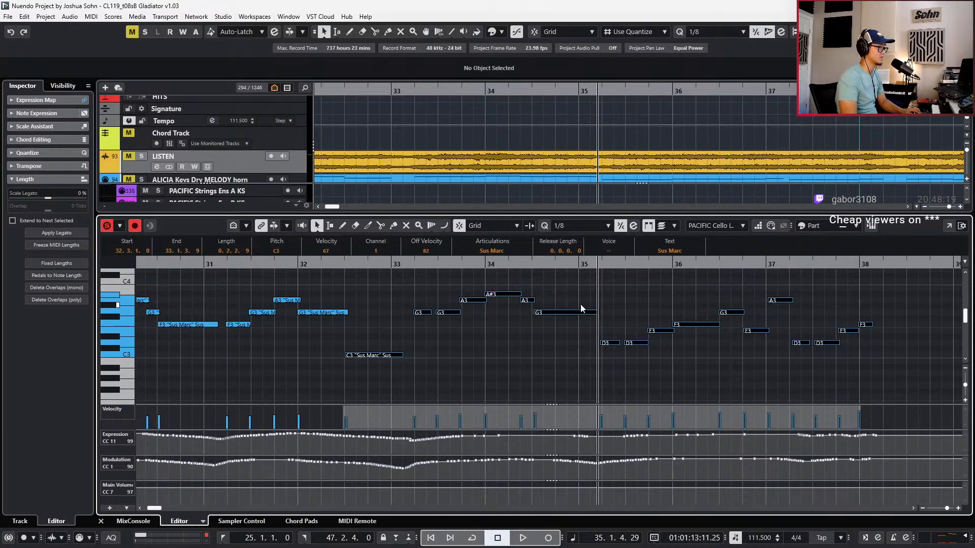
pyautogui.moveTo(610, 330); pyautogui.dragTo(669, 357)
pyautogui.hotkey('alt', 'Right')
pyautogui.hotkey('alt', 'Right')
pyautogui.press('space')
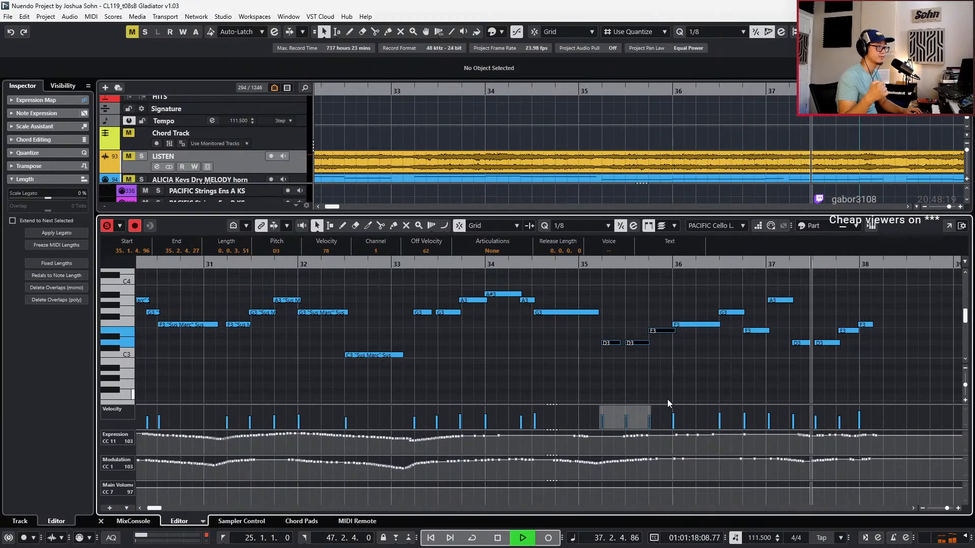
pyautogui.press('space')
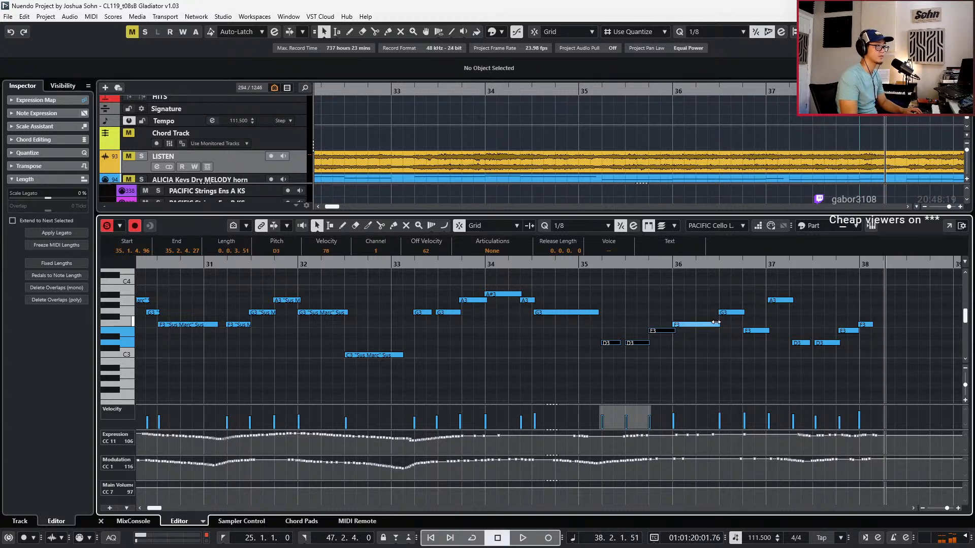
# Assign the Sus Marc articulation to all the newly recorded cello notes from bar 33 to bar 38
pyautogui.moveTo(897, 296); pyautogui.dragTo(720, 359)
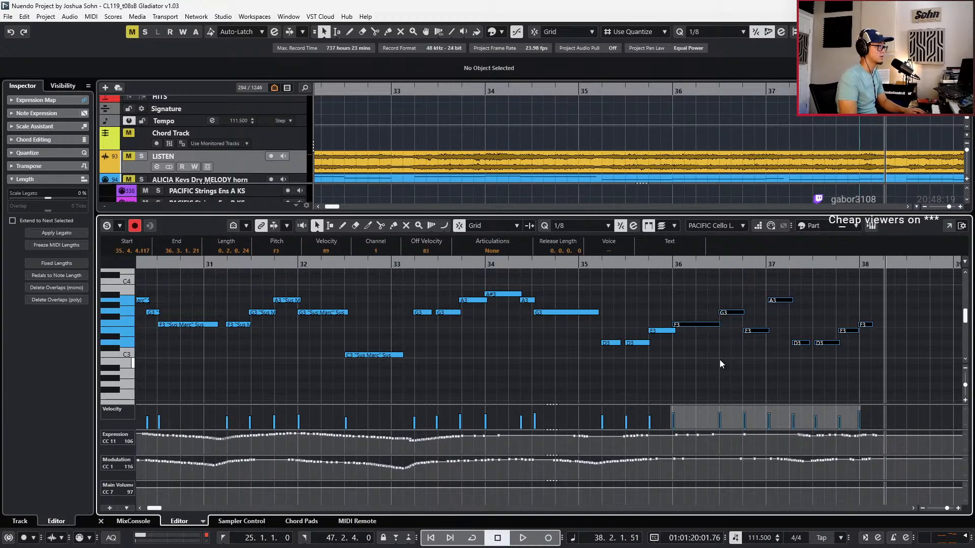
pyautogui.scroll(-2, 720, 360)
pyautogui.moveTo(771, 336); pyautogui.dragTo(529, 380)
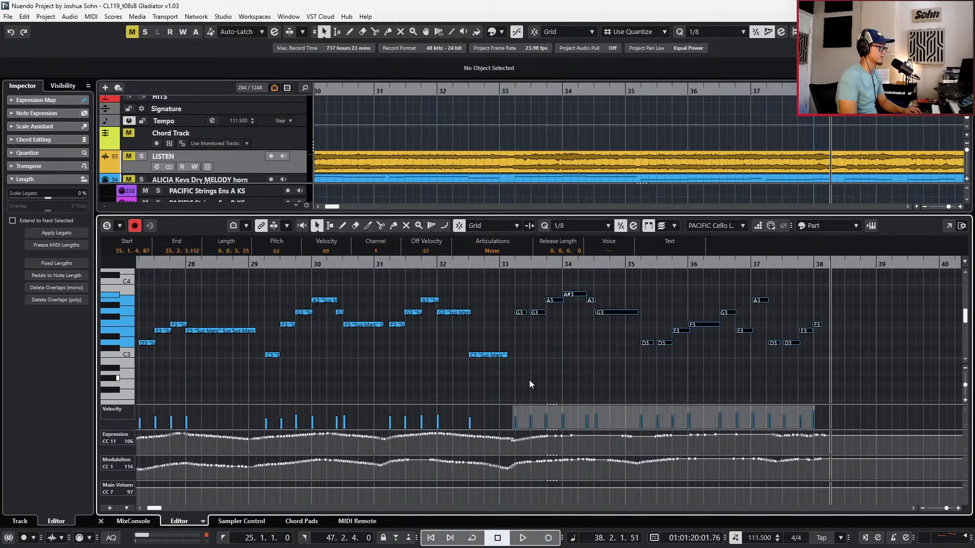
pyautogui.click(505, 249)
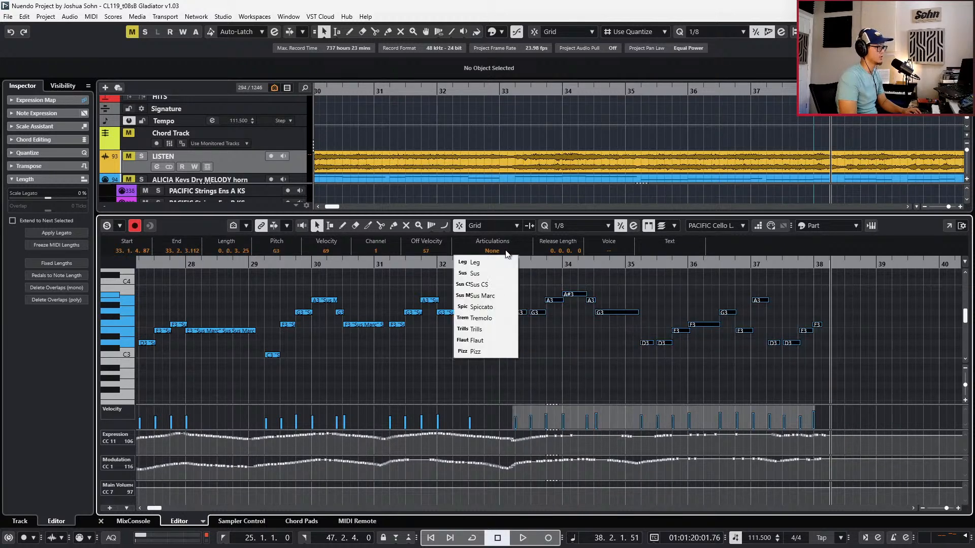
pyautogui.click(499, 295)
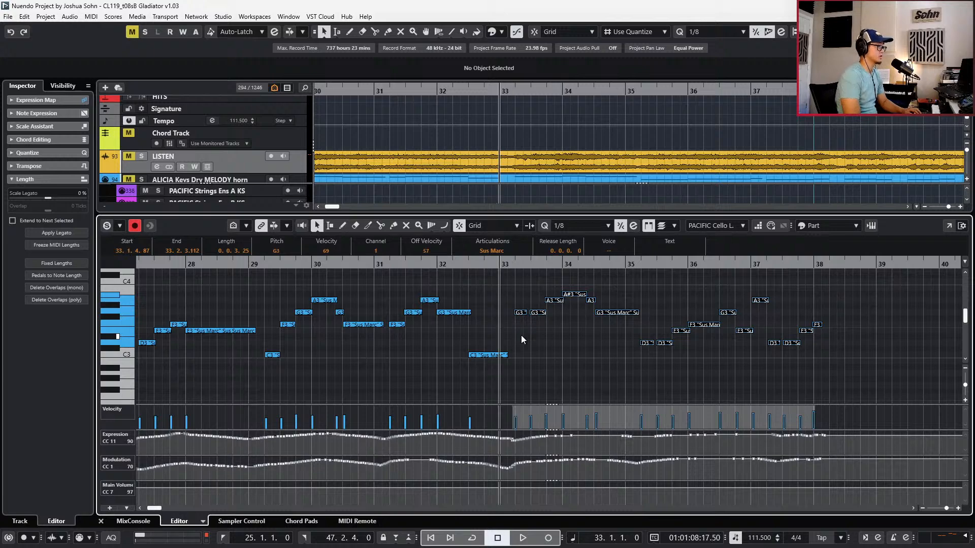
# Split the Pacific cello part just after the start of bar 25 and copy the melody onto the Pacific viola track, replacing its existing continuation
pyautogui.press('Return')
pyautogui.scroll(-5, 521, 335)
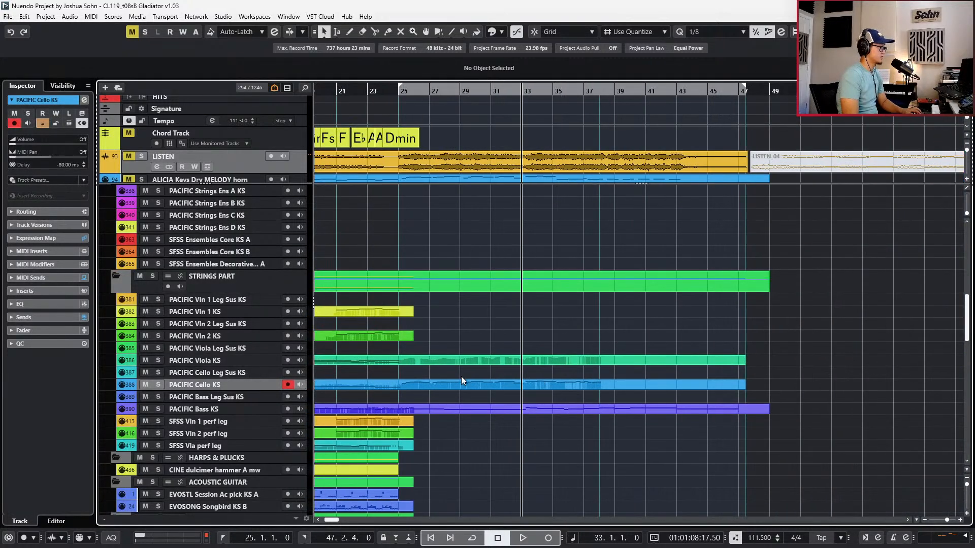
pyautogui.scroll(4, 397, 385)
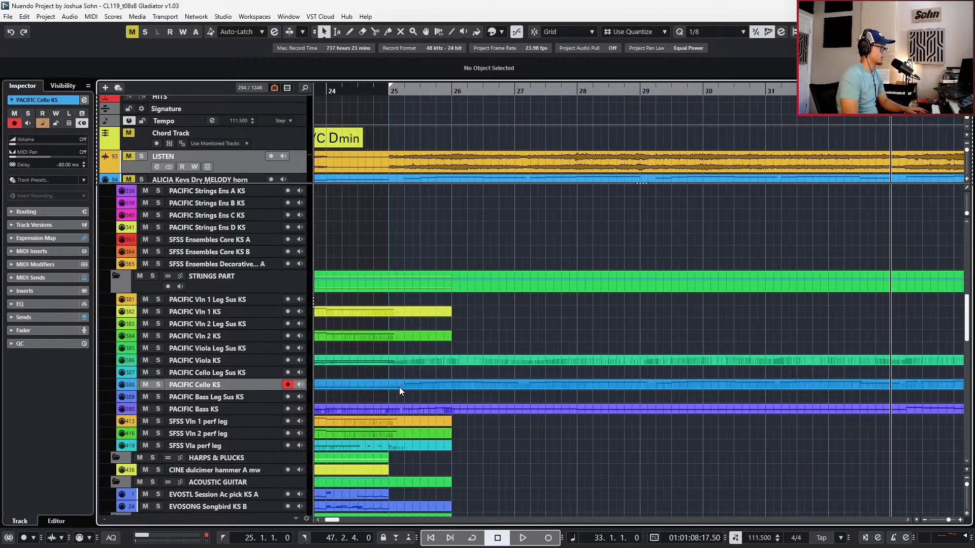
pyautogui.scroll(2, 403, 388)
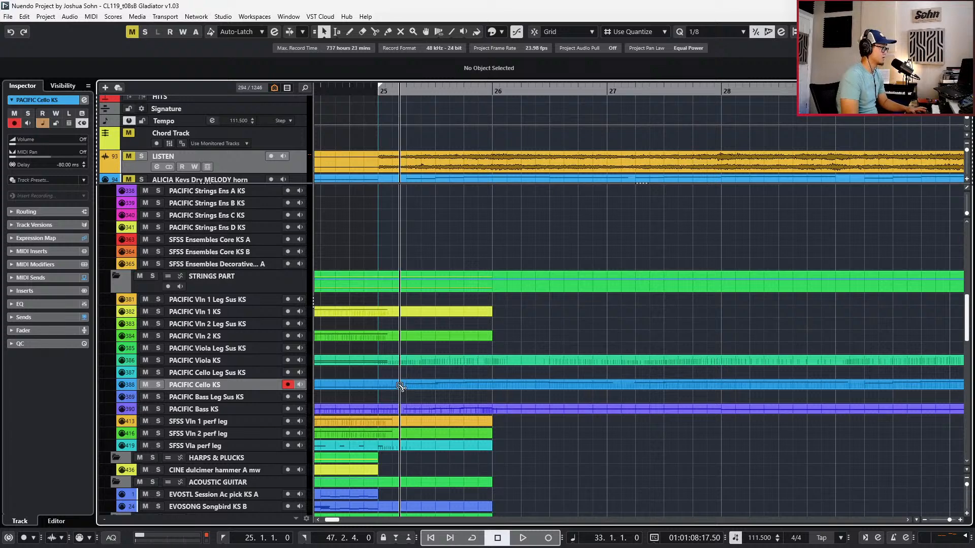
pyautogui.keyDown('alt'); pyautogui.click(402, 386); pyautogui.keyUp('alt')
pyautogui.moveTo(417, 386); pyautogui.dragTo(422, 363)
pyautogui.keyDown('alt'); pyautogui.click(397, 361); pyautogui.keyUp('alt')
pyautogui.click(397, 361)
pyautogui.press('Delete')
pyautogui.click(389, 360)
# Open the Pacific viola part and examine the copied melody notes from bar 25 through bar 38
pyautogui.doubleClick(407, 359)
pyautogui.scroll(-4, 483, 343)
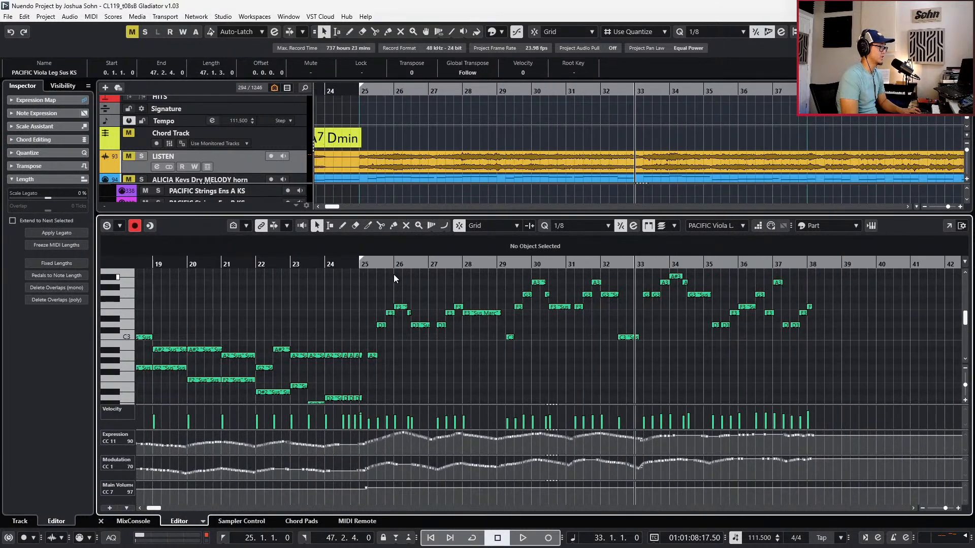
pyautogui.scroll(2, 763, 283)
pyautogui.moveTo(815, 287); pyautogui.dragTo(532, 390)
pyautogui.scroll(2, 531, 392)
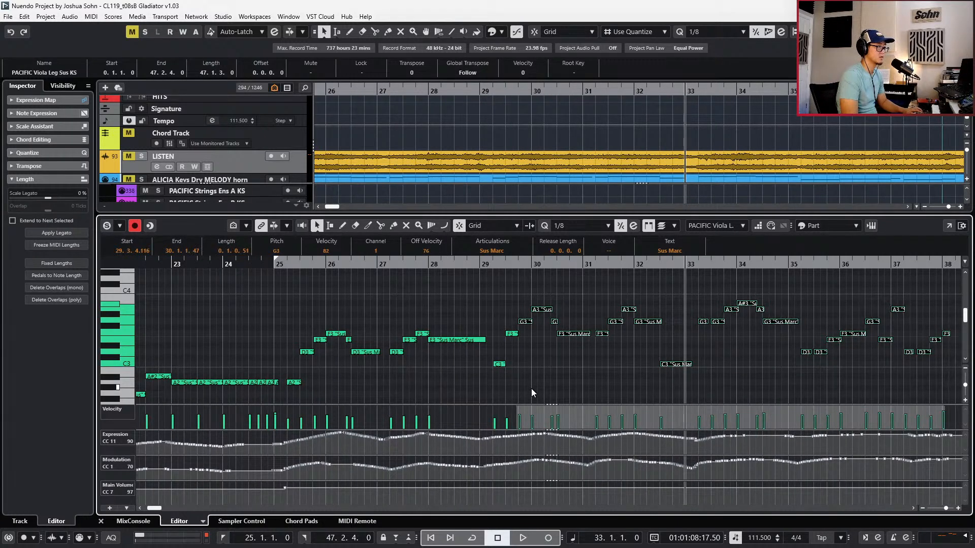
pyautogui.scroll(-2, 532, 390)
# Play the viola and cello melody together in the arrangement from bar 25 to about bar 37
pyautogui.press('KP_Subtract')
pyautogui.press('KP_Subtract')
pyautogui.press('KP_Subtract')
pyautogui.press('KP_Subtract')
pyautogui.press('KP_Subtract')
pyautogui.press('KP_Subtract')
pyautogui.press('KP_Subtract')
pyautogui.press('KP_Subtract')
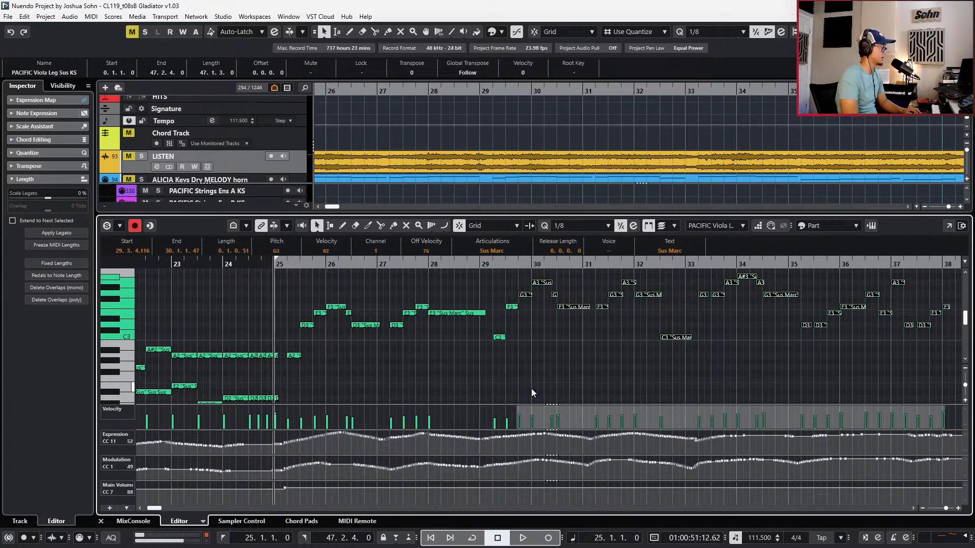
pyautogui.hotkey('ctrl', 'e')
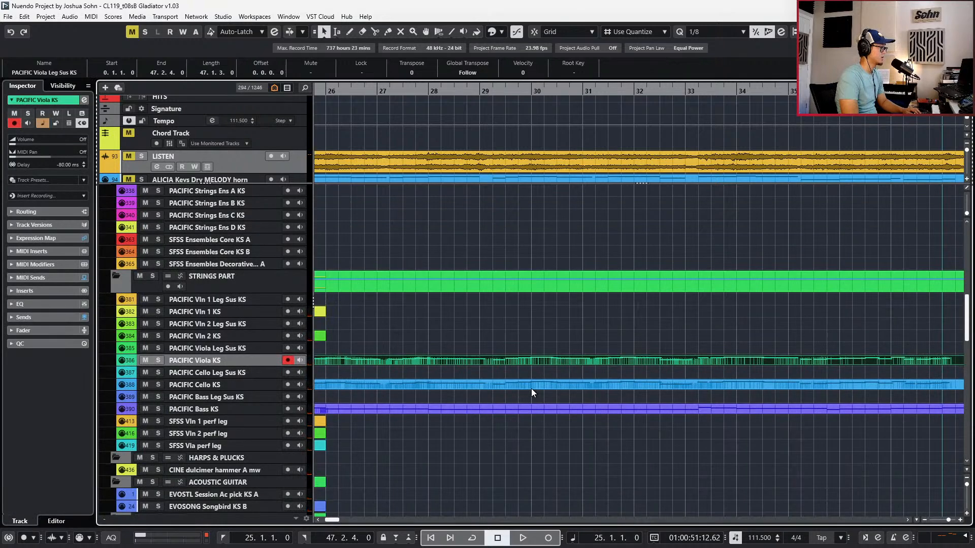
pyautogui.hotkey('ctrl', 'e')
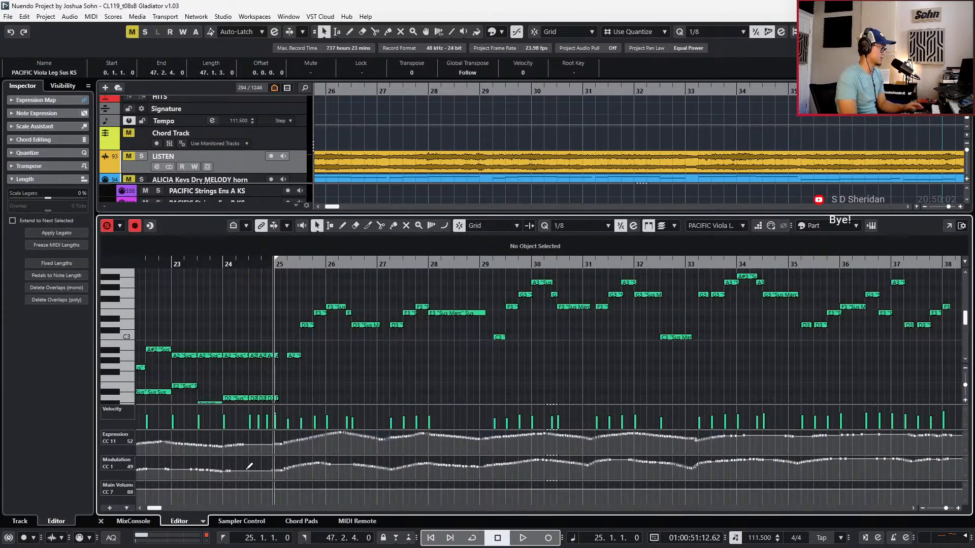
pyautogui.hotkey('ctrl', 'e')
pyautogui.press('space')
pyautogui.scroll(-2, 507, 389)
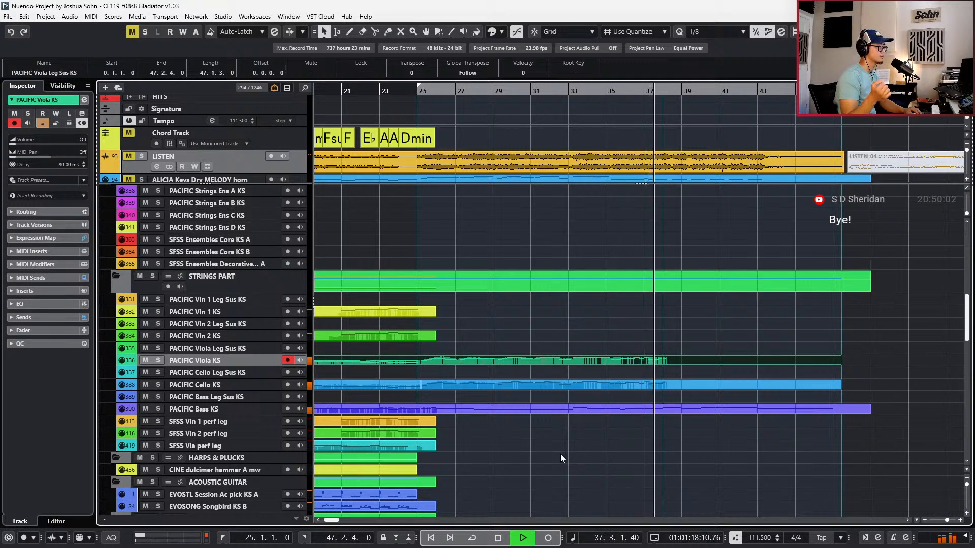
pyautogui.press('space')
# Open the viola and cello melody parts together and lower the viola note velocities in bar 36, F3 to 71 and E3 to 76, during playback
pyautogui.moveTo(644, 352); pyautogui.dragTo(639, 380)
pyautogui.press('KP_Subtract')
pyautogui.press('KP_Subtract')
pyautogui.press('KP_Subtract')
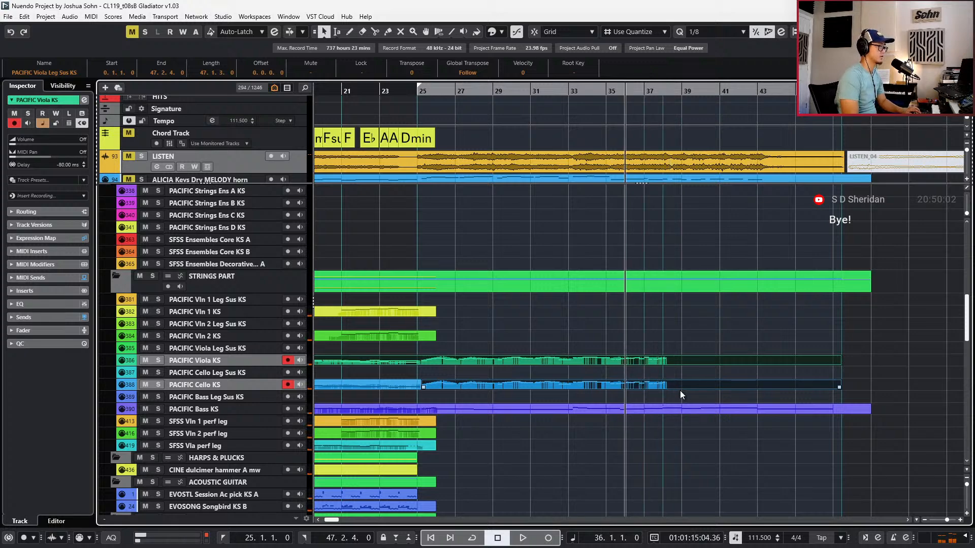
pyautogui.press('Return')
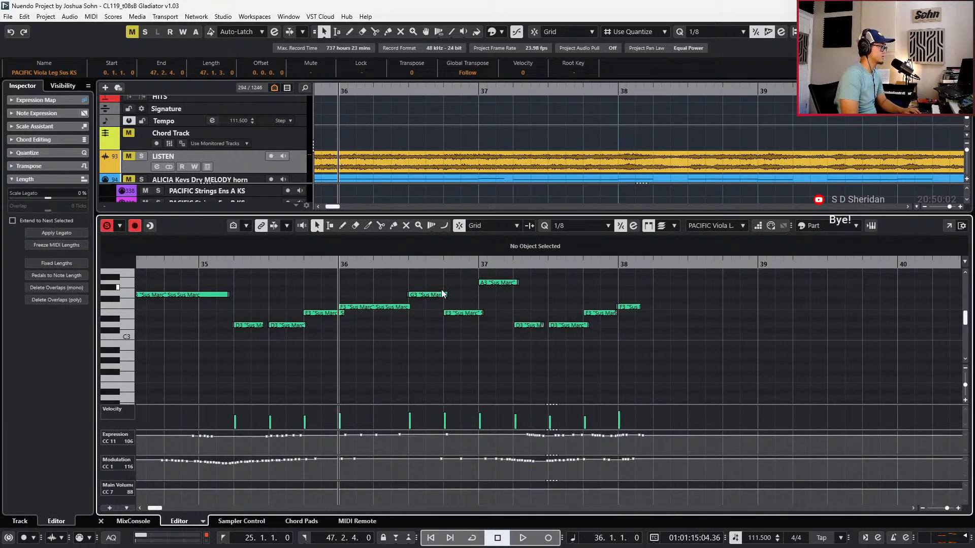
pyautogui.click(432, 296)
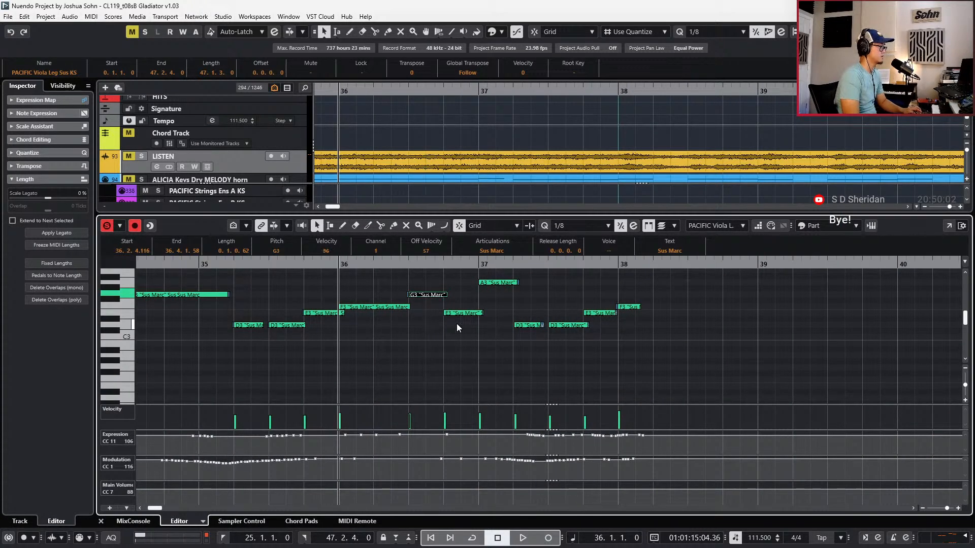
pyautogui.hotkey('alt', 'shift', 'Down')
pyautogui.press('space')
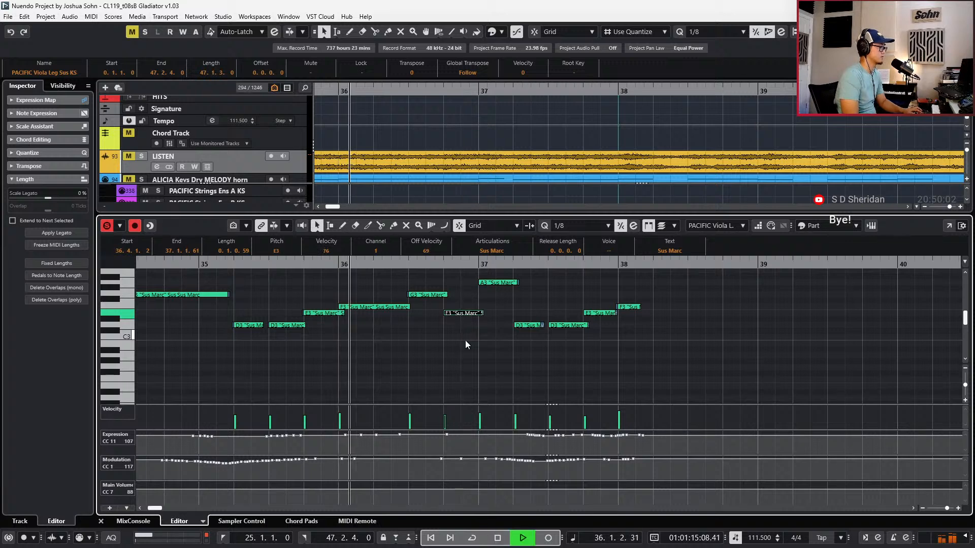
pyautogui.press('space')
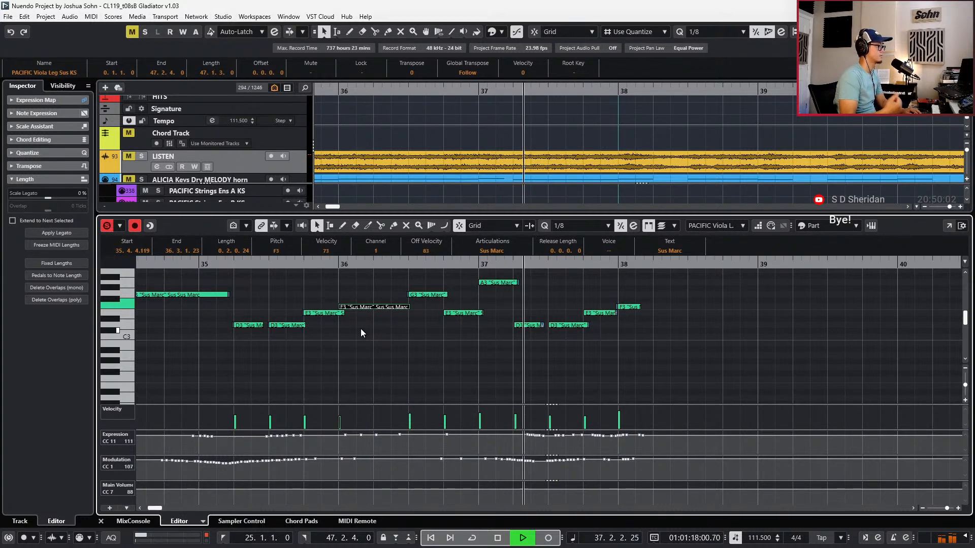
# Select the viola's A3 note at the start of bar 37 and replay the melody from about bar 35 into bar 36
pyautogui.click(498, 293)
pyautogui.press('space')
pyautogui.click(508, 283)
pyautogui.press('KP_Subtract')
pyautogui.press('KP_Subtract')
pyautogui.press('KP_Subtract')
pyautogui.press('KP_Subtract')
pyautogui.press('KP_Subtract')
pyautogui.scroll(-1, 527, 293)
pyautogui.press('space')
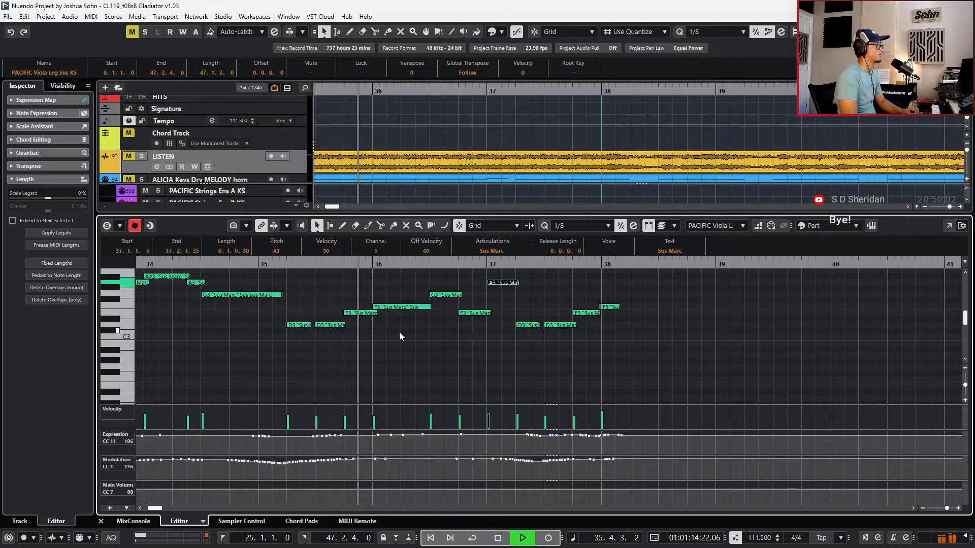
pyautogui.press('space')
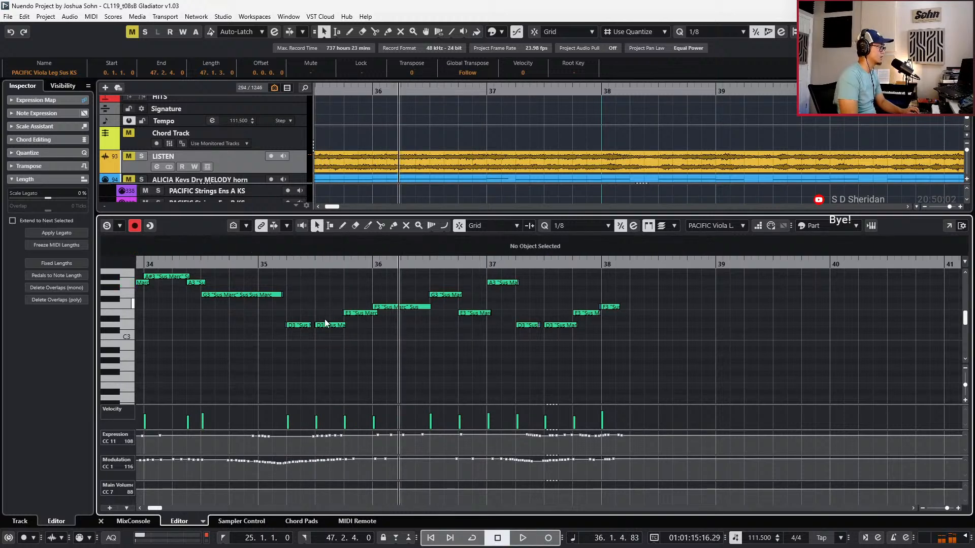
# Raise the velocity of the viola's second D3 note in bar 35 to 86 and play on to bar 38
pyautogui.click(317, 325)
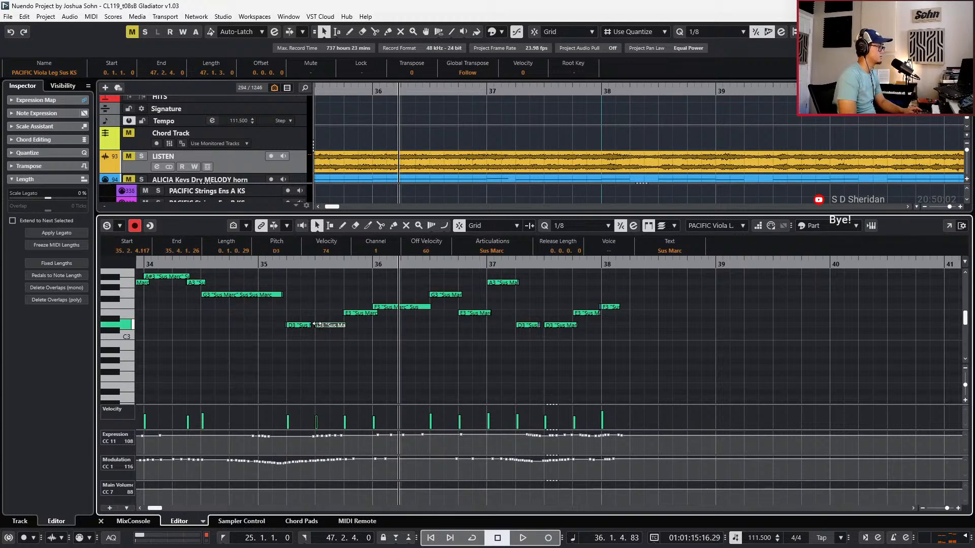
pyautogui.hotkey('ctrl', 'Left')
pyautogui.press('space')
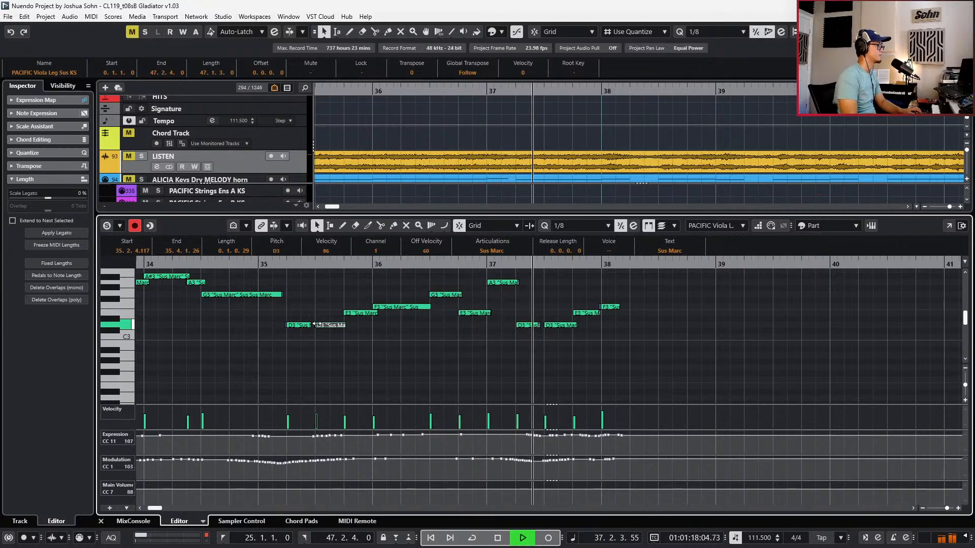
pyautogui.press('space')
# Nudge the viola's G3 and E3 notes in bar 36 later so the G3 starts at 36.3.1.26, and play from bar 36
pyautogui.moveTo(447, 287); pyautogui.dragTo(460, 314)
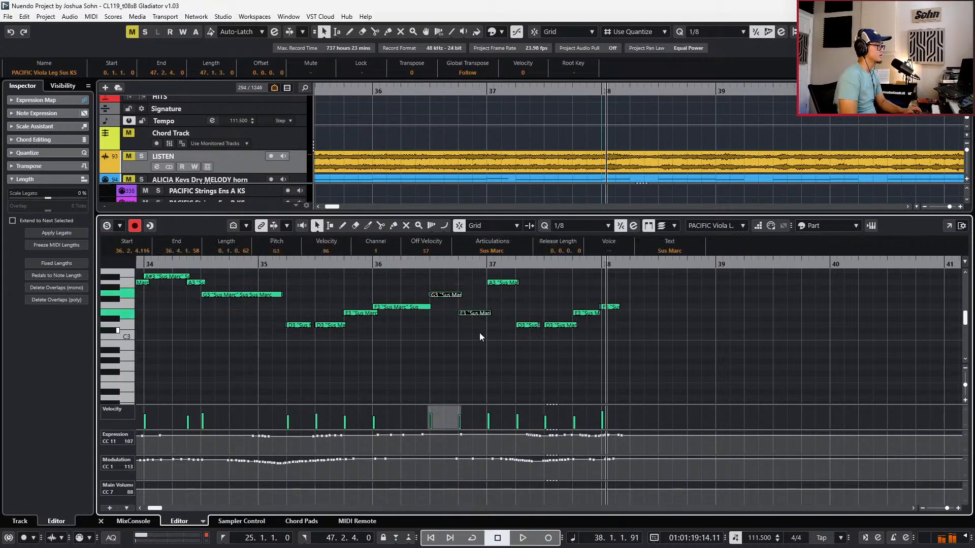
pyautogui.press('KP_0')
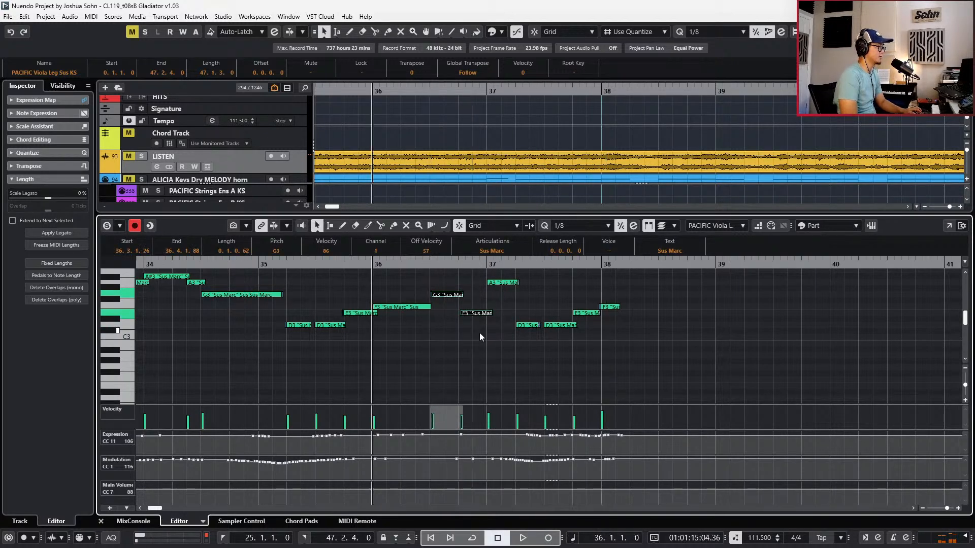
pyautogui.press('space')
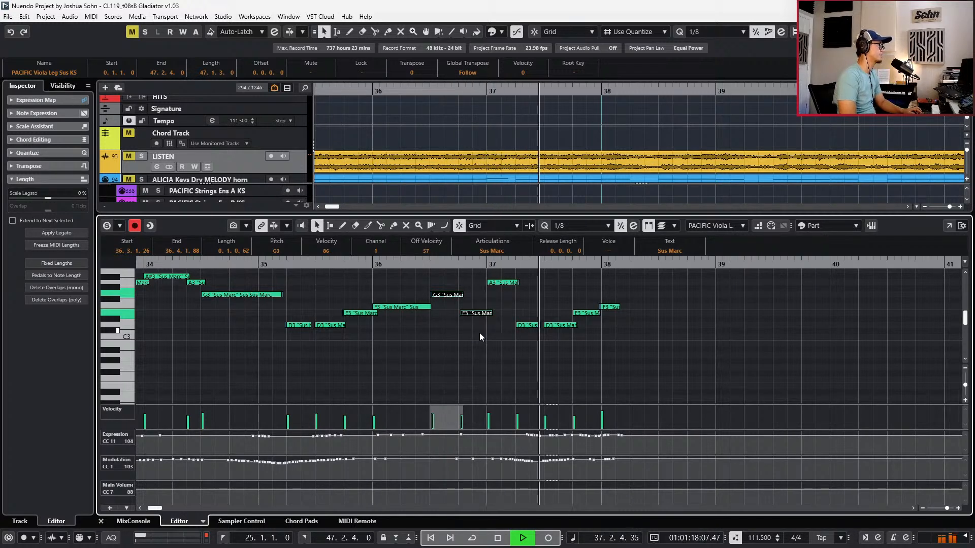
pyautogui.press('Return')
pyautogui.press('space')
# Close the note editor and review the wider arrangement with no parts selected, returning the playhead to bar 25
pyautogui.press('g')
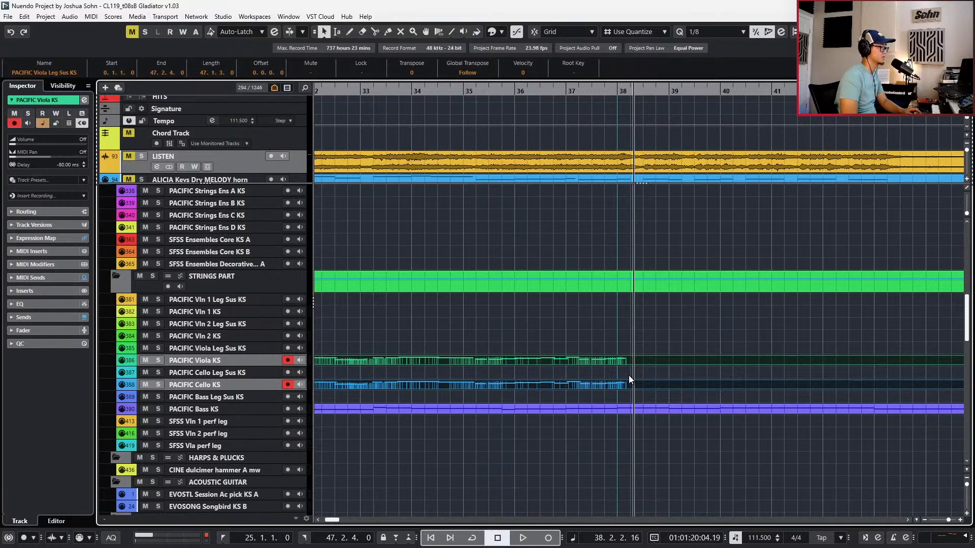
pyautogui.press('g')
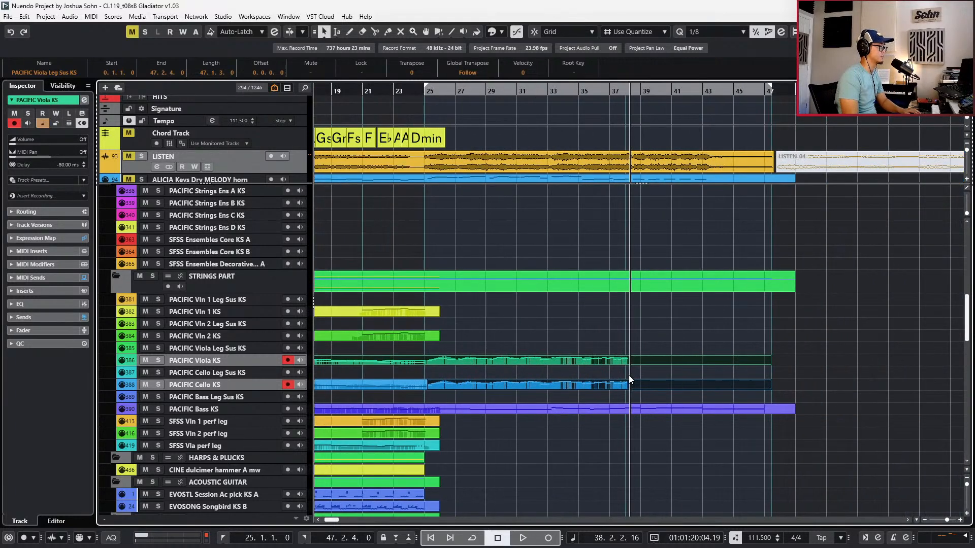
pyautogui.press('KP_1')
pyautogui.press('KP_Subtract')
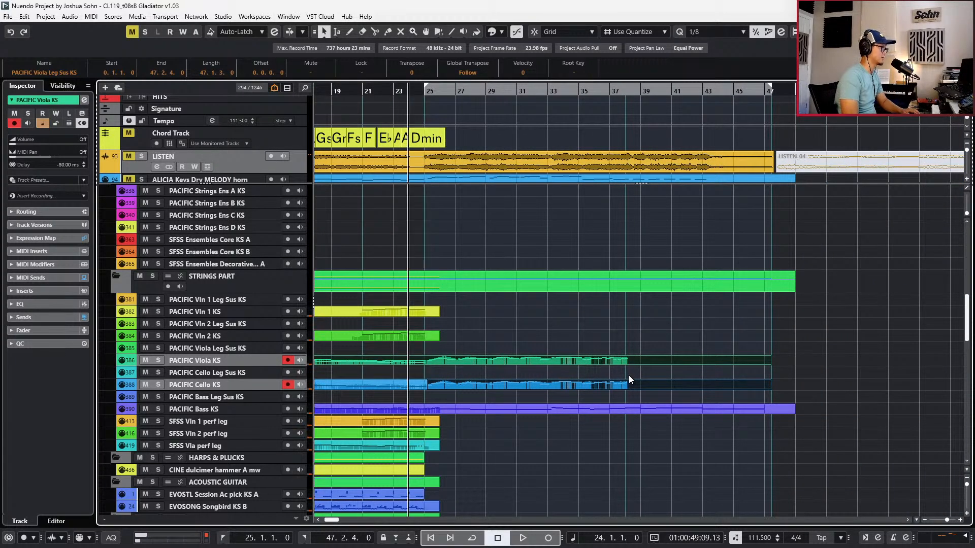
pyautogui.press('KP_Subtract')
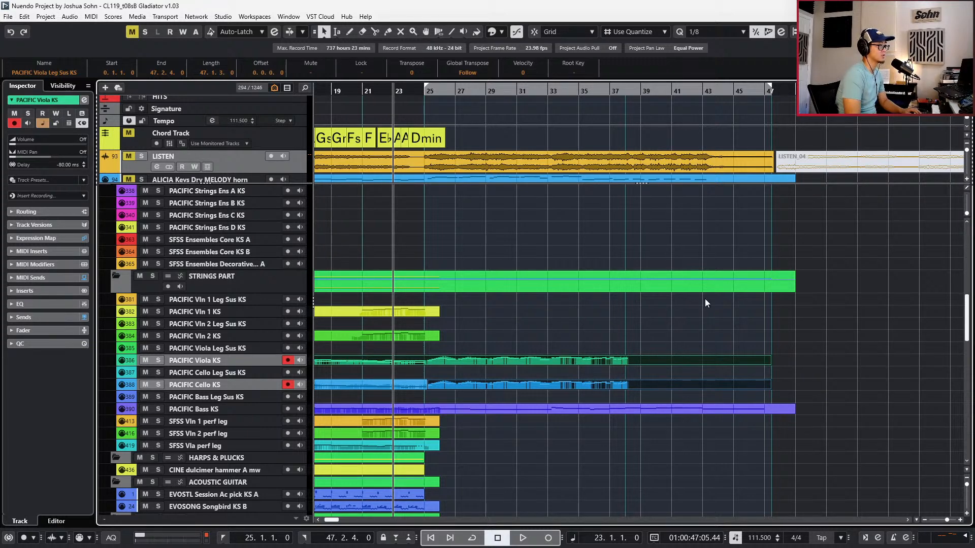
pyautogui.scroll(-1, 803, 177)
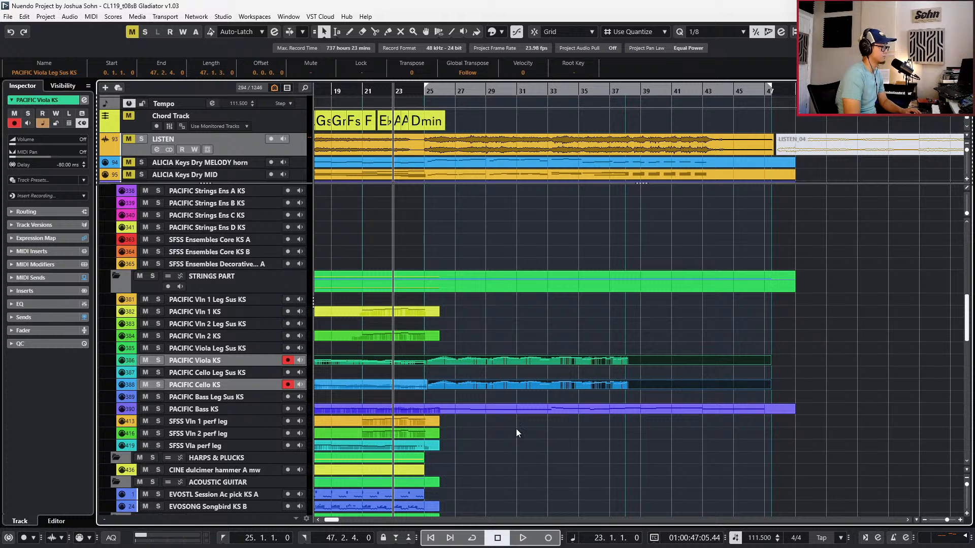
pyautogui.click(604, 445)
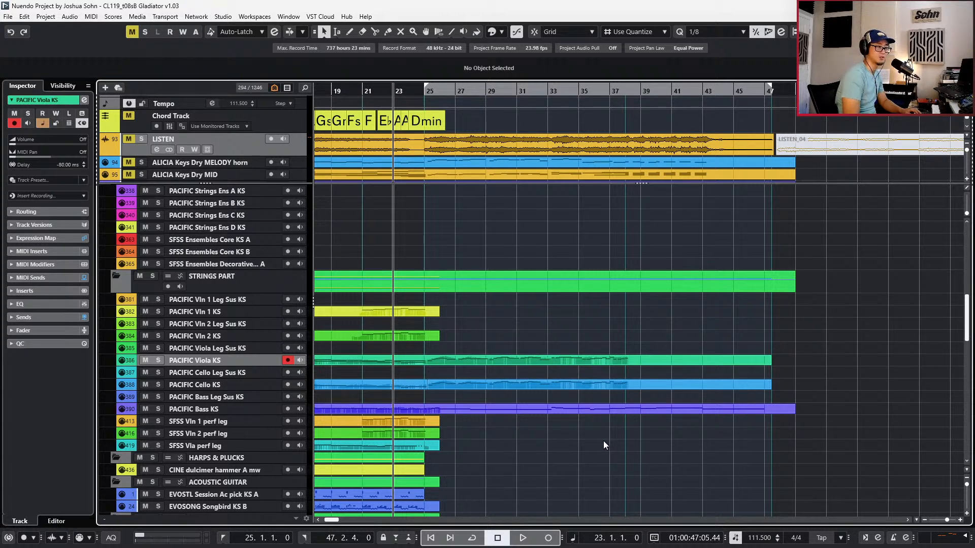
pyautogui.press('KP_Subtract')
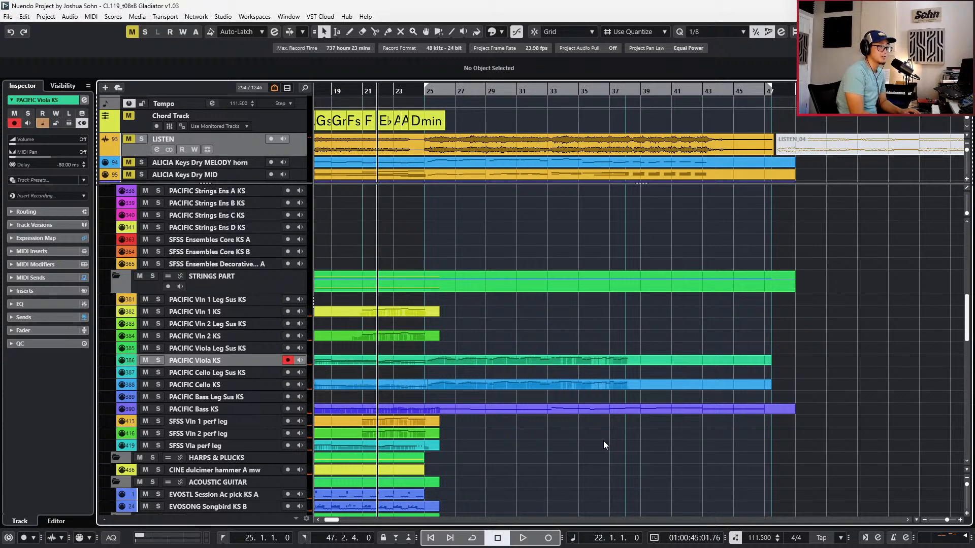
pyautogui.hotkey('shift', 'b')
pyautogui.press('KP_Subtract')
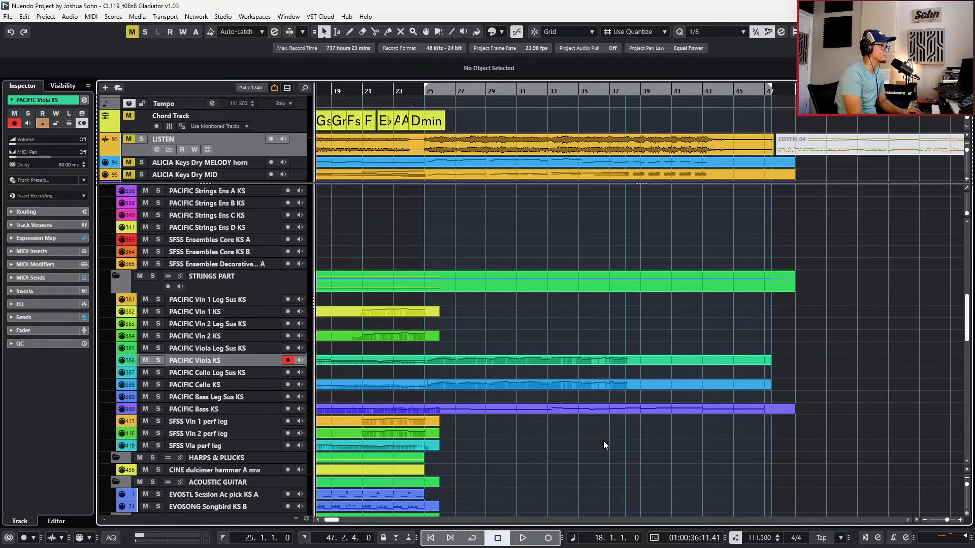
pyautogui.scroll(-2, 603, 441)
pyautogui.click(595, 280)
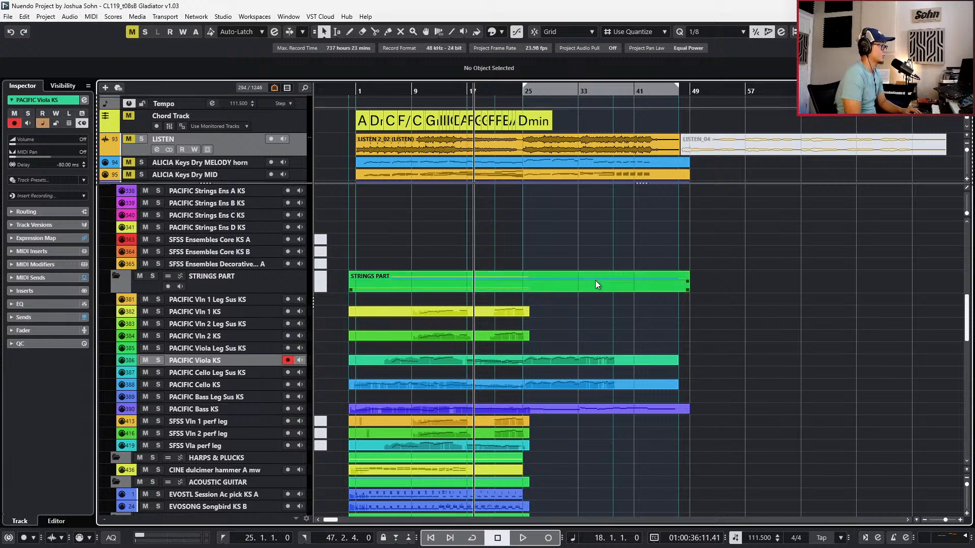
pyautogui.press('KP_Add')
pyautogui.press('KP_1')
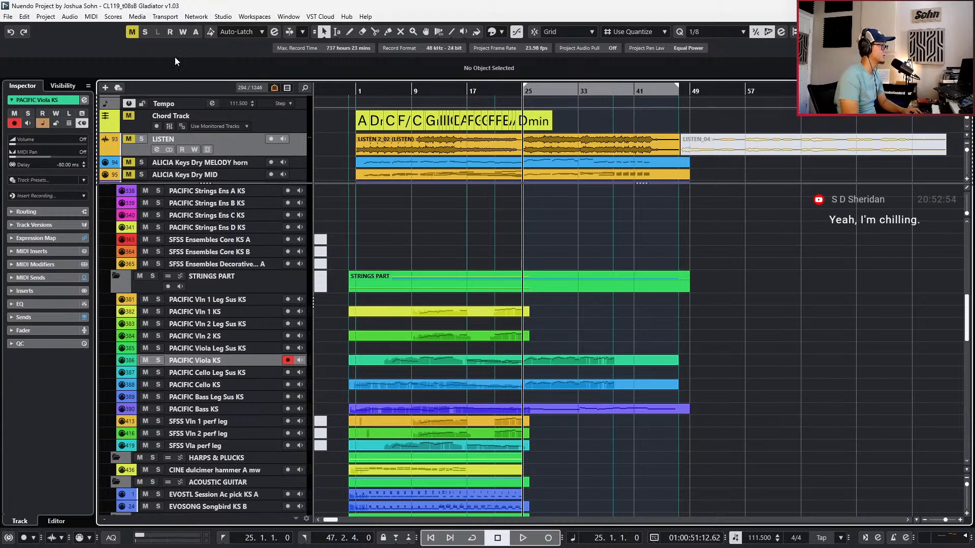
# Solo the LISTEN reference track and play its opening bars from bar 25 to check the timing
pyautogui.press('s')
pyautogui.press('space')
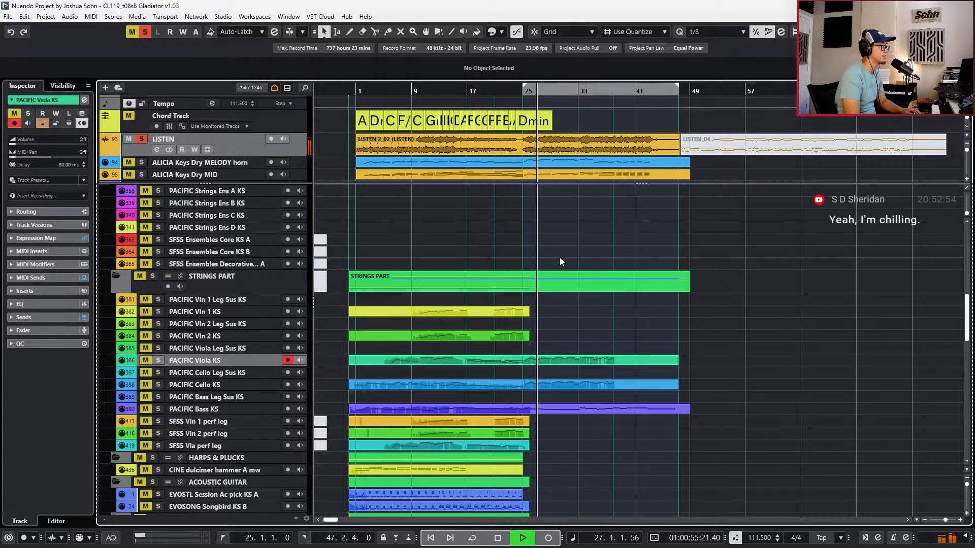
pyautogui.press('space')
pyautogui.scroll(3, 556, 247)
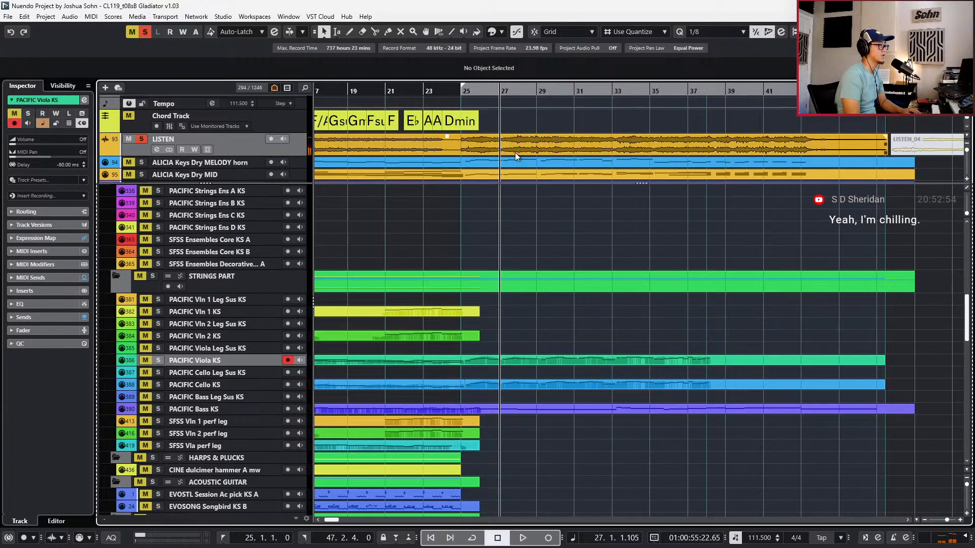
pyautogui.press('KP_Subtract')
pyautogui.press('KP_Subtract')
pyautogui.scroll(5, 498, 230)
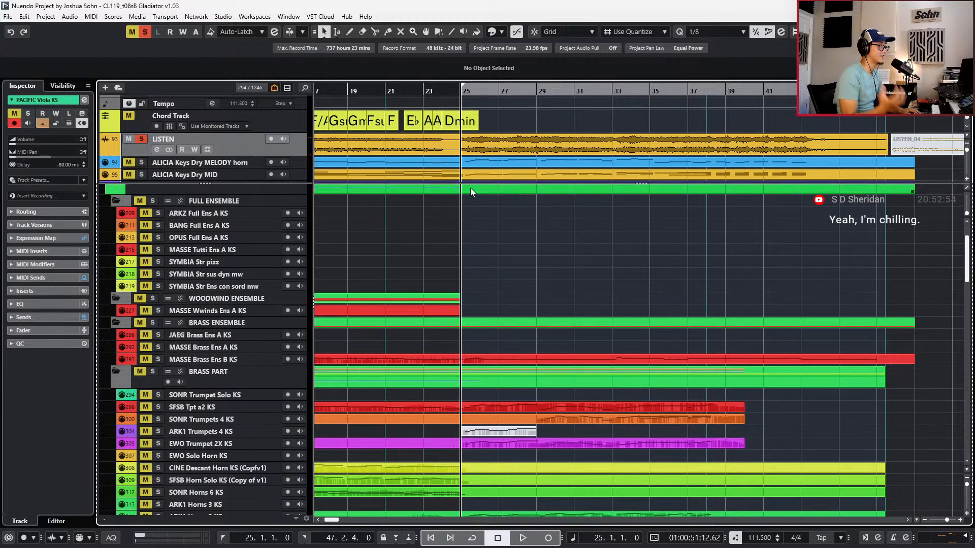
pyautogui.press('space')
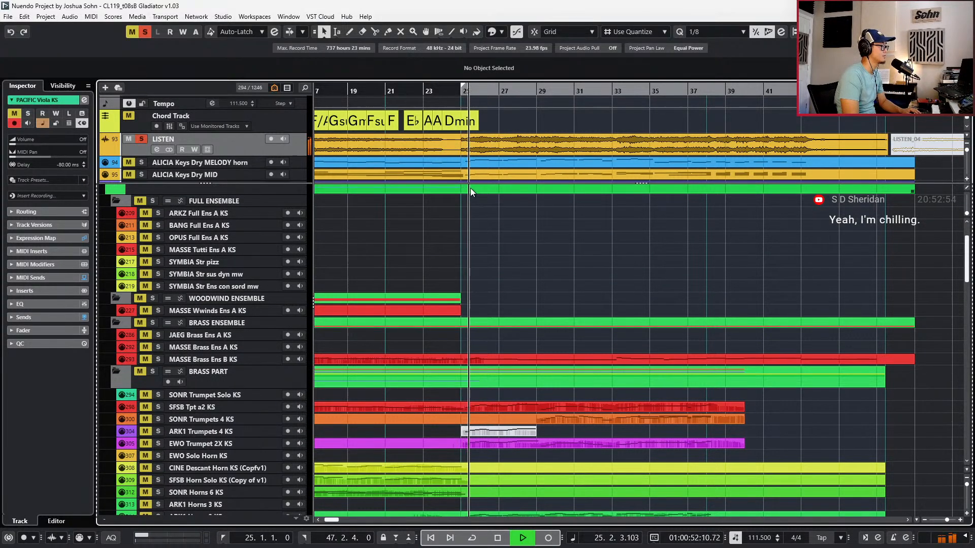
pyautogui.press('space')
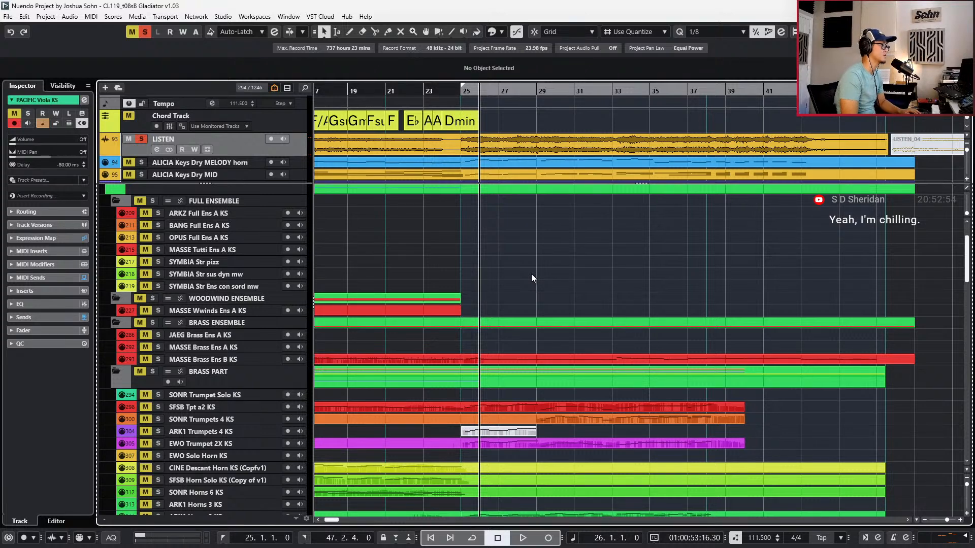
pyautogui.press('KP_Subtract')
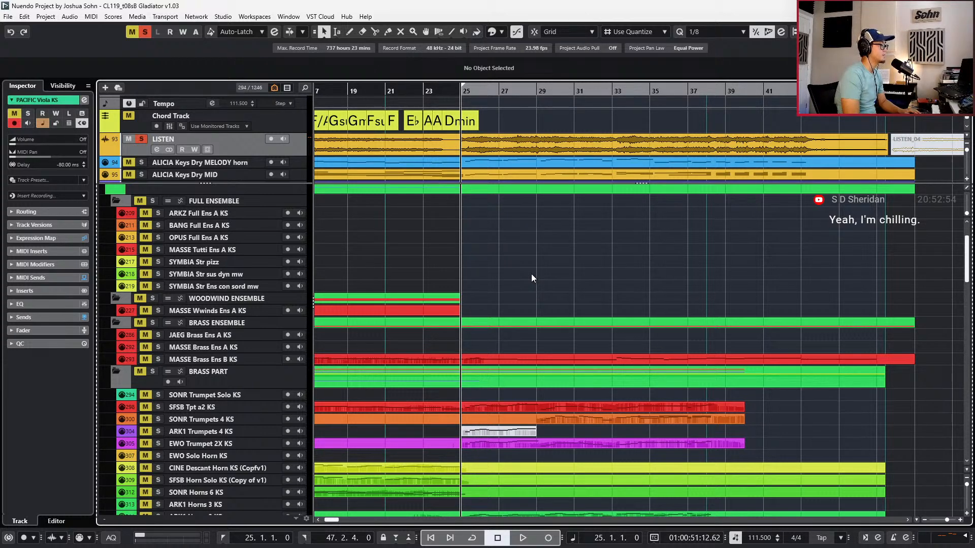
# Add a tempo event at bar 25 beat 2, set it to 113, and start playback to check it
pyautogui.moveTo(462, 90); pyautogui.dragTo(463, 93)
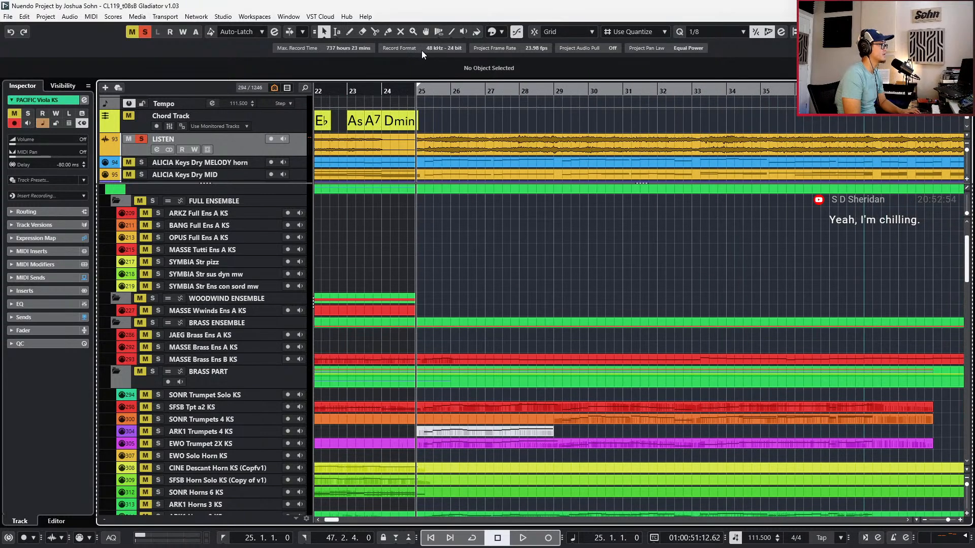
pyautogui.click(435, 32)
pyautogui.press('h')
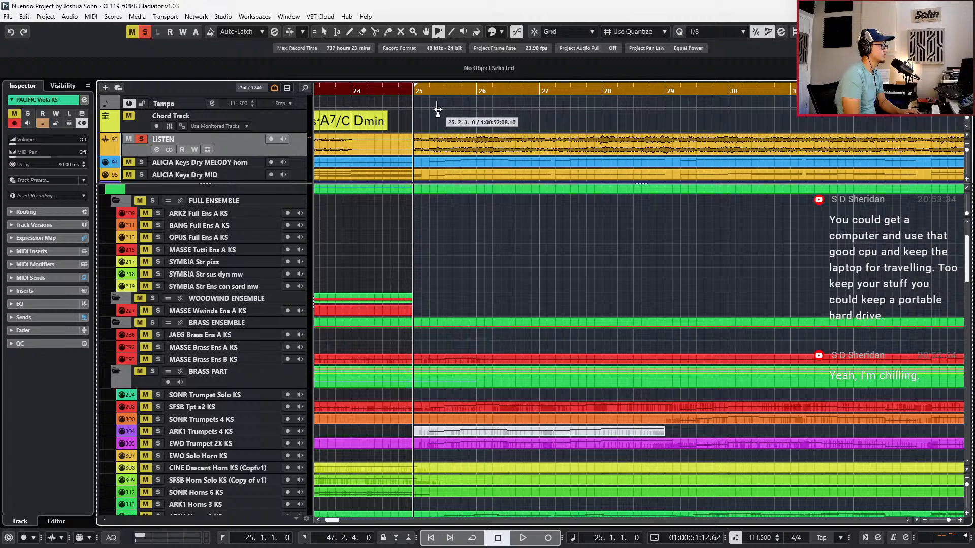
pyautogui.press('1')
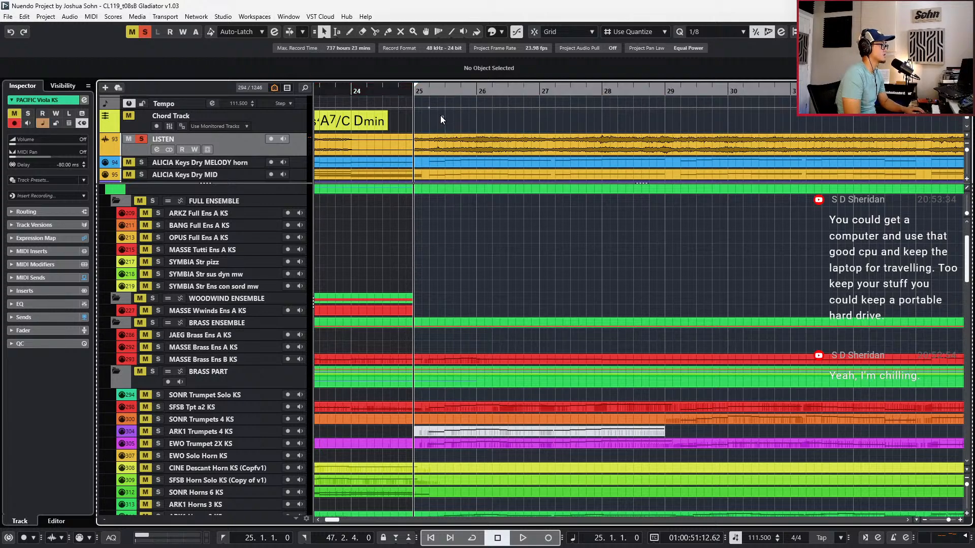
pyautogui.click(429, 107)
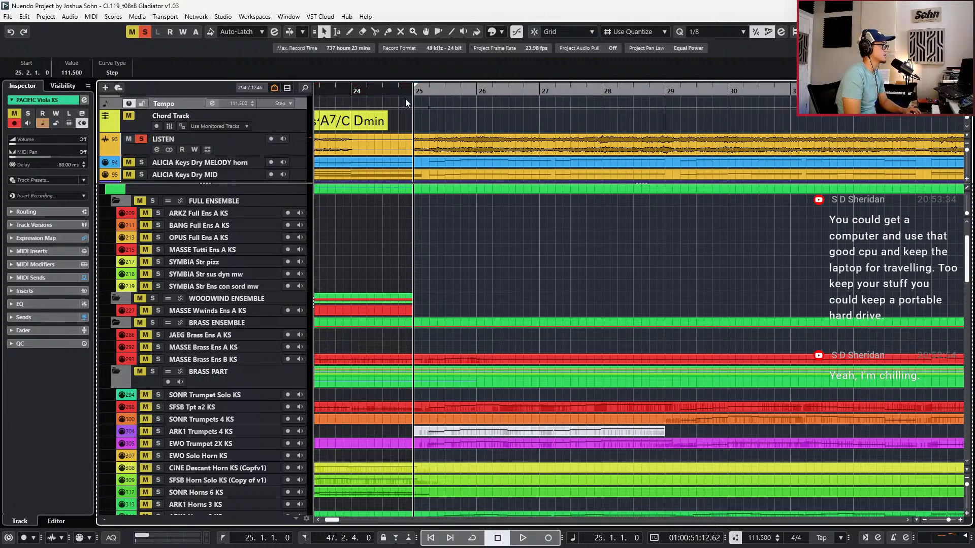
pyautogui.click(72, 72)
pyautogui.write('113')
pyautogui.press('Return')
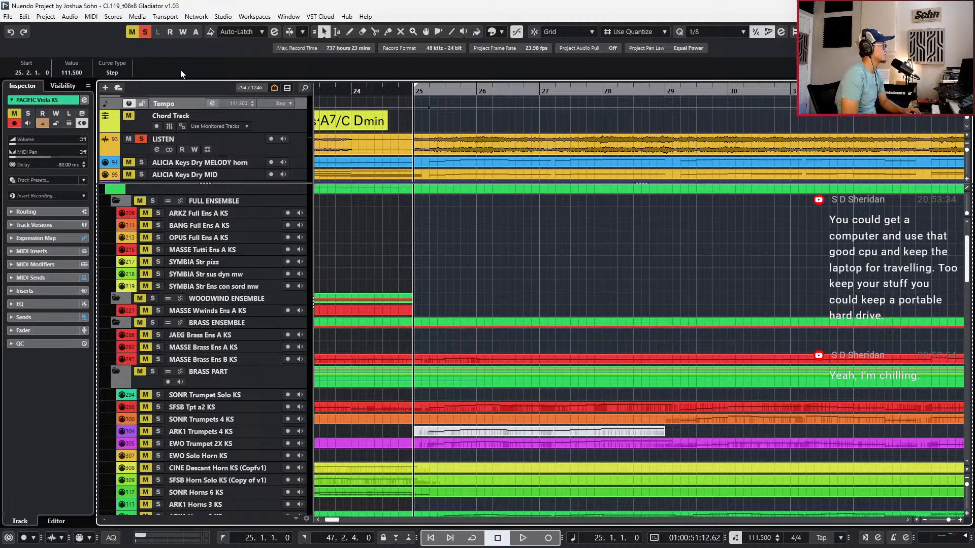
pyautogui.press('space')
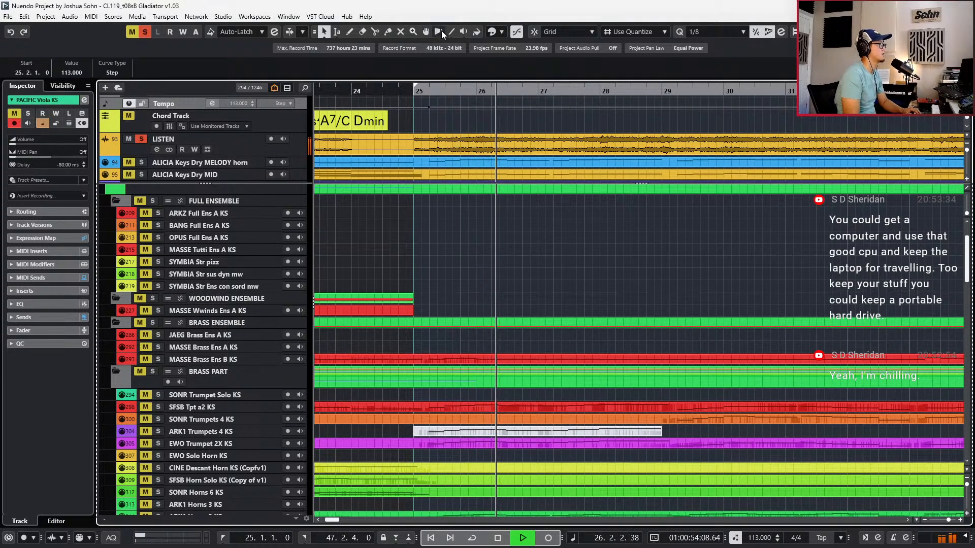
# Stop playback and add a second tempo event at the start of bar 26, set to 111.5
pyautogui.click(439, 32)
pyautogui.press('space')
pyautogui.click(474, 108)
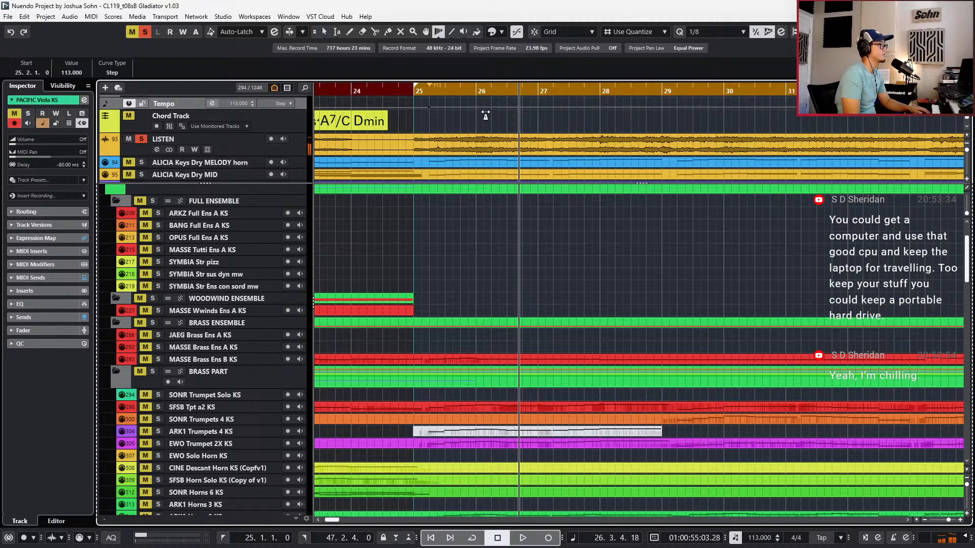
pyautogui.press('1')
pyautogui.write('111.5')
pyautogui.press('Return')
# Play the soloed LISTEN track from bar 23 into bar 26 to check the tempo changes
pyautogui.press('space')
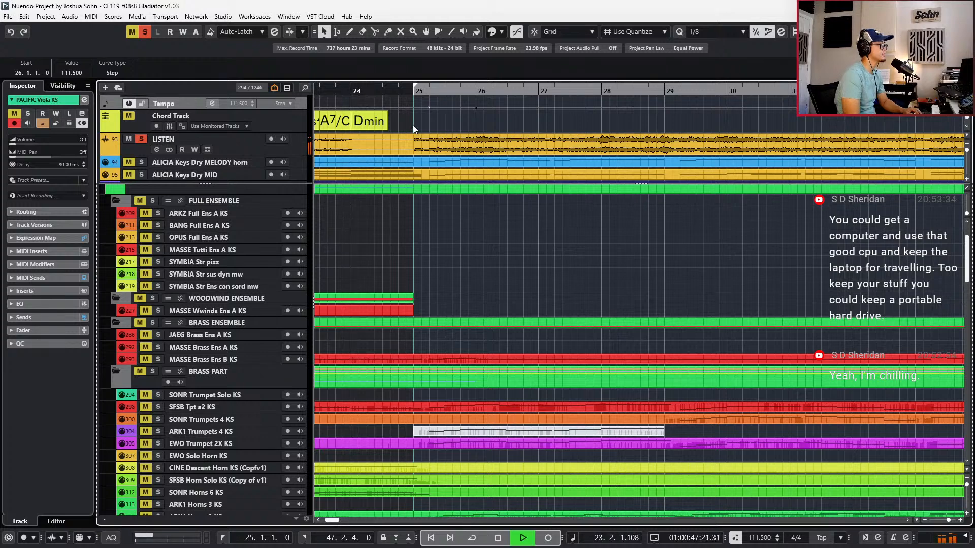
pyautogui.press('space')
pyautogui.press('space')
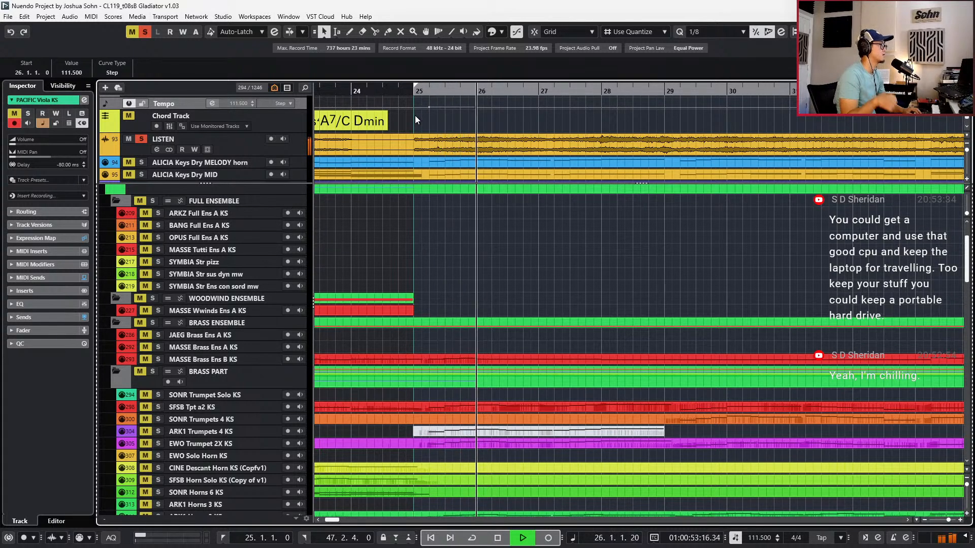
pyautogui.press('space')
# Unsolo the LISTEN track and play the full mockup from bar 25 with the edited tempo
pyautogui.press('s')
pyautogui.press('KP_Subtract')
pyautogui.press('KP_Subtract')
pyautogui.press('KP_Subtract')
pyautogui.press('KP_Add')
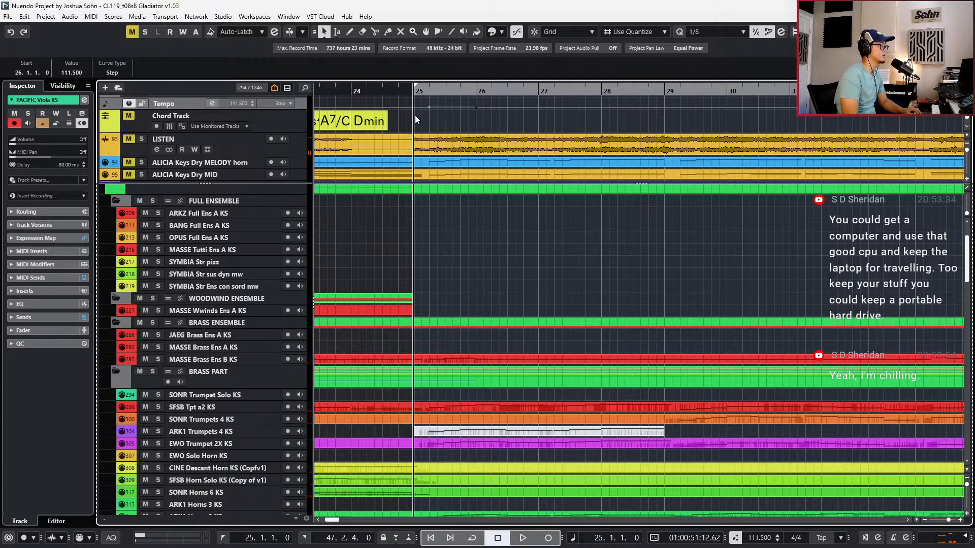
pyautogui.click(501, 281)
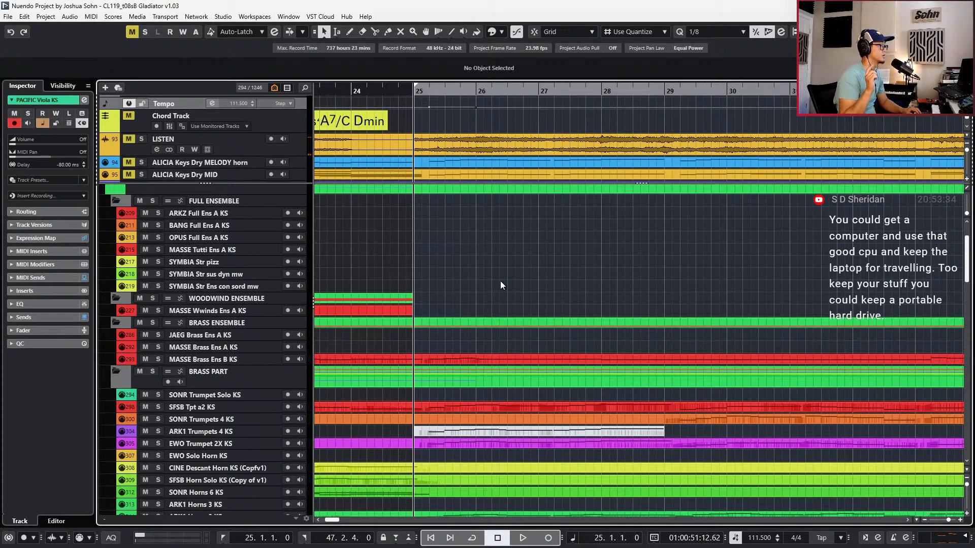
pyautogui.press('space')
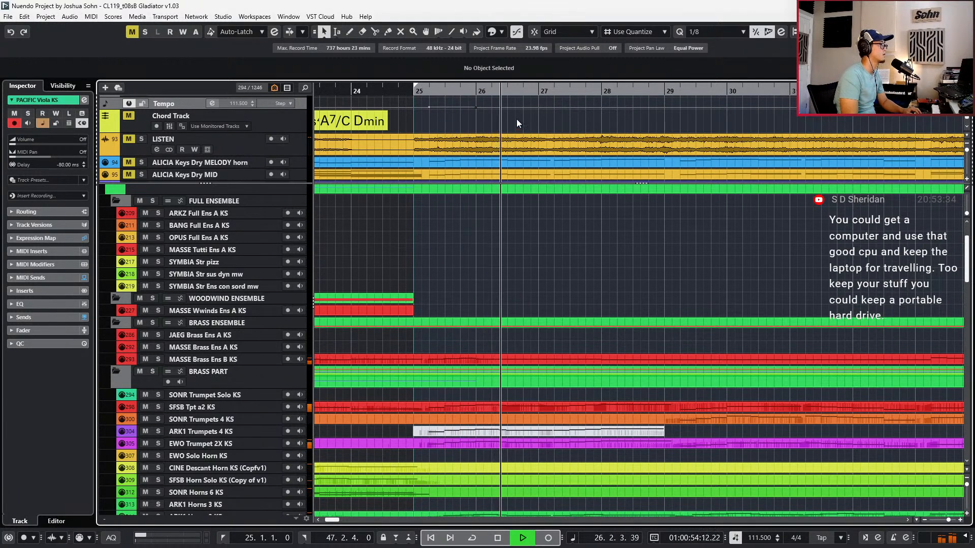
# Add tempo events on beats 3 and 4 of bar 25, set the beat 4 event to 118, and play the result
pyautogui.press('space')
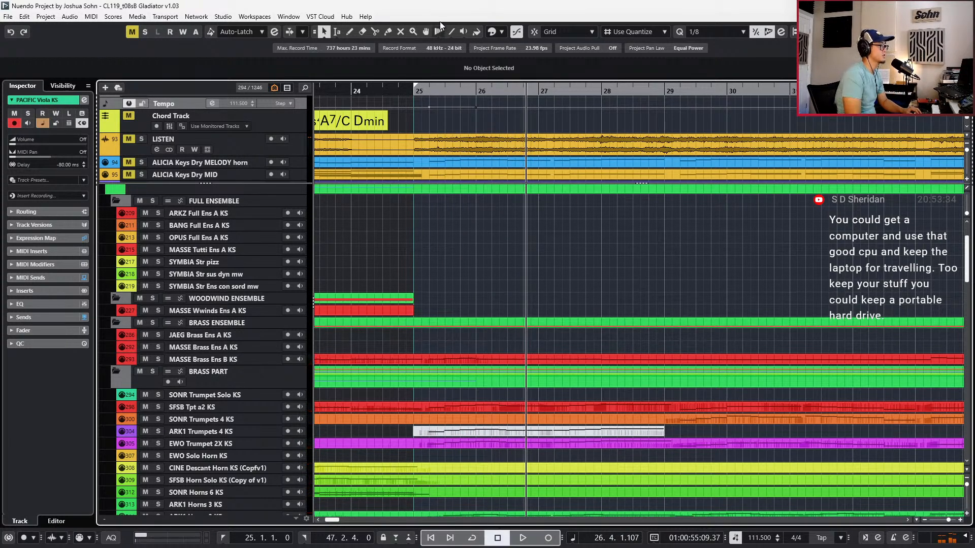
pyautogui.click(437, 32)
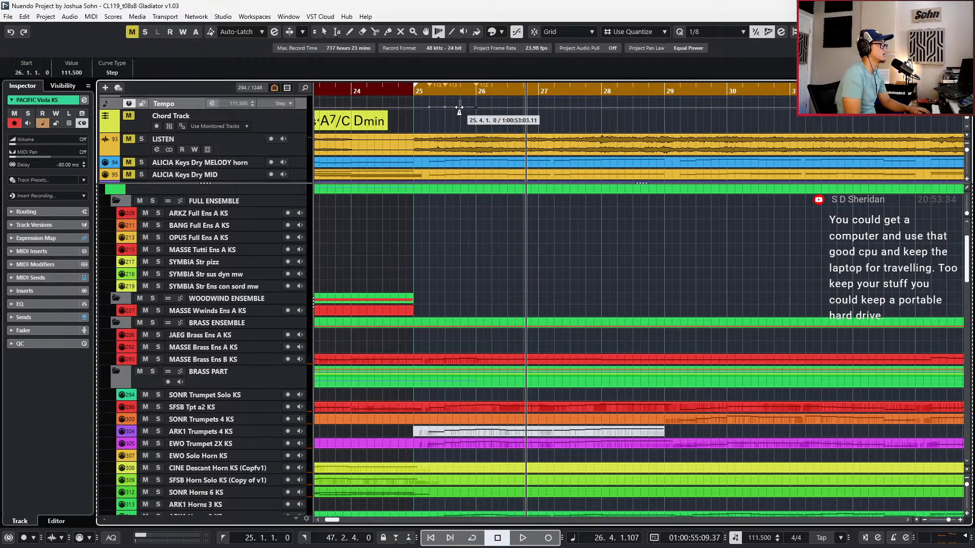
pyautogui.press('1')
pyautogui.click(445, 108)
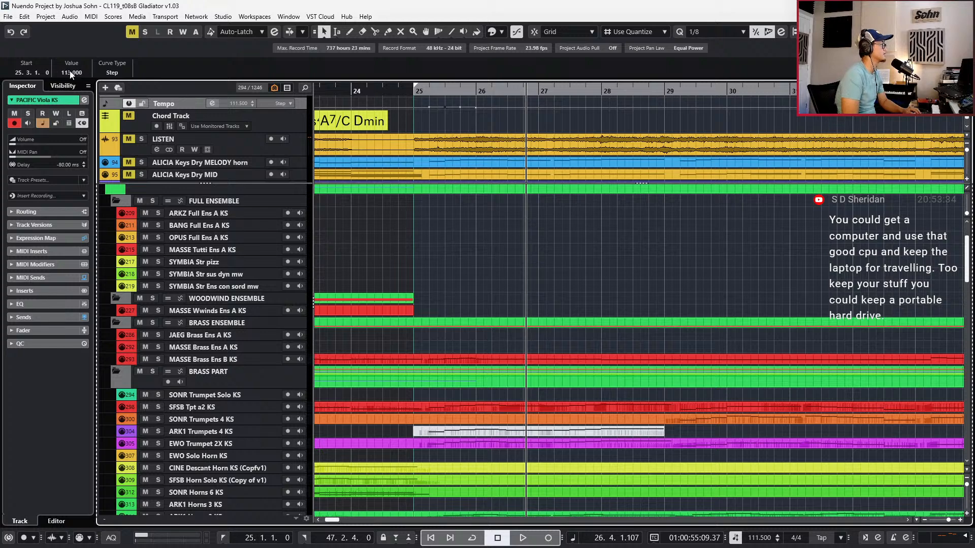
pyautogui.write('118')
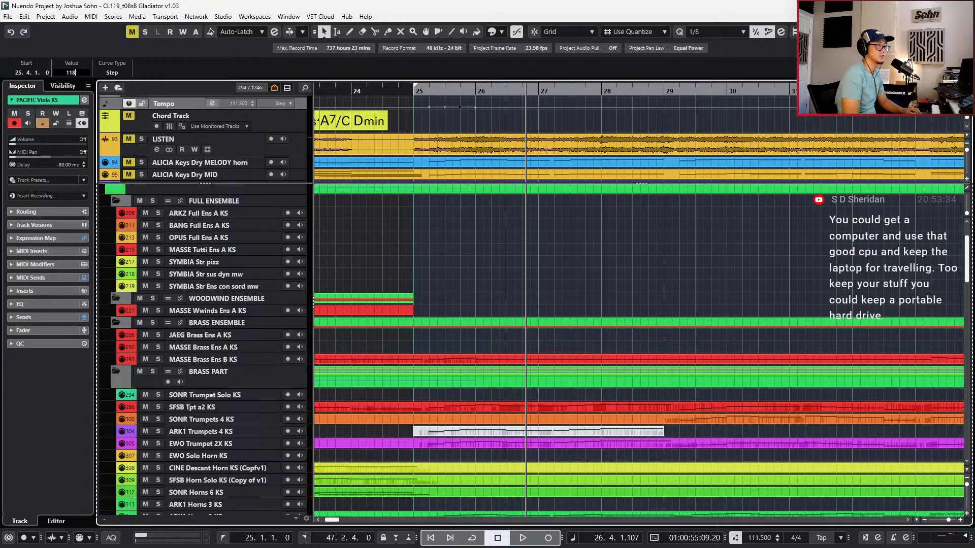
pyautogui.press('Return')
pyautogui.press('space')
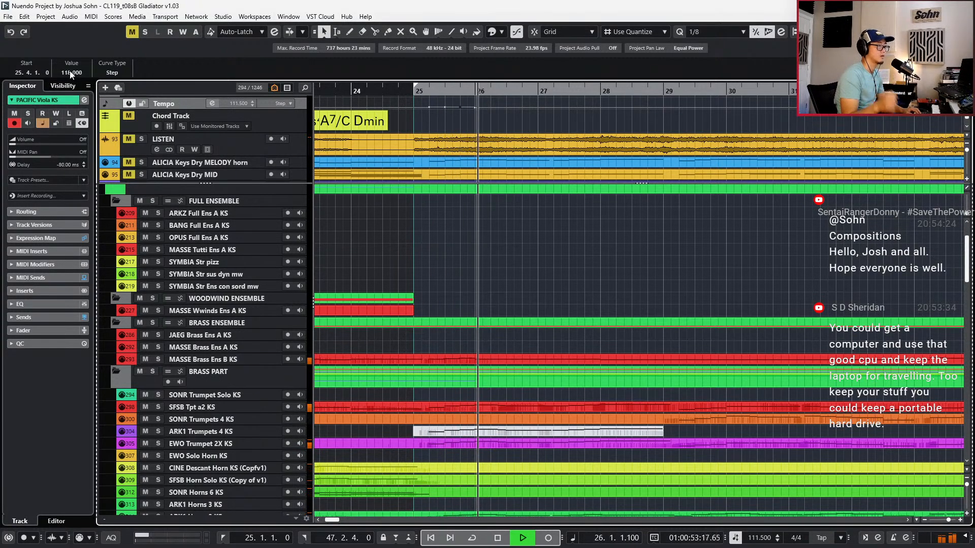
pyautogui.press('space')
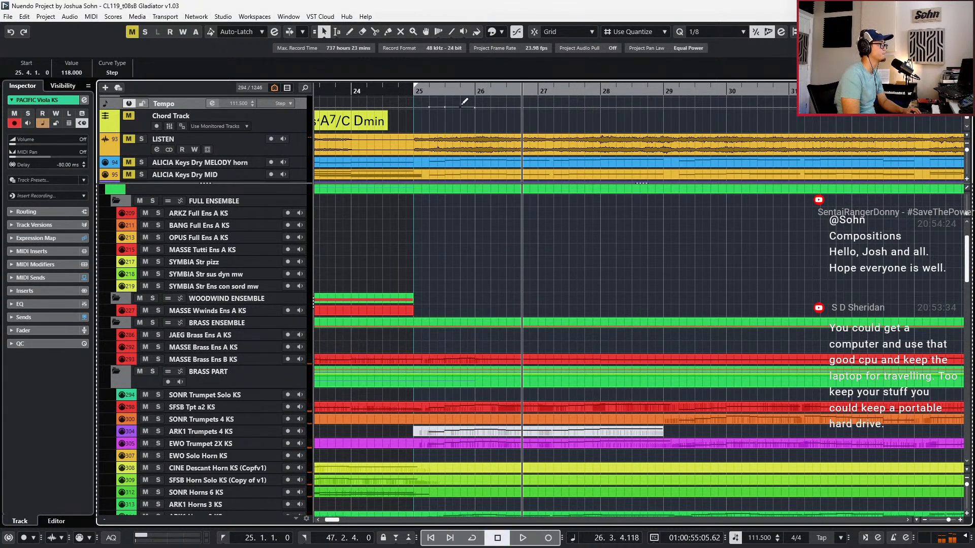
# Shift the tempo events on beats 2 to 4 of bar 25 together, auditioning 120 for the first and settling on 115
pyautogui.moveTo(461, 116); pyautogui.dragTo(428, 106)
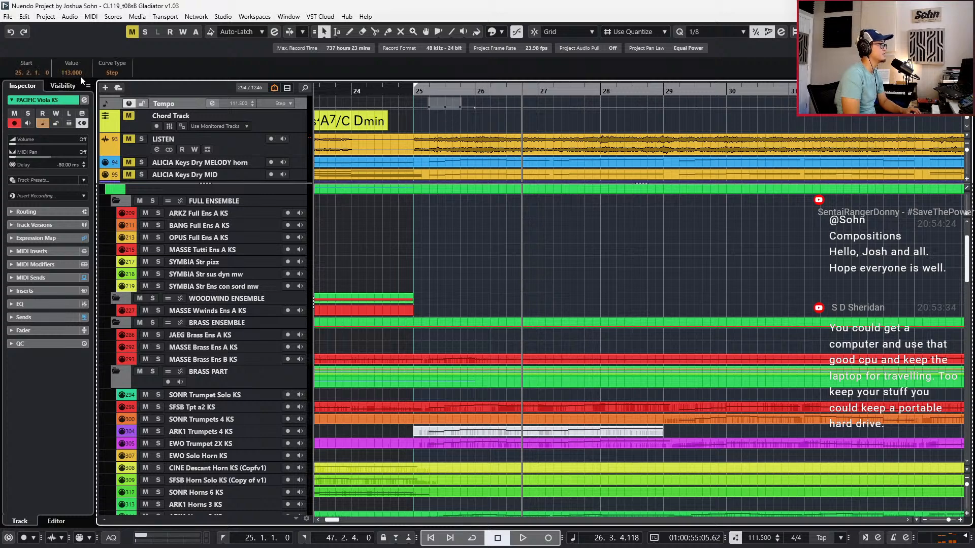
pyautogui.scroll(6, 68, 74)
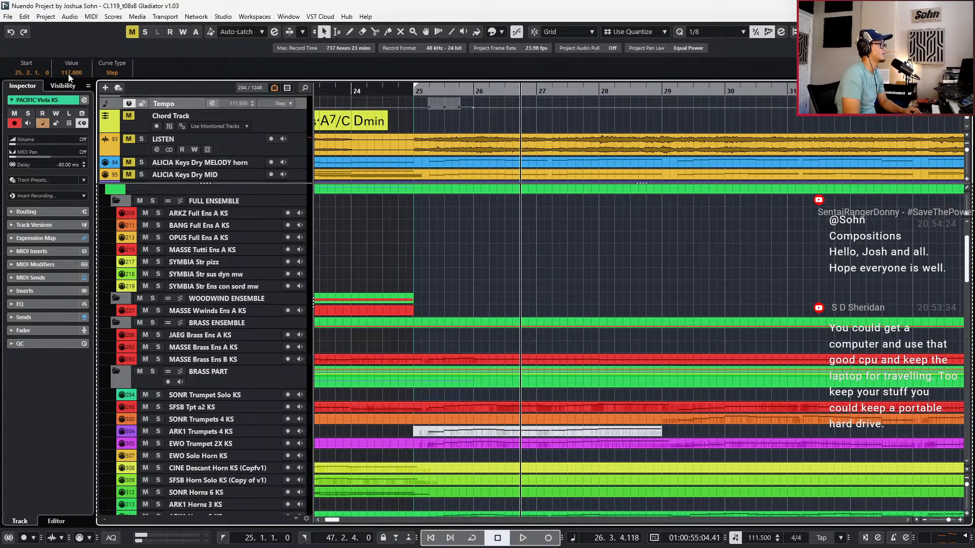
pyautogui.press('space')
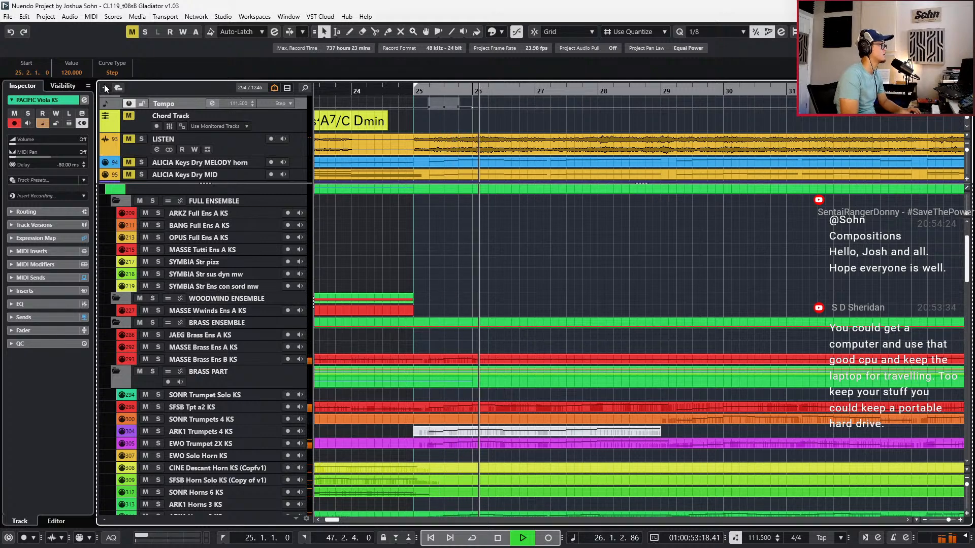
pyautogui.press('space')
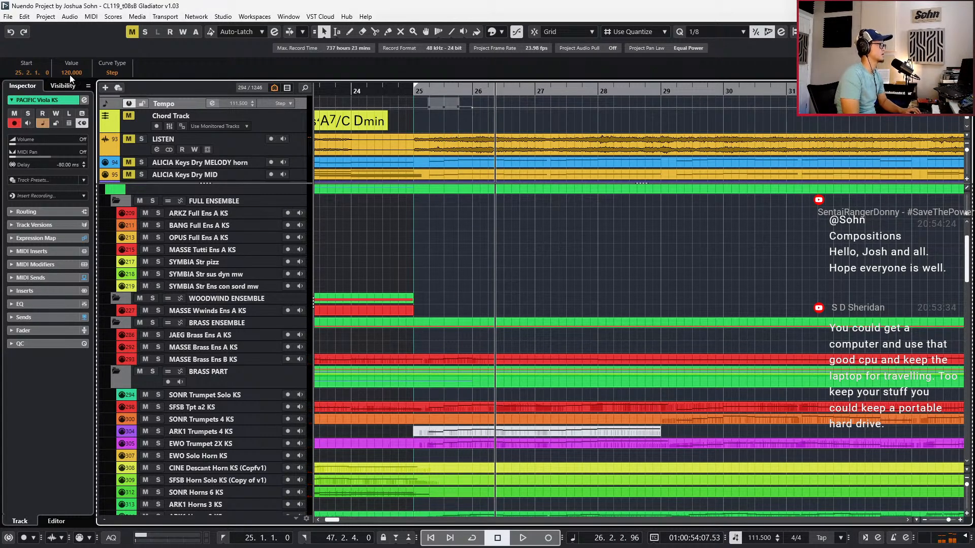
pyautogui.scroll(-7, 69, 75)
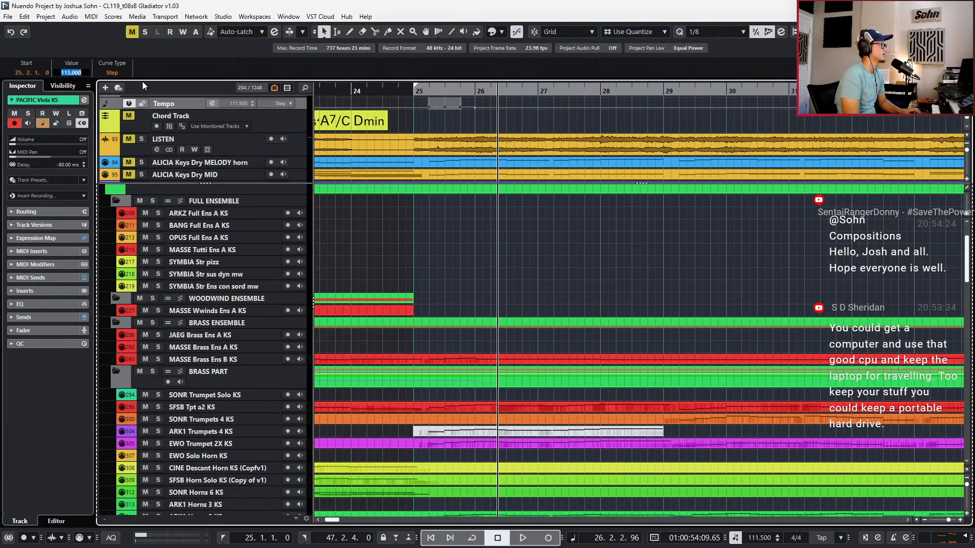
pyautogui.press('Return')
pyautogui.scroll(1, 75, 71)
pyautogui.scroll(1, 75, 71)
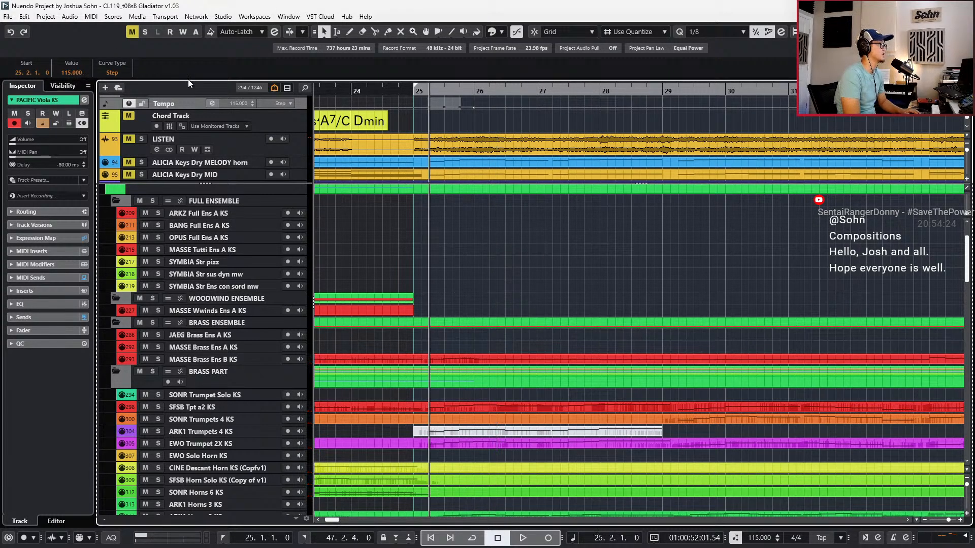
pyautogui.click(498, 258)
# Solo the LISTEN track, play the reference from bar 25 into bar 26, and return the track to unsoloed and muted
pyautogui.press('KP_1')
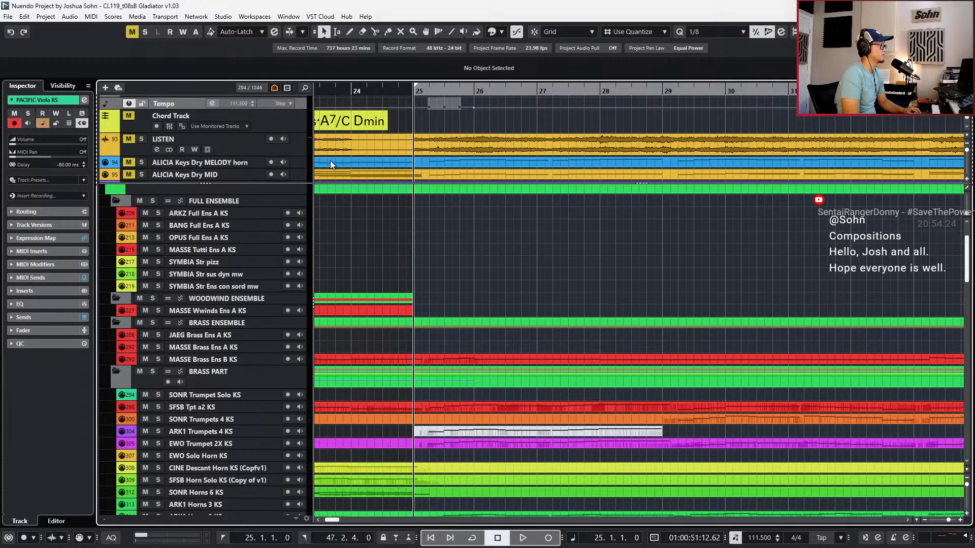
pyautogui.click(279, 151)
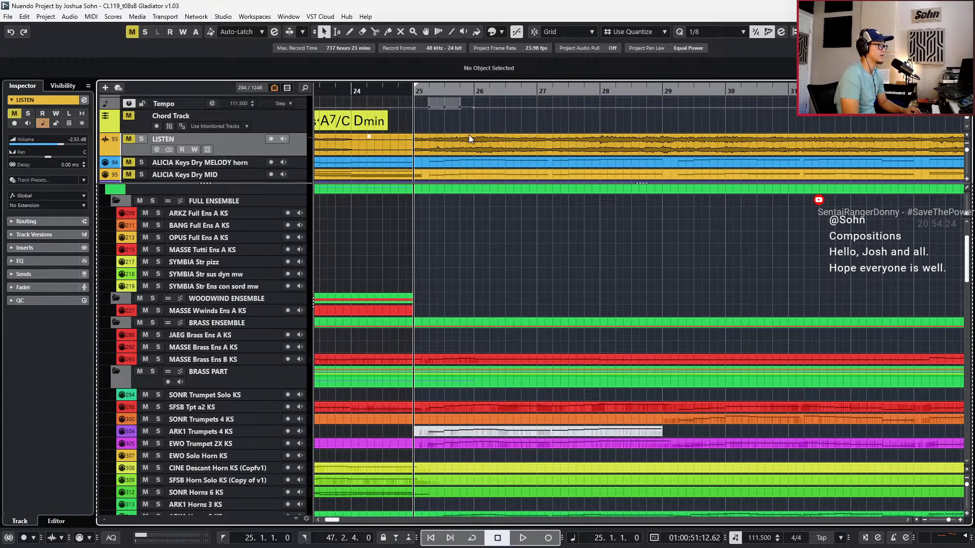
pyautogui.press('s')
pyautogui.press('g')
pyautogui.hscroll(2, 529, 166)
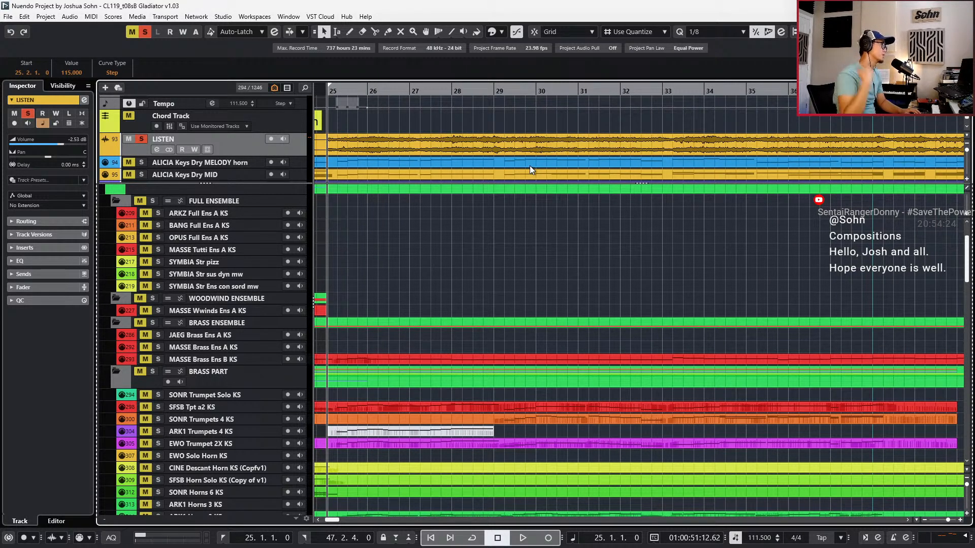
pyautogui.scroll(-3, 507, 276)
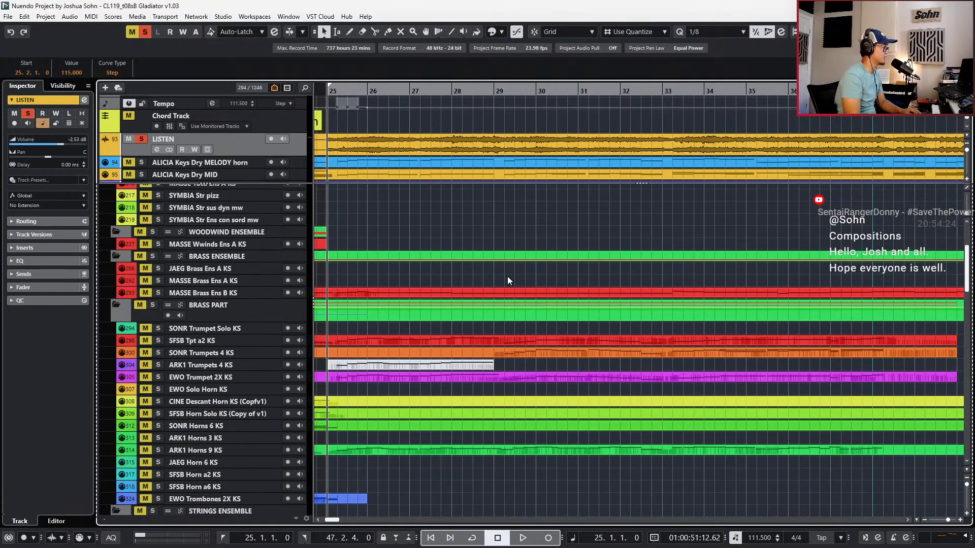
pyautogui.press('space')
pyautogui.scroll(-3, 462, 416)
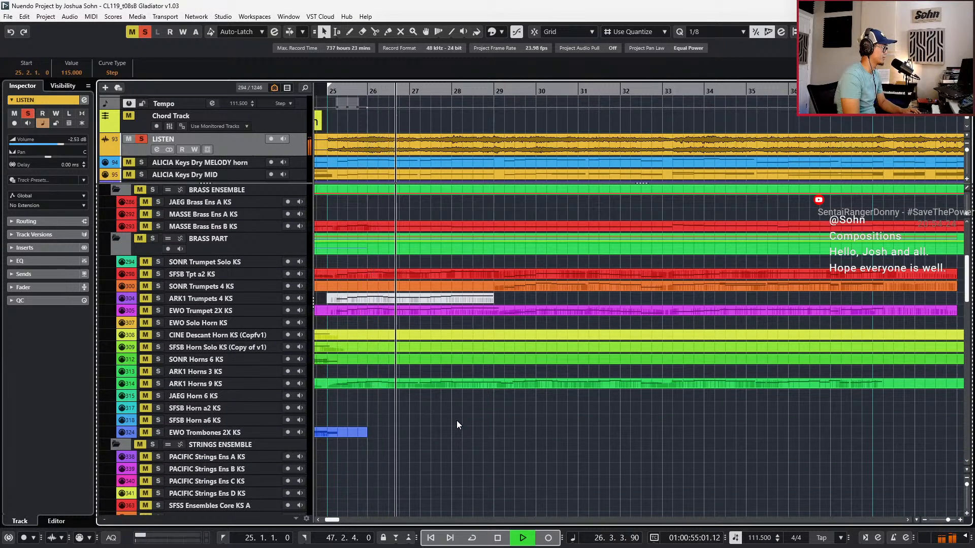
pyautogui.press('space')
pyautogui.press('s')
pyautogui.press('m')
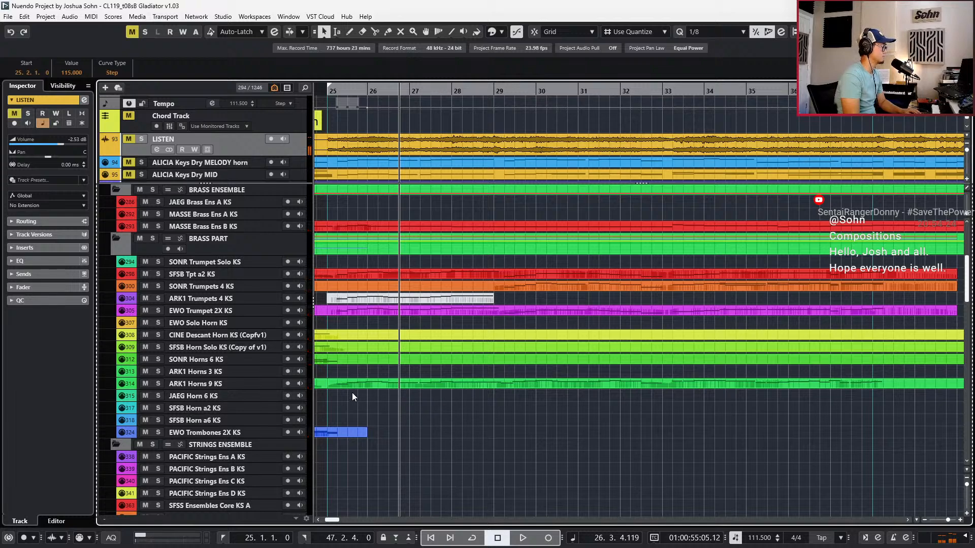
# Try the ARK1 Horns 9 KS and ARK1 Horns 3 KS tracks and open the Horns 9 part at bar 25 for note editing
pyautogui.click(220, 384)
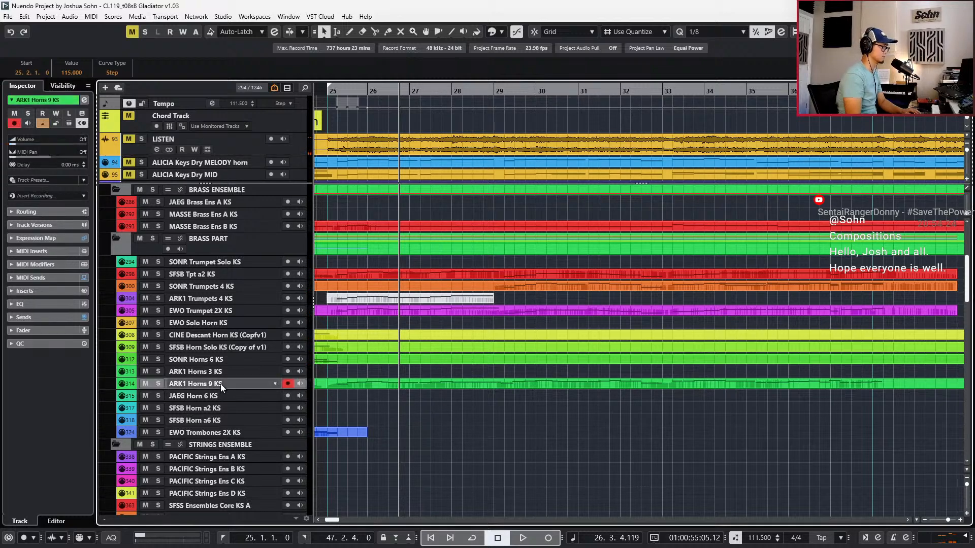
pyautogui.click(216, 371)
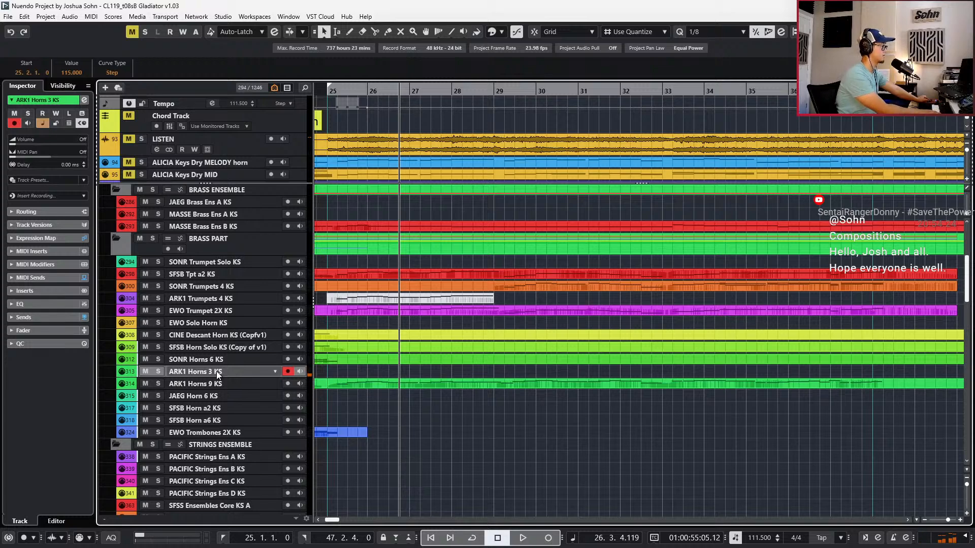
pyautogui.click(396, 385)
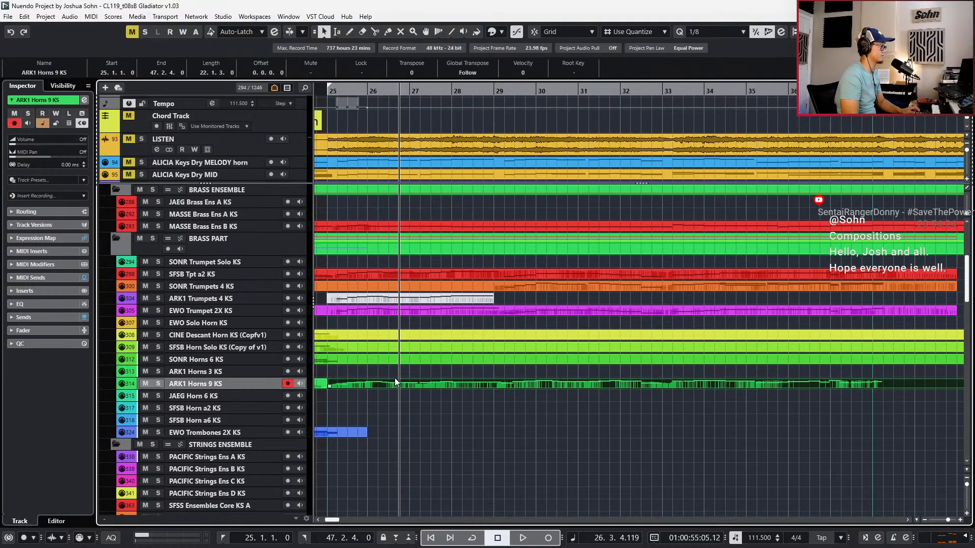
pyautogui.doubleClick(397, 384)
# Repitch the six-note opening phrase of the ARK1 Horns 9 part in bars 25–26 to F2, A2, C3, D3, A2, F2
pyautogui.moveTo(313, 323); pyautogui.dragTo(394, 378)
pyautogui.scroll(-2, 419, 398)
pyautogui.press('Down')
pyautogui.press('Down')
pyautogui.press('Down')
pyautogui.press('Down')
pyautogui.press('Down')
pyautogui.press('Up')
pyautogui.click(325, 320)
pyautogui.press('Down')
pyautogui.press('Down')
pyautogui.press('Up')
pyautogui.click(338, 308)
pyautogui.click(353, 301)
pyautogui.press('Up')
pyautogui.click(386, 307)
pyautogui.press('Down')
pyautogui.press('Down')
pyautogui.moveTo(412, 320); pyautogui.dragTo(419, 351)
# Play the repitched ARK1 Horns 9 phrase from bar 25 with the mockup and stop
pyautogui.press('Home')
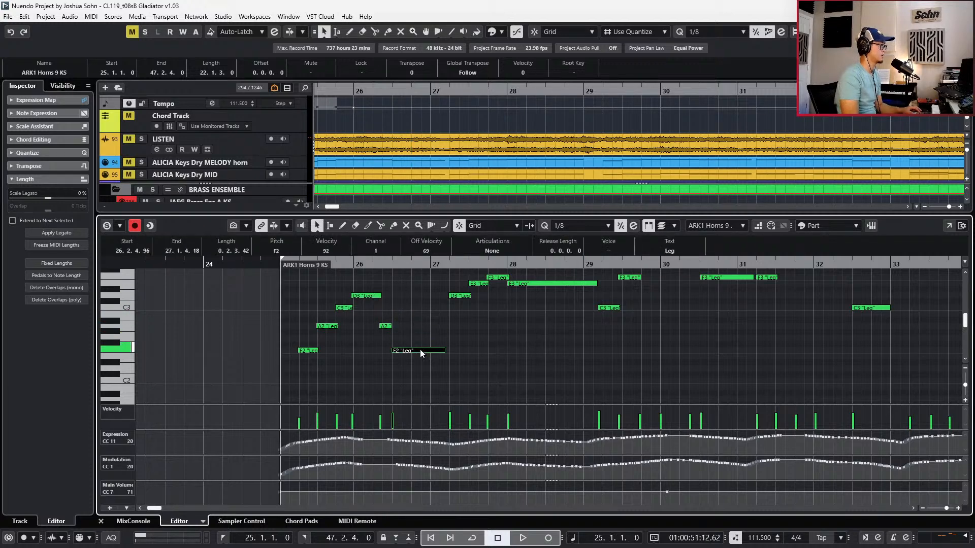
pyautogui.press('space')
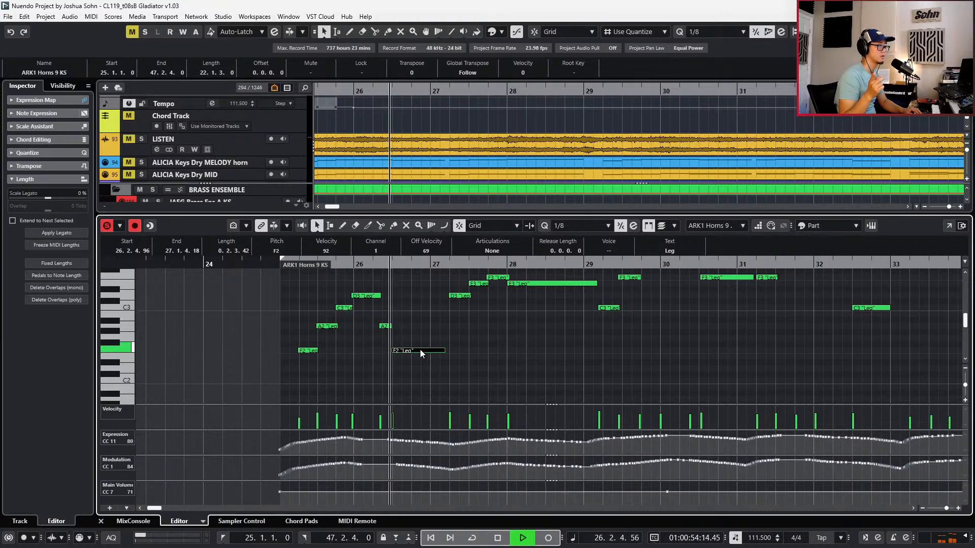
pyautogui.press('space')
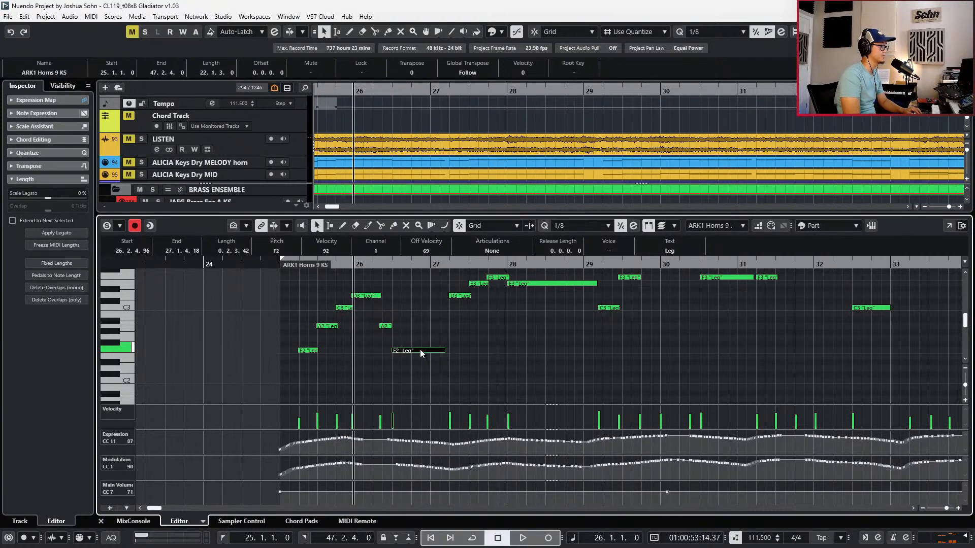
# Close the note editor and copy the ARK1 Horns 9 part from bar 25 onto the ARK1 Horns 3 KS track
pyautogui.press('Return')
pyautogui.keyDown('shift'); pyautogui.click(398, 384); pyautogui.keyUp('shift')
pyautogui.hscroll(-3, 422, 393)
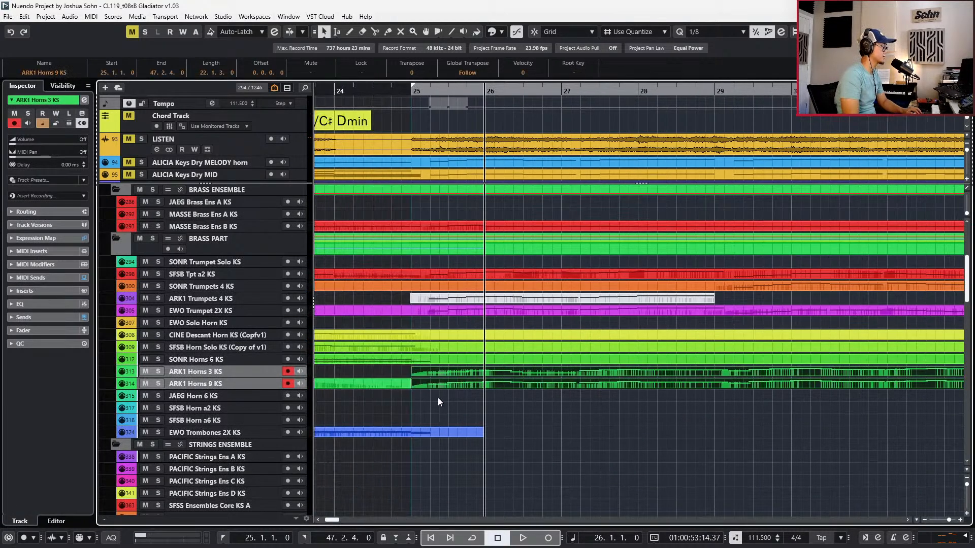
# Solo ARK1 Horns 3 and ARK1 Horns 9, play both from bar 25, stop, and unsolo them
pyautogui.press('KP_0')
pyautogui.press('KP_Subtract')
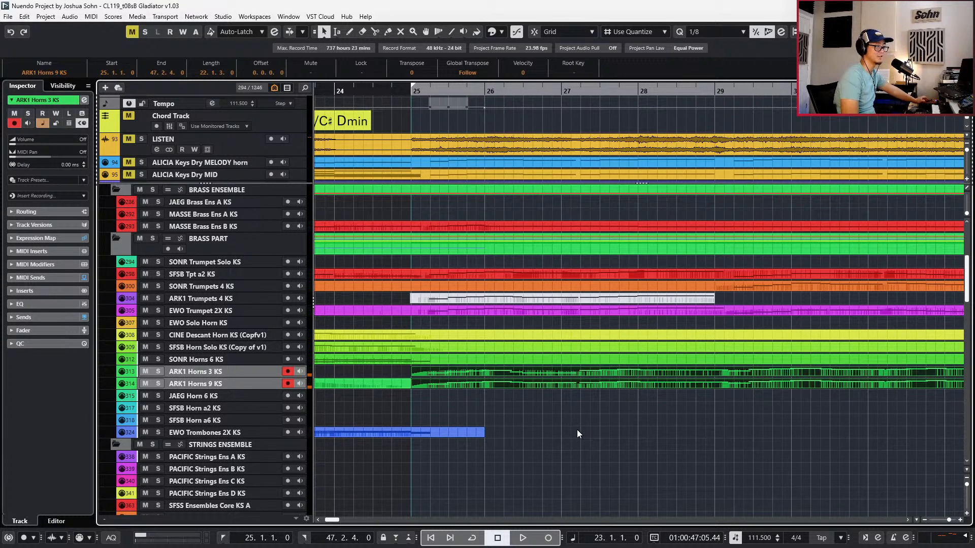
pyautogui.press('KP_1')
pyautogui.press('s')
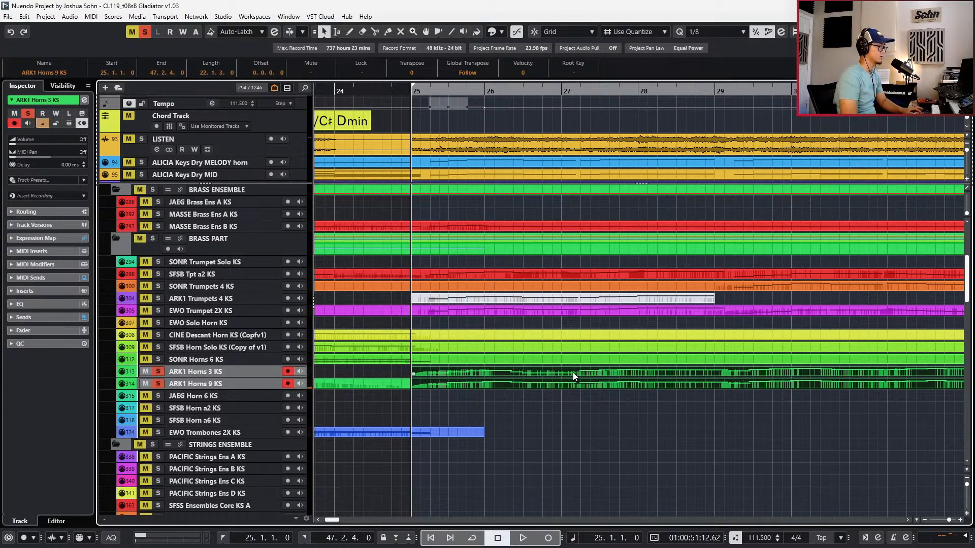
pyautogui.press('KP_Enter')
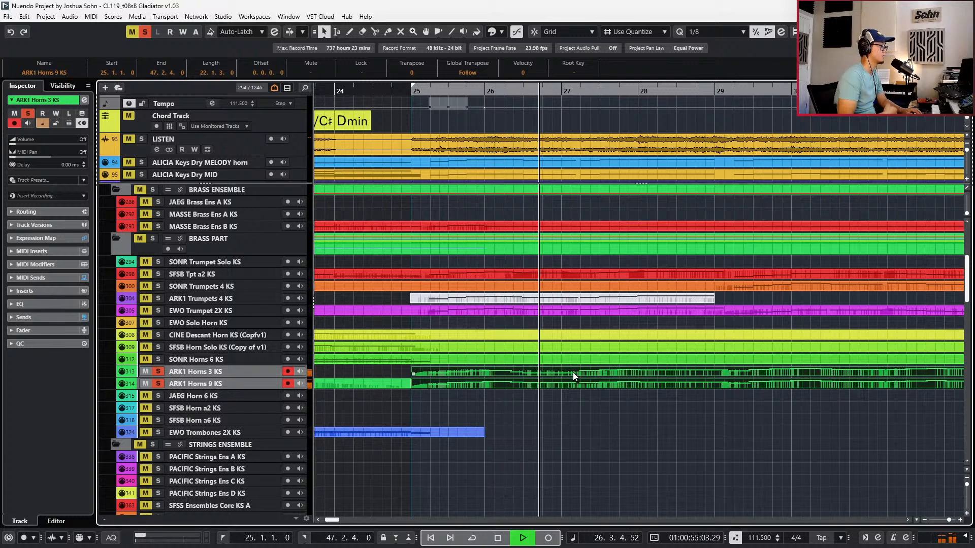
pyautogui.press('KP_0')
pyautogui.press('s')
# Open the ARK1 Horns 9 part, select the opening phrase in bars 25–26, and quantize it to 1/4
pyautogui.scroll(-3, 569, 375)
pyautogui.click(567, 378)
pyautogui.doubleClick(559, 305)
pyautogui.scroll(2, 554, 329)
pyautogui.moveTo(534, 320); pyautogui.dragTo(480, 390)
pyautogui.moveTo(527, 292); pyautogui.dragTo(398, 401)
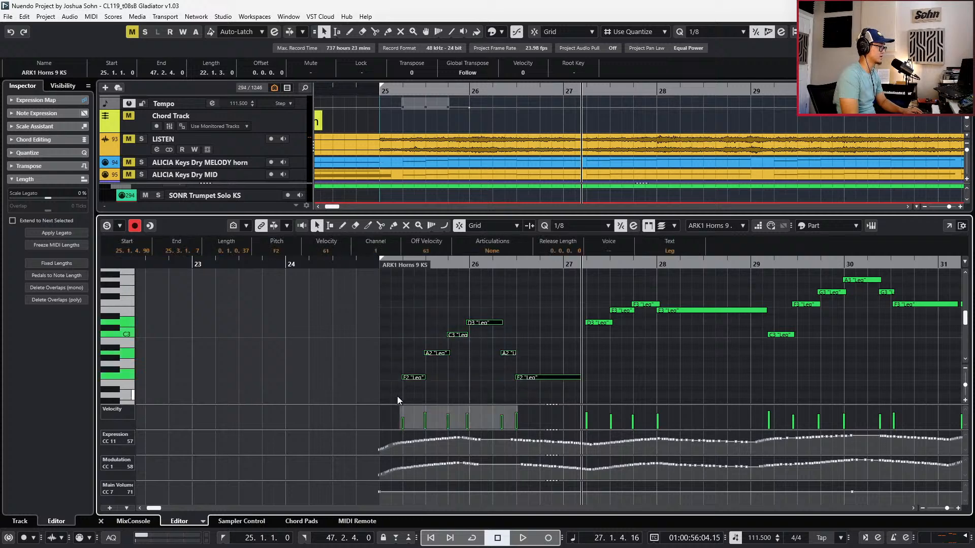
pyautogui.hotkey('ctrl', '4')
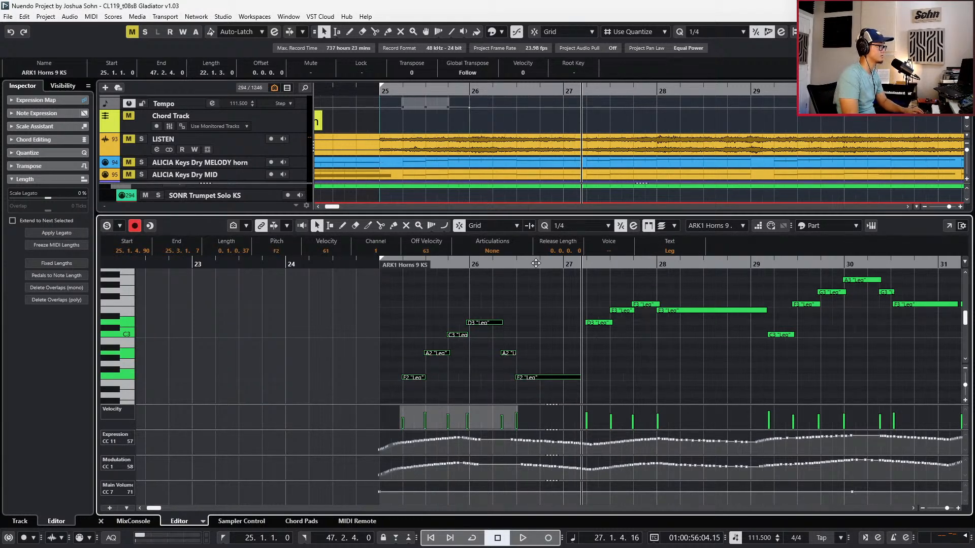
pyautogui.press('q')
# Tighten the selected opening horn phrase with repeated 1/8 quantizing and play it back
pyautogui.hotkey('ctrl', '8')
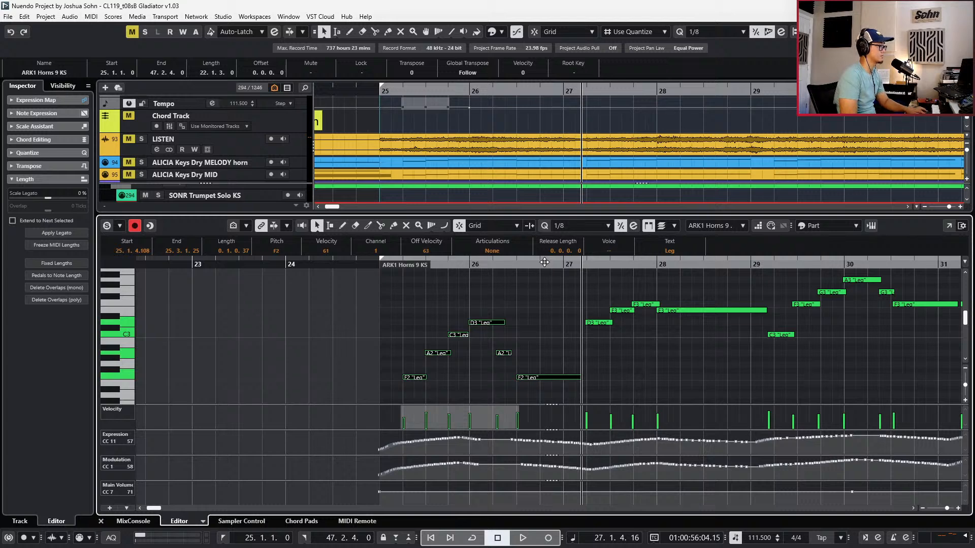
pyautogui.press('q')
pyautogui.press('q')
pyautogui.press('q')
pyautogui.press('l')
pyautogui.press('space')
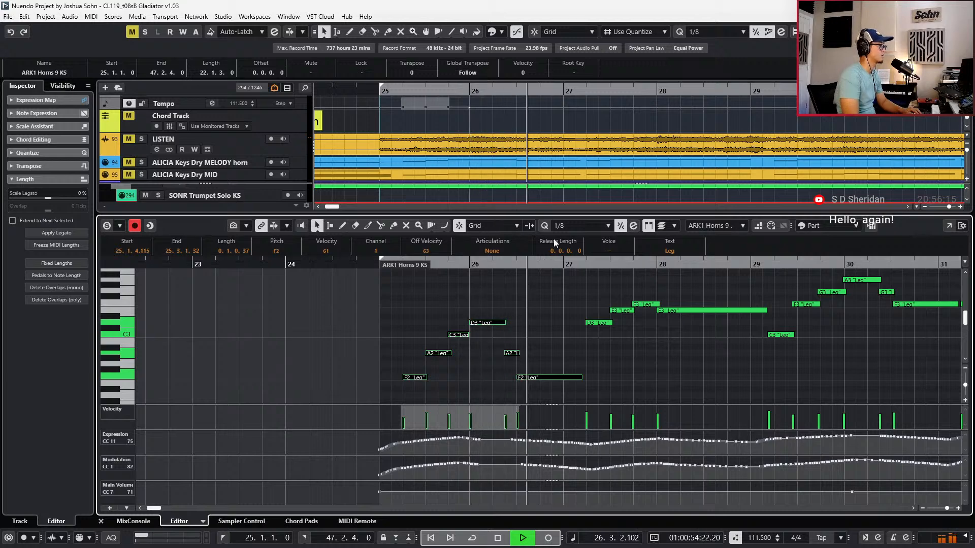
pyautogui.press('space')
# Solo the LISTEN track and play the reference from bar 25 for comparison with the horn phrase
pyautogui.click(261, 151)
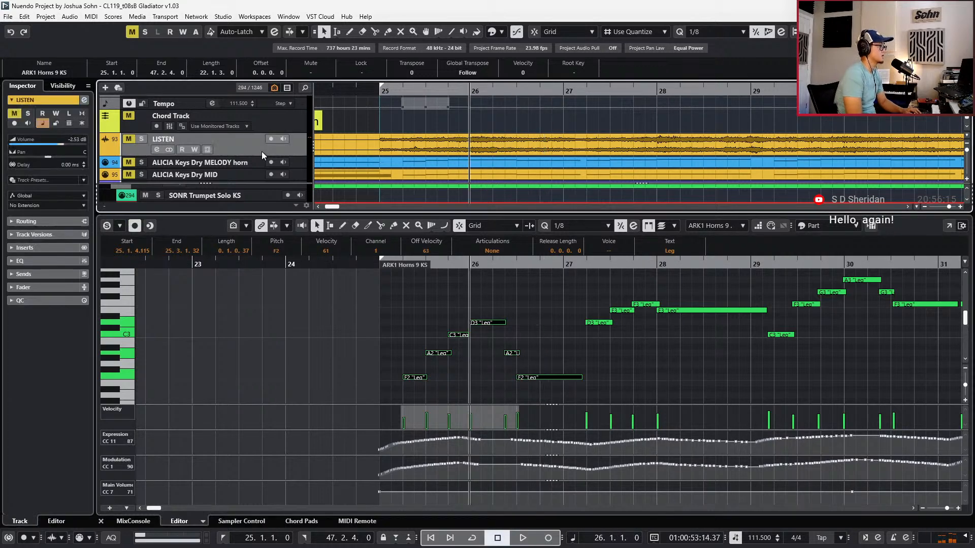
pyautogui.press('s')
pyautogui.press('space')
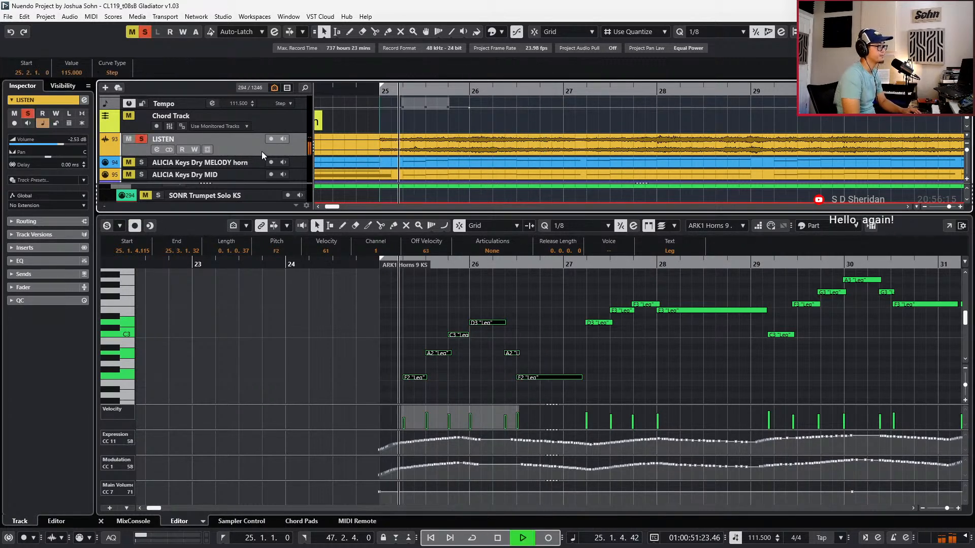
pyautogui.press('space')
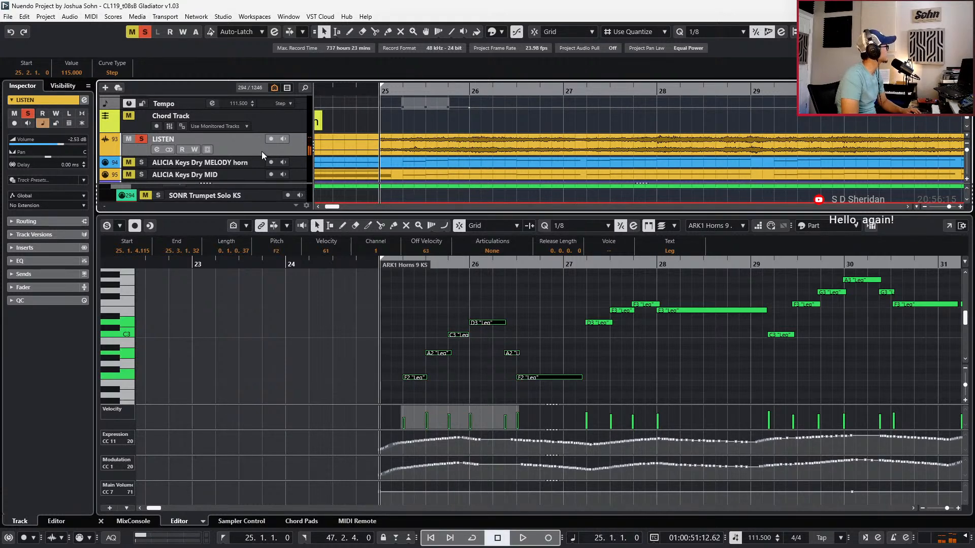
# Play the soloed LISTEN reference from bar 25 twice to compare it with the first F2 horn note, and unsolo LISTEN
pyautogui.press('space')
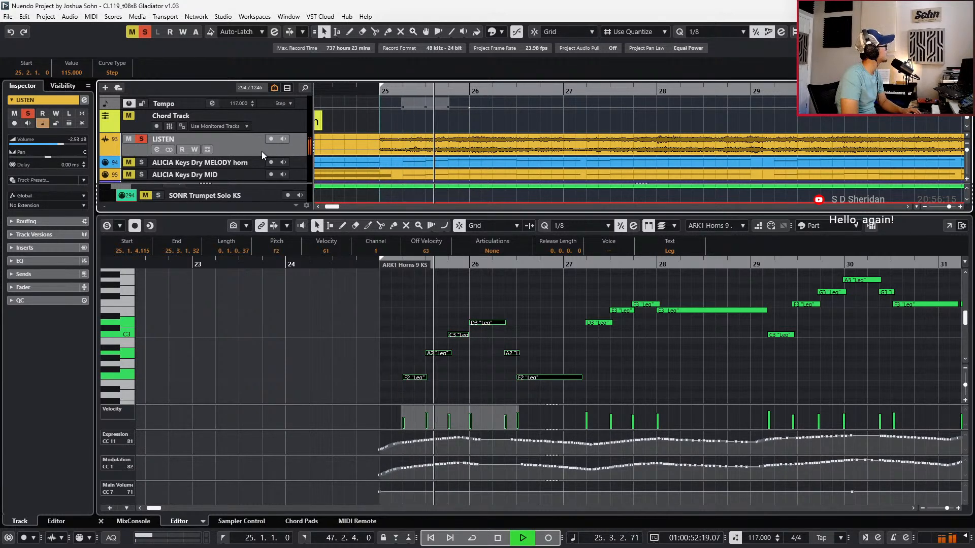
pyautogui.press('space')
pyautogui.press('s')
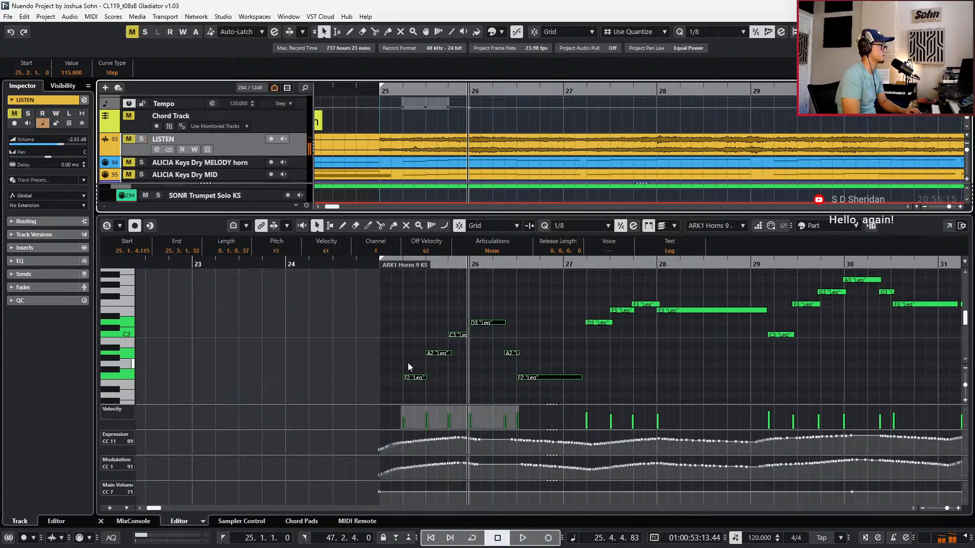
pyautogui.click(410, 377)
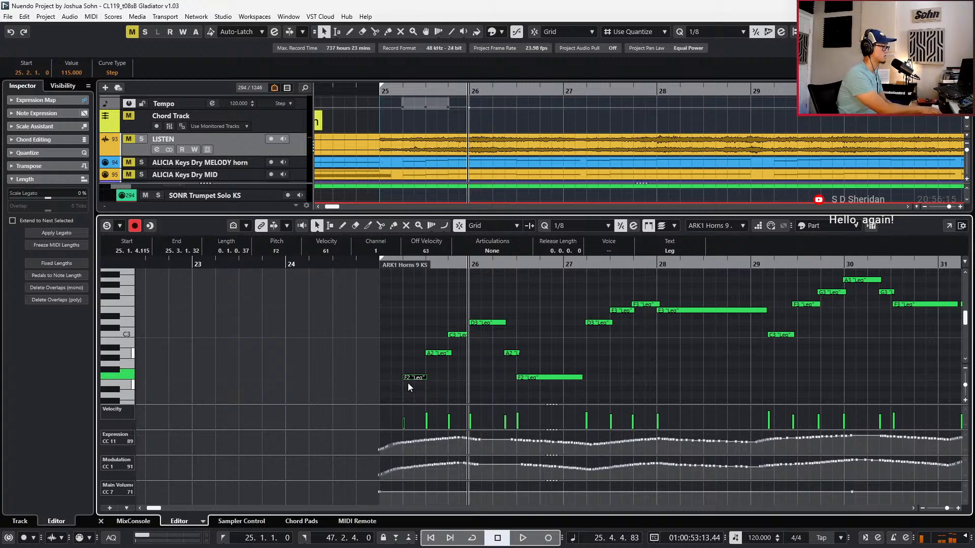
pyautogui.click(242, 147)
pyautogui.press('s')
pyautogui.press('space')
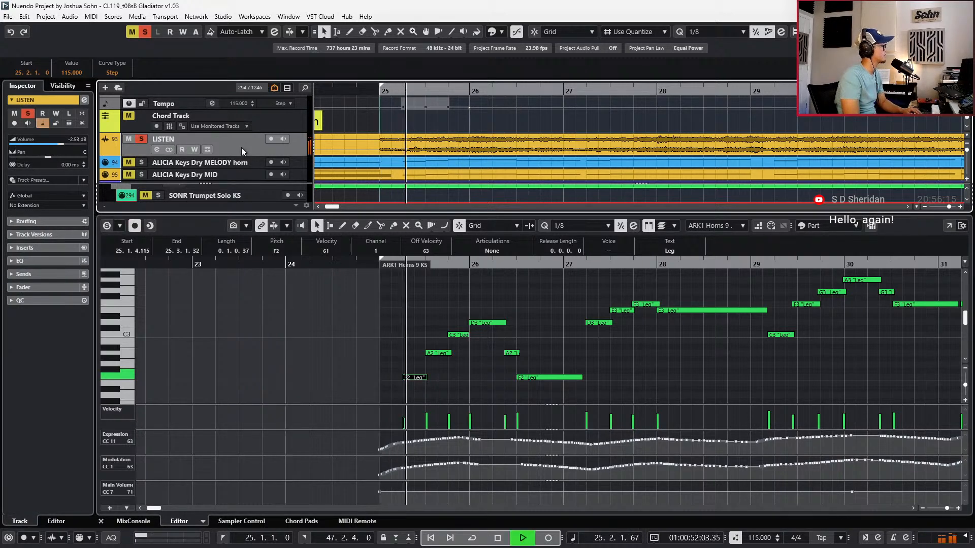
pyautogui.press('space')
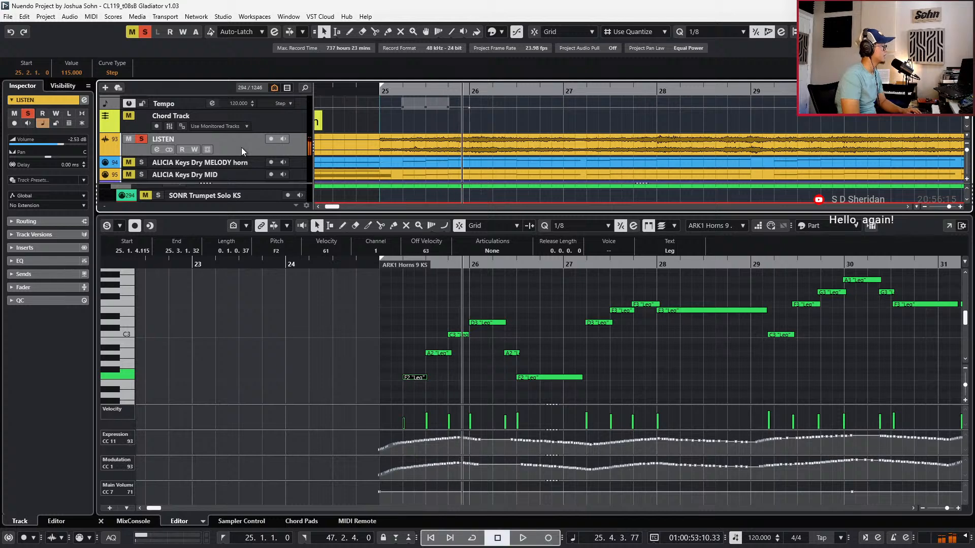
pyautogui.press('s')
pyautogui.press('m')
# Set the articulation of the opening horn phrase in bars 25–26 to Sus and check its first F2 and A2 notes
pyautogui.moveTo(388, 316); pyautogui.dragTo(539, 417)
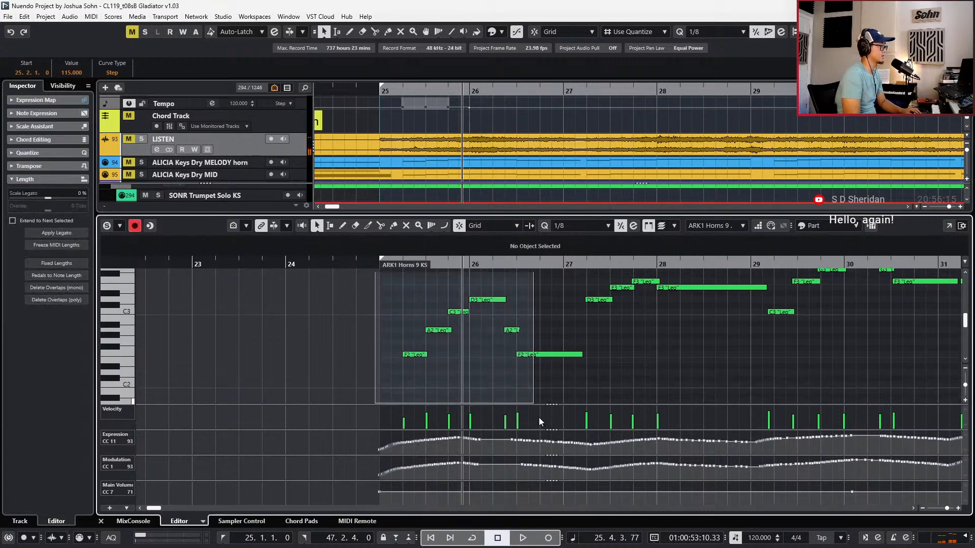
pyautogui.click(489, 251)
pyautogui.click(489, 264)
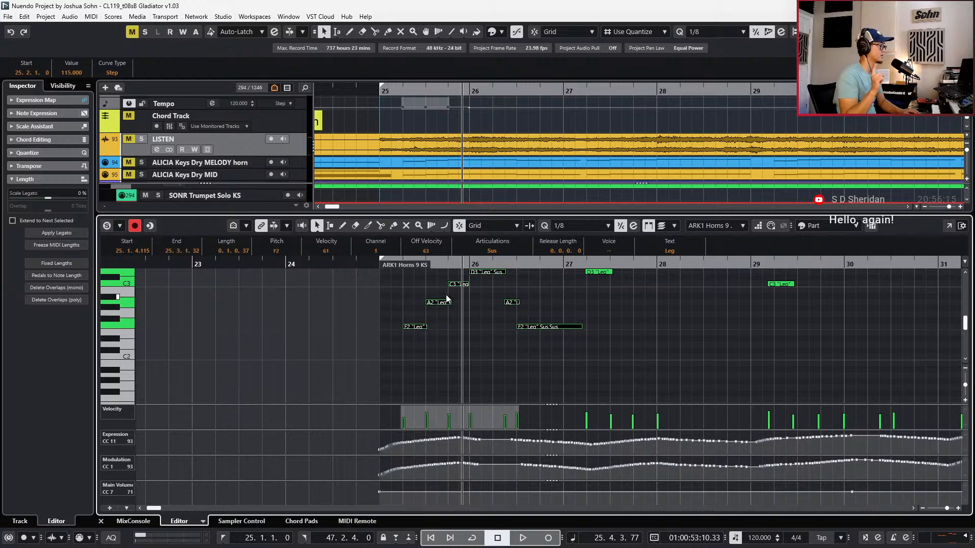
pyautogui.scroll(4, 444, 302)
pyautogui.click(400, 363)
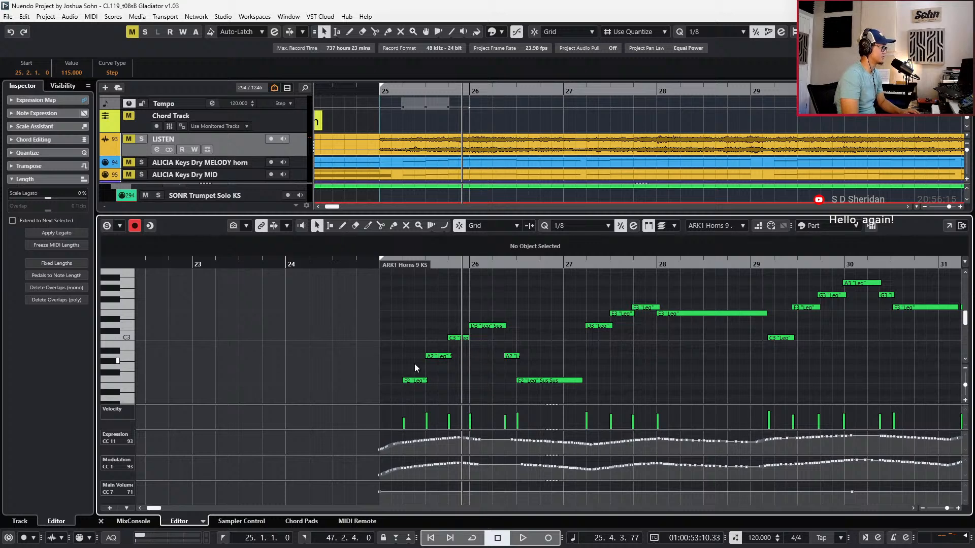
pyautogui.click(412, 381)
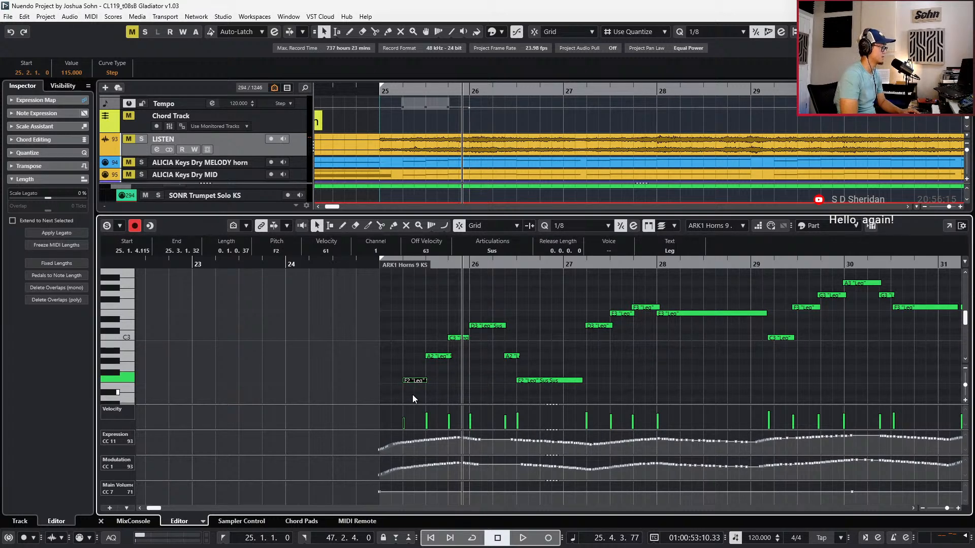
pyautogui.moveTo(428, 348); pyautogui.dragTo(435, 372)
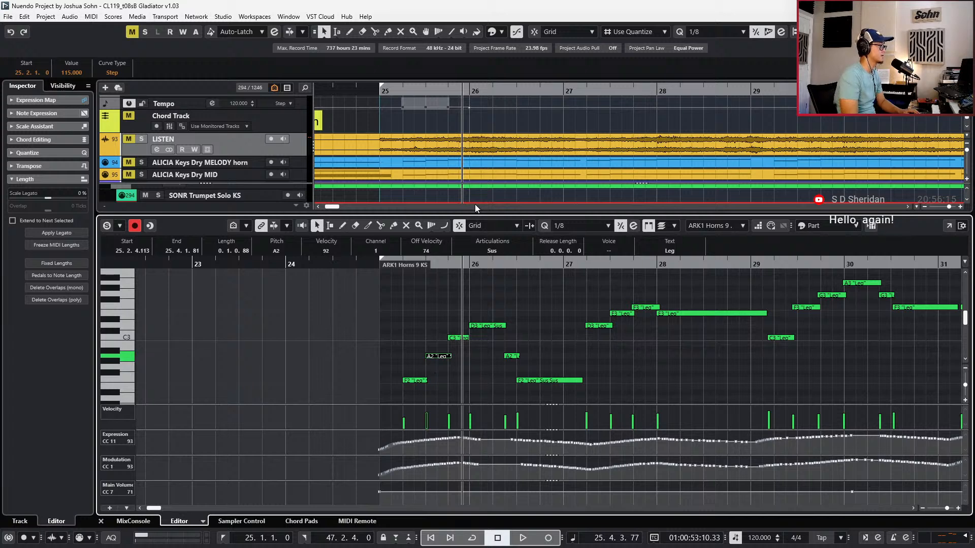
# Open the ARK1 Horns 3 and ARK1 Horns 9 parts together and color the ARK1 Horns 3 track blue
pyautogui.scroll(-5, 468, 196)
pyautogui.scroll(-3, 468, 196)
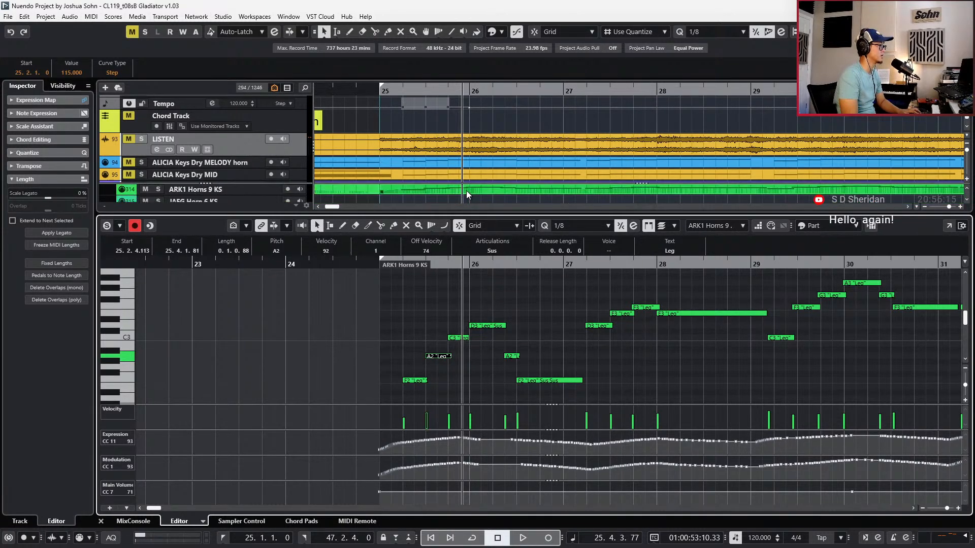
pyautogui.click(466, 190)
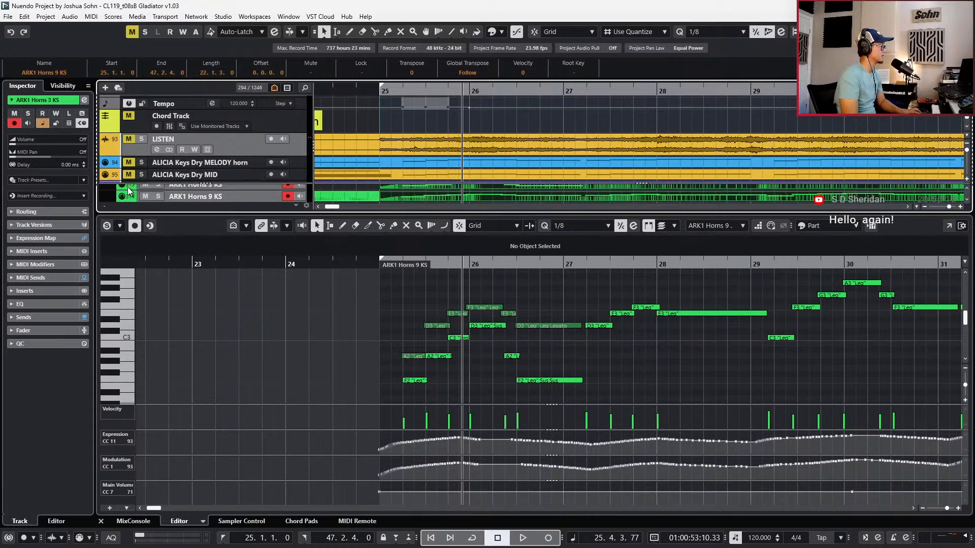
pyautogui.scroll(-3, 127, 187)
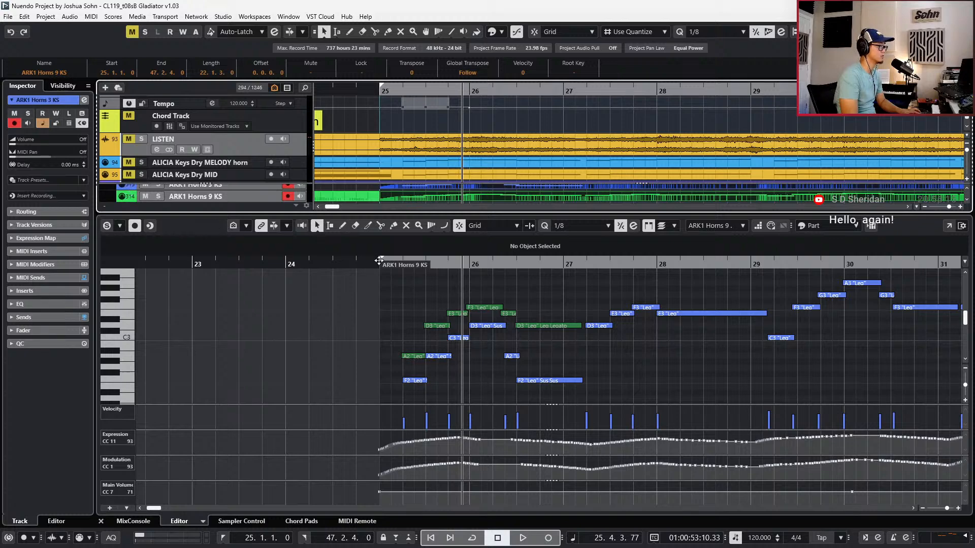
# Duplicate the blue C3 and D3 notes around the start of bar 26 in place and transpose the copies down three semitones
pyautogui.press('h')
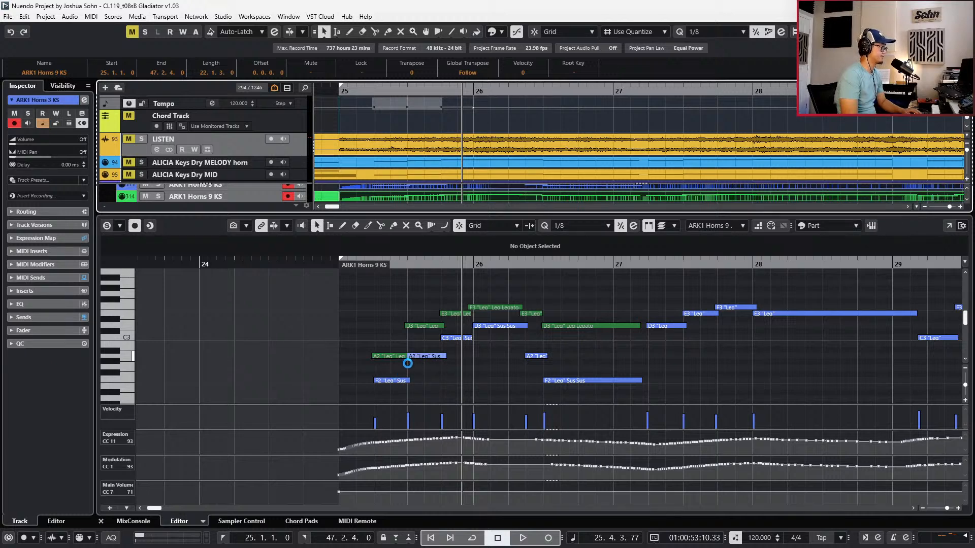
pyautogui.scroll(-2, 440, 365)
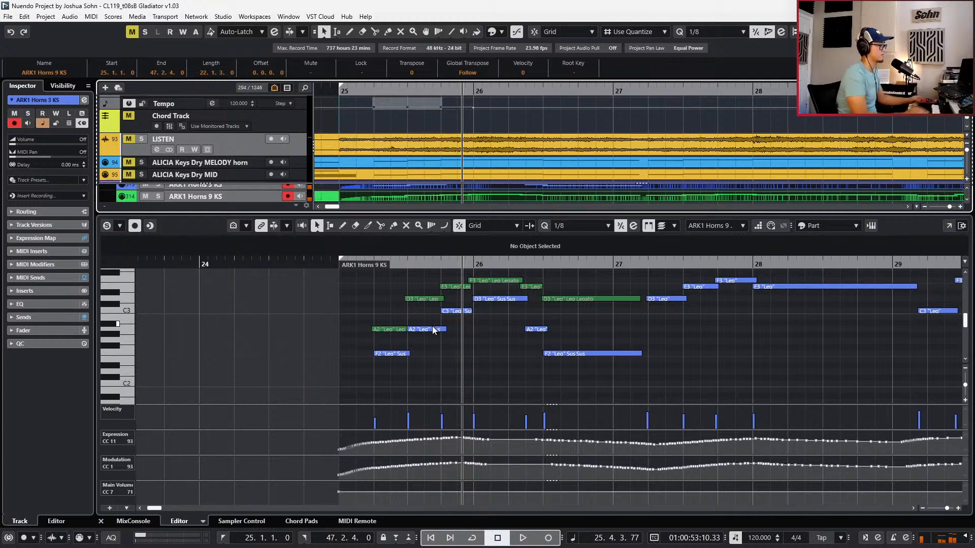
pyautogui.moveTo(482, 290)
pyautogui.mouseDown()
pyautogui.moveTo(482, 308)
pyautogui.moveTo(462, 315)
pyautogui.mouseUp()
pyautogui.hotkey('ctrl', 'c')
pyautogui.hotkey('alt', 'v')
pyautogui.press('Down')
pyautogui.press('Down')
pyautogui.press('Down')
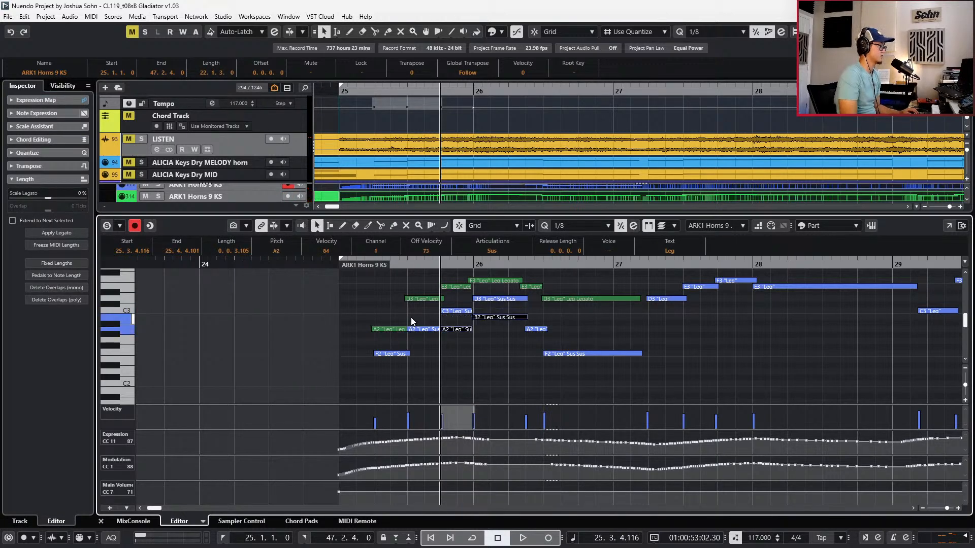
# Duplicate the opening blue F2 and A2 notes in bar 25 in place and lower the copies to D2 and F2
pyautogui.click(400, 353)
pyautogui.keyDown('shift'); pyautogui.click(416, 329); pyautogui.keyUp('shift')
pyautogui.hotkey('ctrl', 'c')
pyautogui.hotkey('alt', 'v')
pyautogui.press('Down')
pyautogui.press('Down')
pyautogui.press('Down')
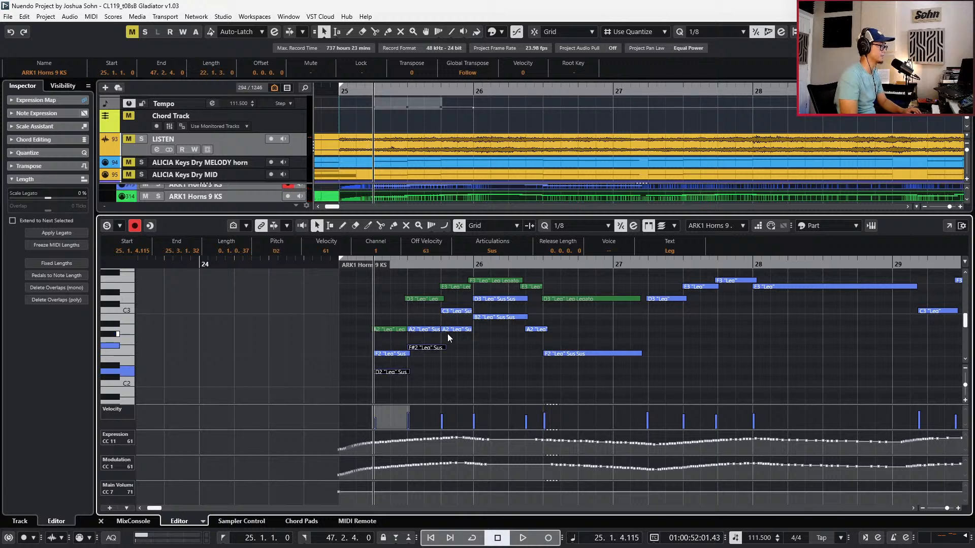
pyautogui.click(432, 349)
pyautogui.press('Down')
# Select the harmonized blue notes from bar 25 through the start of bar 26 and set their articulation to Sus
pyautogui.moveTo(485, 373); pyautogui.dragTo(428, 303)
pyautogui.moveTo(398, 345); pyautogui.dragTo(392, 376)
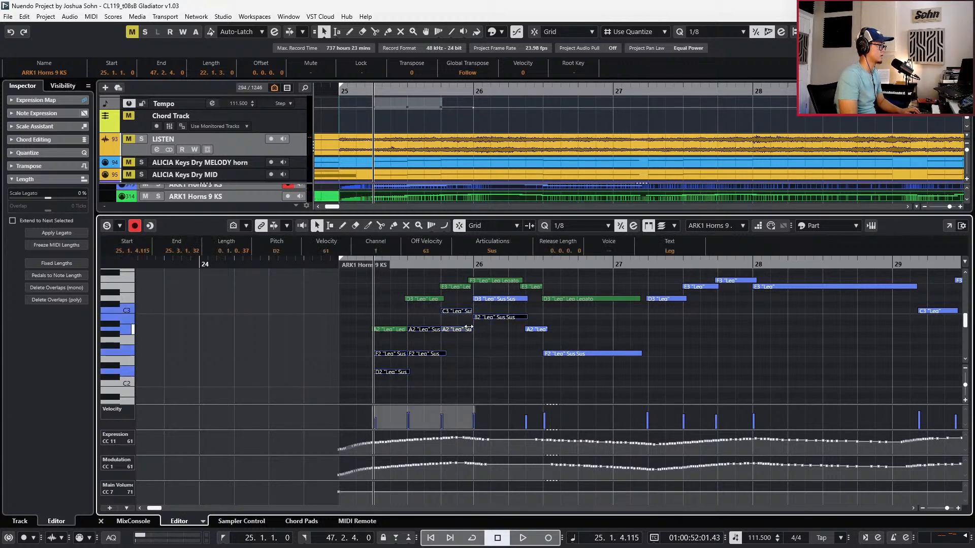
pyautogui.keyDown('shift'); pyautogui.click(491, 298); pyautogui.keyUp('shift')
pyautogui.click(478, 252)
pyautogui.click(484, 262)
pyautogui.click(494, 251)
pyautogui.click(484, 262)
# Quantize the selected harmonized notes to 1/8 with mono overlaps deleted, and play the result from bar 25
pyautogui.press('q')
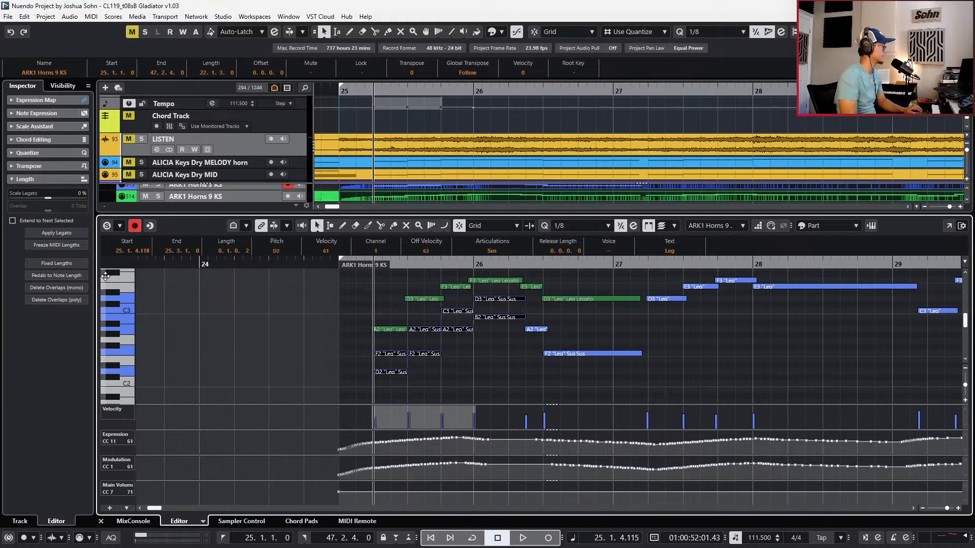
pyautogui.click(56, 275)
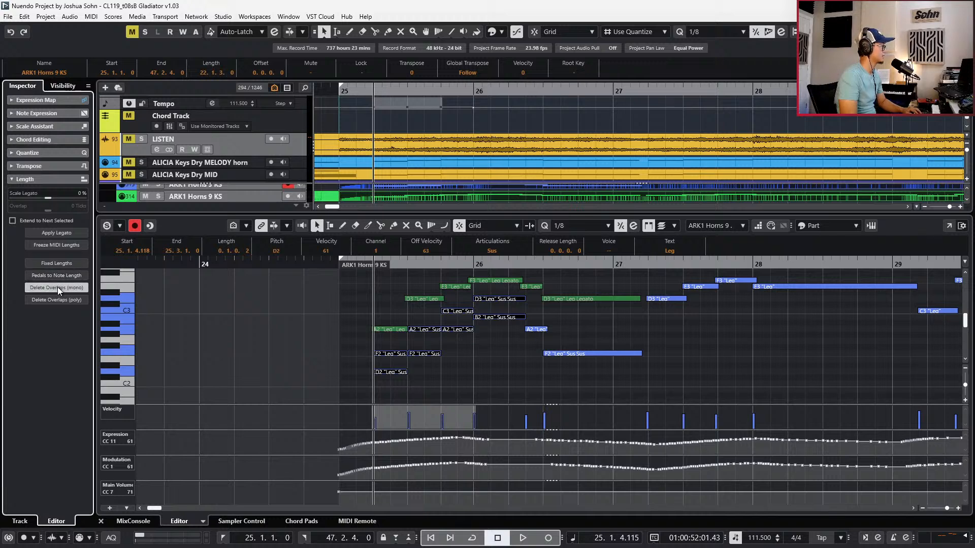
pyautogui.press('space')
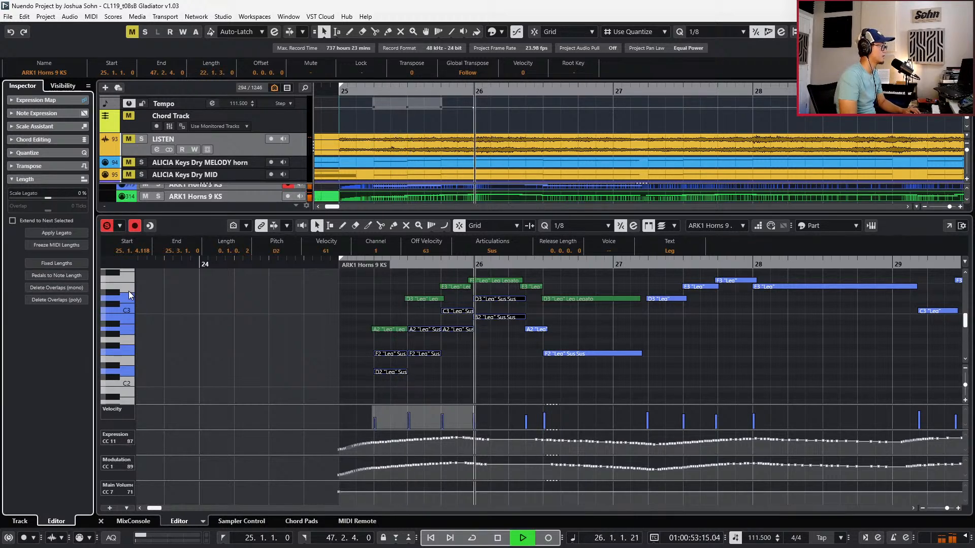
pyautogui.press('space')
# Lower the B2 in bar 26 to A2, add F2 and D2 beneath the phrase's last two notes, and play it back
pyautogui.click(483, 345)
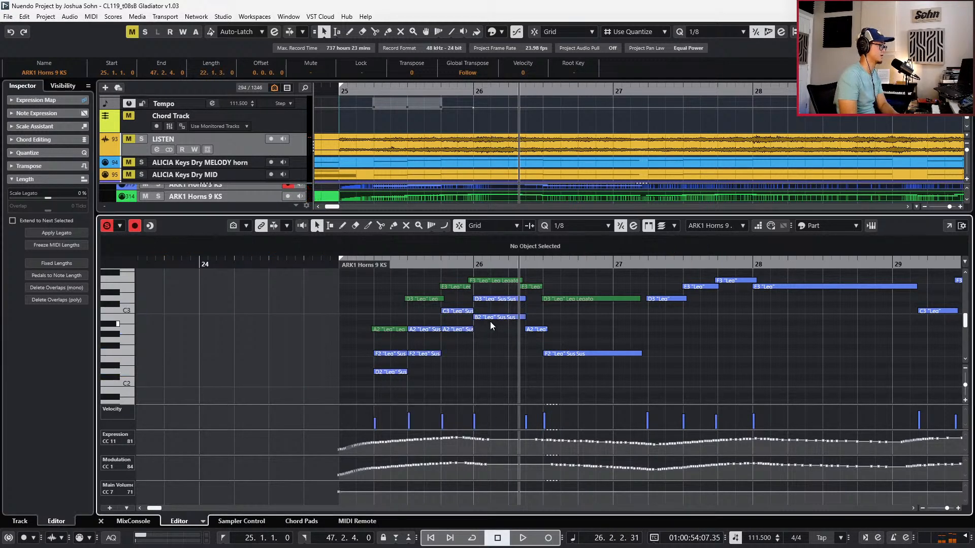
pyautogui.moveTo(498, 318); pyautogui.dragTo(582, 373)
pyautogui.press('Down')
pyautogui.press('Down')
pyautogui.press('Down')
pyautogui.press('Down')
pyautogui.press('Down')
pyautogui.press('Up')
pyautogui.click(553, 378)
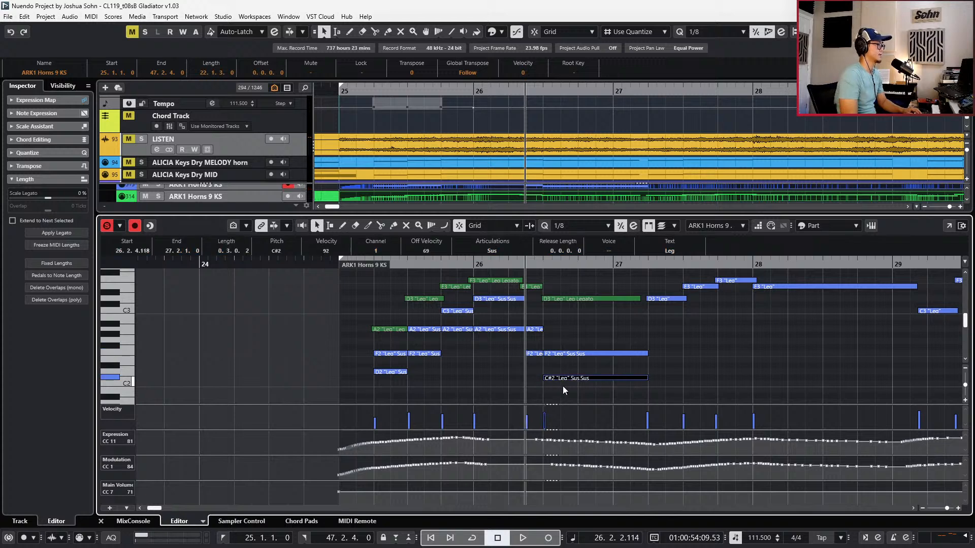
pyautogui.press('Up')
pyautogui.press('space')
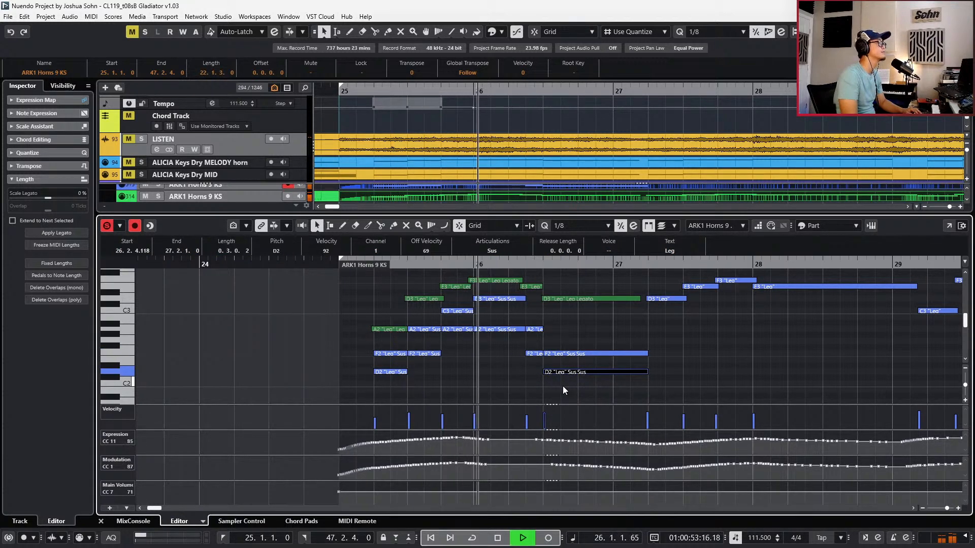
pyautogui.press('space')
# Shift the start of the short A2 and F2 pair in bar 26 to 26.2.2.84 and play the phrase from bar 25
pyautogui.click(506, 329)
pyautogui.moveTo(523, 330); pyautogui.dragTo(534, 360)
pyautogui.hotkey('alt', 'shift', 'Right')
pyautogui.press('ctrl+KP_Subtract')
pyautogui.press('ctrl+KP_Subtract')
pyautogui.press('ctrl+KP_Subtract')
pyautogui.press('ctrl+KP_Add')
pyautogui.press('space')
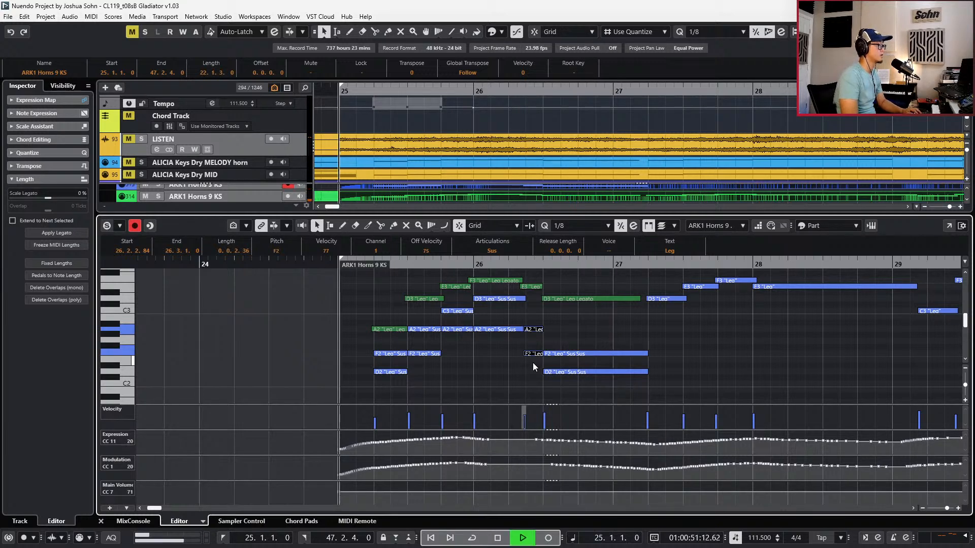
pyautogui.scroll(-2, 545, 336)
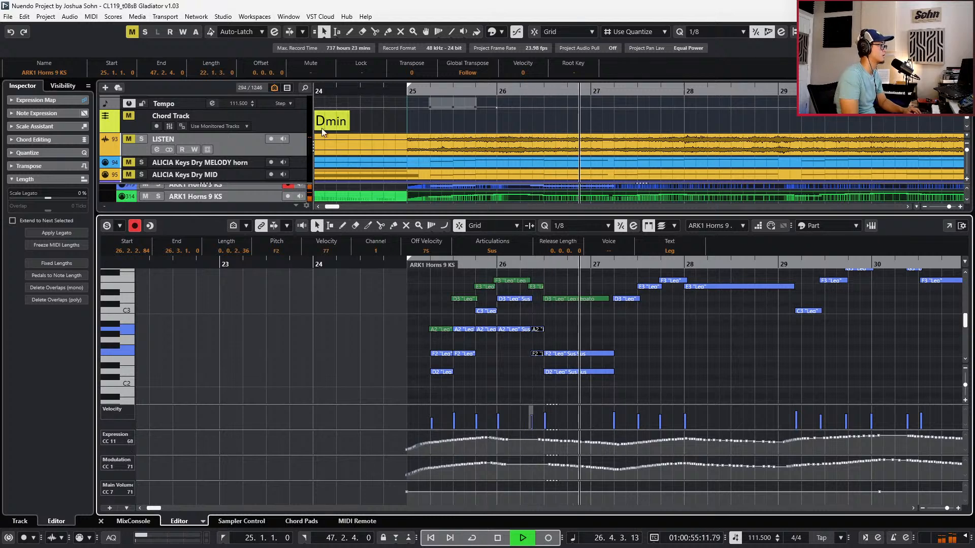
pyautogui.click(291, 142)
pyautogui.press('space')
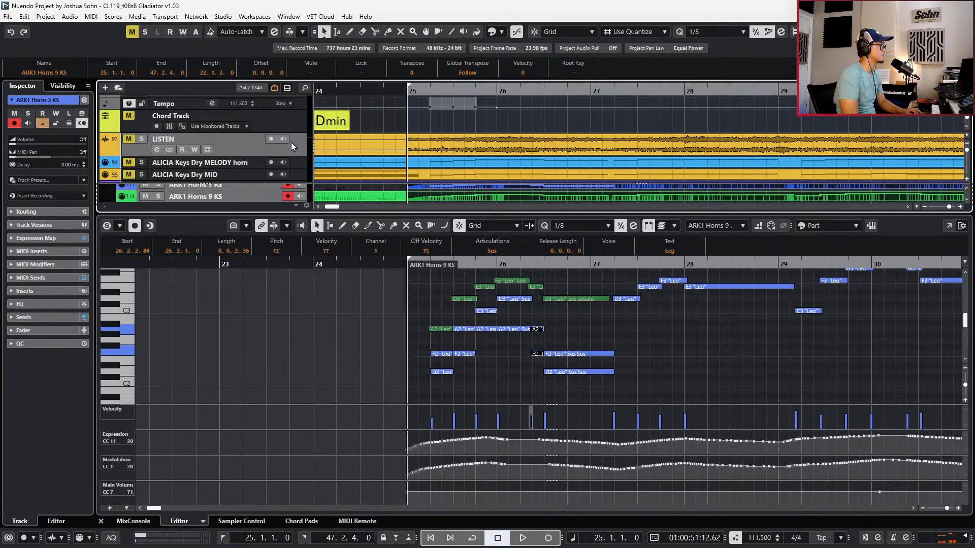
# Reopen the ARK1 Horns 3 and ARK1 Horns 9 parts together for note editing
pyautogui.click(368, 143)
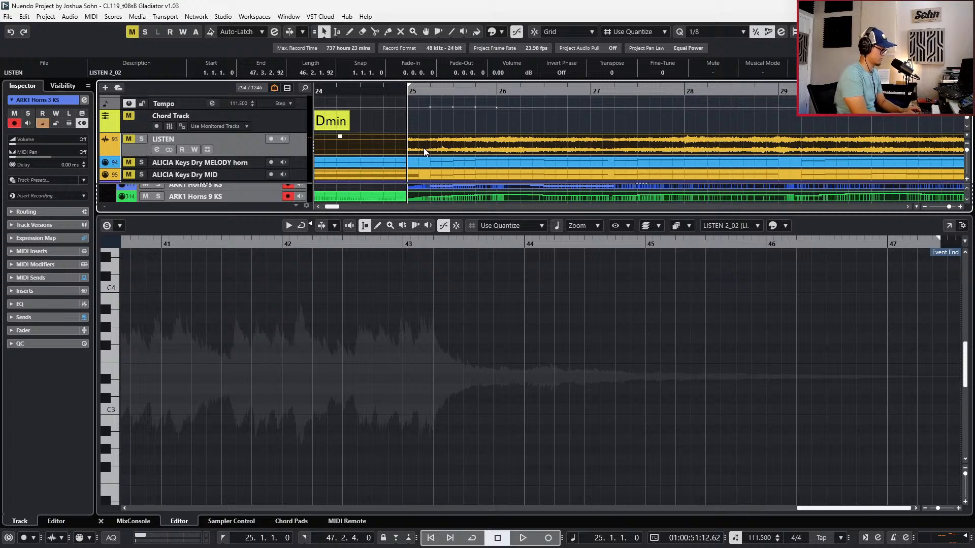
pyautogui.click(434, 197)
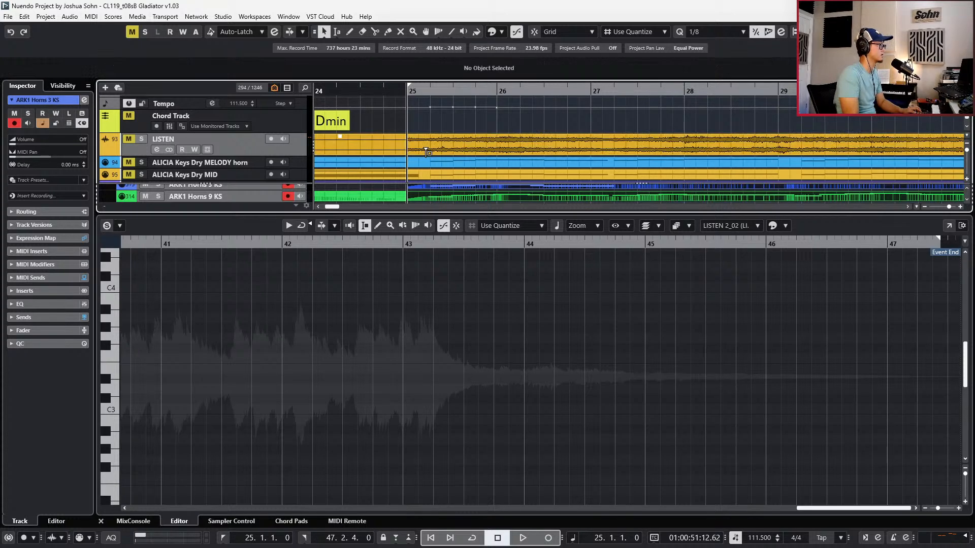
pyautogui.keyDown('ctrl'); pyautogui.click(439, 188); pyautogui.keyUp('ctrl')
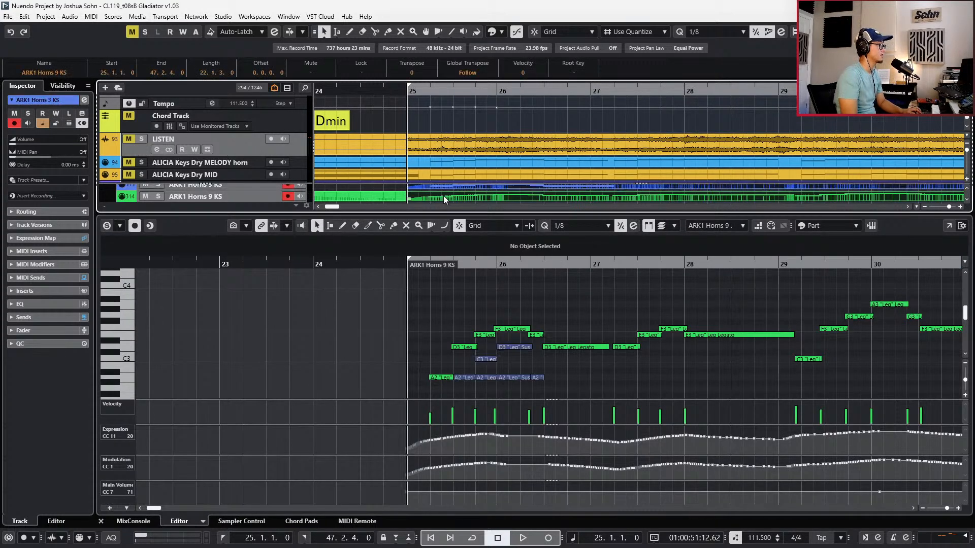
# Solo the LISTEN track, play the reference opening of bar 25 twice, and unsolo the track
pyautogui.click(249, 149)
pyautogui.press('s')
pyautogui.press('space')
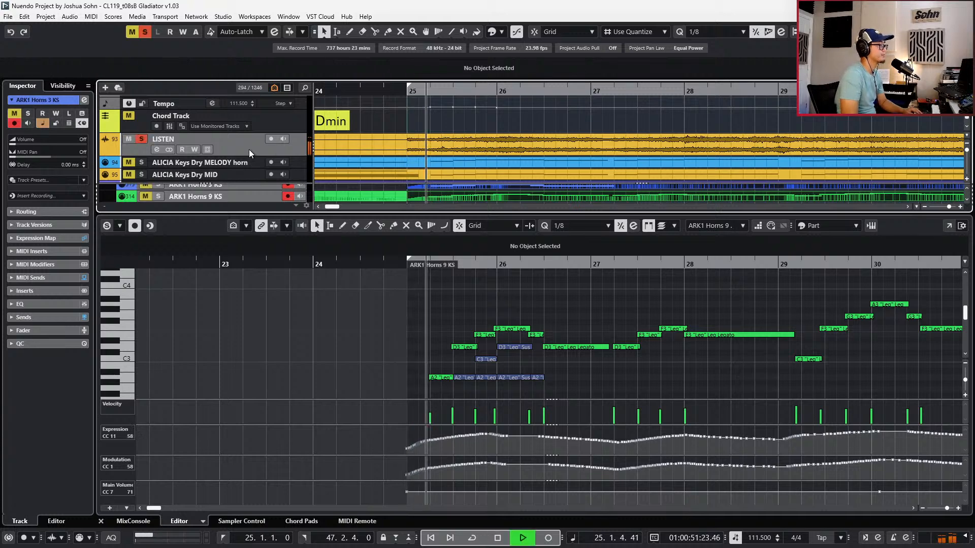
pyautogui.press('space')
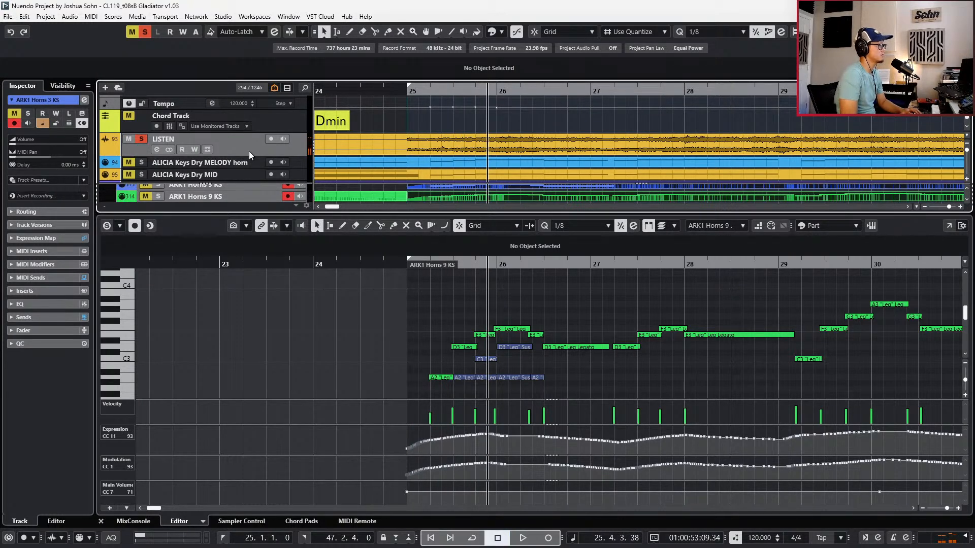
pyautogui.press('space')
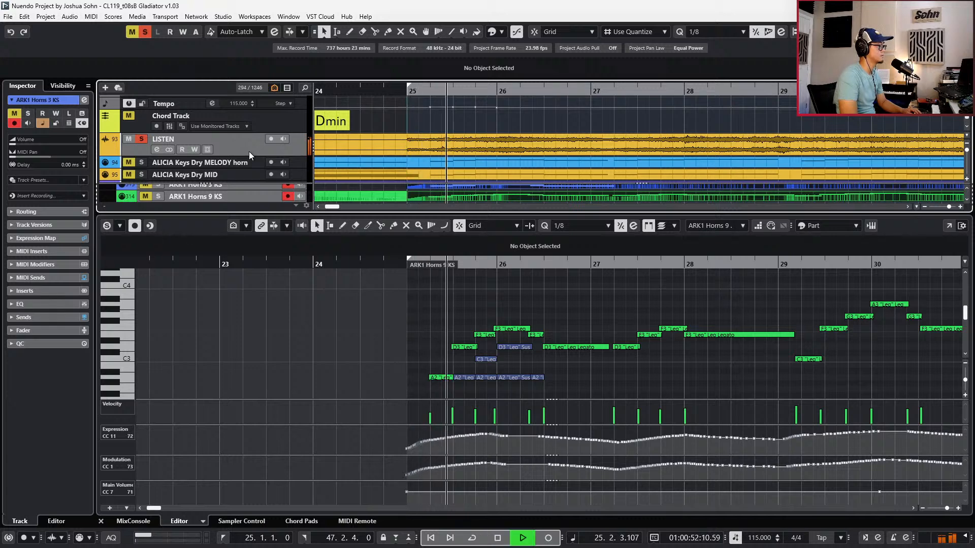
pyautogui.press('space')
pyautogui.press('s')
pyautogui.press('.')
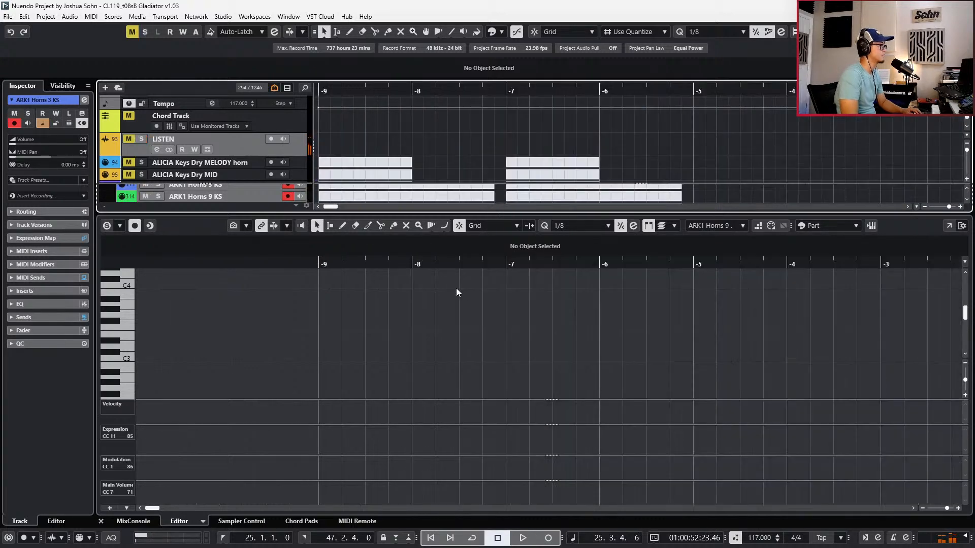
pyautogui.scroll(5, 449, 183)
pyautogui.scroll(-1, 455, 191)
pyautogui.scroll(5, 462, 296)
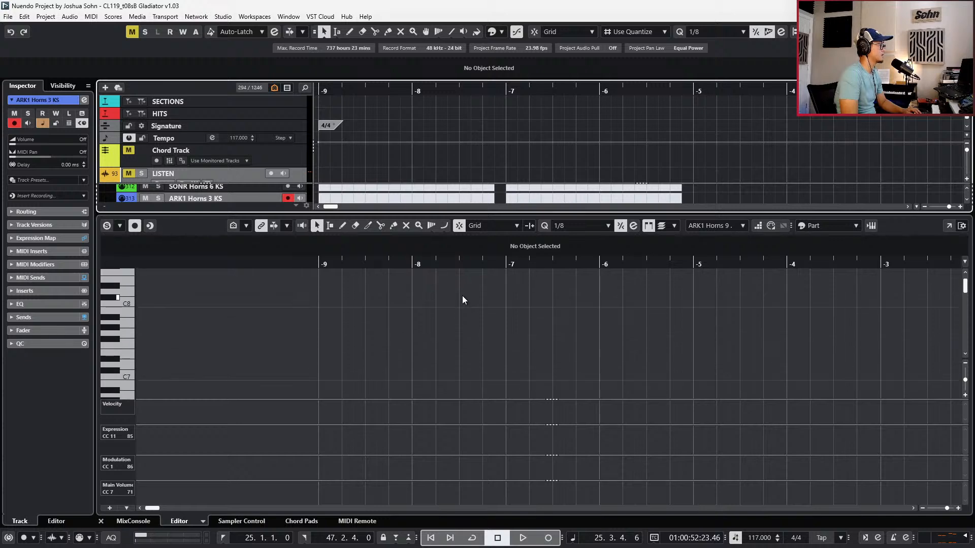
# Lower the C3 and A2 pair before bar 26 to G2 and E2, and play the phrase from bar 25
pyautogui.press('f')
pyautogui.scroll(1, 447, 310)
pyautogui.scroll(-10, 473, 324)
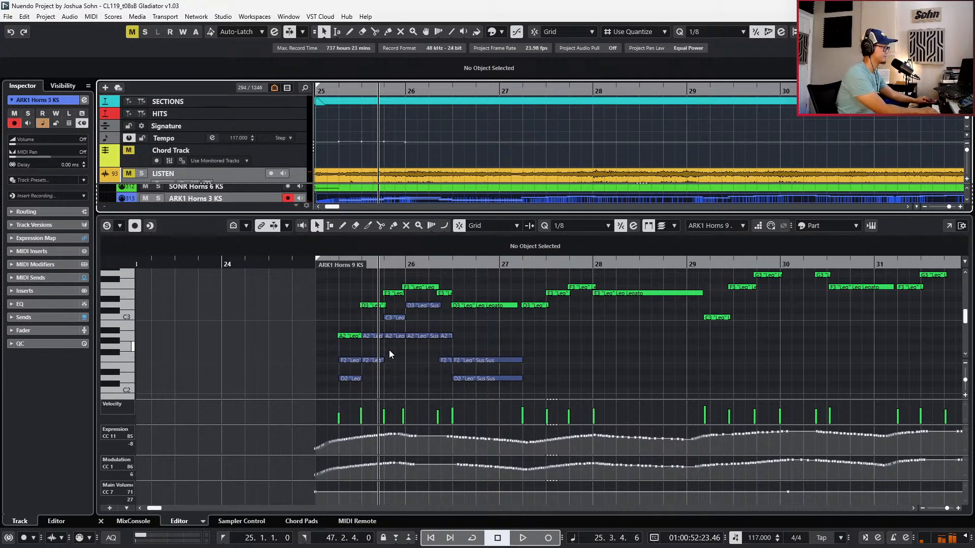
pyautogui.click(398, 313)
pyautogui.moveTo(398, 317); pyautogui.dragTo(401, 353)
pyautogui.press('Up')
pyautogui.click(401, 324)
pyautogui.press('Down')
pyautogui.press('Down')
pyautogui.press('Down')
pyautogui.press('Down')
pyautogui.press('Down')
pyautogui.press('Down')
pyautogui.press('Down')
pyautogui.press('KP_1')
pyautogui.press('Down')
pyautogui.press('Down')
pyautogui.press('Up')
pyautogui.press('Up')
pyautogui.press('s')
pyautogui.press('space')
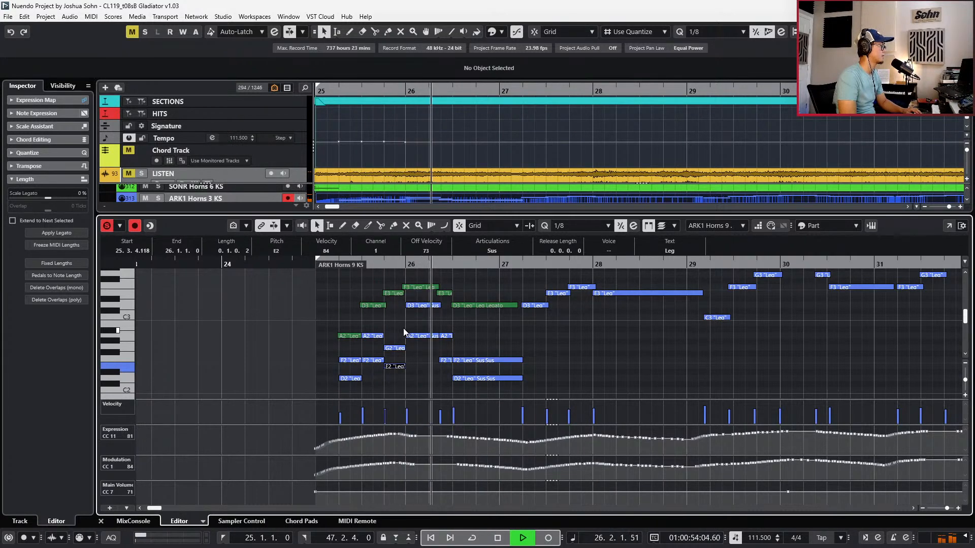
pyautogui.press('space')
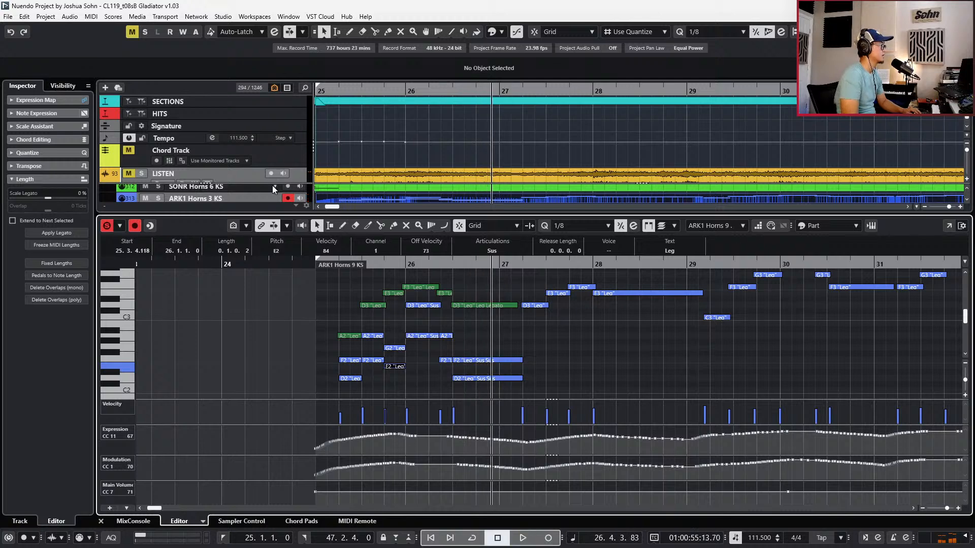
# Solo the LISTEN track, play the reference from bar 25 for comparison, and unsolo the track
pyautogui.click(254, 172)
pyautogui.press('s')
pyautogui.press('space')
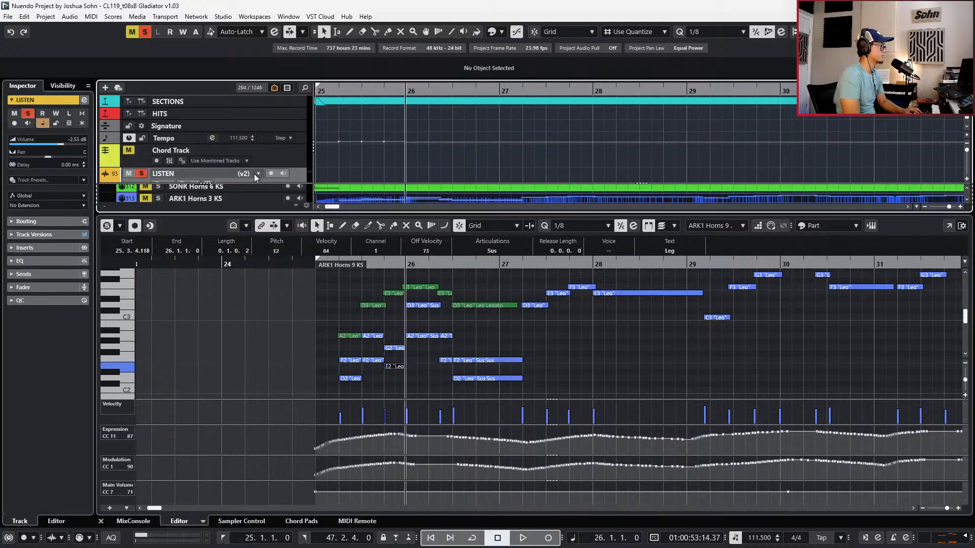
pyautogui.press('space')
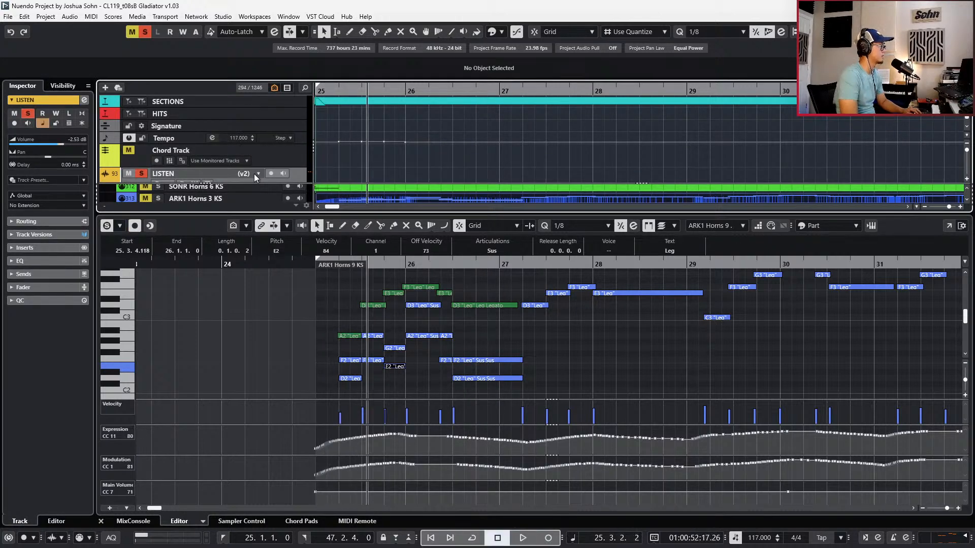
pyautogui.press('s')
pyautogui.press('m')
pyautogui.press('m')
pyautogui.press('s')
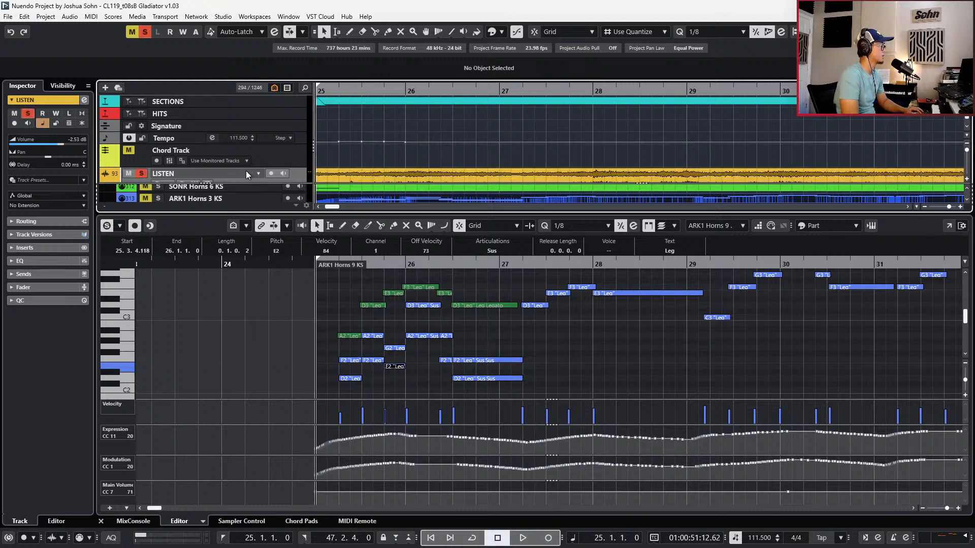
pyautogui.press('space')
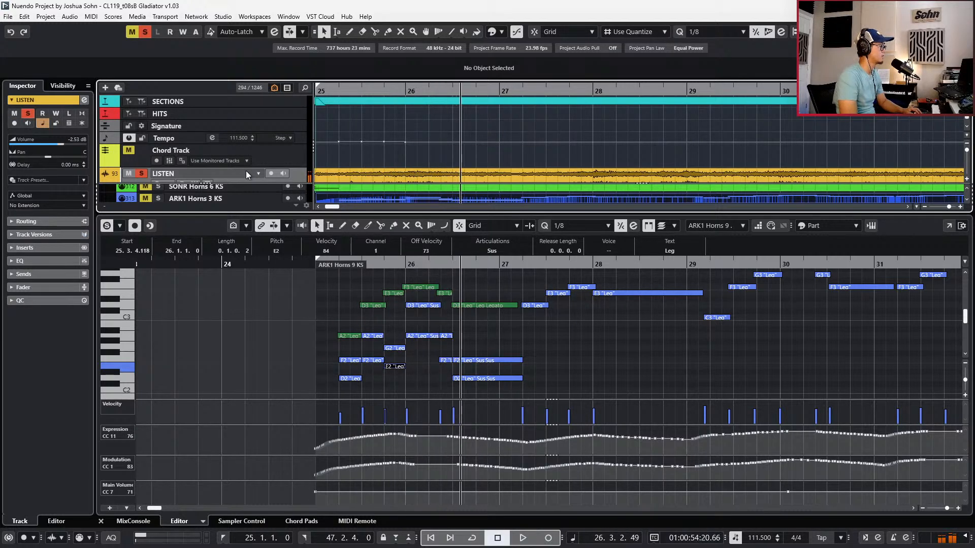
pyautogui.press('space')
pyautogui.press('s')
pyautogui.press('m')
# Record a new expression and modulation pass over the horns from bar 25 into bar 27
pyautogui.click(440, 360)
pyautogui.press('KP_1')
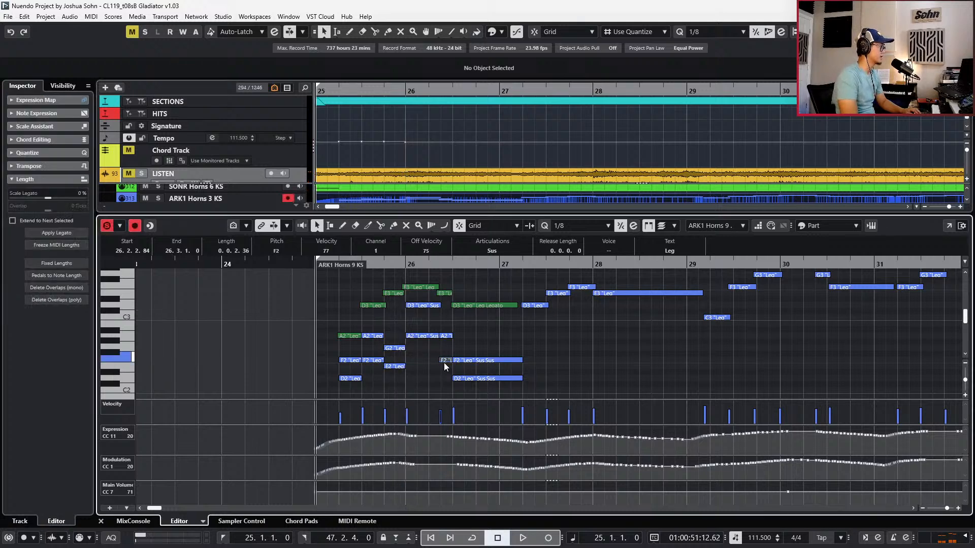
pyautogui.press('KP_Multiply')
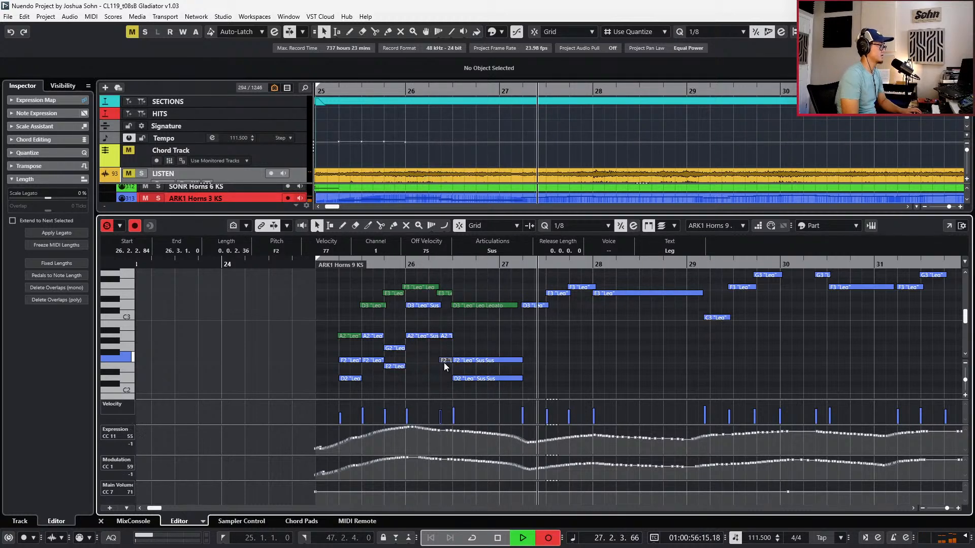
pyautogui.press('space')
# Shorten the G2 and E2 pair before bar 26 to a length of 0.0.3.92
pyautogui.scroll(2, 422, 357)
pyautogui.moveTo(387, 331); pyautogui.dragTo(388, 372)
pyautogui.hotkey('ctrl', 'l')
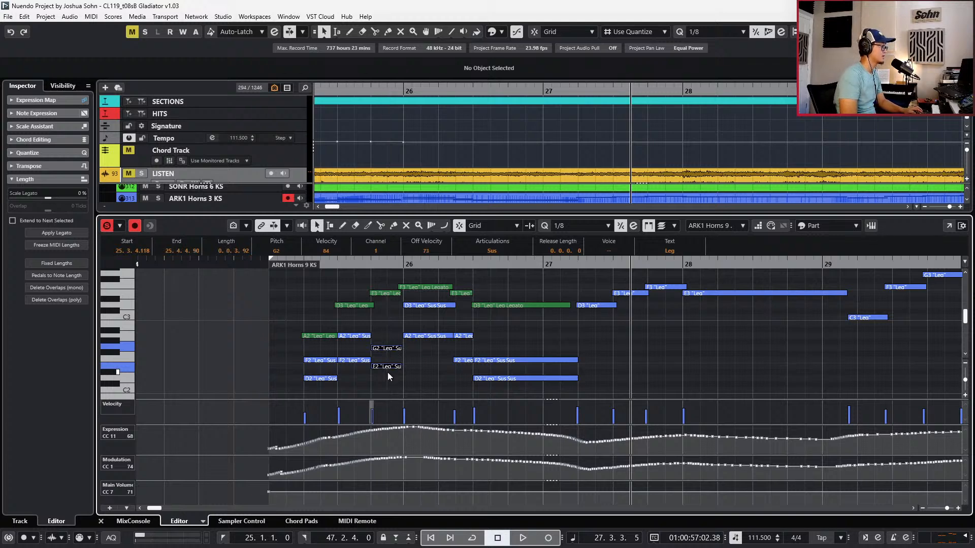
pyautogui.press('KP_1')
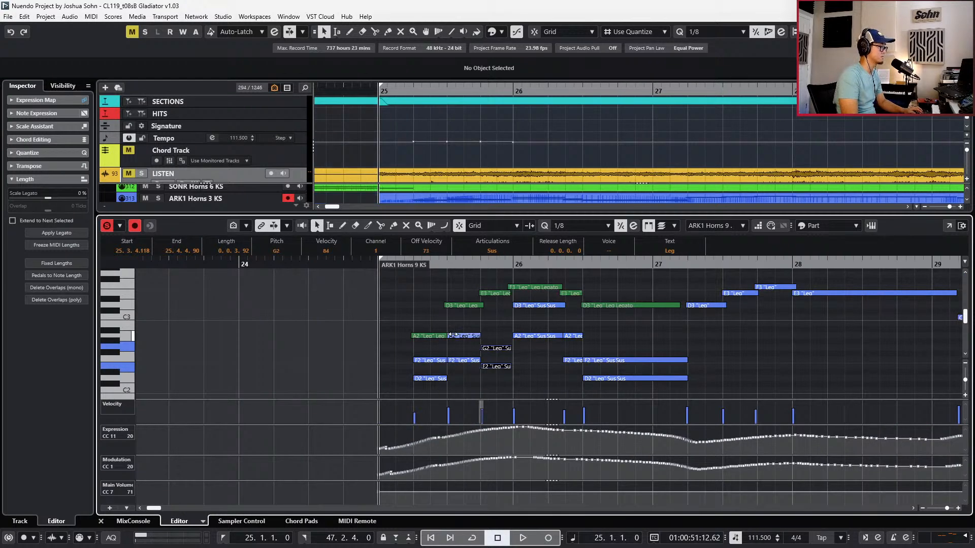
# Nudge the A2/F2 and G2/E2 pairs in bar 25 slightly earlier and delete polyphonic overlaps among that bar's lower notes
pyautogui.moveTo(450, 334); pyautogui.dragTo(480, 375)
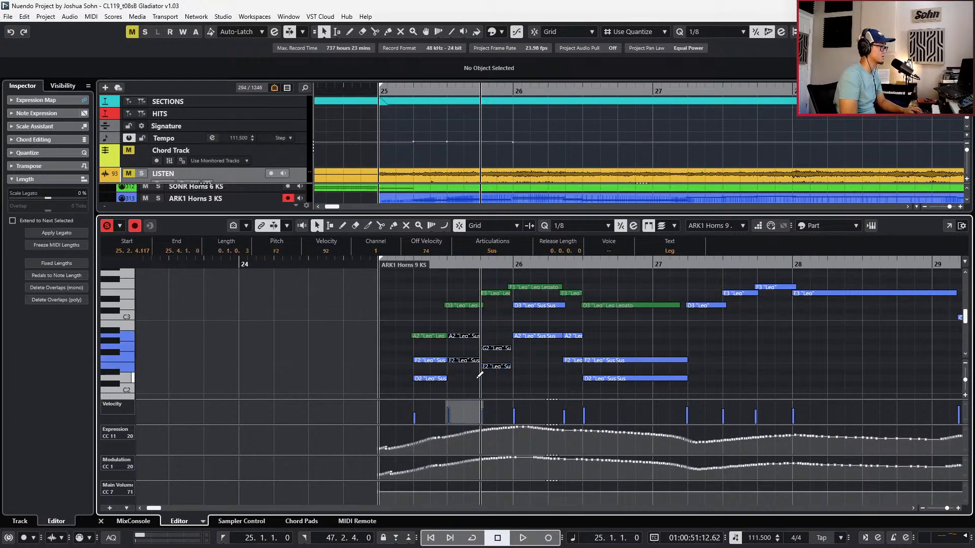
pyautogui.hotkey('alt', 'Left')
pyautogui.hotkey('alt', 'Left')
pyautogui.hotkey('alt', 'Left')
pyautogui.moveTo(494, 330); pyautogui.dragTo(411, 382)
pyautogui.click(65, 300)
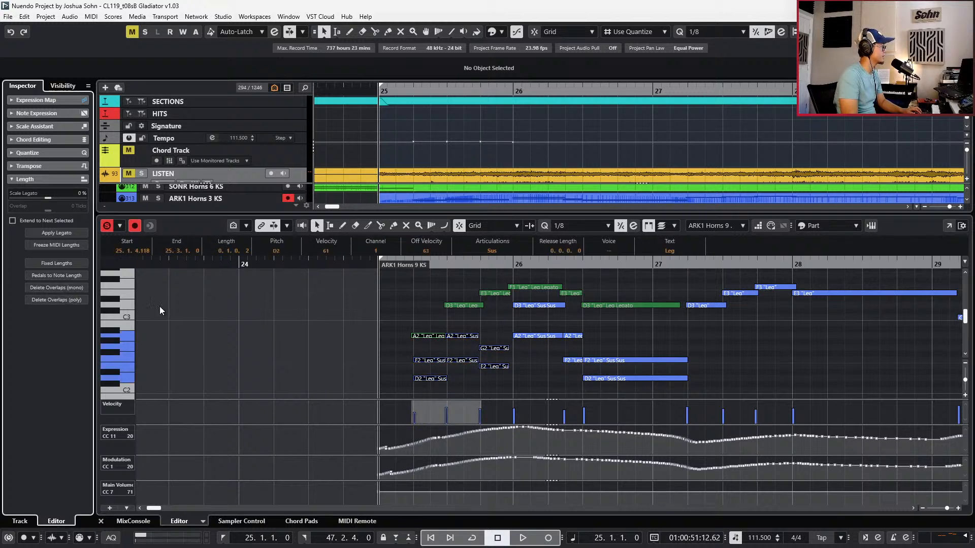
# Play the edited horn phrase twice from bar 25 into bar 26 to check the timing
pyautogui.moveTo(547, 355); pyautogui.dragTo(534, 311)
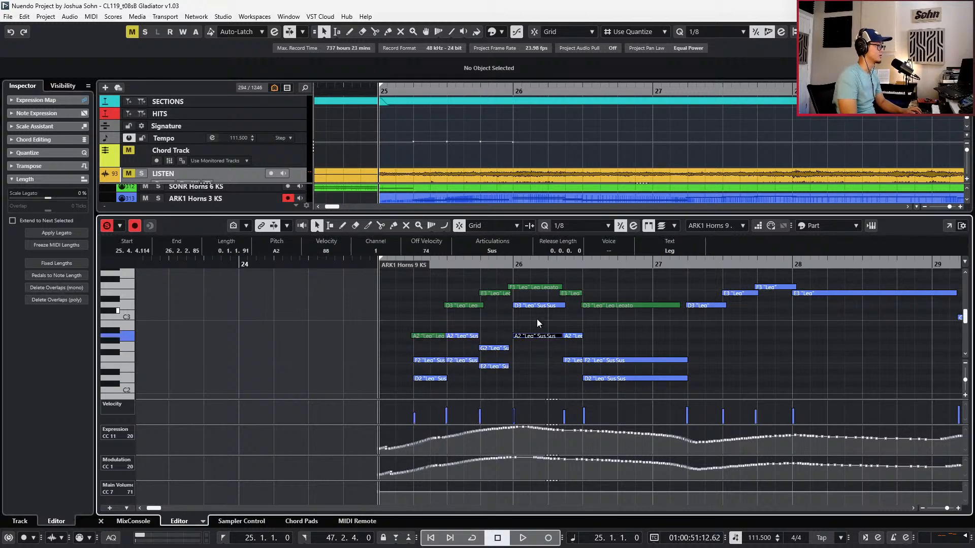
pyautogui.press('space')
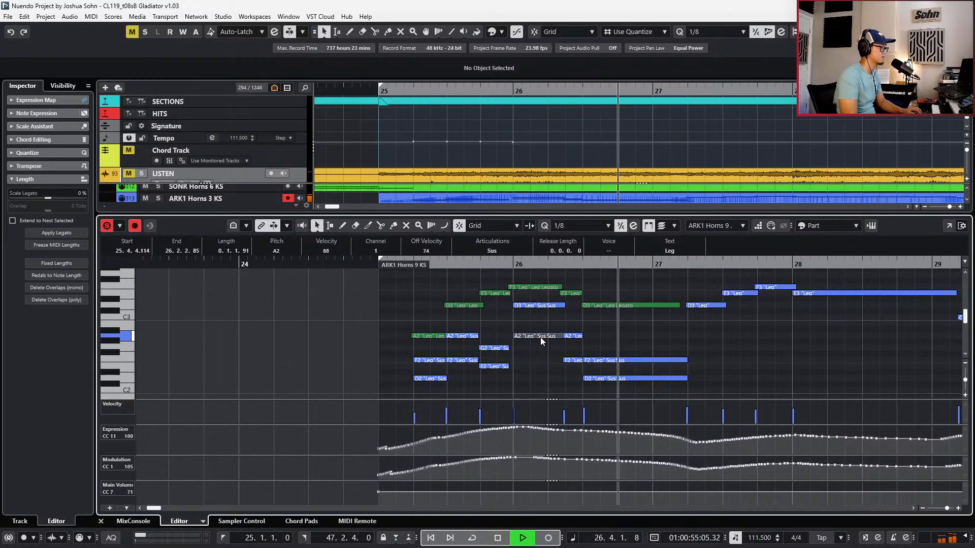
pyautogui.press('space')
pyautogui.press('s')
pyautogui.press('KP_1')
pyautogui.press('space')
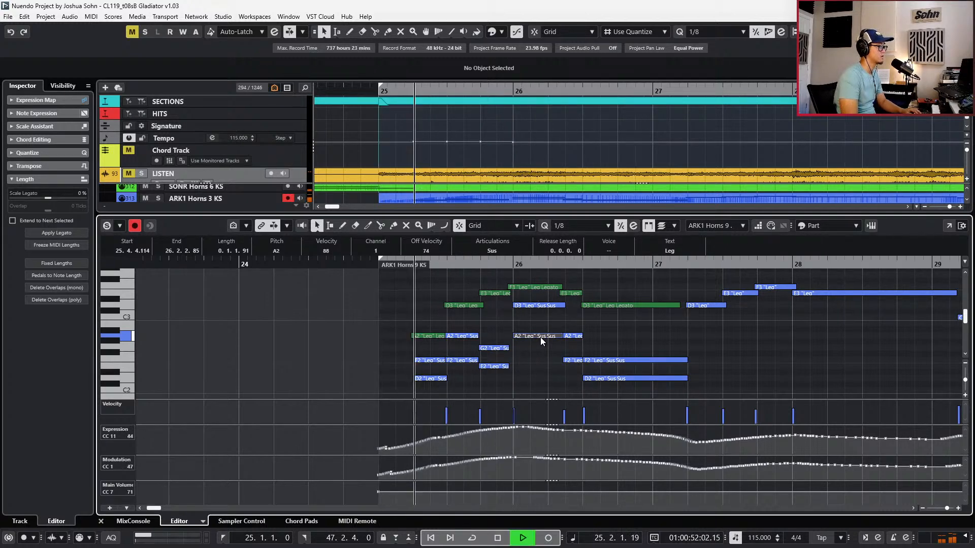
pyautogui.press('f')
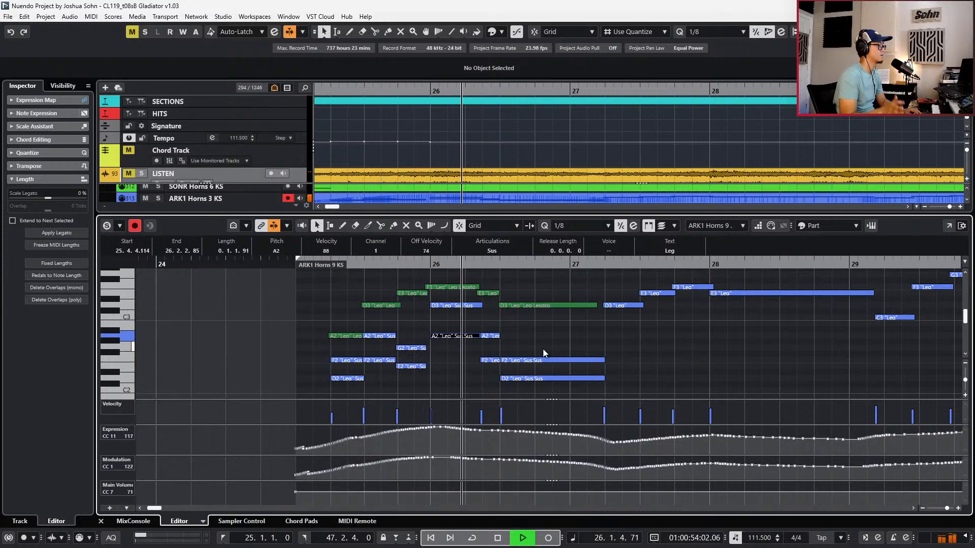
pyautogui.press('space')
# Set the tempo event at 25.4.1.0 to 116 and the one at 25.3.1.0 to 114, and play from bar 25
pyautogui.click(374, 141)
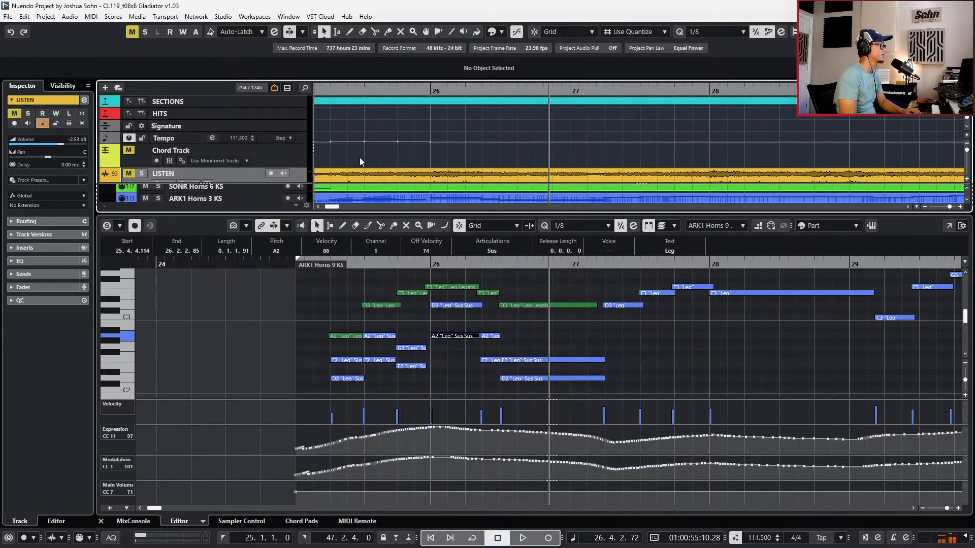
pyautogui.press('Left')
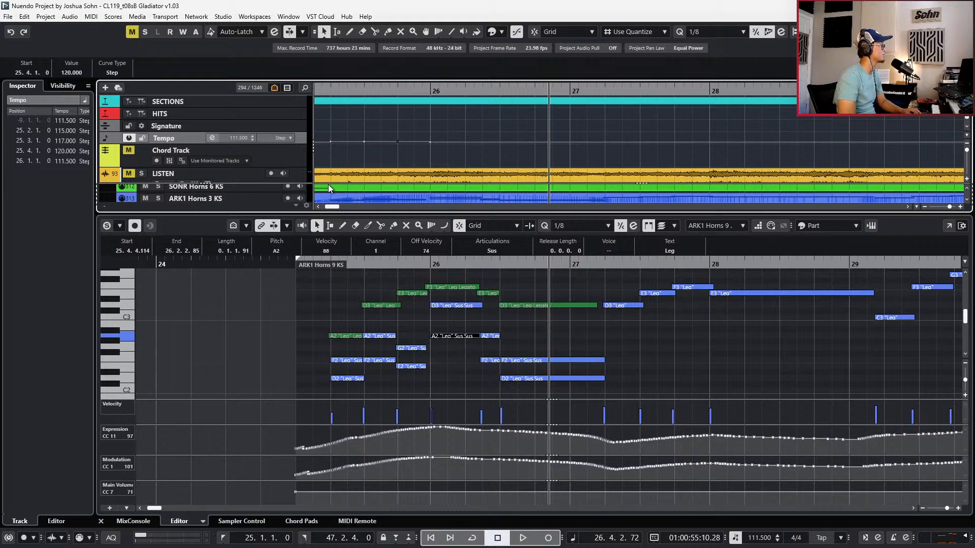
pyautogui.click(76, 72)
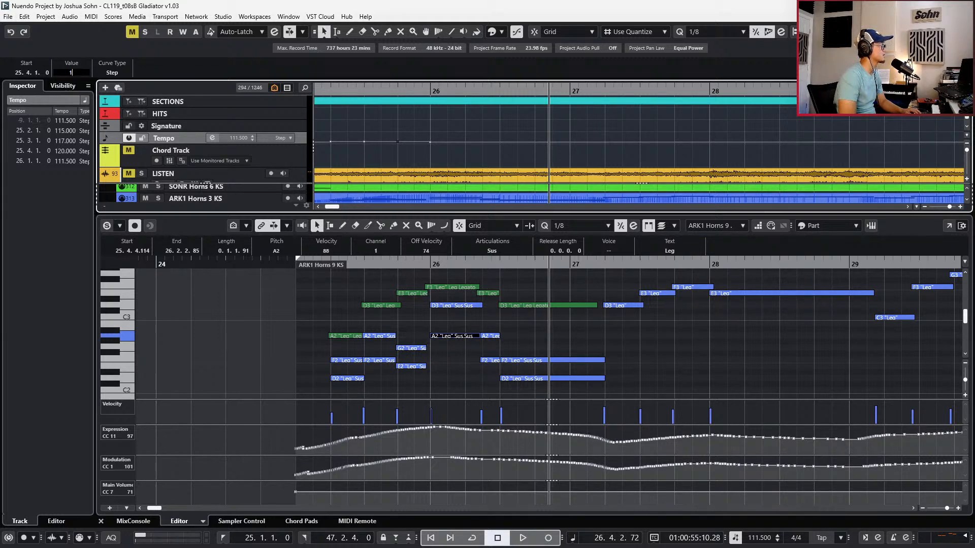
pyautogui.press('Return')
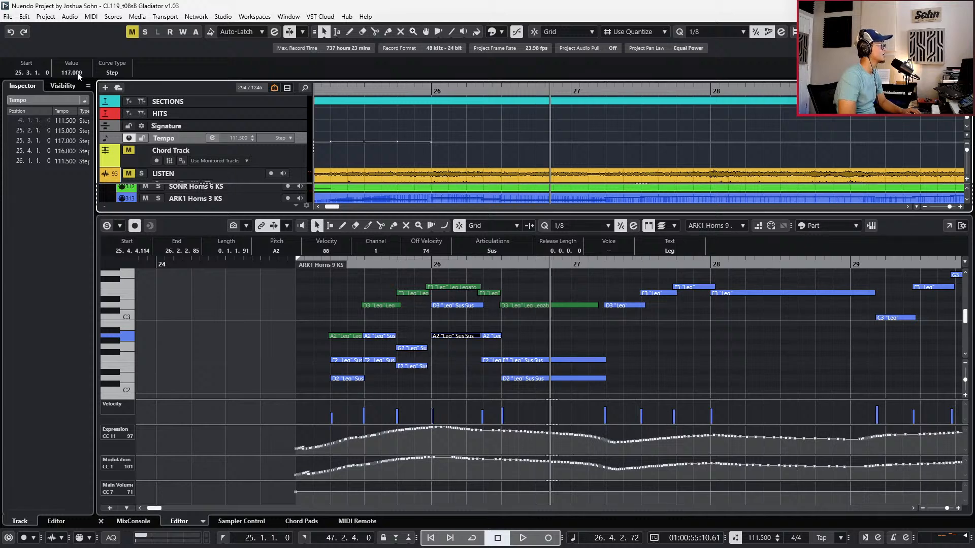
pyautogui.click(78, 72)
pyautogui.write('114')
pyautogui.press('Return')
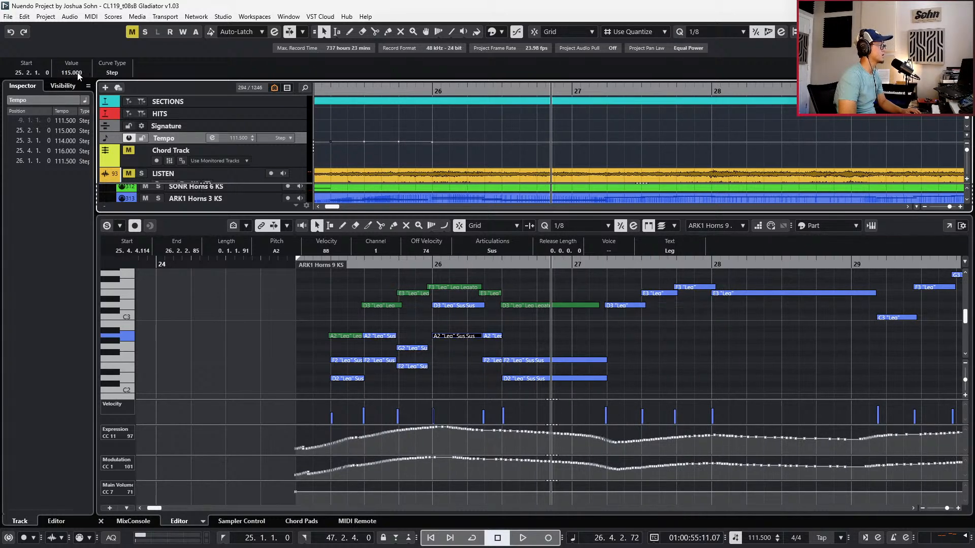
pyautogui.press('KP_1')
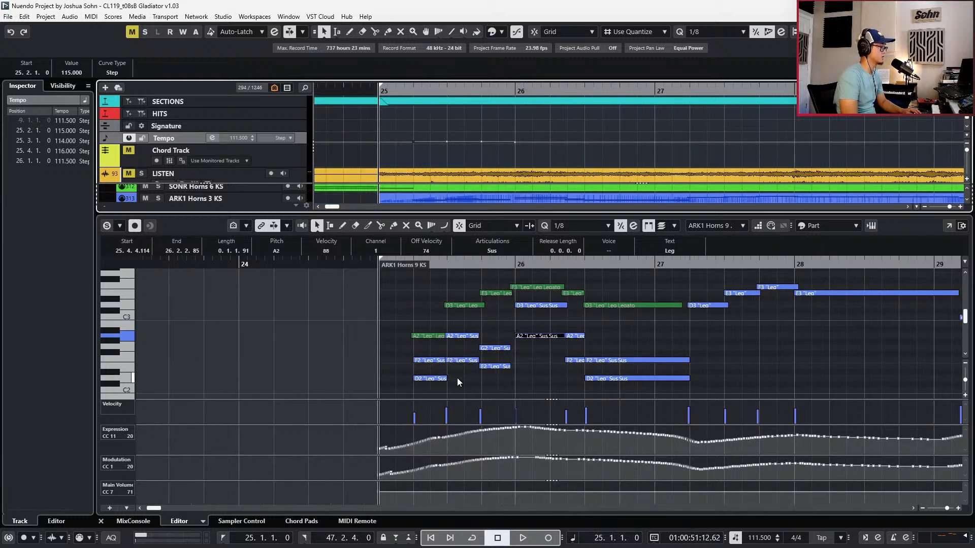
pyautogui.press('space')
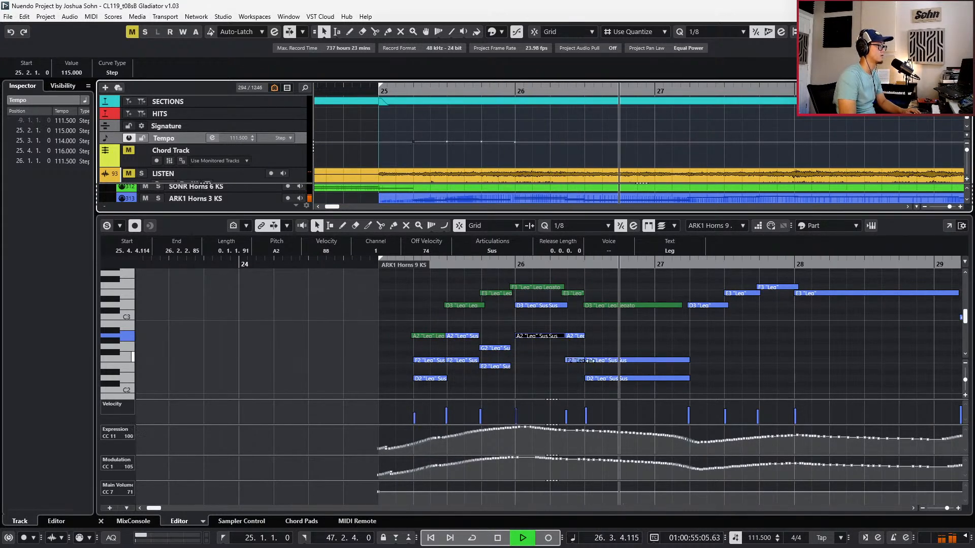
pyautogui.press('space')
# Solo the LISTEN track, play the reference through bars 27 and 28 twice, and unsolo the track
pyautogui.press('g')
pyautogui.hscroll(3, 623, 363)
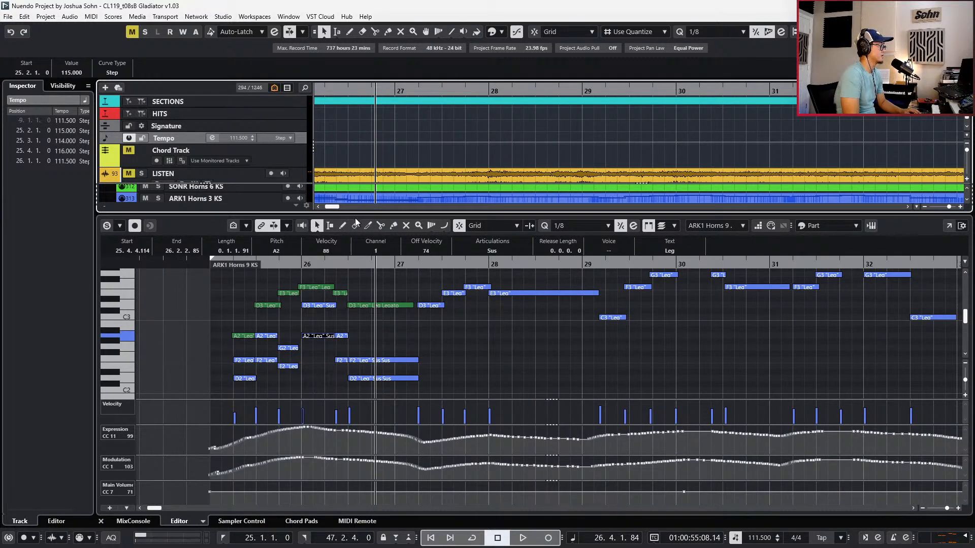
pyautogui.click(247, 169)
pyautogui.press('s')
pyautogui.press('space')
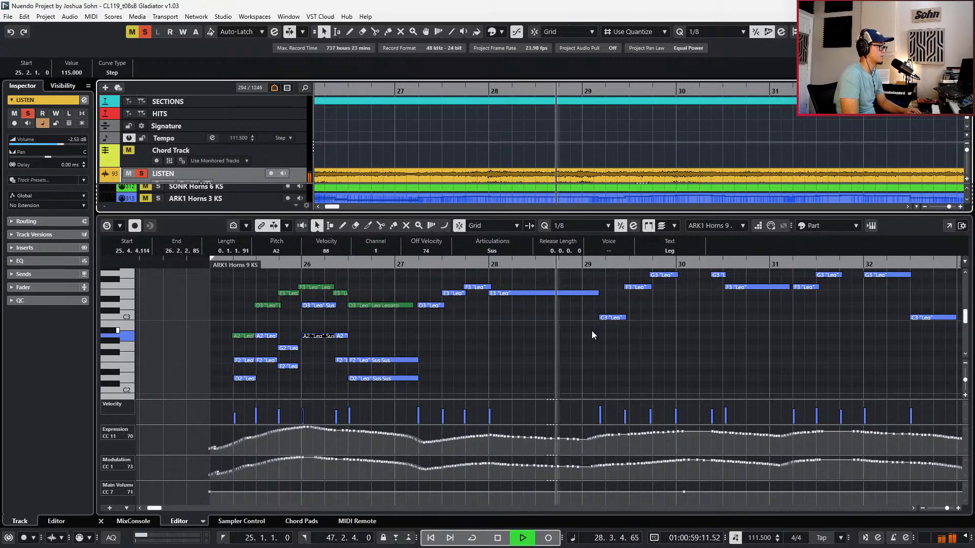
pyautogui.press('space')
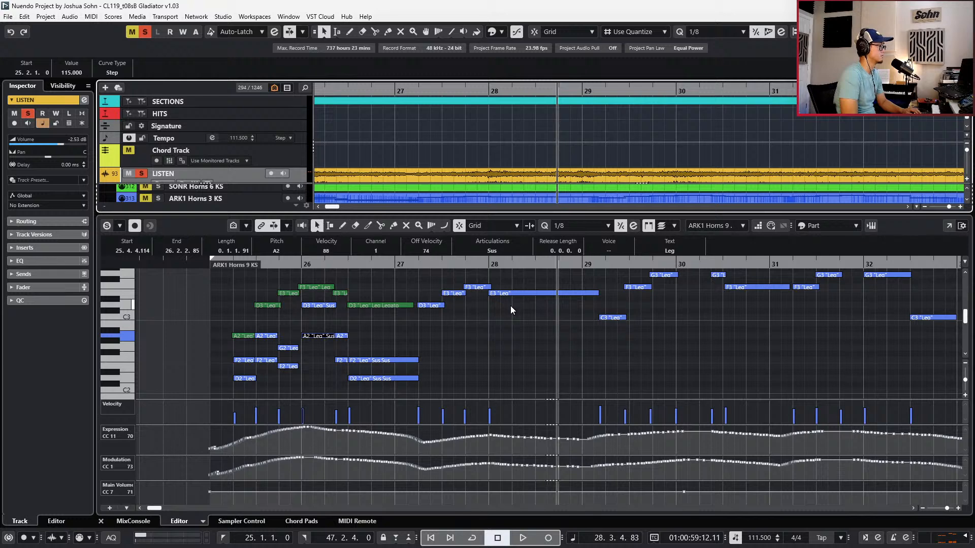
pyautogui.press('space')
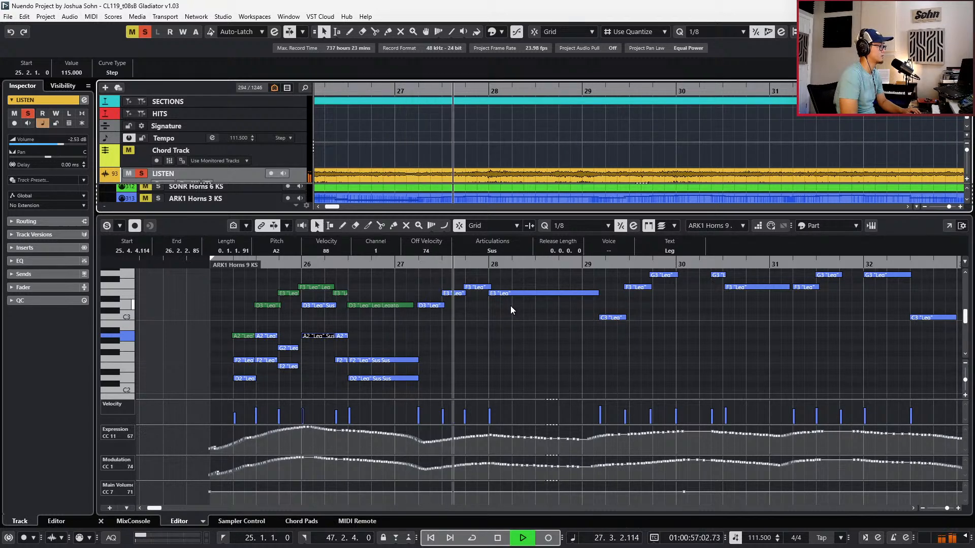
pyautogui.press('space')
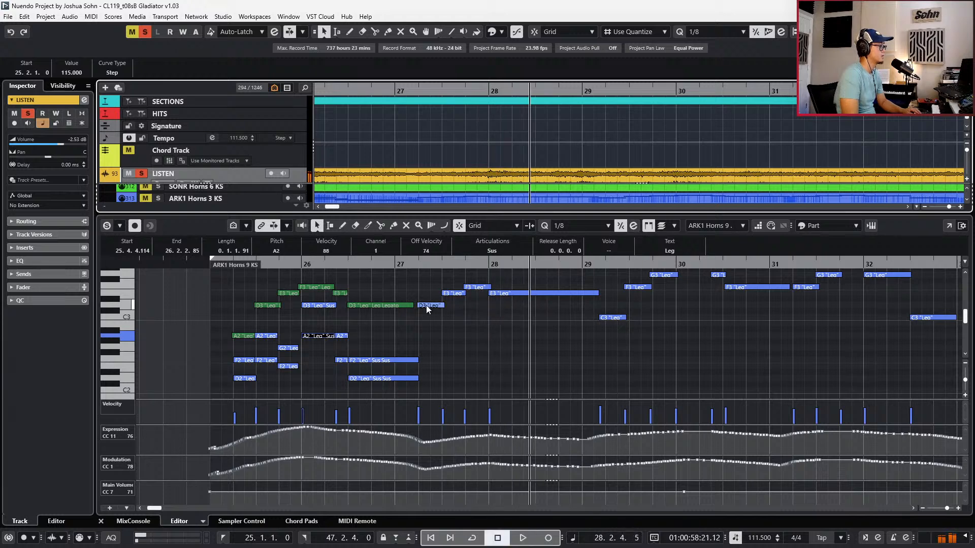
pyautogui.click(426, 305)
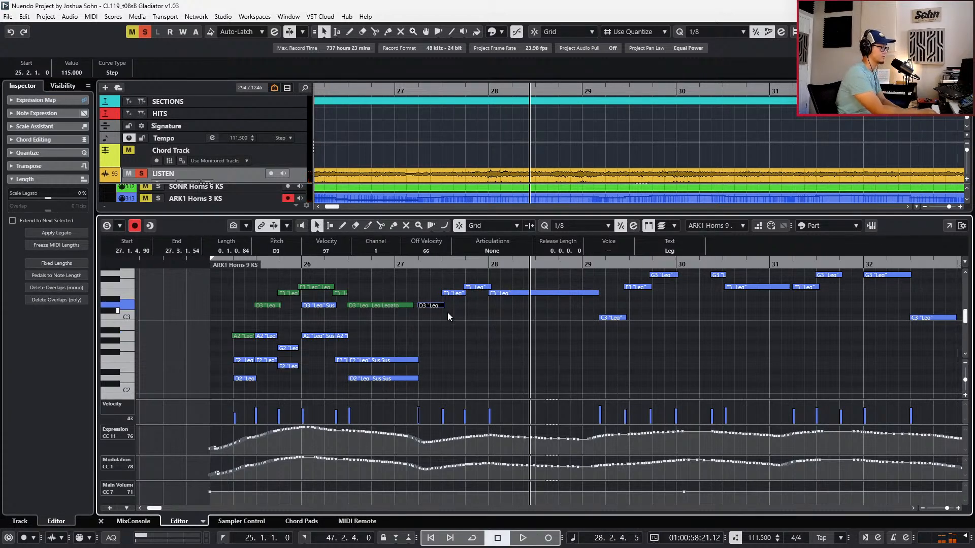
pyautogui.press('s')
pyautogui.click(471, 347)
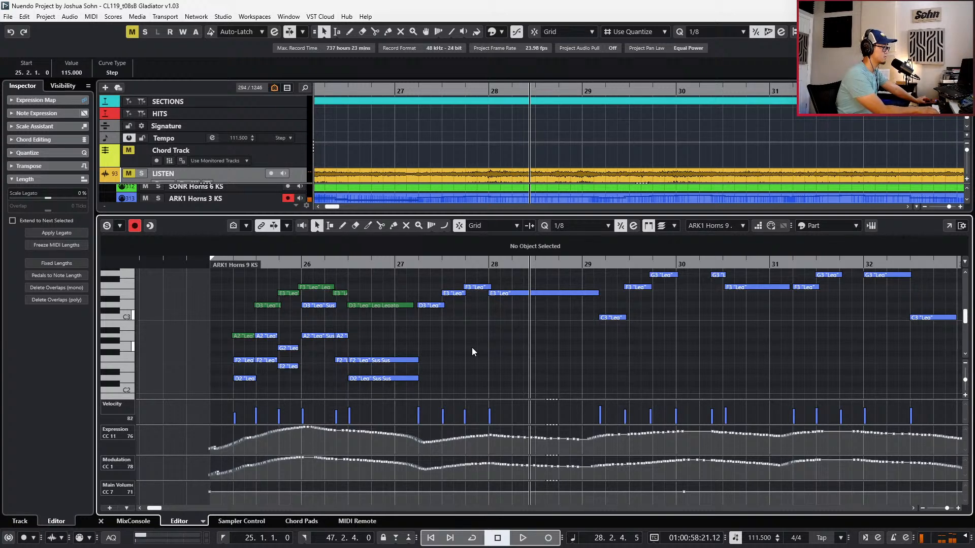
# Solo the LISTEN track, replay the reference from bar 27 toward bar 28 several times, and return the track to muted
pyautogui.press('space')
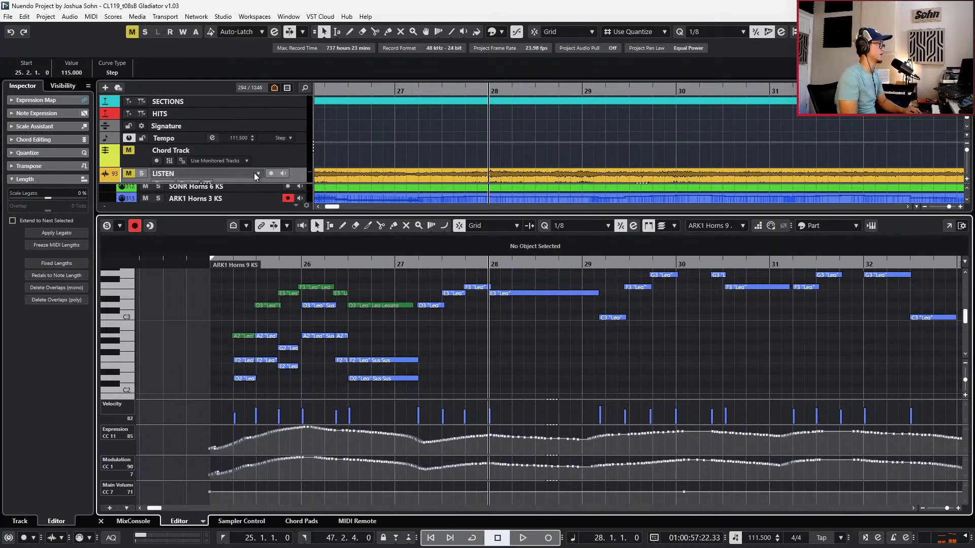
pyautogui.click(233, 176)
pyautogui.press('s')
pyautogui.press('space')
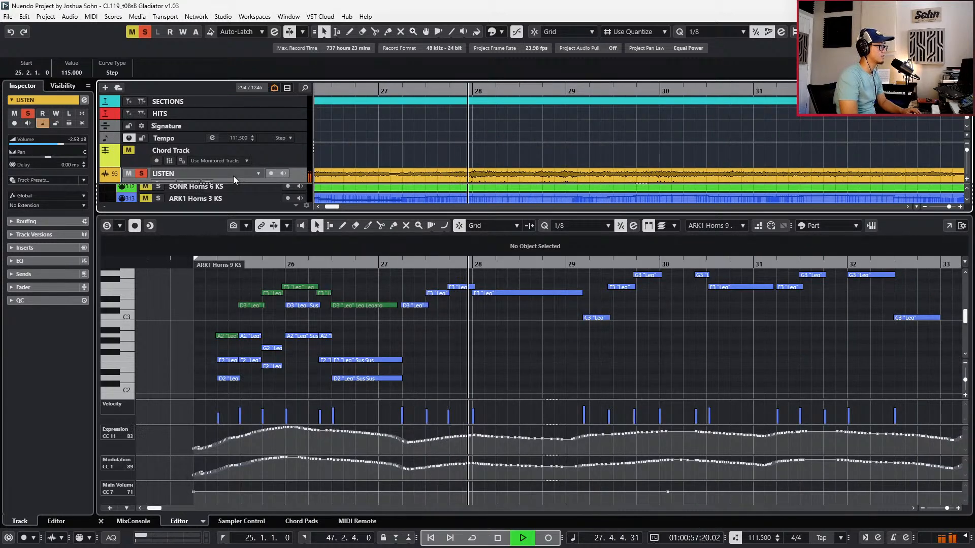
pyautogui.press('space')
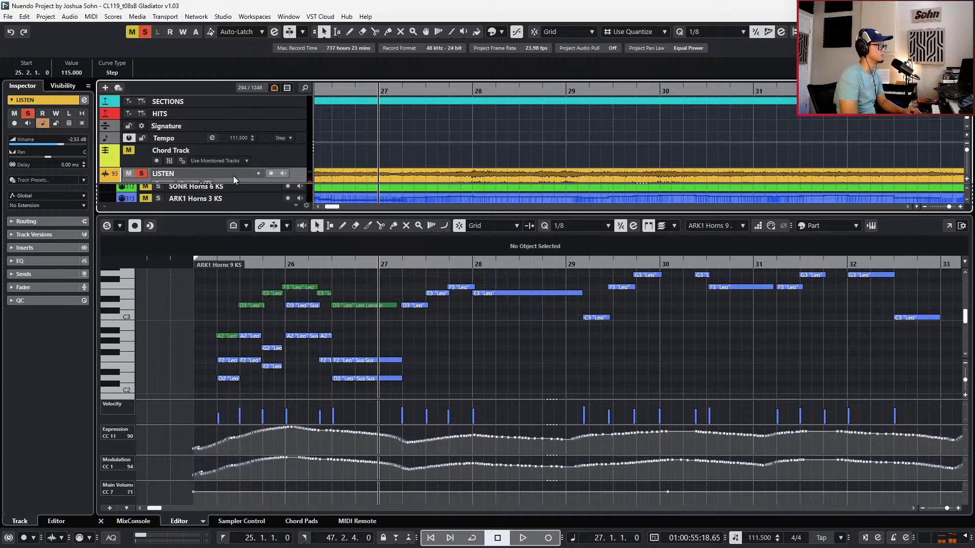
pyautogui.press('space')
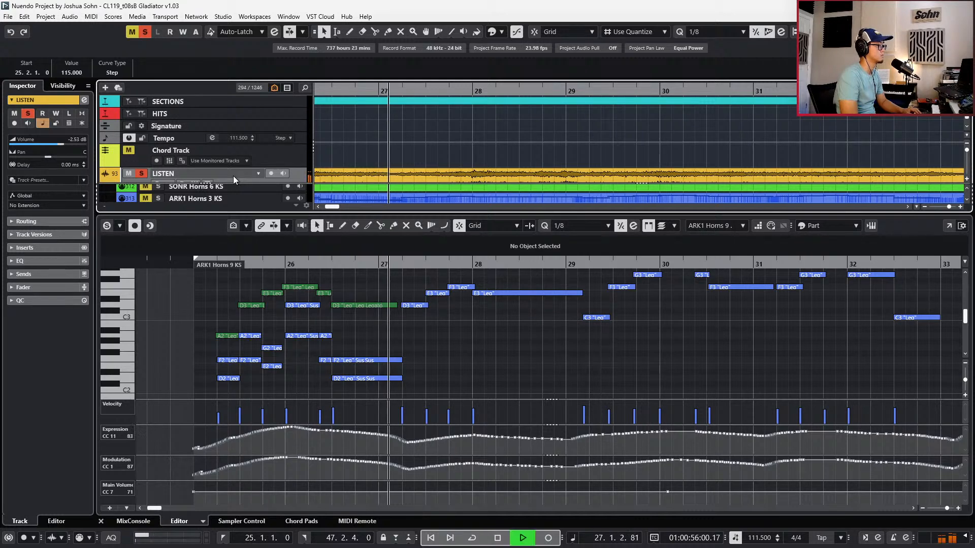
pyautogui.press('space')
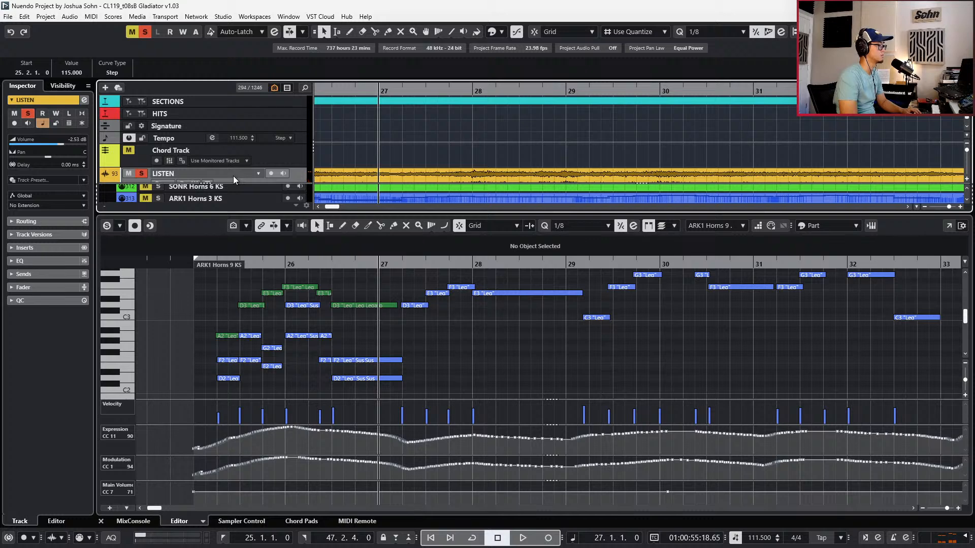
pyautogui.press('space')
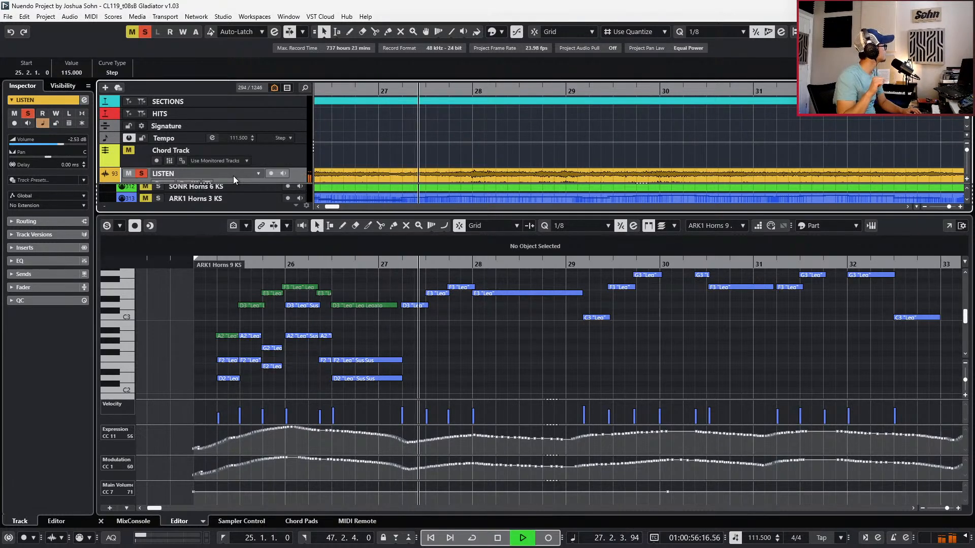
pyautogui.press('space')
pyautogui.press('s')
pyautogui.press('m')
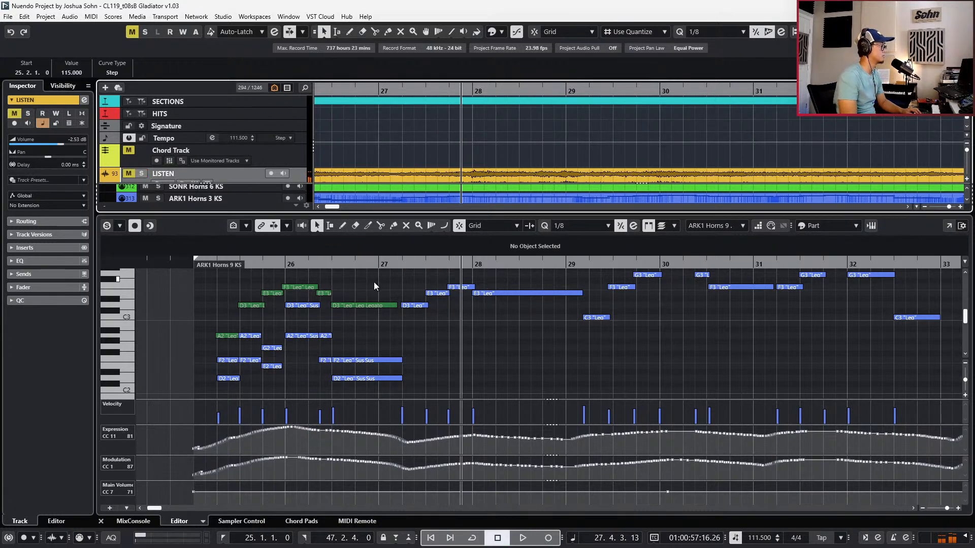
# Set the four ARK1 Horns 9 notes D3, E3, F3, E3 across bars 27–28 to Sus and transpose them down five semitones
pyautogui.click(463, 355)
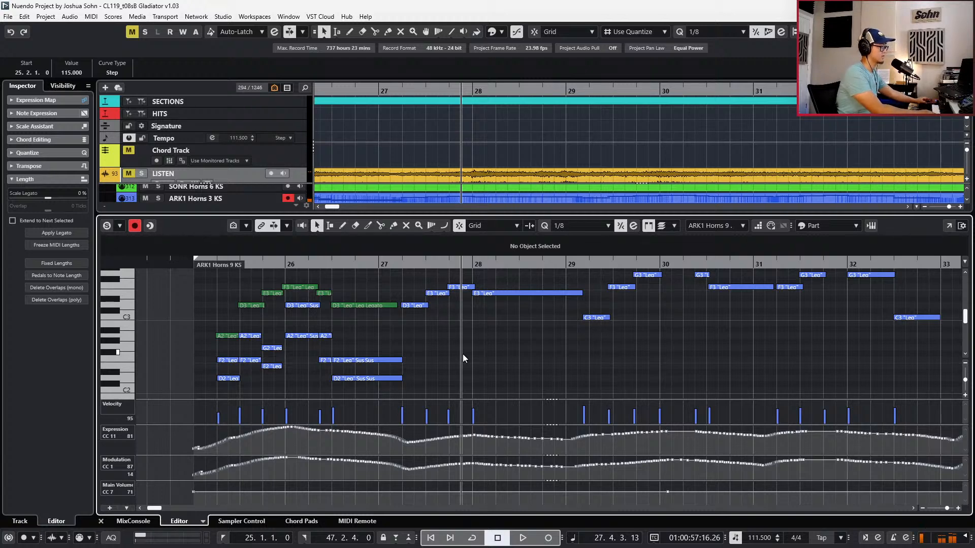
pyautogui.click(411, 305)
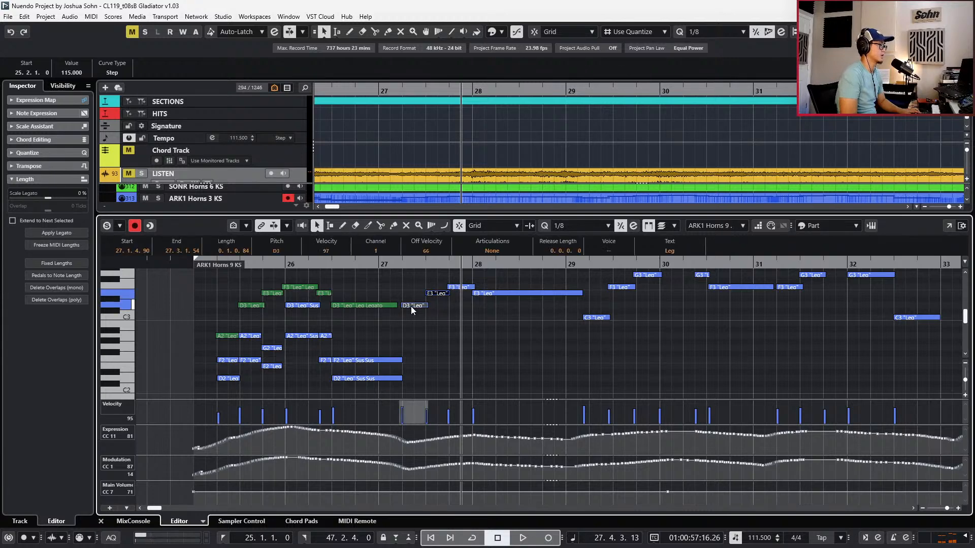
pyautogui.hotkey('shift', 'Right')
pyautogui.hotkey('shift', 'Right')
pyautogui.hotkey('shift', 'Right')
pyautogui.click(492, 250)
pyautogui.click(500, 260)
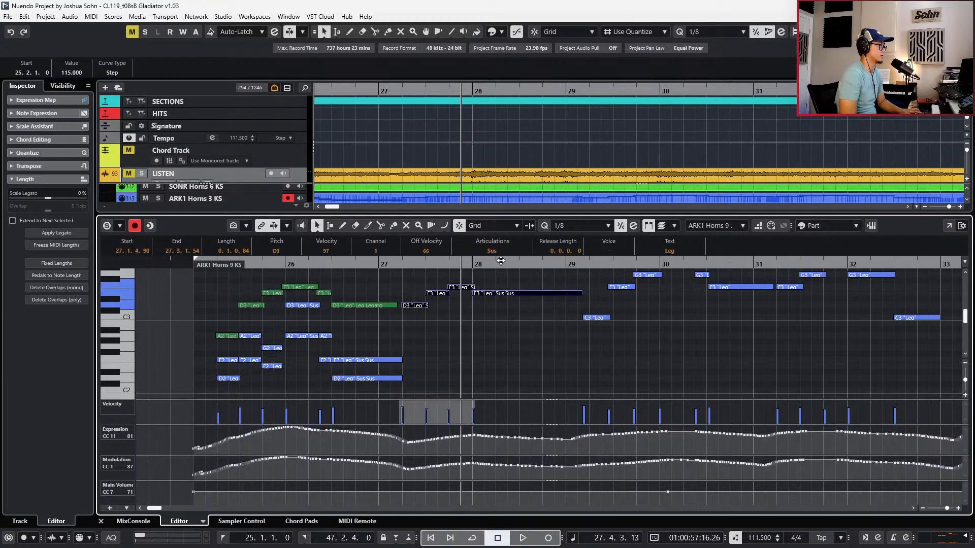
pyautogui.press('Down')
pyautogui.press('Down')
pyautogui.press('Down')
pyautogui.press('Down')
pyautogui.press('Down')
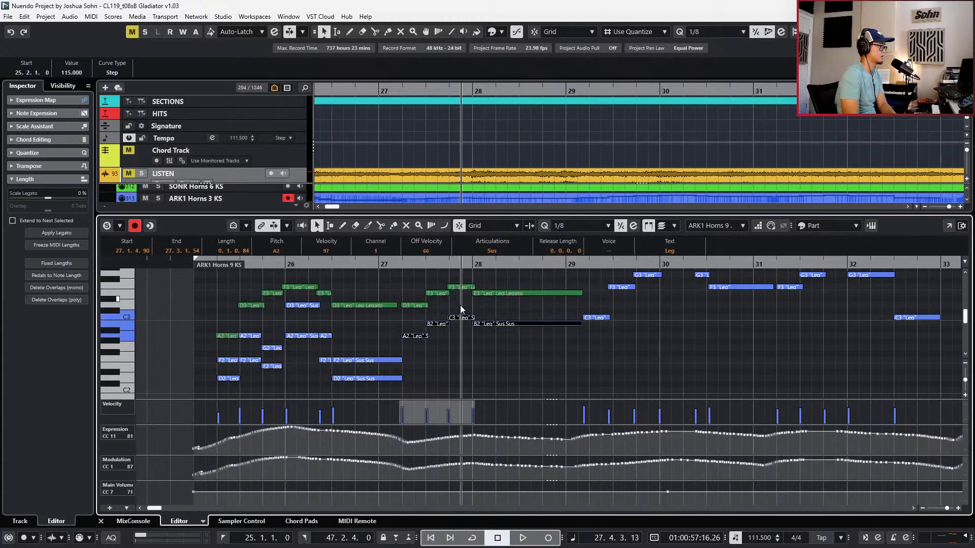
# Retune the second, third and fourth notes of the transposed phrase to C3, D3 and C3
pyautogui.press('Right')
pyautogui.press('Up')
pyautogui.press('Up')
pyautogui.press('Right')
pyautogui.press('Up')
pyautogui.press('Up')
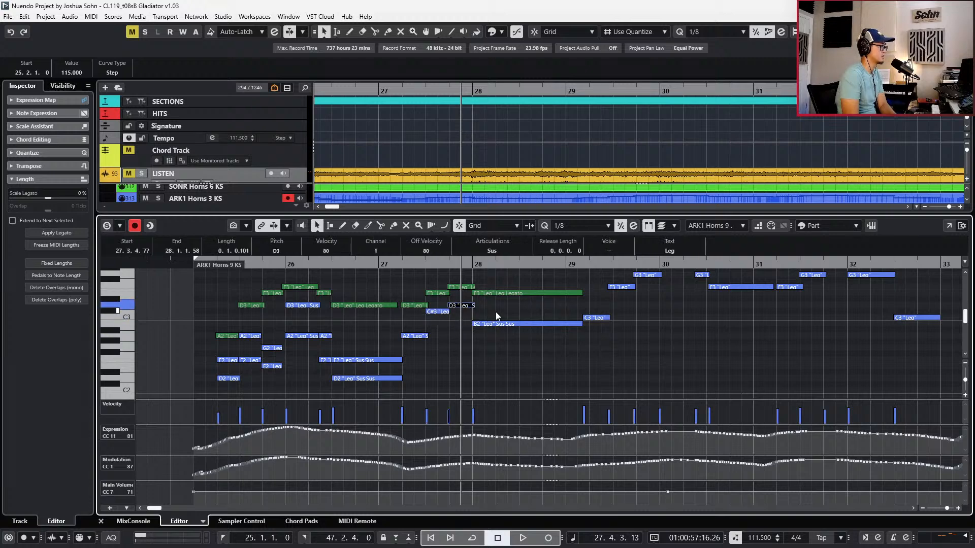
pyautogui.click(439, 312)
pyautogui.press('Down')
pyautogui.click(489, 323)
pyautogui.press('Up')
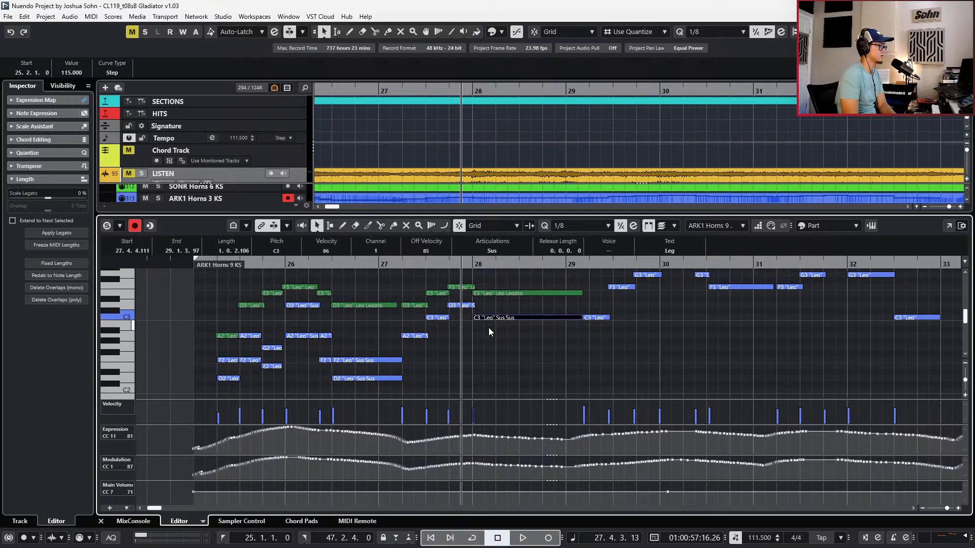
# Play the new harmony and record fresh Expression and Modulation moves through bars 27 and 28
pyautogui.press('space')
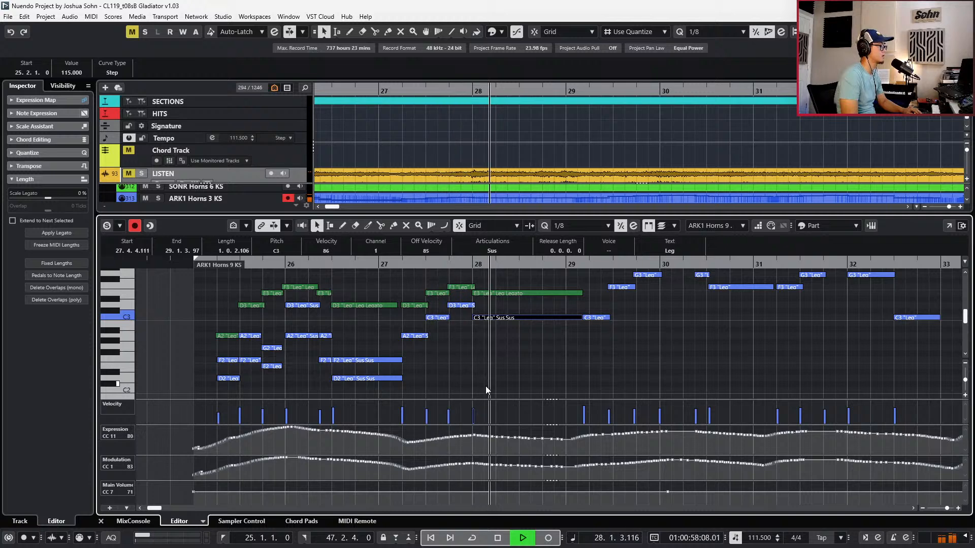
pyautogui.press('space')
pyautogui.press('space')
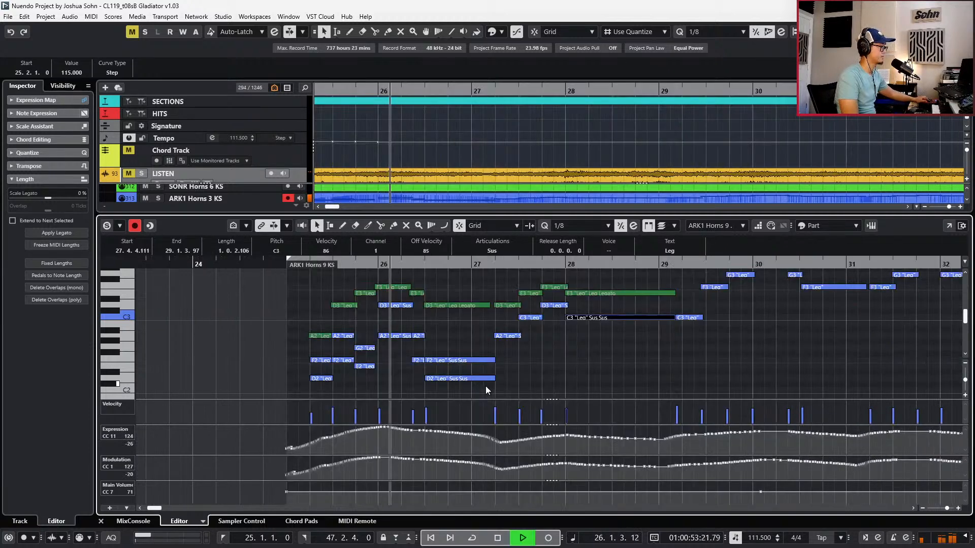
pyautogui.press('KP_Multiply')
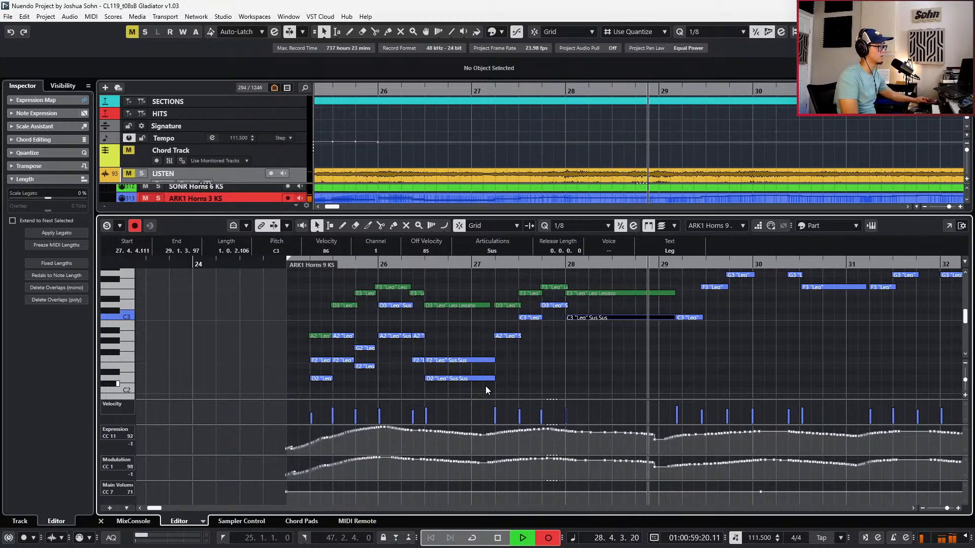
pyautogui.press('KP_Multiply')
pyautogui.press('space')
# Duplicate the A2, C3, D3, C3 phrase four semitones lower as a third voice and play its start
pyautogui.moveTo(517, 346); pyautogui.dragTo(584, 305)
pyautogui.press('l')
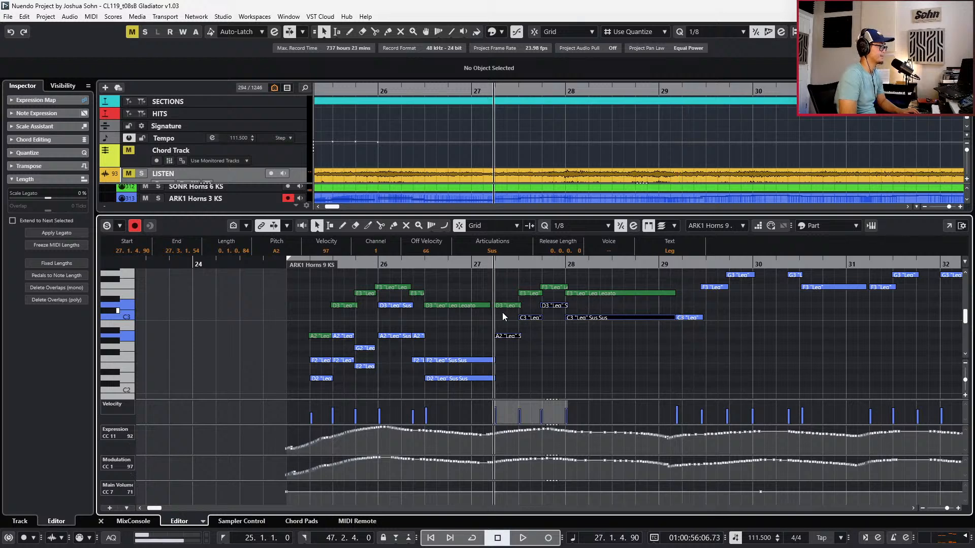
pyautogui.press('space')
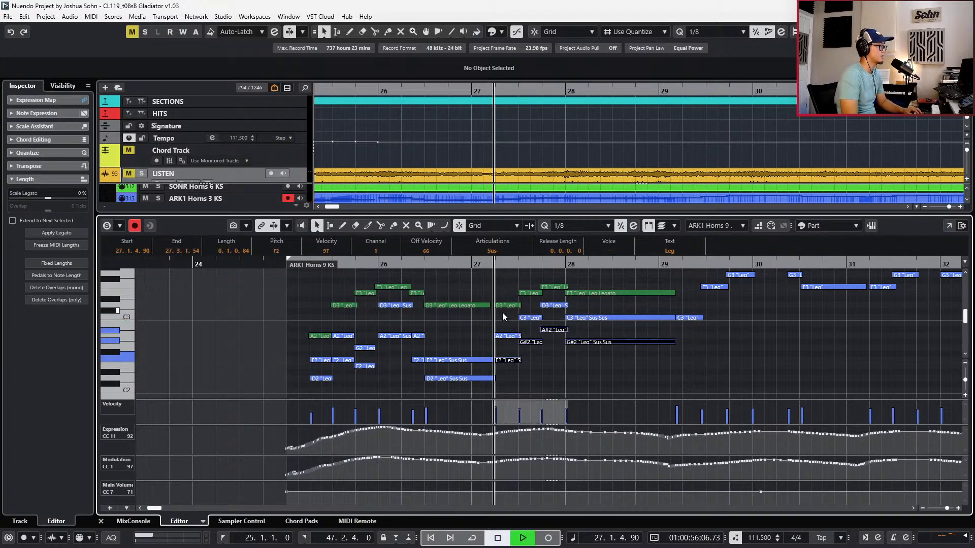
pyautogui.press('space')
# Retune the last three notes of the duplicated lower voice to A2 each
pyautogui.click(538, 341)
pyautogui.moveTo(537, 341); pyautogui.dragTo(537, 338)
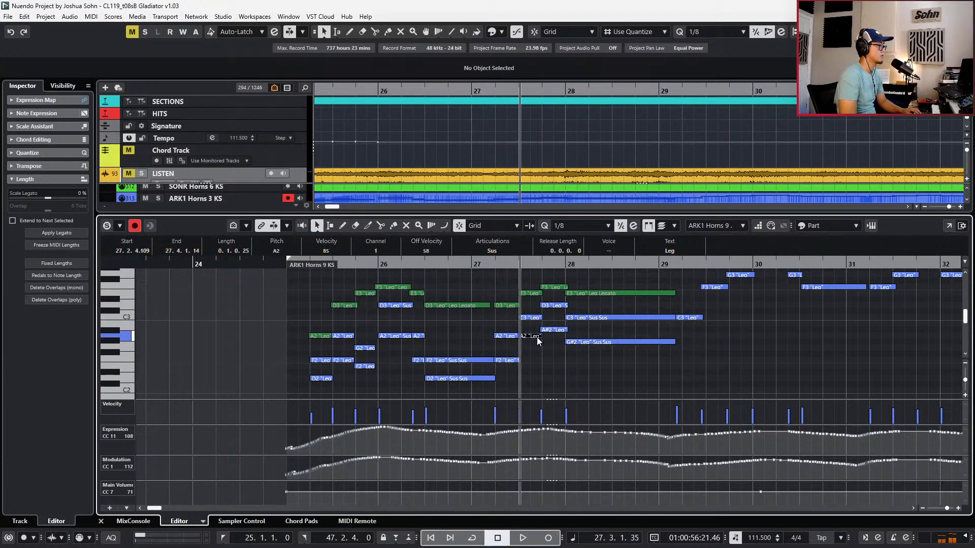
pyautogui.press('Right')
pyautogui.press('Down')
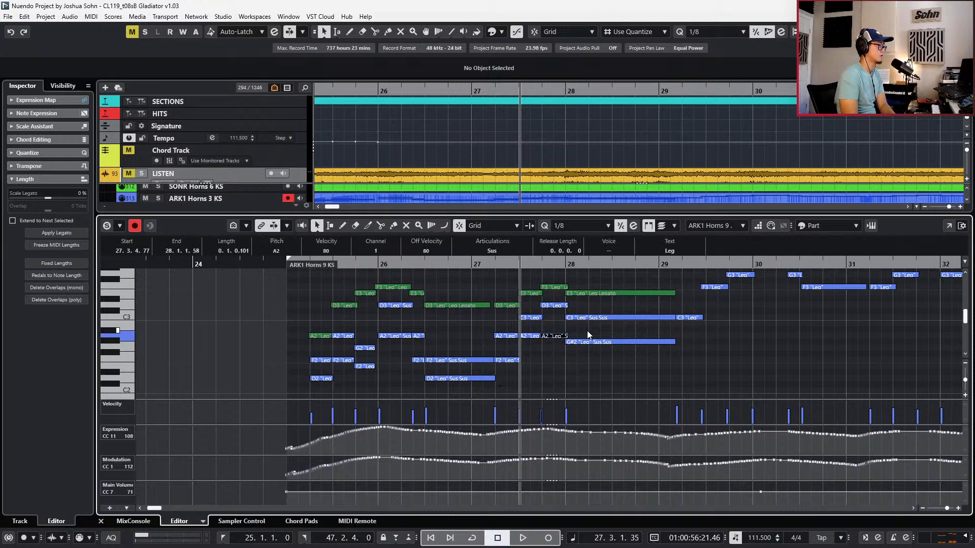
pyautogui.click(584, 330)
pyautogui.click(587, 342)
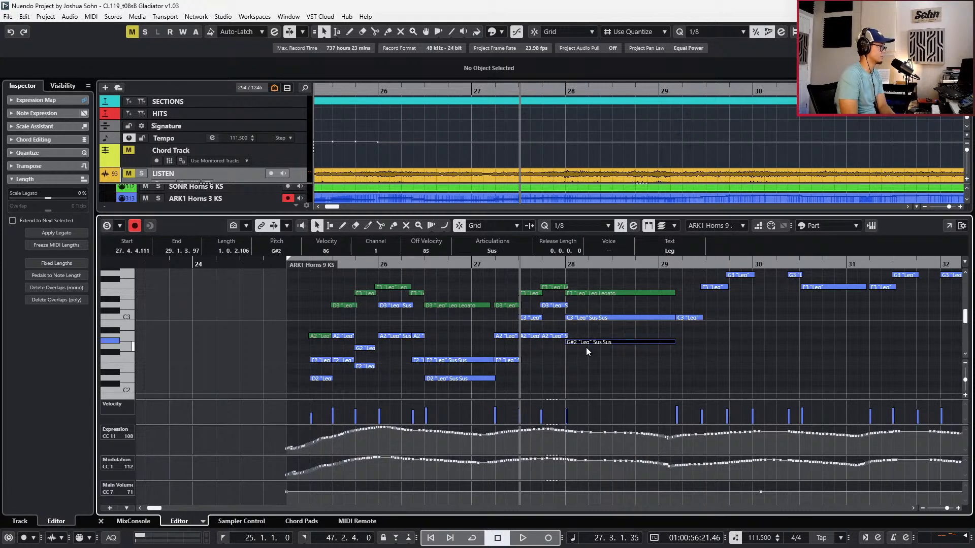
pyautogui.press('Up')
# Delete monophonic overlaps among the four A2 notes across bars 27 and 28, and play the phrase
pyautogui.click(510, 345)
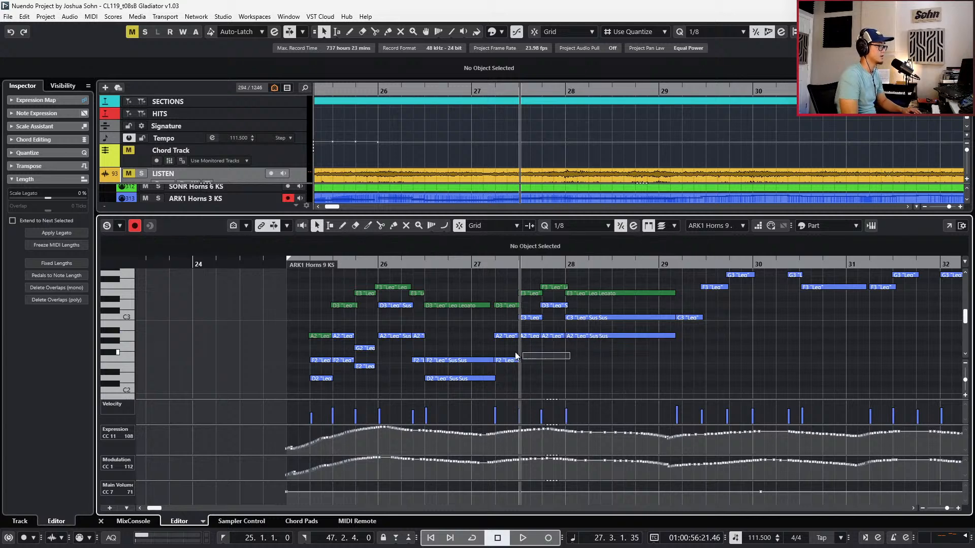
pyautogui.moveTo(510, 346); pyautogui.dragTo(587, 335)
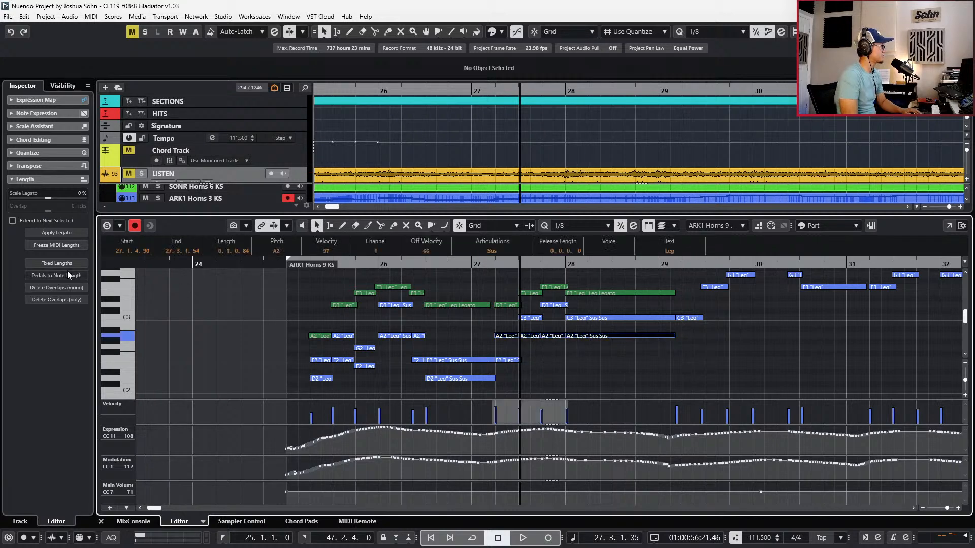
pyautogui.click(56, 285)
pyautogui.press('space')
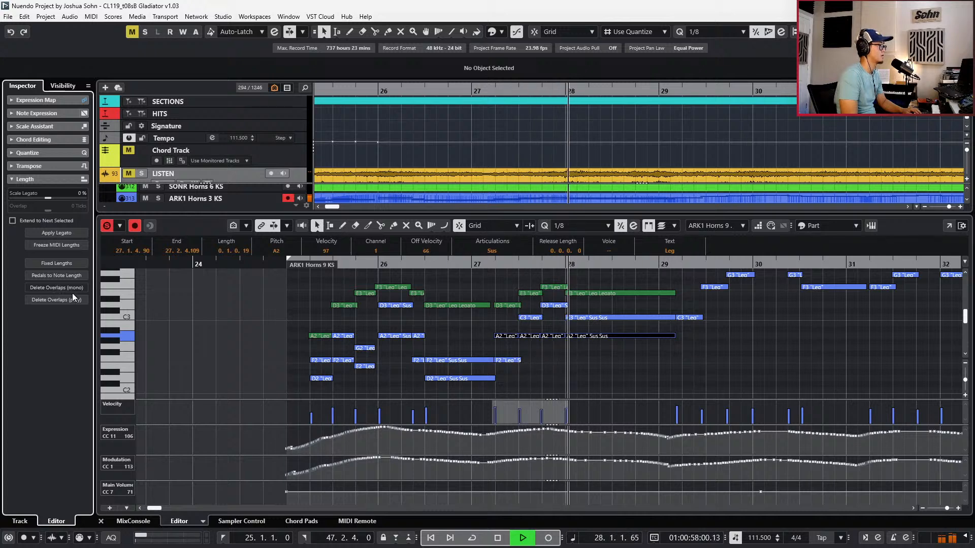
pyautogui.press('space')
# Lower the sustained A2 at bar 28 to G2 and play the chord progression into bar 28
pyautogui.click(612, 337)
pyautogui.press('Down')
pyautogui.press('Down')
pyautogui.press('KP_Subtract')
pyautogui.press('KP_Subtract')
pyautogui.press('space')
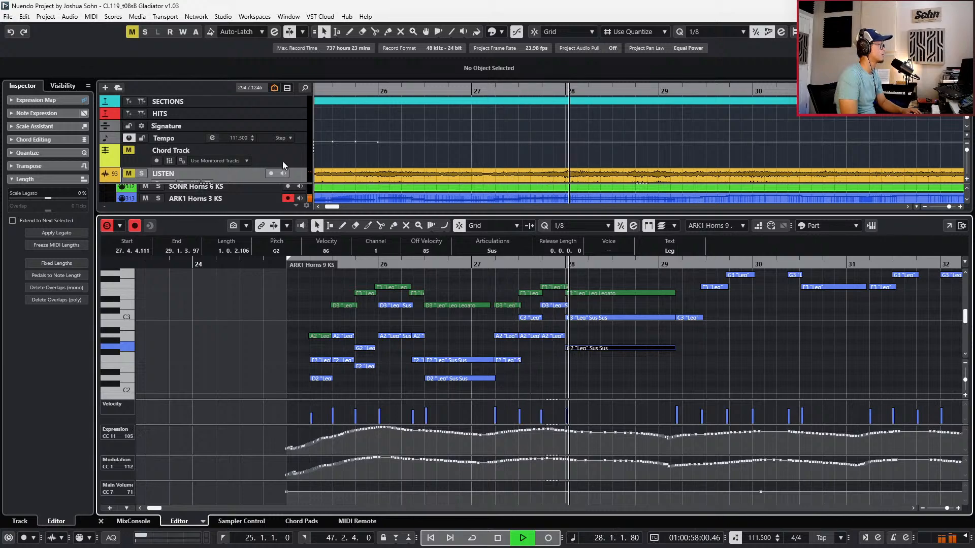
pyautogui.press('space')
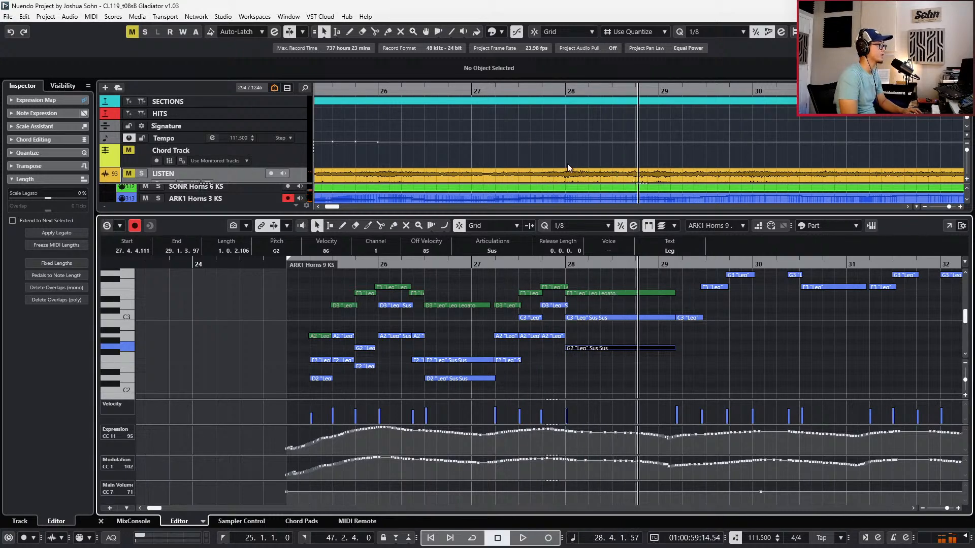
# Copy the chord sequence that starts with Dmin at bar 3 on the Chord Track and paste it at bar 25
pyautogui.press('g')
pyautogui.press('g')
pyautogui.press('g')
pyautogui.press('g')
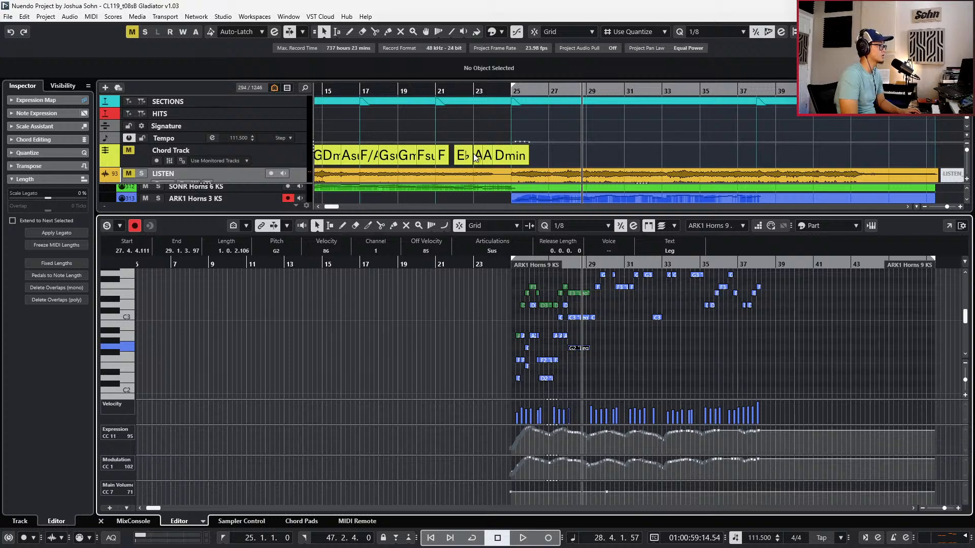
pyautogui.hscroll(-6, 474, 171)
pyautogui.scroll(2, 583, 162)
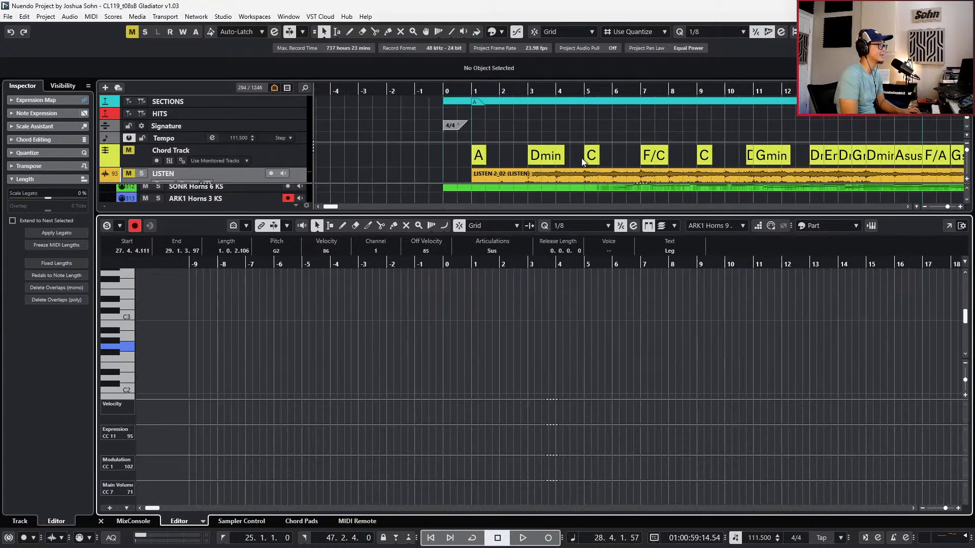
pyautogui.hscroll(1, 583, 162)
pyautogui.moveTo(451, 155); pyautogui.dragTo(834, 154)
pyautogui.moveTo(740, 153); pyautogui.dragTo(469, 155)
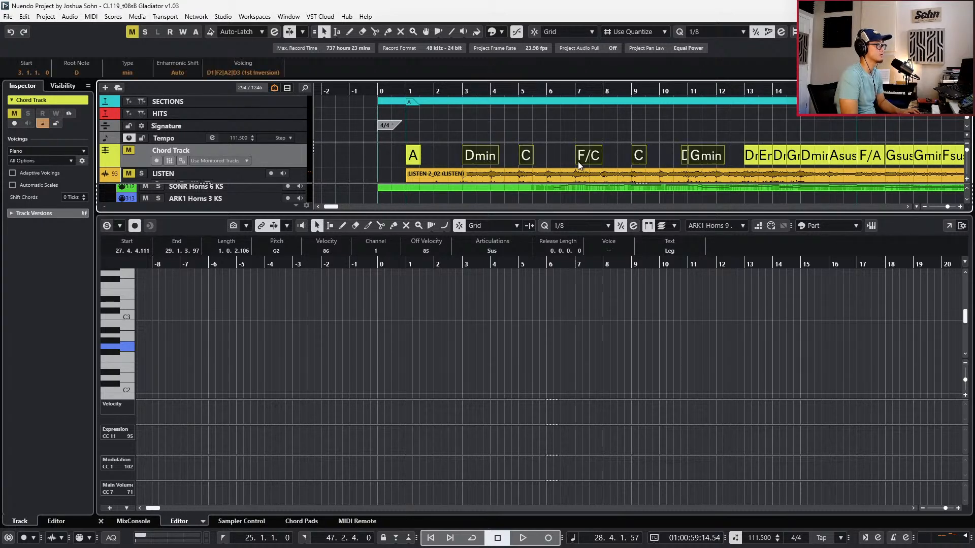
pyautogui.hscroll(4, 578, 159)
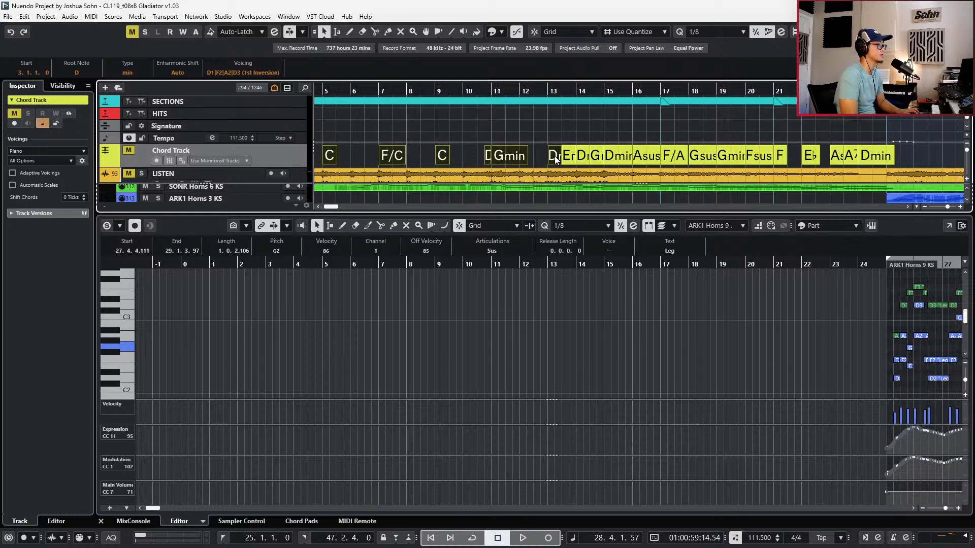
pyautogui.scroll(2, 556, 159)
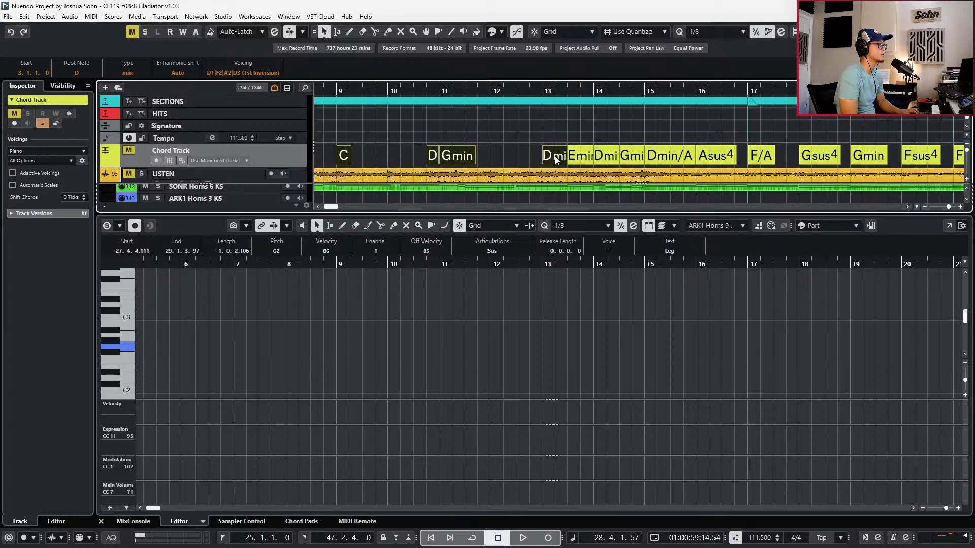
pyautogui.scroll(-3, 554, 157)
pyautogui.hscroll(4, 631, 172)
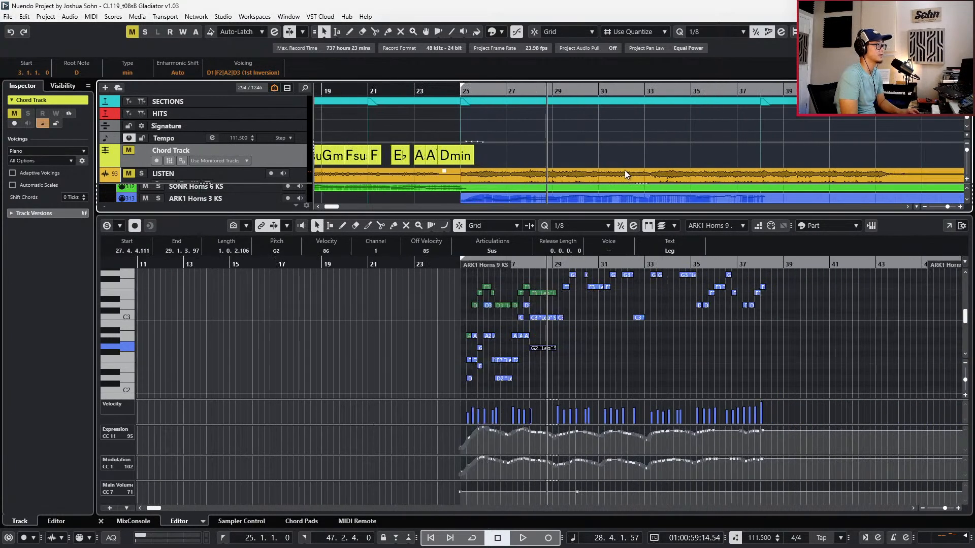
pyautogui.press('Left')
pyautogui.press('Left')
pyautogui.scroll(2, 647, 153)
pyautogui.scroll(2, 635, 157)
pyautogui.hscroll(-3, 635, 158)
pyautogui.press('Left')
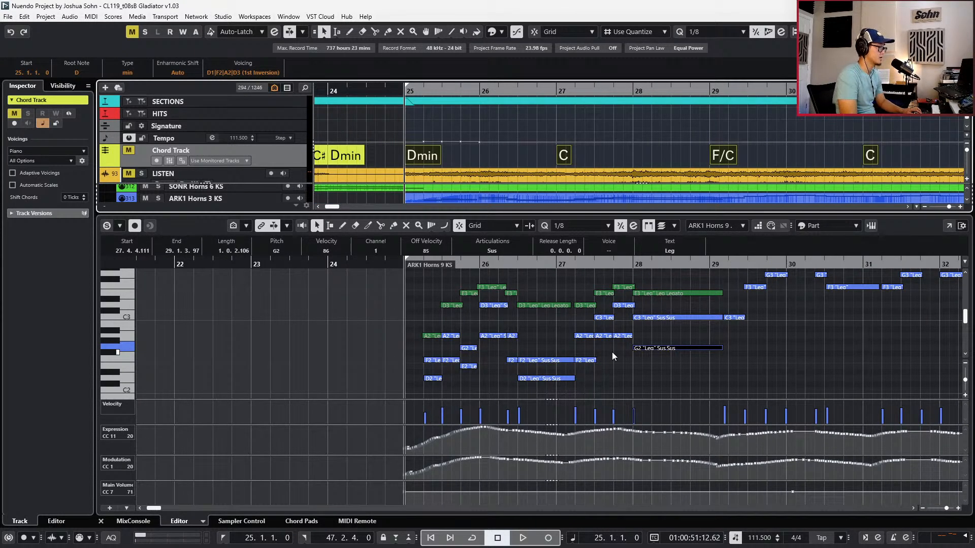
# Move the pasted chord sequence so it starts at bar 26, and play the horn passage from there
pyautogui.hotkey('alt', 'Right')
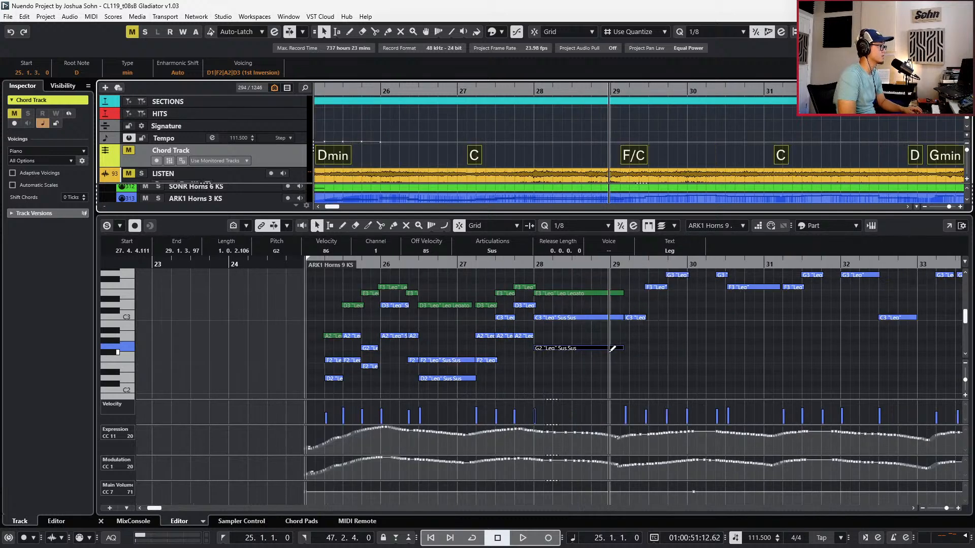
pyautogui.hotkey('ctrl', 'z')
pyautogui.hscroll(-1, 419, 184)
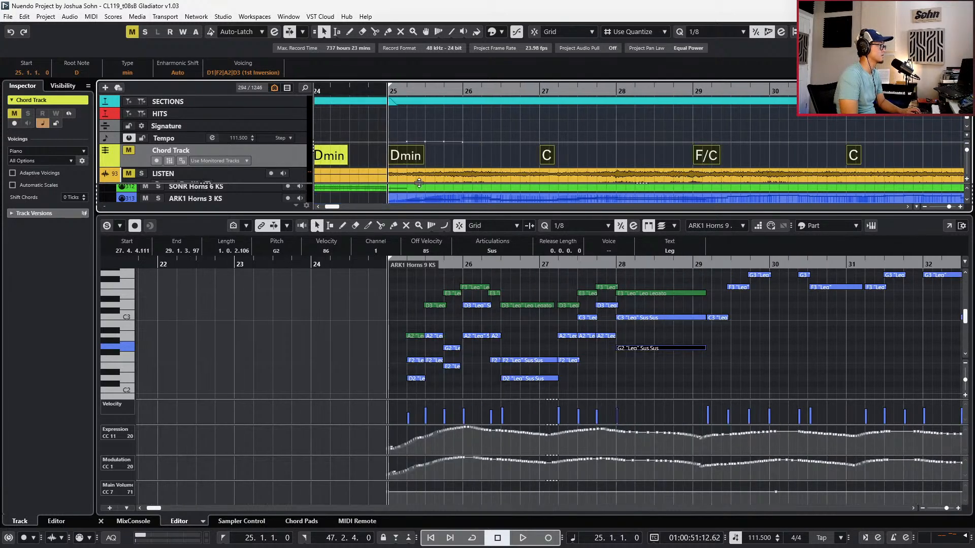
pyautogui.hotkey('ctrl', 'x')
pyautogui.press('KP_Add')
pyautogui.hotkey('ctrl', 'v')
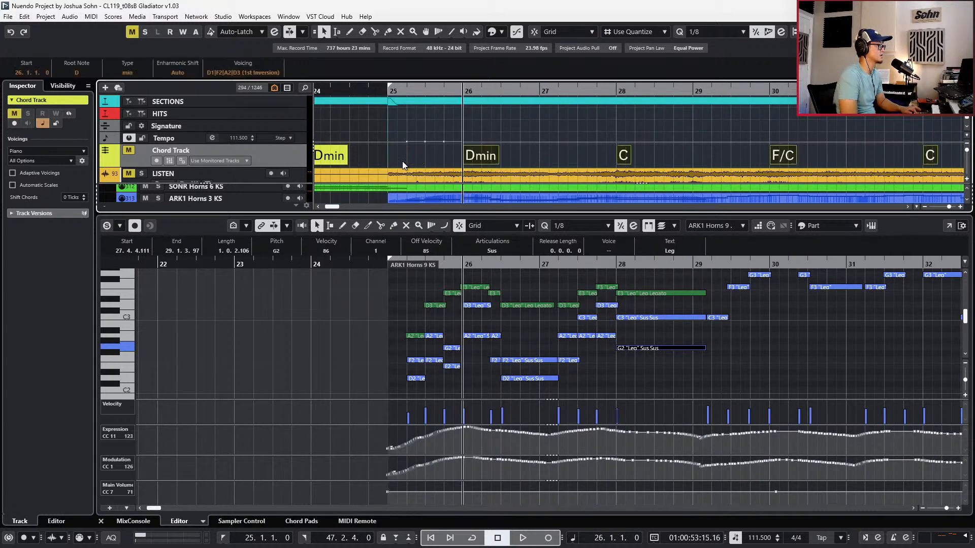
pyautogui.press('space')
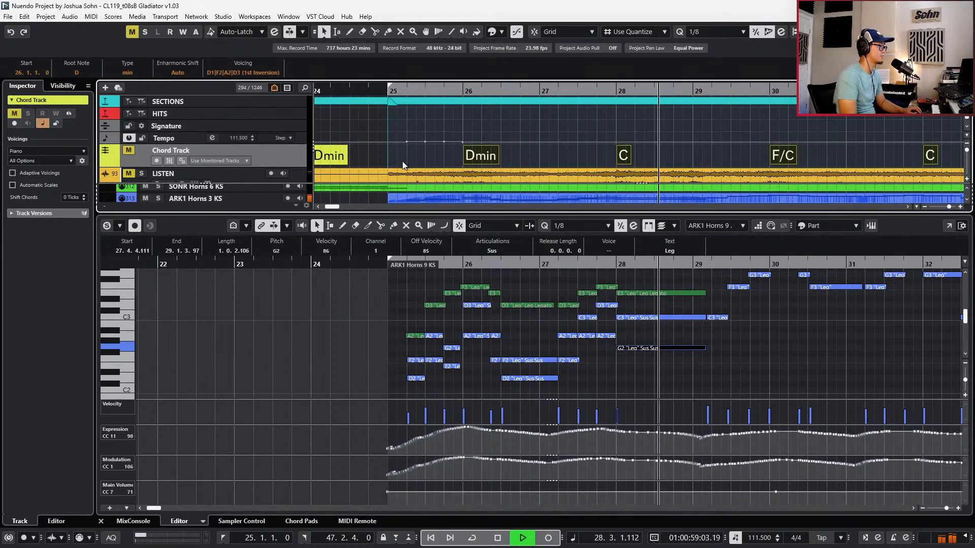
pyautogui.press('space')
# Transpose the long D2 horn note in the second half of bar 26 up to A2
pyautogui.click(521, 360)
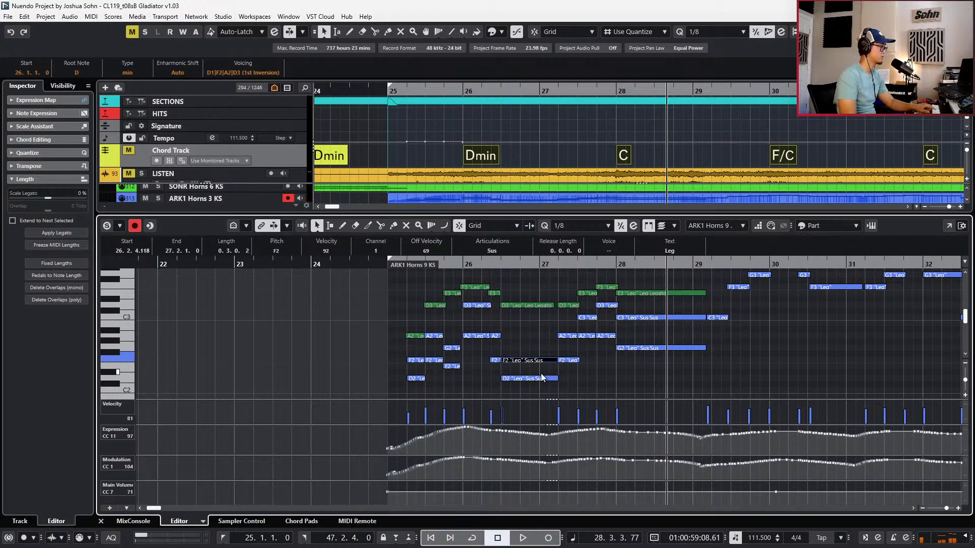
pyautogui.click(542, 379)
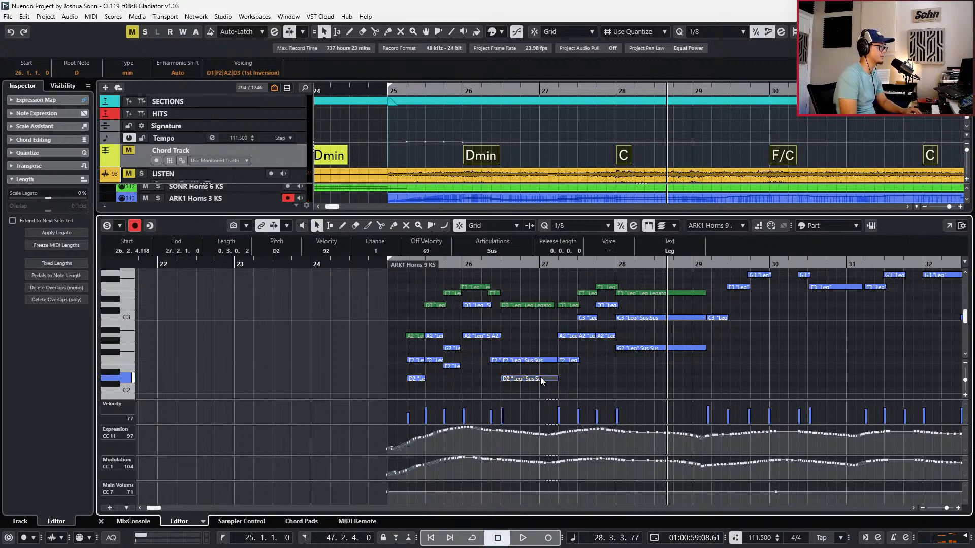
pyautogui.press('Up')
pyautogui.press('Up')
pyautogui.press('Up')
pyautogui.press('Up')
pyautogui.press('Up')
pyautogui.press('Up')
pyautogui.press('Up')
pyautogui.press('Up')
pyautogui.press('Down')
# Play back the horn passage around bars 26 to 28 to check the revised voicing
pyautogui.press('l')
pyautogui.press('space')
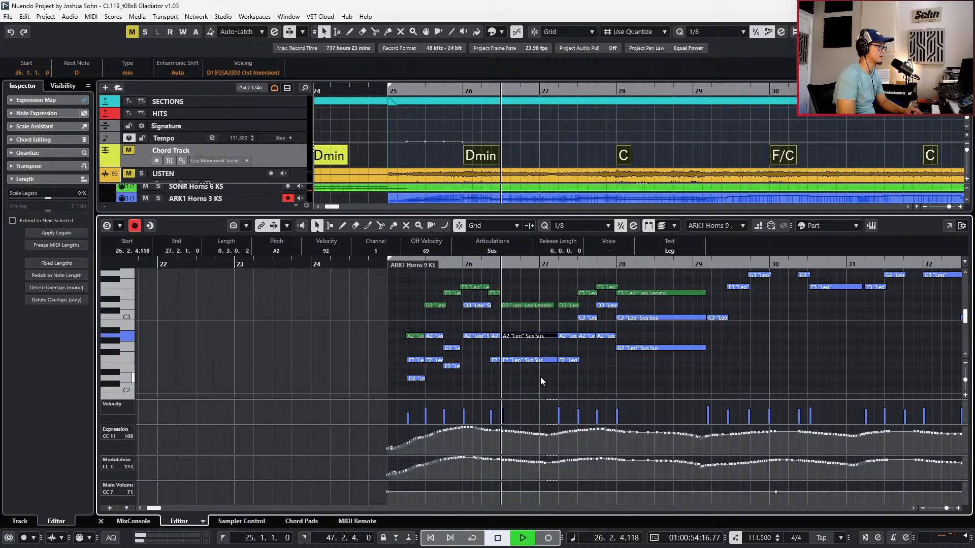
pyautogui.press('space')
pyautogui.press('KP_1')
pyautogui.press('space')
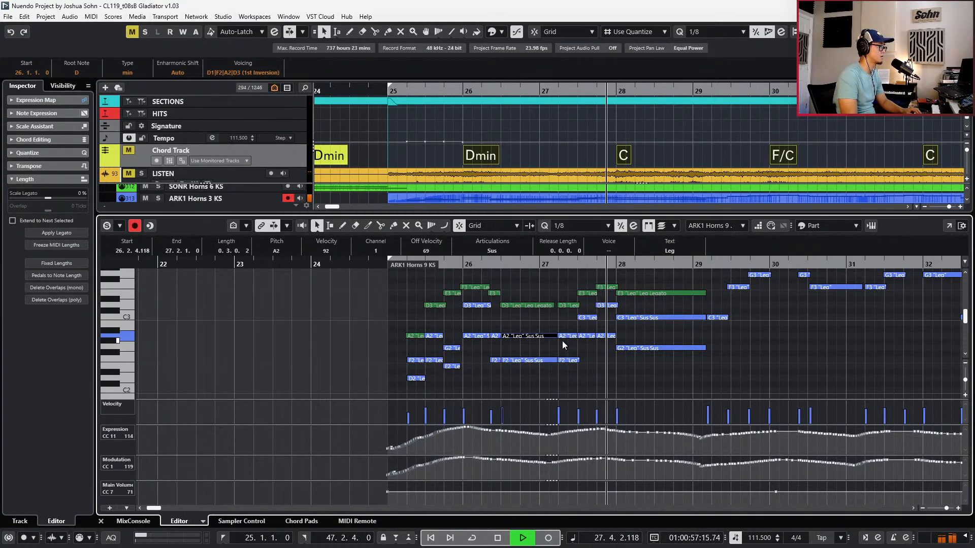
# Shorten the long A2 and F2 notes in bar 26 to end at 27.1.4.70, and play the passage back
pyautogui.moveTo(551, 330); pyautogui.dragTo(546, 366)
pyautogui.hotkey('alt', 'shift', 'Left')
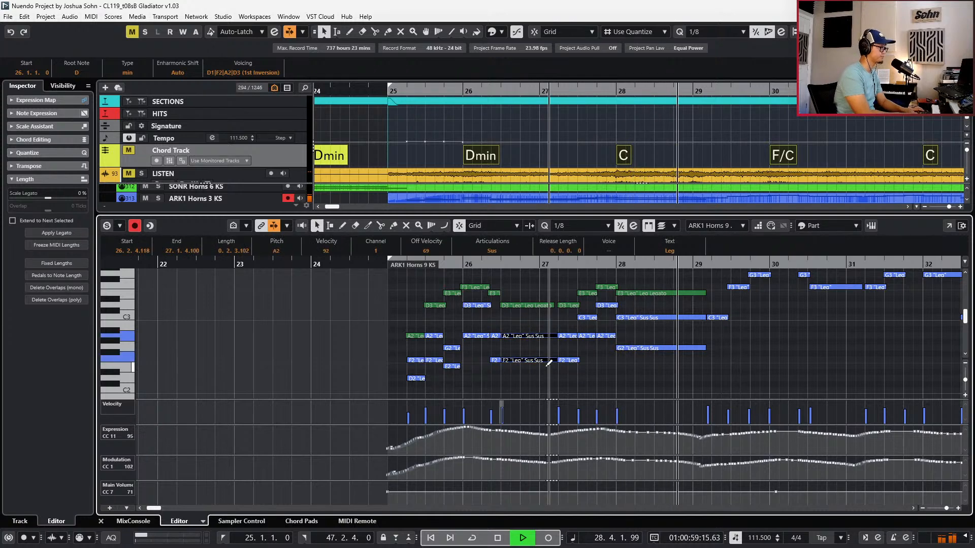
pyautogui.press('space')
pyautogui.press('l')
pyautogui.press('space')
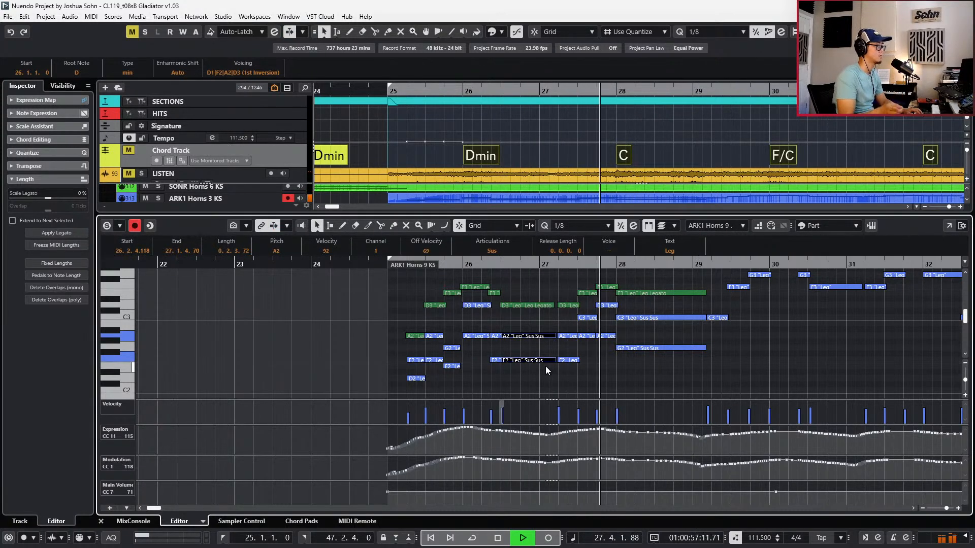
pyautogui.press('f')
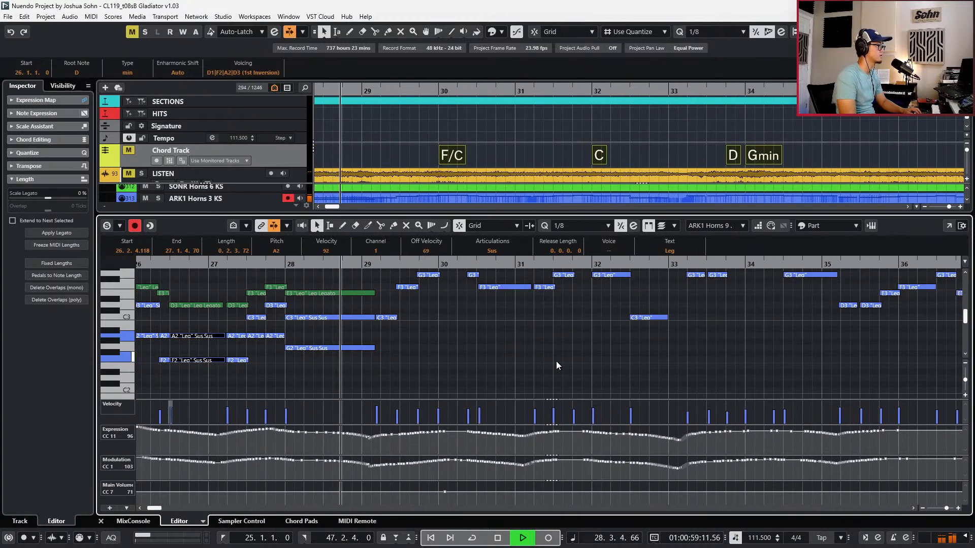
pyautogui.press('space')
pyautogui.scroll(1, 556, 361)
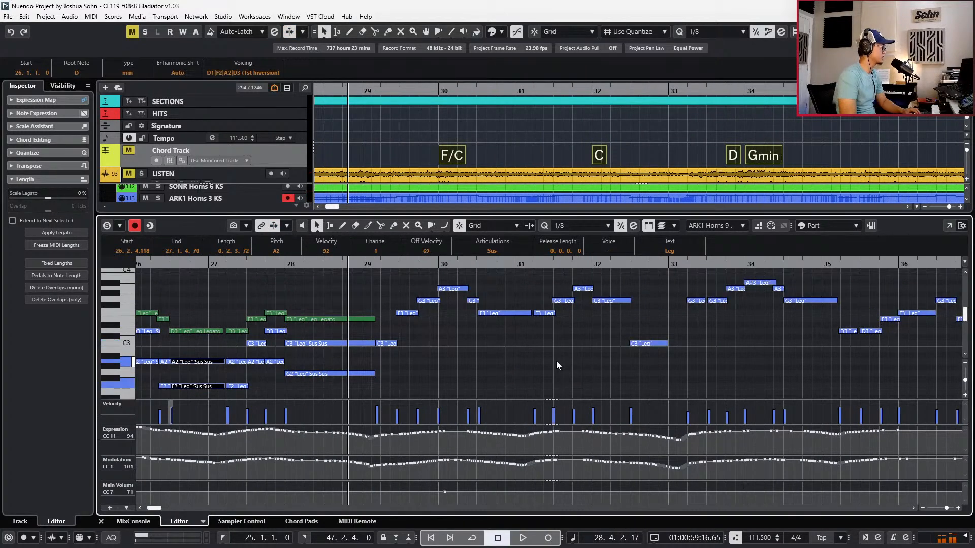
# Check the long F2 and A2 notes in bar 26 one by one against the surrounding horn voicing
pyautogui.click(211, 374)
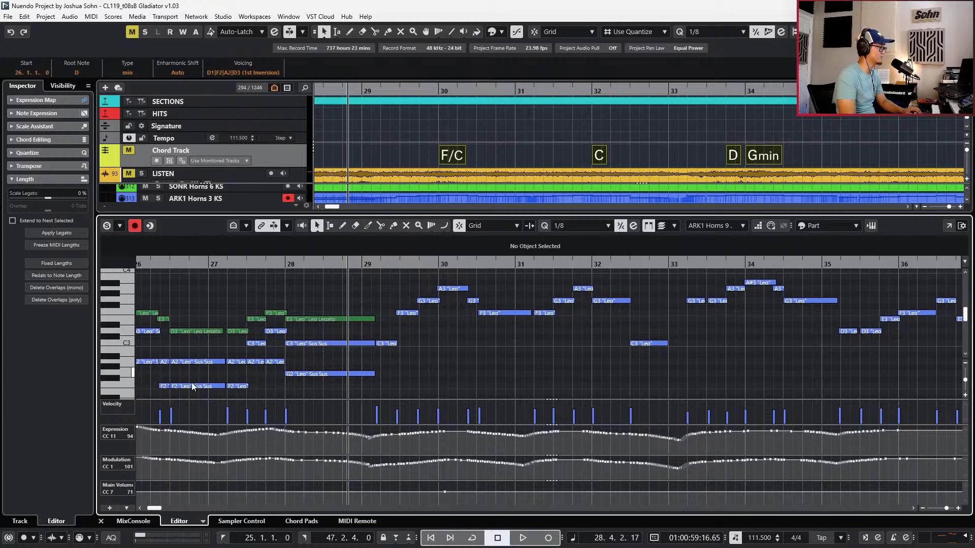
pyautogui.scroll(-2, 206, 366)
pyautogui.click(198, 336)
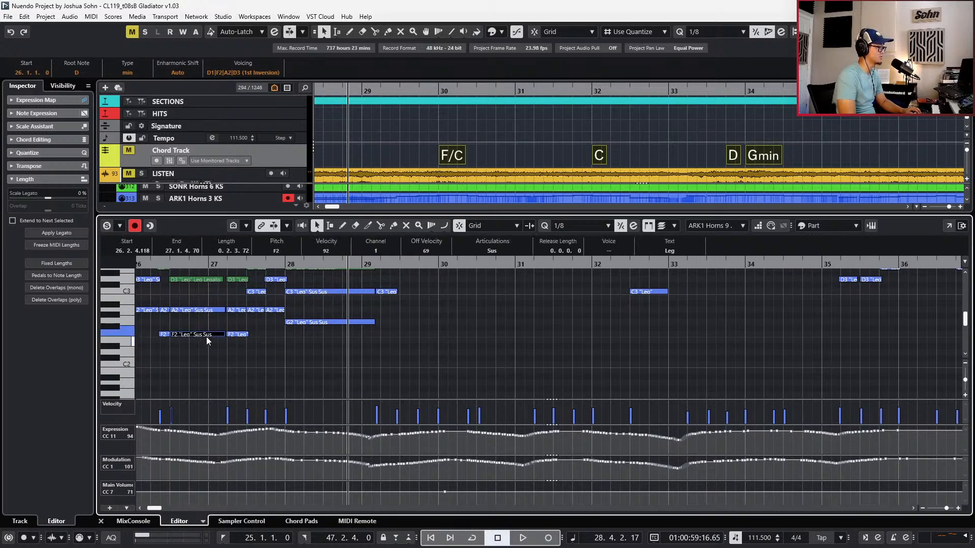
pyautogui.click(204, 310)
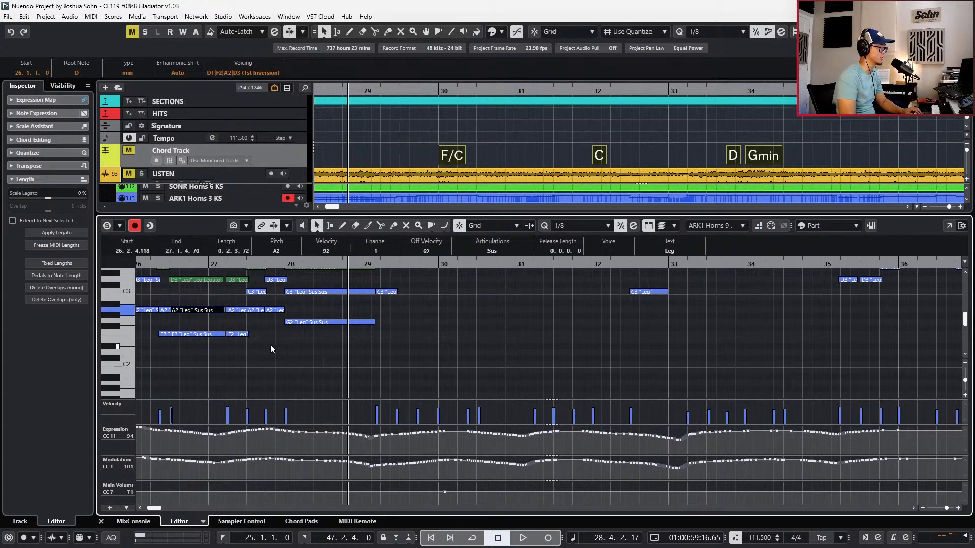
pyautogui.hscroll(-3, 345, 358)
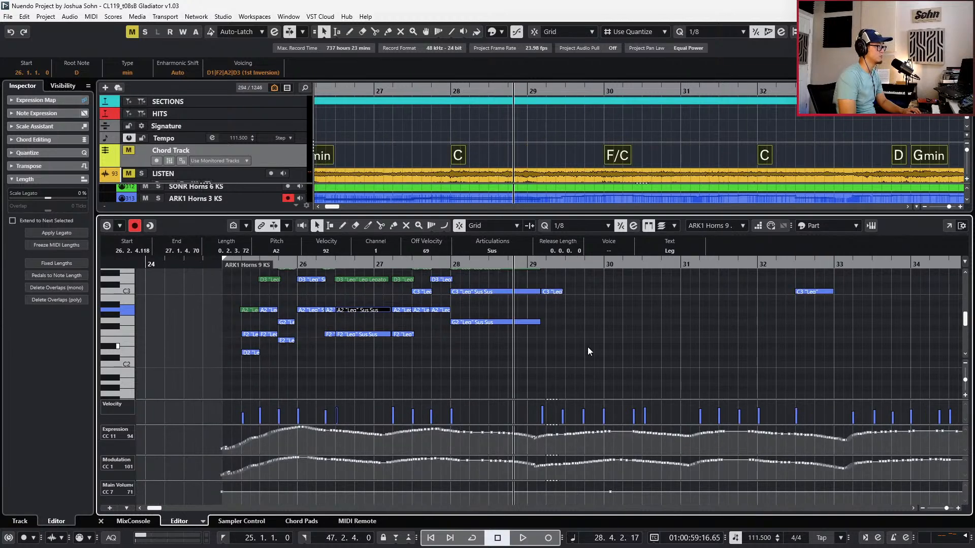
pyautogui.scroll(2, 587, 346)
pyautogui.scroll(2, 606, 346)
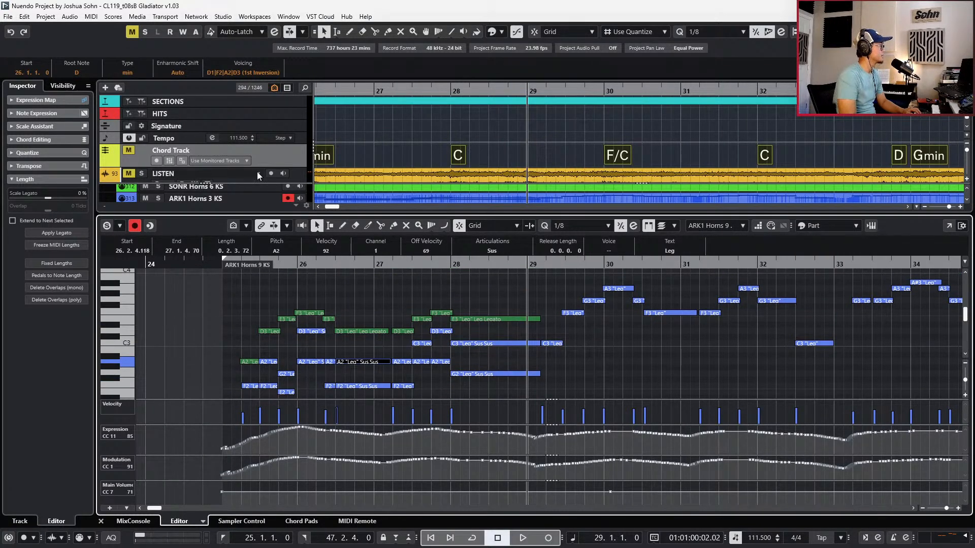
# Listen to the LISTEN reference track soloed from bar 29, and return it to muted
pyautogui.click(239, 173)
pyautogui.press('s')
pyautogui.hscroll(2, 627, 333)
pyautogui.press('space')
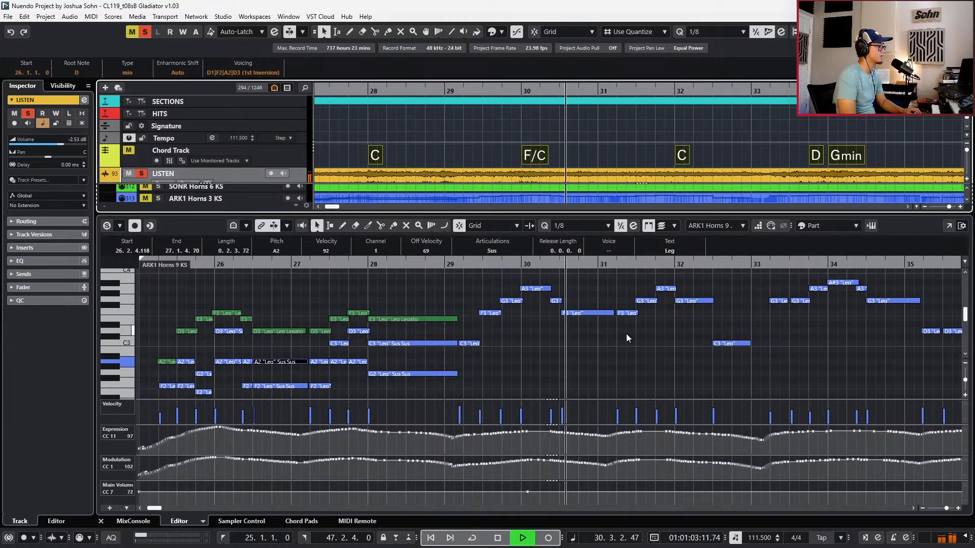
pyautogui.press('space')
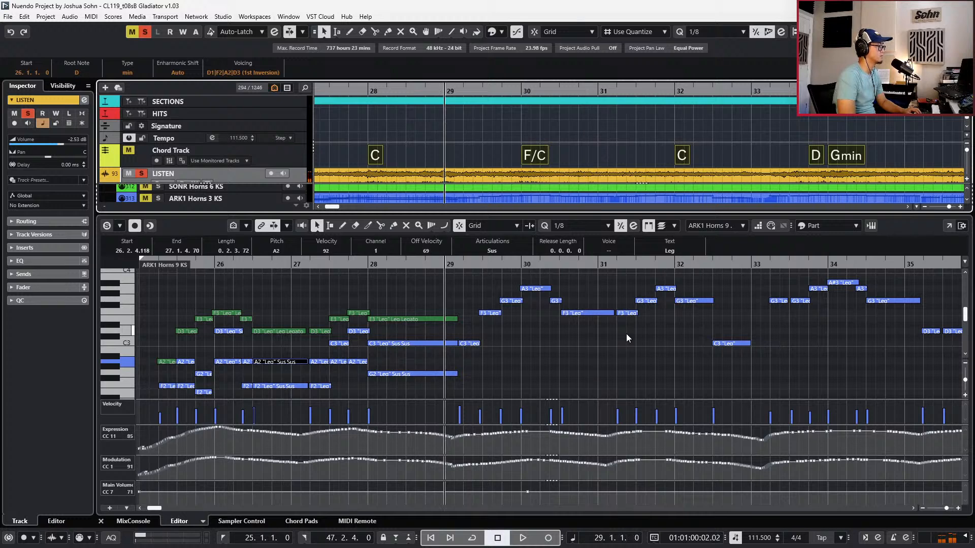
pyautogui.press('s')
pyautogui.press('m')
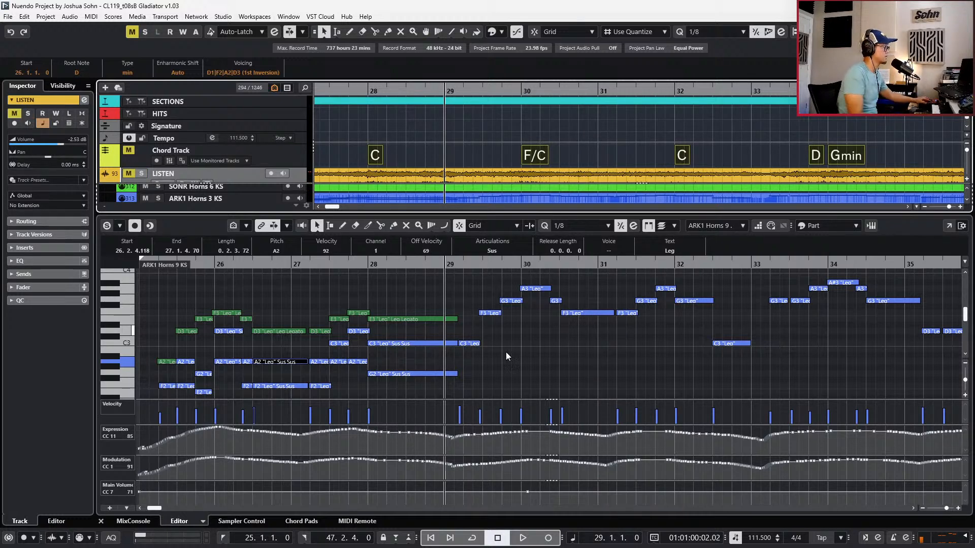
# Transpose the long F3 note in the second half of bar 30 down to A2
pyautogui.click(545, 362)
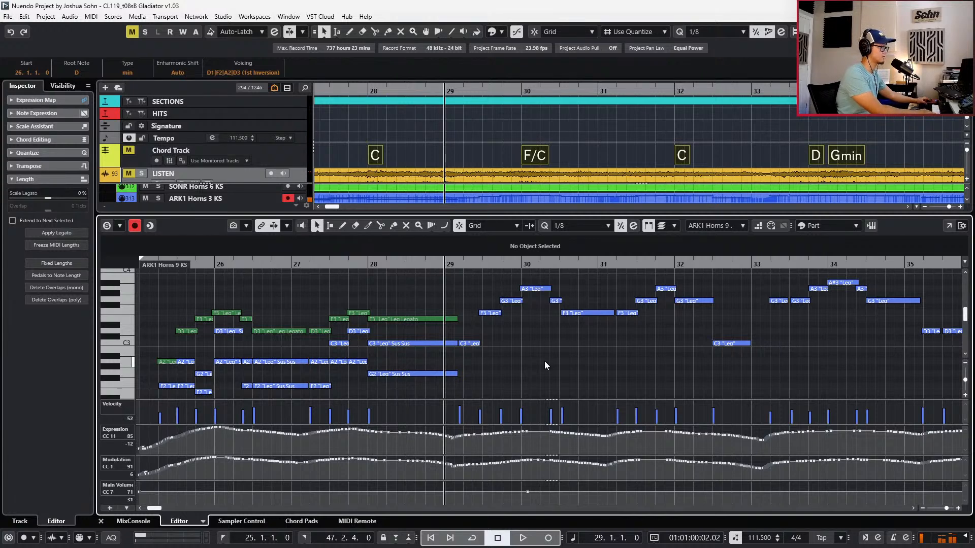
pyautogui.click(578, 313)
pyautogui.press('Down')
pyautogui.press('Down')
pyautogui.press('Down')
pyautogui.press('Down')
pyautogui.press('Down')
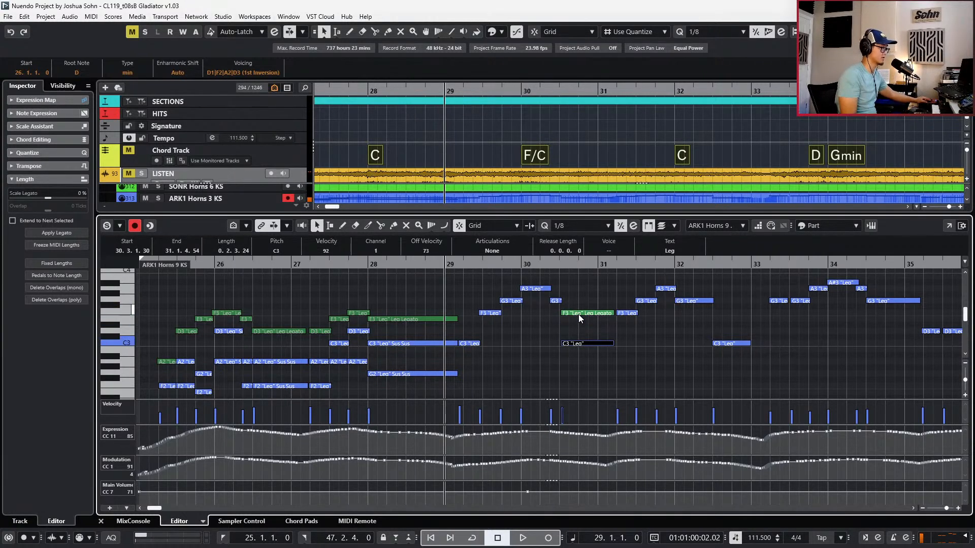
pyautogui.press('Down')
pyautogui.press('Down')
pyautogui.press('Down')
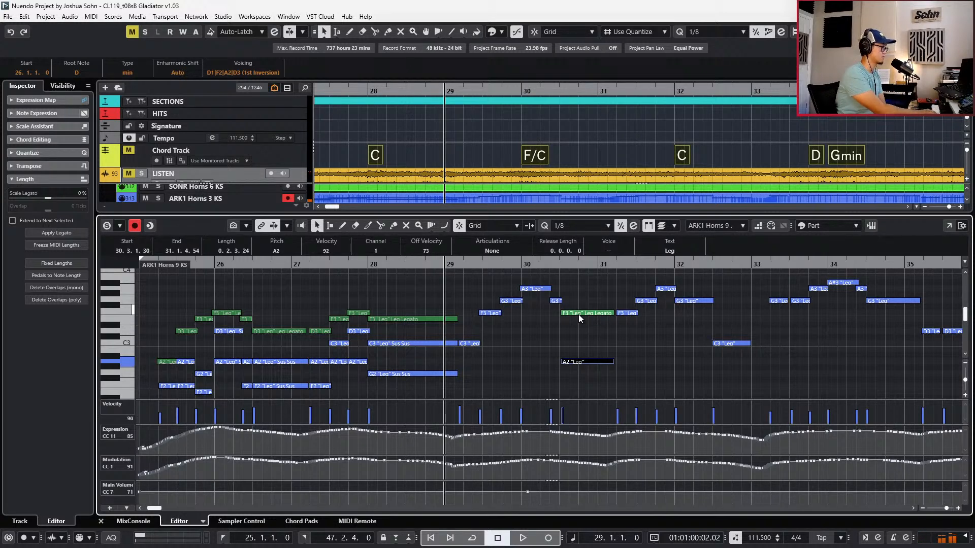
# Transpose the short G3 note just before the long bar 30 note down to C3
pyautogui.press('Left')
pyautogui.press('Down')
pyautogui.press('Down')
pyautogui.press('Down')
pyautogui.press('Down')
pyautogui.press('Down')
pyautogui.press('Down')
pyautogui.press('Down')
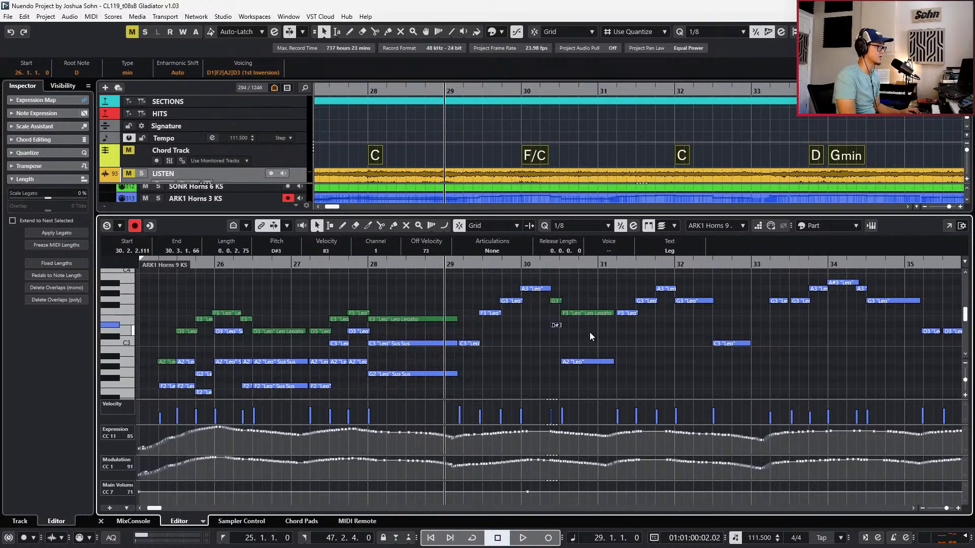
# Transpose the A3 note at the start of bar 30 down to F3
pyautogui.press('Left')
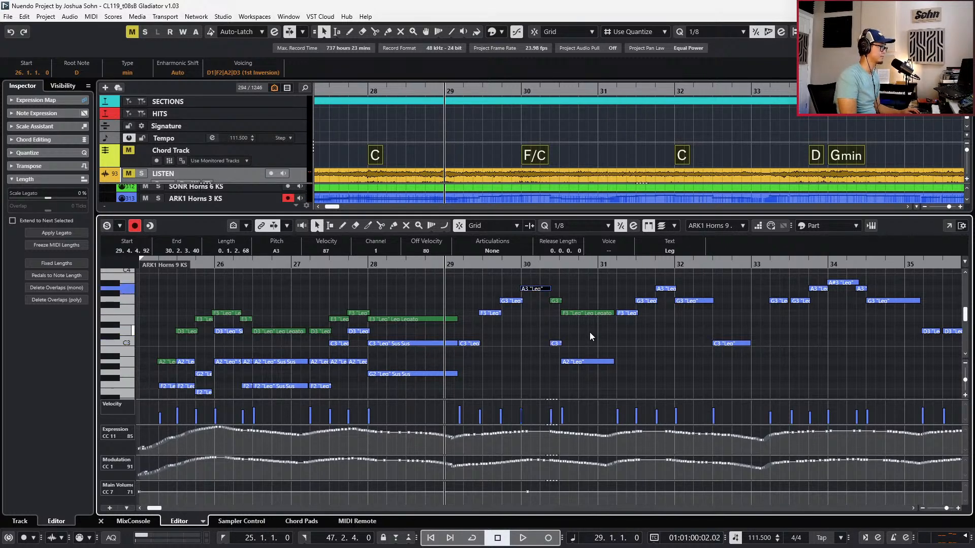
pyautogui.press('Down')
pyautogui.press('Down')
pyautogui.press('Down')
pyautogui.press('Down')
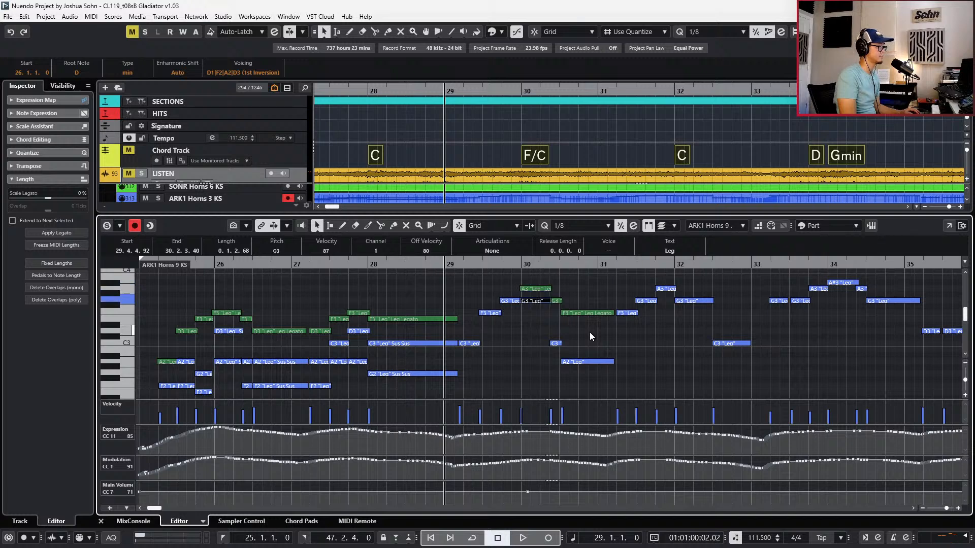
# Transpose the G3 note near the end of bar 29 down to D3
pyautogui.press('Left')
pyautogui.press('Down')
pyautogui.press('Down')
pyautogui.press('Down')
pyautogui.press('Down')
pyautogui.press('Down')
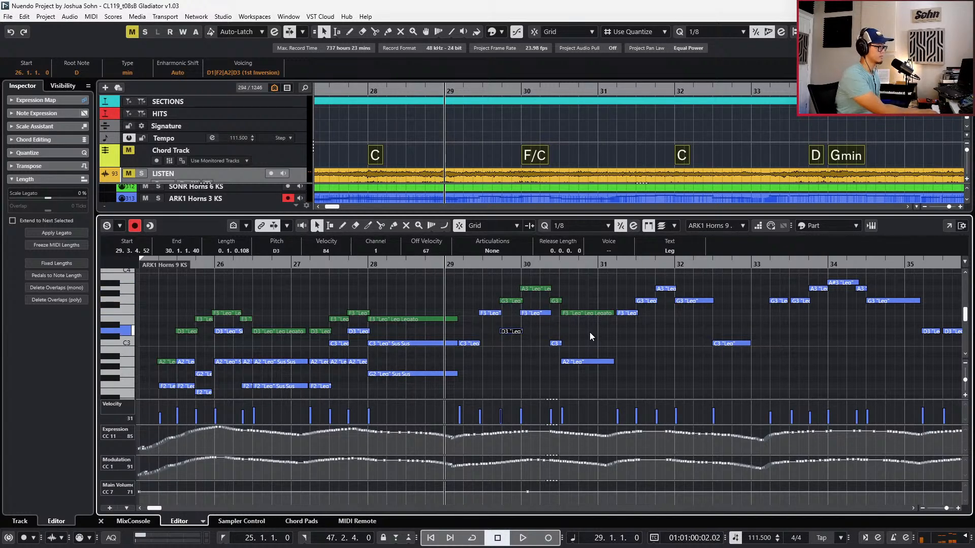
# Transpose the copied F3 note at 29.2 down to D3 and raise the following note near the end of bar 29 to E3
pyautogui.press('Left')
pyautogui.press('Down')
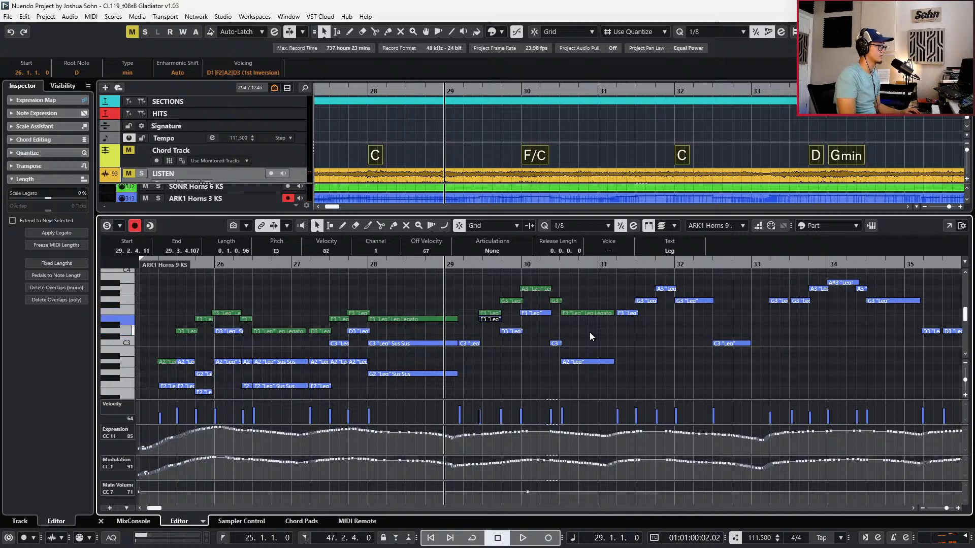
pyautogui.press('Down')
pyautogui.press('Down')
pyautogui.press('Right')
pyautogui.press('Up')
pyautogui.press('Up')
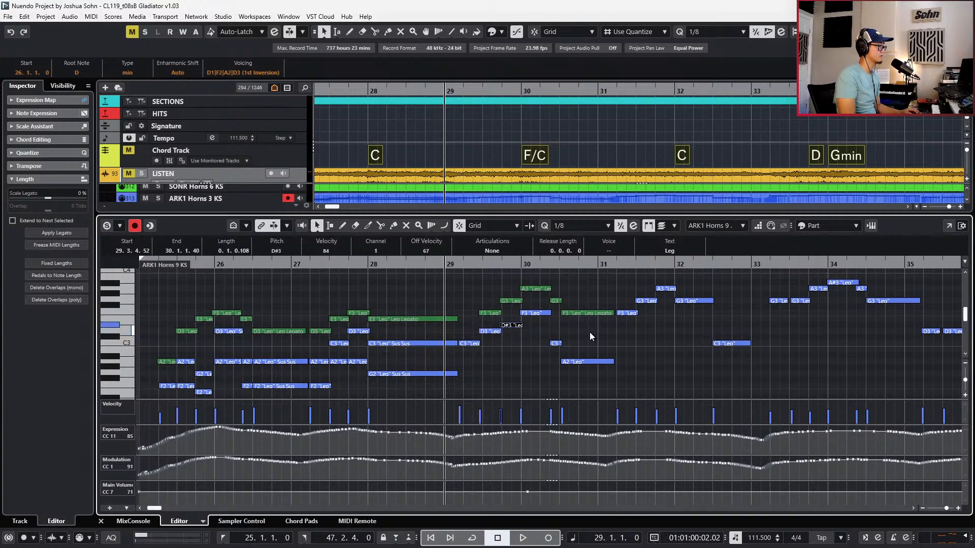
# Transpose the copied C3 note at 29.1.3 down to A2
pyautogui.press('Left')
pyautogui.press('Down')
pyautogui.press('Down')
pyautogui.press('Down')
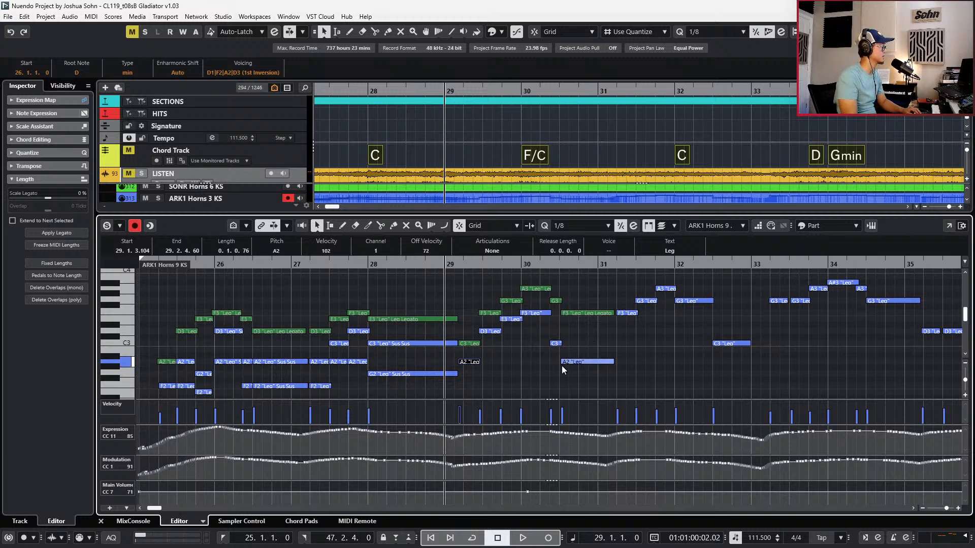
# Deselect the notes and play back the new harmony line from bar 29
pyautogui.click(547, 377)
pyautogui.press('space')
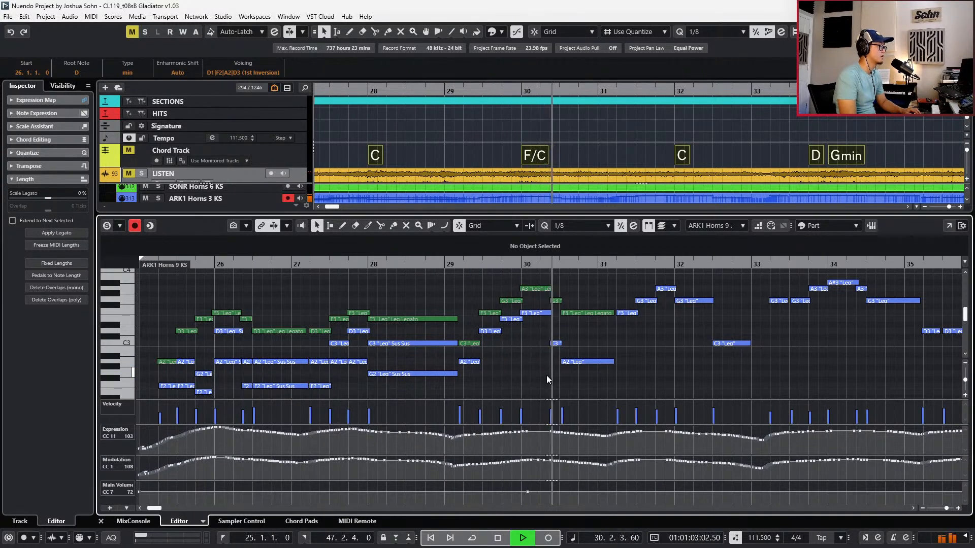
pyautogui.press('space')
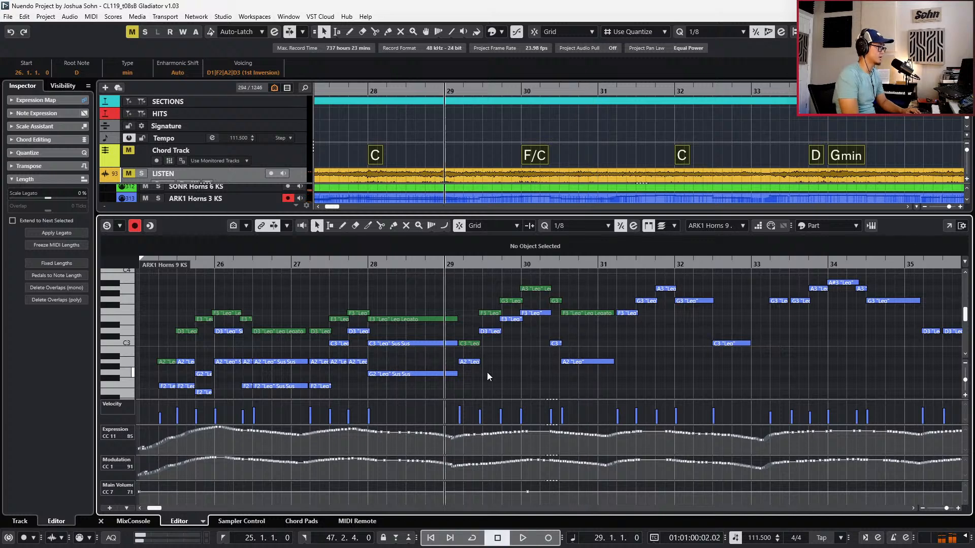
# Solo the LISTEN reference track, play it from bar 29 and unsolo it again
pyautogui.click(196, 174)
pyautogui.press('s')
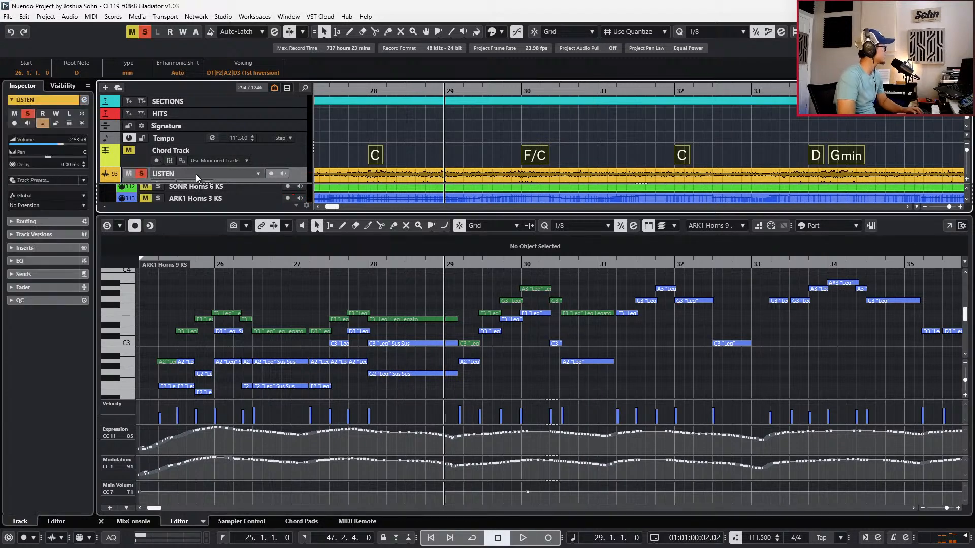
pyautogui.press('space')
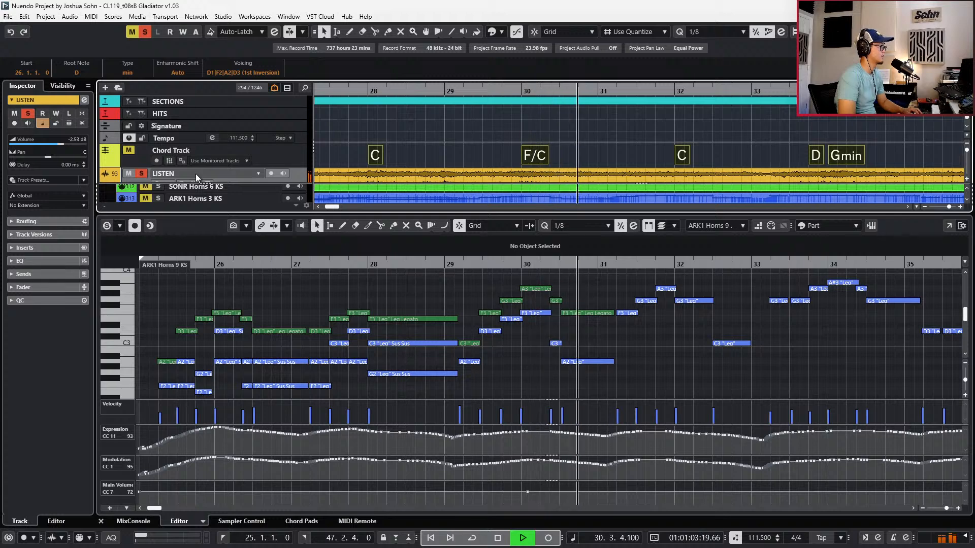
pyautogui.press('space')
pyautogui.press('s')
# Copy the six-note harmony line in bars 29–30, paste it at 29.1.3.104 and transpose the copy down four semitones
pyautogui.click(475, 362)
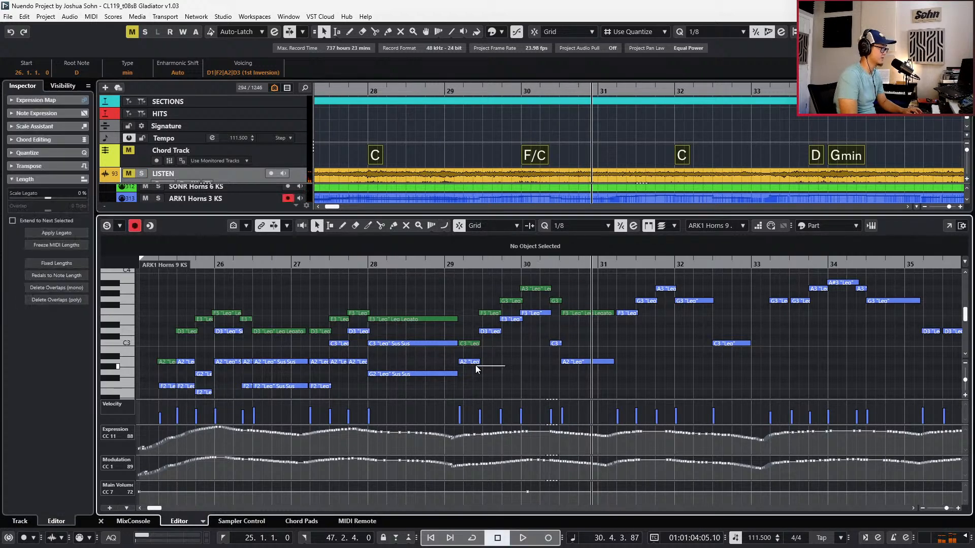
pyautogui.keyDown('shift'); pyautogui.click(496, 333); pyautogui.keyUp('shift')
pyautogui.moveTo(515, 309); pyautogui.dragTo(550, 378)
pyautogui.press('l')
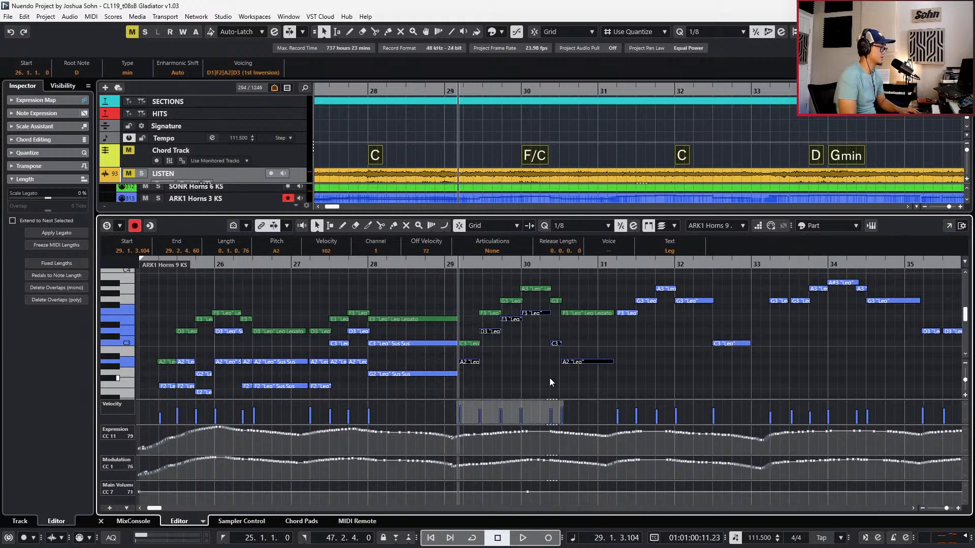
pyautogui.scroll(-1, 570, 353)
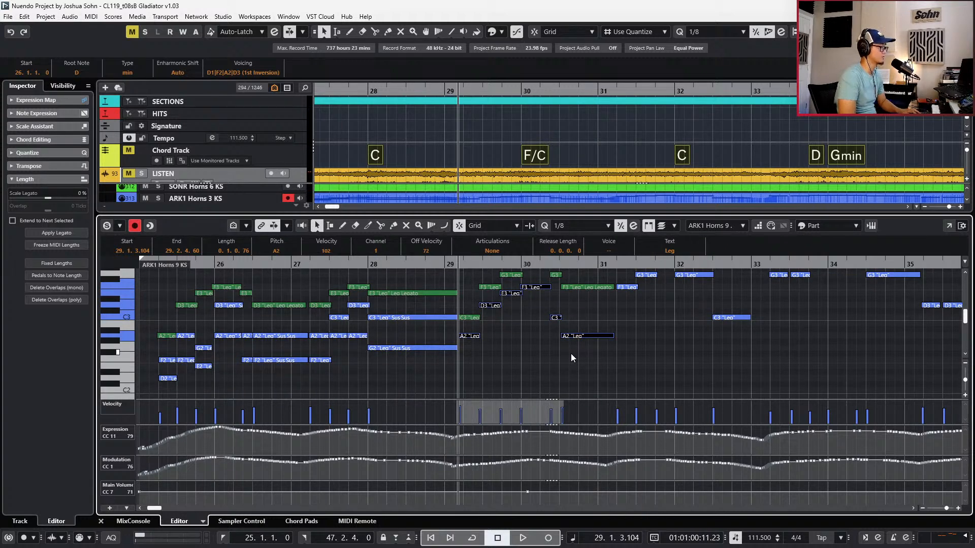
pyautogui.hotkey('ctrl', 'v')
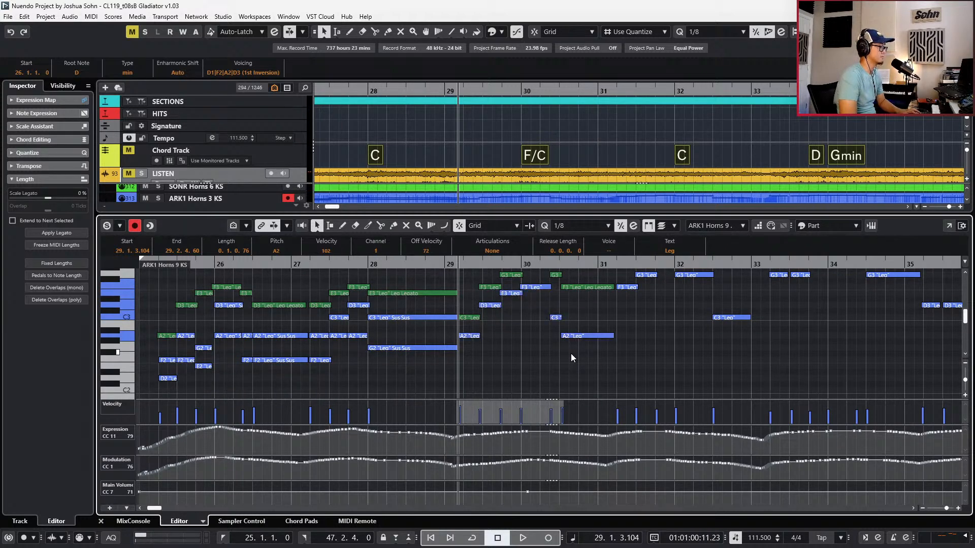
pyautogui.press('Down')
pyautogui.press('Down')
pyautogui.press('Down')
pyautogui.press('Down')
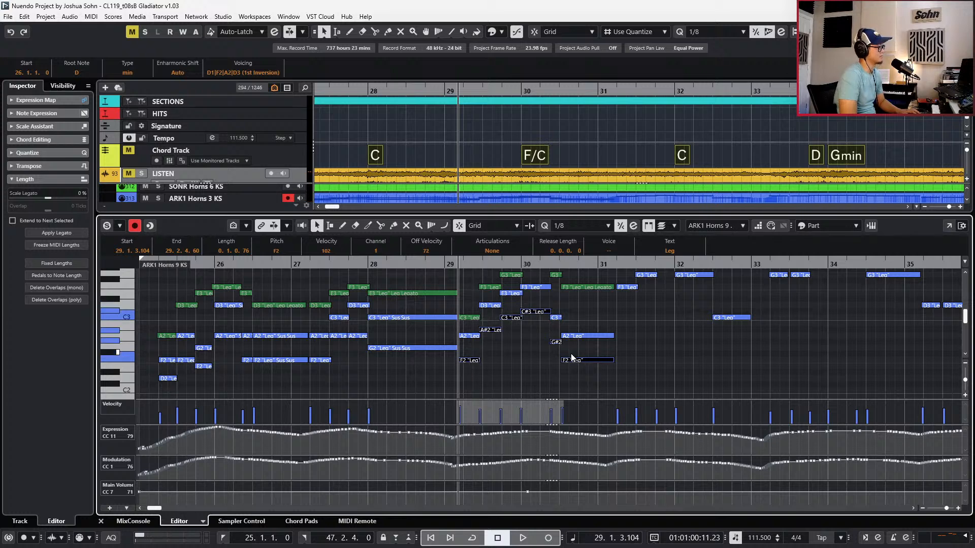
# Lower the copied A#2 note in bar 29 to A2 and audition neighbouring pitches for the C3 note after it, ending on C3
pyautogui.moveTo(504, 345); pyautogui.dragTo(492, 318)
pyautogui.press('Down')
pyautogui.click(513, 323)
pyautogui.press('Up')
pyautogui.press('Up')
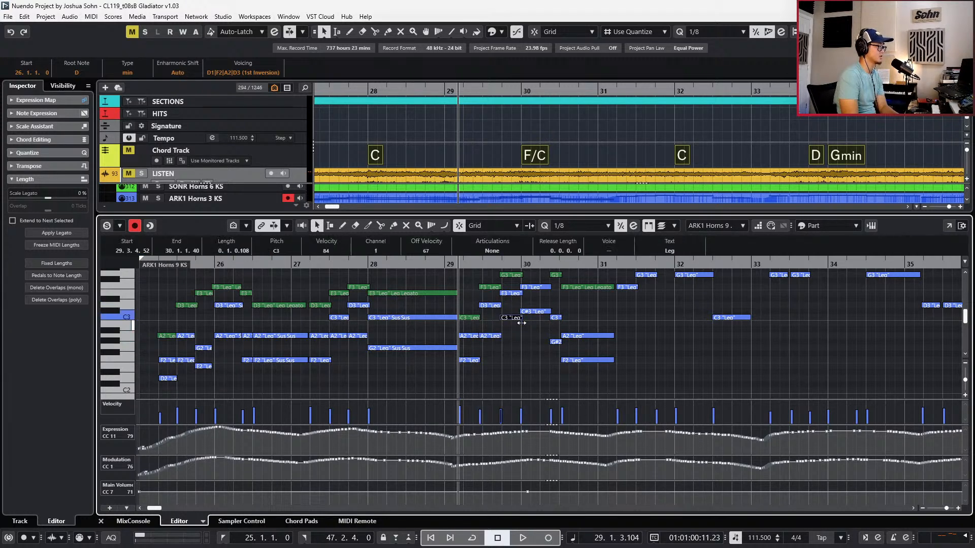
pyautogui.press('Down')
# Raise the C#3 note at the start of bar 30 to D3 and lower the short G#2 note after it to G2
pyautogui.click(542, 311)
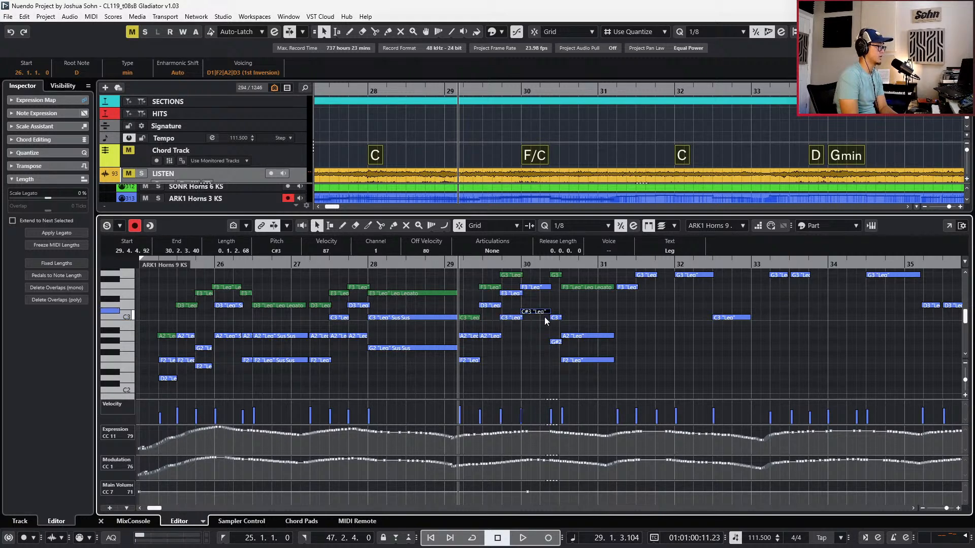
pyautogui.press('Up')
pyautogui.click(555, 342)
pyautogui.press('Down')
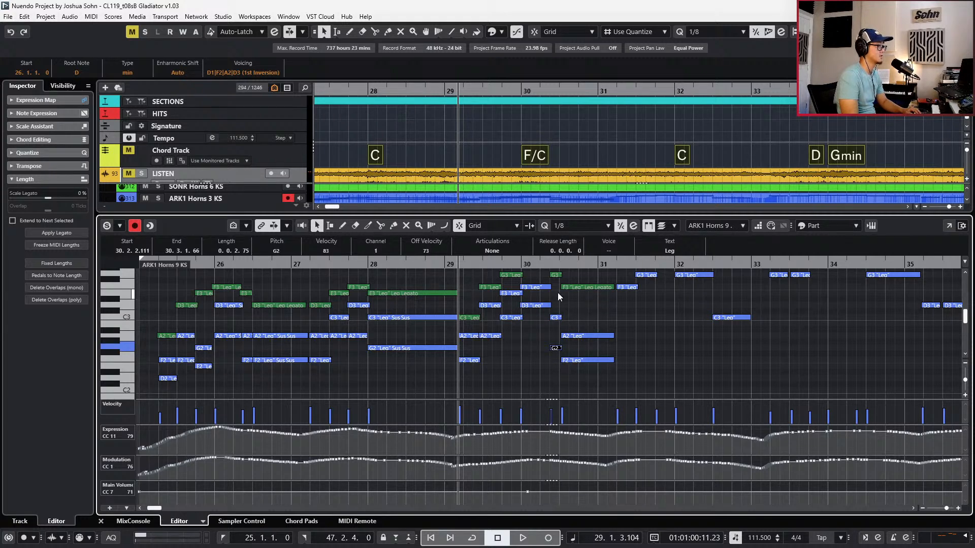
# Select the lower harmony notes across bars 29–30 during playback and delete their monophonic overlaps
pyautogui.press('space')
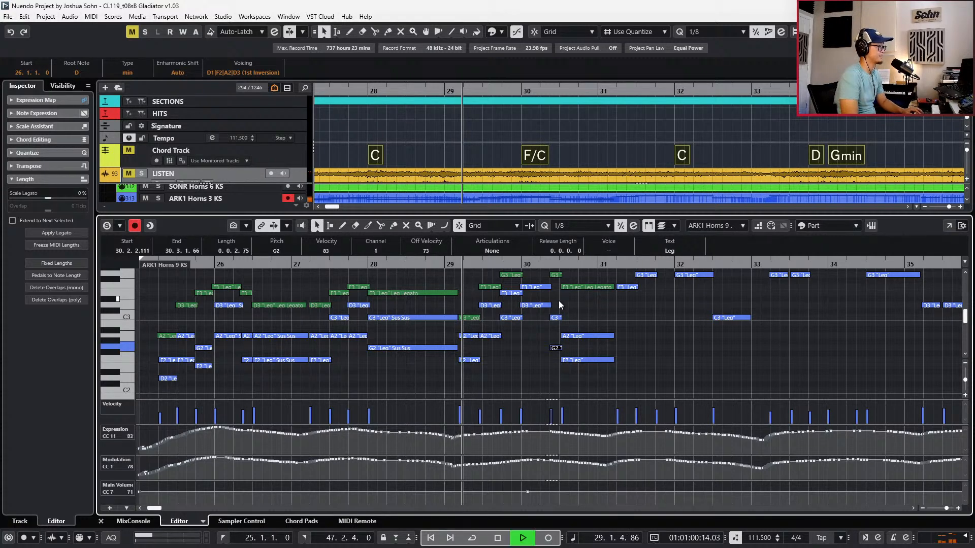
pyautogui.moveTo(579, 297); pyautogui.dragTo(542, 366)
pyautogui.keyDown('shift'); pyautogui.click(536, 287); pyautogui.keyUp('shift')
pyautogui.moveTo(523, 293); pyautogui.dragTo(470, 365)
pyautogui.click(75, 287)
# Play back the three-part harmony in bars 29–30, rewinding to hear it again
pyautogui.press('space')
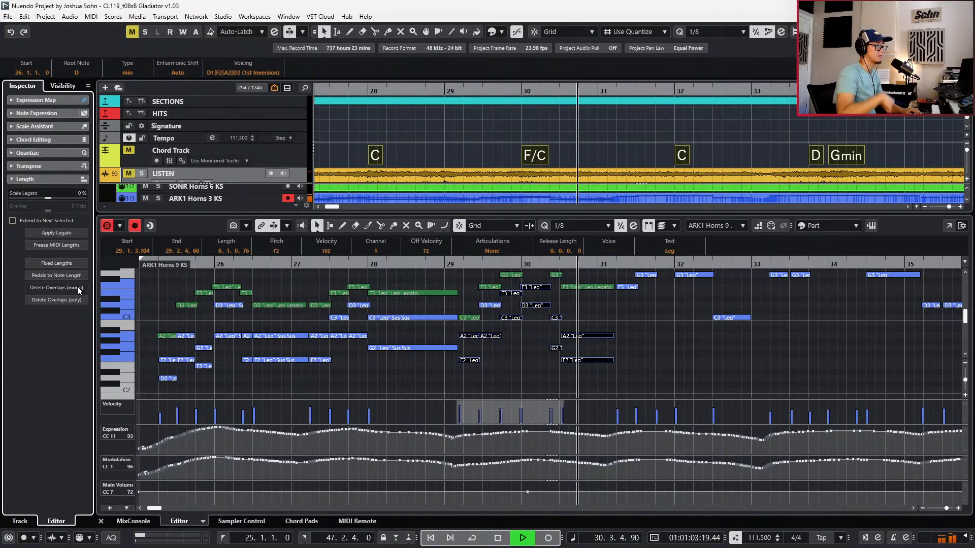
pyautogui.press('space')
pyautogui.press('KP_Subtract')
pyautogui.press('KP_Subtract')
pyautogui.press('space')
pyautogui.press('KP_Subtract')
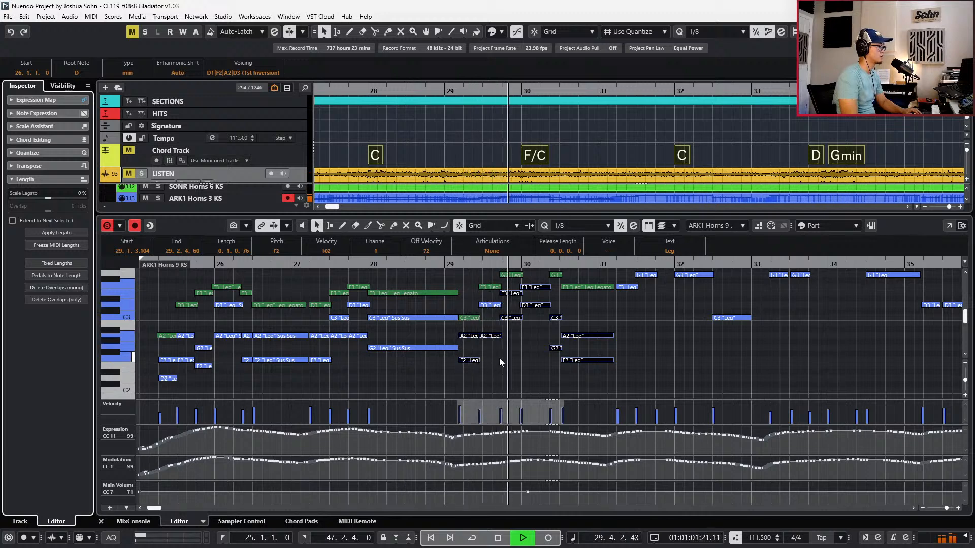
pyautogui.press('space')
# Try alternative pitches above and below the lower A2 note at 29.2.4, playing the passage to compare
pyautogui.click(496, 336)
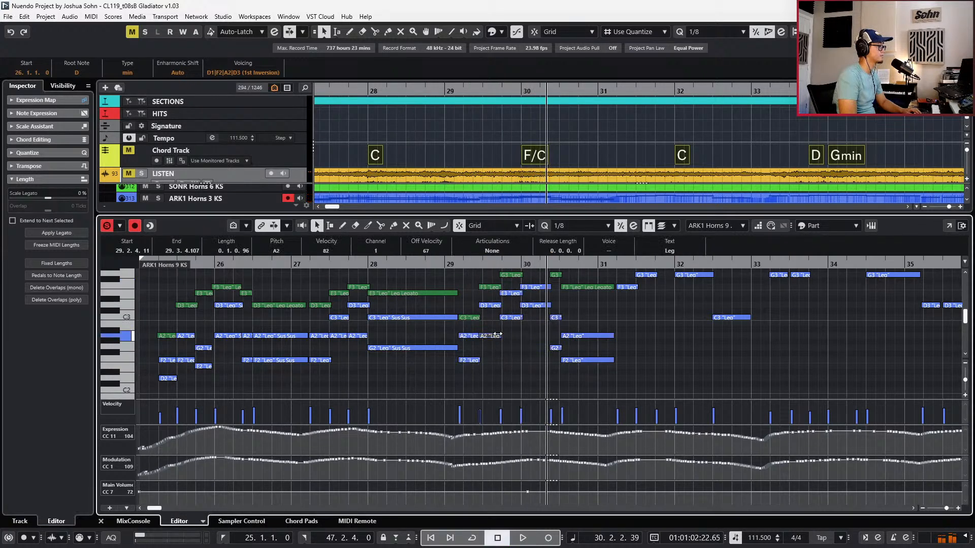
pyautogui.press('Up')
pyautogui.press('Up')
pyautogui.press('KP_Subtract')
pyautogui.press('space')
pyautogui.press('space')
pyautogui.press('Down')
pyautogui.press('Down')
pyautogui.press('Down')
pyautogui.press('Down')
pyautogui.press('Down')
pyautogui.press('Up')
pyautogui.press('Up')
pyautogui.press('Up')
pyautogui.press('Up')
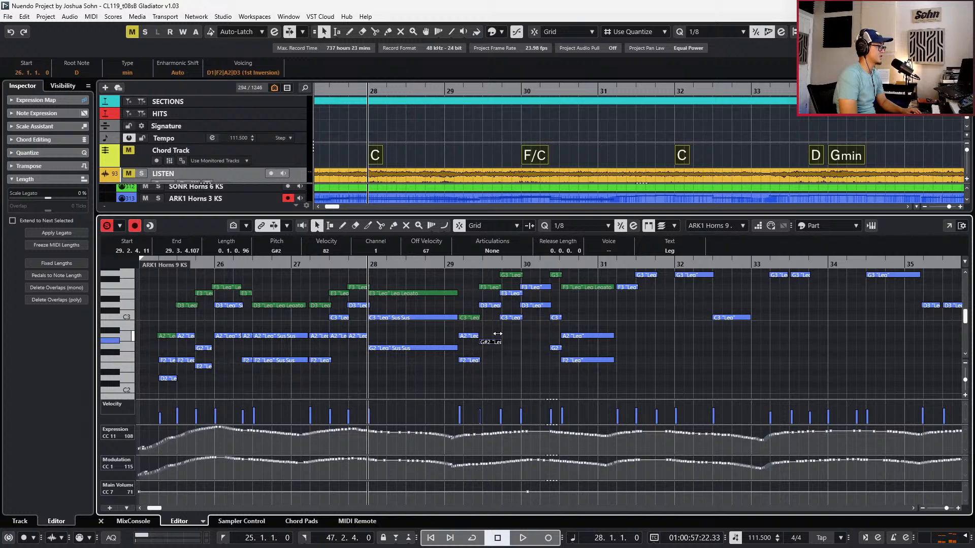
pyautogui.press('Down')
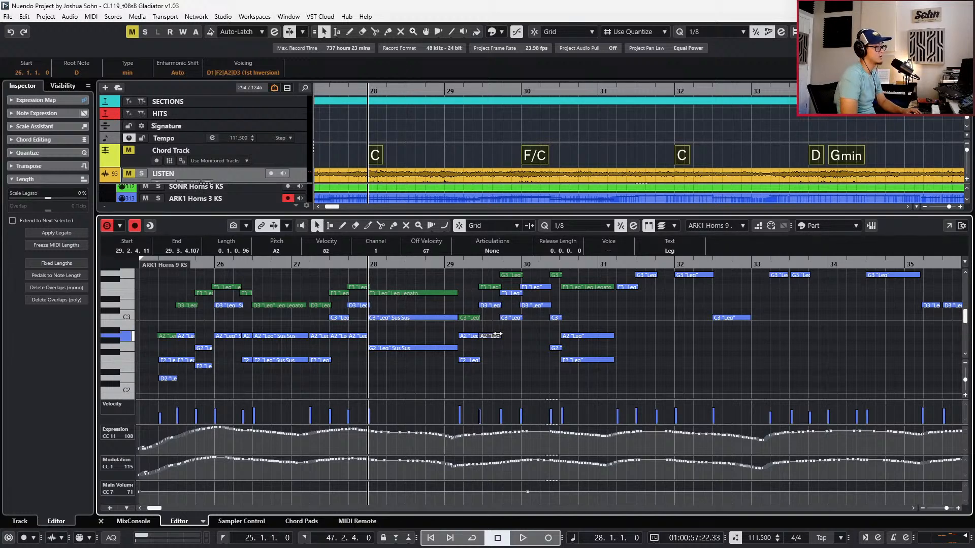
# Return to bar 29 and play back the opening of the harmony phrase
pyautogui.press('l')
pyautogui.press('KP_Subtract')
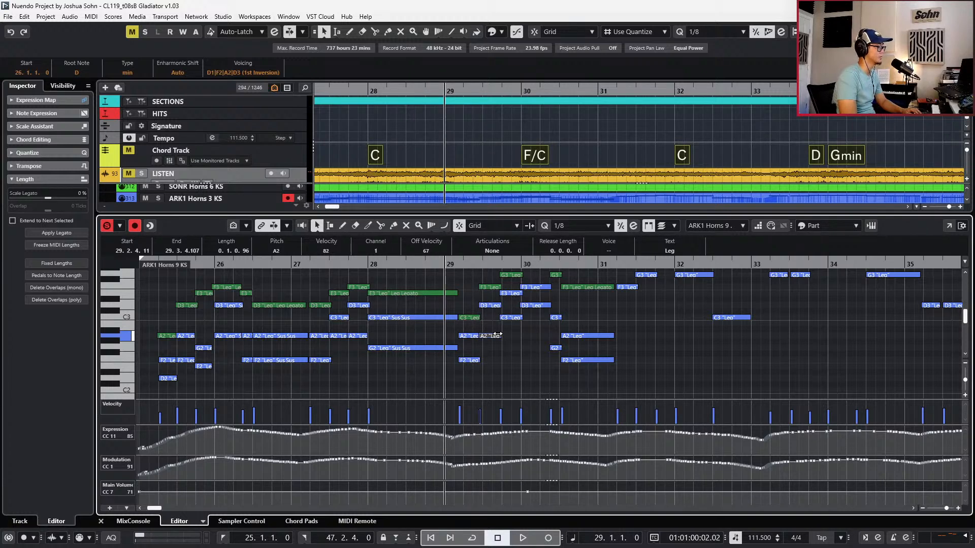
pyautogui.press('space')
pyautogui.press('space')
# Try alternative pitches above and below the F2 note at 29.1.3
pyautogui.press('Left')
pyautogui.press('Left')
pyautogui.press('Up')
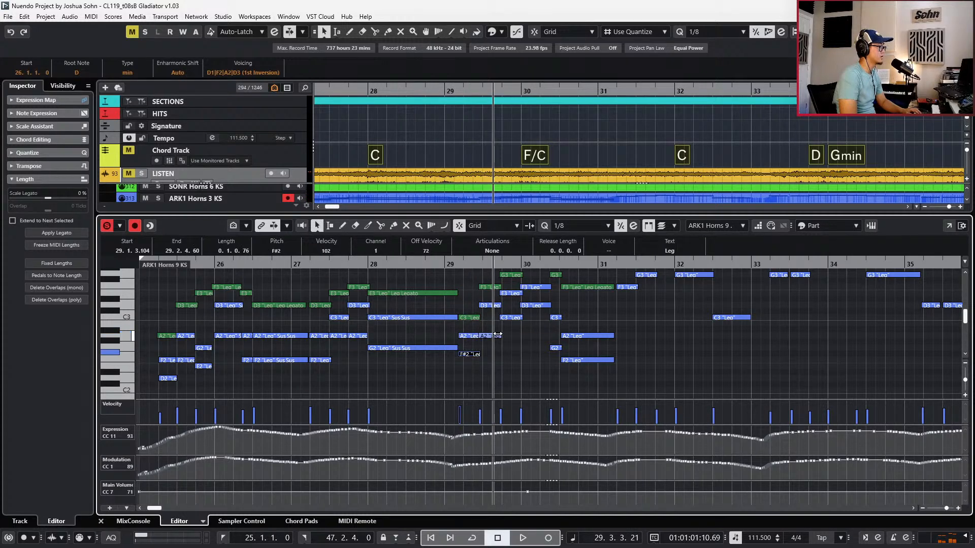
pyautogui.press('Down')
pyautogui.press('Down')
pyautogui.press('Down')
pyautogui.press('Down')
pyautogui.press('Up')
pyautogui.press('Up')
pyautogui.press('Up')
pyautogui.press('Up')
pyautogui.press('Down')
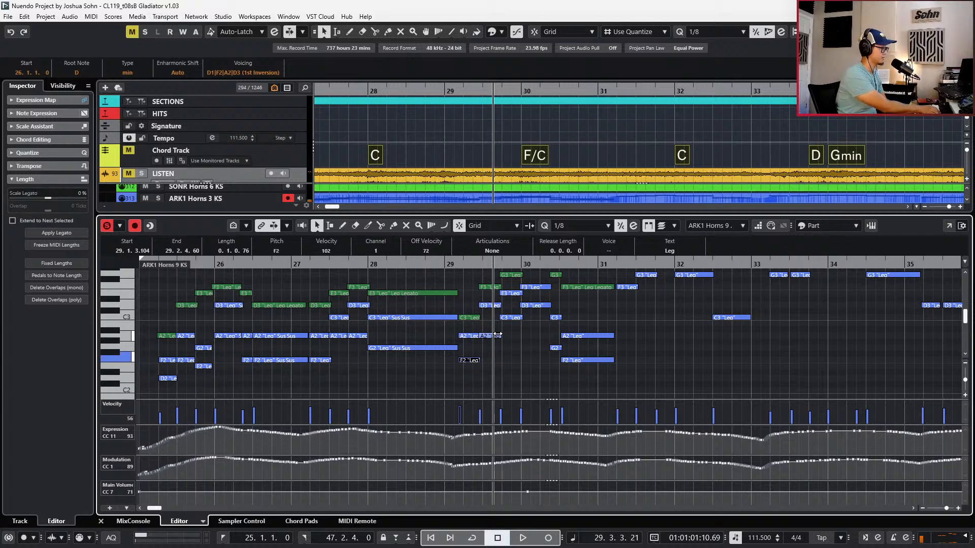
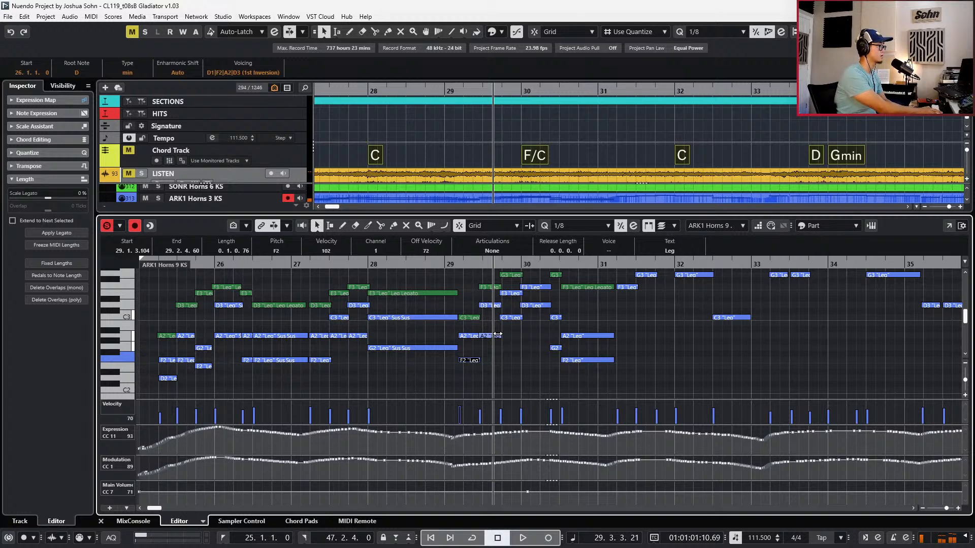
# Raise the F2 note at 29.1.3 to G2 and play back from the long G2 note in bar 28
pyautogui.click(490, 369)
pyautogui.moveTo(468, 361); pyautogui.dragTo(447, 347)
pyautogui.press('l')
pyautogui.press('space')
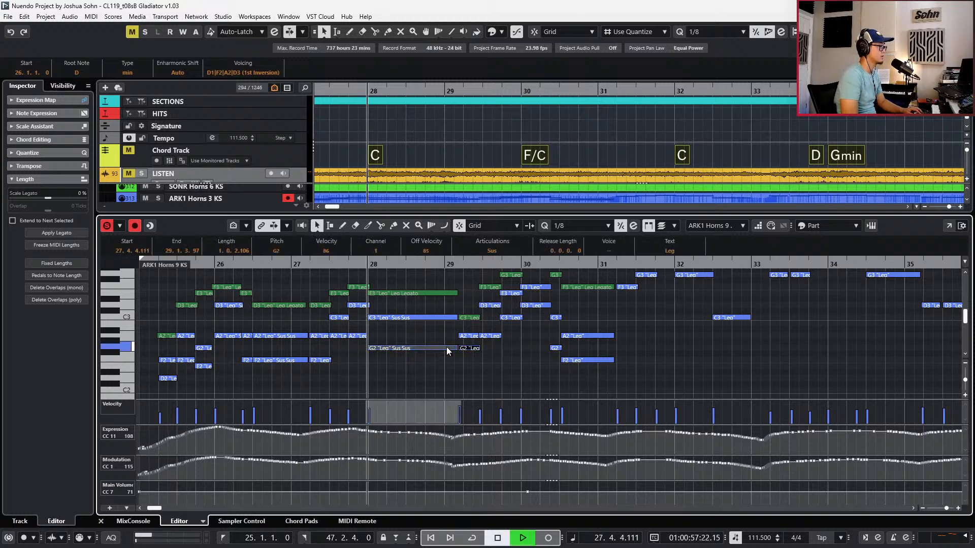
pyautogui.hscroll(1, 514, 344)
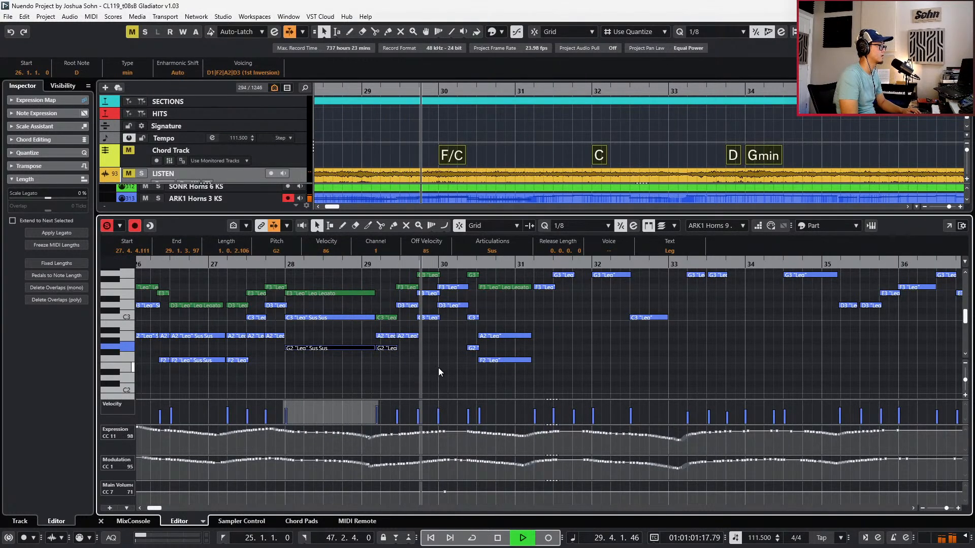
# Raise the short G2 note at 29.1.3 to A2 and play the passage back
pyautogui.press('space')
pyautogui.click(388, 349)
pyautogui.press('Up')
pyautogui.press('Up')
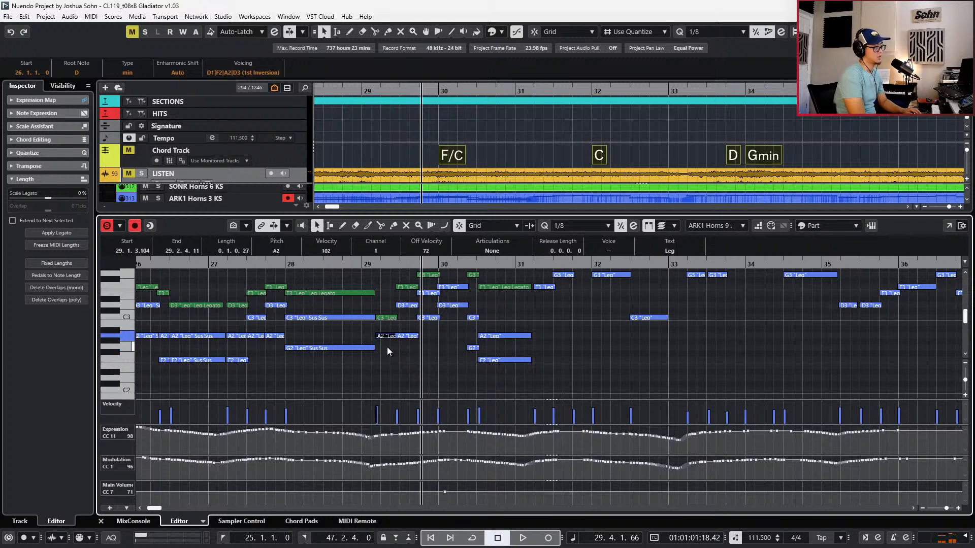
pyautogui.press('space')
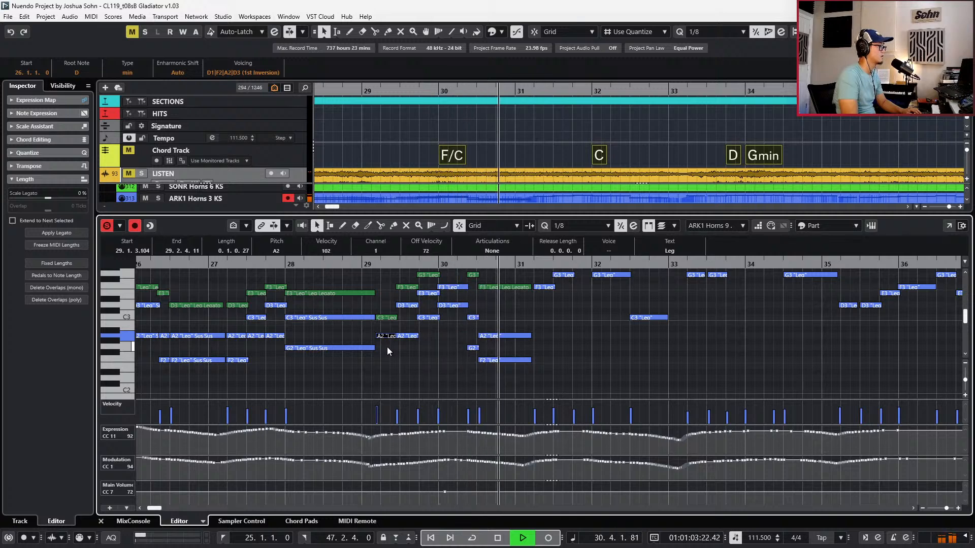
pyautogui.press('space')
# Lower bar 30's opening D3 note to C3, delete its monophonic overlap with the preceding C3 and play it back
pyautogui.click(452, 306)
pyautogui.press('Down')
pyautogui.press('Down')
pyautogui.hotkey('shift', 'Left')
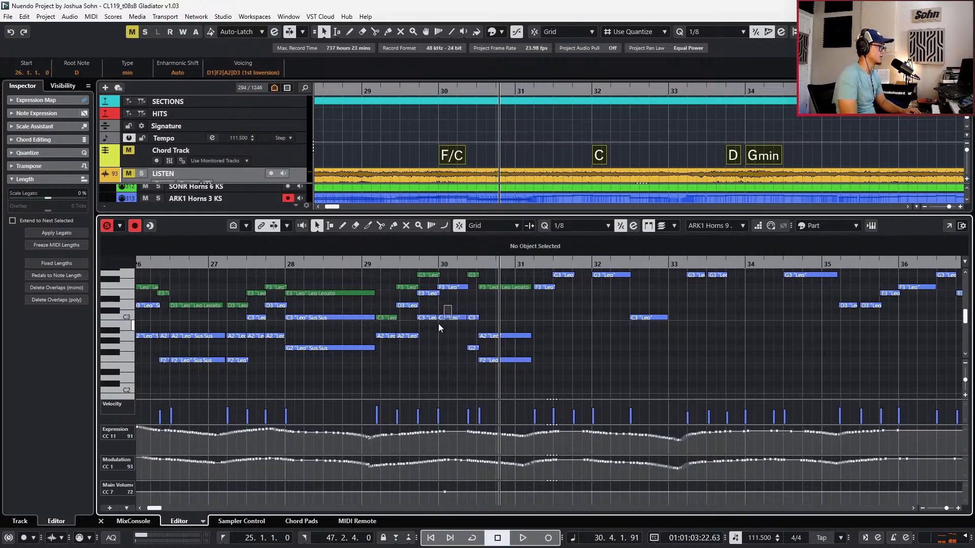
pyautogui.click(54, 287)
pyautogui.press('space')
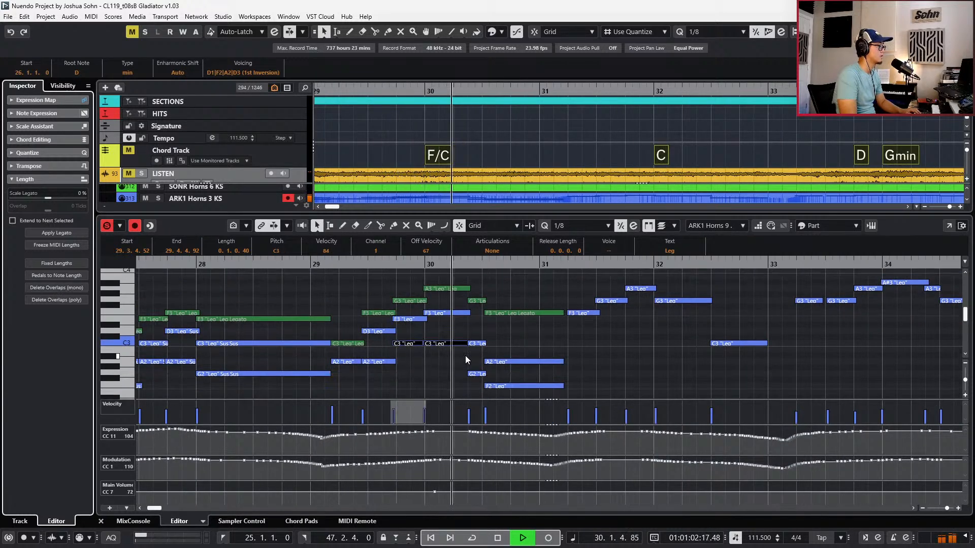
pyautogui.press('space')
# Delete the monophonic overlap between bar 30's long C3 note and the short C3 after it, and play the result
pyautogui.click(452, 329)
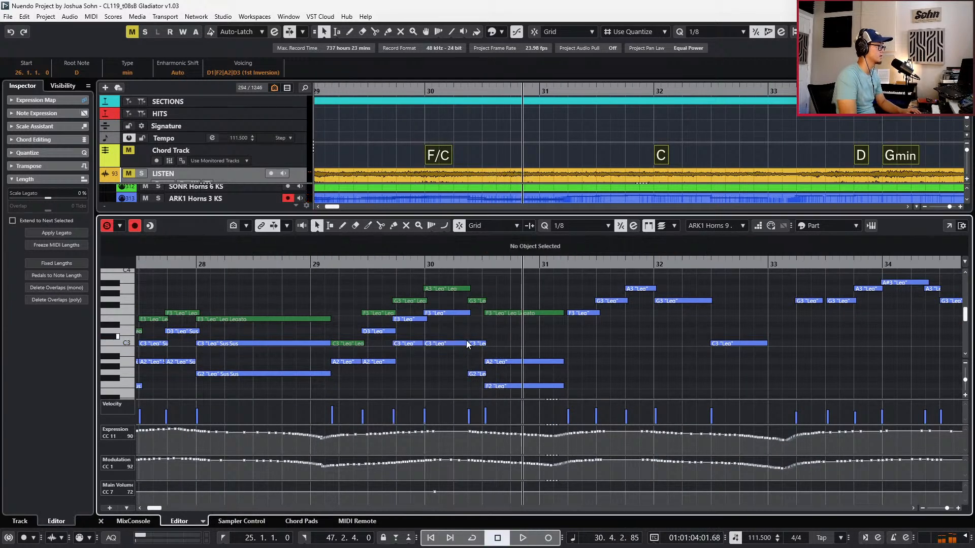
pyautogui.click(465, 344)
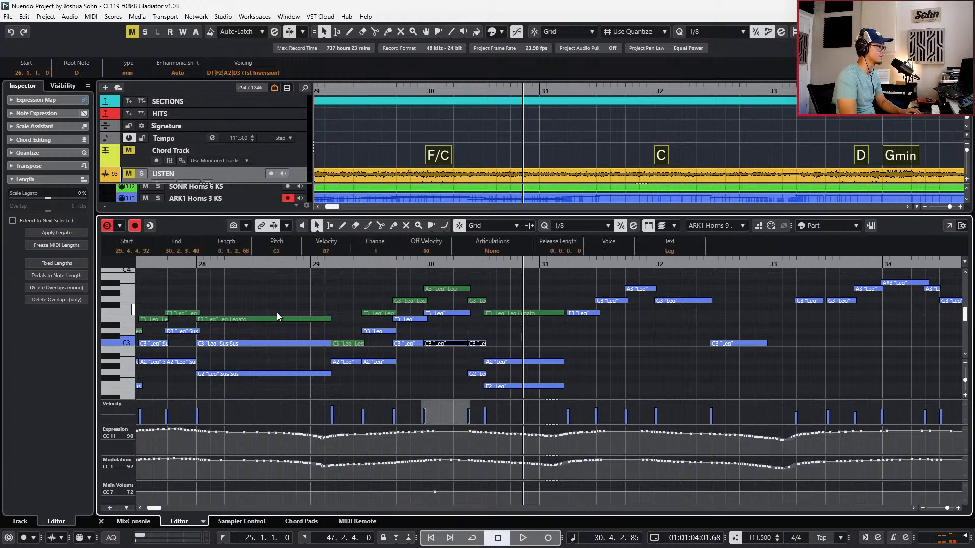
pyautogui.click(81, 286)
pyautogui.press('l')
pyautogui.press('space')
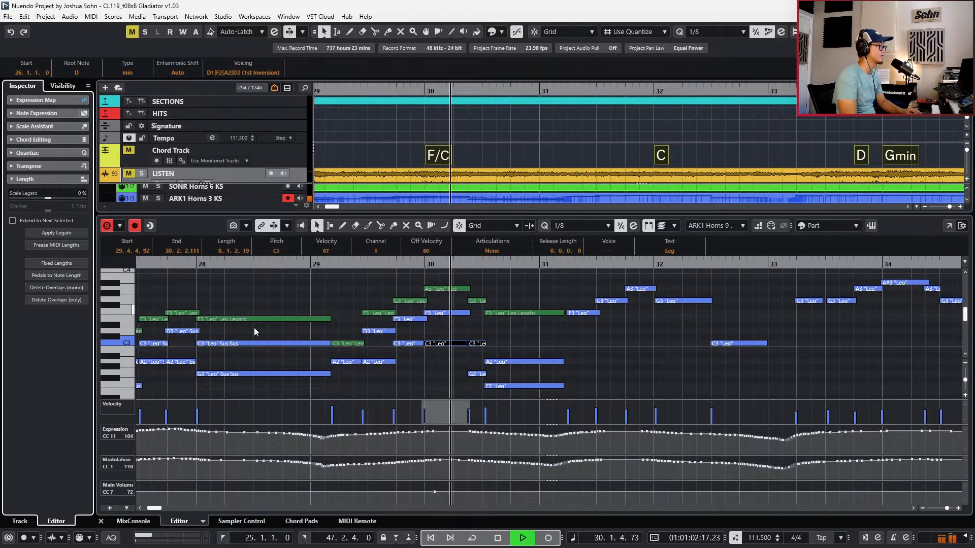
pyautogui.scroll(-3, 254, 327)
pyautogui.press('space')
# Play back from bar 28 and record new expression and modulation moves into the horn part through about bar 31
pyautogui.press('s')
pyautogui.press('KP_Subtract')
pyautogui.press('KP_Subtract')
pyautogui.press('KP_Subtract')
pyautogui.press('KP_Subtract')
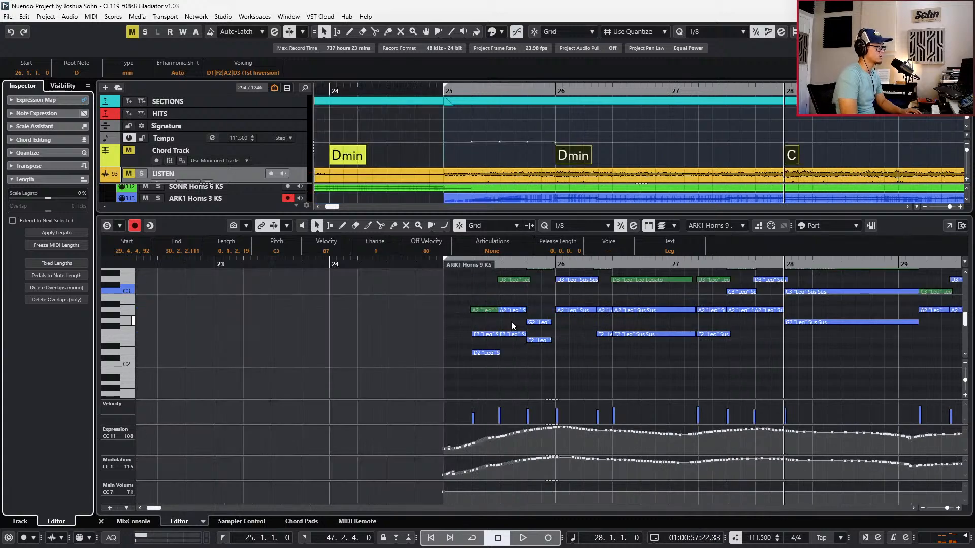
pyautogui.scroll(-2, 510, 339)
pyautogui.hscroll(3, 516, 349)
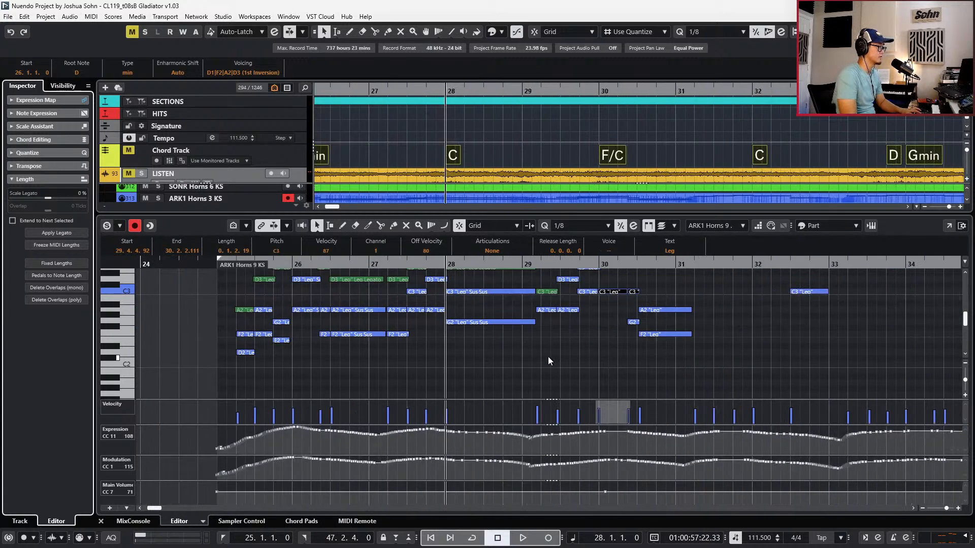
pyautogui.press('space')
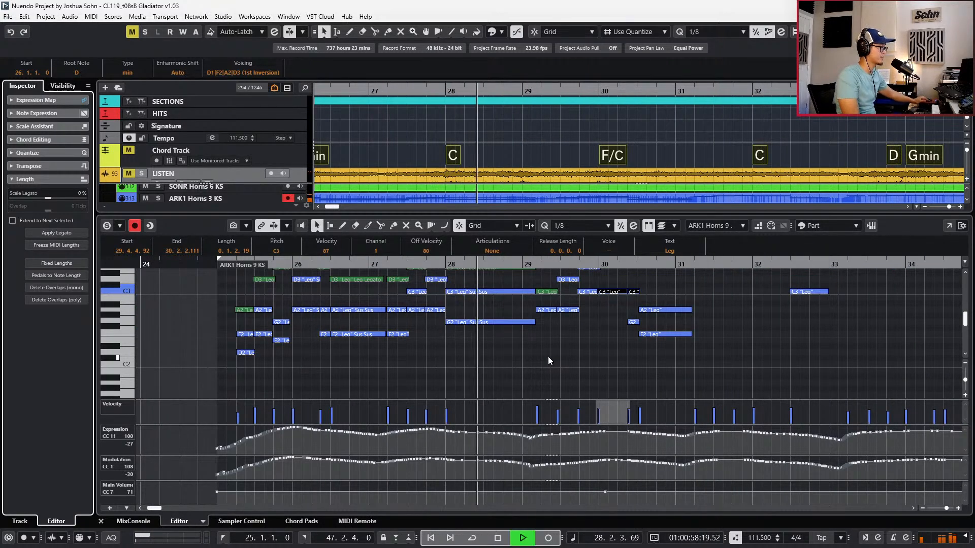
pyautogui.press('KP_Multiply')
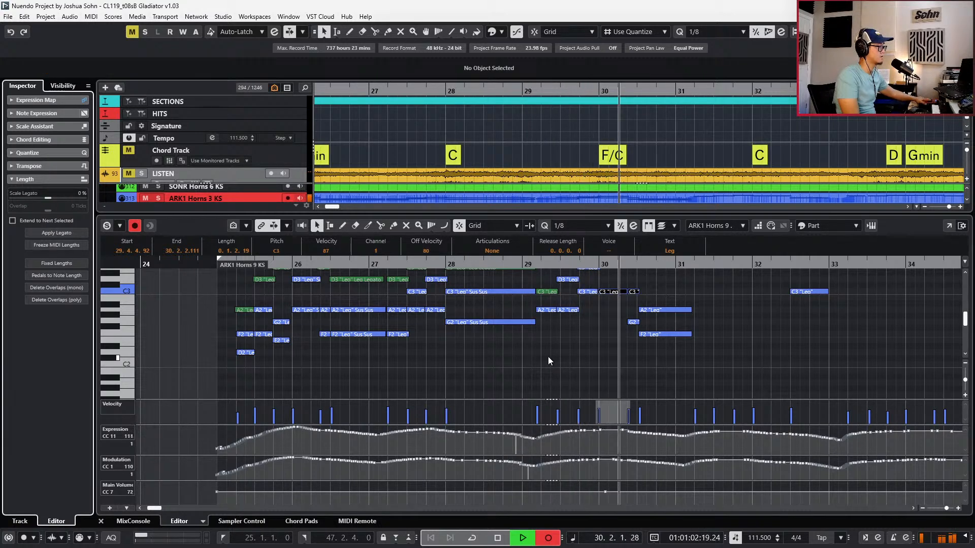
pyautogui.press('KP_Multiply')
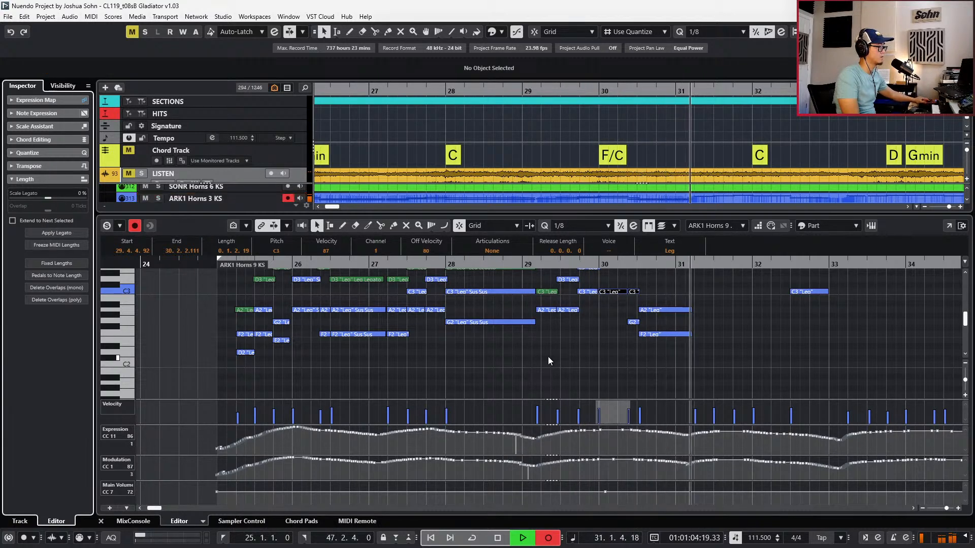
pyautogui.press('f')
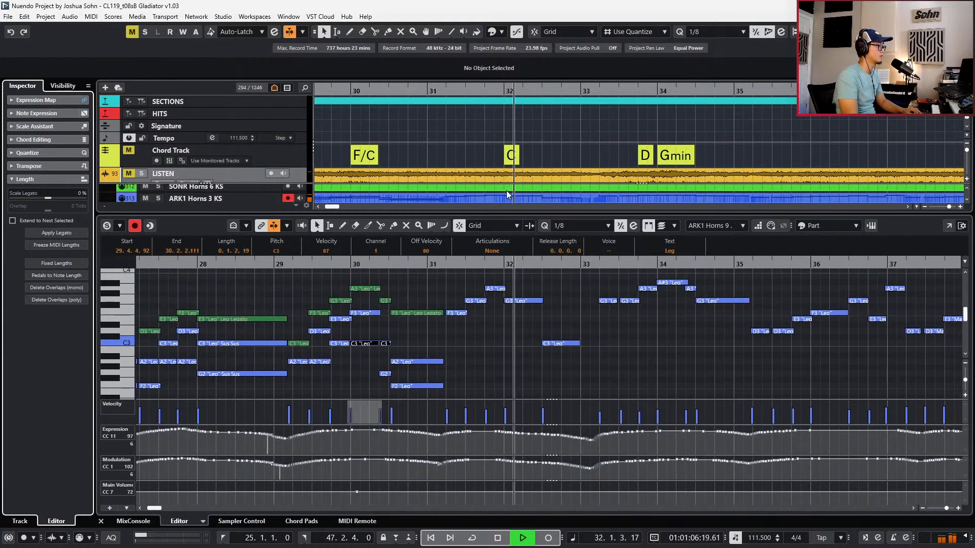
pyautogui.press('space')
# Solo the LISTEN reference track, play it in short bursts through bars 31 to 33, and restore its unsoloed, muted state
pyautogui.click(261, 161)
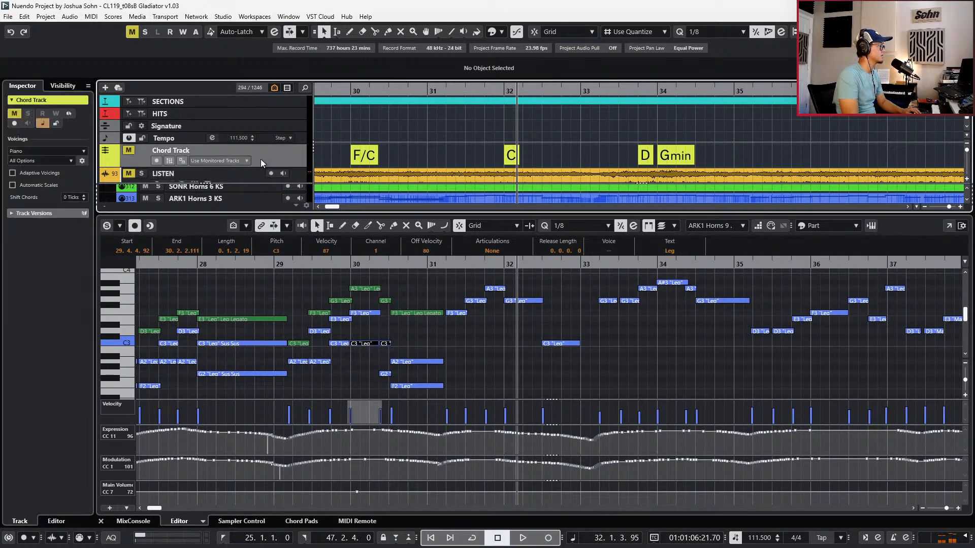
pyautogui.rightClick(254, 169)
pyautogui.click(299, 164)
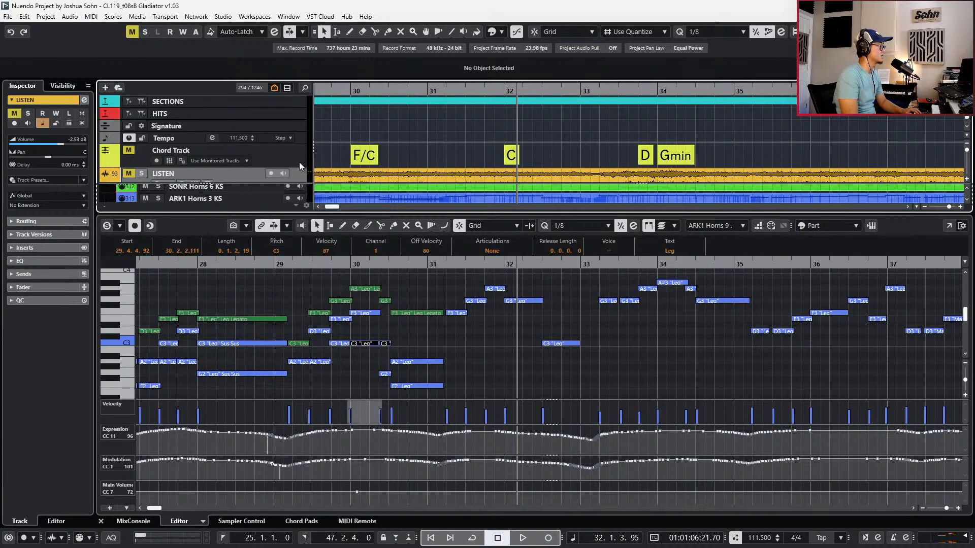
pyautogui.press('s')
pyautogui.press('space')
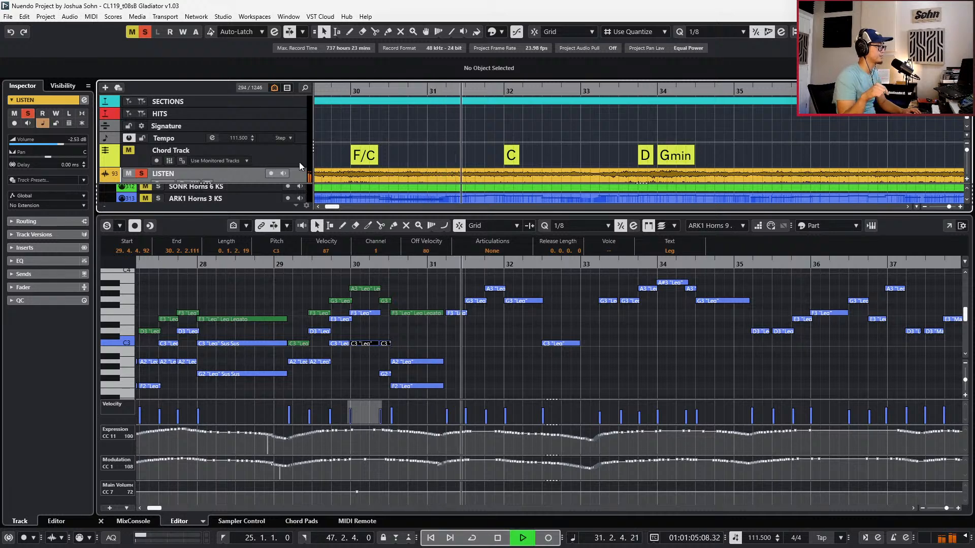
pyautogui.press('space')
pyautogui.press('space')
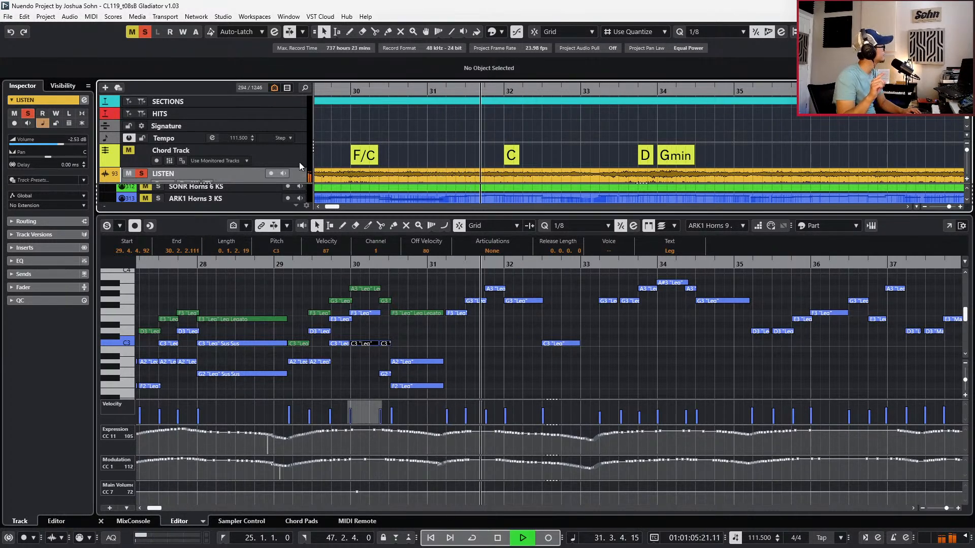
pyautogui.press('space')
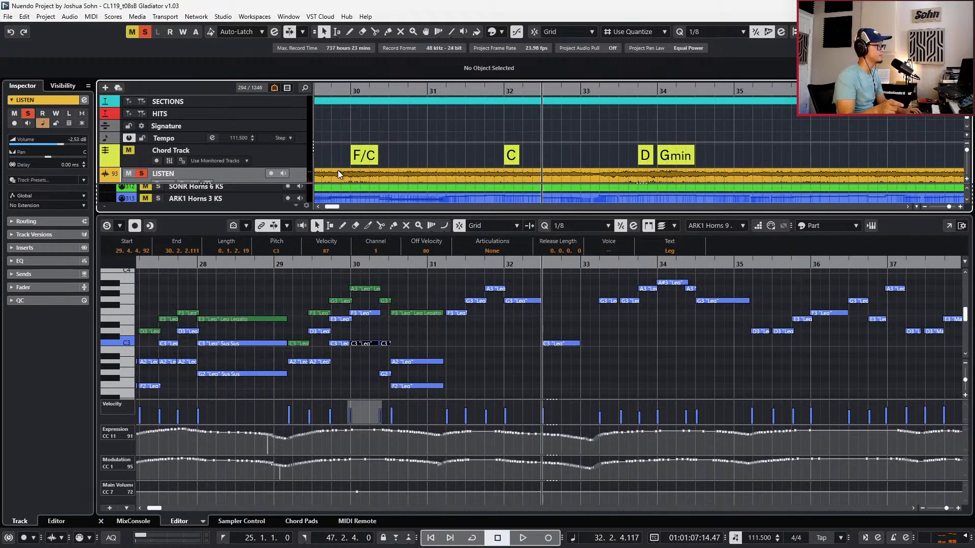
pyautogui.press('space')
pyautogui.press('space')
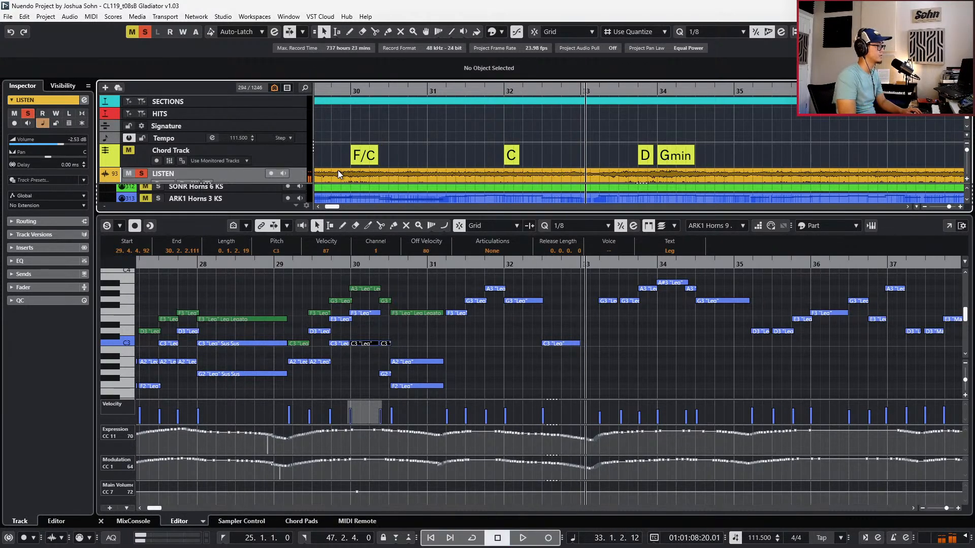
pyautogui.press('s')
pyautogui.press('m')
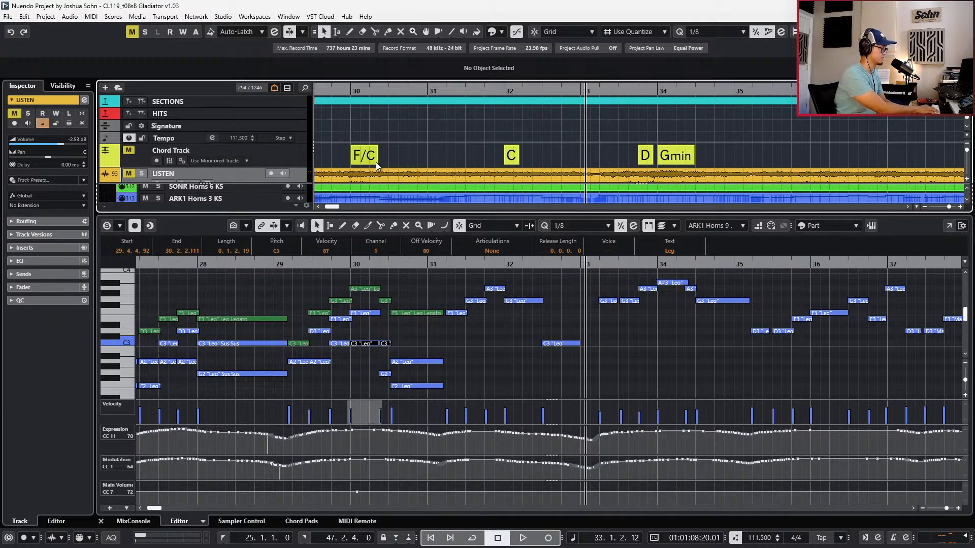
# Select bar 32's G3 and C3 horn notes and set the part editing mode to Active Part
pyautogui.click(507, 343)
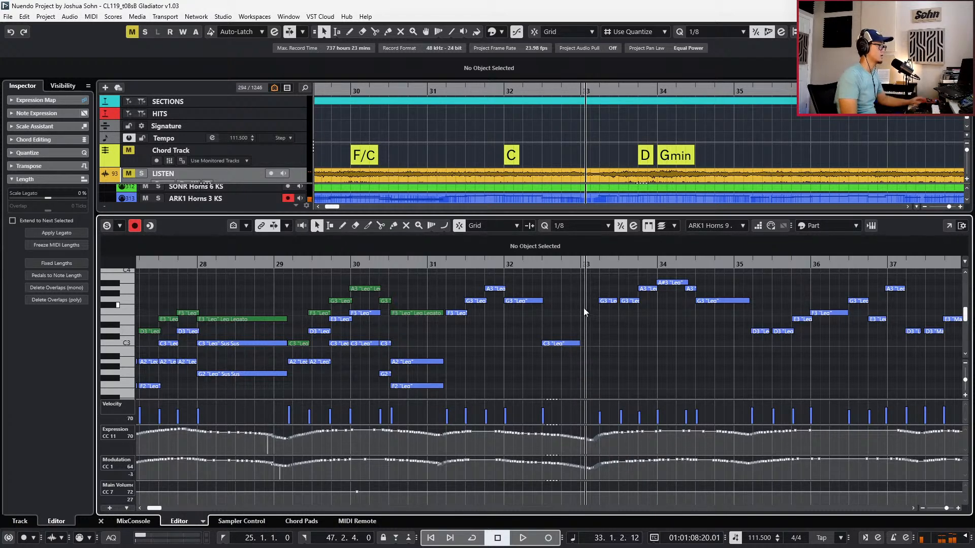
pyautogui.moveTo(545, 286); pyautogui.dragTo(532, 355)
pyautogui.click(589, 264)
pyautogui.click(675, 226)
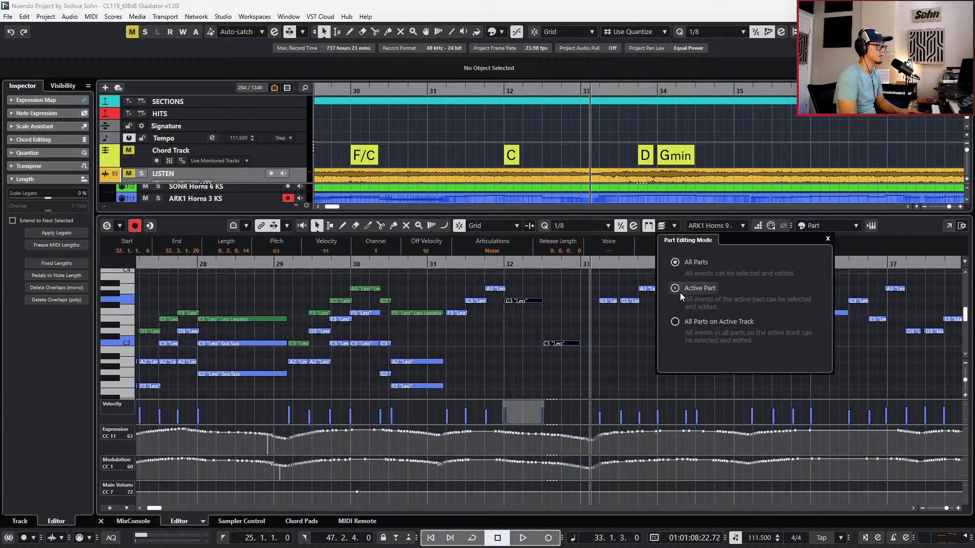
pyautogui.click(677, 289)
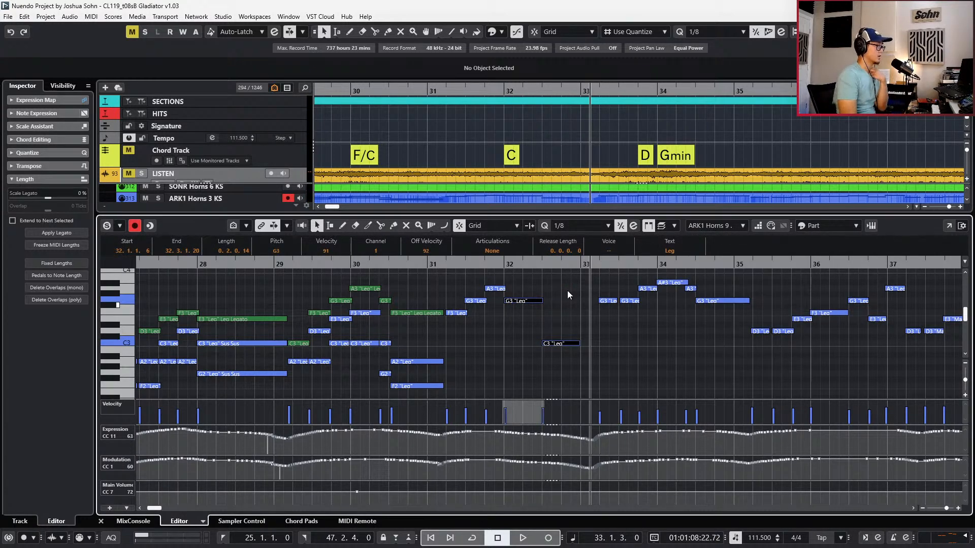
# Add lower harmony copies of bar 32's two selected notes, placing them at C3 and G2
pyautogui.press('Down')
pyautogui.press('Down')
pyautogui.press('Down')
pyautogui.press('Down')
pyautogui.press('Down')
pyautogui.press('Down')
pyautogui.press('Down')
pyautogui.press('Up')
pyautogui.press('Up')
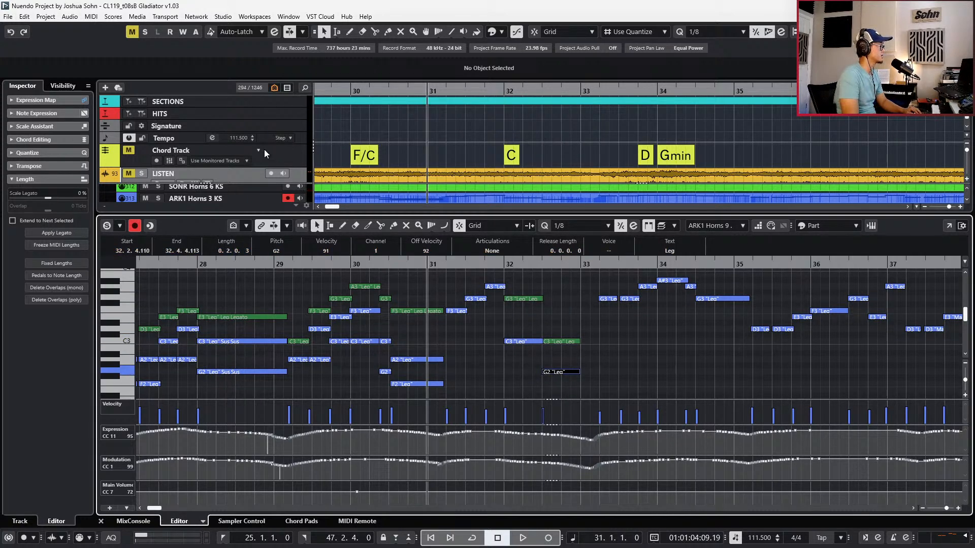
# Solo the LISTEN reference track, play bar 31, and turn the solo off again
pyautogui.click(254, 163)
pyautogui.click(251, 178)
pyautogui.press('s')
pyautogui.press('space')
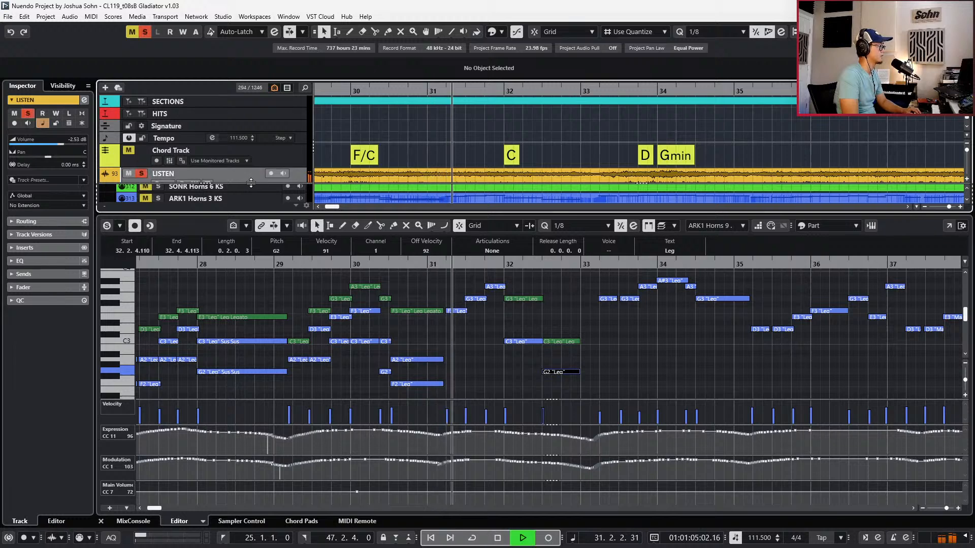
pyautogui.press('space')
pyautogui.press('s')
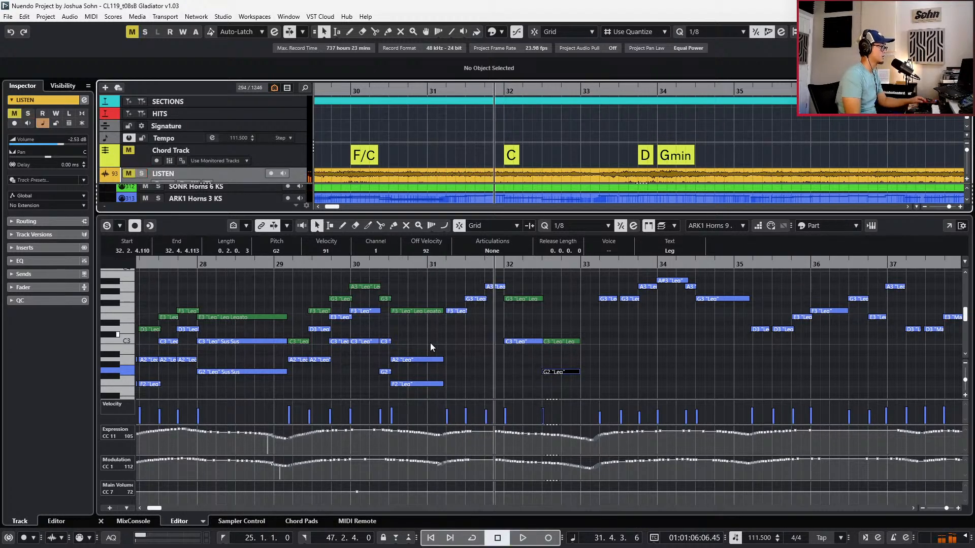
# Add a harmony copy of the short F3 note at 31.1.4, transposed down to A2
pyautogui.click(462, 351)
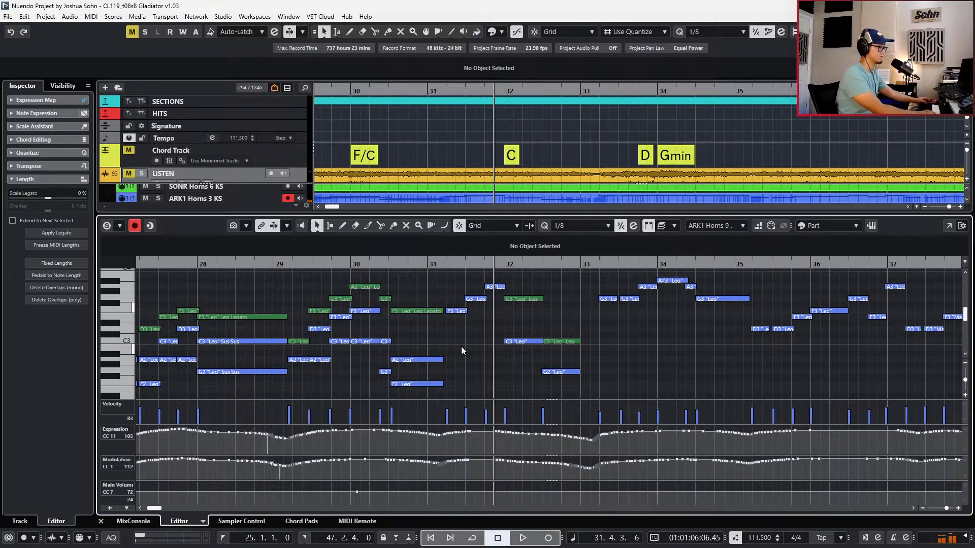
pyautogui.click(463, 310)
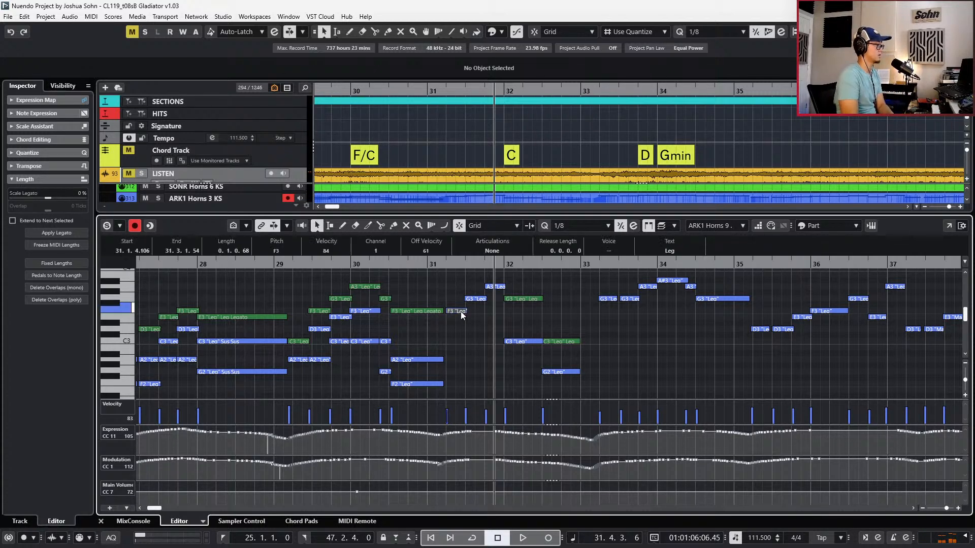
pyautogui.press('Down')
pyautogui.press('Down')
pyautogui.press('Down')
pyautogui.press('Down')
pyautogui.press('Down')
pyautogui.press('Down')
pyautogui.press('Down')
pyautogui.press('Down')
# Add a harmony copy of bar 31's G3 note, transposed down to C3
pyautogui.press('Right')
pyautogui.press('Down')
pyautogui.press('Down')
pyautogui.press('Down')
pyautogui.press('Down')
pyautogui.press('Down')
pyautogui.press('Down')
pyautogui.press('Down')
# Add a harmony copy of bar 31's closing A3 note, transposed down to F3
pyautogui.press('Right')
pyautogui.press('Down')
pyautogui.press('Down')
pyautogui.press('Down')
pyautogui.press('Down')
# Play back the passage leading into bar 31 and record new expression and modulation moves from bar 31 to bar 33
pyautogui.press('KP_Subtract')
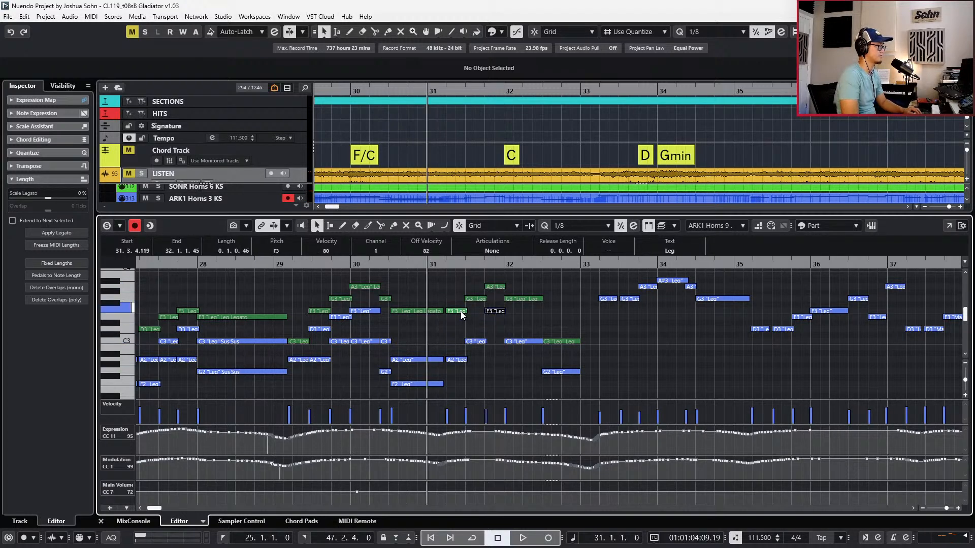
pyautogui.press('KP_Subtract')
pyautogui.press('KP_Subtract')
pyautogui.press('space')
pyautogui.scroll(-1, 551, 345)
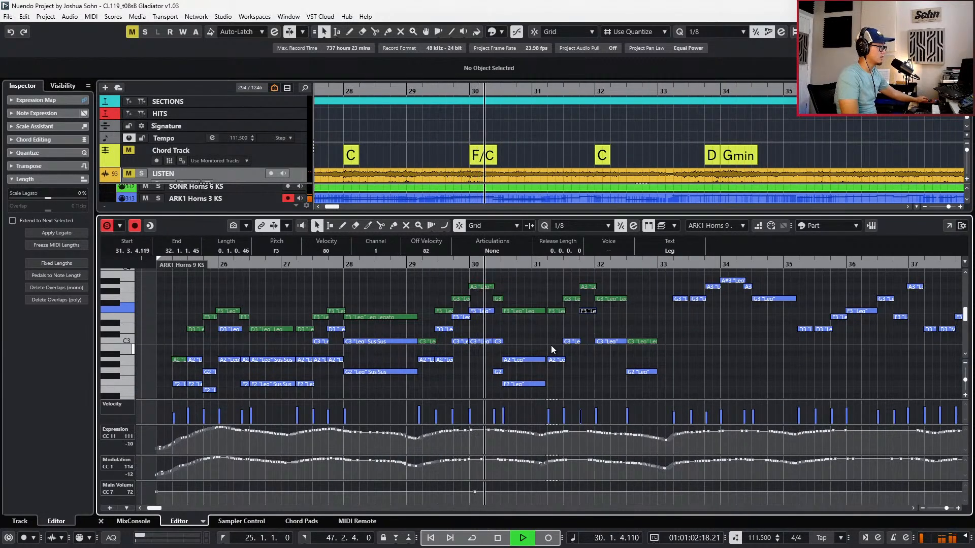
pyautogui.press('KP_Multiply')
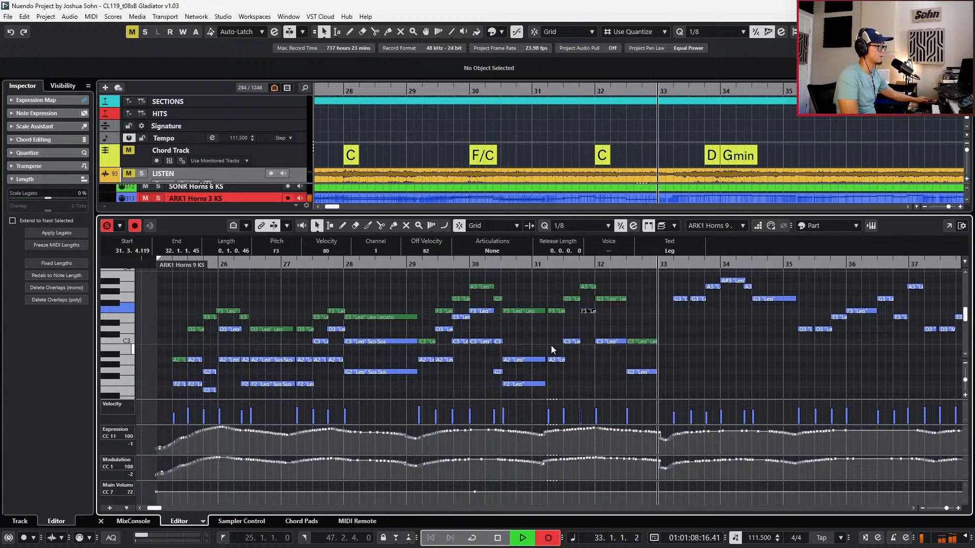
pyautogui.press('space')
# Select the five new harmony notes from 31.1.4 through bar 32 and set their articulation to Sus
pyautogui.press('h')
pyautogui.scroll(-2, 620, 355)
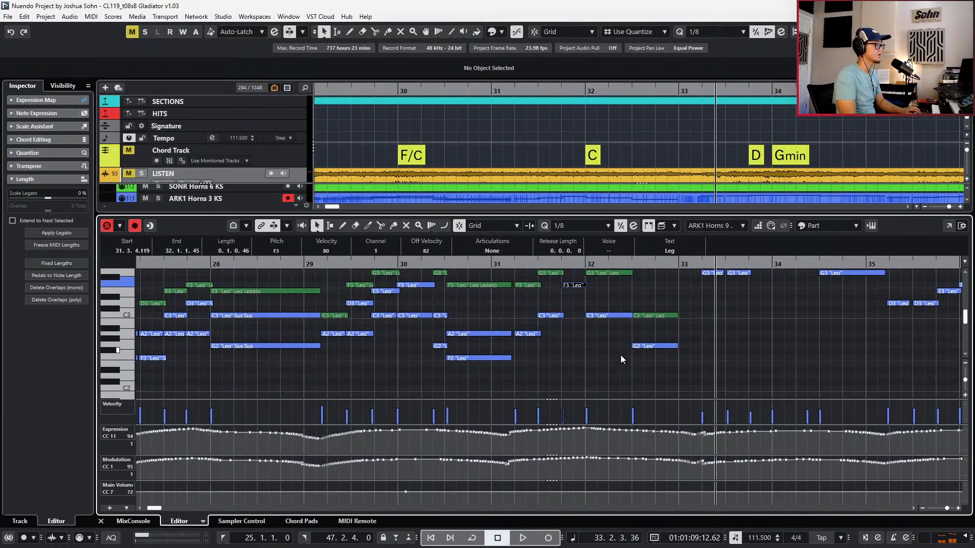
pyautogui.hscroll(3, 601, 346)
pyautogui.press('h')
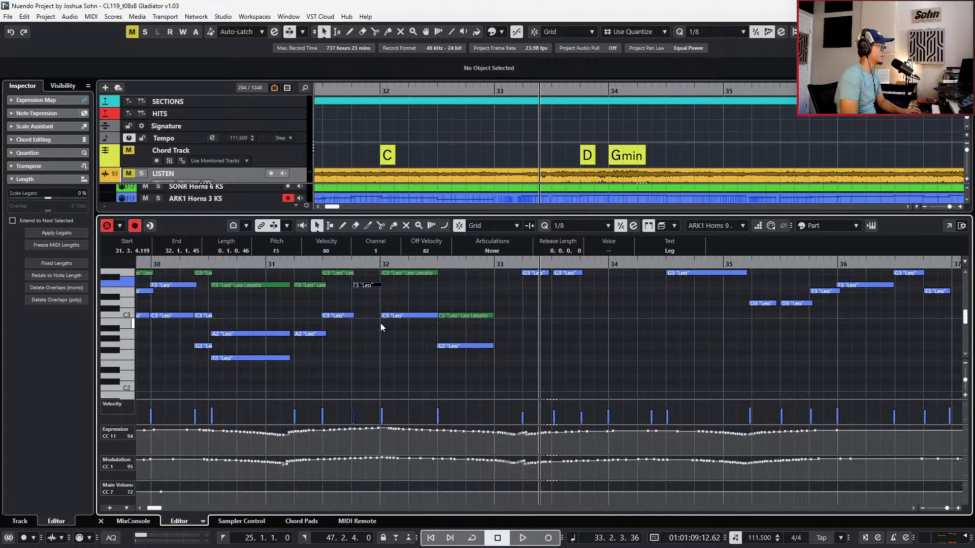
pyautogui.hotkey('shift', 'Left')
pyautogui.hotkey('shift', 'Left')
pyautogui.hotkey('shift', 'Right')
pyautogui.hotkey('shift', 'Right')
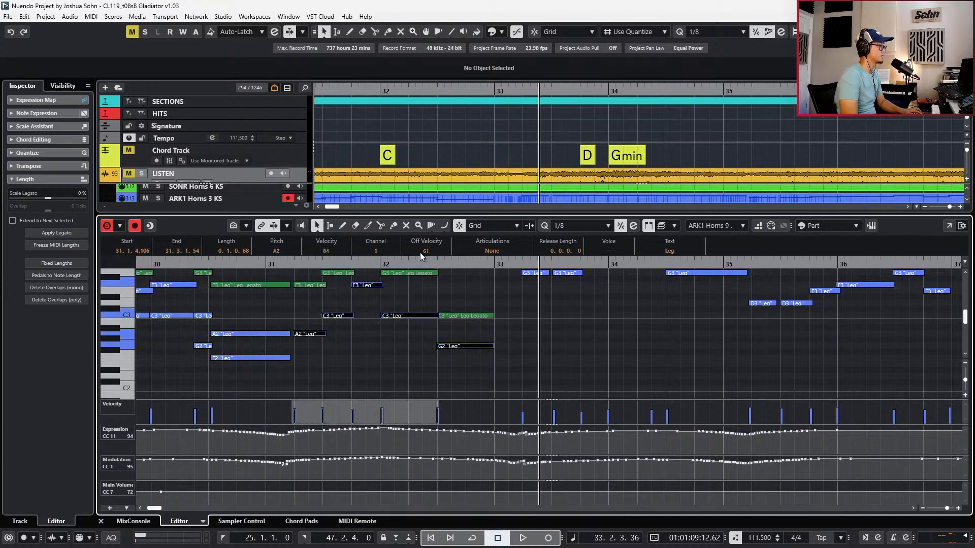
pyautogui.click(488, 250)
pyautogui.click(489, 263)
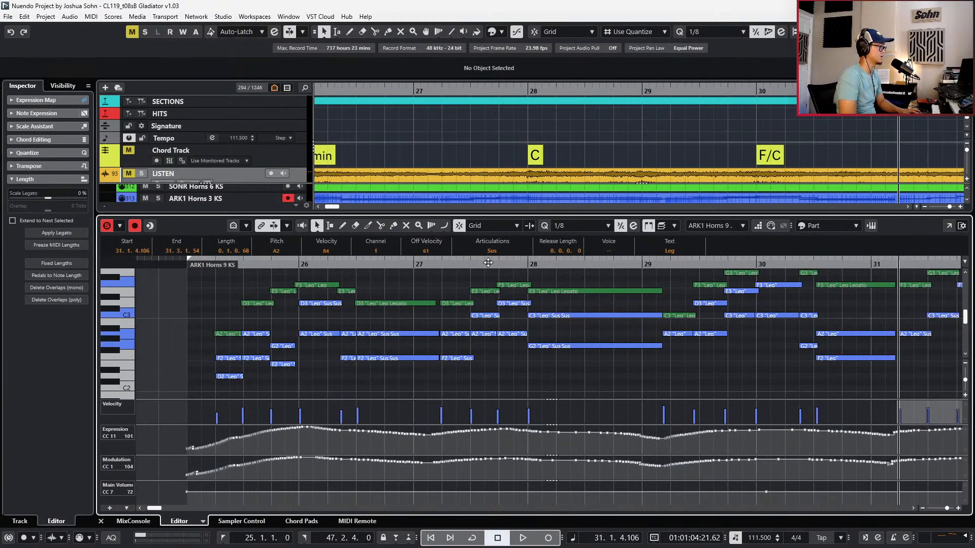
# Add a third harmony line by copying the five selected notes four semitones down, starting on F2
pyautogui.press('Down')
pyautogui.press('Down')
pyautogui.press('Down')
pyautogui.press('Down')
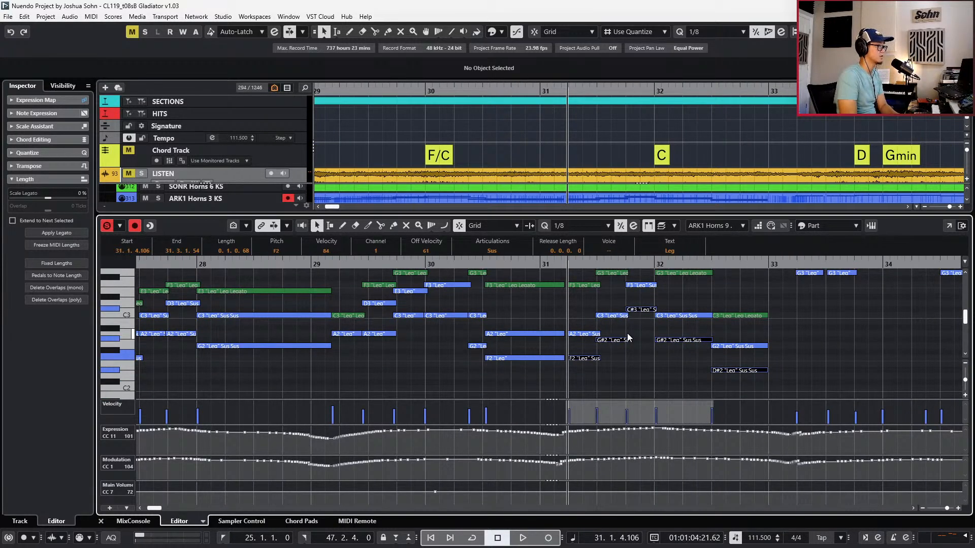
# Correct the lowest harmony line's copied pitches to A2 and C3 in bar 31, and G2 and E2 in bar 32
pyautogui.click(627, 340)
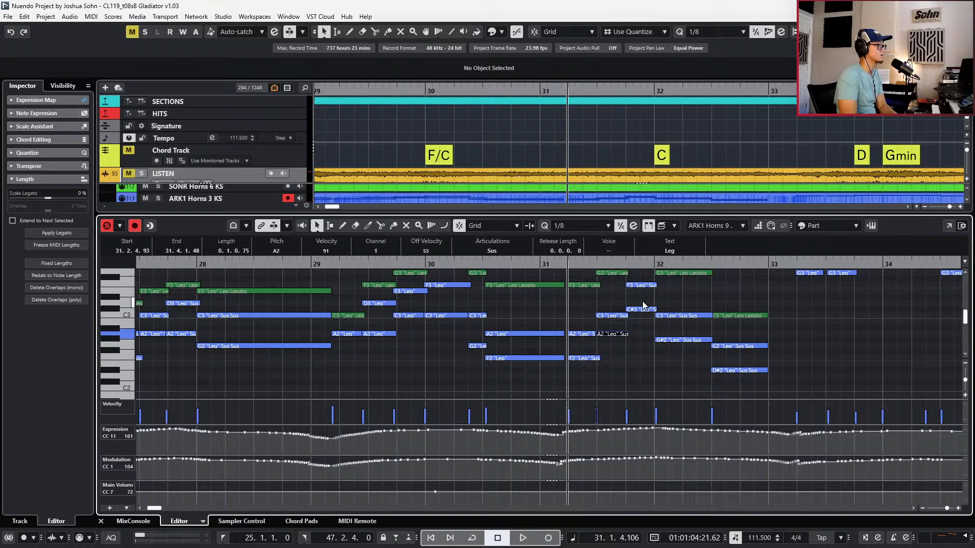
pyautogui.moveTo(644, 311); pyautogui.dragTo(649, 317)
pyautogui.click(676, 340)
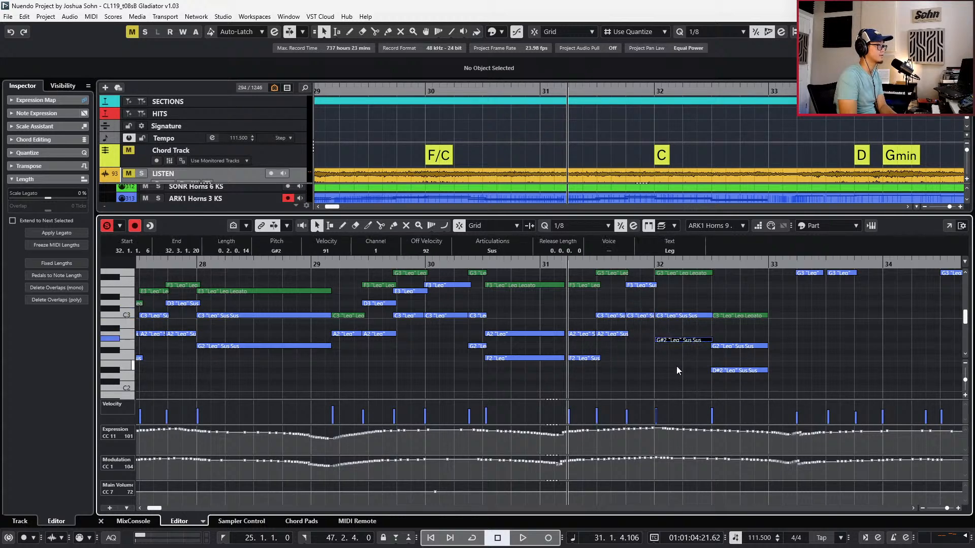
pyautogui.press('Down')
pyautogui.click(723, 371)
pyautogui.press('Down')
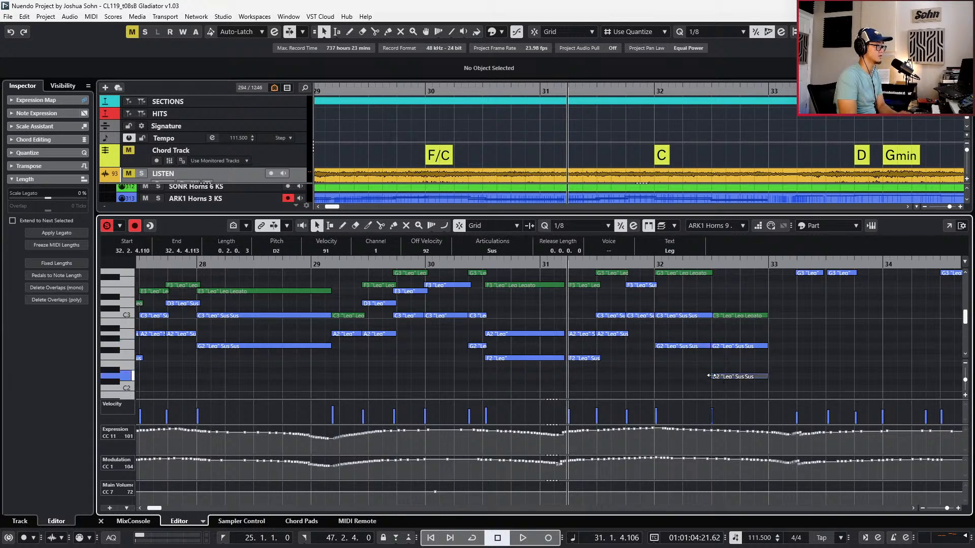
pyautogui.press('Up')
pyautogui.press('Up')
# Select the two lower harmony lines' notes from 31.1.4 through bar 32 and delete their mono overlaps
pyautogui.click(696, 347)
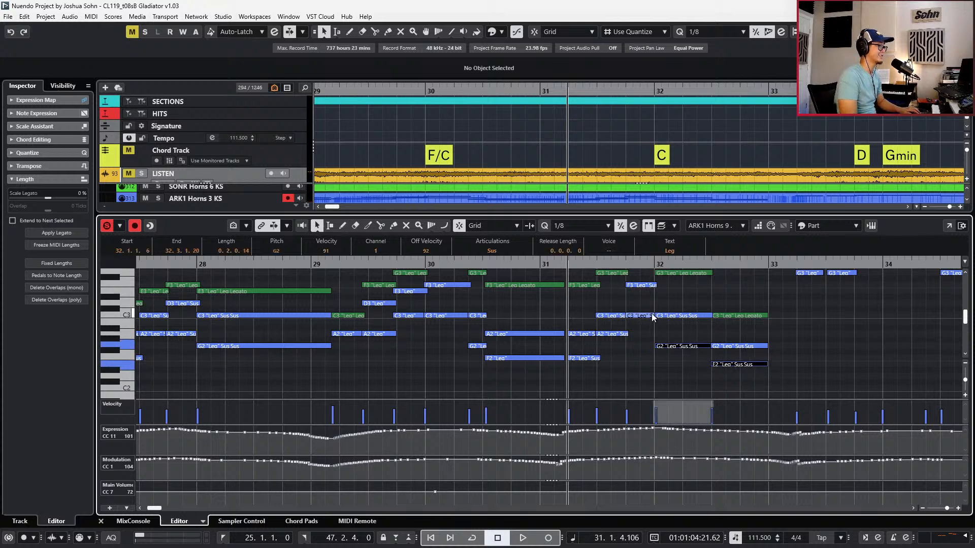
pyautogui.press('Left')
pyautogui.press('Left')
pyautogui.press('Left')
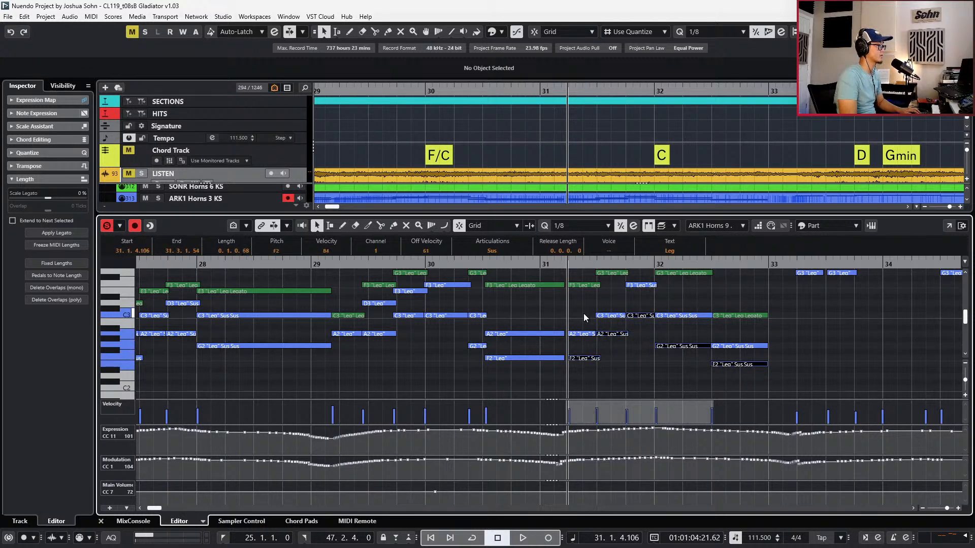
pyautogui.moveTo(628, 337); pyautogui.dragTo(706, 339)
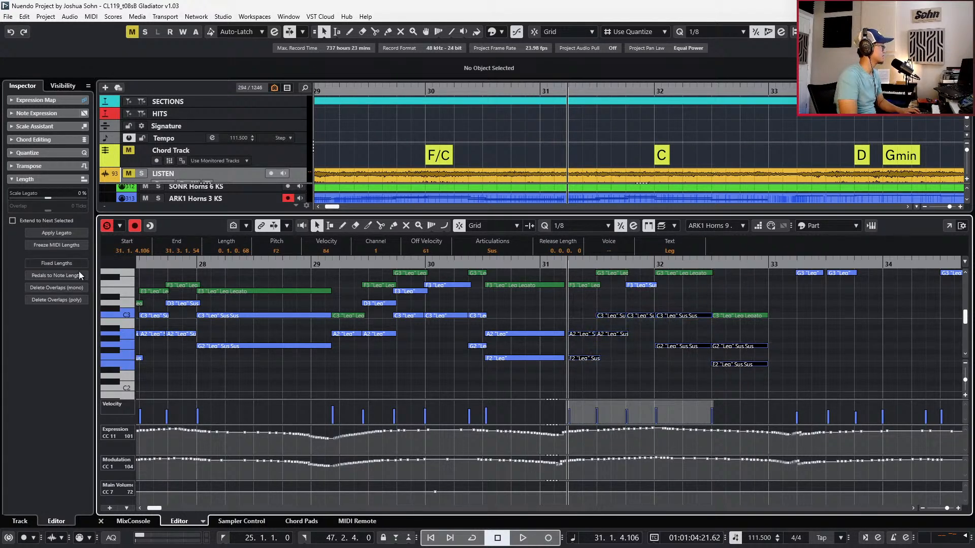
# Play back bars 30 to 33 and trim the A2 note starting at 31.2.4 to end at 31.4.1.20
pyautogui.press('space')
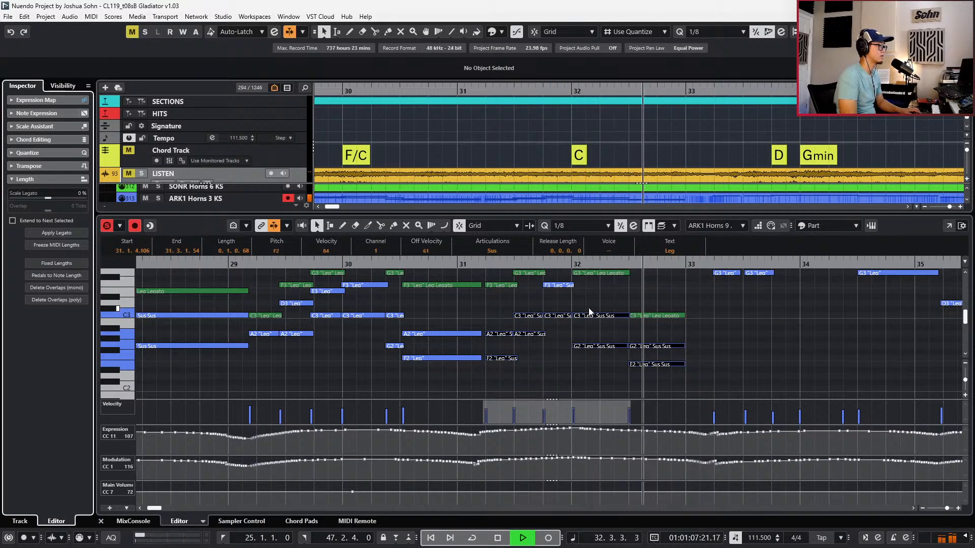
pyautogui.press('space')
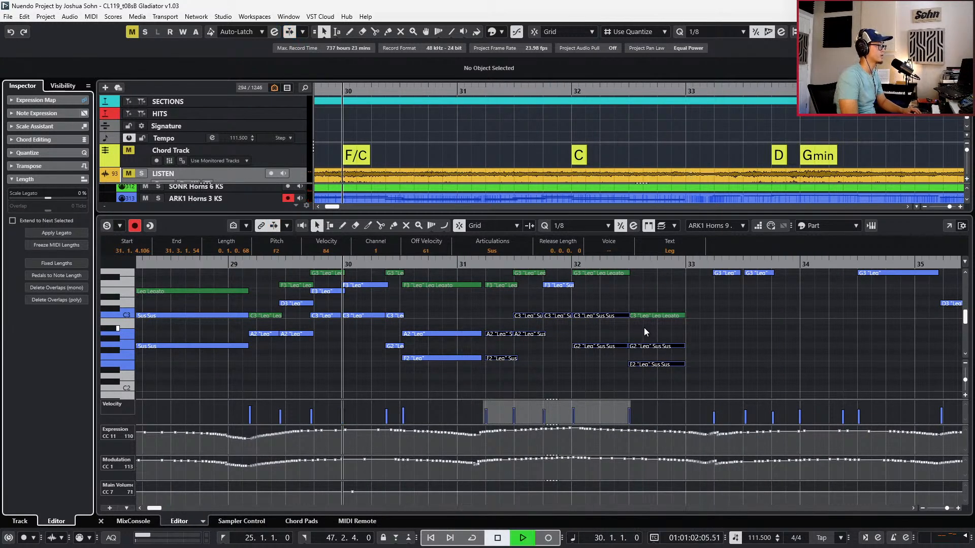
pyautogui.press('space')
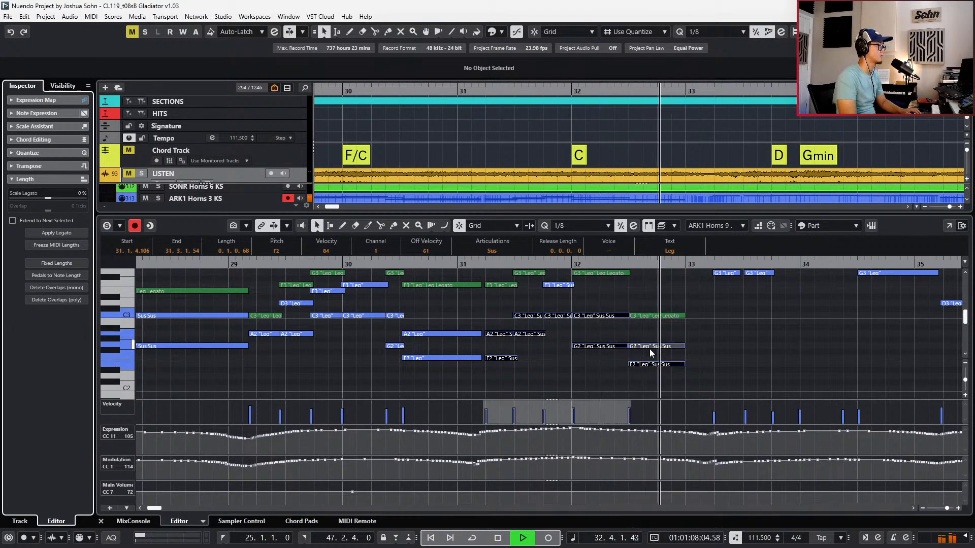
pyautogui.click(550, 338)
pyautogui.press('space')
pyautogui.click(542, 334)
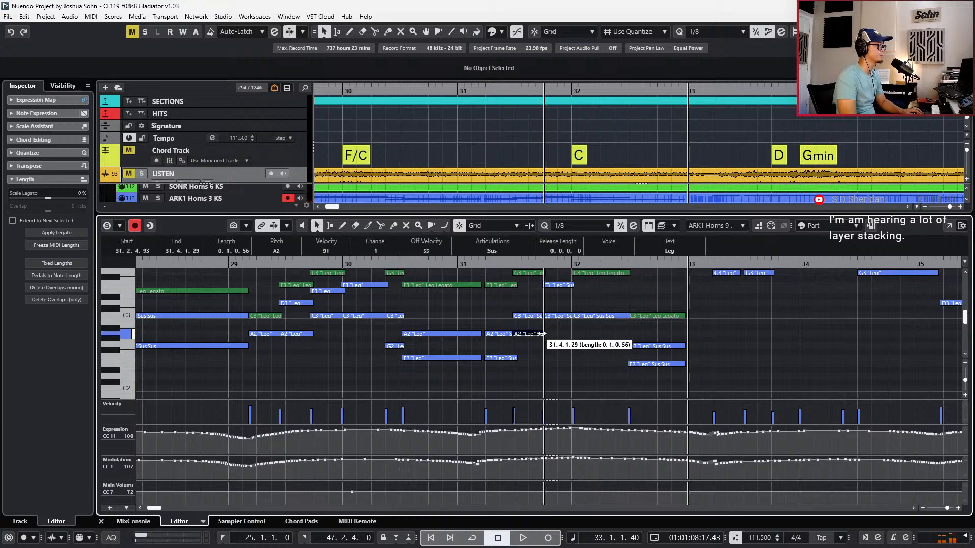
# Solo the LISTEN reference track, listen to bars 33 and 34, and unsolo it
pyautogui.hscroll(4, 615, 337)
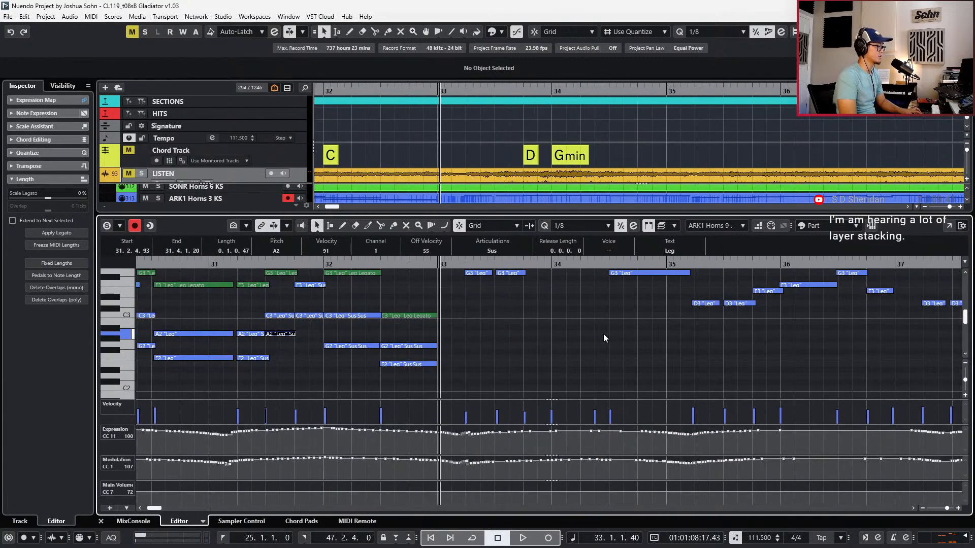
pyautogui.scroll(3, 607, 335)
pyautogui.click(259, 151)
pyautogui.click(242, 173)
pyautogui.click(242, 174)
pyautogui.press('s')
pyautogui.press('space')
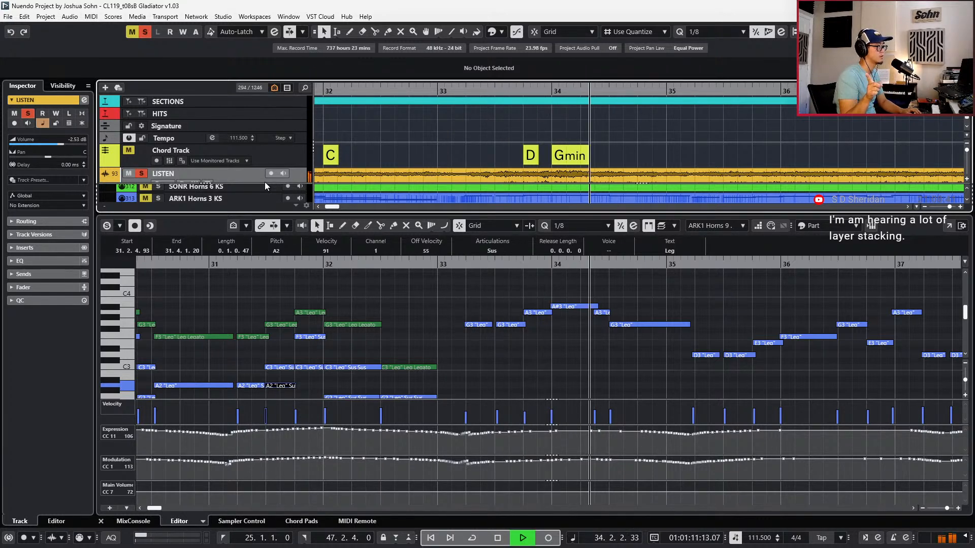
pyautogui.press('space')
pyautogui.press('space')
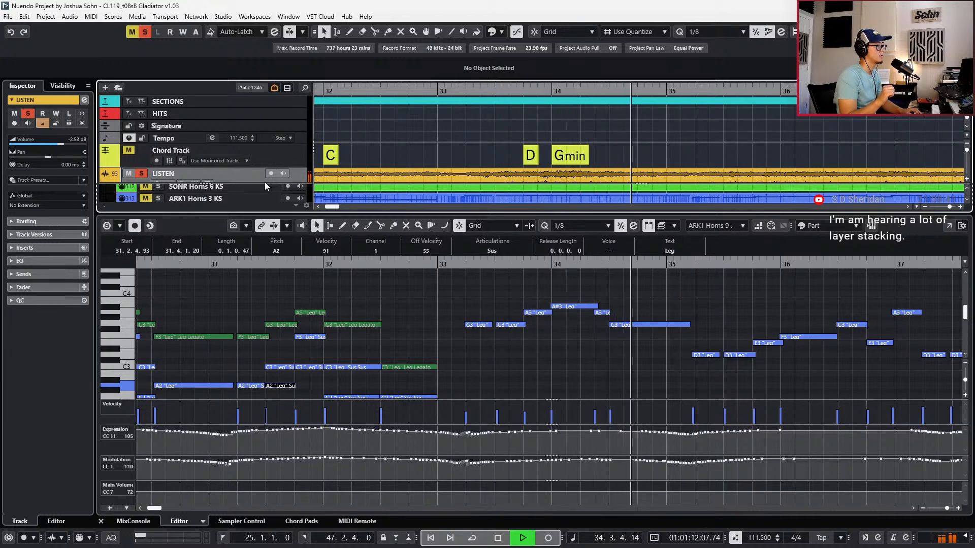
pyautogui.press('space')
pyautogui.press('s')
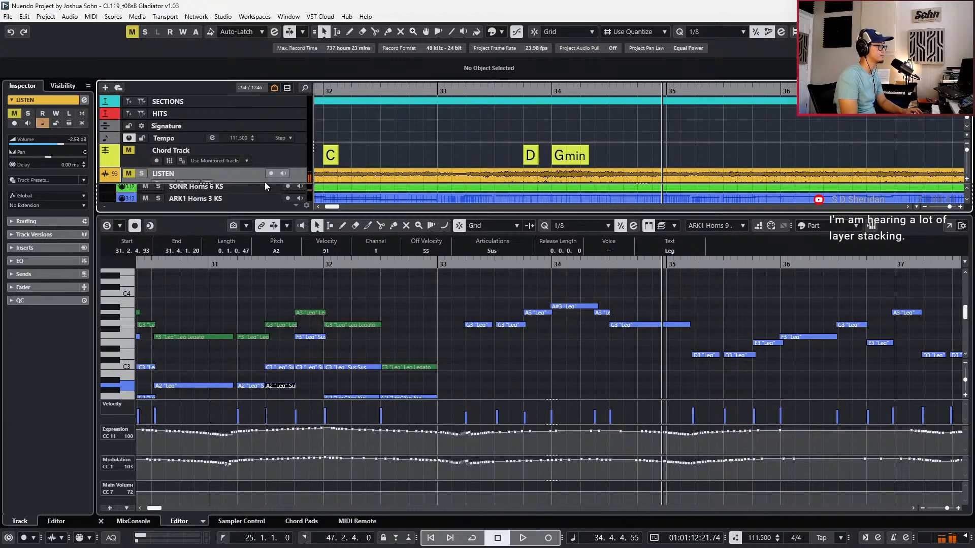
# Copy the long G3 note at 34.2.4 and the short A3 before it down to D3 as harmony notes
pyautogui.click(459, 367)
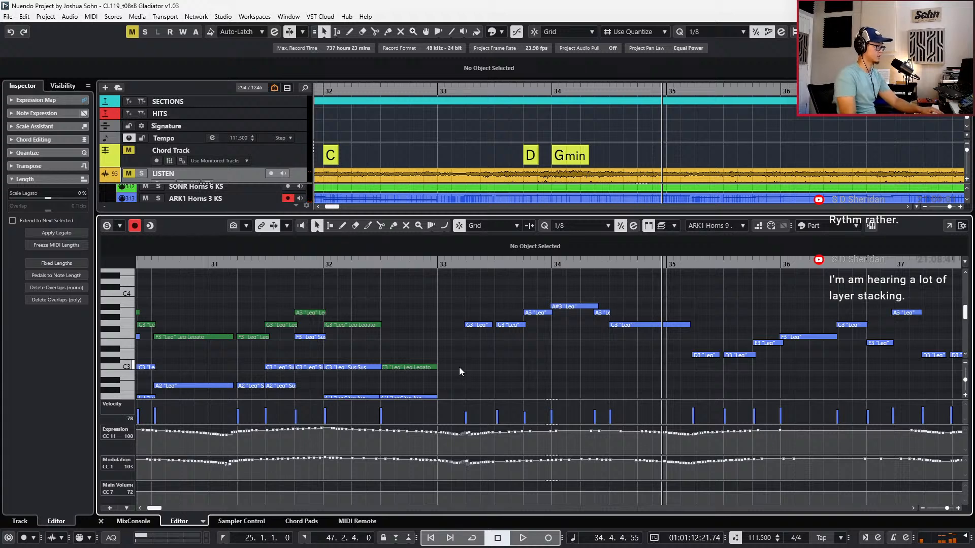
pyautogui.click(637, 327)
pyautogui.press('Down')
pyautogui.press('Down')
pyautogui.press('Down')
pyautogui.press('Down')
pyautogui.press('Down')
pyautogui.press('Left')
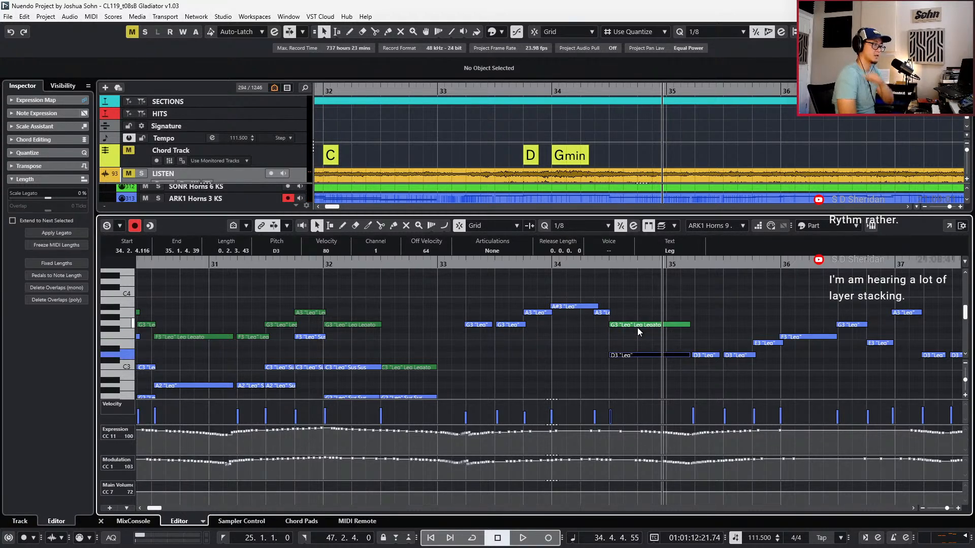
pyautogui.press('Down')
pyautogui.press('Down')
pyautogui.press('Down')
pyautogui.press('Down')
pyautogui.press('Down')
pyautogui.press('Down')
pyautogui.press('Down')
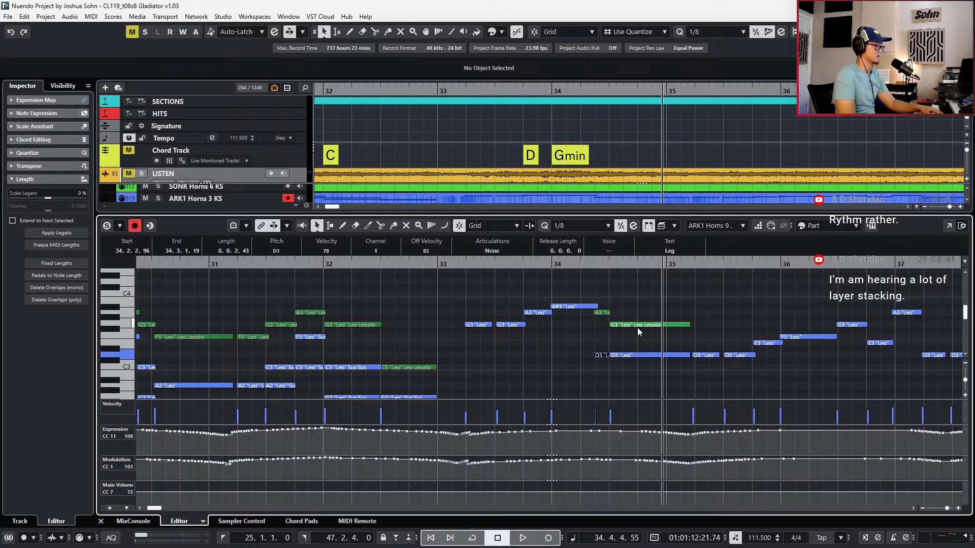
# Lower the two copied D3 harmony notes in the second half of bar 34 four semitones to A#2
pyautogui.press('Right')
pyautogui.press('Down')
pyautogui.press('Down')
pyautogui.press('Down')
pyautogui.press('Down')
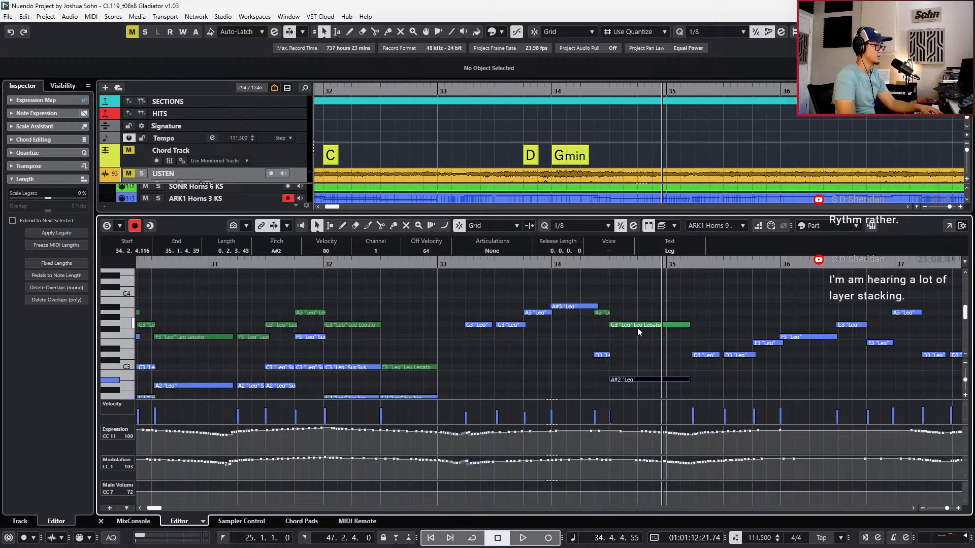
pyautogui.press('Left')
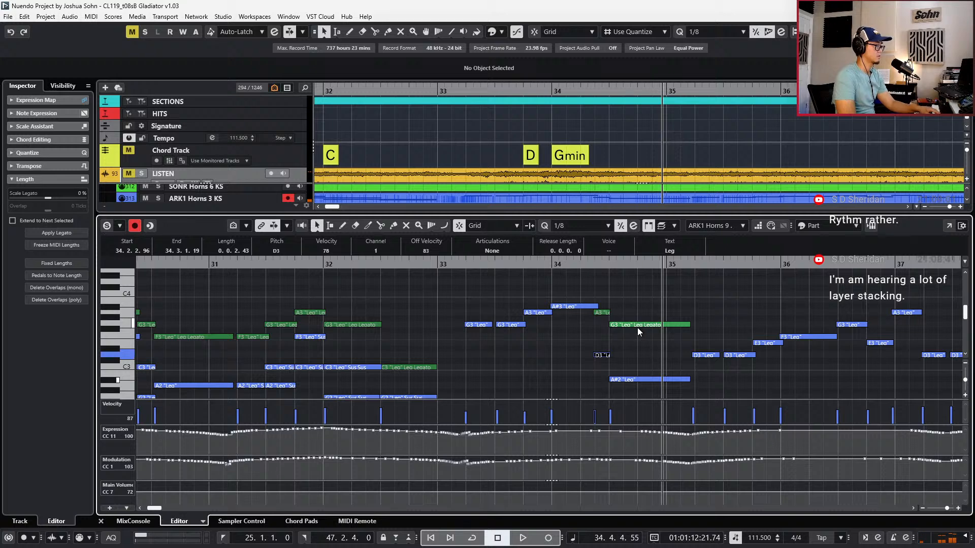
pyautogui.press('Down')
pyautogui.press('Down')
pyautogui.press('Down')
pyautogui.press('Down')
# Copy the A#3 note at the start of bar 34 eight semitones down to D3
pyautogui.press('Left')
pyautogui.press('Down')
pyautogui.press('Down')
pyautogui.press('Down')
pyautogui.press('Down')
pyautogui.press('Down')
pyautogui.press('Down')
pyautogui.press('Down')
pyautogui.press('Down')
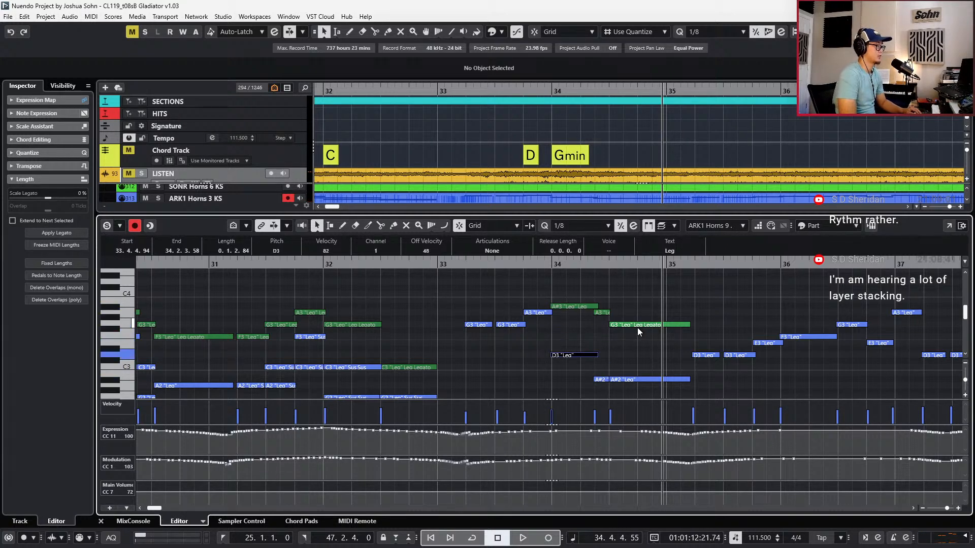
# Select the three melody notes in bar 33 and check that bar against the soloed LISTEN track, unsoloing it when done
pyautogui.press('Left')
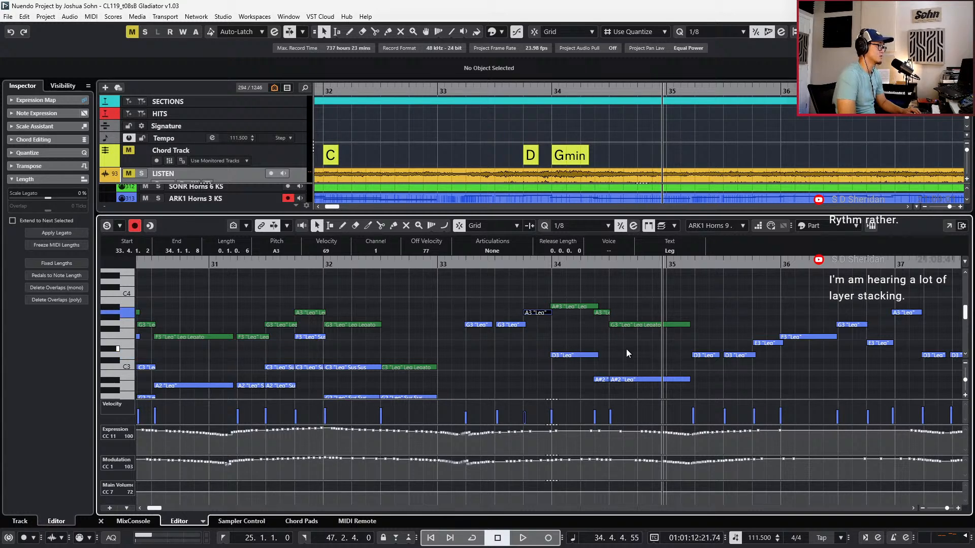
pyautogui.press('Left')
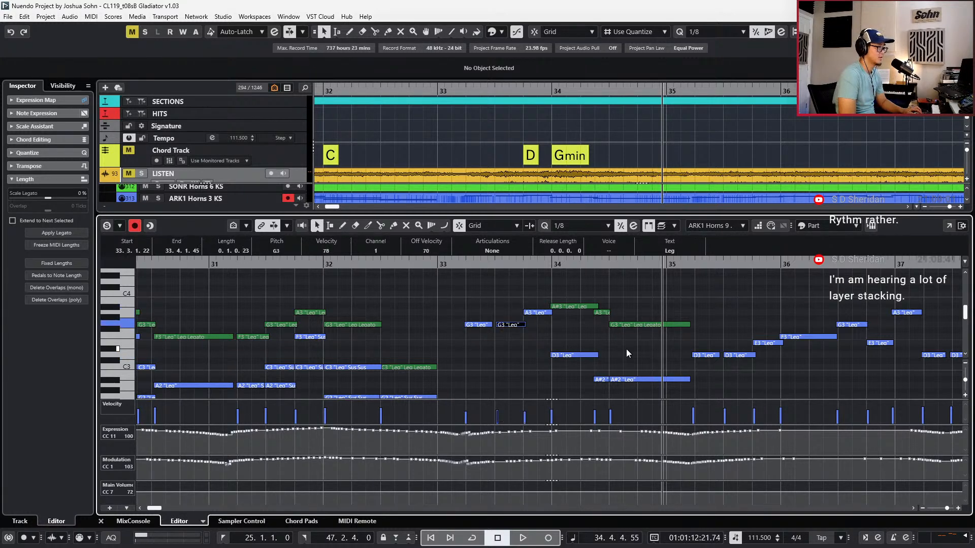
pyautogui.press('Left')
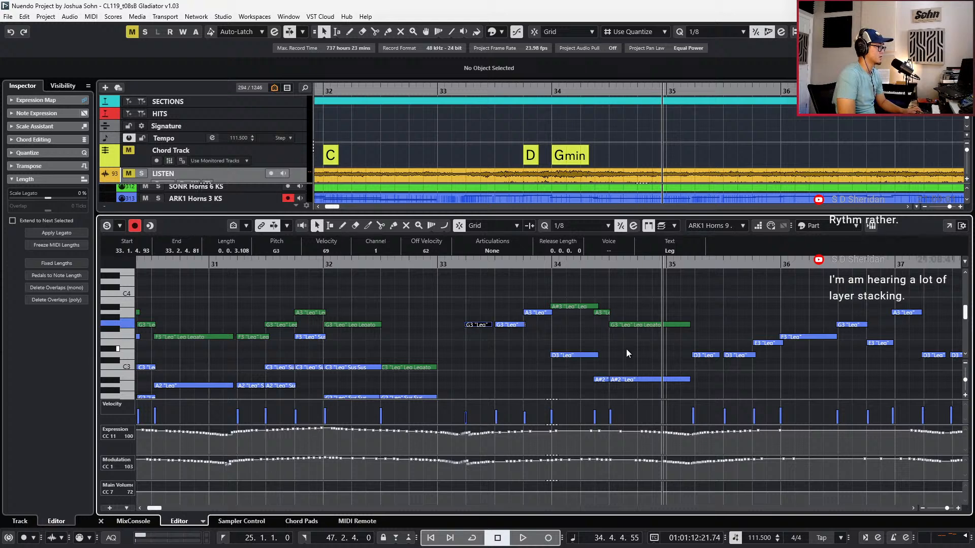
pyautogui.hotkey('shift', 'Right')
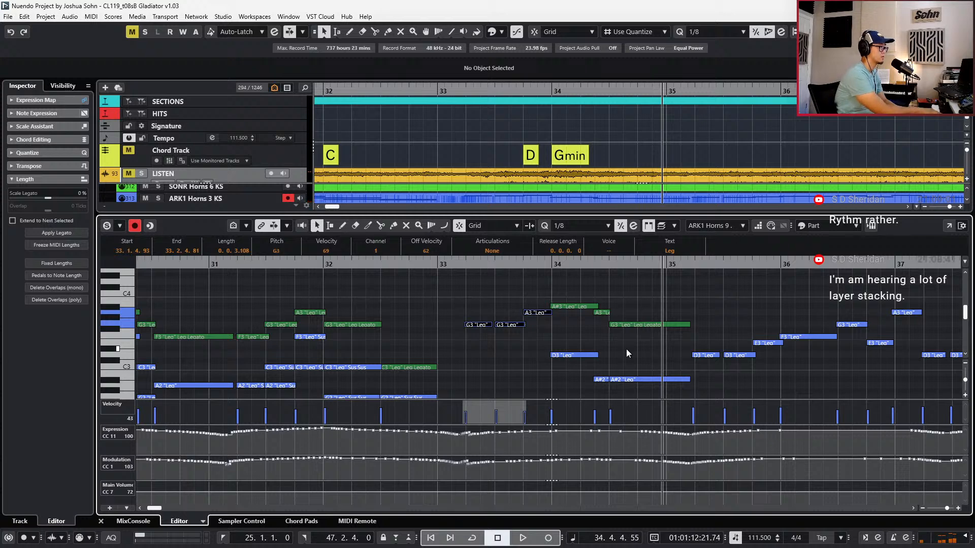
pyautogui.click(288, 149)
pyautogui.click(254, 174)
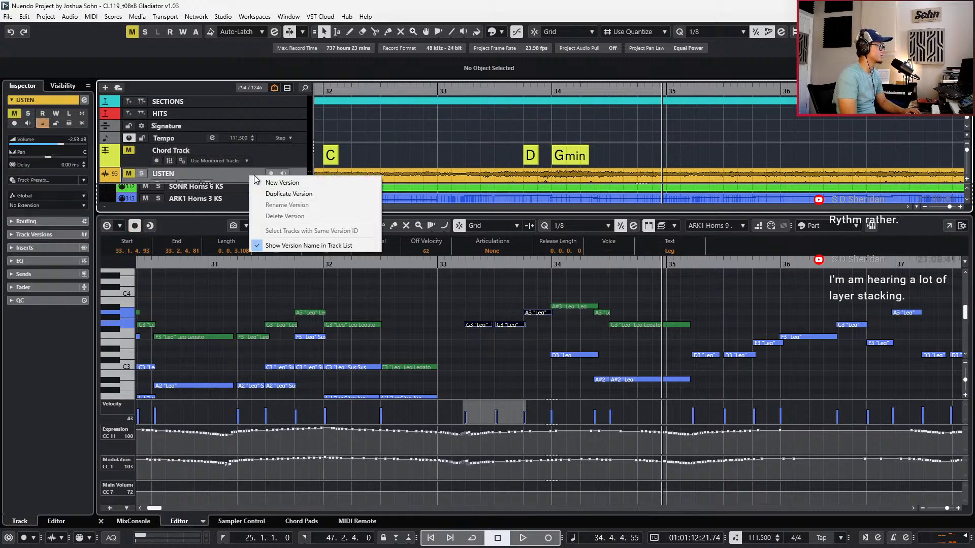
pyautogui.click(290, 173)
pyautogui.press('m')
pyautogui.press('s')
pyautogui.press('space')
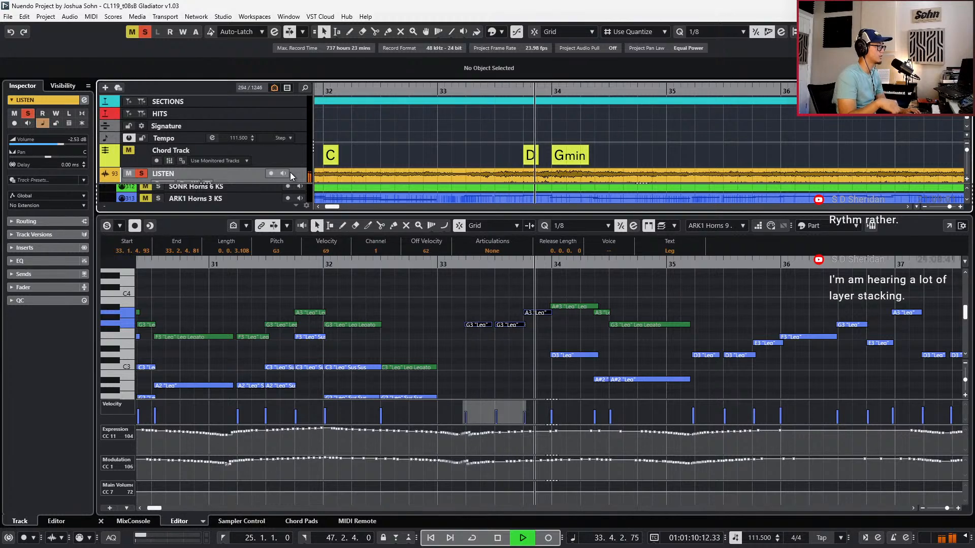
pyautogui.press('space')
pyautogui.press('m')
pyautogui.press('s')
# Copy the three melody notes in bar 33 down as harmony notes on C3, D3 and D3, and select them
pyautogui.click(439, 353)
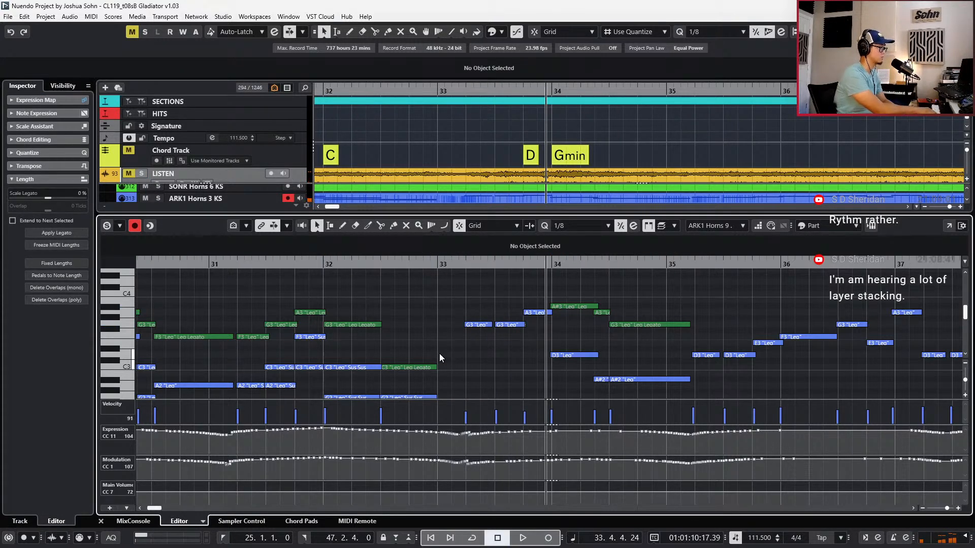
pyautogui.moveTo(471, 325); pyautogui.dragTo(471, 343)
pyautogui.press('Down')
pyautogui.press('Down')
pyautogui.press('Down')
pyautogui.press('Down')
pyautogui.moveTo(511, 306); pyautogui.dragTo(538, 355)
pyautogui.moveTo(467, 348); pyautogui.dragTo(531, 374)
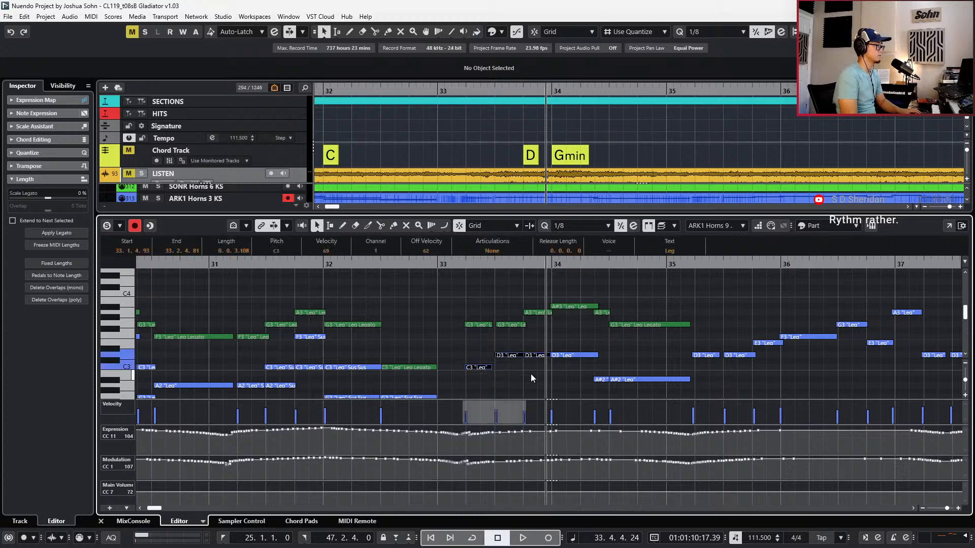
# Solo the LISTEN track again, play from bar 33 into the middle of bar 34, and unsolo it
pyautogui.click(265, 163)
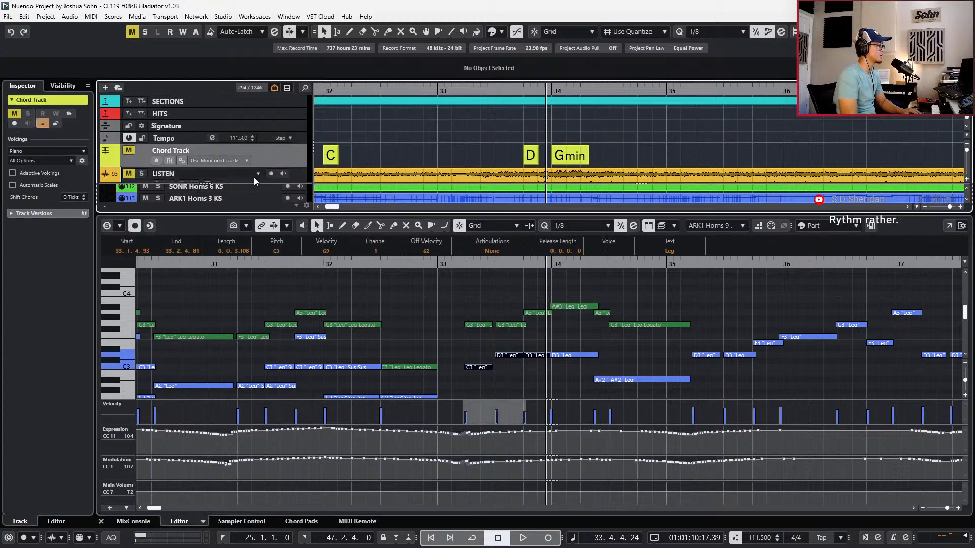
pyautogui.click(253, 177)
pyautogui.press('s')
pyautogui.press('space')
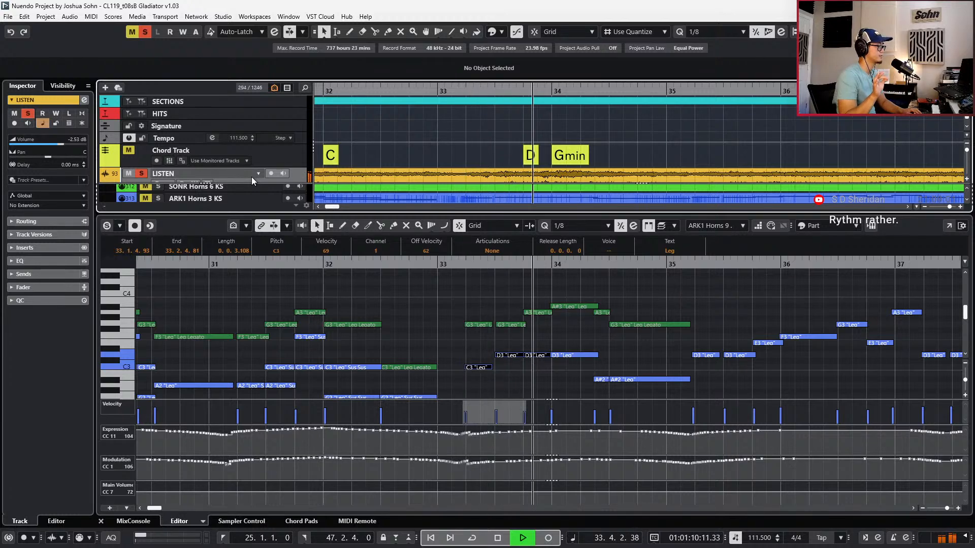
pyautogui.press('space')
pyautogui.press('s')
pyautogui.press('m')
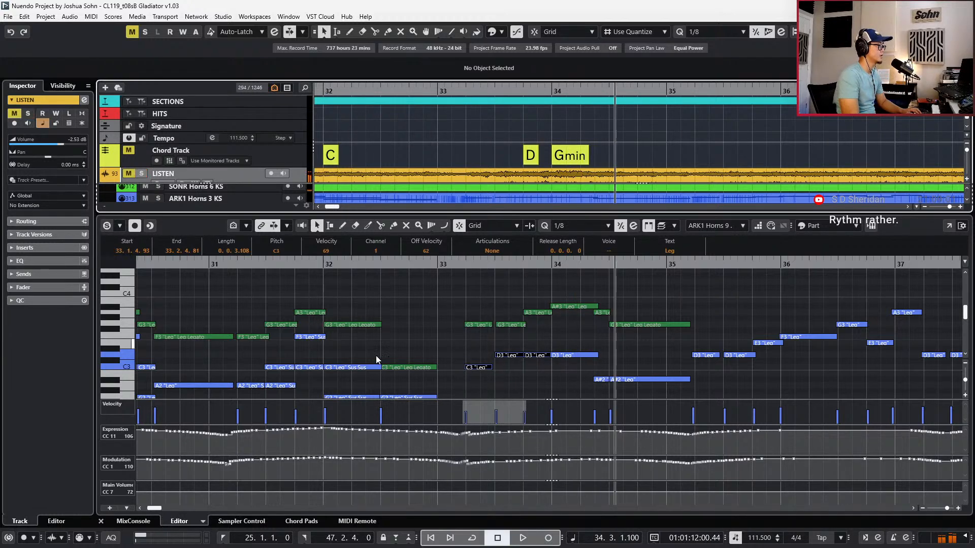
# Delete mono overlaps on the three D3 harmony notes and set the articulation of all six new notes in bars 33 and 34 to Sus
pyautogui.moveTo(481, 347); pyautogui.dragTo(556, 358)
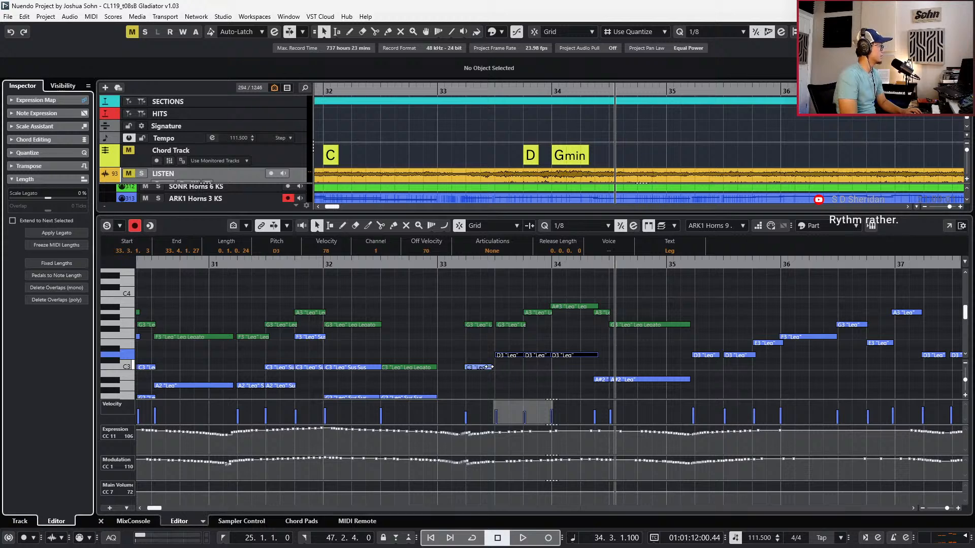
pyautogui.click(77, 288)
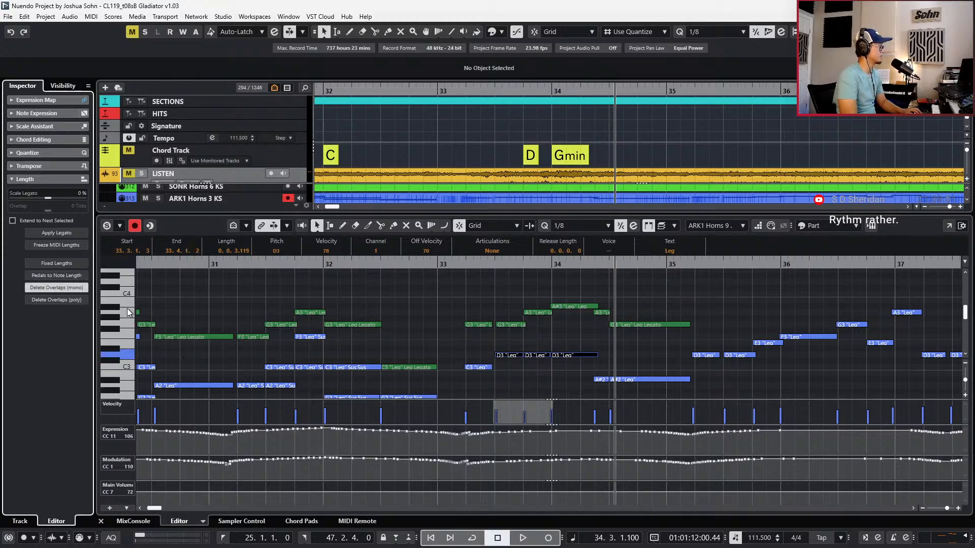
pyautogui.keyDown('shift'); pyautogui.click(480, 367); pyautogui.keyUp('shift')
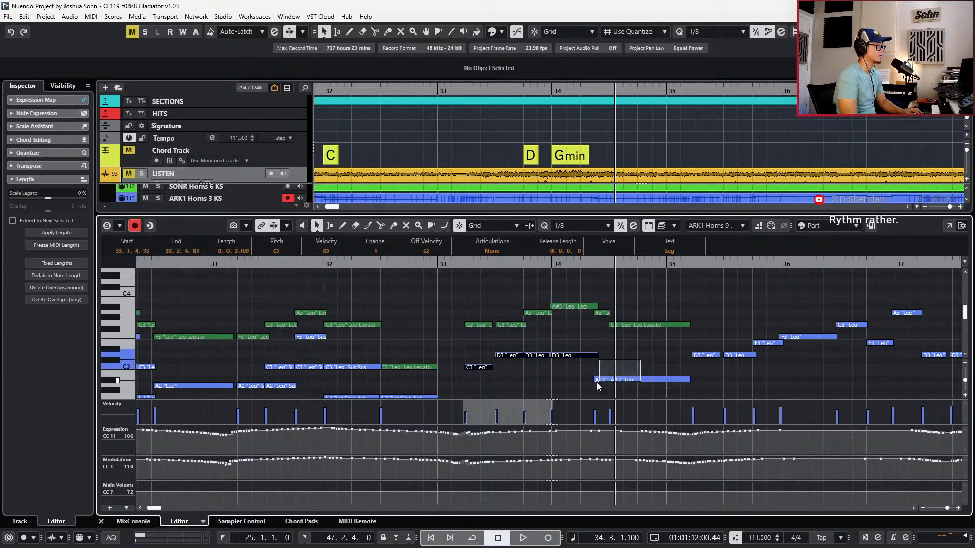
pyautogui.moveTo(598, 382); pyautogui.dragTo(599, 385)
pyautogui.click(508, 250)
pyautogui.click(512, 260)
# Deselect all notes, hide the controller lanes, and play back bars 33 and 34 with the new harmony
pyautogui.press('l')
pyautogui.hotkey('ctrl', 'shift', 'a')
pyautogui.hotkey('alt', 'l')
pyautogui.press('KP_Subtract')
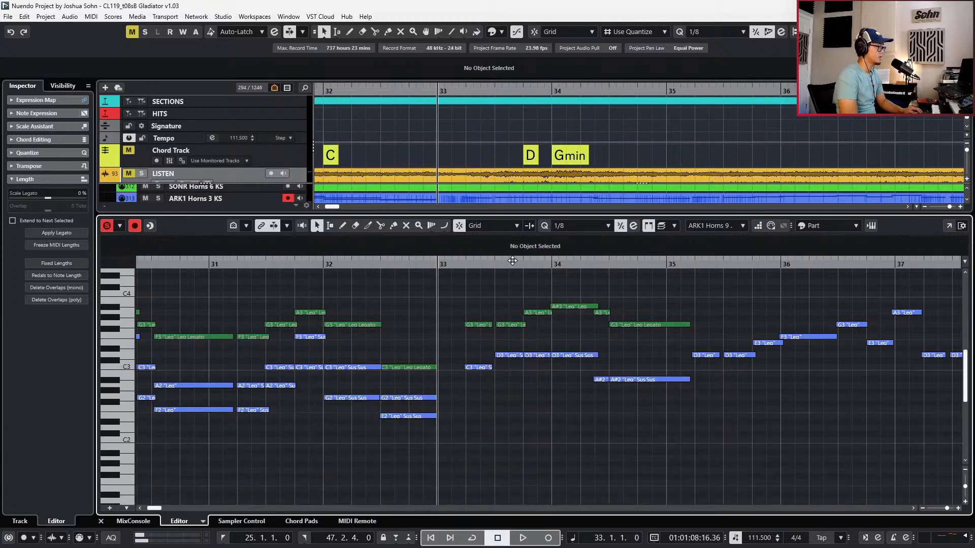
pyautogui.press('space')
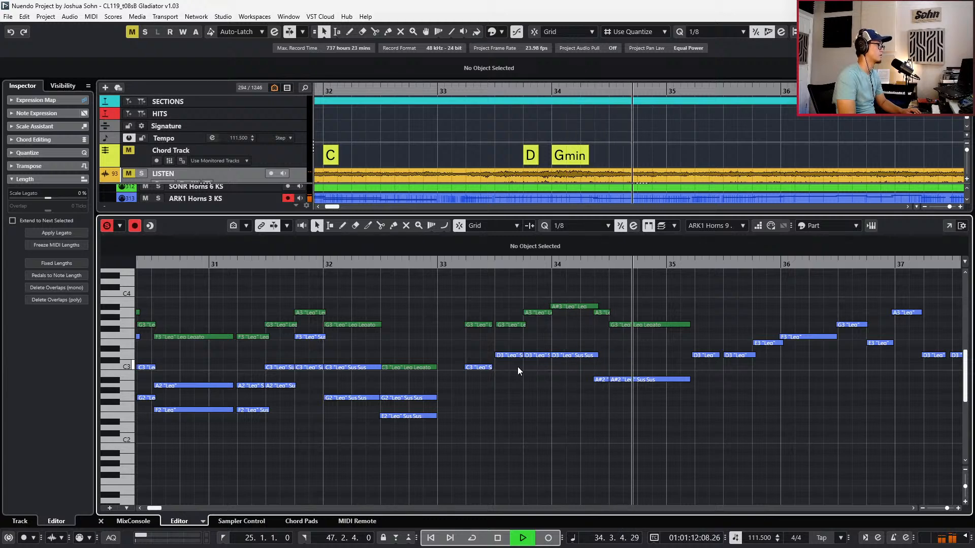
pyautogui.press('space')
# Delete the mono overlap between the two A#2 notes in bar 34 and return the playback position to bar 32
pyautogui.click(603, 380)
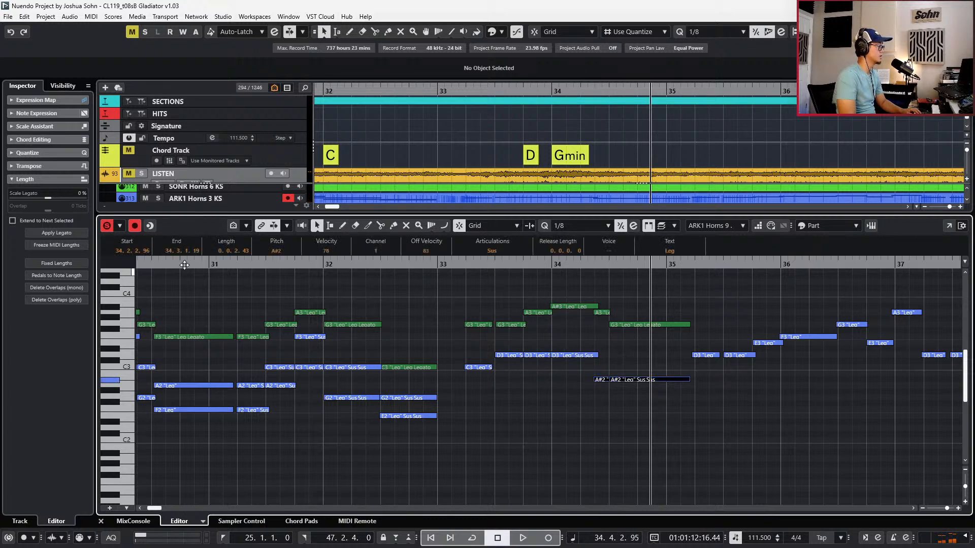
pyautogui.click(54, 288)
pyautogui.press('KP_Subtract')
pyautogui.press('KP_Subtract')
pyautogui.press('KP_Subtract')
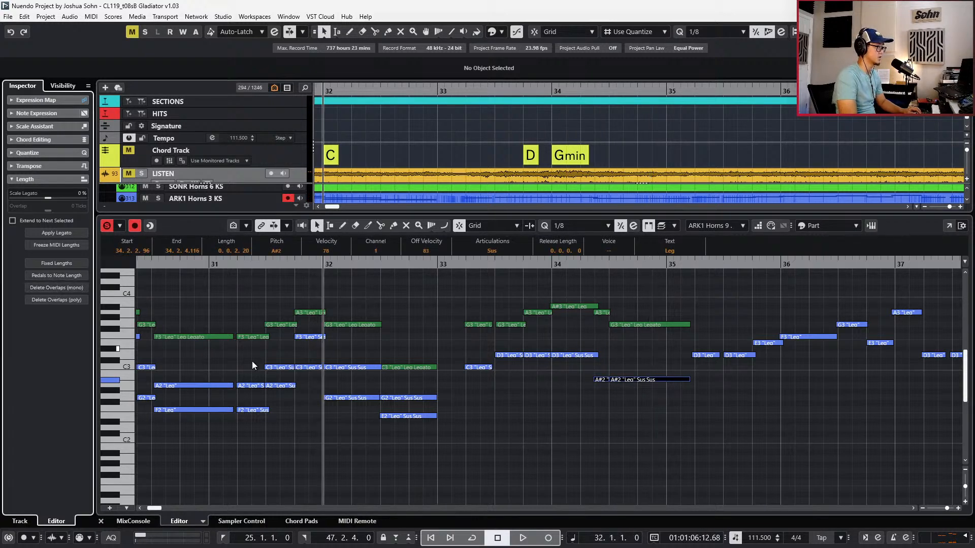
# Show the controller lanes and play from bar 32, recording new Expression and Modulation data from bar 33 into bar 35
pyautogui.hotkey('alt', 'l')
pyautogui.scroll(-2, 500, 346)
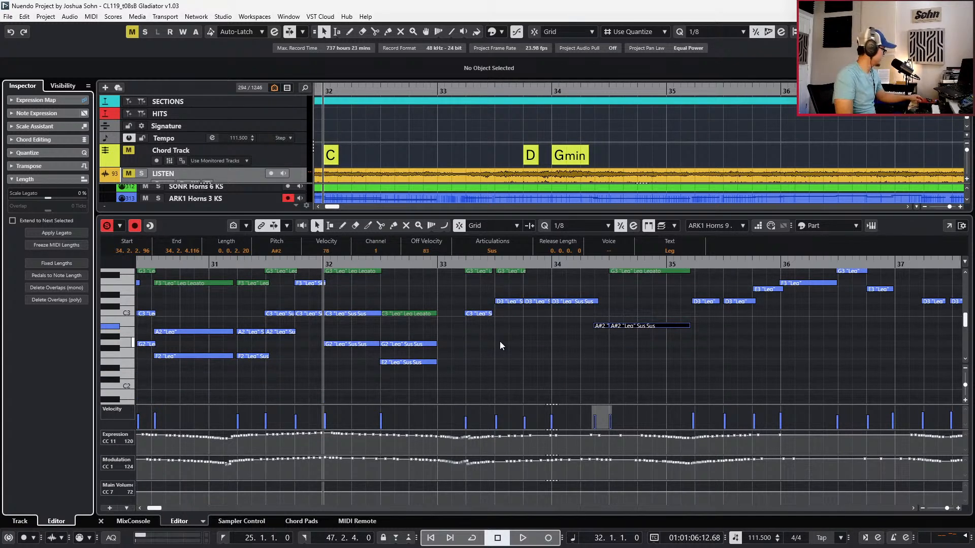
pyautogui.press('space')
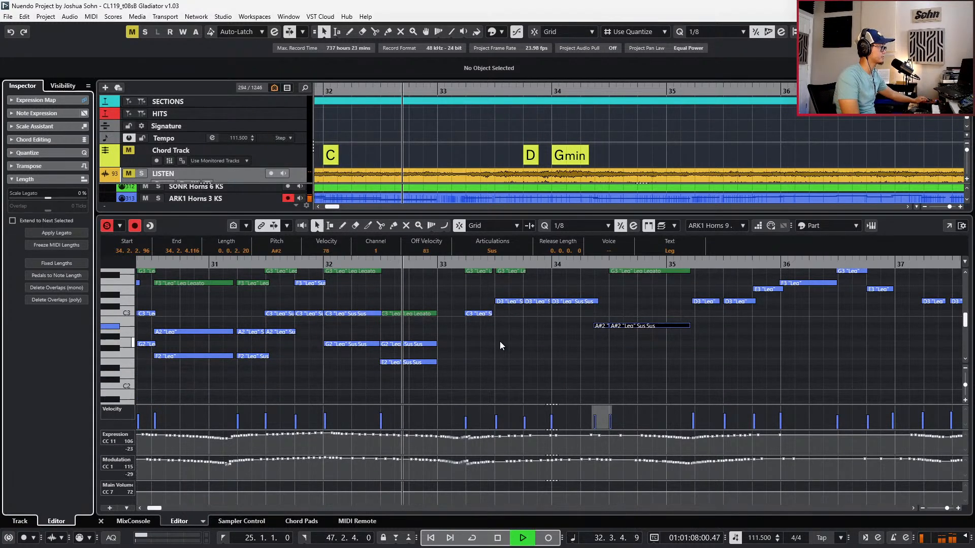
pyautogui.press('KP_Multiply')
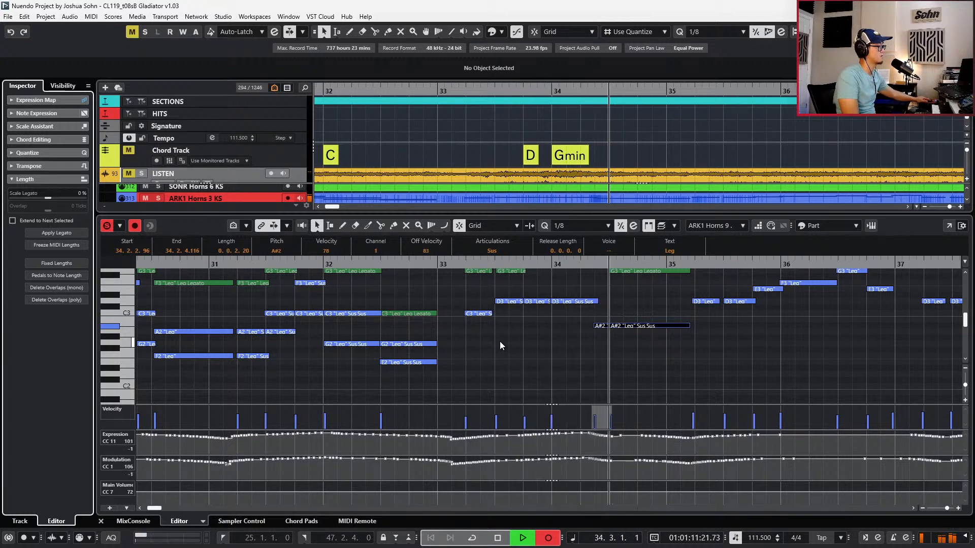
pyautogui.press('KP_Multiply')
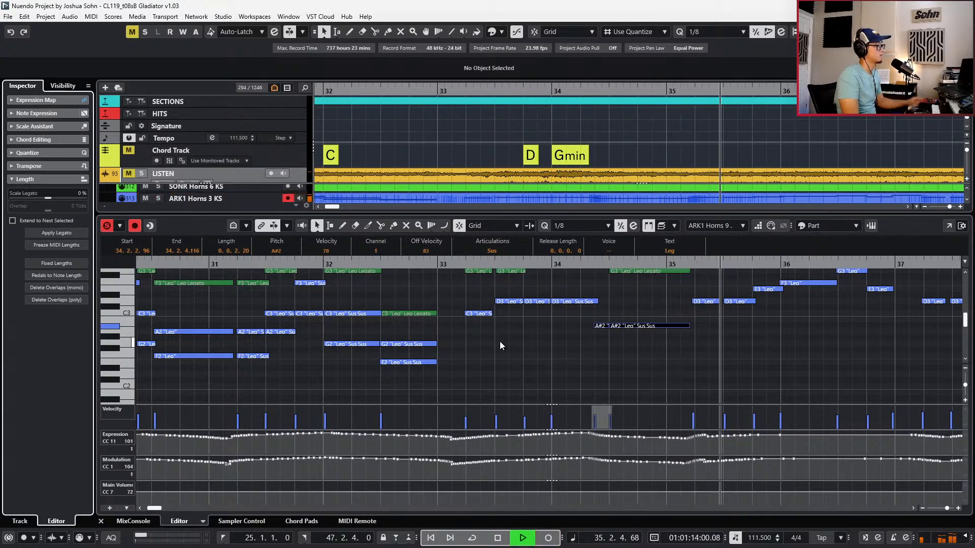
pyautogui.press('space')
# Delete the leftover Expression and Modulation points that follow the newly recorded curves in the second half of bar 35
pyautogui.moveTo(707, 445); pyautogui.dragTo(767, 439)
pyautogui.press('Delete')
pyautogui.moveTo(704, 468); pyautogui.dragTo(787, 463)
pyautogui.press('Delete')
pyautogui.scroll(2, 584, 373)
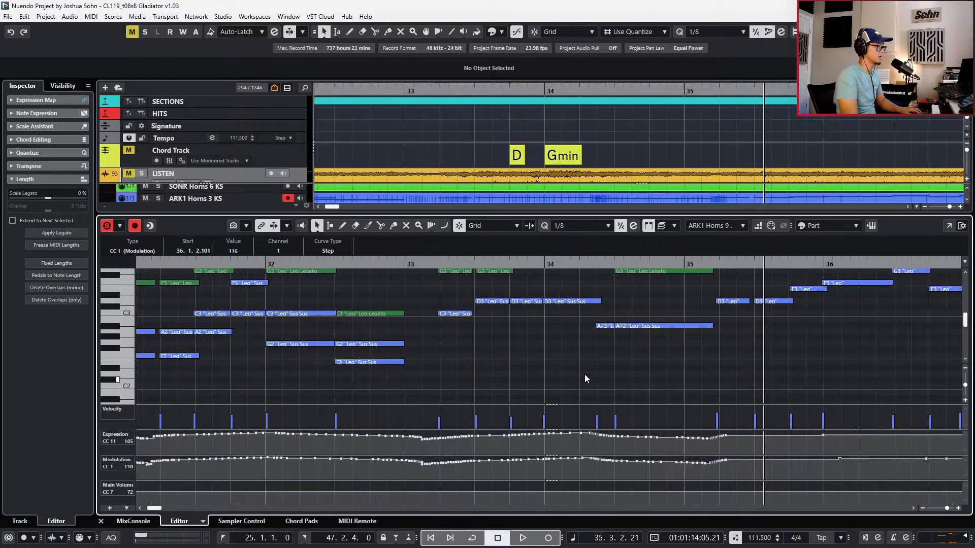
# Select the C3 harmony note in bar 33 and play from it to the end of bar 34
pyautogui.click(605, 324)
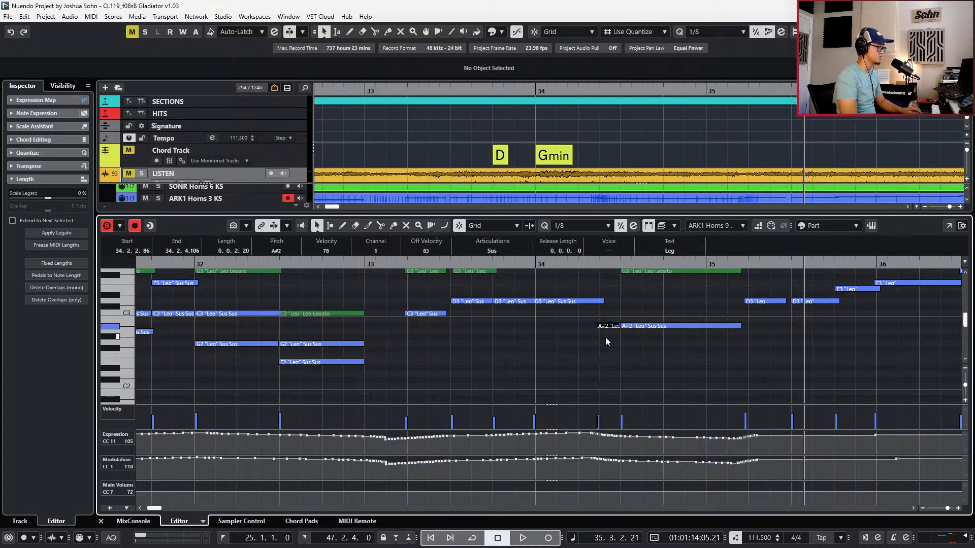
pyautogui.scroll(1, 605, 334)
pyautogui.click(422, 341)
pyautogui.hotkey('alt', 'space')
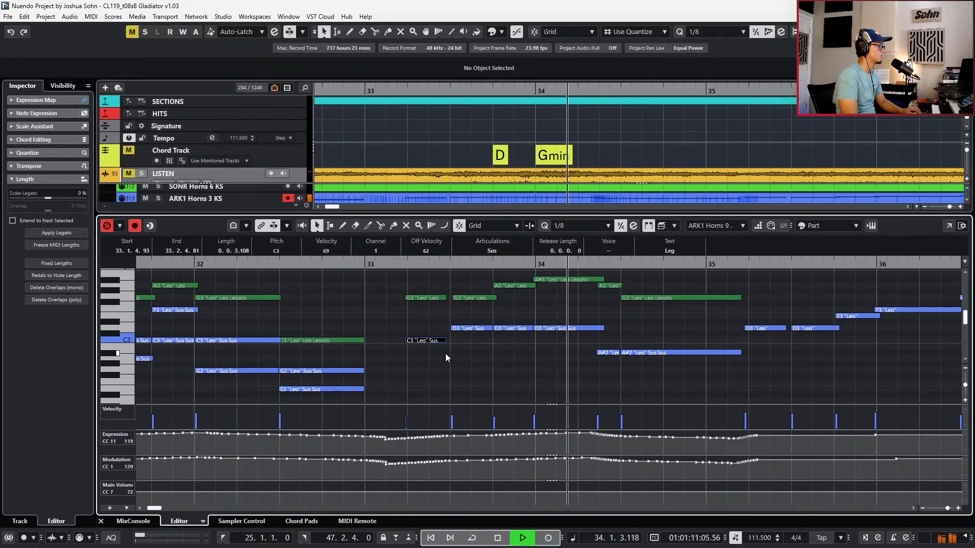
pyautogui.press('space')
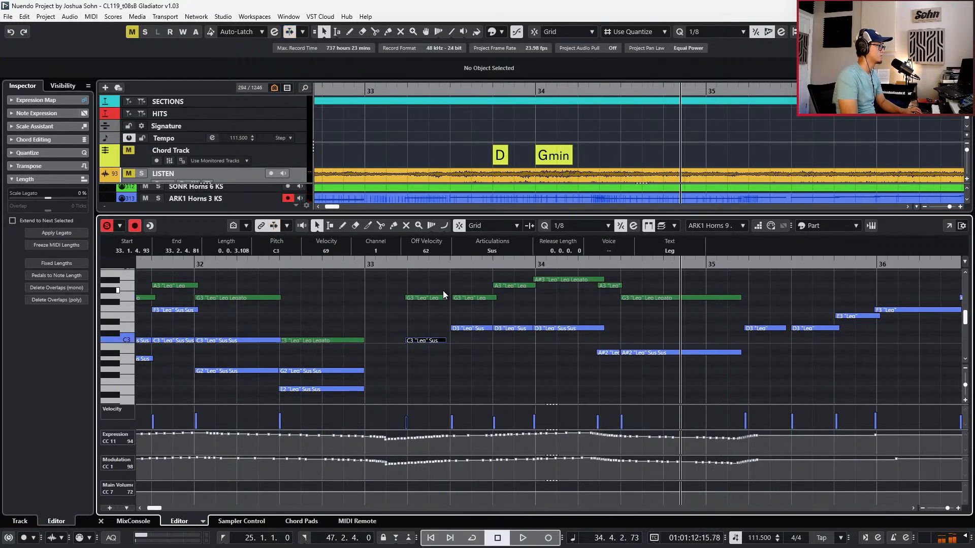
# Make events in all parts editable, then lengthen the first G3 and C3 notes in bar 33 up to the following notes
pyautogui.click(669, 226)
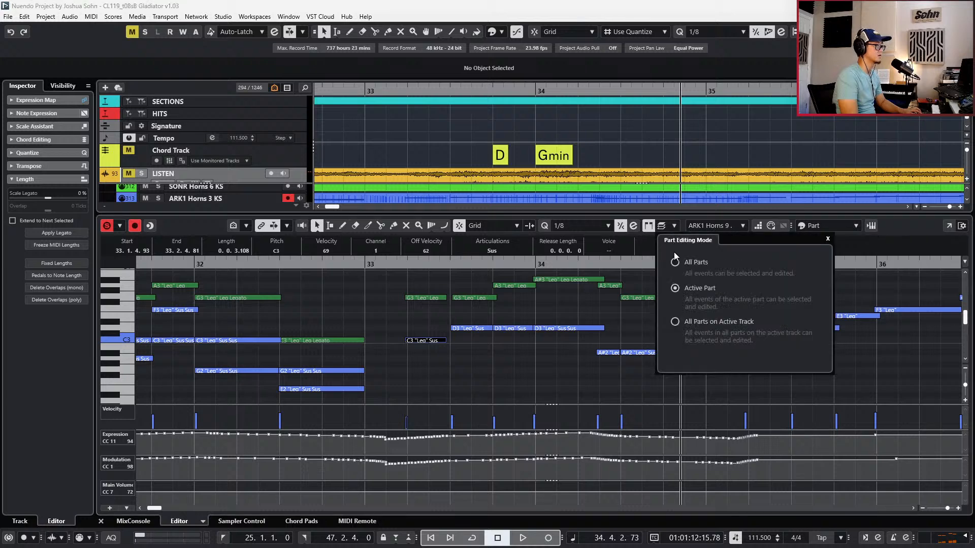
pyautogui.click(416, 285)
pyautogui.keyDown('shift'); pyautogui.click(424, 298); pyautogui.keyUp('shift')
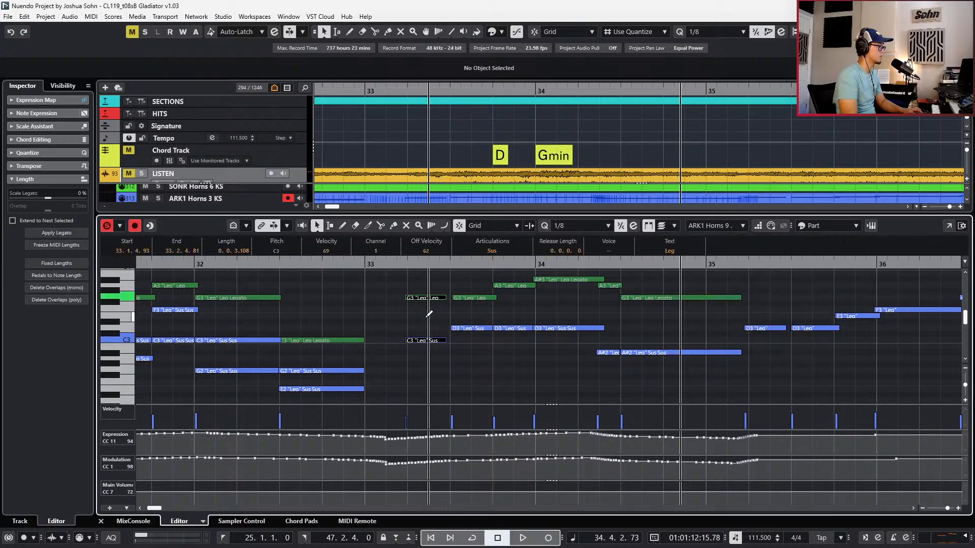
pyautogui.hotkey('alt', 'shift', 'Right')
pyautogui.hotkey('alt', 'shift', 'Right')
pyautogui.press('l')
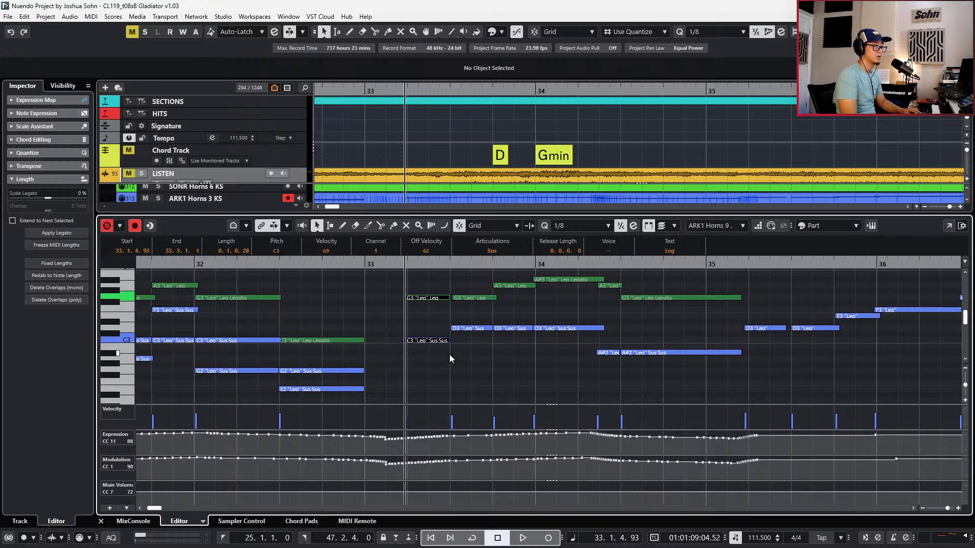
# Duplicate the lower C3, D3 and A#2 harmony notes in bars 33 and 34 down to G2, A2 and F2, and play them back
pyautogui.click(437, 358)
pyautogui.click(428, 340)
pyautogui.moveTo(444, 319); pyautogui.dragTo(635, 360)
pyautogui.hotkey('ctrl', 'alt', 'Down')
pyautogui.press('Down')
pyautogui.press('Down')
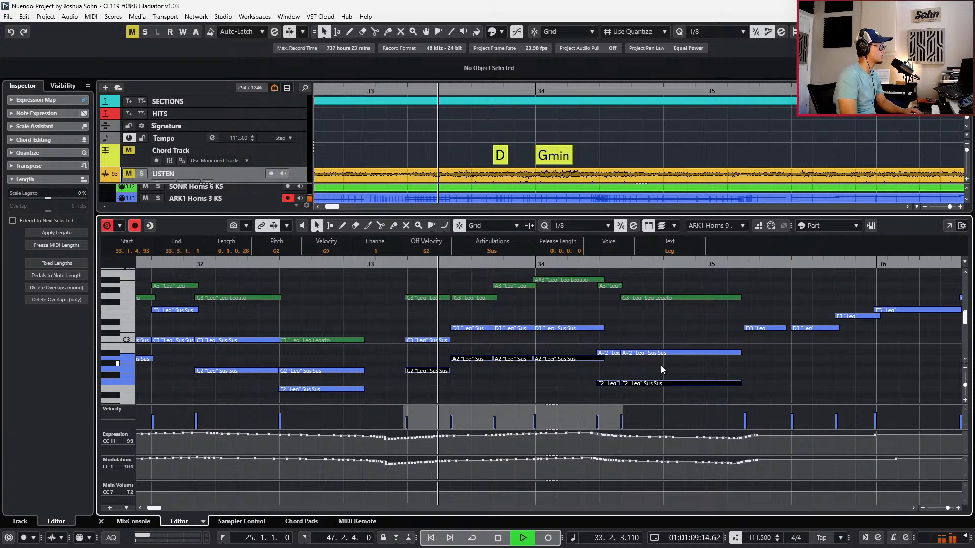
pyautogui.press('space')
# Raise the three A2 notes across bars 33 and 34 to B2 and play them back
pyautogui.moveTo(457, 349); pyautogui.dragTo(560, 376)
pyautogui.press('Up')
pyautogui.press('Up')
pyautogui.press('b')
pyautogui.press('b')
pyautogui.press('space')
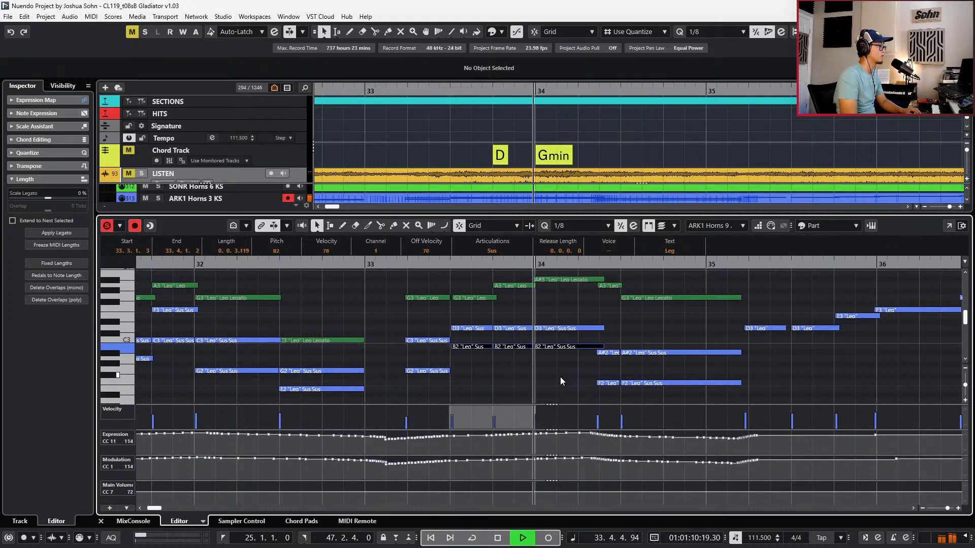
pyautogui.press('space')
# Lower the three B2 notes to A#2 and play bars 33 and 34
pyautogui.scroll(-2, 519, 352)
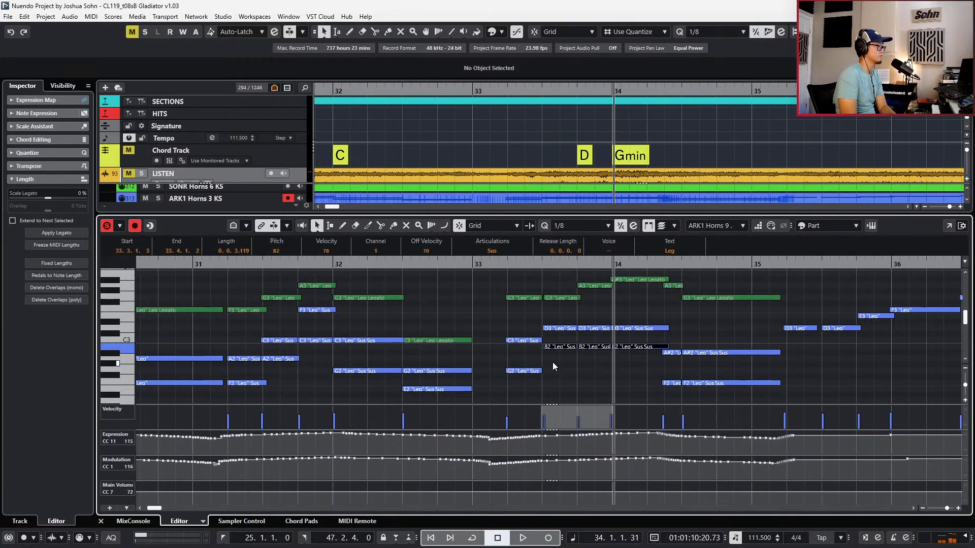
pyautogui.press('Down')
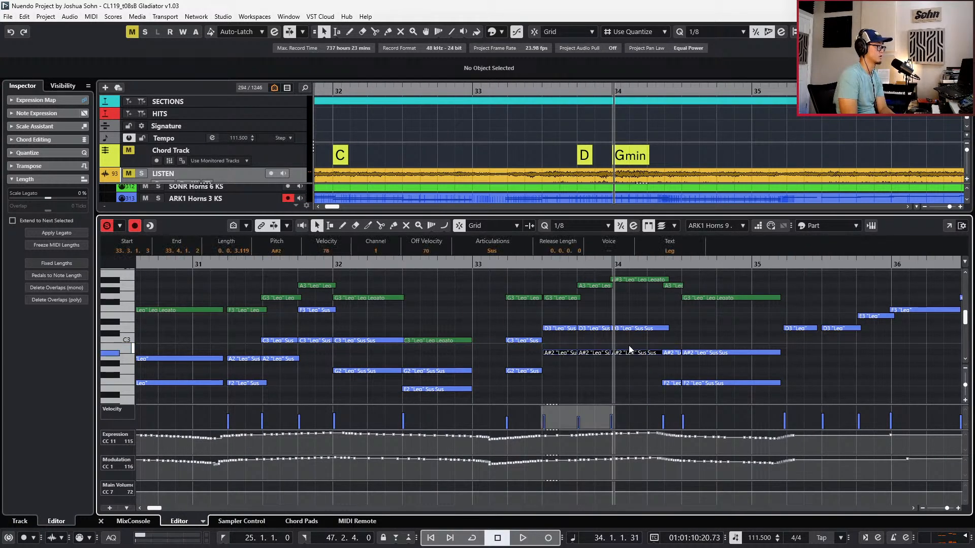
pyautogui.press('space')
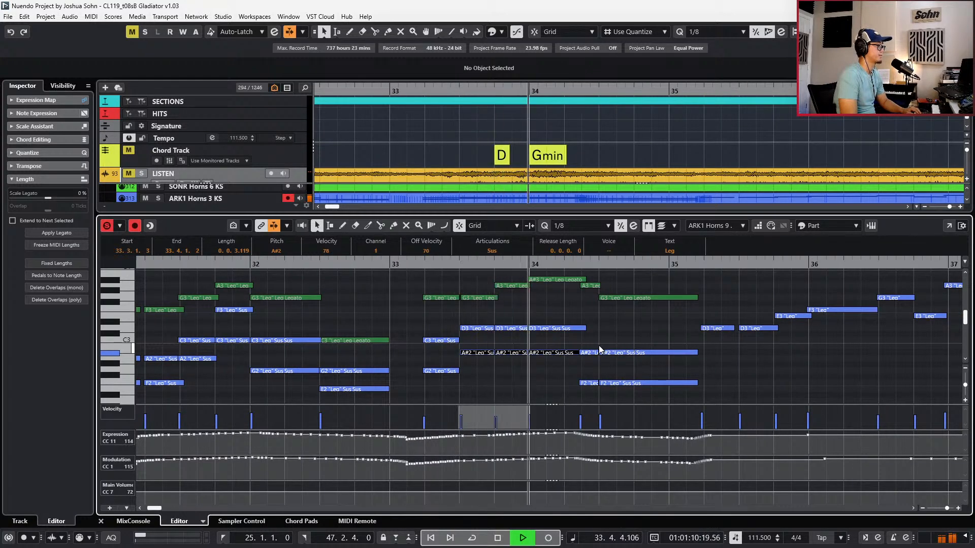
pyautogui.press('space')
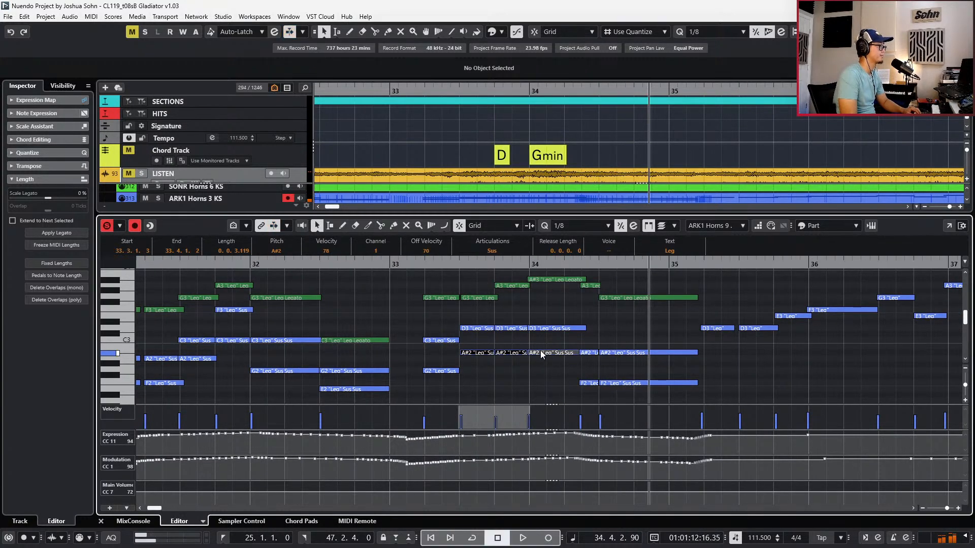
# Lower the A#2 note under the D chord in bar 33 to A2 and play the passage from bar 33
pyautogui.moveTo(514, 353); pyautogui.dragTo(518, 360)
pyautogui.press('space')
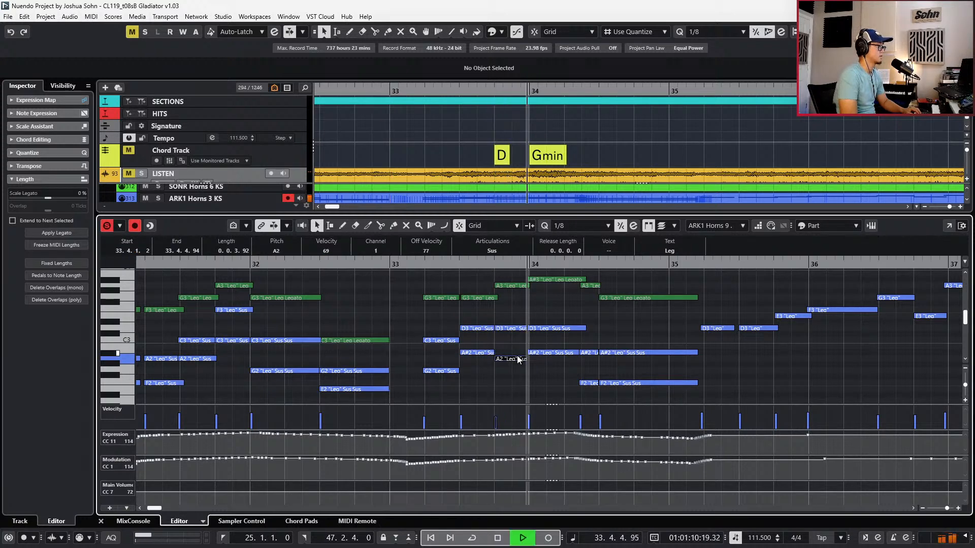
pyautogui.press('space')
pyautogui.press('space')
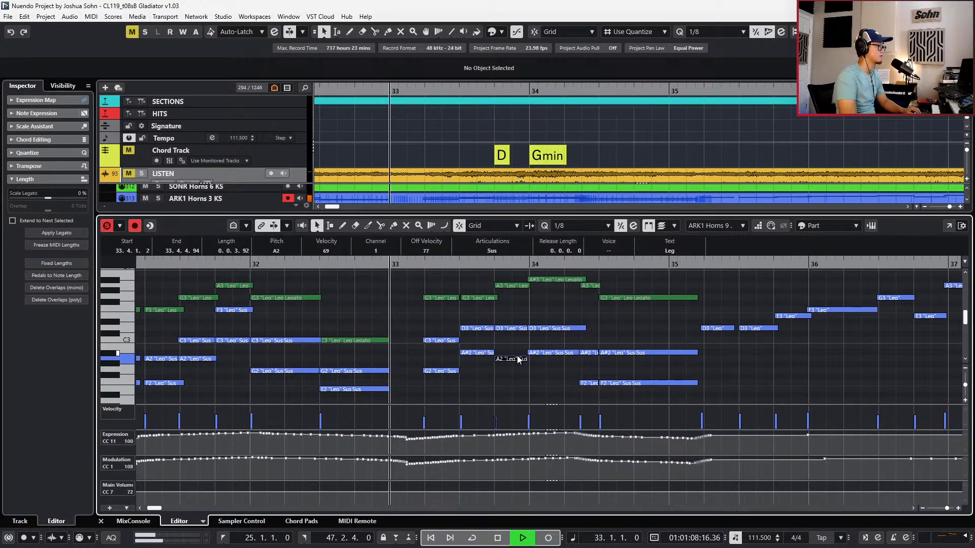
# Raise both F2 notes in bar 34 to G2 while the passage plays, and stop playback in bar 35
pyautogui.click(591, 382)
pyautogui.press('Up')
pyautogui.press('Up')
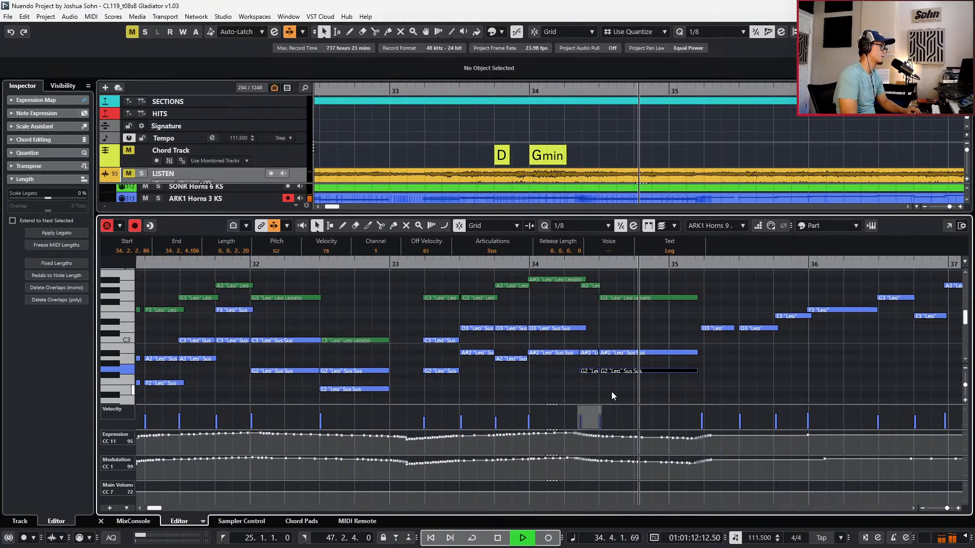
pyautogui.press('space')
# Shorten the opening D3 and A#2 notes of bar 34 to end at 34.2.2.58, and set the short A#2 and G2 pair to span 34.2.2.86 to 34.2.4.116
pyautogui.moveTo(567, 313); pyautogui.dragTo(566, 367)
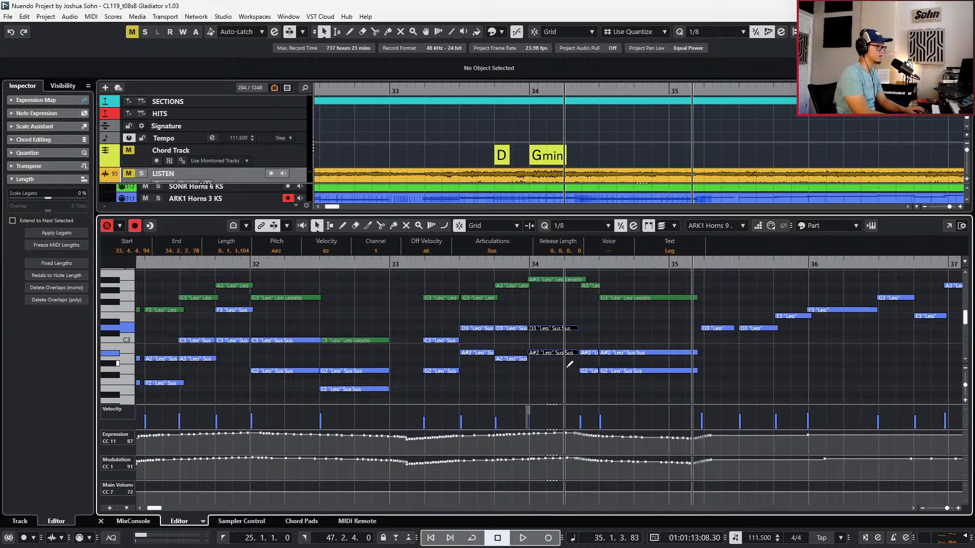
pyautogui.press('KP_0')
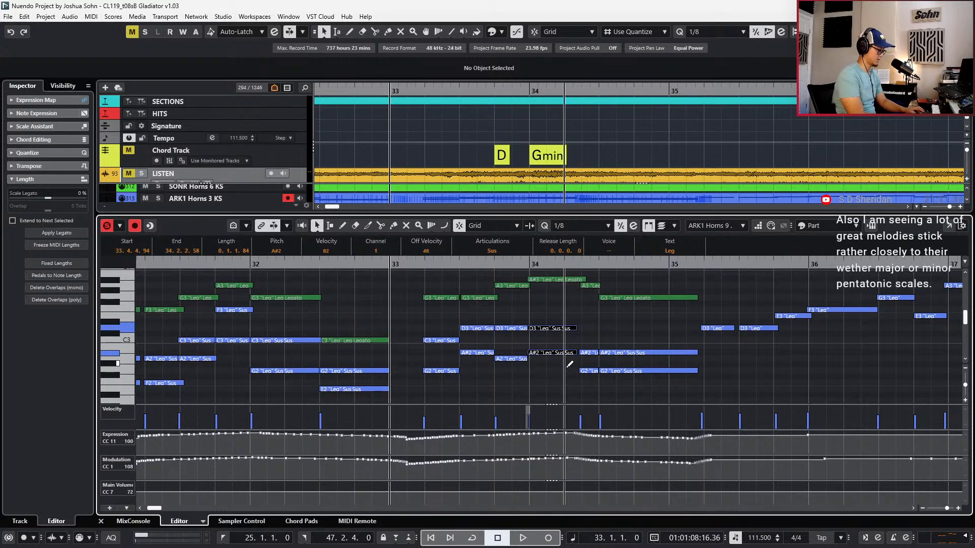
pyautogui.moveTo(590, 350); pyautogui.dragTo(593, 385)
pyautogui.press('space')
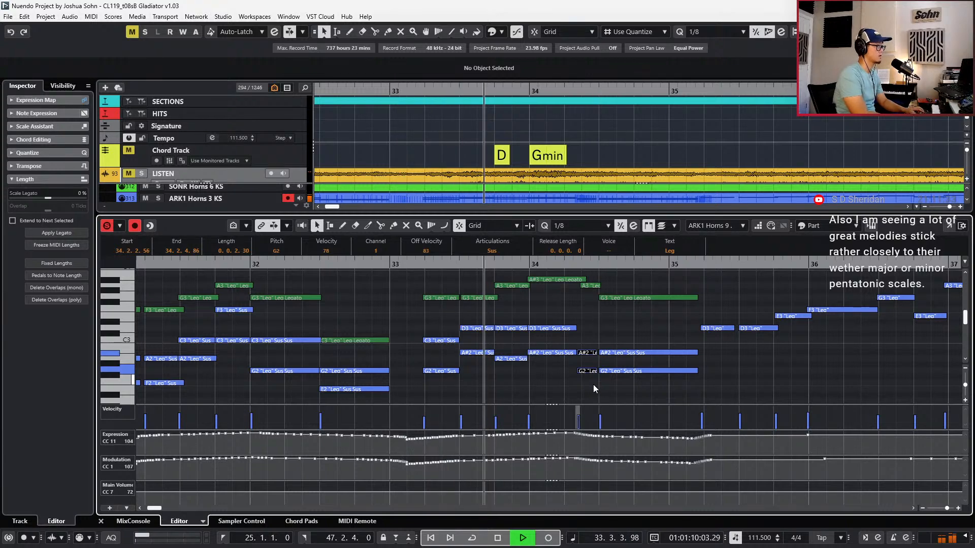
pyautogui.press('h')
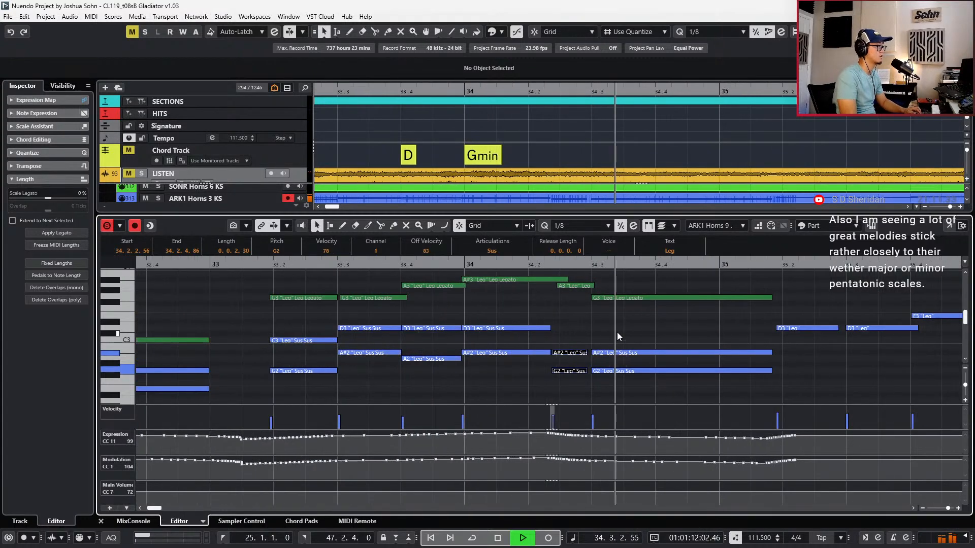
pyautogui.press('space')
pyautogui.moveTo(566, 349); pyautogui.dragTo(554, 354)
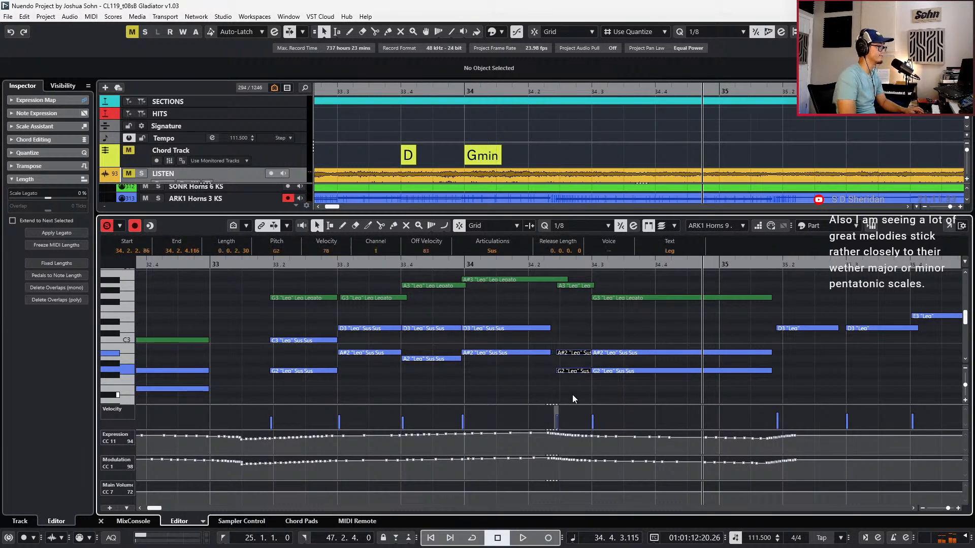
# Select the long G3, A#2 and G2 notes in bar 34 and play from bar 33 into bar 35
pyautogui.moveTo(622, 383); pyautogui.dragTo(629, 305)
pyautogui.hotkey('ctrl', 'Left')
pyautogui.press('KP_Subtract')
pyautogui.press('g')
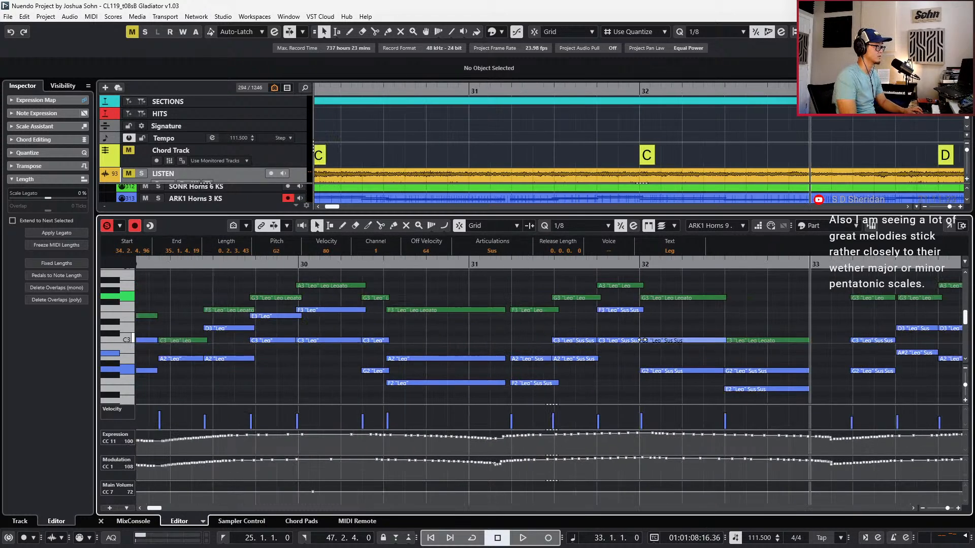
pyautogui.press('g')
pyautogui.press('g')
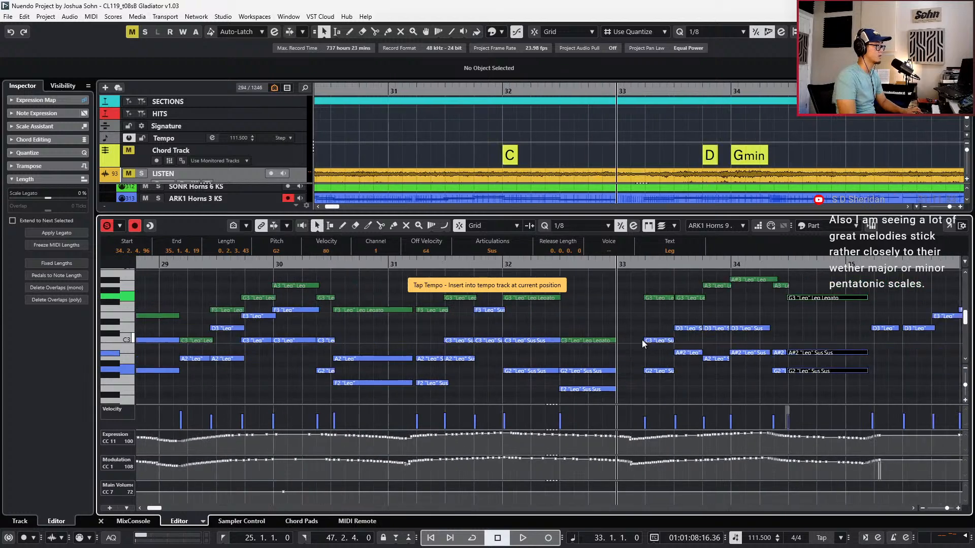
pyautogui.press('space')
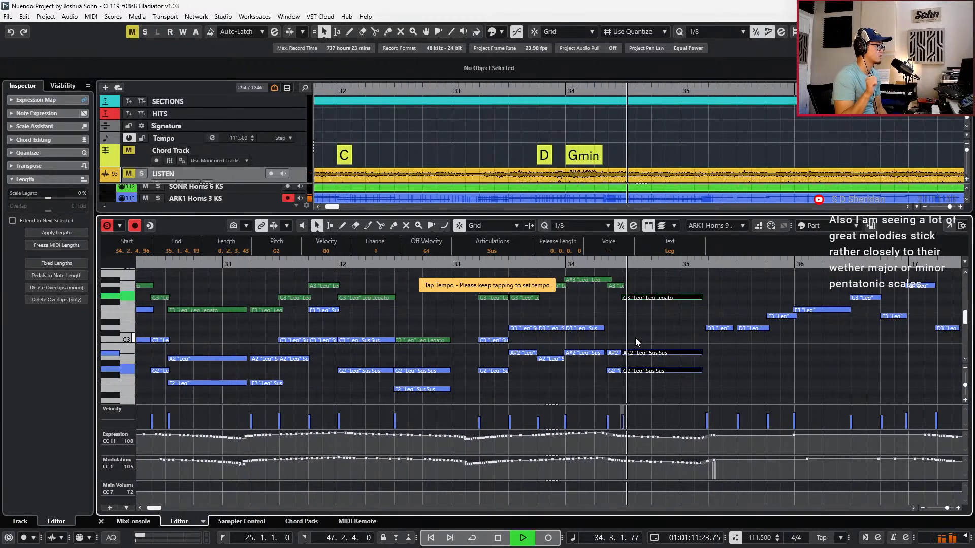
pyautogui.press('space')
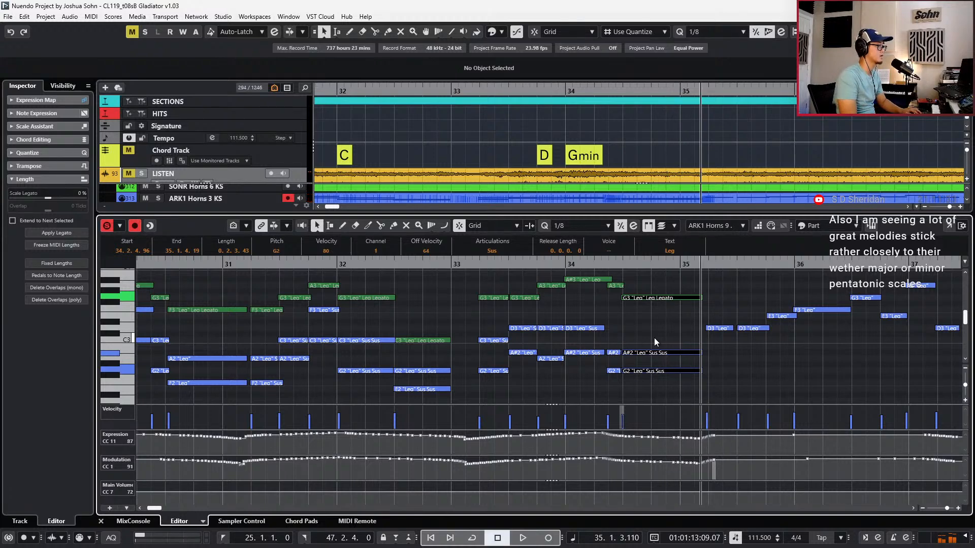
# Turn off the editor's solo mode and replay the horns with the full arrangement from bar 33 to the middle of bar 35
pyautogui.press('KP_0')
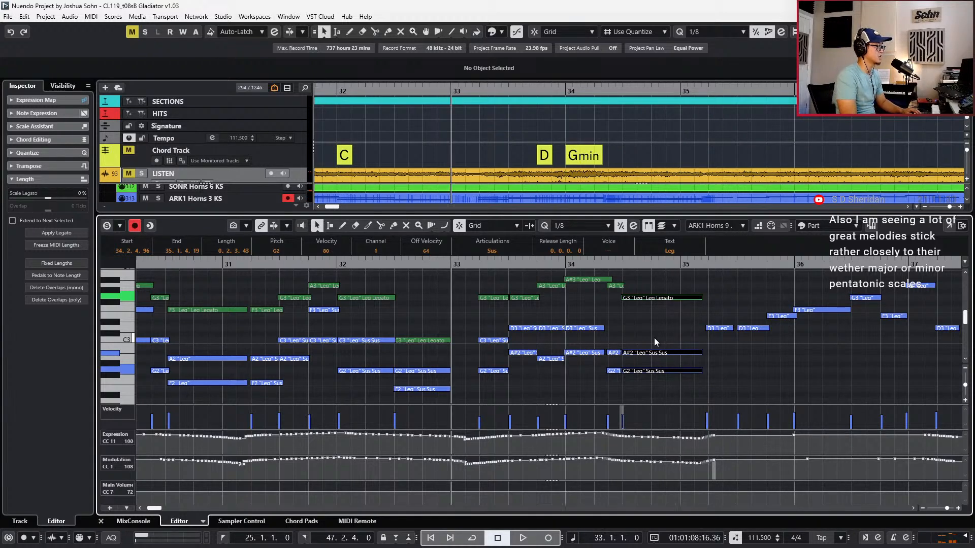
pyautogui.press('g')
pyautogui.press('g')
pyautogui.press('space')
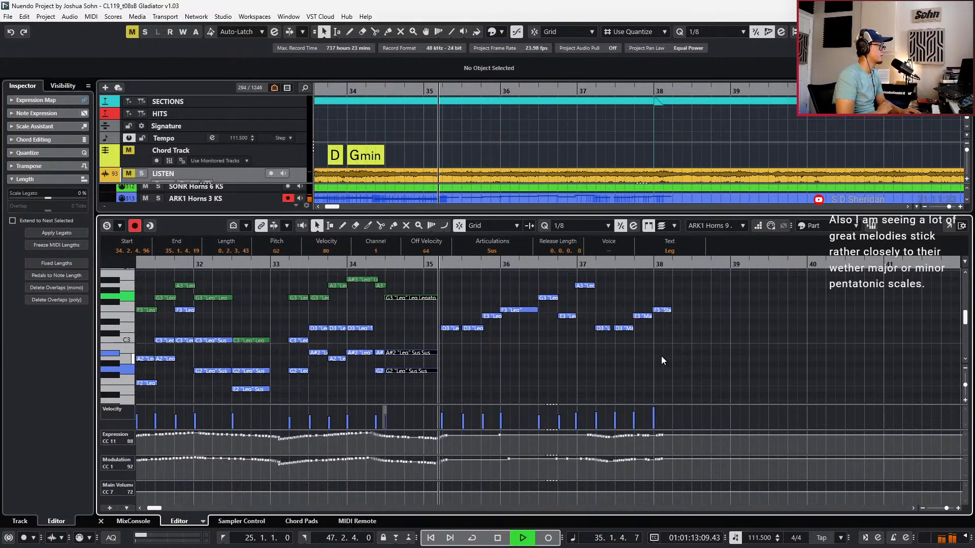
pyautogui.press('space')
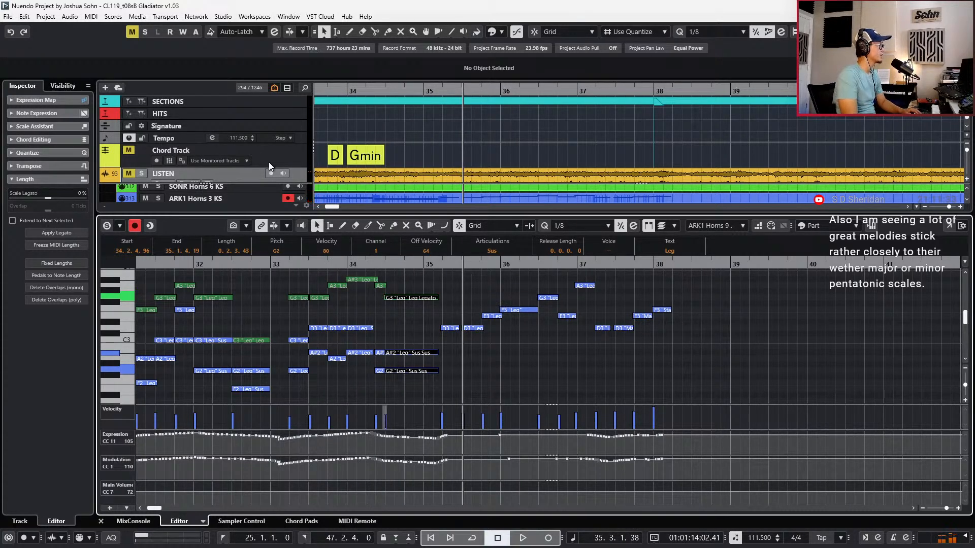
# Solo the LISTEN track and play bar 35 of the reference repeatedly
pyautogui.click(244, 173)
pyautogui.press('s')
pyautogui.press('space')
pyautogui.press('space')
pyautogui.press('space')
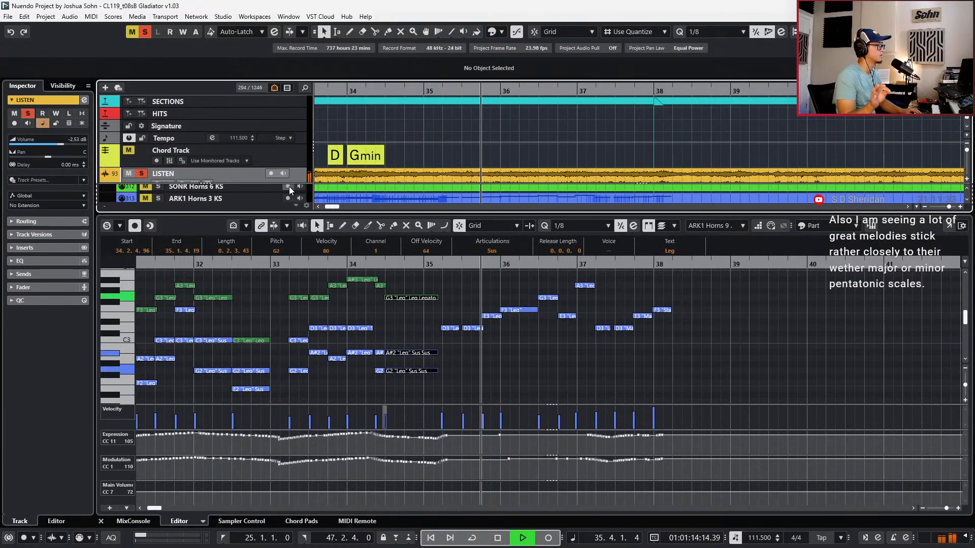
pyautogui.press('space')
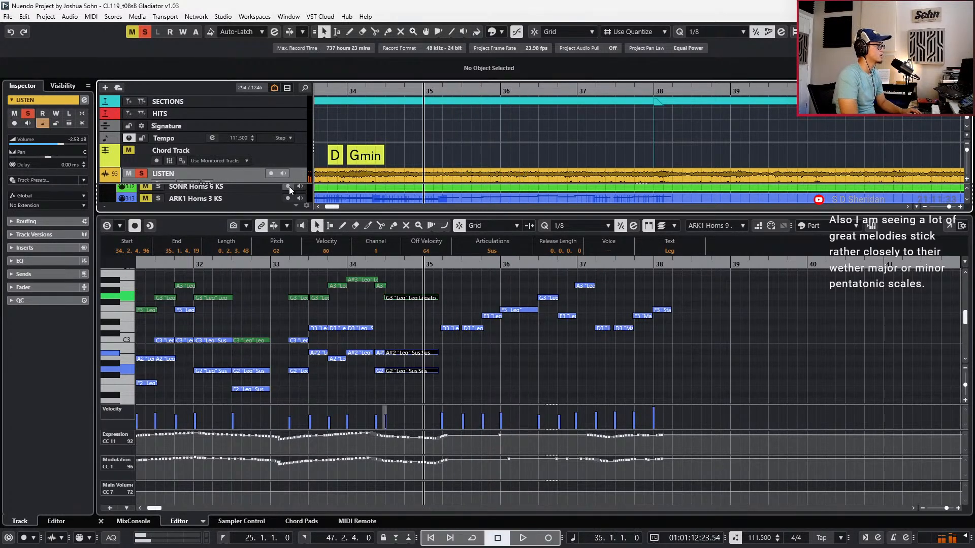
pyautogui.press('space')
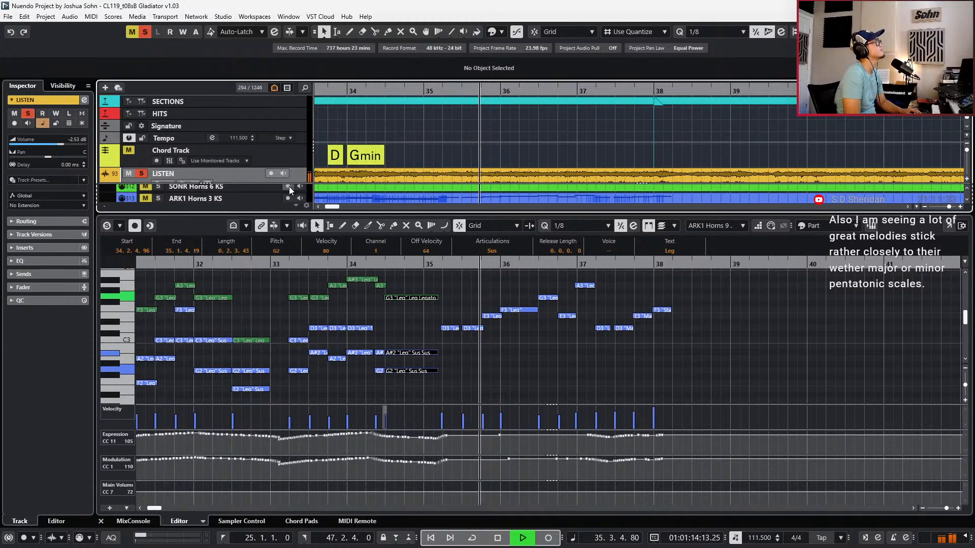
# Stop the reference playback, turn off the LISTEN track's solo and mute the track
pyautogui.press('space')
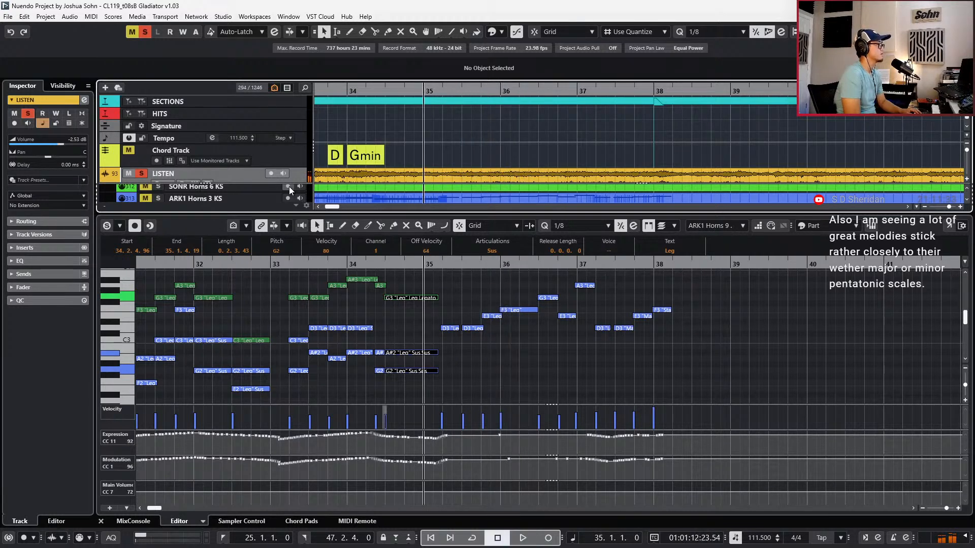
pyautogui.press('s')
pyautogui.press('m')
# Transpose the four notes from bar 35 into bar 36 down to A#2, A2, A2 and A2, remove mono overlaps, and play bar 35
pyautogui.click(506, 356)
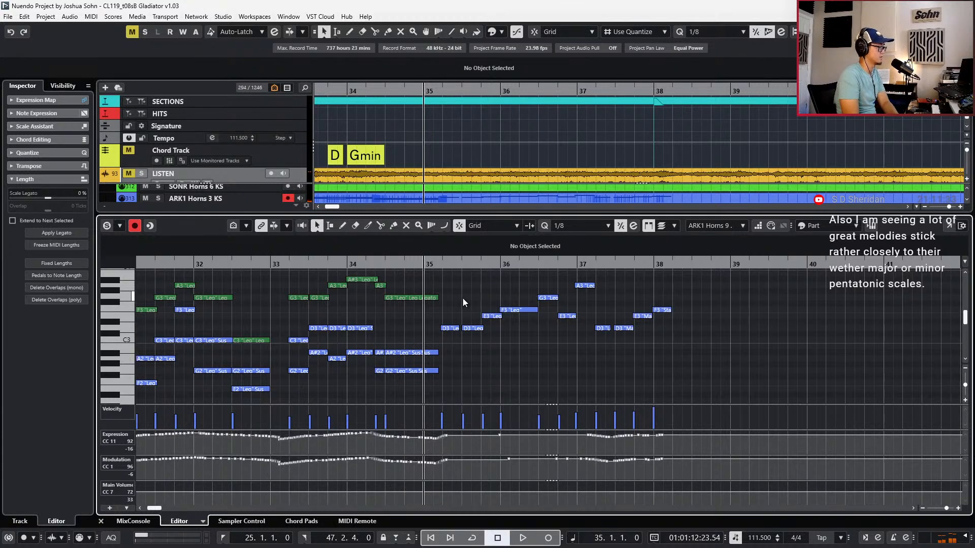
pyautogui.moveTo(455, 333); pyautogui.dragTo(492, 351)
pyautogui.press('Down')
pyautogui.press('Down')
pyautogui.press('Down')
pyautogui.press('Down')
pyautogui.press('Down')
pyautogui.press('Down')
pyautogui.press('Down')
pyautogui.press('Down')
pyautogui.press('Down')
pyautogui.press('Down')
pyautogui.press('Down')
pyautogui.press('Down')
pyautogui.moveTo(489, 285); pyautogui.dragTo(459, 371)
pyautogui.press('Down')
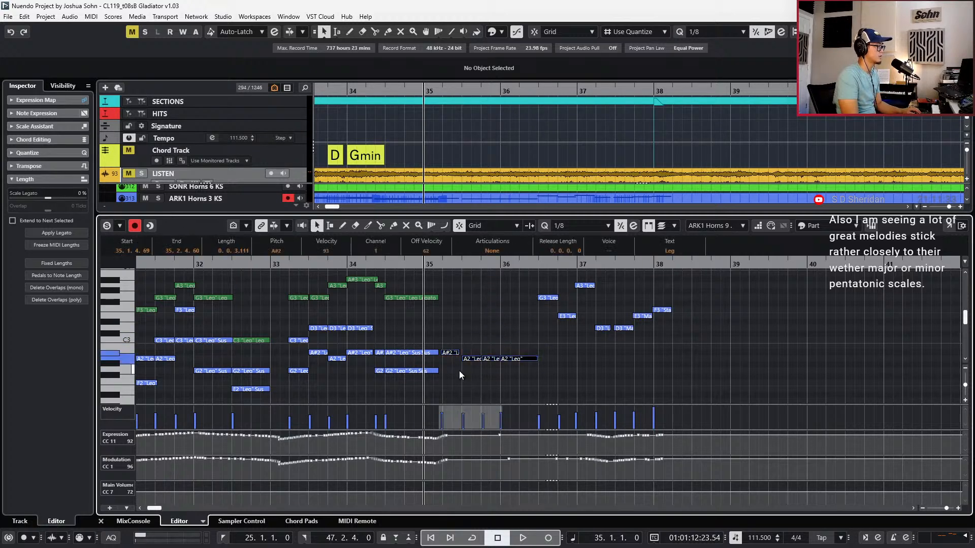
pyautogui.click(63, 287)
pyautogui.press('space')
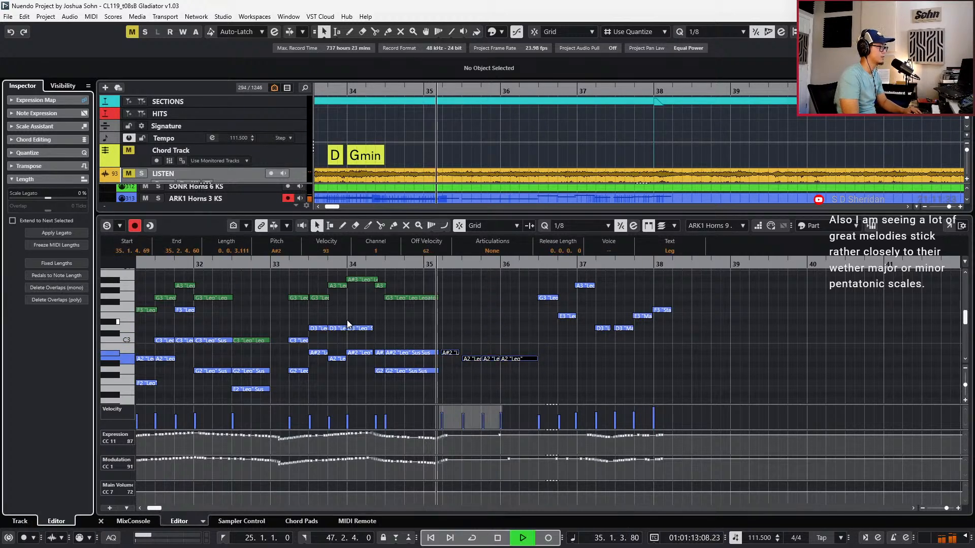
pyautogui.press('space')
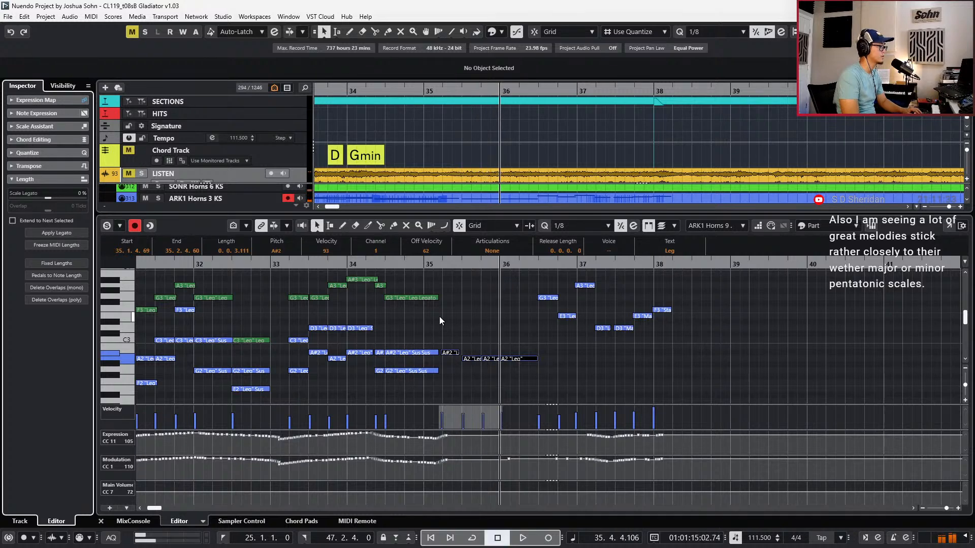
# Copy the four lowered notes, restore the original D3, D3, E3 and F3, and place the playback position at 35.1.4.69
pyautogui.click(450, 353)
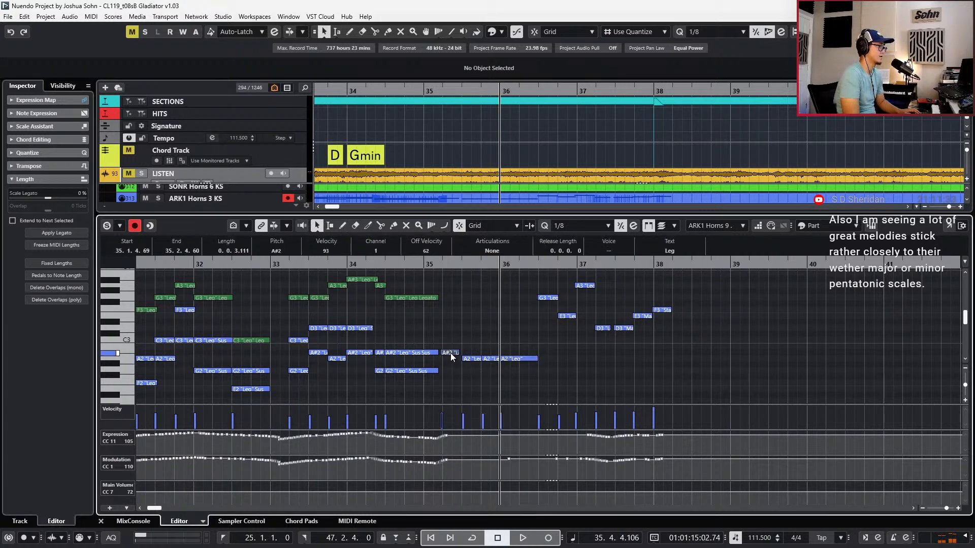
pyautogui.hotkey('shift', 'Right')
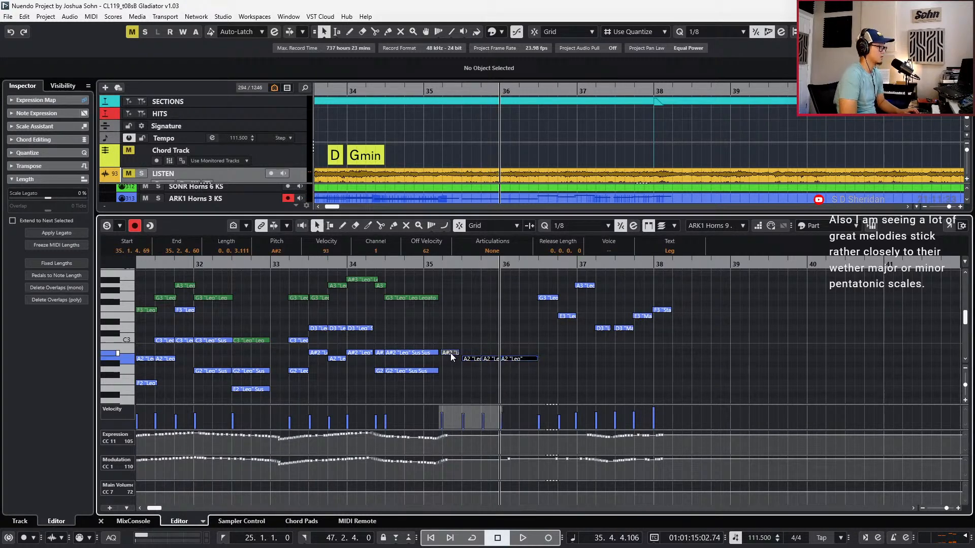
pyautogui.press('Up')
pyautogui.press('Up')
pyautogui.press('Up')
pyautogui.press('Up')
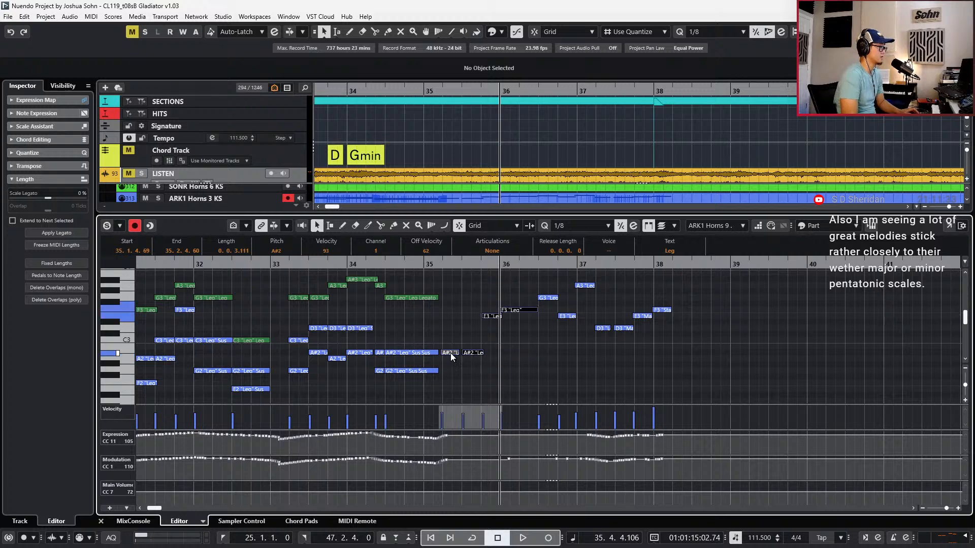
pyautogui.press('Down')
pyautogui.press('Down')
pyautogui.press('Down')
pyautogui.press('Down')
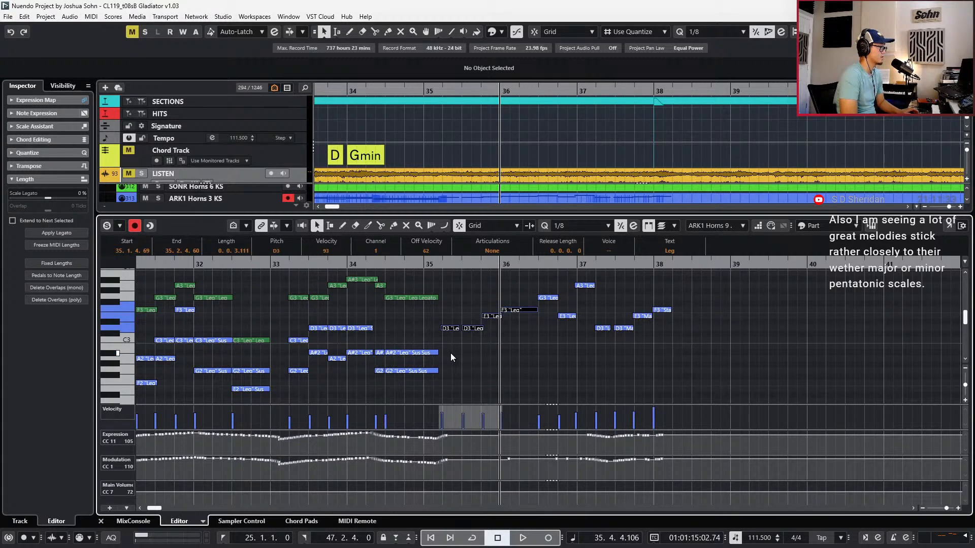
pyautogui.press('Up')
pyautogui.press('Up')
pyautogui.press('Up')
pyautogui.press('Up')
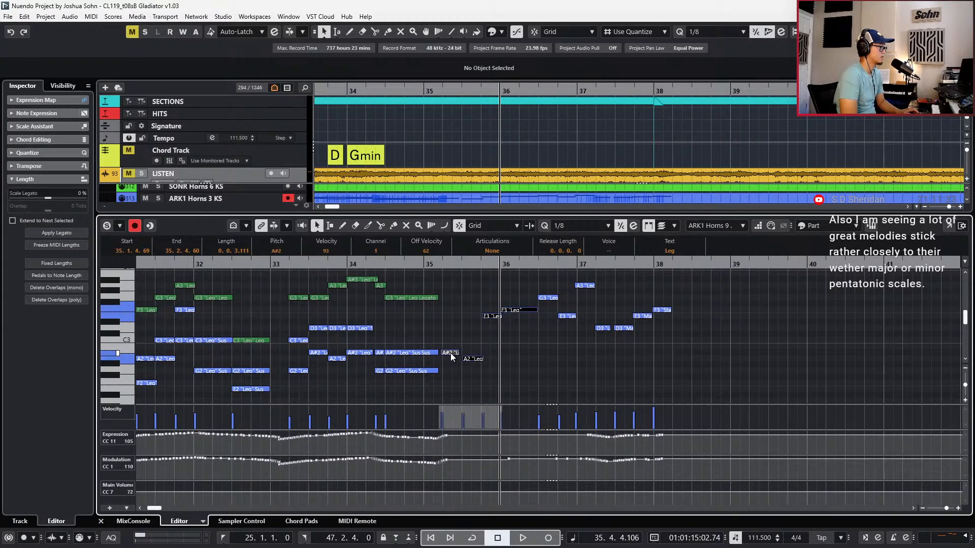
pyautogui.press('l')
pyautogui.click(505, 380)
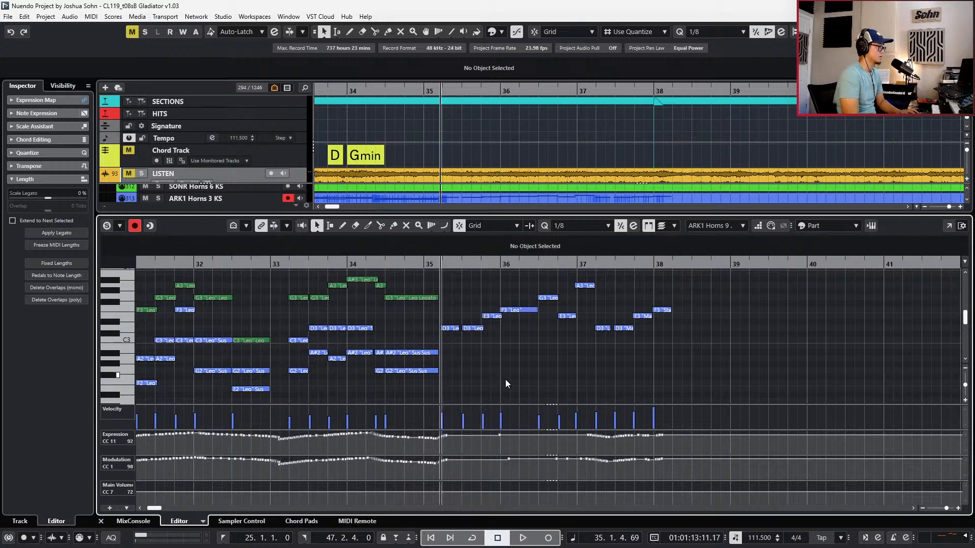
# Delete the blue D3, D3, E3 and F3 notes of bars 35–36, paste the lower A#2 and A2 harmony in their place, and play it
pyautogui.click(452, 330)
pyautogui.hotkey('shift', 'Right')
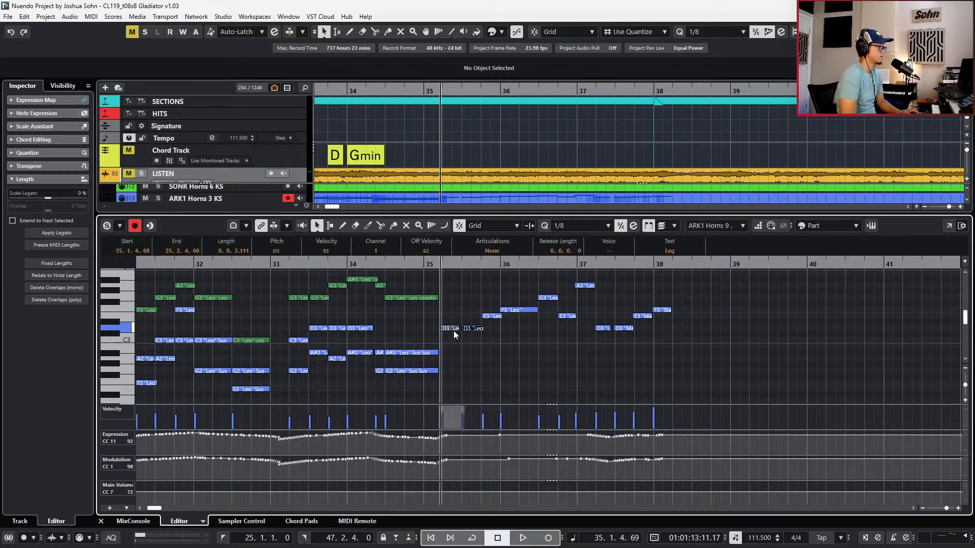
pyautogui.click(453, 331)
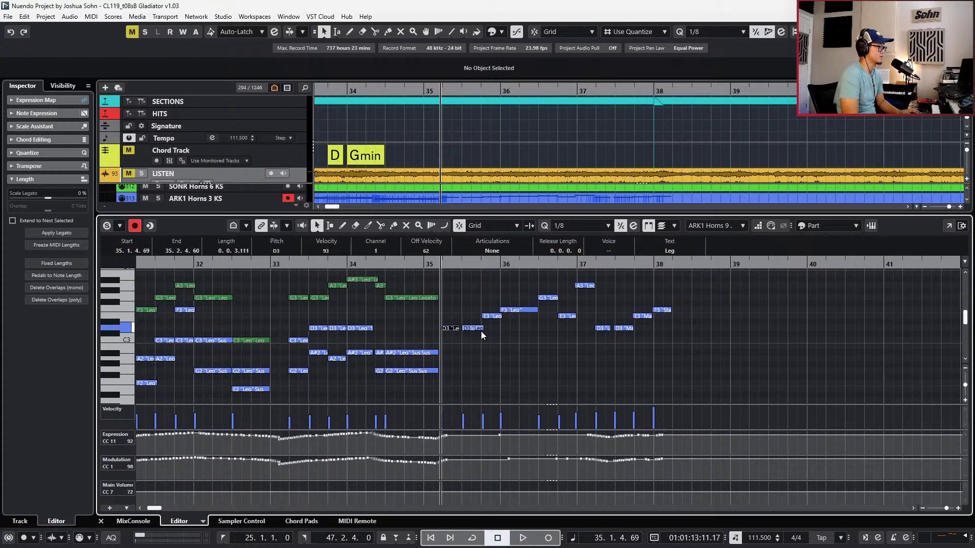
pyautogui.keyDown('shift'); pyautogui.click(478, 329); pyautogui.keyUp('shift')
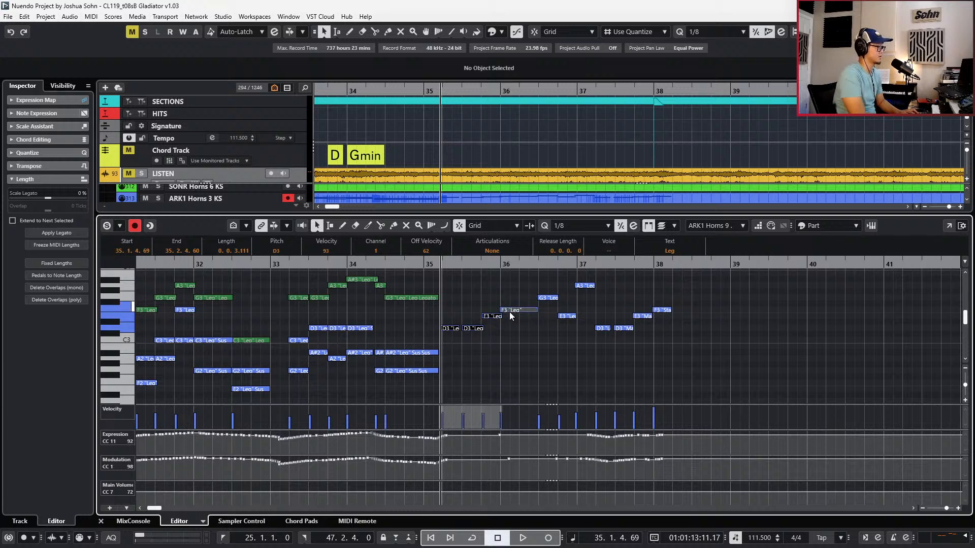
pyautogui.press('Delete')
pyautogui.hotkey('ctrl', 'v')
pyautogui.press('space')
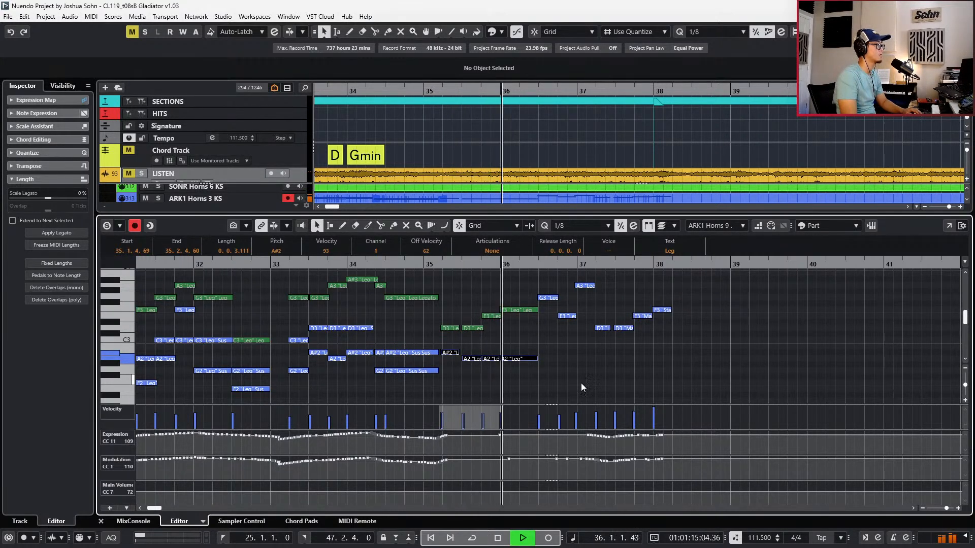
# Solo the LISTEN reference, play it twice through the end of bar 37, and turn its solo off and mute it again
pyautogui.click(233, 175)
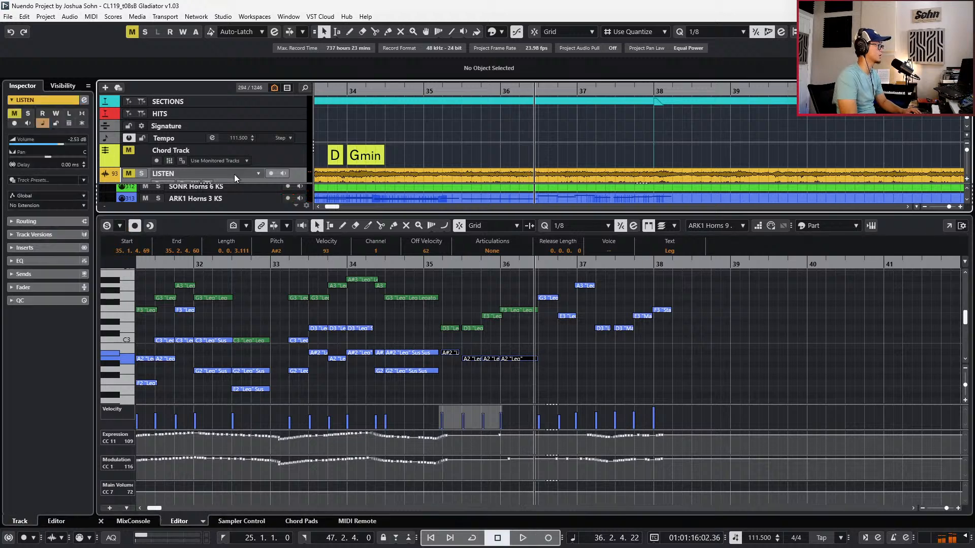
pyautogui.press('m')
pyautogui.press('s')
pyautogui.press('space')
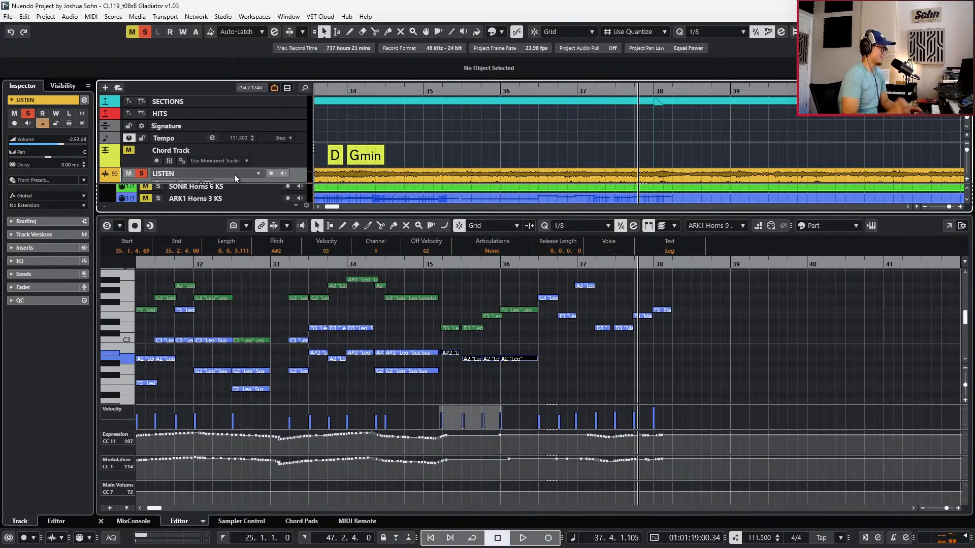
pyautogui.press('KP_Subtract')
pyautogui.press('KP_Subtract')
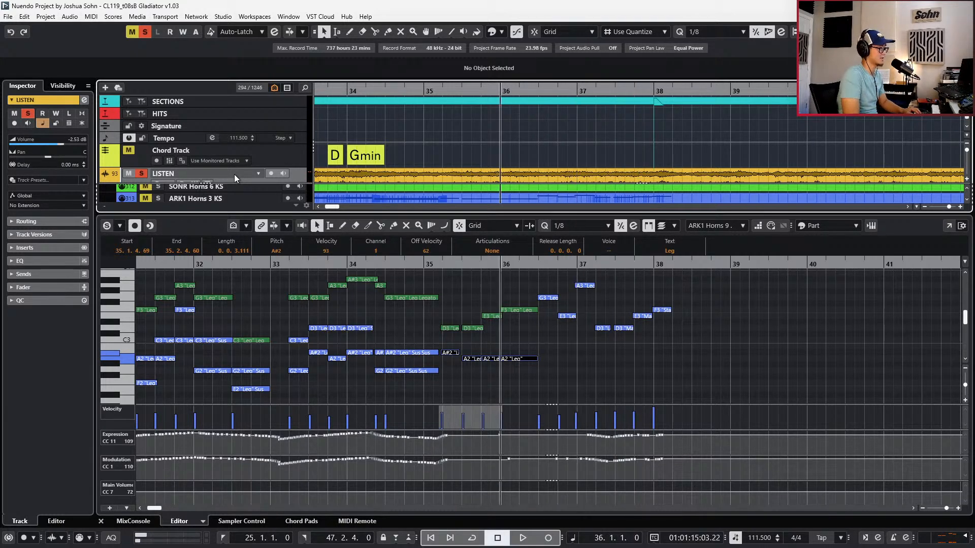
pyautogui.press('KP_Subtract')
pyautogui.press('space')
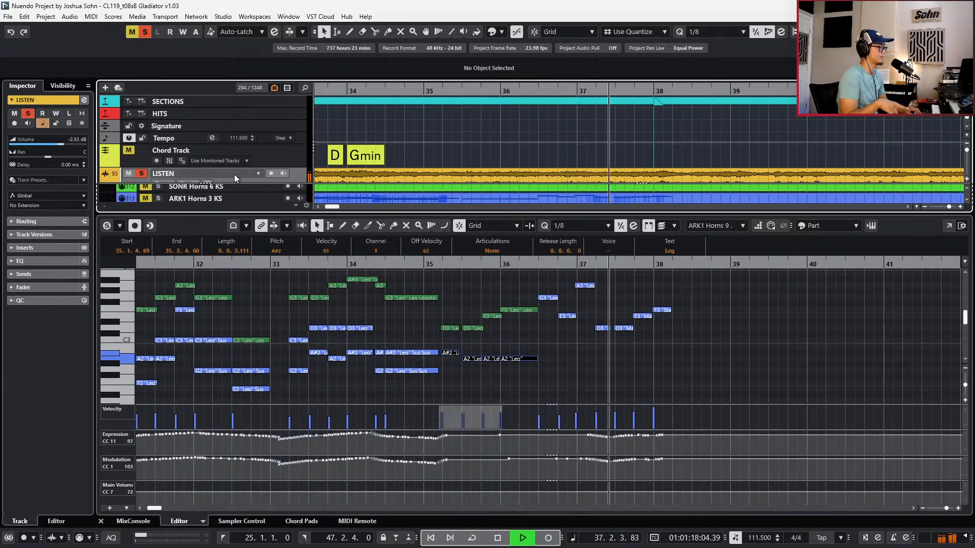
pyautogui.press('space')
pyautogui.press('s')
pyautogui.press('m')
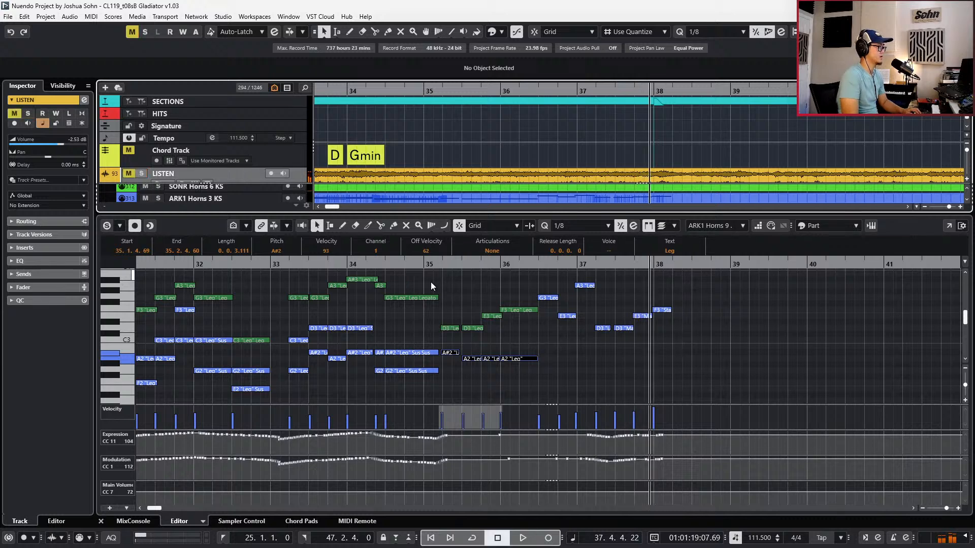
# Duplicate the long A2 note of bar 36 three times in succession up to bar 38, pitching the copies A#2, A2 and A#2
pyautogui.click(526, 362)
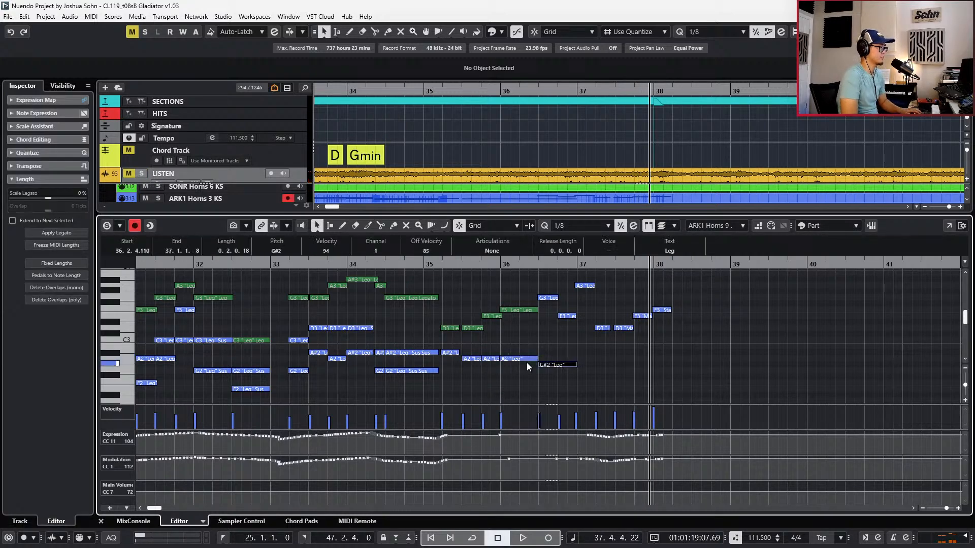
pyautogui.press('Up')
pyautogui.press('Up')
pyautogui.hotkey('ctrl', 'd')
pyautogui.press('Down')
pyautogui.hotkey('ctrl', 'd')
pyautogui.press('Up')
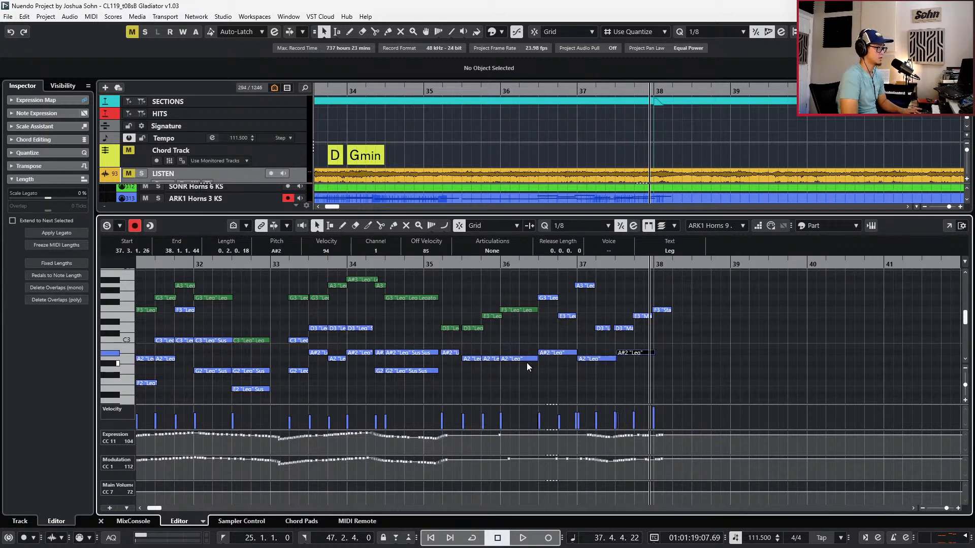
# Delete the blue melody notes above the new harmony, from the G3 in bar 36 through the F3 at bar 38
pyautogui.click(545, 298)
pyautogui.press('Delete')
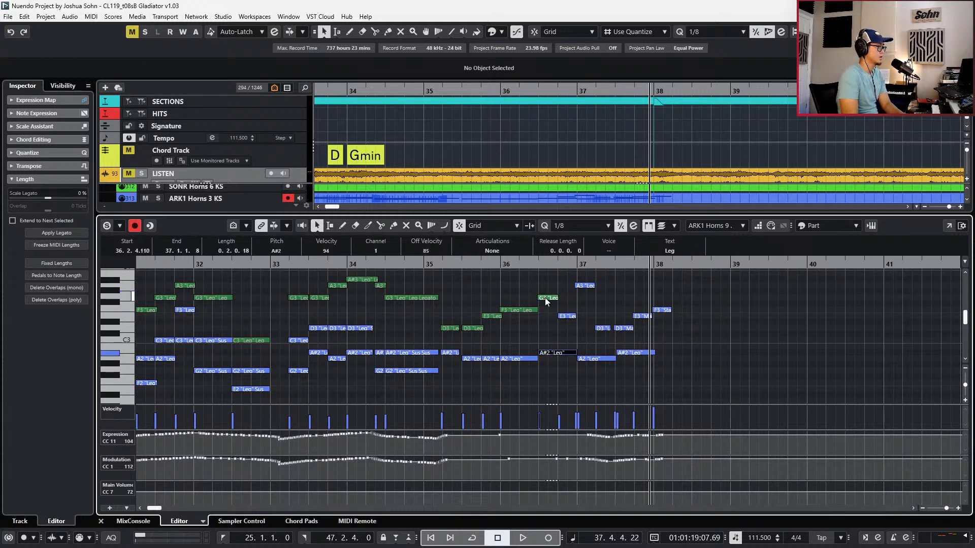
pyautogui.click(571, 317)
pyautogui.press('Delete')
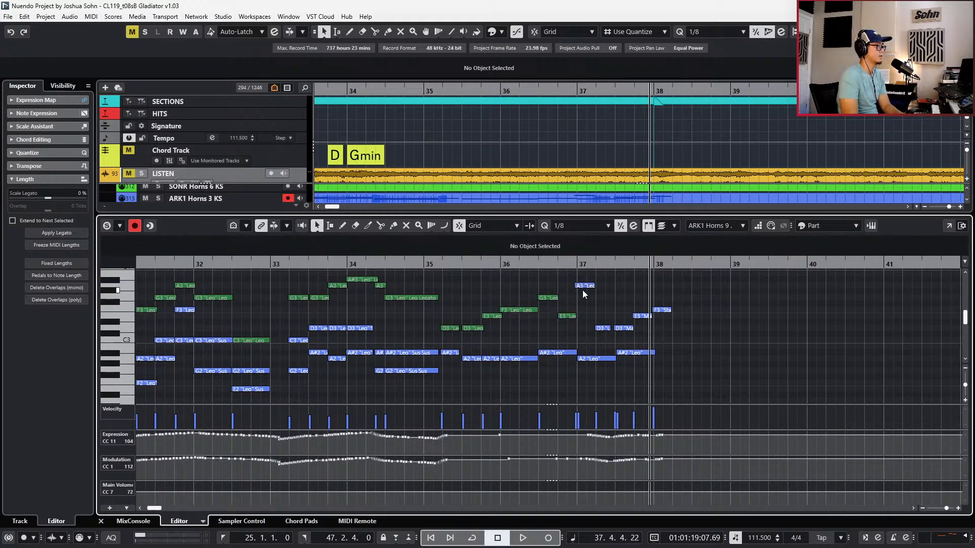
pyautogui.click(599, 328)
pyautogui.press('Delete')
pyautogui.click(641, 316)
pyautogui.press('Delete')
pyautogui.click(665, 311)
pyautogui.press('Delete')
# Solo the editor, play from bar 34, and record new expression and modulation data from bar 35 to bar 38
pyautogui.press('KP_Subtract')
pyautogui.press('KP_Subtract')
pyautogui.press('s')
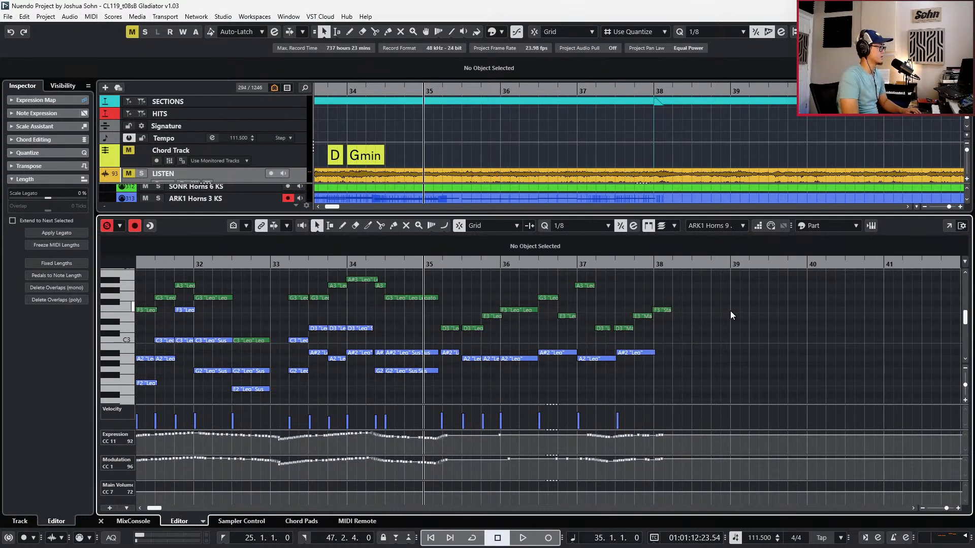
pyautogui.press('space')
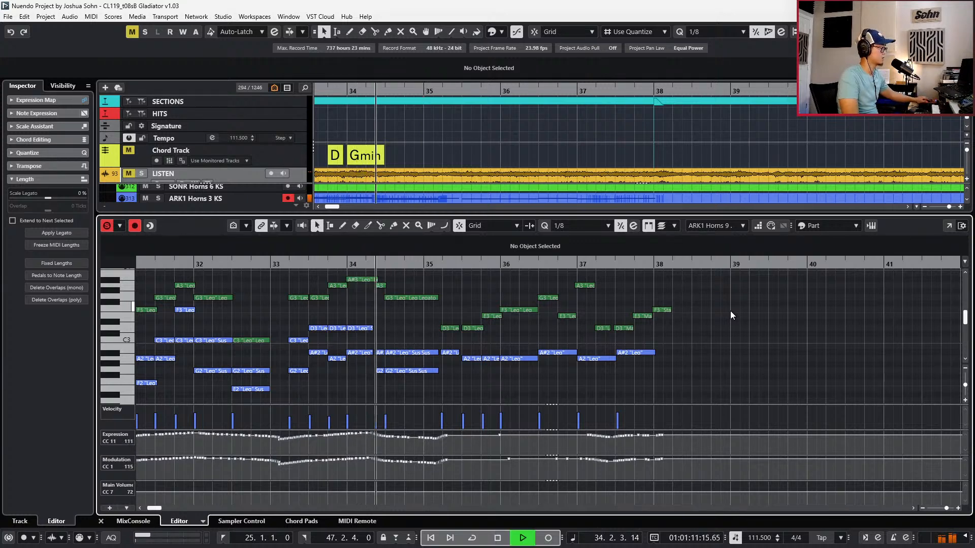
pyautogui.press('KP_Multiply')
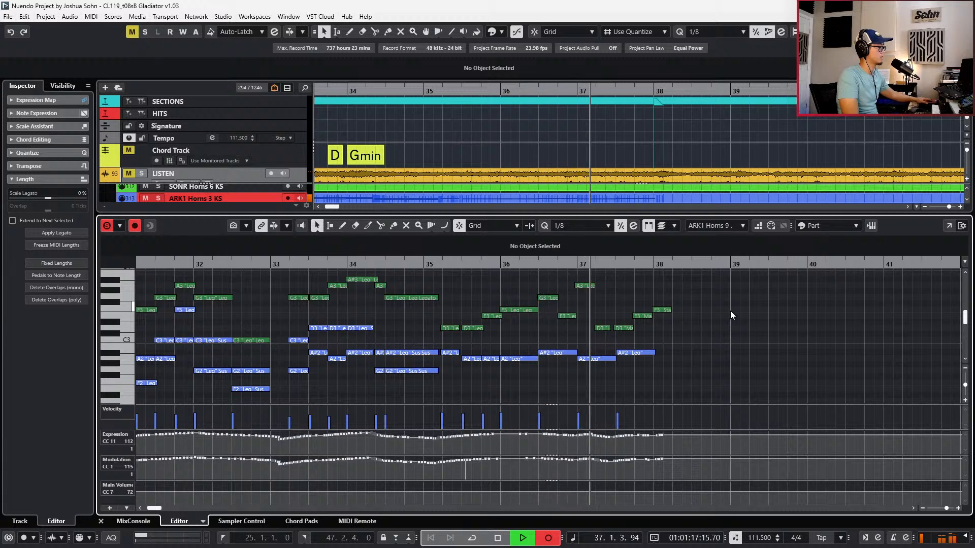
pyautogui.press('KP_Multiply')
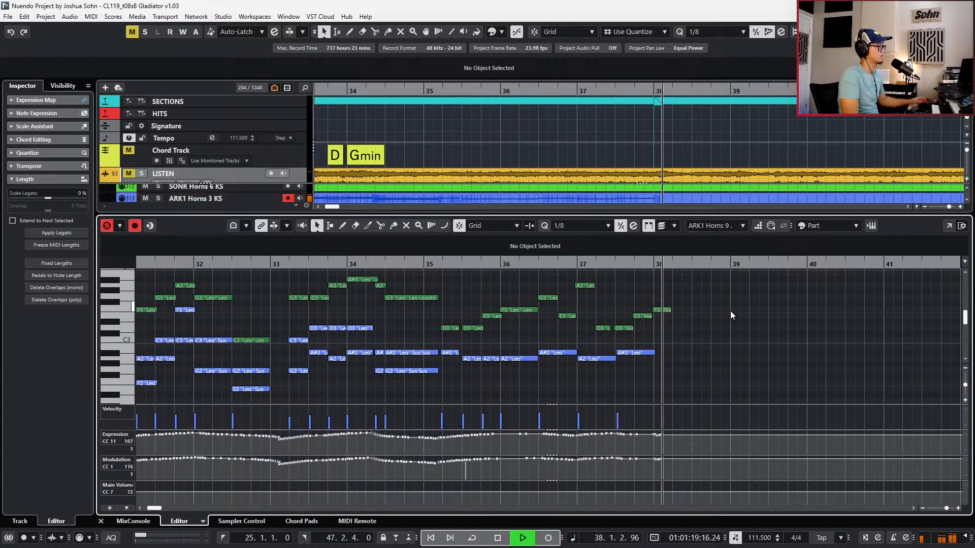
pyautogui.press('space')
# Duplicate the last A#2 note, quantize the copy to 38.1.1.0, shorten it to one beat and lower it to A2
pyautogui.click(650, 353)
pyautogui.press('q')
pyautogui.scroll(2, 649, 357)
pyautogui.hotkey('ctrl', 'd')
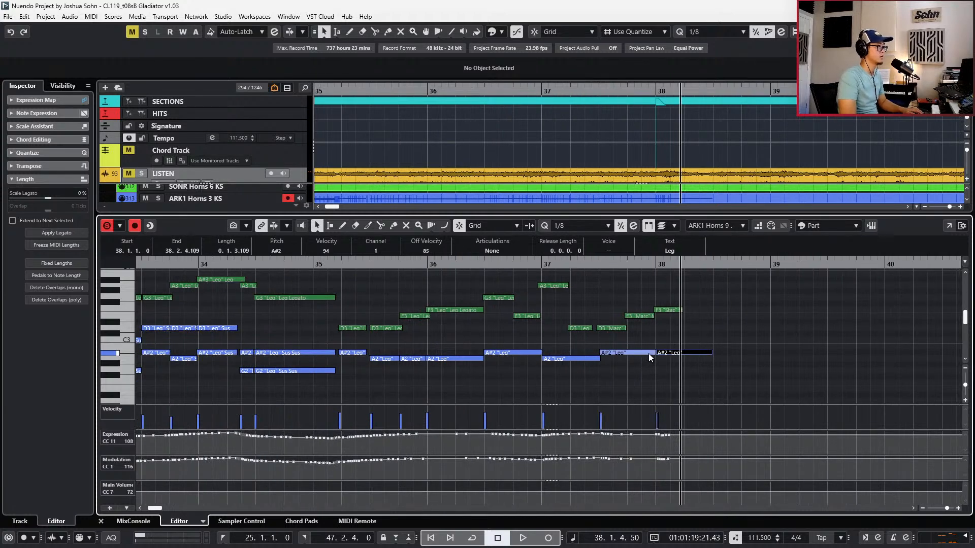
pyautogui.hotkey('alt', 'shift', 'Left')
pyautogui.hotkey('alt', 'shift', 'Left')
pyautogui.press('Down')
pyautogui.press('Down')
pyautogui.press('Up')
pyautogui.press('l')
# Set the bar 38 A2 note's articulation to Staccato, play it briefly, and return the playback position to bar 35
pyautogui.click(493, 251)
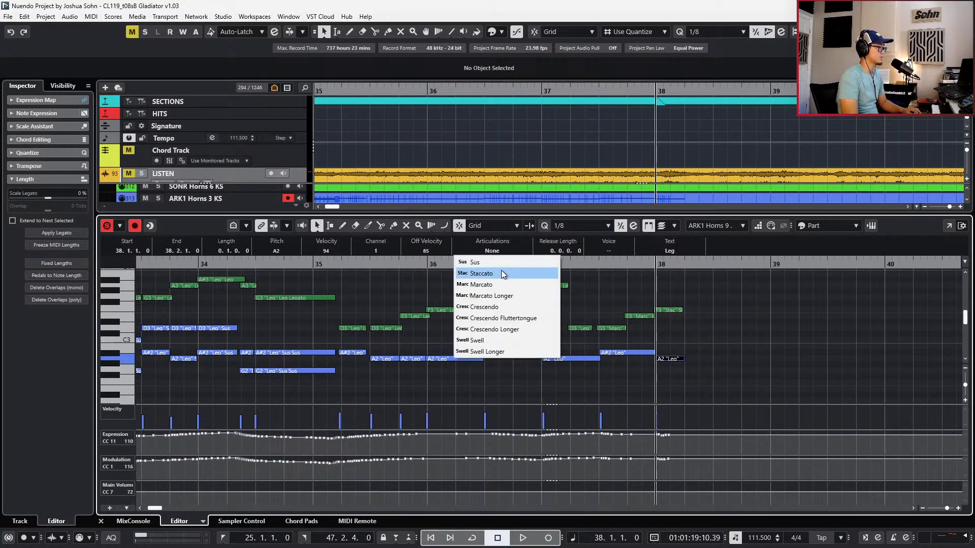
pyautogui.click(502, 273)
pyautogui.press('space')
pyautogui.press('space')
pyautogui.press('ctrl+KP_Subtract')
pyautogui.press('ctrl+KP_Subtract')
pyautogui.press('ctrl+KP_Subtract')
pyautogui.press('ctrl+KP_Subtract')
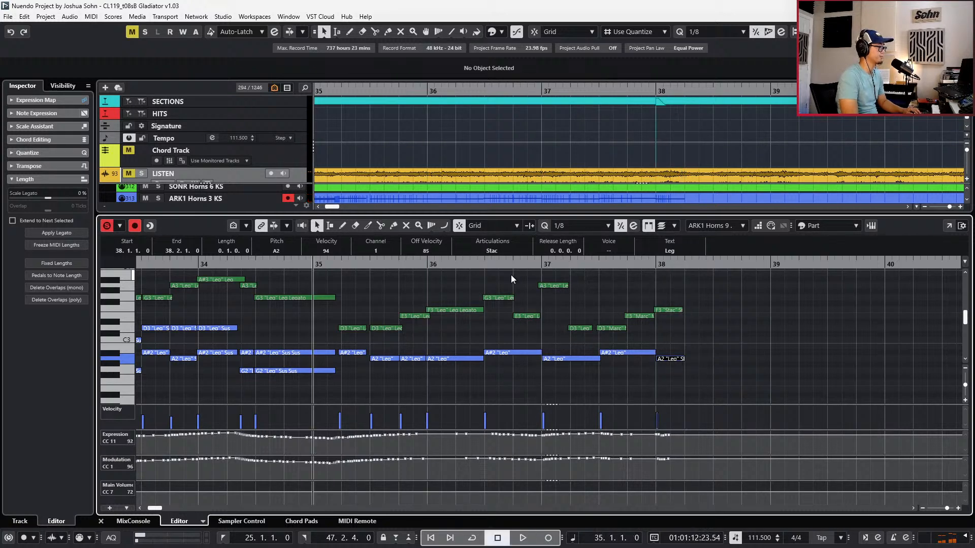
# Select the seven A#2 and A2 harmony notes from bar 35 through bar 37 and give them the Sus articulation
pyautogui.press('g')
pyautogui.moveTo(389, 344); pyautogui.dragTo(608, 388)
pyautogui.click(485, 251)
pyautogui.click(480, 262)
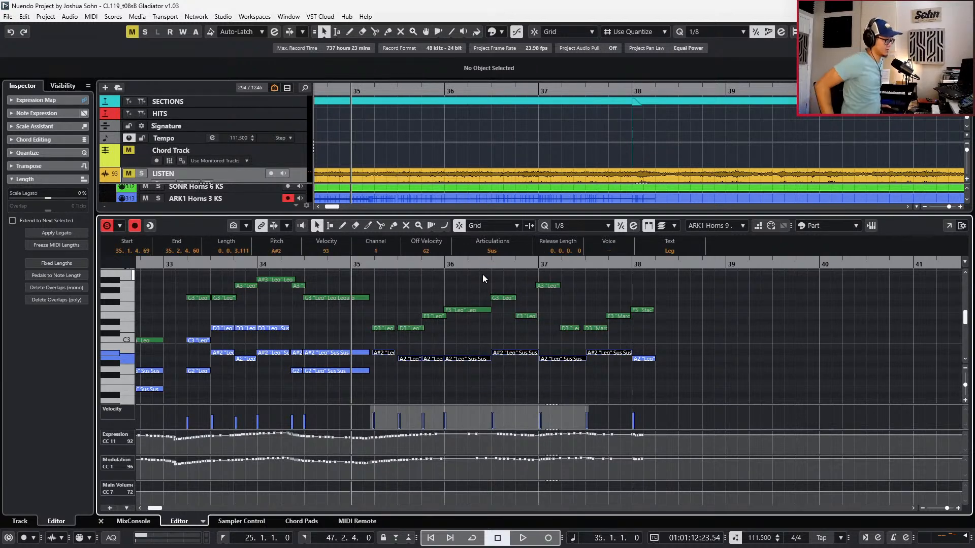
# Copy the seven selected notes in place, transpose the copies down three semitones to G2 and F#2, and play them up to bar 36
pyautogui.press('l')
pyautogui.hotkey('ctrl', 'c')
pyautogui.hotkey('ctrl', 'v')
pyautogui.press('Down')
pyautogui.press('Down')
pyautogui.press('Down')
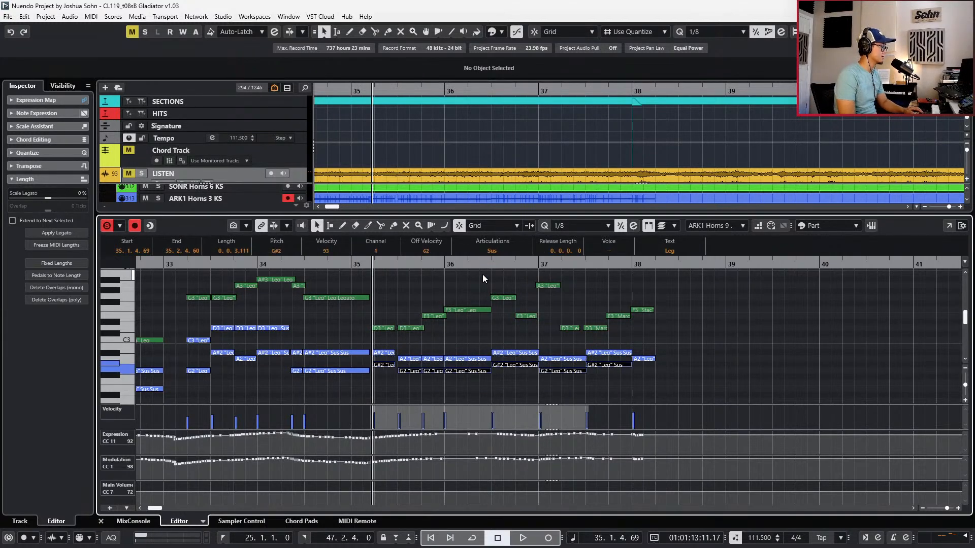
pyautogui.press('space')
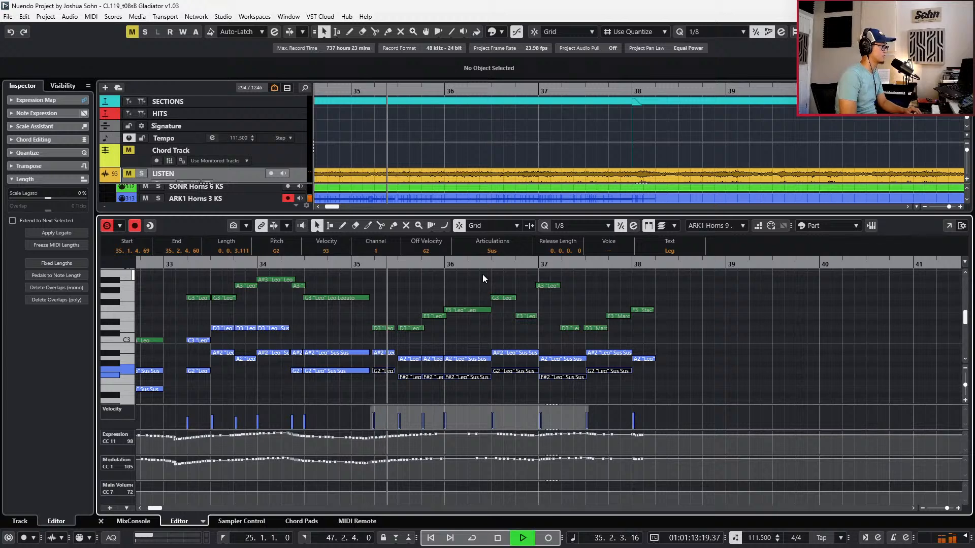
pyautogui.press('space')
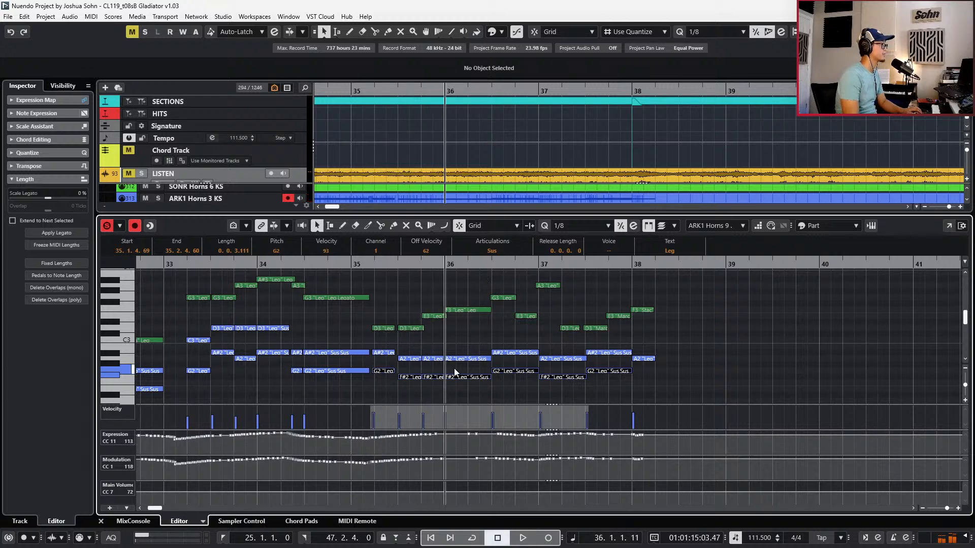
# Try the F#2 note on beat 4 of bar 35 at F2 and E2 during playback, and return it to F#2
pyautogui.scroll(2, 454, 367)
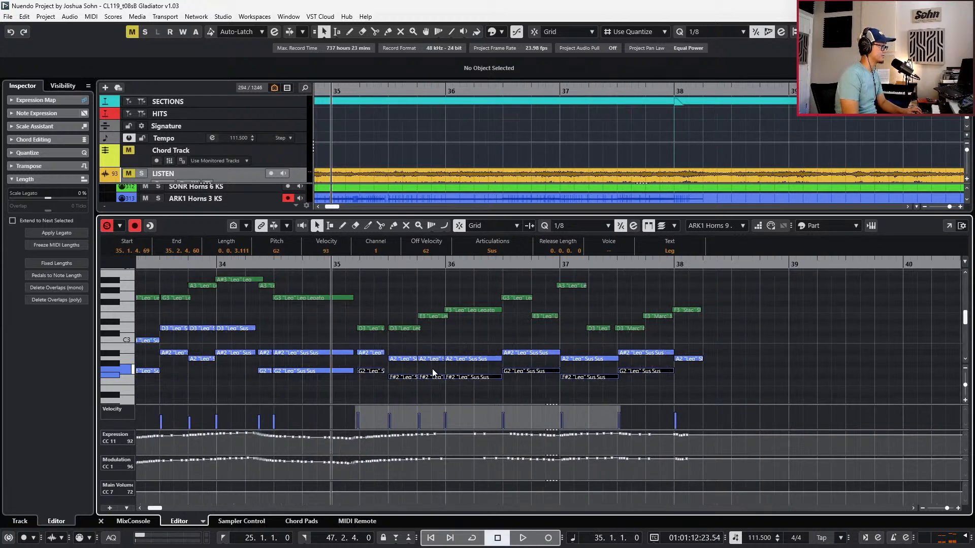
pyautogui.scroll(-2, 432, 355)
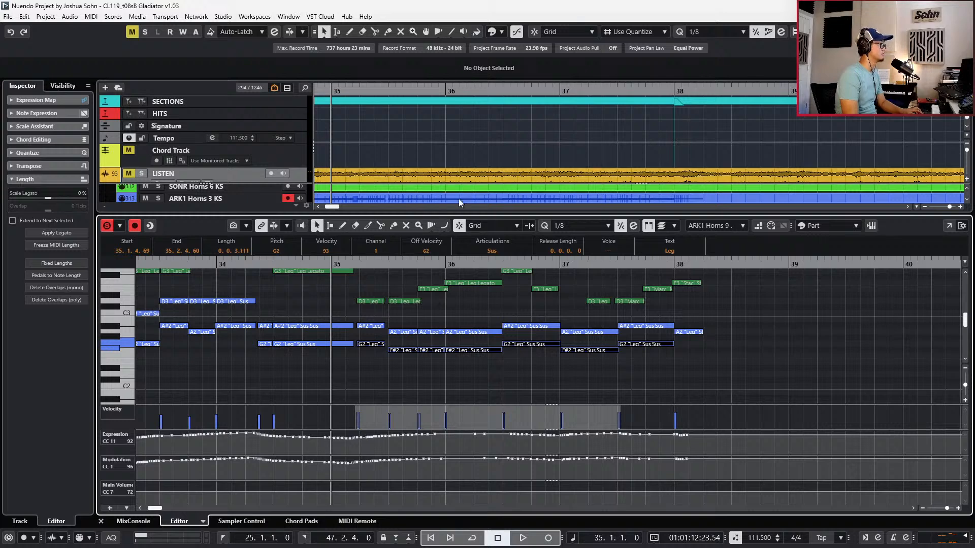
pyautogui.click(403, 350)
pyautogui.scroll(1, 425, 355)
pyautogui.click(438, 349)
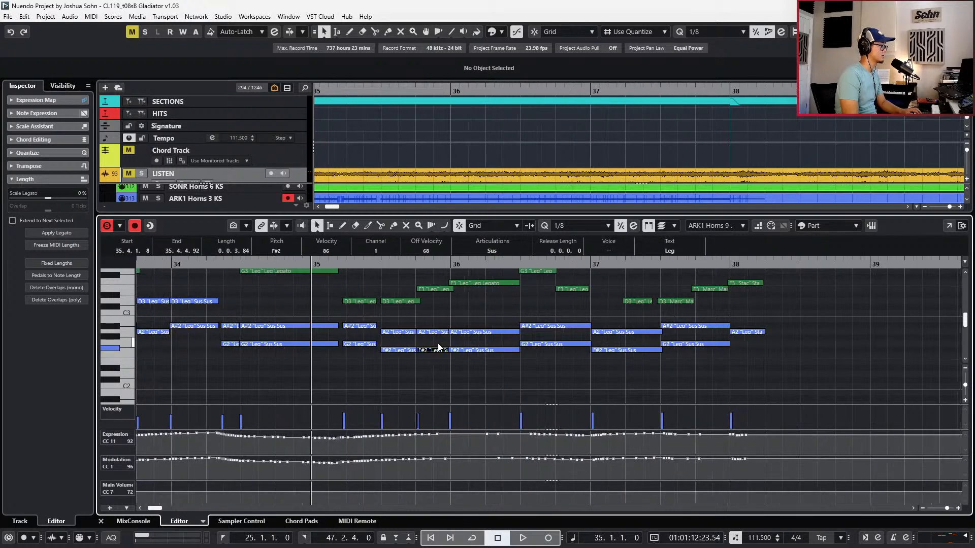
pyautogui.press('Down')
pyautogui.press('space')
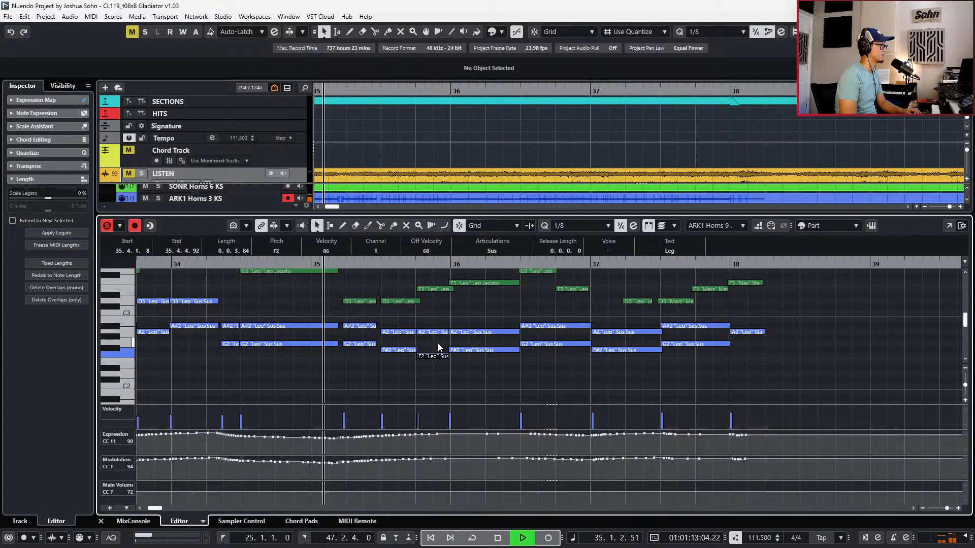
pyautogui.press('Down')
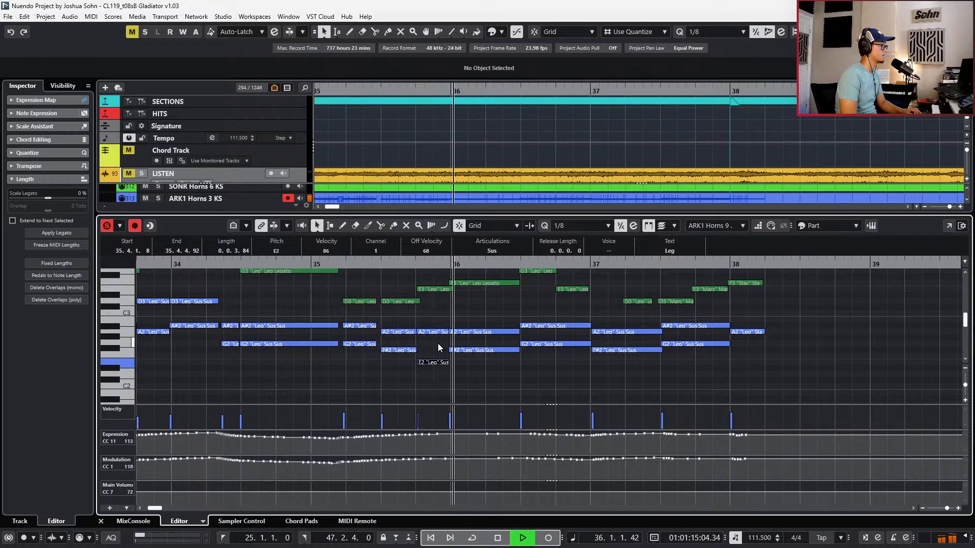
pyautogui.press('Up')
pyautogui.press('Up')
pyautogui.press('space')
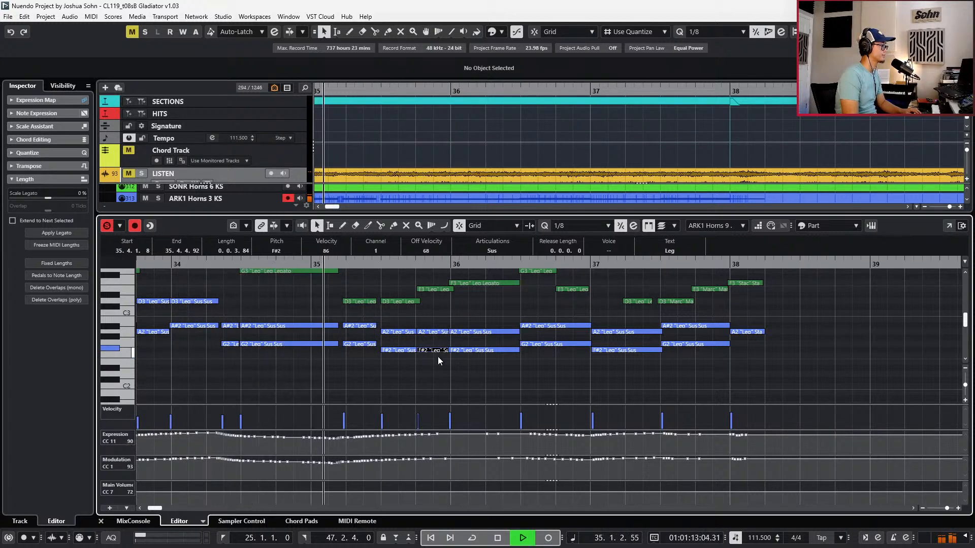
pyautogui.press('space')
# Audition the first F#2 note in bar 35 at G2 and lower it to F2
pyautogui.click(399, 350)
pyautogui.press('Up')
pyautogui.hotkey('alt', 'space')
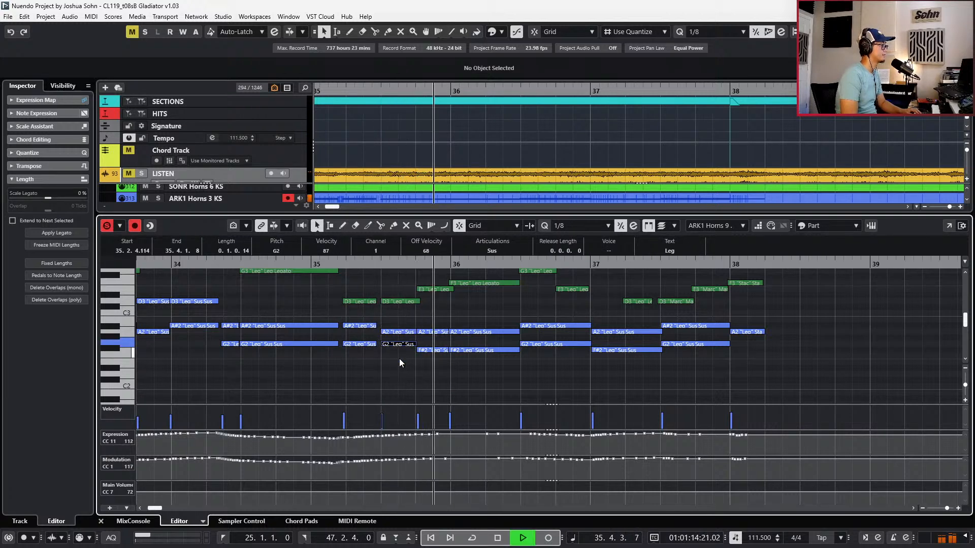
pyautogui.press('space')
pyautogui.press('Down')
pyautogui.press('Down')
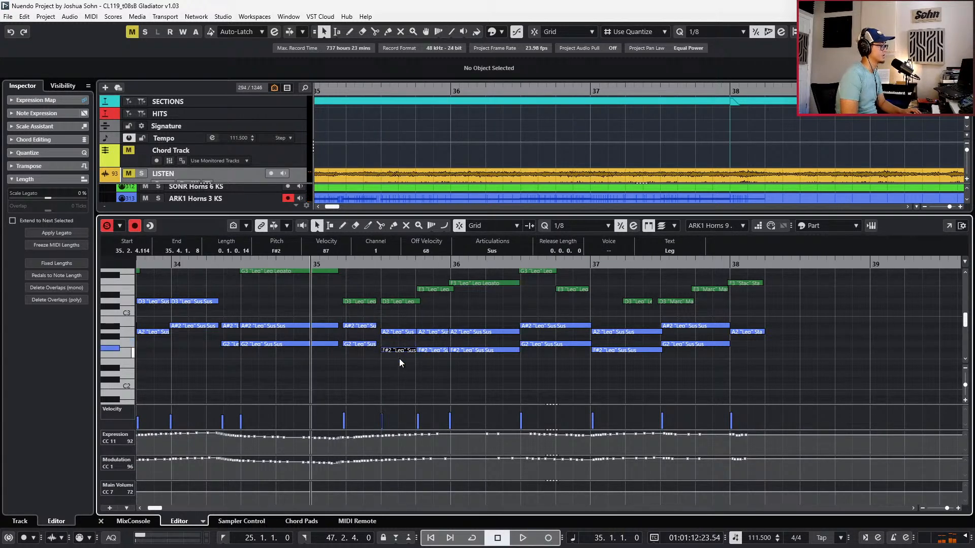
pyautogui.press('Right')
pyautogui.press('Down')
pyautogui.press('Down')
pyautogui.press('Up')
pyautogui.press('Up')
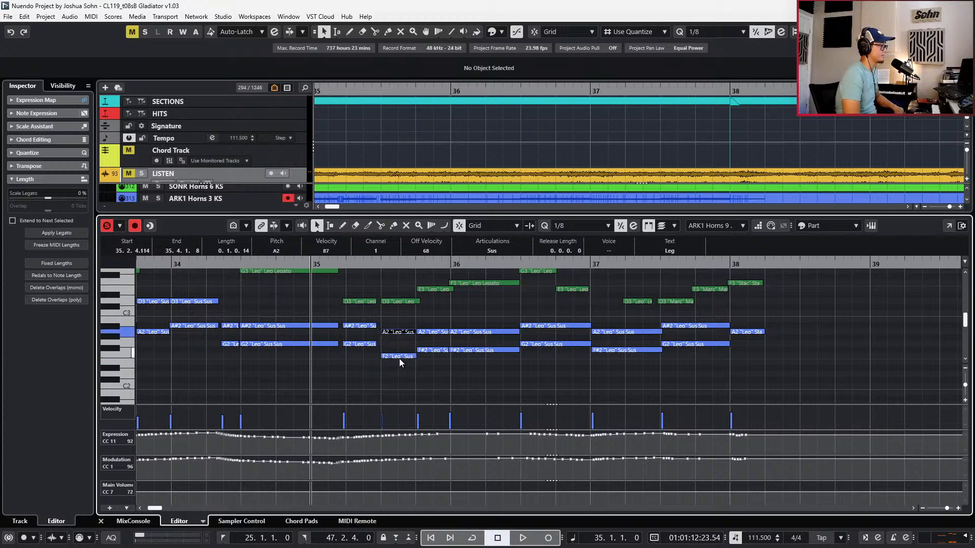
# Lower the F#2 note on beat 4 of bar 35 to F2 and play bar 35
pyautogui.click(427, 350)
pyautogui.press('Down')
pyautogui.press('Down')
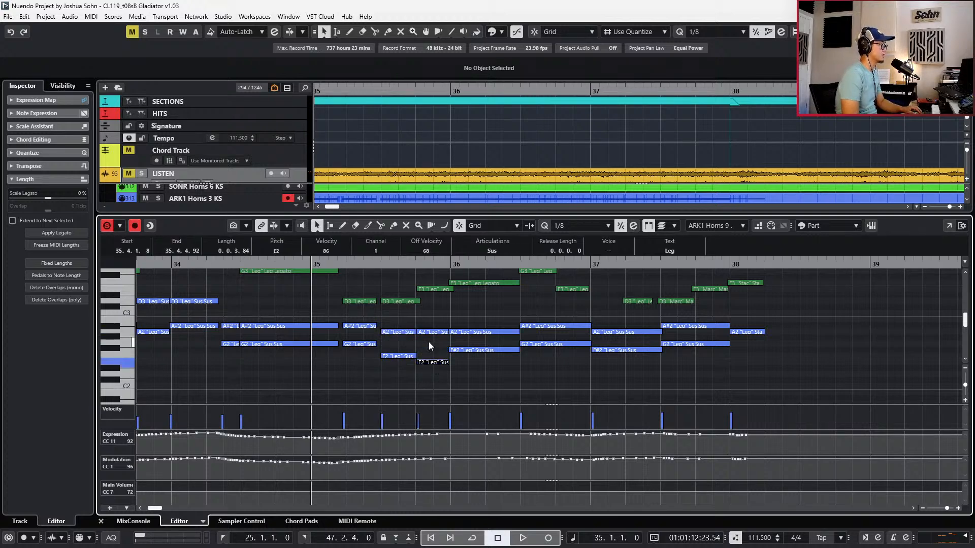
pyautogui.press('Up')
pyautogui.press('space')
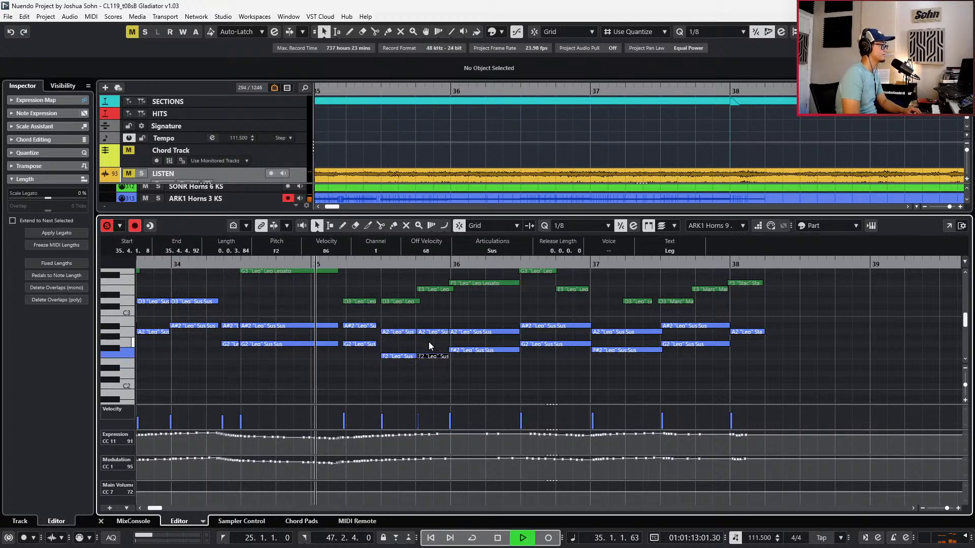
pyautogui.press('g')
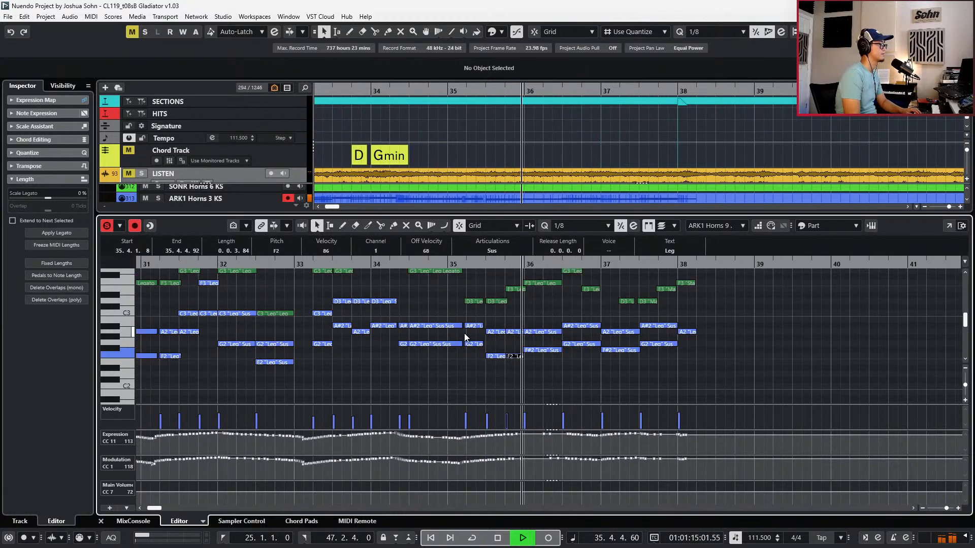
pyautogui.press('space')
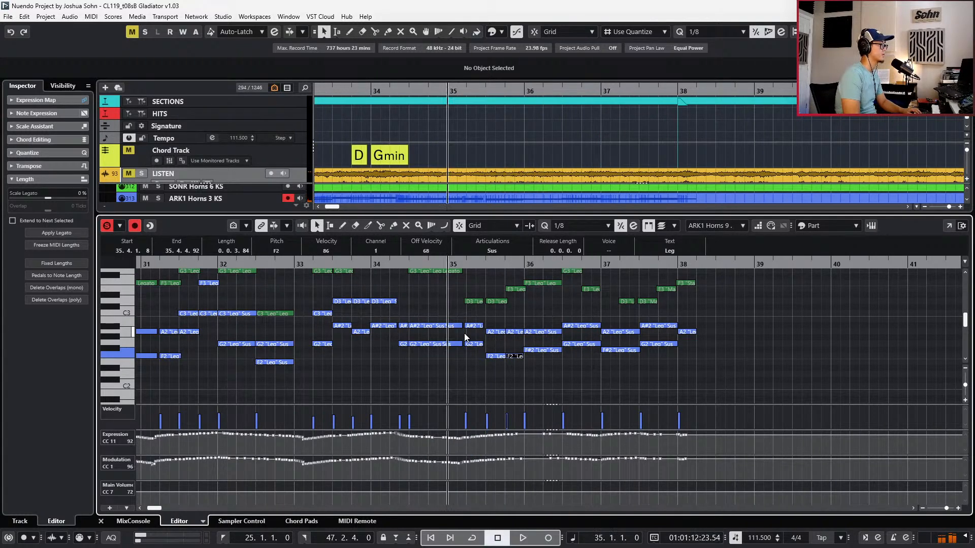
pyautogui.click(552, 350)
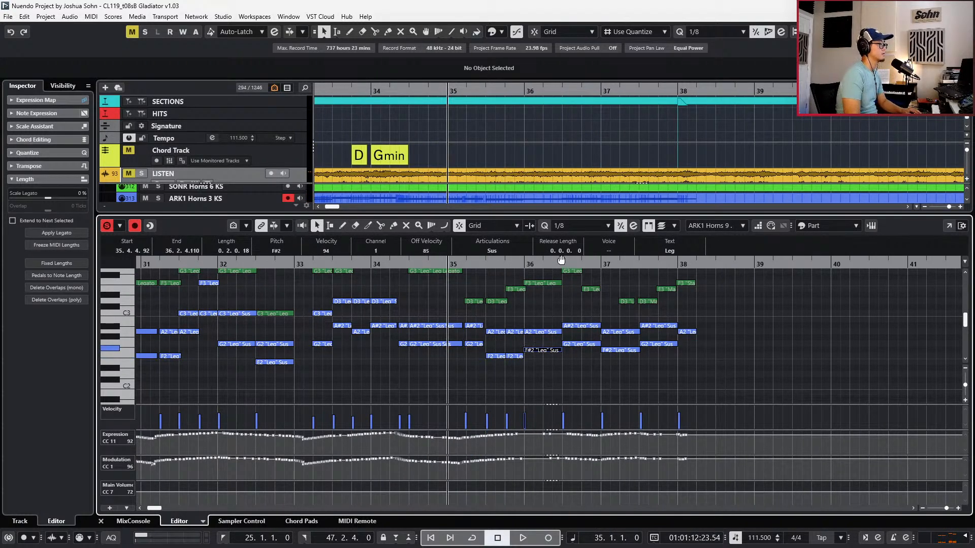
pyautogui.press('g')
pyautogui.press('g')
pyautogui.hscroll(-15, 564, 148)
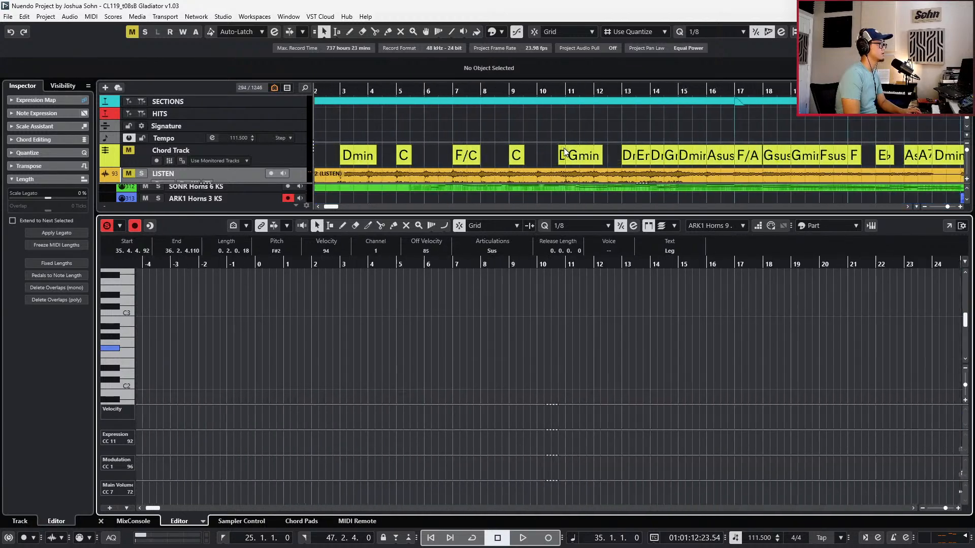
pyautogui.hscroll(3, 601, 158)
pyautogui.hscroll(2, 601, 158)
pyautogui.scroll(2, 619, 163)
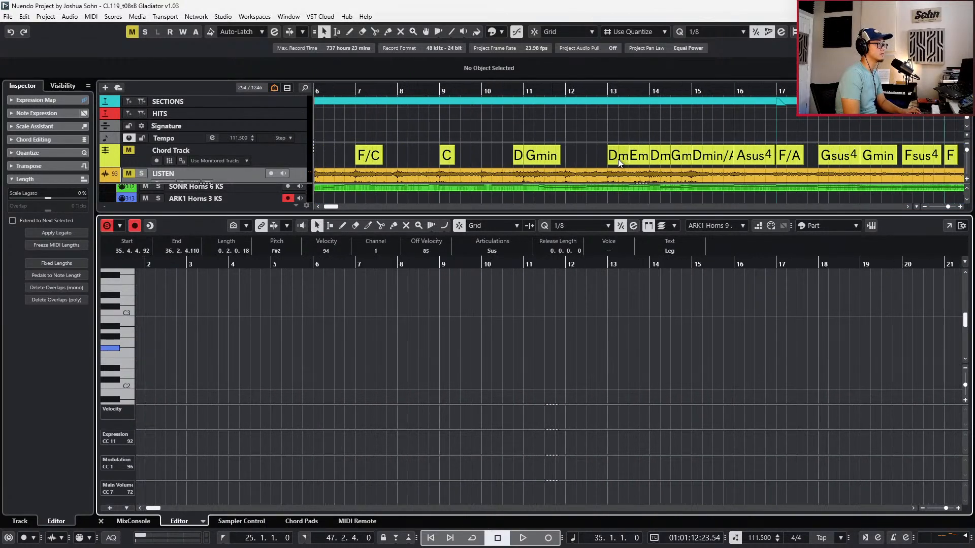
pyautogui.moveTo(599, 155); pyautogui.dragTo(731, 158)
pyautogui.hscroll(15, 763, 155)
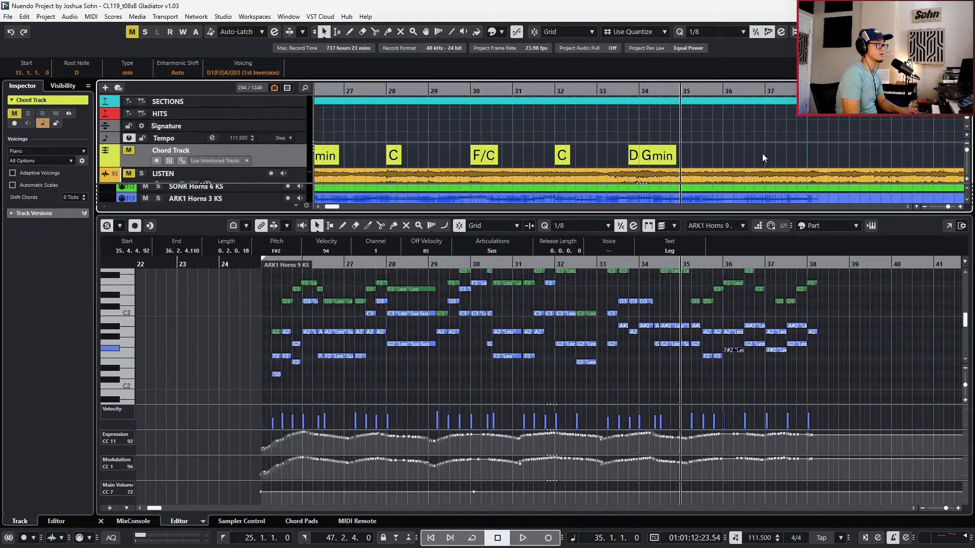
pyautogui.click(514, 155)
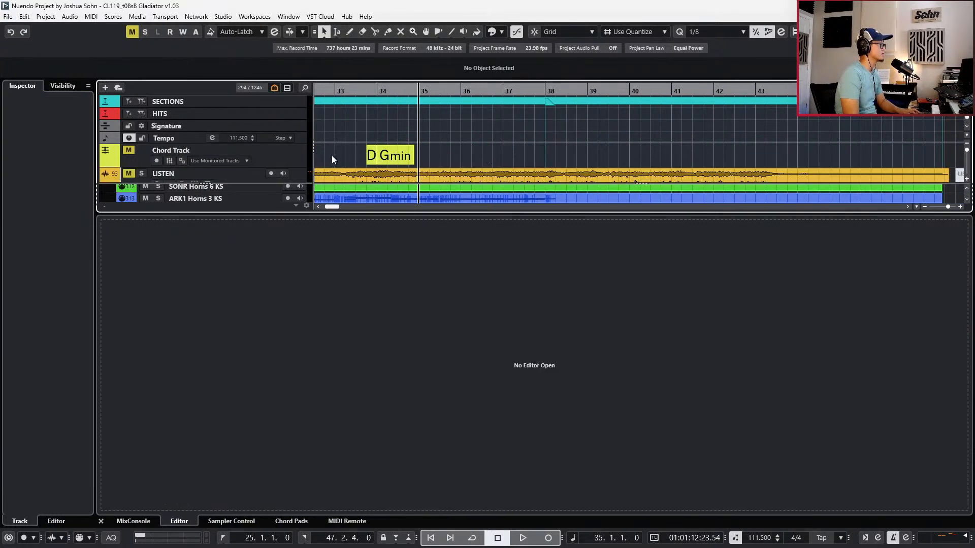
pyautogui.click(278, 159)
pyautogui.click(336, 157)
# Copy the six chord events from Dmin in bar 13 through Asus4 in bar 16 and paste them at bar 36
pyautogui.scroll(-3, 406, 162)
pyautogui.hscroll(-10, 407, 162)
pyautogui.scroll(1, 628, 168)
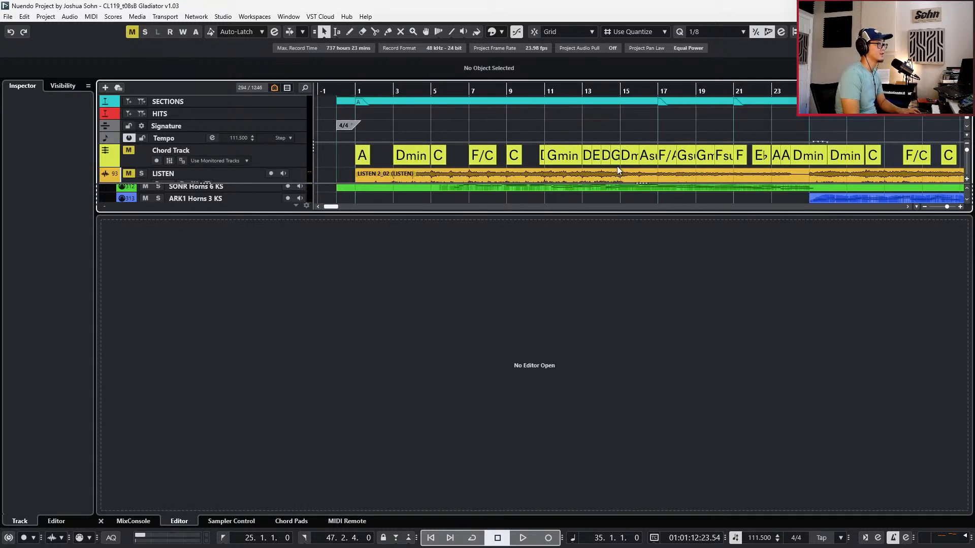
pyautogui.scroll(1, 627, 171)
pyautogui.moveTo(622, 160); pyautogui.dragTo(666, 157)
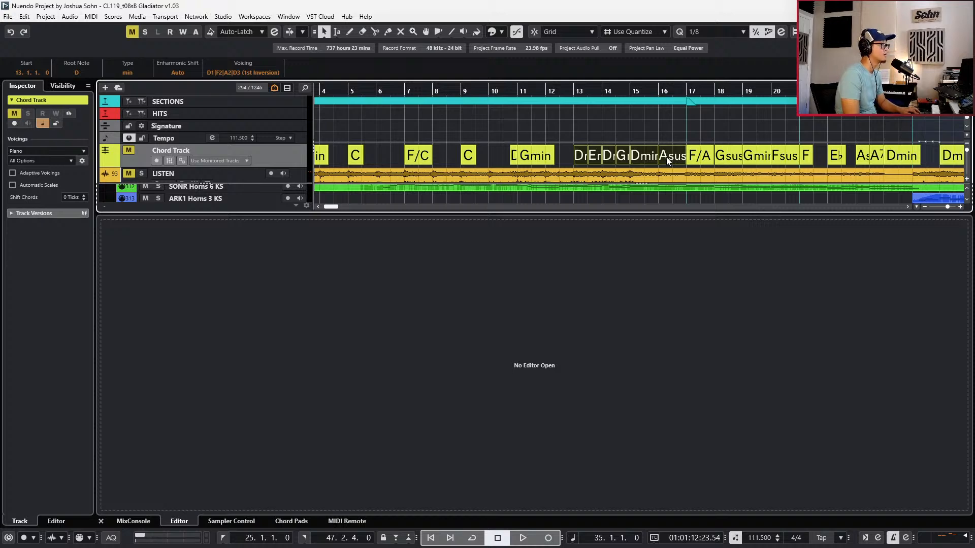
pyautogui.hscroll(12, 666, 156)
pyautogui.click(571, 157)
pyautogui.hotkey('ctrl', 'v')
pyautogui.press('space')
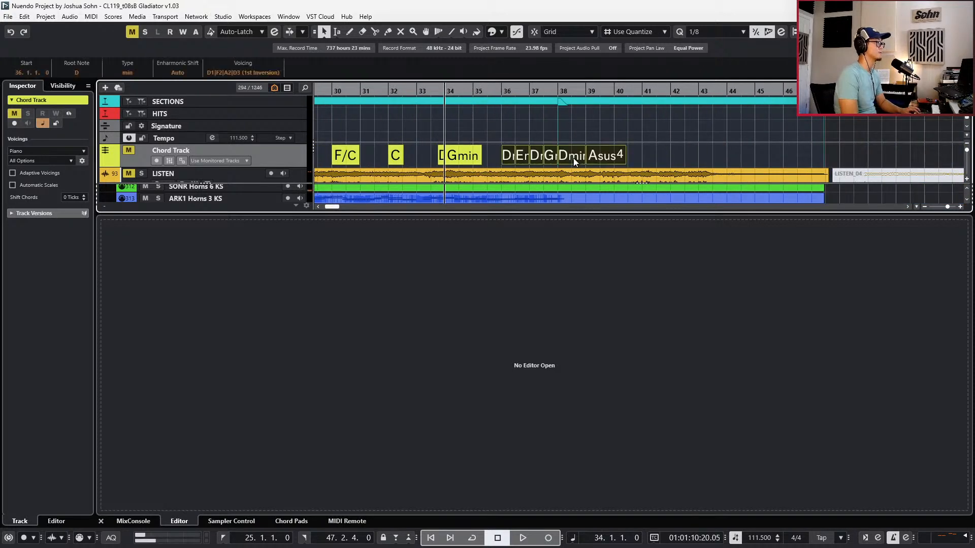
pyautogui.scroll(2, 567, 158)
pyautogui.press('space')
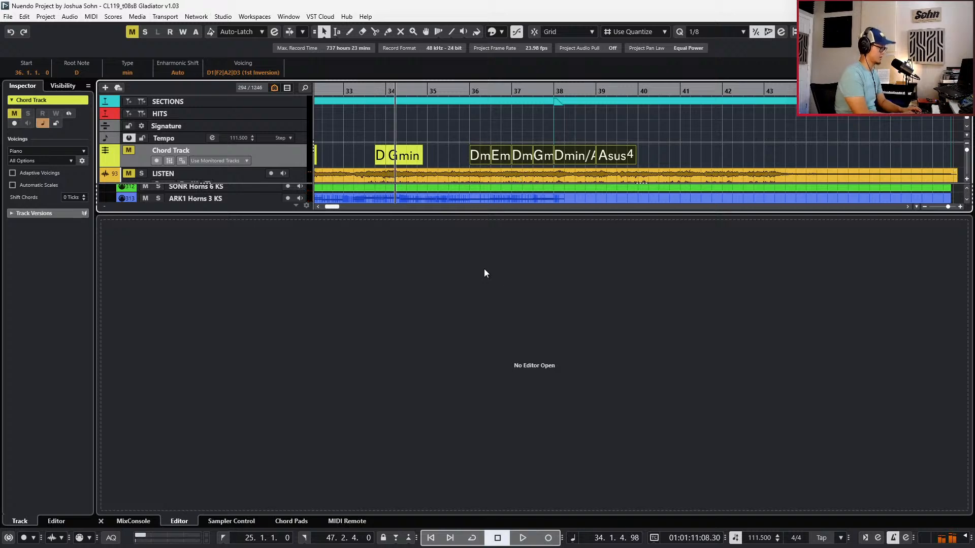
# Set the quantize value to 1/1, close the lower editor zone and play from bar 34
pyautogui.press('1')
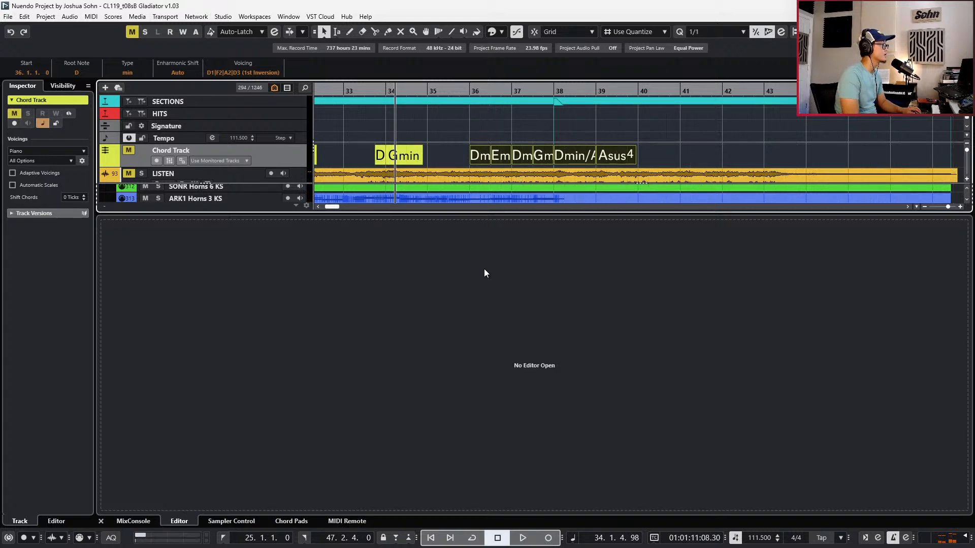
pyautogui.hotkey('ctrl', 'alt', 'e')
pyautogui.press('space')
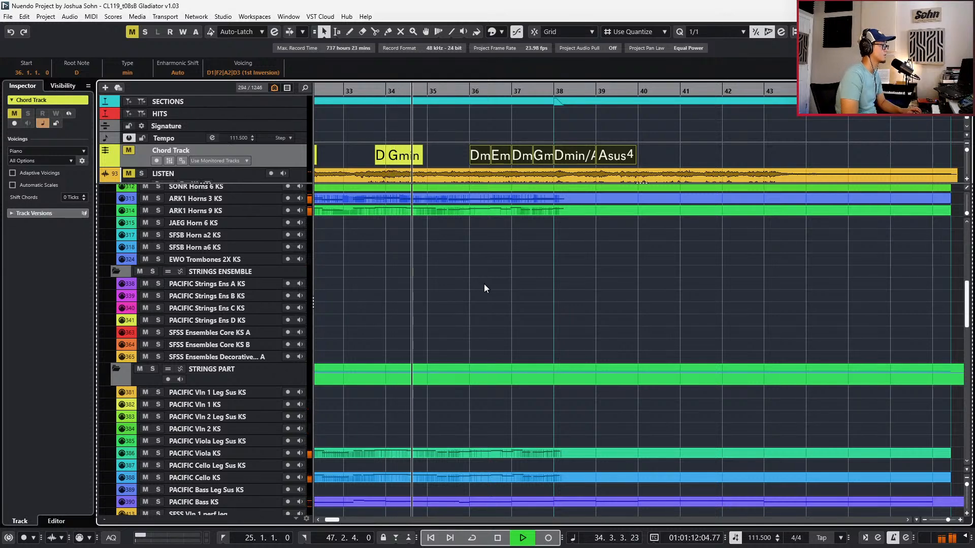
# Try the pasted chords one bar earlier, at bar 35, during playback and undo the move
pyautogui.press('space')
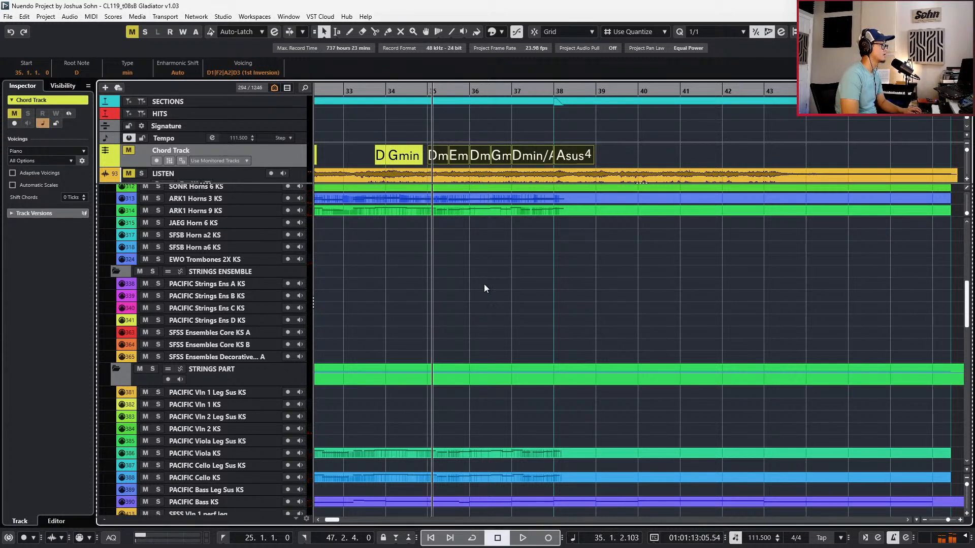
pyautogui.press('space')
pyautogui.scroll(2, 484, 279)
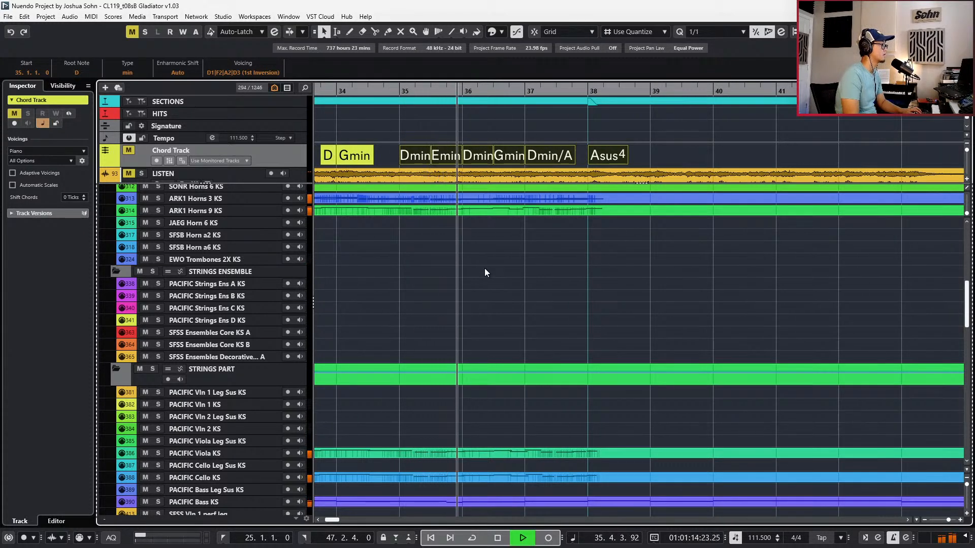
pyautogui.press('space')
pyautogui.hotkey('ctrl', 'z')
# Locate to bar 36, select the ARK1 Horns 9 and ARK1 Horns 3 parts, and abort the chord progression search
pyautogui.press('l')
pyautogui.scroll(3, 485, 269)
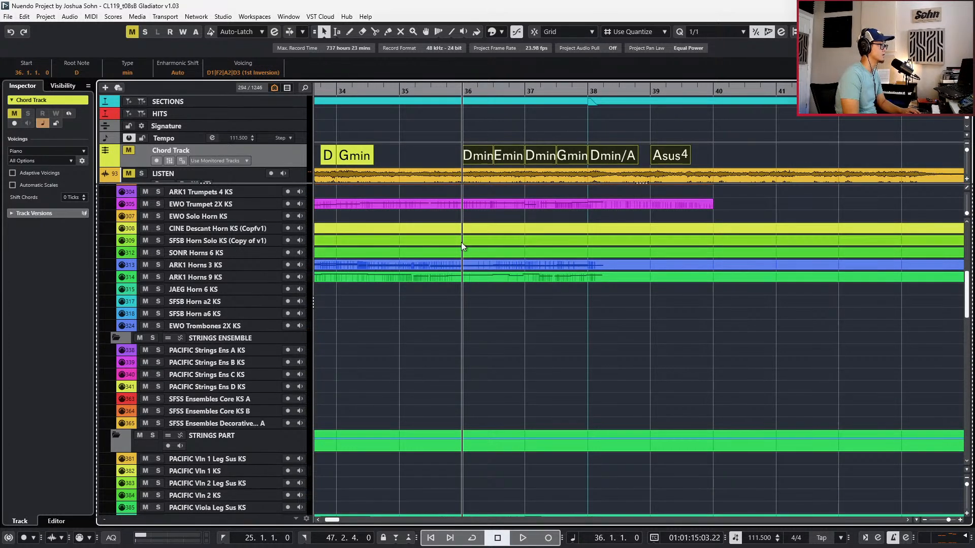
pyautogui.scroll(-5, 471, 311)
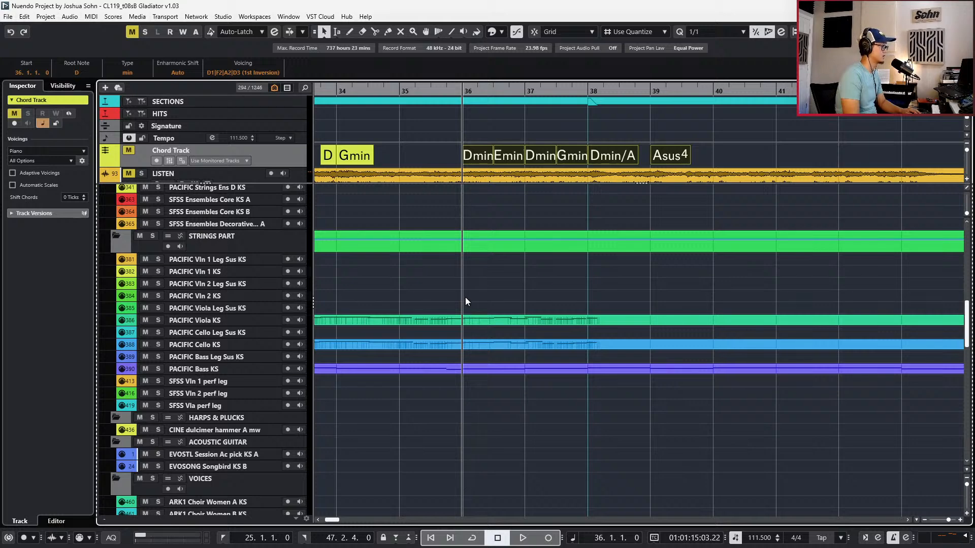
pyautogui.scroll(5, 466, 297)
pyautogui.click(470, 277)
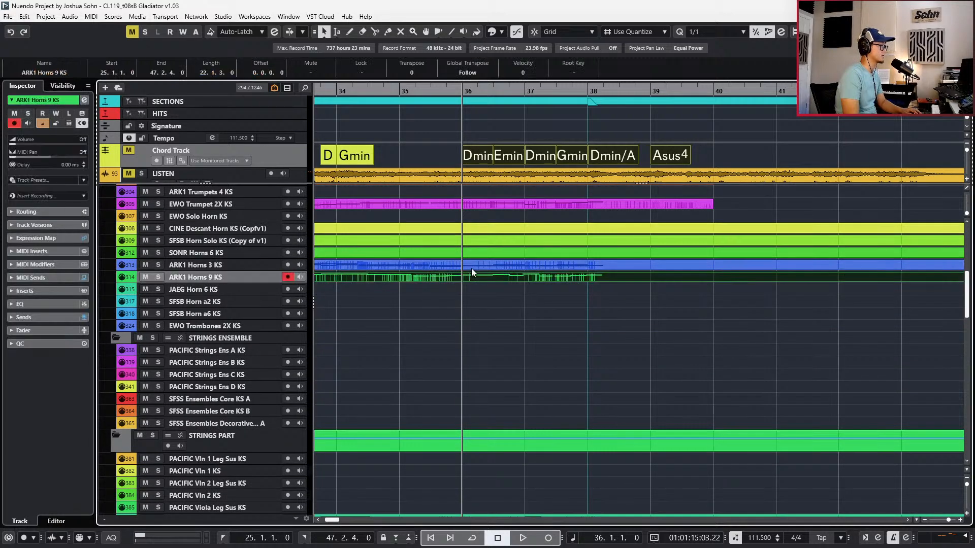
pyautogui.keyDown('shift'); pyautogui.click(471, 268); pyautogui.keyUp('shift')
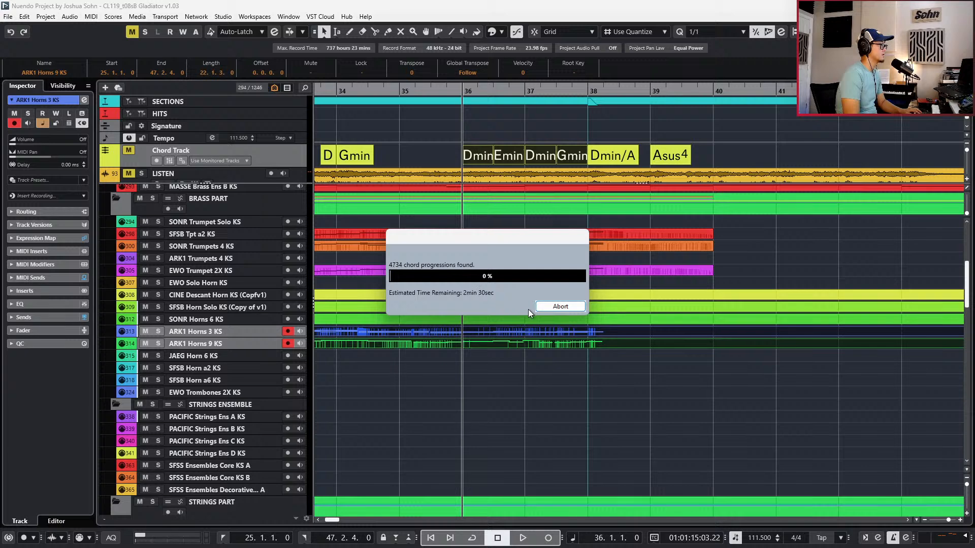
pyautogui.click(543, 307)
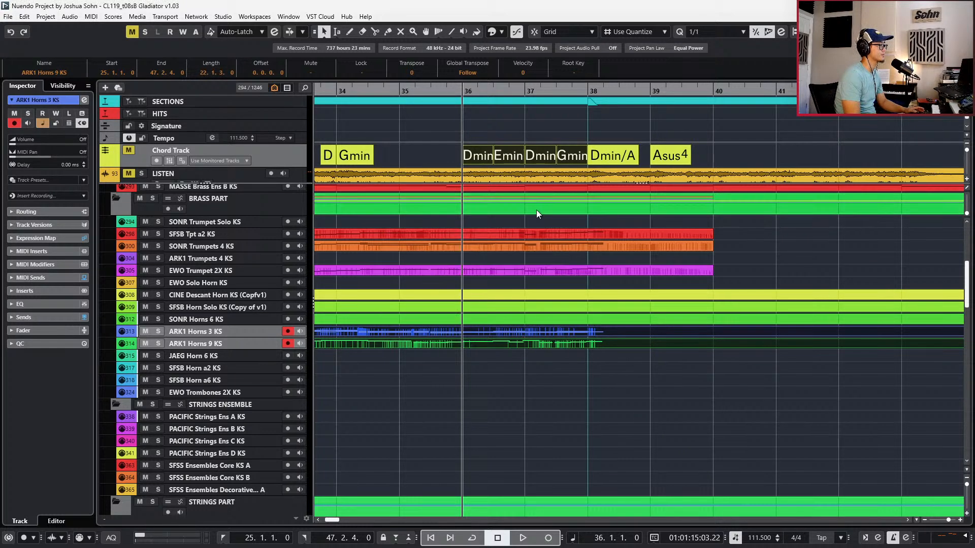
# Deselect the chord events and lock the Chord Track
pyautogui.click(432, 154)
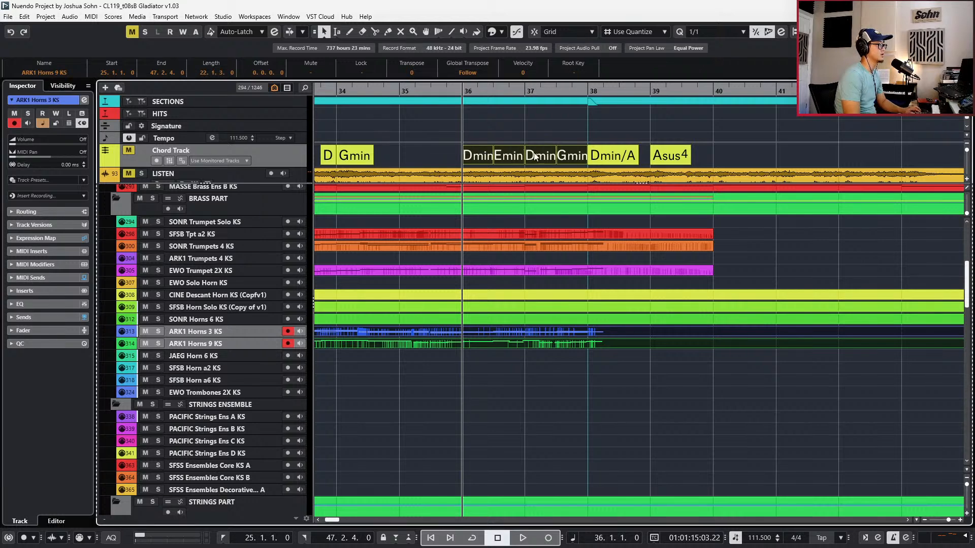
pyautogui.click(279, 147)
pyautogui.hotkey('ctrl', 'shift', 'l')
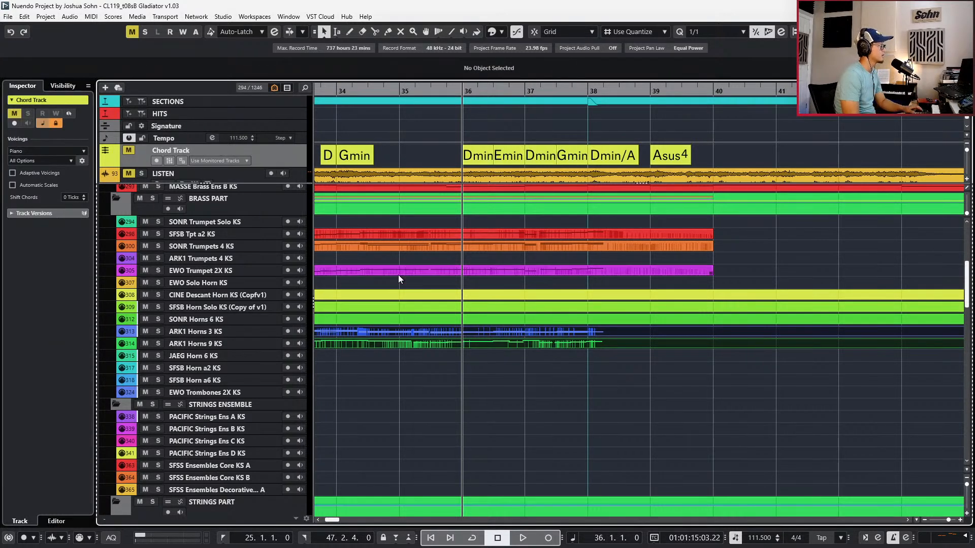
# Open the ARK1 Horns 9 and ARK1 Horns 3 parts together in the note editor around bar 36
pyautogui.click(501, 347)
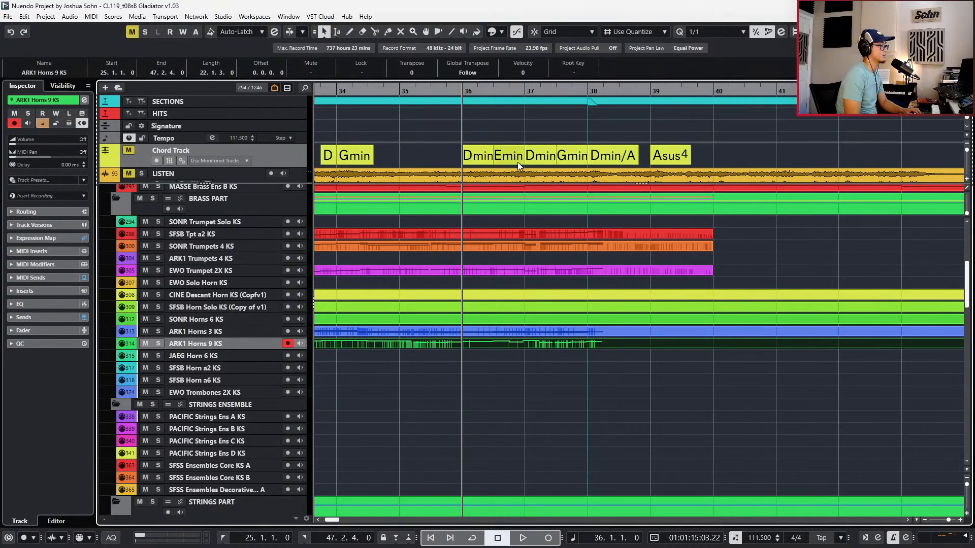
pyautogui.scroll(2, 517, 163)
pyautogui.click(508, 350)
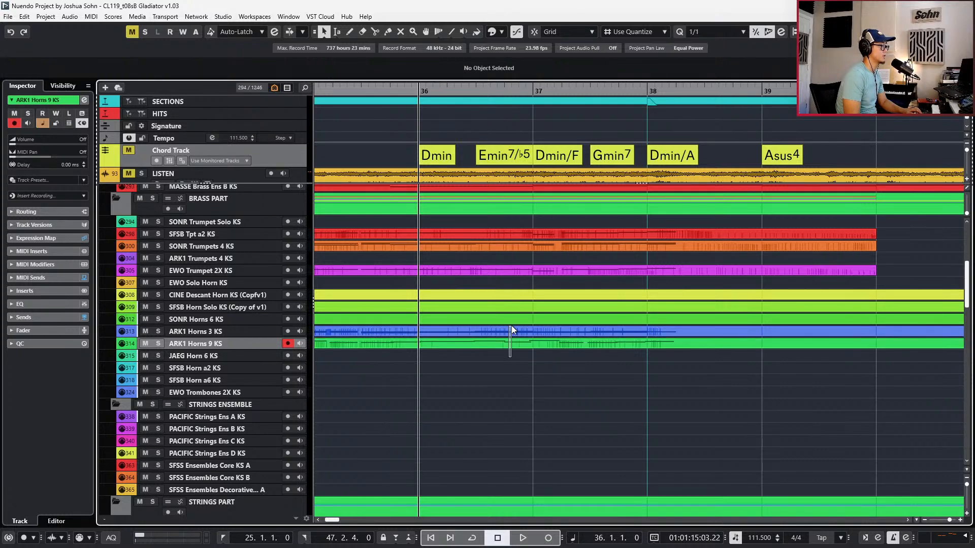
pyautogui.moveTo(512, 326); pyautogui.dragTo(512, 329)
pyautogui.doubleClick(511, 328)
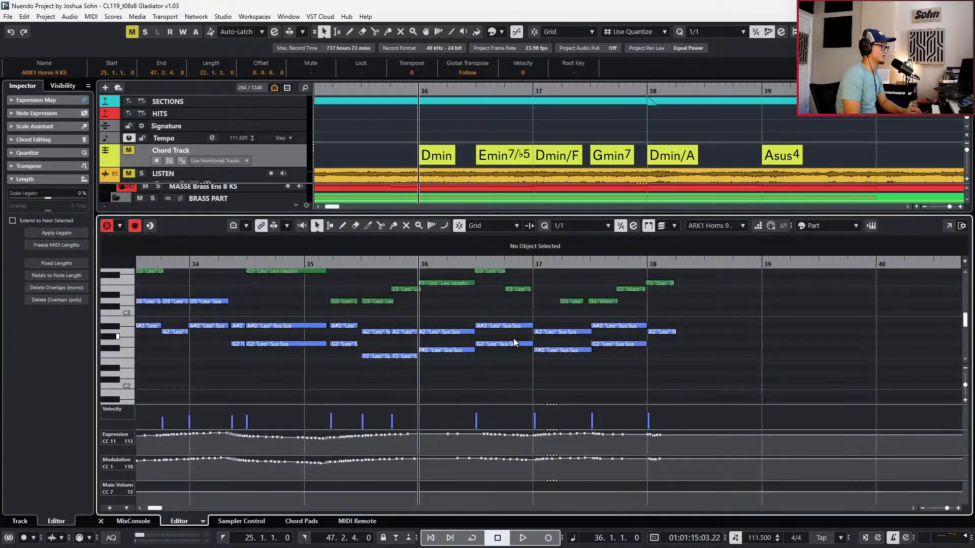
pyautogui.scroll(2, 513, 339)
pyautogui.scroll(2, 517, 336)
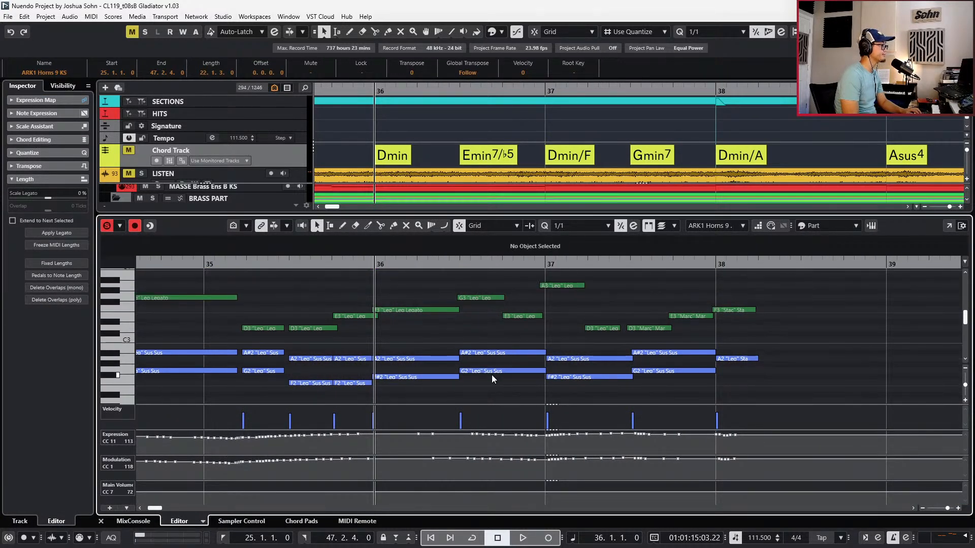
# Lower the F#2 harmony note at bar 36 to F2
pyautogui.click(425, 377)
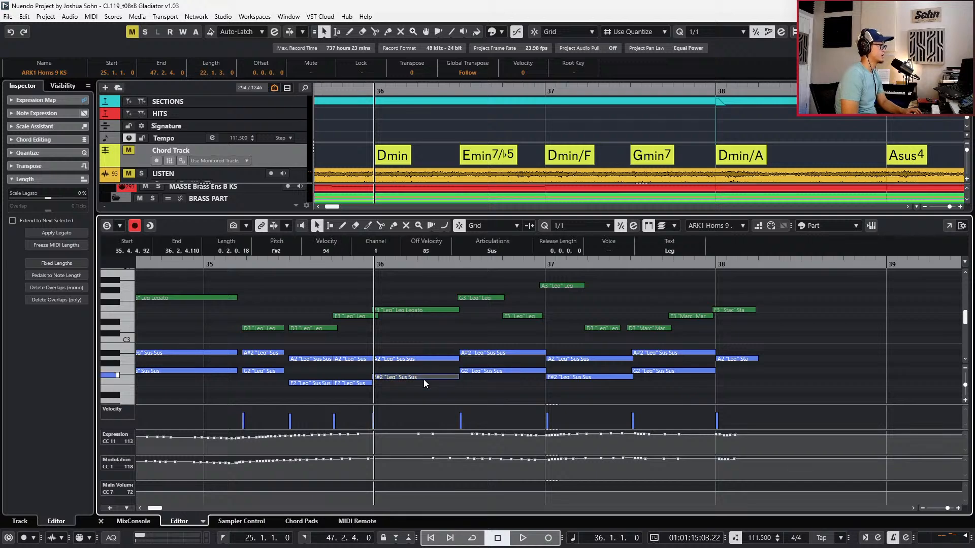
pyautogui.press('Down')
pyautogui.press('KP_Subtract')
# Select the A2 and F2 harmony notes from bar 35 beat 3 through bar 36 and delete their mono overlaps
pyautogui.scroll(-1, 427, 377)
pyautogui.hscroll(-3, 446, 362)
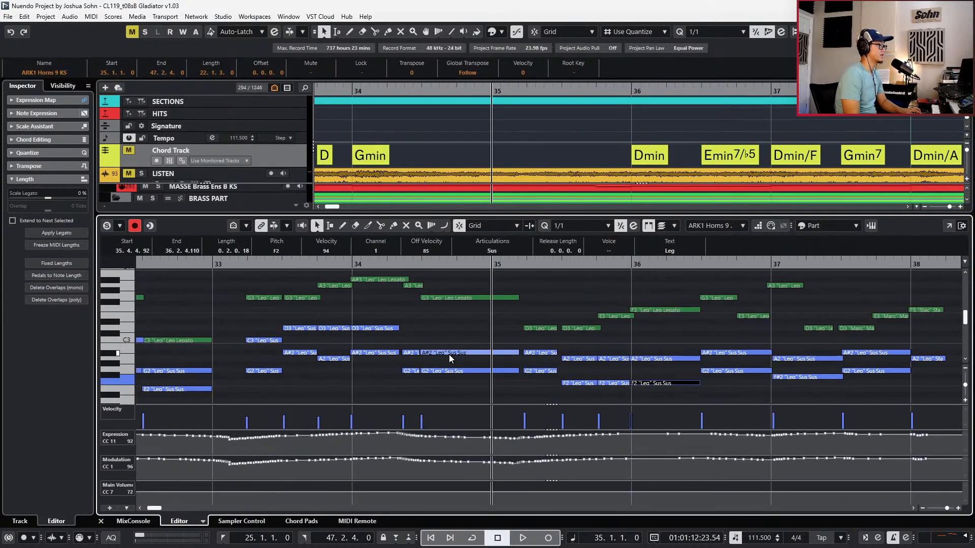
pyautogui.hscroll(1, 551, 361)
pyautogui.moveTo(562, 370); pyautogui.dragTo(504, 382)
pyautogui.moveTo(507, 342); pyautogui.dragTo(565, 366)
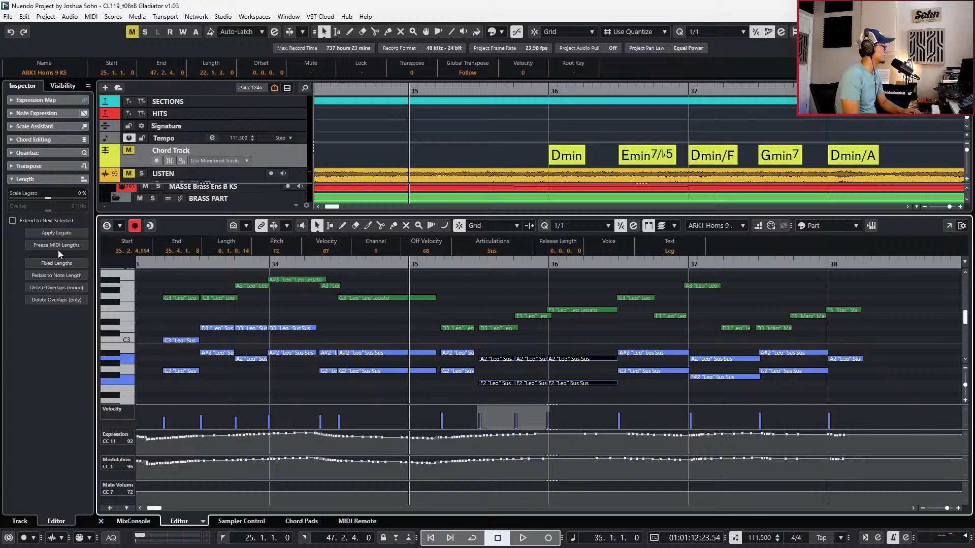
pyautogui.click(58, 290)
# Solo the editor and play the harmony from bar 35 into bar 36
pyautogui.press('s')
pyautogui.press('space')
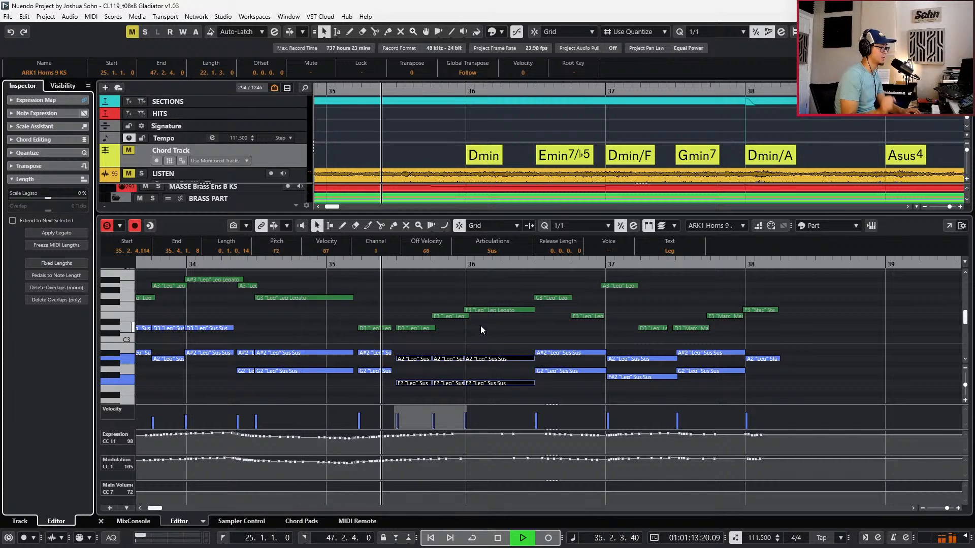
pyautogui.press('space')
# Set the quantize value to 1/8 and lower the F2 note at bar 35 beat 4 to E2
pyautogui.scroll(-2, 462, 365)
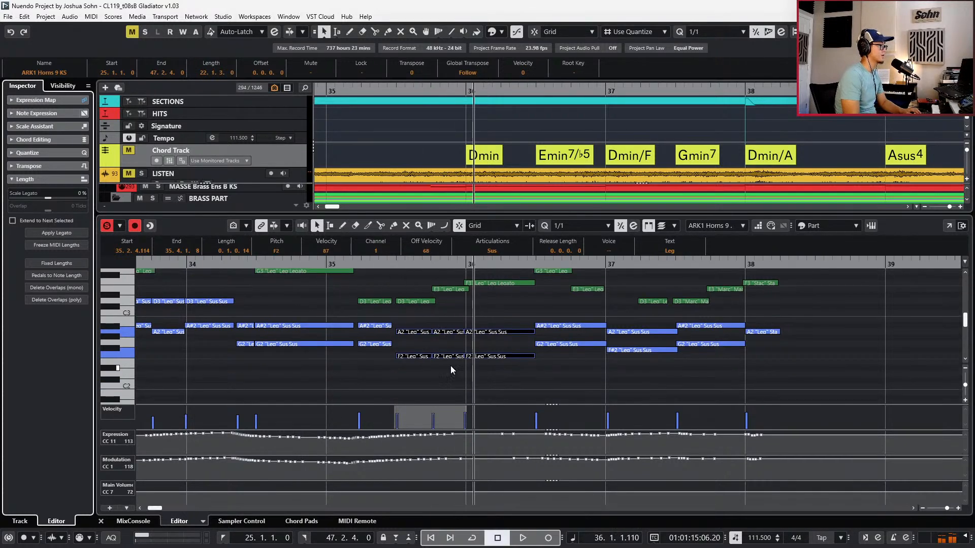
pyautogui.click(445, 356)
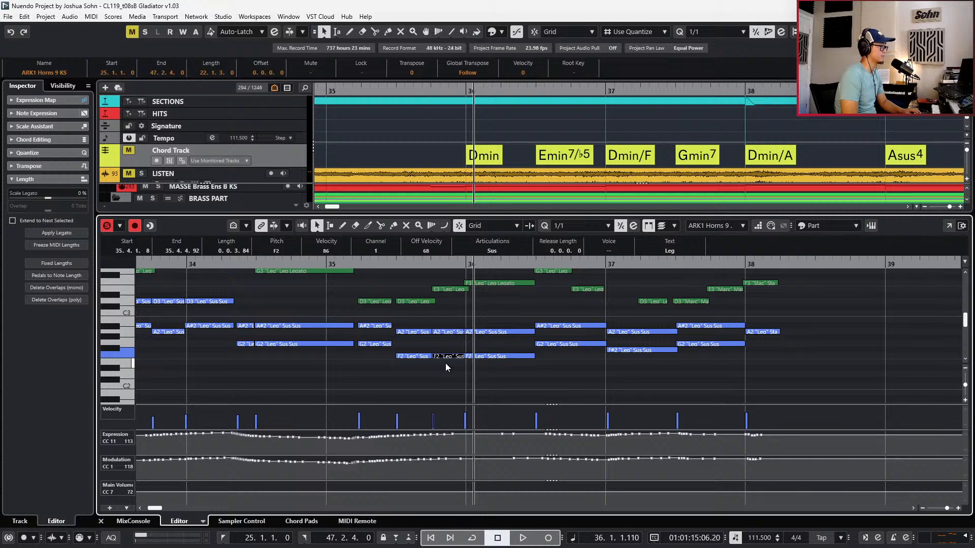
pyautogui.hscroll(-2, 447, 368)
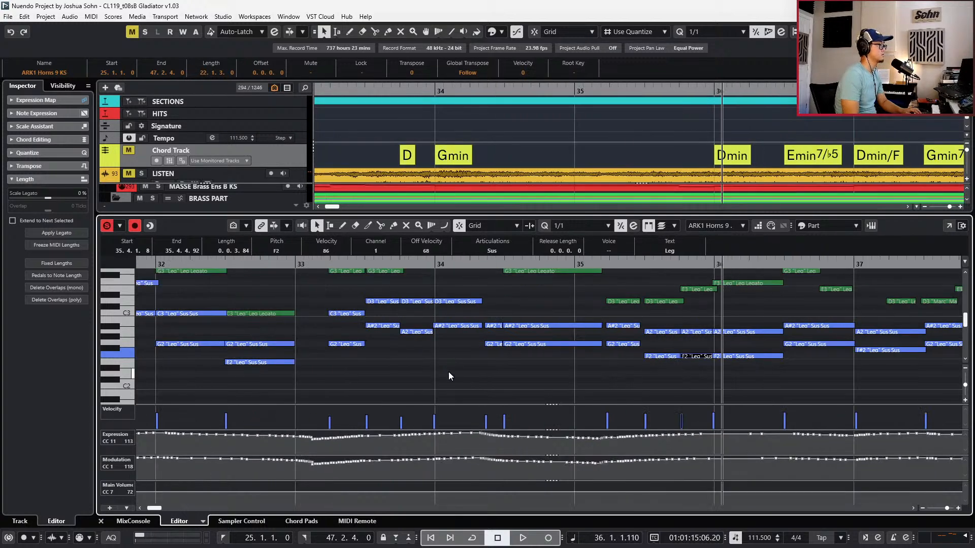
pyautogui.hscroll(-2, 472, 373)
pyautogui.hscroll(2, 496, 377)
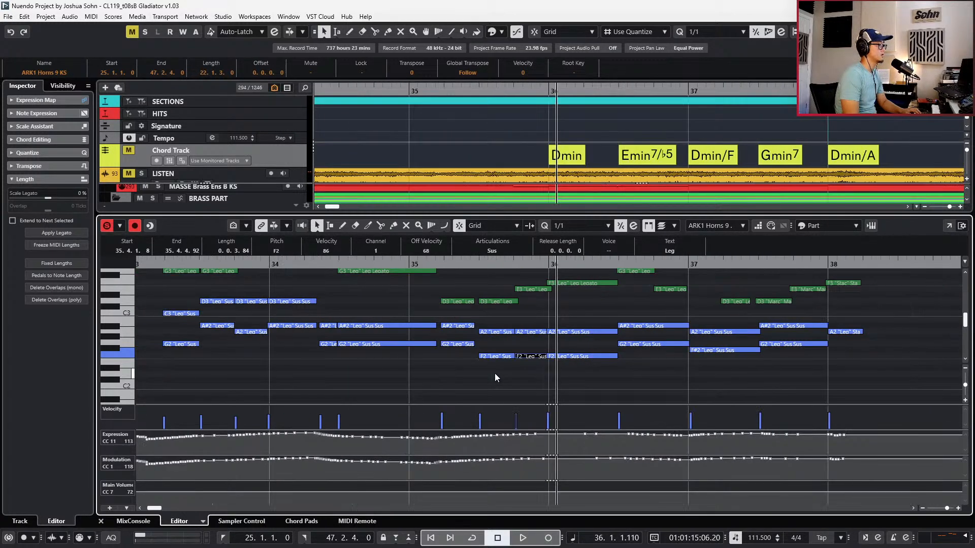
pyautogui.press('Down')
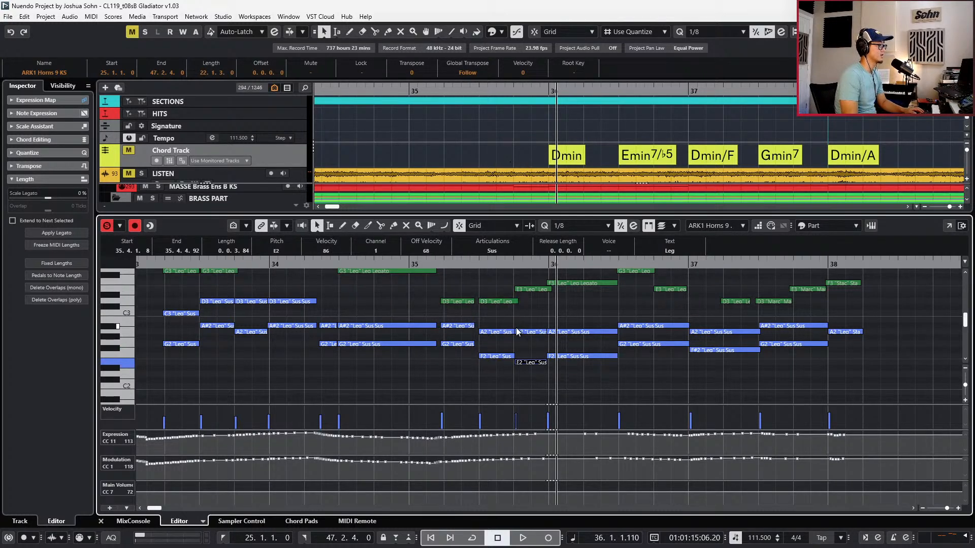
# Play the harmony from bar 35 beat 4 into bar 36 and return the cursor to bar 35
pyautogui.press('KP_Subtract')
pyautogui.press('KP_Subtract')
pyautogui.press('KP_Subtract')
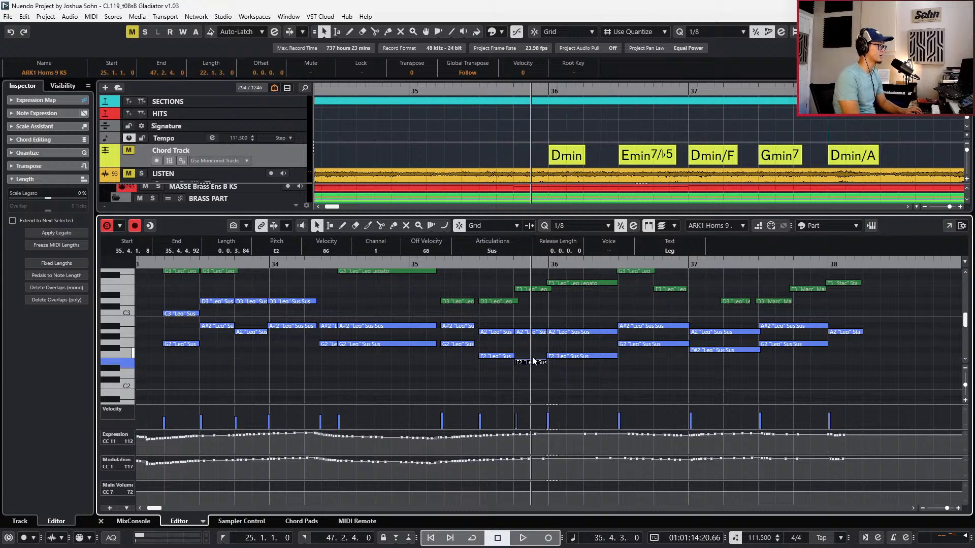
pyautogui.press('space')
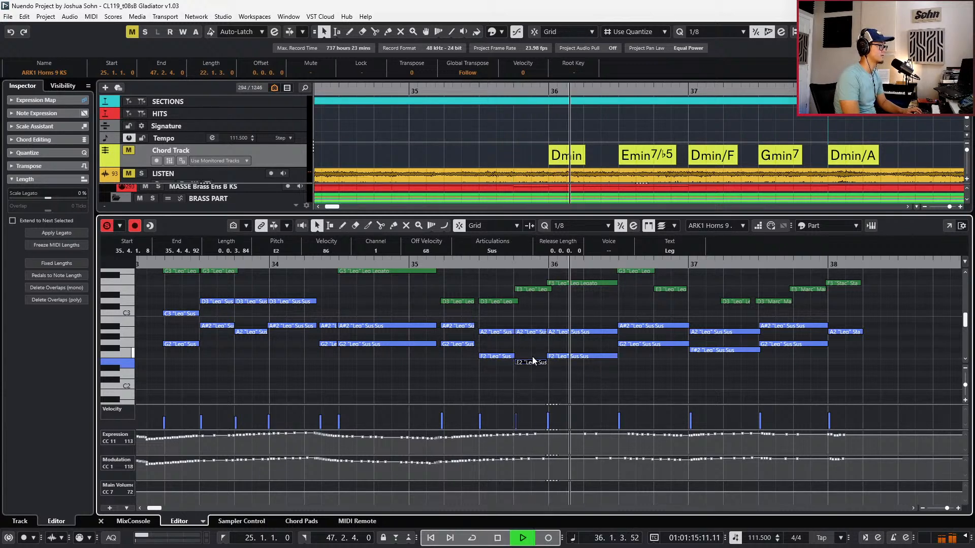
pyautogui.press('space')
pyautogui.press('KP_Subtract')
pyautogui.press('KP_Subtract')
pyautogui.scroll(2, 573, 292)
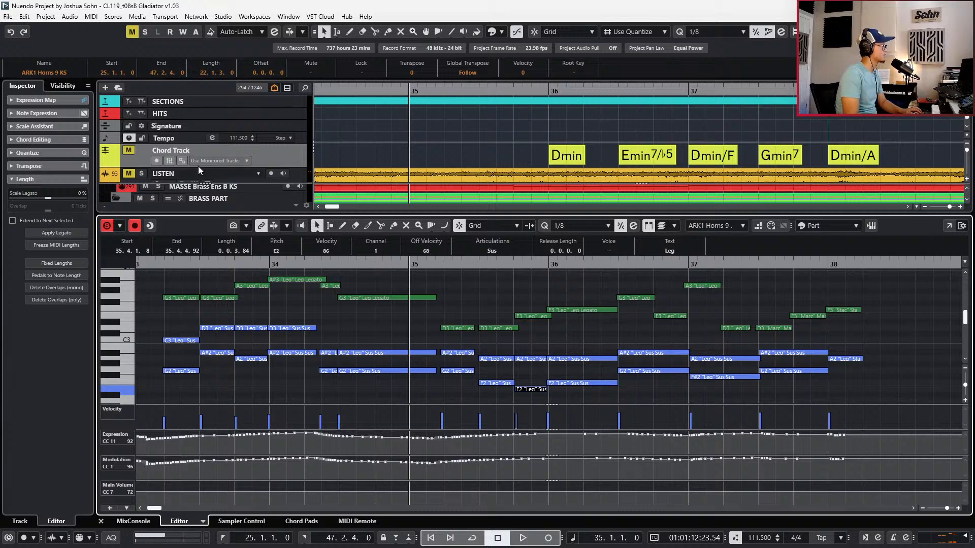
# Unlock the Chord Track and add an A major chord event at bar 35 beat 4
pyautogui.click(184, 140)
pyautogui.click(200, 146)
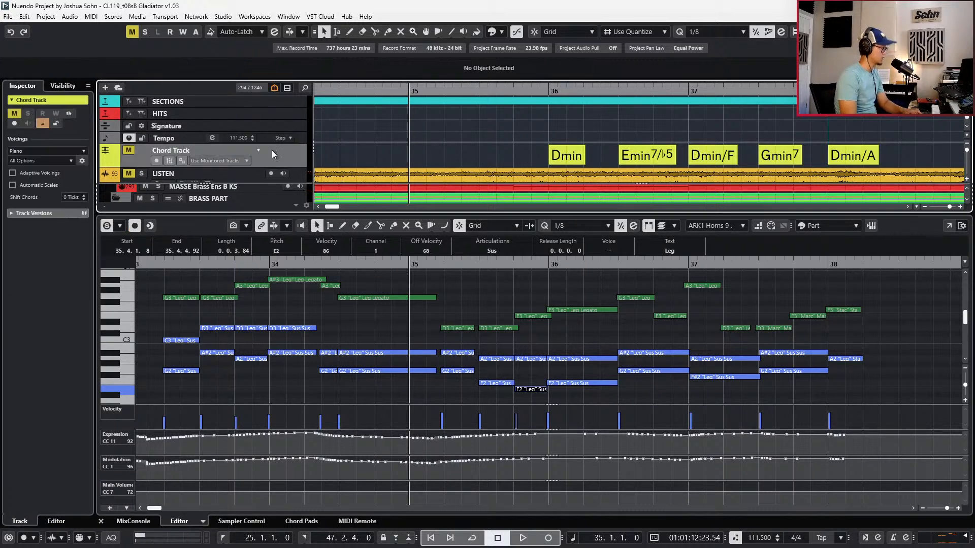
pyautogui.click(520, 154)
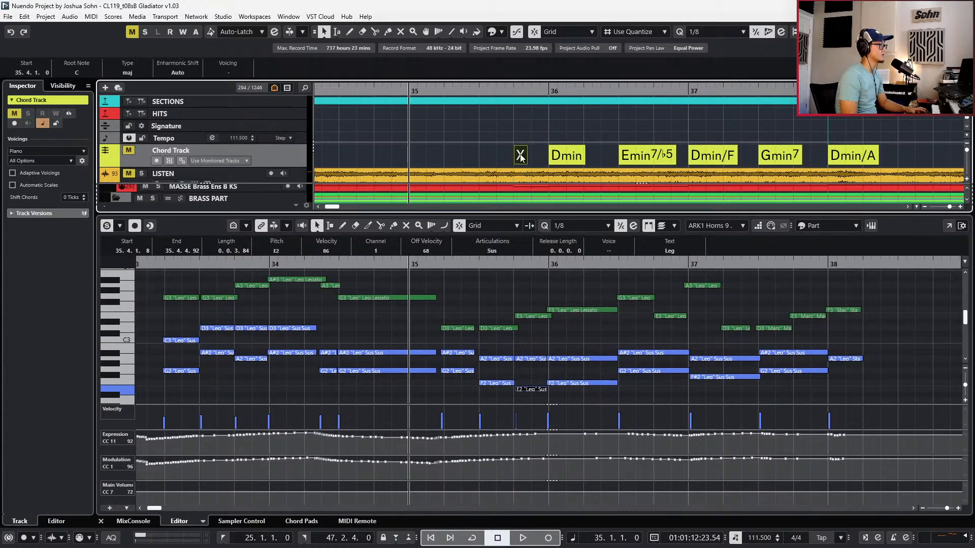
pyautogui.doubleClick(520, 156)
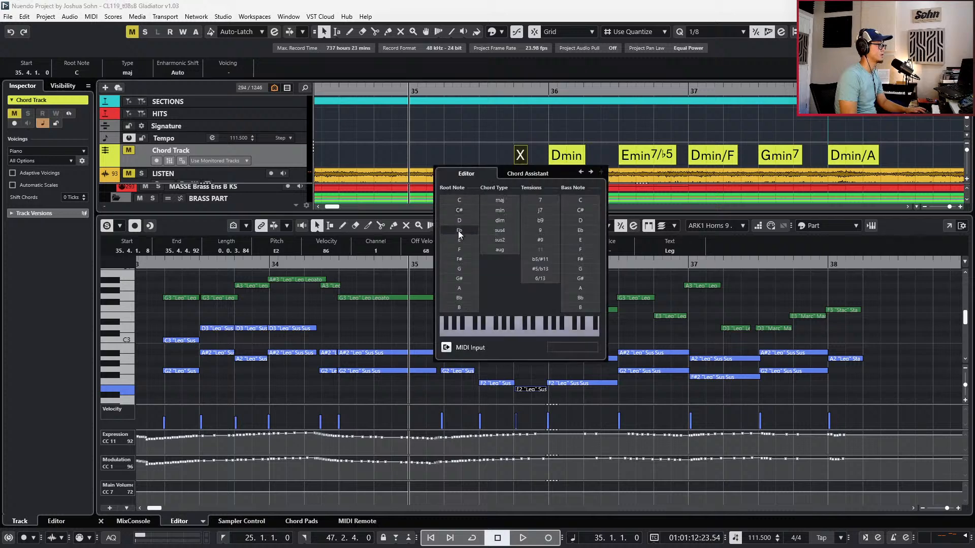
pyautogui.click(463, 287)
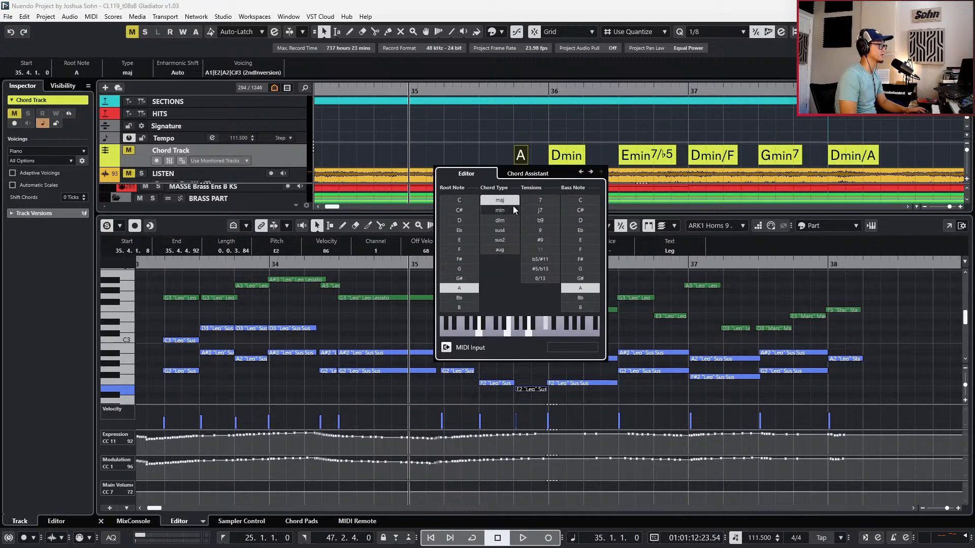
# Add a D minor chord event at bar 35 beat 3, close the chord editor and deselect the event
pyautogui.click(497, 160)
pyautogui.click(491, 156)
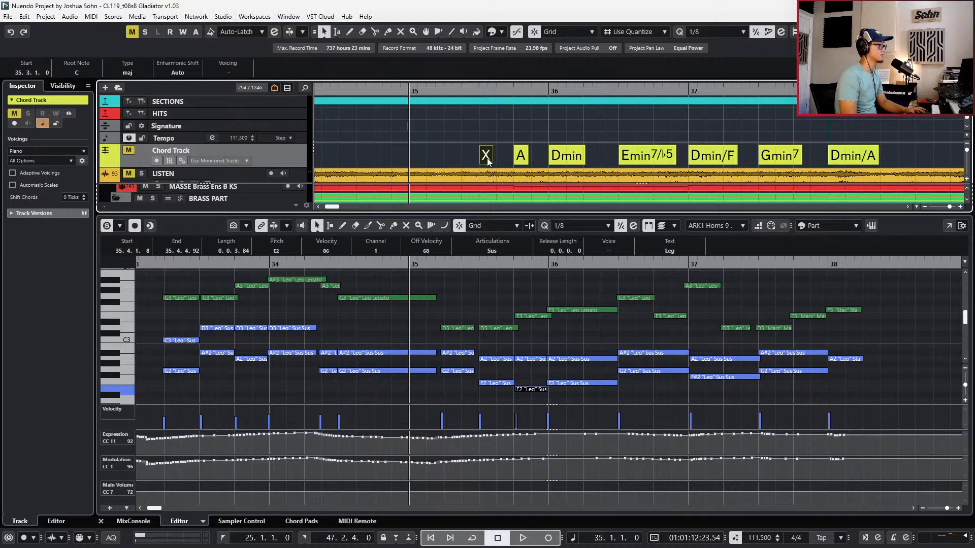
pyautogui.doubleClick(486, 155)
pyautogui.click(425, 220)
pyautogui.click(465, 210)
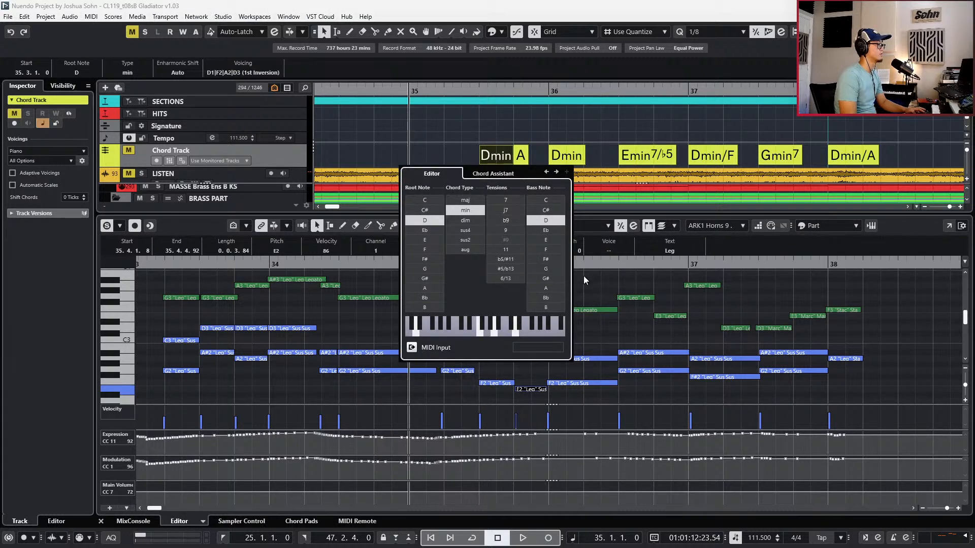
pyautogui.click(274, 155)
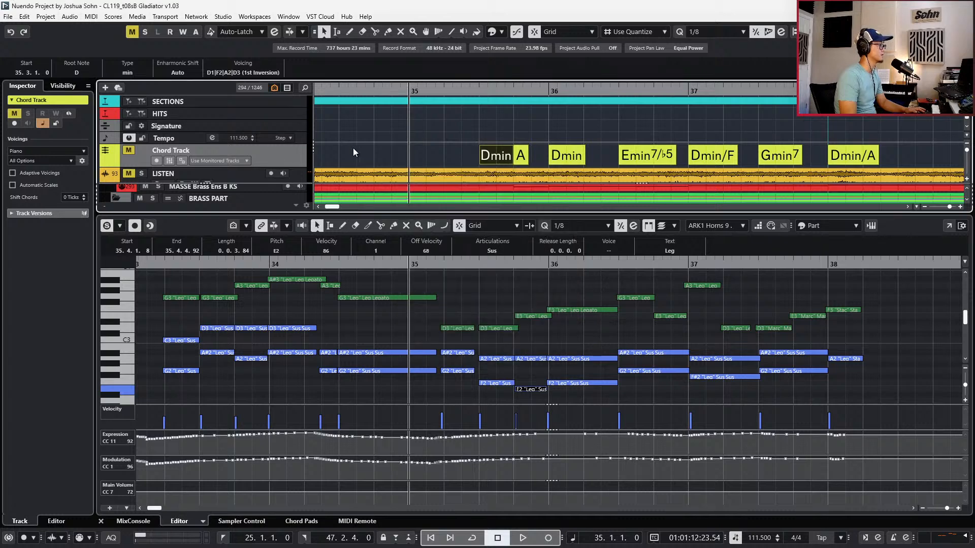
pyautogui.scroll(-4, 488, 155)
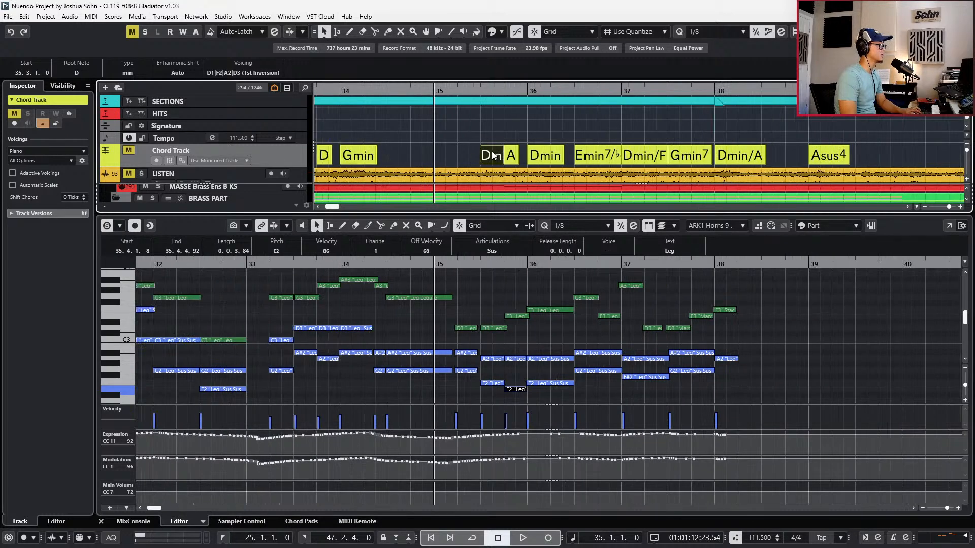
pyautogui.click(494, 175)
pyautogui.scroll(3, 495, 333)
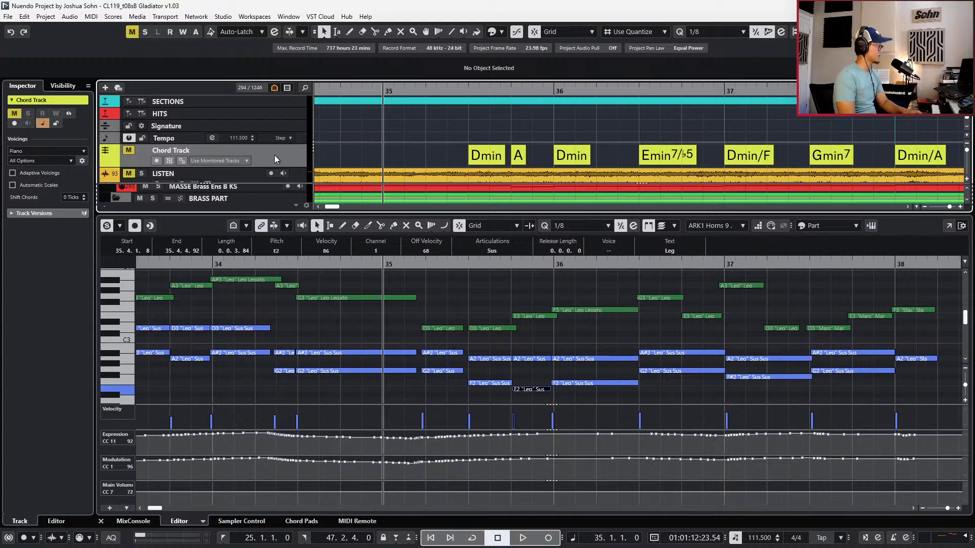
# Play the soloed horn harmonies from bar 35 into bar 37
pyautogui.click(482, 299)
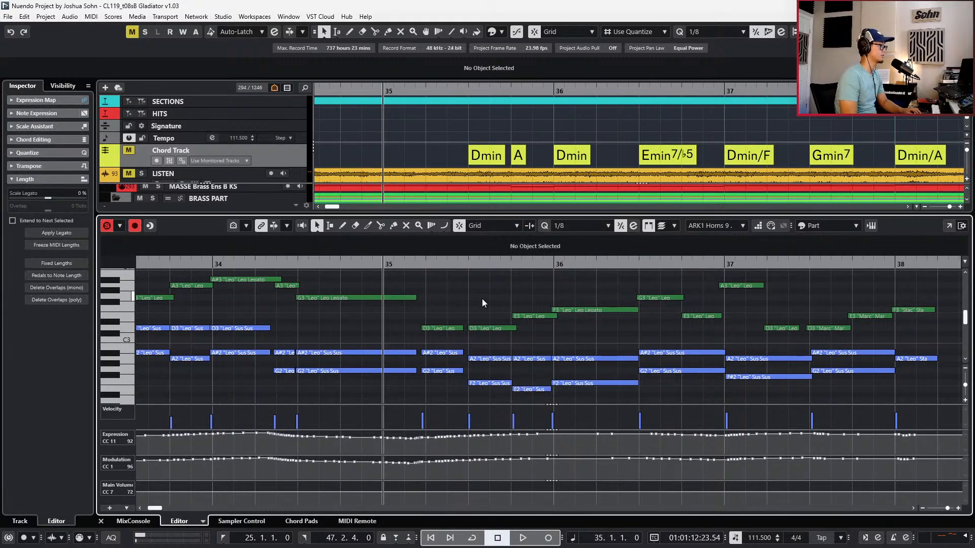
pyautogui.scroll(-2, 508, 325)
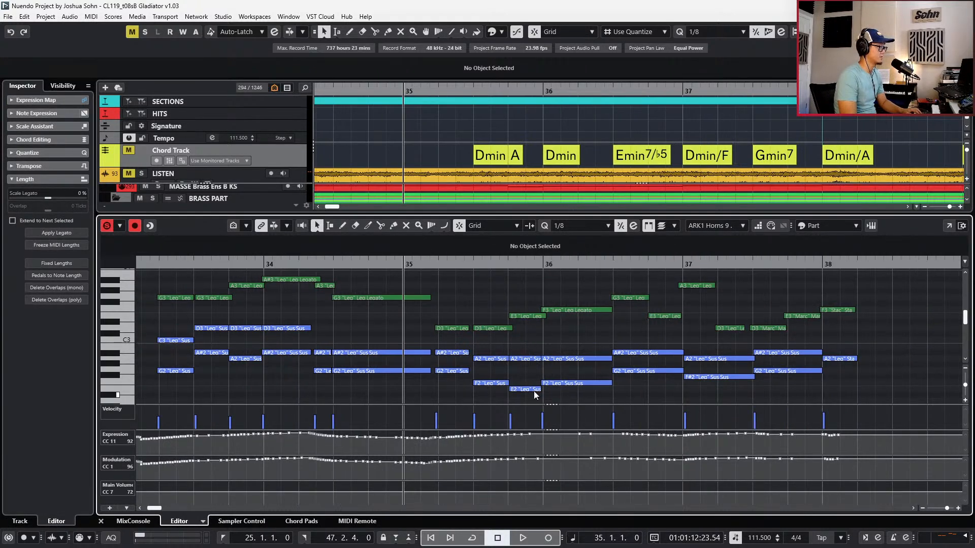
pyautogui.press('space')
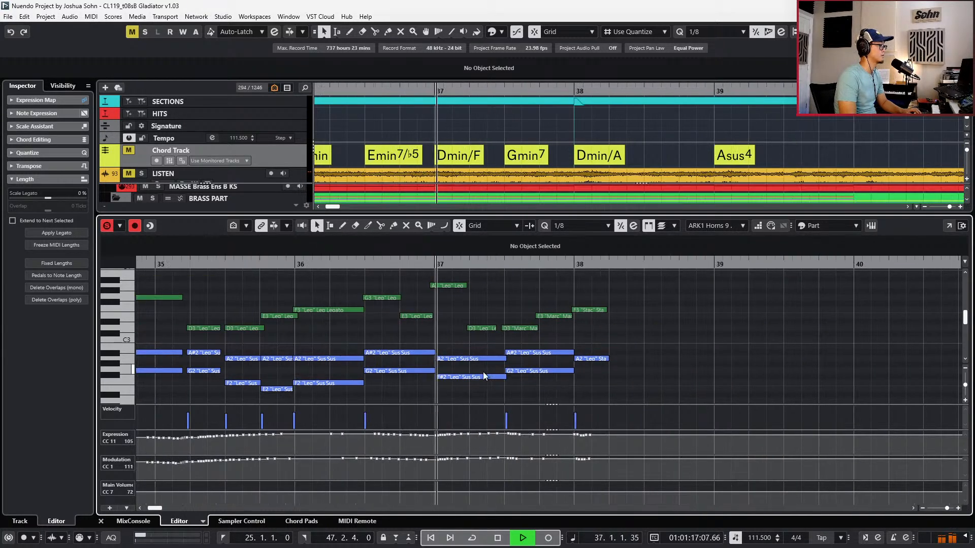
pyautogui.press('space')
# Lower the F#2 harmony note at bar 37 to F2 and play the passage through the start of bar 38
pyautogui.click(463, 375)
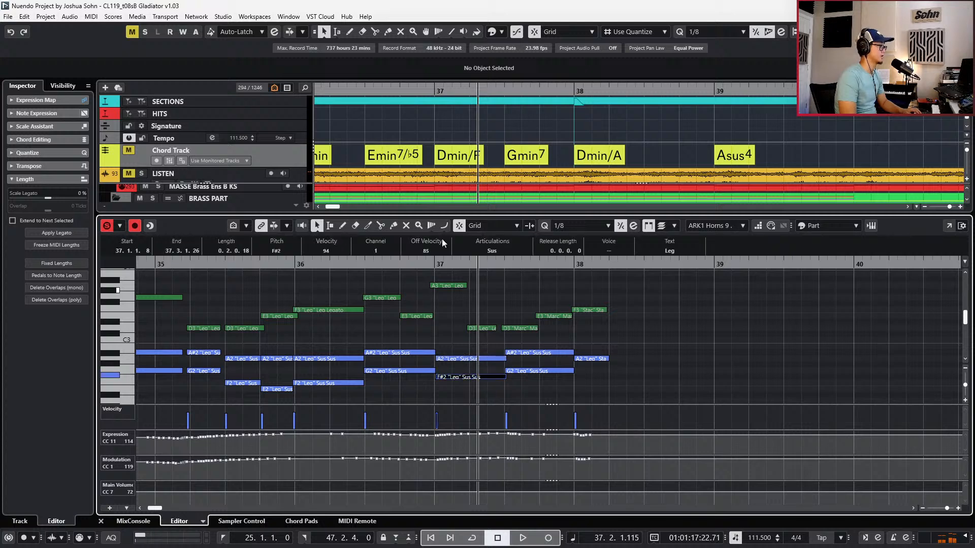
pyautogui.press('Down')
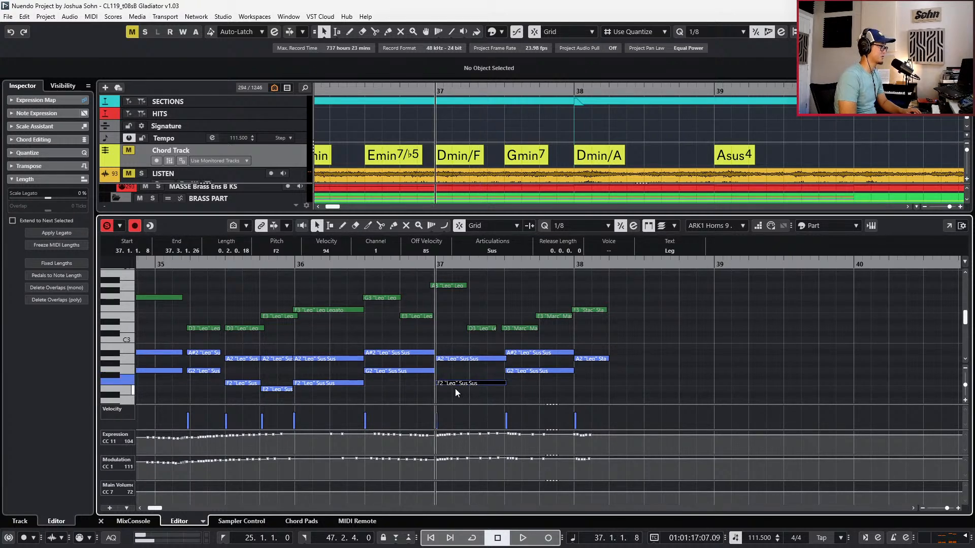
pyautogui.click(553, 370)
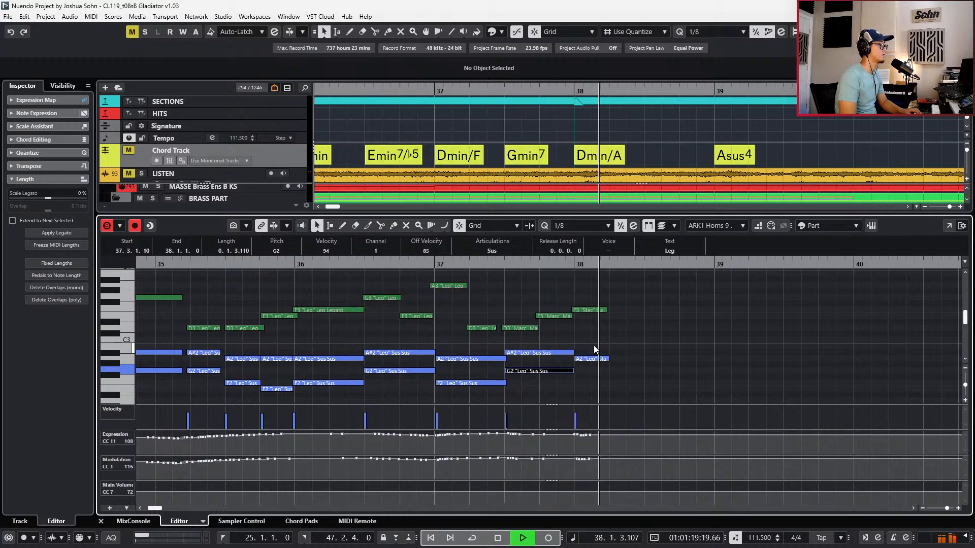
pyautogui.press('space')
# Add an F2 harmony note beneath the staccato A2 at bar 38 and play the ending from bar 37
pyautogui.click(595, 360)
pyautogui.press('Down')
pyautogui.press('Down')
pyautogui.press('Up')
pyautogui.press('Up')
pyautogui.press('l')
pyautogui.scroll(1, 597, 364)
pyautogui.press('Down')
pyautogui.press('Down')
pyautogui.press('Down')
pyautogui.press('Down')
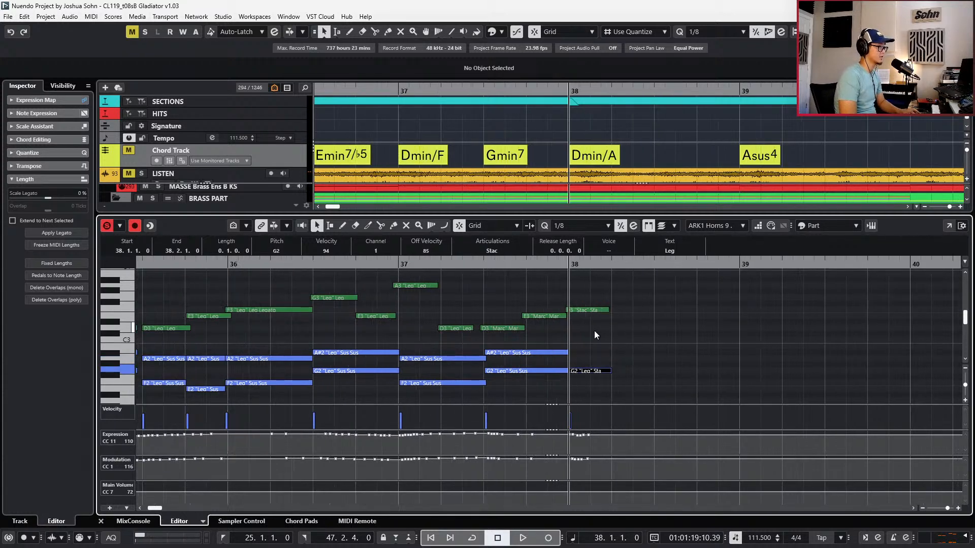
pyautogui.hotkey('ctrl', 'z')
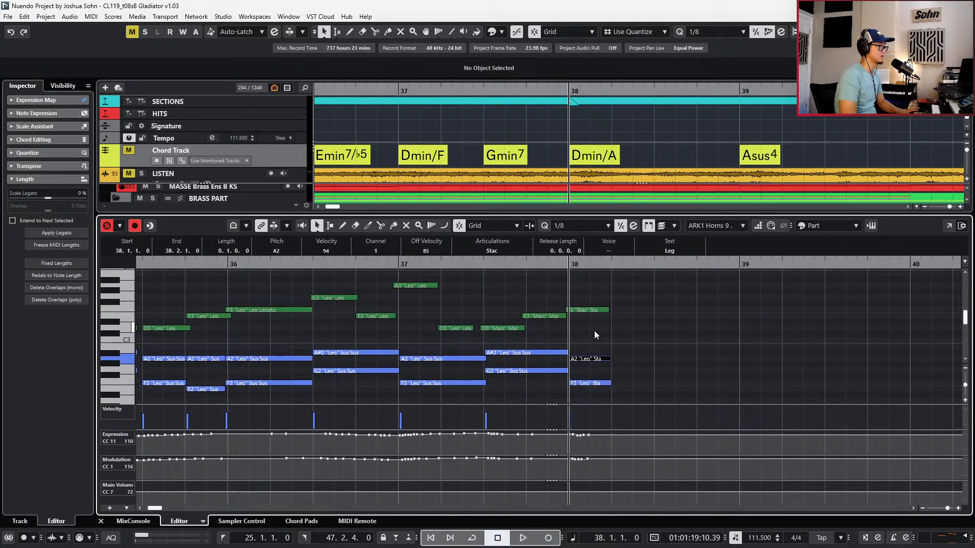
pyautogui.press('space')
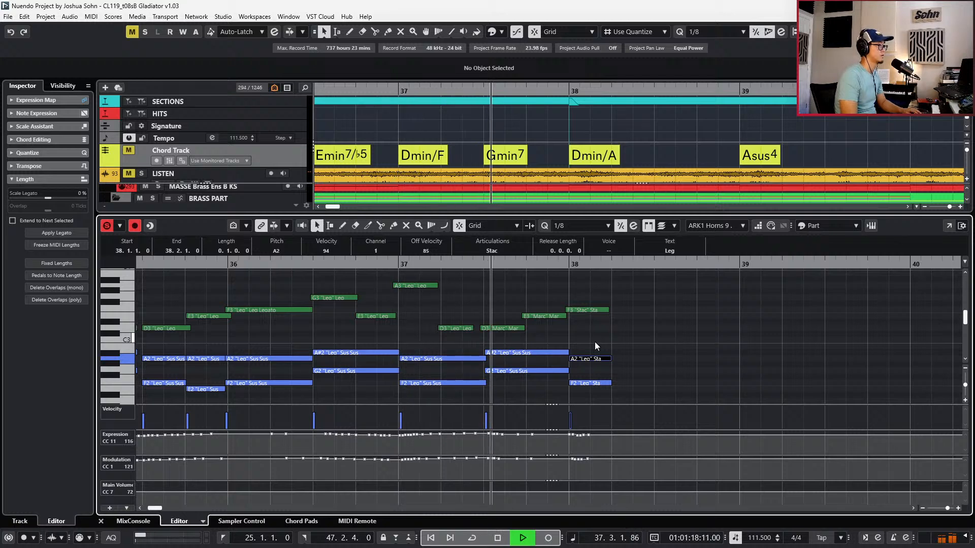
pyautogui.press('space')
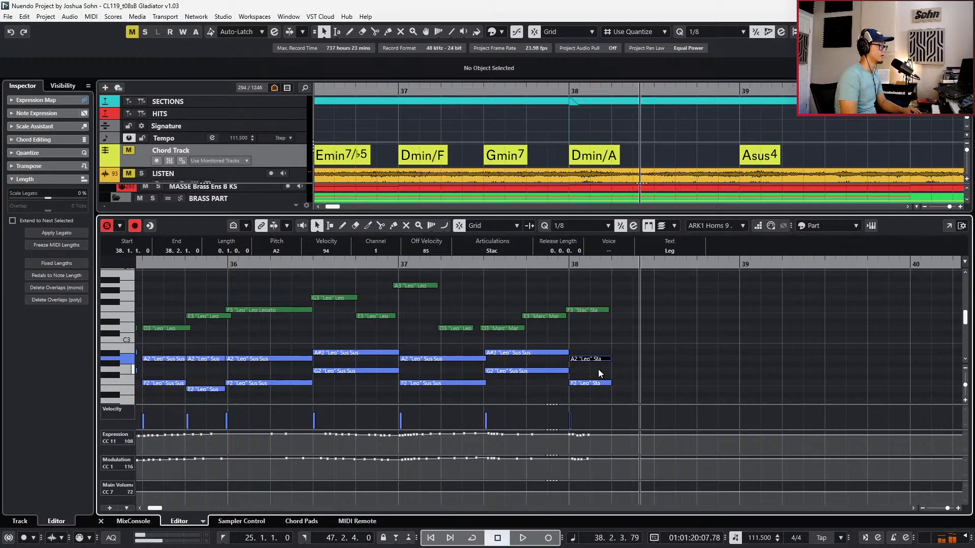
# Try raising the lower staccato harmony note at bar 38 to D3
pyautogui.click(591, 384)
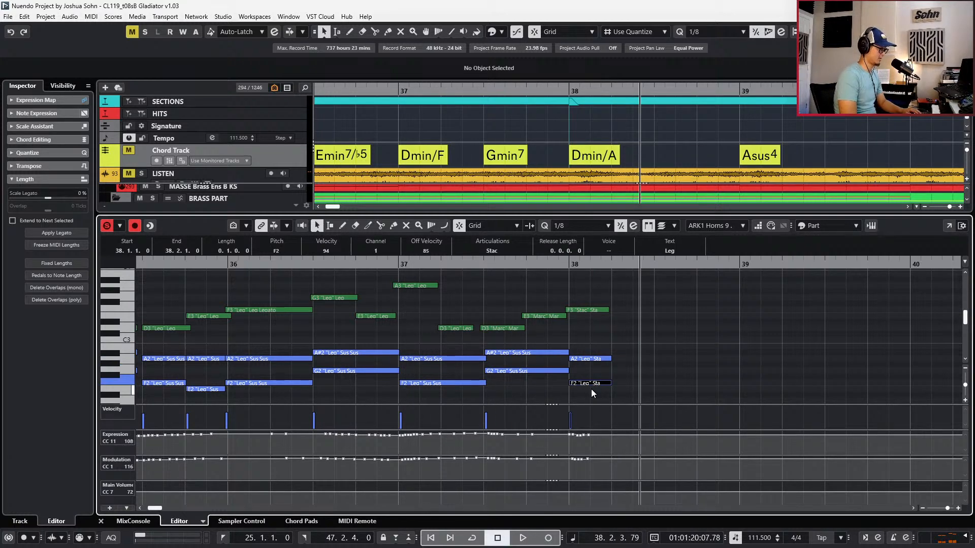
pyautogui.press('ctrl+KP_1')
pyautogui.press('KP_Subtract')
pyautogui.press('KP_Subtract')
pyautogui.press('ctrl+KP_1')
pyautogui.press('Up')
pyautogui.press('Up')
pyautogui.press('Up')
pyautogui.press('Up')
pyautogui.press('Up')
pyautogui.press('Up')
pyautogui.press('Up')
pyautogui.press('KP_Add')
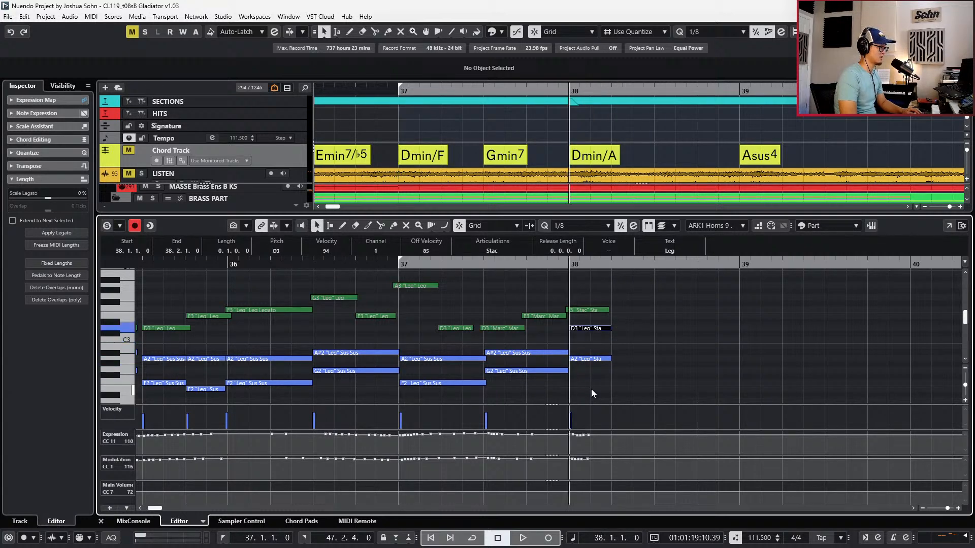
# Audition the ending around the start of bar 38 with the D3 harmony note in place
pyautogui.press('space')
pyautogui.press('space')
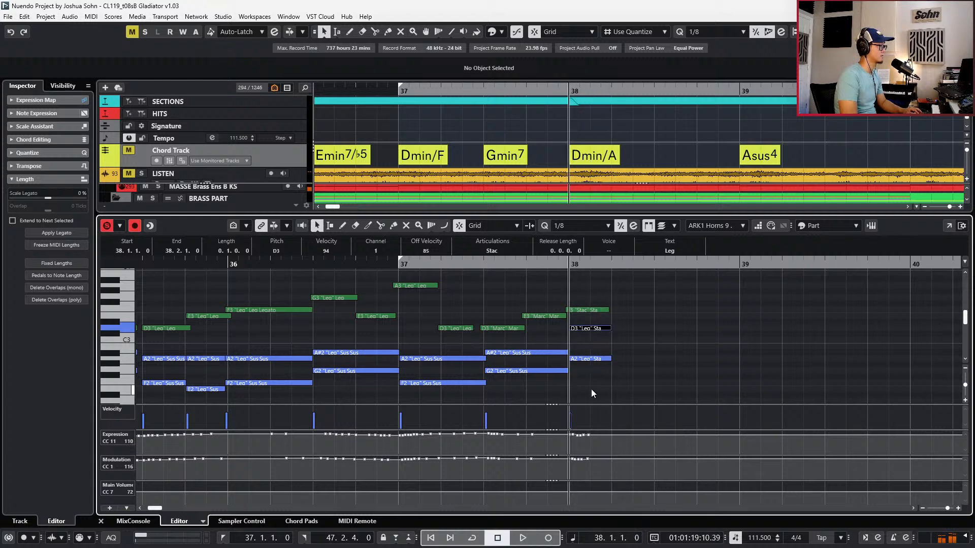
pyautogui.press('space')
pyautogui.press('space')
pyautogui.press('KP_Subtract')
pyautogui.press('space')
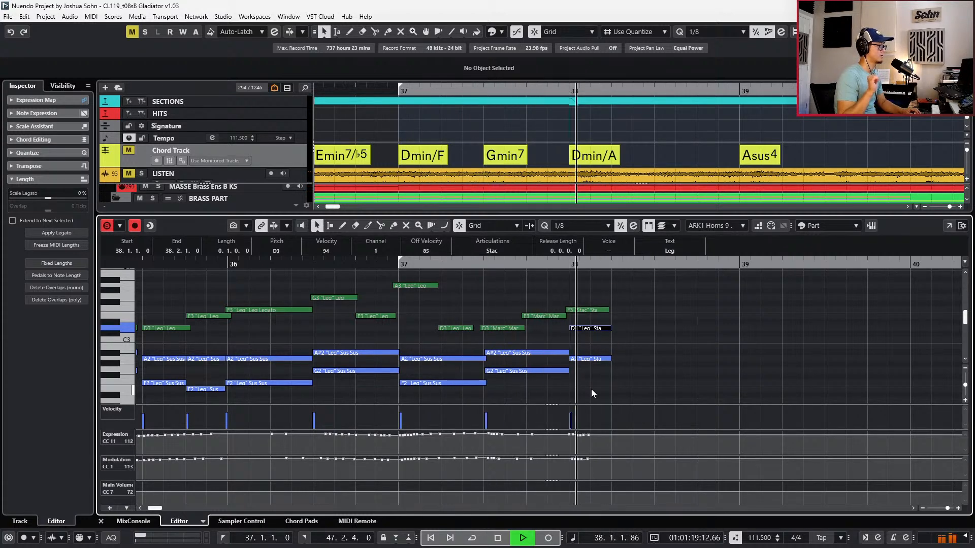
pyautogui.press('space')
# Return the raised bar 38 harmony note to F2 and play from the note into bar 39
pyautogui.press('Down')
pyautogui.press('Down')
pyautogui.press('Down')
pyautogui.press('Down')
pyautogui.press('Down')
pyautogui.press('Down')
pyautogui.press('Up')
pyautogui.press('l')
pyautogui.press('space')
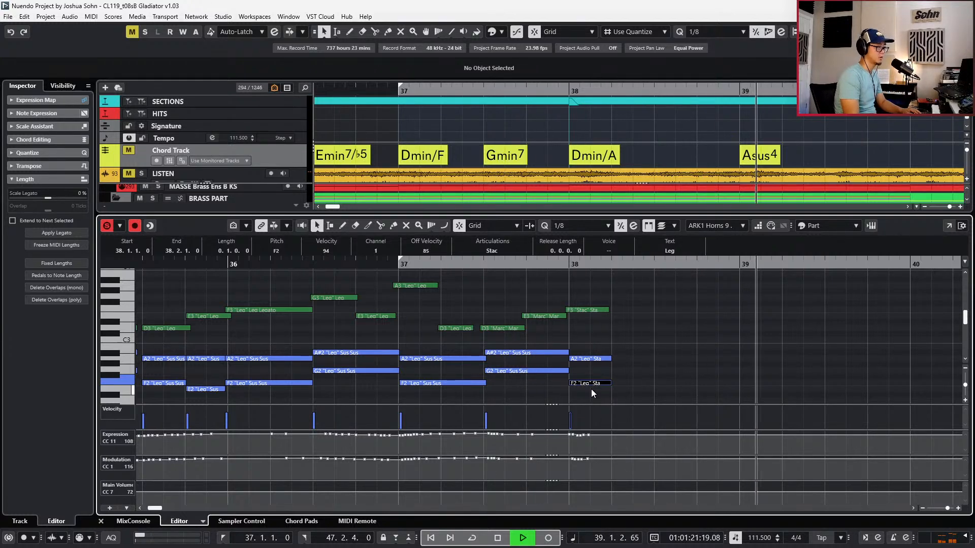
pyautogui.press('space')
# Play from bar 36 and record Main Volume (CC 7) moves from the middle of bar 37 to the start of bar 38
pyautogui.press('Left')
pyautogui.press('Left')
pyautogui.press('Left')
pyautogui.press('Left')
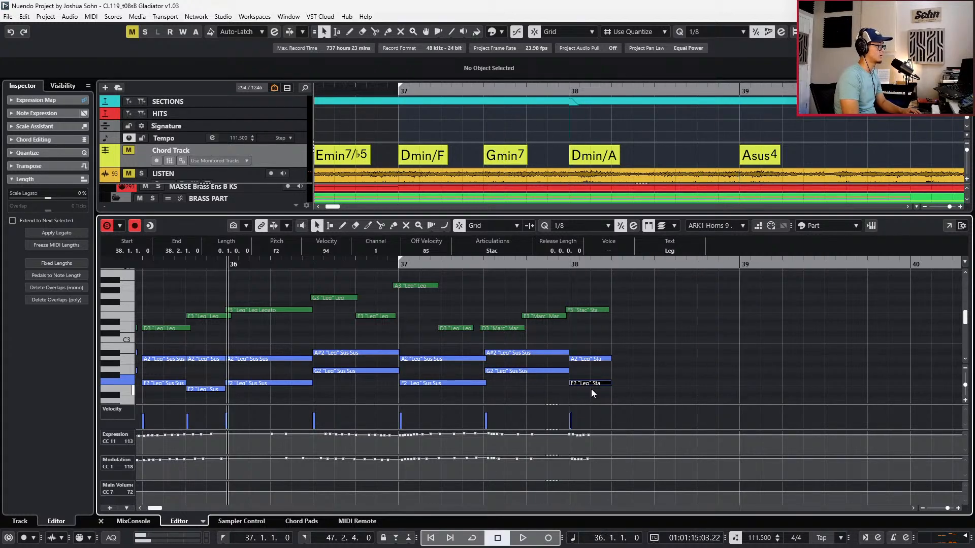
pyautogui.press('space')
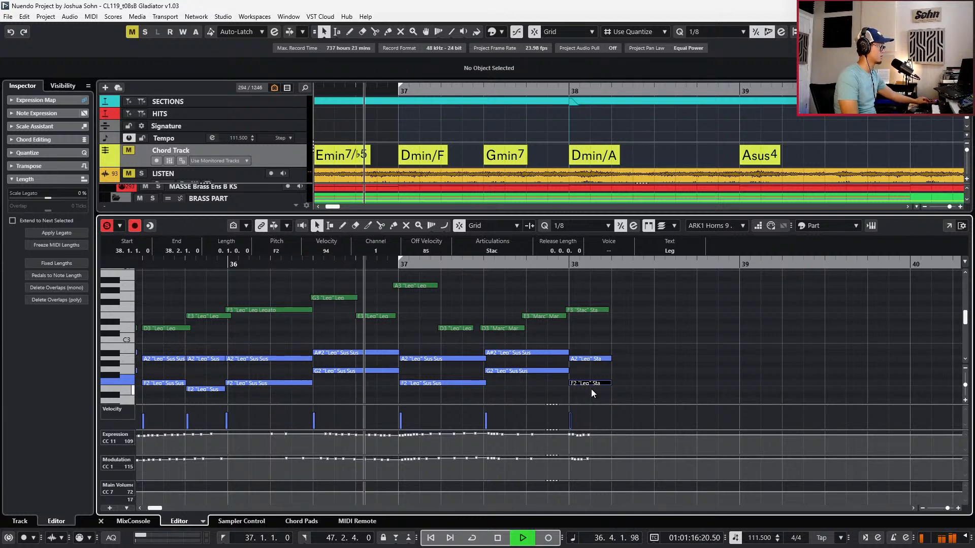
pyautogui.press('KP_Multiply')
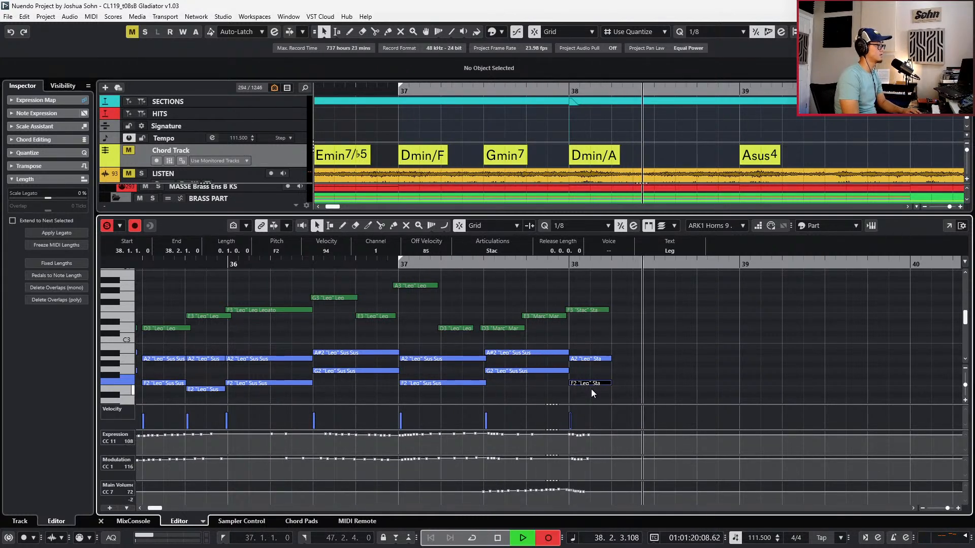
pyautogui.press('space')
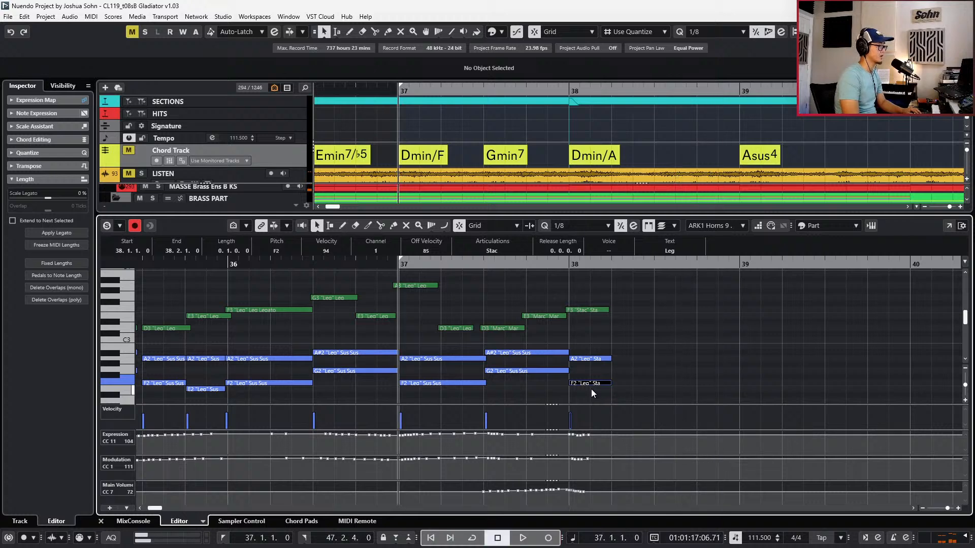
# Nudge the A2 and F2 notes at bar 38 to 38.1.1.10 and the preceding A#2 and G2 notes to 37.2.4.100
pyautogui.keyDown('shift'); pyautogui.click(597, 360); pyautogui.keyUp('shift')
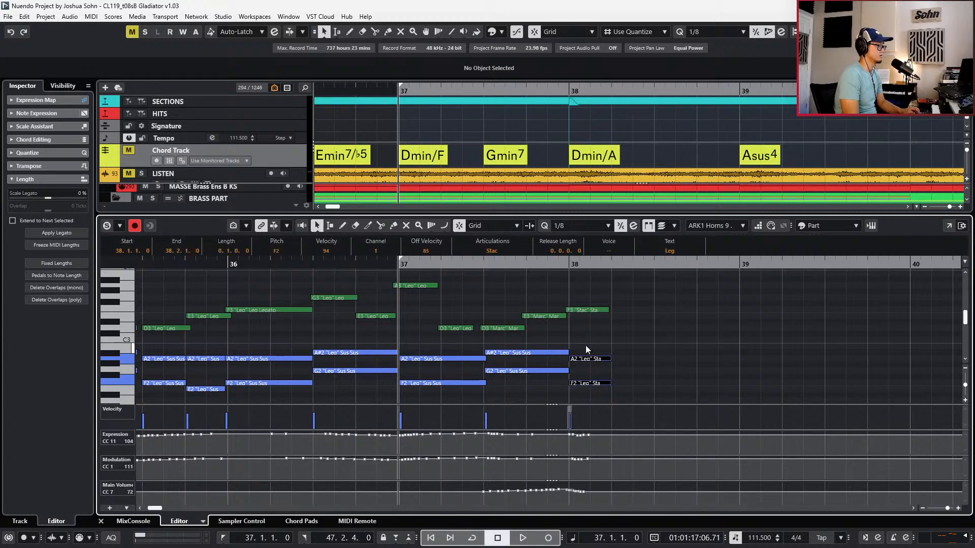
pyautogui.hotkey('ctrl', 'Right')
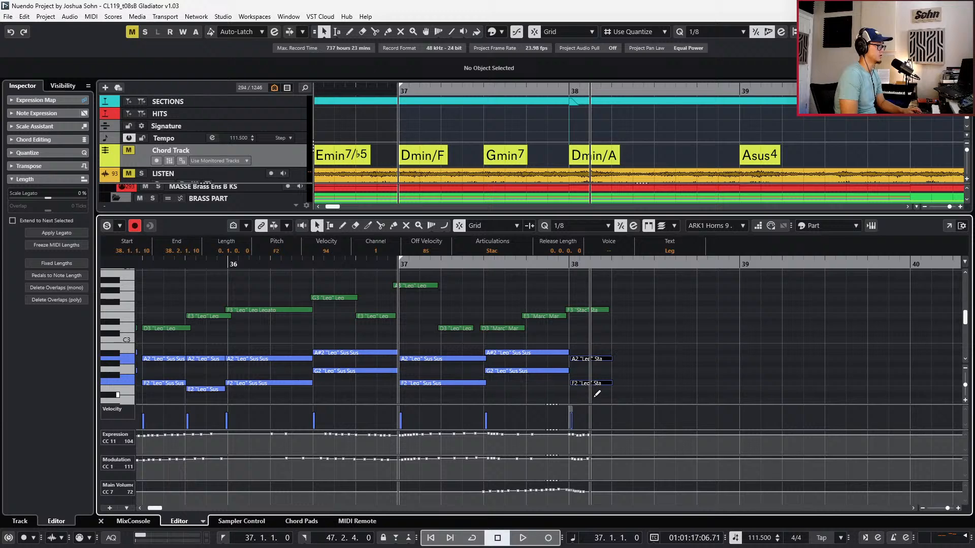
pyautogui.click(552, 351)
pyautogui.keyDown('shift'); pyautogui.click(550, 370); pyautogui.keyUp('shift')
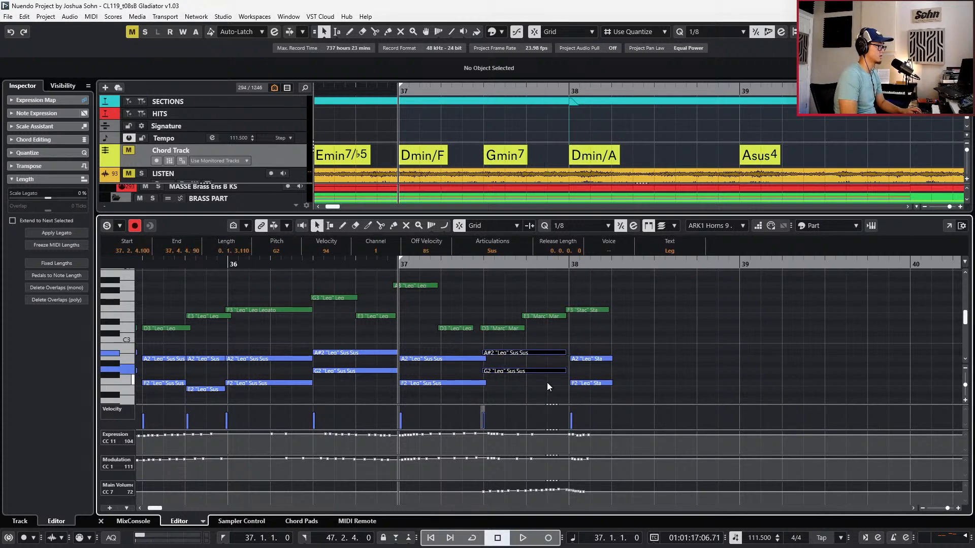
# Quantize the staccato F3 melody note at bar 38 while playing the ending
pyautogui.press('space')
pyautogui.moveTo(629, 299); pyautogui.dragTo(602, 319)
pyautogui.press('q')
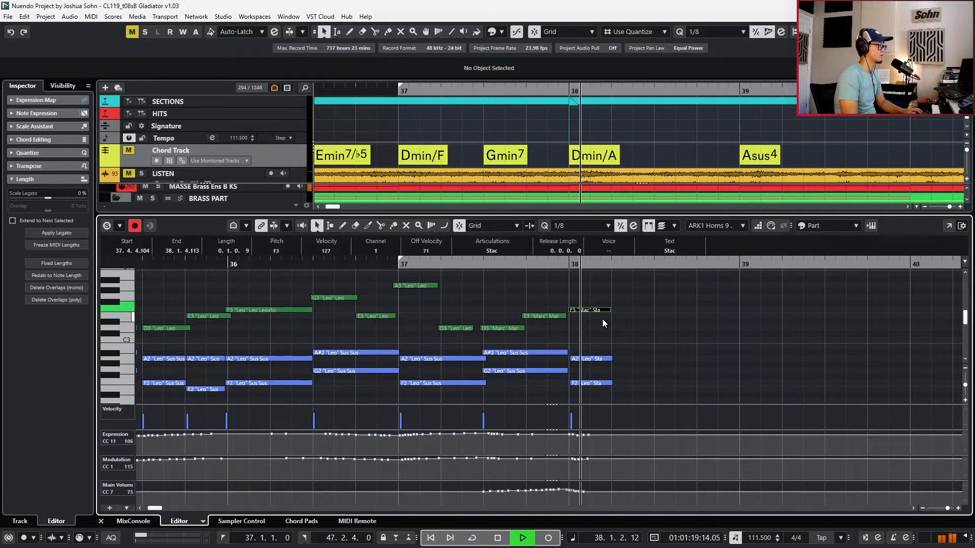
pyautogui.press('space')
# Close the note editor, select the ARK1 Horns 3 KS track in the arrangement and clear the event selection
pyautogui.scroll(-2, 598, 331)
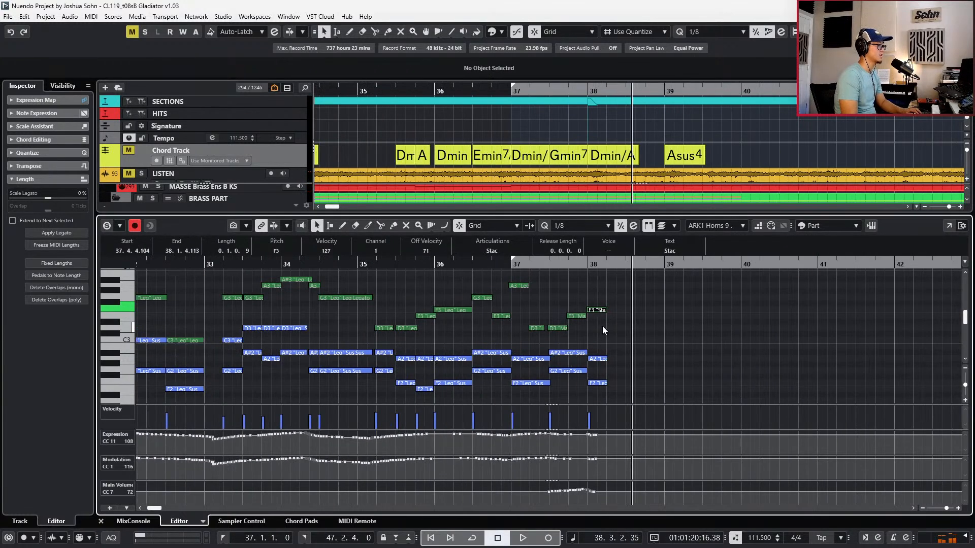
pyautogui.scroll(-1, 602, 330)
pyautogui.press('KP_Subtract')
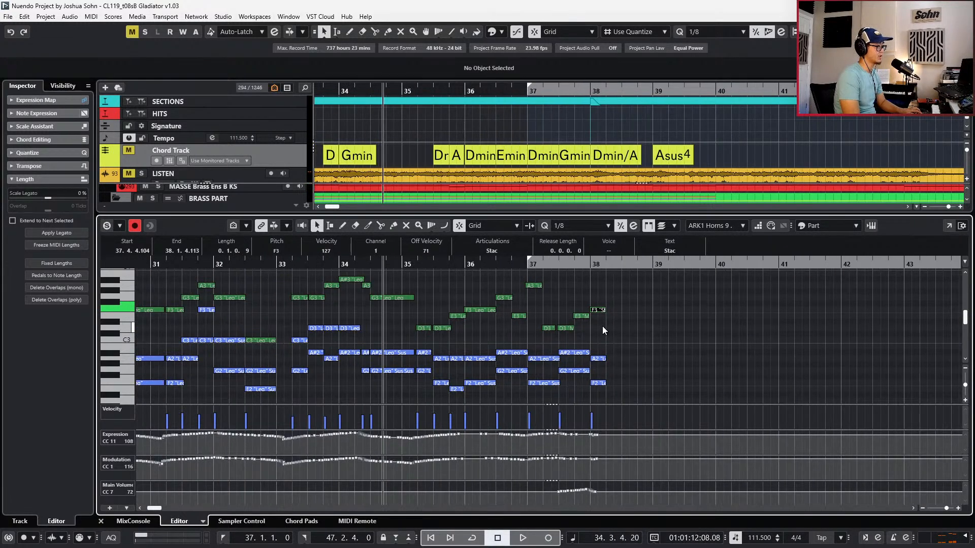
pyautogui.hotkey('ctrl', 'e')
pyautogui.scroll(-2, 605, 337)
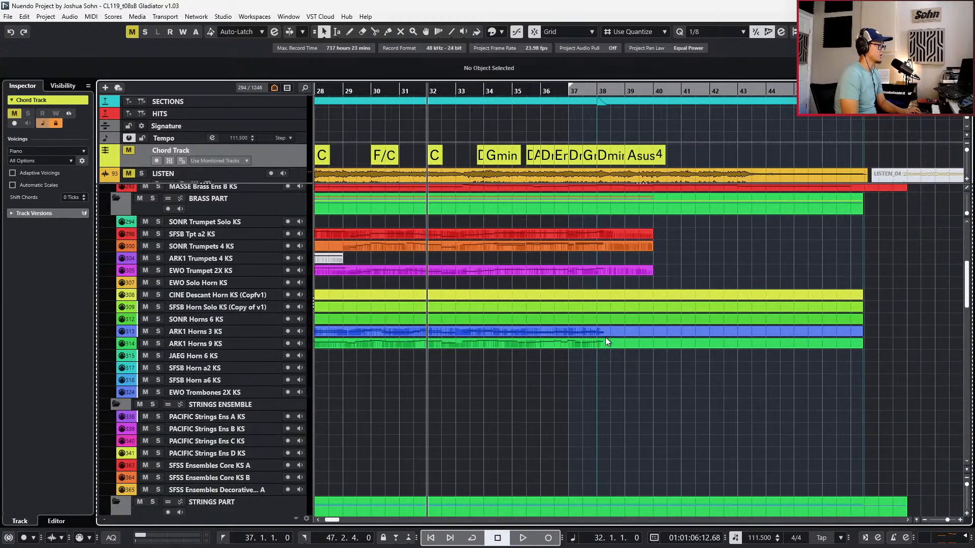
pyautogui.scroll(-1, 605, 337)
pyautogui.click(613, 330)
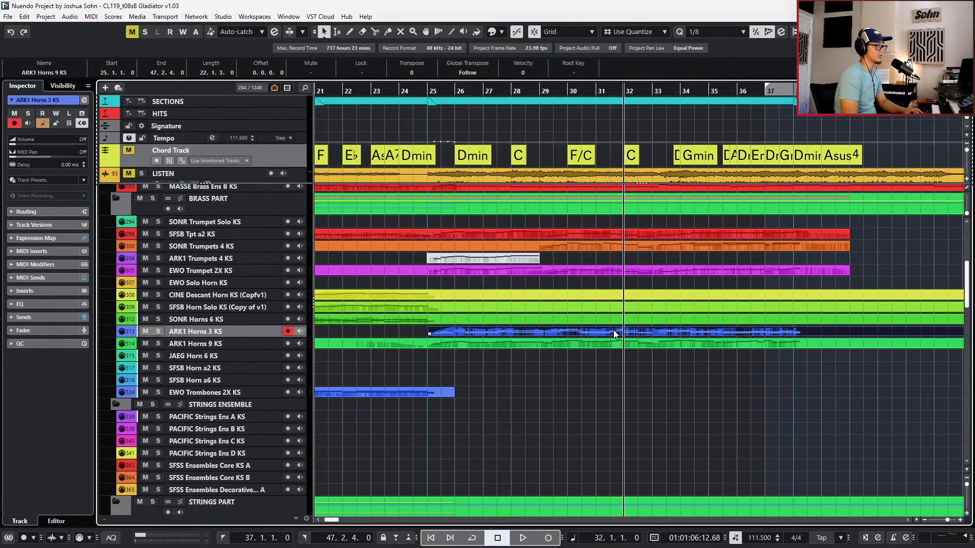
pyautogui.press('KP_Subtract')
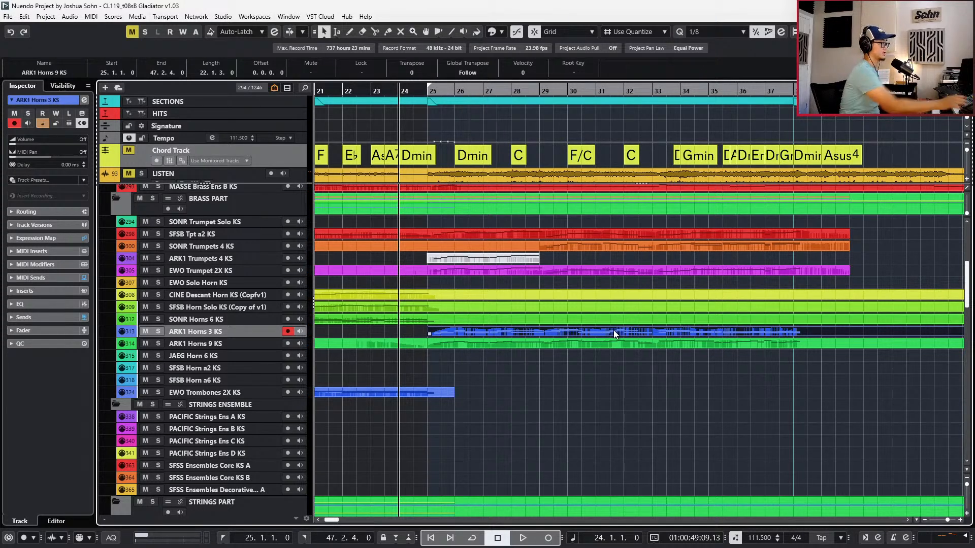
pyautogui.click(718, 466)
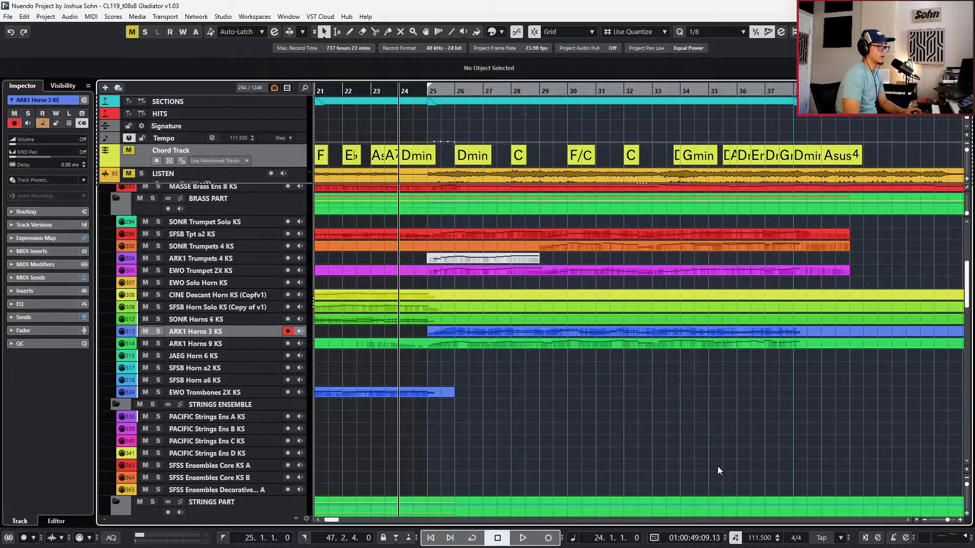
# Play the full arrangement from bar 23 into bar 38, select the ARK1 Horns 9 KS track, and return to bar 24
pyautogui.scroll(-1, 718, 467)
pyautogui.press('KP_Subtract')
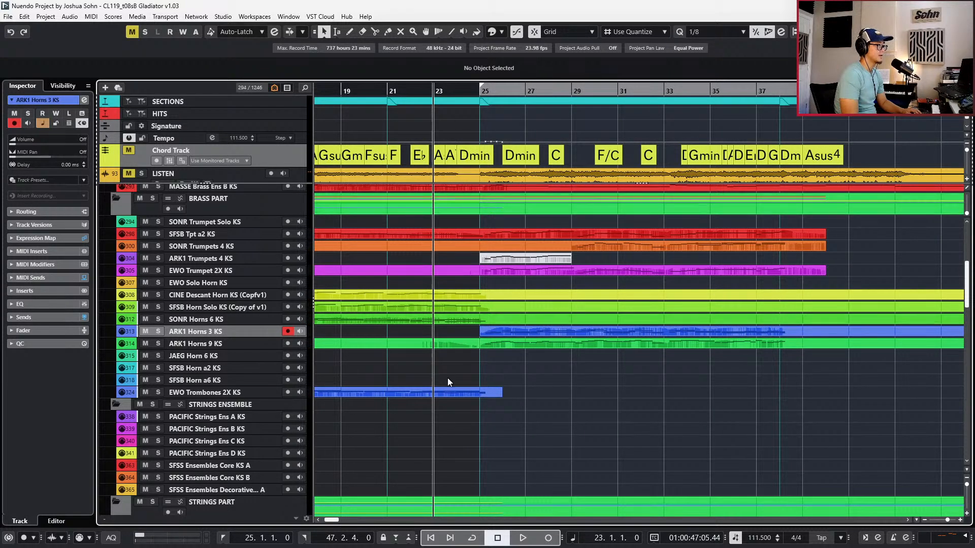
pyautogui.scroll(2, 607, 364)
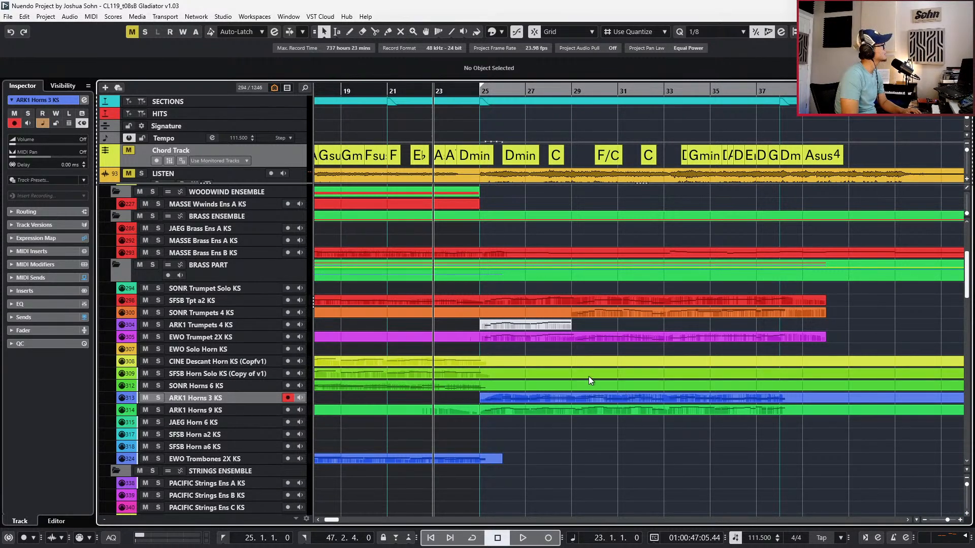
pyautogui.press('space')
pyautogui.press('g')
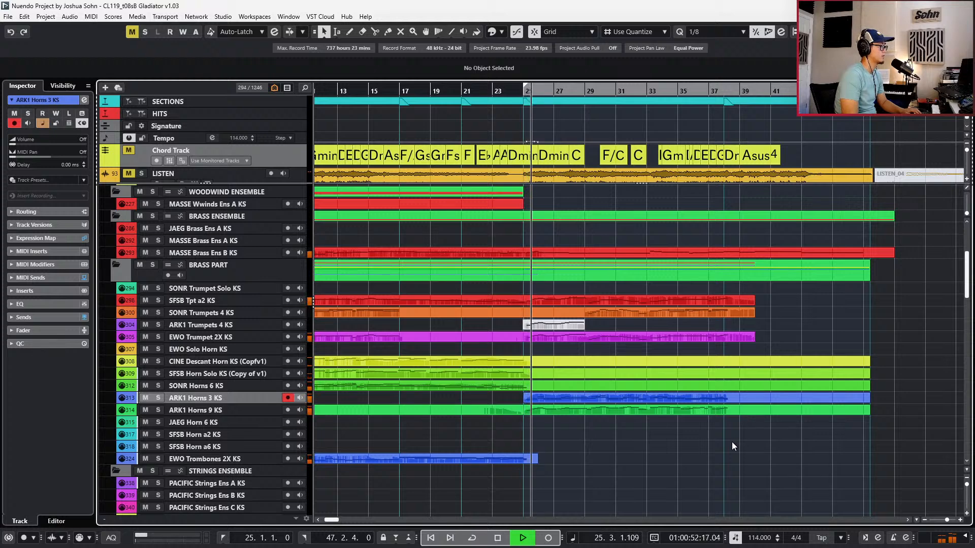
pyautogui.click(511, 415)
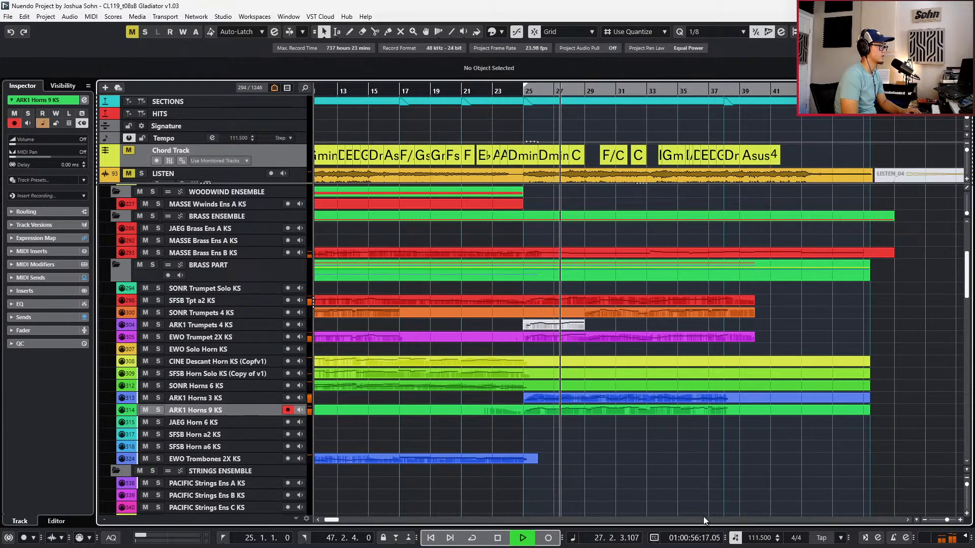
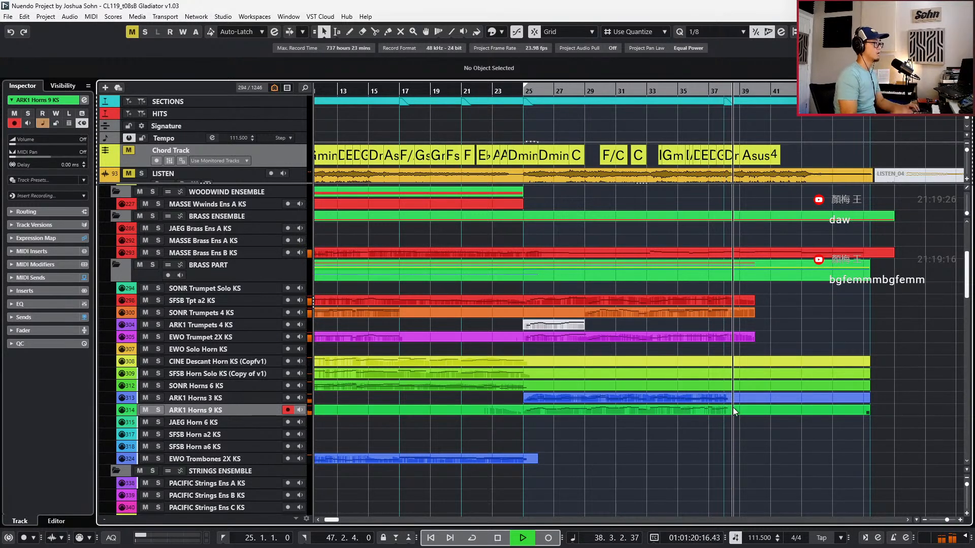
pyautogui.press('space')
pyautogui.press('KP_Subtract')
pyautogui.press('KP_Subtract')
pyautogui.press('KP_Subtract')
pyautogui.press('KP_Subtract')
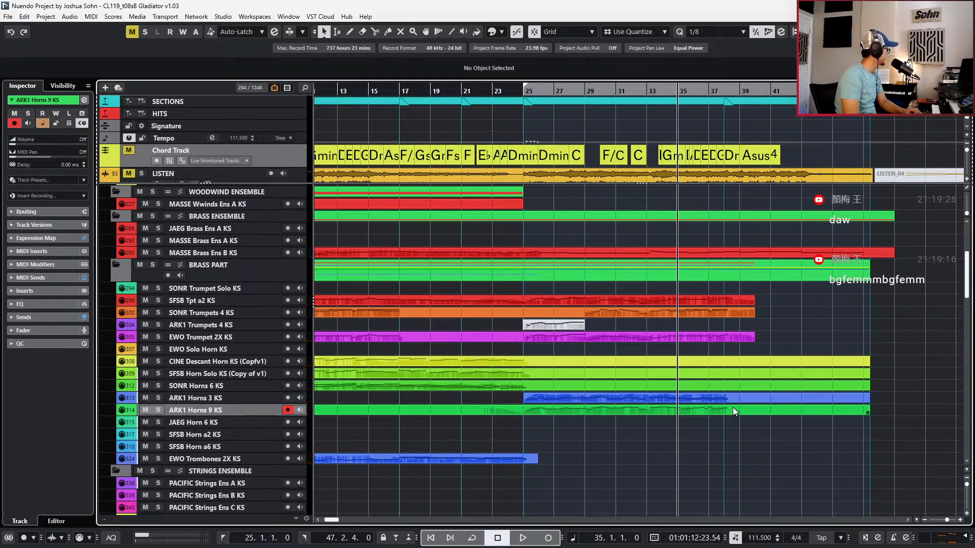
pyautogui.press('KP_Subtract')
pyautogui.press('KP_Subtract')
pyautogui.press('KP_Subtract')
pyautogui.press('KP_Subtract')
pyautogui.press('KP_Subtract')
pyautogui.press('KP_Subtract')
pyautogui.press('KP_Subtract')
pyautogui.press('KP_Subtract')
pyautogui.press('KP_Subtract')
pyautogui.press('KP_Subtract')
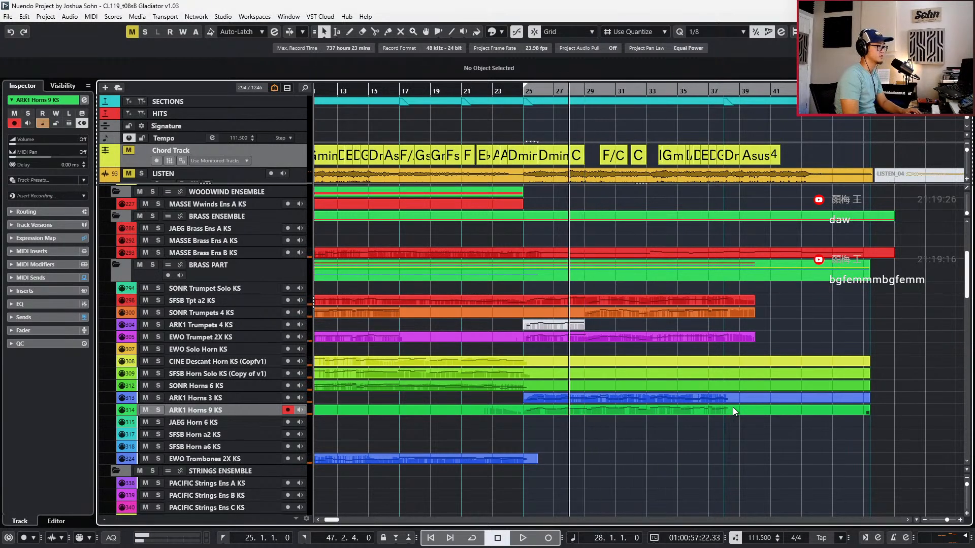
pyautogui.press('KP_Subtract')
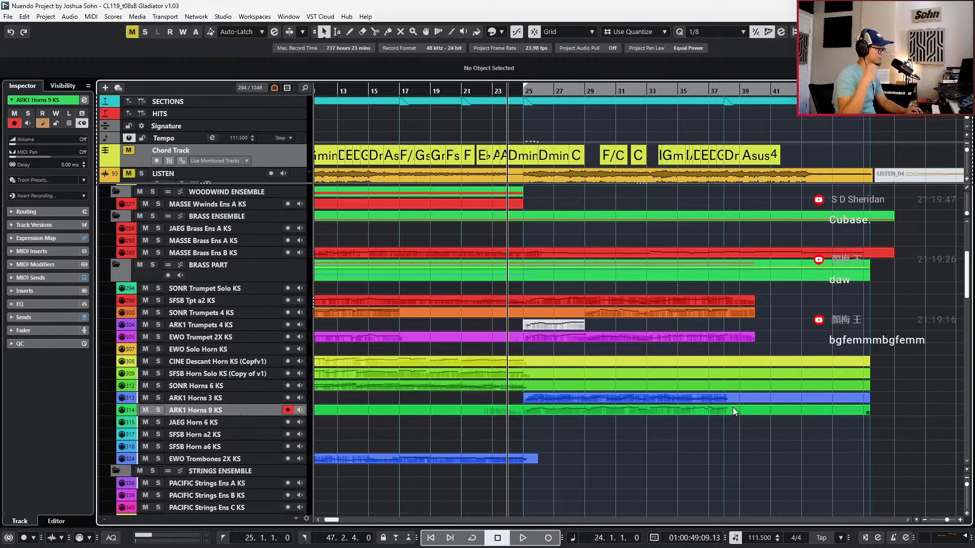
# Extend the ARK1 Horns 3 KS part back to bar 0 and move the cursor to bar 25
pyautogui.click(480, 373)
pyautogui.click(480, 385)
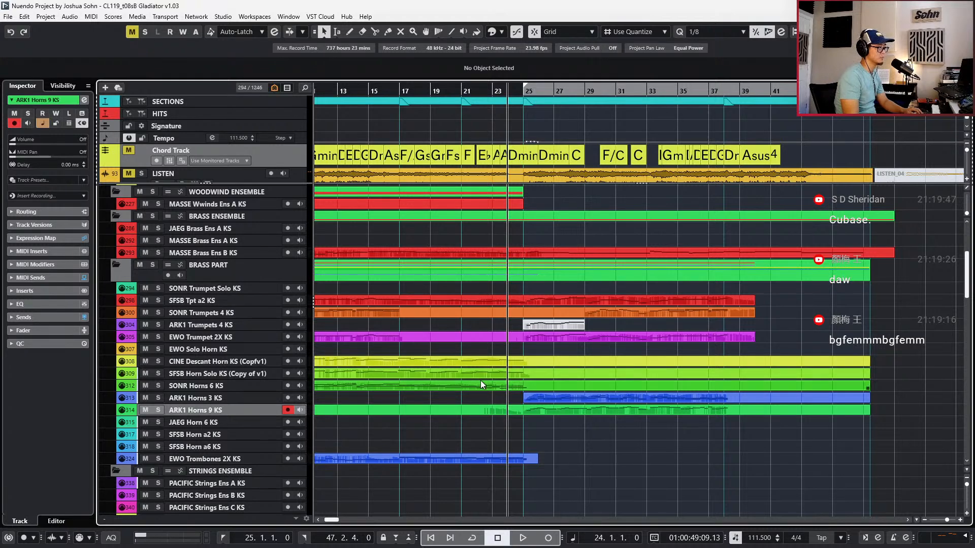
pyautogui.click(505, 400)
pyautogui.press('n')
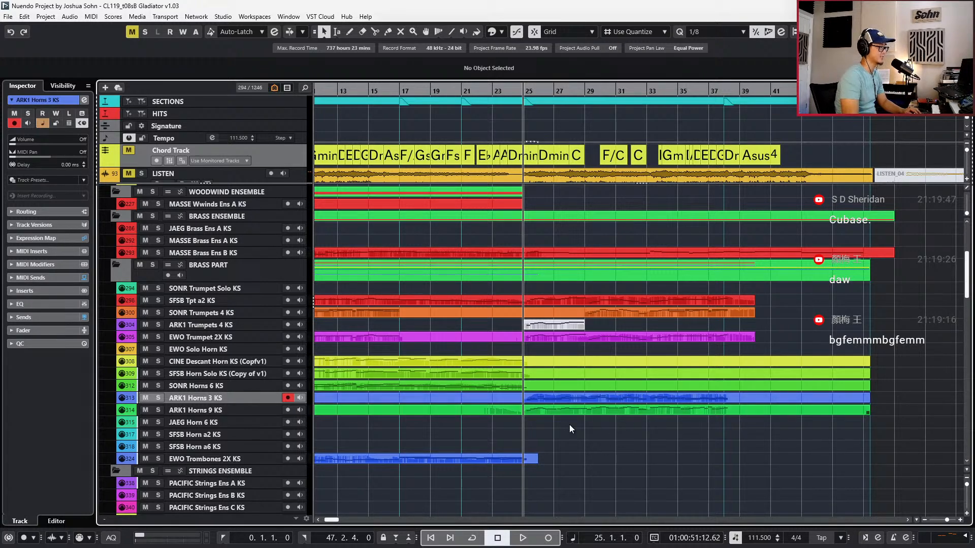
# Solo the MASSE Brass Ens B KS and PACIFIC Bass KS tracks
pyautogui.scroll(-3, 642, 437)
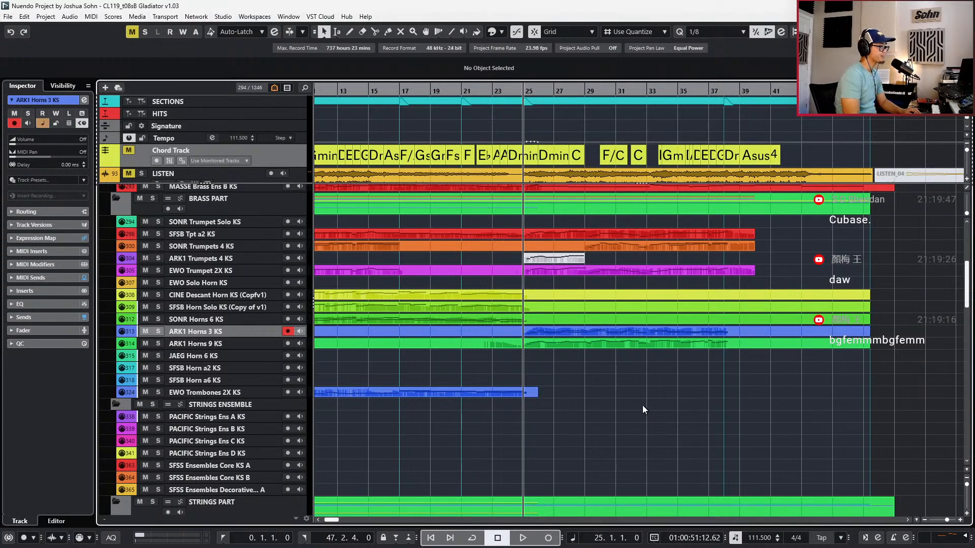
pyautogui.hscroll(3, 598, 346)
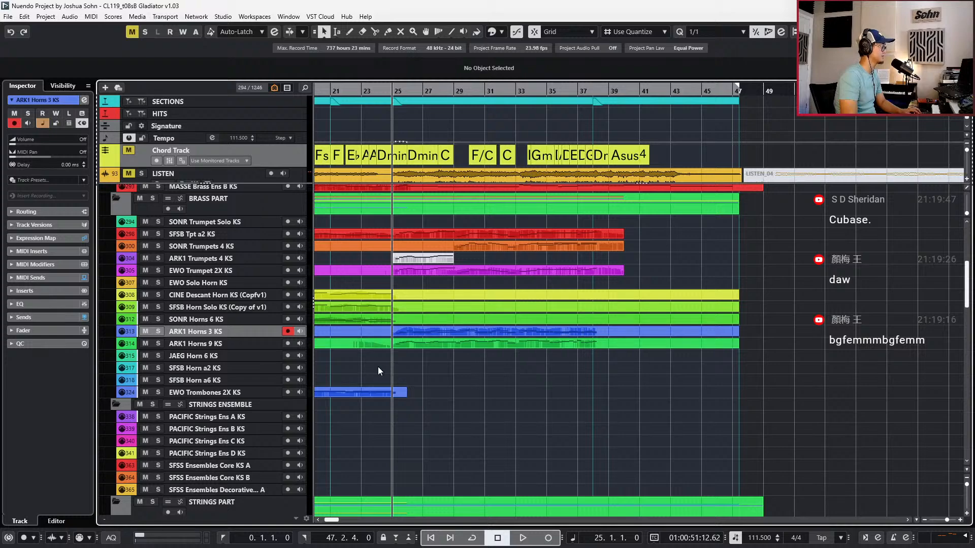
pyautogui.press('g')
pyautogui.scroll(3, 375, 424)
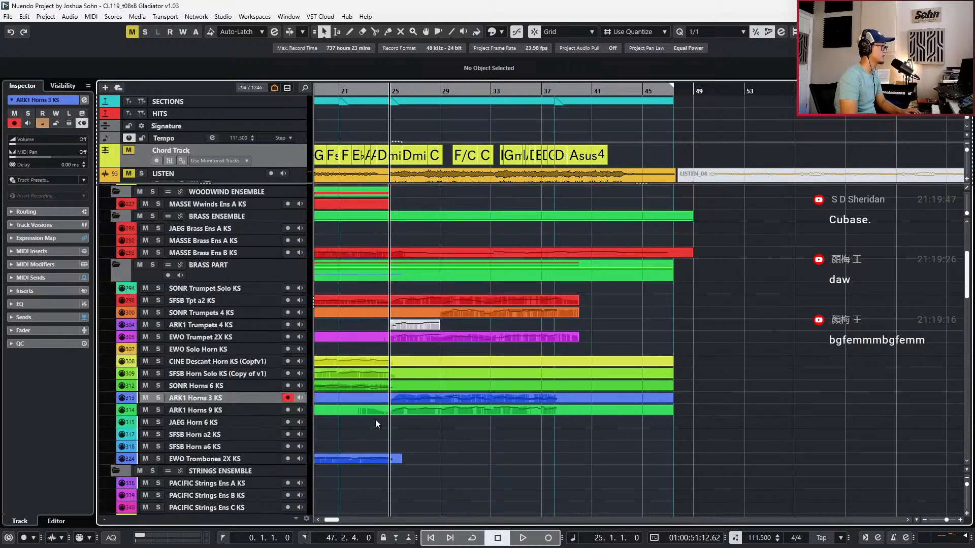
pyautogui.click(376, 251)
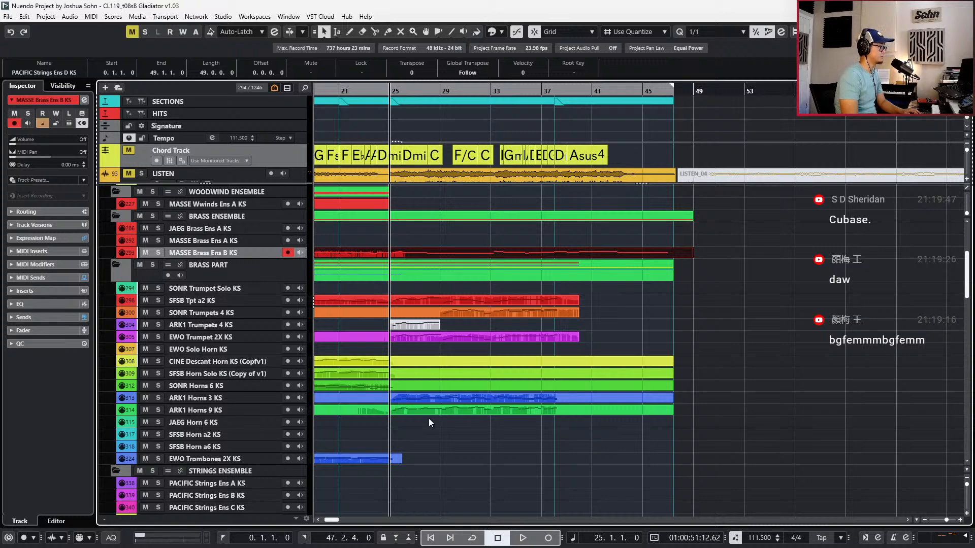
pyautogui.press('s')
pyautogui.scroll(-9, 428, 418)
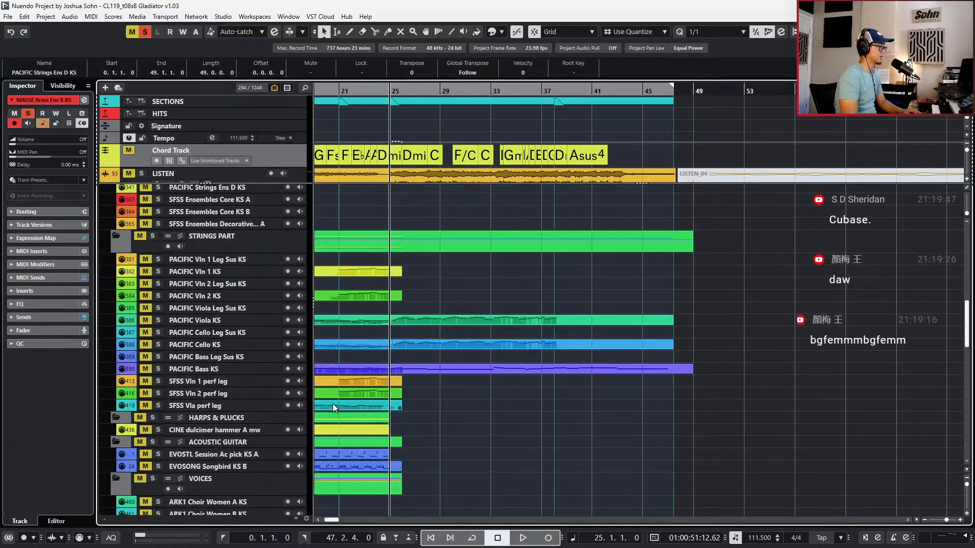
pyautogui.click(238, 369)
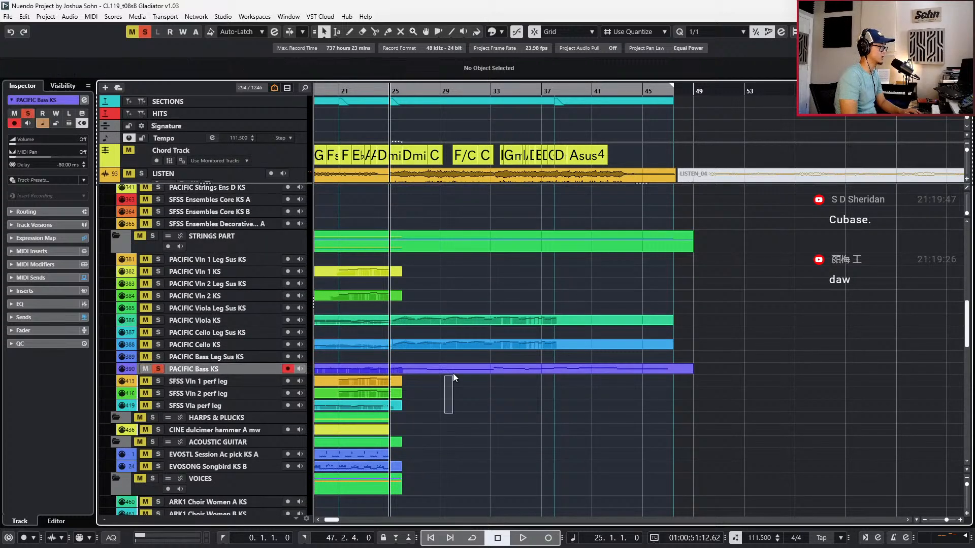
# Select the MASSE Brass Ens B KS part, play the soloed brass and bass from bar 25, and turn off the solos
pyautogui.scroll(9, 447, 356)
pyautogui.click(443, 254)
pyautogui.scroll(-5, 447, 278)
pyautogui.scroll(4, 446, 289)
pyautogui.scroll(2, 446, 289)
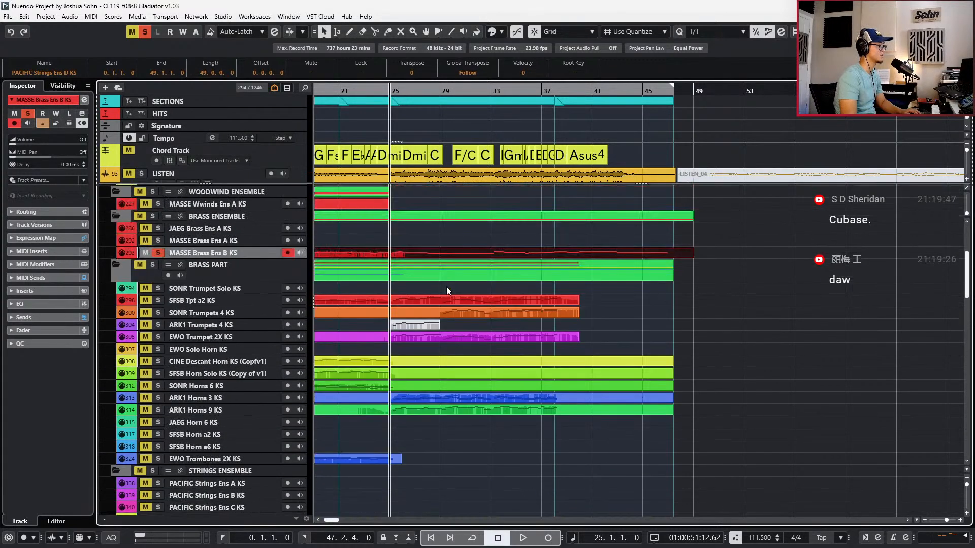
pyautogui.press('space')
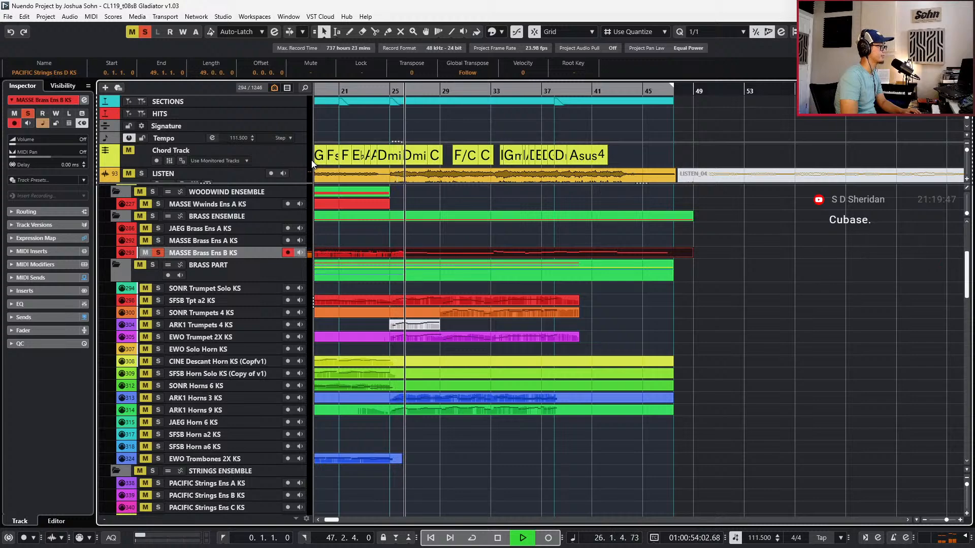
pyautogui.press('space')
pyautogui.press('s')
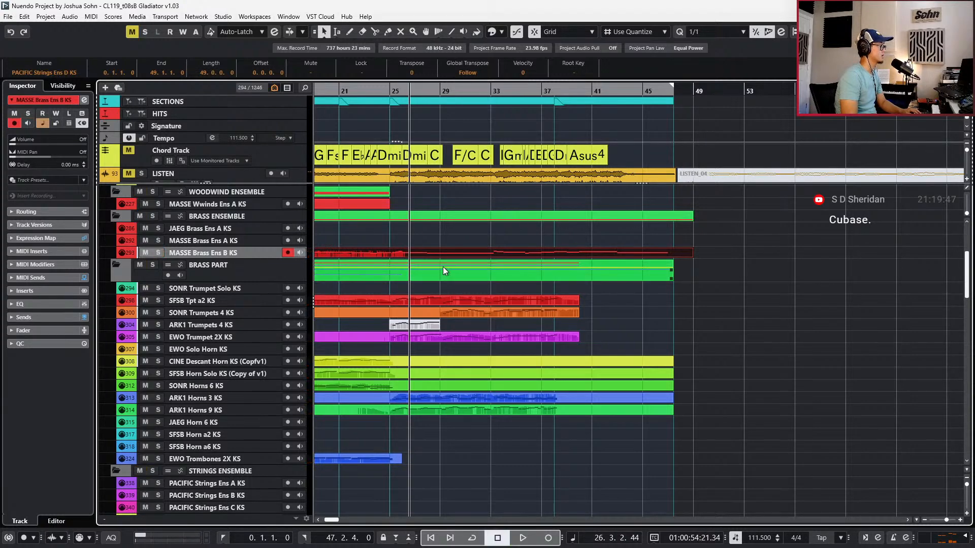
# Open the brass and bass parts in the note editor and set the brass's D1, G1 and A1 notes in bar 25 to Long Beast
pyautogui.scroll(-5, 418, 254)
pyautogui.scroll(5, 419, 294)
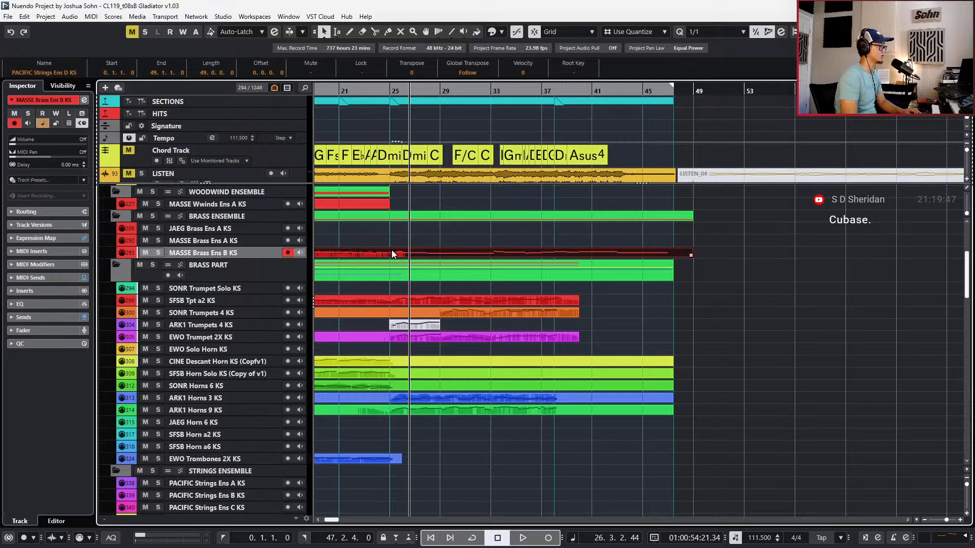
pyautogui.hotkey('ctrl', 'e')
pyautogui.scroll(1, 400, 288)
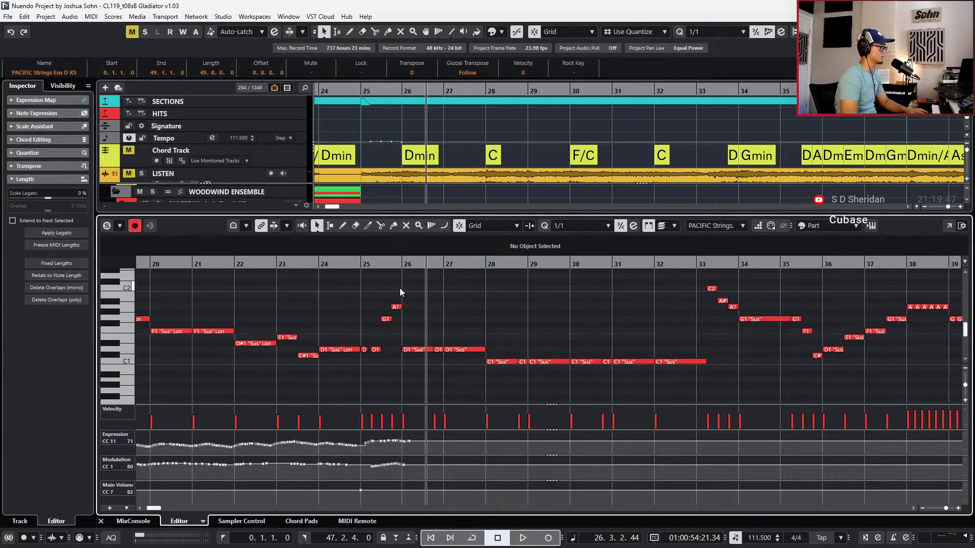
pyautogui.scroll(2, 400, 288)
pyautogui.moveTo(349, 289); pyautogui.dragTo(399, 358)
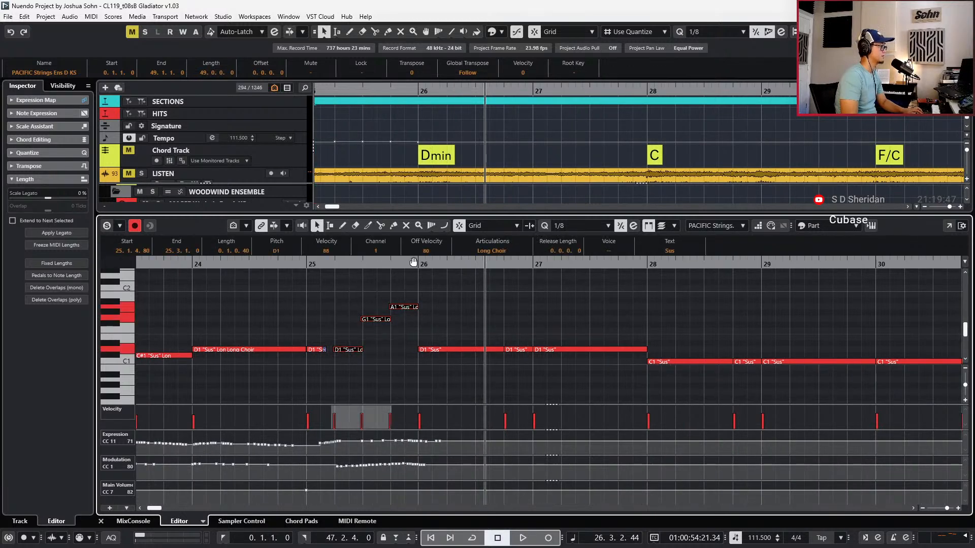
pyautogui.click(499, 252)
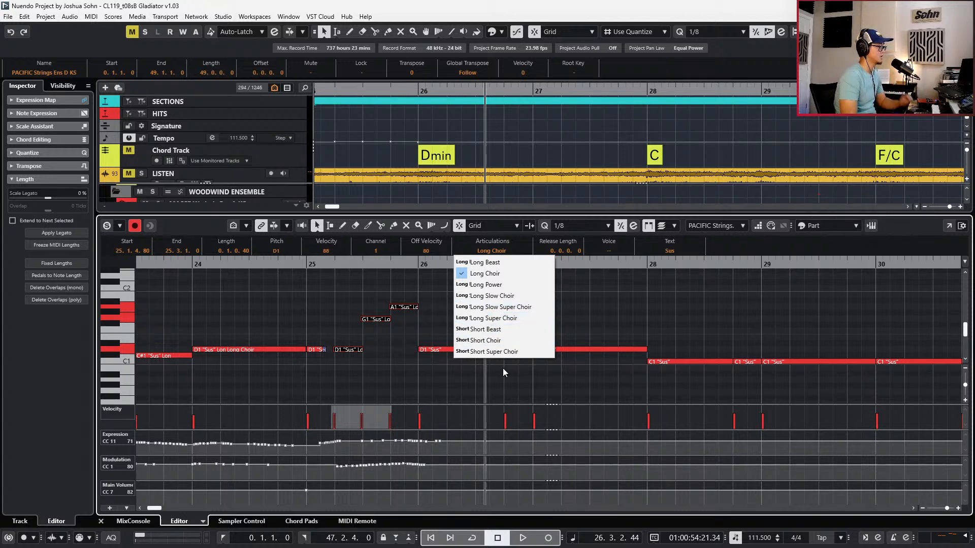
pyautogui.click(498, 261)
# Set the bass part's D1, G1 and A1 notes in bar 25 to the Sus Marc articulation and play them into bar 26
pyautogui.click(507, 251)
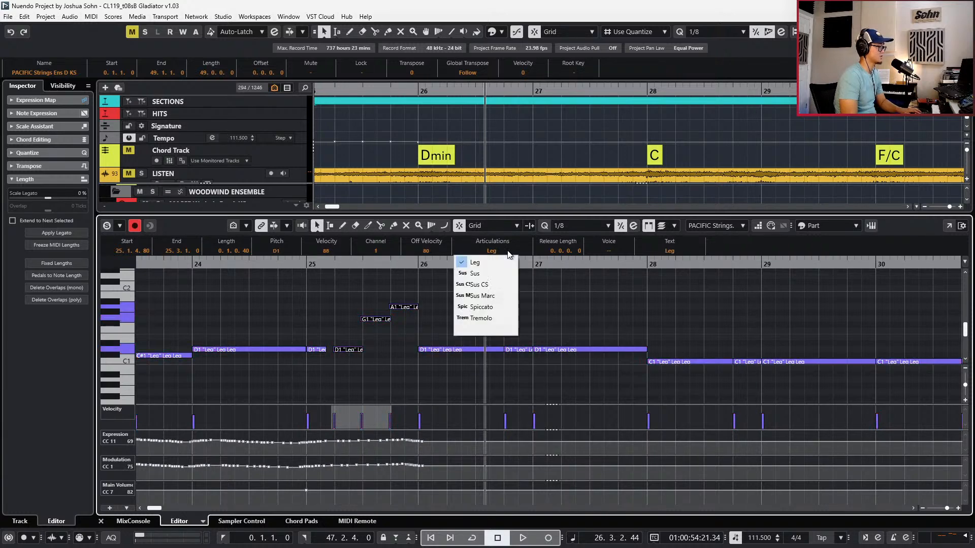
pyautogui.click(501, 295)
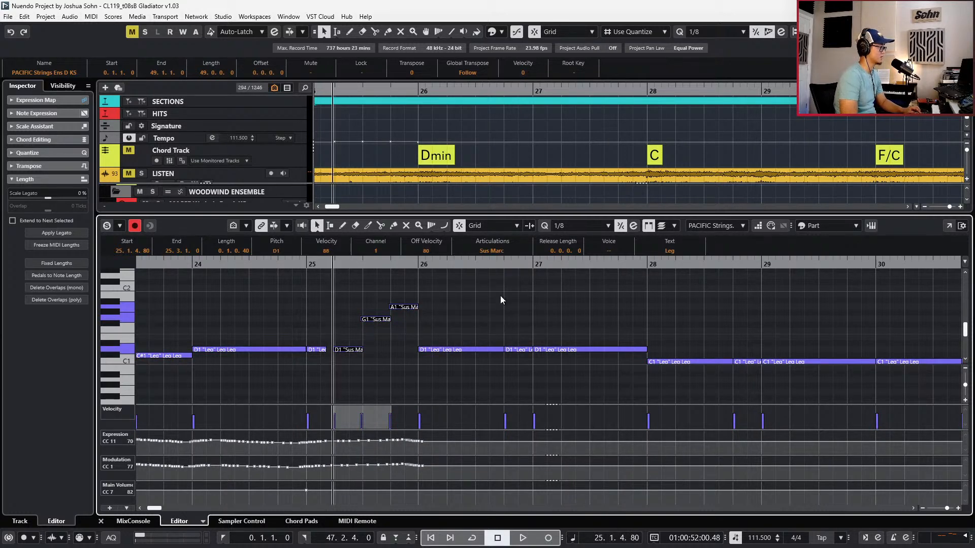
pyautogui.moveTo(360, 315); pyautogui.dragTo(349, 369)
pyautogui.press('space')
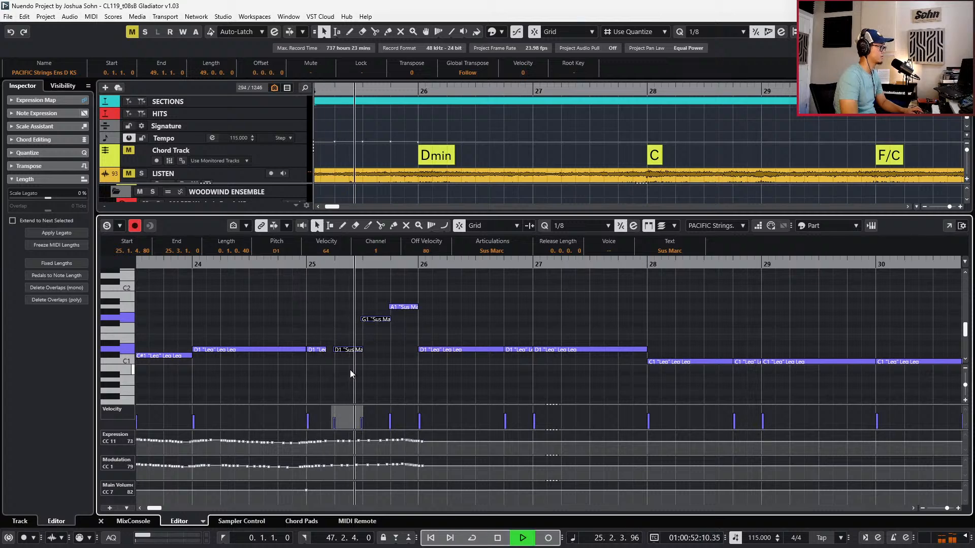
pyautogui.press('space')
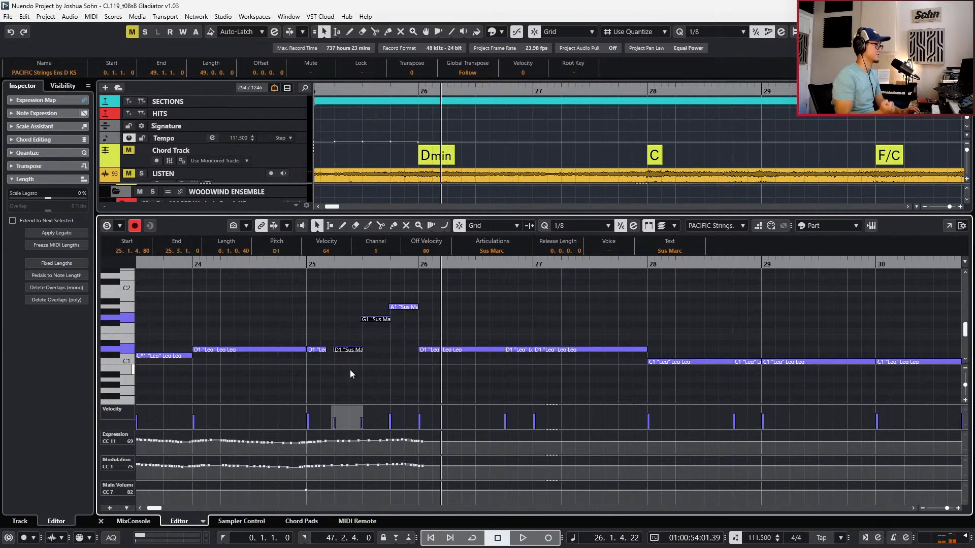
# Return to the brass part, solo the LISTEN reference track and play it from bar 24 past bar 28
pyautogui.press('Down')
pyautogui.press('Left')
pyautogui.press('Left')
pyautogui.press('Left')
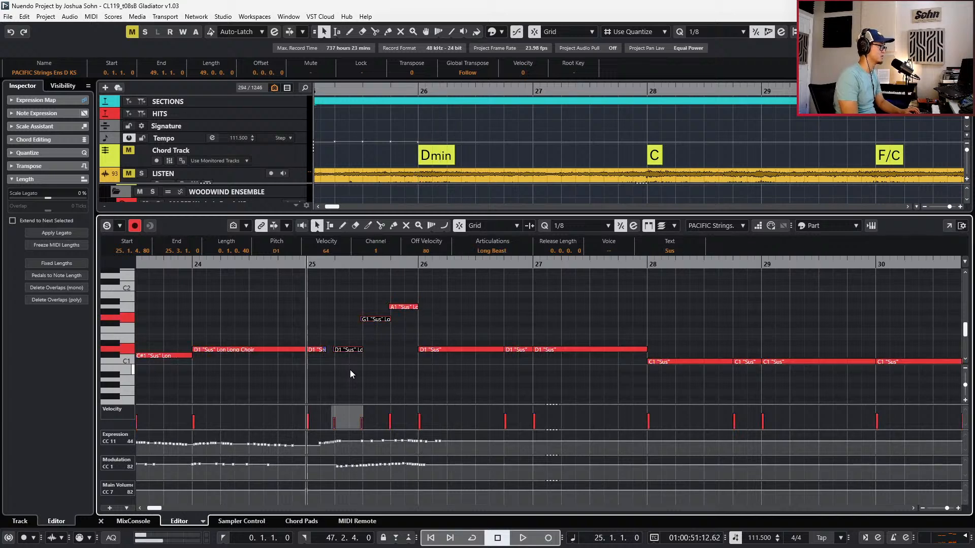
pyautogui.scroll(-2, 389, 357)
pyautogui.hscroll(3, 389, 358)
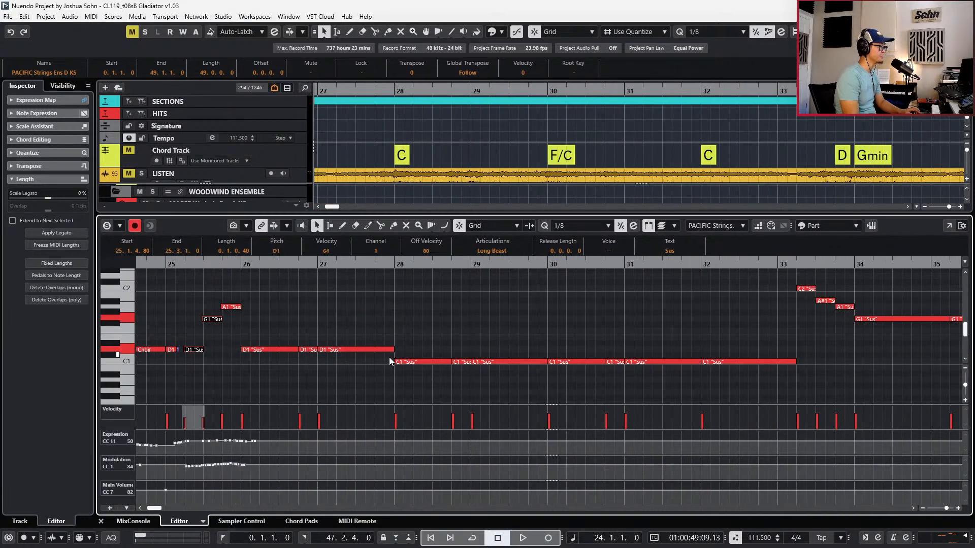
pyautogui.click(252, 176)
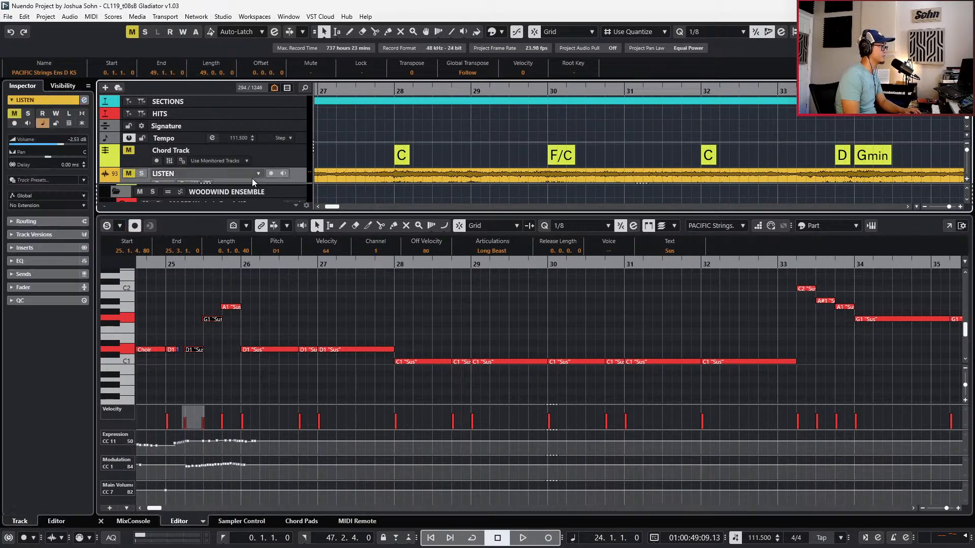
pyautogui.press('s')
pyautogui.press('space')
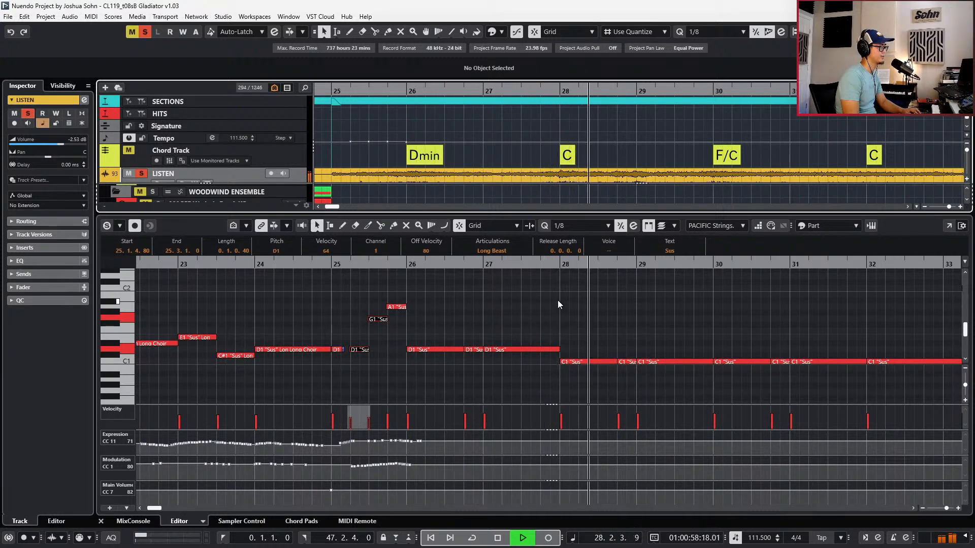
pyautogui.press('space')
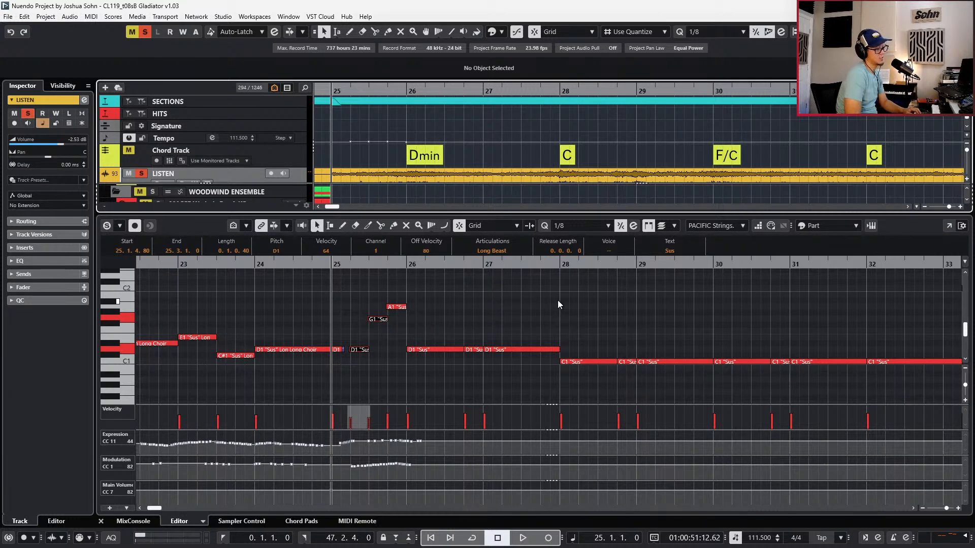
# Open the LISTEN track's channel settings and enable its 146.2 Hz high-cut filter
pyautogui.press('g')
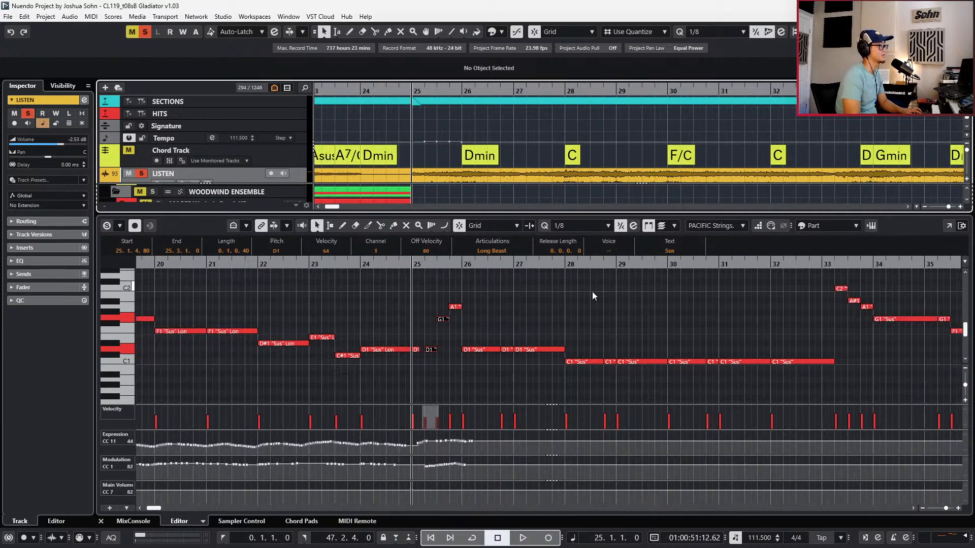
pyautogui.press('b')
pyautogui.press('n')
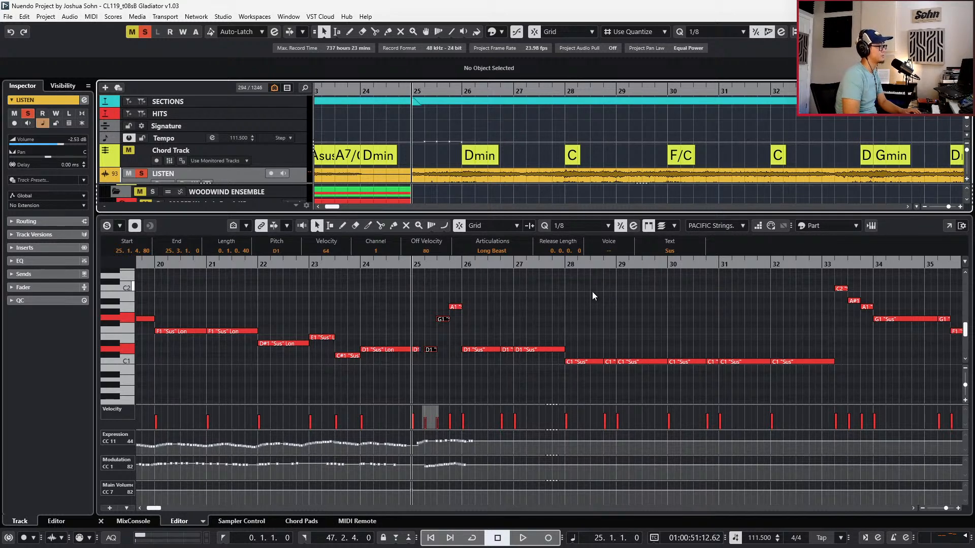
pyautogui.click(253, 177)
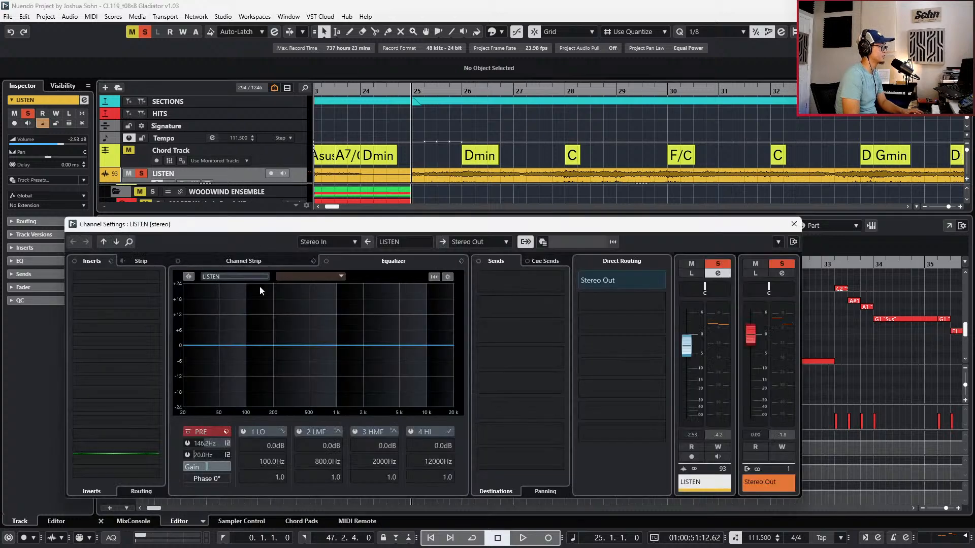
pyautogui.click(187, 444)
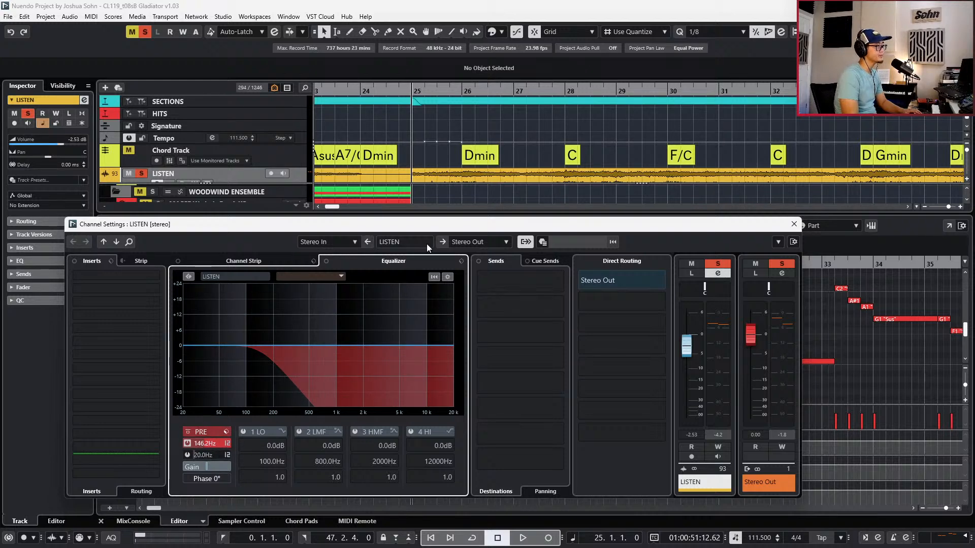
# Play the filtered LISTEN track from bar 25 into bar 36 to hear its low frequencies
pyautogui.press('space')
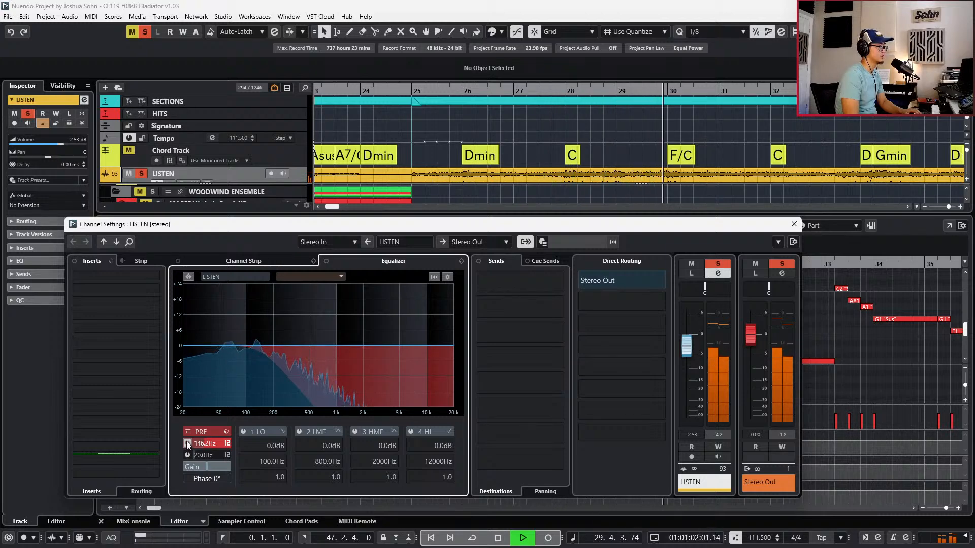
pyautogui.press('space')
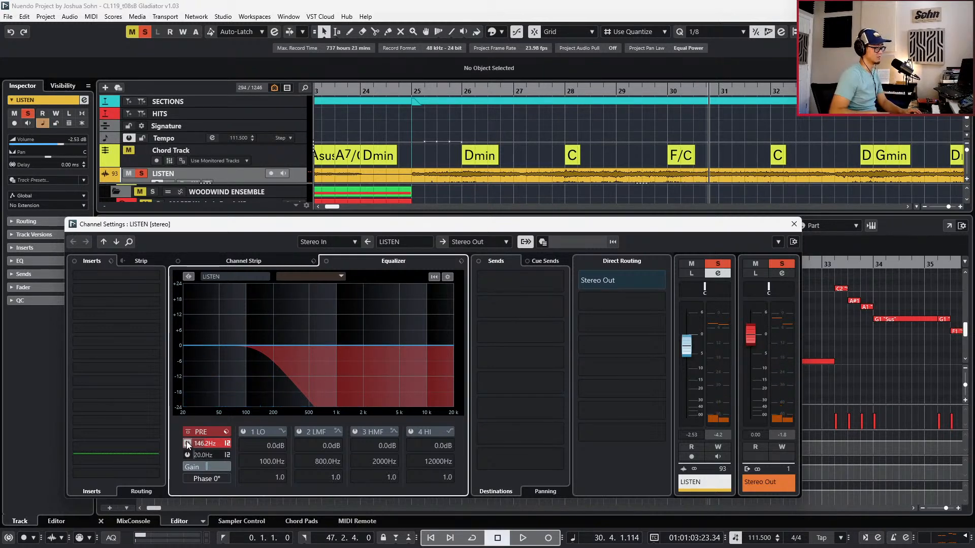
pyautogui.press('space')
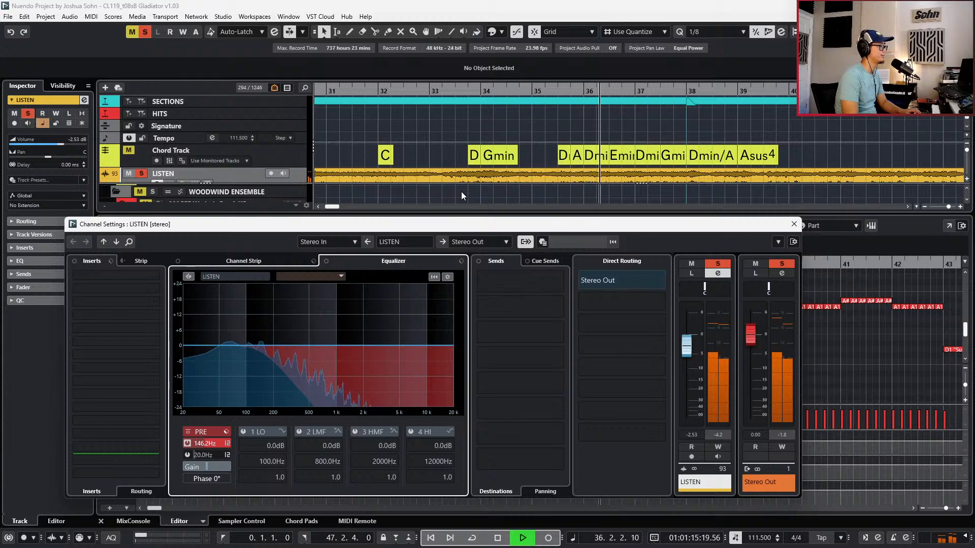
pyautogui.press('space')
# Close the channel settings and replay the filtered reference from bar 26 into bar 27 to compare its rhythm with the D1 notes
pyautogui.hscroll(-5, 434, 203)
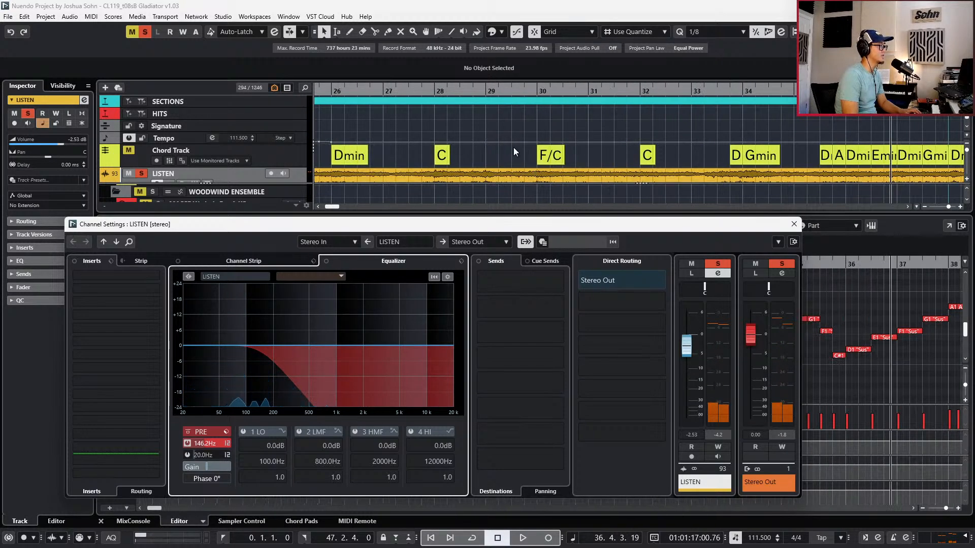
pyautogui.hscroll(-3, 406, 108)
pyautogui.click(422, 93)
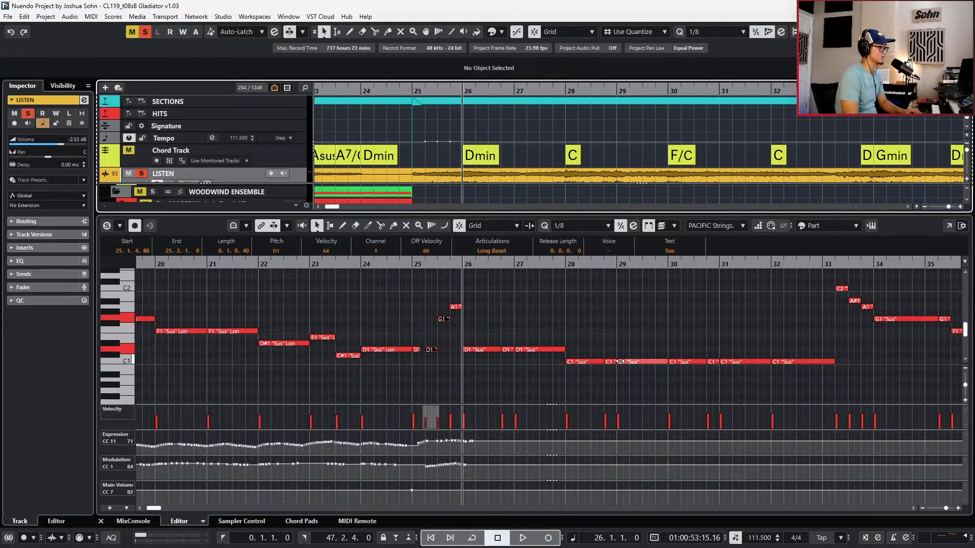
pyautogui.press('space')
pyautogui.press('f')
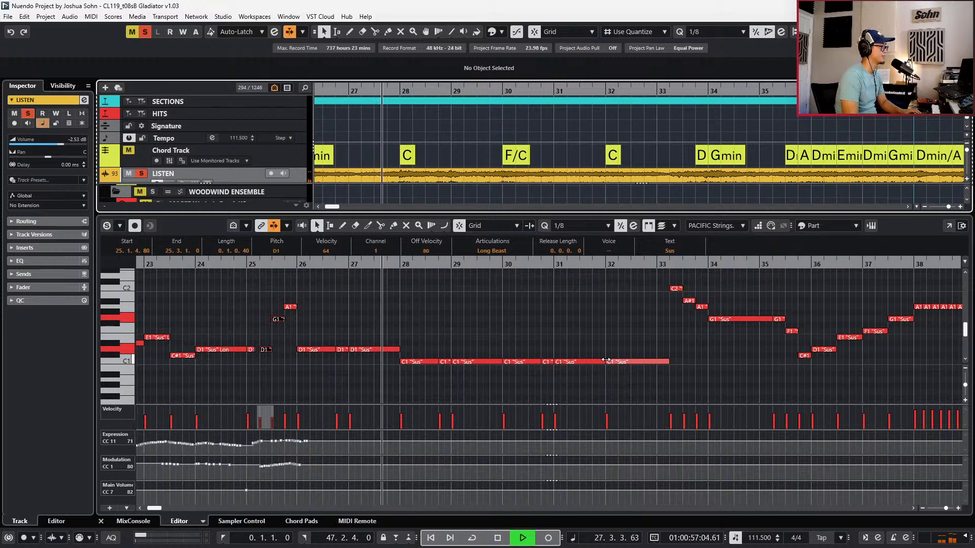
pyautogui.press('space')
pyautogui.hscroll(-3, 475, 335)
pyautogui.press('KP_Subtract')
pyautogui.press('KP_Subtract')
pyautogui.press('KP_Subtract')
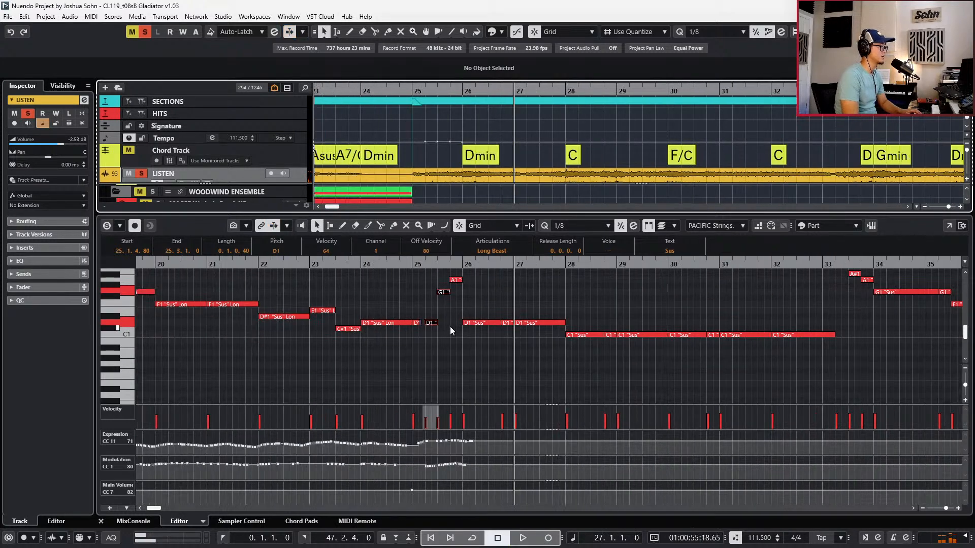
pyautogui.press('h')
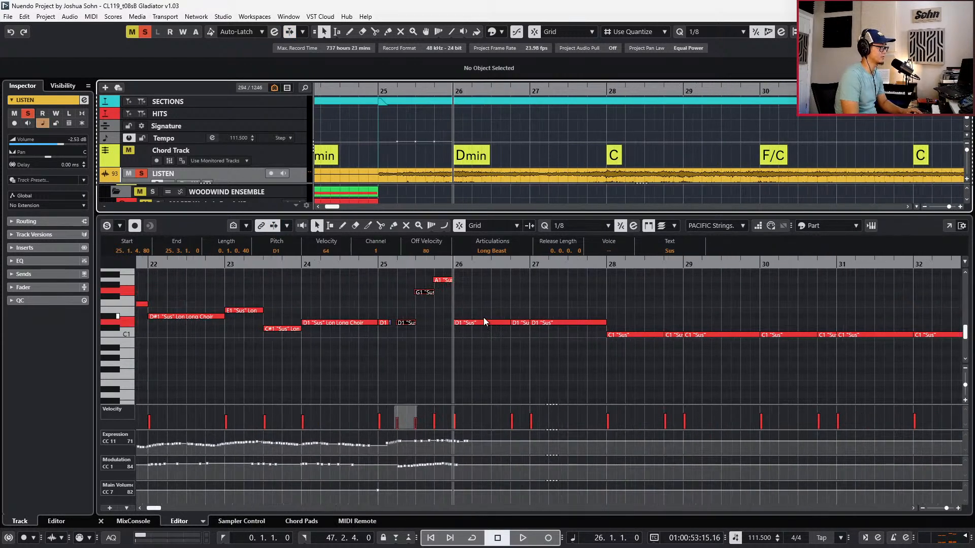
pyautogui.press('space')
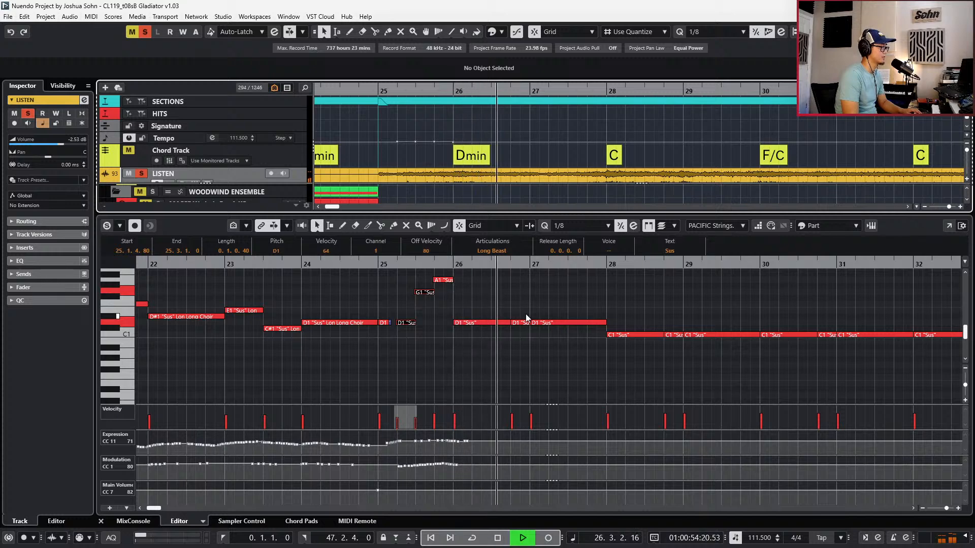
pyautogui.press('space')
# Shorten the D1 note at bar 26 to two beats and make the following D1 fill beats three and four
pyautogui.click(493, 324)
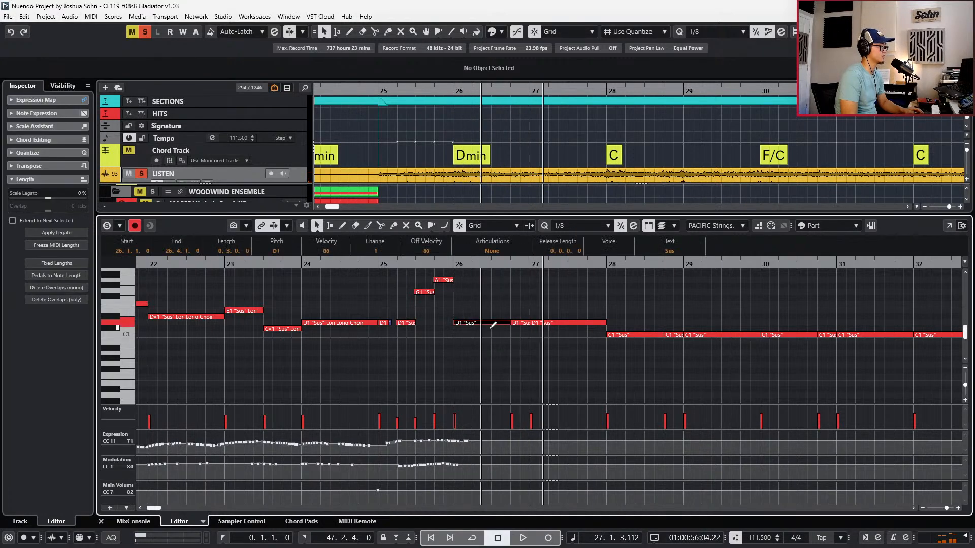
pyautogui.moveTo(493, 325); pyautogui.dragTo(517, 334)
pyautogui.hotkey('alt', 'Left')
pyautogui.hotkey('alt', 'Left')
pyautogui.press('KP_Subtract')
pyautogui.press('KP_Subtract')
# Play the filtered reference through bars 26 to 30 and check it against the C1 notes from bar 28
pyautogui.press('space')
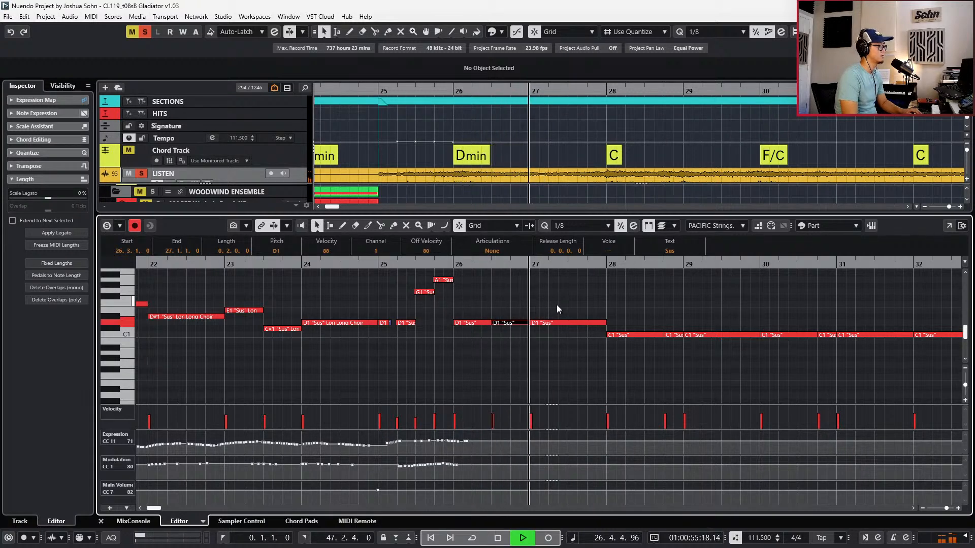
pyautogui.hscroll(1, 557, 305)
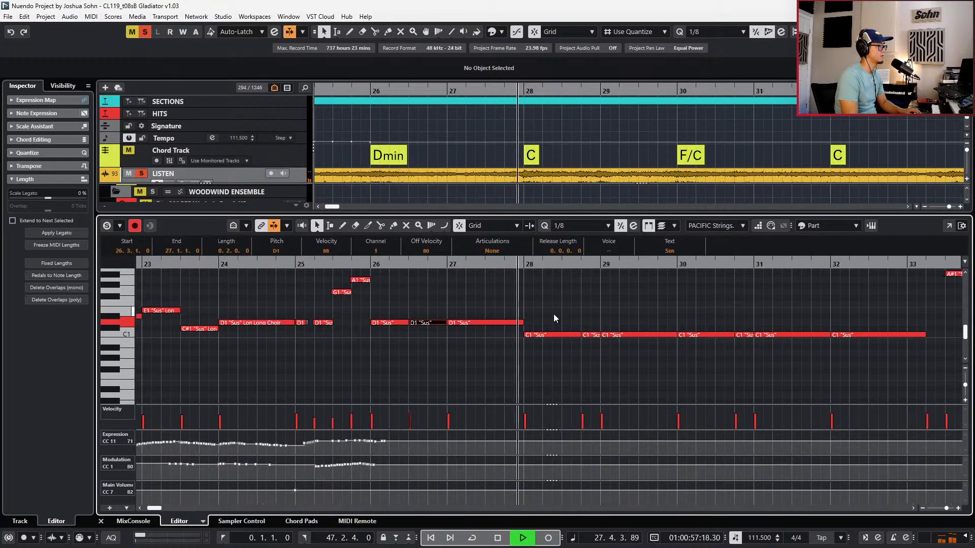
pyautogui.click(556, 334)
pyautogui.hscroll(2, 566, 305)
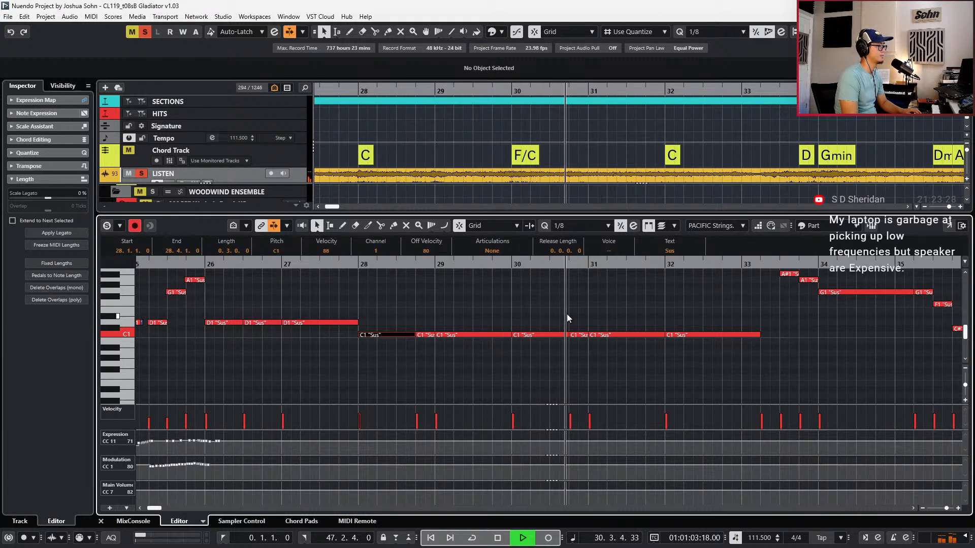
# Replace the split C1 notes in bar 30 with one full-bar C1 and play on from bar 31
pyautogui.click(567, 335)
pyautogui.press('space')
pyautogui.press('g')
pyautogui.press('Down')
pyautogui.moveTo(577, 316); pyautogui.dragTo(564, 342)
pyautogui.press('g')
pyautogui.click(586, 338)
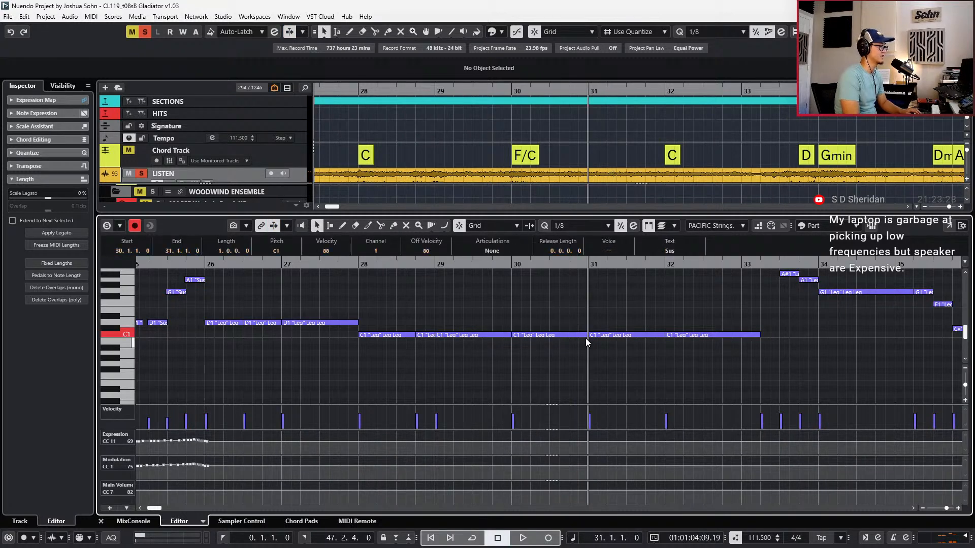
pyautogui.press('space')
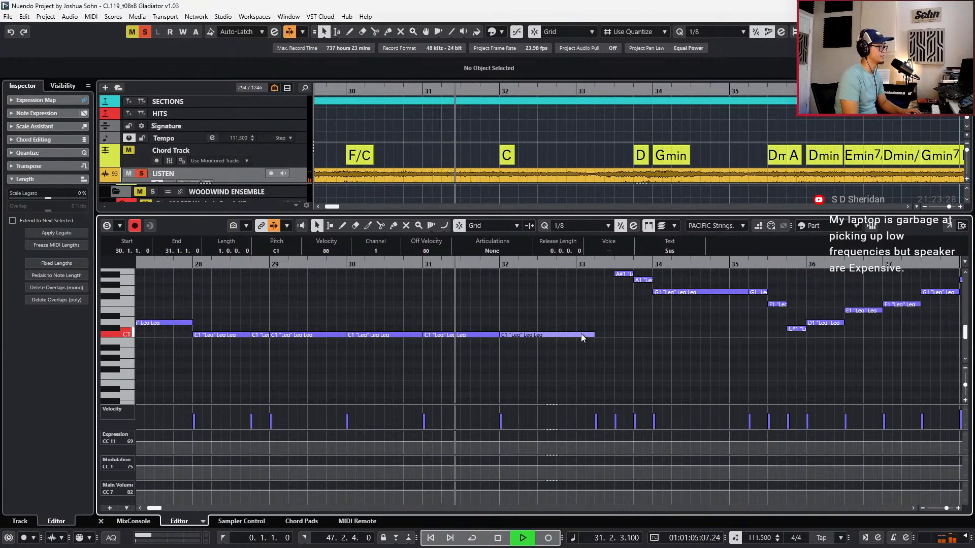
# Split the full-bar C1 in bar 31 at beat three and play on into bar 33
pyautogui.press('space')
pyautogui.click(452, 336)
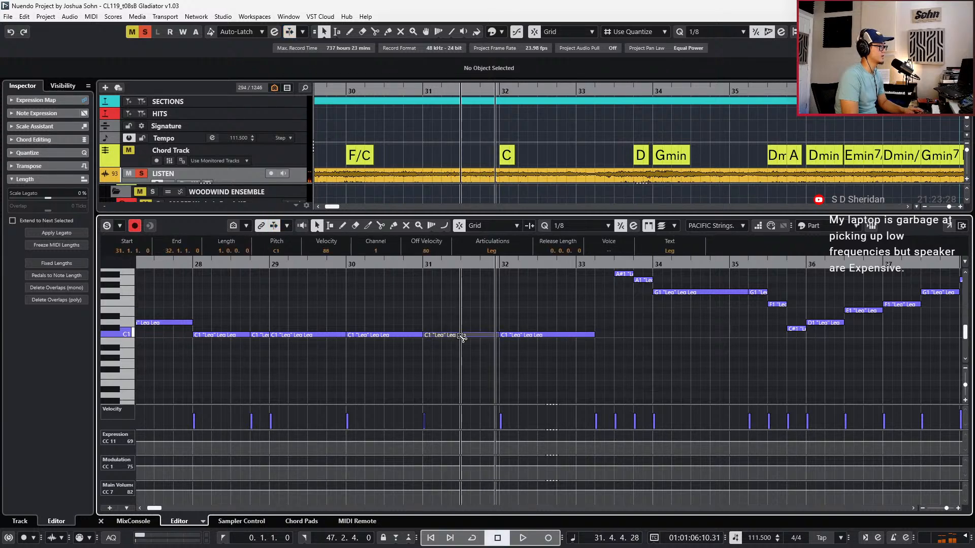
pyautogui.keyDown('alt'); pyautogui.click(462, 336); pyautogui.keyUp('alt')
pyautogui.press('space')
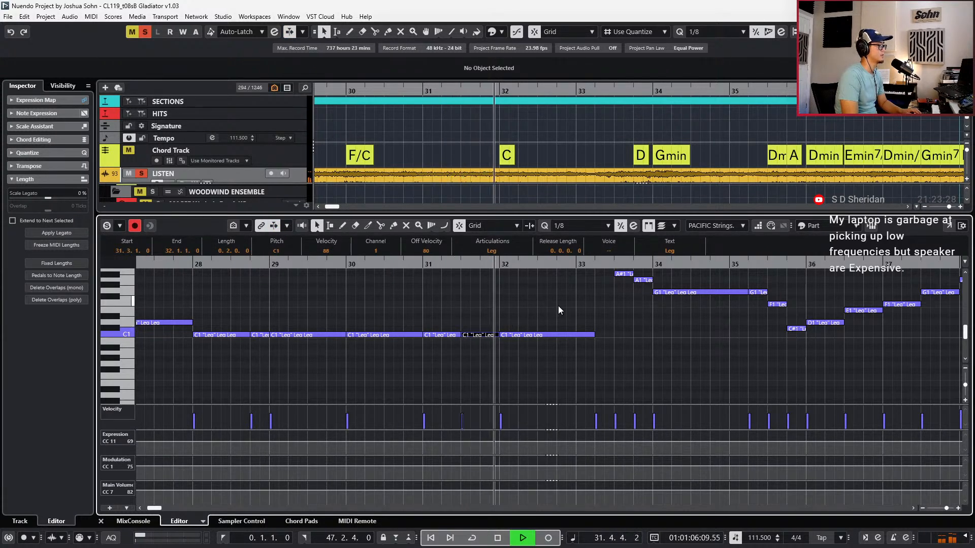
pyautogui.scroll(2, 558, 306)
pyautogui.press('f')
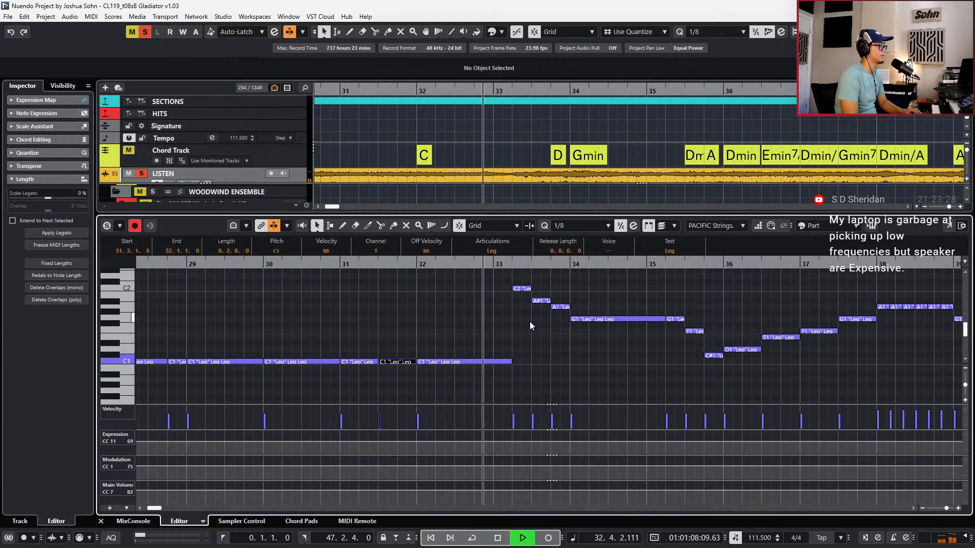
pyautogui.press('space')
# Open the LISTEN track's channel settings, switch off the 146.2 Hz high-cut filter and close the settings
pyautogui.press('Right')
pyautogui.press('g')
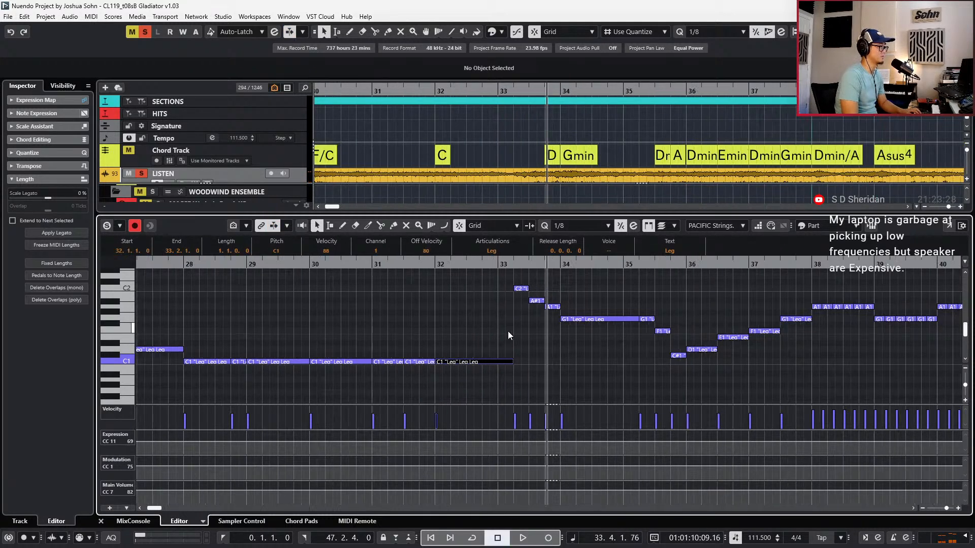
pyautogui.press('g')
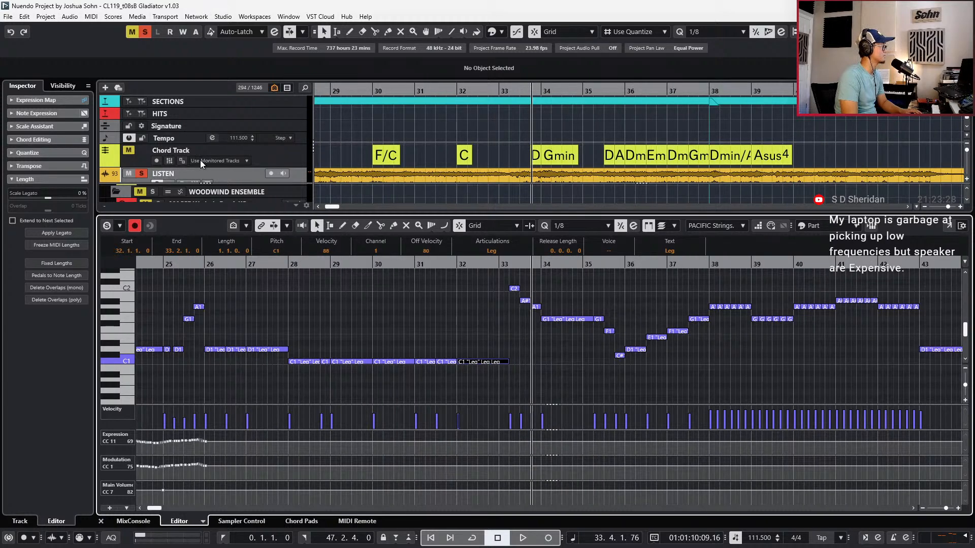
pyautogui.rightClick(254, 176)
pyautogui.click(235, 173)
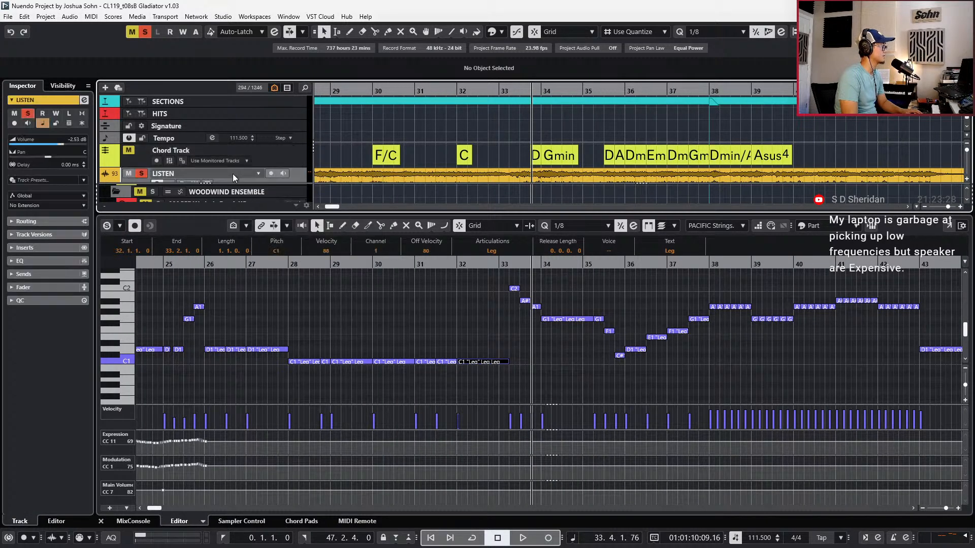
pyautogui.press('e')
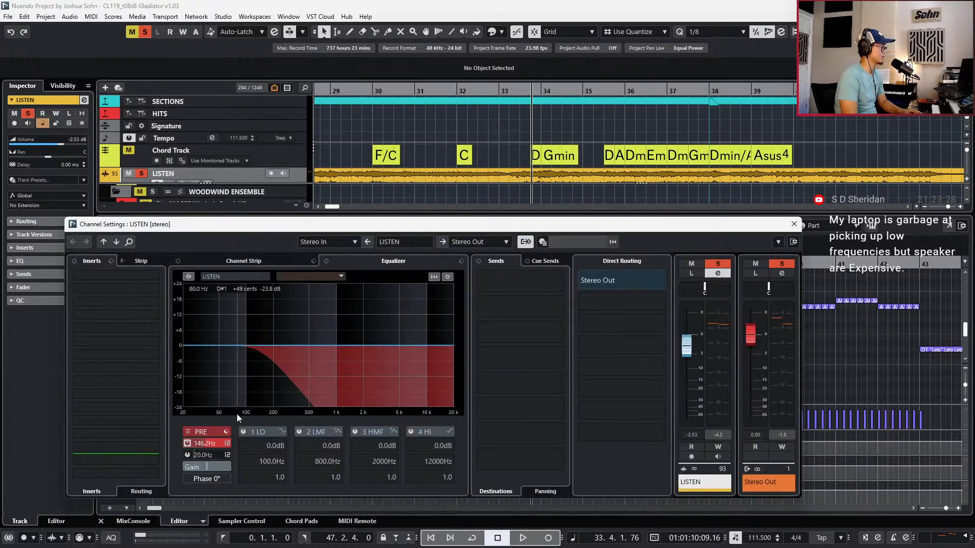
pyautogui.click(186, 443)
pyautogui.press('Escape')
# Return to bar 26 and play the unfiltered reference through bar 28 to check its rhythm
pyautogui.press('KP_Subtract')
pyautogui.press('KP_Subtract')
pyautogui.press('KP_Subtract')
pyautogui.press('KP_Subtract')
pyautogui.press('KP_Subtract')
pyautogui.press('KP_Subtract')
pyautogui.press('KP_Subtract')
pyautogui.press('KP_Subtract')
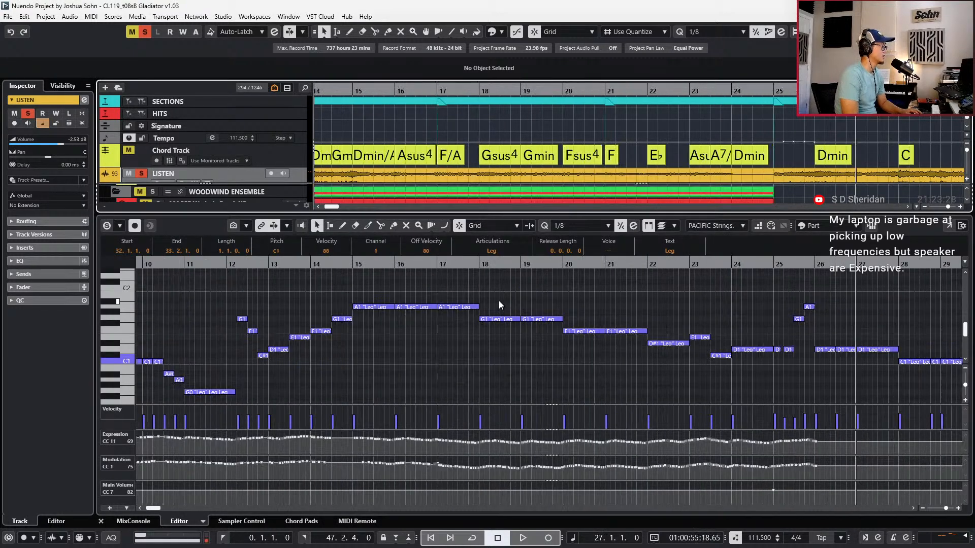
pyautogui.press('KP_Subtract')
pyautogui.press('space')
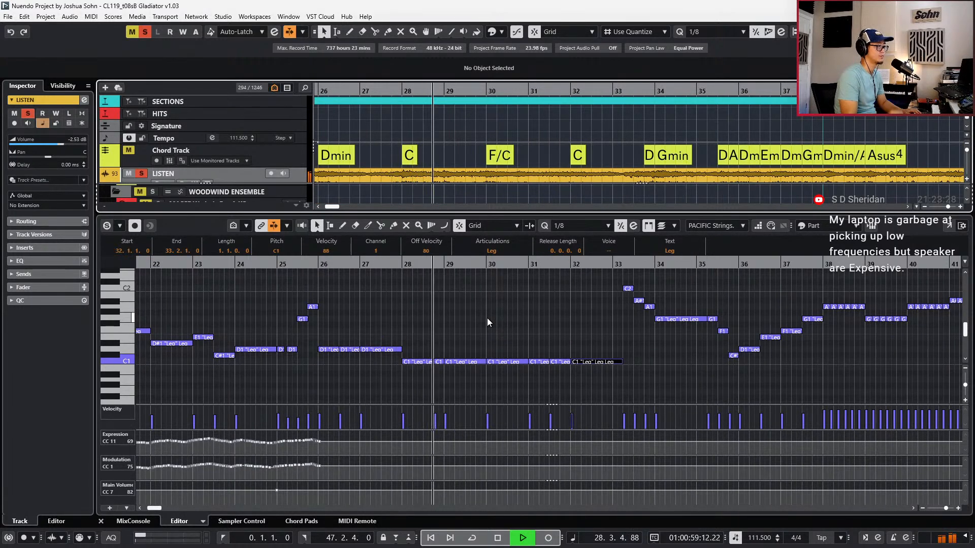
pyautogui.press('space')
# Unsolo the LISTEN track and play the edited notes through bars 27 and 28 with the other parts
pyautogui.press('s')
pyautogui.press('KP_Subtract')
pyautogui.press('KP_Subtract')
pyautogui.press('KP_Subtract')
pyautogui.press('KP_Subtract')
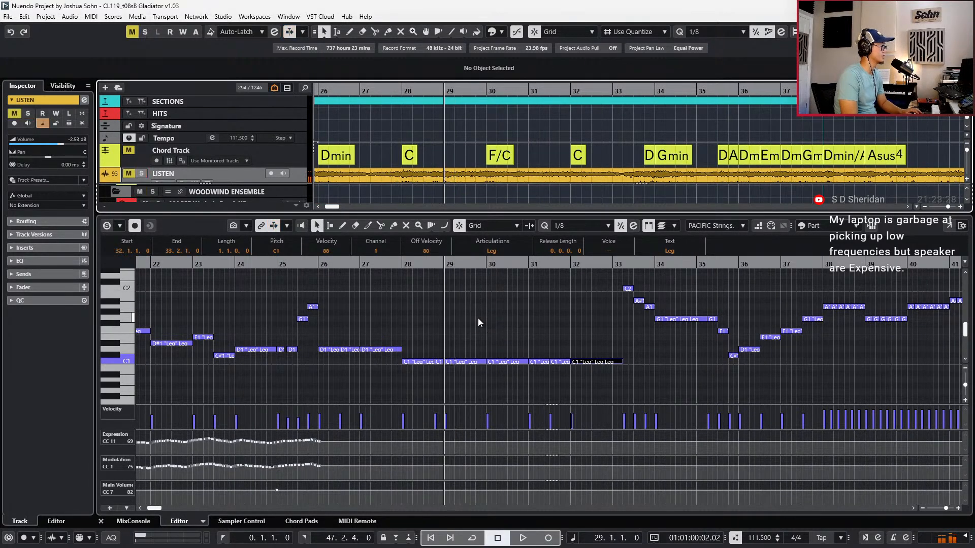
pyautogui.press('space')
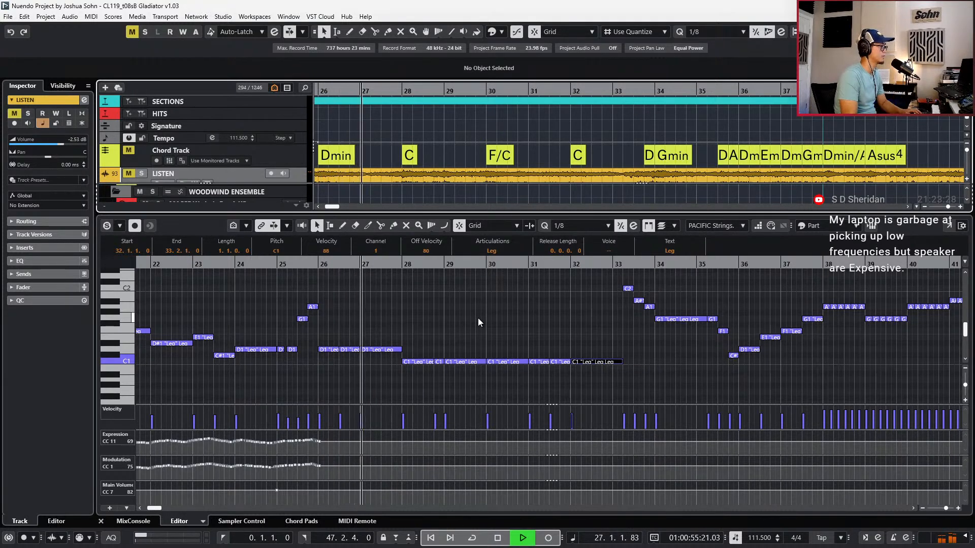
pyautogui.press('f')
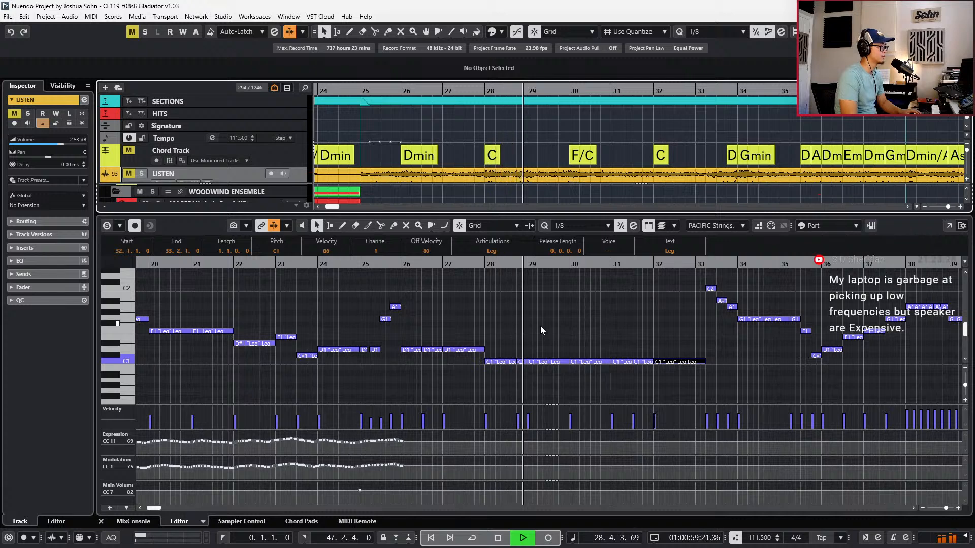
pyautogui.press('space')
# Set the articulation of the C1 note on beat four of bar 28 to Sus Marc
pyautogui.click(521, 361)
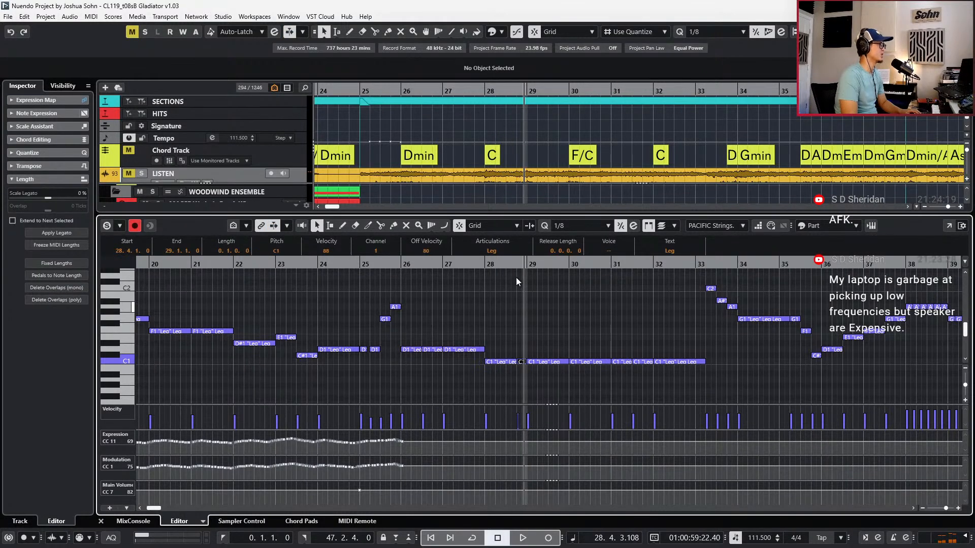
pyautogui.click(492, 255)
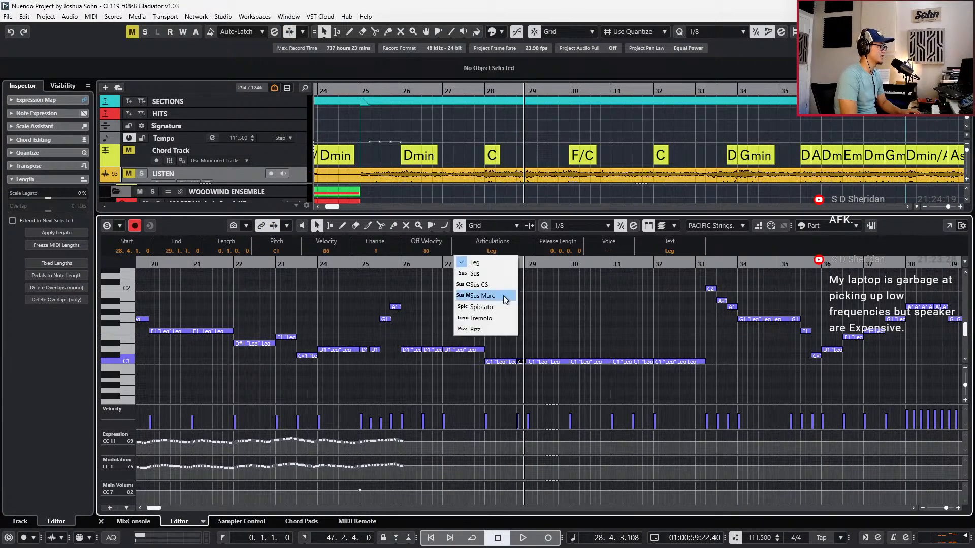
pyautogui.click(504, 295)
pyautogui.press('KP_Subtract')
pyautogui.press('KP_Subtract')
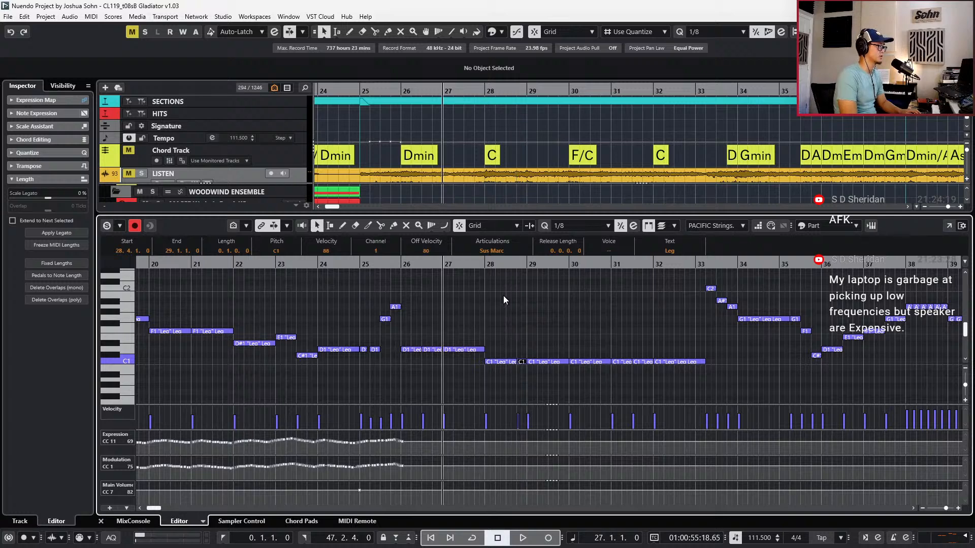
# Set the articulation of the notes from bar 26 through bar 37, apart from the C1 notes in bar 28, to Sus Marc
pyautogui.moveTo(407, 331); pyautogui.dragTo(464, 361)
pyautogui.moveTo(537, 342); pyautogui.dragTo(616, 340)
pyautogui.moveTo(601, 297); pyautogui.dragTo(744, 358)
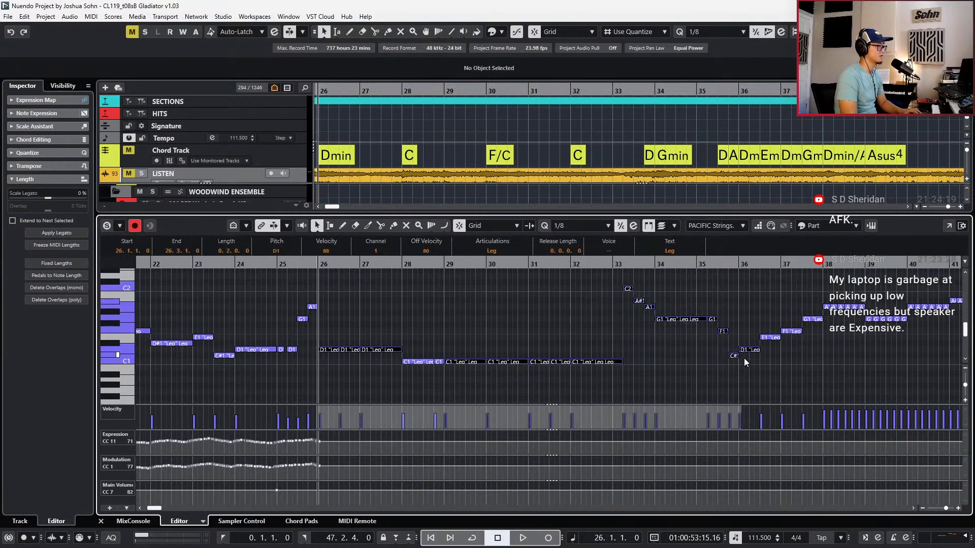
pyautogui.hscroll(6, 745, 358)
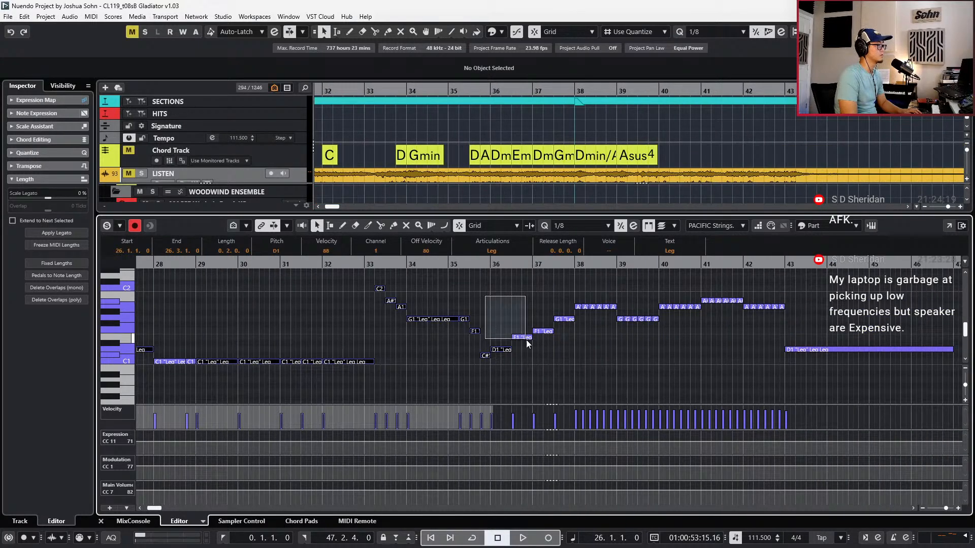
pyautogui.moveTo(542, 371); pyautogui.dragTo(560, 371)
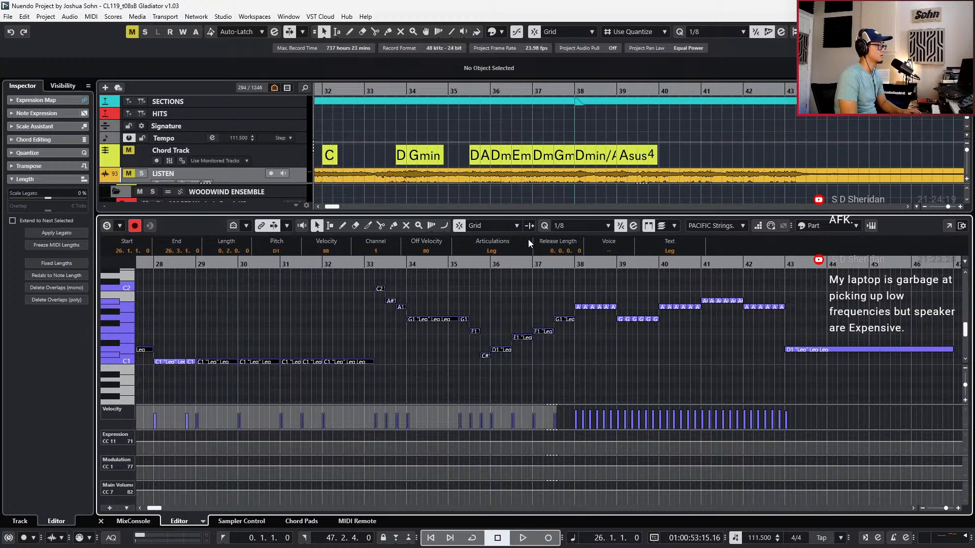
pyautogui.click(510, 252)
pyautogui.click(500, 296)
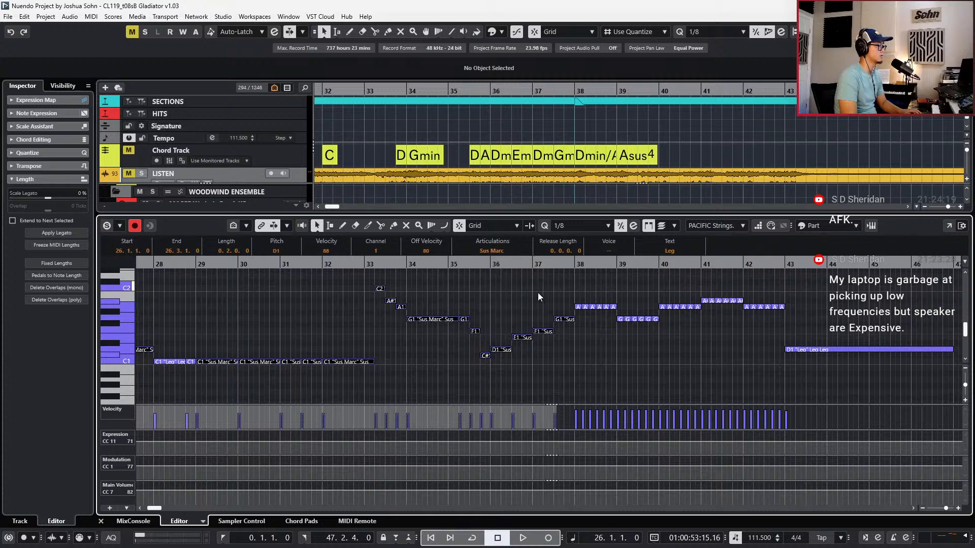
# Solo the edited part and play it into bar 26 to hear the new articulation
pyautogui.hscroll(-8, 513, 334)
pyautogui.press('space')
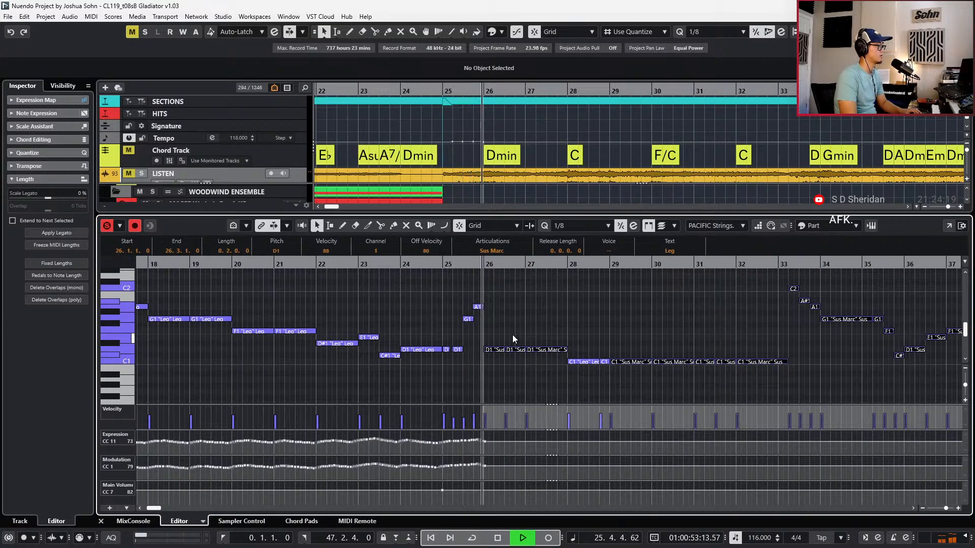
pyautogui.press('f')
pyautogui.press('space')
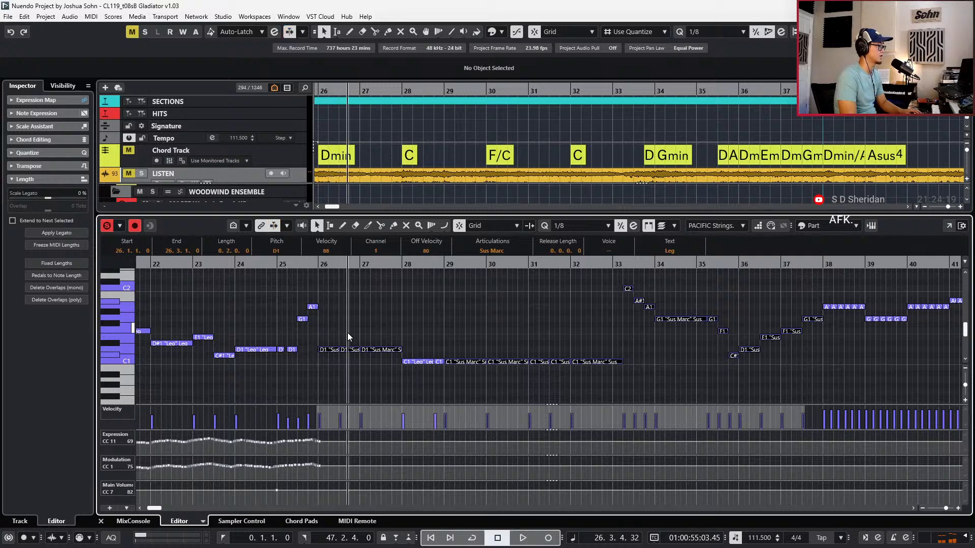
# Select the D1 and C1 notes from bar 26 through bar 32
pyautogui.click(349, 337)
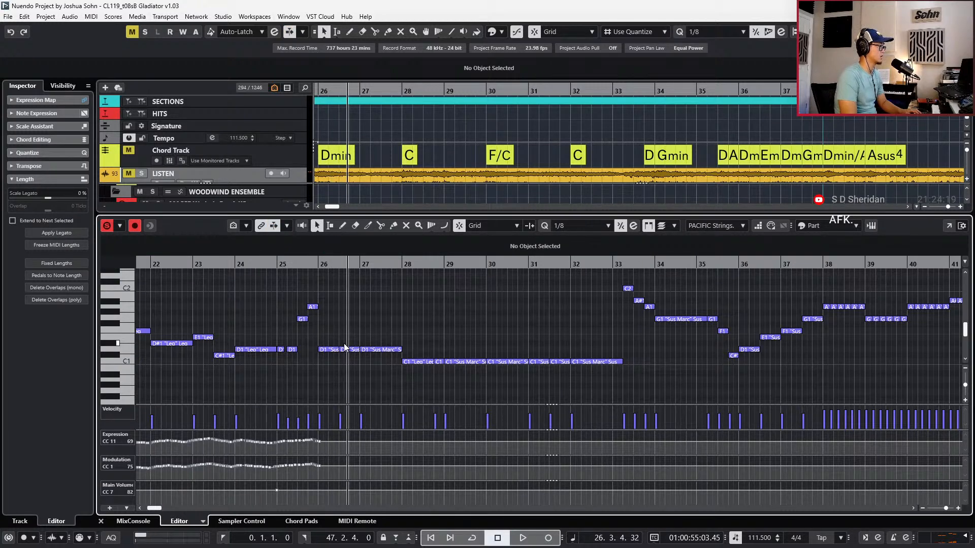
pyautogui.moveTo(327, 337); pyautogui.dragTo(594, 377)
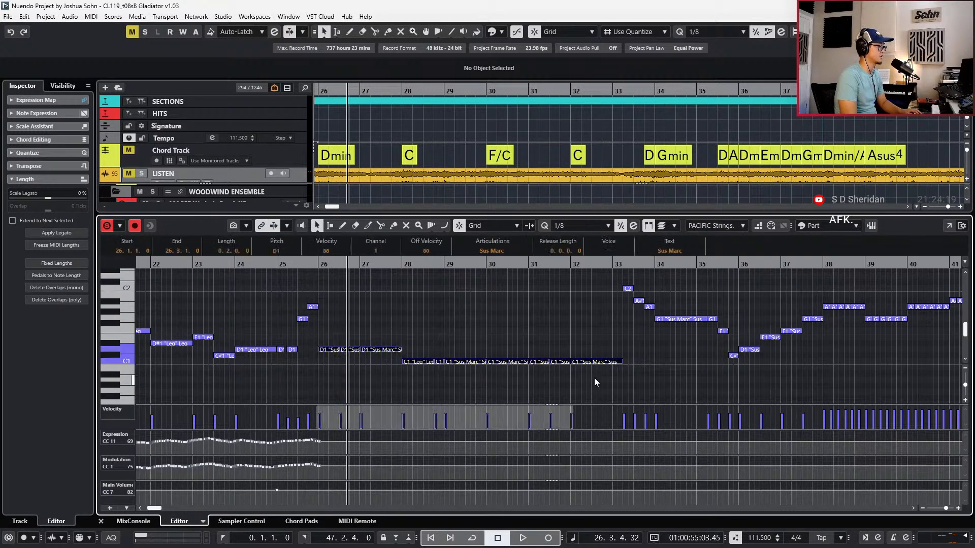
# Lower the velocity of the selected notes from bar 26 to bar 32 to 48, audition the passage and clear the note selection
pyautogui.press('space')
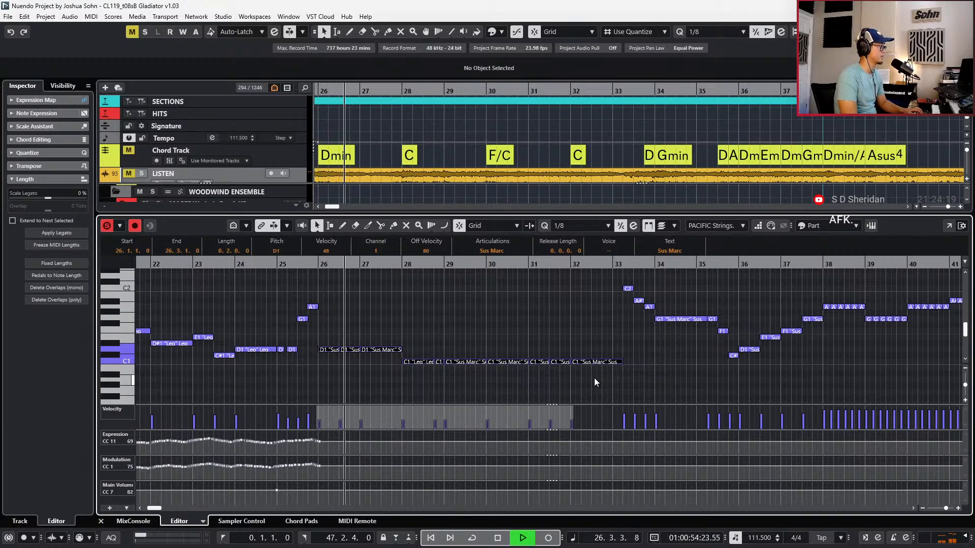
pyautogui.click(537, 311)
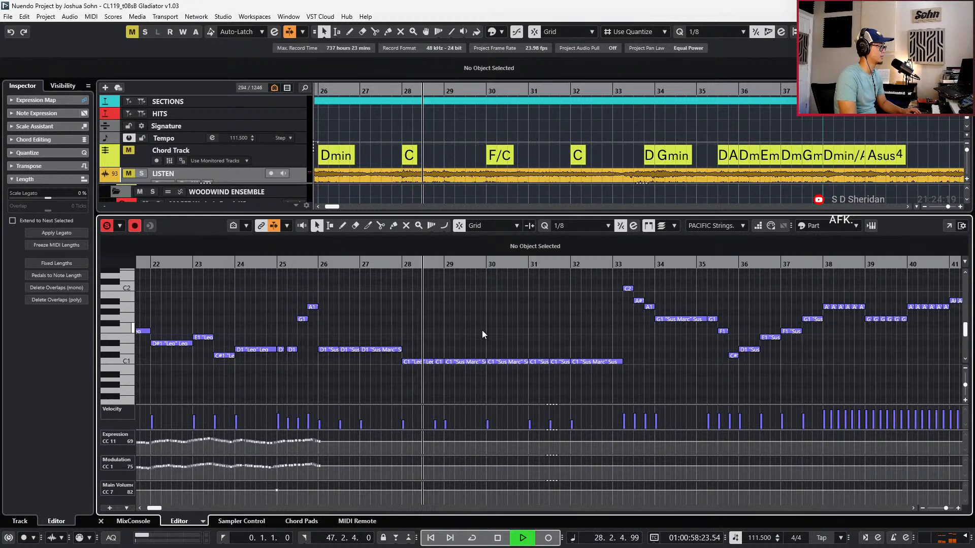
pyautogui.press('space')
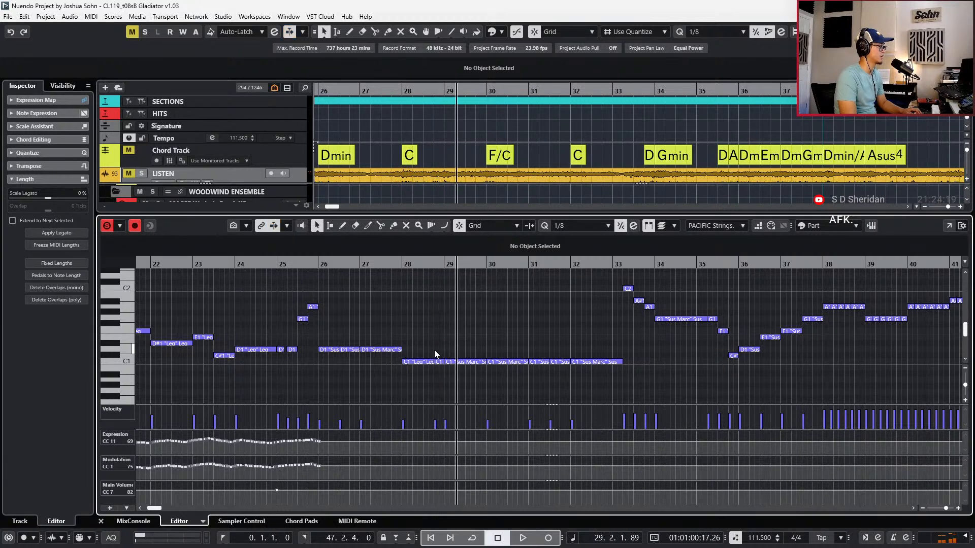
# Raise the C1 note on beat 4 of bar 28 to velocity 72, raise the C1 note at bar 29 too, and audition them
pyautogui.click(440, 362)
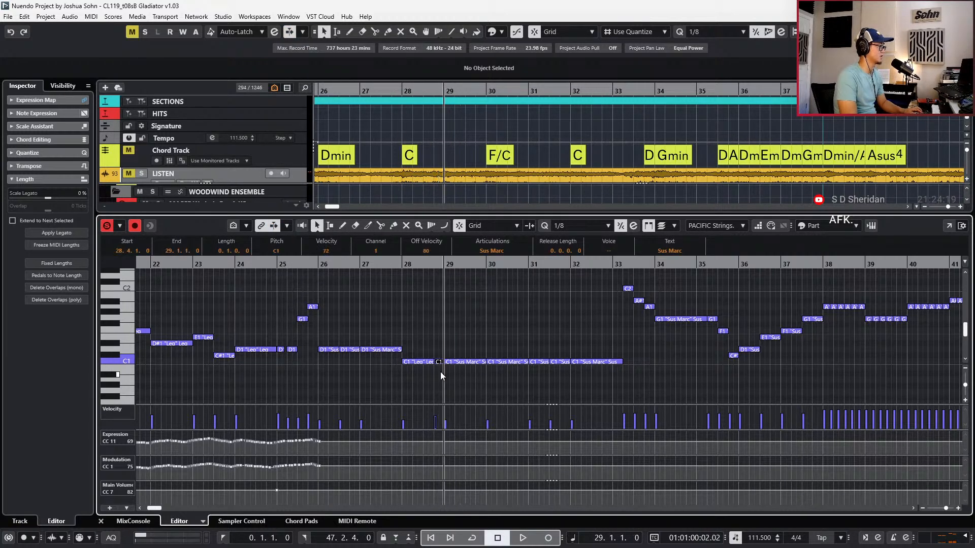
pyautogui.press('space')
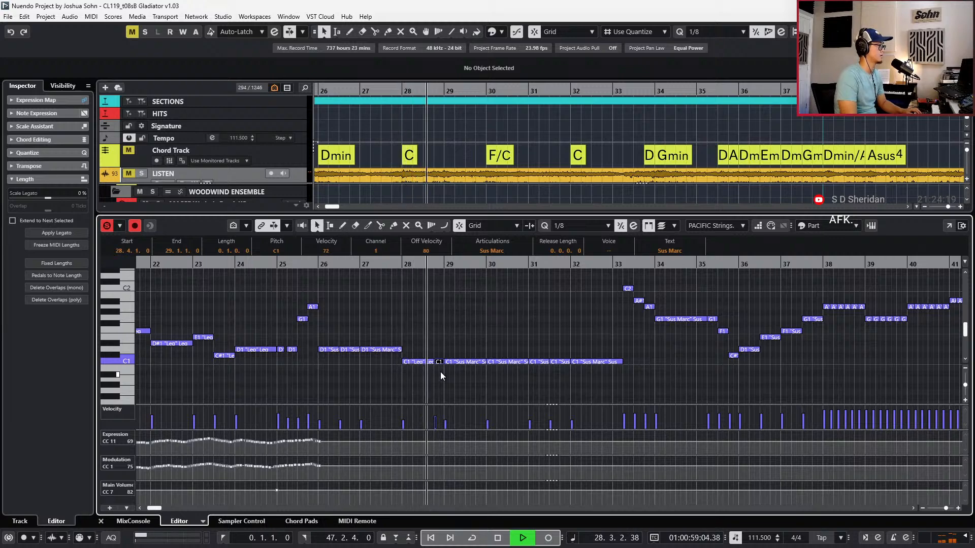
pyautogui.press('Right')
pyautogui.press('space')
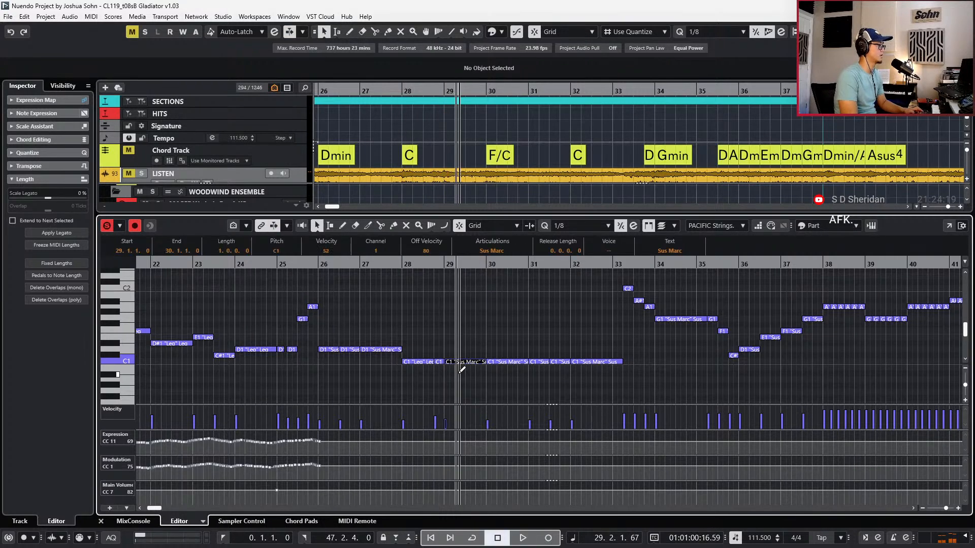
# Nudge the C1 notes on beat 4 of bar 28 and at bar 29 slightly earlier, starting the first at 28.3.4.90, and audition them
pyautogui.press('h')
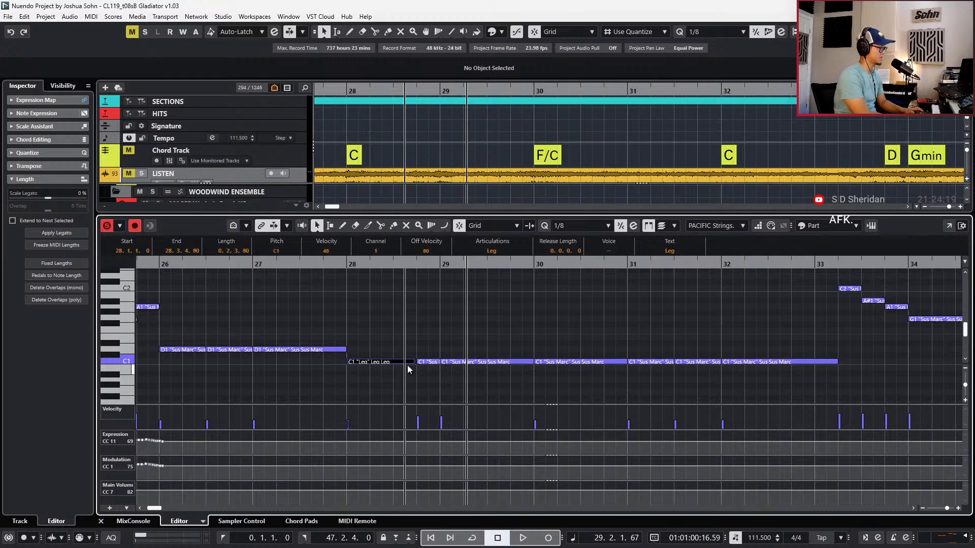
pyautogui.click(422, 362)
pyautogui.press('l')
pyautogui.press('b')
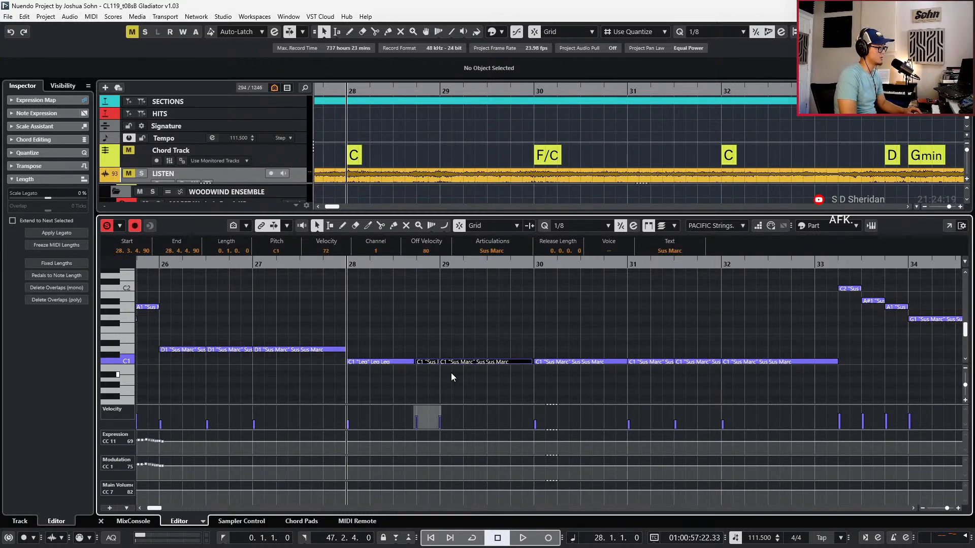
pyautogui.press('space')
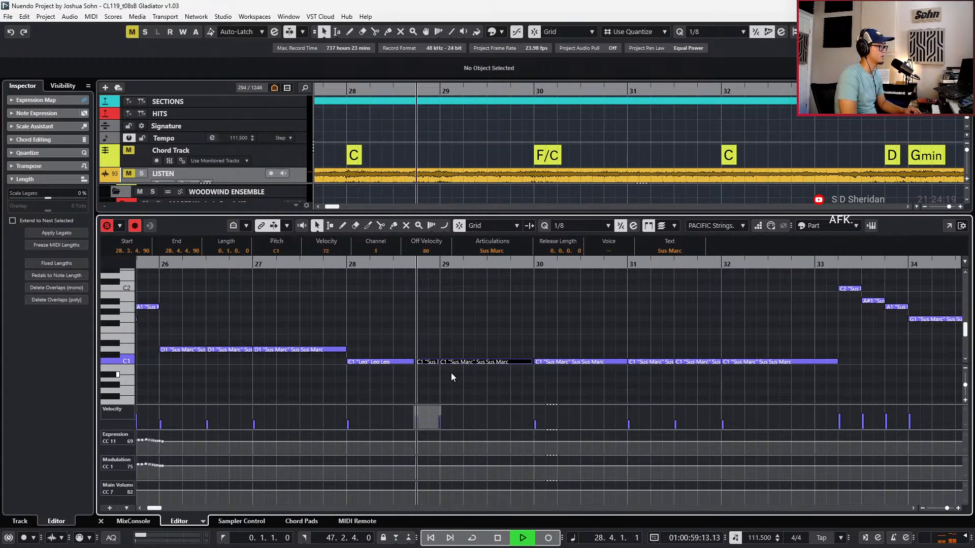
pyautogui.press('space')
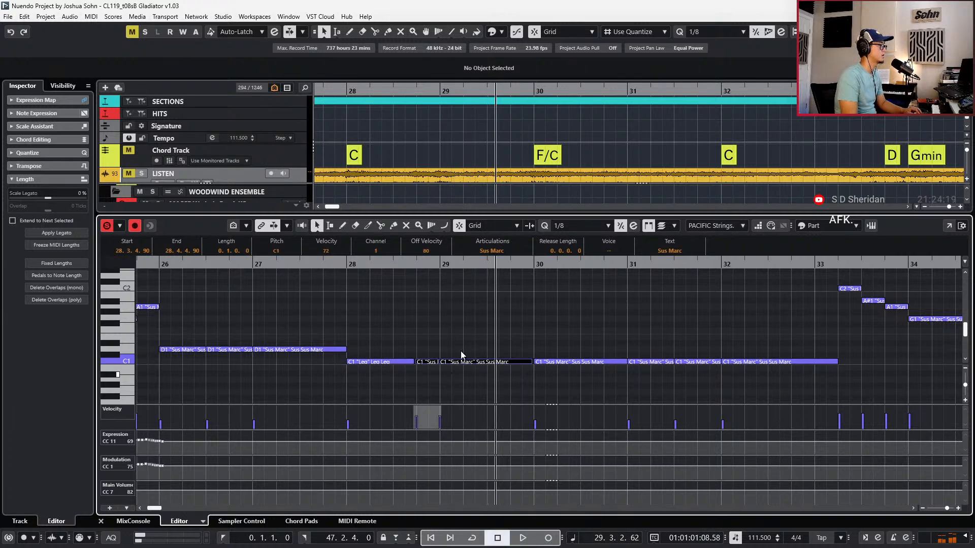
# Set the short C1 note just before bar 29 to velocity 92 and switch editing to the red PACIFIC Strings part
pyautogui.scroll(2, 451, 372)
pyautogui.click(440, 376)
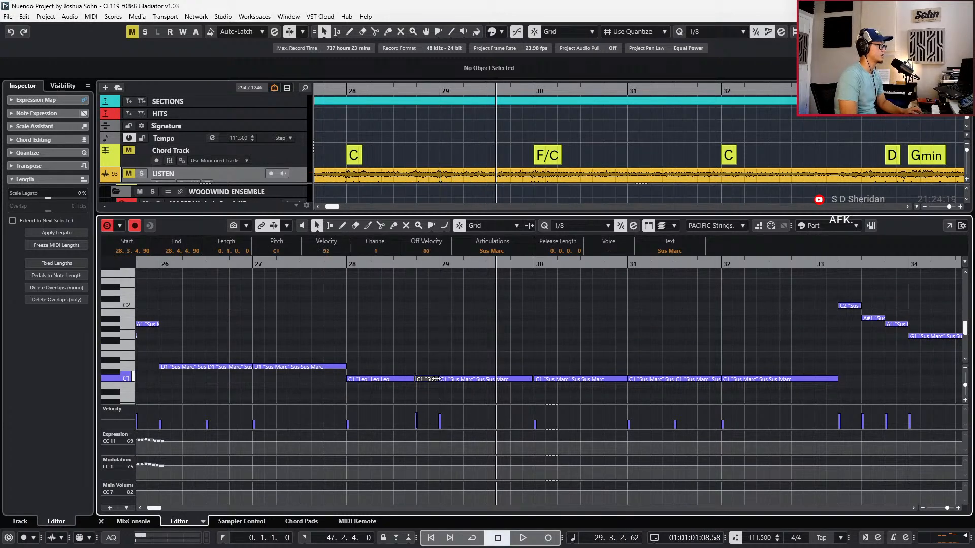
pyautogui.hotkey('ctrl', 'z')
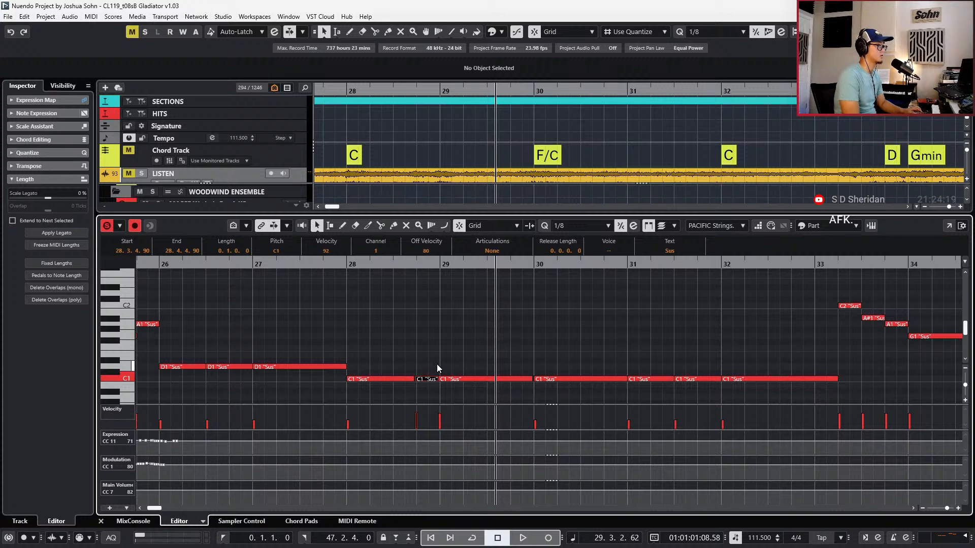
pyautogui.click(437, 365)
pyautogui.click(431, 379)
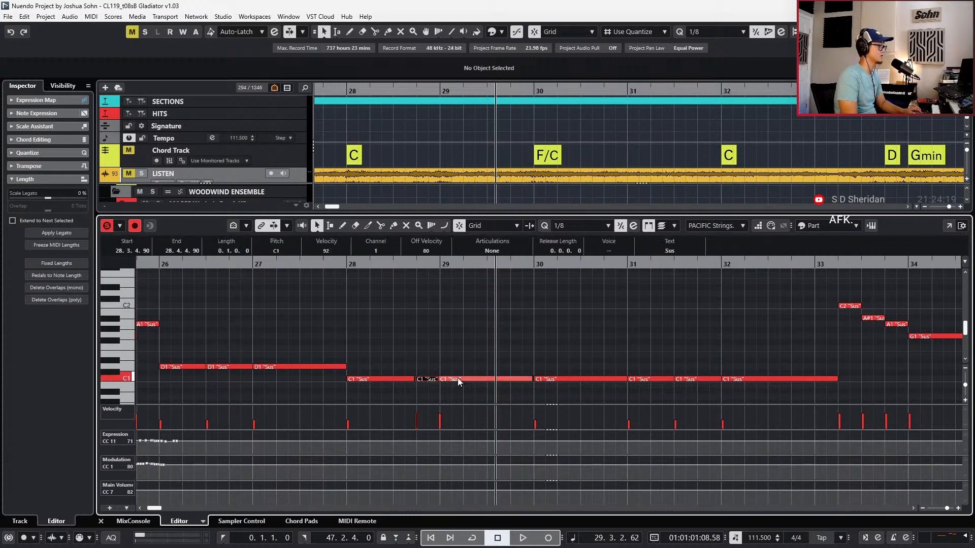
pyautogui.keyDown('shift'); pyautogui.click(469, 379); pyautogui.keyUp('shift')
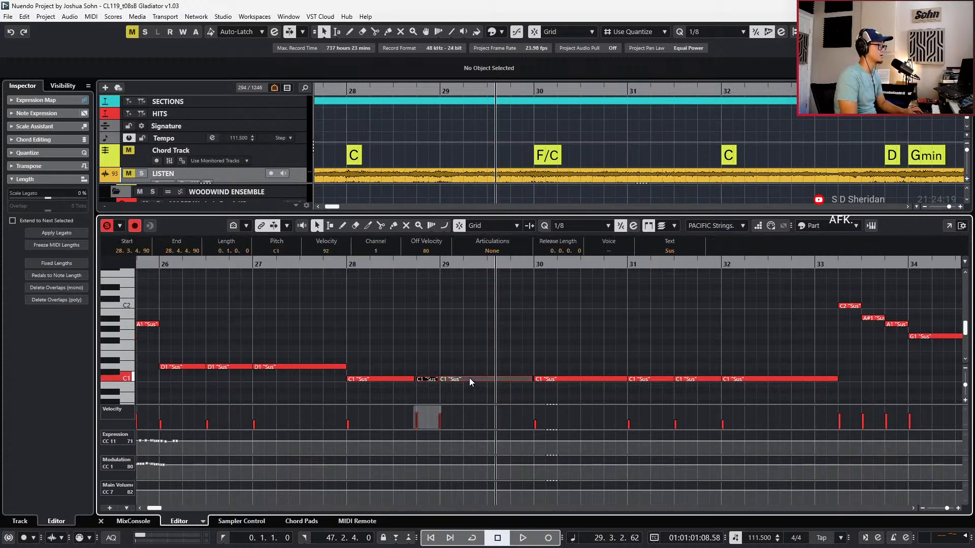
pyautogui.click(714, 226)
pyautogui.click(552, 275)
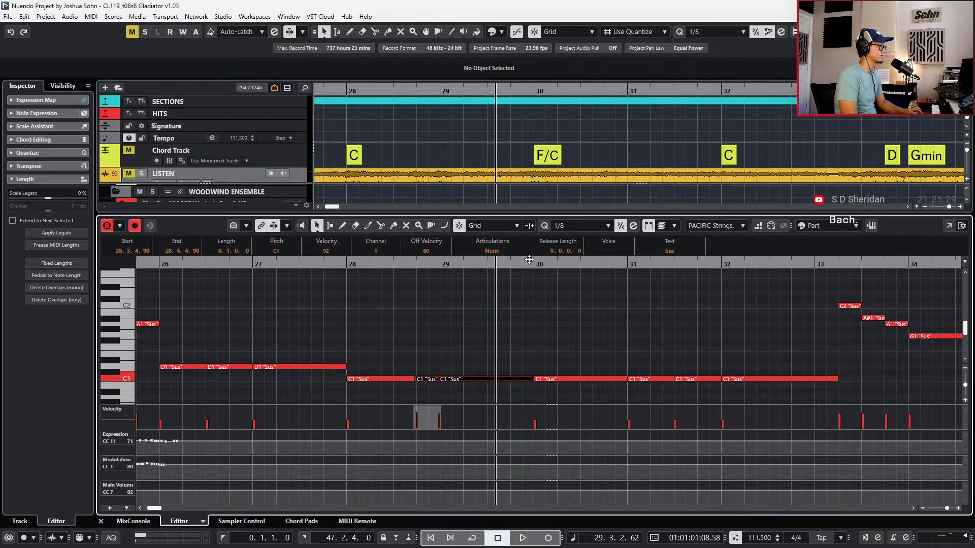
pyautogui.click(502, 250)
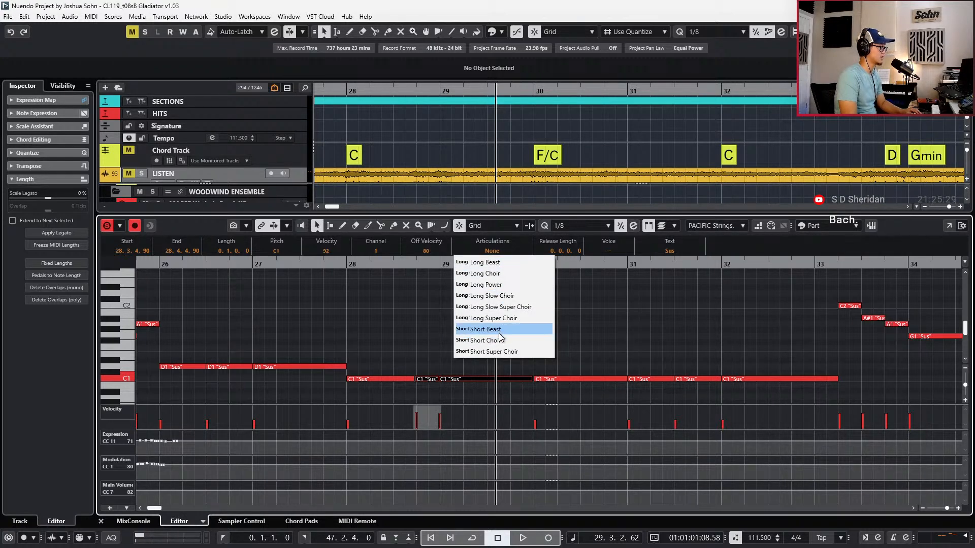
pyautogui.click(434, 352)
# Assign the Short Beast articulation to the short C1 note just before bar 29
pyautogui.click(429, 379)
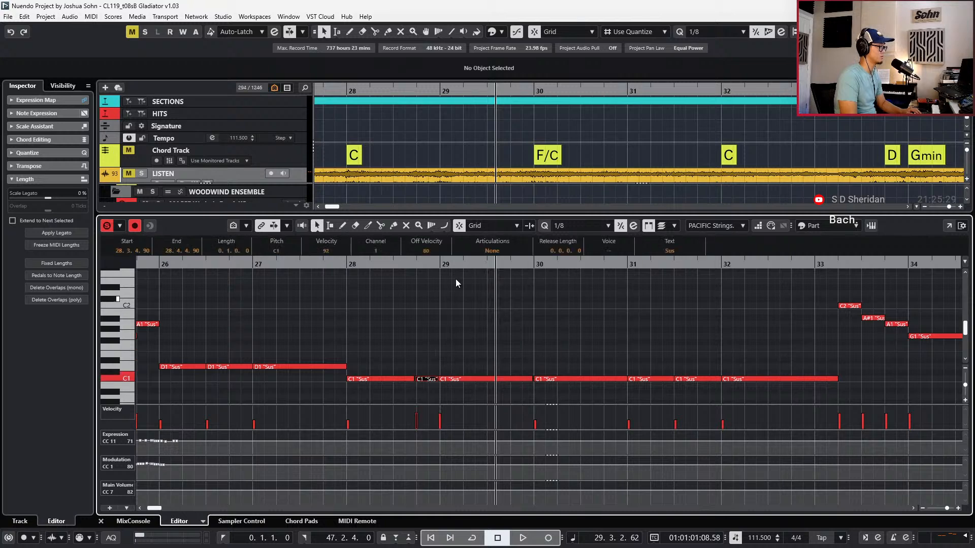
pyautogui.click(496, 249)
pyautogui.click(488, 325)
# Assign the Long Beast articulation to the other D1 and C1 notes from bar 26 to bar 33 and show the controller lanes again
pyautogui.press('g')
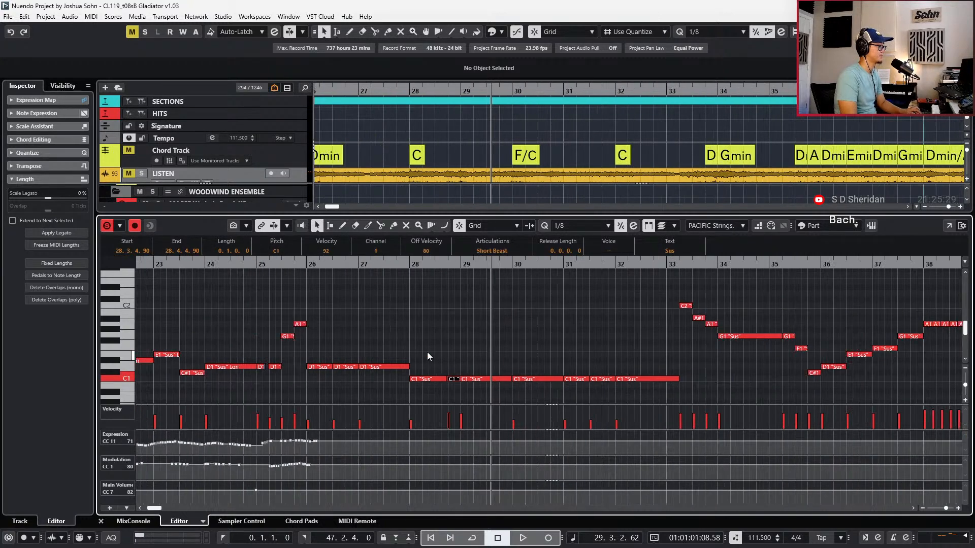
pyautogui.click(342, 357)
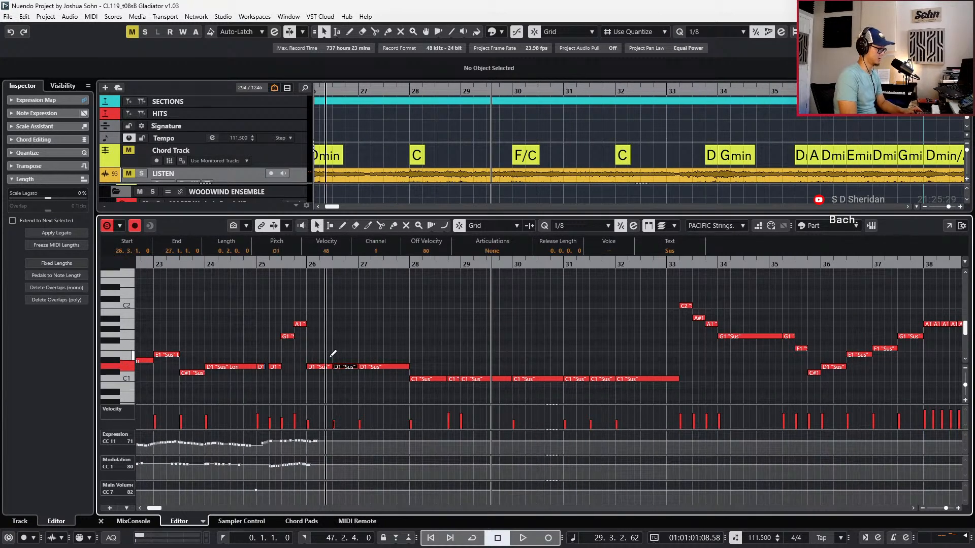
pyautogui.moveTo(317, 360); pyautogui.dragTo(398, 385)
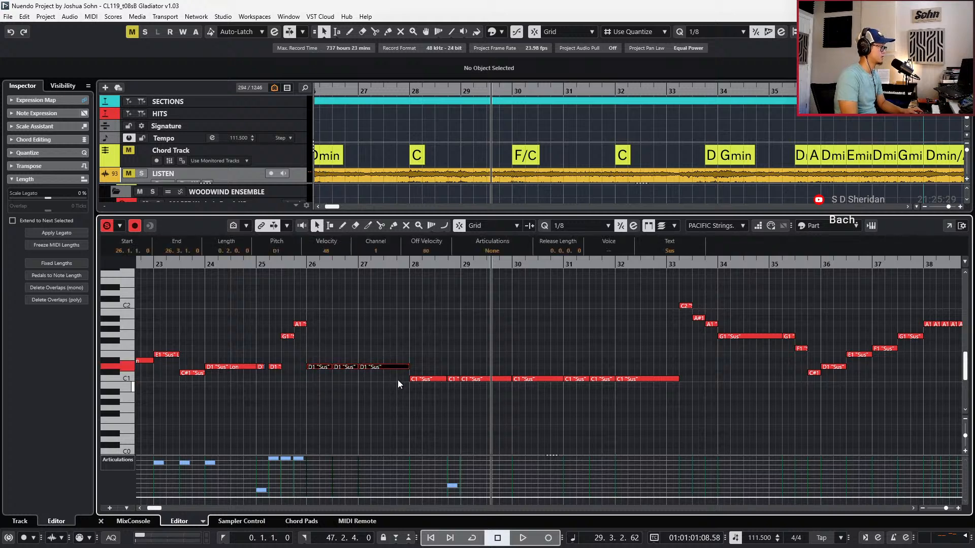
pyautogui.moveTo(473, 347); pyautogui.dragTo(643, 406)
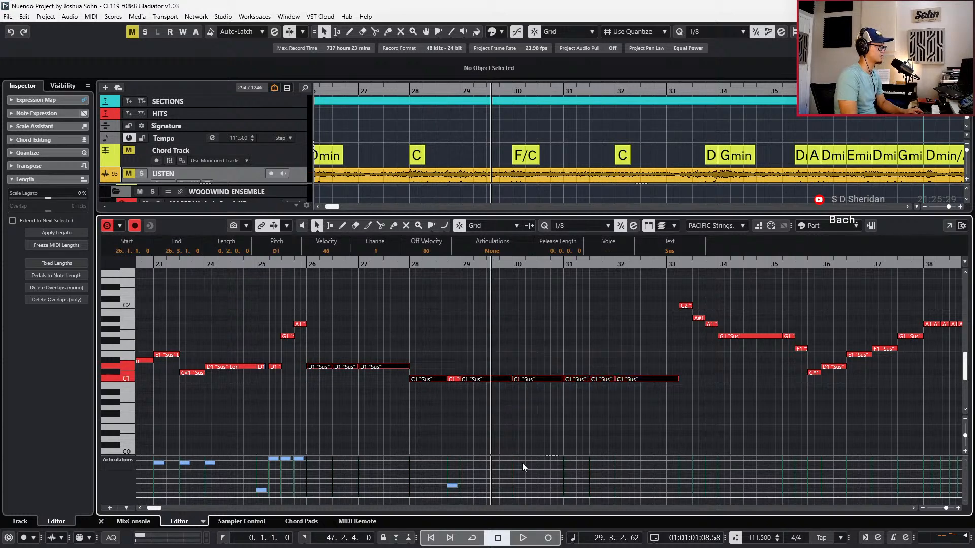
pyautogui.click(317, 453)
pyautogui.hotkey('alt', '1')
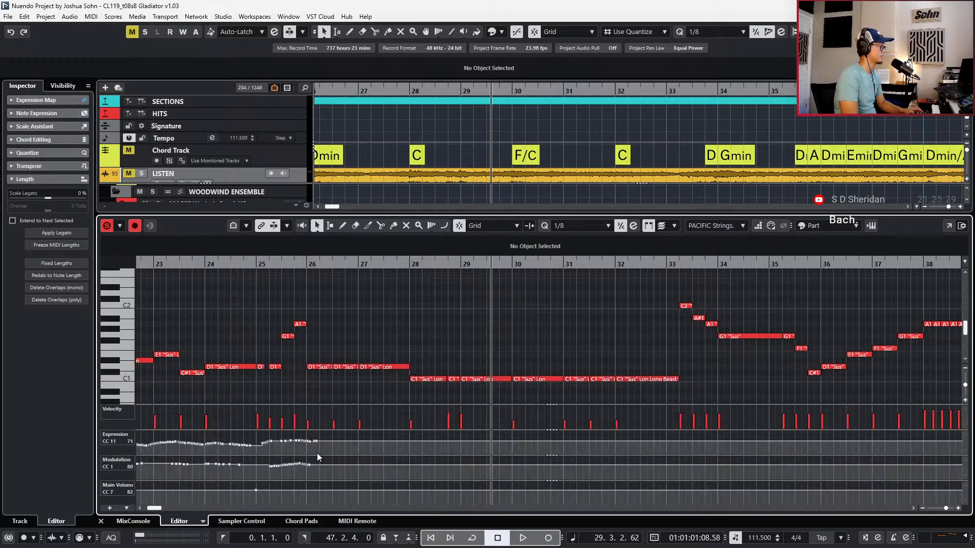
# Play back the passage up to bar 29 to check the new articulations
pyautogui.press('KP_Subtract')
pyautogui.press('KP_Subtract')
pyautogui.press('KP_Subtract')
pyautogui.press('KP_Subtract')
pyautogui.press('space')
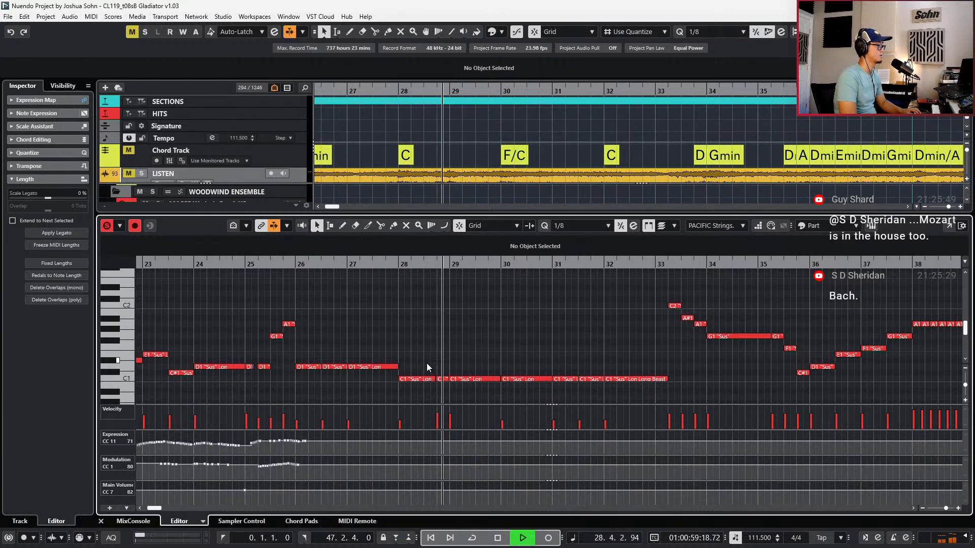
pyautogui.press('space')
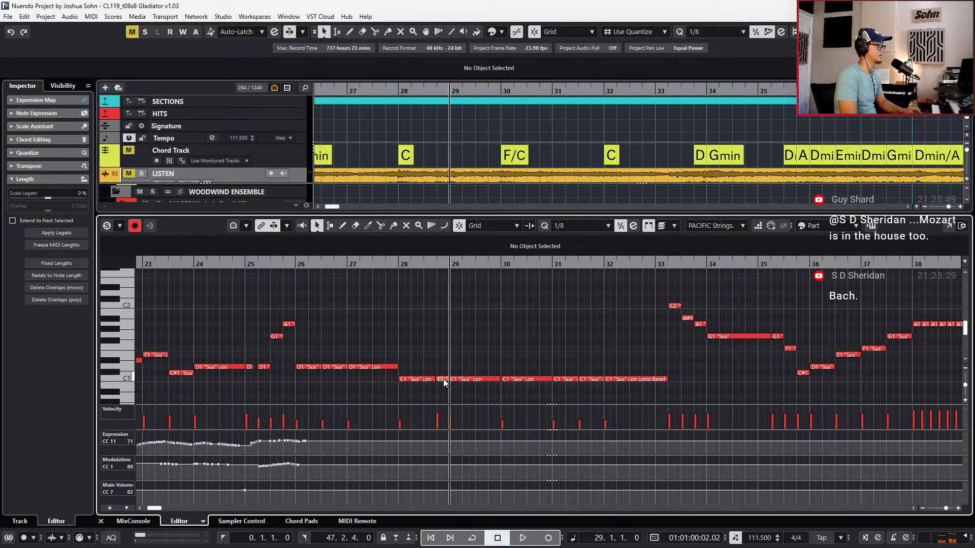
# Raise the short C1 note just before bar 29 to velocity 116 and play it back from bar 28
pyautogui.click(443, 378)
pyautogui.hotkey('alt', 'Up')
pyautogui.press('l')
pyautogui.press('ctrl+KP_Subtract')
pyautogui.press('space')
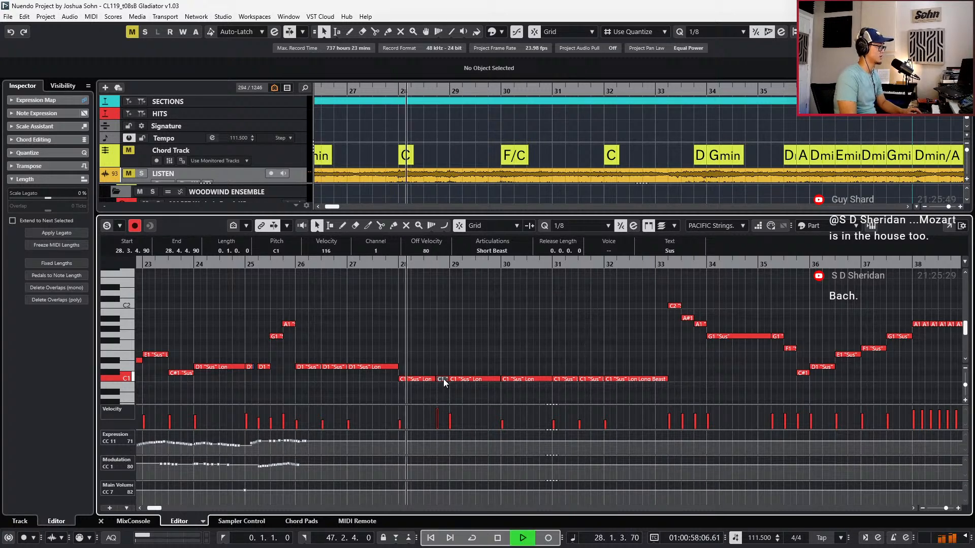
# Play back the lead-in around bars 25 to 27 to hear the string part in context
pyautogui.press('space')
pyautogui.press('l')
pyautogui.press('s')
pyautogui.press('space')
pyautogui.press('space')
pyautogui.press('s')
pyautogui.press('ctrl+KP_Subtract')
pyautogui.press('ctrl+KP_Subtract')
pyautogui.press('ctrl+KP_Subtract')
pyautogui.press('ctrl+KP_Subtract')
pyautogui.press('space')
pyautogui.scroll(-1, 506, 372)
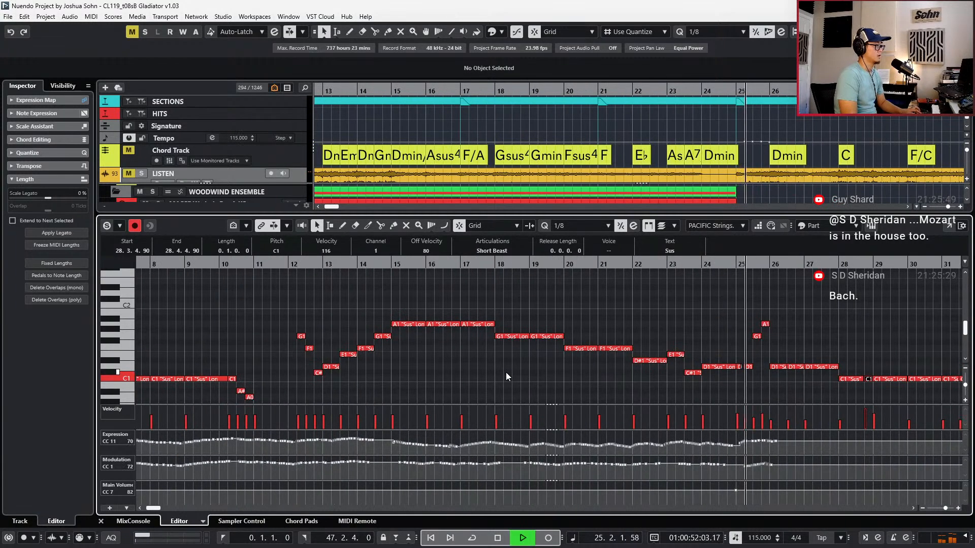
pyautogui.hscroll(3, 488, 365)
pyautogui.hscroll(3, 475, 353)
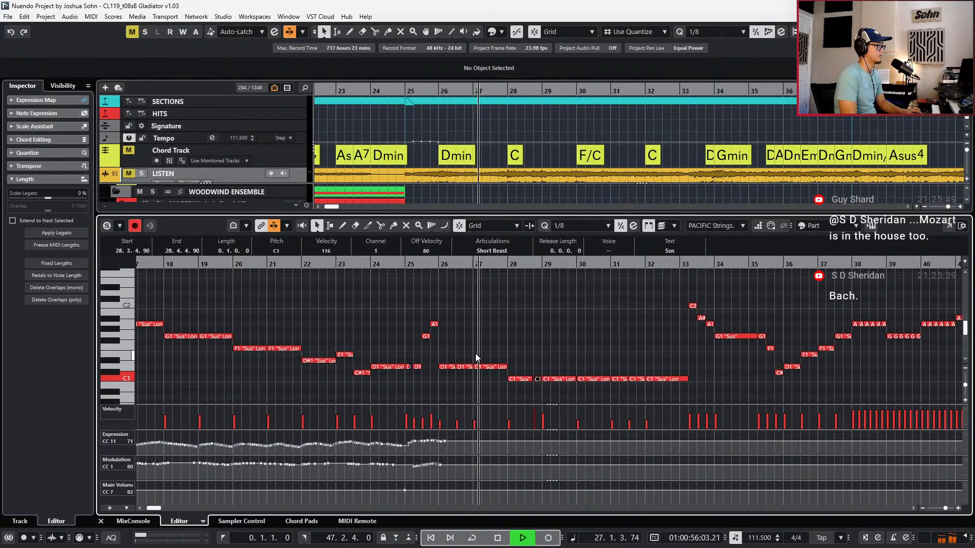
pyautogui.press('space')
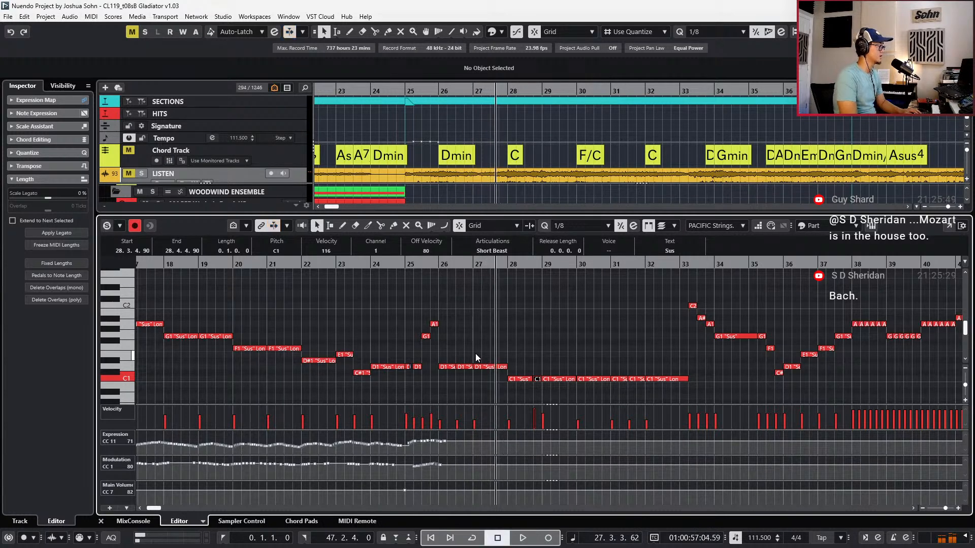
# Record expression and modulation rides for the red string part from bar 25 to bar 38
pyautogui.press('space')
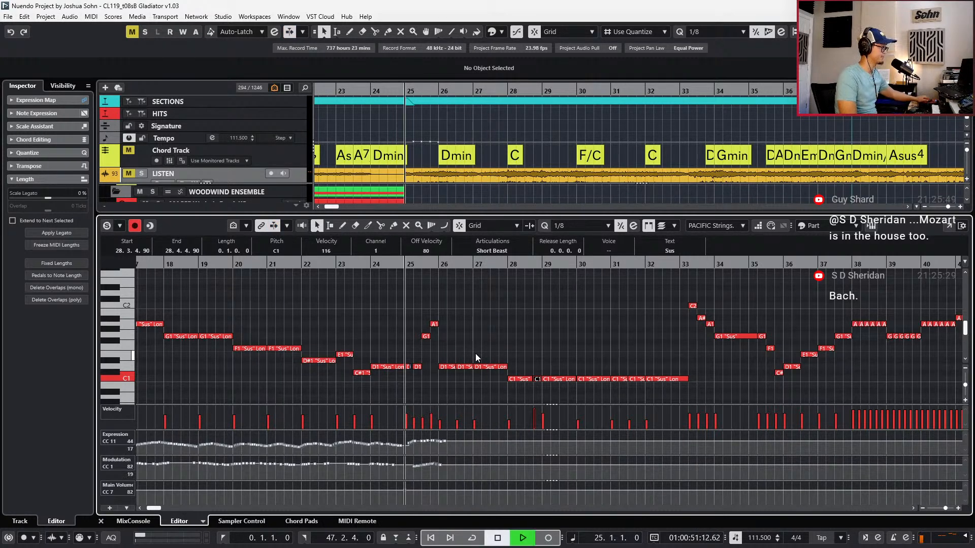
pyautogui.press('KP_Multiply')
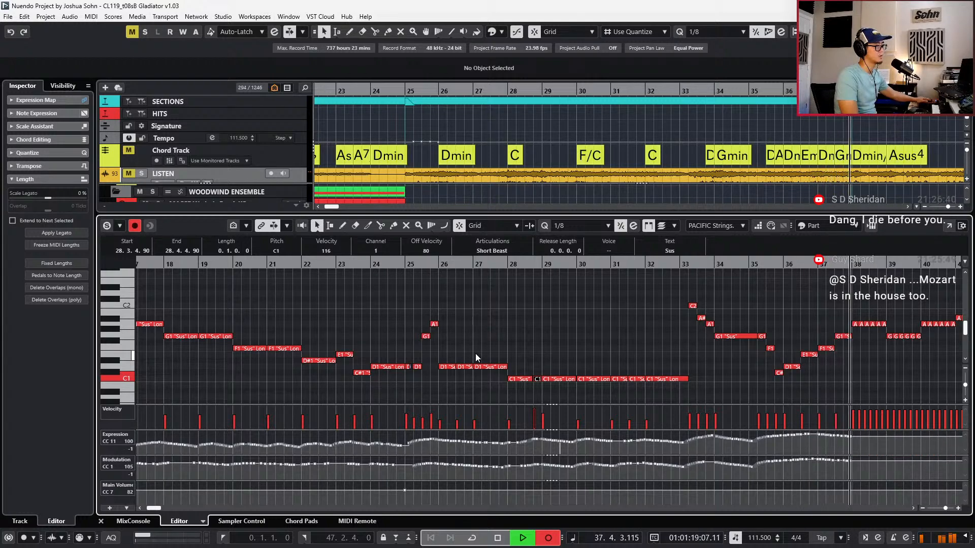
pyautogui.press('space')
pyautogui.scroll(-1, 478, 345)
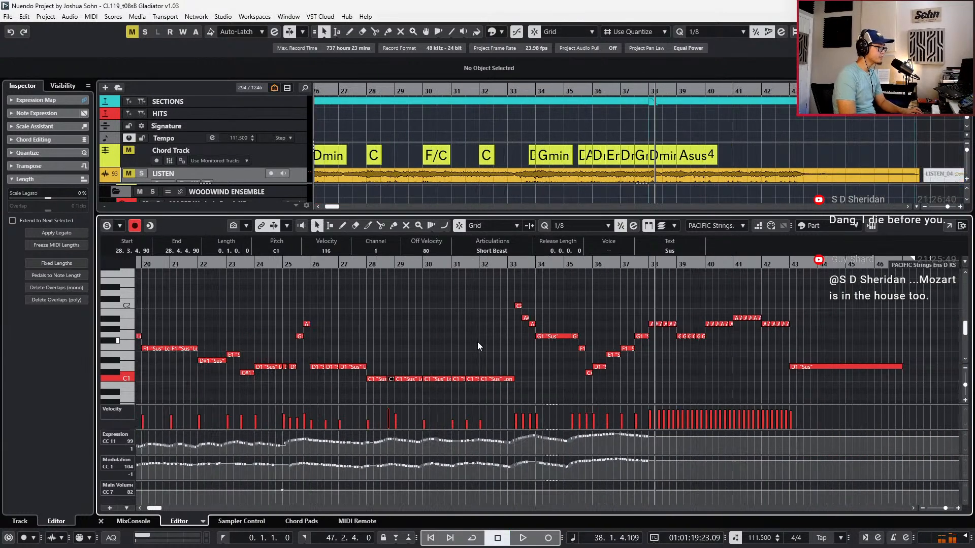
# Set the articulation of the red string part's notes from bar 33 through bar 37 to Long Beast
pyautogui.hotkey('ctrl', 'z')
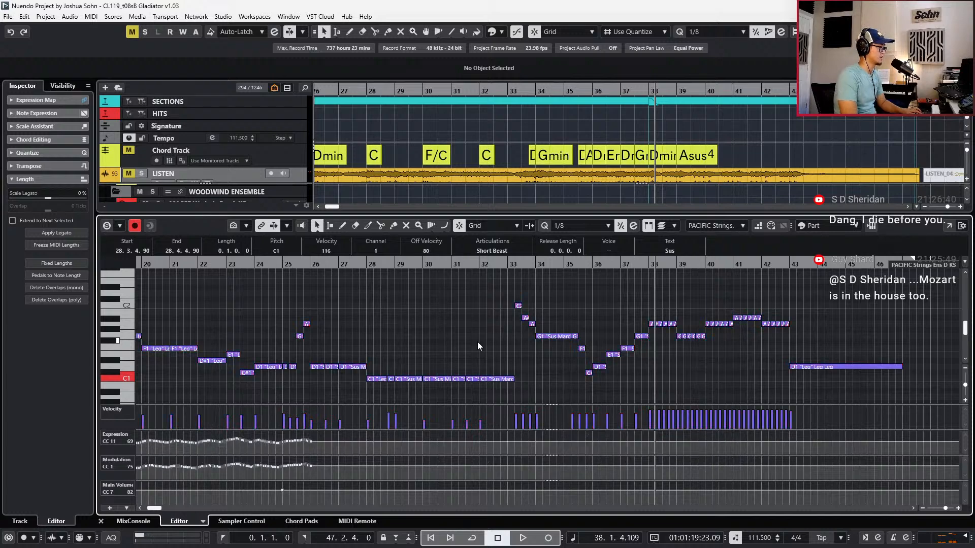
pyautogui.hotkey('ctrl', 'shift', 'z')
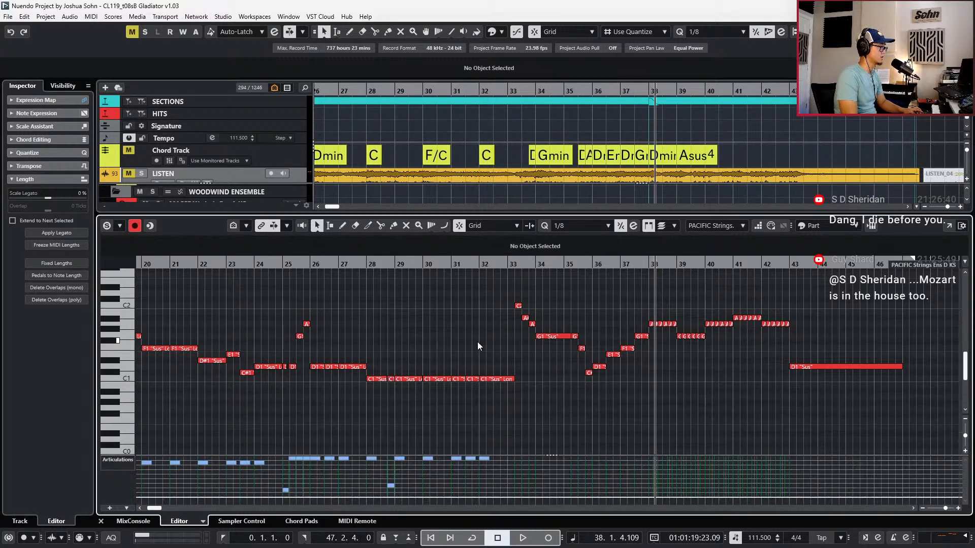
pyautogui.moveTo(516, 279); pyautogui.dragTo(640, 389)
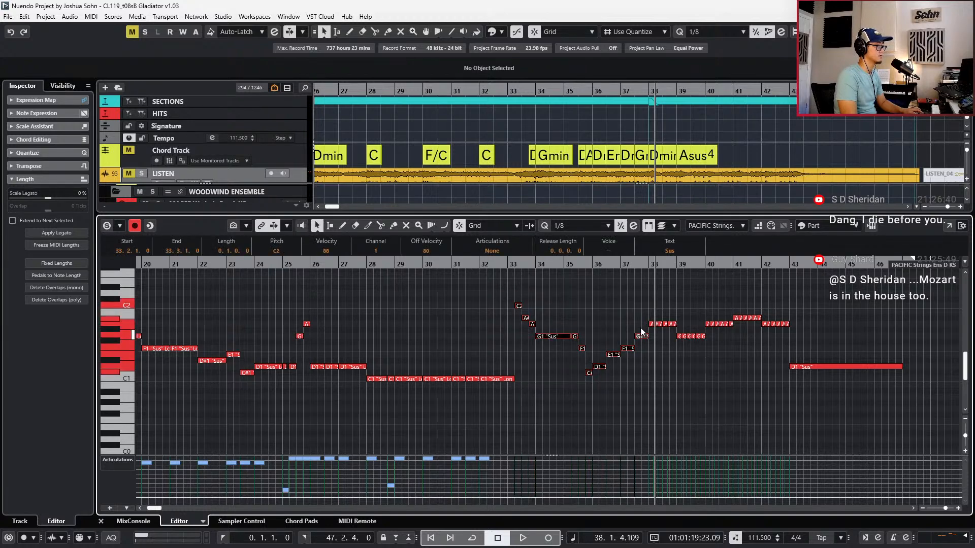
pyautogui.scroll(2, 641, 328)
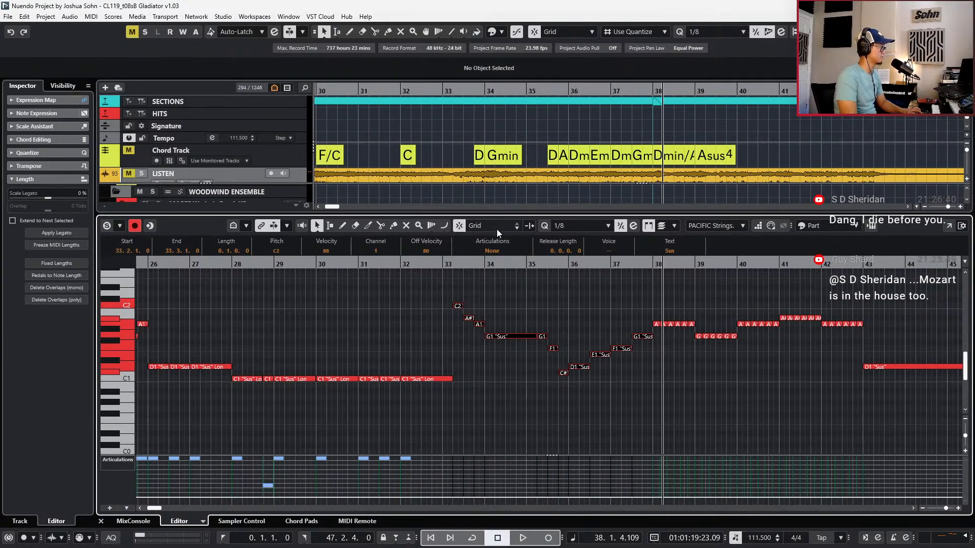
pyautogui.click(491, 251)
pyautogui.click(496, 283)
# Set the purple string part's notes from bar 33 through bar 37 to the Sus Marc articulation
pyautogui.scroll(-5, 512, 333)
pyautogui.click(513, 335)
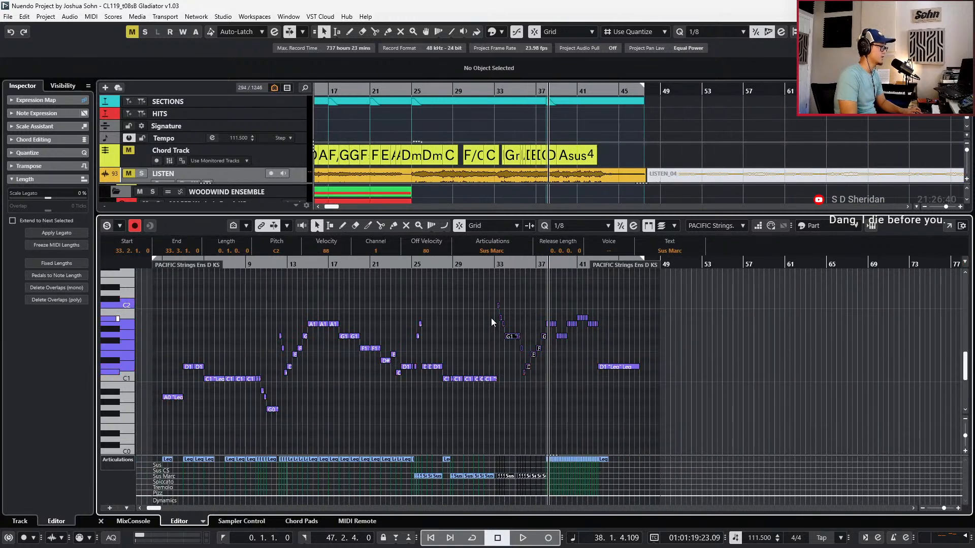
pyautogui.scroll(2, 495, 323)
pyautogui.scroll(2, 505, 336)
pyautogui.scroll(1, 508, 335)
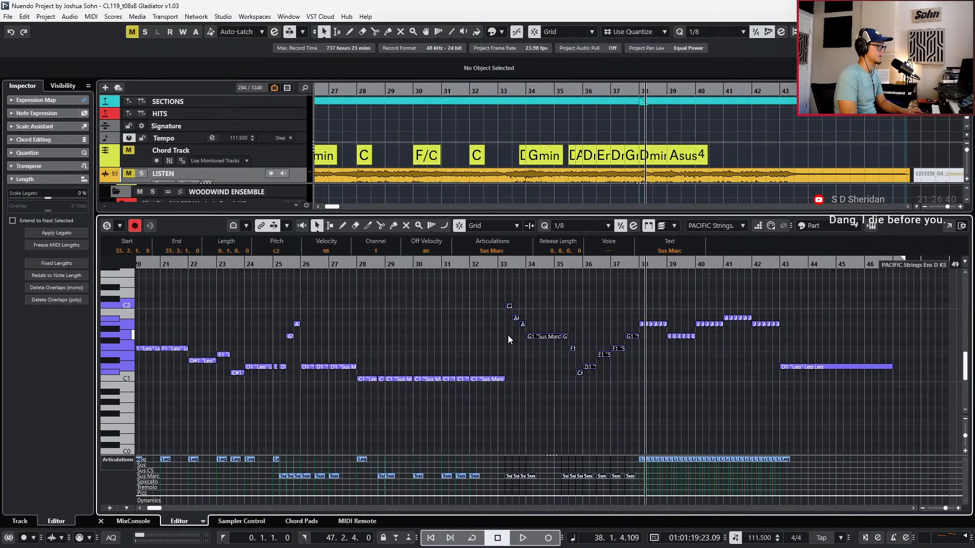
# Try recording expression and modulation for the purple string part from bar 26 to bar 28, and undo the take
pyautogui.press('KP_Subtract')
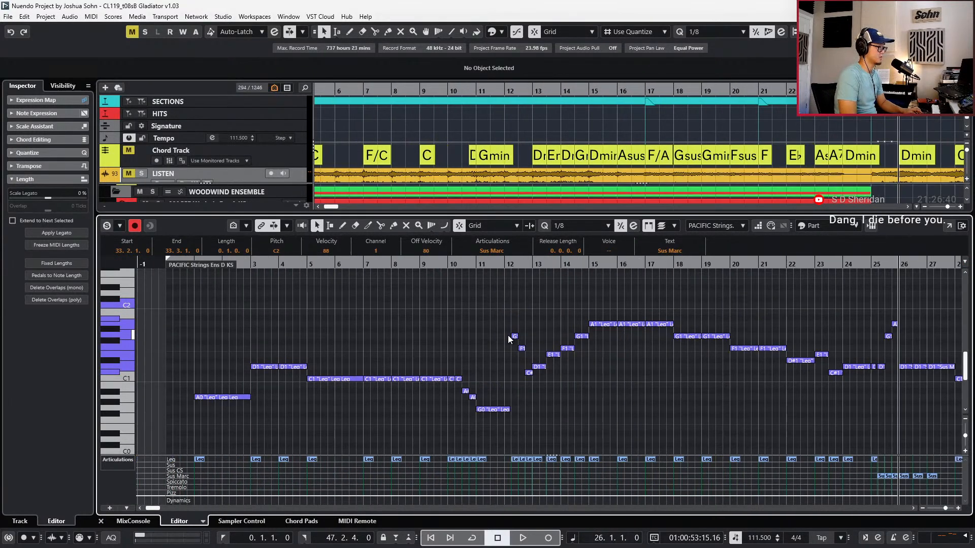
pyautogui.click(507, 335)
pyautogui.hscroll(5, 538, 345)
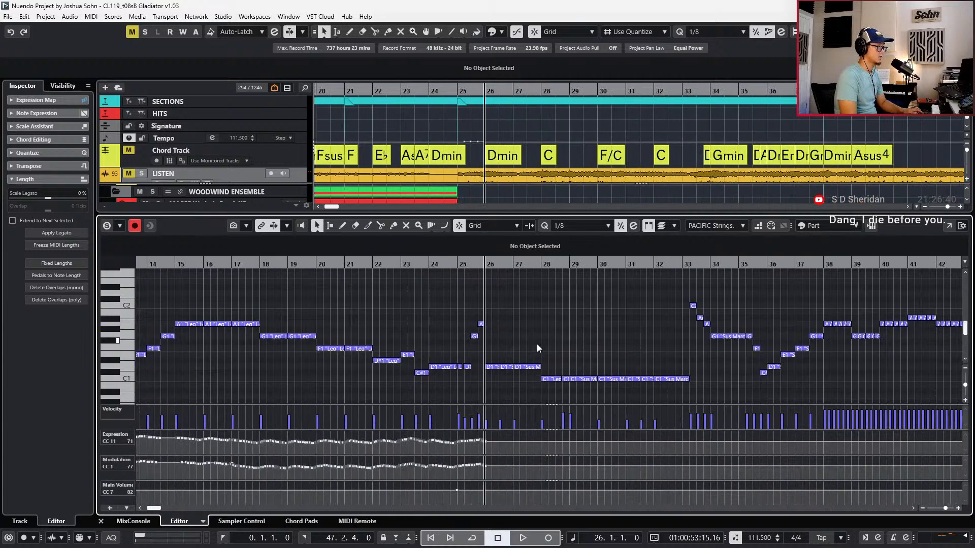
pyautogui.hscroll(3, 538, 343)
pyautogui.press('space')
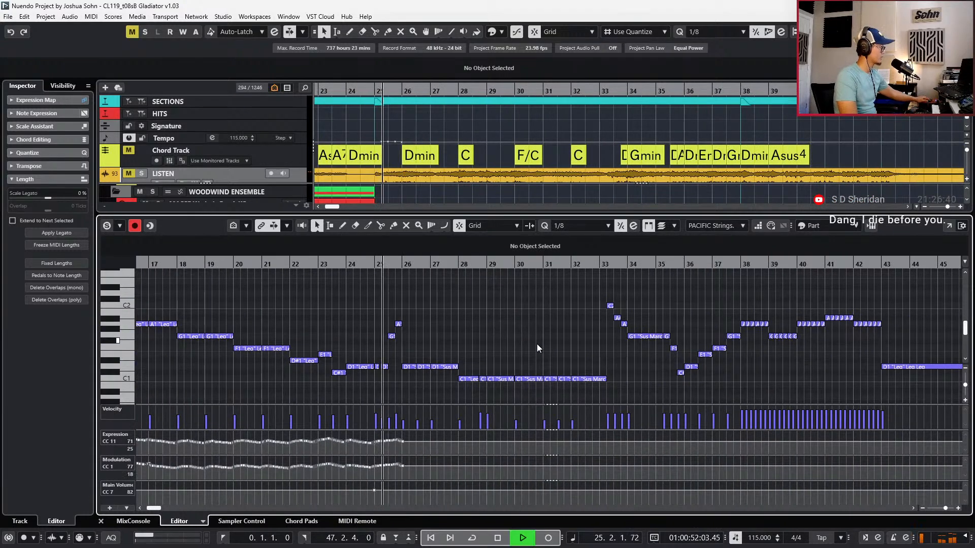
pyautogui.press('KP_Multiply')
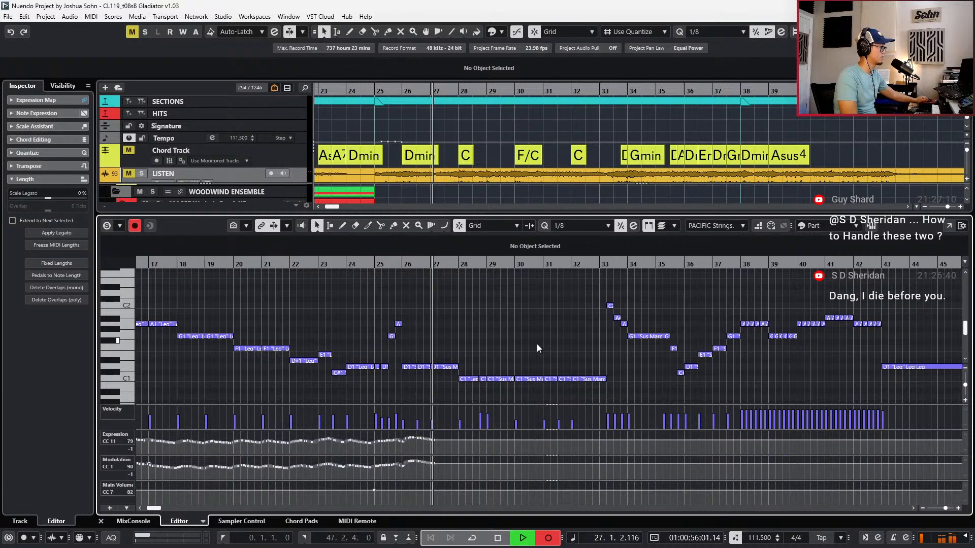
pyautogui.press('space')
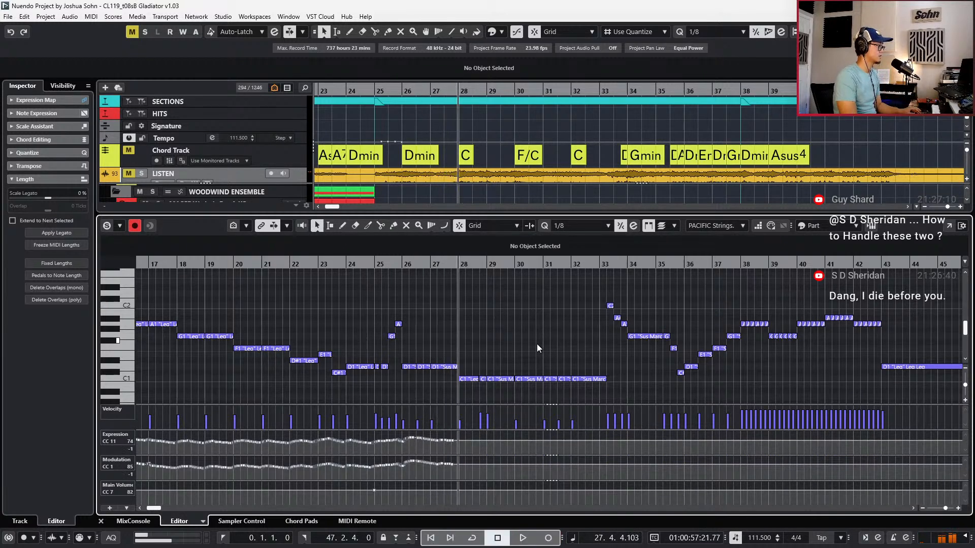
pyautogui.hotkey('ctrl', 'z')
# Record an expression ride for the purple string part from bar 26 through bar 37, starting playback at bar 25
pyautogui.press('KP_Subtract')
pyautogui.press('KP_Subtract')
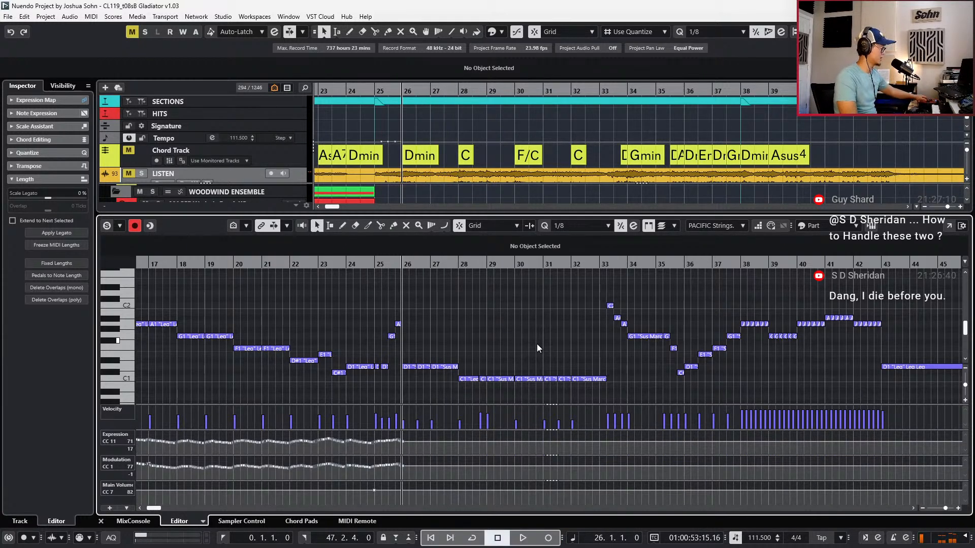
pyautogui.press('KP_Subtract')
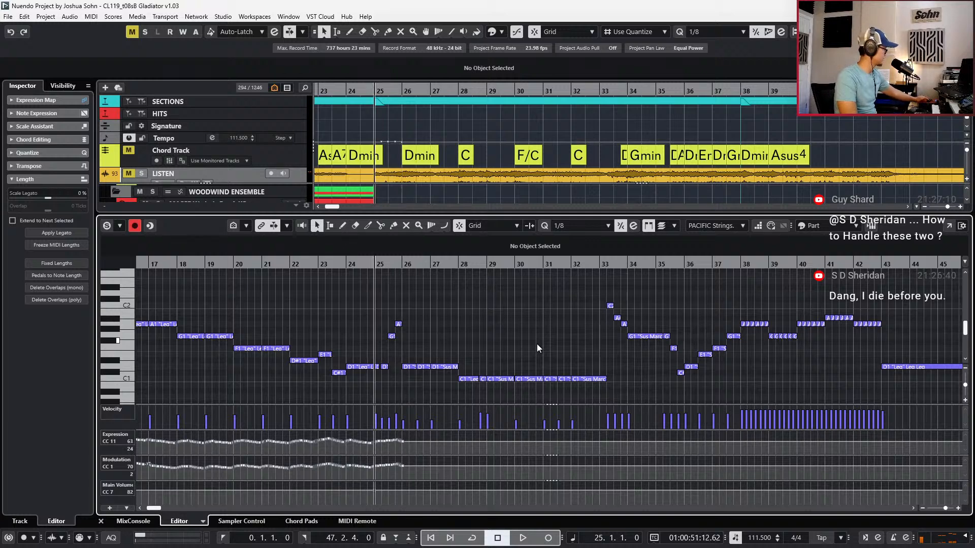
pyautogui.press('KP_Multiply')
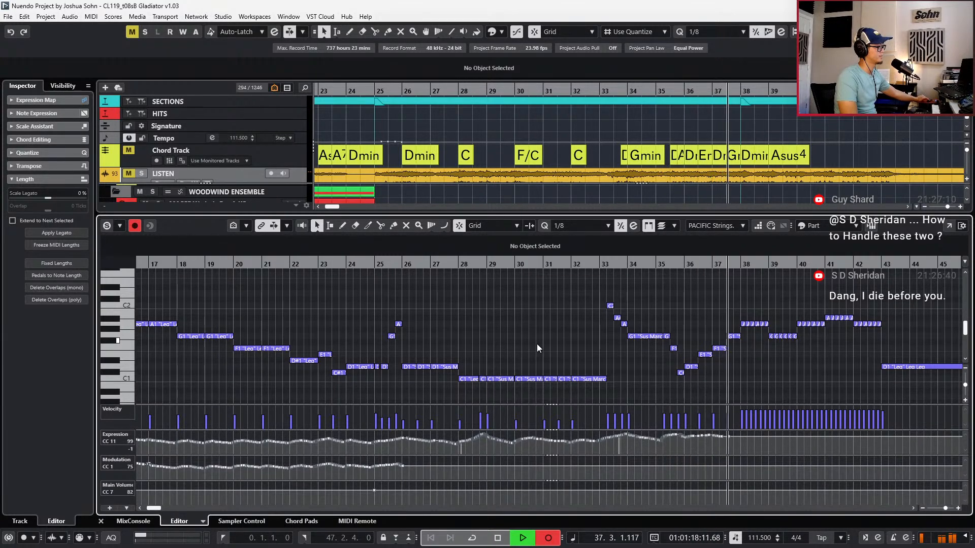
pyautogui.press('space')
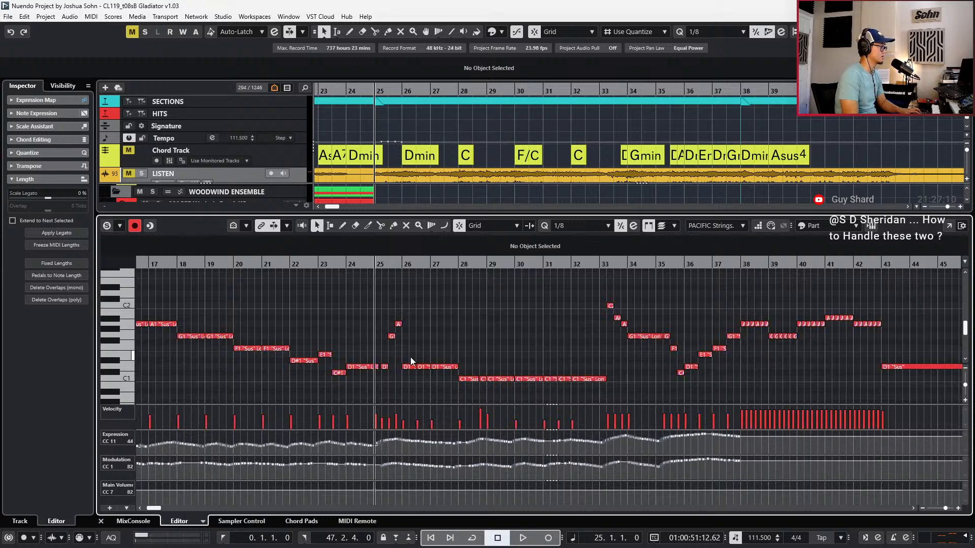
# Raise the velocities of the red part's short C1 note before bar 29, to 124, and the C1 note following it
pyautogui.hscroll(-3, 459, 358)
pyautogui.press('ctrl+KP_Add')
pyautogui.press('ctrl+KP_Add')
pyautogui.press('ctrl+KP_Add')
pyautogui.press('h')
pyautogui.press('h')
pyautogui.press('h')
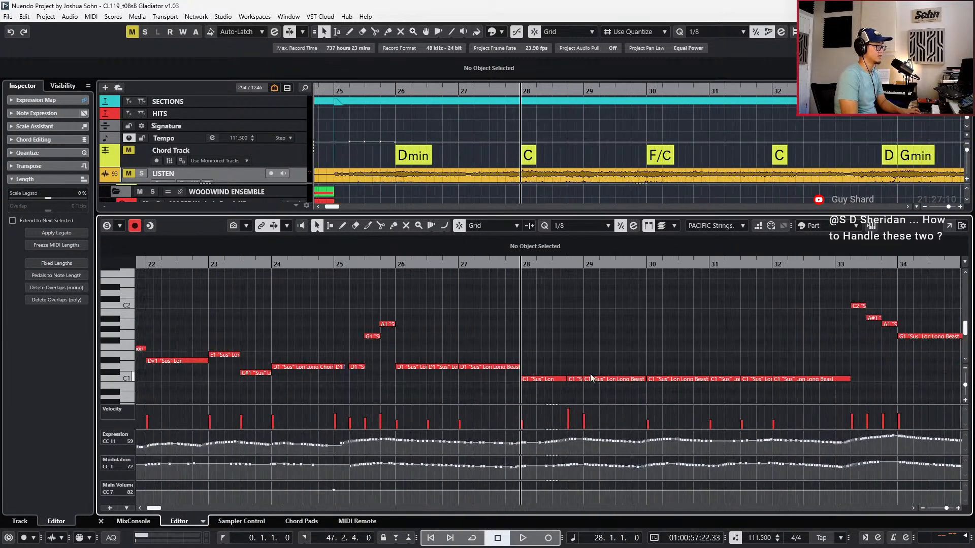
pyautogui.click(578, 380)
# Re-record the red part's expression and modulation as a stronger swell from bar 28 to just before bar 30
pyautogui.press('ctrl+KP_Subtract')
pyautogui.press('ctrl+KP_Subtract')
pyautogui.press('space')
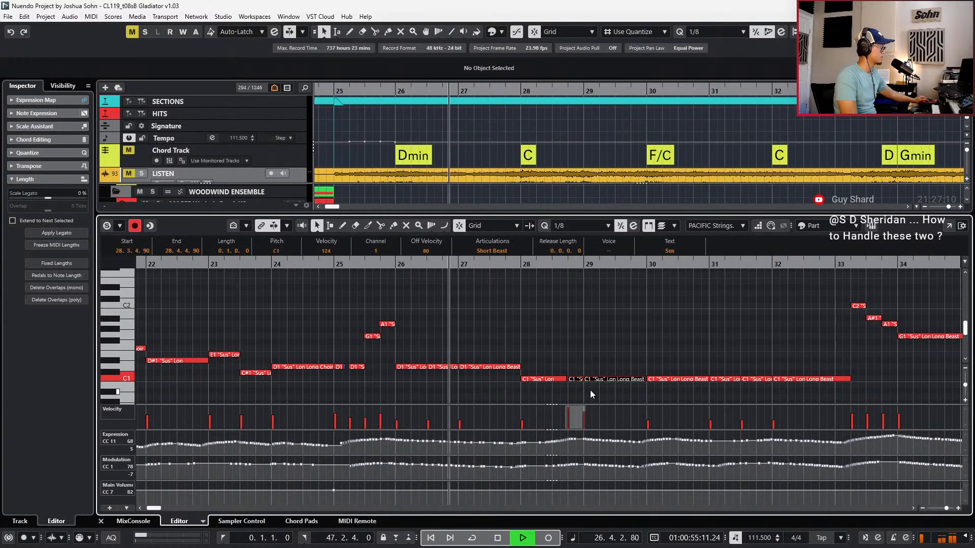
pyautogui.press('KP_Multiply')
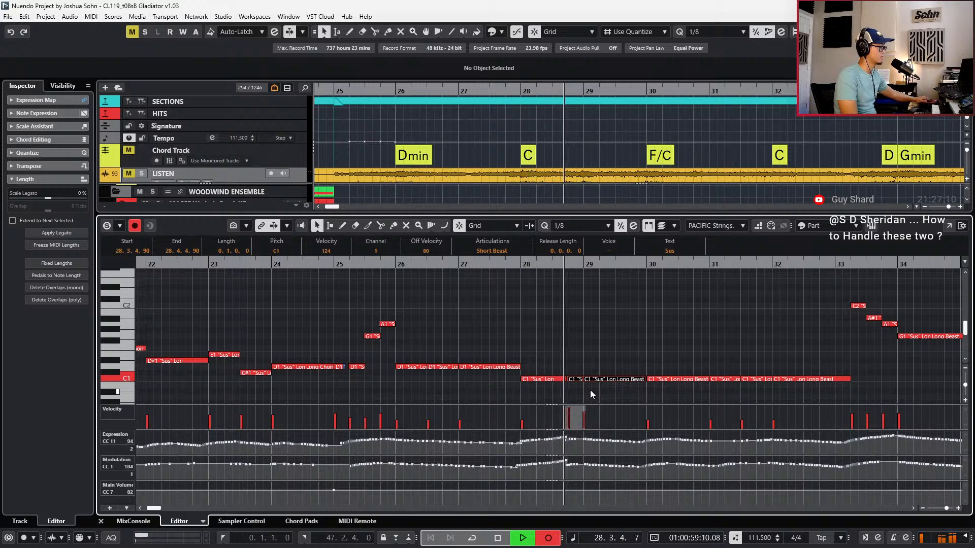
pyautogui.press('KP_Multiply')
pyautogui.press('space')
# Play back the red part's C1 notes around bars 28 and 29 to check the accent
pyautogui.click(543, 379)
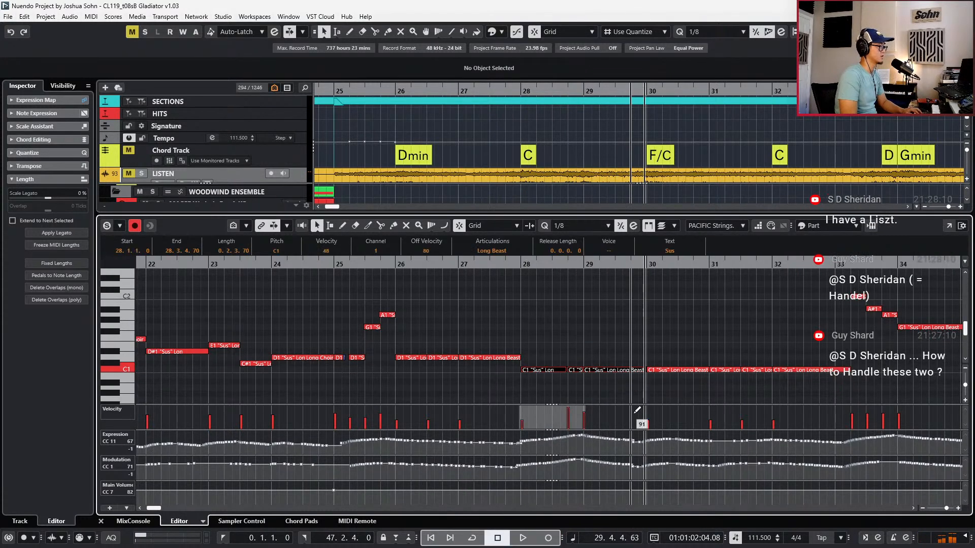
pyautogui.hotkey('alt', 'space')
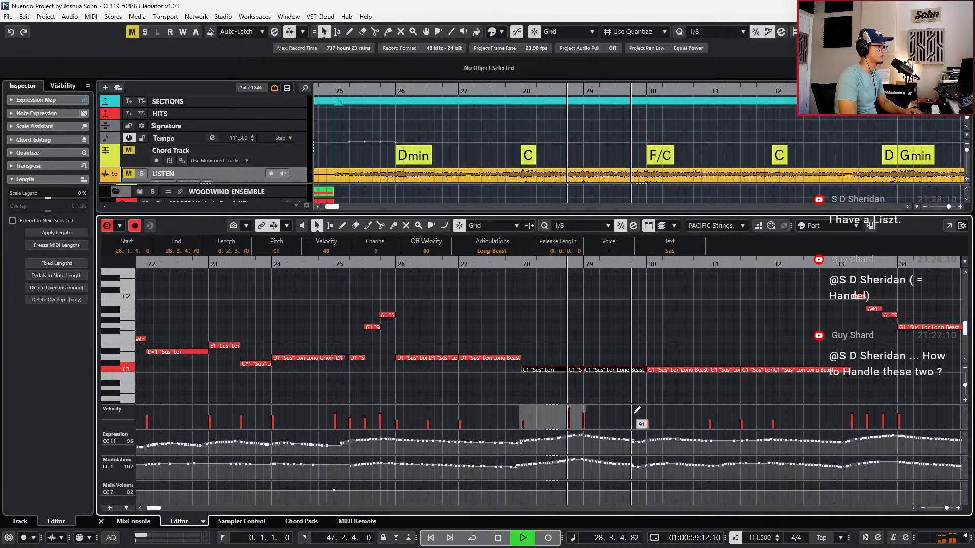
pyautogui.press('space')
# Set the red part's short C1 note before bar 29 to the Short Choir articulation and play it back
pyautogui.scroll(2, 681, 377)
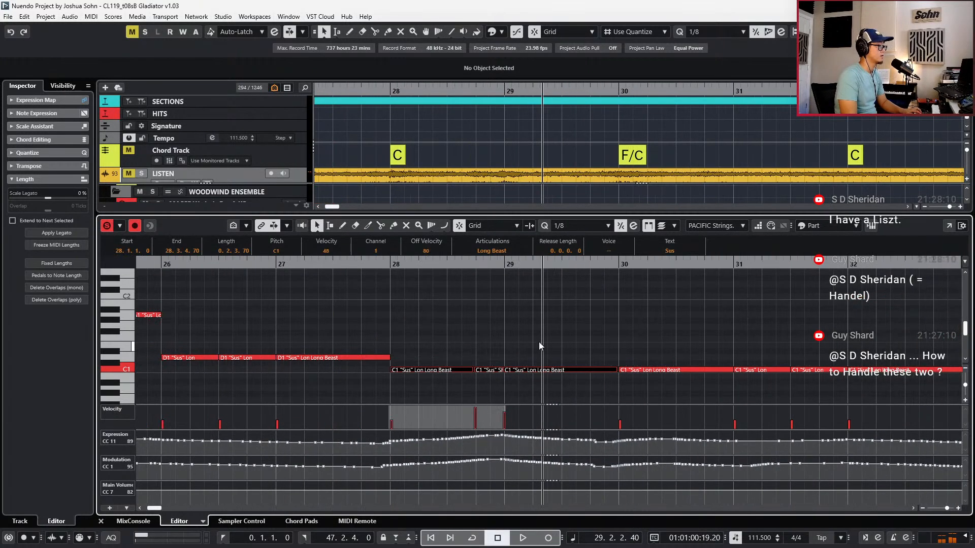
pyautogui.click(489, 369)
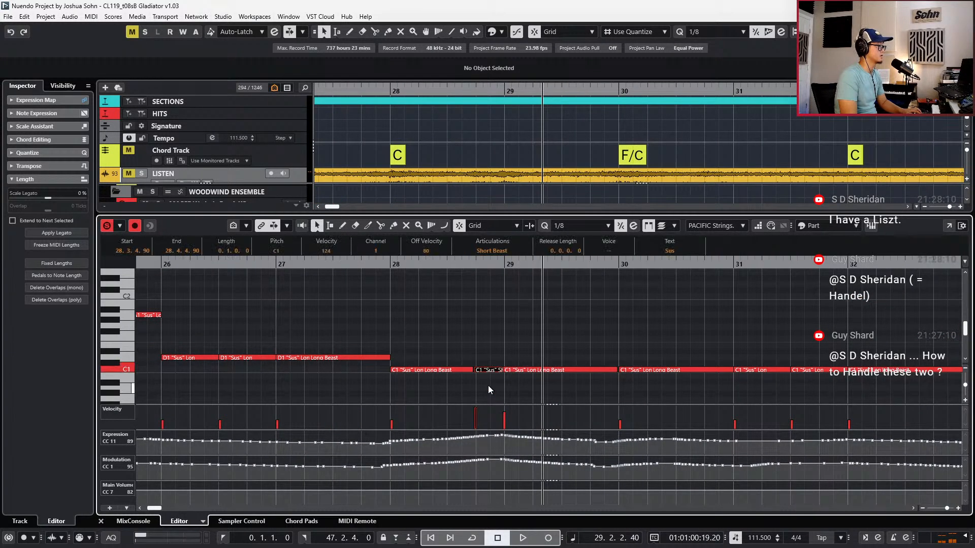
pyautogui.click(510, 246)
pyautogui.click(506, 342)
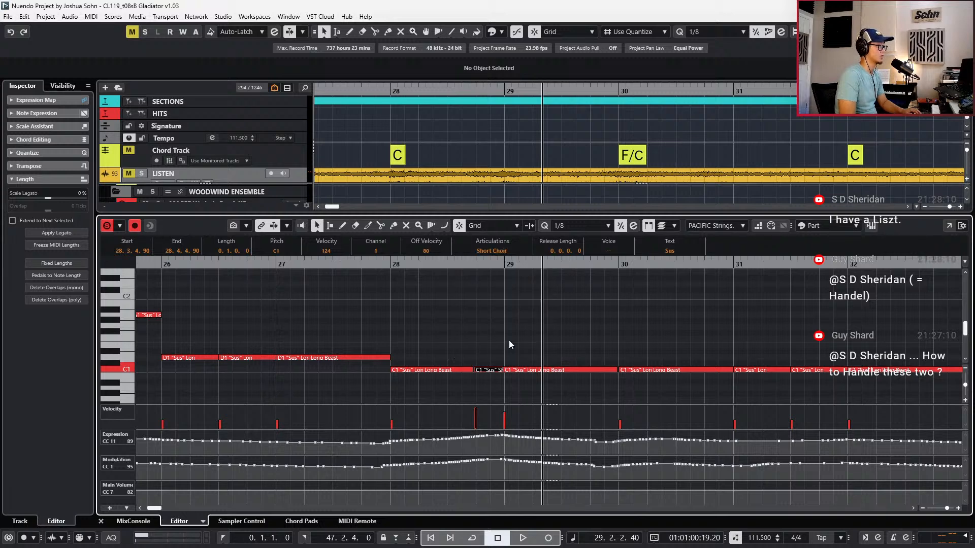
pyautogui.press('space')
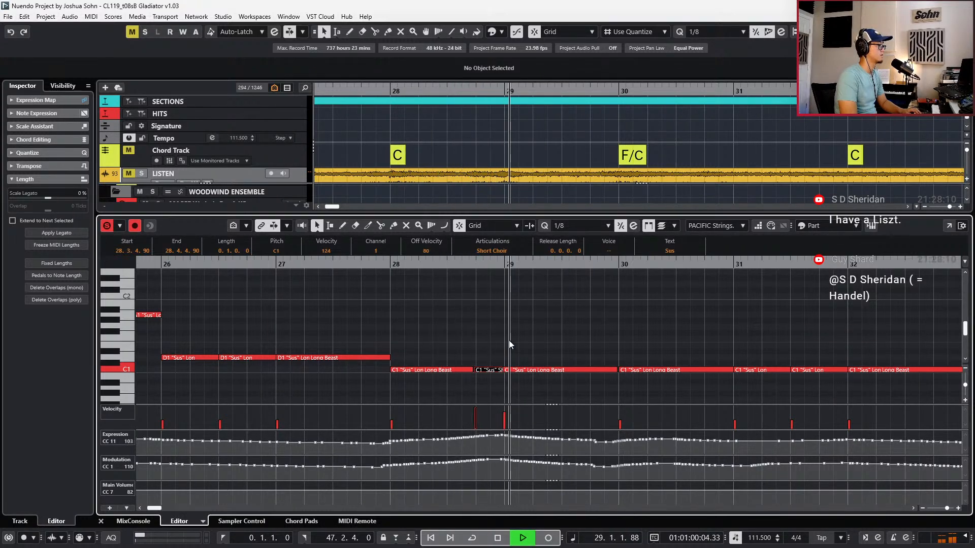
pyautogui.press('space')
# Try the Spiccato articulation on the purple part's short C1 note before bar 29 and play it back
pyautogui.hotkey('ctrl', 'z')
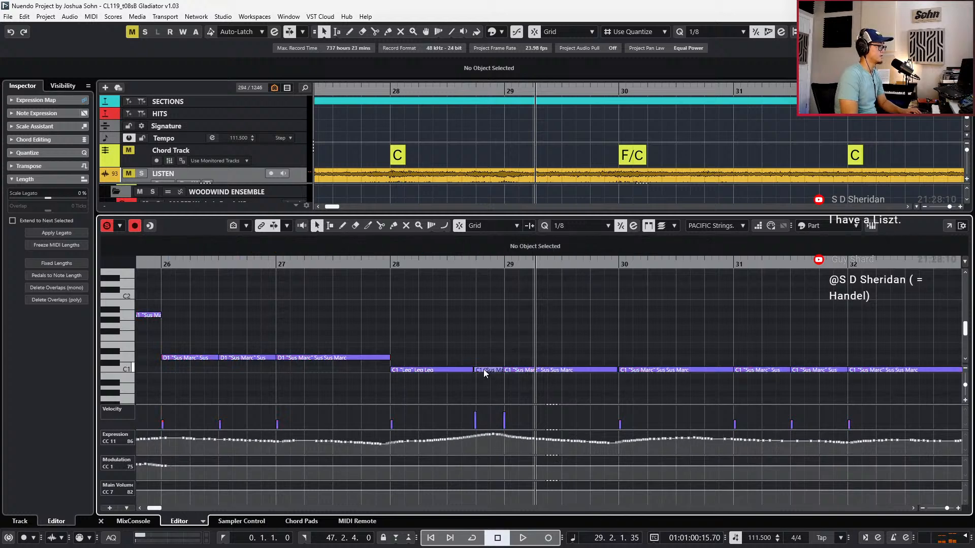
pyautogui.click(495, 251)
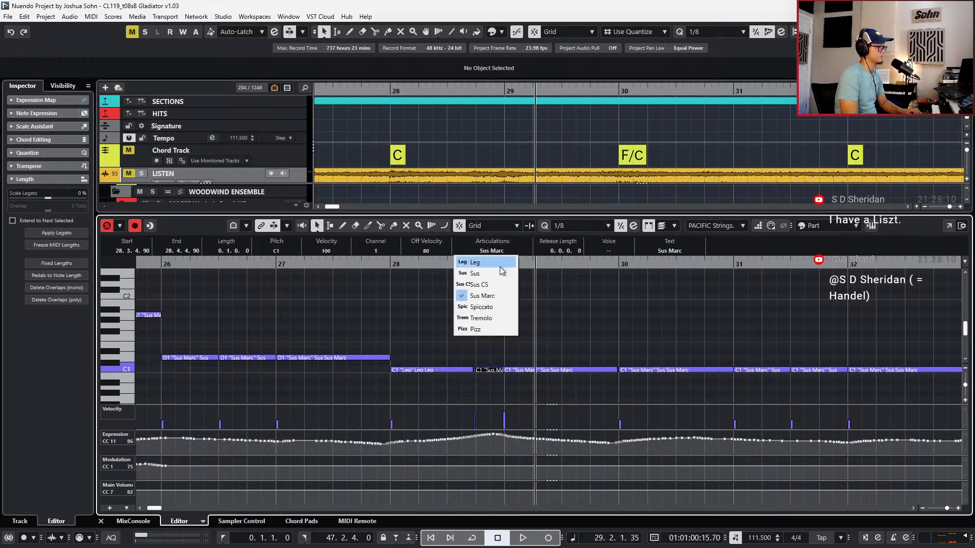
pyautogui.click(493, 306)
pyautogui.press('space')
pyautogui.press('space')
pyautogui.press('space')
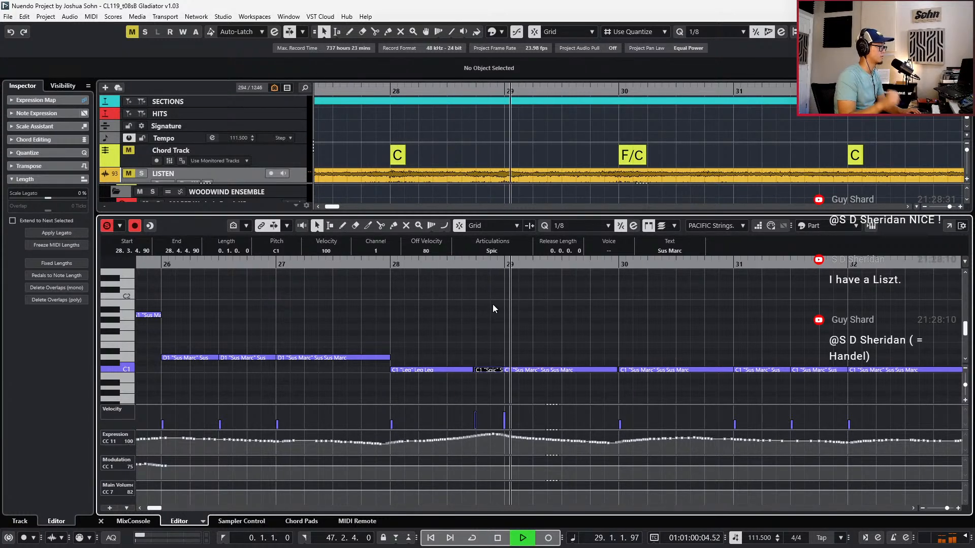
# Adjust the purple part's short C1 note to start at 28.3.4.108 and end at 28.4.4.100, and play it back
pyautogui.press('space')
pyautogui.press('space')
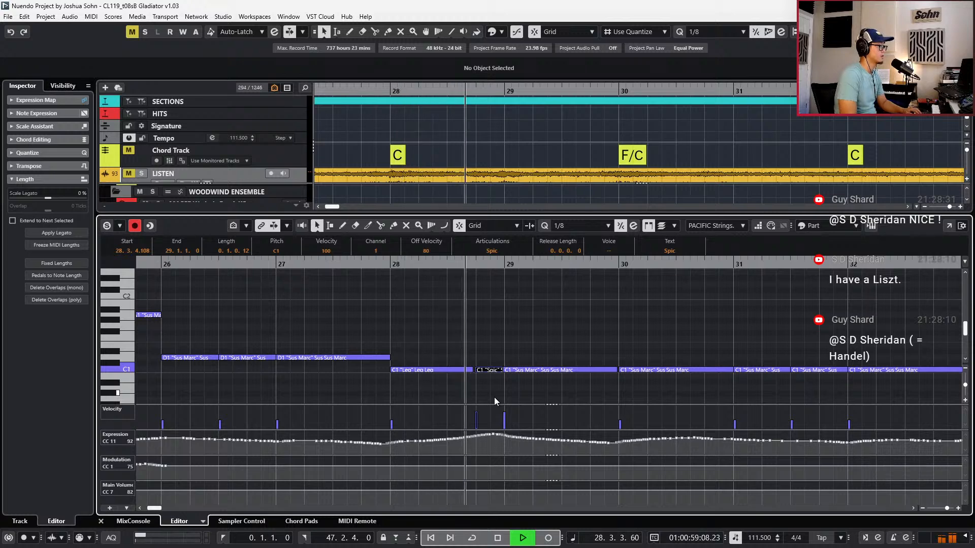
pyautogui.press('space')
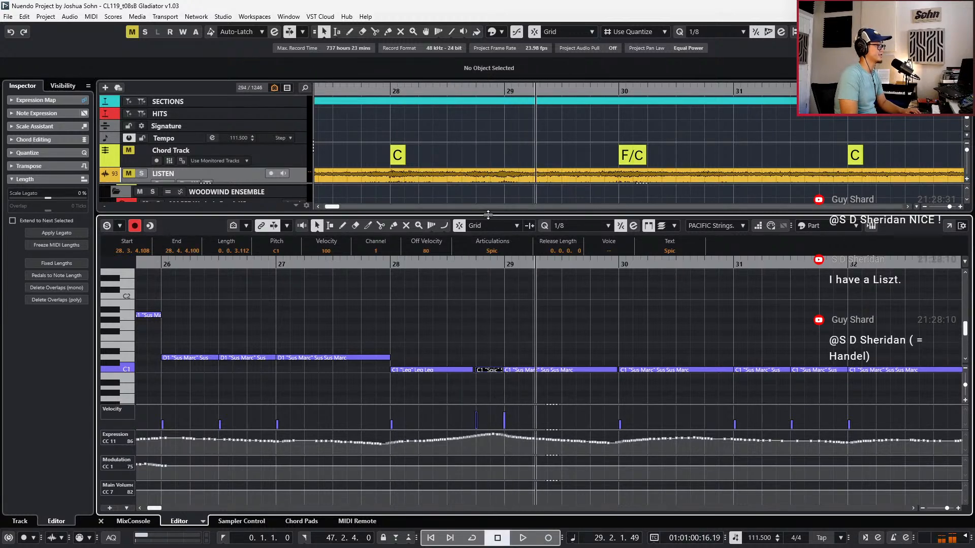
# Set the purple part's short C1 note to Sus Marc and play the phrase back from around bar 28
pyautogui.click(500, 252)
pyautogui.click(496, 298)
pyautogui.press('KP_0')
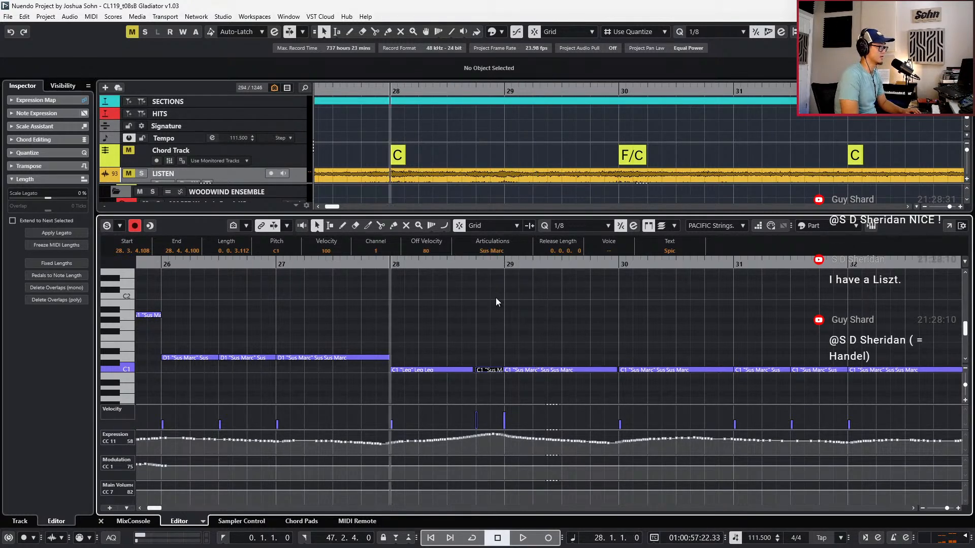
pyautogui.press('space')
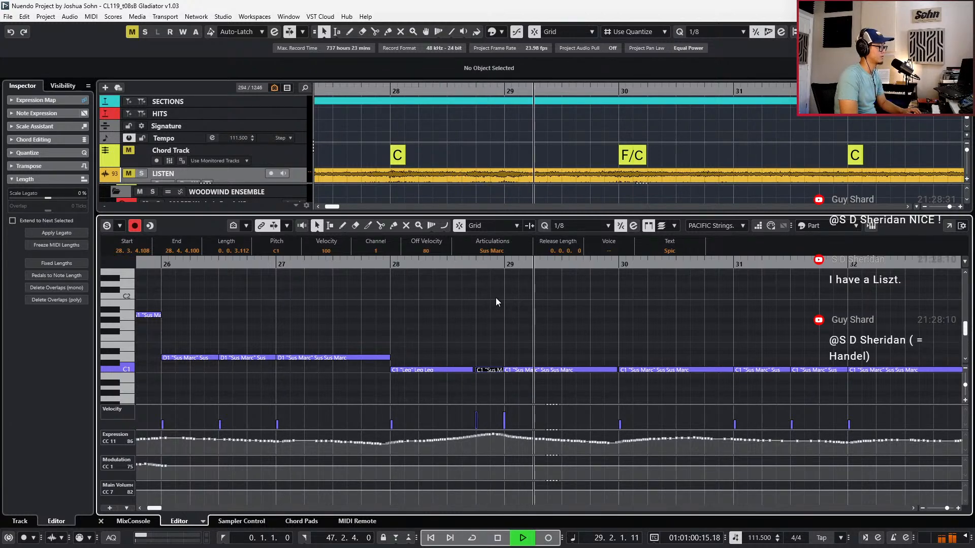
pyautogui.press('space')
pyautogui.press('space')
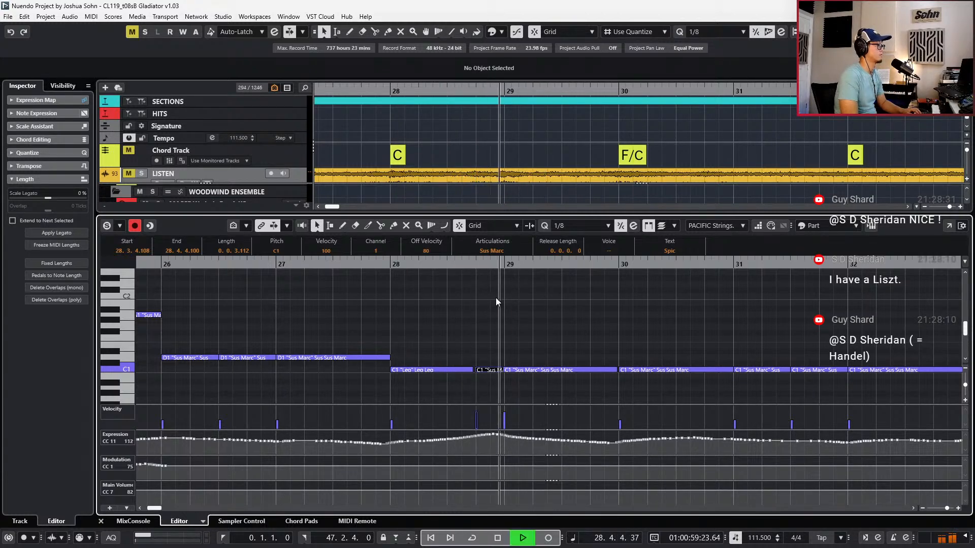
# Shorten the purple part's short C1 note to end at 28.4.4.82, and check it in playback
pyautogui.scroll(3, 489, 345)
pyautogui.moveTo(526, 370); pyautogui.dragTo(519, 369)
pyautogui.press('space')
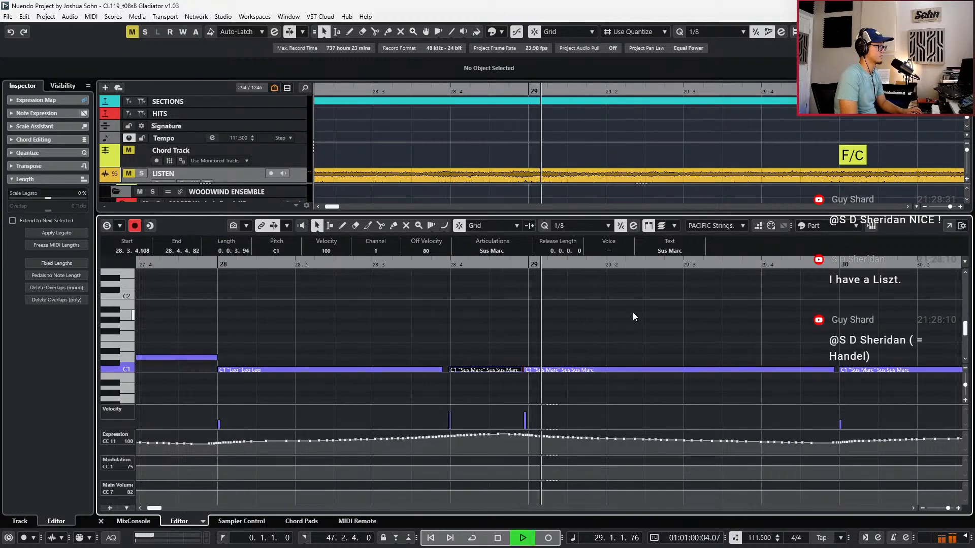
# Close the note editor and bring the brass and string tracks around bars 19 to 37 into view
pyautogui.hotkey('ctrl', 'e')
pyautogui.scroll(-5, 632, 312)
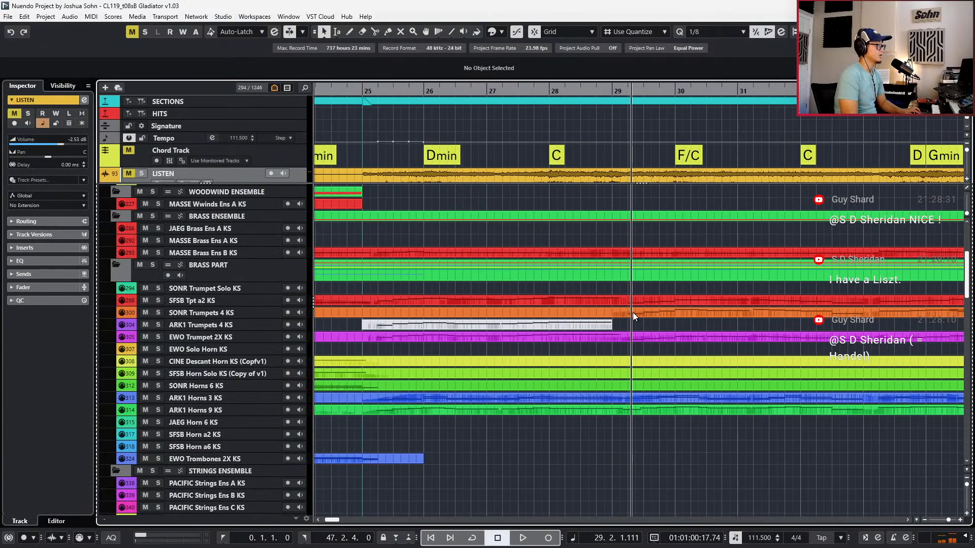
pyautogui.scroll(-3, 632, 313)
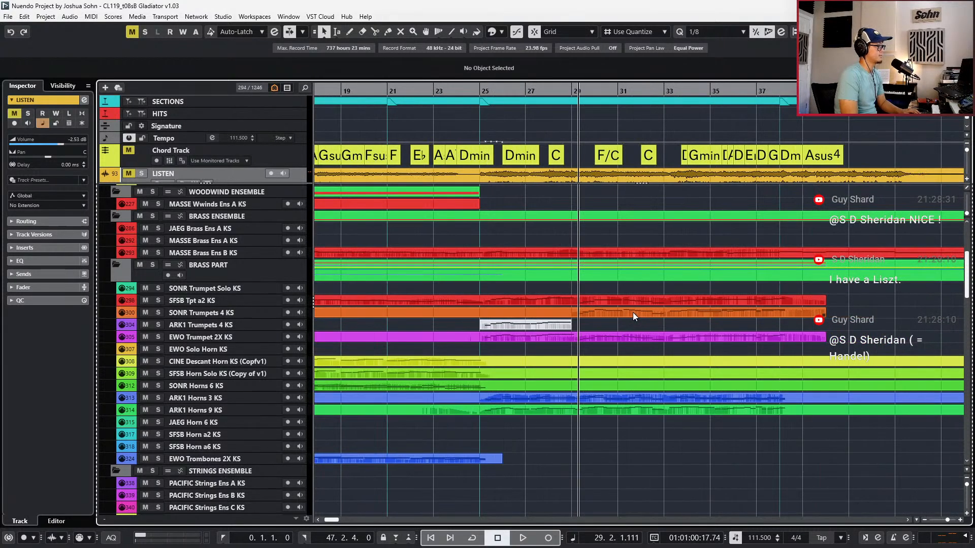
# Solo the LISTEN reference track and play it from bar 24 to about bar 31
pyautogui.press('b')
pyautogui.press('b')
pyautogui.press('b')
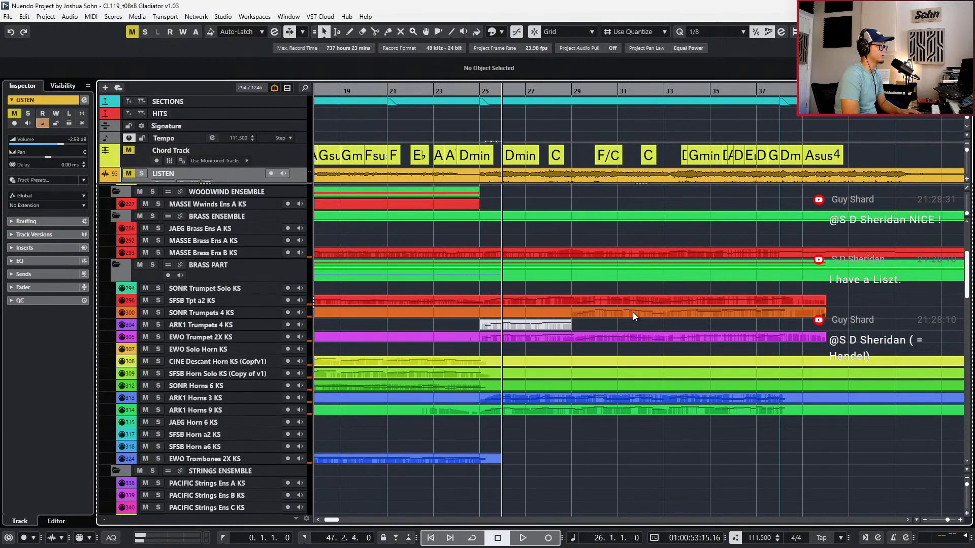
pyautogui.scroll(3, 583, 191)
pyautogui.scroll(-3, 562, 258)
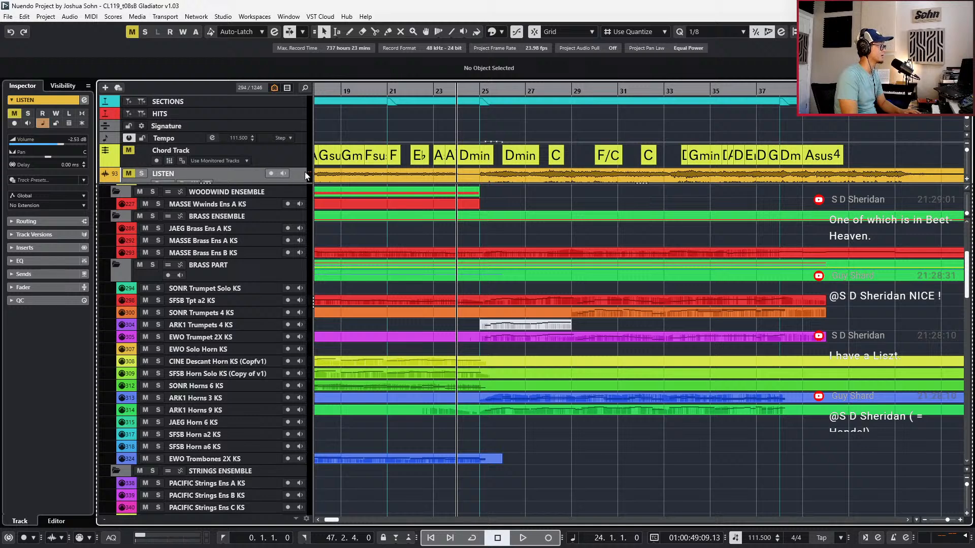
pyautogui.press('s')
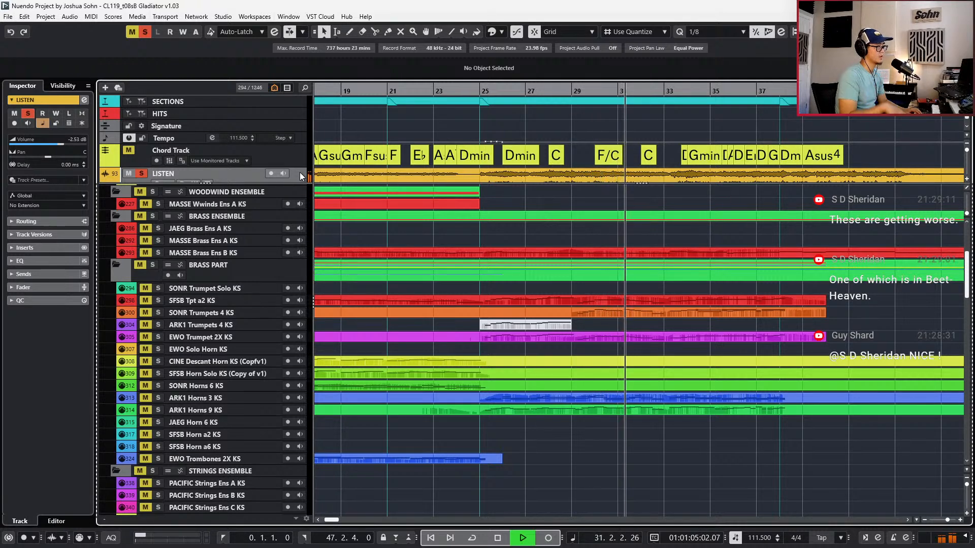
pyautogui.press('space')
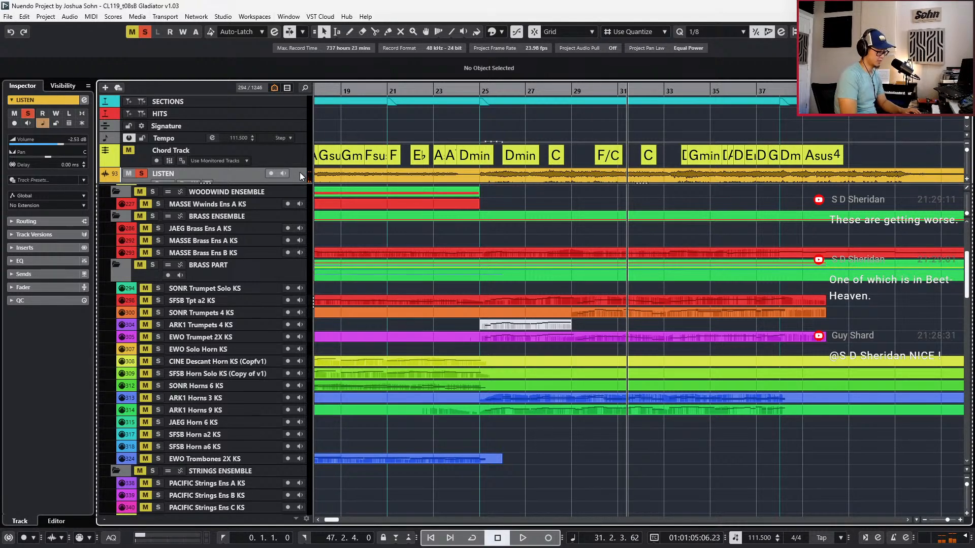
# Replay the soloed reference track in short passes around bars 26 to 29
pyautogui.press('KP_Subtract')
pyautogui.press('KP_Subtract')
pyautogui.press('KP_Subtract')
pyautogui.press('KP_Subtract')
pyautogui.press('KP_Subtract')
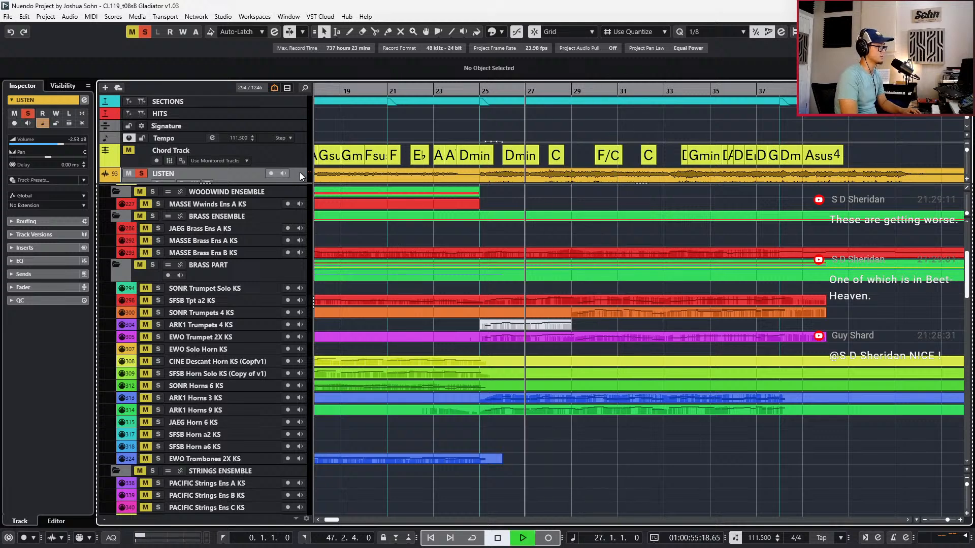
pyautogui.press('space')
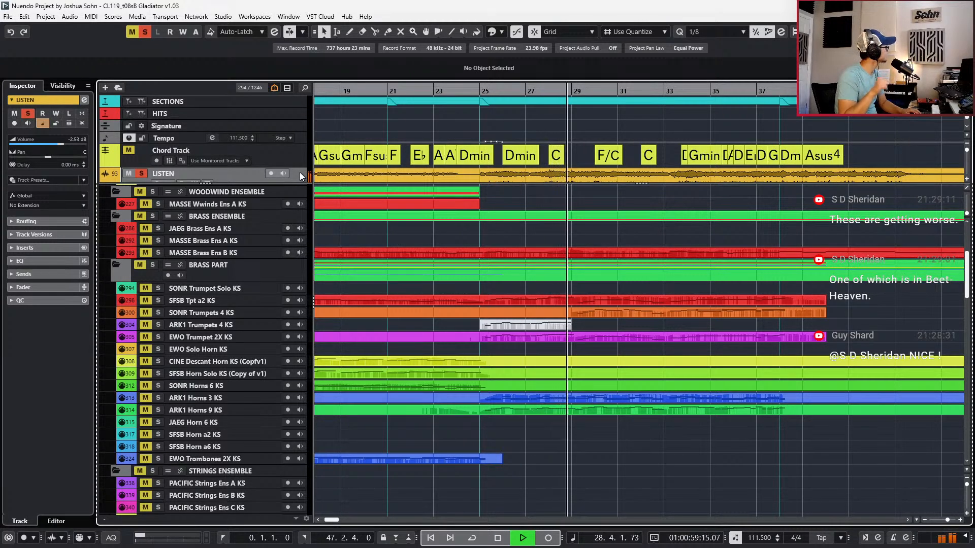
pyautogui.press('space')
pyautogui.press('KP_Subtract')
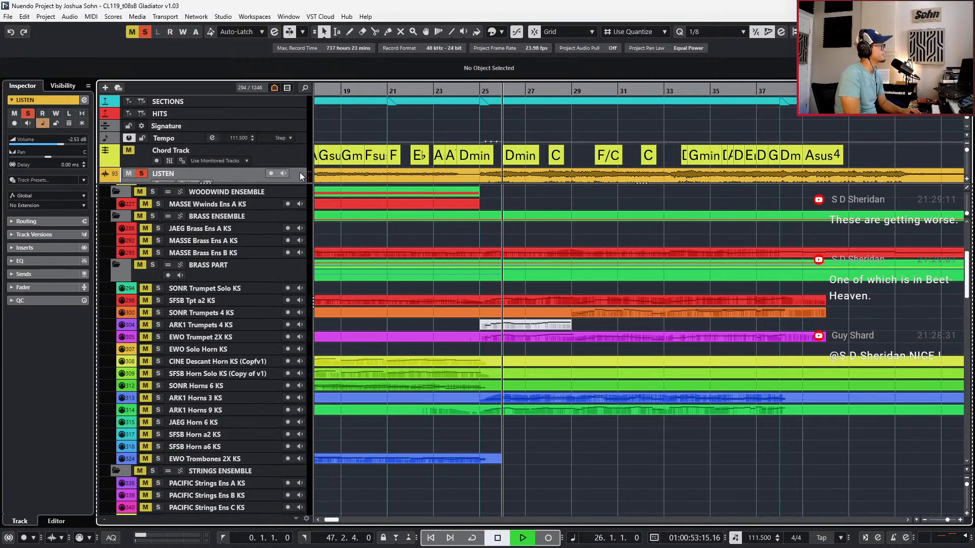
pyautogui.press('space')
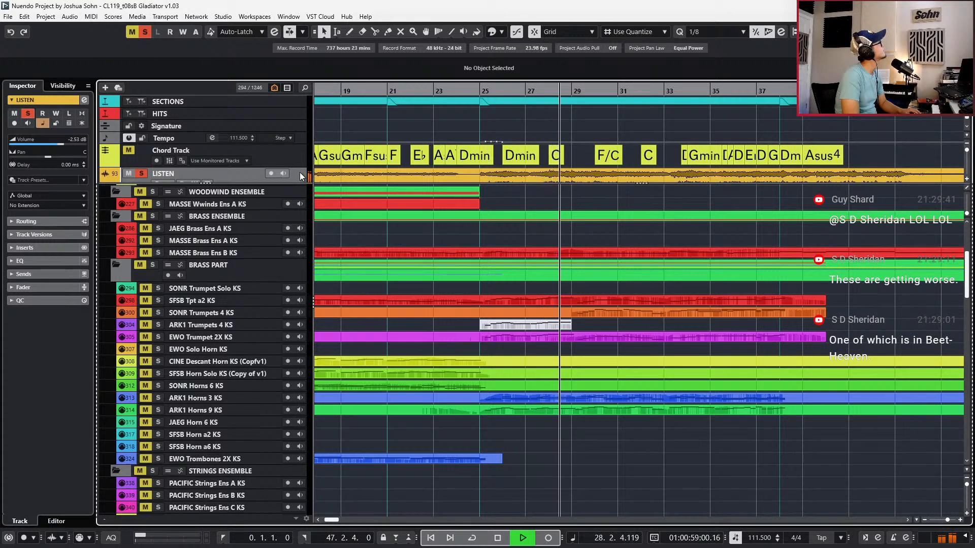
pyautogui.press('space')
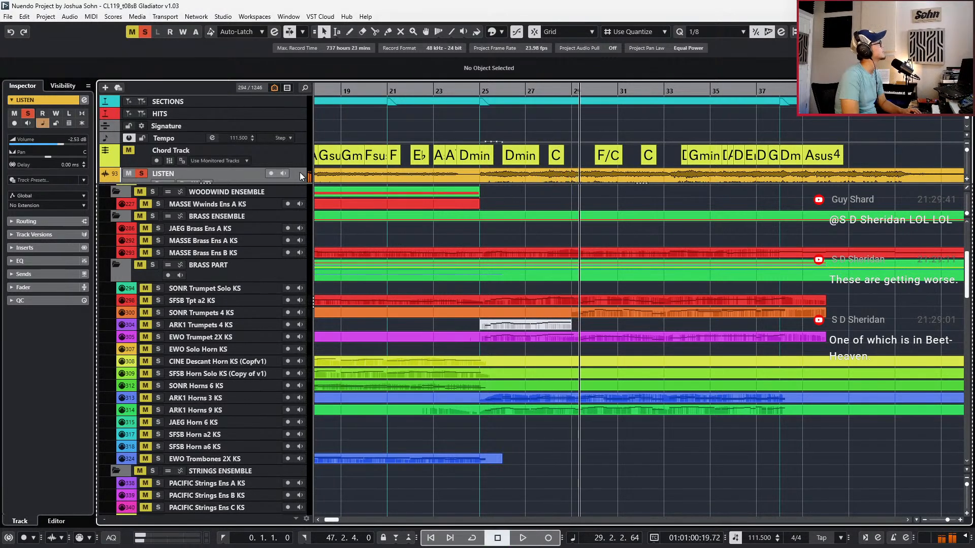
# Unsolo and mute the reference track, open the ARK1 Horns 3 KS part in the note editor, and play it back around bars 27 to 31
pyautogui.press('s')
pyautogui.press('m')
pyautogui.hotkey('shift', 'b')
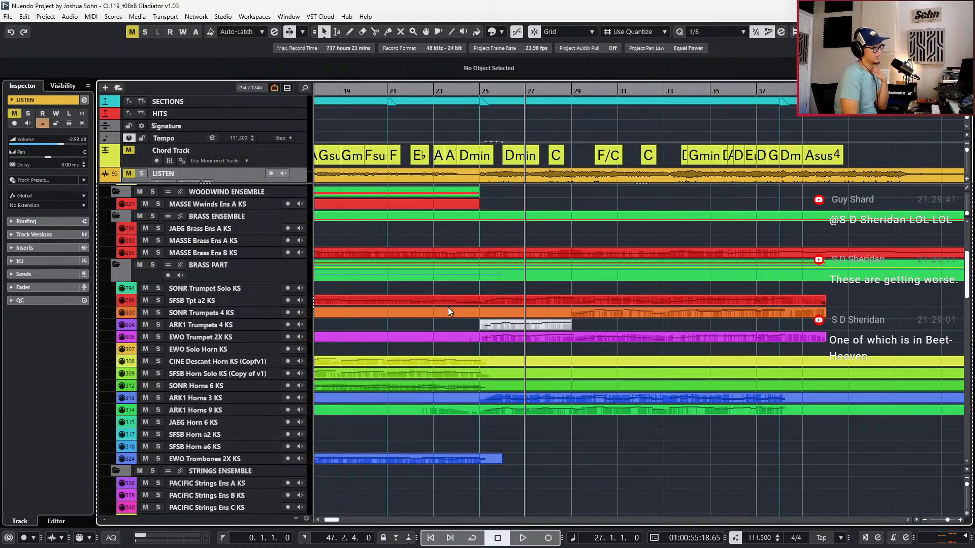
pyautogui.click(569, 409)
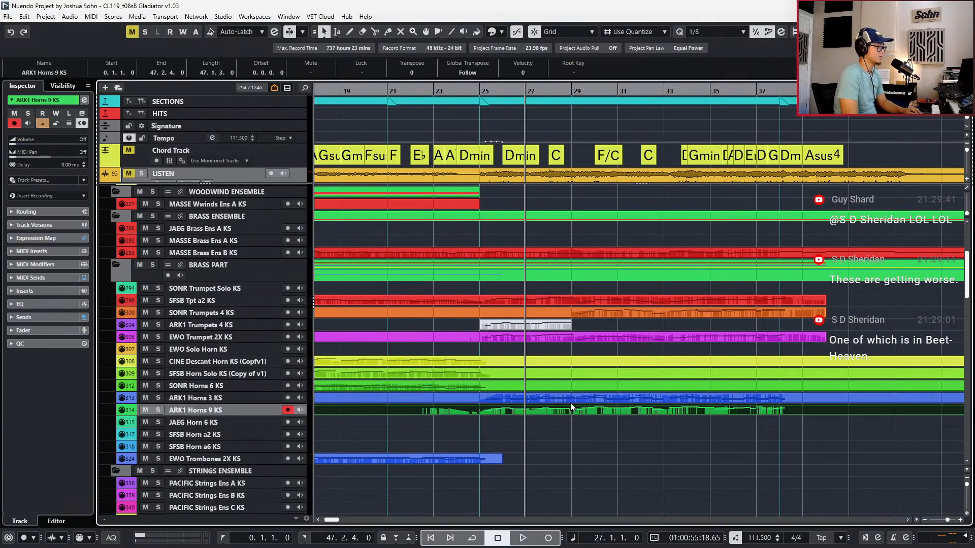
pyautogui.doubleClick(573, 401)
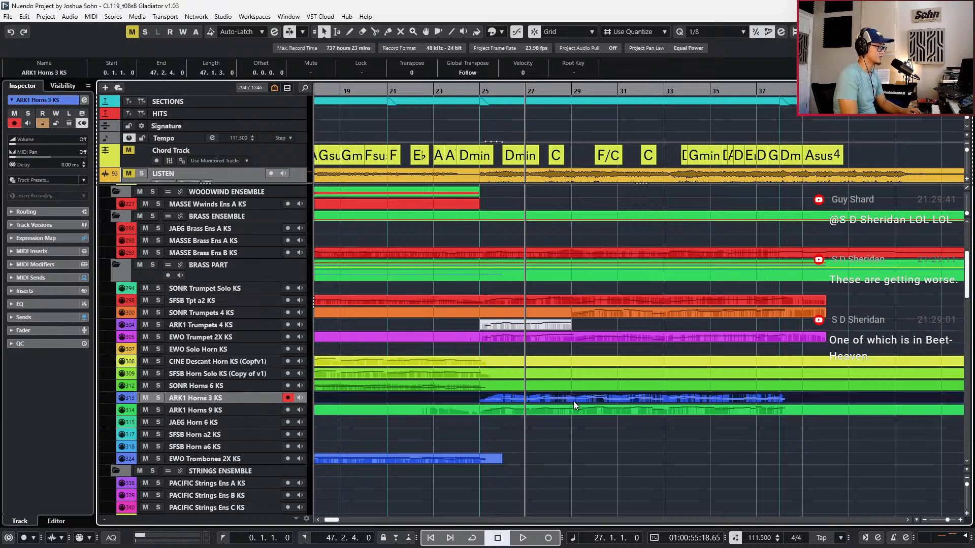
pyautogui.press('space')
pyautogui.press('f')
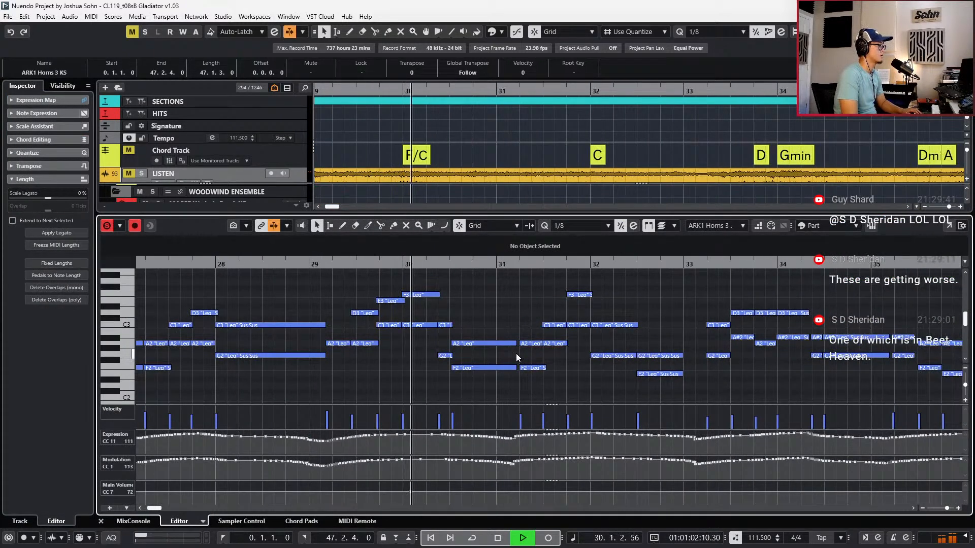
pyautogui.press('space')
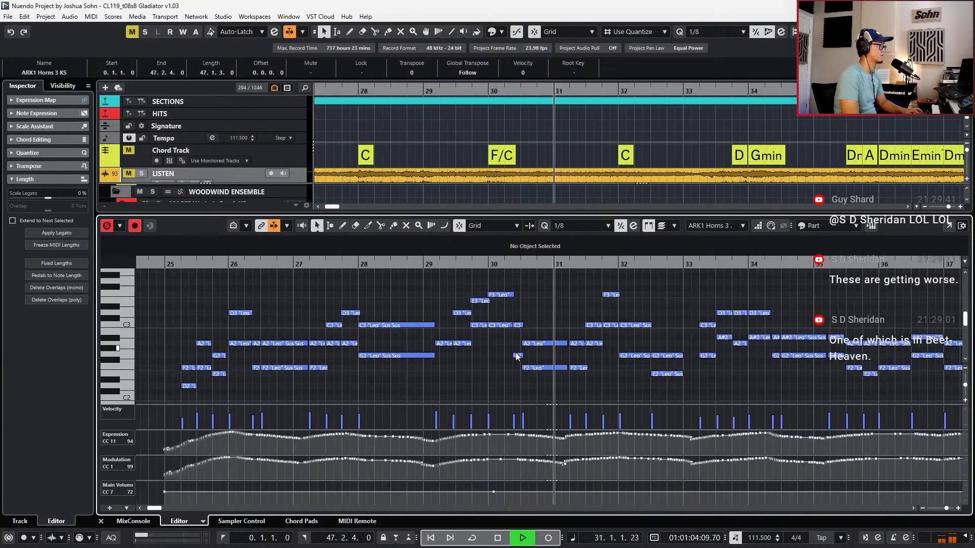
pyautogui.press('space')
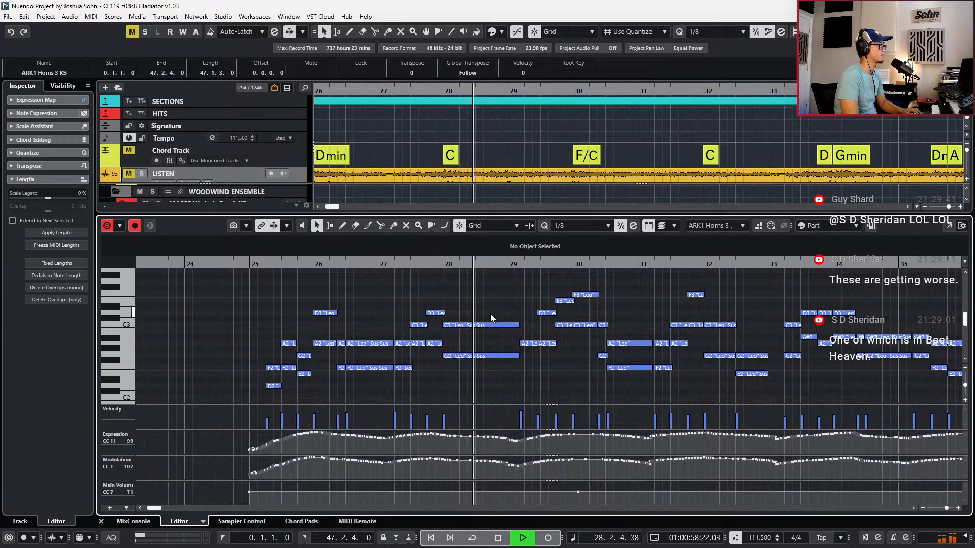
# Split the horns' long C3 and G2 notes from bar 28 at 28.4.1.0 and 29.1.1.0
pyautogui.press('space')
pyautogui.moveTo(486, 304); pyautogui.dragTo(493, 377)
pyautogui.scroll(2, 492, 371)
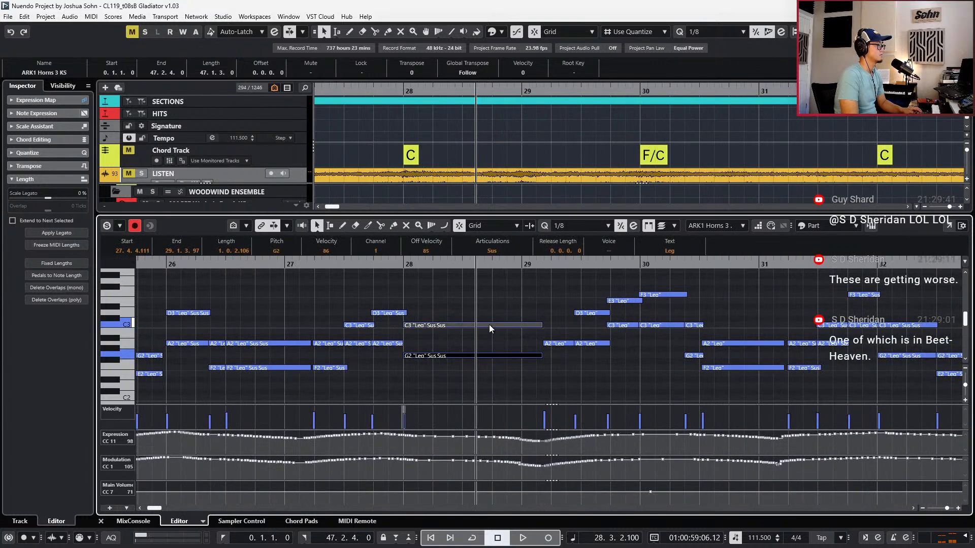
pyautogui.keyDown('alt'); pyautogui.click(493, 325); pyautogui.keyUp('alt')
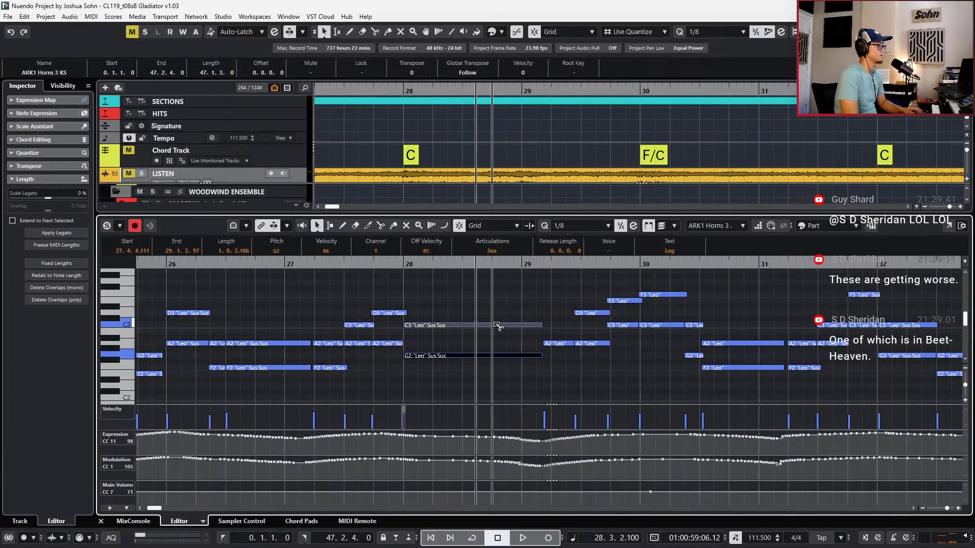
pyautogui.keyDown('alt'); pyautogui.click(524, 324); pyautogui.keyUp('alt')
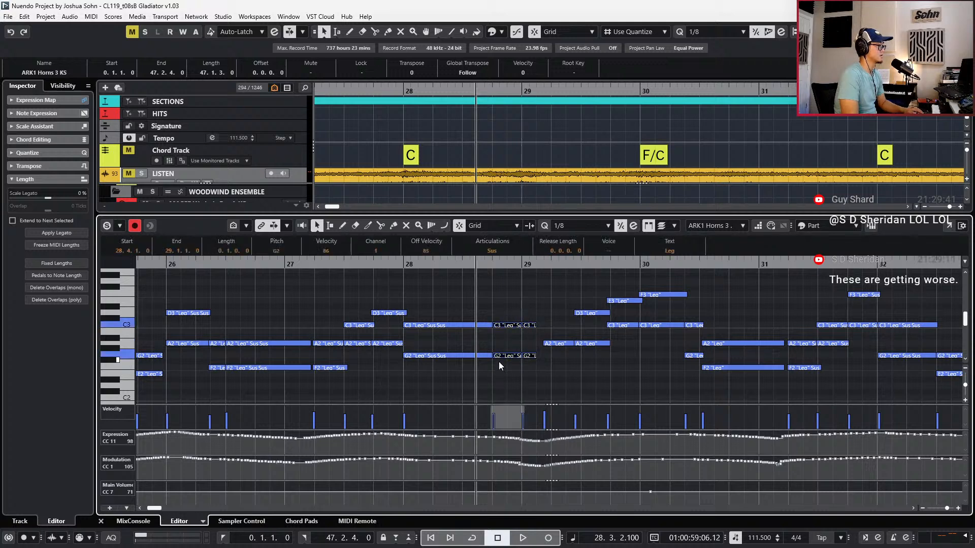
# Set the split-off C3 and G2 horn notes from 28.4 to Marcato, raise their velocity to 126, and play them back
pyautogui.click(492, 247)
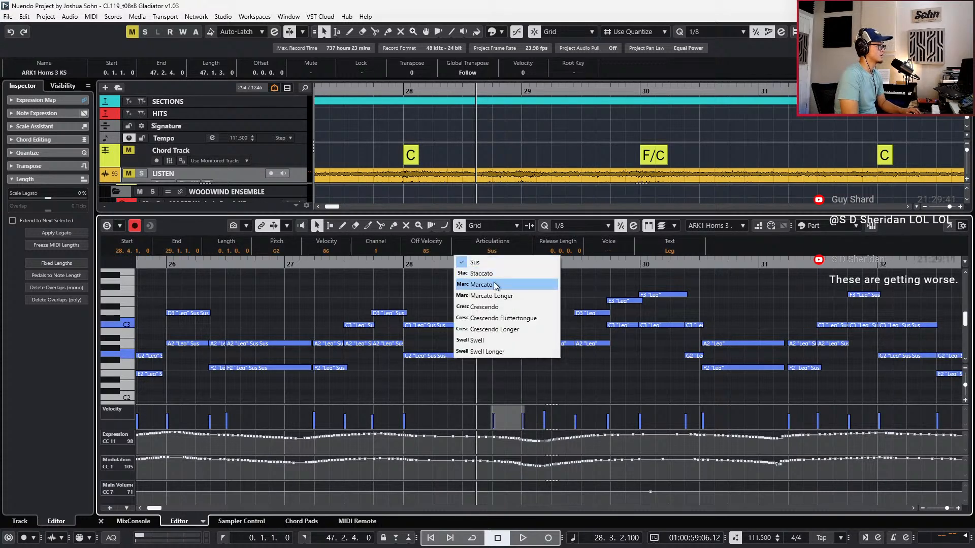
pyautogui.click(495, 281)
pyautogui.hotkey('alt', 'shift', 'Up')
pyautogui.press('space')
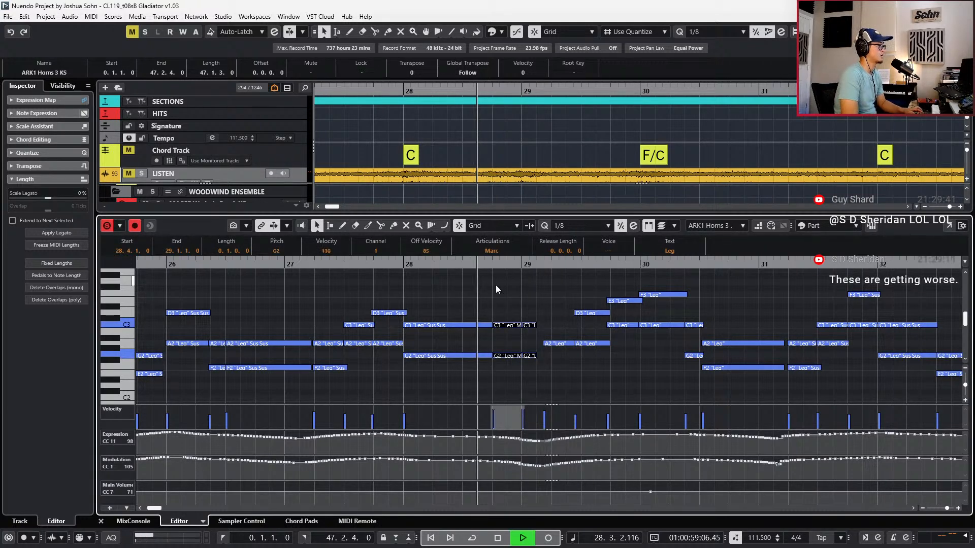
pyautogui.press('space')
pyautogui.press('KP_Subtract')
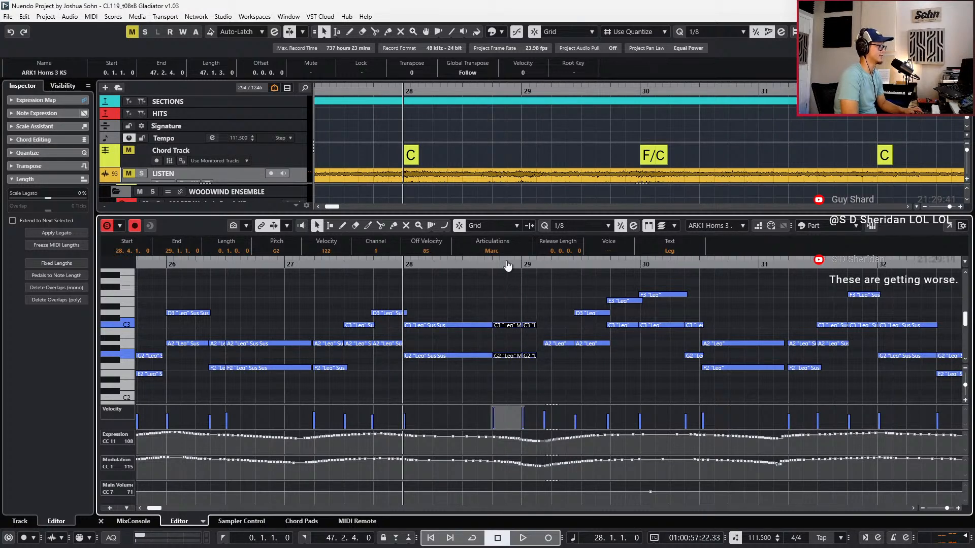
# Record new expression and modulation curves for the horns from about 28.3 to 29.2, and play the passage back
pyautogui.press('KP_Multiply')
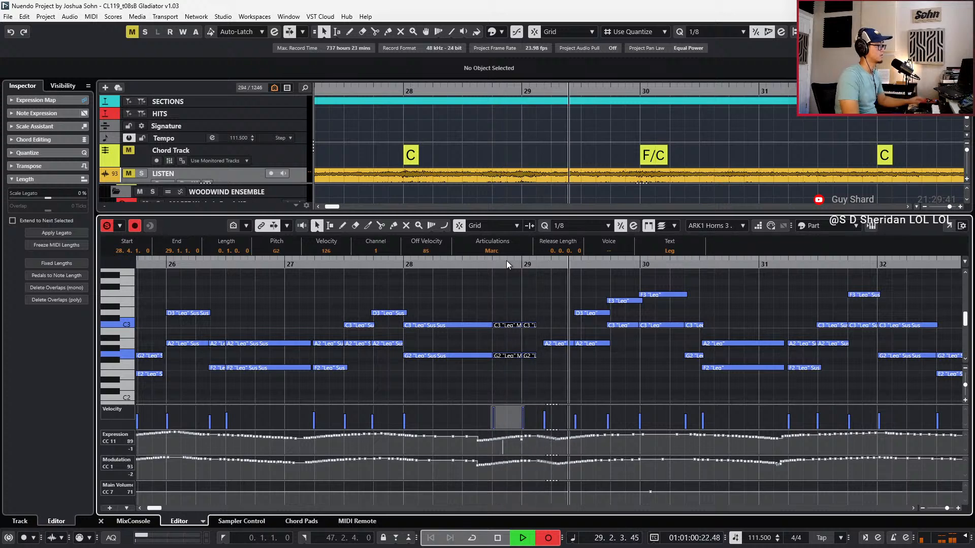
pyautogui.press('space')
pyautogui.press('KP_Subtract')
pyautogui.press('KP_Subtract')
pyautogui.press('KP_Subtract')
pyautogui.press('space')
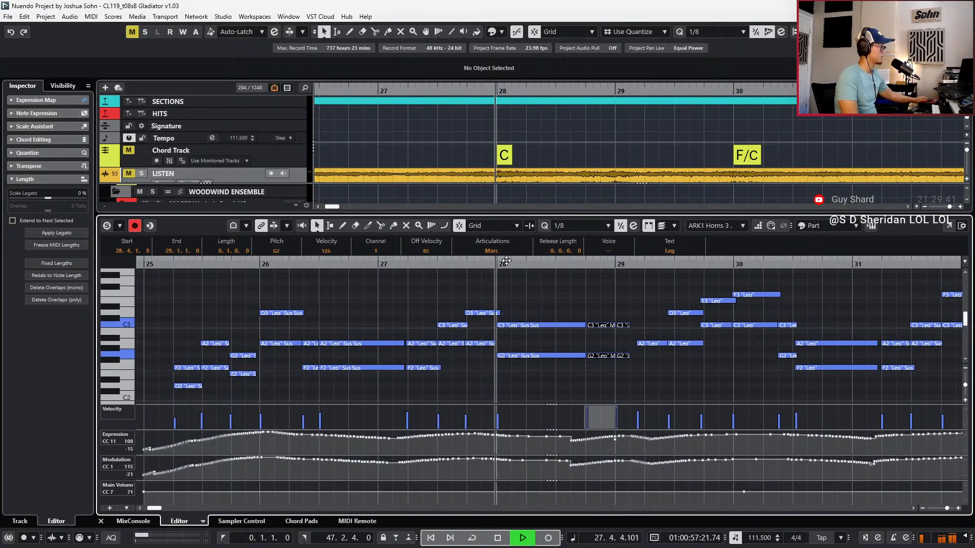
# Re-record the horns' expression and modulation from about 28.3 to 29.1, starting playback at bar 27, and listen through the following bars
pyautogui.press('space')
pyautogui.press('KP_Subtract')
pyautogui.press('KP_Subtract')
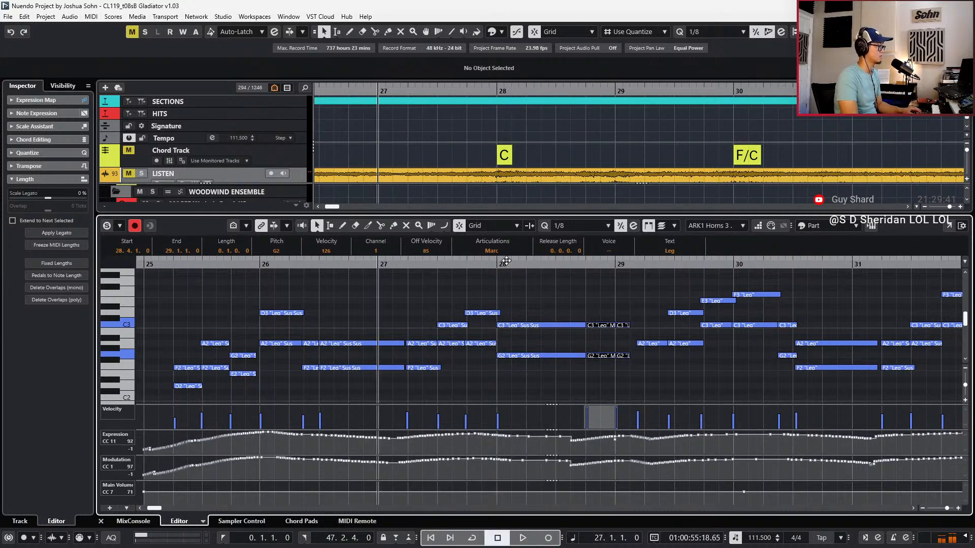
pyautogui.press('space')
pyautogui.press('KP_Multiply')
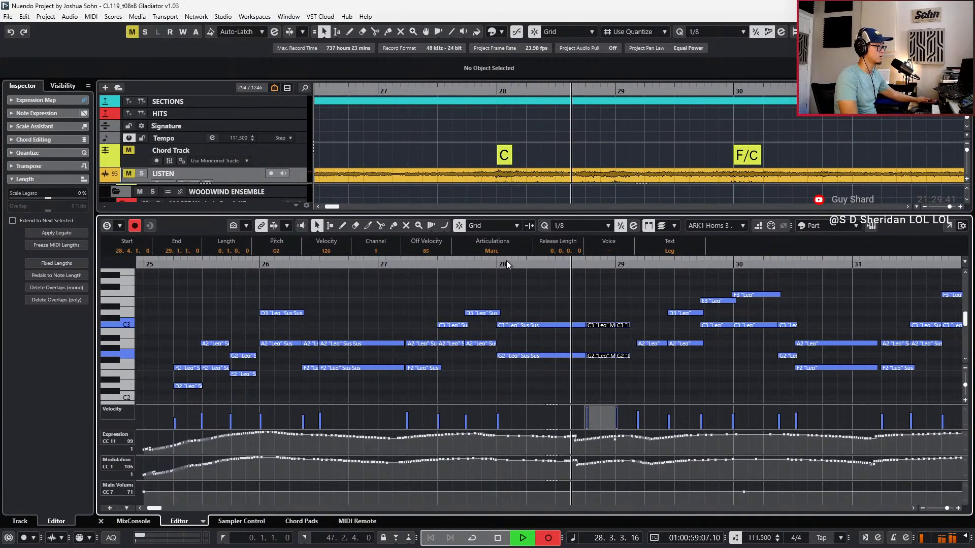
pyautogui.press('KP_Multiply')
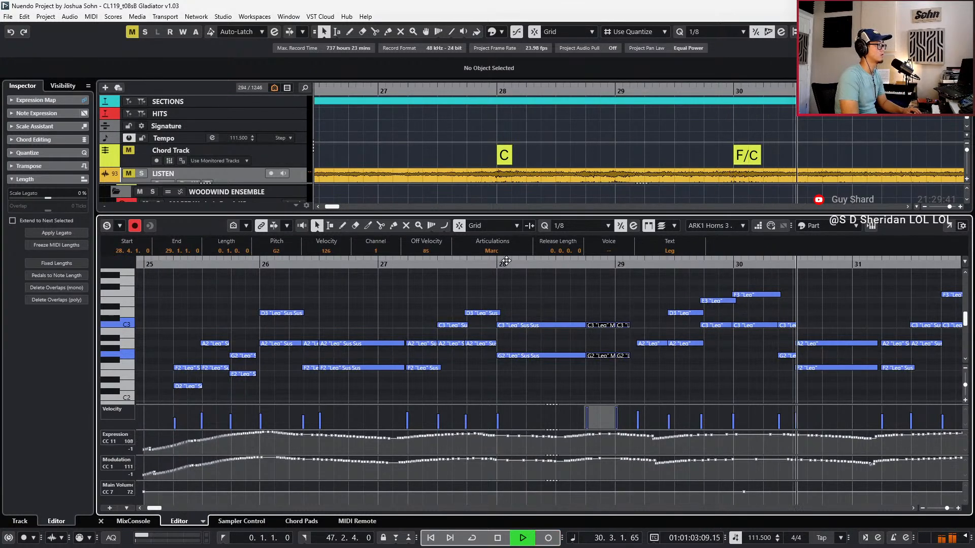
pyautogui.press('space')
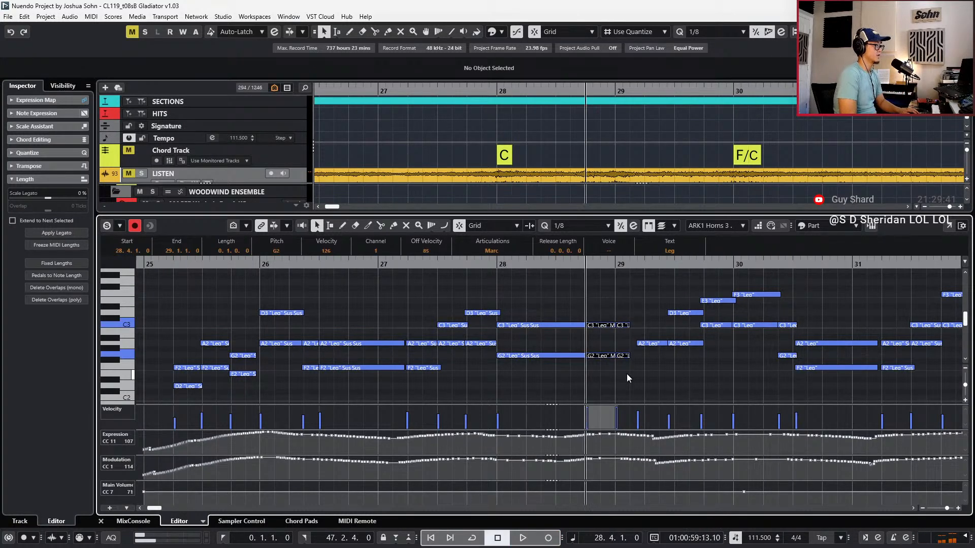
# Close the horns part and check the MASSE Brass Ens B KS part's notes around bar 28 in the note editor
pyautogui.hotkey('ctrl', 'e')
pyautogui.scroll(-1, 644, 372)
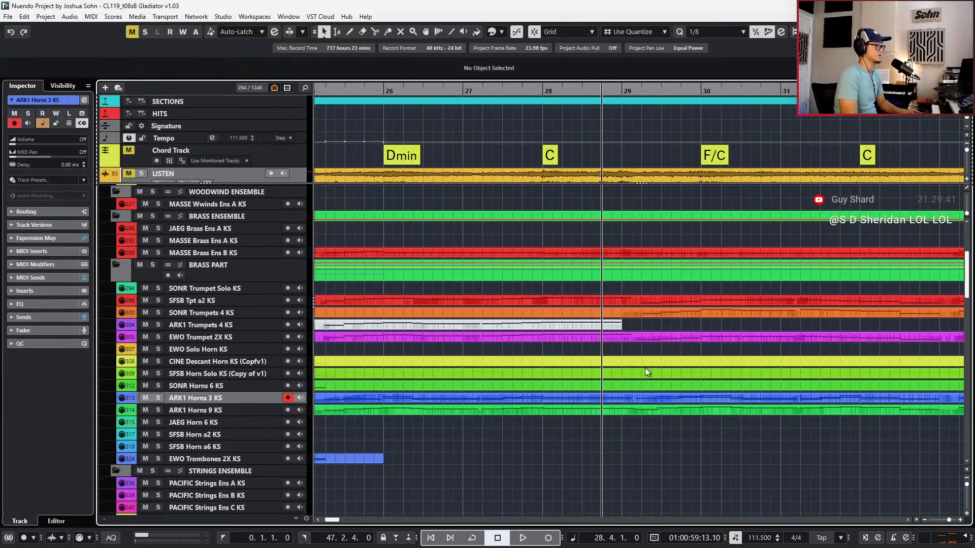
pyautogui.press('KP_Subtract')
pyautogui.press('KP_Subtract')
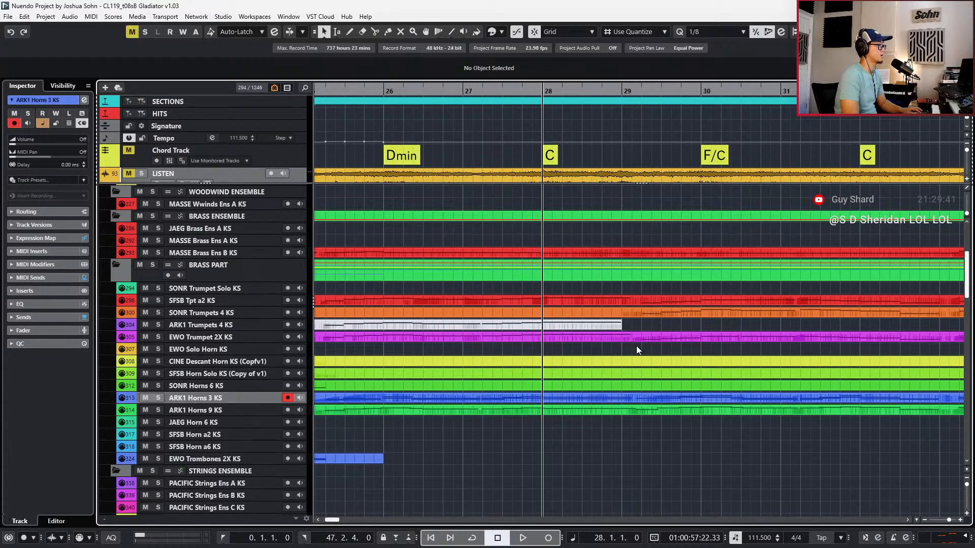
pyautogui.press('s')
pyautogui.press('s')
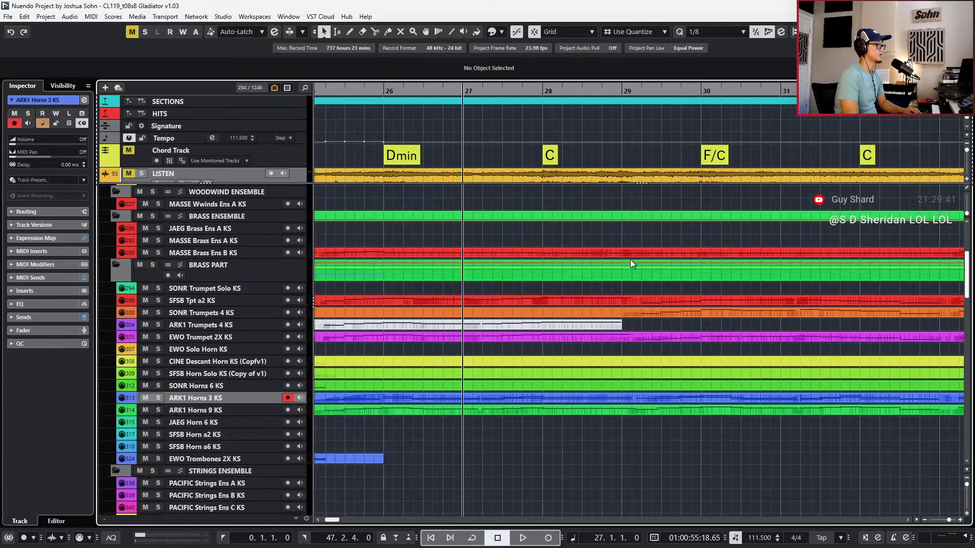
pyautogui.click(641, 252)
pyautogui.hotkey('ctrl', 'e')
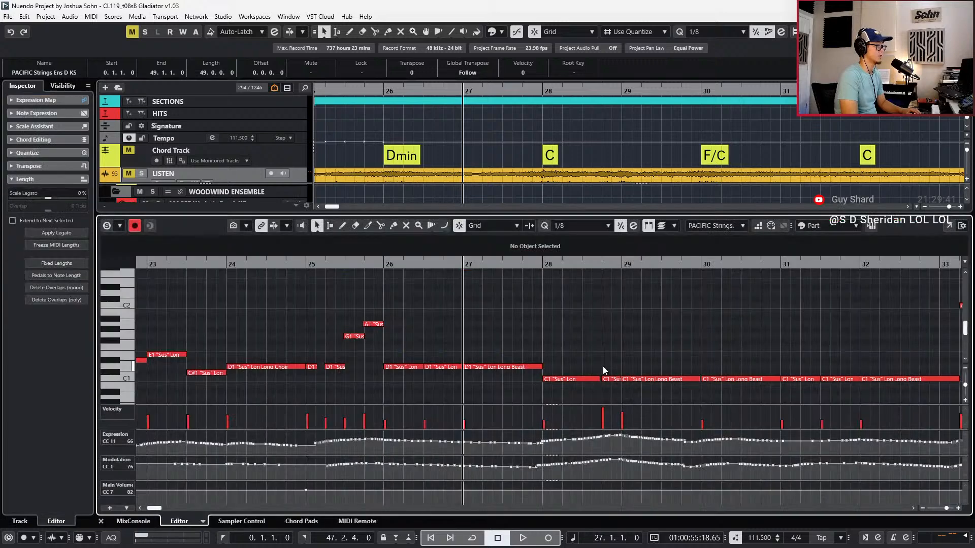
pyautogui.hotkey('ctrl', 'e')
# Solo the LISTEN reference track and play it from bar 25 through about bar 33
pyautogui.press('KP_Add')
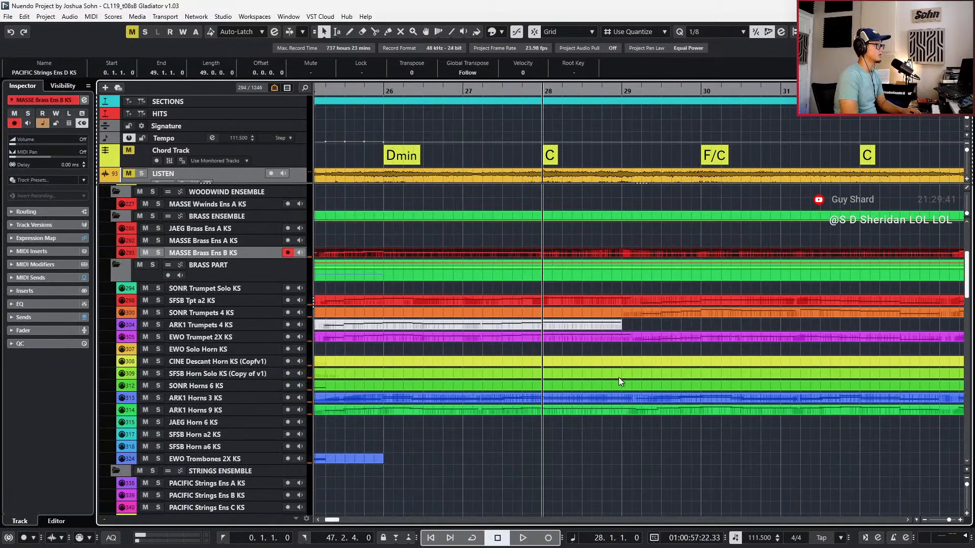
pyautogui.press('g')
pyautogui.press('g')
pyautogui.press('g')
pyautogui.press('g')
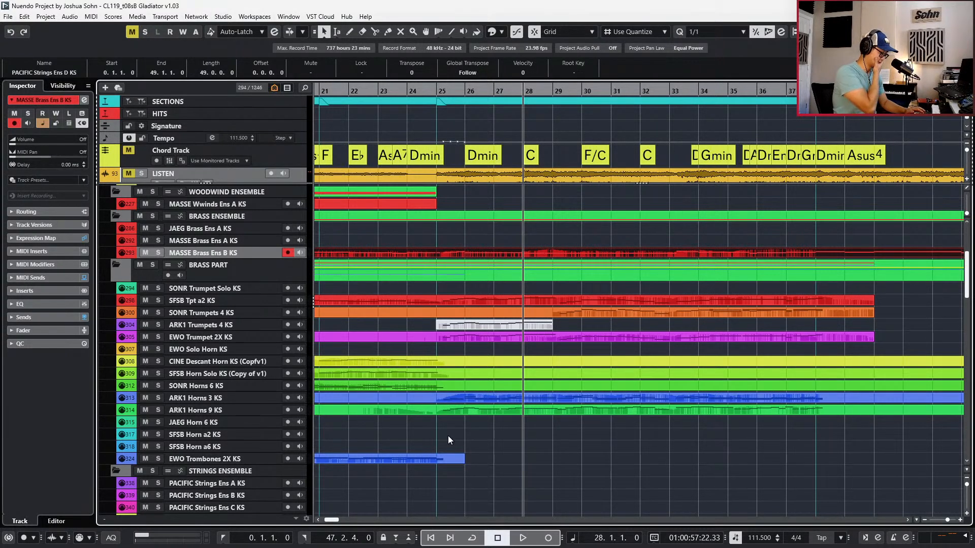
pyautogui.press('KP_Subtract')
pyautogui.press('KP_Subtract')
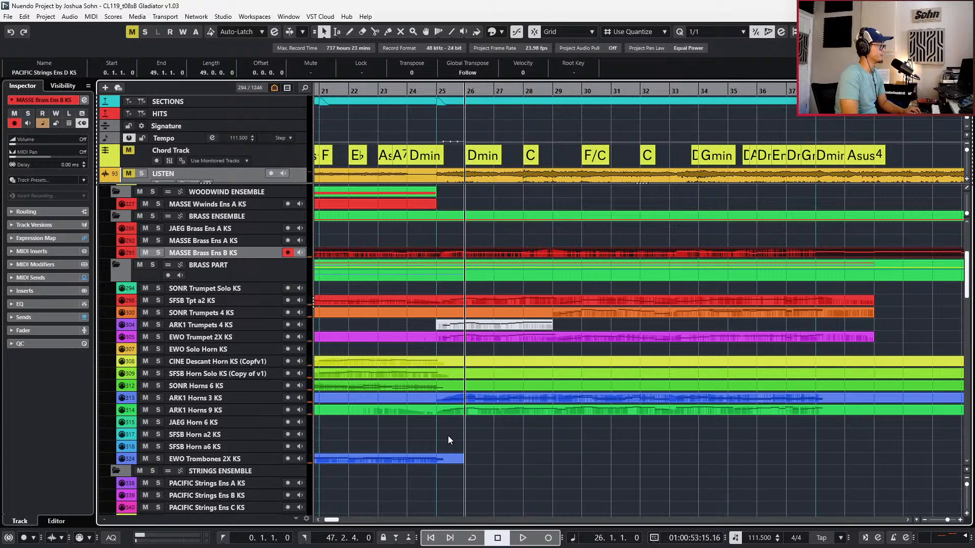
pyautogui.click(221, 174)
pyautogui.press('s')
pyautogui.press('KP_Subtract')
pyautogui.press('space')
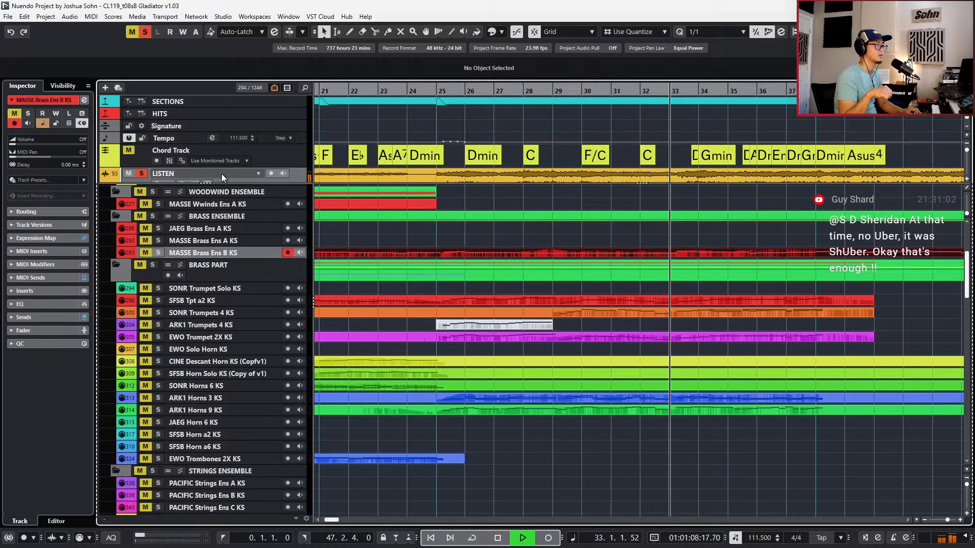
# End the LISTEN reference solo and copy the ARK1 Horns 3 part from bar 25 onto the EWO Trombones 2X track
pyautogui.press('space')
pyautogui.press('s')
pyautogui.press('KP_Subtract')
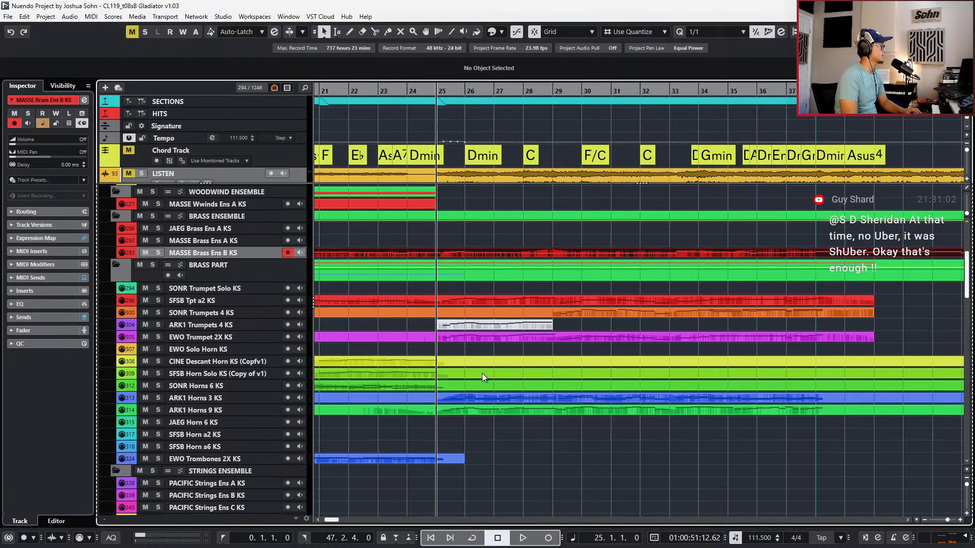
pyautogui.scroll(-3, 516, 377)
pyautogui.hscroll(2, 516, 380)
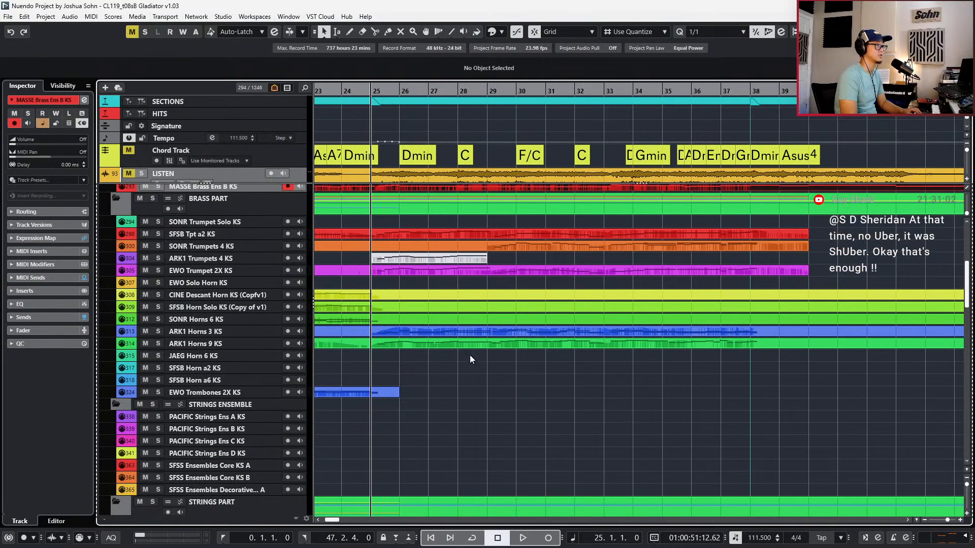
pyautogui.click(369, 333)
pyautogui.moveTo(748, 332); pyautogui.dragTo(730, 391)
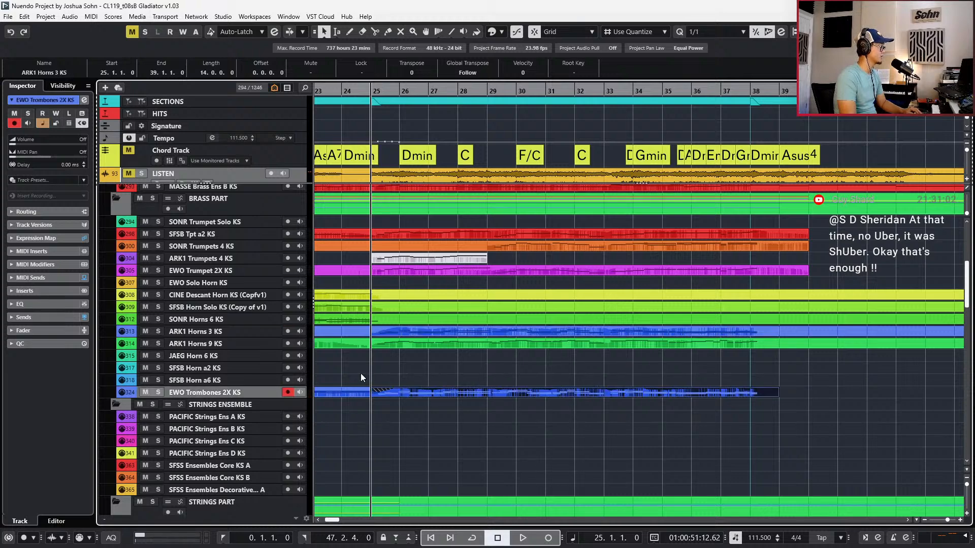
# Clear the overlap on the EWO Trombones 2X track so the earlier part ends at bar 25
pyautogui.press('h')
pyautogui.press('h')
pyautogui.press('h')
pyautogui.moveTo(369, 395); pyautogui.dragTo(403, 395)
pyautogui.click(414, 380)
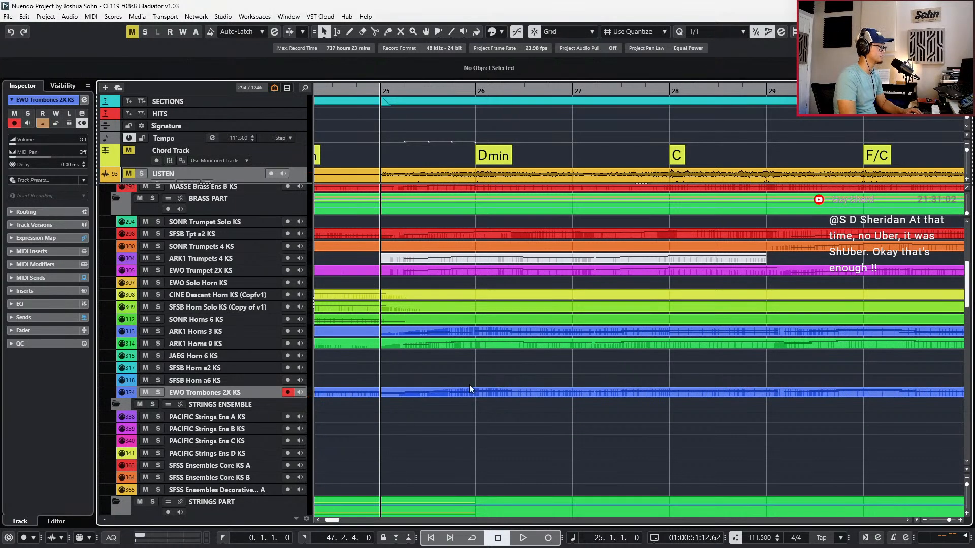
# Find the ARK1 Bass Tromb 3 KS track by searching "trom" and copy the EWO Trombones 2X part from bar 25 onto it
pyautogui.scroll(-2, 452, 393)
pyautogui.hotkey('ctrl', 'f')
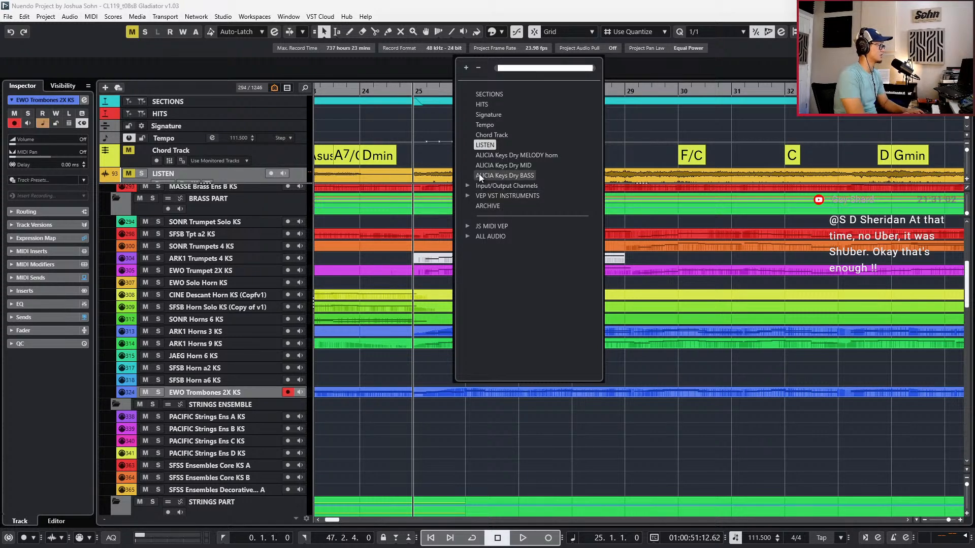
pyautogui.write('trom')
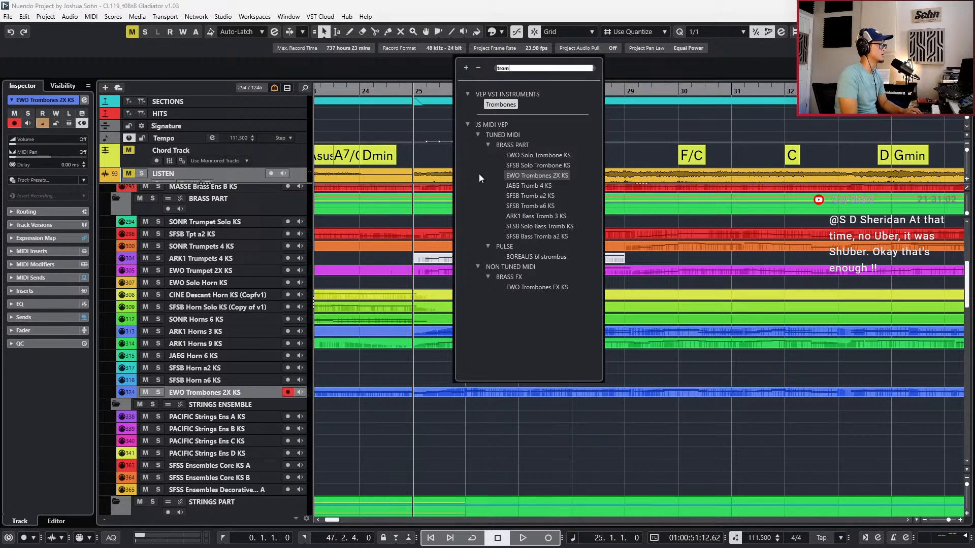
pyautogui.click(562, 212)
pyautogui.press('Return')
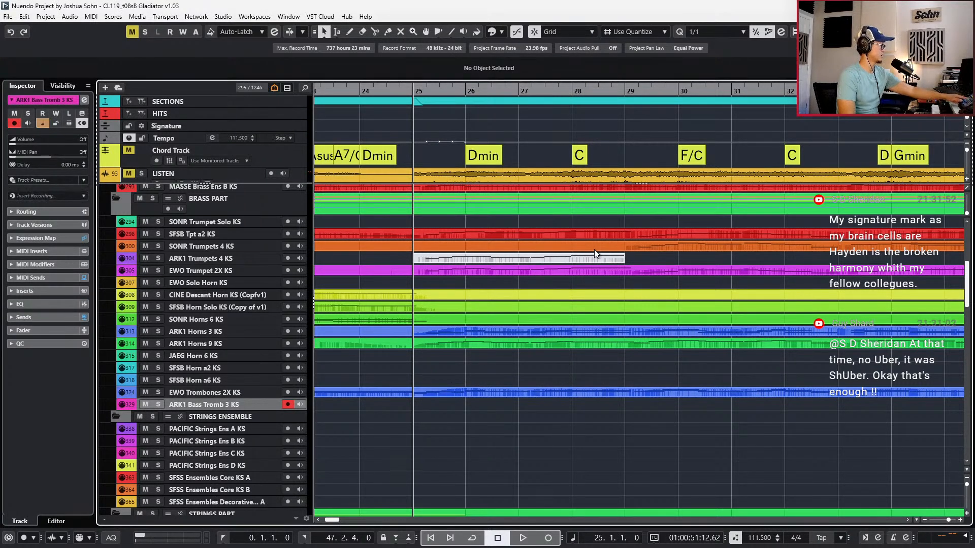
pyautogui.scroll(2, 416, 398)
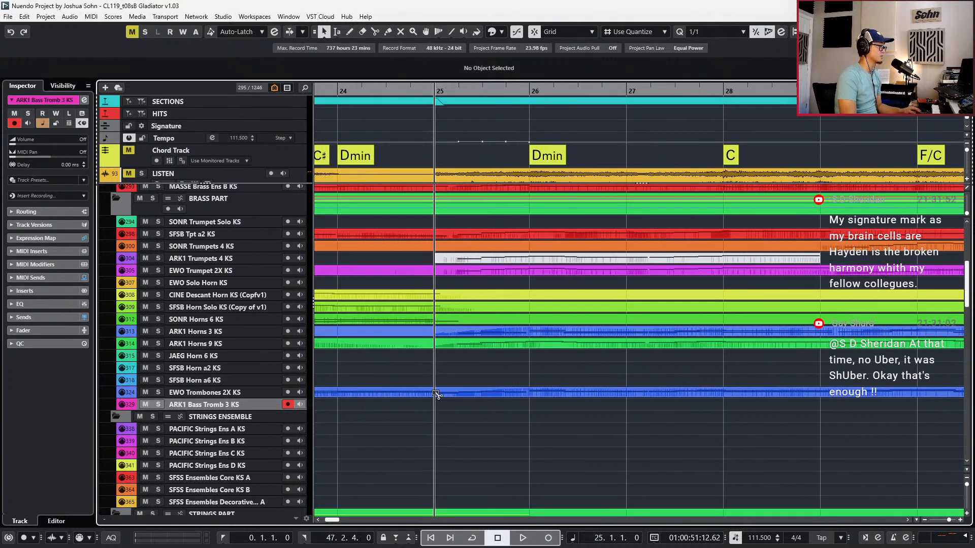
pyautogui.moveTo(452, 393); pyautogui.dragTo(465, 413)
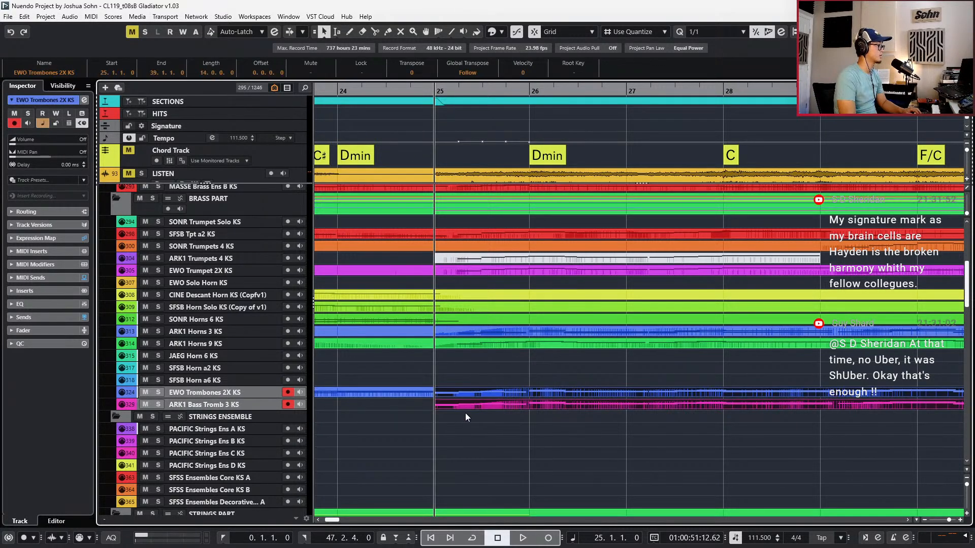
# Solo the two trombone tracks, play from bar 25, and view the EWO Trombones 2X notes with their controller lanes in the note editor
pyautogui.press('s')
pyautogui.press('space')
pyautogui.press('Return')
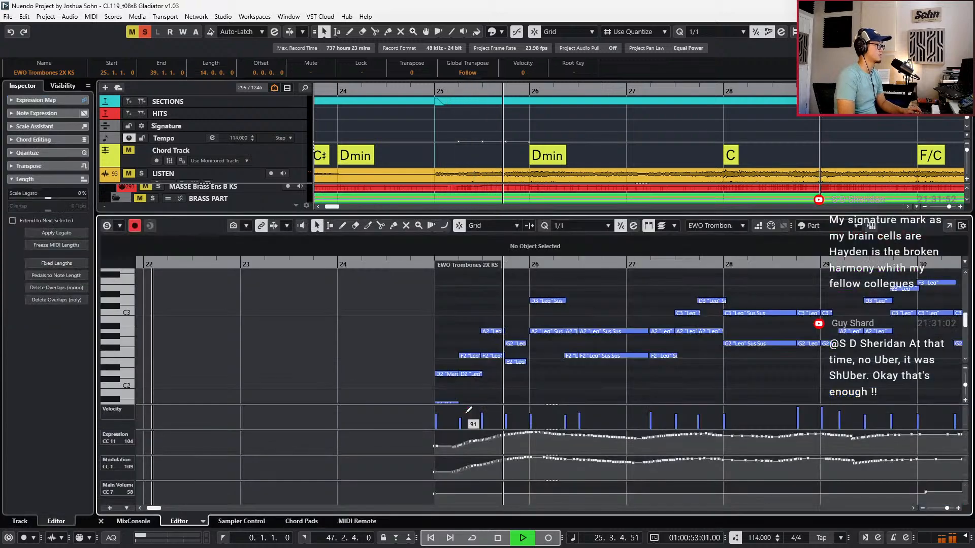
pyautogui.press('g')
pyautogui.hscroll(3, 525, 398)
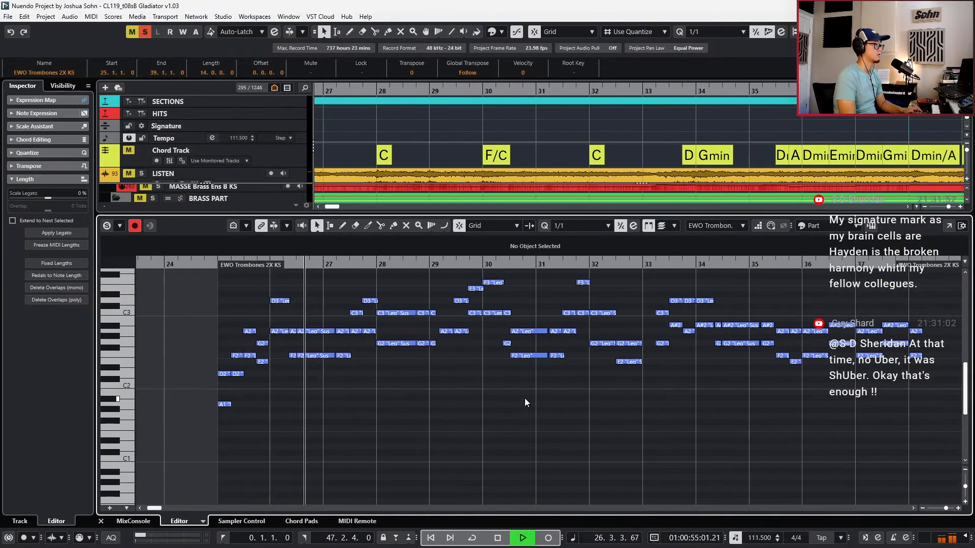
pyautogui.hotkey('alt', 'l')
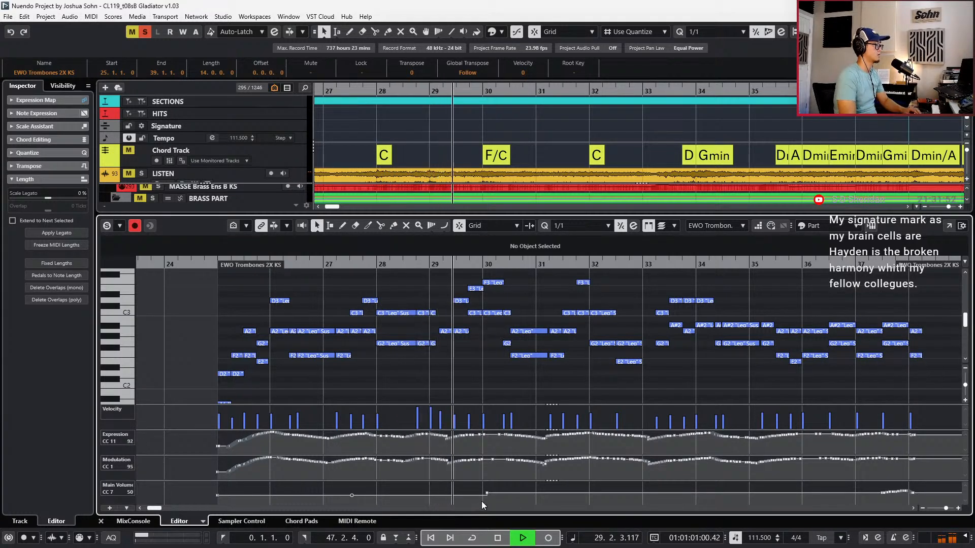
# Set the quantize value to 1/16 and assign the Sus articulation to the EWO Trombones 2X notes from just after bar 29 onward
pyautogui.hotkey('alt', '5')
pyautogui.scroll(1, 459, 387)
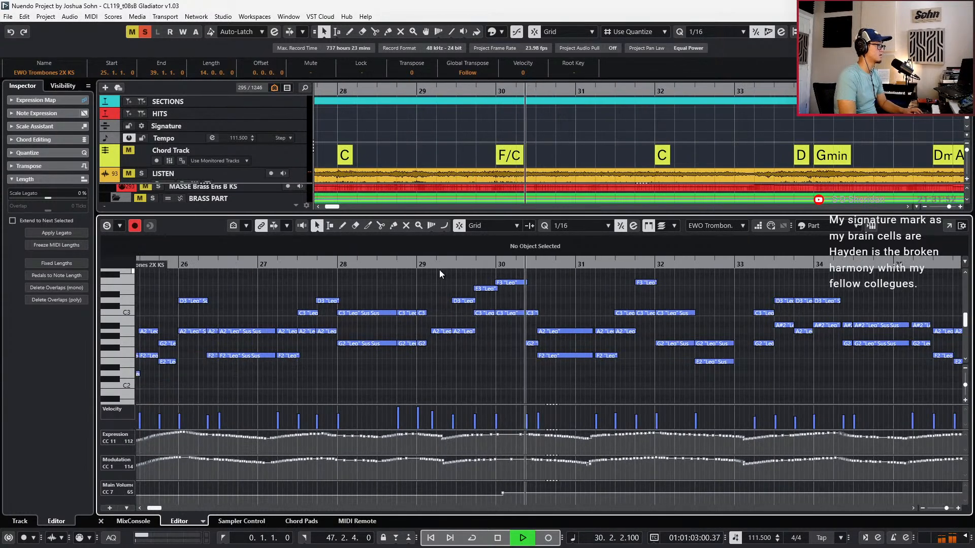
pyautogui.moveTo(436, 278); pyautogui.dragTo(813, 407)
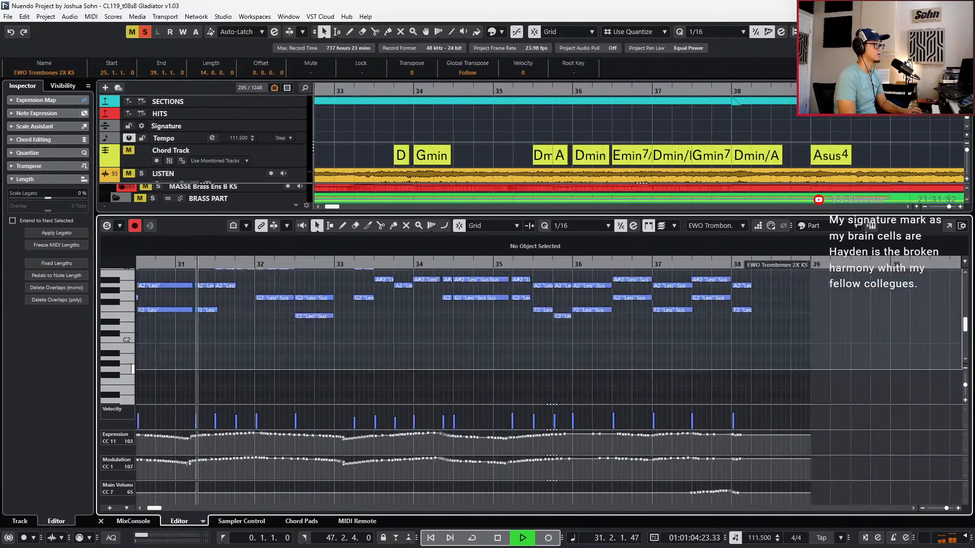
pyautogui.click(492, 250)
pyautogui.click(467, 259)
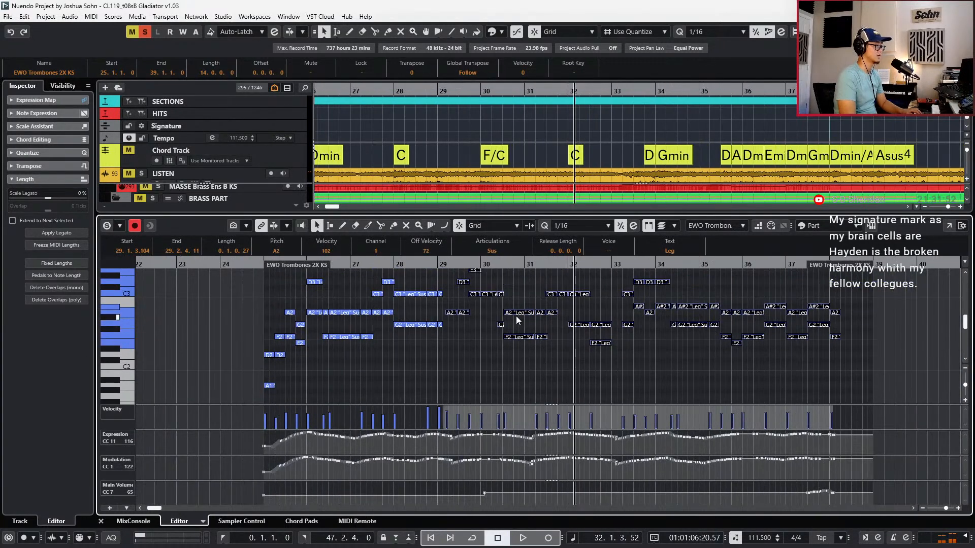
# Unsolo the trombones and assign the Sus articulation to the ARK1 Horns 3 notes from just after bar 29 to about bar 31
pyautogui.hotkey('ctrl', 'alt', 'e')
pyautogui.click(501, 346)
pyautogui.click(495, 331)
pyautogui.doubleClick(494, 331)
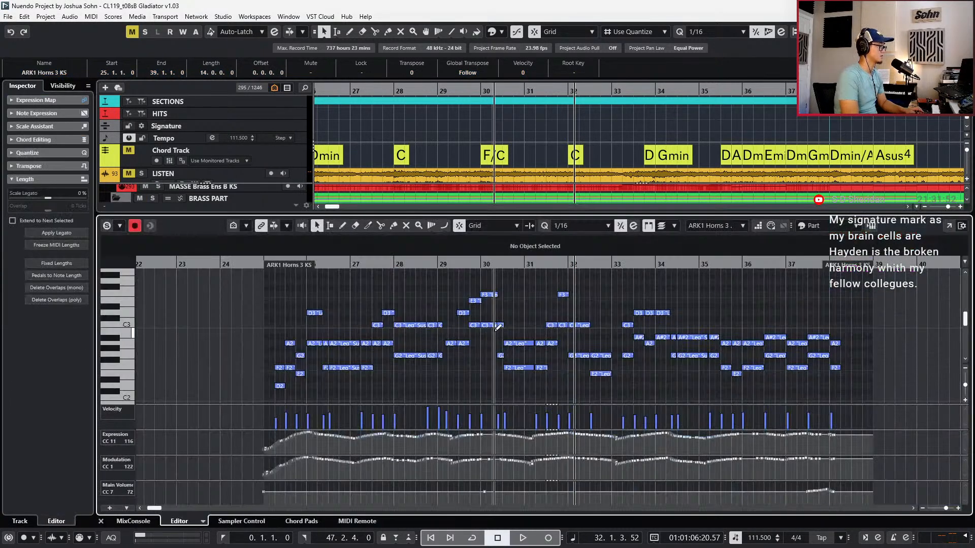
pyautogui.scroll(2, 495, 334)
pyautogui.moveTo(453, 332); pyautogui.dragTo(506, 317)
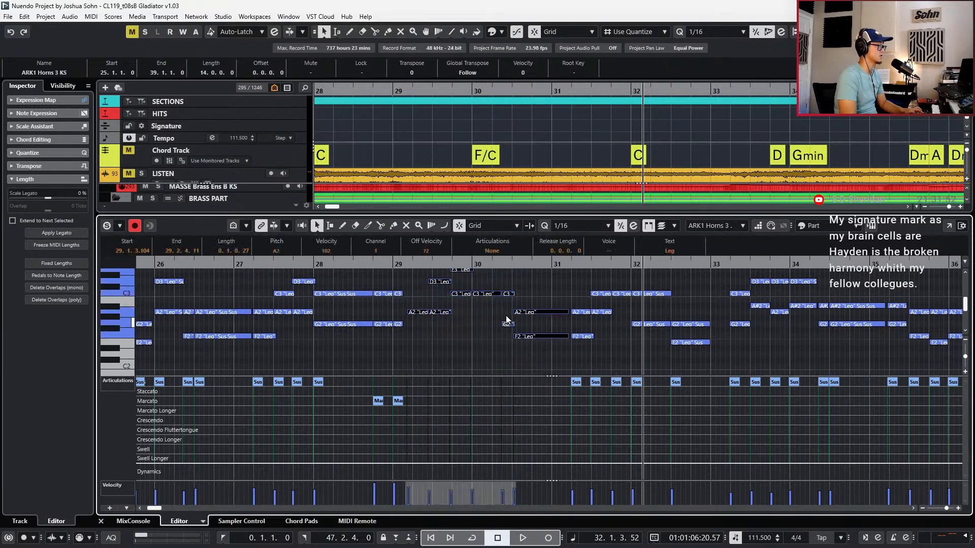
pyautogui.click(467, 251)
pyautogui.click(472, 272)
pyautogui.scroll(-2, 543, 320)
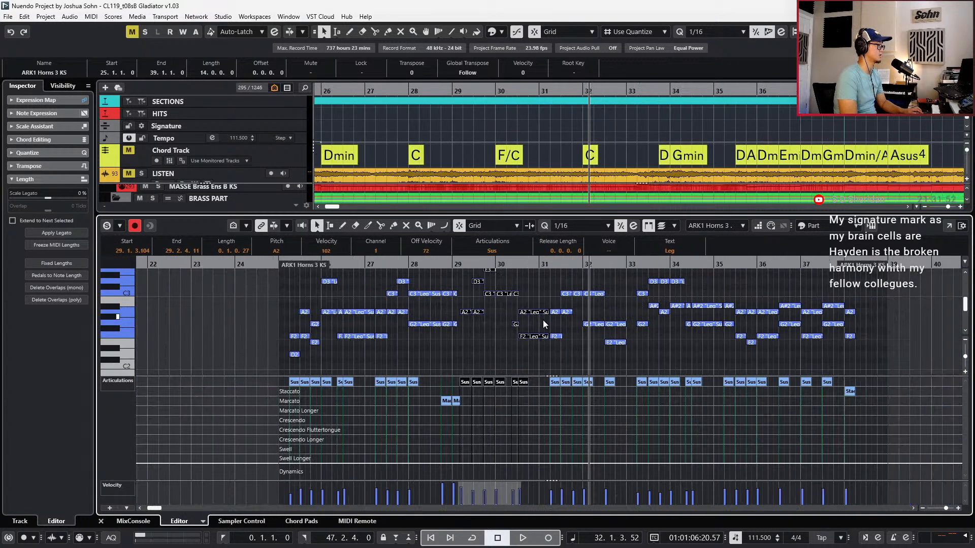
# Move back to bar 23 and check the copied trombone parts from bar 25 to 39 in the note editor
pyautogui.press('Return')
pyautogui.press('l')
pyautogui.press('g')
pyautogui.press('g')
pyautogui.press('g')
pyautogui.press('KP_Subtract')
pyautogui.press('KP_Subtract')
pyautogui.click(672, 406)
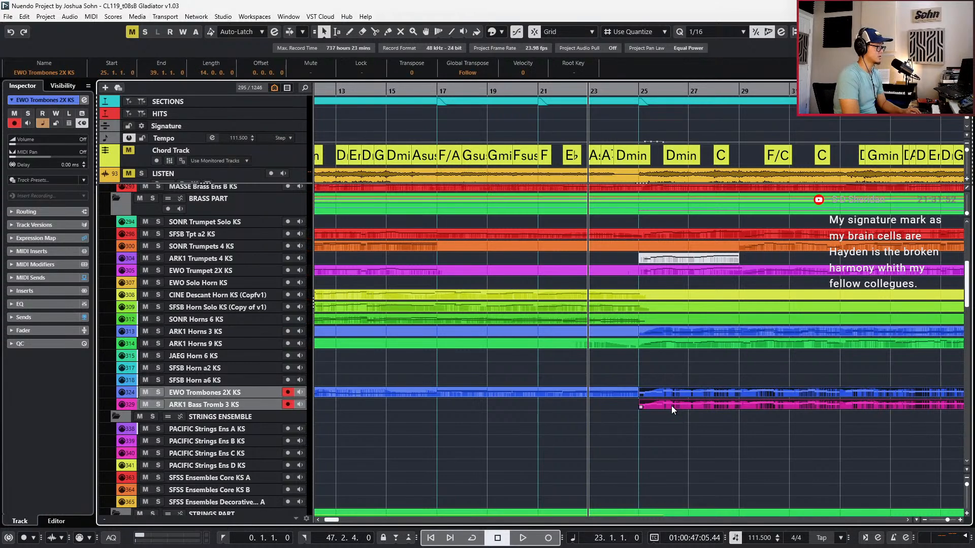
pyautogui.press('Return')
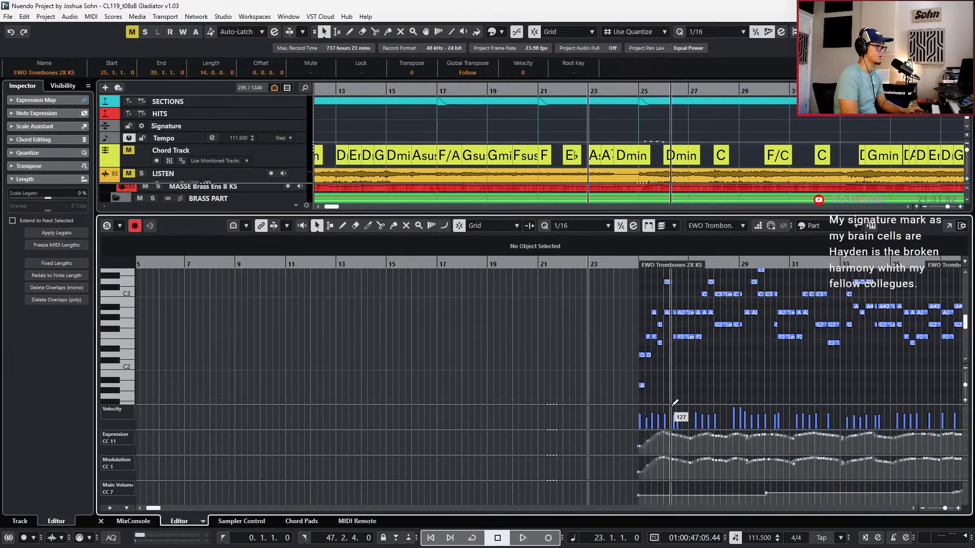
pyautogui.hscroll(5, 655, 393)
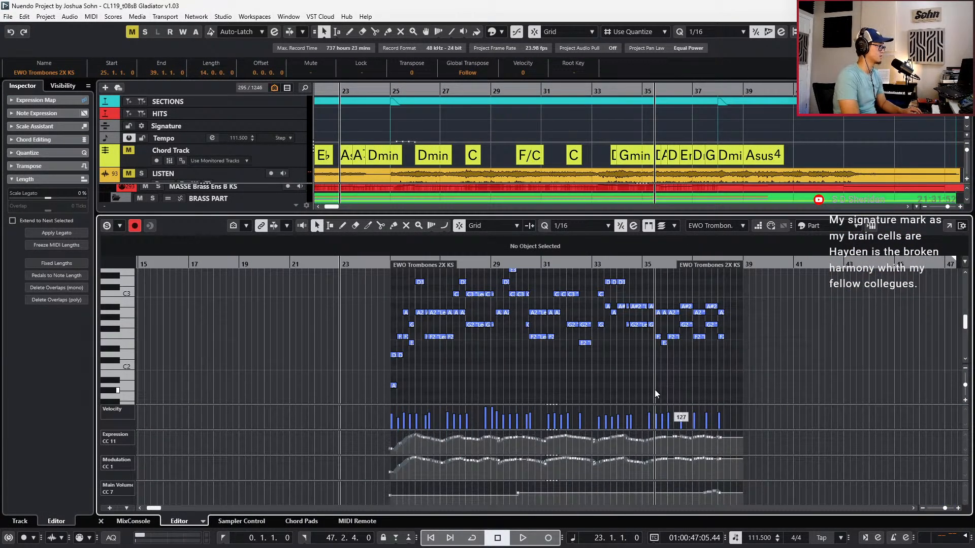
pyautogui.press('Return')
# Play the arrangement from bar 23 to about bar 31, join the EWO Trombones 2X parts at bar 25, and select both trombone parts
pyautogui.click(420, 406)
pyautogui.press('space')
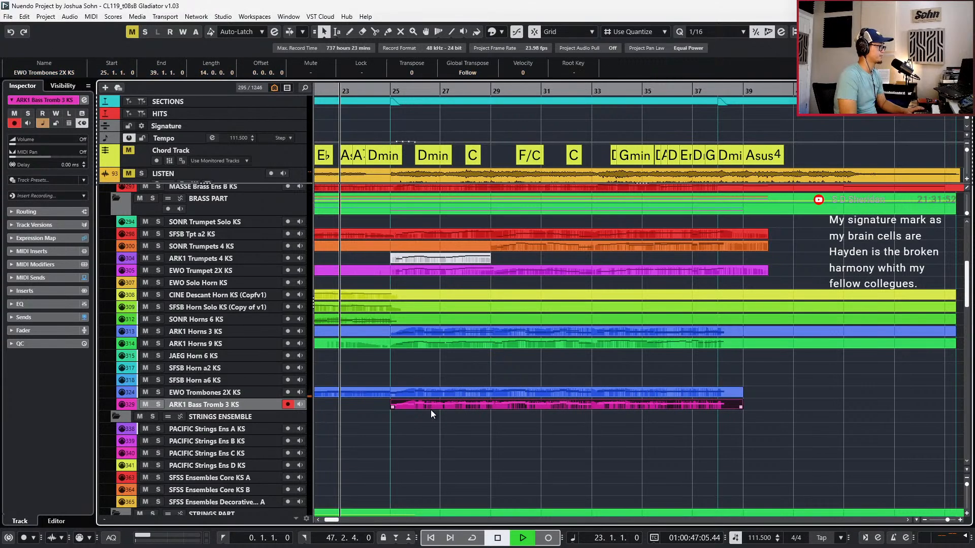
pyautogui.click(383, 333)
pyautogui.click(460, 355)
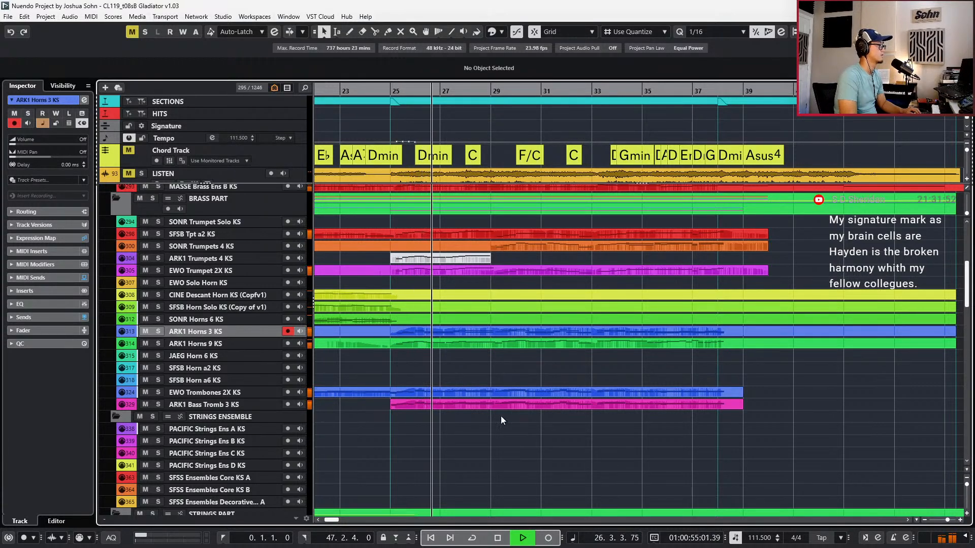
pyautogui.moveTo(495, 374); pyautogui.dragTo(501, 425)
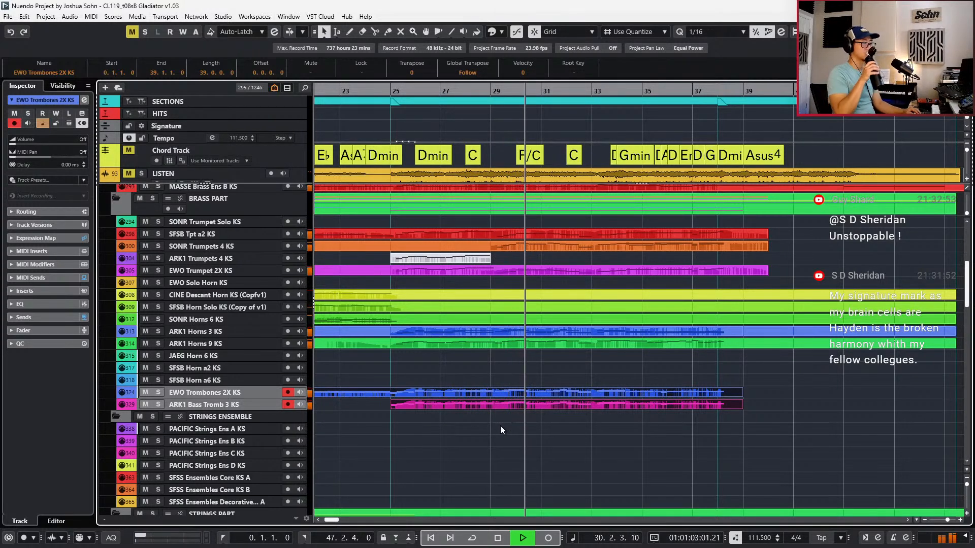
pyautogui.press('space')
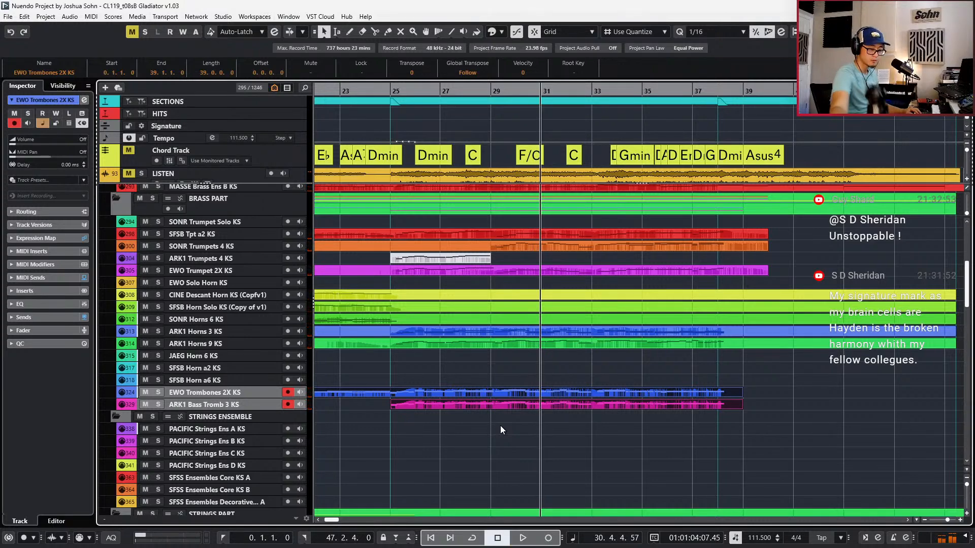
# Assign the Sus articulation to the ARK1 Bass Tromb 3 notes from about 29.2 to bar 31 in the note editor
pyautogui.press('Return')
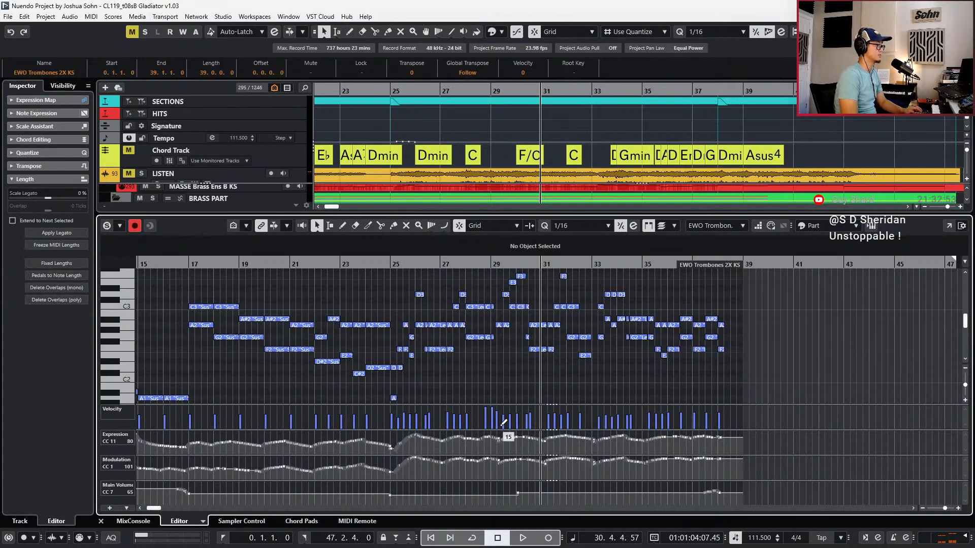
pyautogui.hotkey('alt', '1')
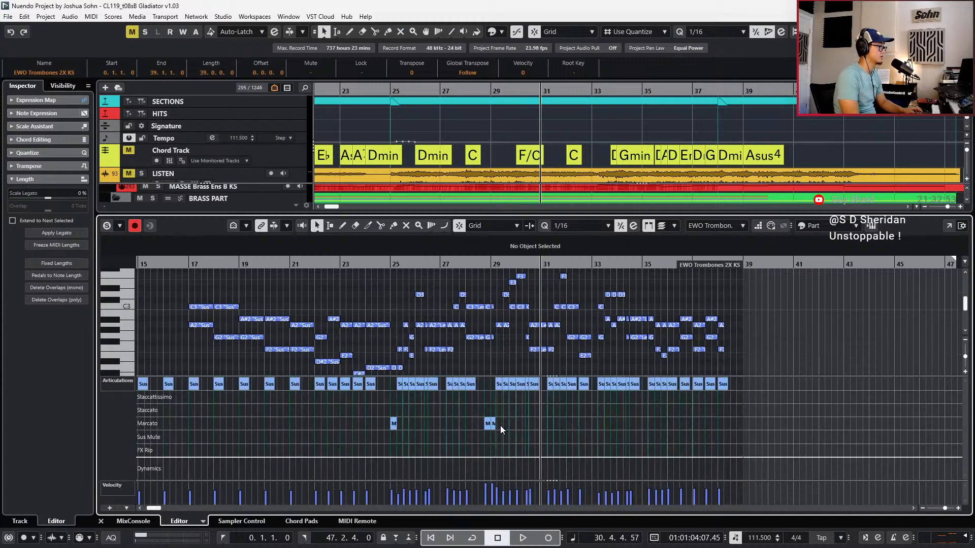
pyautogui.scroll(2, 501, 425)
pyautogui.press('ctrl+KP_Subtract')
pyautogui.press('ctrl+KP_Subtract')
pyautogui.press('space')
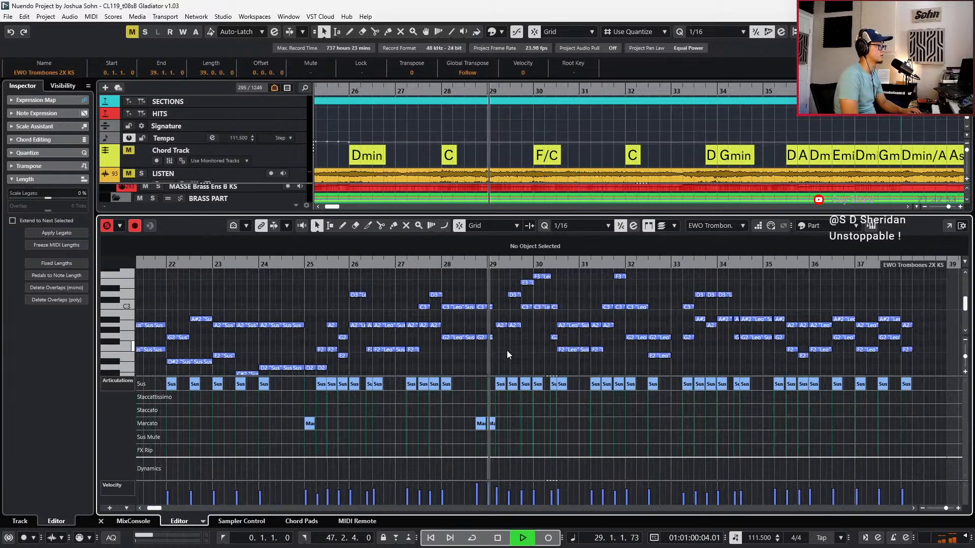
pyautogui.press('space')
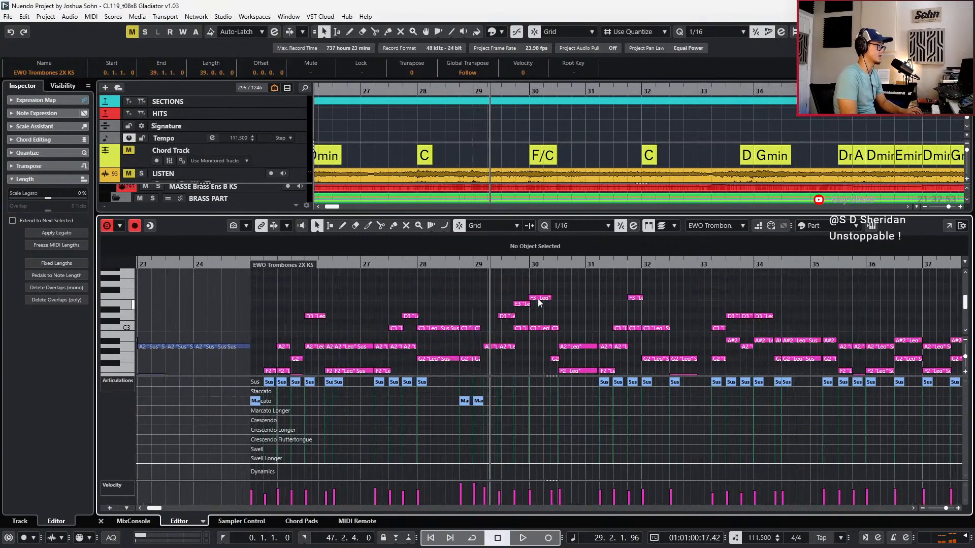
pyautogui.moveTo(534, 346); pyautogui.dragTo(572, 343)
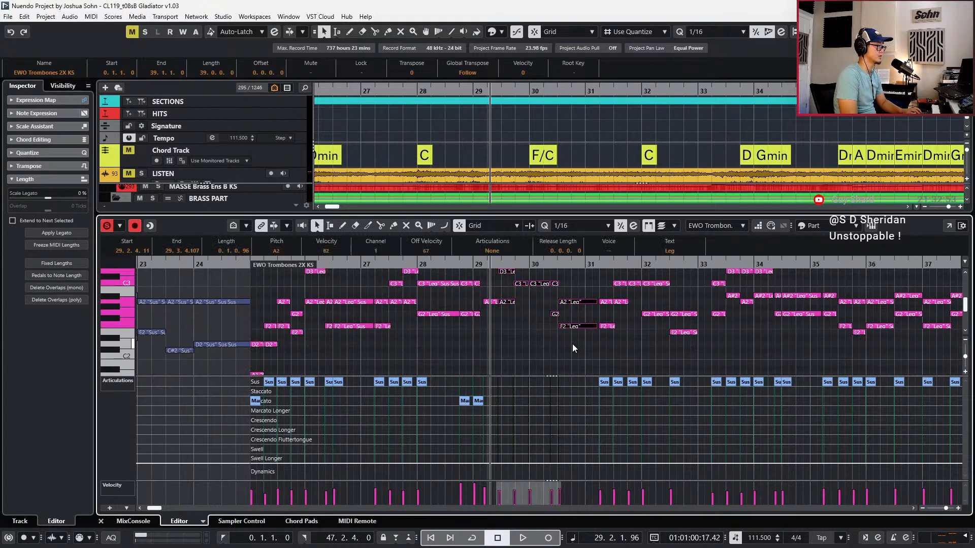
pyautogui.click(514, 251)
pyautogui.click(511, 259)
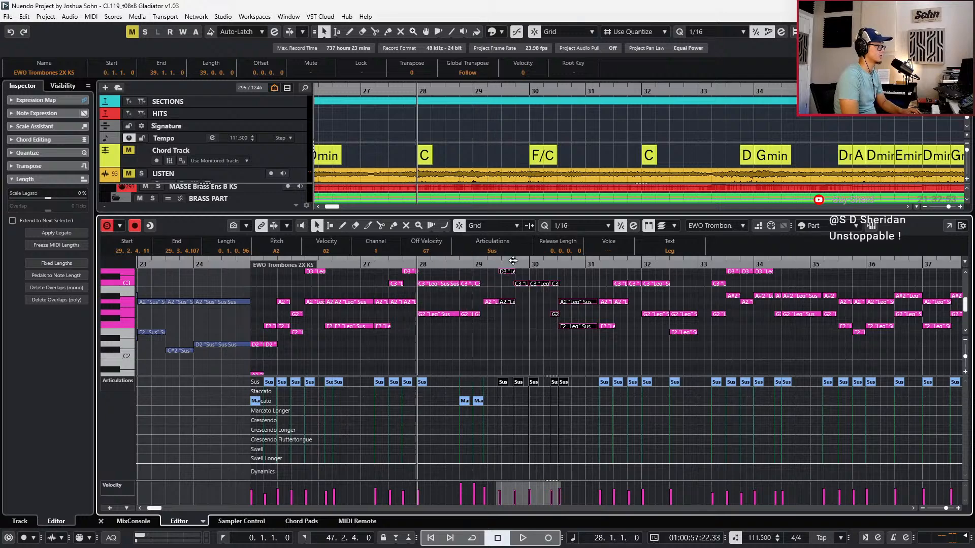
# Assign the Sus articulation to the short A2 bass trombone note just after bar 29 and play the passage through about bar 31
pyautogui.press('space')
pyautogui.press('space')
pyautogui.click(488, 346)
pyautogui.click(493, 250)
pyautogui.click(497, 261)
pyautogui.hotkey('ctrl', 'e')
pyautogui.press('space')
pyautogui.press('g')
pyautogui.press('g')
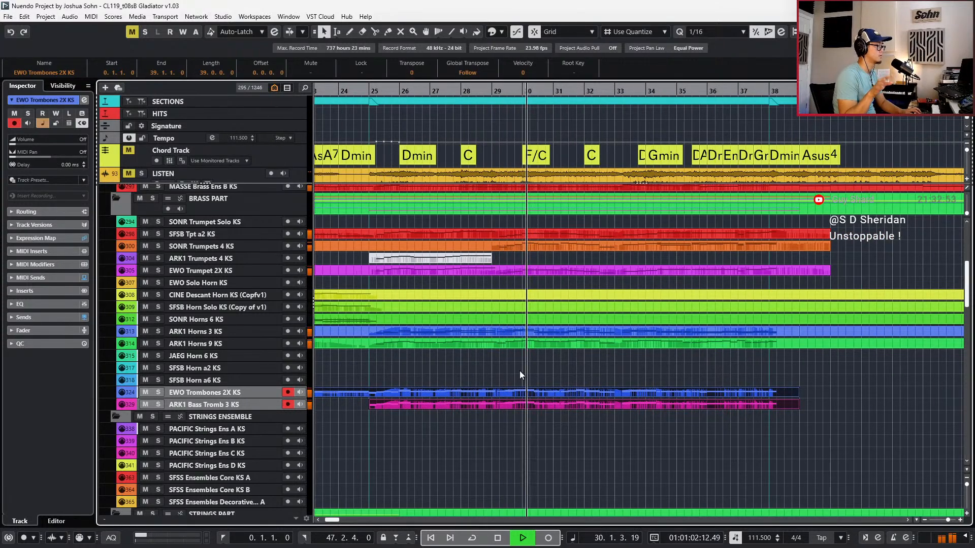
pyautogui.press('space')
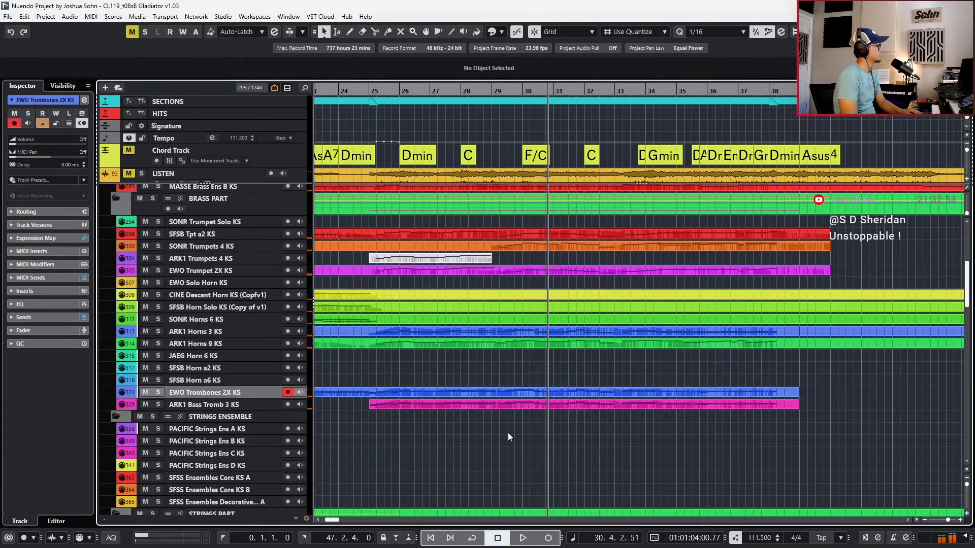
# Briefly solo the ARK1 Bass Tromb 3 part, return to bar 25, and open the EWO Trombones 2X part in the note editor
pyautogui.click(514, 407)
pyautogui.press('s')
pyautogui.press('space')
pyautogui.press('s')
pyautogui.press('KP_Subtract')
pyautogui.press('KP_Subtract')
pyautogui.press('KP_Subtract')
pyautogui.press('KP_Subtract')
pyautogui.press('KP_Subtract')
pyautogui.press('KP_Subtract')
pyautogui.press('KP_Subtract')
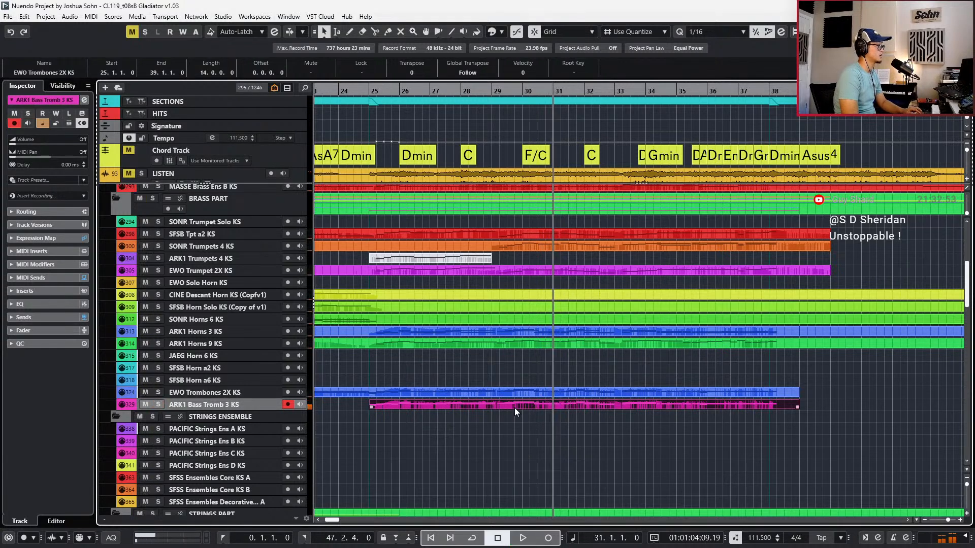
pyautogui.doubleClick(502, 390)
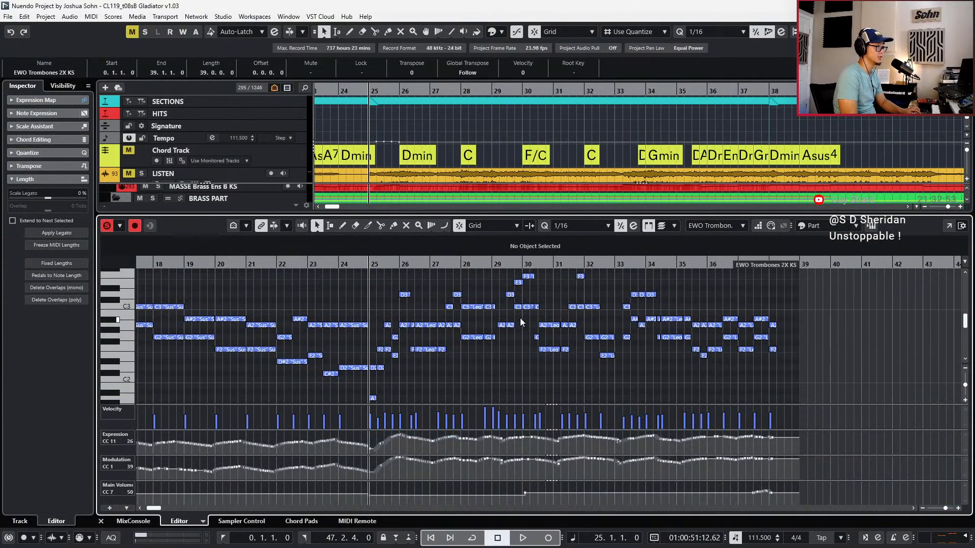
# Delete the lower voice of the doubled EWO Trombones 2X notes from bar 25 to bar 38, keeping the upper notes
pyautogui.scroll(-1, 513, 317)
pyautogui.scroll(1, 399, 320)
pyautogui.moveTo(360, 371); pyautogui.dragTo(367, 358)
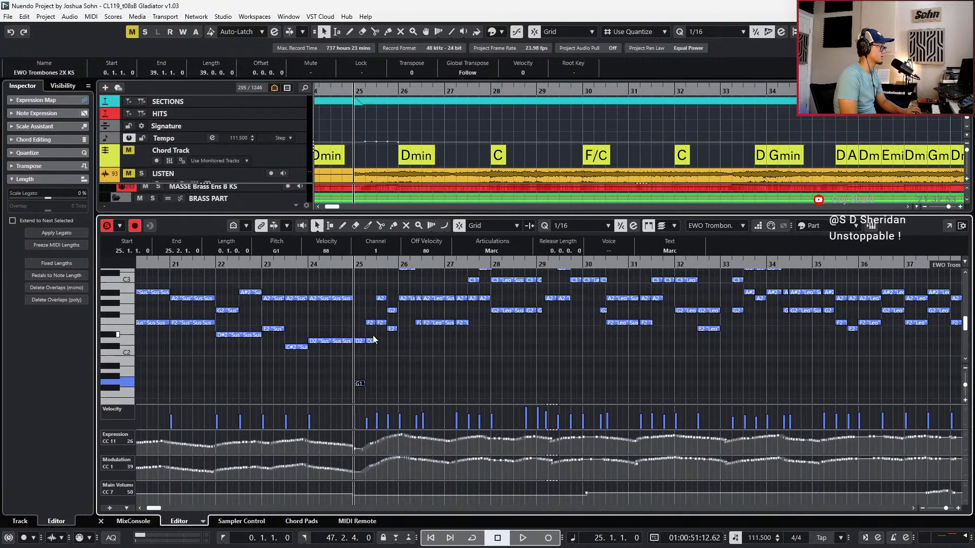
pyautogui.press('Up')
pyautogui.press('Up')
pyautogui.scroll(1, 393, 320)
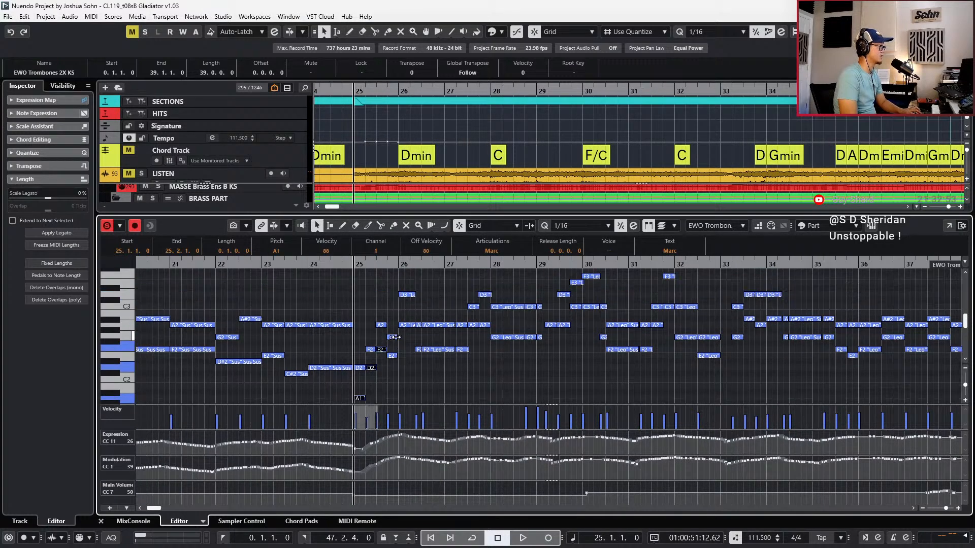
pyautogui.moveTo(417, 355); pyautogui.dragTo(544, 345)
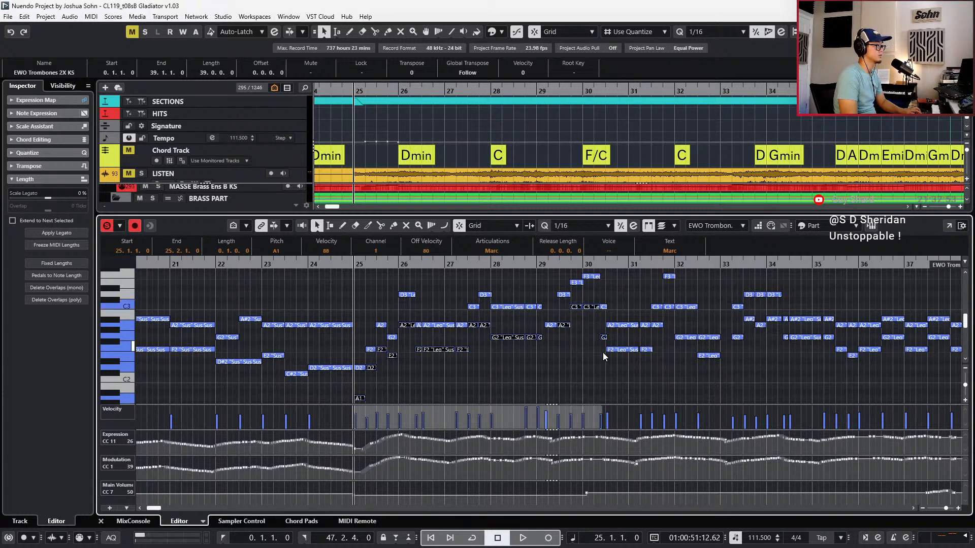
pyautogui.hscroll(2, 622, 334)
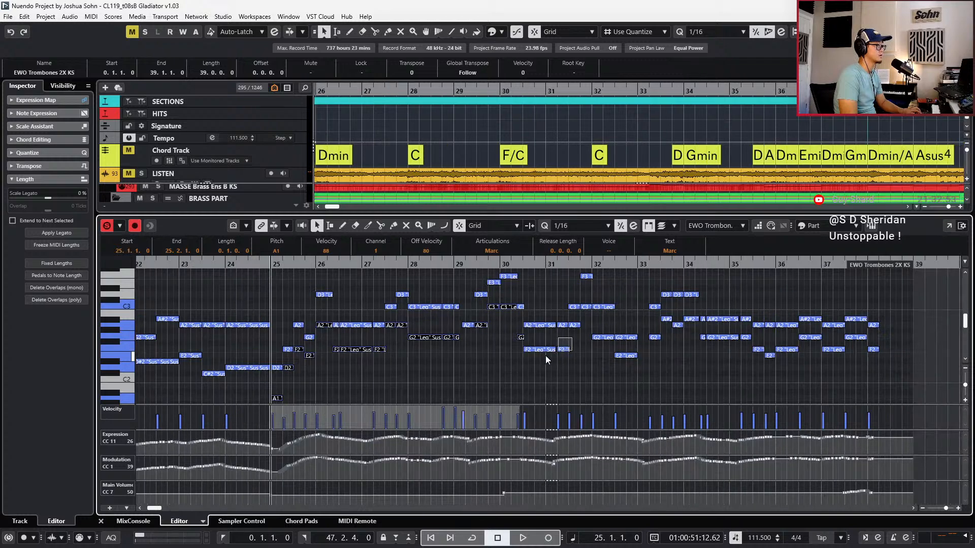
pyautogui.moveTo(560, 354); pyautogui.dragTo(559, 355)
pyautogui.scroll(2, 589, 323)
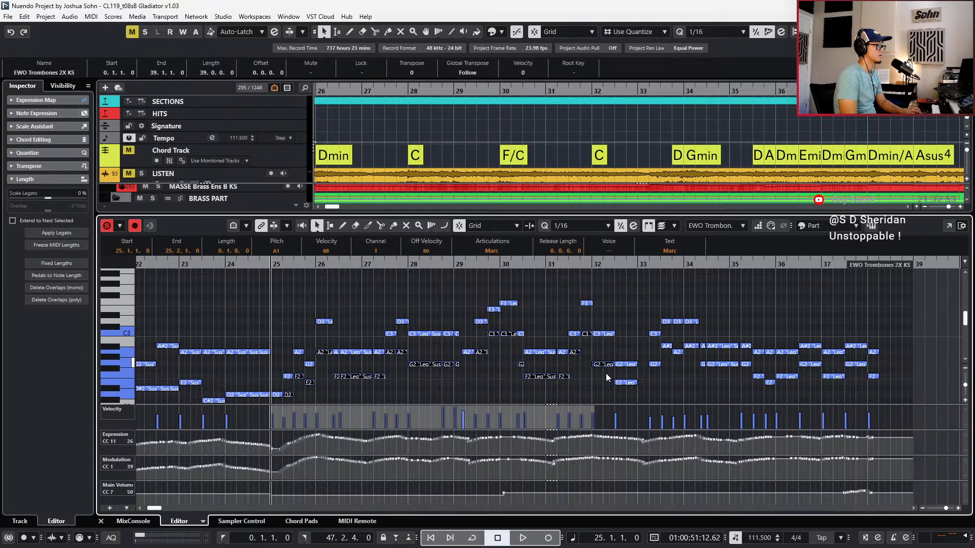
pyautogui.moveTo(657, 375); pyautogui.dragTo(684, 364)
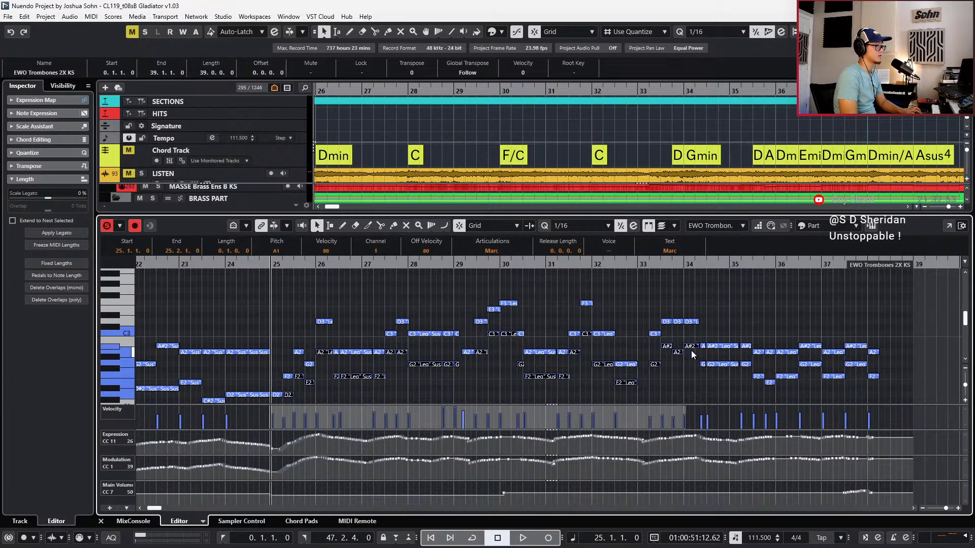
pyautogui.moveTo(723, 377); pyautogui.dragTo(843, 390)
pyautogui.press('Delete')
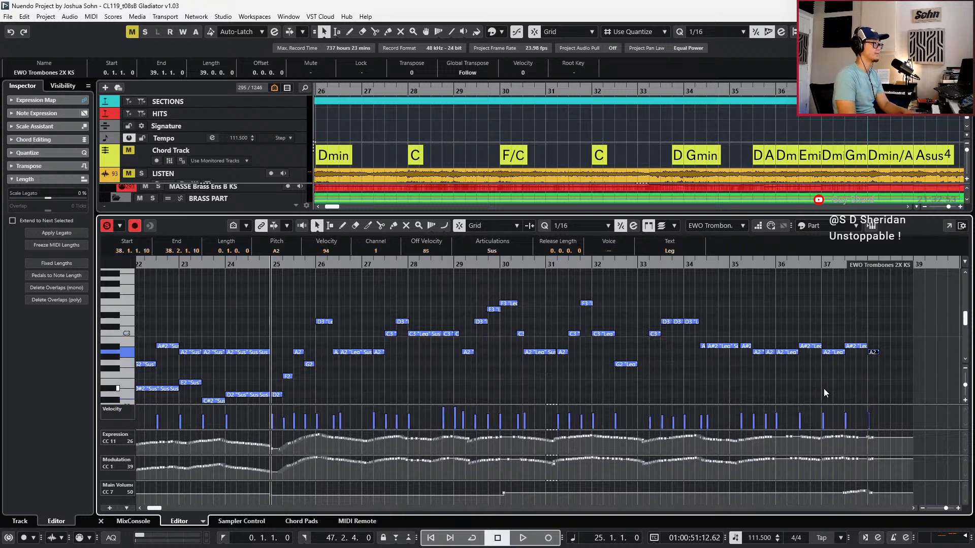
# Lower the EWO Trombones 2X Main Volume (CC 7) points from about bar 30 to bar 38 and close the note editor
pyautogui.scroll(-2, 826, 368)
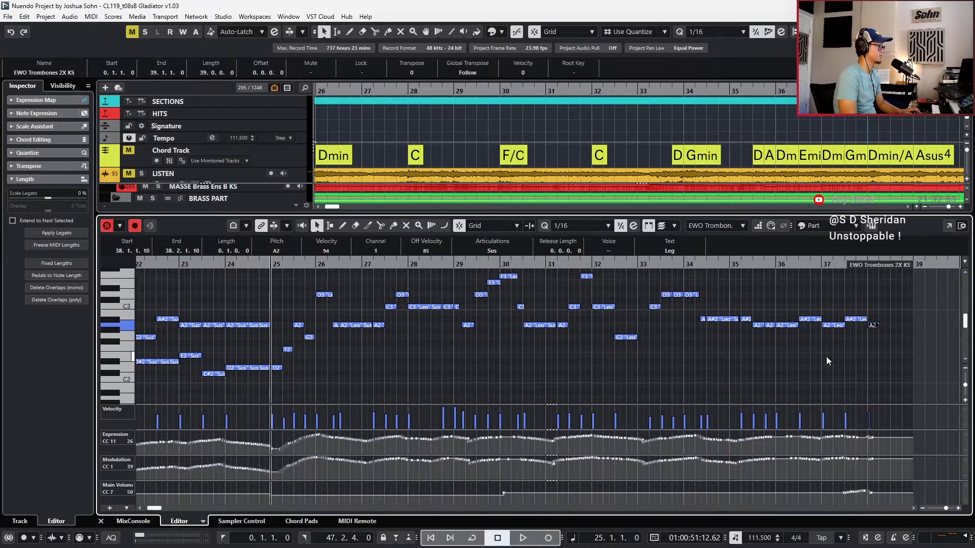
pyautogui.press('KP_Subtract')
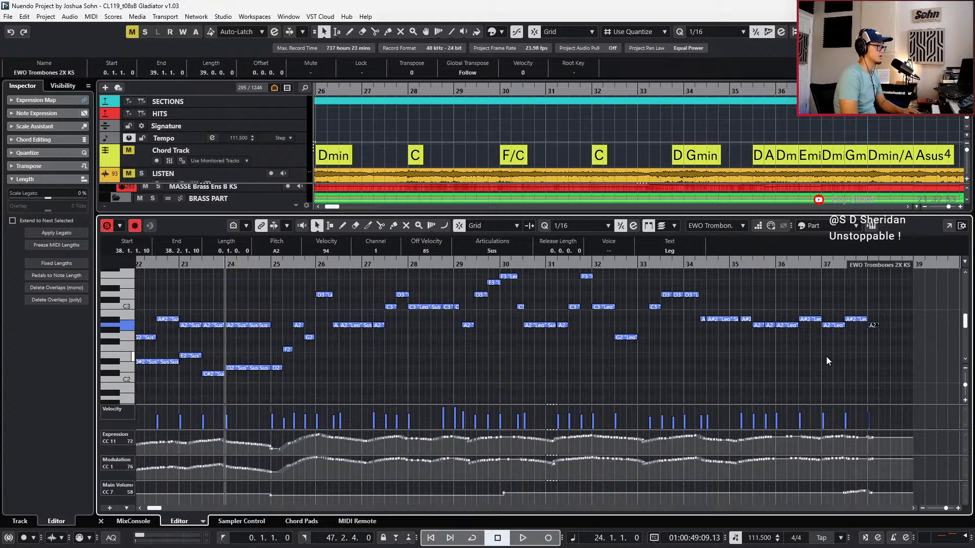
pyautogui.press('KP_Add')
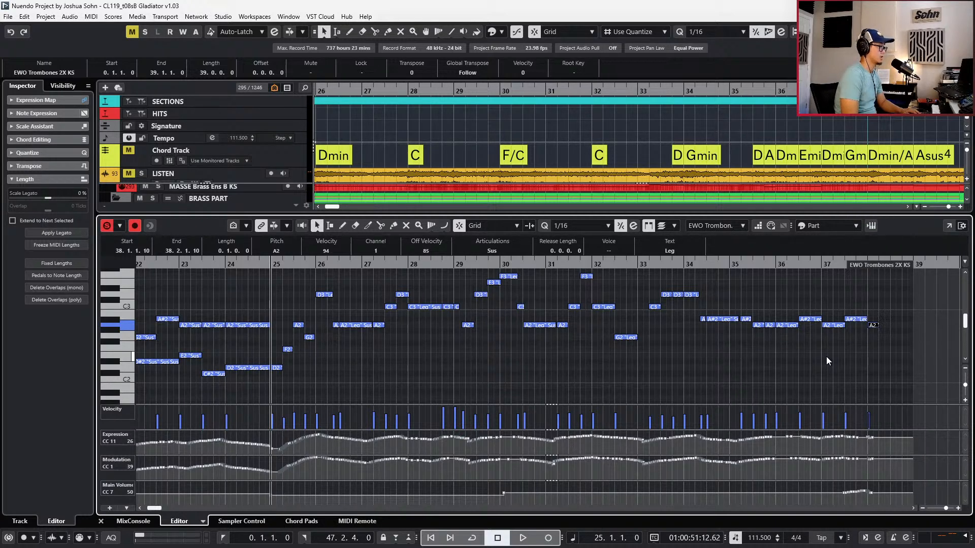
pyautogui.moveTo(478, 492); pyautogui.dragTo(924, 528)
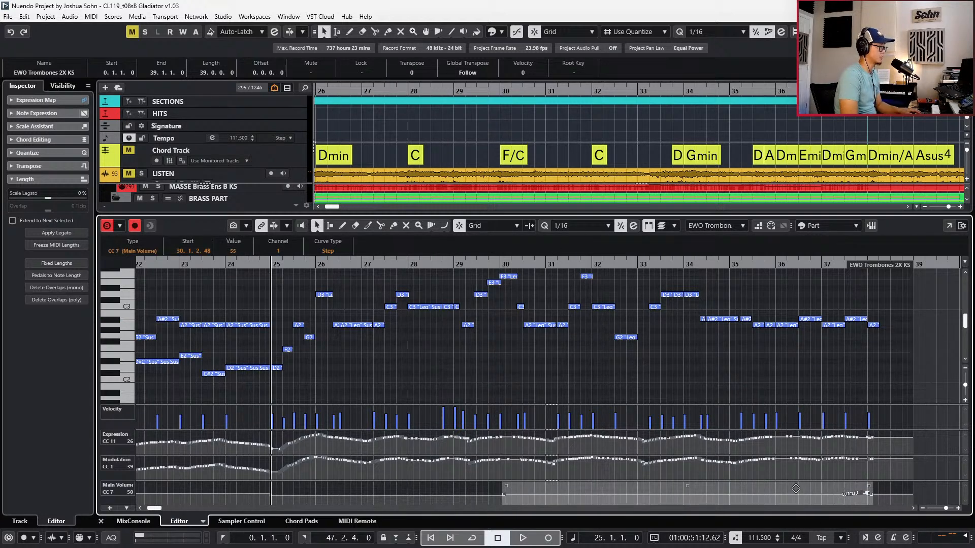
pyautogui.hotkey('ctrl', 'e')
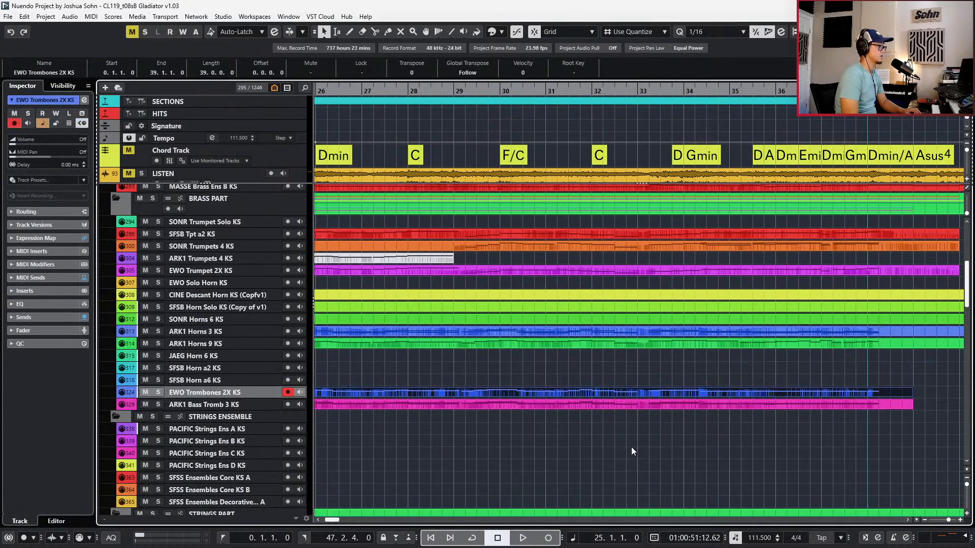
# Open the ARK1 Bass Tromb 3 part in the note editor and delete its upper-voice notes in bars 25 and 26
pyautogui.doubleClick(621, 409)
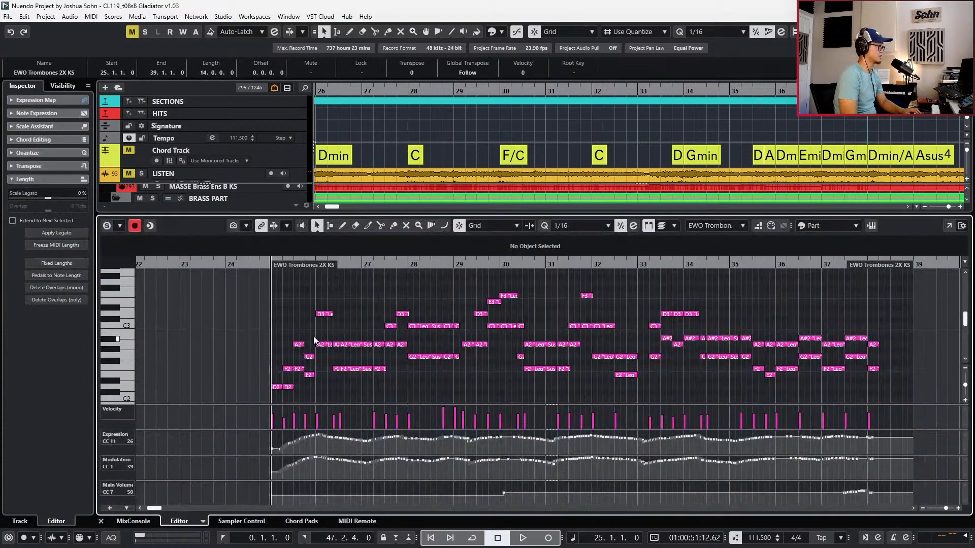
pyautogui.scroll(-2, 264, 353)
pyautogui.click(273, 360)
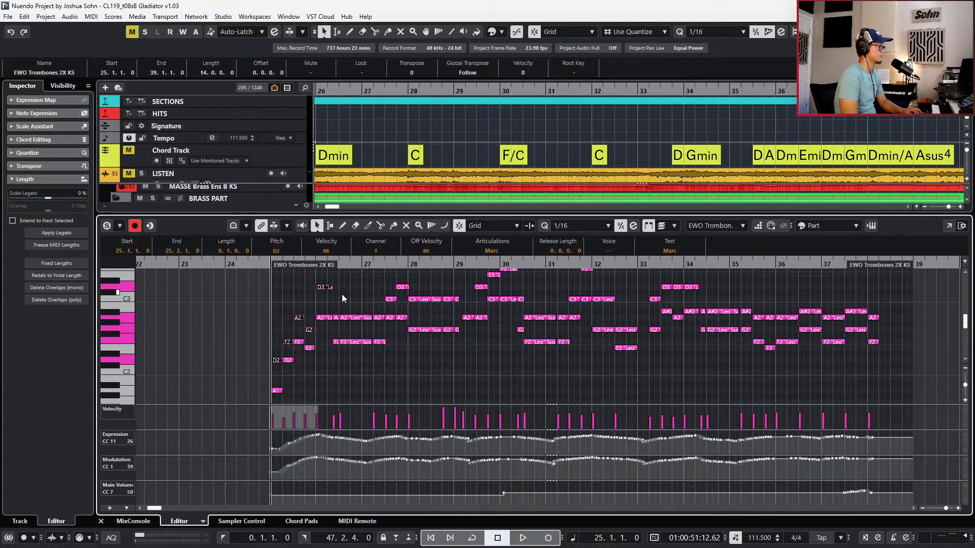
pyautogui.press('Delete')
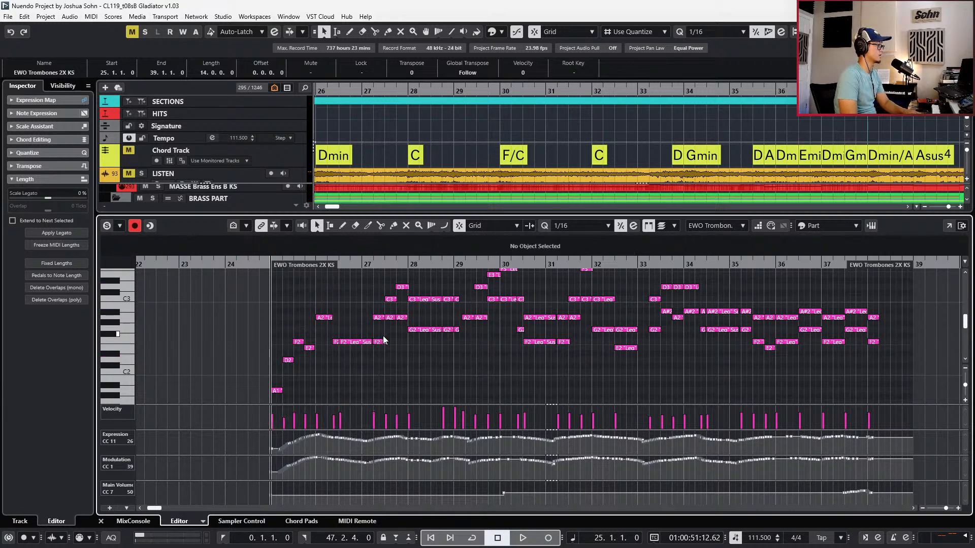
# Delete the upper-voice bass trombone notes from bar 27 to about bar 32, keeping the lowest note of each pair
pyautogui.moveTo(366, 311); pyautogui.dragTo(378, 327)
pyautogui.press('Delete')
pyautogui.moveTo(375, 278); pyautogui.dragTo(562, 341)
pyautogui.press('Delete')
pyautogui.scroll(3, 469, 285)
pyautogui.press('Delete')
pyautogui.scroll(-2, 536, 348)
pyautogui.press('Delete')
pyautogui.press('Delete')
pyautogui.moveTo(563, 302); pyautogui.dragTo(586, 327)
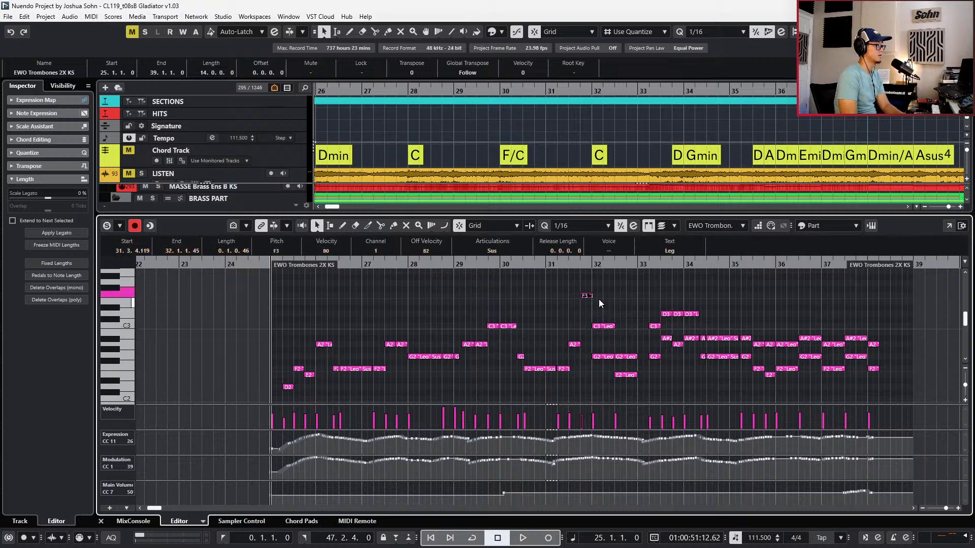
pyautogui.click(579, 315)
pyautogui.moveTo(570, 331); pyautogui.dragTo(572, 330)
pyautogui.press('Delete')
# Delete the remaining upper-voice bass trombone notes from bar 32 to bar 38
pyautogui.moveTo(576, 287); pyautogui.dragTo(778, 350)
pyautogui.press('Delete')
pyautogui.press('Delete')
pyautogui.press('Delete')
pyautogui.press('Delete')
pyautogui.press('Delete')
pyautogui.moveTo(797, 313); pyautogui.dragTo(896, 350)
pyautogui.press('Delete')
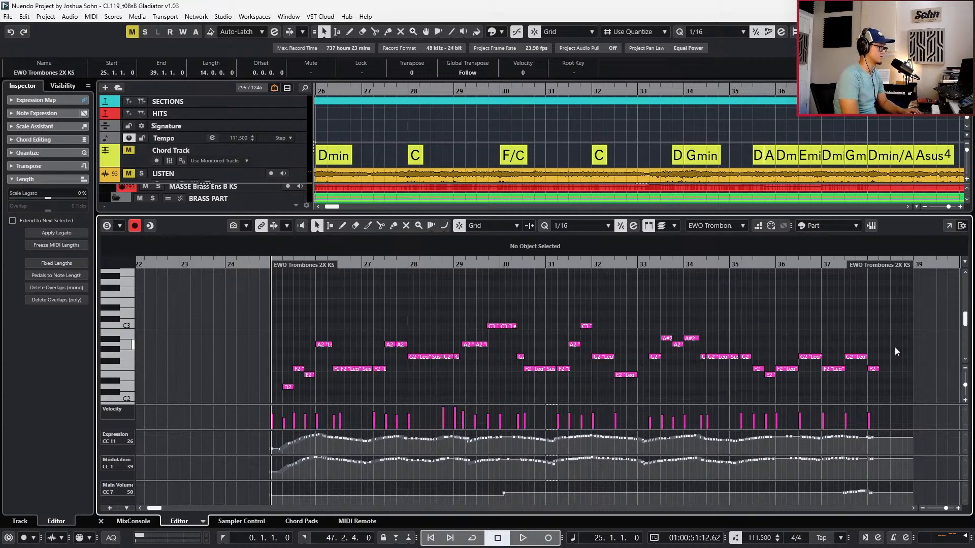
# Lower the bass trombone's Main Volume (CC 7) points from about bar 30 to bar 38 and close the note editor
pyautogui.hotkey('ctrl', 'e')
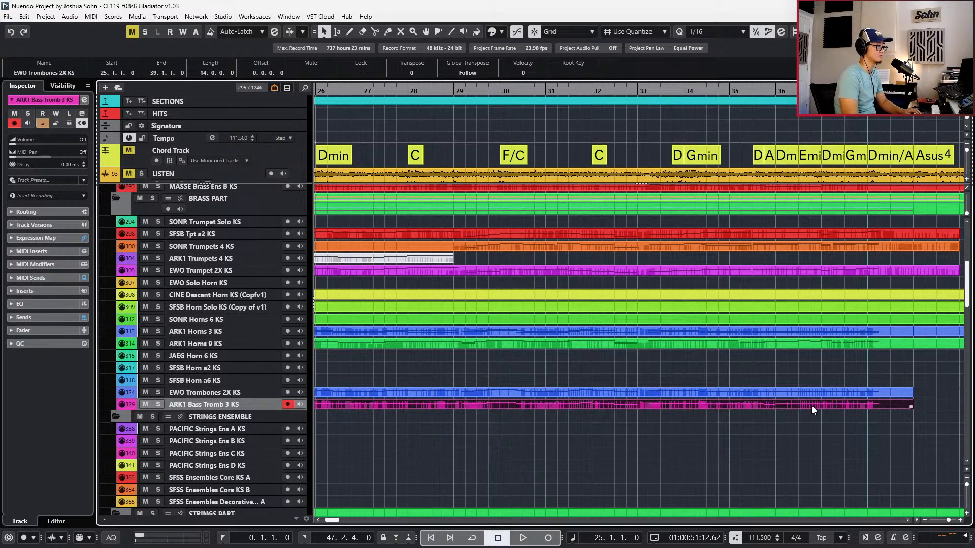
pyautogui.hotkey('ctrl', 'e')
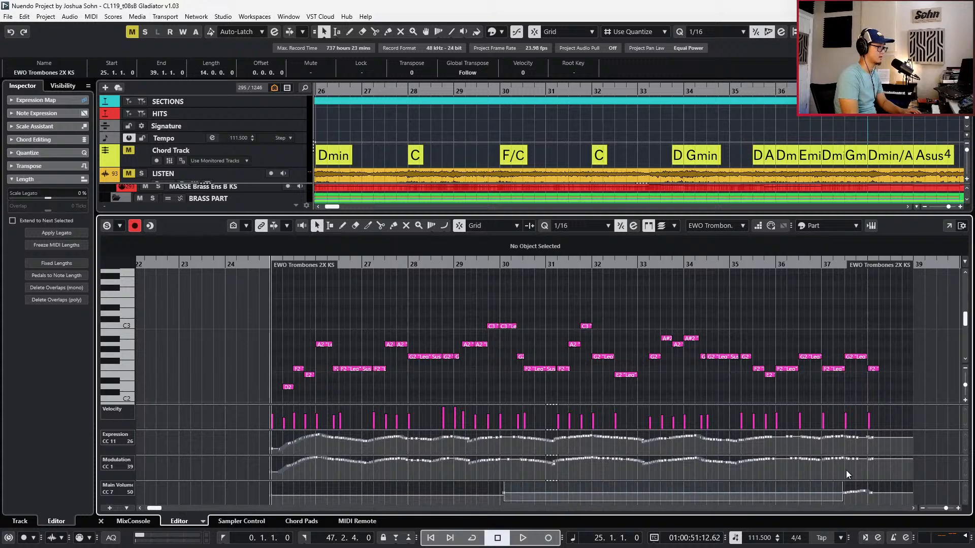
pyautogui.moveTo(833, 474); pyautogui.dragTo(897, 470)
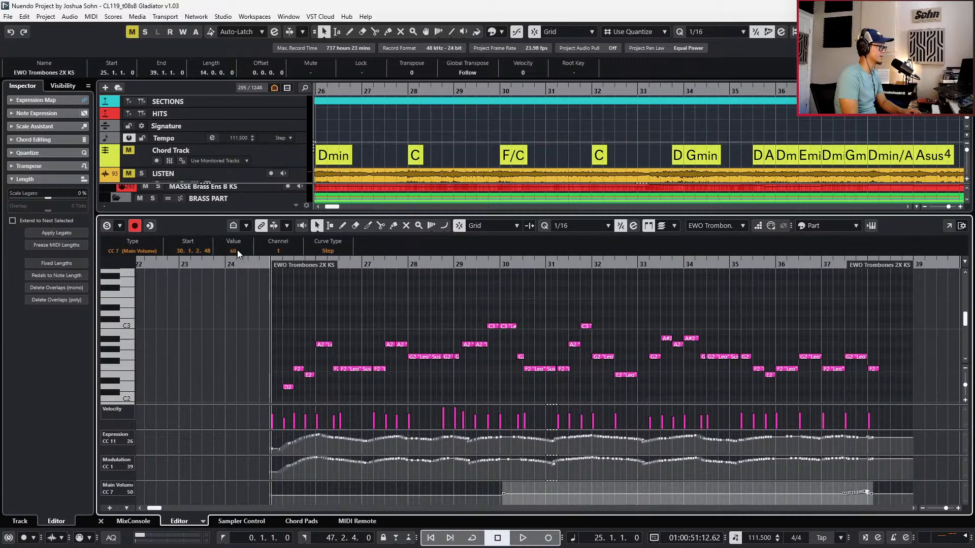
pyautogui.scroll(-2, 237, 250)
pyautogui.hotkey('ctrl', 'e')
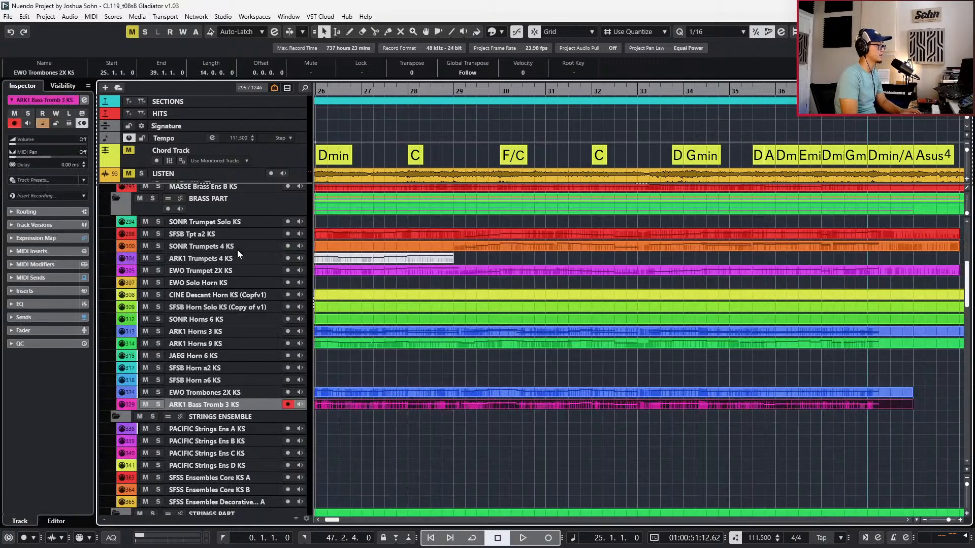
# Join the ARK1 Bass Tromb 3 parts at bar 25, split the joined part at bar 39 and delete the remainder
pyautogui.press('g')
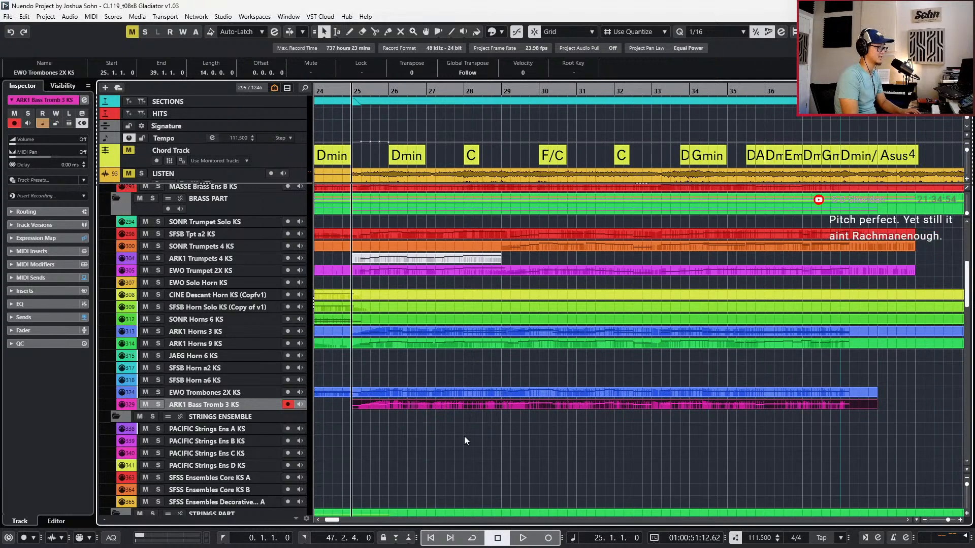
pyautogui.press('g')
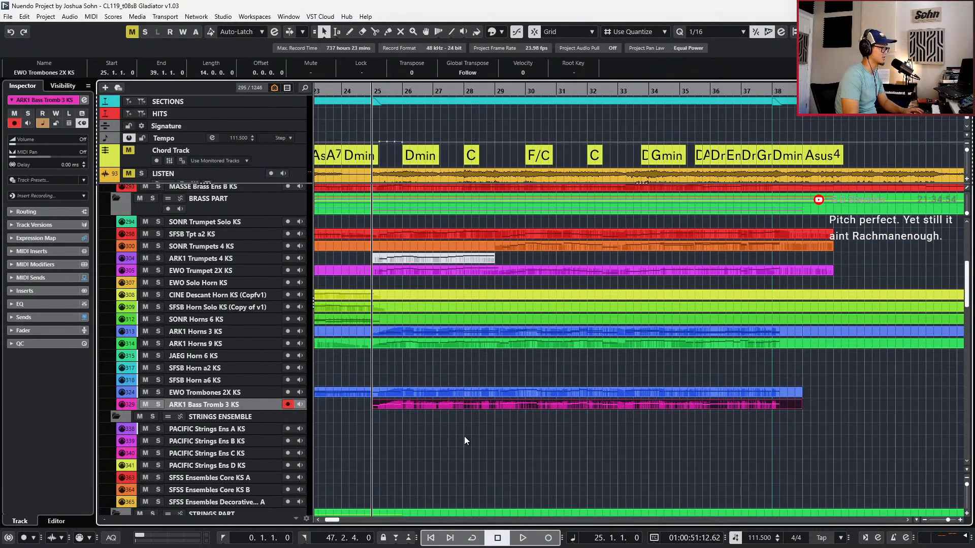
pyautogui.click(365, 402)
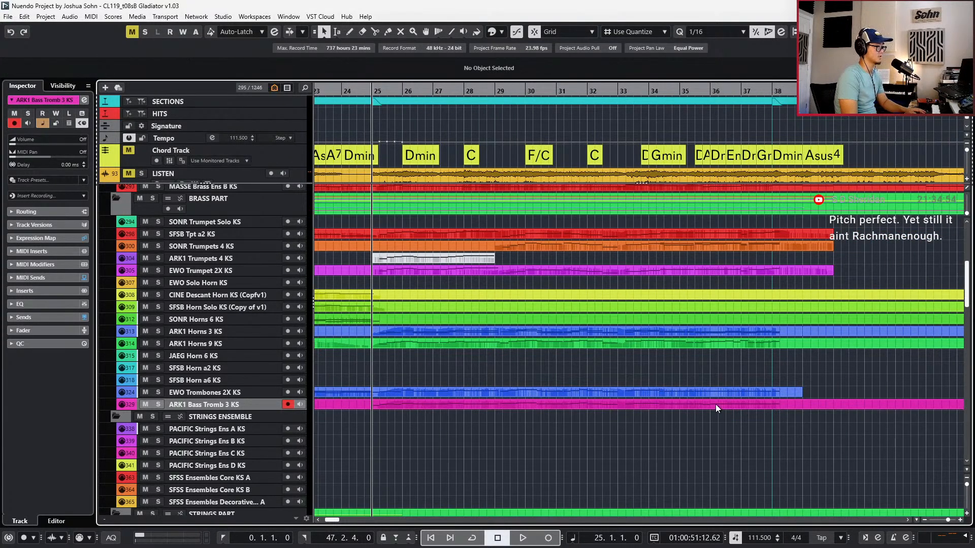
pyautogui.keyDown('alt'); pyautogui.click(810, 405); pyautogui.keyUp('alt')
pyautogui.click(812, 405)
pyautogui.press('Delete')
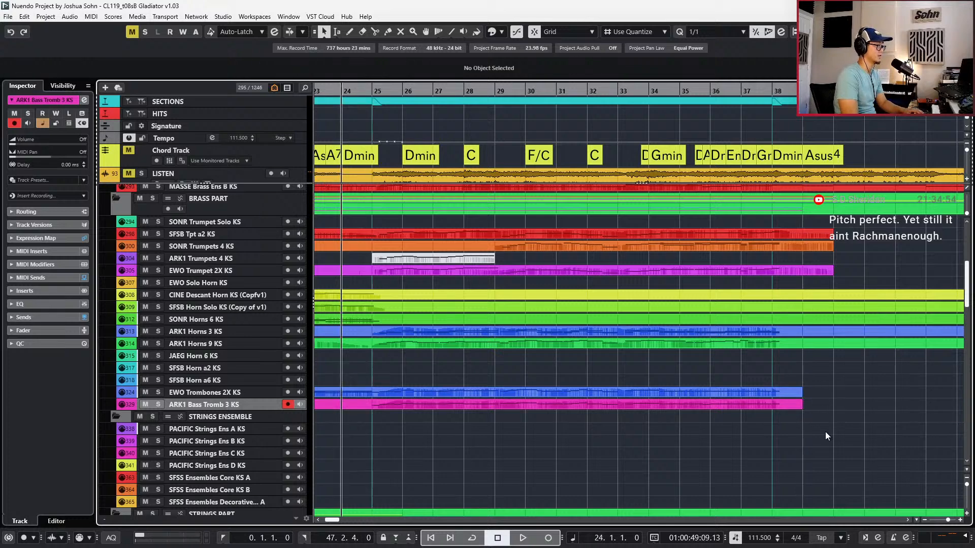
# Play the full arrangement from bar 24 to about bar 38 to check the trombone parts
pyautogui.press('space')
pyautogui.press('g')
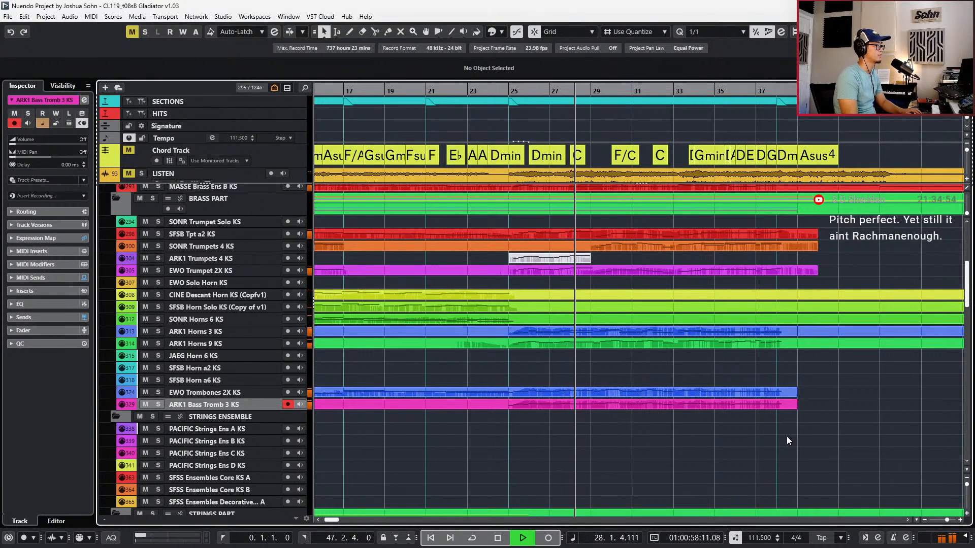
pyautogui.scroll(-1, 787, 438)
pyautogui.hscroll(1, 787, 439)
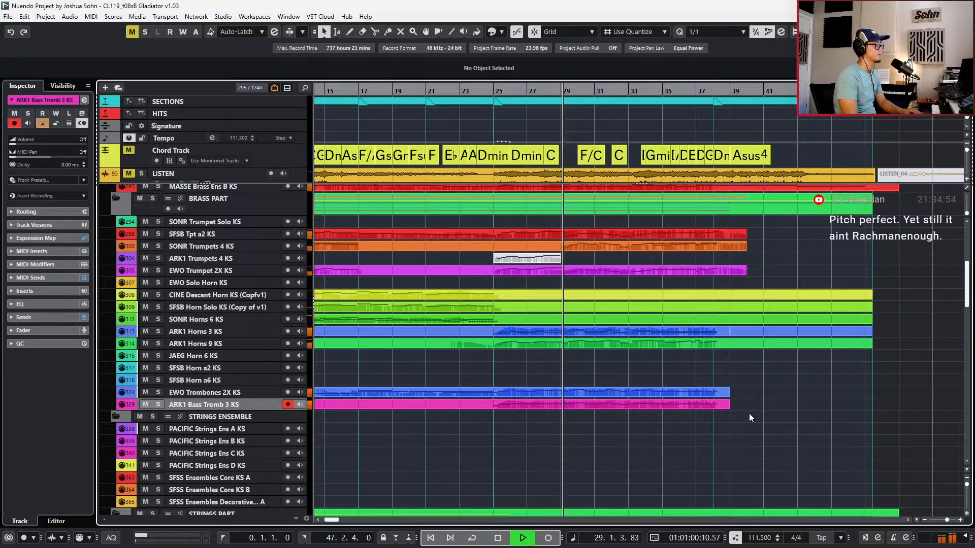
pyautogui.scroll(2, 724, 386)
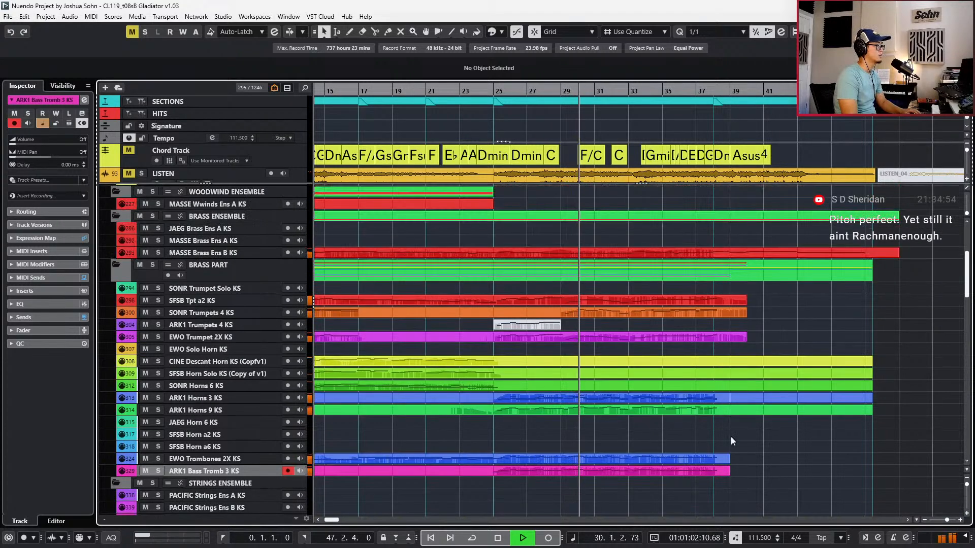
pyautogui.scroll(-2, 731, 439)
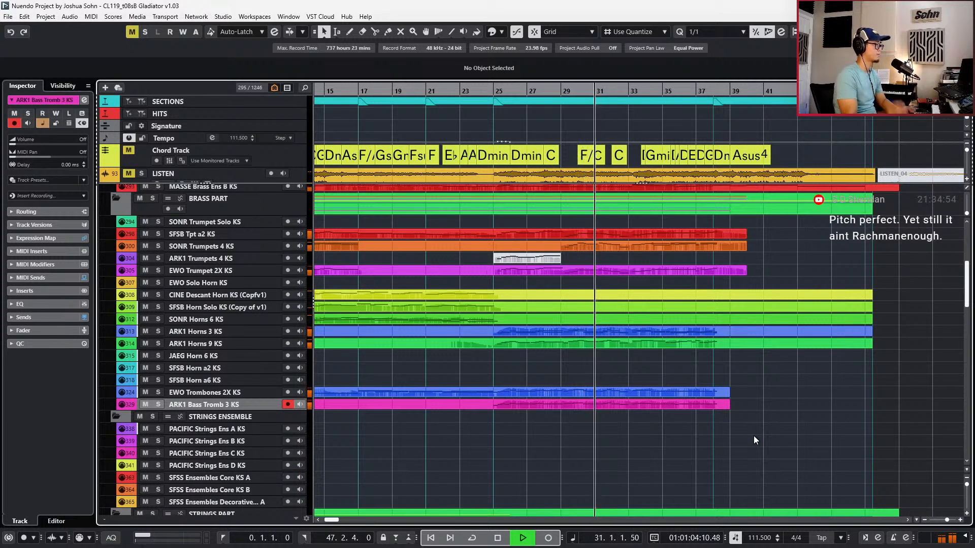
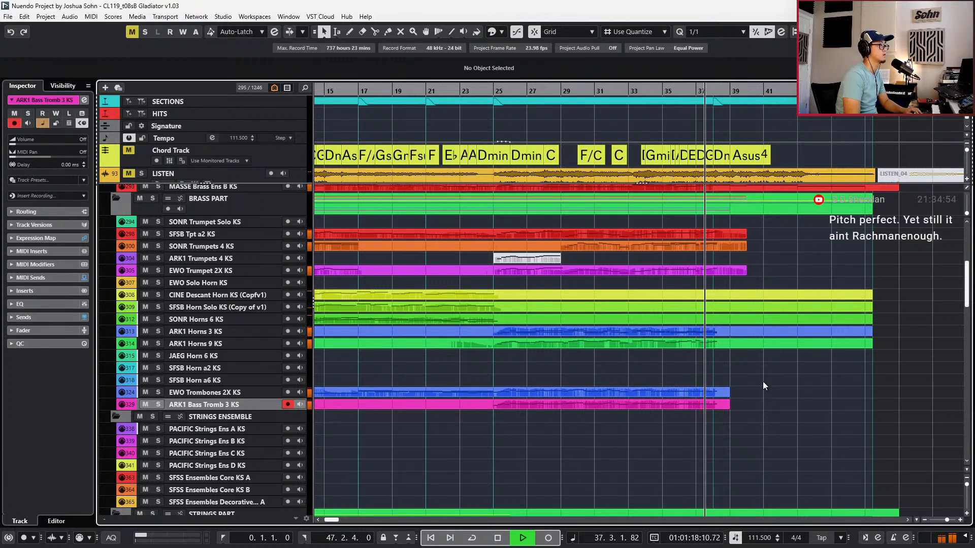
pyautogui.press('space')
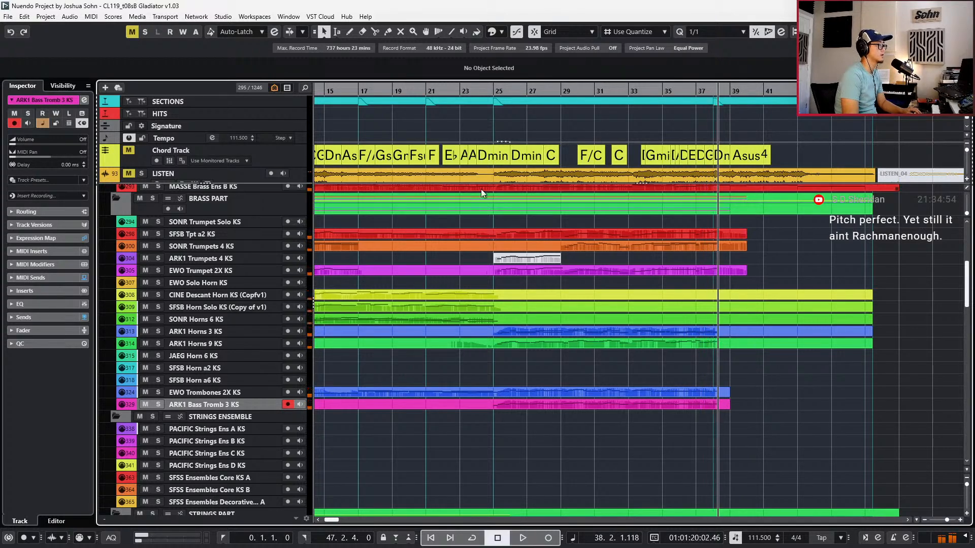
# Solo the LISTEN reference track, play it from bar 25 to about bar 32, and mute it again
pyautogui.click(234, 175)
pyautogui.press('s')
pyautogui.press('KP_Subtract')
pyautogui.press('KP_Subtract')
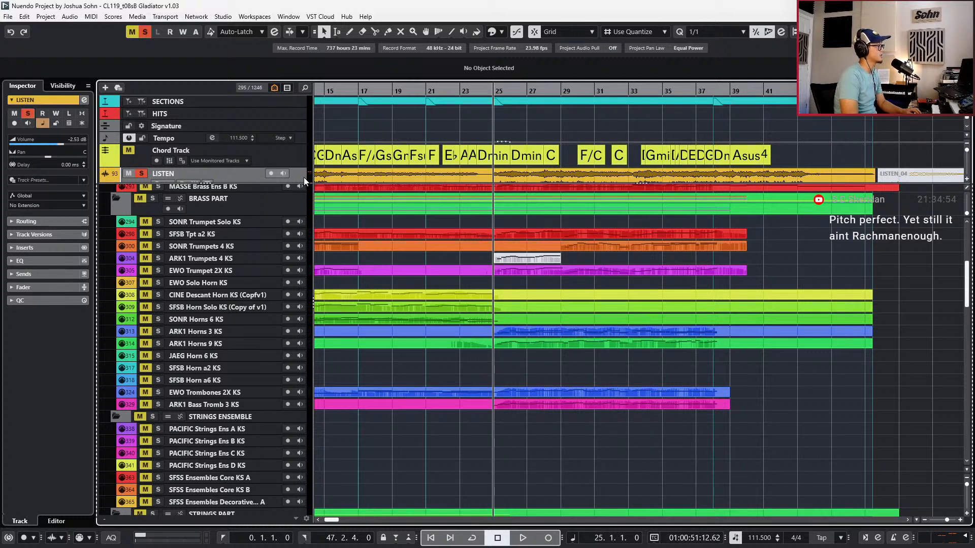
pyautogui.press('space')
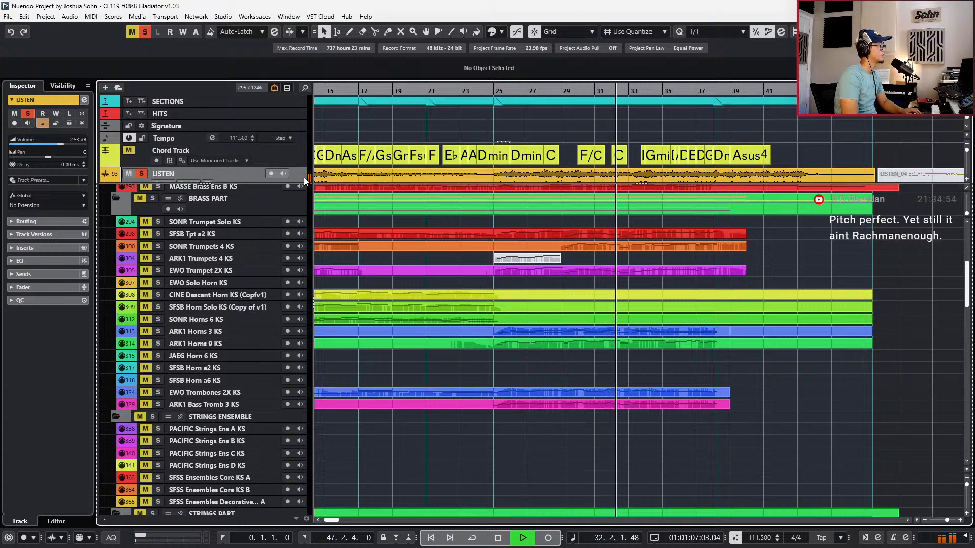
pyautogui.press('space')
pyautogui.press('m')
# Return to bar 27 and open the EWO Trombones 2X and ARK1 Bass Tromb 3 parts together in the note editor
pyautogui.press('ctrl+KP_Subtract')
pyautogui.press('ctrl+KP_Subtract')
pyautogui.press('ctrl+KP_Subtract')
pyautogui.press('ctrl+KP_Subtract')
pyautogui.press('ctrl+KP_Subtract')
pyautogui.press('ctrl+KP_Subtract')
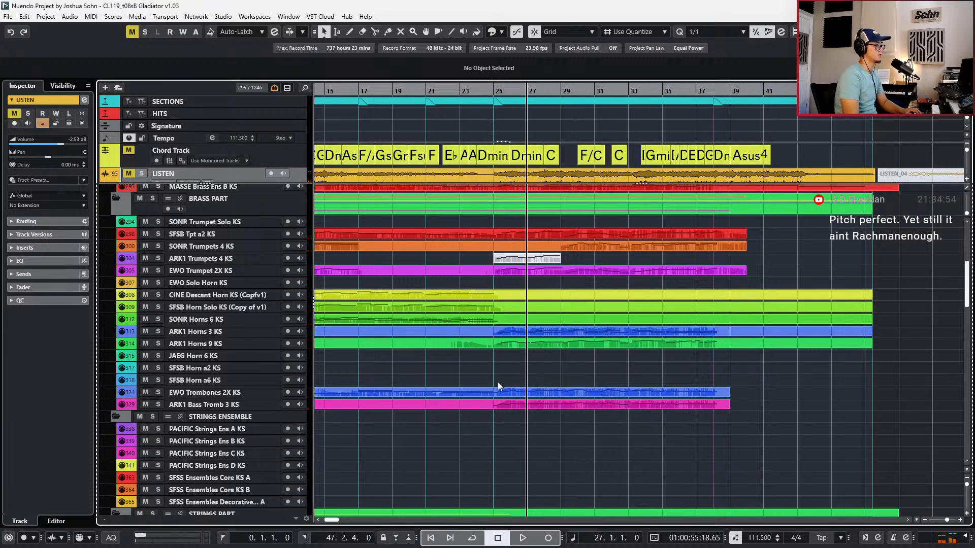
pyautogui.moveTo(578, 358); pyautogui.dragTo(565, 412)
pyautogui.press('Return')
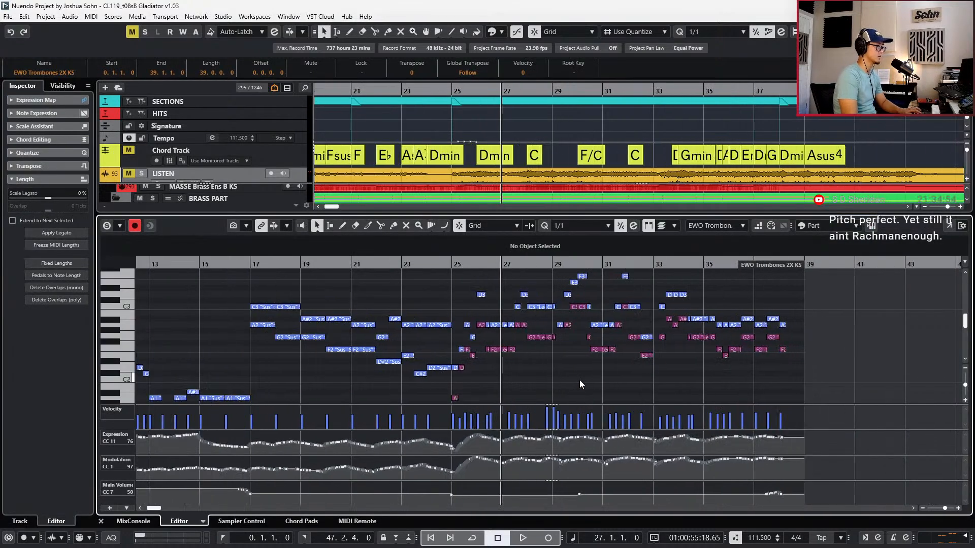
# Merge the separate G2 notes after bar 28 into one sustained bass trombone note as long as the C3 above
pyautogui.scroll(2, 508, 312)
pyautogui.moveTo(562, 359); pyautogui.dragTo(556, 364)
pyautogui.click(541, 306)
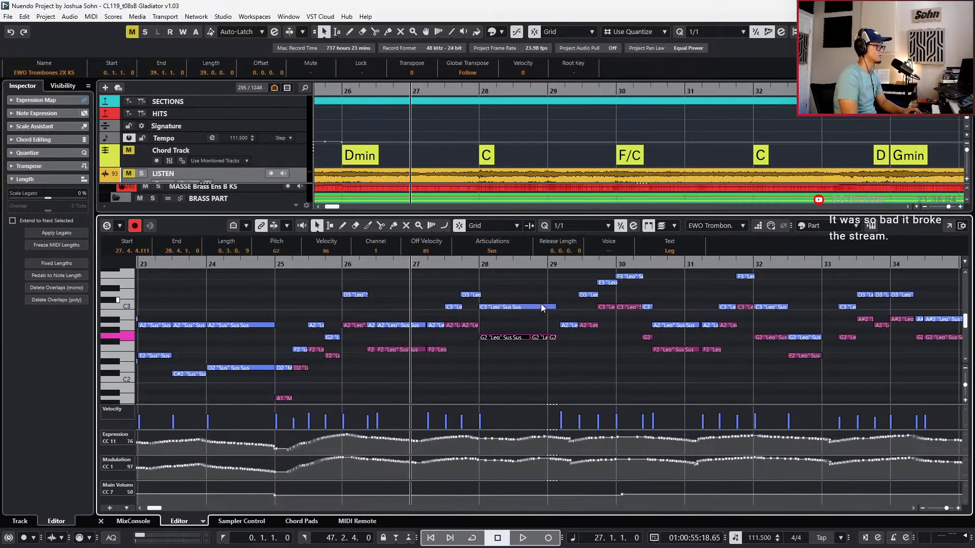
pyautogui.press('pagedown')
pyautogui.press('g')
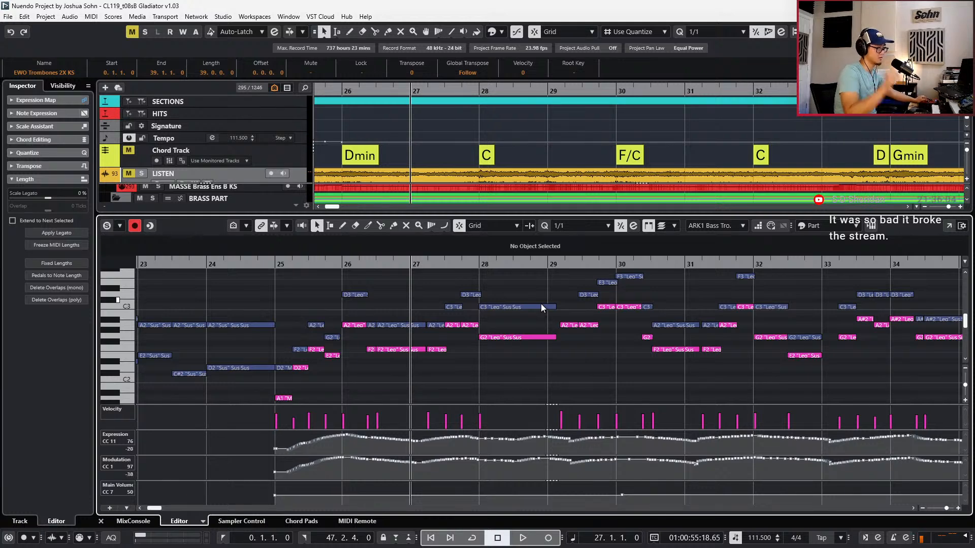
# Play the ARK1 Bass Tromb 3 part from bar 27 and record new expression and modulation from about bar 30 to 31
pyautogui.press('space')
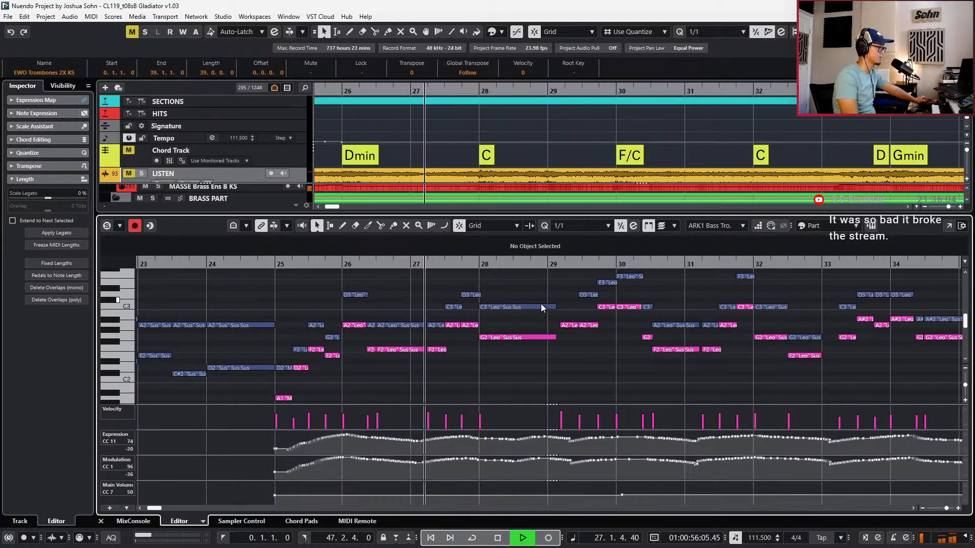
pyautogui.press('KP_Multiply')
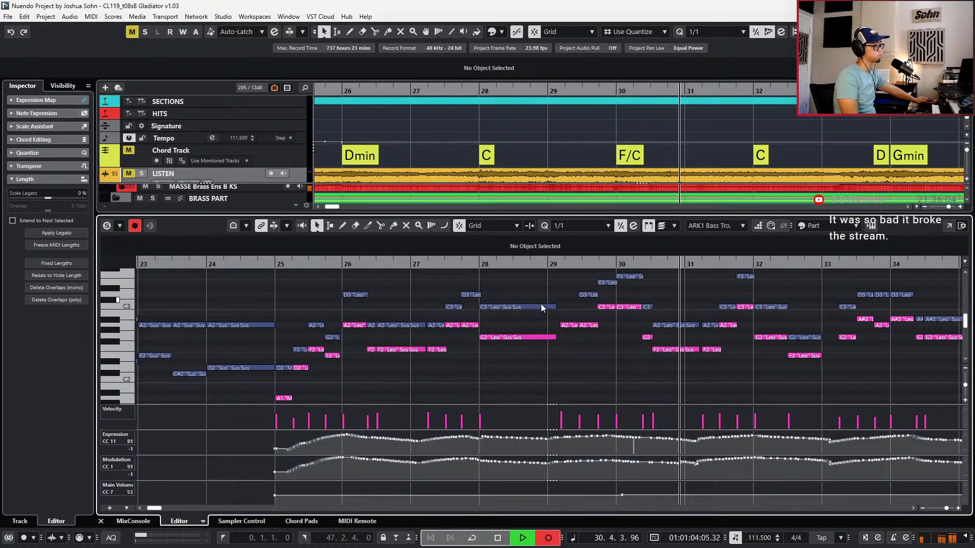
pyautogui.press('space')
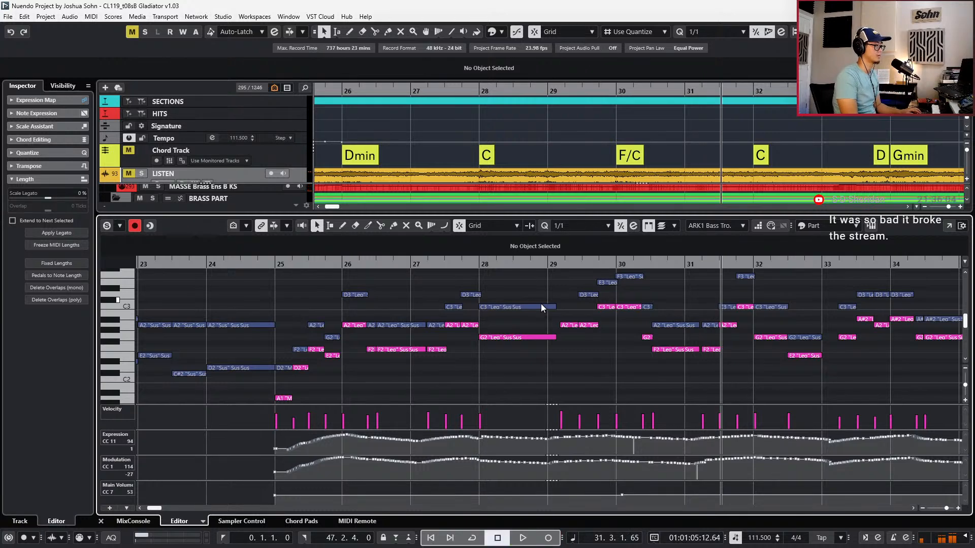
# Record new expression and modulation into the EWO Trombones 2X part around bars 28 to 30, retaking the pass from about bar 26
pyautogui.press('space')
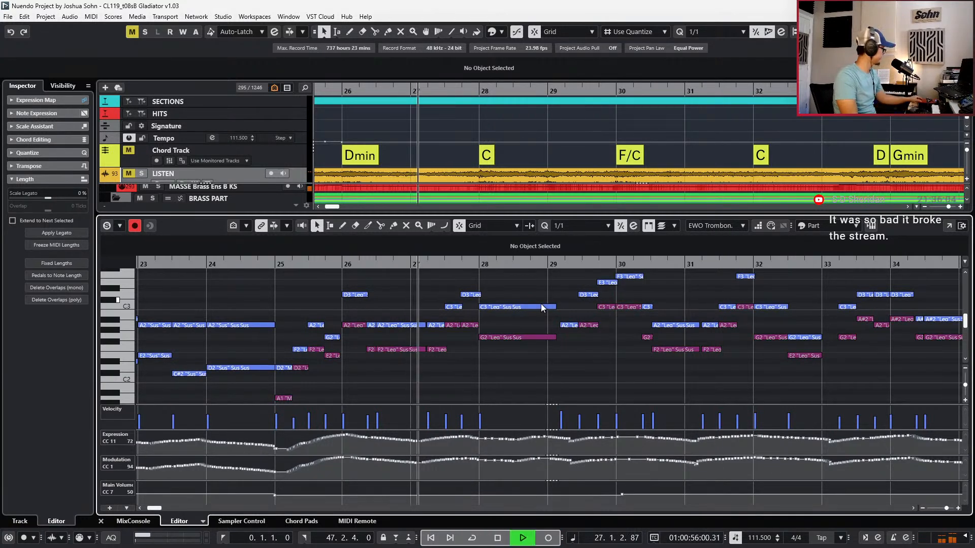
pyautogui.press('KP_Multiply')
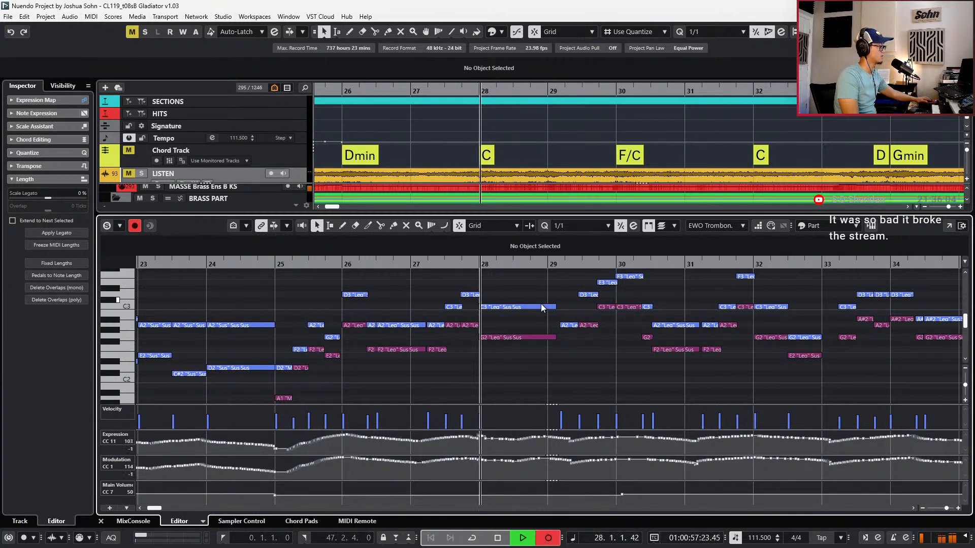
pyautogui.press('KP_Multiply')
pyautogui.press('ctrl+KP_Subtract')
pyautogui.press('ctrl+KP_Subtract')
pyautogui.press('ctrl+KP_Subtract')
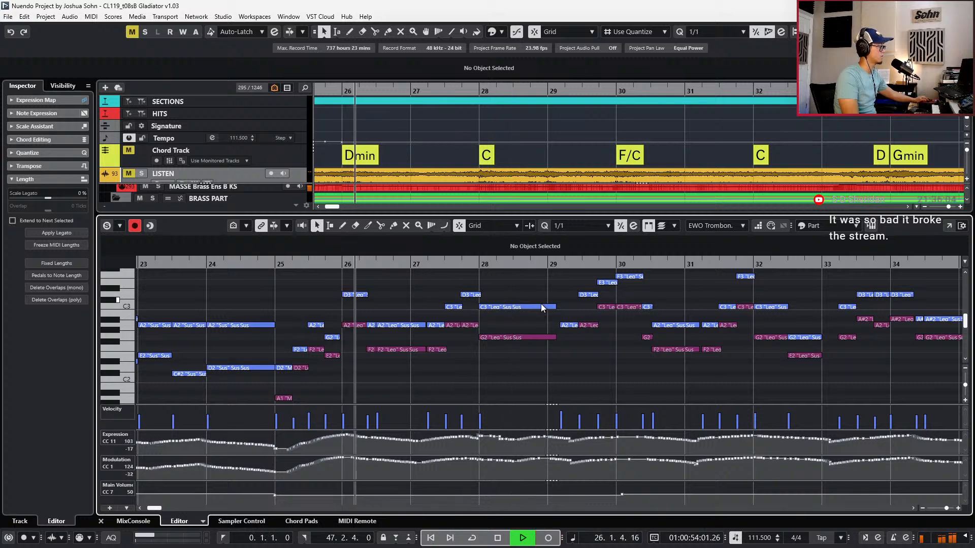
pyautogui.press('KP_Multiply')
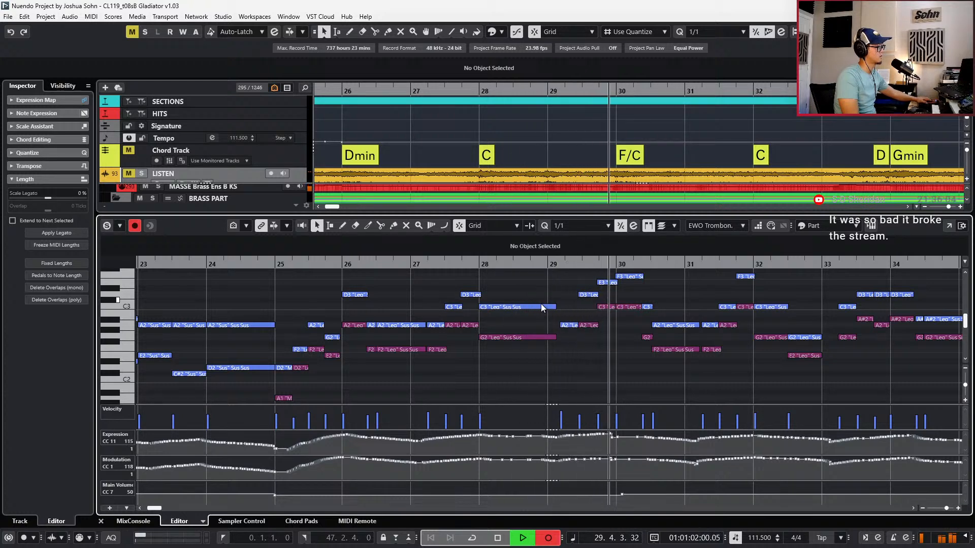
pyautogui.press('KP_Multiply')
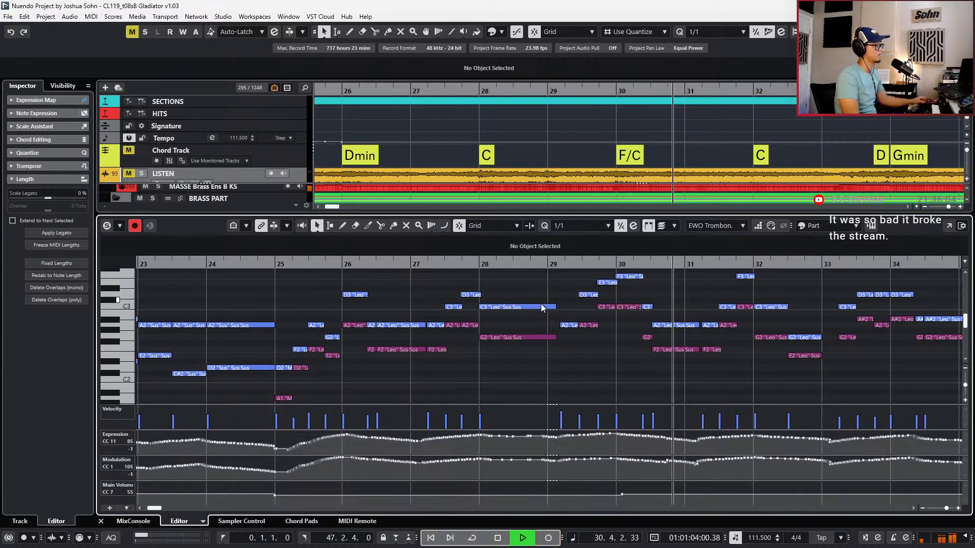
pyautogui.press('space')
# Tighten the notes of both trombone parts from bar 29 to the start of bar 30 with repeated 1/4 quantize passes
pyautogui.hotkey('alt', '4')
pyautogui.scroll(3, 571, 314)
pyautogui.click(563, 325)
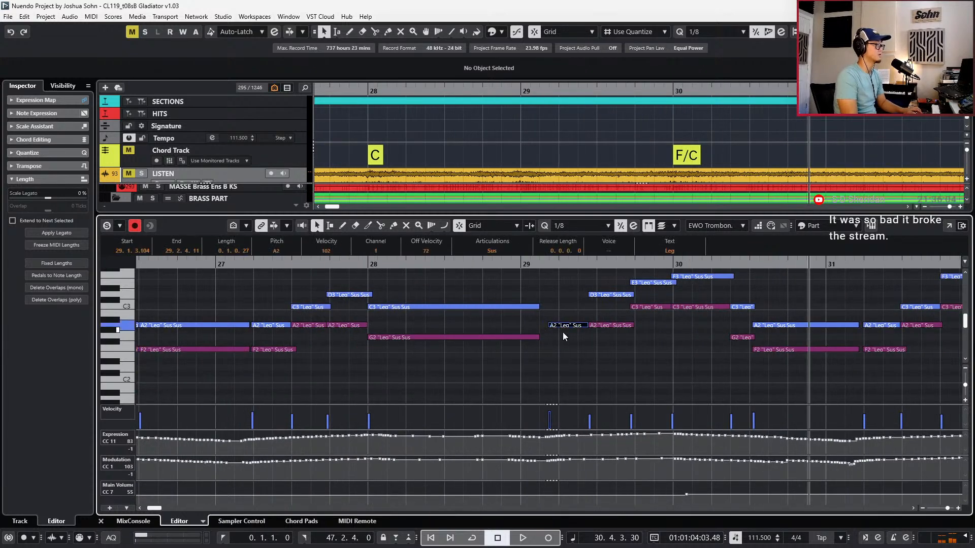
pyautogui.scroll(2, 554, 323)
pyautogui.moveTo(546, 298); pyautogui.dragTo(692, 362)
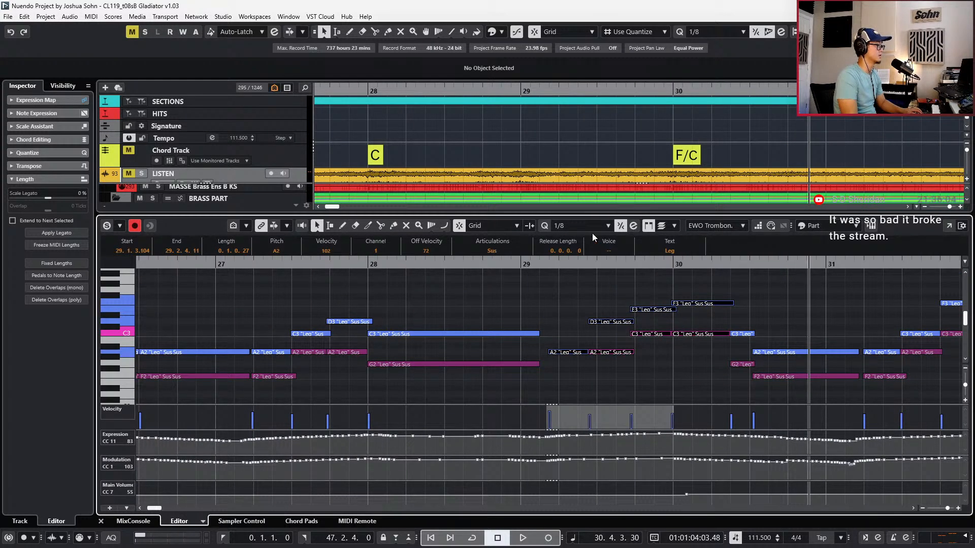
pyautogui.click(620, 231)
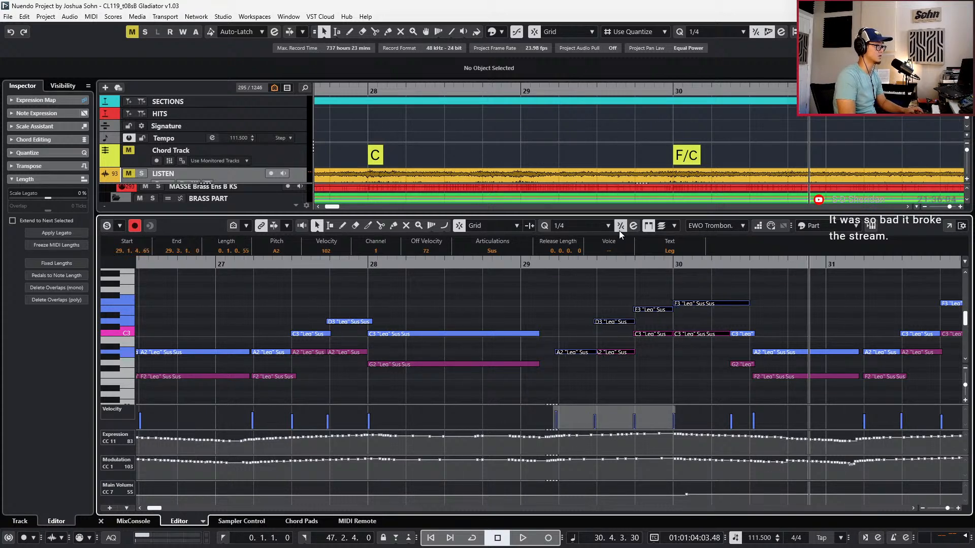
pyautogui.click(620, 230)
pyautogui.click(619, 231)
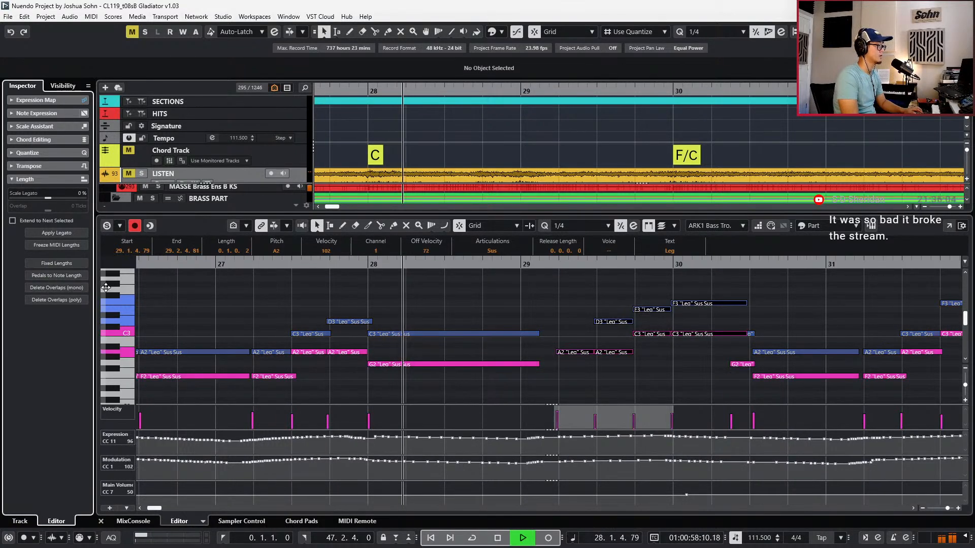
# Play both trombone parts from about bar 28 to bar 32 to check the quantized phrase
pyautogui.click(671, 376)
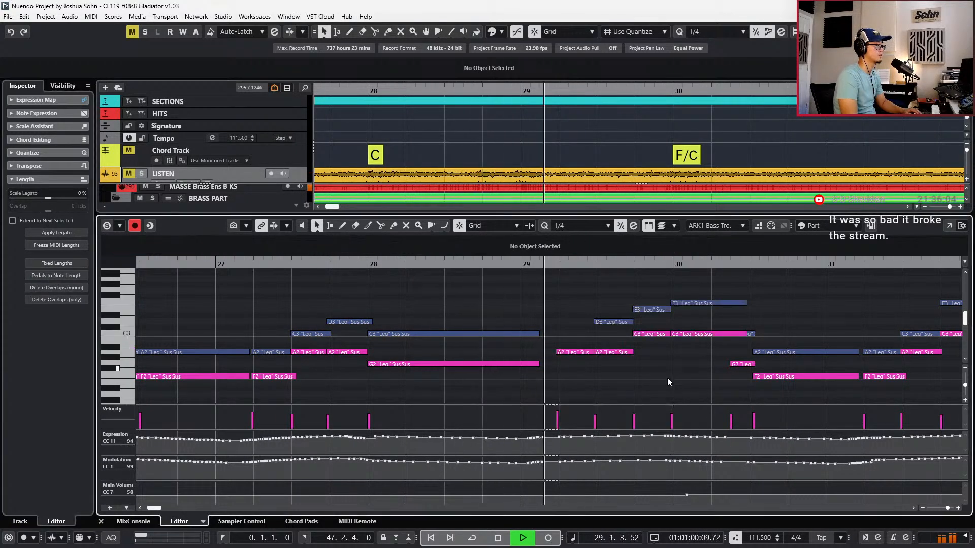
pyautogui.scroll(-5, 611, 368)
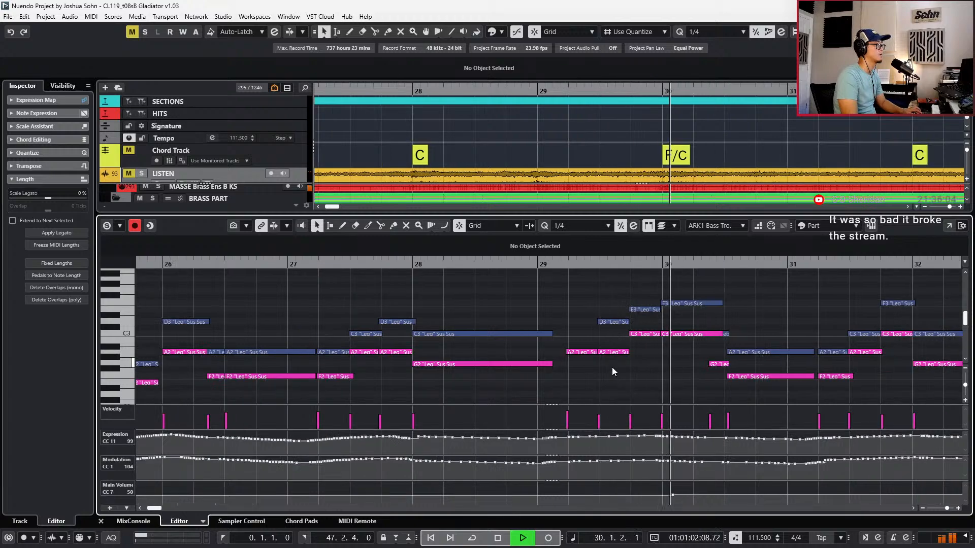
pyautogui.hscroll(3, 615, 357)
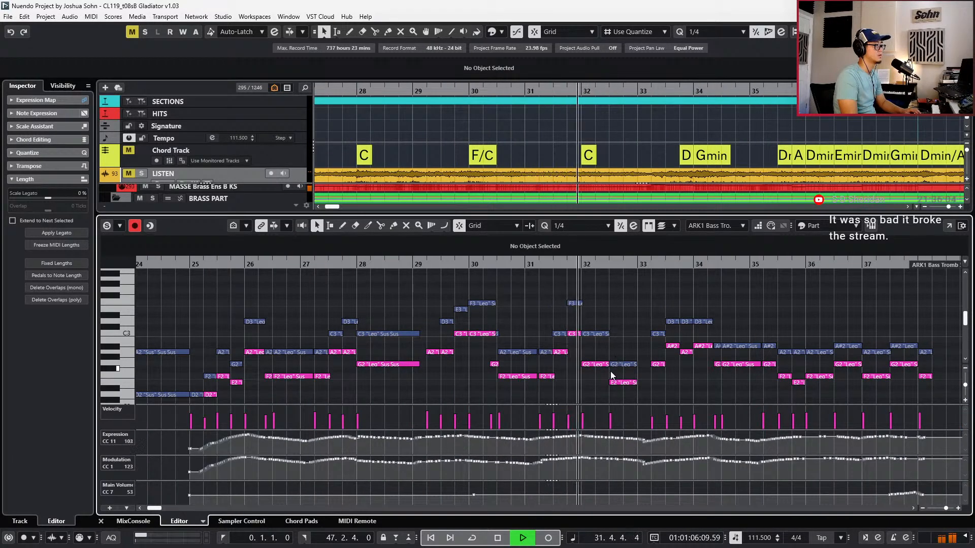
# Adjust the trombones' modulation curve between bars 31 and 33 and close the note editor
pyautogui.moveTo(539, 479); pyautogui.dragTo(642, 446)
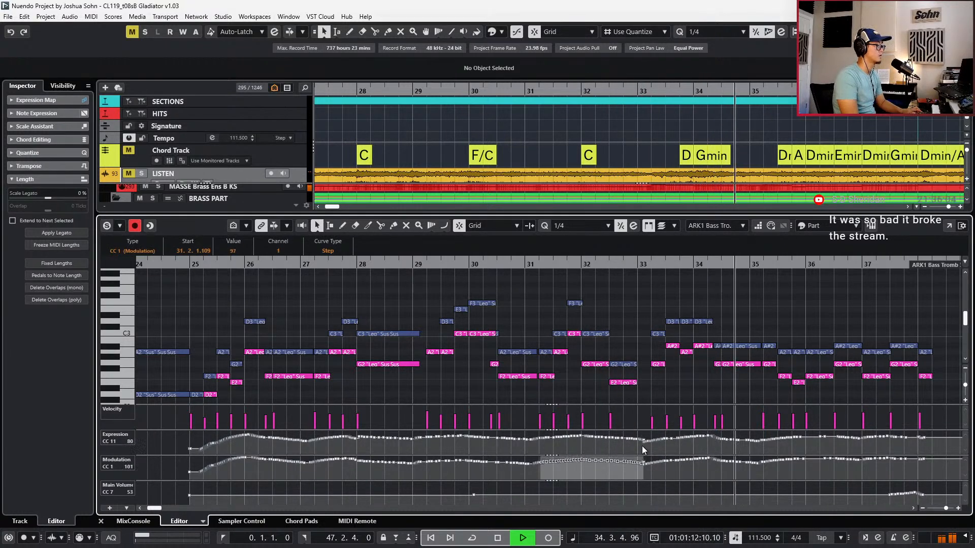
pyautogui.click(654, 371)
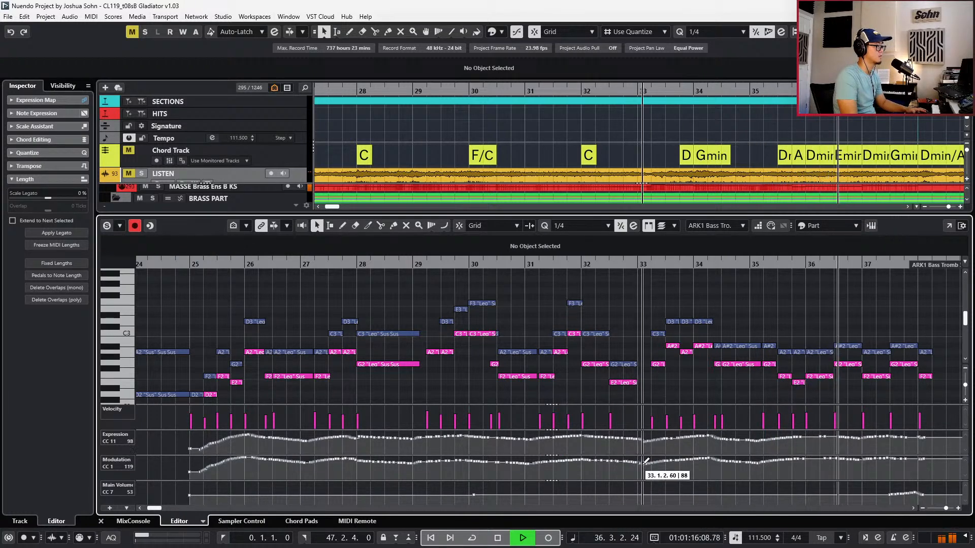
pyautogui.hotkey('ctrl', '1')
pyautogui.press('Up')
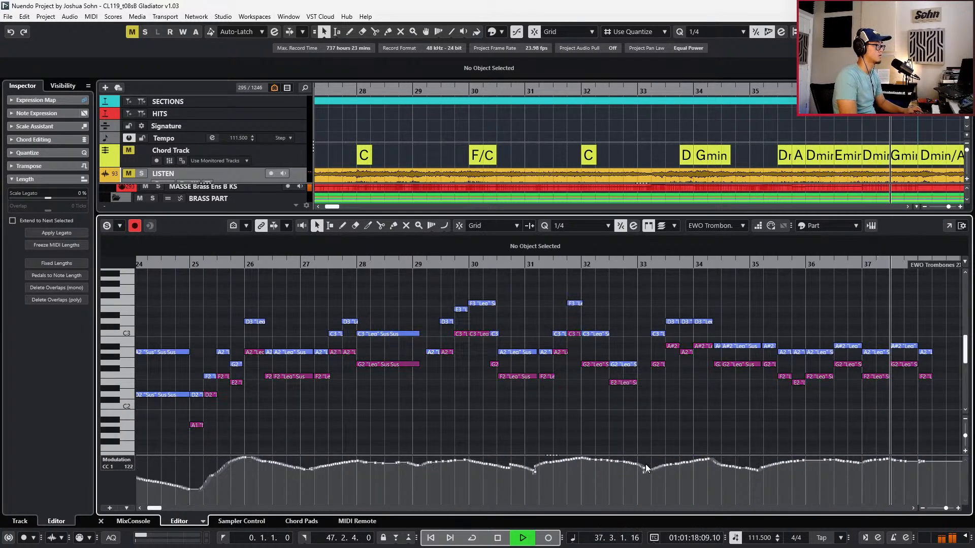
pyautogui.moveTo(564, 465); pyautogui.dragTo(534, 468)
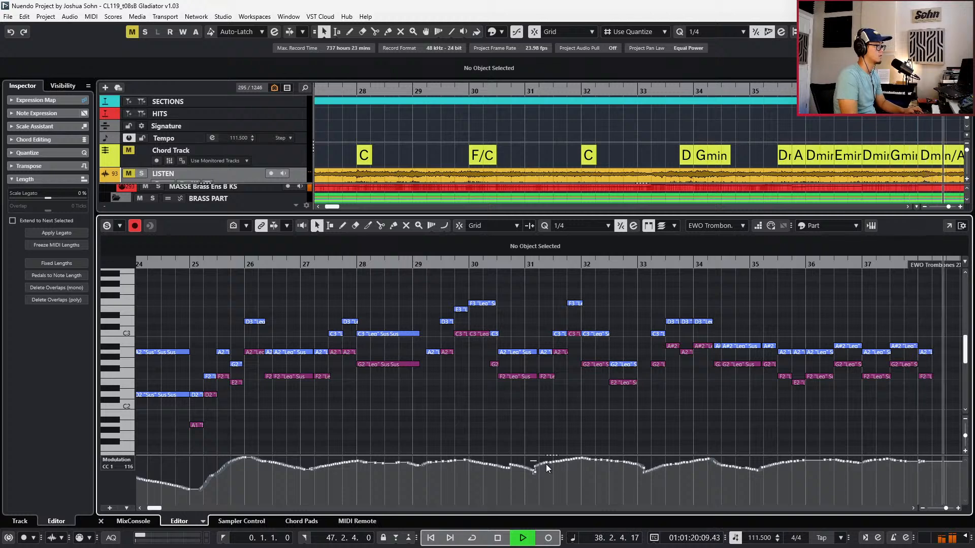
pyautogui.moveTo(621, 435); pyautogui.dragTo(647, 463)
pyautogui.moveTo(626, 474)
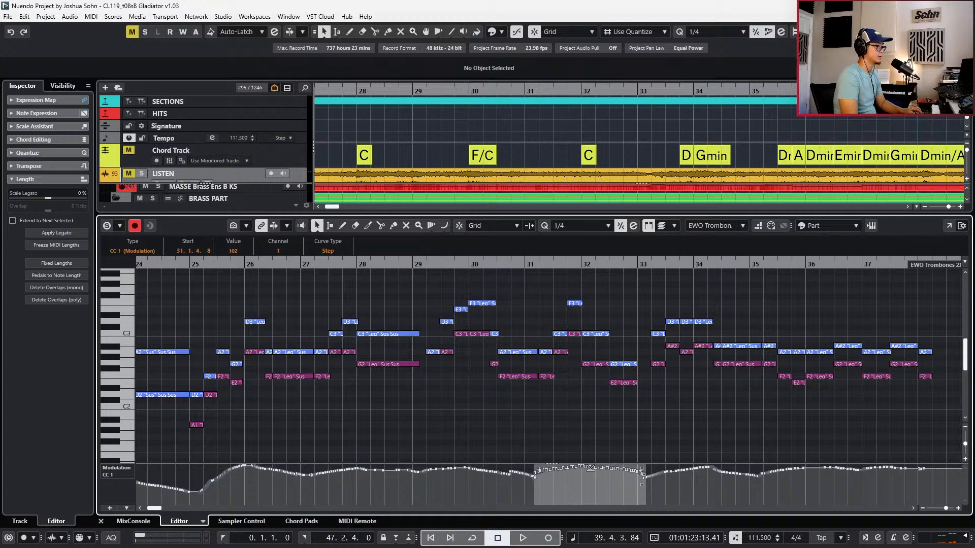
pyautogui.click(701, 398)
pyautogui.hotkey('ctrl', 'e')
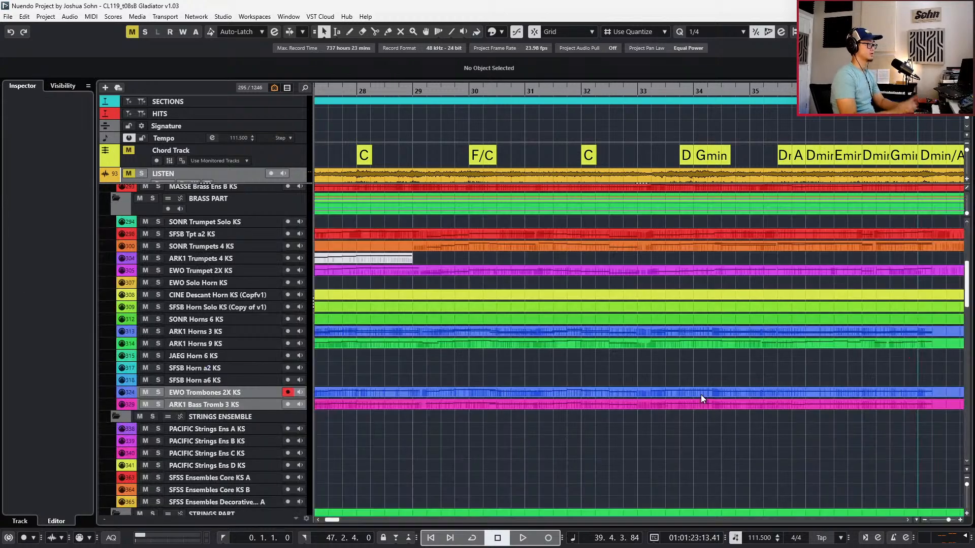
# Return to bar 24 and look over the arrangement from the brass tracks down to the string tracks
pyautogui.scroll(-5, 743, 357)
pyautogui.press('KP_Subtract')
pyautogui.press('KP_Subtract')
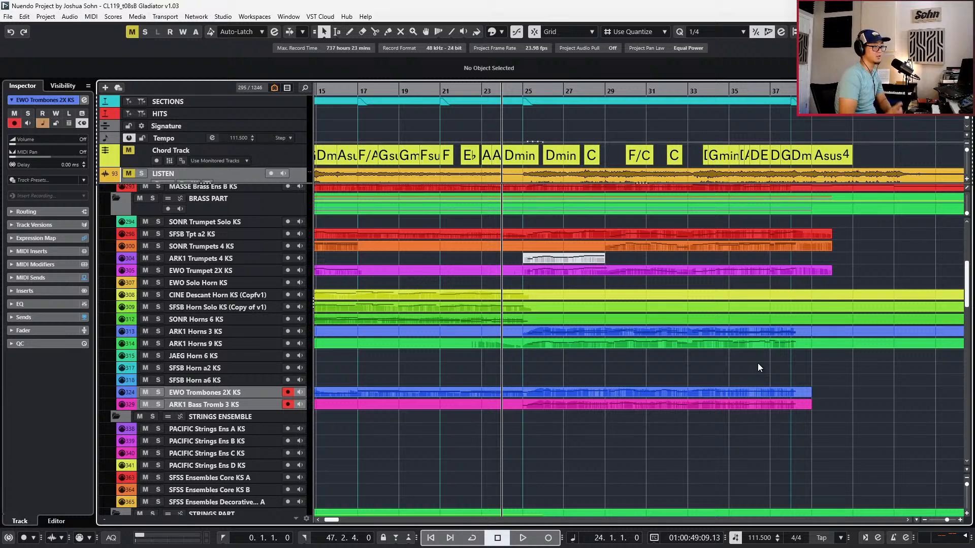
pyautogui.press('g')
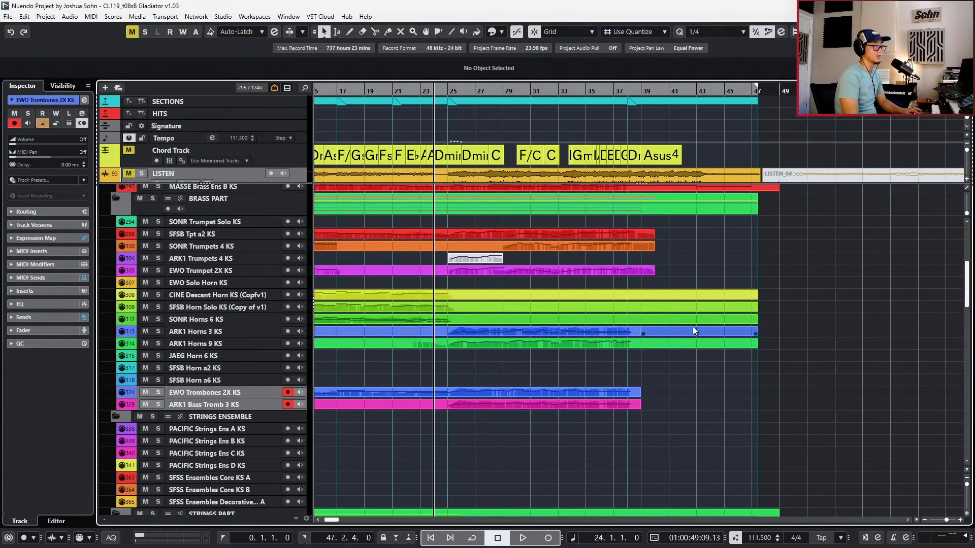
pyautogui.scroll(3, 540, 248)
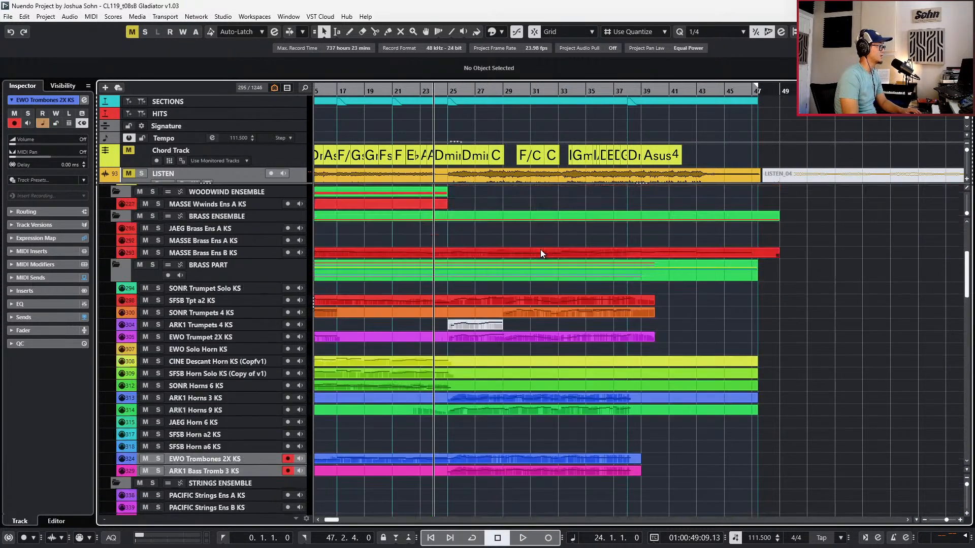
pyautogui.scroll(5, 510, 312)
pyautogui.scroll(-15, 523, 325)
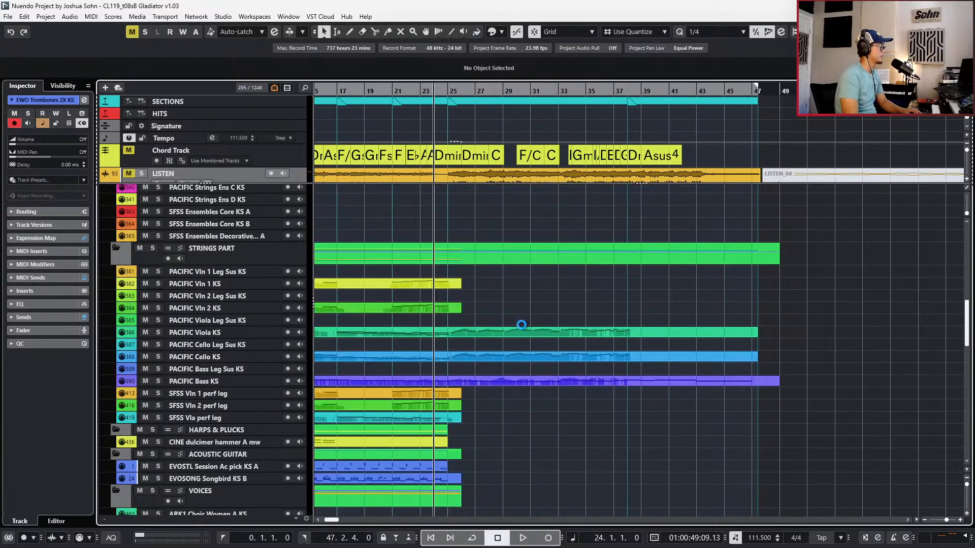
# Delete the overlapping PACIFIC Cello part before bar 25
pyautogui.moveTo(526, 315); pyautogui.dragTo(532, 358)
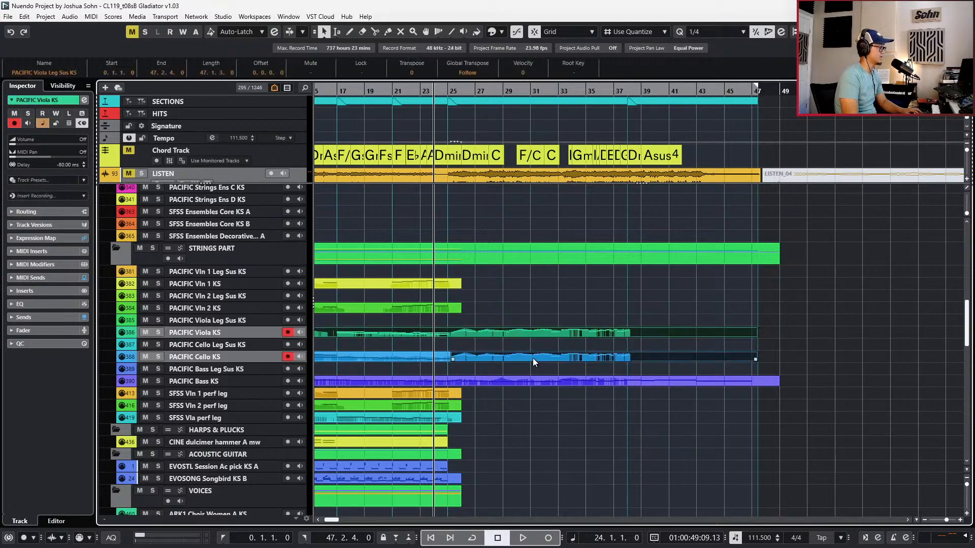
pyautogui.click(435, 360)
pyautogui.press('Delete')
# Solo the PACIFIC Viola and PACIFIC Cello tracks, play them to about bar 26, and release the solo
pyautogui.moveTo(511, 316); pyautogui.dragTo(503, 356)
pyautogui.press('s')
pyautogui.press('space')
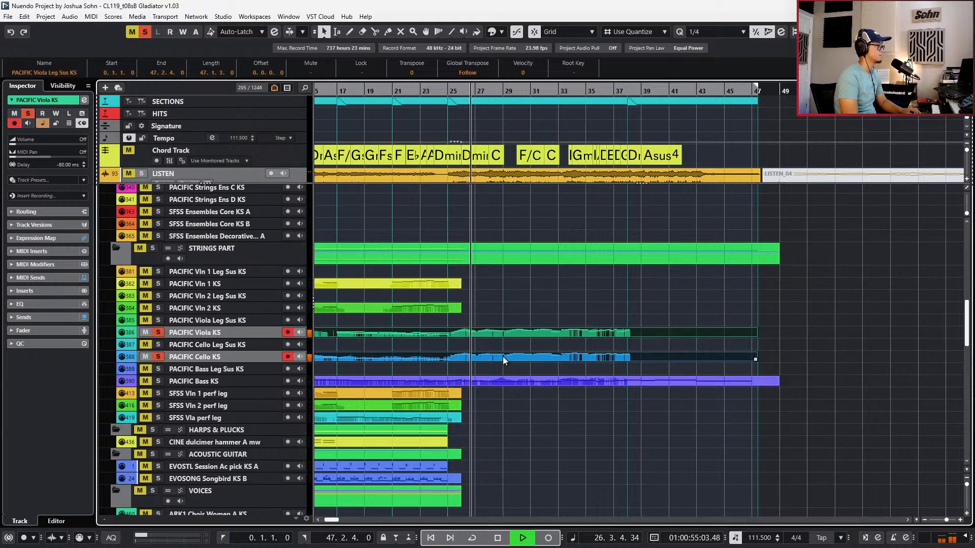
pyautogui.press('space')
pyautogui.press('s')
# Split the PACIFIC Viola part just after bar 25 and copy the remainder onto the SFSS Vla perf leg track
pyautogui.scroll(-3, 503, 357)
pyautogui.press('h')
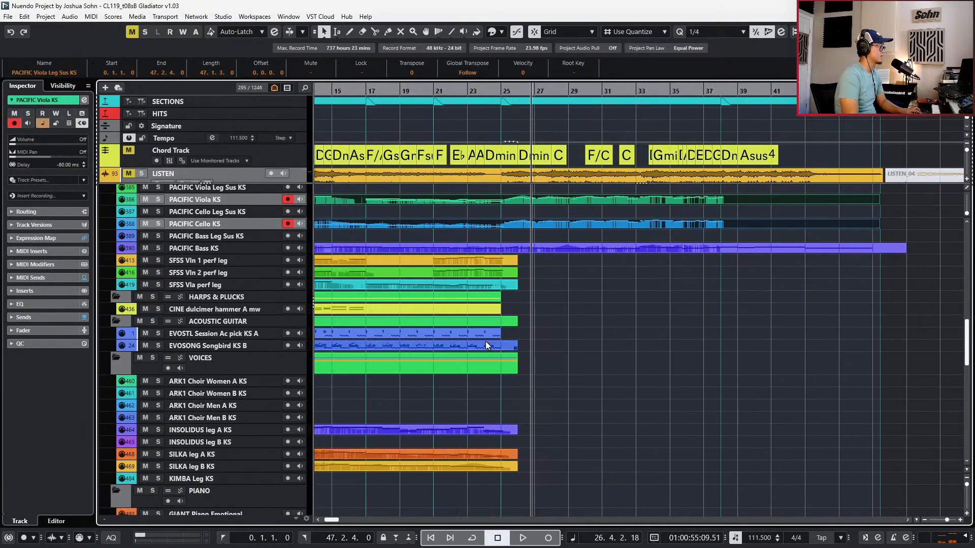
pyautogui.press('h')
pyautogui.press('h')
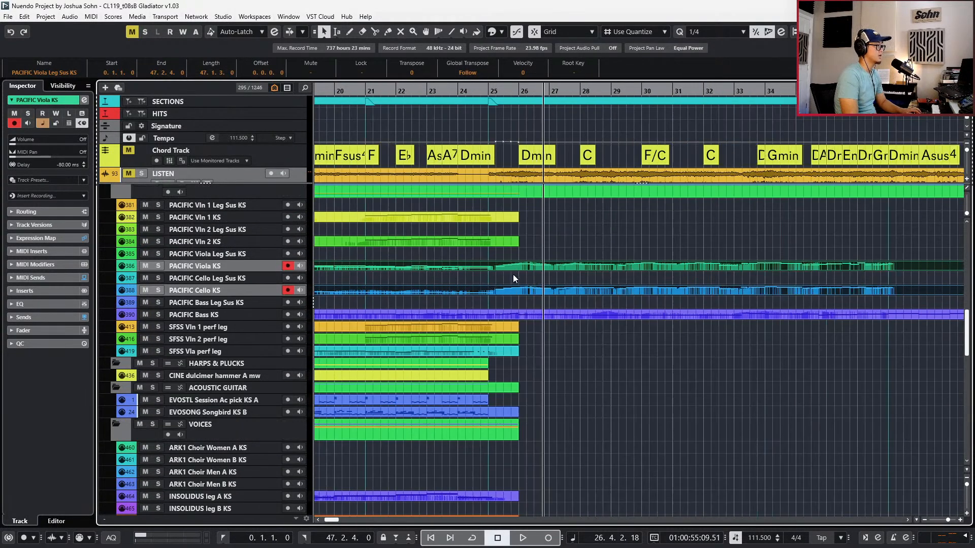
pyautogui.press('h')
pyautogui.click(502, 276)
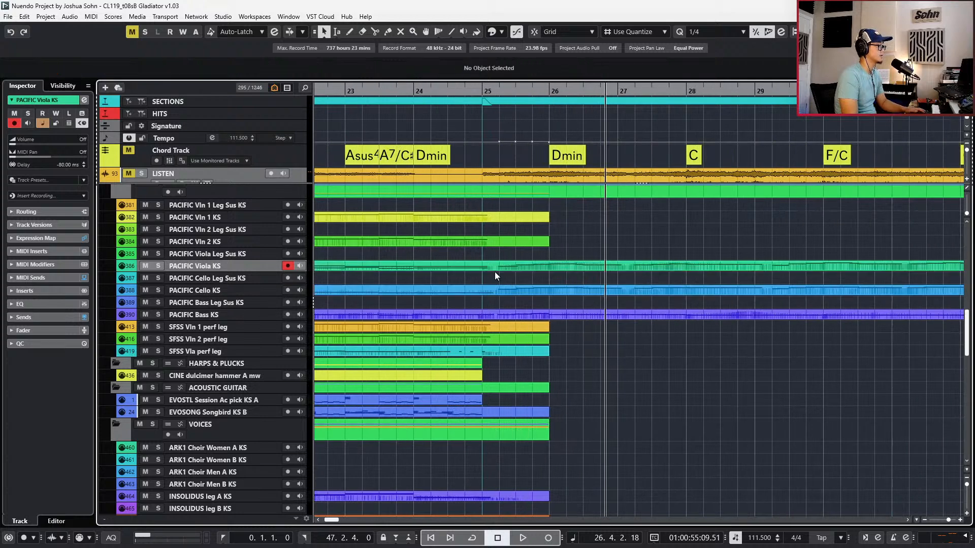
pyautogui.press('h')
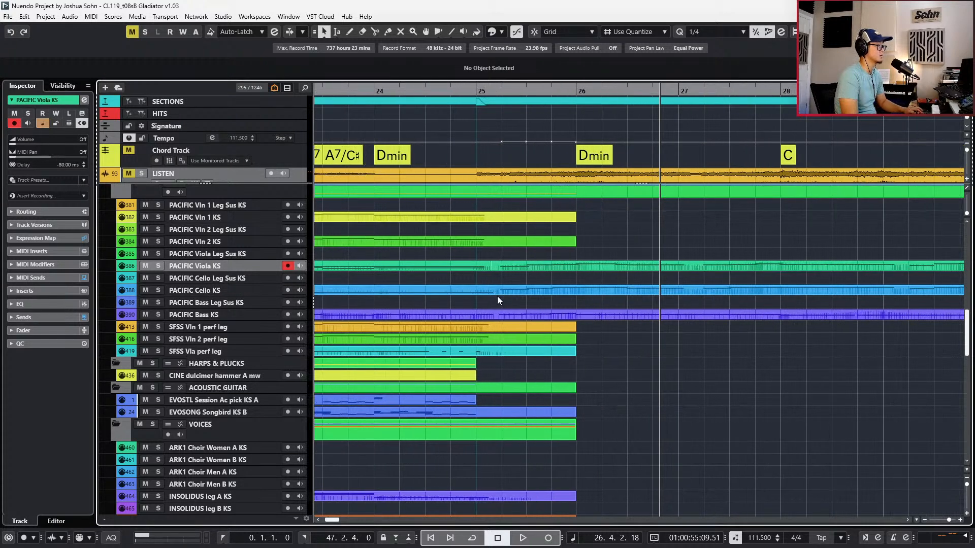
pyautogui.moveTo(519, 264); pyautogui.dragTo(511, 354)
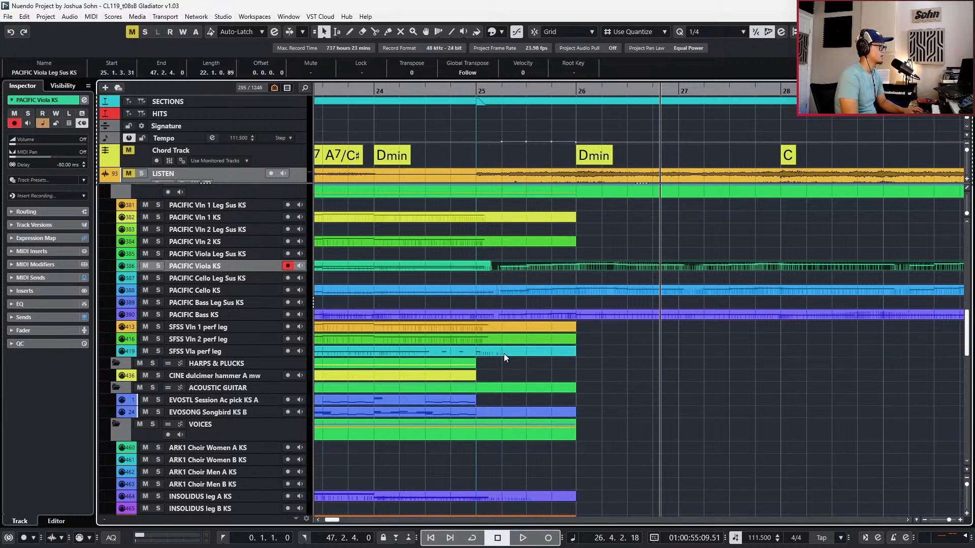
pyautogui.click(473, 354)
pyautogui.click(482, 352)
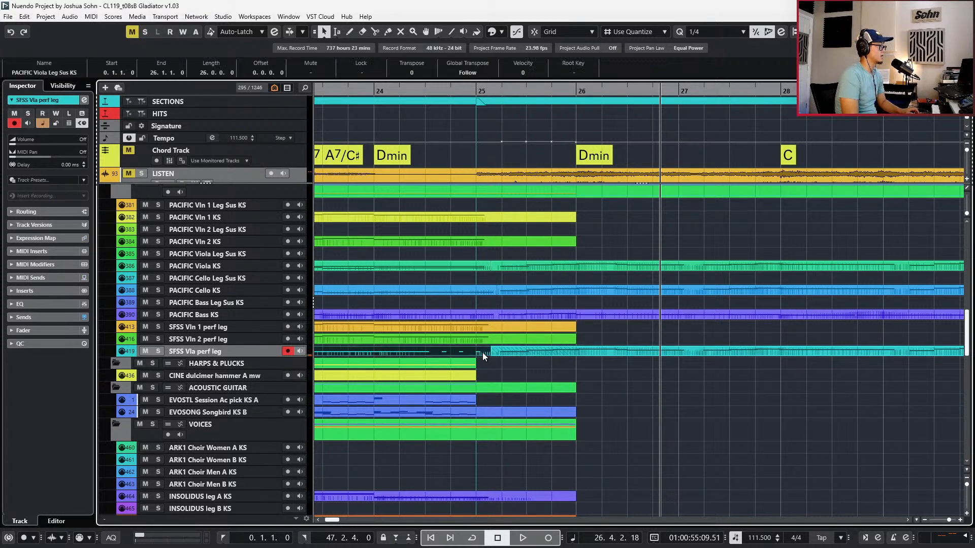
# Glue the two SFSS Vla perf leg parts that meet just after bar 25 into one continuous part
pyautogui.moveTo(490, 354); pyautogui.dragTo(494, 354)
pyautogui.press('4')
pyautogui.click(487, 350)
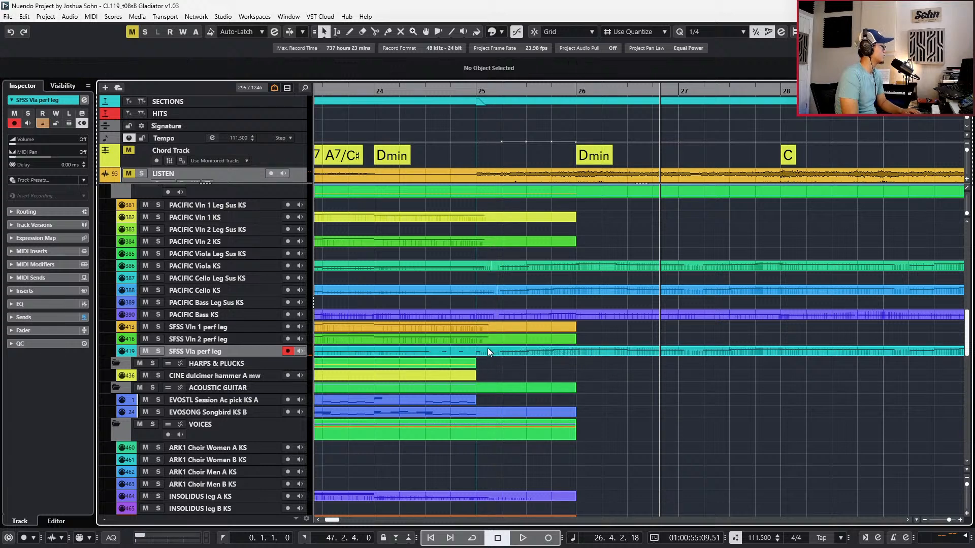
pyautogui.press('1')
pyautogui.click(465, 355)
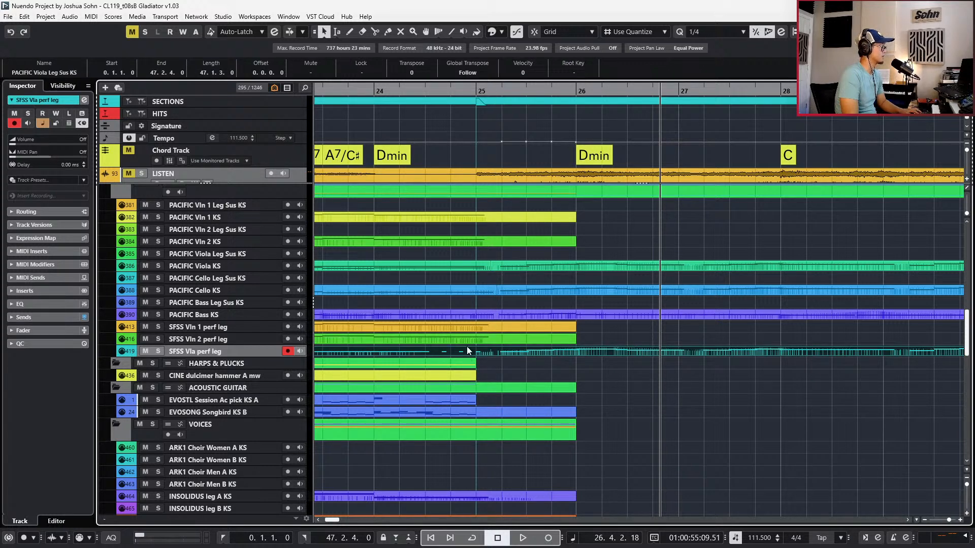
# Find the PACIFIC Cello KS track by searching for "cell", and add the SFSS Celli perf leg track to the visible tracks
pyautogui.hotkey('ctrl', 'f')
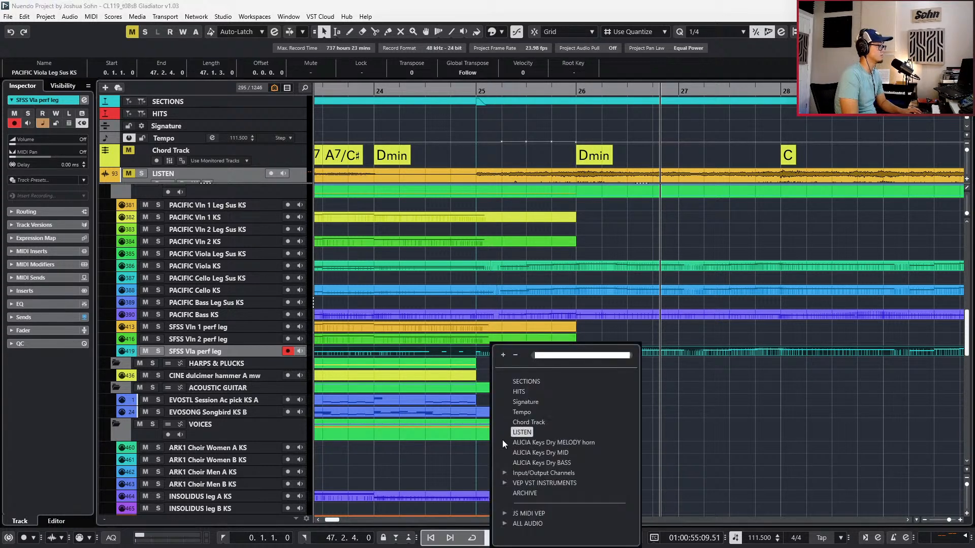
pyautogui.write('cell')
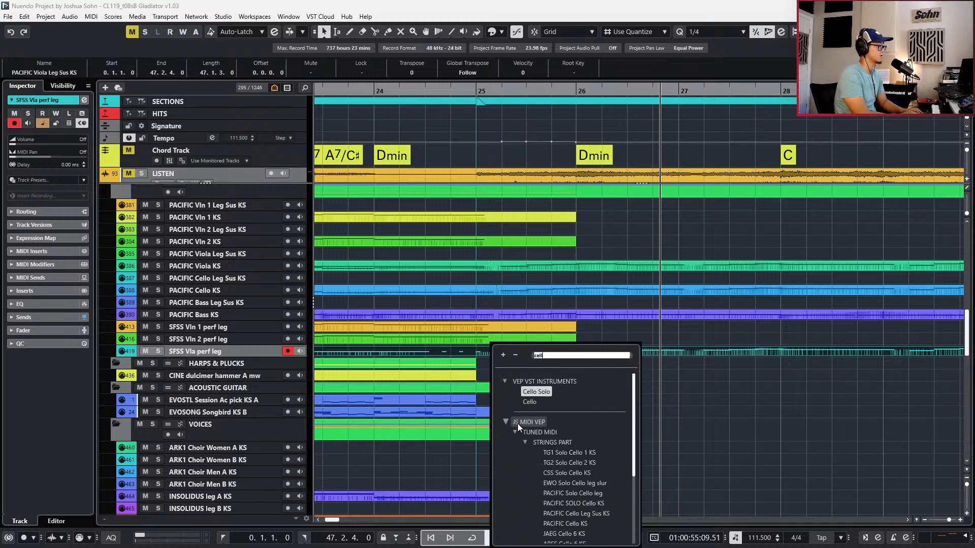
pyautogui.scroll(-4, 548, 468)
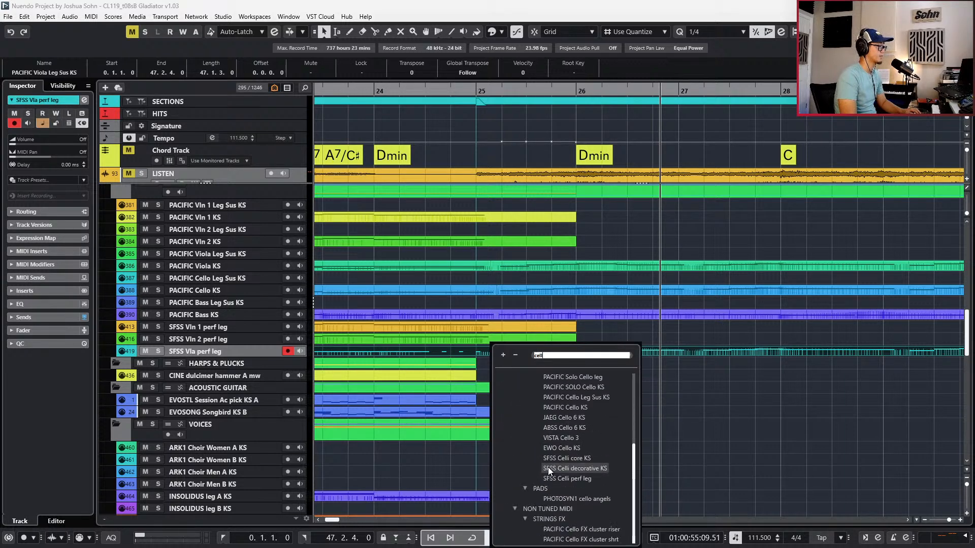
pyautogui.click(572, 403)
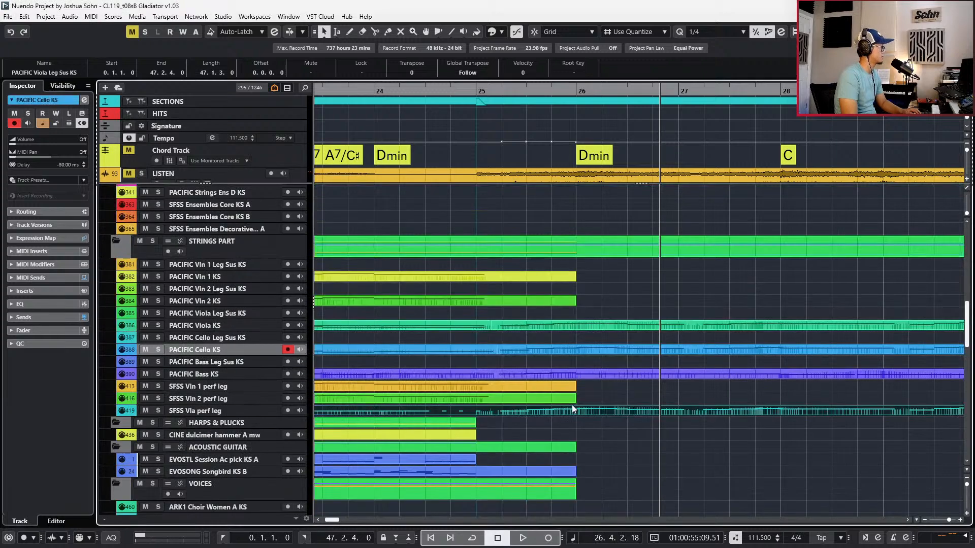
pyautogui.hotkey('ctrl', 'f')
pyautogui.scroll(-2, 644, 313)
pyautogui.scroll(-4, 644, 313)
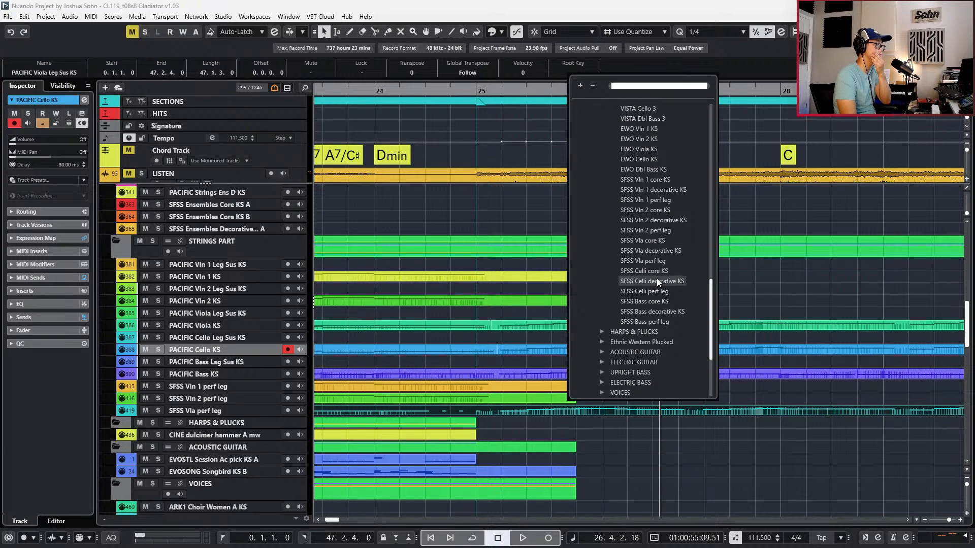
pyautogui.click(657, 291)
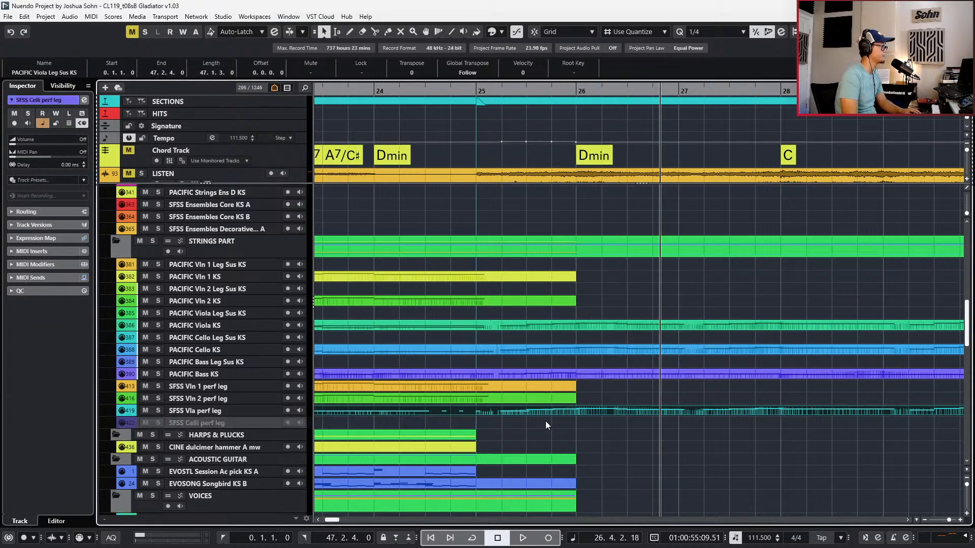
# Copy the PACIFIC Cello part after bar 25 onto the SFSS Celli perf leg track and extend it back to 0.1.1.0
pyautogui.moveTo(505, 350); pyautogui.dragTo(510, 426)
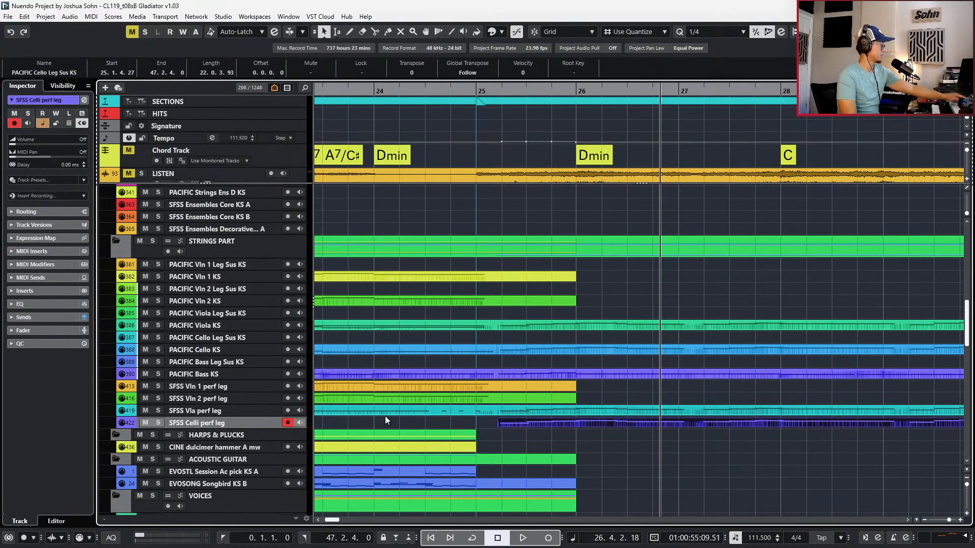
pyautogui.click(471, 407)
pyautogui.click(476, 347)
pyautogui.click(471, 325)
pyautogui.click(491, 338)
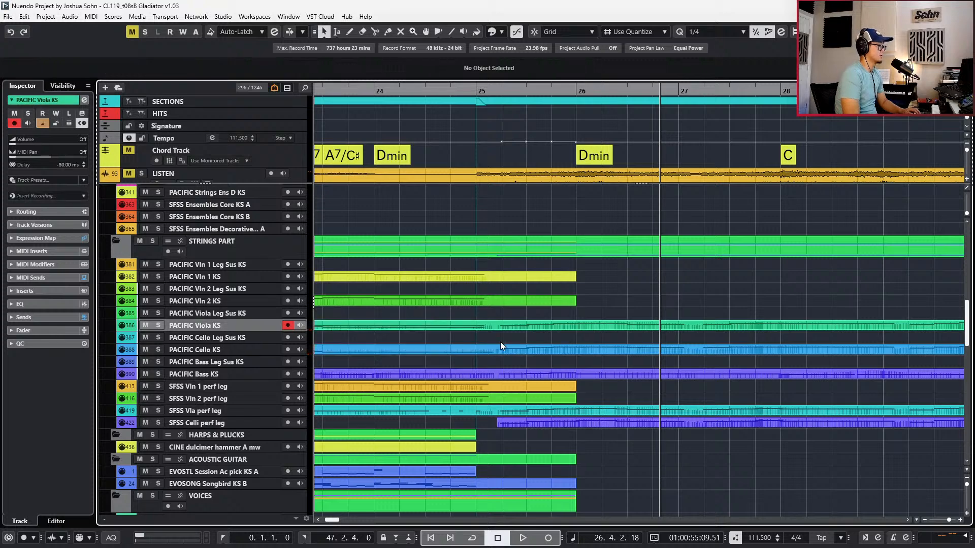
pyautogui.click(483, 424)
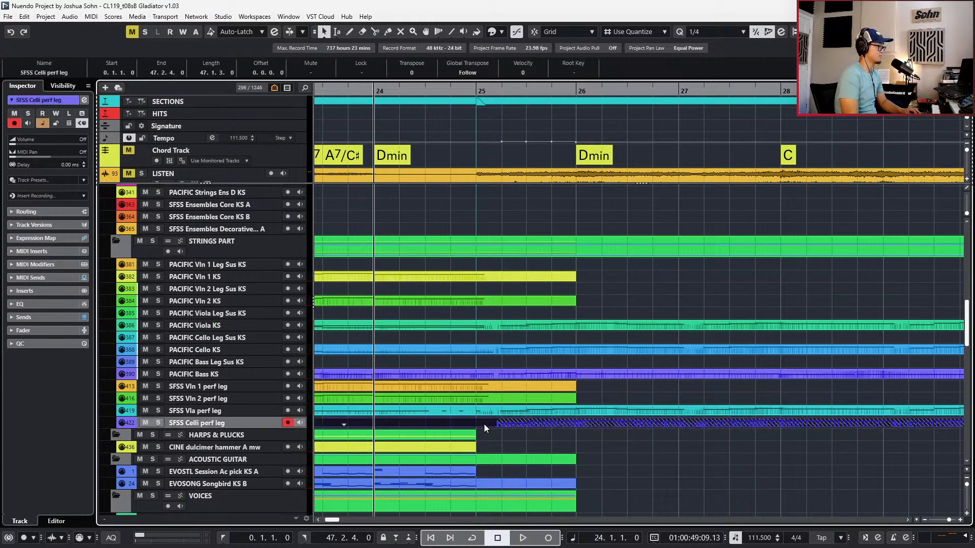
# Record a Control 21 rise at bar 24 in the SFSS Celli perf leg part and bring its end level to 127
pyautogui.doubleClick(500, 424)
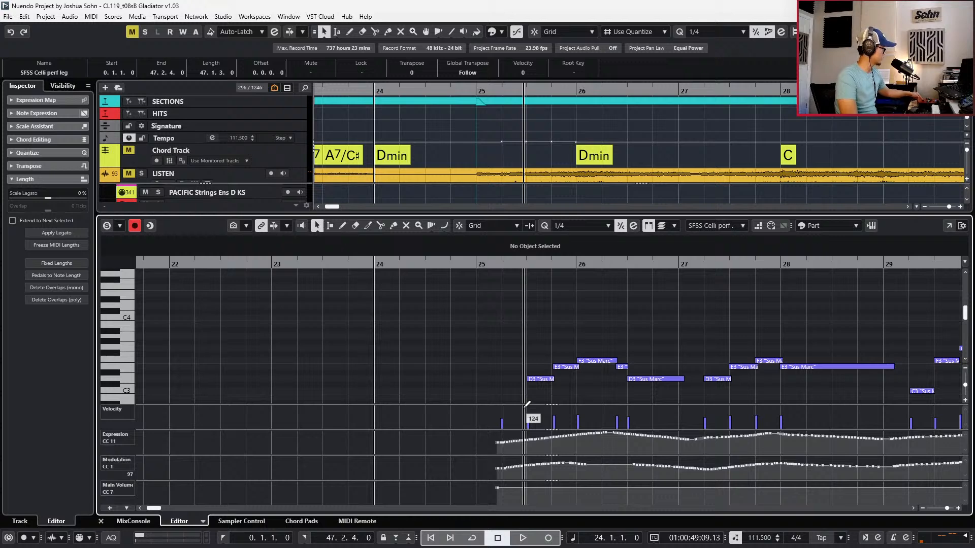
pyautogui.press('space')
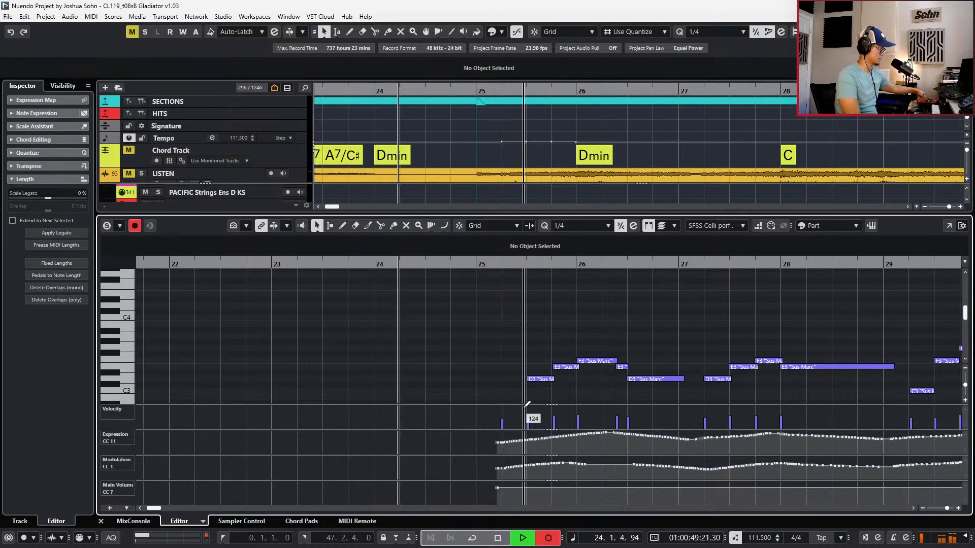
pyautogui.press('space')
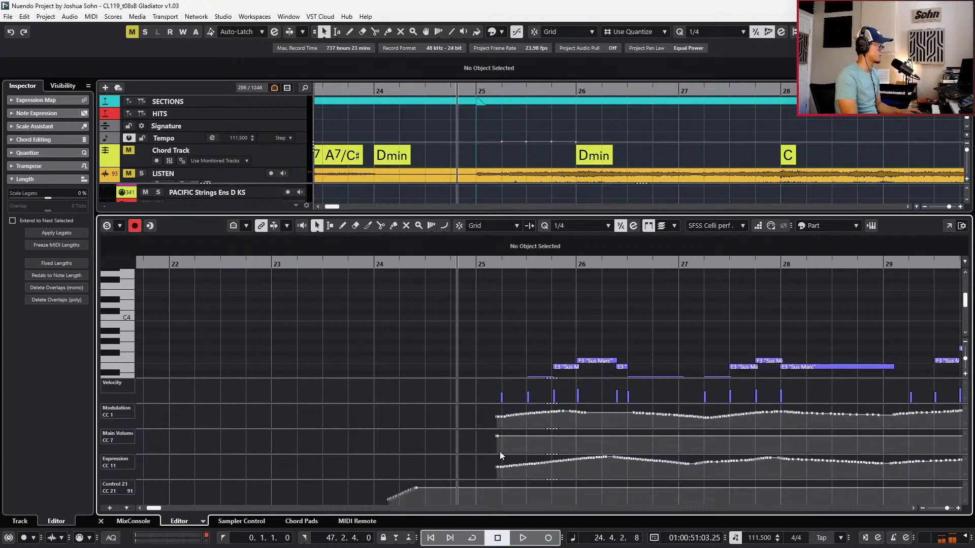
pyautogui.moveTo(384, 491); pyautogui.dragTo(417, 473)
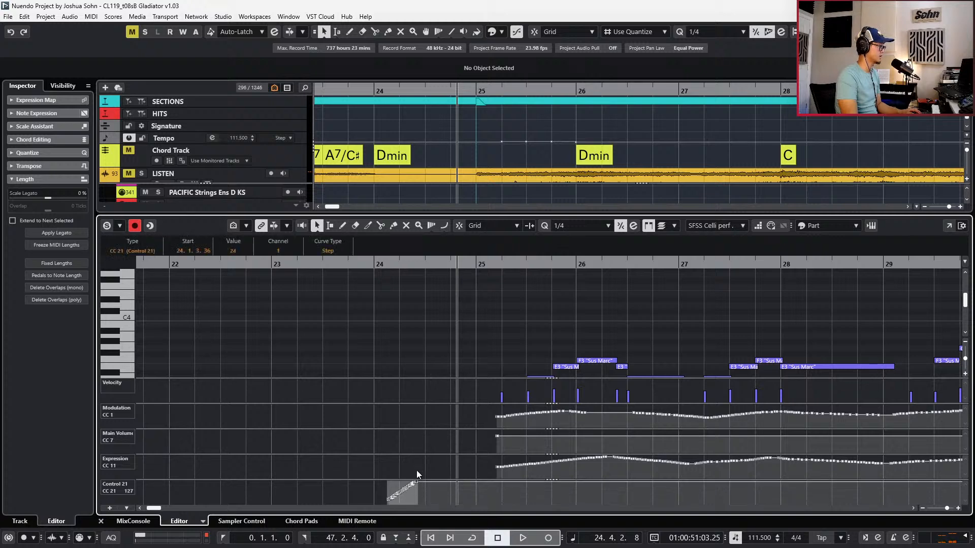
# Play the SFSS Celli perf leg part through bars 25 to 28, stop, and return to bar 24
pyautogui.press('space')
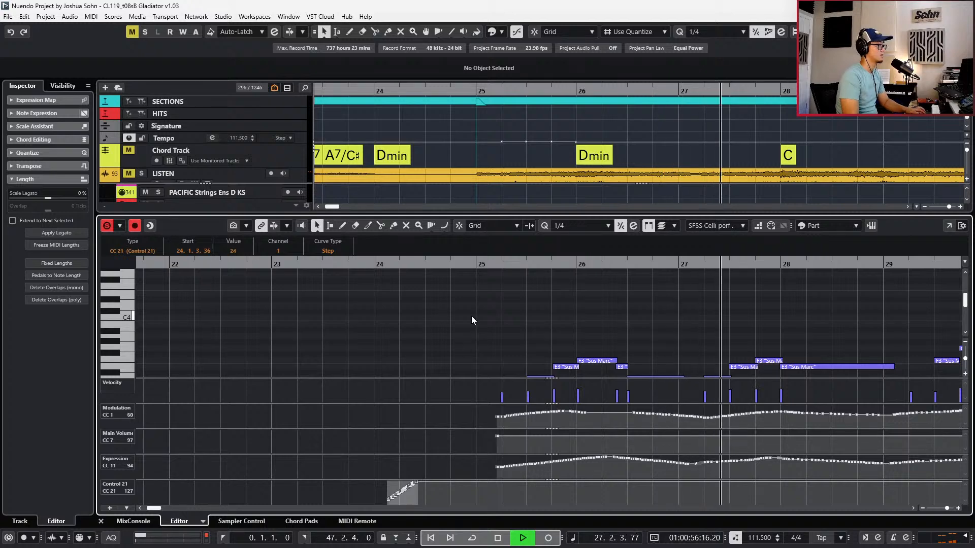
pyautogui.scroll(-2, 481, 307)
pyautogui.scroll(2, 646, 339)
pyautogui.press('4')
pyautogui.scroll(1, 647, 335)
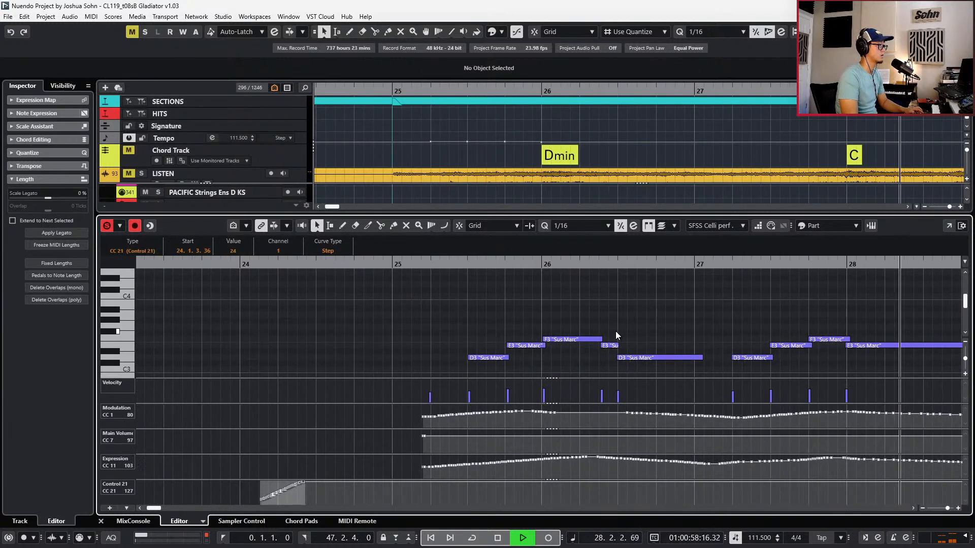
pyautogui.press('space')
pyautogui.click(609, 345)
pyautogui.press('-')
pyautogui.press('-')
pyautogui.press('-')
pyautogui.press('-')
pyautogui.press('-')
pyautogui.hotkey('ctrl', 'e')
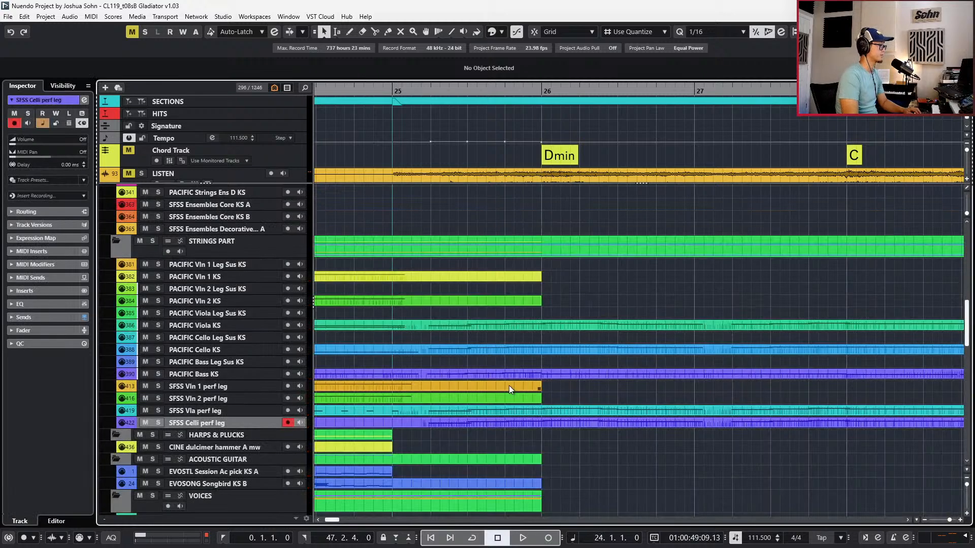
# Record Control 21 at 127 in the SFSS Vla perf leg part, starting from bar 4 ahead of its first notes
pyautogui.click(499, 413)
pyautogui.hotkey('ctrl', 'e')
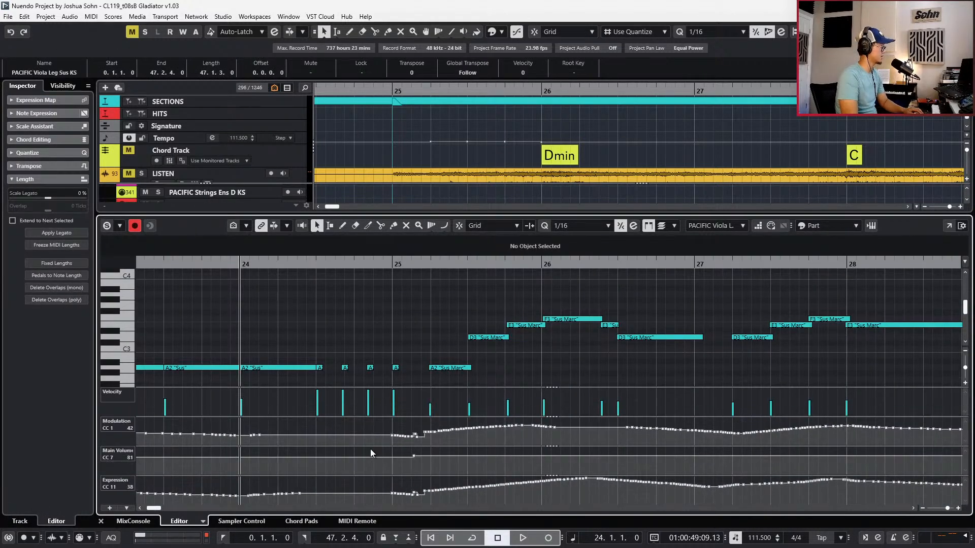
pyautogui.scroll(-10, 357, 440)
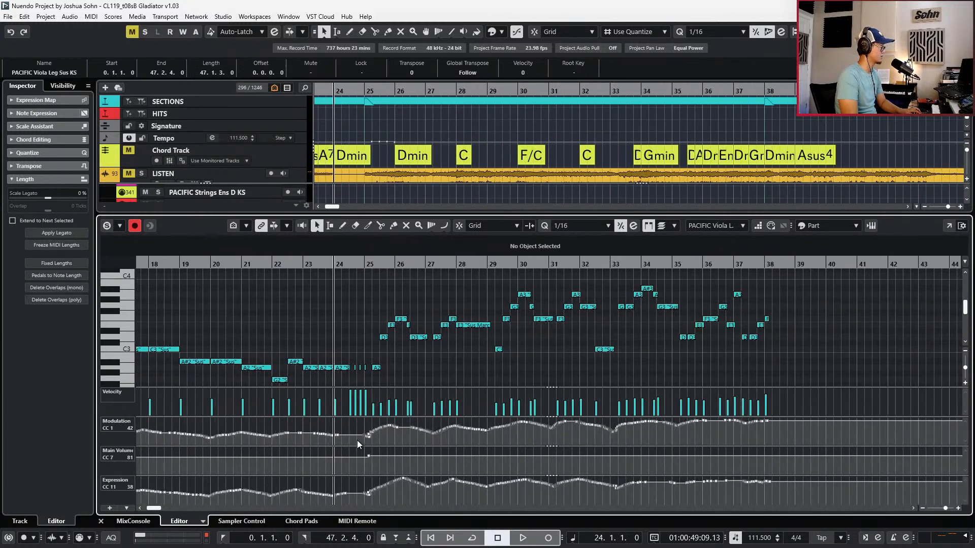
pyautogui.hscroll(-8, 358, 440)
pyautogui.press('KP_Subtract')
pyautogui.press('KP_Subtract')
pyautogui.press('KP_Subtract')
pyautogui.press('KP_Subtract')
pyautogui.press('KP_Subtract')
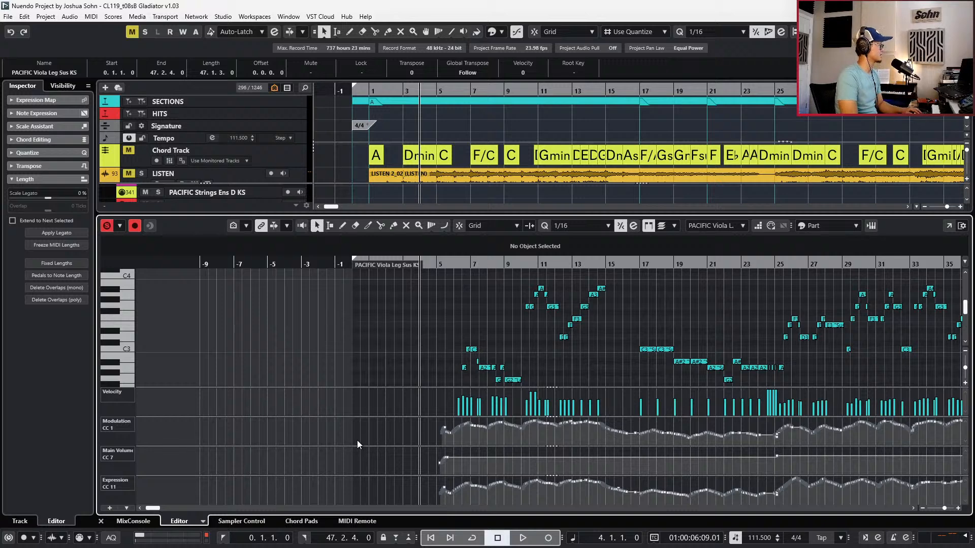
pyautogui.press('KP_Multiply')
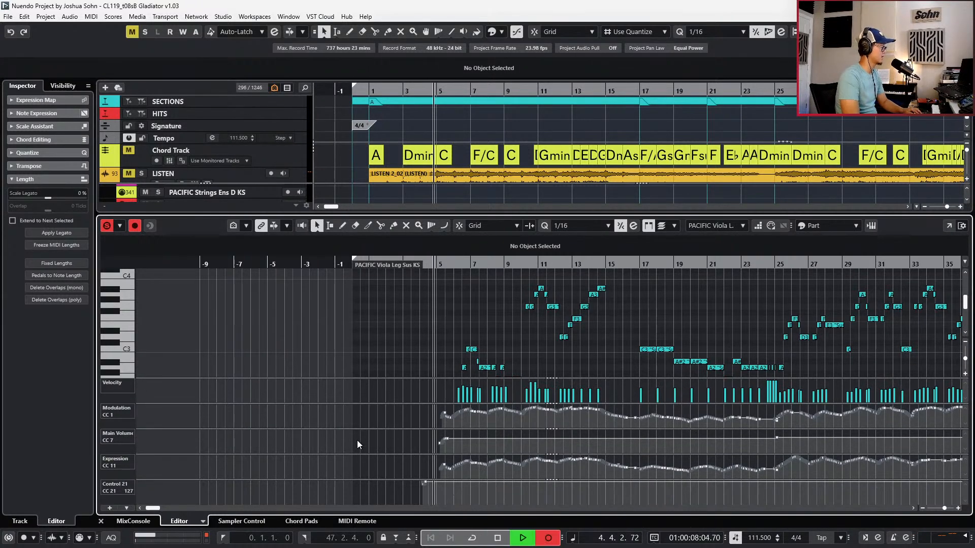
pyautogui.press('KP_0')
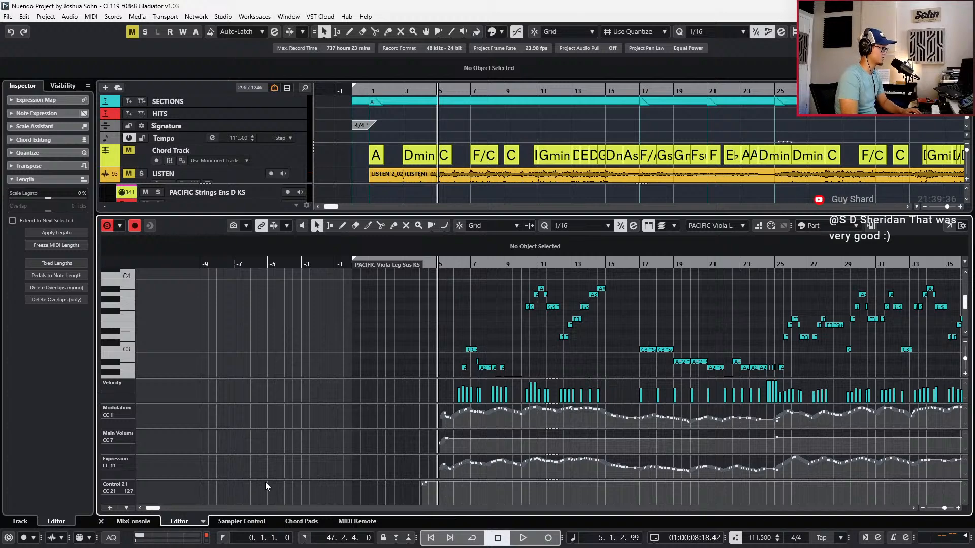
# Solo the PACIFIC Viola, Cello and Bass tracks with the SFSS Vla and Celli tracks and play them from bar 25
pyautogui.hotkey('ctrl', 'e')
pyautogui.scroll(-2, 462, 428)
pyautogui.hscroll(3, 462, 428)
pyautogui.press('KP_Add')
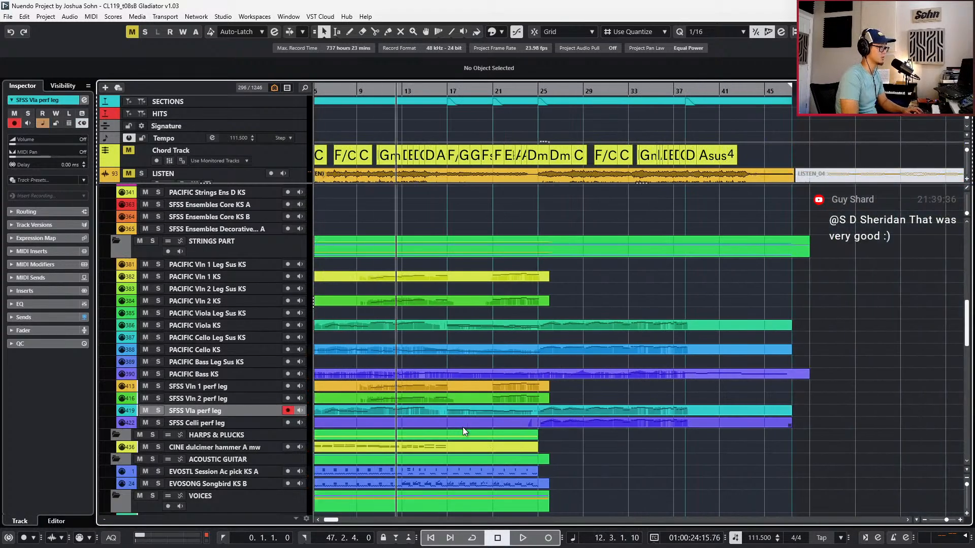
pyautogui.press('KP_Add')
pyautogui.press('KP_Add')
pyautogui.press('KP_Subtract')
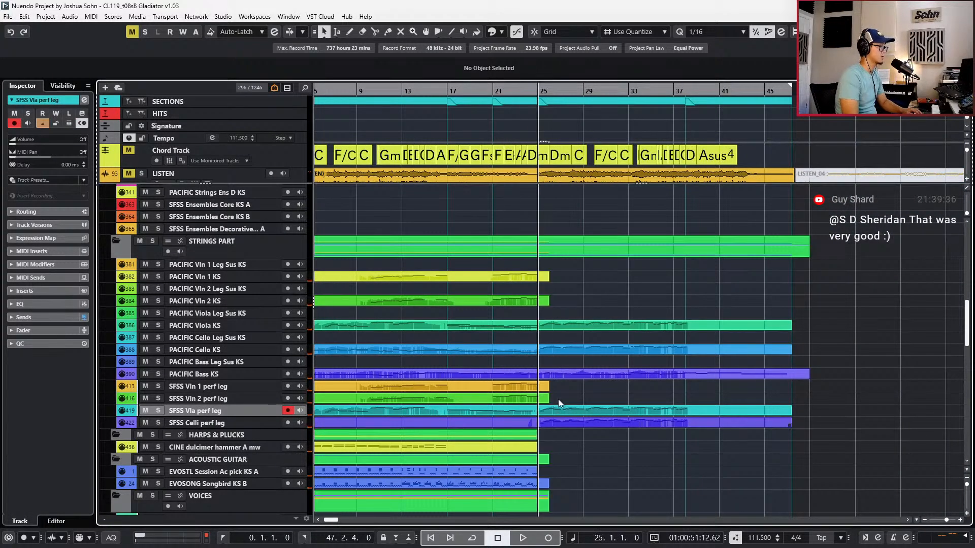
pyautogui.click(531, 348)
pyautogui.moveTo(613, 318); pyautogui.dragTo(641, 458)
pyautogui.press('s')
pyautogui.press('space')
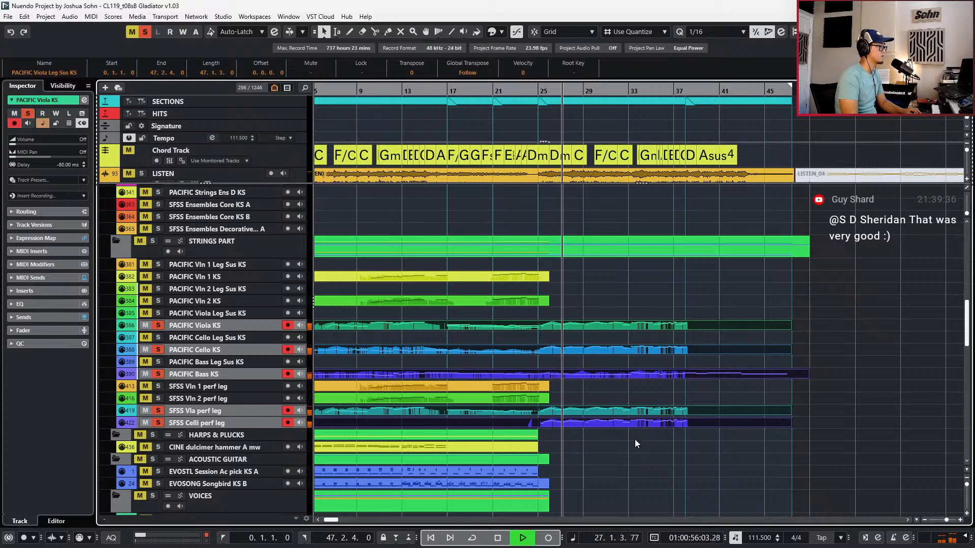
pyautogui.press('space')
# Solo only the SFSS Vla perf leg and SFSS Celli perf leg tracks and play them from bar 25
pyautogui.moveTo(619, 443); pyautogui.dragTo(617, 409)
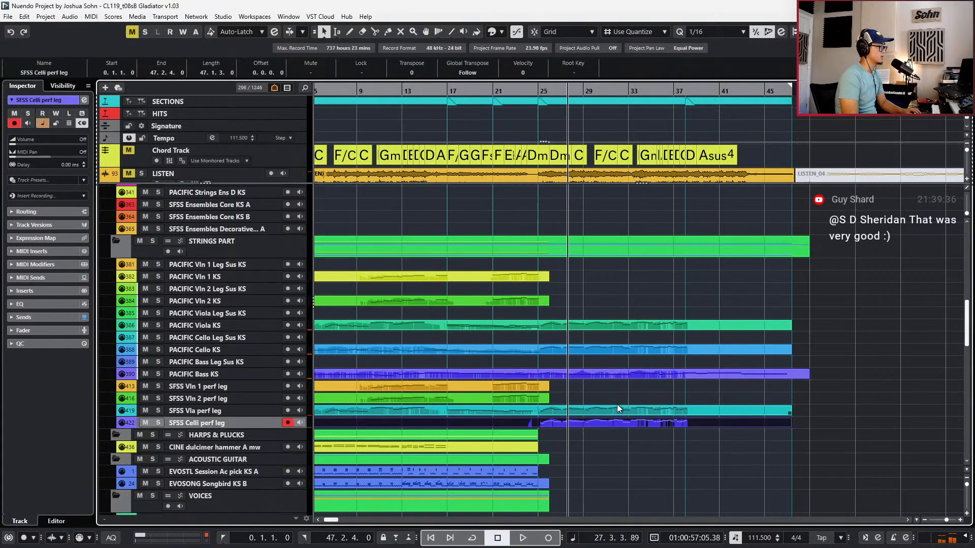
pyautogui.press('KP_Subtract')
pyautogui.press('KP_Subtract')
pyautogui.press('KP_Subtract')
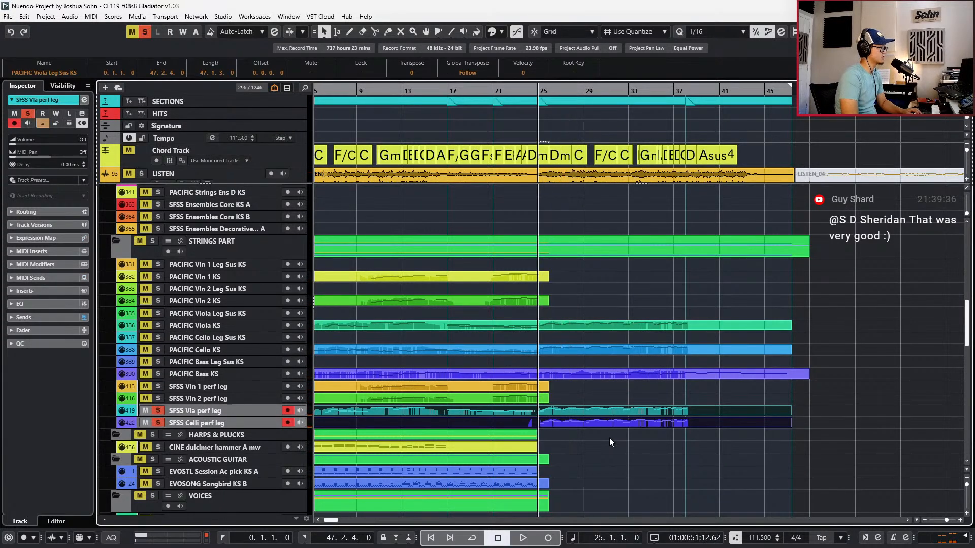
pyautogui.press('space')
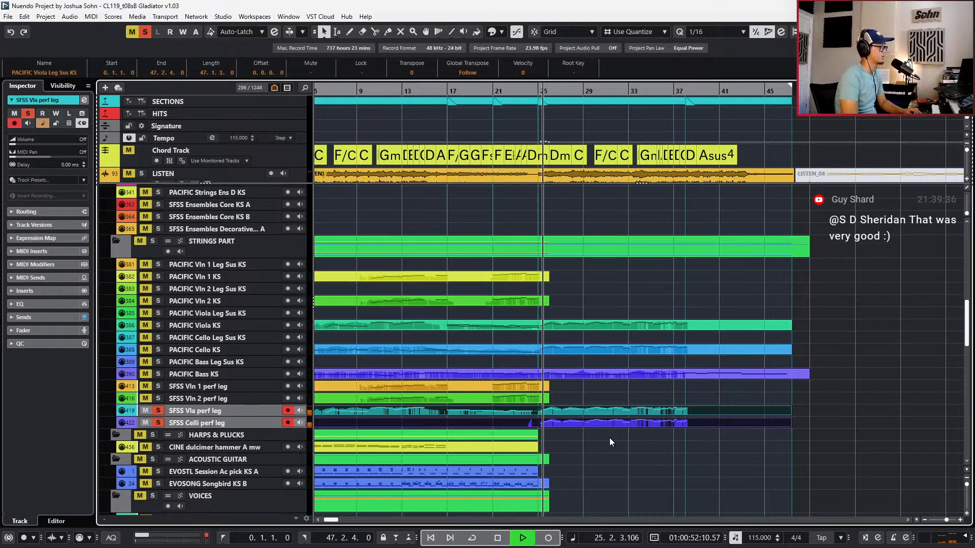
# Open the SFSS Vla perf leg notes for editing and follow the playback through bars 26 and 27
pyautogui.hotkey('ctrl', 'e')
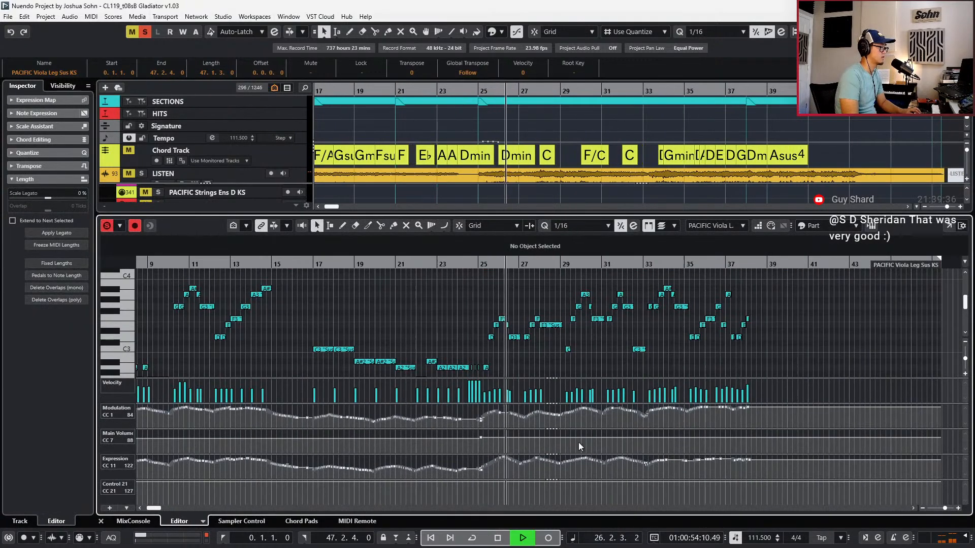
pyautogui.press('h')
pyautogui.press('h')
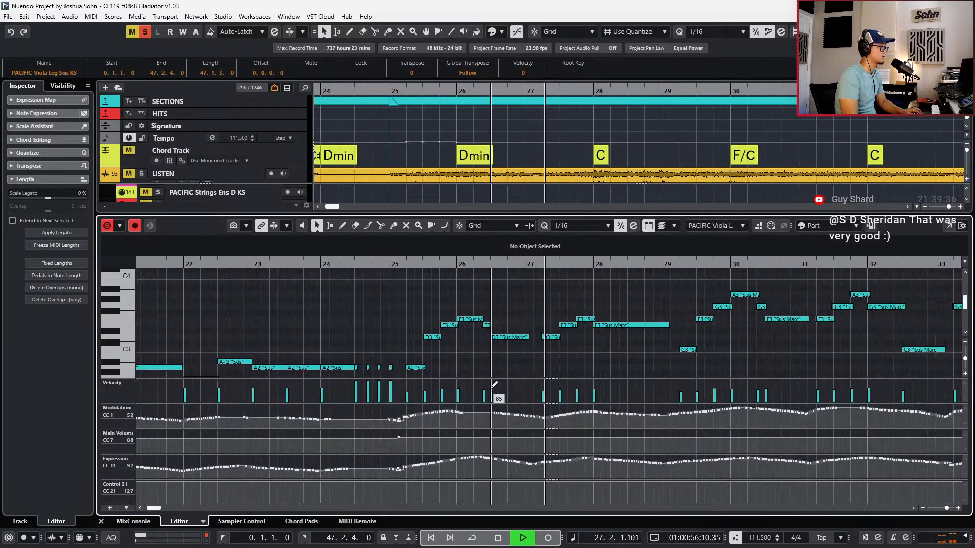
pyautogui.press('space')
pyautogui.press('h')
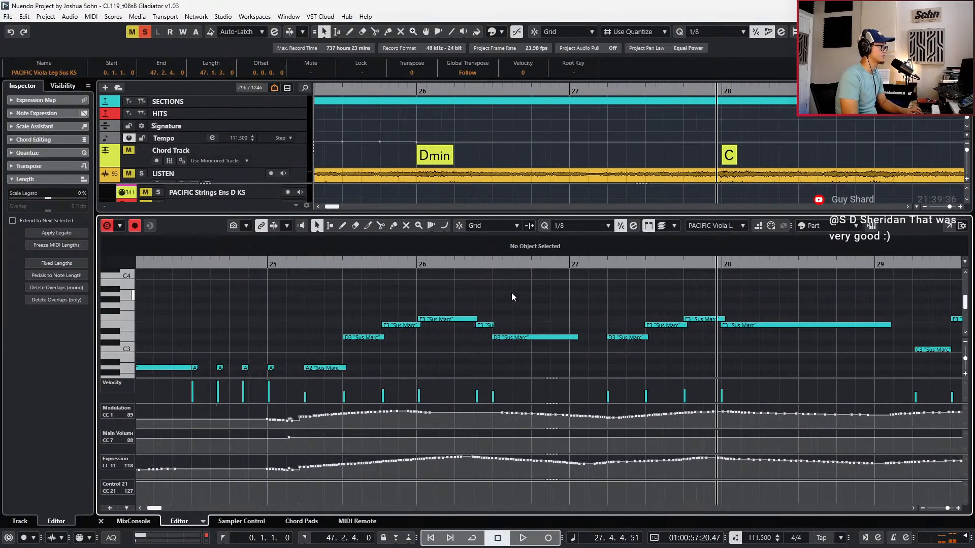
# Nudge the short E3 and following D3 viola notes in bar 26 later, with E3 at 26.2.3.39, and play through bar 30
pyautogui.scroll(-2, 520, 306)
pyautogui.moveTo(486, 342); pyautogui.dragTo(486, 340)
pyautogui.press('space')
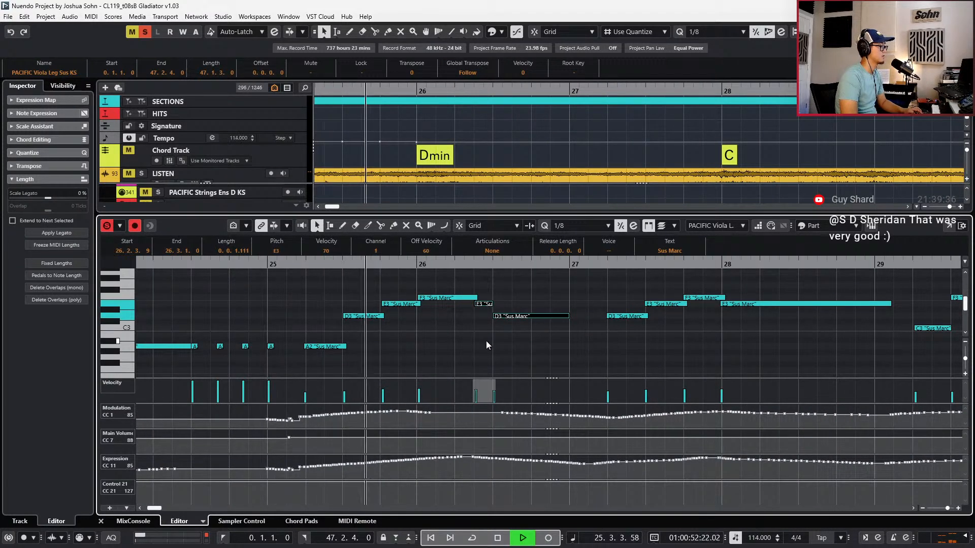
pyautogui.hotkey('alt', 'Right')
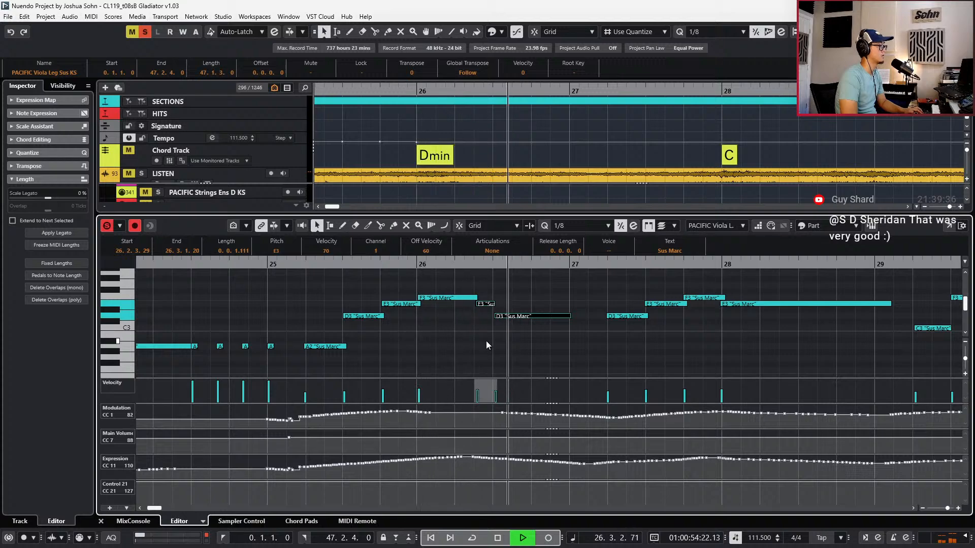
pyautogui.hscroll(2, 486, 330)
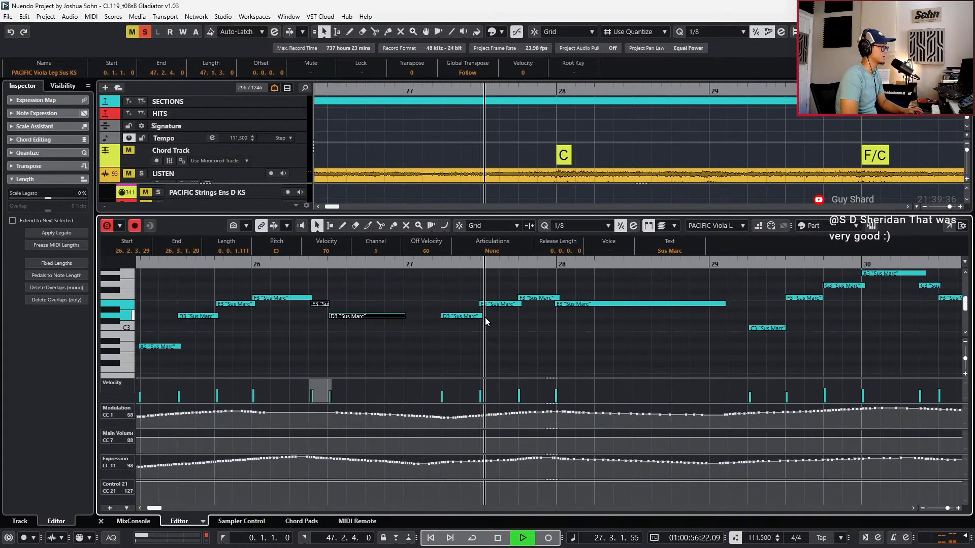
pyautogui.hotkey('alt', 'Right')
pyautogui.hscroll(3, 455, 285)
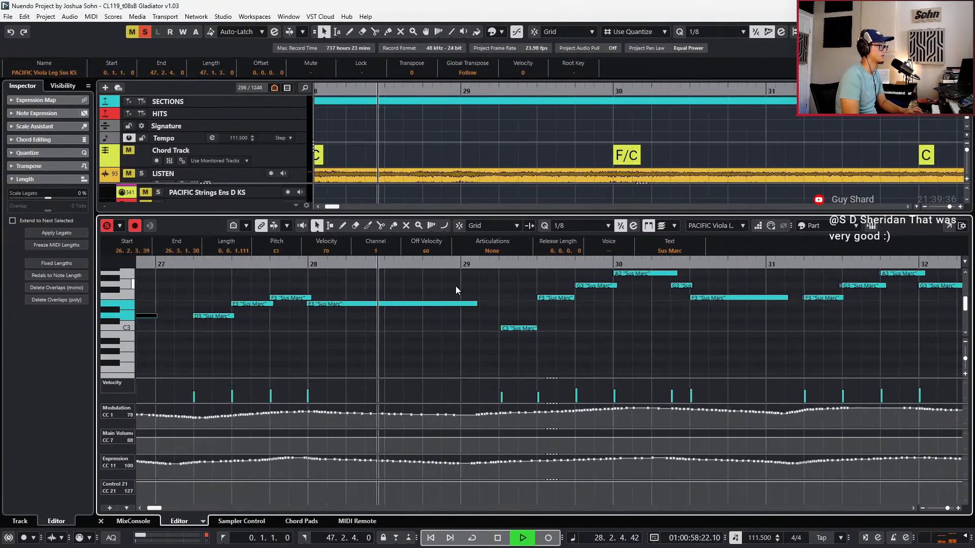
pyautogui.hscroll(2, 456, 285)
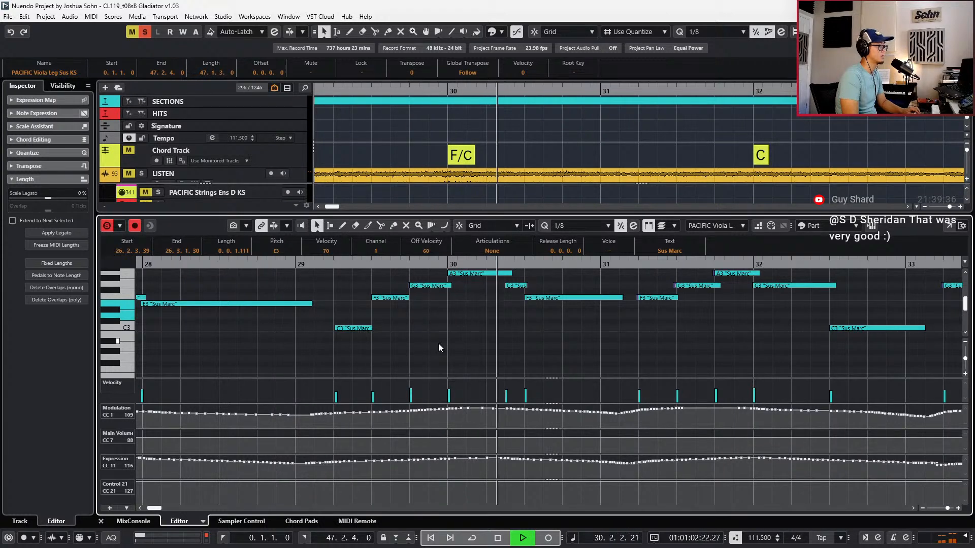
pyautogui.press('space')
pyautogui.press('s')
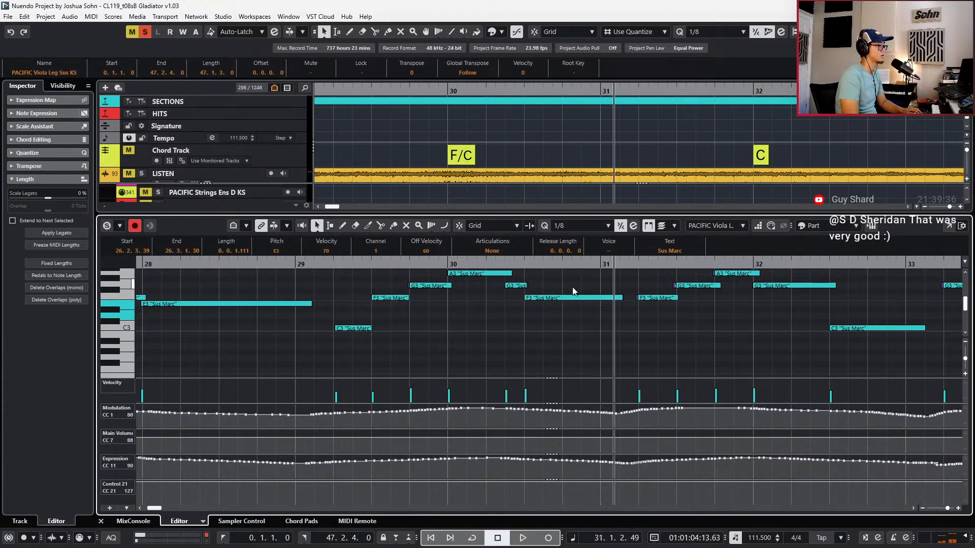
# Raise the velocities of all viola notes from bar 25 on together, with the first A2 at 109, and play them from bar 25
pyautogui.scroll(-3, 588, 296)
pyautogui.scroll(-6, 607, 307)
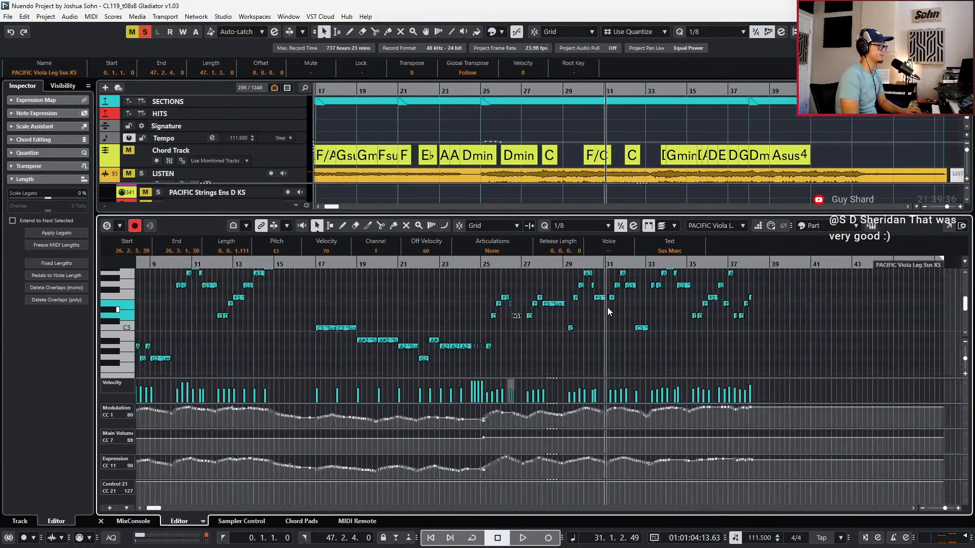
pyautogui.scroll(1, 604, 309)
pyautogui.moveTo(510, 292); pyautogui.dragTo(721, 383)
pyautogui.scroll(1, 742, 315)
pyautogui.scroll(1, 737, 314)
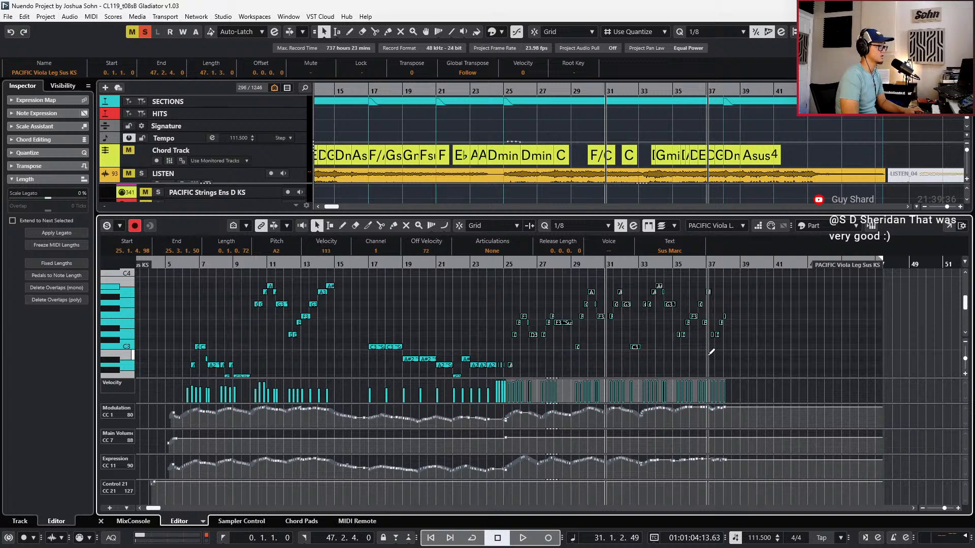
pyautogui.press('l')
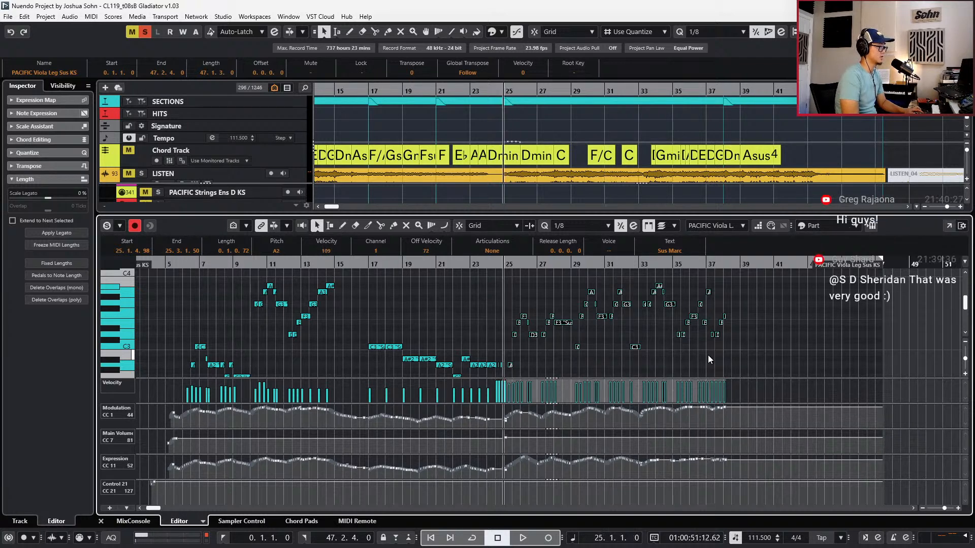
pyautogui.press('space')
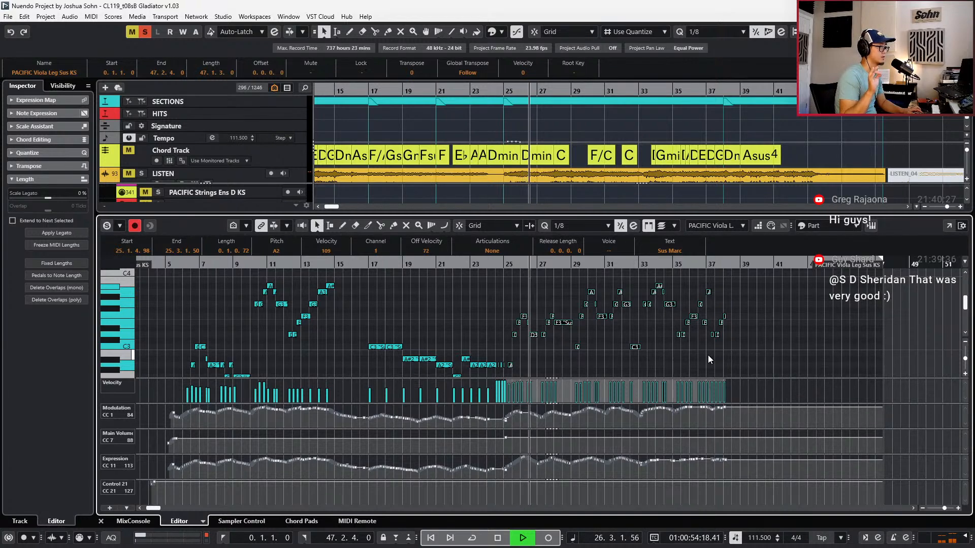
pyautogui.press('space')
# Close the note editor, unsolo the SFSS viola and cello tracks, and play the arrangement with all parts from bar 24
pyautogui.press('ctrl+KP_Subtract')
pyautogui.press('ctrl+KP_Subtract')
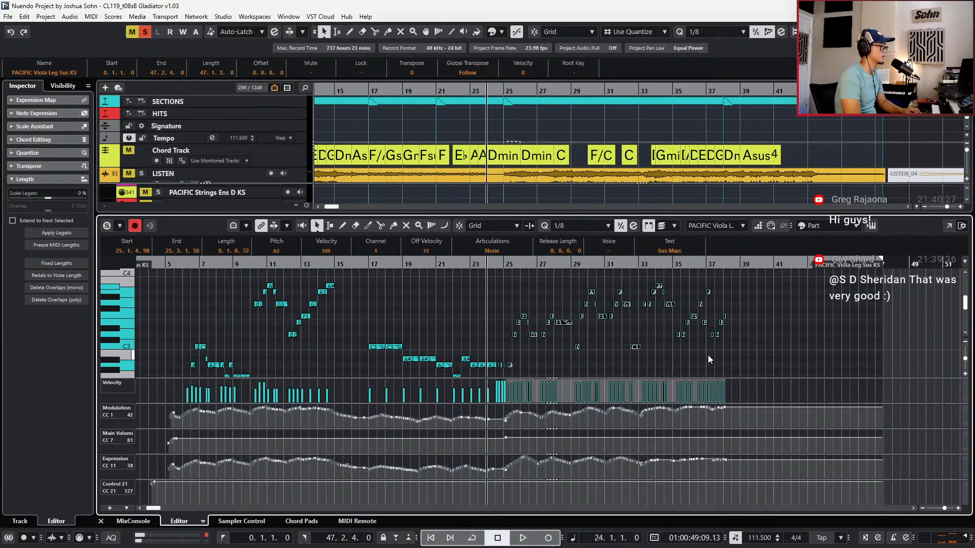
pyautogui.press('Return')
pyautogui.press('space')
pyautogui.press('s')
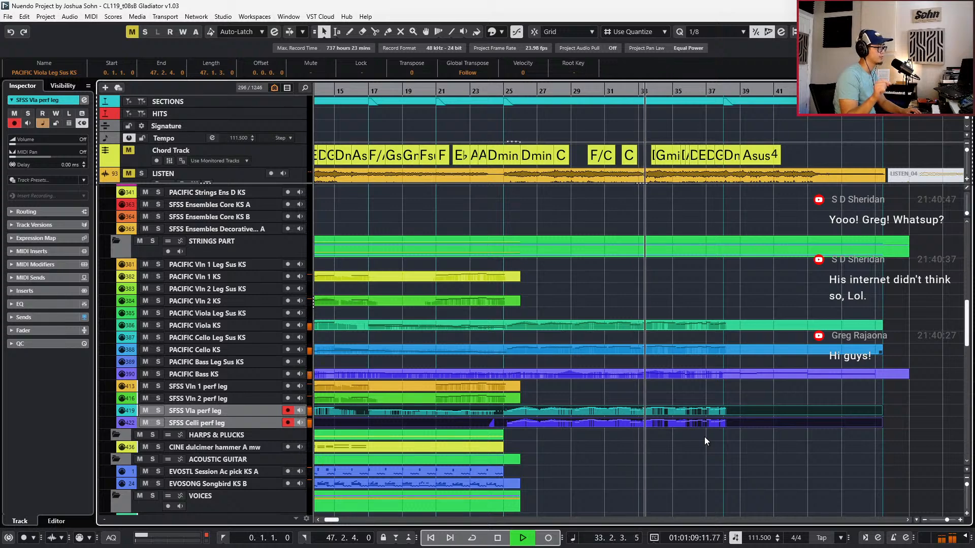
pyautogui.press('space')
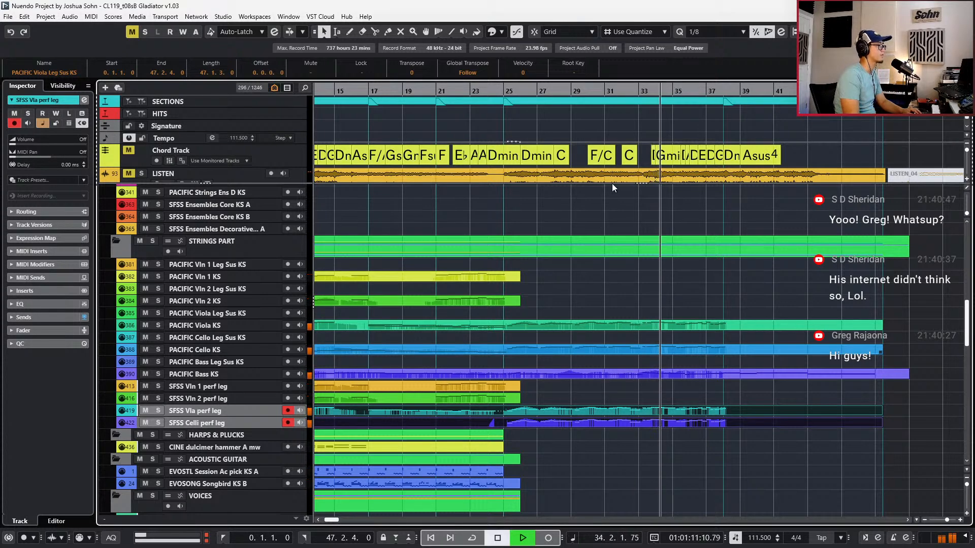
# Solo the LISTEN reference track and play it from bar 25
pyautogui.scroll(-1, 611, 172)
pyautogui.keyDown('ctrl'); pyautogui.scroll(-2, 610, 172); pyautogui.keyUp('ctrl')
pyautogui.click(589, 162)
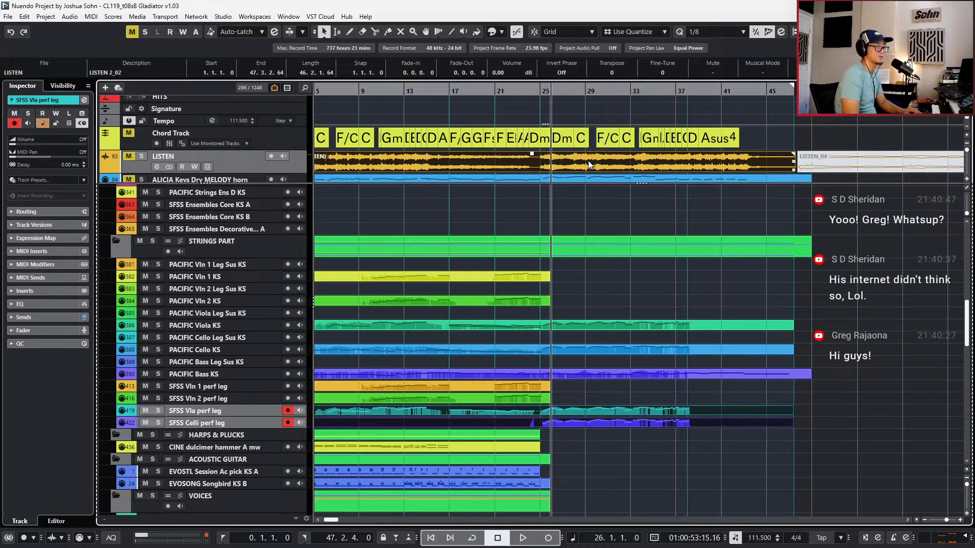
pyautogui.press('-')
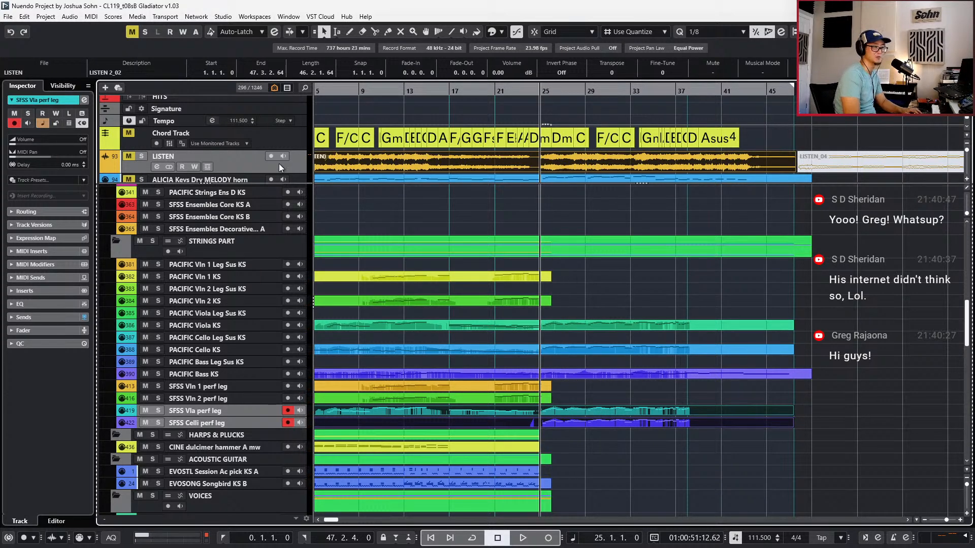
pyautogui.press('s')
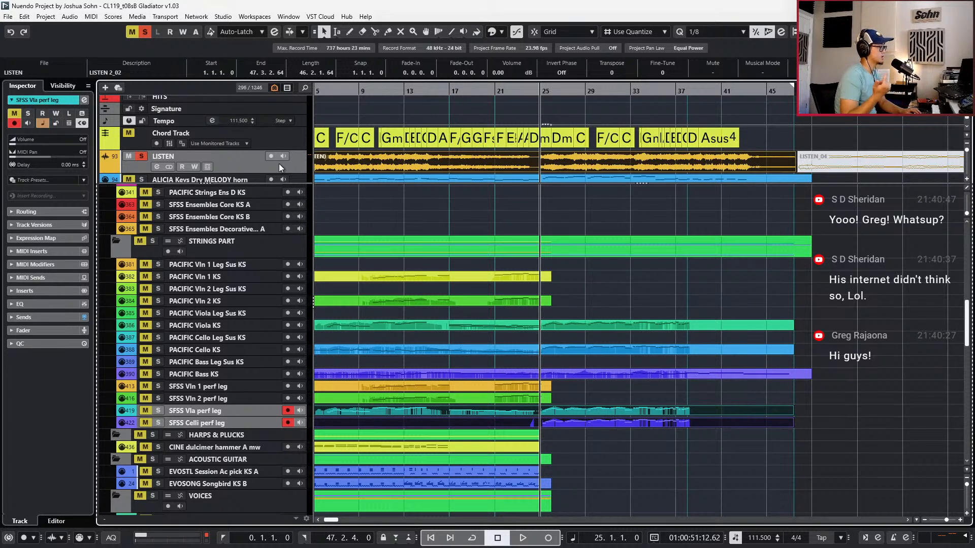
pyautogui.press('space')
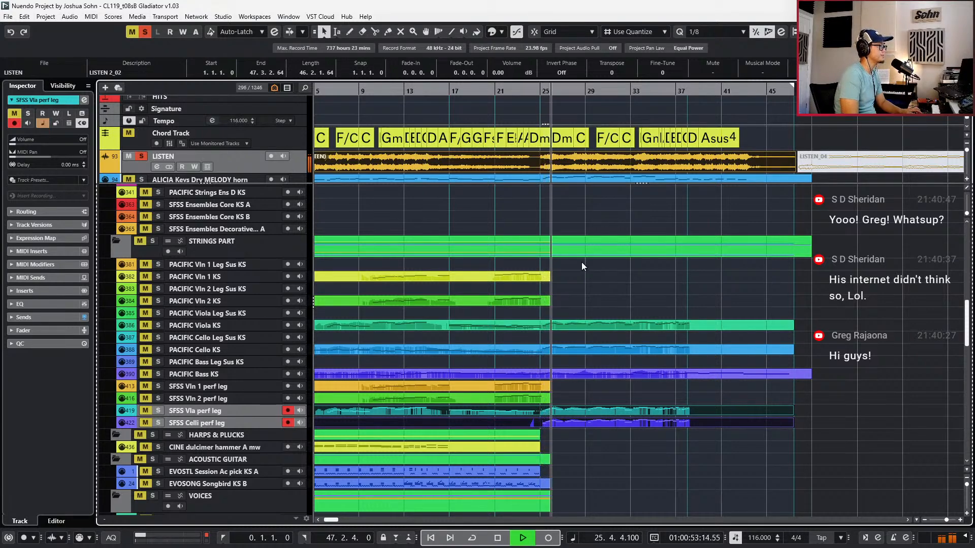
pyautogui.scroll(-2, 565, 255)
pyautogui.scroll(3, 555, 277)
pyautogui.click(556, 276)
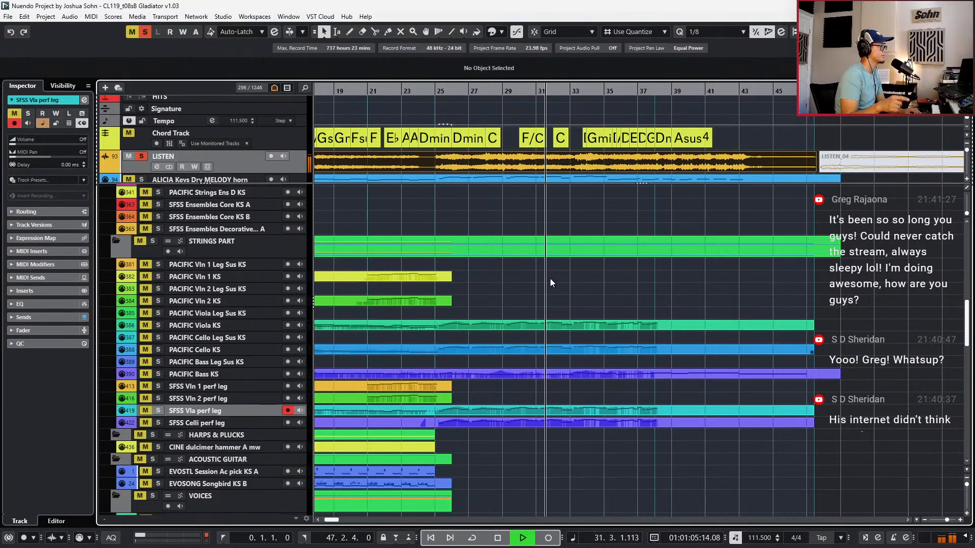
# Set the left locator to bar 25 and play the LISTEN reference from there again
pyautogui.press('space')
pyautogui.press('ctrl+KP_1')
pyautogui.press('KP_Subtract')
pyautogui.press('KP_Subtract')
pyautogui.press('ctrl+KP_1')
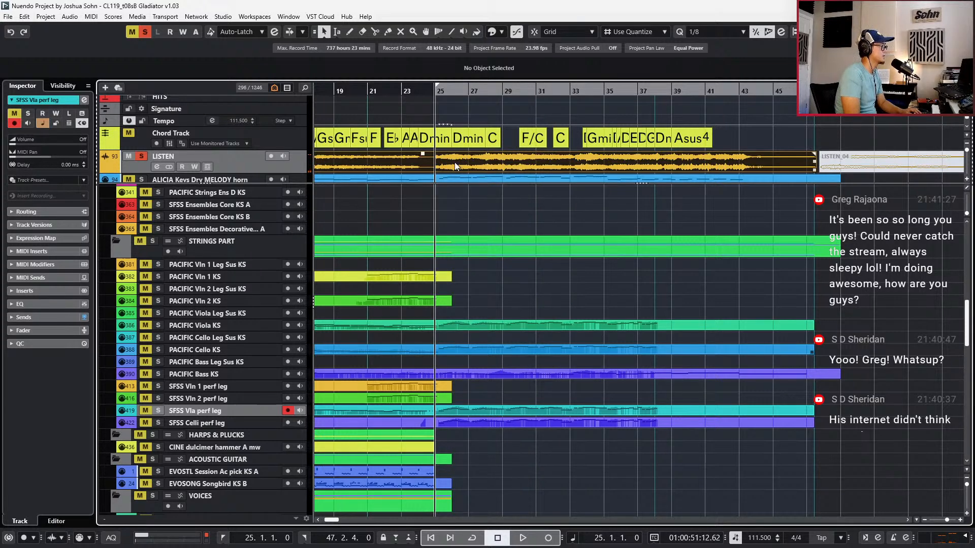
pyautogui.press('space')
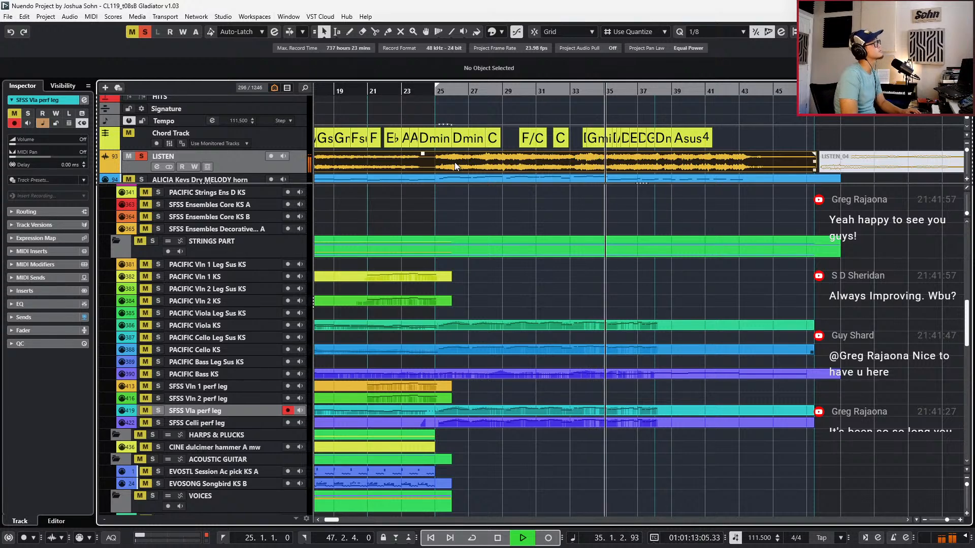
pyautogui.press('space')
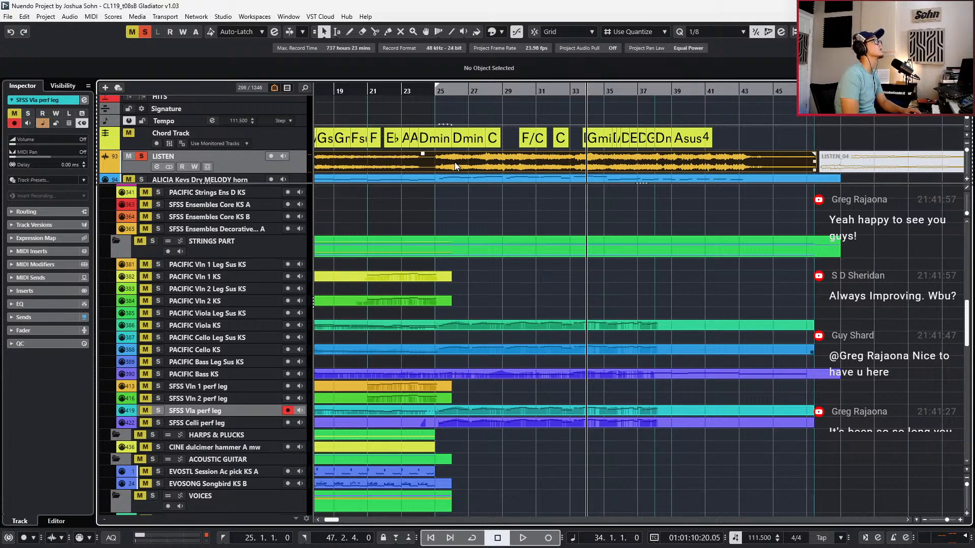
# Replay short passages of the LISTEN reference, stepping back from bar 34 towards bar 30, and end its solo
pyautogui.press('KP_Subtract')
pyautogui.press('space')
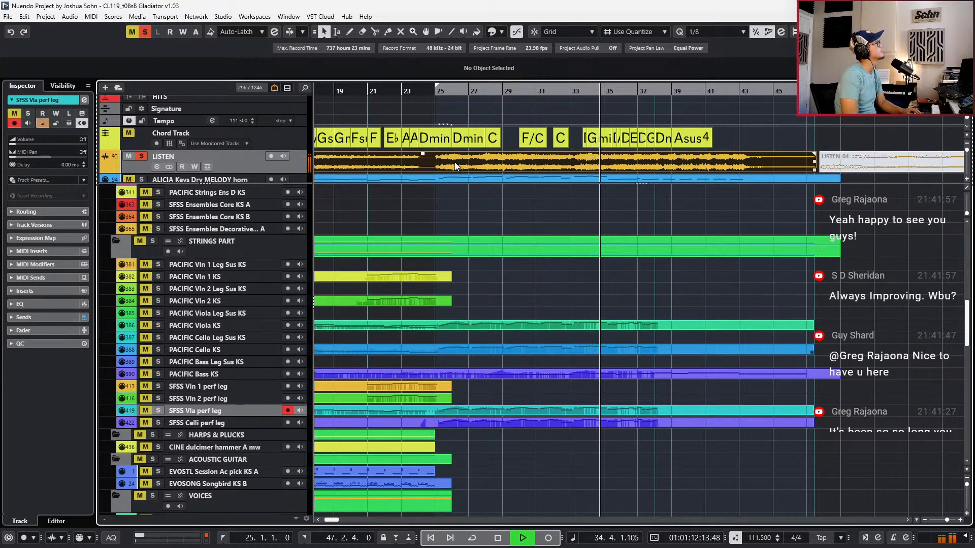
pyautogui.press('space')
pyautogui.press('KP_Subtract')
pyautogui.press('KP_Subtract')
pyautogui.press('KP_Subtract')
pyautogui.press('space')
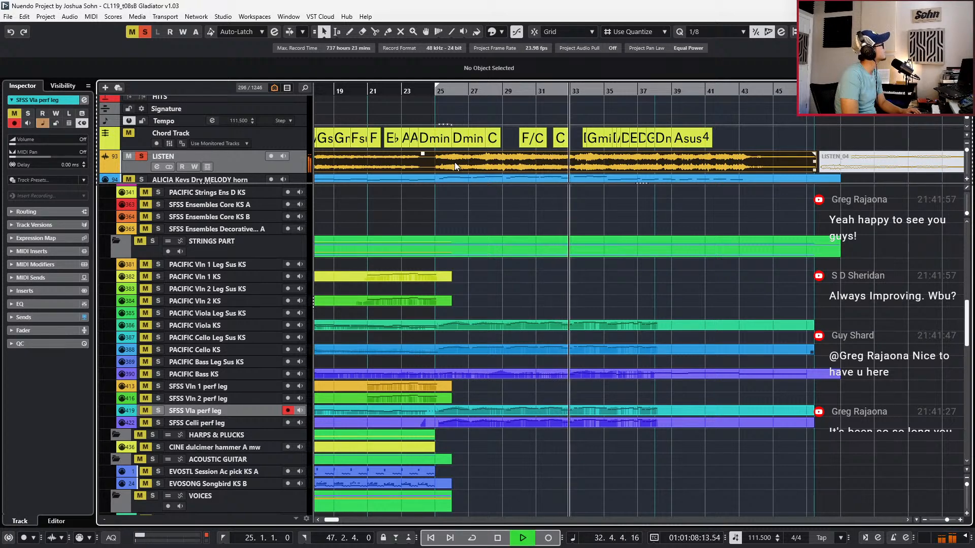
pyautogui.press('KP_Subtract')
pyautogui.press('KP_Subtract')
pyautogui.press('KP_Subtract')
pyautogui.press('KP_Subtract')
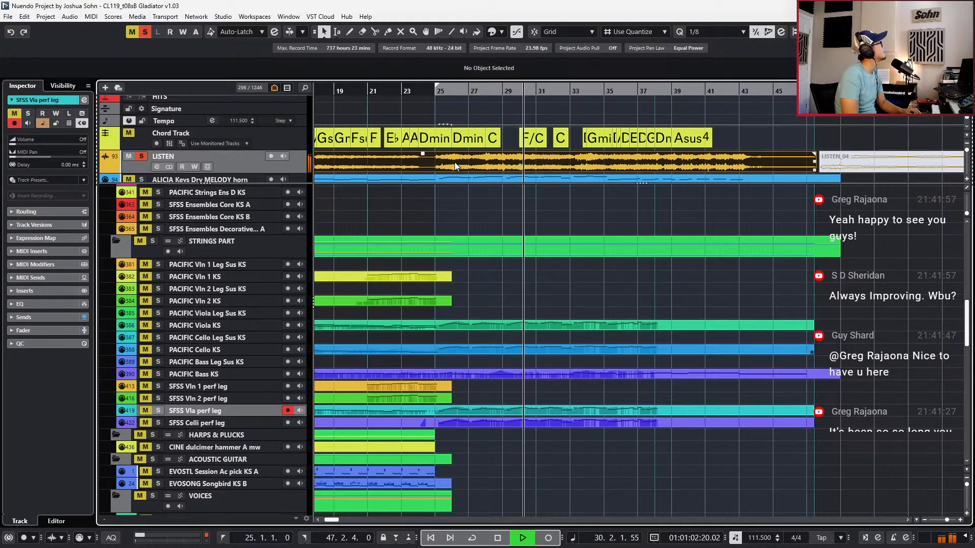
pyautogui.press('space')
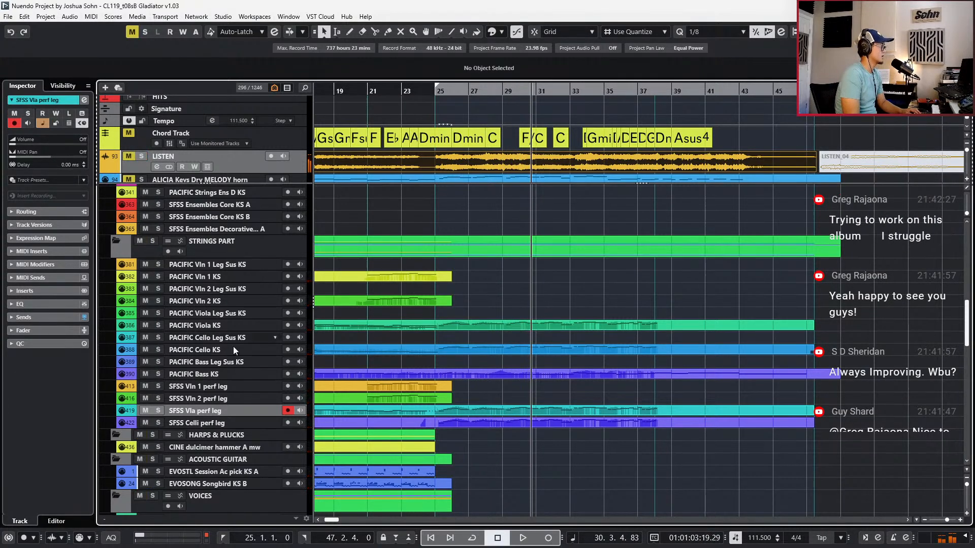
# Select the SFSS Vln 1 perf leg and SFSS Vln 2 perf leg tracks together and return the playhead to bar 25
pyautogui.click(213, 398)
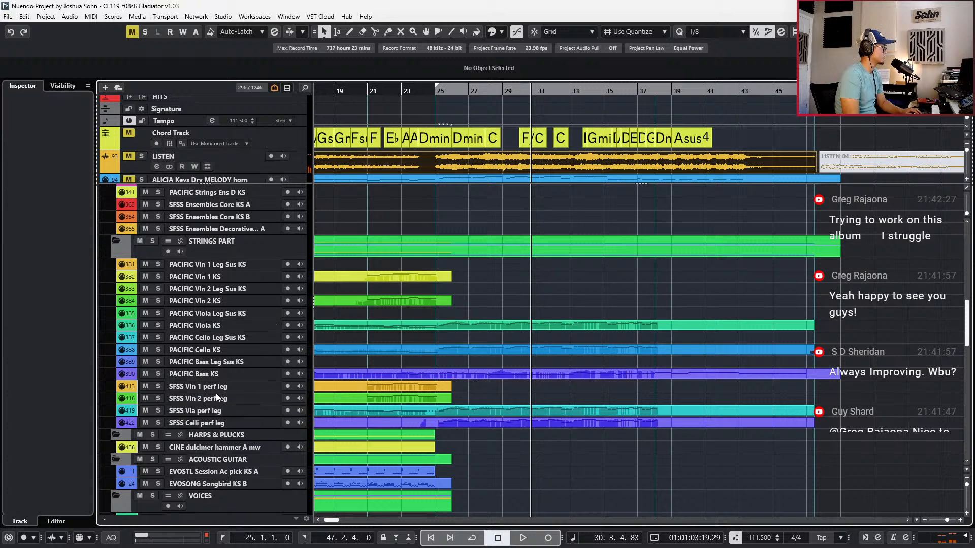
pyautogui.keyDown('ctrl'); pyautogui.click(218, 387); pyautogui.keyUp('ctrl')
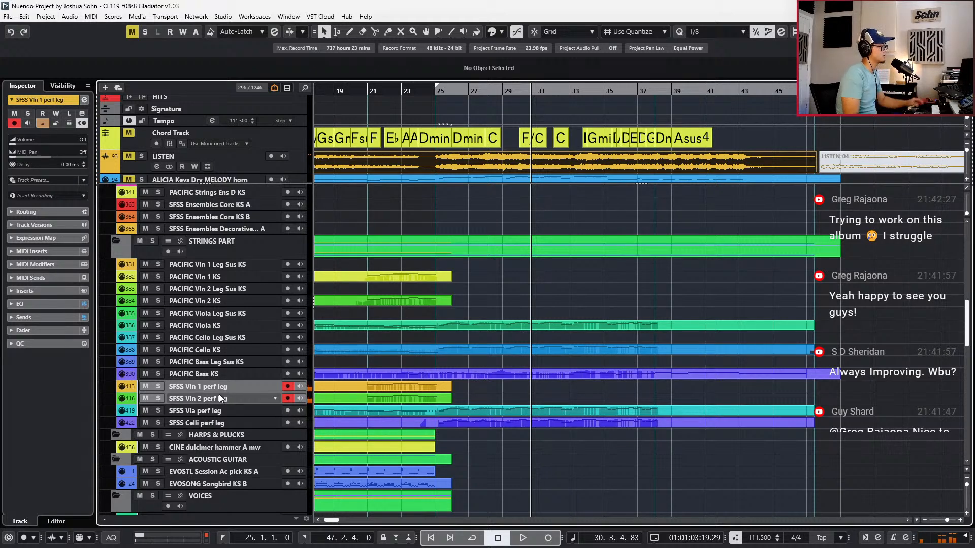
pyautogui.press('KP_1')
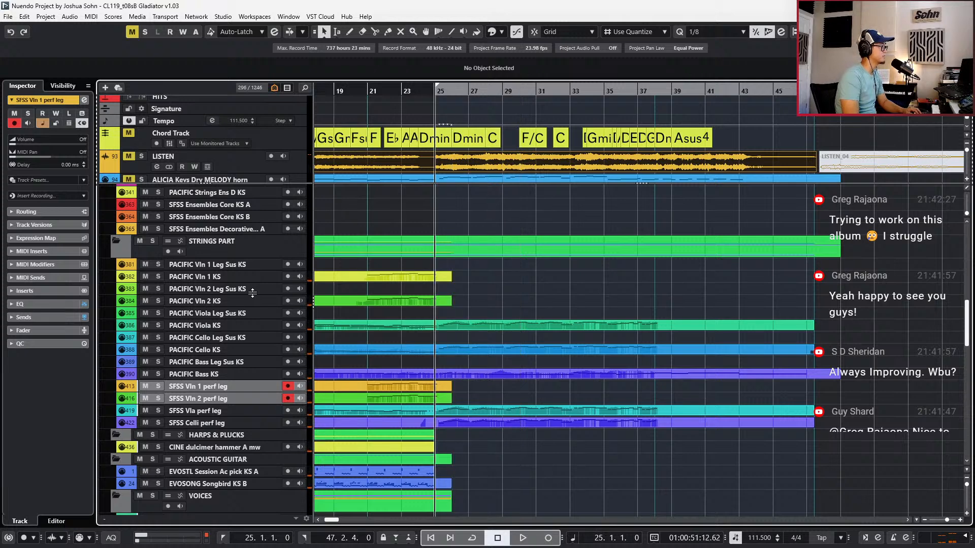
# Listen to the opening of bar 25 on the soloed LISTEN reference, stop in bar 26, and restore the track's unsoloed, muted state
pyautogui.click(221, 152)
pyautogui.press('s')
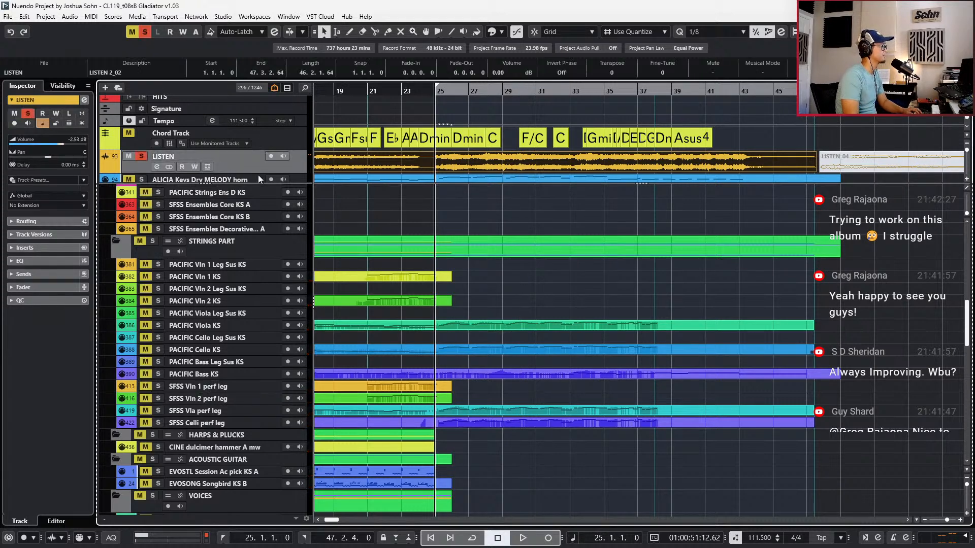
pyautogui.press('space')
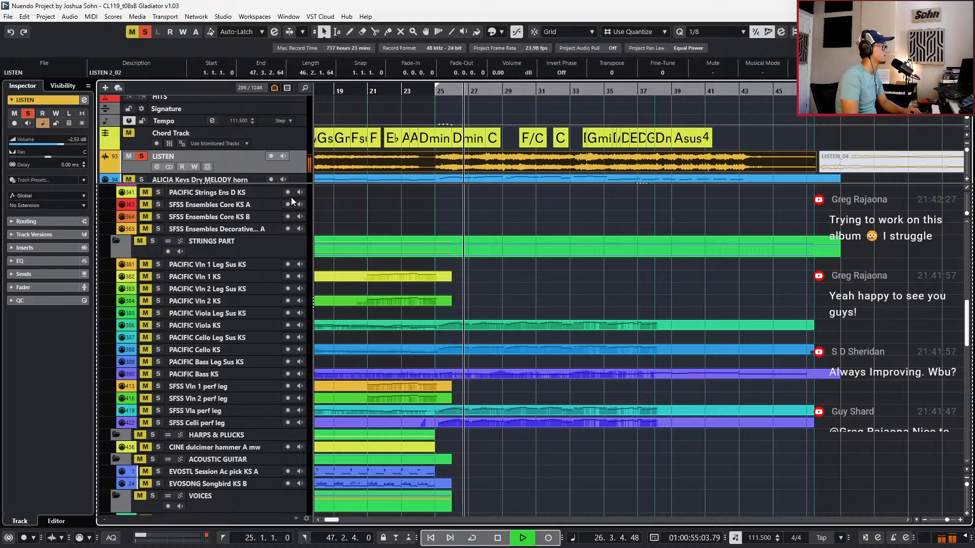
pyautogui.press('space')
pyautogui.press('s')
pyautogui.press('m')
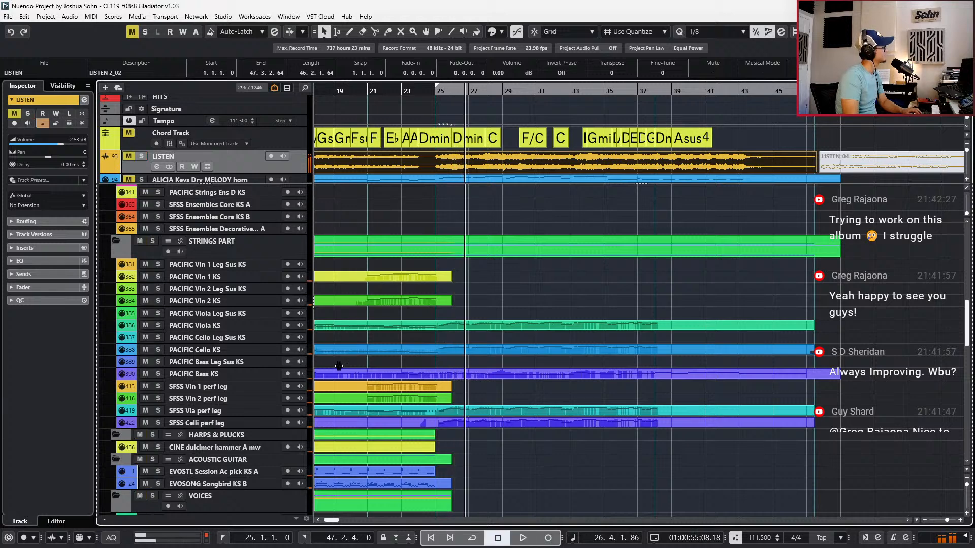
# Try the SFSS Vln 1 perf leg and SFSS Vln 2 perf leg tracks in turn as the active input, ending on violin 1
pyautogui.click(226, 387)
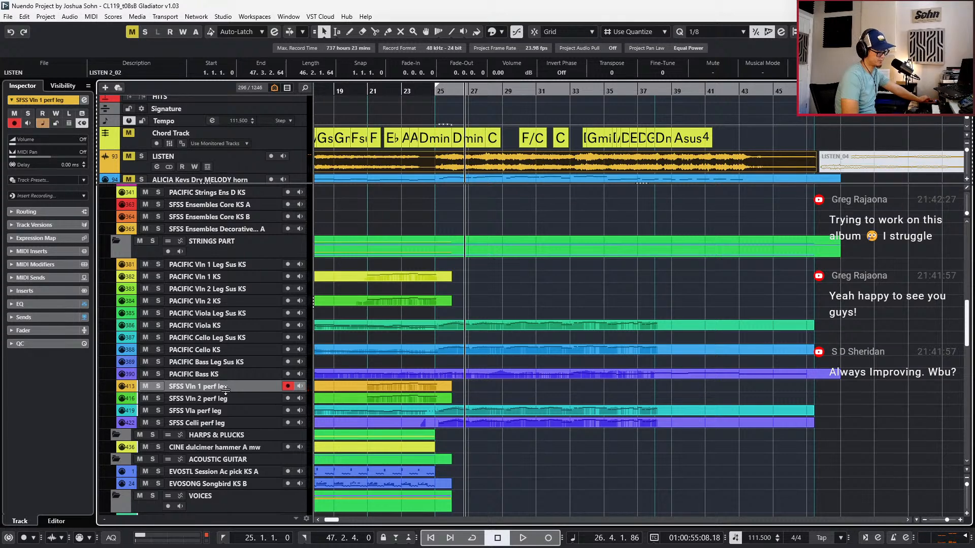
pyautogui.click(222, 398)
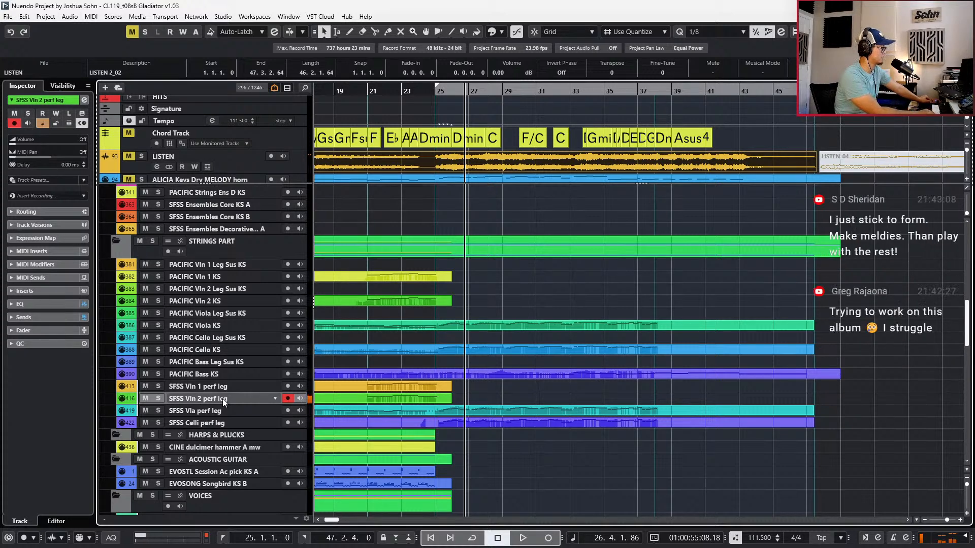
pyautogui.click(224, 389)
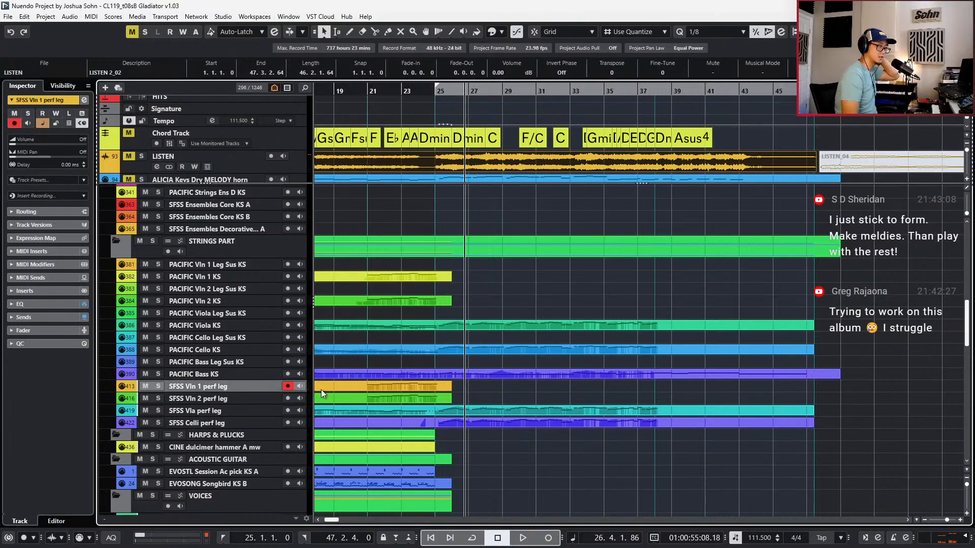
# Place the playhead at the bar 25 start of the ARK1 Horns 9 KS part and split the EWO Trumpet 2X KS part there
pyautogui.scroll(5, 535, 297)
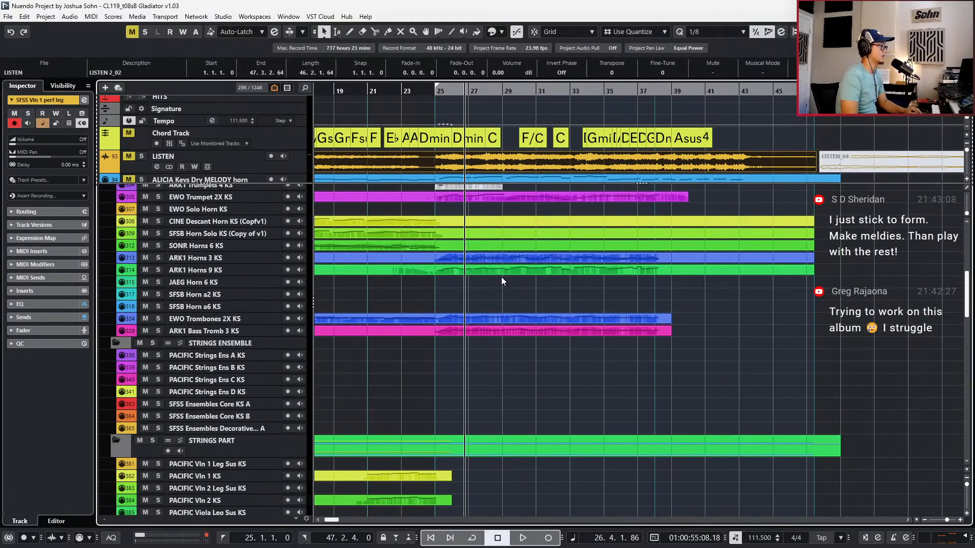
pyautogui.keyDown('ctrl'); pyautogui.scroll(2, 501, 279); pyautogui.keyUp('ctrl')
pyautogui.press('j')
pyautogui.hotkey('alt', '1')
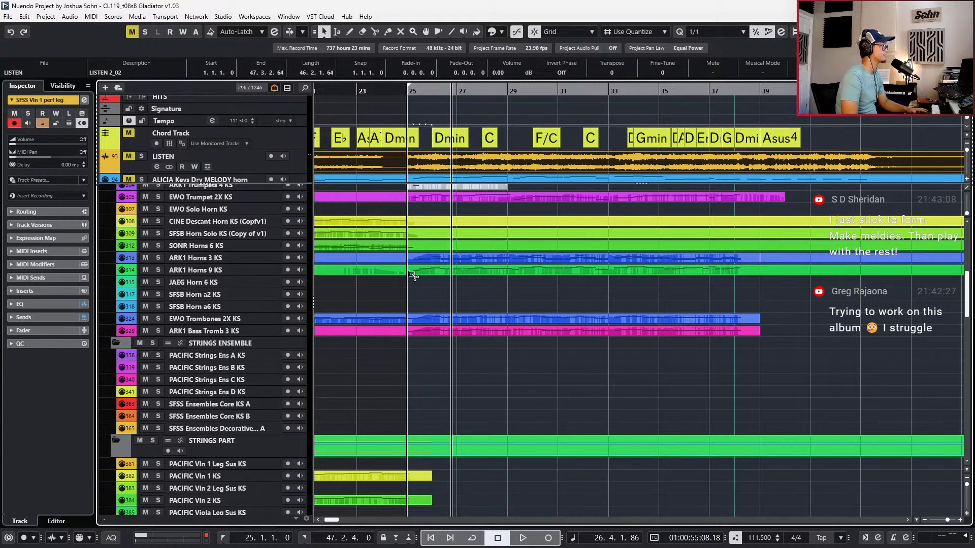
pyautogui.click(423, 270)
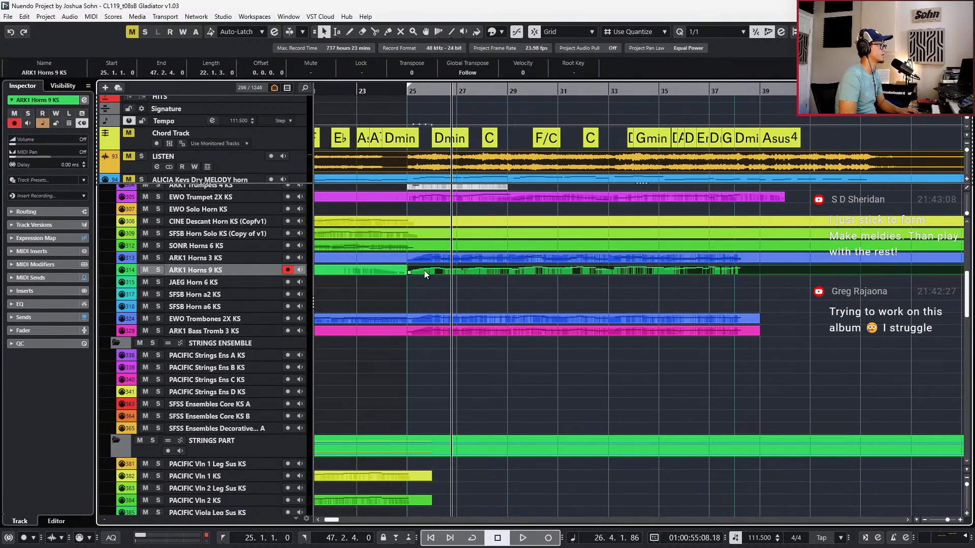
pyautogui.press('l')
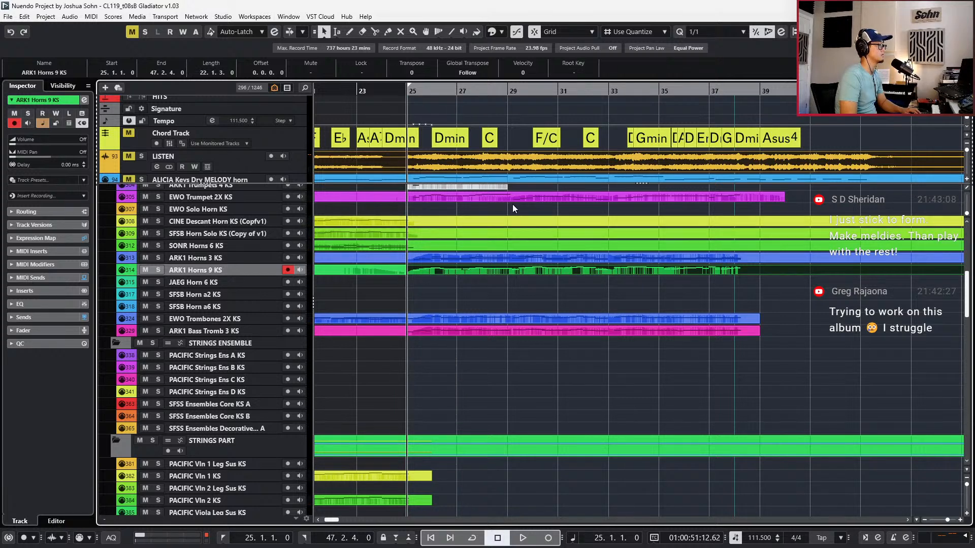
pyautogui.click(469, 197)
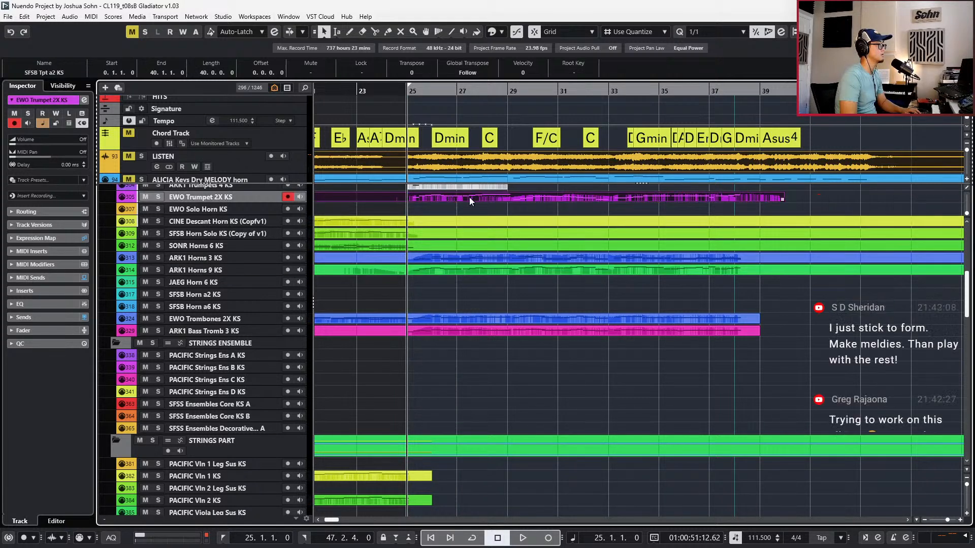
pyautogui.keyDown('alt'); pyautogui.click(411, 198); pyautogui.keyUp('alt')
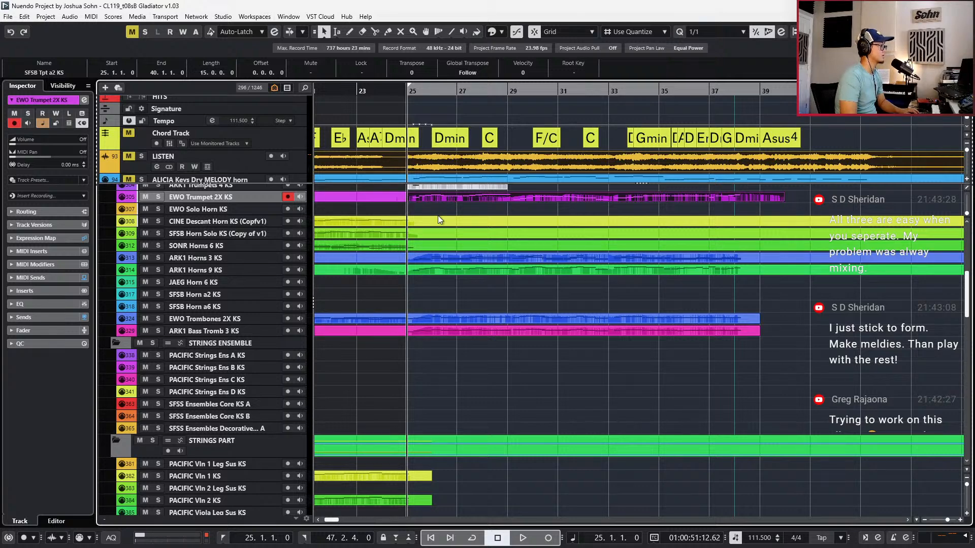
# Copy the trumpet part from bar 25 onto SFSS Vln 1 perf leg and SFSS Vln 2 perf leg, with violin 2 an octave lower
pyautogui.scroll(-5, 442, 289)
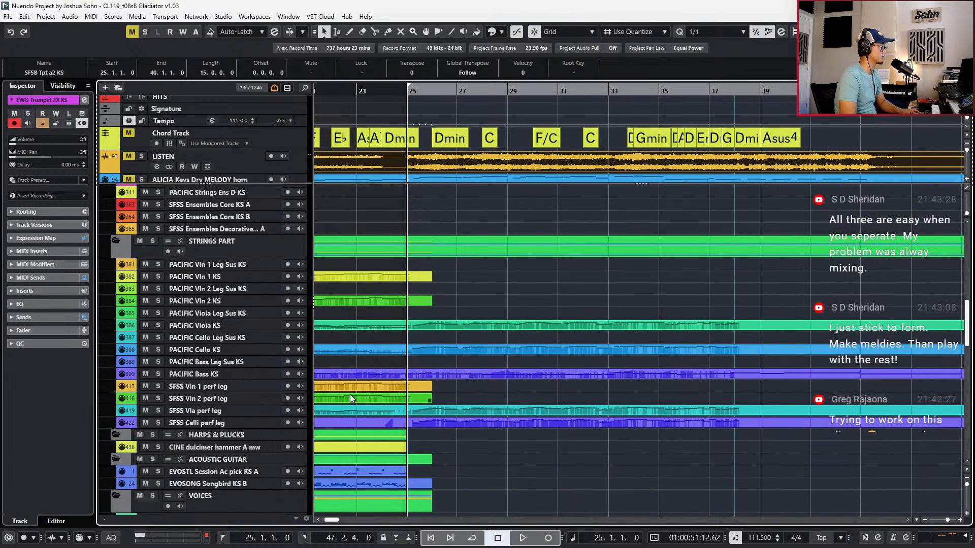
pyautogui.click(238, 397)
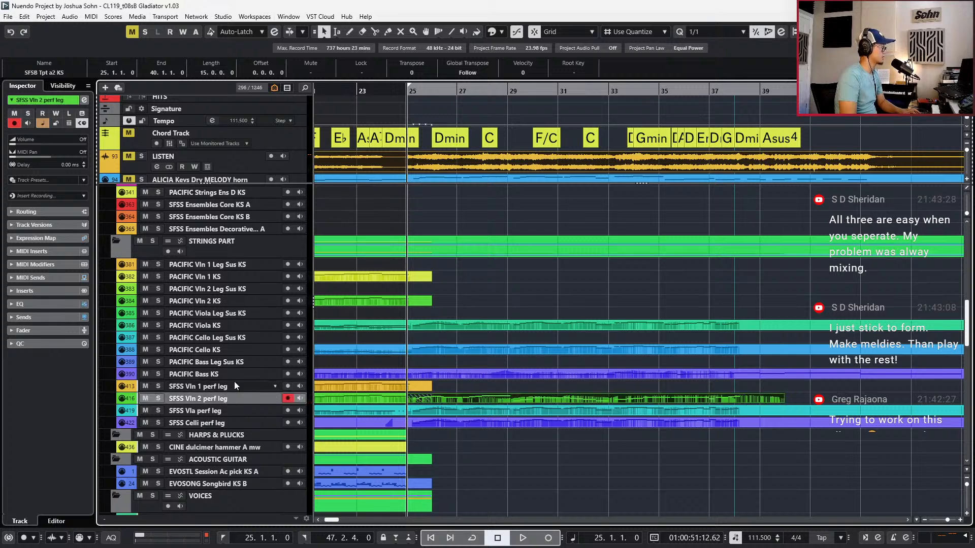
pyautogui.doubleClick(486, 397)
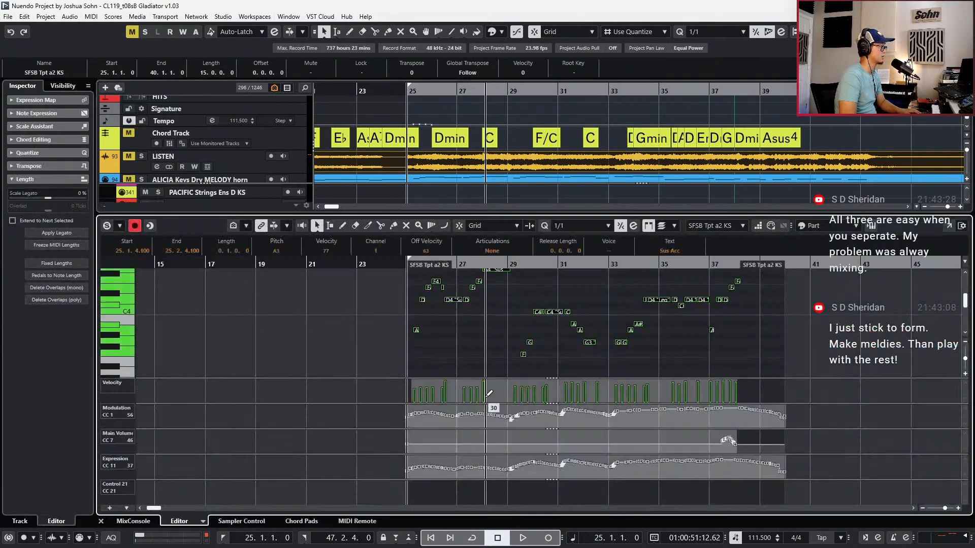
pyautogui.press('Return')
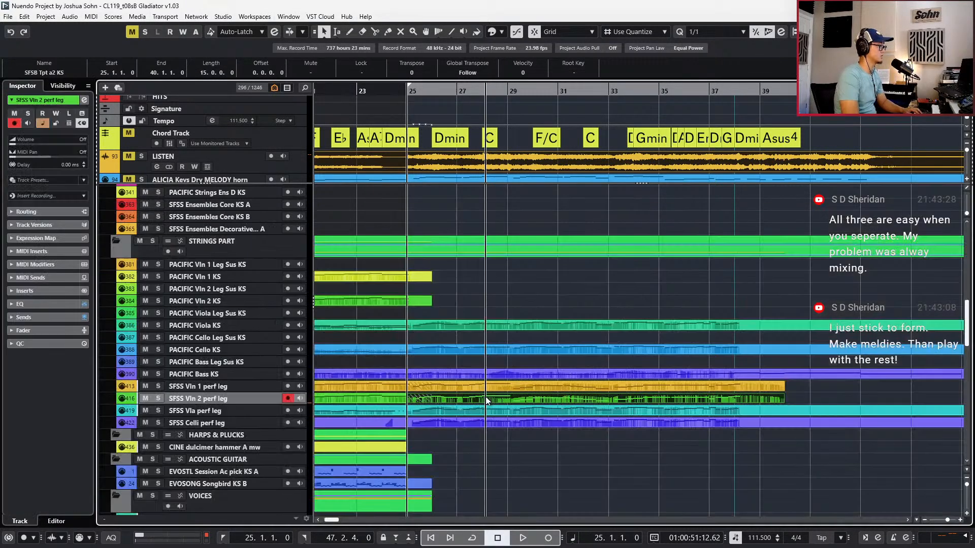
# Trim the overlap after bar 25 between the earlier and pasted SFSS Vln 1 and Vln 2 perf leg parts and join them on each track
pyautogui.click(383, 388)
pyautogui.keyDown('shift'); pyautogui.click(397, 401); pyautogui.keyUp('shift')
pyautogui.press('h')
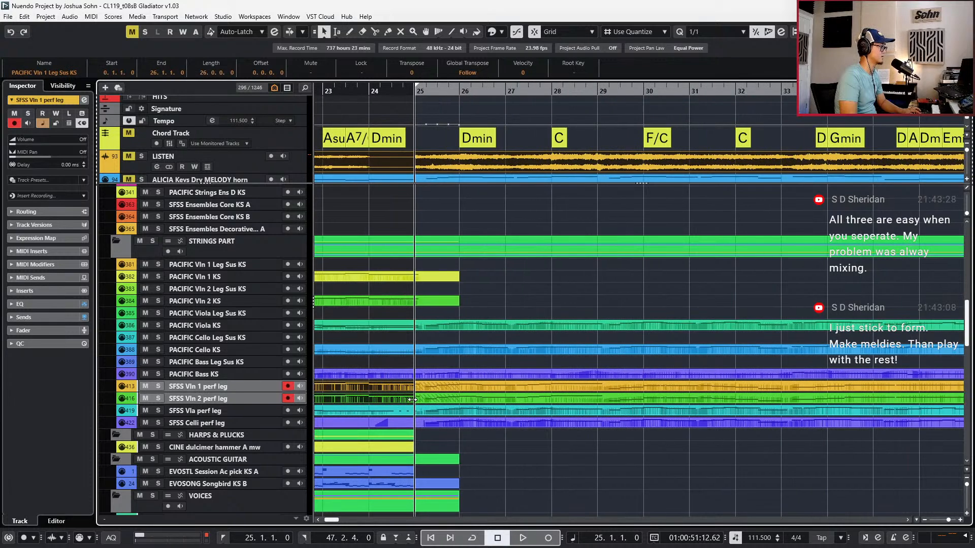
pyautogui.press('h')
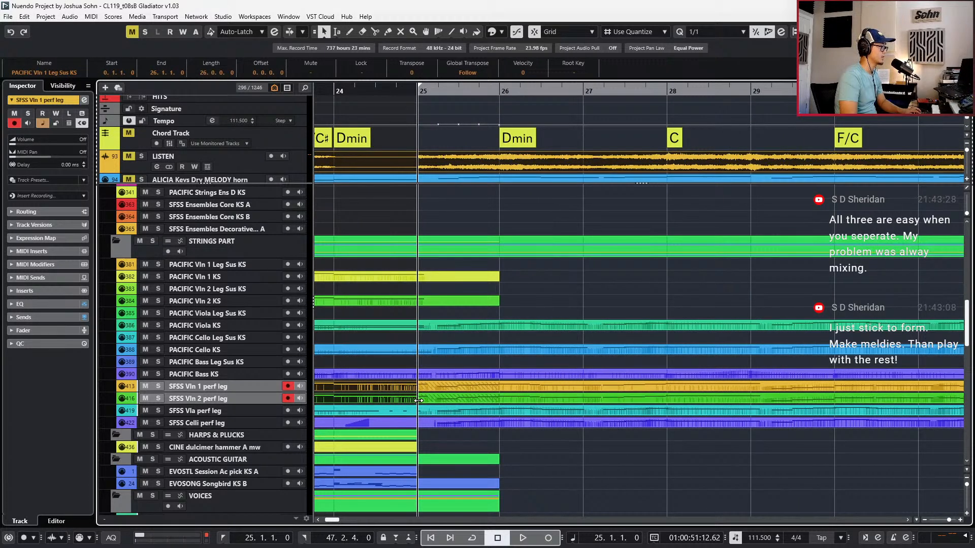
pyautogui.click(422, 399)
pyautogui.keyDown('shift'); pyautogui.click(422, 393); pyautogui.keyUp('shift')
pyautogui.click(423, 390)
pyautogui.keyDown('shift'); pyautogui.click(423, 399); pyautogui.keyUp('shift')
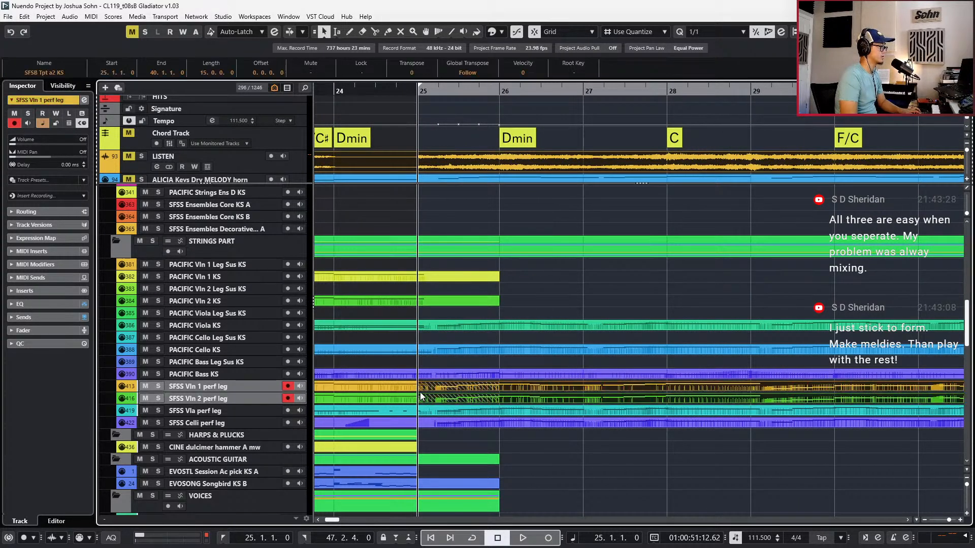
pyautogui.moveTo(419, 388); pyautogui.dragTo(431, 389)
pyautogui.click(426, 392)
pyautogui.click(425, 392)
pyautogui.keyDown('shift'); pyautogui.click(456, 399); pyautogui.keyUp('shift')
# Solo both SFSS violin tracks and listen to the joined parts from bar 25 into bar 26
pyautogui.press('s')
pyautogui.press('space')
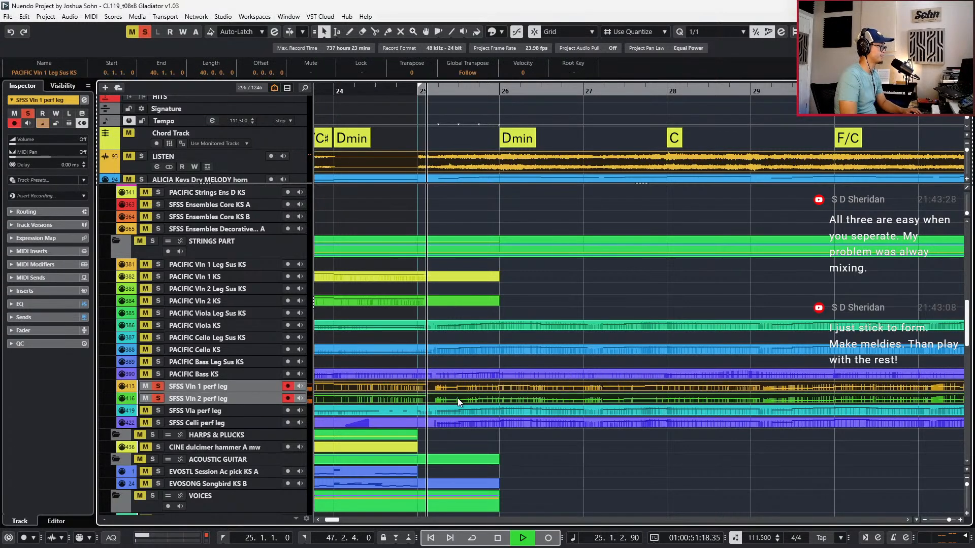
pyautogui.scroll(3, 432, 390)
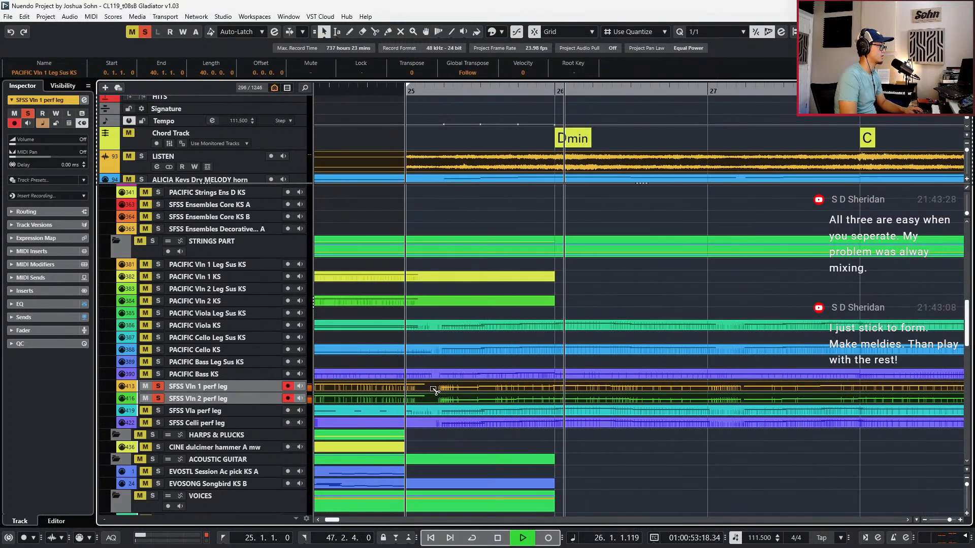
pyautogui.press('space')
# Copy the new SFSS violin phrases starting just after bar 25 onto the PACIFIC Vln 1 KS and PACIFIC Vln 2 KS tracks
pyautogui.moveTo(455, 388); pyautogui.dragTo(467, 288)
pyautogui.click(474, 281)
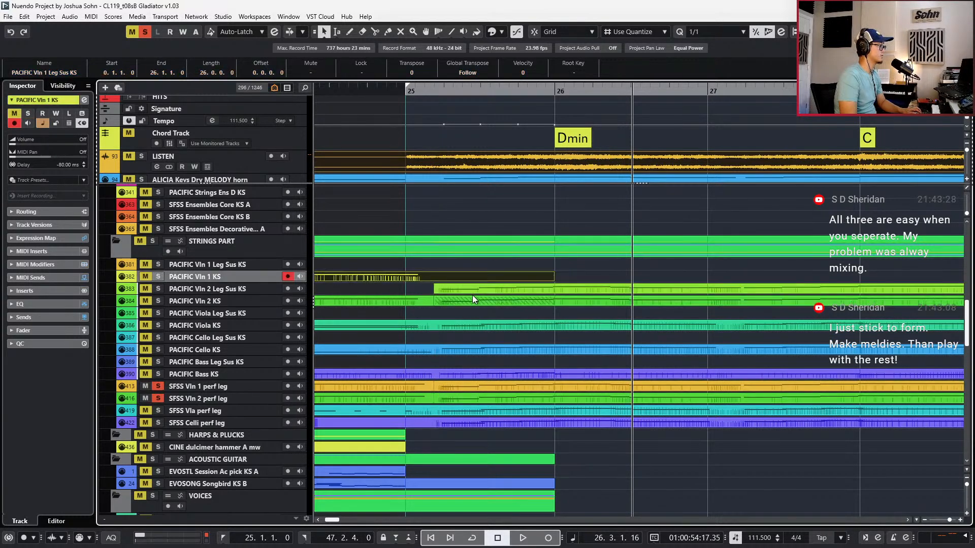
pyautogui.click(474, 291)
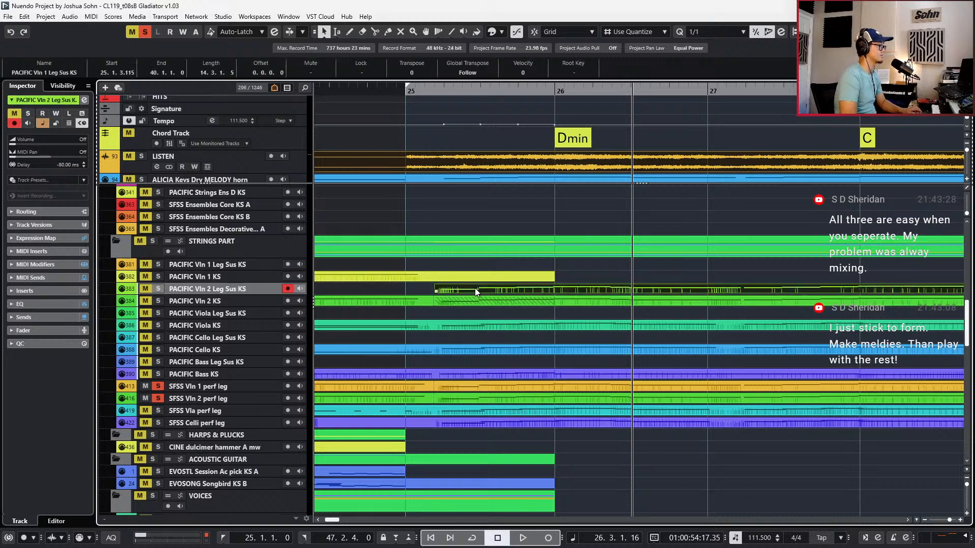
pyautogui.hotkey('ctrl', 'Up')
# Trim the earlier PACIFIC Vln 1 KS and Vln 2 KS parts to 25.1.4.7 and join the split parts on all four violin tracks
pyautogui.moveTo(421, 263); pyautogui.dragTo(435, 303)
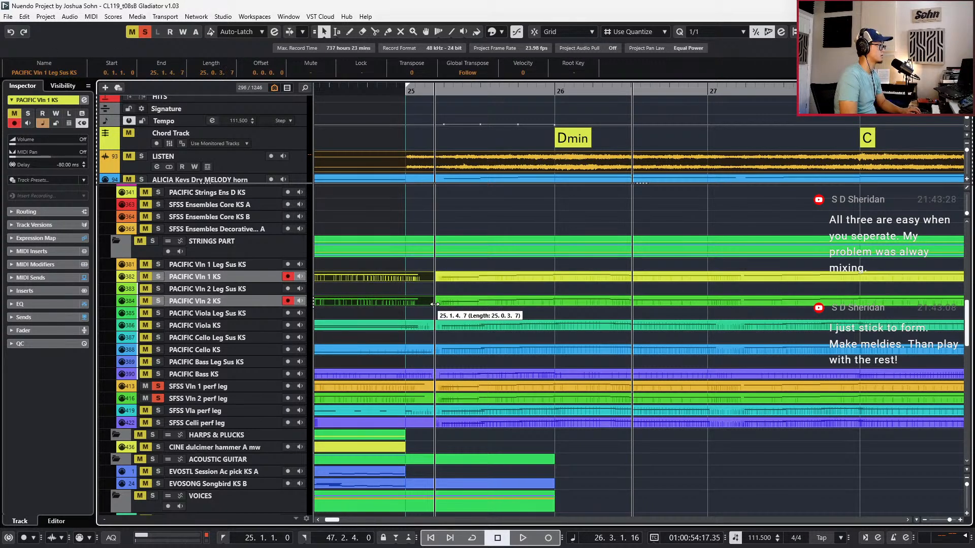
pyautogui.click(421, 386)
pyautogui.keyDown('shift'); pyautogui.click(424, 402); pyautogui.keyUp('shift')
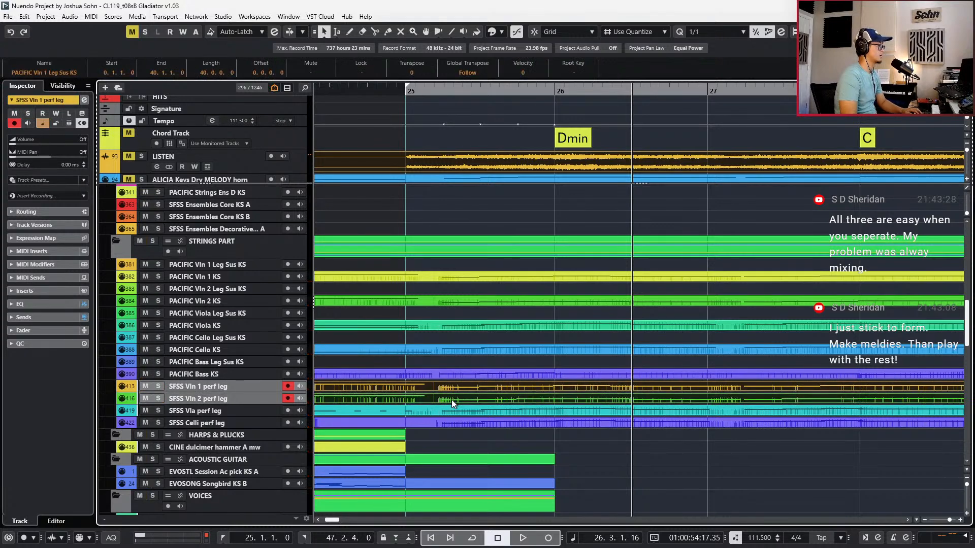
# Play the unsoloed arrangement from bar 25 into bar 26 to check the doubled violins
pyautogui.doubleClick(452, 401)
pyautogui.press('ctrl+KP_Subtract')
pyautogui.press('ctrl+KP_Subtract')
pyautogui.press('Return')
pyautogui.press('space')
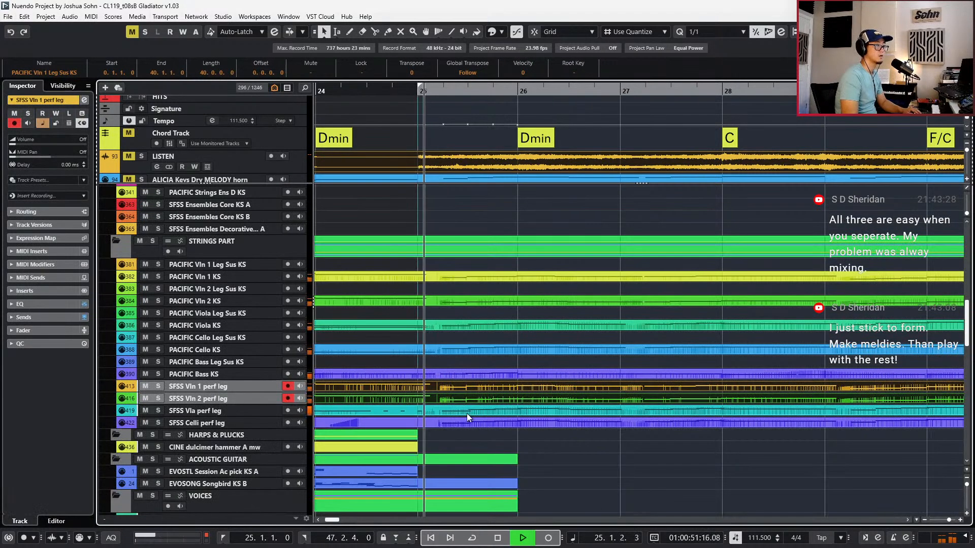
pyautogui.press('g')
pyautogui.press('g')
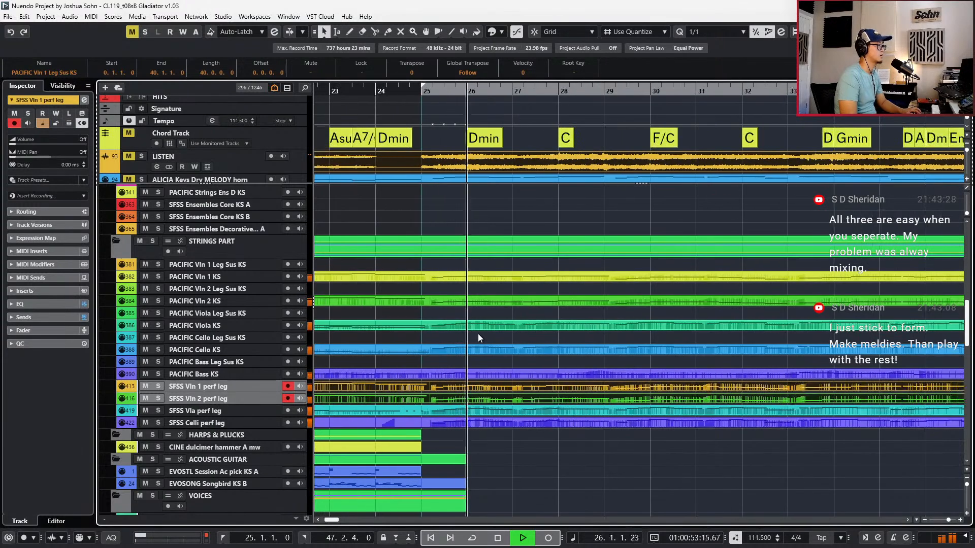
pyautogui.press('space')
# Set the articulation of all notes from bar 25 in the PACIFIC Vln 1 KS and PACIFIC Vln 2 KS parts to Sus Marc
pyautogui.moveTo(474, 270); pyautogui.dragTo(476, 314)
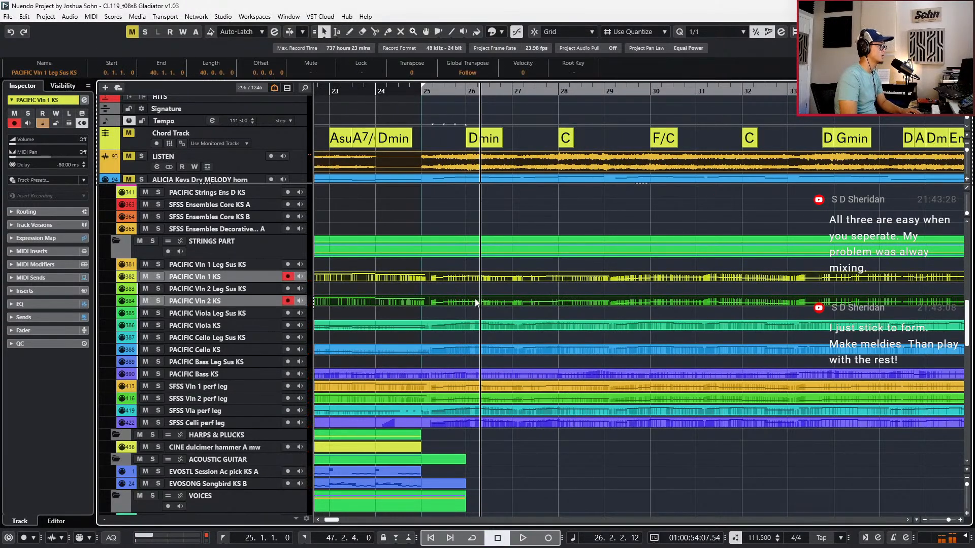
pyautogui.doubleClick(477, 303)
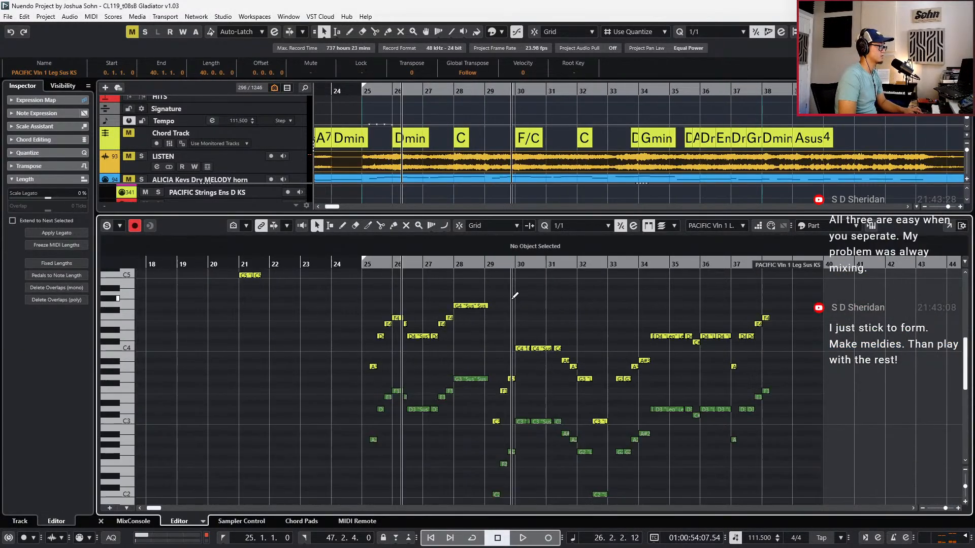
pyautogui.moveTo(340, 292); pyautogui.dragTo(760, 499)
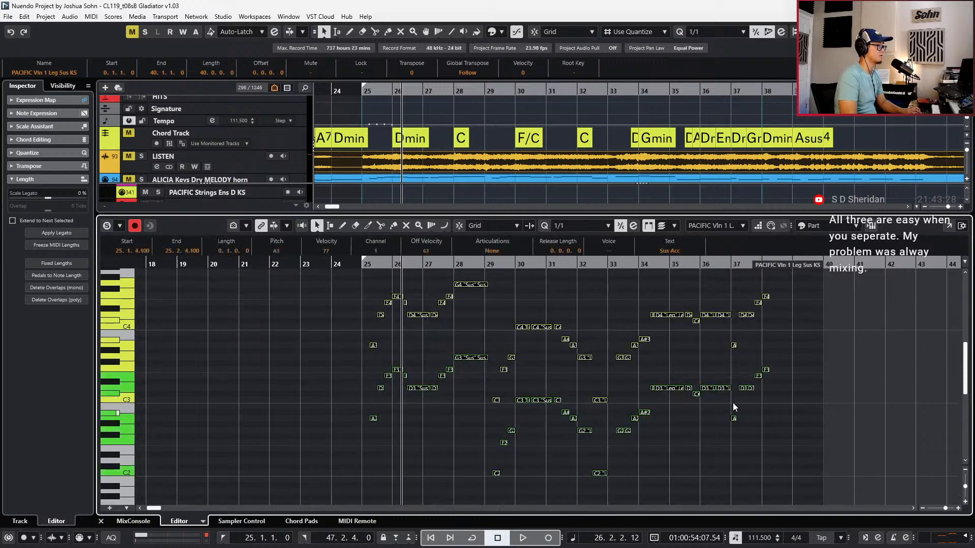
pyautogui.click(492, 250)
pyautogui.click(489, 297)
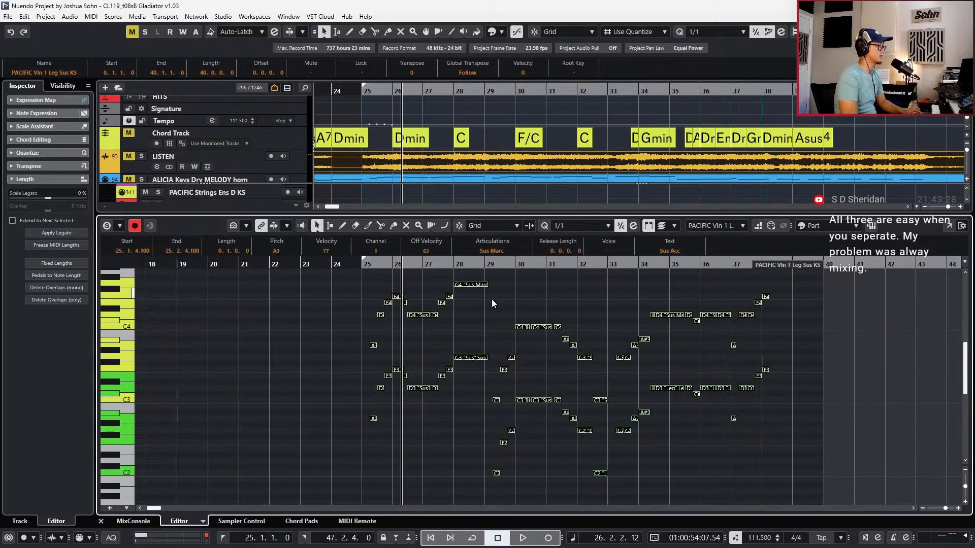
pyautogui.click(483, 254)
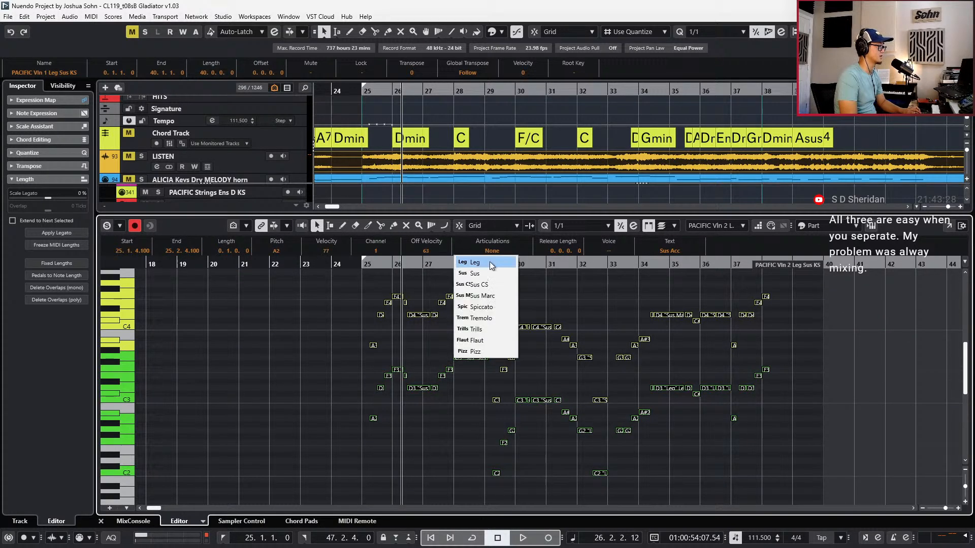
pyautogui.click(496, 294)
# Show the velocity, Expression, Modulation and Main Volume lanes under the PACIFIC violin notes and examine them from bar 25
pyautogui.scroll(3, 441, 315)
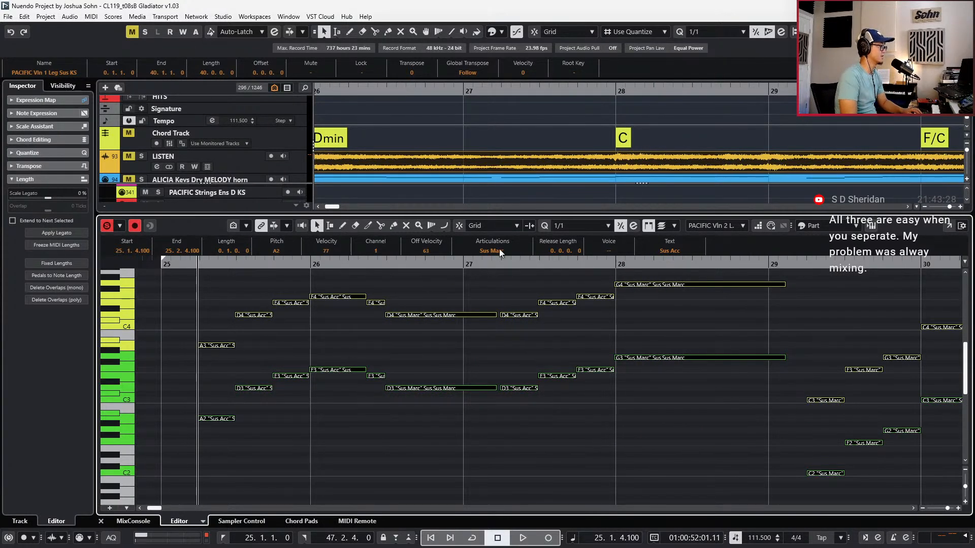
pyautogui.hotkey('alt', 'l')
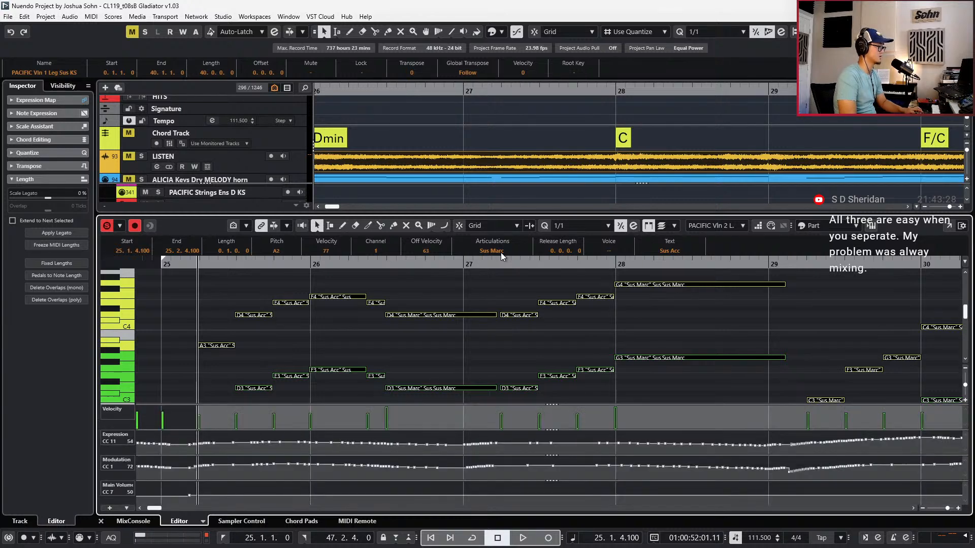
pyautogui.scroll(-5, 540, 428)
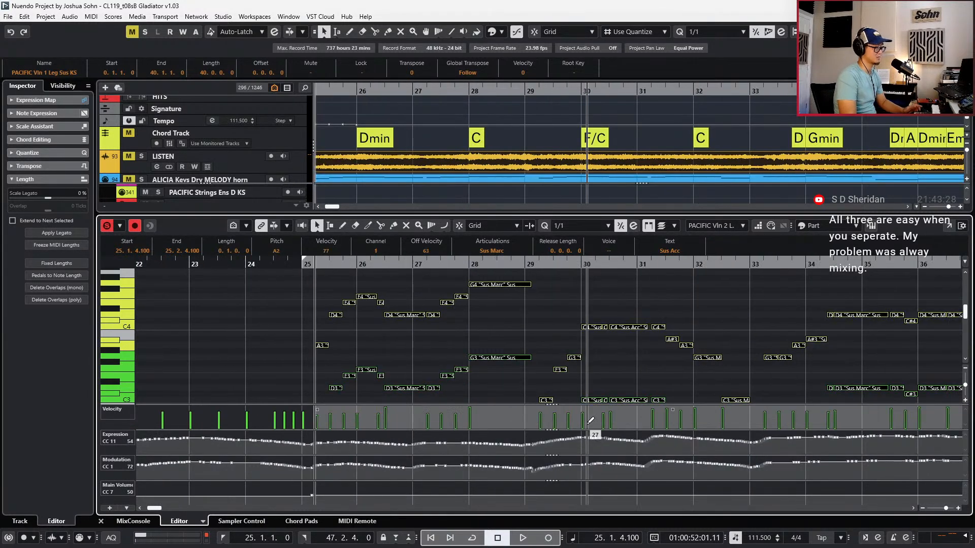
pyautogui.scroll(-2, 591, 421)
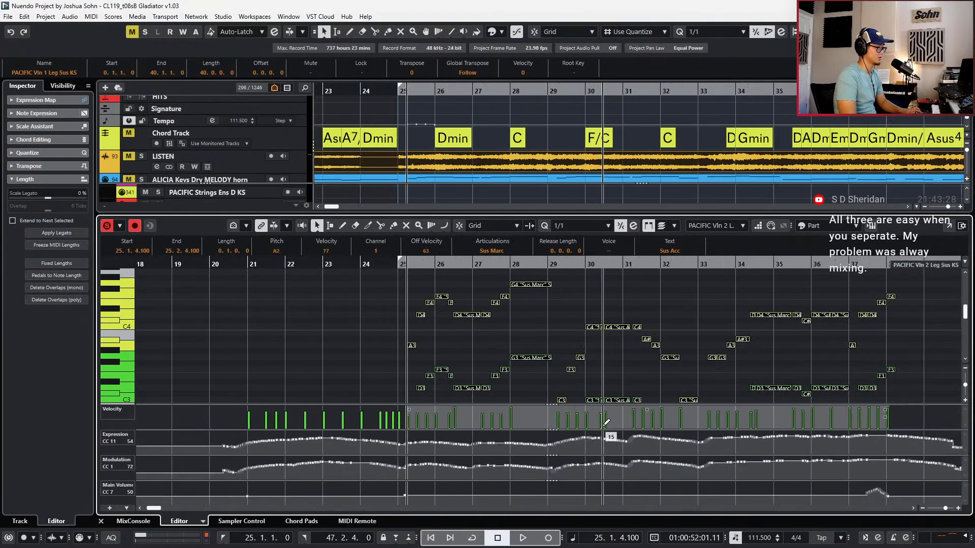
pyautogui.click(558, 467)
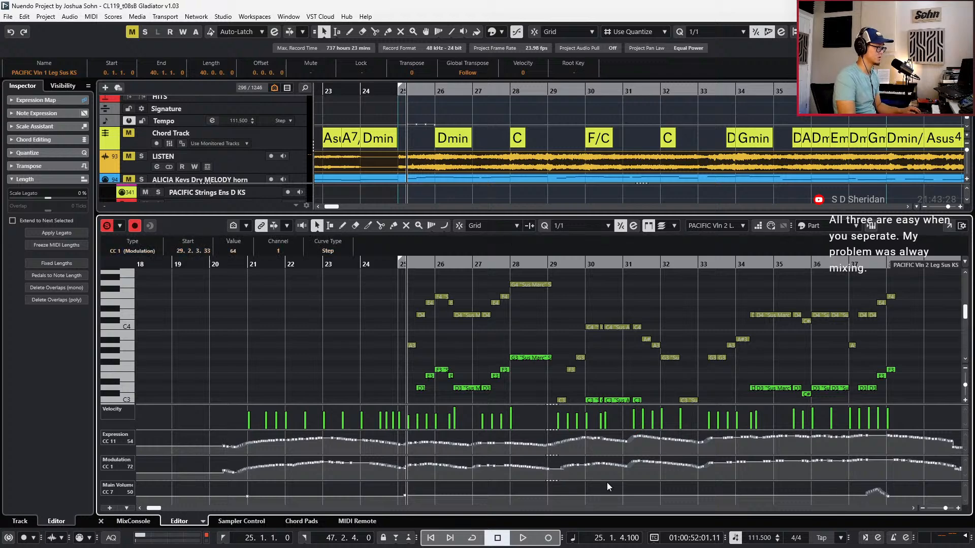
pyautogui.scroll(3, 607, 483)
pyautogui.click(562, 464)
pyautogui.scroll(-4, 669, 462)
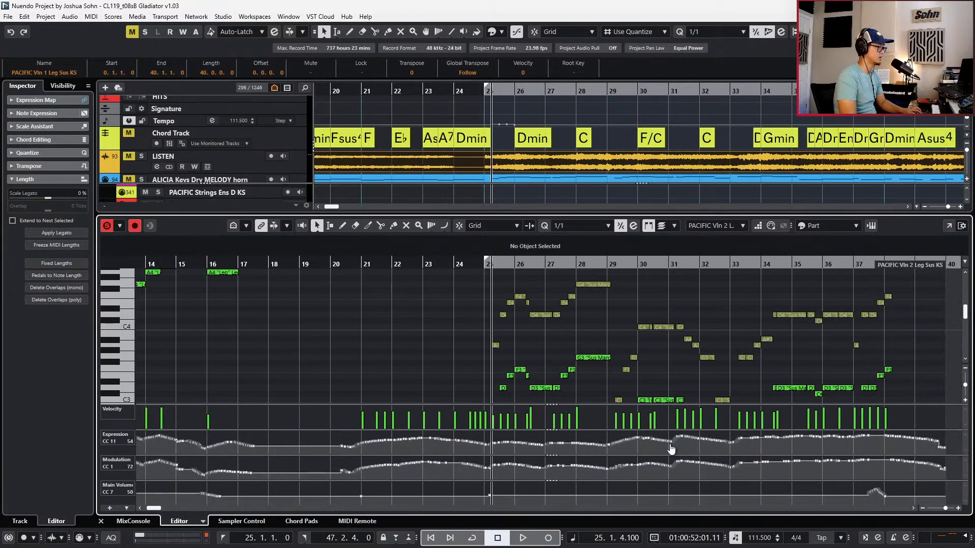
pyautogui.hscroll(3, 670, 449)
# Scale down the velocities of all PACIFIC Vln 1 and Vln 2 notes from bar 25, bringing the first note to 69
pyautogui.moveTo(823, 271); pyautogui.dragTo(394, 401)
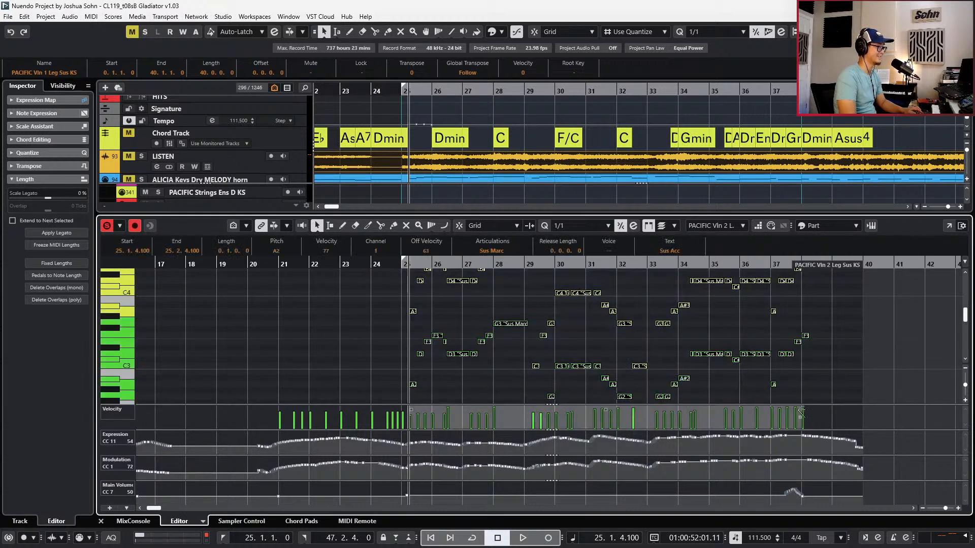
pyautogui.scroll(-2, 809, 361)
pyautogui.scroll(-4, 781, 342)
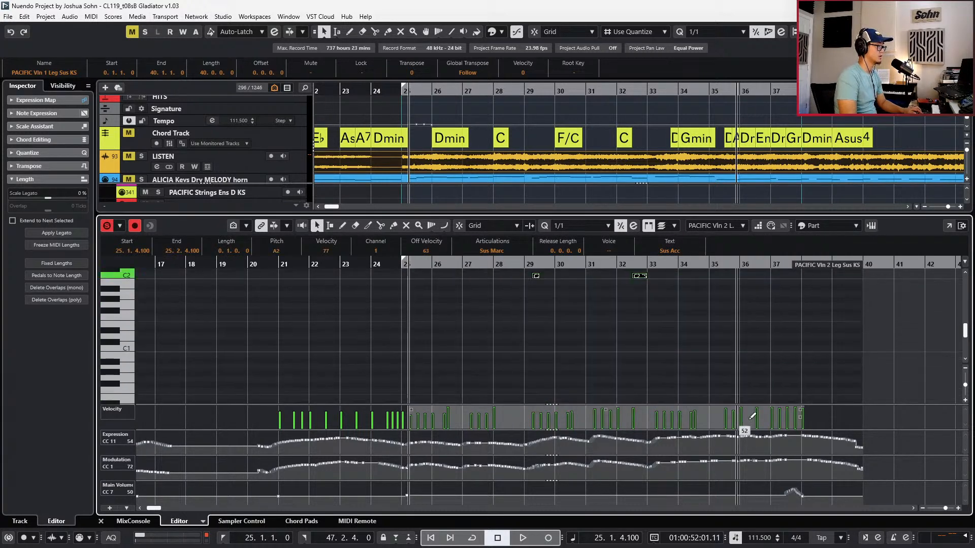
pyautogui.press('space')
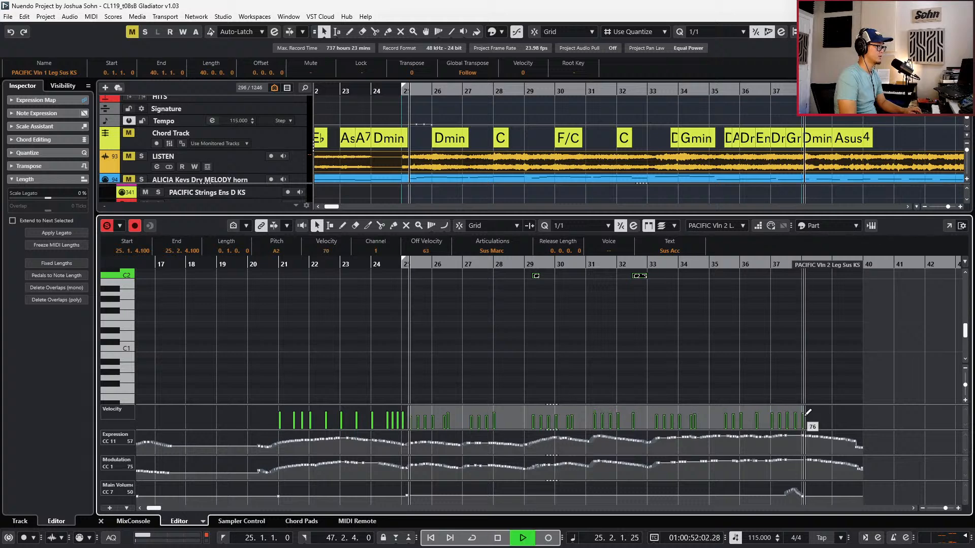
pyautogui.scroll(9, 816, 366)
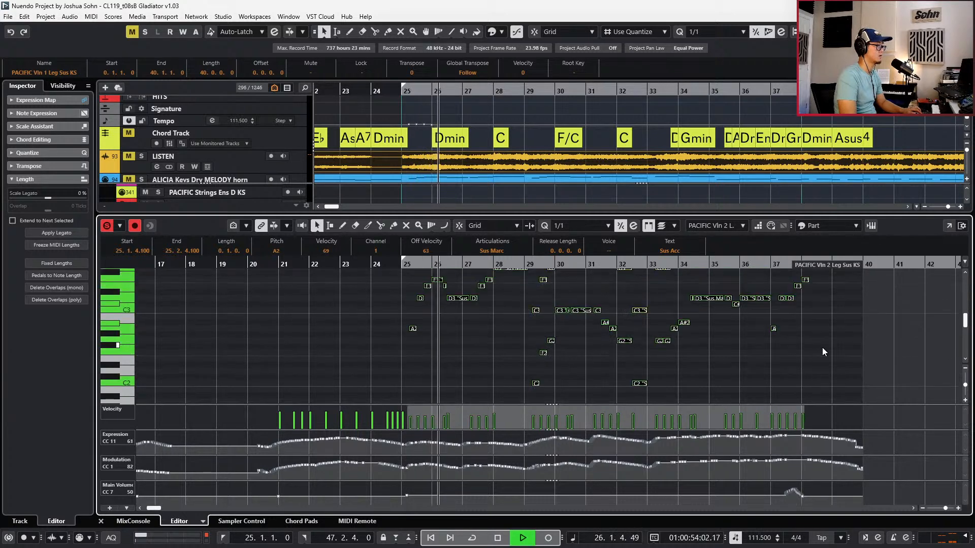
# Play the violins from bar 25 to bar 28 and check the notes from bar 34 onward, finishing in the arrangement view
pyautogui.click(820, 337)
pyautogui.moveTo(823, 318); pyautogui.dragTo(693, 486)
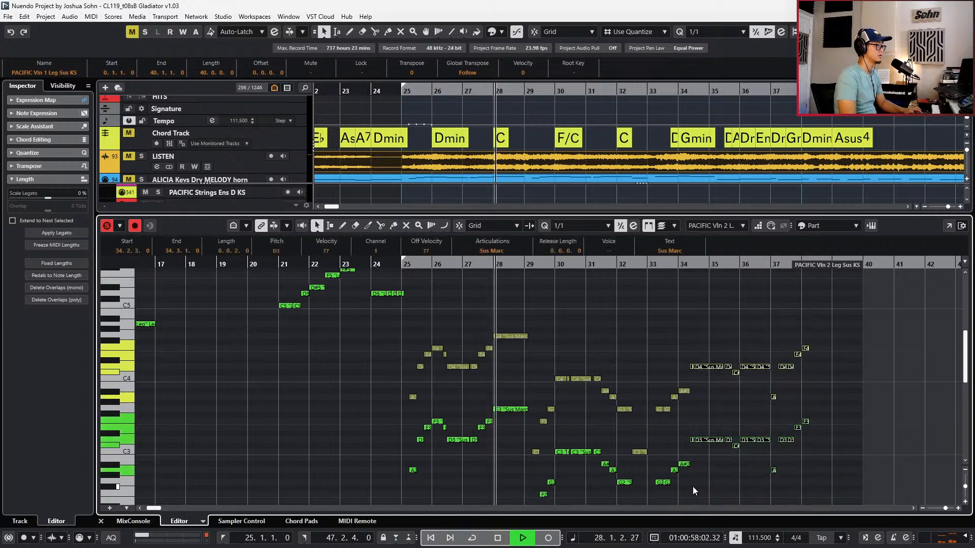
pyautogui.press('space')
pyautogui.press('KP_0')
pyautogui.hotkey('ctrl', 'e')
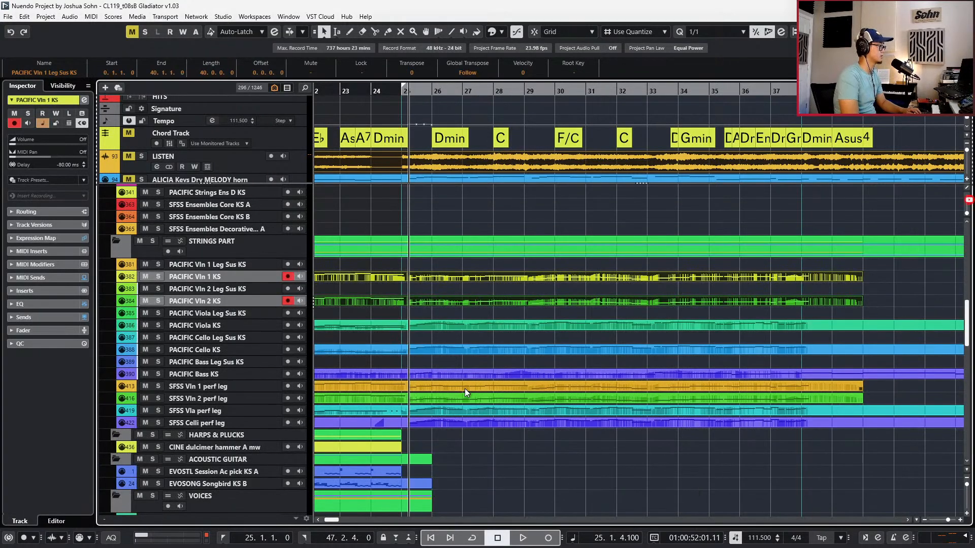
# Reopen the PACIFIC violin parts in the editor and play from bar 22 into bar 25 to check the transition
pyautogui.hotkey('ctrl', 'e')
pyautogui.press('KP_1')
pyautogui.press('ctrl+KP_Subtract')
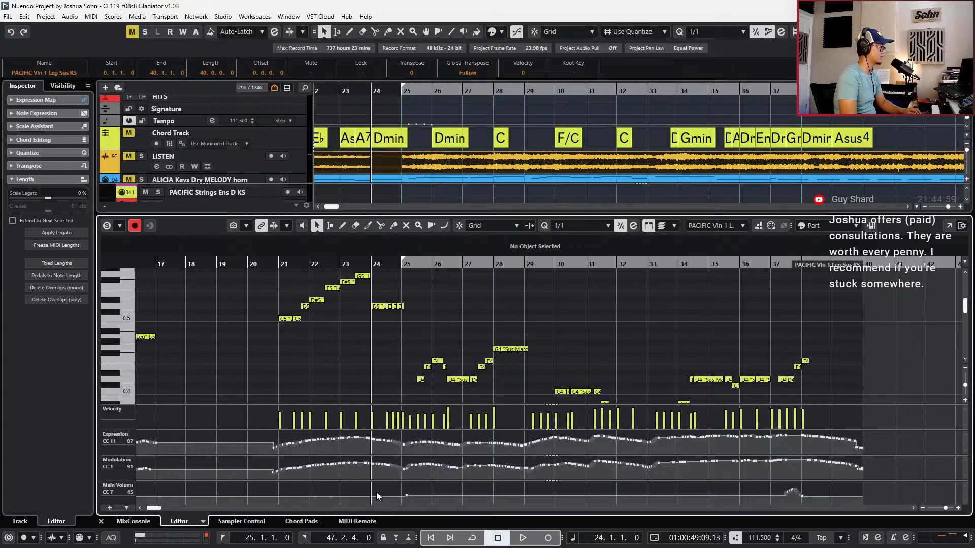
pyautogui.press('g')
pyautogui.press('ctrl+KP_Subtract')
pyautogui.press('ctrl+KP_Subtract')
pyautogui.press('space')
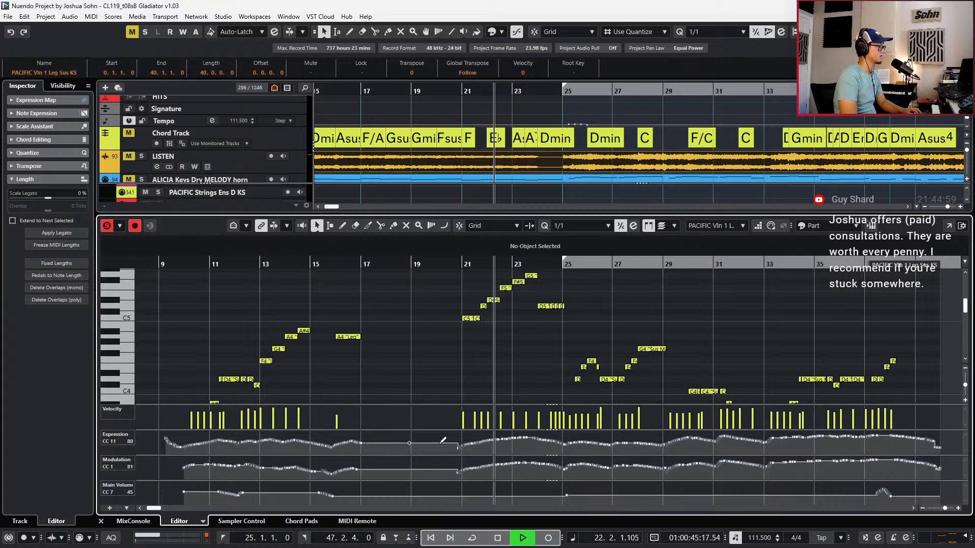
pyautogui.press('h')
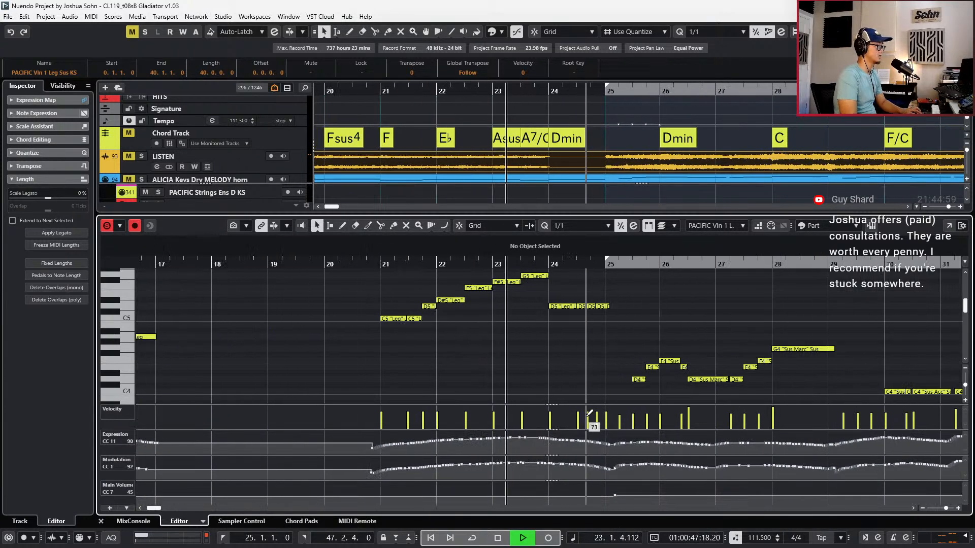
pyautogui.scroll(-3, 640, 395)
pyautogui.scroll(2, 649, 365)
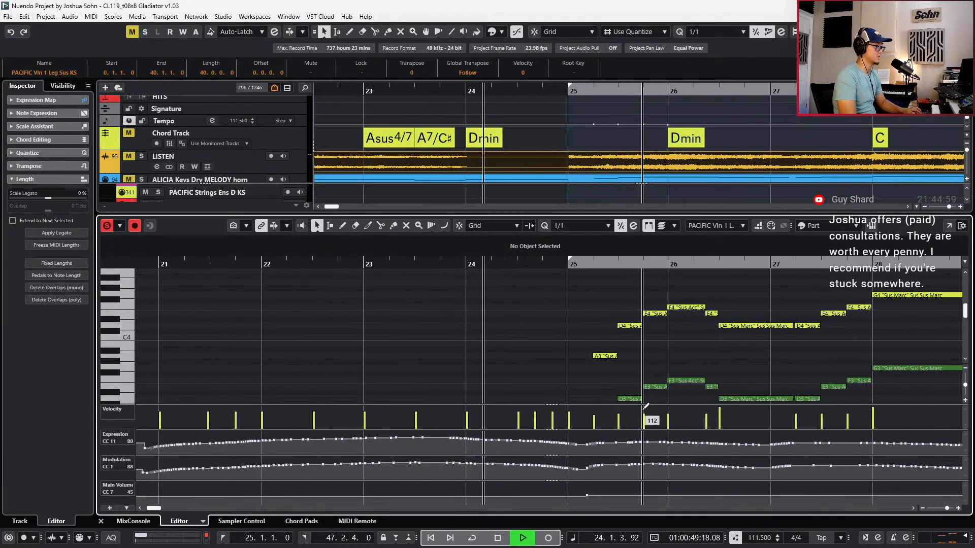
pyautogui.scroll(-4, 623, 385)
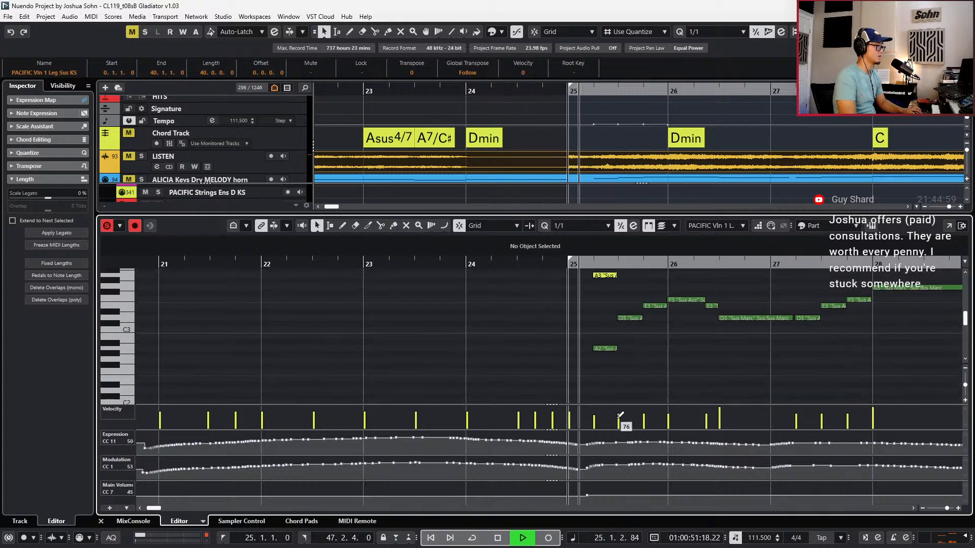
pyautogui.press('space')
# Draw a Main Volume (CC 7) rise at the end of beat 25.1 in the PACIFIC Vln 1 KS part and audition it
pyautogui.scroll(2, 590, 501)
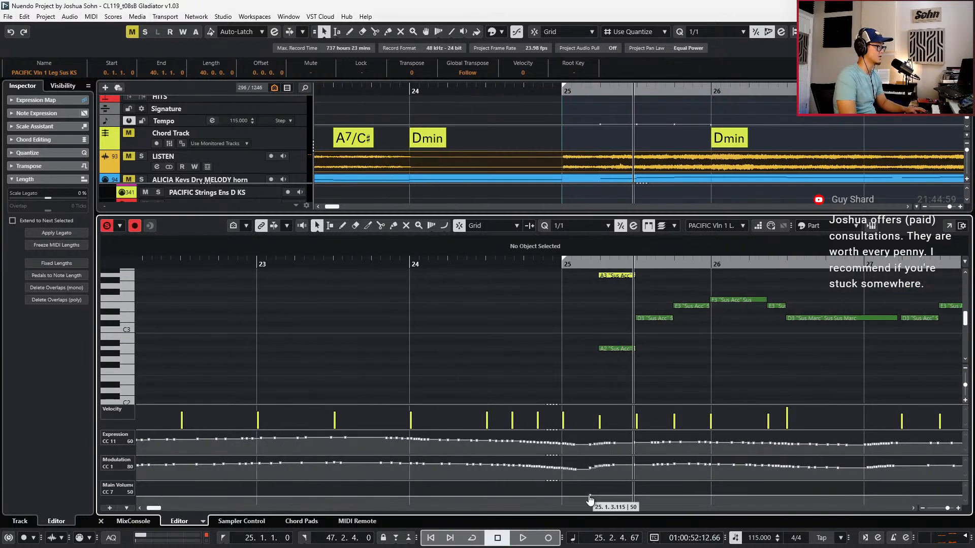
pyautogui.click(592, 500)
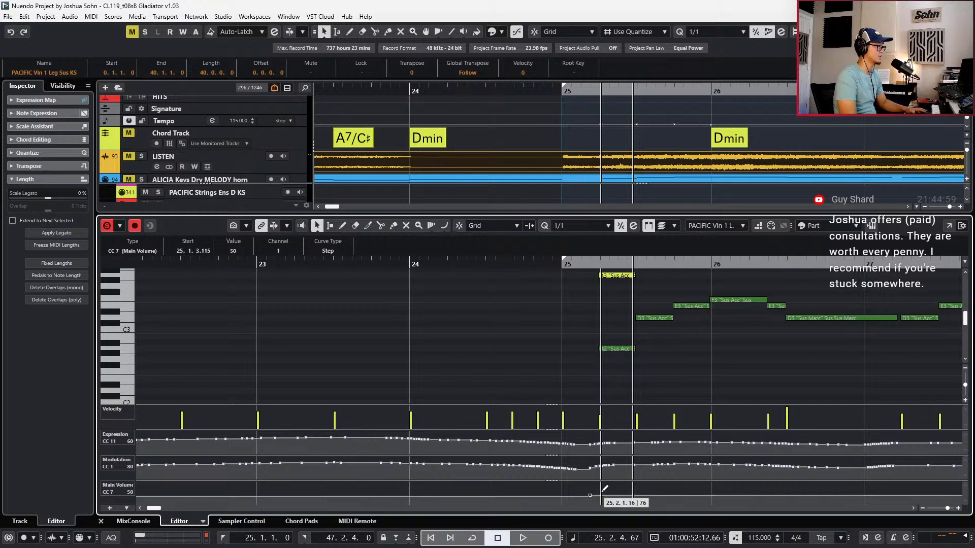
pyautogui.click(603, 488)
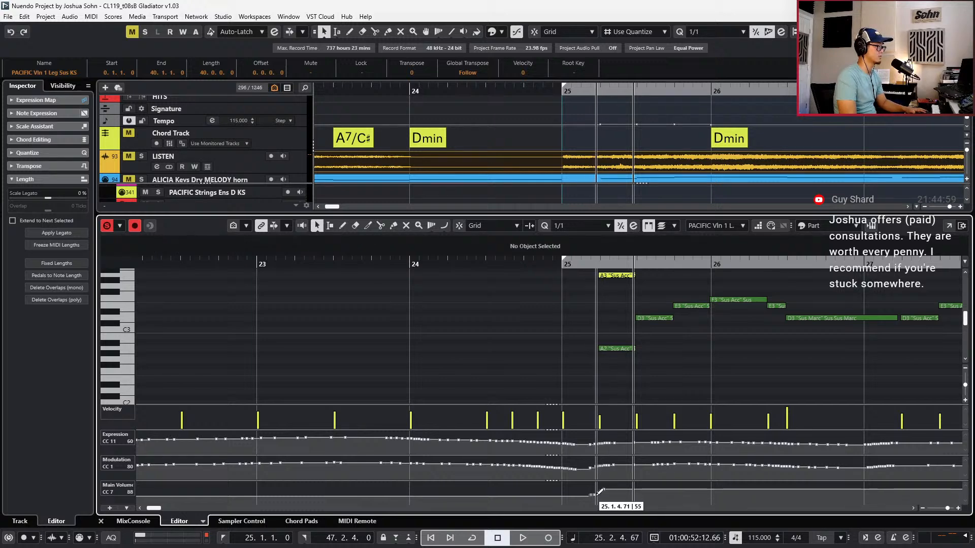
pyautogui.moveTo(617, 503); pyautogui.dragTo(605, 505)
pyautogui.press('space')
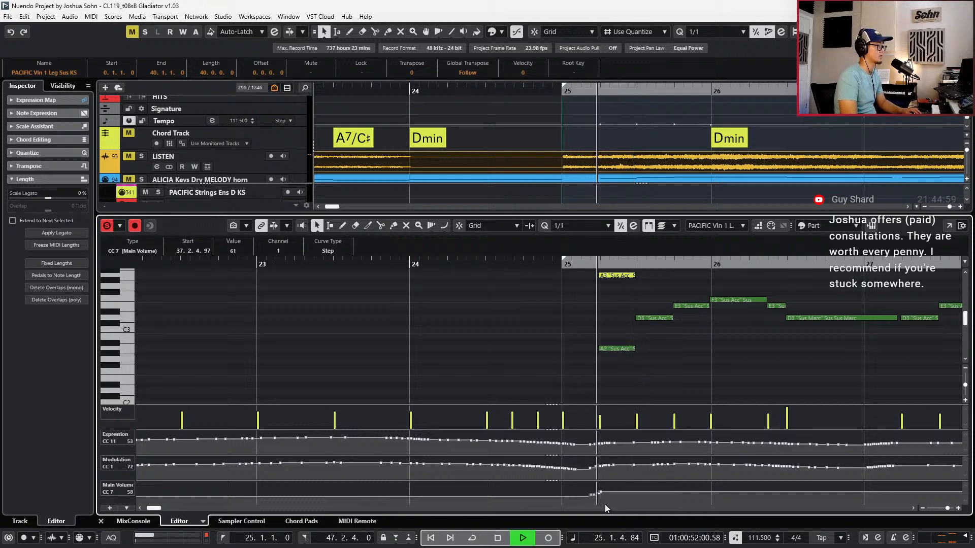
pyautogui.press('space')
# Draw a Main Volume rise to about 73 just before beat 25.2 in the PACIFIC Vln 2 KS part and audition it
pyautogui.press('Delete')
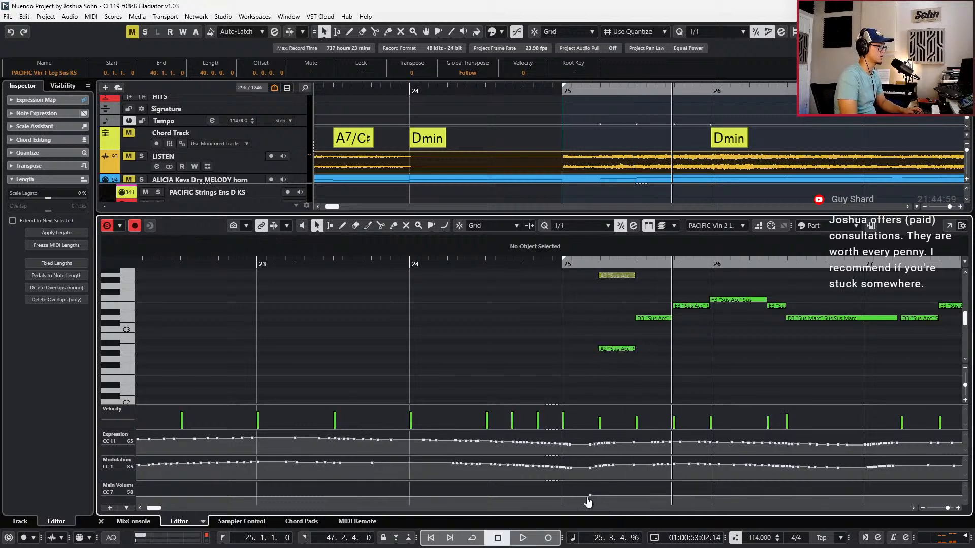
pyautogui.moveTo(590, 492); pyautogui.dragTo(604, 491)
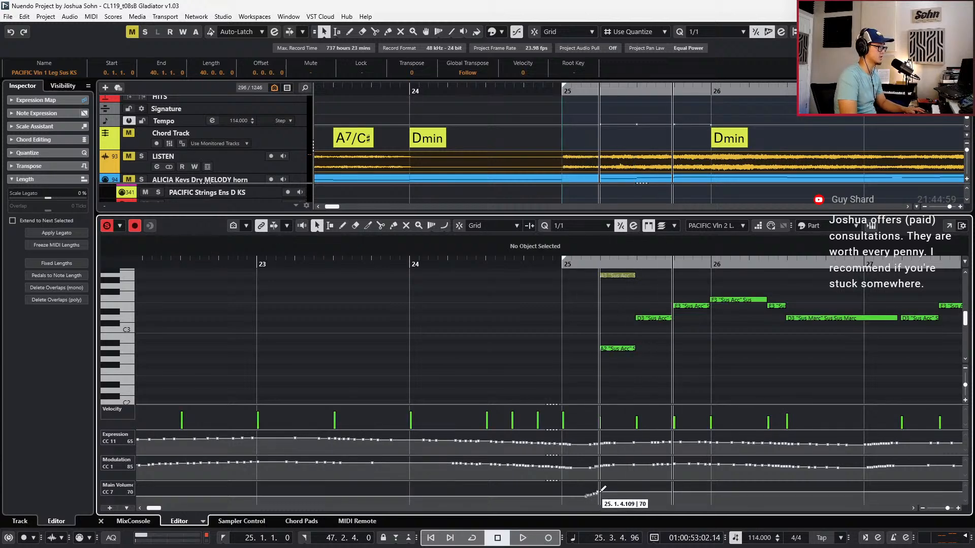
pyautogui.press('space')
pyautogui.scroll(-5, 653, 437)
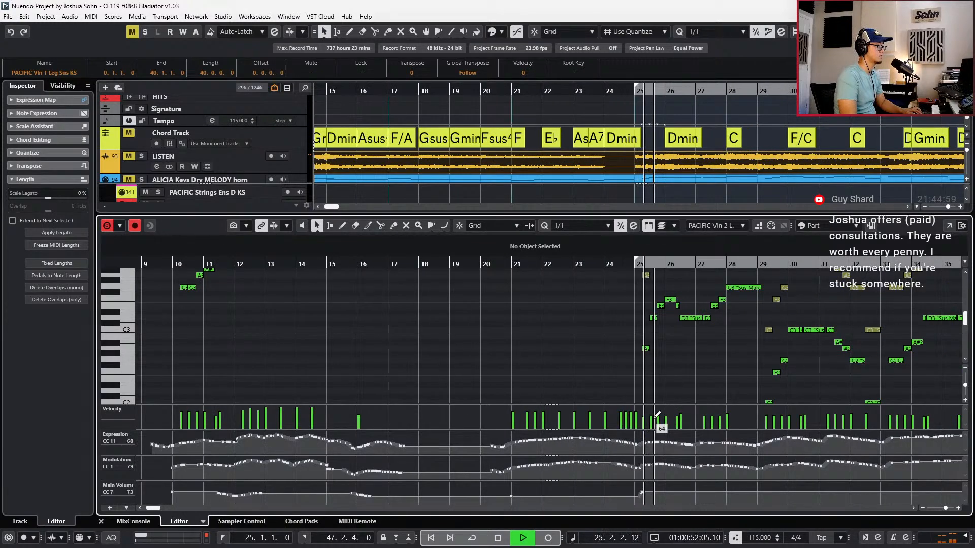
pyautogui.press('space')
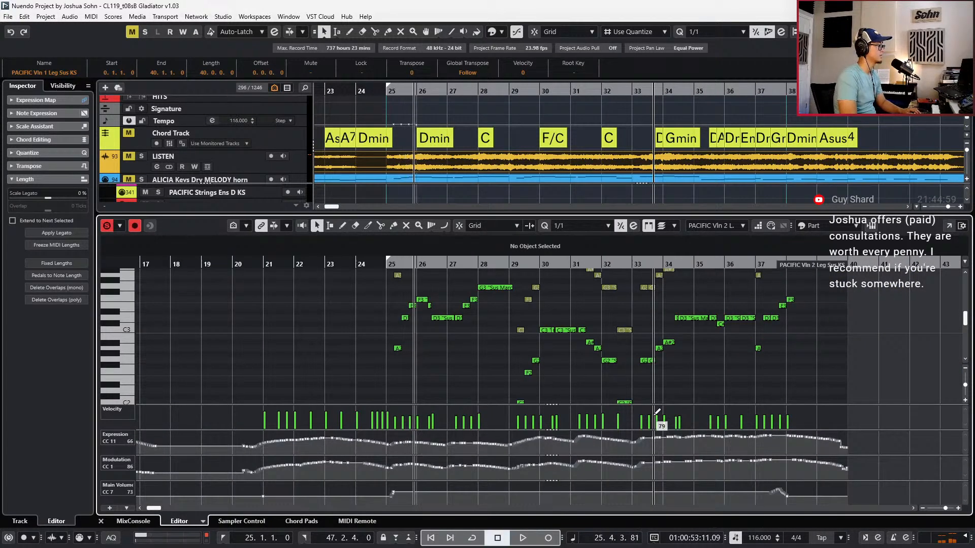
# Open the SFSS Vln 1 perf leg and SFSS Vln 2 perf leg parts together in the editor, showing bar 25
pyautogui.press('KP_0')
pyautogui.hotkey('ctrl', 'alt', 'e')
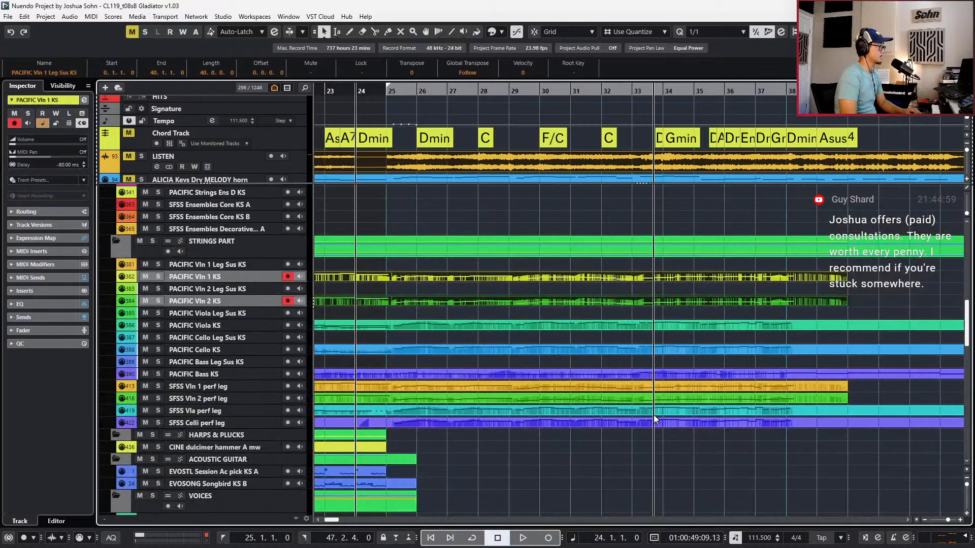
pyautogui.moveTo(401, 426); pyautogui.dragTo(421, 388)
pyautogui.hotkey('ctrl', 'alt', 'e')
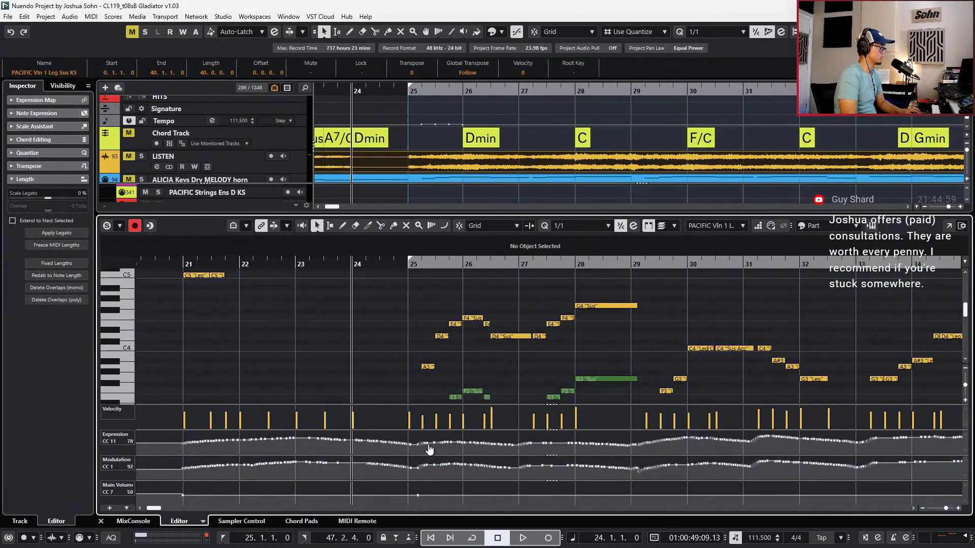
pyautogui.scroll(-4, 431, 356)
pyautogui.scroll(6, 428, 364)
pyautogui.scroll(-5, 420, 366)
pyautogui.keyDown('ctrl'); pyautogui.scroll(3, 419, 491); pyautogui.keyUp('ctrl')
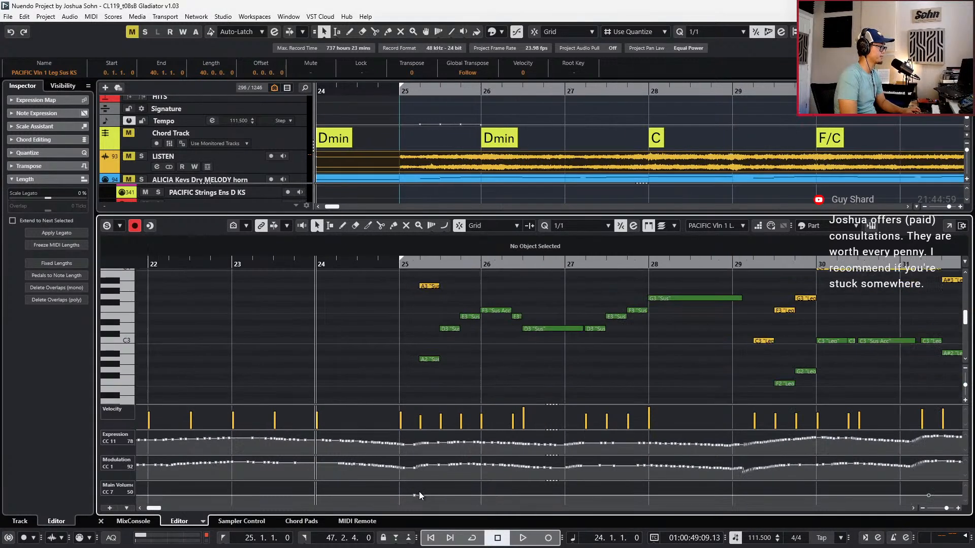
# Draw Main Volume rises at the end of beat 25.1, to about 79 in SFSS Vln 1 and about 73 in SFSS Vln 2
pyautogui.moveTo(406, 495); pyautogui.dragTo(416, 490)
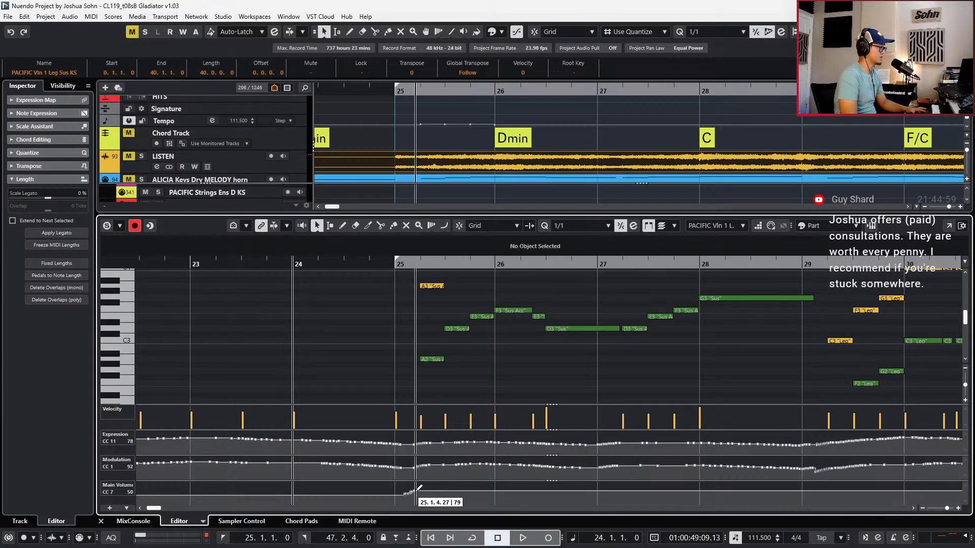
pyautogui.hotkey('ctrl', 'Down')
pyautogui.moveTo(407, 496); pyautogui.dragTo(420, 489)
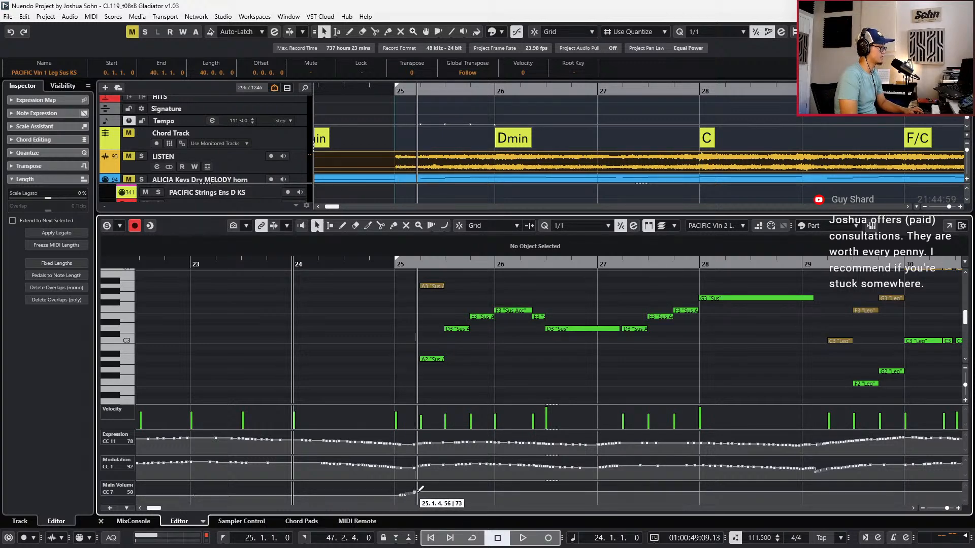
# Play the full arrangement from bar 24 through bar 30 to check the volume rises in all four violin tracks
pyautogui.hotkey('ctrl', 'e')
pyautogui.press('space')
pyautogui.press('g')
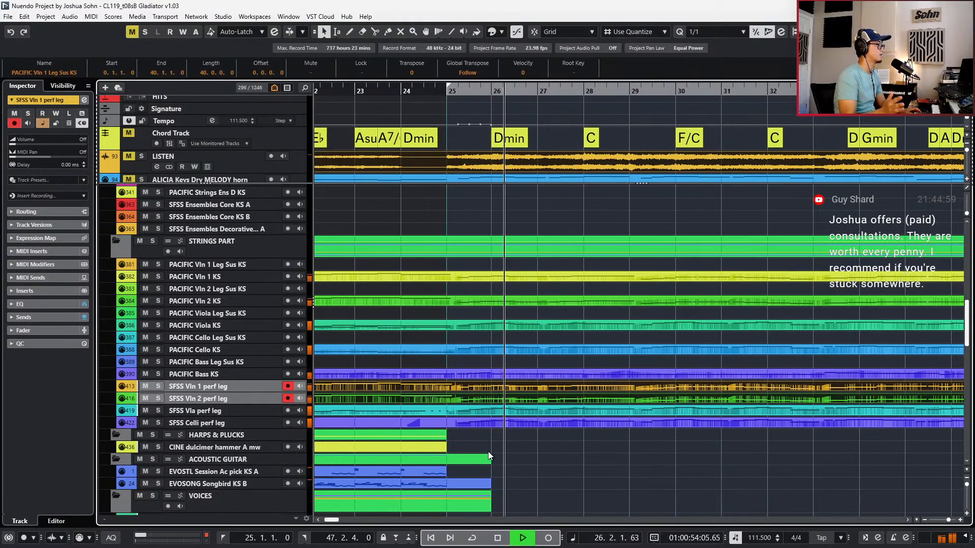
pyautogui.press('g')
pyautogui.press('g')
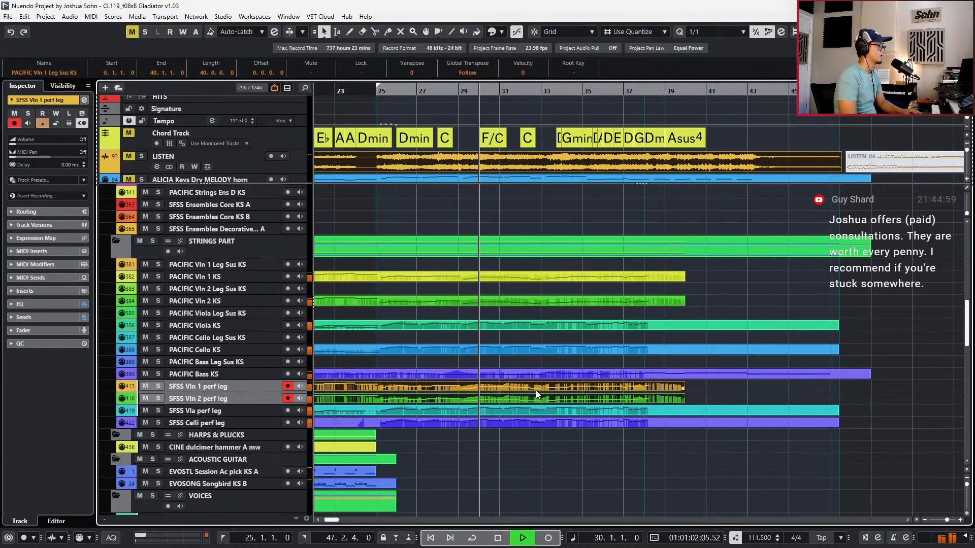
# Check the notes and controller lanes of the SFSS violin parts during playback and return to the arrangement
pyautogui.press('Return')
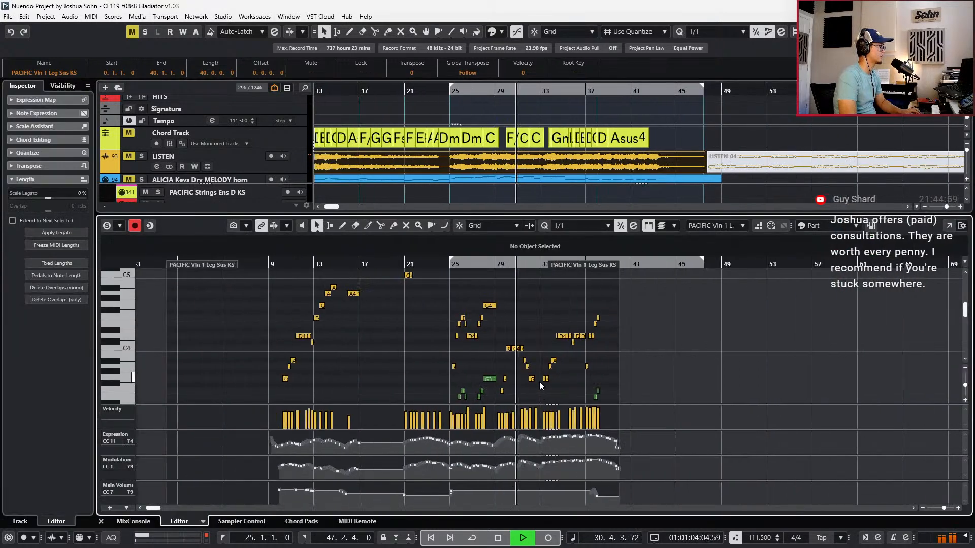
pyautogui.press('c')
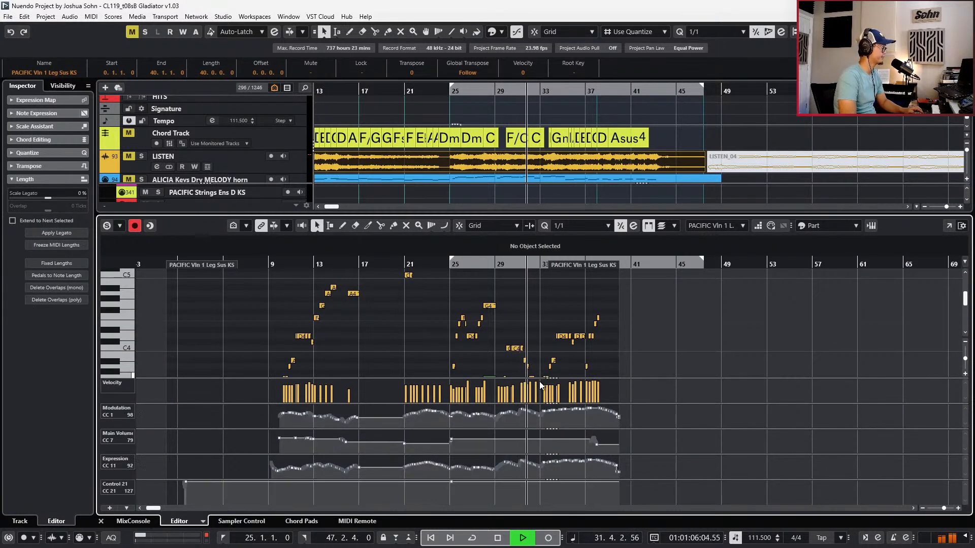
pyautogui.press('Down')
pyautogui.press('Return')
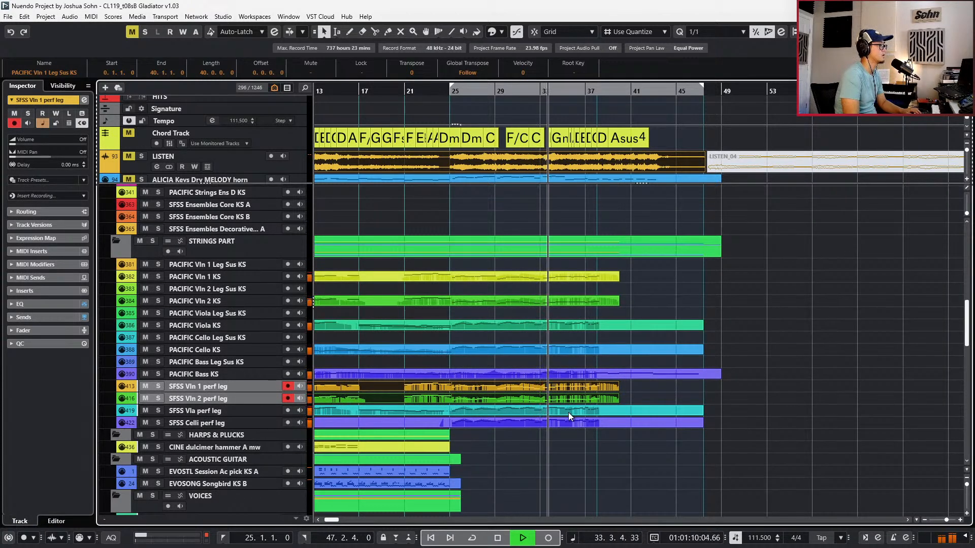
# Deselect all parts, listen to the arrangement through bar 38 and stop playback
pyautogui.click(726, 346)
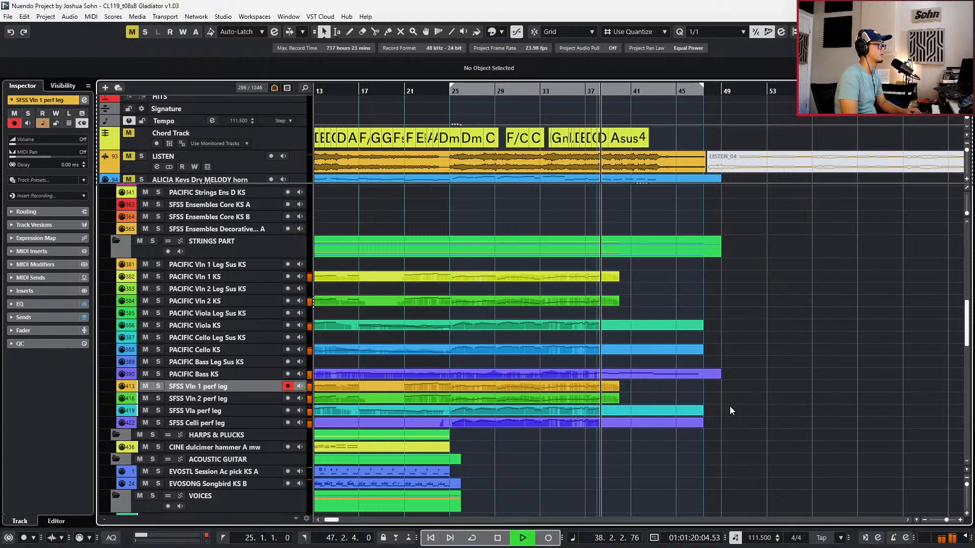
pyautogui.press('space')
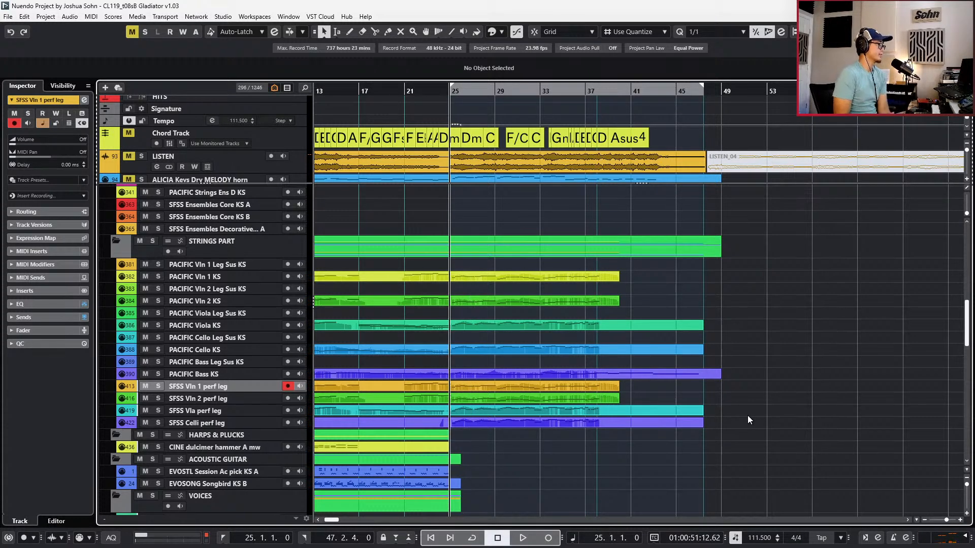
pyautogui.scroll(1, 356, 162)
pyautogui.scroll(-1, 296, 181)
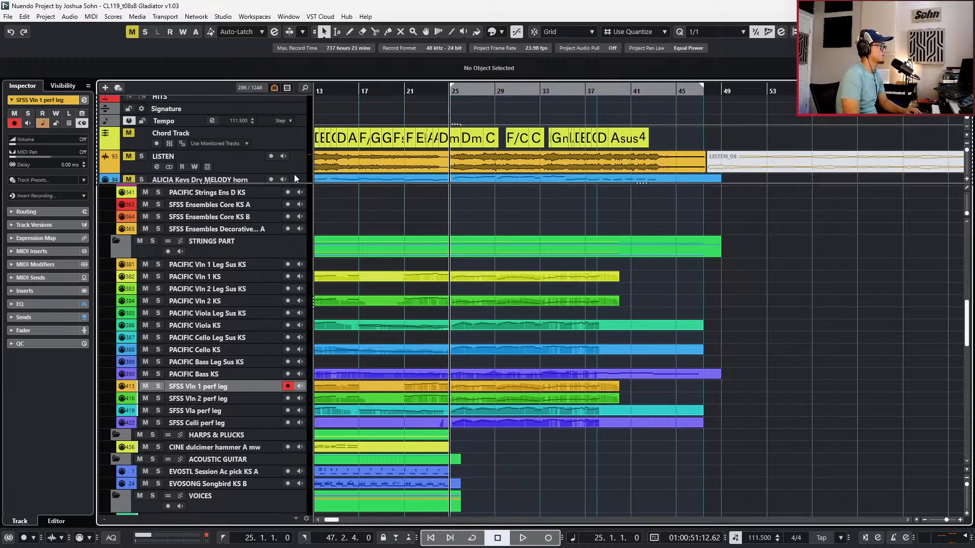
# Solo the LISTEN reference track and cue the playhead at bar 25
pyautogui.click(286, 163)
pyautogui.press('s')
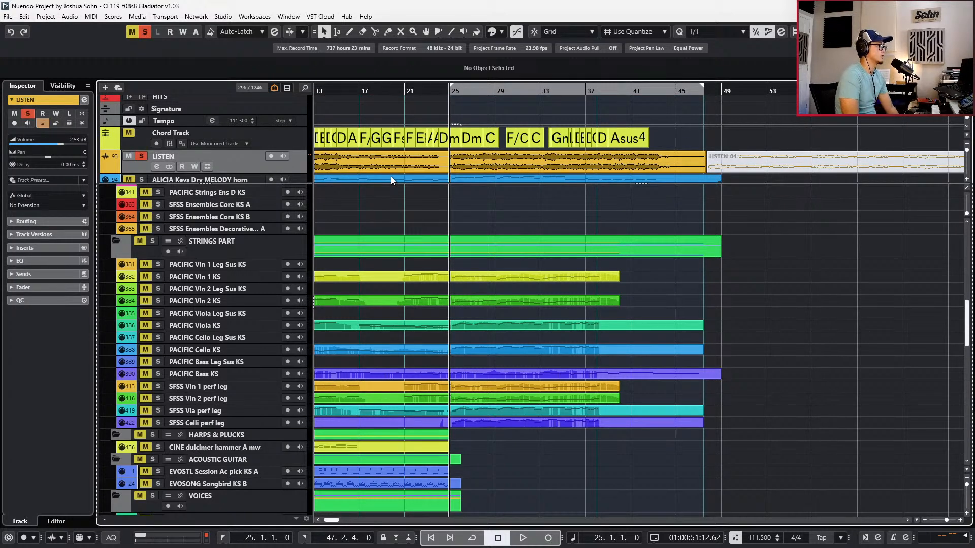
pyautogui.press('KP_Add')
pyautogui.press('KP_Add')
pyautogui.press('KP_Add')
pyautogui.press('KP_Add')
pyautogui.press('KP_Add')
pyautogui.press('KP_Add')
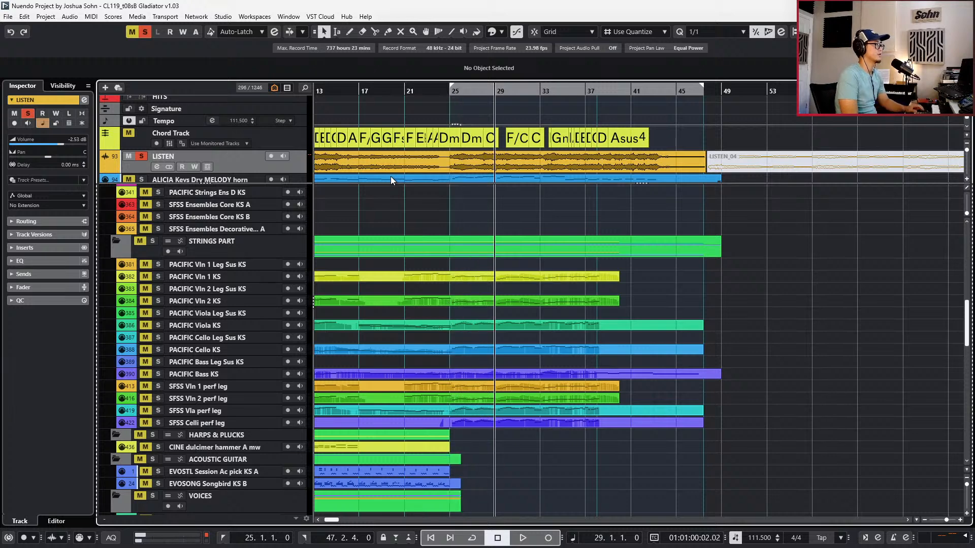
pyautogui.press('KP_Subtract')
pyautogui.press('KP_Subtract')
pyautogui.press('KP_Subtract')
pyautogui.press('KP_Add')
pyautogui.press('KP_Subtract')
pyautogui.press('KP_Subtract')
pyautogui.press('KP_Subtract')
pyautogui.press('KP_Subtract')
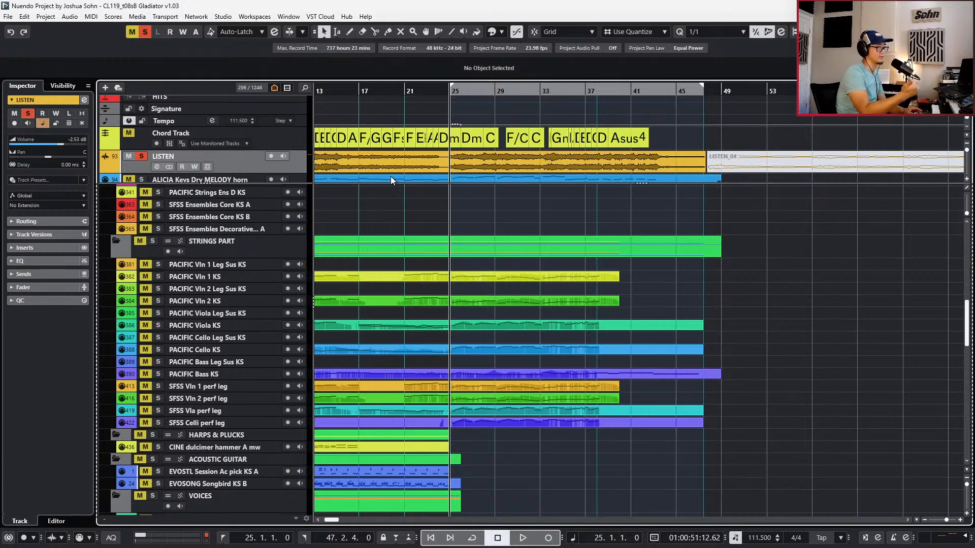
# Play the soloed reference recording from bar 25 to bar 37, focusing on bars 28 to 37
pyautogui.press('space')
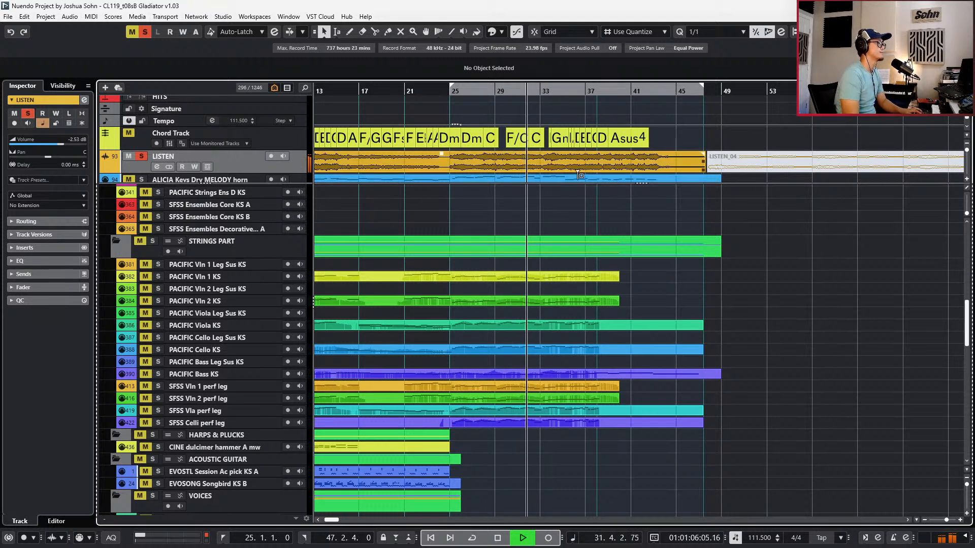
pyautogui.scroll(3, 587, 255)
pyautogui.scroll(2, 562, 330)
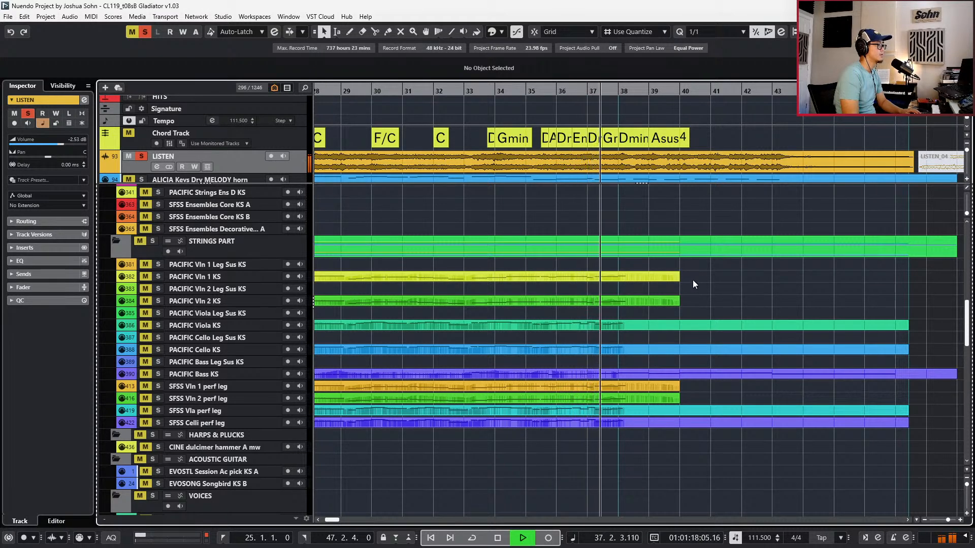
pyautogui.press('space')
pyautogui.scroll(-2, 694, 284)
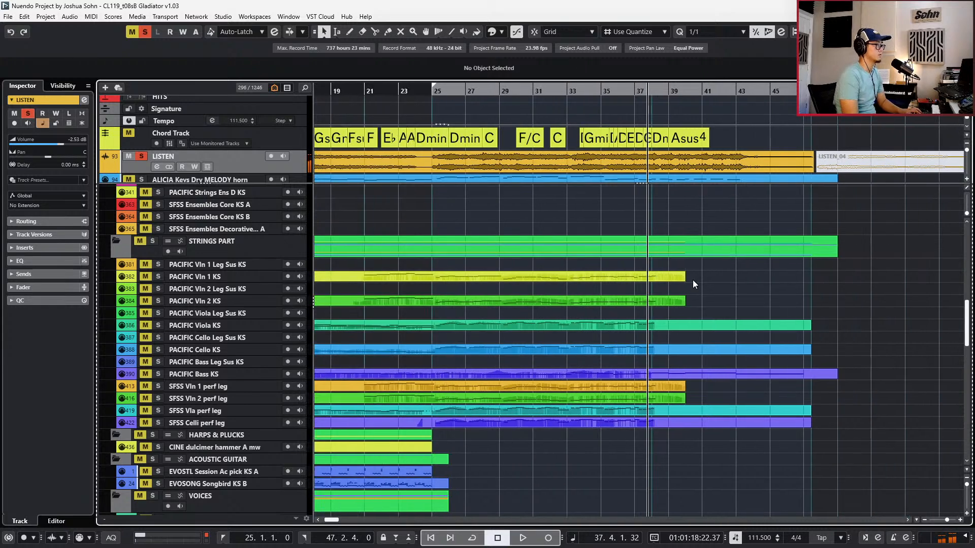
# Unsolo and mute the LISTEN track and move the playhead back to bar 35
pyautogui.press('s')
pyautogui.press('m')
pyautogui.press('KP_Subtract')
pyautogui.press('KP_Subtract')
pyautogui.press('KP_Subtract')
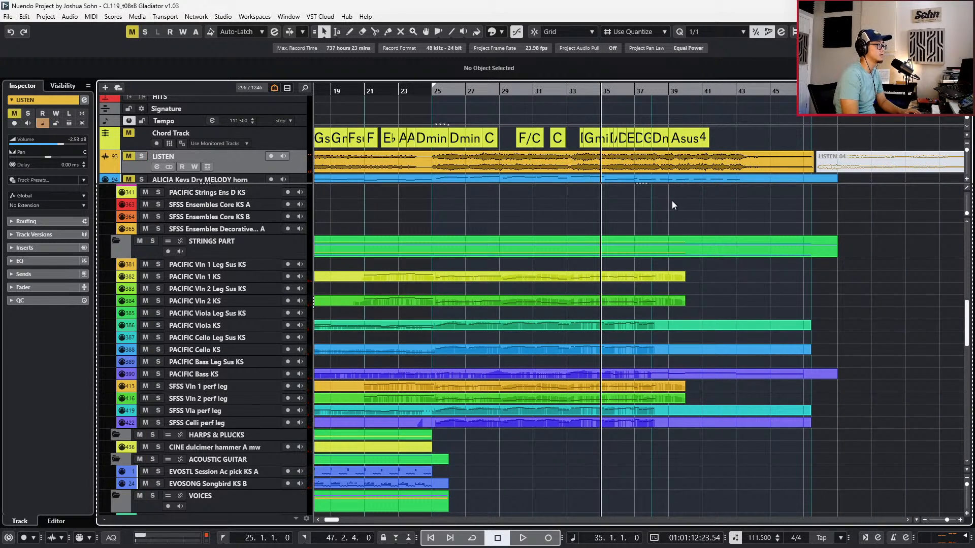
# Examine the brass and string parts of the opening section and cue the playhead at bar 13
pyautogui.scroll(5, 672, 200)
pyautogui.scroll(2, 661, 223)
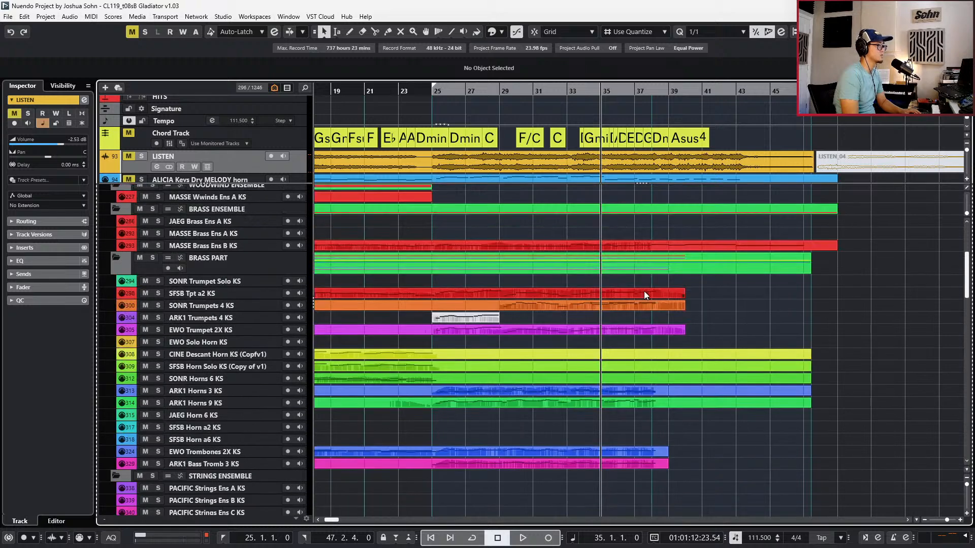
pyautogui.hscroll(-10, 644, 295)
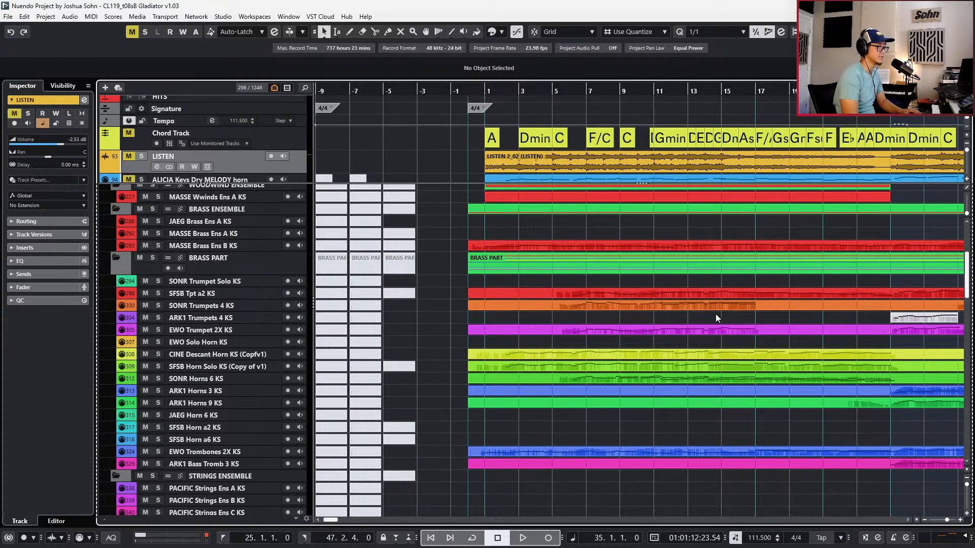
pyautogui.scroll(-3, 716, 318)
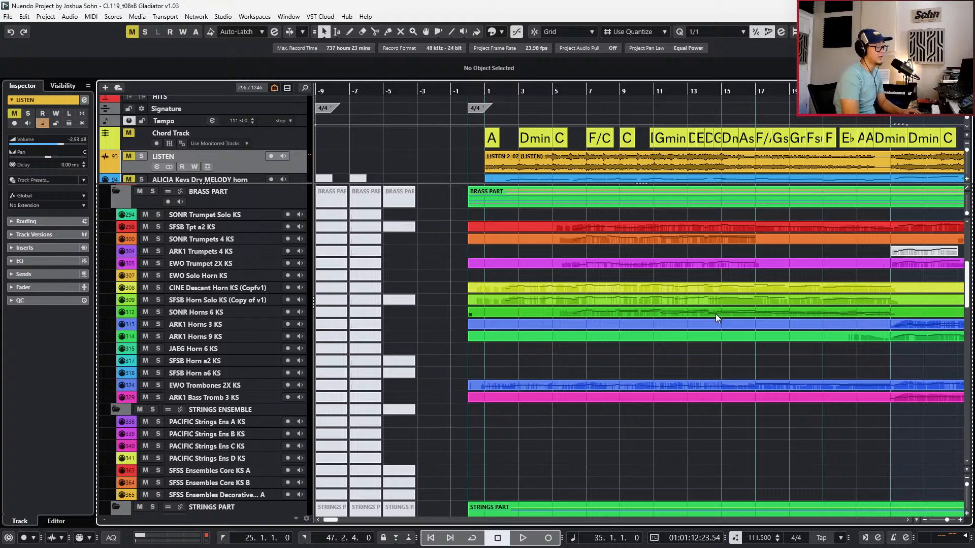
pyautogui.press('KP_Subtract')
pyautogui.press('KP_Subtract')
pyautogui.press('KP_Subtract')
pyautogui.press('KP_Subtract')
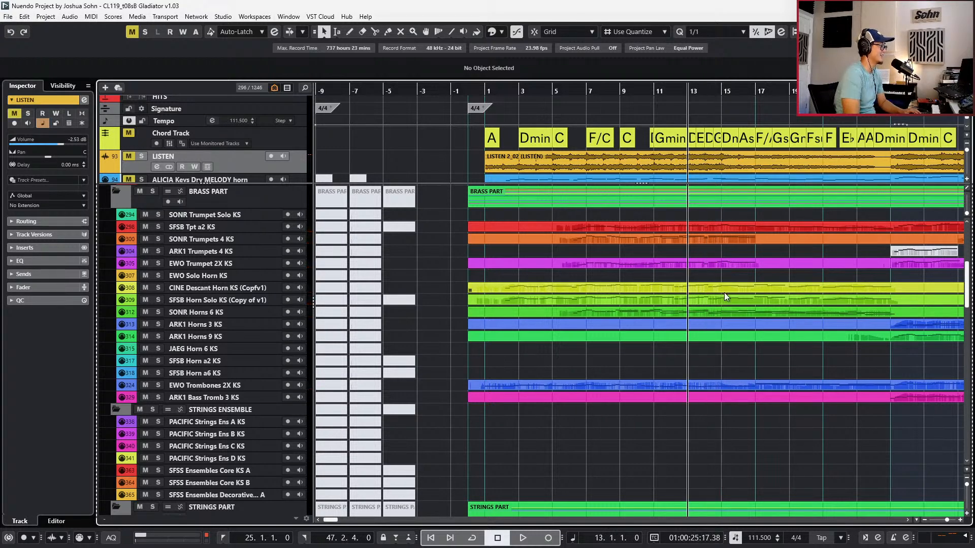
pyautogui.scroll(-6, 724, 292)
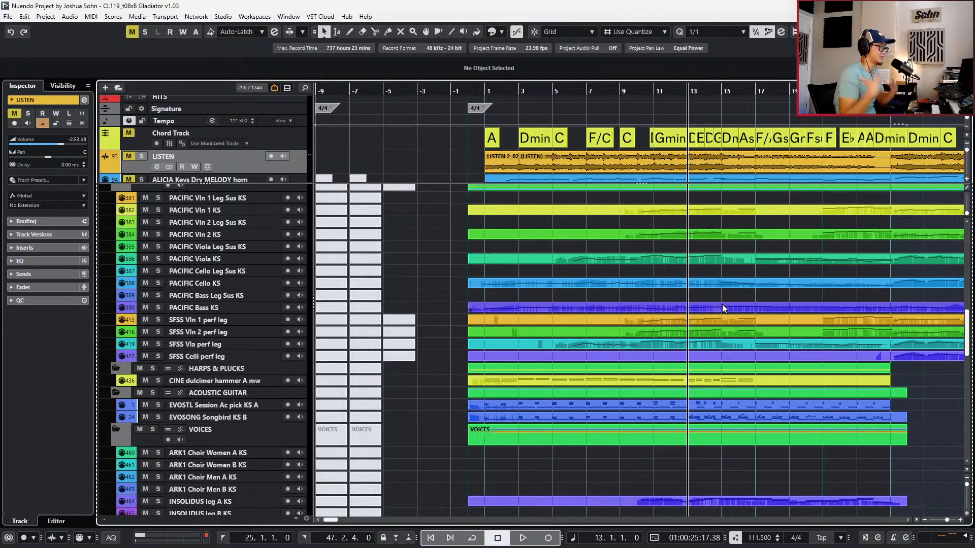
# Open the PACIFIC Vln 1 KS and PACIFIC Vln 2 KS parts together in the editor, showing bars 10 to 16
pyautogui.click(717, 321)
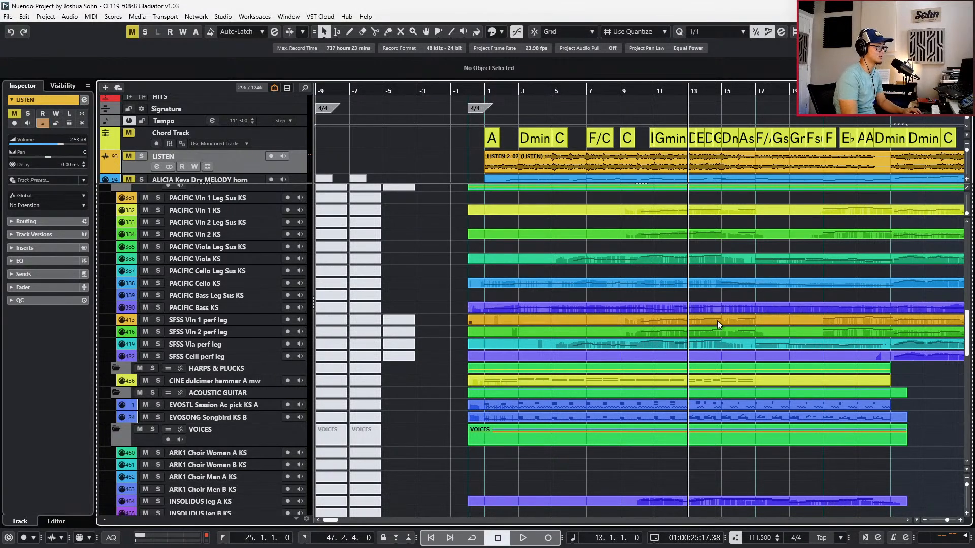
pyautogui.keyDown('shift'); pyautogui.click(720, 331); pyautogui.keyUp('shift')
pyautogui.scroll(1, 720, 331)
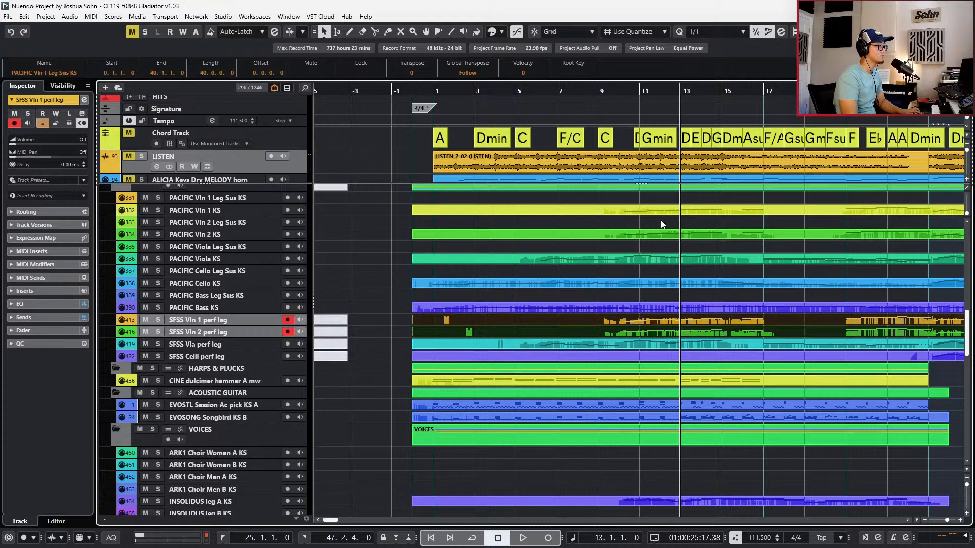
pyautogui.moveTo(669, 200); pyautogui.dragTo(666, 239)
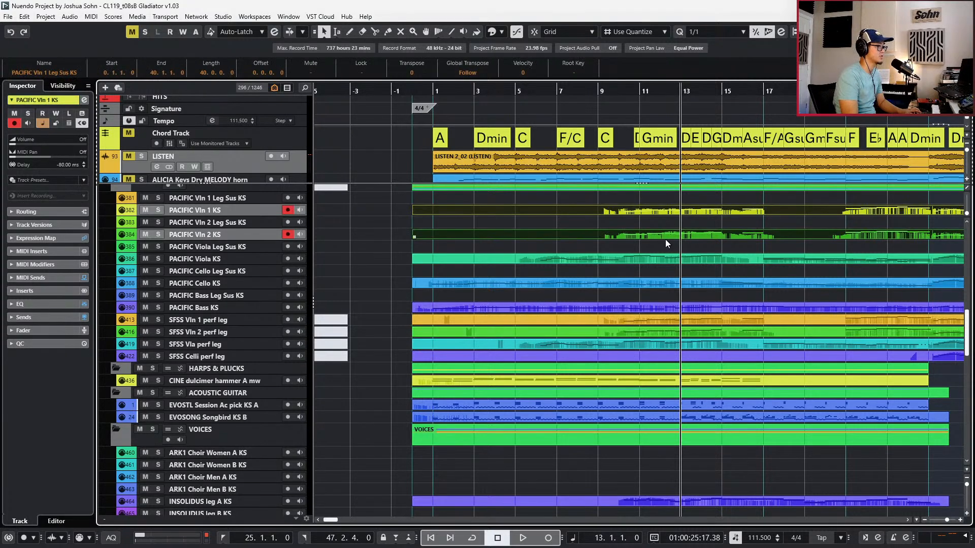
pyautogui.doubleClick(665, 239)
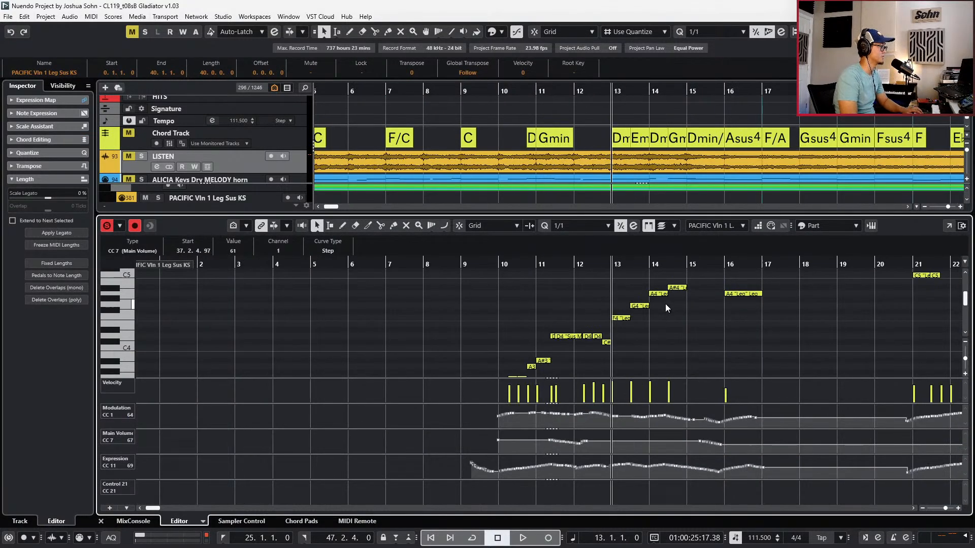
pyautogui.scroll(2, 665, 304)
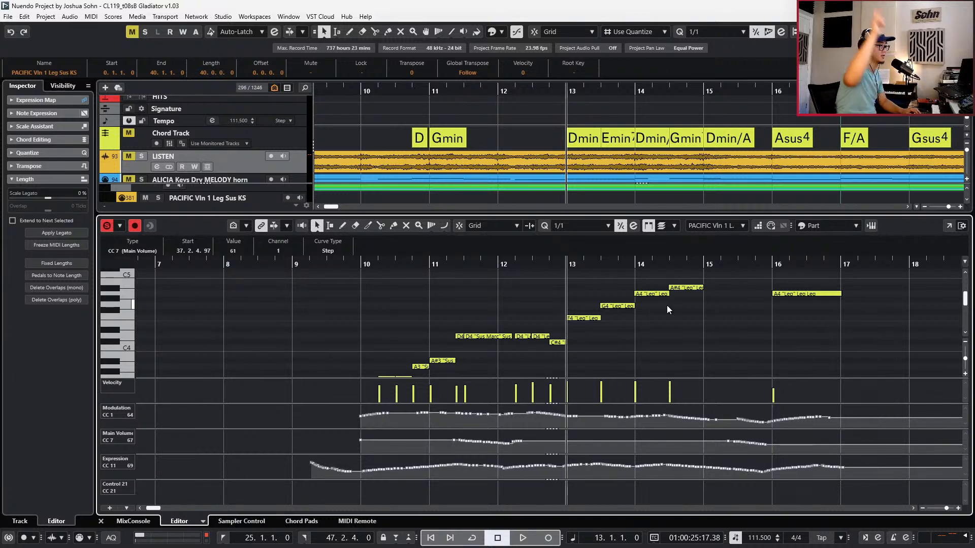
# Play the PACIFIC violin phrase in bars 13 and 14, and again from bar 10 through bar 12
pyautogui.press('space')
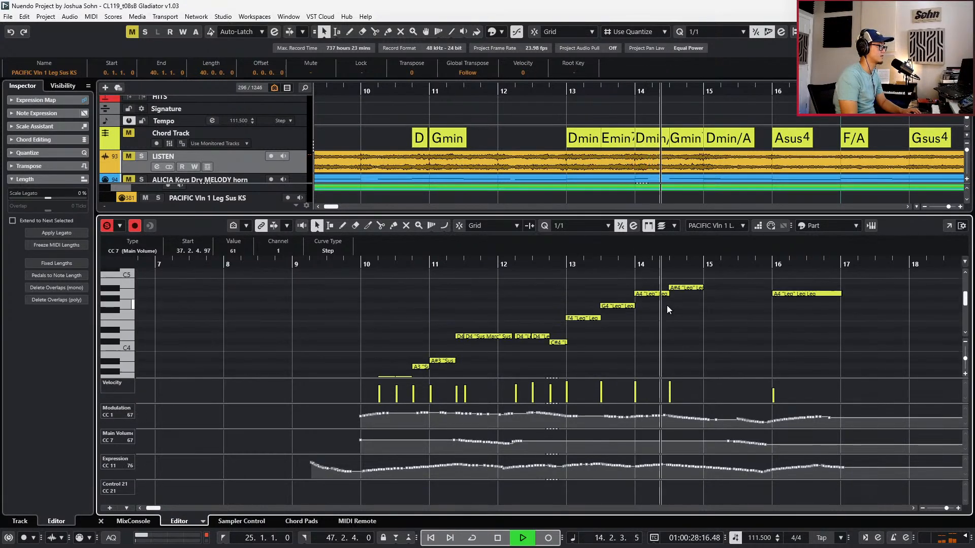
pyautogui.press('space')
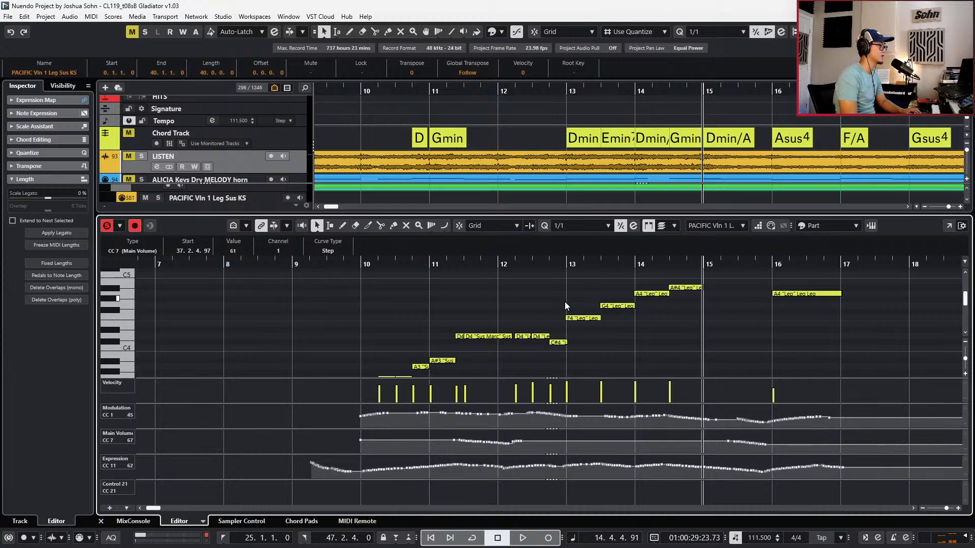
pyautogui.press('KP_Subtract')
pyautogui.press('KP_Subtract')
pyautogui.press('KP_Subtract')
pyautogui.scroll(-1, 565, 302)
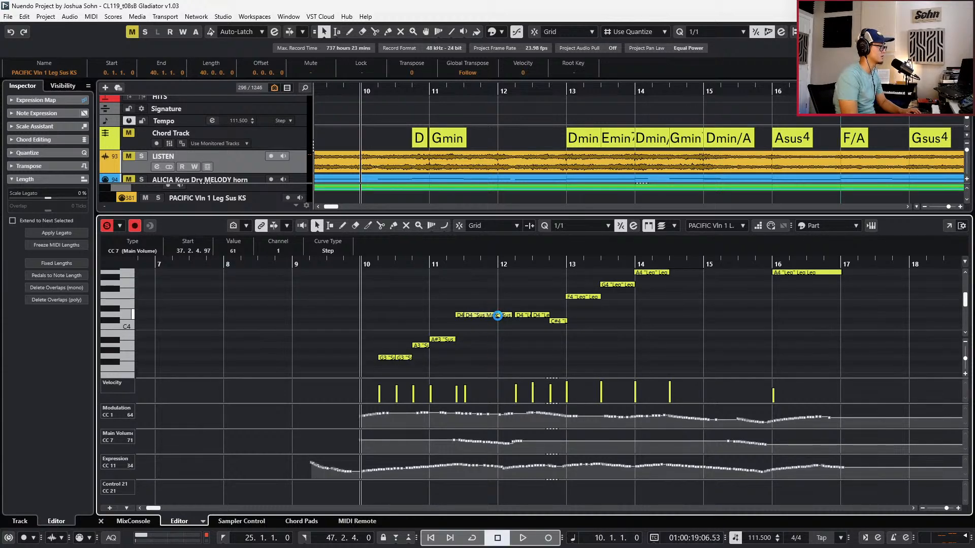
pyautogui.press('space')
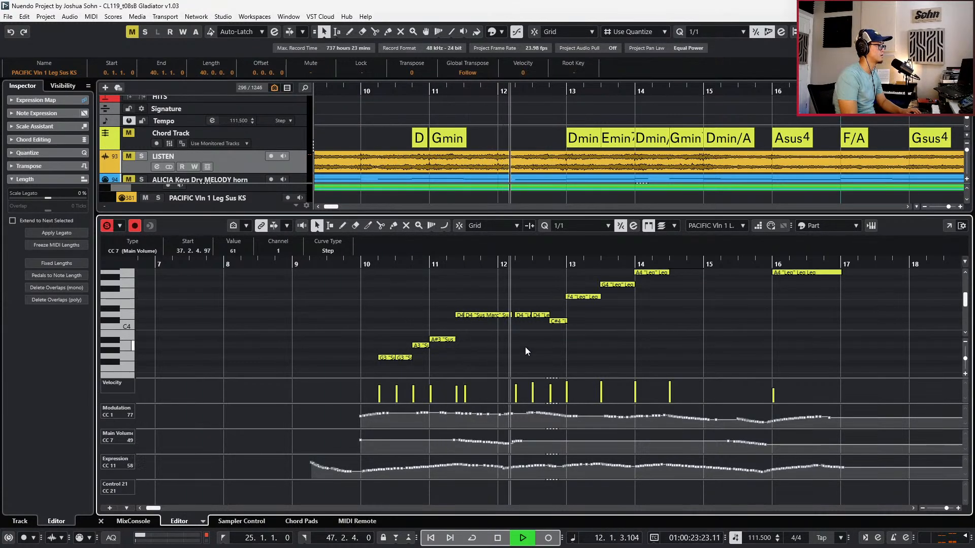
pyautogui.press('space')
pyautogui.scroll(2, 537, 300)
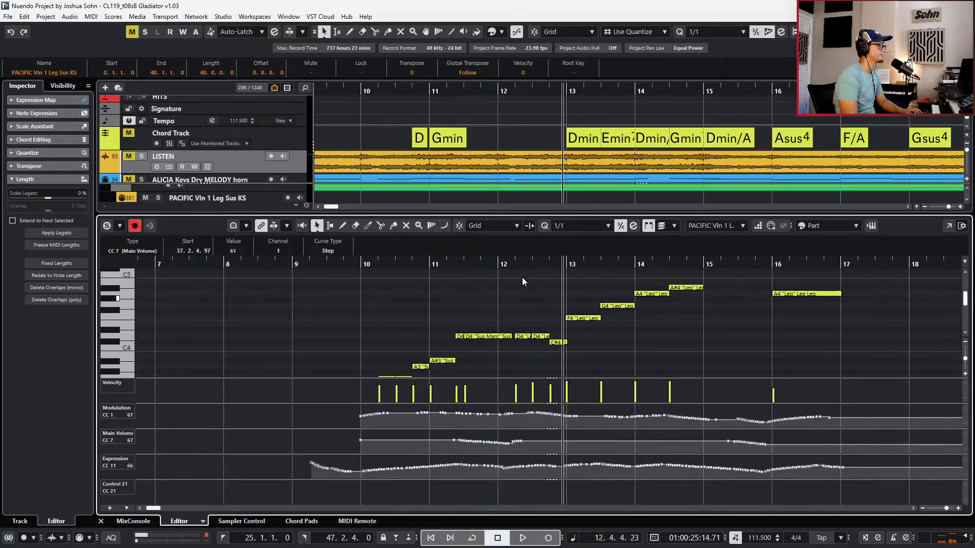
# Copy the seven PACIFIC Vln 1 Leg notes from the D4 in bar 12 to the A#4 in bar 14
pyautogui.click(522, 277)
pyautogui.moveTo(522, 277); pyautogui.dragTo(698, 359)
pyautogui.press('l')
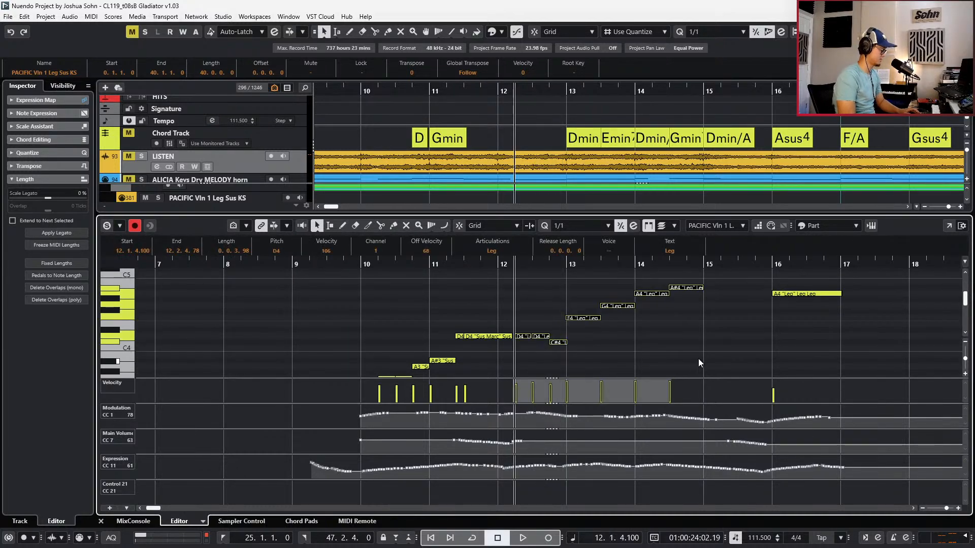
# Return to the arrangement and reopen the PACIFIC Vln 1 KS and Vln 2 KS parts in the editor at bar 33
pyautogui.press('Return')
pyautogui.scroll(-1, 708, 349)
pyautogui.scroll(-2, 668, 333)
pyautogui.press('KP_Add')
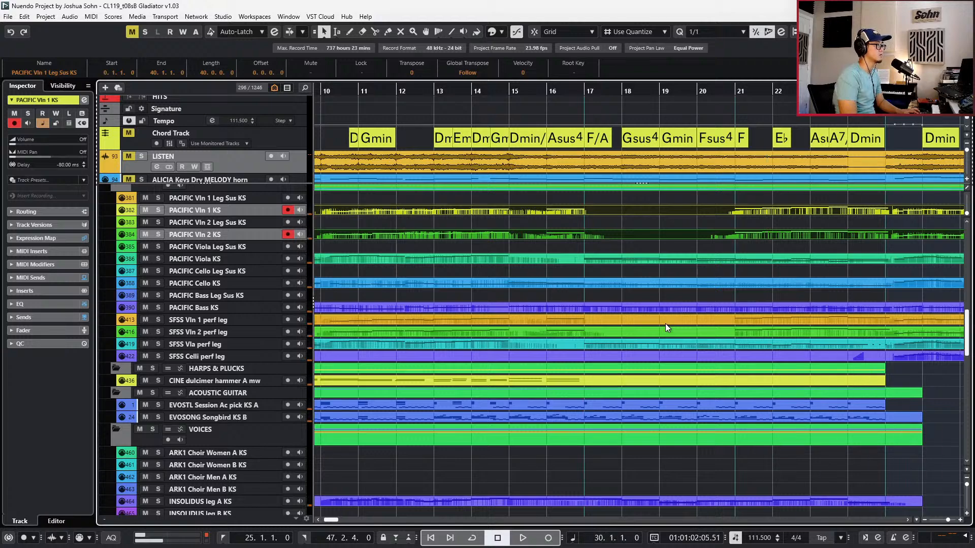
pyautogui.press('f')
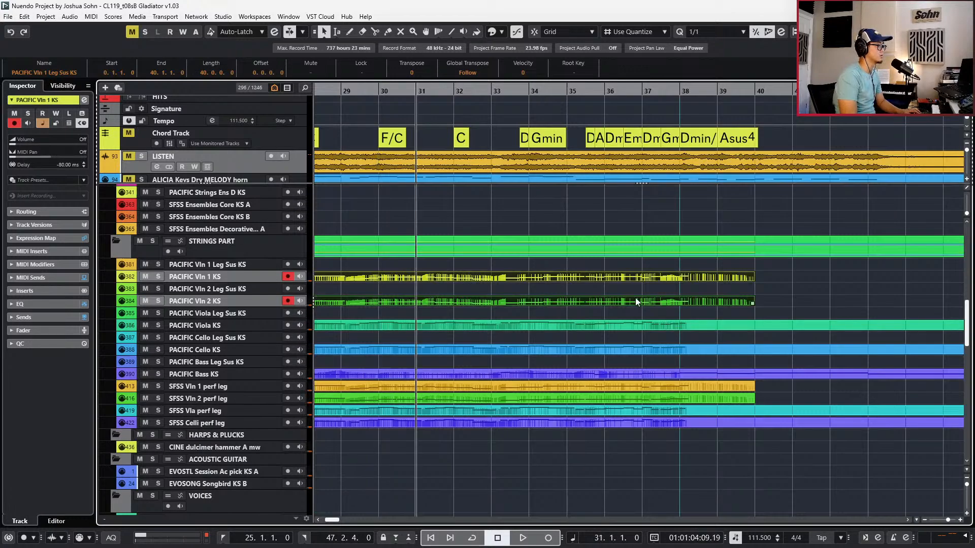
pyautogui.hotkey('ctrl', 'e')
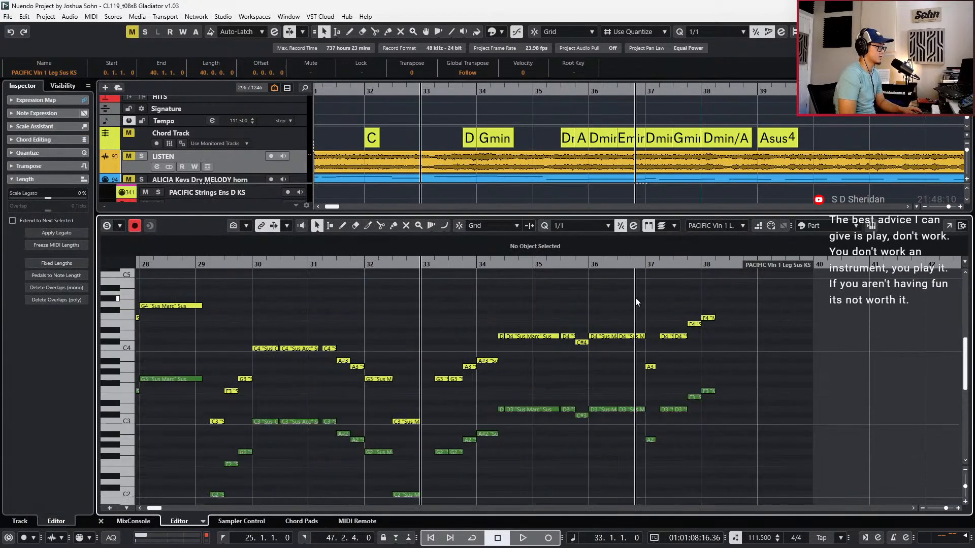
# Play the PACIFIC violin parts from bar 33 to bar 35 to locate where the phrase continues
pyautogui.press('space')
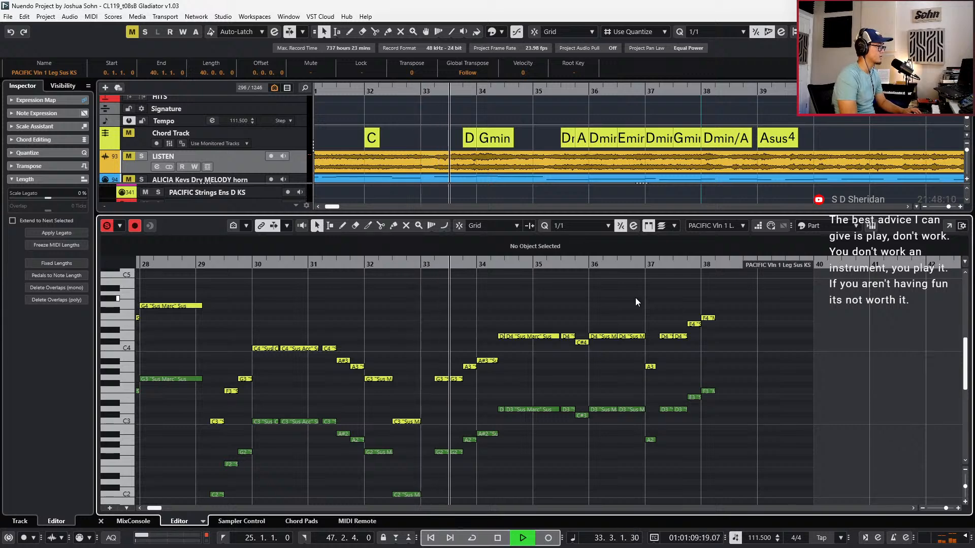
pyautogui.scroll(1, 636, 299)
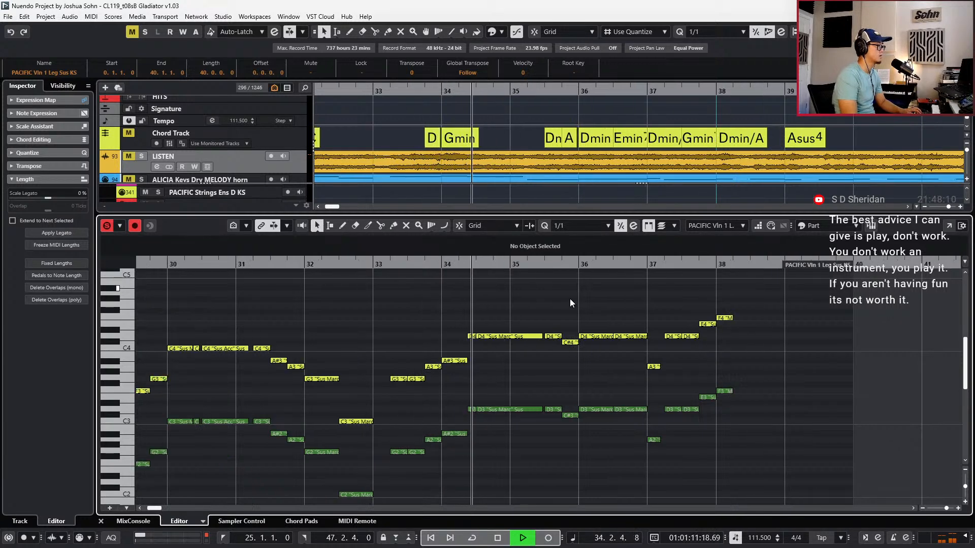
pyautogui.press('space')
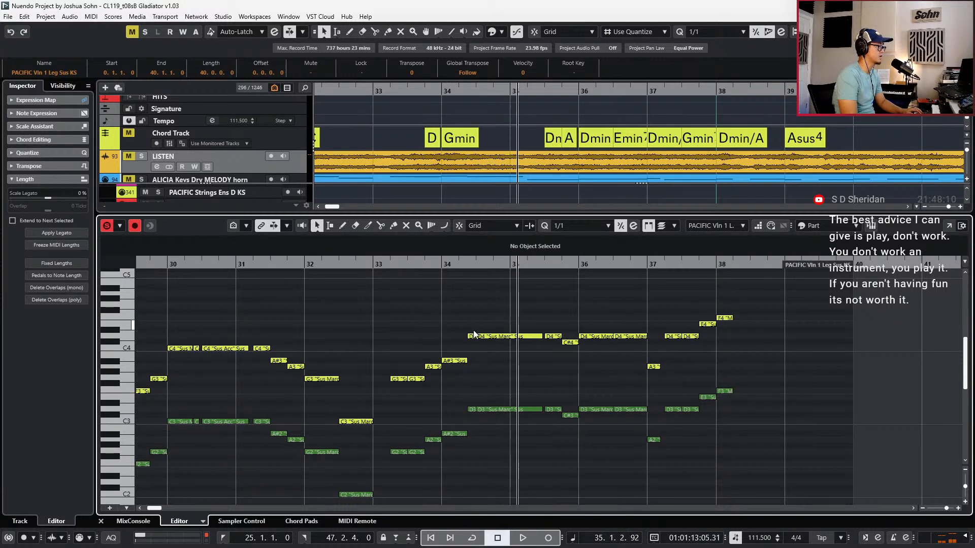
# Replace the PACIFIC Vln 1 and Vln 2 notes from beat 35.3 onward with the copied seven-note Leg phrase
pyautogui.scroll(1, 553, 328)
pyautogui.moveTo(552, 323); pyautogui.dragTo(637, 443)
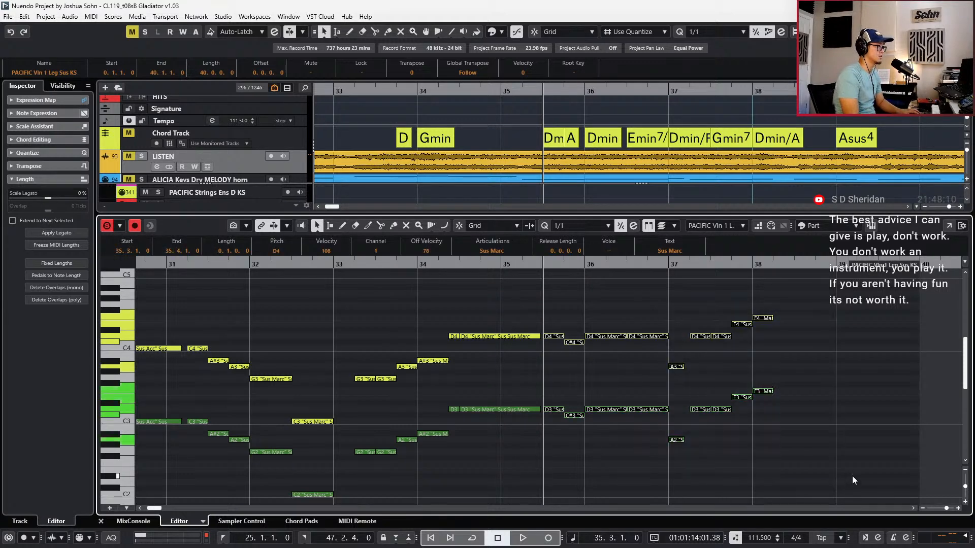
pyautogui.hotkey('ctrl', 'z')
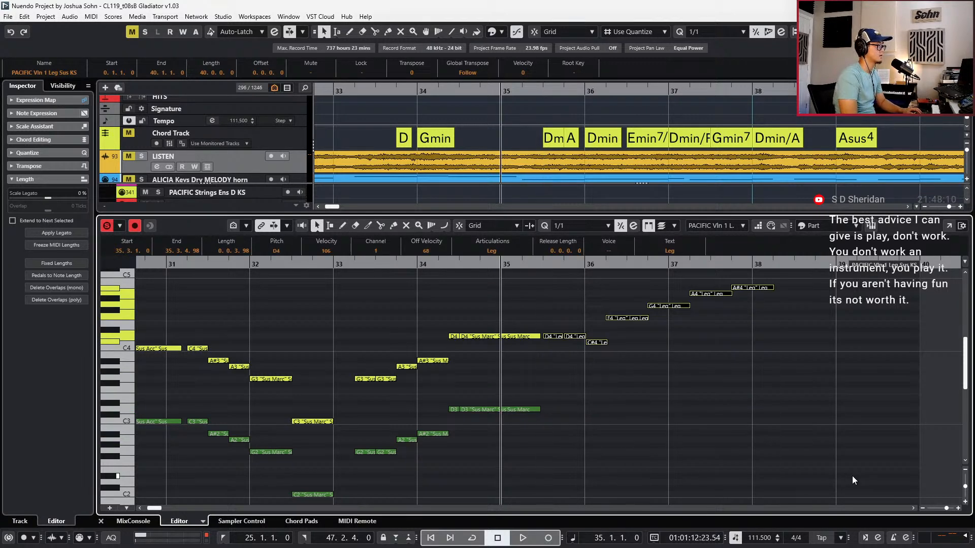
# In the PACIFIC Vln 2 part, transpose the ascending notes from bar 35 beat 3 through bar 38 down one octave
pyautogui.hotkey('ctrl', 'Tab')
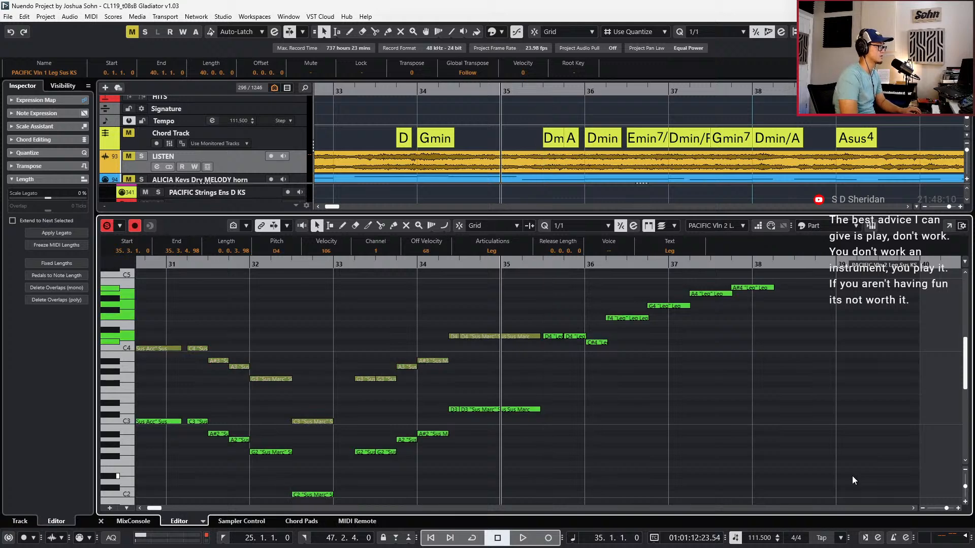
pyautogui.click(552, 336)
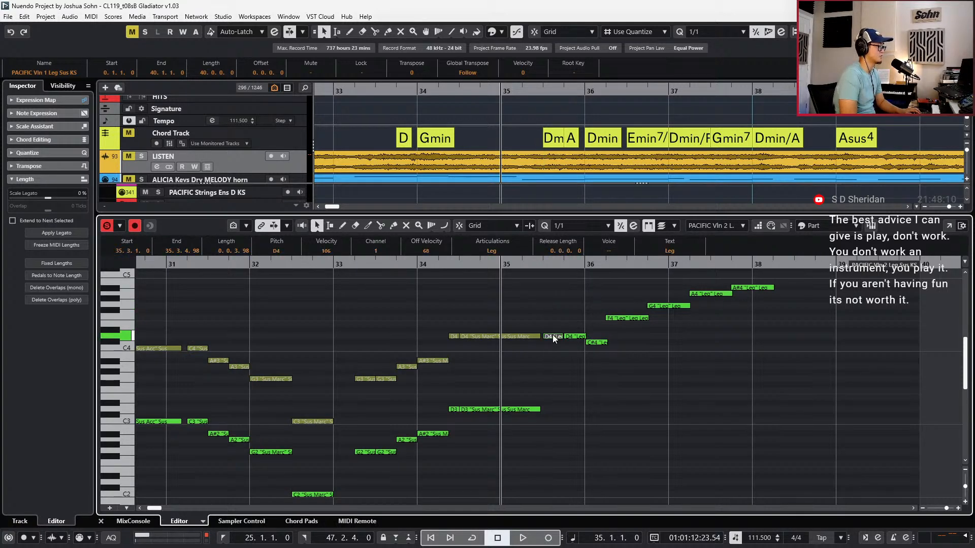
pyautogui.hotkey('shift', 'Right')
pyautogui.hotkey('shift', 'Right')
pyautogui.hotkey('shift', 'Right')
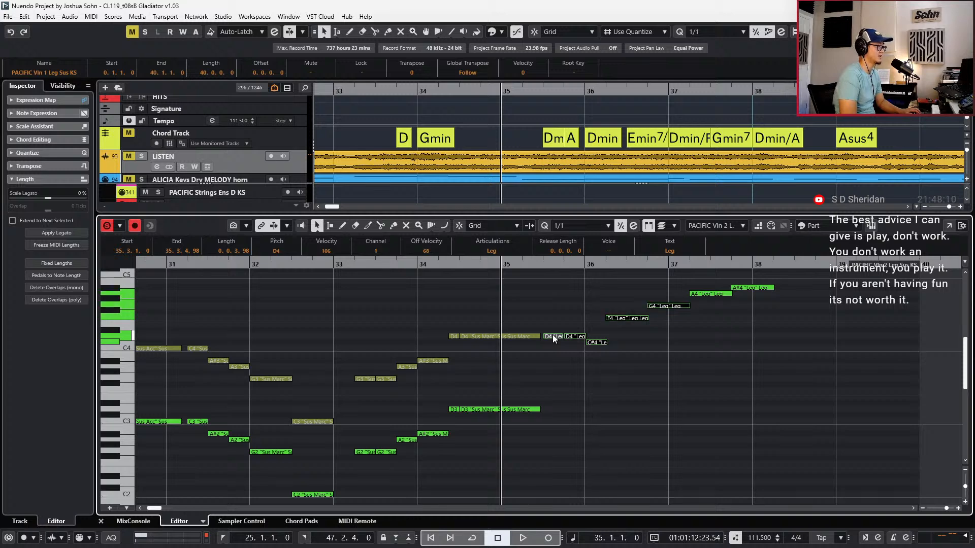
pyautogui.hotkey('shift', 'Down')
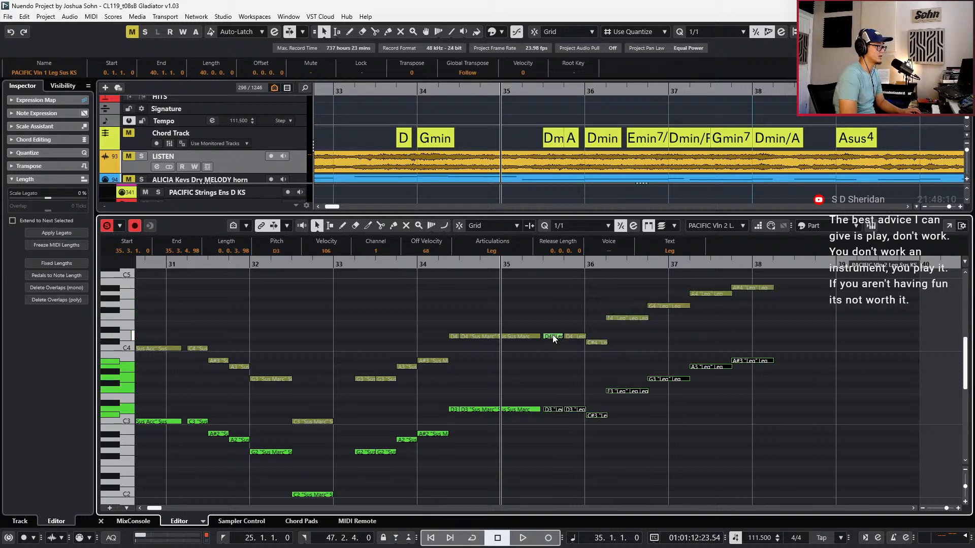
pyautogui.click(632, 371)
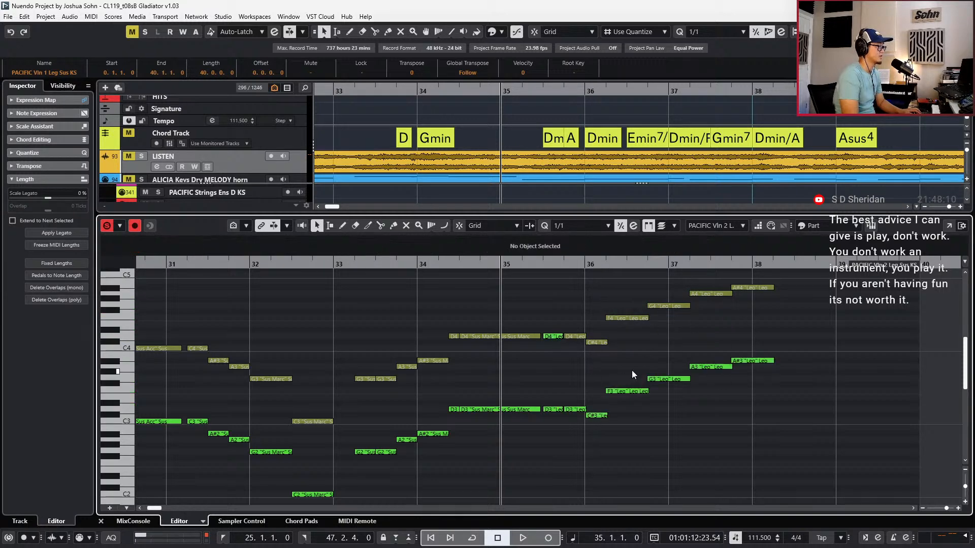
pyautogui.click(552, 337)
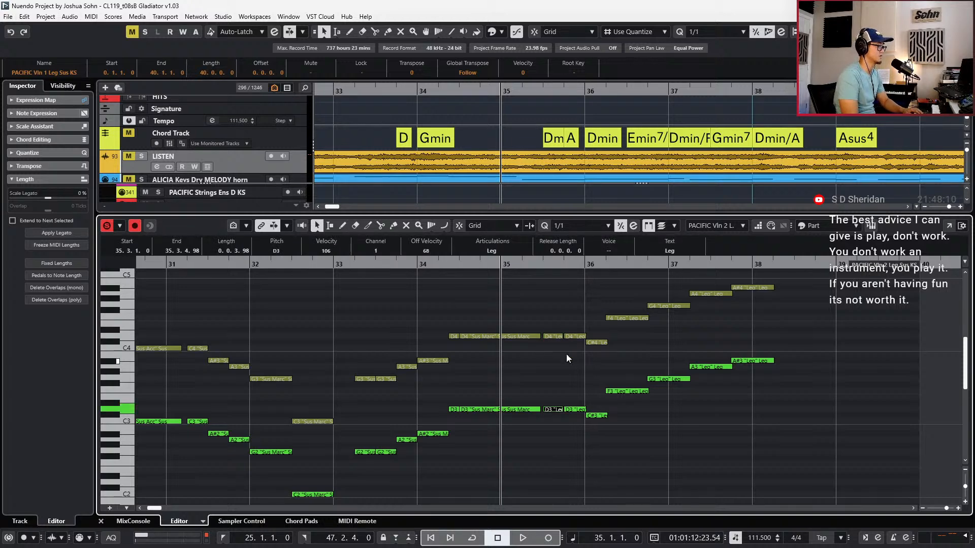
# Play the violin passage from bar 34 to bar 37 and set the quantize value to 1/16
pyautogui.press('b')
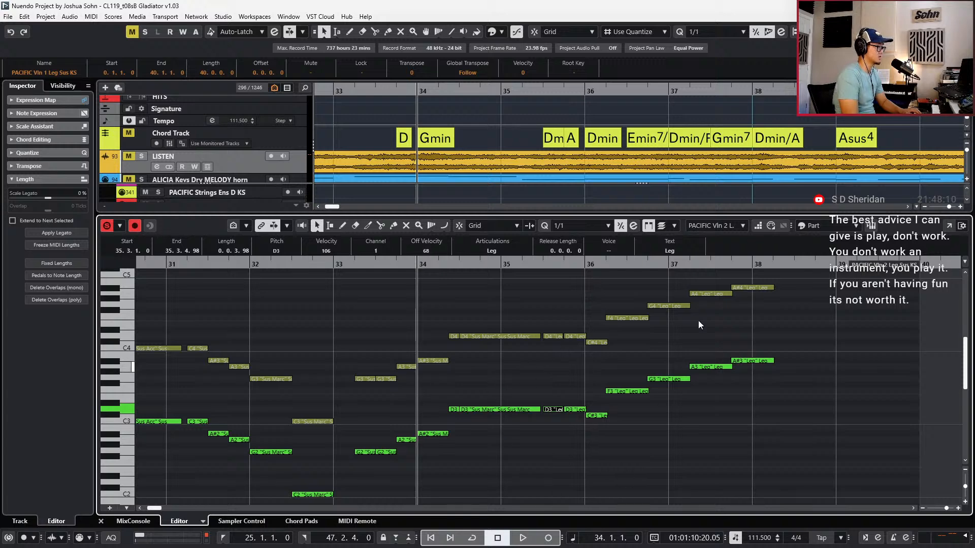
pyautogui.press('space')
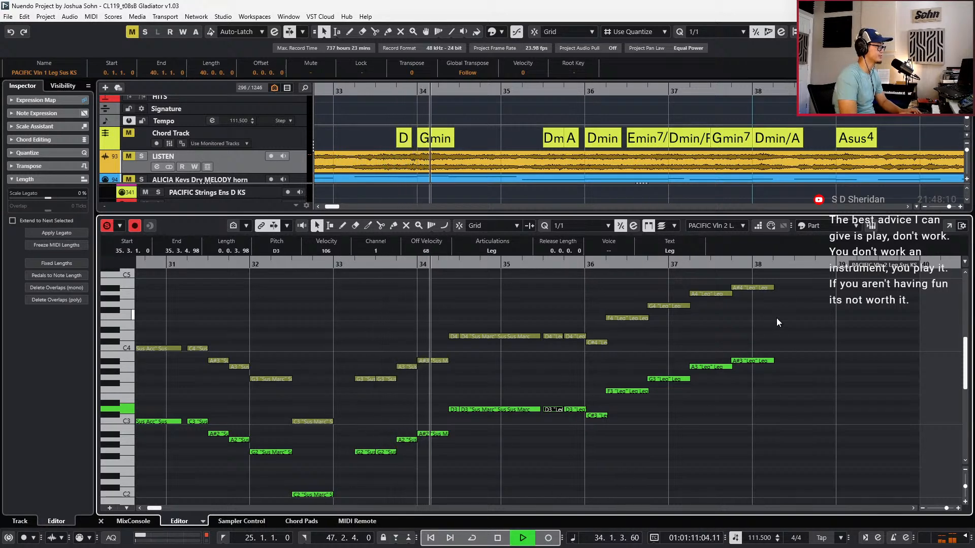
pyautogui.hotkey('alt', '5')
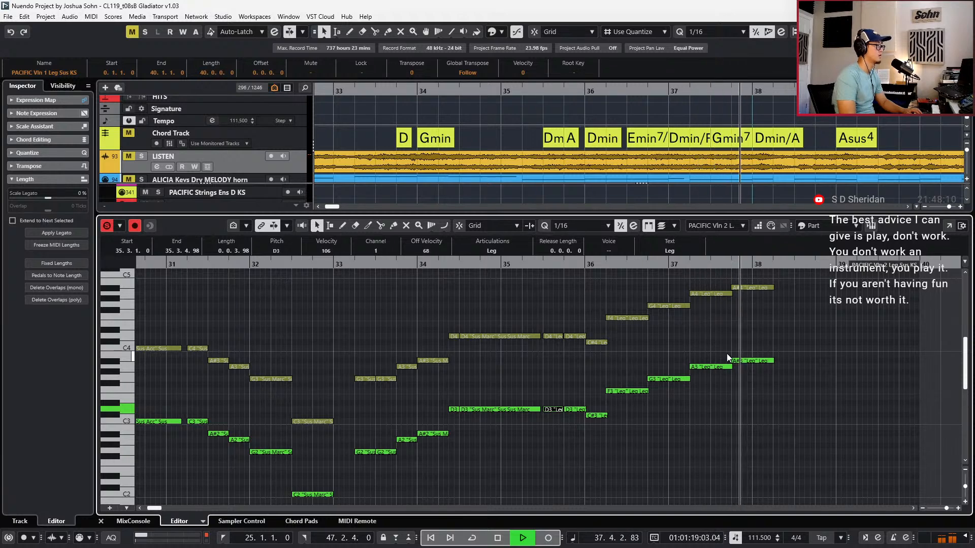
pyautogui.press('space')
# Show the velocity and controller lanes below the notes and move the playback position back to bar 35
pyautogui.hotkey('alt', 'c')
pyautogui.press('ctrl+KP_Subtract')
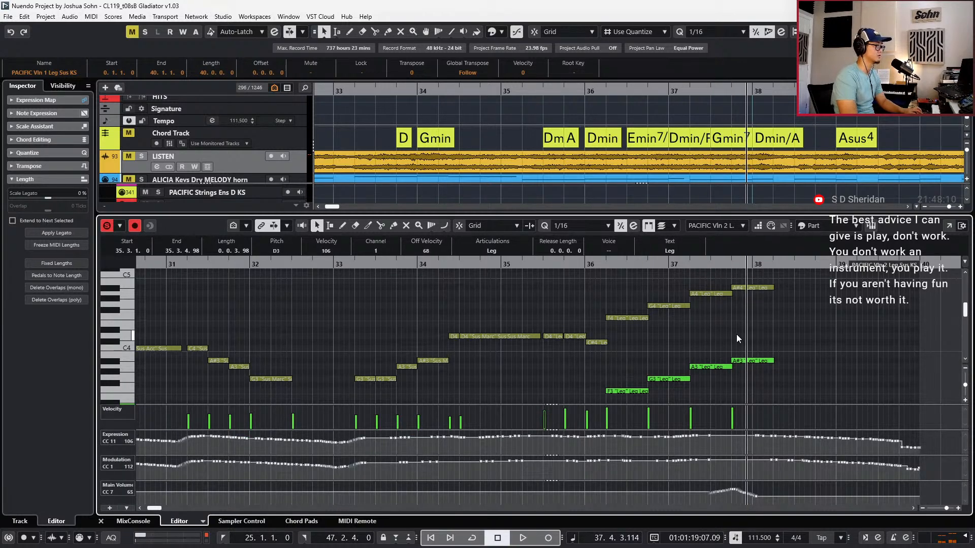
pyautogui.press('pageup')
pyautogui.press('KP_Subtract')
pyautogui.press('KP_Subtract')
pyautogui.press('KP_Subtract')
pyautogui.press('pagedown')
# Set the articulation of the second violin notes from bar 34 beat 3 through bar 38 to Sus Marc
pyautogui.moveTo(584, 306); pyautogui.dragTo(721, 406)
pyautogui.moveTo(762, 282); pyautogui.dragTo(748, 300)
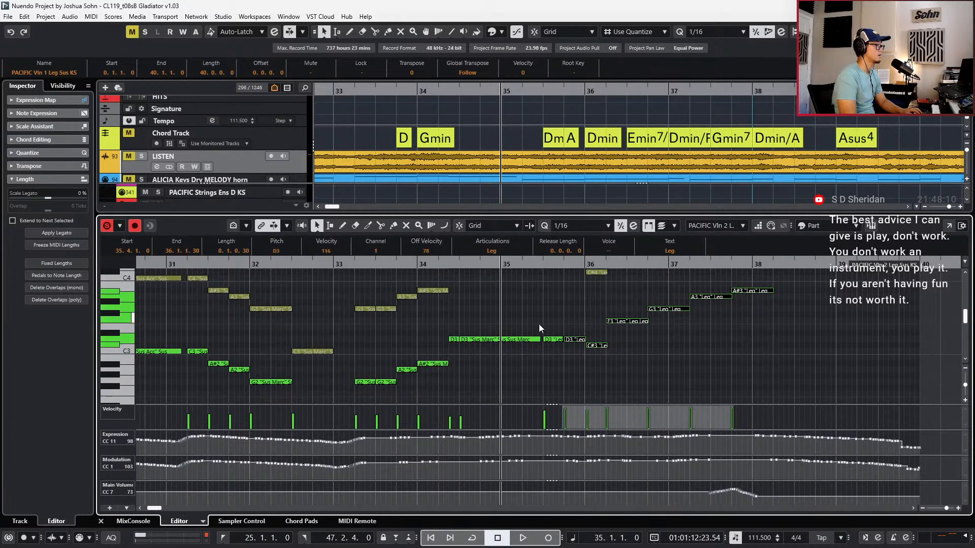
pyautogui.moveTo(537, 325); pyautogui.dragTo(553, 343)
pyautogui.click(489, 252)
pyautogui.click(492, 273)
pyautogui.click(492, 251)
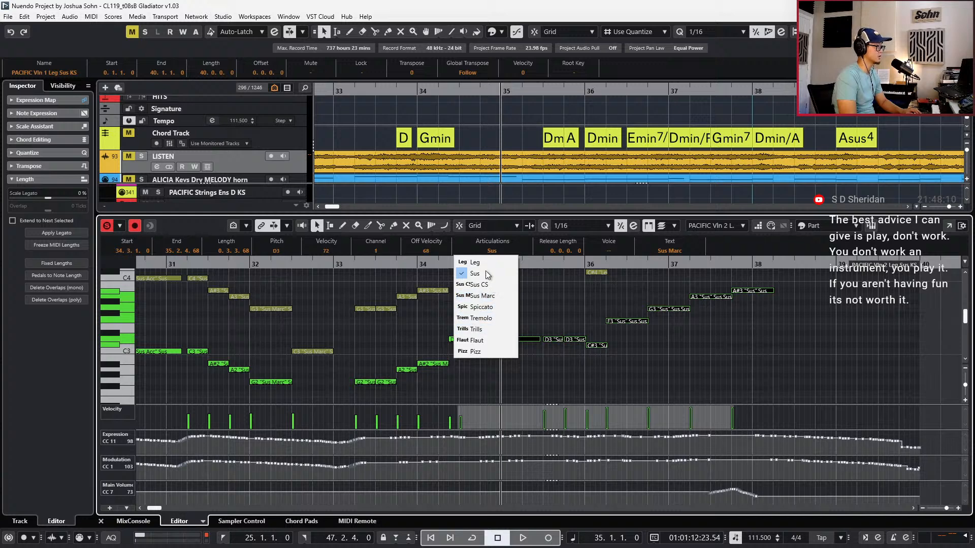
pyautogui.click(484, 294)
# Set the articulation of the first violin's ascending notes from C#4 at bar 36 to A#4 to Sus Marc
pyautogui.scroll(1, 591, 305)
pyautogui.click(596, 304)
pyautogui.scroll(2, 597, 305)
pyautogui.moveTo(587, 299)
pyautogui.mouseDown()
pyautogui.moveTo(663, 331)
pyautogui.moveTo(782, 350)
pyautogui.mouseUp()
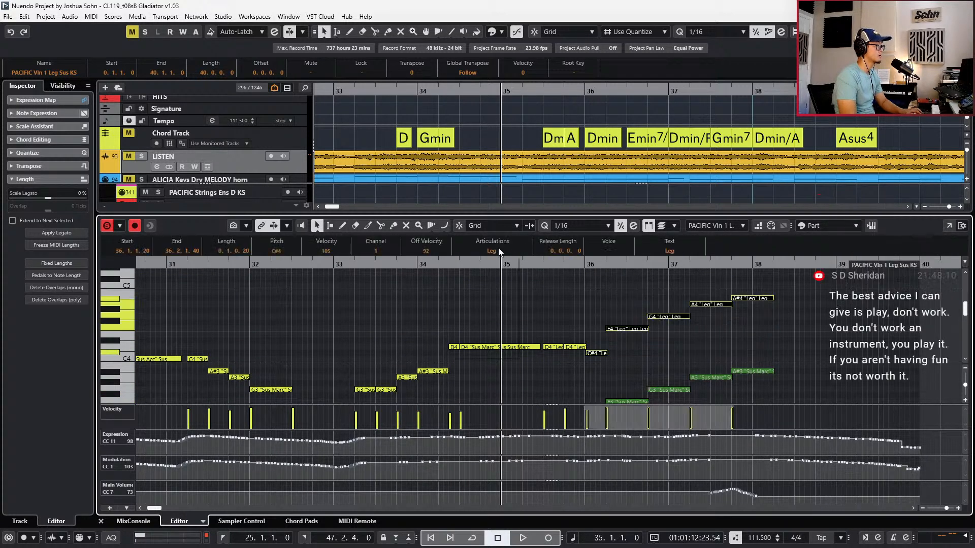
pyautogui.click(492, 250)
pyautogui.click(497, 296)
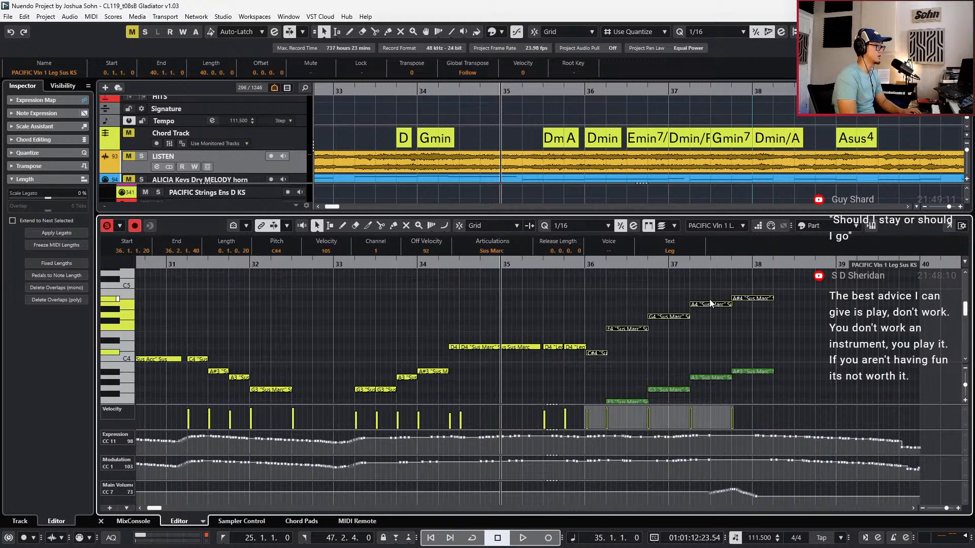
# Lower the velocities of both violin parts' notes from bar 35 beat 3 onward, bringing the first D4 to 74
pyautogui.moveTo(782, 273); pyautogui.dragTo(563, 395)
pyautogui.hotkey('alt', 'Down')
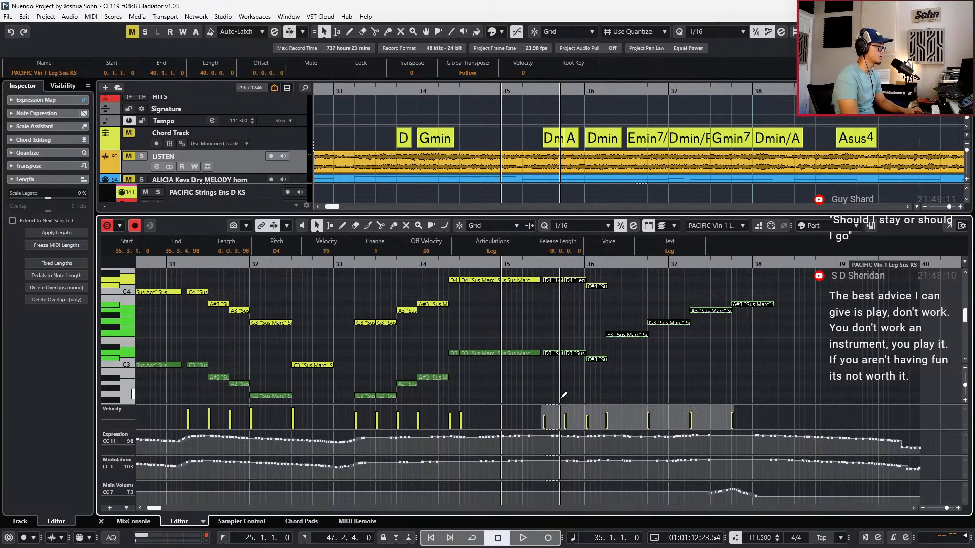
pyautogui.press('g')
pyautogui.press('g')
pyautogui.scroll(1, 569, 310)
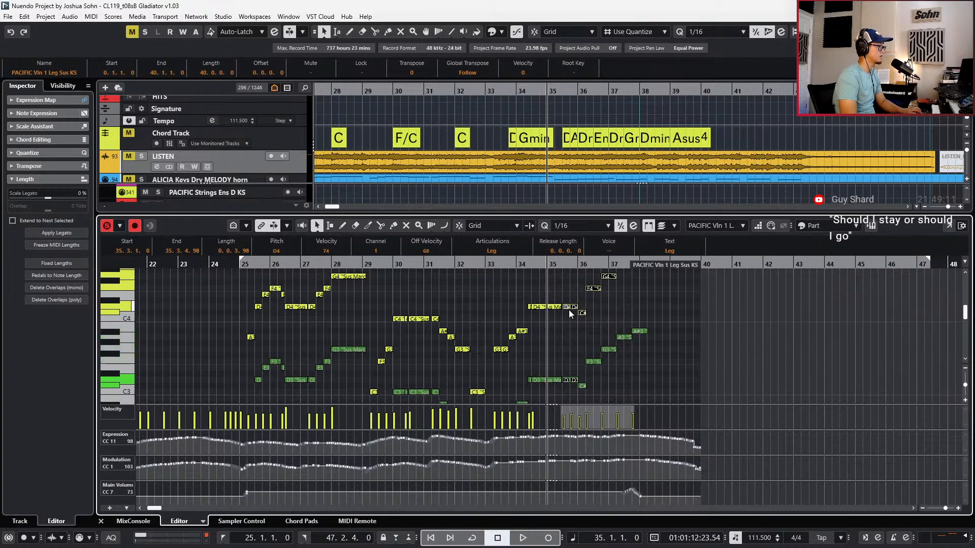
# Select the first violin notes from bar 27 to bar 36 and scale their velocities down slightly
pyautogui.click(252, 337)
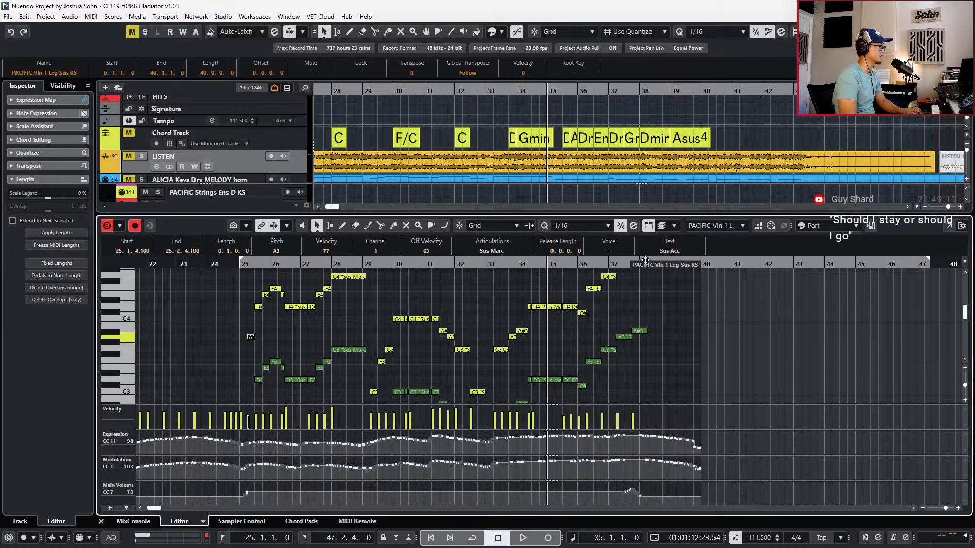
pyautogui.scroll(1, 320, 282)
pyautogui.moveTo(311, 285); pyautogui.dragTo(375, 396)
pyautogui.scroll(-1, 457, 327)
pyautogui.moveTo(482, 322); pyautogui.dragTo(530, 303)
pyautogui.scroll(-2, 463, 343)
pyautogui.keyDown('shift'); pyautogui.click(476, 338); pyautogui.keyUp('shift')
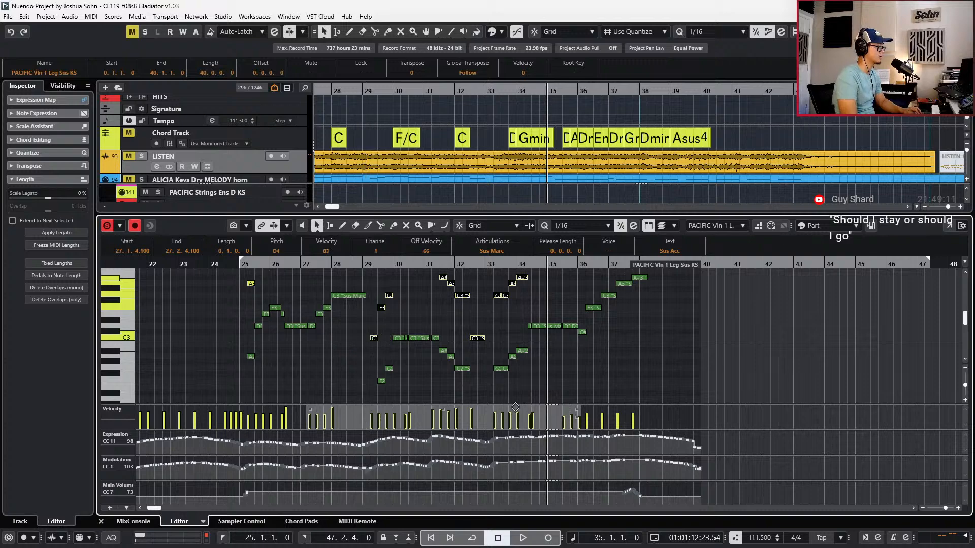
pyautogui.moveTo(576, 417); pyautogui.dragTo(574, 420)
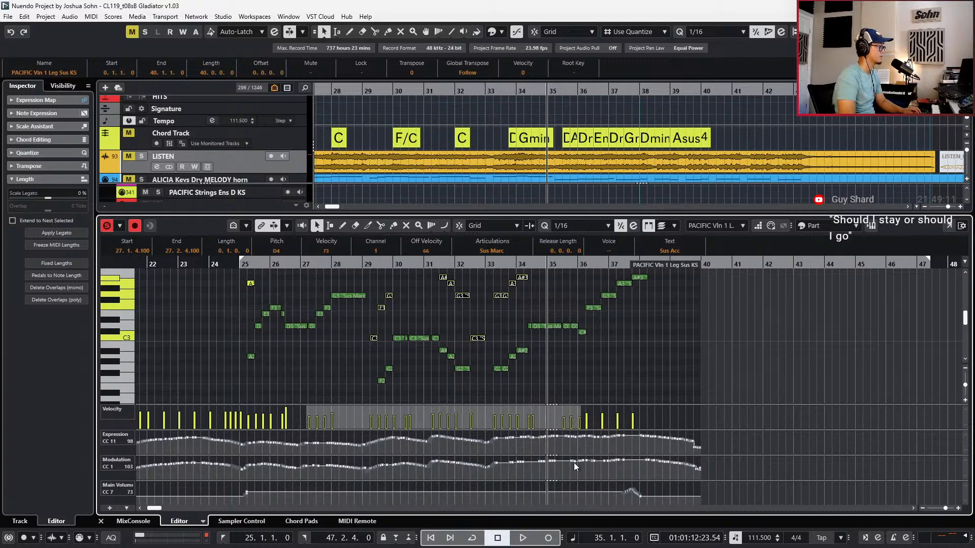
# Rewind to bar 25 and play the soloed violin parts
pyautogui.press('ctrl+KP_Subtract')
pyautogui.press('ctrl+KP_Subtract')
pyautogui.press('ctrl+KP_Subtract')
pyautogui.press('ctrl+KP_Subtract')
pyautogui.press('ctrl+KP_Subtract')
pyautogui.press('ctrl+KP_Subtract')
pyautogui.press('ctrl+KP_Subtract')
pyautogui.press('ctrl+KP_Subtract')
pyautogui.press('ctrl+KP_Subtract')
pyautogui.press('space')
pyautogui.hscroll(3, 579, 358)
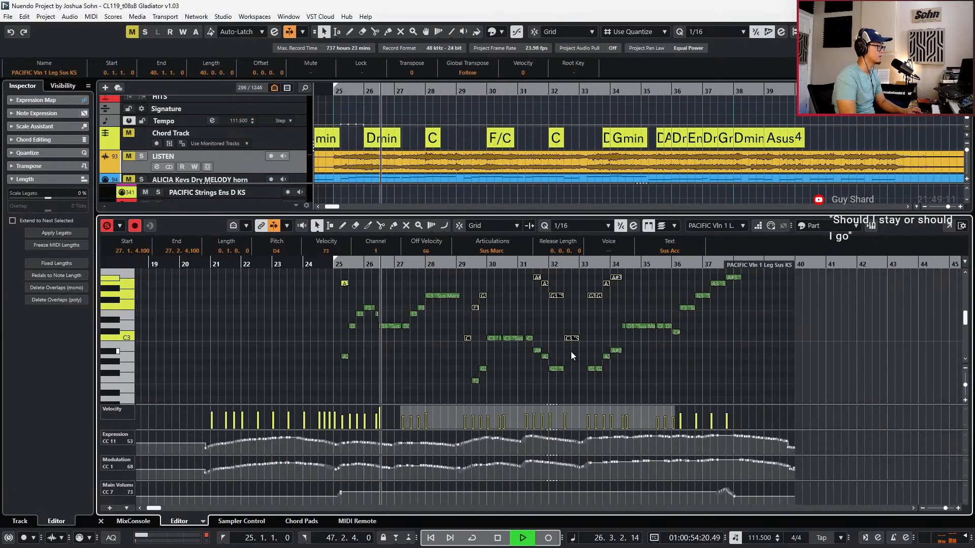
pyautogui.scroll(3, 558, 350)
# Restart playback from bar 25 with the editor's solo turned off
pyautogui.press('space')
pyautogui.press('ctrl+KP_Subtract')
pyautogui.press('ctrl+KP_Subtract')
pyautogui.press('space')
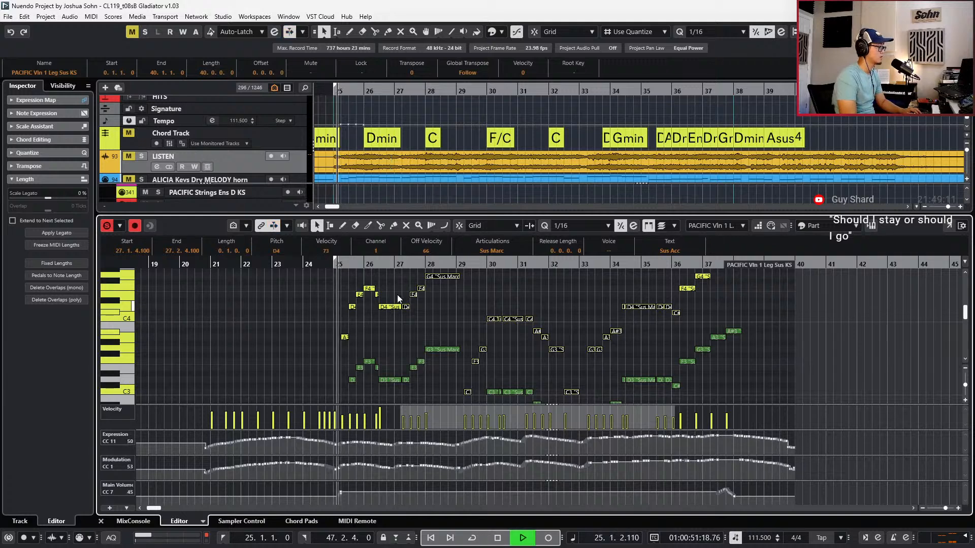
pyautogui.press('space')
pyautogui.press('space')
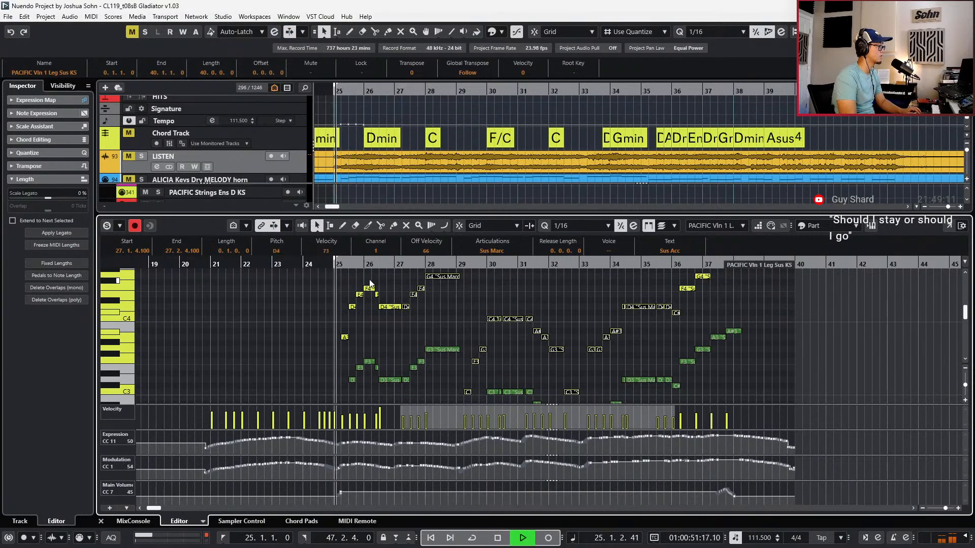
# Lower the velocity of the first violin's long D4 note starting at bar 26 beat 2
pyautogui.click(384, 307)
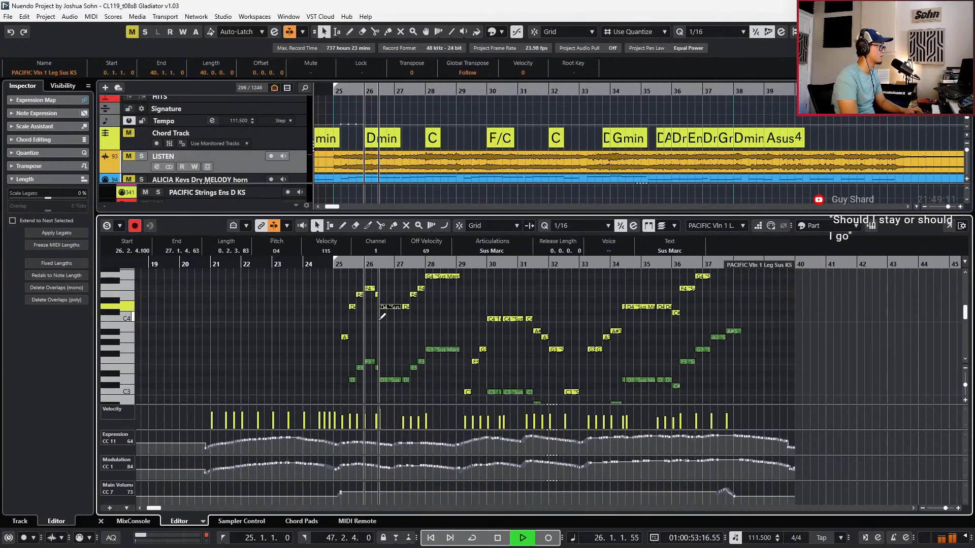
pyautogui.moveTo(307, 276); pyautogui.dragTo(437, 334)
pyautogui.scroll(-2, 517, 325)
pyautogui.scroll(10, 417, 344)
pyautogui.moveTo(359, 325); pyautogui.dragTo(461, 364)
pyautogui.scroll(-7, 461, 364)
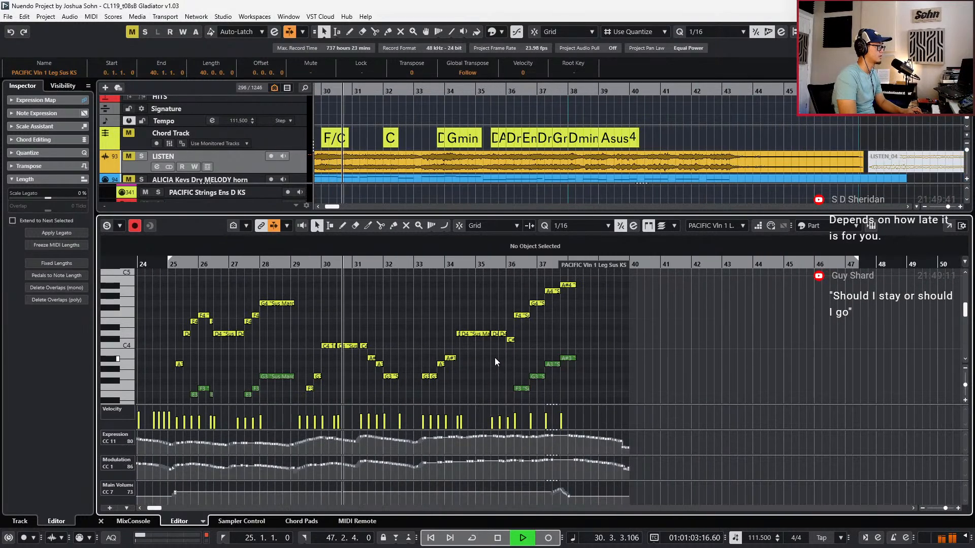
# Hide the controller lanes and select both violin parts' notes from bar 35 beat 3 to the end
pyautogui.hotkey('alt', 'l')
pyautogui.moveTo(589, 273); pyautogui.dragTo(421, 462)
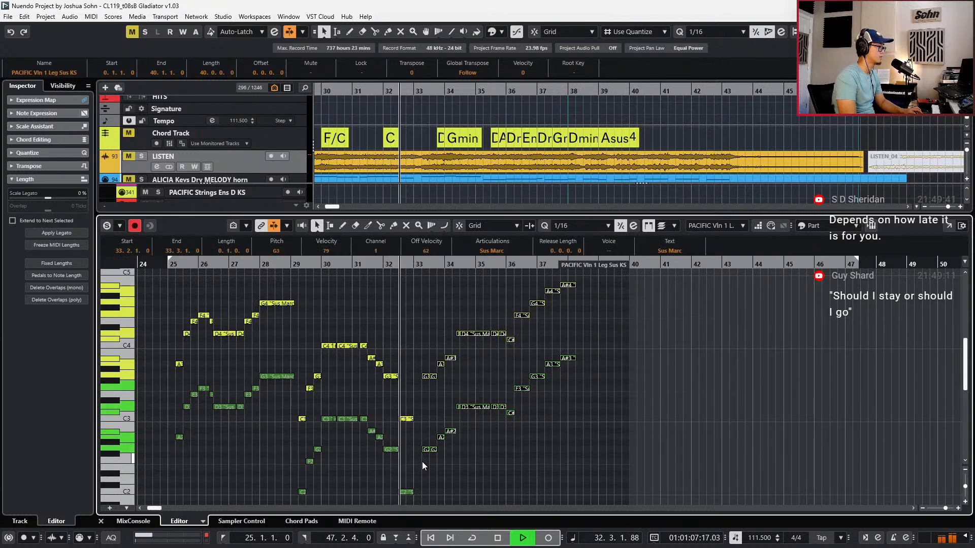
pyautogui.press('h')
pyautogui.moveTo(546, 283); pyautogui.dragTo(700, 405)
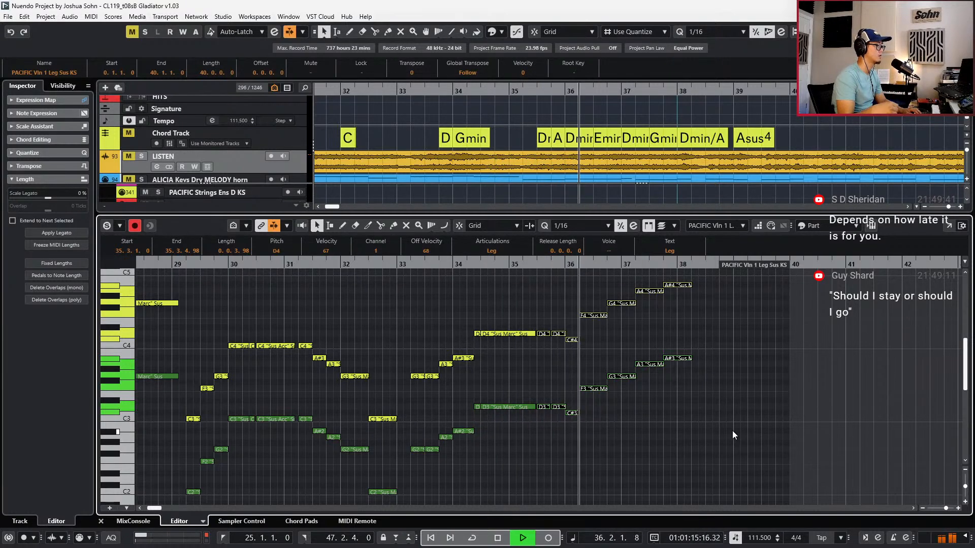
# Stop playback, close the violin part editor and go to the brass tracks in the project
pyautogui.press('space')
pyautogui.scroll(-5, 732, 431)
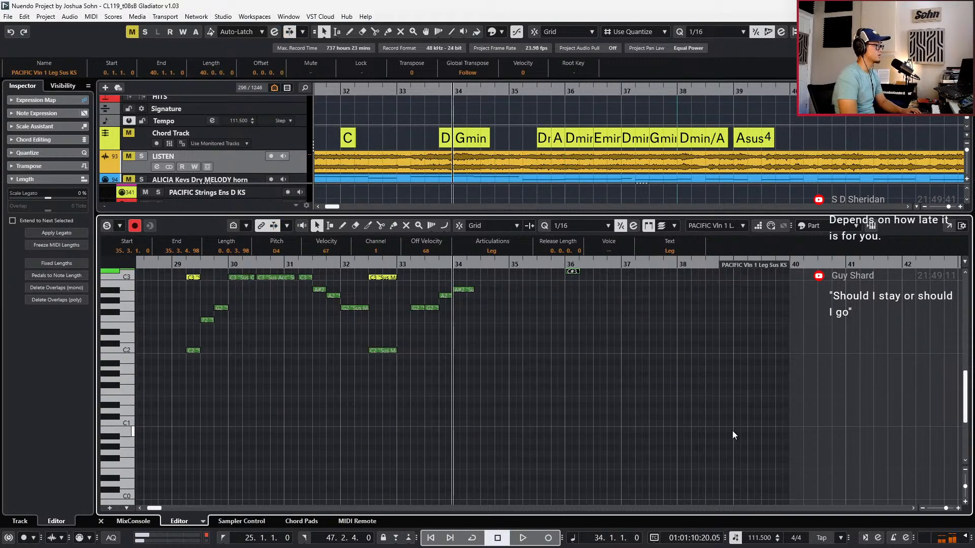
pyautogui.scroll(3, 732, 430)
pyautogui.press('Return')
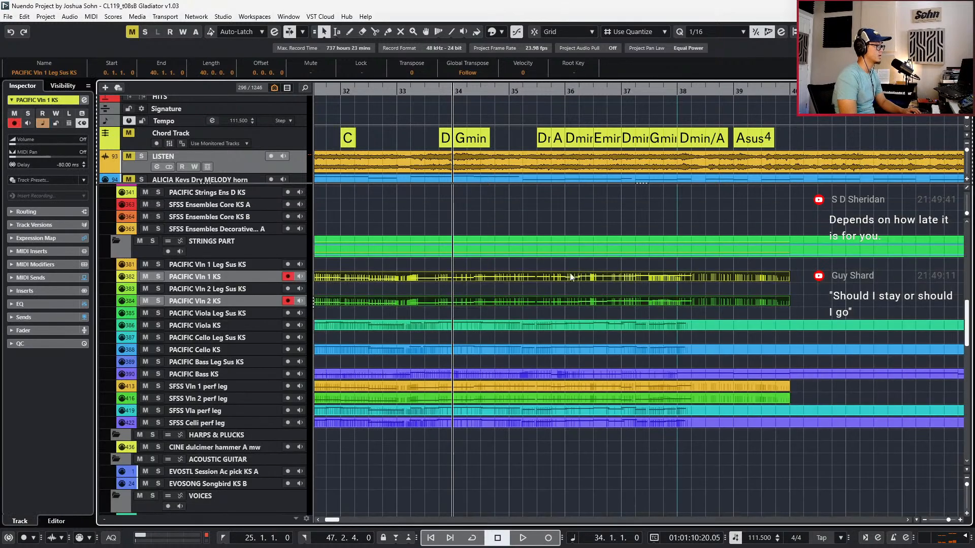
pyautogui.scroll(6, 551, 314)
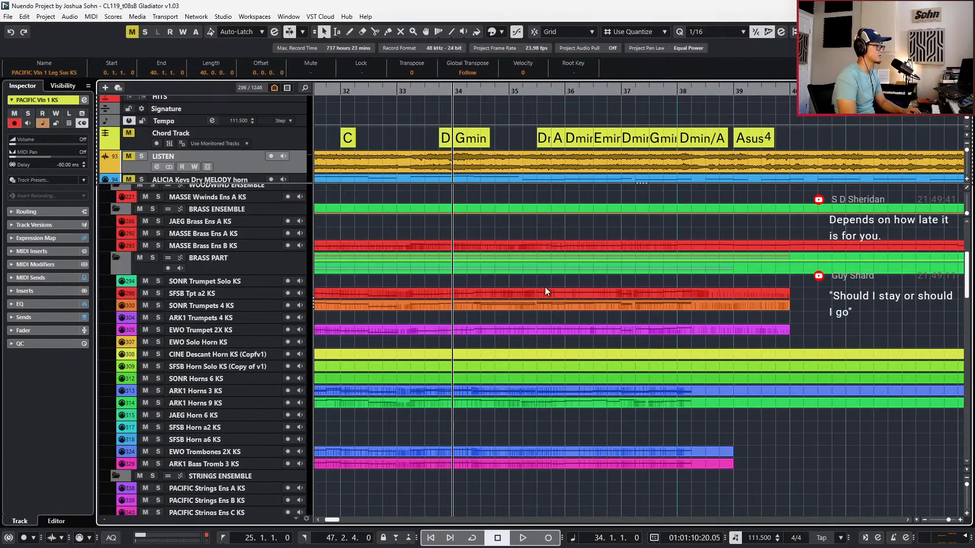
pyautogui.moveTo(546, 282); pyautogui.dragTo(547, 331)
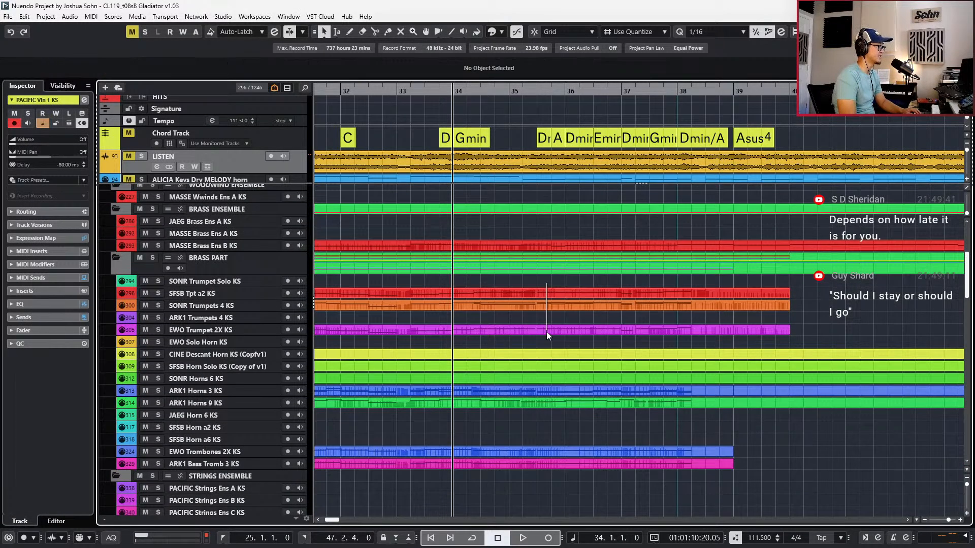
# Solo the LISTEN track, play the reference from bar 34 through bar 36, and unsolo it
pyautogui.click(256, 166)
pyautogui.press('s')
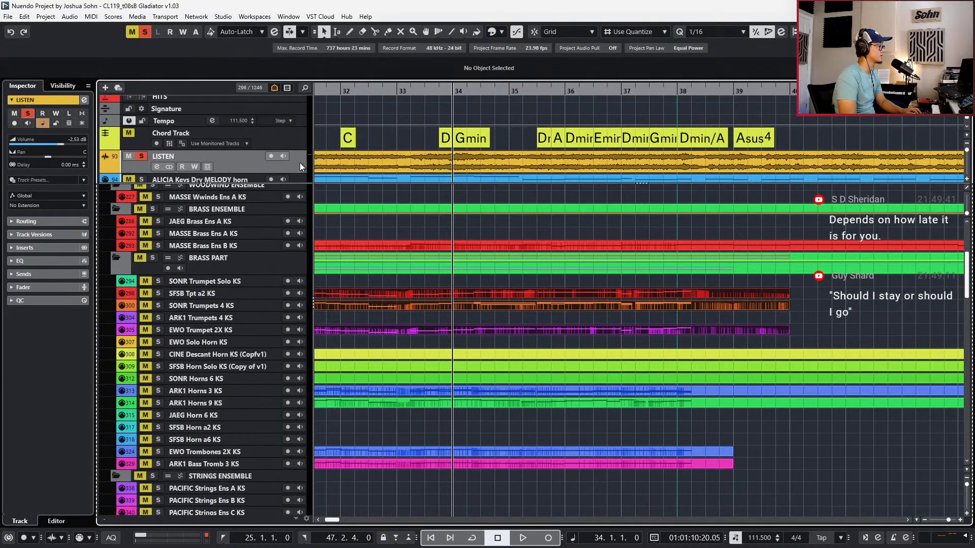
pyautogui.press('space')
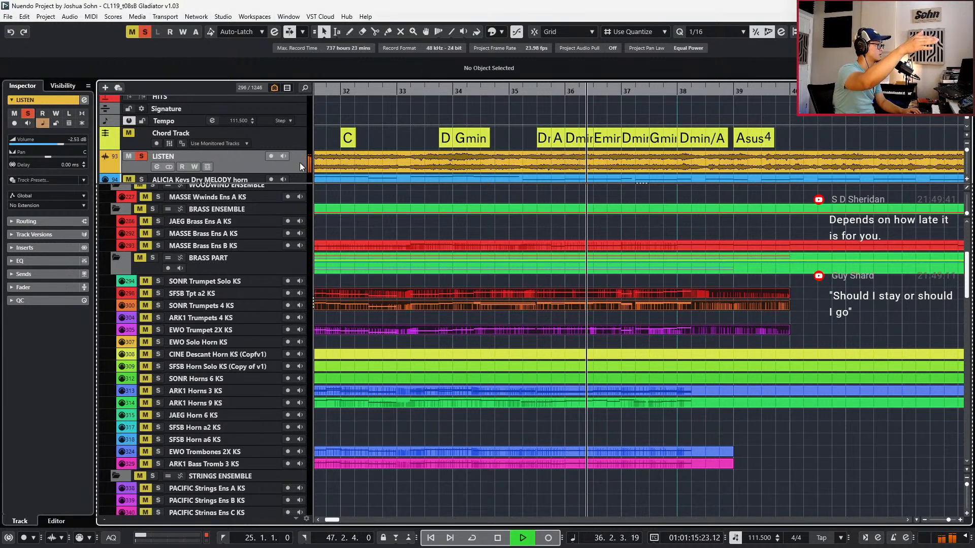
pyautogui.press('space')
pyautogui.press('s')
pyautogui.press('ctrl+KP_Subtract')
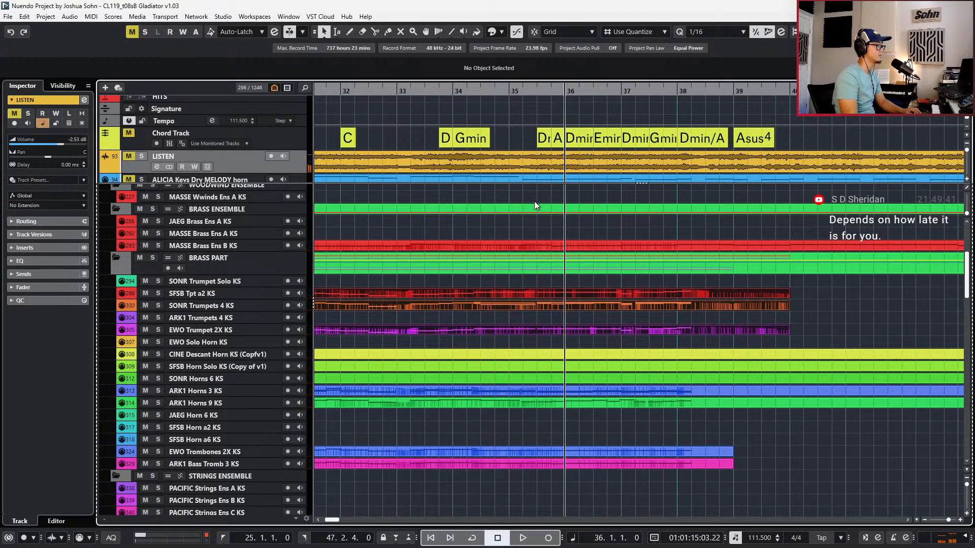
# Open the trumpet parts, including SFSB Tpt a2, for note editing at bar 33 with the velocity and controller lanes shown
pyautogui.moveTo(683, 284); pyautogui.dragTo(679, 333)
pyautogui.press('Return')
pyautogui.press('KP_Subtract')
pyautogui.press('KP_Subtract')
pyautogui.press('KP_Subtract')
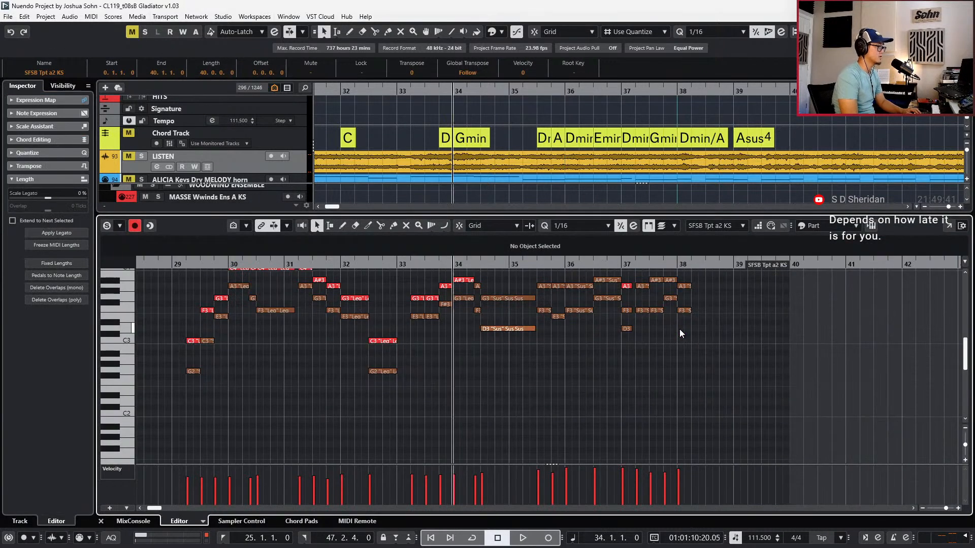
pyautogui.scroll(3, 686, 337)
pyautogui.hotkey('alt', 'l')
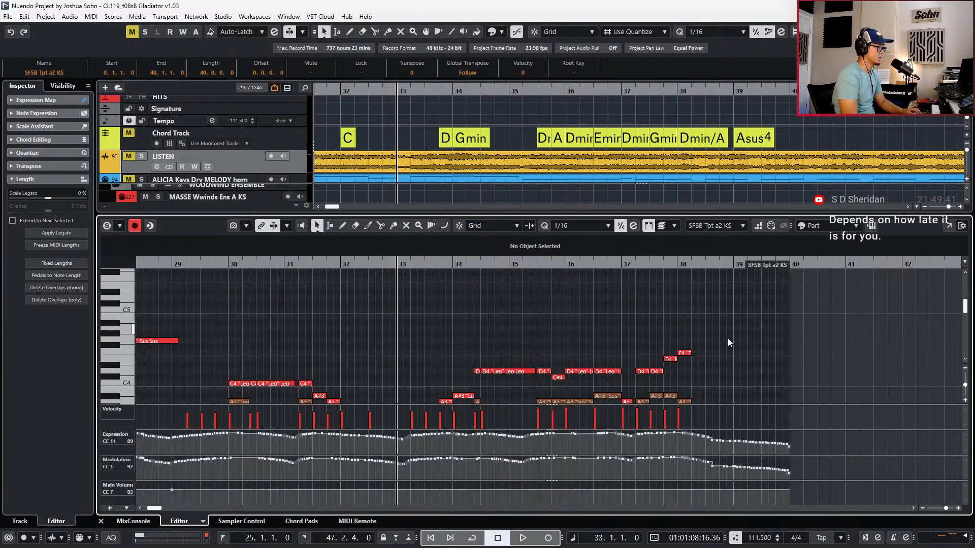
# Record new expression and modulation curves into the SFSB Tpt a2 part from bar 33 to about bar 38
pyautogui.scroll(-3, 715, 331)
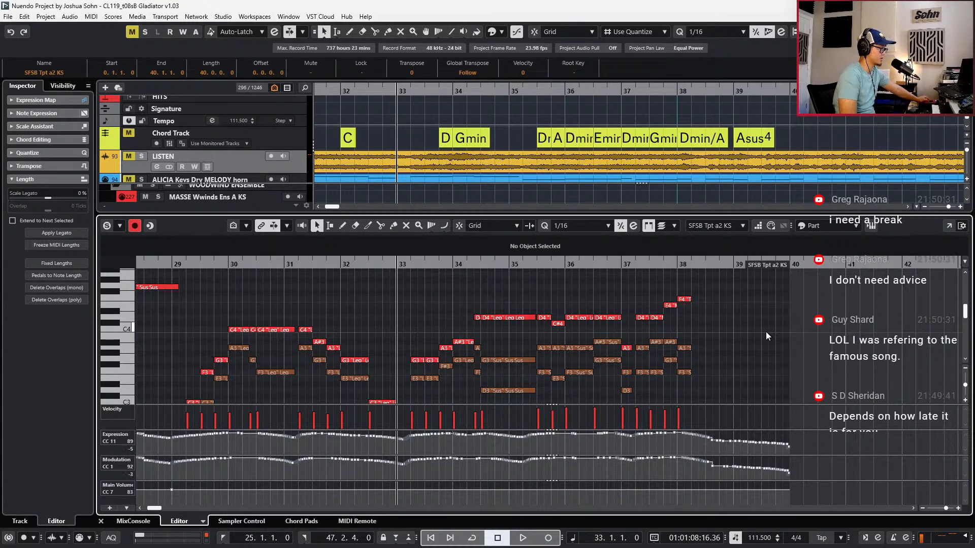
pyautogui.press('space')
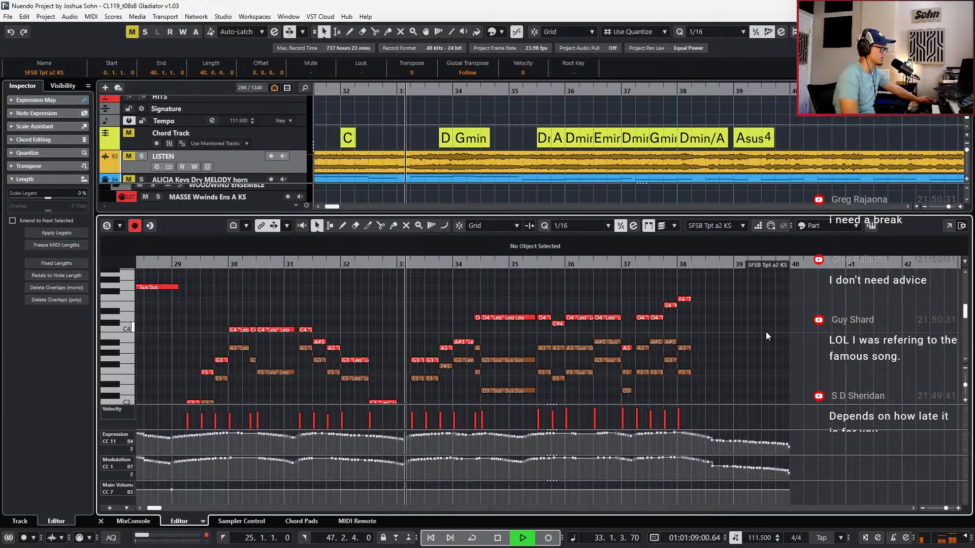
pyautogui.press('KP_Multiply')
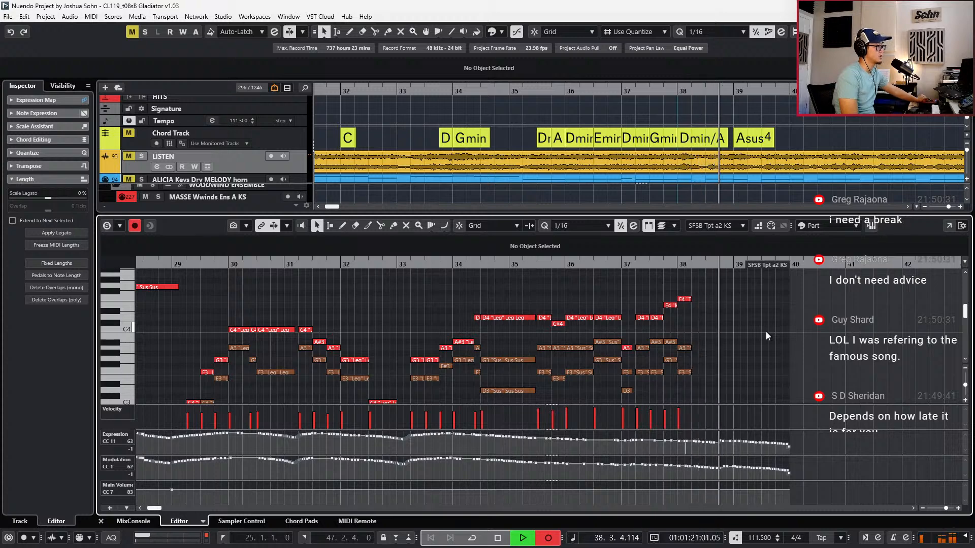
pyautogui.press('space')
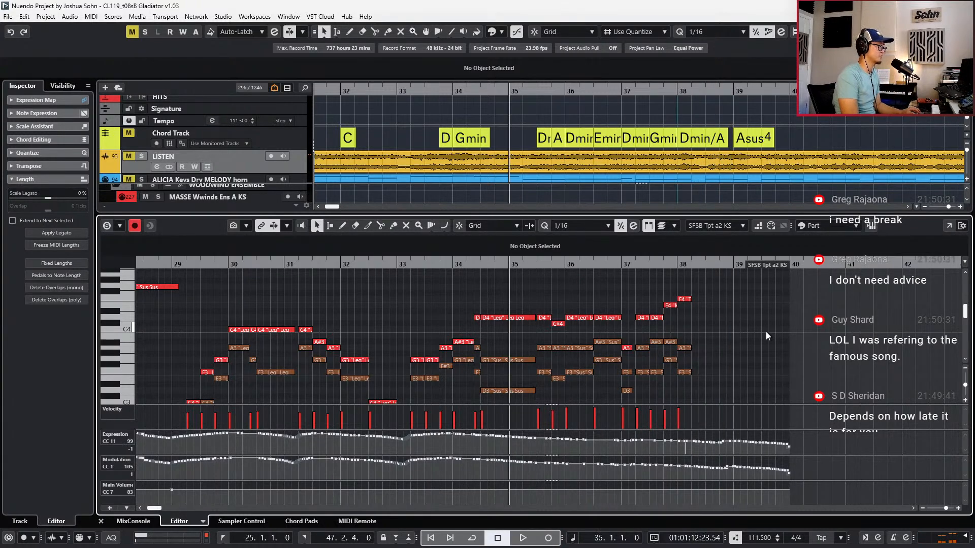
# Switch to the EWO Trumpet 2X part and record new expression and modulation curves from bar 33 to about bar 39
pyautogui.hotkey('ctrl', 'z')
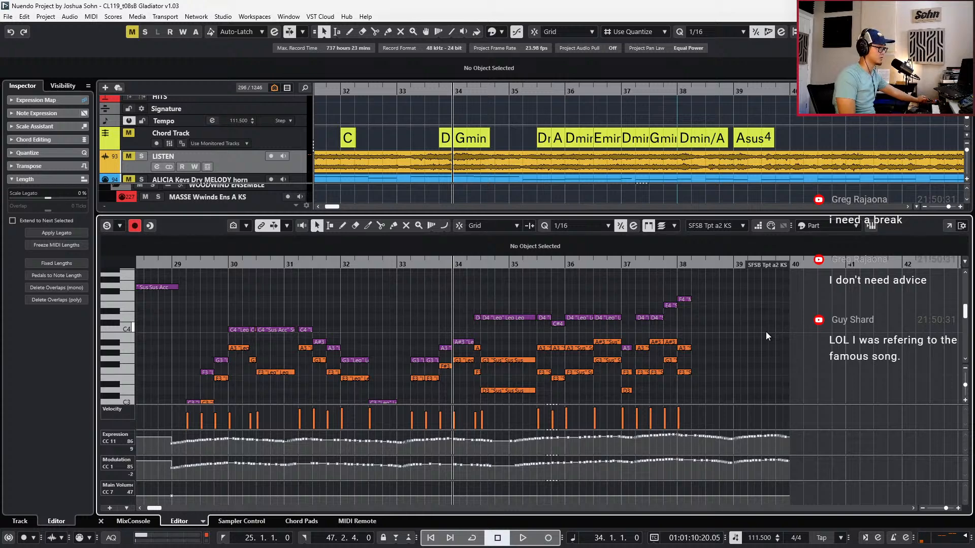
pyautogui.press('space')
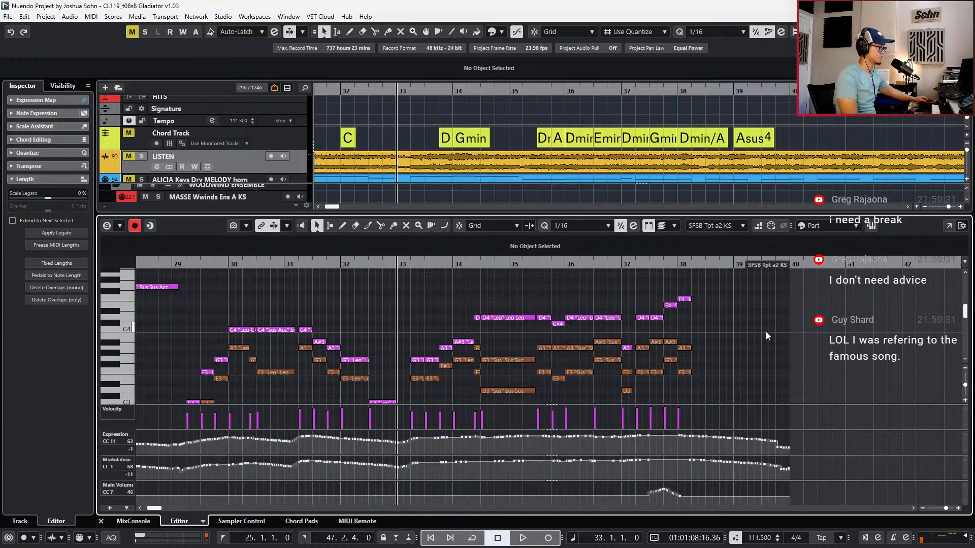
pyautogui.press('KP_Multiply')
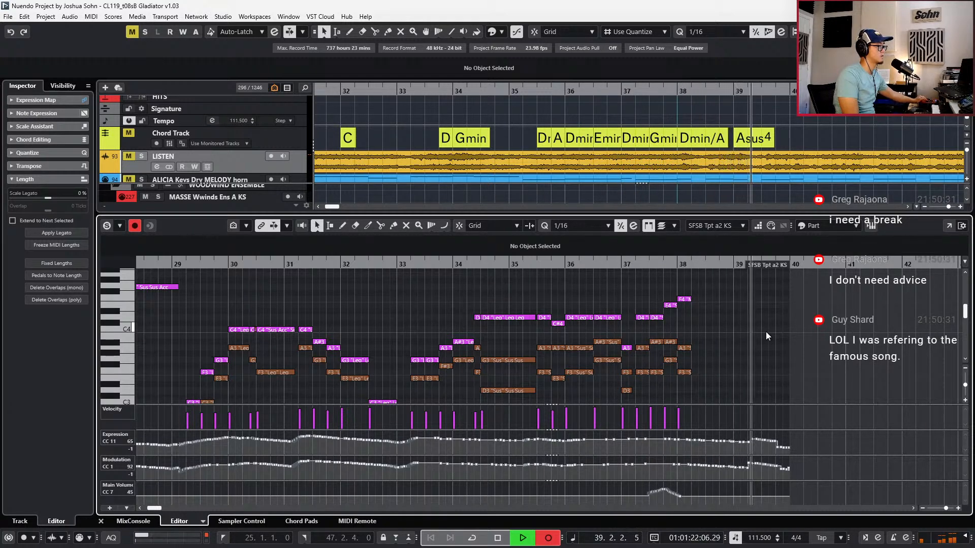
pyautogui.press('space')
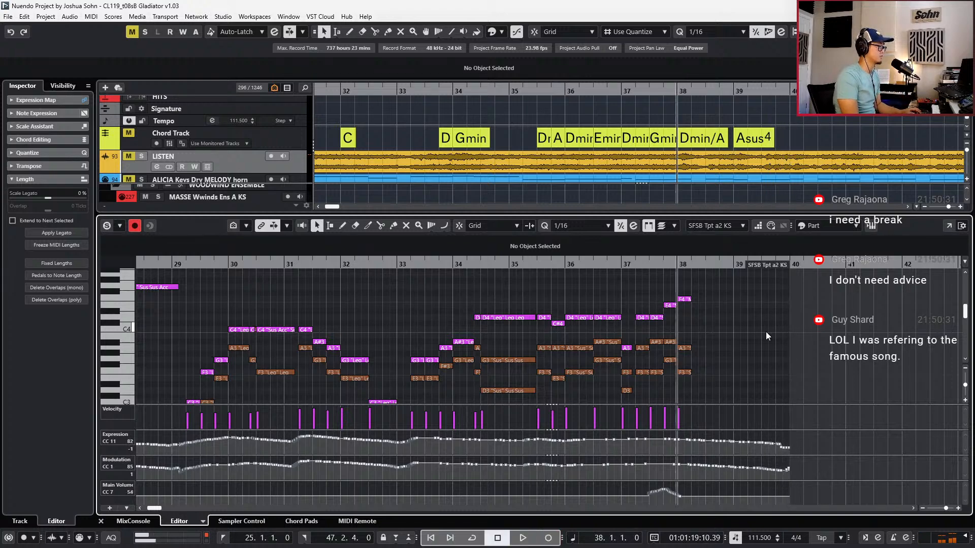
# Solo the trumpet parts in the editor, make SONR Trumpets 4 active, and play from bar 34 and again from bar 32
pyautogui.hotkey('ctrl', 'a')
pyautogui.press('KP_Subtract')
pyautogui.press('KP_Subtract')
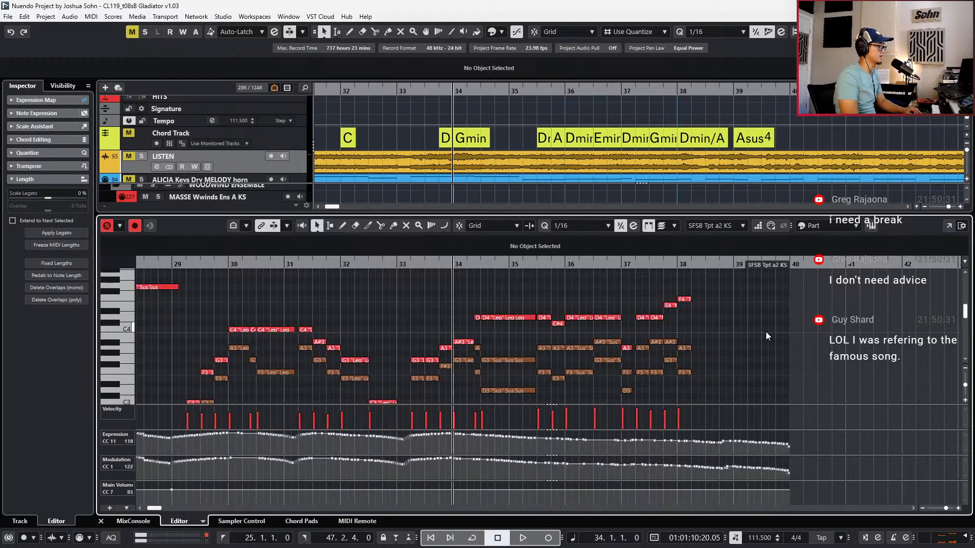
pyautogui.hotkey('ctrl', 'z')
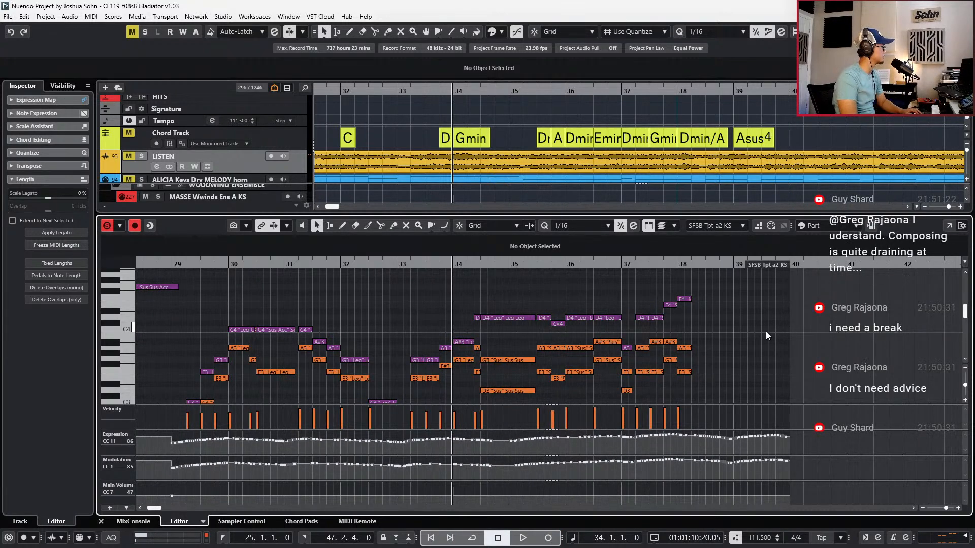
pyautogui.press('space')
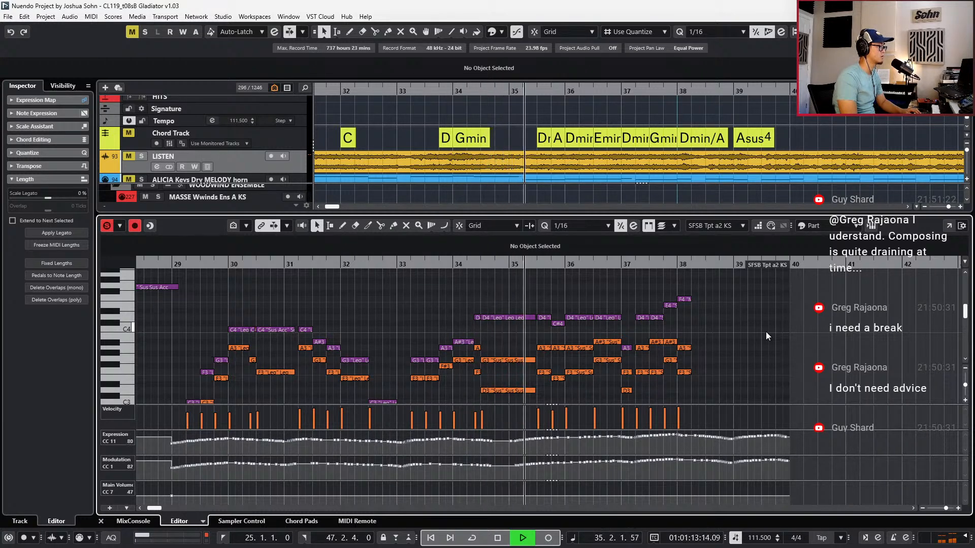
pyautogui.press('KP_Subtract')
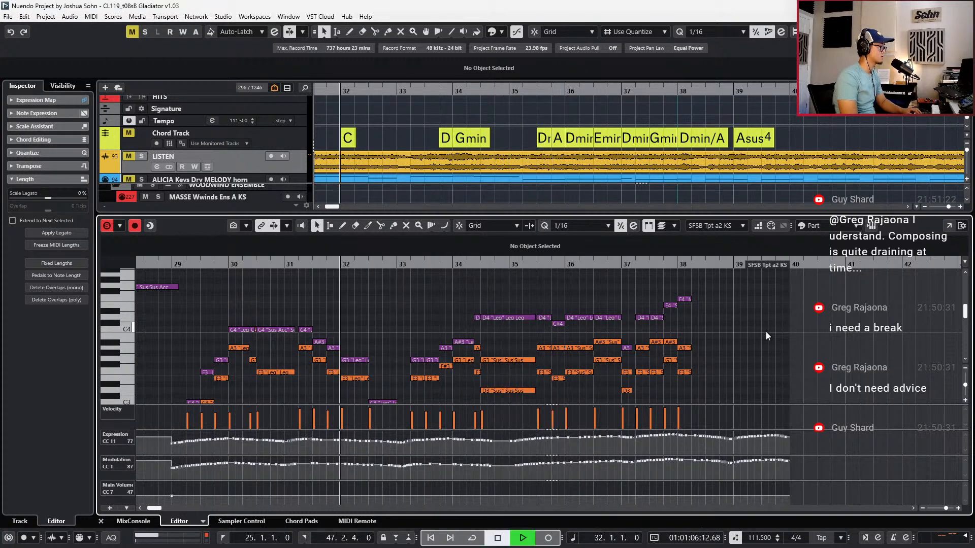
pyautogui.scroll(-4, 508, 279)
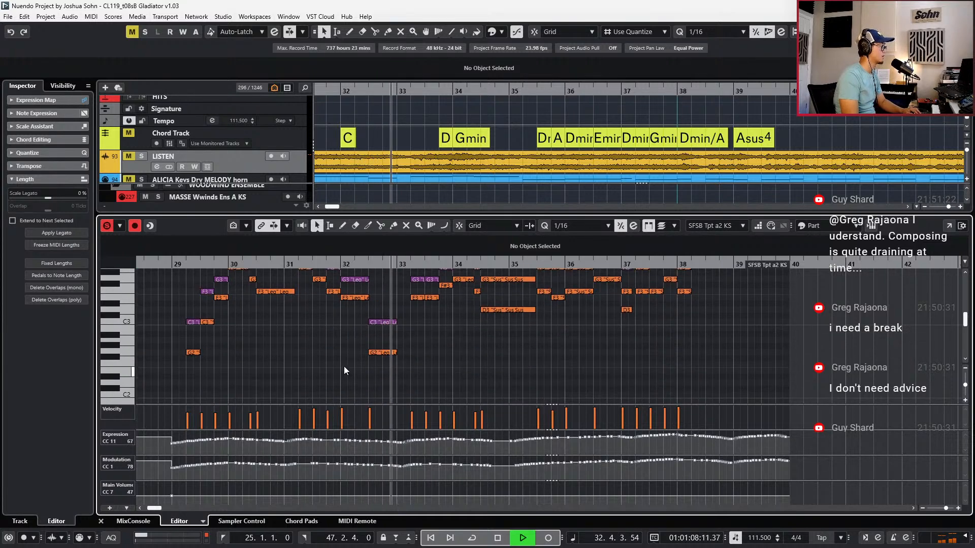
pyautogui.press('space')
# Set the main volume (CC 7) at bar 29 of the SONR Trumpets 4 part to 76 while checking playback
pyautogui.click(173, 488)
pyautogui.press('l')
pyautogui.press('space')
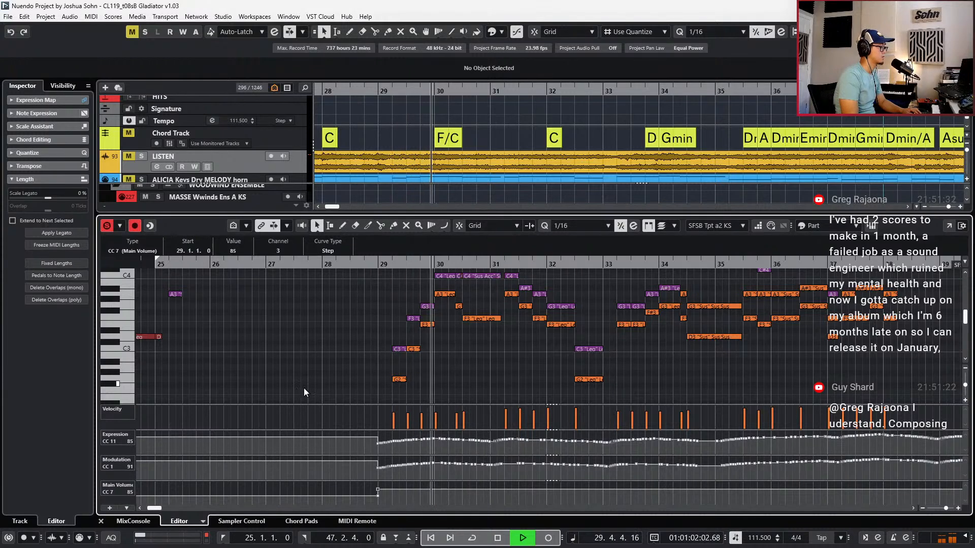
pyautogui.scroll(2, 306, 381)
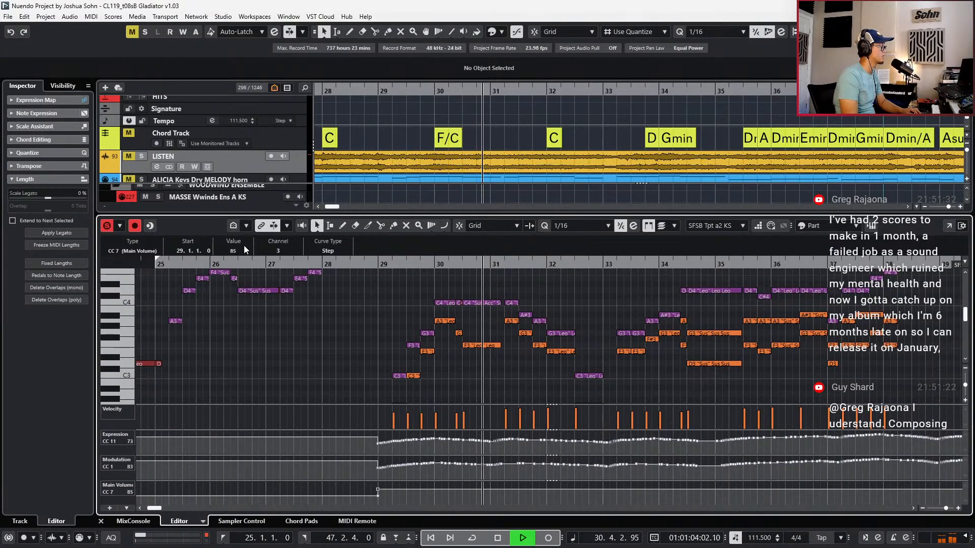
pyautogui.press('space')
pyautogui.scroll(-3, 239, 247)
pyautogui.scroll(-6, 239, 248)
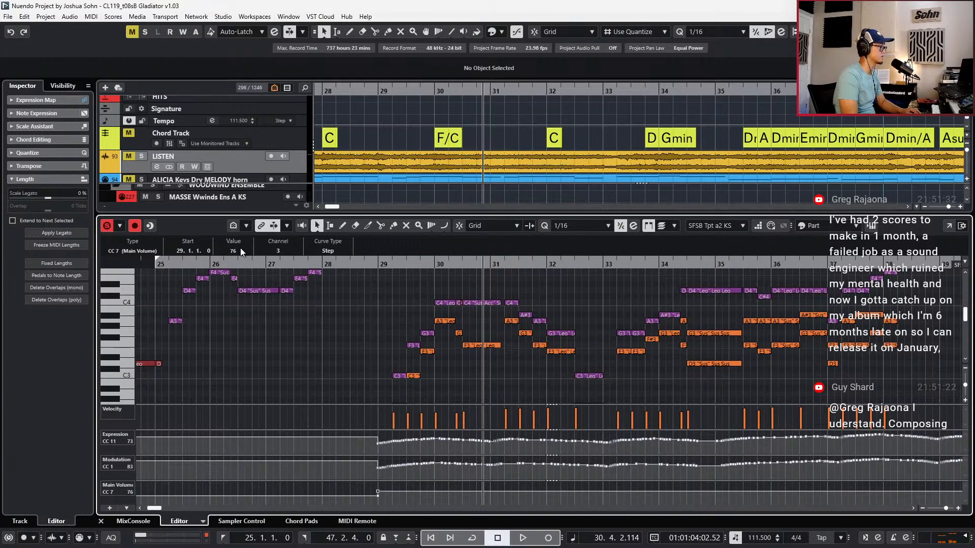
# Close the trumpet editor, solo the PACIFIC Vln 1, Vln 2, Viola and Cello parts, and play from bar 35
pyautogui.hotkey('ctrl', 'e')
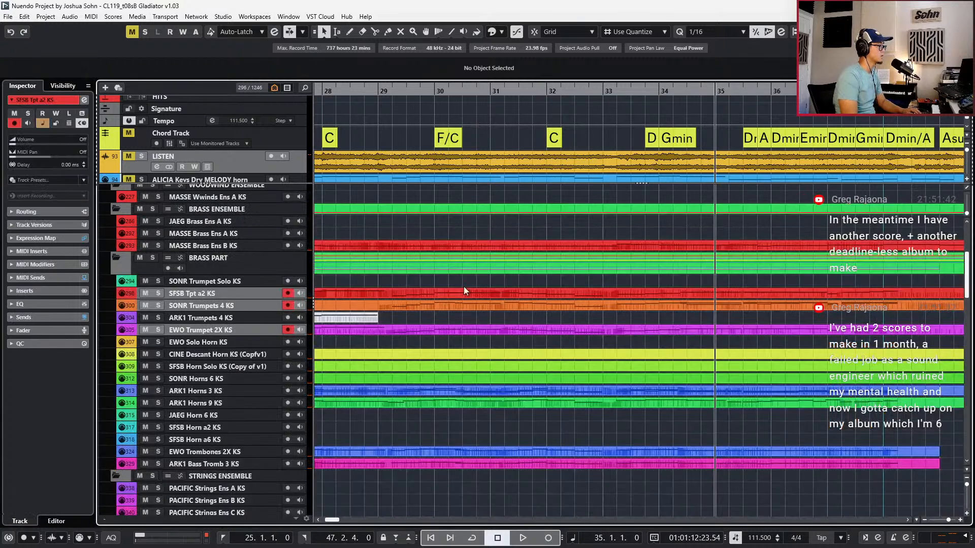
pyautogui.hscroll(2, 619, 303)
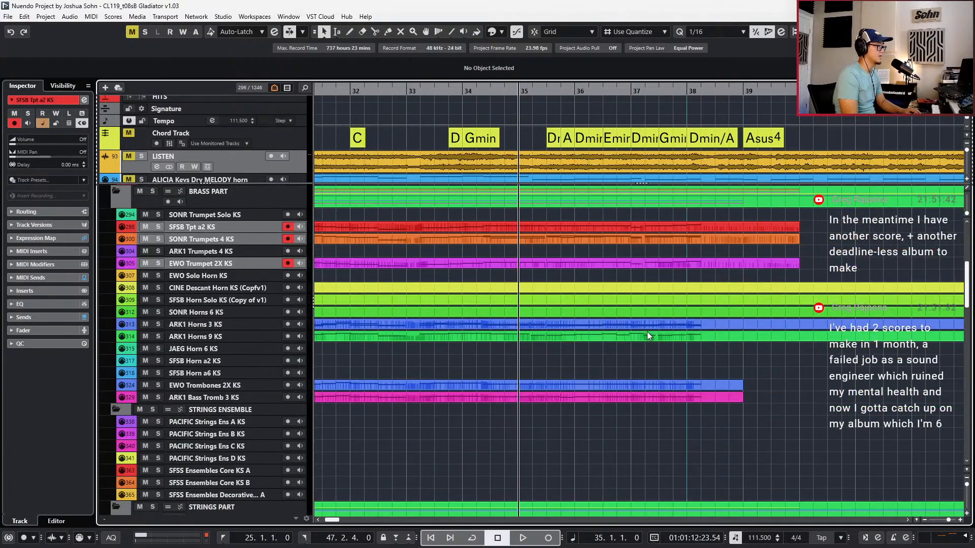
pyautogui.scroll(-5, 648, 335)
pyautogui.moveTo(815, 346); pyautogui.dragTo(749, 421)
pyautogui.press('s')
pyautogui.press('space')
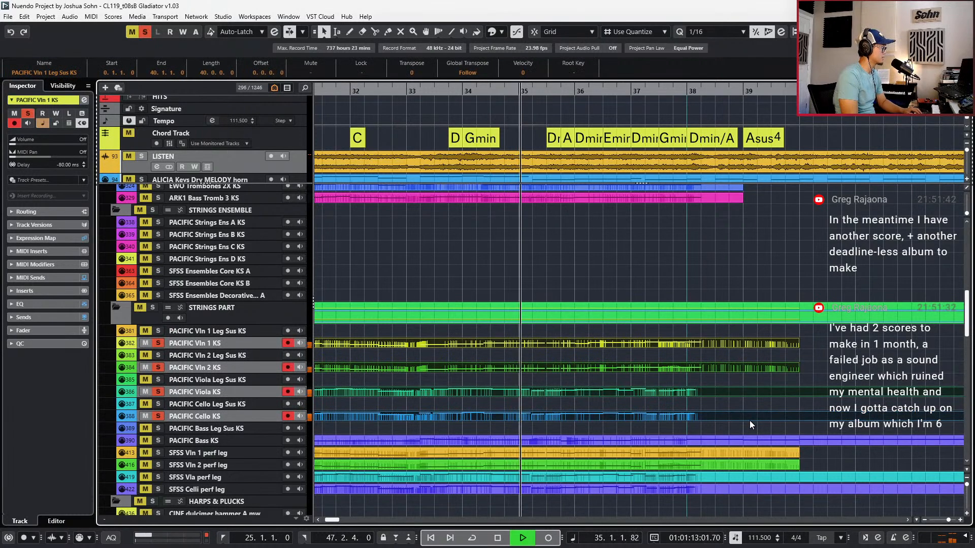
# Extend the solo to PACIFIC Bass and the SFSS perf leg string parts, and play the full group from bar 34
pyautogui.moveTo(683, 505); pyautogui.dragTo(680, 438)
pyautogui.press('s')
pyautogui.press('space')
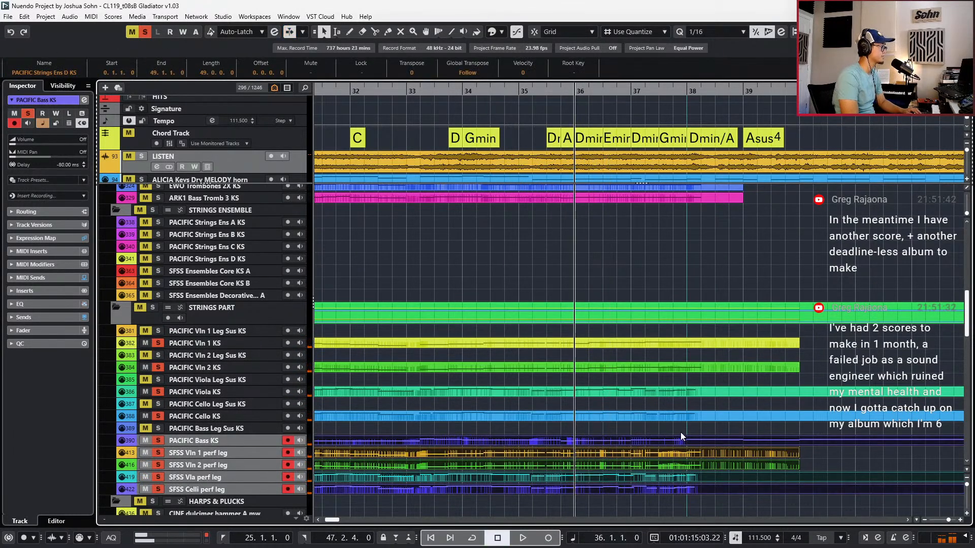
pyautogui.press('s')
pyautogui.moveTo(592, 351); pyautogui.dragTo(595, 492)
pyautogui.press('s')
pyautogui.press('space')
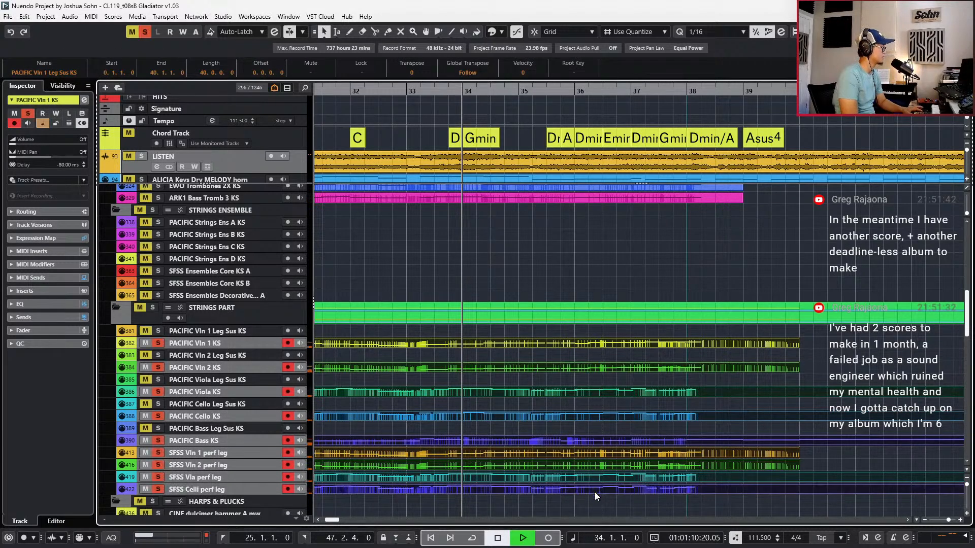
# Open the soloed string parts for note editing and stop playback around bar 35 beat 4
pyautogui.hotkey('ctrl', 'e')
pyautogui.scroll(2, 625, 421)
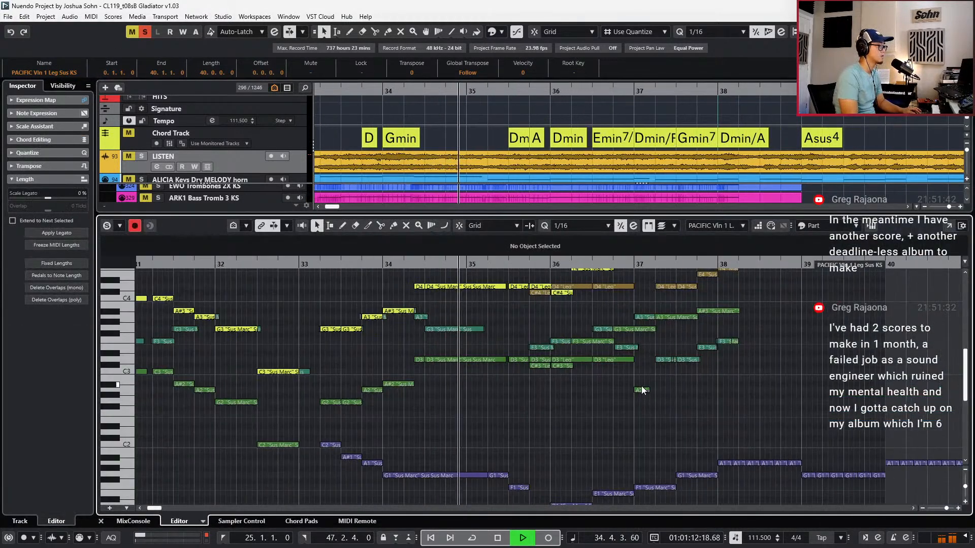
pyautogui.scroll(3, 641, 385)
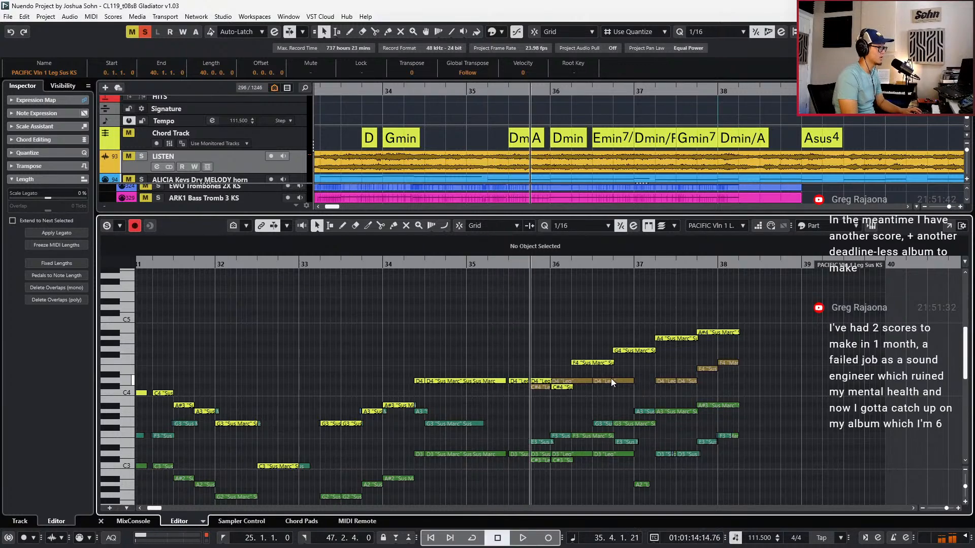
pyautogui.press('space')
pyautogui.scroll(2, 618, 379)
pyautogui.scroll(-2, 521, 372)
pyautogui.scroll(-2, 521, 373)
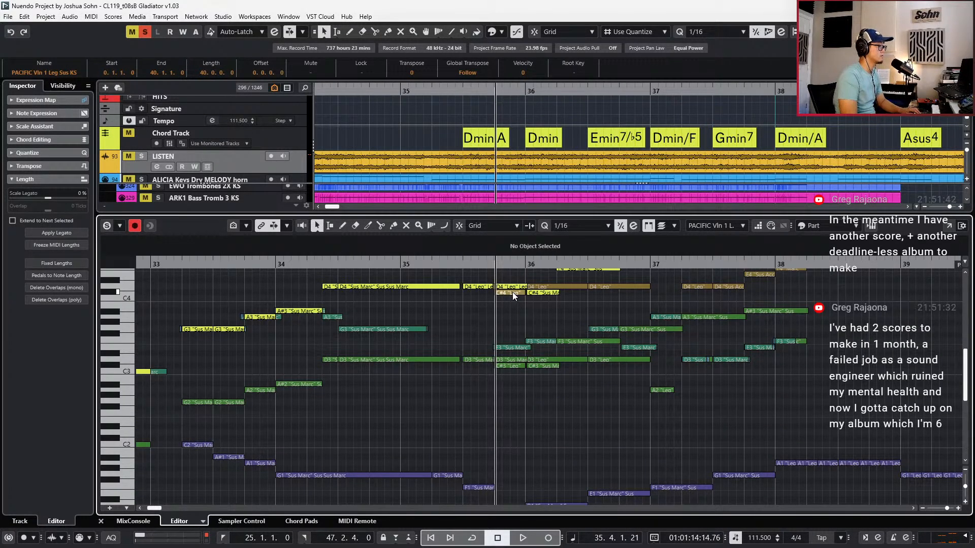
# Delete the D4 note at bar 35 beat 4 in the PACIFIC Vln 1 part
pyautogui.press('KP_Subtract')
pyautogui.press('KP_Subtract')
pyautogui.hscroll(3, 574, 329)
pyautogui.hscroll(4, 571, 335)
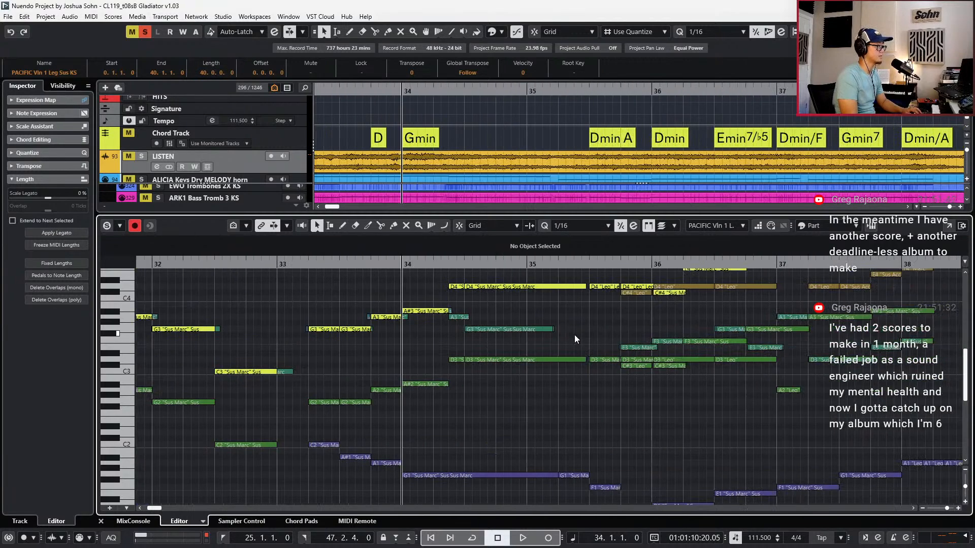
pyautogui.scroll(2, 547, 330)
pyautogui.click(554, 382)
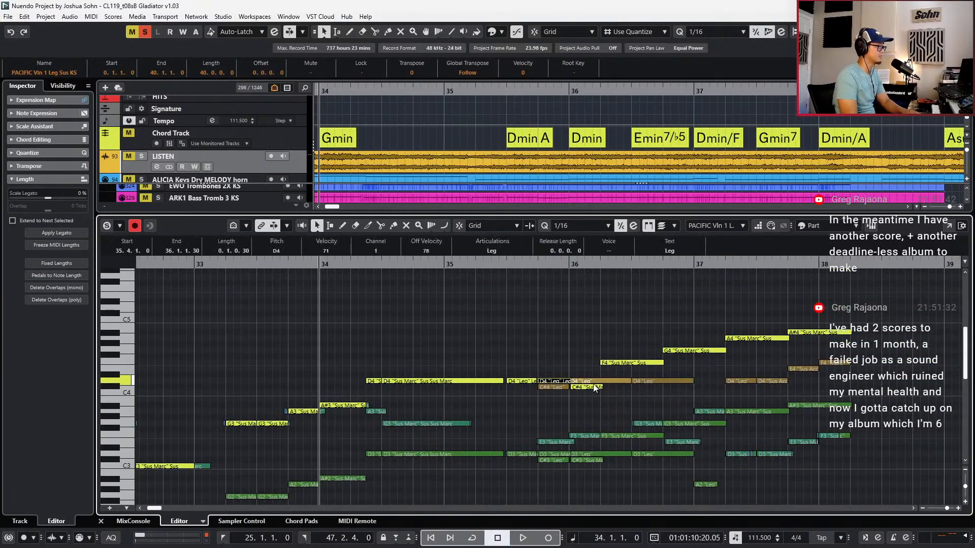
pyautogui.press('Delete')
# Move Violin 1's C#4, F4, G4, A4 and A#4 notes one beat earlier on a 1/8 grid, starting the C#4 at bar 35 beat 4
pyautogui.click(595, 387)
pyautogui.moveTo(598, 328); pyautogui.dragTo(821, 358)
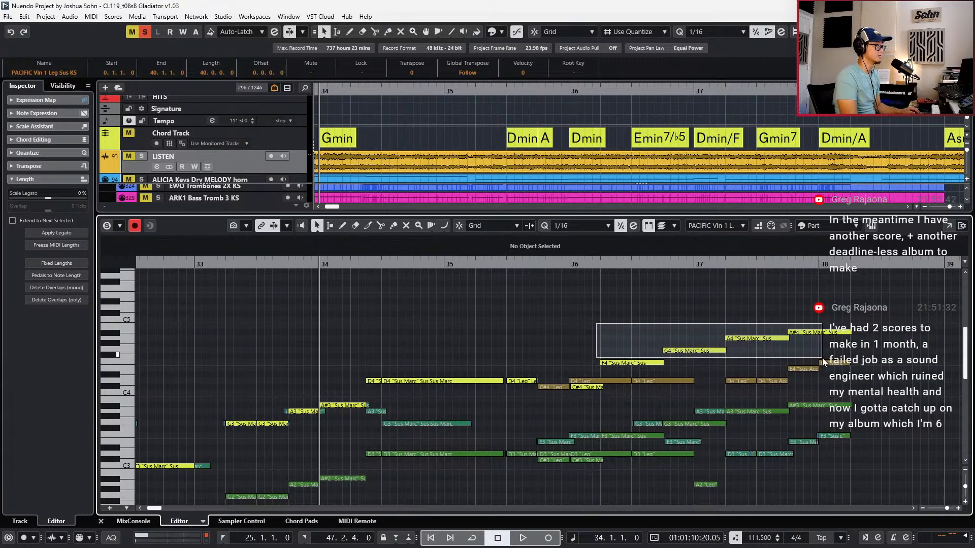
pyautogui.hotkey('ctrl', 'Left')
pyautogui.hotkey('ctrl', 'Right')
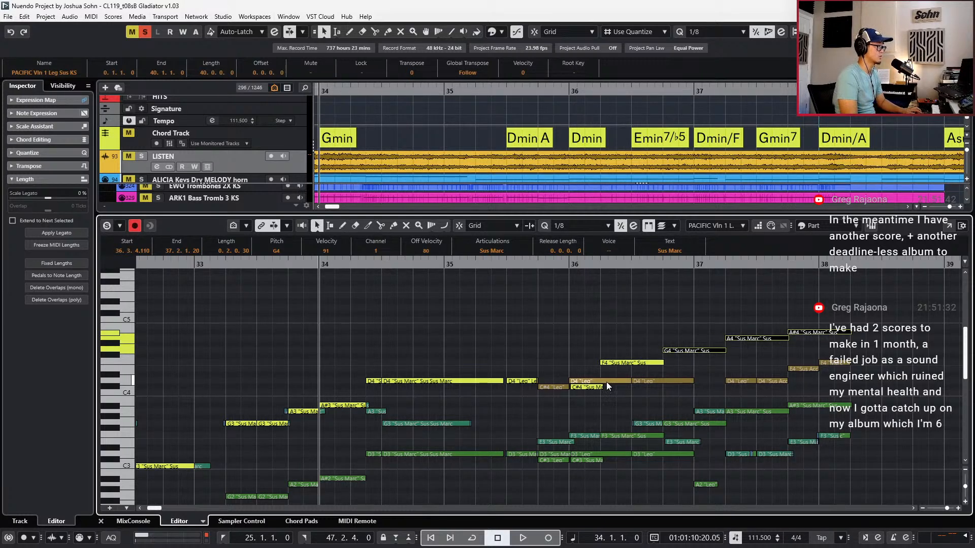
pyautogui.moveTo(616, 351); pyautogui.dragTo(616, 376)
pyautogui.keyDown('shift'); pyautogui.click(594, 388); pyautogui.keyUp('shift')
pyautogui.hotkey('ctrl', 'Left')
pyautogui.hotkey('ctrl', 'Left')
# Switch to the PACIFIC Vln 2 part and delete its D3 note at bar 35 beat 4
pyautogui.press('l')
pyautogui.press('pagedown')
pyautogui.press('KP_Subtract')
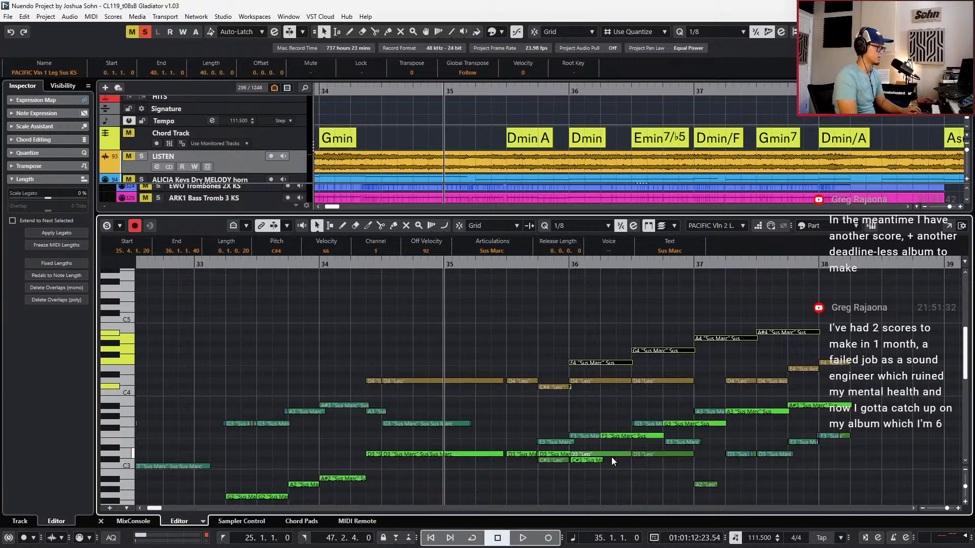
pyautogui.click(560, 456)
pyautogui.click(592, 460)
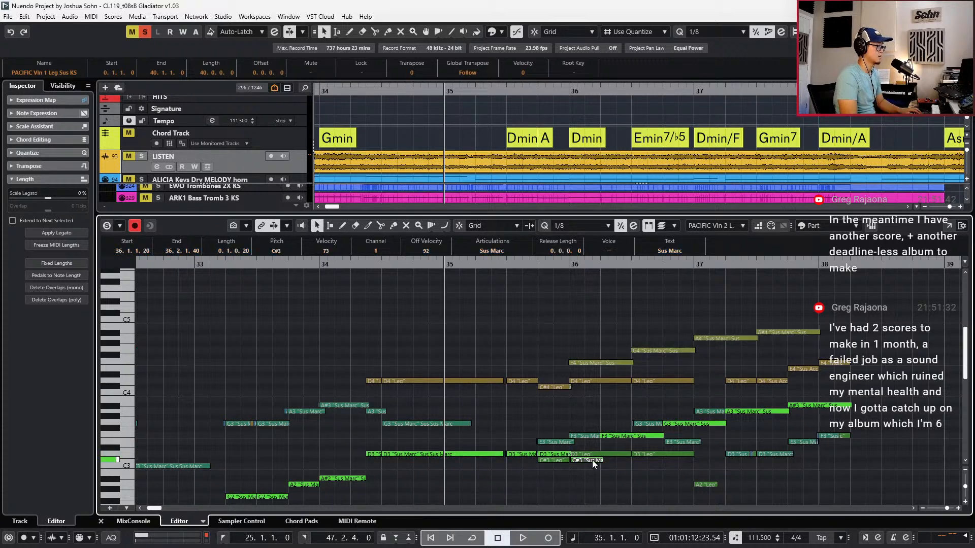
pyautogui.click(557, 454)
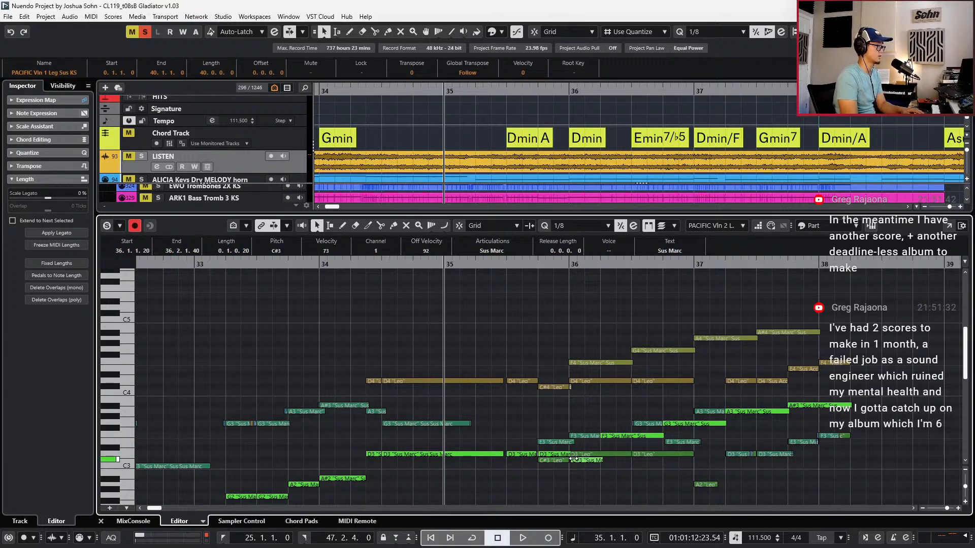
# Move PACIFIC Vln 2's C#3, F3, G3, A3 and A#3 notes one beat earlier, starting the C#3 at bar 35 beat 4
pyautogui.click(578, 460)
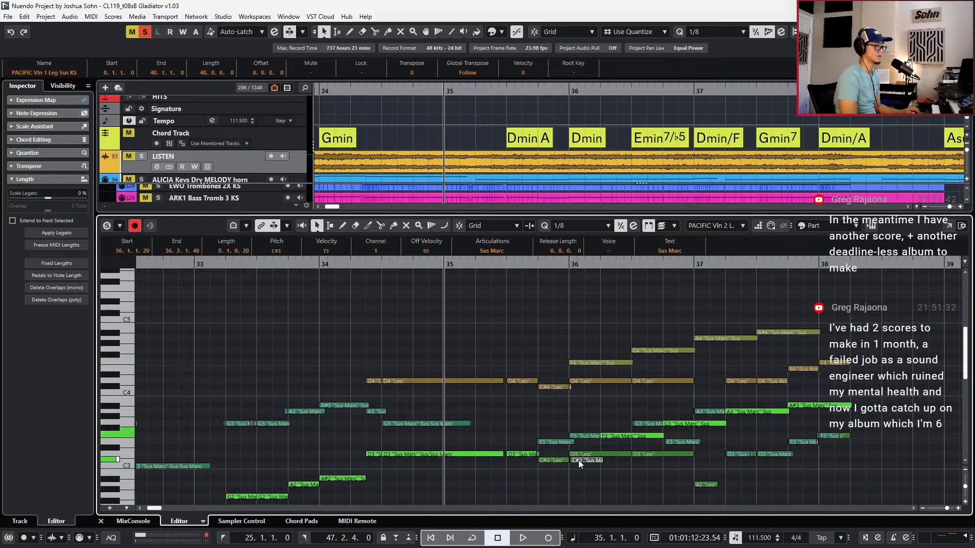
pyautogui.keyDown('shift'); pyautogui.click(613, 435); pyautogui.keyUp('shift')
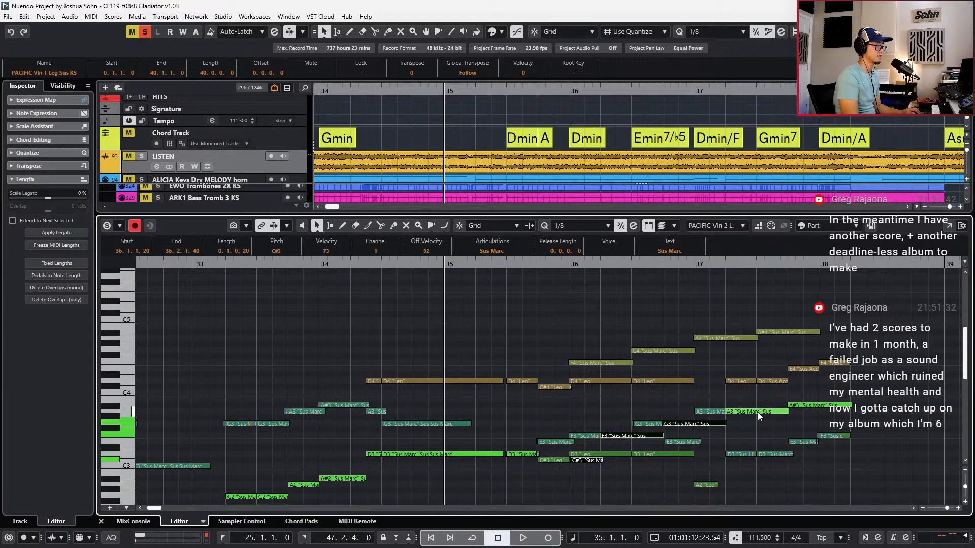
pyautogui.hotkey('ctrl', 'Left')
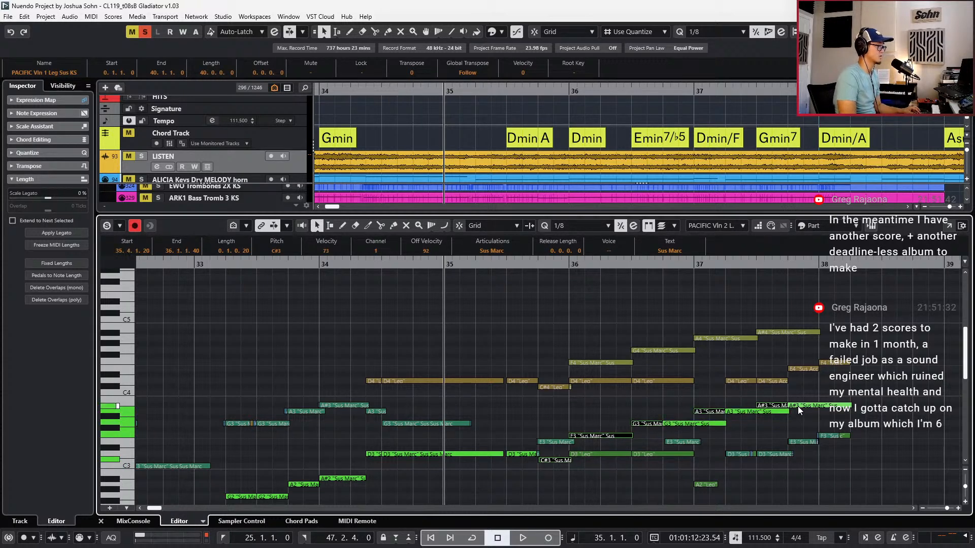
pyautogui.hotkey('ctrl', 'Left')
pyautogui.hotkey('ctrl', 'Left')
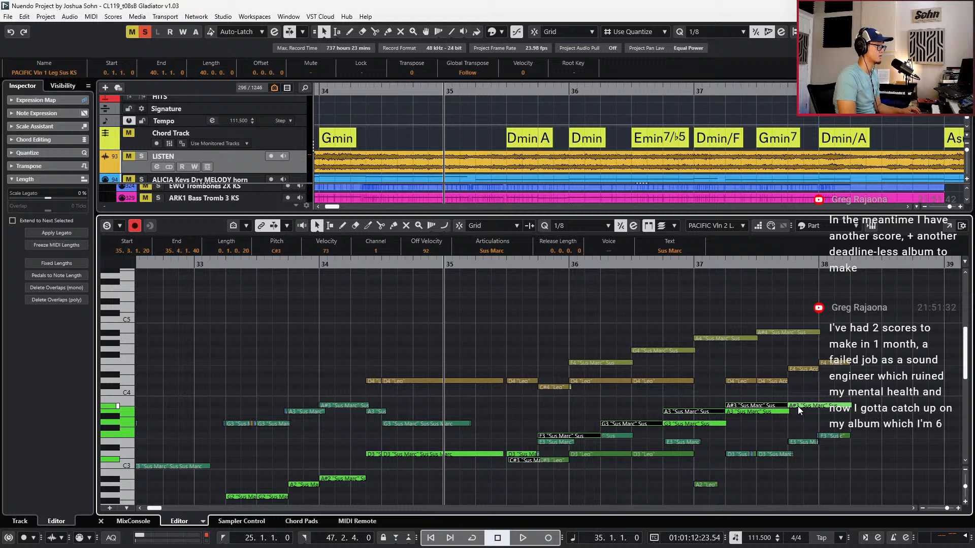
pyautogui.hotkey('ctrl', 'Right')
pyautogui.hotkey('ctrl', 'Right')
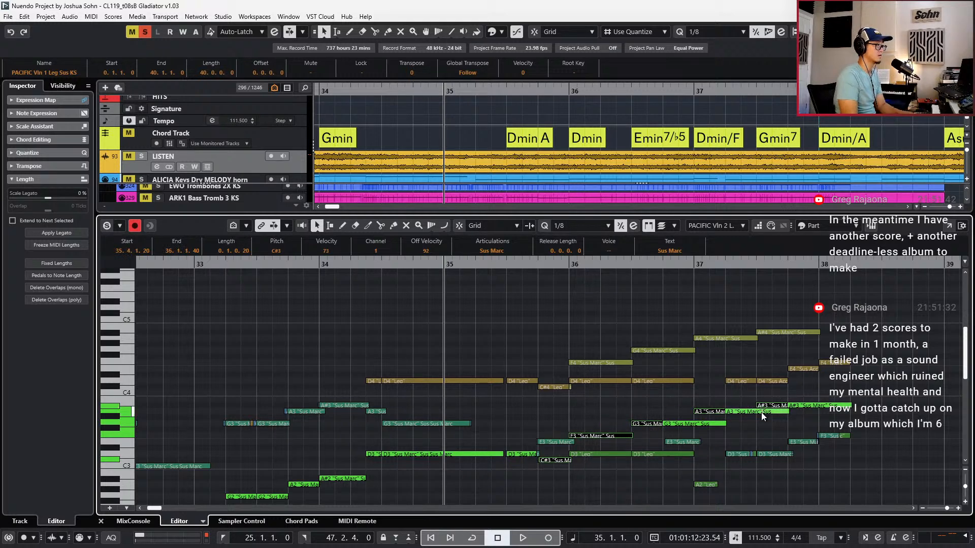
pyautogui.click(703, 422)
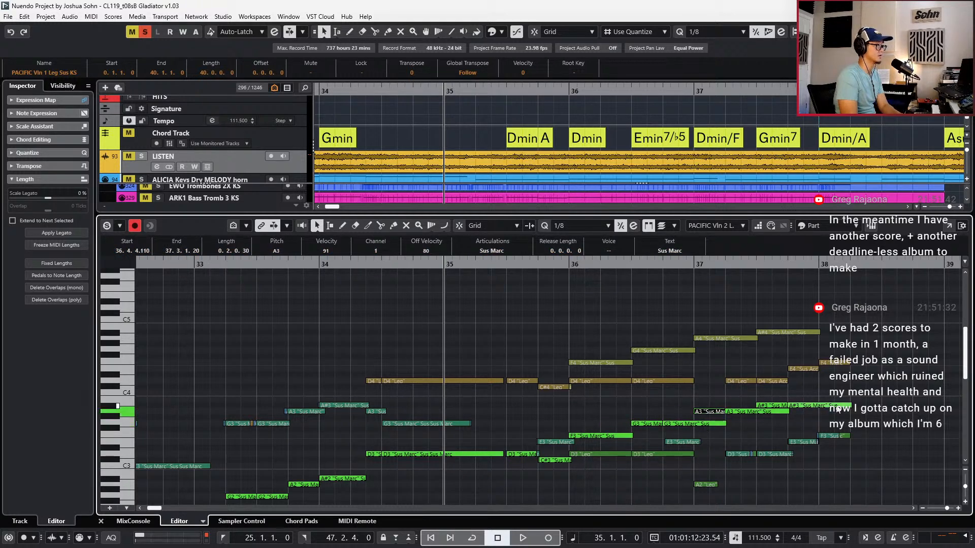
pyautogui.click(876, 407)
pyautogui.hotkey('ctrl', 'a')
pyautogui.hotkey('alt', 's')
pyautogui.press('a')
pyautogui.click(866, 405)
pyautogui.hotkey('ctrl', 'a')
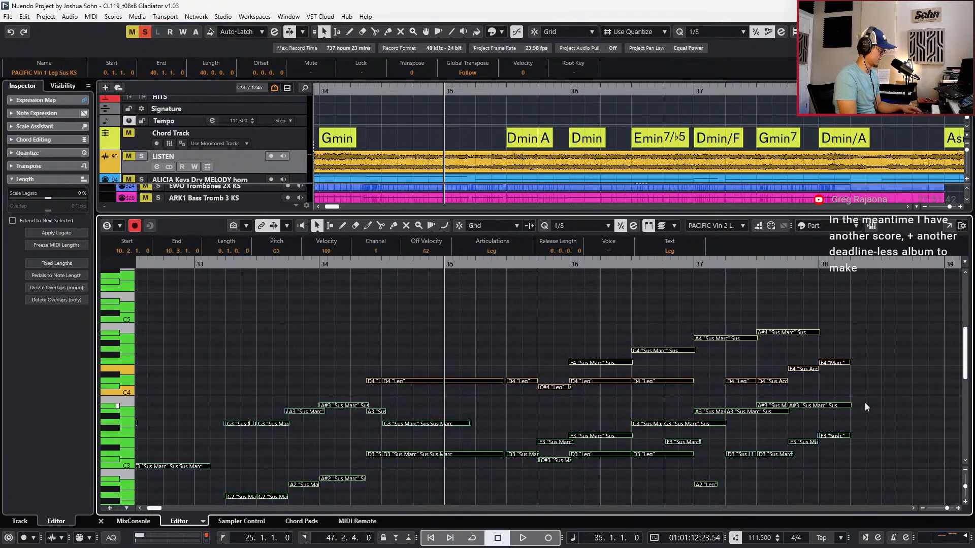
pyautogui.click(861, 408)
# Delete the leftover overlapping A#3, A3 and G3 notes in PACIFIC Vln 2 around bars 36–38 and play back from bar 34
pyautogui.click(840, 405)
pyautogui.press('Delete')
pyautogui.click(768, 411)
pyautogui.press('Delete')
pyautogui.click(811, 407)
pyautogui.press('KP_Subtract')
pyautogui.press('space')
pyautogui.click(720, 424)
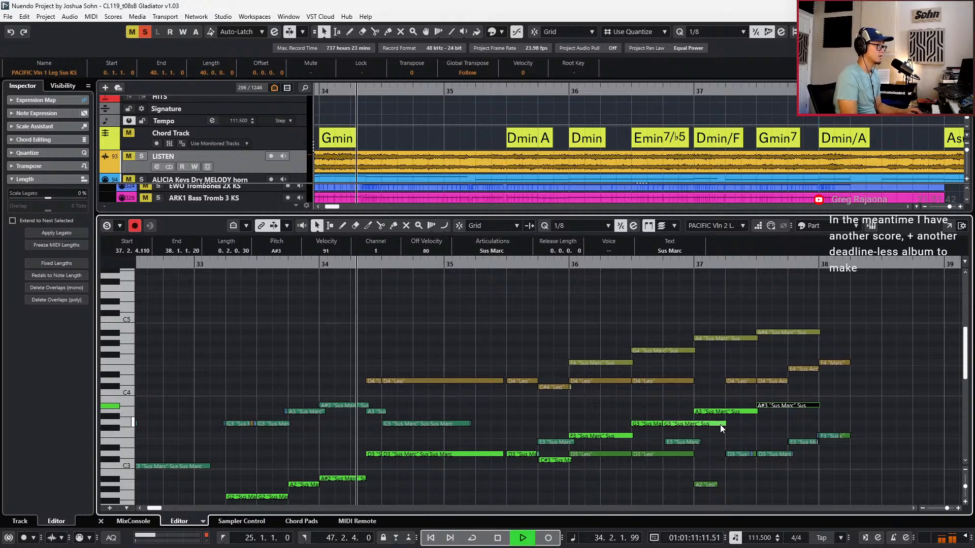
pyautogui.press('Delete')
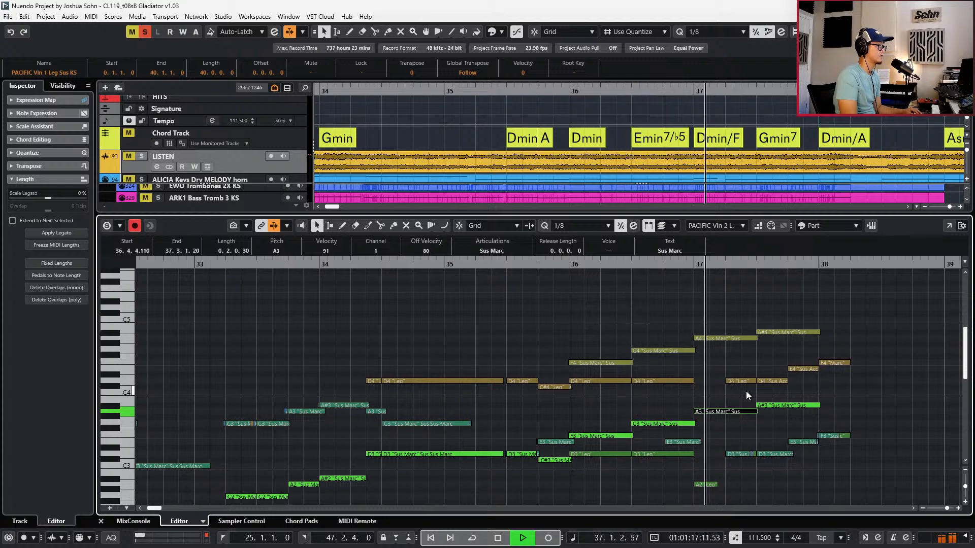
pyautogui.scroll(-3, 748, 395)
pyautogui.scroll(3, 748, 395)
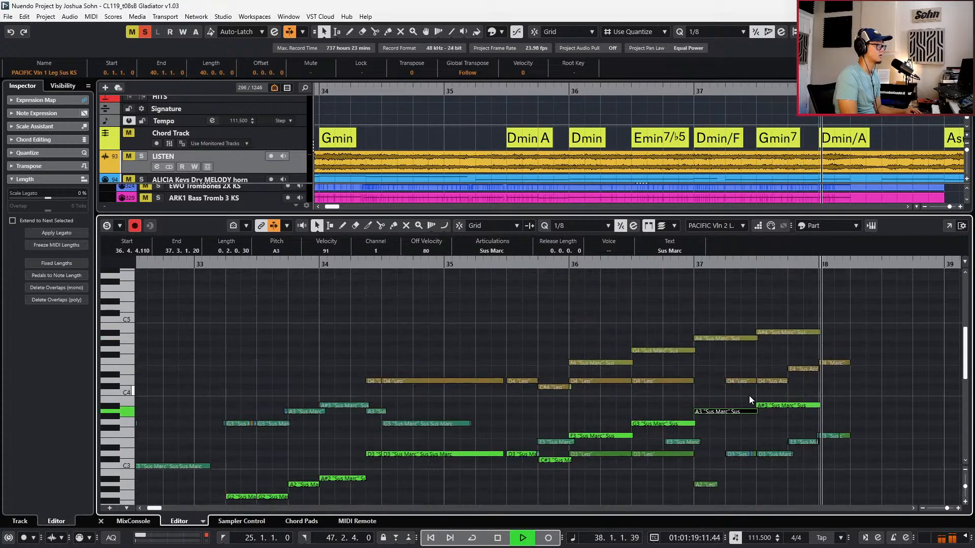
pyautogui.press('space')
# Duplicate Violin 1's A#4 and Violin 2's A#3 to bar 38, lower the copies a semitone and shorten them to 0.1.0.30
pyautogui.click(794, 334)
pyautogui.hscroll(2, 792, 345)
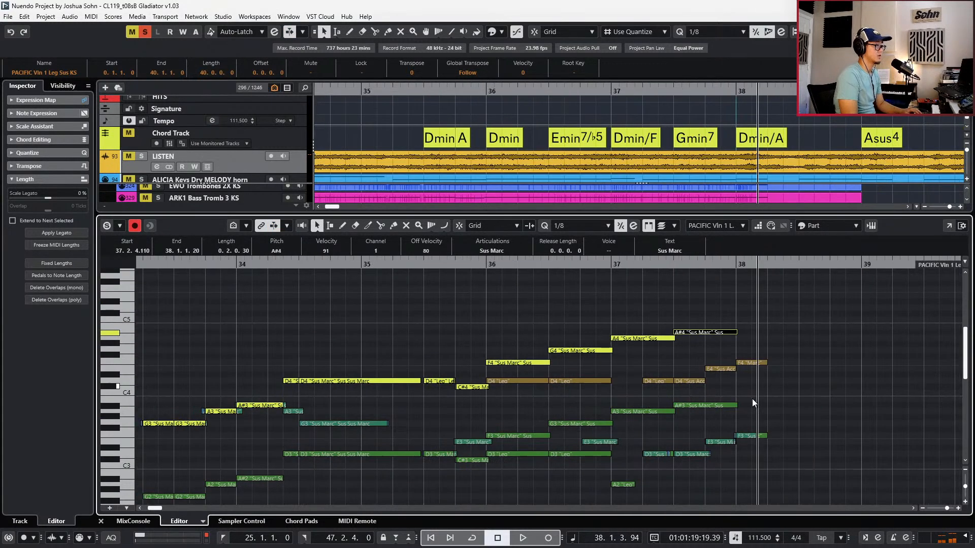
pyautogui.hotkey('ctrl', 'd')
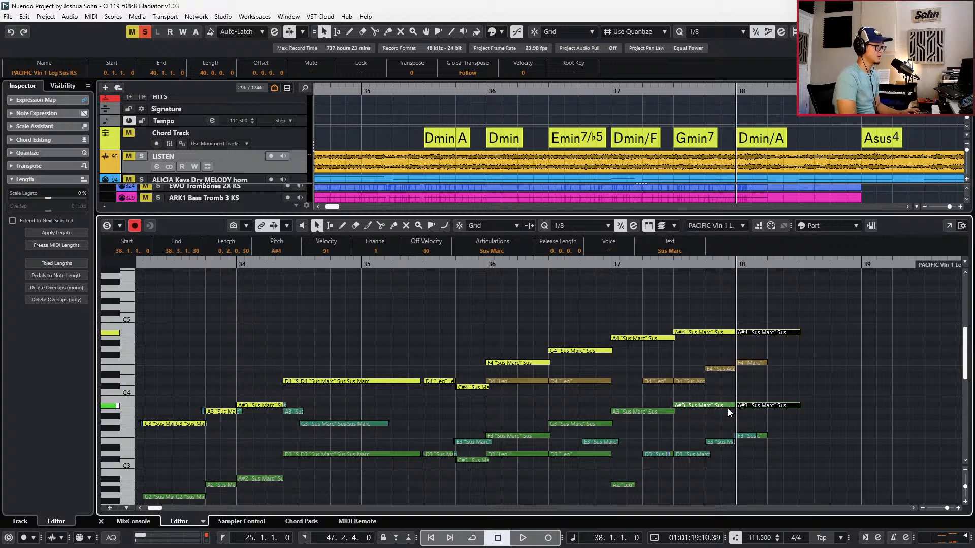
pyautogui.press('Down')
pyautogui.hotkey('alt', 'Left')
pyautogui.hotkey('alt', 'Left')
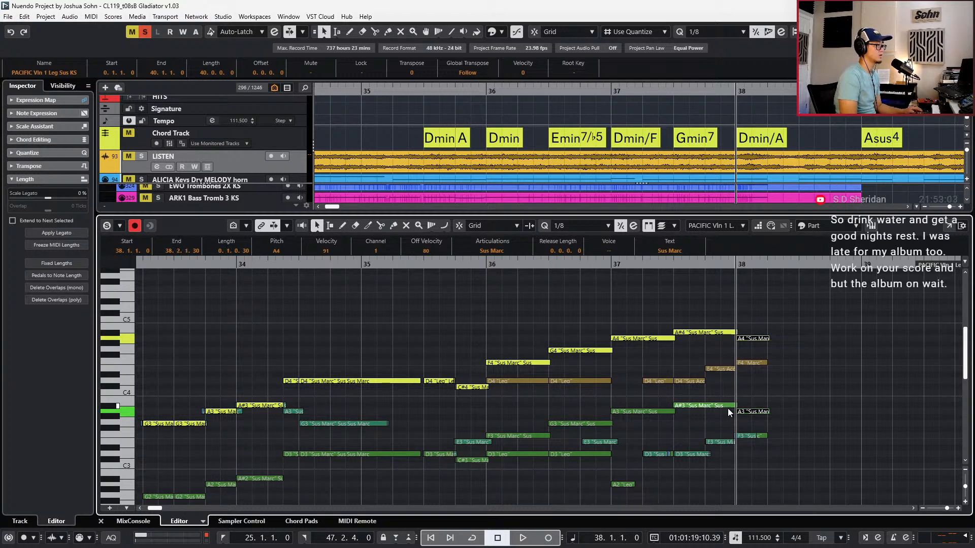
# Set the articulation of the two new A notes at bar 38 to Spiccato
pyautogui.scroll(4, 727, 409)
pyautogui.click(493, 251)
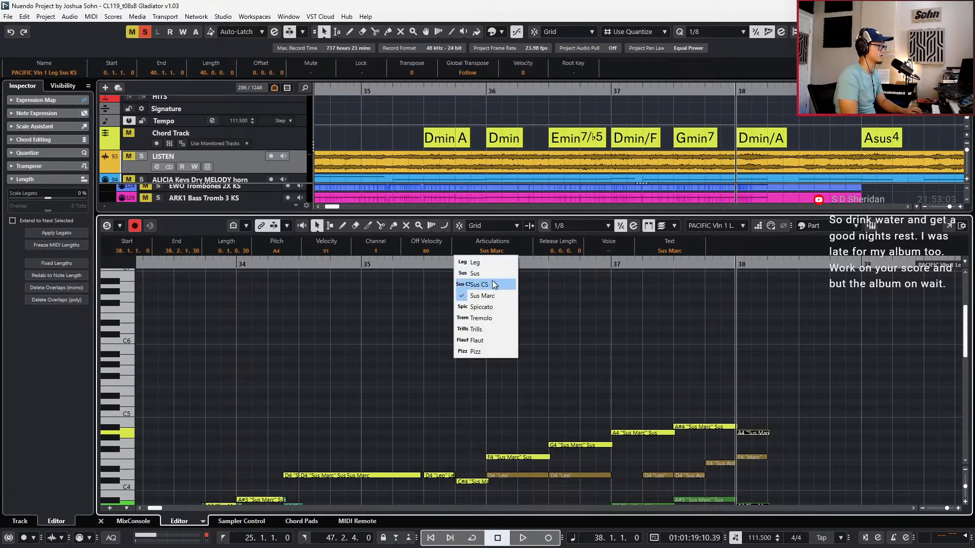
pyautogui.click(492, 306)
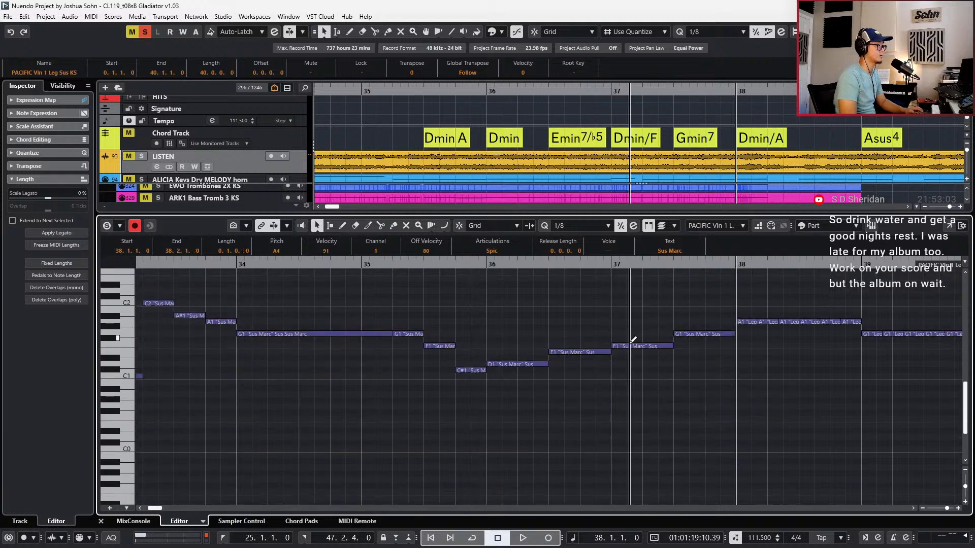
# Show the controller lanes and delete the trailing Main Volume points just after bar 38 in PACIFIC Vln 1 and Vln 2
pyautogui.hotkey('alt', 'l')
pyautogui.hotkey('alt', 'l')
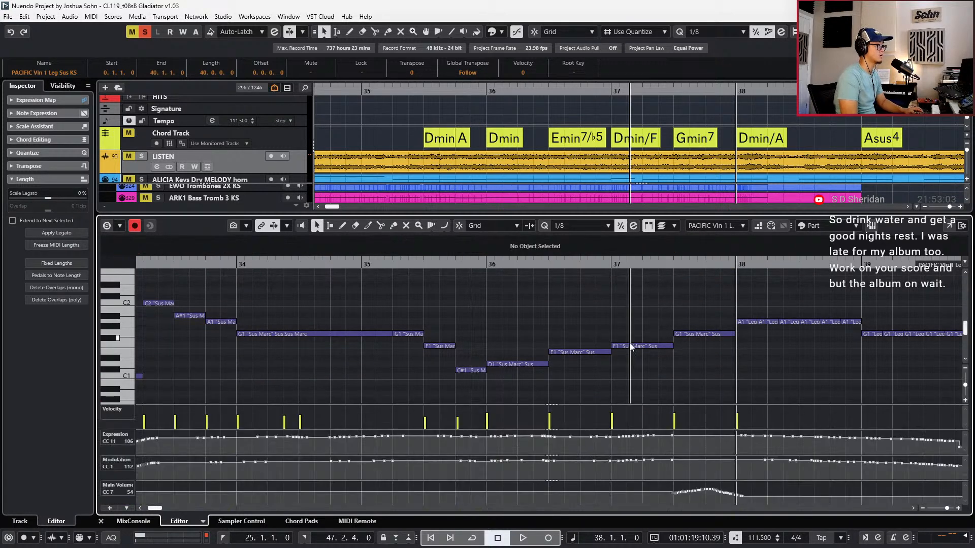
pyautogui.scroll(2, 641, 350)
pyautogui.scroll(2, 639, 346)
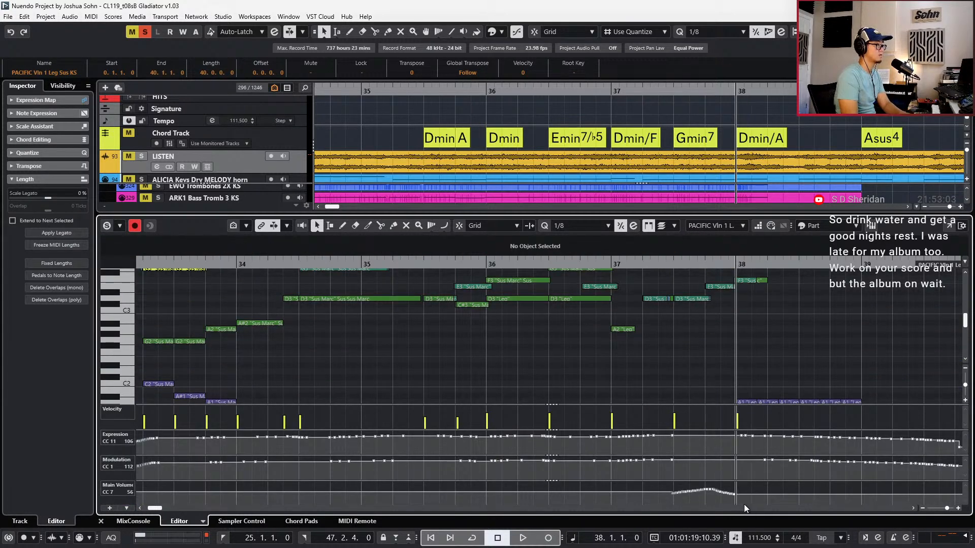
pyautogui.press('Down')
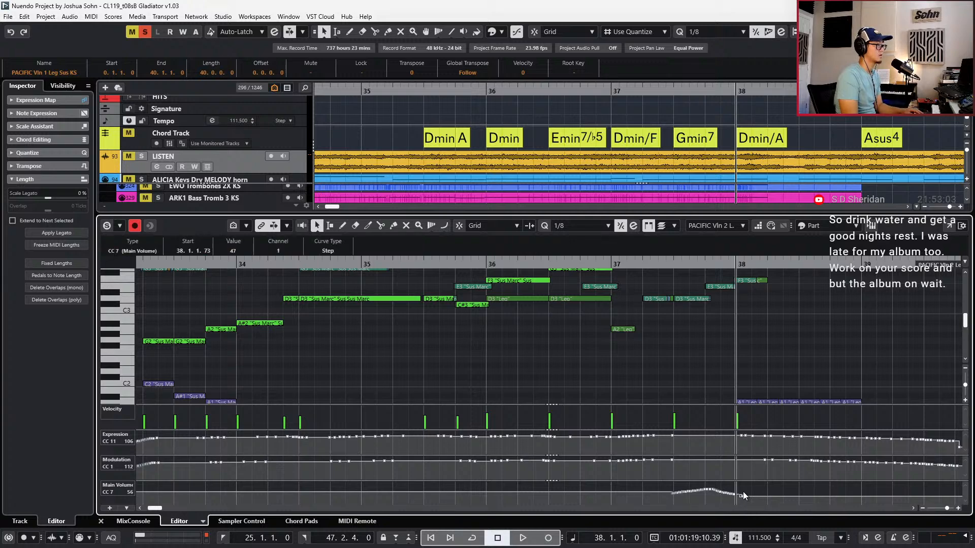
pyautogui.press('space')
pyautogui.press('space')
pyautogui.scroll(3, 751, 359)
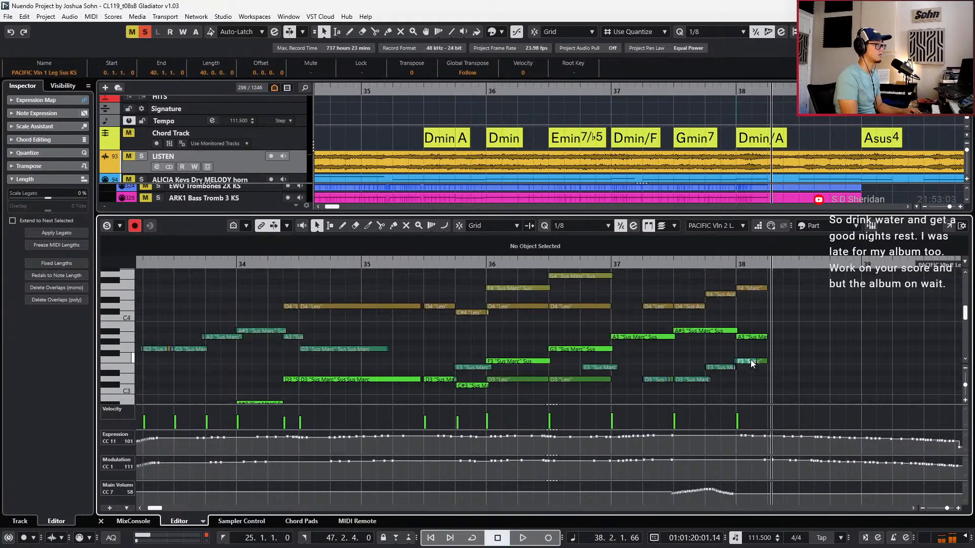
# Turn off the solo and play the full mix from bar 34 into bar 38
pyautogui.press('s')
pyautogui.press('KP_Subtract')
pyautogui.press('KP_Subtract')
pyautogui.press('KP_Subtract')
pyautogui.press('KP_Subtract')
pyautogui.press('KP_Subtract')
pyautogui.press('space')
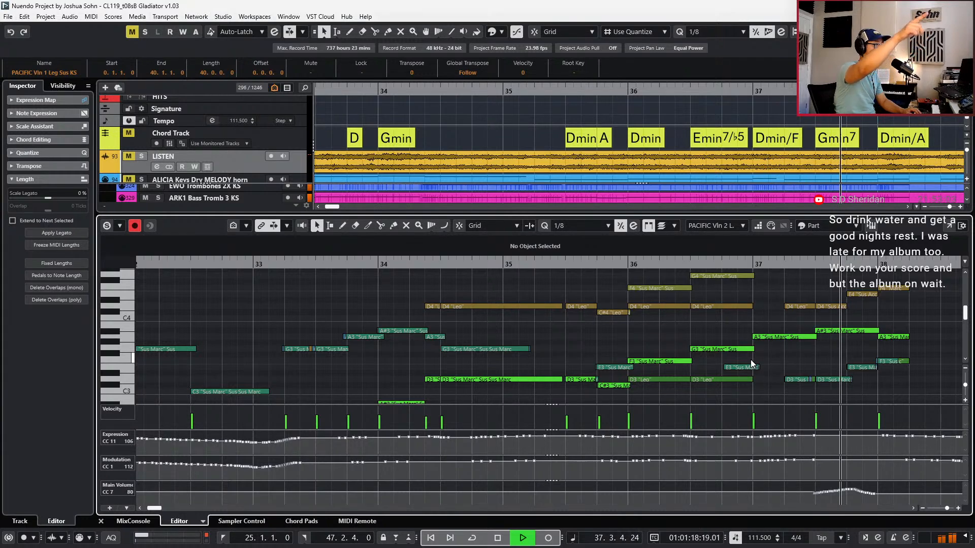
pyautogui.press('space')
pyautogui.scroll(-3, 750, 361)
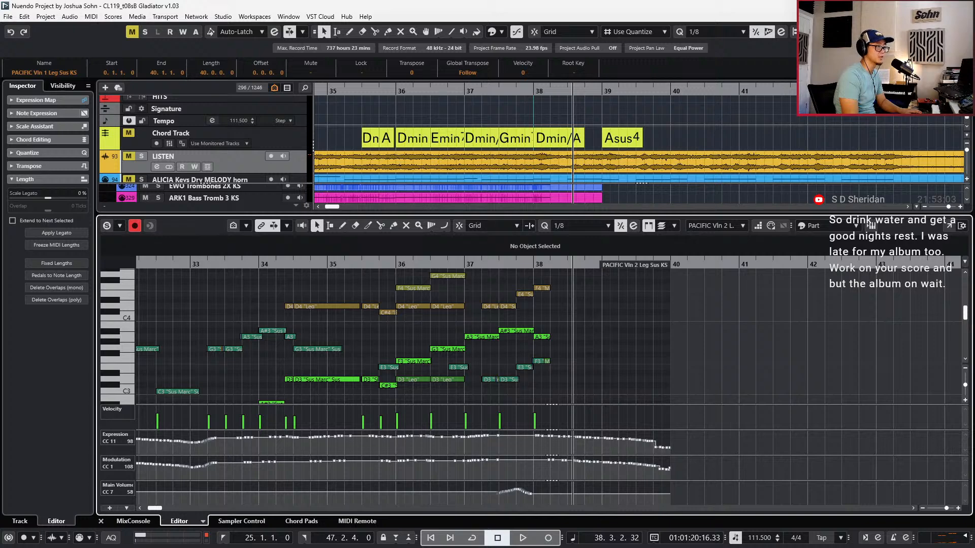
pyautogui.press('KP_Subtract')
pyautogui.press('KP_Subtract')
pyautogui.press('KP_Subtract')
pyautogui.press('KP_Subtract')
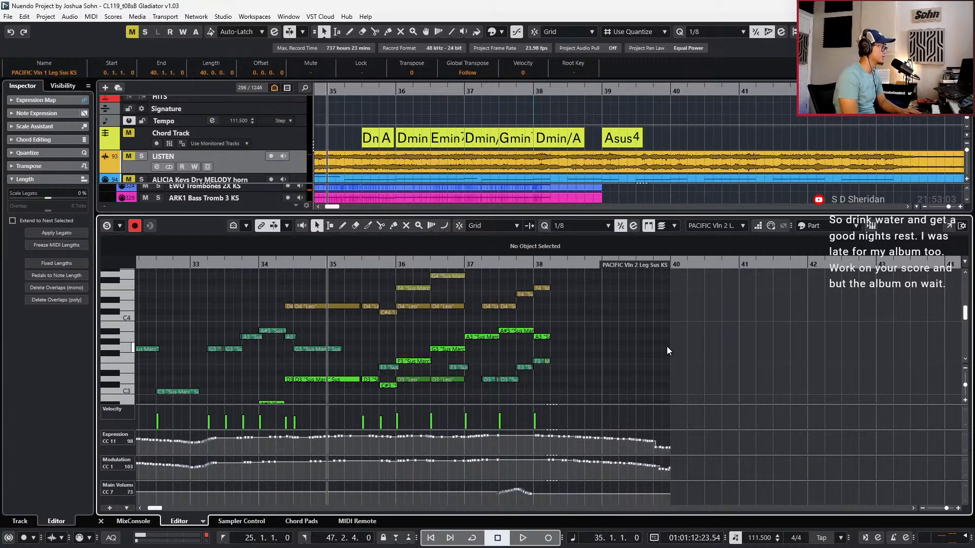
pyautogui.press('KP_Subtract')
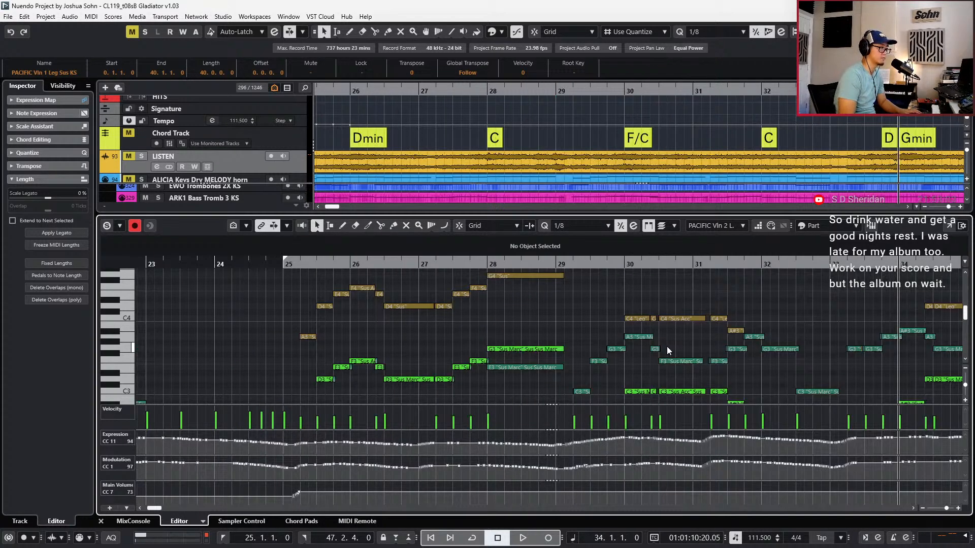
pyautogui.scroll(-3, 757, 340)
pyautogui.hscroll(3, 732, 346)
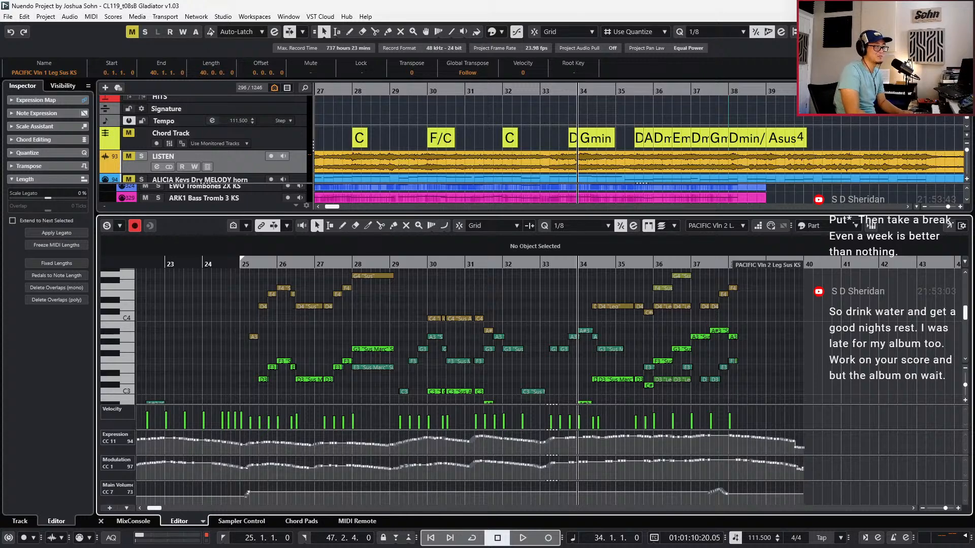
pyautogui.scroll(-2, 820, 370)
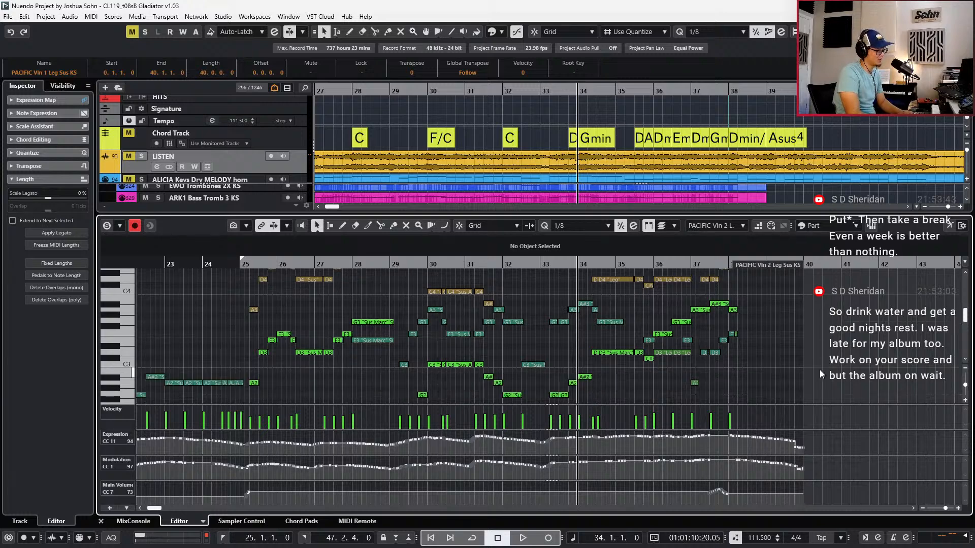
pyautogui.click(729, 500)
pyautogui.press('Delete')
pyautogui.press('KP_Subtract')
pyautogui.press('KP_Subtract')
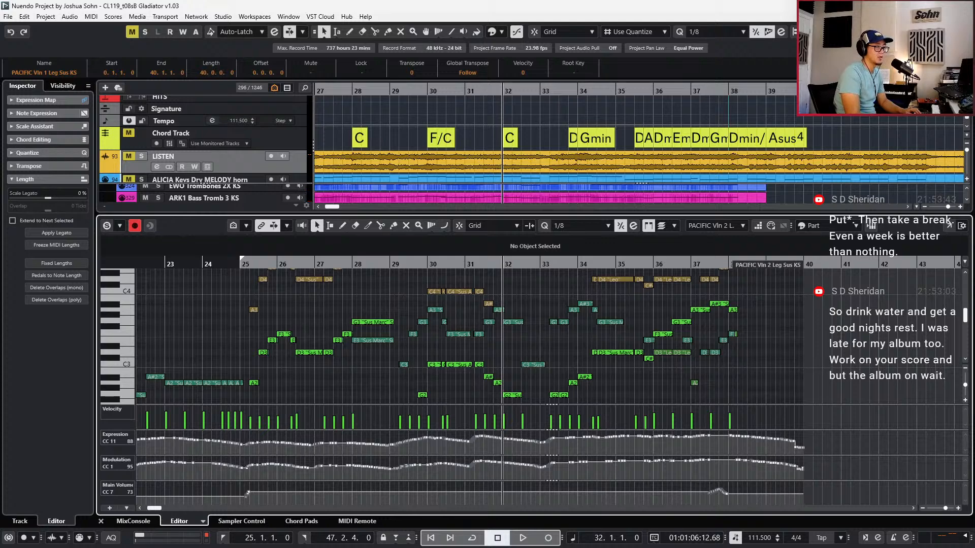
pyautogui.scroll(-4, 738, 341)
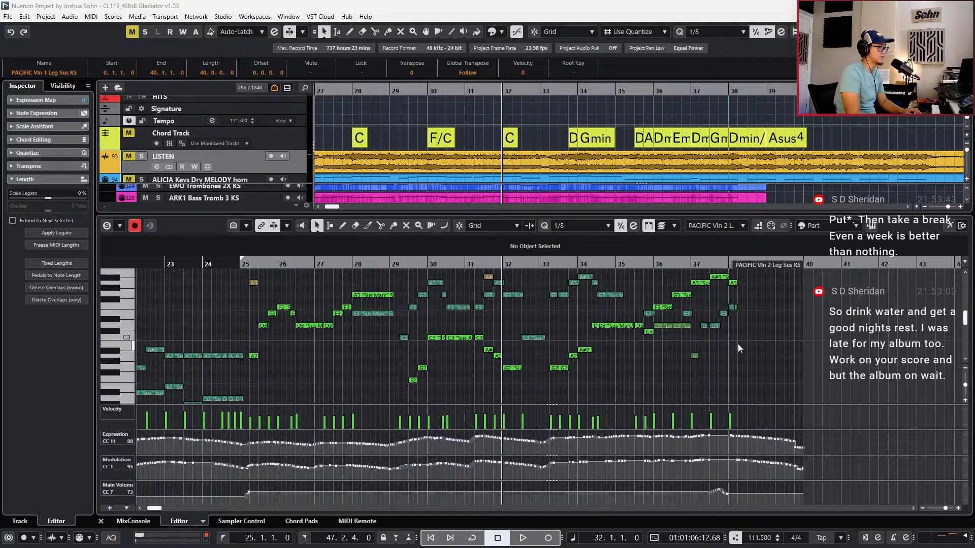
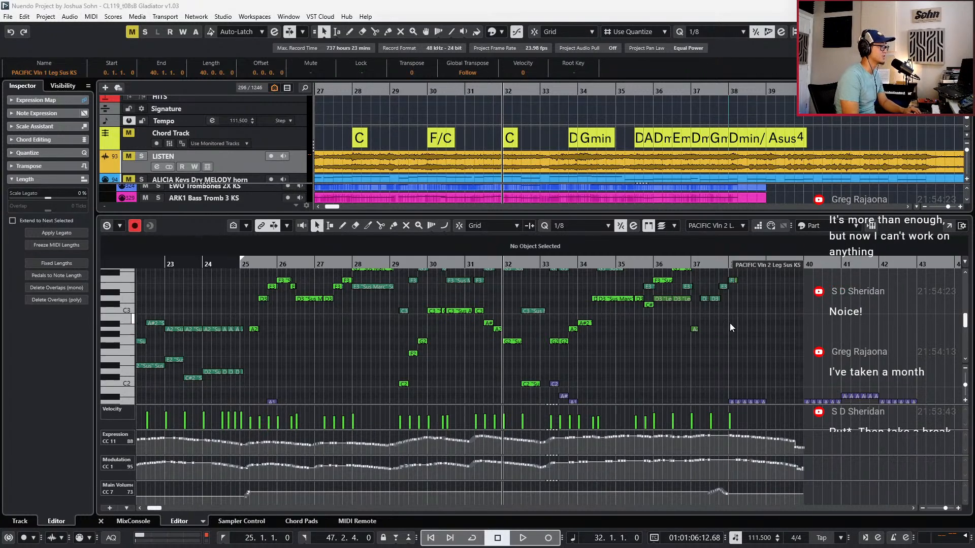
# Play the full mix from bar 30 to about bar 39 with the controller lanes hidden, and close the note editor
pyautogui.press('Left')
pyautogui.press('Left')
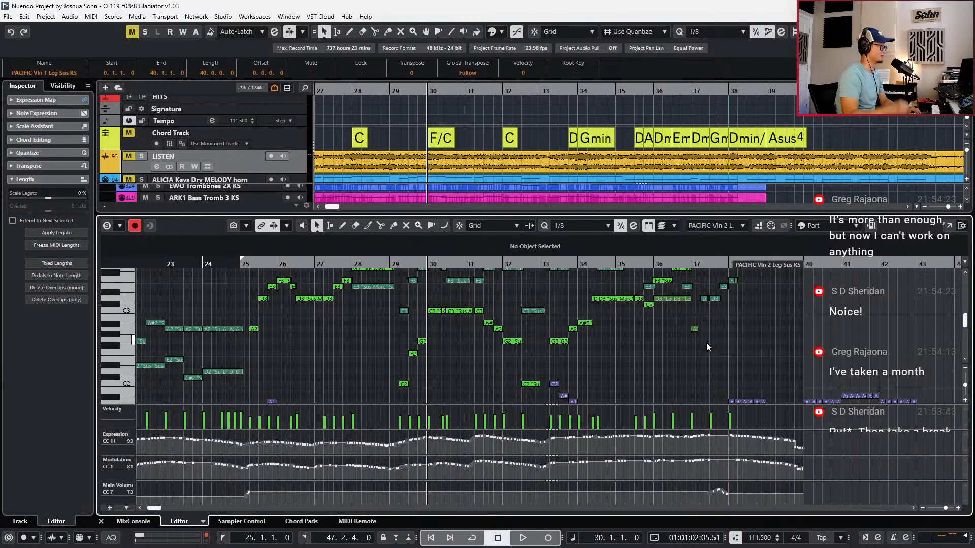
pyautogui.hotkey('ctrl', 'shift', 'c')
pyautogui.press('space')
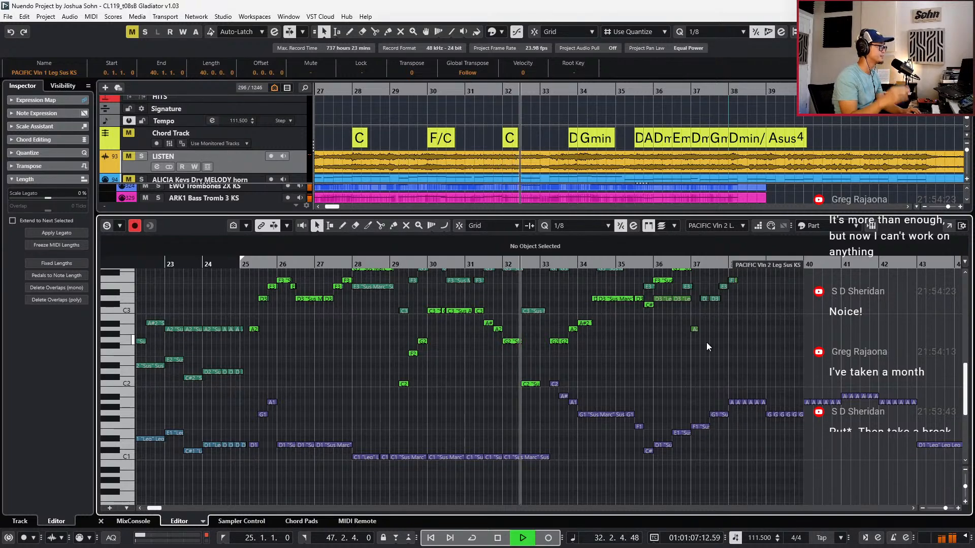
pyautogui.scroll(5, 704, 361)
pyautogui.scroll(-3, 720, 366)
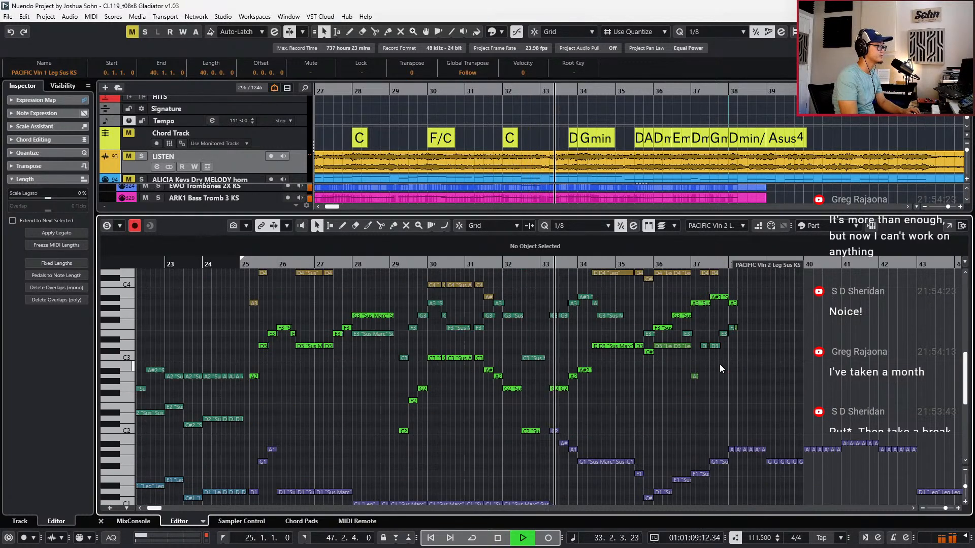
pyautogui.keyDown('ctrl'); pyautogui.scroll(4, 720, 364); pyautogui.keyUp('ctrl')
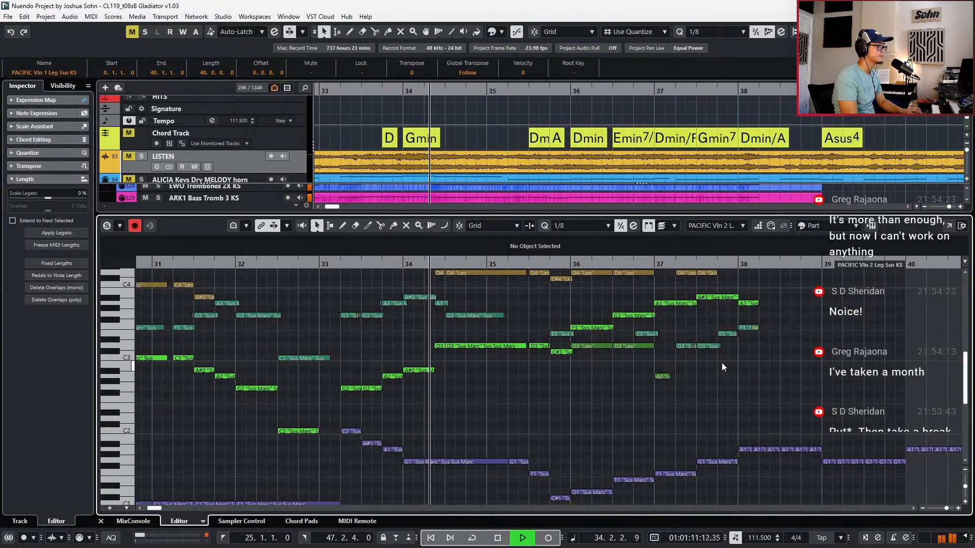
pyautogui.scroll(2, 721, 362)
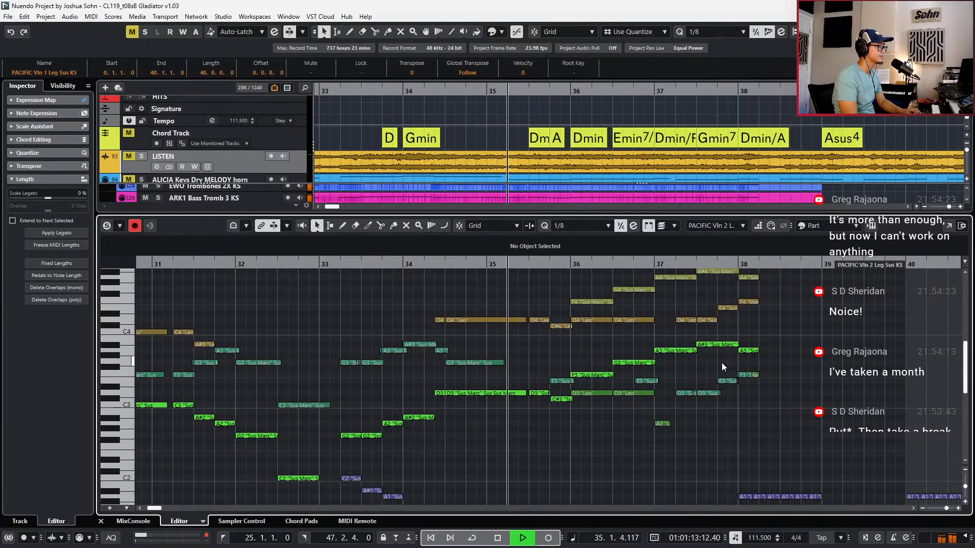
pyautogui.scroll(2, 722, 363)
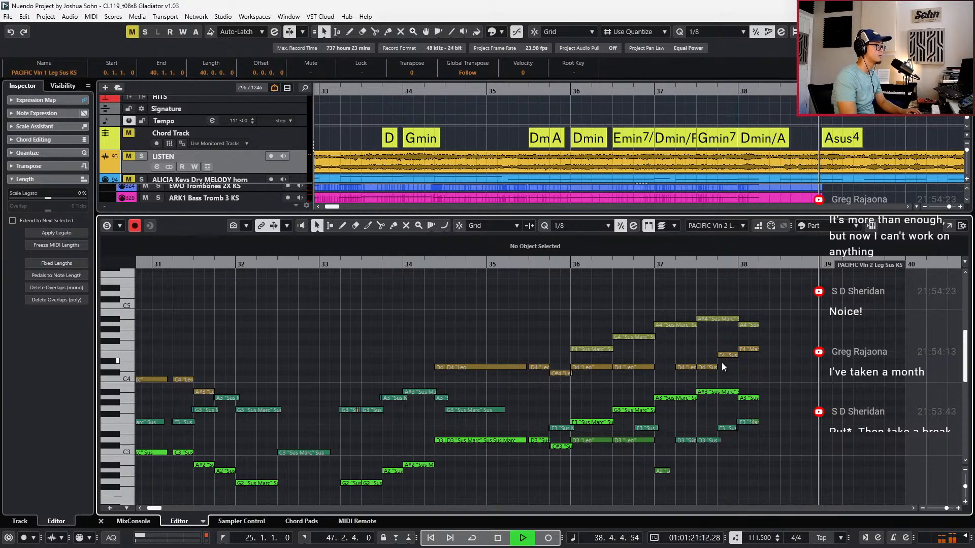
pyautogui.press('space')
pyautogui.hotkey('ctrl', 'alt', 'e')
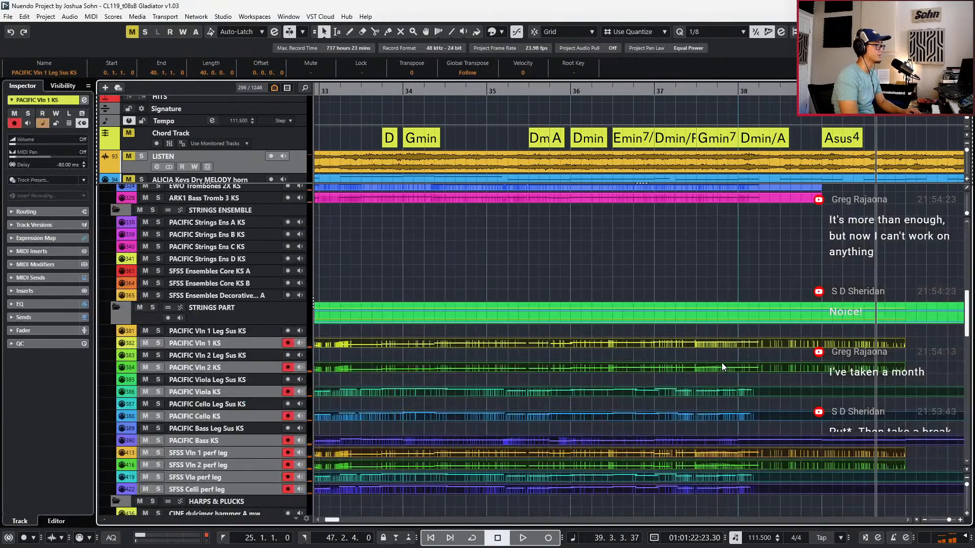
# Open the SFSS Vln 1 and Vln 2 perf leg parts together in the note editor
pyautogui.scroll(-5, 708, 418)
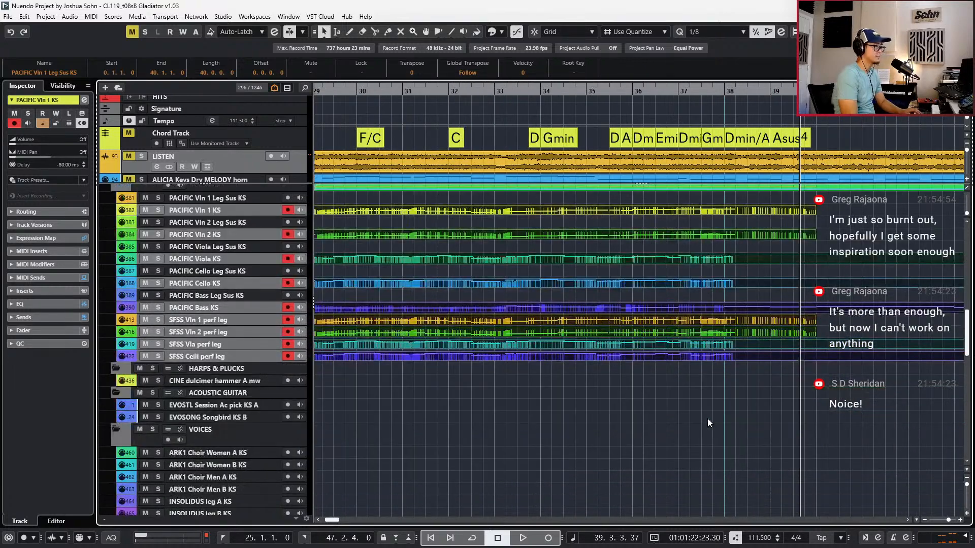
pyautogui.click(731, 411)
pyautogui.moveTo(738, 377); pyautogui.dragTo(726, 340)
pyautogui.click(782, 326)
pyautogui.keyDown('shift'); pyautogui.click(768, 333); pyautogui.keyUp('shift')
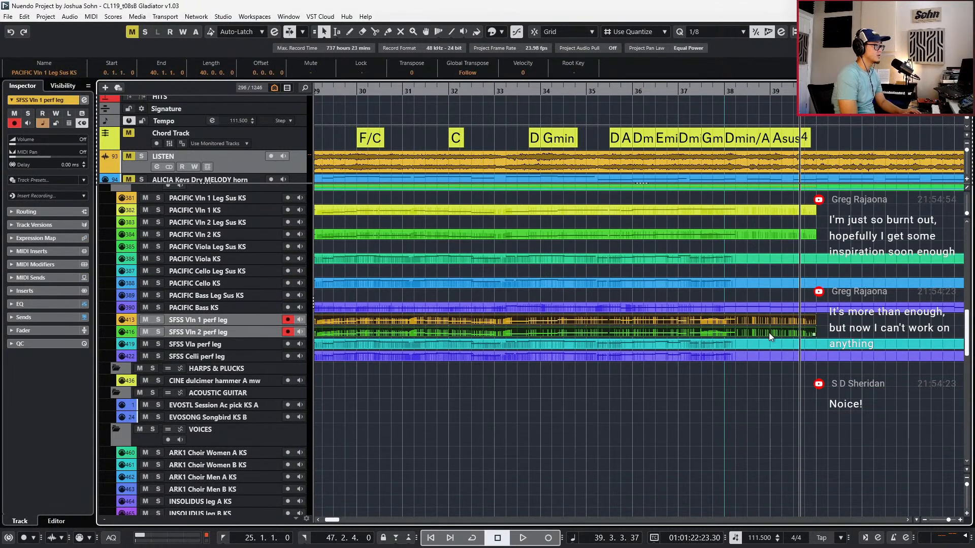
pyautogui.doubleClick(769, 333)
# Try to delete the SFSS violin notes between bars 37 and 38, and close the note editor
pyautogui.moveTo(749, 298); pyautogui.dragTo(623, 456)
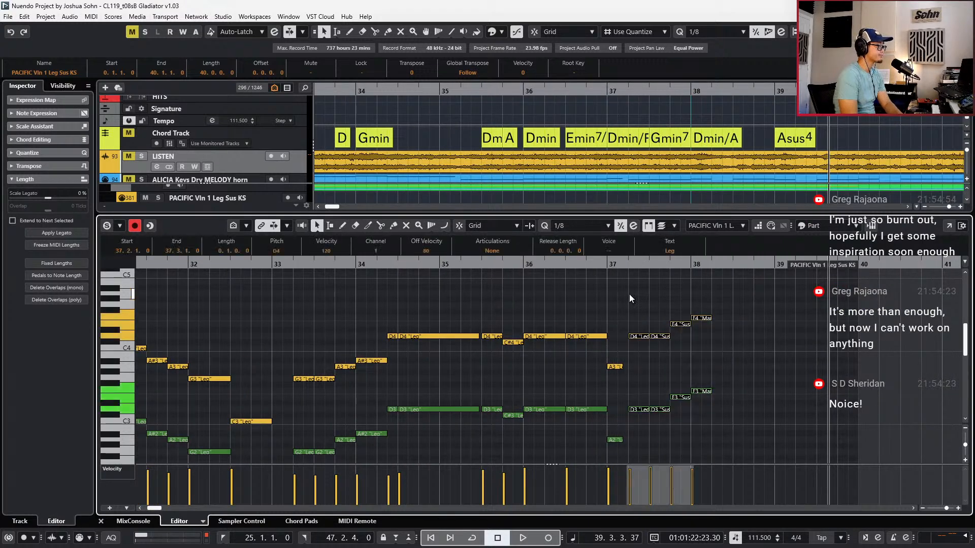
pyautogui.press('Delete')
pyautogui.hotkey('ctrl', 'z')
pyautogui.press('g')
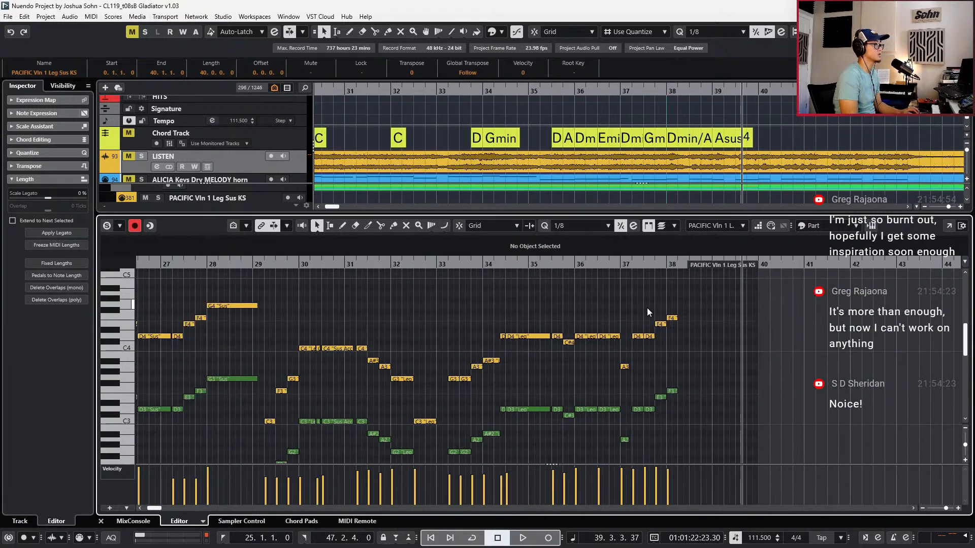
pyautogui.press('b')
pyautogui.press('KP_Subtract')
pyautogui.press('KP_Subtract')
pyautogui.press('KP_Subtract')
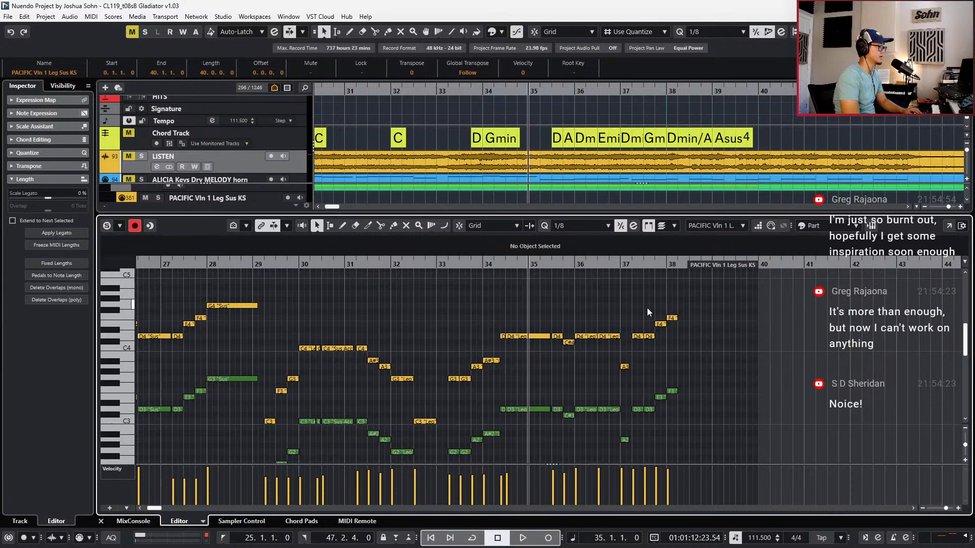
pyautogui.hotkey('ctrl', 'e')
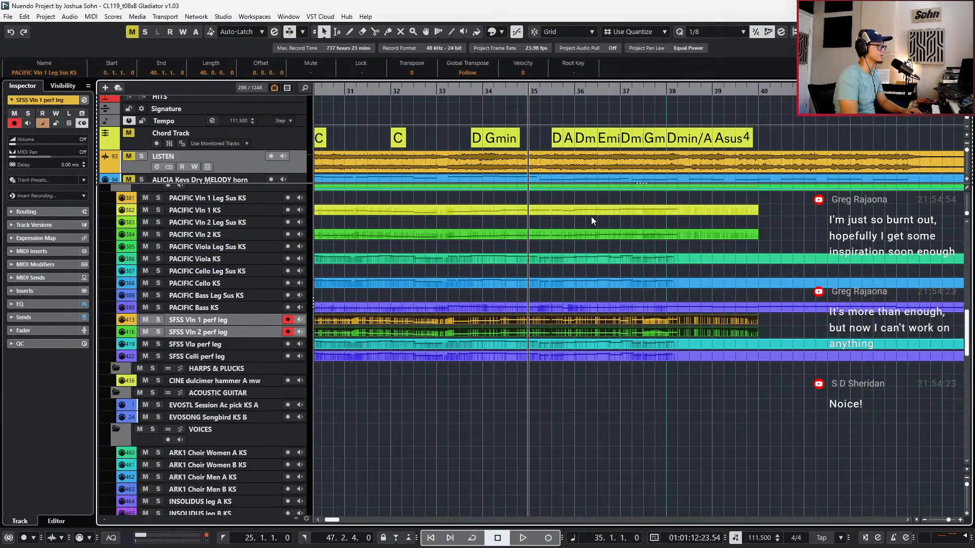
# Copy the PACIFIC Vln 1 and Vln 2 notes from 35.3 through bar 38
pyautogui.moveTo(599, 239); pyautogui.dragTo(601, 241)
pyautogui.hotkey('ctrl', 'e')
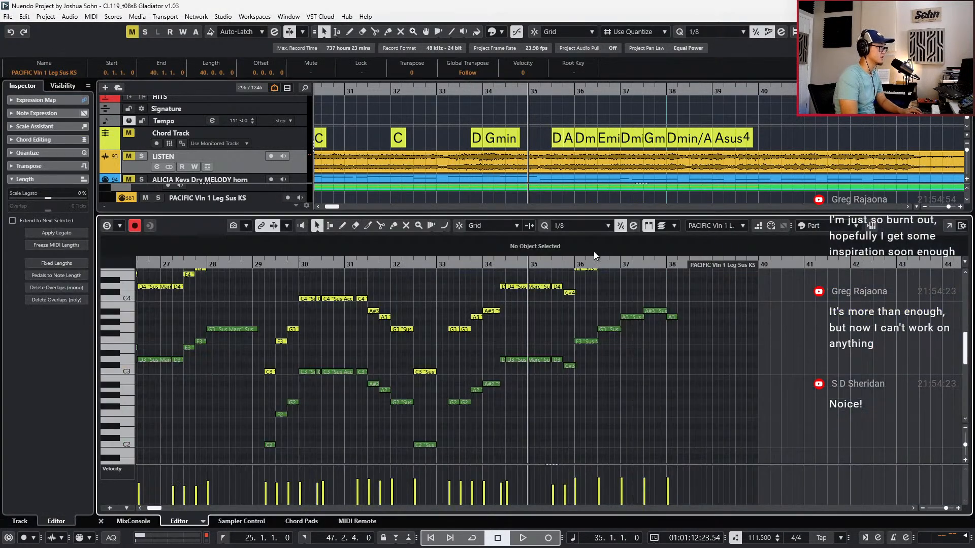
pyautogui.scroll(2, 562, 287)
pyautogui.moveTo(553, 300); pyautogui.dragTo(736, 455)
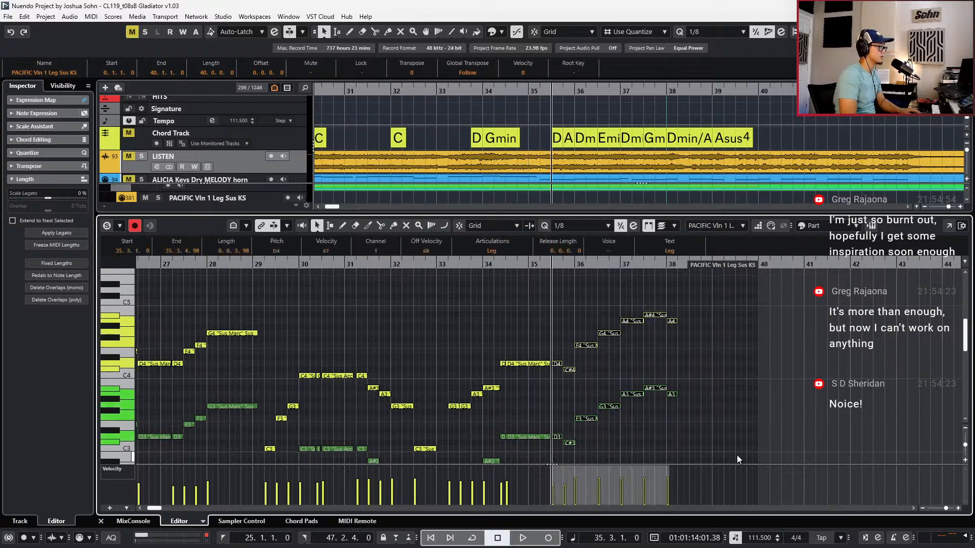
pyautogui.hotkey('ctrl', 'e')
# Replace the SFSS Vln 1 and Vln 2 perf leg notes from 35.3 through bar 38 with the copied PACIFIC notes
pyautogui.click(580, 258)
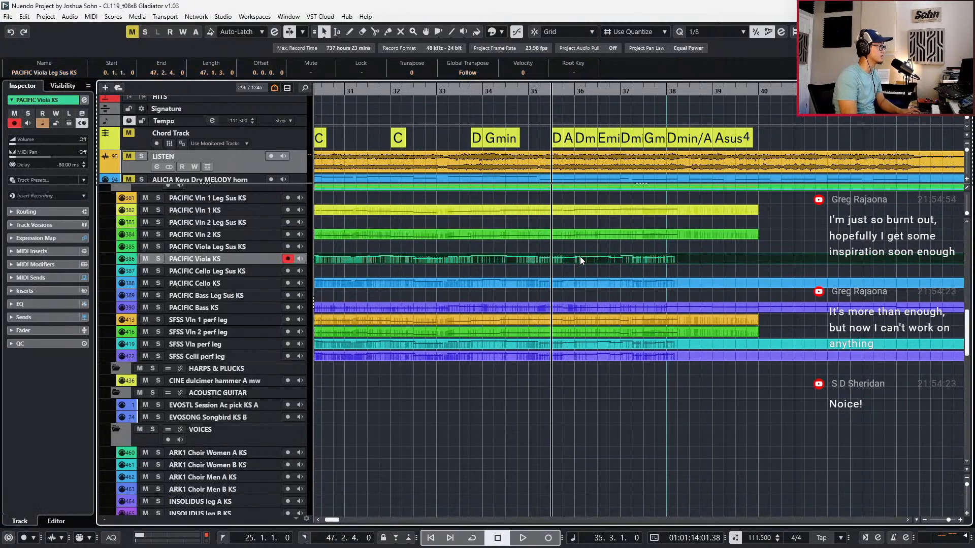
pyautogui.click(575, 330)
pyautogui.click(577, 347)
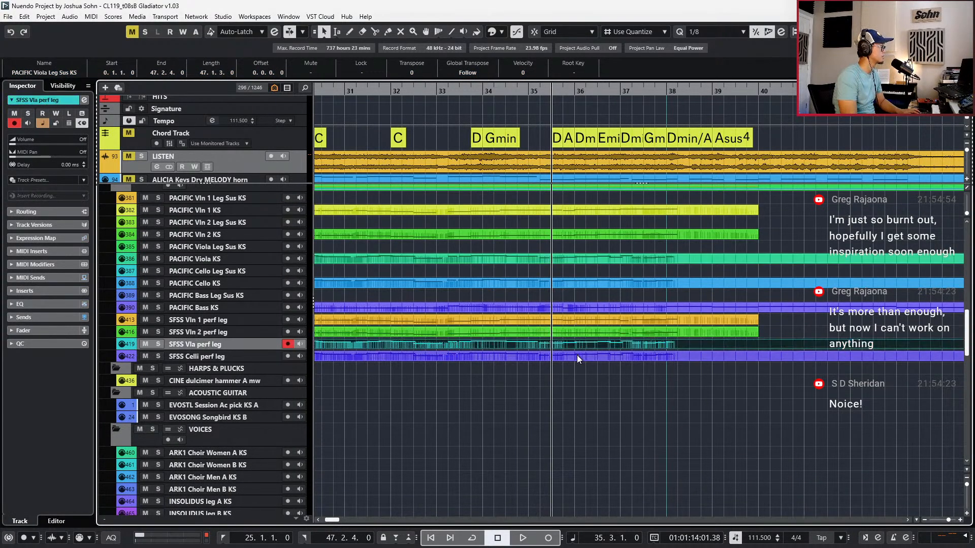
pyautogui.click(579, 329)
pyautogui.keyDown('shift'); pyautogui.click(579, 324); pyautogui.keyUp('shift')
pyautogui.hotkey('ctrl', 'e')
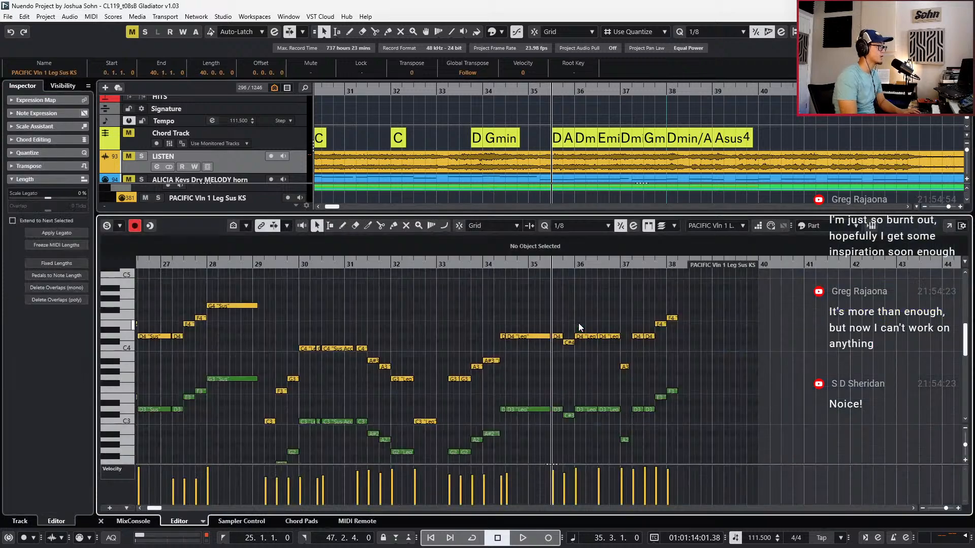
pyautogui.moveTo(554, 304); pyautogui.dragTo(683, 432)
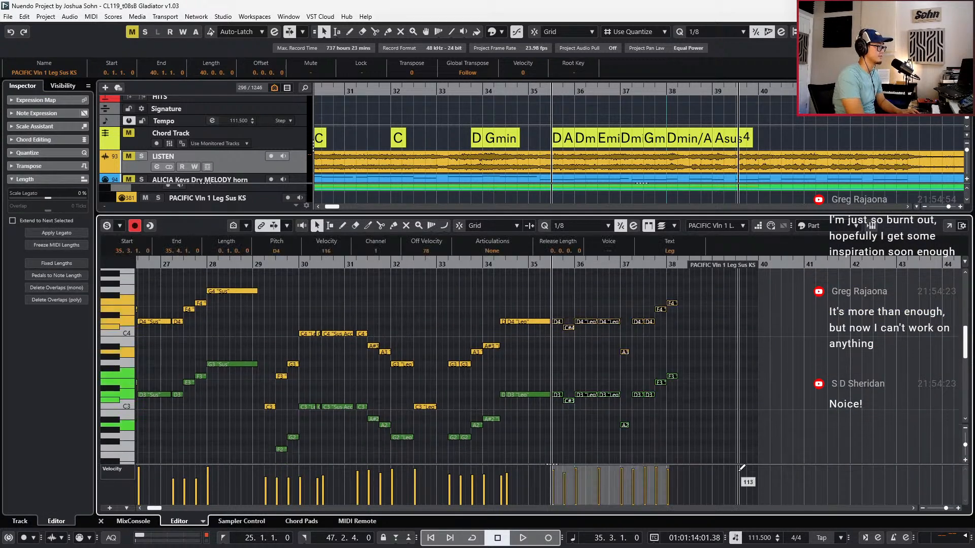
pyautogui.hotkey('ctrl', 'z')
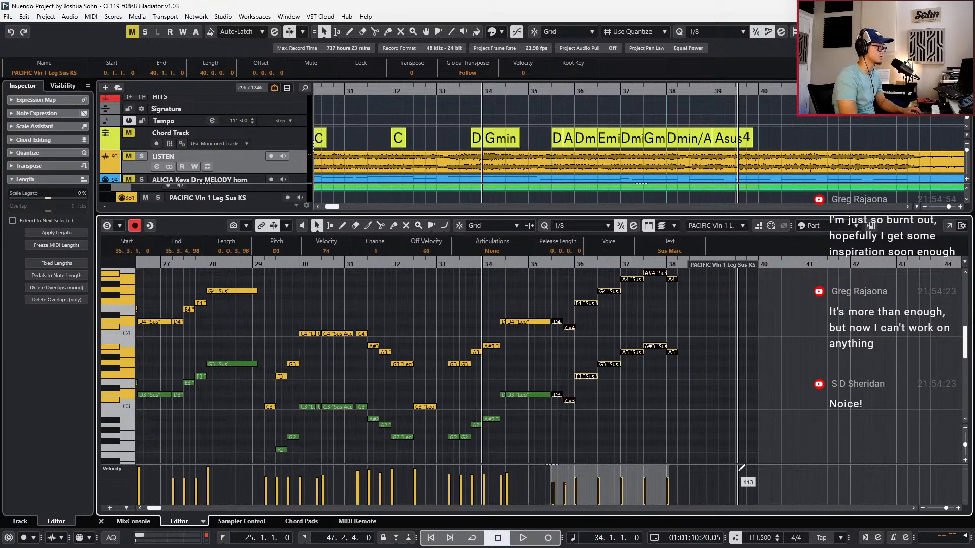
# Remove the pasted lower-octave notes from the SFSS Vln 1 part and delete the stray A4 pasted into the Vln 2 part
pyautogui.press('space')
pyautogui.click(714, 400)
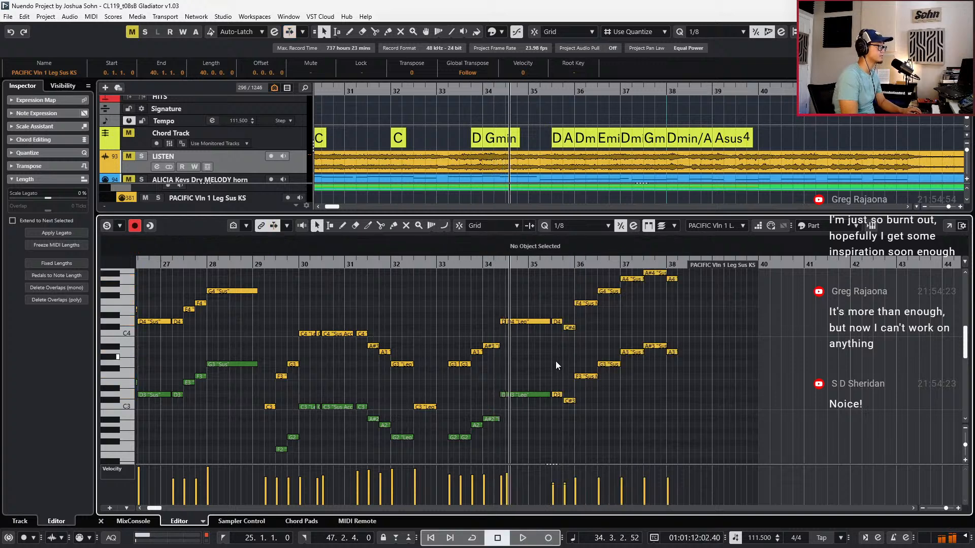
pyautogui.click(557, 394)
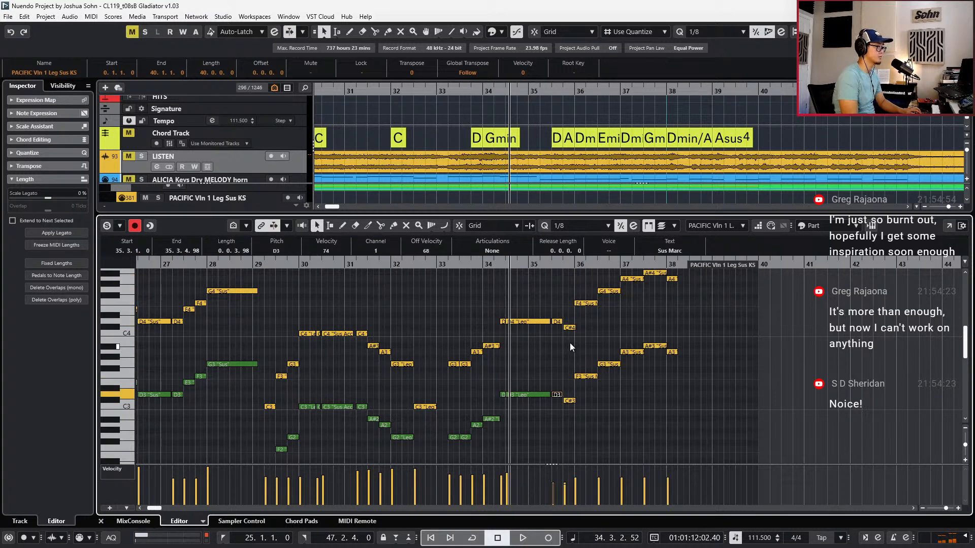
pyautogui.moveTo(562, 344); pyautogui.dragTo(727, 425)
pyautogui.press('l')
pyautogui.hotkey('ctrl', 'x')
pyautogui.hotkey('ctrl', 'v')
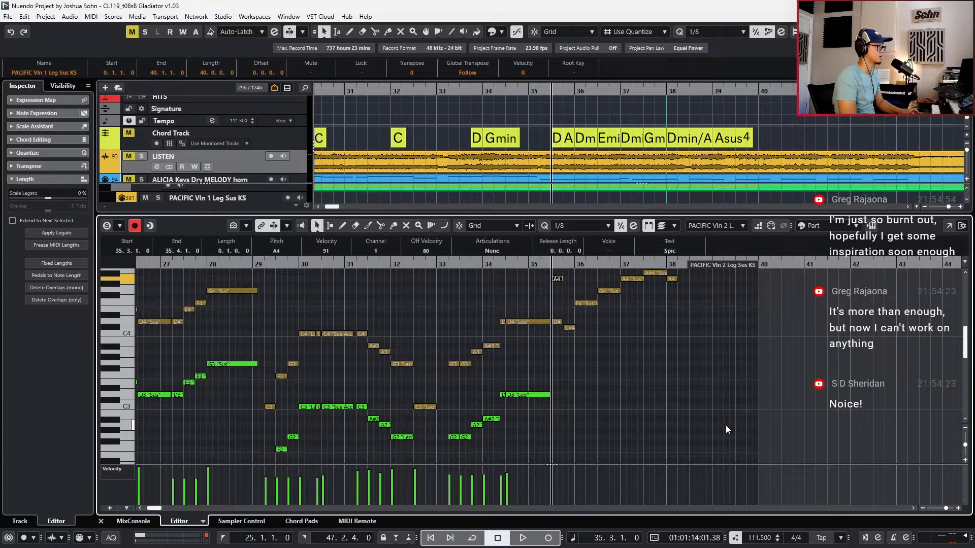
pyautogui.scroll(2, 737, 398)
pyautogui.press('Delete')
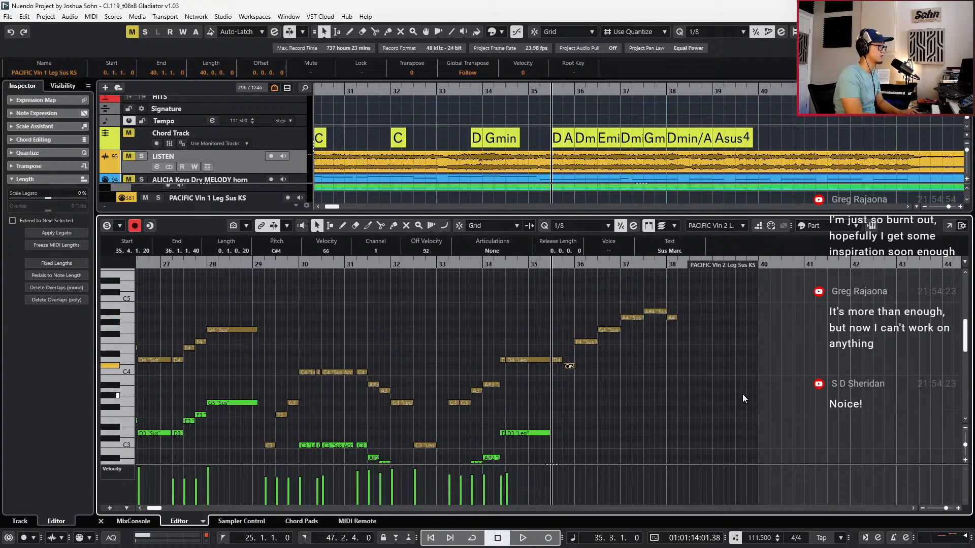
# Copy the upper notes from 35.3 through bar 38 into the SFSS Vln 2 part, one octave lower
pyautogui.click(655, 310)
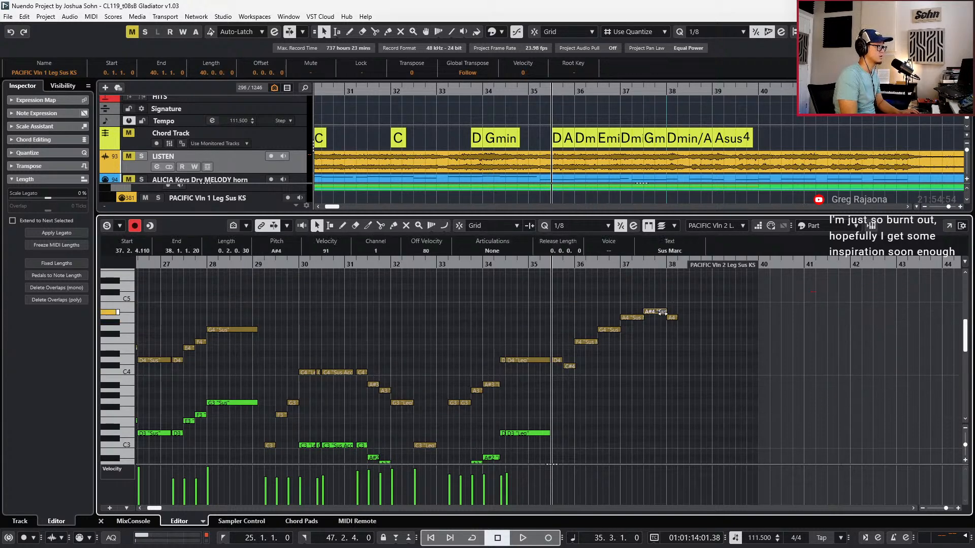
pyautogui.moveTo(693, 292); pyautogui.dragTo(562, 382)
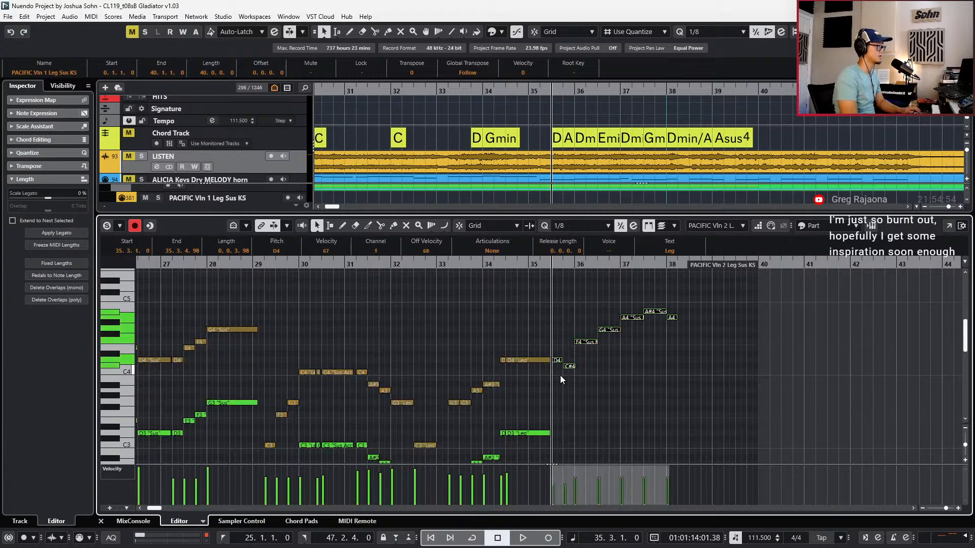
pyautogui.hotkey('shift', 'Down')
# Play the revised violin passage into bar 38 and close the note editor
pyautogui.press('KP_Subtract')
pyautogui.press('KP_Subtract')
pyautogui.press('space')
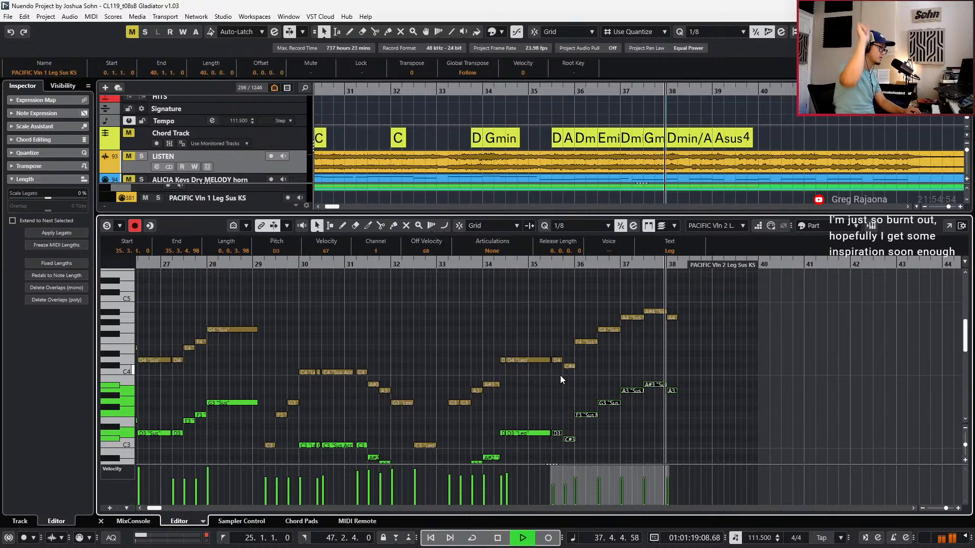
pyautogui.press('space')
pyautogui.press('g')
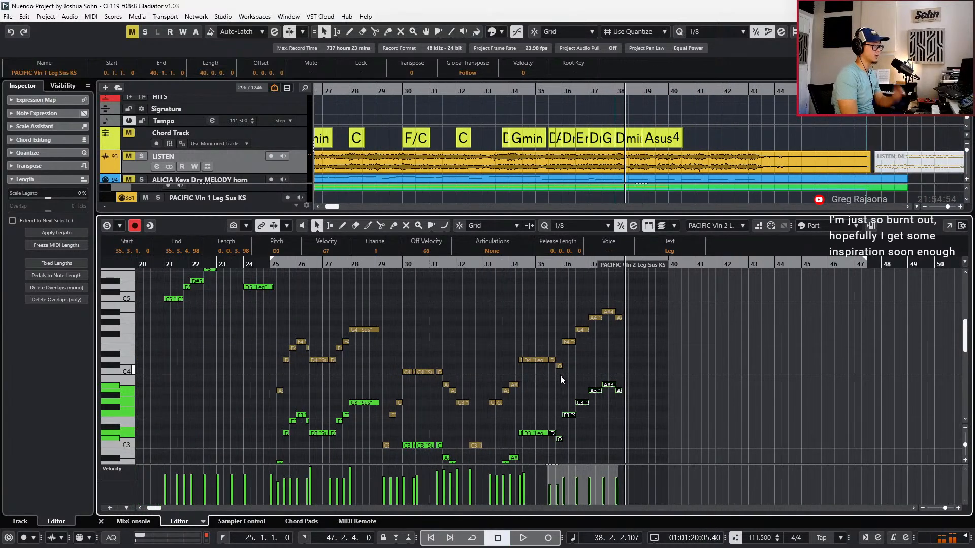
pyautogui.hotkey('ctrl', 'alt', 'e')
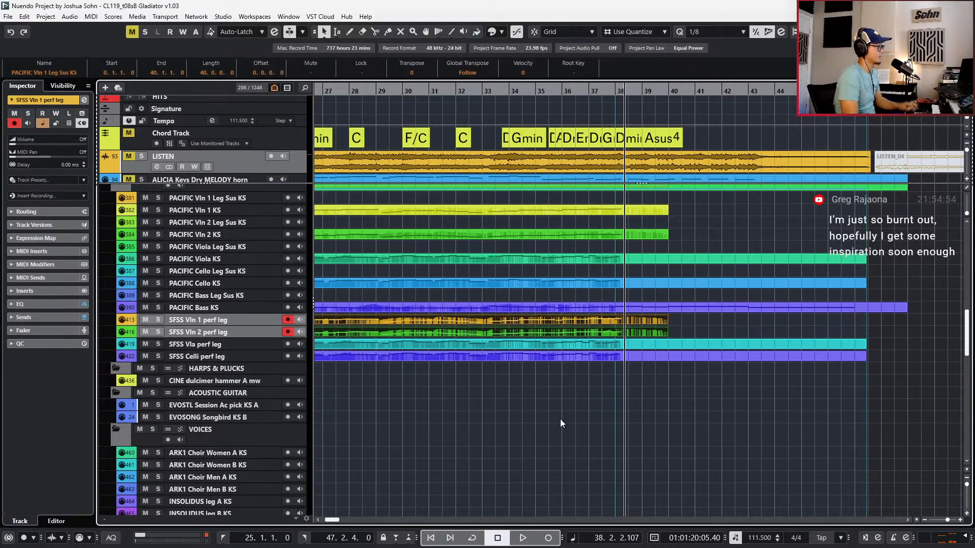
# Move the playback position and the left locator to bar 21
pyautogui.scroll(-3, 541, 412)
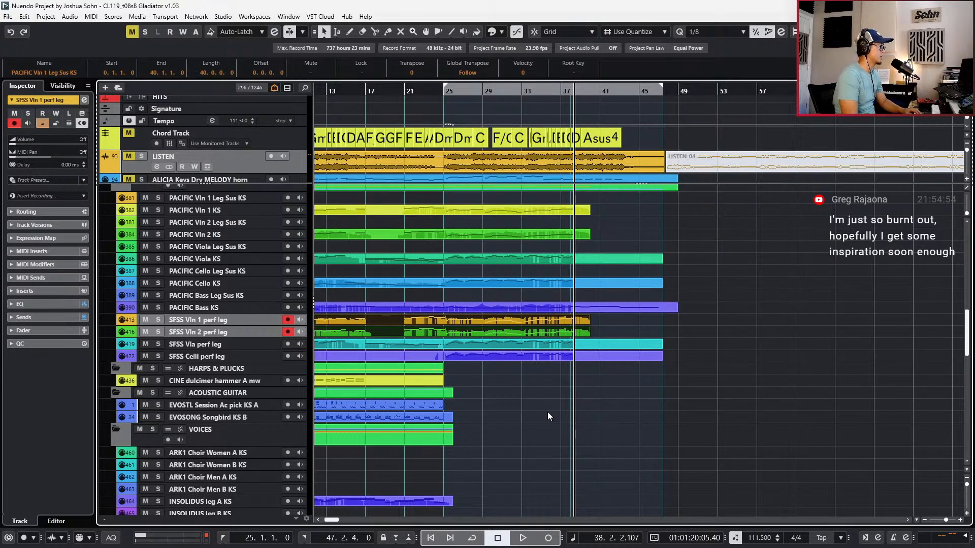
pyautogui.press('KP_Subtract')
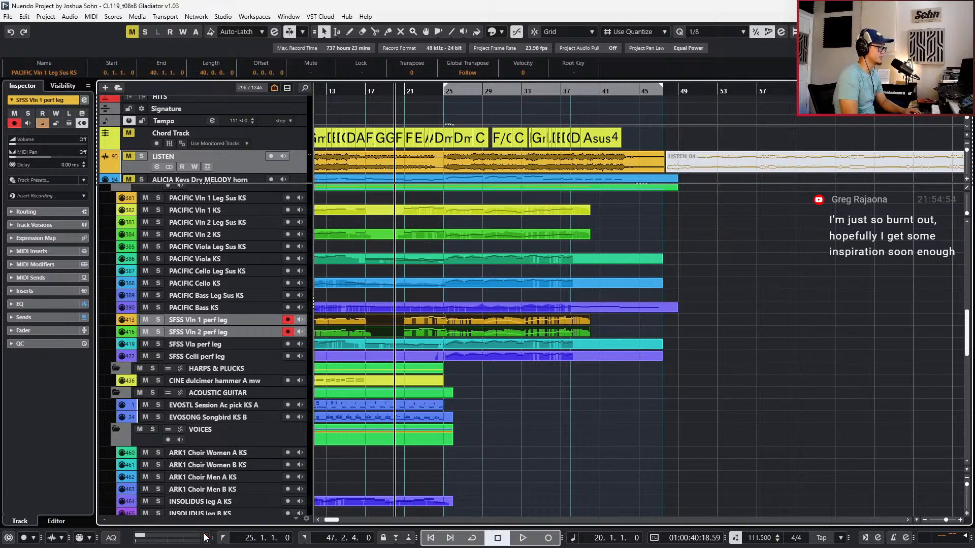
pyautogui.scroll(4, 479, 457)
pyautogui.press('KP_Add')
pyautogui.press('ctrl+KP_1')
# Extend the MASSE Wwinds Ens A KS part to the right locator at 47.2.4
pyautogui.scroll(8, 540, 407)
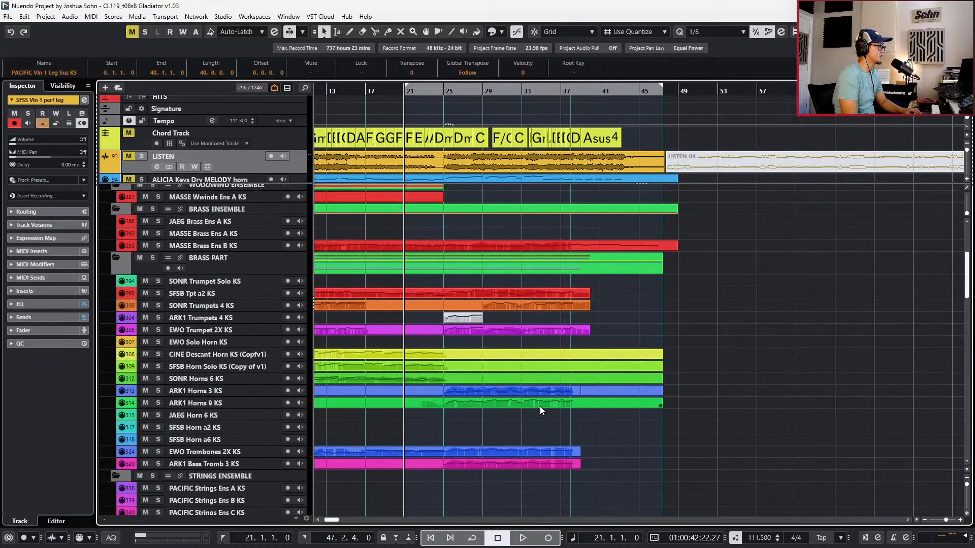
pyautogui.scroll(-8, 540, 406)
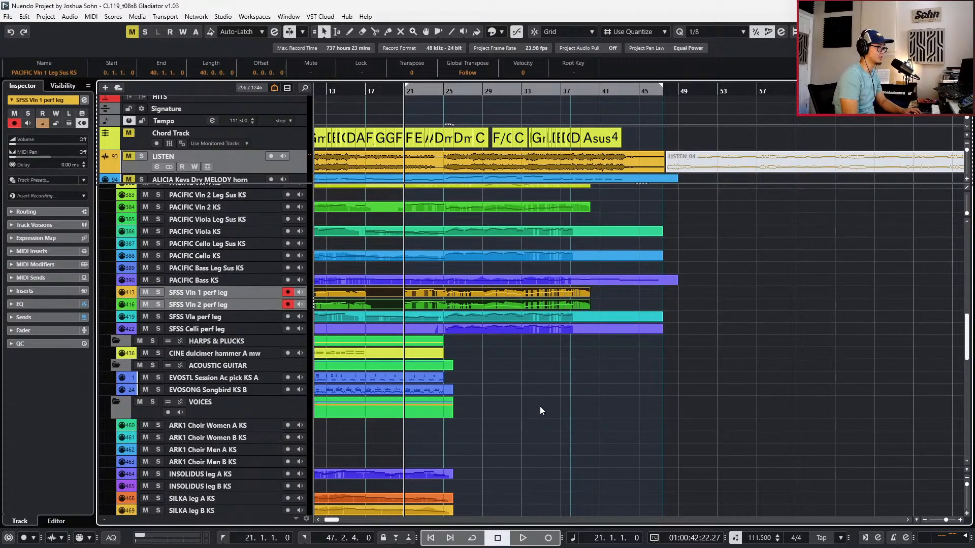
pyautogui.scroll(-1, 540, 406)
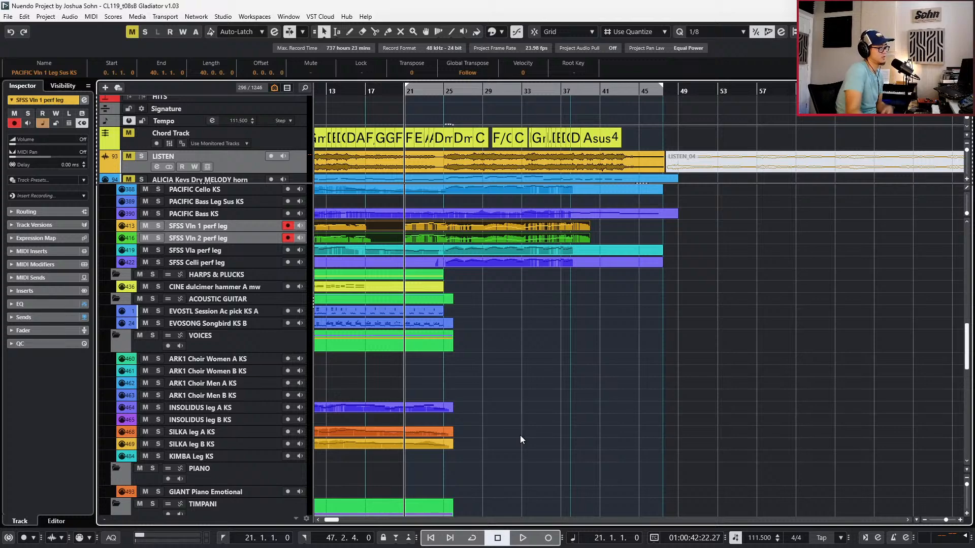
pyautogui.scroll(-4, 520, 440)
pyautogui.scroll(4, 520, 440)
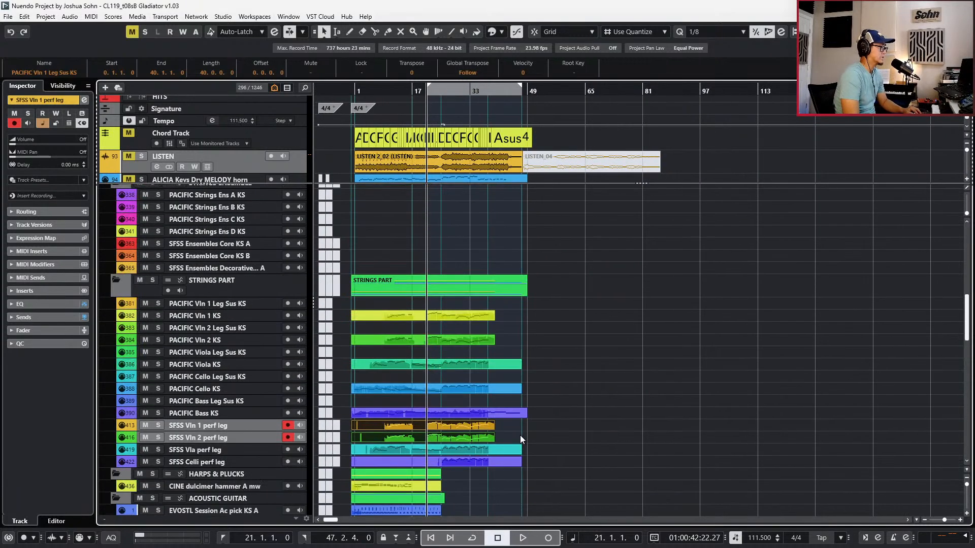
pyautogui.scroll(4, 521, 438)
pyautogui.scroll(4, 520, 440)
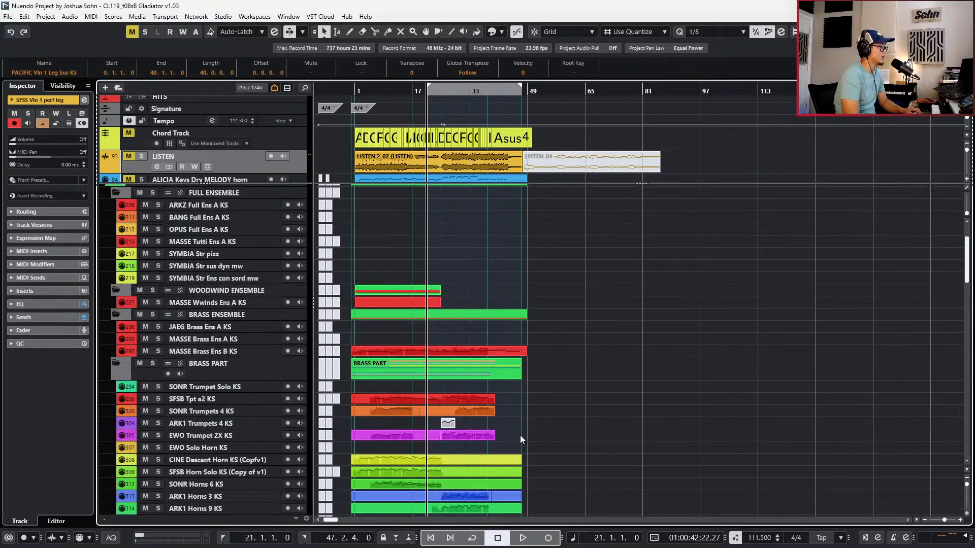
pyautogui.scroll(1, 520, 440)
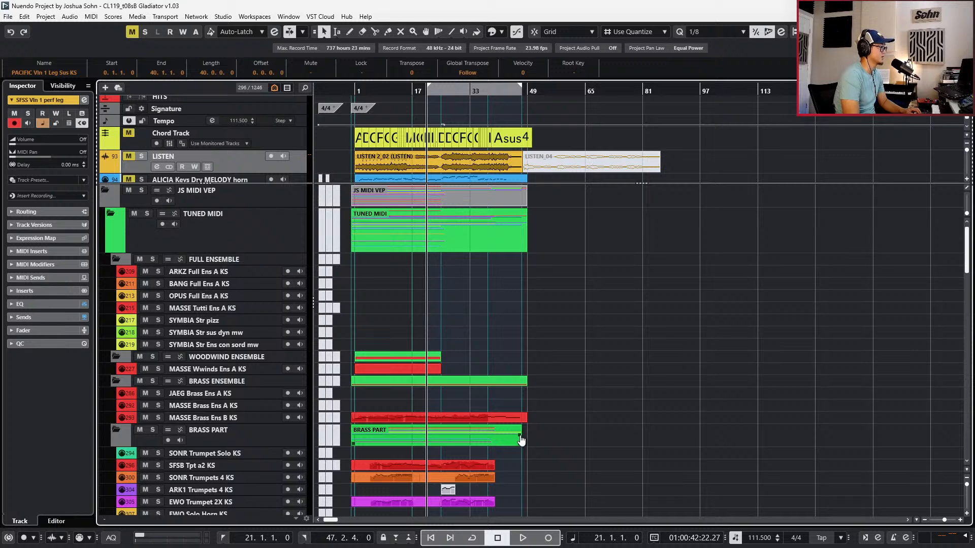
pyautogui.click(371, 370)
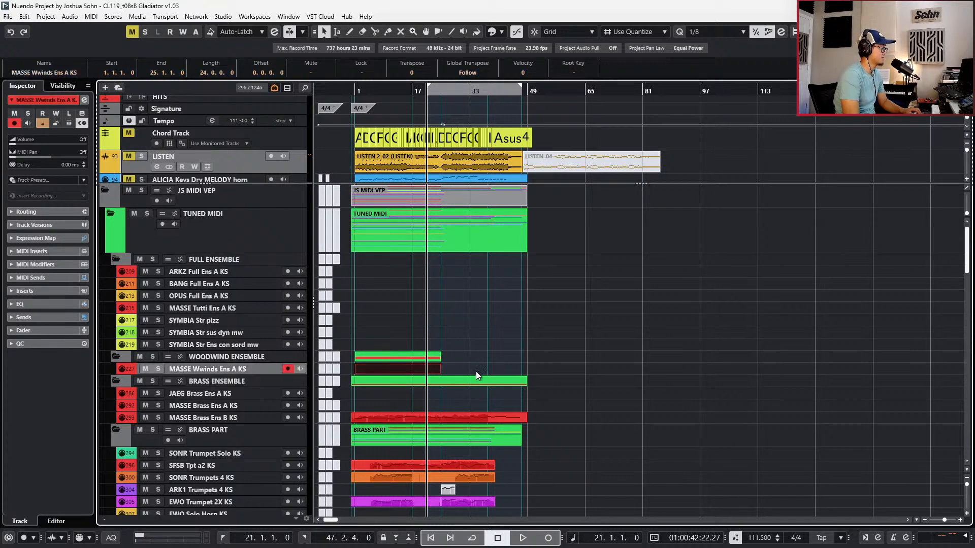
pyautogui.doubleClick(463, 369)
pyautogui.press('g')
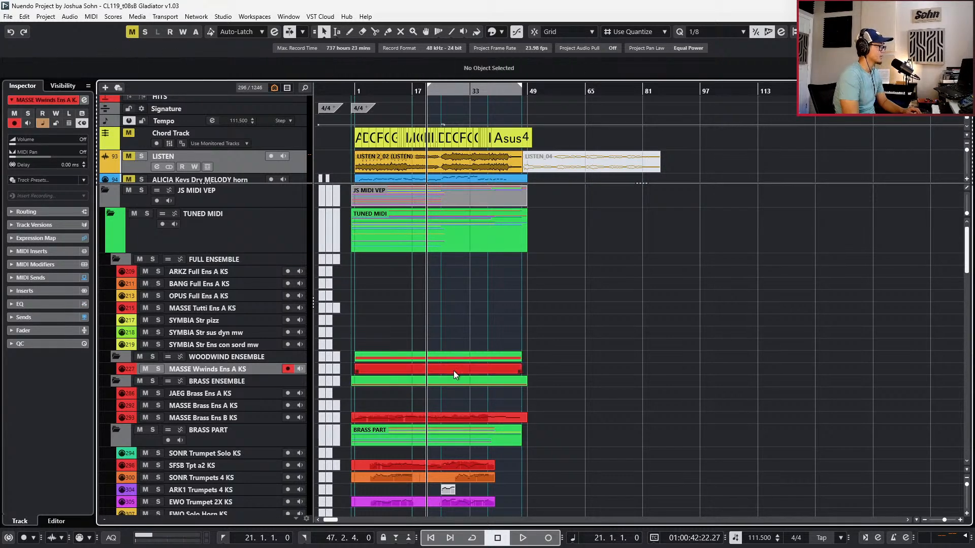
# Examine how far the brass, strings, guitar, voices and percussion parts extend across the arrangement
pyautogui.scroll(-5, 453, 370)
pyautogui.scroll(-3, 485, 436)
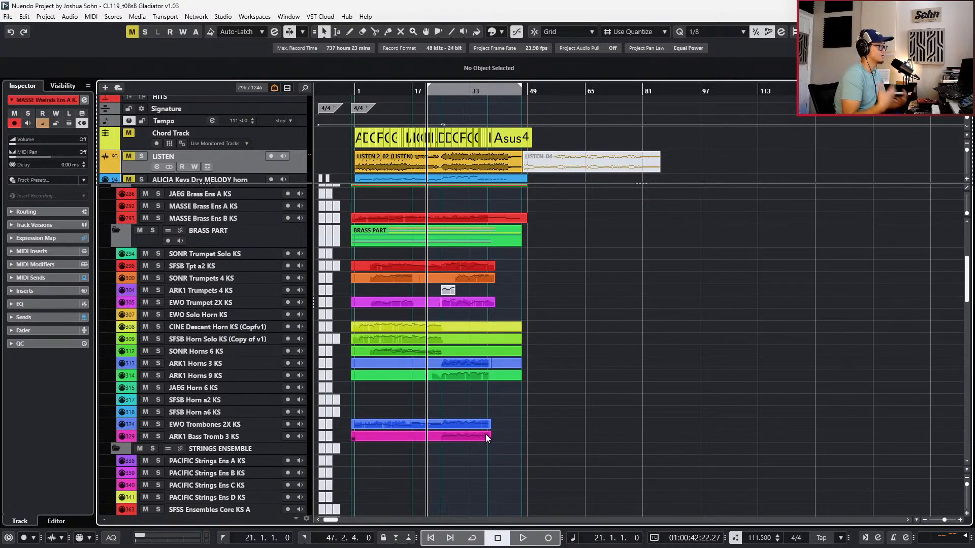
pyautogui.scroll(-3, 476, 435)
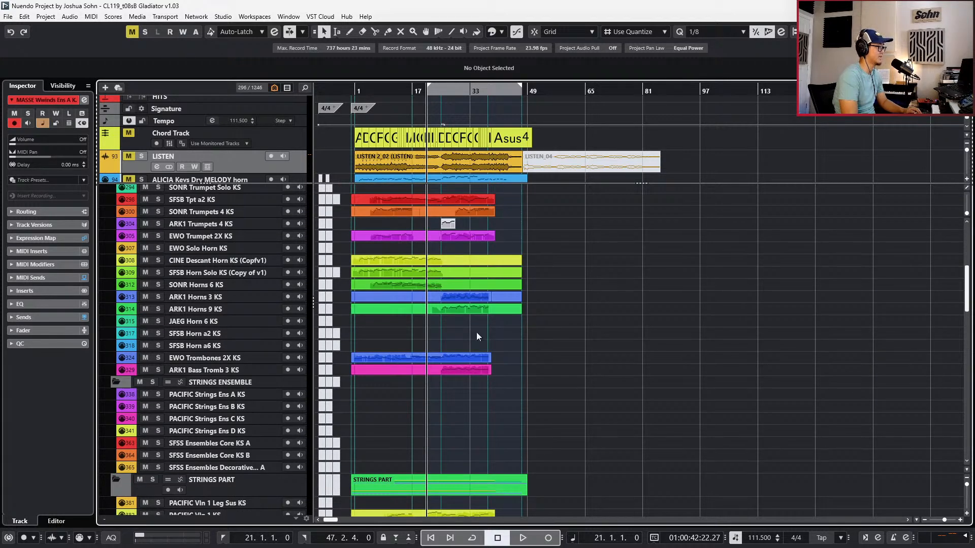
pyautogui.click(432, 237)
pyautogui.click(434, 245)
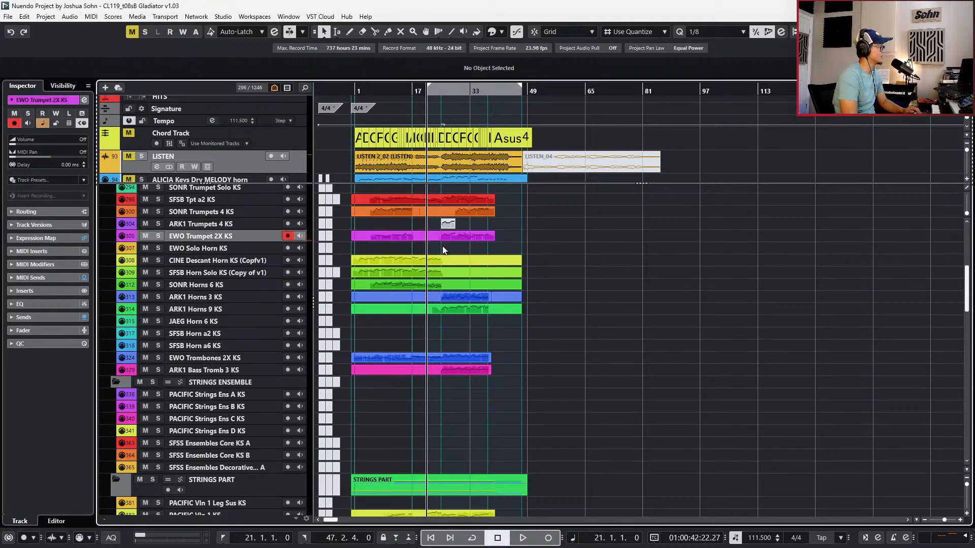
pyautogui.scroll(-6, 458, 326)
pyautogui.scroll(-10, 458, 326)
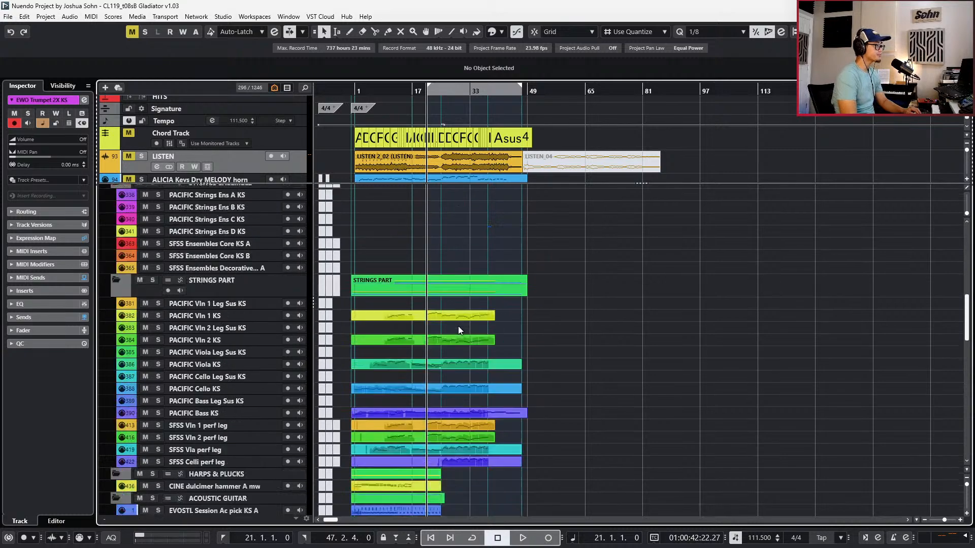
pyautogui.keyDown('ctrl'); pyautogui.scroll(2, 450, 333); pyautogui.keyUp('ctrl')
pyautogui.keyDown('ctrl'); pyautogui.scroll(2, 451, 333); pyautogui.keyUp('ctrl')
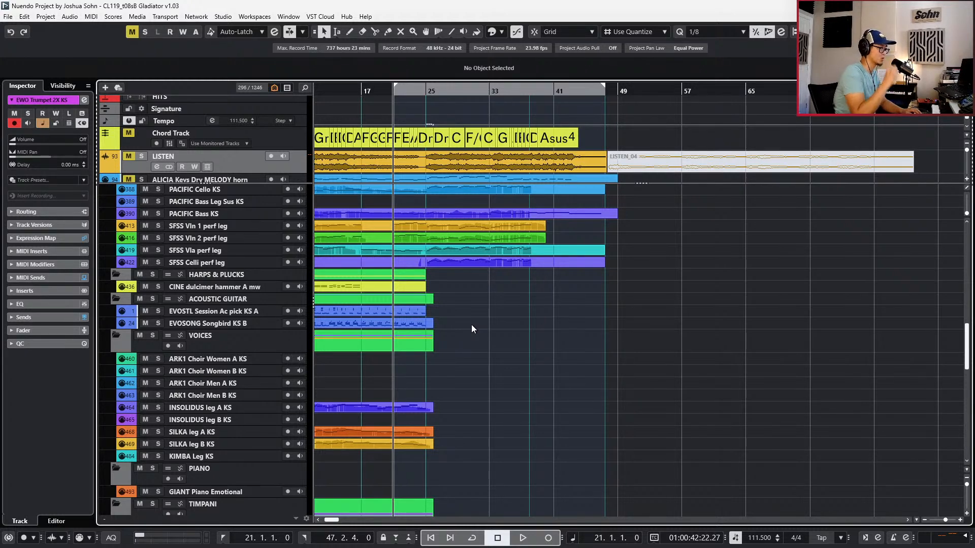
pyautogui.press('KP_Subtract')
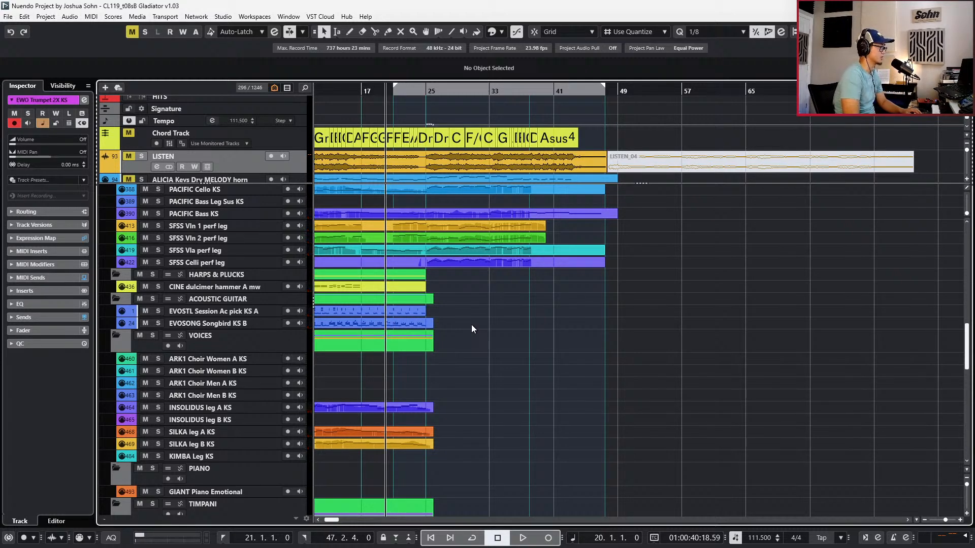
pyautogui.keyDown('ctrl'); pyautogui.scroll(-1, 471, 325); pyautogui.keyUp('ctrl')
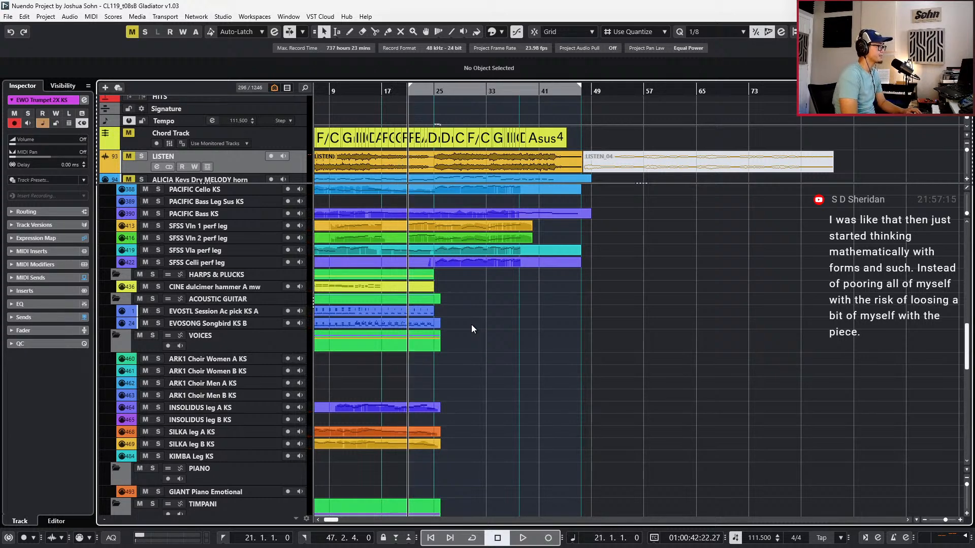
pyautogui.scroll(-5, 471, 325)
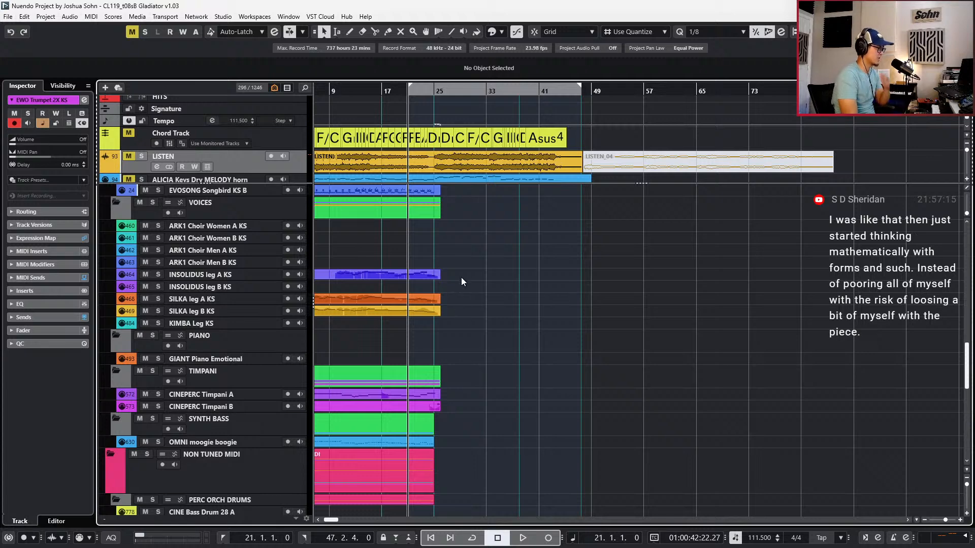
# Select the ARK1 Choir Women A and ARK1 Choir Men A tracks together to arm them for playing
pyautogui.moveTo(458, 263); pyautogui.dragTo(453, 299)
pyautogui.scroll(3, 454, 300)
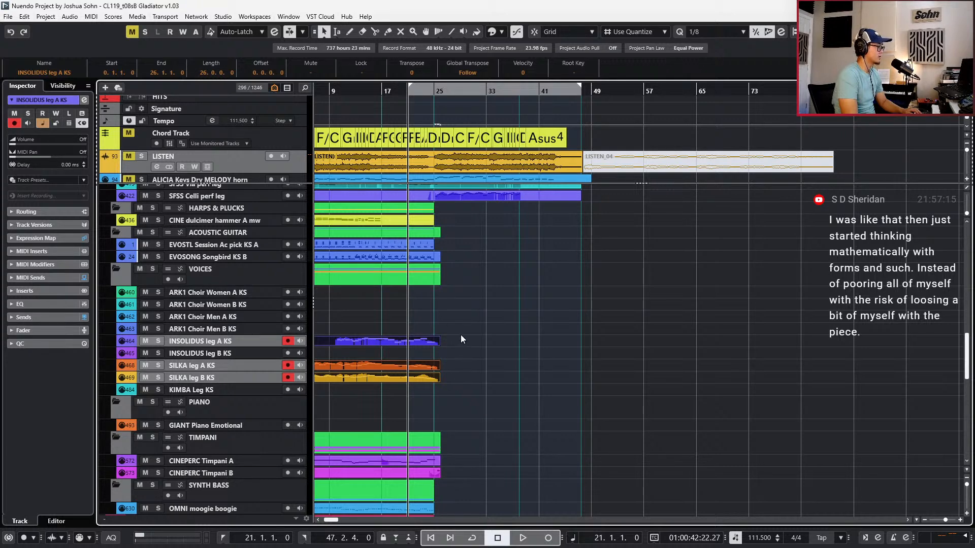
pyautogui.click(246, 290)
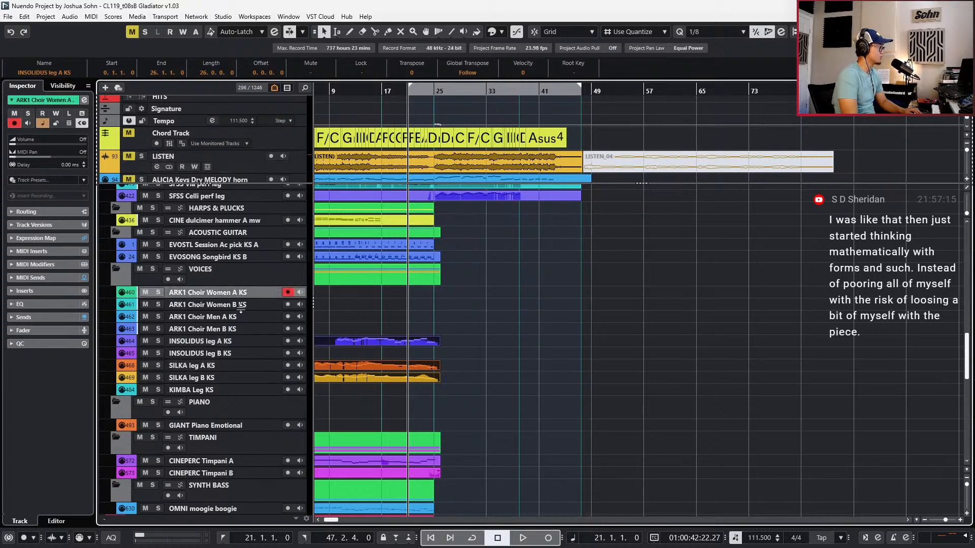
pyautogui.keyDown('ctrl'); pyautogui.click(236, 318); pyautogui.keyUp('ctrl')
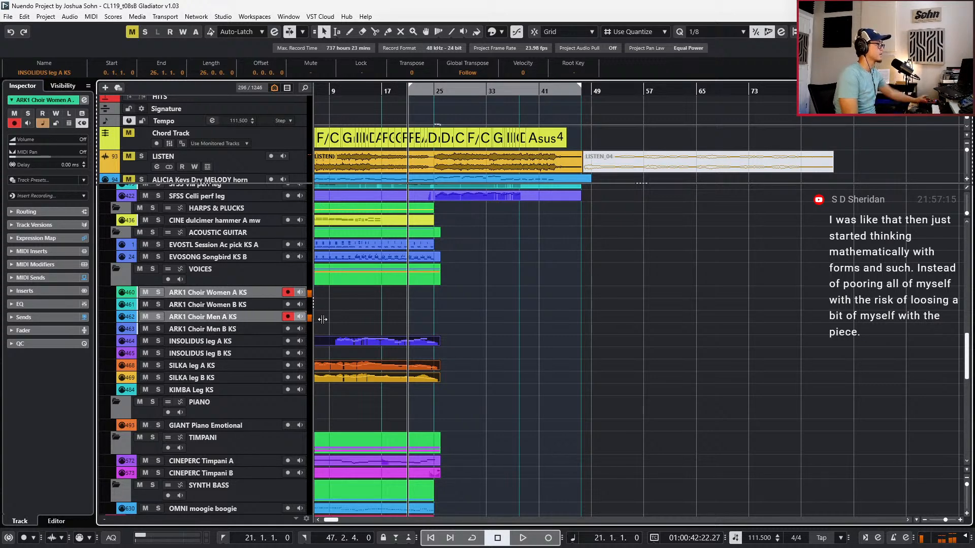
# Play the LISTEN reference soloed from bar 25 to about bar 33 and clear the solo
pyautogui.click(453, 161)
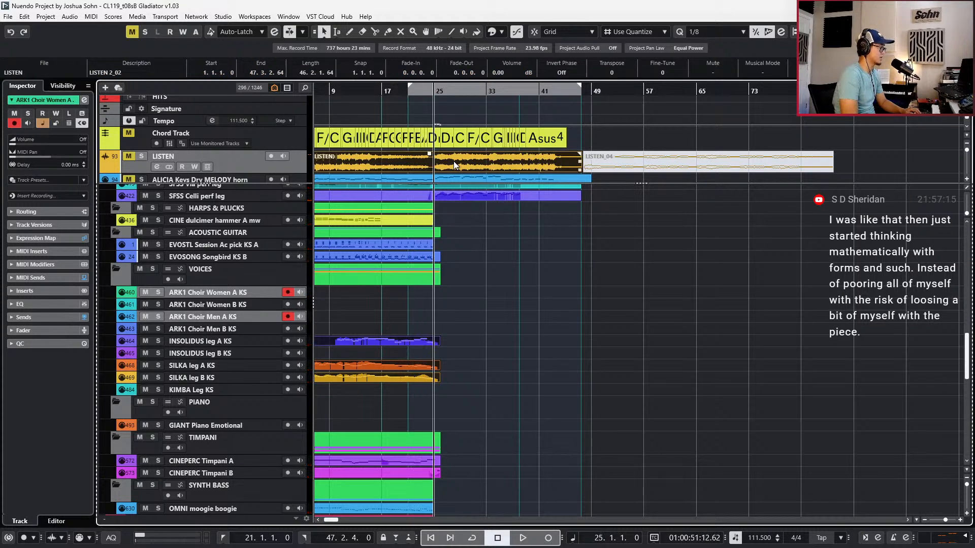
pyautogui.keyDown('ctrl'); pyautogui.scroll(4, 459, 183); pyautogui.keyUp('ctrl')
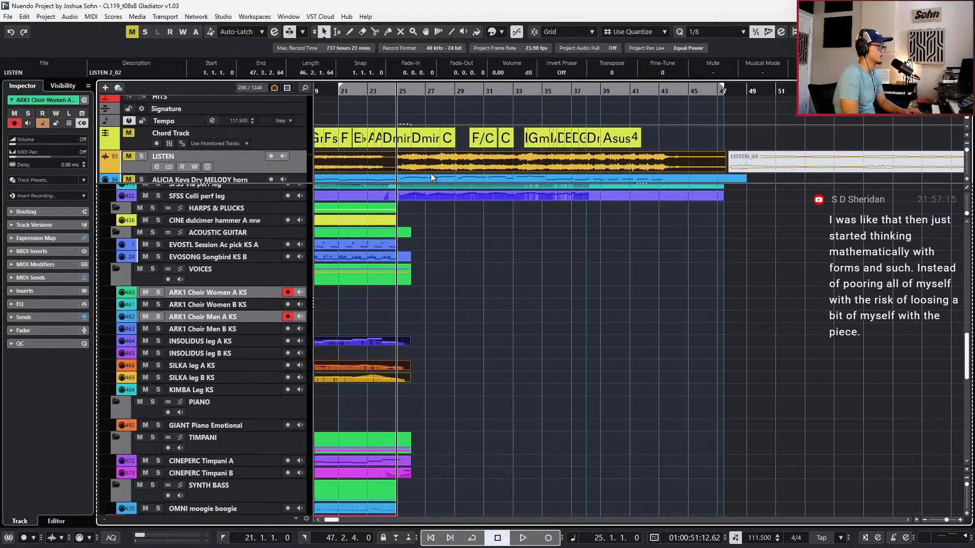
pyautogui.click(261, 159)
pyautogui.click(248, 165)
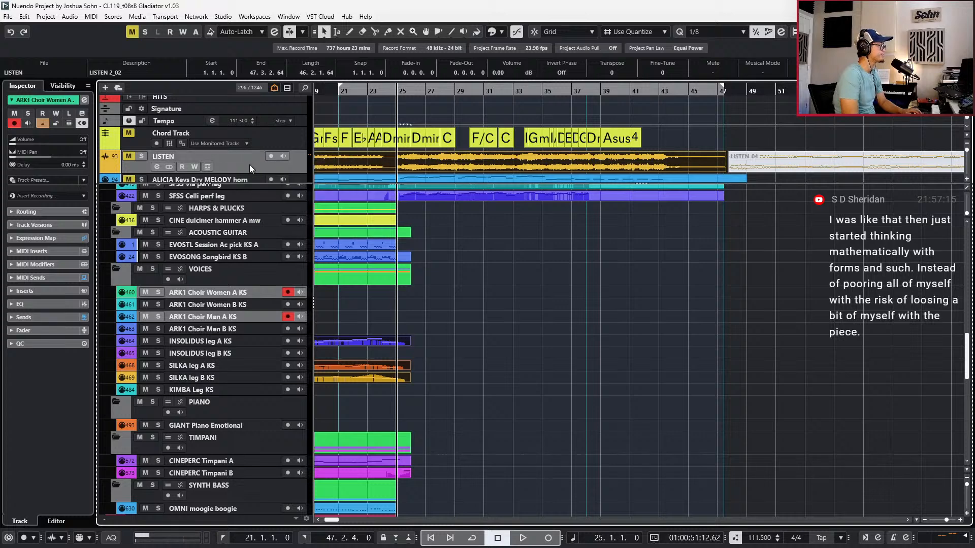
pyautogui.press('s')
pyautogui.press('space')
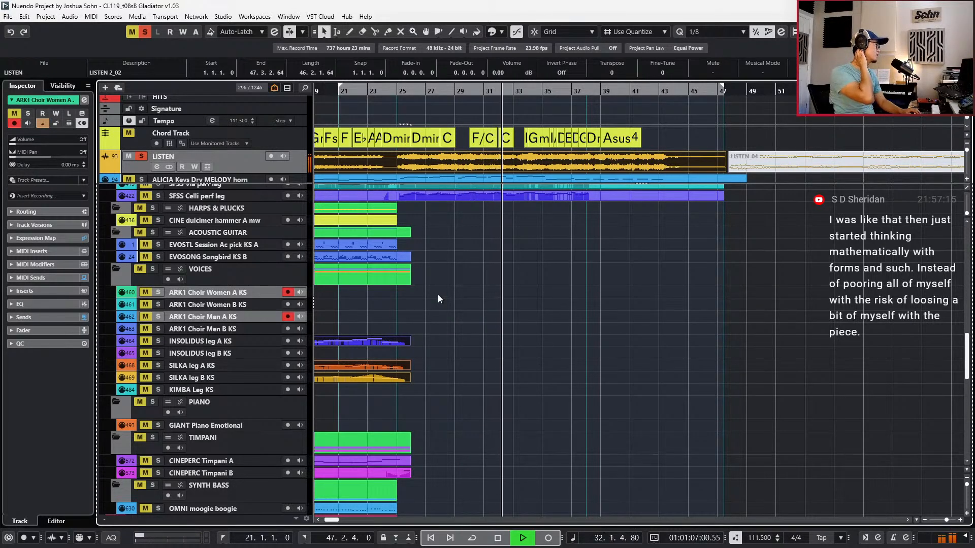
pyautogui.press('space')
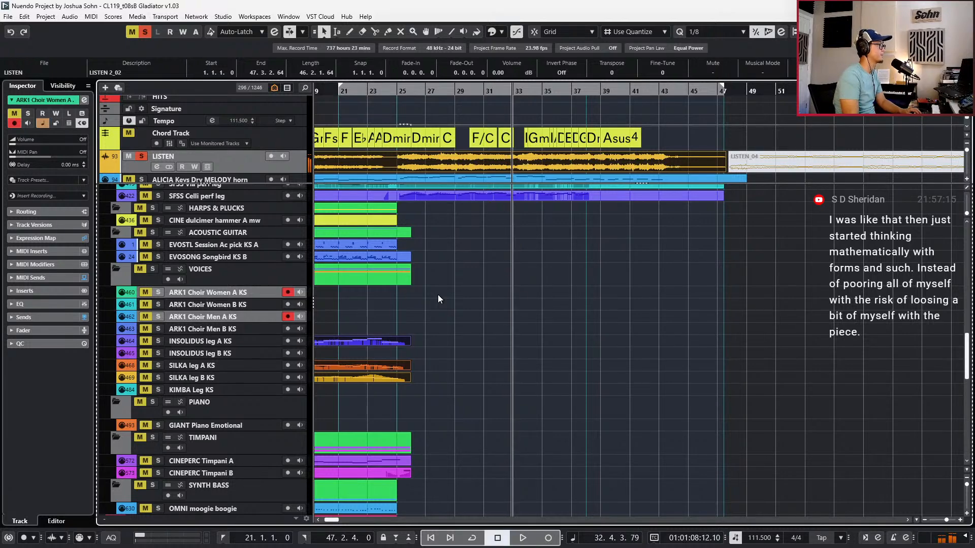
pyautogui.hotkey('alt', 's')
# Solo the SILKA leg A and B parts and play them from their start to about bar 11
pyautogui.press('g')
pyautogui.press('g')
pyautogui.press('g')
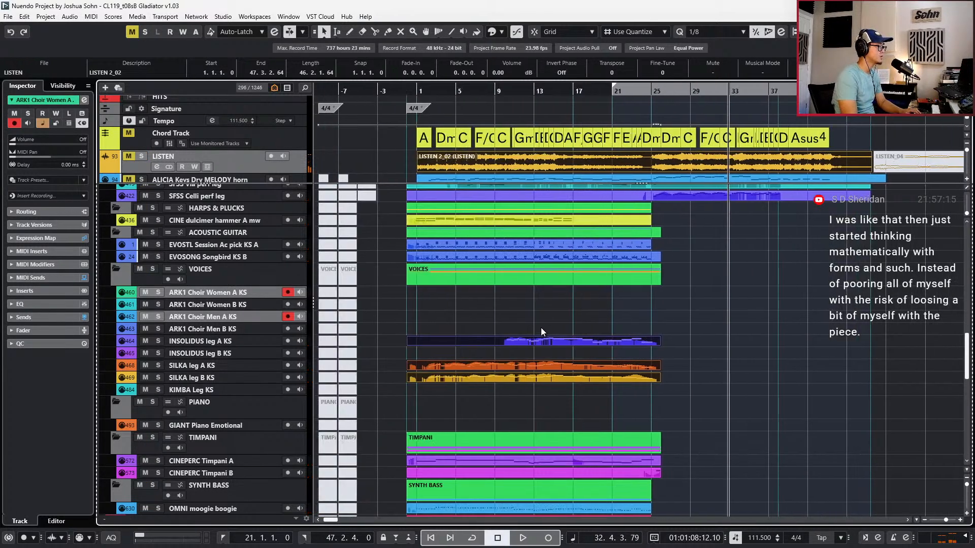
pyautogui.click(435, 387)
pyautogui.press('h')
pyautogui.press('h')
pyautogui.press('h')
pyautogui.press('h')
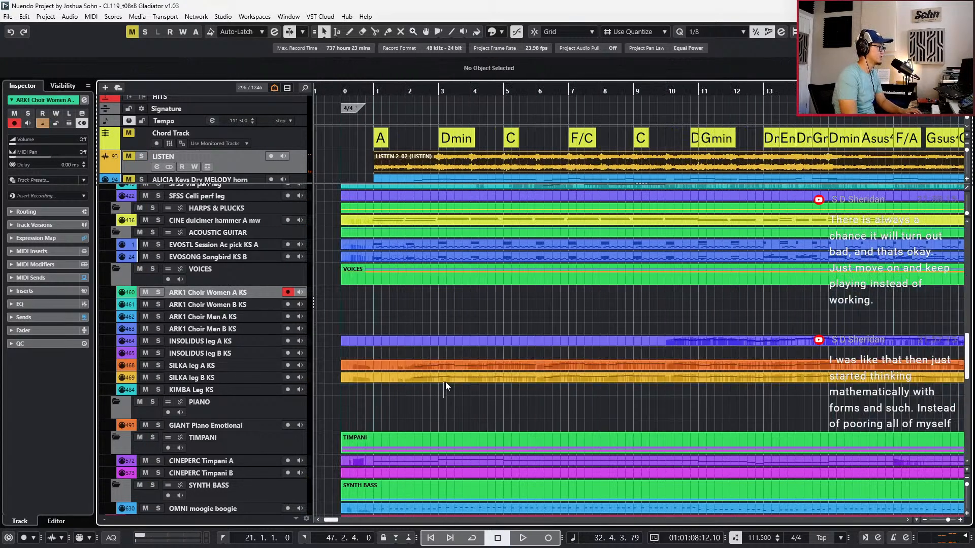
pyautogui.click(446, 381)
pyautogui.keyDown('shift'); pyautogui.click(449, 367); pyautogui.keyUp('shift')
pyautogui.press('s')
pyautogui.press('l')
pyautogui.press('space')
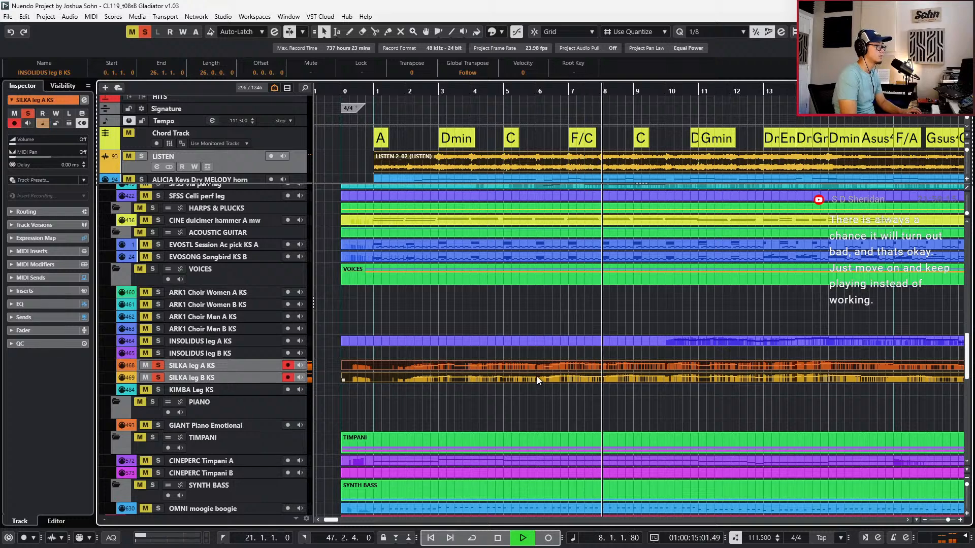
pyautogui.scroll(2, 538, 376)
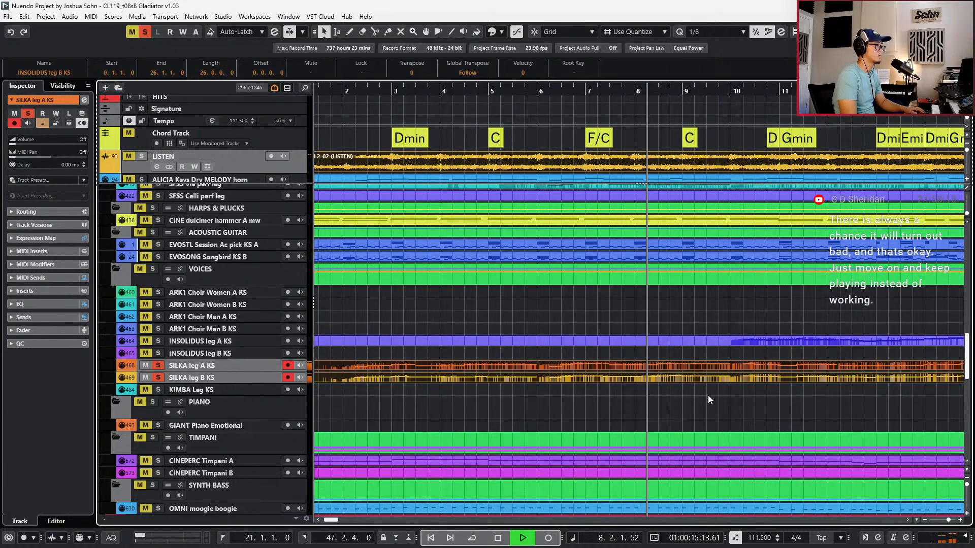
pyautogui.press('space')
# Split off and copy the opening section of the SILKA leg A and B parts up to 10.2, and undo the split
pyautogui.click(731, 366)
pyautogui.scroll(-2, 730, 389)
pyautogui.scroll(-1, 731, 388)
pyautogui.hotkey('ctrl', 'z')
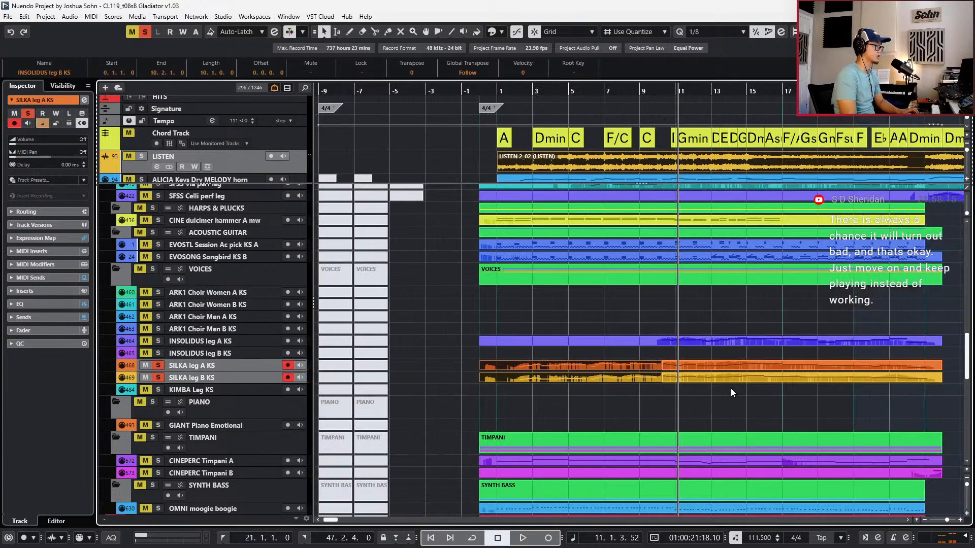
# Clear the solo and paste the copied vocal parts at bar 21 onto the ARK1 Choir Men A and B tracks
pyautogui.hscroll(5, 730, 388)
pyautogui.press('KP_Add')
pyautogui.press('KP_Add')
pyautogui.press('KP_Add')
pyautogui.click(530, 318)
pyautogui.press('s')
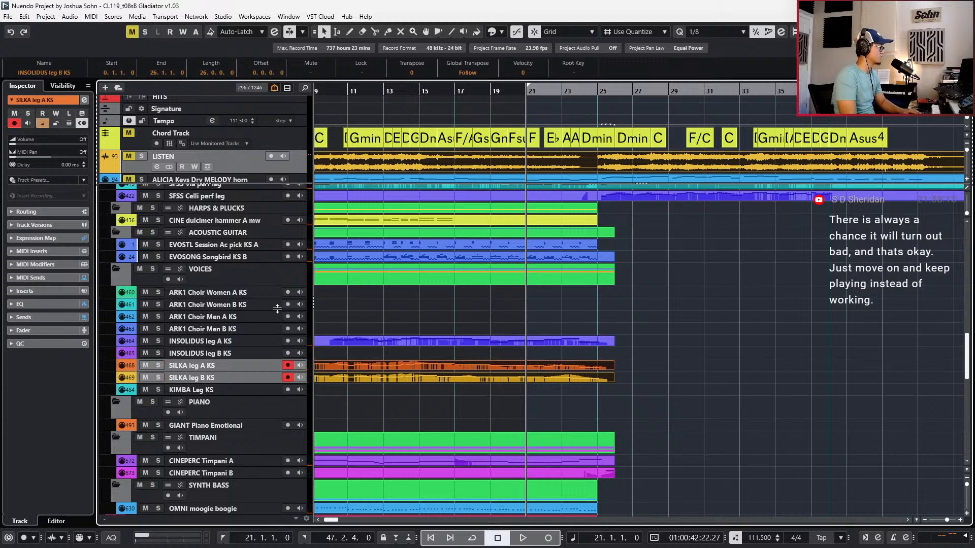
pyautogui.click(253, 317)
pyautogui.hotkey('ctrl', 'v')
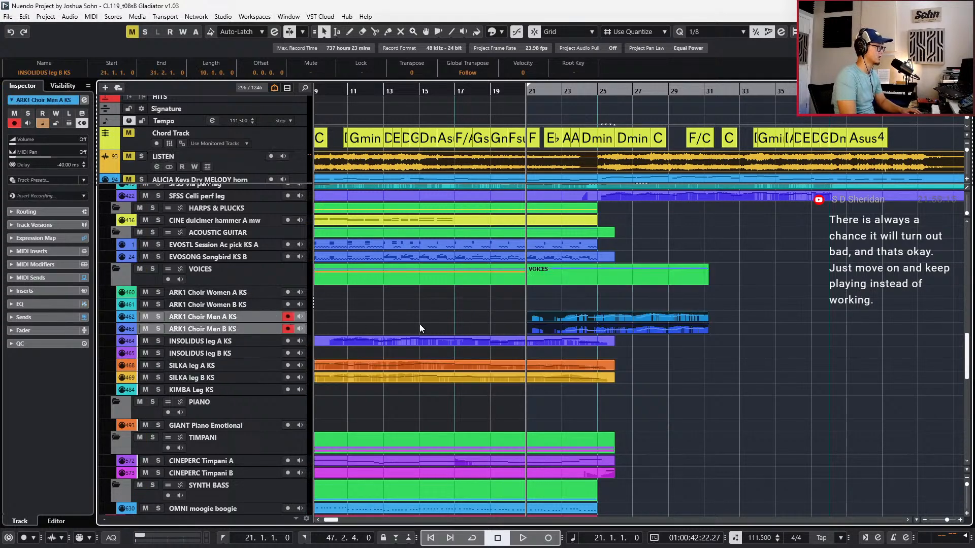
# Play the soloed ARK1 Choir Men parts from bar 21 and open them in the note editor
pyautogui.press('KP_Add')
pyautogui.press('s')
pyautogui.press('space')
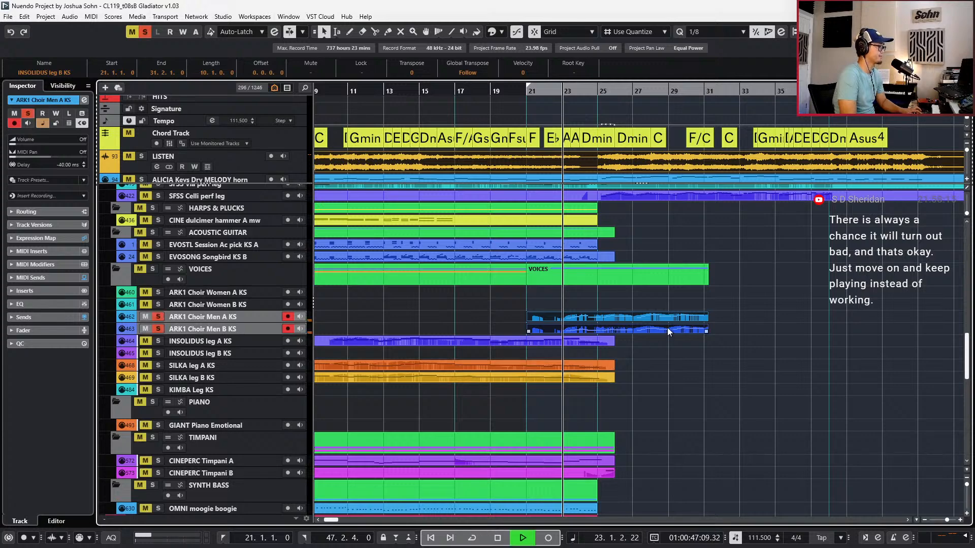
pyautogui.press('h')
pyautogui.doubleClick(668, 331)
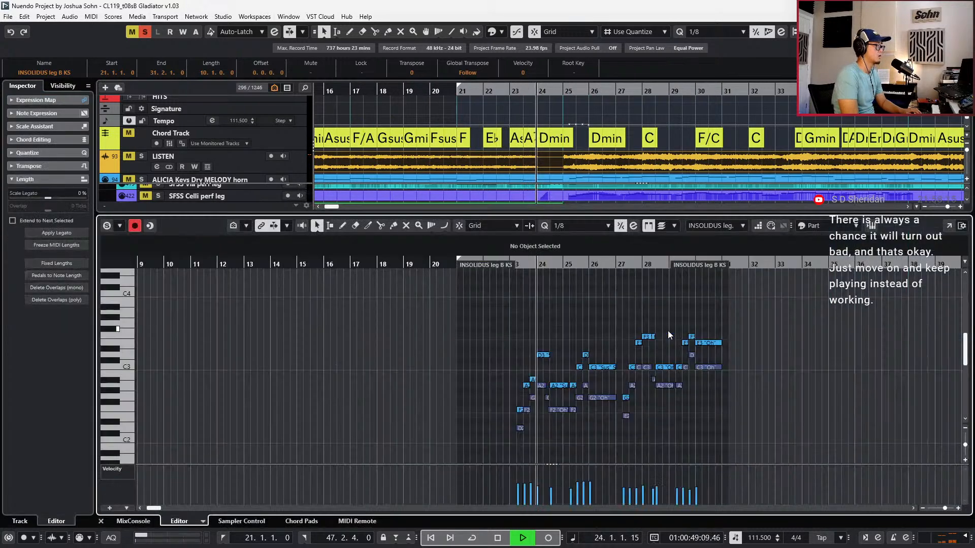
pyautogui.press('space')
pyautogui.scroll(4, 581, 373)
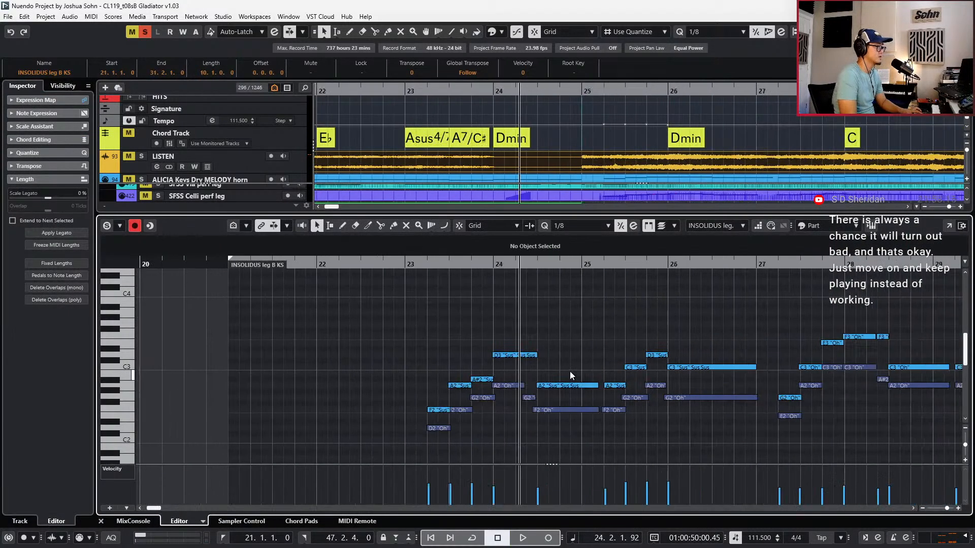
# Select all notes in the pasted choir parts, set their articulation to Legato and play the result
pyautogui.hotkey('ctrl', 'a')
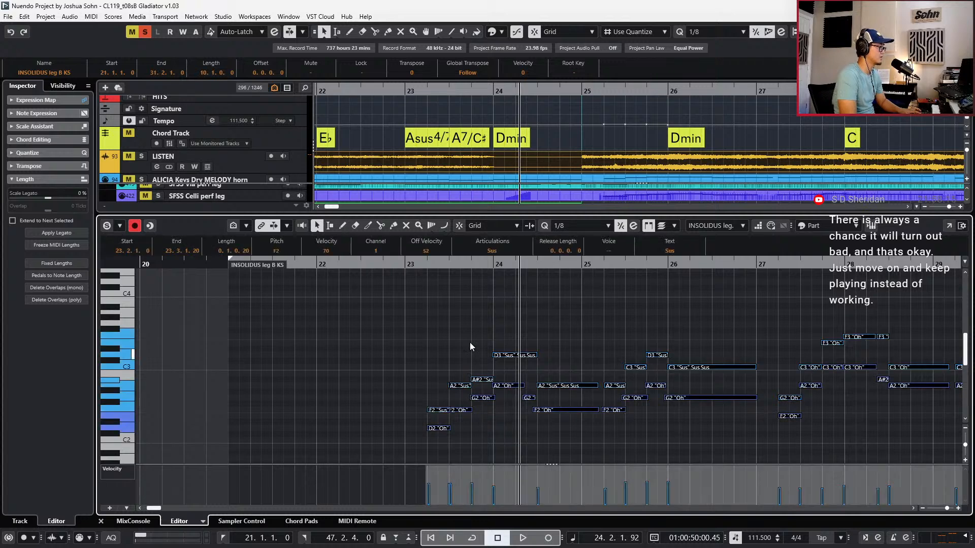
pyautogui.click(491, 252)
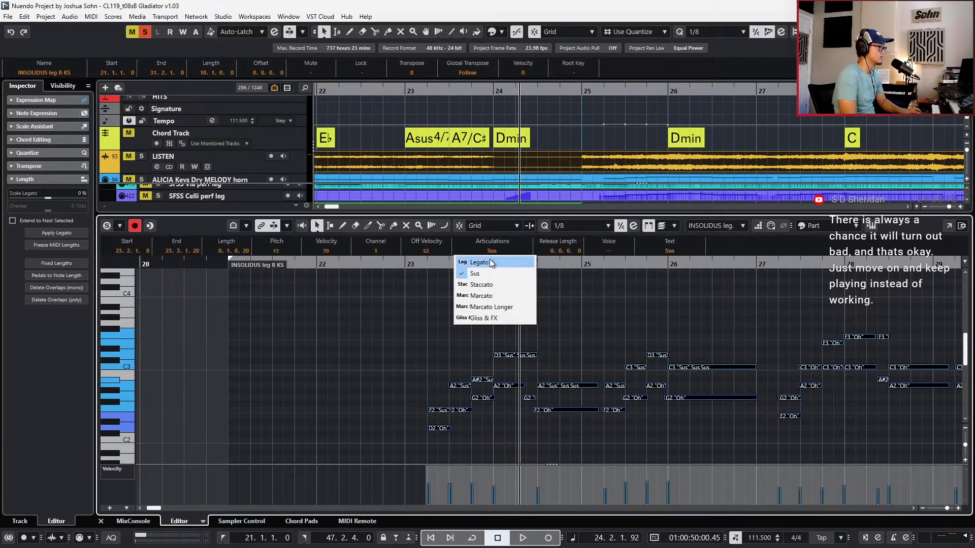
pyautogui.click(491, 263)
pyautogui.press('space')
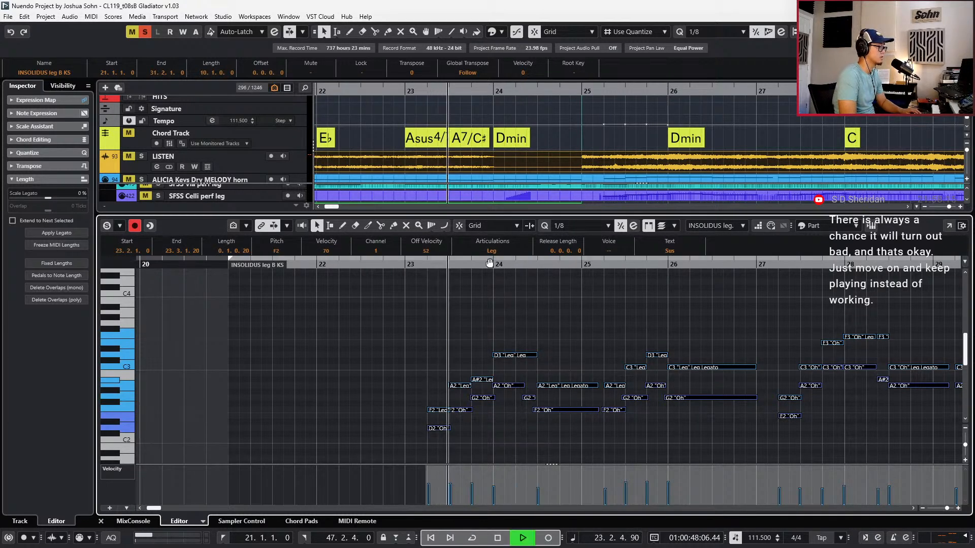
pyautogui.press('space')
# Audition the lower choir notes one at a time from bar 23 toward bar 24
pyautogui.press('h')
pyautogui.moveTo(403, 380); pyautogui.dragTo(398, 417)
pyautogui.press('Right')
pyautogui.press('Right')
pyautogui.press('Right')
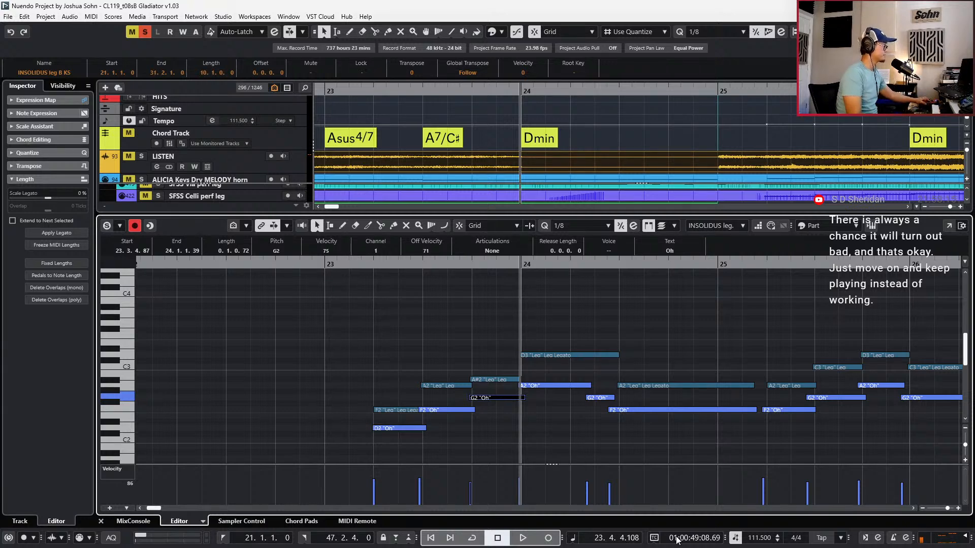
pyautogui.scroll(3, 686, 458)
pyautogui.scroll(-6, 727, 380)
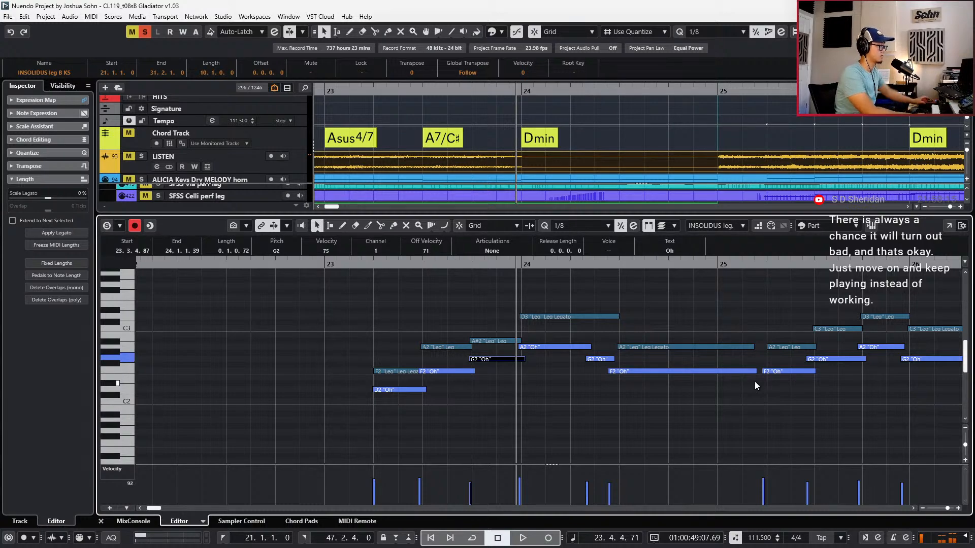
# Show the controller lanes and delete the Main Volume (CC 7) points from the choir part
pyautogui.hotkey('alt', '1')
pyautogui.press('KP_Subtract')
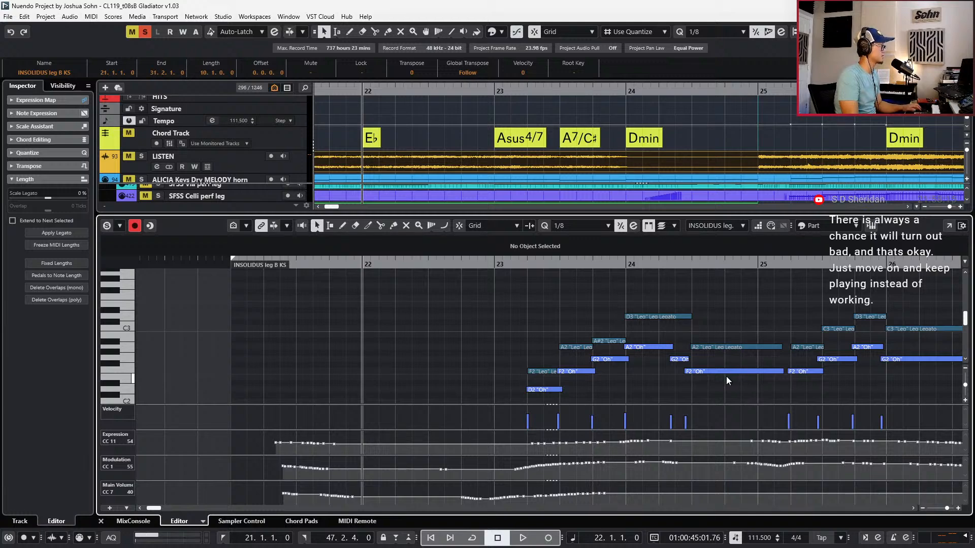
pyautogui.hscroll(3, 726, 377)
pyautogui.moveTo(449, 491); pyautogui.dragTo(304, 492)
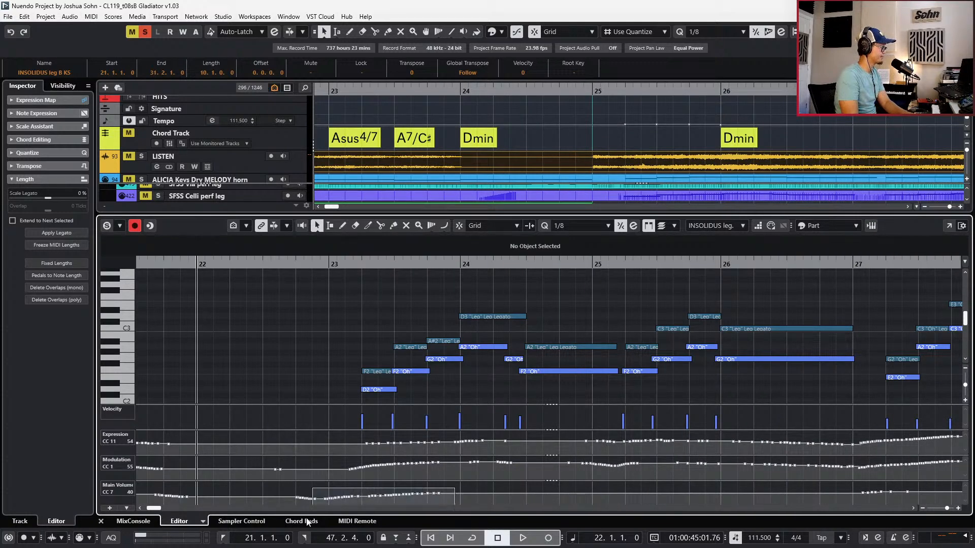
pyautogui.press('Delete')
pyautogui.click(286, 488)
pyautogui.press('g')
pyautogui.press('g')
pyautogui.press('g')
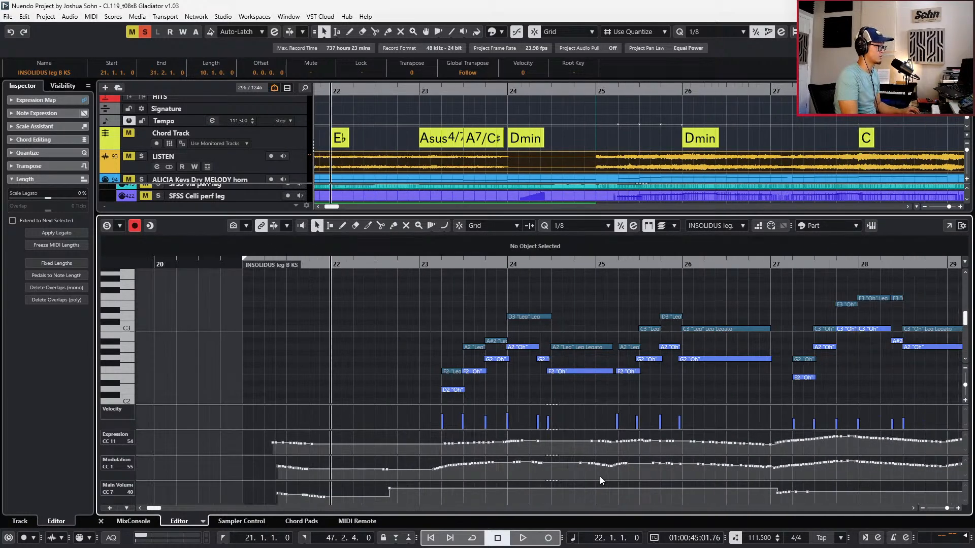
pyautogui.press('Delete')
# Record new Expression (CC 11) and Modulation (CC 1) rides over the men's choir part from bar 22 to bar 31
pyautogui.press('Right')
pyautogui.press('Right')
pyautogui.press('Left')
pyautogui.press('space')
pyautogui.press('space')
pyautogui.press('KP_Multiply')
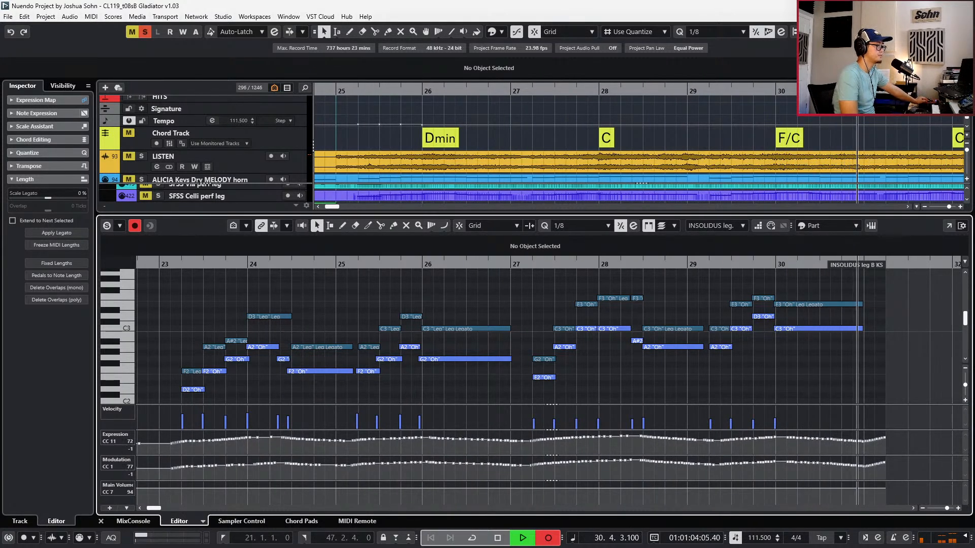
pyautogui.press('space')
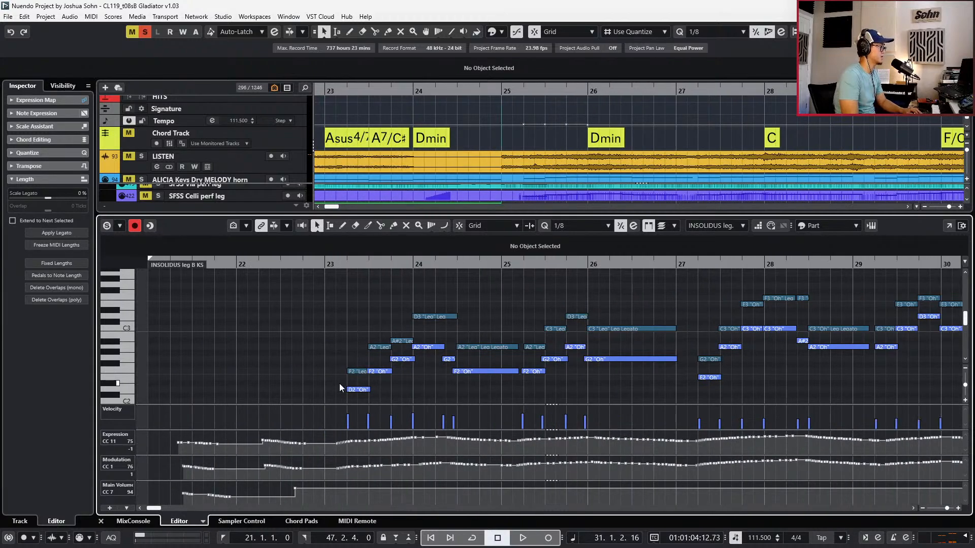
# Audition the low D2 choir note in bar 23, and open the ARK1 Horns 3 KS part for comparison
pyautogui.click(353, 391)
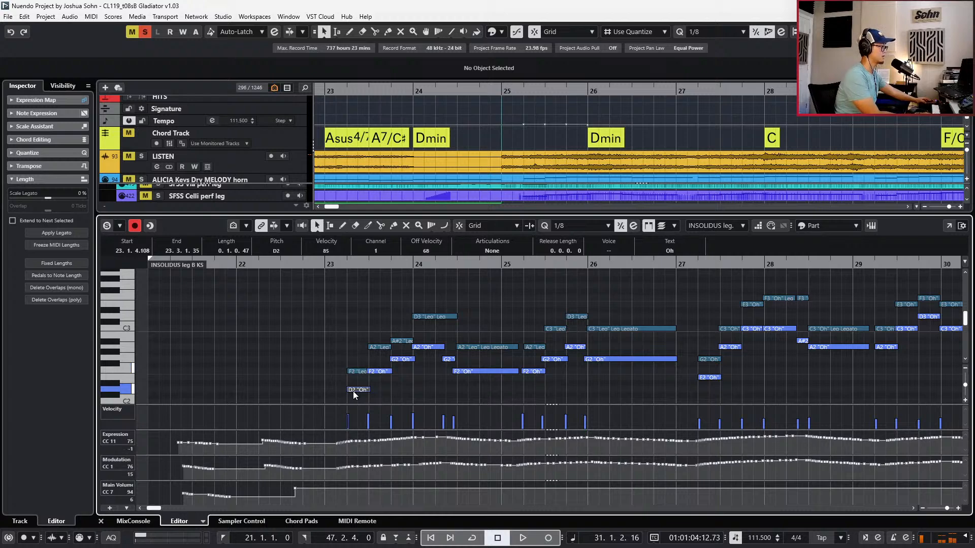
pyautogui.scroll(-6, 425, 145)
pyautogui.scroll(5, 425, 145)
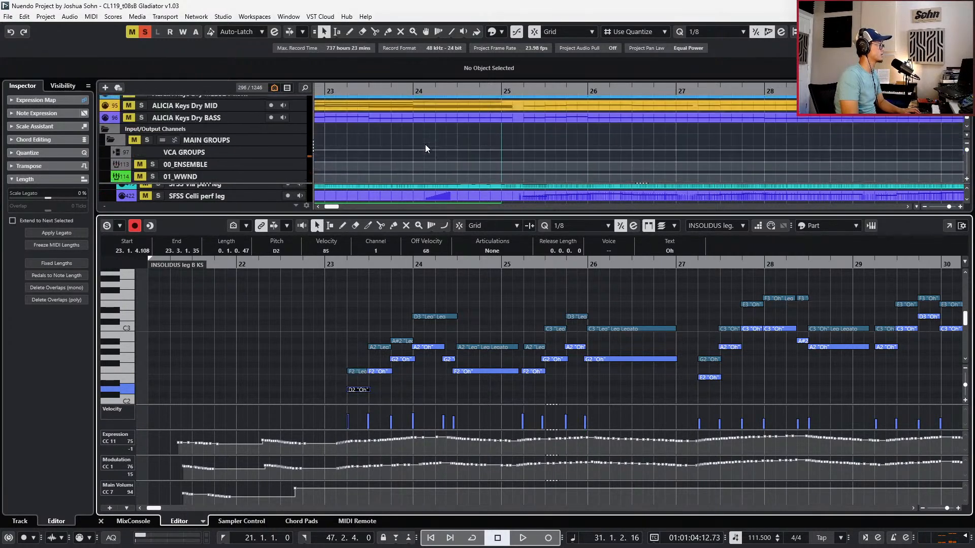
pyautogui.scroll(-5, 425, 144)
pyautogui.scroll(5, 425, 144)
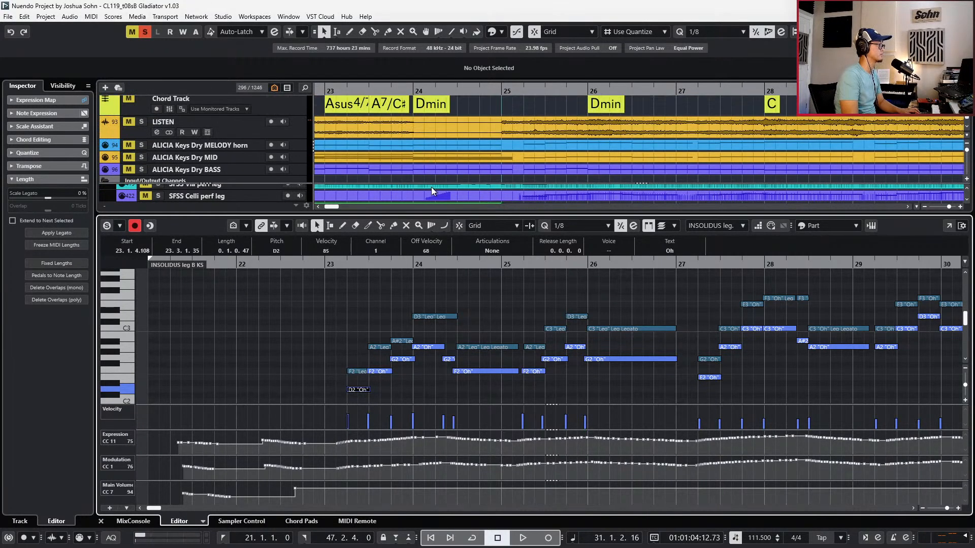
pyautogui.scroll(-3, 431, 192)
pyautogui.scroll(-8, 431, 192)
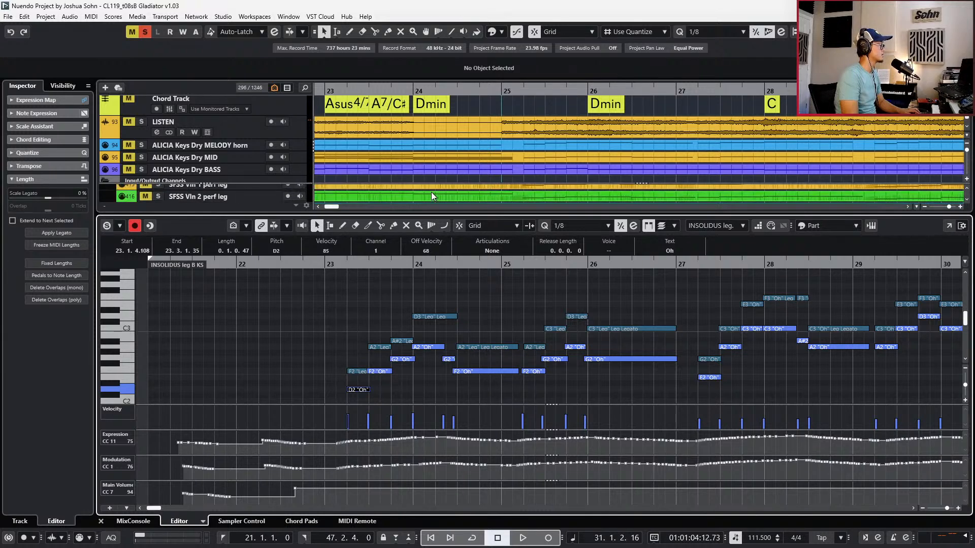
pyautogui.scroll(6, 431, 192)
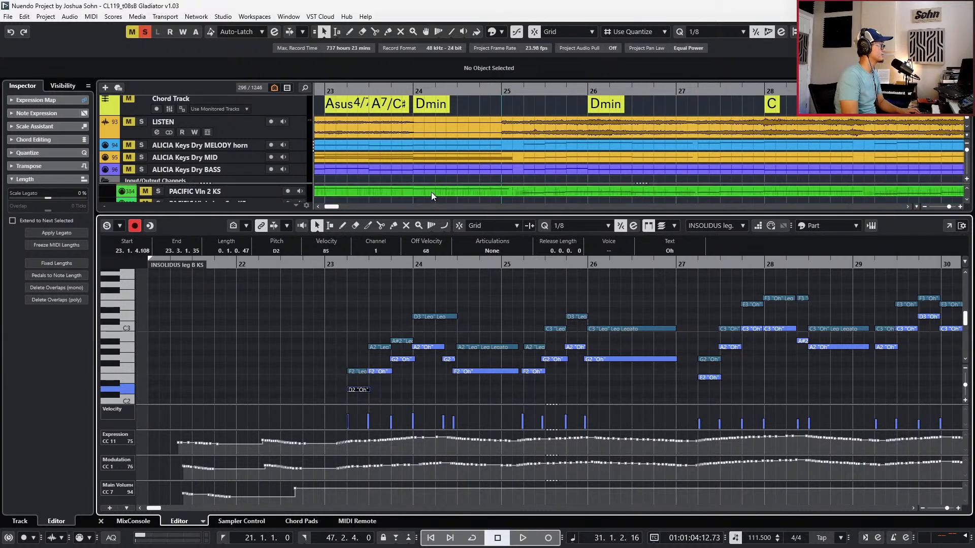
pyautogui.scroll(6, 431, 192)
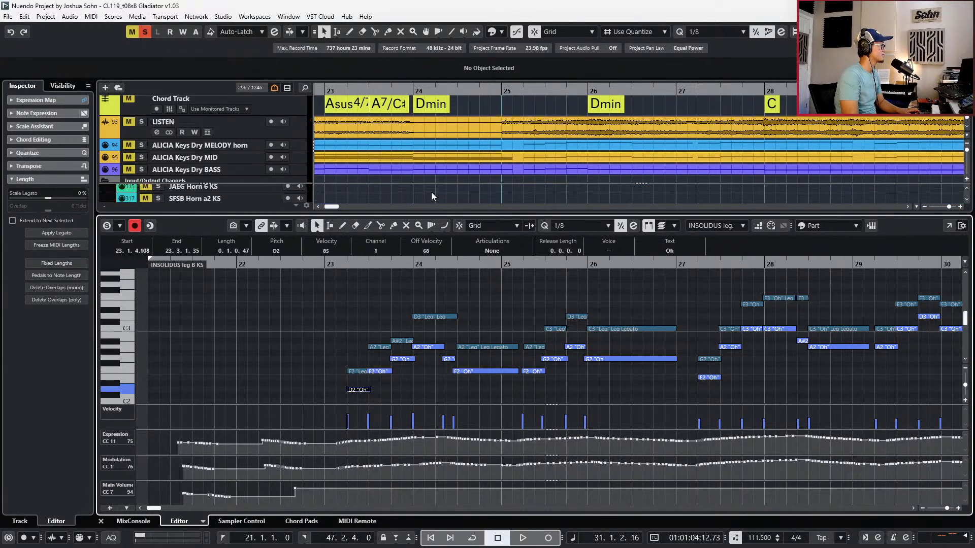
pyautogui.scroll(1, 431, 197)
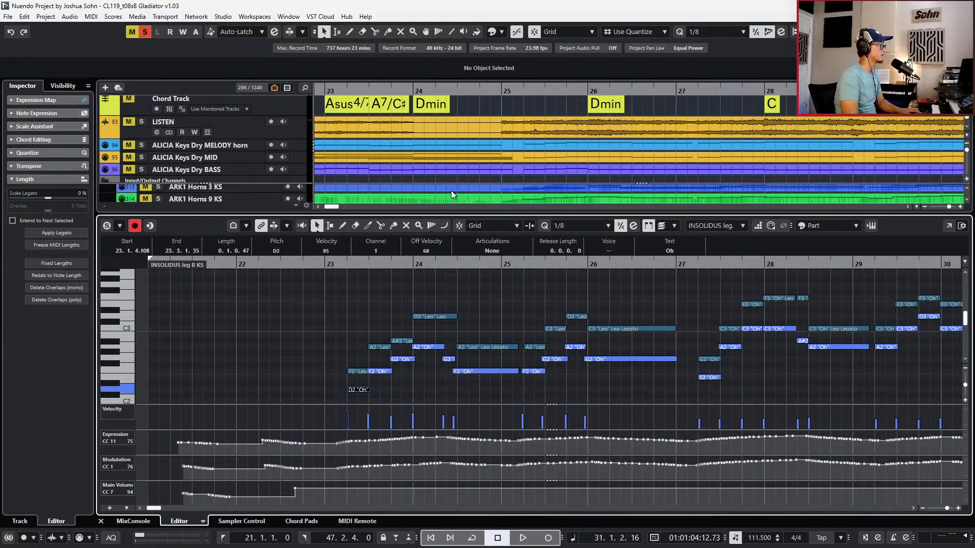
pyautogui.click(528, 188)
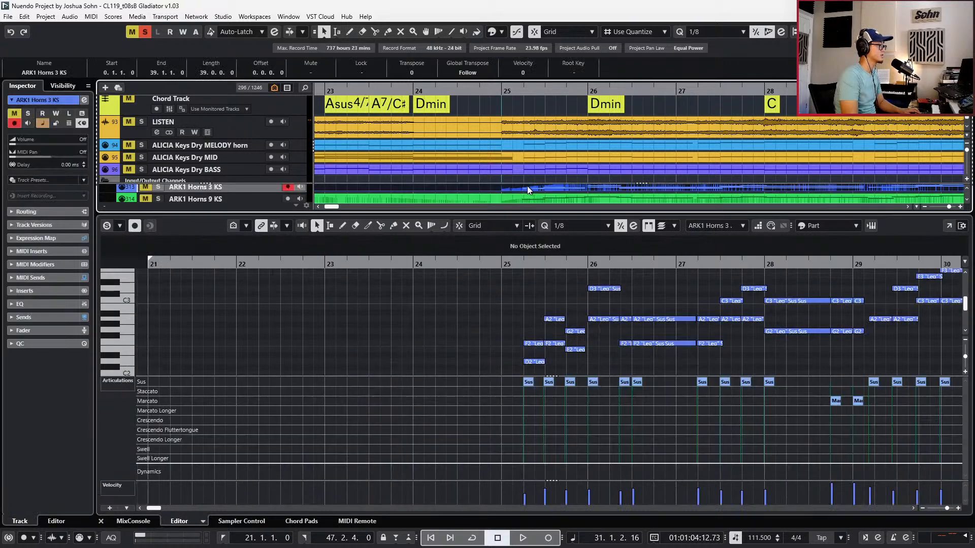
# Play the ARK1 Horns 3 KS phrase from bar 25 into bar 26
pyautogui.hscroll(3, 480, 187)
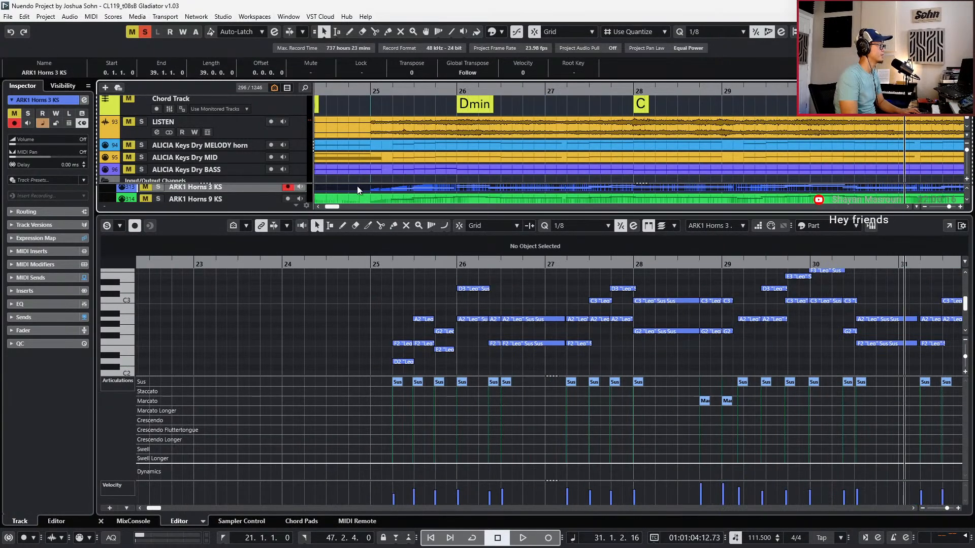
pyautogui.scroll(-2, 405, 334)
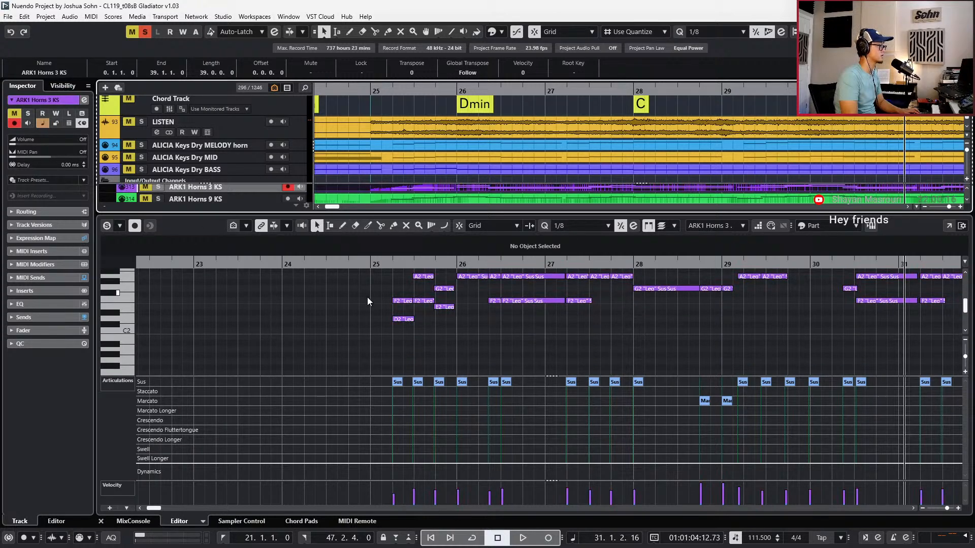
pyautogui.scroll(1, 368, 298)
pyautogui.press('KP_Subtract')
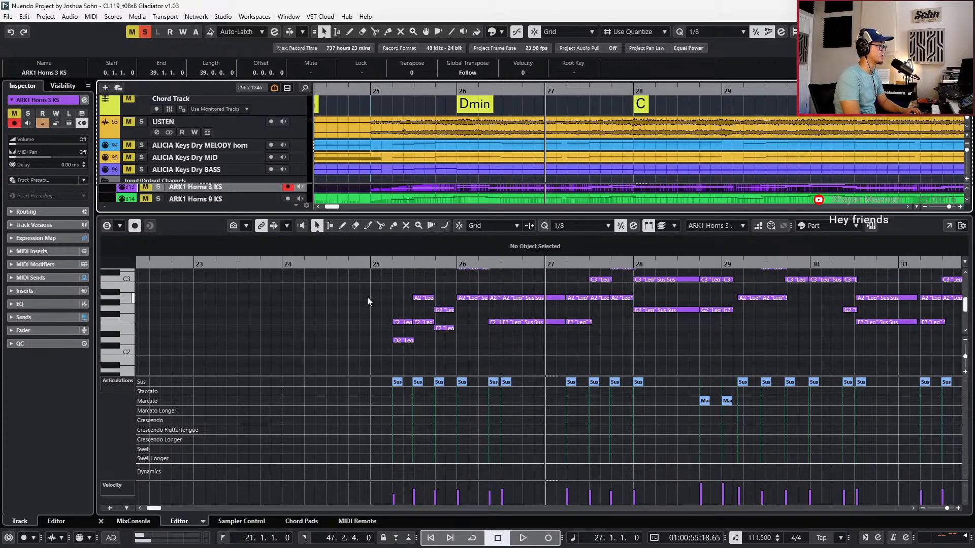
pyautogui.press('space')
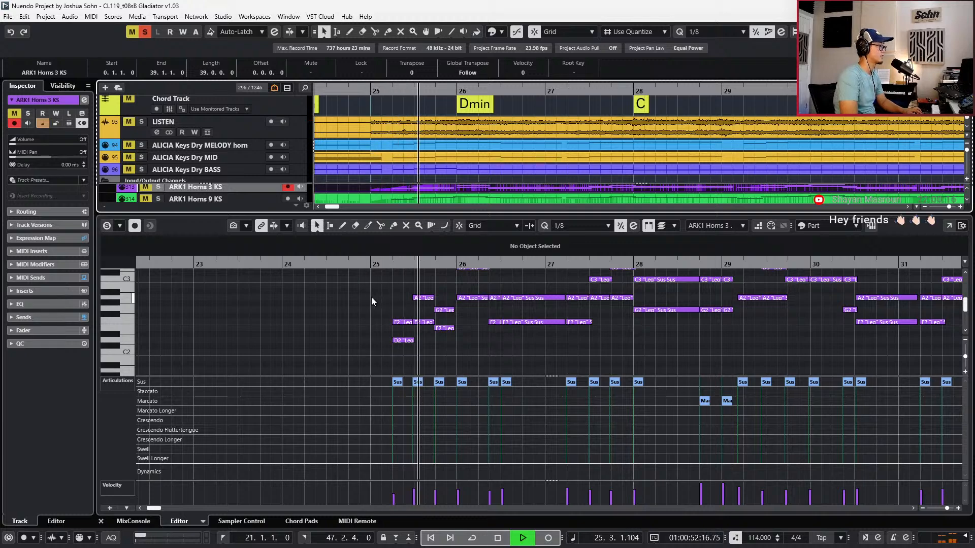
pyautogui.press('space')
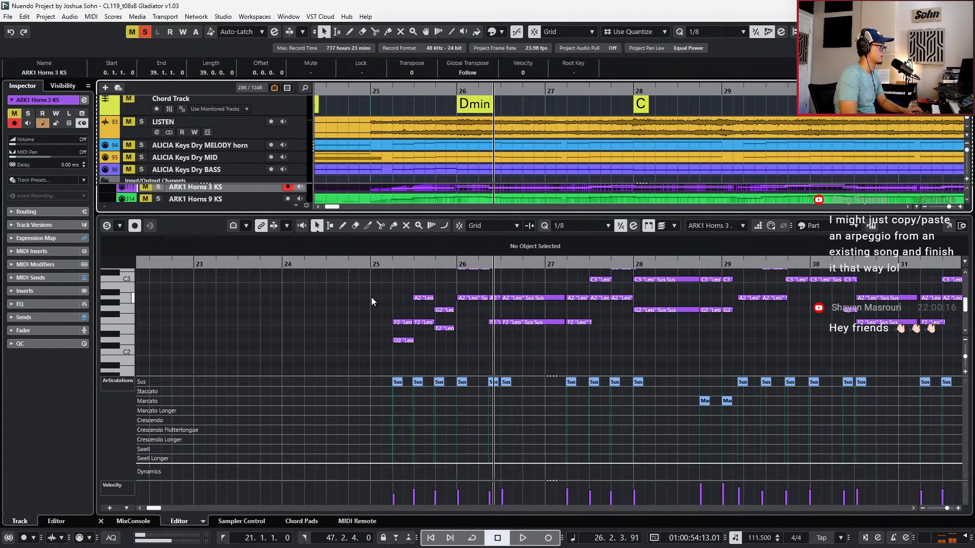
# Examine the ARK1 Horns 3 KS notes and controller lanes from bar 25 in a separate Key Editor, and close it
pyautogui.press('Return')
pyautogui.scroll(-2, 371, 297)
pyautogui.hscroll(2, 370, 297)
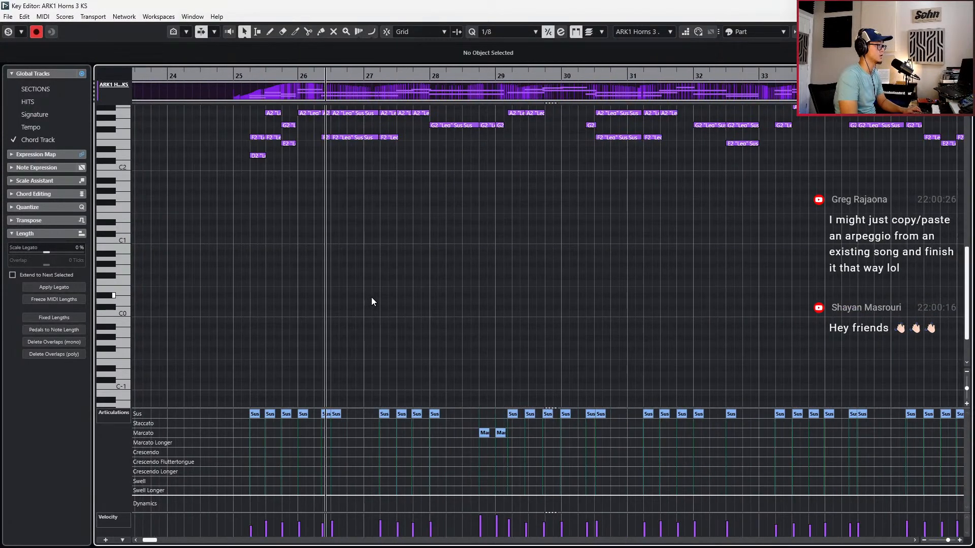
pyautogui.hotkey('alt', 'l')
pyautogui.scroll(6, 371, 297)
pyautogui.press('KP_Subtract')
pyautogui.press('KP_Subtract')
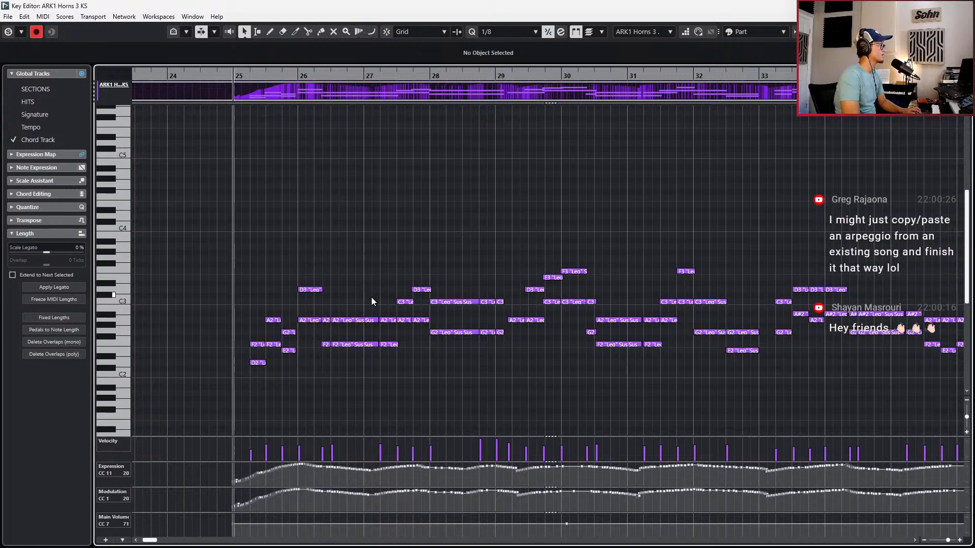
pyautogui.scroll(-6, 412, 294)
pyautogui.scroll(6, 412, 292)
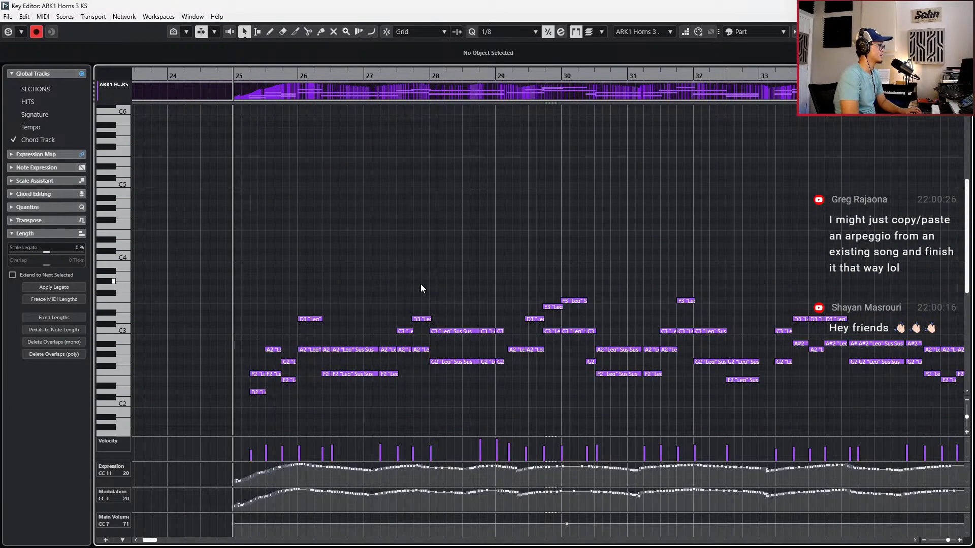
pyautogui.press('Return')
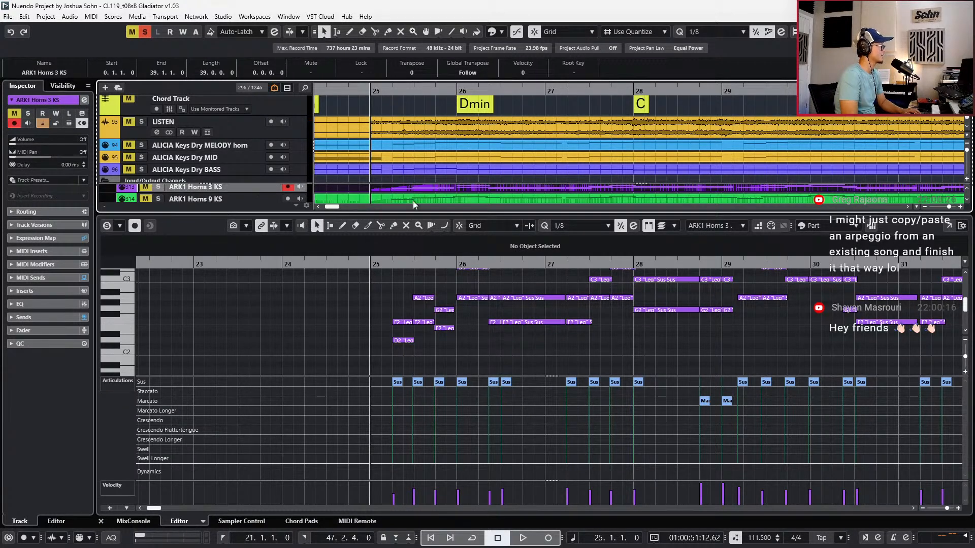
# Select the ARK1 Choir Men A and B tracks, set the grid to 1/1 and split their parts at bar 23
pyautogui.scroll(-3, 501, 201)
pyautogui.scroll(-8, 495, 198)
pyautogui.scroll(-4, 495, 198)
pyautogui.scroll(-5, 495, 197)
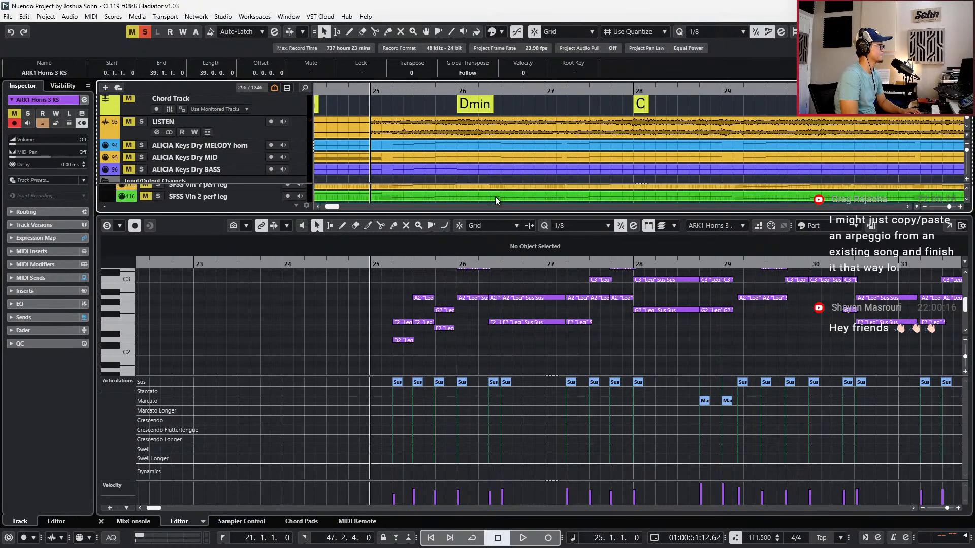
pyautogui.scroll(-8, 495, 196)
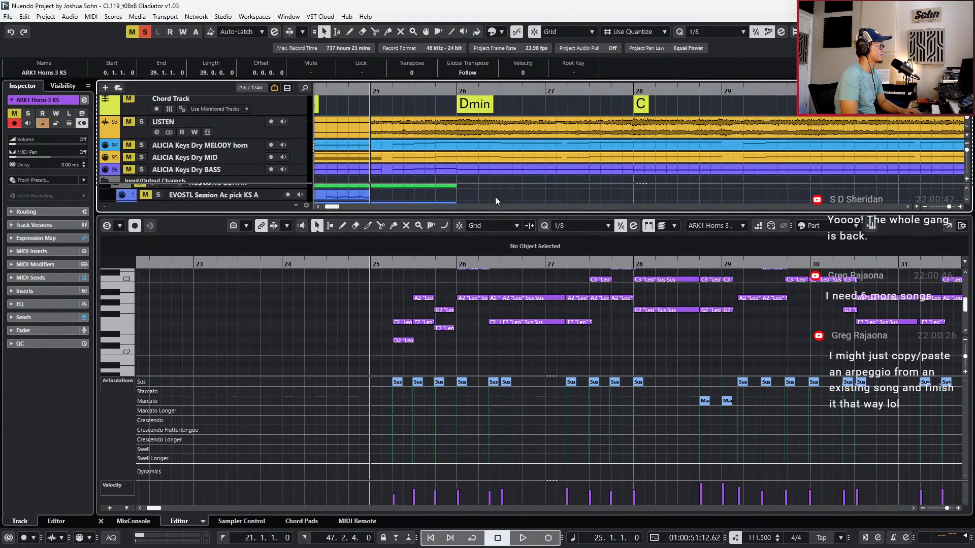
pyautogui.hscroll(-2, 496, 196)
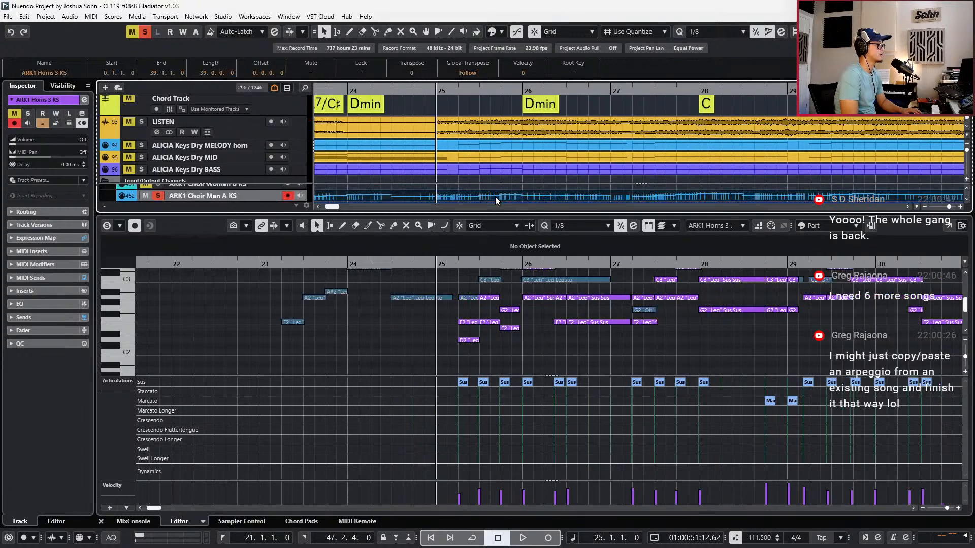
pyautogui.scroll(-1, 486, 189)
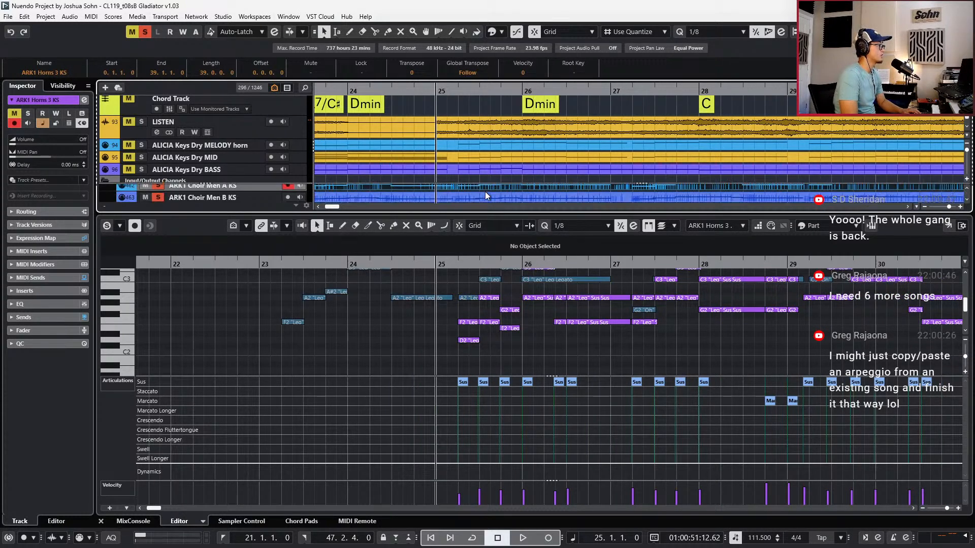
pyautogui.hscroll(-2, 486, 199)
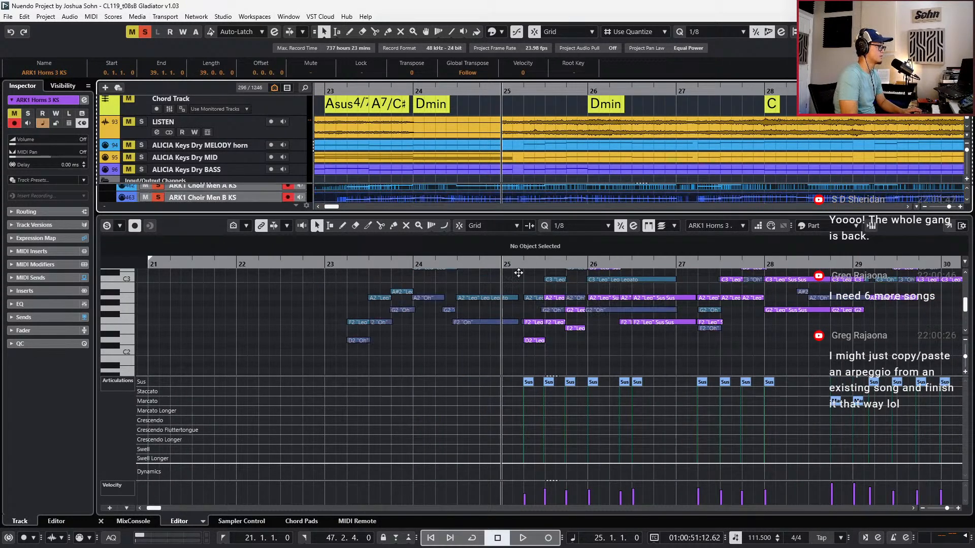
pyautogui.scroll(2, 517, 303)
pyautogui.press('KP_Subtract')
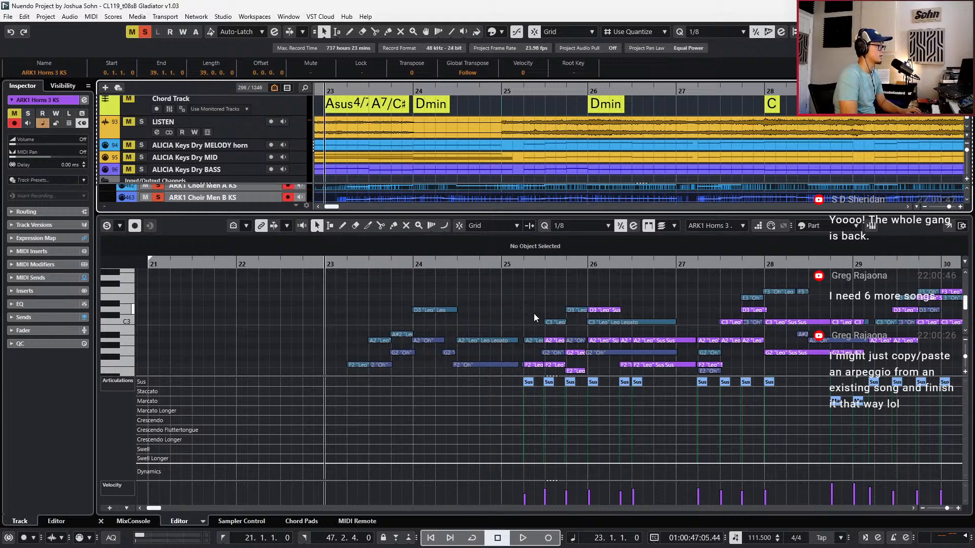
pyautogui.scroll(-2, 538, 313)
pyautogui.scroll(-2, 538, 314)
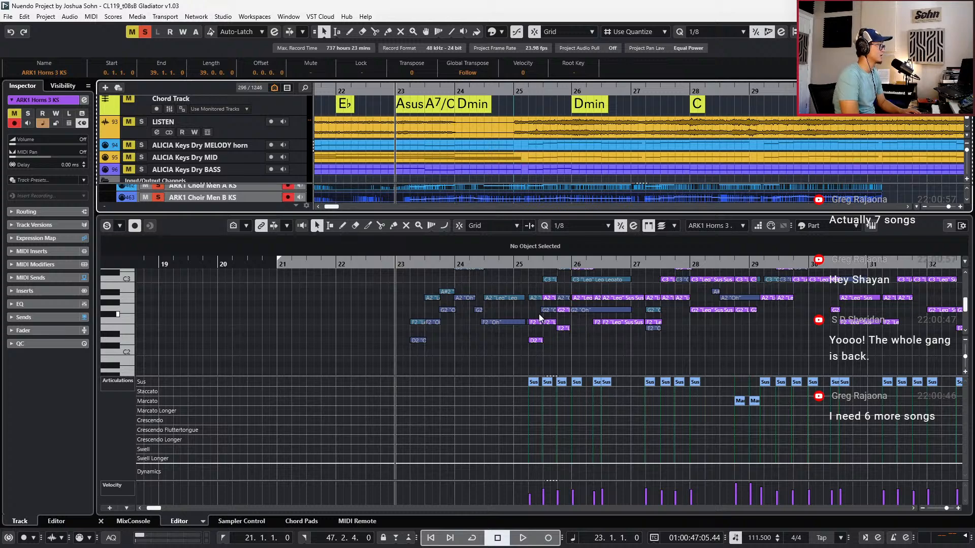
pyautogui.click(538, 314)
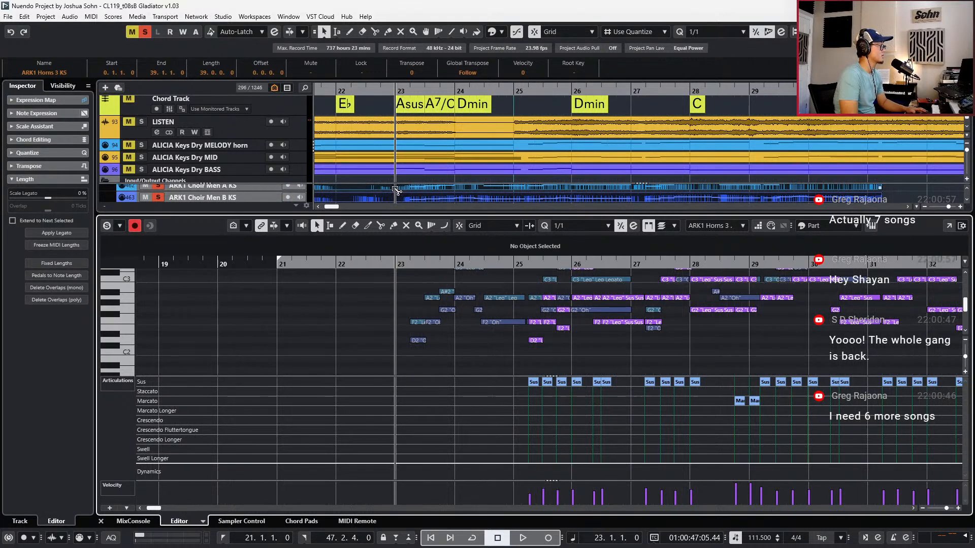
pyautogui.click(405, 190)
# Try to shift all the selected parts starting at bar 23 two bars later, and move them back to bar 23
pyautogui.scroll(10, 428, 192)
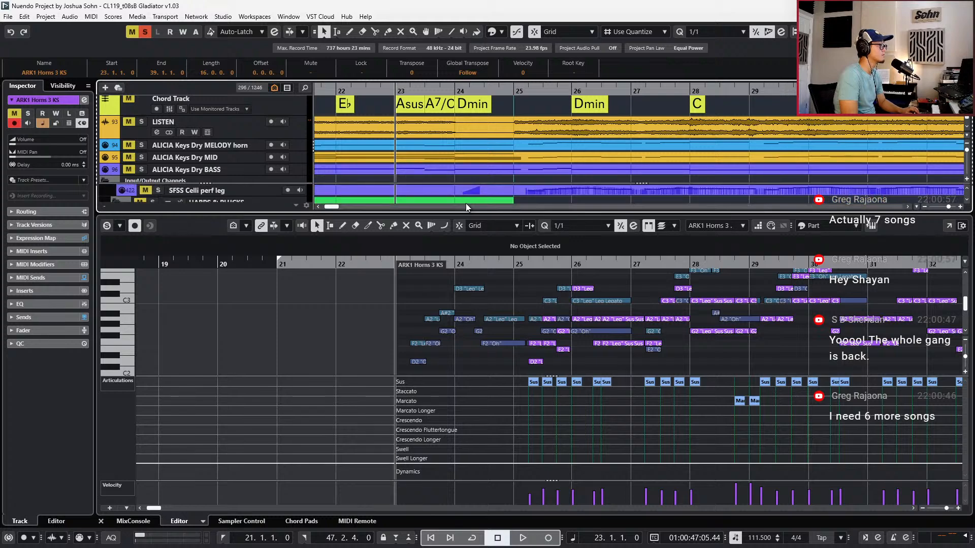
pyautogui.scroll(-10, 470, 191)
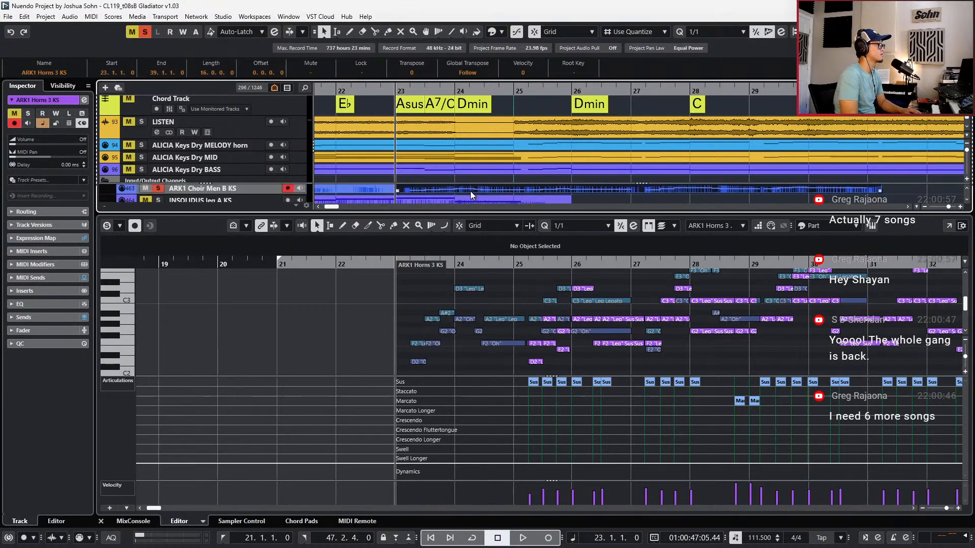
pyautogui.hotkey('ctrl', 'Right')
pyautogui.hotkey('ctrl', 'Right')
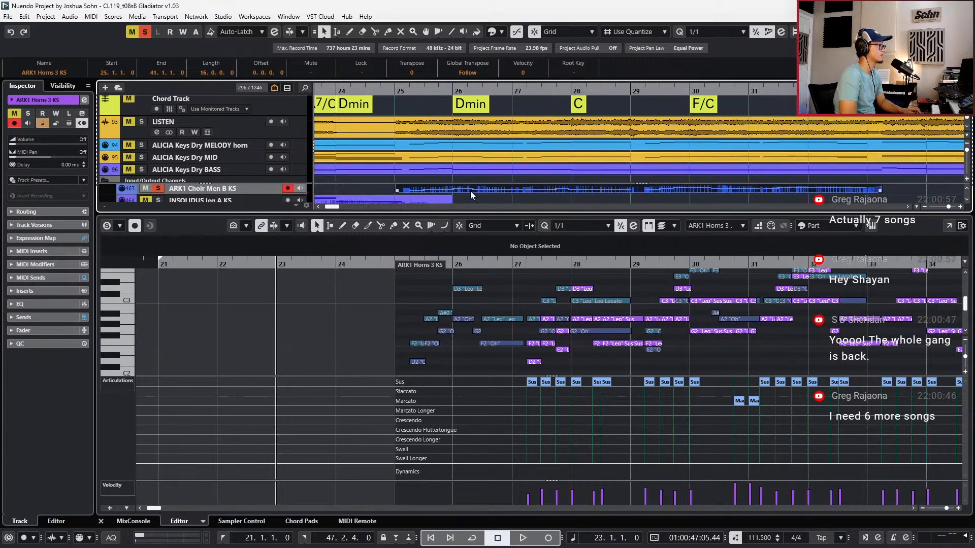
pyautogui.hotkey('ctrl', 'Left')
pyautogui.hotkey('ctrl', 'Left')
# Take the ARK1 Horns 3 KS part out of the selection and move the split Choir Men A and B parts to bar 25
pyautogui.scroll(1, 471, 191)
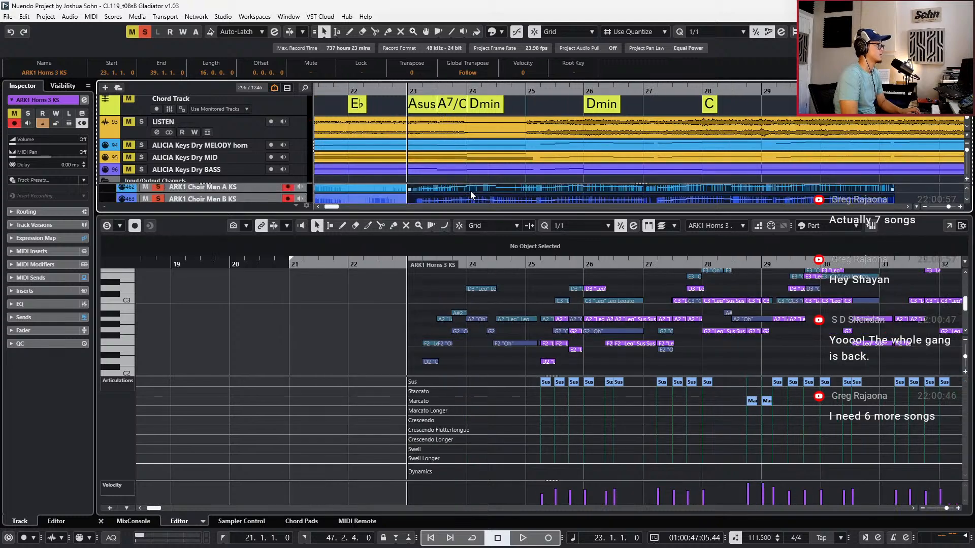
pyautogui.scroll(18, 470, 191)
pyautogui.scroll(12, 470, 191)
pyautogui.scroll(7, 471, 191)
pyautogui.scroll(2, 471, 191)
pyautogui.scroll(-2, 470, 191)
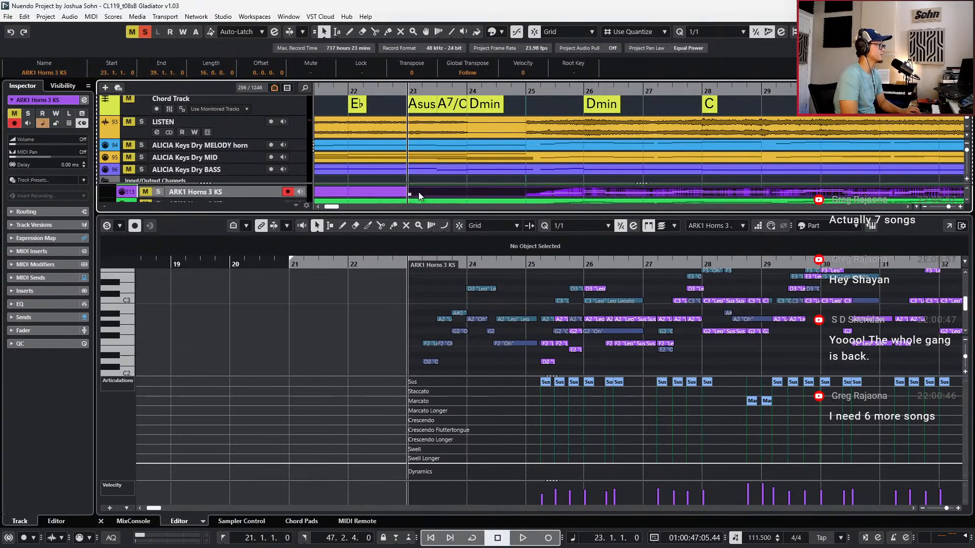
pyautogui.click(418, 192)
pyautogui.hotkey('ctrl', 'Right')
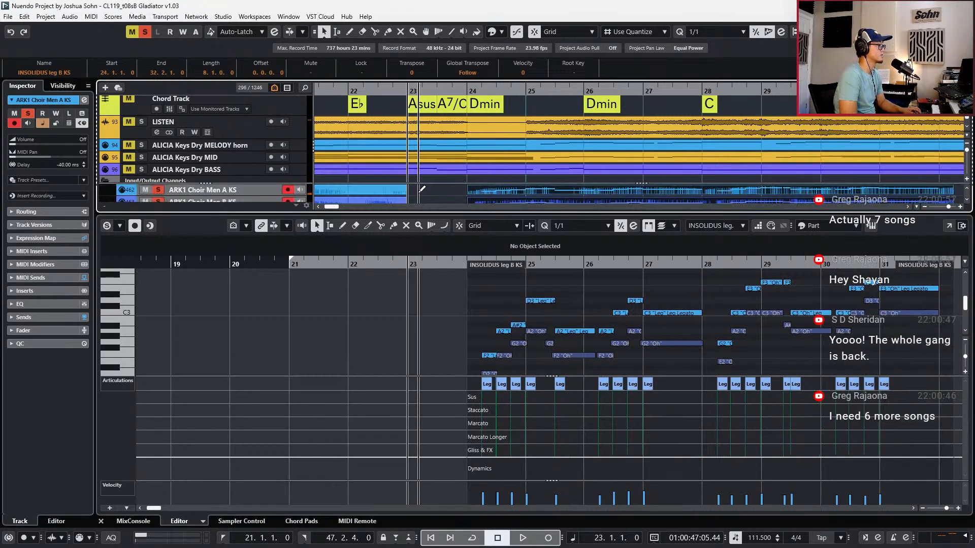
pyautogui.hotkey('ctrl', 'Right')
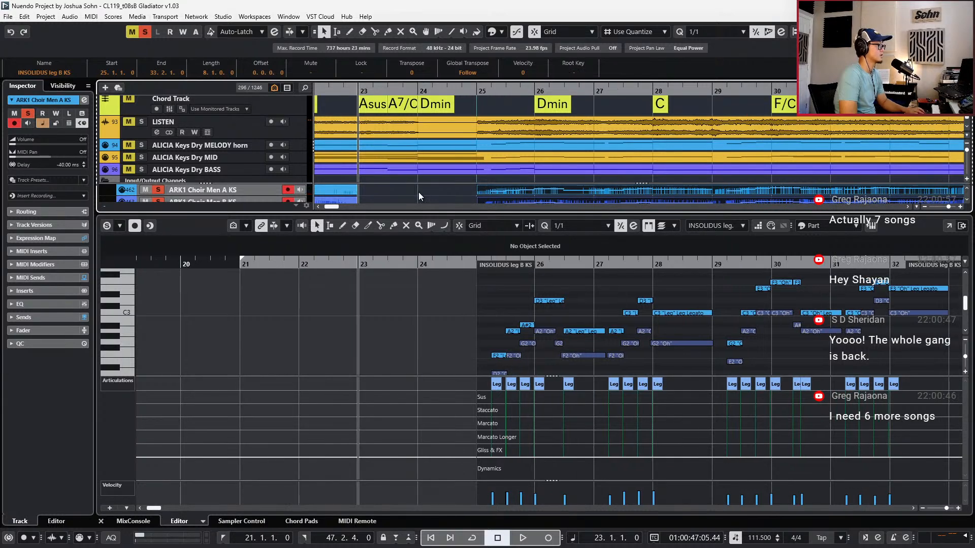
pyautogui.scroll(4, 507, 129)
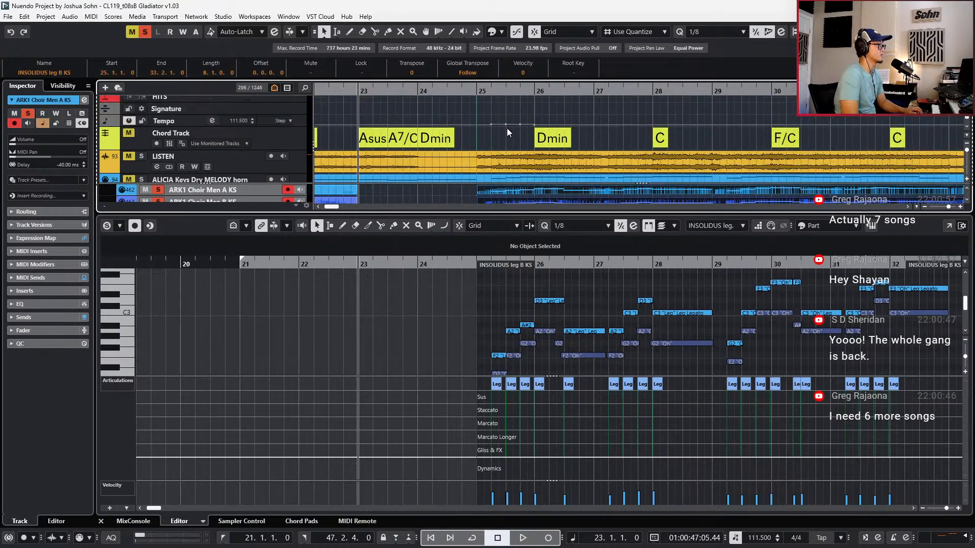
# Select the ARK1 Horns 3 KS part starting at bar 23 for editing
pyautogui.scroll(-4, 524, 136)
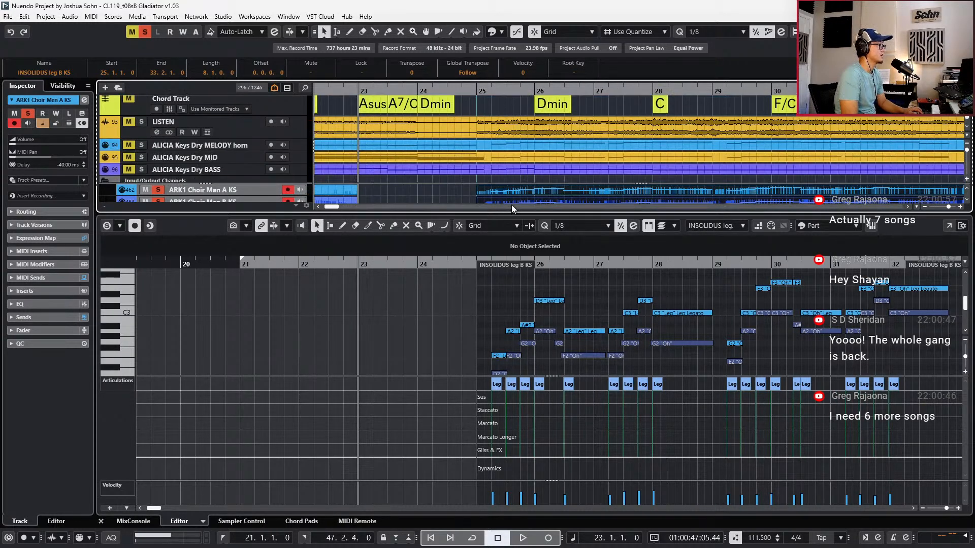
pyautogui.scroll(-10, 514, 198)
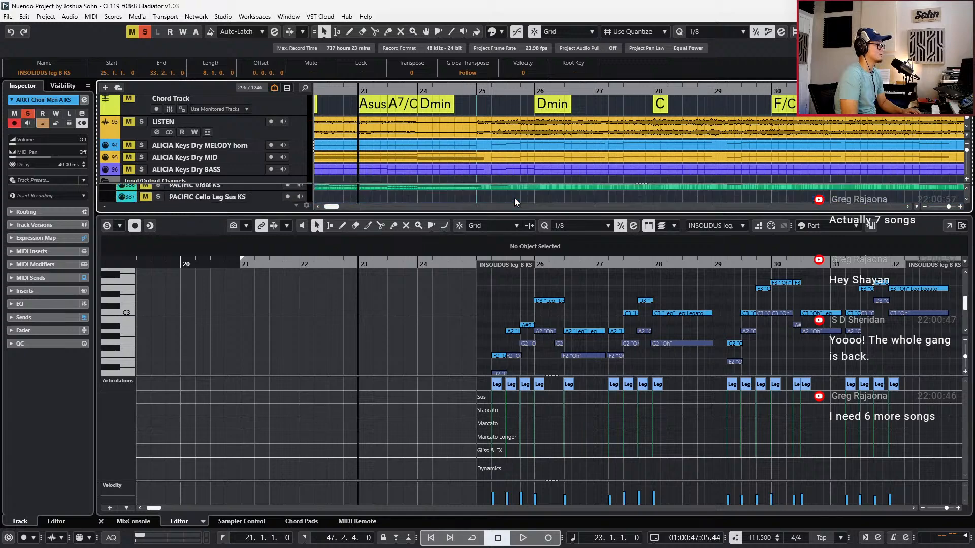
pyautogui.scroll(10, 514, 198)
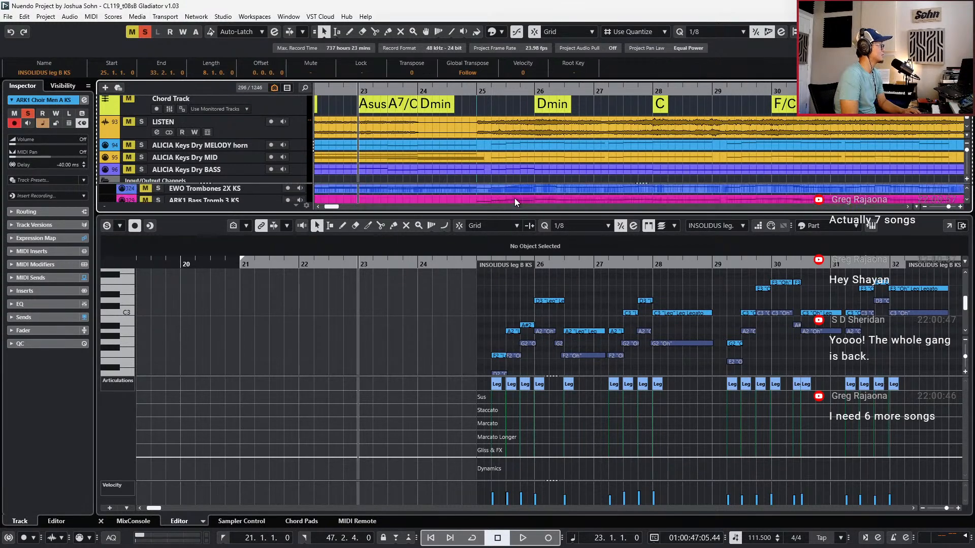
pyautogui.scroll(-4, 514, 198)
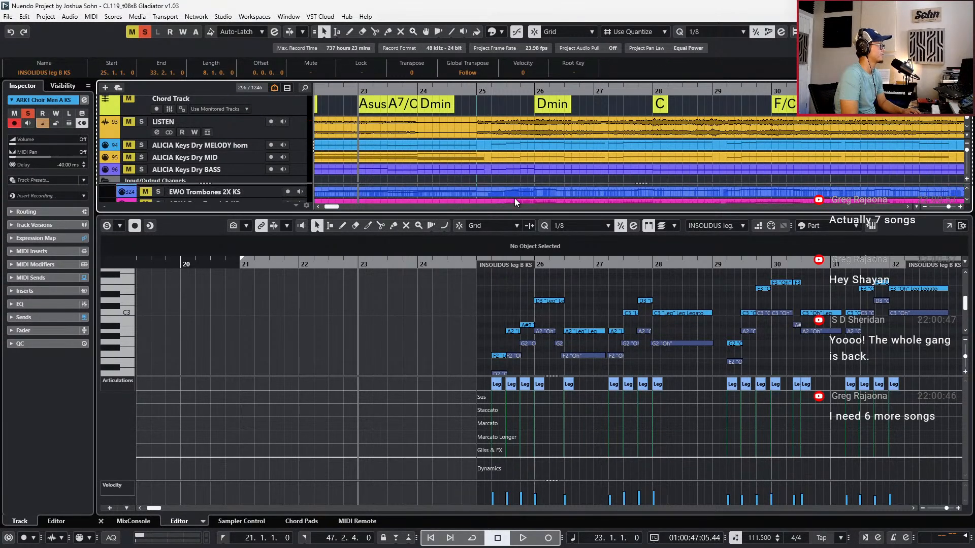
pyautogui.scroll(4, 514, 199)
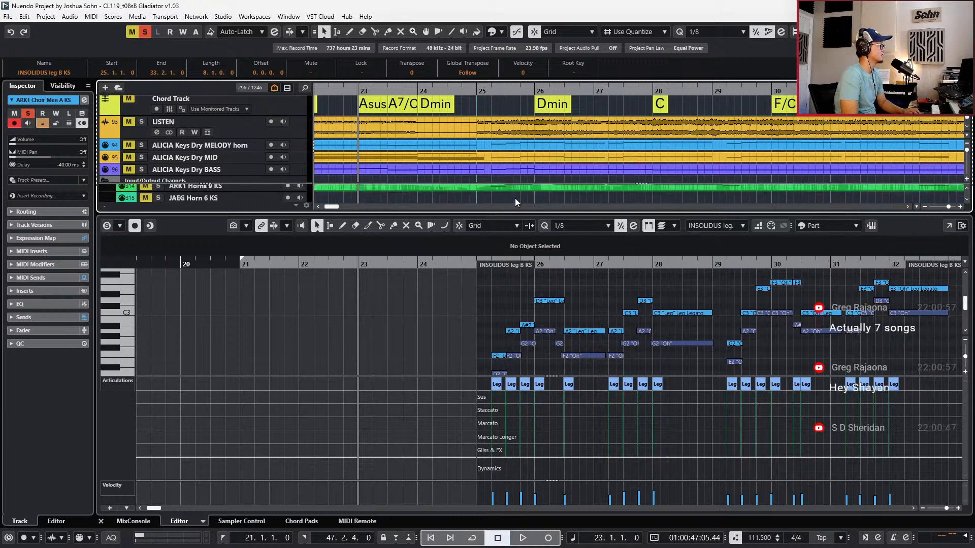
pyautogui.click(523, 188)
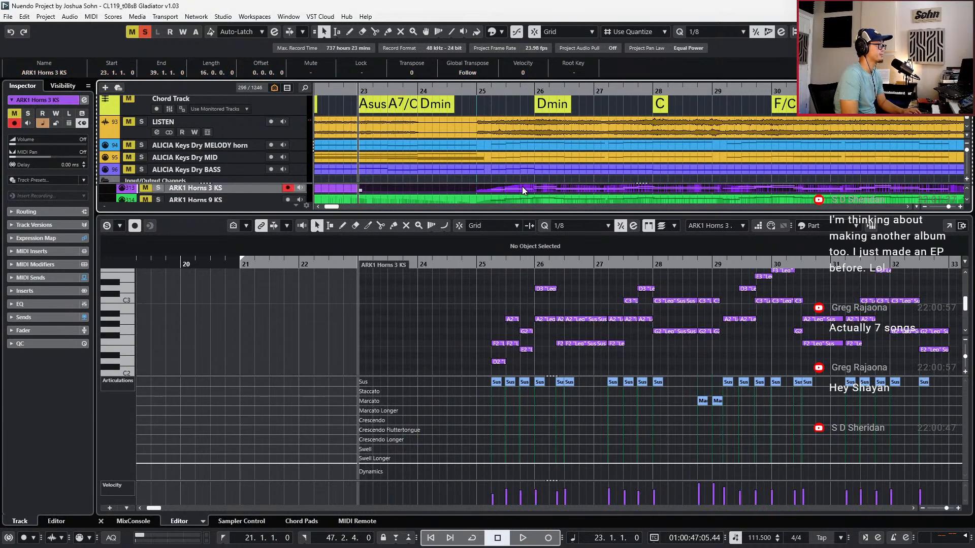
# Add the ARK1 Choir Men A and B parts at bar 25 to the selection alongside the horn part
pyautogui.scroll(-2, 549, 171)
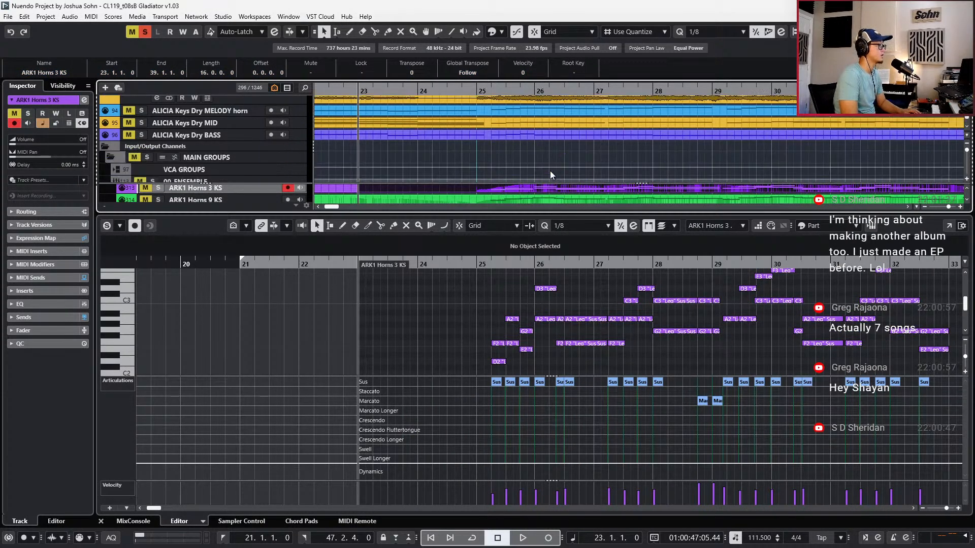
pyautogui.scroll(-2, 541, 284)
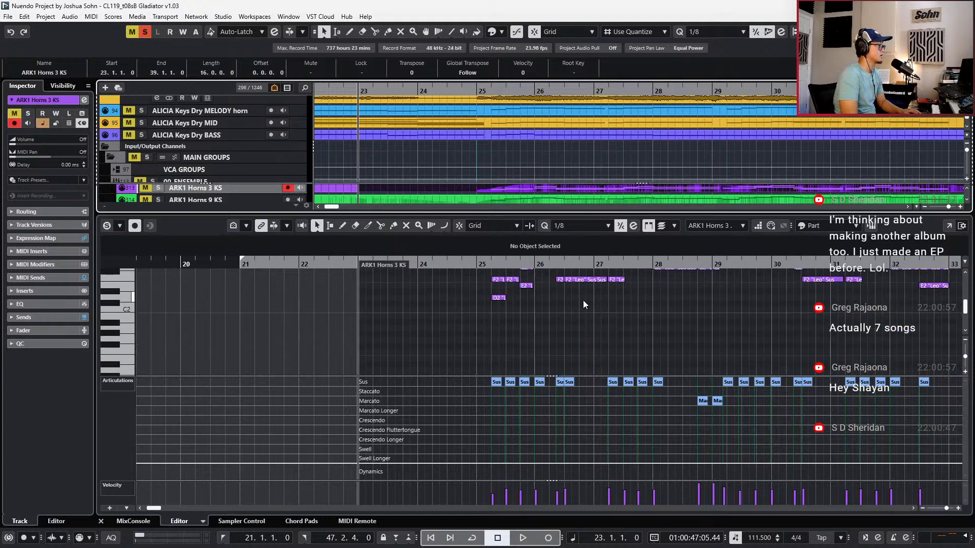
pyautogui.scroll(-1, 535, 191)
pyautogui.scroll(-10, 536, 191)
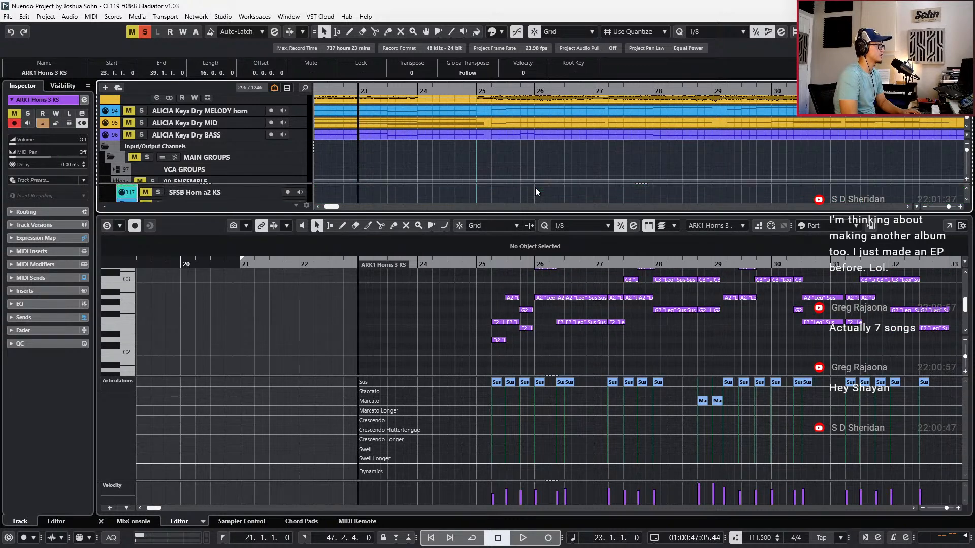
pyautogui.scroll(-10, 535, 191)
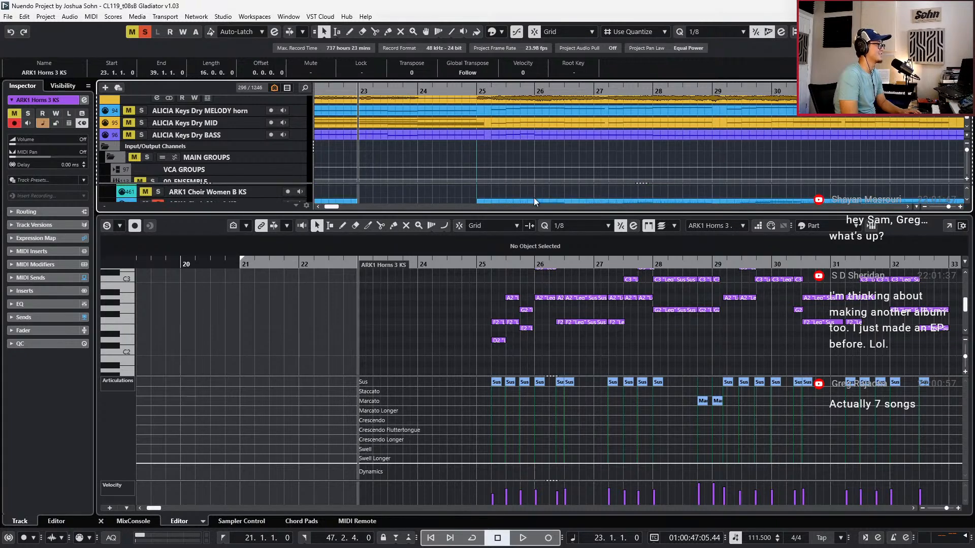
pyautogui.scroll(-2, 534, 197)
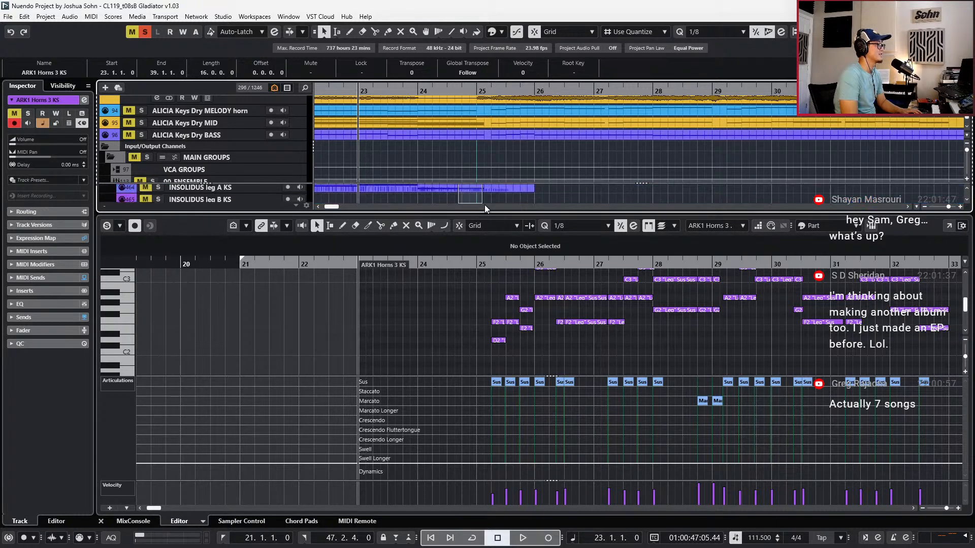
pyautogui.scroll(2, 536, 203)
pyautogui.scroll(-2, 537, 203)
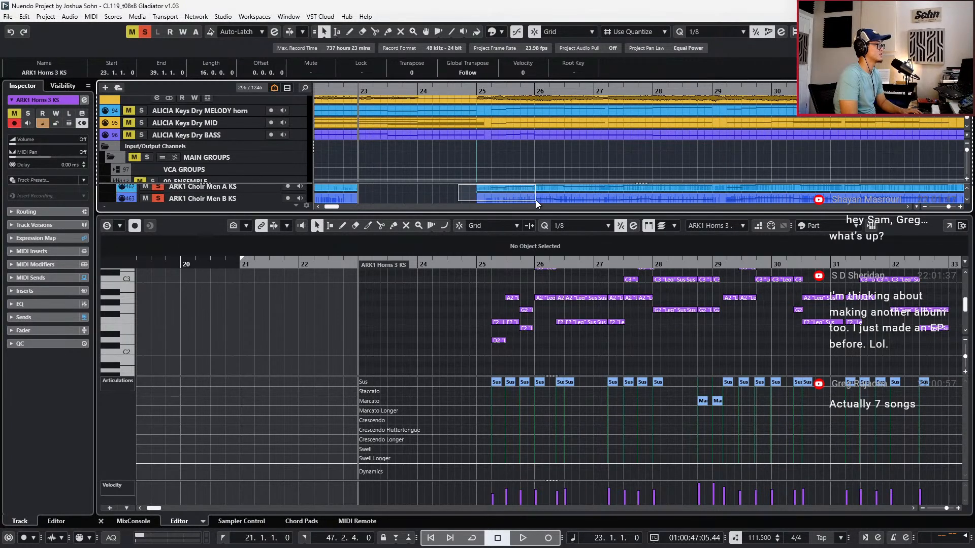
pyautogui.keyDown('shift'); pyautogui.click(537, 201); pyautogui.keyUp('shift')
pyautogui.hscroll(3, 530, 324)
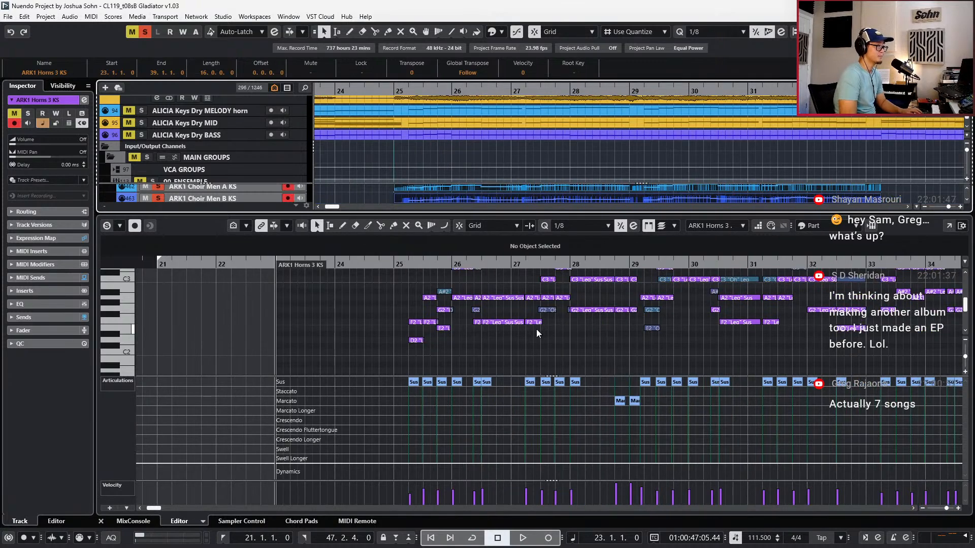
# Hide the controller lanes, solo the editor and play back the combined horn and choir phrase from bar 25
pyautogui.press('KP_Add')
pyautogui.press('KP_Add')
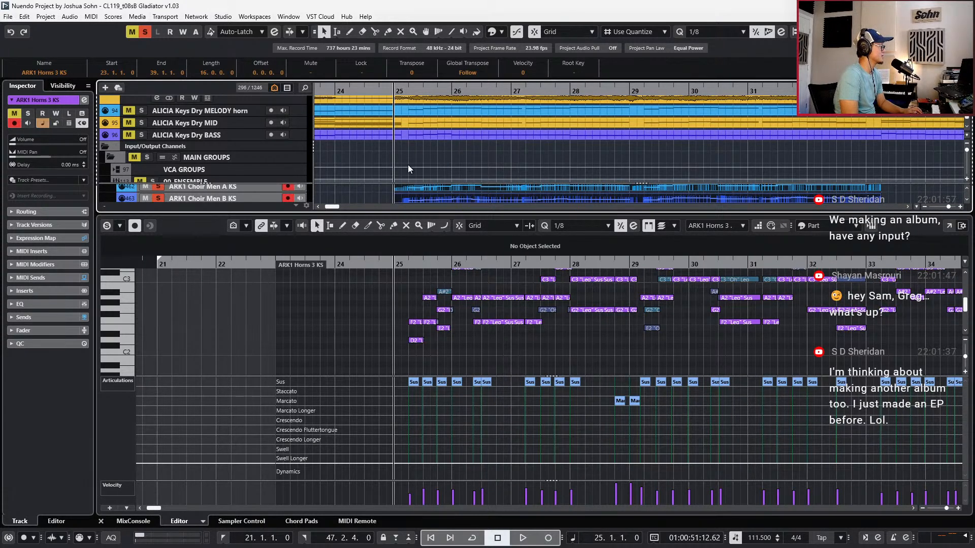
pyautogui.scroll(2, 430, 309)
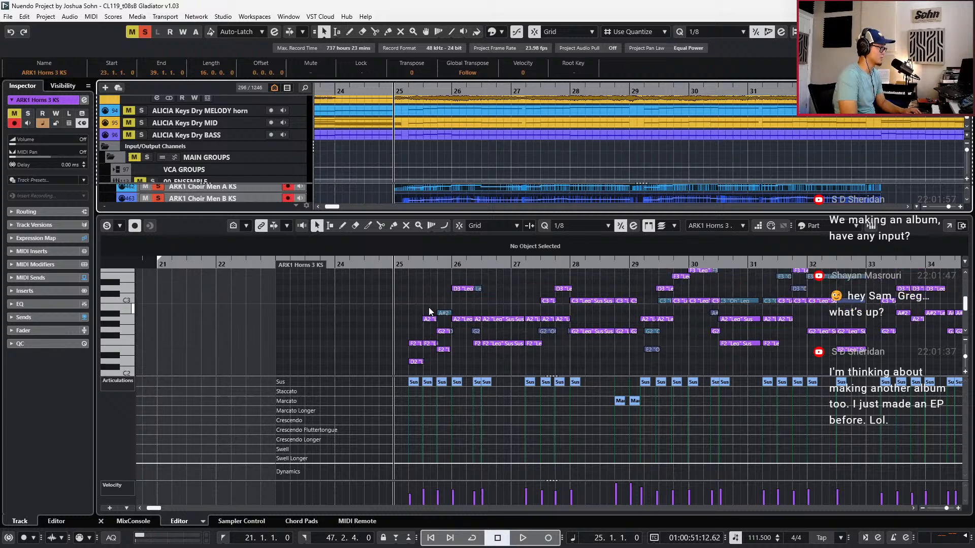
pyautogui.scroll(2, 457, 300)
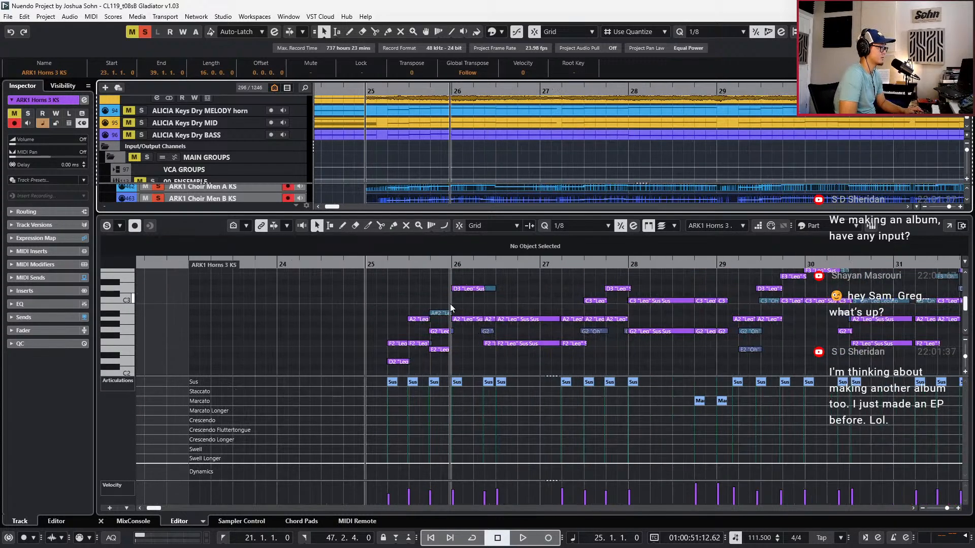
pyautogui.click(389, 307)
pyautogui.hotkey('alt', 'l')
pyautogui.press('s')
pyautogui.press('space')
pyautogui.scroll(8, 390, 311)
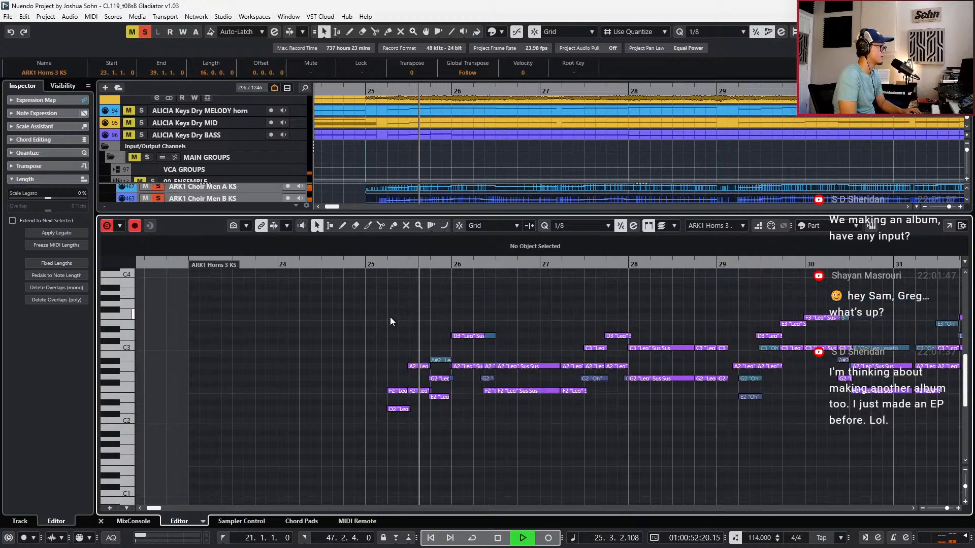
pyautogui.press('space')
pyautogui.scroll(-8, 461, 356)
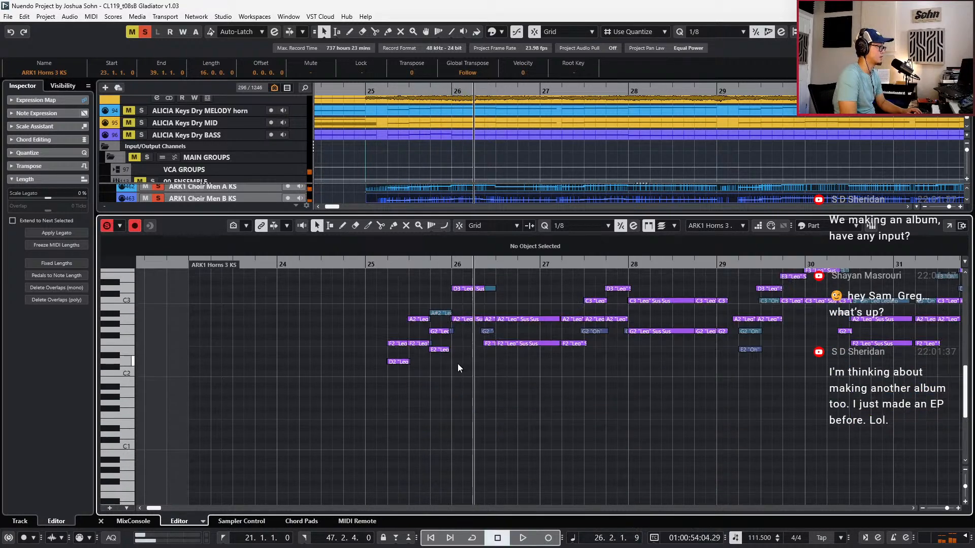
pyautogui.scroll(3, 438, 323)
# Lower the last bar 25 notes to G2 in Choir Men A and E2 in Choir Men B, and play them back
pyautogui.click(440, 319)
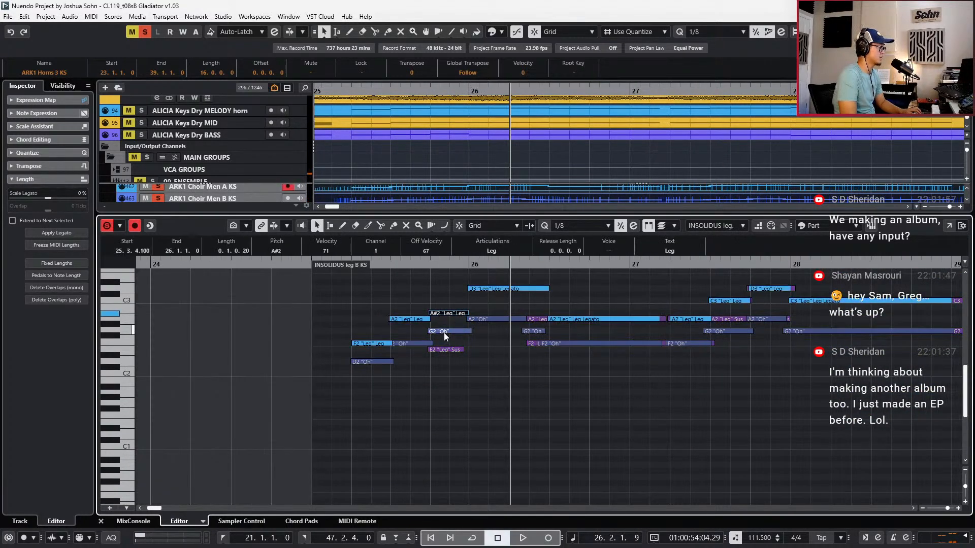
pyautogui.click(445, 331)
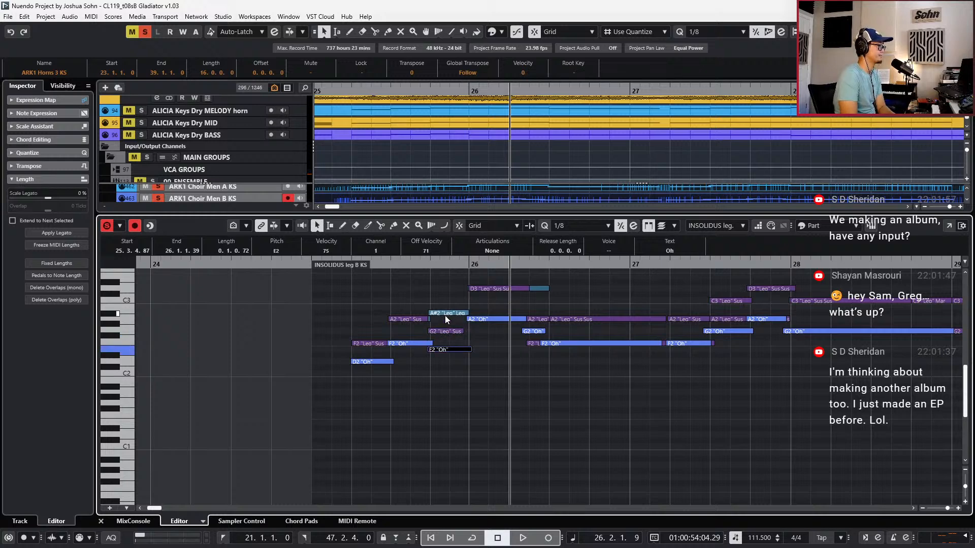
pyautogui.click(455, 314)
pyautogui.press('space')
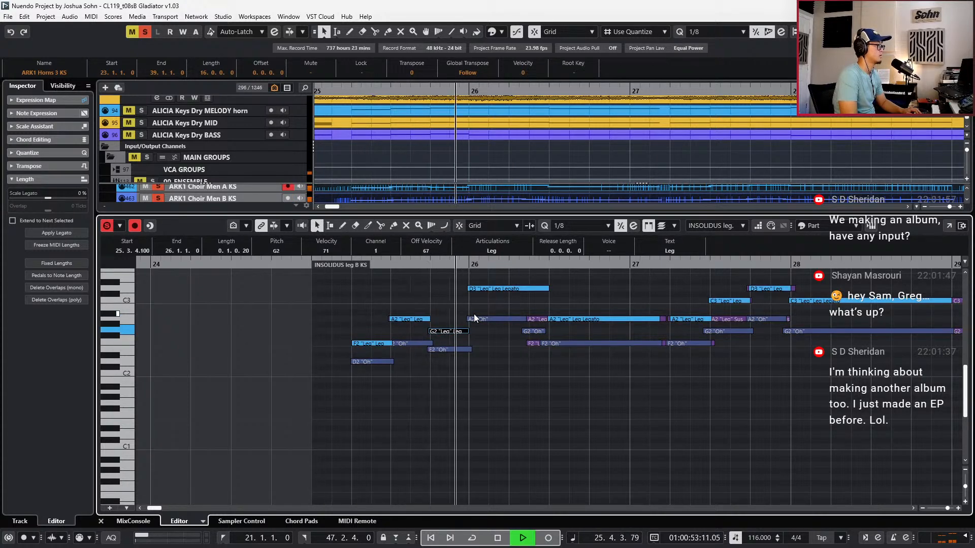
pyautogui.press('space')
# Shorten the E2 and G2 choir notes at the end of bar 25 so they stop just before bar 26
pyautogui.click(467, 349)
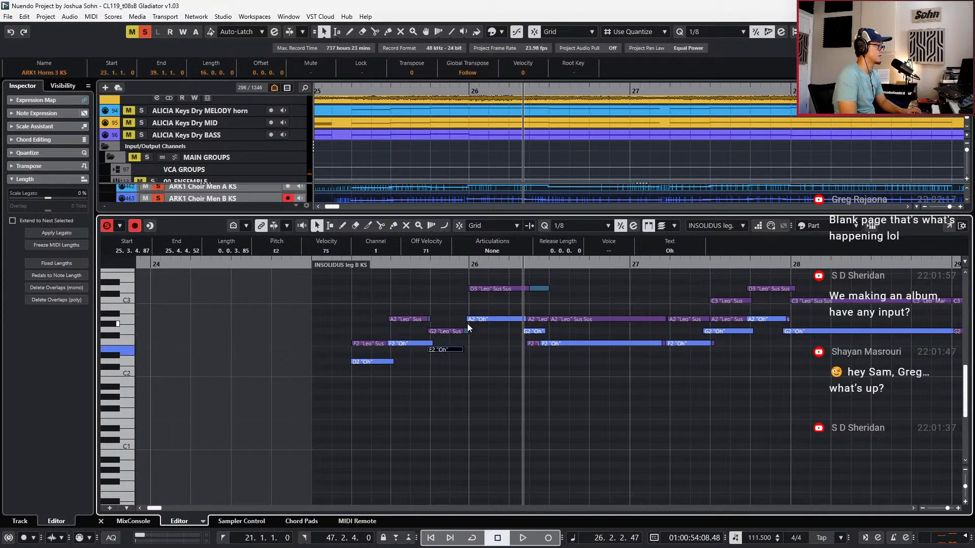
pyautogui.click(471, 325)
pyautogui.click(463, 332)
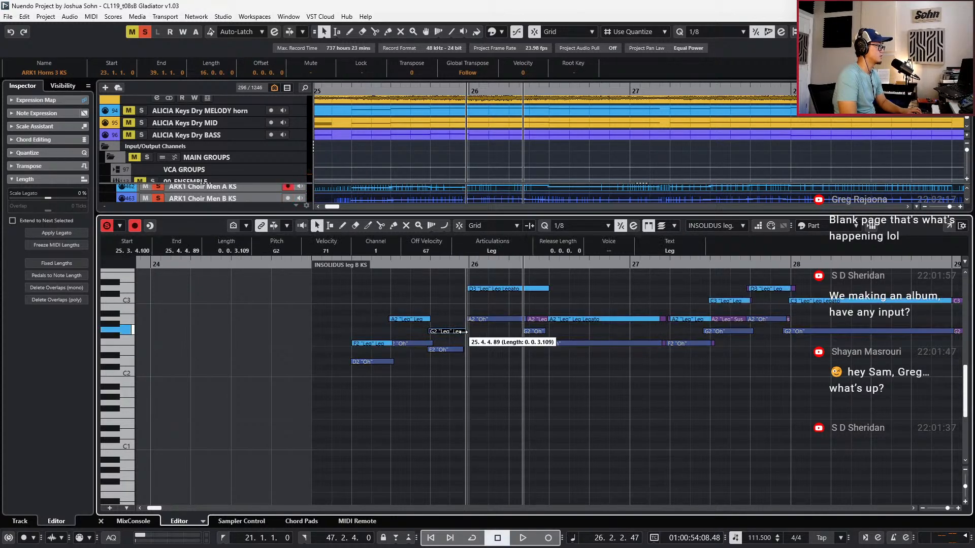
pyautogui.click(452, 350)
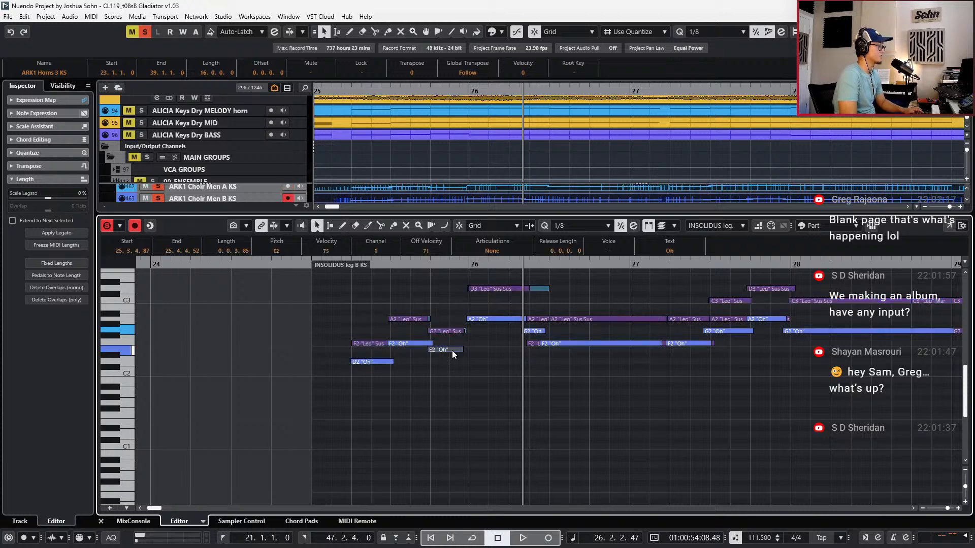
# Show the controller lanes and record new Expression and Modulation curves for Choir Men B from bar 25 to bar 27
pyautogui.press('KP_Subtract')
pyautogui.press('KP_Subtract')
pyautogui.press('KP_Subtract')
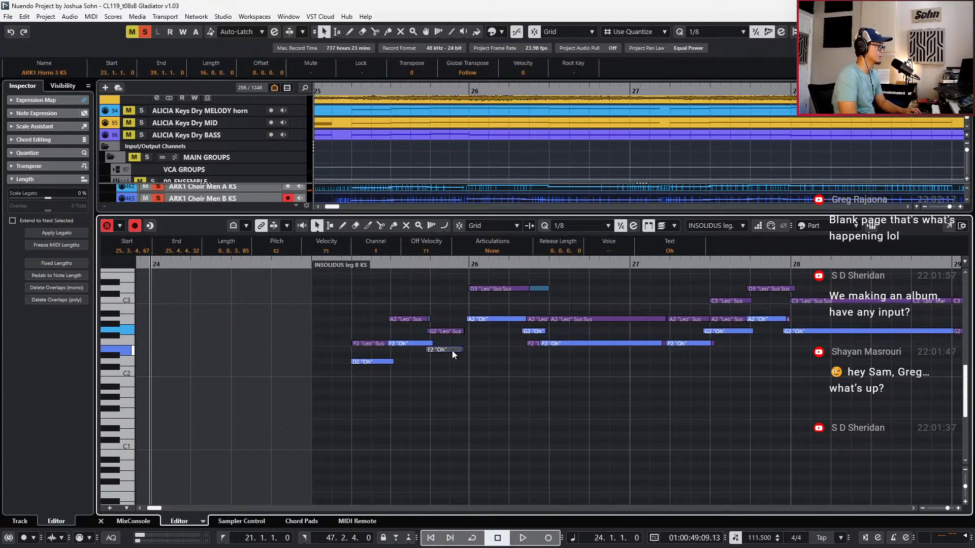
pyautogui.hotkey('alt', 'l')
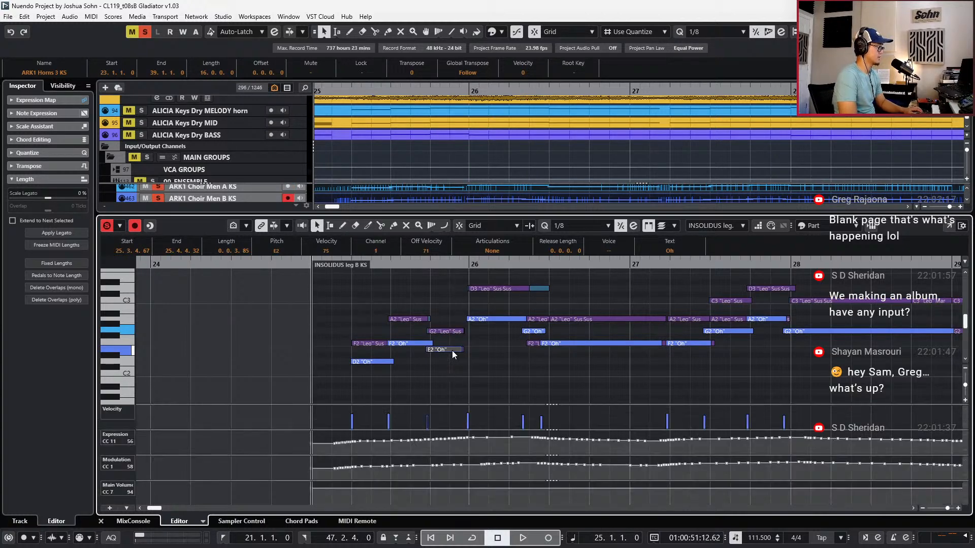
pyautogui.press('KP_Multiply')
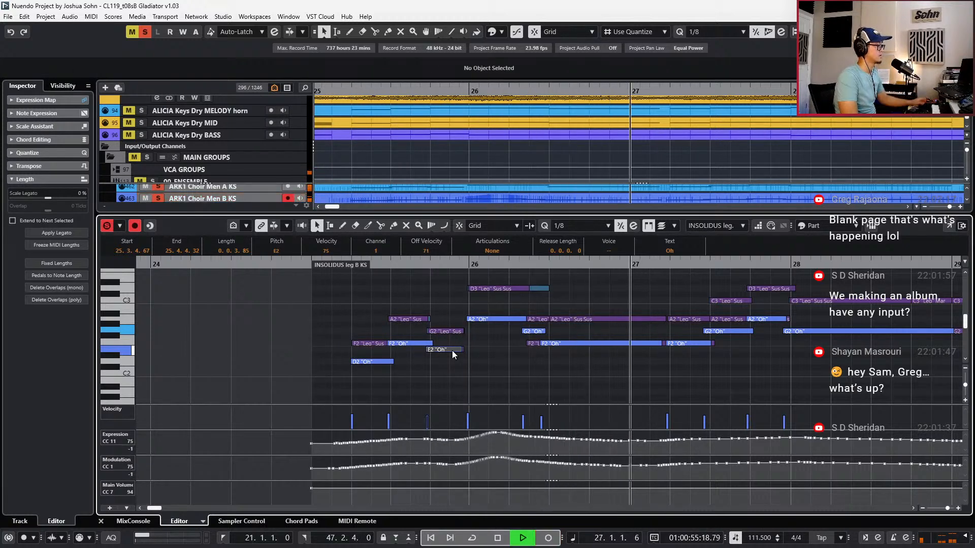
pyautogui.press('space')
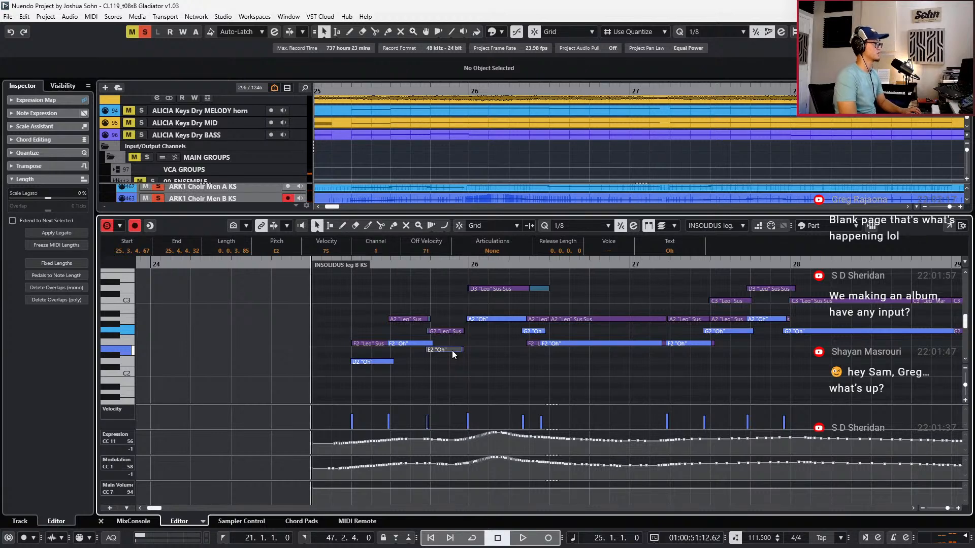
# Set Choir Men A's Main Volume at the start of bar 25 to 85 and delete the CC 7 points after it
pyautogui.press('Down')
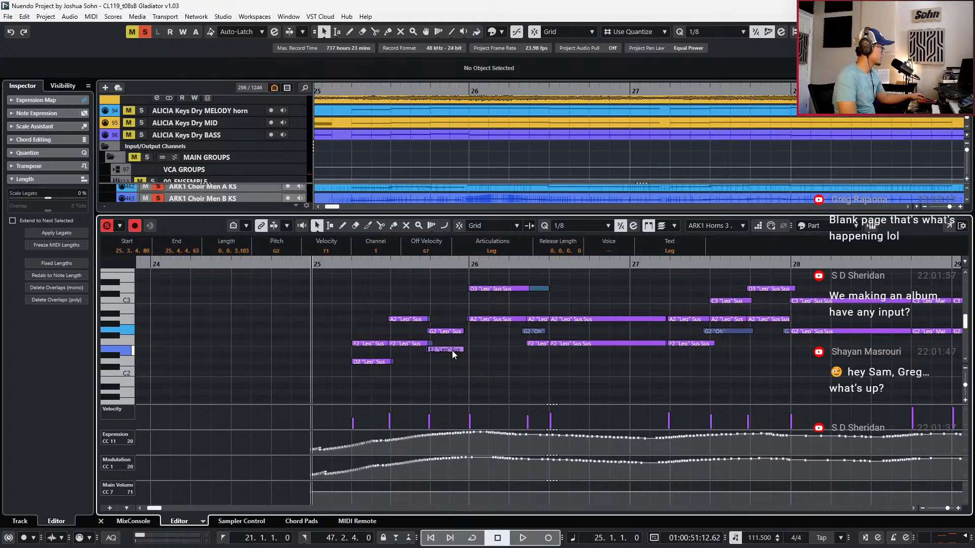
pyautogui.press('Down')
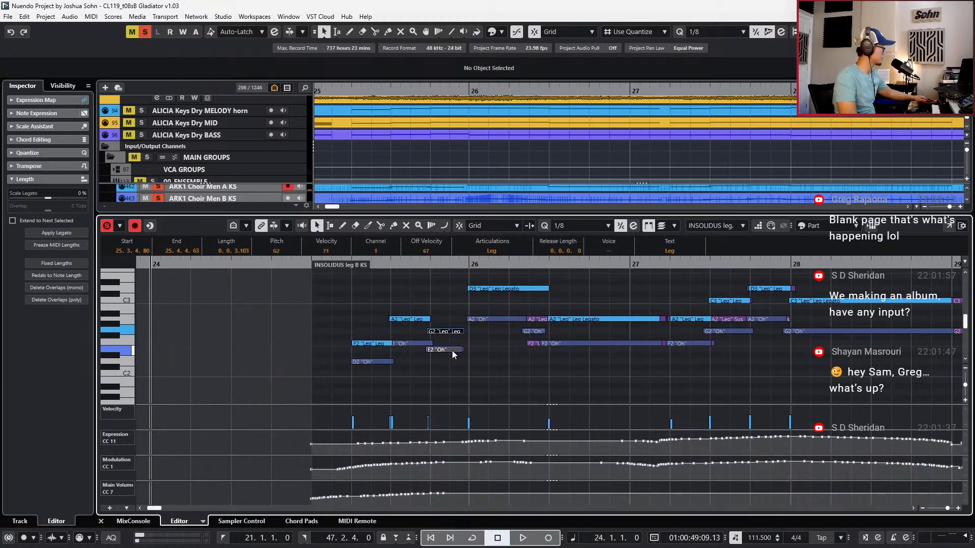
pyautogui.press('space')
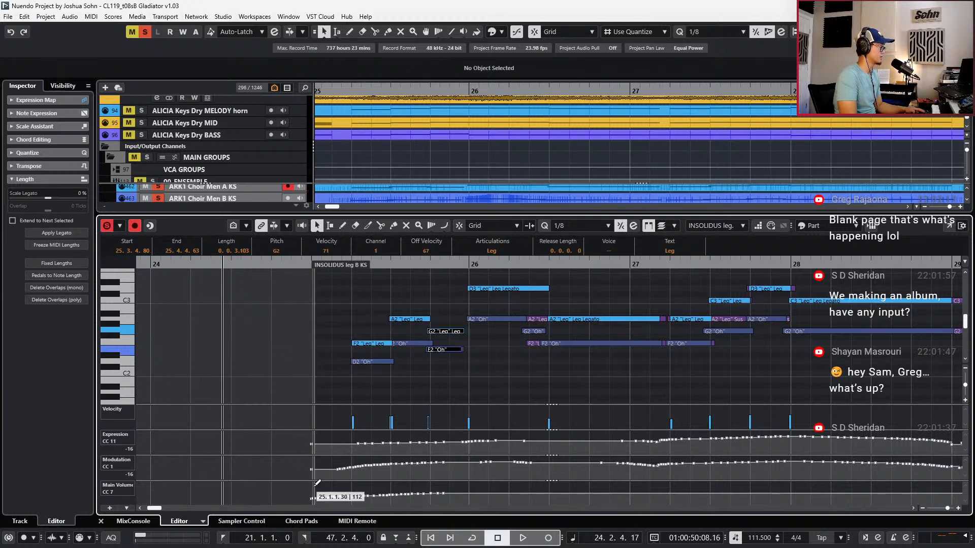
pyautogui.click(313, 489)
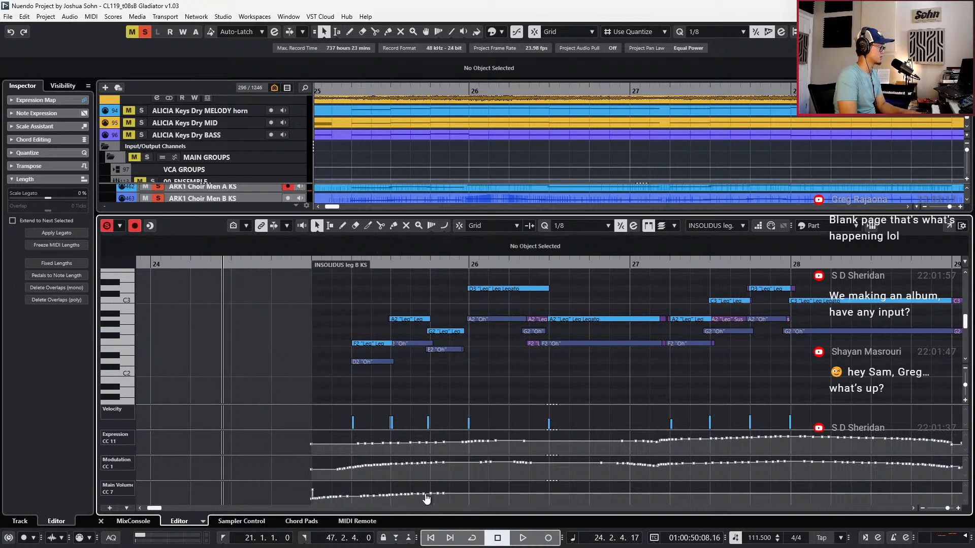
pyautogui.moveTo(458, 490); pyautogui.dragTo(386, 517)
pyautogui.press('Delete')
pyautogui.press('Delete')
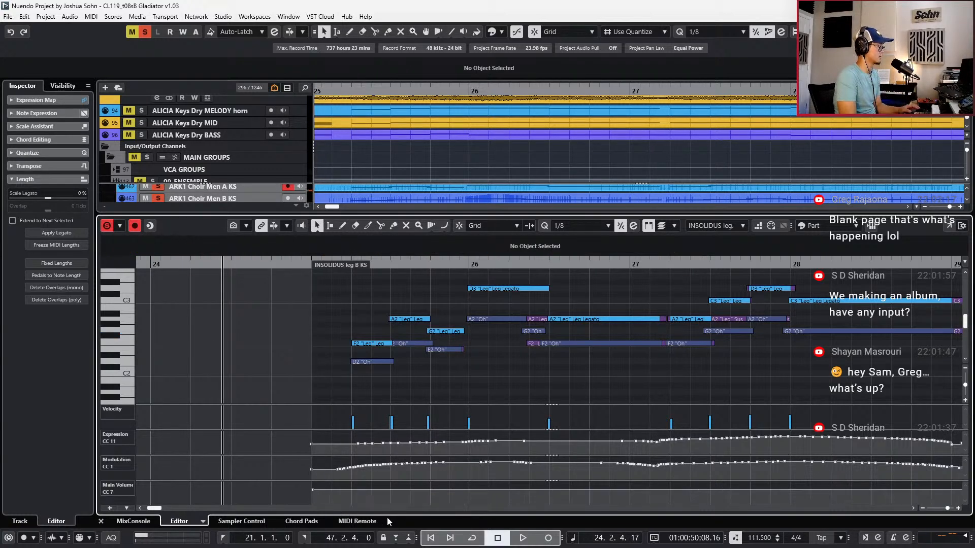
# Record new Expression and Modulation curves for Choir Men A through bars 25 and 26
pyautogui.press('space')
pyautogui.press('KP_Multiply')
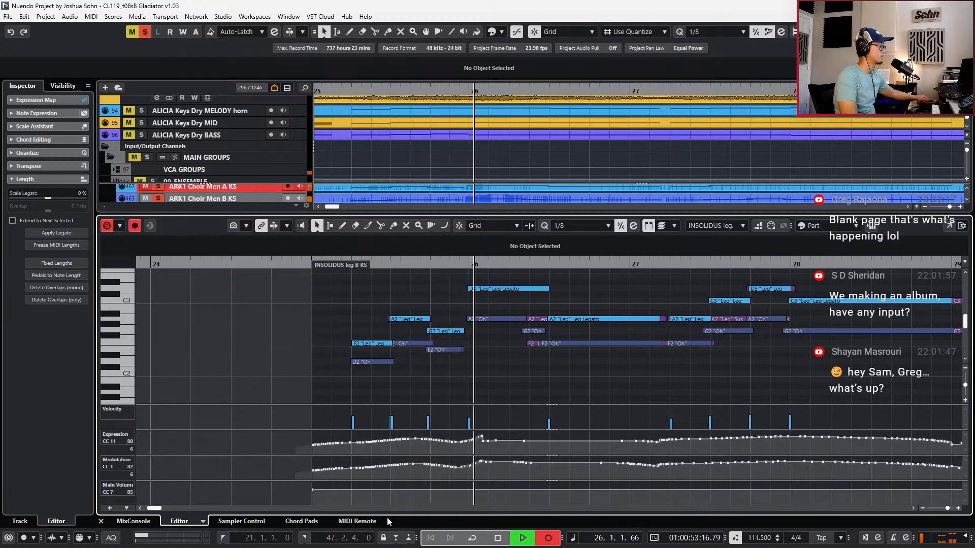
pyautogui.press('space')
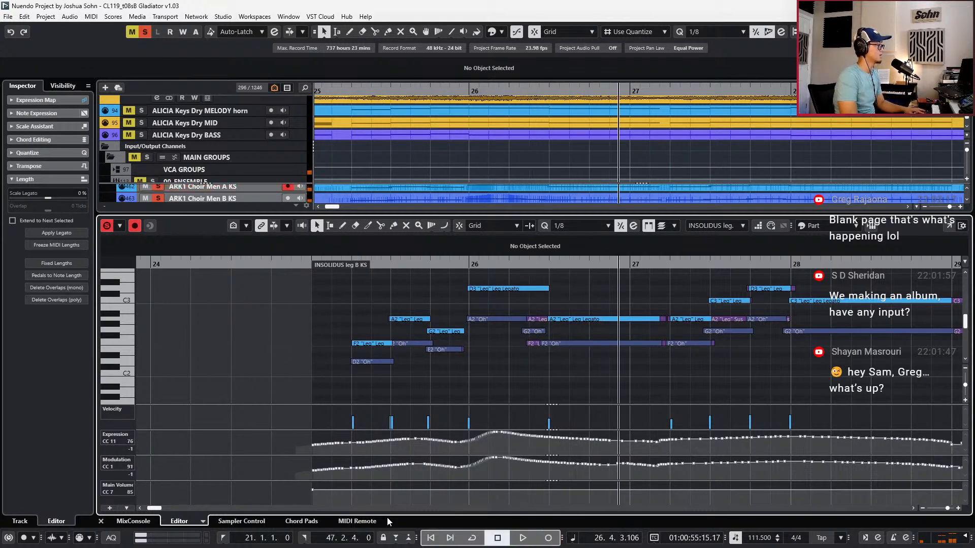
# Delete the zero-length duplicate A2 note at 25.3 in Choir Men A, leaving the long A2 note on its original pitch
pyautogui.press('space')
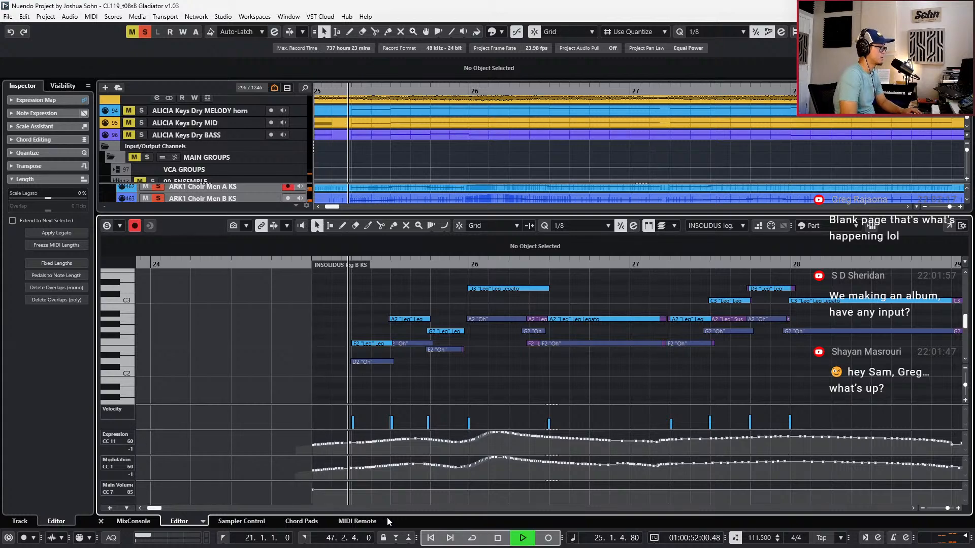
pyautogui.press('space')
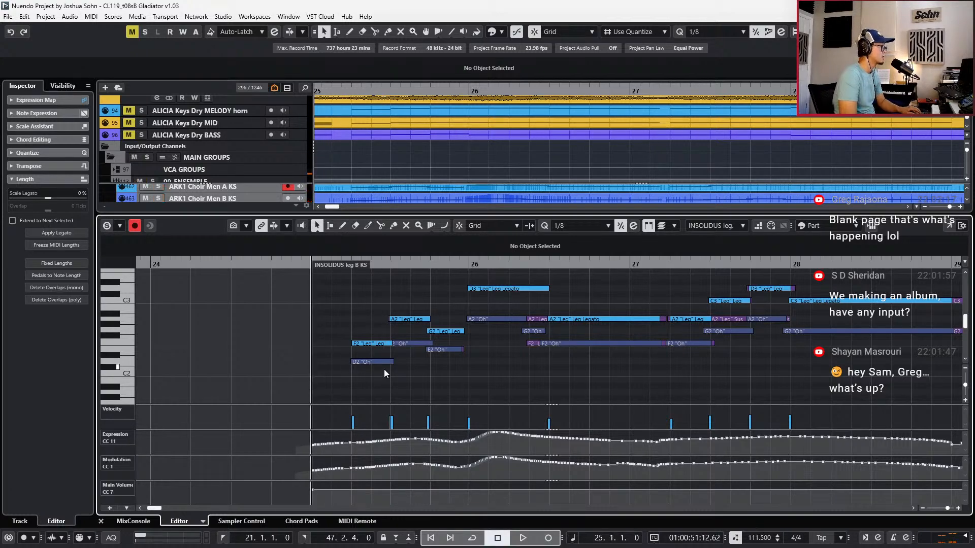
pyautogui.scroll(4, 386, 368)
pyautogui.scroll(3, 399, 357)
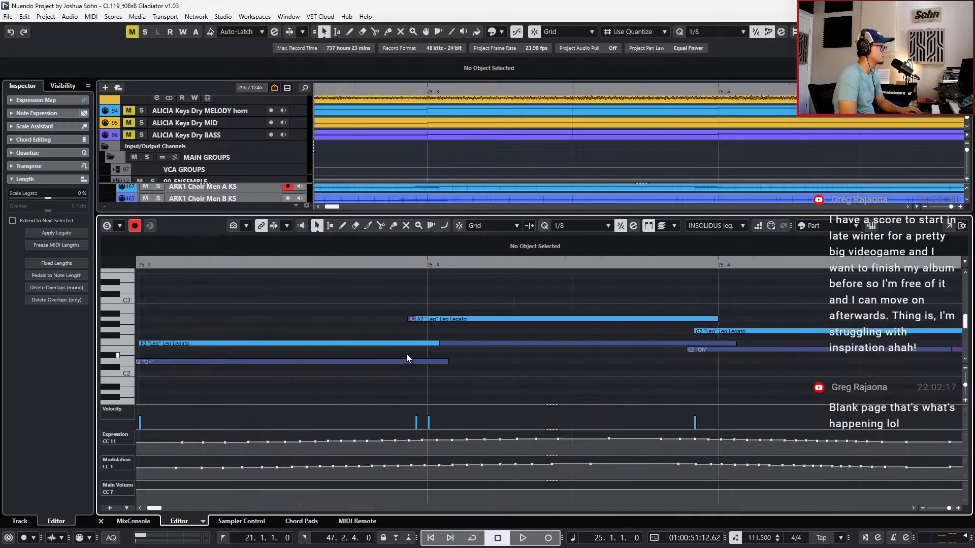
pyautogui.click(441, 320)
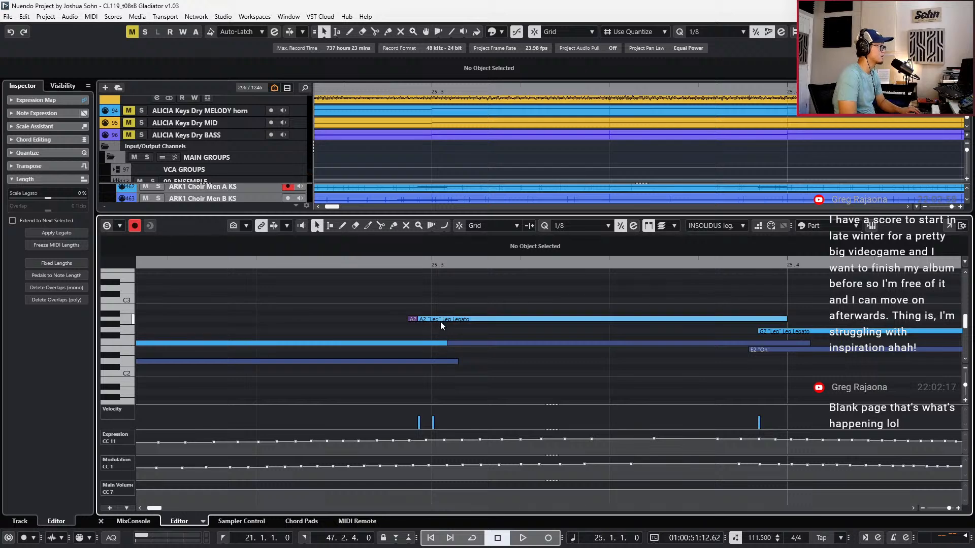
pyautogui.press('Down')
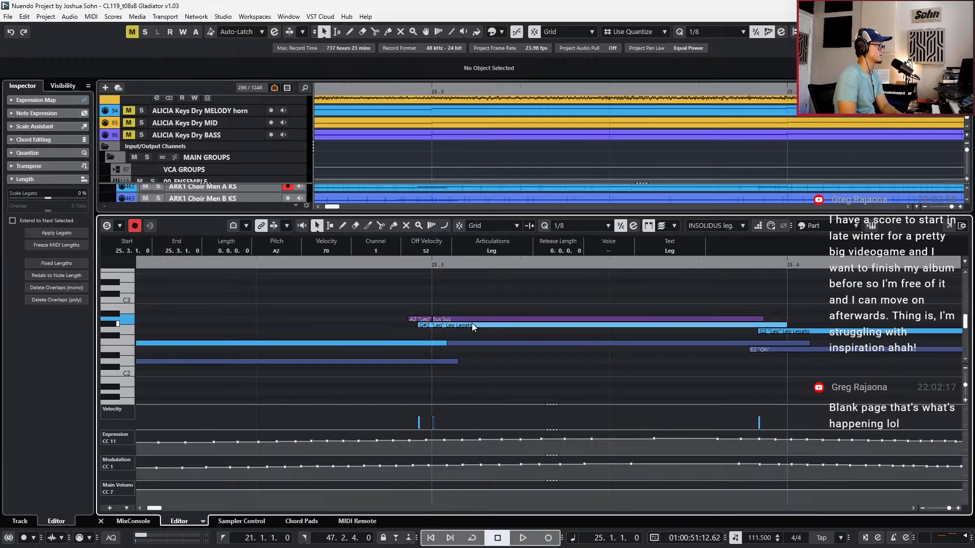
pyautogui.press('Up')
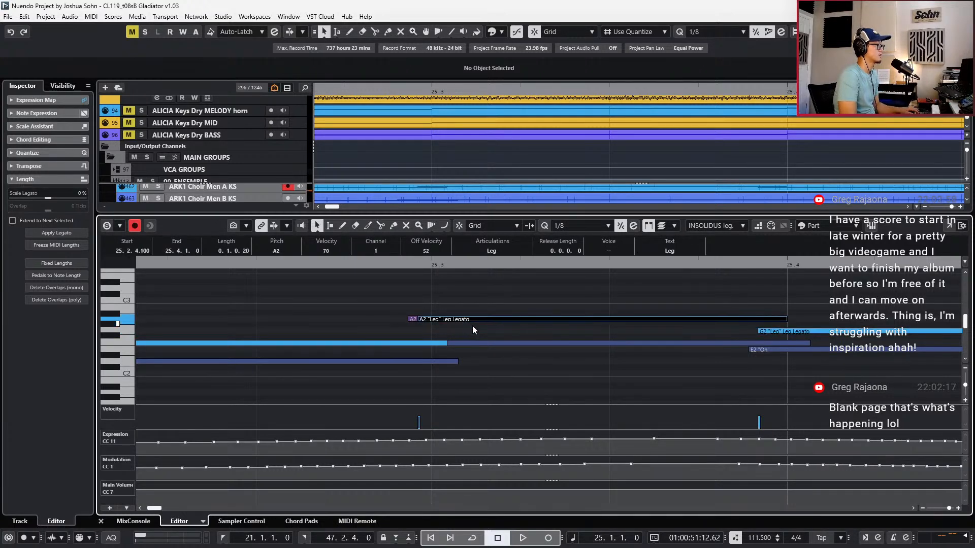
# Play back the men's choir passage from bar 25 to bar 30 to check the cleaned-up phrase
pyautogui.scroll(-4, 474, 323)
pyautogui.press('space')
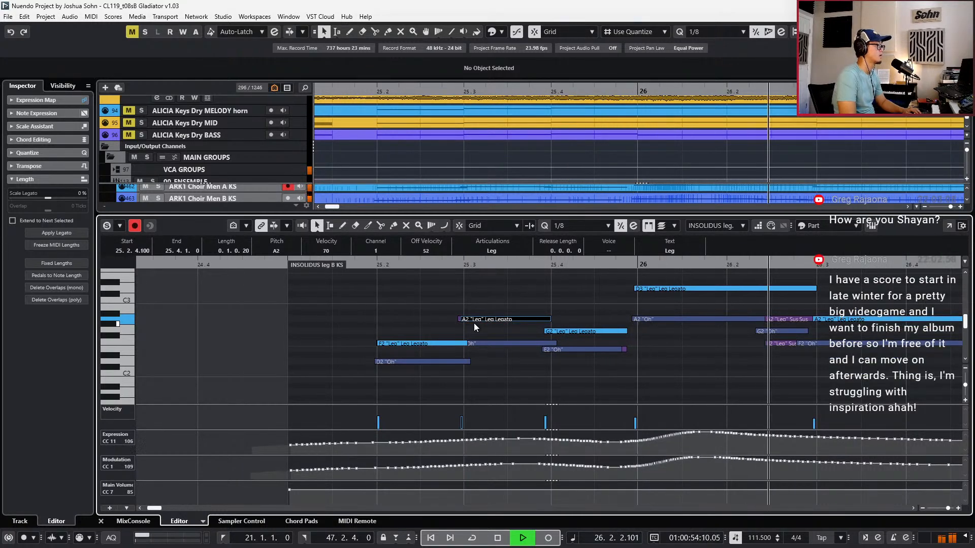
pyautogui.scroll(-5, 473, 323)
pyautogui.press('space')
pyautogui.press('KP_Subtract')
pyautogui.press('KP_Subtract')
pyautogui.press('KP_Subtract')
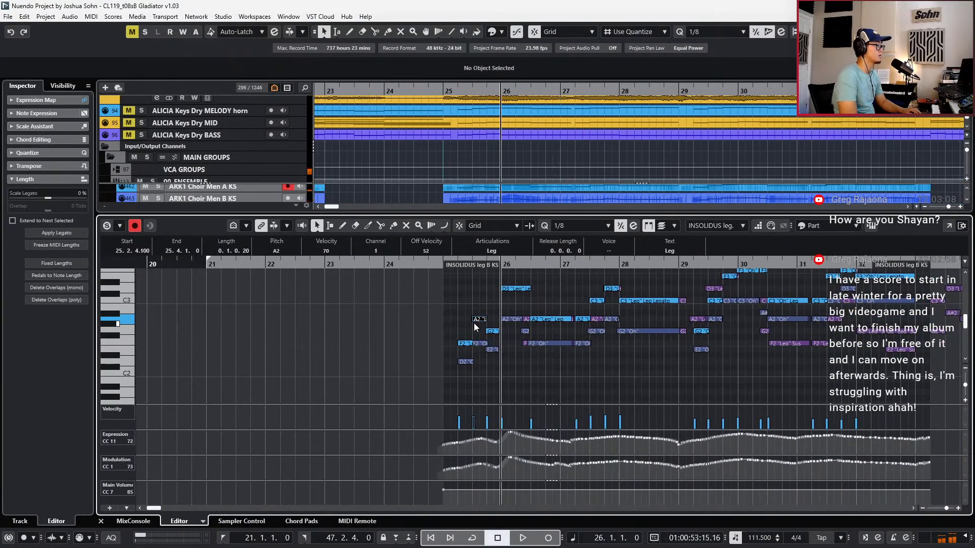
pyautogui.press('space')
pyautogui.scroll(-2, 474, 323)
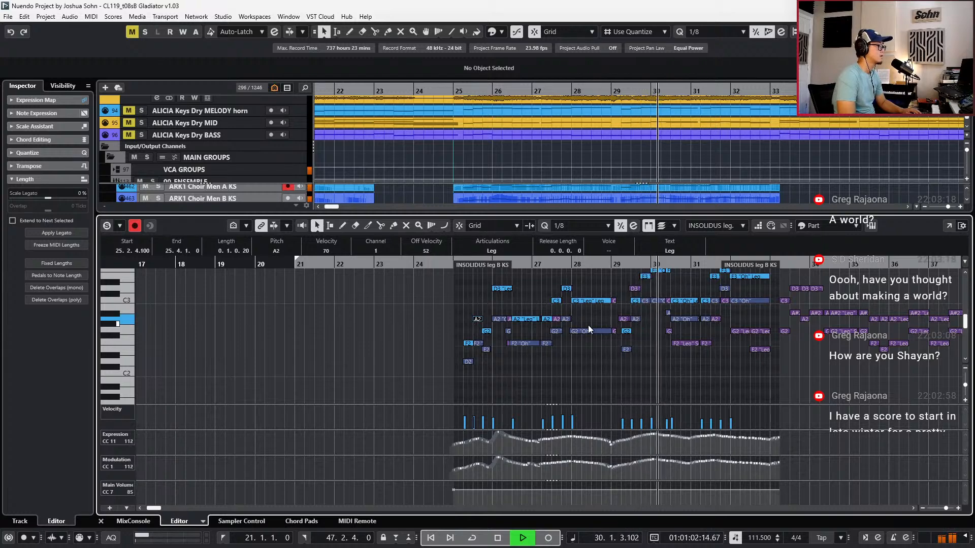
pyautogui.press('space')
# Reopen only the Choir Men A and B parts starting at bar 25 in the editor and play them back
pyautogui.press('Return')
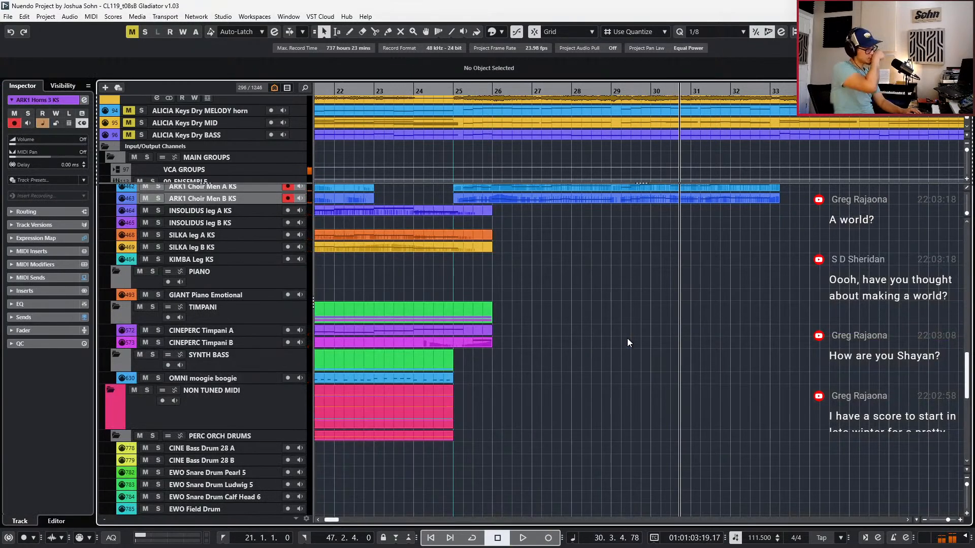
pyautogui.scroll(3, 626, 338)
pyautogui.click(611, 249)
pyautogui.press('Return')
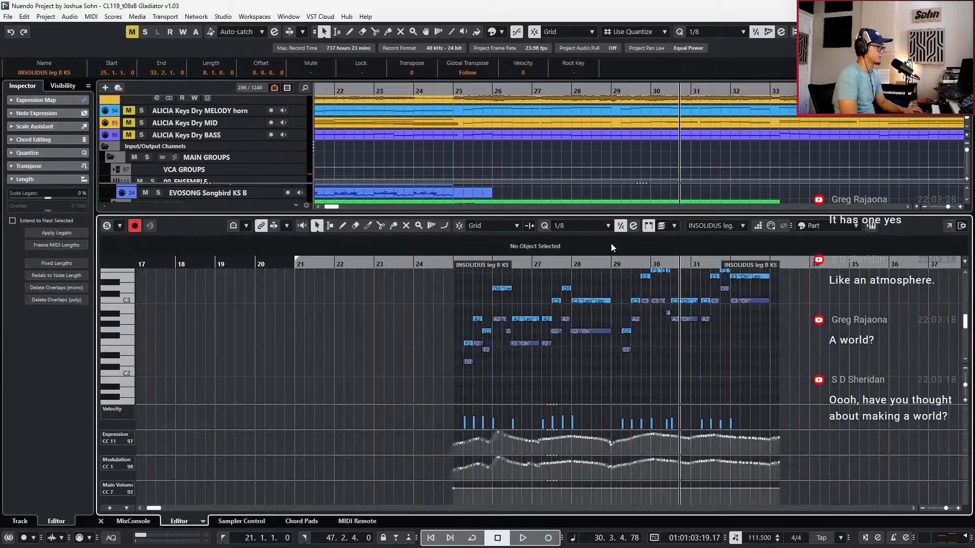
pyautogui.press('space')
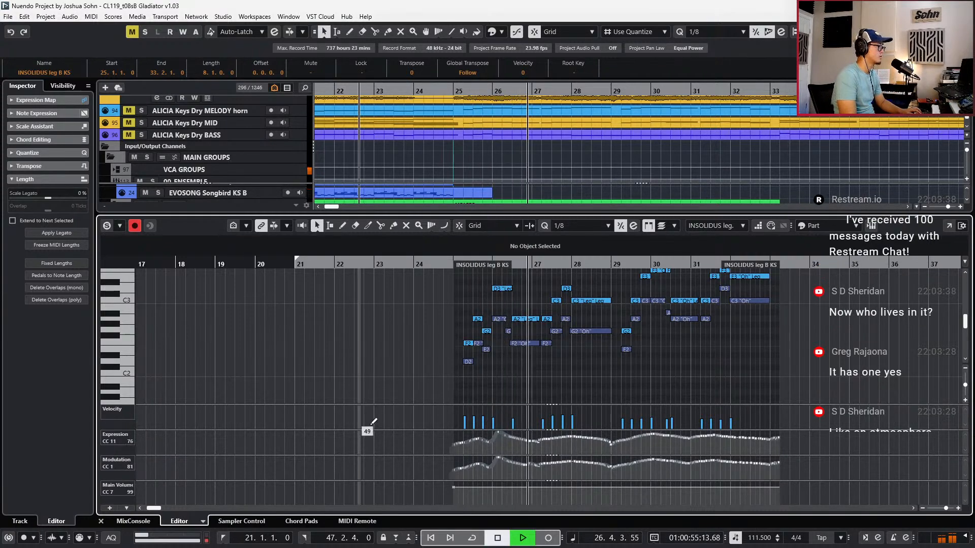
pyautogui.press('space')
# Shift Choir Men A's Expression and Modulation points for the swell at bar 26 slightly earlier
pyautogui.scroll(5, 508, 468)
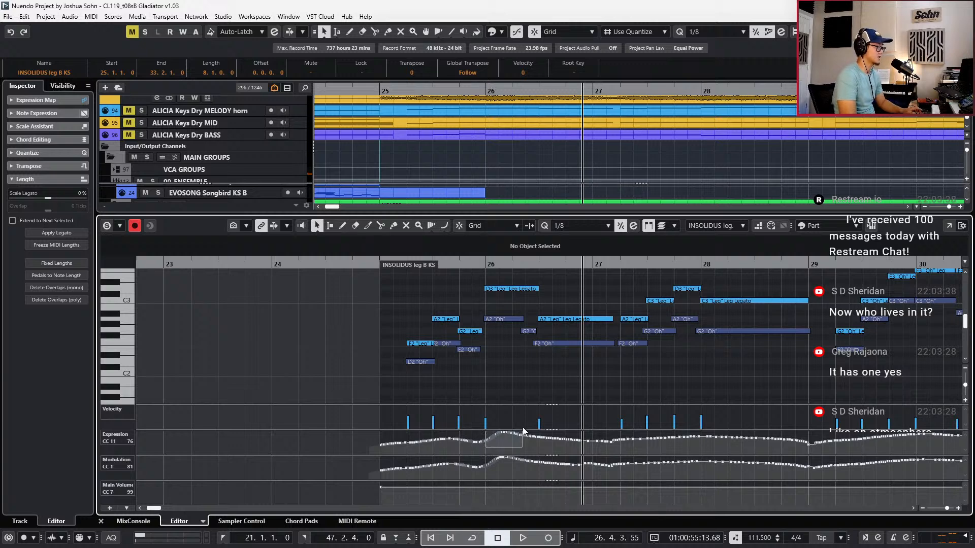
pyautogui.moveTo(541, 426); pyautogui.dragTo(549, 431)
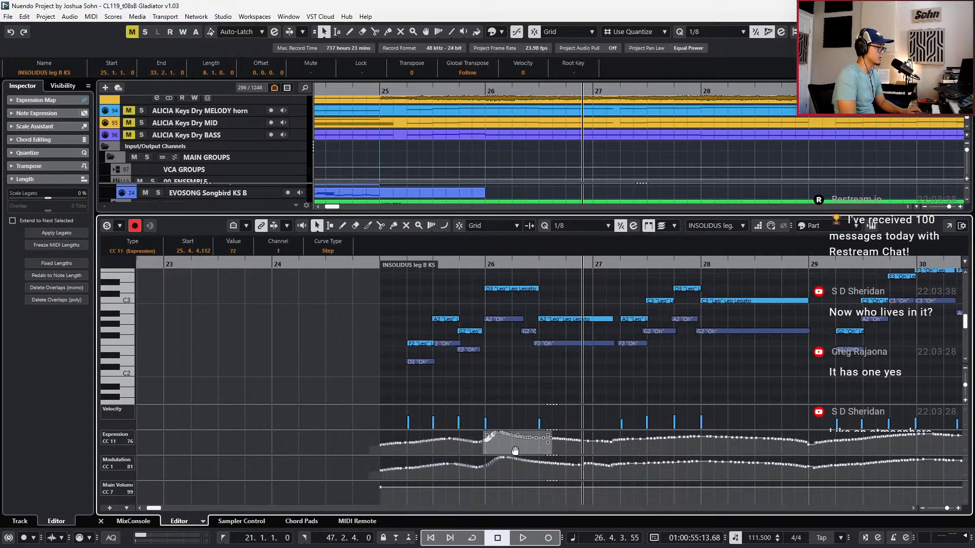
pyautogui.moveTo(483, 476); pyautogui.dragTo(562, 454)
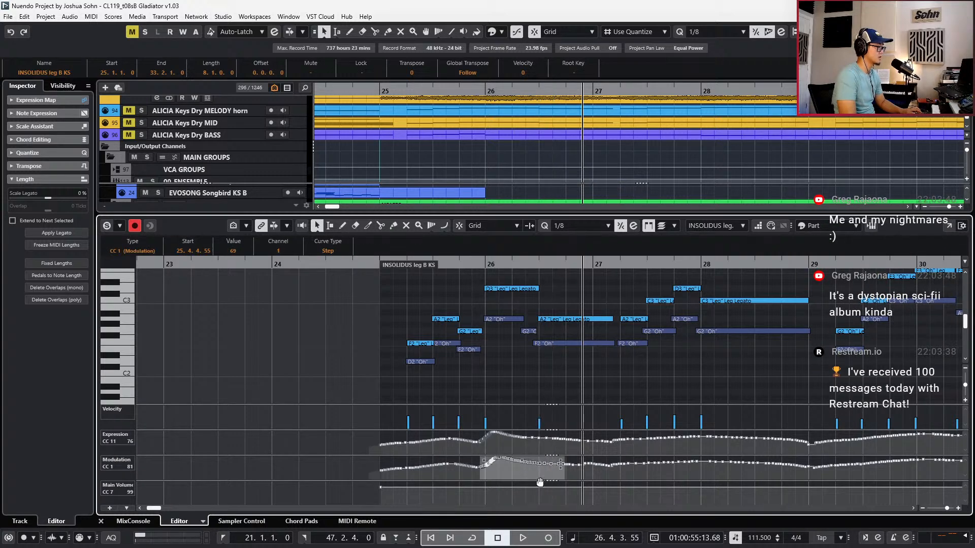
# Switch to Choir Men B and shift its Modulation and Expression swell points around bar 26 slightly earlier
pyautogui.press('pagedown')
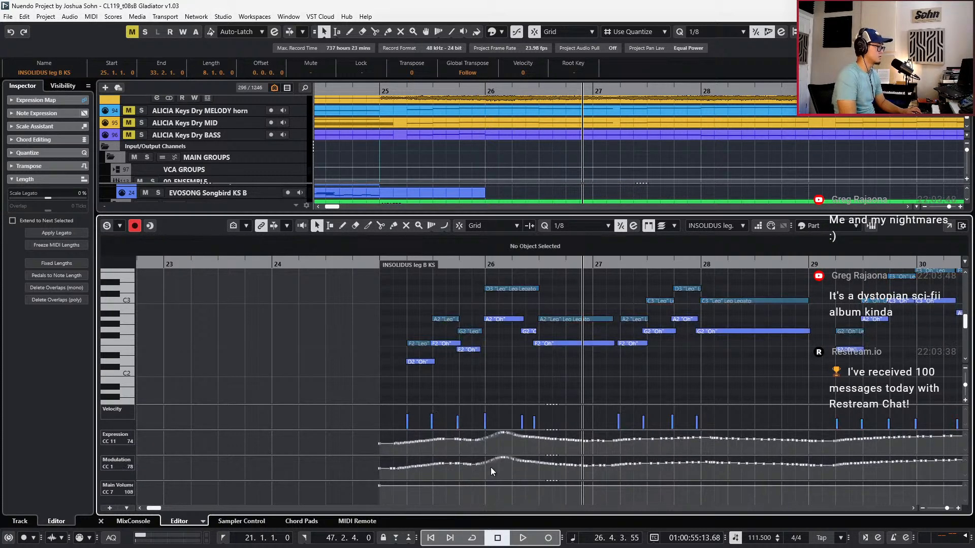
pyautogui.moveTo(474, 478); pyautogui.dragTo(536, 471)
pyautogui.moveTo(472, 450); pyautogui.dragTo(592, 419)
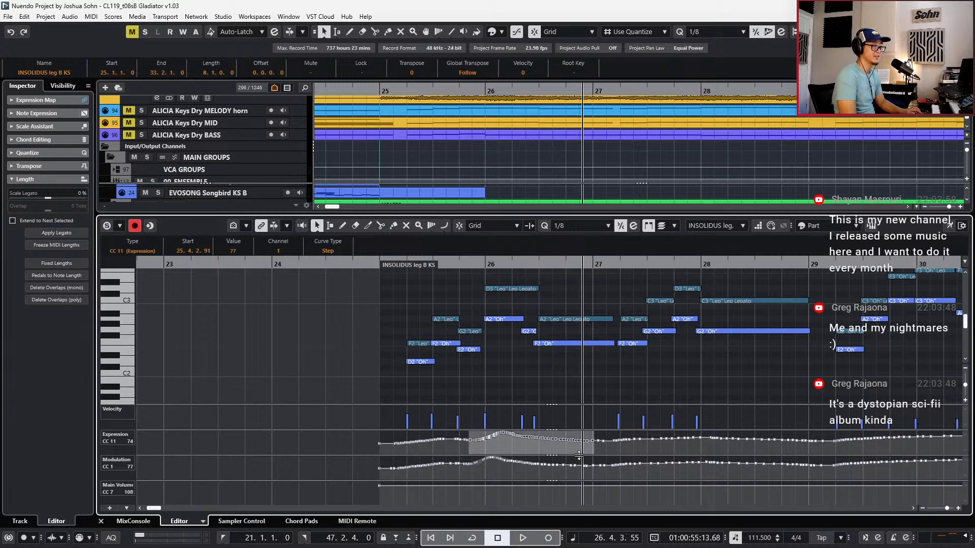
pyautogui.moveTo(585, 450); pyautogui.dragTo(557, 449)
# Play back the men's choir phrase into bar 32 and replay bars 30 to 32 with the editor soloed
pyautogui.press('l')
pyautogui.press('KP_Subtract')
pyautogui.press('KP_Subtract')
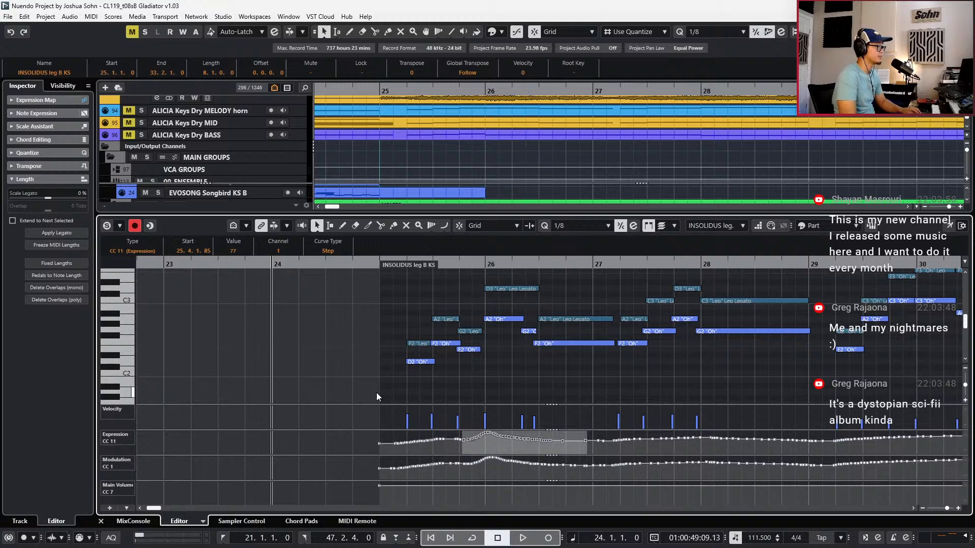
pyautogui.click(378, 377)
pyautogui.press('KP_Add')
pyautogui.press('space')
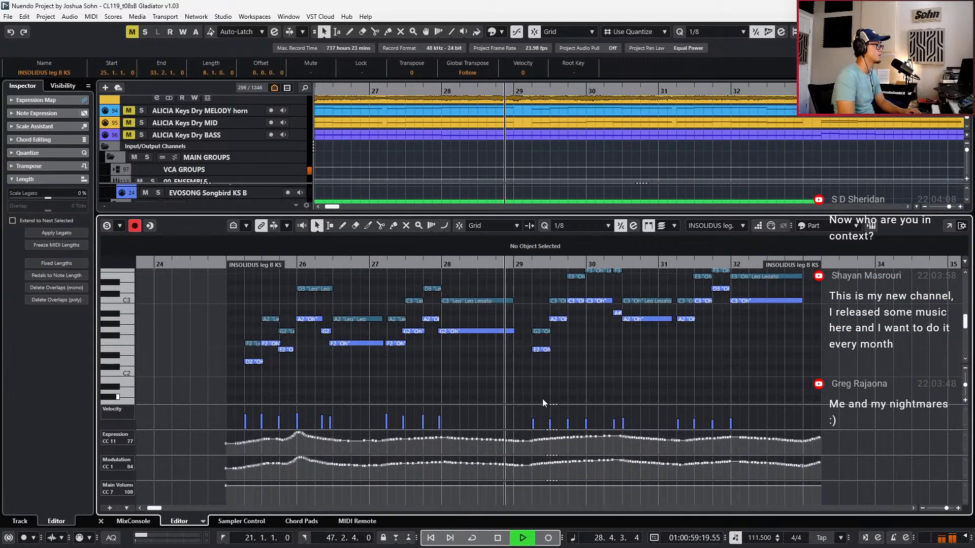
pyautogui.scroll(3, 545, 386)
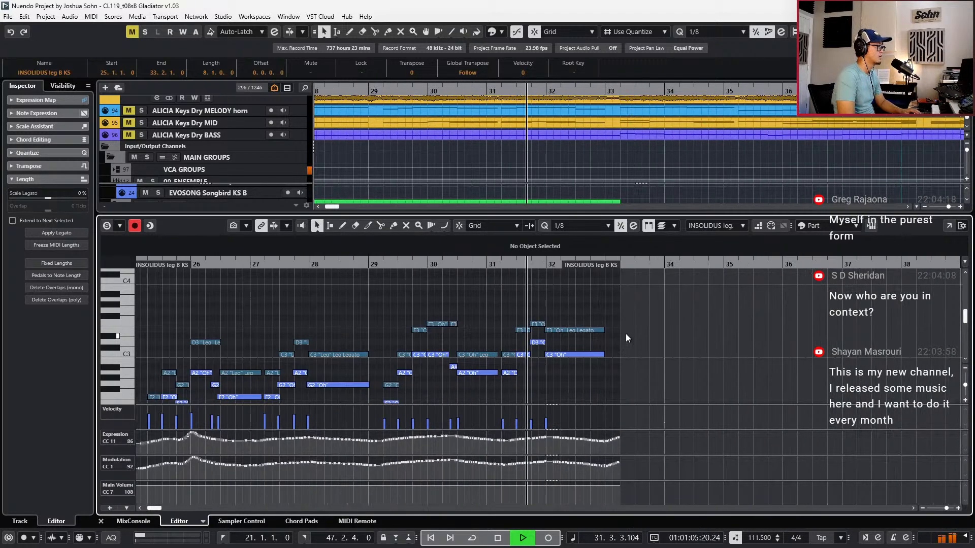
pyautogui.press('space')
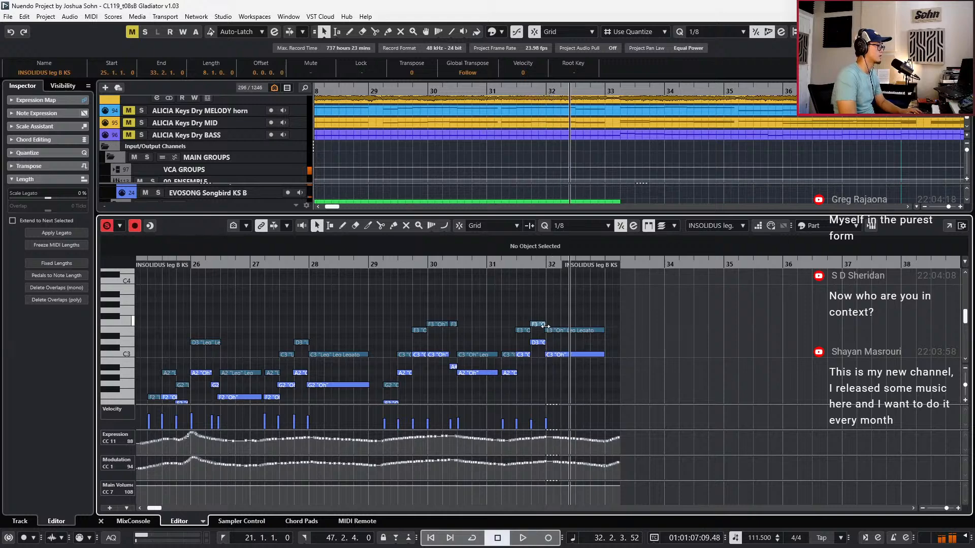
pyautogui.press('space')
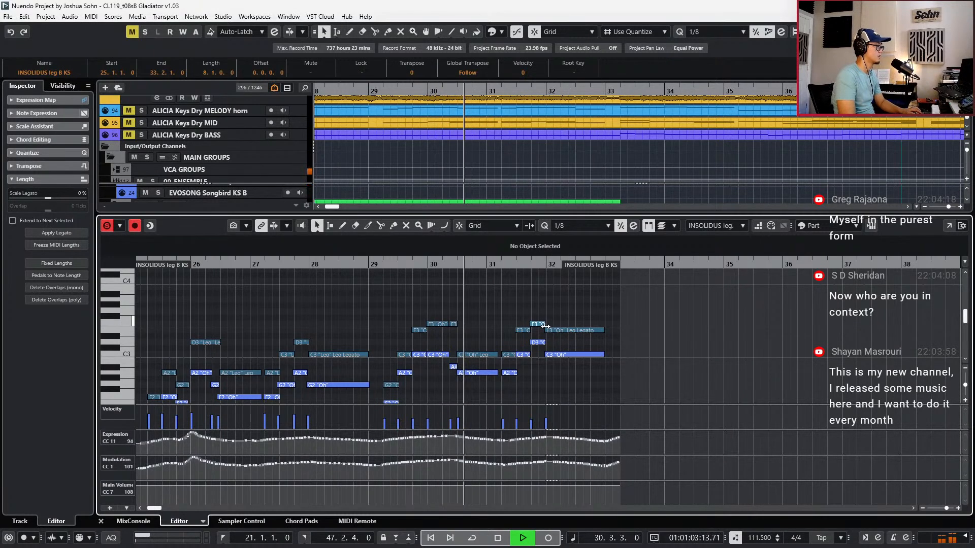
pyautogui.scroll(-1, 545, 343)
pyautogui.scroll(1, 544, 343)
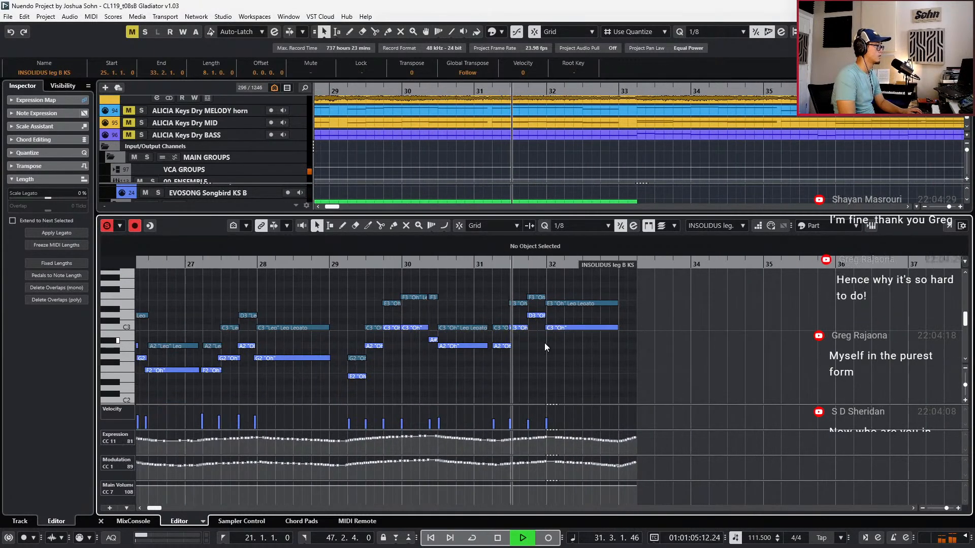
pyautogui.press('space')
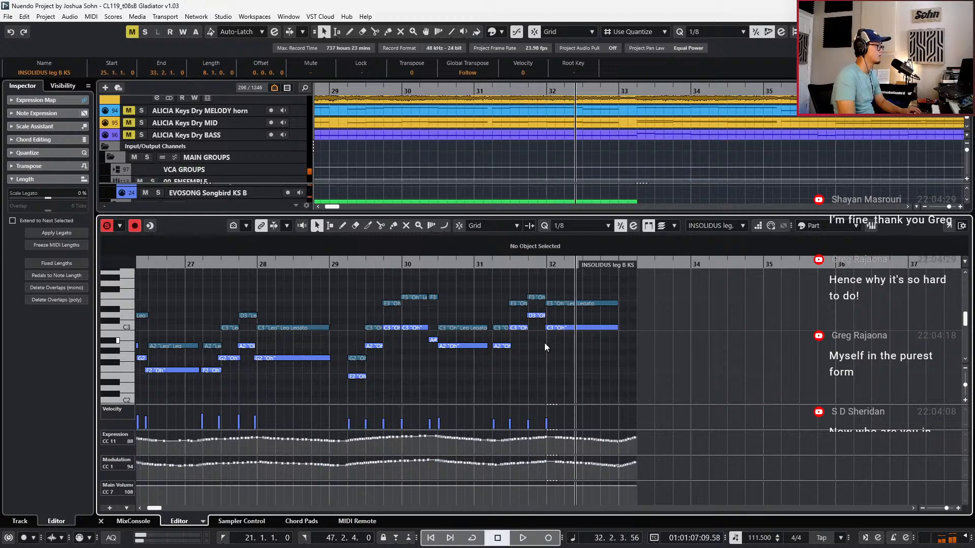
# Return to the arrangement and open the SILKA leg A and SILKA leg B parts in the editor
pyautogui.press('g')
pyautogui.press('g')
pyautogui.press('g')
pyautogui.press('Return')
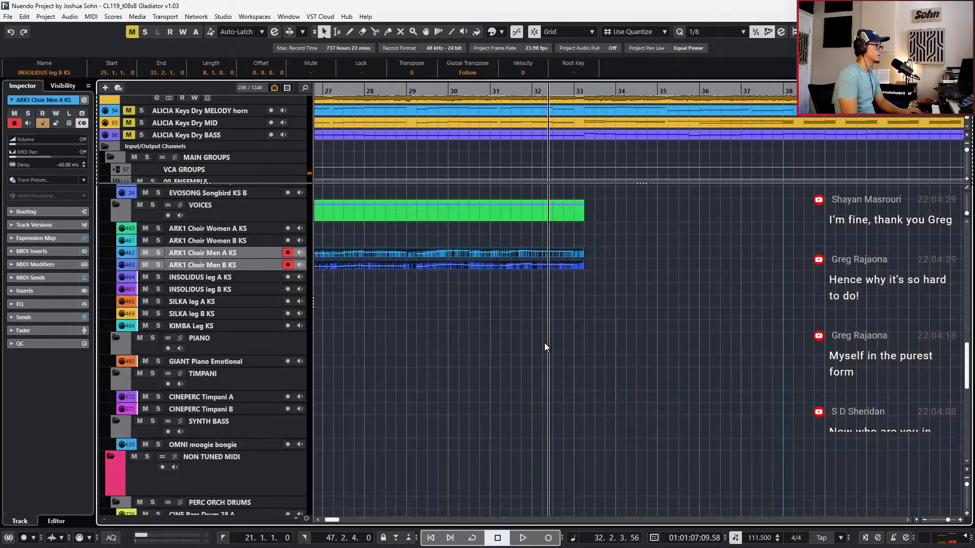
pyautogui.press('g')
pyautogui.press('g')
pyautogui.press('g')
pyautogui.hscroll(-2, 555, 308)
pyautogui.click(566, 250)
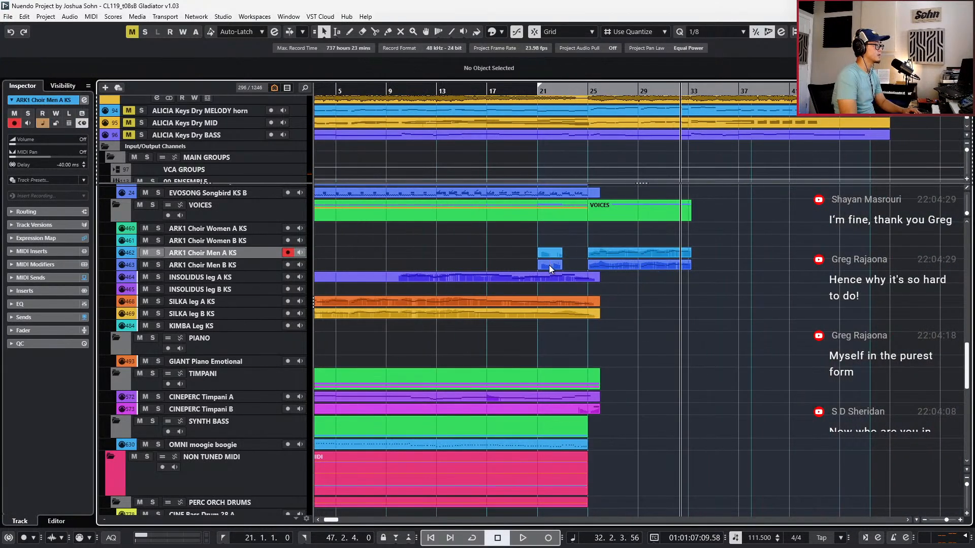
pyautogui.hscroll(-4, 549, 264)
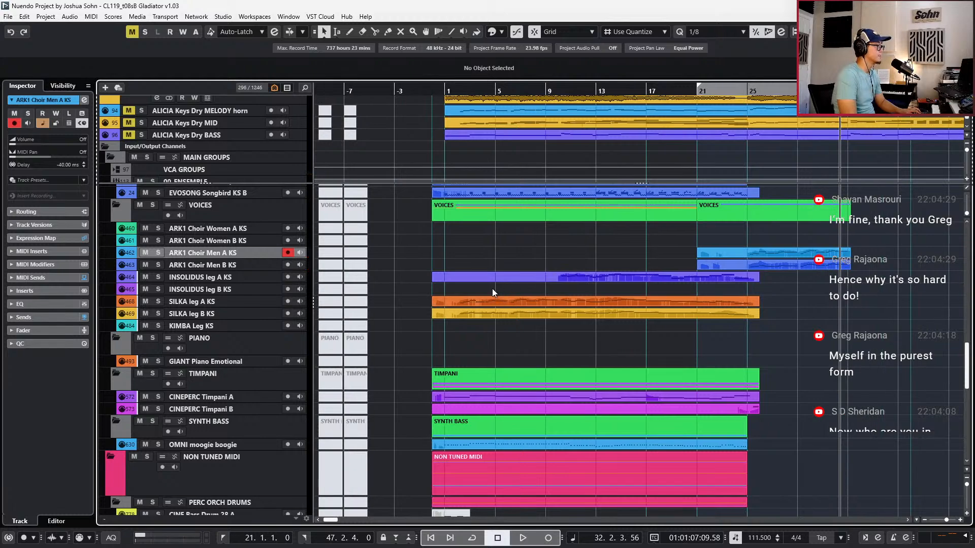
pyautogui.moveTo(492, 288); pyautogui.dragTo(487, 317)
pyautogui.press('Return')
# Delete the zero-length duplicate A2 note at 2.3 in SILKA leg A, leaving the long A2 note on its original pitch
pyautogui.scroll(4, 421, 337)
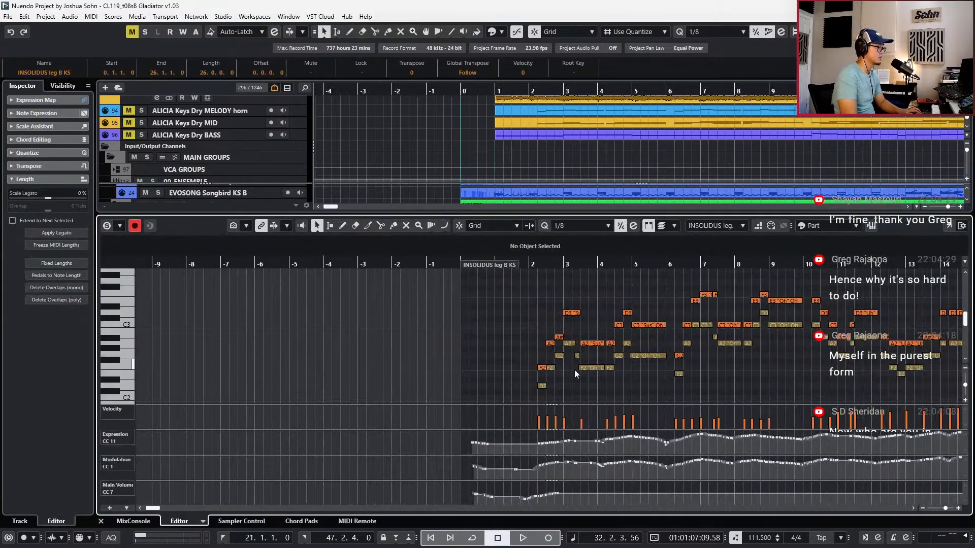
pyautogui.scroll(5, 536, 373)
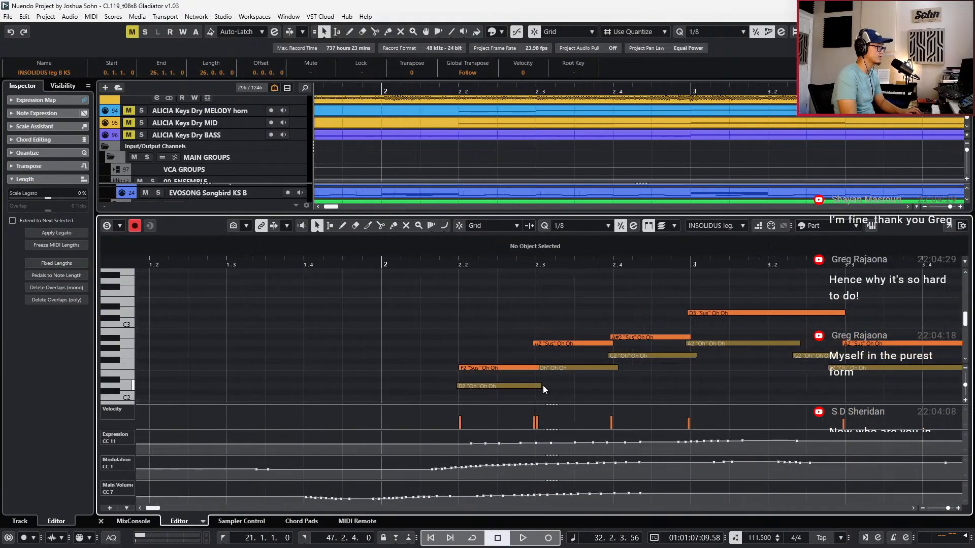
pyautogui.scroll(3, 543, 344)
pyautogui.moveTo(543, 345)
pyautogui.mouseDown()
pyautogui.moveTo(553, 344)
pyautogui.moveTo(542, 340)
pyautogui.mouseUp()
pyautogui.click(526, 343)
pyautogui.click(529, 341)
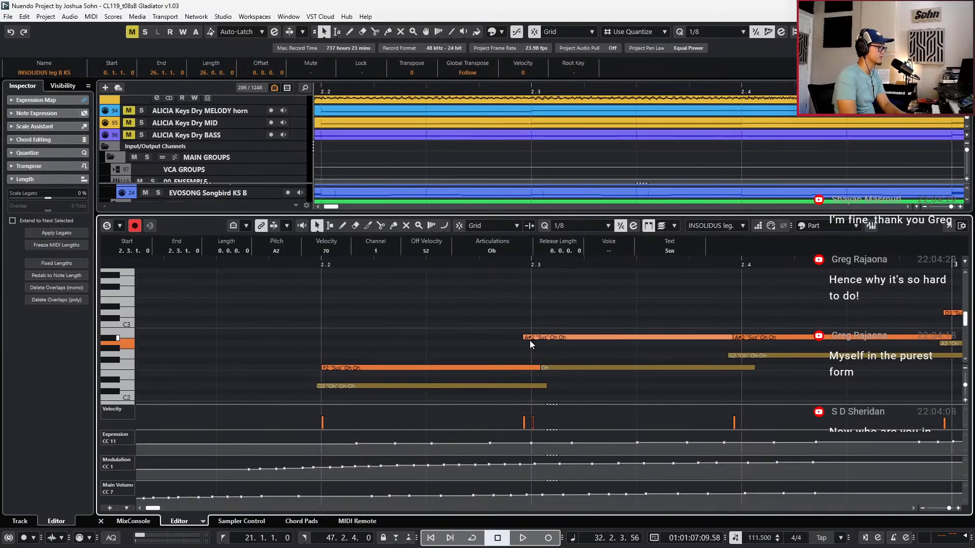
pyautogui.click(529, 338)
pyautogui.press('Down')
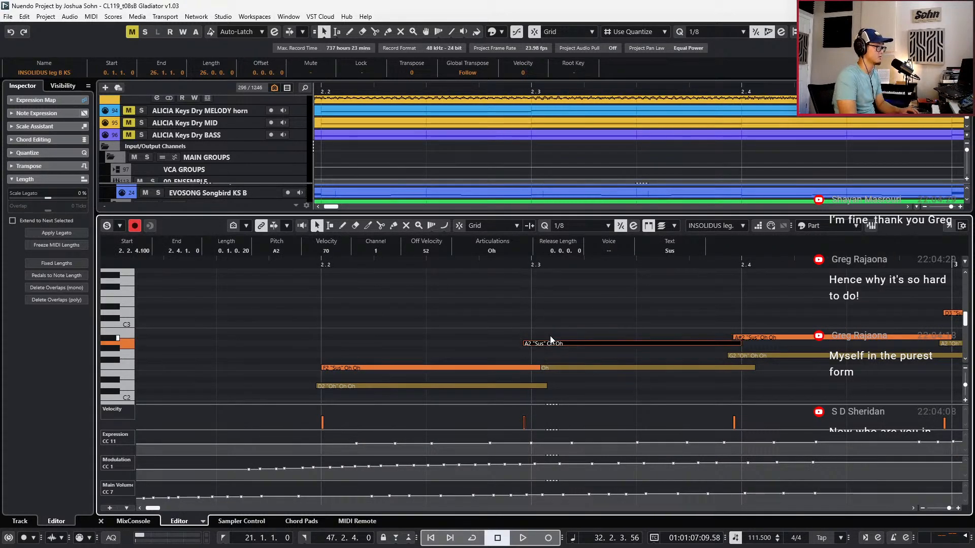
# Examine the SILKA notes through bar 5, close the editor and view the voice tracks around bar 25
pyautogui.scroll(-2, 635, 326)
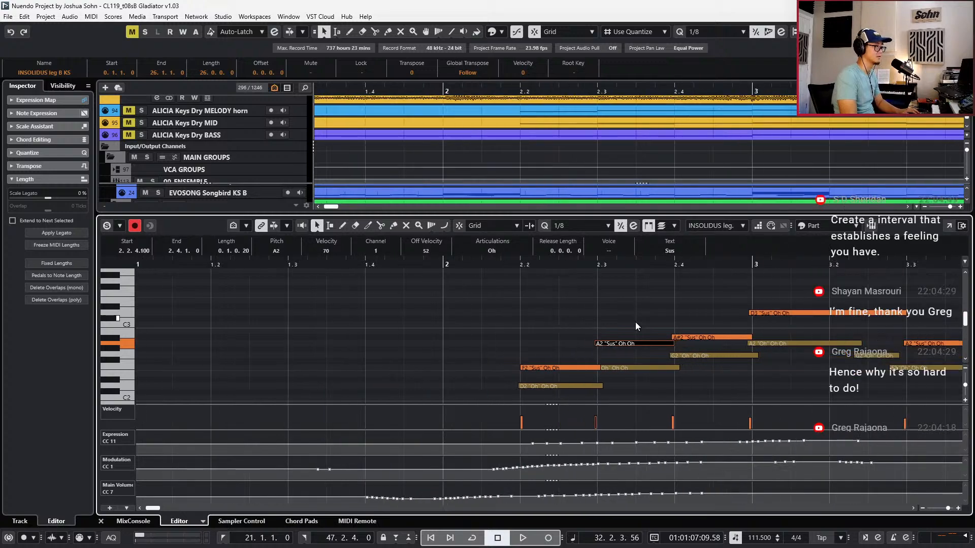
pyautogui.scroll(-3, 635, 322)
pyautogui.hscroll(2, 636, 322)
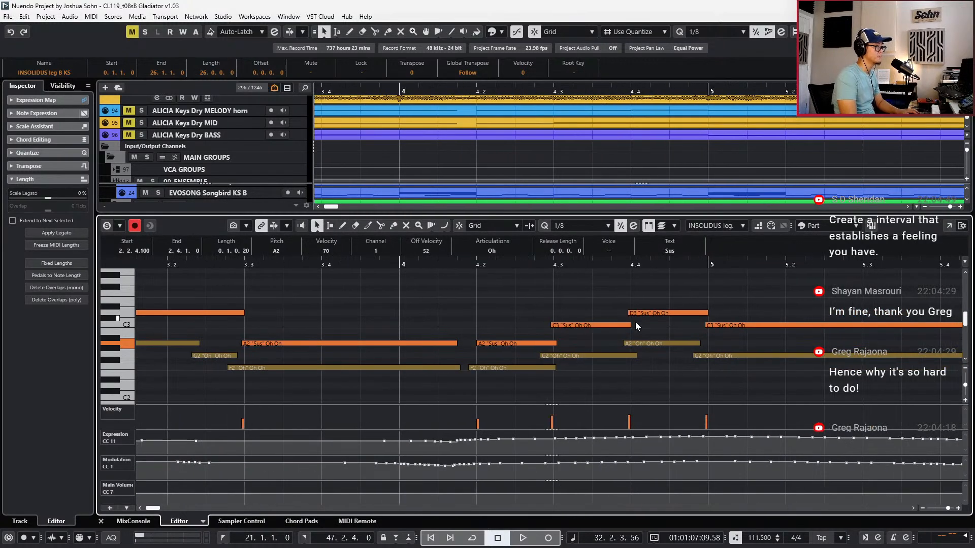
pyautogui.press('Return')
pyautogui.scroll(-5, 635, 322)
pyautogui.hscroll(8, 635, 322)
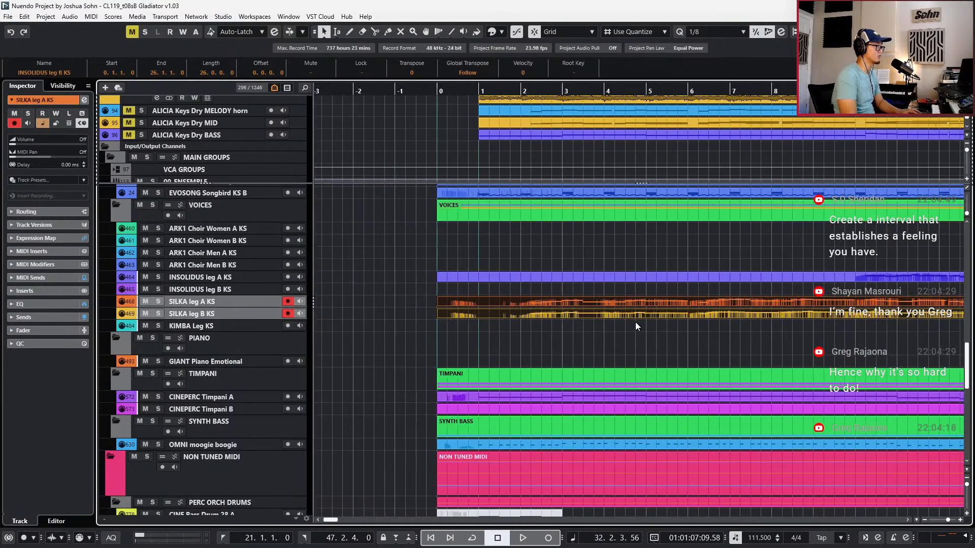
pyautogui.scroll(-2, 635, 322)
pyautogui.hscroll(3, 635, 322)
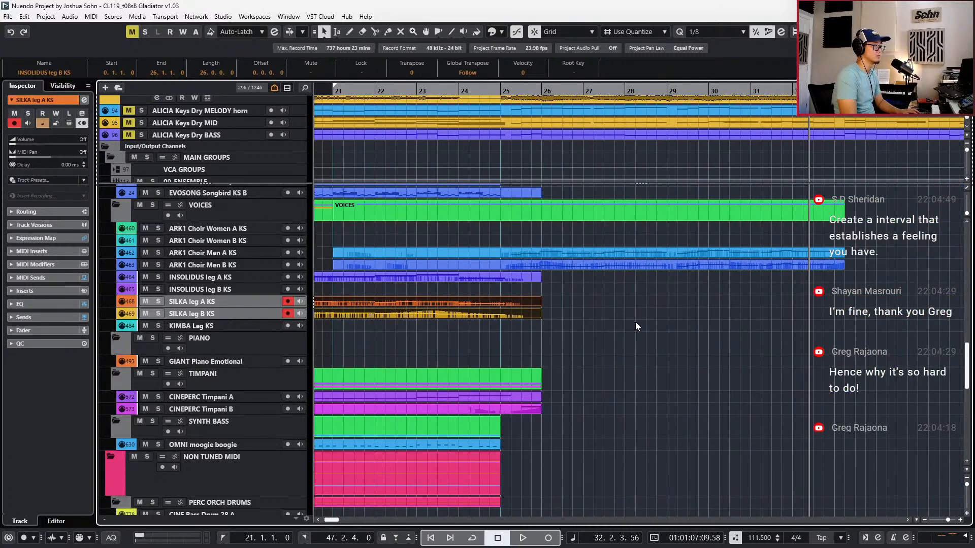
# Solo the LISTEN reference track, play it into bar 28, and return unsoloed to bar 25
pyautogui.hscroll(2, 813, 259)
pyautogui.press('KP_Subtract')
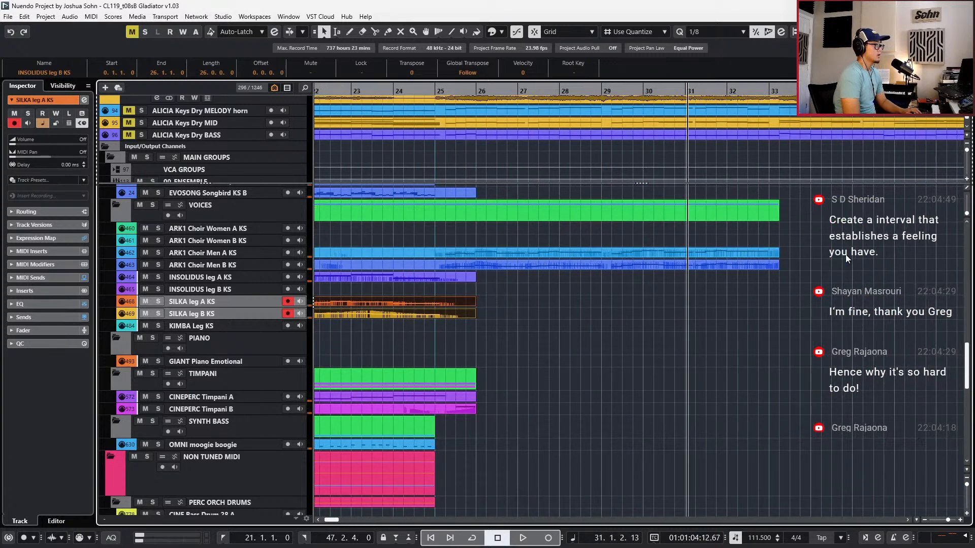
pyautogui.scroll(4, 267, 133)
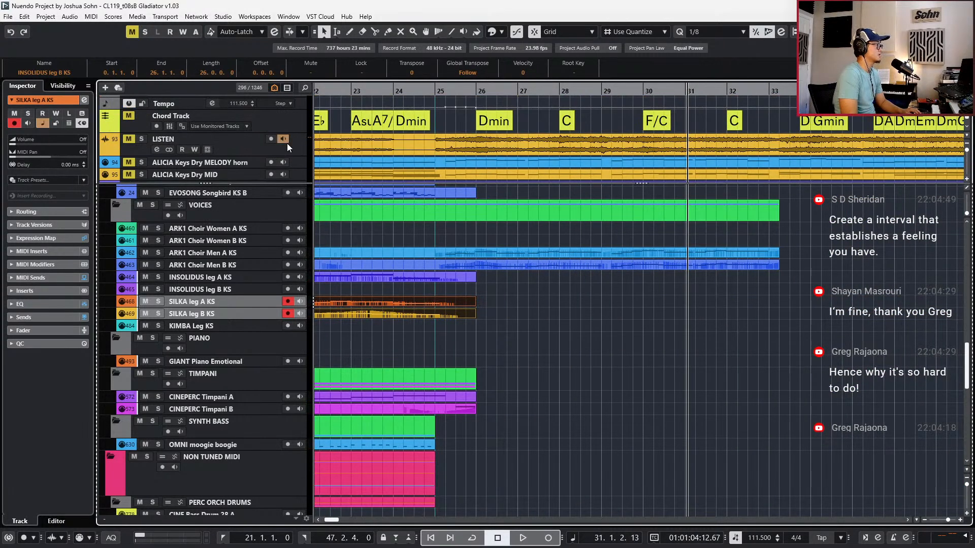
pyautogui.click(286, 142)
pyautogui.press('s')
pyautogui.press('KP_Subtract')
pyautogui.press('KP_Subtract')
pyautogui.press('space')
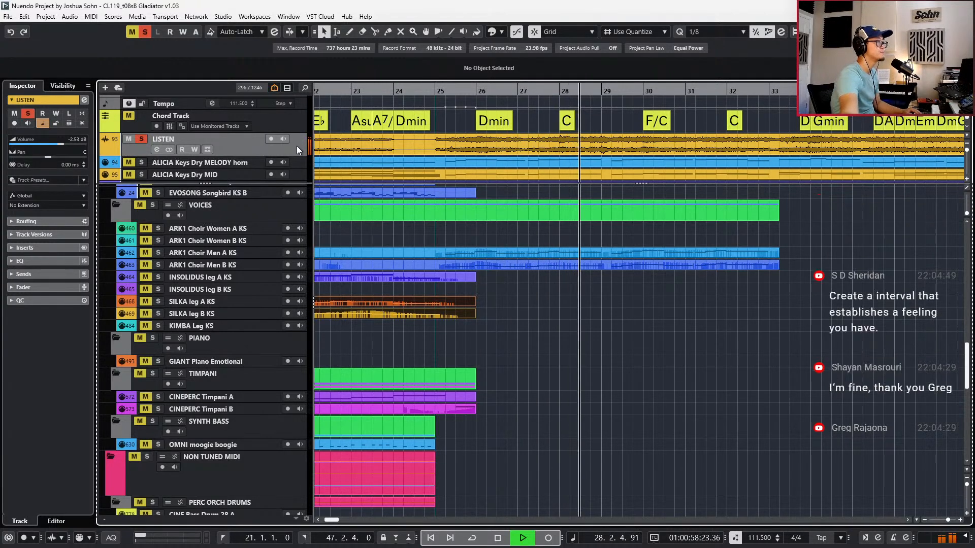
pyautogui.press('space')
pyautogui.press('s')
pyautogui.press('KP_Subtract')
pyautogui.press('KP_Subtract')
pyautogui.press('KP_Subtract')
pyautogui.press('KP_Subtract')
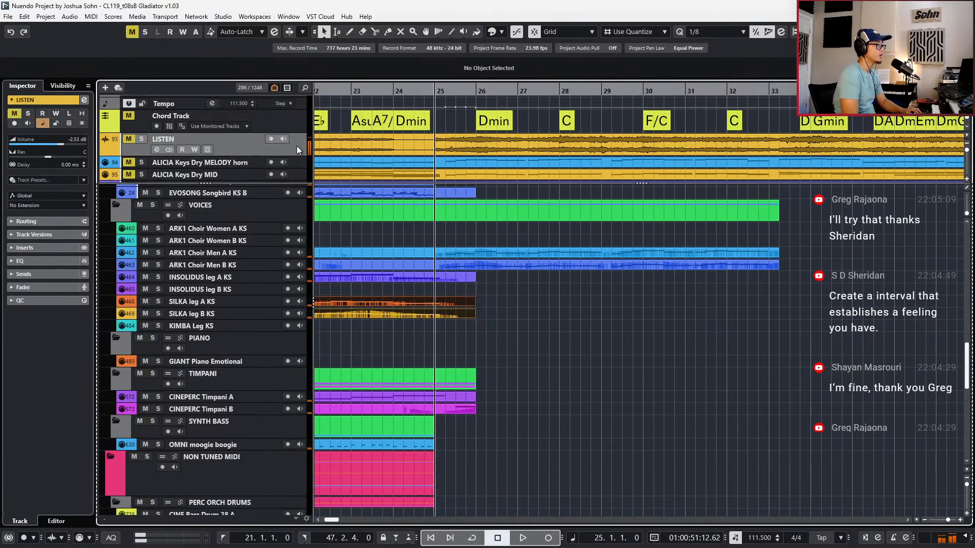
# Open the ARK1 Choir Men A and B parts in the editor and give the Men A held note at bar 28 the Sus articulation
pyautogui.moveTo(575, 303); pyautogui.dragTo(572, 239)
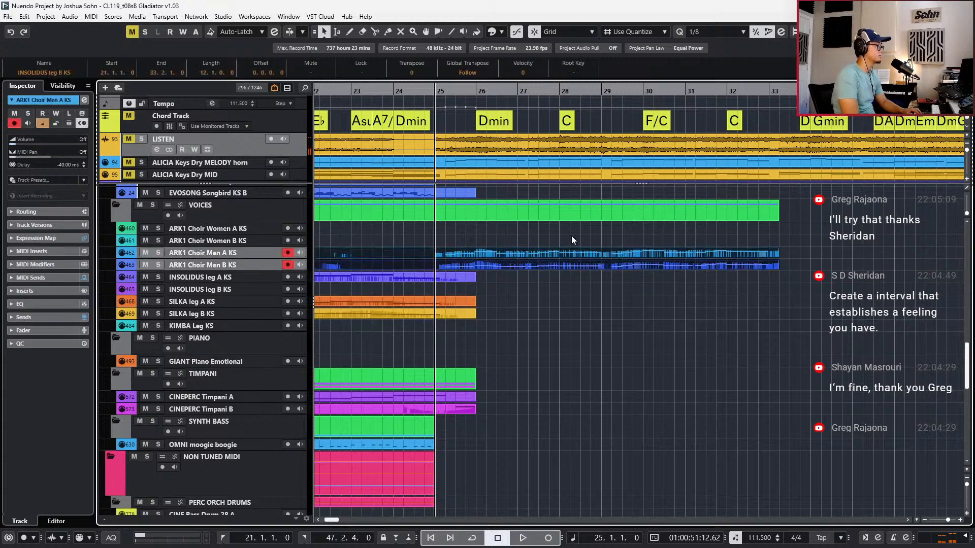
pyautogui.press('Return')
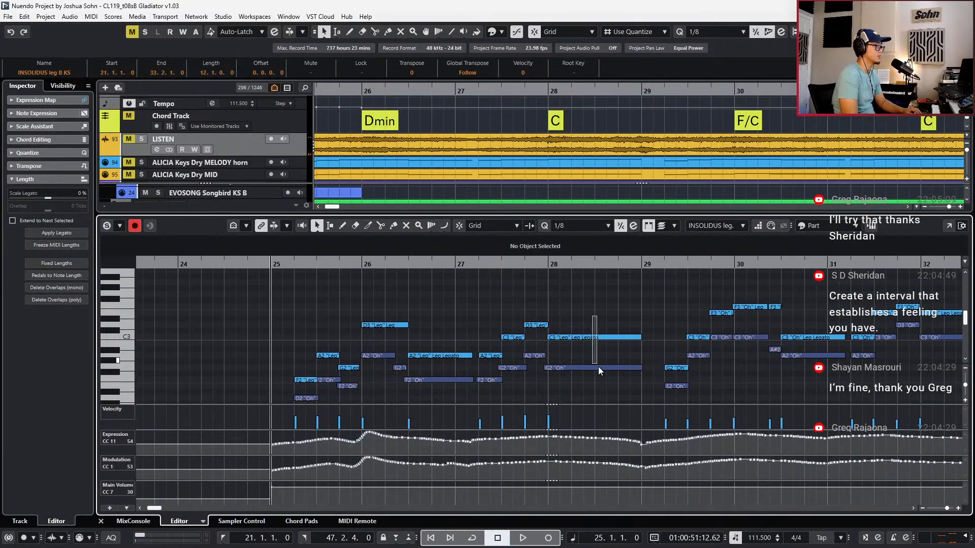
pyautogui.moveTo(598, 366); pyautogui.dragTo(608, 380)
pyautogui.press('space')
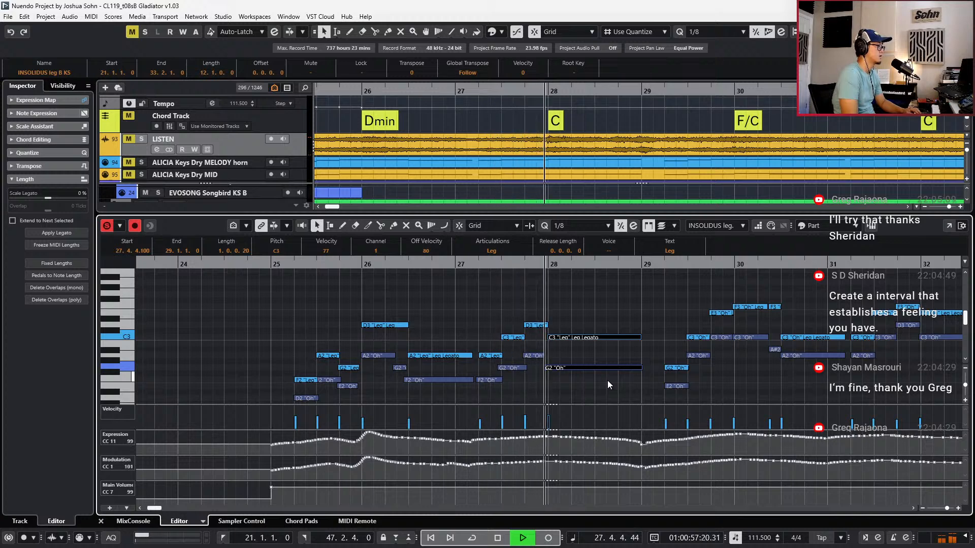
pyautogui.click(602, 338)
pyautogui.press('space')
pyautogui.click(492, 252)
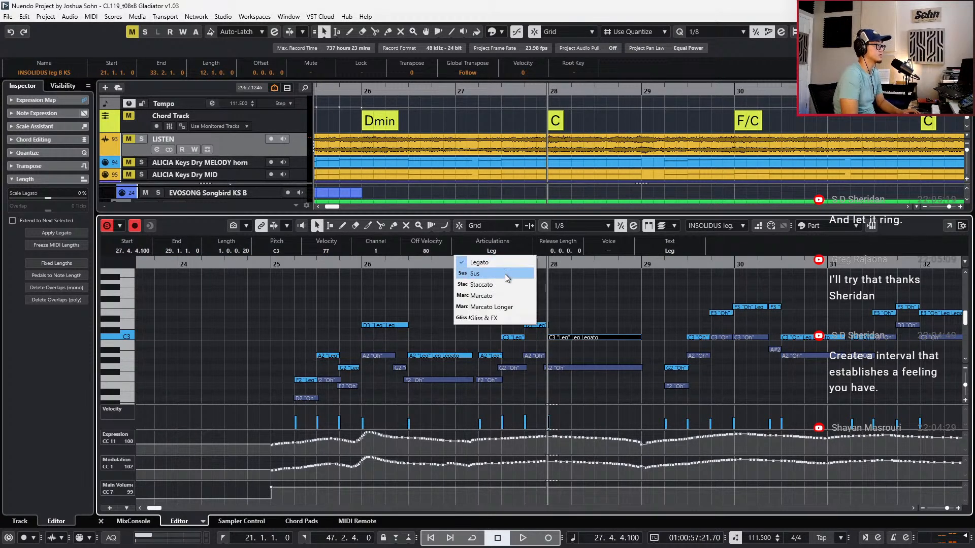
pyautogui.click(507, 275)
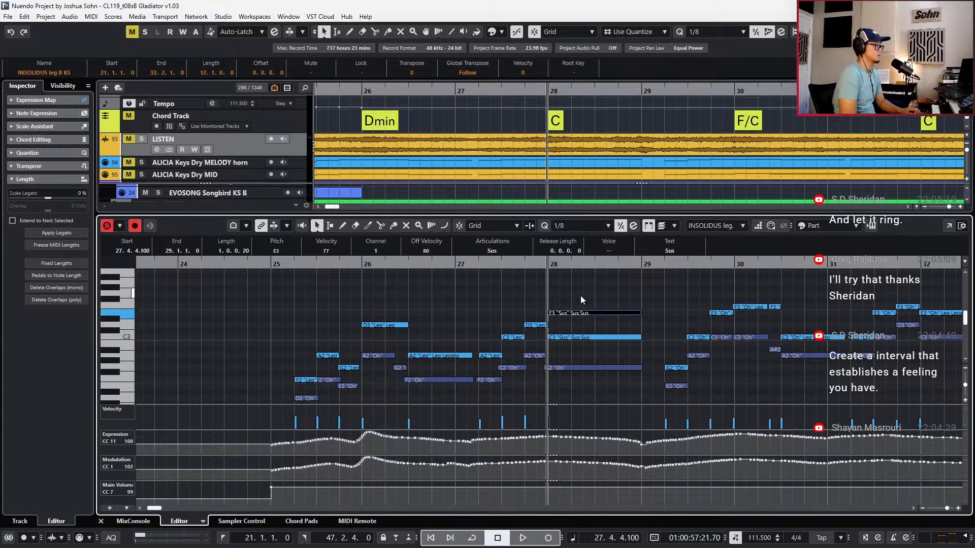
# Stack the Choir Men A sustained notes at bar 28 on E3 and G3, and raise the Men B held note to C3
pyautogui.press('space')
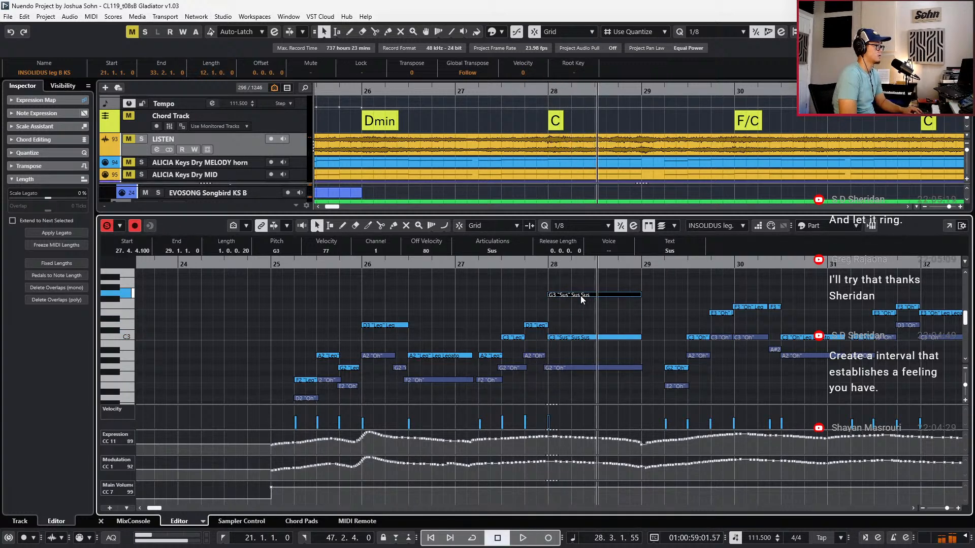
pyautogui.press('Up')
pyautogui.press('Up')
pyautogui.moveTo(608, 369); pyautogui.dragTo(612, 354)
# Play back the men's choir phrase with the bar 28 chord from bar 26 into bar 31
pyautogui.press('space')
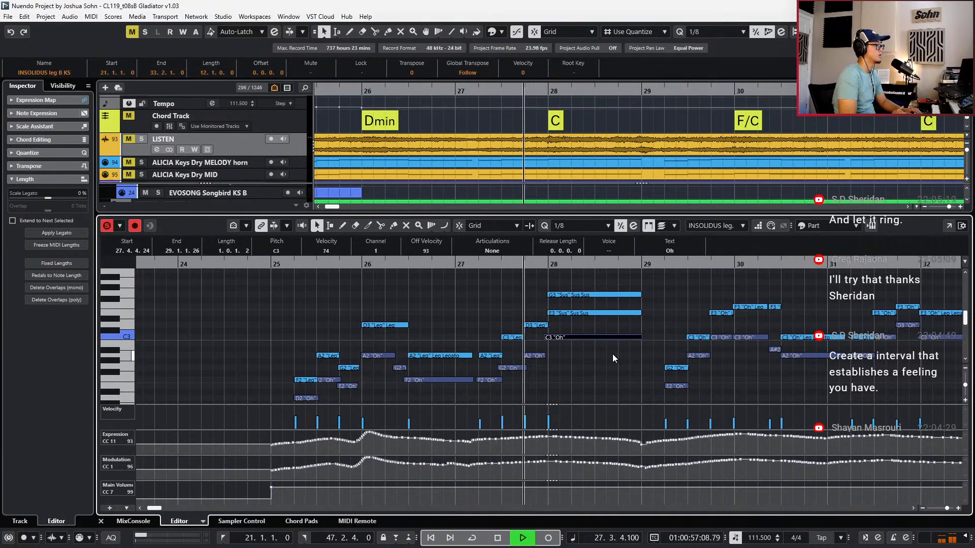
pyautogui.press('space')
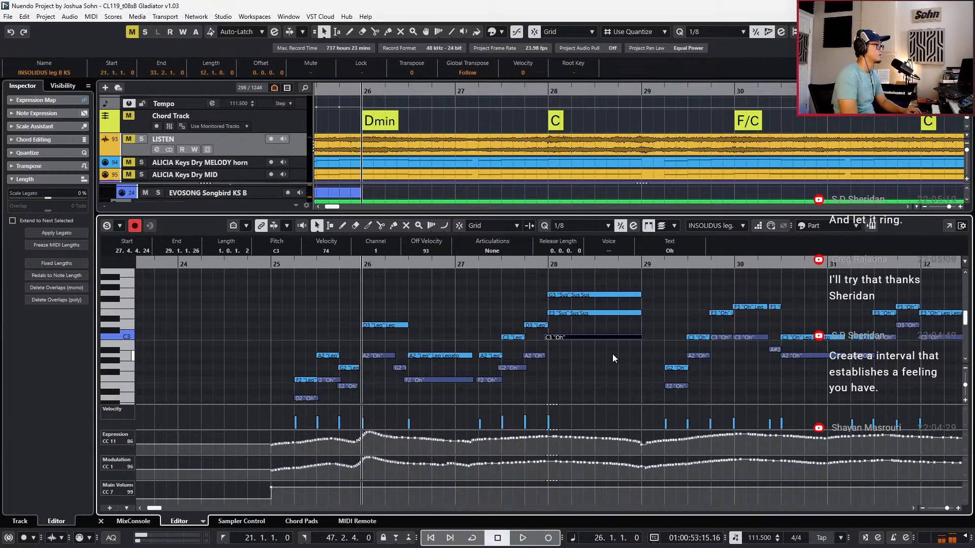
pyautogui.press('space')
pyautogui.press('g')
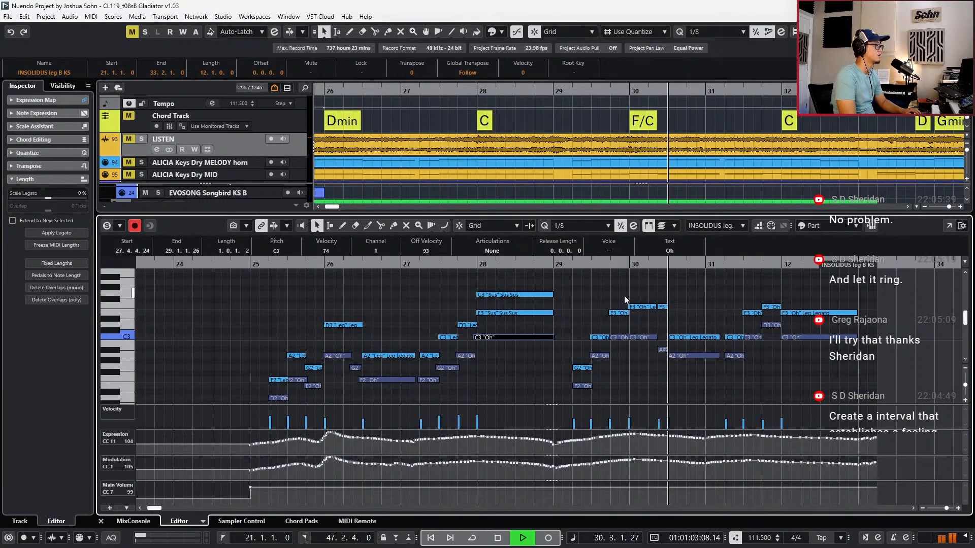
pyautogui.scroll(-1, 640, 335)
pyautogui.hscroll(2, 630, 337)
pyautogui.hscroll(3, 618, 337)
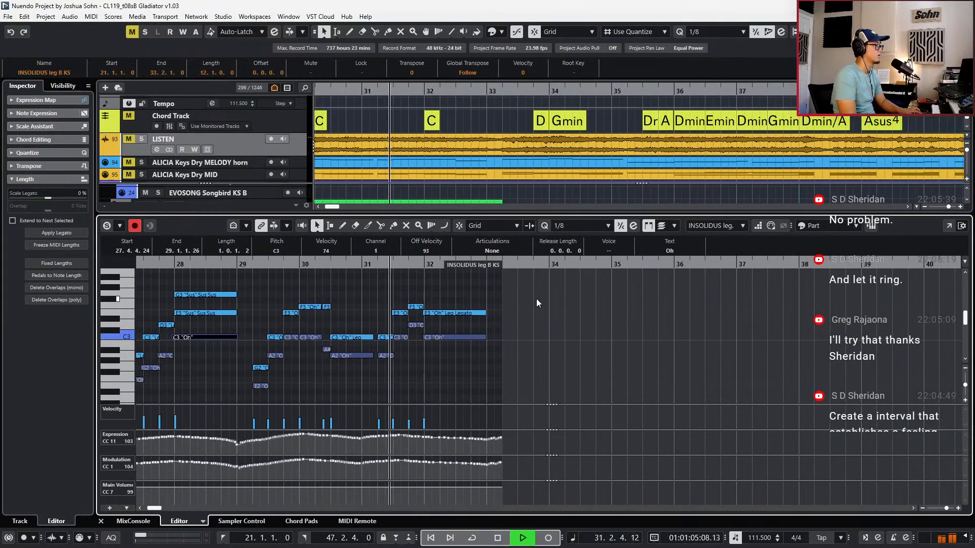
# Split the held Choir Men A and Men B notes halfway through bar 32
pyautogui.scroll(1, 455, 292)
pyautogui.moveTo(455, 292); pyautogui.dragTo(442, 339)
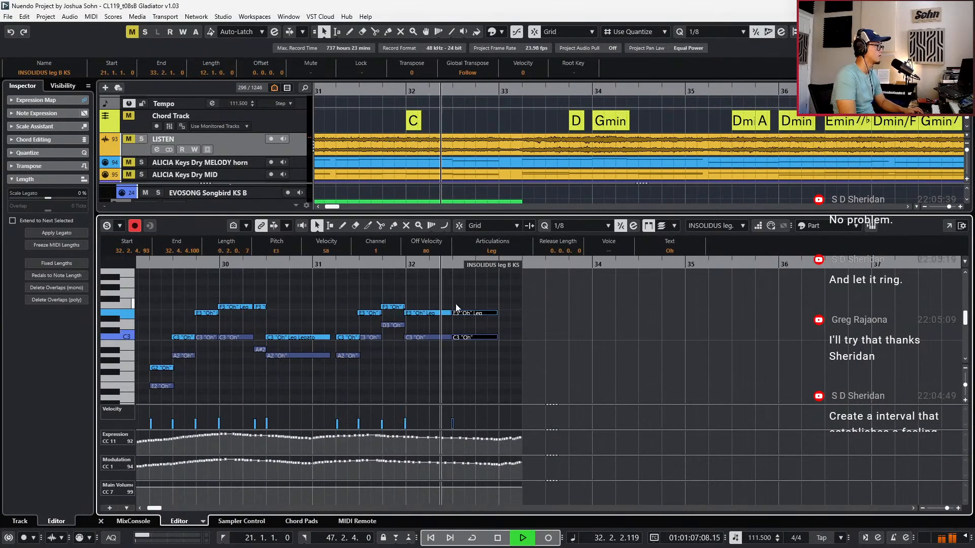
pyautogui.press('space')
pyautogui.keyDown('alt'); pyautogui.click(452, 313); pyautogui.keyUp('alt')
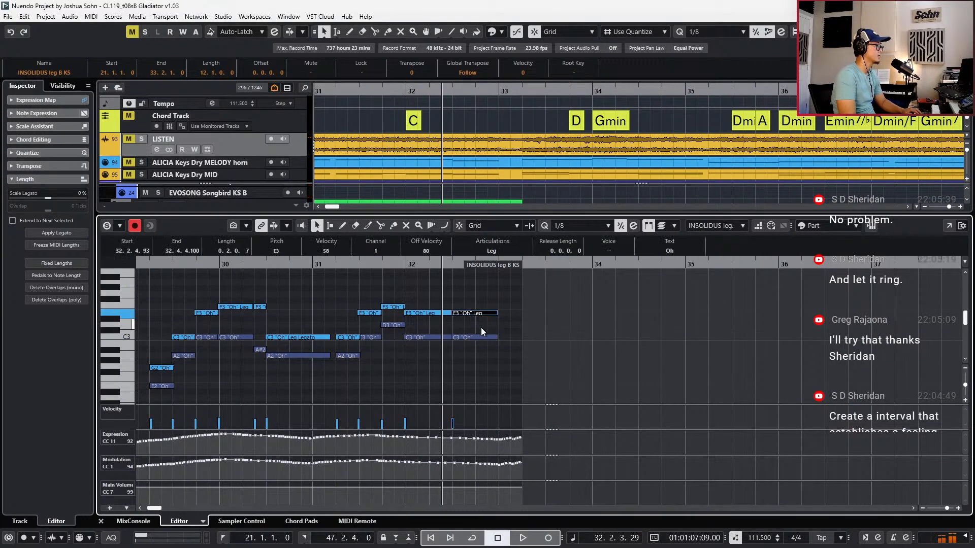
# Lower the second halves of the split bar 32 notes to C3 in Choir Men A and G2 in Choir Men B
pyautogui.moveTo(478, 294); pyautogui.dragTo(447, 361)
pyautogui.press('Down')
pyautogui.press('Down')
pyautogui.press('Up')
pyautogui.press('Up')
pyautogui.click(477, 300)
pyautogui.press('Right')
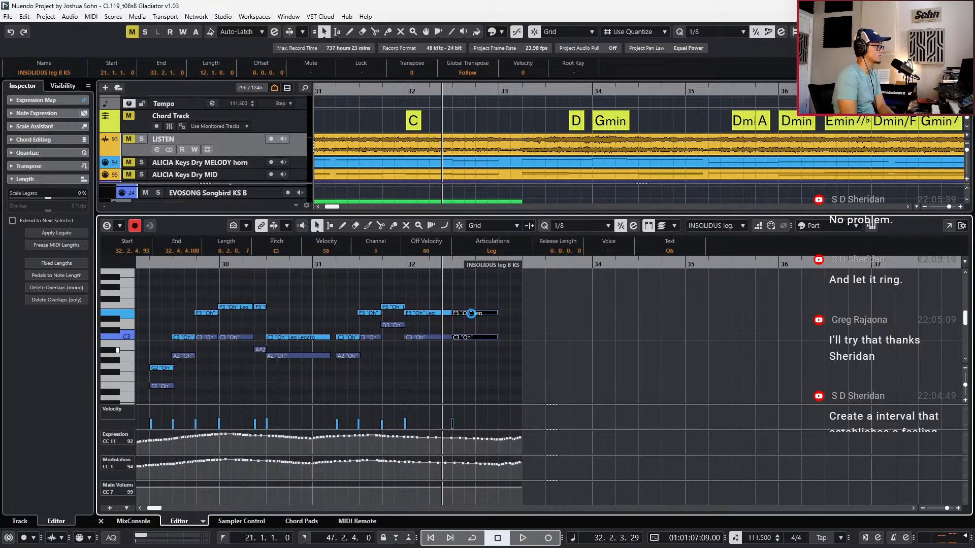
pyautogui.press('Down')
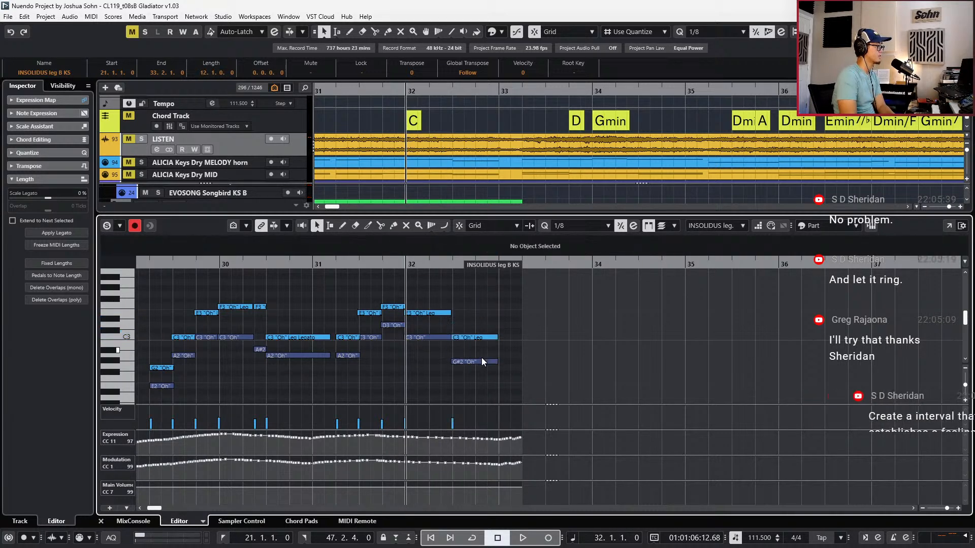
pyautogui.moveTo(470, 361); pyautogui.dragTo(483, 367)
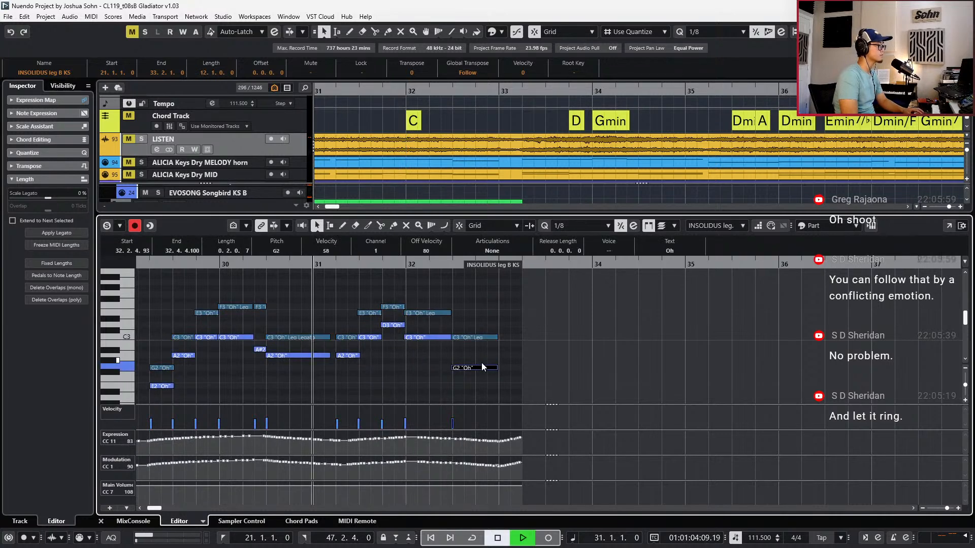
# Solo the editor and record new expression and modulation dynamics for Choir Men B through the closing notes of bar 32
pyautogui.press('space')
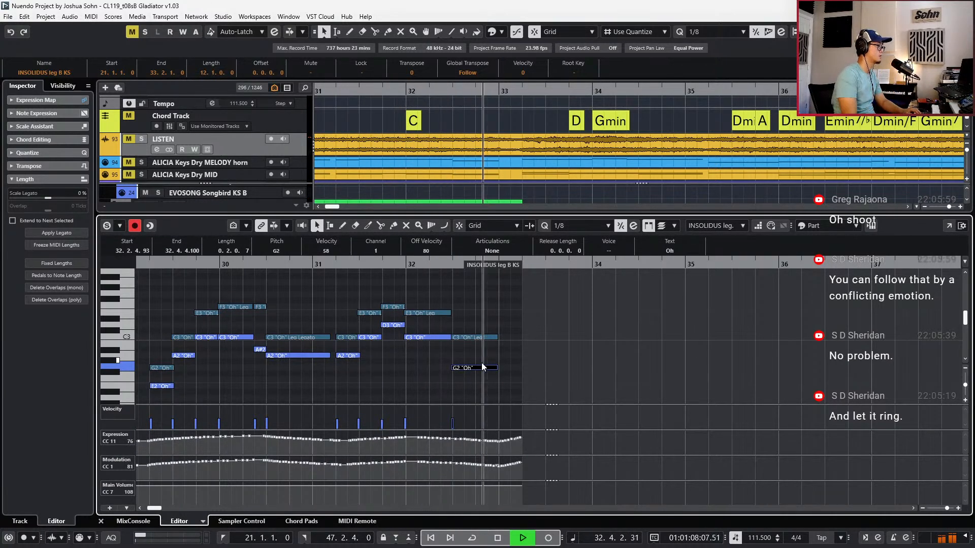
pyautogui.moveTo(496, 319); pyautogui.dragTo(487, 388)
pyautogui.press('ctrl+KP_Subtract')
pyautogui.press('ctrl+KP_Subtract')
pyautogui.press('ctrl+KP_Subtract')
pyautogui.press('s')
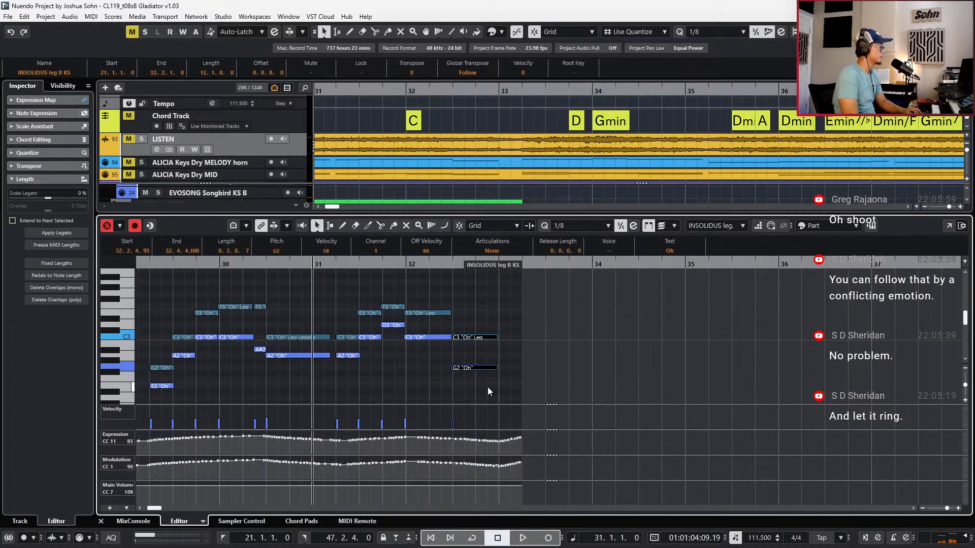
pyautogui.press('space')
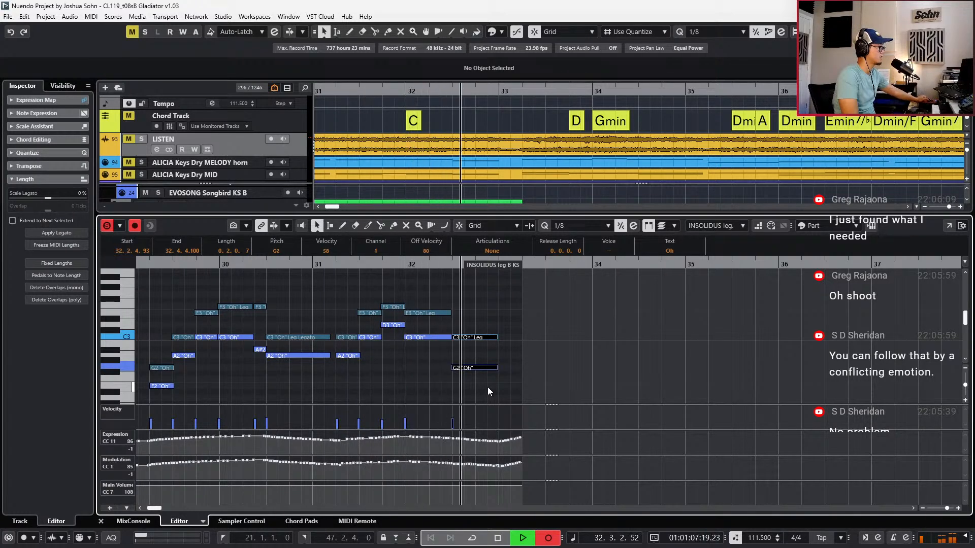
pyautogui.press('space')
# Record new expression and modulation dynamics for Choir Men A over the end of bar 32 and close the editor
pyautogui.press('KP_Subtract')
pyautogui.press('KP_Subtract')
pyautogui.press('KP_Subtract')
pyautogui.press('KP_Subtract')
pyautogui.press('space')
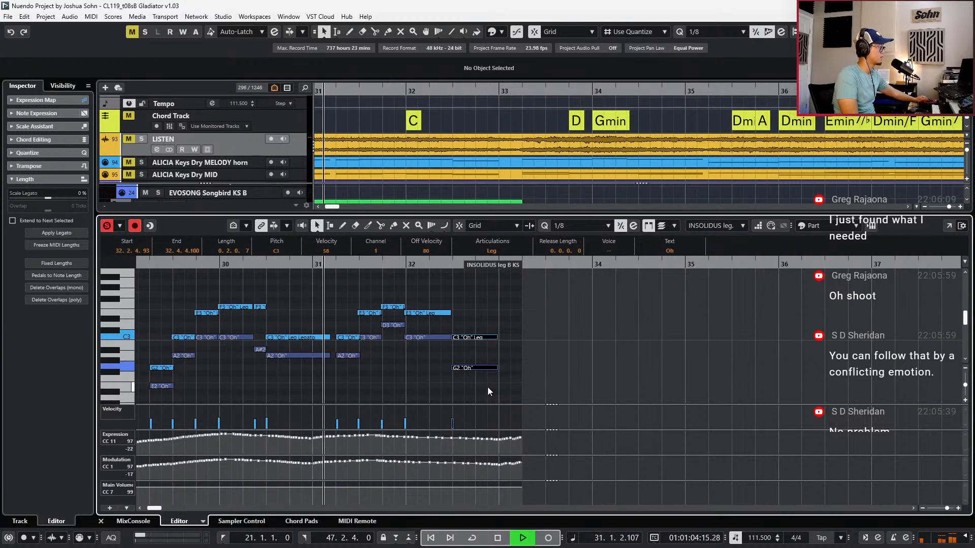
pyautogui.press('KP_Multiply')
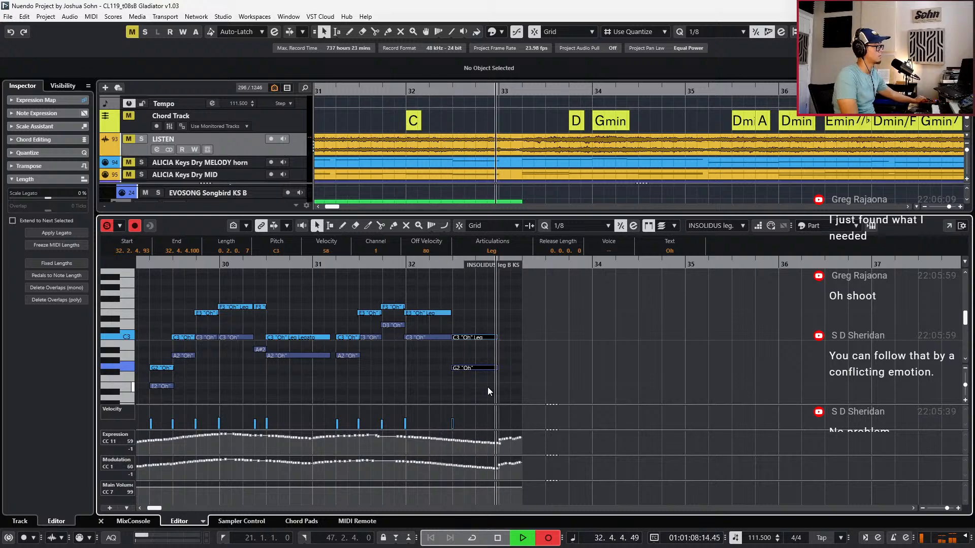
pyautogui.press('space')
pyautogui.press('KP_Subtract')
pyautogui.press('Return')
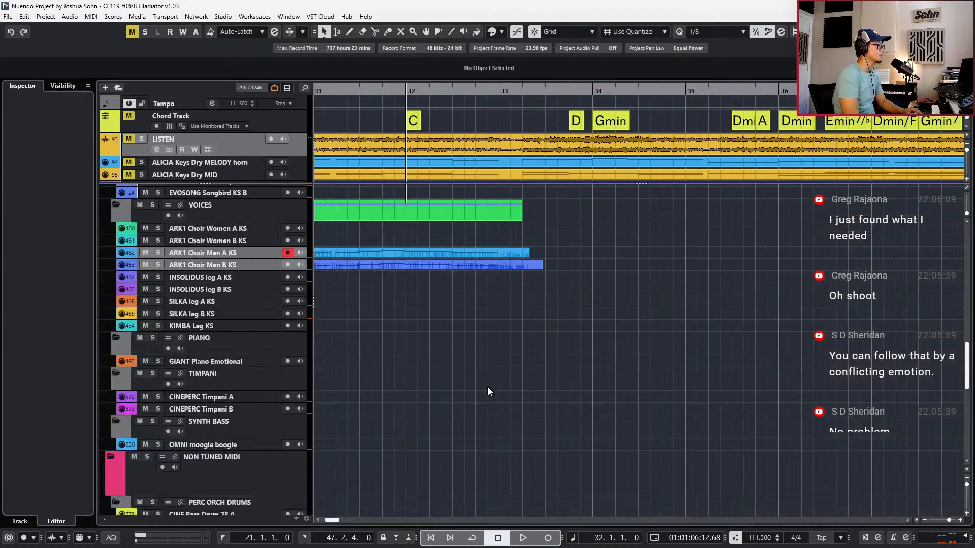
# Set the grid quantize to 1/1 and extend the ARK1 Choir Men A and Men B parts to 47.2.4
pyautogui.scroll(-3, 625, 302)
pyautogui.click(578, 249)
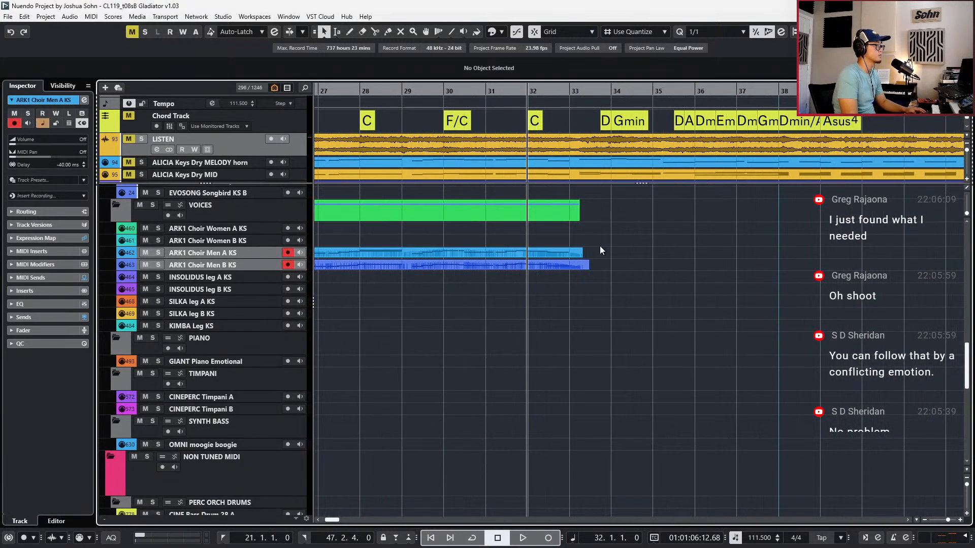
pyautogui.scroll(-2, 599, 245)
pyautogui.press('Down')
# Listen to the soloed LISTEN reference from bar 31, and return unsoloed to bar 25
pyautogui.press('KP_Subtract')
pyautogui.press('KP_Subtract')
pyautogui.press('KP_Subtract')
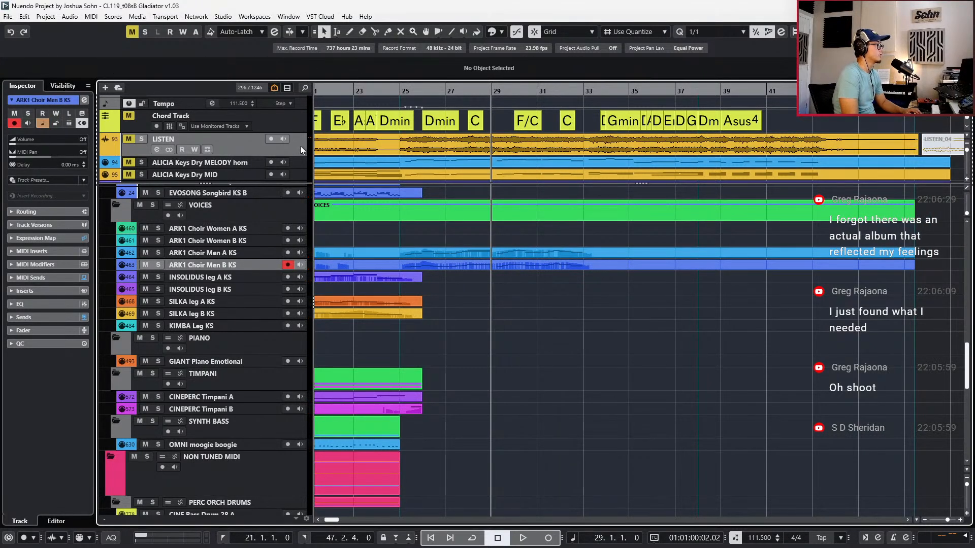
pyautogui.press('KP_Add')
pyautogui.press('KP_Add')
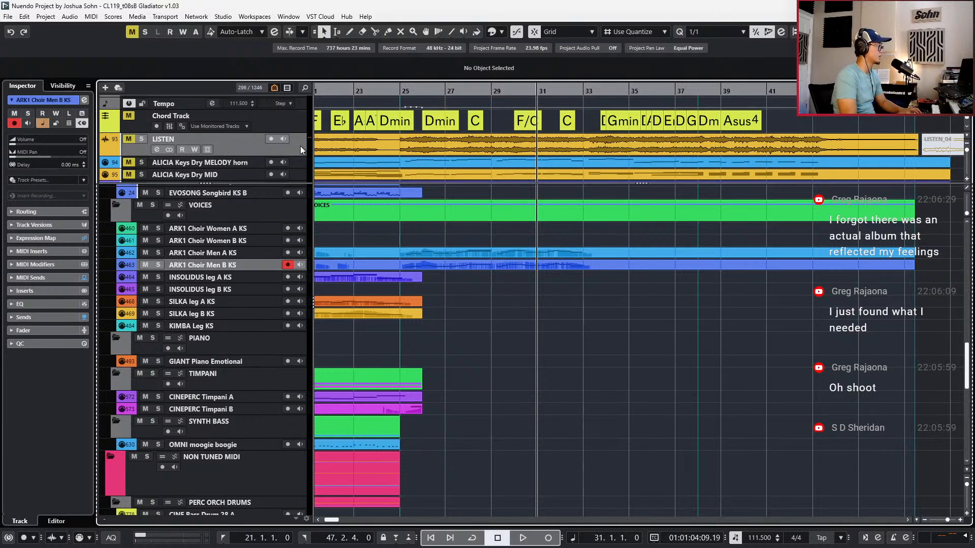
pyautogui.press('s')
pyautogui.press('space')
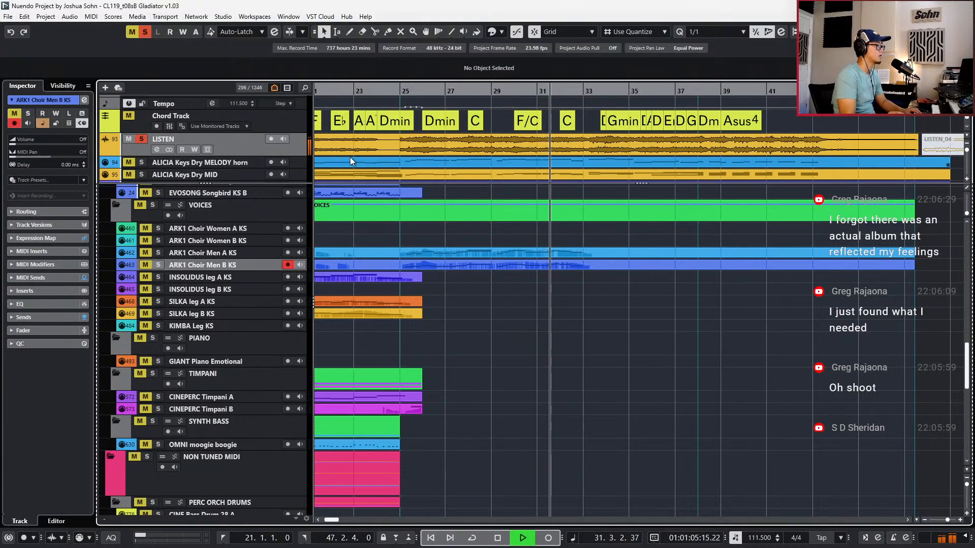
pyautogui.press('space')
pyautogui.press('KP_Subtract')
pyautogui.press('KP_Subtract')
pyautogui.press('KP_Subtract')
pyautogui.press('KP_Subtract')
pyautogui.press('KP_Subtract')
pyautogui.press('KP_Subtract')
pyautogui.press('s')
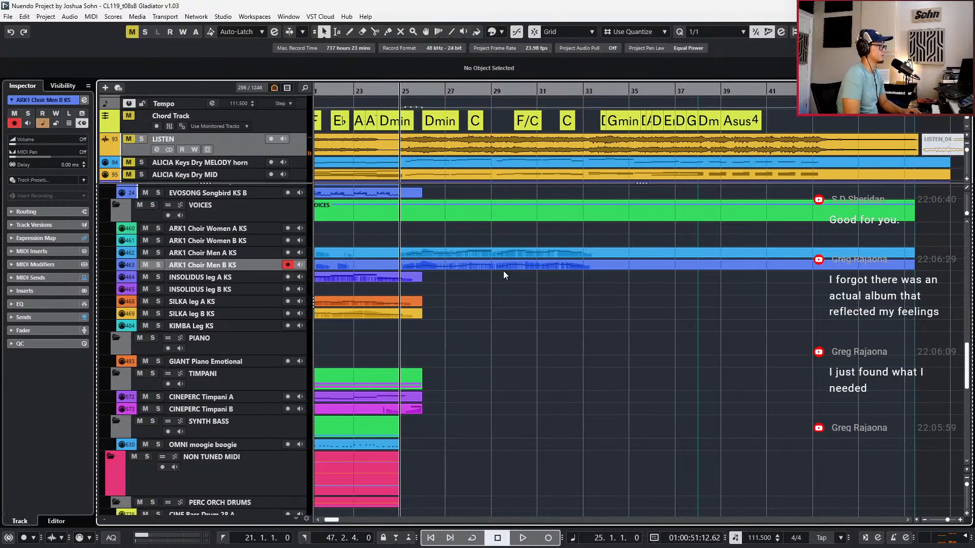
# Split the Choir Men B part at bar 25 and copy the section onto ARK1 Choir Women B, extending that part back to bar 21
pyautogui.scroll(2, 425, 270)
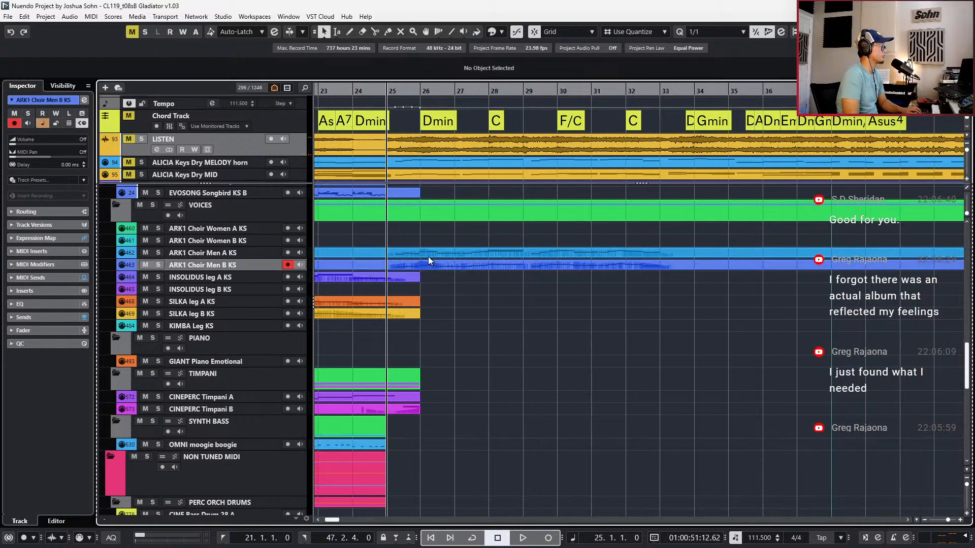
pyautogui.keyDown('alt'); pyautogui.click(389, 269); pyautogui.keyUp('alt')
pyautogui.moveTo(431, 264); pyautogui.dragTo(423, 243)
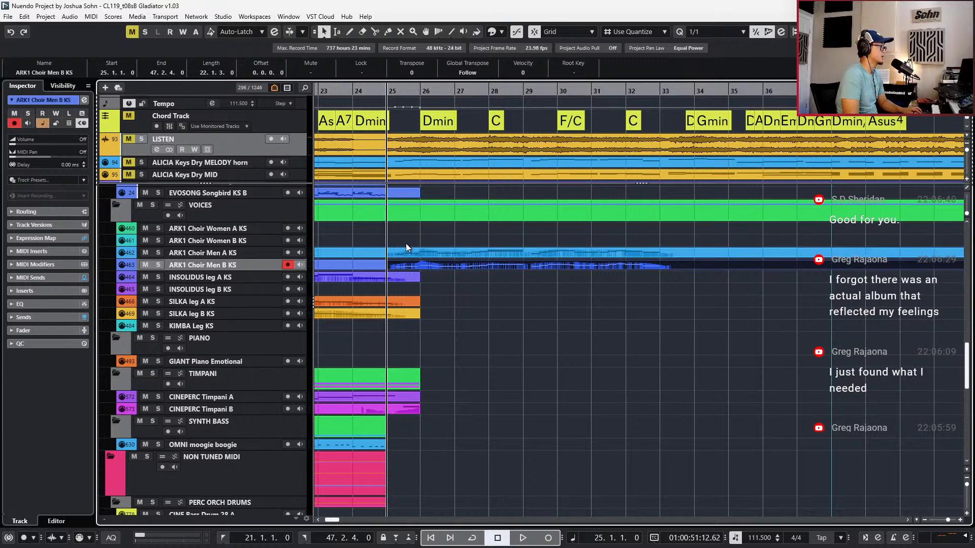
pyautogui.doubleClick(376, 243)
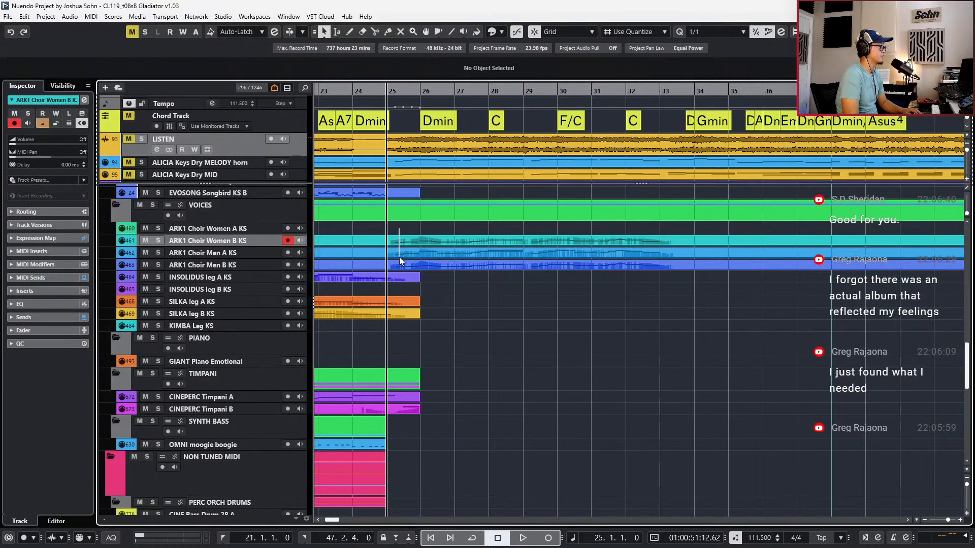
# Open the ARK1 Choir Women B part soloed, transpose all its notes up an octave, and play from bar 25
pyautogui.moveTo(399, 257); pyautogui.dragTo(399, 259)
pyautogui.press('s')
pyautogui.click(401, 266)
pyautogui.press('s')
pyautogui.doubleClick(405, 242)
pyautogui.moveTo(363, 285); pyautogui.dragTo(771, 400)
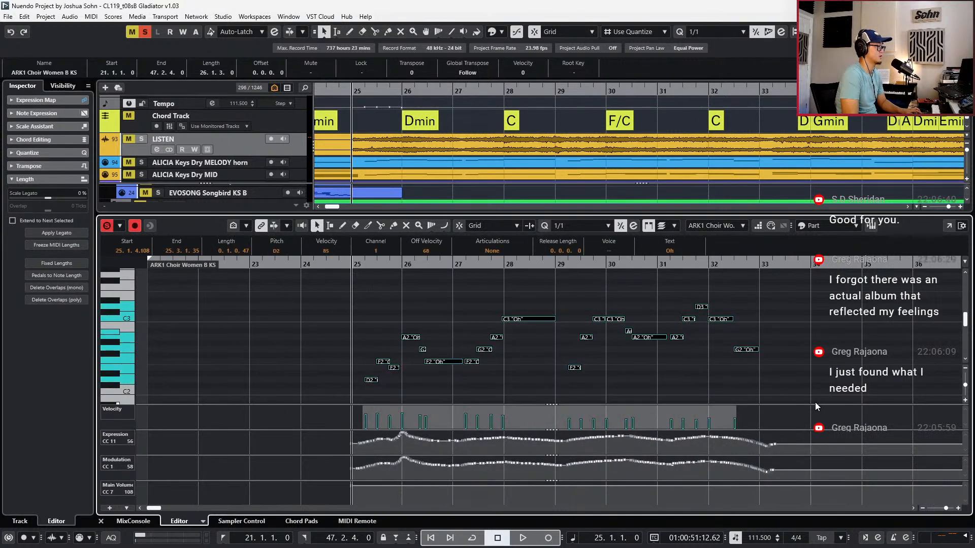
pyautogui.hotkey('shift', 'Up')
pyautogui.press('space')
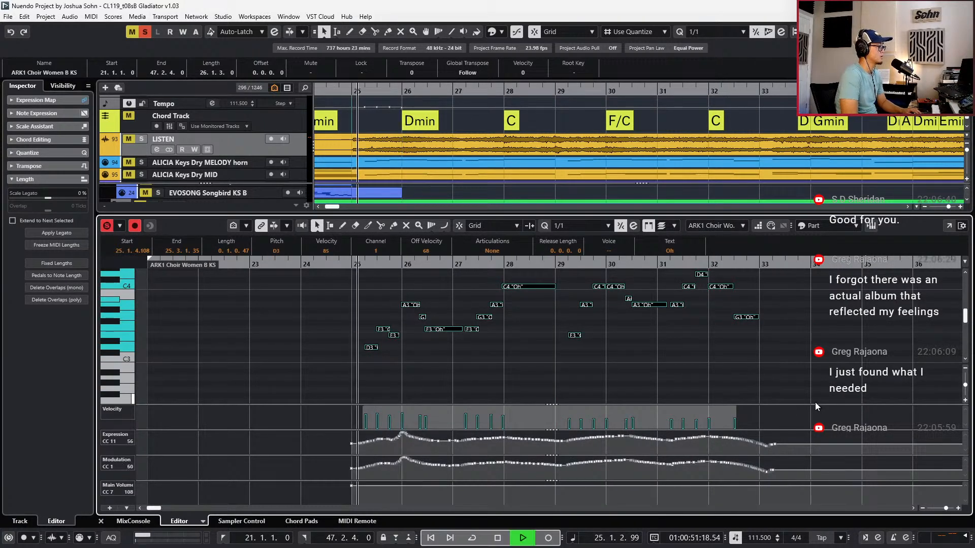
# Audition the ARK1 Choir Women B part from bar 25, unsoloed in the full mix
pyautogui.press('space')
pyautogui.press('space')
pyautogui.press('space')
pyautogui.press('space')
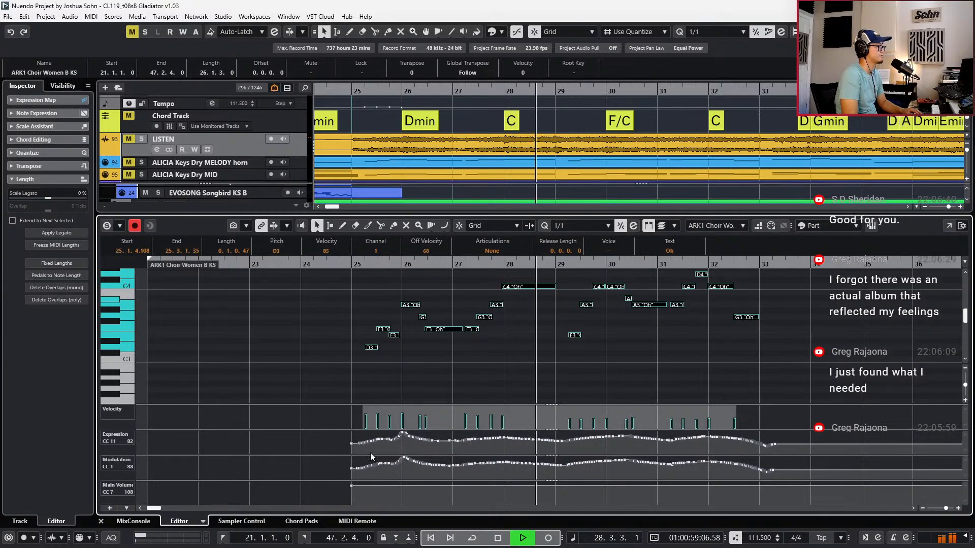
pyautogui.press('space')
# Solo the LISTEN reference and play back the same passage for comparison
pyautogui.click(320, 196)
pyautogui.click(297, 151)
pyautogui.press('s')
pyautogui.press('KP_Subtract')
pyautogui.press('KP_Subtract')
pyautogui.press('KP_Subtract')
pyautogui.press('KP_Subtract')
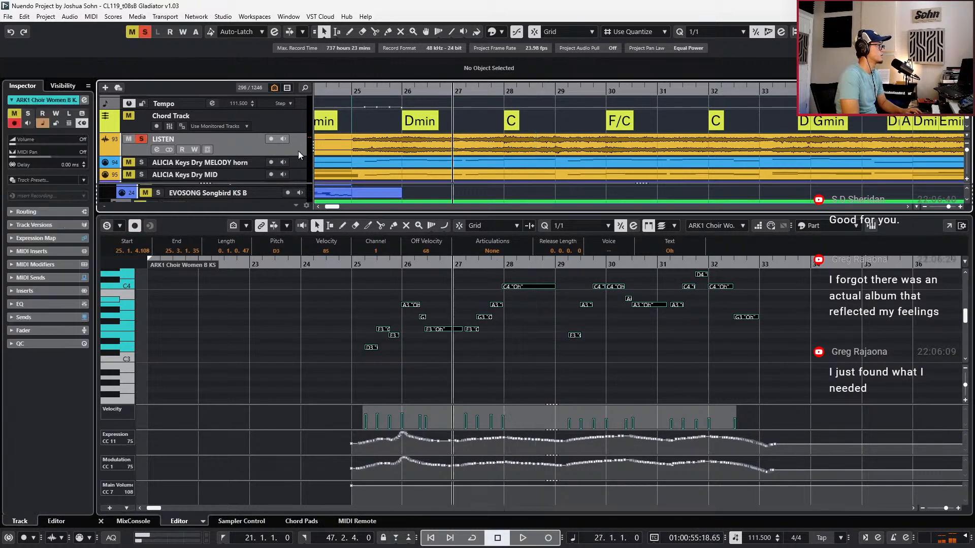
pyautogui.press('space')
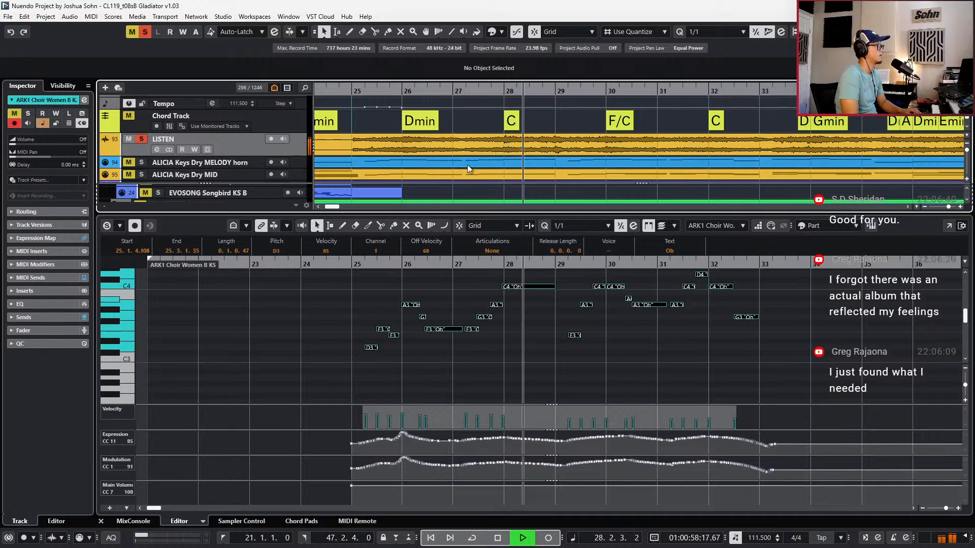
pyautogui.press('space')
# Unsolo the reference and re-record the Expression and Modulation curves of ARK1 Choir Women B from bar 25 to 33
pyautogui.hotkey('alt', 's')
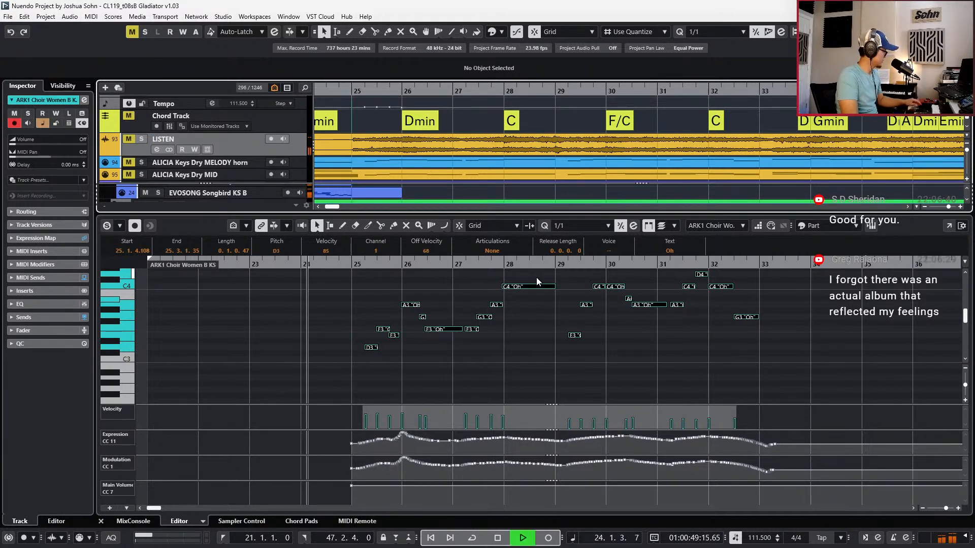
pyautogui.press('space')
pyautogui.click(564, 359)
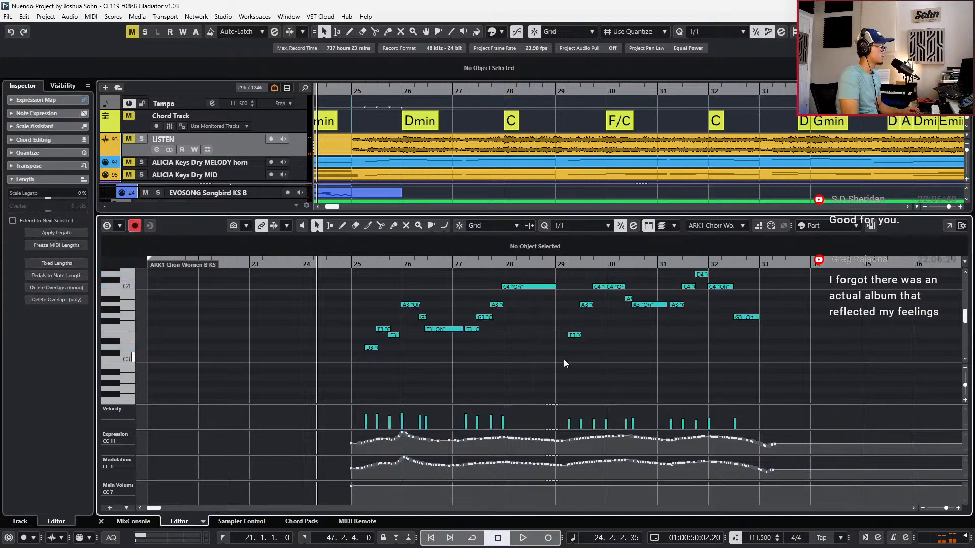
pyautogui.press('space')
pyautogui.press('KP_Multiply')
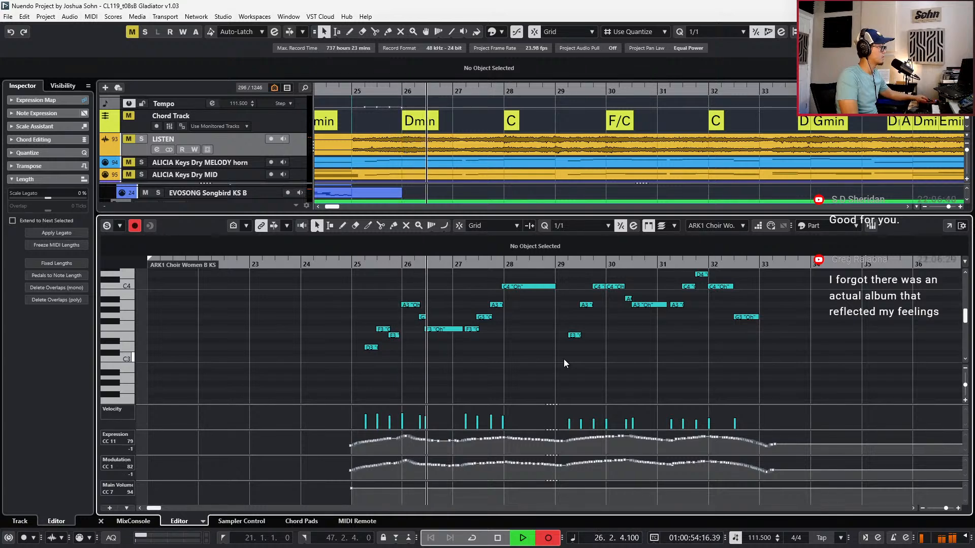
pyautogui.press('KP_Multiply')
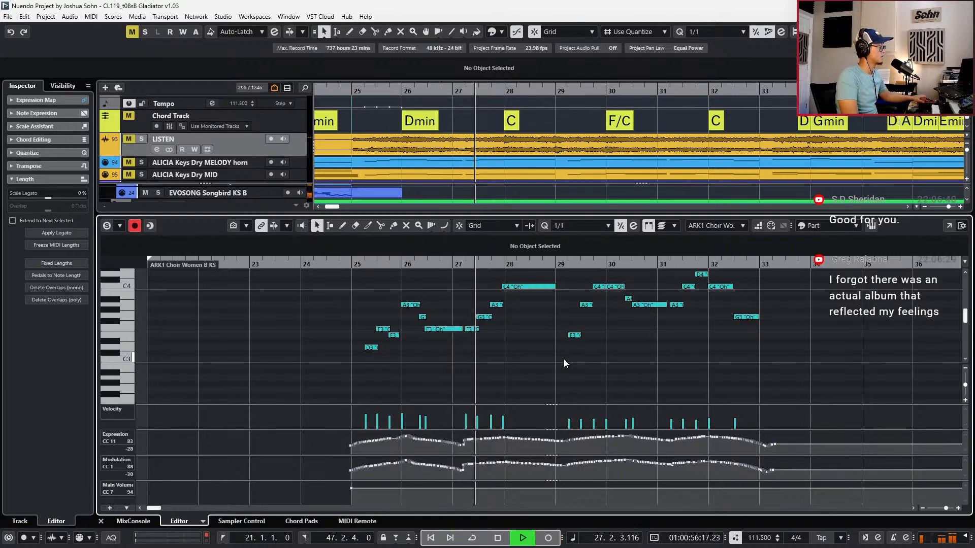
pyautogui.press('space')
pyautogui.press('KP_Multiply')
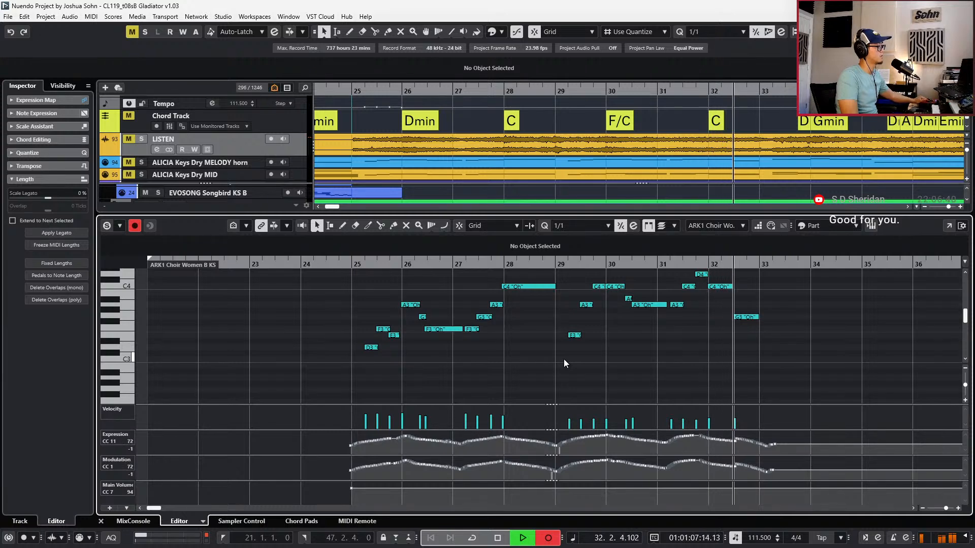
pyautogui.press('KP_Multiply')
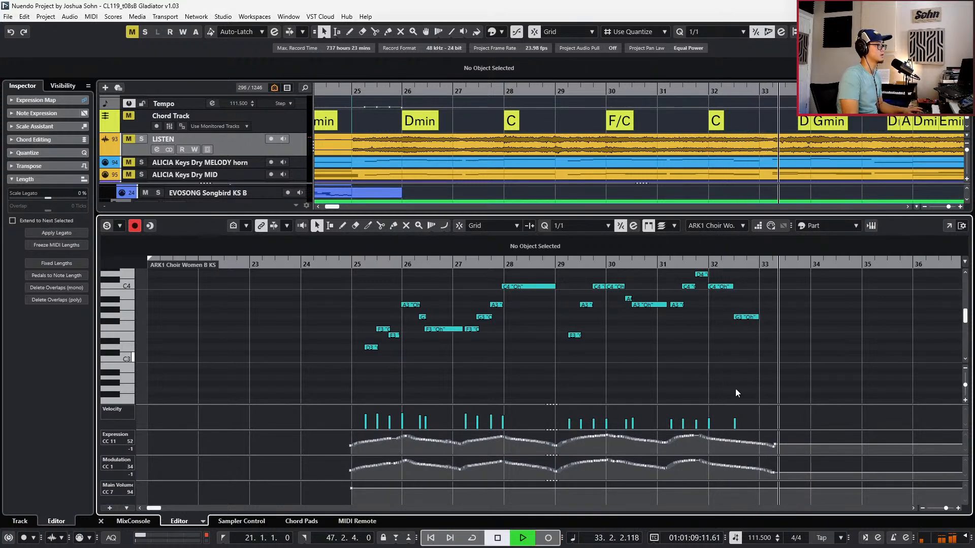
pyautogui.press('space')
# Listen to the soloed LISTEN reference through bars 31 and 32
pyautogui.scroll(1, 742, 318)
pyautogui.press('s')
pyautogui.press('KP_Subtract')
pyautogui.press('KP_Subtract')
pyautogui.press('space')
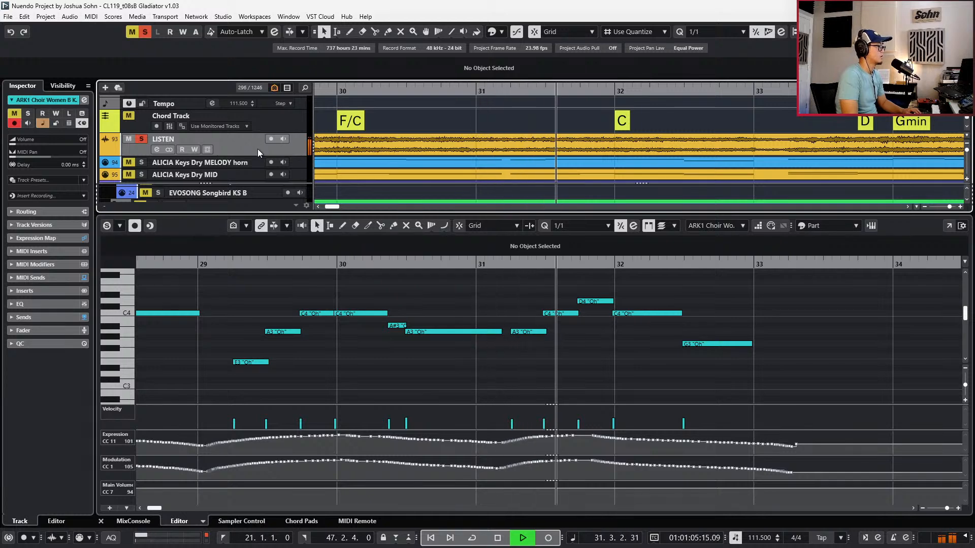
pyautogui.press('space')
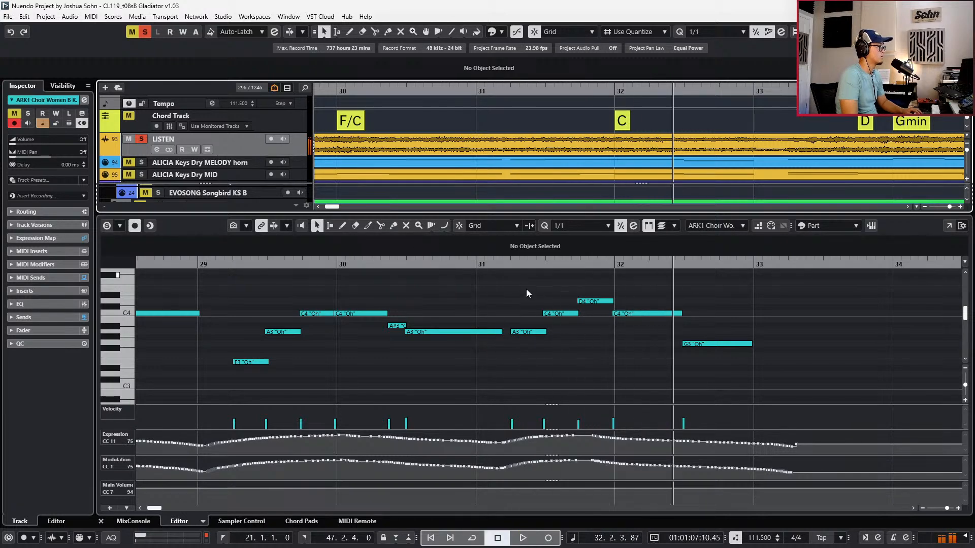
# Audition from the A3 note in bar 31 and leave the cursor at its start with the reference unsoloed
pyautogui.click(514, 331)
pyautogui.press('s')
pyautogui.press('l')
pyautogui.press('Left')
pyautogui.press('space')
pyautogui.press('space')
pyautogui.press('s')
pyautogui.press('n')
pyautogui.press('b')
pyautogui.click(525, 333)
pyautogui.press('l')
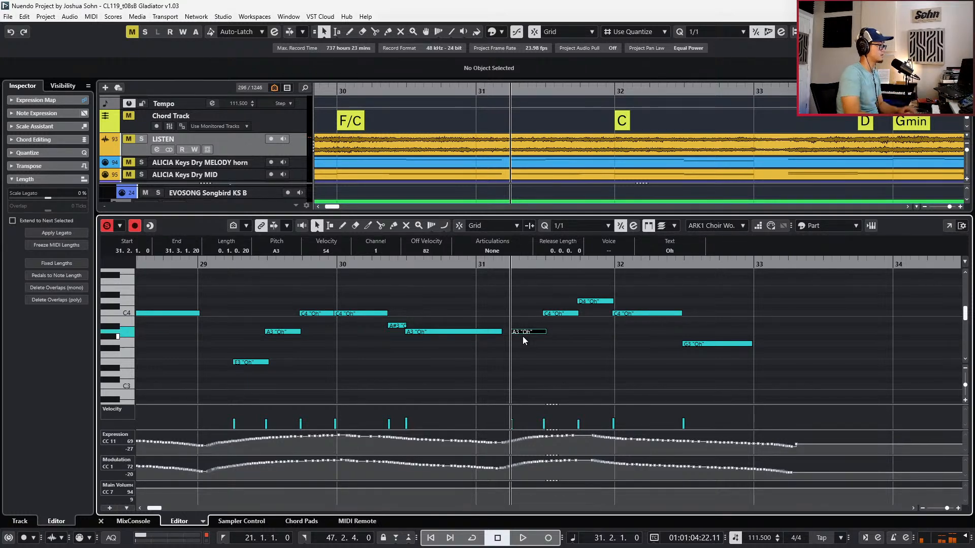
# Transpose the four notes starting in bar 31 to C4, B3, A3 and G3, and play them back
pyautogui.press('Right')
pyautogui.press('Down')
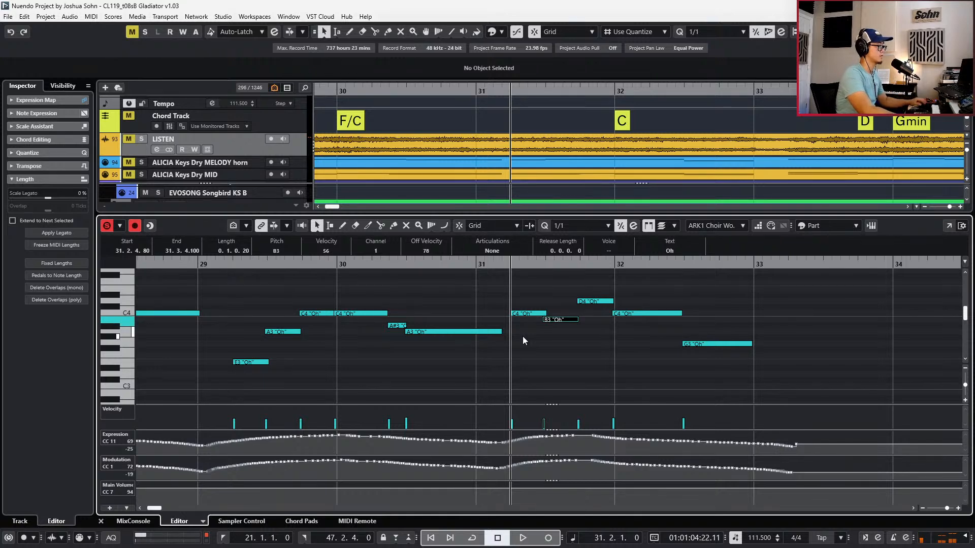
pyautogui.press('Right')
pyautogui.press('Down')
pyautogui.press('Down')
pyautogui.press('Down')
pyautogui.press('Down')
pyautogui.press('Down')
pyautogui.press('Right')
pyautogui.press('Down')
pyautogui.press('Down')
pyautogui.press('Down')
pyautogui.press('Down')
pyautogui.press('Down')
pyautogui.press('space')
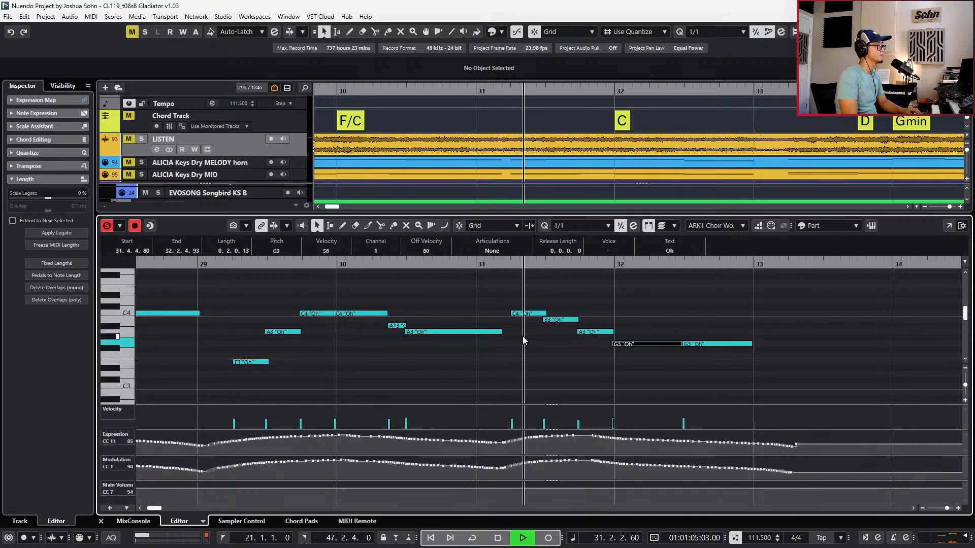
# Lower the second note of the bar 31 phrase to A#3 and return the cursor to bar 29
pyautogui.press('space')
pyautogui.press('Left')
pyautogui.press('Left')
pyautogui.press('Down')
pyautogui.press('KP_0')
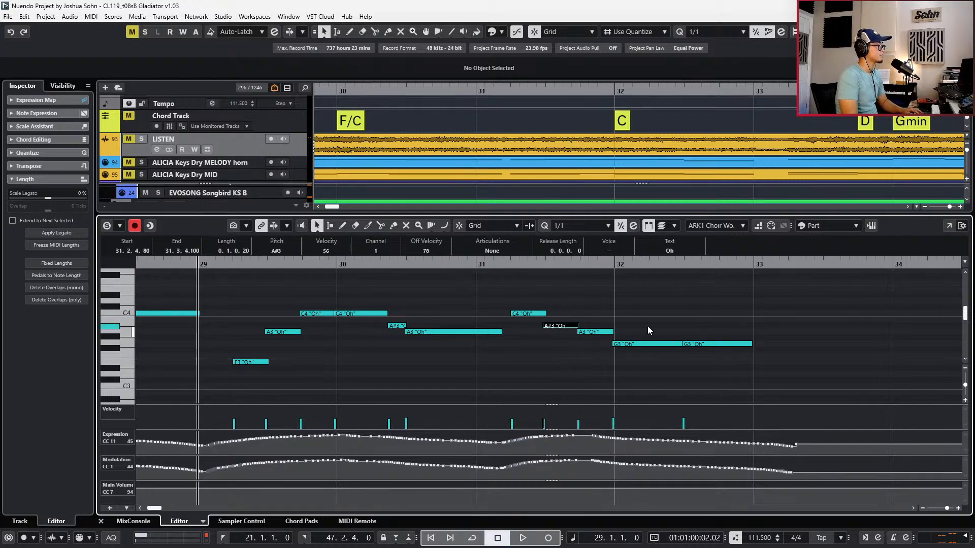
# Lower the last note in bar 32 to C3 while playing the phrase from bar 29
pyautogui.press('space')
pyautogui.press('Right')
pyautogui.press('Right')
pyautogui.press('Right')
pyautogui.press('Down')
pyautogui.press('Down')
pyautogui.press('Down')
pyautogui.press('Down')
pyautogui.press('Down')
pyautogui.press('Down')
pyautogui.press('Down')
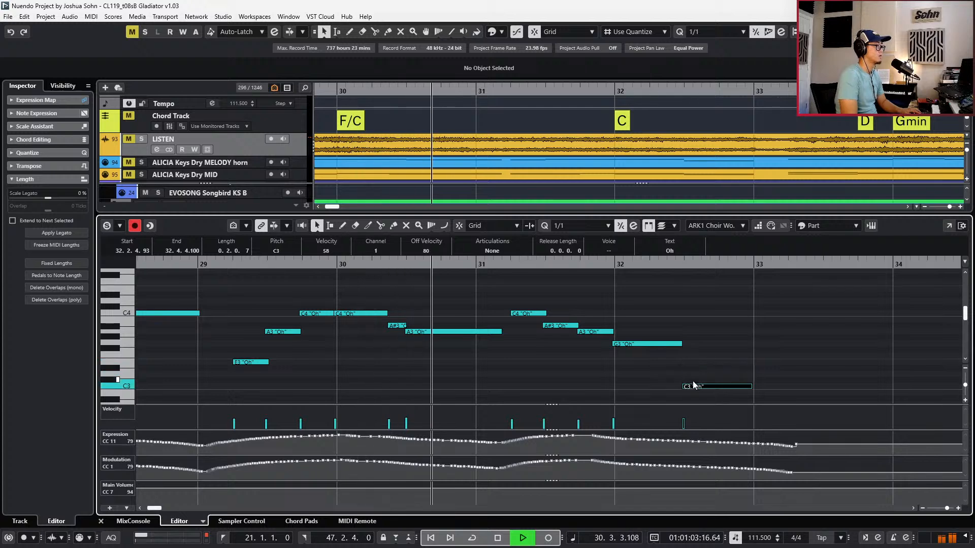
pyautogui.press('g')
pyautogui.click(734, 373)
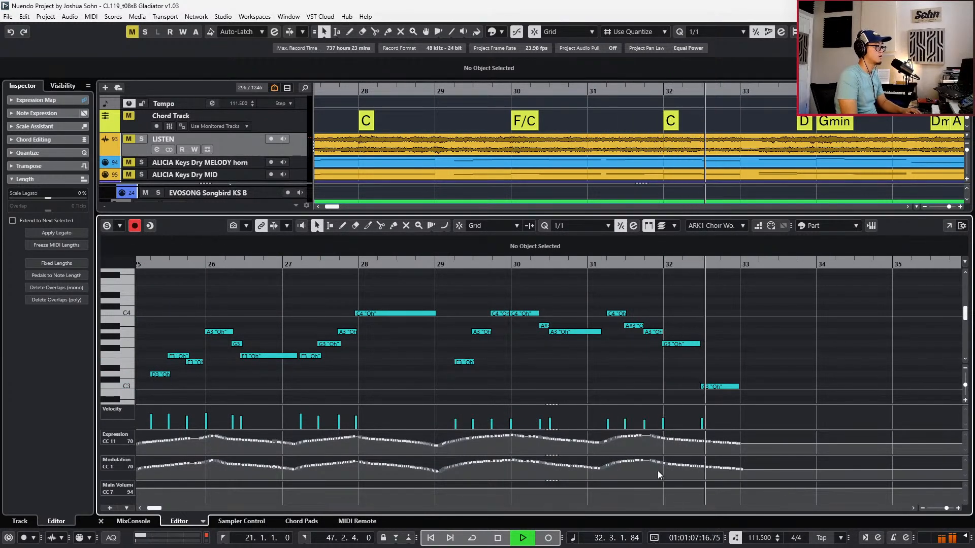
pyautogui.press('space')
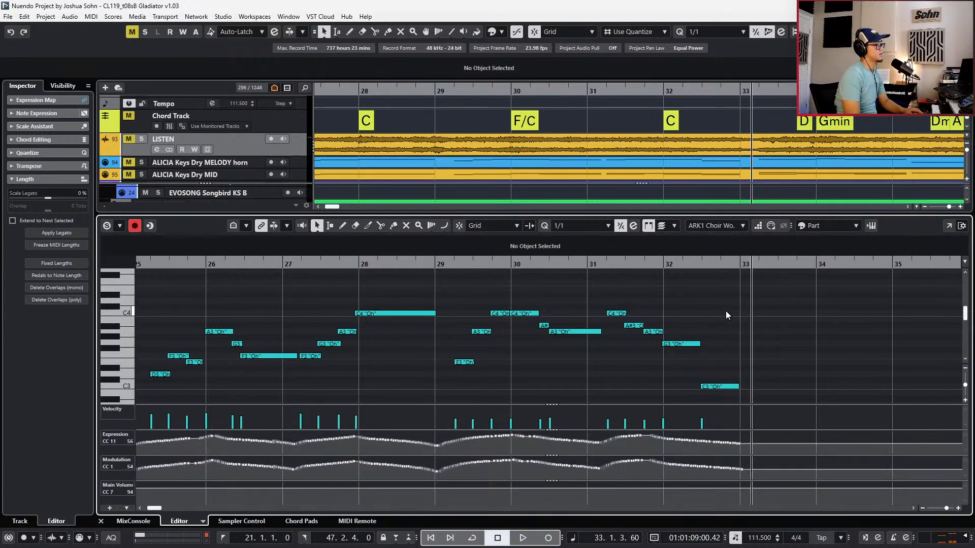
# Close the note editor and listen to the soloed LISTEN reference from bar 33
pyautogui.press('g')
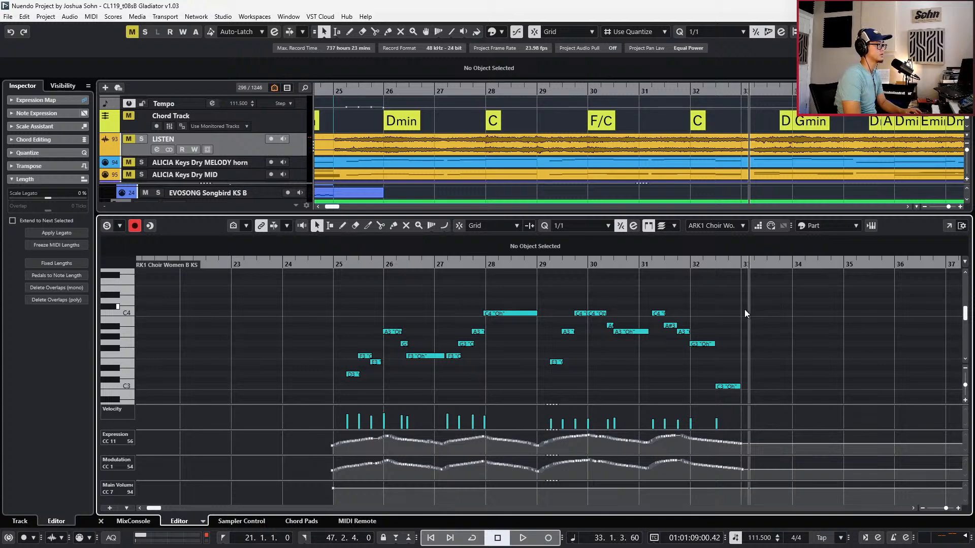
pyautogui.press('Return')
pyautogui.hscroll(3, 721, 324)
pyautogui.press('g')
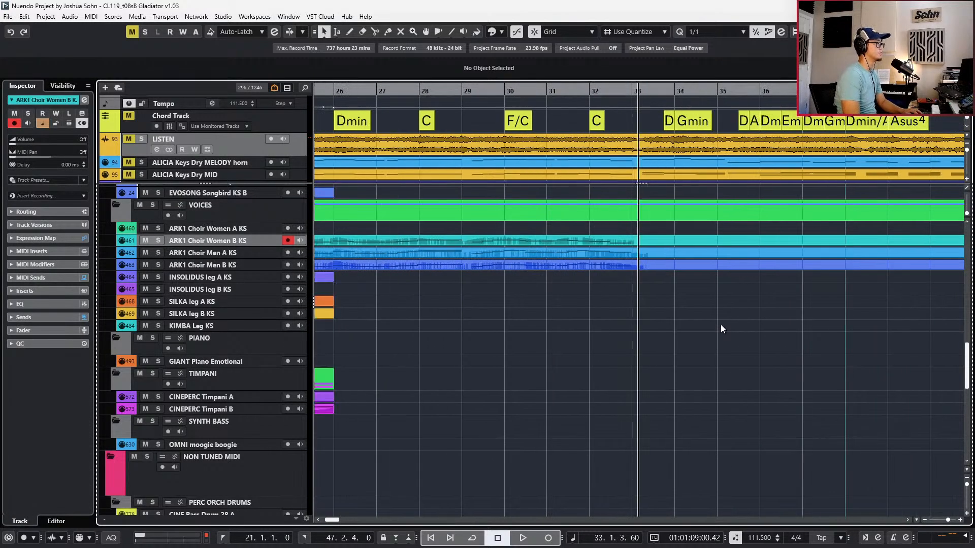
pyautogui.press('g')
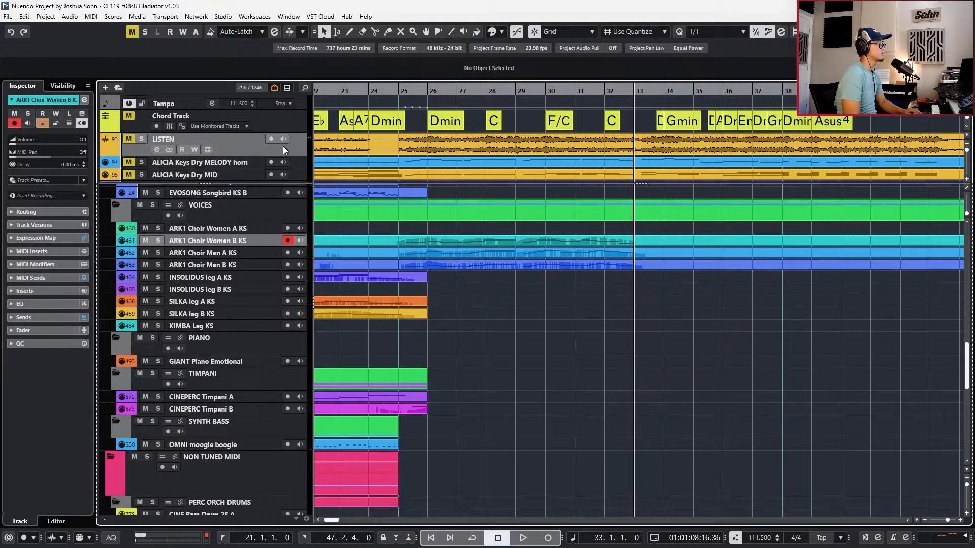
pyautogui.press('s')
pyautogui.hscroll(2, 355, 213)
pyautogui.press('space')
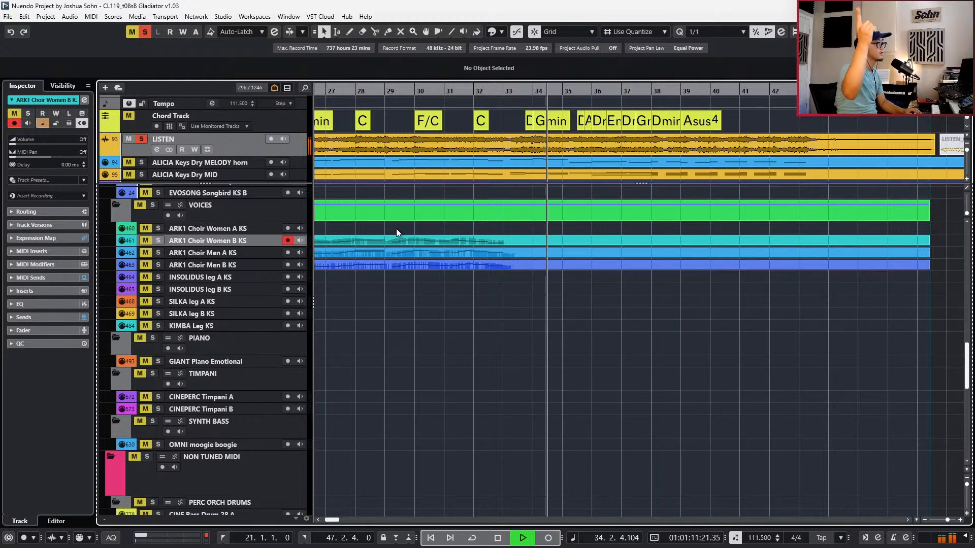
pyautogui.press('space')
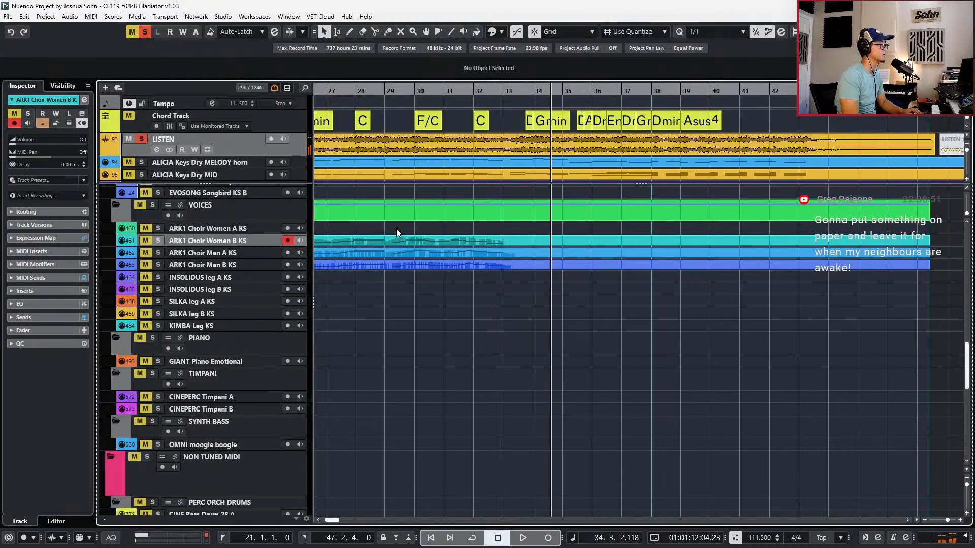
# Move back and replay the soloed LISTEN reference leading into bar 33
pyautogui.press('ctrl+KP_Subtract')
pyautogui.press('ctrl+KP_Subtract')
pyautogui.press('ctrl+KP_Subtract')
pyautogui.press('ctrl+KP_Subtract')
pyautogui.press('ctrl+KP_Subtract')
pyautogui.press('ctrl+KP_Subtract')
pyautogui.press('space')
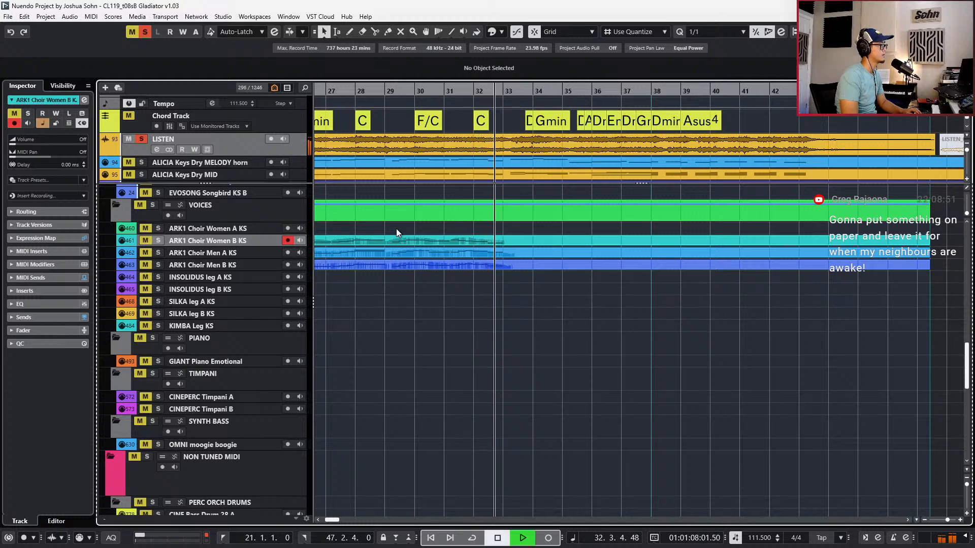
pyautogui.press('space')
# Unsolo the reference and play the full mix from bar 25 to check the choir parts
pyautogui.hscroll(-1, 457, 253)
pyautogui.scroll(-1, 460, 249)
pyautogui.scroll(2, 458, 255)
pyautogui.press('s')
pyautogui.press('KP_Subtract')
pyautogui.press('KP_Subtract')
pyautogui.press('KP_Subtract')
pyautogui.press('KP_Subtract')
pyautogui.press('KP_Subtract')
pyautogui.press('KP_Subtract')
pyautogui.press('KP_Subtract')
pyautogui.press('KP_Subtract')
pyautogui.press('KP_Subtract')
pyautogui.press('space')
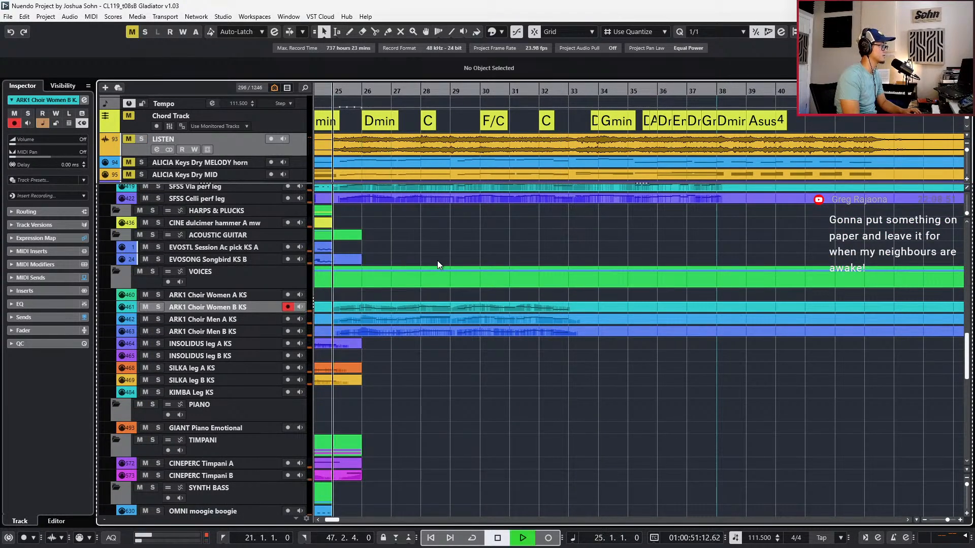
pyautogui.click(328, 333)
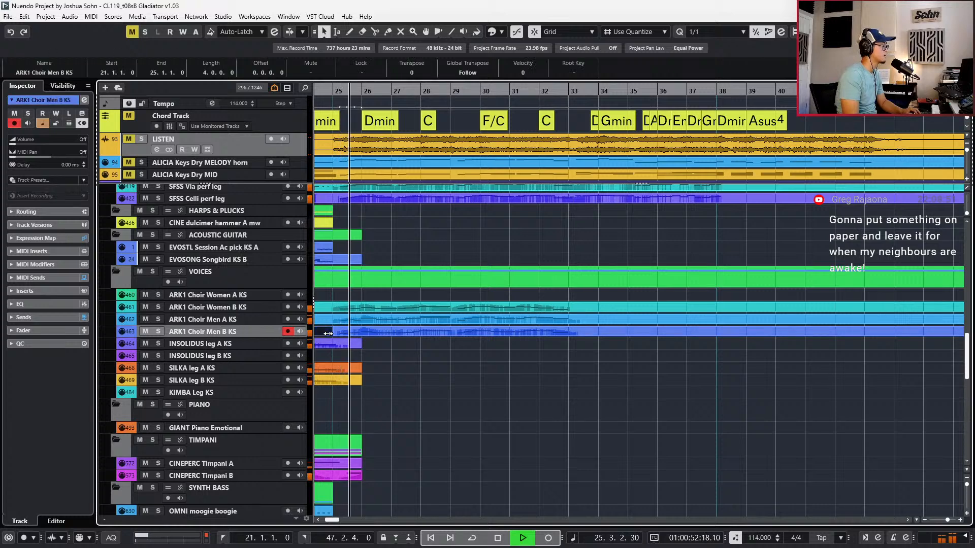
pyautogui.click(378, 325)
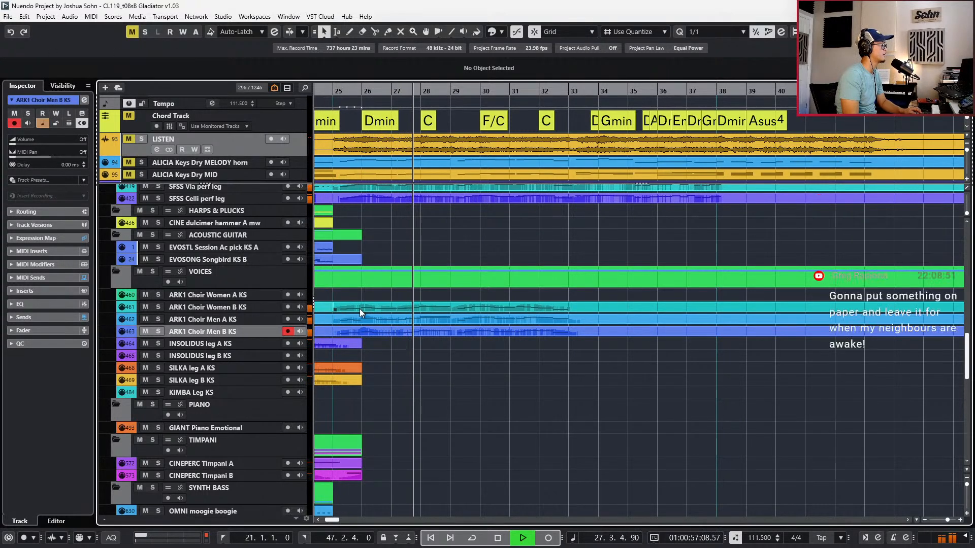
pyautogui.press('space')
# Copy the ARK1 Choir Women B section from bar 25 onto ARK1 Choir Women A and transpose its notes up an octave
pyautogui.moveTo(367, 305); pyautogui.dragTo(368, 297)
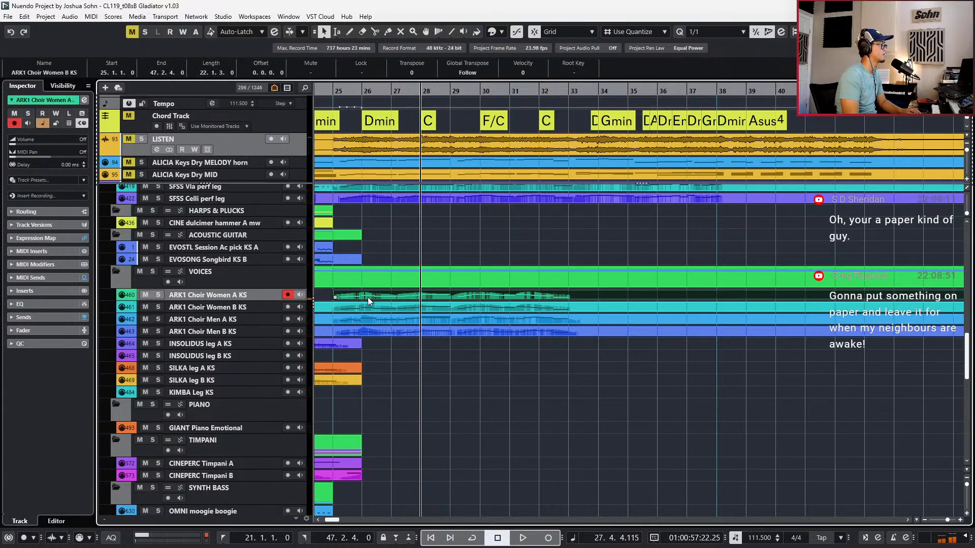
pyautogui.press('s')
pyautogui.press('space')
pyautogui.doubleClick(367, 297)
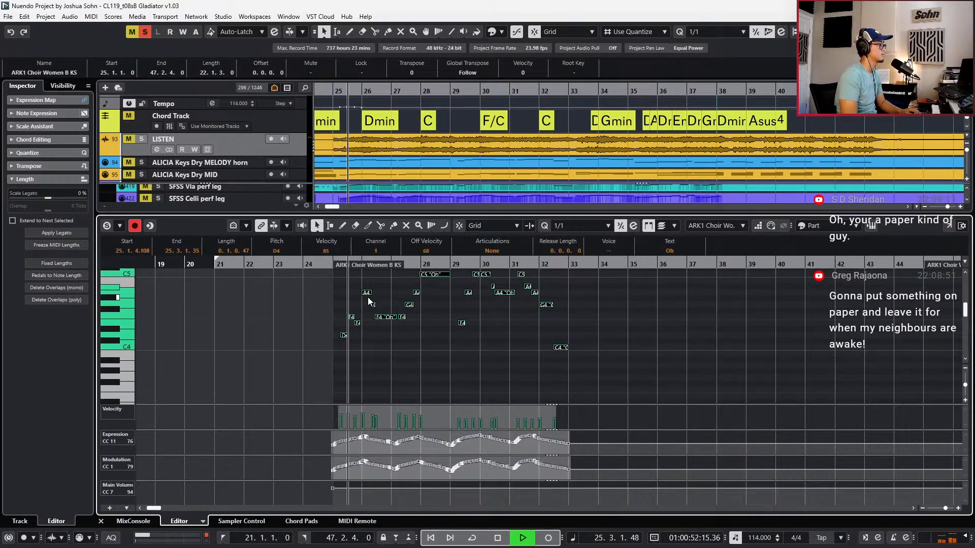
pyautogui.press('space')
pyautogui.press('s')
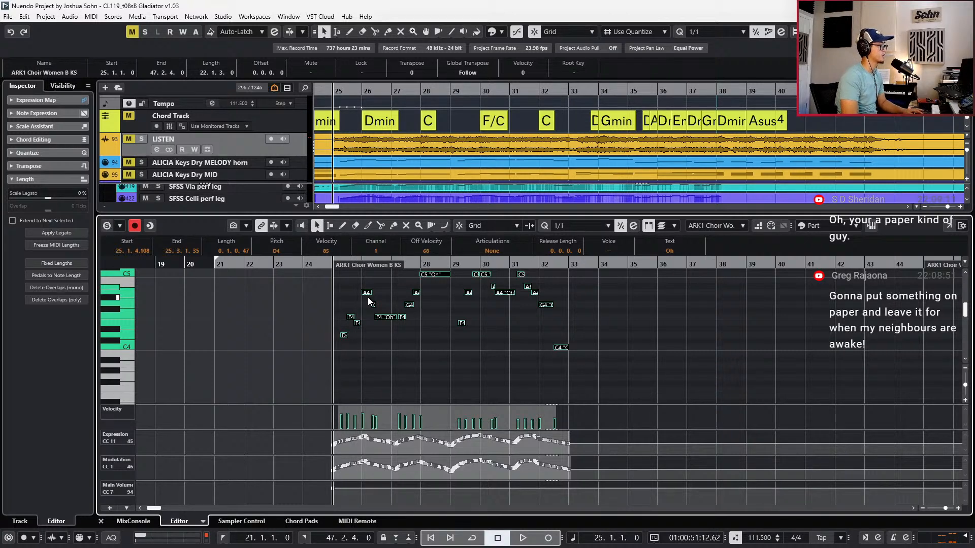
pyautogui.click(410, 367)
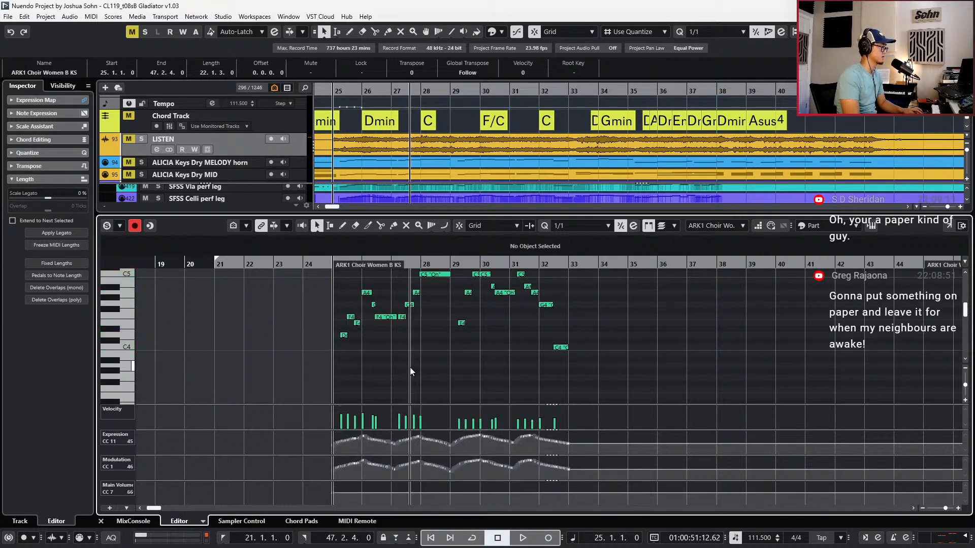
# Play the women's choir in the mix from bar 25, and compare it with the soloed LISTEN reference
pyautogui.press('space')
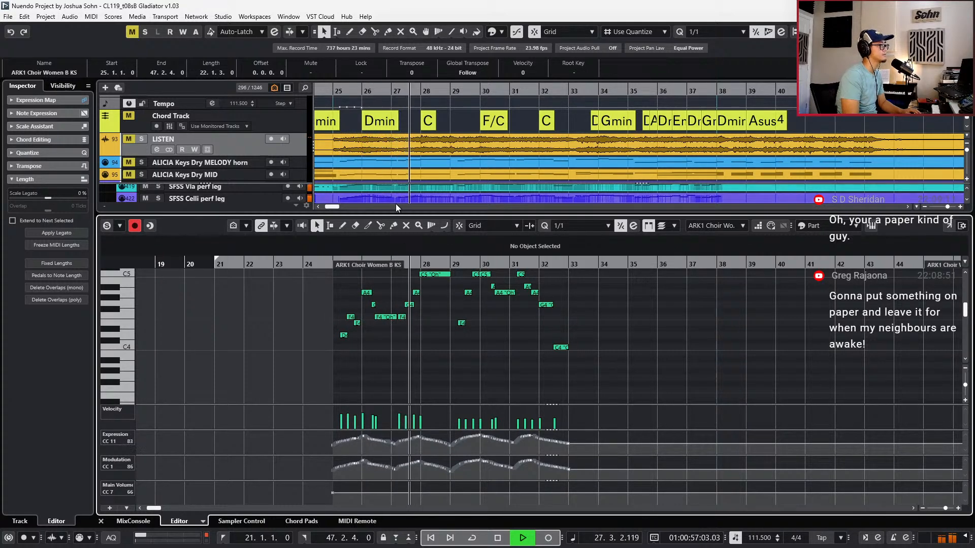
pyautogui.press('space')
pyautogui.click(285, 150)
pyautogui.press('s')
pyautogui.press('KP_Subtract')
pyautogui.press('KP_Subtract')
pyautogui.press('KP_Subtract')
pyautogui.press('KP_Subtract')
pyautogui.press('space')
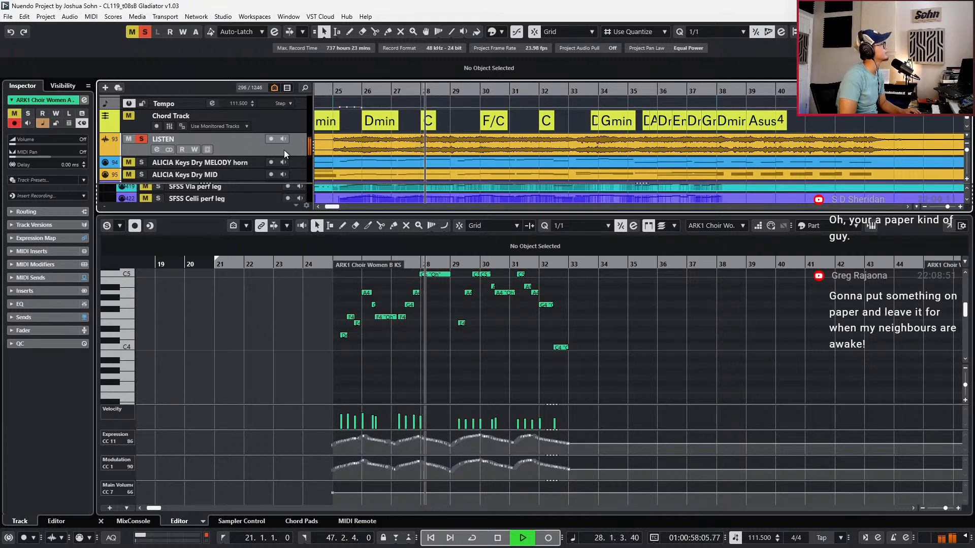
pyautogui.press('space')
pyautogui.press('s')
# Lower the first ARK1 Choir Women A note in bar 25 to A3
pyautogui.scroll(4, 339, 310)
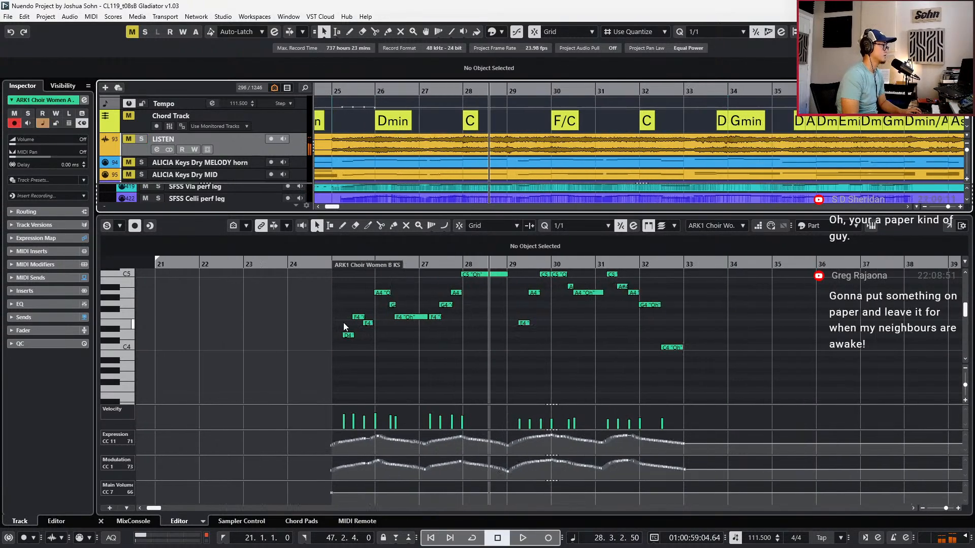
pyautogui.click(345, 335)
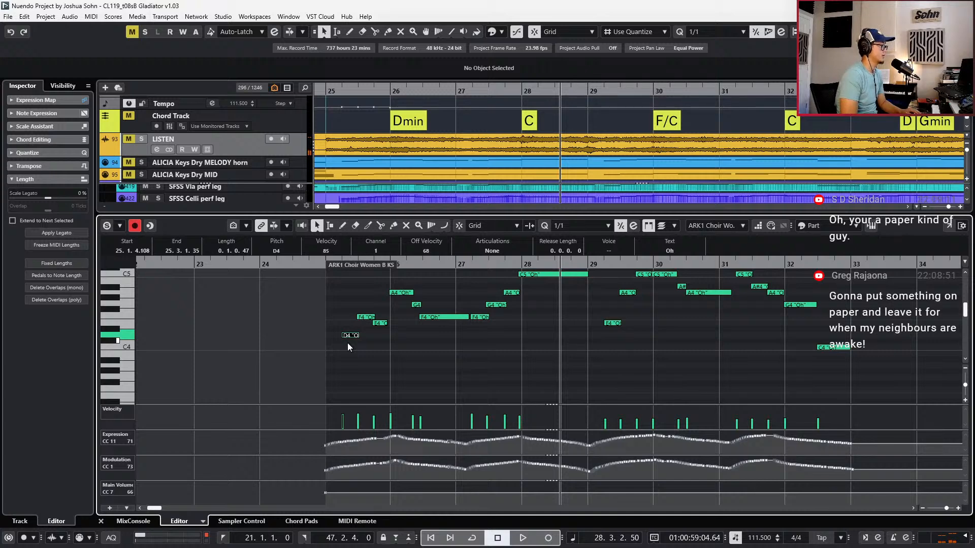
pyautogui.press('Down')
pyautogui.press('Down')
pyautogui.press('Down')
pyautogui.press('Down')
pyautogui.press('Down')
# Lower the second note in bar 25 to D4 and the first note of bar 26 to F4, and play the passage
pyautogui.press('Right')
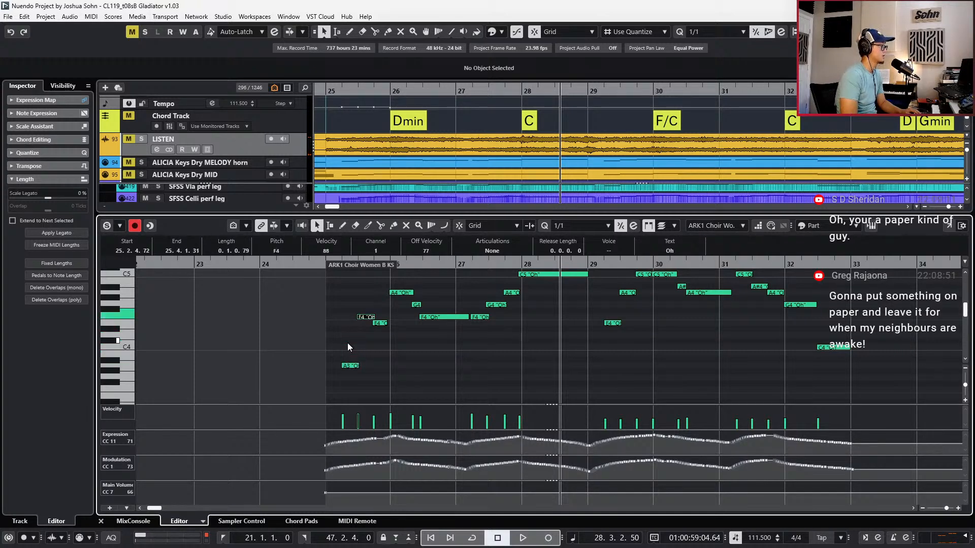
pyautogui.press('Down')
pyautogui.press('Down')
pyautogui.press('Down')
pyautogui.press('Down')
pyautogui.press('Down')
pyautogui.press('Right')
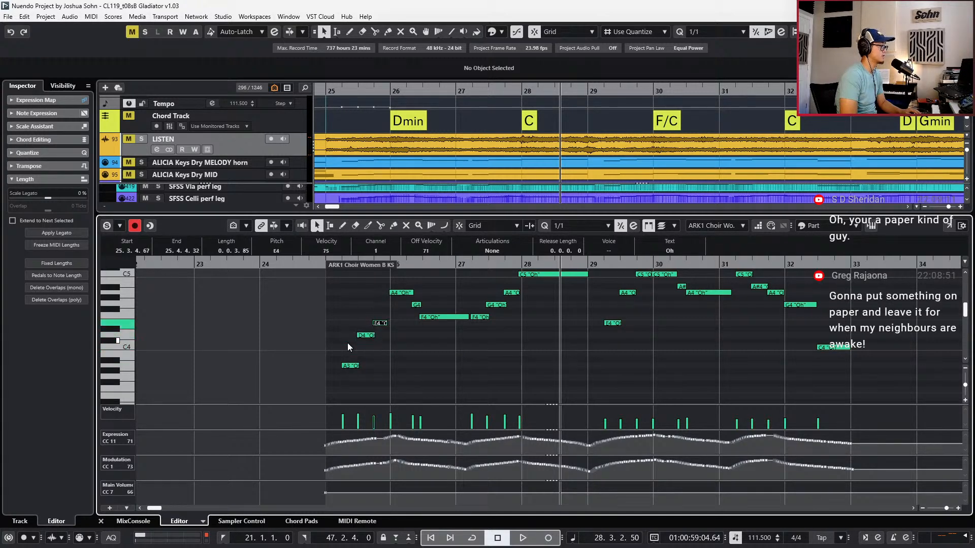
pyautogui.press('Up')
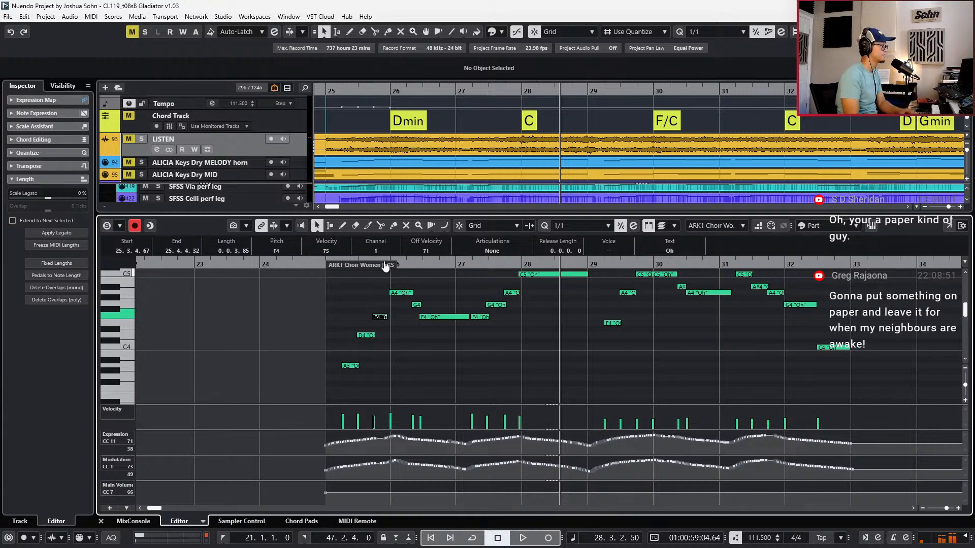
pyautogui.click(385, 288)
pyautogui.moveTo(389, 291); pyautogui.dragTo(415, 305)
pyautogui.press('space')
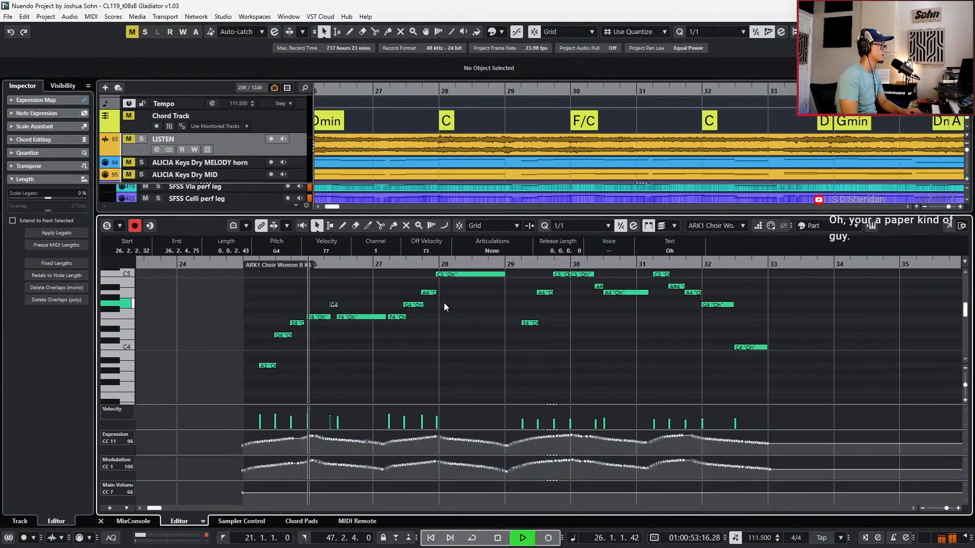
pyautogui.press('space')
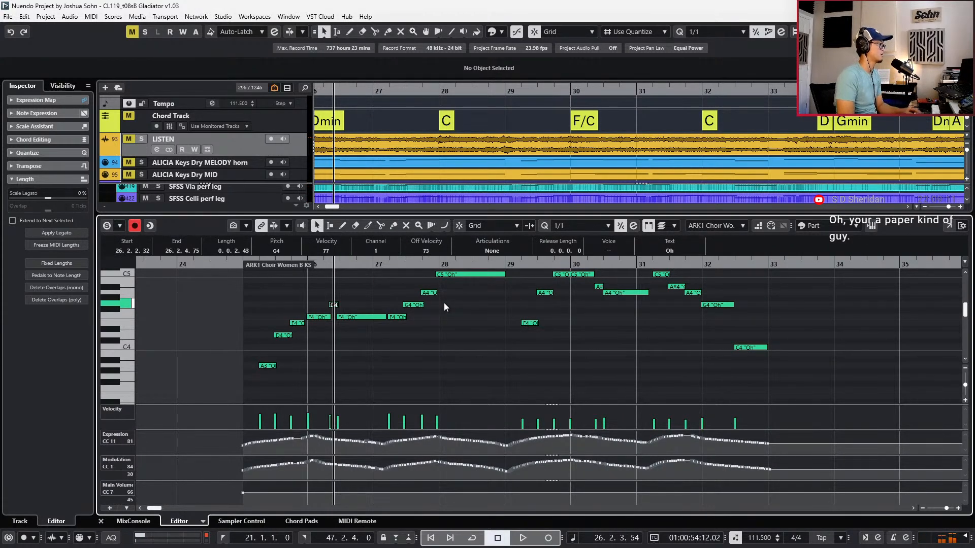
# Lower the short G4 note in bar 26 to E4 and the long note following it to D4
pyautogui.press('Down')
pyautogui.press('Down')
pyautogui.press('Down')
pyautogui.press('Down')
pyautogui.press('Up')
pyautogui.press('Right')
pyautogui.press('Down')
pyautogui.press('Down')
pyautogui.press('Down')
# Play the choir line from bar 25 to check the reworked notes in bars 25 and 26
pyautogui.press('KP_Subtract')
pyautogui.press('KP_Subtract')
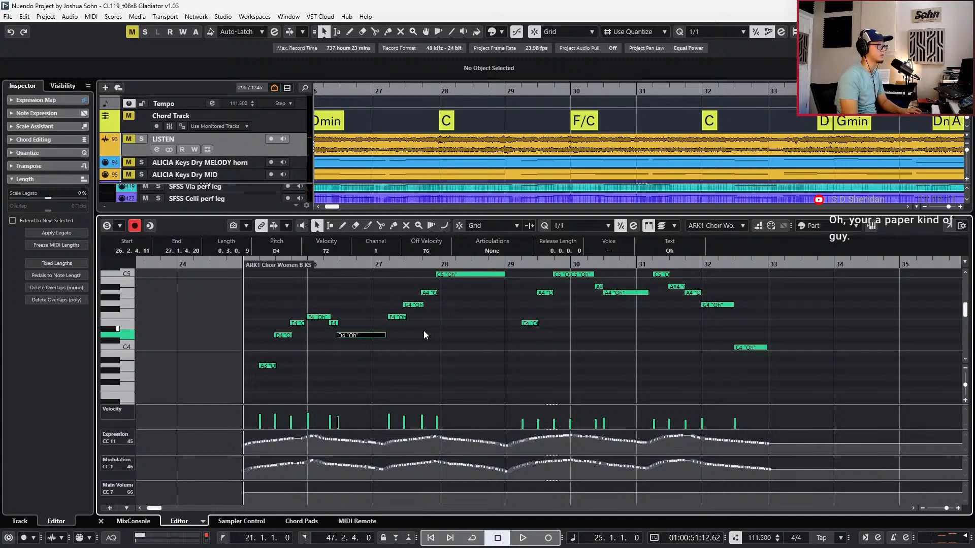
pyautogui.press('space')
pyautogui.press('g')
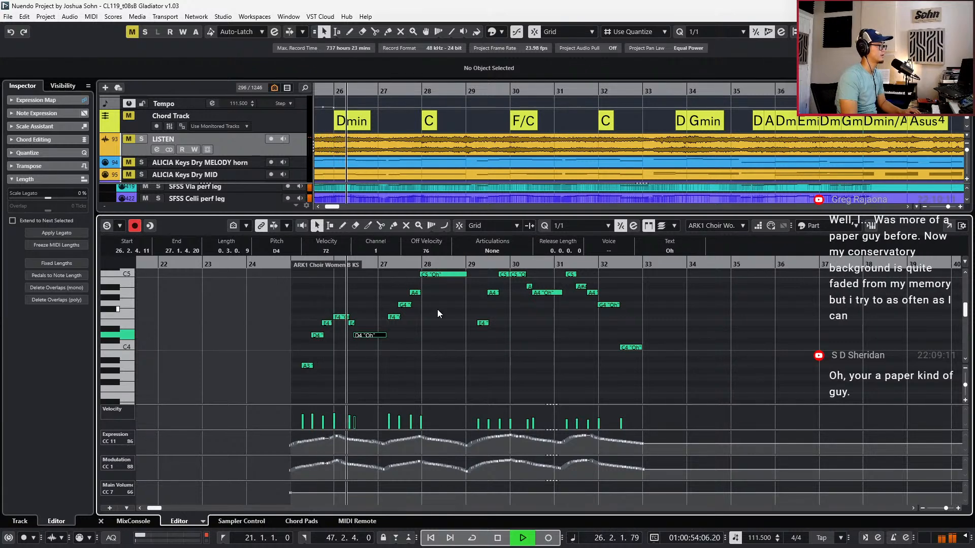
pyautogui.press('h')
pyautogui.press('space')
# Lower the three short notes in bar 27 to D4, F4 and G4, and the long note at bar 28 to A4
pyautogui.moveTo(388, 294); pyautogui.dragTo(432, 323)
pyautogui.press('Down')
pyautogui.press('Down')
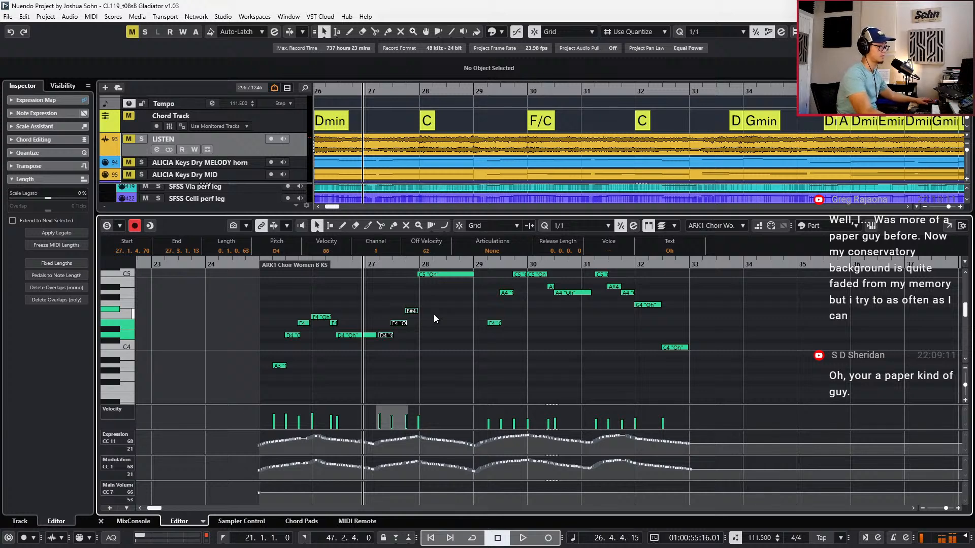
pyautogui.scroll(1, 433, 316)
pyautogui.moveTo(399, 328)
pyautogui.mouseDown()
pyautogui.moveTo(418, 359)
pyautogui.moveTo(414, 337)
pyautogui.mouseUp()
pyautogui.press('Up')
pyautogui.press('Up')
pyautogui.press('Down')
pyautogui.moveTo(431, 293); pyautogui.dragTo(440, 315)
pyautogui.press('Down')
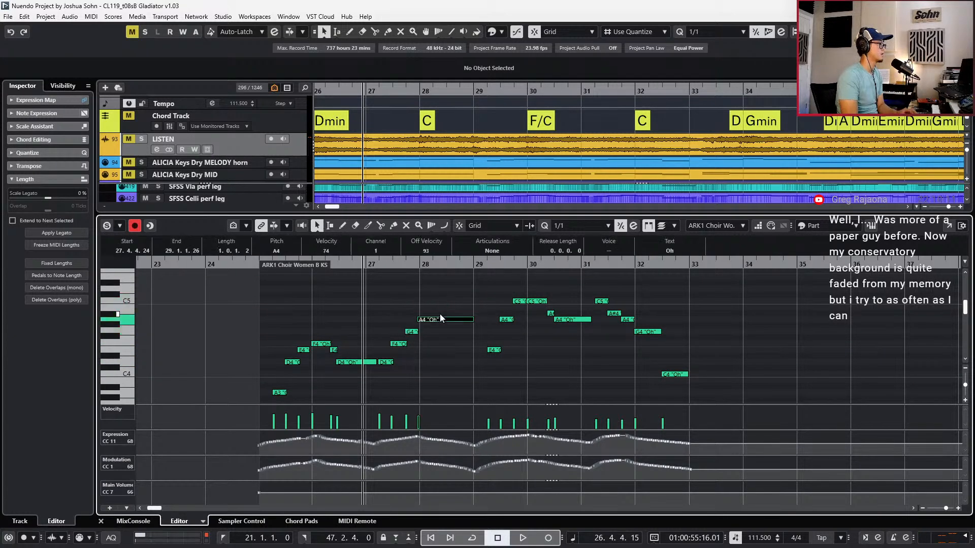
# Lower the long note at bar 28 to F4 while playing the passage
pyautogui.press('space')
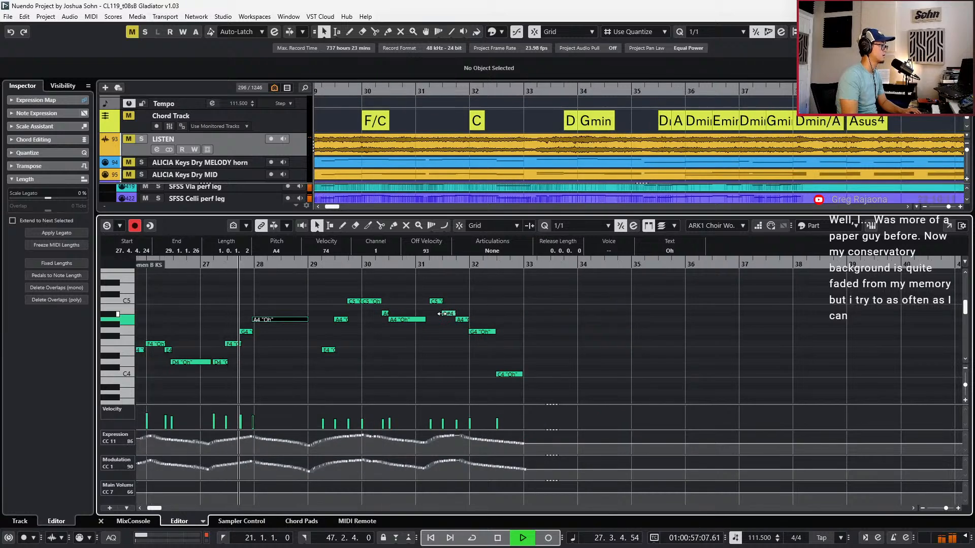
pyautogui.press('Down')
pyautogui.press('Down')
pyautogui.press('Down')
pyautogui.press('Down')
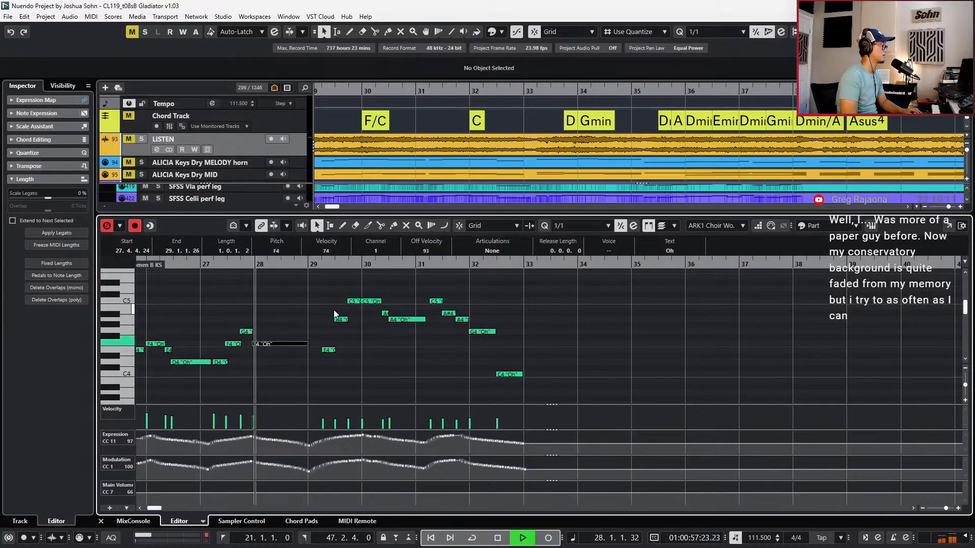
pyautogui.press('space')
# Lower the last two short notes of bar 27 to E4 and F4, and the long note at bar 28 to E4
pyautogui.press('Left')
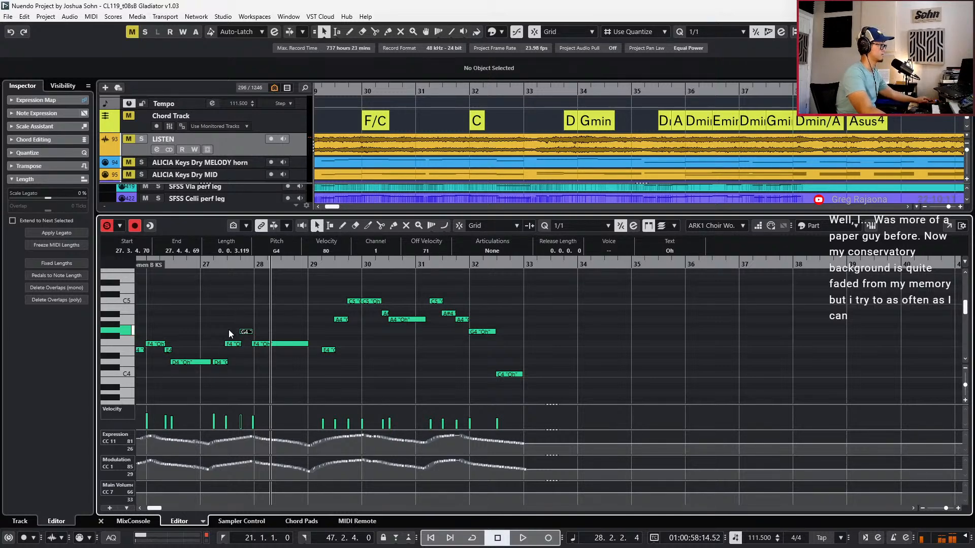
pyautogui.moveTo(229, 330); pyautogui.dragTo(246, 345)
pyautogui.press('Down')
pyautogui.press('Down')
pyautogui.press('Up')
pyautogui.press('Down')
# Play bars 27 and 28 to check the reworked notes against the mix
pyautogui.press('space')
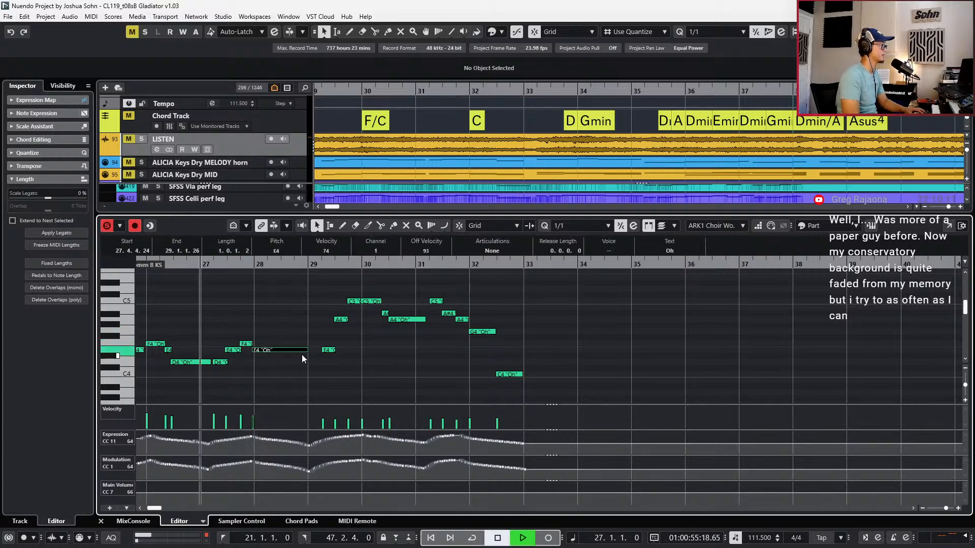
pyautogui.scroll(-1, 303, 355)
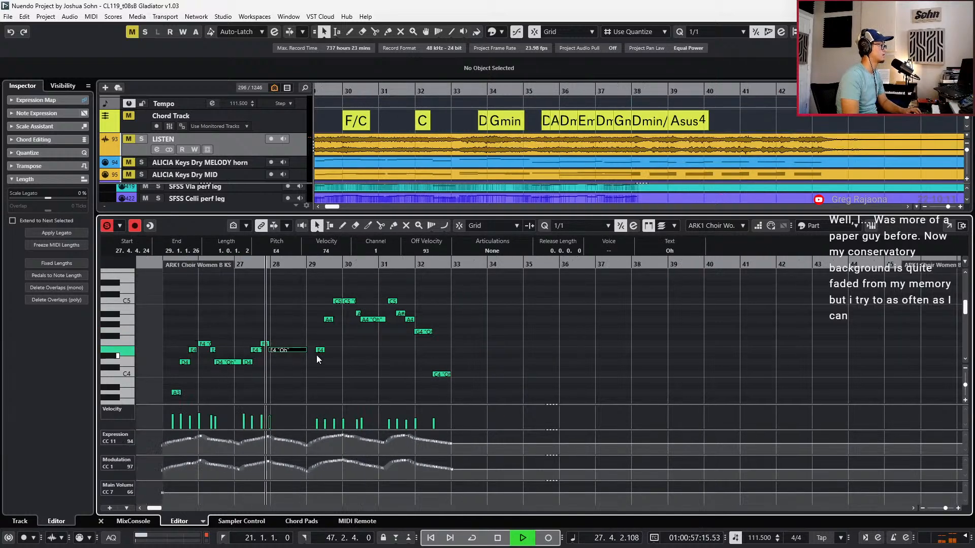
pyautogui.press('t')
pyautogui.press('space')
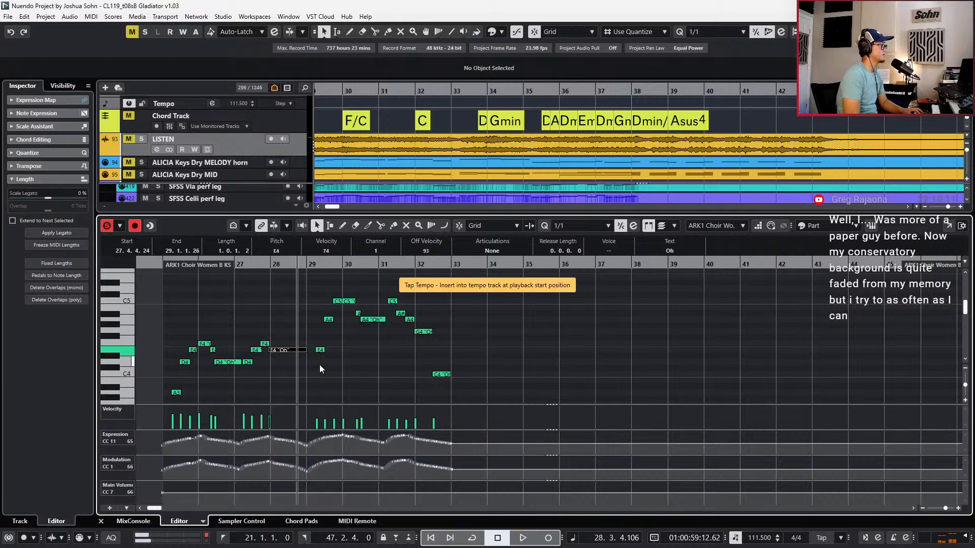
# Close the note editor, solo the VOICES folder and play the choir from bar 25
pyautogui.hotkey('ctrl', 'alt', 'e')
pyautogui.press('t')
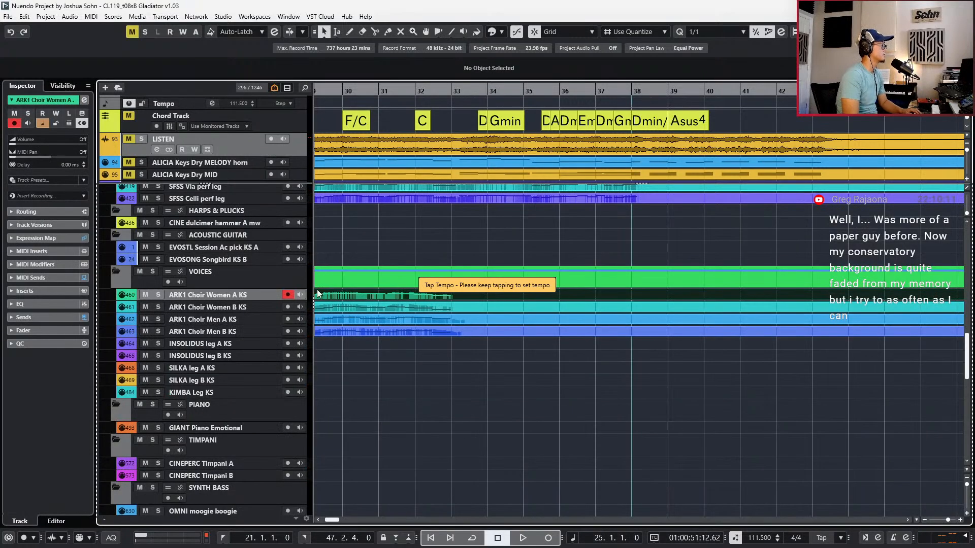
pyautogui.click(284, 279)
pyautogui.press('s')
pyautogui.press('space')
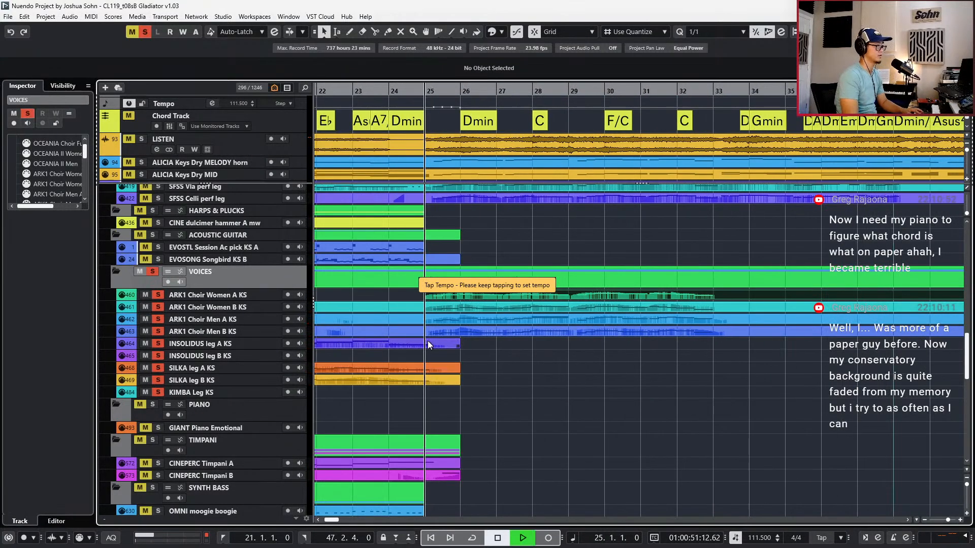
pyautogui.press('t')
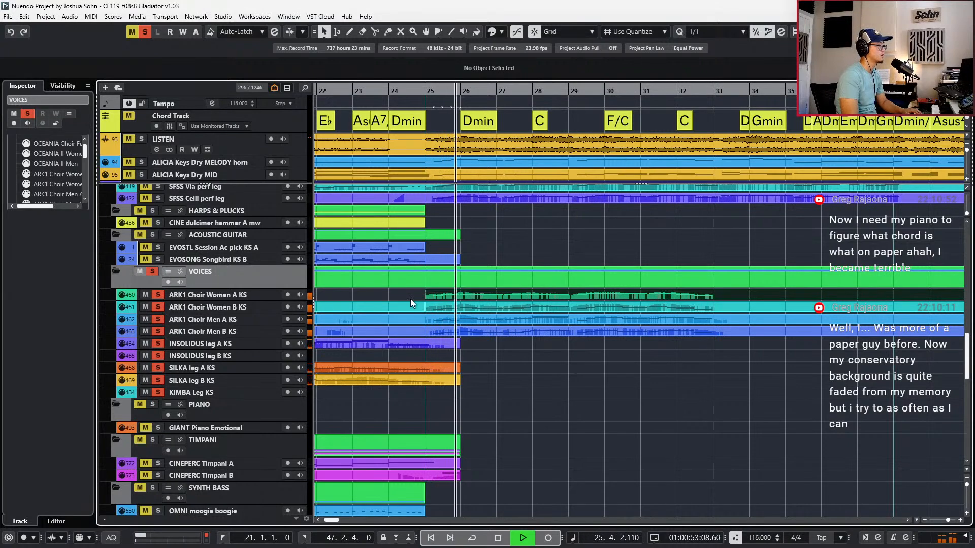
# Reopen the ARK1 Choir Women A part and lower the bar 29–30 phrase so that it starts on C4
pyautogui.click(418, 305)
pyautogui.doubleClick(421, 297)
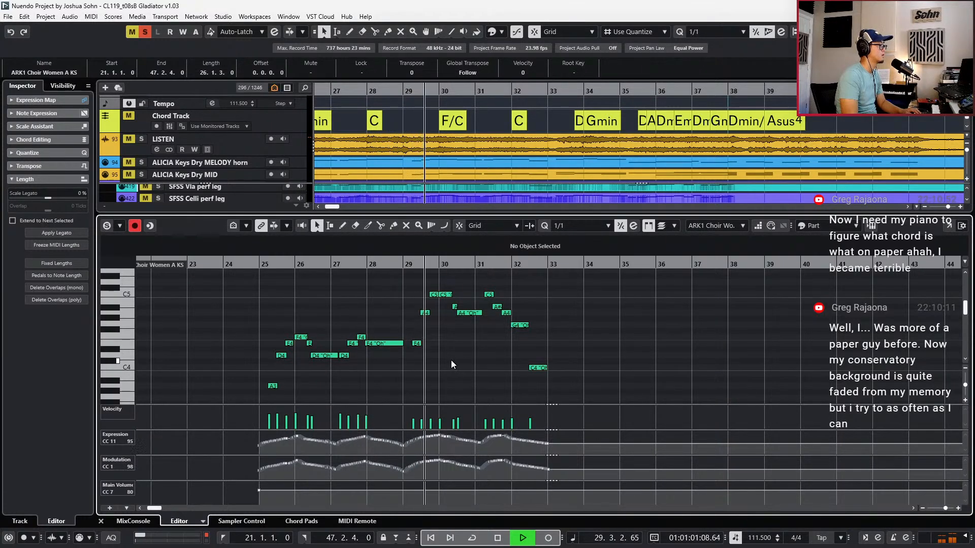
pyautogui.press('h')
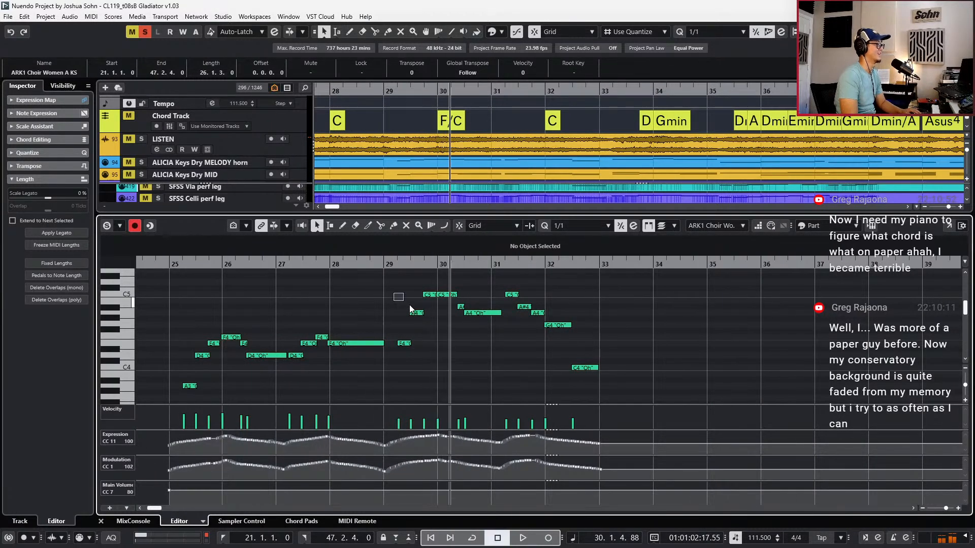
pyautogui.moveTo(482, 355); pyautogui.dragTo(482, 354)
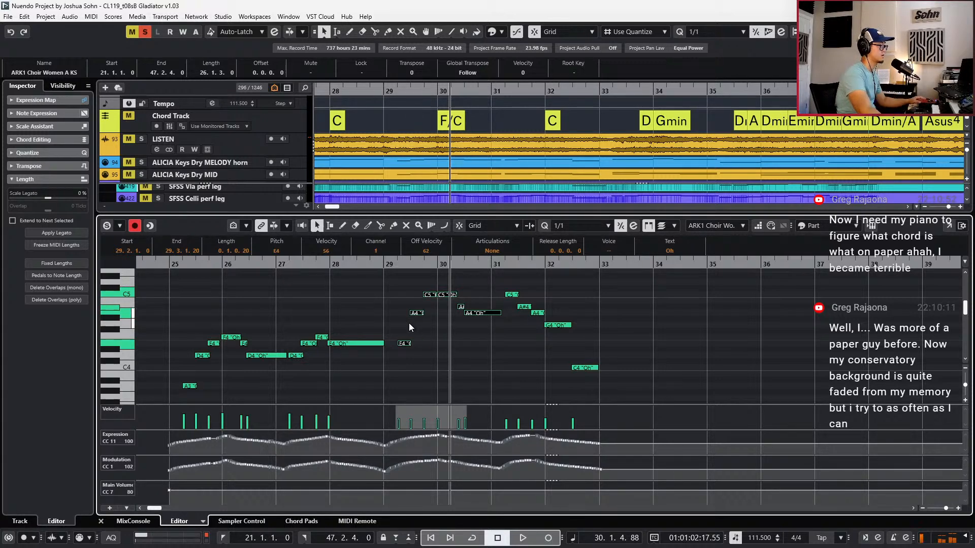
pyautogui.moveTo(390, 284); pyautogui.dragTo(469, 354)
pyautogui.press('Down')
pyautogui.press('Down')
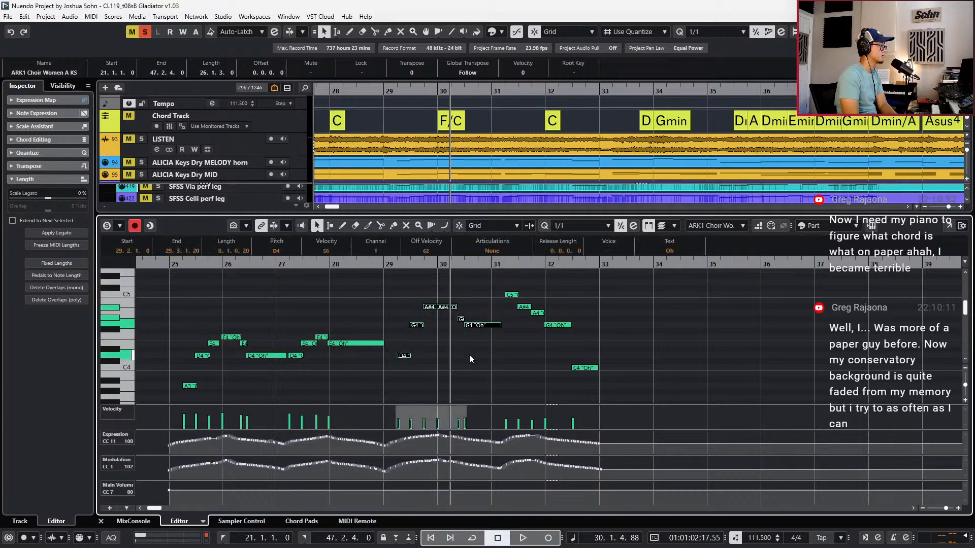
pyautogui.press('Down')
pyautogui.press('Down')
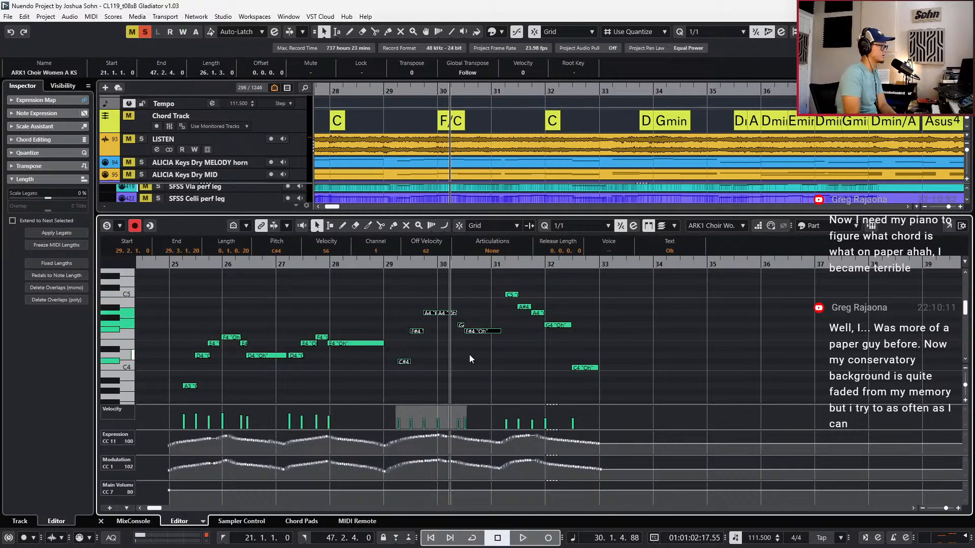
# Correct the rest of the bar 29–30 phrase to F4, G4, A4, G4 and F4, and play it
pyautogui.click(415, 337)
pyautogui.moveTo(430, 319); pyautogui.dragTo(447, 313)
pyautogui.click(461, 332)
pyautogui.click(491, 336)
pyautogui.press('space')
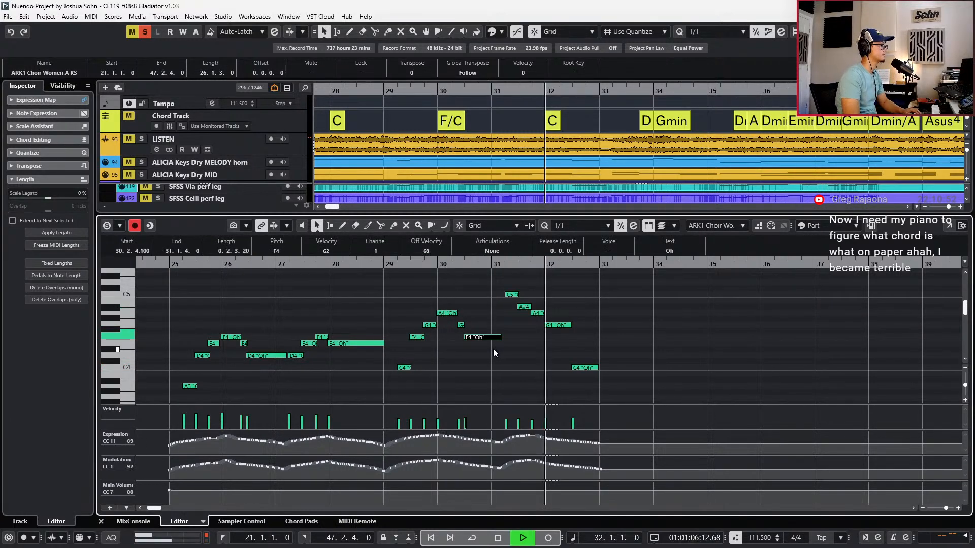
# Play the ARK1 Choir Women A melody from bar 29 to the start of the phrase in bar 31
pyautogui.press('space')
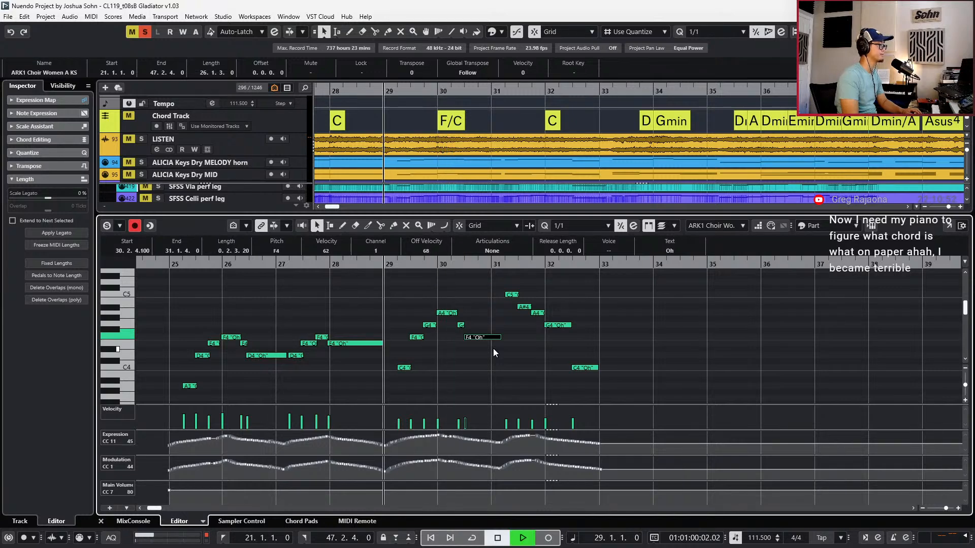
pyautogui.press('space')
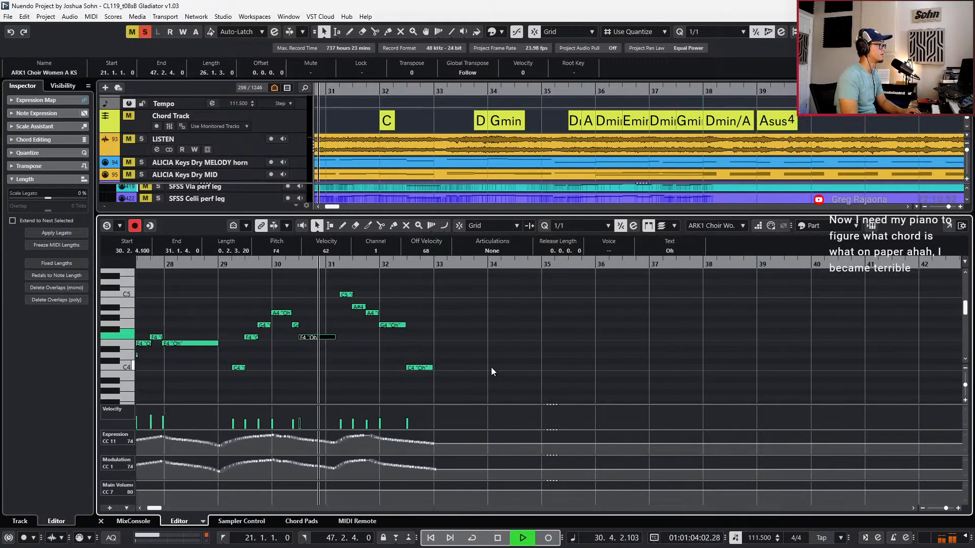
pyautogui.press('space')
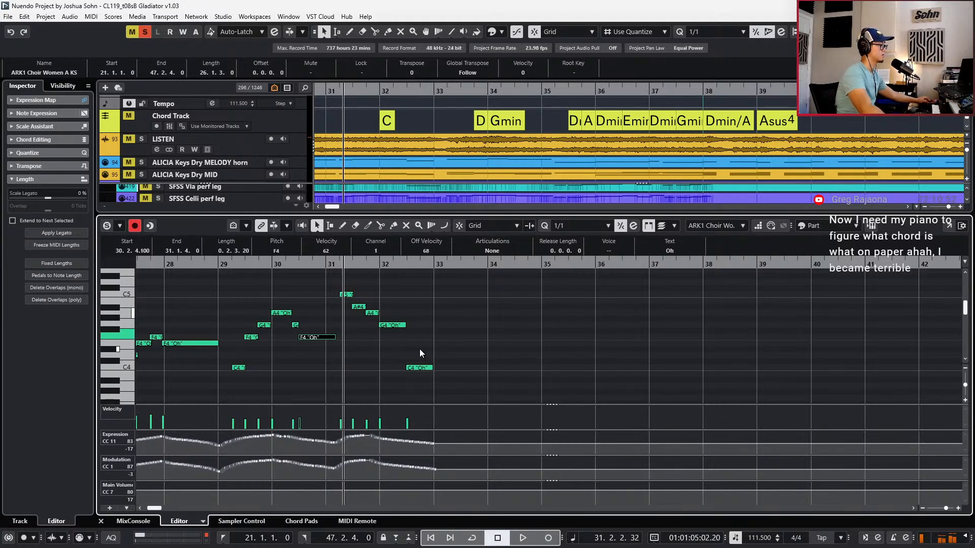
# In bar 31 of the choir melody, lower the C5 note to F4 and the A#4 note to G4
pyautogui.moveTo(346, 294); pyautogui.dragTo(346, 313)
pyautogui.press('Down')
pyautogui.press('Down')
pyautogui.press('Down')
pyautogui.press('Down')
pyautogui.click(356, 308)
pyautogui.press('Down')
pyautogui.press('Down')
pyautogui.press('Down')
pyautogui.click(380, 314)
# Close the note editor and play the choir arrangement from bar 25 up to bar 33
pyautogui.press('space')
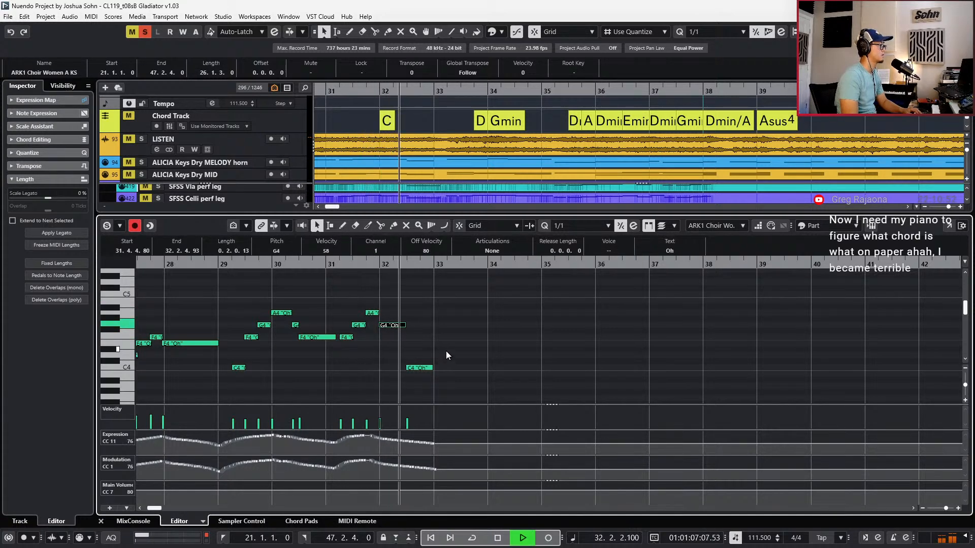
pyautogui.press('g')
pyautogui.press('g')
pyautogui.press('g')
pyautogui.press('space')
pyautogui.press('KP_Subtract')
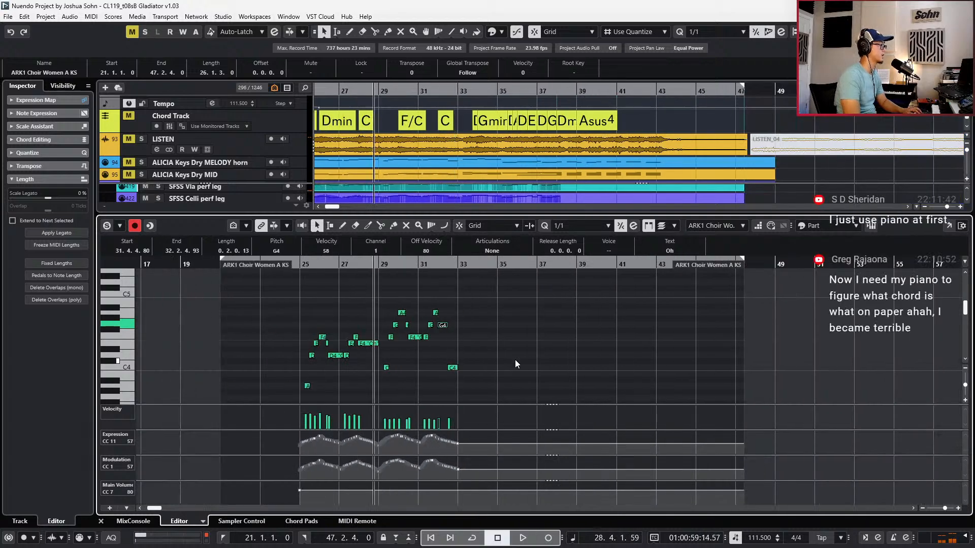
pyautogui.press('space')
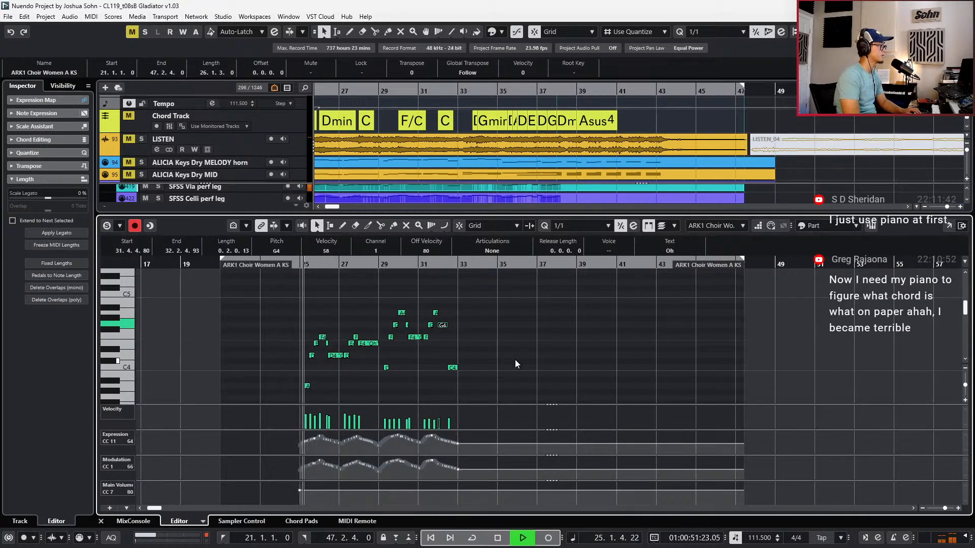
pyautogui.press('Return')
pyautogui.hscroll(-3, 537, 328)
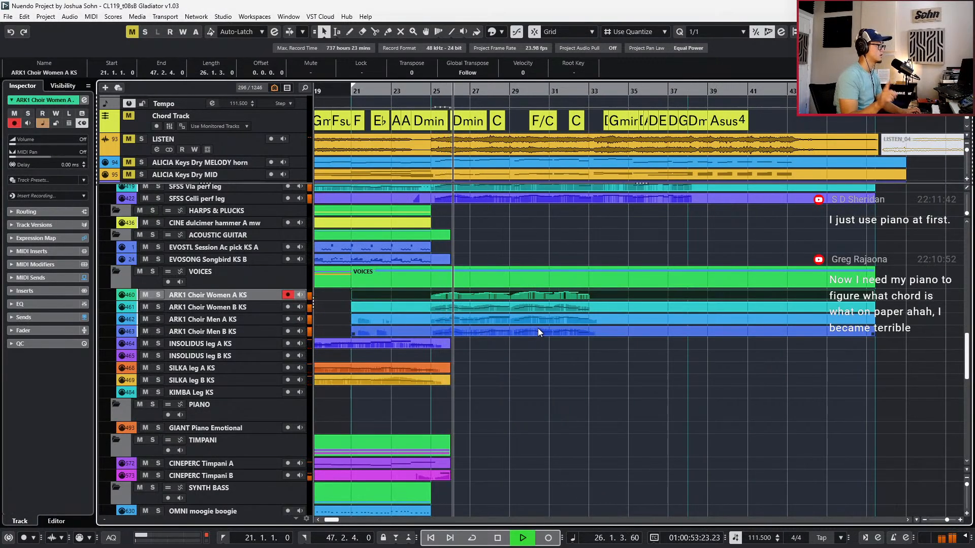
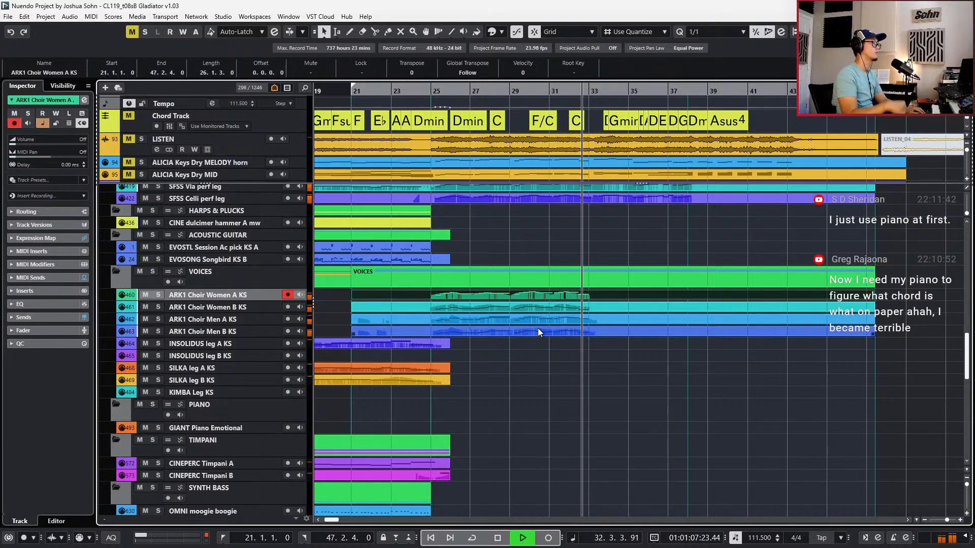
pyautogui.press('space')
# Solo the LISTEN reference track, play it from bar 33 to bar 37, and turn the solo off
pyautogui.click(607, 145)
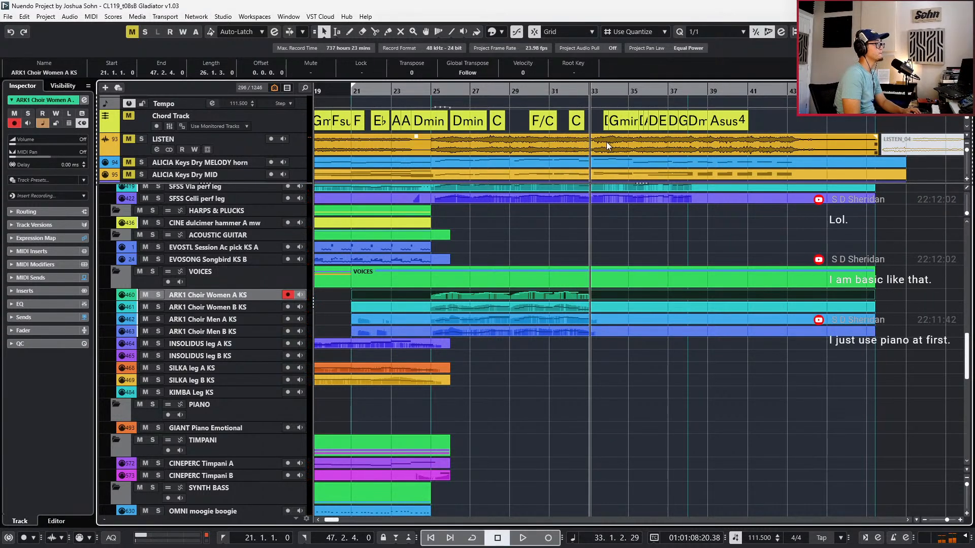
pyautogui.press('s')
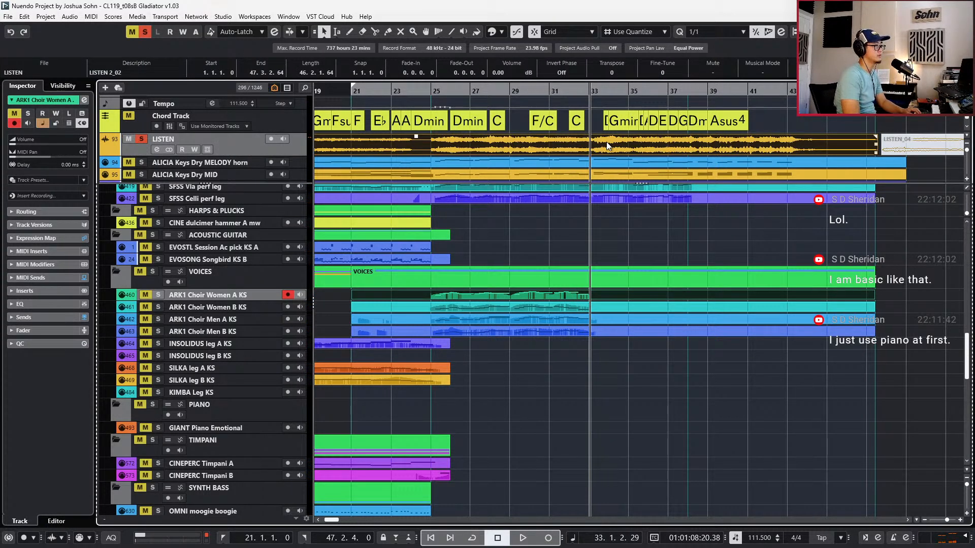
pyautogui.press('space')
pyautogui.press('h')
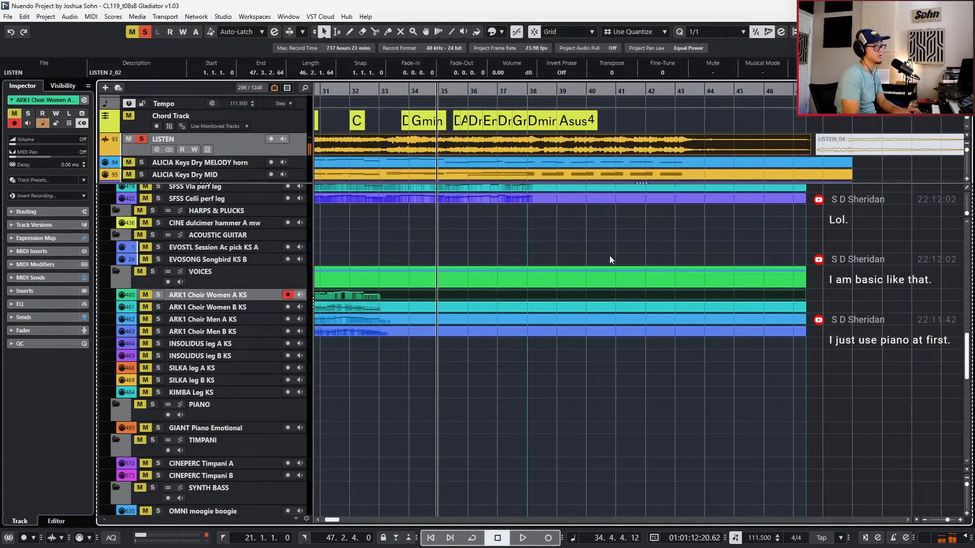
pyautogui.press('space')
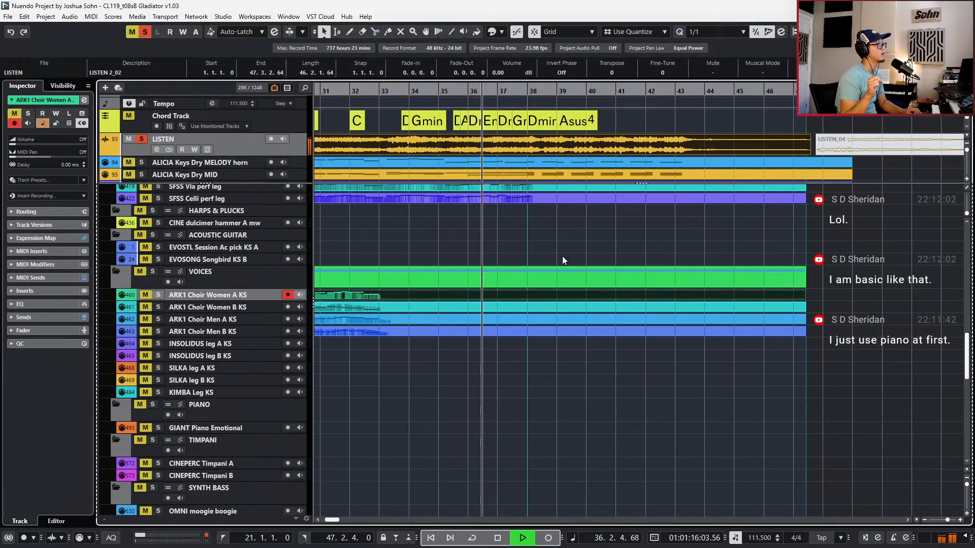
pyautogui.press('space')
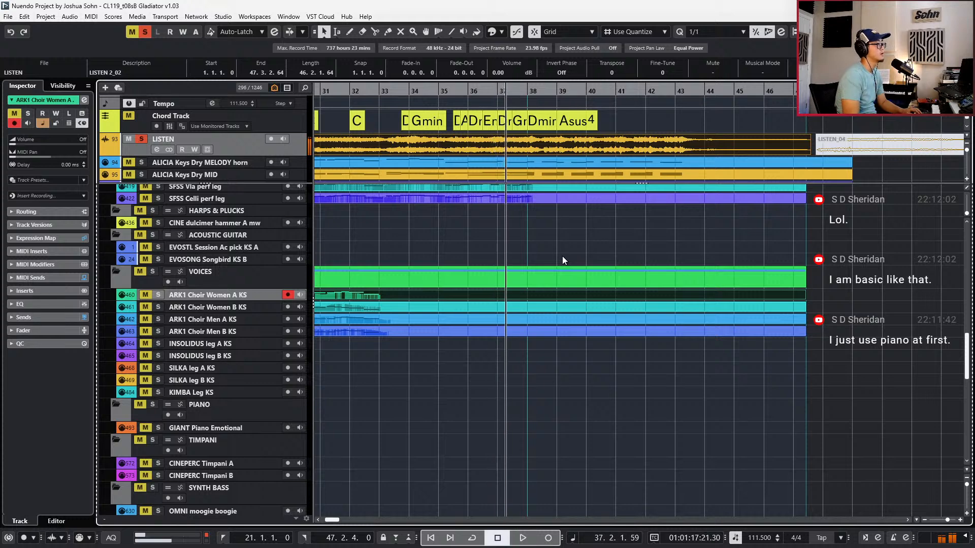
pyautogui.press('s')
# Move the playhead back to bar 33 and open the PACIFIC Vln 1 part in the note editor
pyautogui.scroll(2, 577, 260)
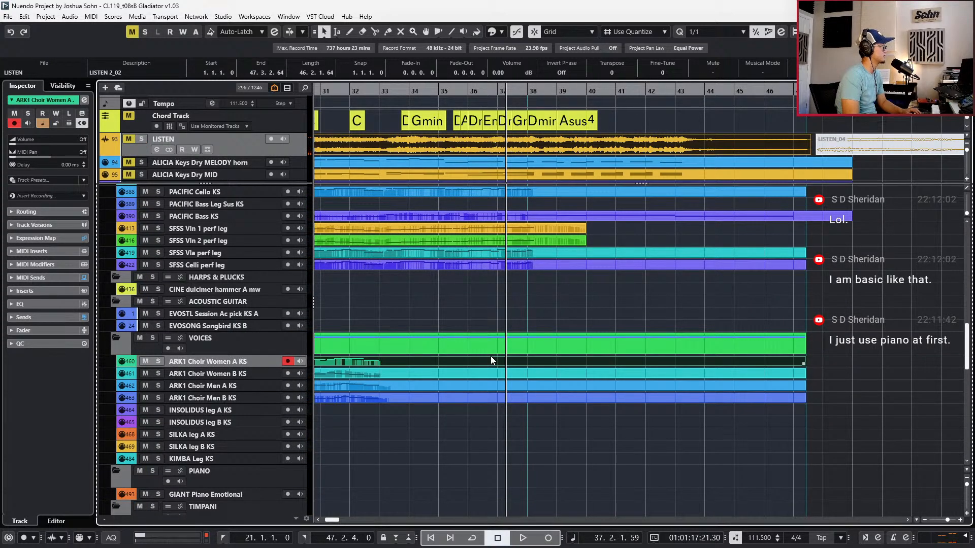
pyautogui.hotkey('ctrl', 'Left')
pyautogui.hotkey('ctrl', 'Left')
pyautogui.hotkey('ctrl', 'Left')
pyautogui.hotkey('ctrl', 'Left')
pyautogui.hotkey('ctrl', 'Left')
pyautogui.hotkey('ctrl', 'Left')
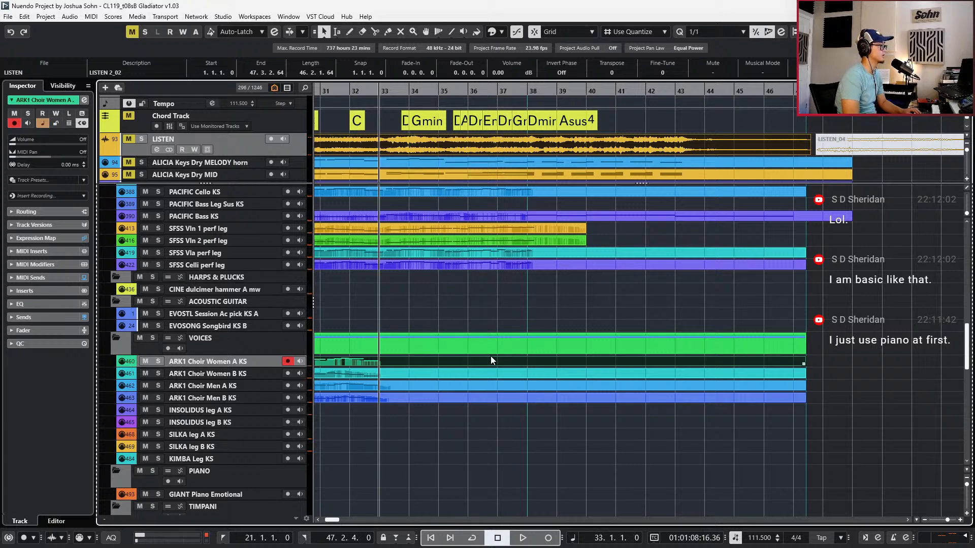
pyautogui.hotkey('ctrl', 'Right')
pyautogui.scroll(4, 464, 331)
pyautogui.doubleClick(466, 253)
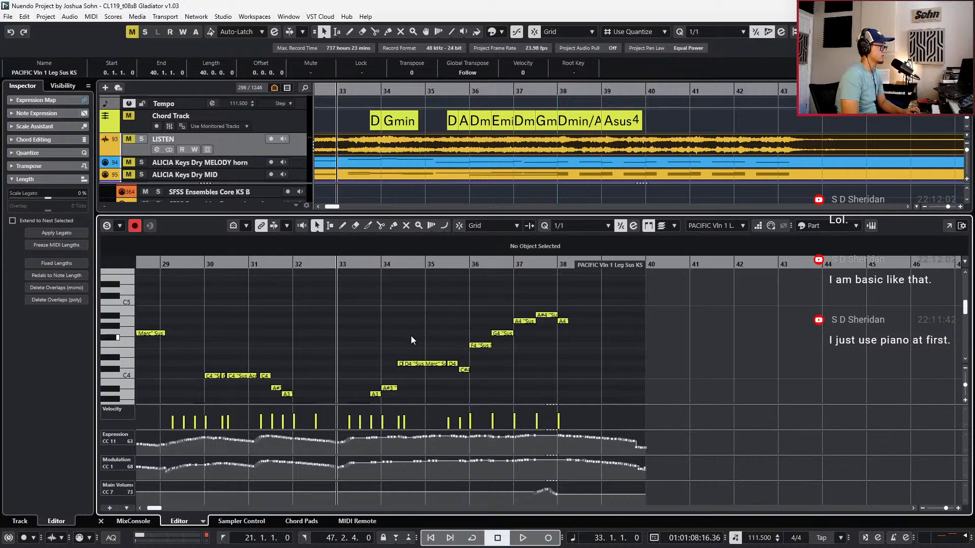
# Play the first violin line from bar 30 to bar 32 and examine its low notes
pyautogui.scroll(-2, 412, 336)
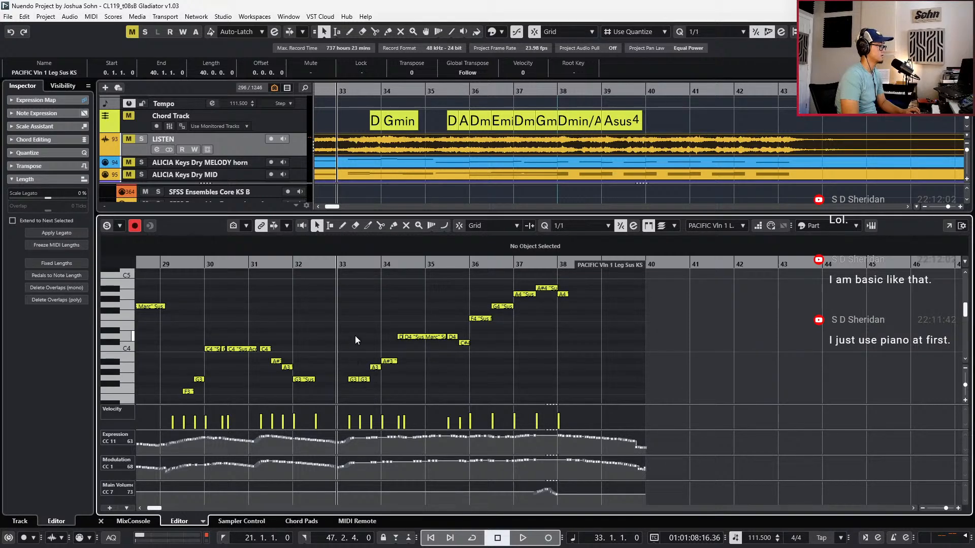
pyautogui.hotkey('ctrl', 'Left')
pyautogui.hotkey('ctrl', 'Left')
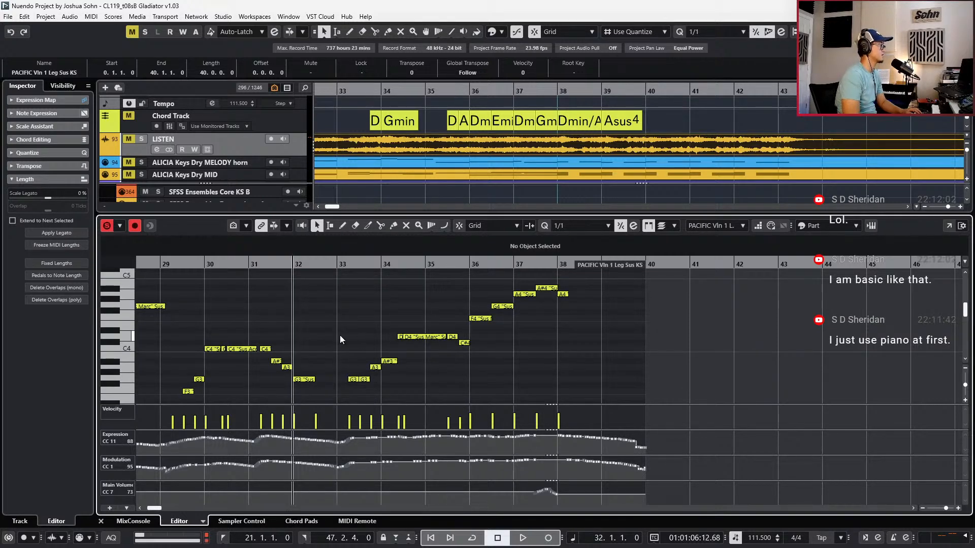
pyautogui.press('space')
pyautogui.hotkey('ctrl', 'Left')
pyautogui.hotkey('ctrl', 'Left')
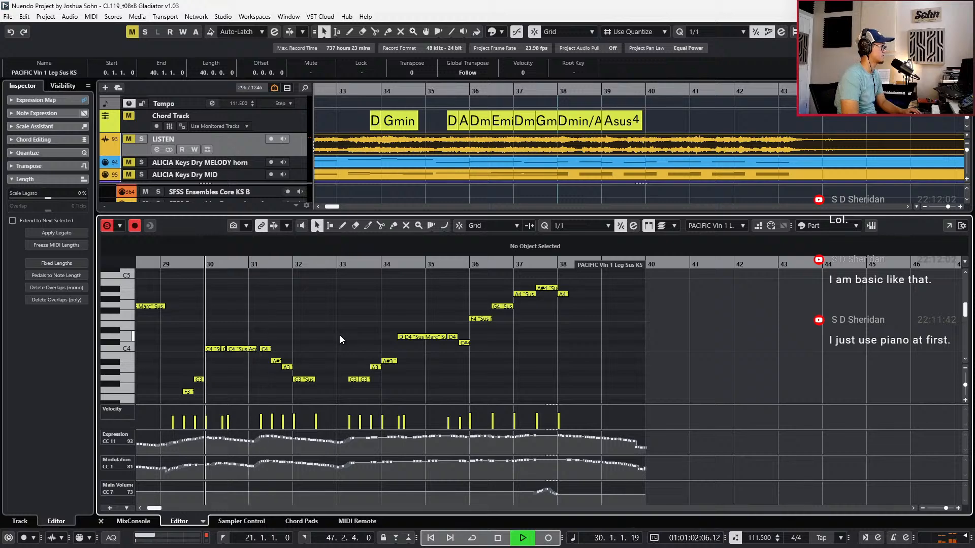
pyautogui.scroll(-2, 346, 334)
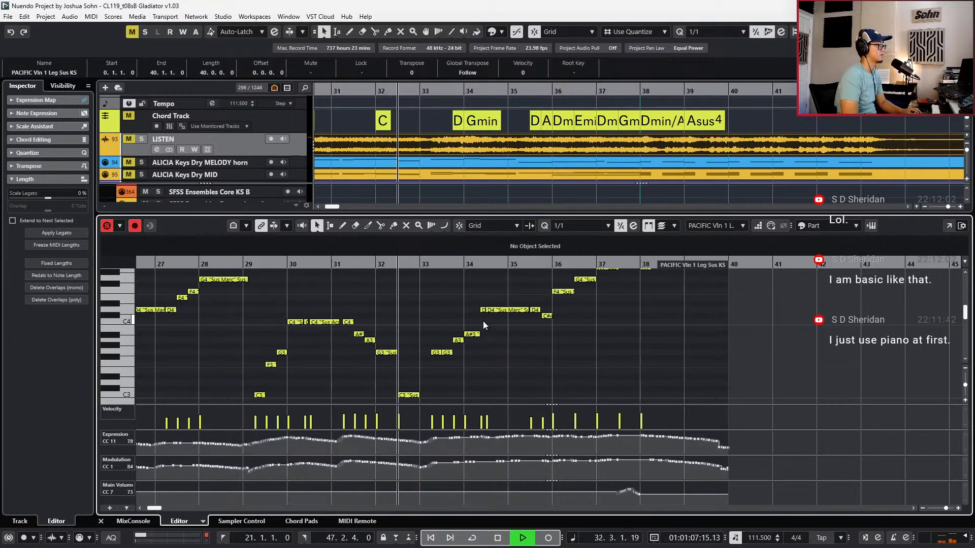
pyautogui.press('space')
# Select the violin phrase spanning bars 33 and 34 and play it from bar 33
pyautogui.scroll(2, 482, 328)
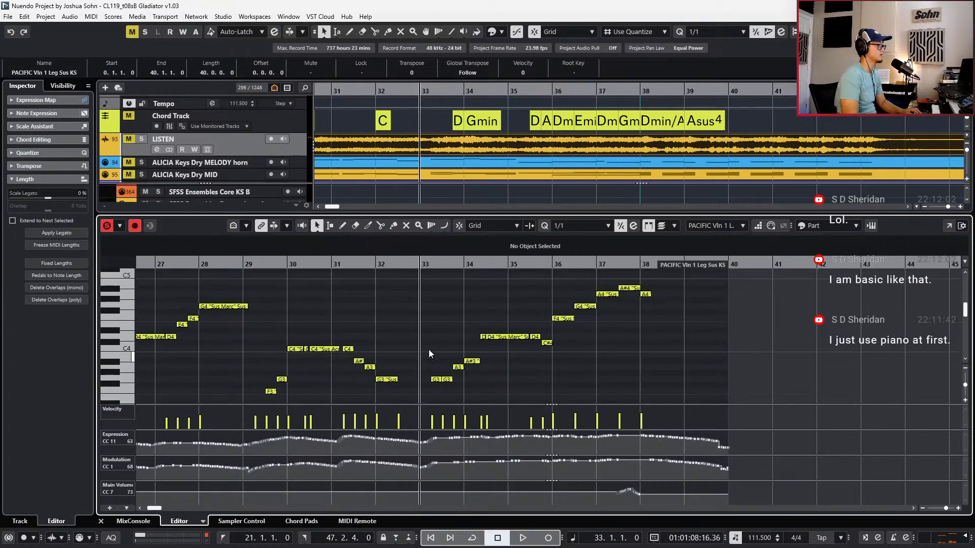
pyautogui.moveTo(457, 369); pyautogui.dragTo(512, 391)
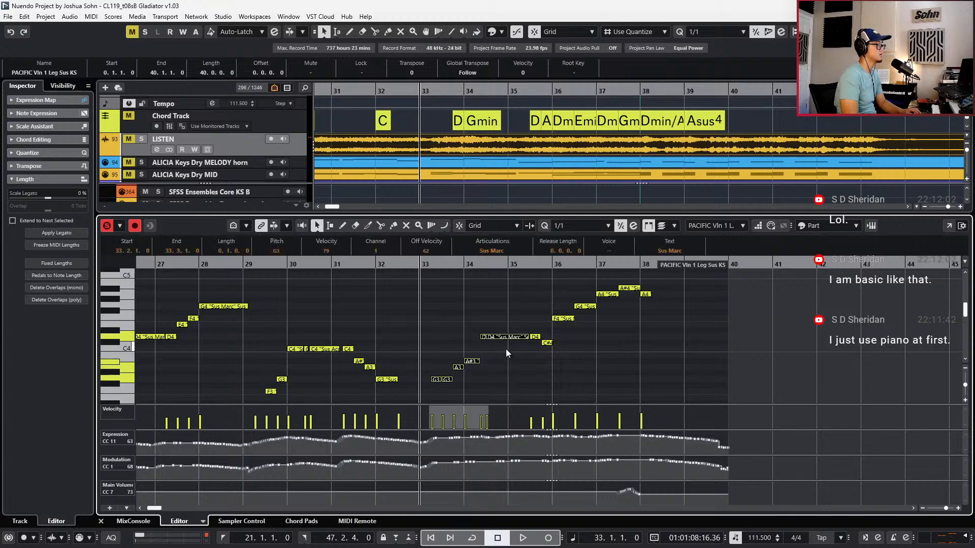
pyautogui.press('space')
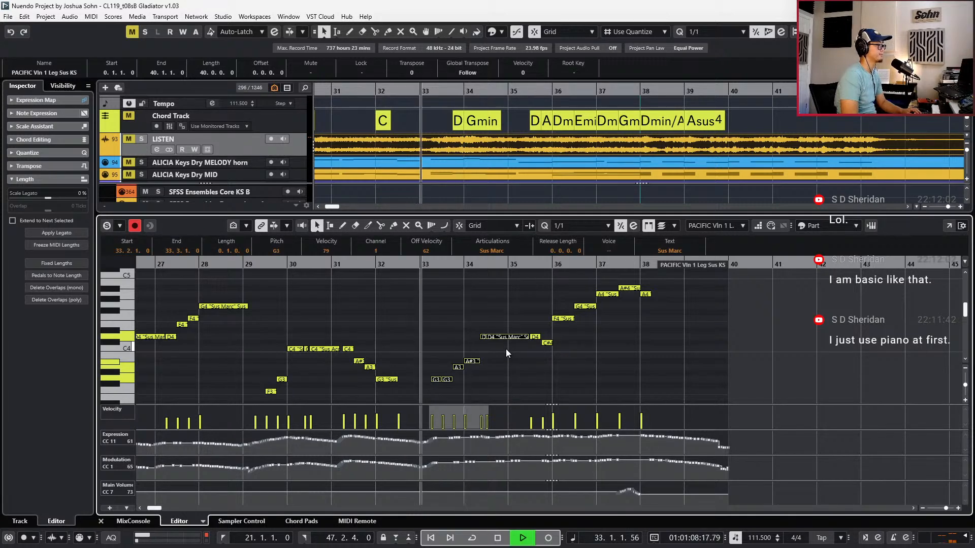
pyautogui.scroll(-1, 506, 349)
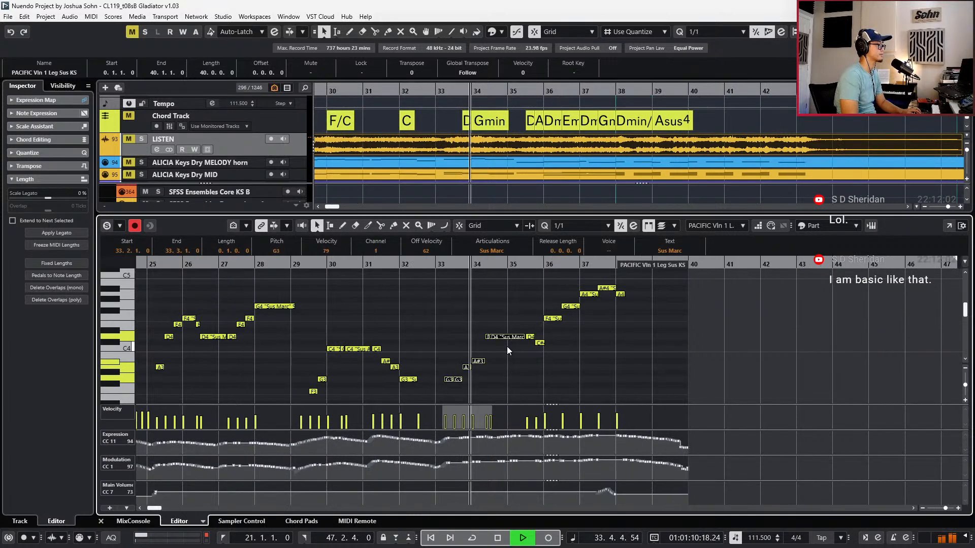
pyautogui.press('space')
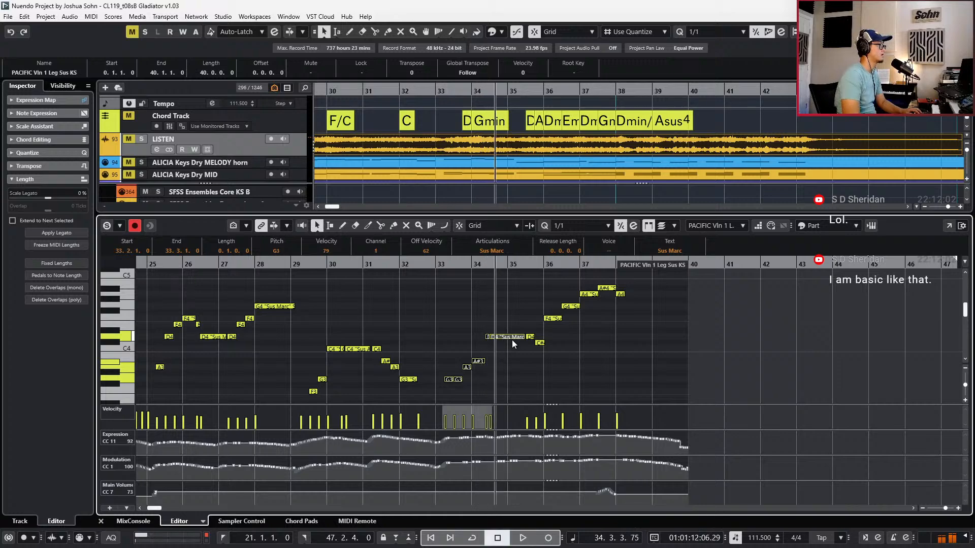
# Move the playhead back to around bar 30 and replay the violin line leading into bar 32
pyautogui.hscroll(-5, 512, 340)
pyautogui.press('KP_Subtract')
pyautogui.press('KP_Subtract')
pyautogui.press('KP_Subtract')
pyautogui.press('KP_Subtract')
pyautogui.press('KP_Subtract')
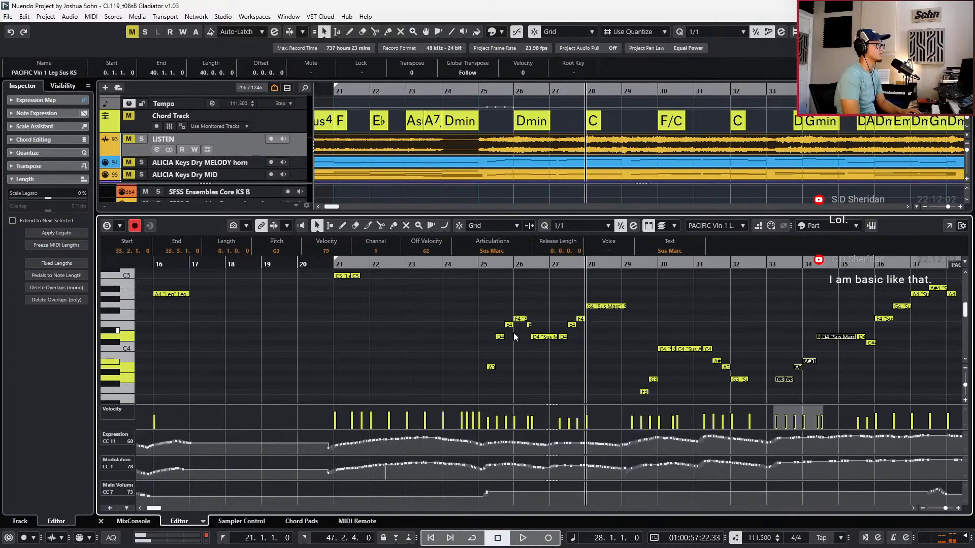
pyautogui.press('KP_Add')
pyautogui.press('KP_Add')
pyautogui.press('KP_Add')
pyautogui.press('space')
pyautogui.press('KP_Add')
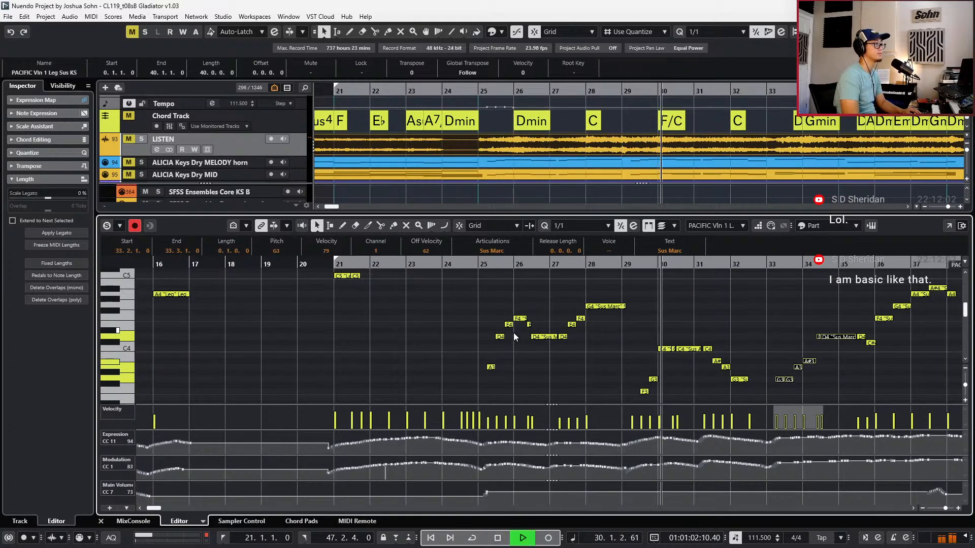
pyautogui.scroll(3, 735, 126)
pyautogui.hscroll(5, 736, 126)
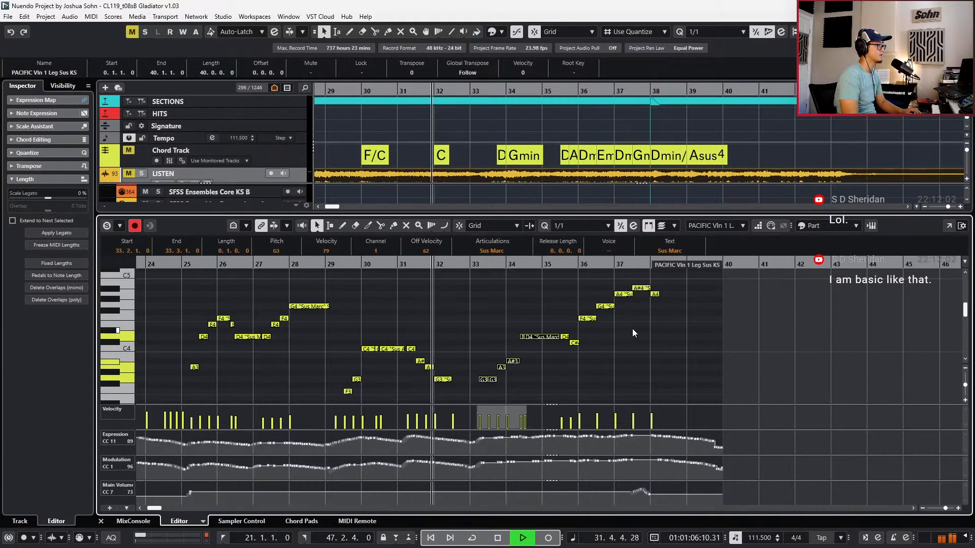
pyautogui.press('space')
# Copy all first violin notes from bar 33 to bar 38 and close the note editor
pyautogui.click(678, 288)
pyautogui.moveTo(678, 288); pyautogui.dragTo(483, 390)
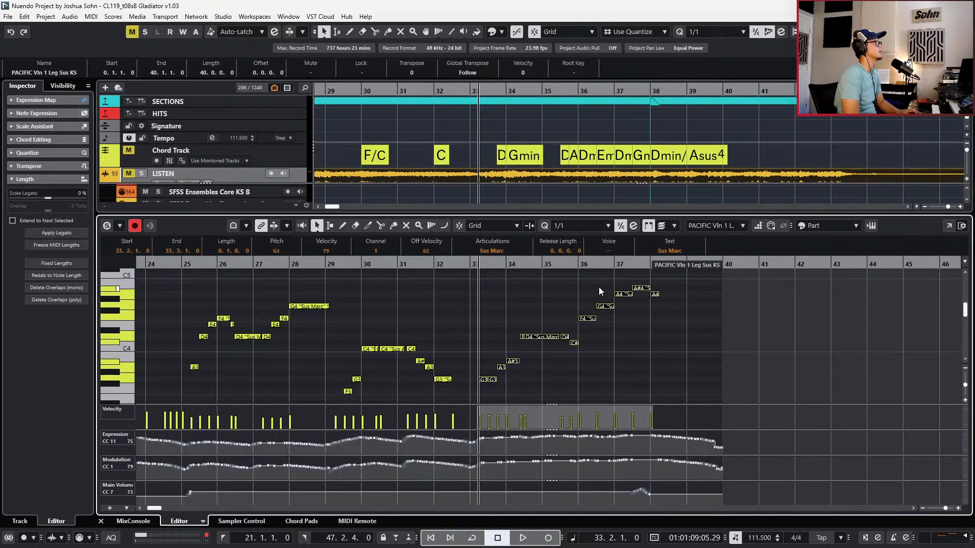
pyautogui.hotkey('ctrl', 'e')
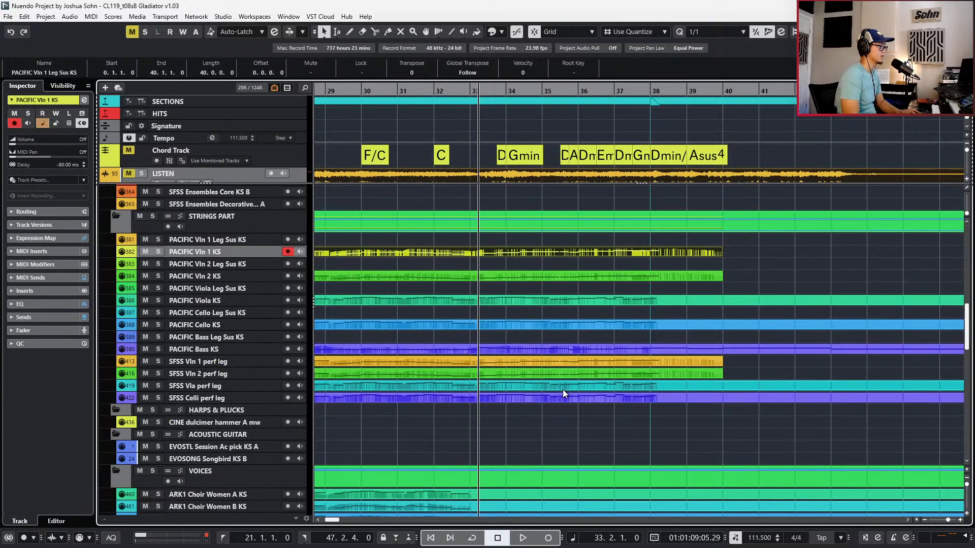
# Paste the violin notes into the ARK1 Choir Women A part at 33.2.1, transpose them up an octave, and play them
pyautogui.scroll(-3, 564, 391)
pyautogui.click(480, 358)
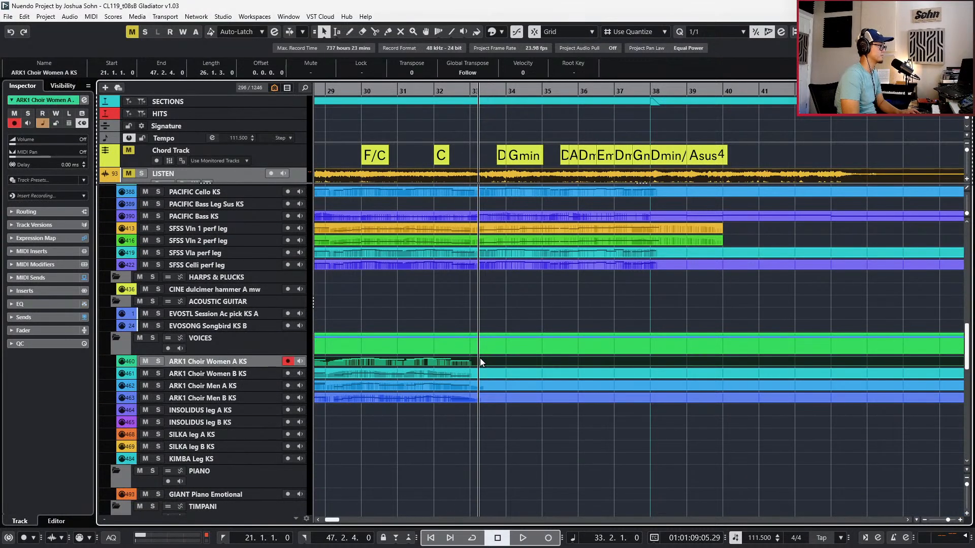
pyautogui.hotkey('ctrl', 'e')
pyautogui.hotkey('shift', 'Up')
pyautogui.press('space')
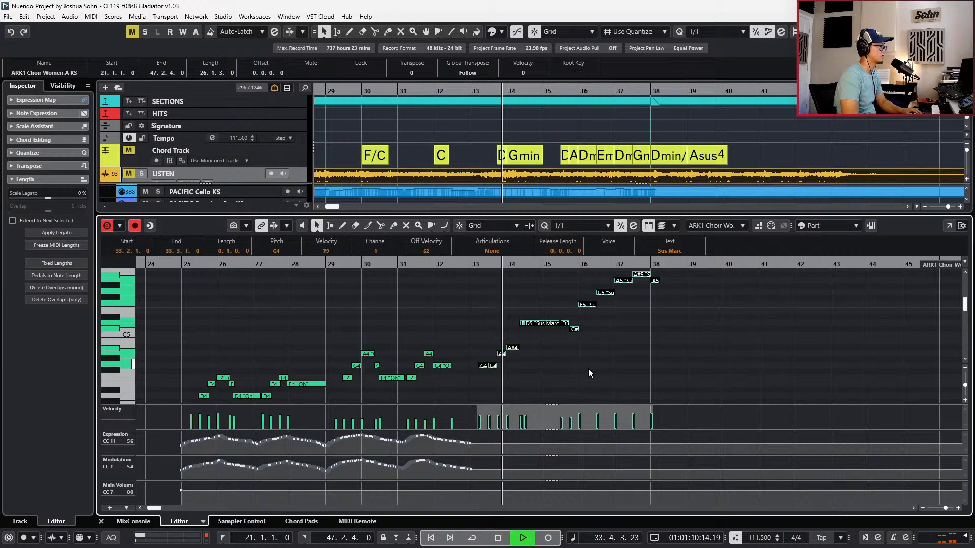
# Lower the pasted D5 notes in bar 34 to A4 and move the playhead back to bar 34
pyautogui.press('space')
pyautogui.press('h')
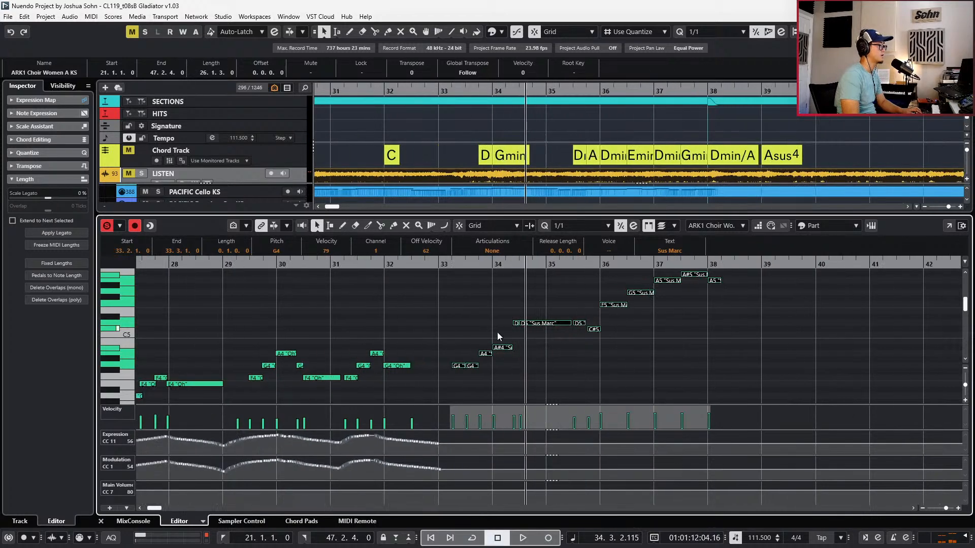
pyautogui.click(524, 323)
pyautogui.moveTo(534, 323); pyautogui.dragTo(533, 335)
pyautogui.press('Down')
pyautogui.press('Down')
pyautogui.press('Down')
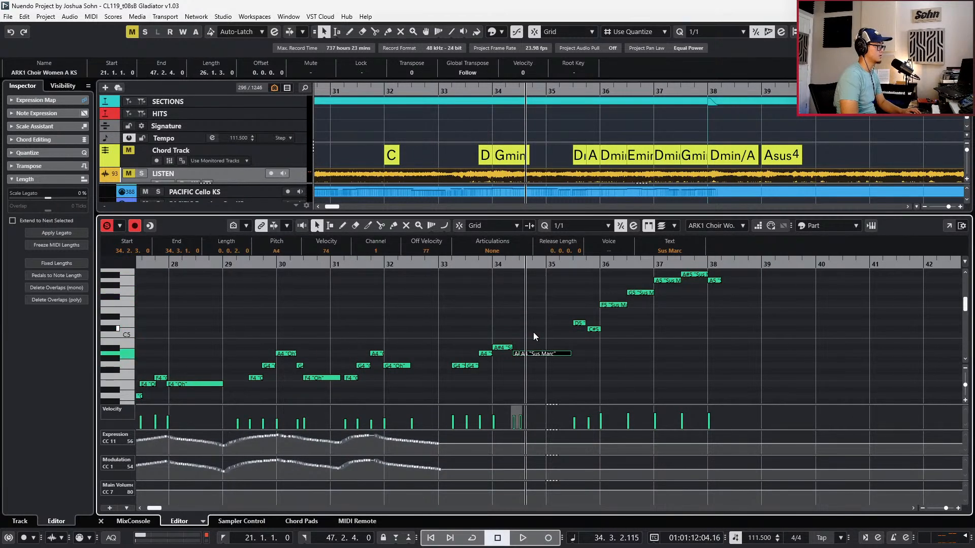
pyautogui.press('b')
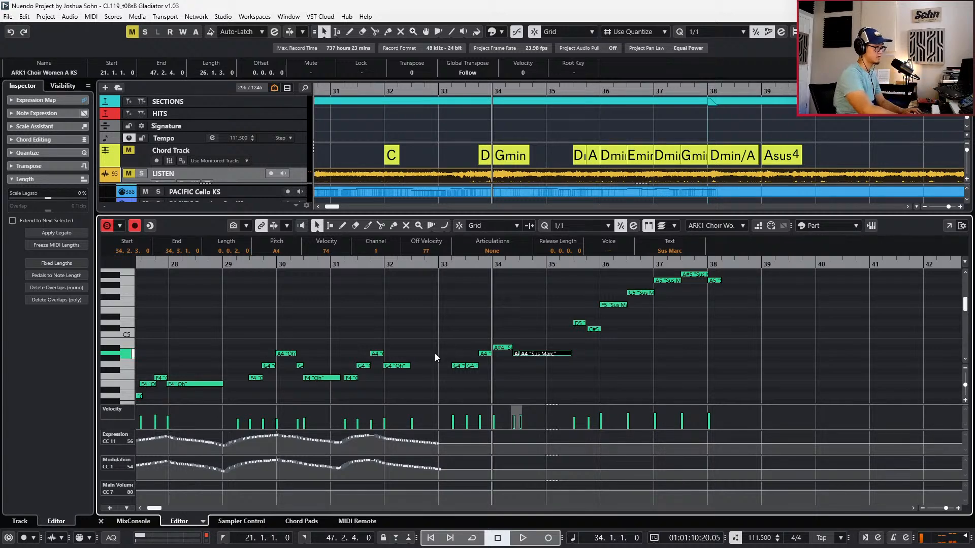
# Lower the long choir note in bar 34 to G4 and record expression and modulation from bar 33 to bar 35
pyautogui.moveTo(544, 354); pyautogui.dragTo(544, 370)
pyautogui.press('KP_Subtract')
pyautogui.press('KP_Subtract')
pyautogui.press('space')
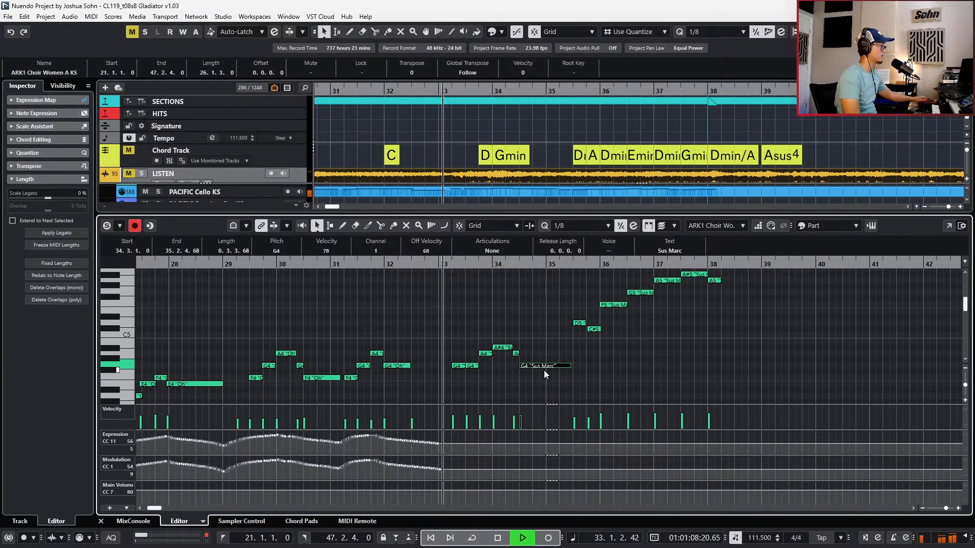
pyautogui.press('KP_Multiply')
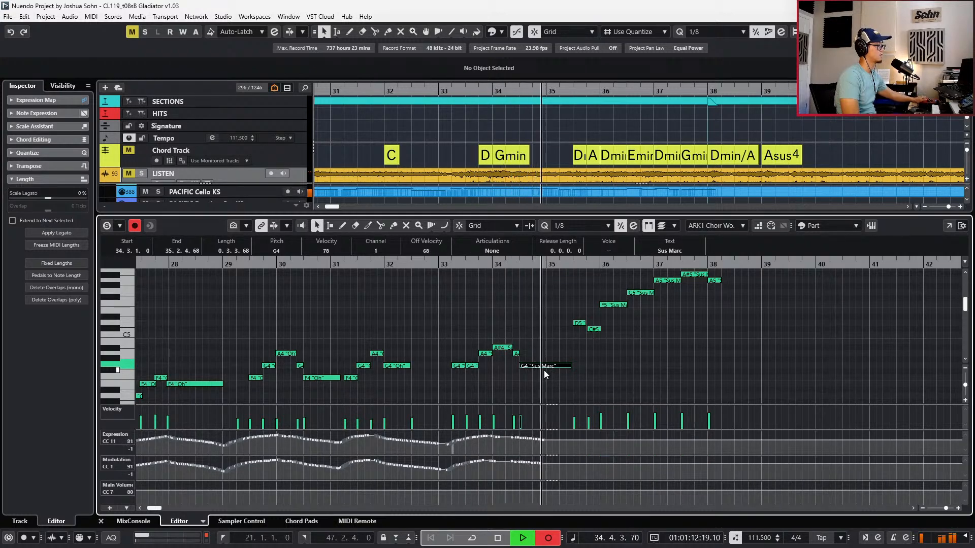
pyautogui.press('space')
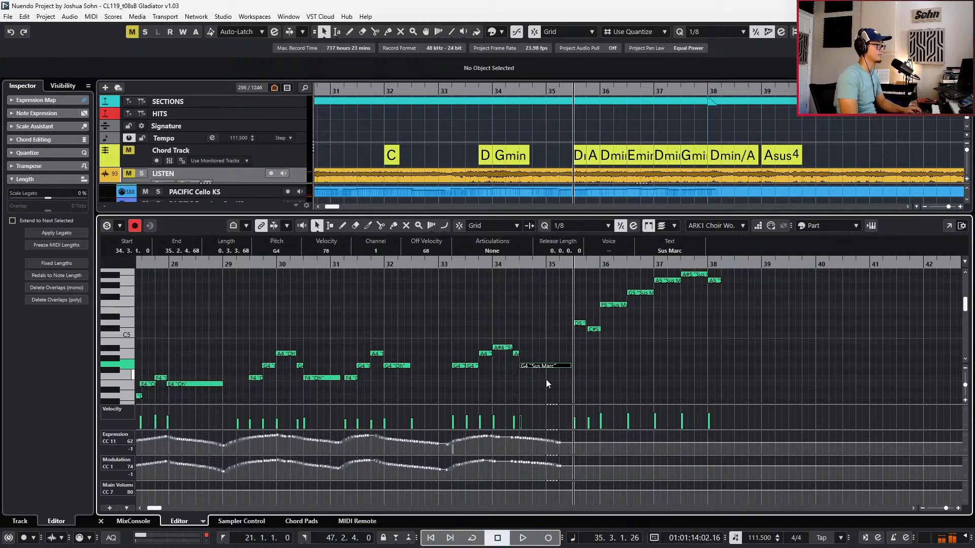
# Solo the LISTEN reference, play it around bars 35 and 36, and turn the solo off
pyautogui.click(294, 176)
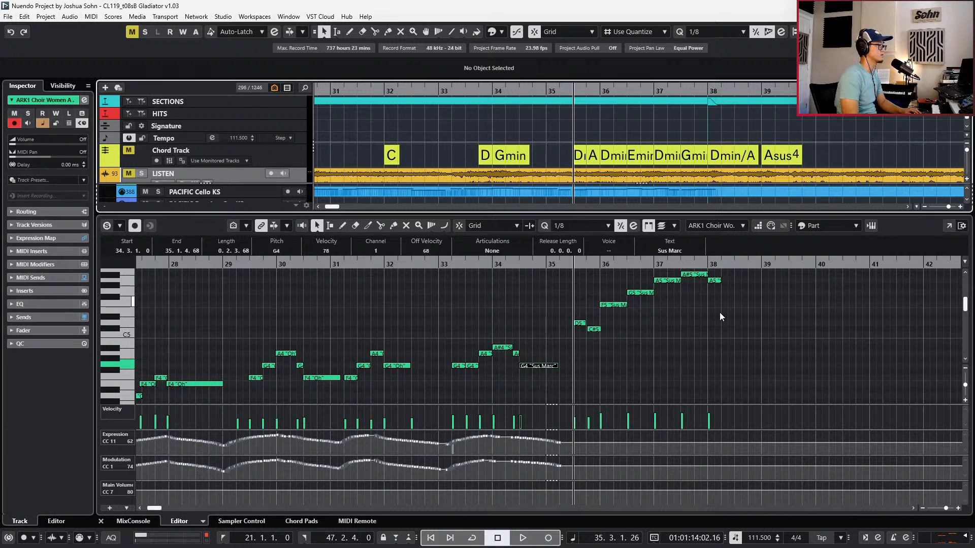
pyautogui.press('space')
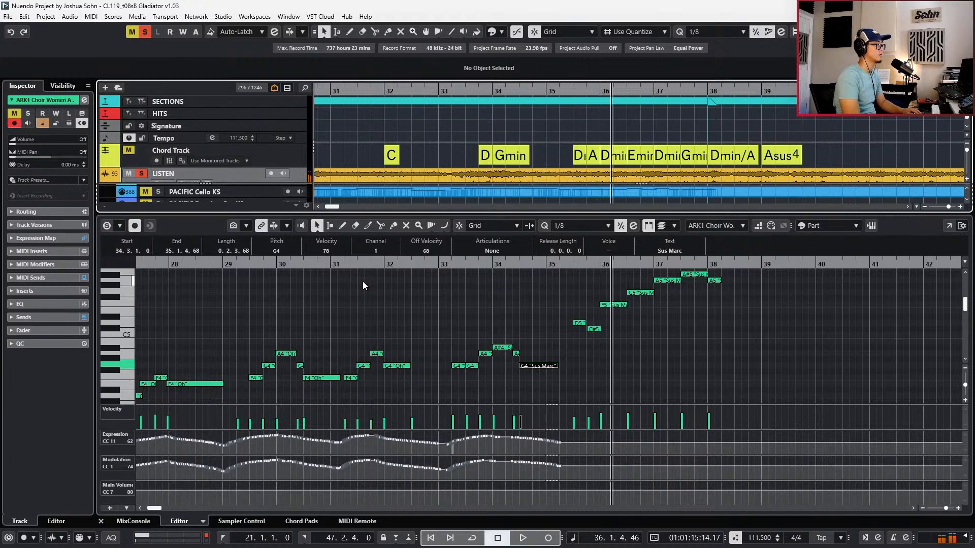
pyautogui.press('space')
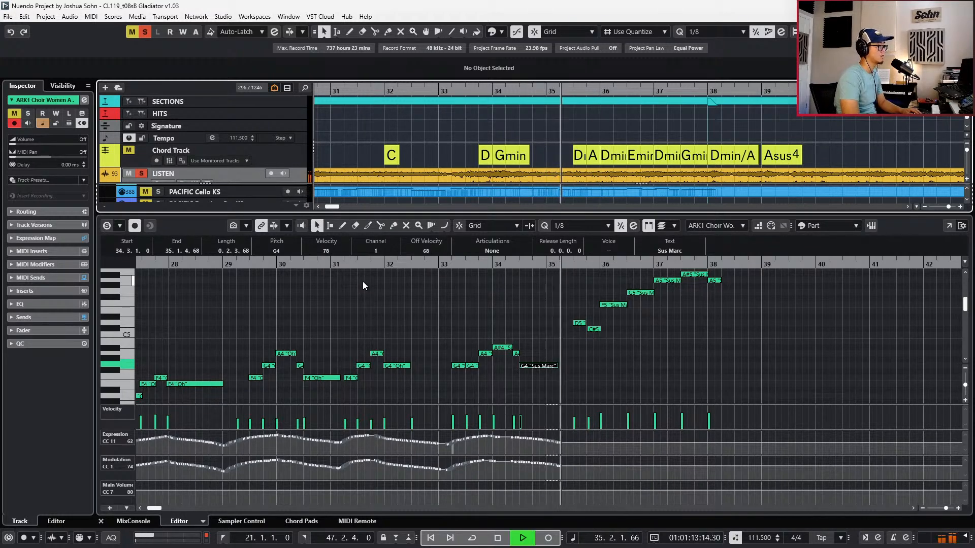
pyautogui.press('space')
pyautogui.press('s')
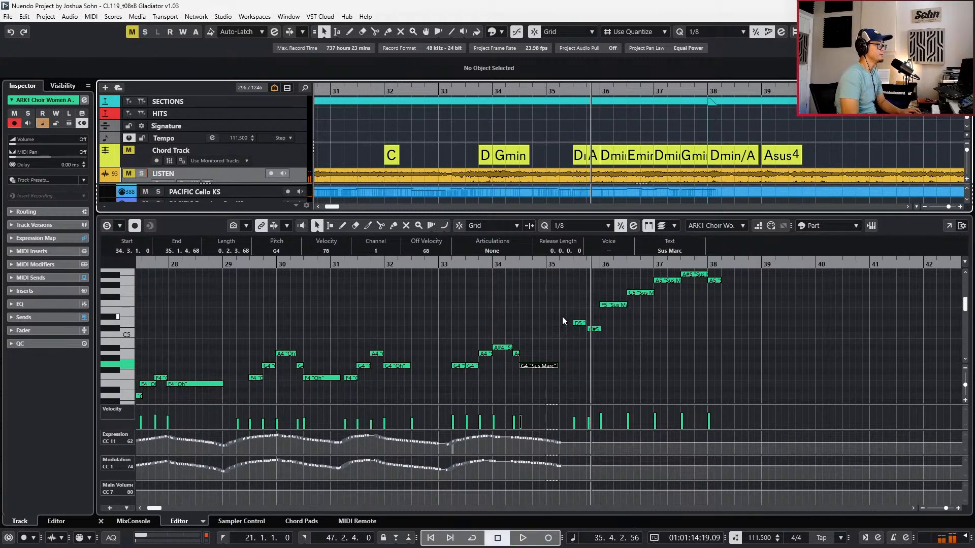
# Duplicate the D5 choir note at 35.3.1 to 35.2.1
pyautogui.scroll(3, 563, 317)
pyautogui.click(580, 321)
pyautogui.click(583, 323)
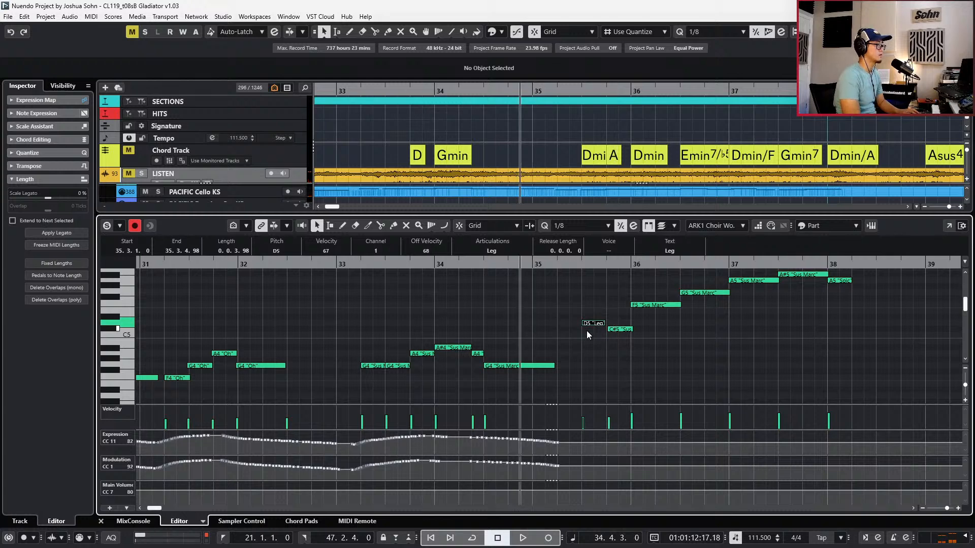
pyautogui.press('ctrl+KP_Add')
pyautogui.hotkey('ctrl', 'v')
# Try the duplicated note at A4 and G4, and return it to D5
pyautogui.press('Down')
pyautogui.press('Down')
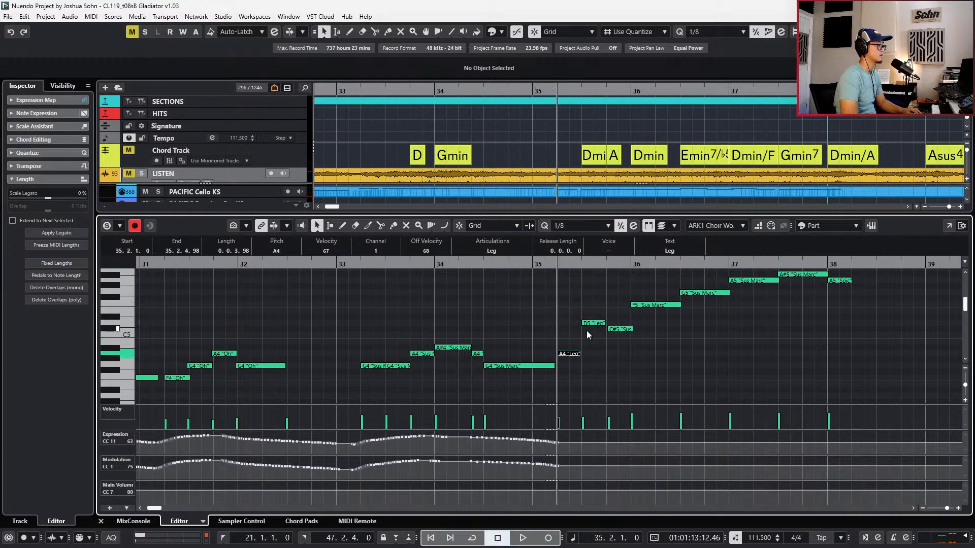
pyautogui.press('Down')
pyautogui.press('Down')
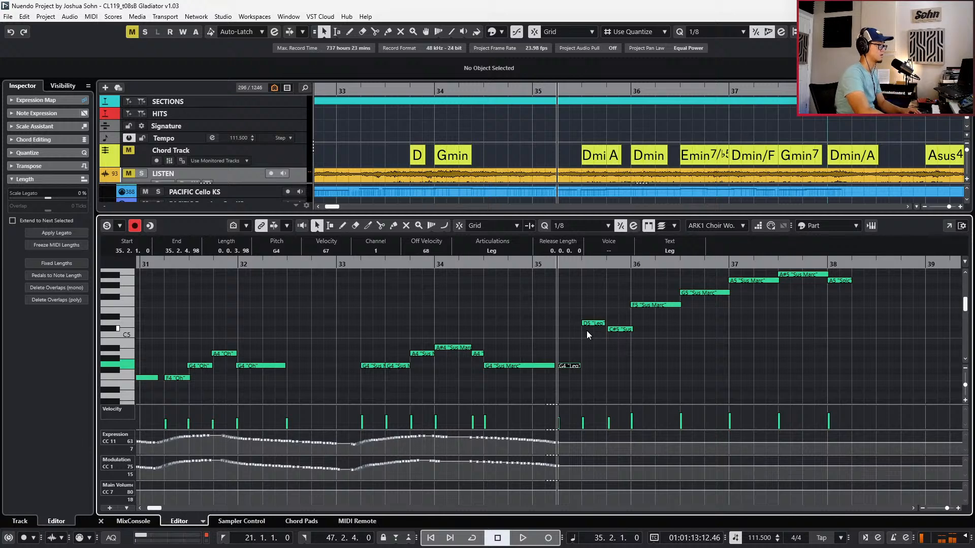
pyautogui.press('Up')
pyautogui.press('Up')
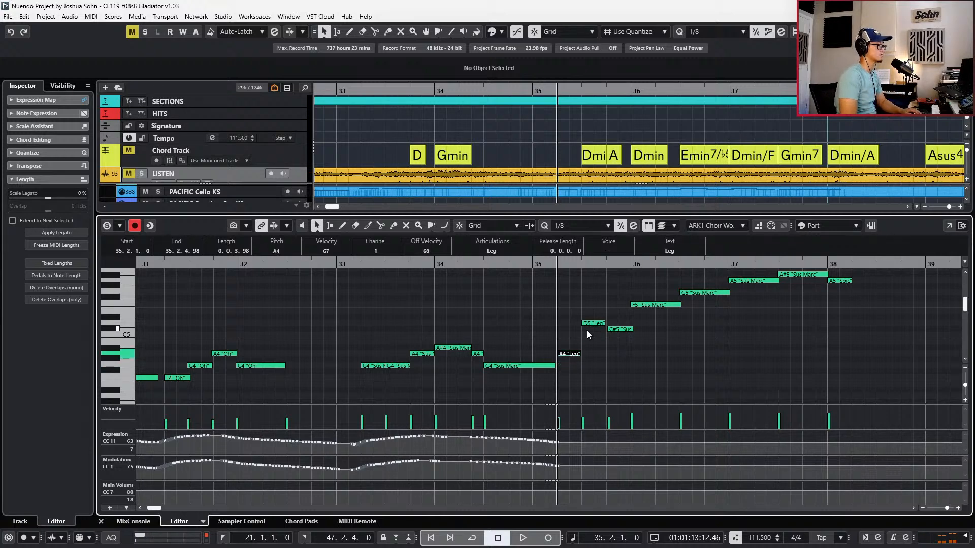
pyautogui.press('Up')
pyautogui.press('Up')
# Play the choir melody from bar 35 to the end of bar 36
pyautogui.press('space')
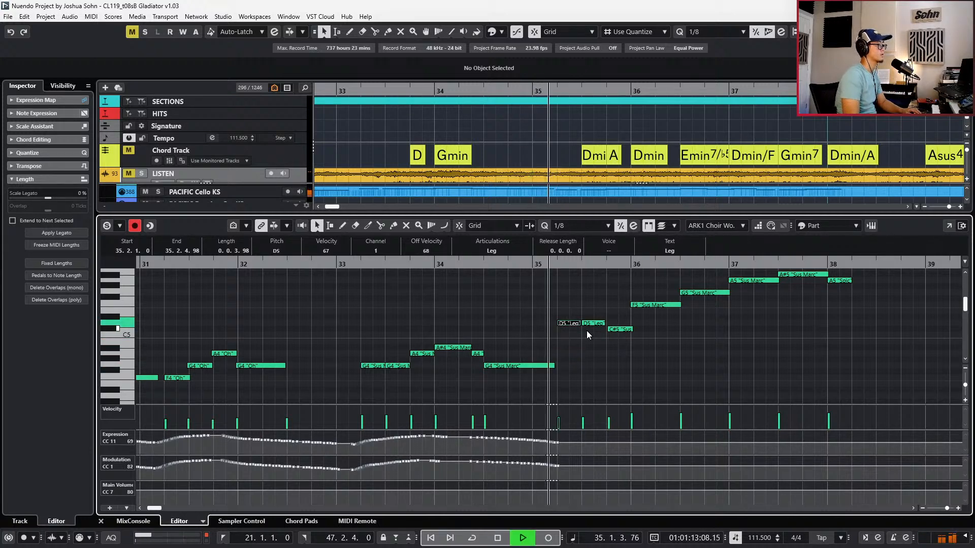
pyautogui.click(459, 329)
pyautogui.press('space')
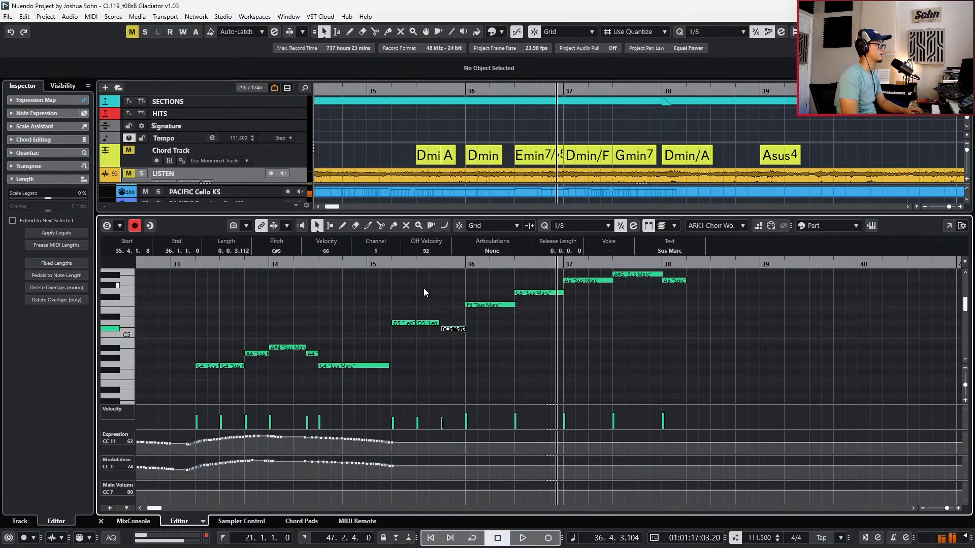
# Set the articulation of all choir notes from bar 33 to bar 38 to Leg
pyautogui.press('g')
pyautogui.press('g')
pyautogui.moveTo(603, 272); pyautogui.dragTo(315, 391)
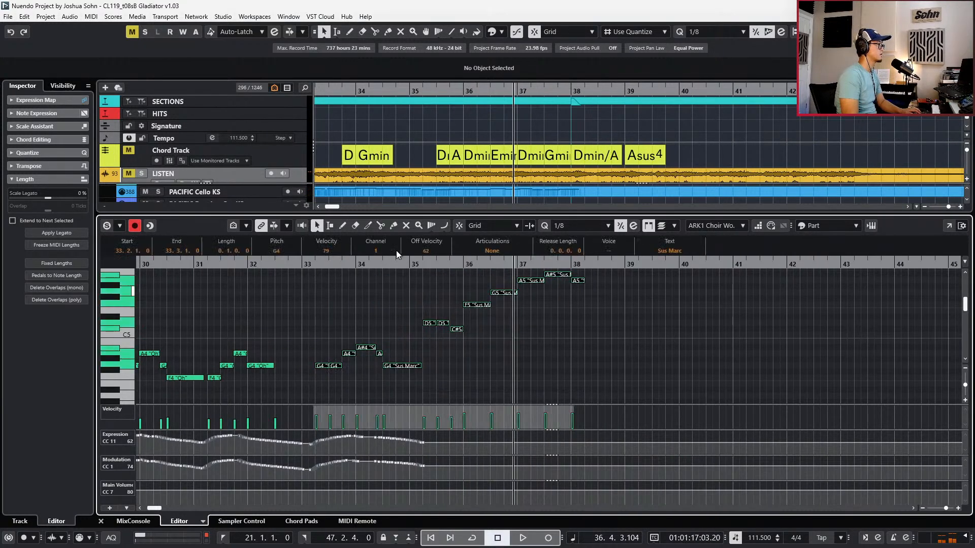
pyautogui.click(480, 252)
pyautogui.click(412, 296)
# Set the articulation of the earlier choir notes from bar 25 to bar 32 to Leg
pyautogui.press('g')
pyautogui.moveTo(377, 318); pyautogui.dragTo(232, 354)
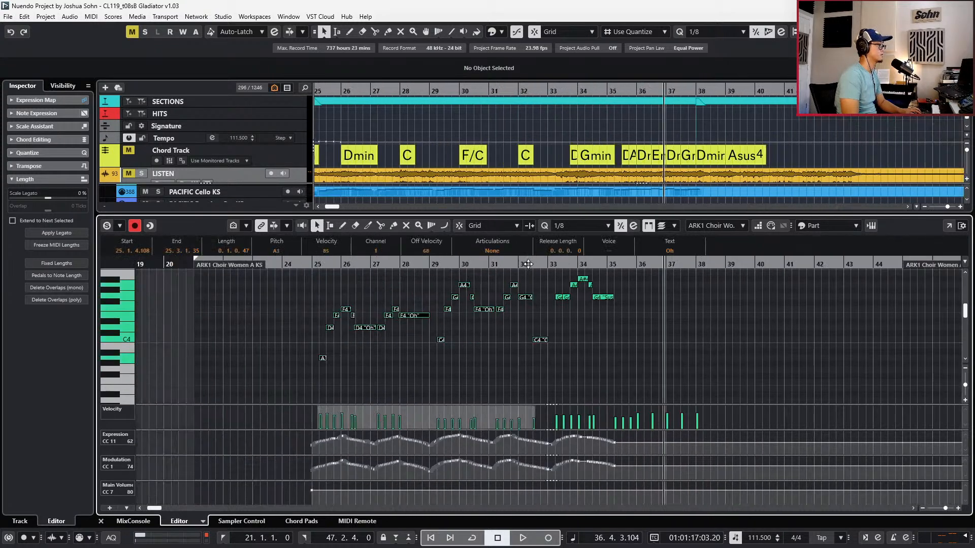
pyautogui.click(495, 251)
pyautogui.click(506, 262)
pyautogui.scroll(3, 684, 322)
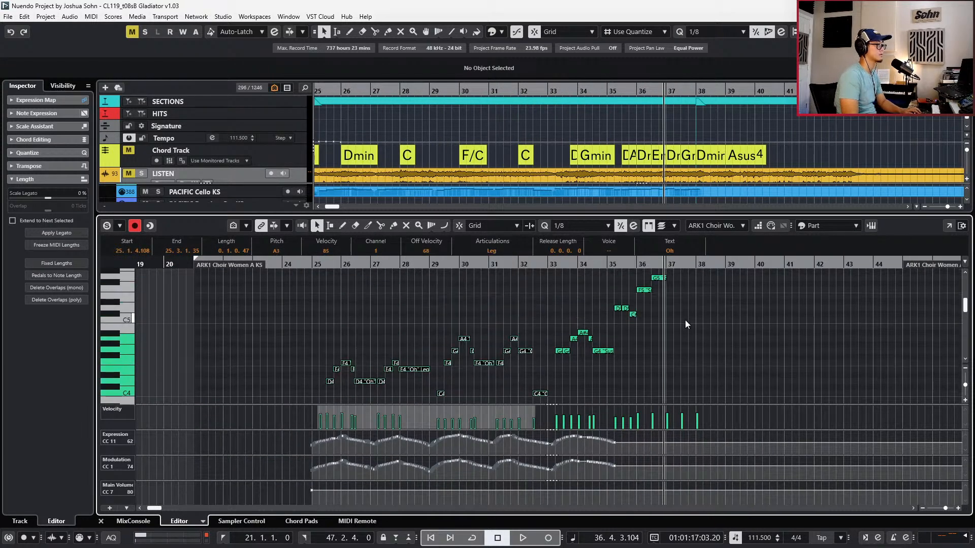
# Play the choir melody around bar 36 and move the playhead back to bar 35
pyautogui.press('h')
pyautogui.press('KP_Subtract')
pyautogui.press('space')
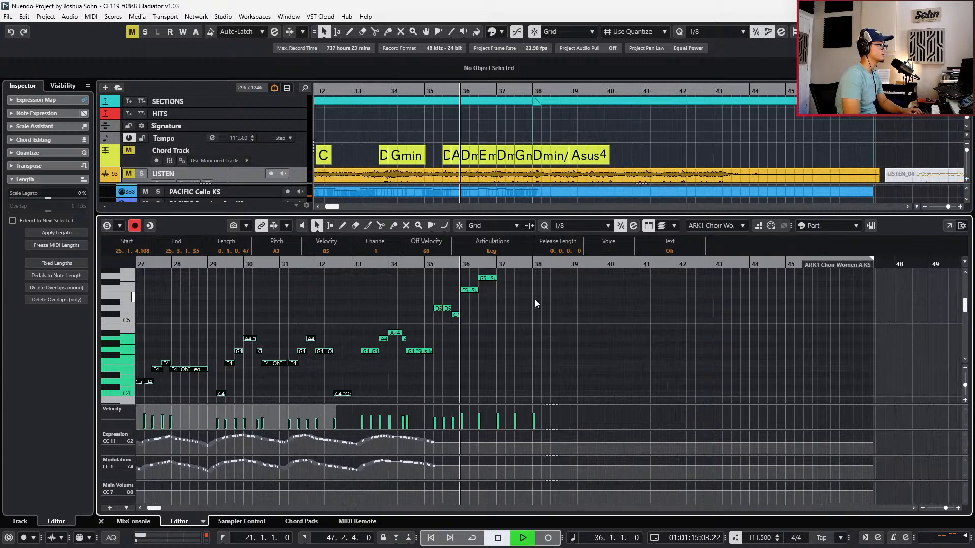
pyautogui.scroll(5, 533, 301)
pyautogui.press('space')
pyautogui.press('KP_Subtract')
# Solo the LISTEN reference, play it from bar 35 to bar 38, and turn the solo off
pyautogui.press('s')
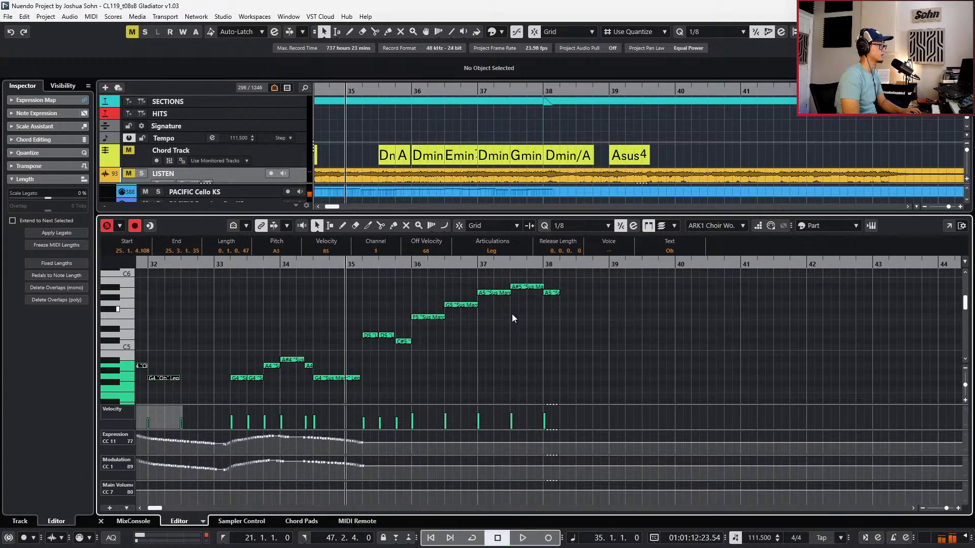
pyautogui.click(246, 177)
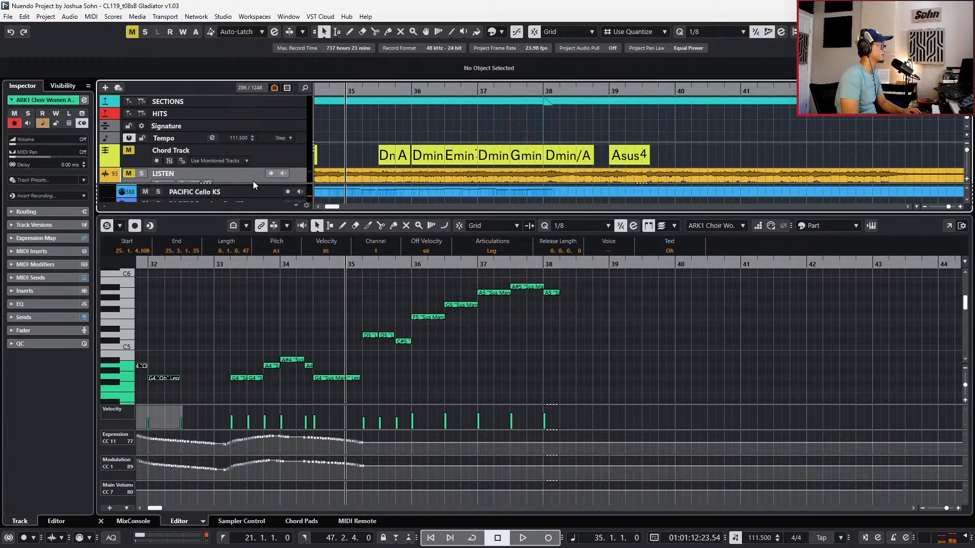
pyautogui.press('s')
pyautogui.press('space')
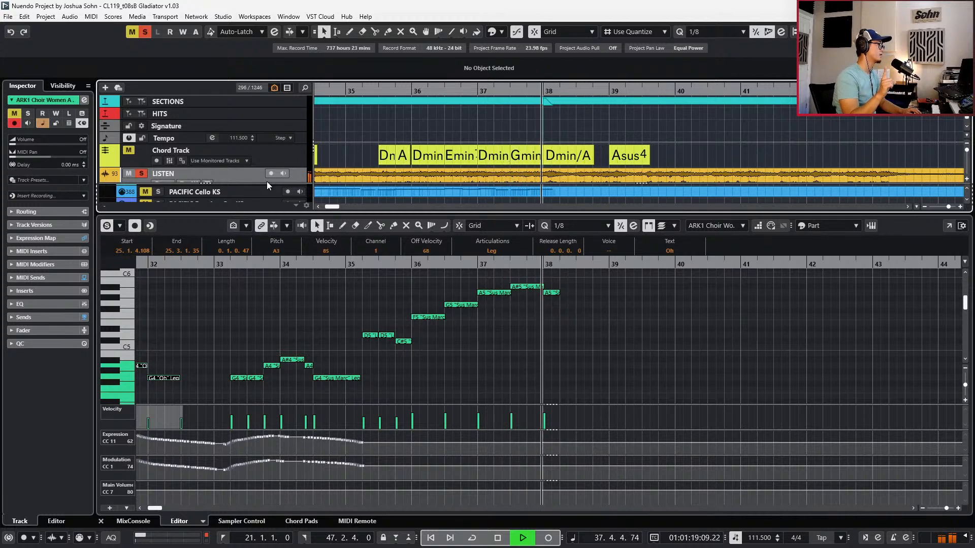
pyautogui.press('space')
pyautogui.press('s')
# Replay the melody from before bar 34 and lower the choir notes from bar 36 to bar 38 by an octave
pyautogui.press('KP_Subtract')
pyautogui.press('KP_Subtract')
pyautogui.press('KP_Subtract')
pyautogui.press('KP_Subtract')
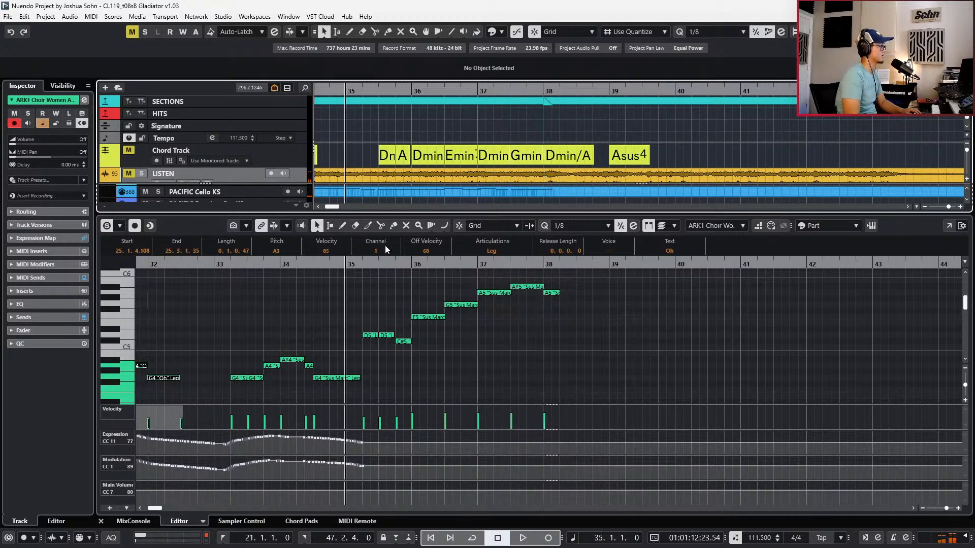
pyautogui.press('KP_Subtract')
pyautogui.press('space')
pyautogui.moveTo(405, 287); pyautogui.dragTo(575, 327)
pyautogui.hotkey('shift', 'Down')
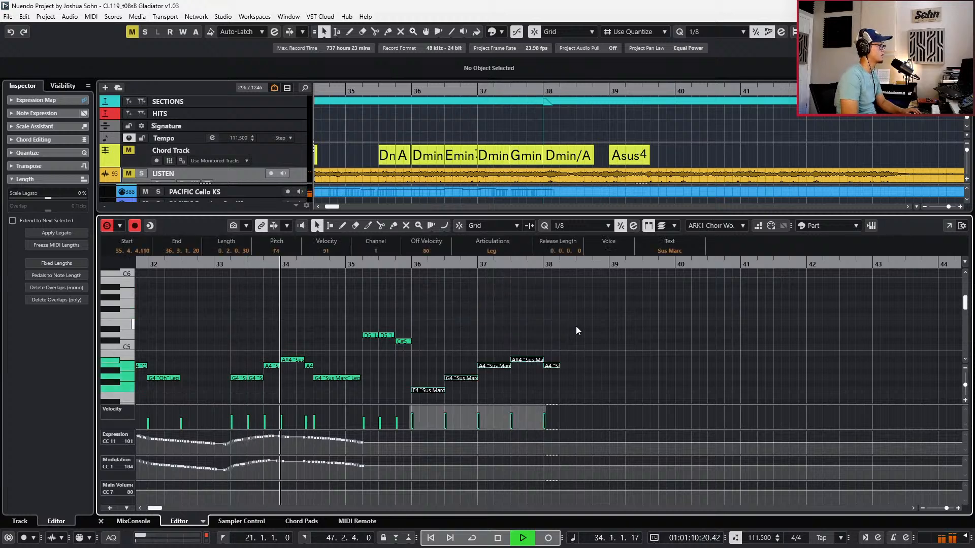
# Lower the two D5 notes and the C#5 in bar 35 by an octave and play the line through bar 37
pyautogui.scroll(-3, 602, 300)
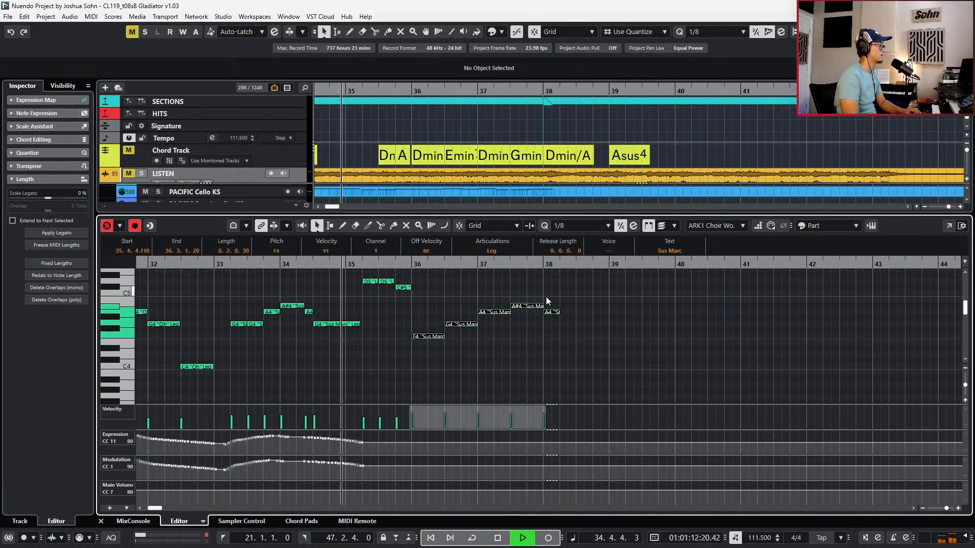
pyautogui.moveTo(367, 300); pyautogui.dragTo(427, 282)
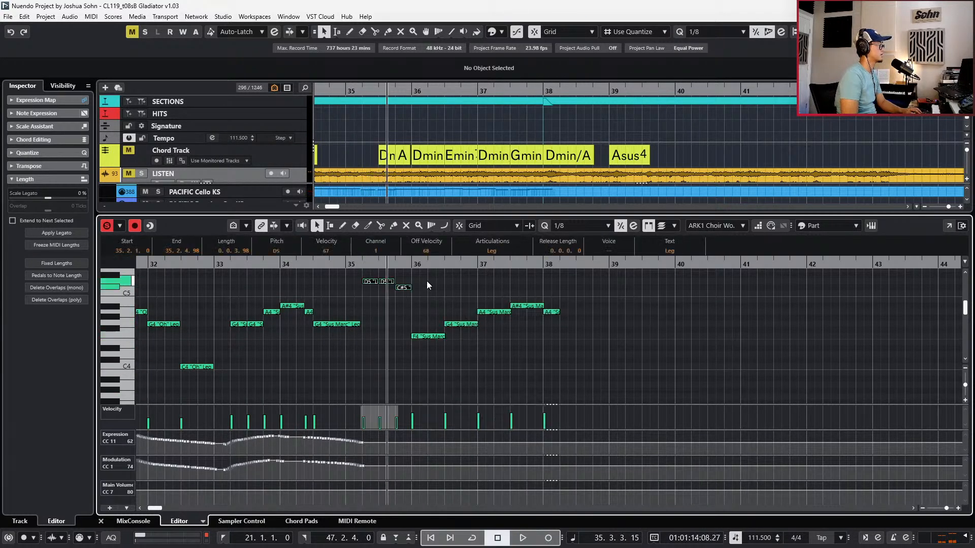
pyautogui.hotkey('shift', 'Down')
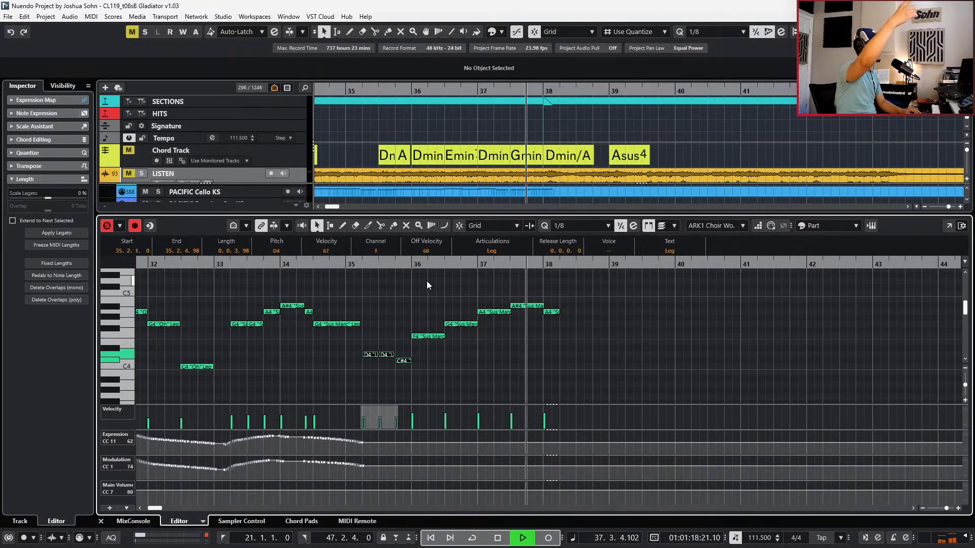
pyautogui.press('space')
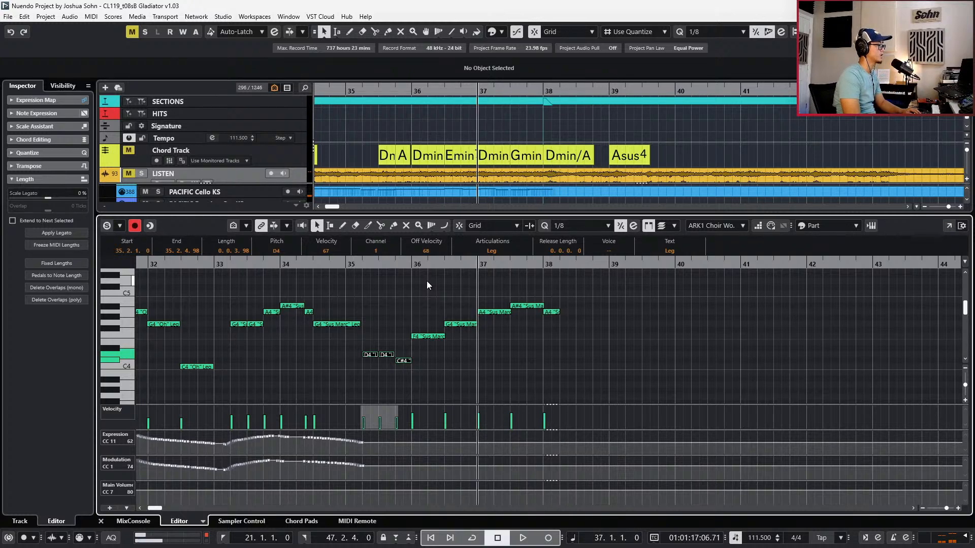
# Set the final A4 at bar 38 to the Stac articulation and record expression and modulation from about bar 35 to bar 38
pyautogui.click(503, 252)
pyautogui.click(505, 282)
pyautogui.hotkey('alt', 'space')
pyautogui.press('Left')
pyautogui.press('Left')
pyautogui.press('Left')
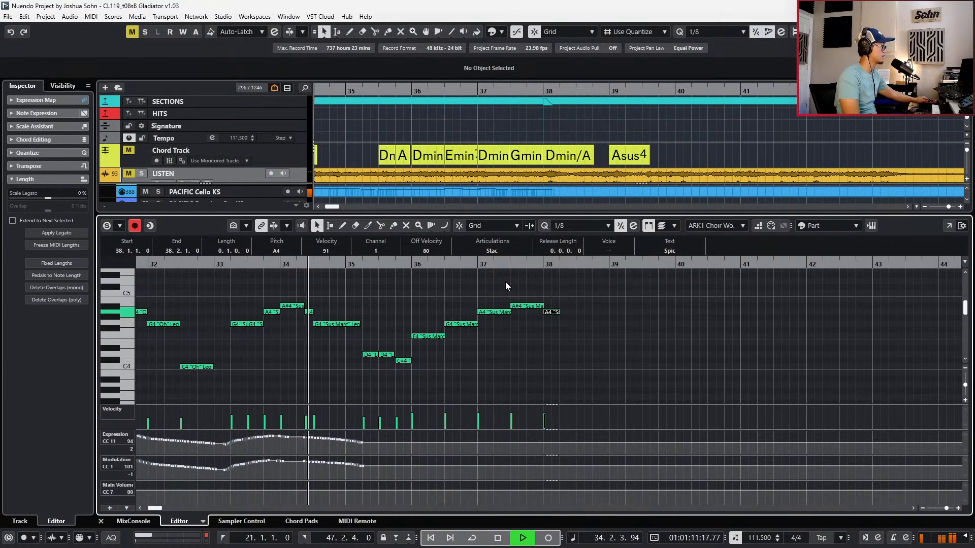
pyautogui.press('KP_Multiply')
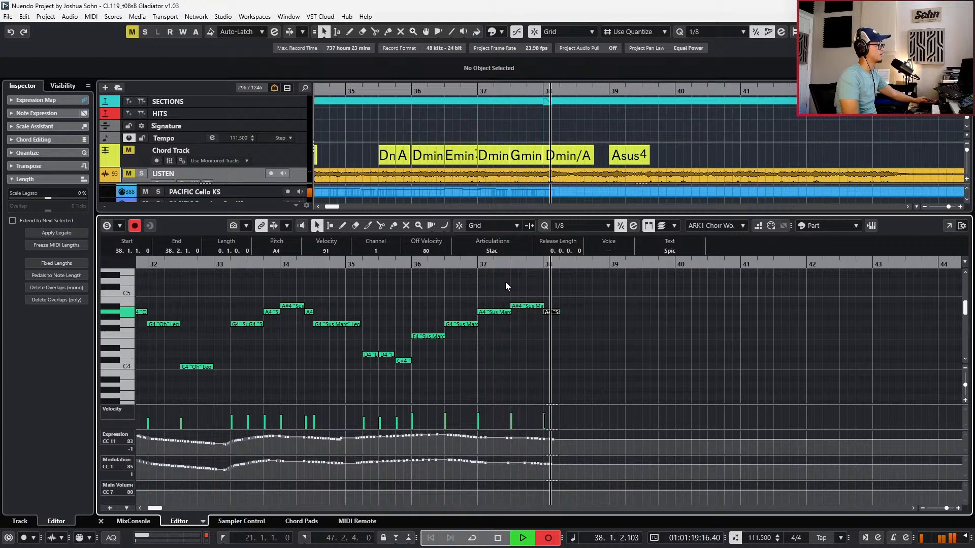
pyautogui.press('space')
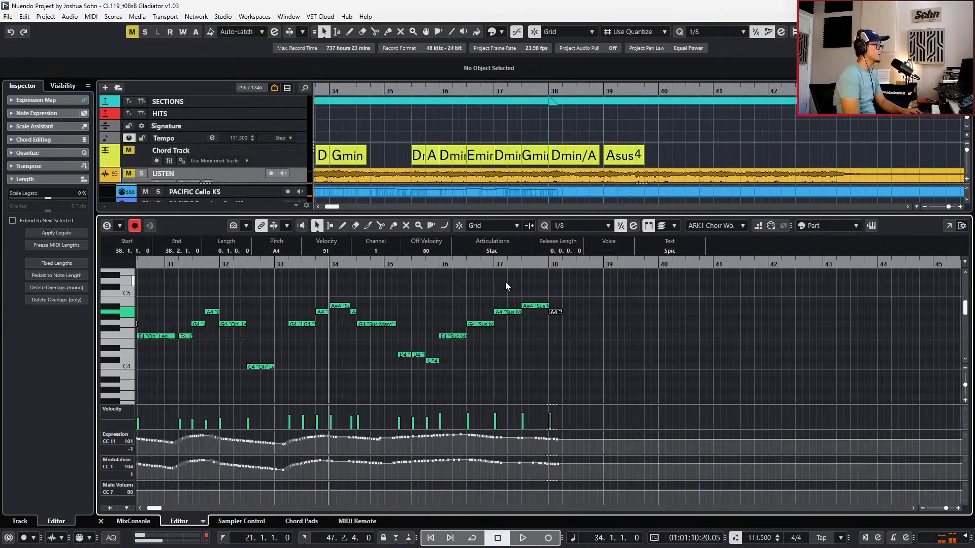
# Close the note editor, solo the LISTEN reference, play it from bar 32 to bar 37, and turn the solo off
pyautogui.hotkey('ctrl', 'e')
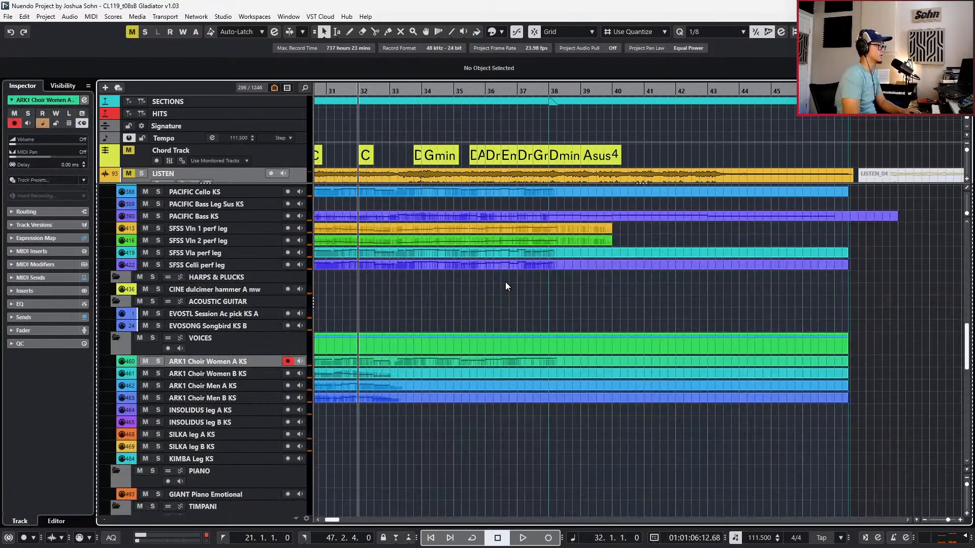
pyautogui.scroll(3, 501, 361)
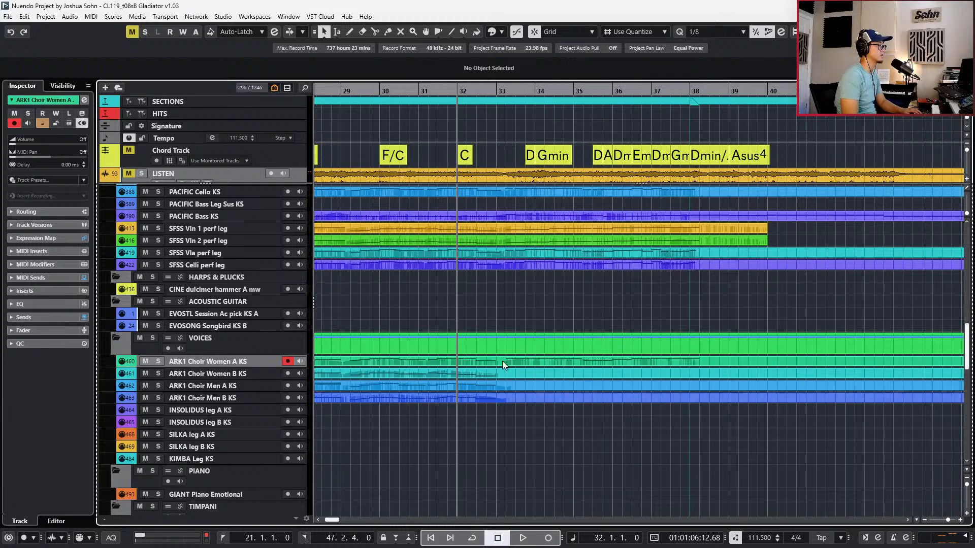
pyautogui.scroll(-3, 522, 277)
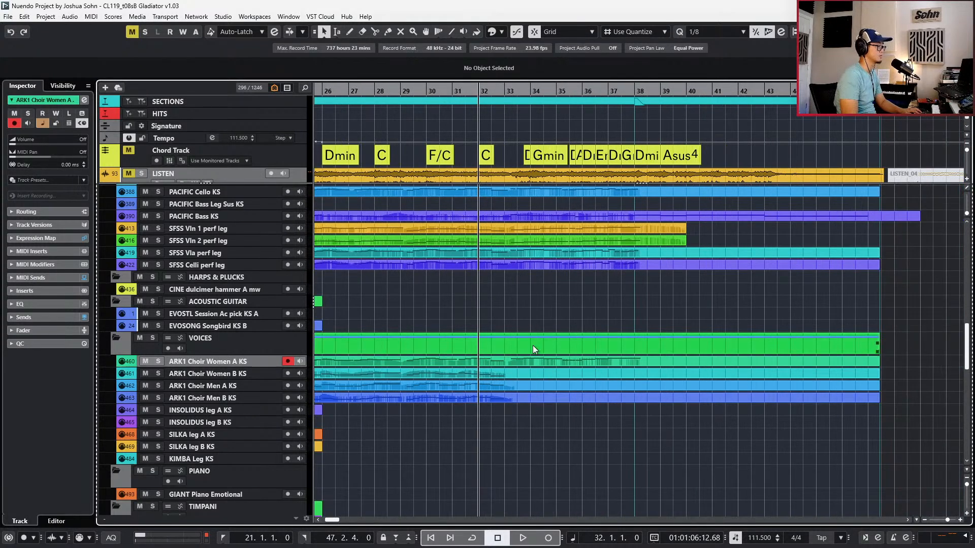
pyautogui.click(524, 173)
pyautogui.press('s')
pyautogui.press('space')
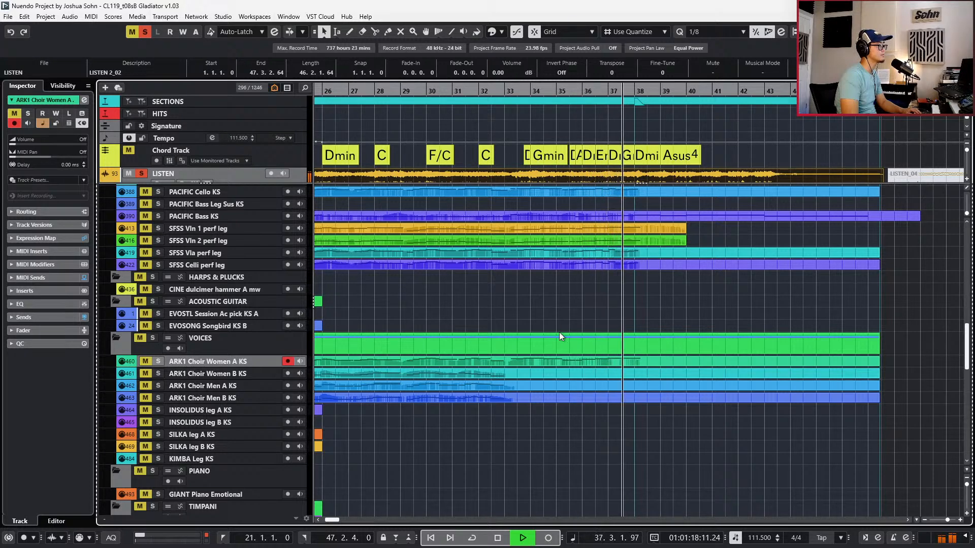
pyautogui.press('space')
# Open the SILKA leg A and B parts from the first section together in the note editor
pyautogui.scroll(-3, 560, 343)
pyautogui.scroll(-4, 561, 343)
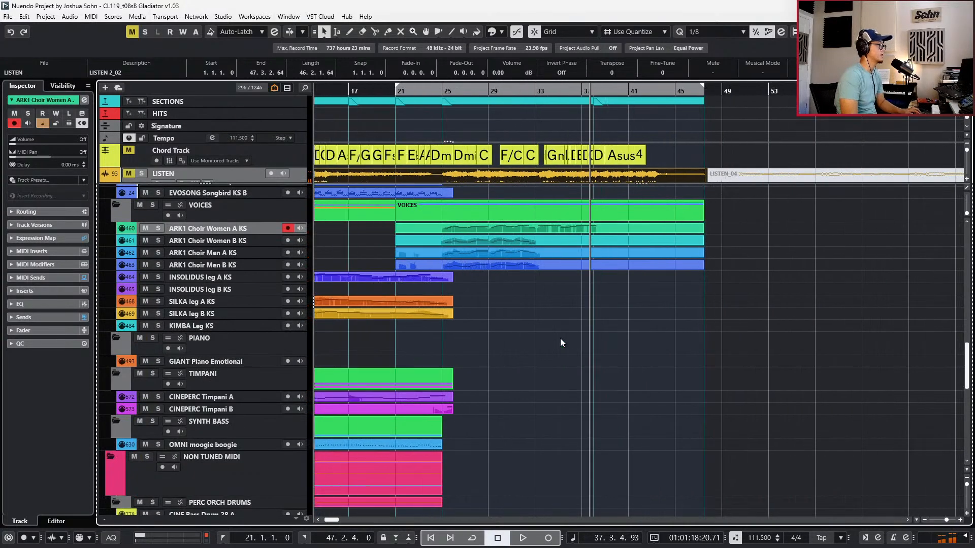
pyautogui.hscroll(-4, 561, 342)
pyautogui.hscroll(-3, 561, 343)
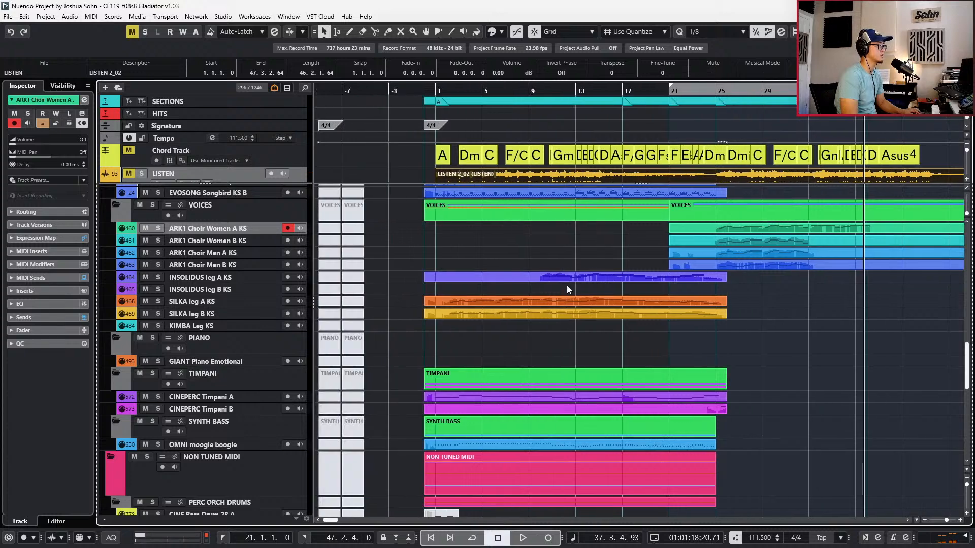
pyautogui.doubleClick(566, 317)
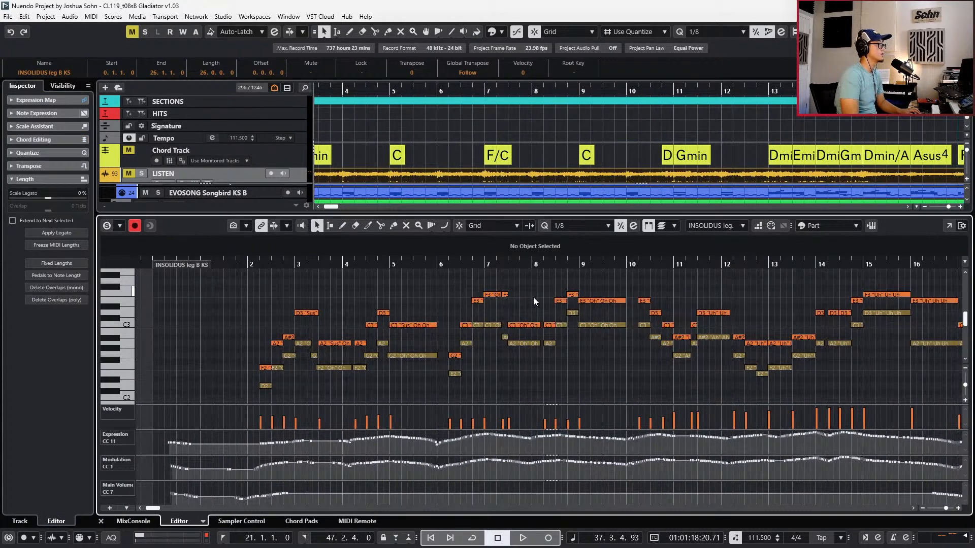
pyautogui.scroll(-1, 540, 298)
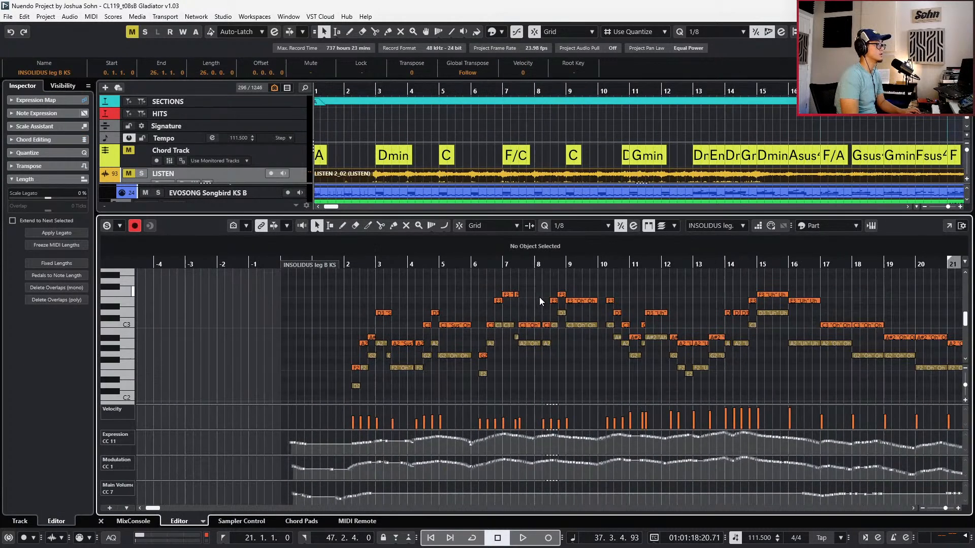
# Solo the SILKA leg tracks and play their lines from about bar 7
pyautogui.click(552, 94)
pyautogui.press('s')
pyautogui.press('space')
pyautogui.press('space')
pyautogui.press('KP_Subtract')
pyautogui.press('space')
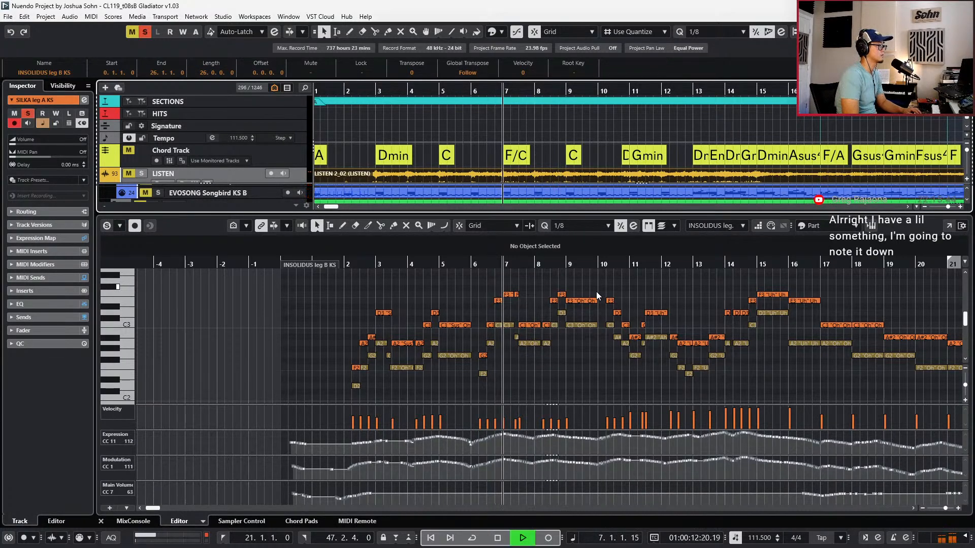
# Copy the SILKA leg A and B notes from bar 10 to the chord at bar 16, stop playback and close the note editor
pyautogui.scroll(1, 566, 289)
pyautogui.hscroll(1, 543, 286)
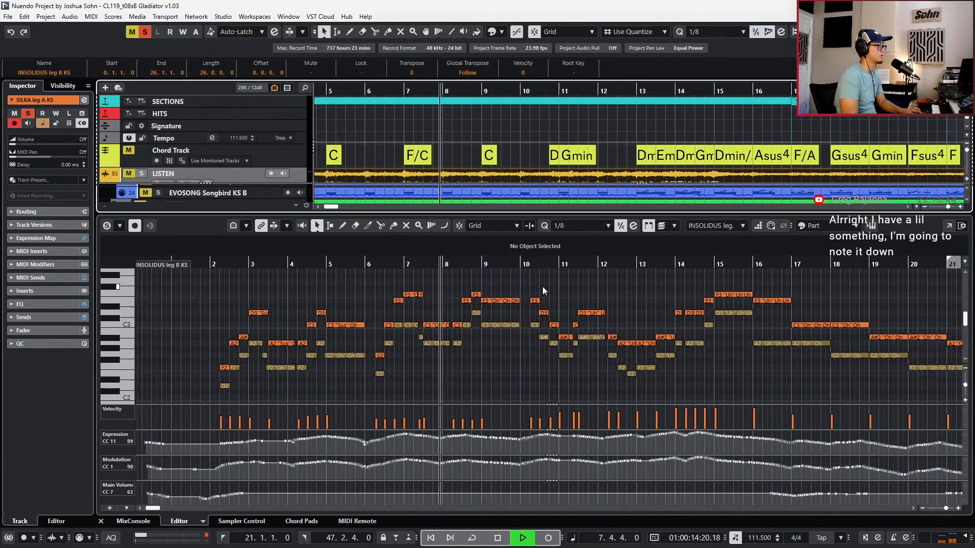
pyautogui.moveTo(532, 284); pyautogui.dragTo(773, 379)
pyautogui.press('space')
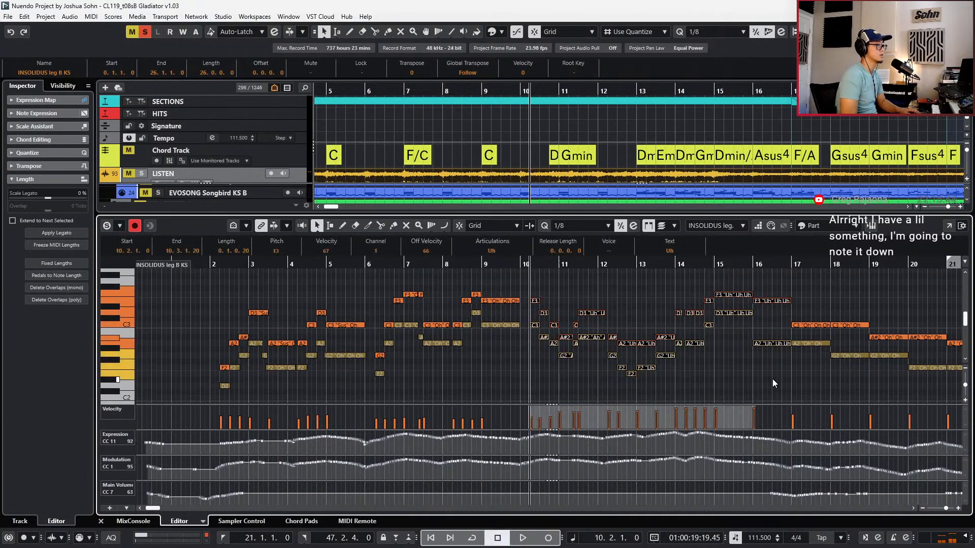
pyautogui.hotkey('ctrl', 'e')
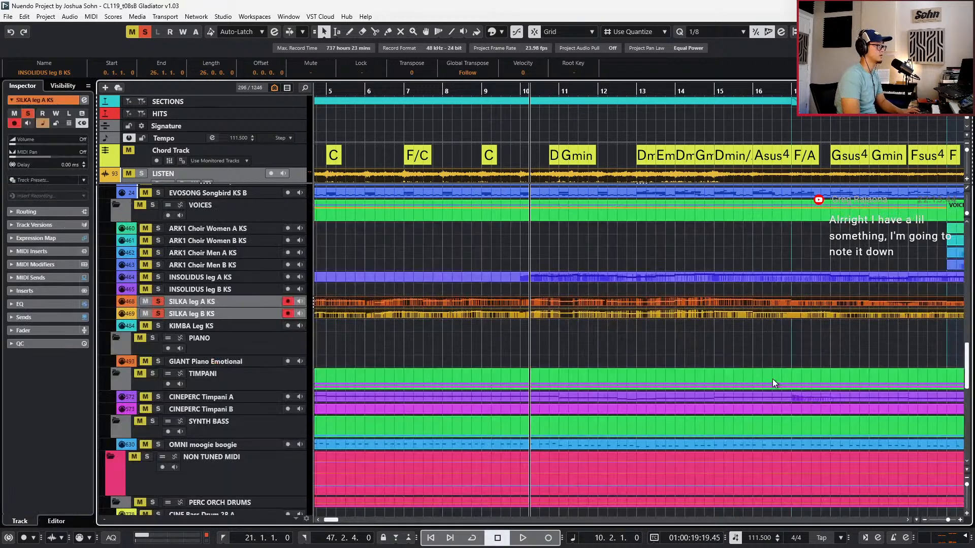
# Clear the solos and open the ARK1 Choir Men A and Men B parts together in the note editor around bar 33
pyautogui.hscroll(10, 717, 352)
pyautogui.scroll(3, 642, 315)
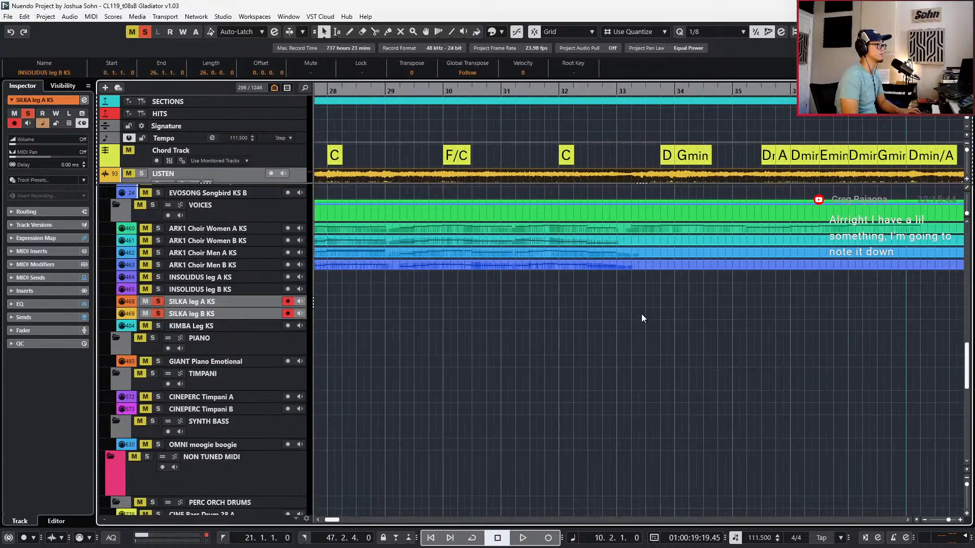
pyautogui.click(654, 190)
pyautogui.click(641, 251)
pyautogui.keyDown('ctrl'); pyautogui.click(638, 263); pyautogui.keyUp('ctrl')
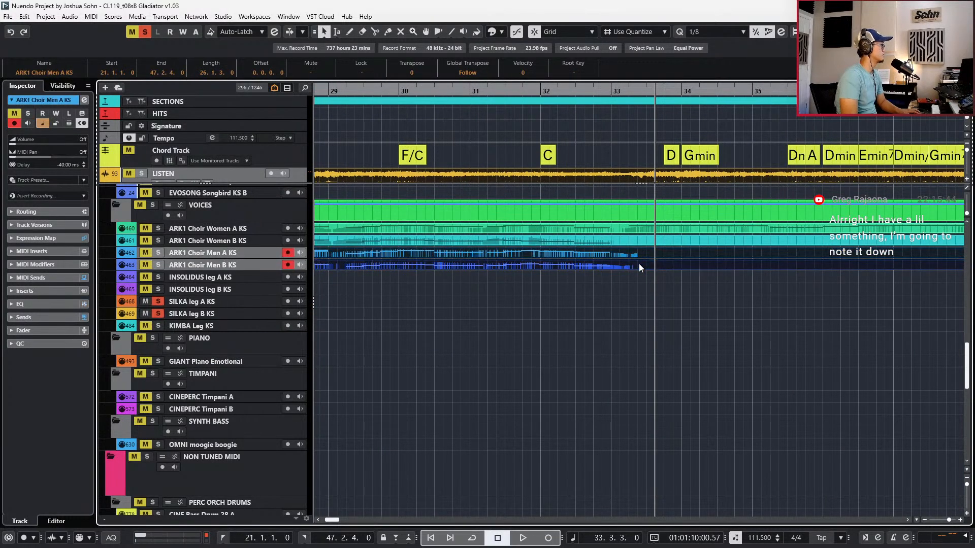
pyautogui.doubleClick(638, 263)
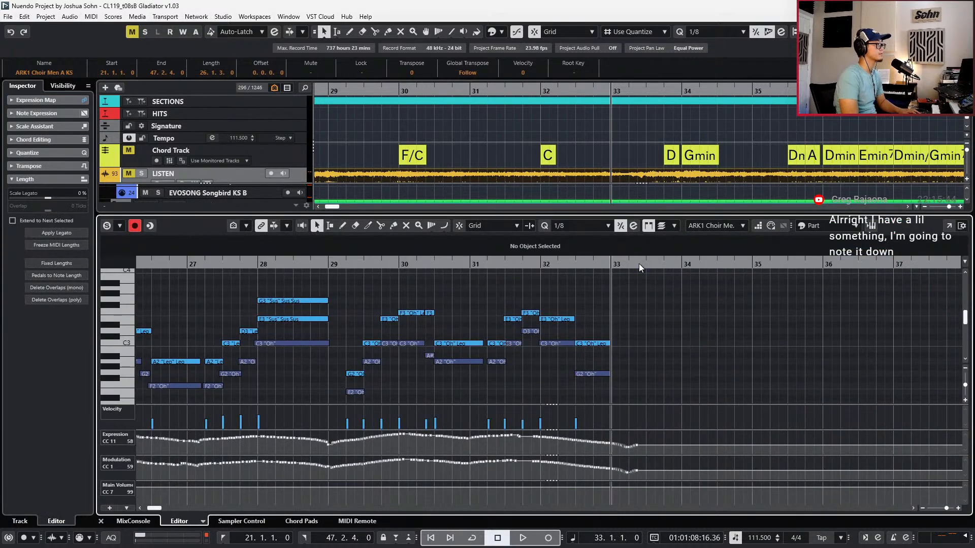
# Play the lead-in from bar 32 and paste the copied SILKA notes into the Choir Men A part at bar 33
pyautogui.press('space')
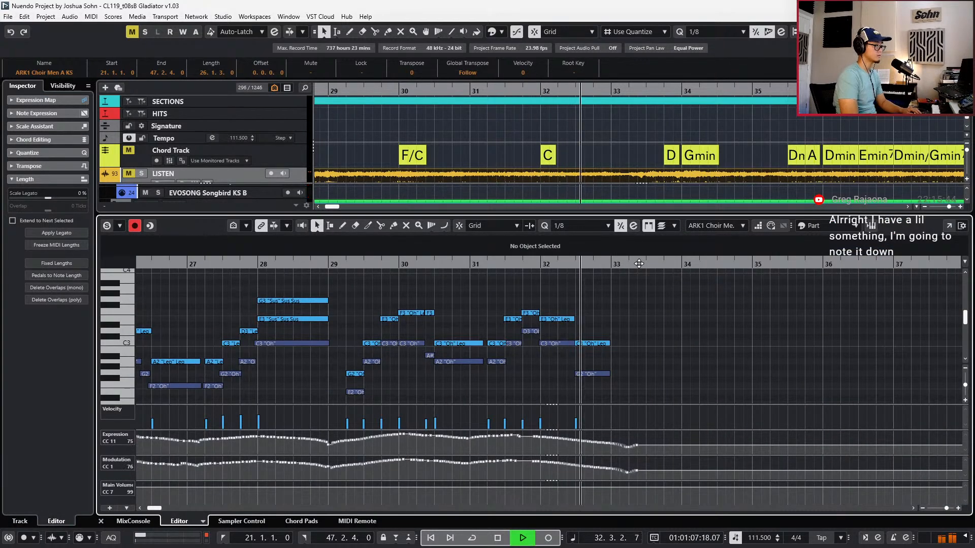
pyautogui.hotkey('ctrl', 'v')
pyautogui.press('space')
pyautogui.hscroll(3, 629, 290)
pyautogui.click(598, 311)
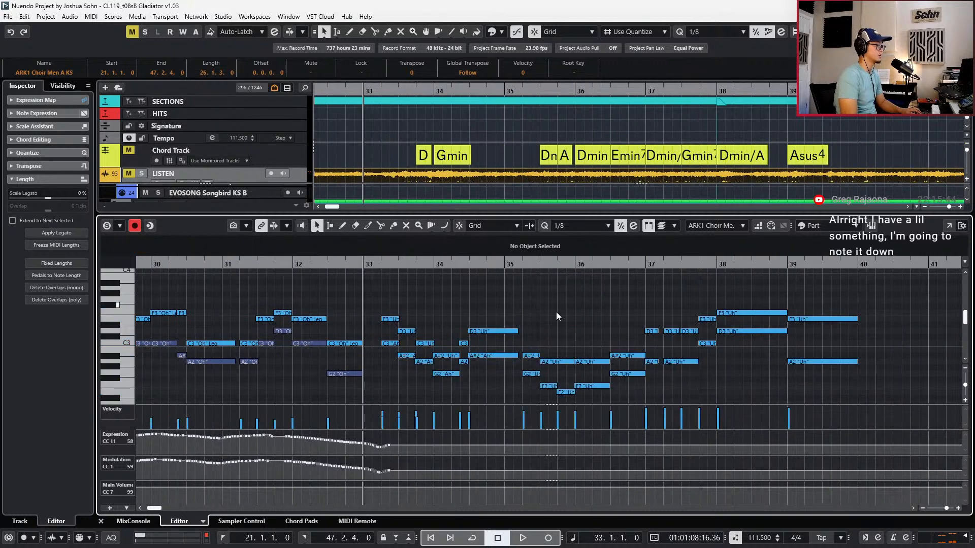
pyautogui.click(390, 342)
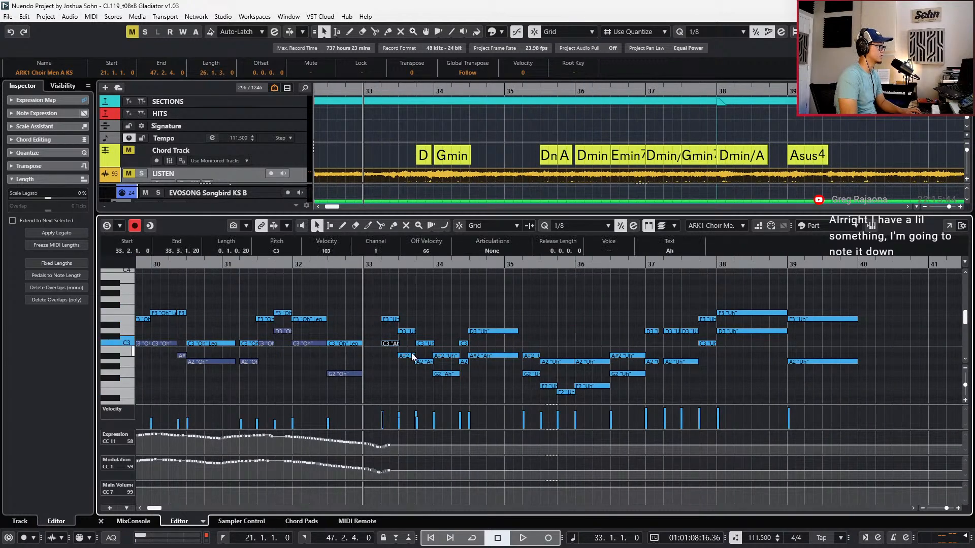
pyautogui.moveTo(423, 382); pyautogui.dragTo(612, 391)
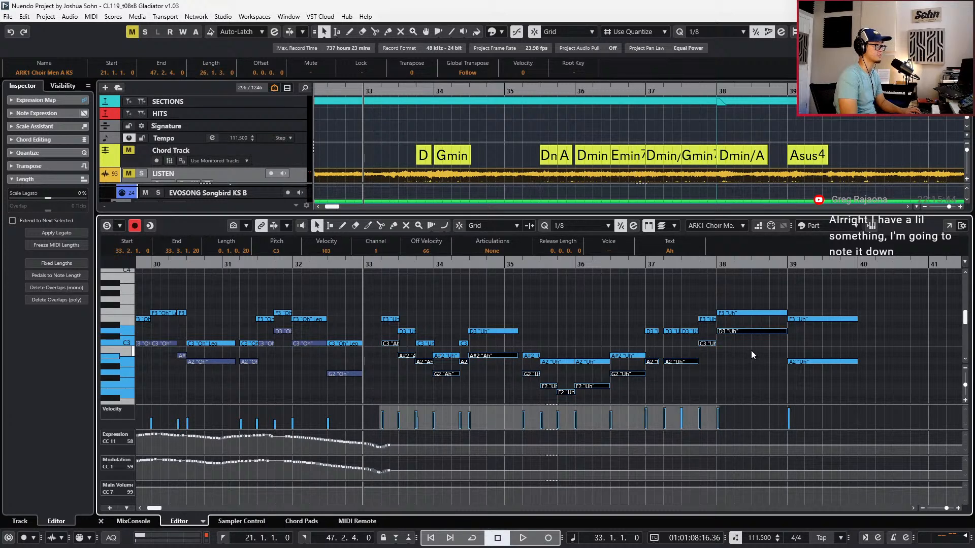
pyautogui.press('Delete')
pyautogui.click(846, 382)
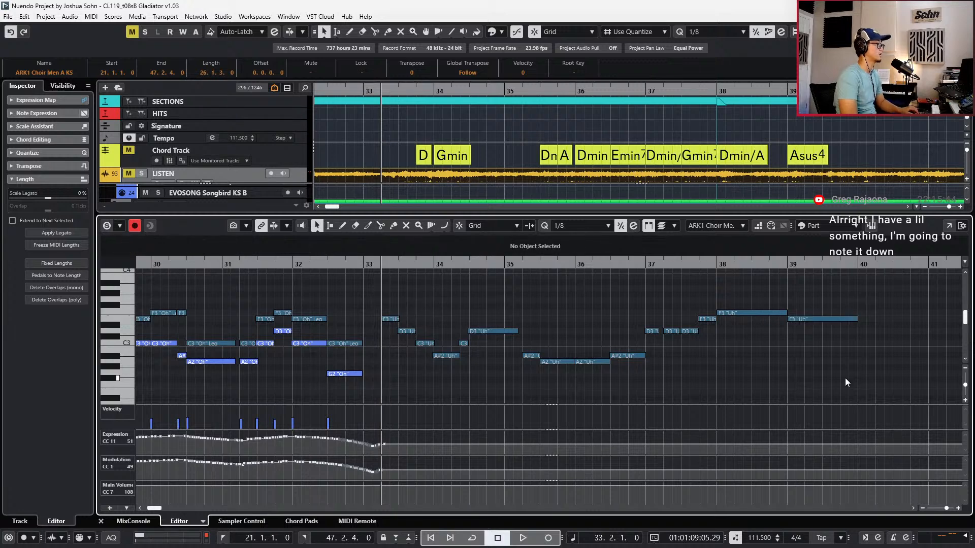
pyautogui.hotkey('ctrl', 'z')
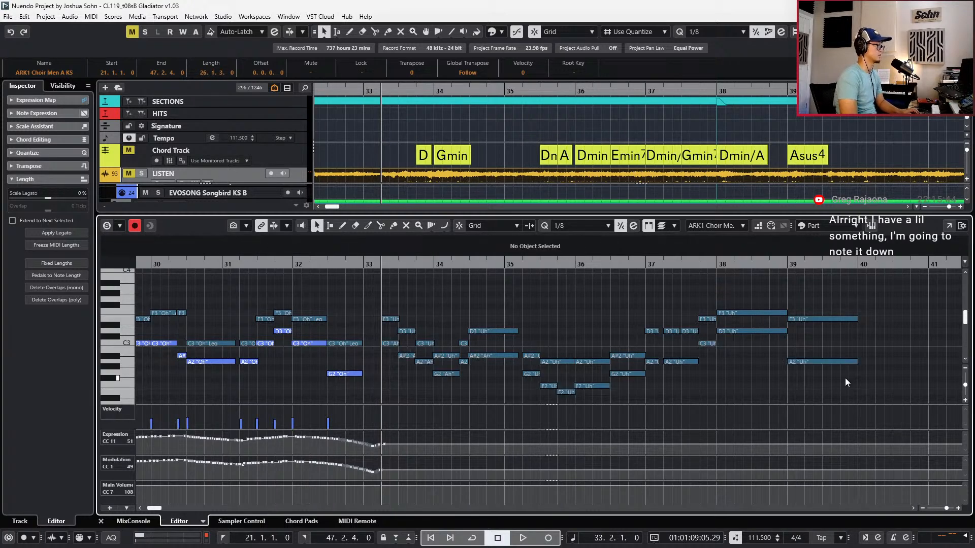
# Move the complete lower harmony line, including the D3 at bar 38 and the A2 at bar 39, from Choir Men A to Choir Men B
pyautogui.click(817, 361)
pyautogui.moveTo(742, 344); pyautogui.dragTo(582, 401)
pyautogui.keyDown('shift'); pyautogui.click(732, 331); pyautogui.keyUp('shift')
pyautogui.keyDown('shift'); pyautogui.click(487, 356); pyautogui.keyUp('shift')
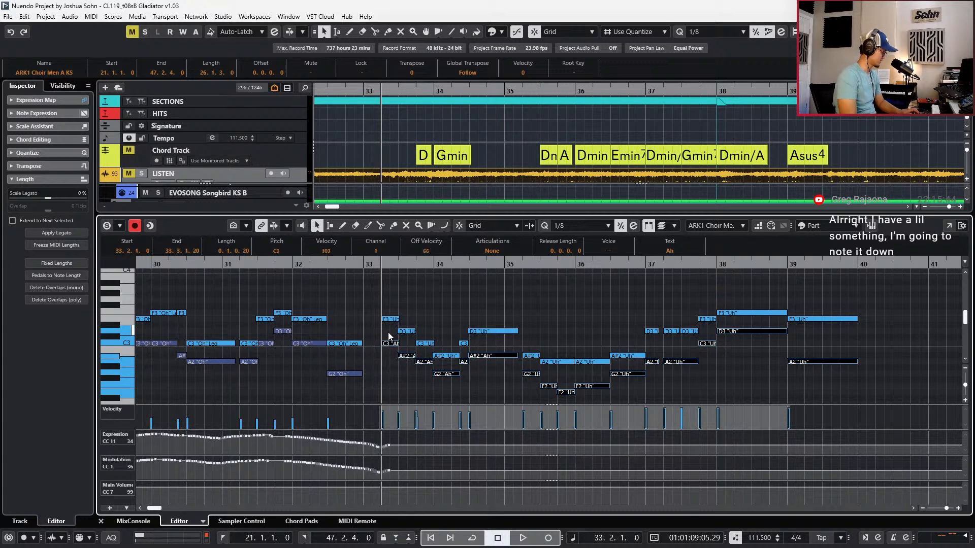
pyautogui.press('Delete')
pyautogui.hotkey('ctrl', 'z')
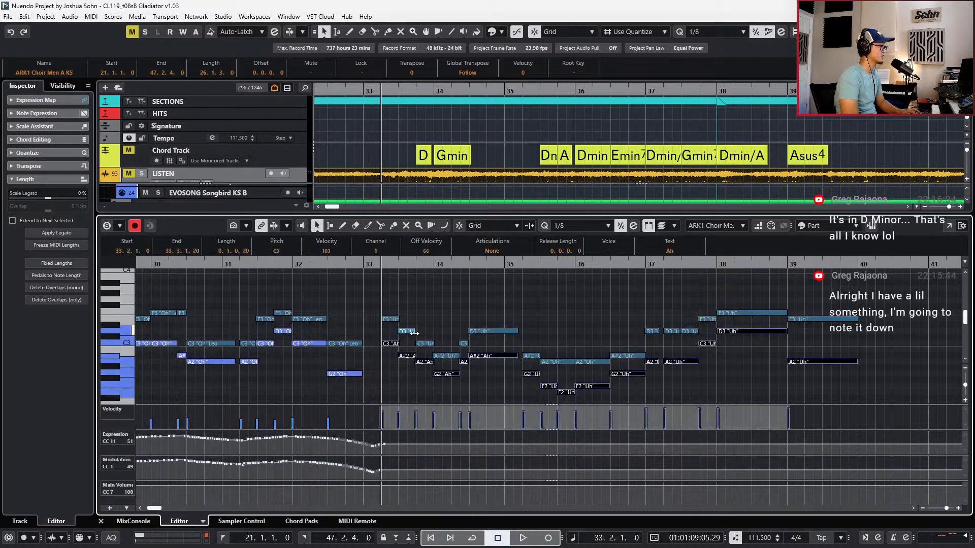
pyautogui.press('KP_Subtract')
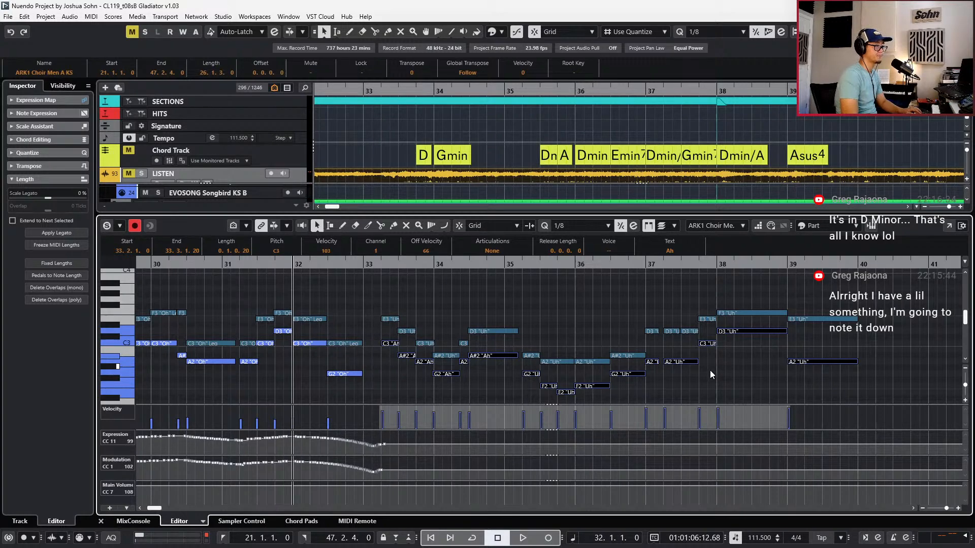
pyautogui.keyDown('ctrl'); pyautogui.scroll(-1, 709, 370); pyautogui.keyUp('ctrl')
pyautogui.scroll(-3, 706, 349)
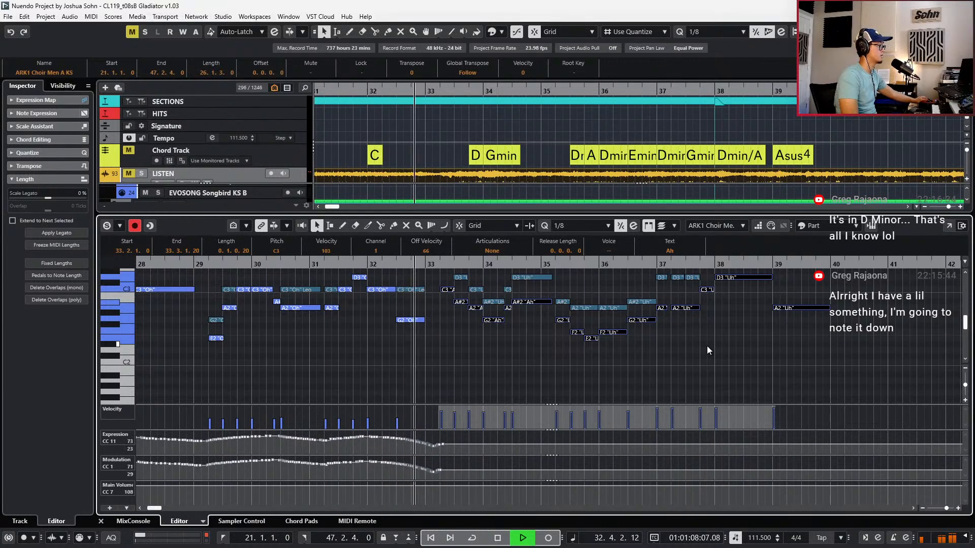
pyautogui.press('space')
pyautogui.scroll(1, 716, 338)
pyautogui.press('KP_Multiply')
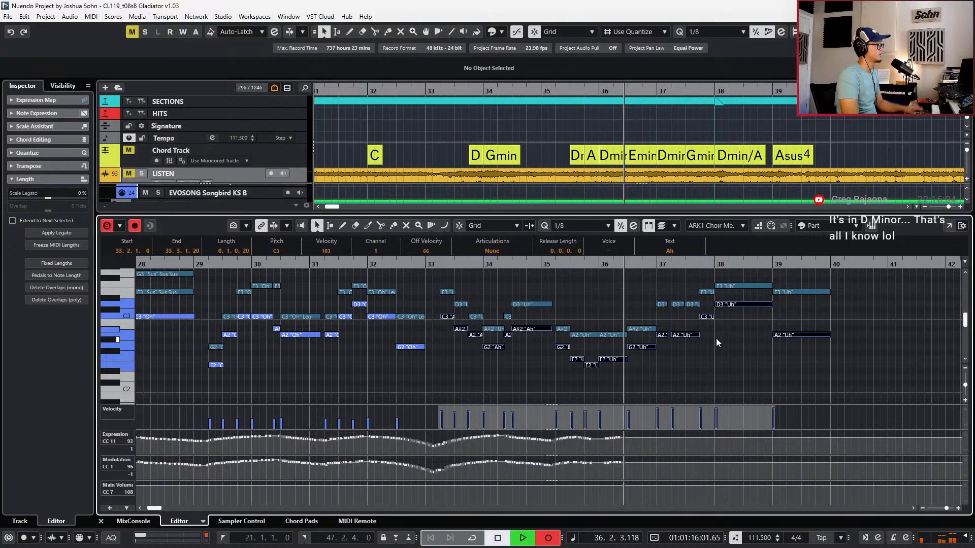
pyautogui.press('space')
# Record expression and modulation for Choir Men B from about bar 33 to bar 39
pyautogui.press('space')
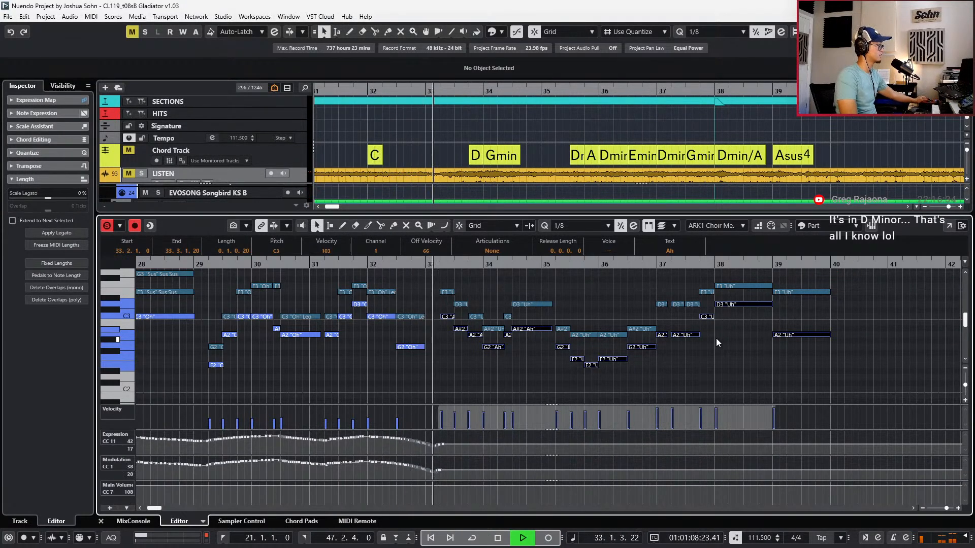
pyautogui.press('KP_Multiply')
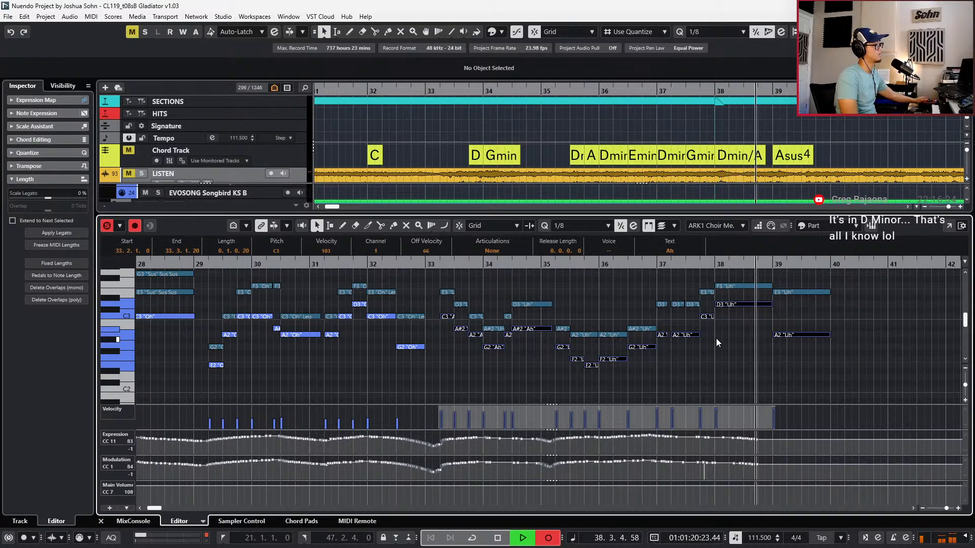
pyautogui.press('space')
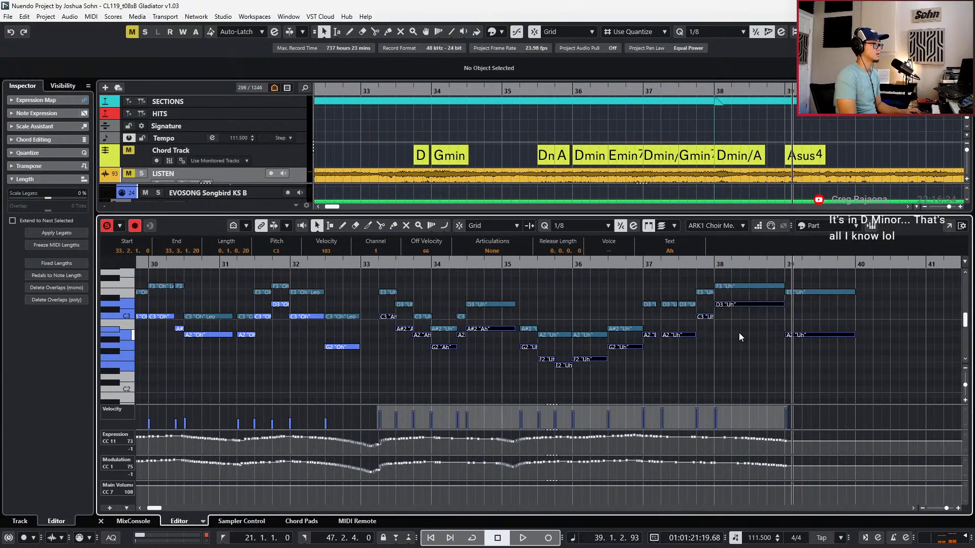
# Split the held F3 and D3 notes of bar 38 at its second beat and delete everything from there on
pyautogui.press('KP_Subtract')
pyautogui.press('KP_Subtract')
pyautogui.moveTo(738, 325); pyautogui.dragTo(734, 278)
pyautogui.keyDown('alt'); pyautogui.click(732, 286); pyautogui.keyUp('alt')
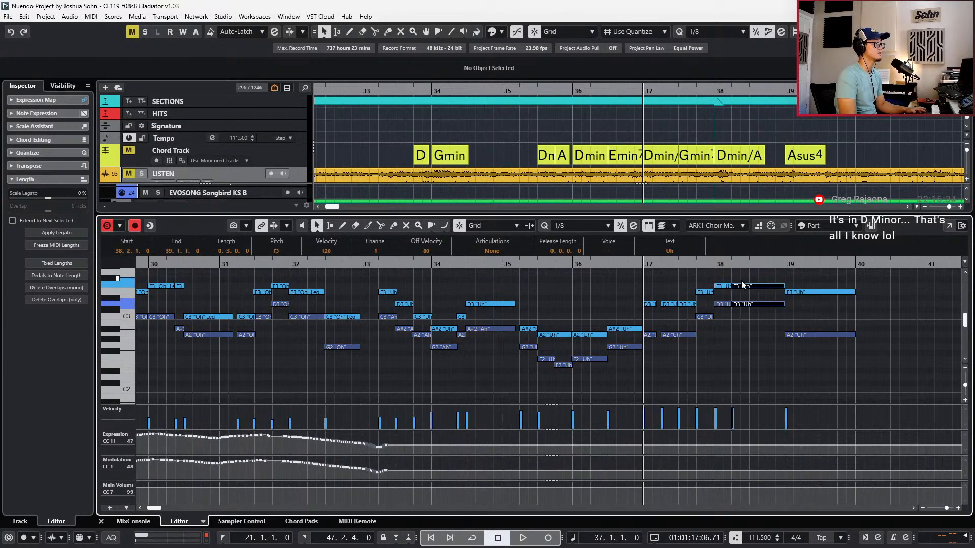
pyautogui.moveTo(758, 277); pyautogui.dragTo(829, 335)
pyautogui.press('Delete')
# Lower the short bar 38 notes, F3 to D3 in Choir Men A and D3 to A2 in Choir Men B
pyautogui.click(726, 286)
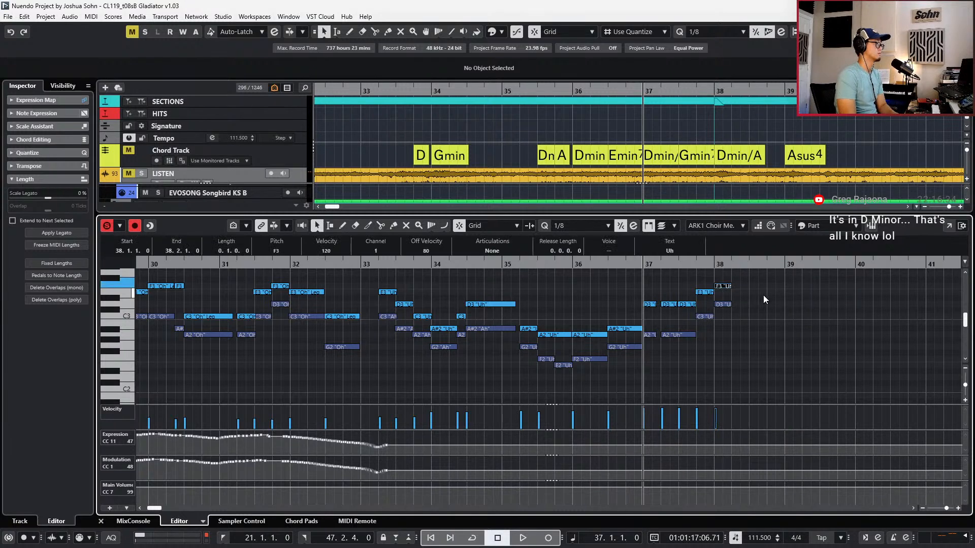
pyautogui.click(724, 307)
pyautogui.press('Down')
pyautogui.press('Down')
pyautogui.press('Down')
pyautogui.press('Down')
pyautogui.press('Down')
pyautogui.press('KP_Subtract')
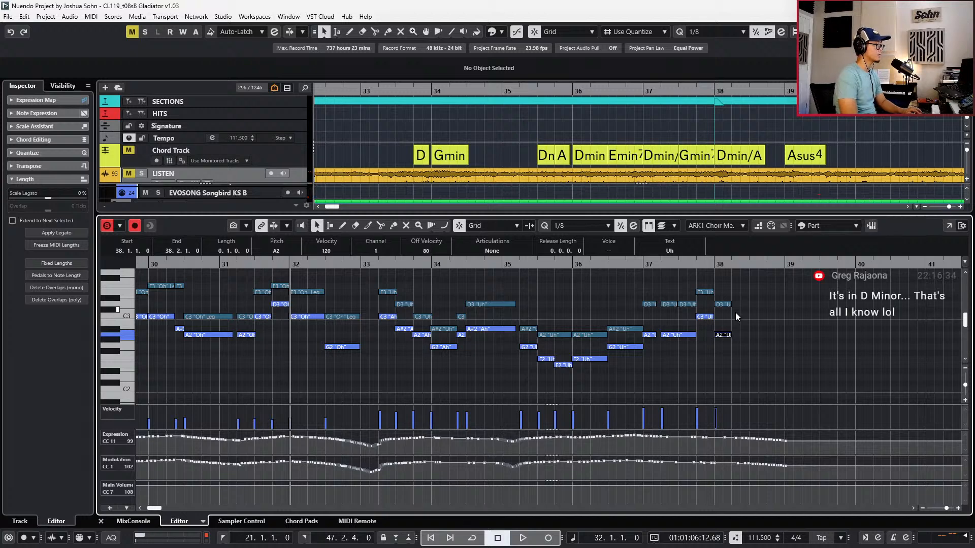
# Set the final bar 38 notes in both Choir Men parts to the Staccato articulation
pyautogui.press('Tab')
pyautogui.keyDown('shift'); pyautogui.click(723, 335); pyautogui.keyUp('shift')
pyautogui.click(492, 251)
pyautogui.click(498, 283)
pyautogui.press('Tab')
pyautogui.click(492, 251)
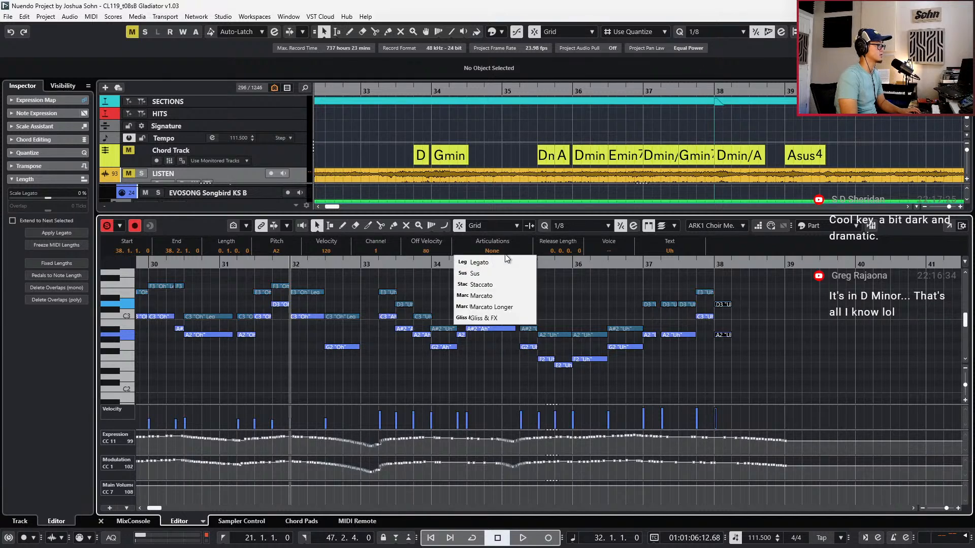
pyautogui.click(505, 284)
# Set the notes from bar 33 up to bar 38 in both Choir Men parts to the Legato articulation
pyautogui.moveTo(712, 285); pyautogui.dragTo(395, 370)
pyautogui.click(490, 250)
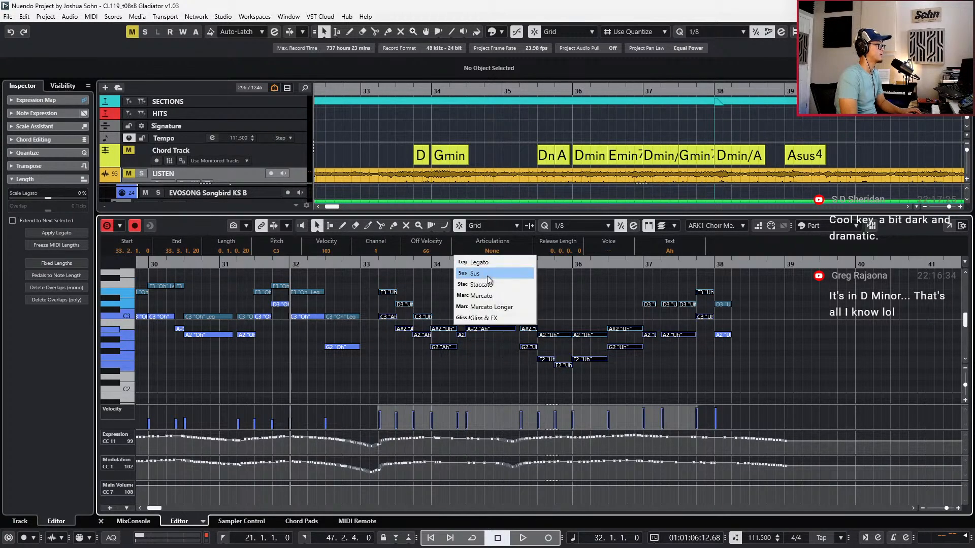
pyautogui.click(489, 276)
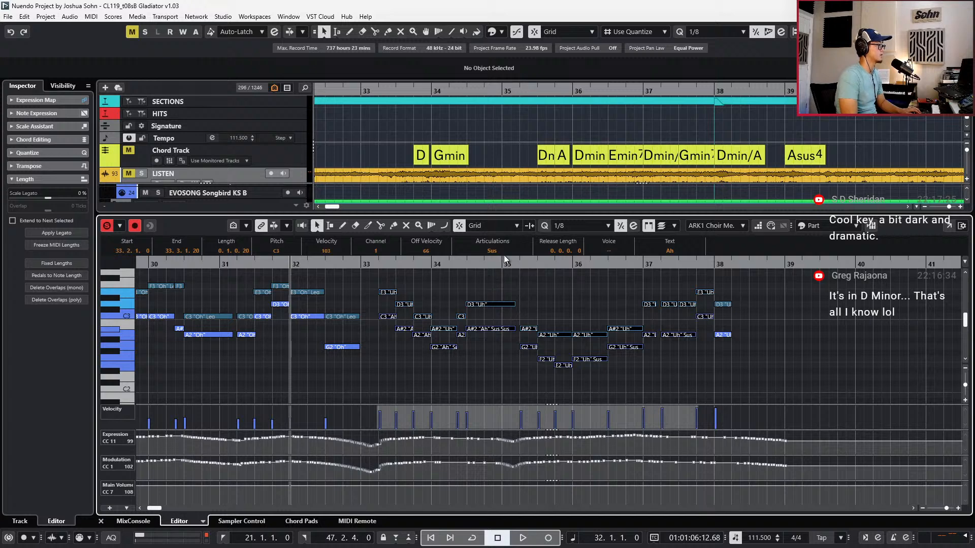
pyautogui.click(500, 251)
pyautogui.click(477, 262)
pyautogui.click(483, 250)
pyautogui.click(487, 262)
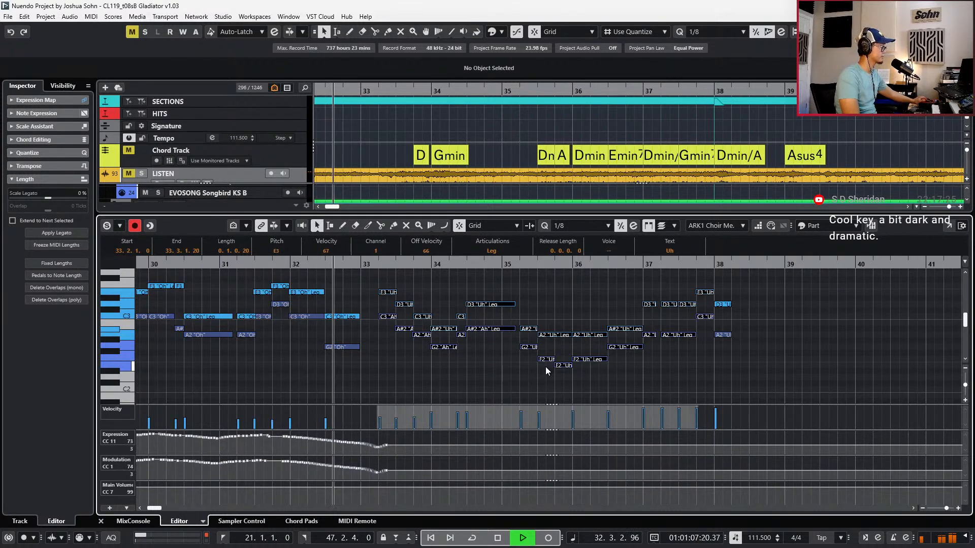
# Record expression and modulation for Choir Men A from about bar 33 to bar 38
pyautogui.press('KP_Multiply')
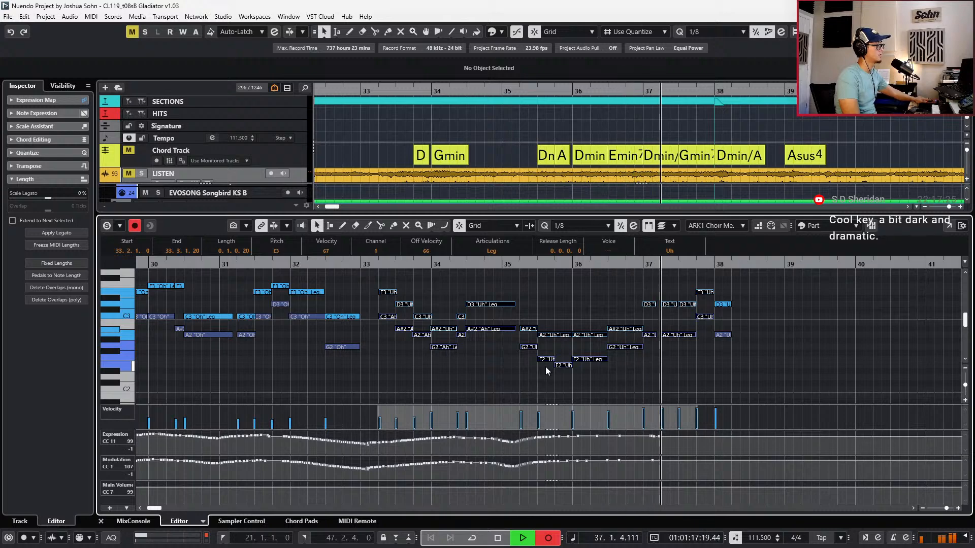
pyautogui.press('KP_Multiply')
pyautogui.press('space')
pyautogui.press('g')
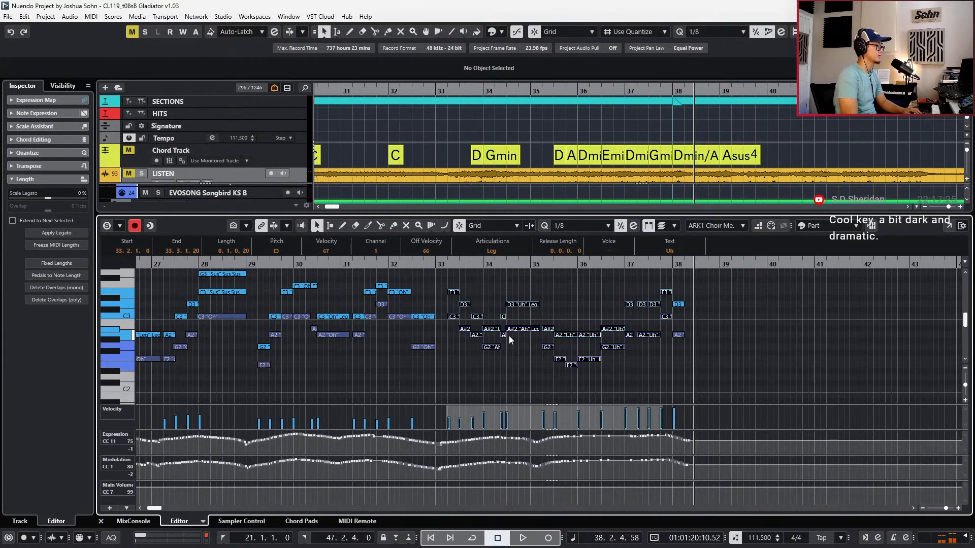
pyautogui.press('h')
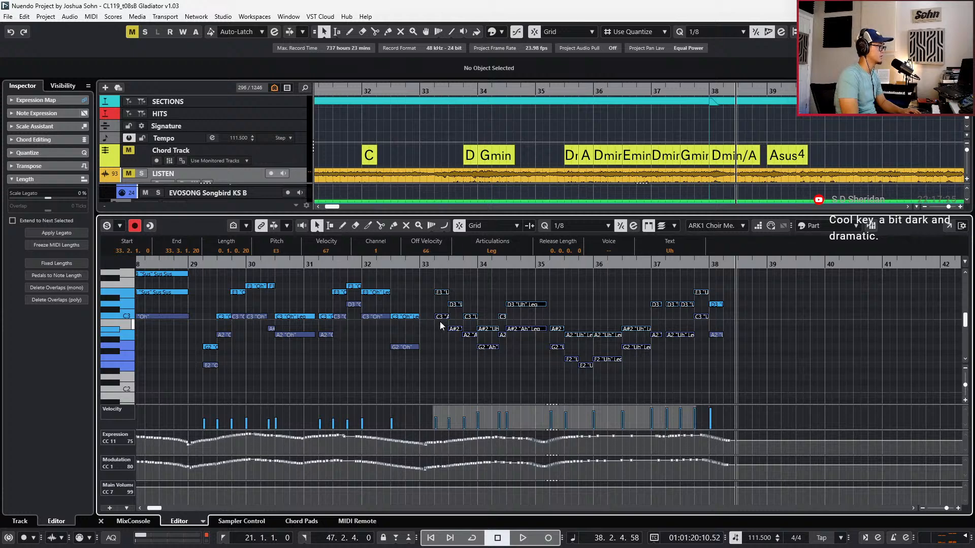
# Open the Choir Men B part and check its notes and controller curves from bar 33 to bar 38
pyautogui.click(442, 318)
pyautogui.hotkey('ctrl', 'e')
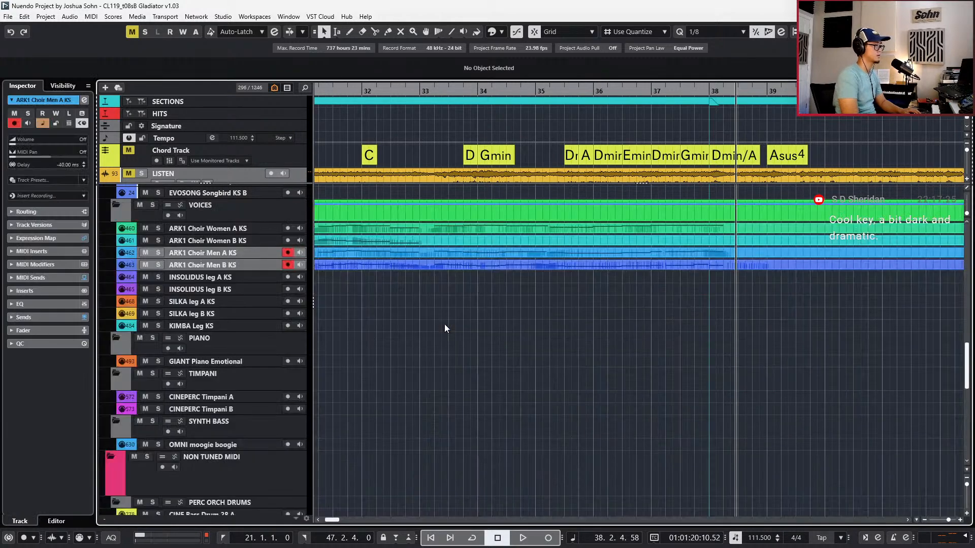
pyautogui.doubleClick(615, 267)
pyautogui.moveTo(435, 290); pyautogui.dragTo(712, 395)
pyautogui.press('space')
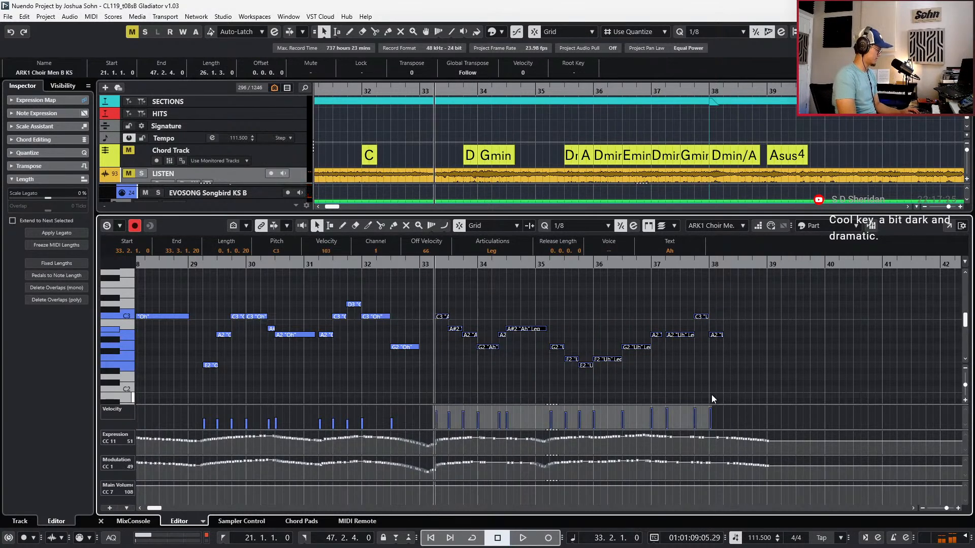
pyautogui.press('space')
pyautogui.press('Return')
# Record expression and modulation for Choir Women B from about bar 33 to bar 38
pyautogui.click(498, 241)
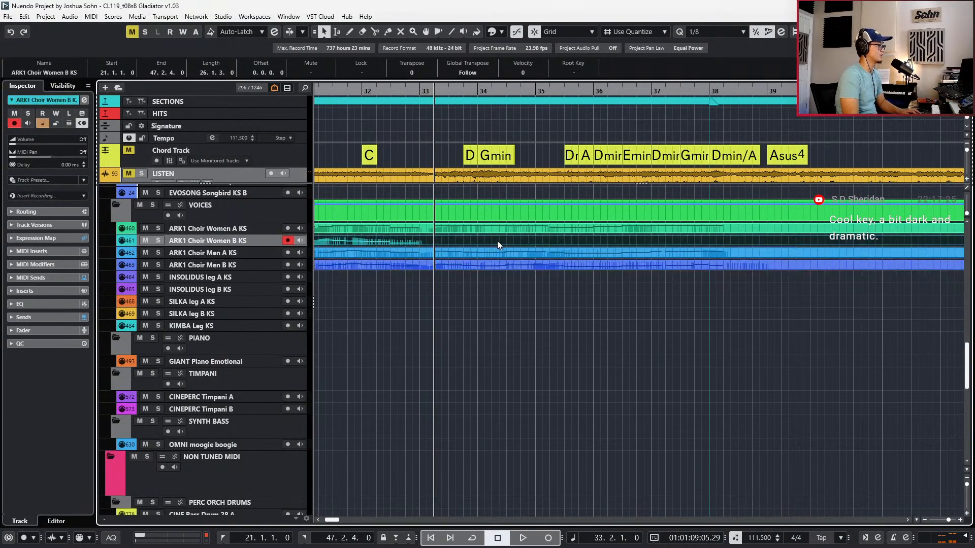
pyautogui.doubleClick(498, 241)
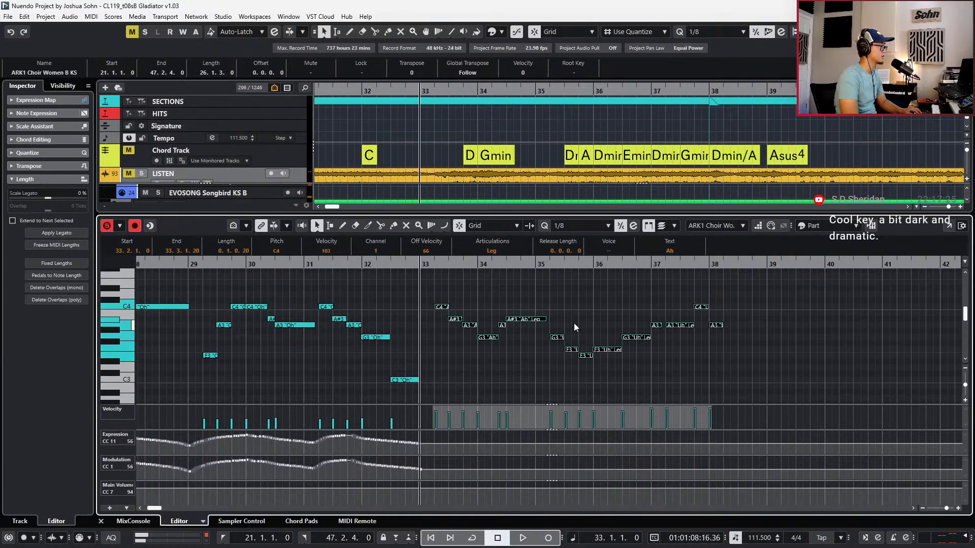
pyautogui.press('space')
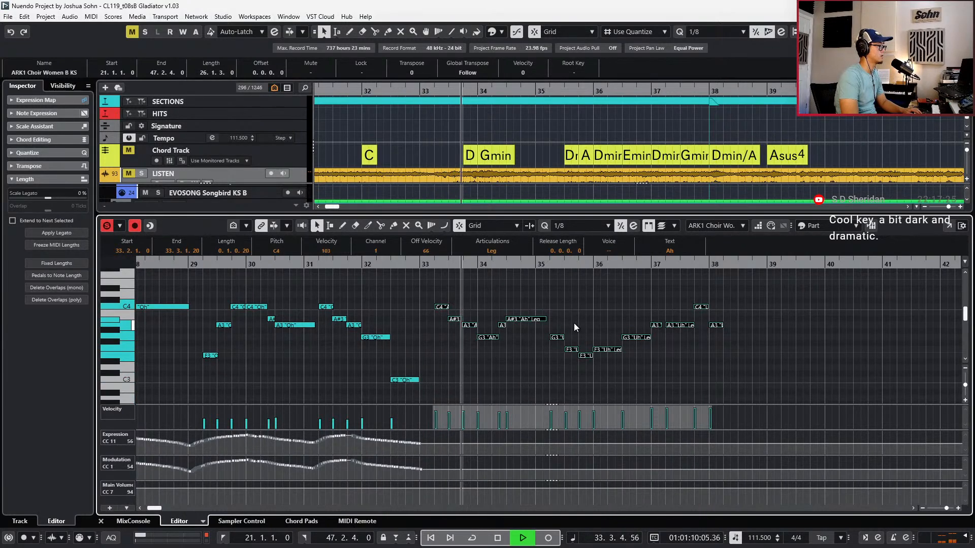
pyautogui.press('space')
pyautogui.press('KP_Subtract')
pyautogui.press('space')
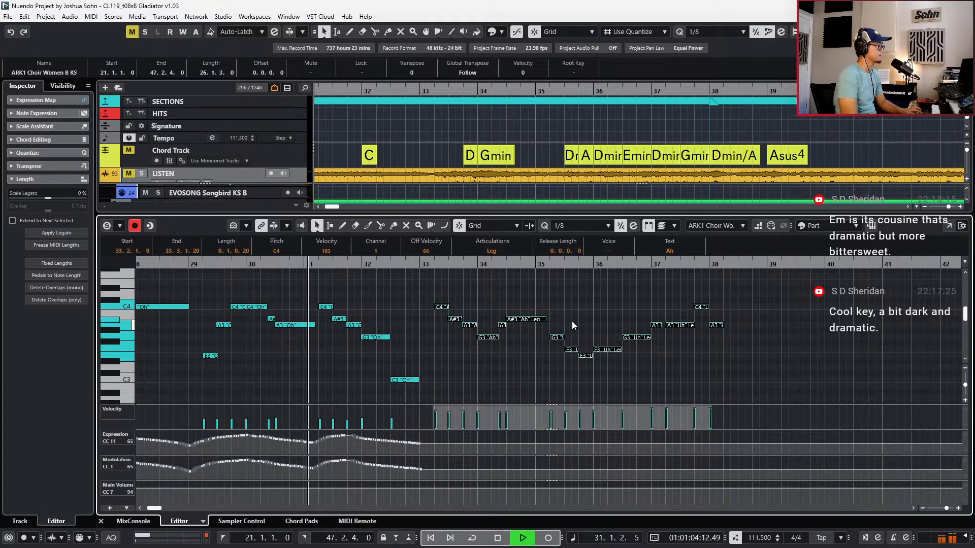
pyautogui.scroll(-2, 574, 325)
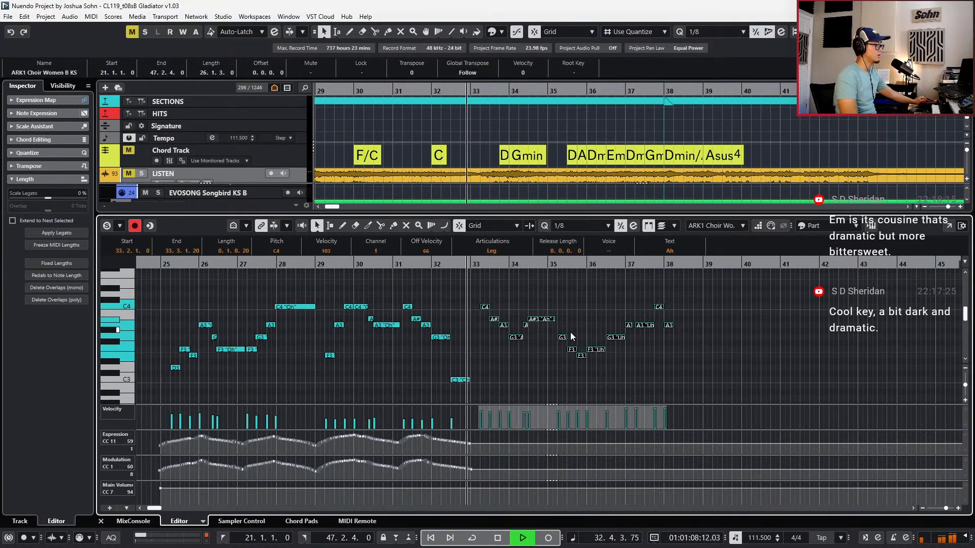
pyautogui.press('KP_Multiply')
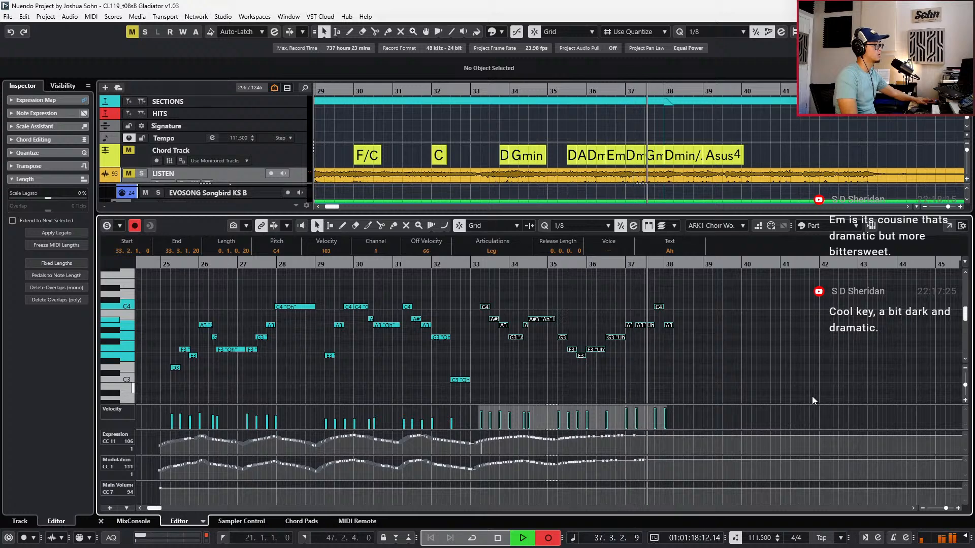
pyautogui.press('space')
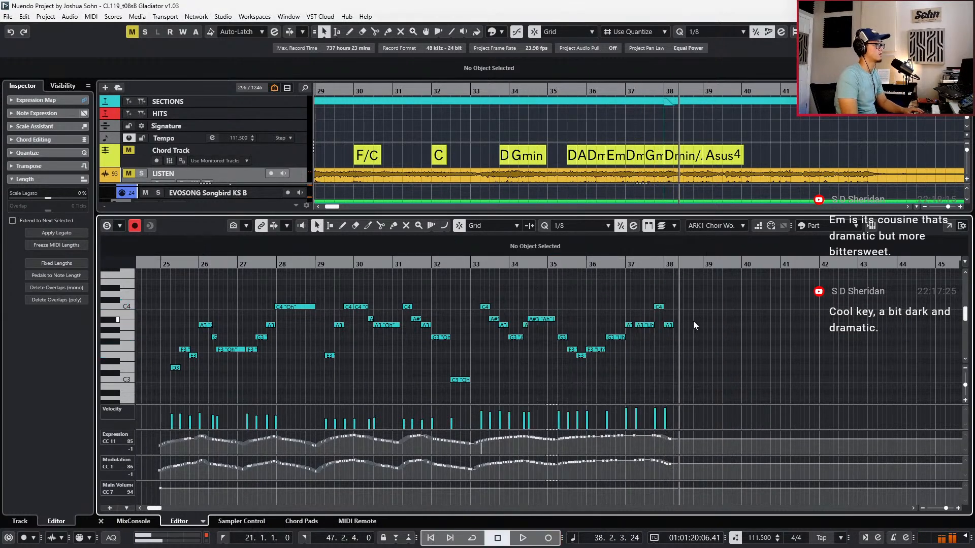
# Solo the VOICES folder and play the choir parts from bar 32
pyautogui.hotkey('ctrl', 'e')
pyautogui.press('g')
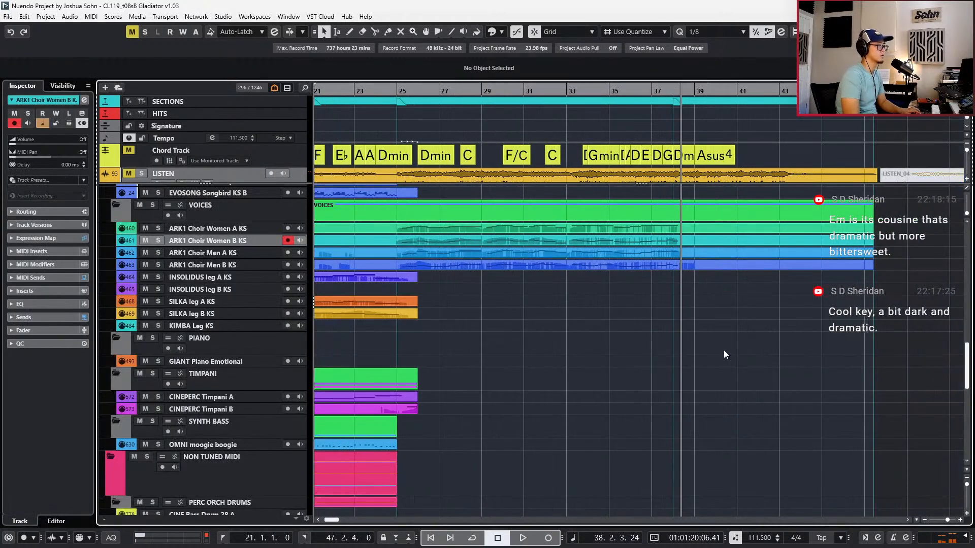
pyautogui.press('KP_Subtract')
pyautogui.press('KP_Subtract')
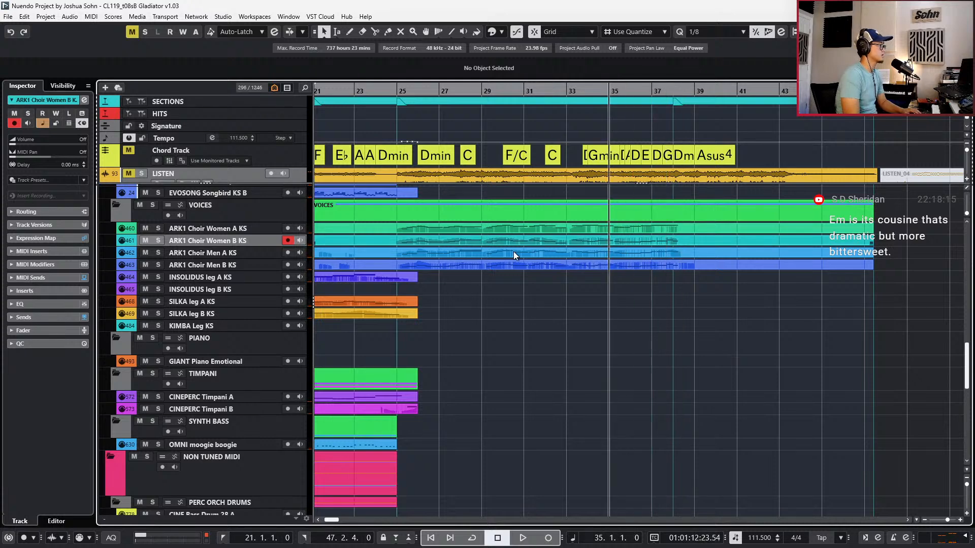
pyautogui.click(254, 205)
pyautogui.press('s')
pyautogui.press('KP_Subtract')
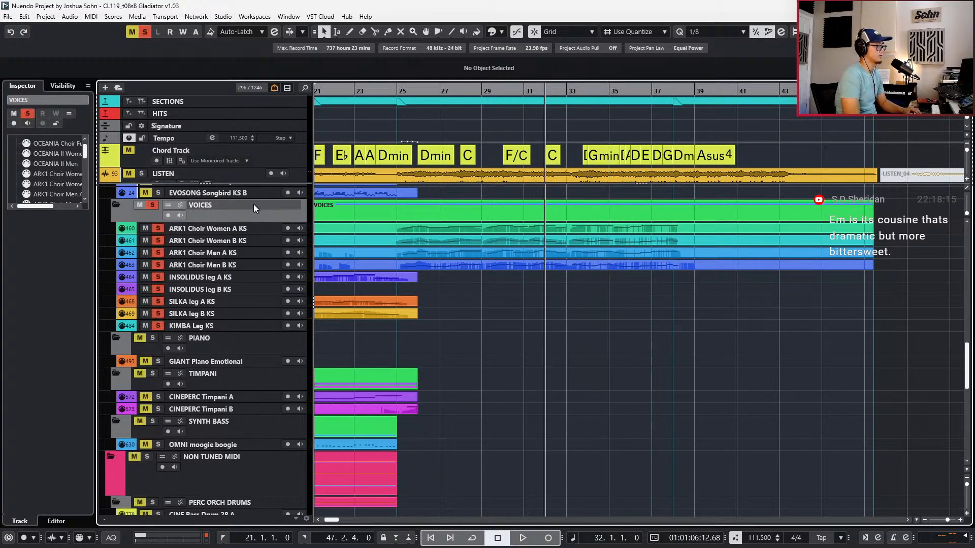
pyautogui.press('space')
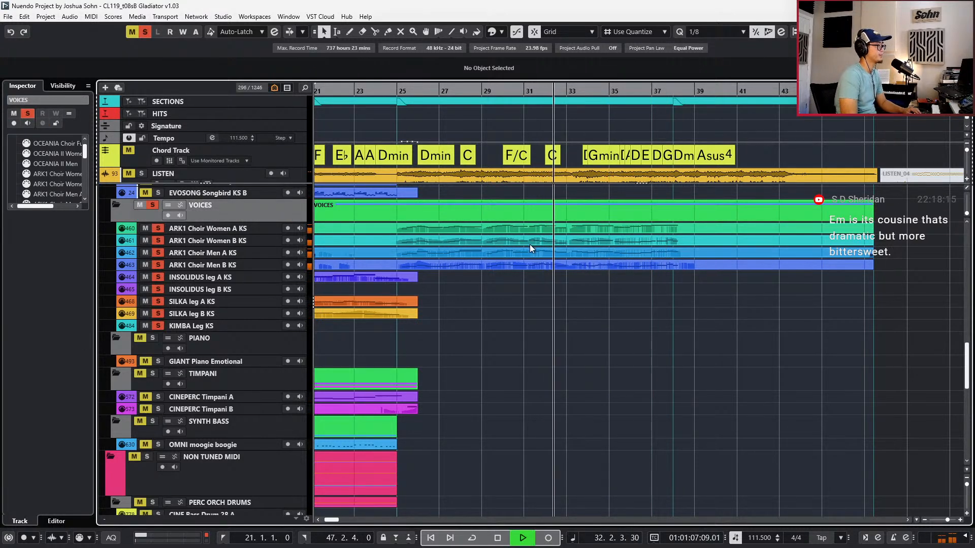
pyautogui.press('space')
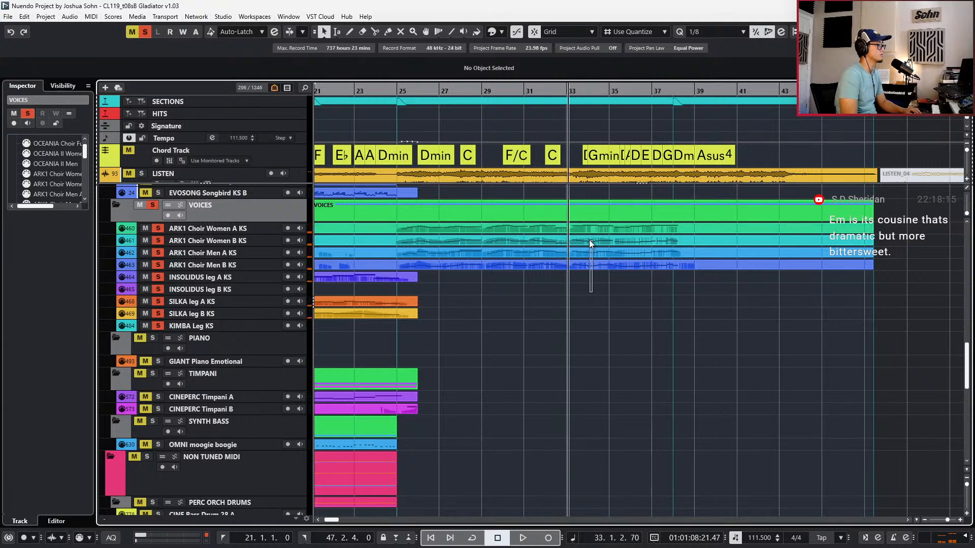
# Open the four choir parts together and set the Choir Men A and Men B notes from bar 25 up to bar 33 to Legato
pyautogui.click(586, 230)
pyautogui.doubleClick(587, 230)
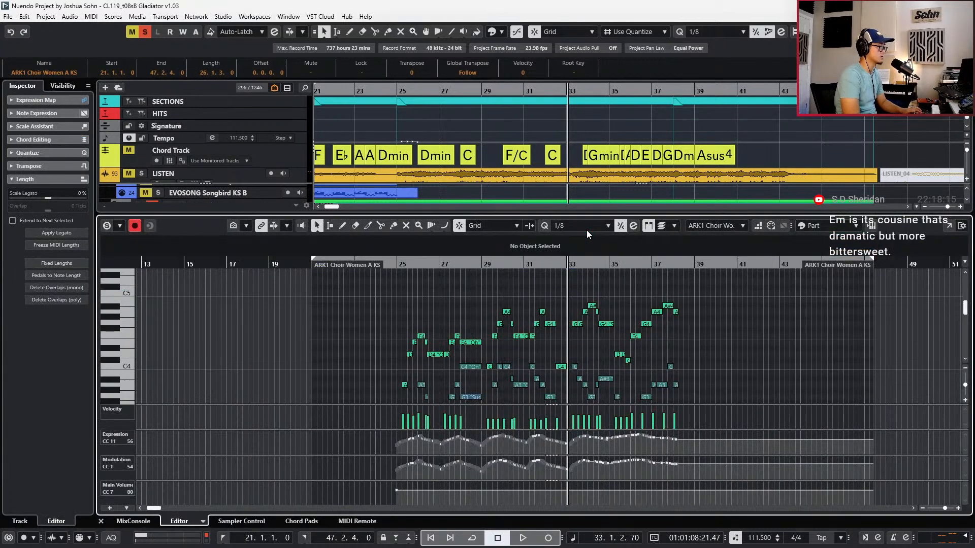
pyautogui.hotkey('ctrl', 'e')
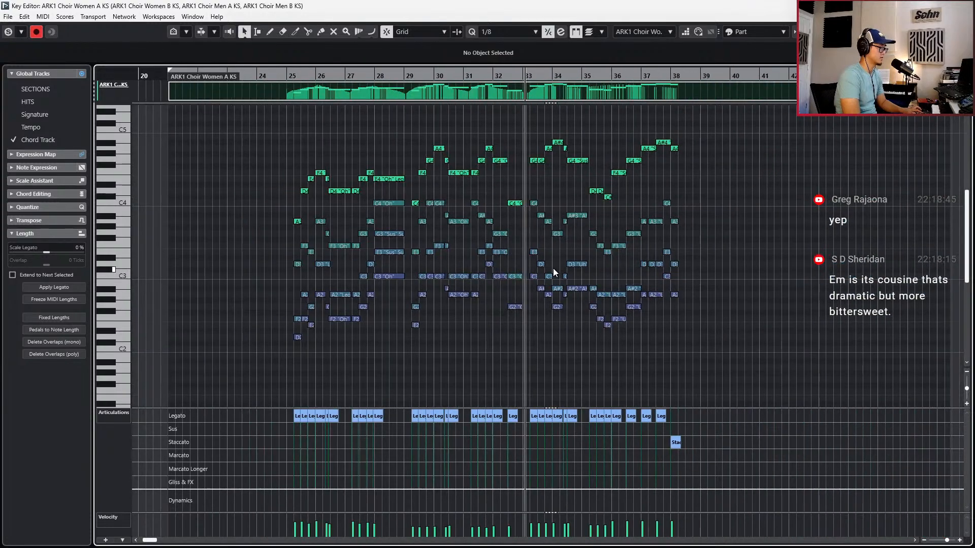
pyautogui.moveTo(298, 152); pyautogui.dragTo(513, 342)
pyautogui.click(391, 57)
pyautogui.click(386, 67)
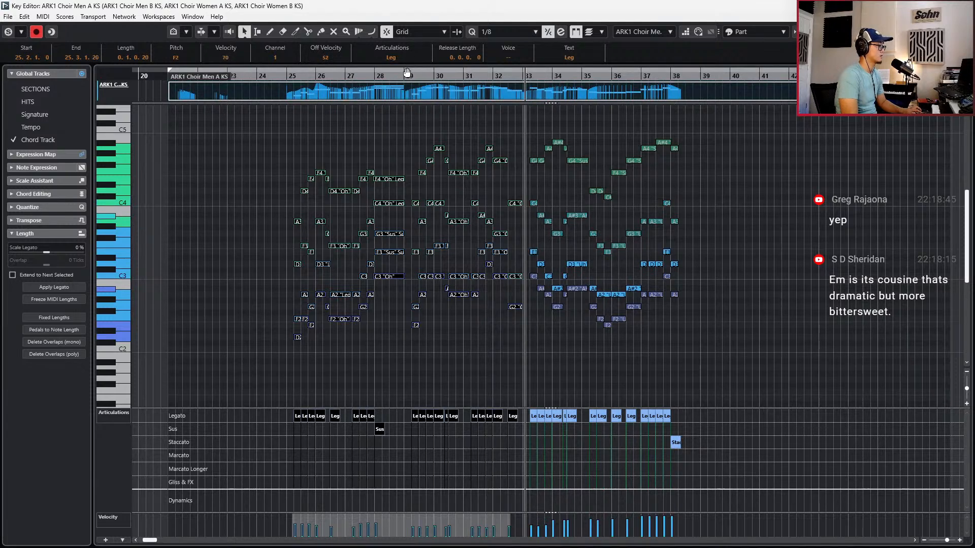
pyautogui.press('pagedown')
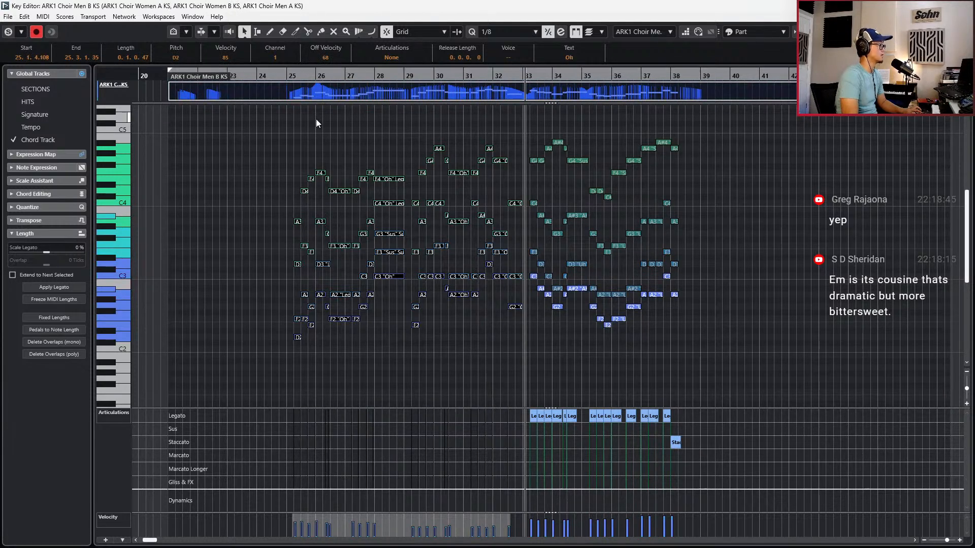
pyautogui.click(429, 59)
pyautogui.click(408, 71)
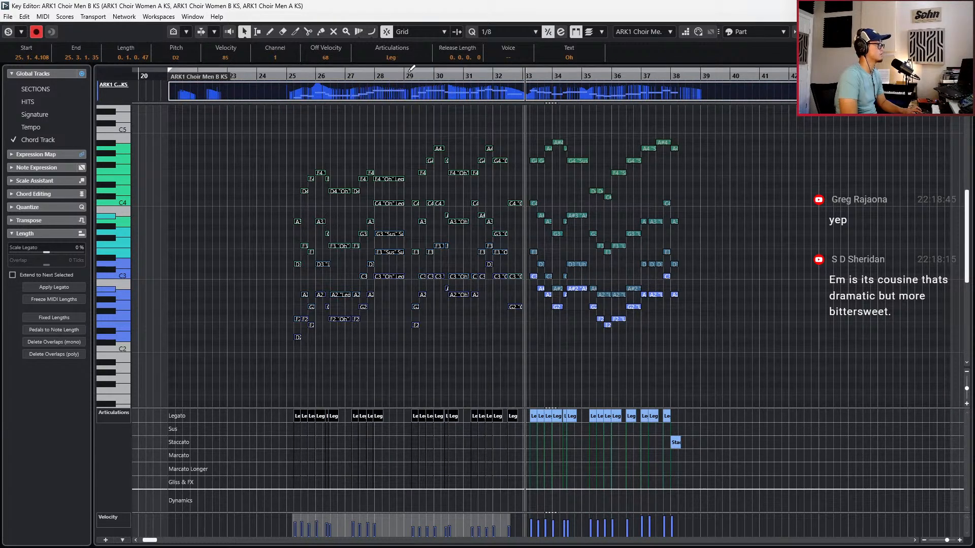
# Play back the combined choir parts from about bar 25 to bar 29
pyautogui.press('pagedown')
pyautogui.press('space')
pyautogui.press('l')
pyautogui.press('KP_Subtract')
pyautogui.press('space')
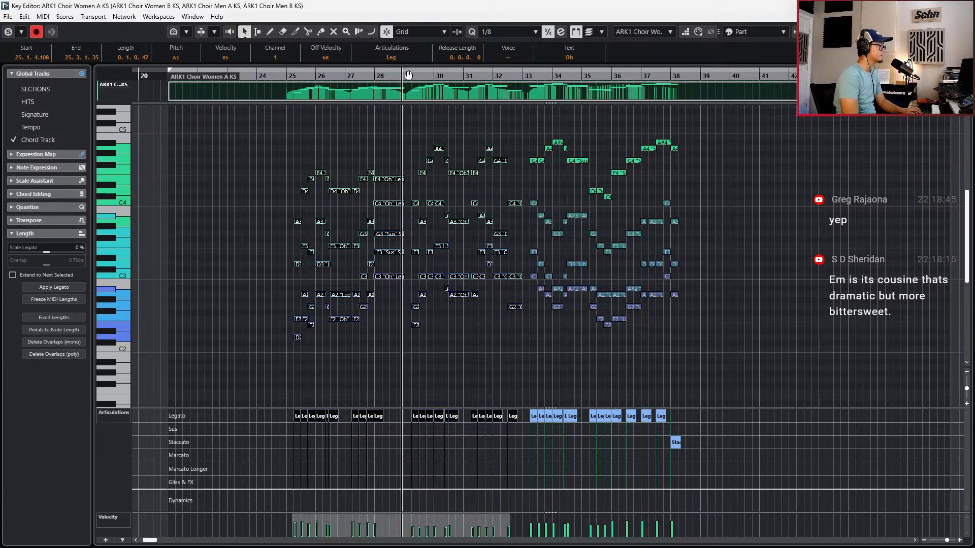
pyautogui.hotkey('ctrl', 'shift', 'a')
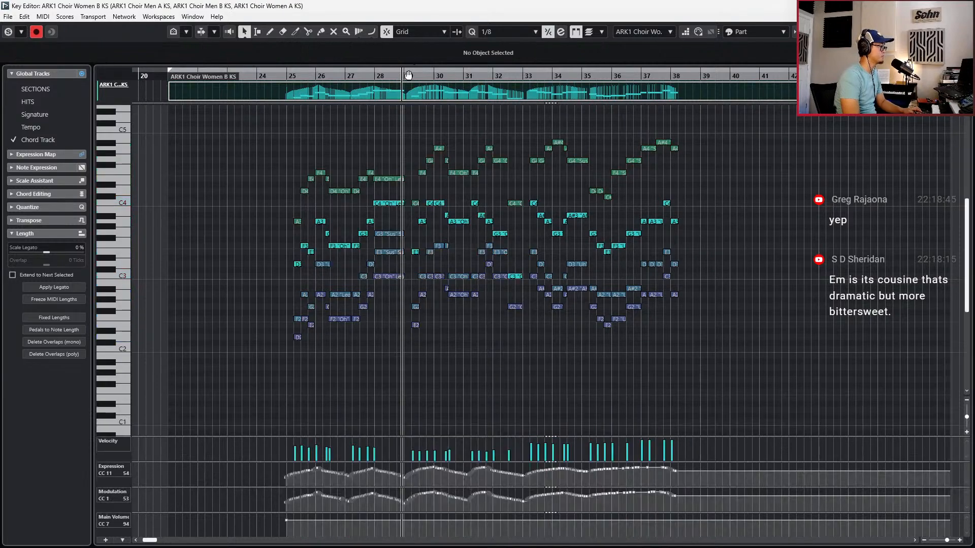
# Re-record the expression and modulation of Choir Men B around bars 26 to 27
pyautogui.press('KP_Subtract')
pyautogui.press('KP_Subtract')
pyautogui.press('KP_Subtract')
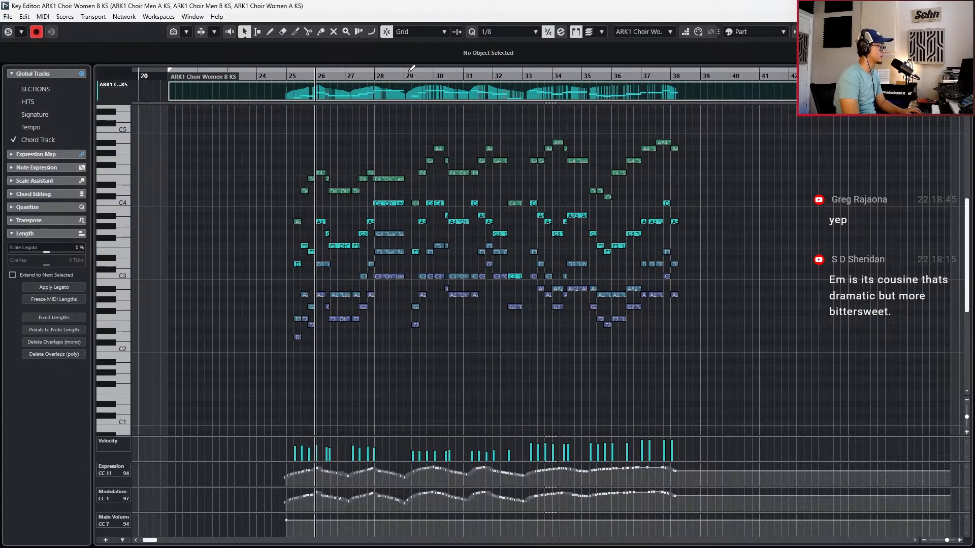
pyautogui.hotkey('ctrl', 'shift', 'a')
pyautogui.hotkey('ctrl', 'shift', 'a')
pyautogui.hotkey('ctrl', 'shift', 'a')
pyautogui.hotkey('ctrl', 'shift', 'a')
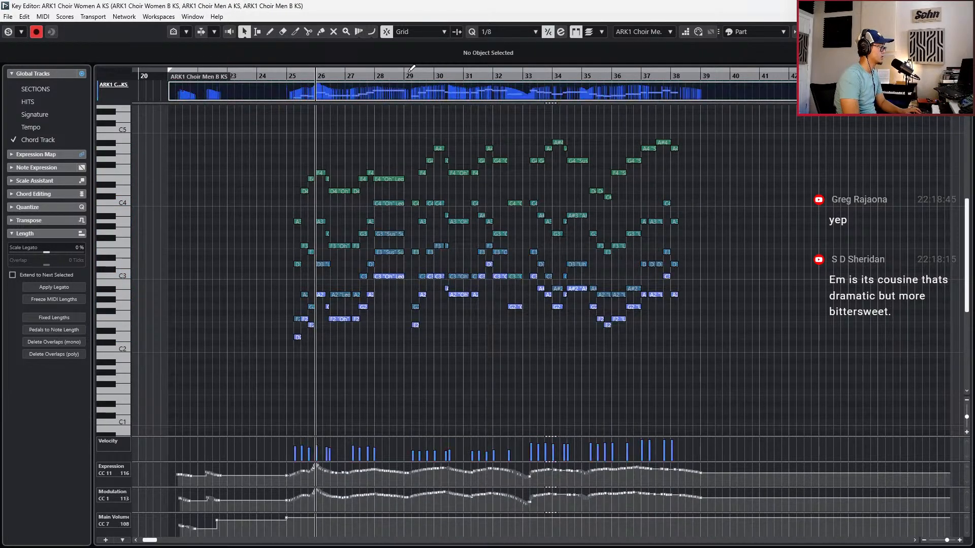
pyautogui.press('KP_Subtract')
pyautogui.press('space')
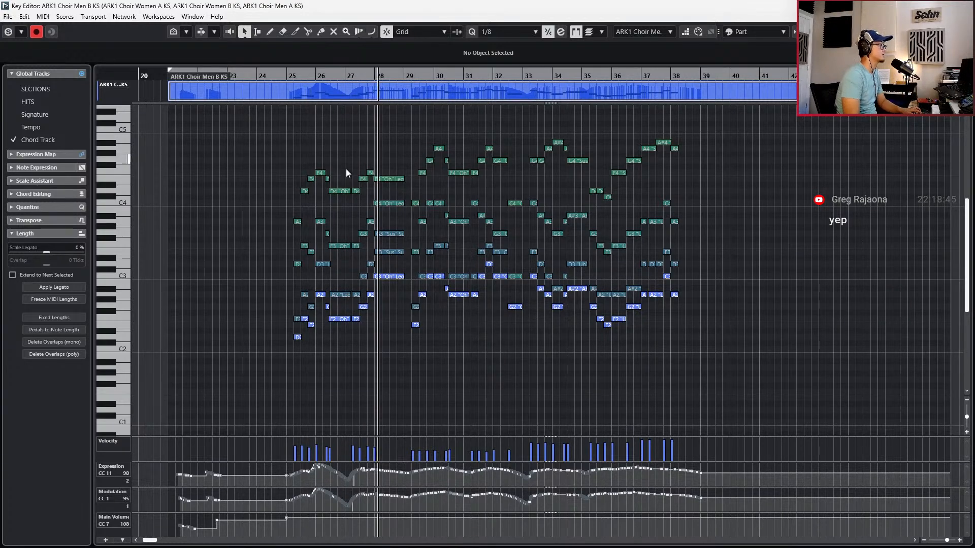
# Set the quantize value to 1/16 and shorten the held notes from bar 26 into bar 27 in all four choir parts by one step
pyautogui.scroll(2, 346, 164)
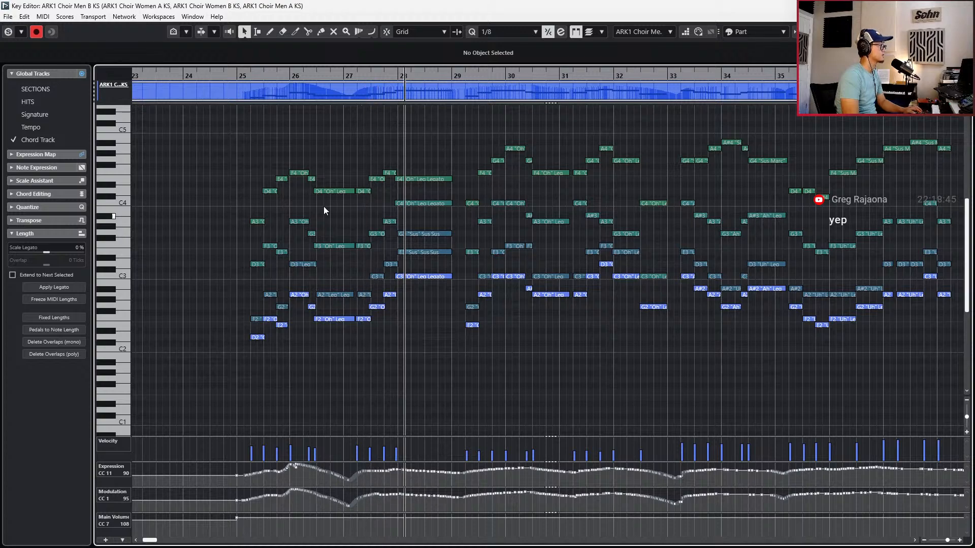
pyautogui.moveTo(343, 318); pyautogui.dragTo(344, 321)
pyautogui.scroll(2, 344, 337)
pyautogui.press('l')
pyautogui.press('space')
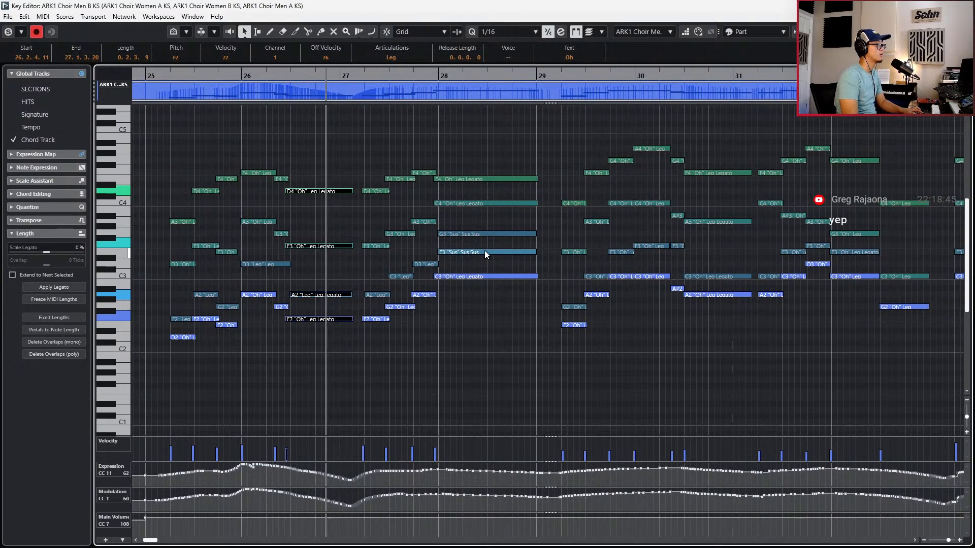
# Shorten the held notes running from bar 30 into bar 31 in all four choir parts by one sixteenth
pyautogui.hscroll(3, 467, 203)
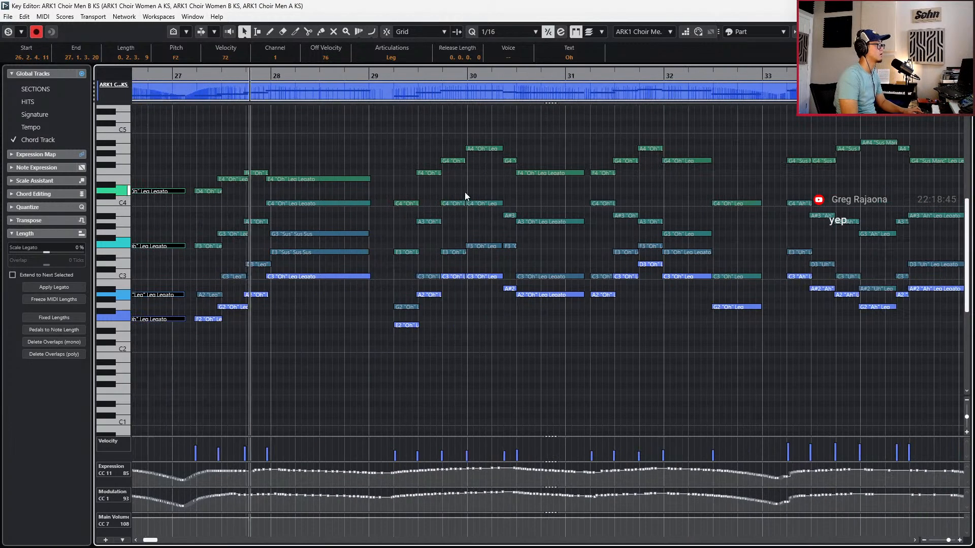
pyautogui.moveTo(363, 170); pyautogui.dragTo(348, 328)
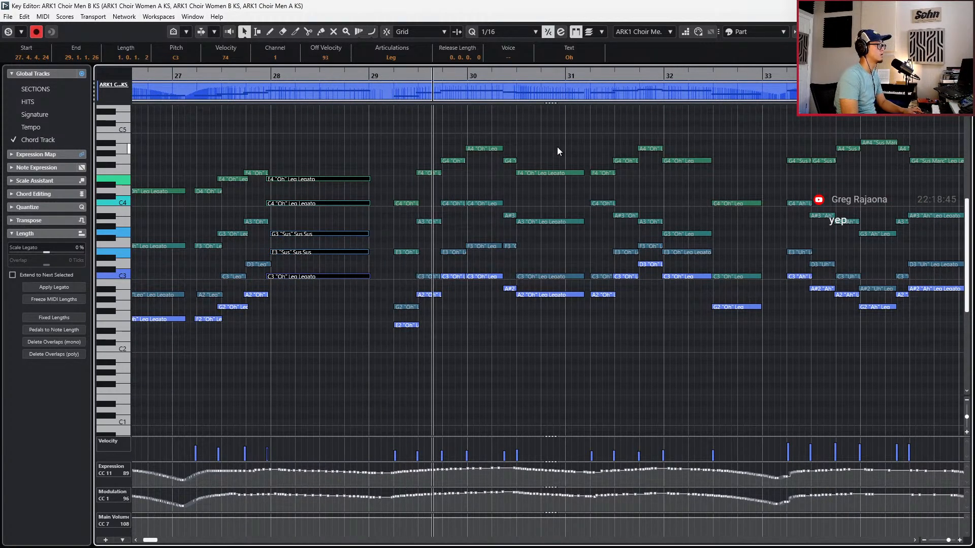
pyautogui.hscroll(3, 555, 290)
pyautogui.moveTo(395, 154); pyautogui.dragTo(413, 331)
pyautogui.hotkey('alt', 'shift', 'Left')
pyautogui.press('l')
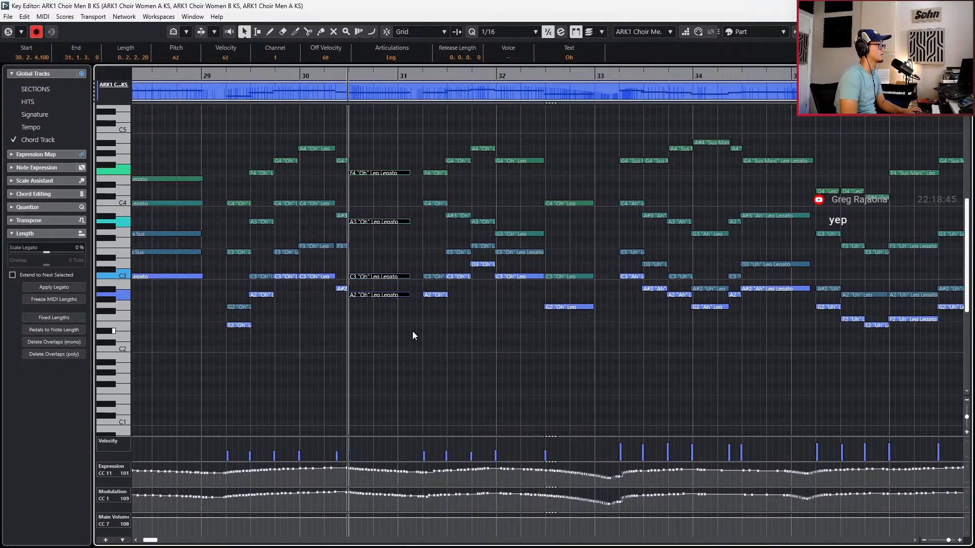
# Shorten the held notes running from bar 34 into bar 35 in all four choir parts by two sixteenths
pyautogui.hscroll(2, 436, 326)
pyautogui.hscroll(2, 513, 199)
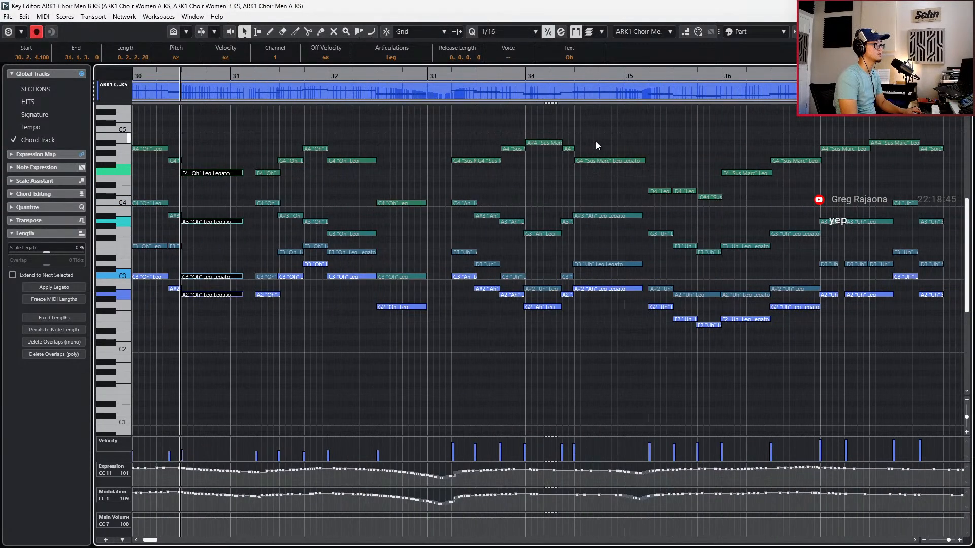
pyautogui.moveTo(596, 140); pyautogui.dragTo(590, 328)
pyautogui.hotkey('alt', 'shift', 'Left')
pyautogui.hotkey('alt', 'shift', 'Left')
pyautogui.press('l')
pyautogui.press('space')
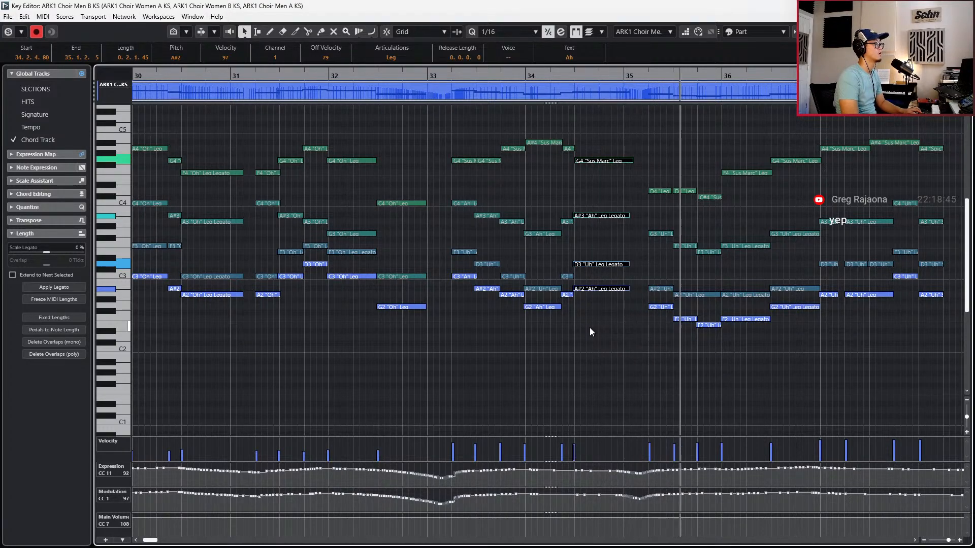
# Trim the end of Choir Women A's held G4 note in bar 34 and select the closing bar 38 notes in all four parts
pyautogui.hscroll(4, 593, 211)
pyautogui.click(497, 145)
pyautogui.moveTo(467, 160); pyautogui.dragTo(464, 161)
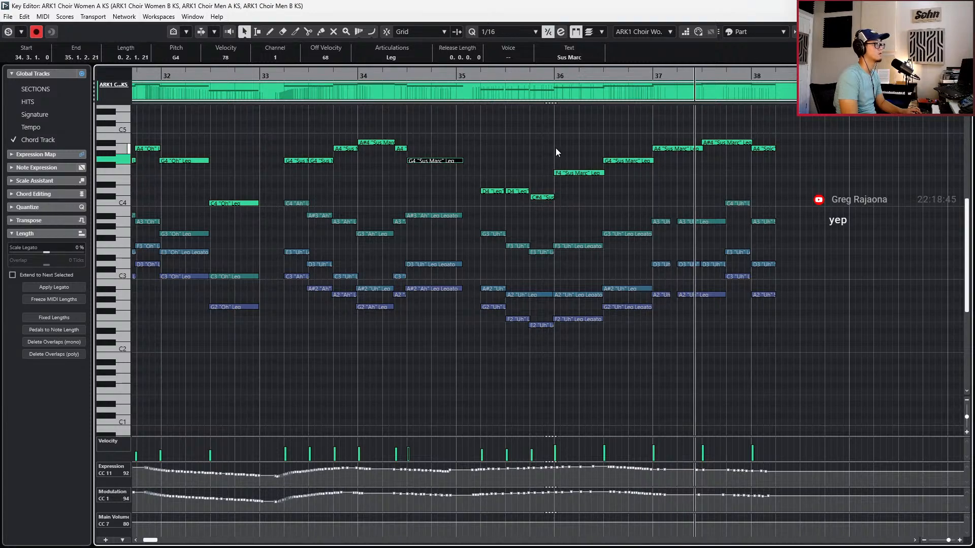
pyautogui.scroll(-1, 623, 202)
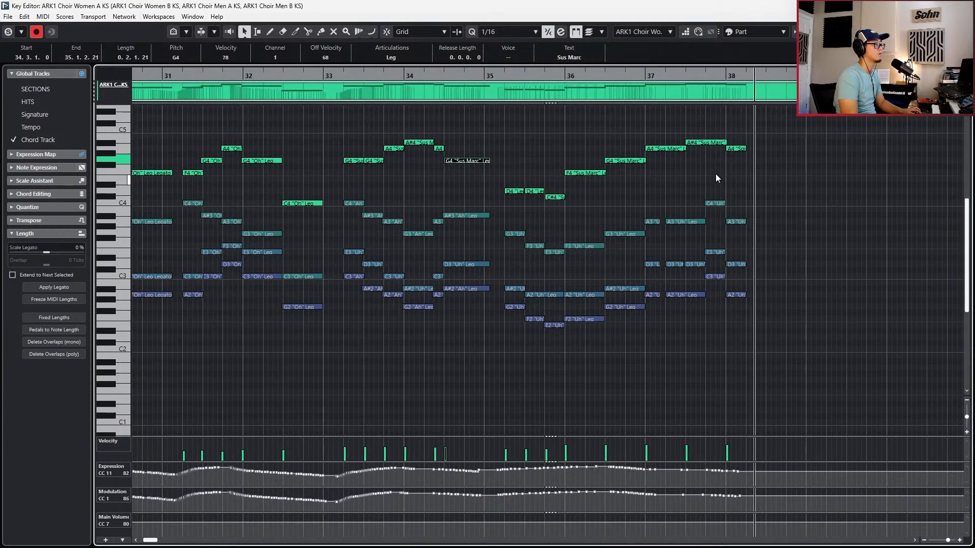
pyautogui.moveTo(756, 284); pyautogui.dragTo(768, 303)
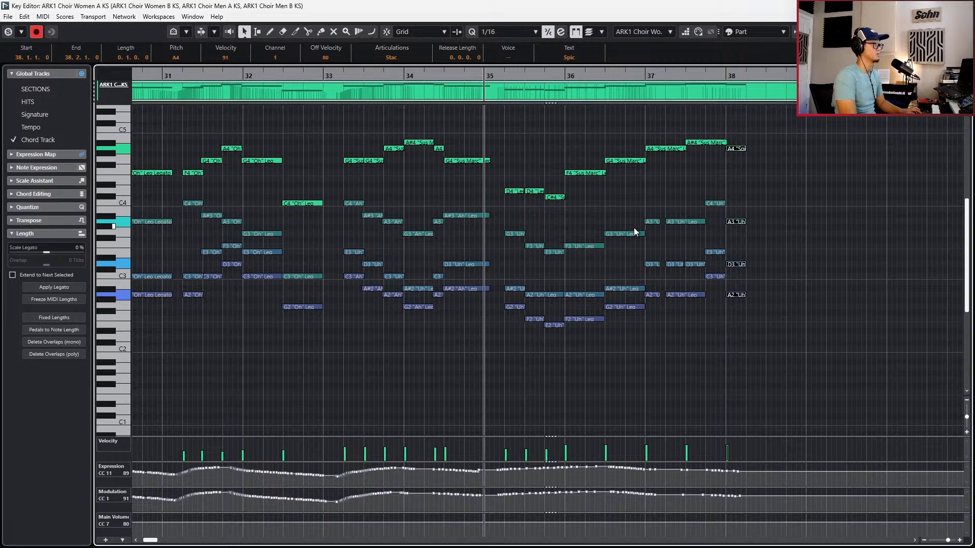
pyautogui.scroll(1, 538, 221)
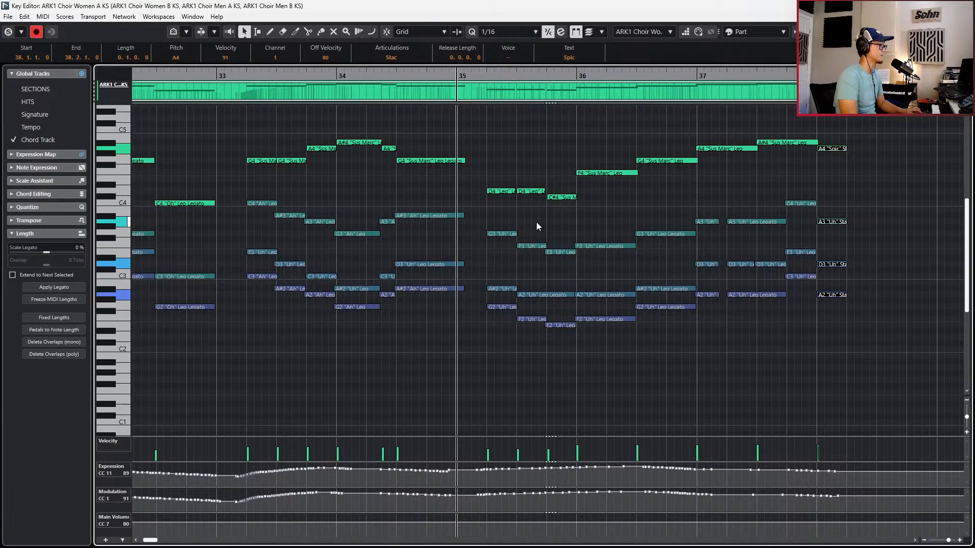
# Join Choir Women B's two separate A3 notes in bar 37 into one held note
pyautogui.press('space')
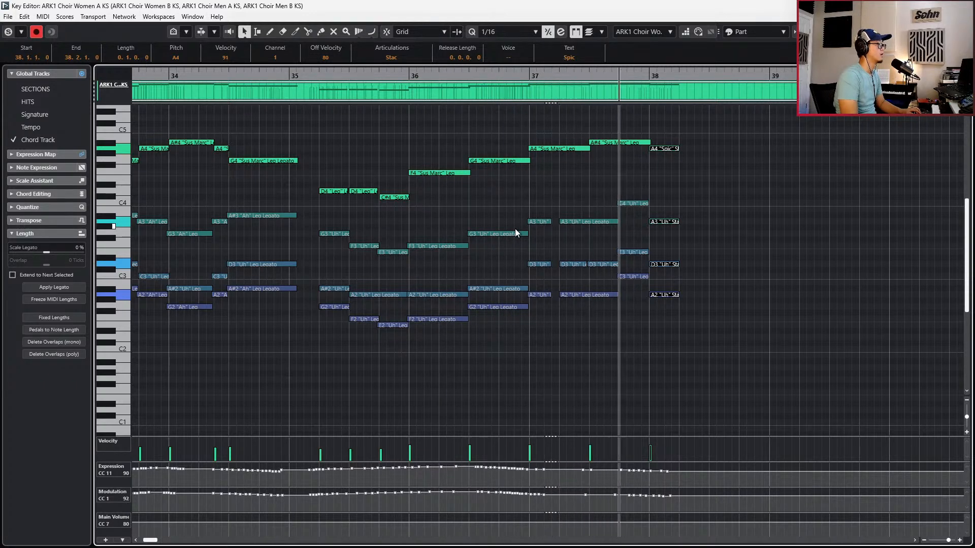
pyautogui.click(544, 205)
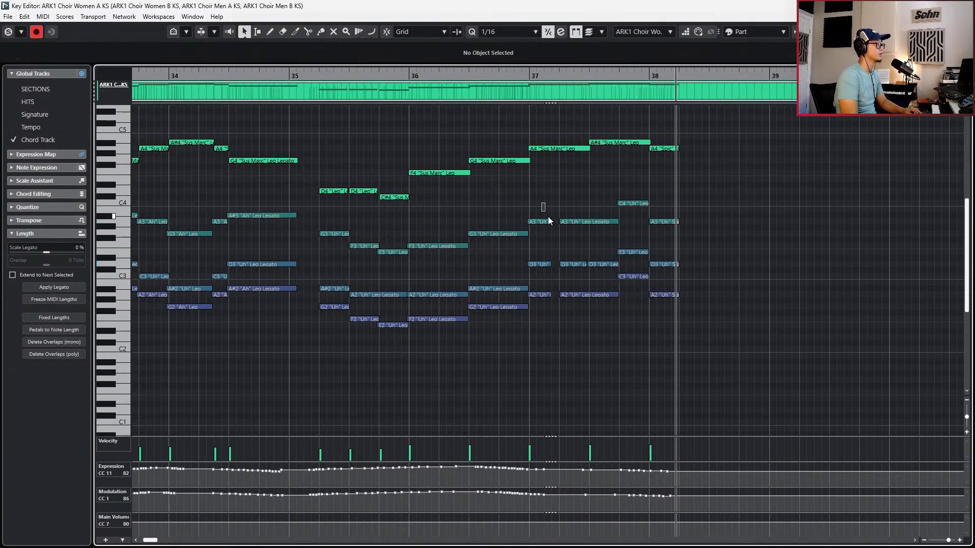
pyautogui.click(544, 221)
pyautogui.click(550, 227)
pyautogui.click(540, 222)
pyautogui.hotkey('ctrl', 'z')
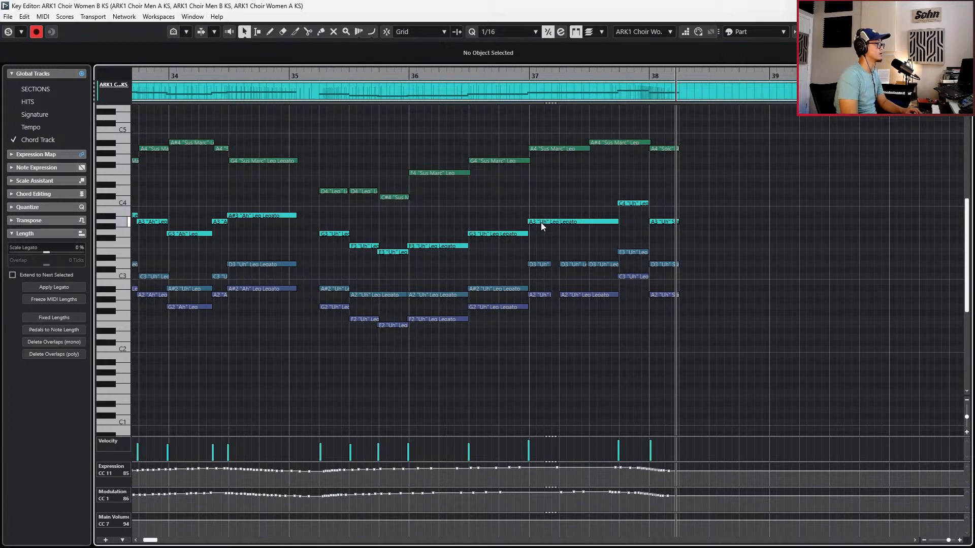
pyautogui.hotkey('ctrl', 'a')
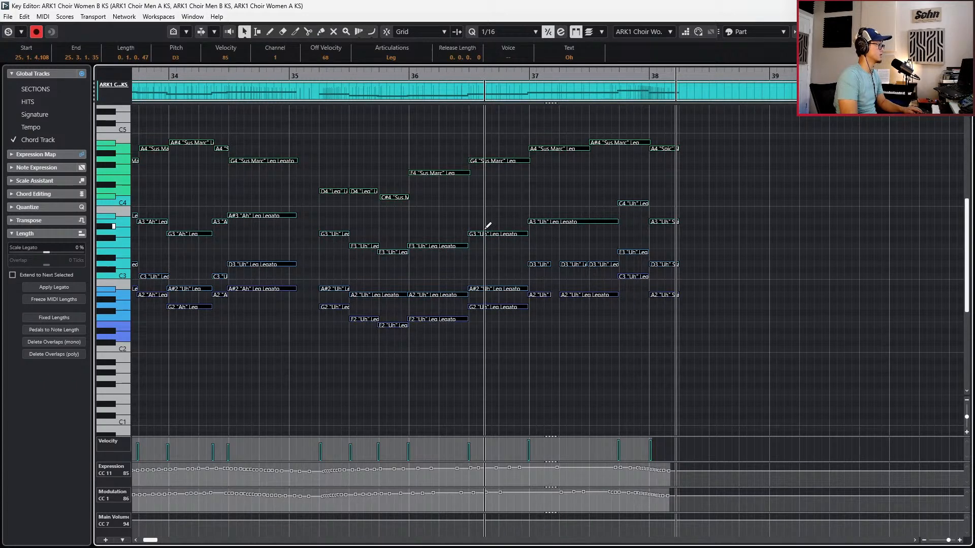
pyautogui.click(539, 189)
pyautogui.click(542, 148)
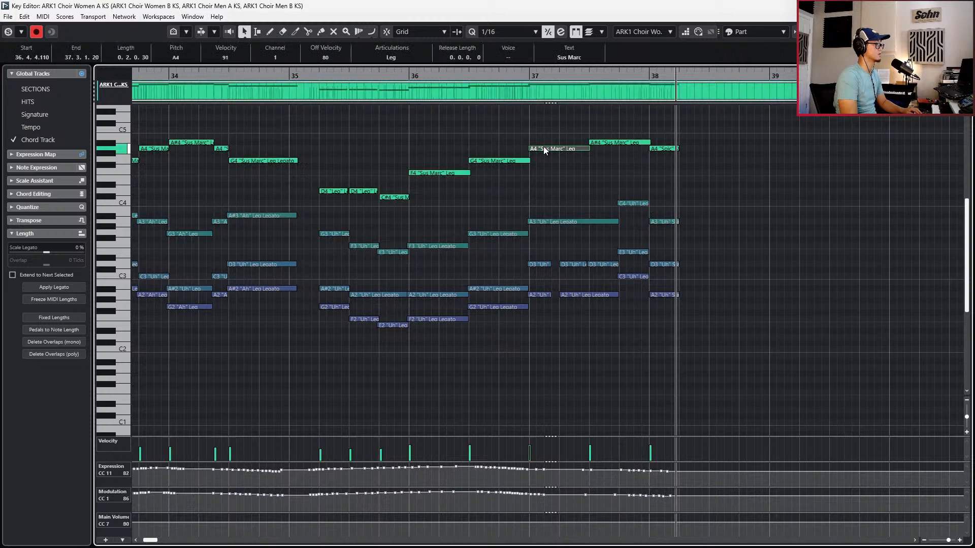
# Shorten Choir Women B's A3 to end halfway through bar 37, start the following C4 there and lower it to A#3
pyautogui.click(552, 220)
pyautogui.press('space')
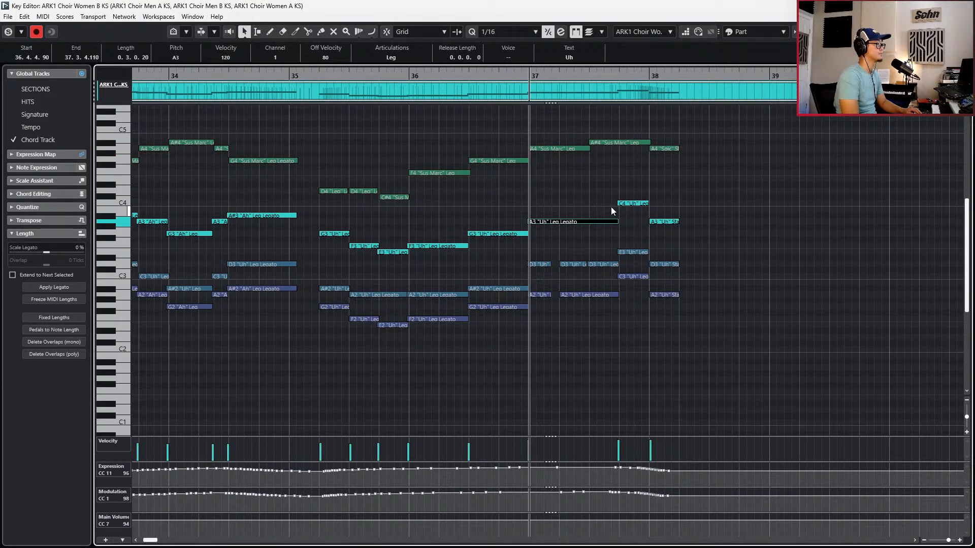
pyautogui.moveTo(618, 222); pyautogui.dragTo(591, 209)
pyautogui.press('space')
pyautogui.press('Down')
pyautogui.press('Down')
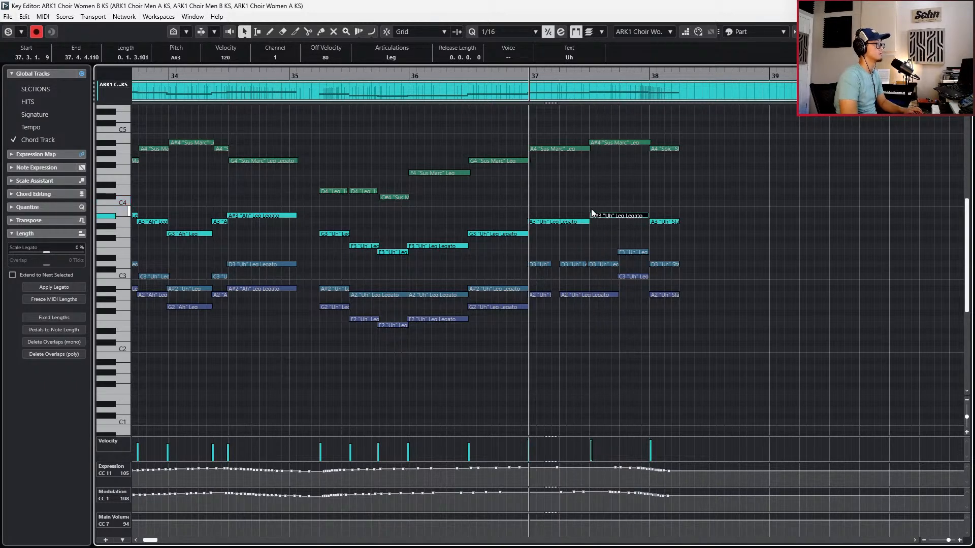
# Play back the choir parts from bar 35 to check the revised bar 37 harmony
pyautogui.press('space')
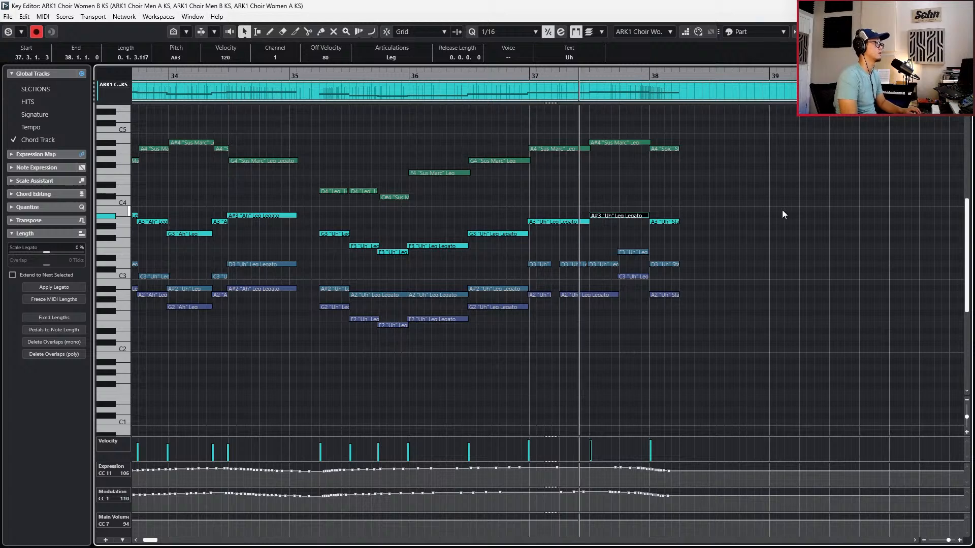
pyautogui.press('space')
pyautogui.press('ctrl+KP_Subtract')
pyautogui.press('ctrl+KP_Subtract')
pyautogui.press('space')
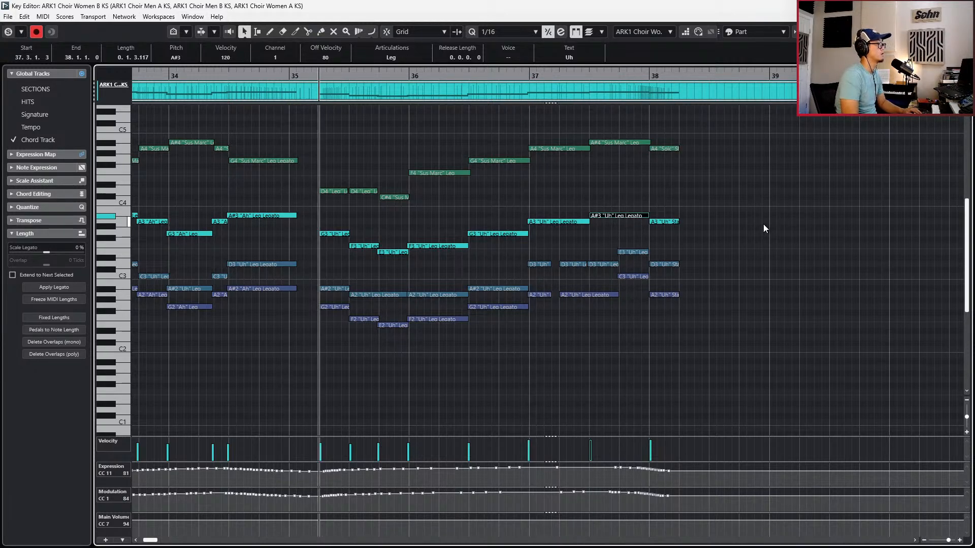
pyautogui.scroll(1, 728, 193)
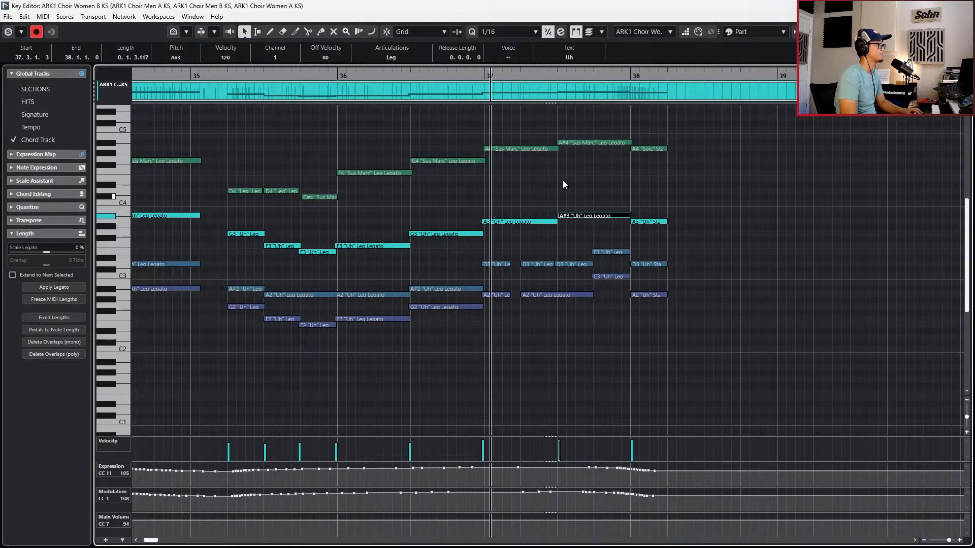
# Close the Key Editor and audition the soloed LISTEN reference track from bar 36, ending with its solo turned off
pyautogui.press('g')
pyautogui.press('g')
pyautogui.press('g')
pyautogui.press('Return')
pyautogui.press('ctrl+KP_Subtract')
pyautogui.hotkey('ctrl', 'alt', 'b')
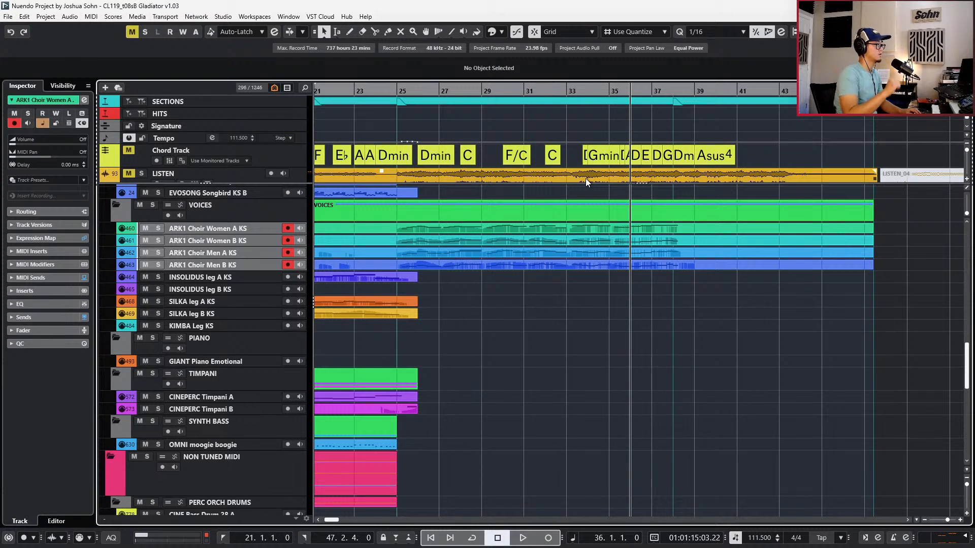
pyautogui.click(235, 173)
pyautogui.press('s')
pyautogui.press('space')
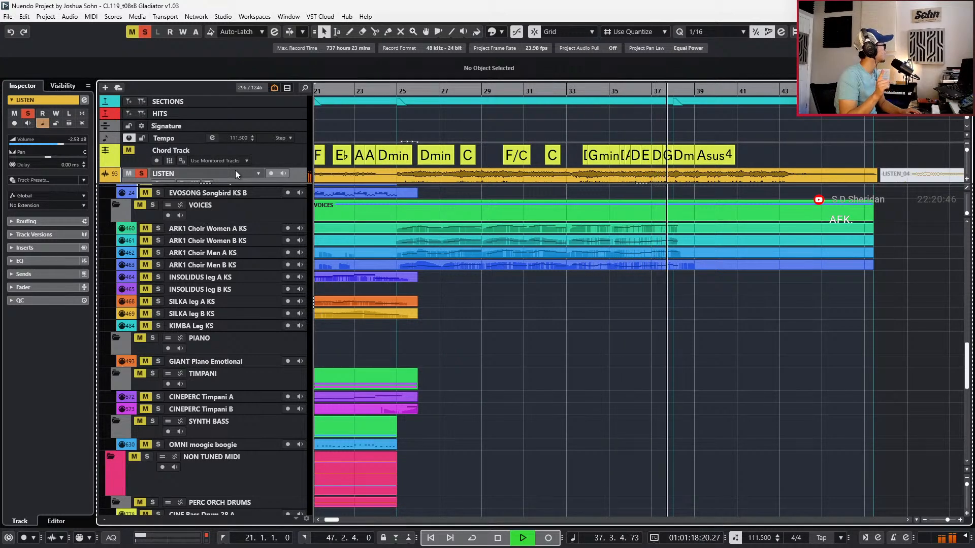
pyautogui.press('space')
pyautogui.press('s')
# Review the brass, strings, voices and percussion tracks for instruments still missing material after bar 25
pyautogui.press('KP_Subtract')
pyautogui.press('KP_Subtract')
pyautogui.scroll(-2, 503, 343)
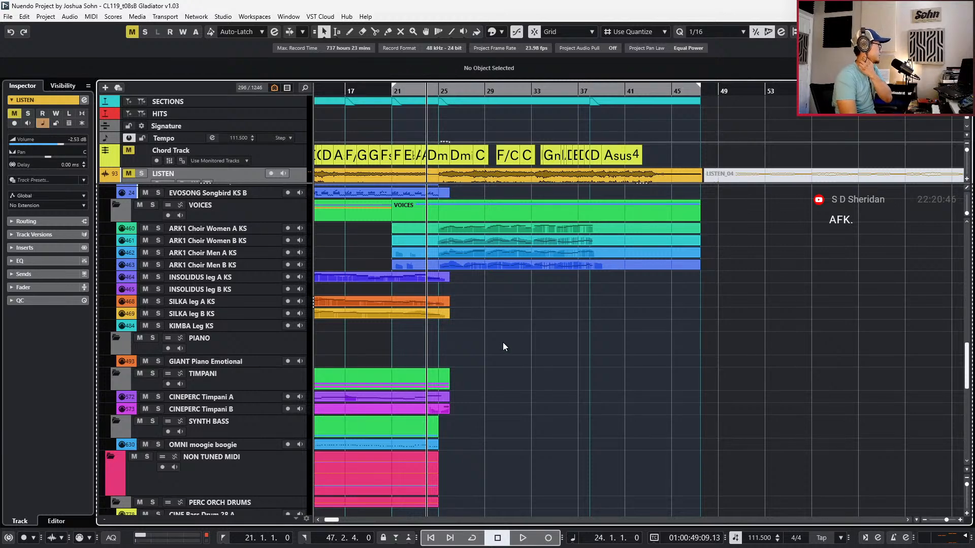
pyautogui.scroll(-3, 493, 365)
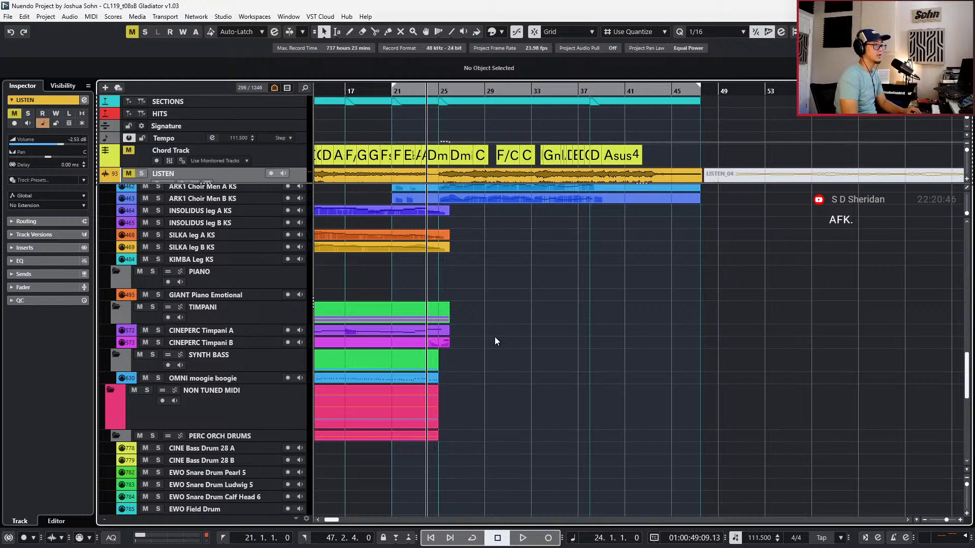
pyautogui.scroll(15, 496, 341)
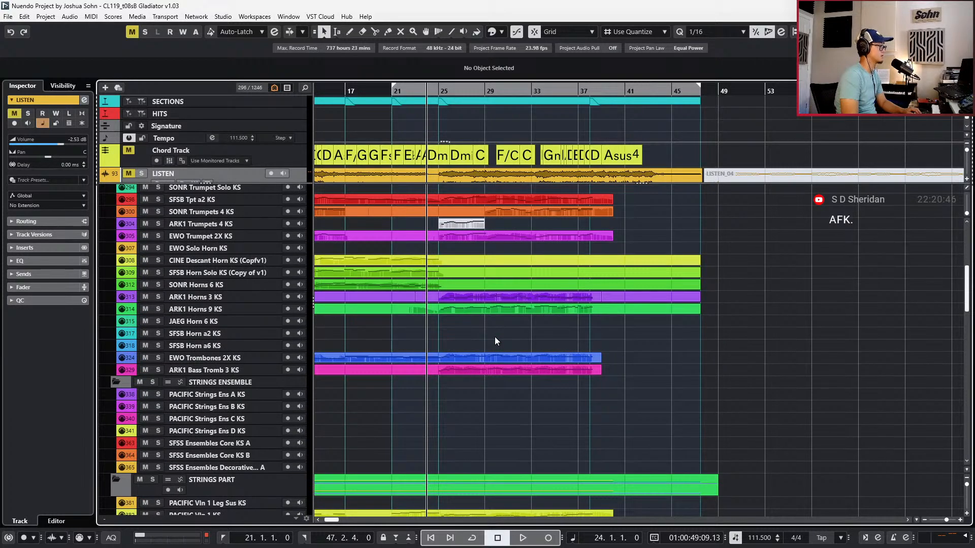
pyautogui.scroll(-10, 495, 337)
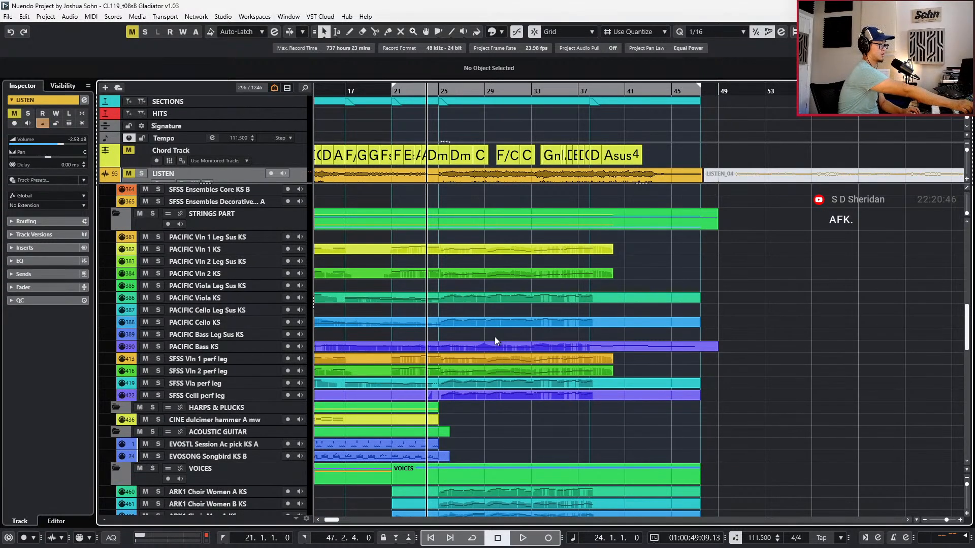
pyautogui.press('Left')
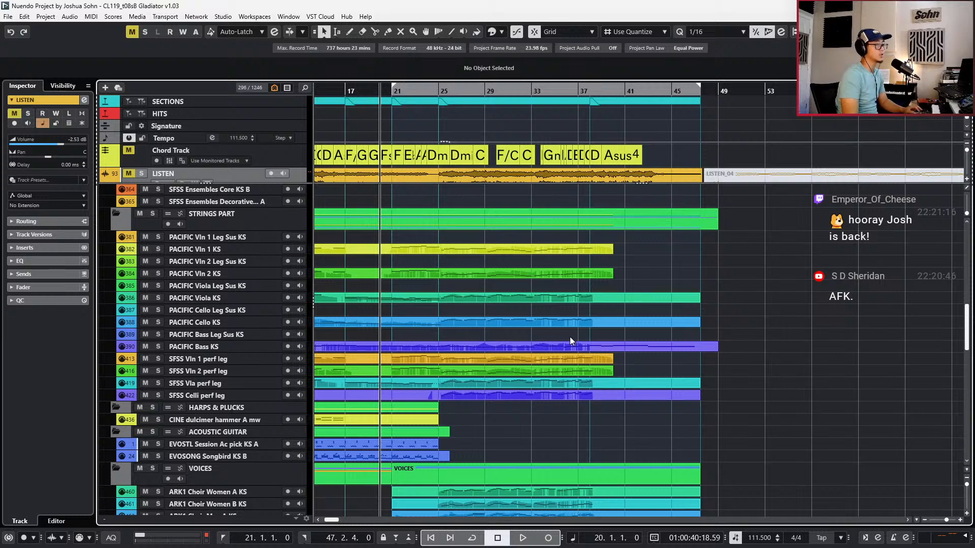
pyautogui.scroll(-8, 570, 337)
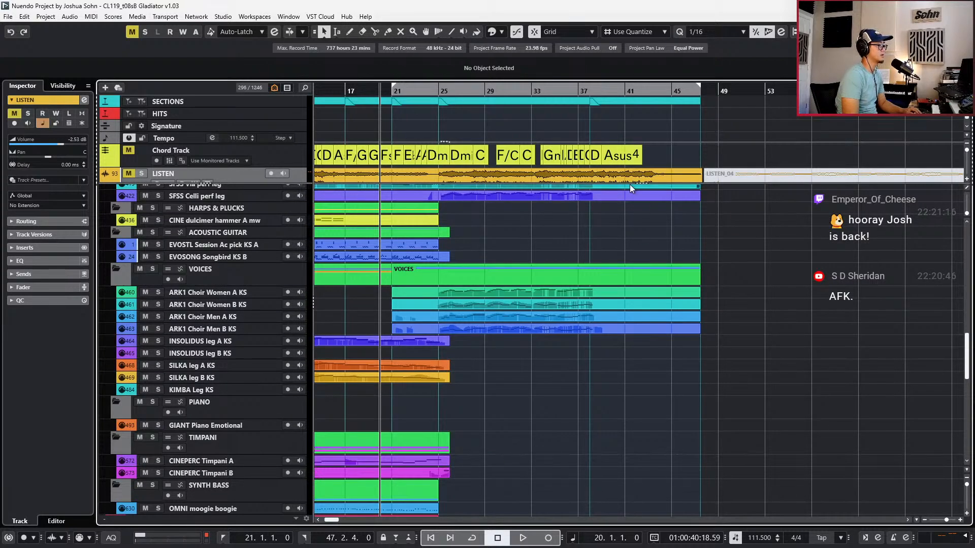
pyautogui.scroll(-5, 629, 204)
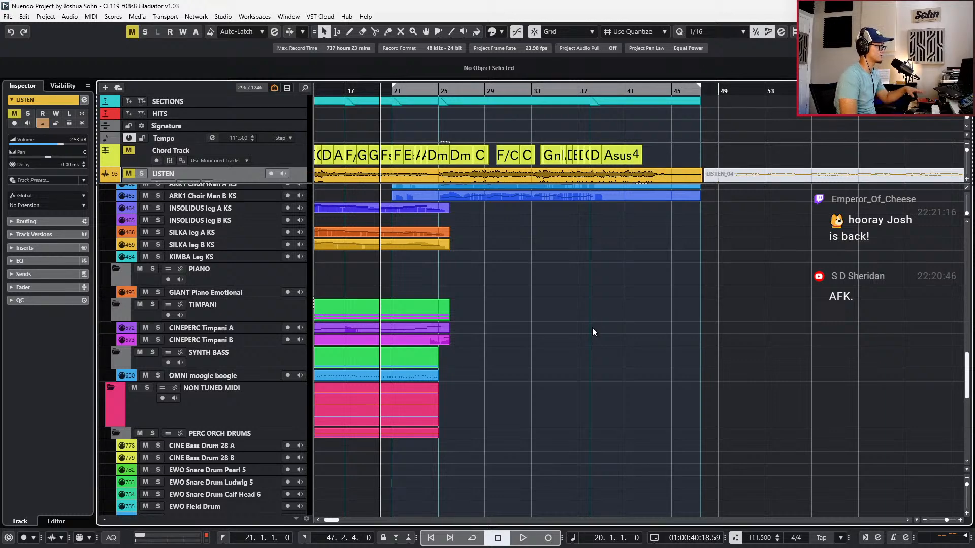
# Extend the CINEPERC Timpani A and Timpani B parts to bar 38
pyautogui.press('KP_Add')
pyautogui.press('KP_Add')
pyautogui.press('KP_Subtract')
pyautogui.press('KP_Subtract')
pyautogui.press('KP_Subtract')
pyautogui.press('KP_Subtract')
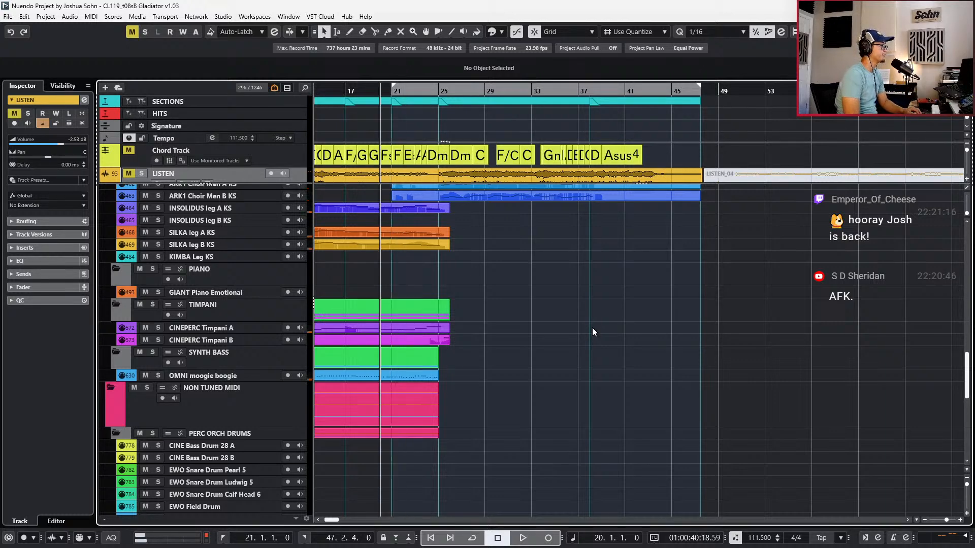
pyautogui.scroll(-3, 593, 319)
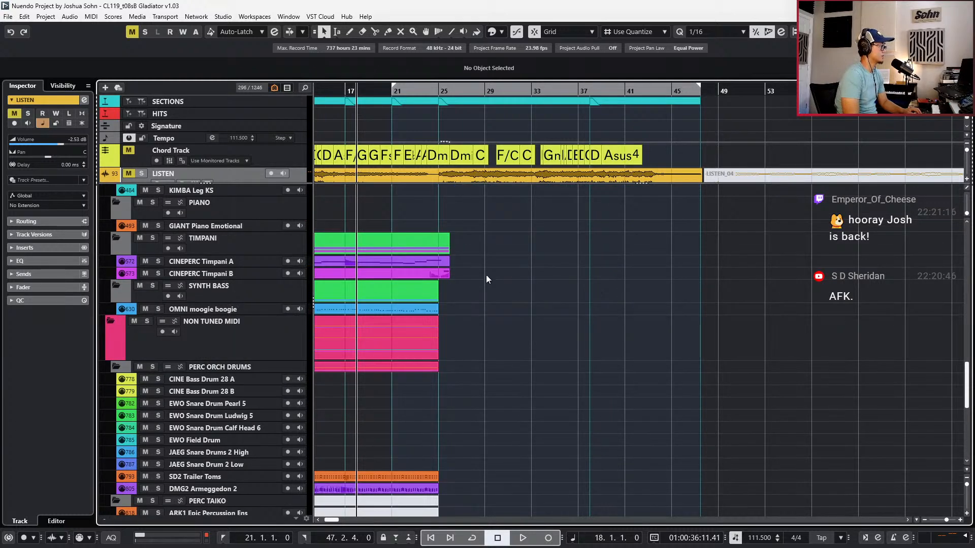
pyautogui.moveTo(457, 262); pyautogui.dragTo(584, 273)
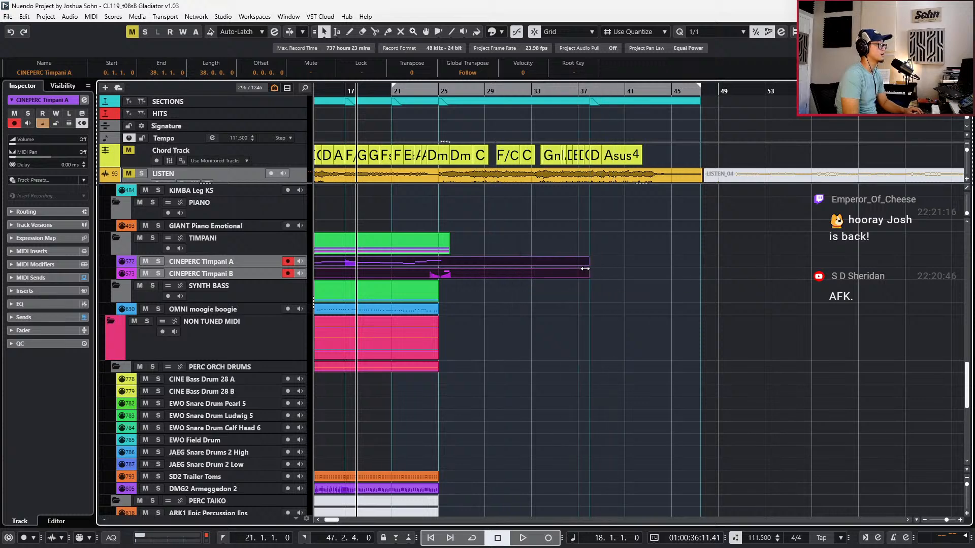
# Solo the LISTEN reference track and listen to the passage around bars 25 and 26 for the timpani
pyautogui.click(528, 173)
pyautogui.press('s')
pyautogui.press('space')
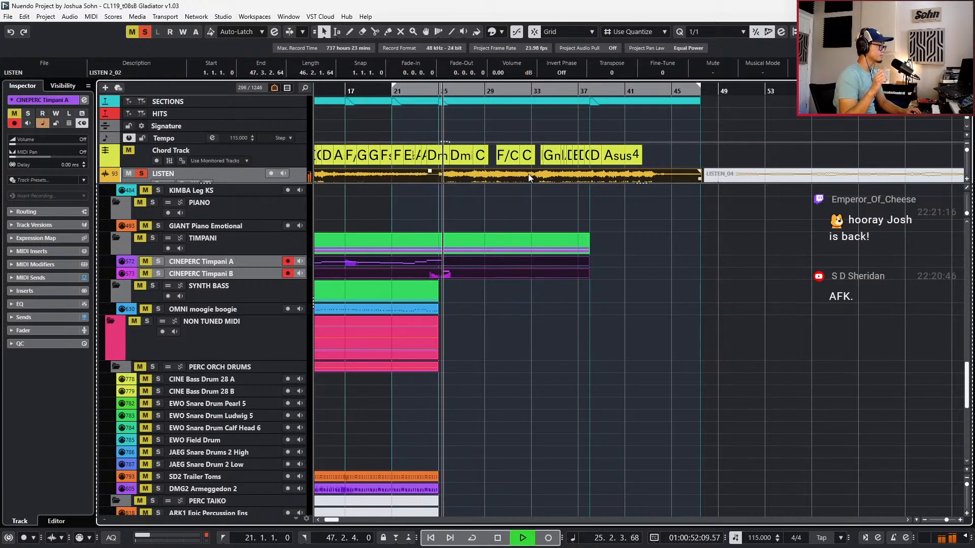
pyautogui.press('space')
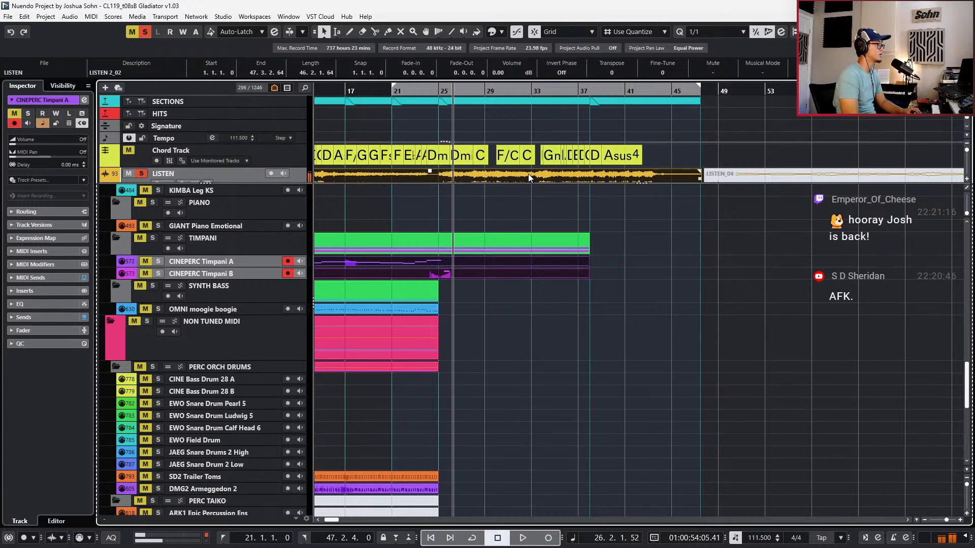
pyautogui.hotkey('shift', 'b')
pyautogui.scroll(3, 439, 215)
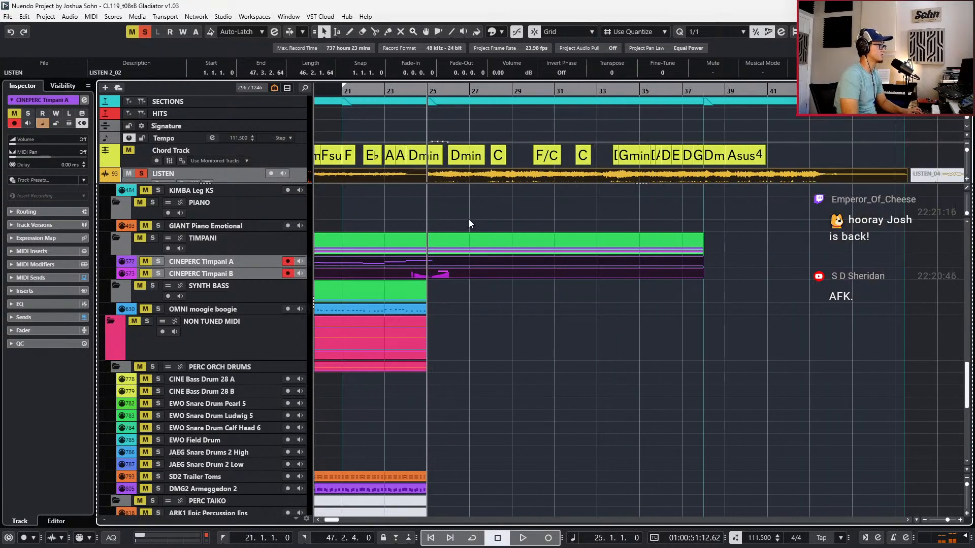
pyautogui.press('space')
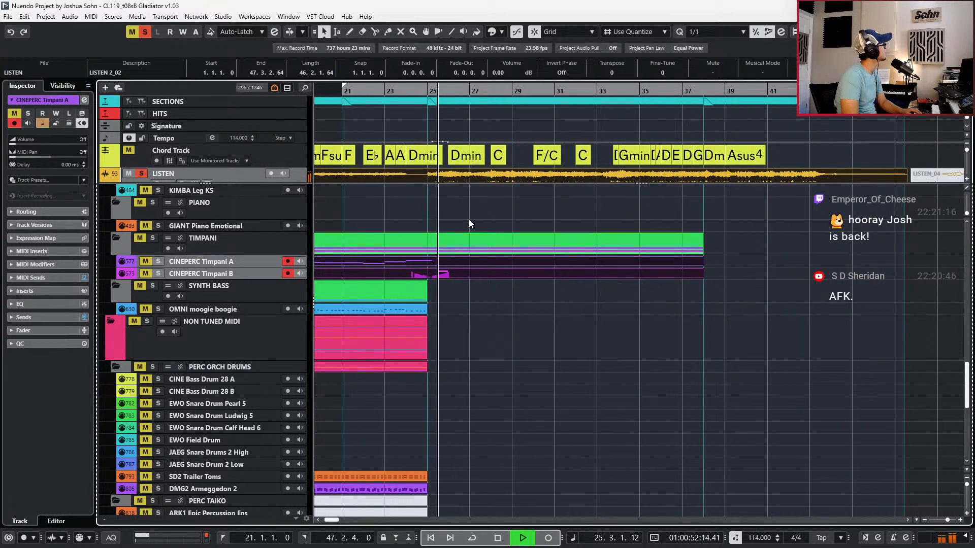
pyautogui.press('space')
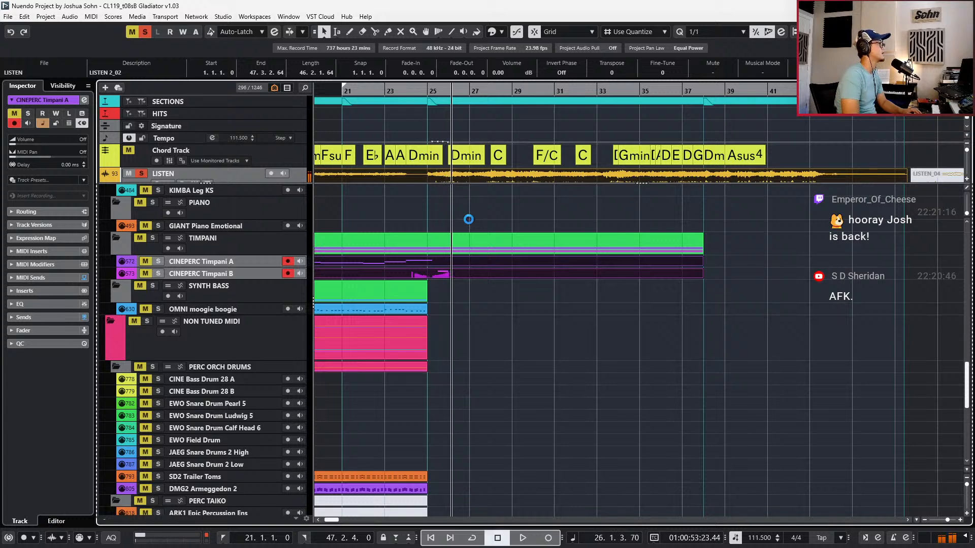
# Inspect Timpani B's A0 note in bar 25 and audition both CINEPERC Timpani tracks in solo
pyautogui.click(452, 279)
pyautogui.doubleClick(452, 277)
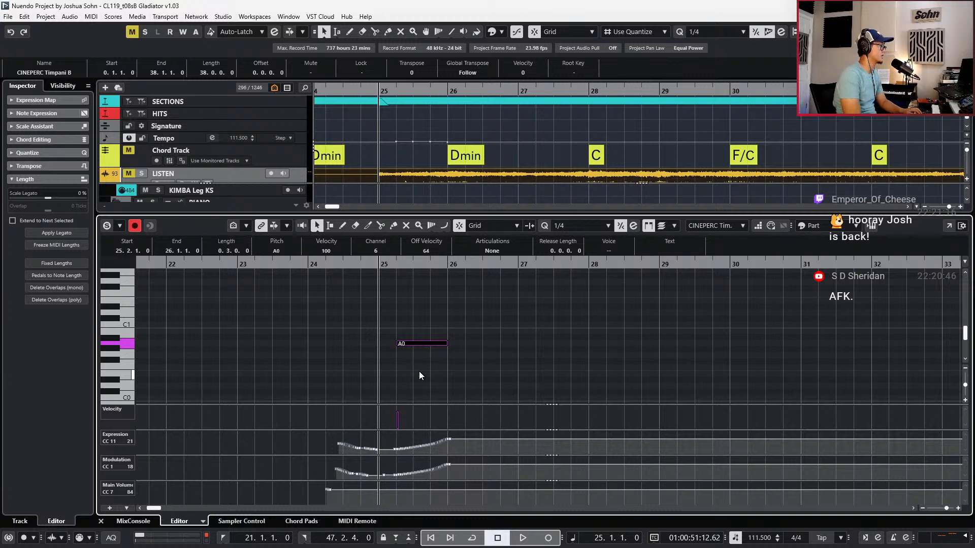
pyautogui.press('Return')
pyautogui.keyDown('shift'); pyautogui.click(398, 264); pyautogui.keyUp('shift')
pyautogui.press('s')
pyautogui.press('space')
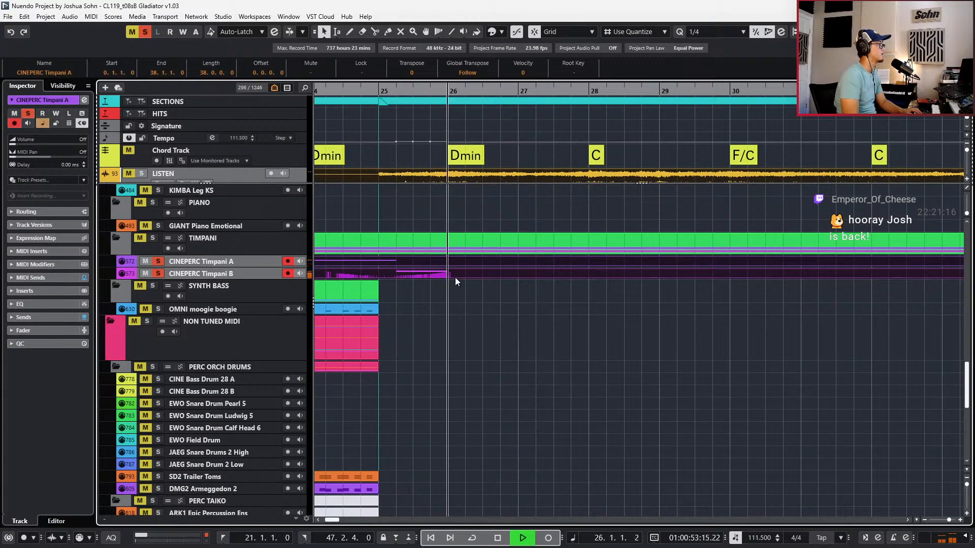
pyautogui.press('space')
pyautogui.press('s')
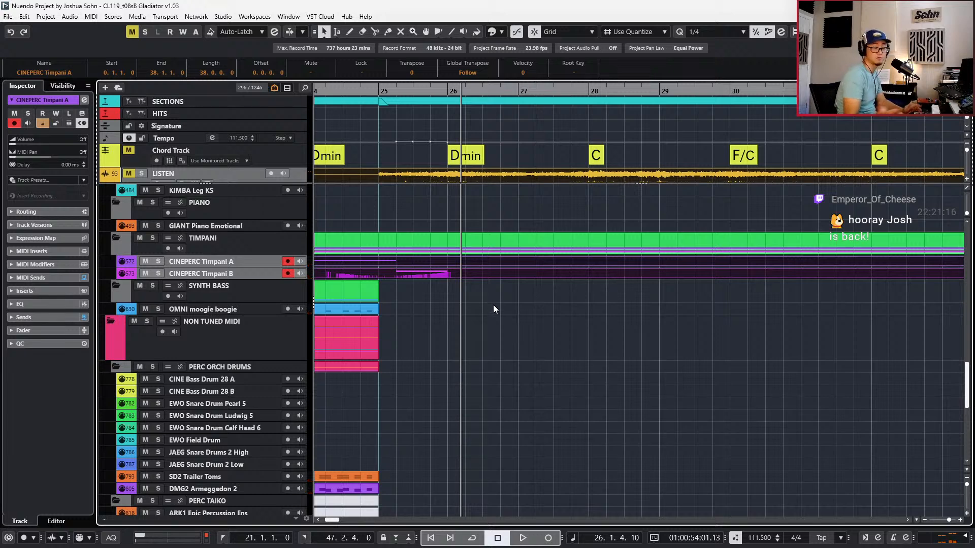
# Listen to the soloed LISTEN reference track from bar 26 into bar 33, then remove its solo and return to bar 24
pyautogui.press('KP_Subtract')
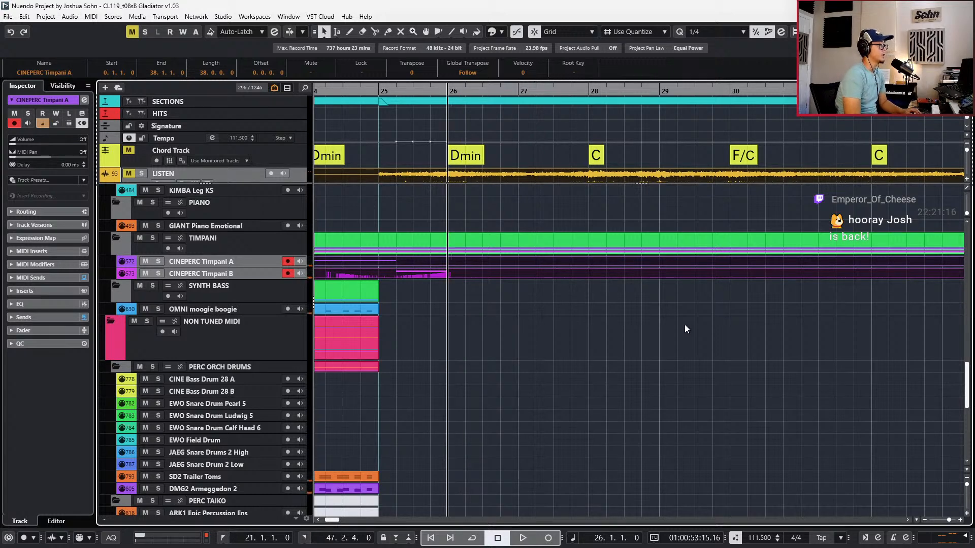
pyautogui.click(245, 166)
pyautogui.click(252, 175)
pyautogui.press('Escape')
pyautogui.press('s')
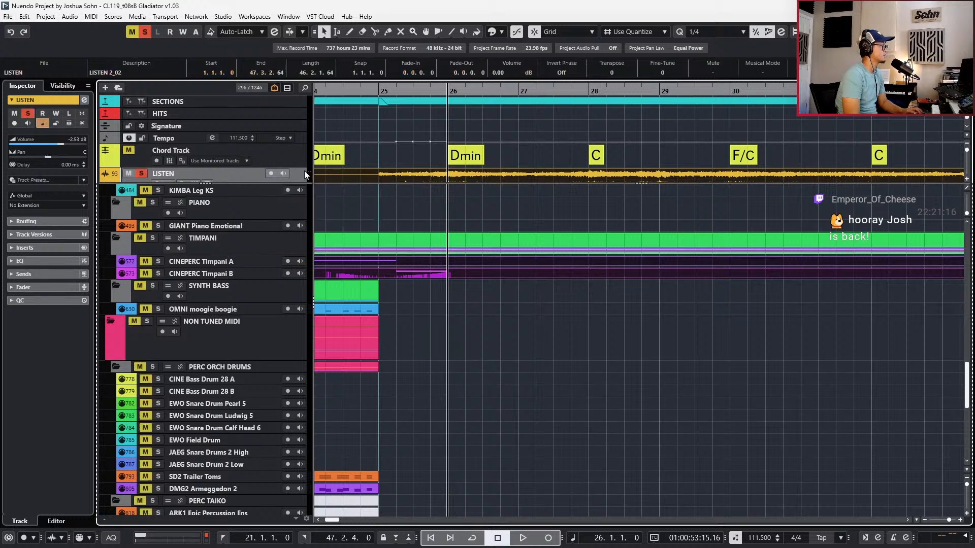
pyautogui.press('space')
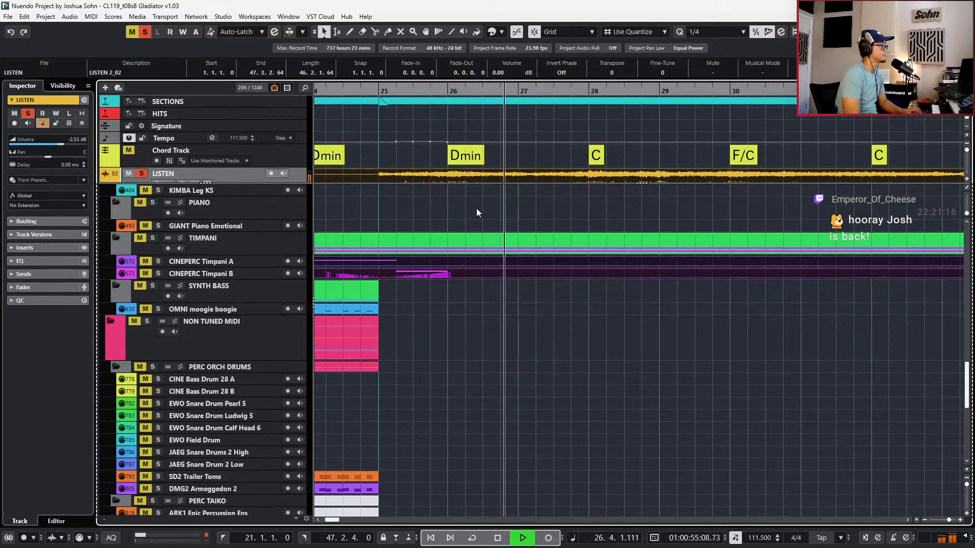
pyautogui.press('g')
pyautogui.press('g')
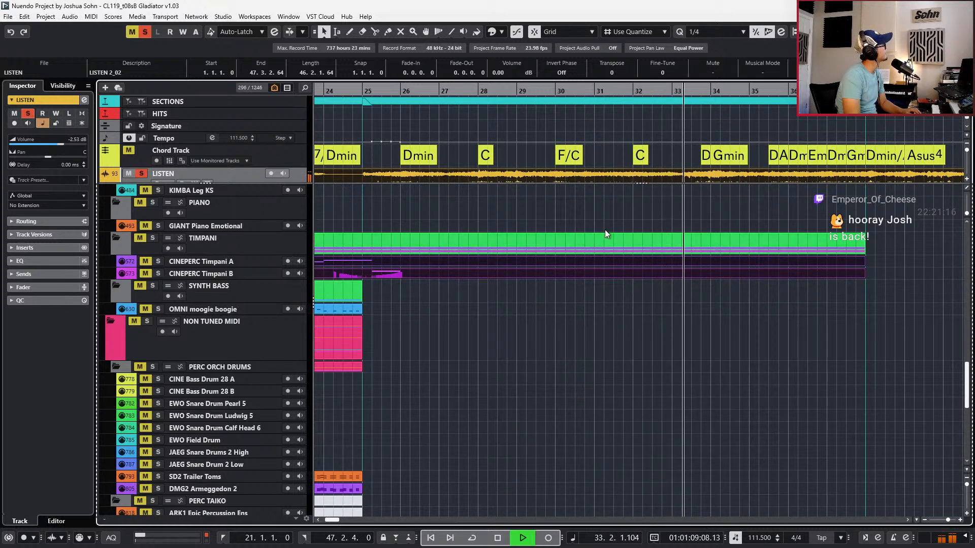
pyautogui.press('space')
pyautogui.press('s')
pyautogui.press('m')
pyautogui.press('KP_Subtract')
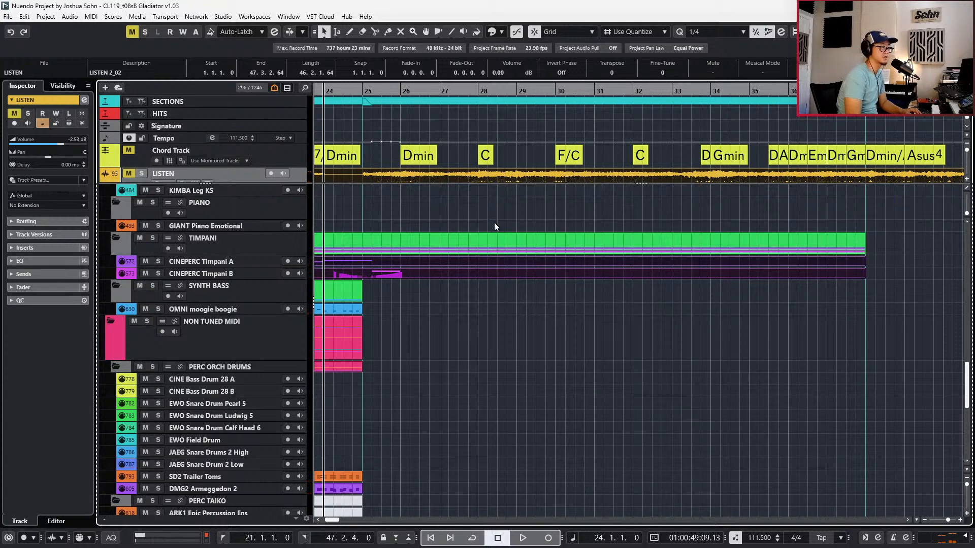
# Open the CINEPERC Timpani A part for editing and copy the D3 note at bar 24 to the start of bar 26
pyautogui.doubleClick(408, 263)
pyautogui.hotkey('ctrl', 'e')
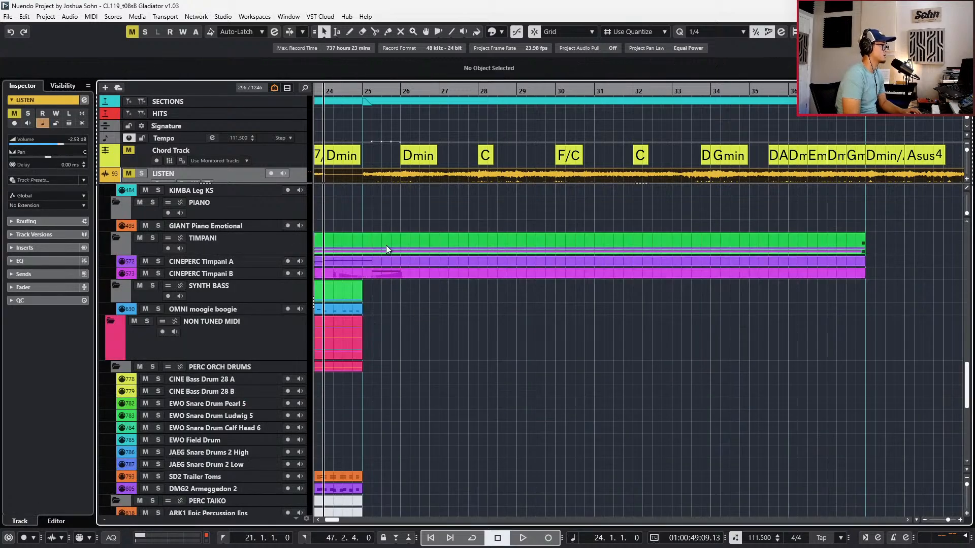
pyautogui.doubleClick(386, 261)
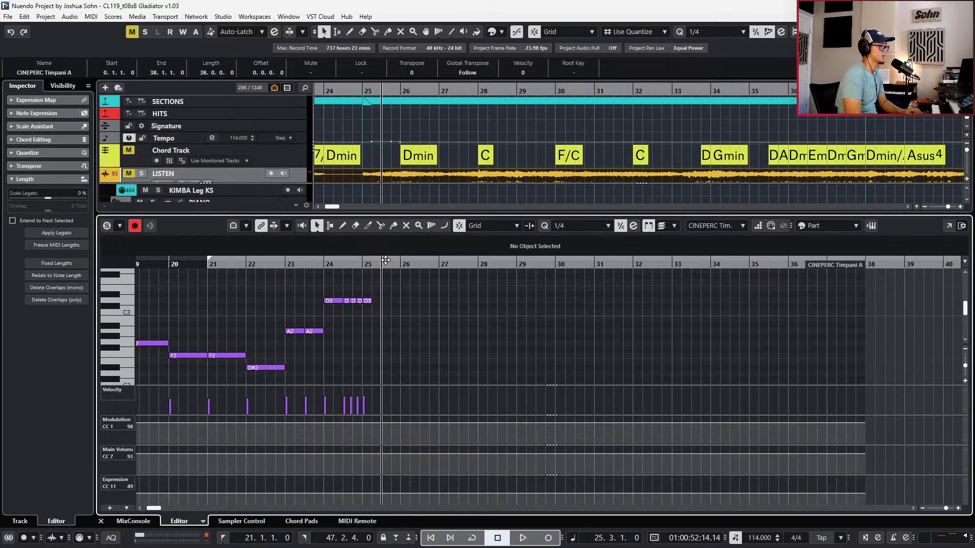
pyautogui.scroll(3, 343, 340)
pyautogui.moveTo(311, 323); pyautogui.dragTo(311, 326)
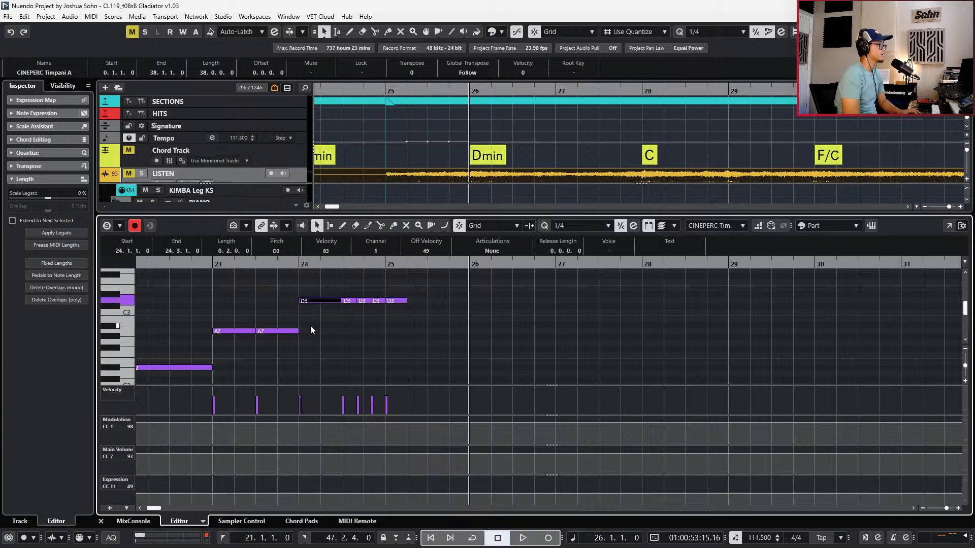
pyautogui.hotkey('ctrl', 'v')
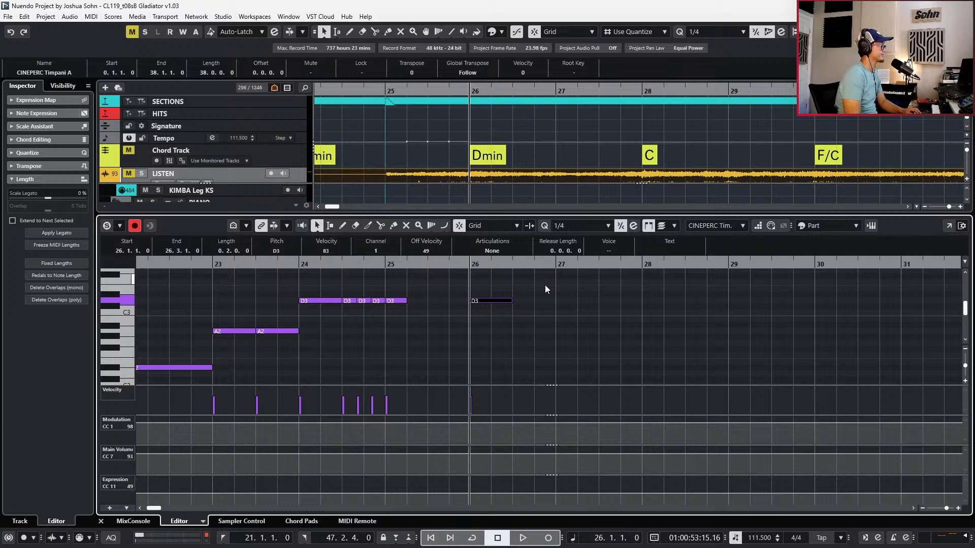
# Shorten the bar 26 D3 note to one beat, repeat it on beats 2 and 3, and listen to the bar
pyautogui.hotkey('alt', 'shift', 'Left')
pyautogui.hotkey('ctrl', 'd')
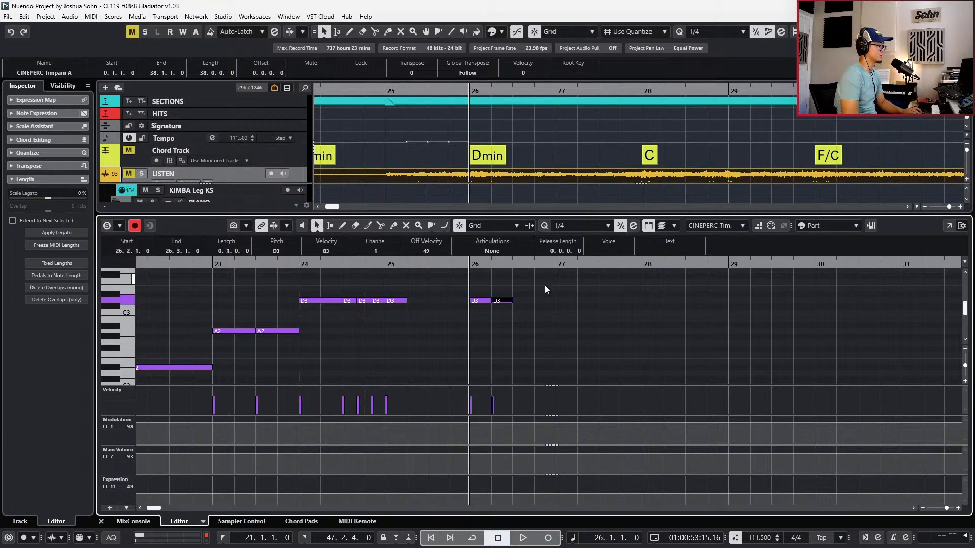
pyautogui.hotkey('ctrl', 'd')
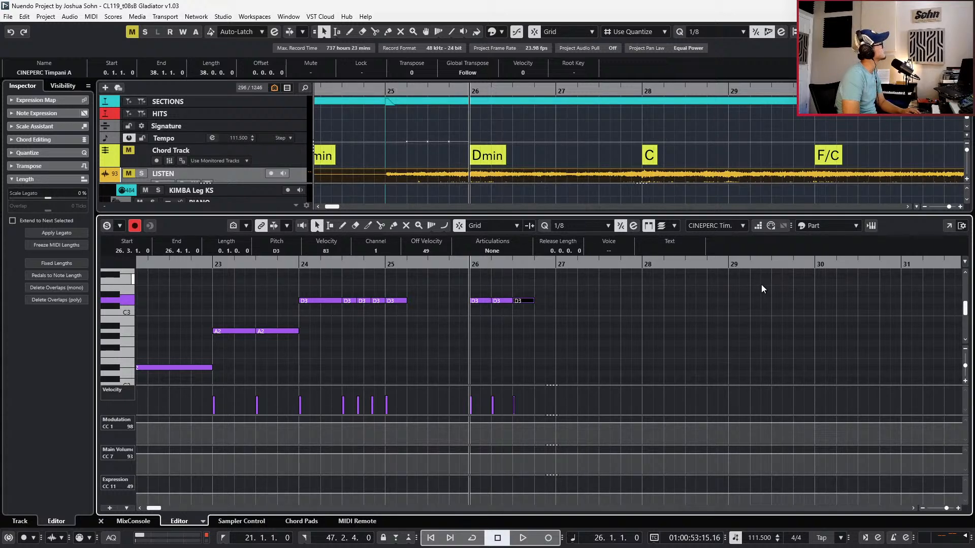
pyautogui.press('space')
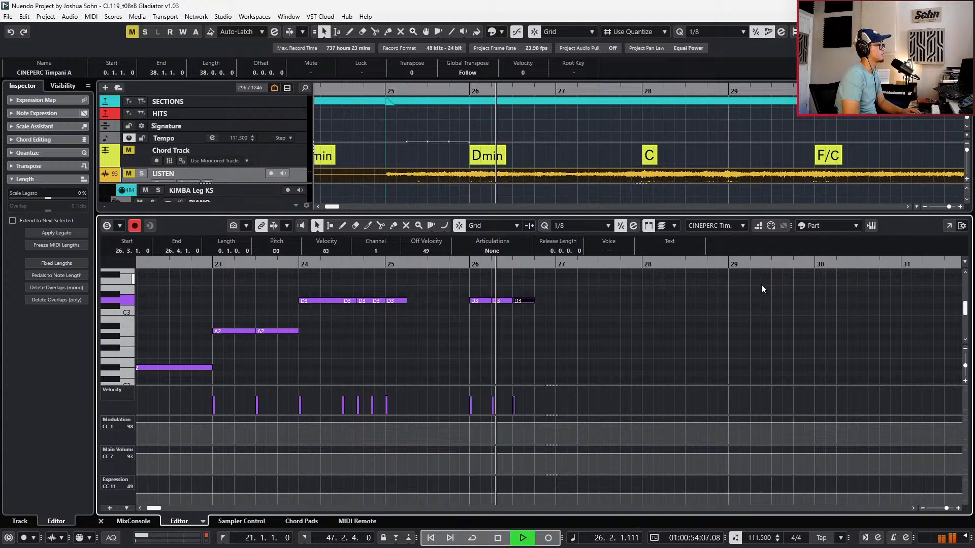
pyautogui.press('space')
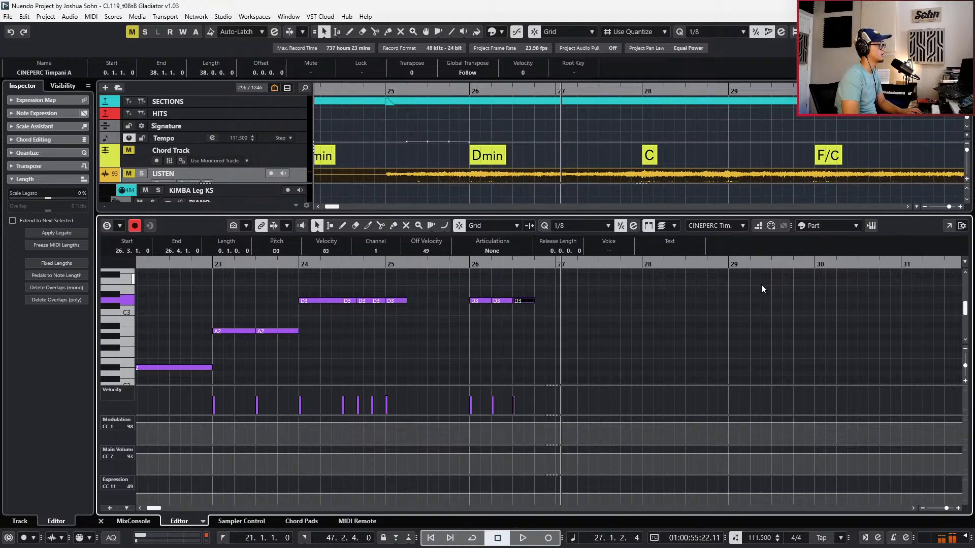
# Fill beat 4 of bar 26 with 1/8 triplet D3 notes and duplicate the whole bar's pattern into bar 27
pyautogui.press('t')
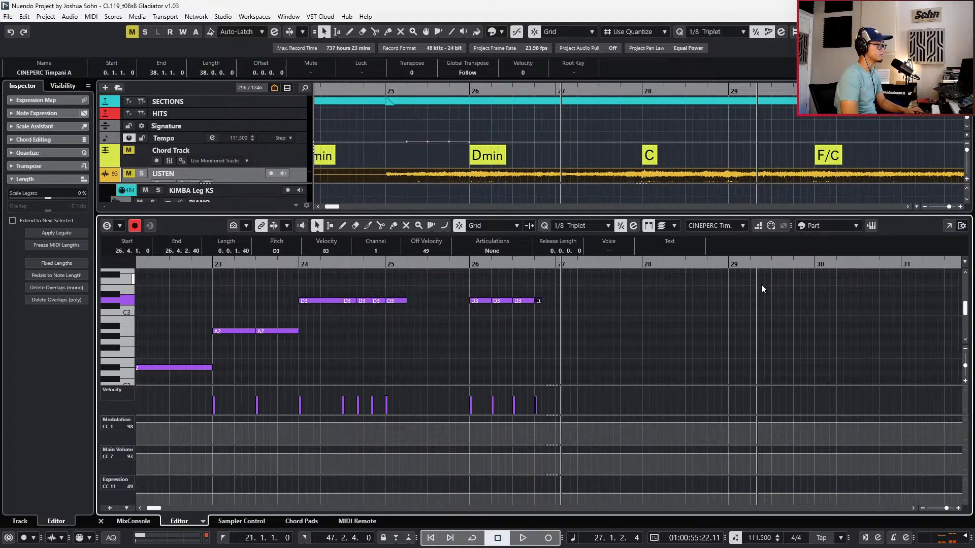
pyautogui.moveTo(683, 290); pyautogui.dragTo(480, 359)
pyautogui.hscroll(3, 478, 346)
pyautogui.hotkey('ctrl', 'd')
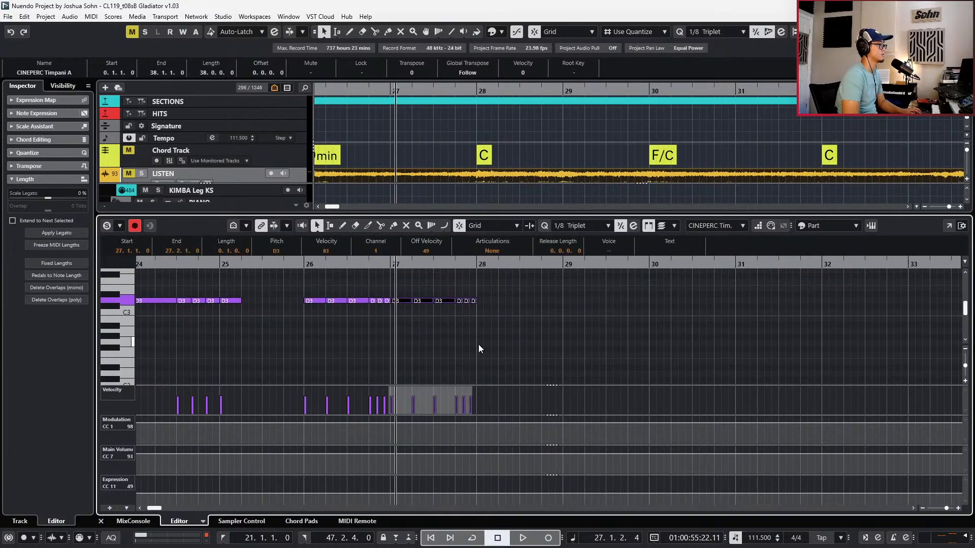
# Audition from bar 26, then repeat the two-bar pattern in bars 28 and 29, lowered to C3
pyautogui.press('ctrl+KP_Subtract')
pyautogui.press('ctrl+KP_Subtract')
pyautogui.press('g')
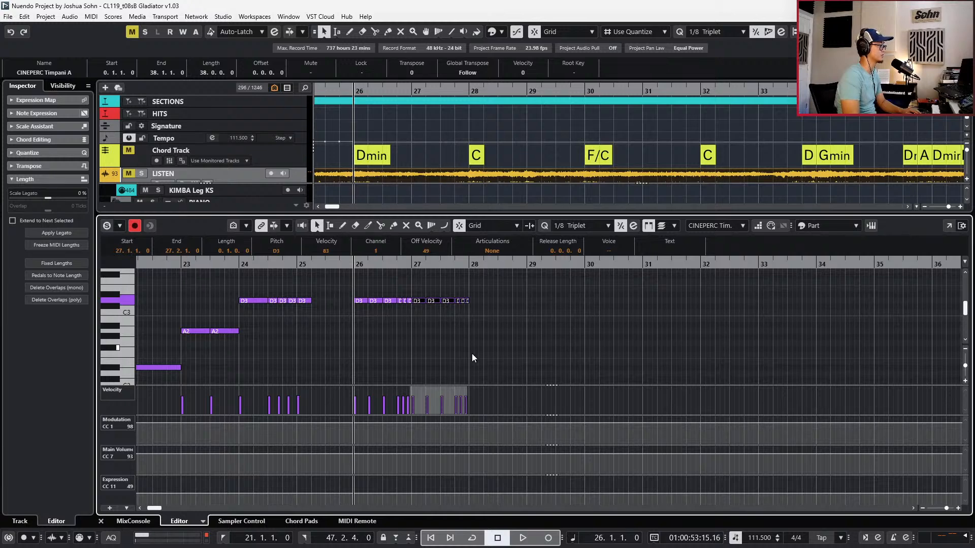
pyautogui.press('space')
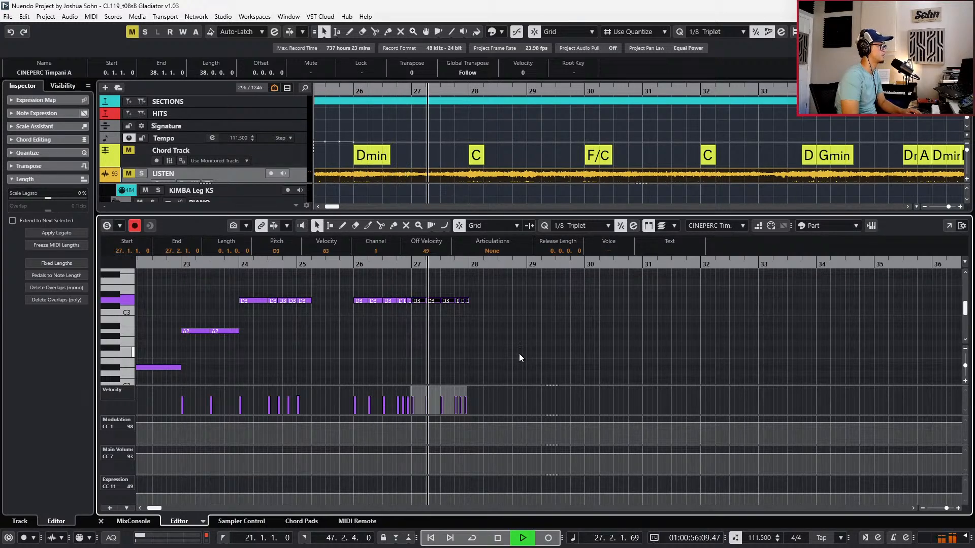
pyautogui.moveTo(499, 284); pyautogui.dragTo(334, 330)
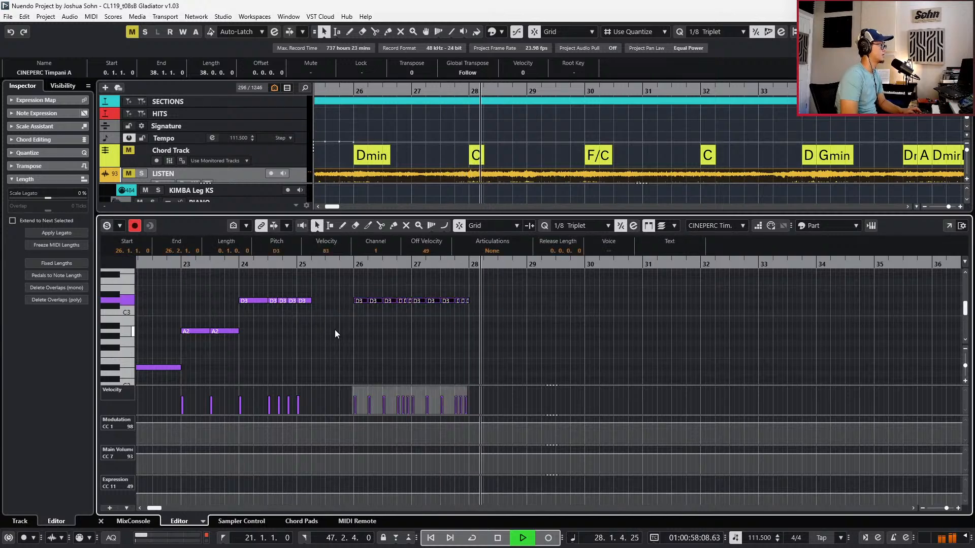
pyautogui.hotkey('alt', 'd')
pyautogui.press('Down')
pyautogui.press('Down')
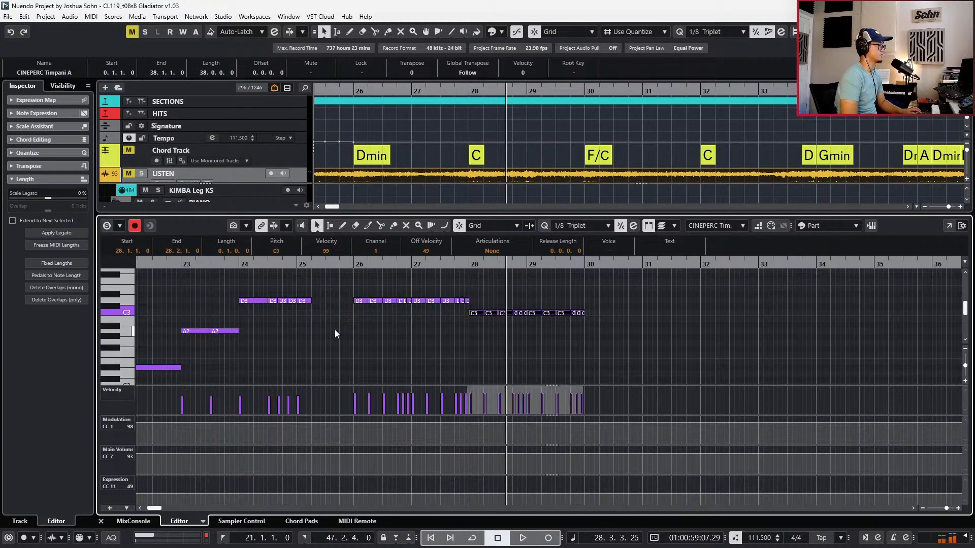
# Repeat the two-bar C3 pattern through the end of bar 35 while playing back
pyautogui.press('space')
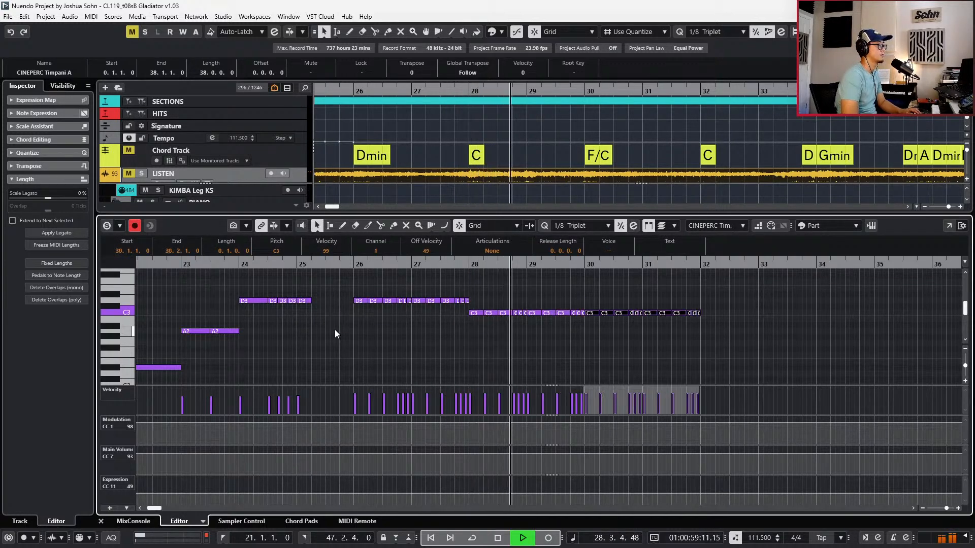
pyautogui.hotkey('alt', 'd')
pyautogui.hotkey('alt', 'd')
pyautogui.hotkey('alt', 'd')
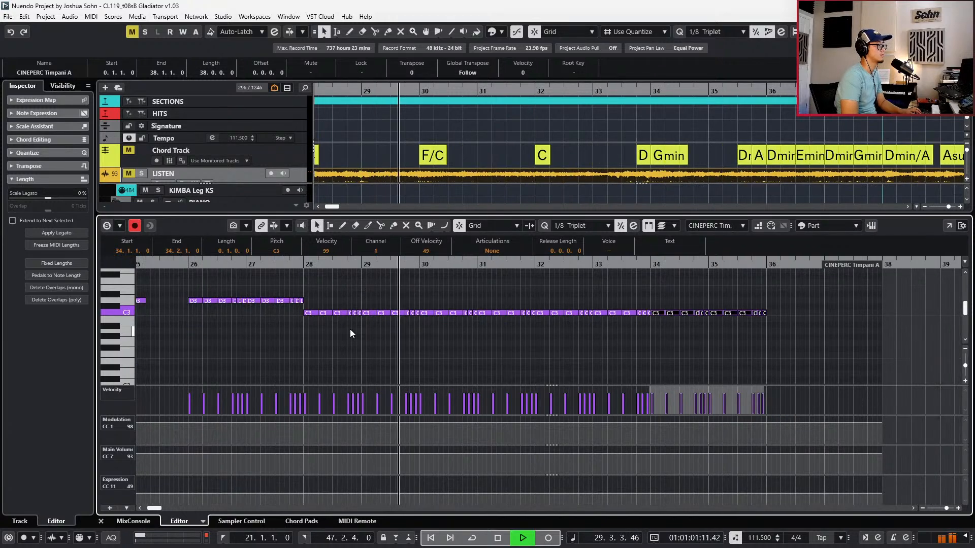
# Transpose the pattern in bars 34 and 35 down to G2
pyautogui.press('Up')
pyautogui.press('Up')
pyautogui.press('Up')
pyautogui.press('Up')
pyautogui.press('Up')
pyautogui.press('Up')
pyautogui.press('Up')
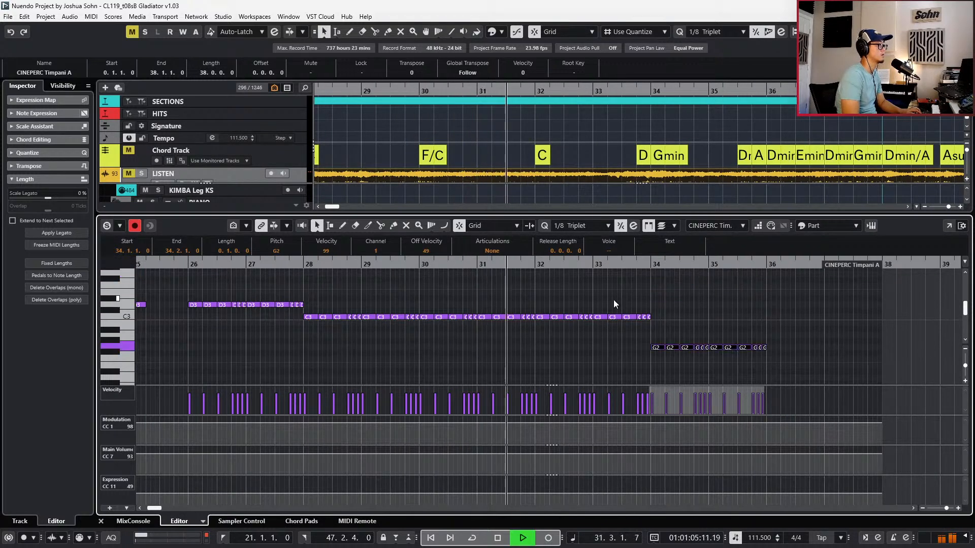
pyautogui.hotkey('shift', 'Down')
# Raise the three triplet notes on beat 4 of bar 33 to D3
pyautogui.moveTo(641, 304); pyautogui.dragTo(672, 326)
pyautogui.press('Up')
pyautogui.press('Up')
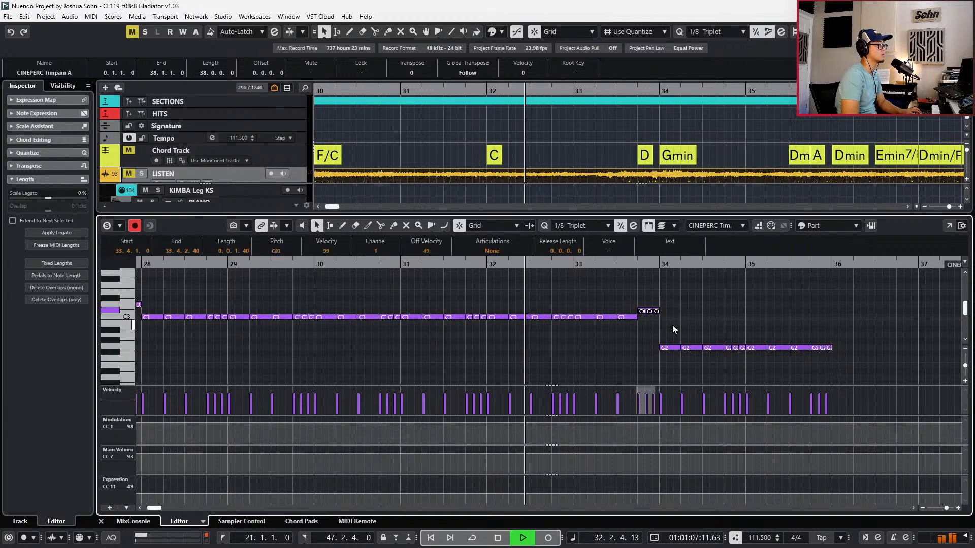
pyautogui.scroll(-1, 638, 324)
pyautogui.hscroll(3, 639, 324)
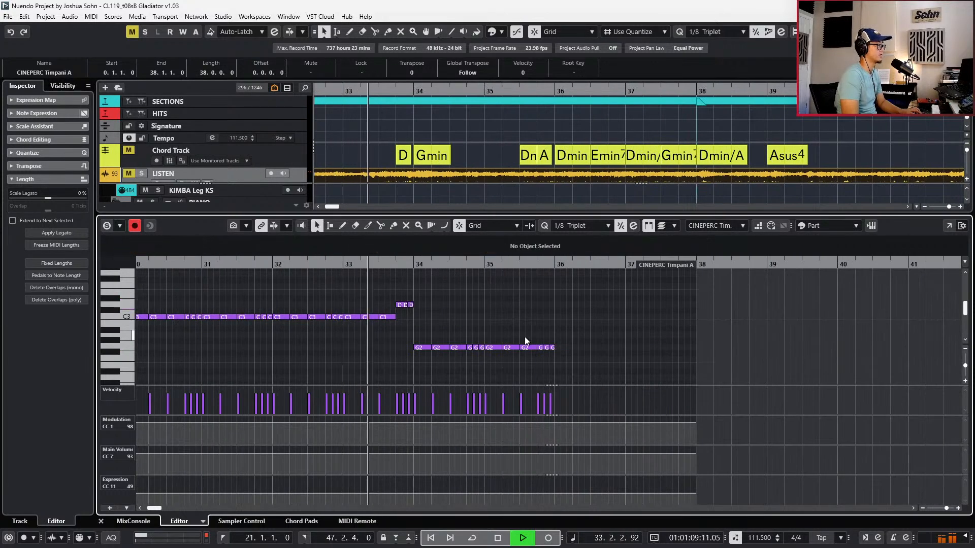
# Raise the notes from beat 3 to the end of bar 35 to D3
pyautogui.moveTo(525, 337); pyautogui.dragTo(560, 361)
pyautogui.press('Up')
pyautogui.press('Up')
pyautogui.press('Up')
pyautogui.press('Up')
pyautogui.press('Up')
pyautogui.press('Up')
pyautogui.press('Up')
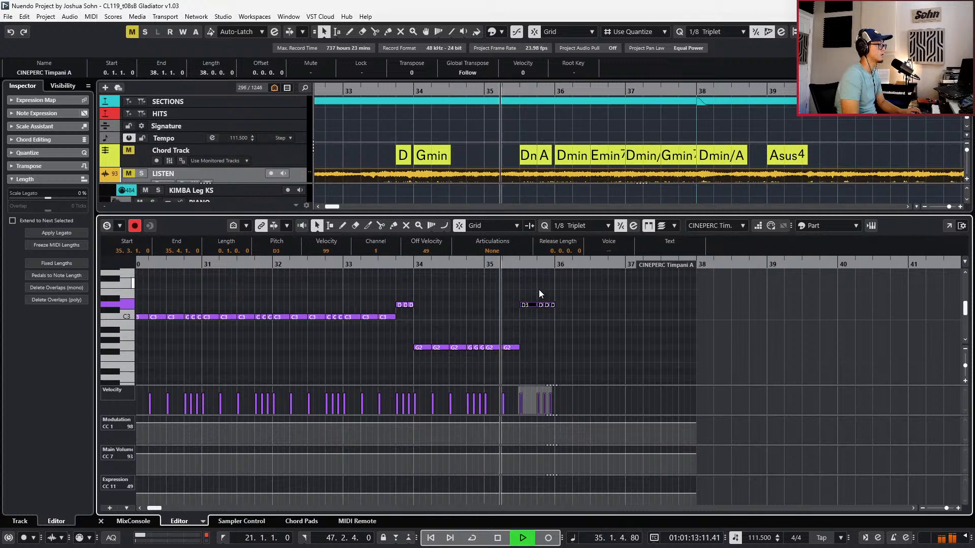
# Stop playback and lower the three triplet notes on beat 4 of bar 35 to A2
pyautogui.moveTo(541, 290); pyautogui.dragTo(560, 319)
pyautogui.press('space')
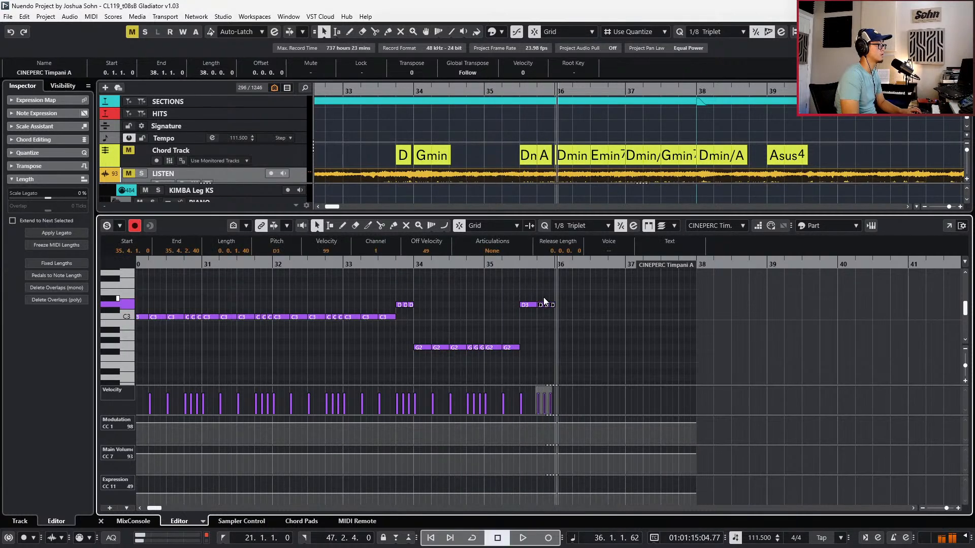
pyautogui.press('Down')
pyautogui.press('Down')
pyautogui.press('Down')
pyautogui.press('Down')
pyautogui.press('Down')
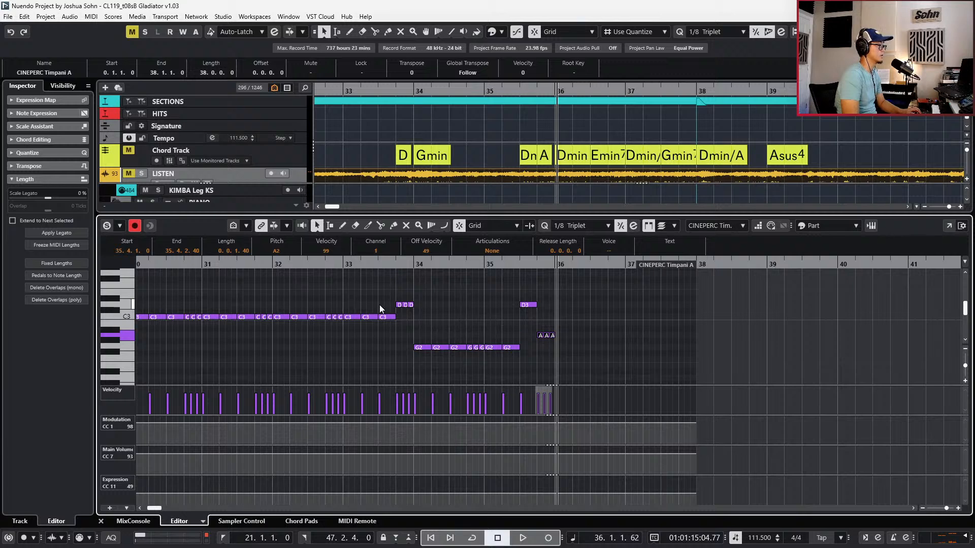
# Copy the one-bar C3 pattern from bar 32 to bar 36 and transpose it up to D3
pyautogui.click(424, 382)
pyautogui.moveTo(367, 329); pyautogui.dragTo(533, 375)
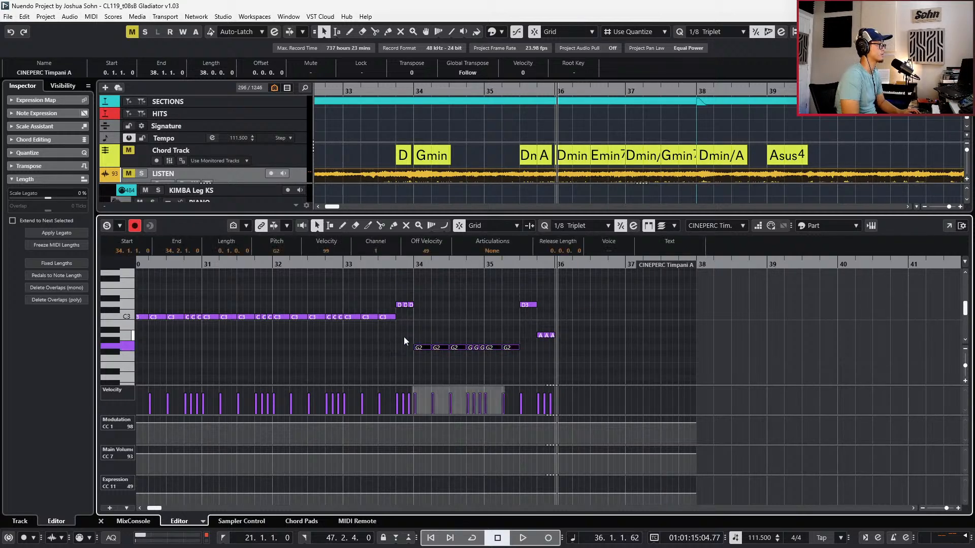
pyautogui.moveTo(275, 301); pyautogui.dragTo(343, 334)
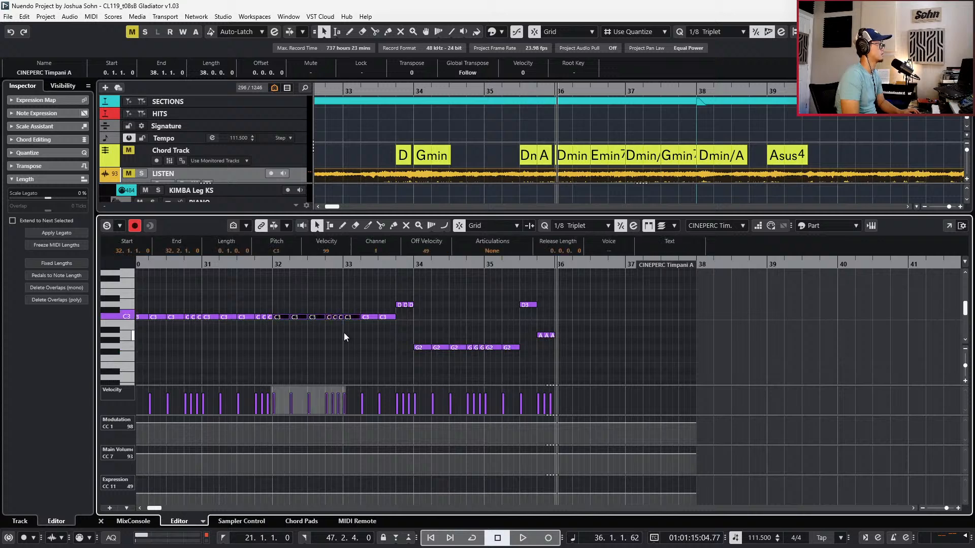
pyautogui.hotkey('ctrl', 'c')
pyautogui.hotkey('ctrl', 'v')
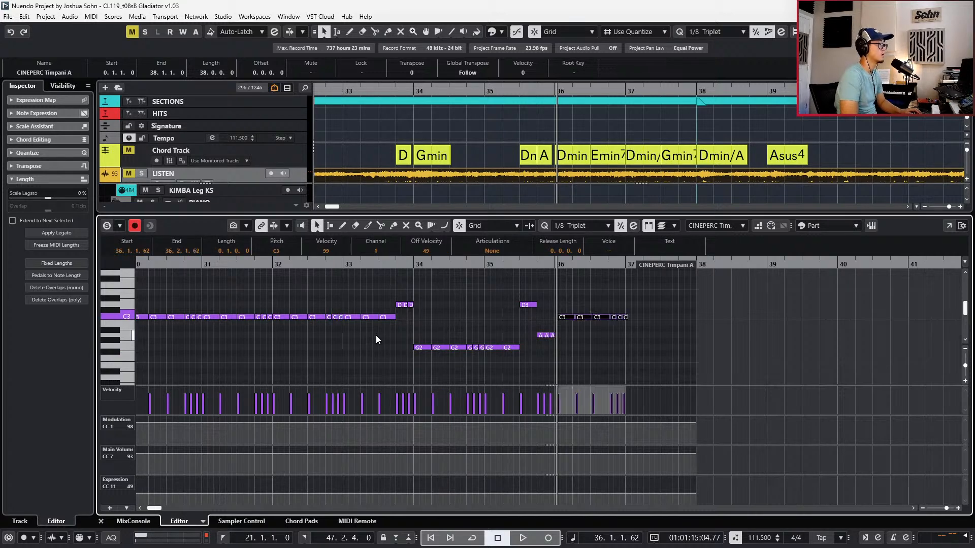
pyautogui.press('Up')
pyautogui.press('Up')
# Quantize the copied bar 36 notes so that they start exactly on the bar line
pyautogui.press('space')
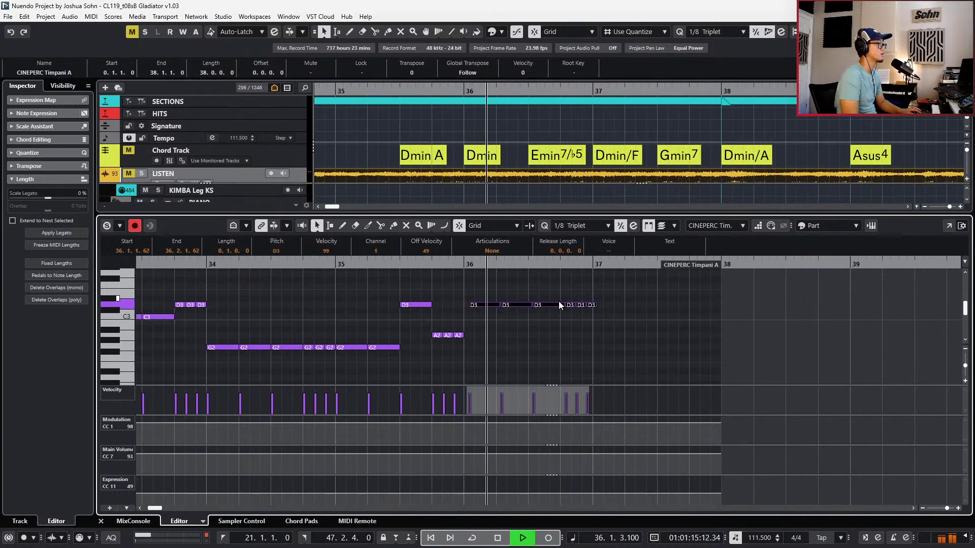
pyautogui.press('space')
pyautogui.press('KP_0')
pyautogui.press('q')
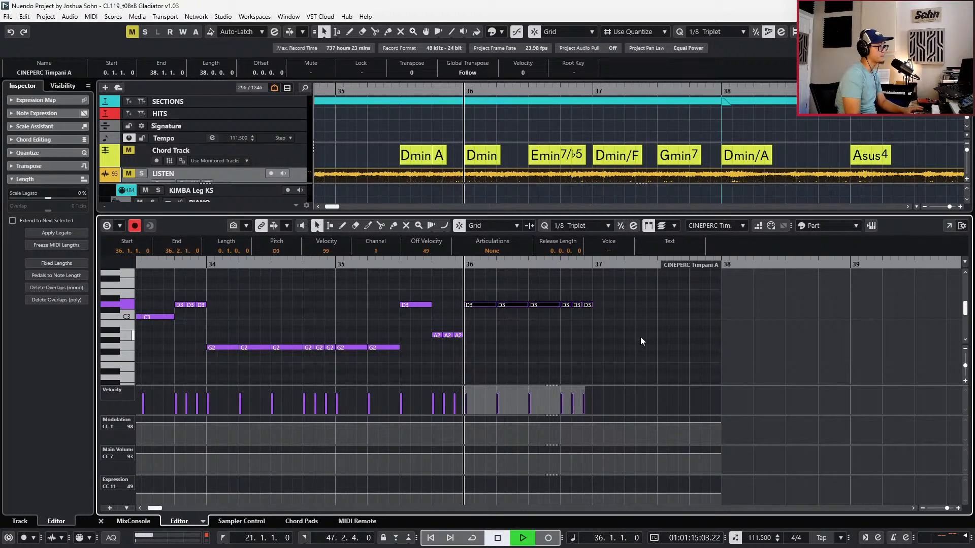
# Raise the notes from beat 3 to the end of bar 36 to E3 and listen to the change
pyautogui.press('space')
pyautogui.moveTo(546, 298); pyautogui.dragTo(624, 340)
pyautogui.press('Up')
pyautogui.press('space')
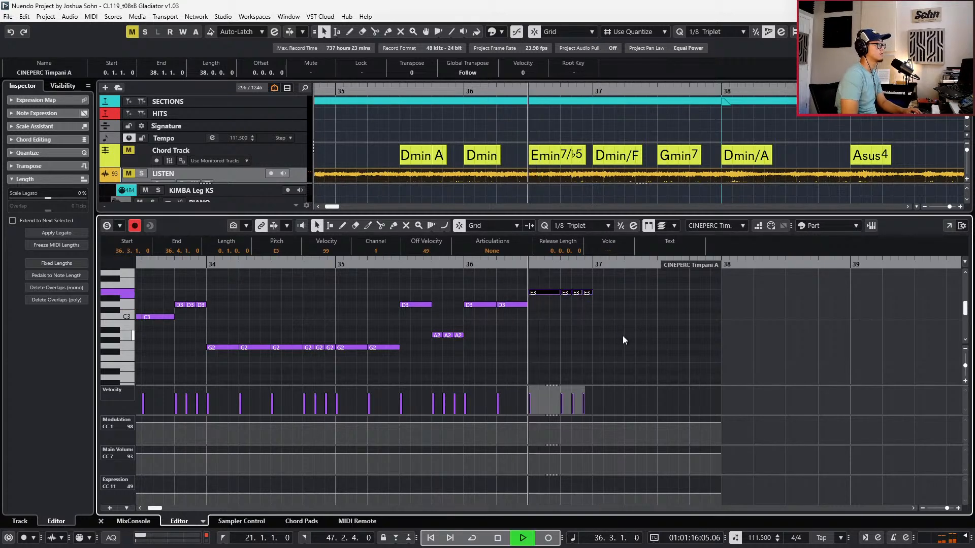
pyautogui.press('space')
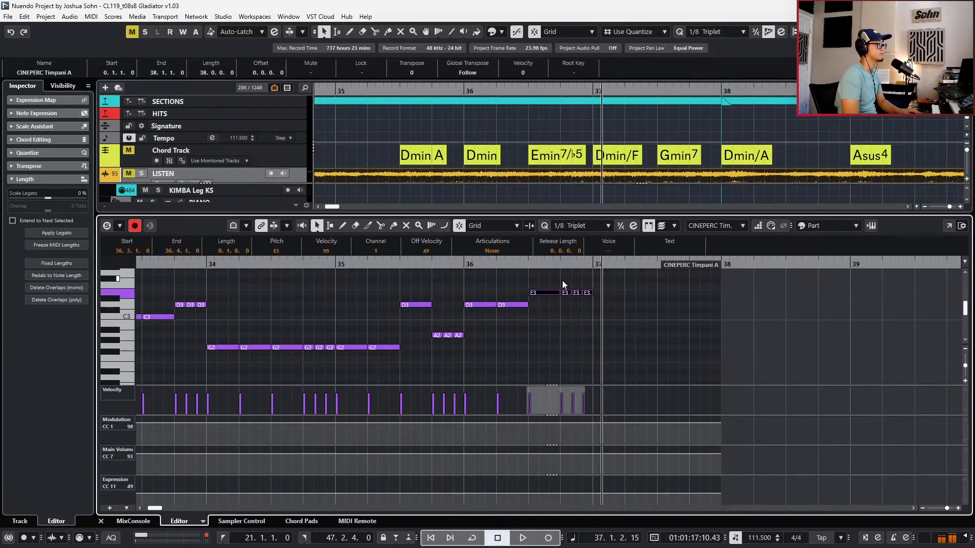
# Copy bar 36's pattern to bar 37 and transpose its first two notes to F3 and the rest to G3
pyautogui.moveTo(477, 277); pyautogui.dragTo(729, 292)
pyautogui.hotkey('ctrl', 'c')
pyautogui.hotkey('ctrl', 'v')
pyautogui.press('Up')
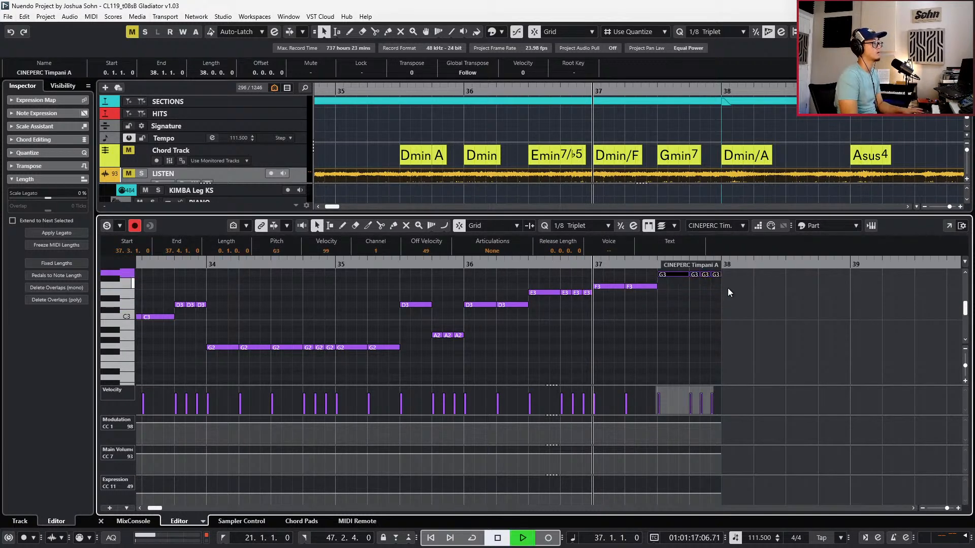
# Set the grid to 1/1 and extend the CINEPERC Timpani A part's end to bar 39
pyautogui.hotkey('alt', '1')
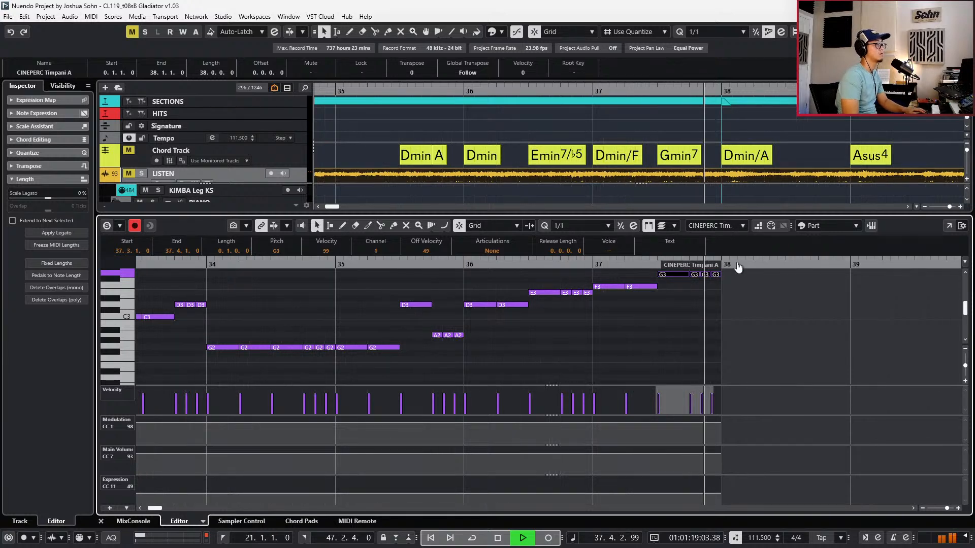
pyautogui.moveTo(717, 266); pyautogui.dragTo(851, 266)
pyautogui.press('space')
# Place a copied one-beat note at the start of bar 38, set it to D3, and audition it
pyautogui.scroll(1, 698, 292)
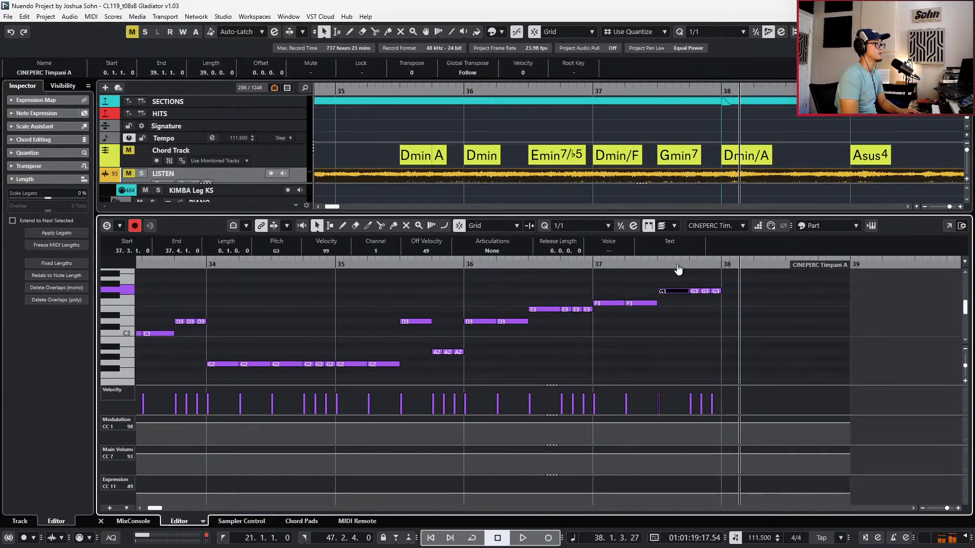
pyautogui.click(677, 264)
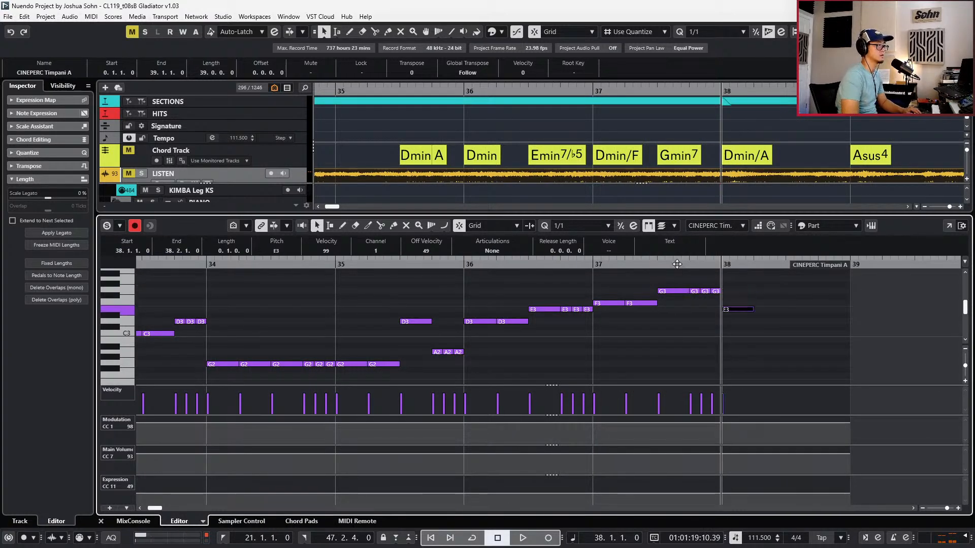
pyautogui.press('space')
pyautogui.press('space')
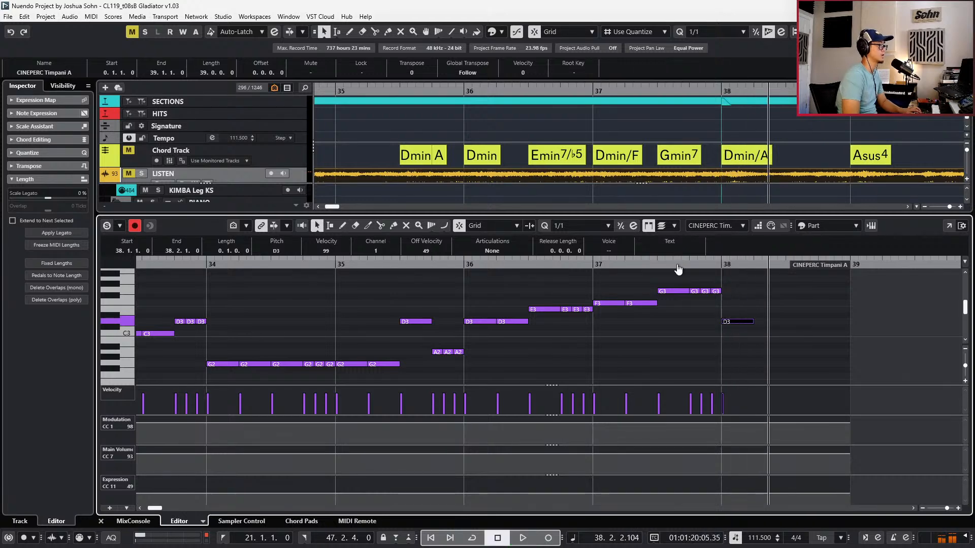
# Return to bar 25 and play back the new Timpani A passage in a wider view
pyautogui.press('g')
pyautogui.press('g')
pyautogui.press('g')
pyautogui.press('g')
pyautogui.press('KP_Subtract')
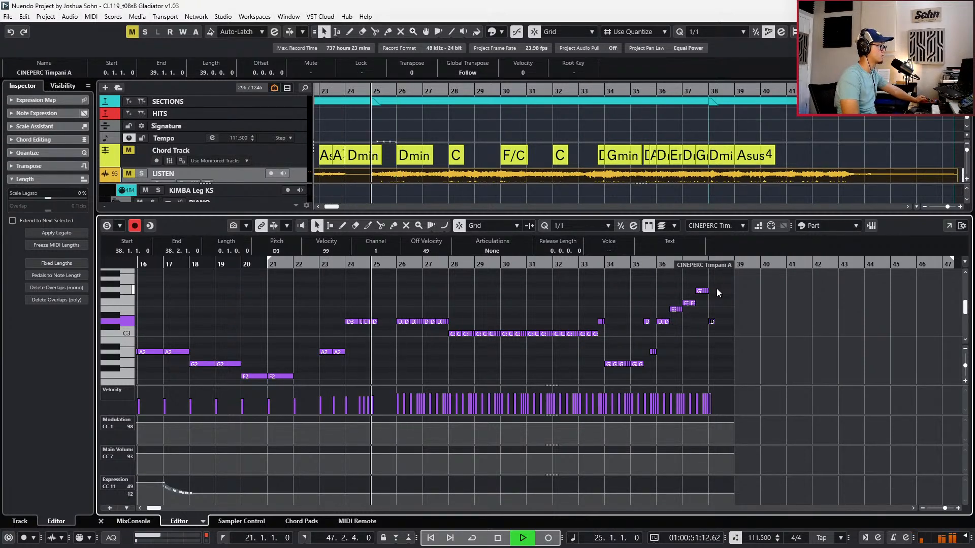
# Record an Expression (CC 11) pass over the CINEPERC Timpani A passage from bar 25 to bar 38 and close the editor
pyautogui.press('KP_Multiply')
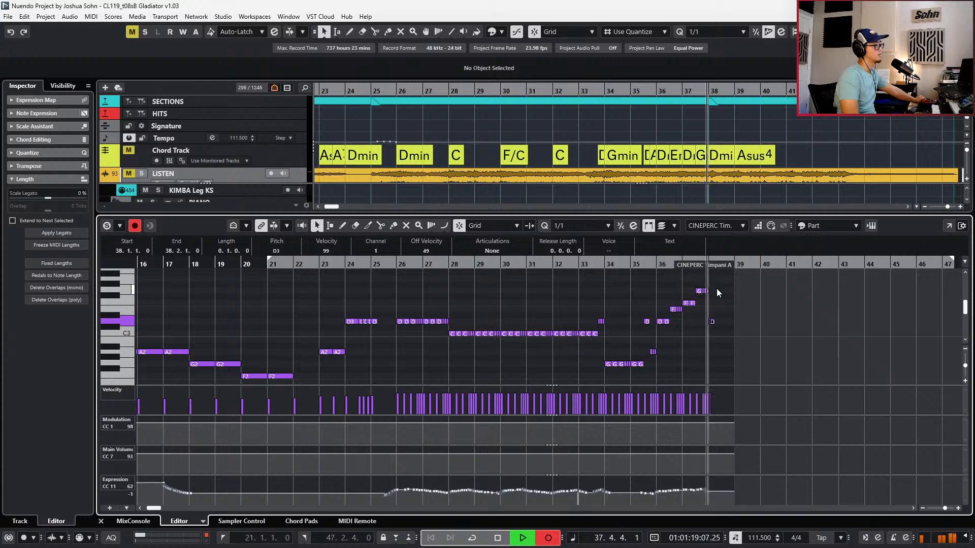
pyautogui.press('space')
pyautogui.hotkey('ctrl', 'alt', 'e')
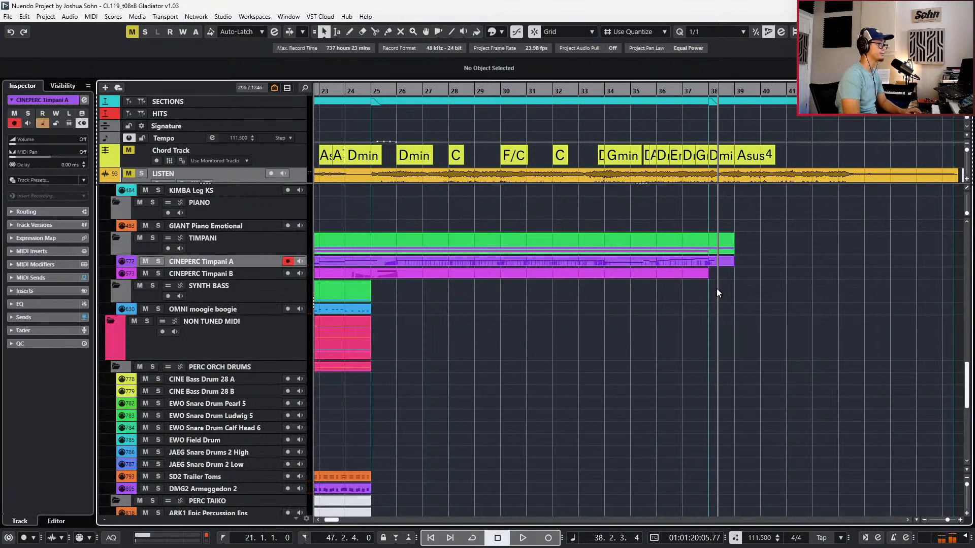
# Look over the percussion tracks for existing parts that can be continued past bar 25
pyautogui.press('g')
pyautogui.press('g')
pyautogui.hotkey('shift', 'b')
pyautogui.press('KP_1')
pyautogui.scroll(-6, 674, 286)
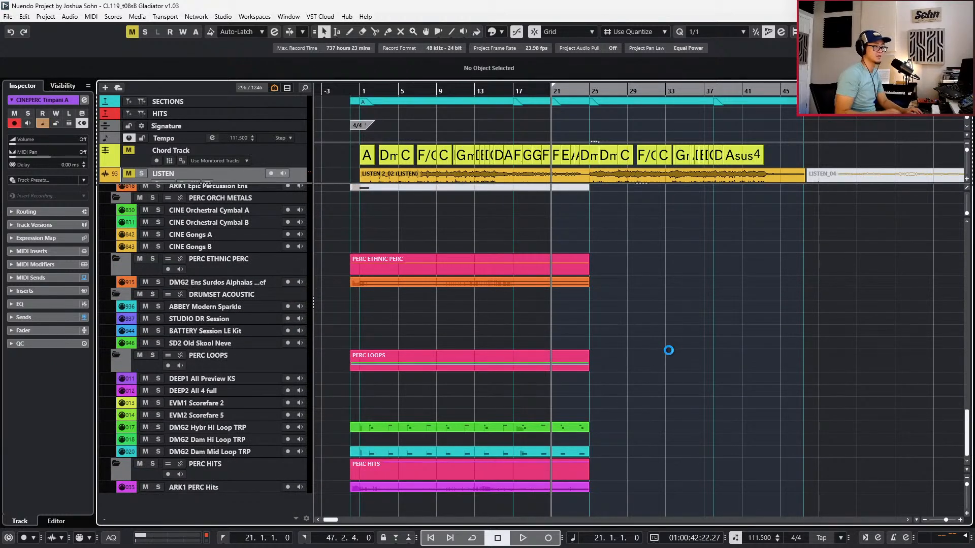
pyautogui.hotkey('shift', 'b')
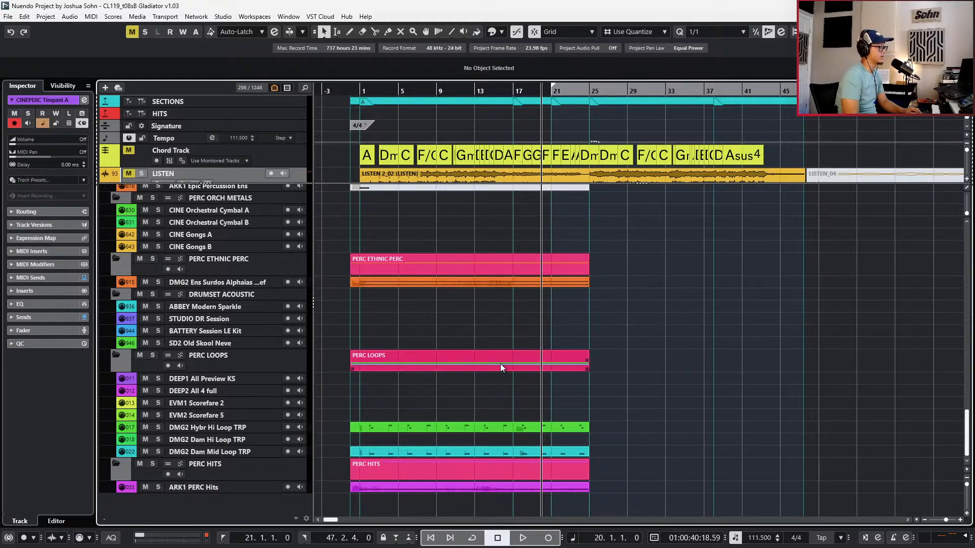
pyautogui.scroll(3, 486, 322)
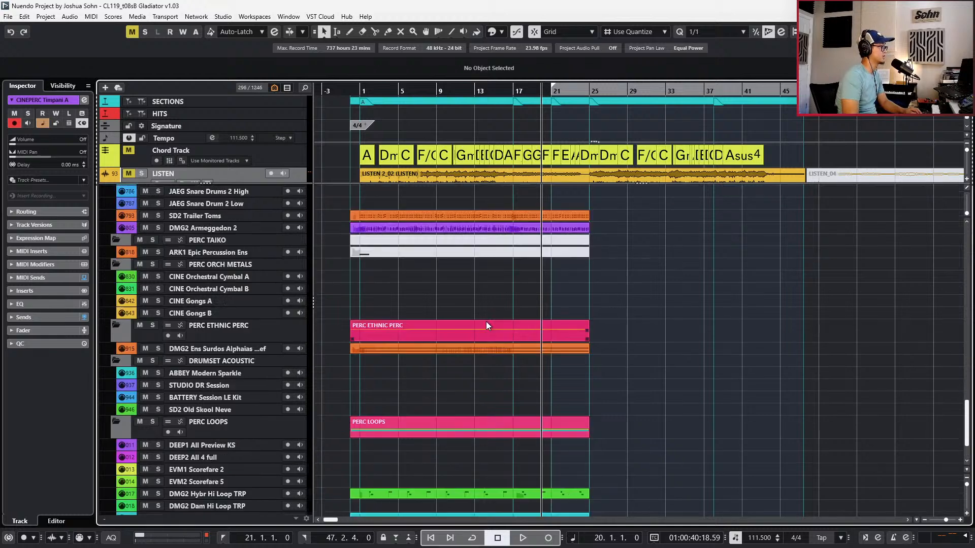
pyautogui.scroll(3, 486, 321)
pyautogui.scroll(3, 486, 323)
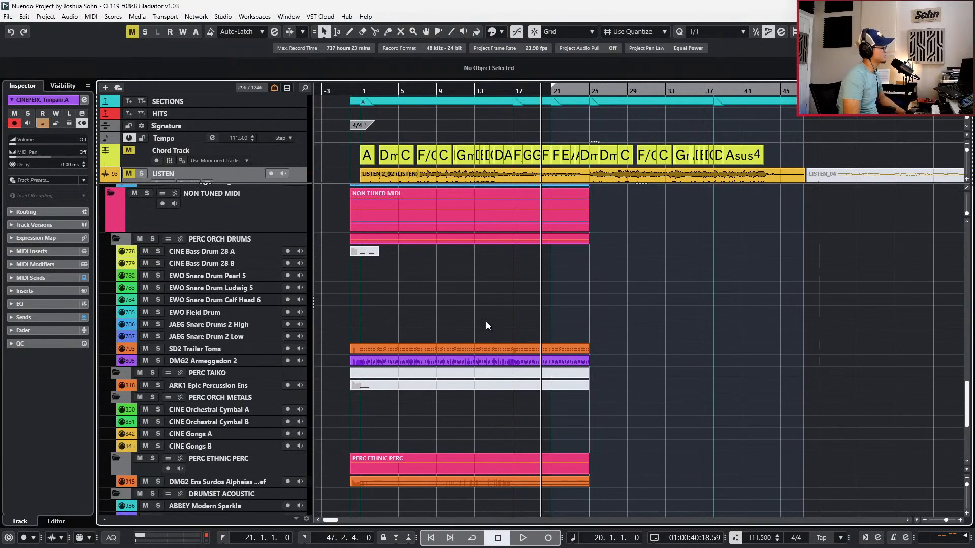
pyautogui.scroll(-3, 525, 328)
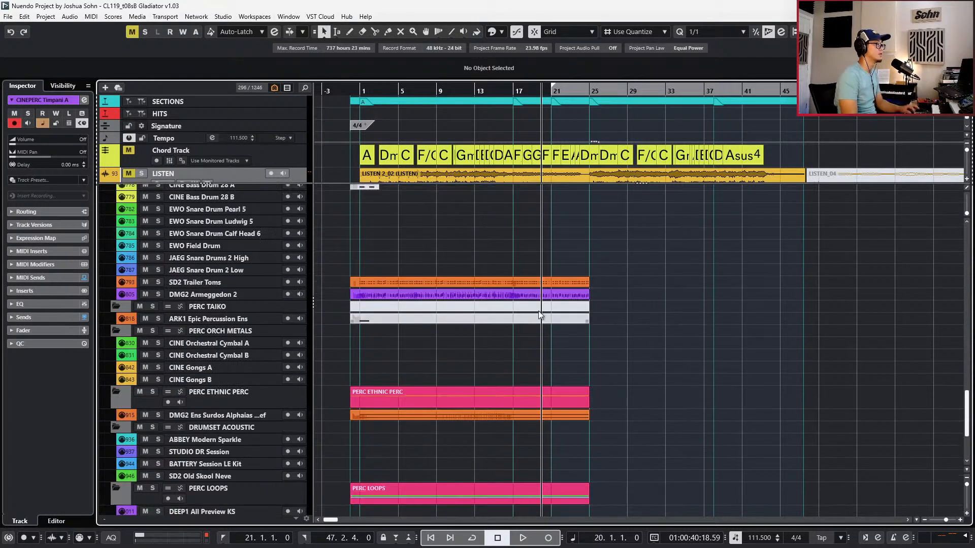
# Copy bars 5 to 25 of the SD2 Trailer Toms and DMG2 Armeggedon 2 parts to start at bar 25
pyautogui.moveTo(626, 267); pyautogui.dragTo(562, 297)
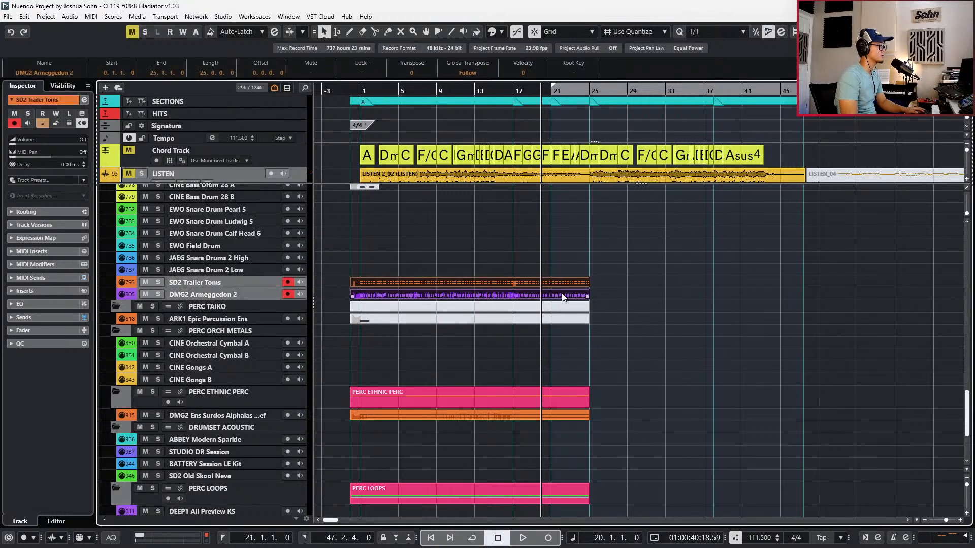
pyautogui.keyDown('alt'); pyautogui.click(401, 284); pyautogui.keyUp('alt')
pyautogui.click(435, 296)
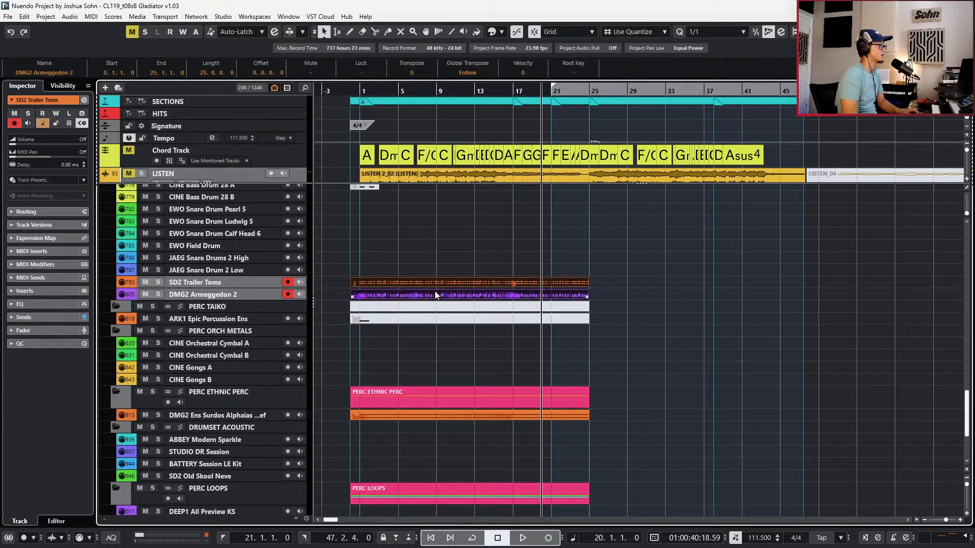
pyautogui.hotkey('ctrl', 'd')
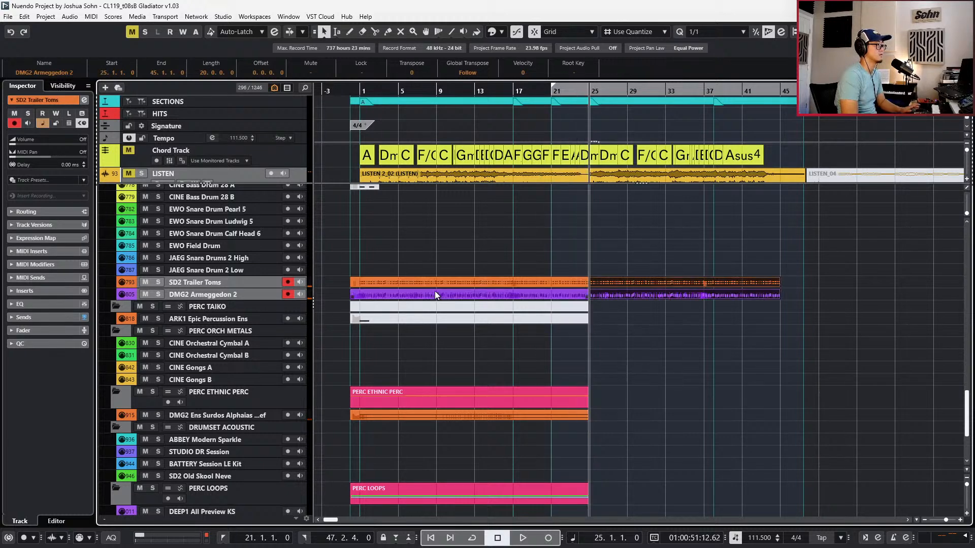
# Copy bars 5 to 25 of the DMG2 Surdos, Hybr Hi Loop, Dam Mid Loop and ARK1 PERC Hits parts to start at bar 25
pyautogui.scroll(-2, 447, 279)
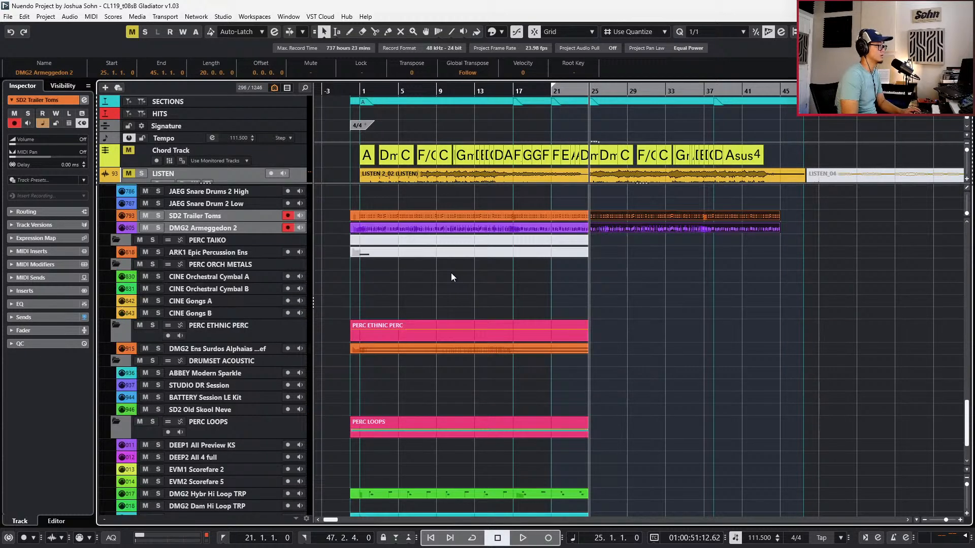
pyautogui.click(413, 350)
pyautogui.scroll(-2, 411, 381)
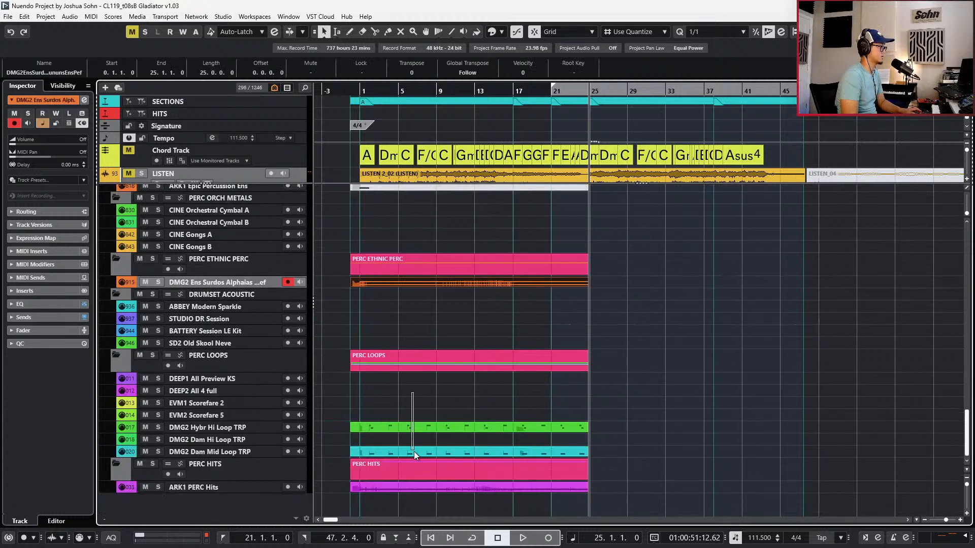
pyautogui.moveTo(415, 451); pyautogui.dragTo(414, 454)
pyautogui.keyDown('shift'); pyautogui.click(408, 490); pyautogui.keyUp('shift')
pyautogui.keyDown('alt'); pyautogui.click(403, 492); pyautogui.keyUp('alt')
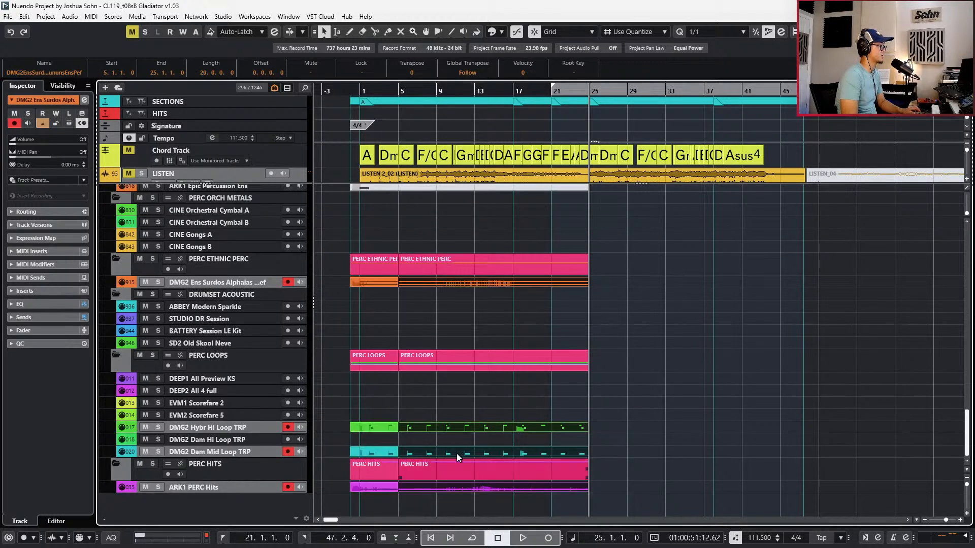
pyautogui.hotkey('ctrl', 'z')
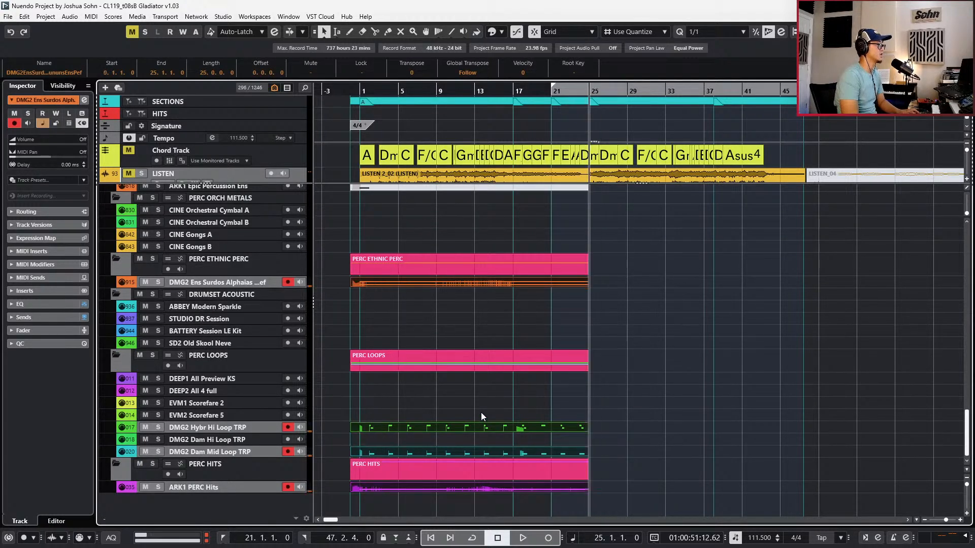
pyautogui.scroll(2, 633, 398)
pyautogui.hotkey('ctrl', 'd')
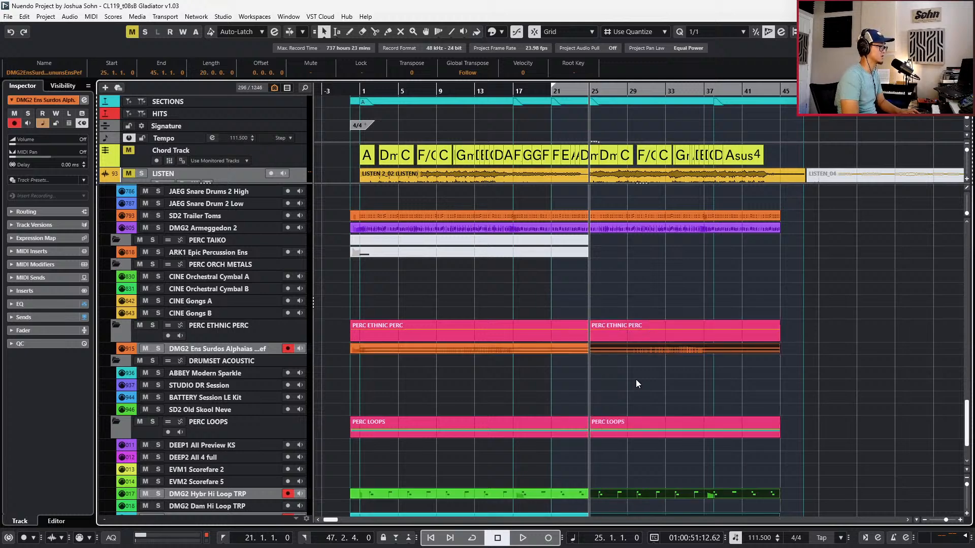
# Split all the copied tom, Armeggedon, surdo, loop and hit parts at bar 39 and delete everything after it
pyautogui.hotkey('ctrl', 'Left')
pyautogui.hotkey('ctrl', 'Left')
pyautogui.hotkey('ctrl', 'Left')
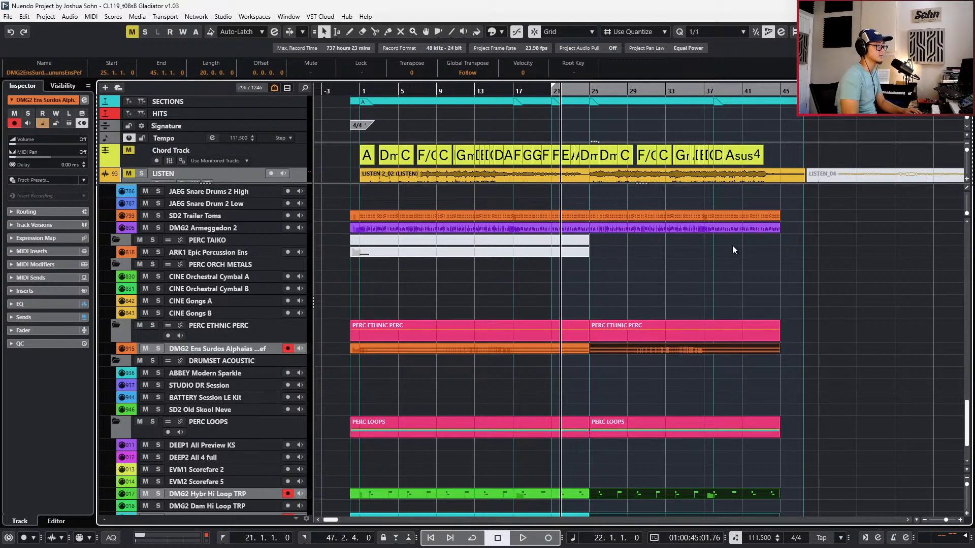
pyautogui.scroll(2, 736, 259)
pyautogui.scroll(-4, 736, 259)
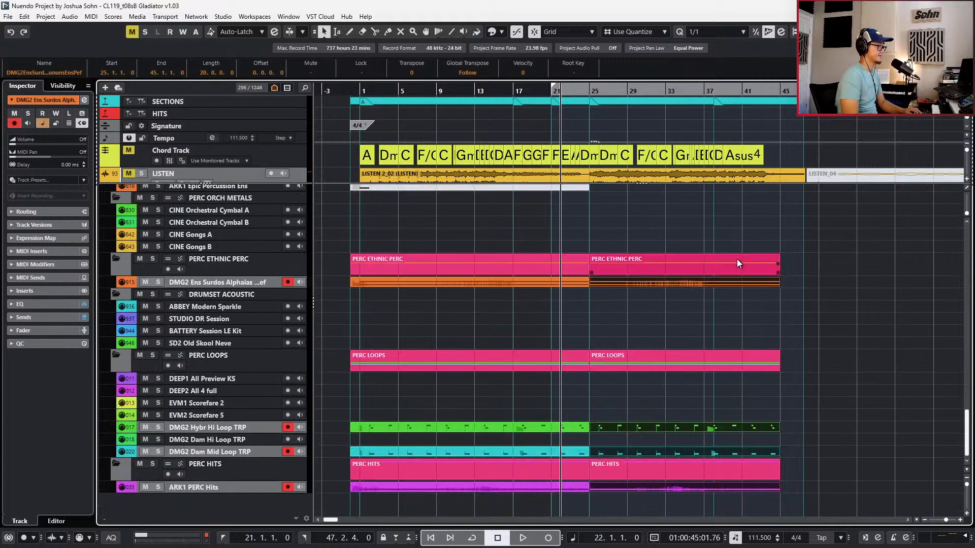
pyautogui.scroll(5, 737, 260)
pyautogui.scroll(-2, 737, 260)
pyautogui.click(728, 311)
pyautogui.moveTo(737, 260); pyautogui.dragTo(729, 312)
pyautogui.press('l')
pyautogui.scroll(-2, 736, 310)
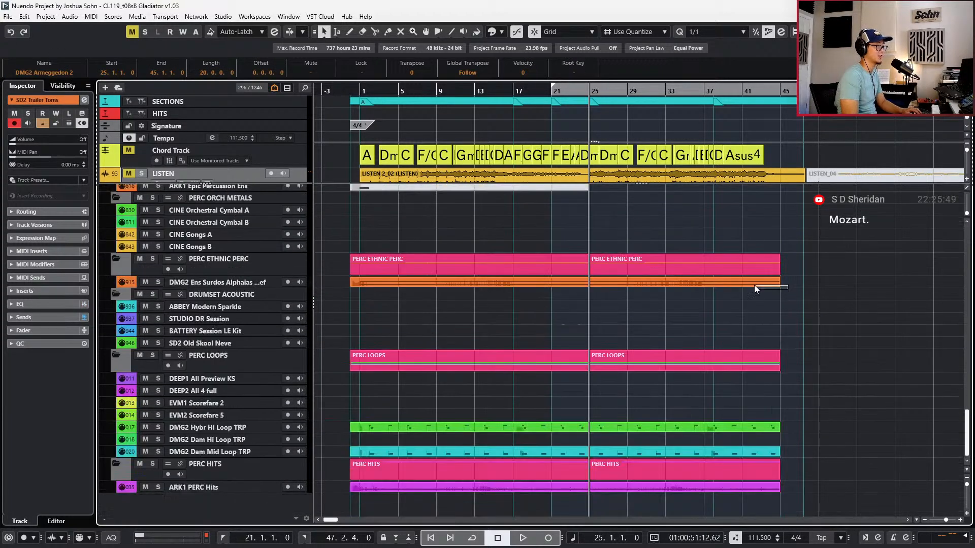
pyautogui.click(755, 286)
pyautogui.moveTo(751, 455); pyautogui.dragTo(751, 456)
pyautogui.keyDown('shift'); pyautogui.click(747, 490); pyautogui.keyUp('shift')
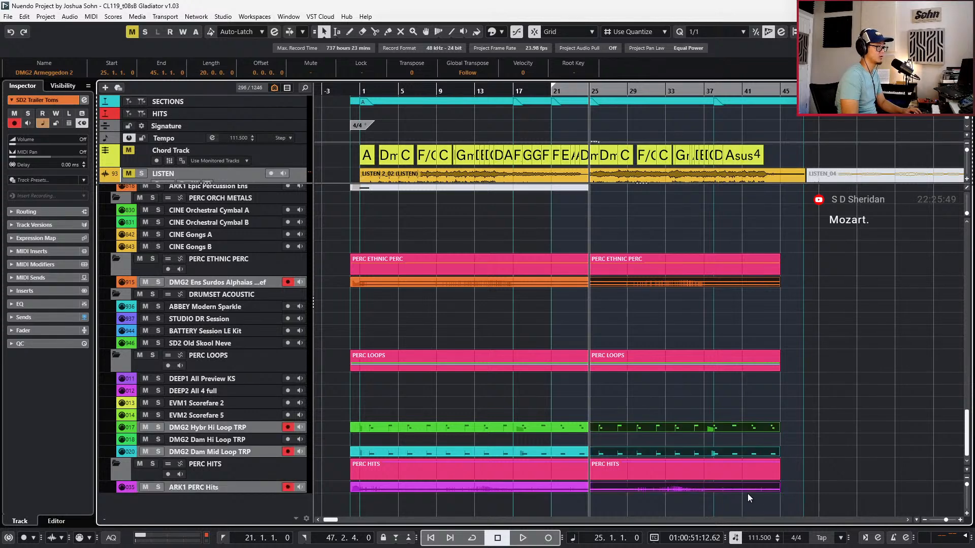
pyautogui.scroll(3, 719, 487)
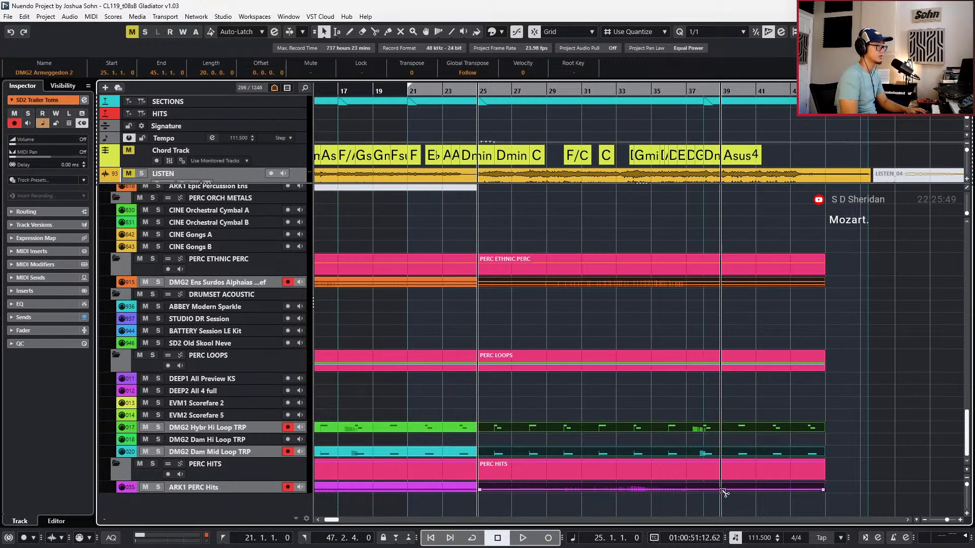
pyautogui.keyDown('alt'); pyautogui.click(720, 490); pyautogui.keyUp('alt')
pyautogui.press('Delete')
# Solo the NON TUNED MIDI folder, audition the copied percussion from bar 25, and turn the solo off
pyautogui.scroll(3, 736, 494)
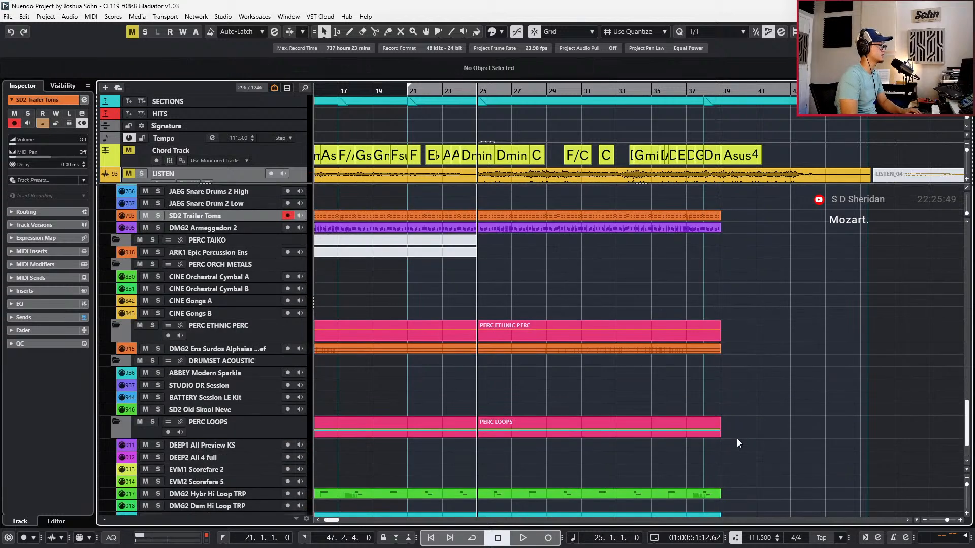
pyautogui.scroll(5, 495, 281)
pyautogui.click(268, 206)
pyautogui.press('s')
pyautogui.press('space')
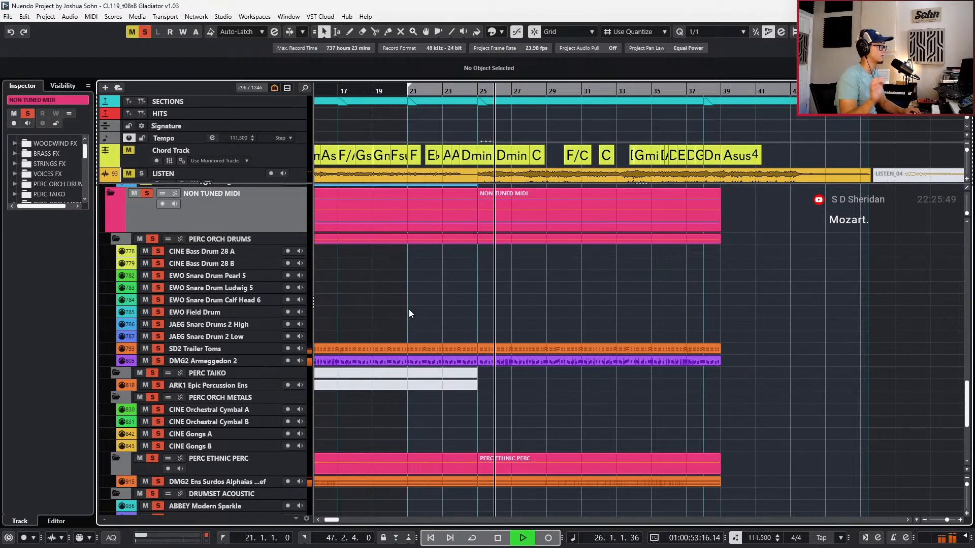
pyautogui.scroll(2, 446, 305)
pyautogui.press('space')
pyautogui.press('s')
# Return to bar 23 and play the copied percussion together with the full arrangement
pyautogui.press('ctrl+KP_Subtract')
pyautogui.press('ctrl+KP_Subtract')
pyautogui.press('ctrl+KP_Subtract')
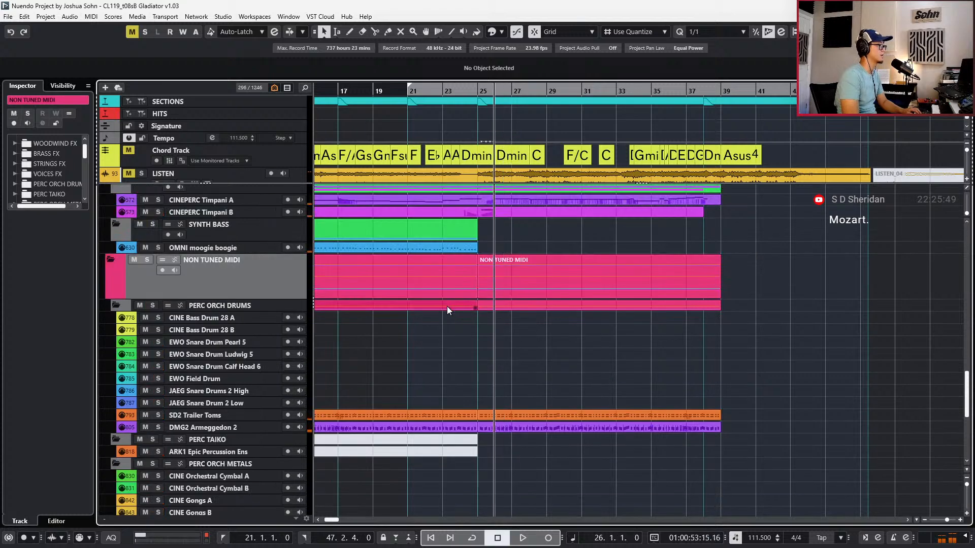
pyautogui.hscroll(-5, 480, 259)
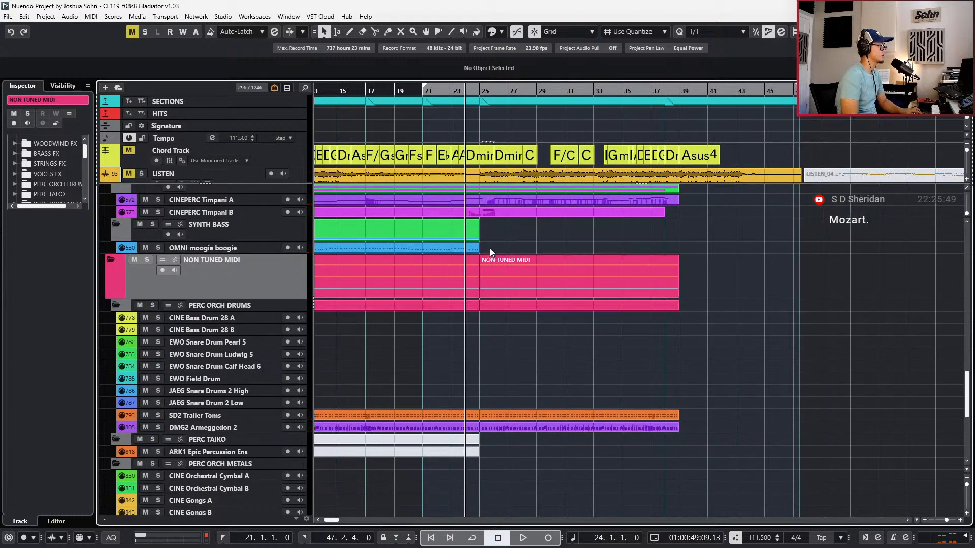
pyautogui.press('ctrl+KP_Add')
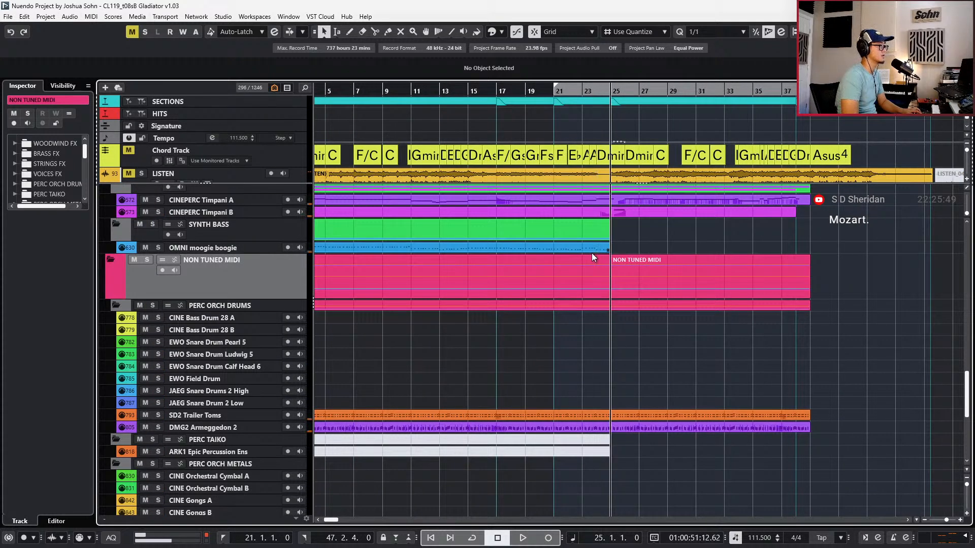
pyautogui.scroll(2, 670, 244)
pyautogui.press('ctrl+KP_Subtract')
pyautogui.press('ctrl+KP_Subtract')
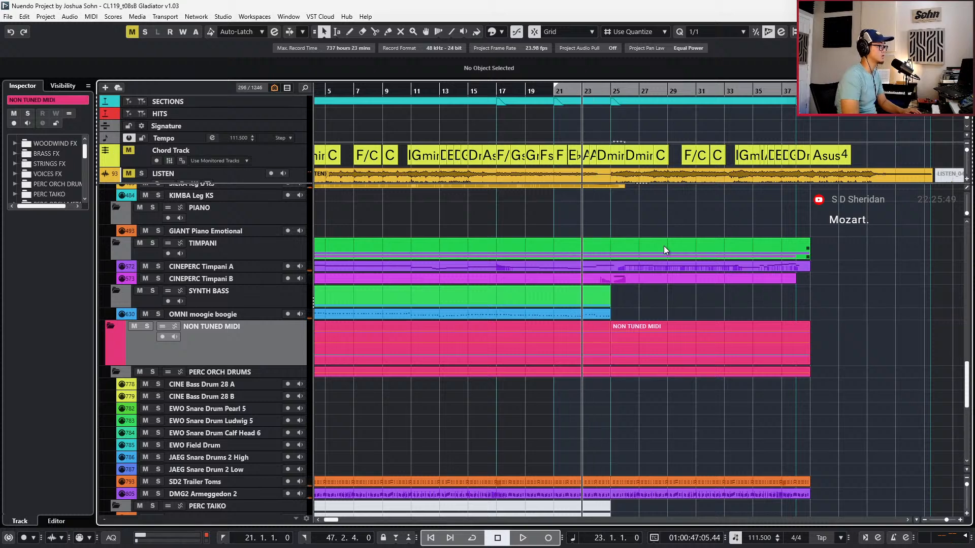
pyautogui.scroll(1, 660, 271)
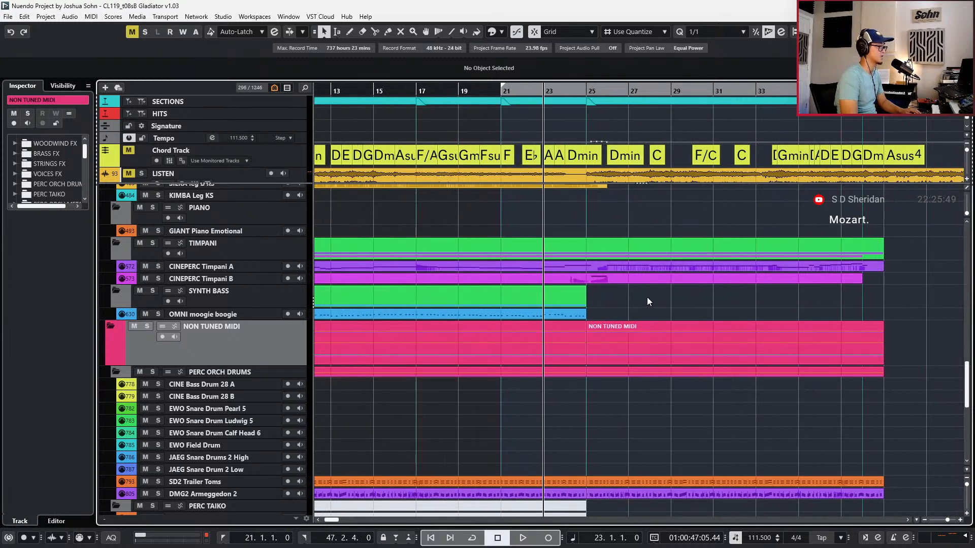
pyautogui.press('space')
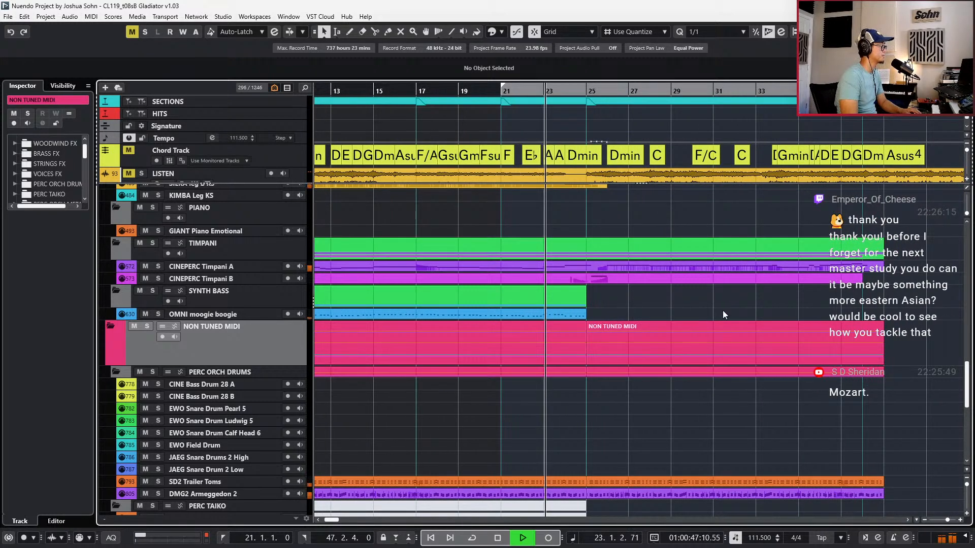
# Follow the playback across the percussion tracks to bar 38, stop it, and view that section closely
pyautogui.press('g')
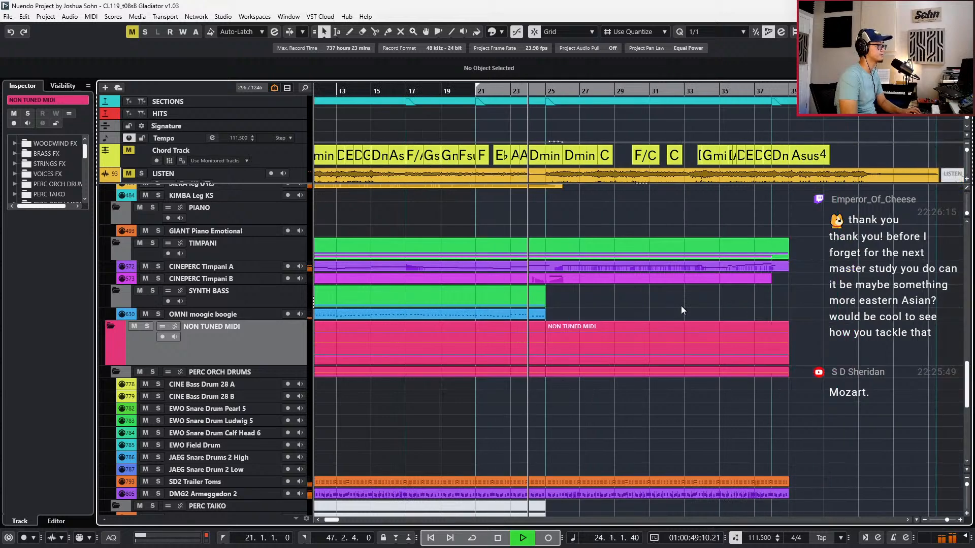
pyautogui.click(489, 315)
pyautogui.click(550, 315)
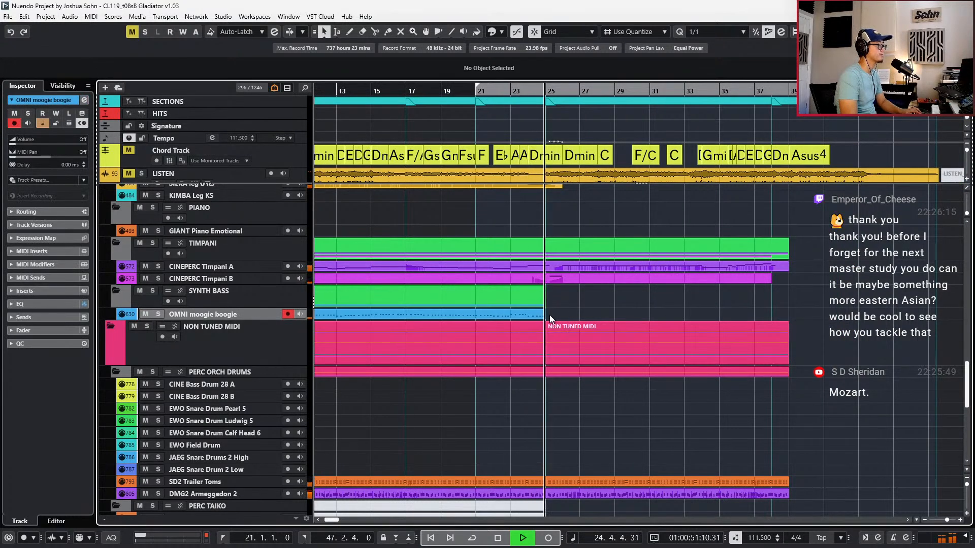
pyautogui.scroll(-5, 736, 355)
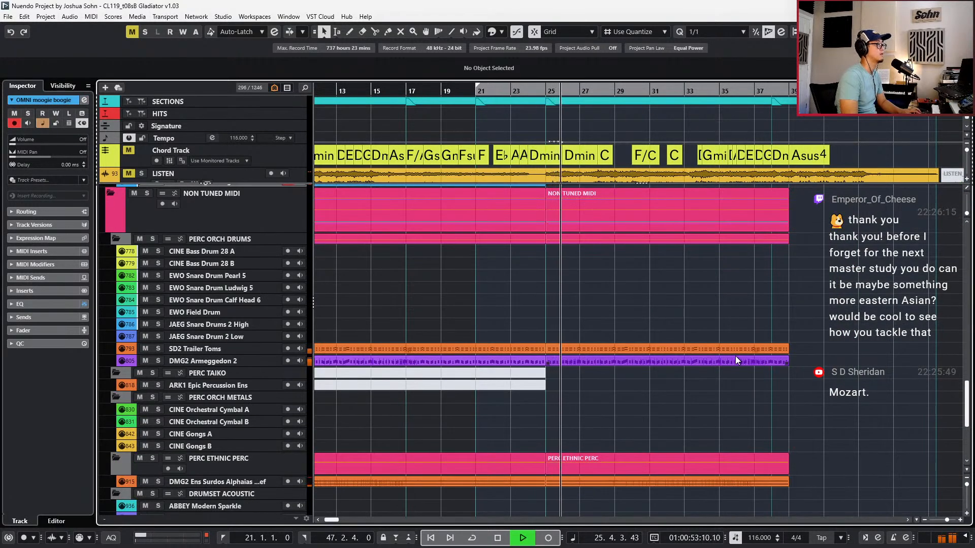
pyautogui.hscroll(5, 742, 340)
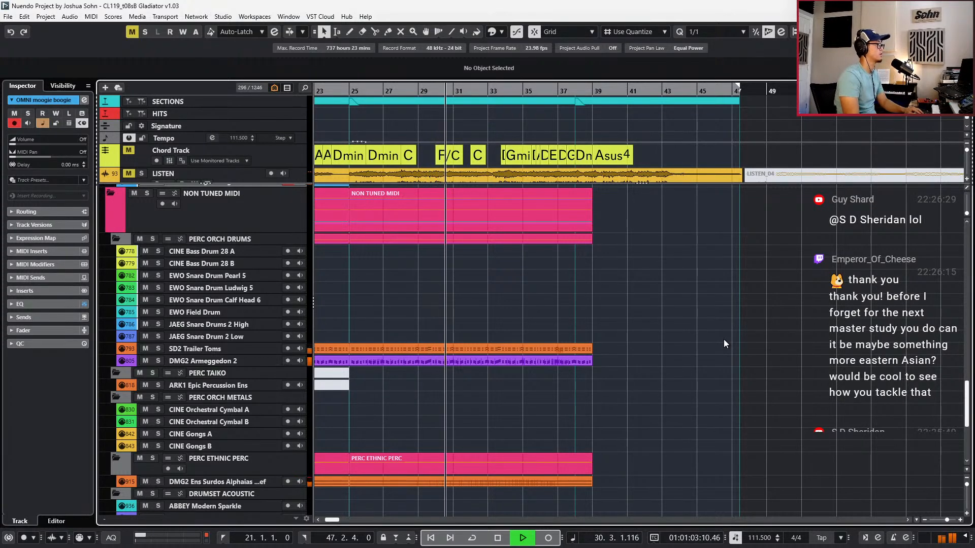
pyautogui.scroll(-2, 723, 340)
pyautogui.scroll(-1, 703, 360)
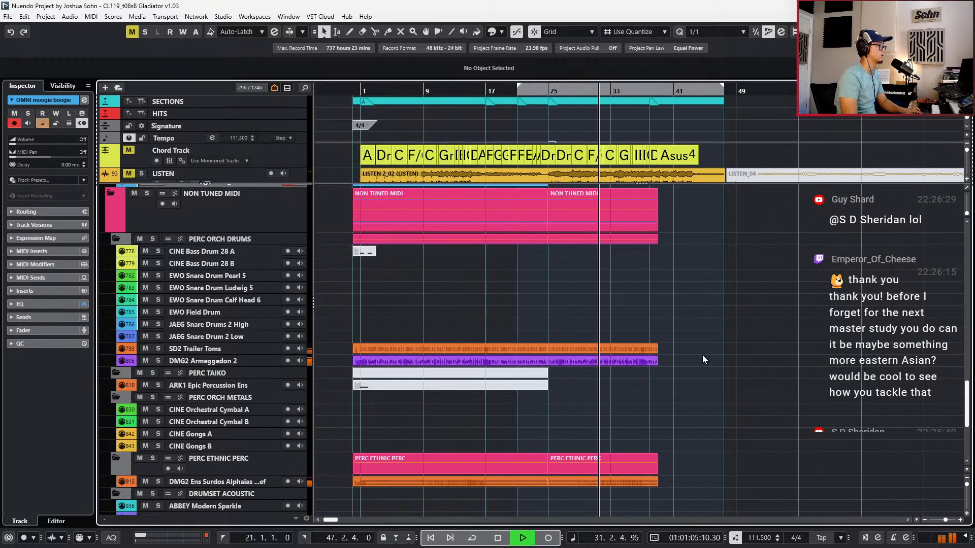
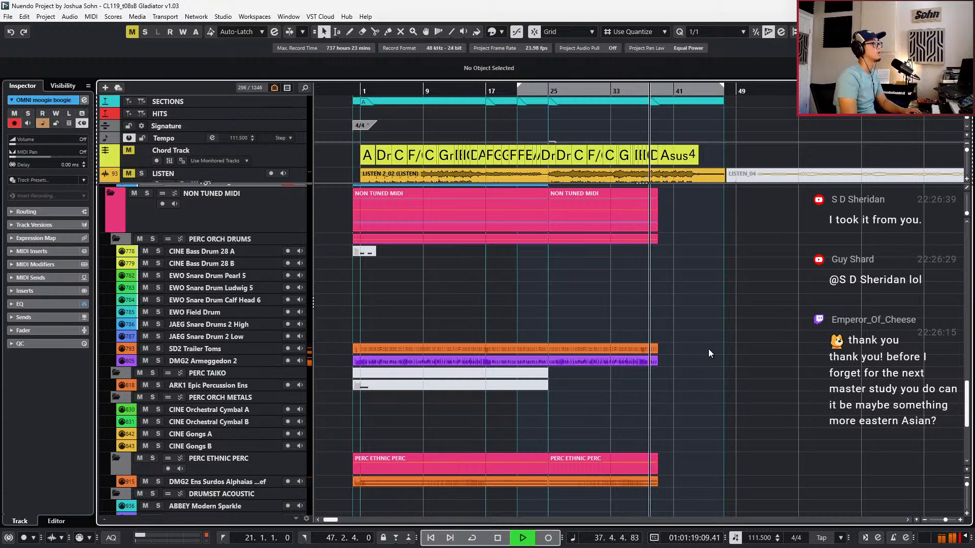
pyautogui.press('space')
pyautogui.press('h')
pyautogui.press('h')
pyautogui.scroll(1, 555, 364)
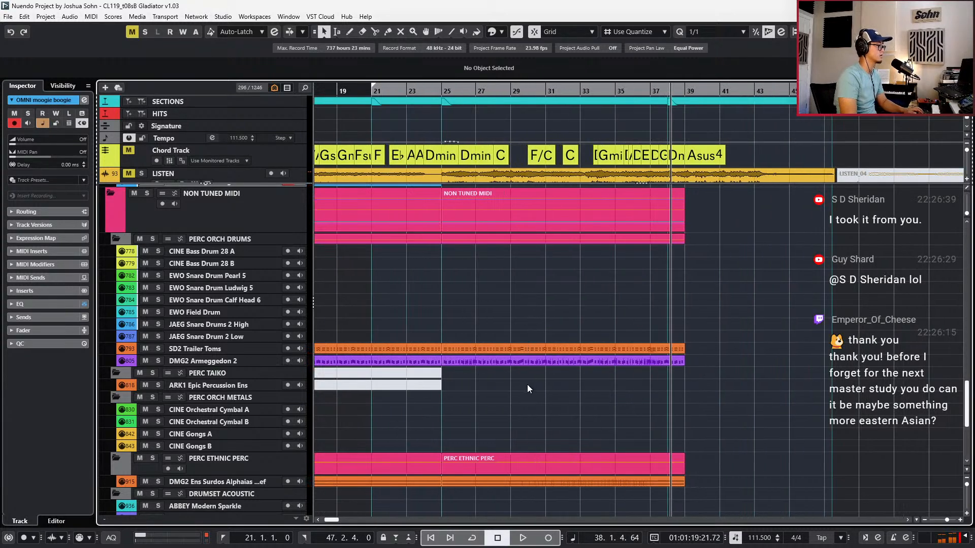
# Select all the percussion parts copied from bar 25, from the toms down to ARK1 PERC Hits, and split them at bar 34
pyautogui.moveTo(529, 387); pyautogui.dragTo(548, 350)
pyautogui.scroll(-3, 553, 399)
pyautogui.click(539, 345)
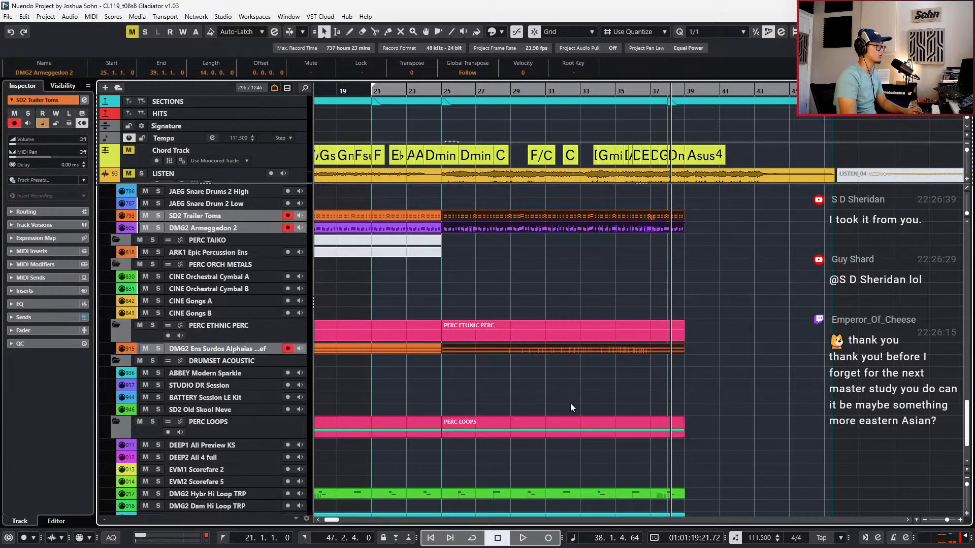
pyautogui.scroll(-3, 571, 404)
pyautogui.moveTo(572, 453); pyautogui.dragTo(572, 455)
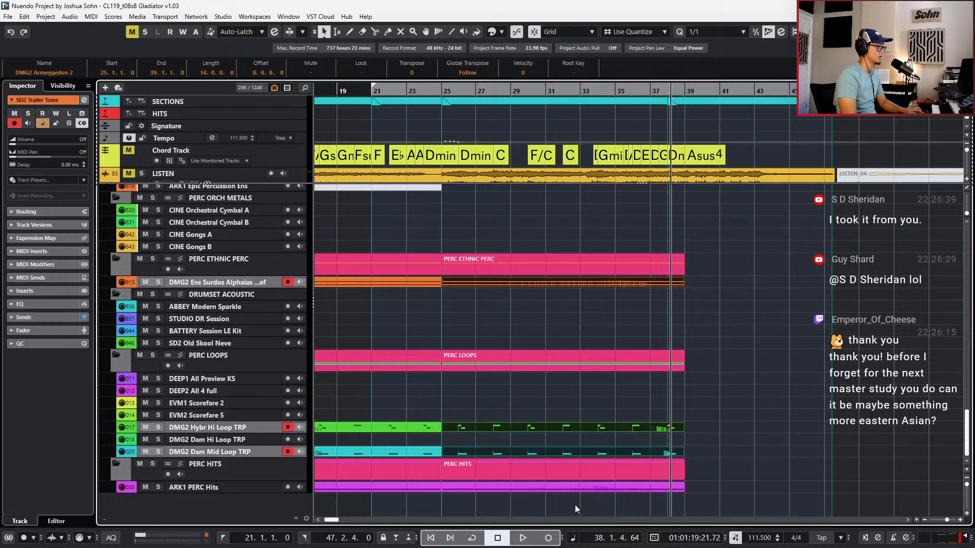
pyautogui.keyDown('shift'); pyautogui.click(573, 489); pyautogui.keyUp('shift')
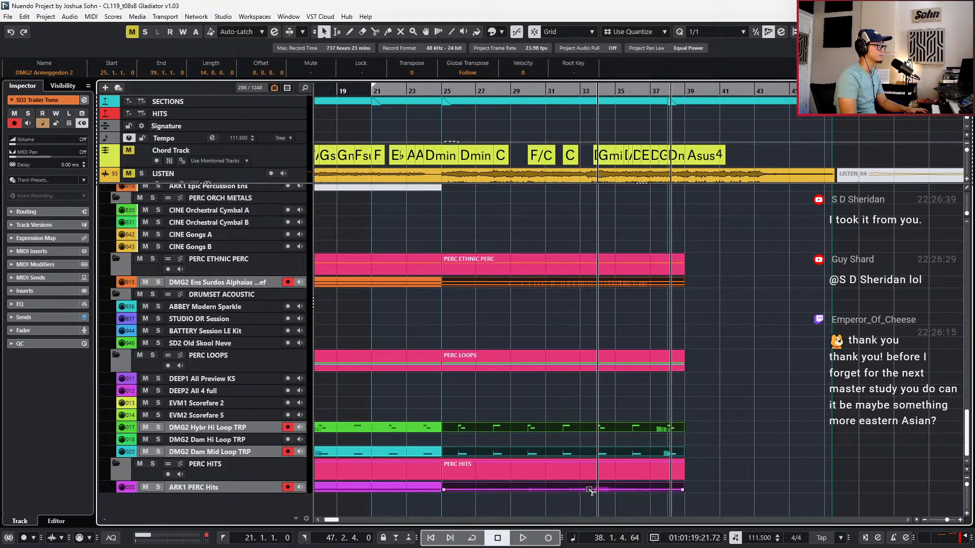
pyautogui.click(599, 489)
# Move the percussion parts after the split two bars later to start at bar 36, and set the playback position to bar 32
pyautogui.hotkey('alt', 'Right')
pyautogui.hotkey('alt', 'Right')
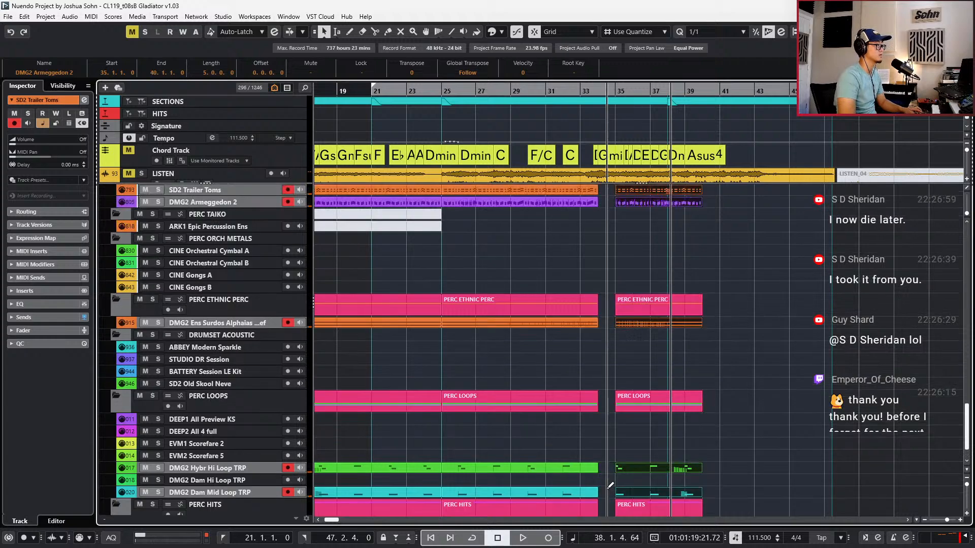
pyautogui.press('ctrl+KP_Subtract')
pyautogui.press('ctrl+KP_Subtract')
pyautogui.press('ctrl+KP_Subtract')
pyautogui.press('ctrl+KP_Subtract')
pyautogui.press('ctrl+KP_Subtract')
pyautogui.press('ctrl+KP_Subtract')
pyautogui.press('ctrl+KP_Subtract')
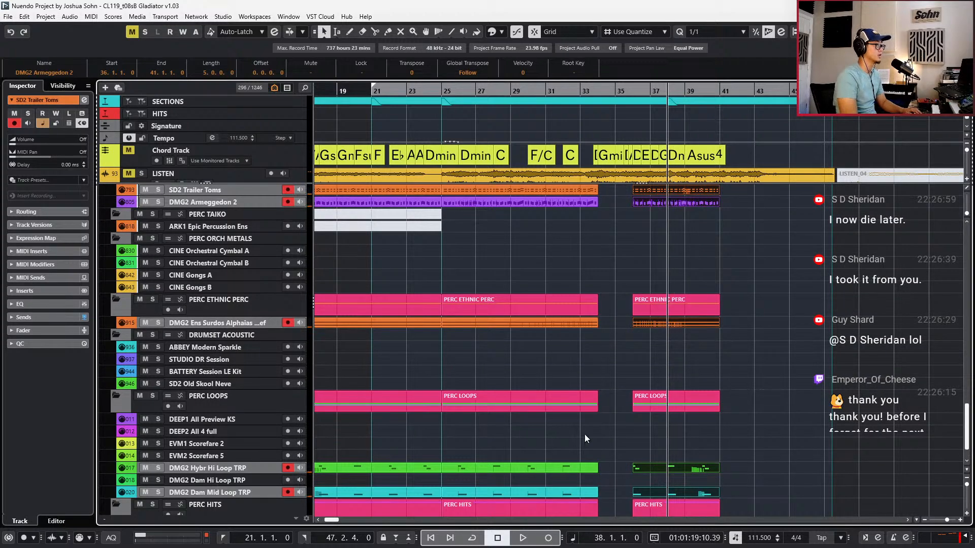
# Glue the SD2 Trailer Toms and DMG2 Armeggedon 2 parts from bar 25 to their moved parts at bar 36
pyautogui.scroll(2, 584, 434)
pyautogui.moveTo(628, 246); pyautogui.dragTo(650, 291)
pyautogui.scroll(-2, 657, 326)
pyautogui.scroll(-2, 630, 315)
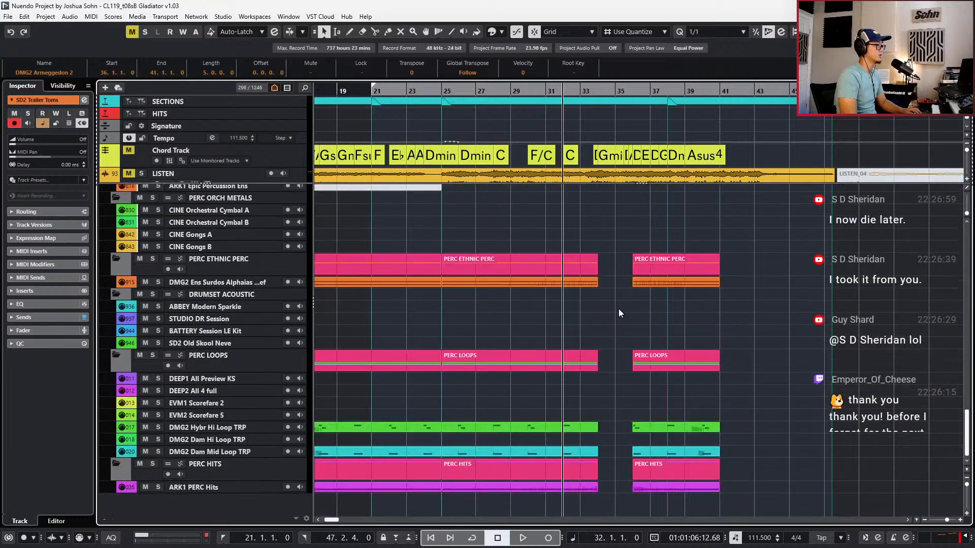
pyautogui.scroll(2, 611, 486)
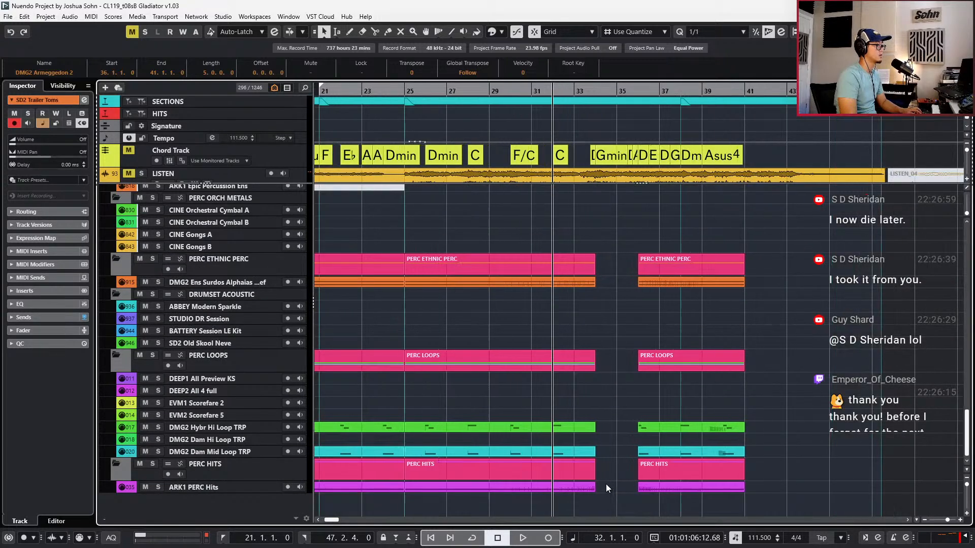
pyautogui.click(590, 490)
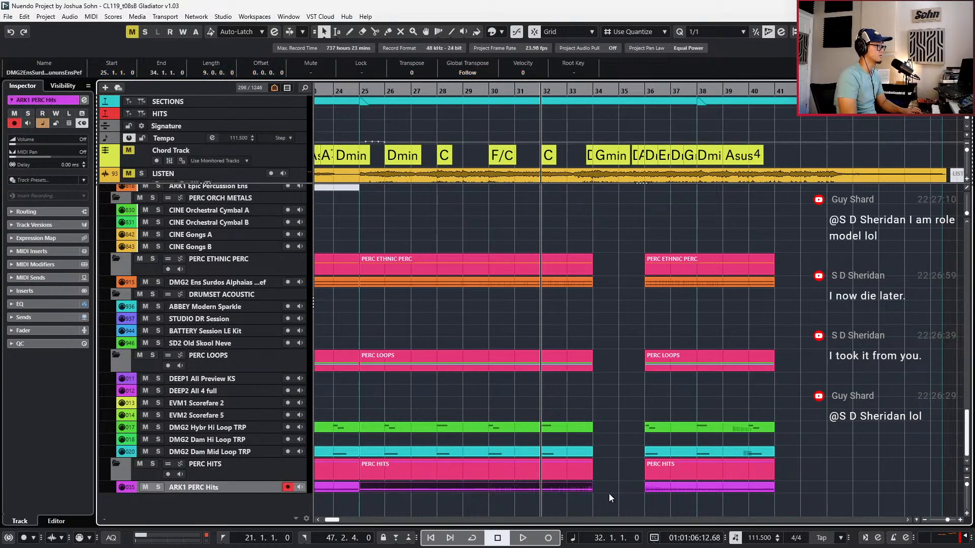
pyautogui.scroll(3, 652, 418)
pyautogui.scroll(6, 611, 307)
pyautogui.moveTo(608, 316); pyautogui.dragTo(579, 364)
pyautogui.scroll(-5, 595, 360)
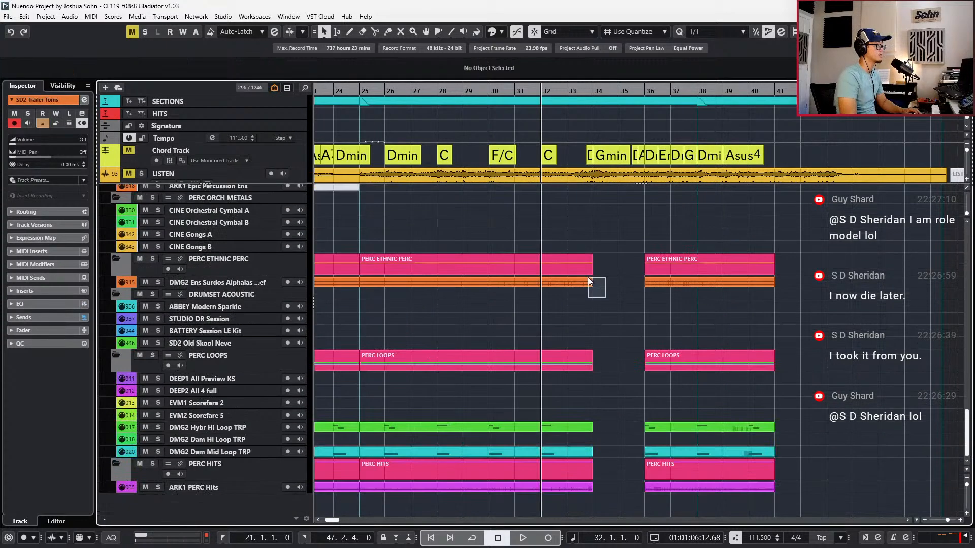
# Glue the surdo, DMG2 loop and ARK1 PERC Hits parts across the gap between bars 34 and 36
pyautogui.moveTo(588, 278); pyautogui.dragTo(587, 278)
pyautogui.press('4')
pyautogui.moveTo(579, 412); pyautogui.dragTo(579, 449)
pyautogui.press('4')
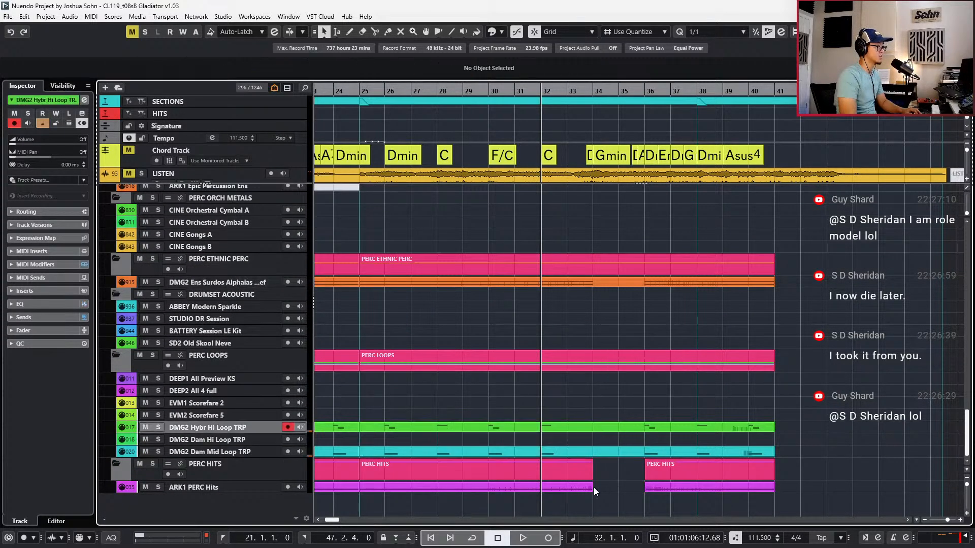
pyautogui.click(591, 489)
pyautogui.press('4')
# Open all the glued percussion parts spanning bars 25 to 41 together in the MIDI editor
pyautogui.moveTo(602, 403); pyautogui.dragTo(602, 451)
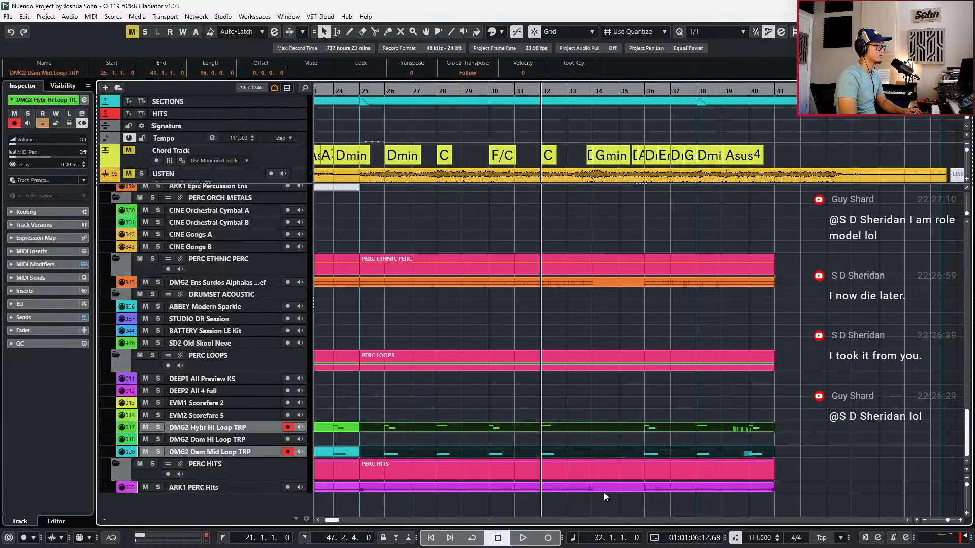
pyautogui.scroll(5, 598, 361)
pyautogui.moveTo(601, 336); pyautogui.dragTo(646, 468)
pyautogui.scroll(-2, 663, 438)
pyautogui.press('KP_Add')
pyautogui.press('KP_Add')
# Try filling bars 34 and 35 by duplicating the orange percussion notes of bars 32 and 33
pyautogui.scroll(4, 633, 395)
pyautogui.moveTo(575, 283); pyautogui.dragTo(472, 358)
pyautogui.scroll(3, 479, 341)
pyautogui.moveTo(475, 298); pyautogui.dragTo(397, 376)
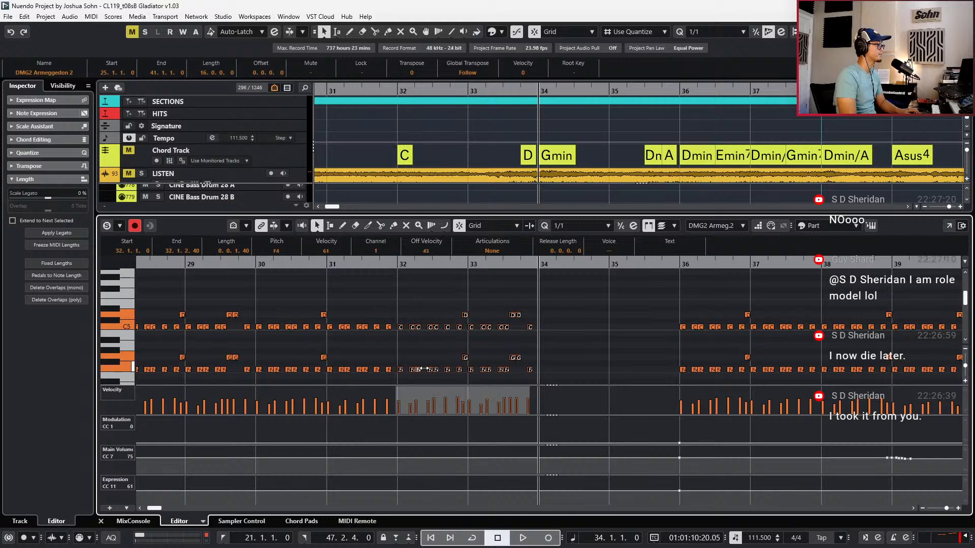
pyautogui.hotkey('ctrl', 'd')
# Play the percussion briefly around bar 32 to check the pattern leading into the duplicated notes
pyautogui.press('KP_Subtract')
pyautogui.press('KP_Subtract')
pyautogui.press('KP_Subtract')
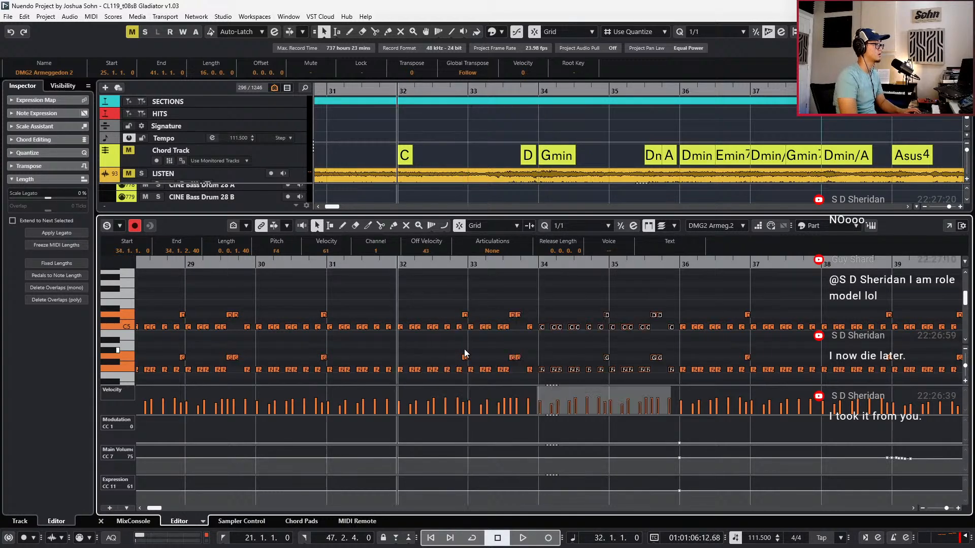
pyautogui.press('space')
pyautogui.scroll(-2, 515, 304)
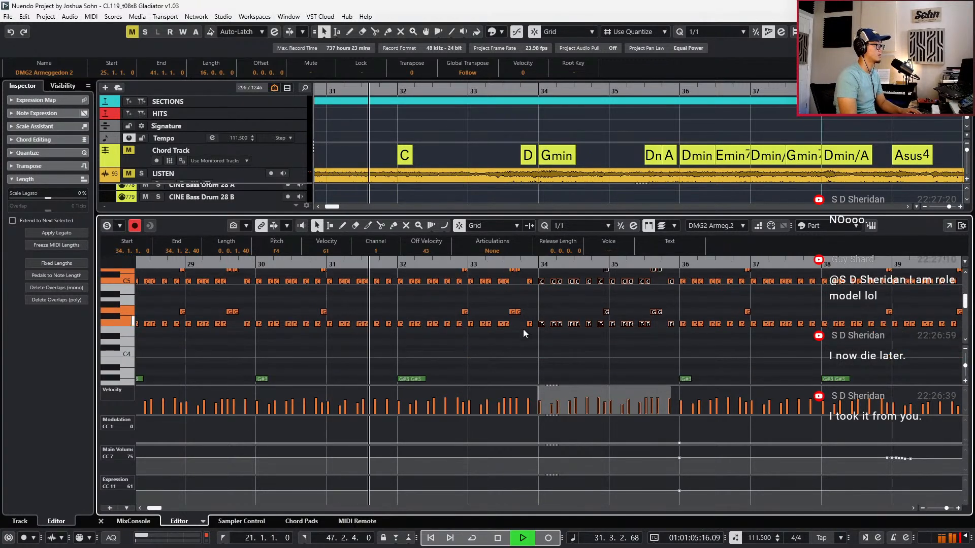
pyautogui.press('space')
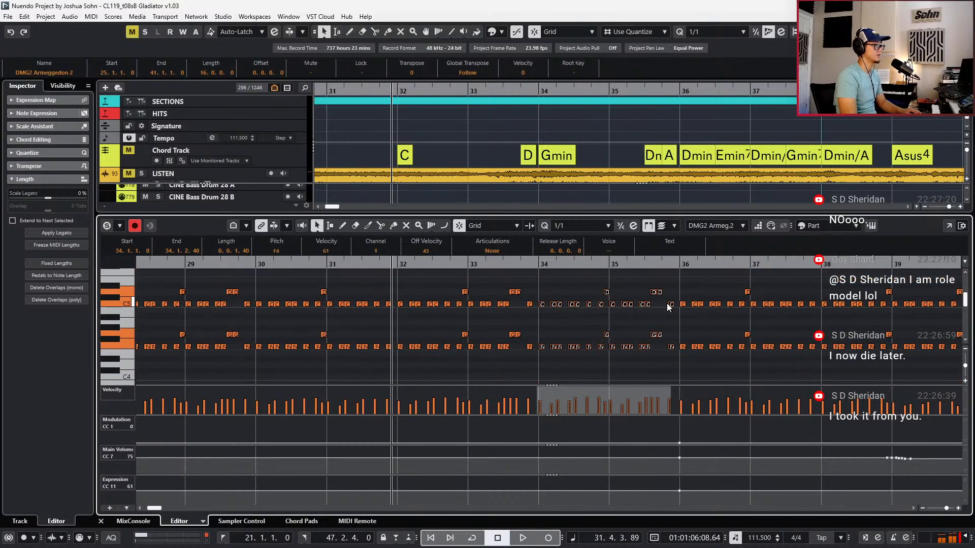
# Delete the duplicated orange notes in bars 34 and 35, and try moving the notes from bar 36 two bars earlier
pyautogui.hscroll(2, 647, 285)
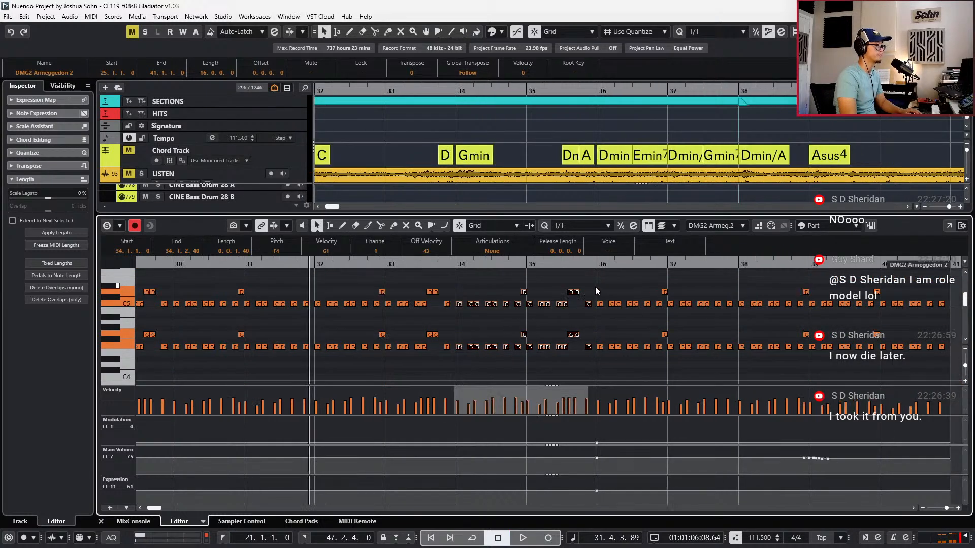
pyautogui.hscroll(2, 595, 286)
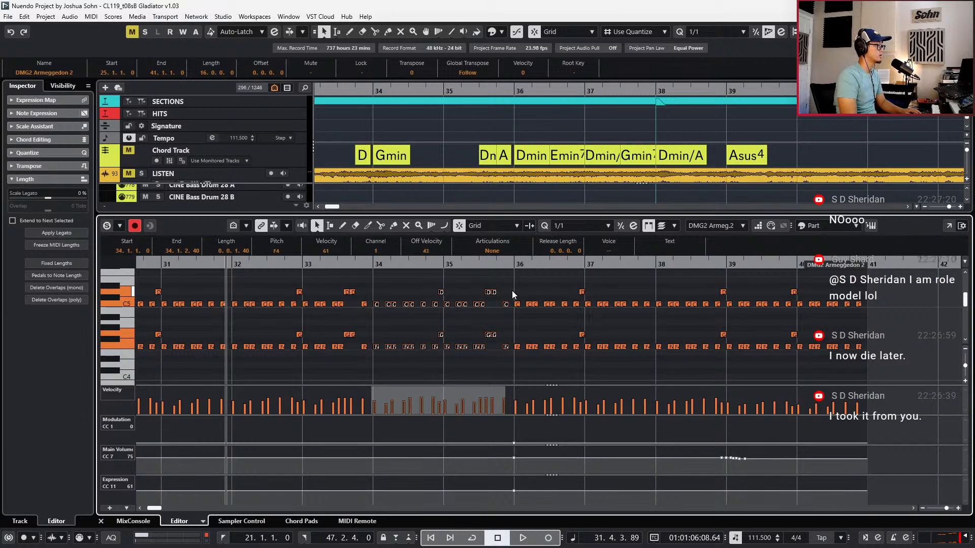
pyautogui.press('l')
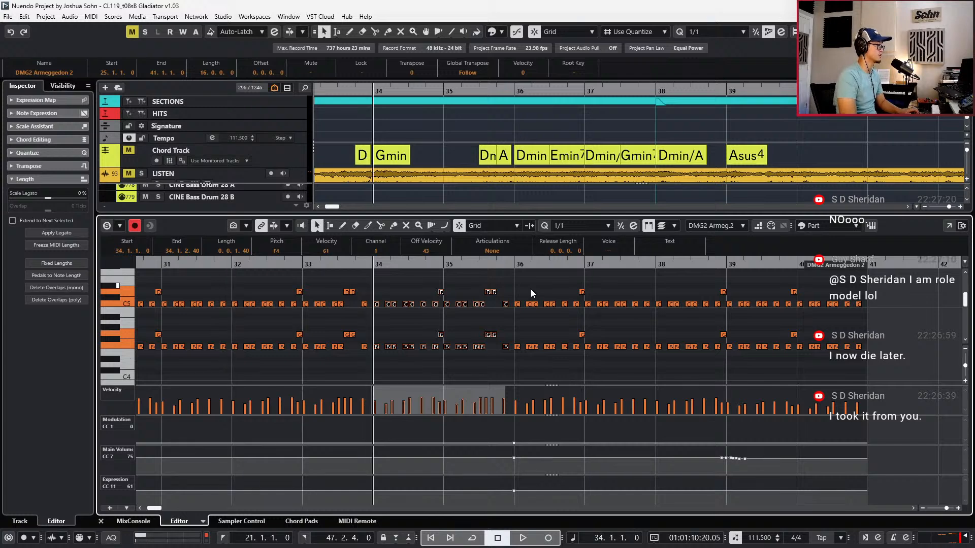
pyautogui.press('Delete')
pyautogui.moveTo(487, 285); pyautogui.dragTo(892, 285)
pyautogui.scroll(-2, 812, 346)
pyautogui.scroll(2, 892, 286)
pyautogui.hotkey('ctrl', 'Left')
pyautogui.hotkey('ctrl', 'Left')
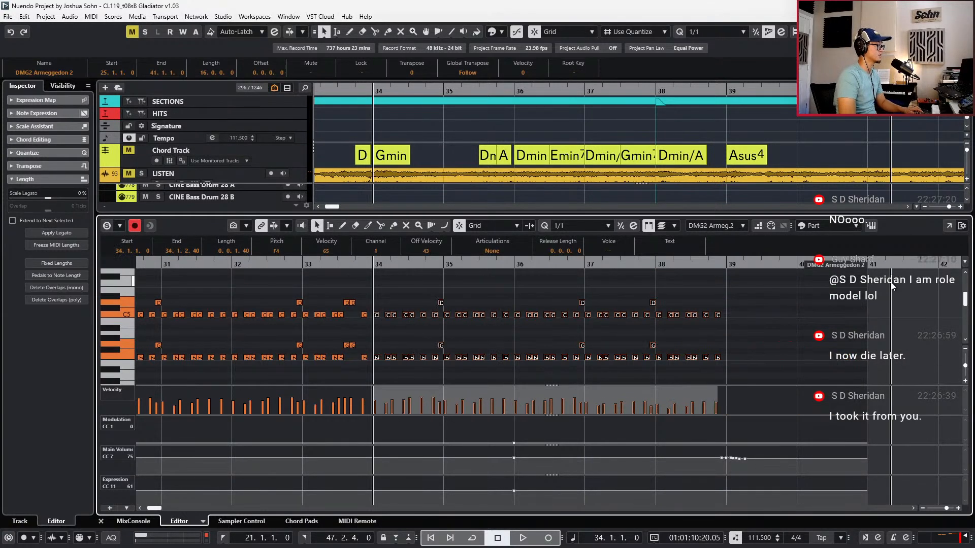
# Compare the orange note pattern of bars 25 to 33 with the moved notes from bar 34 onward
pyautogui.press('KP_Add')
pyautogui.hscroll(-3, 879, 291)
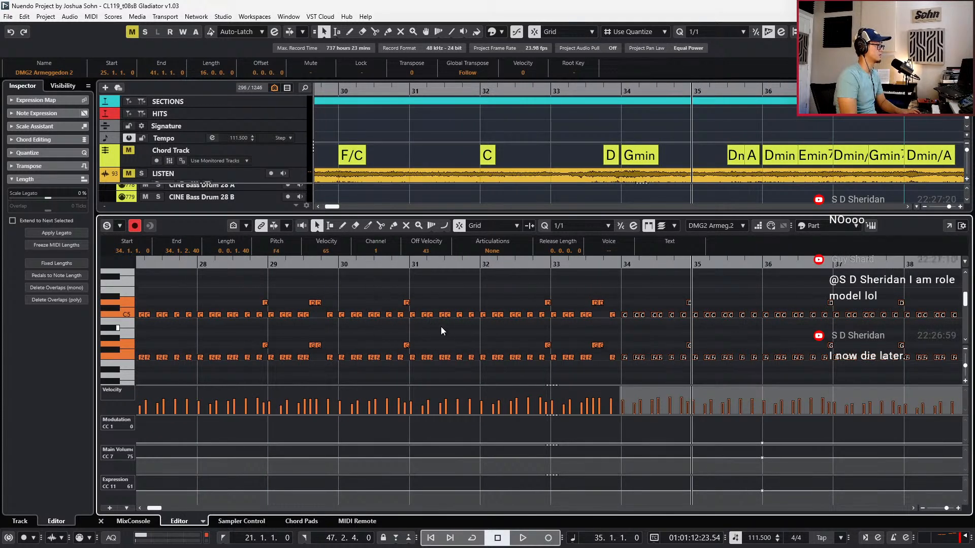
pyautogui.hscroll(3, 512, 333)
pyautogui.press('KP_Subtract')
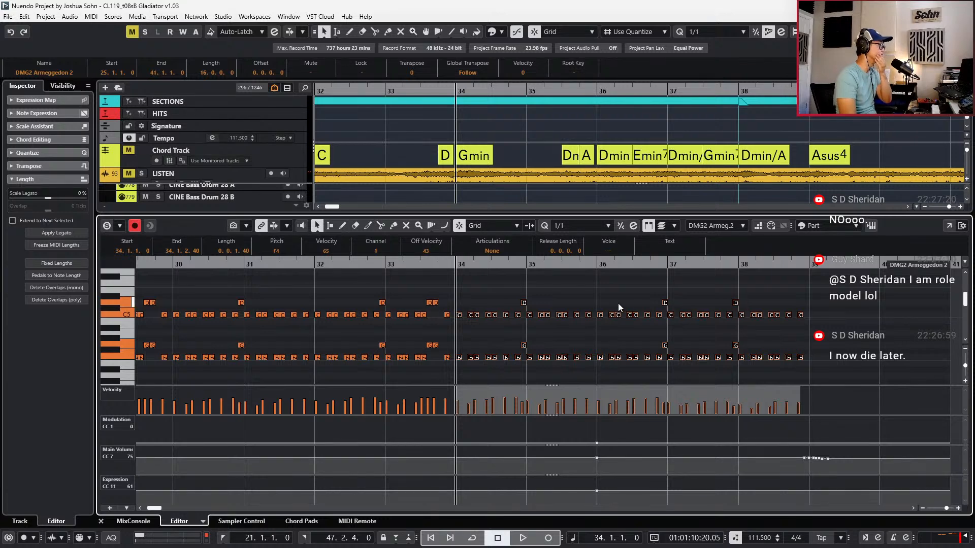
pyautogui.click(525, 291)
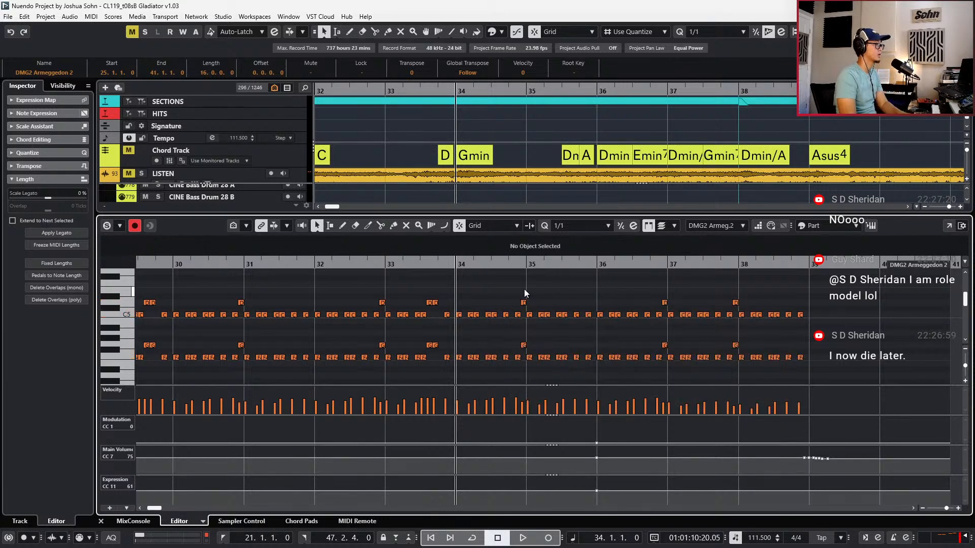
pyautogui.keyDown('ctrl'); pyautogui.scroll(-2, 500, 285); pyautogui.keyUp('ctrl')
pyautogui.keyDown('shift'); pyautogui.hscroll(-6, 501, 286); pyautogui.keyUp('shift')
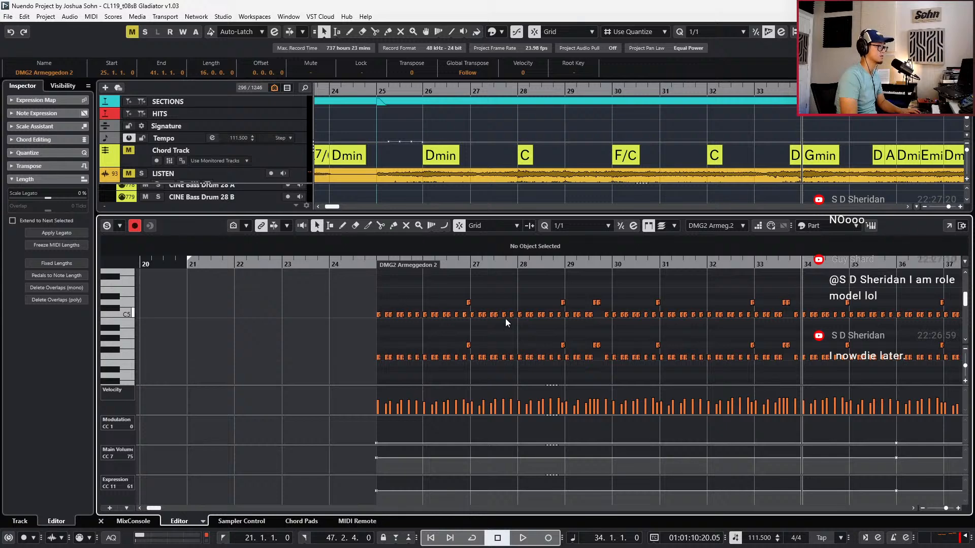
pyautogui.keyDown('shift'); pyautogui.hscroll(2, 695, 326); pyautogui.keyUp('shift')
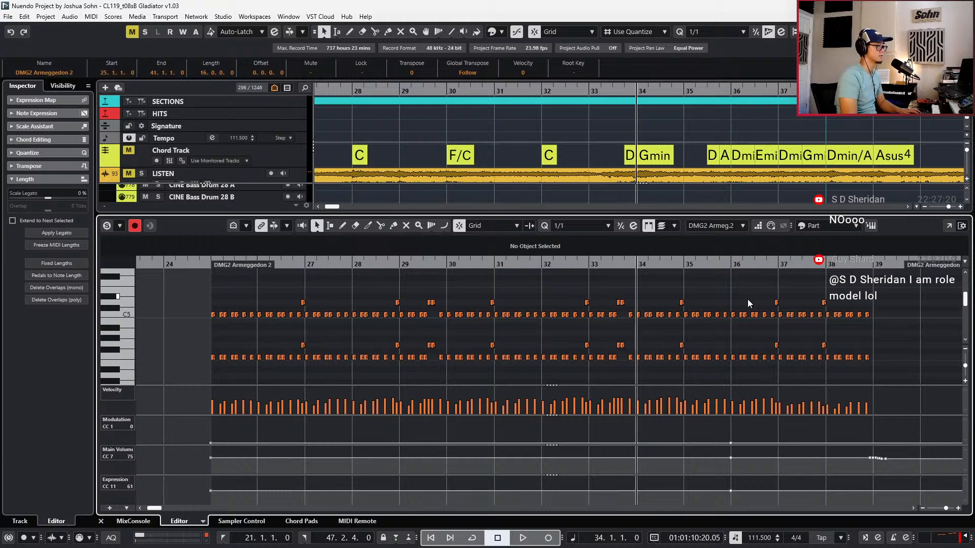
pyautogui.keyDown('shift'); pyautogui.hscroll(1, 754, 303); pyautogui.keyUp('shift')
# Delete the orange notes from bar 34 onward and duplicate the notes of bars 30 to 33 twice in their place
pyautogui.moveTo(816, 294); pyautogui.dragTo(555, 380)
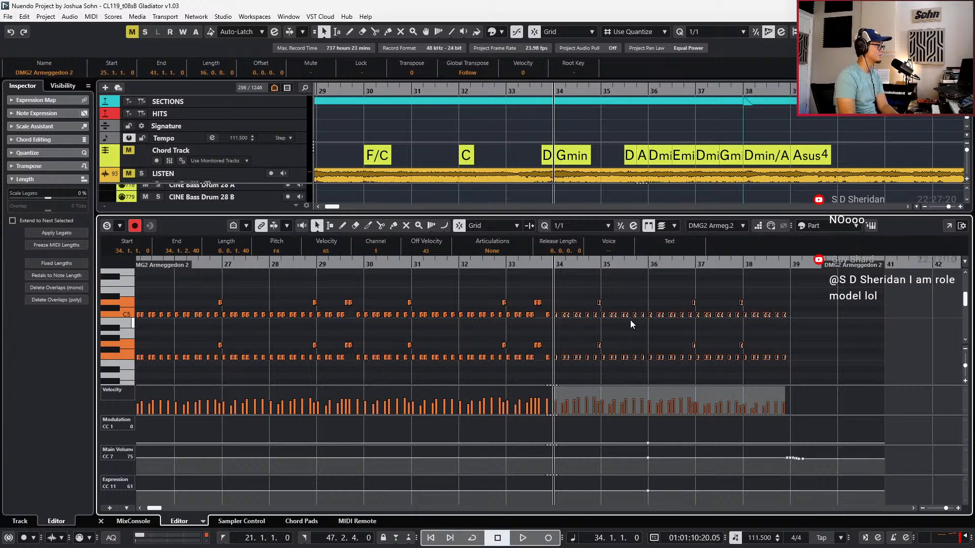
pyautogui.press('Delete')
pyautogui.moveTo(601, 298); pyautogui.dragTo(409, 379)
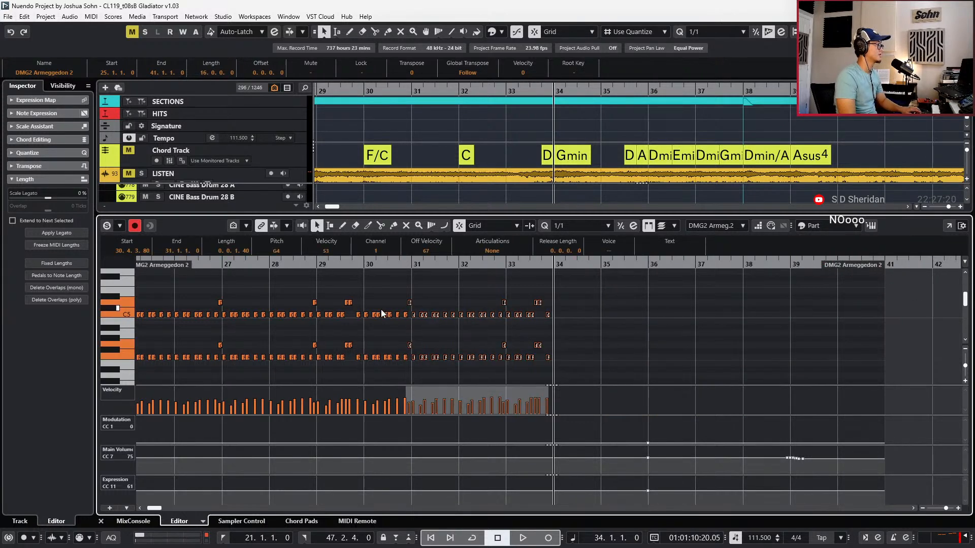
pyautogui.moveTo(429, 339); pyautogui.dragTo(558, 376)
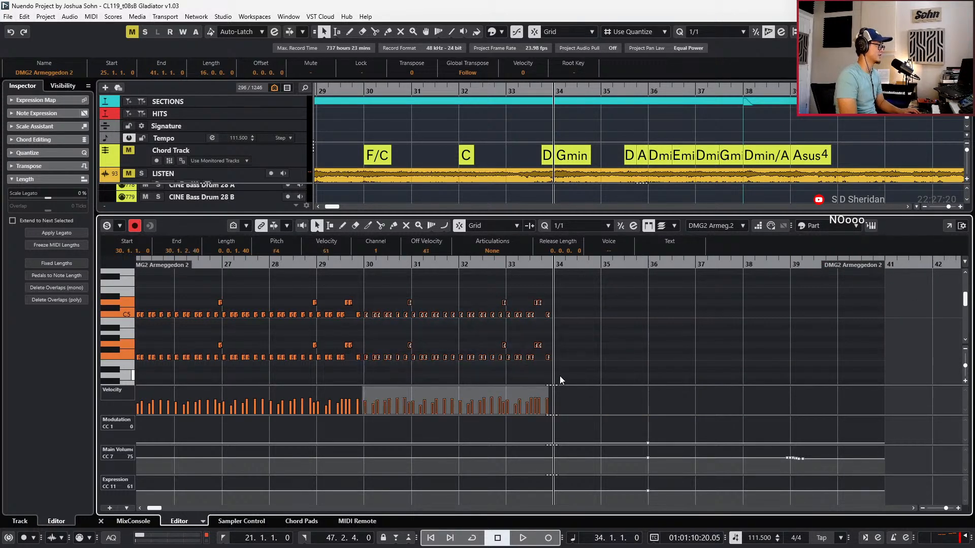
pyautogui.hotkey('ctrl', 'd')
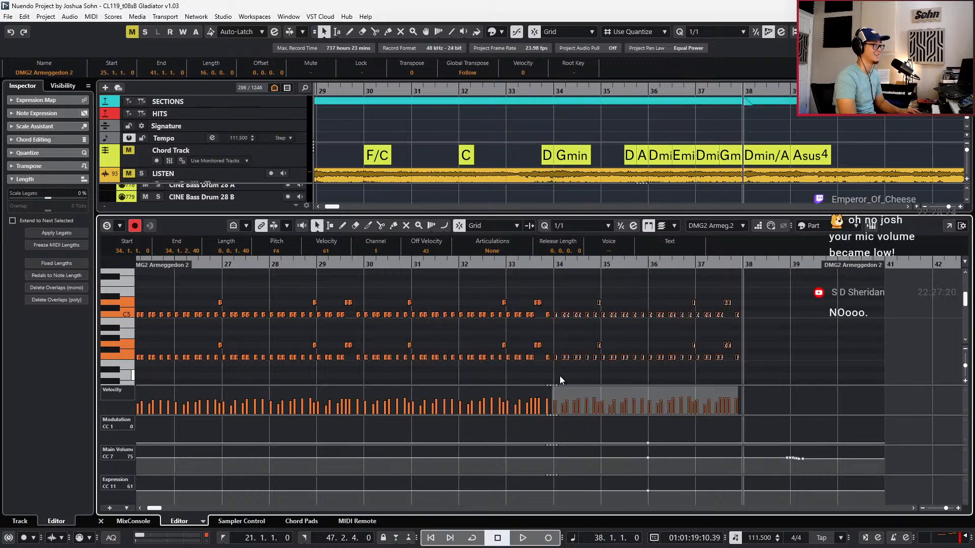
pyautogui.hotkey('ctrl', 'd')
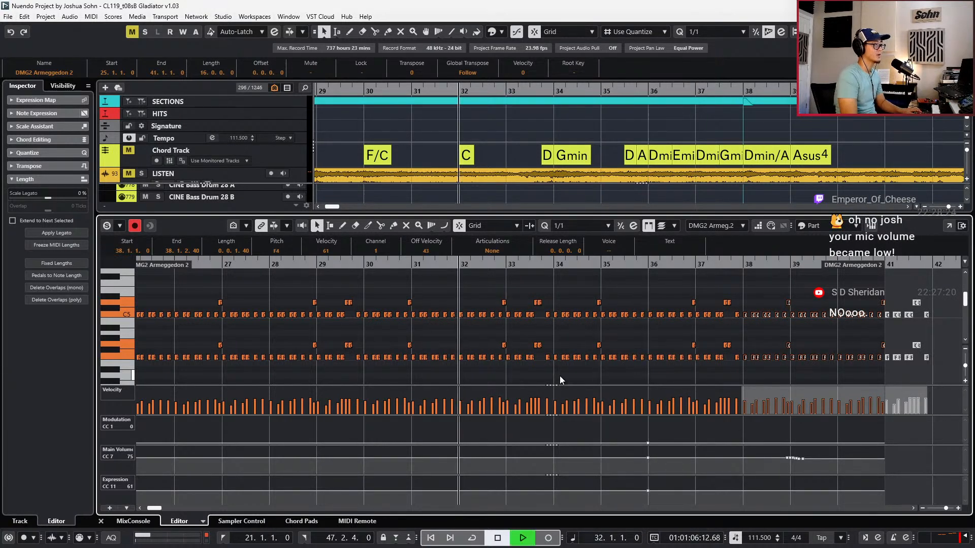
# Play the repeated pattern from bar 32 and delete the orange notes after the downbeat of bar 38
pyautogui.press('space')
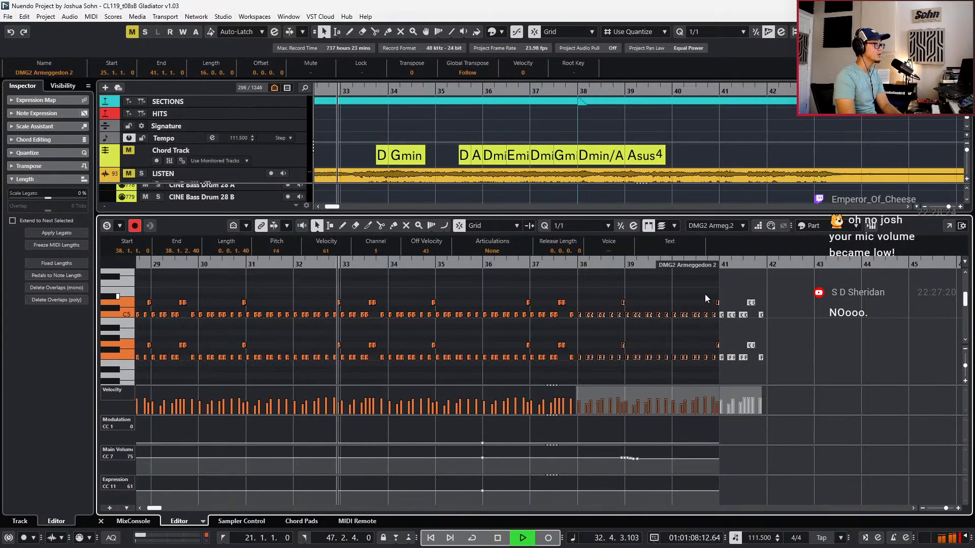
pyautogui.press('Delete')
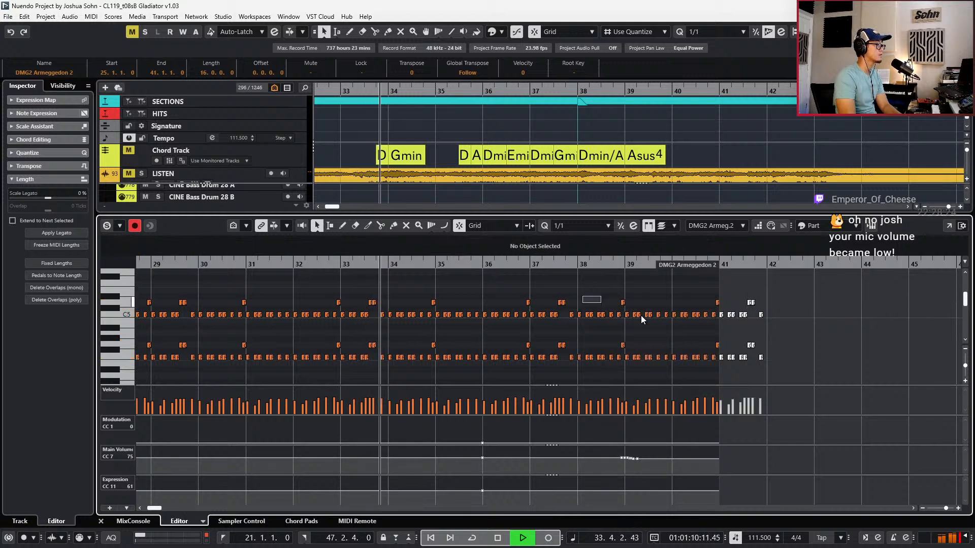
pyautogui.press('space')
# Move the purple notes and long C2 notes from bar 36 onward two bars earlier
pyautogui.press('g')
pyautogui.scroll(-3, 712, 336)
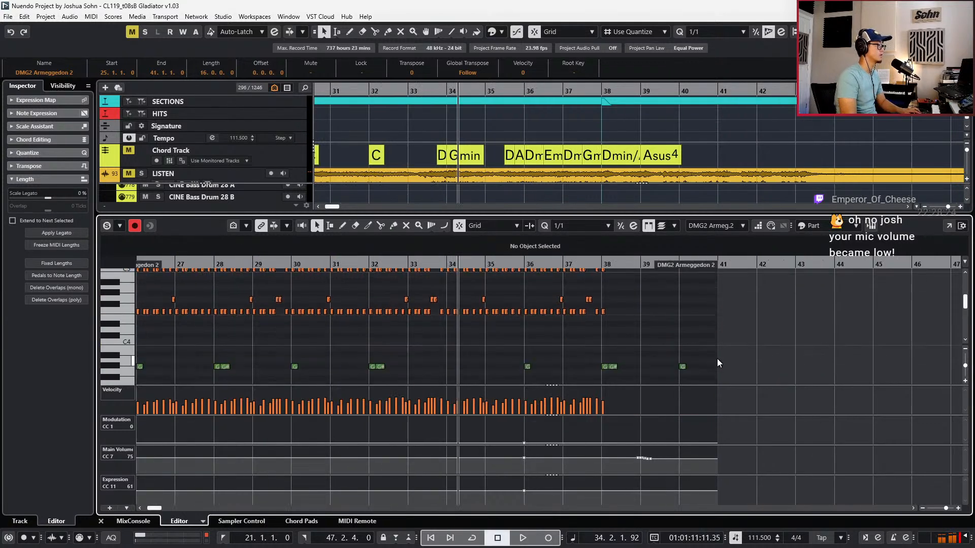
pyautogui.click(717, 358)
pyautogui.hscroll(-2, 726, 350)
pyautogui.scroll(5, 740, 352)
pyautogui.scroll(-3, 700, 333)
pyautogui.scroll(-5, 700, 333)
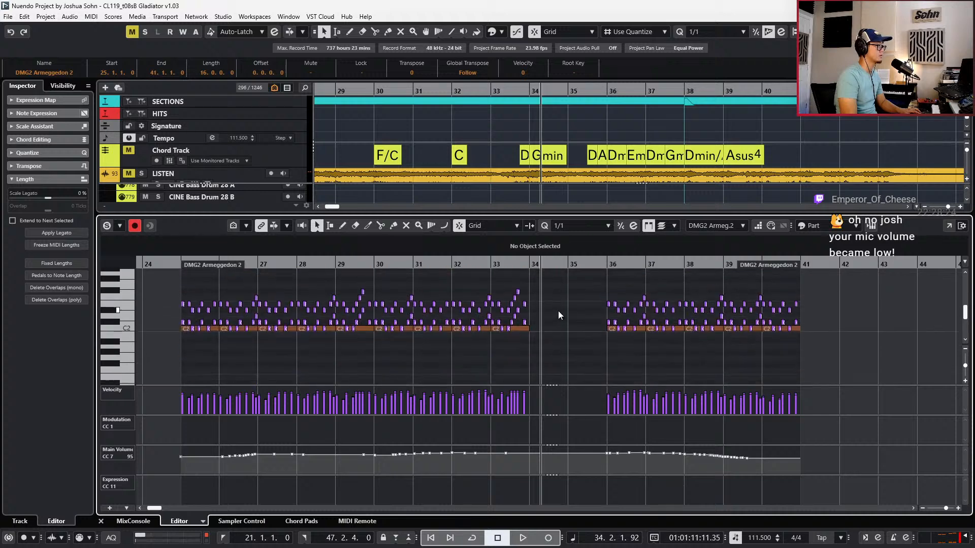
pyautogui.press('h')
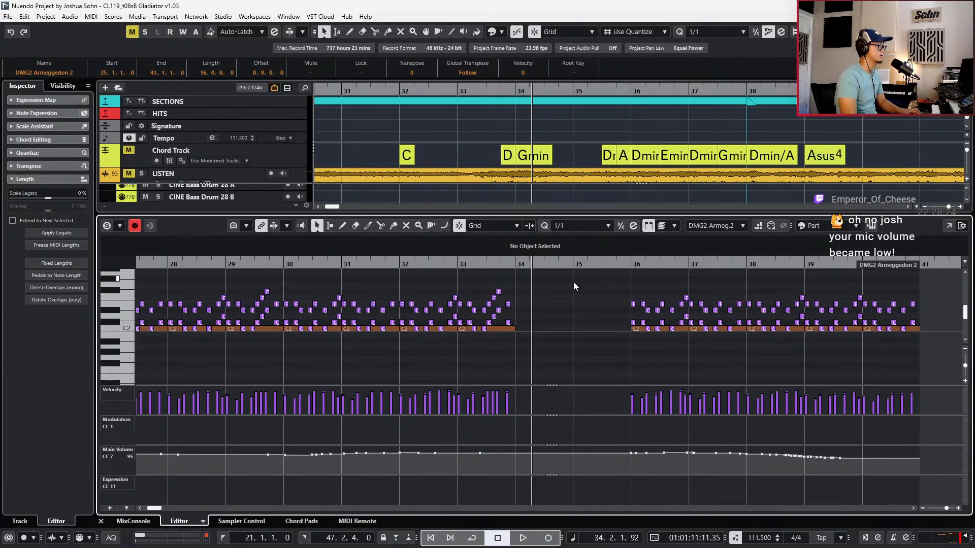
pyautogui.moveTo(623, 285); pyautogui.dragTo(899, 349)
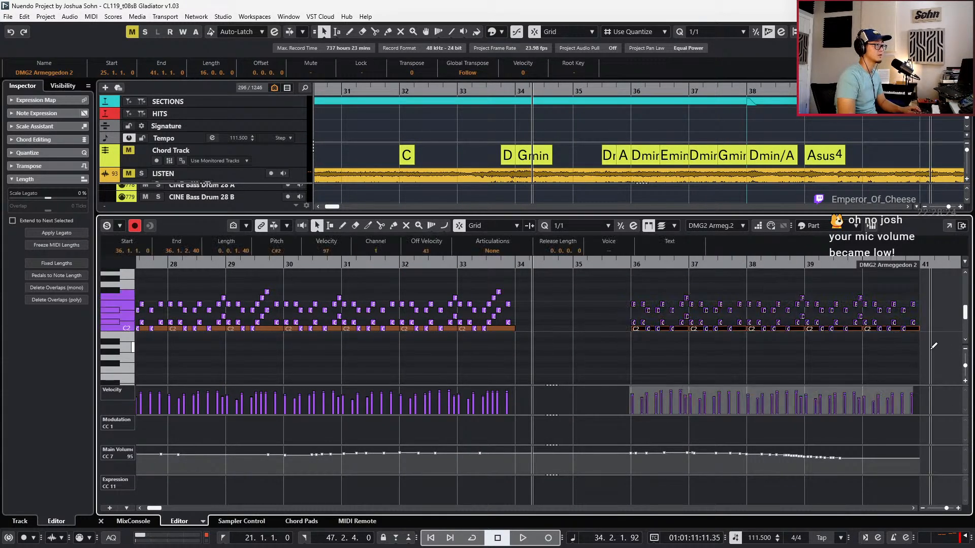
pyautogui.hotkey('ctrl', 'Left')
pyautogui.hotkey('ctrl', 'Left')
# Duplicate the purple notes of bars 37 and 38 into bars 39 and 40, and repeat bar 33's C3 note in bars 34 and 35
pyautogui.moveTo(833, 286); pyautogui.dragTo(690, 339)
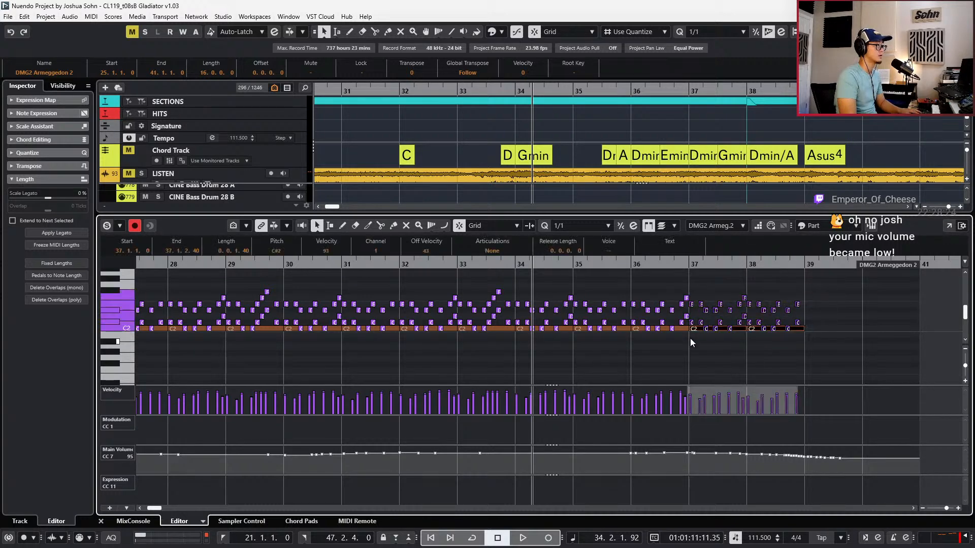
pyautogui.hotkey('ctrl', 'd')
pyautogui.scroll(3, 708, 335)
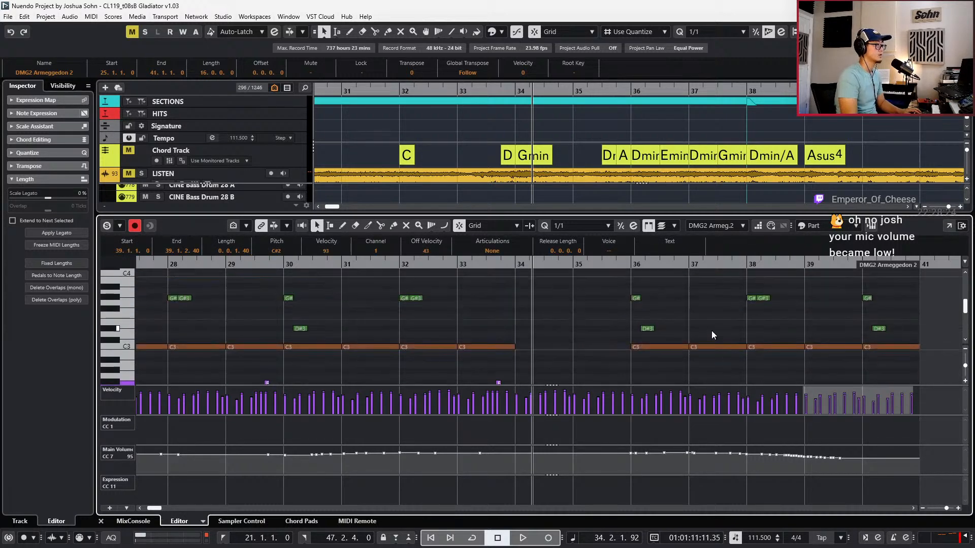
pyautogui.click(458, 349)
pyautogui.hotkey('ctrl', 'd')
pyautogui.hotkey('ctrl', 'd')
# Move the green G#3 and D#3 notes from bar 36 onward two bars earlier
pyautogui.scroll(-1, 510, 311)
pyautogui.scroll(2, 501, 304)
pyautogui.moveTo(673, 315); pyautogui.dragTo(632, 356)
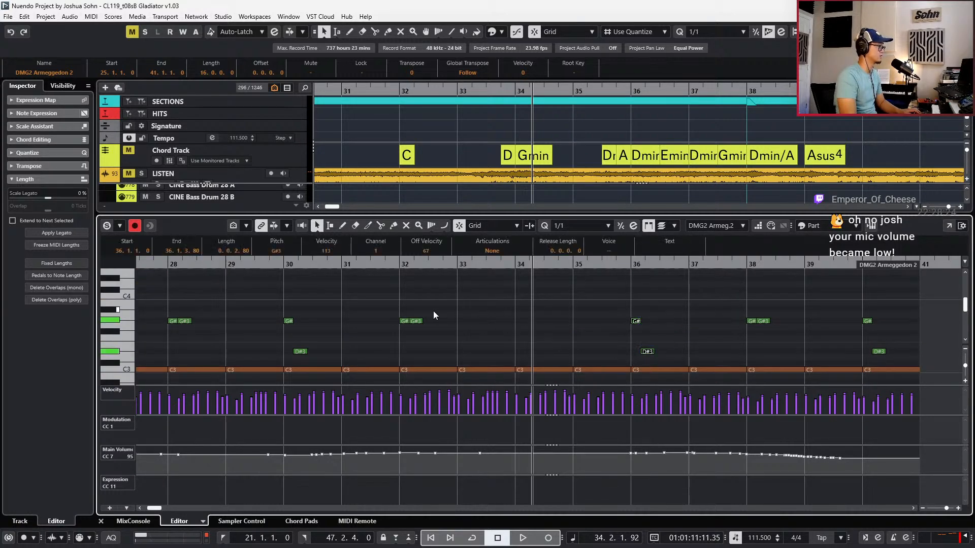
pyautogui.moveTo(696, 309); pyautogui.dragTo(765, 319)
pyautogui.moveTo(614, 304); pyautogui.dragTo(912, 353)
pyautogui.hotkey('ctrl', 'Left')
pyautogui.hotkey('ctrl', 'Left')
pyautogui.hotkey('ctrl', 'Left')
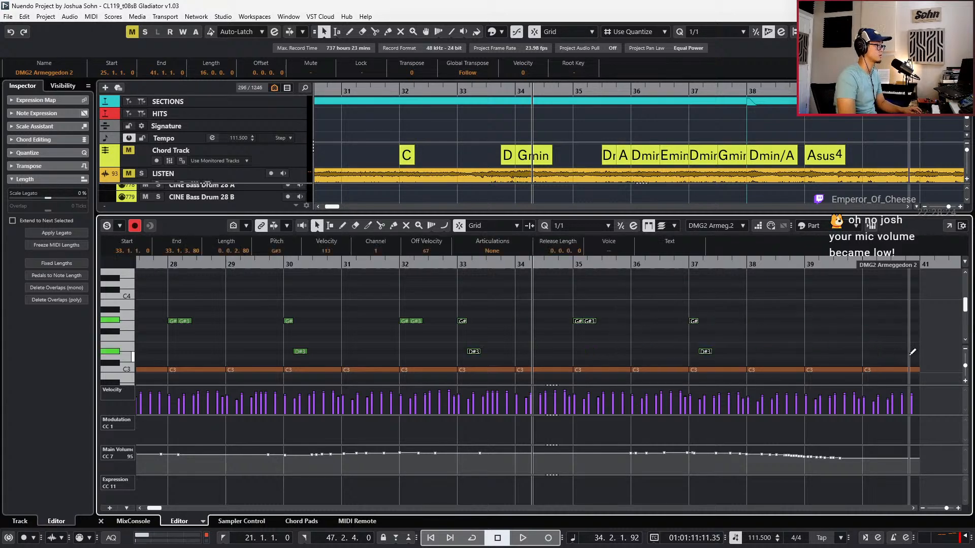
pyautogui.hotkey('ctrl', 'Right')
pyautogui.click(854, 329)
# Play the passage from around bar 34 and delete the green notes in bar 38
pyautogui.click(650, 321)
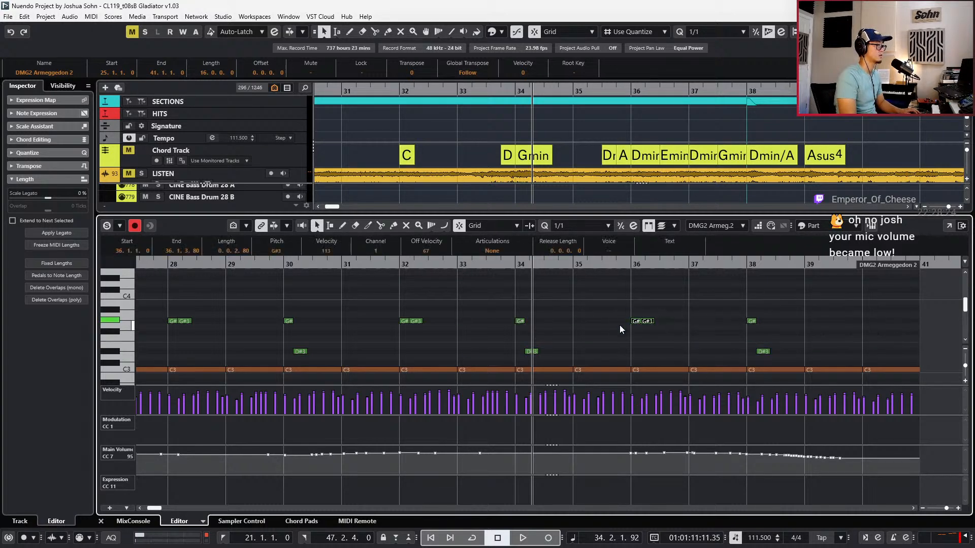
pyautogui.press('KP_Add')
pyautogui.press('KP_Subtract')
pyautogui.press('KP_Subtract')
pyautogui.press('KP_Subtract')
pyautogui.press('KP_Subtract')
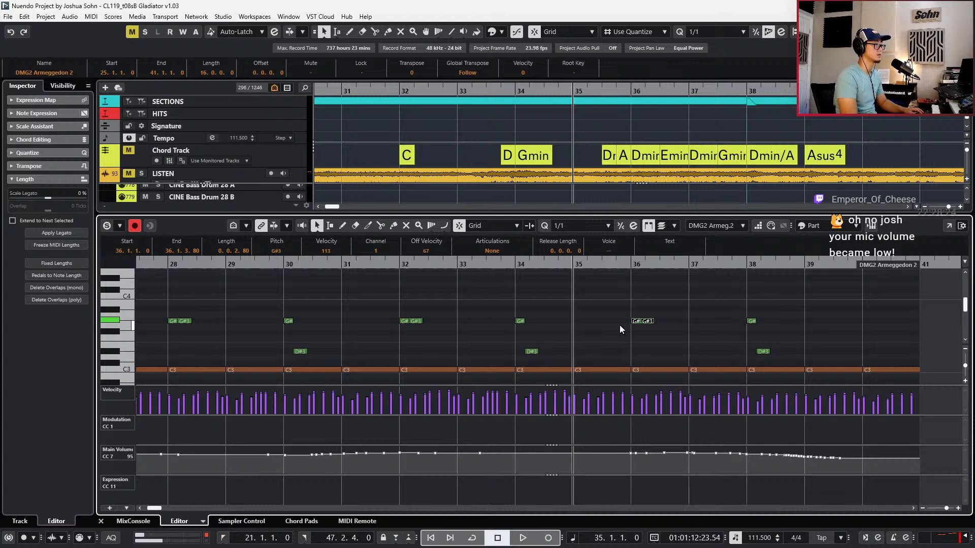
pyautogui.press('space')
pyautogui.moveTo(776, 340); pyautogui.dragTo(771, 357)
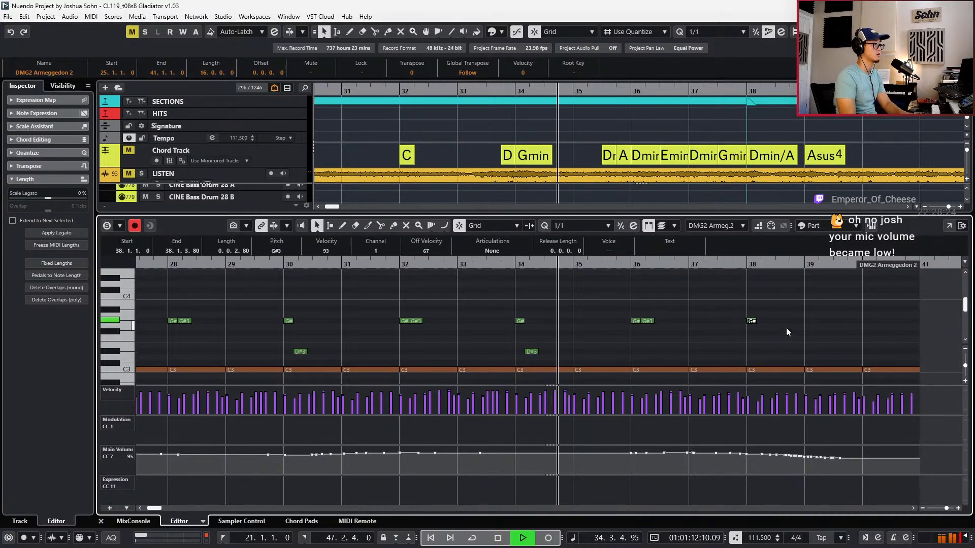
pyautogui.scroll(4, 785, 327)
pyautogui.scroll(-6, 782, 327)
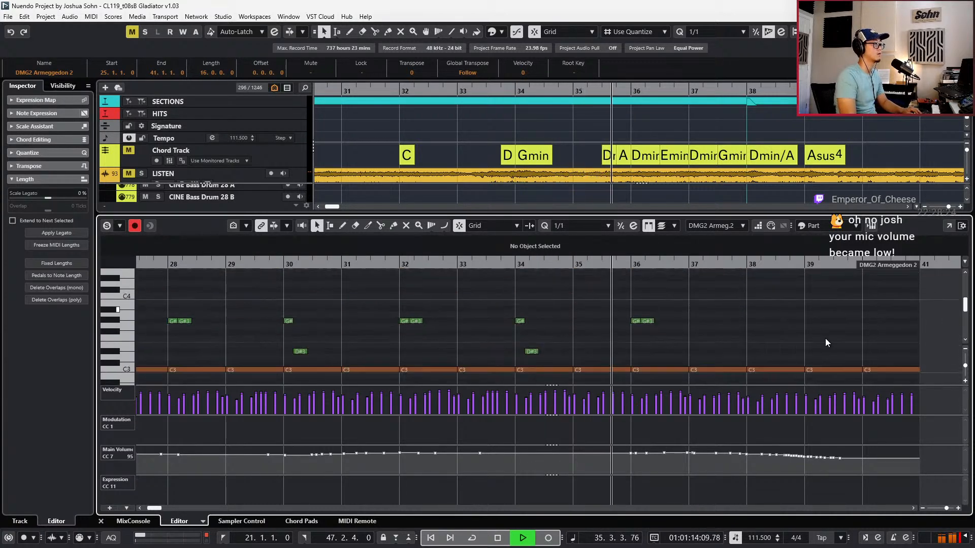
# Delete the long C3 and C2 notes and the purple notes from bar 39 onward, and stop playback
pyautogui.moveTo(829, 283); pyautogui.dragTo(806, 370)
pyautogui.press('Delete')
pyautogui.scroll(-1, 924, 308)
pyautogui.press('Delete')
pyautogui.scroll(5, 840, 355)
pyautogui.press('space')
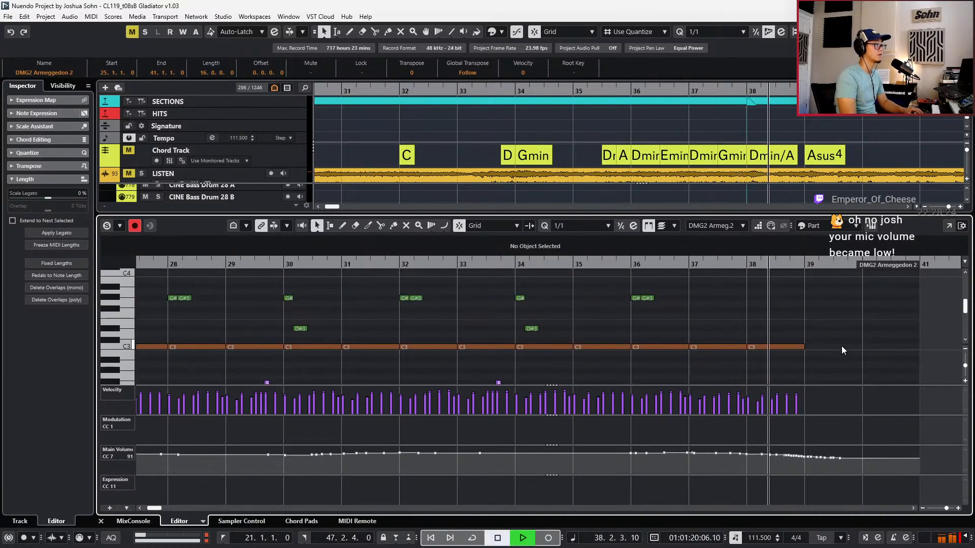
# Delete the purple notes after the downbeat of bar 38 and close the note editor
pyautogui.scroll(-4, 778, 325)
pyautogui.scroll(2, 777, 325)
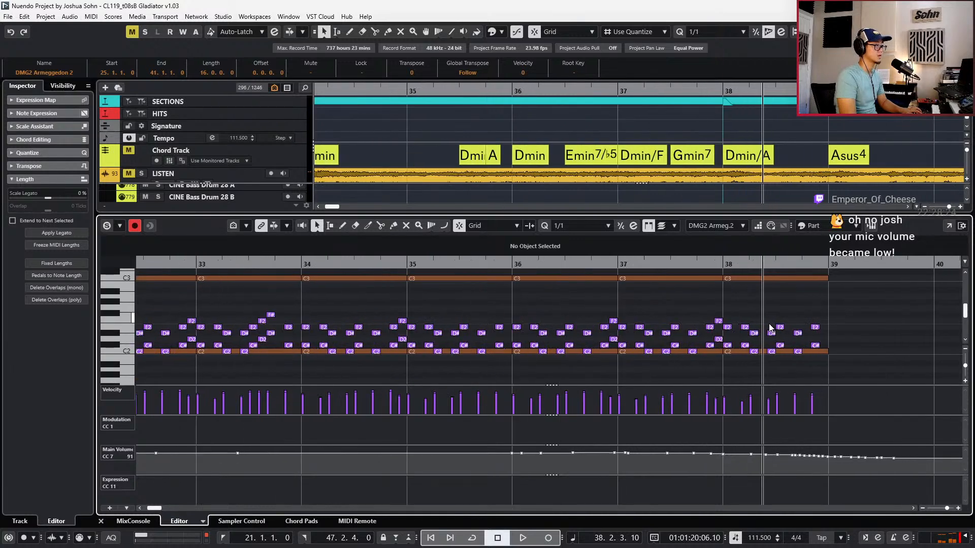
pyautogui.moveTo(740, 320); pyautogui.dragTo(825, 348)
pyautogui.press('Delete')
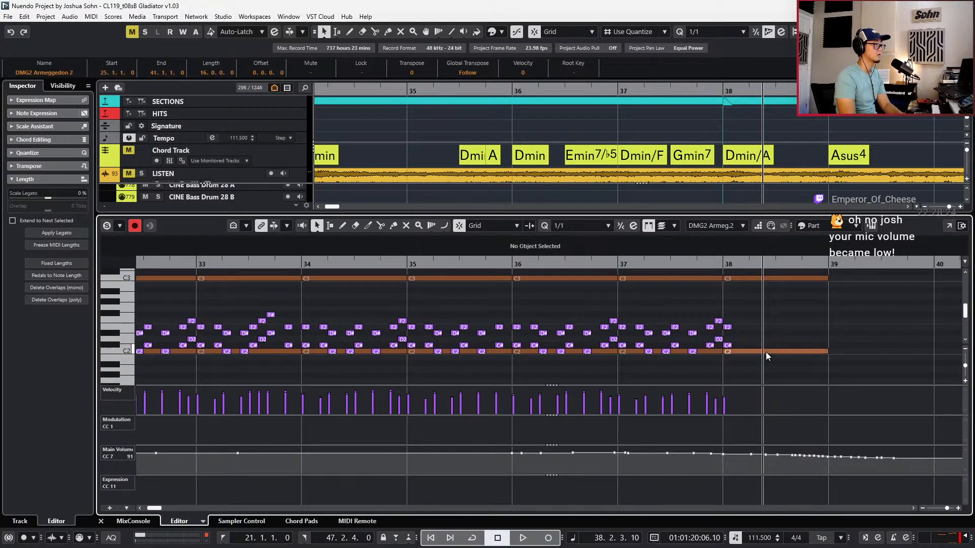
pyautogui.hotkey('ctrl', 'e')
# Glue the SD2 Trailer Toms and DMG2 Armeggedon 2 parts together across bar 25
pyautogui.scroll(-6, 768, 352)
pyautogui.press('KP_Subtract')
pyautogui.press('KP_Subtract')
pyautogui.press('KP_Subtract')
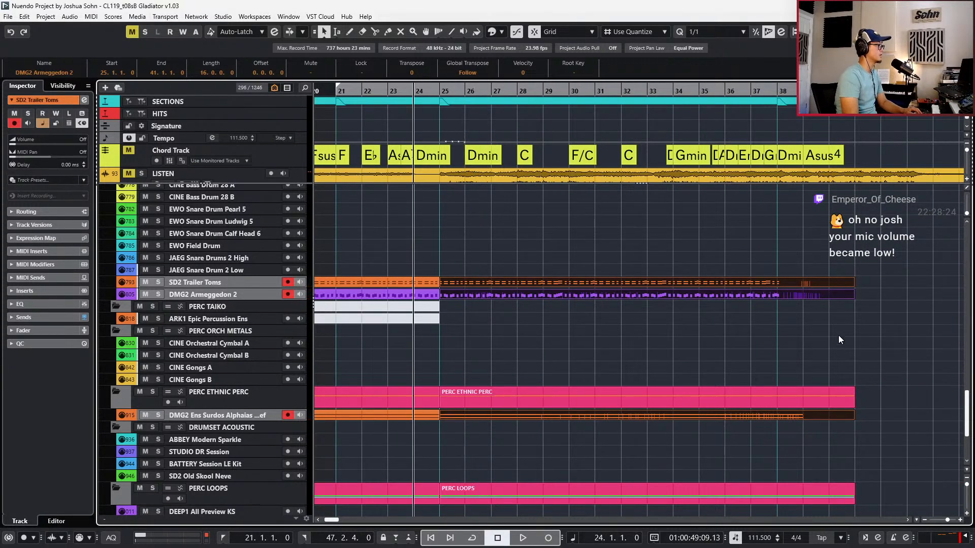
pyautogui.scroll(3, 838, 339)
pyautogui.moveTo(414, 316); pyautogui.dragTo(444, 356)
pyautogui.hotkey('ctrl', 'j')
# Glue the split parts of the DMG2 Ens Surdos and PERC LOOPS tracks together across bar 25
pyautogui.click(441, 477)
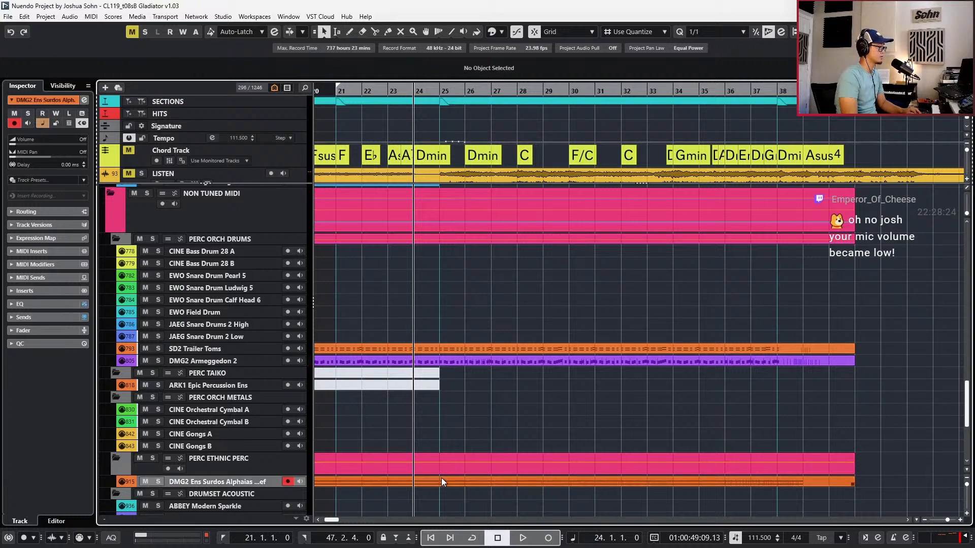
pyautogui.scroll(-4, 440, 431)
pyautogui.moveTo(437, 432); pyautogui.dragTo(461, 449)
pyautogui.hotkey('ctrl', 'j')
pyautogui.click(426, 486)
pyautogui.hotkey('ctrl', 'j')
pyautogui.scroll(1, 330, 203)
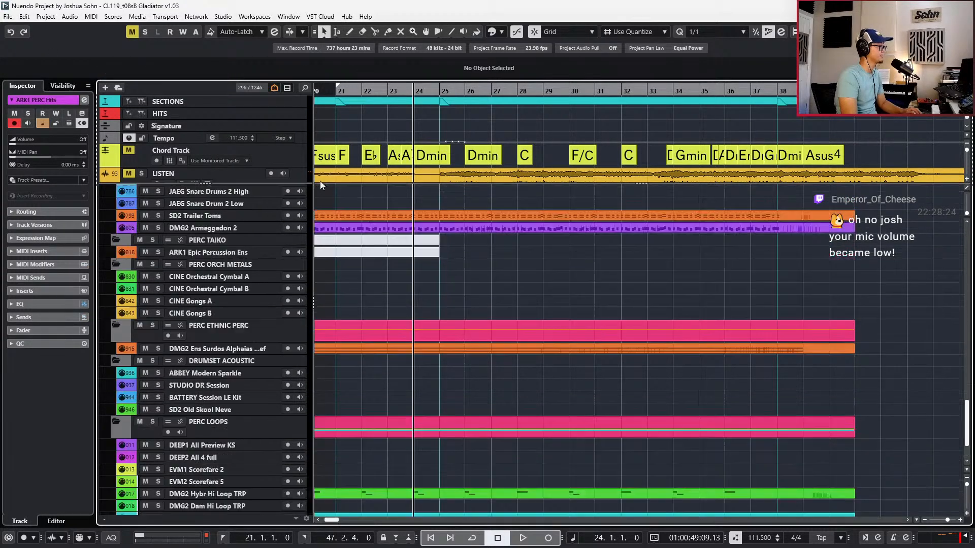
# Play the LISTEN reference track soloed around bars 24 to 26, and mute it again
pyautogui.click(250, 175)
pyautogui.press('s')
pyautogui.press('space')
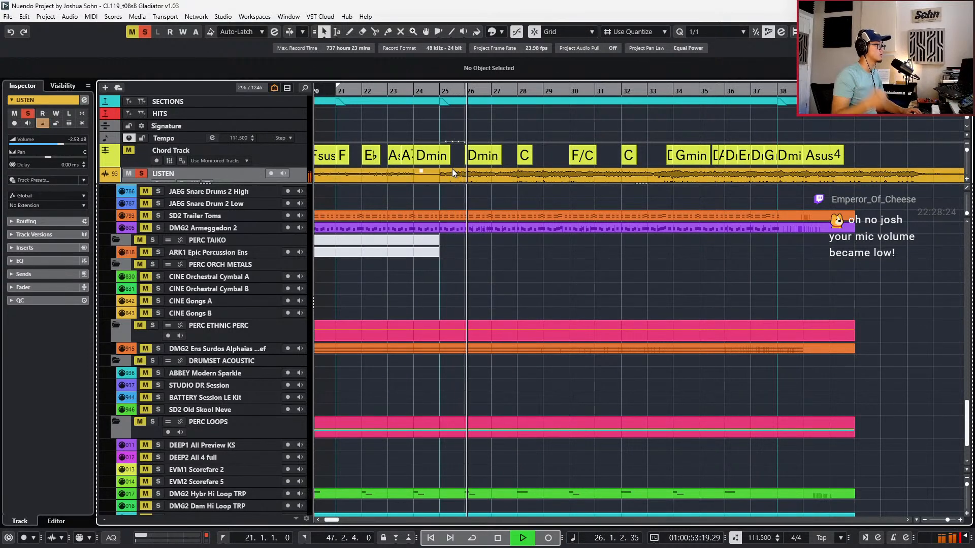
pyautogui.press('space')
pyautogui.press('s')
pyautogui.press('m')
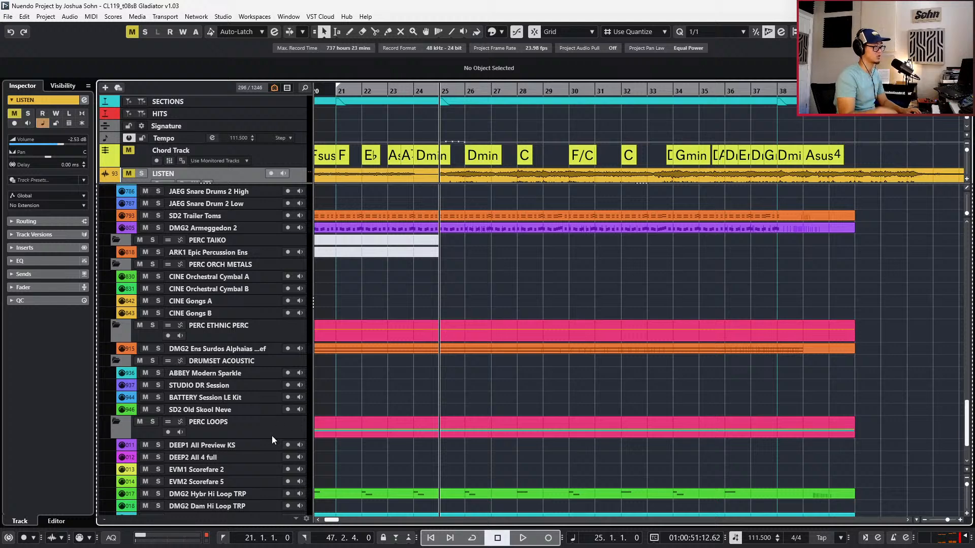
# Try recording cymbal takes on the CINE Orchestral Cymbal A track from bar 24 and discard them
pyautogui.click(183, 277)
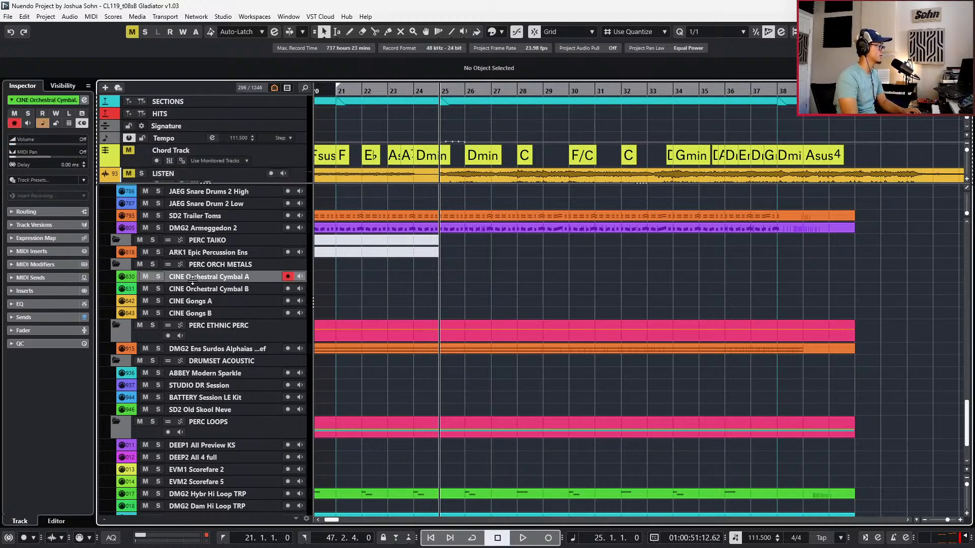
pyautogui.press('space')
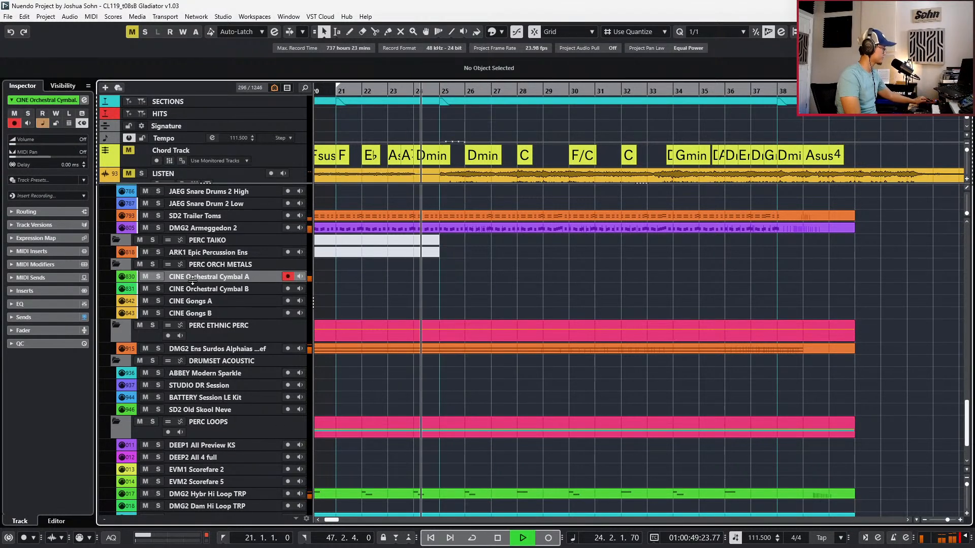
pyautogui.press('KP_Multiply')
pyautogui.press('KP_Multiply')
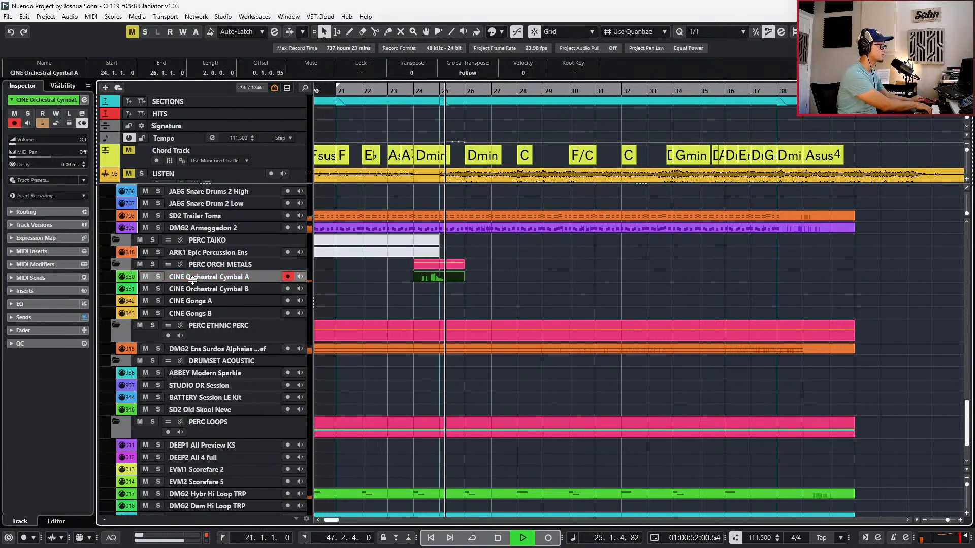
pyautogui.press('space')
pyautogui.press('Delete')
pyautogui.press('KP_Subtract')
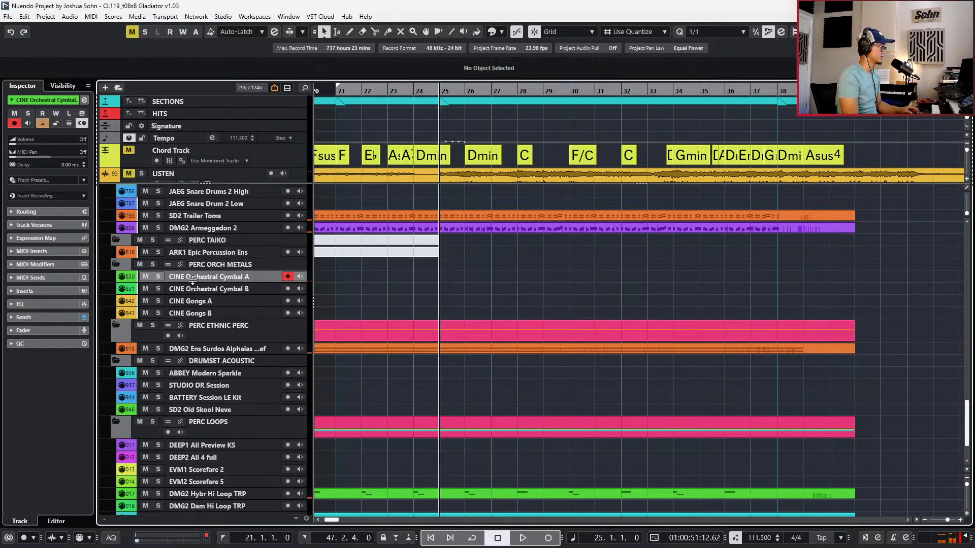
pyautogui.press('KP_Subtract')
pyautogui.keyDown('ctrl'); pyautogui.scroll(2, 425, 281); pyautogui.keyUp('ctrl')
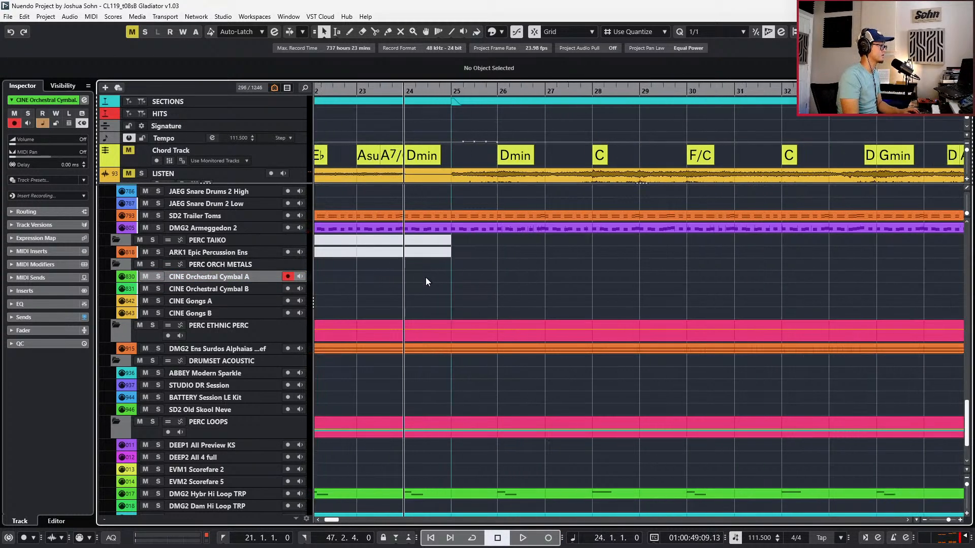
pyautogui.press('KP_Multiply')
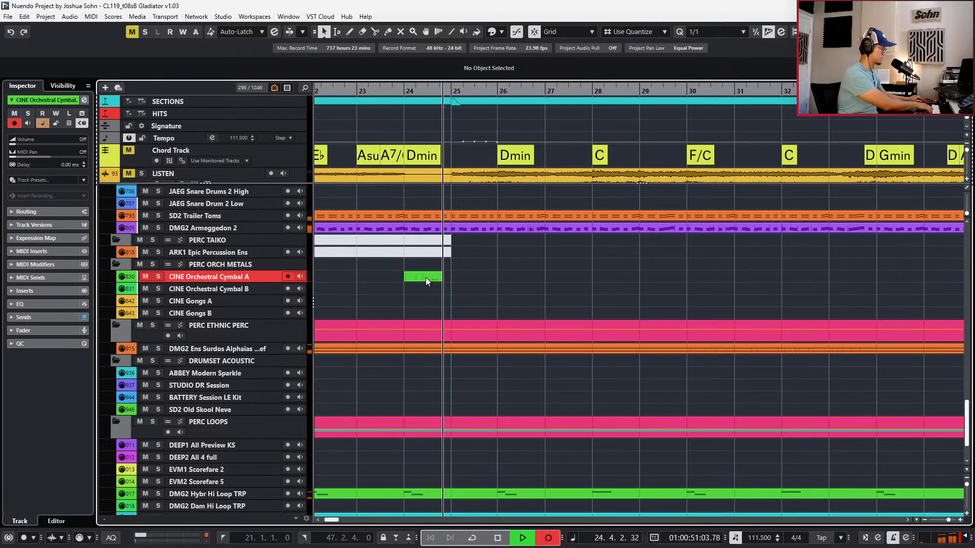
pyautogui.press('space')
pyautogui.hotkey('ctrl', 'z')
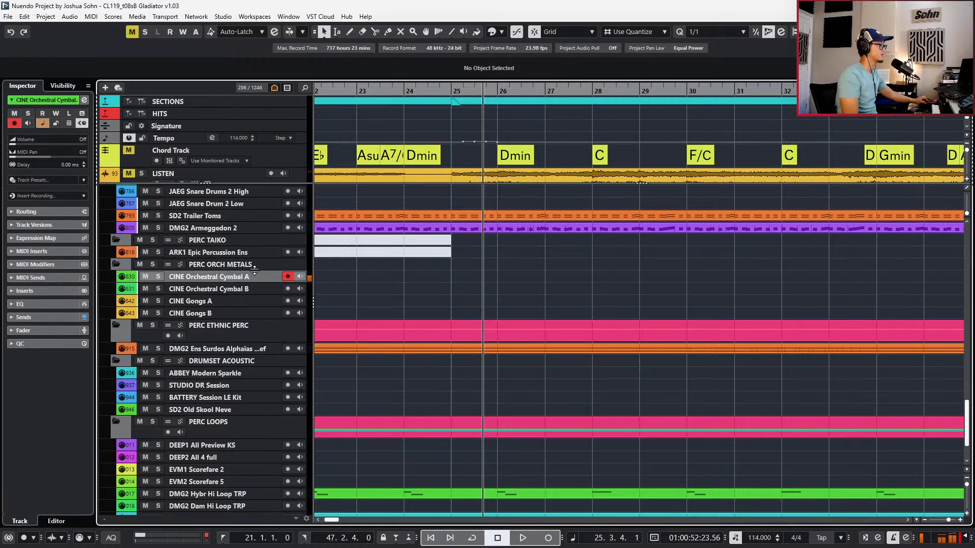
# Record a cymbal part on the CINE Orchestral Cymbal A track from bar 24 through bar 26
pyautogui.press('KP_Subtract')
pyautogui.press('KP_Subtract')
pyautogui.press('KP_Multiply')
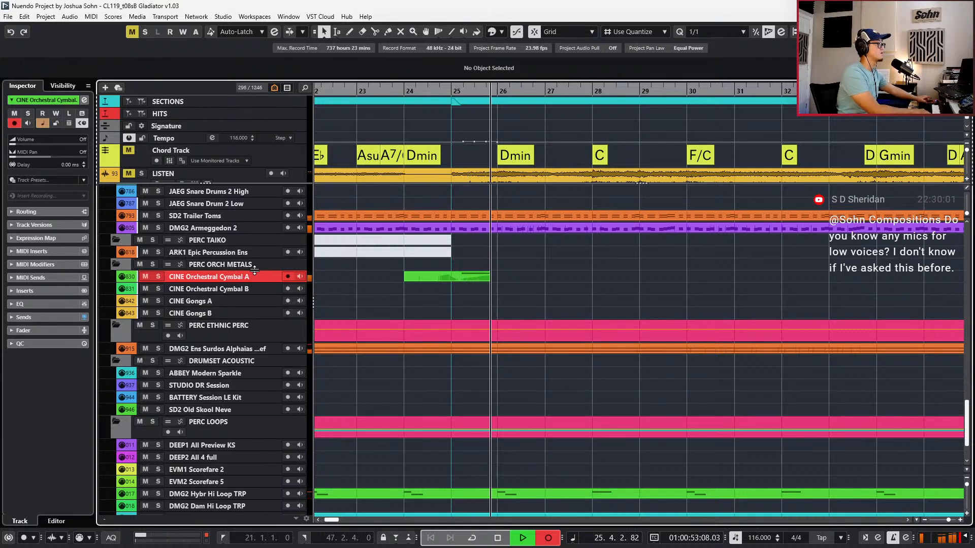
pyautogui.press('space')
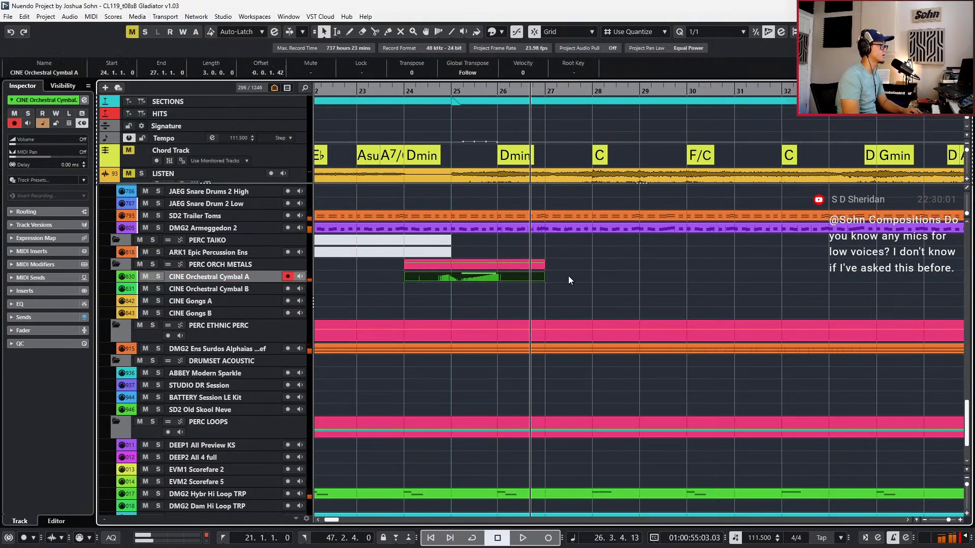
# Find and show the hidden EWO Crash Combo track in the PERC ORCH METALS folder
pyautogui.click(243, 293)
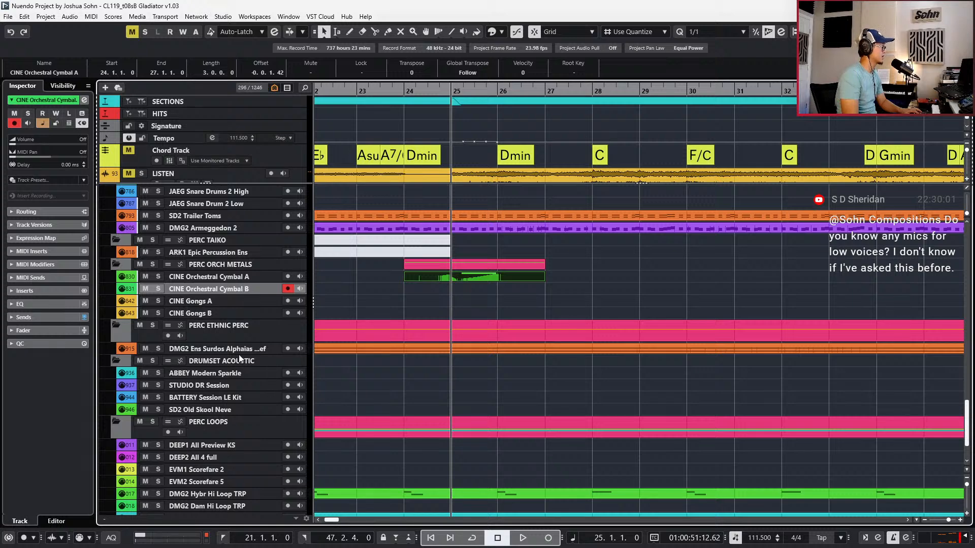
pyautogui.hotkey('ctrl', 'f')
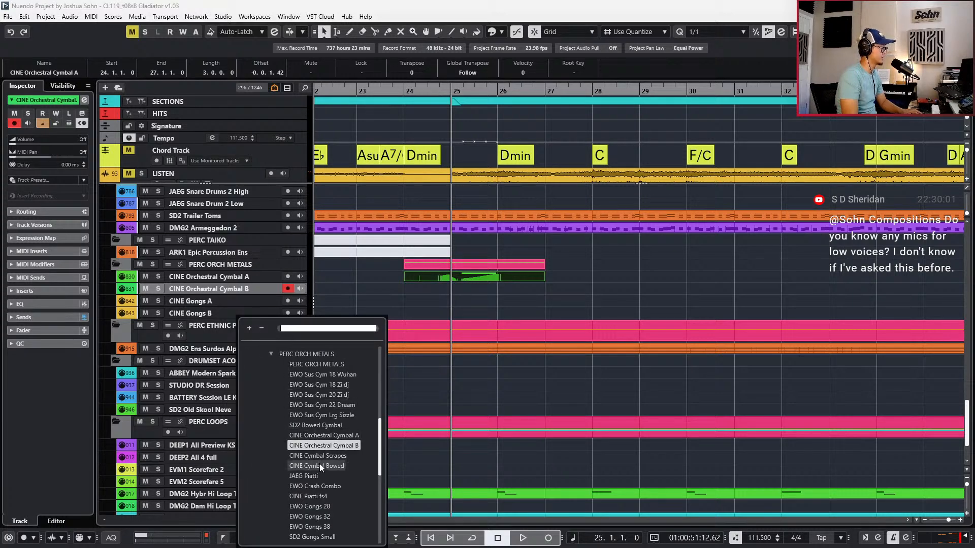
pyautogui.click(317, 485)
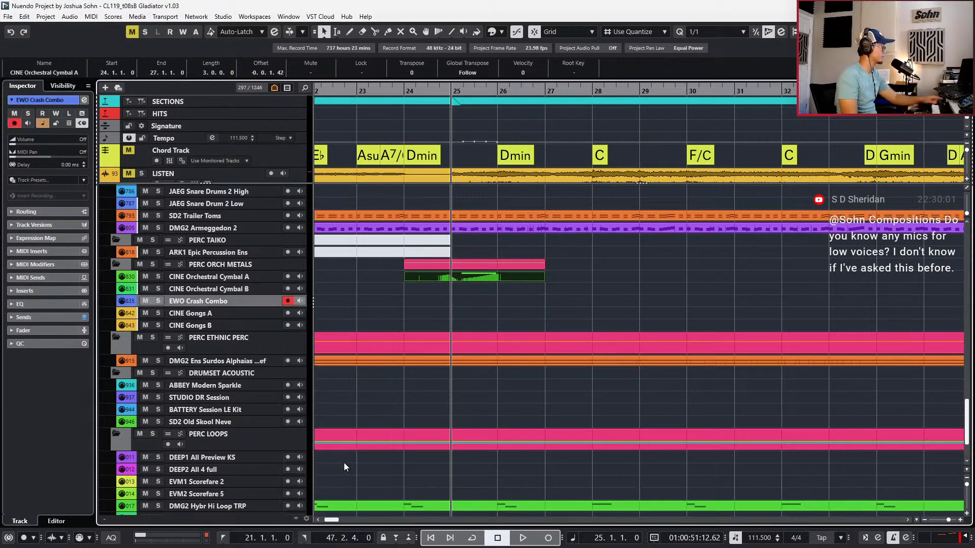
# Record a crash cymbal part on the EWO Crash Combo track from bar 24 through bar 26
pyautogui.doubleClick(380, 304)
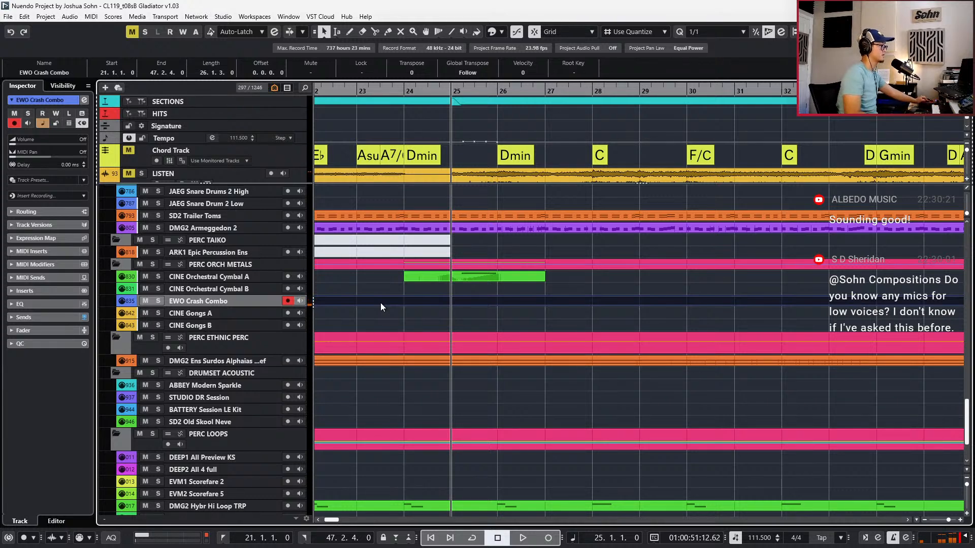
pyautogui.press('KP_Multiply')
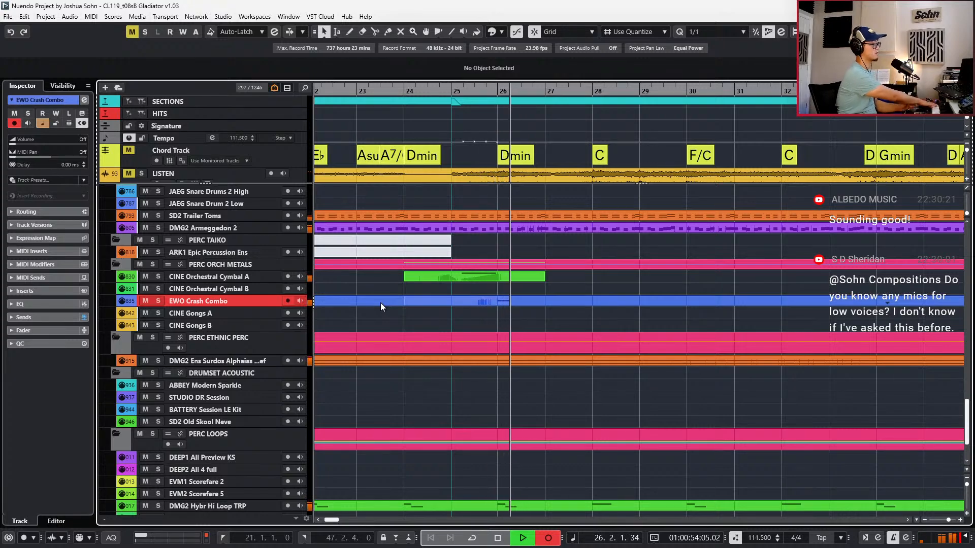
pyautogui.press('space')
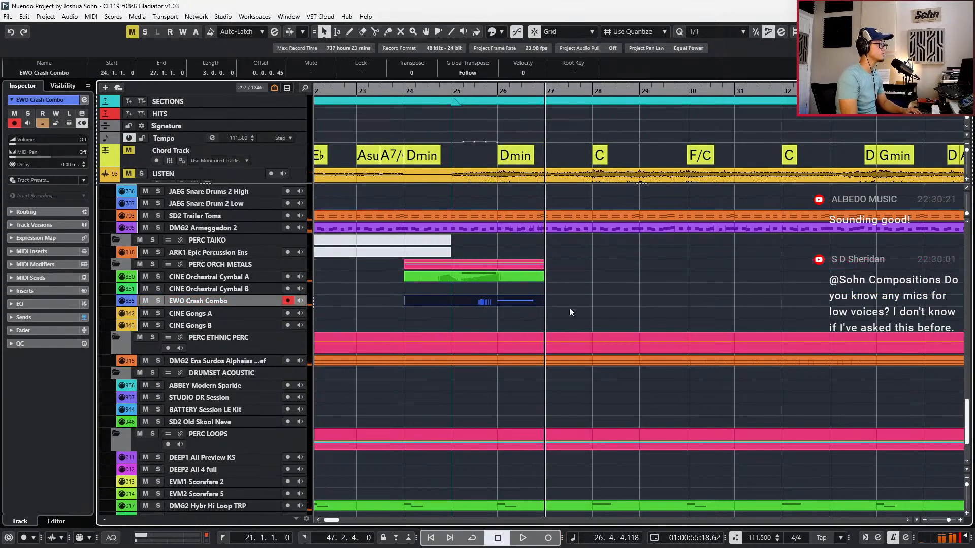
# Extend the EWO Crash Combo part to run from bar 21 to bar 47 and check its F1 note at bar 26
pyautogui.doubleClick(529, 302)
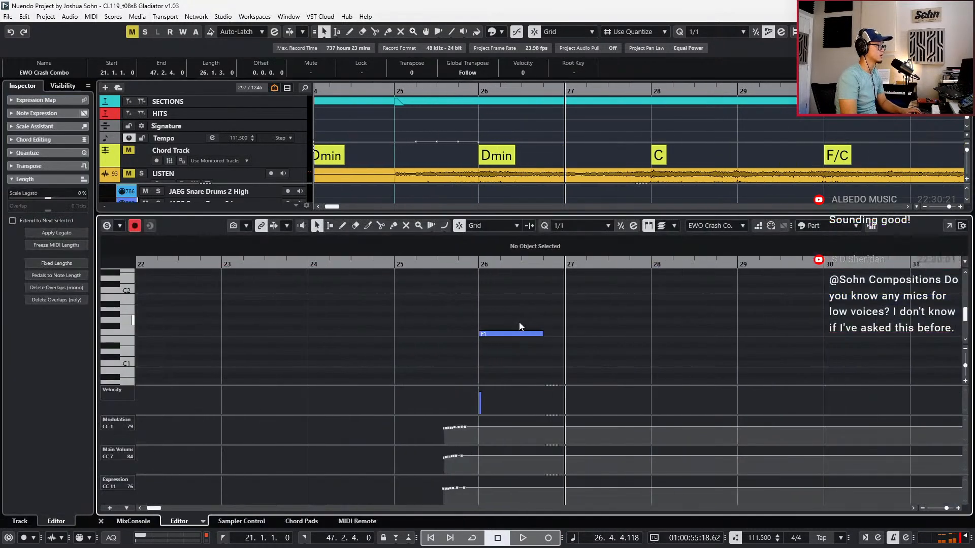
pyautogui.click(516, 334)
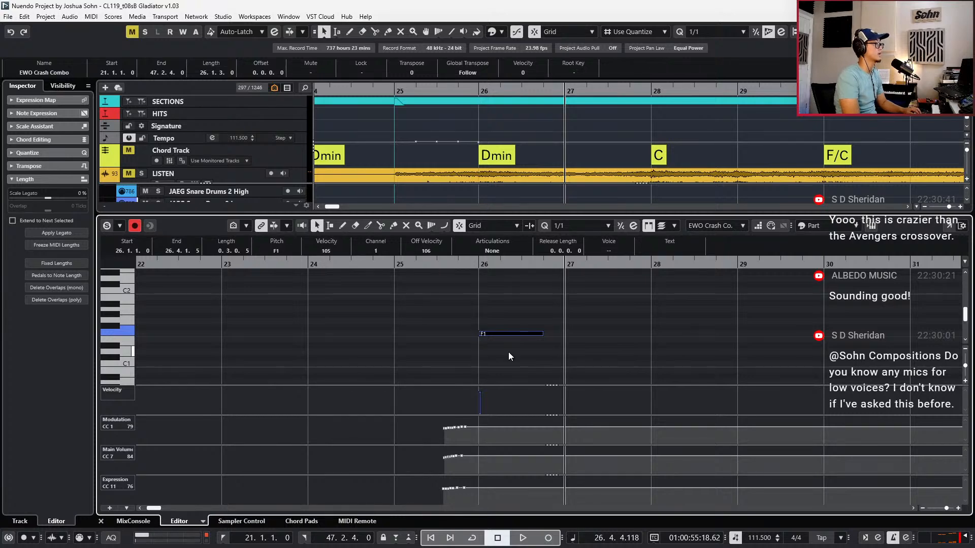
pyautogui.hotkey('ctrl', 'e')
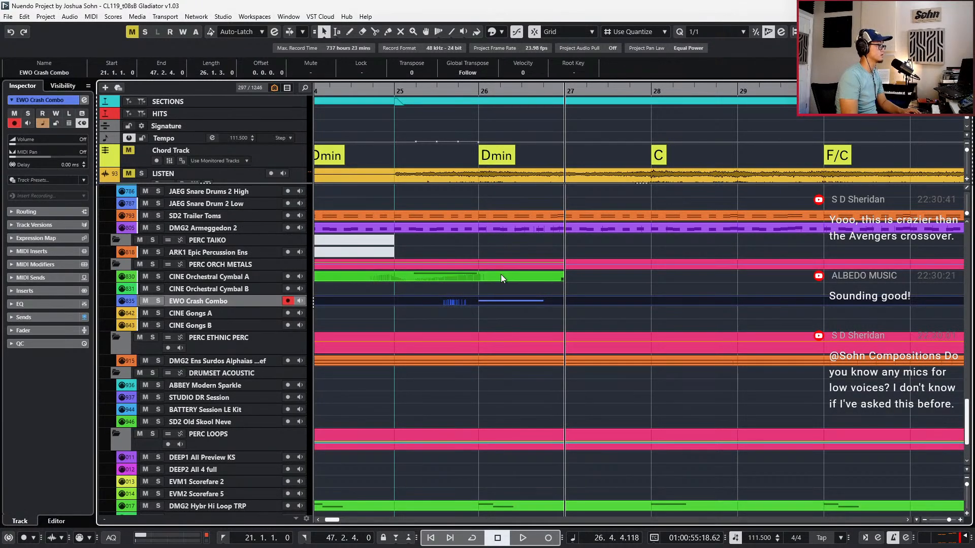
# Solo the LISTEN reference track and play it from bar 26 to about bar 33 to locate the crash hits
pyautogui.click(294, 175)
pyautogui.press('ctrl+KP_Subtract')
pyautogui.press('ctrl+KP_Subtract')
pyautogui.press('ctrl+KP_Add')
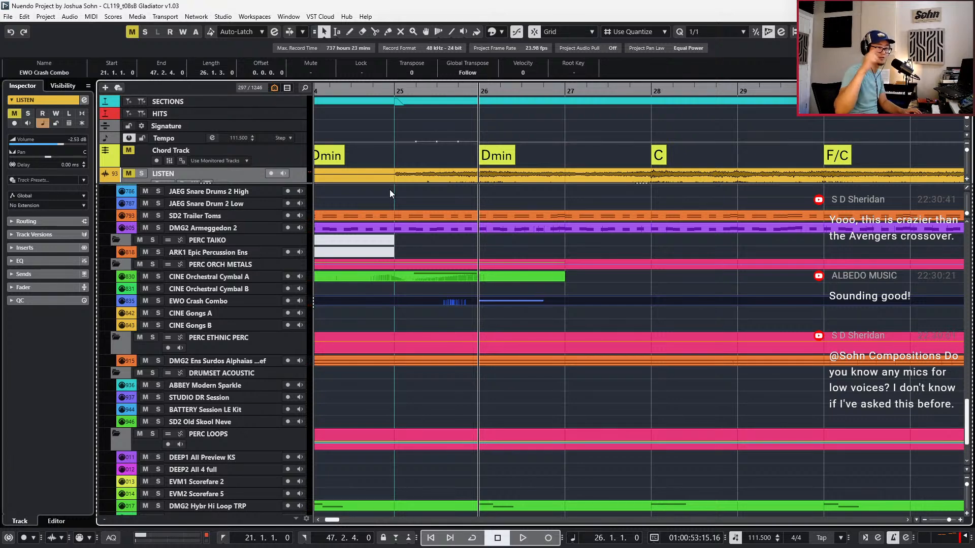
pyautogui.press('s')
pyautogui.press('space')
pyautogui.press('g')
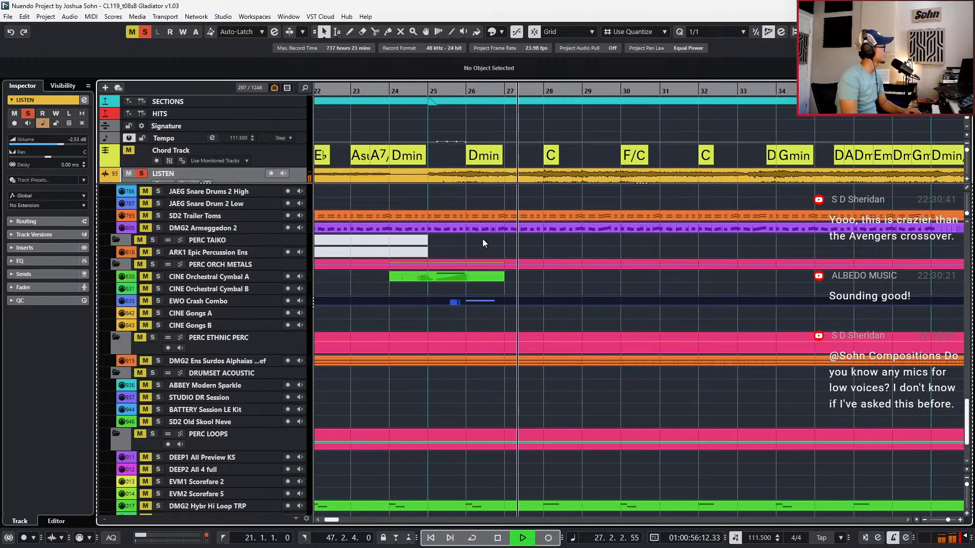
pyautogui.hscroll(2, 501, 269)
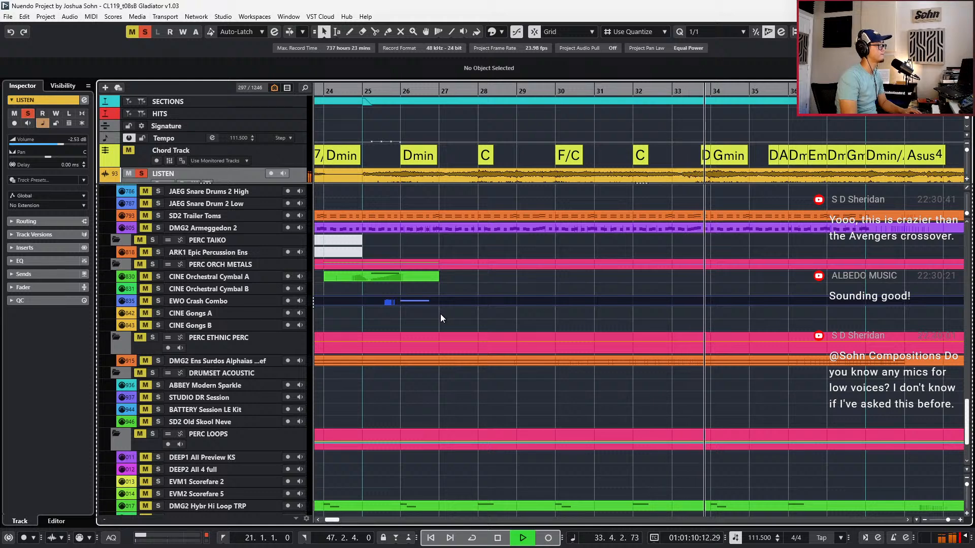
# Replay the soloed reference around bars 28 and 30 to check for crash hits there
pyautogui.press('space')
pyautogui.press('ctrl+KP_Subtract')
pyautogui.press('ctrl+KP_Subtract')
pyautogui.press('ctrl+KP_Subtract')
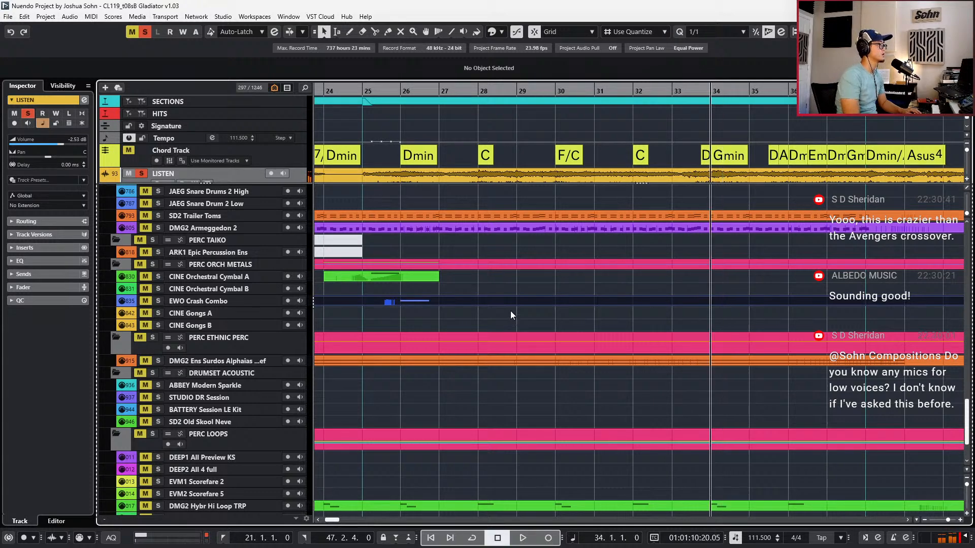
pyautogui.press('ctrl+KP_Subtract')
pyautogui.press('ctrl+KP_Subtract')
pyautogui.press('ctrl+KP_Subtract')
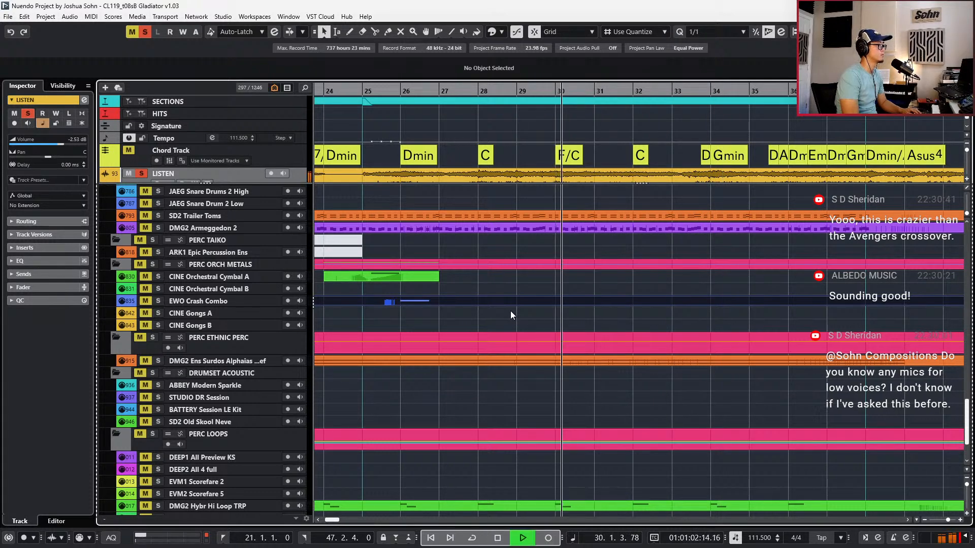
pyautogui.press('ctrl+KP_Subtract')
pyautogui.press('space')
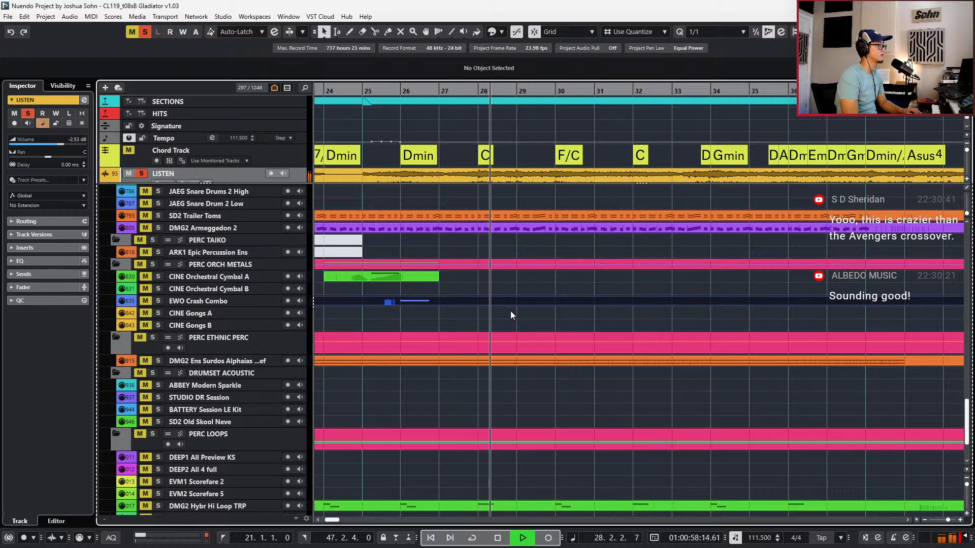
pyautogui.press('space')
pyautogui.press('ctrl+KP_Add')
pyautogui.press('ctrl+KP_Add')
pyautogui.press('ctrl+KP_Add')
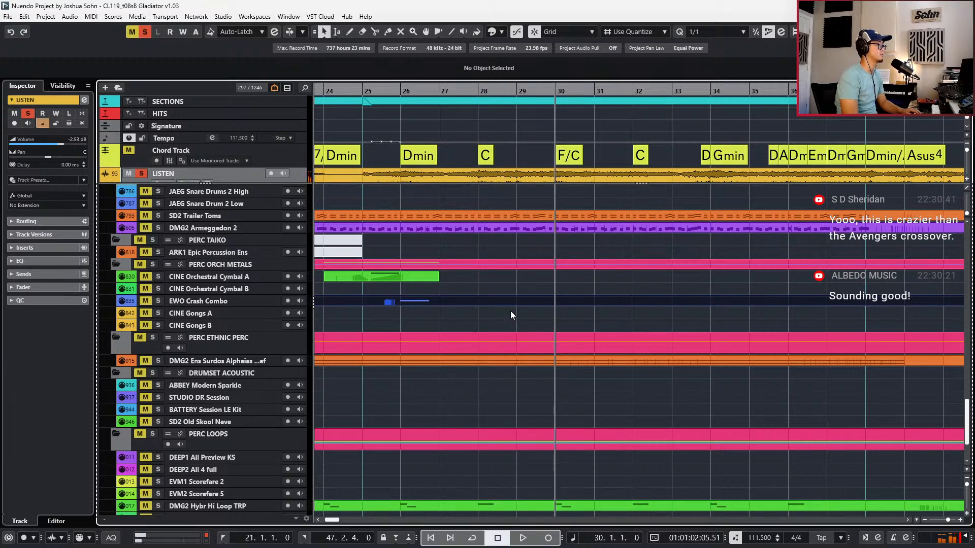
pyautogui.press('ctrl+KP_Add')
pyautogui.press('space')
pyautogui.press('space')
# Play the soloed reference from bar 34 to about bar 39, return to bar 27 and unsolo the LISTEN track
pyautogui.press('ctrl+KP_Add')
pyautogui.press('ctrl+KP_Add')
pyautogui.press('ctrl+KP_Subtract')
pyautogui.press('ctrl+KP_Subtract')
pyautogui.press('ctrl+KP_Subtract')
pyautogui.press('ctrl+KP_Add')
pyautogui.press('ctrl+KP_Add')
pyautogui.press('ctrl+KP_Add')
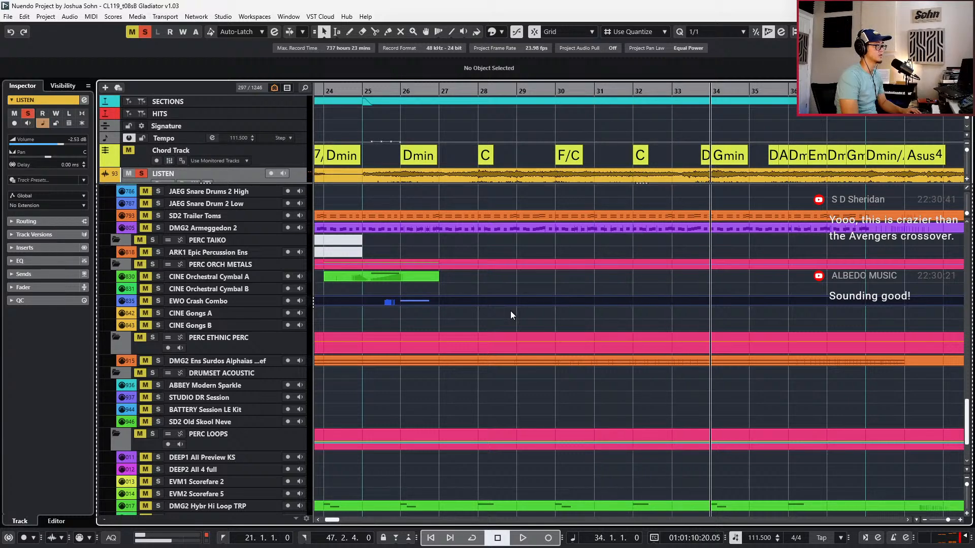
pyautogui.press('space')
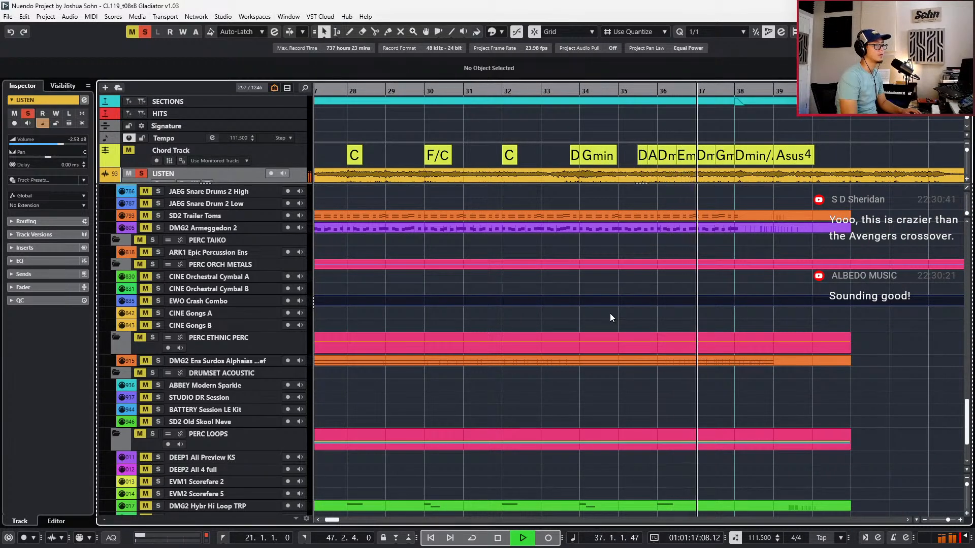
pyautogui.scroll(-2, 615, 321)
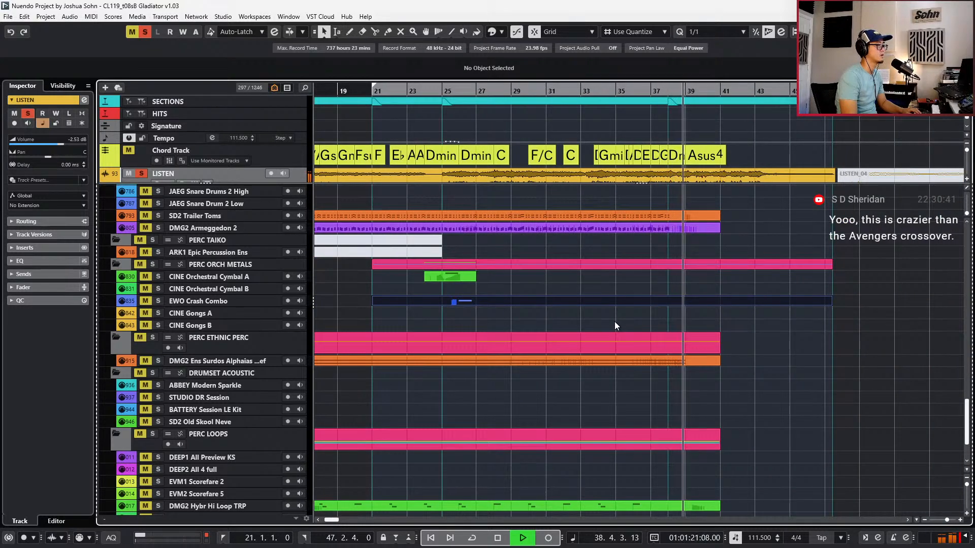
pyautogui.press('space')
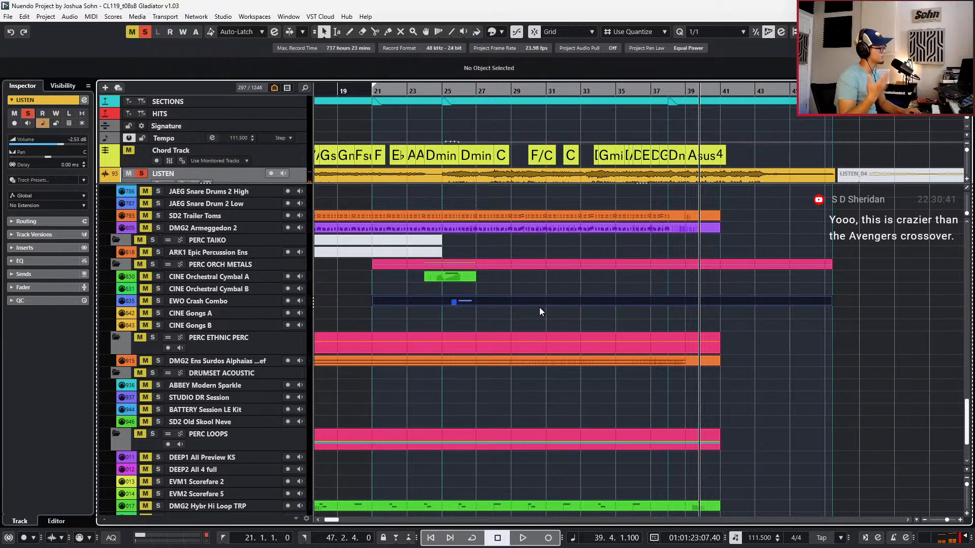
pyautogui.press('KP_Subtract')
pyautogui.press('KP_Subtract')
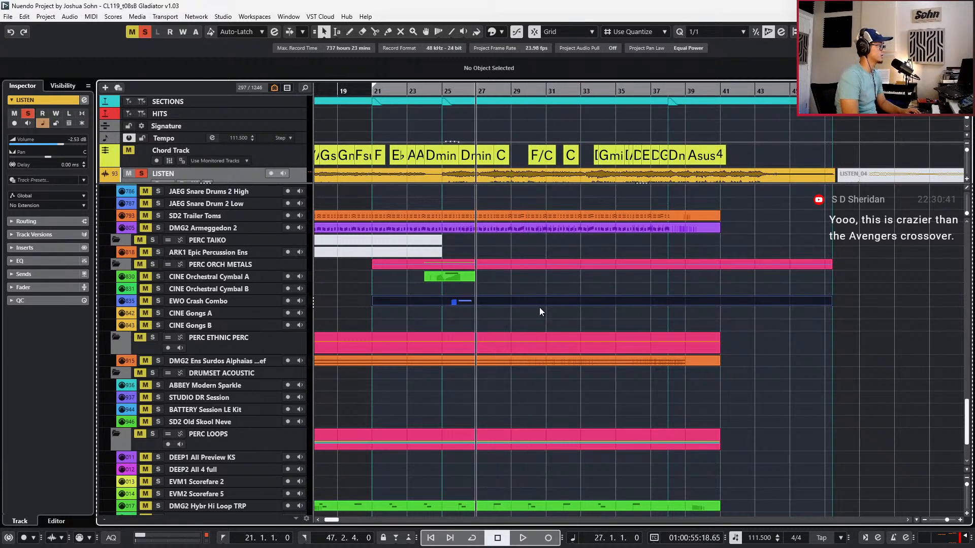
pyautogui.press('s')
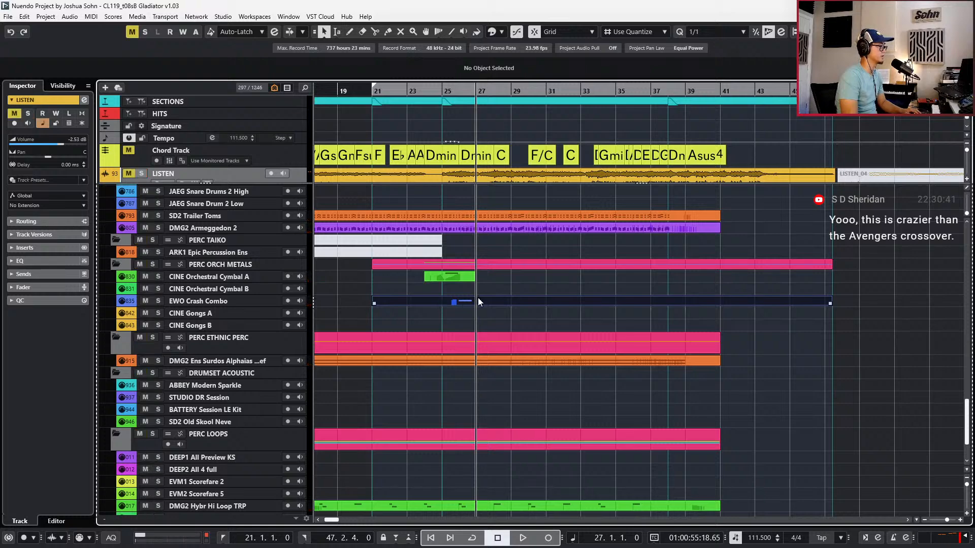
# Lengthen the F1 crash note at bar 26 to one full bar and copy it to bars 28, 30, 34 and 36
pyautogui.doubleClick(478, 299)
pyautogui.click(459, 333)
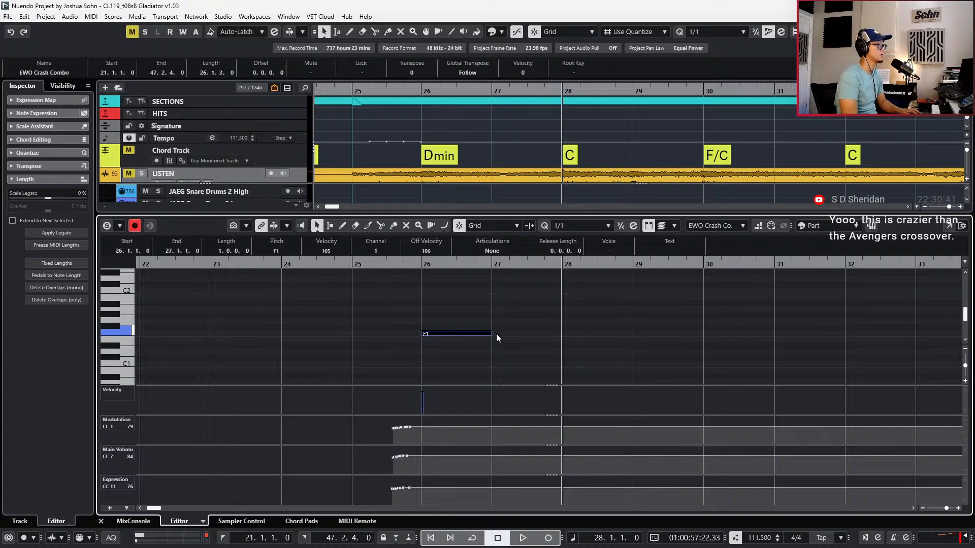
pyautogui.hotkey('ctrl', 'd')
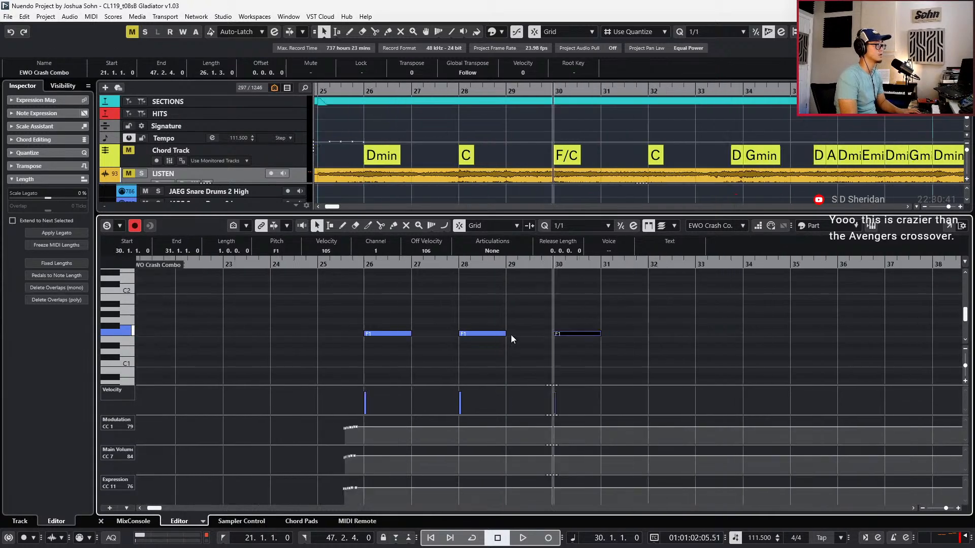
pyautogui.press('KP_Add')
pyautogui.hotkey('ctrl', 'v')
pyautogui.press('KP_Add')
pyautogui.press('KP_Add')
pyautogui.hotkey('ctrl', 'v')
# Play back the copied crash notes from bar 34, close the note editor and deselect the crash part
pyautogui.press('KP_Subtract')
pyautogui.press('KP_Subtract')
pyautogui.press('space')
pyautogui.scroll(-1, 510, 335)
pyautogui.hscroll(1, 521, 328)
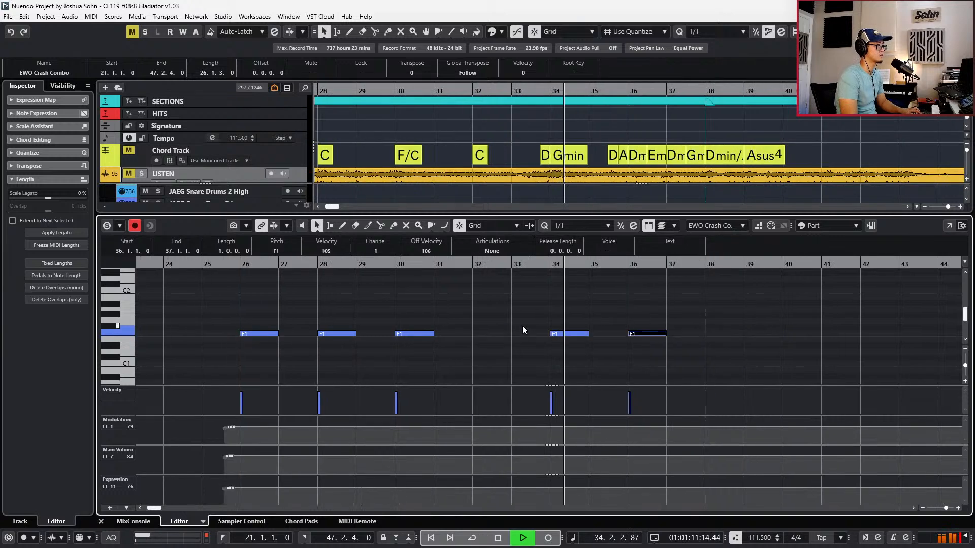
pyautogui.scroll(-1, 531, 328)
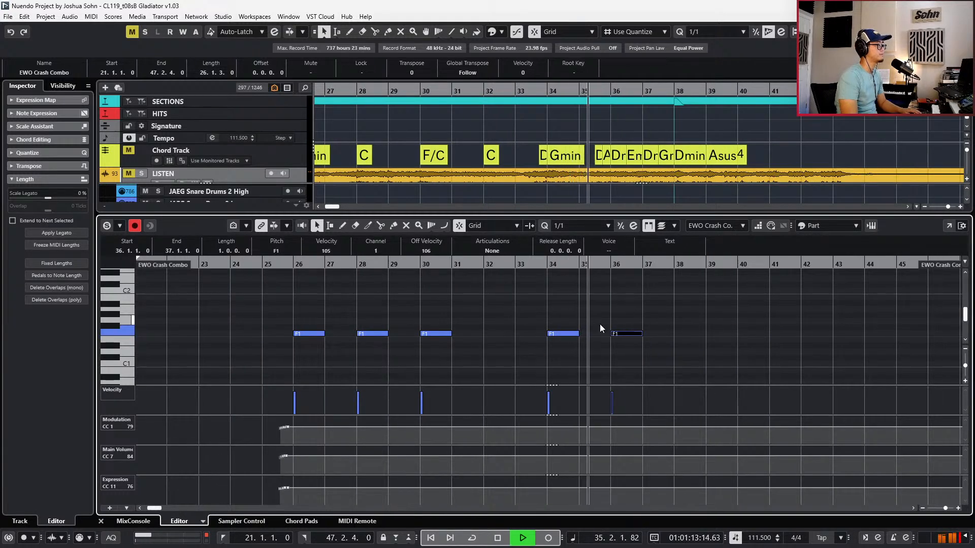
pyautogui.hotkey('ctrl', 'e')
pyautogui.scroll(-1, 596, 310)
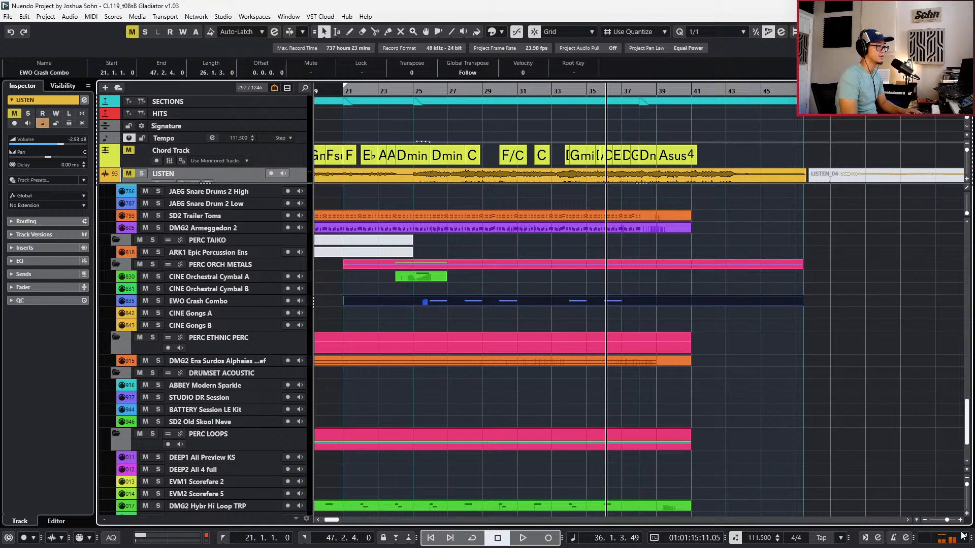
pyautogui.click(915, 469)
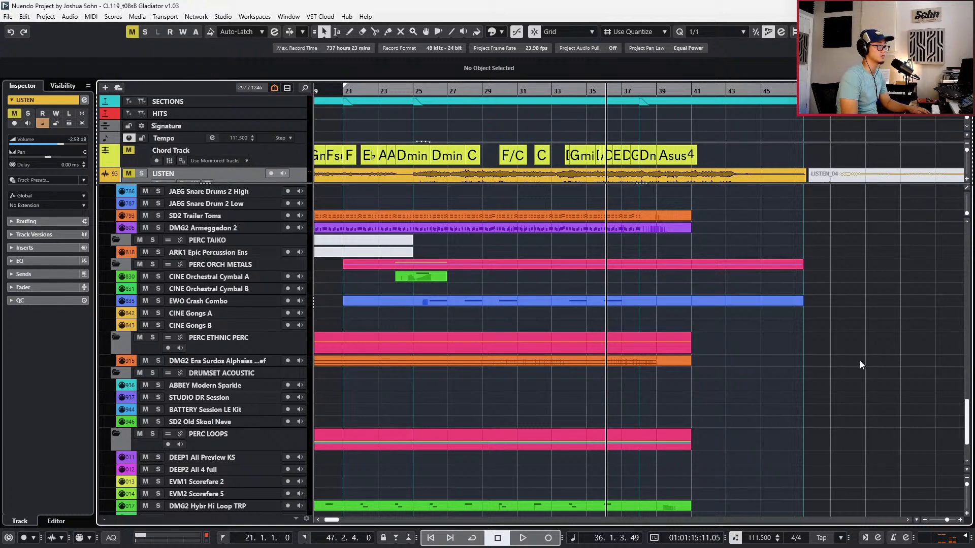
# Find the Stereo Out channel in the track list and open its channel settings
pyautogui.scroll(10, 583, 361)
pyautogui.scroll(-3, 290, 151)
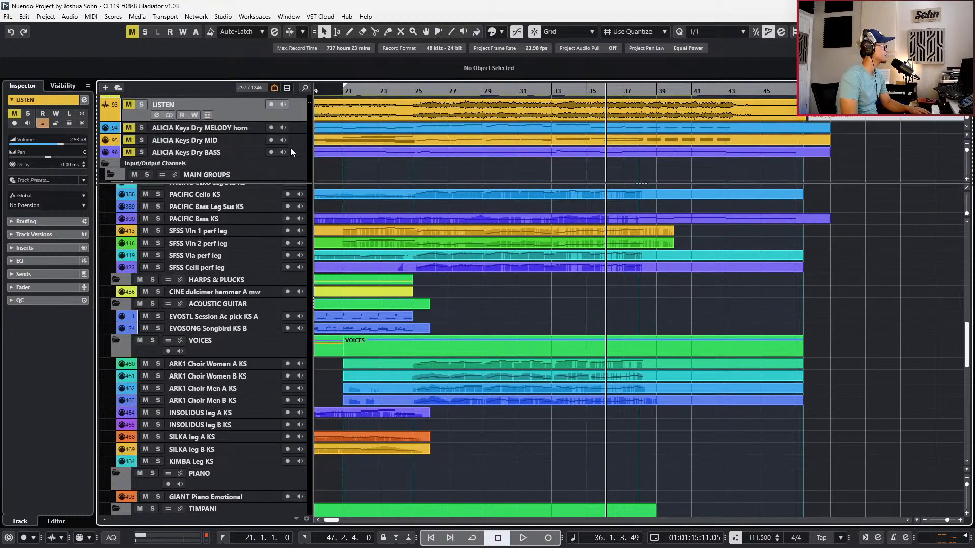
pyautogui.scroll(-3, 290, 147)
pyautogui.scroll(-8, 263, 124)
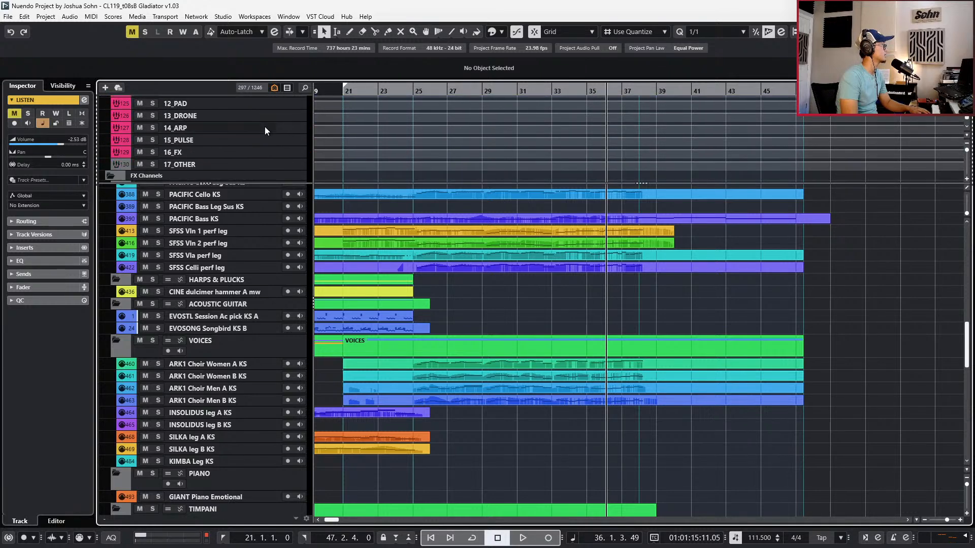
pyautogui.scroll(-8, 230, 151)
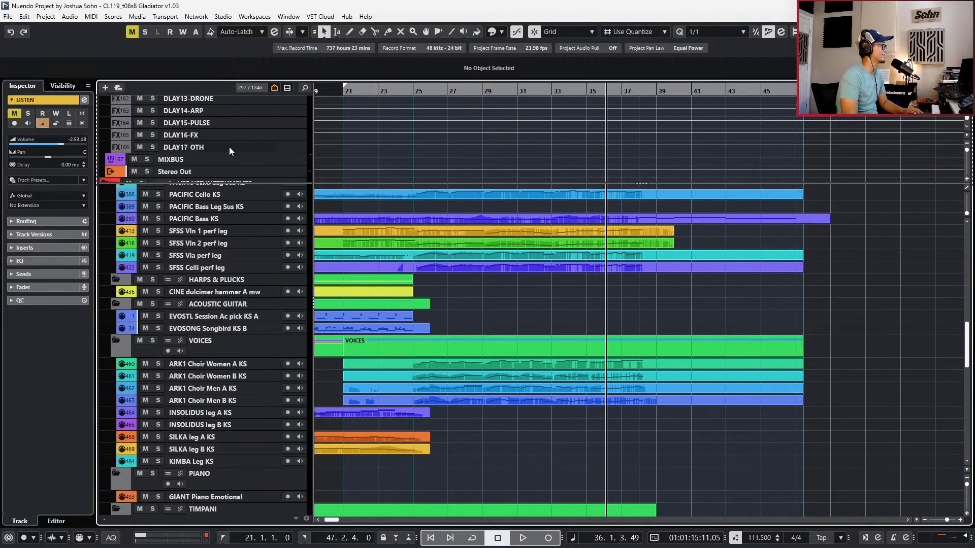
pyautogui.click(197, 117)
pyautogui.press('e')
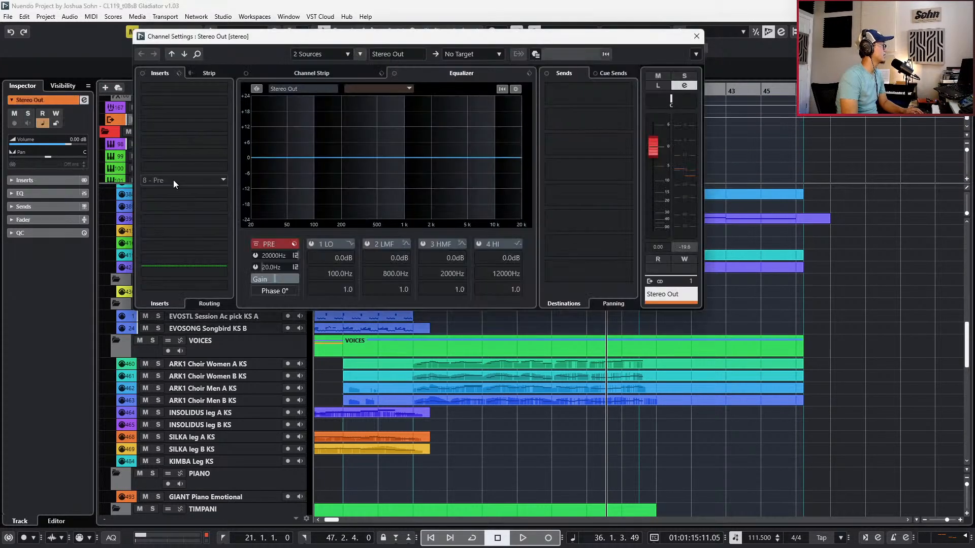
# Load the Brickwall Limiter in insert slot 15 of Stereo Out and close the plug-in and channel windows
pyautogui.click(220, 272)
pyautogui.write('limiter')
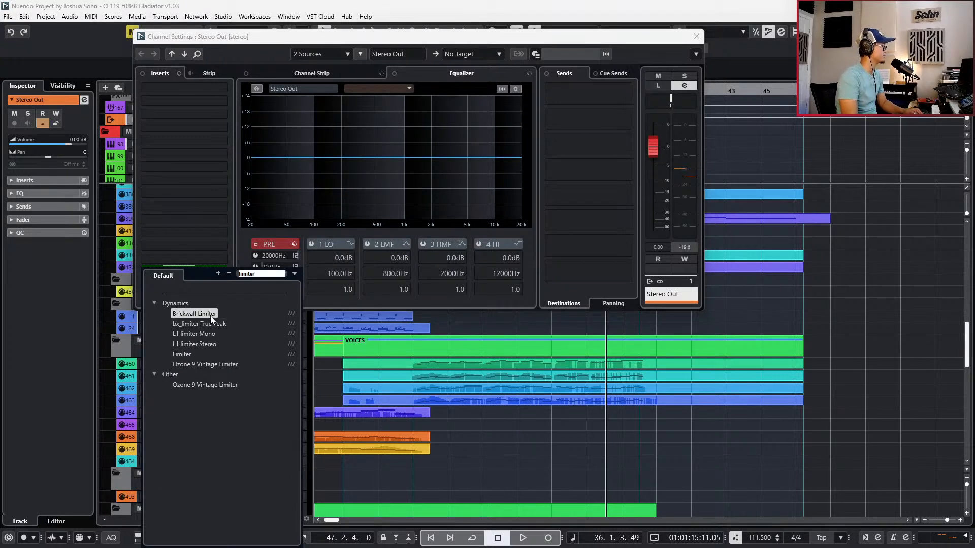
pyautogui.click(210, 316)
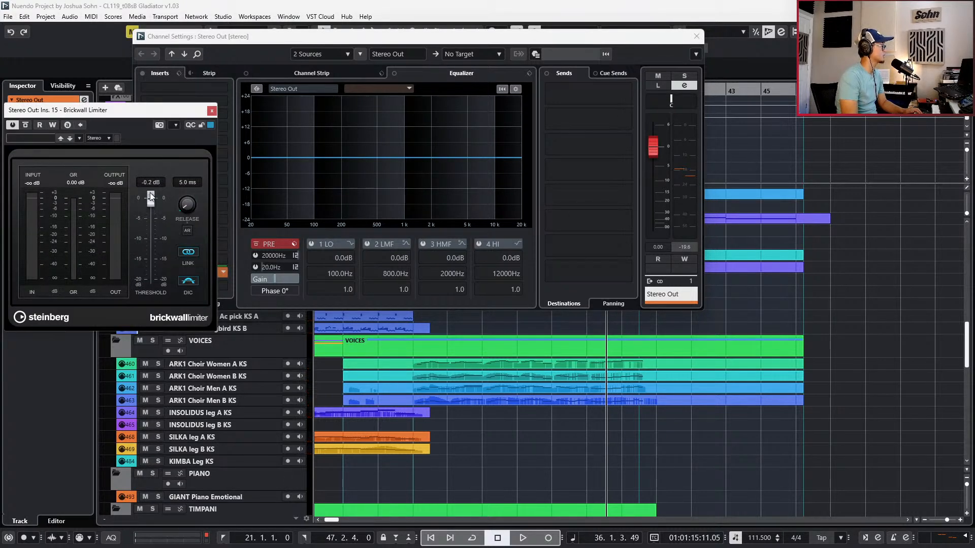
pyautogui.click(696, 36)
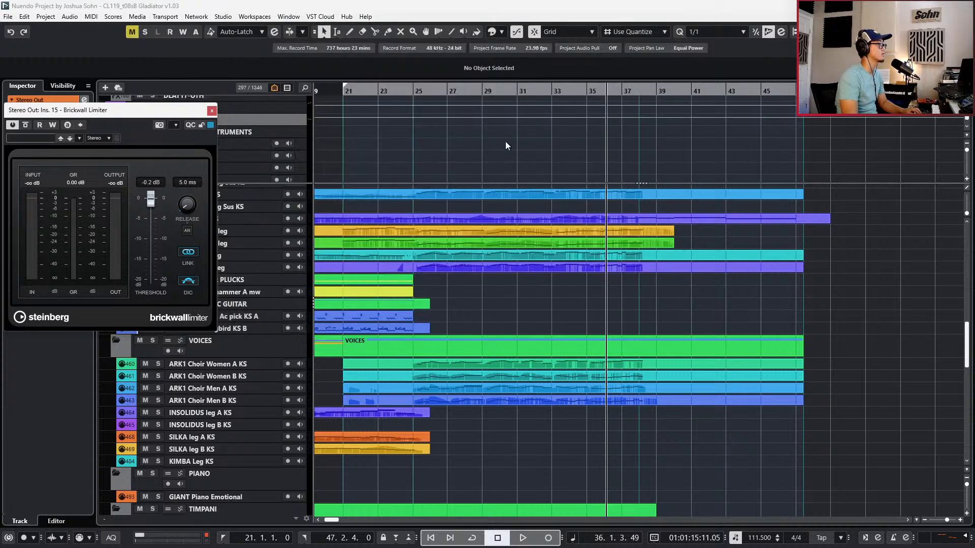
pyautogui.click(212, 110)
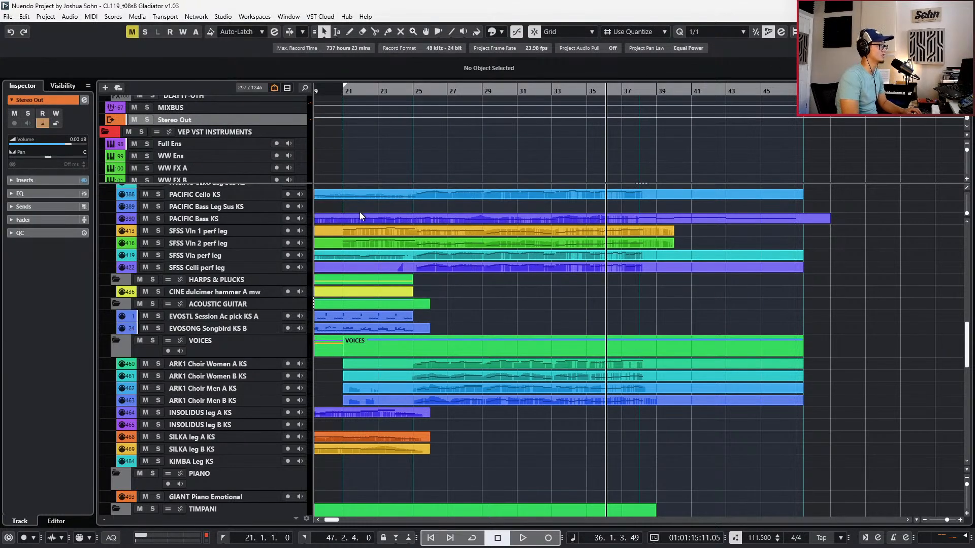
# Play the full mix from bar 25 to review the percussion tracks with the new crashes
pyautogui.press('KP_Subtract')
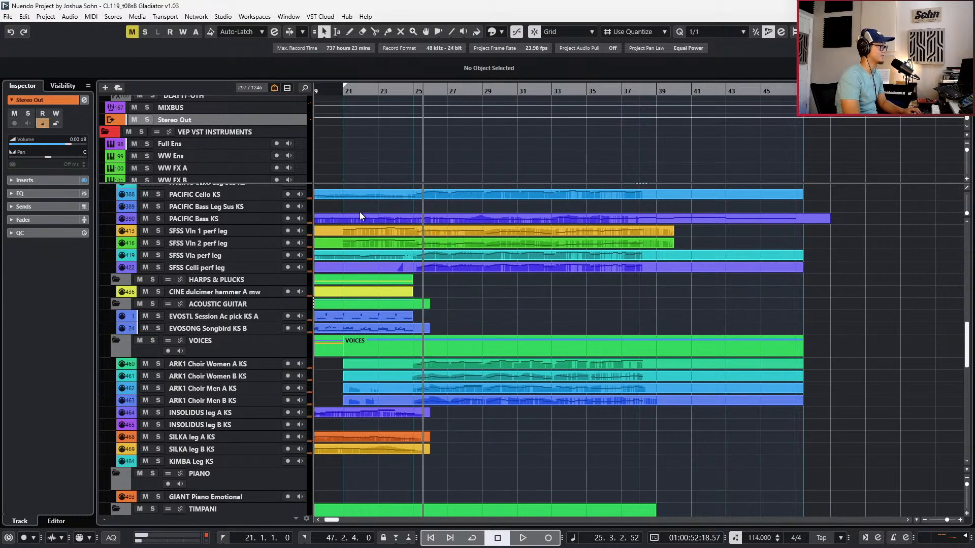
pyautogui.scroll(-15, 659, 355)
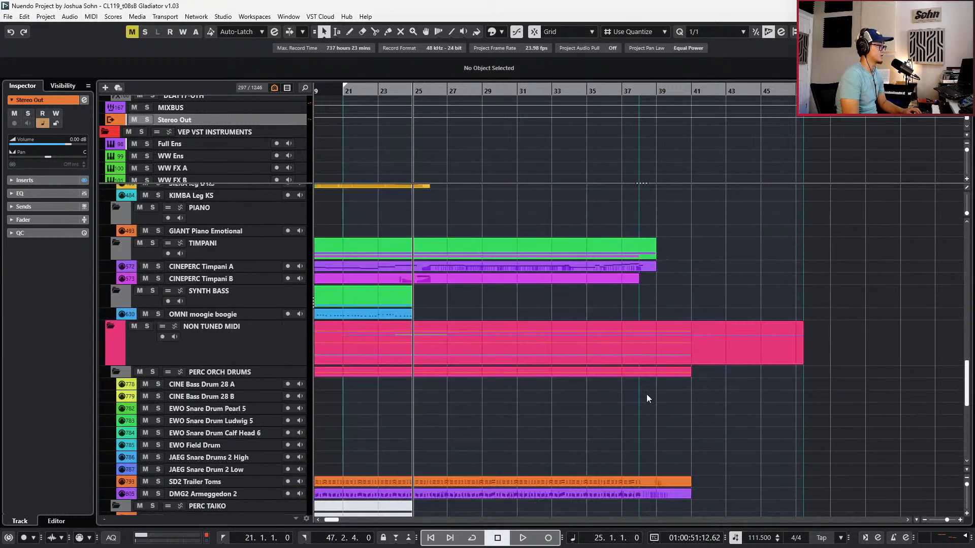
pyautogui.press('space')
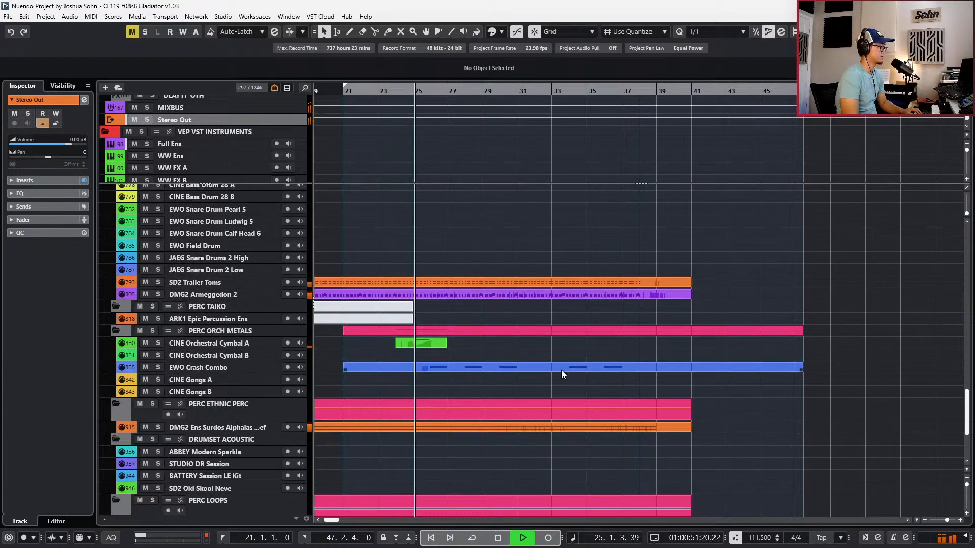
pyautogui.scroll(-3, 564, 370)
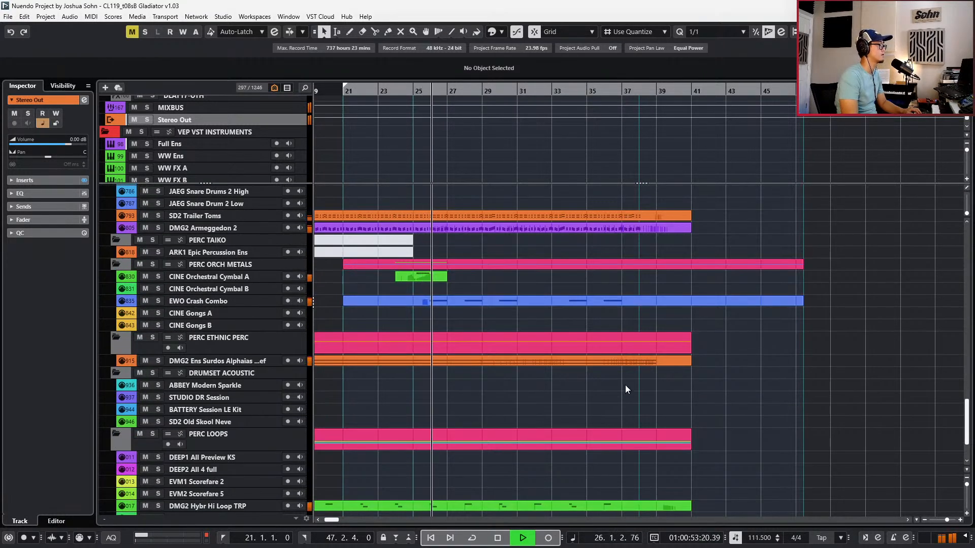
pyautogui.scroll(-3, 625, 385)
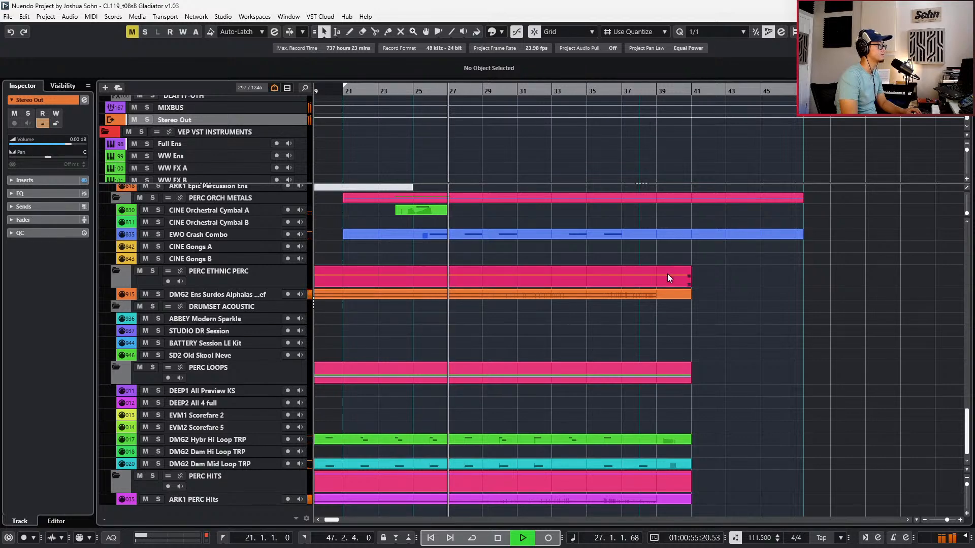
# Find the timpani tracks while the mix plays, stop playback and select the CINEPERC Timpani A part
pyautogui.scroll(-1, 663, 285)
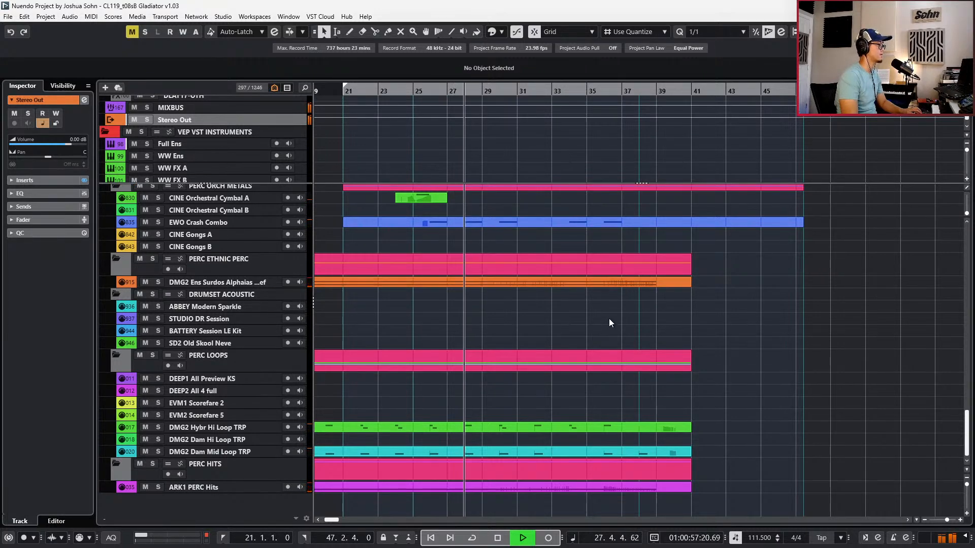
pyautogui.scroll(2, 610, 320)
pyautogui.scroll(8, 609, 320)
pyautogui.scroll(5, 608, 318)
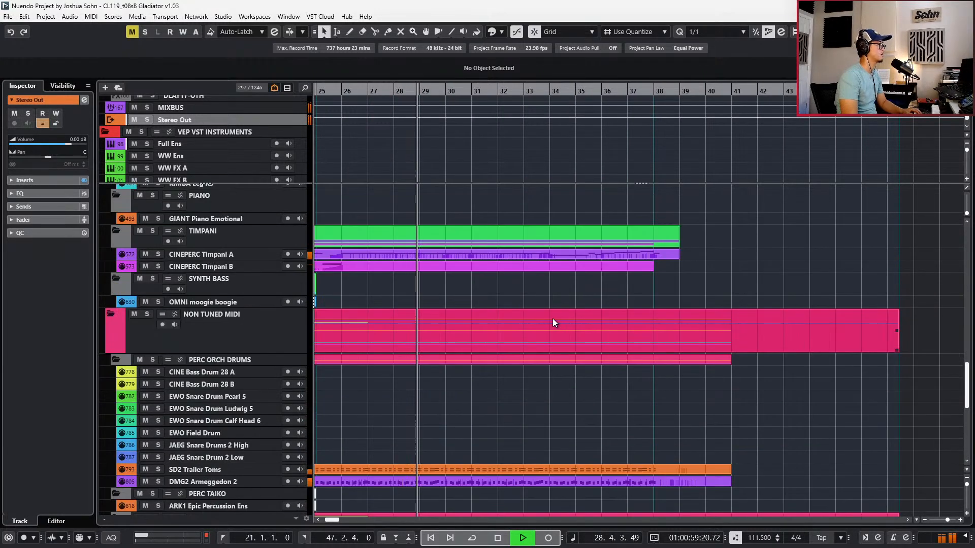
pyautogui.press('space')
pyautogui.click(441, 258)
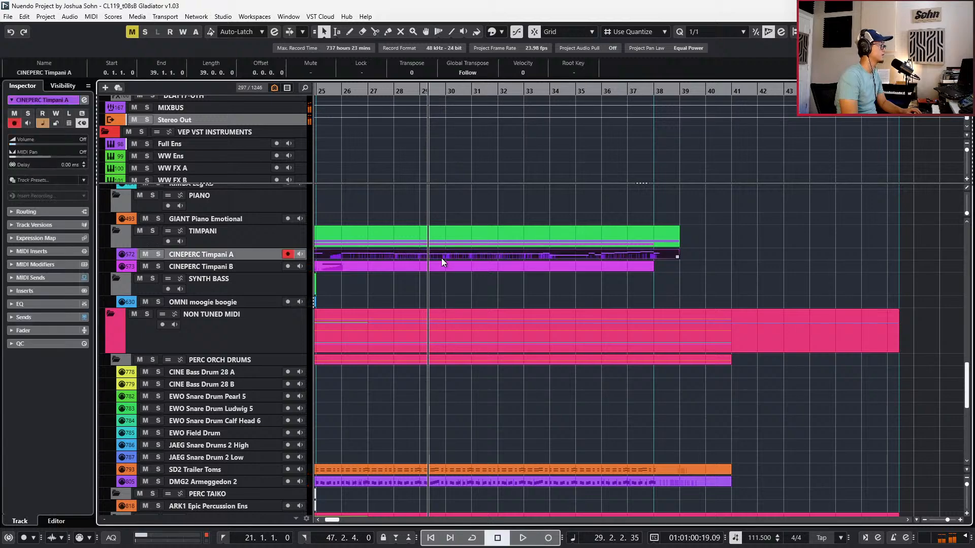
# Audition the ARK1 Horns 3 KS part in solo from bar 28 up to bar 29, and turn solo off
pyautogui.scroll(8, 441, 257)
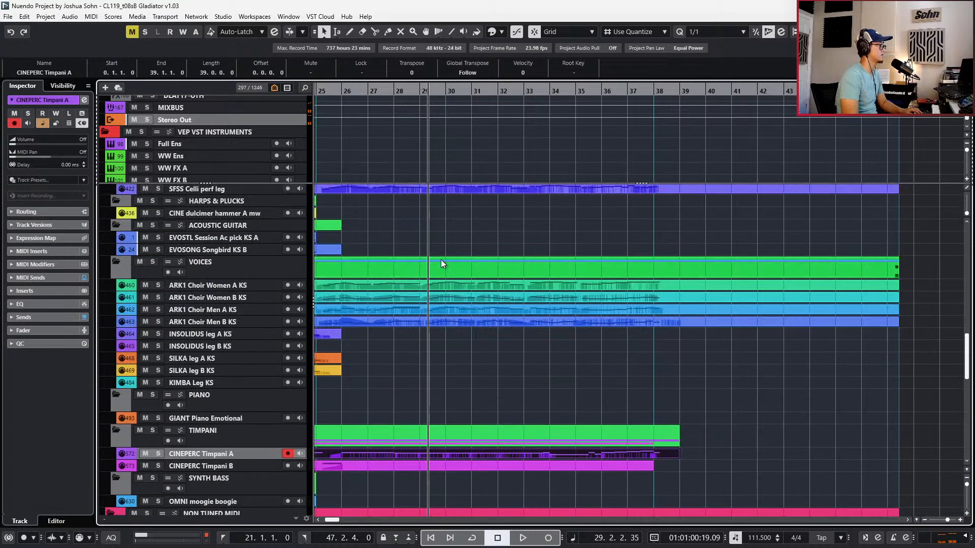
pyautogui.scroll(5, 440, 260)
pyautogui.scroll(12, 422, 277)
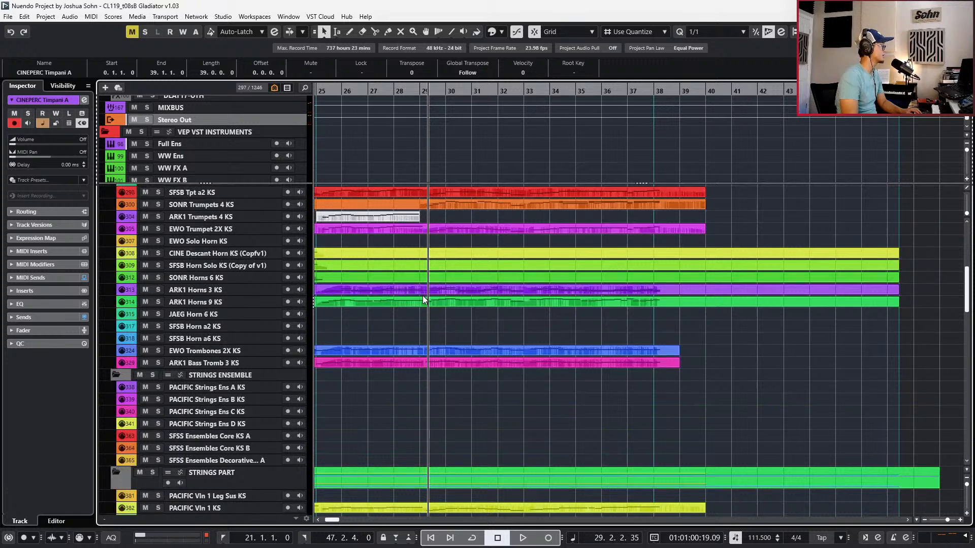
pyautogui.click(426, 291)
pyautogui.press('s')
pyautogui.press('space')
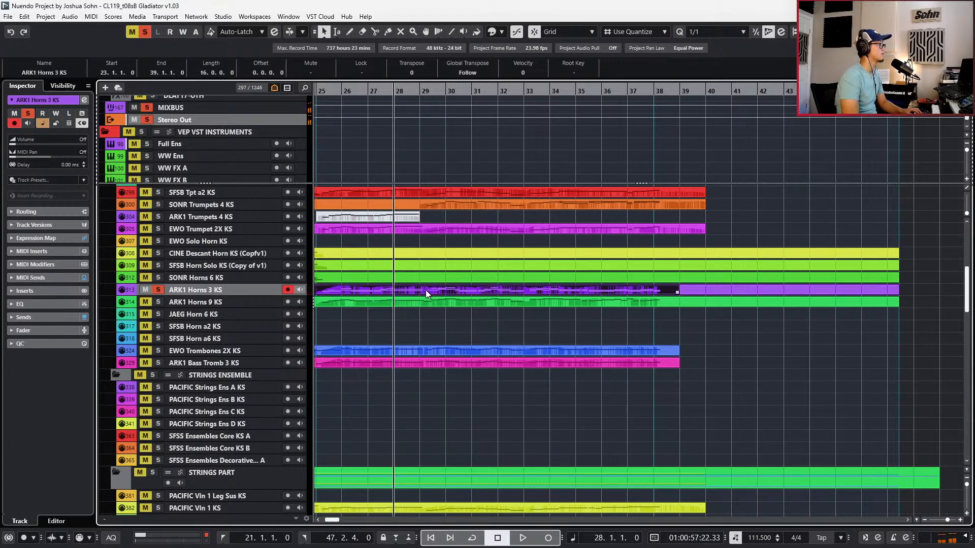
pyautogui.press('space')
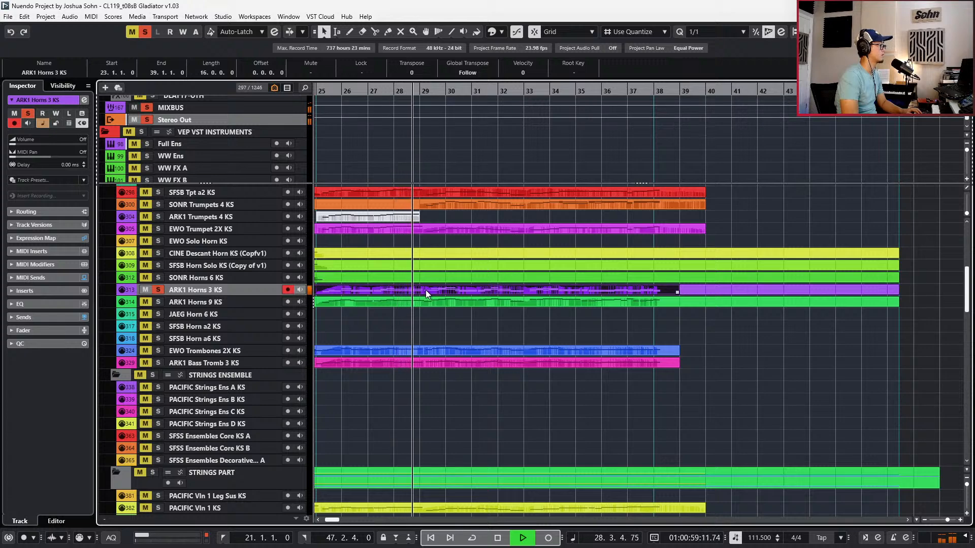
pyautogui.press('space')
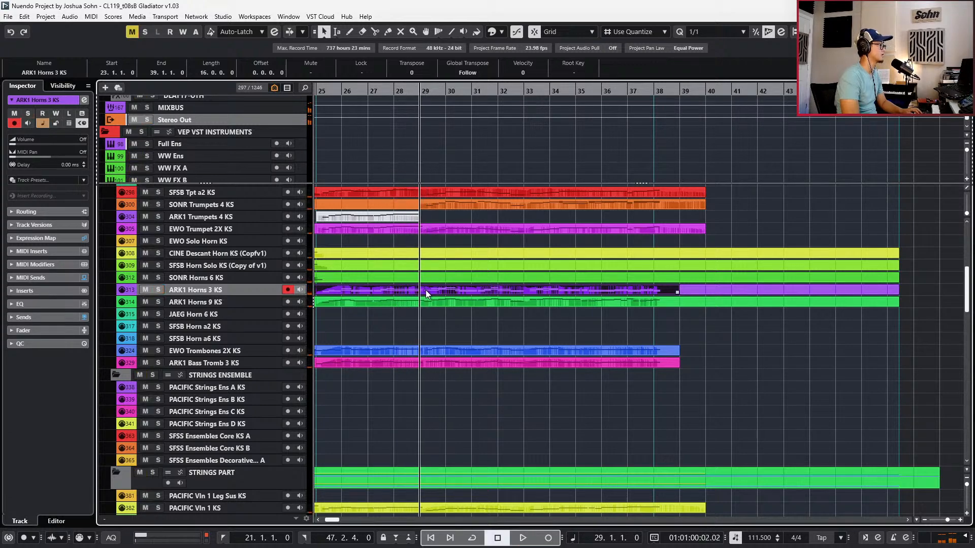
# Open the ARK1 Horns 3 KS part in the note editor and record a Main Volume (CC 7) swell across bars 28 and 29
pyautogui.doubleClick(425, 290)
pyautogui.scroll(1, 406, 298)
pyautogui.hotkey('ctrl', '2')
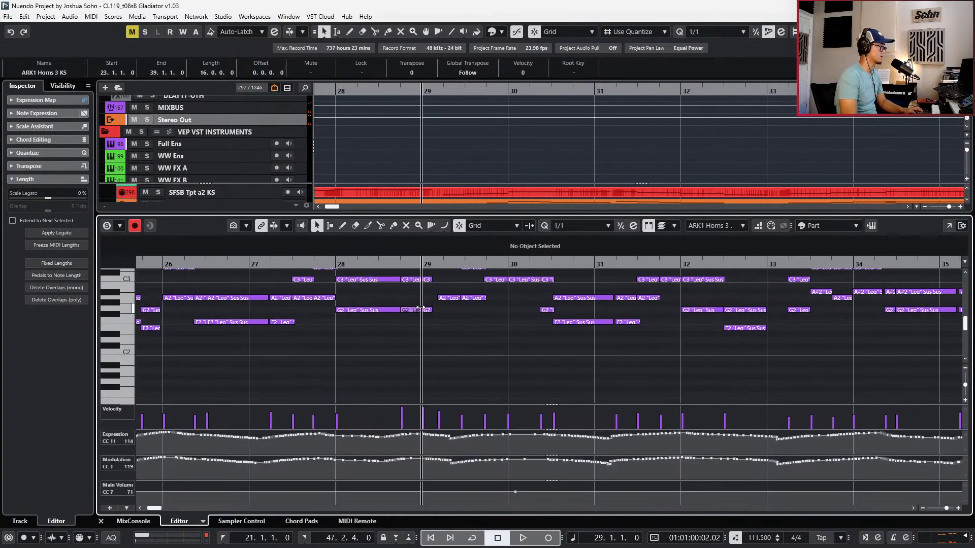
pyautogui.press('space')
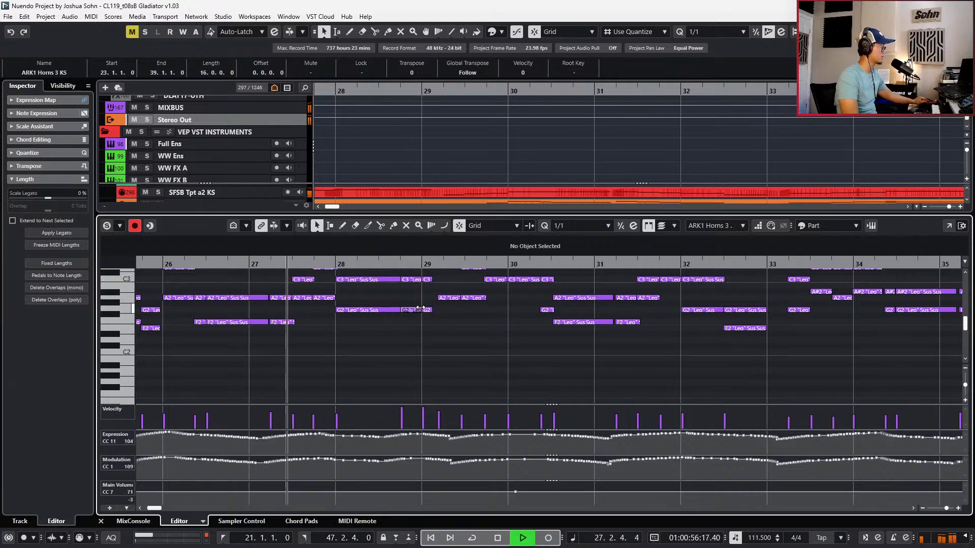
pyautogui.press('KP_Multiply')
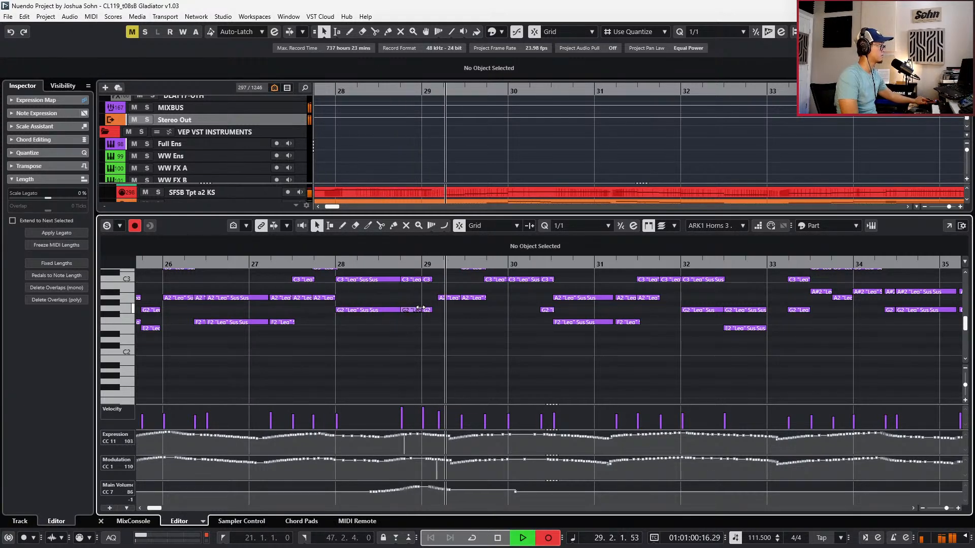
pyautogui.press('space')
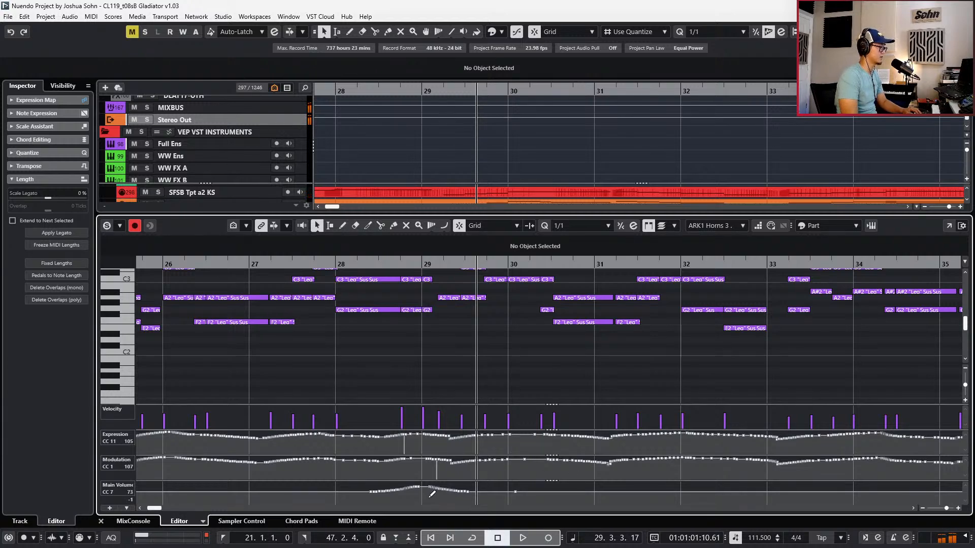
# Shift the falling CC 7 points after bar 29 slightly later in the ARK1 Horns 3 KS part and close the note editor
pyautogui.moveTo(473, 477); pyautogui.dragTo(465, 492)
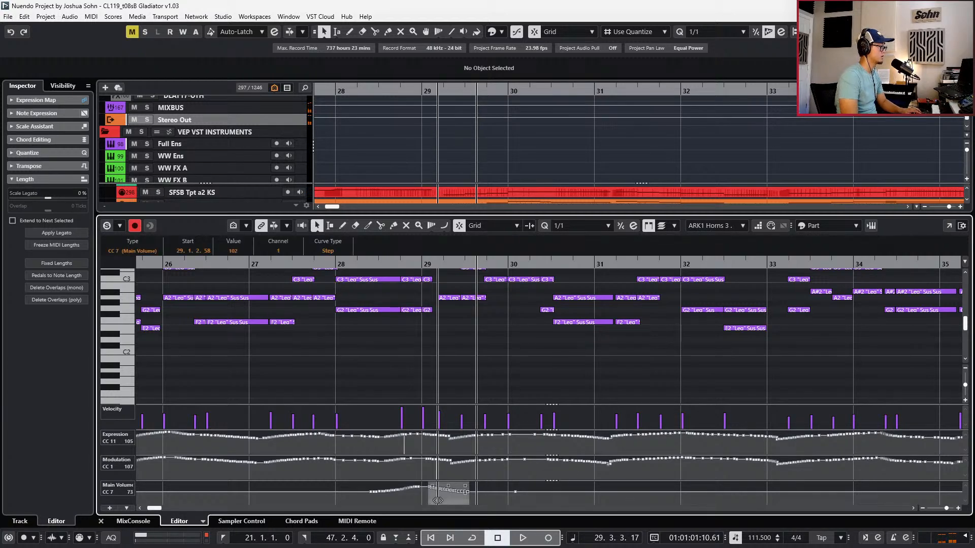
pyautogui.moveTo(446, 502); pyautogui.dragTo(463, 500)
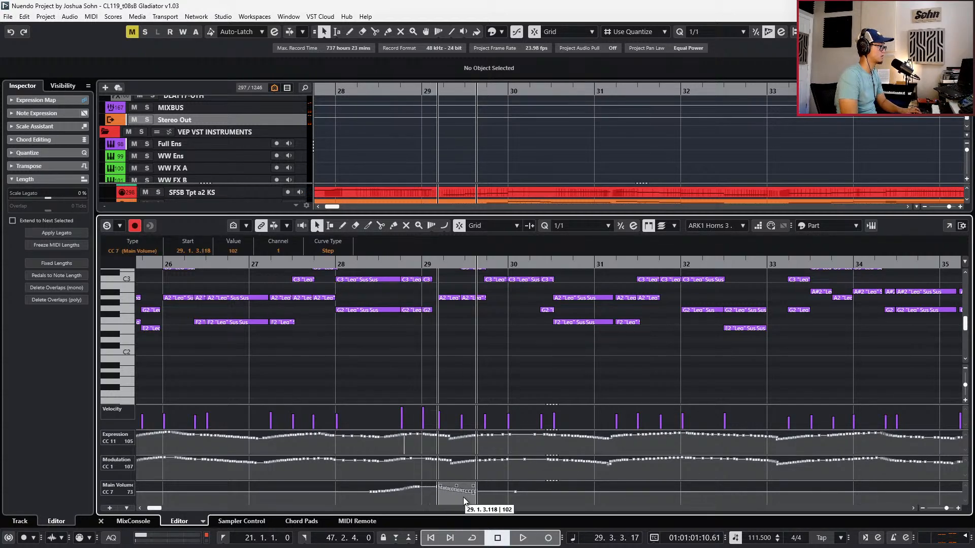
pyautogui.press('space')
pyautogui.press('Return')
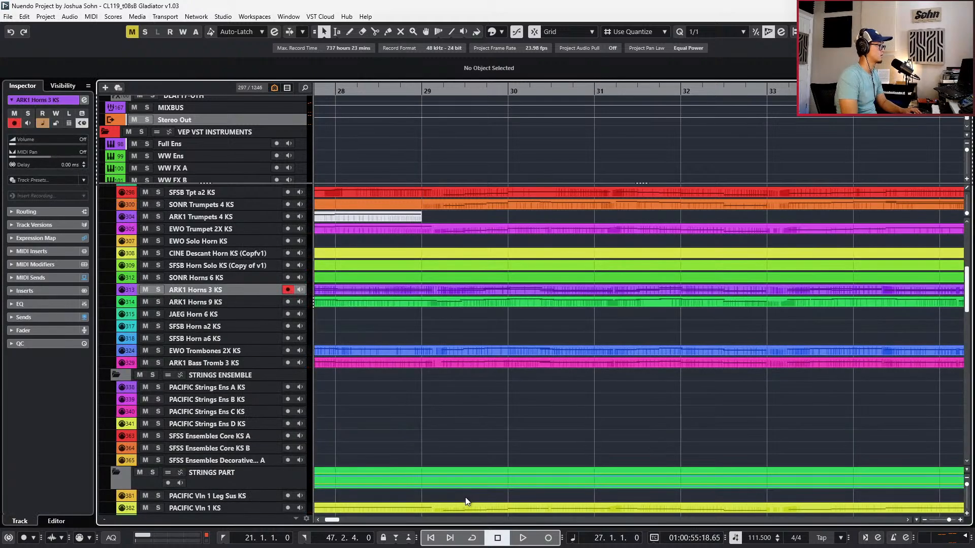
# Open the CINEPERC Timpani A part in the note editor and play bars 27 to 29 to review its notes
pyautogui.scroll(-12, 447, 422)
pyautogui.scroll(1, 437, 402)
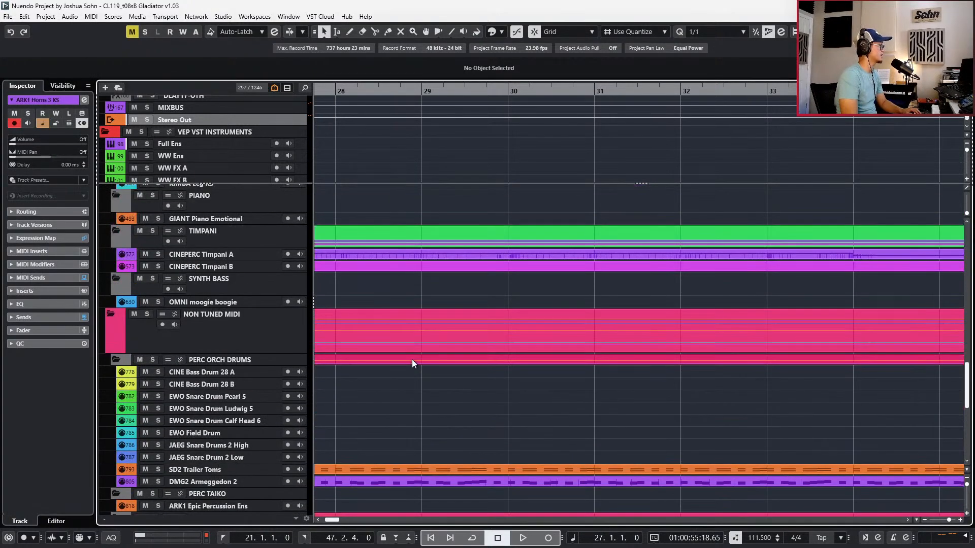
pyautogui.click(414, 255)
pyautogui.press('Return')
pyautogui.scroll(-2, 386, 309)
pyautogui.press('space')
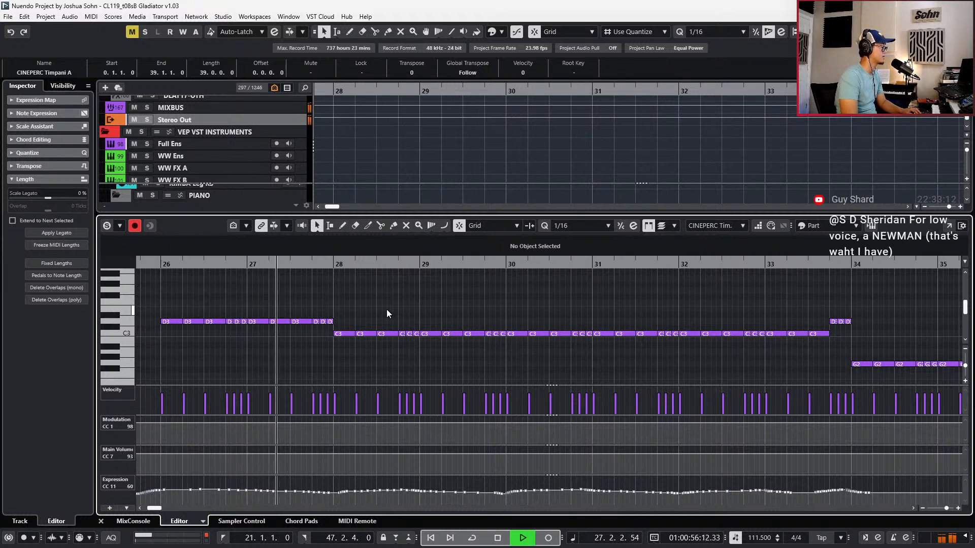
pyautogui.scroll(1, 386, 309)
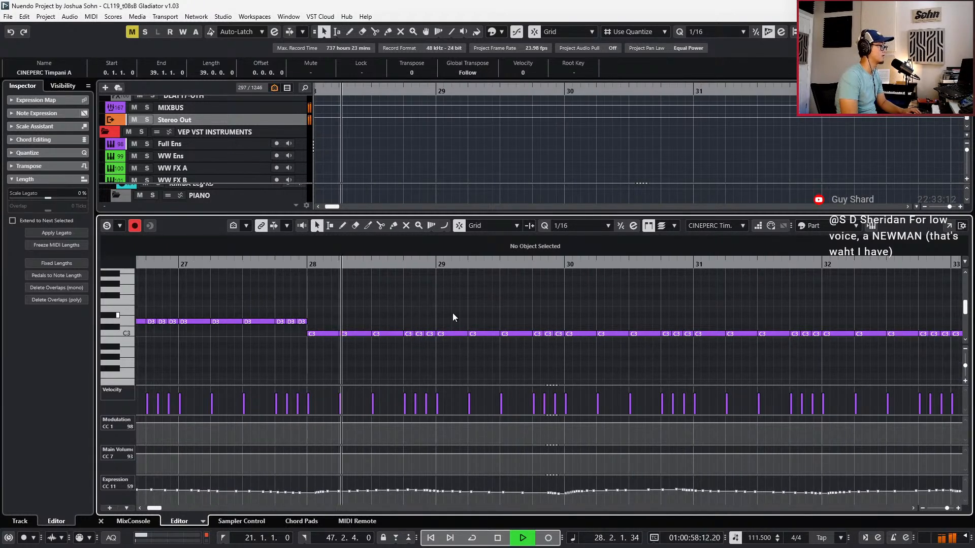
pyautogui.press('space')
# Raise the velocities of the three short C3 timpani notes ending bar 28, the last two to 119, and play back from bar 28
pyautogui.click(408, 334)
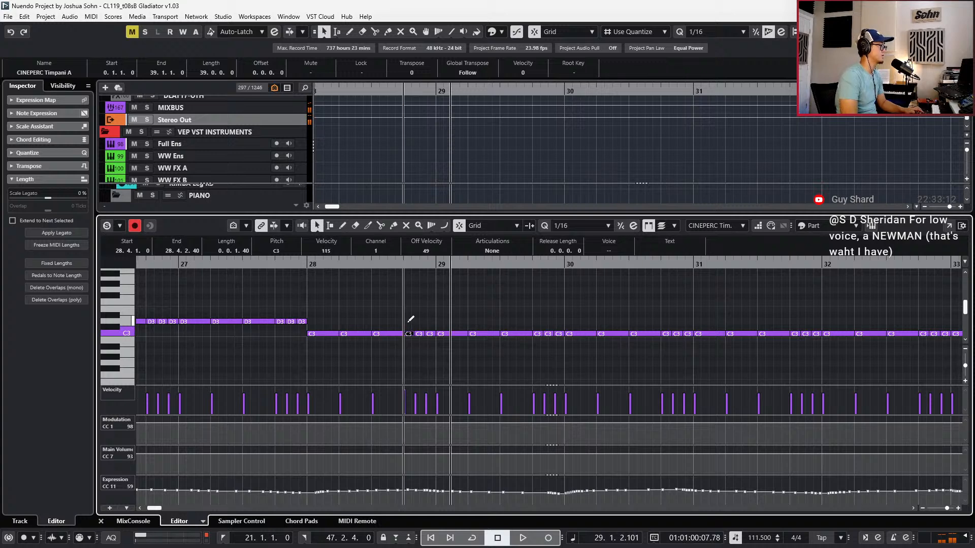
pyautogui.press('Right')
pyautogui.hotkey('shift', 'Right')
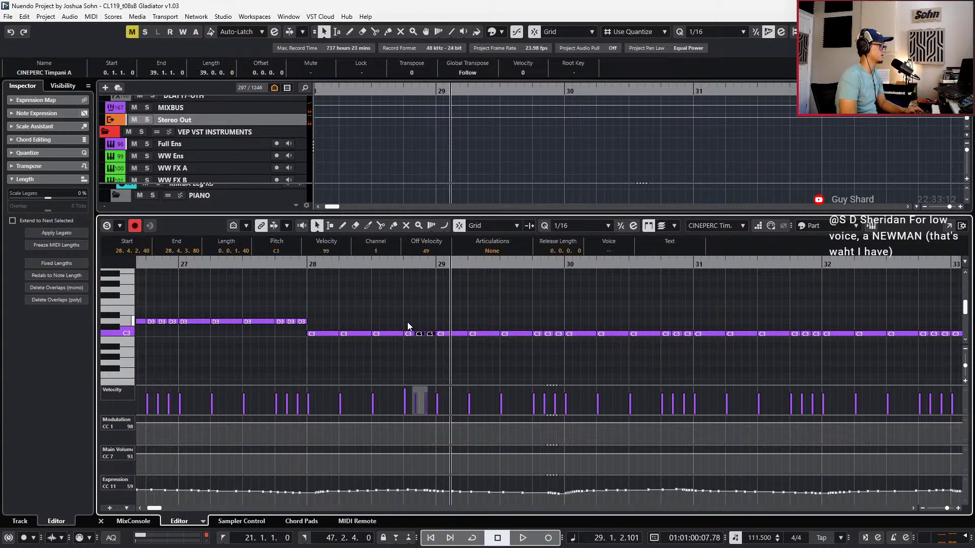
pyautogui.hotkey('alt', 'shift', '1')
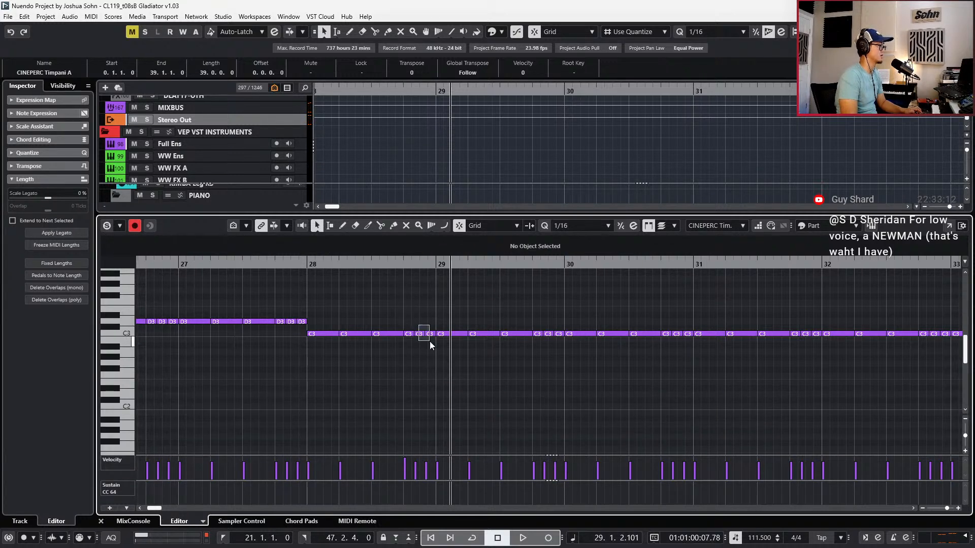
pyautogui.moveTo(430, 341); pyautogui.dragTo(431, 339)
pyautogui.hotkey('alt', 'Up')
pyautogui.press('l')
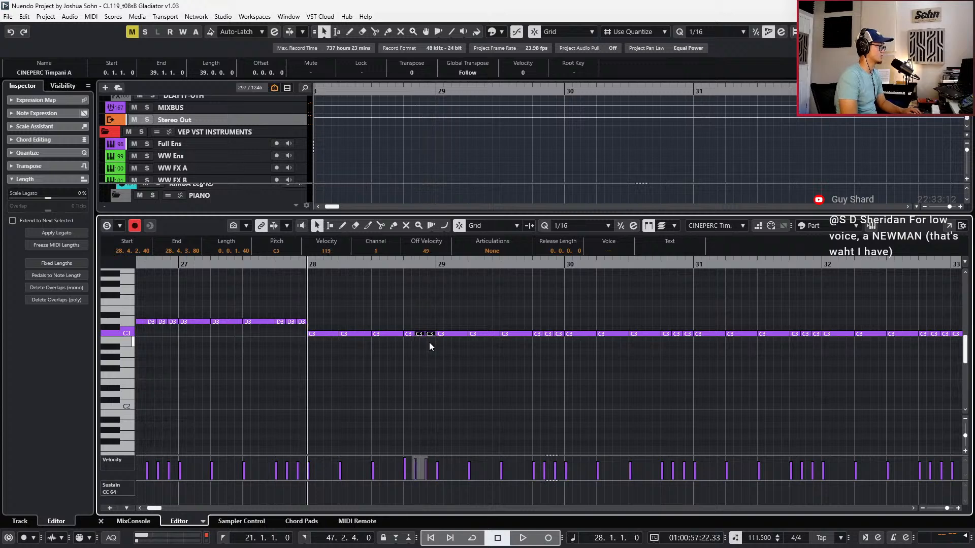
pyautogui.press('space')
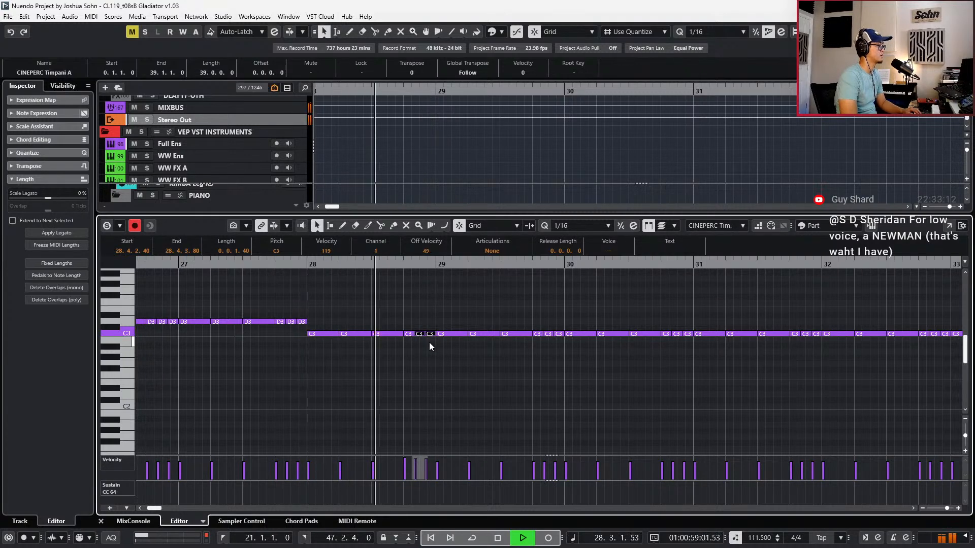
# Raise the velocity of the timpani C3 note at the start of bar 29 to 123 and replay from bar 28
pyautogui.press('space')
pyautogui.press('Right')
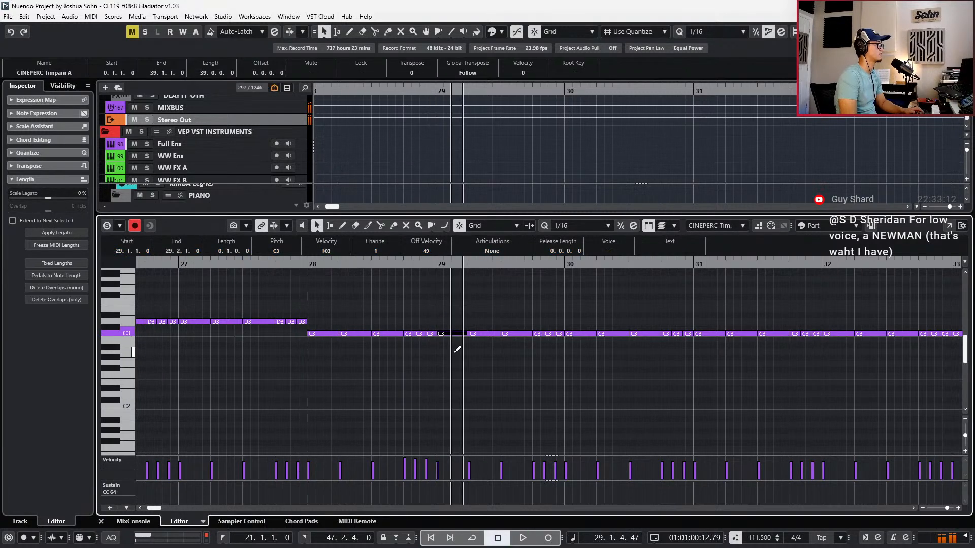
pyautogui.press('l')
pyautogui.press('KP_Subtract')
pyautogui.press('space')
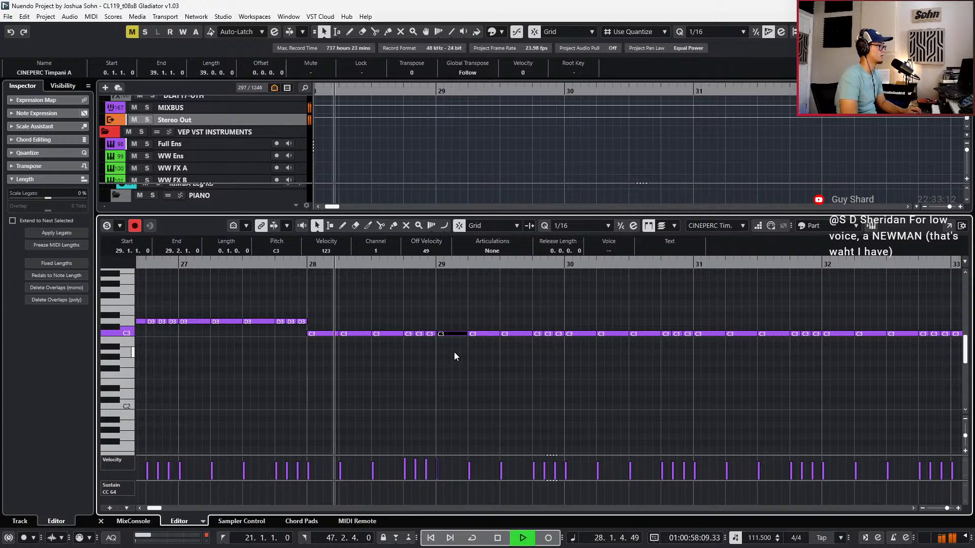
# Close the timpani part and play the arrangement through to bar 38 while reviewing the percussion, choir and timpani tracks
pyautogui.press('Return')
pyautogui.scroll(-3, 459, 350)
pyautogui.scroll(-3, 462, 346)
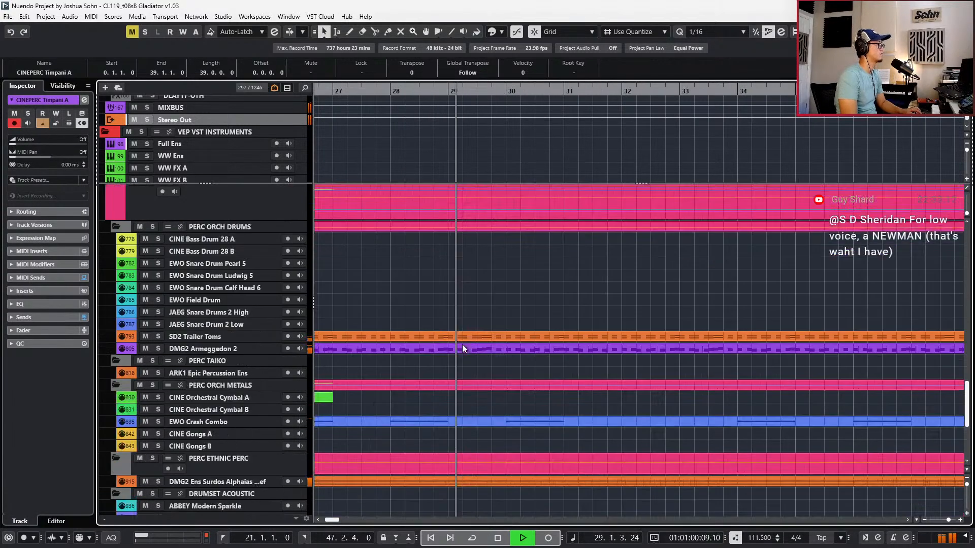
pyautogui.scroll(-1, 462, 346)
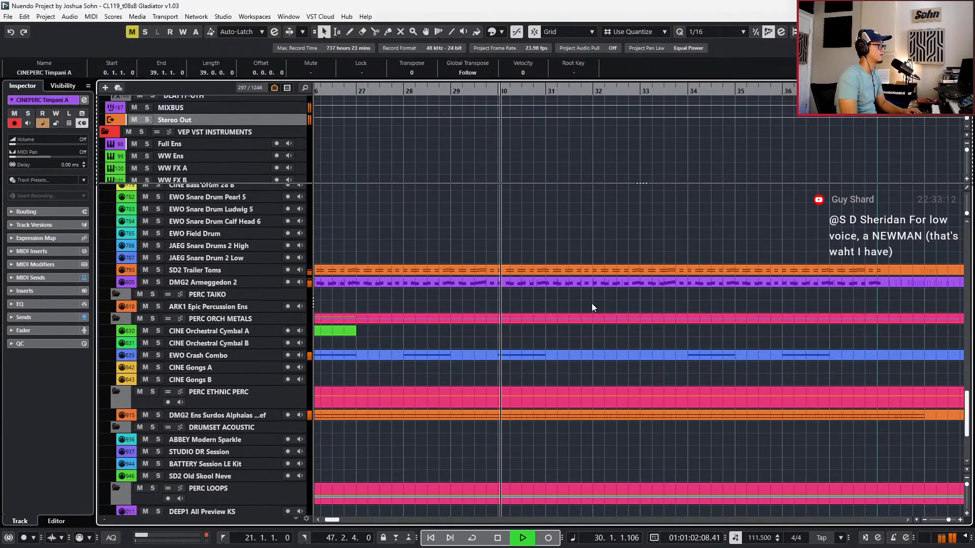
pyautogui.scroll(3, 592, 303)
pyautogui.hscroll(2, 592, 304)
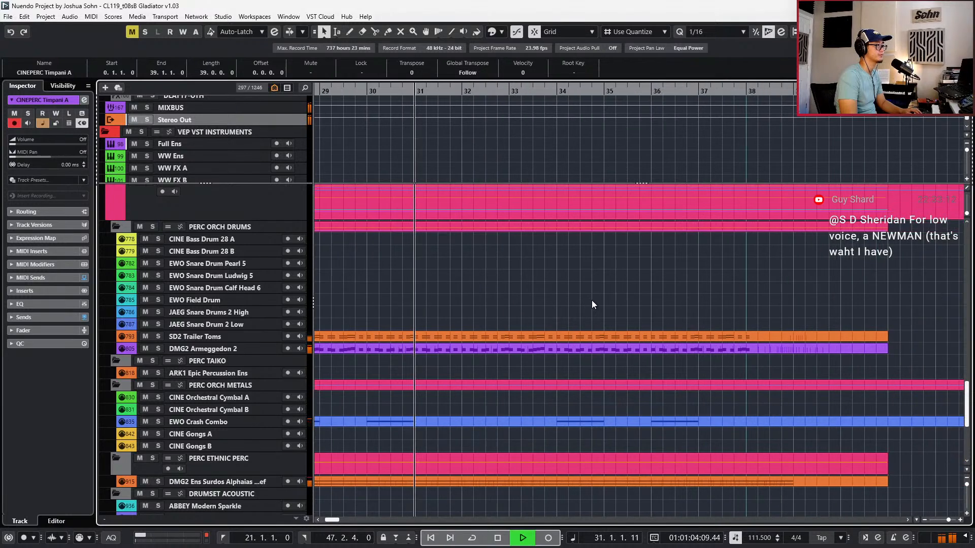
pyautogui.scroll(-1, 592, 303)
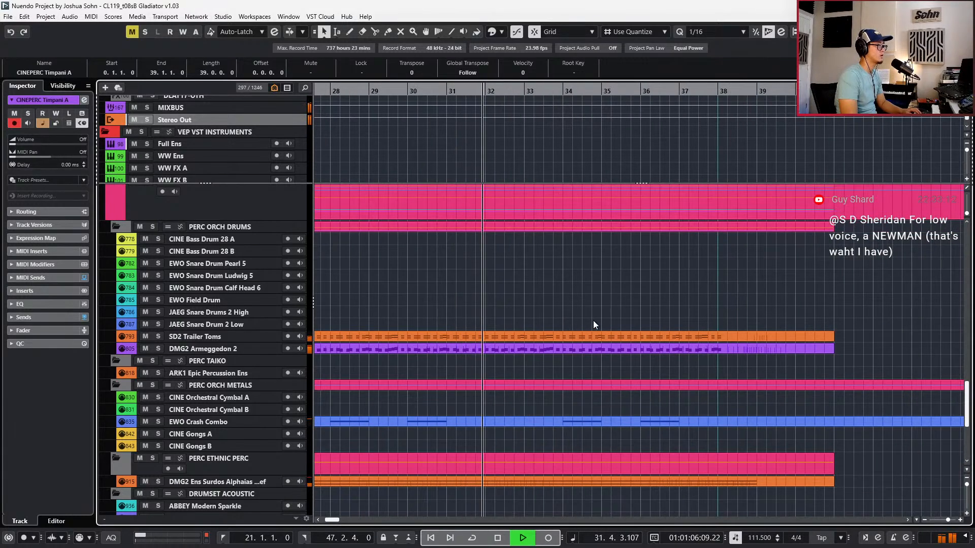
pyautogui.scroll(-1, 593, 320)
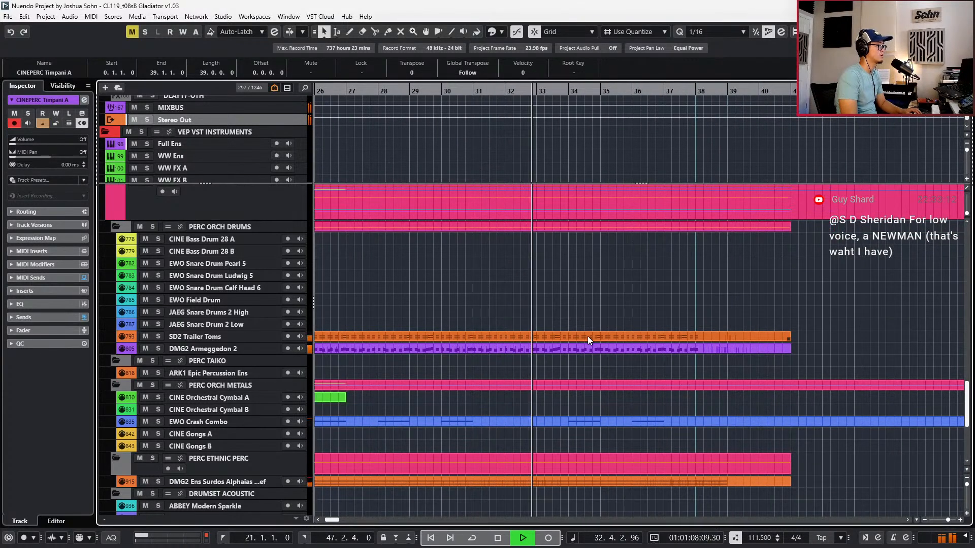
pyautogui.scroll(5, 587, 336)
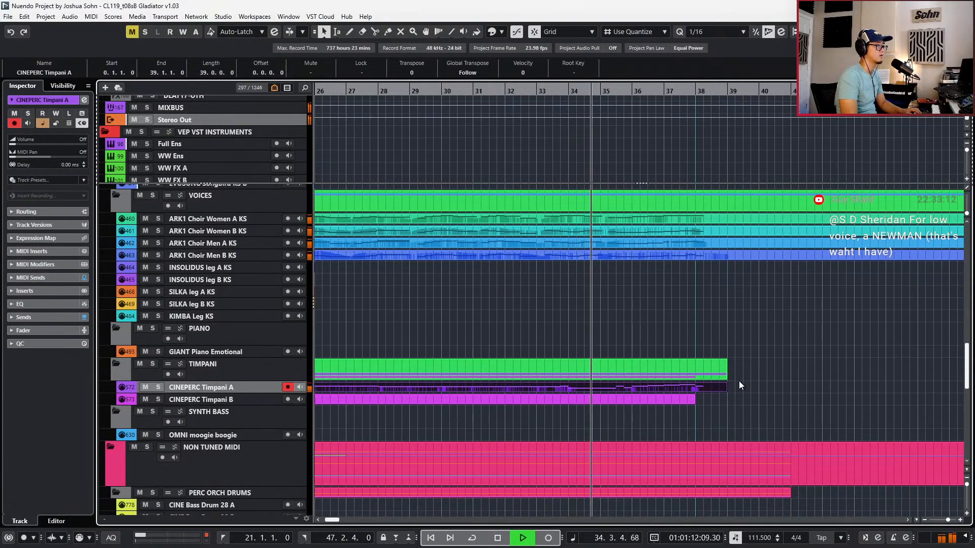
pyautogui.scroll(-1, 743, 370)
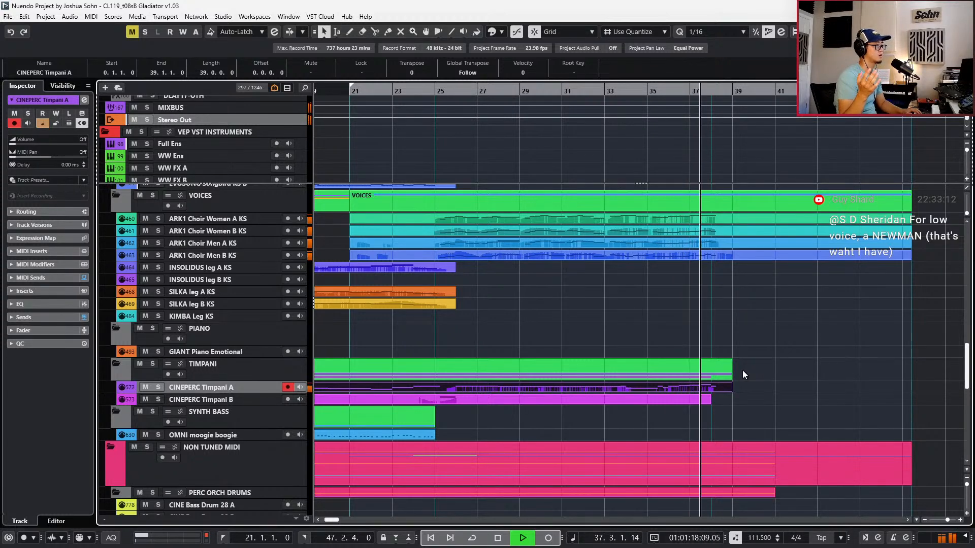
pyautogui.press('space')
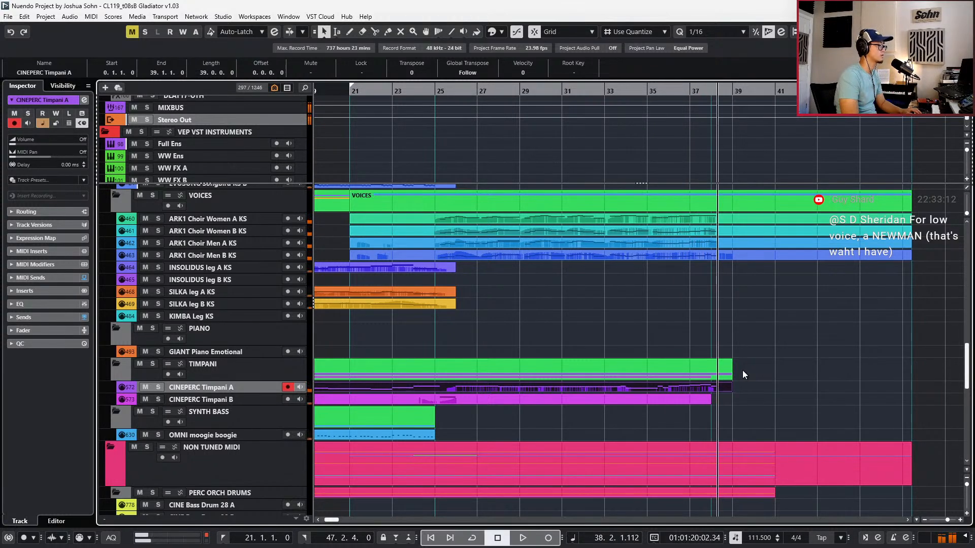
# Open the EWO Crash Combo part and paste a one-bar F1 crash note at bar 38
pyautogui.press('KP_Add')
pyautogui.press('KP_Add')
pyautogui.press('KP_Add')
pyautogui.press('KP_Add')
pyautogui.press('KP_Subtract')
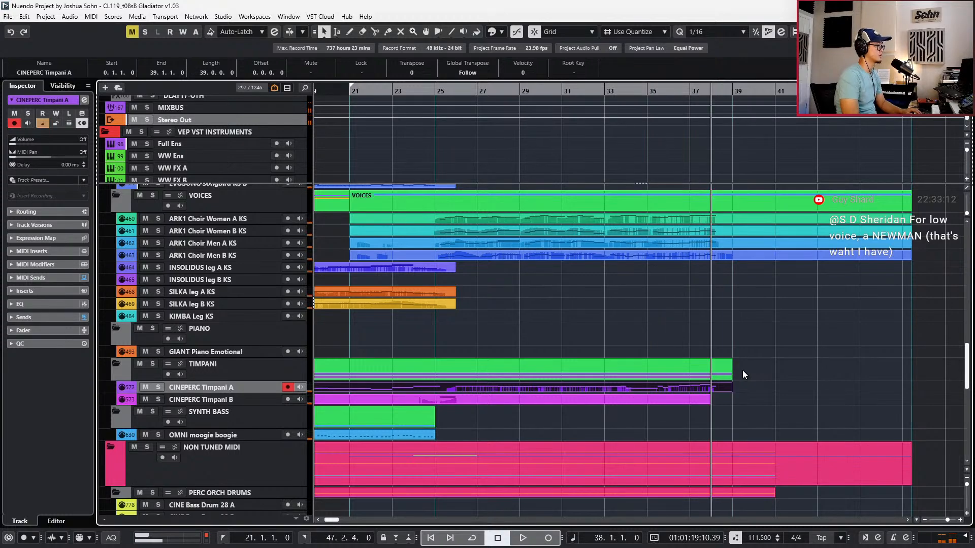
pyautogui.scroll(5, 742, 370)
pyautogui.scroll(-10, 739, 358)
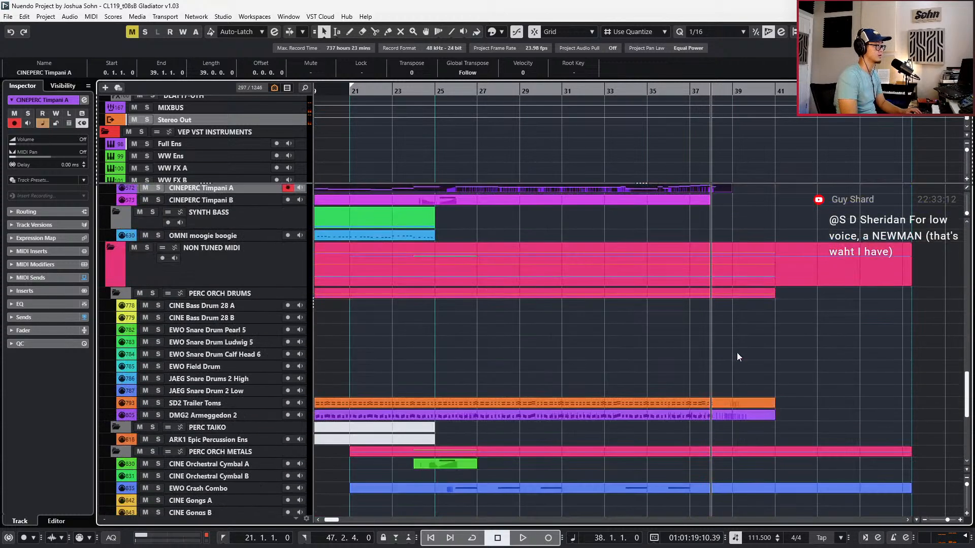
pyautogui.doubleClick(714, 488)
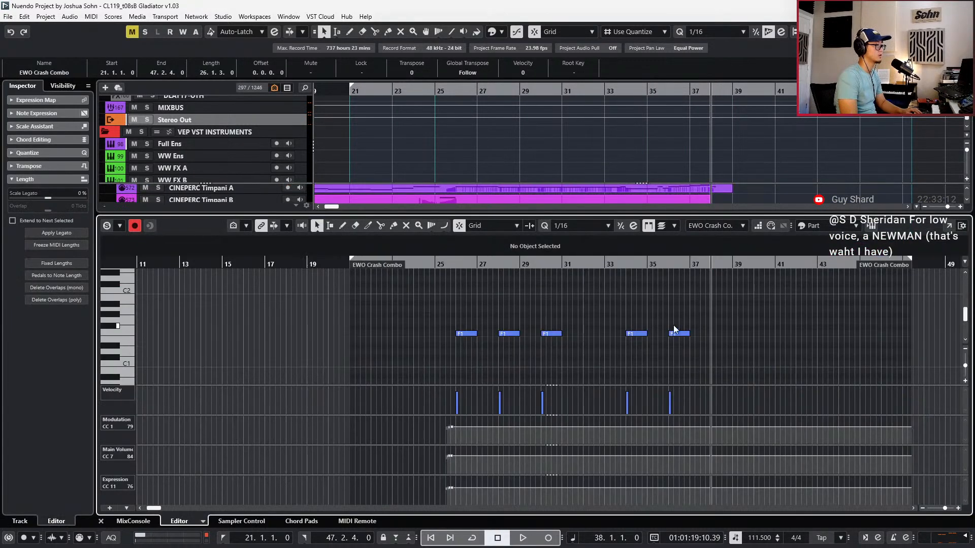
pyautogui.hotkey('ctrl', 'v')
pyautogui.scroll(3, 734, 325)
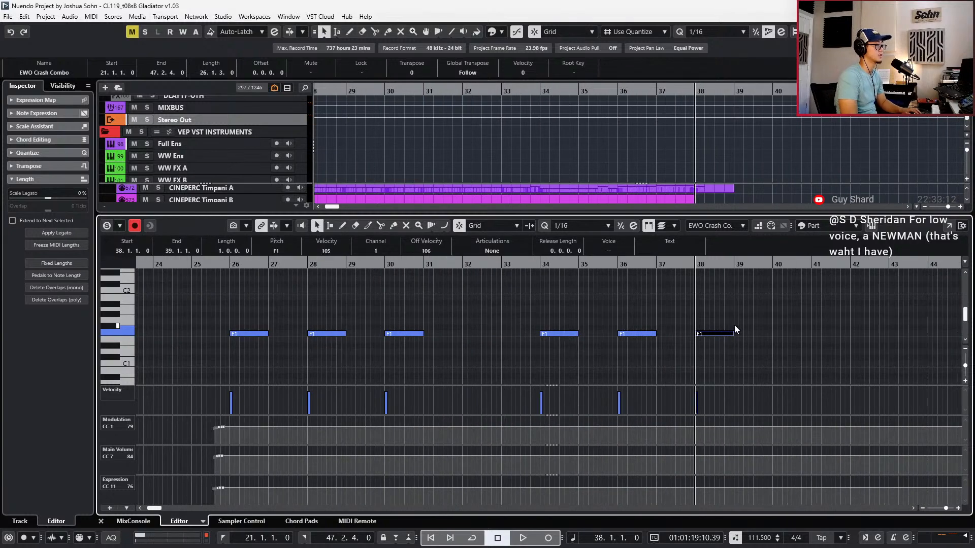
# Audition the pasted crash at bar 38, transpose it up to G1, and close the part editor
pyautogui.press('KP_Subtract')
pyautogui.press('space')
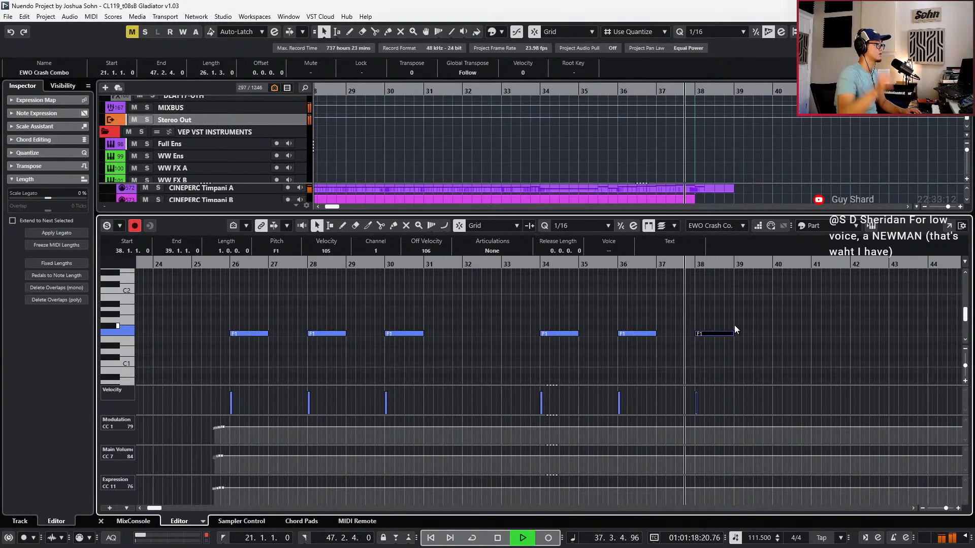
pyautogui.click(717, 332)
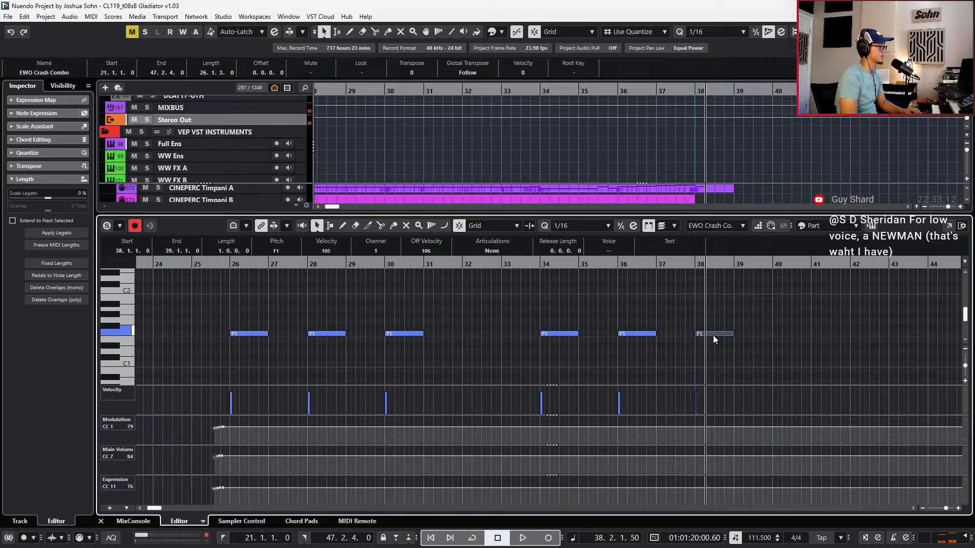
pyautogui.press('Up')
pyautogui.press('Up')
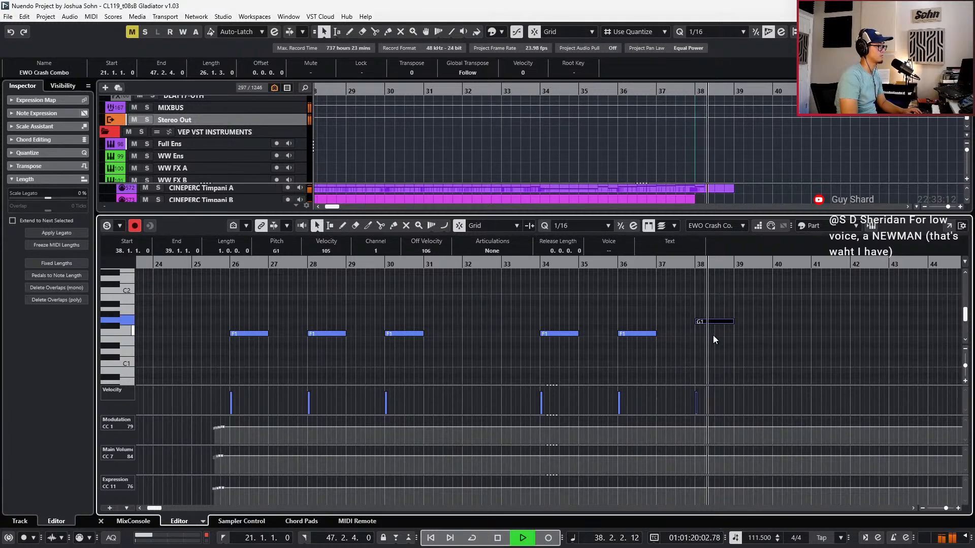
pyautogui.hotkey('ctrl', 'e')
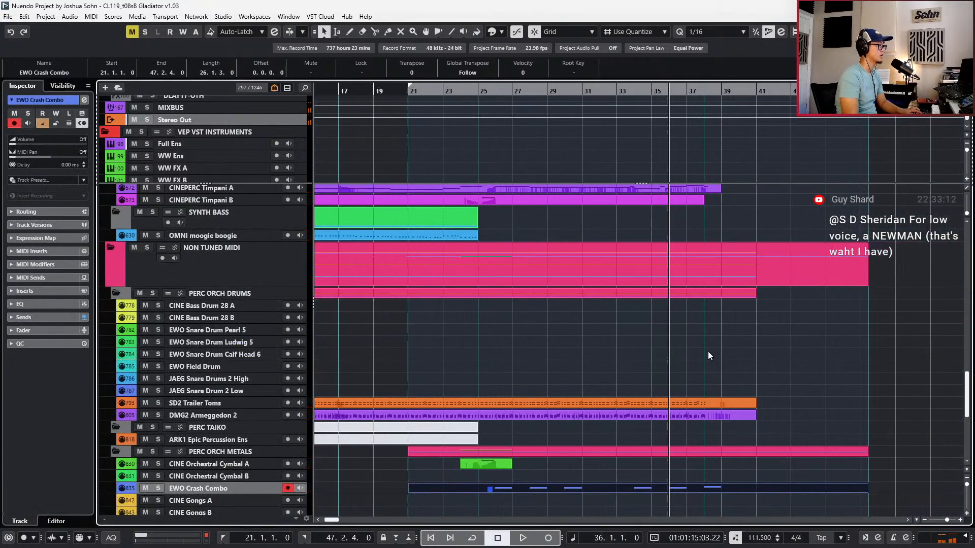
# Bring the Chord Track and LISTEN track into view and select the Dmin chord at bar 36
pyautogui.press('g')
pyautogui.press('Left')
pyautogui.press('Left')
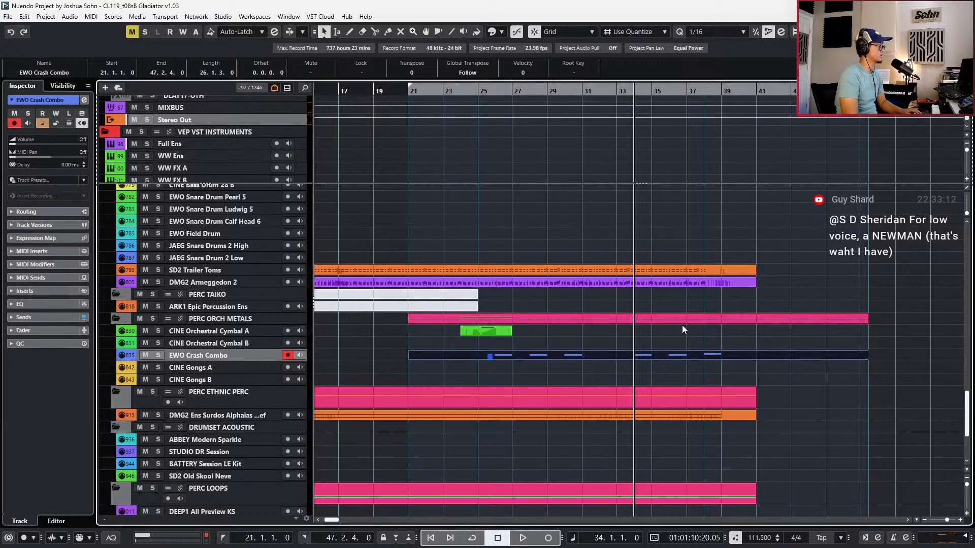
pyautogui.scroll(3, 682, 325)
pyautogui.scroll(2, 669, 134)
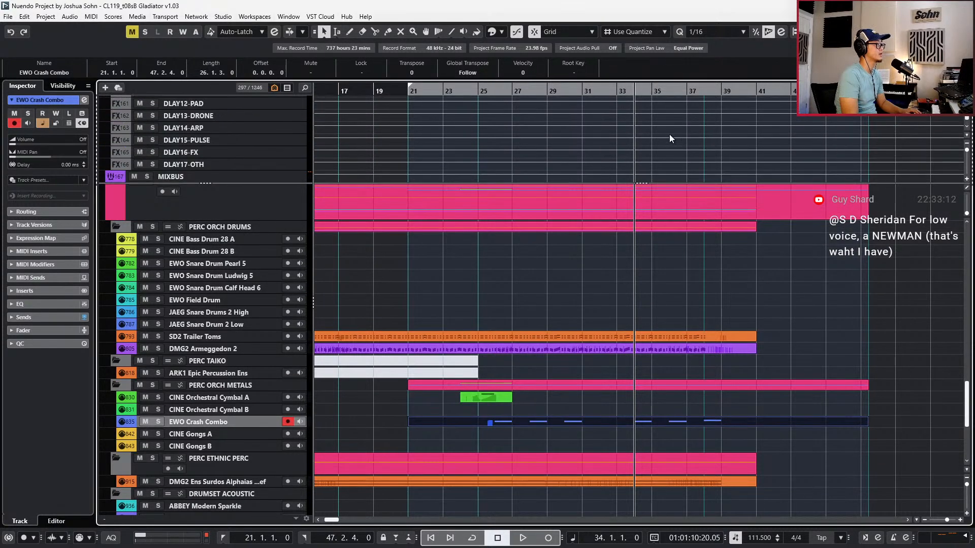
pyautogui.scroll(3, 680, 240)
pyautogui.scroll(5, 686, 134)
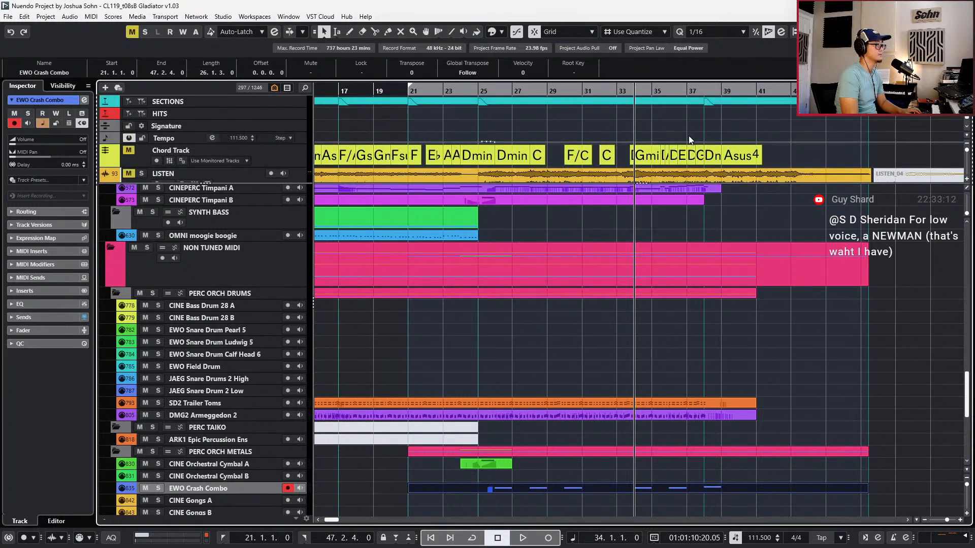
pyautogui.scroll(3, 688, 135)
pyautogui.click(642, 152)
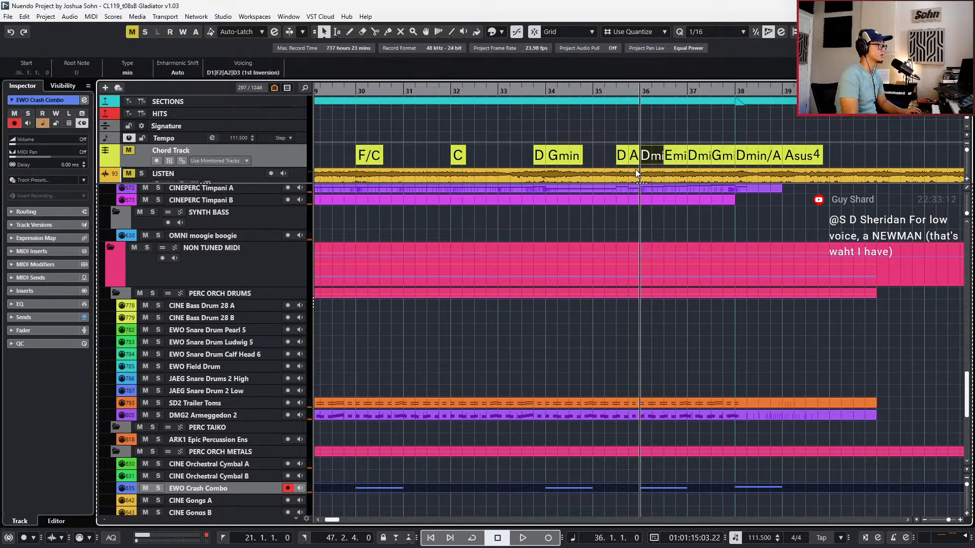
# Solo the LISTEN reference track and play it from bar 36, then unsolo and mute it again
pyautogui.click(236, 175)
pyautogui.press('s')
pyautogui.press('space')
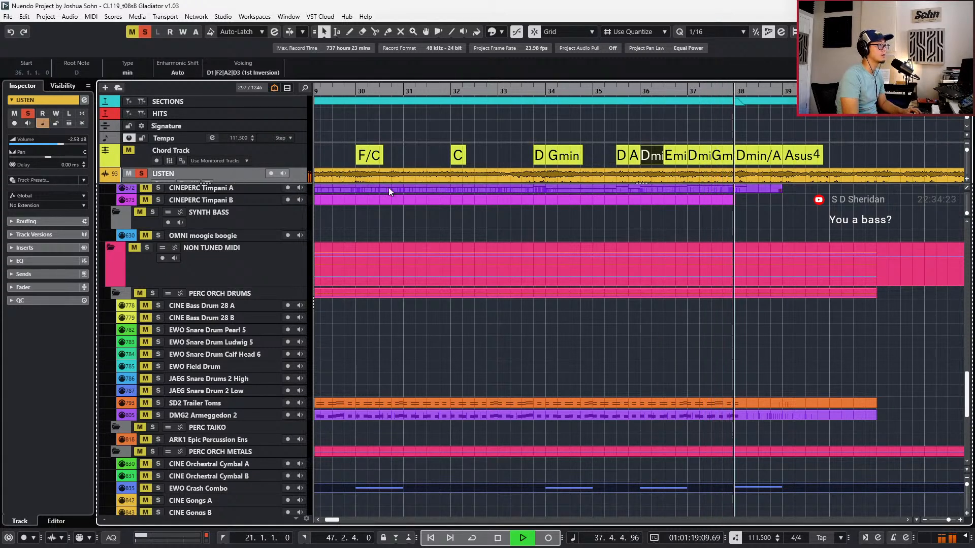
pyautogui.press('space')
pyautogui.press('s')
pyautogui.press('m')
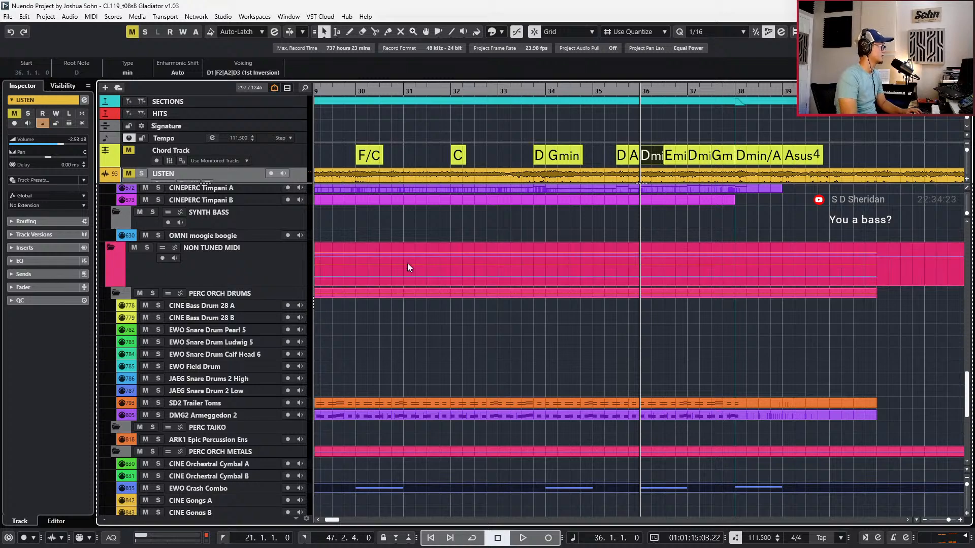
# Create a part on JAEG Snare Drum 2 Low starting at bar 21 and open it with quantize set to 1/1
pyautogui.click(344, 392)
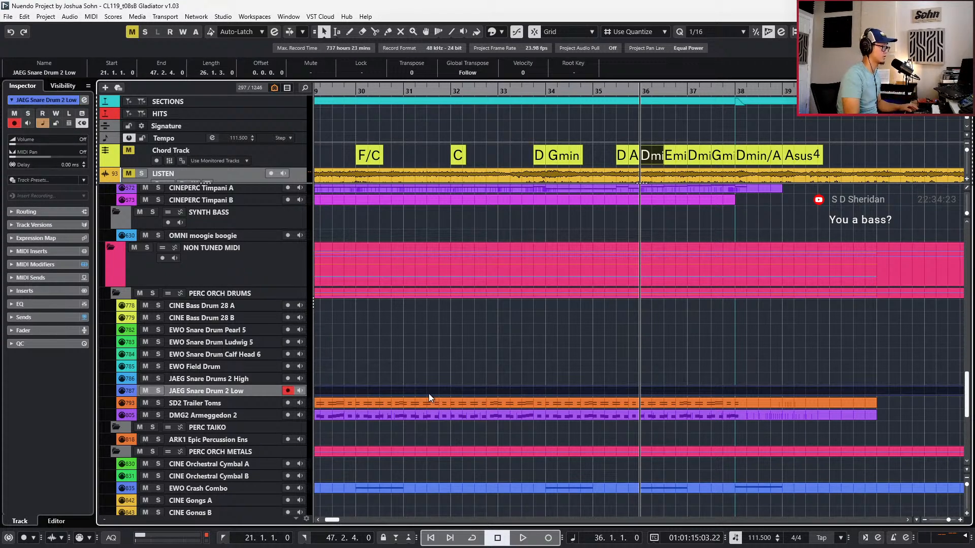
pyautogui.doubleClick(429, 394)
pyautogui.hotkey('alt', '1')
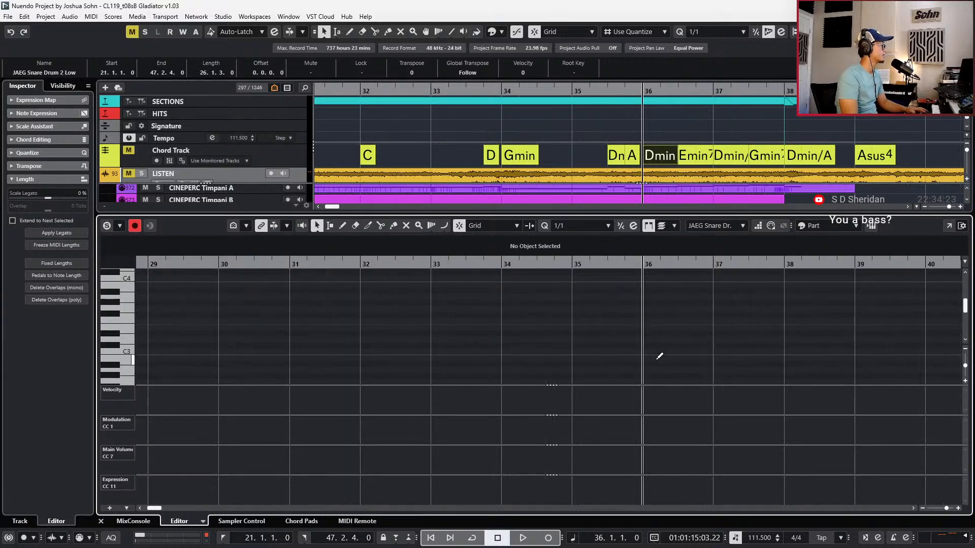
# Add a one-bar note at bar 36, turn on acoustic feedback, and transpose the note to C2
pyautogui.click(659, 356)
pyautogui.hotkey('shift', 'Down')
pyautogui.hotkey('shift', 'Down')
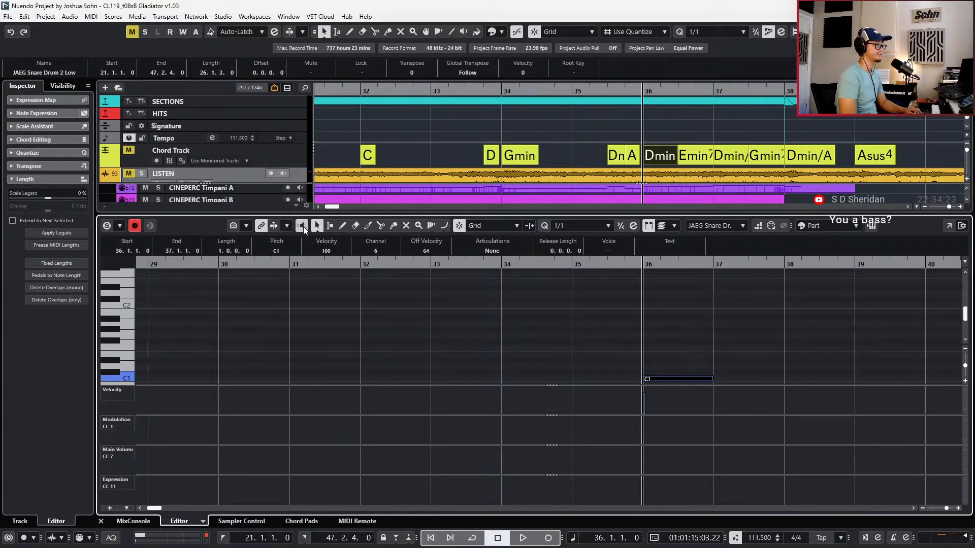
pyautogui.hotkey('shift', 'Up')
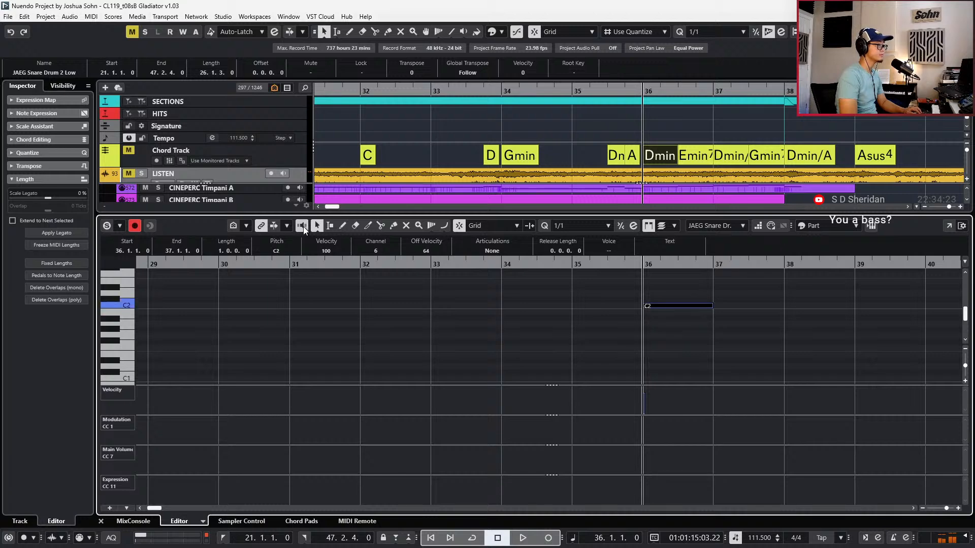
# Fill bars 36 and 37 with two-beat C2 notes, ending with two quarter-triplet hits from beat 3 of bar 37
pyautogui.press('4')
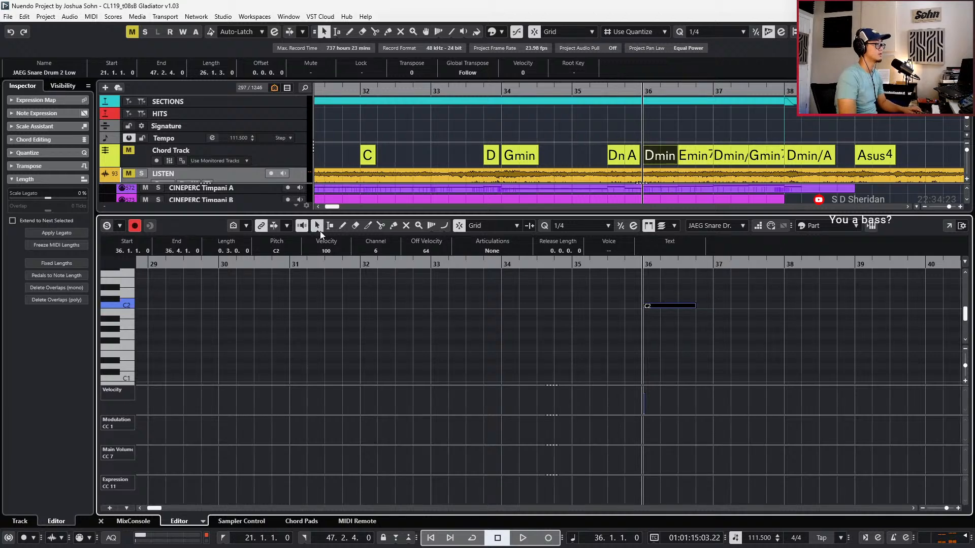
pyautogui.hscroll(2, 495, 293)
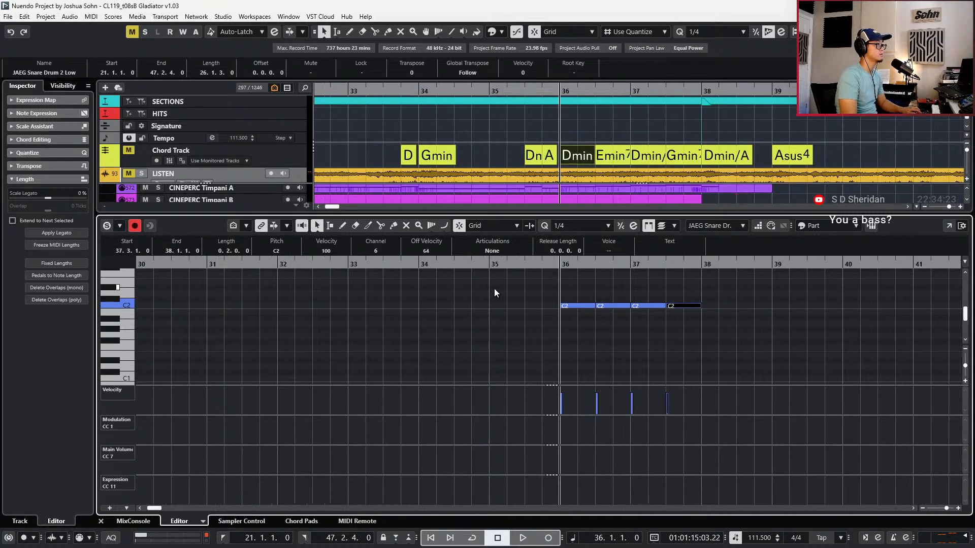
pyautogui.scroll(1, 660, 305)
pyautogui.press('t')
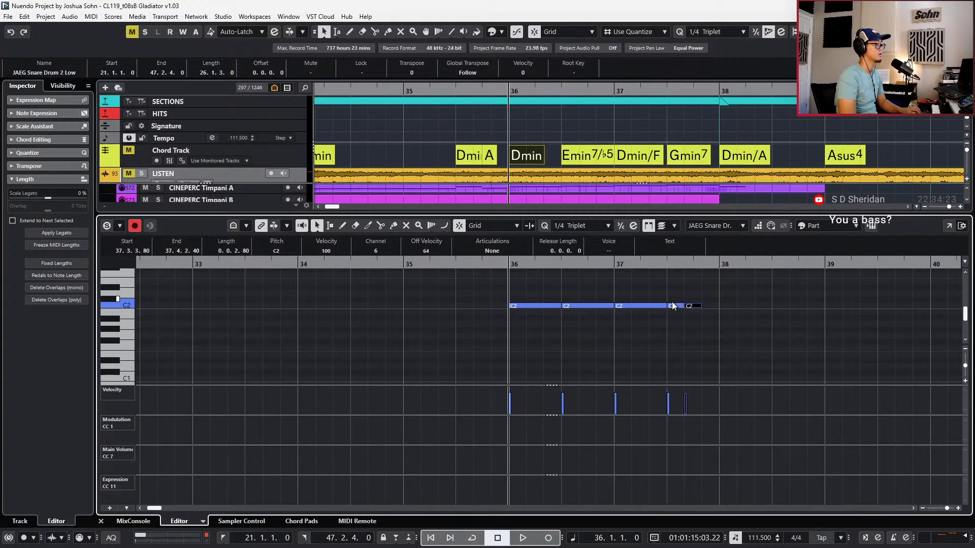
pyautogui.click(672, 301)
pyautogui.moveTo(655, 285); pyautogui.dragTo(645, 304)
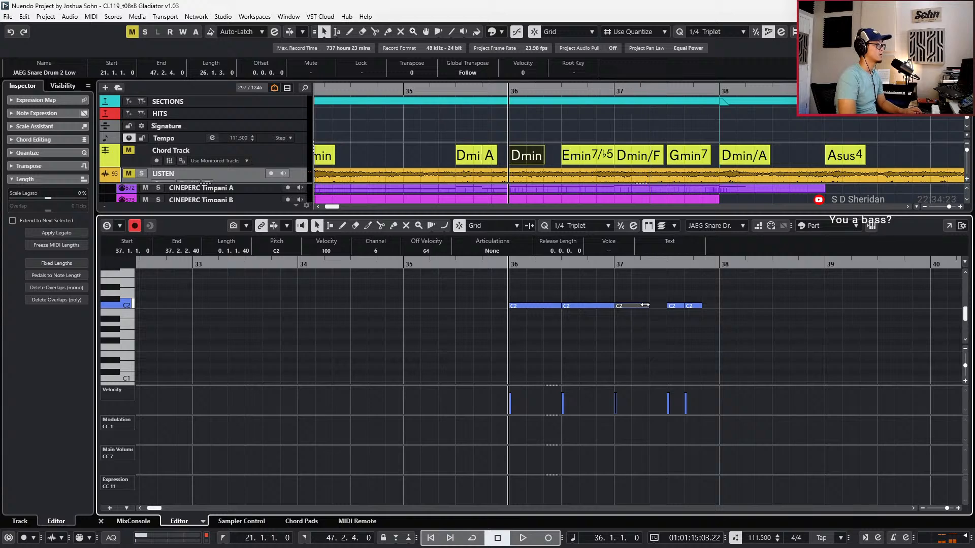
pyautogui.press('t')
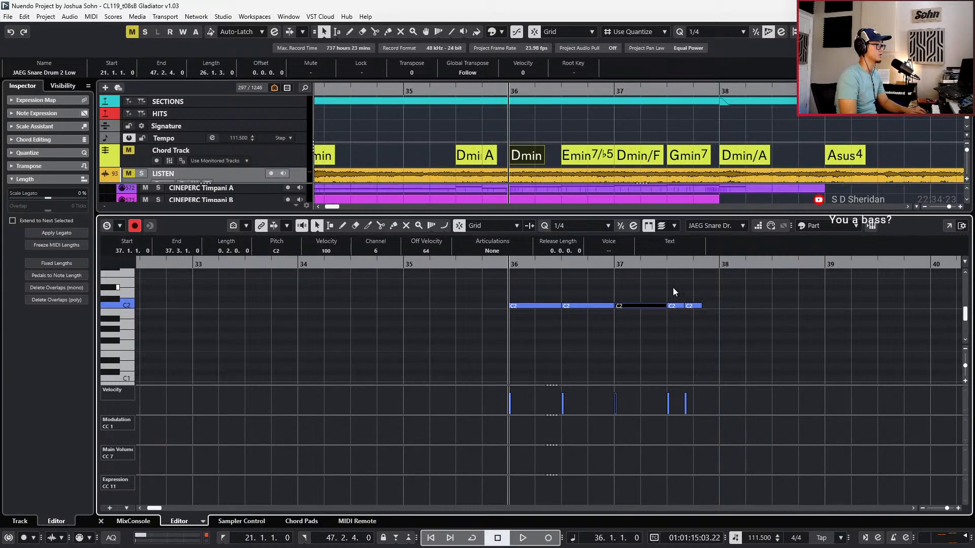
# Set quantize to 1/8 Triplet and duplicate the last C2 hit so three triplet hits lead into bar 38
pyautogui.press('t')
pyautogui.press('Right')
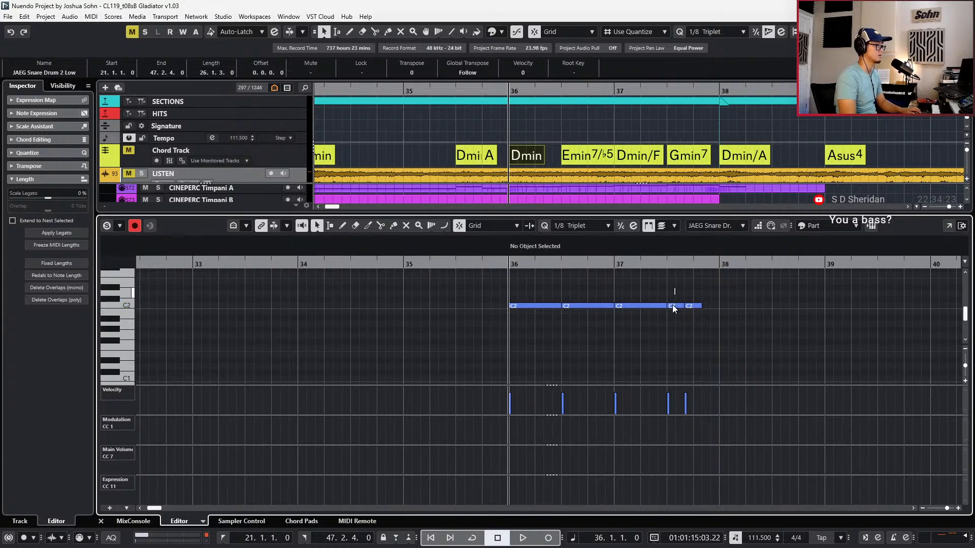
pyautogui.press('Right')
pyautogui.hotkey('ctrl', 'd')
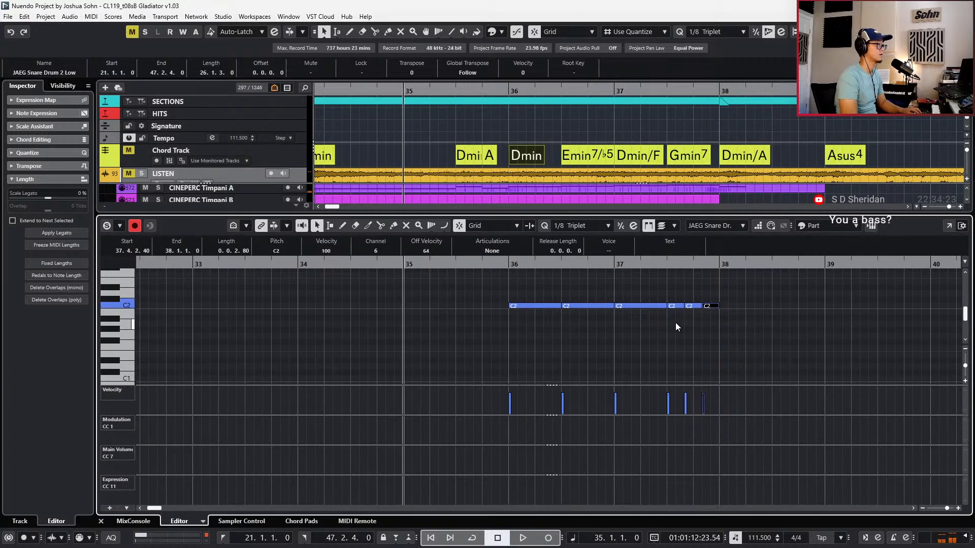
# Play back the snare hits in bars 36 and 37 soloed and in the full mix, and return to the arrangement
pyautogui.press('space')
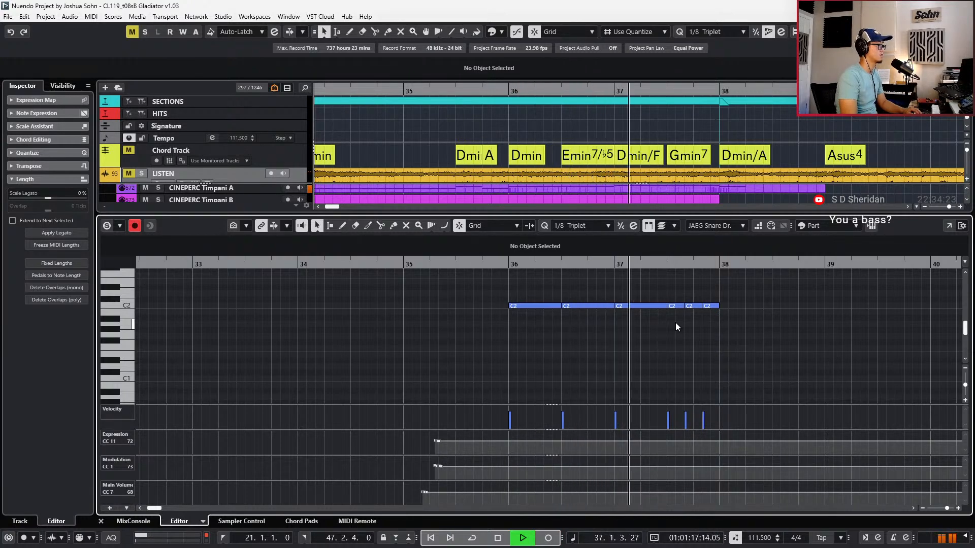
pyautogui.press('space')
pyautogui.press('space')
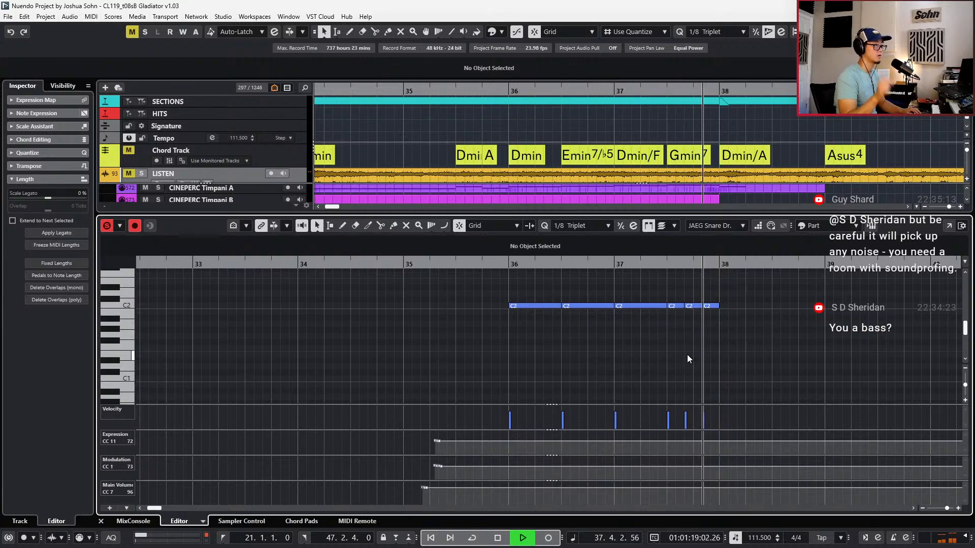
pyautogui.press('Left')
pyautogui.press('Left')
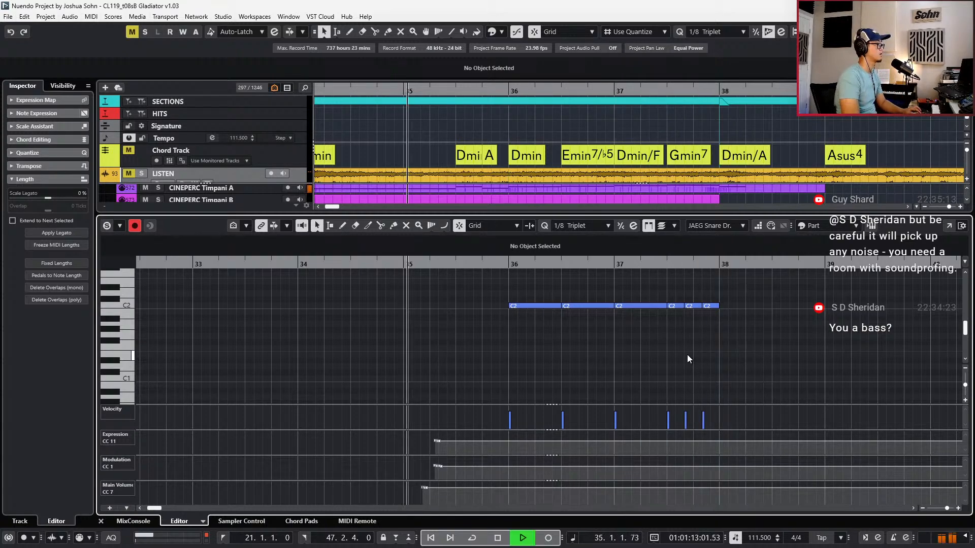
pyautogui.hotkey('ctrl', 'e')
pyautogui.scroll(-3, 684, 372)
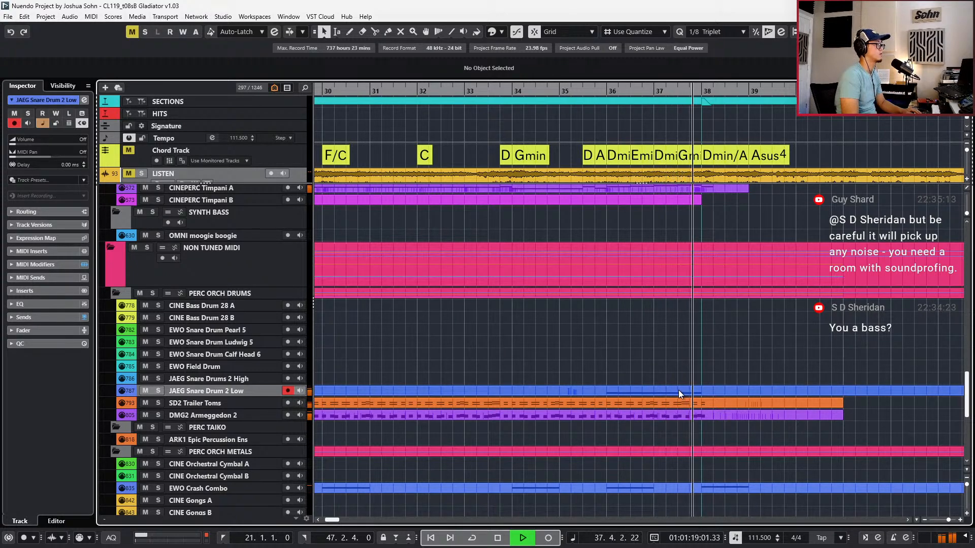
# Reopen the JAEG Snare Drum 2 Low part and replay the hits leading into bar 38 from earlier
pyautogui.press('space')
pyautogui.click(679, 390)
pyautogui.hotkey('ctrl', 'e')
pyautogui.hotkey('ctrl', 'Left')
pyautogui.hotkey('ctrl', 'Left')
pyautogui.press('space')
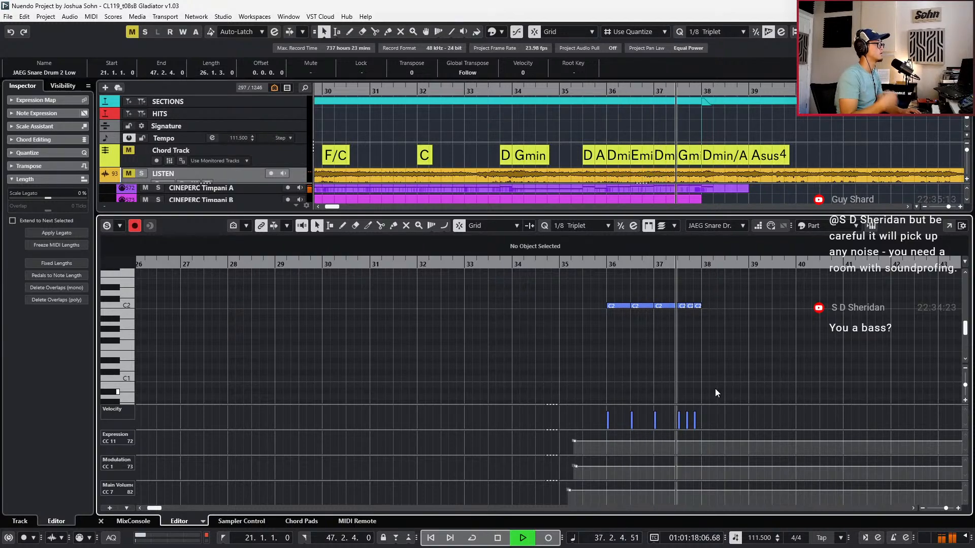
pyautogui.press('space')
pyautogui.hotkey('ctrl', 'e')
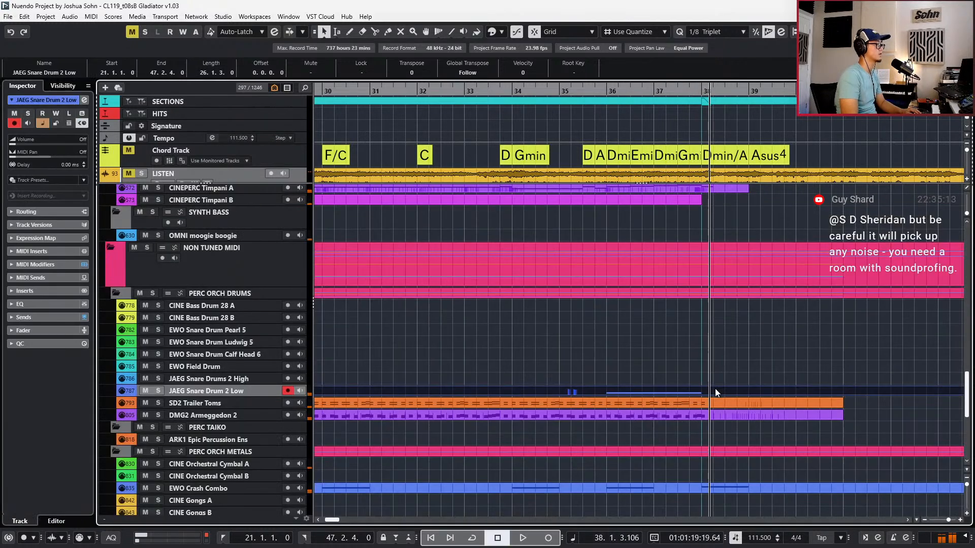
# Extend the OMNI moogie boogie part to bar 38 and open it for note editing
pyautogui.press('g')
pyautogui.press('g')
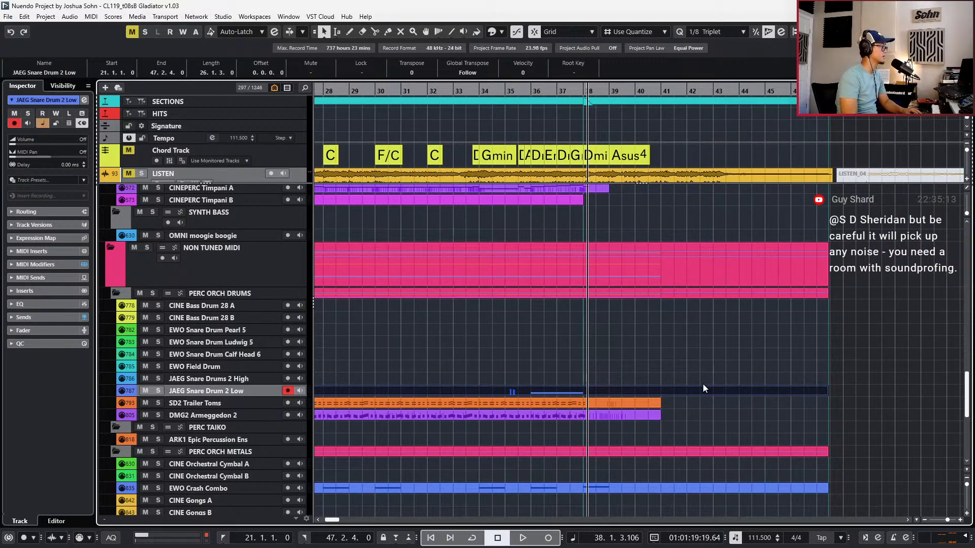
pyautogui.press('g')
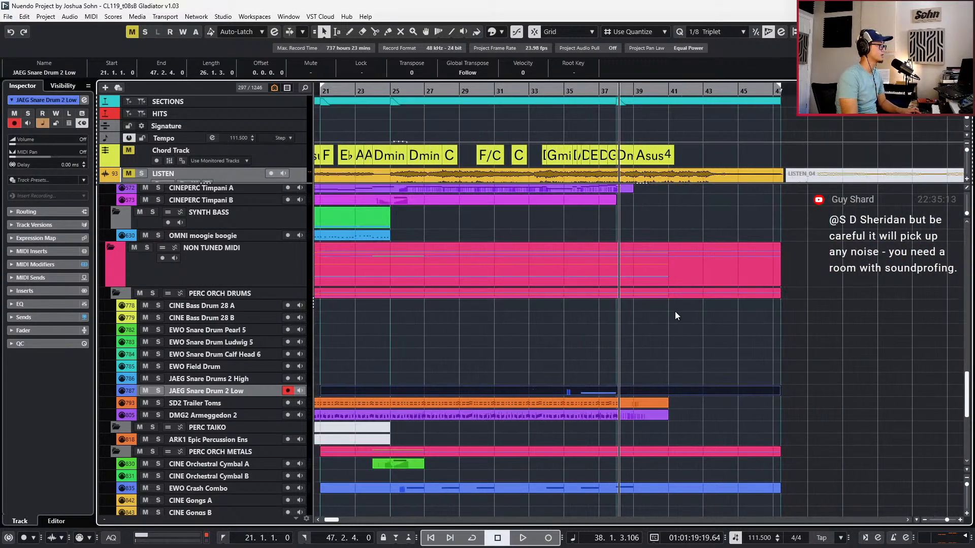
pyautogui.moveTo(388, 237); pyautogui.dragTo(613, 239)
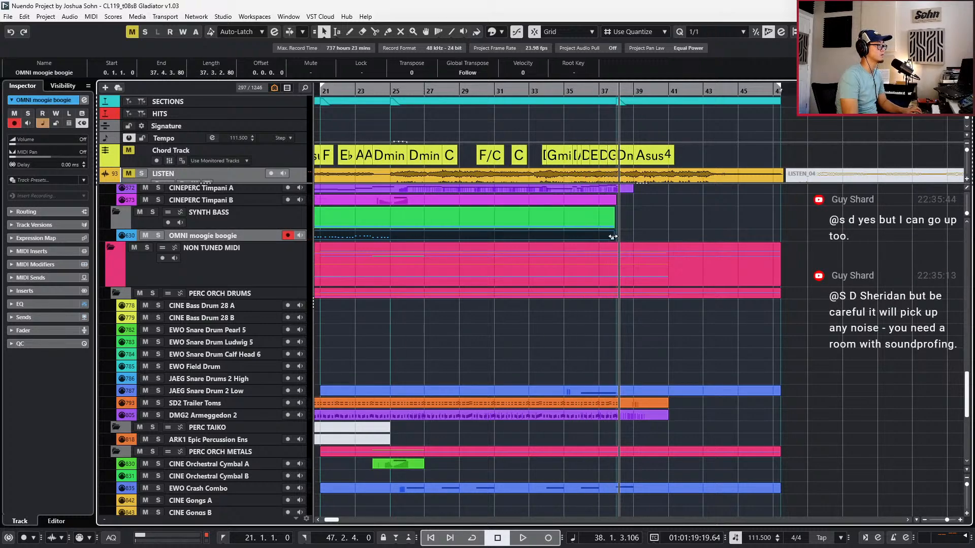
pyautogui.doubleClick(602, 235)
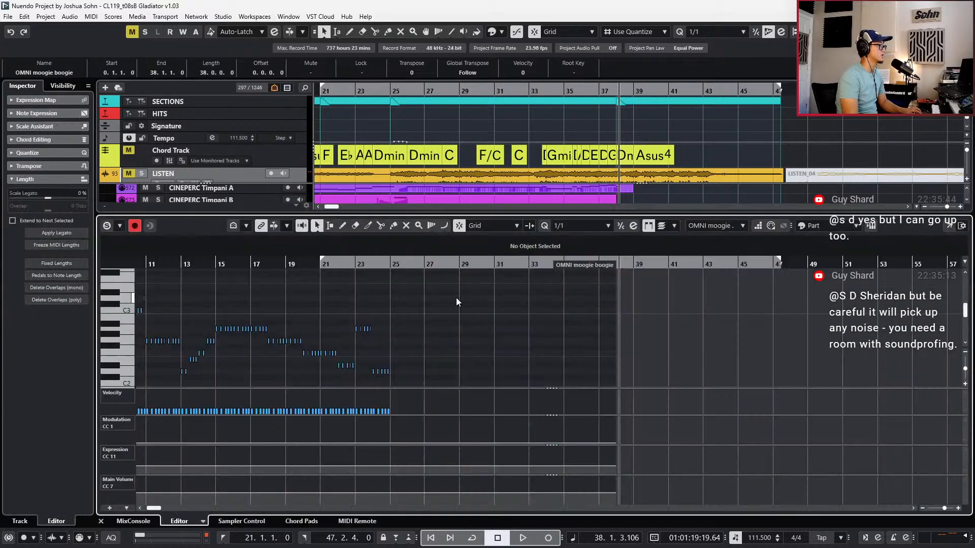
# Set quantize to 1/8 and audition the last bass notes before bar 25, with the notes in bars 22–24 selected
pyautogui.press('h')
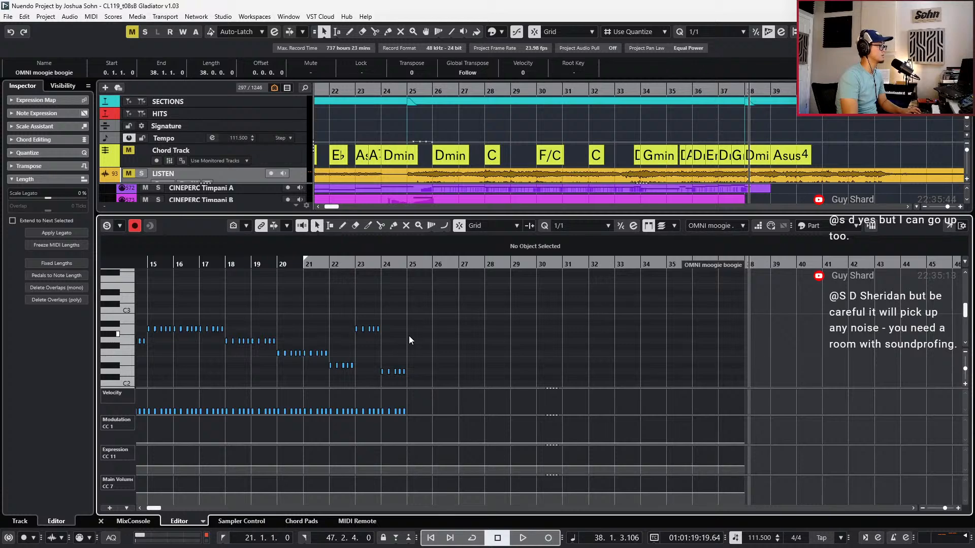
pyautogui.scroll(2, 410, 336)
pyautogui.scroll(-2, 395, 338)
pyautogui.scroll(2, 386, 329)
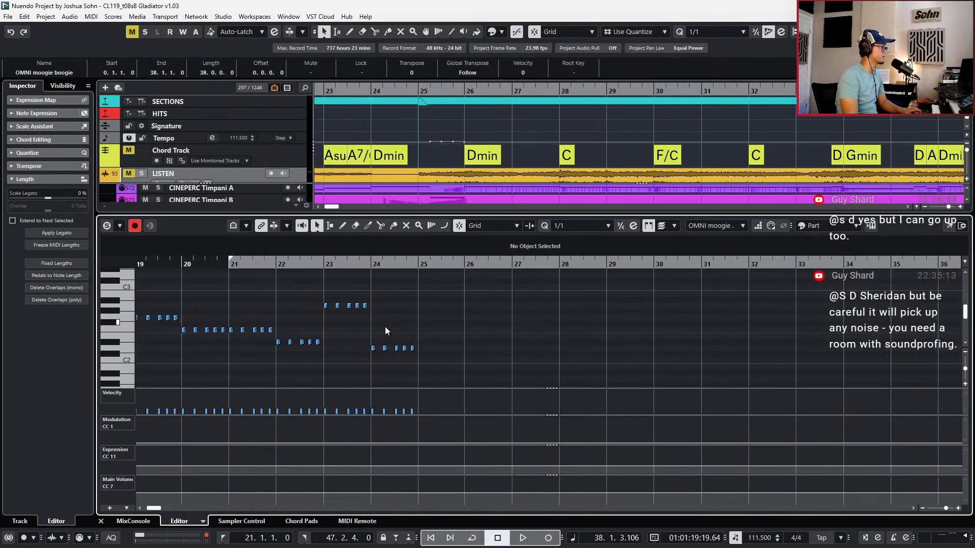
pyautogui.scroll(1, 385, 327)
pyautogui.hscroll(-2, 319, 297)
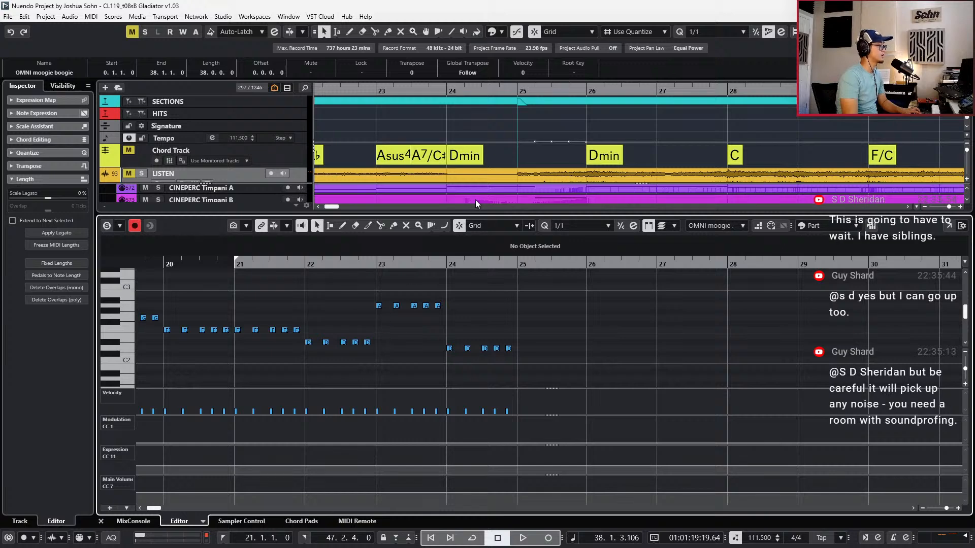
pyautogui.hotkey('alt', '4')
pyautogui.moveTo(303, 296); pyautogui.dragTo(538, 361)
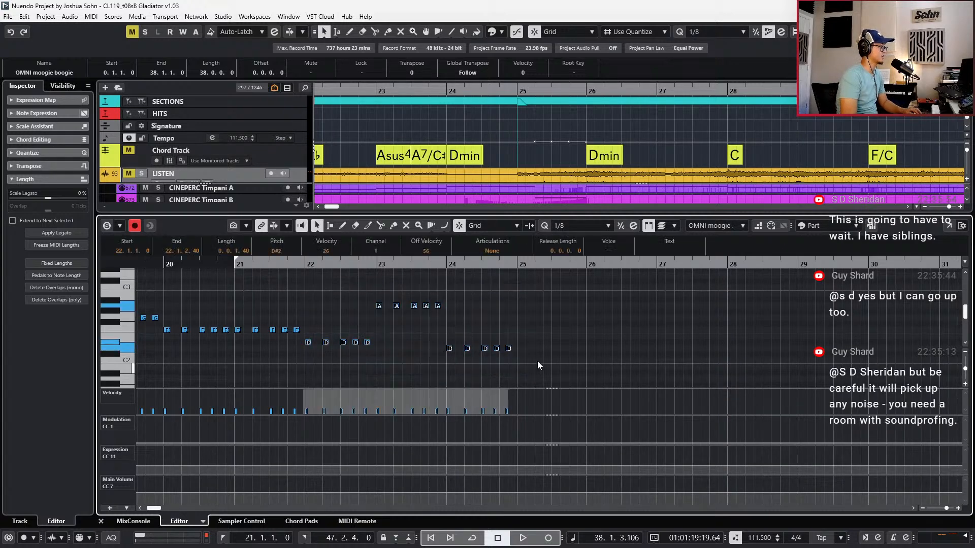
pyautogui.press('space')
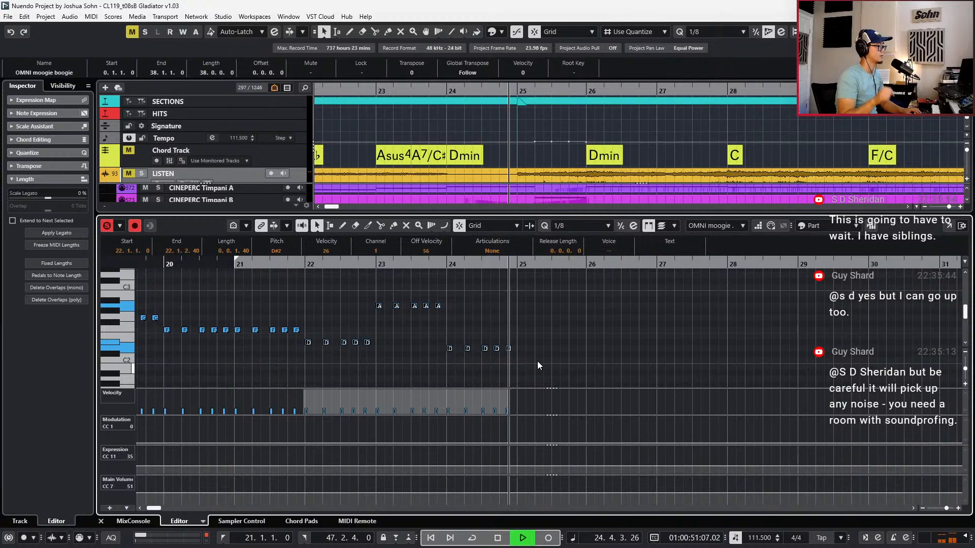
pyautogui.press('space')
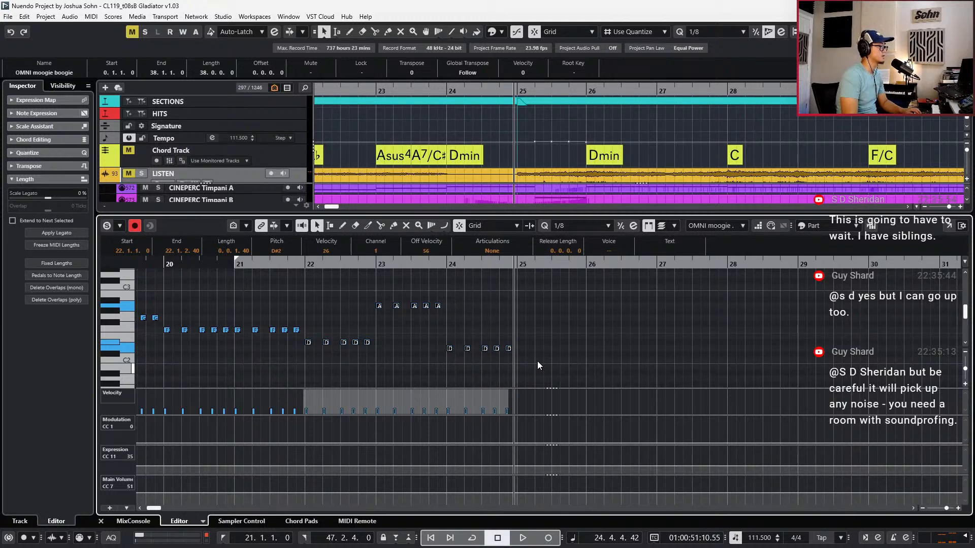
# Copy the synth bass notes from bar 3 up to bar 15 and paste them at bar 26
pyautogui.press('g')
pyautogui.press('g')
pyautogui.press('g')
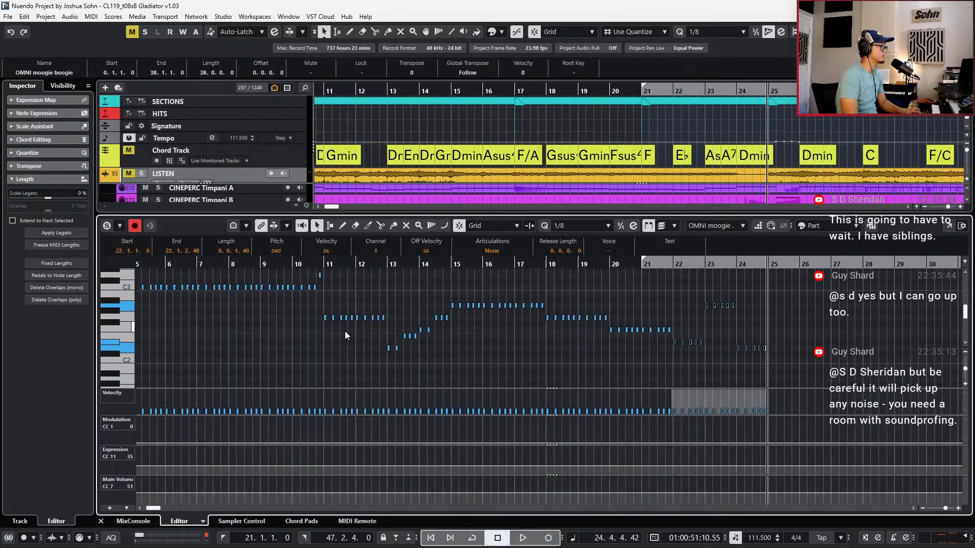
pyautogui.press('h')
pyautogui.hscroll(-7, 357, 336)
pyautogui.hscroll(-3, 358, 331)
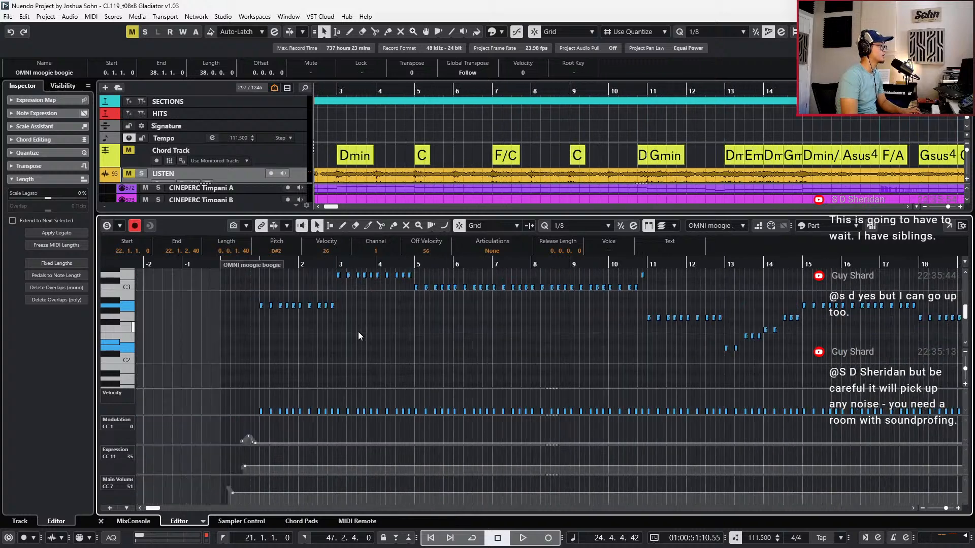
pyautogui.scroll(1, 358, 332)
pyautogui.press('h')
pyautogui.moveTo(328, 278); pyautogui.dragTo(785, 338)
pyautogui.hscroll(-3, 457, 319)
pyautogui.hscroll(3, 457, 320)
pyautogui.hscroll(6, 785, 339)
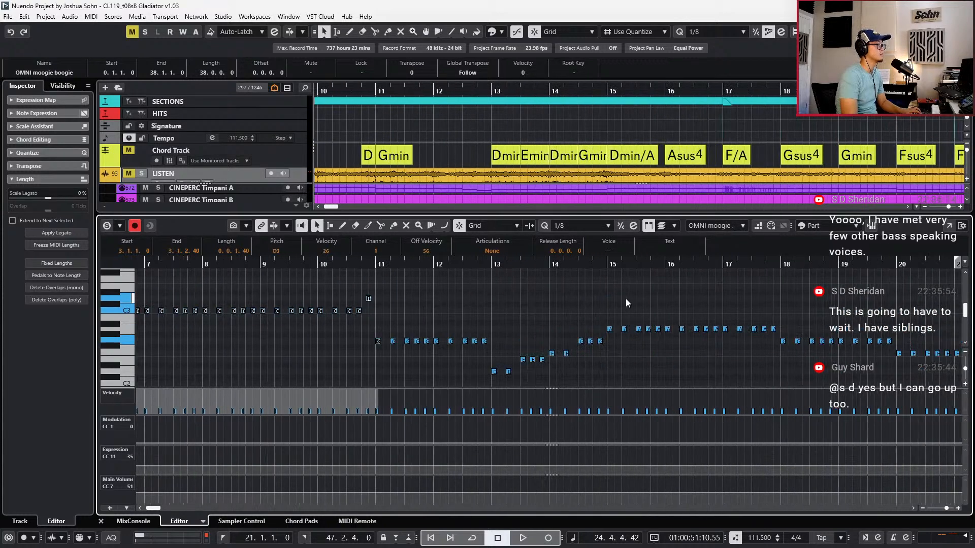
pyautogui.moveTo(617, 299); pyautogui.dragTo(340, 366)
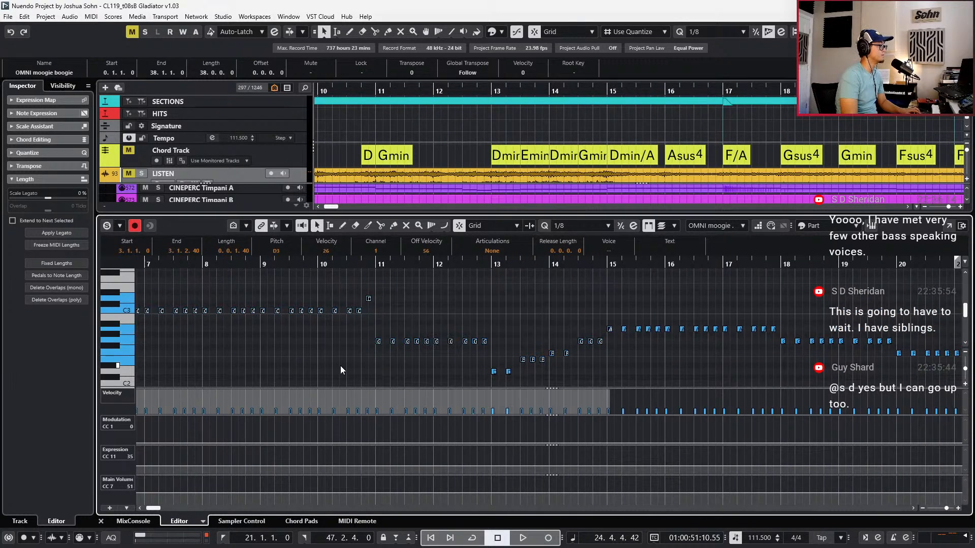
pyautogui.hscroll(10, 546, 379)
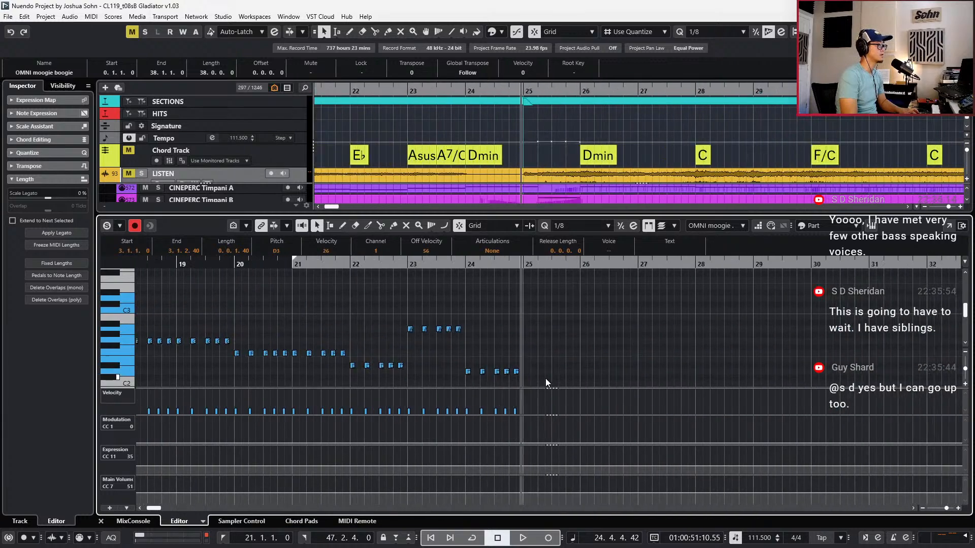
pyautogui.press('b')
pyautogui.press('KP_Add')
pyautogui.press('KP_Add')
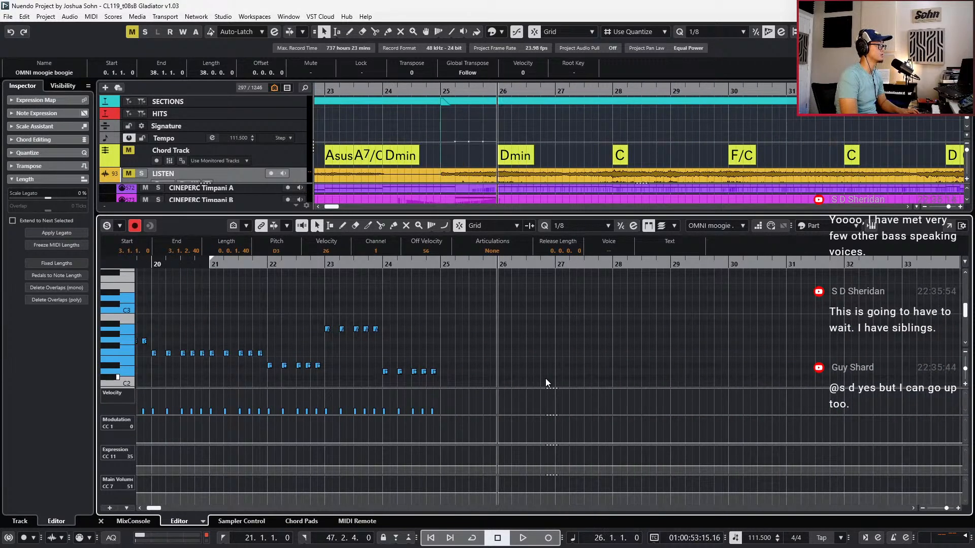
# Play the copied bass line from bar 26 with the full arrangement and look over the string and choir tracks
pyautogui.press('space')
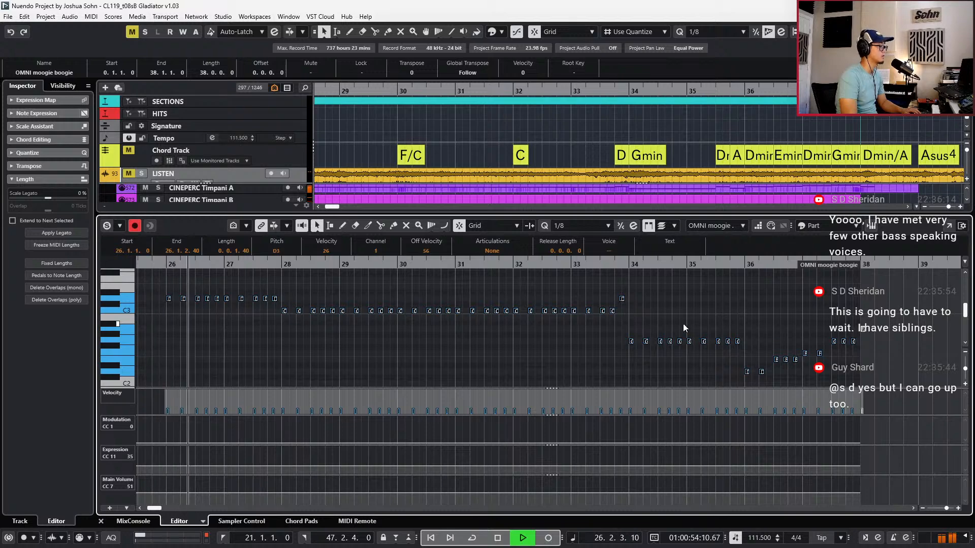
pyautogui.scroll(-2, 684, 324)
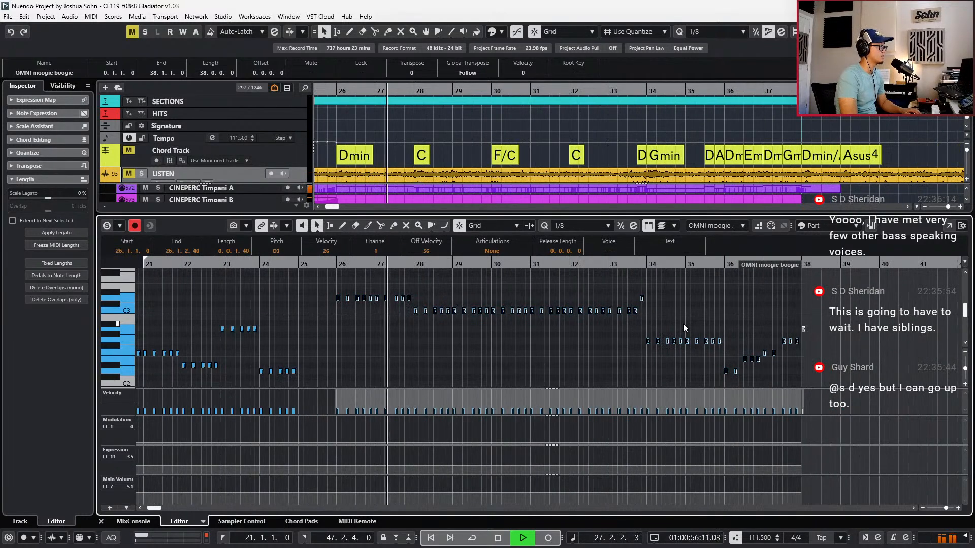
pyautogui.hotkey('ctrl', 'e')
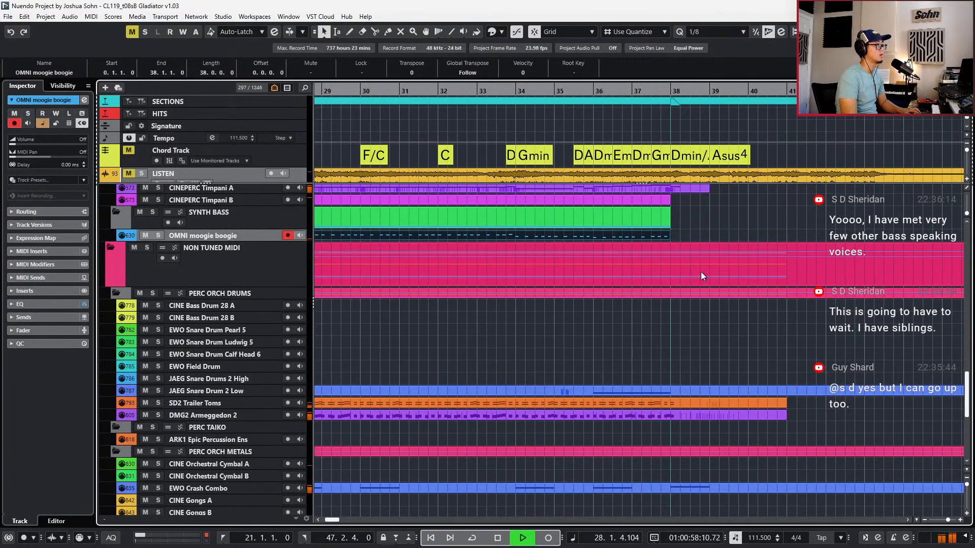
pyautogui.scroll(-2, 700, 273)
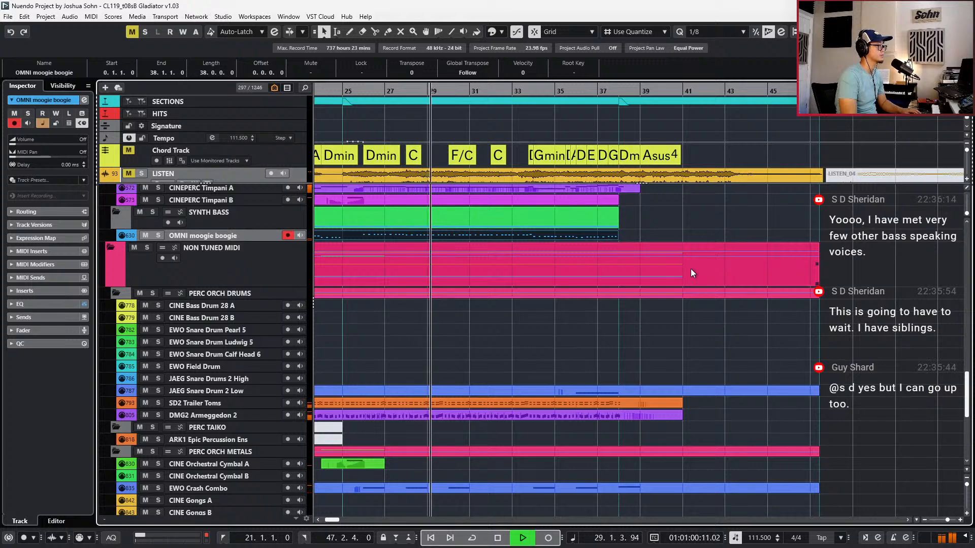
pyautogui.scroll(10, 659, 247)
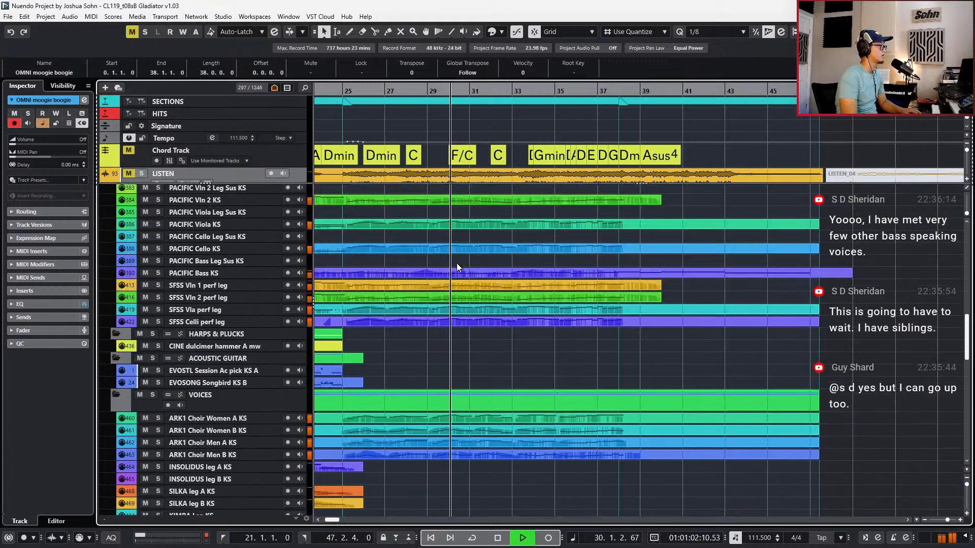
pyautogui.press('space')
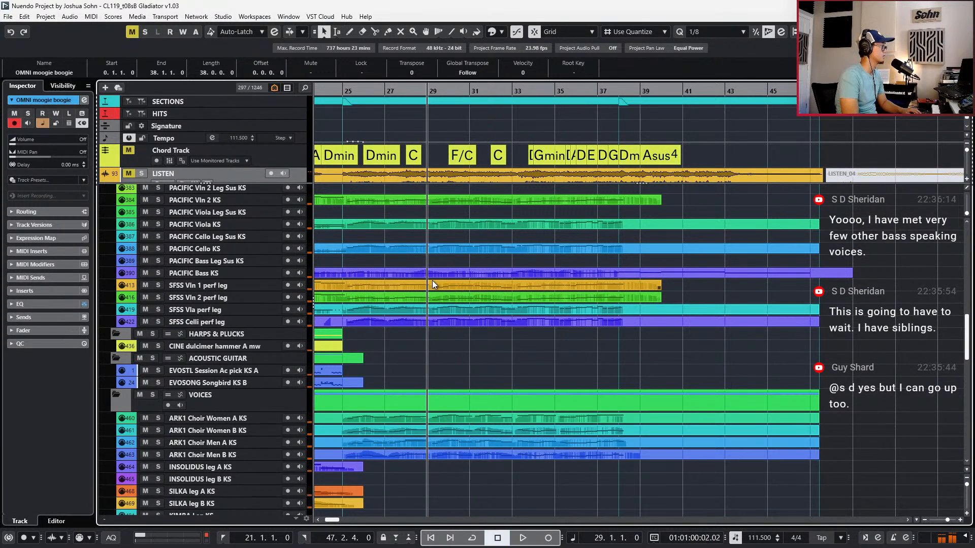
# Move the playback position back to bar 28 and open the ARK1 Horns 3 KS part for editing
pyautogui.press('KP_Subtract')
pyautogui.scroll(6, 433, 286)
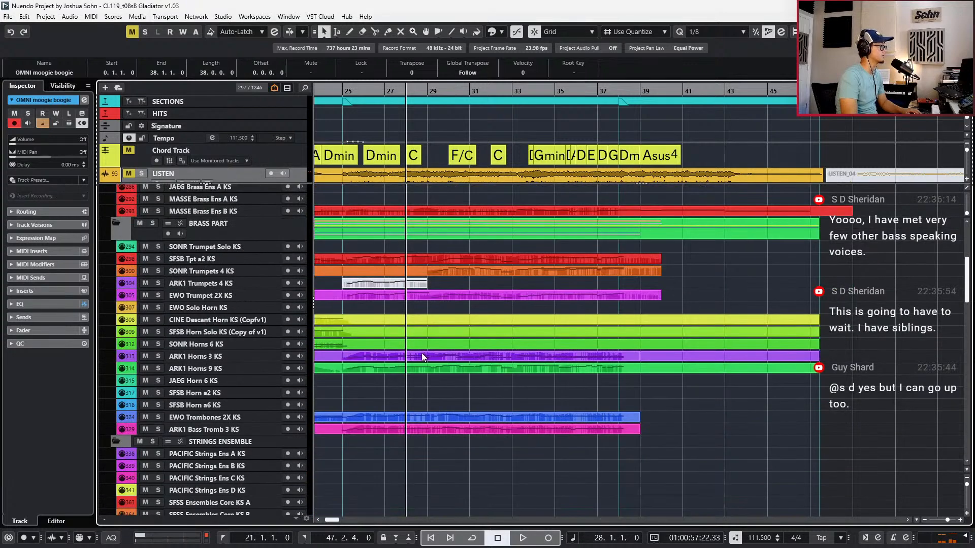
pyautogui.click(429, 362)
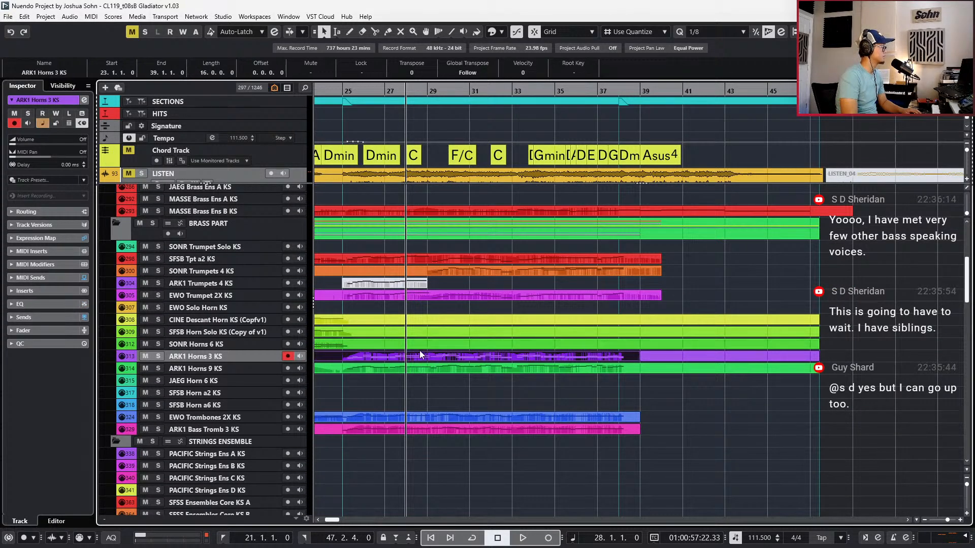
pyautogui.doubleClick(422, 357)
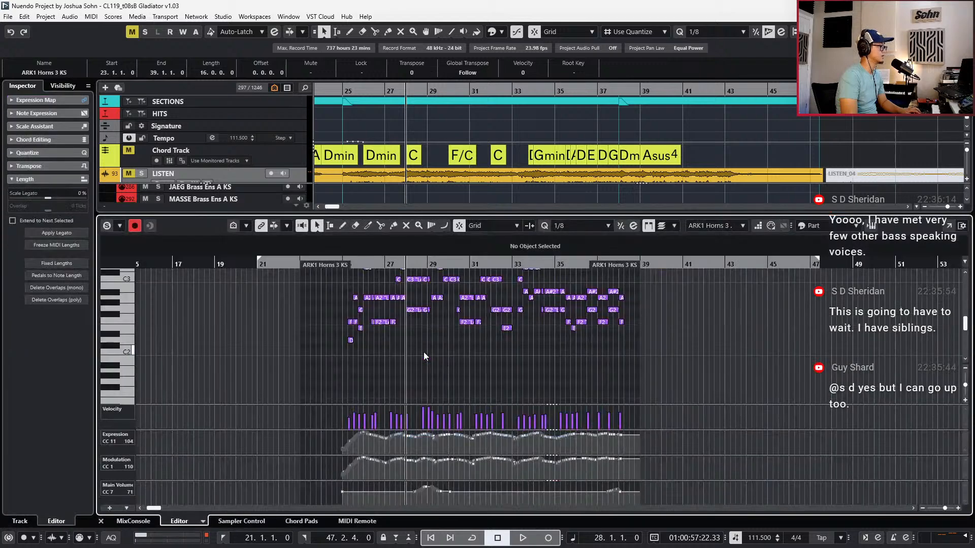
# Solo the horn part, select its C3 and G2 notes from beat 4 of bar 28, and play from bar 28
pyautogui.scroll(4, 411, 340)
pyautogui.press('s')
pyautogui.moveTo(430, 326); pyautogui.dragTo(455, 406)
pyautogui.press('space')
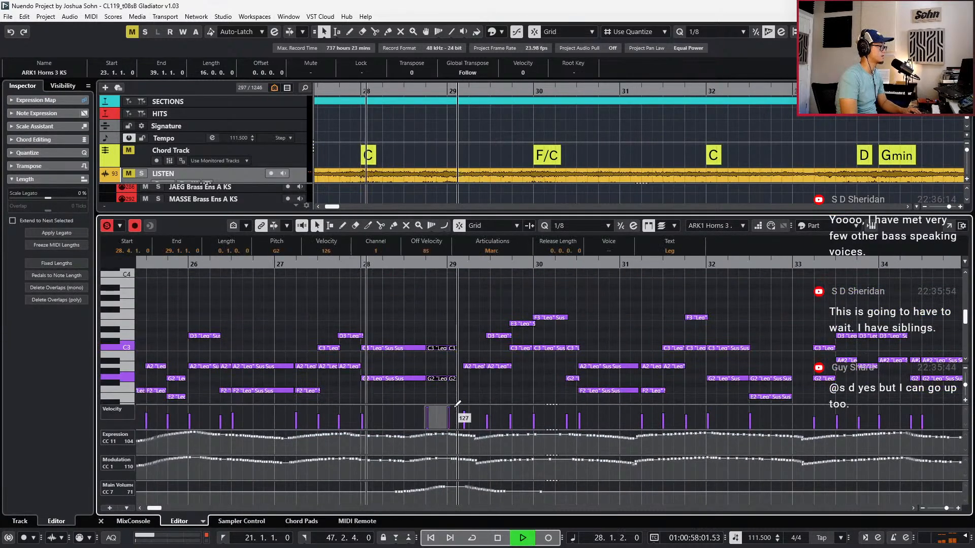
pyautogui.scroll(-2, 462, 393)
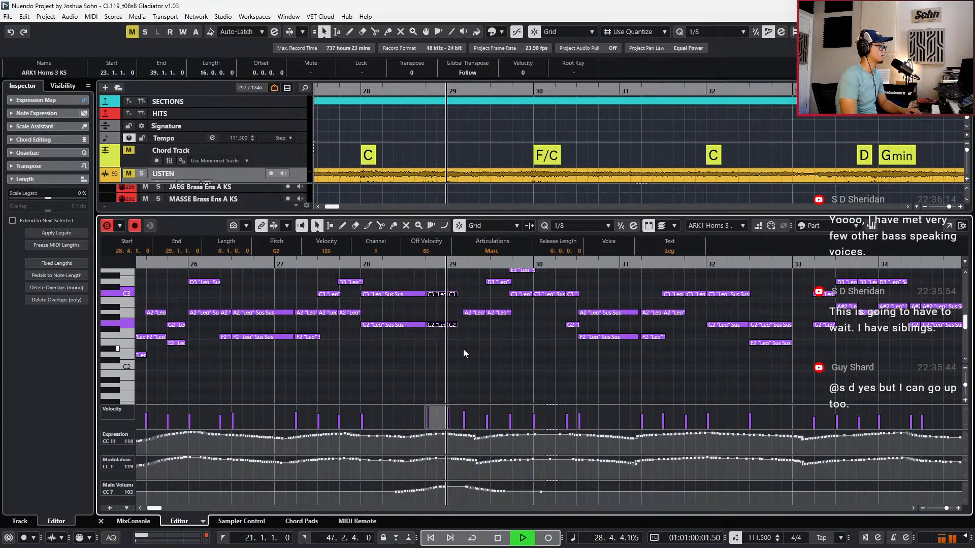
pyautogui.press('space')
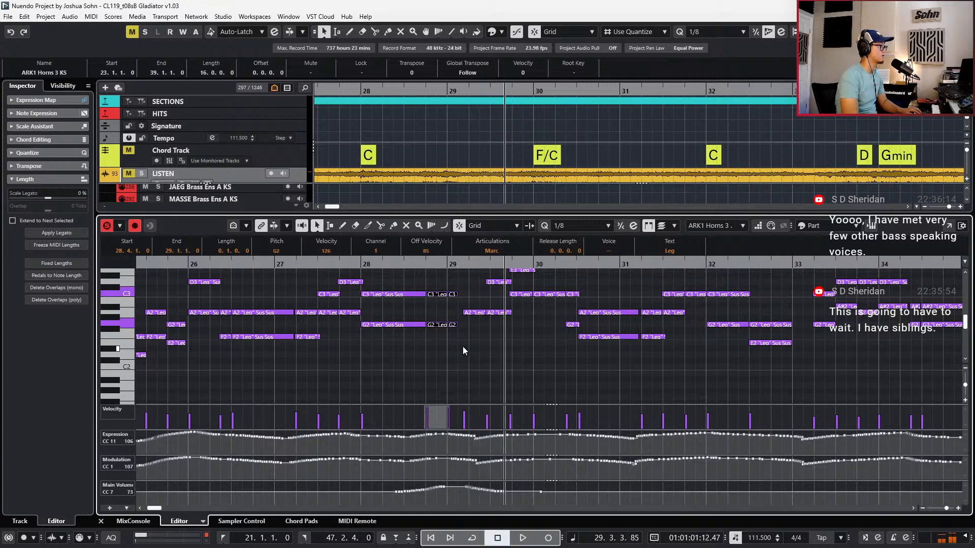
# Move the first A2 horn note of bar 29 to beat 2 and nudge the bar's selected notes slightly earlier
pyautogui.scroll(2, 481, 317)
pyautogui.scroll(2, 480, 323)
pyautogui.scroll(2, 469, 330)
pyautogui.moveTo(458, 286); pyautogui.dragTo(574, 364)
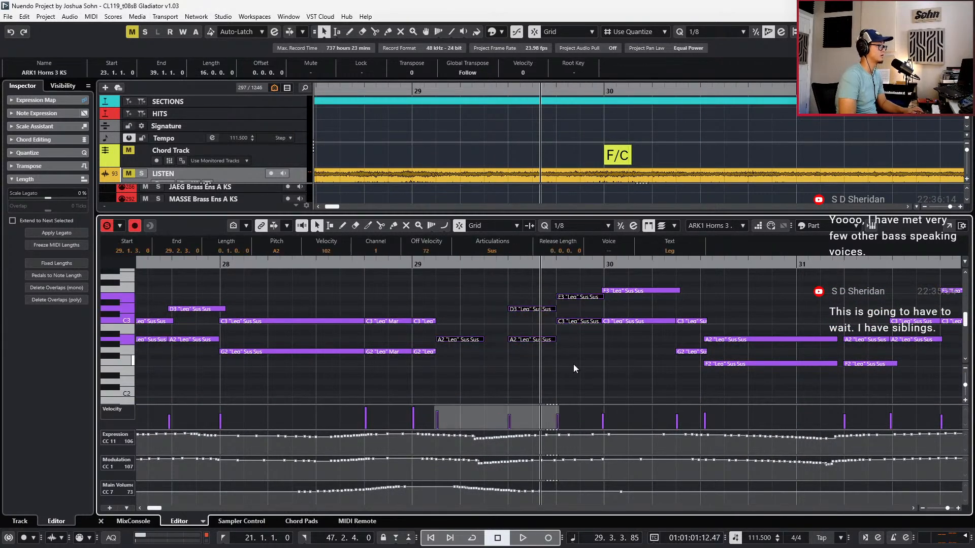
pyautogui.click(477, 339)
pyautogui.press('KP_Subtract')
pyautogui.press('KP_Subtract')
pyautogui.press('space')
pyautogui.moveTo(501, 279); pyautogui.dragTo(579, 375)
pyautogui.hotkey('alt', 'Left')
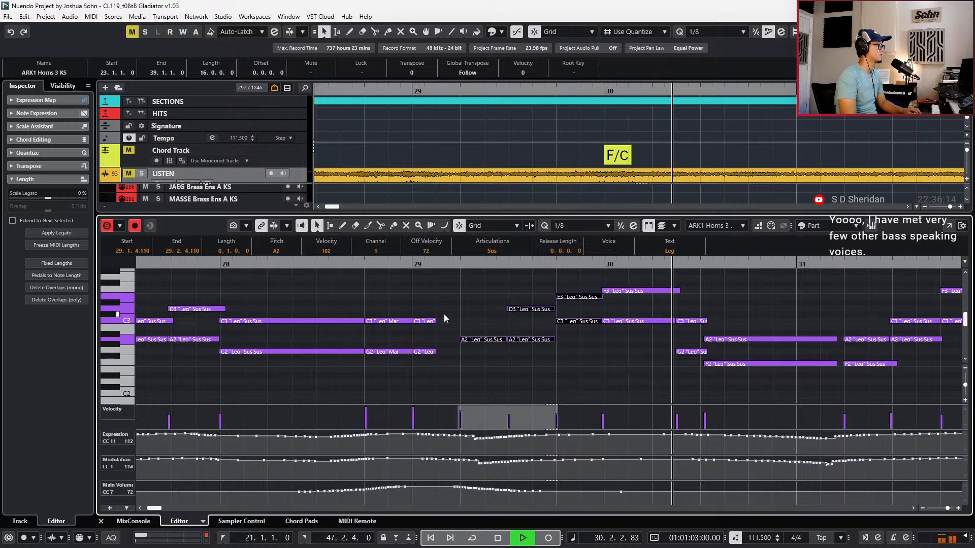
# Duplicate the two C3 horn notes starting at beat 4 of bar 28 and transpose the copies down to E2
pyautogui.press('space')
pyautogui.click(387, 321)
pyautogui.moveTo(393, 301); pyautogui.dragTo(431, 357)
pyautogui.moveTo(434, 311); pyautogui.dragTo(377, 336)
pyautogui.press('l')
pyautogui.hotkey('ctrl', 'c')
pyautogui.hotkey('ctrl', 'v')
pyautogui.press('Down')
pyautogui.press('Down')
pyautogui.press('Down')
pyautogui.press('Down')
pyautogui.press('Down')
pyautogui.press('Down')
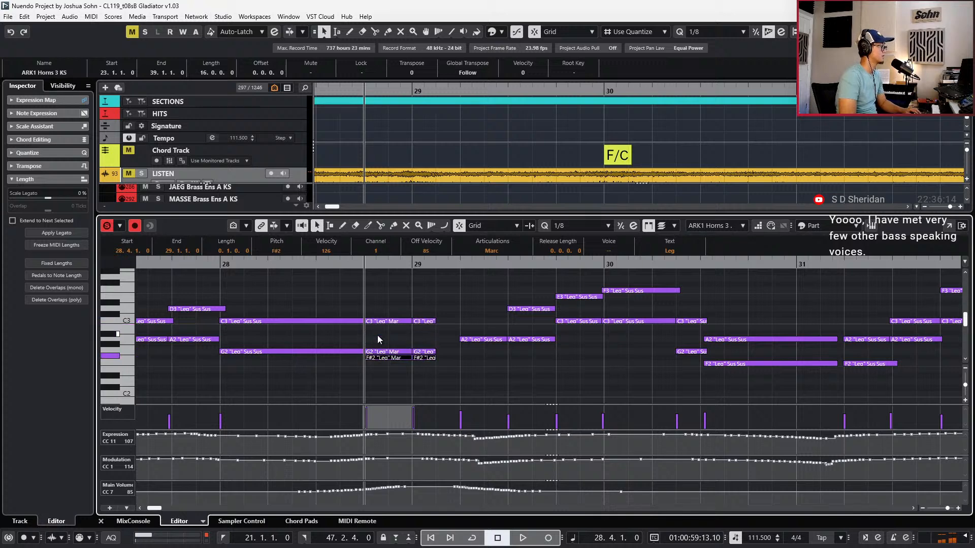
pyautogui.press('Down')
pyautogui.press('Down')
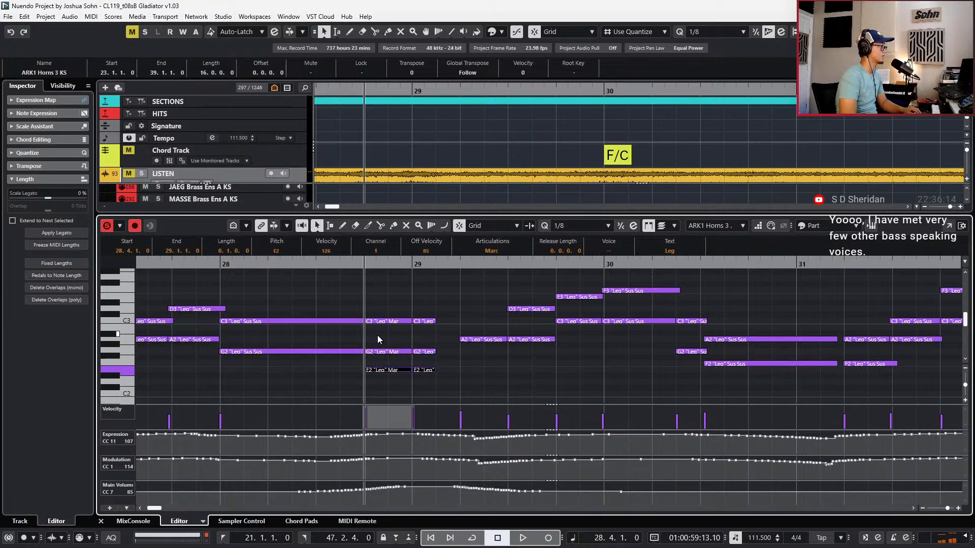
# Lower the E2 horn notes' velocity to 114 and play the passage with the editor solo off
pyautogui.press('space')
pyautogui.press('space')
pyautogui.press('s')
pyautogui.press('ctrl+KP_Subtract')
pyautogui.press('ctrl+KP_Subtract')
pyautogui.press('space')
pyautogui.scroll(-2, 457, 355)
pyautogui.scroll(-1, 487, 359)
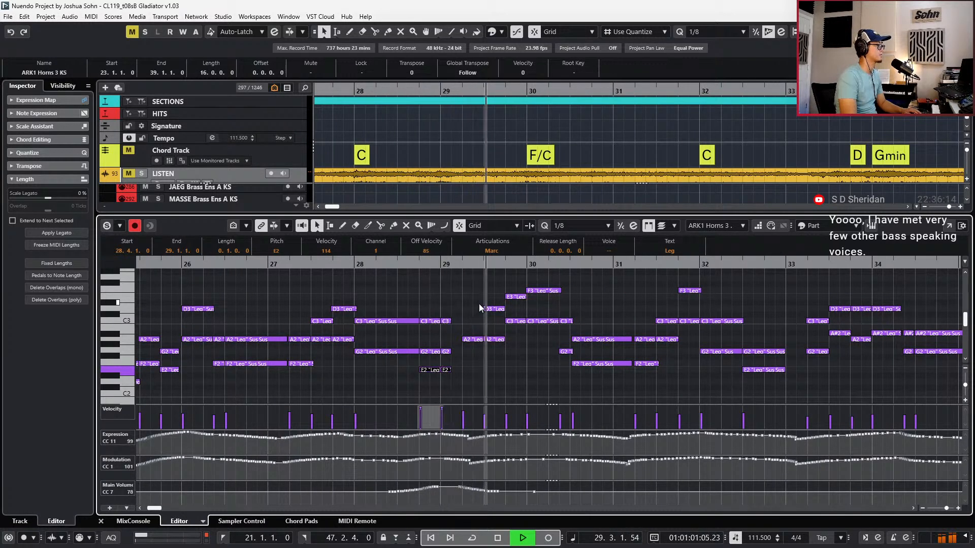
pyautogui.press('space')
# Nudge the C3, G2 and E2 horn notes around beat 4 of bar 28 slightly earlier and play them back
pyautogui.moveTo(409, 298); pyautogui.dragTo(399, 371)
pyautogui.moveTo(422, 299); pyautogui.dragTo(455, 381)
pyautogui.hotkey('alt', 'Left')
pyautogui.hotkey('alt', 'Left')
pyautogui.hotkey('alt', 'Left')
pyautogui.hotkey('alt', 'Left')
pyautogui.press('space')
pyautogui.moveTo(398, 299); pyautogui.dragTo(398, 368)
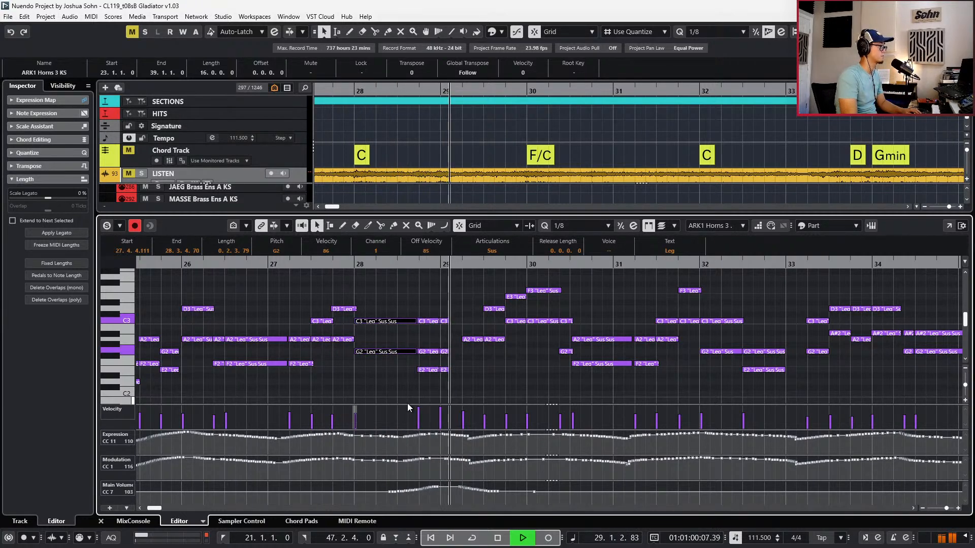
# Play the horn swell around bar 28 and delete the Main Volume points between bars 29 and 30
pyautogui.moveTo(378, 501); pyautogui.dragTo(466, 502)
pyautogui.press('l')
pyautogui.press('KP_Subtract')
pyautogui.press('space')
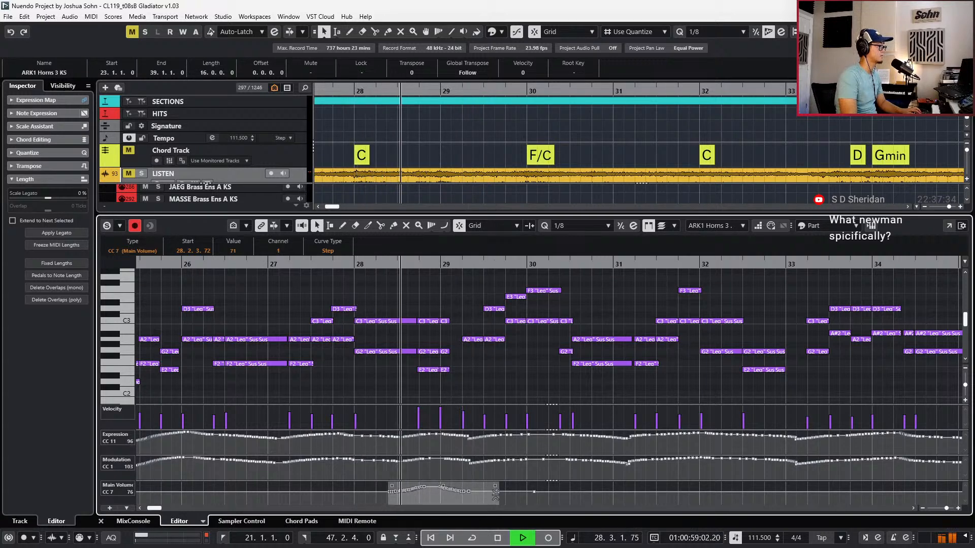
pyautogui.moveTo(549, 503); pyautogui.dragTo(488, 485)
pyautogui.press('Delete')
pyautogui.press('Delete')
pyautogui.press('space')
pyautogui.press('KP_Subtract')
pyautogui.press('KP_Subtract')
pyautogui.press('KP_Subtract')
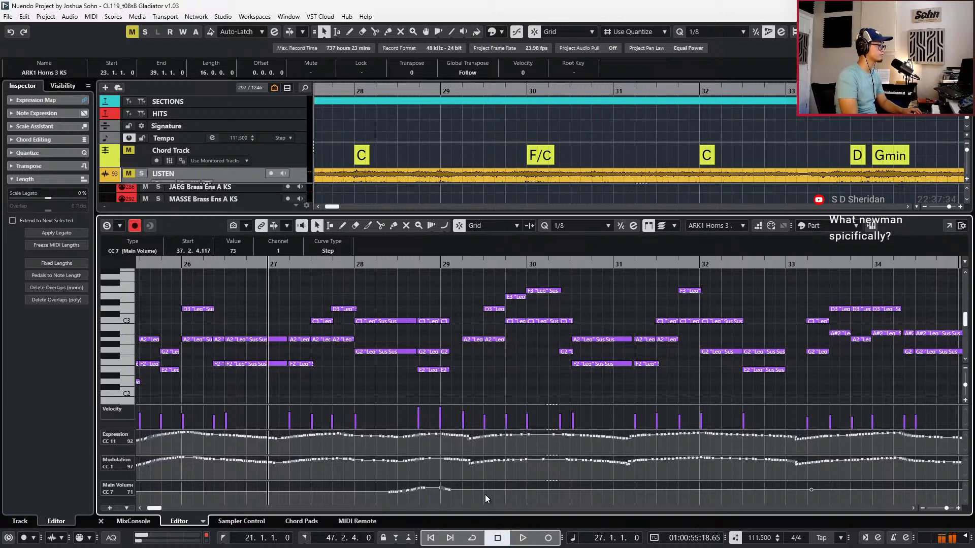
pyautogui.hscroll(1, 460, 485)
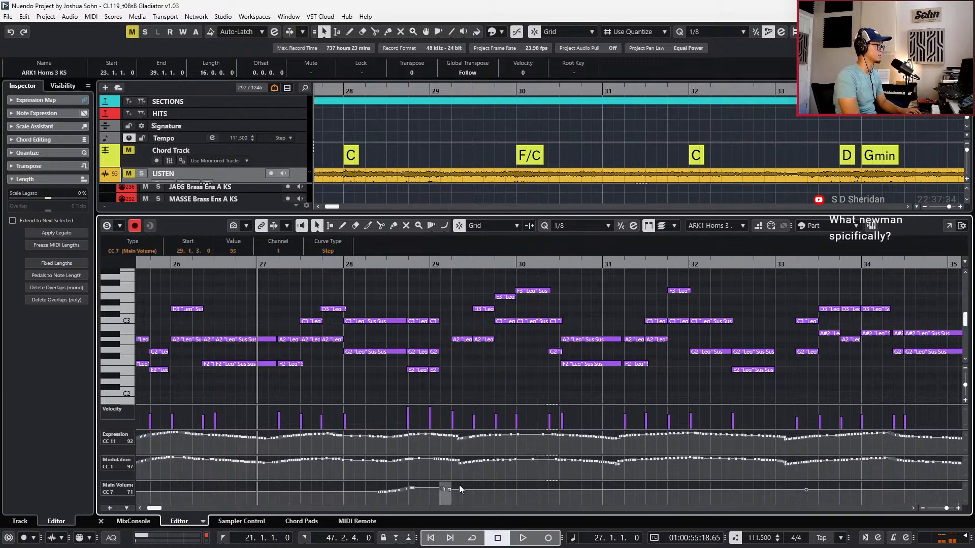
# Close the note editor and play the full arrangement from bar 27
pyautogui.hotkey('ctrl', 'e')
pyautogui.press('space')
pyautogui.press('g')
pyautogui.press('g')
pyautogui.press('g')
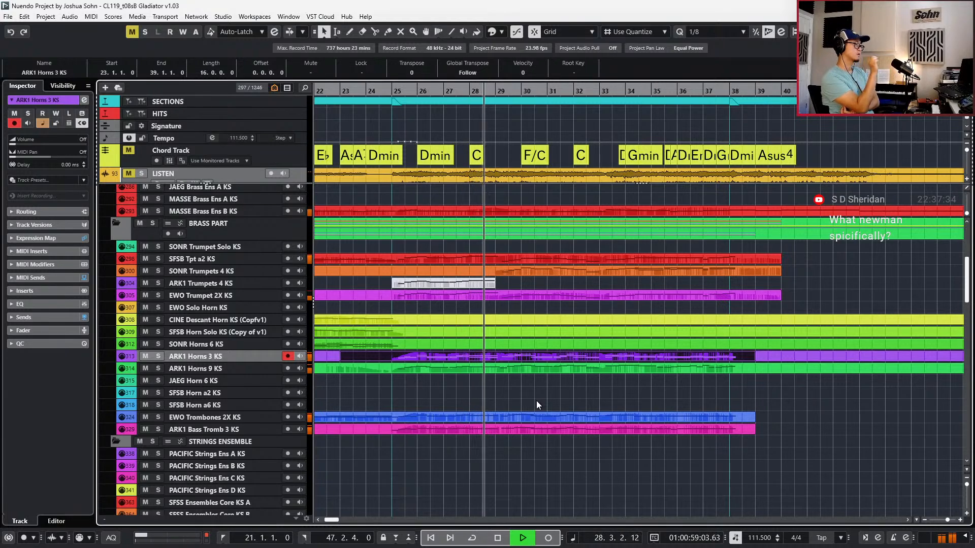
# Delete the ARK1 Trumpets 4 KS part between bars 25 and 29
pyautogui.click(329, 358)
pyautogui.press('Escape')
pyautogui.press('g')
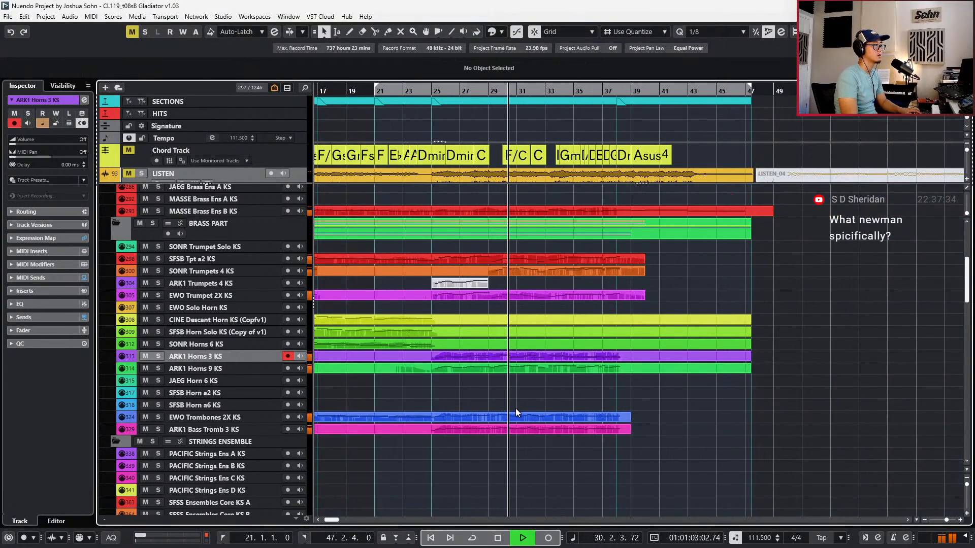
pyautogui.click(448, 285)
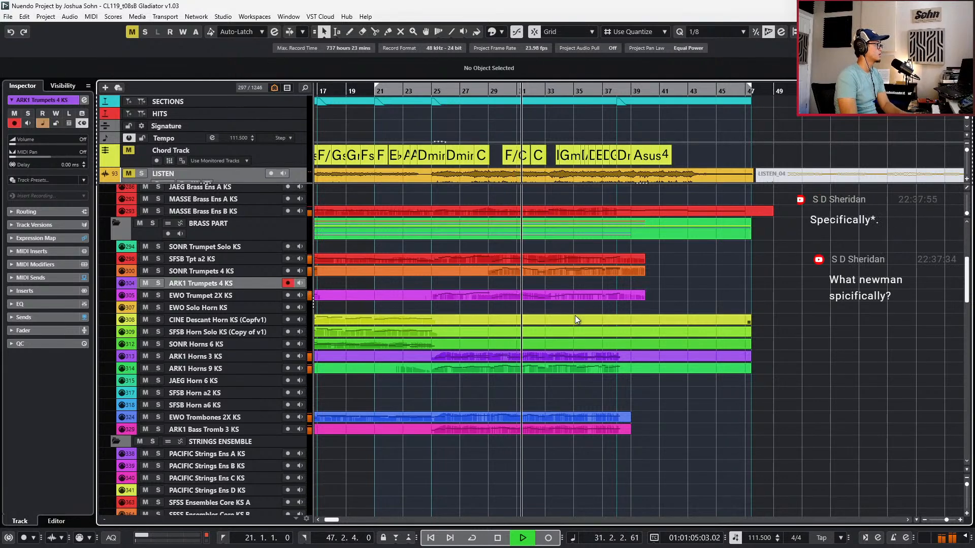
pyautogui.hscroll(2, 708, 318)
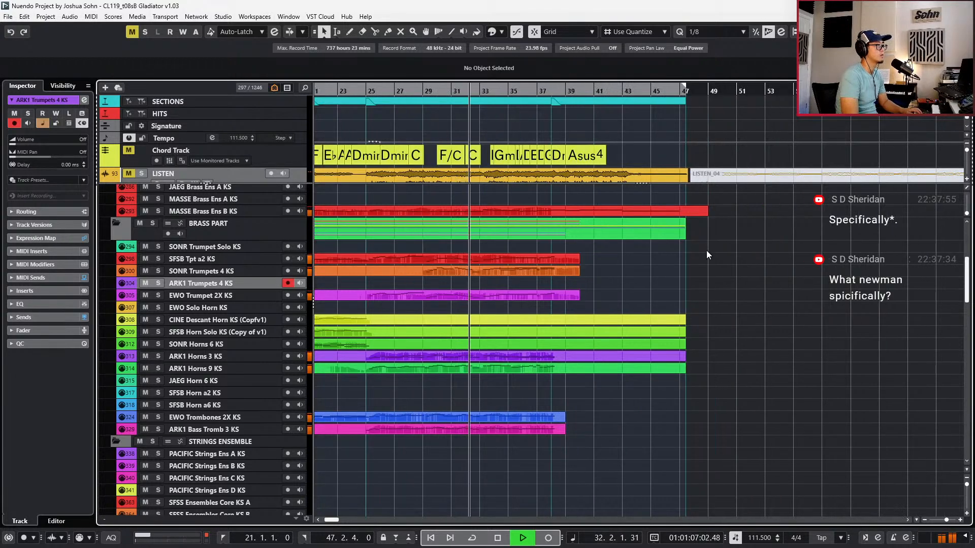
# Play the soloed LISTEN reference from bar 37, unsolo it and move the playback position to bar 38
pyautogui.press('space')
pyautogui.press('shift+KP_Add')
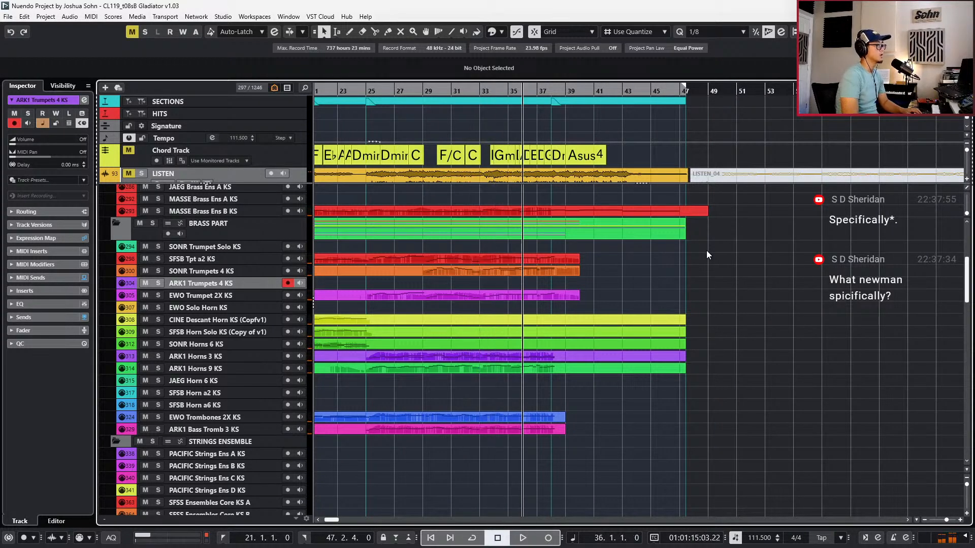
pyautogui.press('shift+KP_Add')
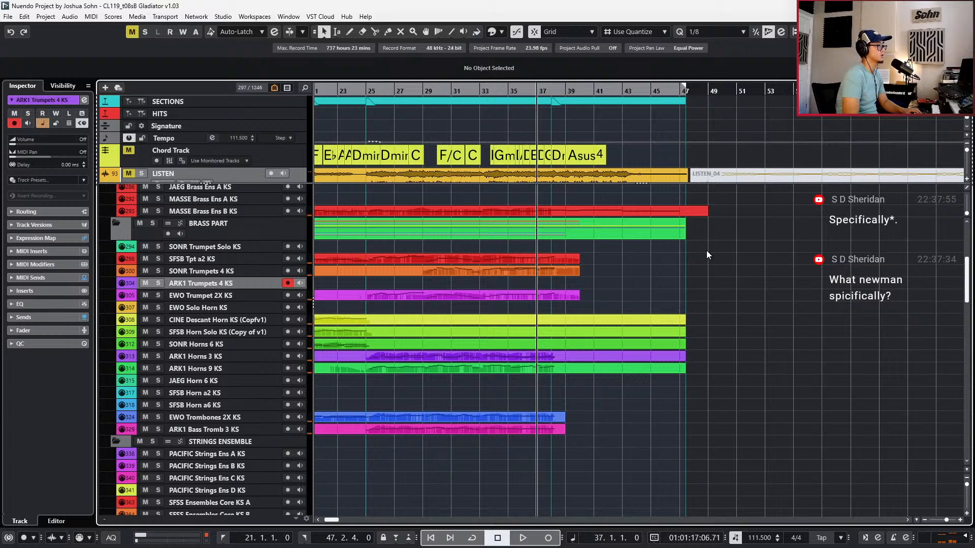
pyautogui.click(574, 172)
pyautogui.press('s')
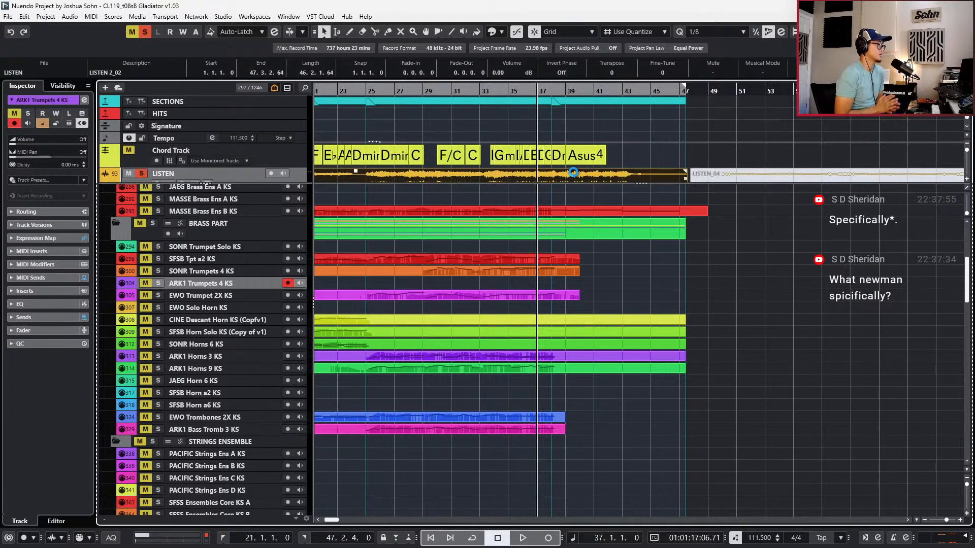
pyautogui.press('space')
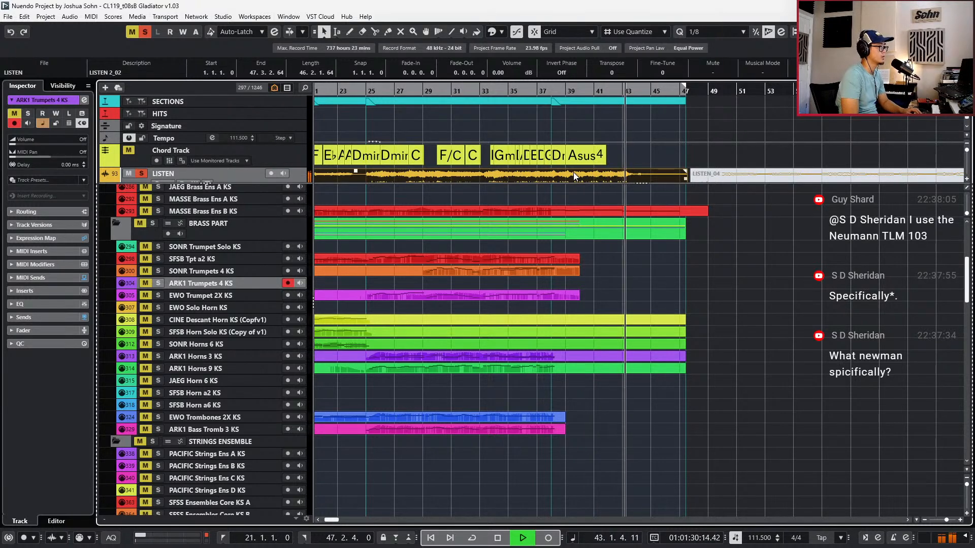
pyautogui.press('space')
pyautogui.press('KP_Subtract')
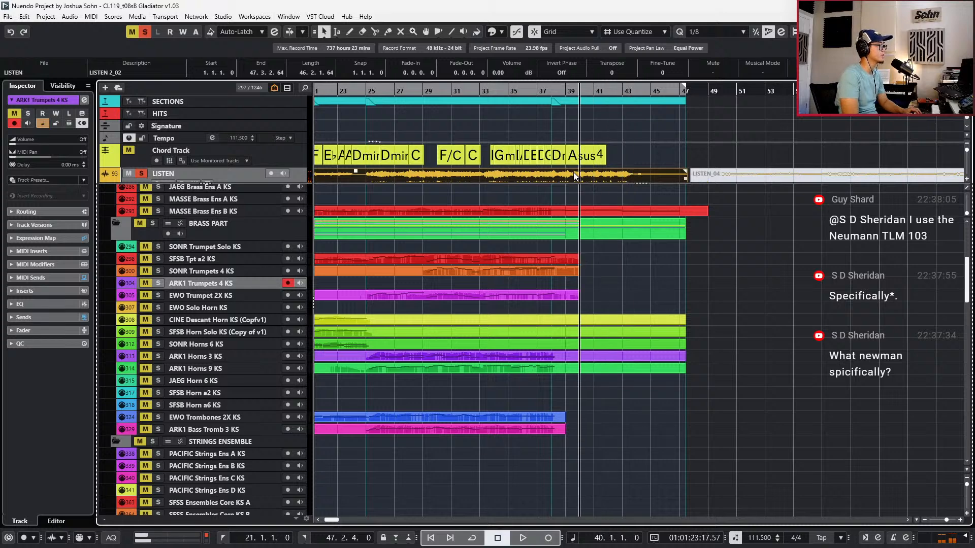
pyautogui.press('s')
pyautogui.press('KP_Subtract')
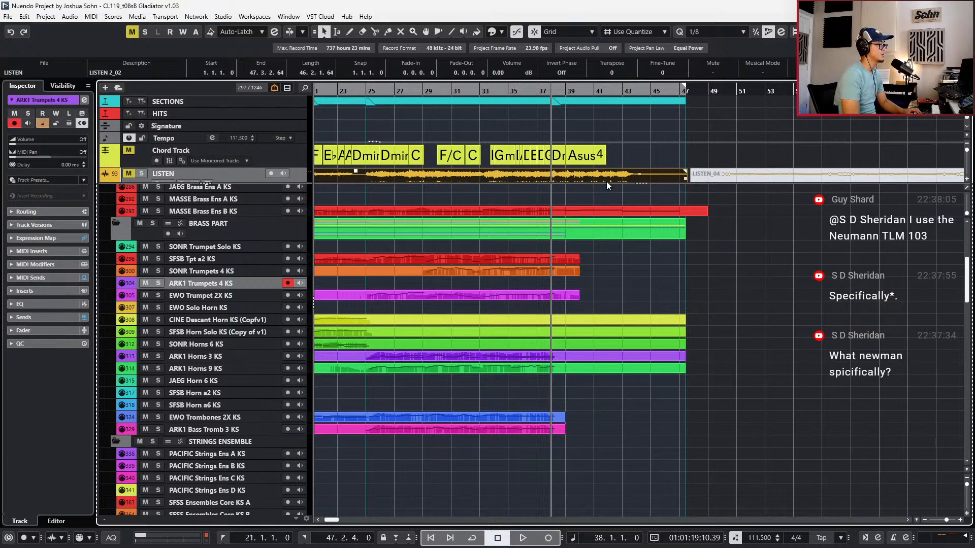
# Open the PACIFIC Bass KS part for editing and play it soloed from bar 38
pyautogui.scroll(-10, 499, 425)
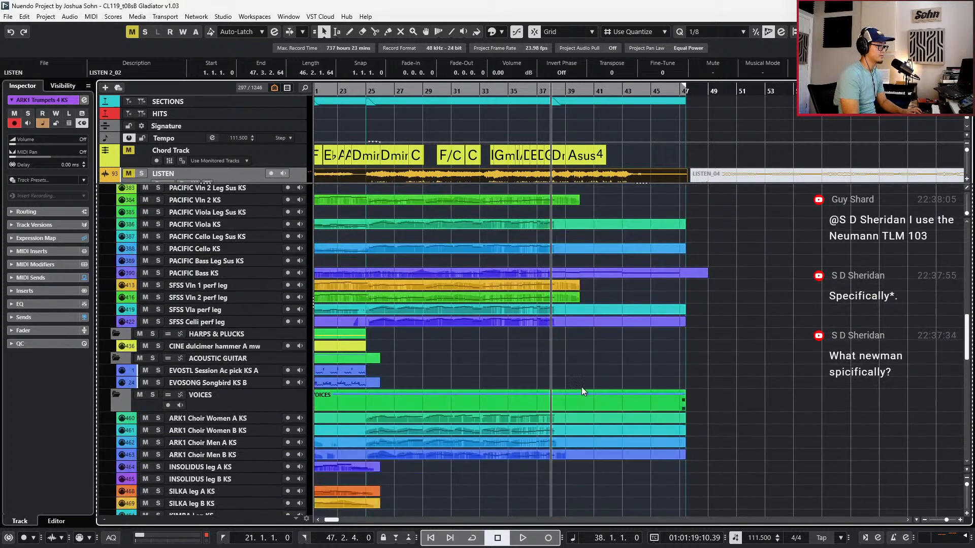
pyautogui.doubleClick(620, 275)
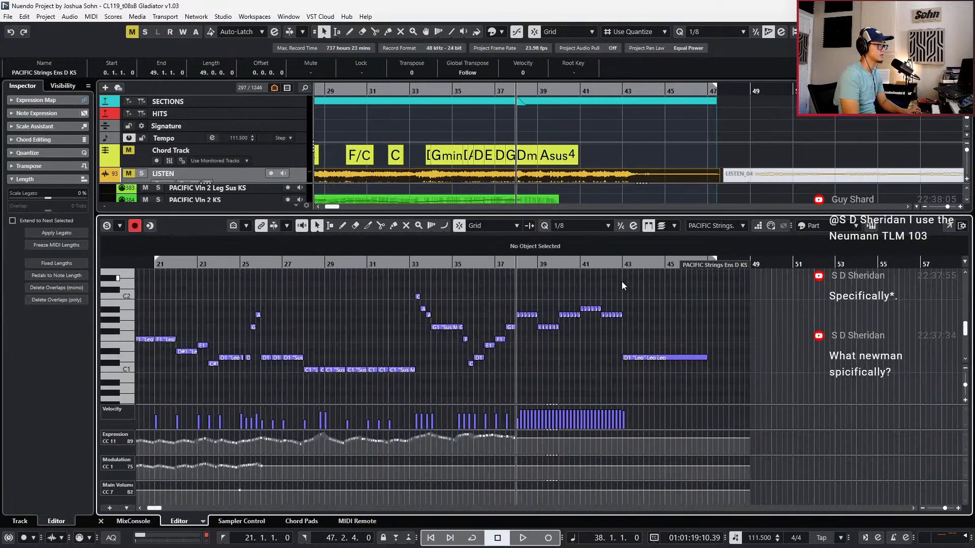
pyautogui.press('space')
pyautogui.press('h')
pyautogui.press('h')
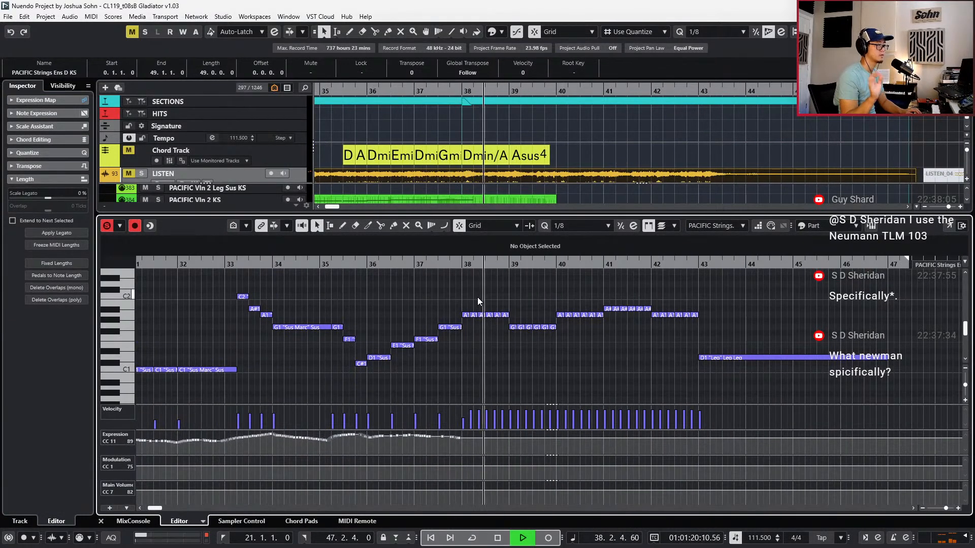
# Try the Sus Marc articulation on the repeated bass notes in bars 38 to 42 and play them
pyautogui.moveTo(461, 305); pyautogui.dragTo(697, 345)
pyautogui.click(489, 250)
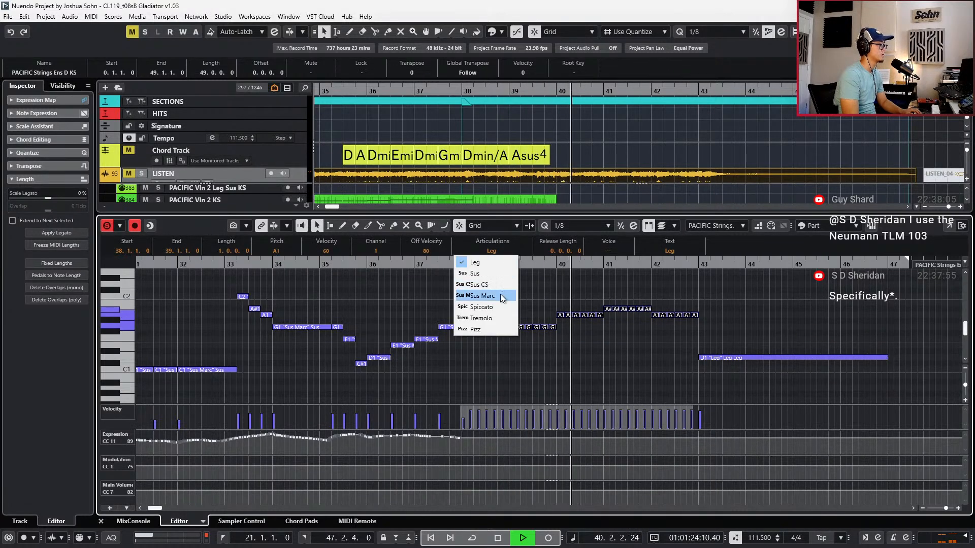
pyautogui.click(501, 294)
pyautogui.press('space')
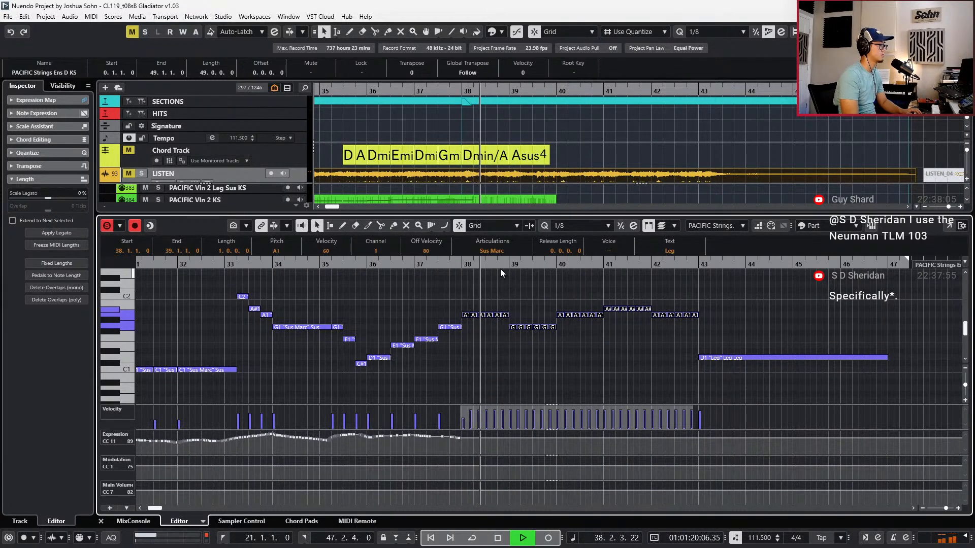
# Set the repeated bass notes in bars 38 to 42 to Spiccato and raise the first A1's velocity to 96
pyautogui.click(499, 253)
pyautogui.click(487, 308)
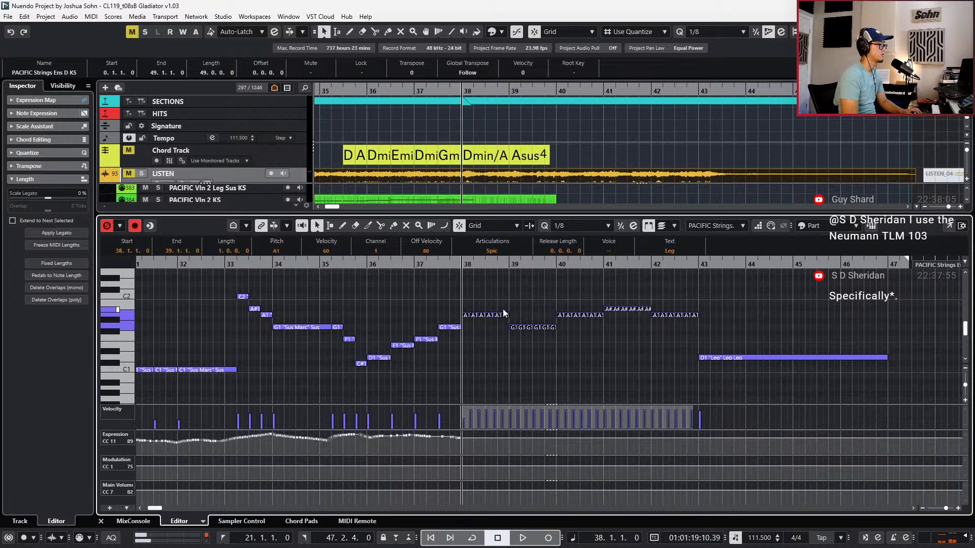
pyautogui.press('space')
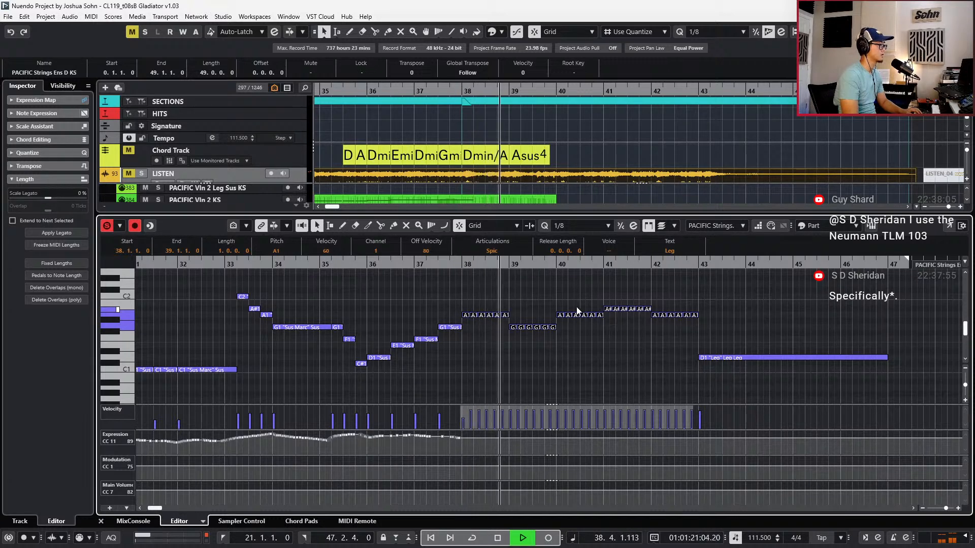
pyautogui.click(468, 315)
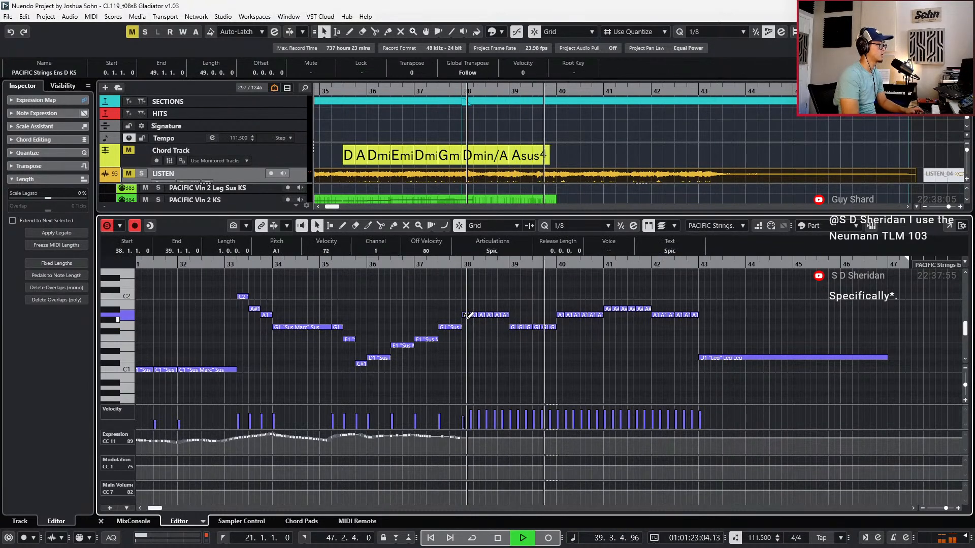
pyautogui.press('space')
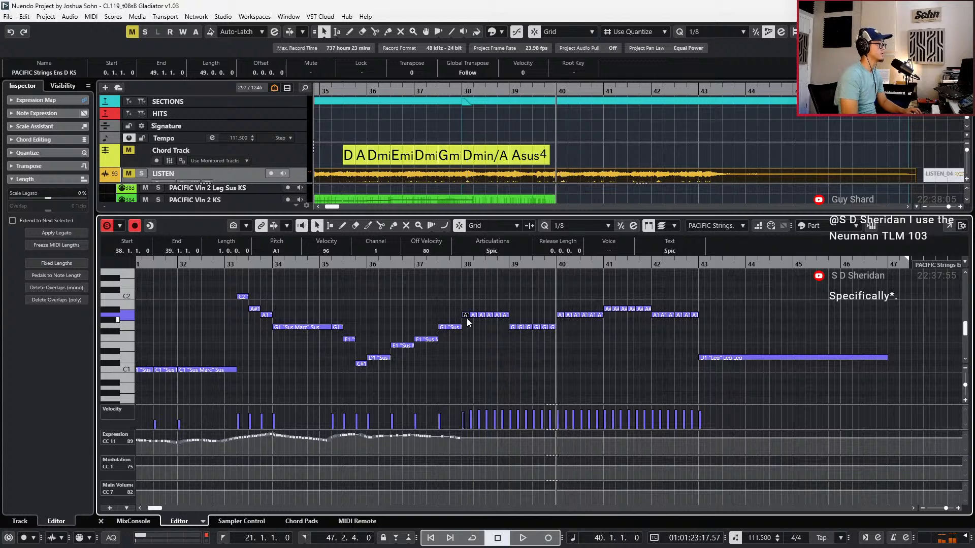
# Select the LISTEN reference clip and close the lower editor
pyautogui.click(605, 174)
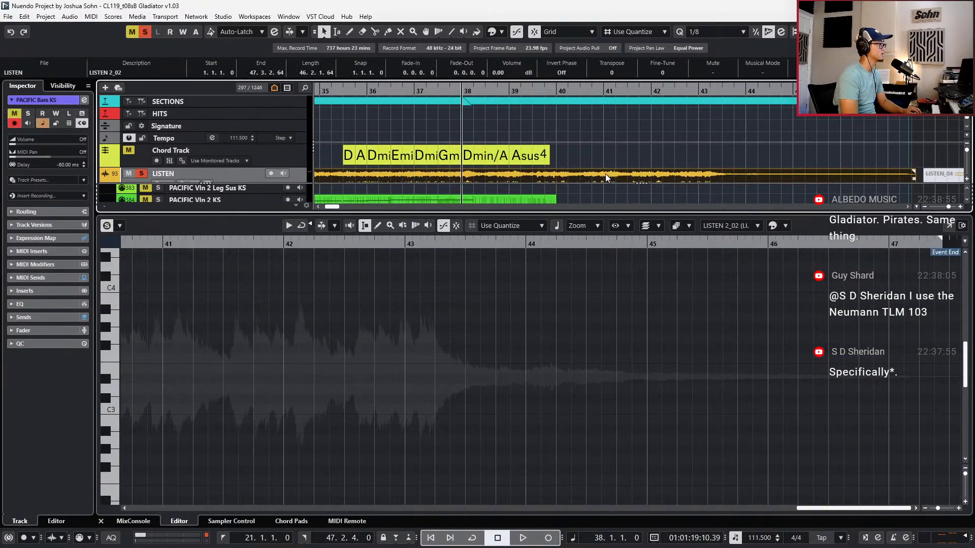
pyautogui.press('Return')
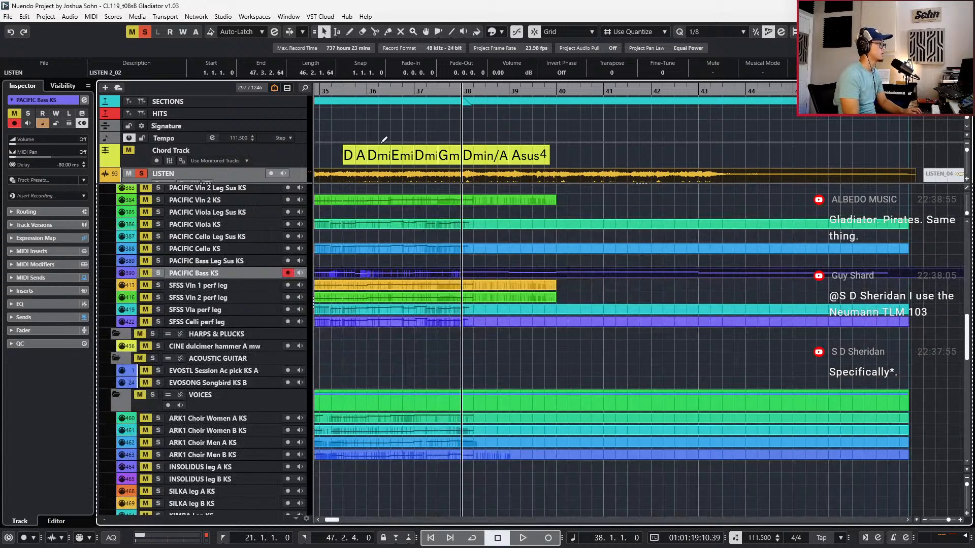
pyautogui.press('s')
pyautogui.click(253, 163)
pyautogui.click(257, 171)
pyautogui.click(257, 172)
pyautogui.press('s')
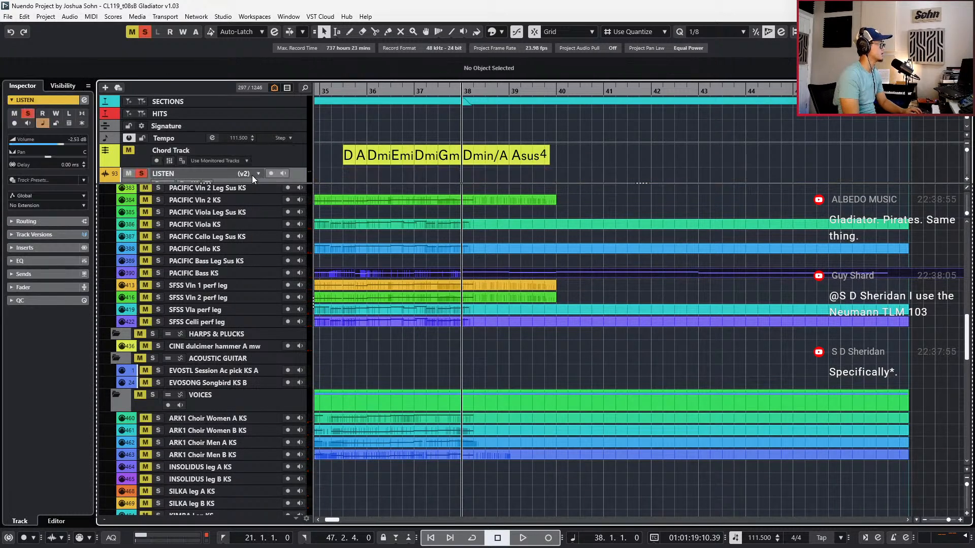
pyautogui.hotkey('ctrl', 'z')
# Play the LISTEN reference alone from bar 38 to compare it with the bass part, and unsolo it
pyautogui.press('s')
pyautogui.press('space')
pyautogui.press('space')
pyautogui.press('s')
pyautogui.press('space')
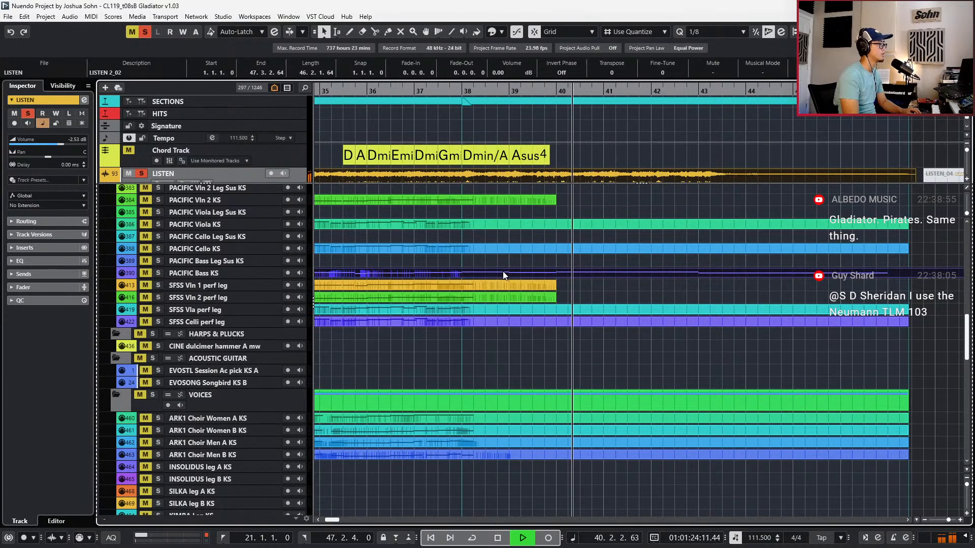
pyautogui.press('space')
pyautogui.press('s')
# Reopen the PACIFIC Bass KS part, play it from bar 38 and select the repeated notes in bars 38 to 42
pyautogui.press('Return')
pyautogui.press('KP_Subtract')
pyautogui.press('KP_Subtract')
pyautogui.press('KP_Subtract')
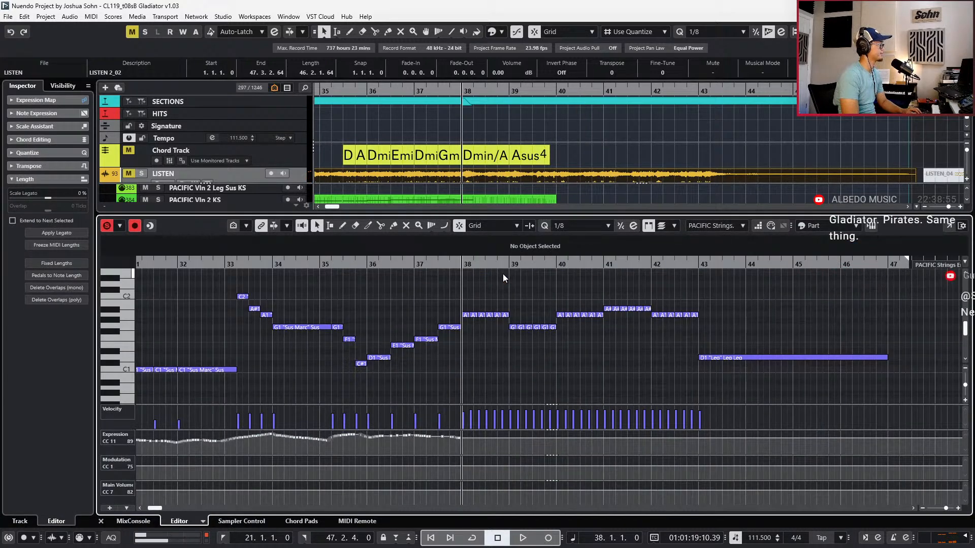
pyautogui.press('space')
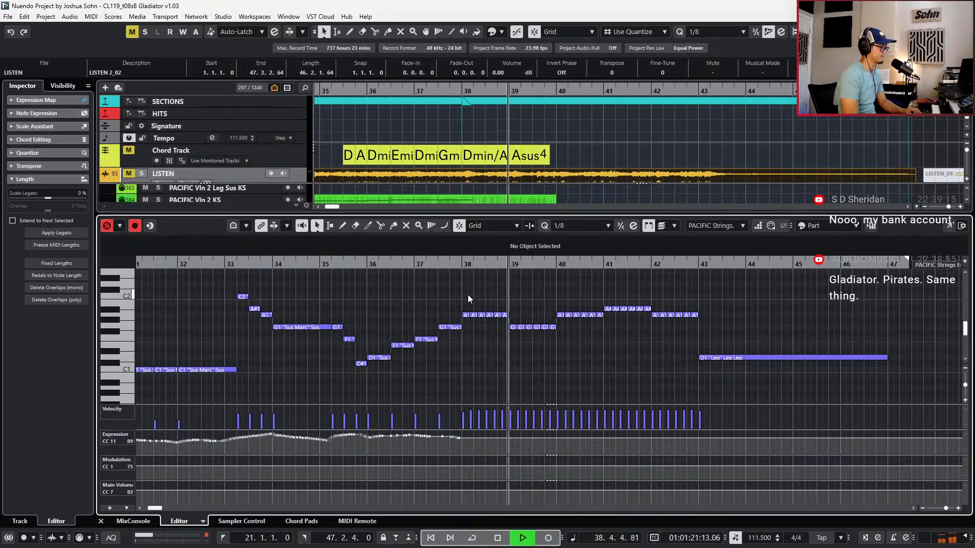
pyautogui.press('space')
pyautogui.moveTo(468, 295); pyautogui.dragTo(704, 341)
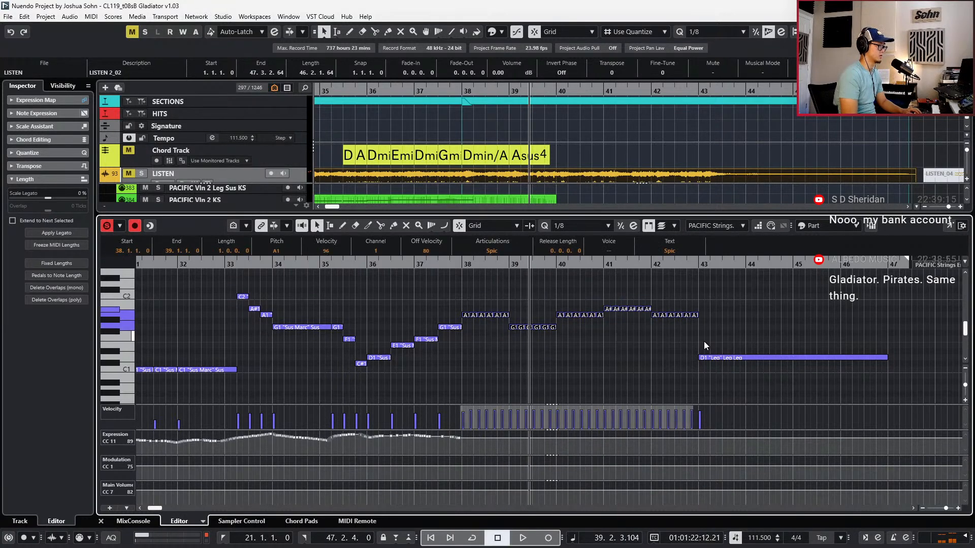
# Transpose the selected repeated bass notes in bars 38 to 42 down one octave and play them from bar 38
pyautogui.hotkey('shift', 'Down')
pyautogui.press('space')
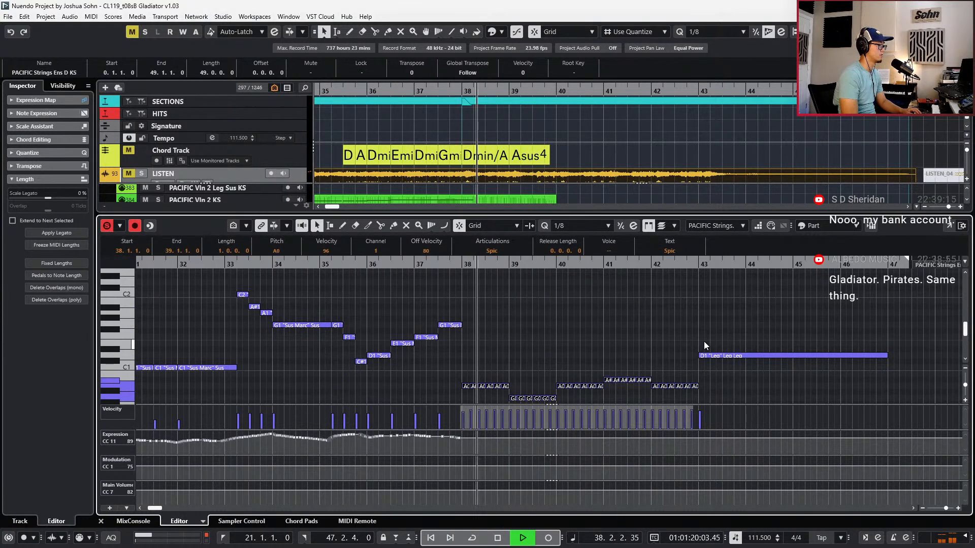
pyautogui.press('space')
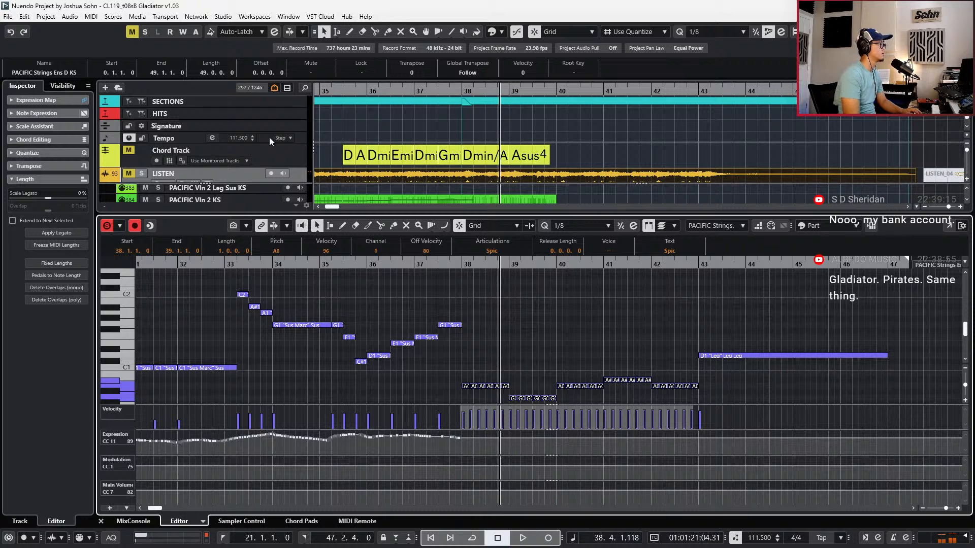
# Play the LISTEN reference alone from bar 38, then unsolo and mute it again
pyautogui.click(249, 175)
pyautogui.press('s')
pyautogui.press('space')
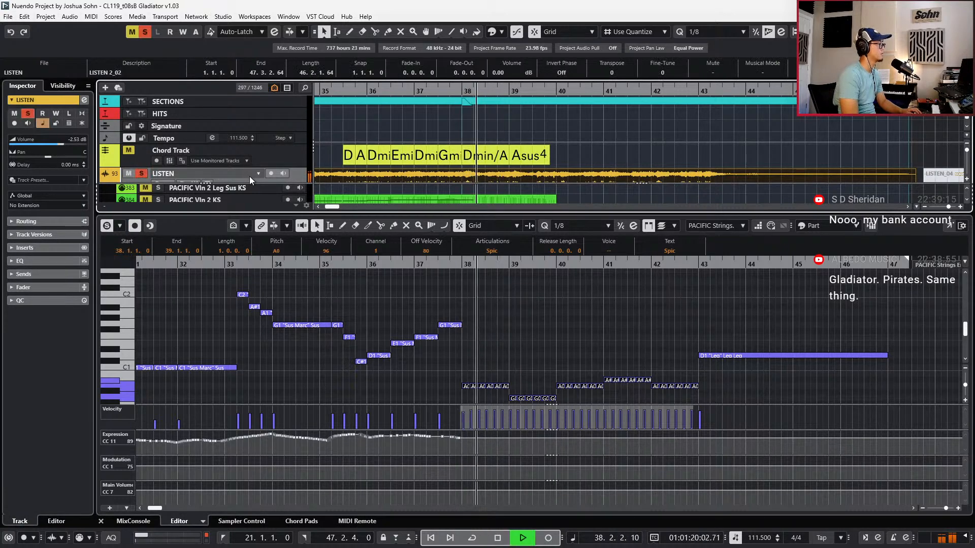
pyautogui.press('s')
pyautogui.press('m')
pyautogui.press('space')
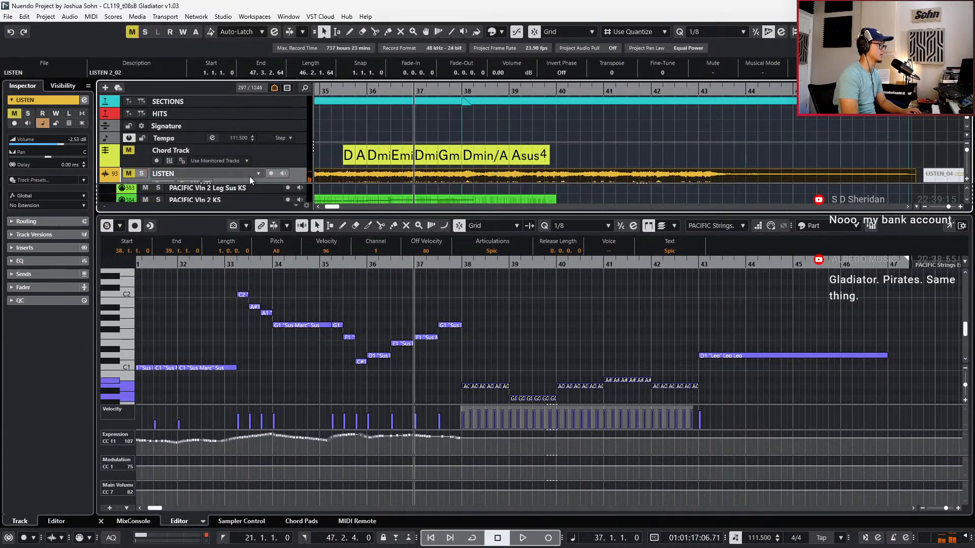
# Play the lowered bass notes in context, from about bar 36 through bar 38
pyautogui.press('space')
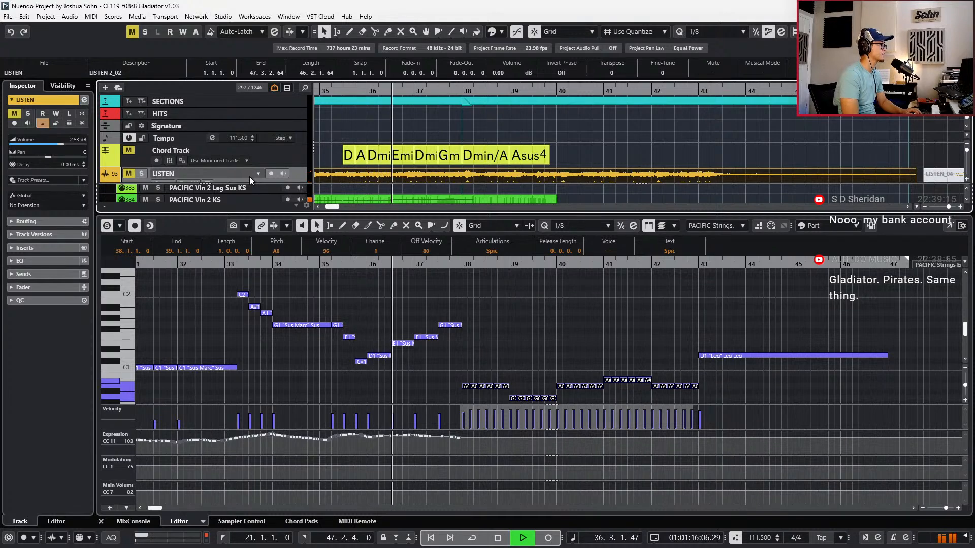
pyautogui.scroll(-2, 442, 299)
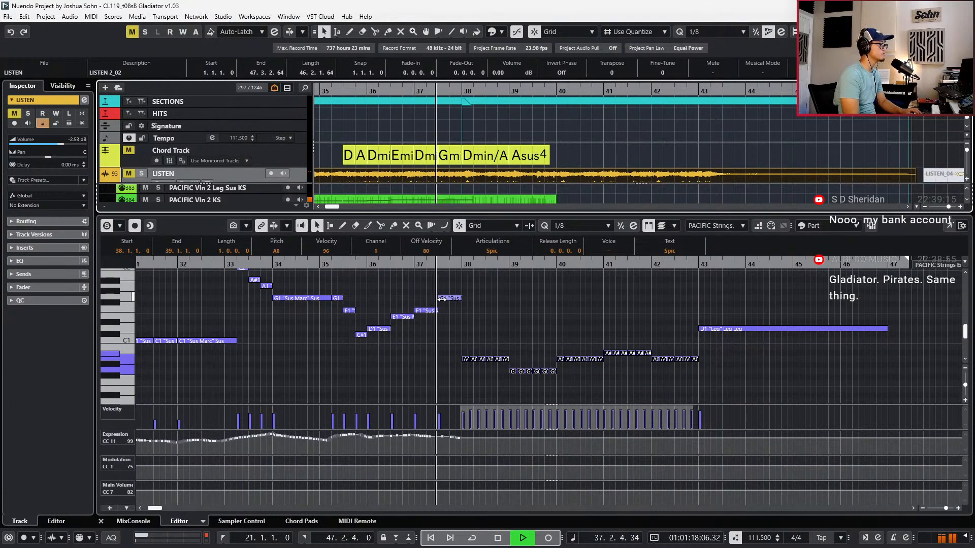
pyautogui.hscroll(-2, 448, 326)
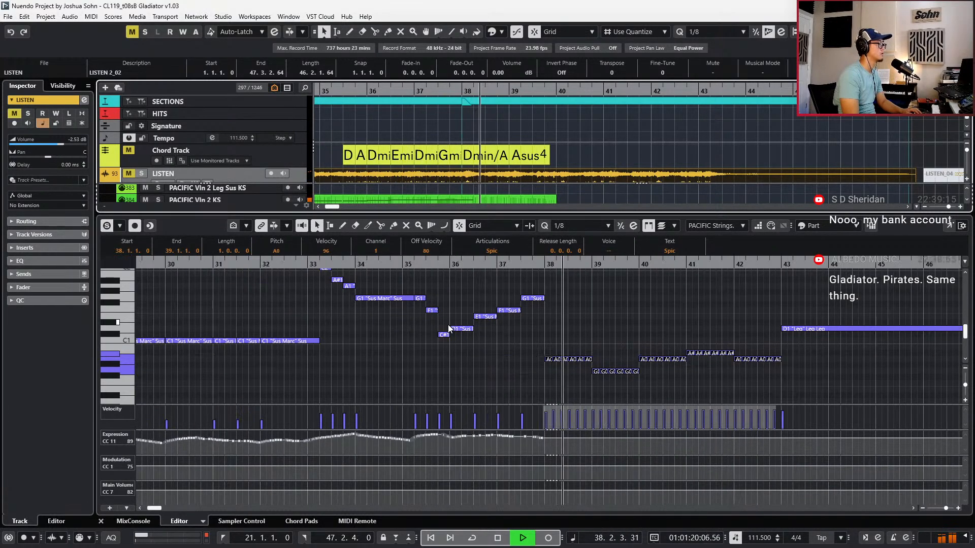
pyautogui.press('space')
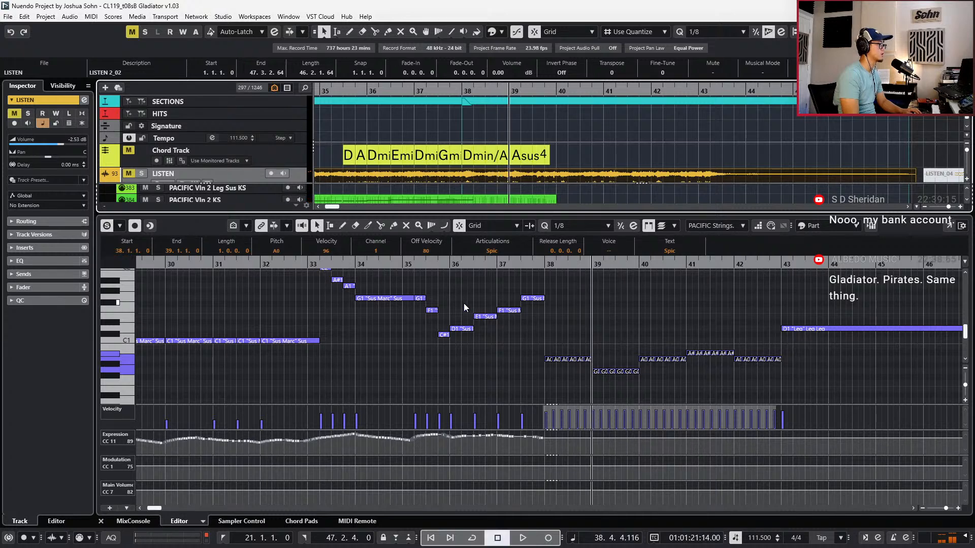
# Play the LISTEN reference alone from bar 35 for comparison, then unsolo it
pyautogui.press('s')
pyautogui.press('KP_Subtract')
pyautogui.press('KP_Subtract')
pyautogui.press('KP_Subtract')
pyautogui.press('KP_Subtract')
pyautogui.press('space')
pyautogui.press('space')
pyautogui.press('s')
# Deselect all notes and play the bass part from bar 35 to bar 42 with the view zoomed in
pyautogui.click(350, 325)
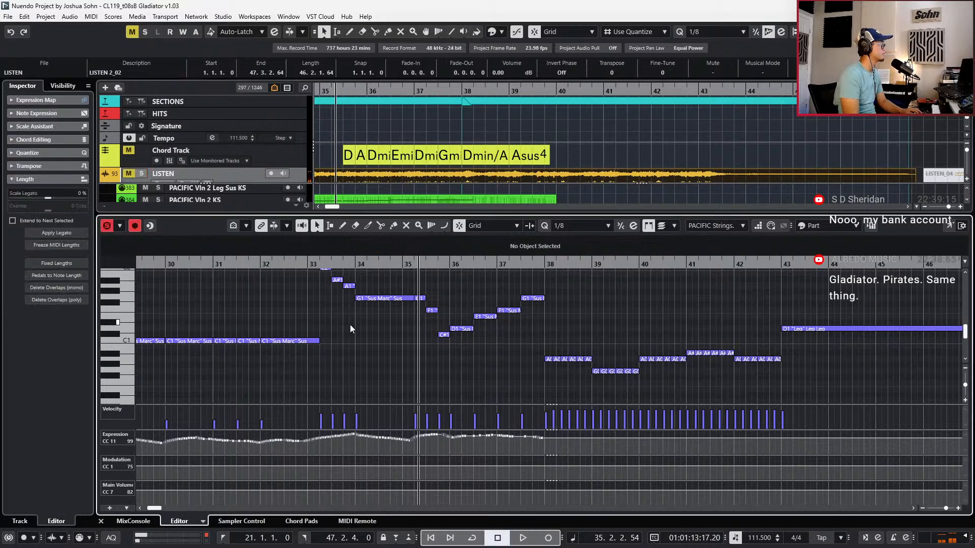
pyautogui.press('space')
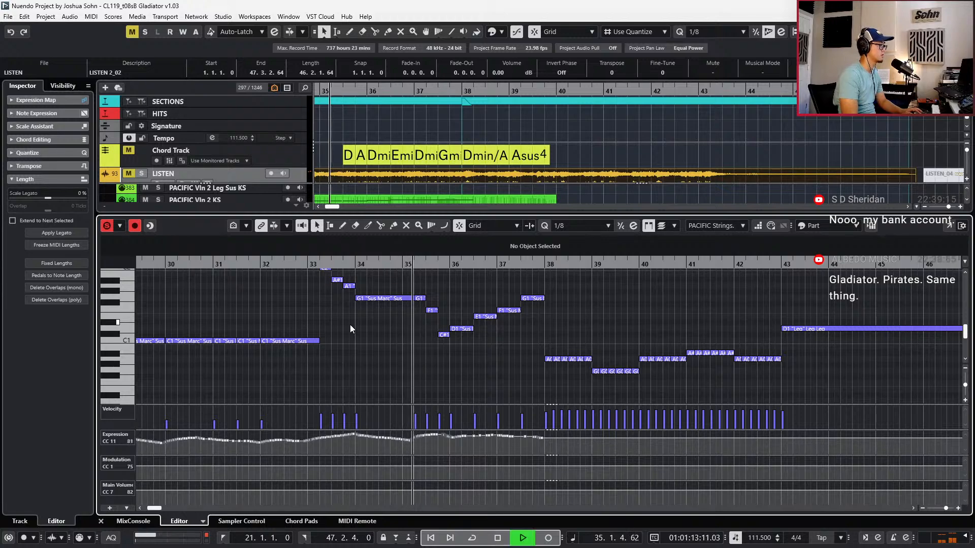
pyautogui.press('h')
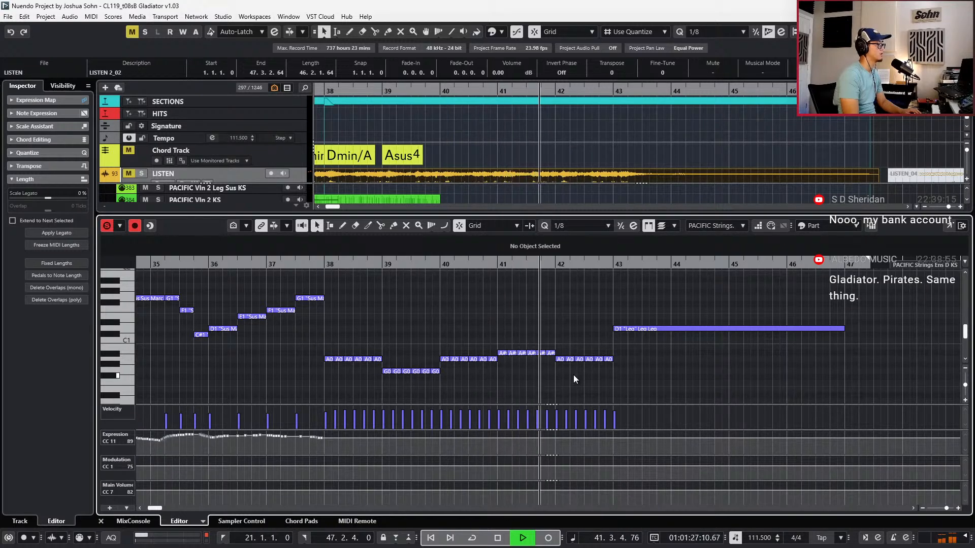
pyautogui.press('space')
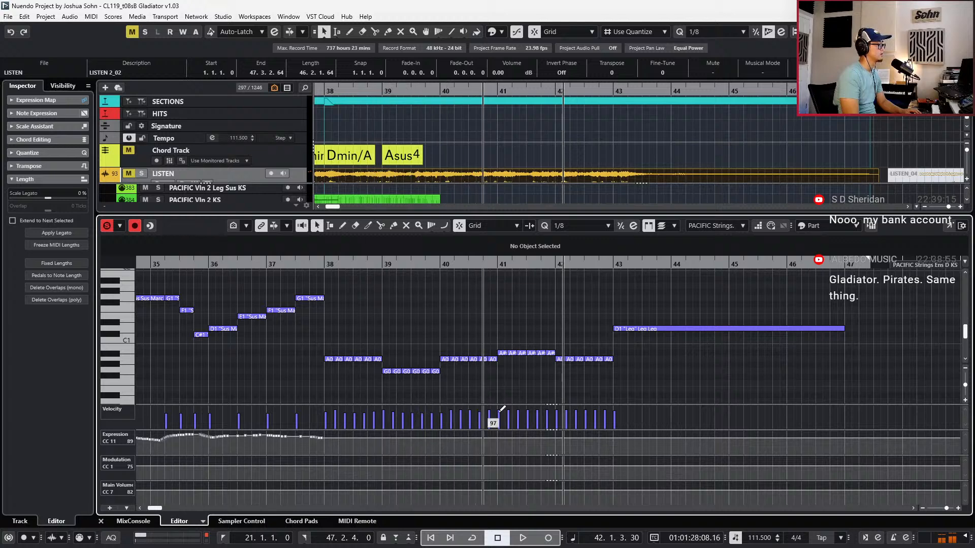
# Redraw the velocities of the repeated bass notes up to bar 43 with more variation, raising bar 40's first A0 to 115
pyautogui.moveTo(558, 412); pyautogui.dragTo(644, 414)
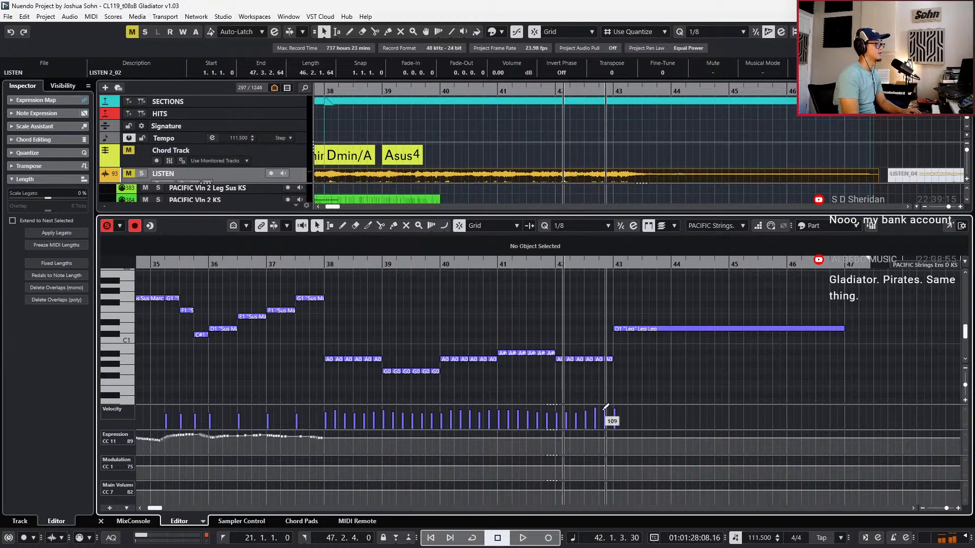
pyautogui.moveTo(574, 407); pyautogui.dragTo(601, 409)
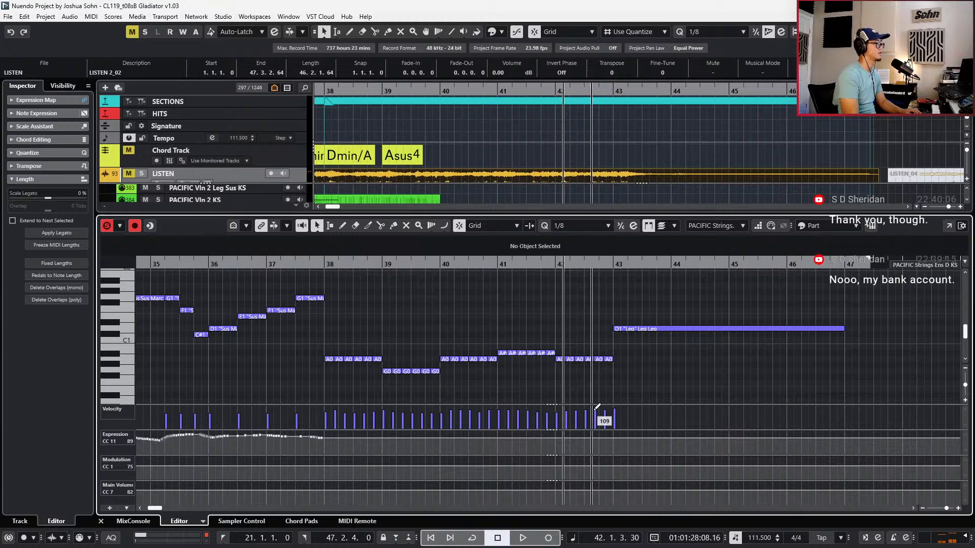
pyautogui.press('KP_Subtract')
pyautogui.press('KP_Subtract')
pyautogui.press('KP_Subtract')
pyautogui.press('KP_Subtract')
pyautogui.press('KP_Subtract')
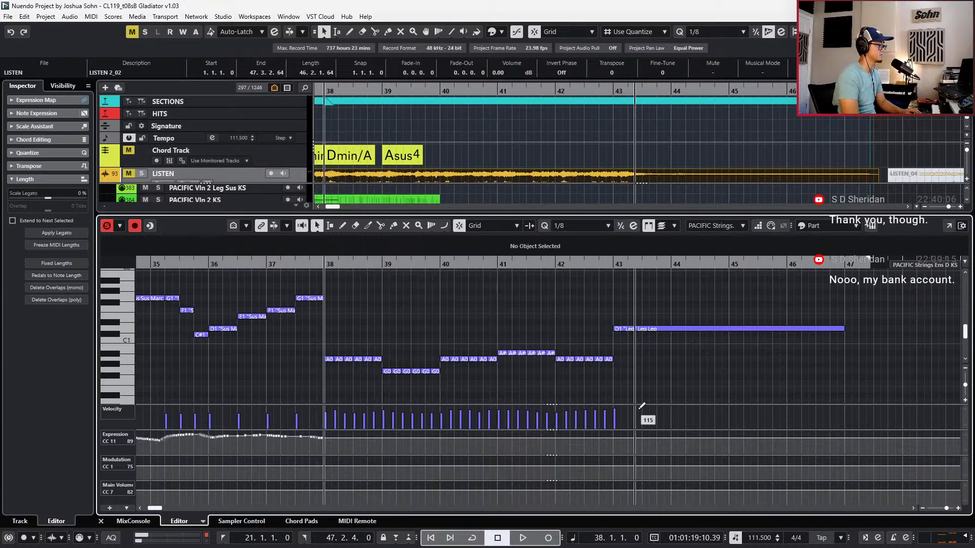
pyautogui.click(442, 407)
# Play the bass ostinato from bar 38, then audition the held D1 from bar 43
pyautogui.press('space')
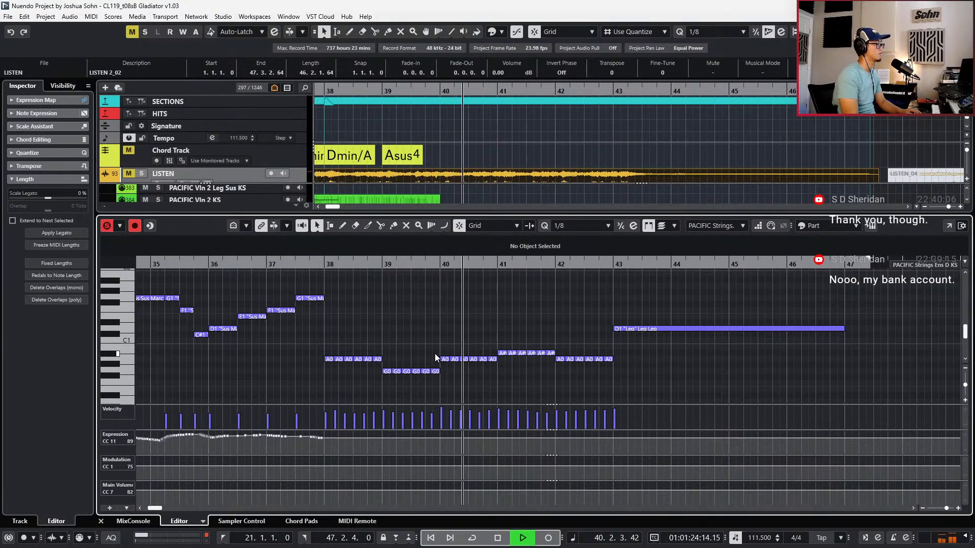
pyautogui.click(448, 359)
pyautogui.press('space')
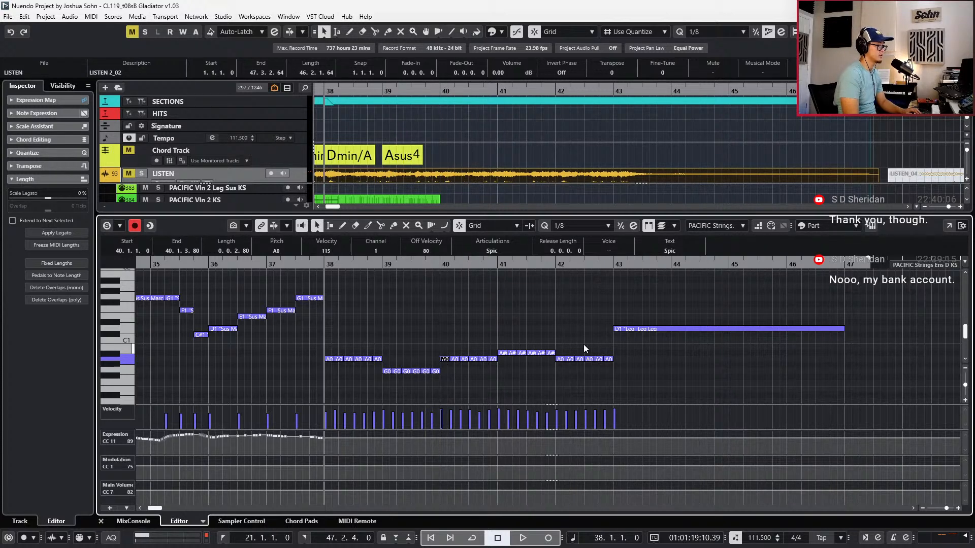
pyautogui.click(640, 329)
pyautogui.press('l')
pyautogui.press('space')
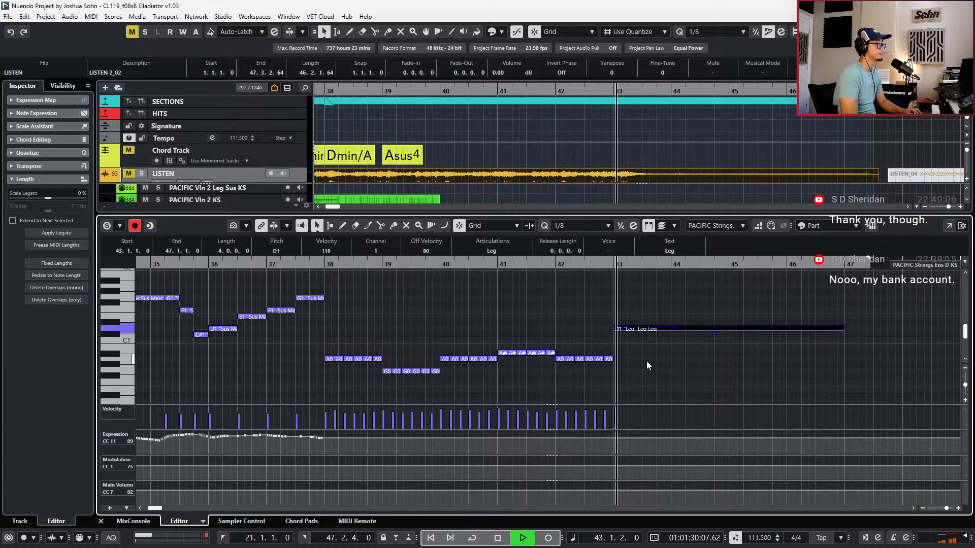
pyautogui.press('space')
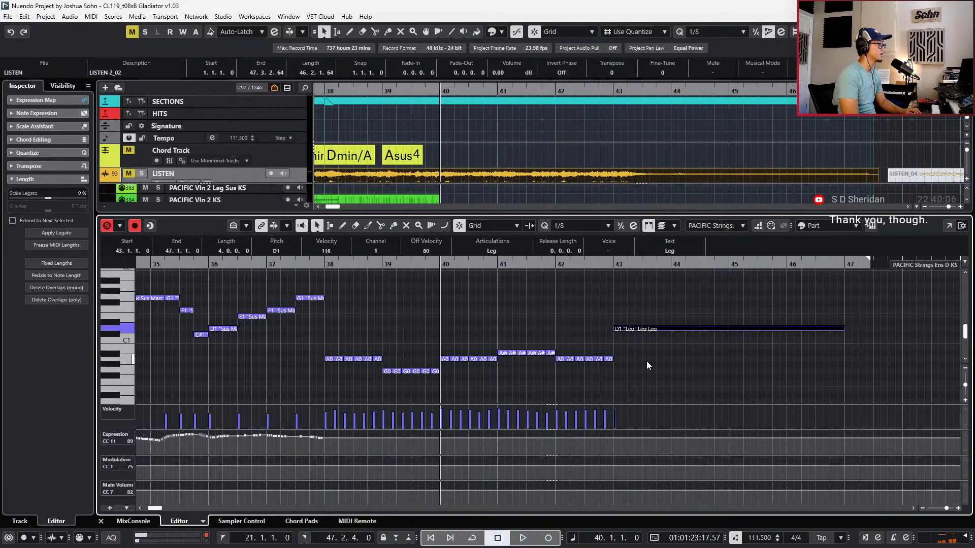
# Open the MASSE Brass Ens B KS part and set its repeated notes in bars 38 to 42 to Short Beast
pyautogui.press('Return')
pyautogui.scroll(15, 554, 271)
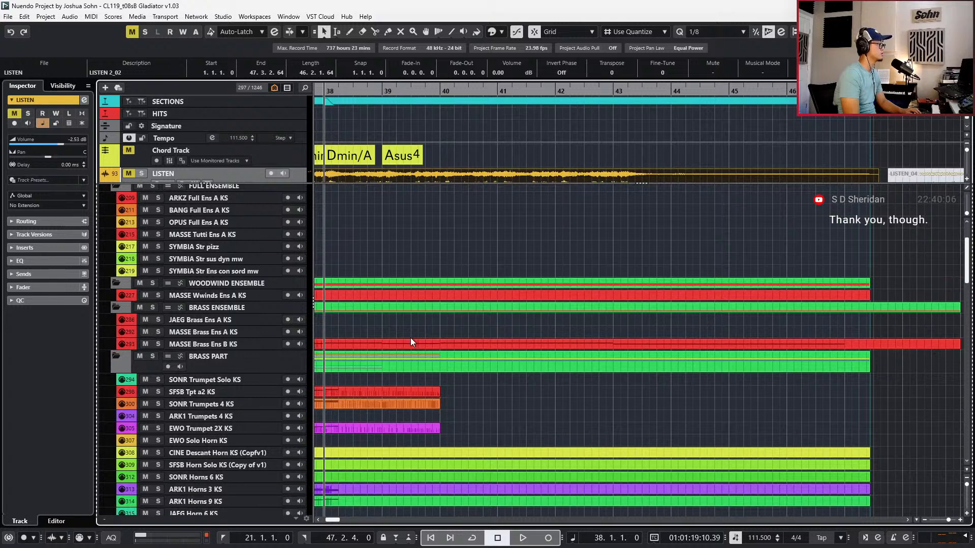
pyautogui.click(411, 339)
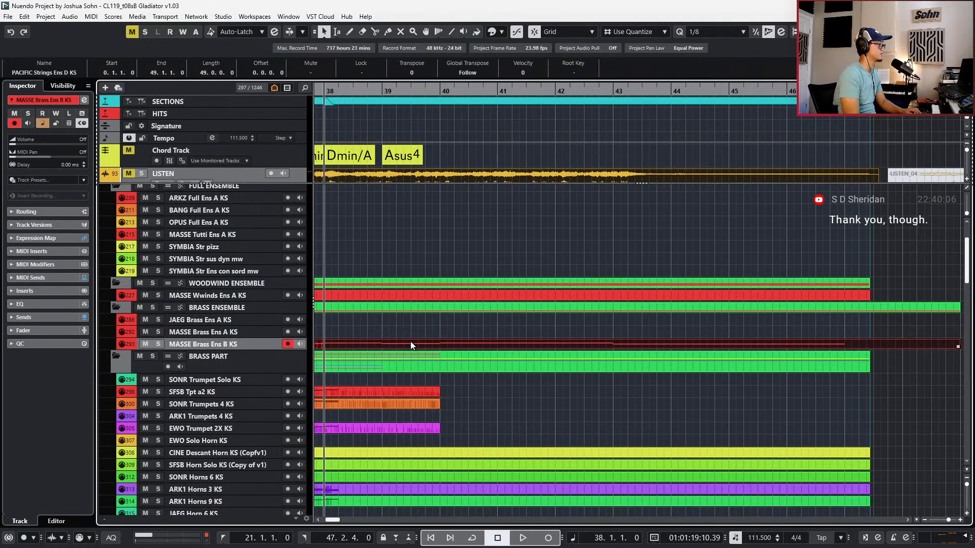
pyautogui.press('Return')
pyautogui.moveTo(424, 303); pyautogui.dragTo(676, 348)
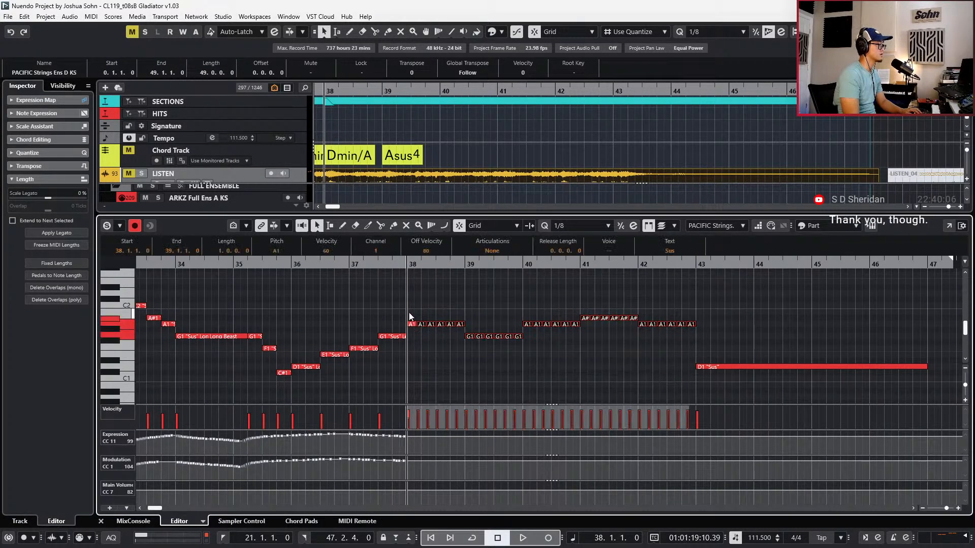
pyautogui.click(493, 250)
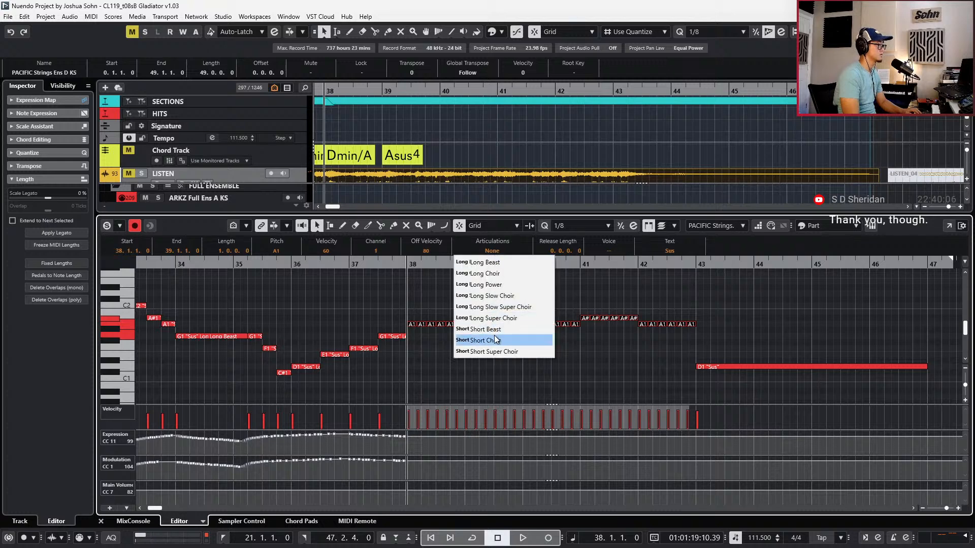
pyautogui.click(498, 330)
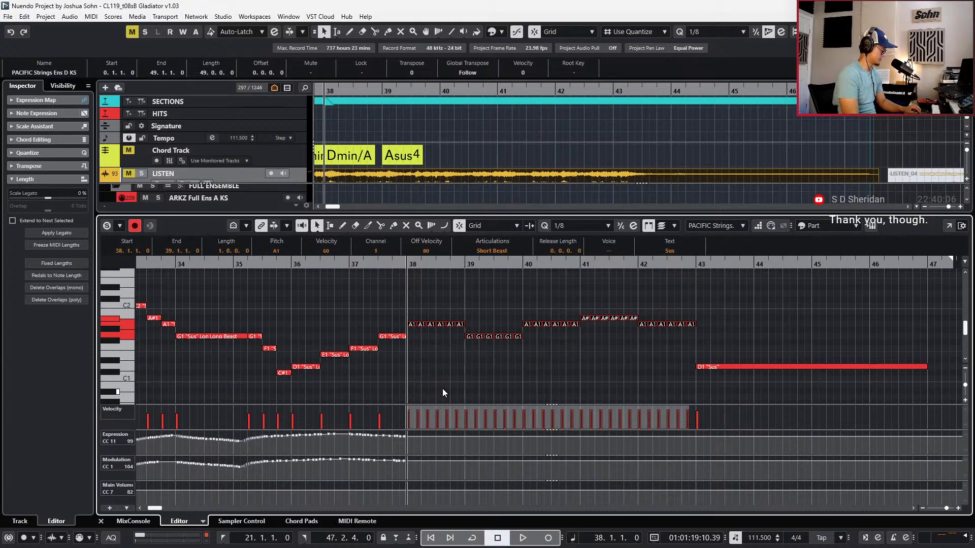
# Apply a 25% velocity variance to the repeated brass notes in bars 38 to 42
pyautogui.hotkey('ctrl', 'alt', 'v')
pyautogui.click(439, 341)
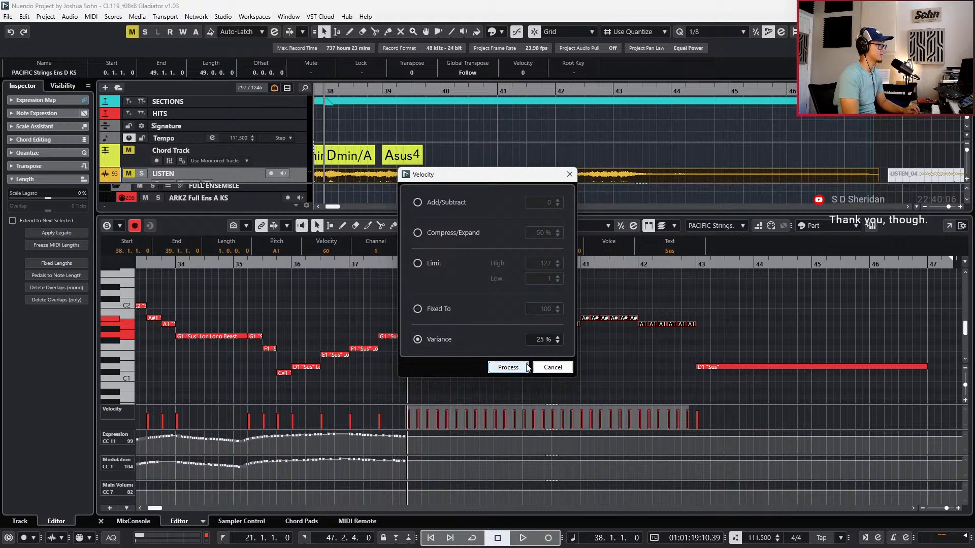
pyautogui.click(507, 367)
pyautogui.press('ctrl+KP_Subtract')
# Raise the velocity of the brass notes on the downbeats from bar 38, and play the passage from bar 37
pyautogui.moveTo(416, 310); pyautogui.dragTo(414, 330)
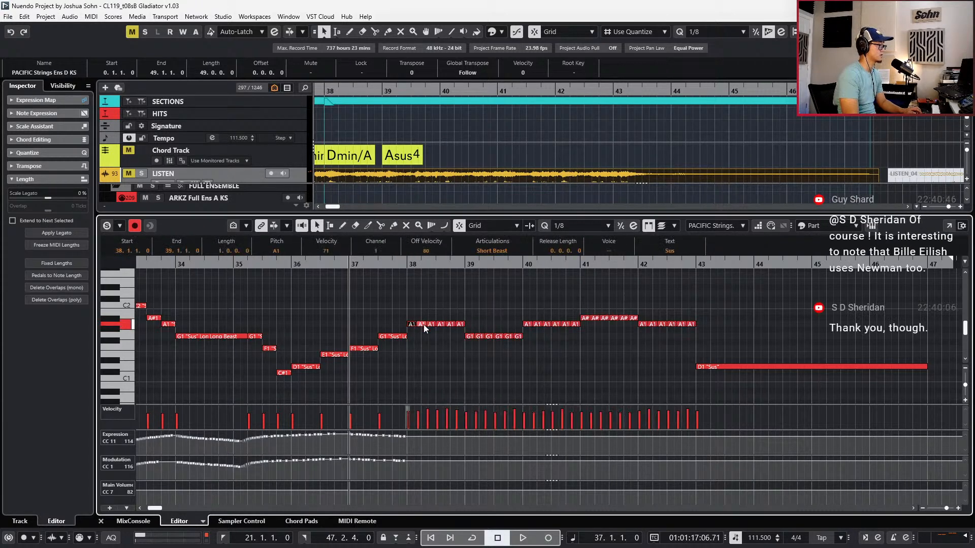
pyautogui.keyDown('shift'); pyautogui.moveTo(474, 330); pyautogui.dragTo(644, 326); pyautogui.keyUp('shift')
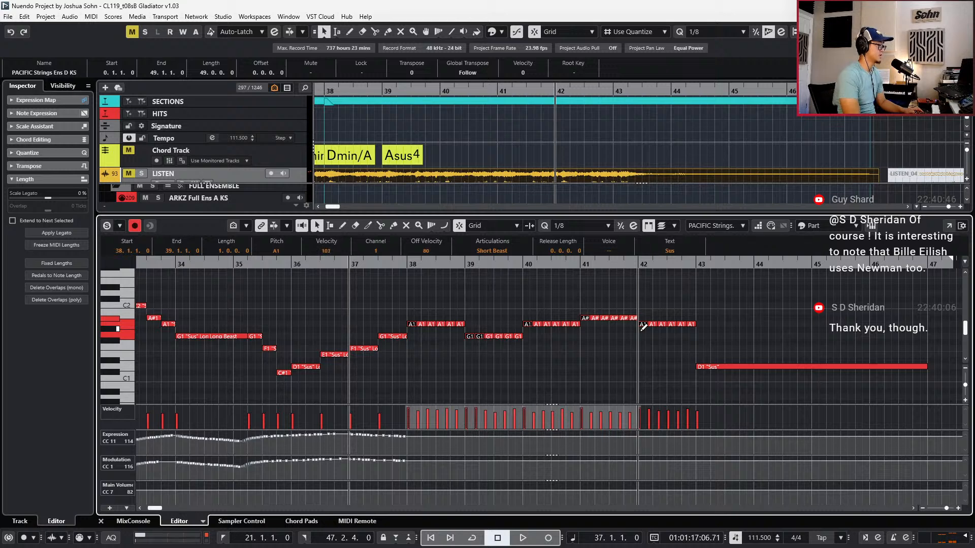
pyautogui.scroll(-1, 487, 370)
pyautogui.press('space')
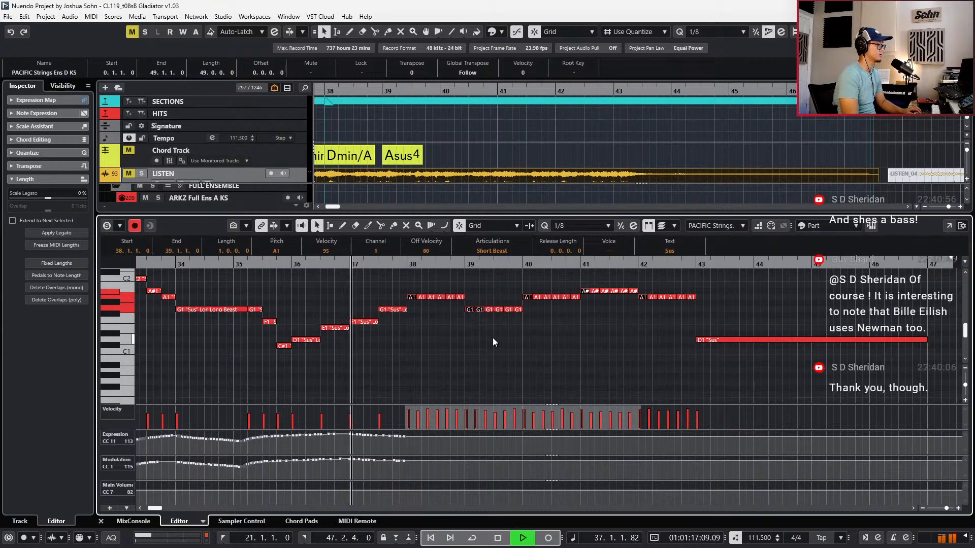
pyautogui.click(492, 341)
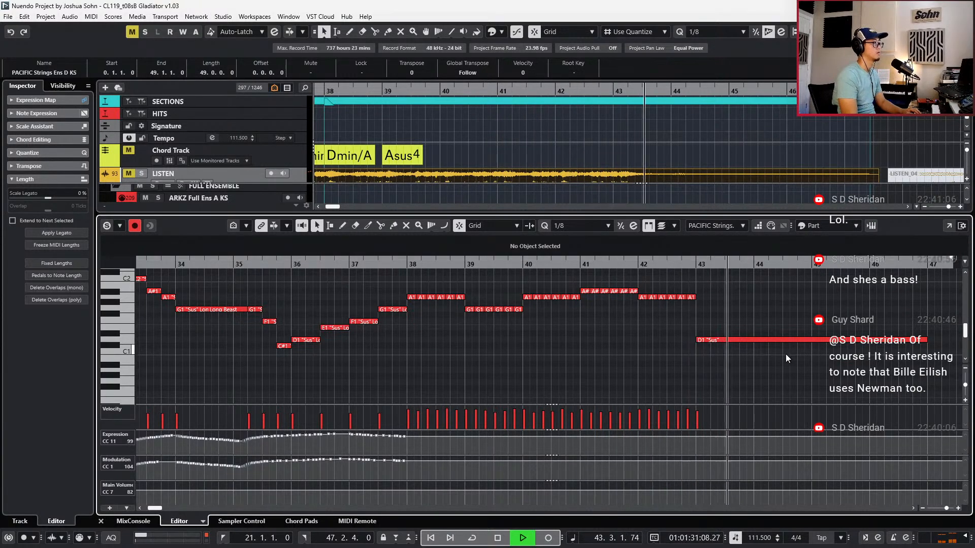
# Set the articulation of the held brass D1 at bar 43 to Long Beast
pyautogui.click(701, 340)
pyautogui.press('space')
pyautogui.click(514, 251)
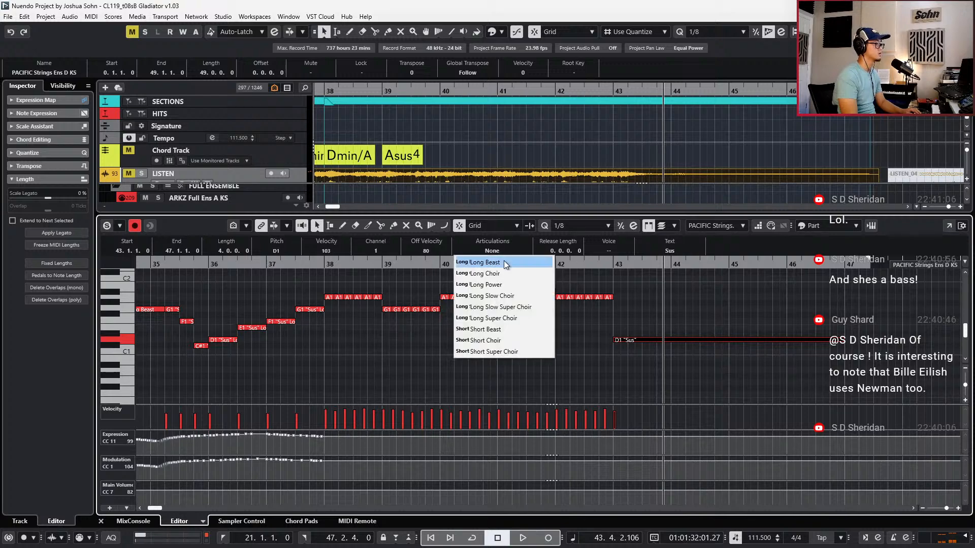
pyautogui.click(506, 256)
# Record a gradual Expression and Modulation fade over the held brass D1 from bar 43 to 46, starting playback at bar 42
pyautogui.press('b')
pyautogui.press('b')
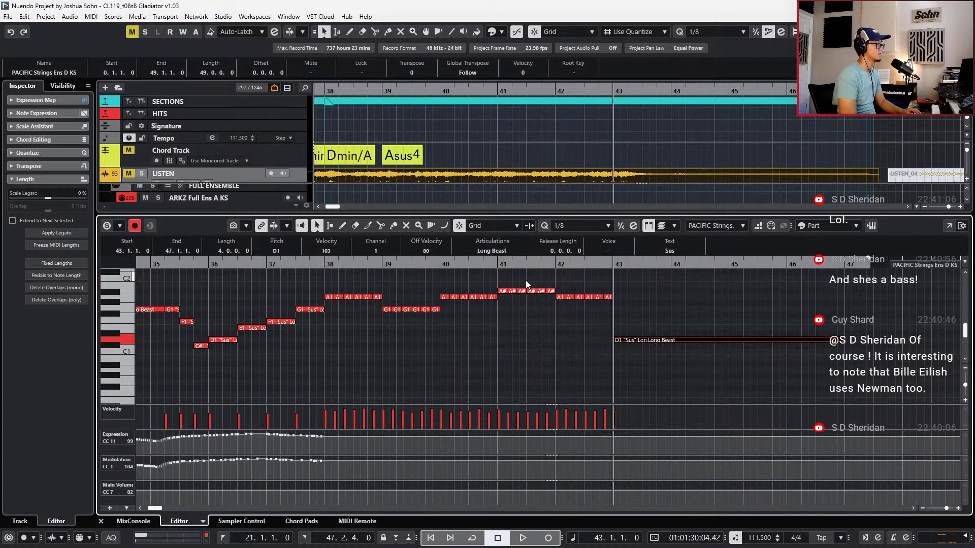
pyautogui.hscroll(4, 623, 349)
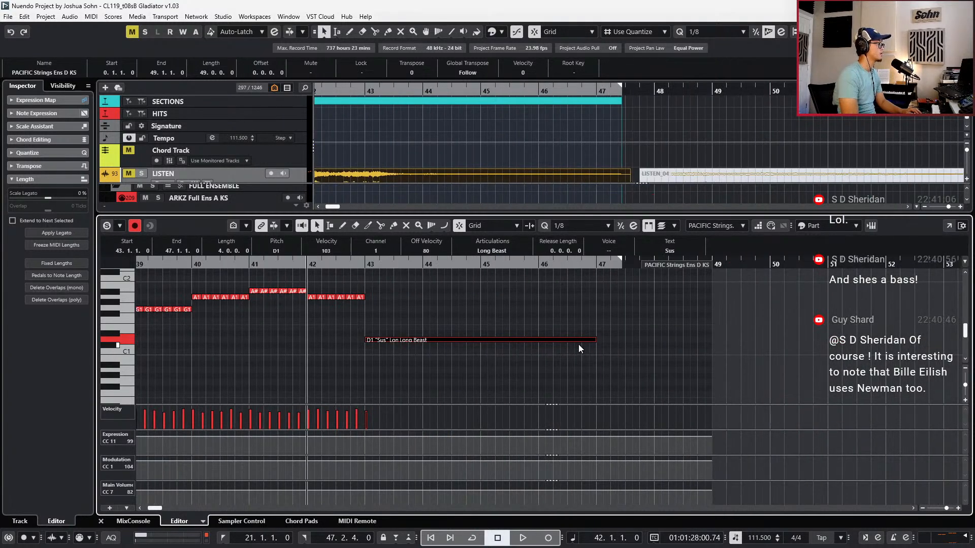
pyautogui.press('b')
pyautogui.press('space')
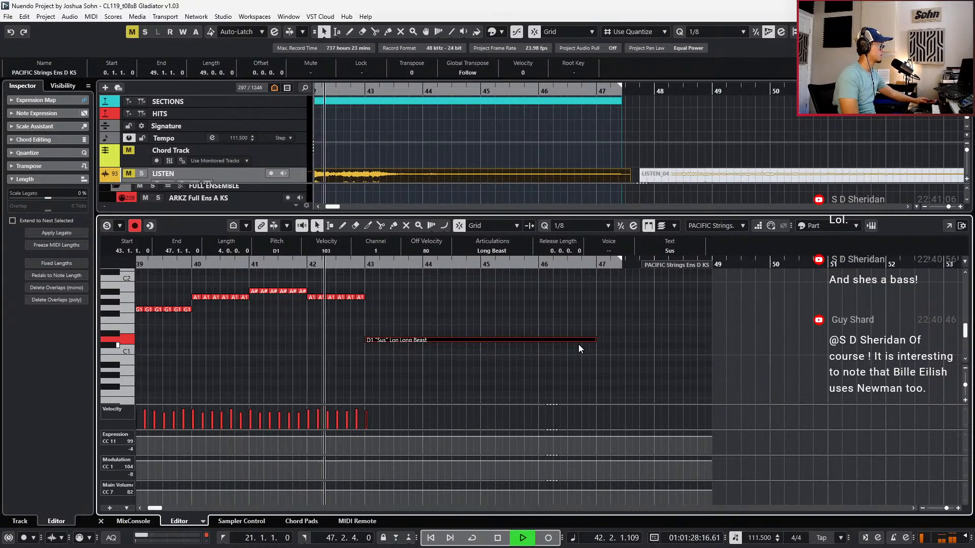
pyautogui.press('KP_Multiply')
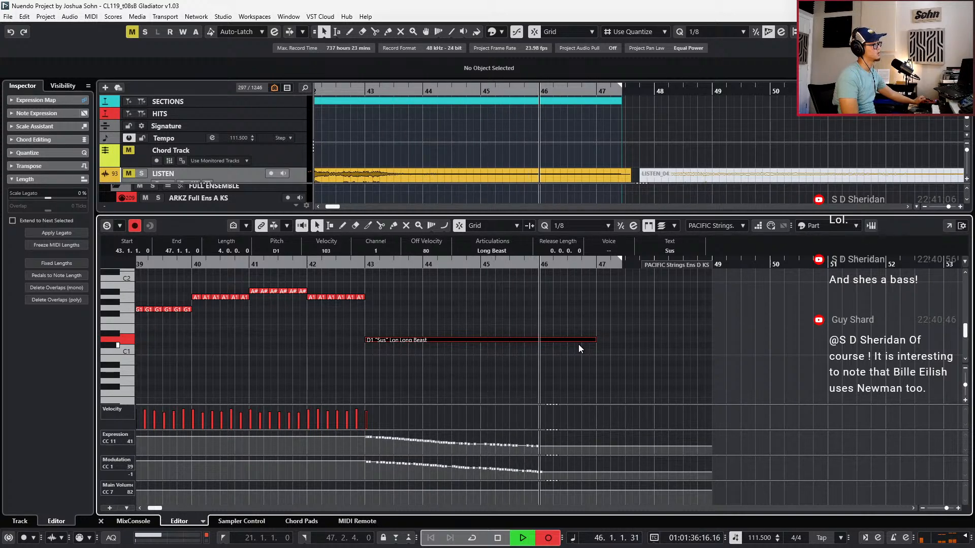
pyautogui.press('space')
pyautogui.press('KP_0')
# Close the brass part's editor and select the PACIFIC Bass KS part
pyautogui.hotkey('ctrl', 'e')
pyautogui.scroll(-5, 518, 346)
pyautogui.click(514, 404)
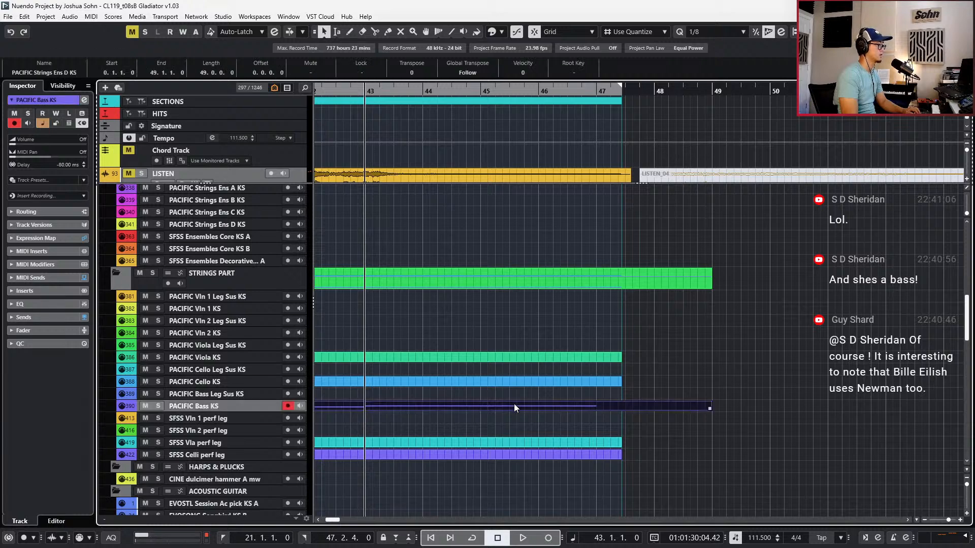
# Record a gradual Expression and Modulation fade over the held D1 in the PACIFIC Bass KS part from bar 43 to 47
pyautogui.hotkey('ctrl', 'e')
pyautogui.press('space')
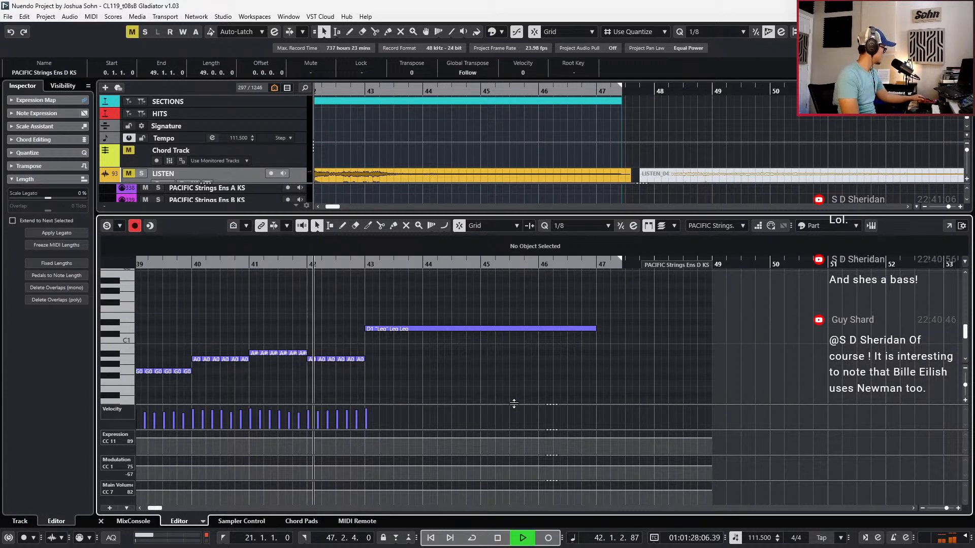
pyautogui.press('KP_Multiply')
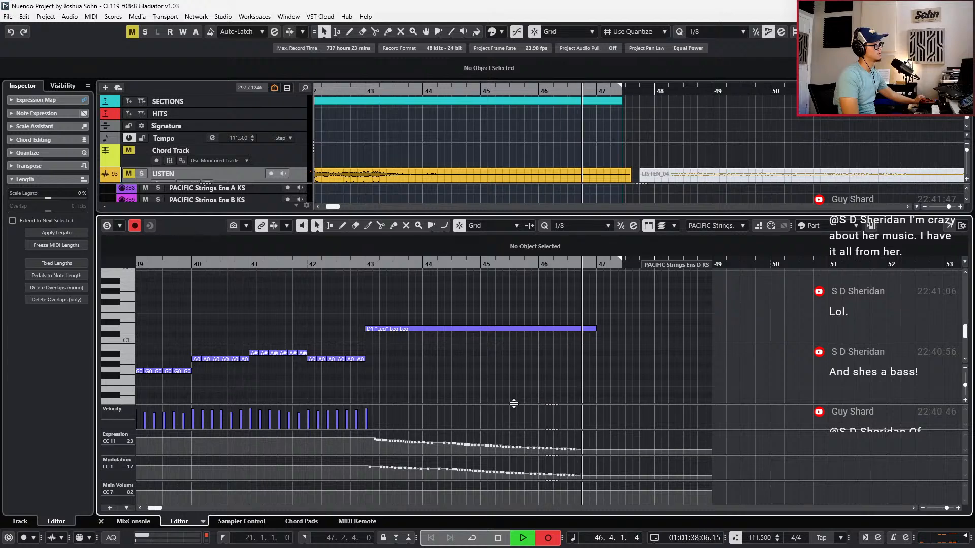
pyautogui.press('space')
# Set the articulation of the held bass D1 at bar 43 to Sus Marc
pyautogui.click(508, 262)
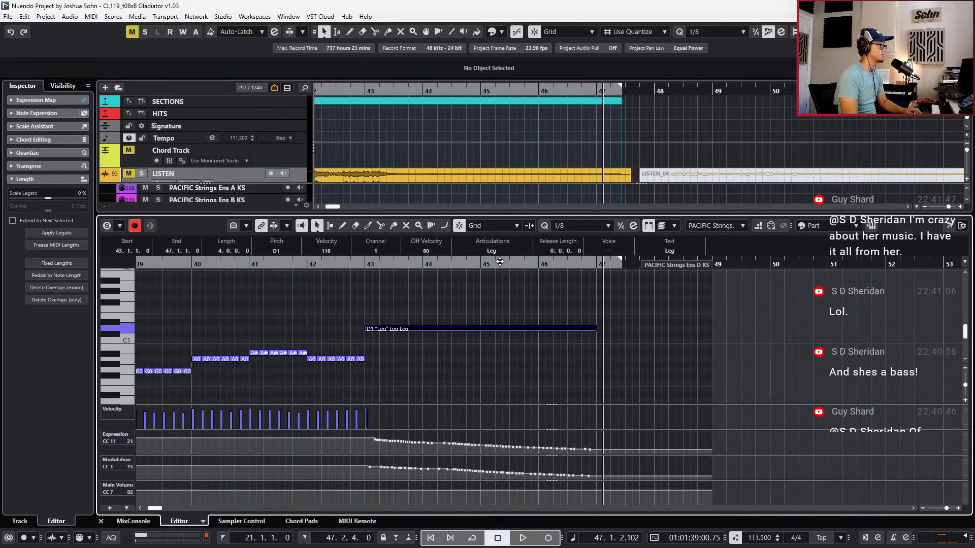
pyautogui.click(492, 251)
pyautogui.click(496, 296)
pyautogui.press('l')
pyautogui.press('space')
pyautogui.press('space')
pyautogui.press('s')
pyautogui.press('ctrl+KP_Subtract')
pyautogui.press('ctrl+KP_Subtract')
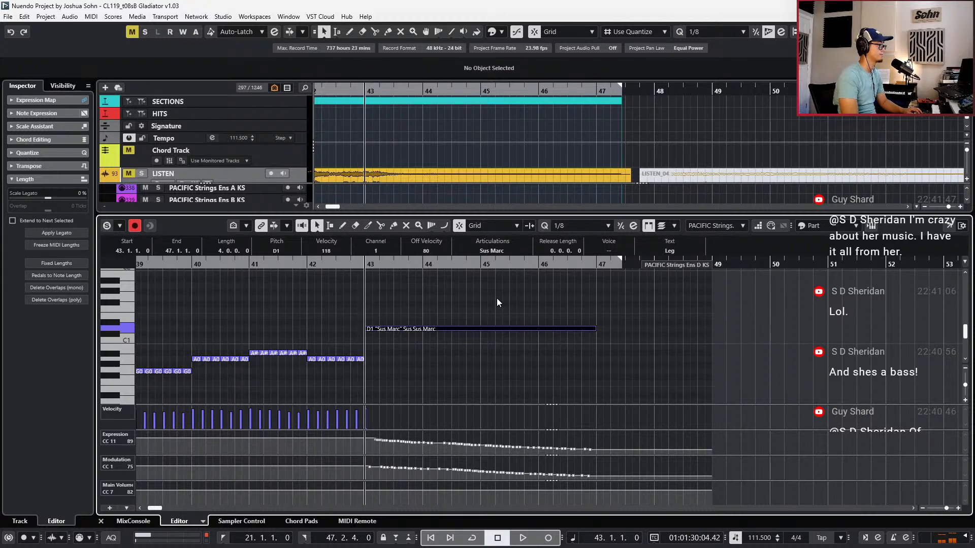
# Play the transition into the held ending from bar 42 and close the bass part's editor
pyautogui.press('space')
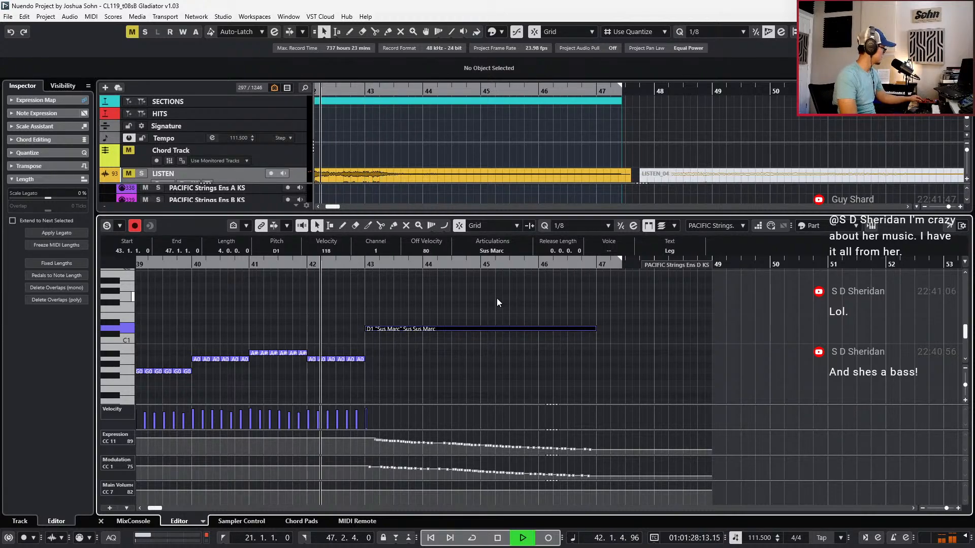
pyautogui.hotkey('ctrl', 'e')
pyautogui.press('g')
pyautogui.press('g')
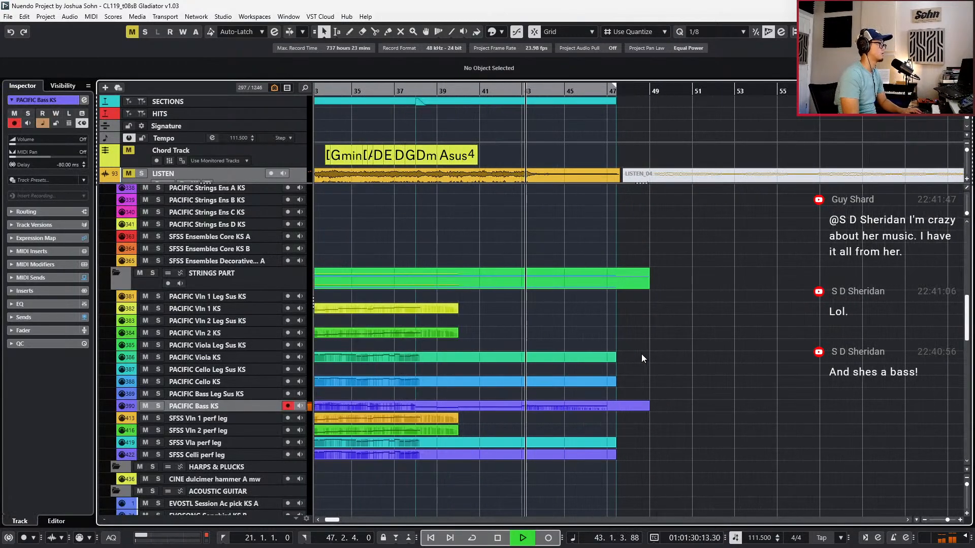
pyautogui.press('space')
# Record a Main Volume reduction at the start of the held D1 in the MASSE Brass Ens B KS part, playing from bar 42
pyautogui.scroll(8, 543, 261)
pyautogui.click(539, 292)
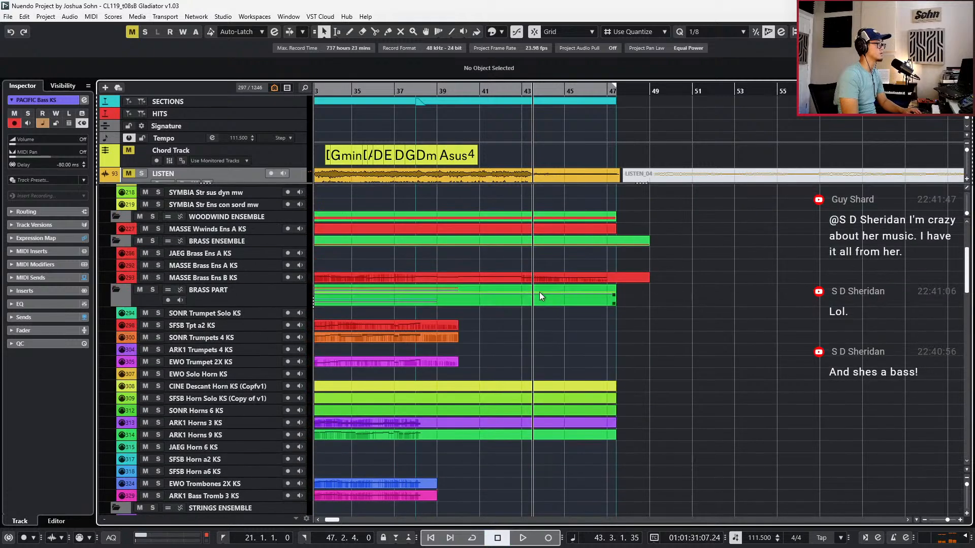
pyautogui.click(540, 278)
pyautogui.hotkey('ctrl', 'e')
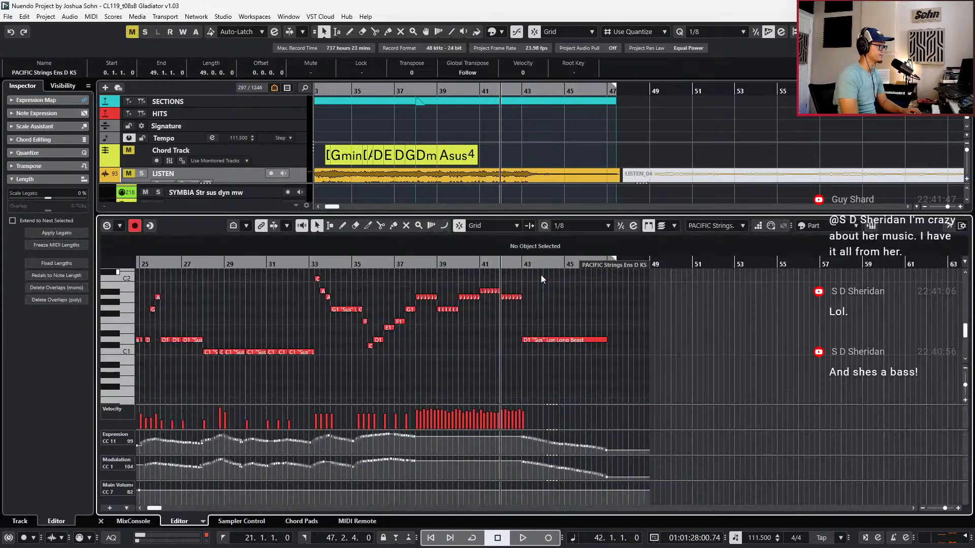
pyautogui.press('space')
pyautogui.press('KP_Multiply')
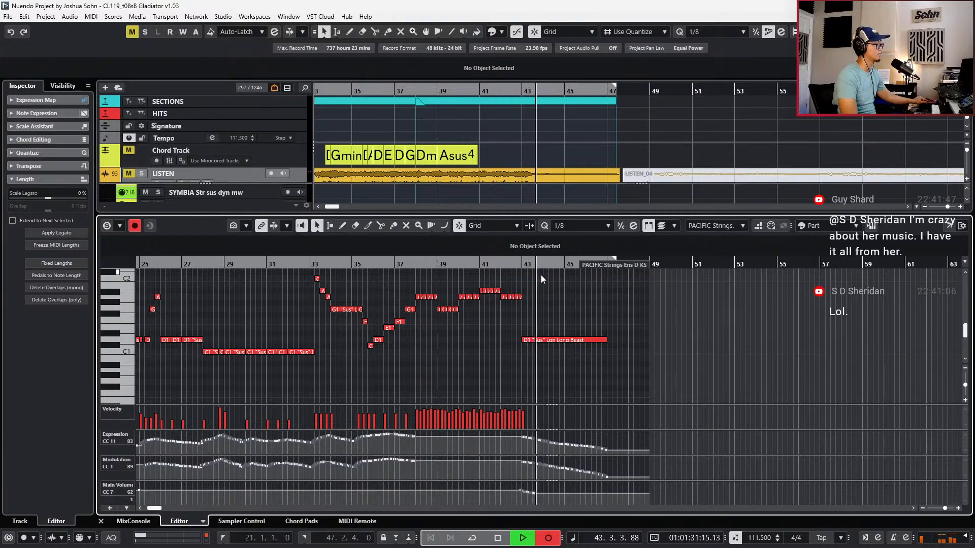
pyautogui.press('KP_Multiply')
pyautogui.hotkey('ctrl', 'e')
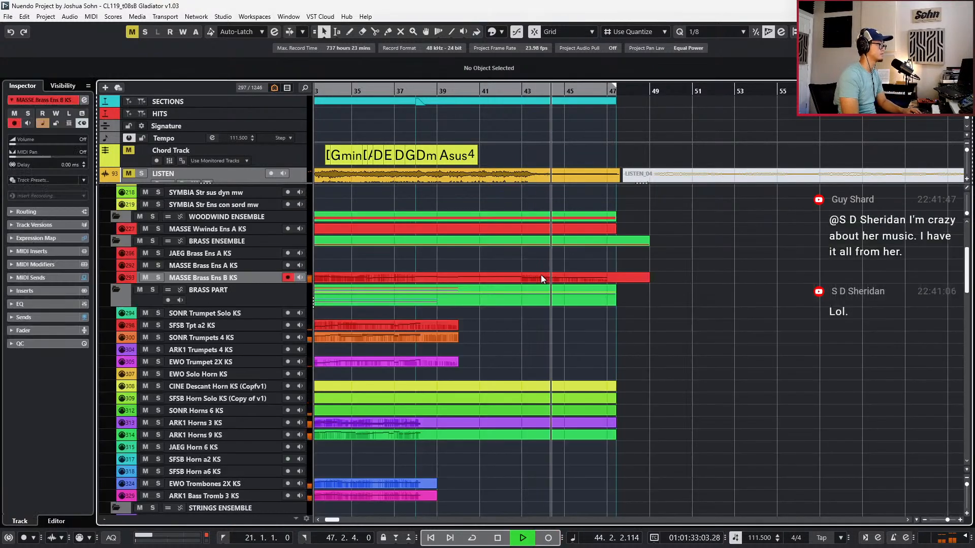
pyautogui.press('space')
# Raise the recorded Main Volume points around bar 43 in the MASSE Brass Ens B KS part slightly
pyautogui.click(541, 275)
pyautogui.hotkey('ctrl', 'e')
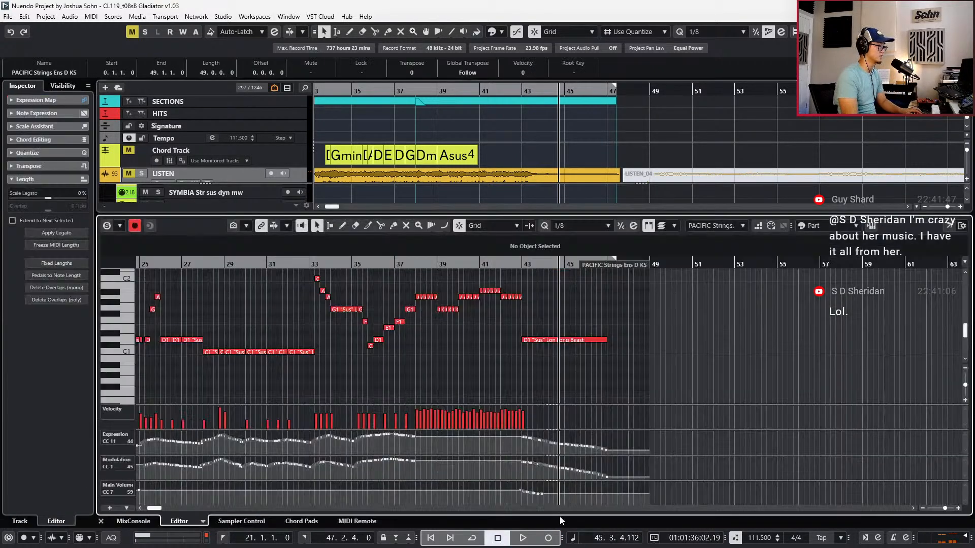
pyautogui.moveTo(519, 502); pyautogui.dragTo(542, 490)
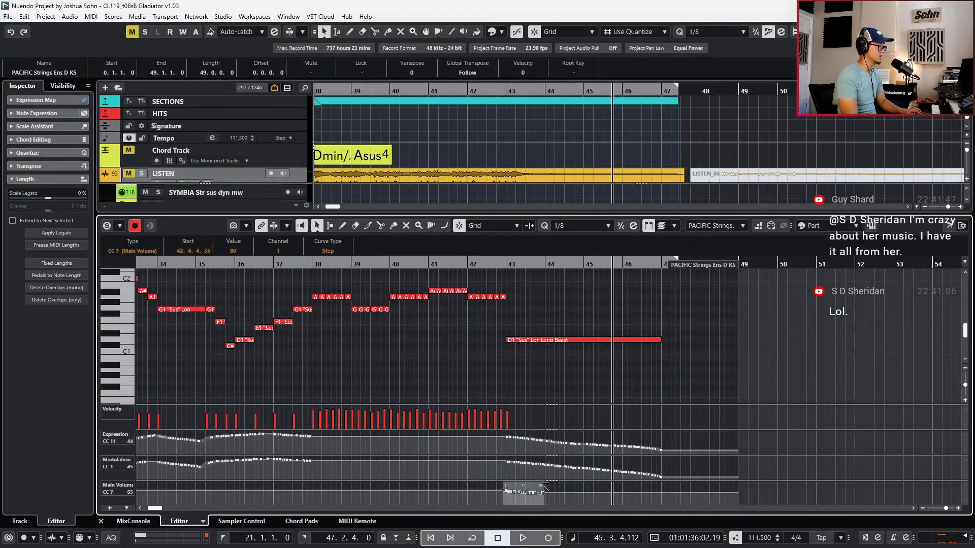
pyautogui.hotkey('ctrl', 'e')
# Solo the LISTEN reference track and play it from bar 38
pyautogui.scroll(-4, 568, 468)
pyautogui.hscroll(-3, 568, 468)
pyautogui.press('KP_Subtract')
pyautogui.press('KP_Subtract')
pyautogui.press('KP_Subtract')
pyautogui.click(647, 179)
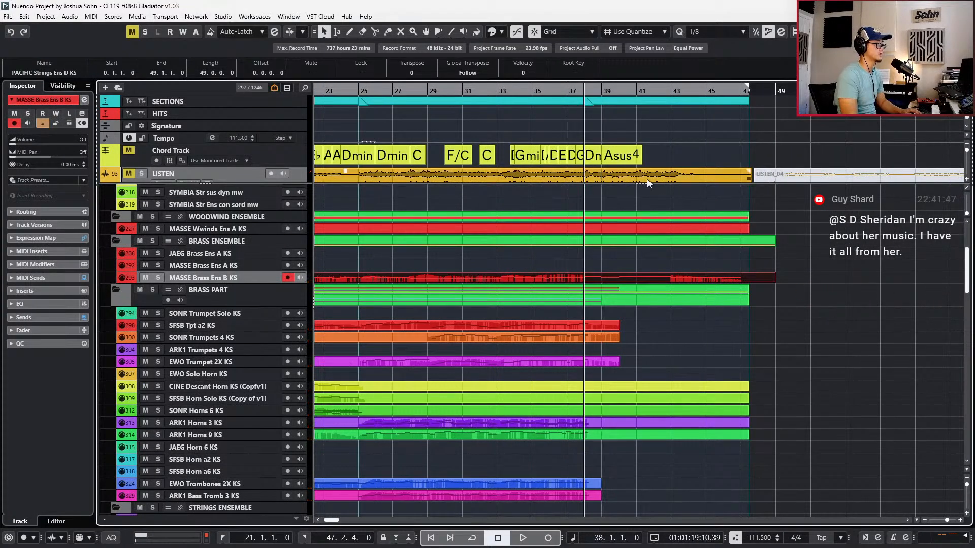
pyautogui.press('s')
pyautogui.press('space')
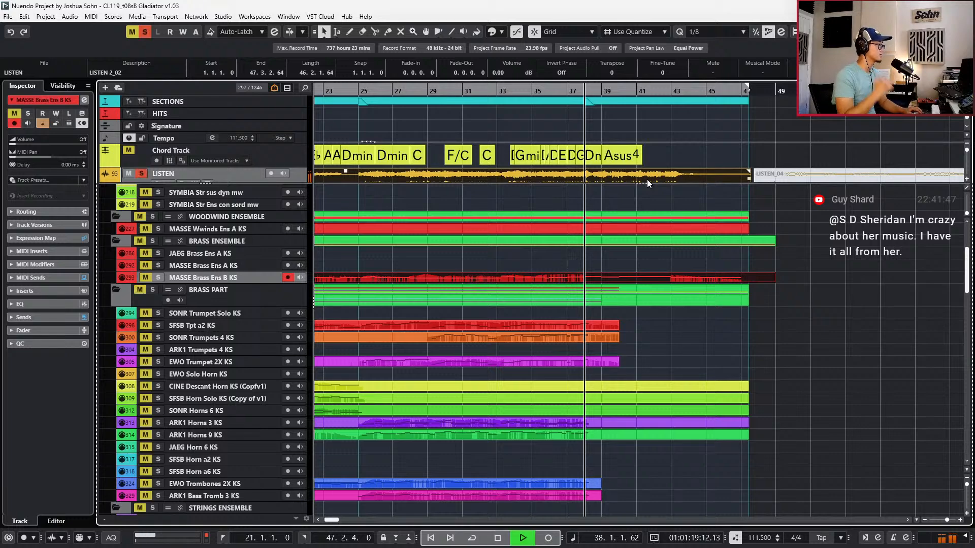
pyautogui.scroll(2, 635, 191)
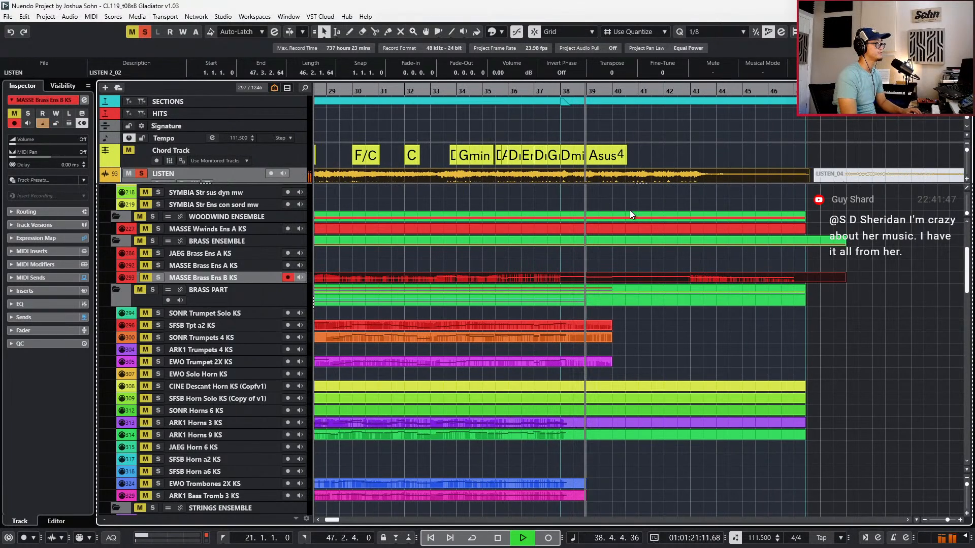
pyautogui.scroll(1, 630, 210)
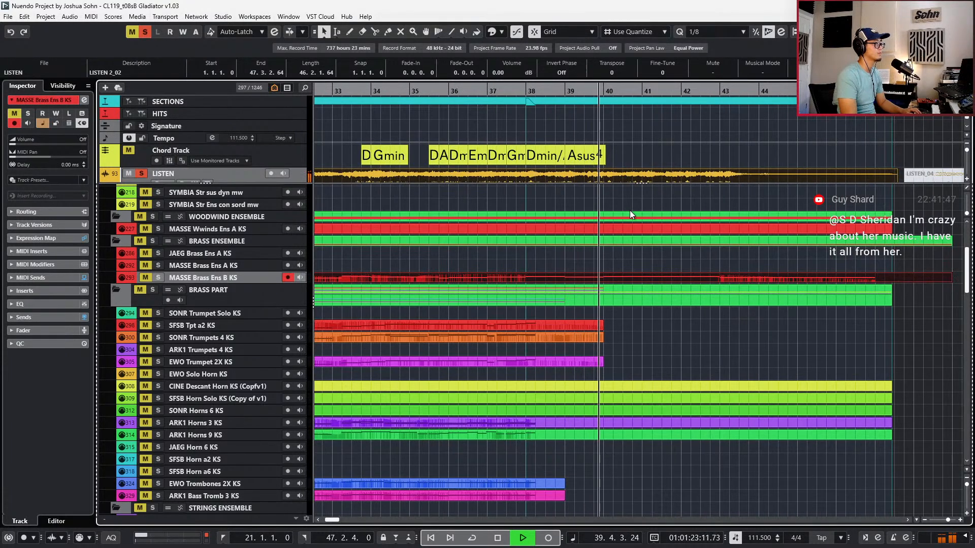
pyautogui.press('space')
# Replay the soloed reference from bar 38 in short sections, pausing at bar 39 to compare the harmony
pyautogui.press('Left')
pyautogui.press('Left')
pyautogui.press('Left')
pyautogui.press('Left')
pyautogui.press('Right')
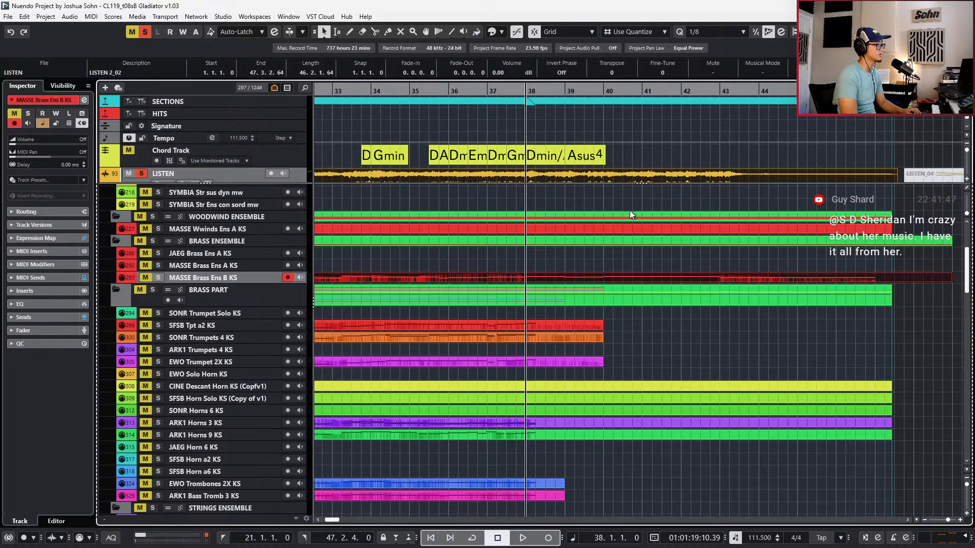
pyautogui.press('space')
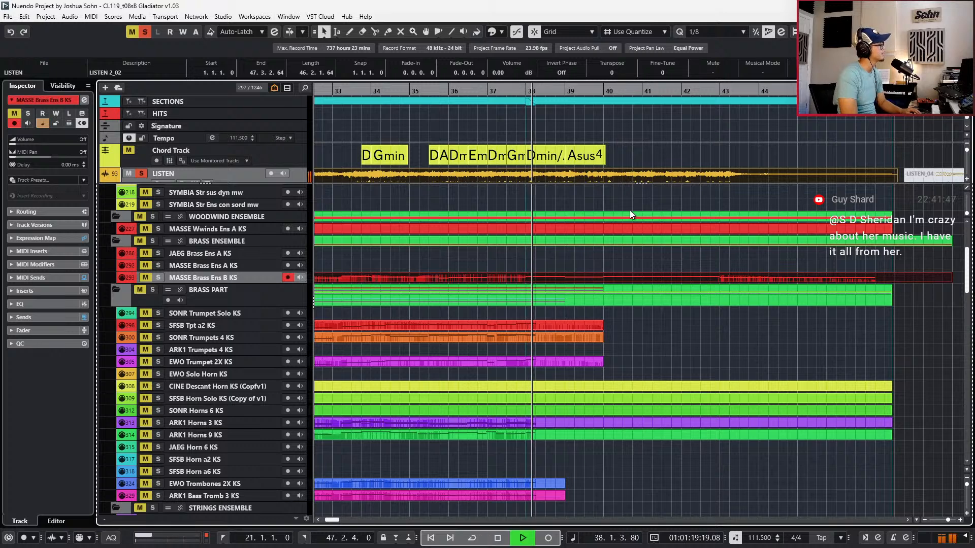
pyautogui.press('space')
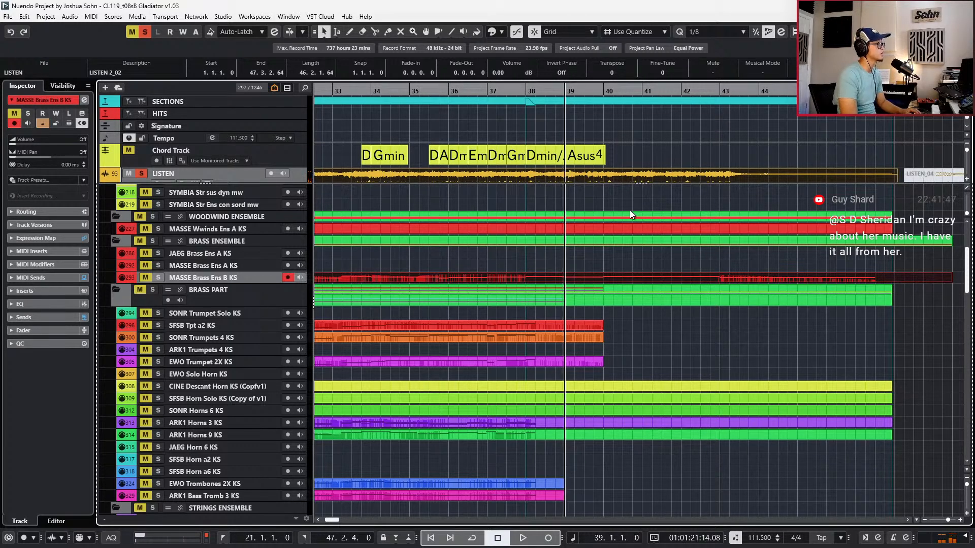
pyautogui.press('space')
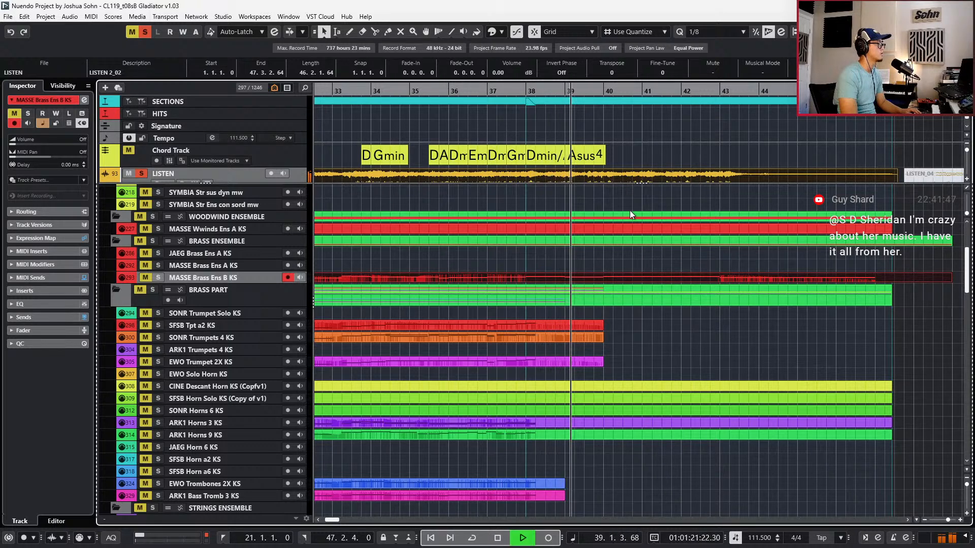
pyautogui.press('space')
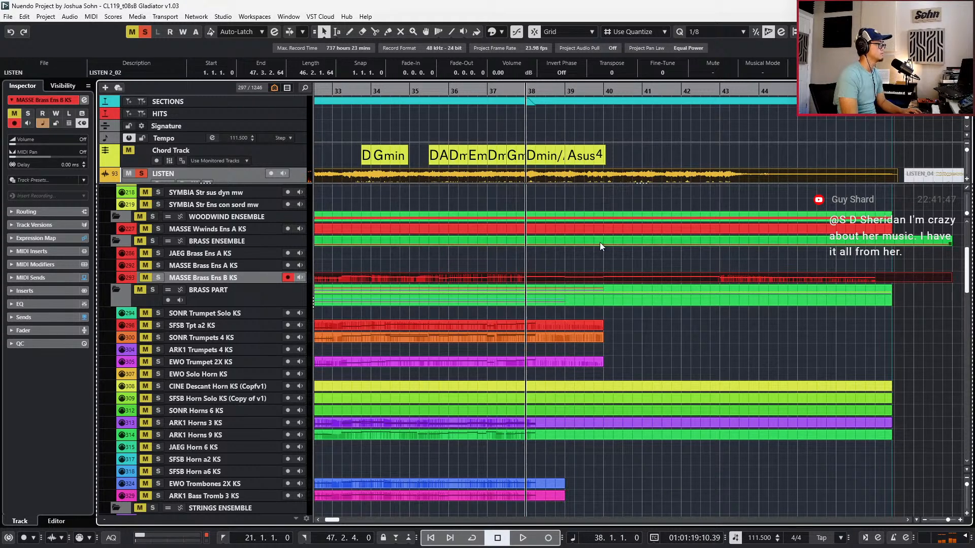
# Play bar 38 into bar 39 of the reference once more and unsolo the LISTEN track
pyautogui.scroll(-3, 589, 318)
pyautogui.keyDown('ctrl'); pyautogui.scroll(1, 593, 325); pyautogui.keyUp('ctrl')
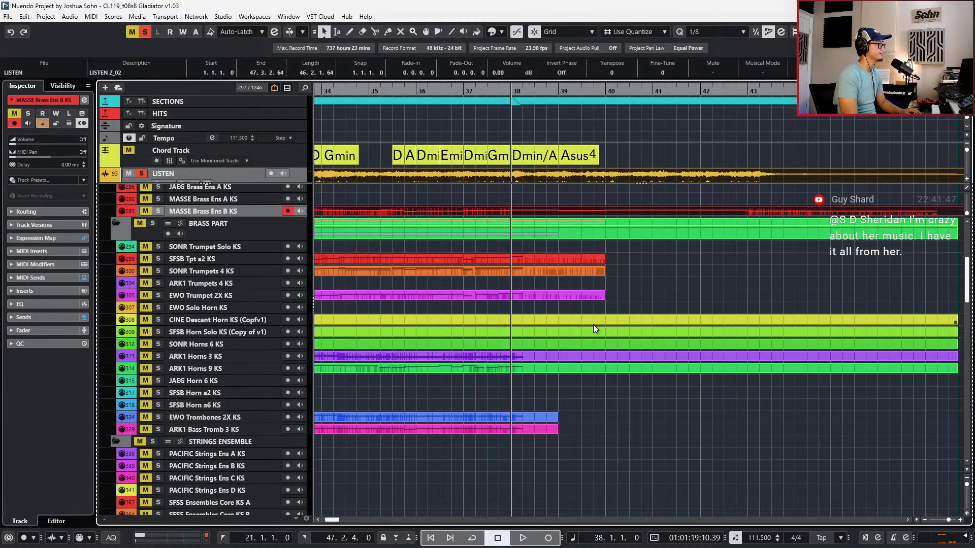
pyautogui.press('space')
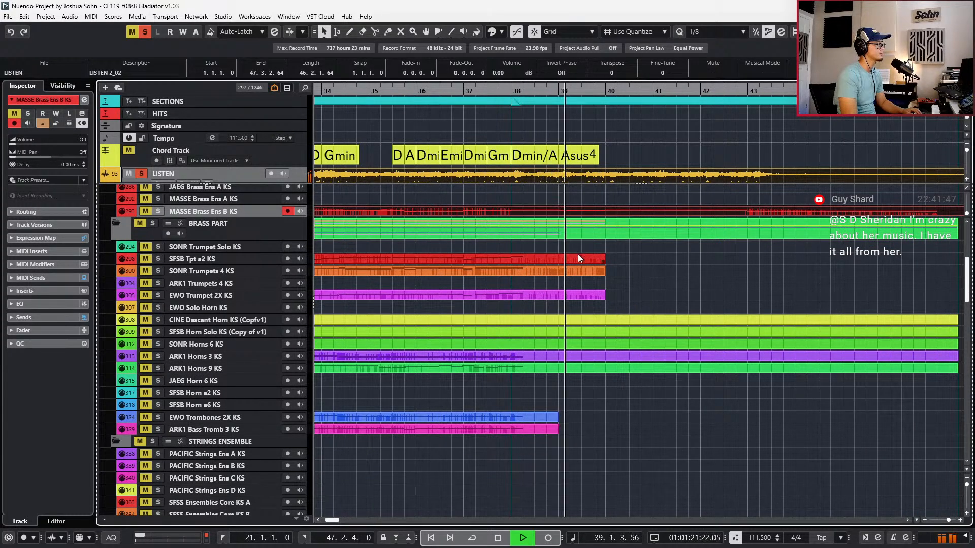
pyautogui.press('space')
pyautogui.press('s')
pyautogui.press('KP_Subtract')
pyautogui.press('KP_Subtract')
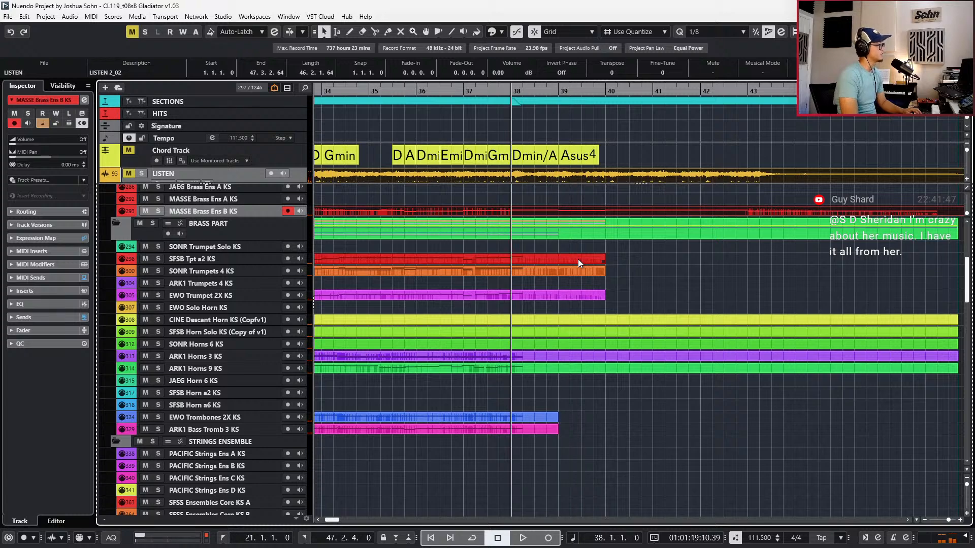
# Select the ARK1 Horns 3 KS track for auditioning the chords by ear
pyautogui.scroll(-2, 579, 328)
pyautogui.keyDown('ctrl'); pyautogui.scroll(-1, 579, 327); pyautogui.keyUp('ctrl')
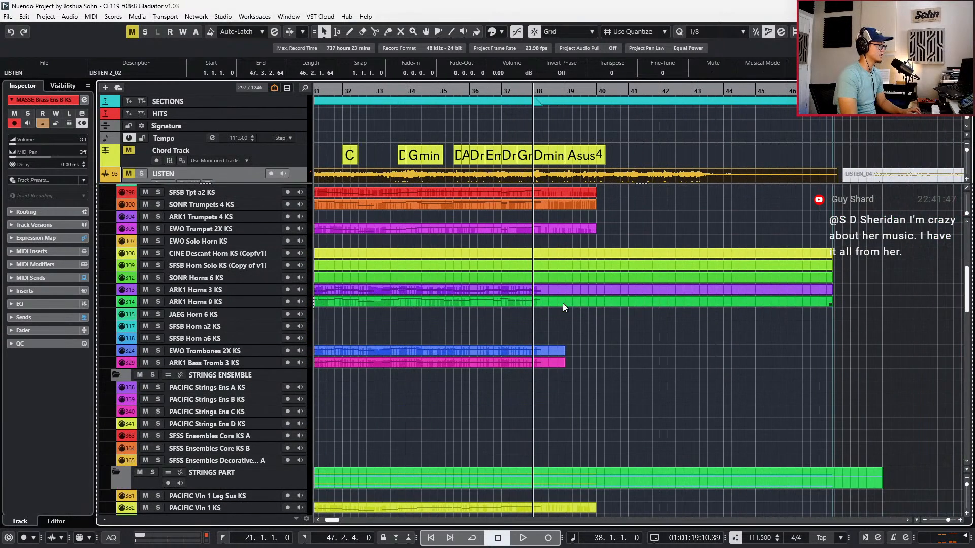
pyautogui.click(240, 288)
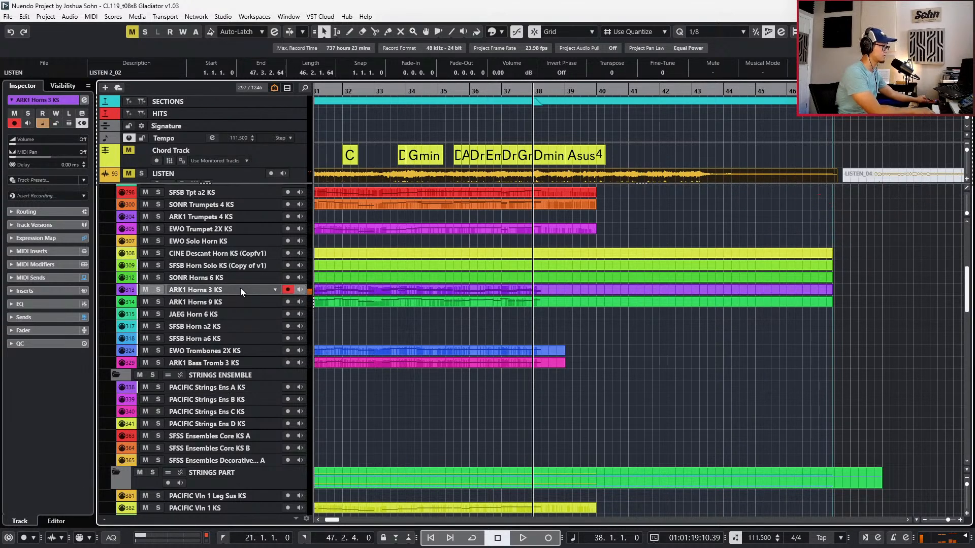
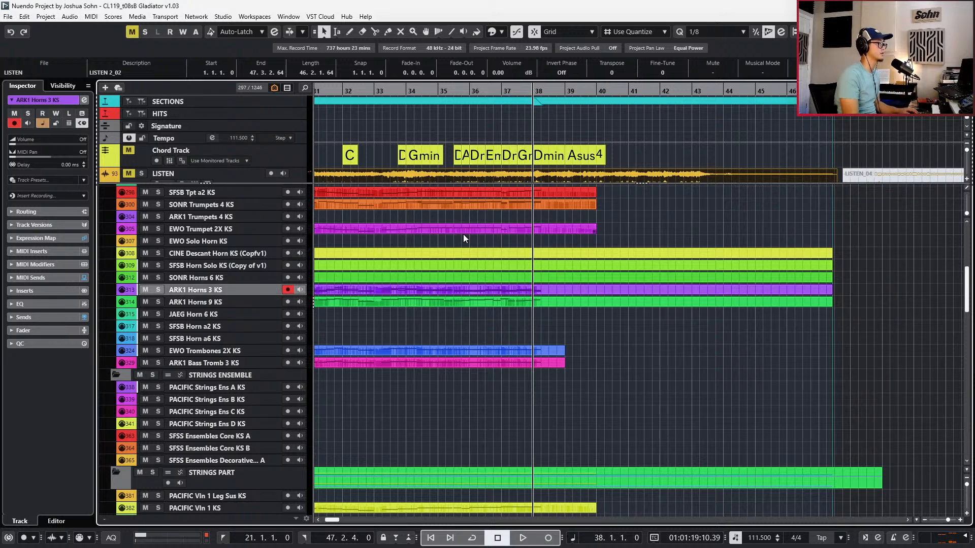
# Delete the Asus4 chord event at bar 39 from the Chord Track
pyautogui.scroll(3, 583, 215)
pyautogui.click(580, 156)
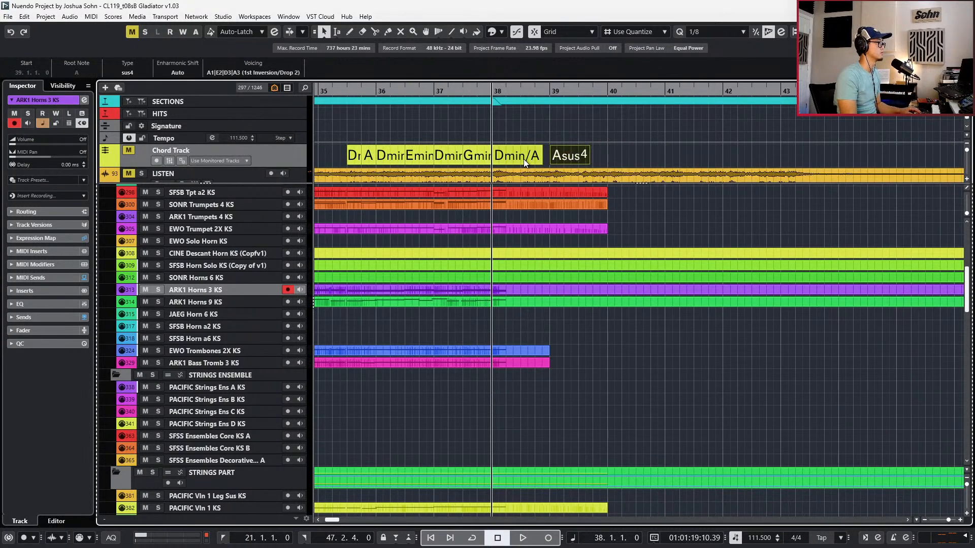
pyautogui.click(596, 156)
pyautogui.click(191, 148)
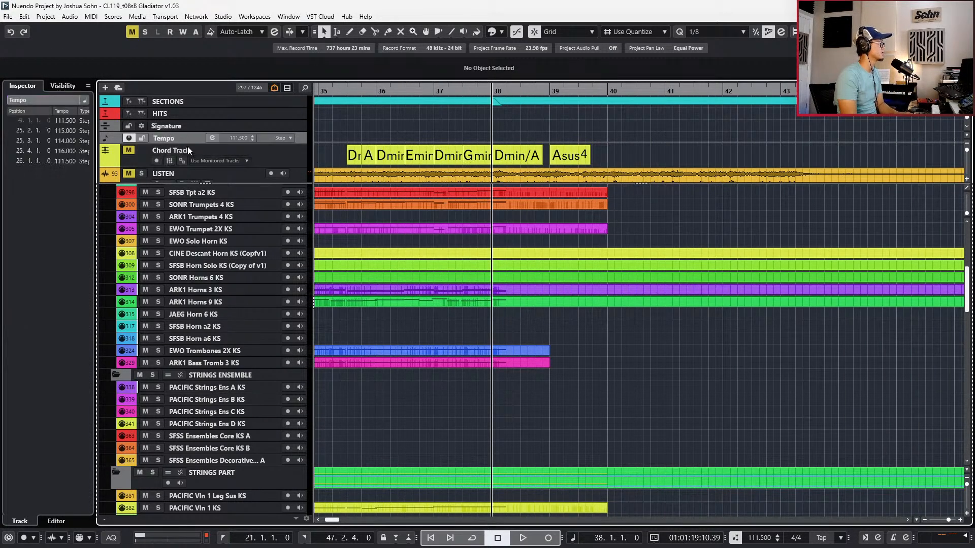
pyautogui.click(540, 157)
pyautogui.click(586, 156)
pyautogui.press('Delete')
# Remove the A bass note from the chord at bar 38 to make it plain Dmin, and reselect the ARK1 Horns 3 KS track
pyautogui.click(534, 157)
pyautogui.doubleClick(534, 157)
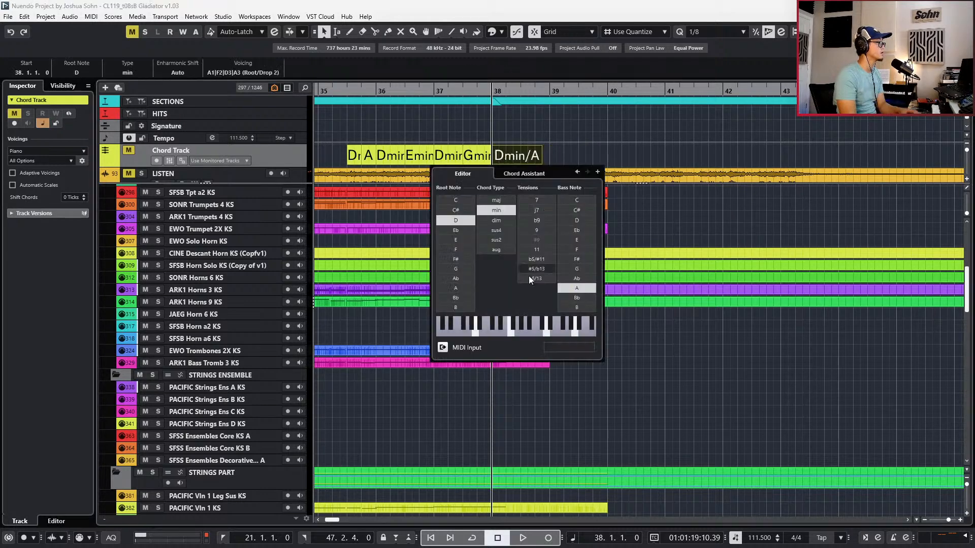
pyautogui.click(577, 288)
pyautogui.press('space')
pyautogui.press('space')
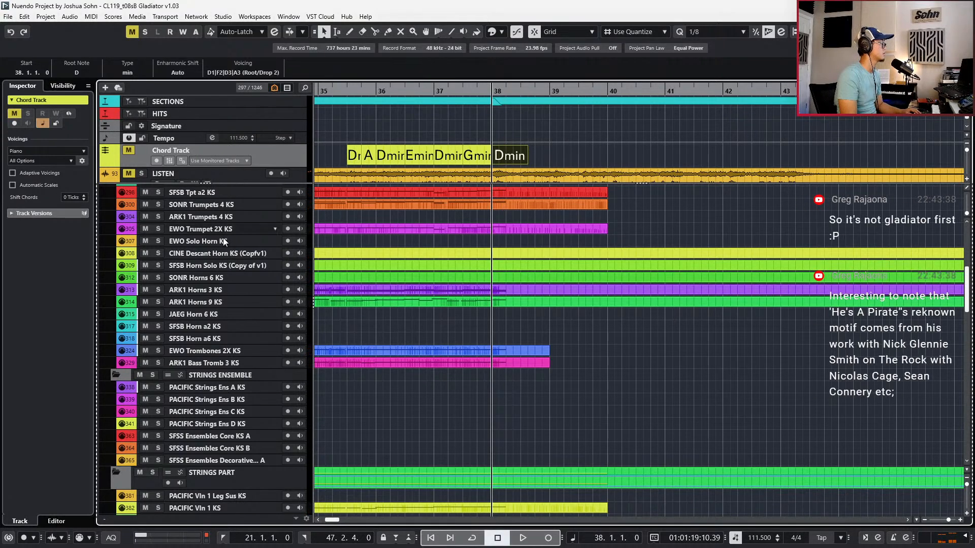
pyautogui.click(234, 280)
pyautogui.click(239, 290)
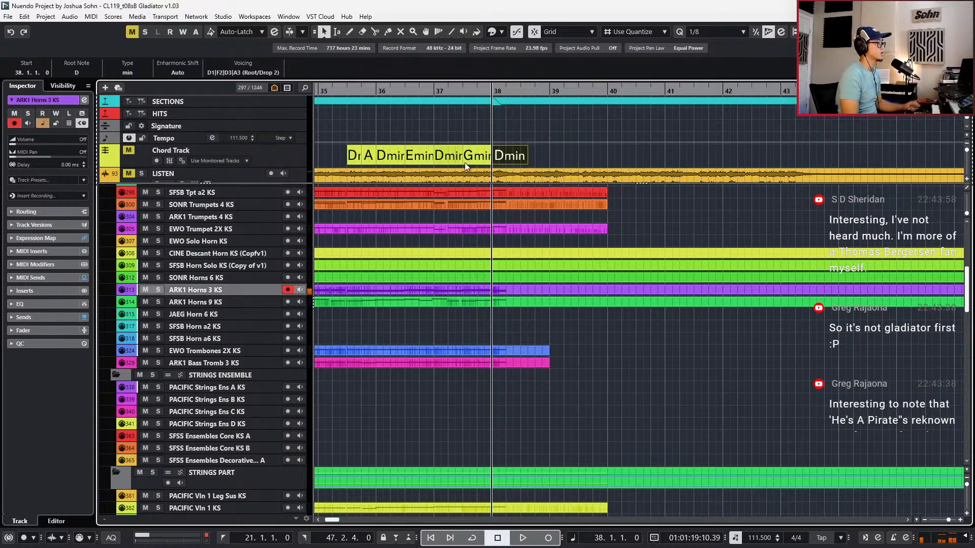
# Add a chord event at bar 39 on the Chord Track and define it as A major
pyautogui.scroll(1, 592, 166)
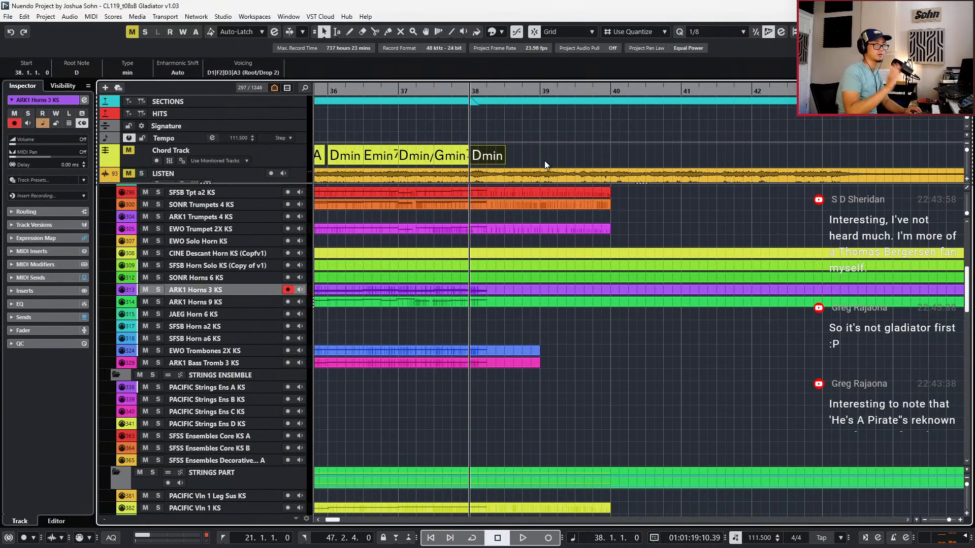
pyautogui.keyDown('alt'); pyautogui.click(560, 160); pyautogui.keyUp('alt')
pyautogui.moveTo(564, 159); pyautogui.dragTo(549, 159)
pyautogui.doubleClick(547, 160)
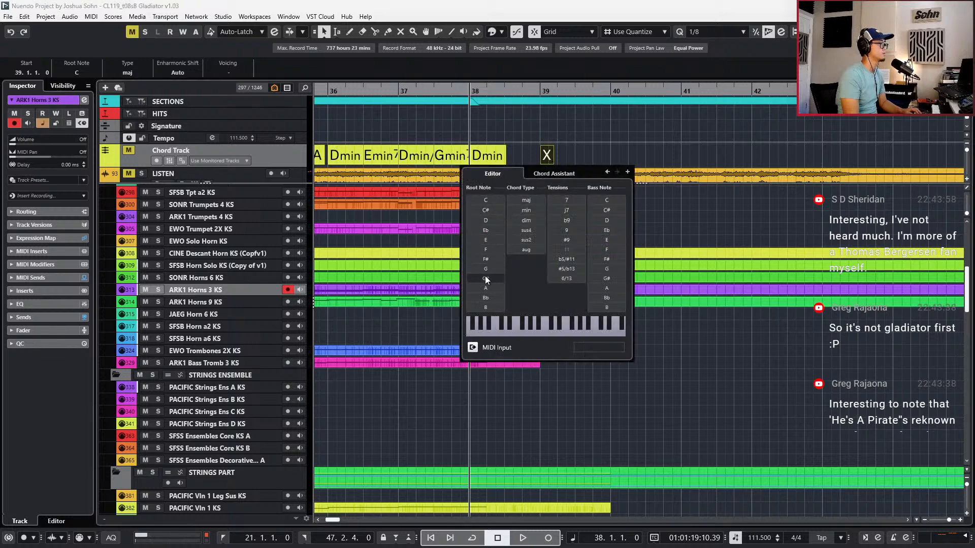
pyautogui.click(485, 289)
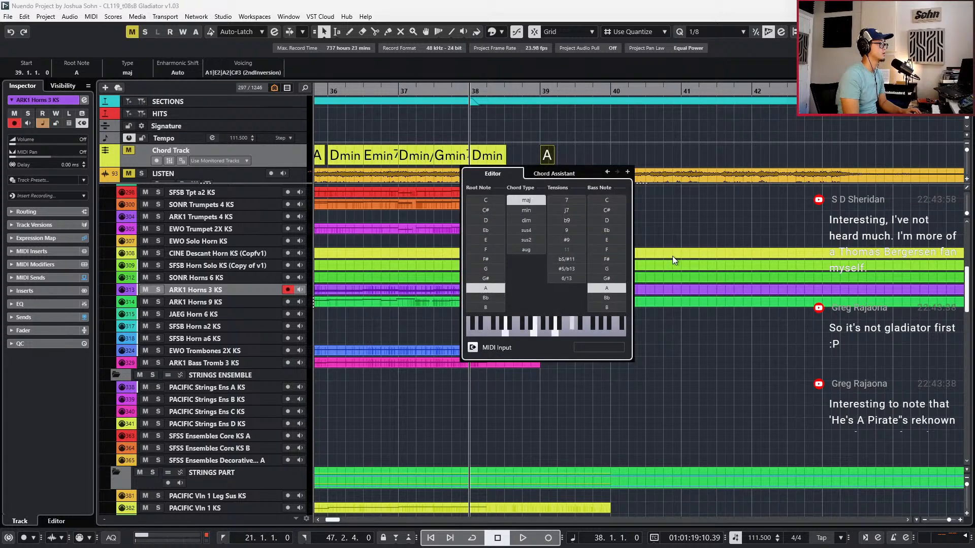
# Copy existing chord events on the Chord Track to give Dmin at bar 40, Emin7/b5 at bar 41, Dmin at bar 42 and A at bar 43
pyautogui.click(699, 222)
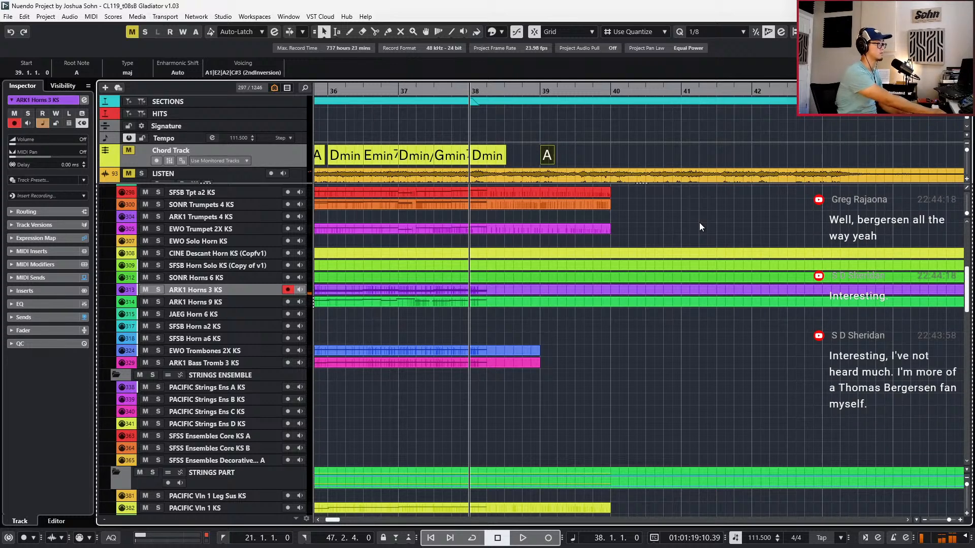
pyautogui.moveTo(362, 156); pyautogui.dragTo(621, 154)
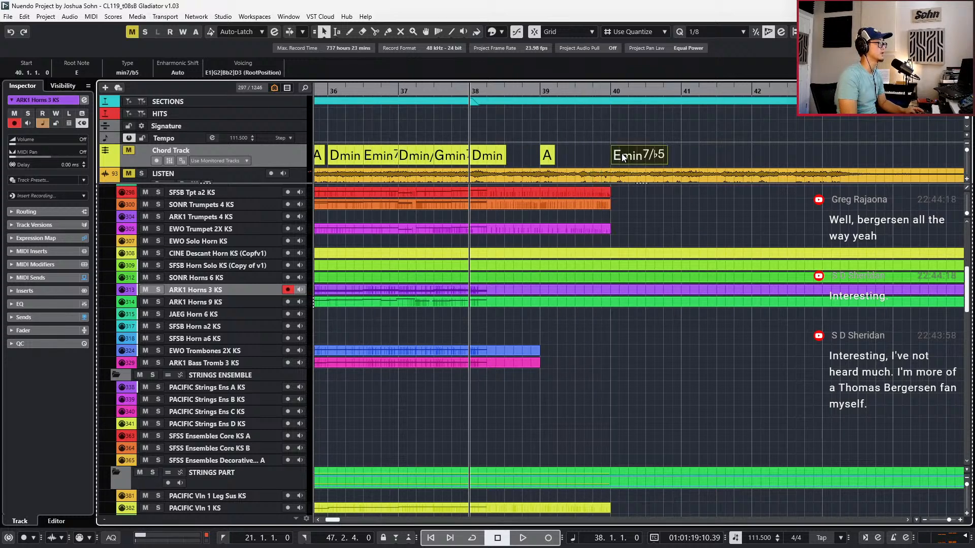
pyautogui.click(690, 155)
pyautogui.moveTo(648, 157); pyautogui.dragTo(721, 159)
pyautogui.moveTo(496, 160); pyautogui.dragTo(723, 156)
pyautogui.press('g')
pyautogui.click(604, 154)
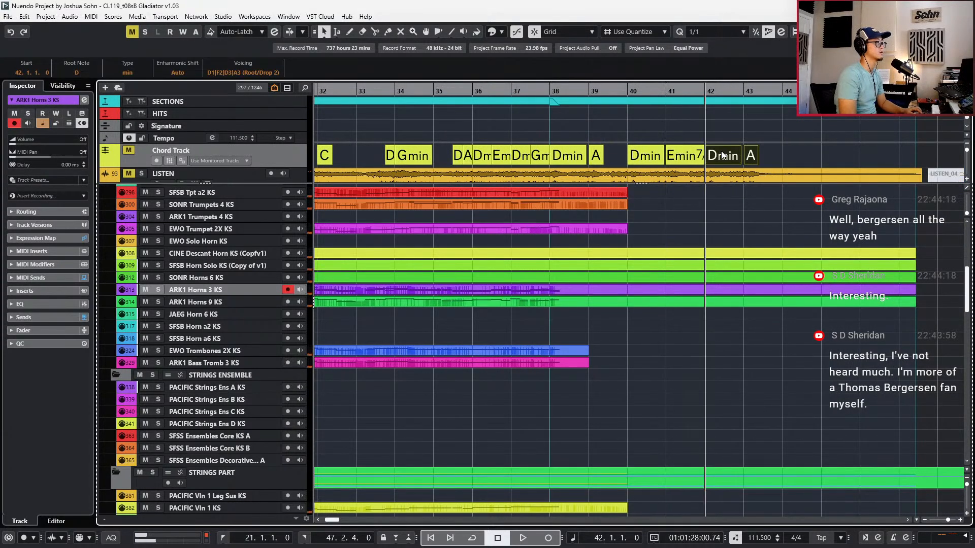
# Change the A chord at bar 43 on the Chord Track to the sus4 type
pyautogui.press('space')
pyautogui.press('h')
pyautogui.press('space')
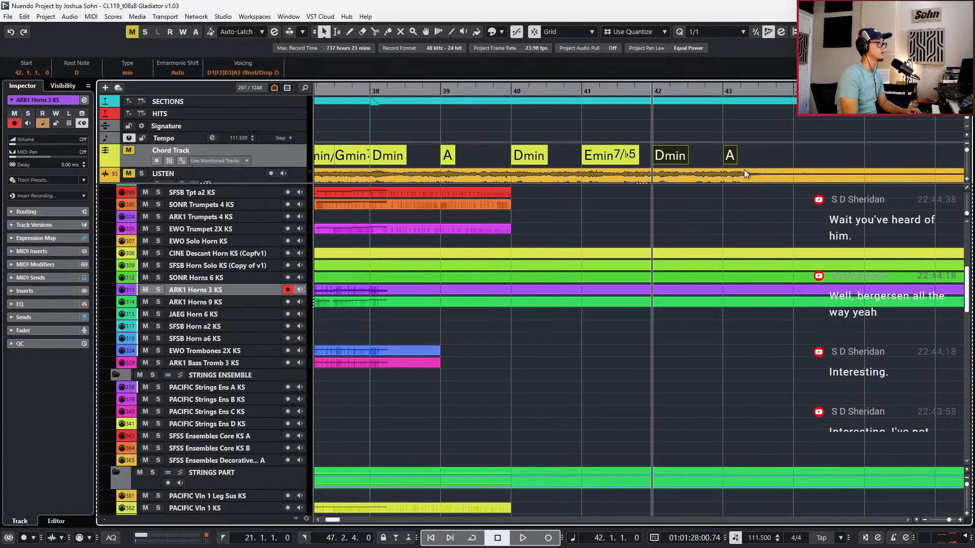
pyautogui.click(734, 157)
pyautogui.click(760, 157)
pyautogui.press('n')
pyautogui.doubleClick(728, 157)
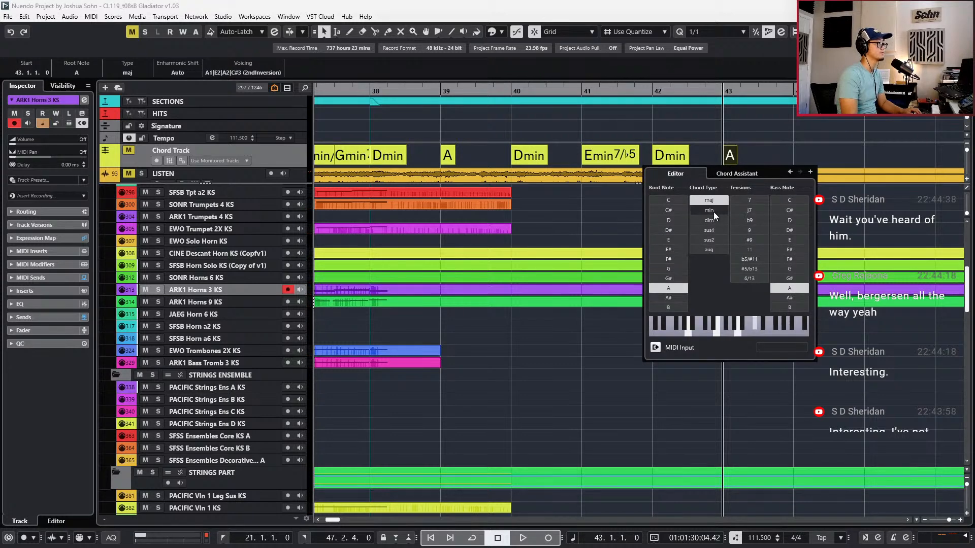
pyautogui.click(705, 239)
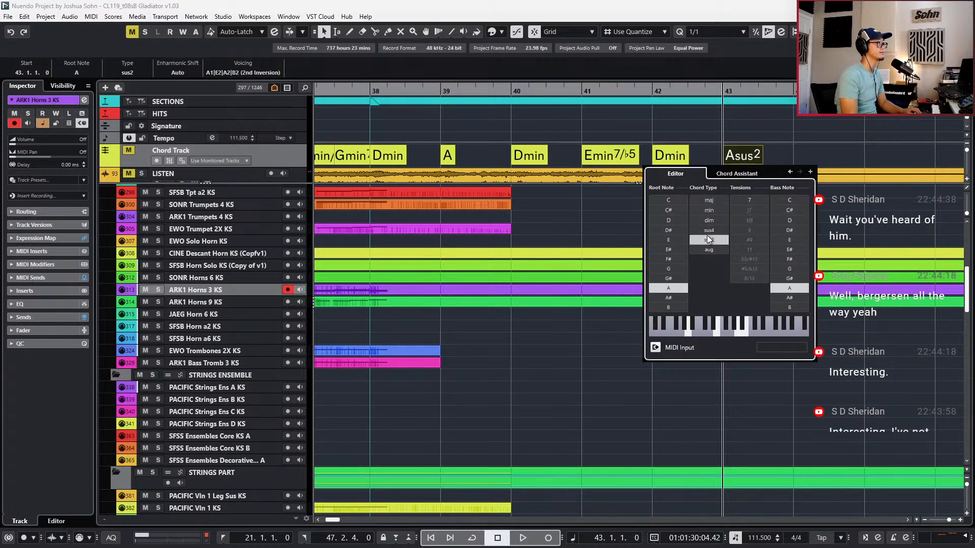
pyautogui.click(707, 232)
# Set the grid resolution to 1/2 and add an A major chord event at beat 3 of bar 43
pyautogui.click(773, 152)
pyautogui.press('2')
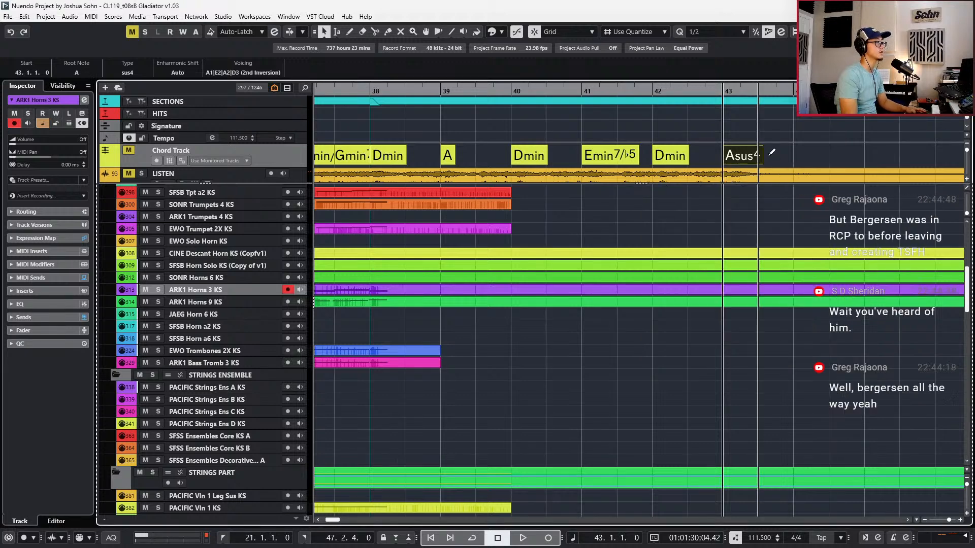
pyautogui.keyDown('alt'); pyautogui.click(768, 154); pyautogui.keyUp('alt')
pyautogui.doubleClick(765, 157)
pyautogui.click(704, 289)
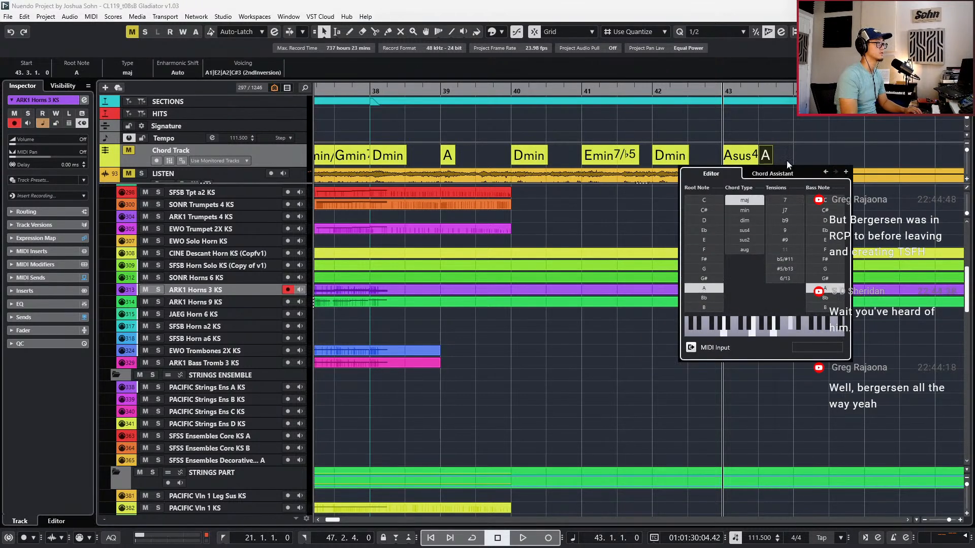
# Add a chord event at bar 44 on the Chord Track and define it as D minor
pyautogui.click(804, 151)
pyautogui.keyDown('alt'); pyautogui.click(806, 155); pyautogui.keyUp('alt')
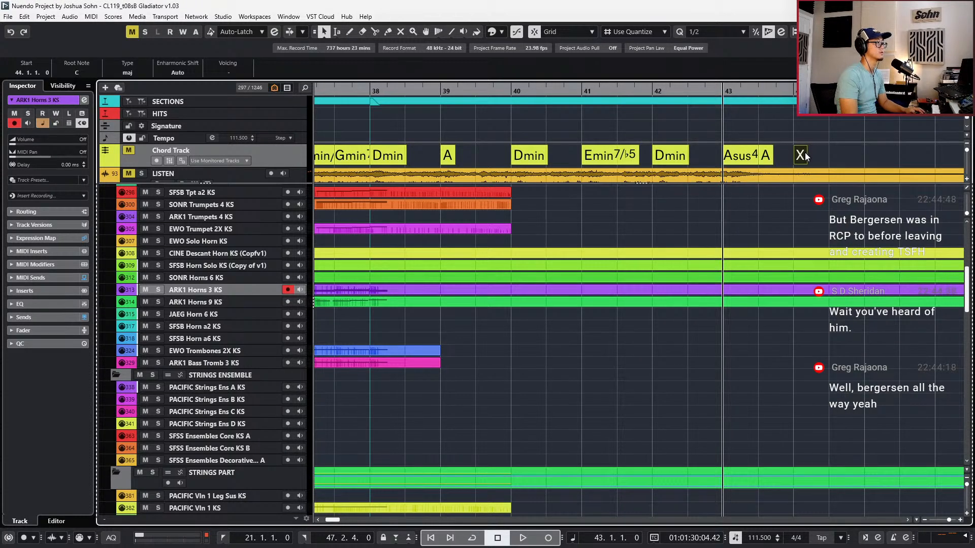
pyautogui.doubleClick(801, 156)
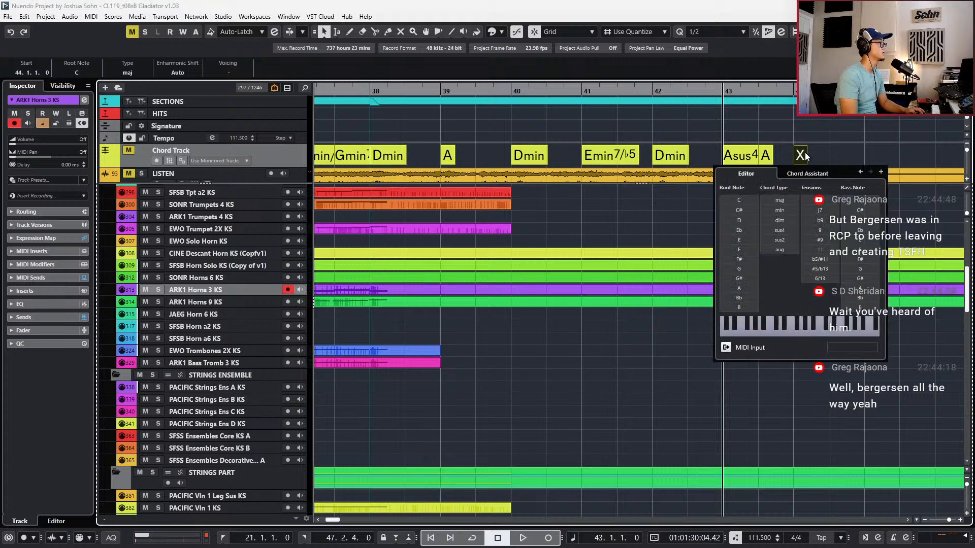
pyautogui.click(739, 221)
pyautogui.click(779, 210)
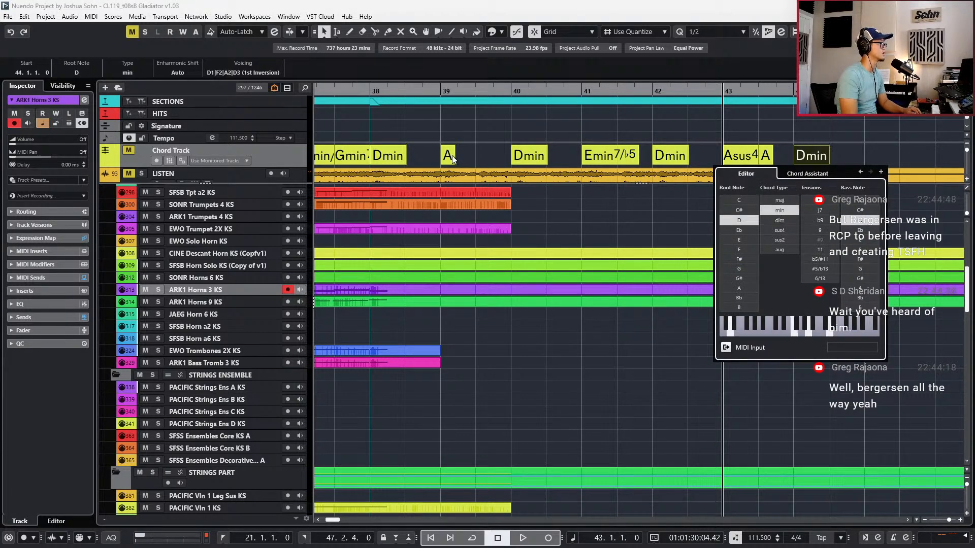
# Solo the LISTEN reference track and play it from bar 38 to compare the chord changes through bar 42
pyautogui.click(389, 156)
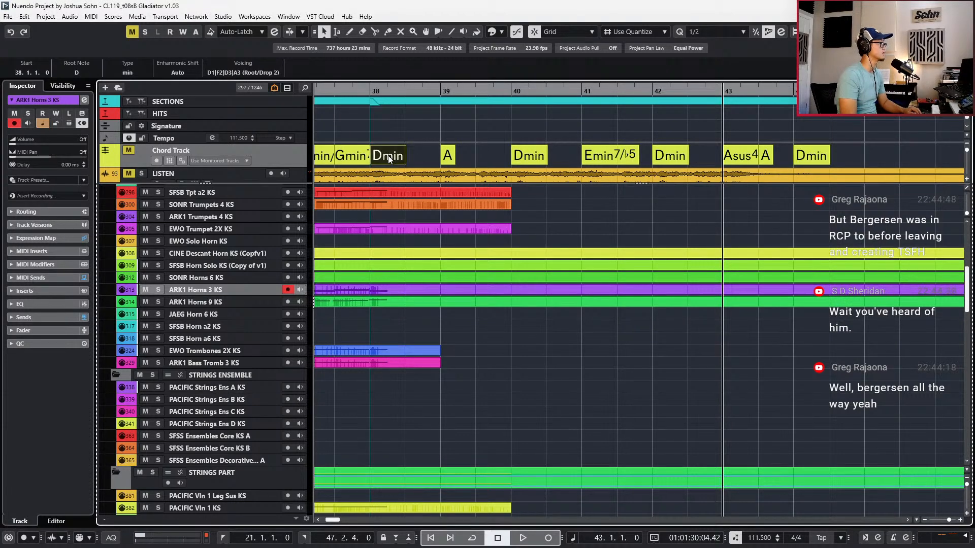
pyautogui.rightClick(257, 175)
pyautogui.click(243, 174)
pyautogui.press('s')
pyautogui.press('space')
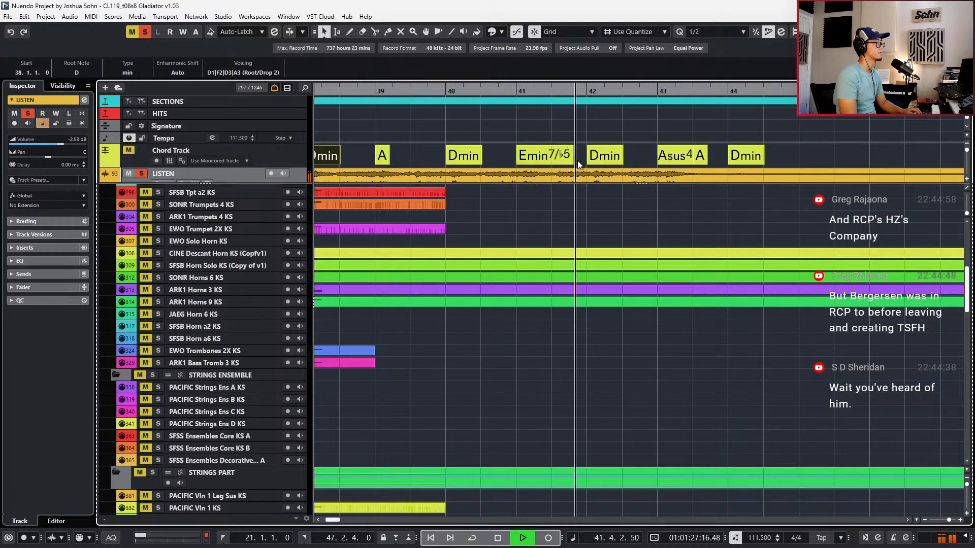
pyautogui.click(594, 156)
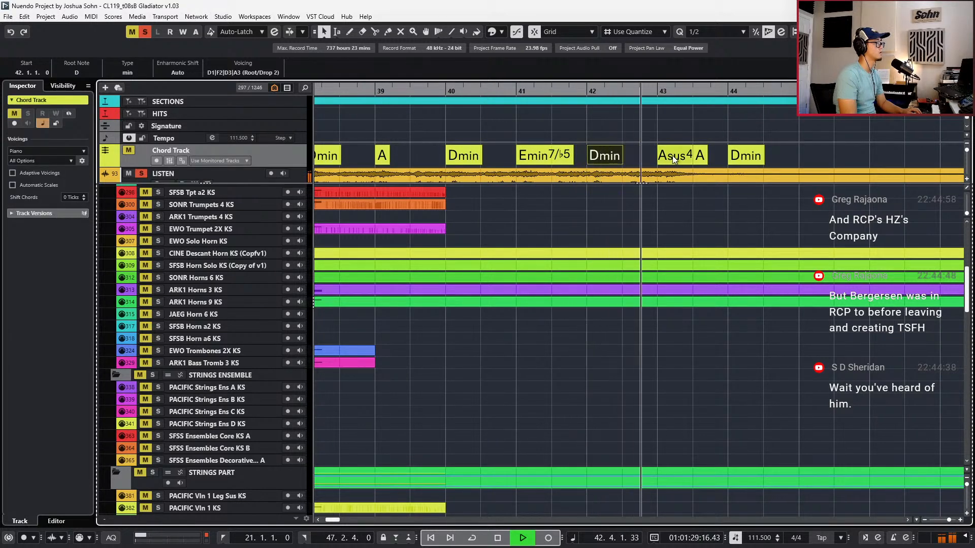
pyautogui.press('space')
# Move the closing chords earlier, with Asus4 at beat 3 and A at beat 4 of bar 42, and Dmin at bar 43
pyautogui.moveTo(672, 155); pyautogui.dragTo(639, 157)
pyautogui.press('h')
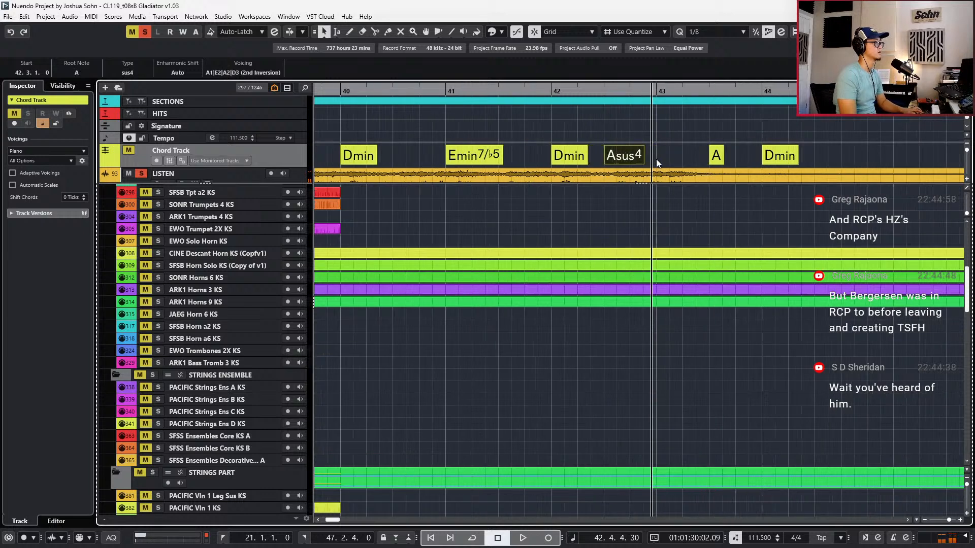
pyautogui.press('h')
pyautogui.moveTo(719, 159); pyautogui.dragTo(625, 155)
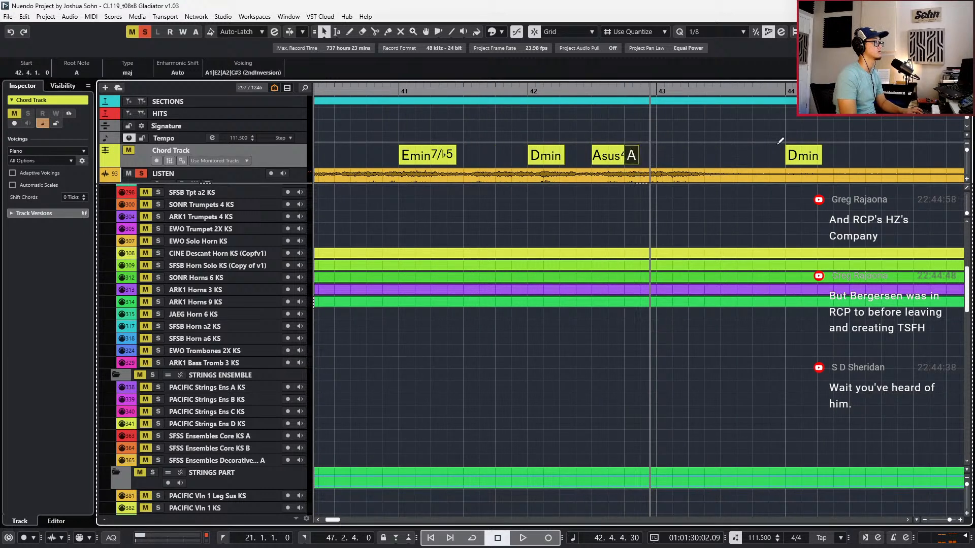
pyautogui.moveTo(793, 155); pyautogui.dragTo(670, 154)
# Play the soloed reference through bar 43, and open the MASSE Brass Ens B KS part to check its notes
pyautogui.press('space')
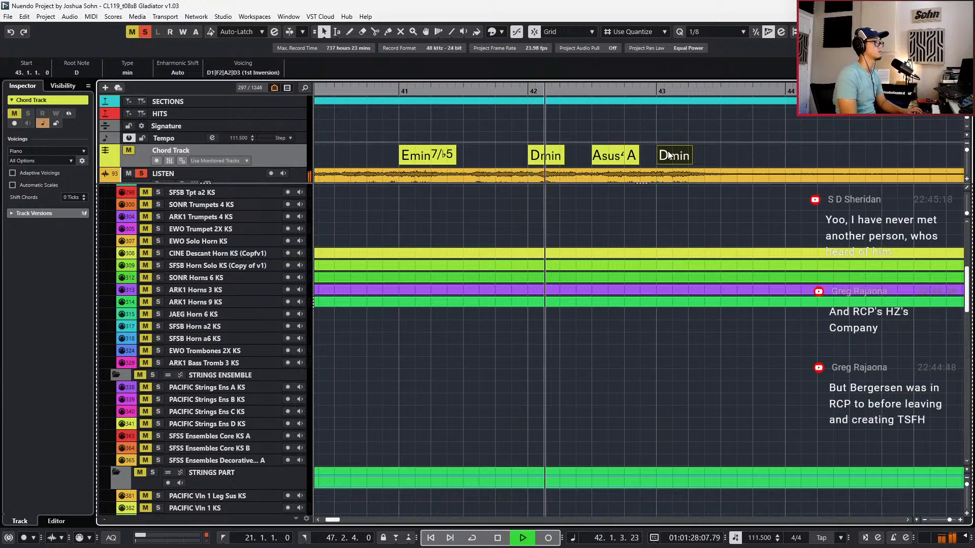
pyautogui.press('g')
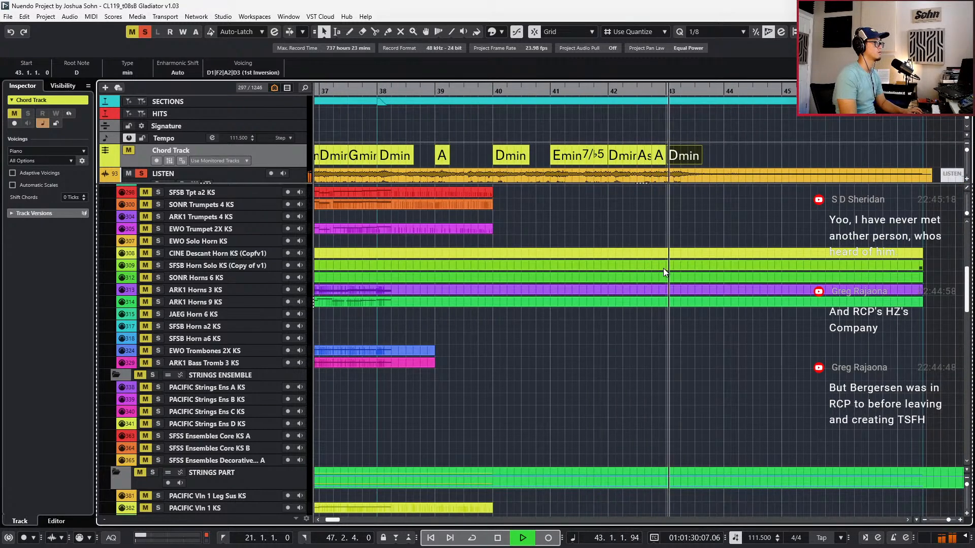
pyautogui.scroll(5, 663, 269)
pyautogui.press('space')
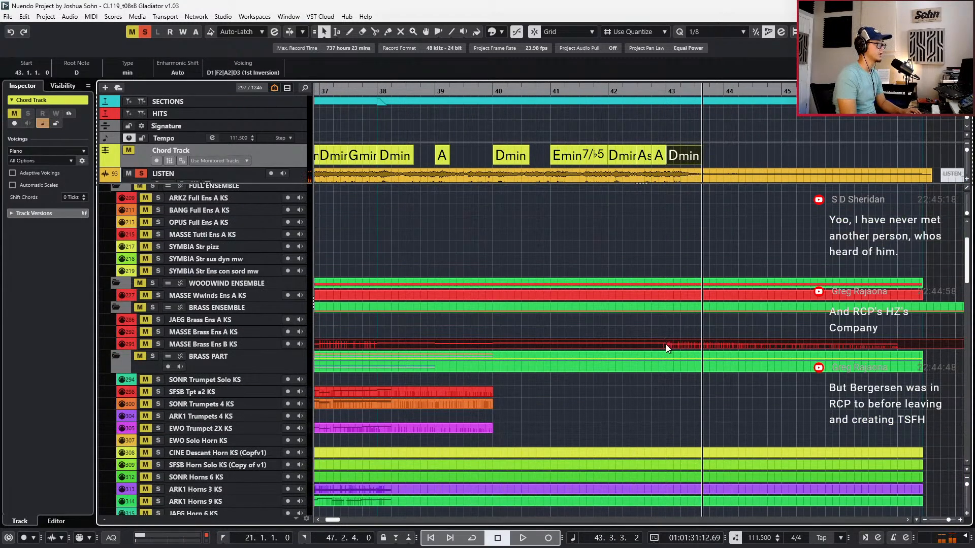
pyautogui.doubleClick(666, 341)
# Try an A bass note on the Dmin chord at bar 42, and close the lower editor
pyautogui.doubleClick(621, 158)
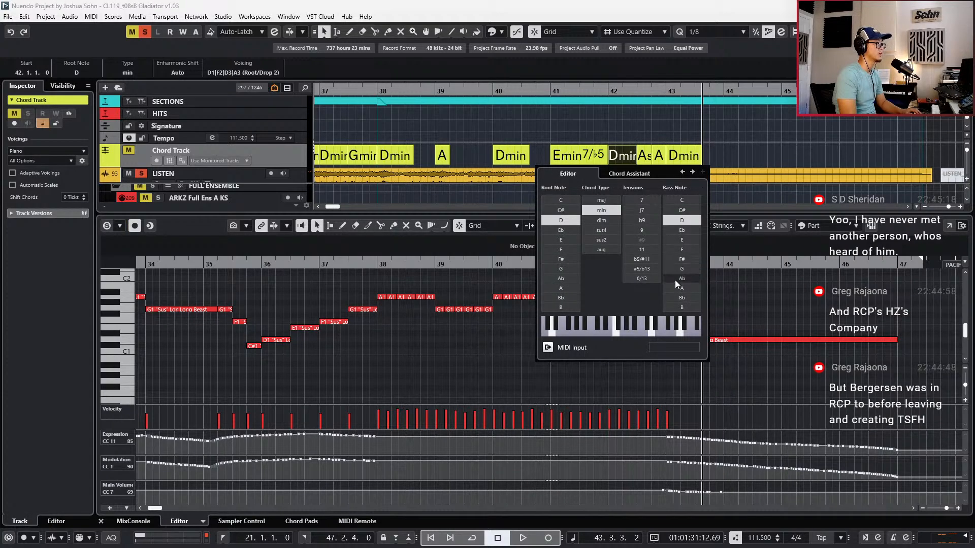
pyautogui.click(678, 289)
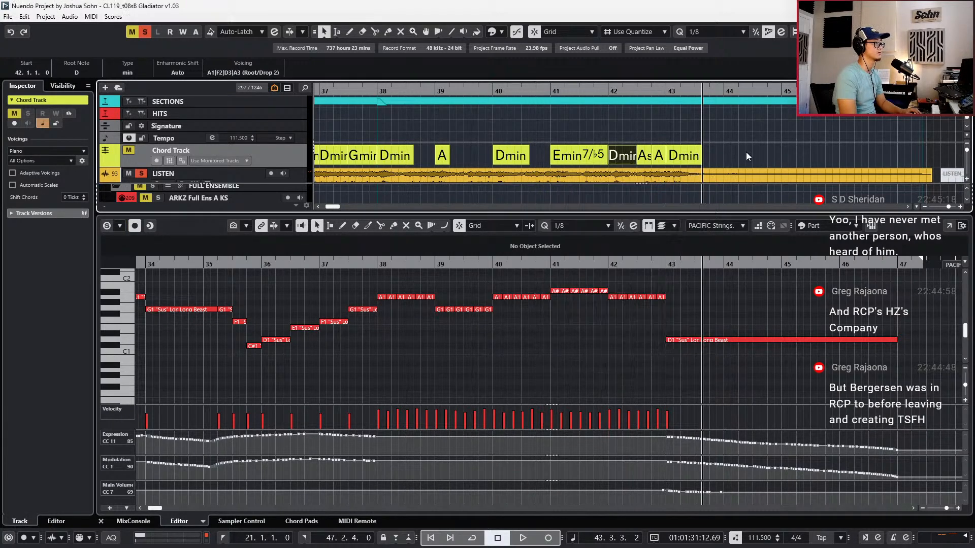
pyautogui.scroll(3, 630, 162)
pyautogui.scroll(-5, 636, 172)
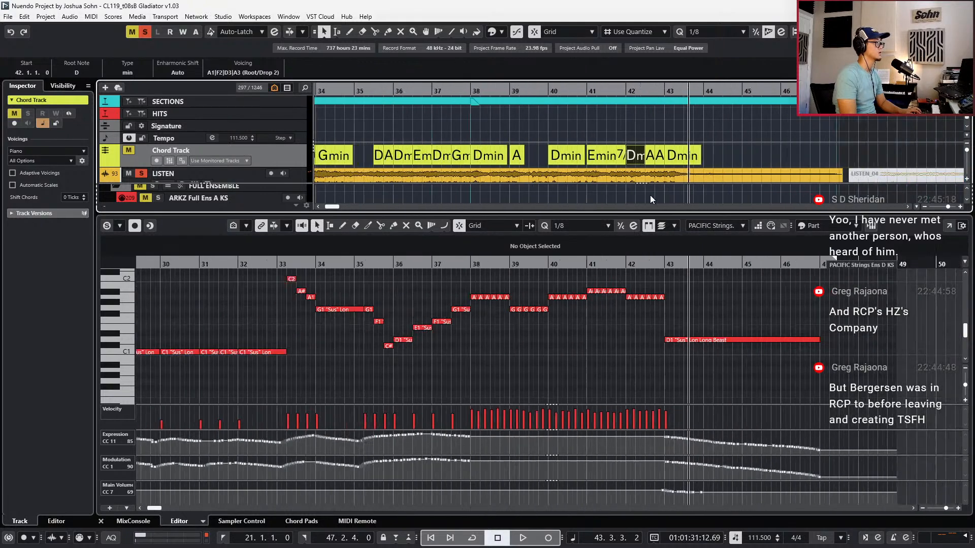
pyautogui.press('KP_Subtract')
pyautogui.press('KP_Subtract')
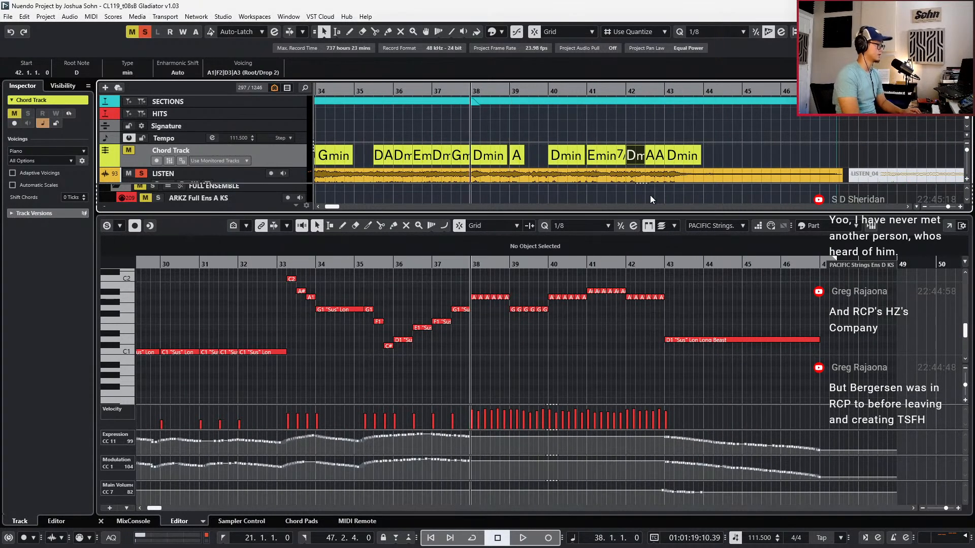
pyautogui.hotkey('ctrl', 'e')
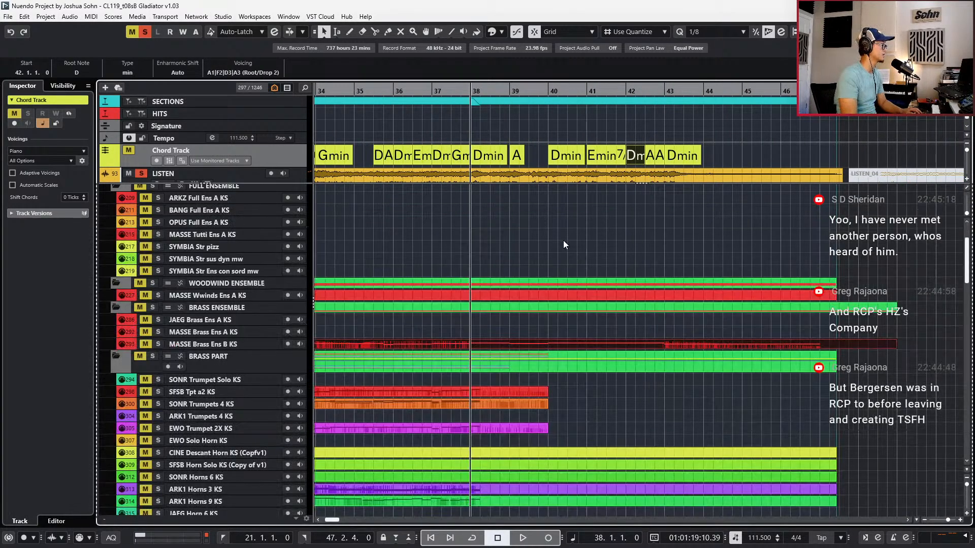
# Unsolo the LISTEN track and open the ARK1 Horns 3 KS part for editing around bar 38
pyautogui.press('s')
pyautogui.press('KP_Subtract')
pyautogui.scroll(3, 517, 273)
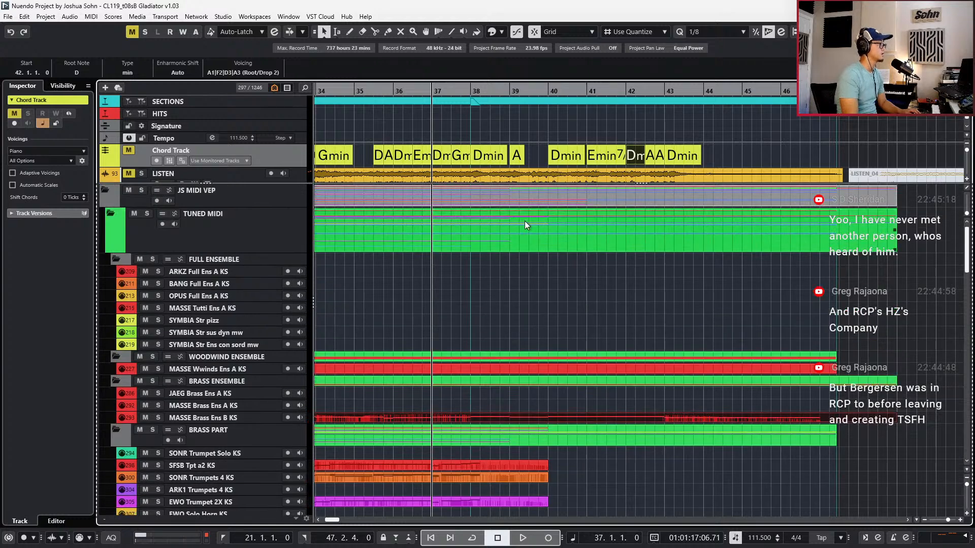
pyautogui.scroll(-5, 518, 233)
pyautogui.scroll(2, 497, 282)
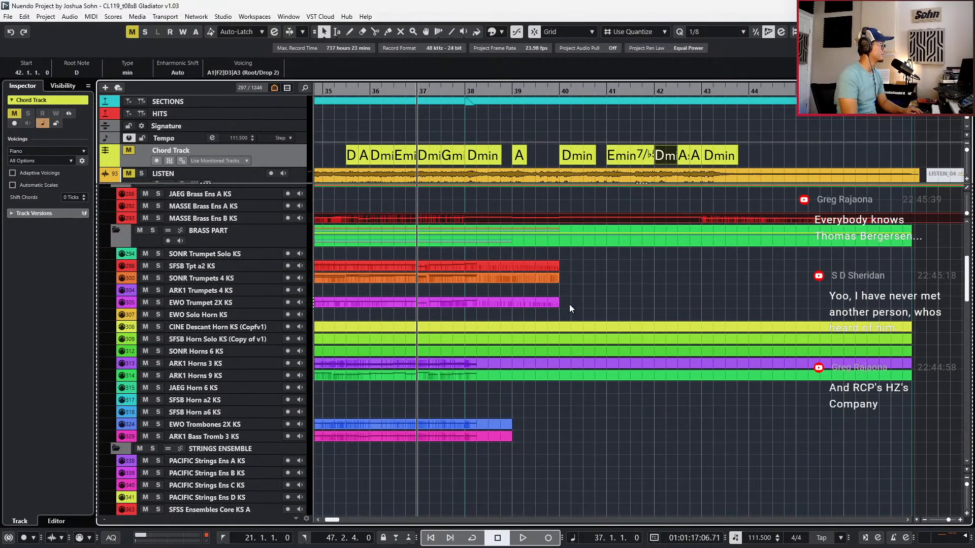
pyautogui.doubleClick(526, 361)
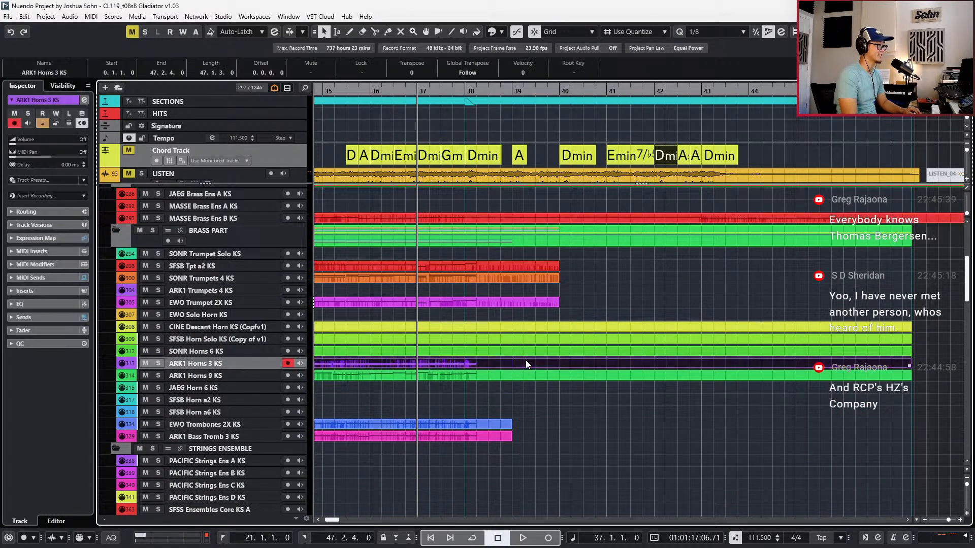
pyautogui.scroll(2, 454, 328)
# Duplicate bar 38's staccato A2 and F2 horn notes to beat 3, shorten them to 1/8 triplets and repeat them twice up to bar 39
pyautogui.moveTo(410, 328); pyautogui.dragTo(381, 390)
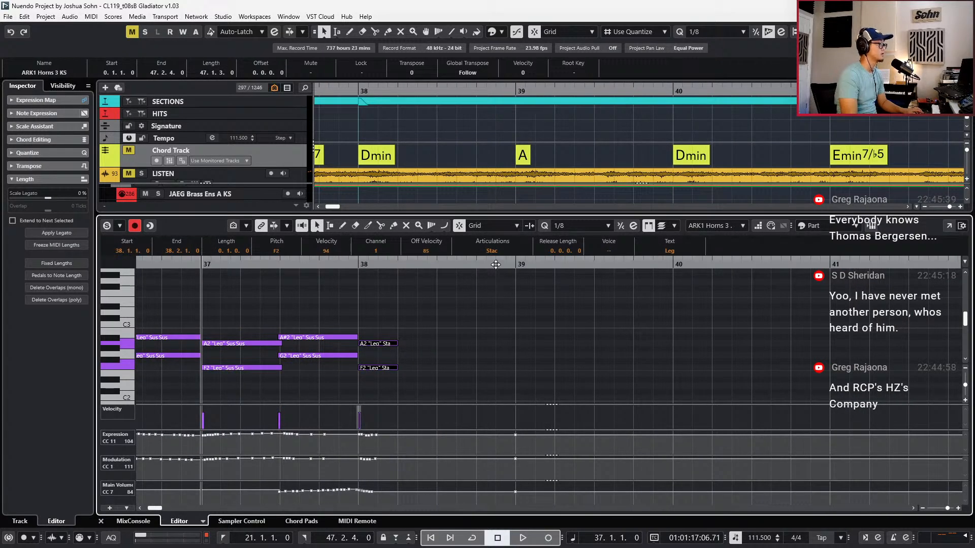
pyautogui.hotkey('alt', 'd')
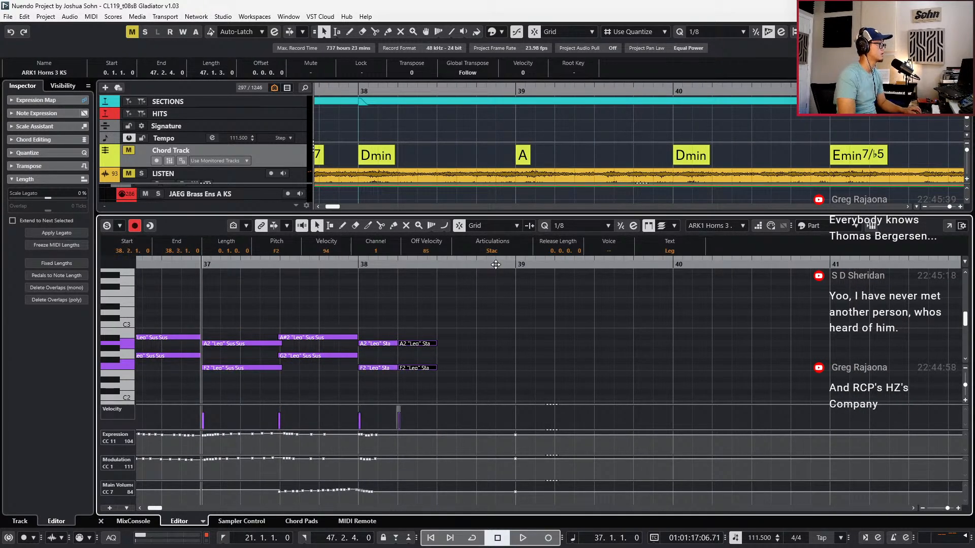
pyautogui.hotkey('ctrl', 'Right')
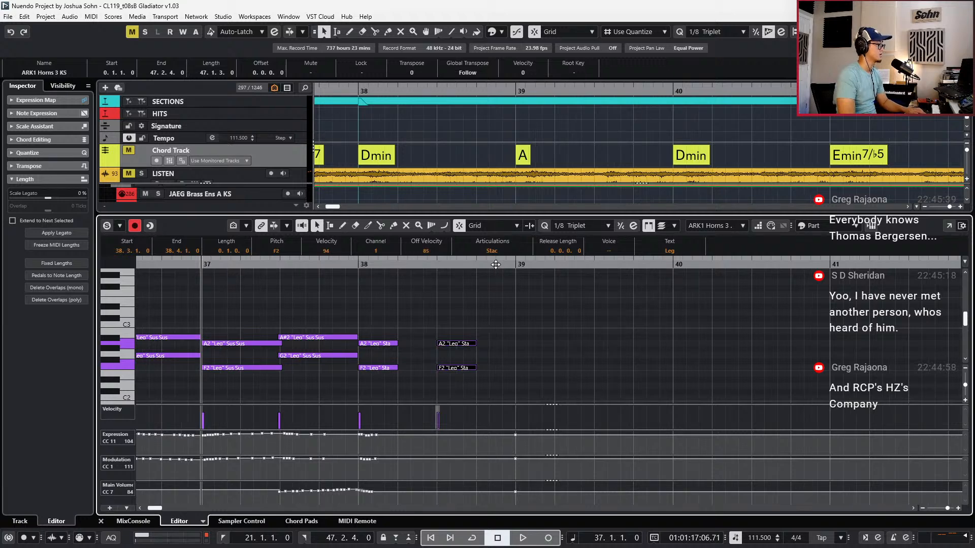
pyautogui.hotkey('alt', 'Left')
pyautogui.hotkey('alt', 'd')
pyautogui.hotkey('alt', 'd')
# Play the soloed LISTEN reference from bar 38 to check the horn rhythm, and unsolo it
pyautogui.click(382, 345)
pyautogui.click(388, 174)
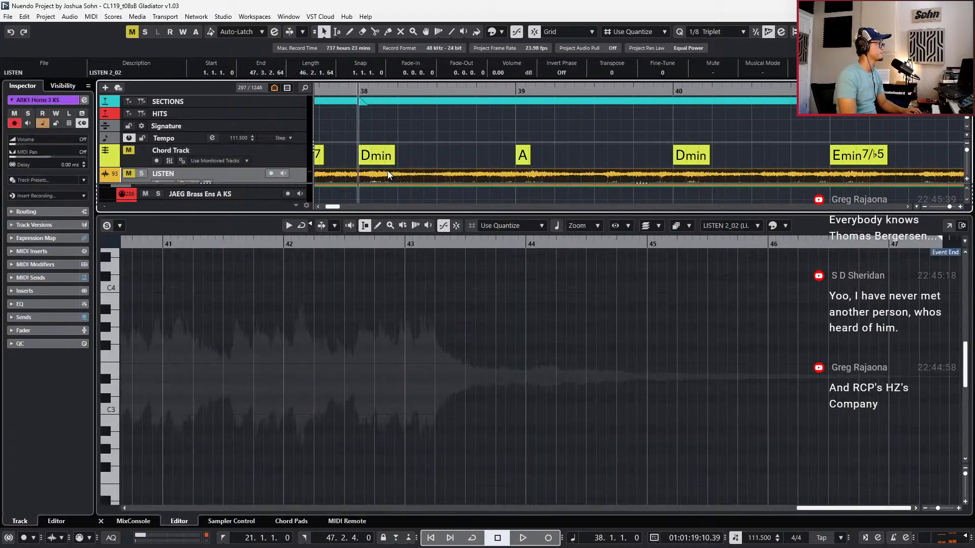
pyautogui.hotkey('ctrl', 'e')
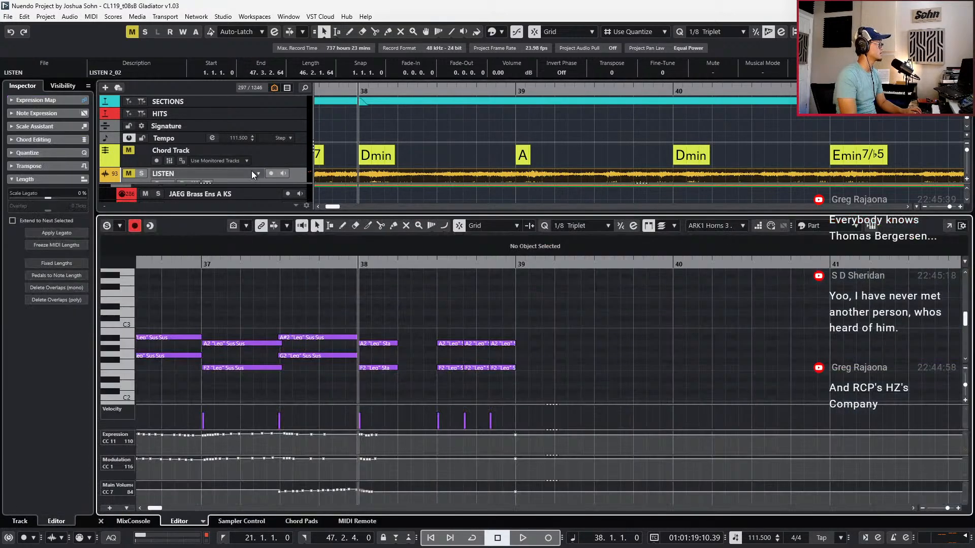
pyautogui.click(251, 171)
pyautogui.press('s')
pyautogui.press('space')
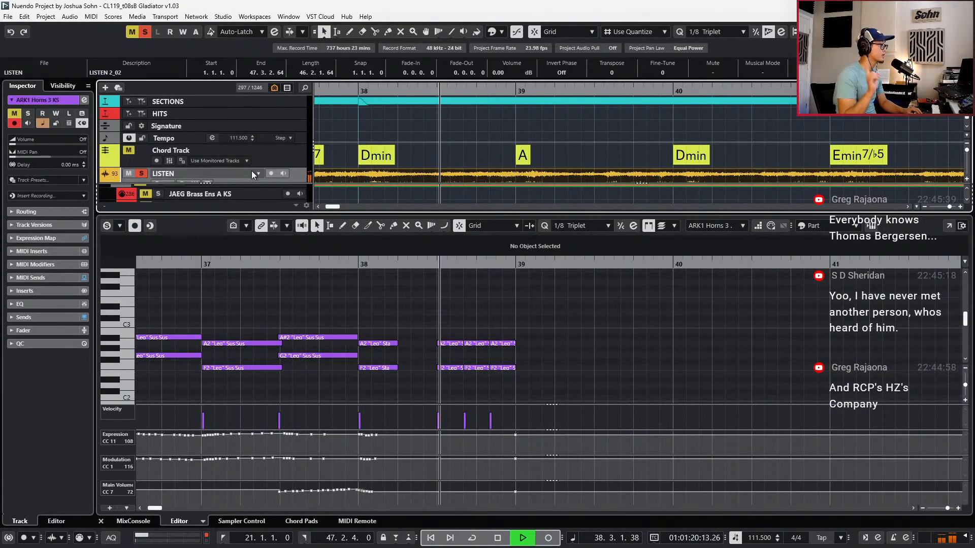
pyautogui.press('space')
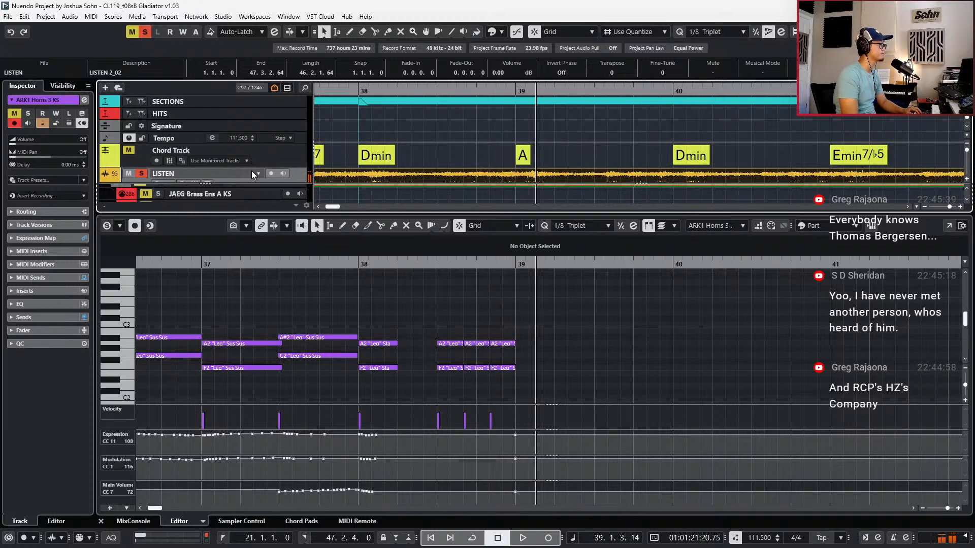
pyautogui.press('s')
# Raise the three upper A2 triplet notes on beat 3 of bar 38 to F3
pyautogui.click(436, 366)
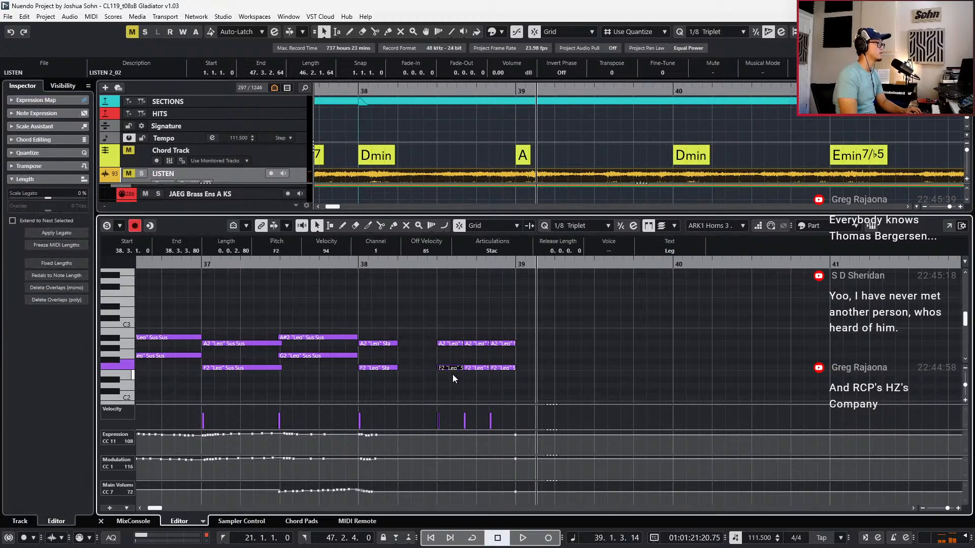
pyautogui.click(445, 344)
pyautogui.press('Up')
pyautogui.press('Up')
pyautogui.press('Up')
pyautogui.press('Up')
pyautogui.press('Up')
pyautogui.press('Up')
pyautogui.press('Up')
pyautogui.press('Up')
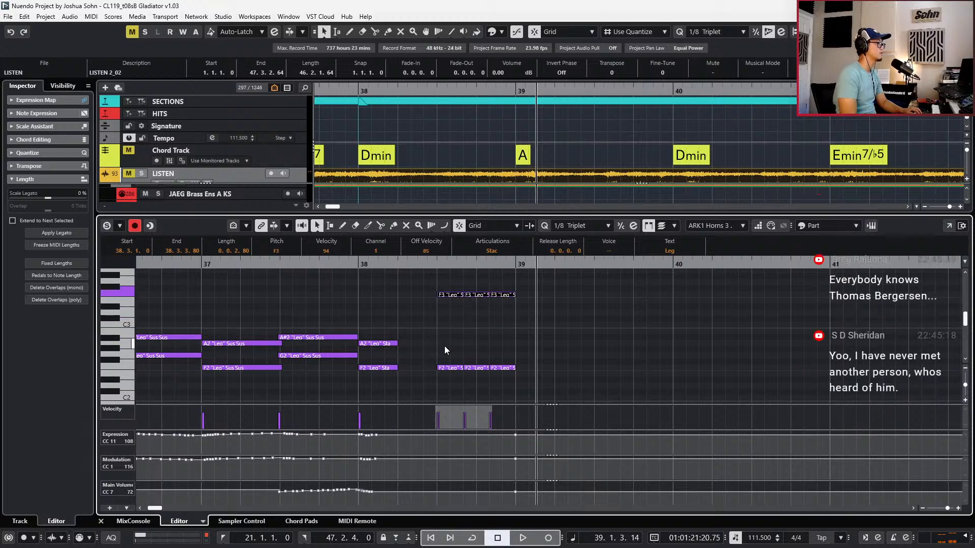
# Lower the middle upper triplet note to D3, leaving an F3–D3–F3 figure in bar 38
pyautogui.click(451, 295)
pyautogui.press('Down')
pyautogui.press('Down')
pyautogui.press('Down')
pyautogui.moveTo(510, 278); pyautogui.dragTo(508, 312)
pyautogui.press('KP_Subtract')
pyautogui.press('KP_Subtract')
# Raise the three lower F2 triplet notes in the second half of bar 38 to A2
pyautogui.moveTo(450, 349); pyautogui.dragTo(527, 390)
pyautogui.press('Up')
pyautogui.press('Up')
pyautogui.press('Up')
pyautogui.press('Up')
pyautogui.press('Up')
pyautogui.press('Up')
pyautogui.press('Up')
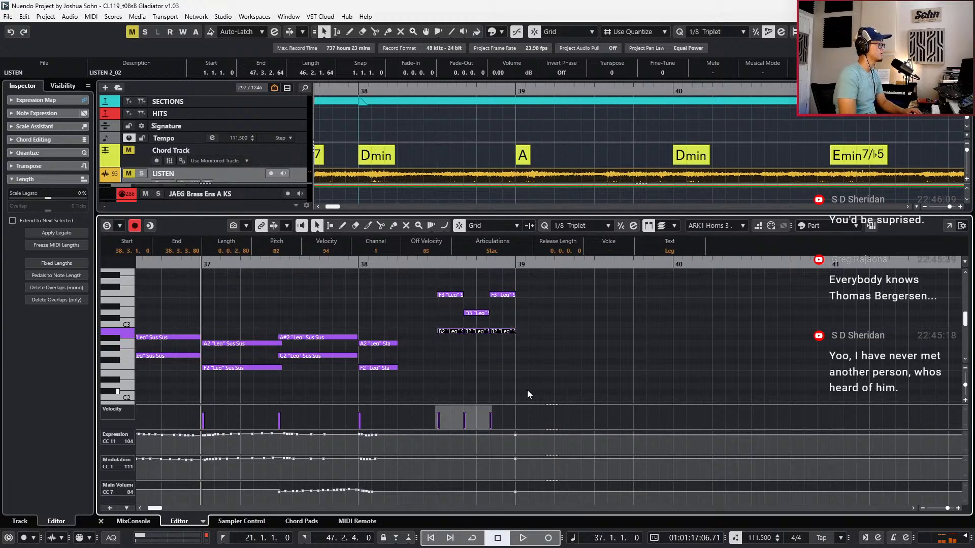
pyautogui.press('Down')
pyautogui.press('Down')
pyautogui.press('Down')
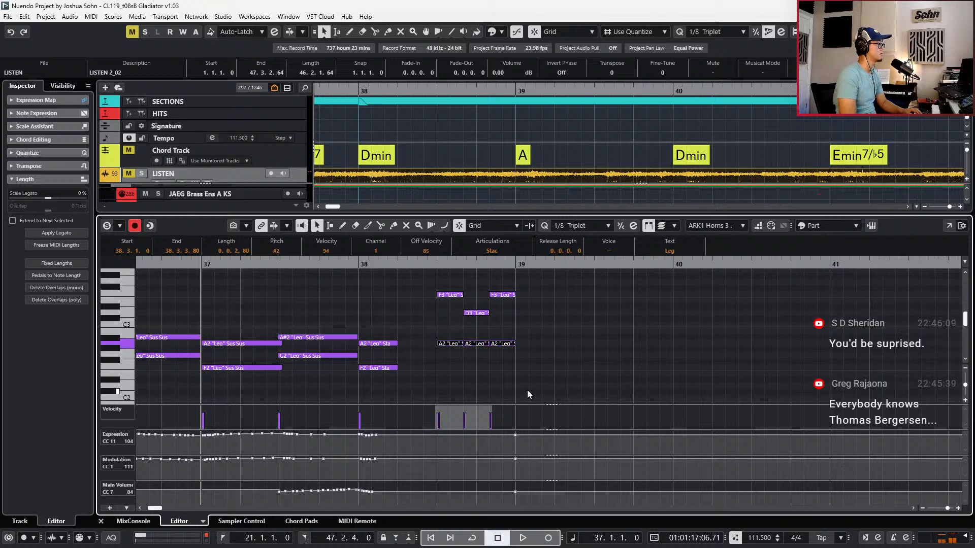
# Play back the revoiced horn triplets in bar 38
pyautogui.press('l')
pyautogui.press('KP_Subtract')
pyautogui.press('space')
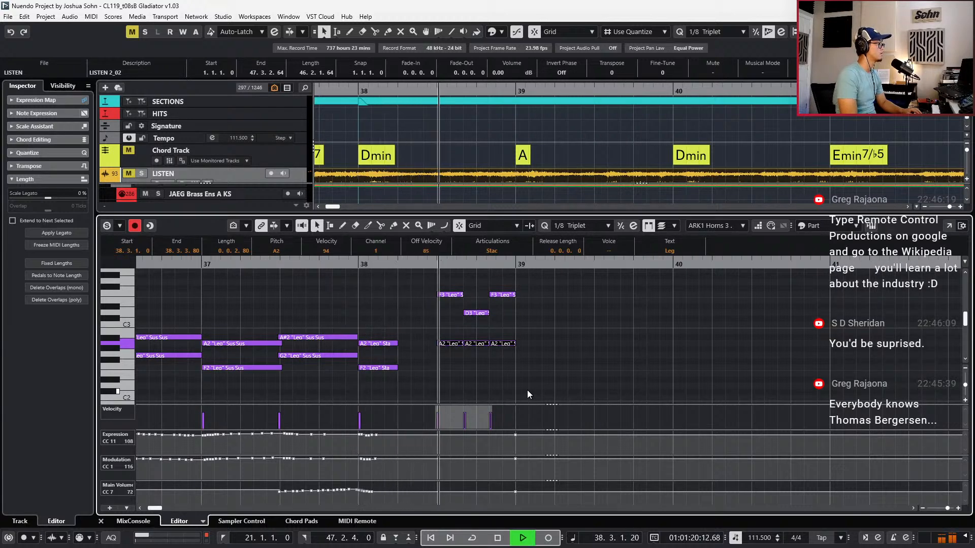
pyautogui.press('space')
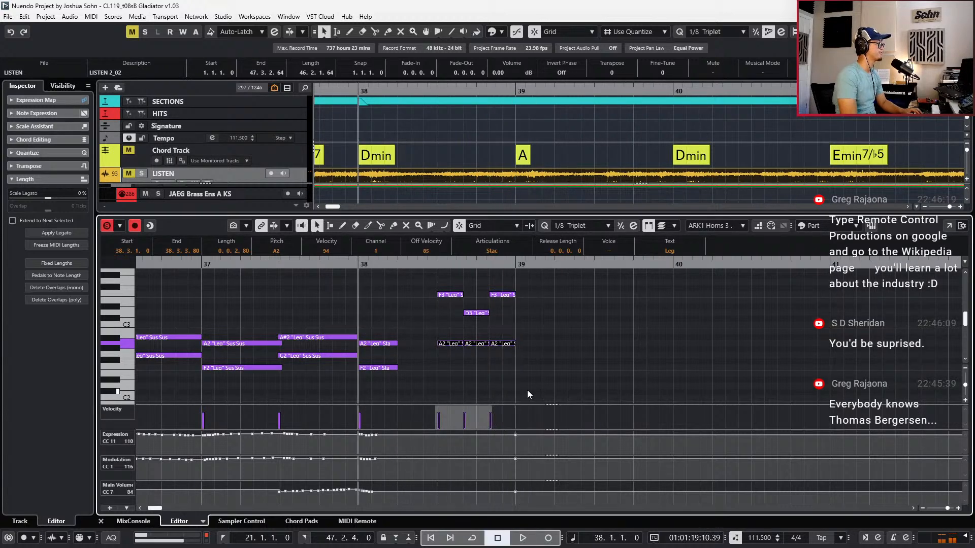
# Solo the LISTEN track, play the reference repeatedly from bar 38 to compare the horn voicing, and unsolo it
pyautogui.click(141, 173)
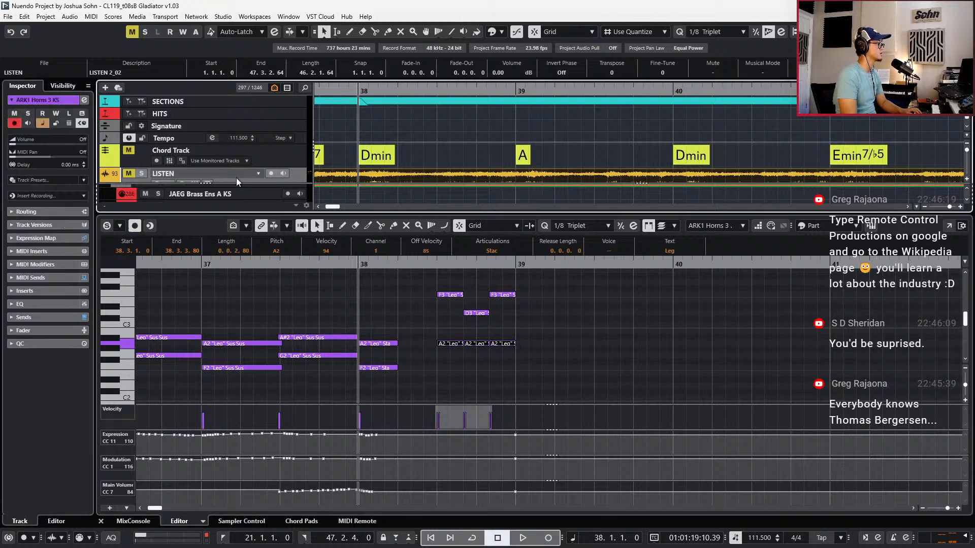
pyautogui.press('space')
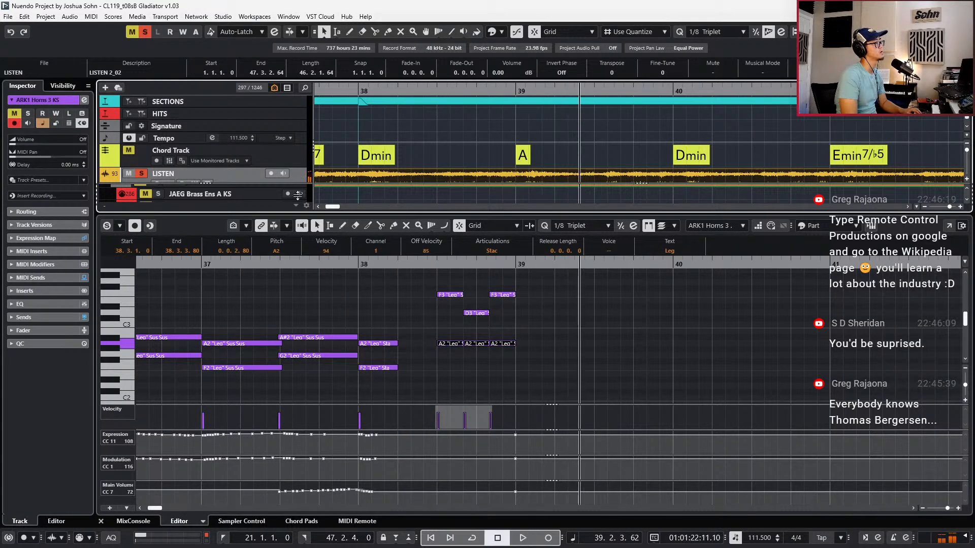
pyautogui.press('space')
pyautogui.press('space')
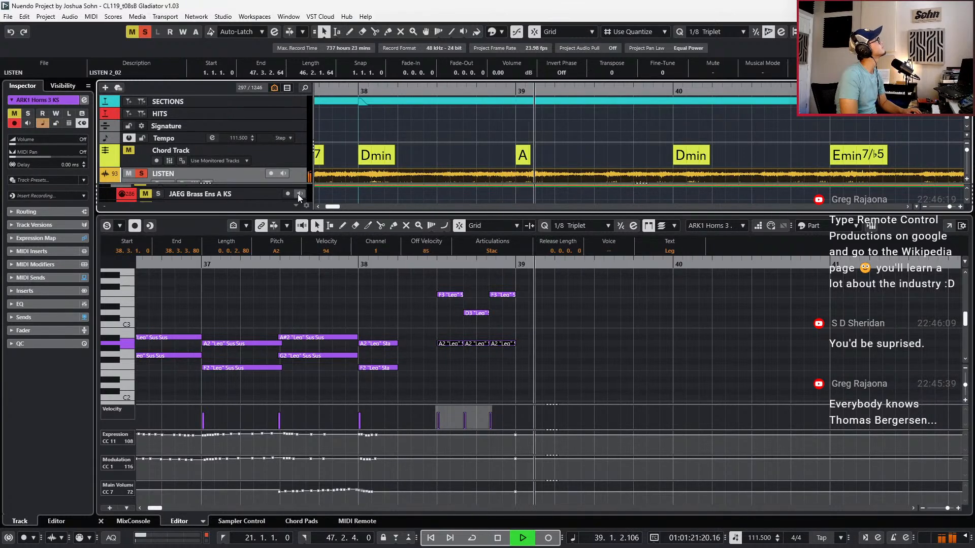
pyautogui.press('space')
pyautogui.press('KP_0')
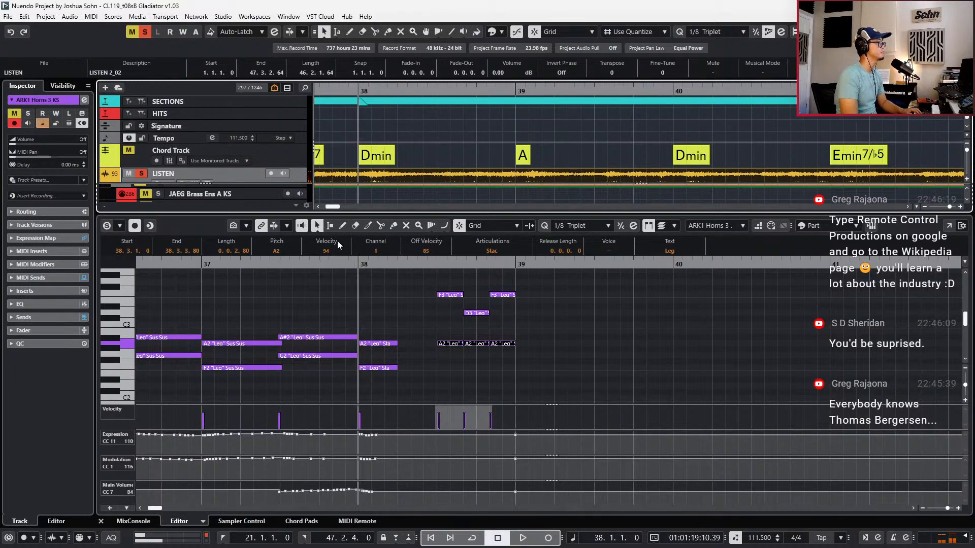
pyautogui.press('space')
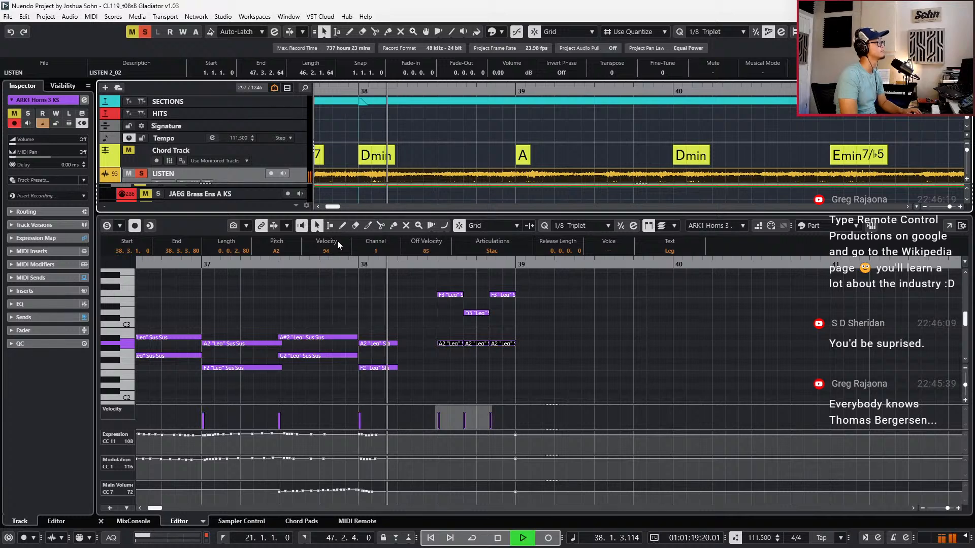
pyautogui.press('space')
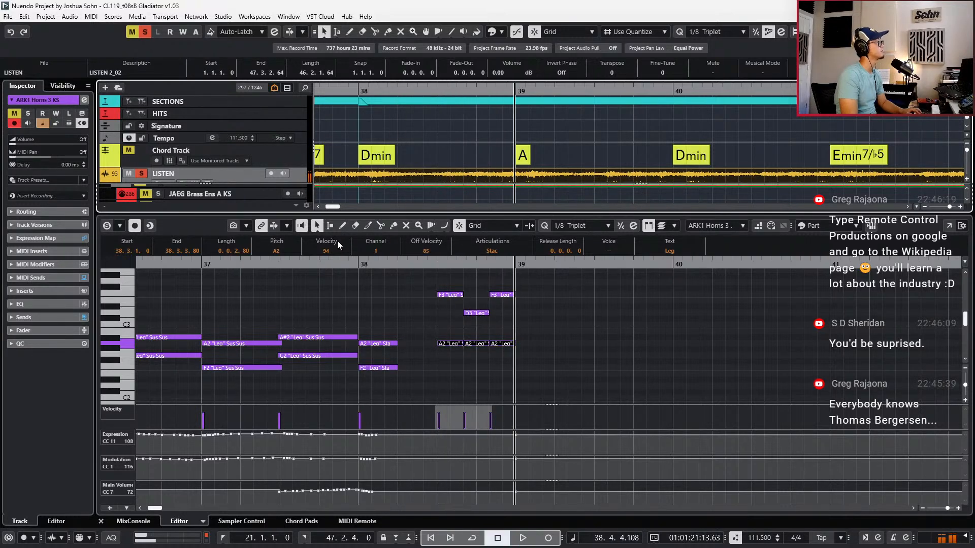
pyautogui.press('s')
# Copy the F3–D3–F3 triplet figure onto the same position and raise the copy four semitones to A3–F#3–A3
pyautogui.click(449, 287)
pyautogui.click(449, 295)
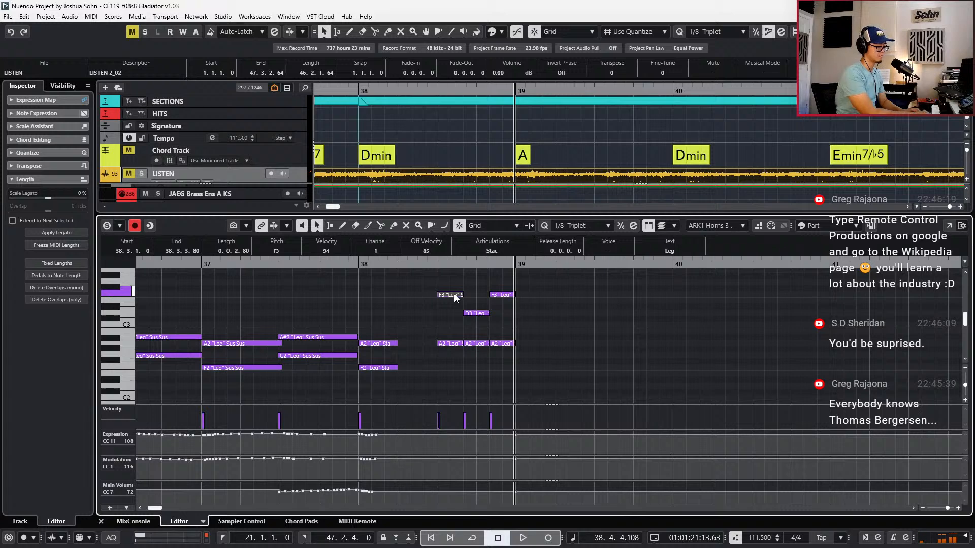
pyautogui.moveTo(451, 282); pyautogui.dragTo(526, 318)
pyautogui.hotkey('ctrl', 'c')
pyautogui.press('l')
pyautogui.hotkey('ctrl', 'v')
pyautogui.press('Up')
pyautogui.press('Up')
pyautogui.press('Up')
pyautogui.press('Up')
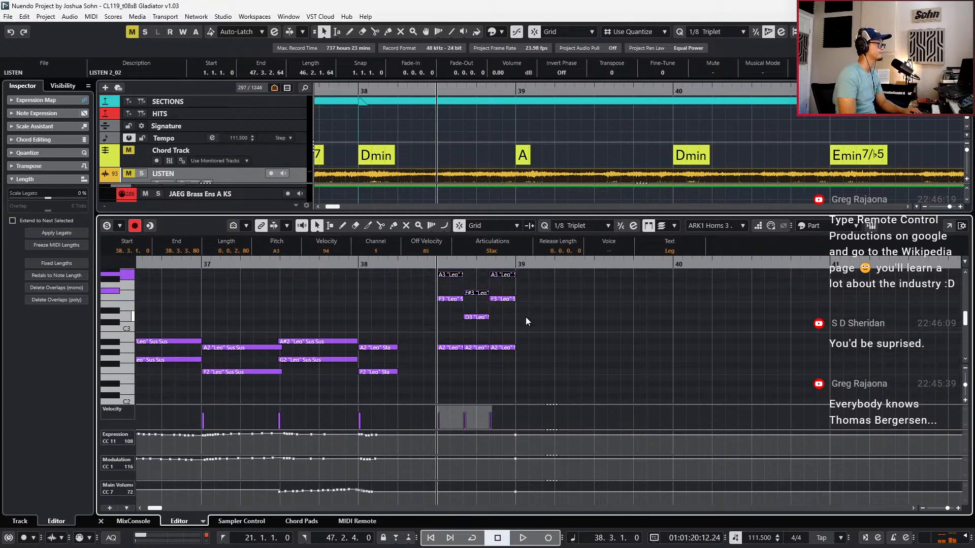
# Lower the middle triplet's F#3 to F3 and play back the chords
pyautogui.click(477, 317)
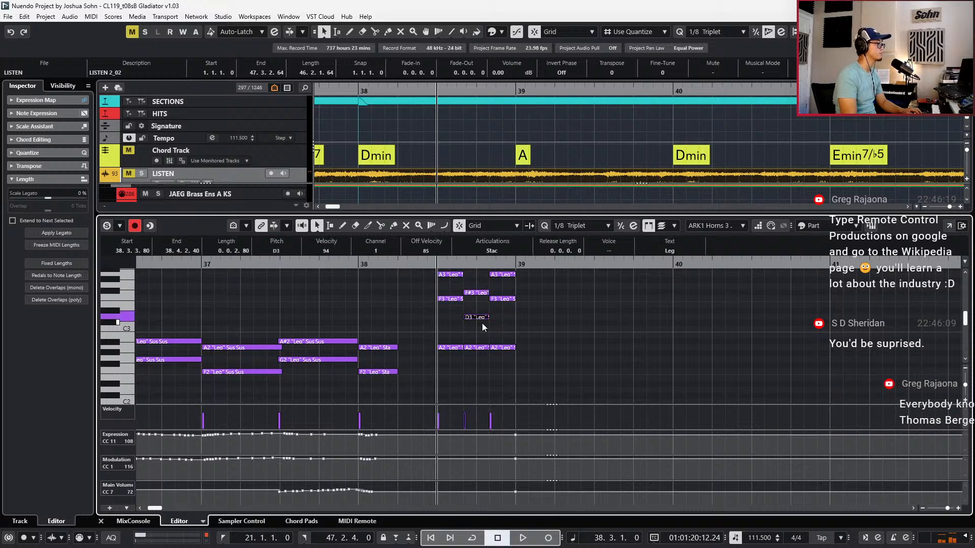
pyautogui.press('space')
pyautogui.press('space')
pyautogui.click(478, 294)
pyautogui.press('Down')
pyautogui.press('space')
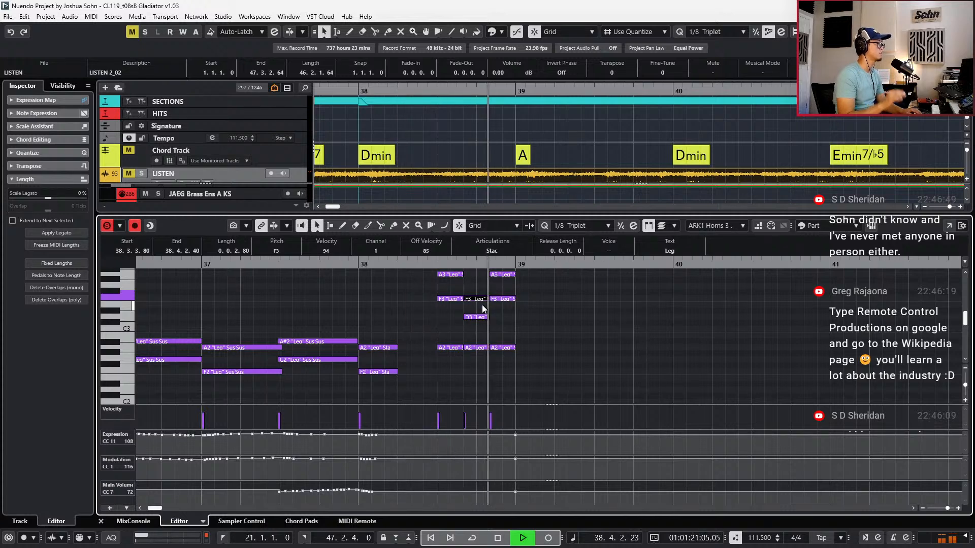
pyautogui.press('space')
# Play the staccato horn passage through bar 38 and replay its triplets
pyautogui.click(379, 373)
pyautogui.press('space')
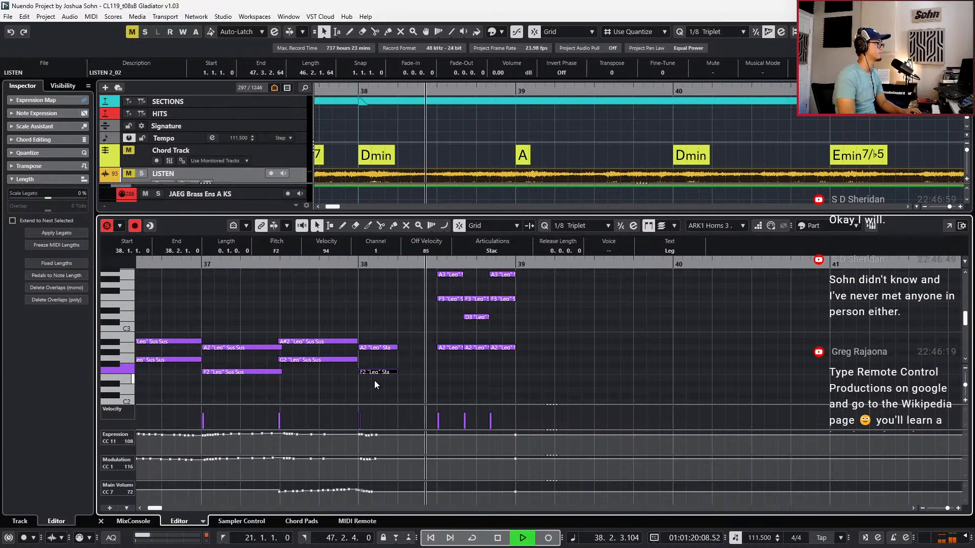
pyautogui.press('space')
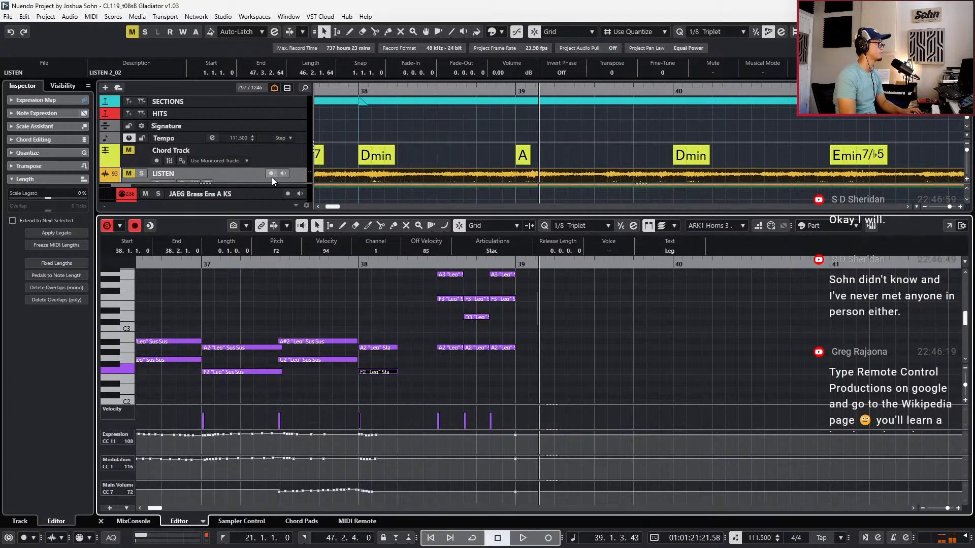
pyautogui.press('KP_Subtract')
pyautogui.press('KP_Subtract')
pyautogui.press('space')
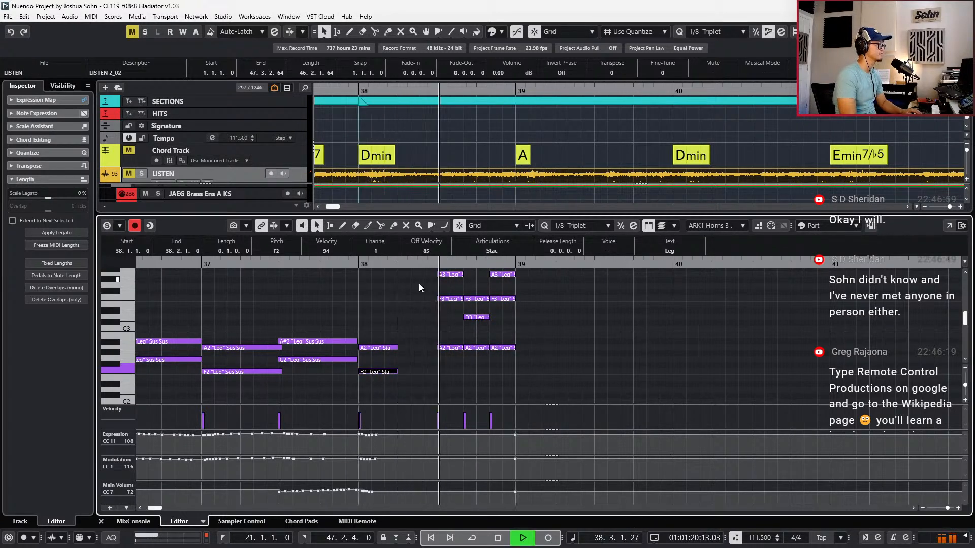
pyautogui.press('space')
# Duplicate bar 38's last triplet chord to the start of bar 39 and lower its F3 to E3
pyautogui.scroll(1, 547, 306)
pyautogui.moveTo(546, 300); pyautogui.dragTo(507, 398)
pyautogui.hotkey('ctrl', 'd')
pyautogui.click(537, 332)
pyautogui.click(535, 326)
pyautogui.press('Down')
pyautogui.press('Down')
pyautogui.press('Up')
# Play back the horn rhythm into the new chord at bar 39
pyautogui.press('space')
pyautogui.press('space')
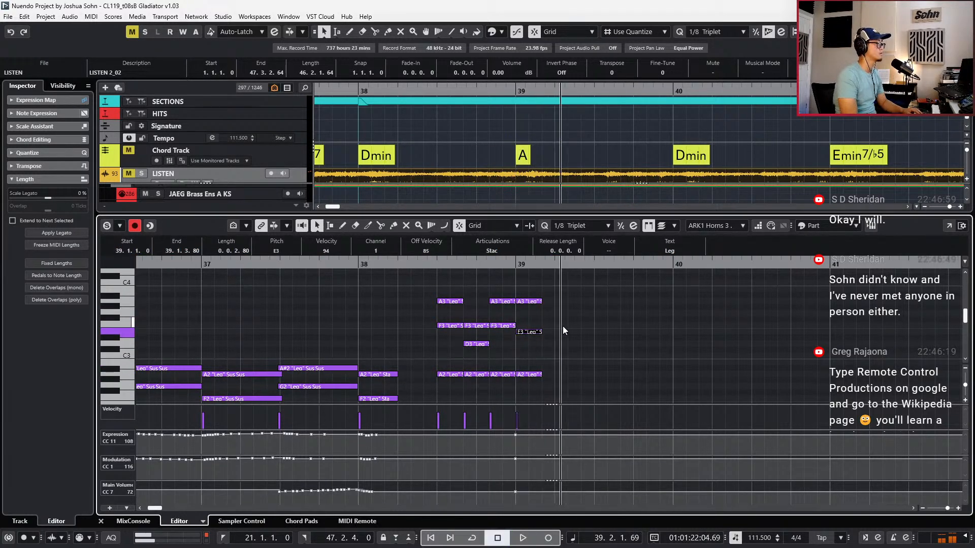
pyautogui.press('space')
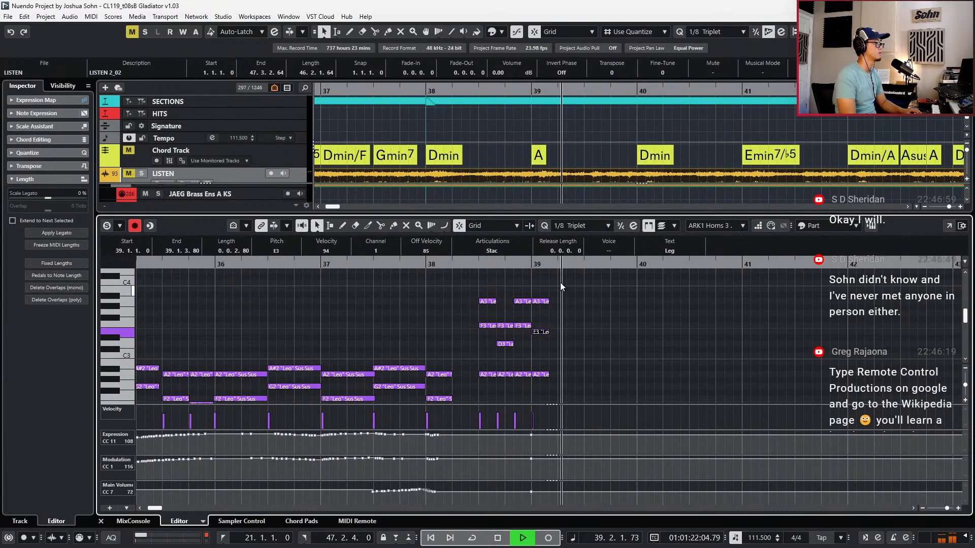
pyautogui.press('space')
pyautogui.press('Right')
pyautogui.press('Right')
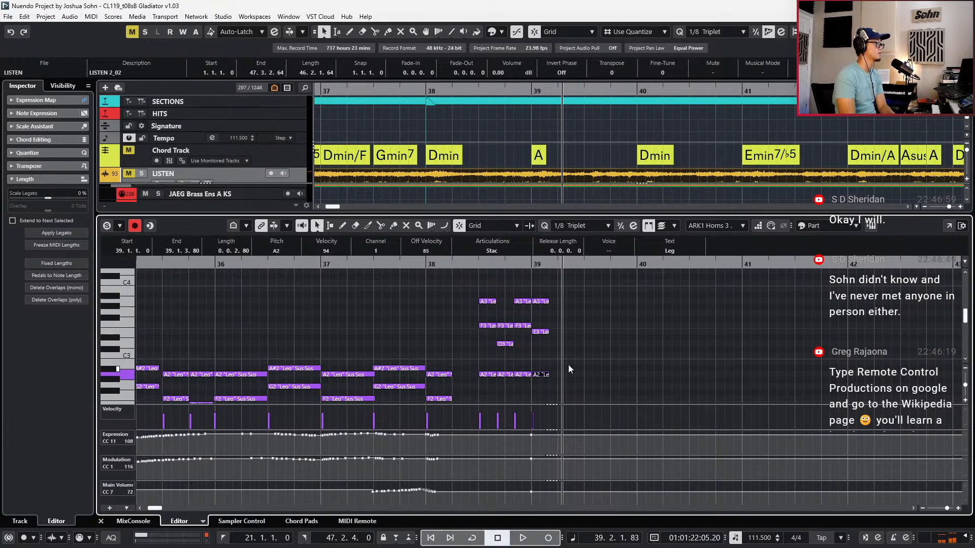
pyautogui.click(556, 283)
# Play the soloed LISTEN reference around bar 39 to check the chord's pitches, and unsolo it
pyautogui.click(256, 173)
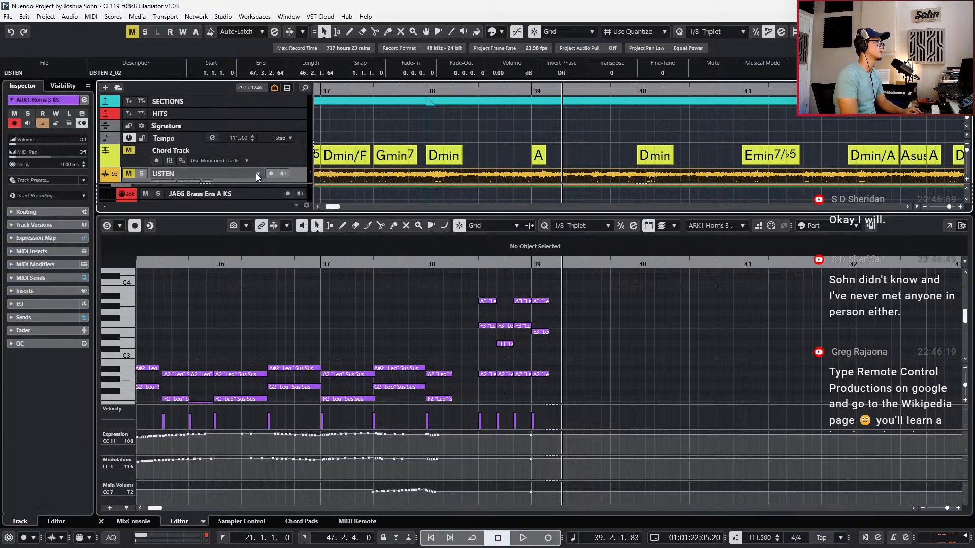
pyautogui.press('KP_Subtract')
pyautogui.press('KP_Subtract')
pyautogui.press('s')
pyautogui.press('space')
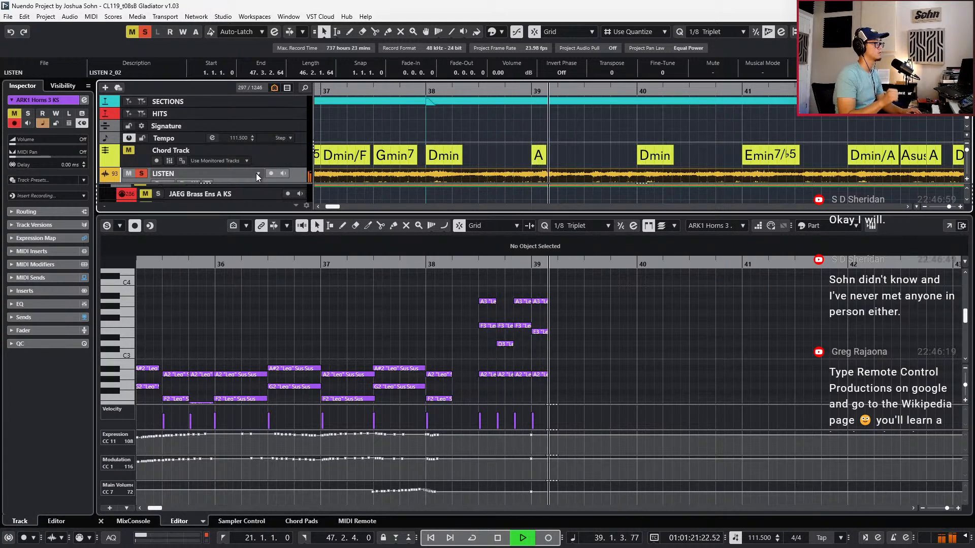
pyautogui.press('space')
pyautogui.press('s')
# Change the bar 39 chord's A3 to G3 and its A2 to C3, and play it back
pyautogui.moveTo(537, 301); pyautogui.dragTo(539, 315)
pyautogui.click(542, 314)
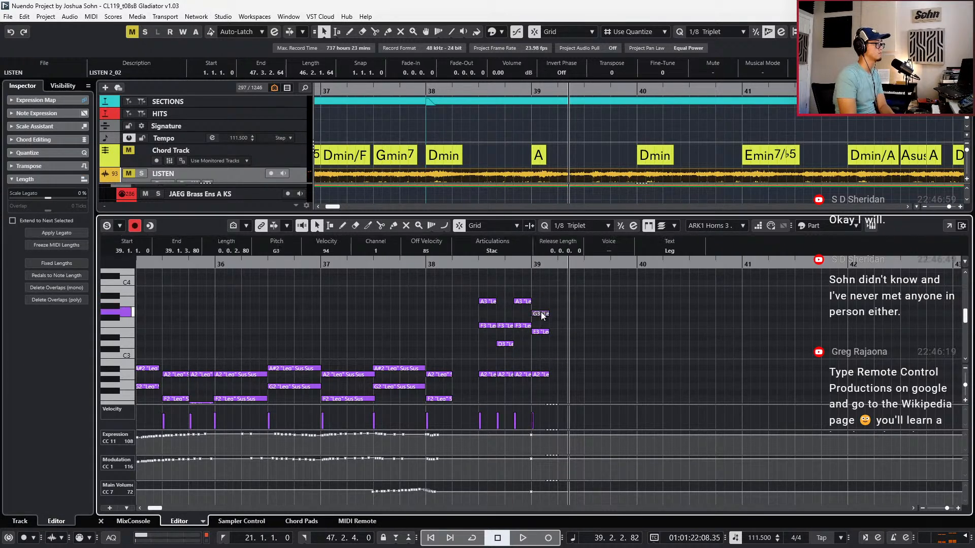
pyautogui.click(540, 374)
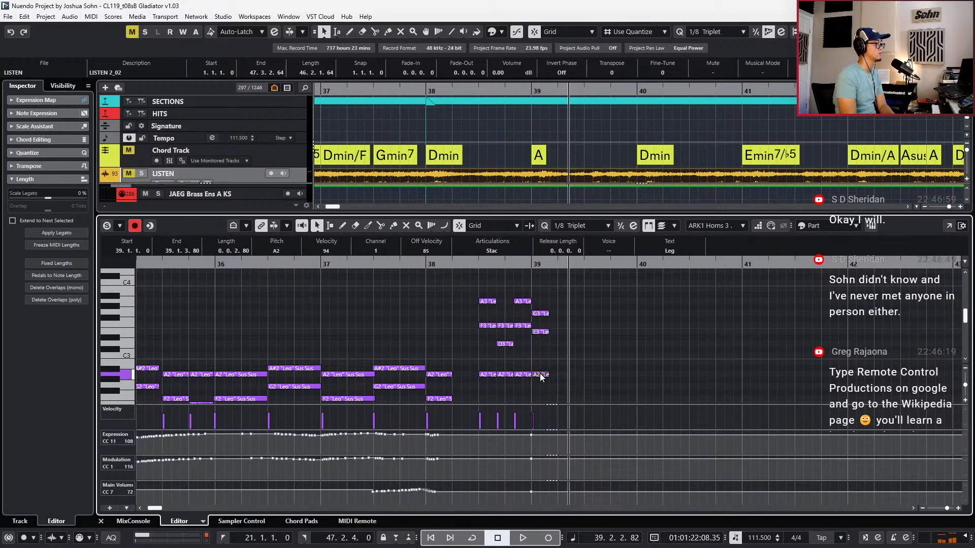
pyautogui.press('Up')
pyautogui.press('Up')
pyautogui.hotkey('alt', 'space')
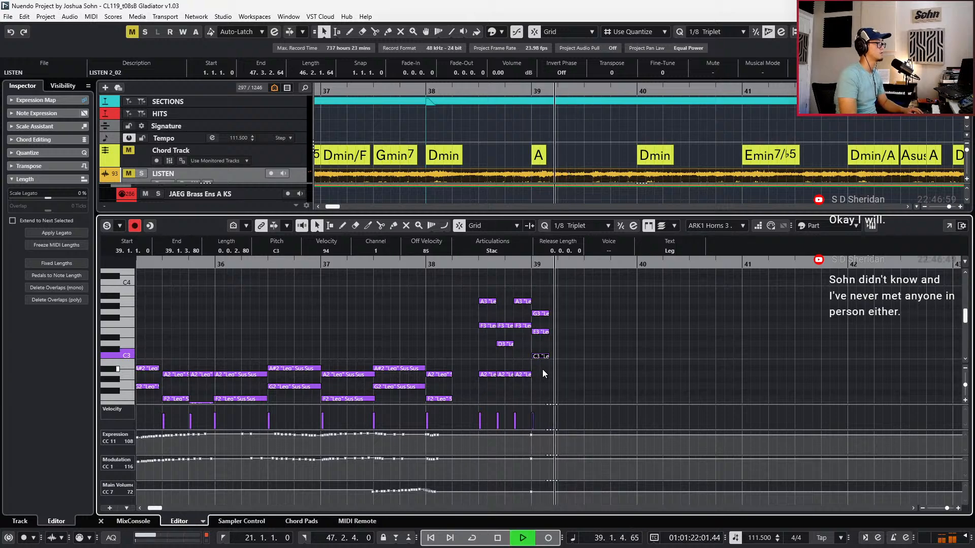
# Reopen the ARK1 Horns 3 KS part for note editing with the playback position at bar 38
pyautogui.click(567, 172)
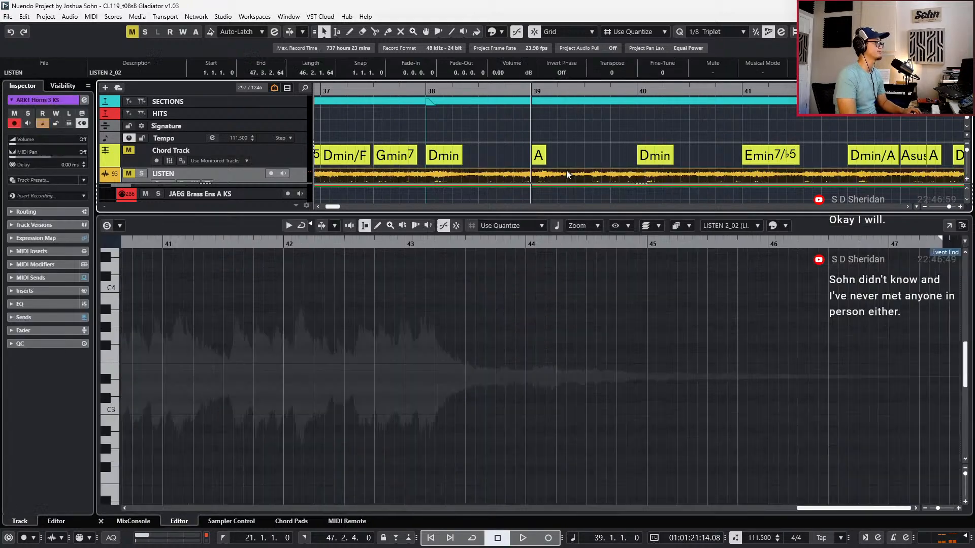
pyautogui.keyDown('ctrl'); pyautogui.click(552, 174); pyautogui.keyUp('ctrl')
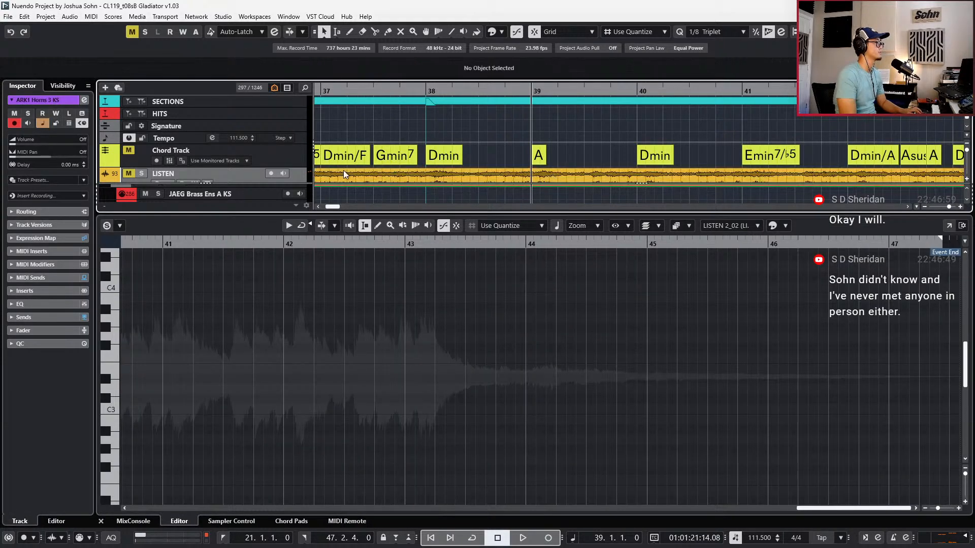
pyautogui.scroll(-6, 373, 197)
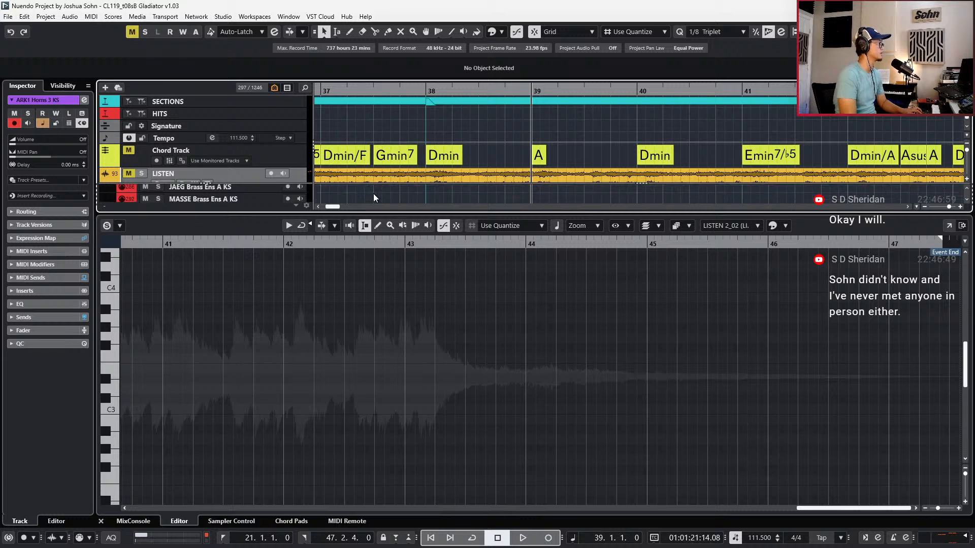
pyautogui.scroll(-6, 373, 196)
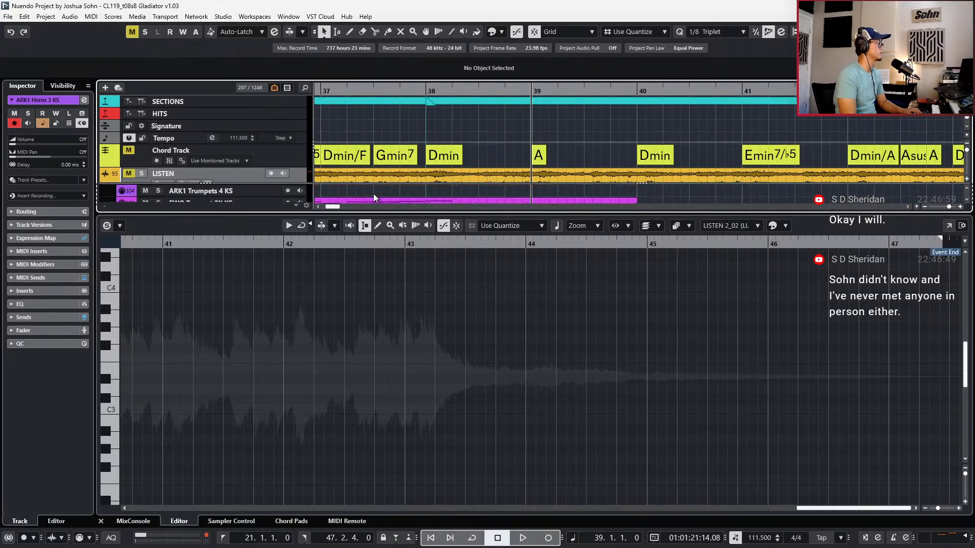
pyautogui.scroll(-2, 374, 198)
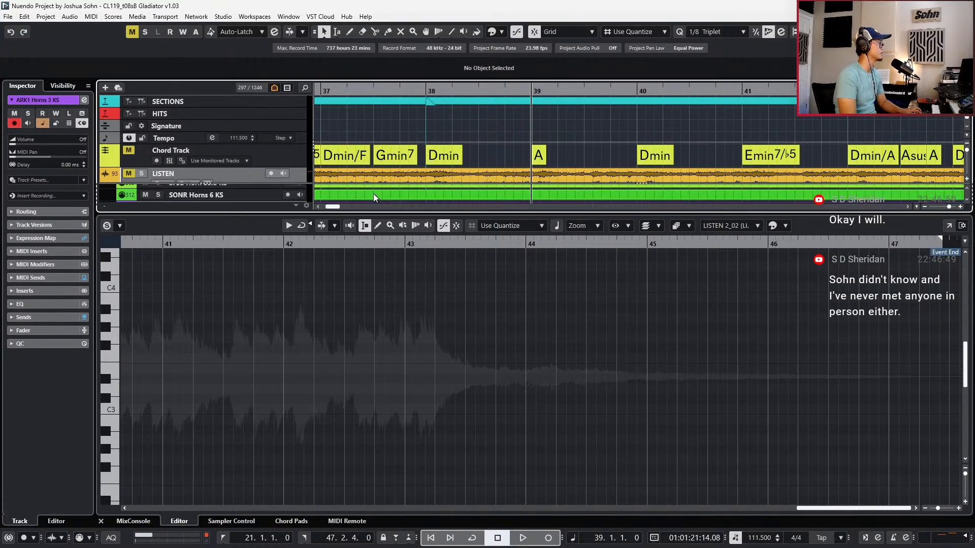
pyautogui.click(376, 198)
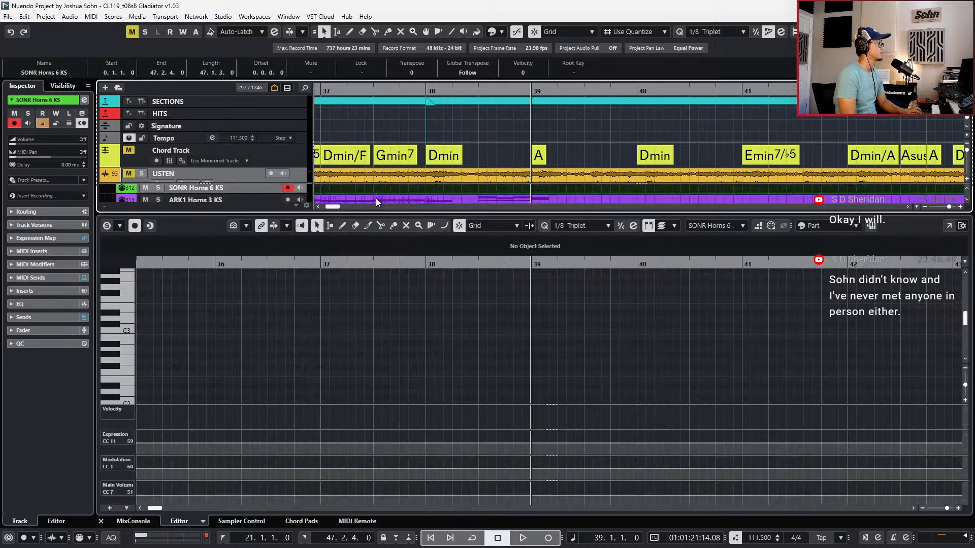
pyautogui.press('KP_Add')
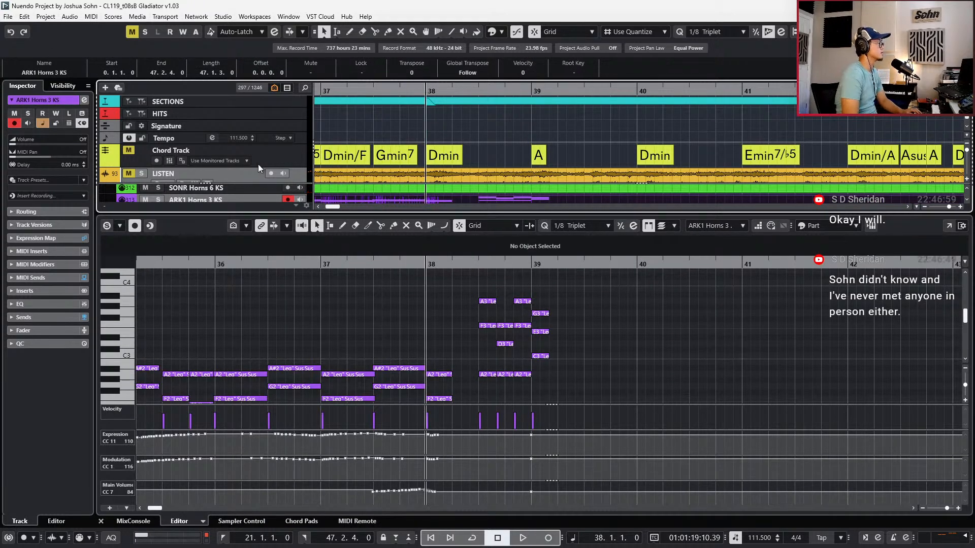
# Solo the LISTEN track and play the reference from bar 38 into bar 39
pyautogui.click(218, 173)
pyautogui.press('s')
pyautogui.press('space')
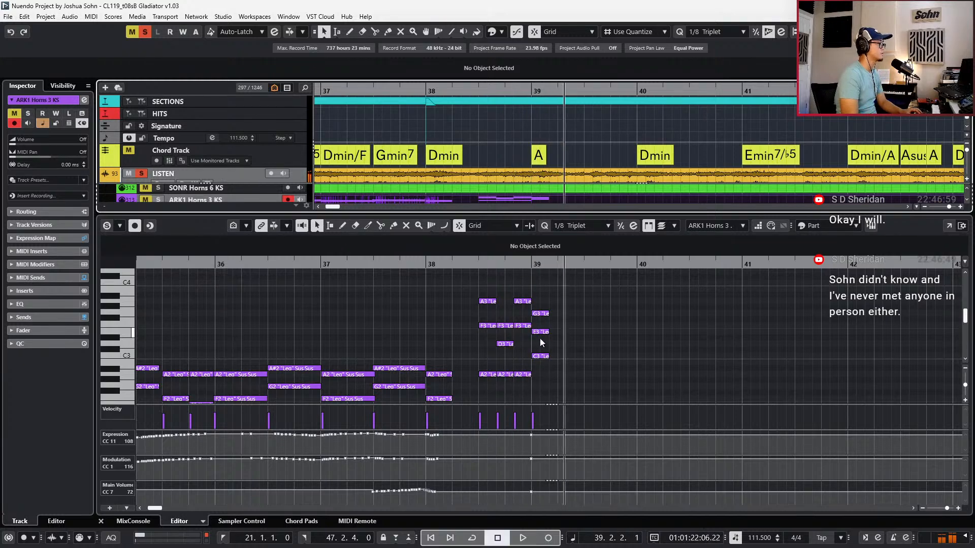
# Stop the reference playback, replay the soloed LISTEN track from bar 39, and unsolo it
pyautogui.press('s')
pyautogui.press('space')
pyautogui.click(582, 340)
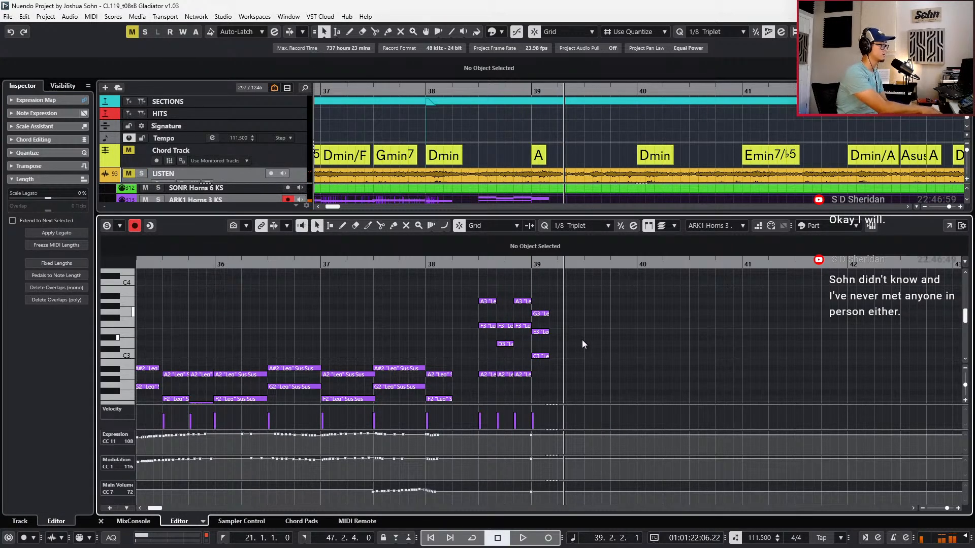
pyautogui.press('b')
pyautogui.click(227, 173)
pyautogui.press('s')
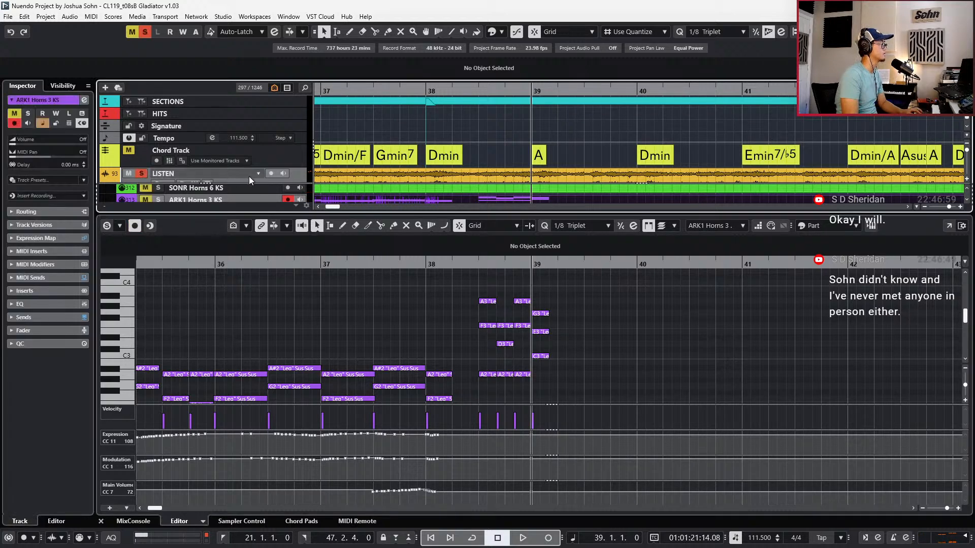
pyautogui.press('space')
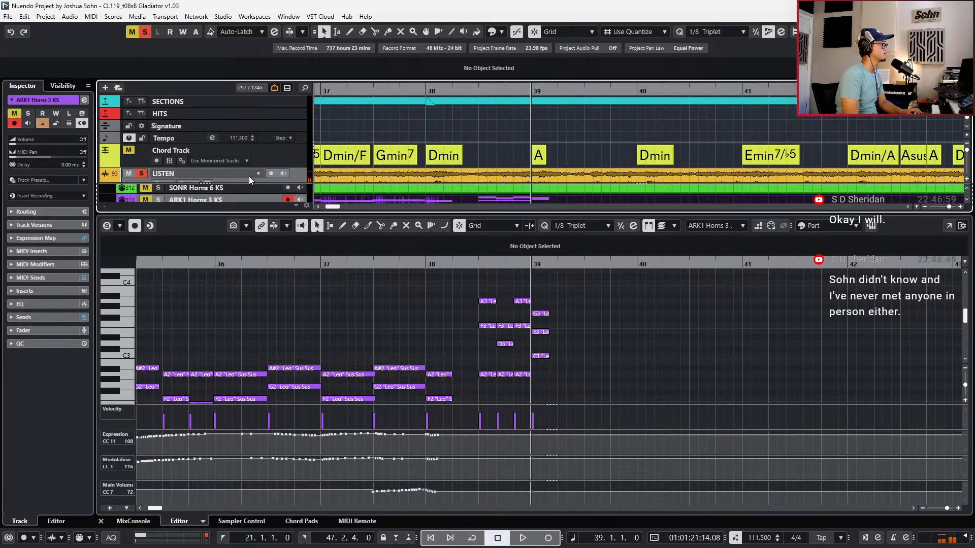
pyautogui.press('space')
pyautogui.press('space')
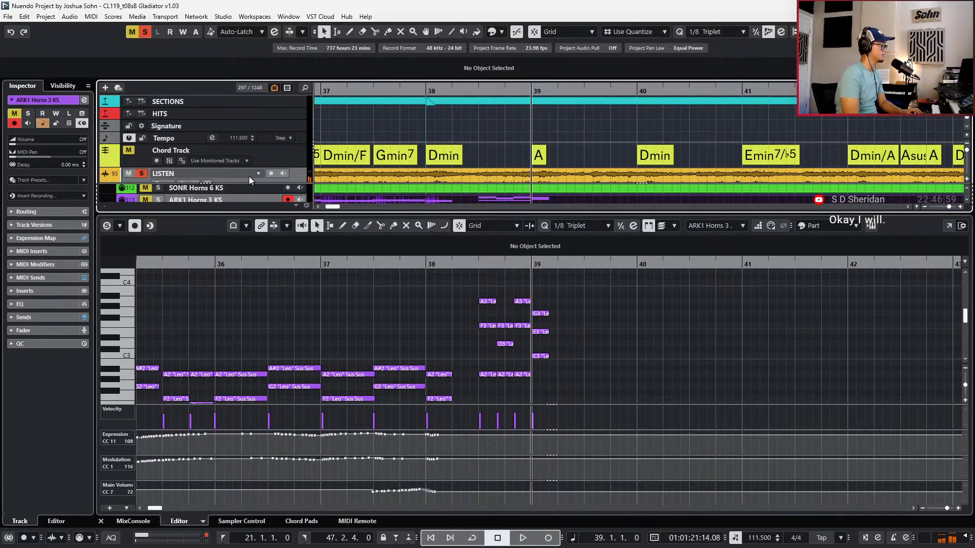
pyautogui.press('s')
pyautogui.click(340, 338)
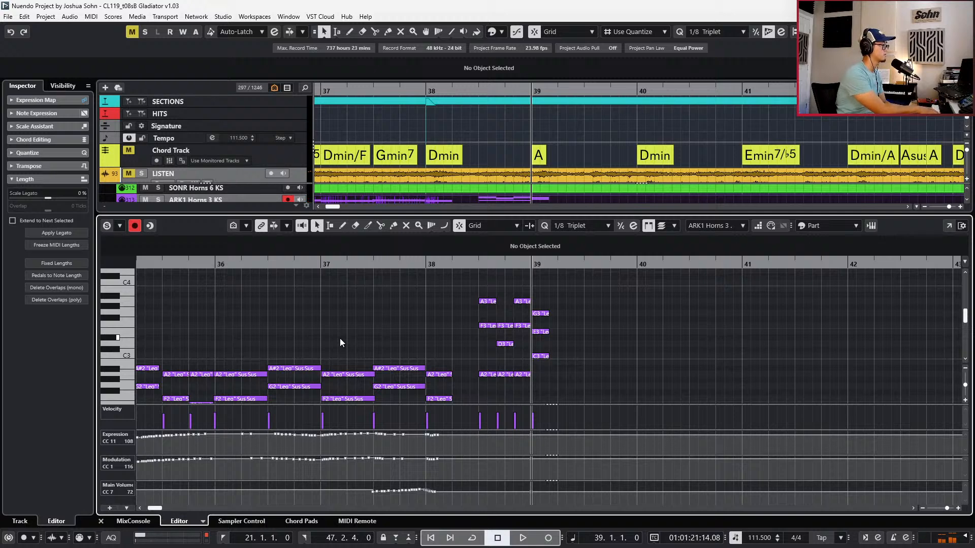
# Raise the bar 39 horn chord's C3 to C#3 and play the part back from bar 37
pyautogui.hotkey('ctrl', 'Left')
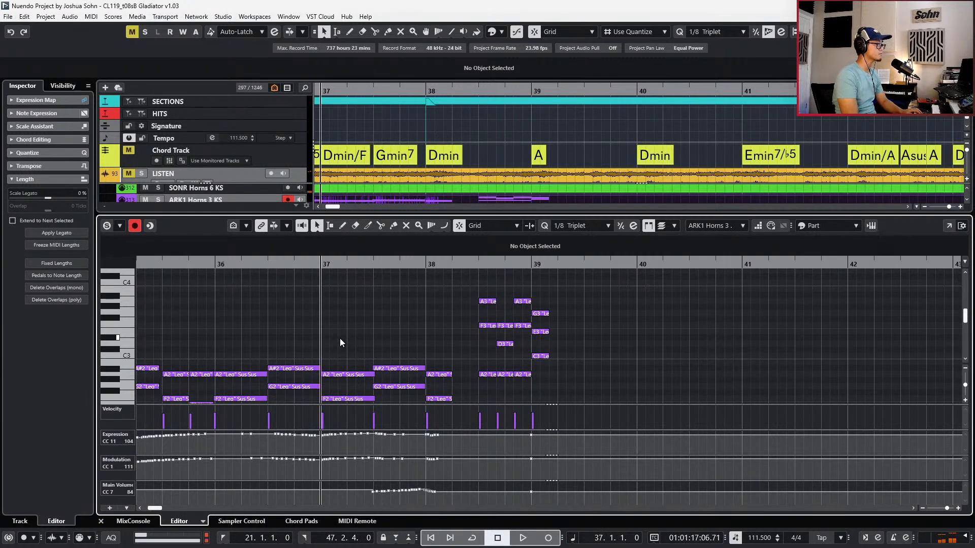
pyautogui.click(544, 356)
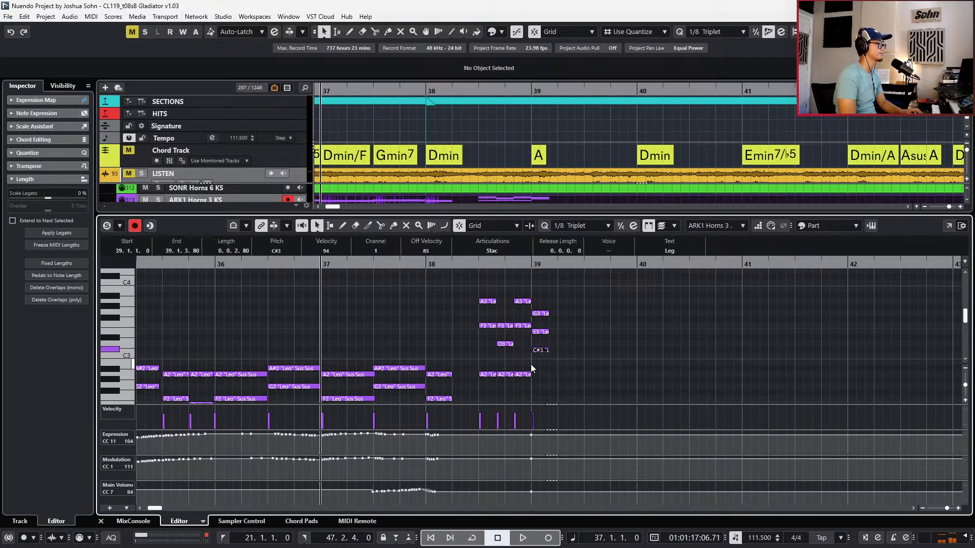
pyautogui.press('g')
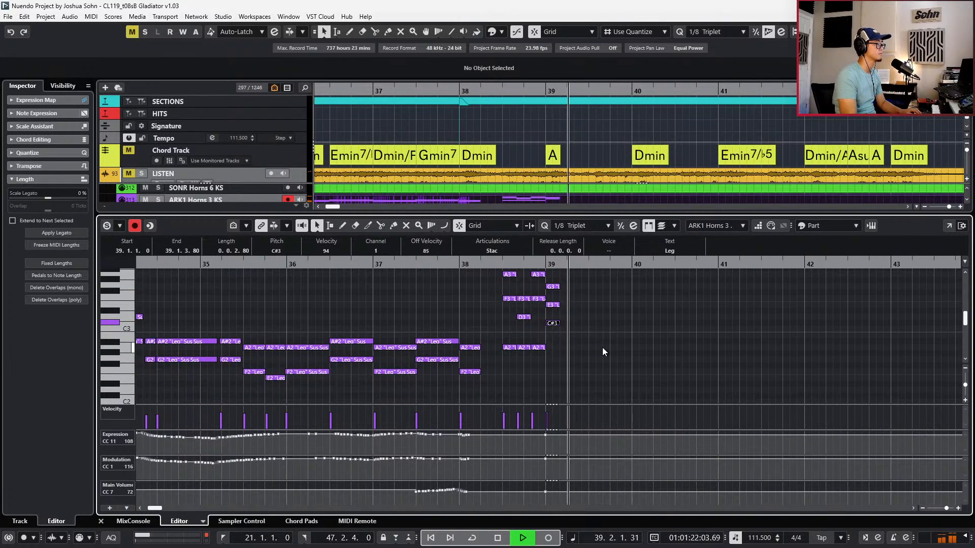
pyautogui.scroll(2, 602, 347)
pyautogui.press('space')
# Lower the bar 39 horn chord's C#3 to A2 and play it back
pyautogui.click(548, 350)
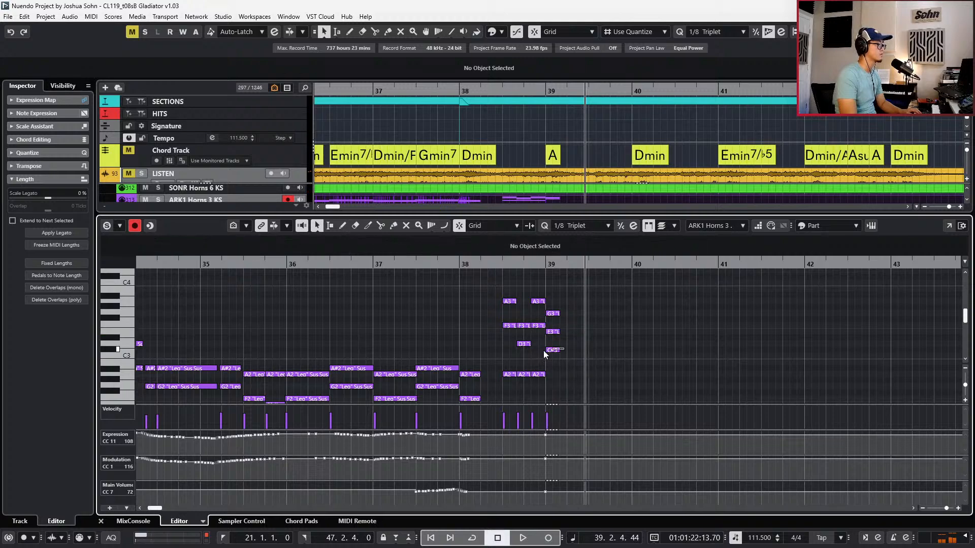
pyautogui.press('Down')
pyautogui.press('Down')
pyautogui.press('l')
pyautogui.press('space')
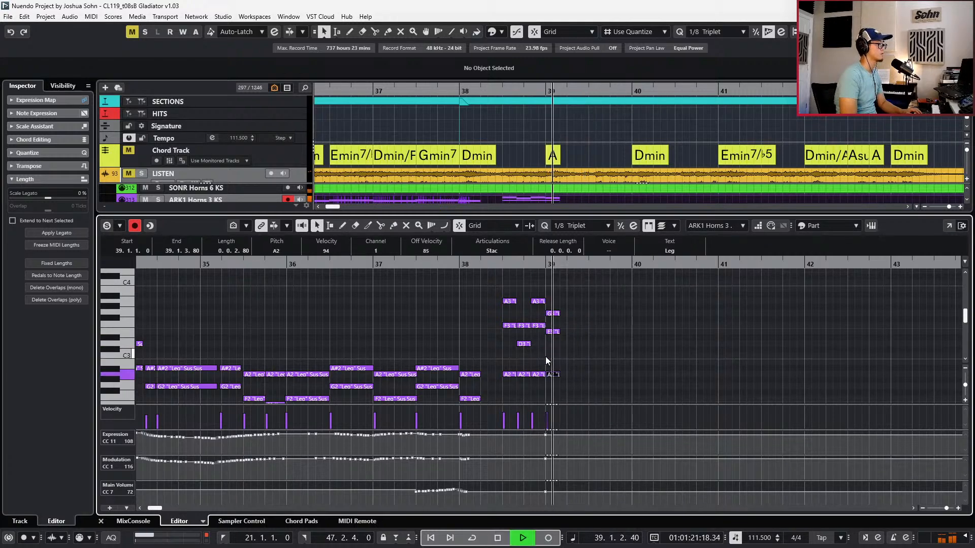
pyautogui.press('space')
pyautogui.press('h')
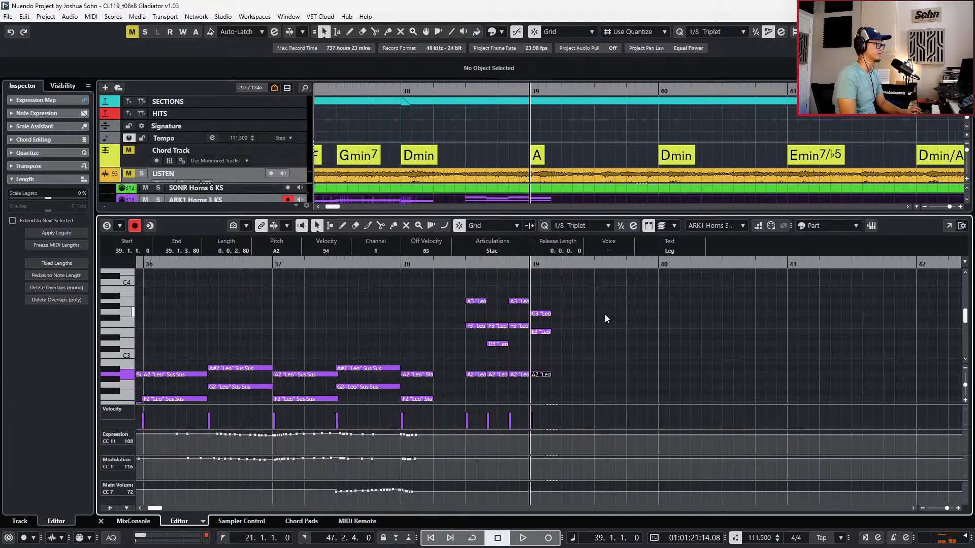
pyautogui.click(584, 325)
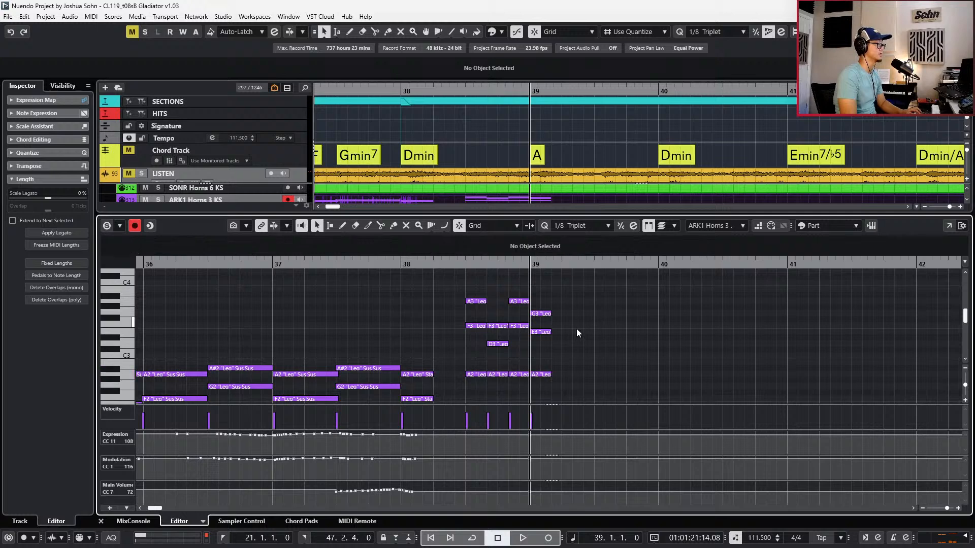
# Try the bar 39 chord's E3 as C#3 in playback, and set it back to E3
pyautogui.click(540, 332)
pyautogui.press('Down')
pyautogui.press('space')
pyautogui.press('space')
pyautogui.press('space')
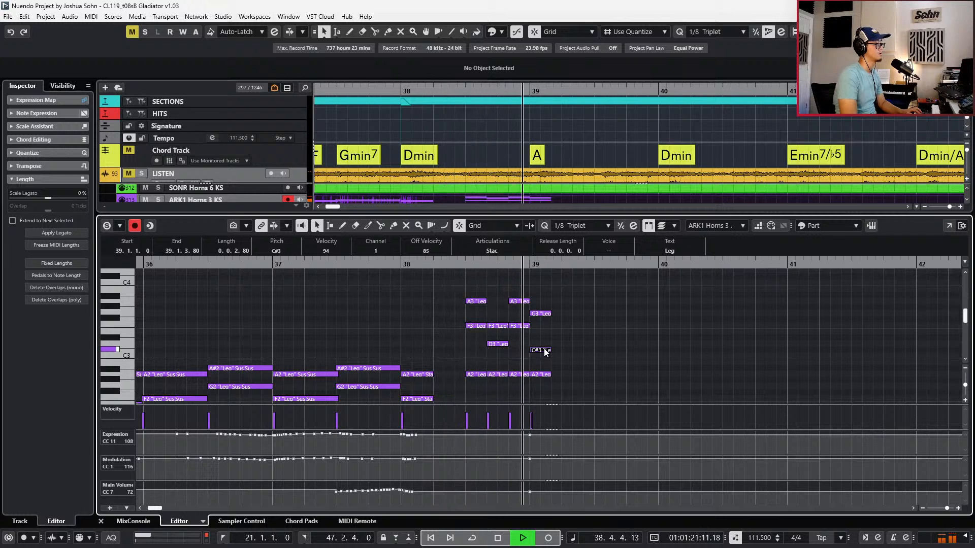
pyautogui.press('Up')
pyautogui.press('space')
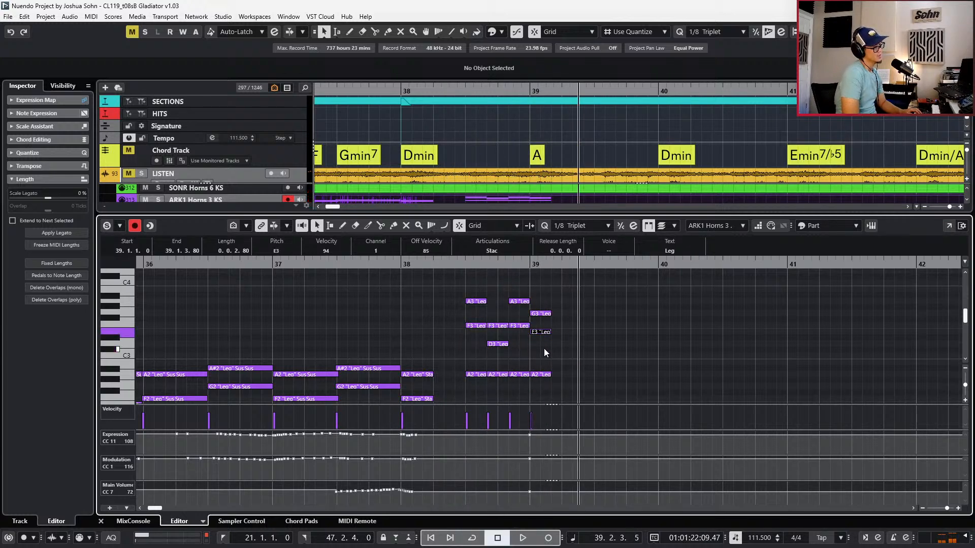
# Solo the LISTEN track, play the reference from bar 39 into bar 40 twice, and unsolo it
pyautogui.moveTo(545, 278); pyautogui.dragTo(543, 393)
pyautogui.press('KP_0')
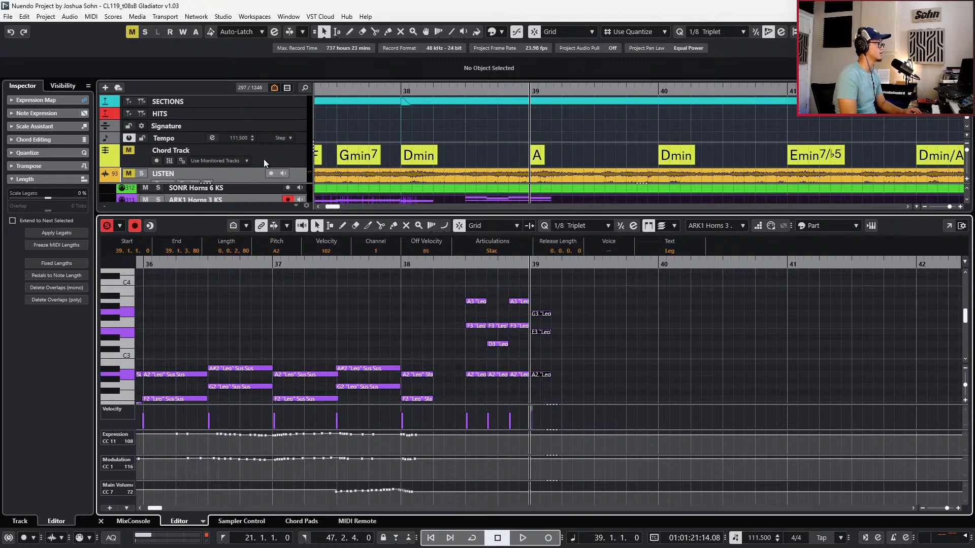
pyautogui.click(242, 172)
pyautogui.press('s')
pyautogui.press('space')
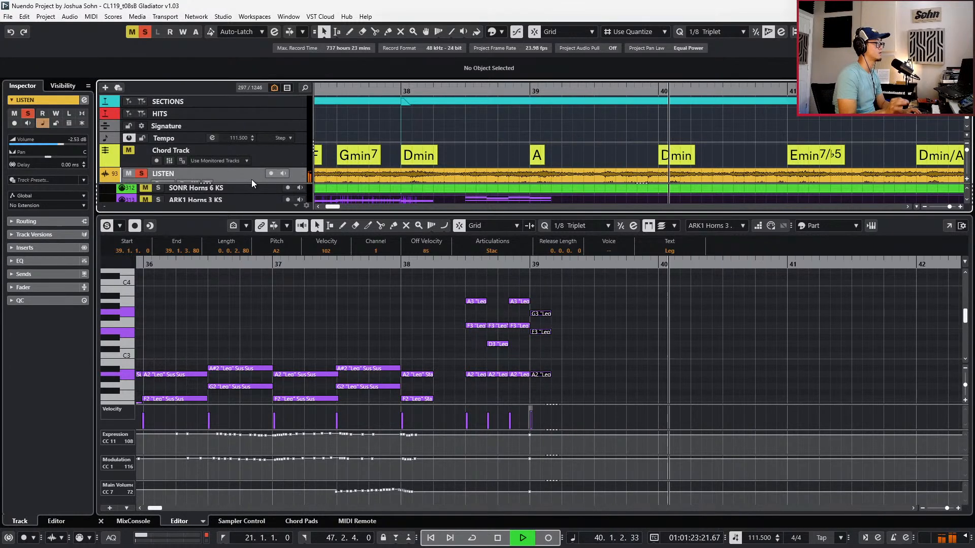
pyautogui.press('space')
pyautogui.press('space')
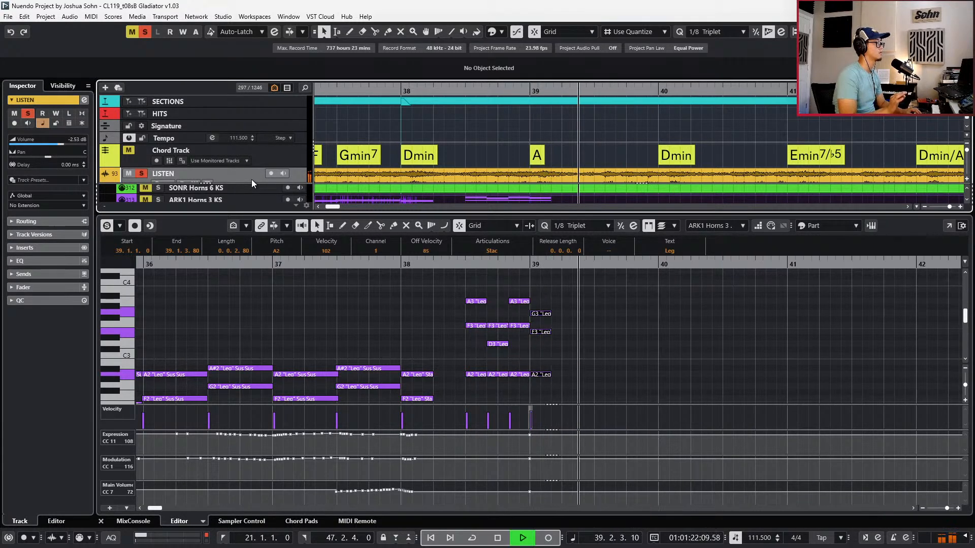
pyautogui.press('space')
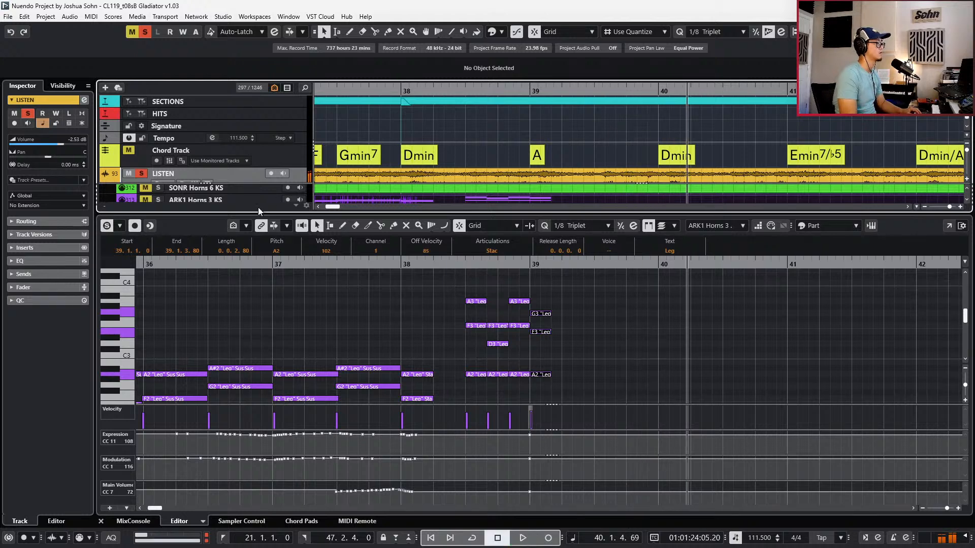
pyautogui.press('s')
pyautogui.press('m')
# Copy the A3 staccato note from bar 38 to 39.3, raise it to A#3 and duplicate it into a three-note triplet
pyautogui.click(473, 301)
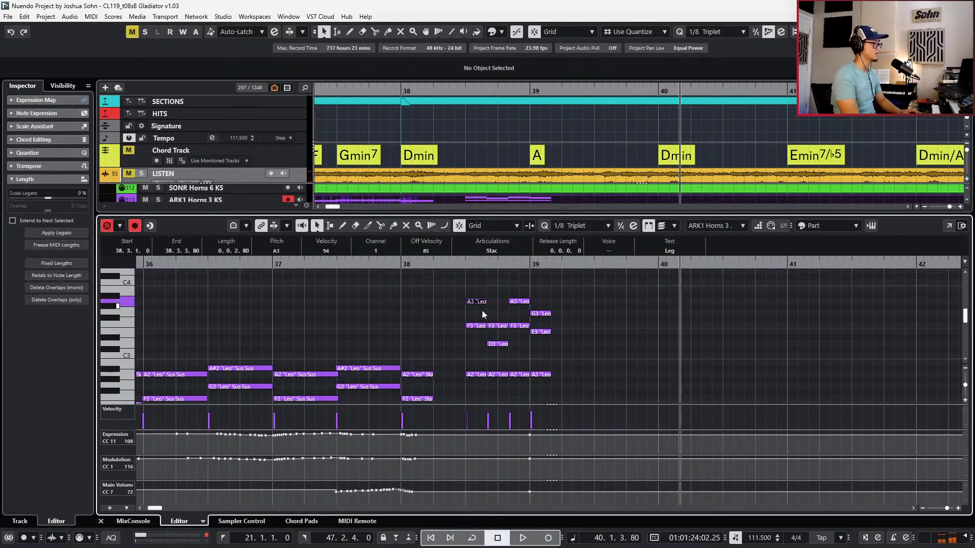
pyautogui.press('ctrl+KP_Subtract')
pyautogui.hotkey('ctrl', 'v')
pyautogui.press('Up')
pyautogui.press('Up')
pyautogui.press('Down')
pyautogui.press('Down')
pyautogui.press('Up')
pyautogui.hotkey('ctrl', 'd')
pyautogui.hotkey('ctrl', 'd')
pyautogui.press('ctrl+KP_Subtract')
# Copy the A#3 triplet in place at 39.3, lower the copy to G3, and play the two voices back
pyautogui.moveTo(588, 311); pyautogui.dragTo(684, 279)
pyautogui.hotkey('ctrl', 'c')
pyautogui.press('l')
pyautogui.hotkey('ctrl', 'v')
pyautogui.press('Down')
pyautogui.press('Down')
pyautogui.press('Down')
pyautogui.press('Down')
pyautogui.press('Down')
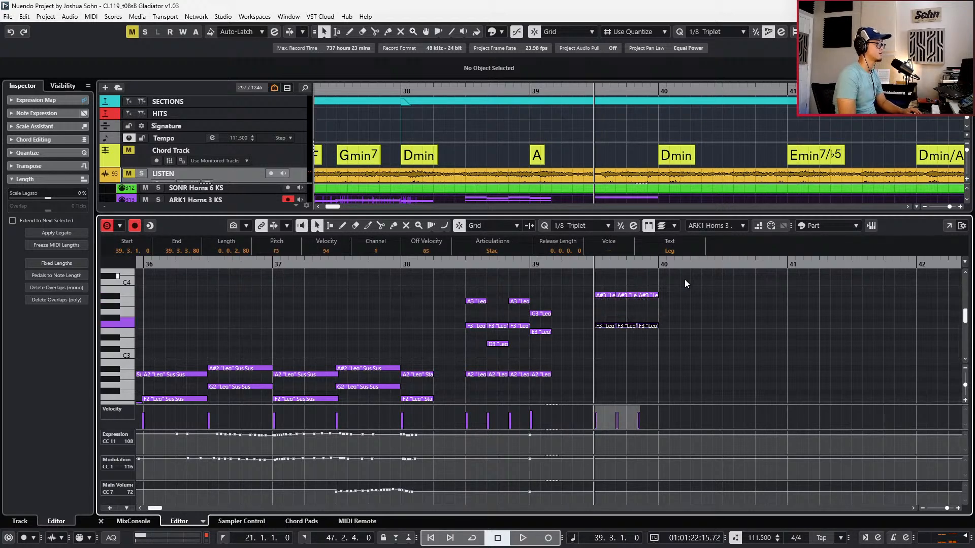
pyautogui.press('Up')
pyautogui.press('Up')
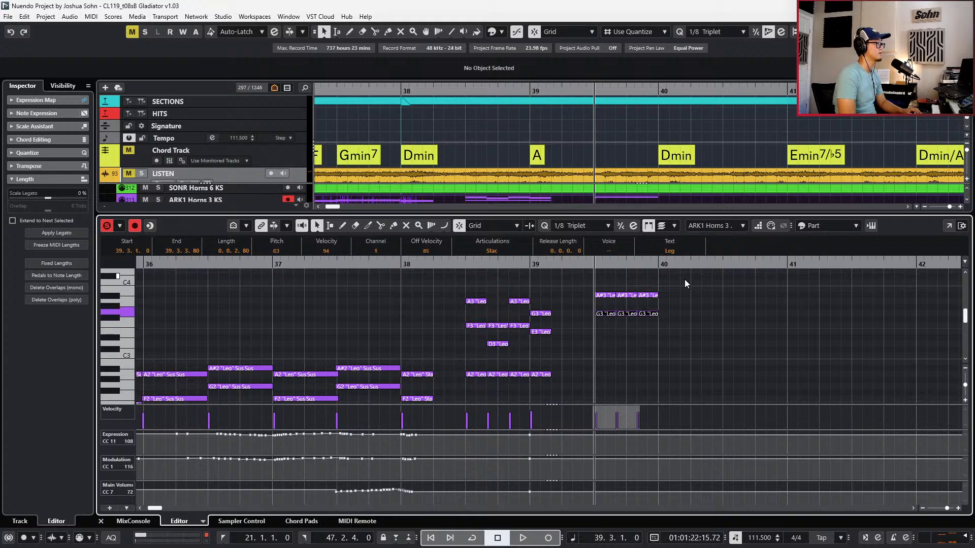
pyautogui.press('space')
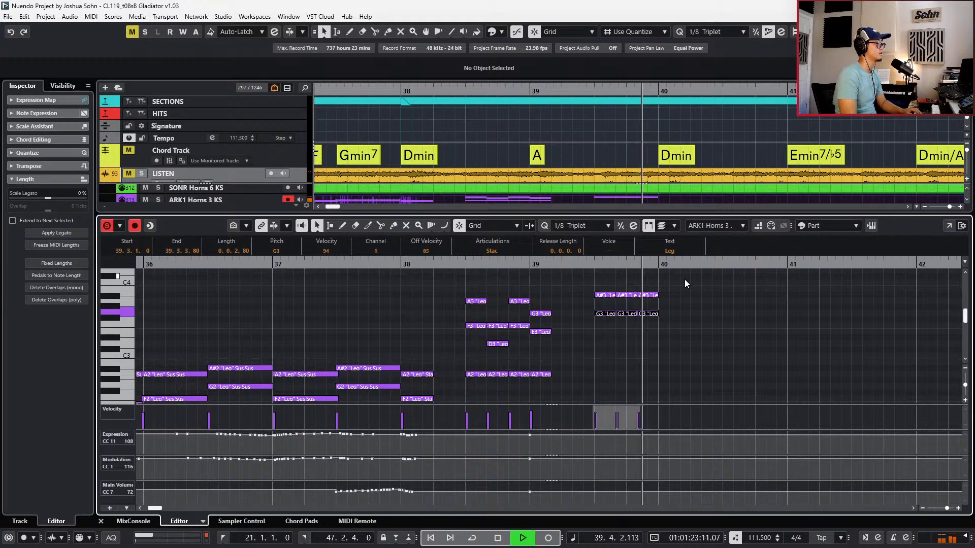
pyautogui.press('space')
# Add a Gmin chord event to the chord track at 39.3
pyautogui.click(596, 155)
pyautogui.doubleClick(600, 155)
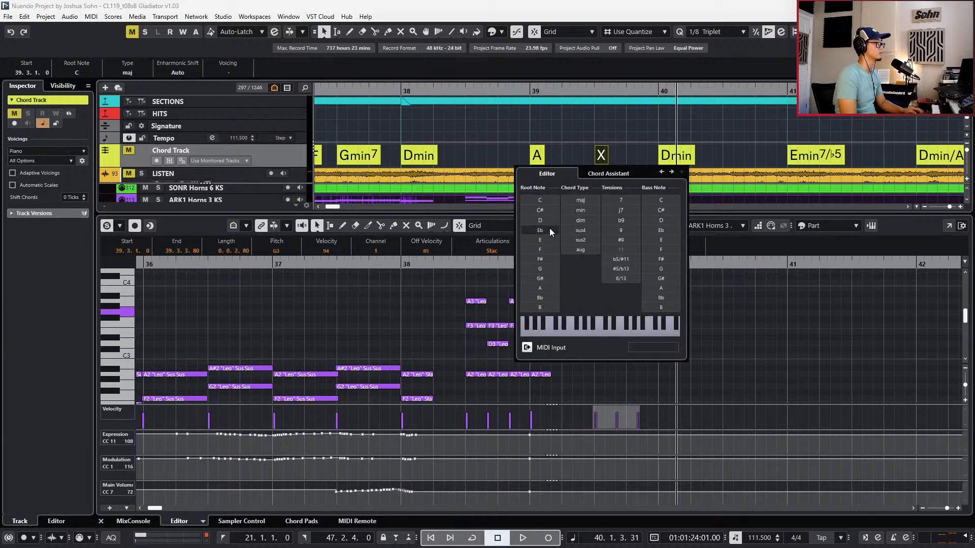
pyautogui.click(544, 268)
pyautogui.click(578, 212)
pyautogui.click(729, 322)
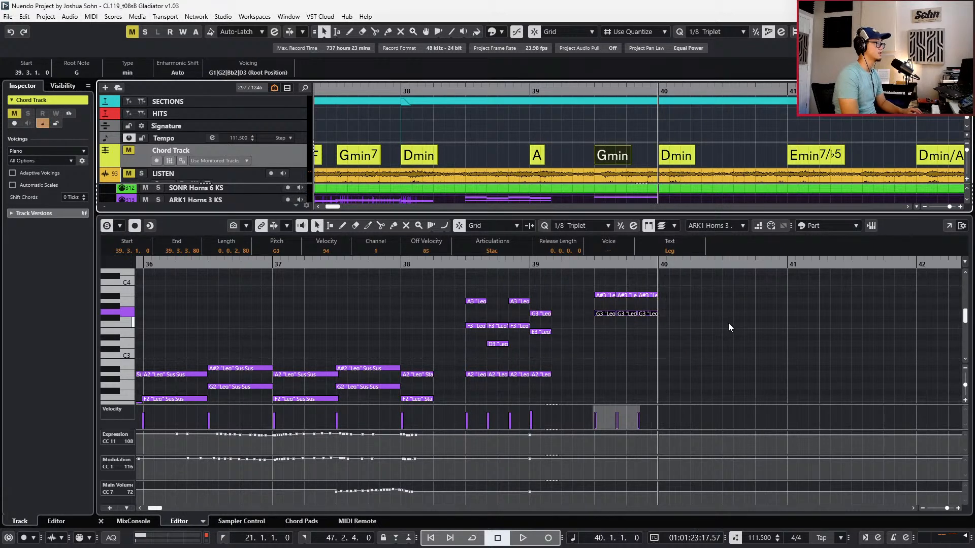
# Add a third triplet voice on D3 below the G3 notes at 39.3 and play back from bar 38
pyautogui.click(583, 288)
pyautogui.press('l')
pyautogui.press('Down')
pyautogui.press('Down')
pyautogui.press('Down')
pyautogui.press('Down')
pyautogui.press('Down')
pyautogui.press('KP_Subtract')
pyautogui.press('KP_Subtract')
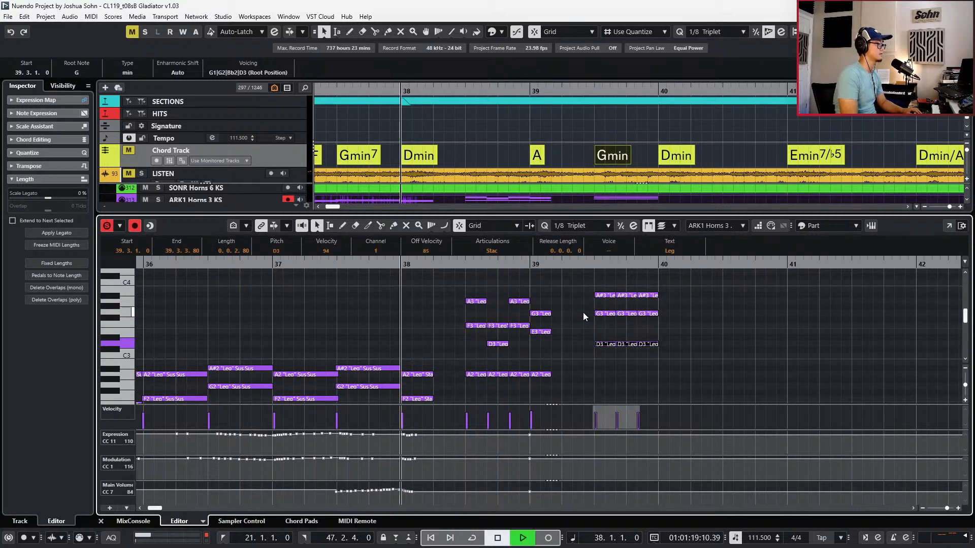
pyautogui.press('space')
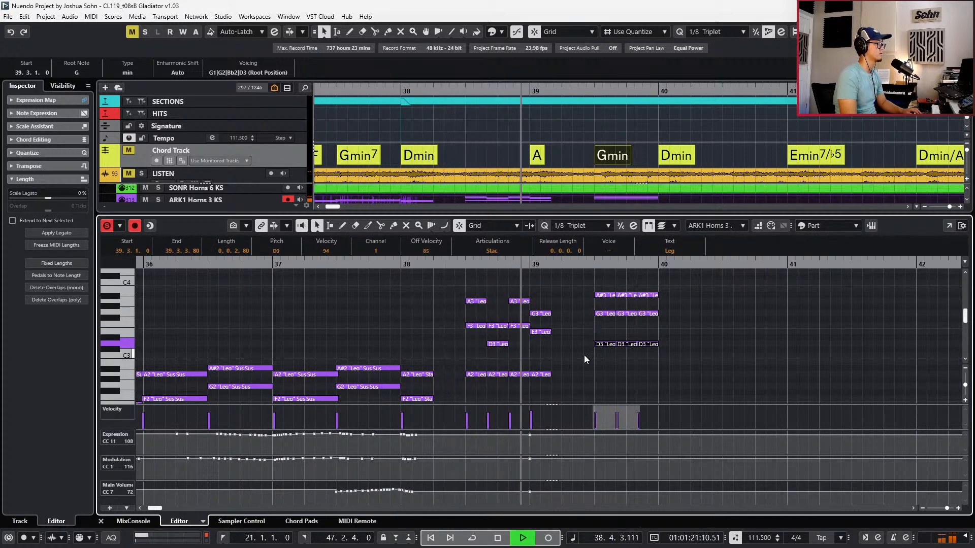
pyautogui.press('g')
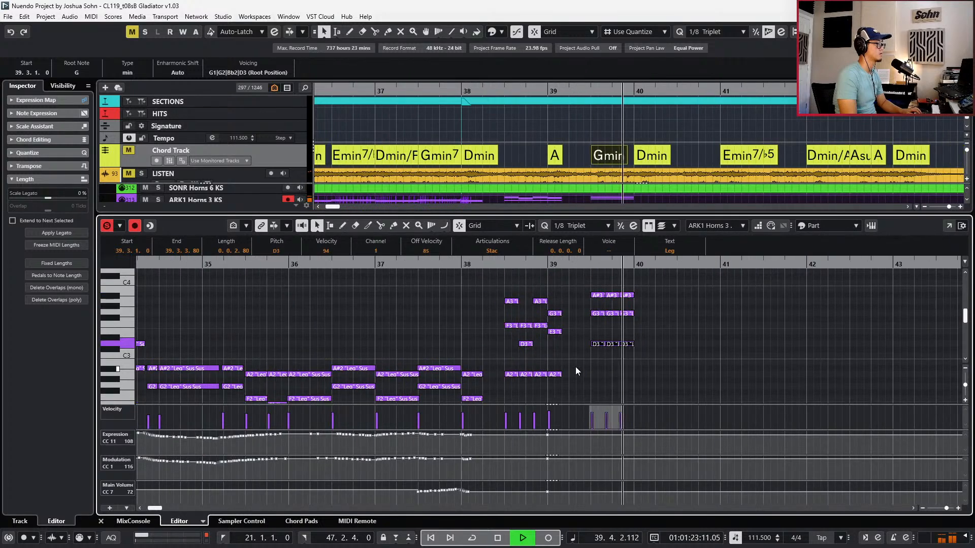
pyautogui.press('space')
# Change the bar 39 horn chord's E3 to D3 and its A2 to A#2, and play it back
pyautogui.press('h')
pyautogui.press('Left')
pyautogui.hotkey('ctrl', 'z')
pyautogui.press('Up')
pyautogui.press('KP_Subtract')
pyautogui.press('space')
pyautogui.press('space')
pyautogui.press('KP_Subtract')
pyautogui.press('KP_Subtract')
# Move the Gmin chord event to the start of bar 39 in place of the A chord, and play back from bar 38
pyautogui.moveTo(615, 155); pyautogui.dragTo(542, 157)
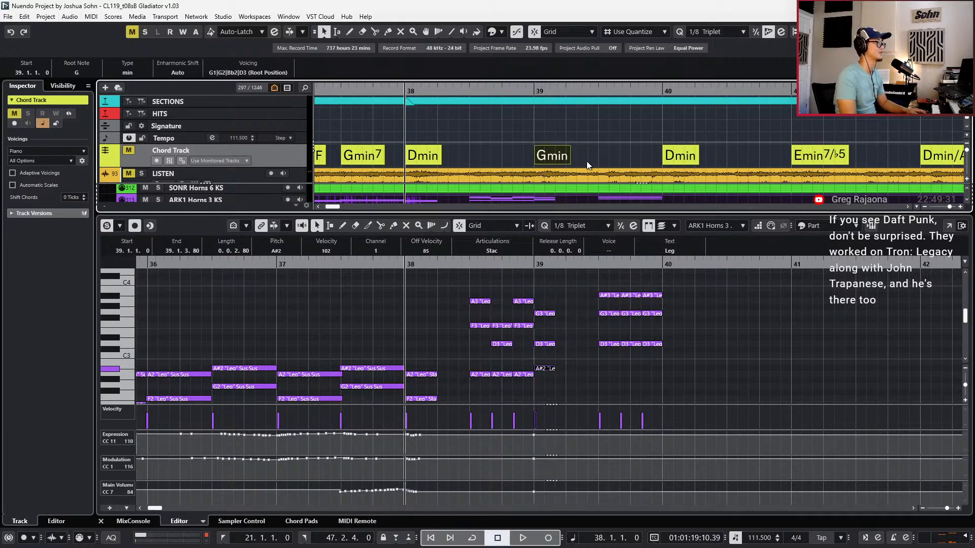
pyautogui.press('space')
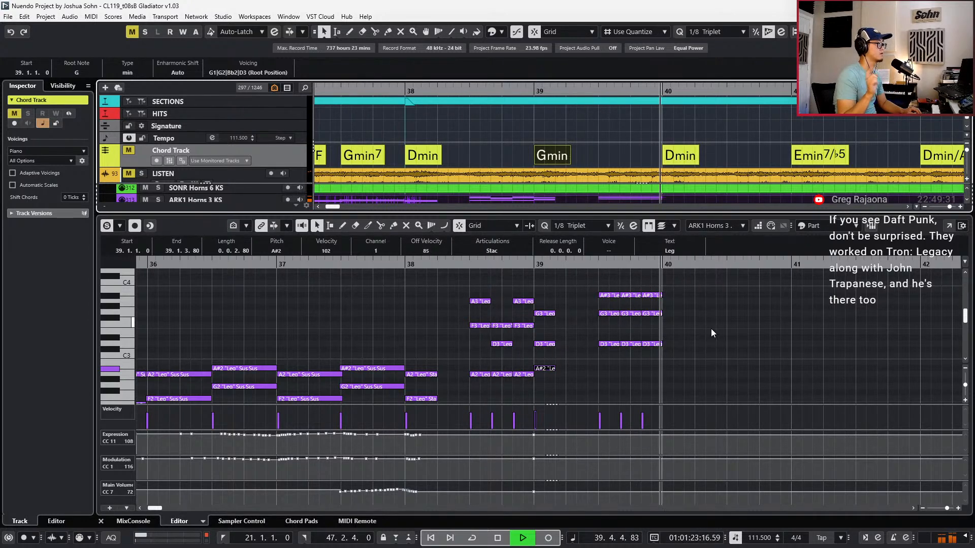
pyautogui.press('space')
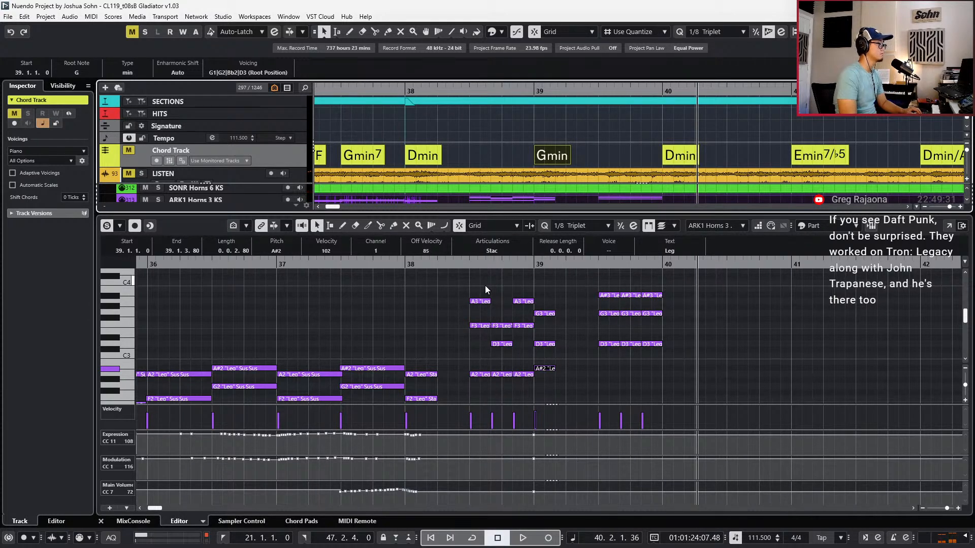
# Duplicate the last bar 39 triplet chord to bar 40, change its A#3 to A3 and G3 to F#3, and start playback
pyautogui.moveTo(657, 290); pyautogui.dragTo(645, 367)
pyautogui.hotkey('ctrl', 'd')
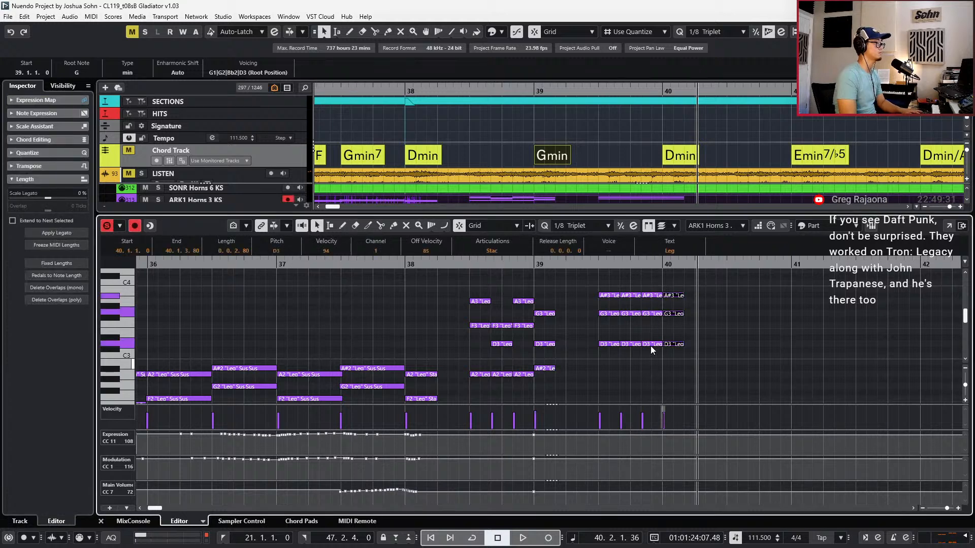
pyautogui.click(675, 282)
pyautogui.moveTo(674, 296); pyautogui.dragTo(675, 303)
pyautogui.click(680, 315)
pyautogui.click(680, 316)
pyautogui.press('Down')
pyautogui.press('ctrl+KP_Subtract')
pyautogui.press('ctrl+KP_Subtract')
pyautogui.press('space')
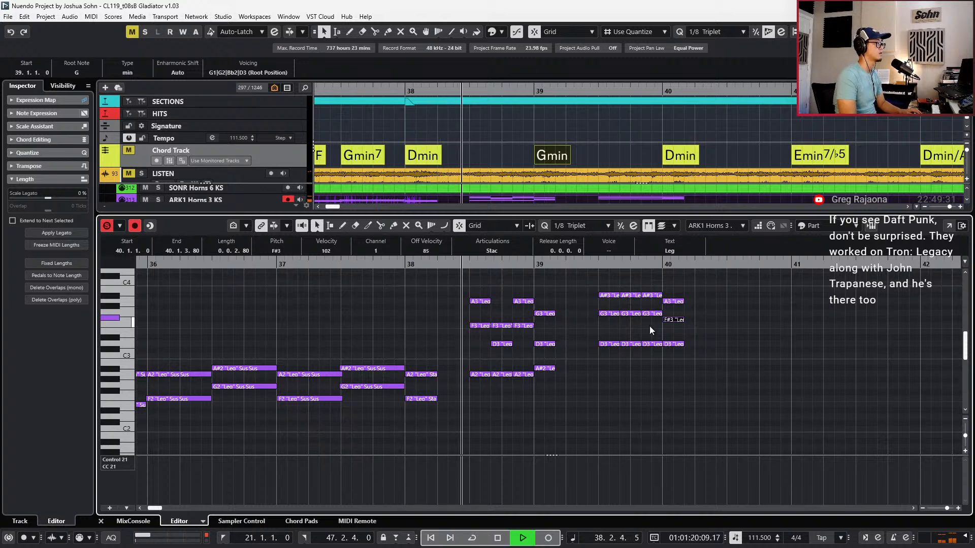
# Add a D3 above the A2 and F2 staccato notes at the start of bar 38 and play it back
pyautogui.moveTo(406, 363); pyautogui.dragTo(432, 390)
pyautogui.press('space')
pyautogui.press('Up')
pyautogui.press('Up')
pyautogui.press('Up')
pyautogui.press('Up')
pyautogui.press('Up')
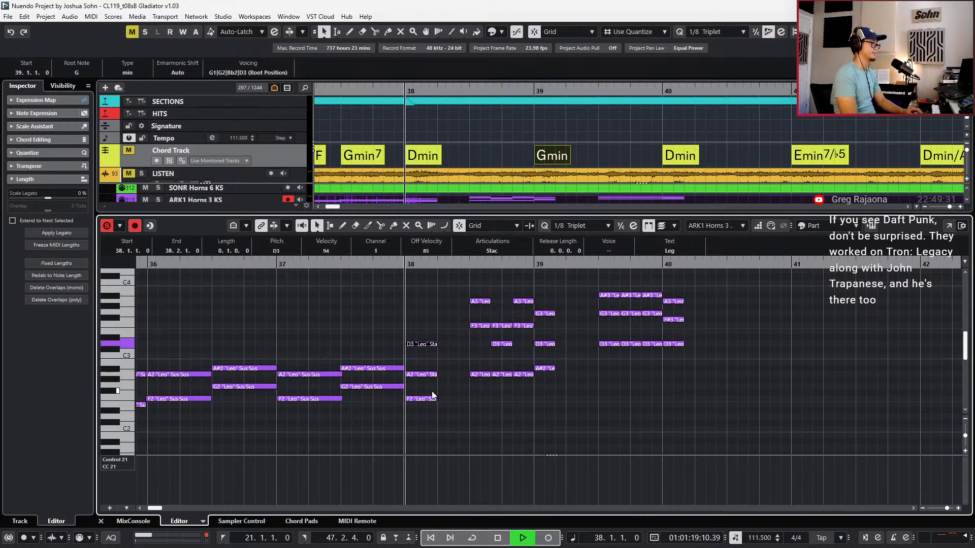
pyautogui.press('space')
# Raise the D3 at the start of bar 38 to A3 and play the horn phrase back
pyautogui.press('Up')
pyautogui.press('Up')
pyautogui.press('Up')
pyautogui.press('Up')
pyautogui.press('Up')
pyautogui.press('Up')
pyautogui.press('Up')
pyautogui.press('space')
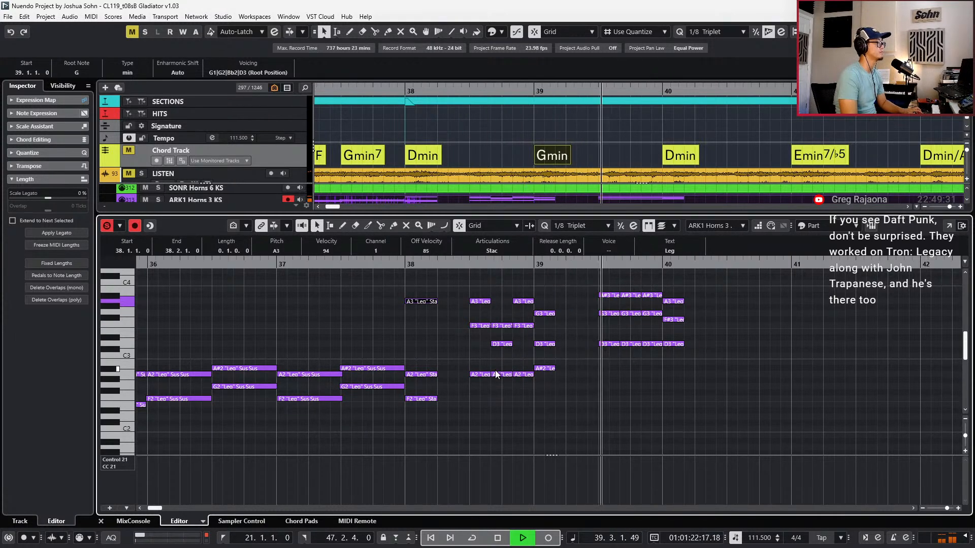
pyautogui.press('space')
pyautogui.press('ctrl+KP_Subtract')
pyautogui.press('ctrl+KP_Subtract')
pyautogui.press('ctrl+KP_Subtract')
pyautogui.press('ctrl+KP_Subtract')
pyautogui.press('space')
pyautogui.press('space')
# Try raising the A2 staccato note at the start of bar 38 to C#3 and deleting it
pyautogui.click(429, 374)
pyautogui.press('Up')
pyautogui.press('Up')
pyautogui.press('Up')
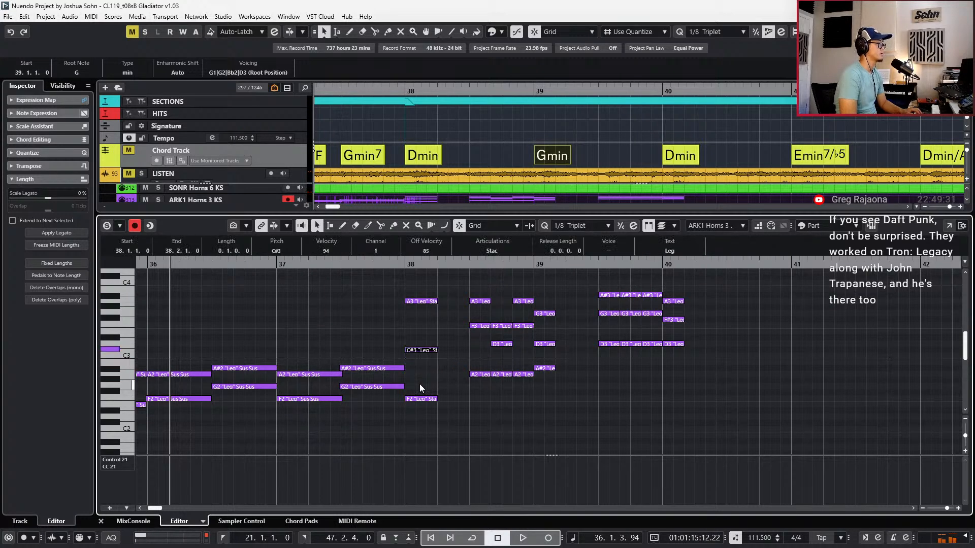
pyautogui.press('Delete')
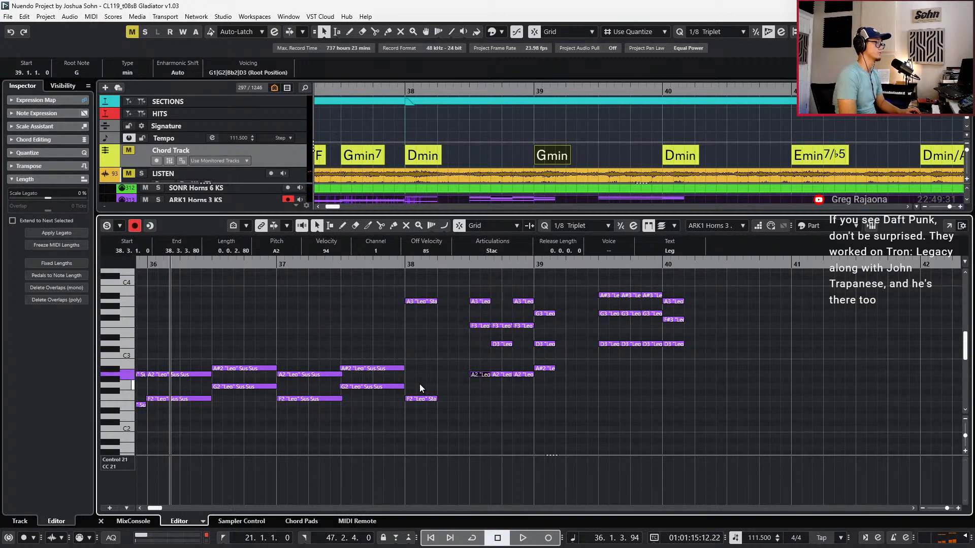
# Play back the horn phrase and lower the F#3 in the bar 40 downbeat chord to F3
pyautogui.press('space')
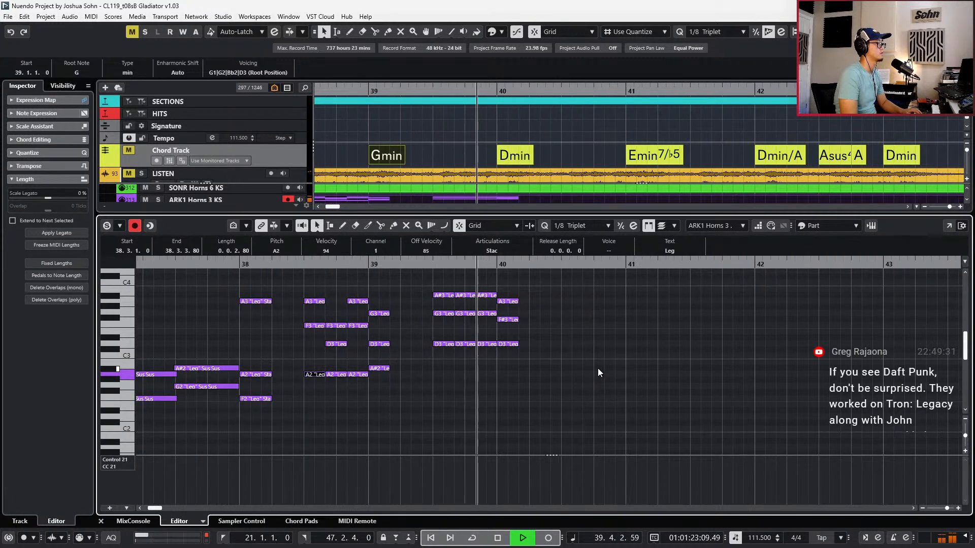
pyautogui.press('space')
pyautogui.moveTo(532, 312); pyautogui.dragTo(508, 329)
pyautogui.press('Down')
pyautogui.moveTo(544, 285); pyautogui.dragTo(508, 358)
pyautogui.press('space')
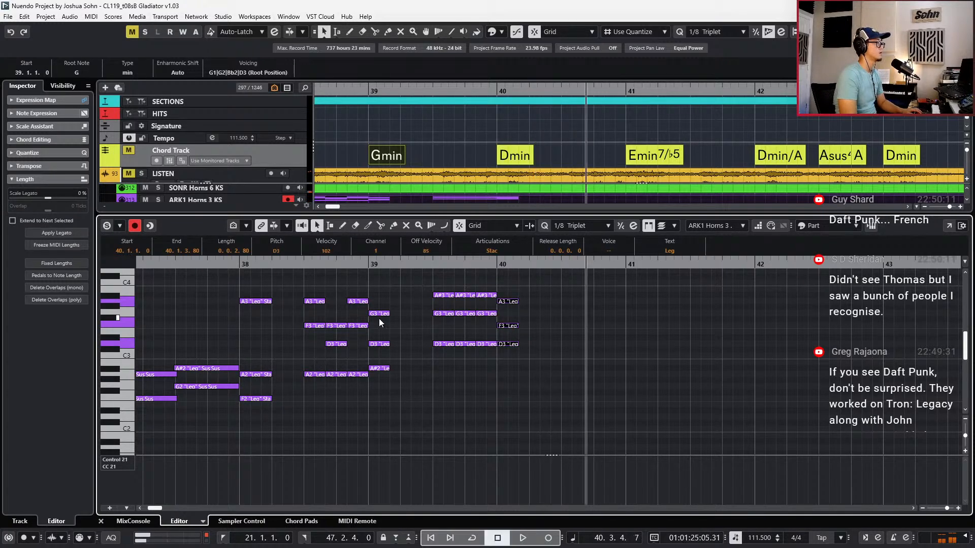
# Duplicate the triplet group from beat 3 of bar 38 to beat 3 of bar 40 and play it back
pyautogui.moveTo(309, 281); pyautogui.dragTo(355, 395)
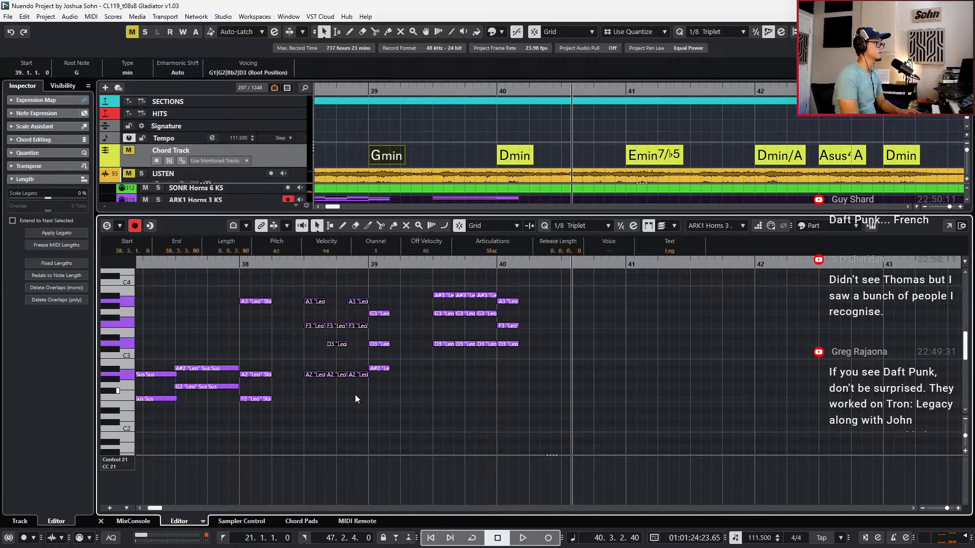
pyautogui.hotkey('ctrl', 'v')
pyautogui.press('space')
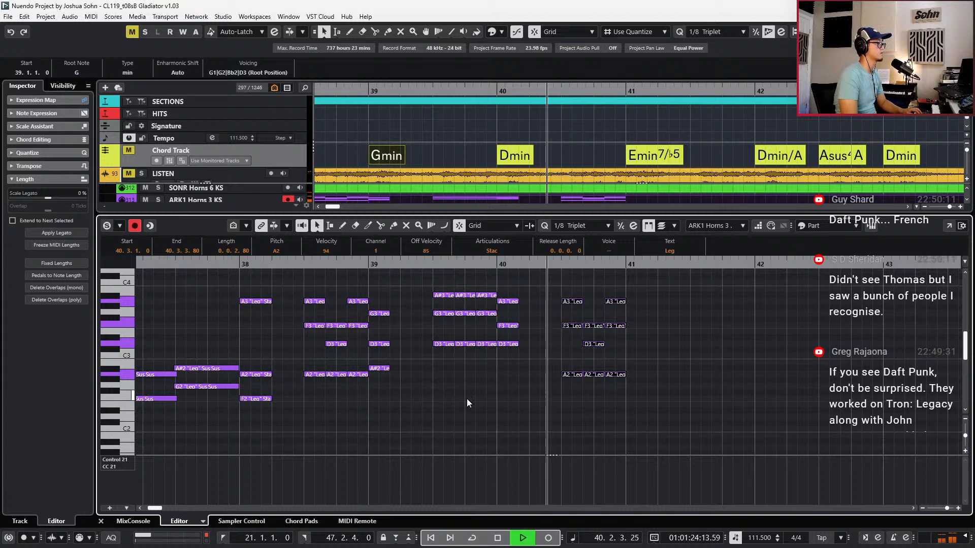
pyautogui.press('space')
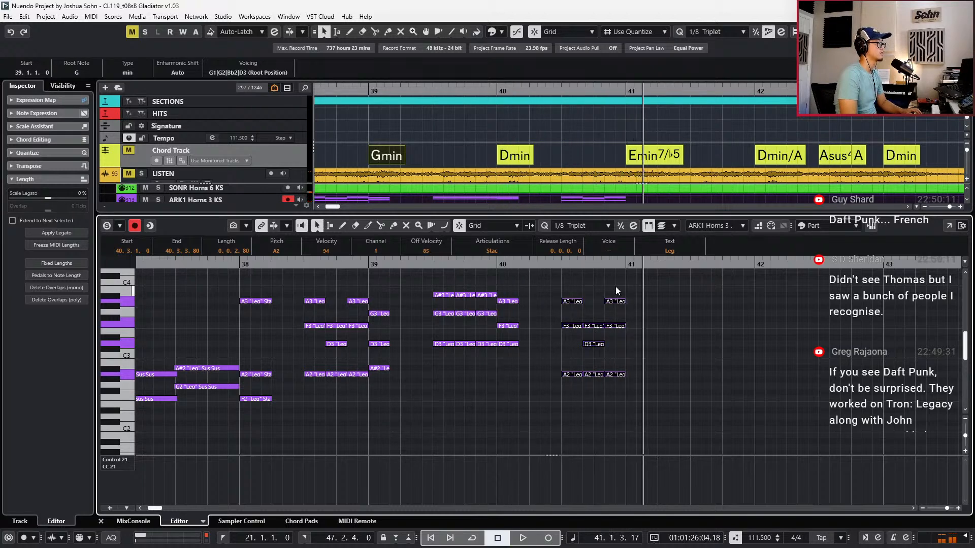
# Copy the A3, F3 and D3 chord from the start of bar 40 to the start of bar 41
pyautogui.moveTo(533, 279); pyautogui.dragTo(511, 365)
pyautogui.hotkey('ctrl', 'c')
pyautogui.hotkey('ctrl', 'v')
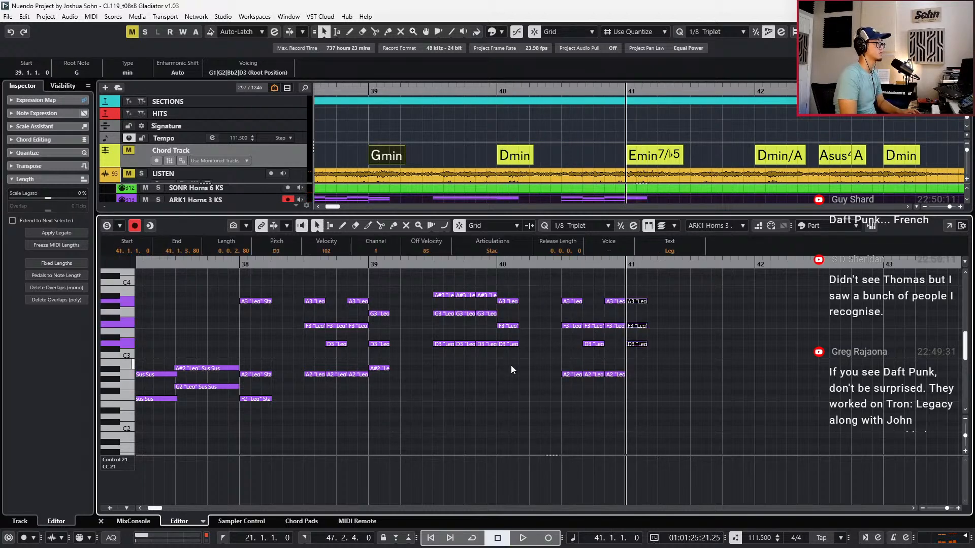
# Revoice the bar 41 downbeat chord to A#3, E3 and A#2 and play it back
pyautogui.moveTo(660, 295); pyautogui.dragTo(644, 332)
pyautogui.press('Up')
pyautogui.press('Down')
pyautogui.click(641, 346)
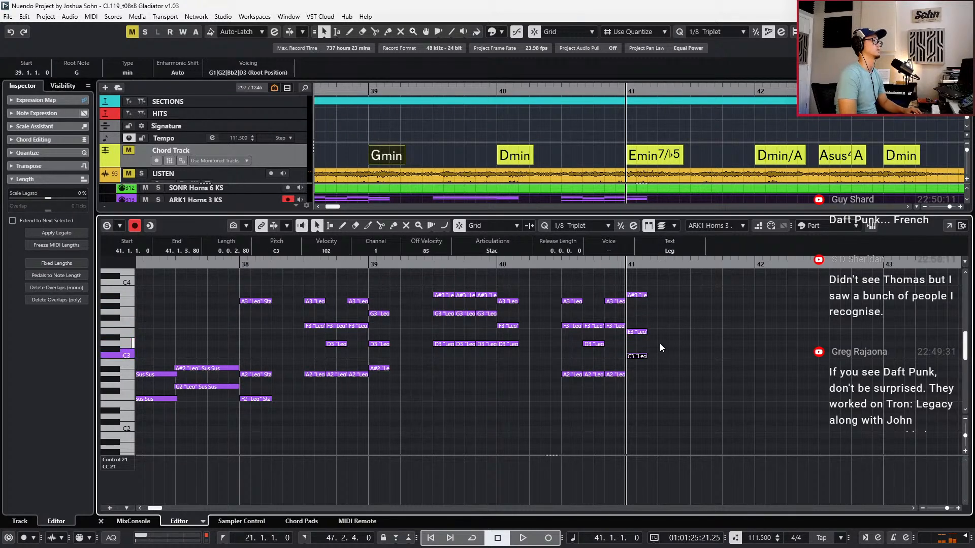
pyautogui.press('Down')
pyautogui.press('Down')
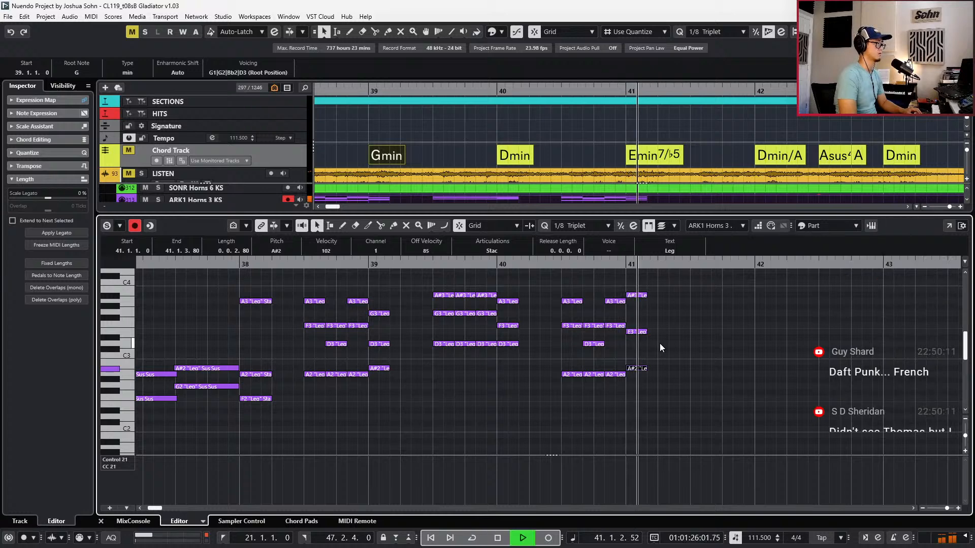
pyautogui.press('space')
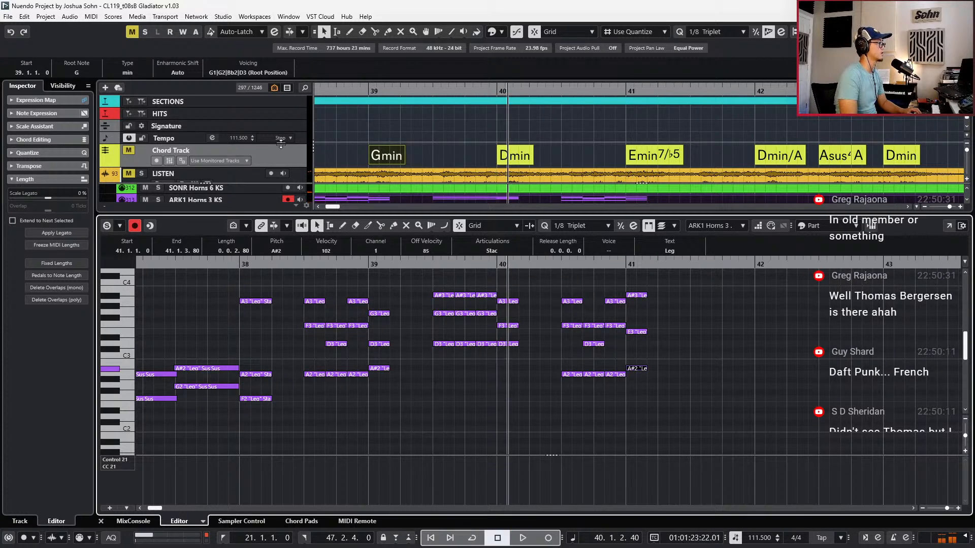
# Solo the LISTEN track to hear the reference around bar 41, and unsolo it
pyautogui.click(235, 172)
pyautogui.press('s')
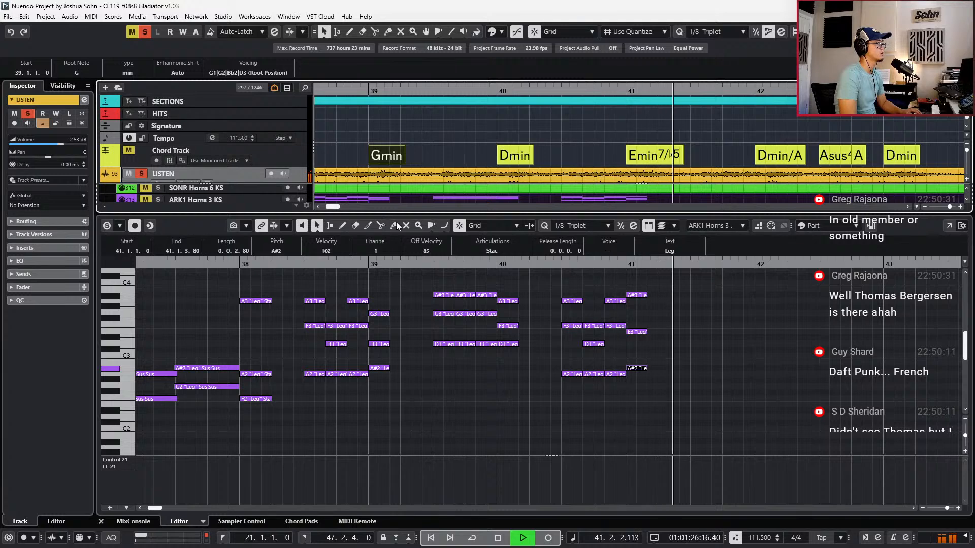
pyautogui.press('space')
pyautogui.press('KP_Subtract')
pyautogui.press('KP_Subtract')
pyautogui.press('s')
# Lower the A#3 at the start of bar 41 to G3 and play the phrase back
pyautogui.moveTo(633, 283); pyautogui.dragTo(648, 310)
pyautogui.press('Down')
pyautogui.press('Down')
pyautogui.press('Down')
pyautogui.press('space')
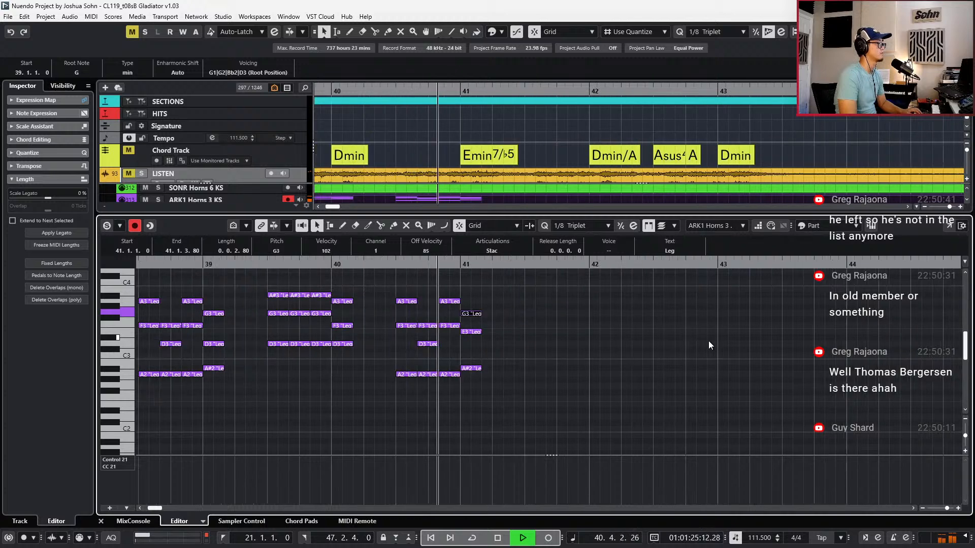
# Solo the LISTEN track to hear the reference through bar 41 into bar 42, and silence it again
pyautogui.click(236, 170)
pyautogui.press('s')
pyautogui.press('space')
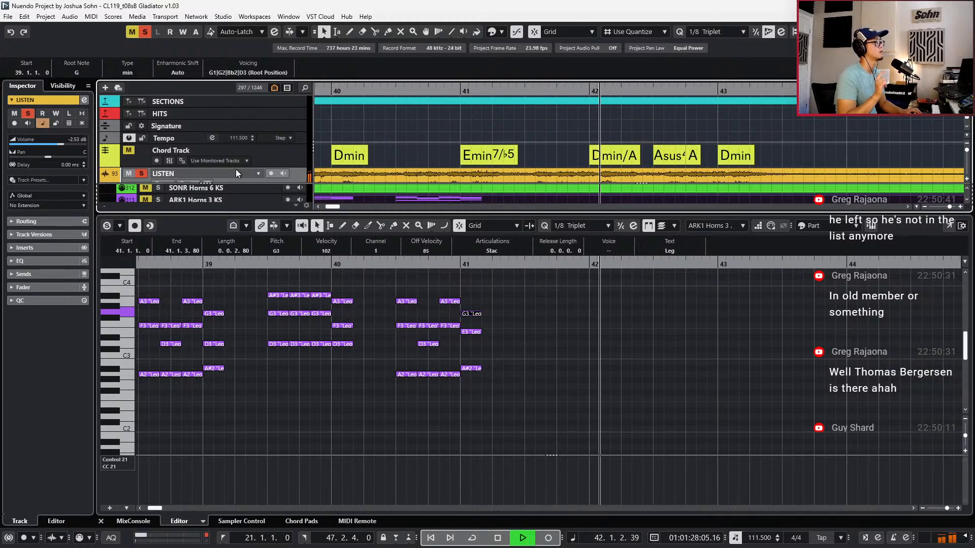
pyautogui.press('space')
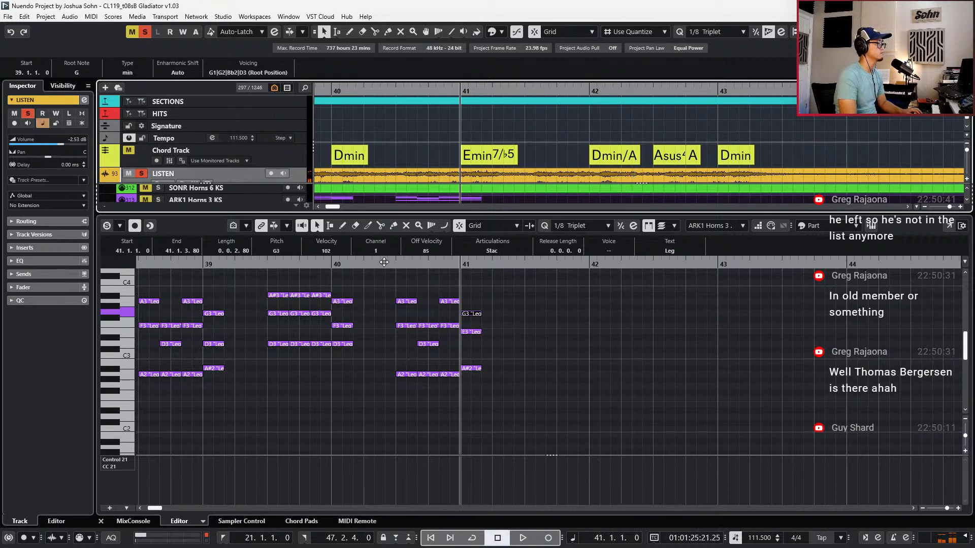
pyautogui.press('s')
pyautogui.press('m')
# Duplicate the bar 39 triplet chords to beat 3 of bar 41 and transpose them down three semitones
pyautogui.moveTo(281, 288); pyautogui.dragTo(329, 374)
pyautogui.hotkey('ctrl', 'c')
pyautogui.hotkey('ctrl', 'v')
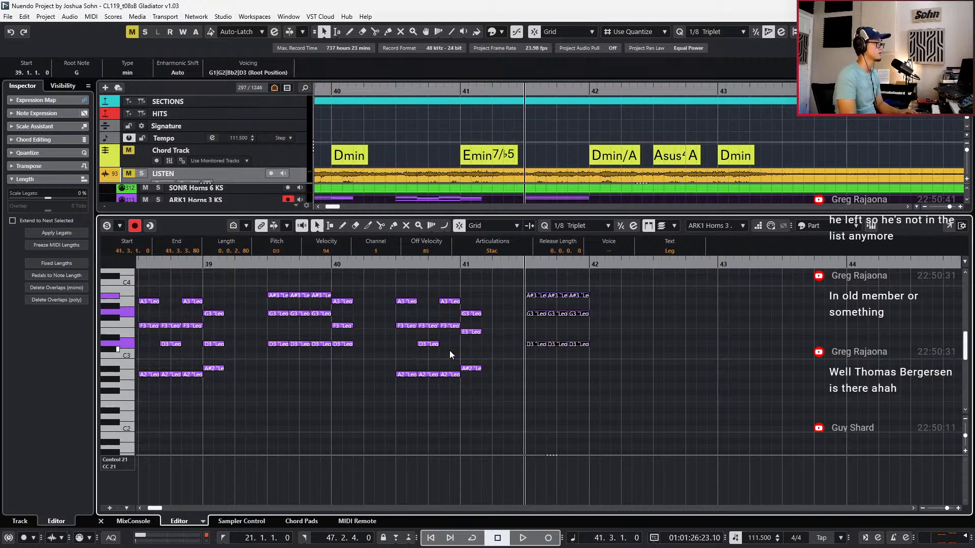
pyautogui.press('Down')
pyautogui.press('Down')
pyautogui.press('Down')
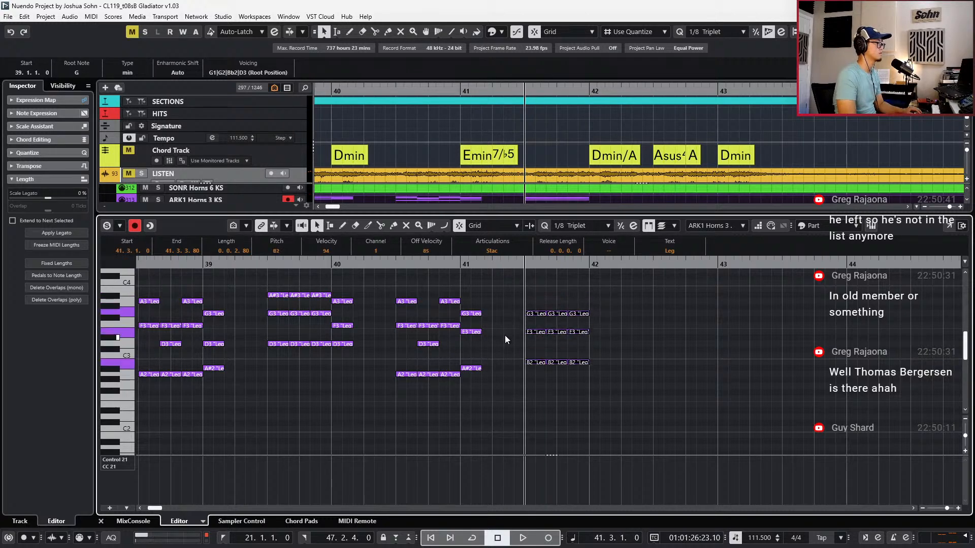
# Change the B2 triplet notes in bar 41 to A#2, raise them an octave to A#3, and play back
pyautogui.moveTo(513, 354); pyautogui.dragTo(615, 383)
pyautogui.press('Down')
pyautogui.click(538, 342)
pyautogui.moveTo(538, 342); pyautogui.dragTo(592, 333)
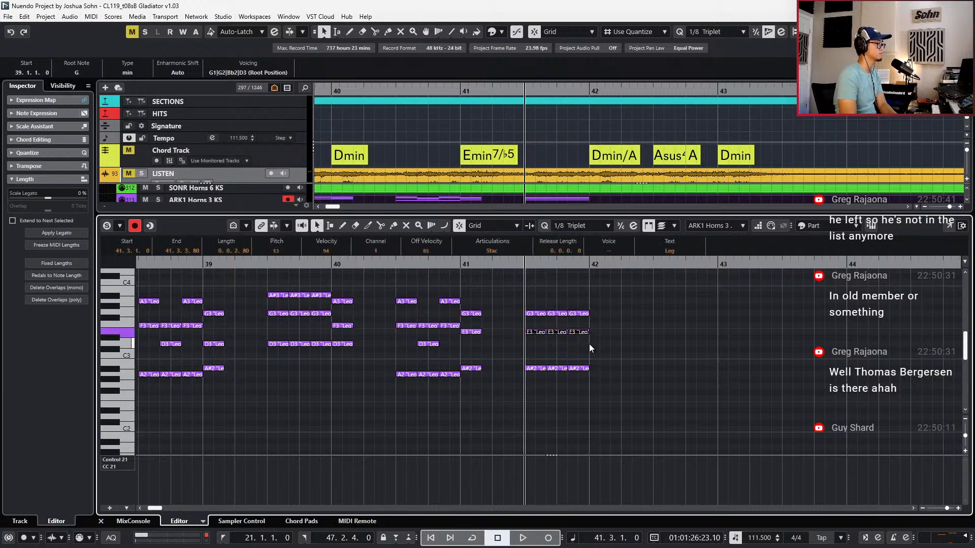
pyautogui.moveTo(513, 352); pyautogui.dragTo(624, 405)
pyautogui.hotkey('shift', 'Up')
pyautogui.press('space')
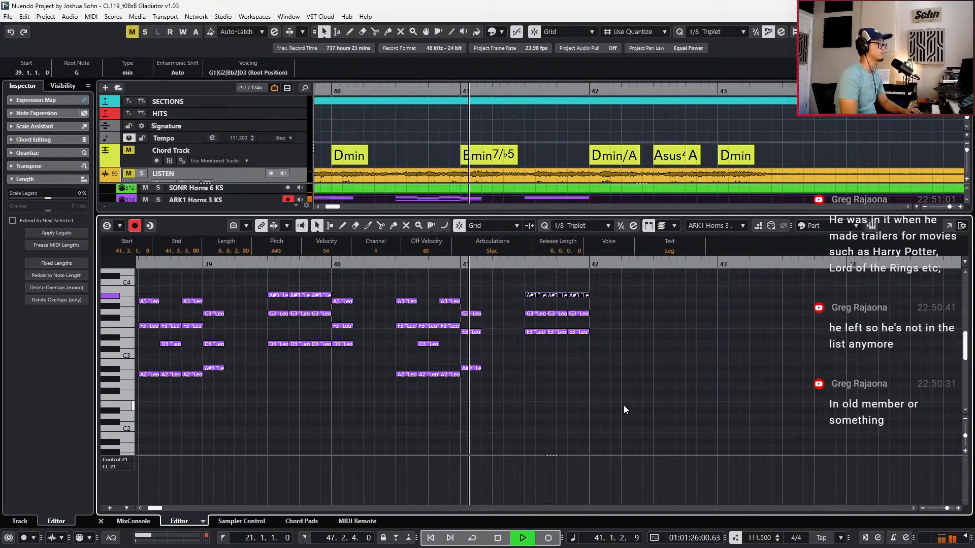
pyautogui.press('space')
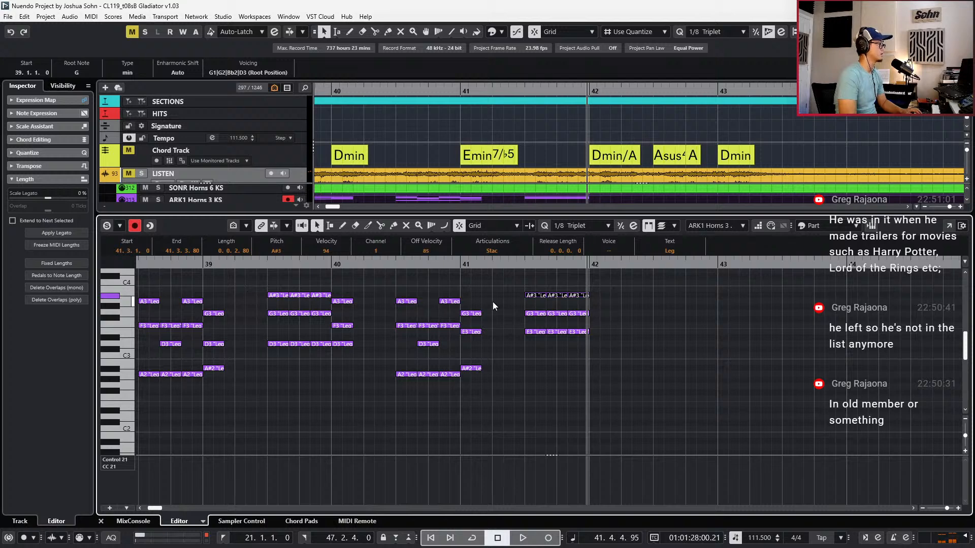
# Copy the A3, F3 and D3 chord from bar 40 to the start of bar 42 and play it back
pyautogui.moveTo(343, 288); pyautogui.dragTo(376, 405)
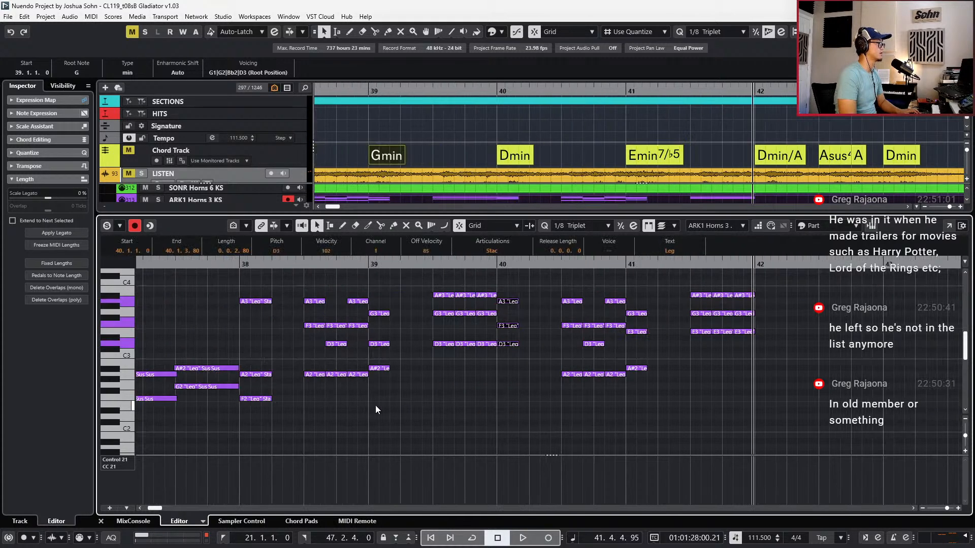
pyautogui.hotkey('ctrl', 'c')
pyautogui.hotkey('ctrl', 'v')
pyautogui.press('space')
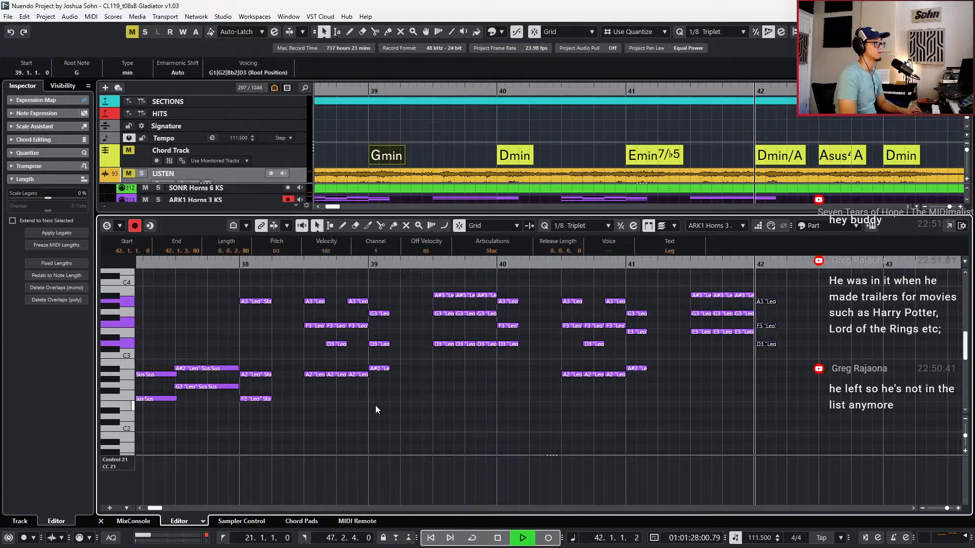
pyautogui.press('space')
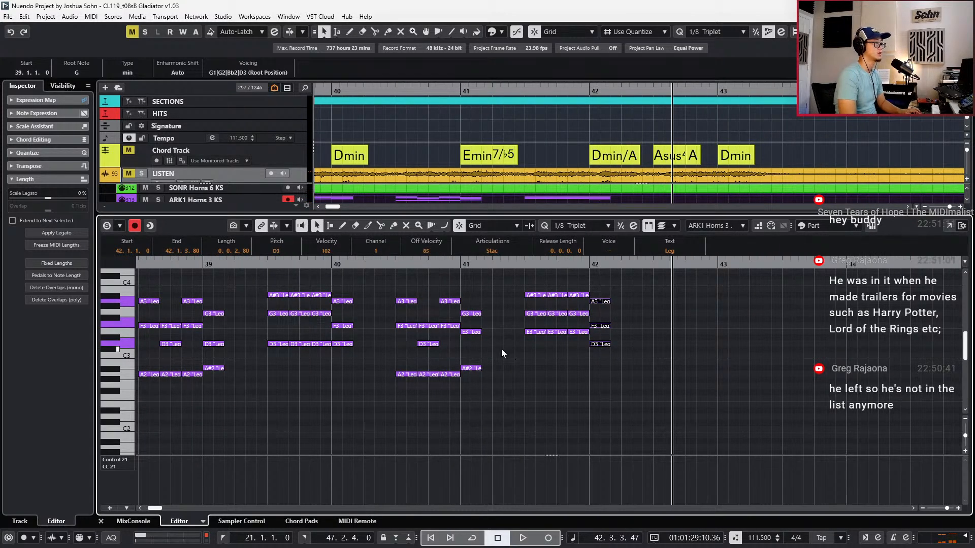
# Solo the LISTEN track and play the reference from the start of bar 42
pyautogui.click(220, 173)
pyautogui.press('s')
pyautogui.press('space')
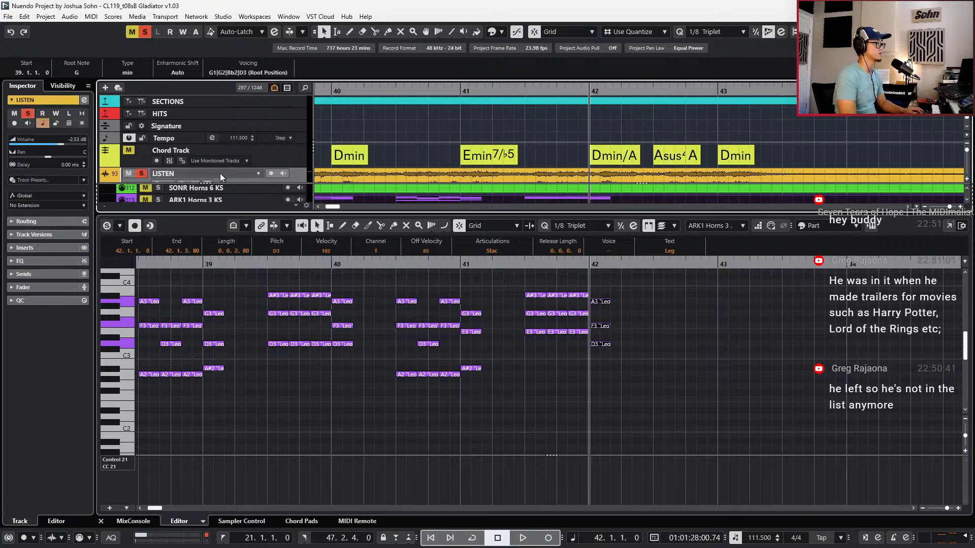
pyautogui.press('space')
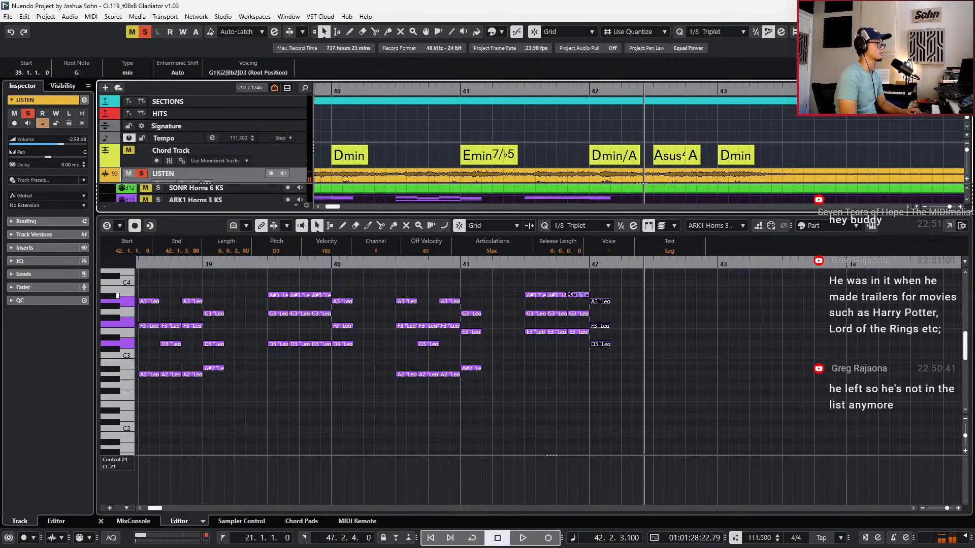
# Move the A3 at the start of bar 42 down an octave to A2 and play back the horns with LISTEN unsoloed
pyautogui.click(604, 302)
pyautogui.click(604, 303)
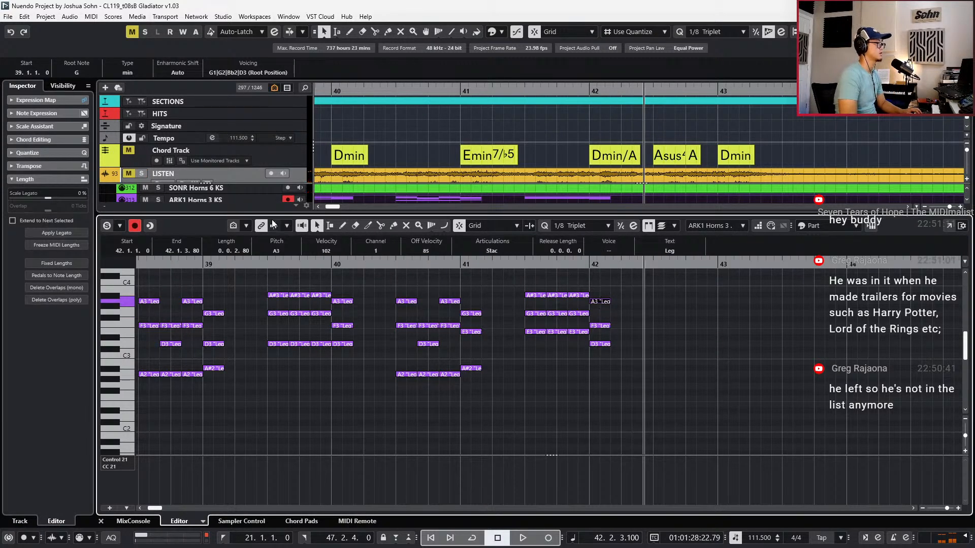
pyautogui.hotkey('shift', 'Down')
pyautogui.hotkey('shift', 'Down')
pyautogui.hotkey('shift', 'Up')
pyautogui.press('b')
pyautogui.press('b')
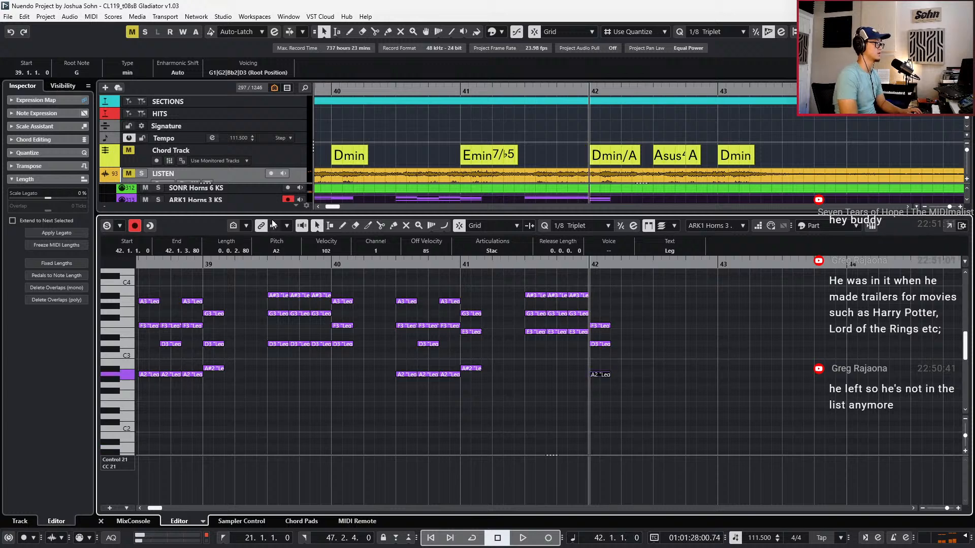
pyautogui.press('space')
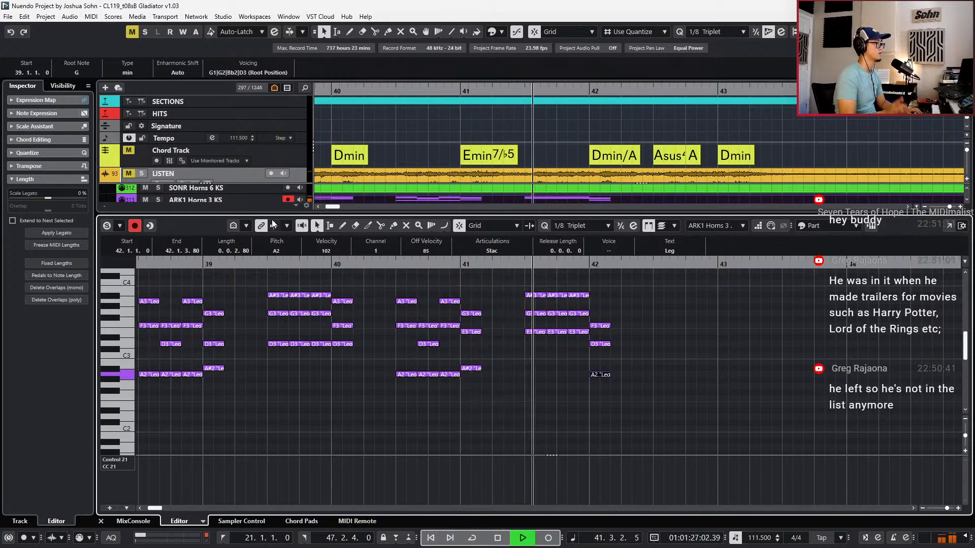
pyautogui.press('space')
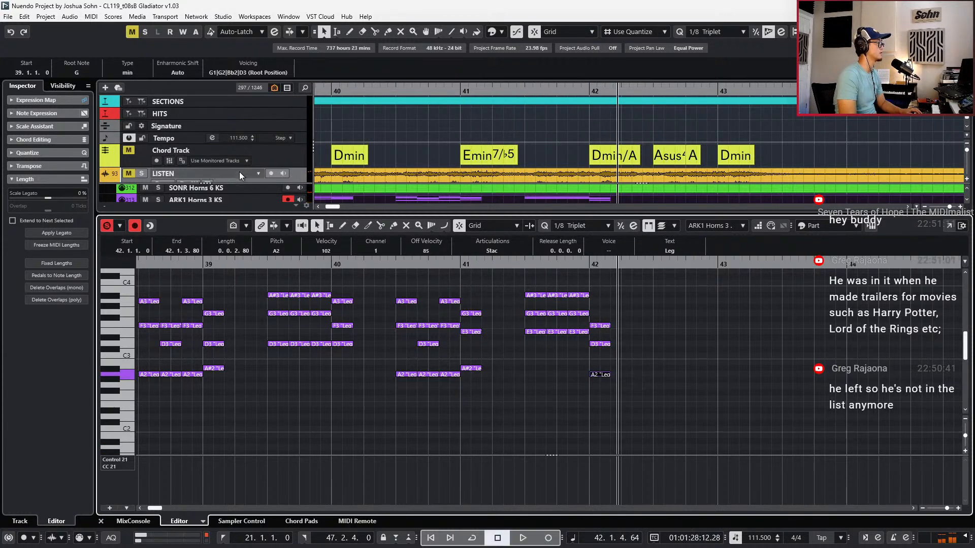
# Unmute and solo the LISTEN track to hear the reference through bar 42, and mute it again
pyautogui.click(239, 172)
pyautogui.press('m')
pyautogui.press('s')
pyautogui.press('space')
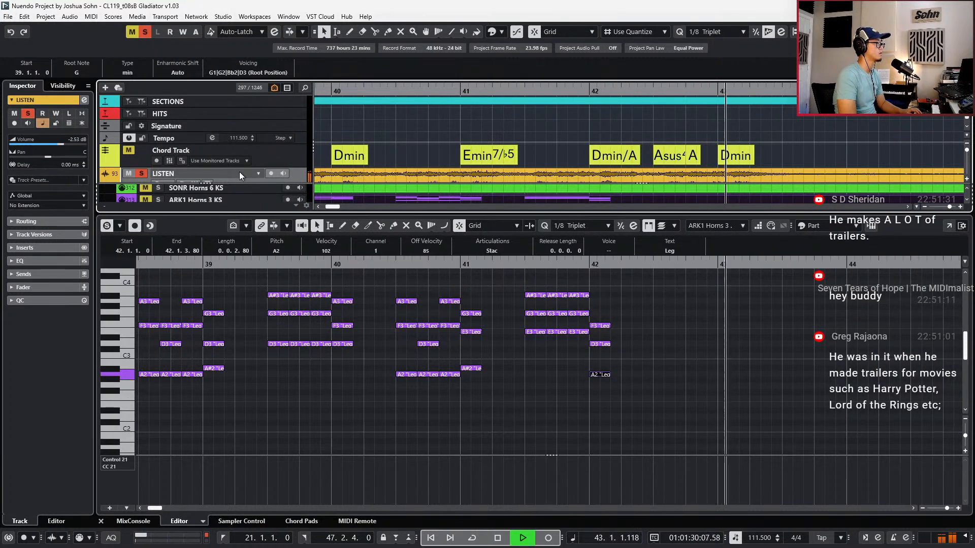
pyautogui.press('space')
pyautogui.press('m')
pyautogui.press('s')
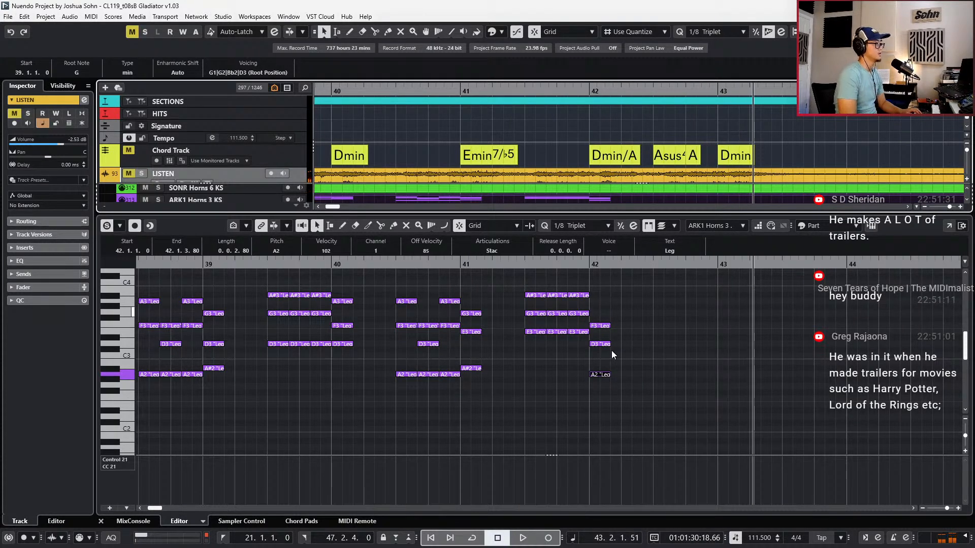
# Lengthen the bar 42 downbeat chord notes to one beat and duplicate the chord at beat 3 of bar 42
pyautogui.click(601, 397)
pyautogui.hotkey('alt', 'shift', 'Right')
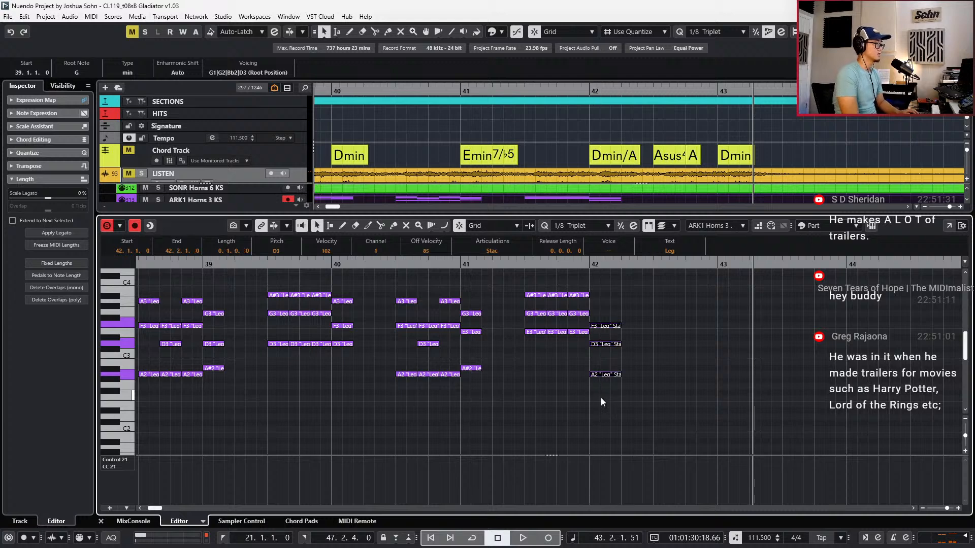
pyautogui.press('KP_Subtract')
pyautogui.press('KP_Subtract')
pyautogui.press('KP_Subtract')
pyautogui.press('KP_Subtract')
pyautogui.press('KP_Subtract')
pyautogui.press('KP_Subtract')
pyautogui.press('KP_Subtract')
pyautogui.press('KP_Subtract')
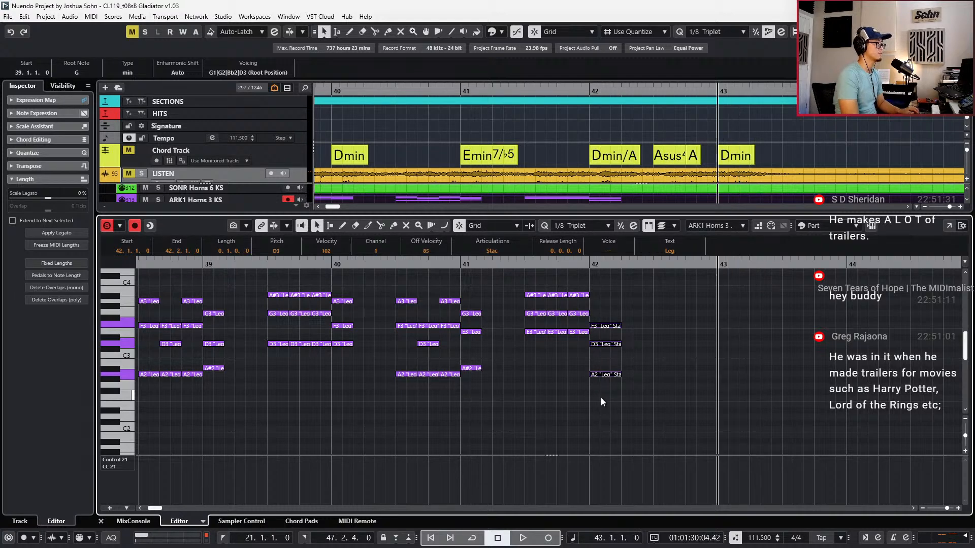
pyautogui.hotkey('ctrl', 'v')
pyautogui.scroll(-2, 737, 320)
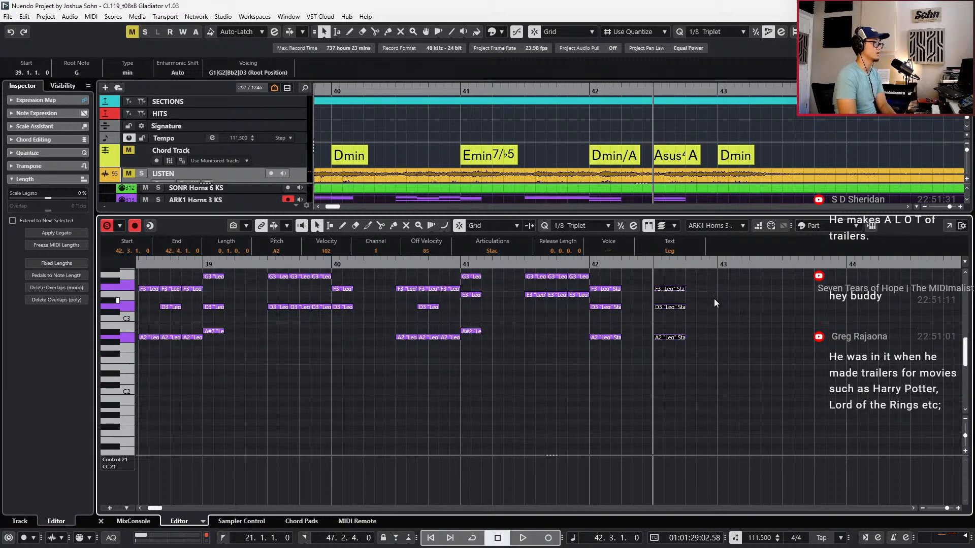
pyautogui.scroll(2, 721, 313)
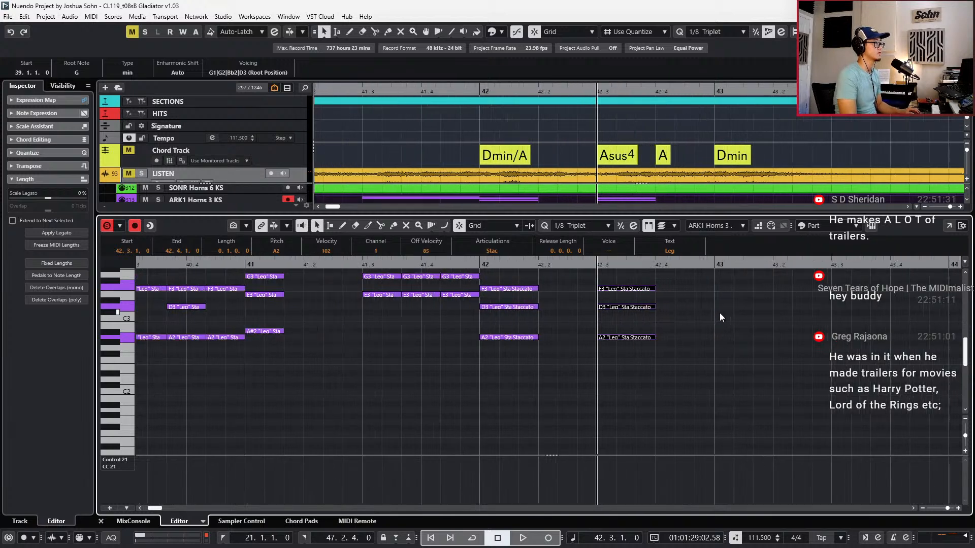
# Shorten the chord at beat 3 of bar 42 to triplet length 0.0.2.80 and duplicate it twice to fill the bar
pyautogui.click(648, 289)
pyautogui.moveTo(670, 310); pyautogui.dragTo(624, 367)
pyautogui.hotkey('alt', 'shift', 'Left')
pyautogui.hotkey('ctrl', 'd')
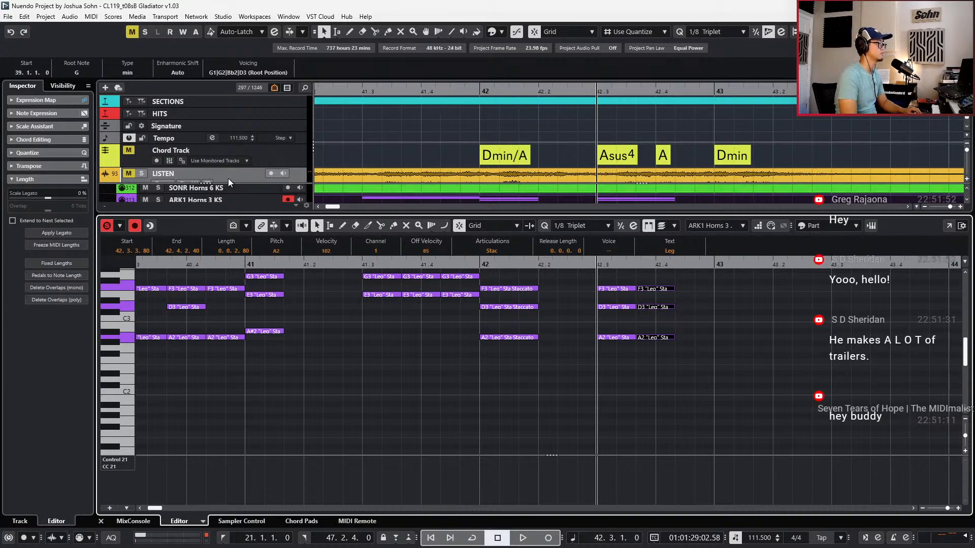
pyautogui.hotkey('ctrl', 'd')
# Lower the D3 in the last triplet chord of bar 42 to C#3 and play back the horns
pyautogui.click(695, 307)
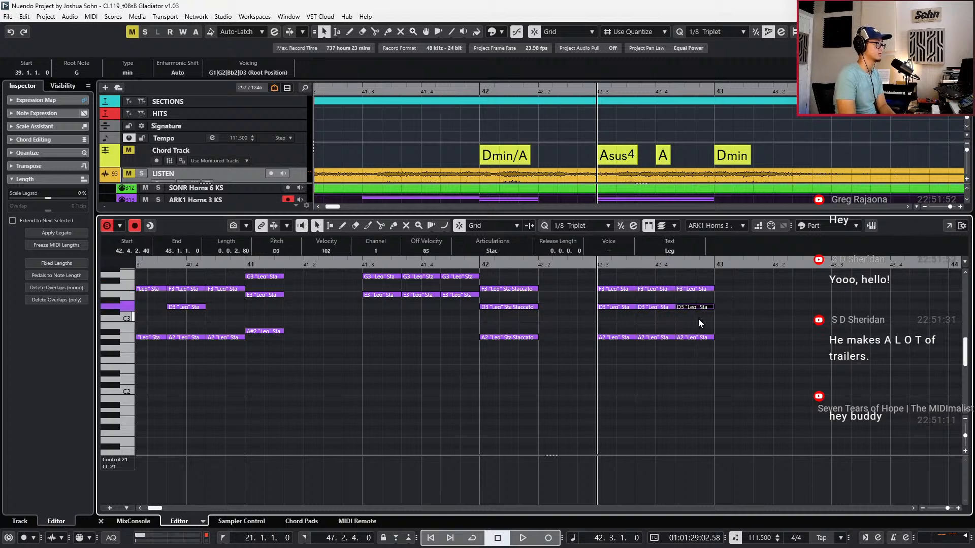
pyautogui.press('Down')
pyautogui.click(688, 288)
pyautogui.press('space')
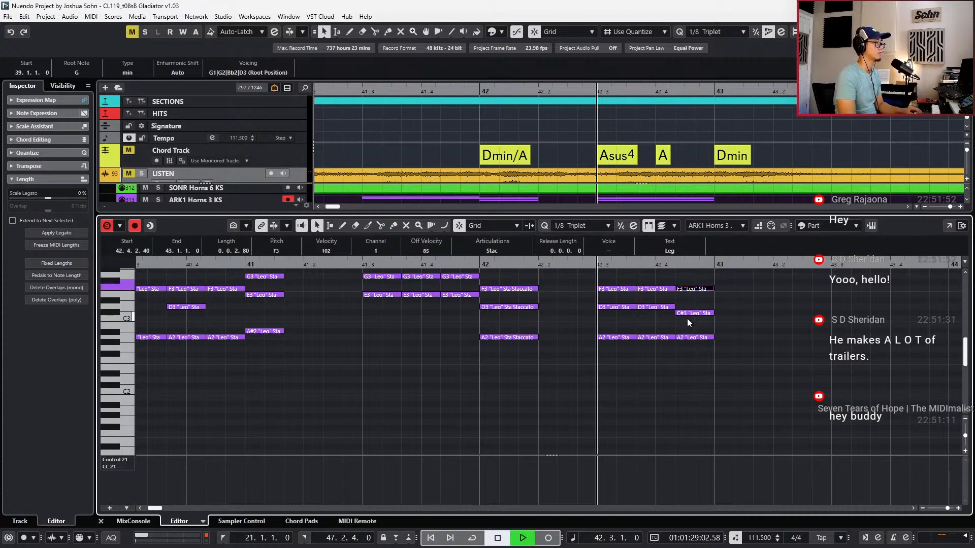
pyautogui.press('space')
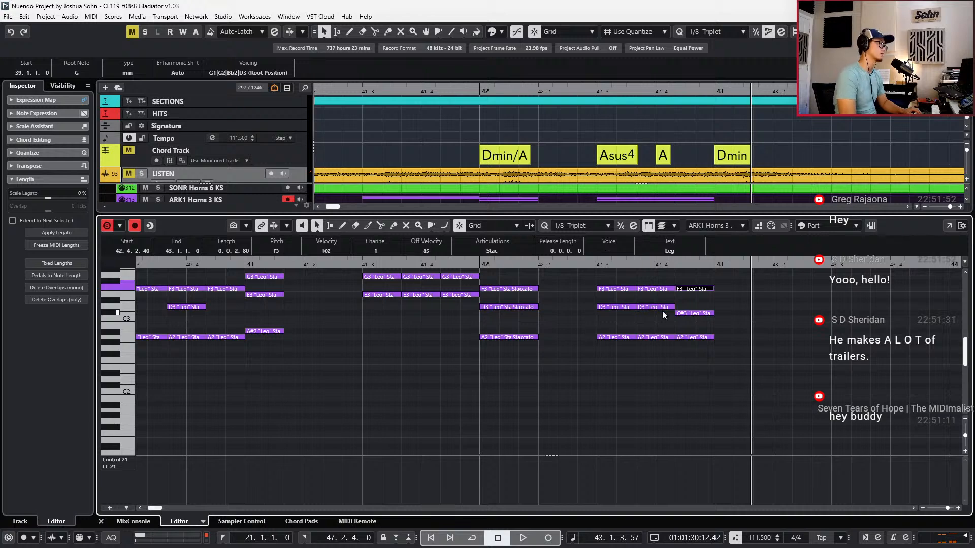
# Solo the LISTEN track, play the reference from bar 41 into bar 43, and mute the track again
pyautogui.press('KP_Subtract')
pyautogui.press('KP_Subtract')
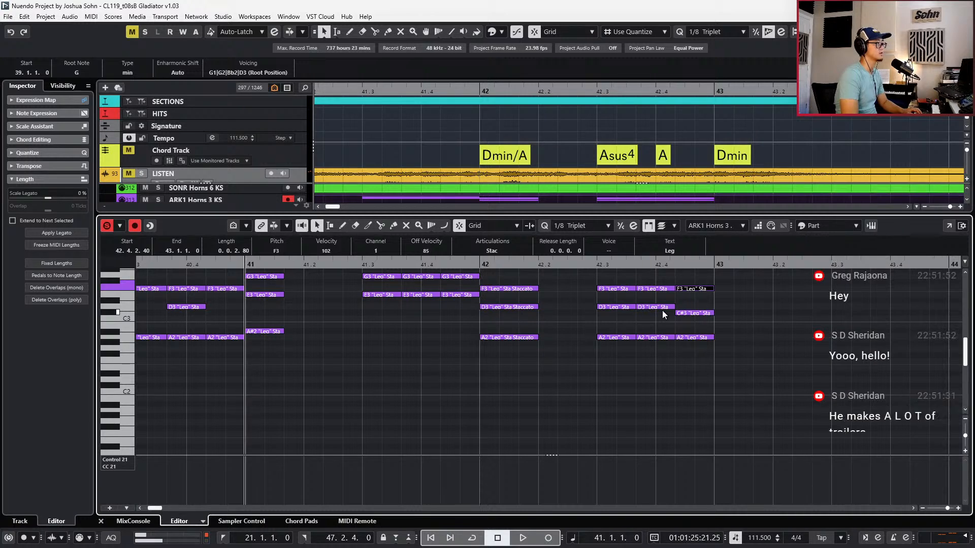
pyautogui.click(240, 177)
pyautogui.press('s')
pyautogui.press('space')
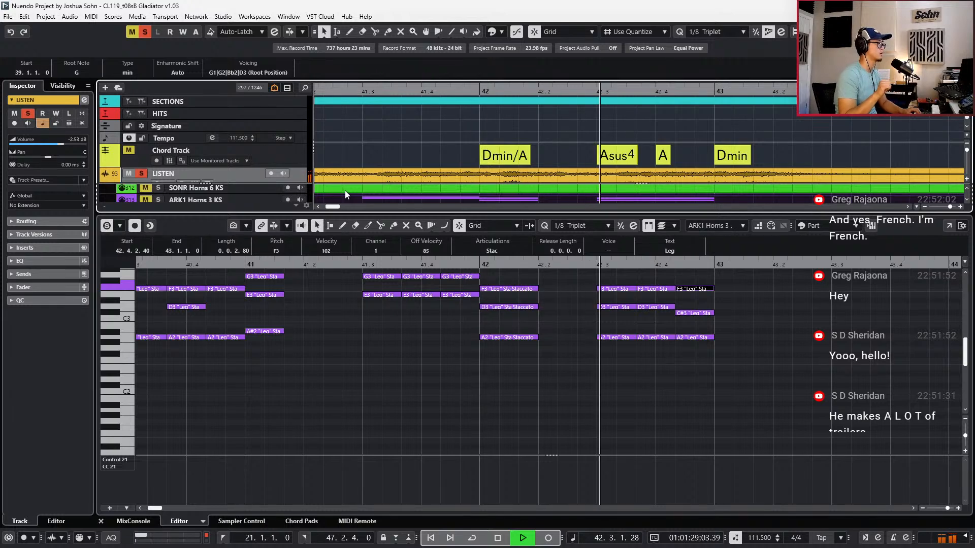
pyautogui.press('space')
pyautogui.press('s')
pyautogui.press('m')
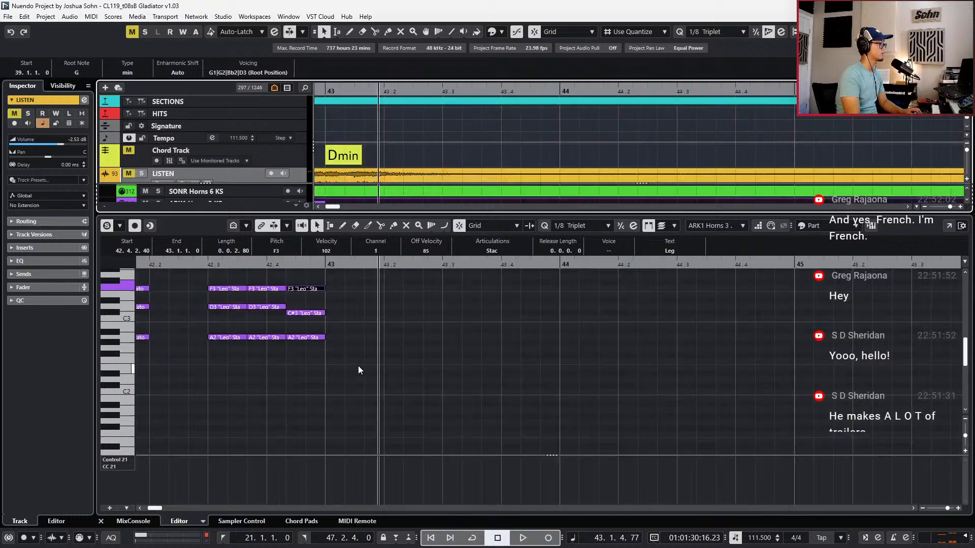
# Lower the three A2 notes in the bar 42 triplet to G2 and play back from bar 42
pyautogui.click(358, 368)
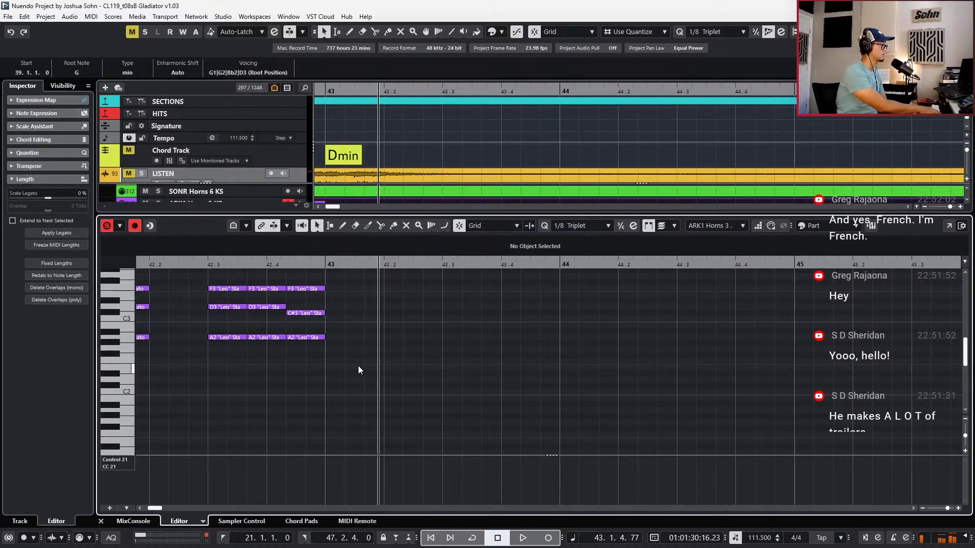
pyautogui.hscroll(-2, 435, 362)
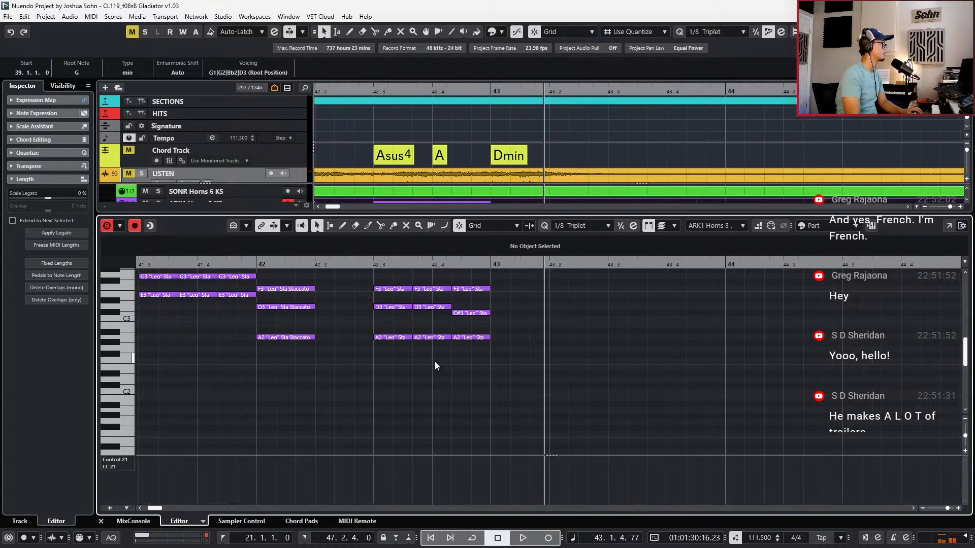
pyautogui.hscroll(-1, 436, 356)
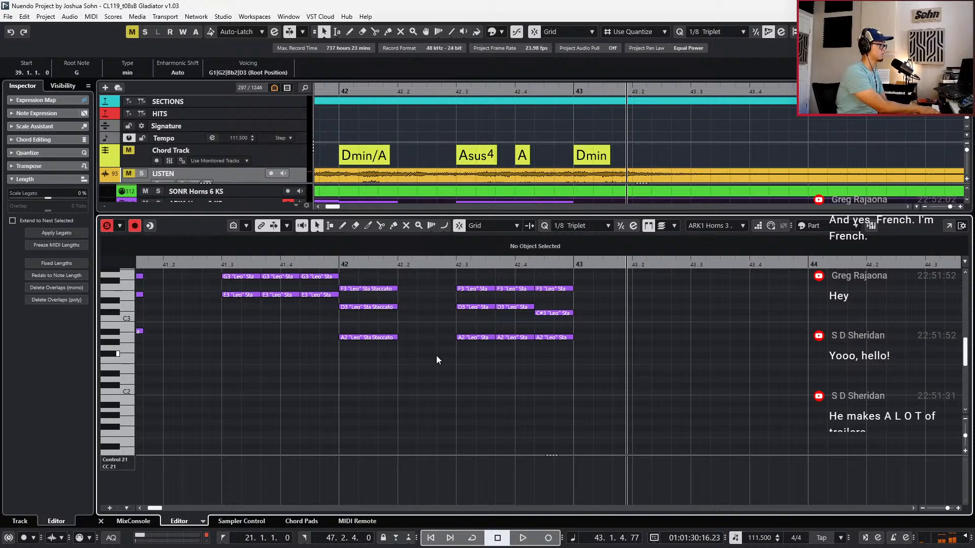
pyautogui.press('ctrl+KP_Subtract')
pyautogui.press('ctrl+KP_Subtract')
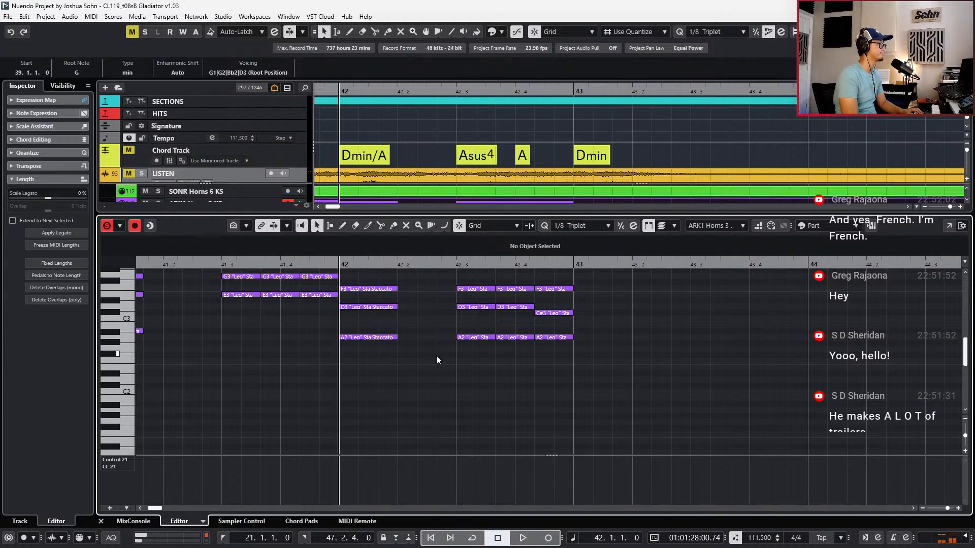
pyautogui.moveTo(539, 355); pyautogui.dragTo(599, 369)
pyautogui.press('Down')
pyautogui.press('Down')
pyautogui.press('space')
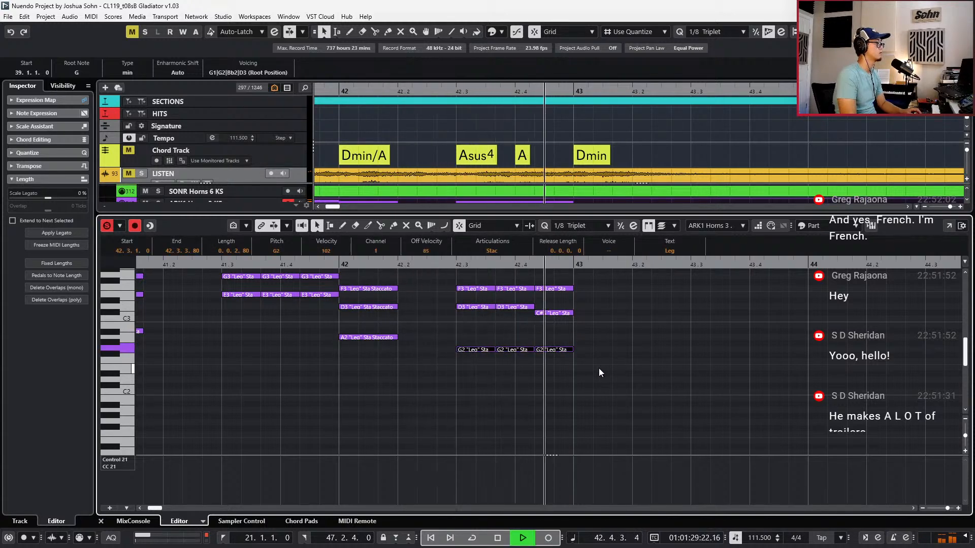
pyautogui.press('space')
# Lower the three F3 notes in the bar 42 triplet to E3 and play back the result
pyautogui.moveTo(455, 280); pyautogui.dragTo(565, 296)
pyautogui.press('Down')
pyautogui.press('l')
pyautogui.press('space')
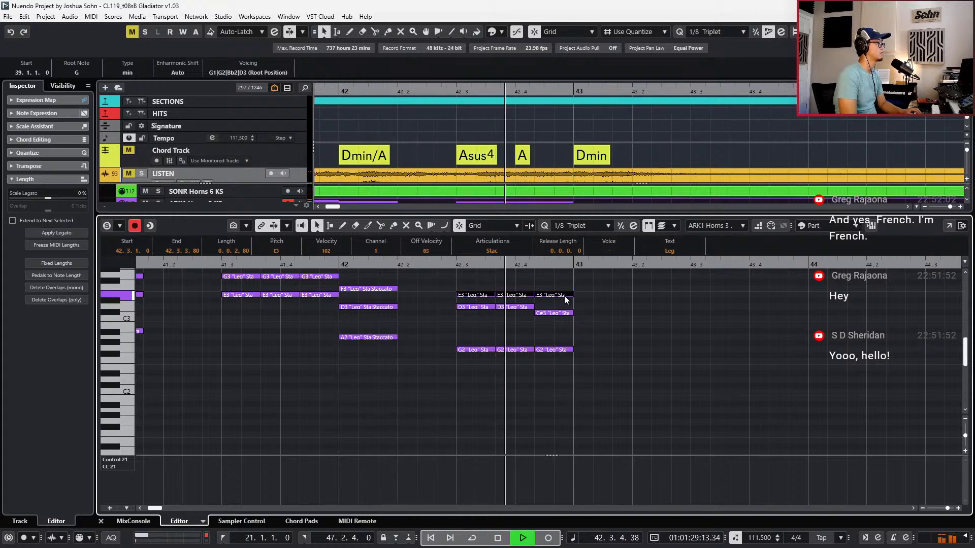
pyautogui.press('space')
# Solo the LISTEN track, play the reference through bar 42 repeatedly, and mute it again
pyautogui.click(235, 174)
pyautogui.press('s')
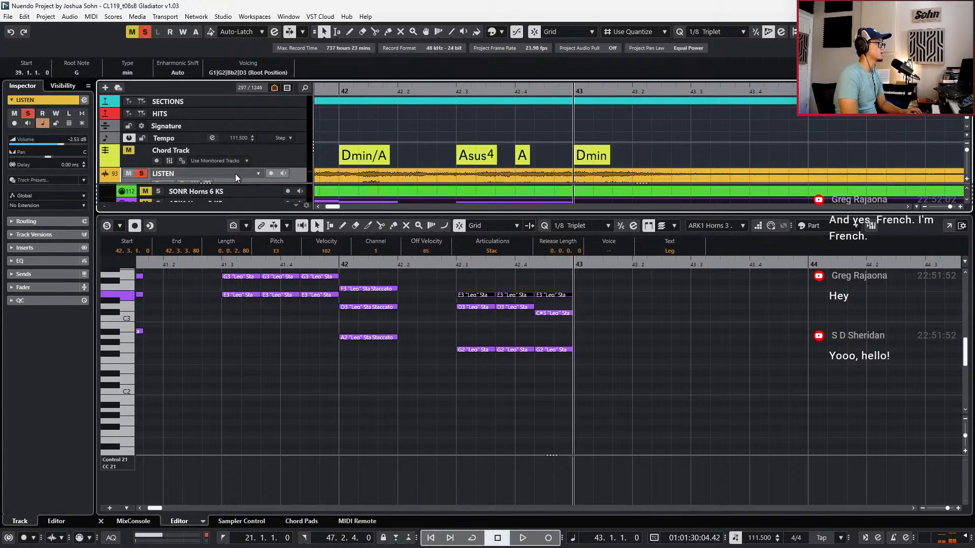
pyautogui.press('space')
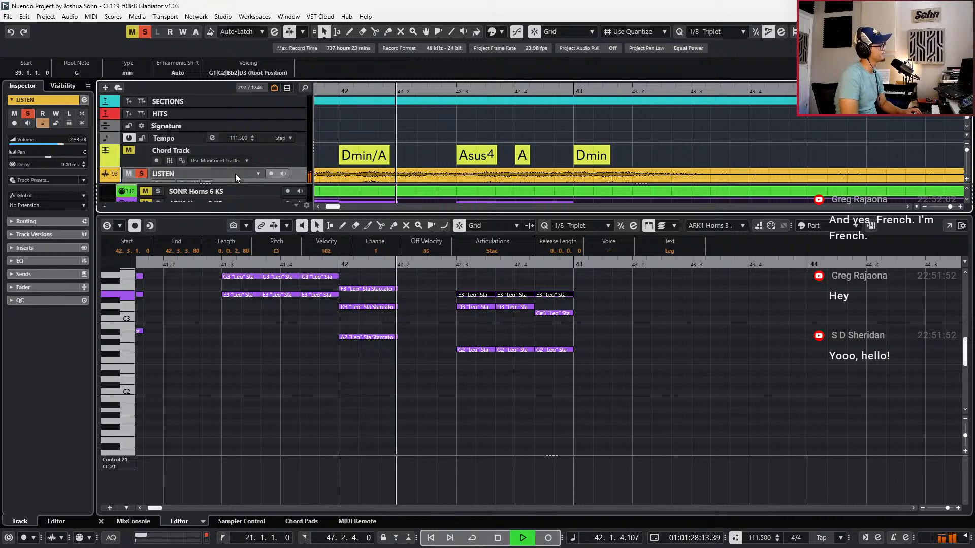
pyautogui.press('space')
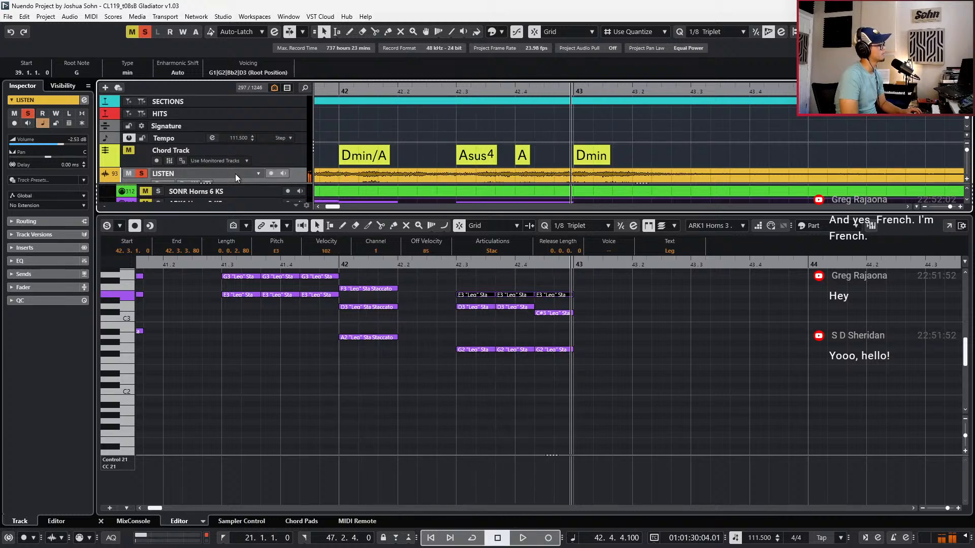
pyautogui.press('space')
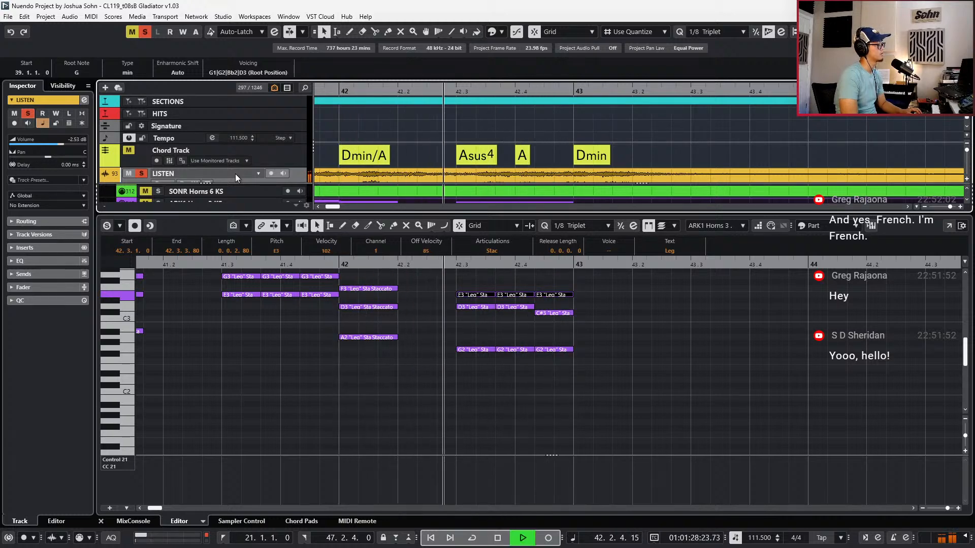
pyautogui.press('s')
pyautogui.press('m')
pyautogui.press('space')
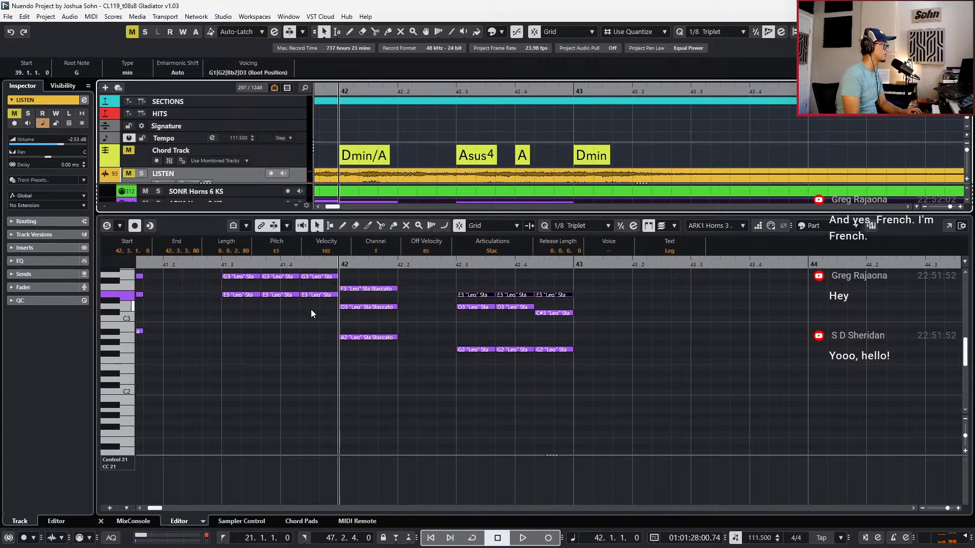
# Raise the G2 in the first two triplet chords of bar 42 to A2 and play back
pyautogui.click(312, 384)
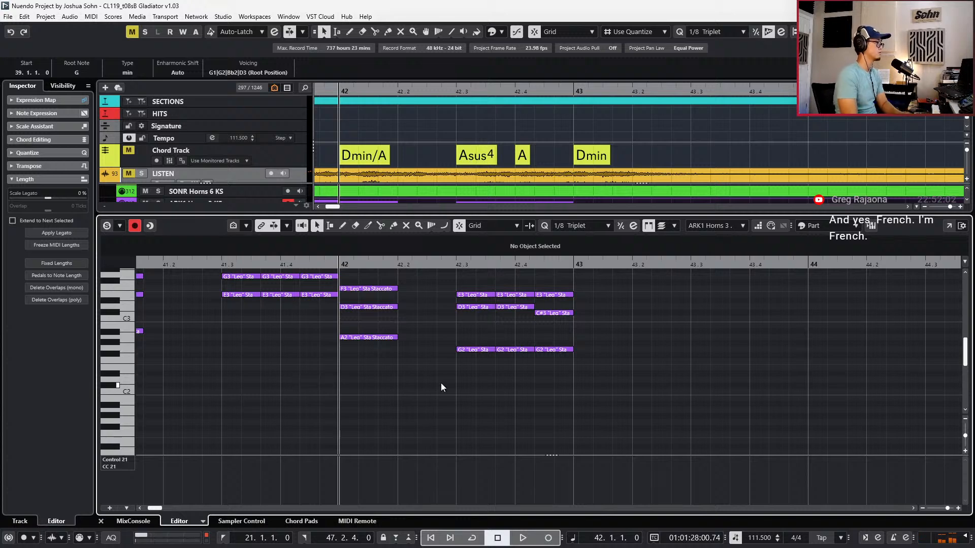
pyautogui.moveTo(510, 347); pyautogui.dragTo(510, 343)
pyautogui.press('Up')
pyautogui.press('Up')
pyautogui.press('space')
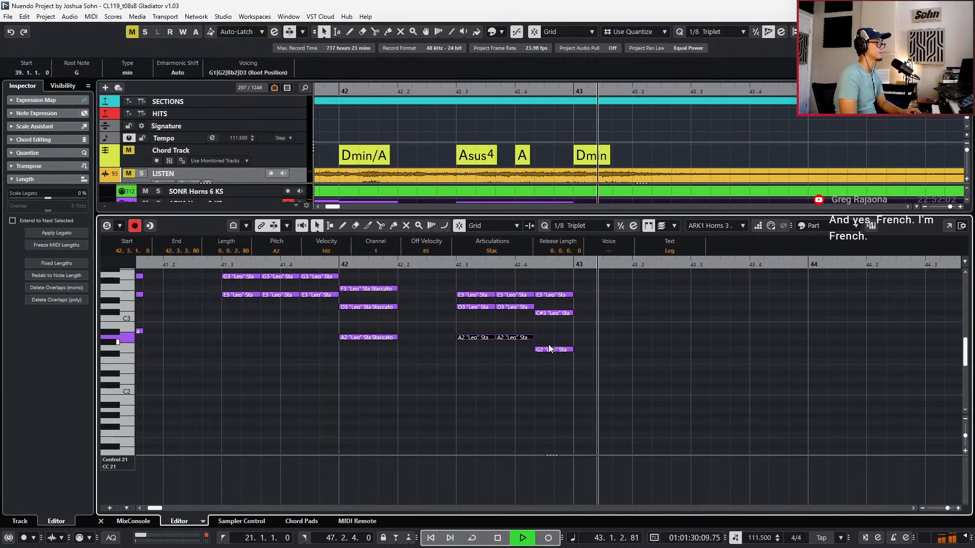
pyautogui.press('space')
# Change the A chord event at beat 4 of bar 42 on the Chord Track to A7
pyautogui.scroll(-2, 591, 319)
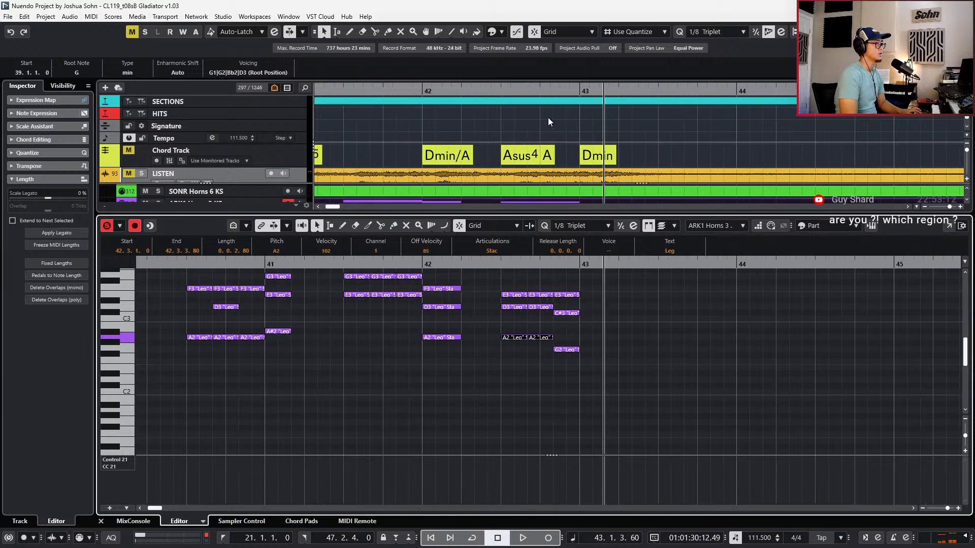
pyautogui.doubleClick(546, 156)
pyautogui.click(571, 209)
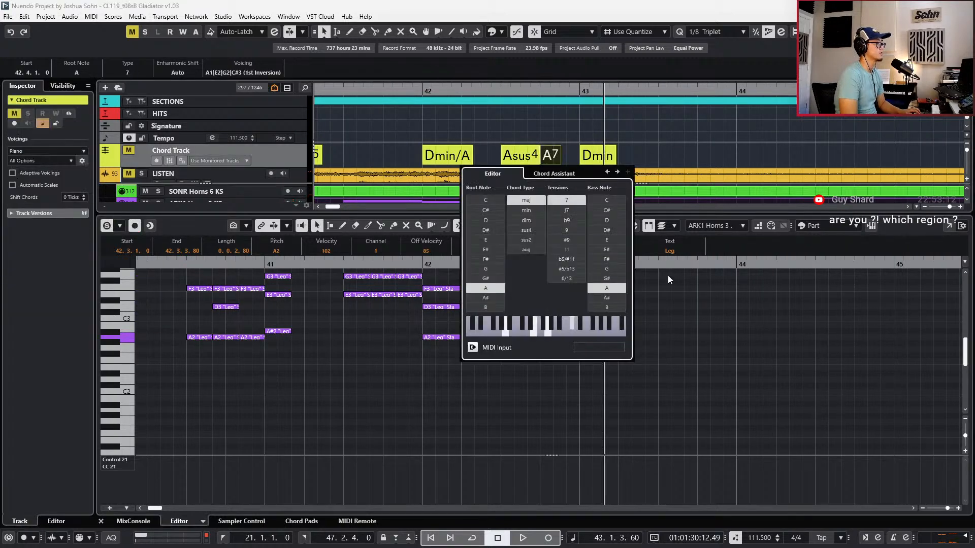
# Duplicate the last triplet chord of bar 42 to the start of bar 43
pyautogui.scroll(2, 646, 328)
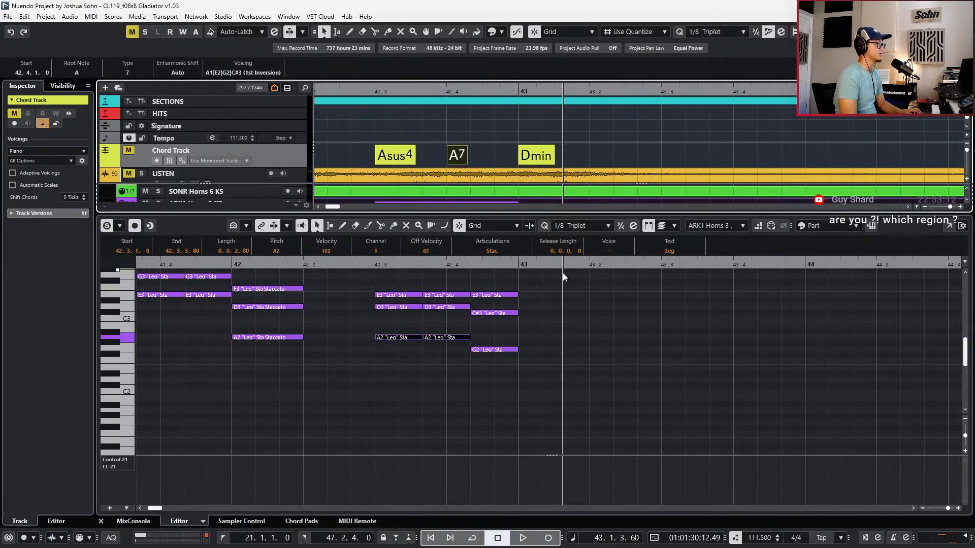
pyautogui.moveTo(563, 272); pyautogui.dragTo(496, 365)
pyautogui.hotkey('ctrl', 'd')
# Try lengthening the duplicated chord at bar 43 to the start of bar 44
pyautogui.hotkey('alt', 'shift', 'Right')
pyautogui.hotkey('alt', 'shift', 'Right')
pyautogui.hotkey('alt', 'shift', 'Right')
pyautogui.hotkey('alt', 'shift', 'Right')
pyautogui.hotkey('alt', 'shift', 'Right')
pyautogui.hotkey('alt', 'shift', 'Right')
pyautogui.hotkey('alt', 'shift', 'Right')
pyautogui.hotkey('alt', 'shift', 'Right')
pyautogui.hotkey('alt', 'shift', 'Right')
pyautogui.hotkey('alt', 'shift', 'Right')
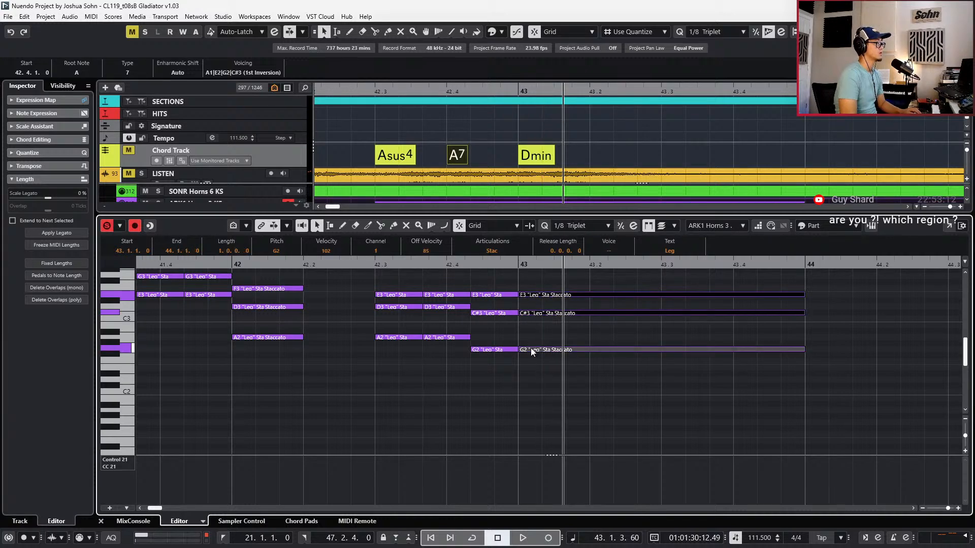
pyautogui.hotkey('ctrl', 'z')
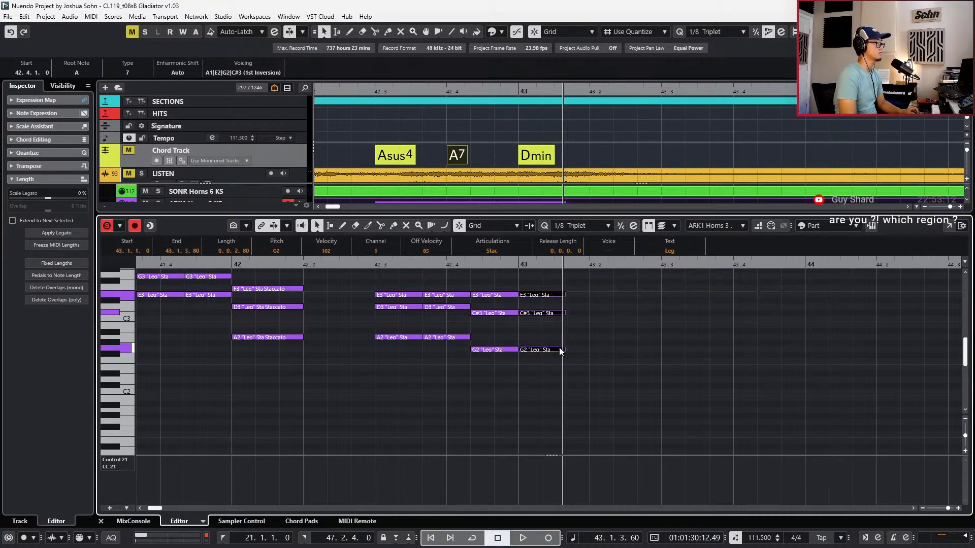
# Solo the LISTEN track to hear the reference into bar 43, then unsolo it and return to bar 42
pyautogui.click(218, 176)
pyautogui.press('s')
pyautogui.press('space')
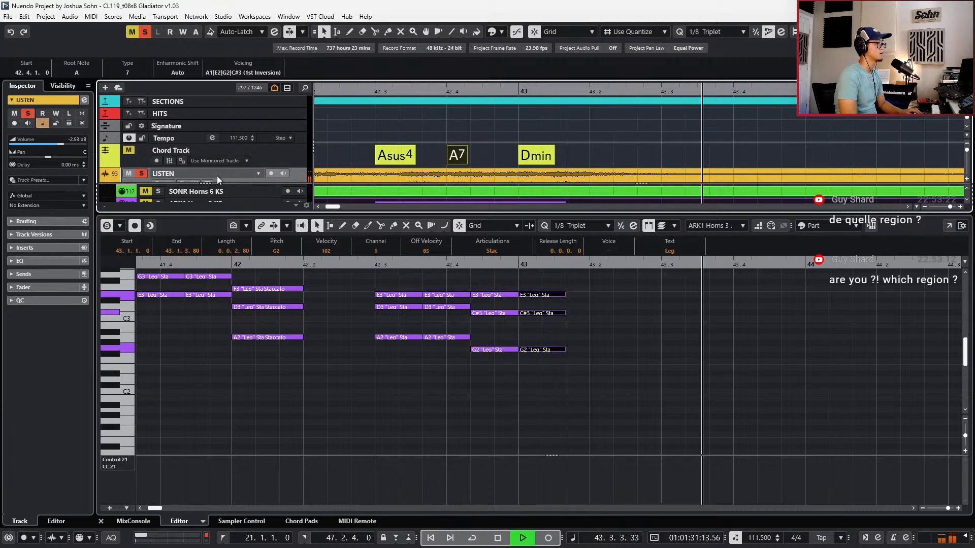
pyautogui.press('space')
pyautogui.press('s')
pyautogui.press('KP_Subtract')
pyautogui.press('KP_Subtract')
# Lower the E3 in the bar 43 downbeat chord to D3
pyautogui.scroll(-1, 317, 274)
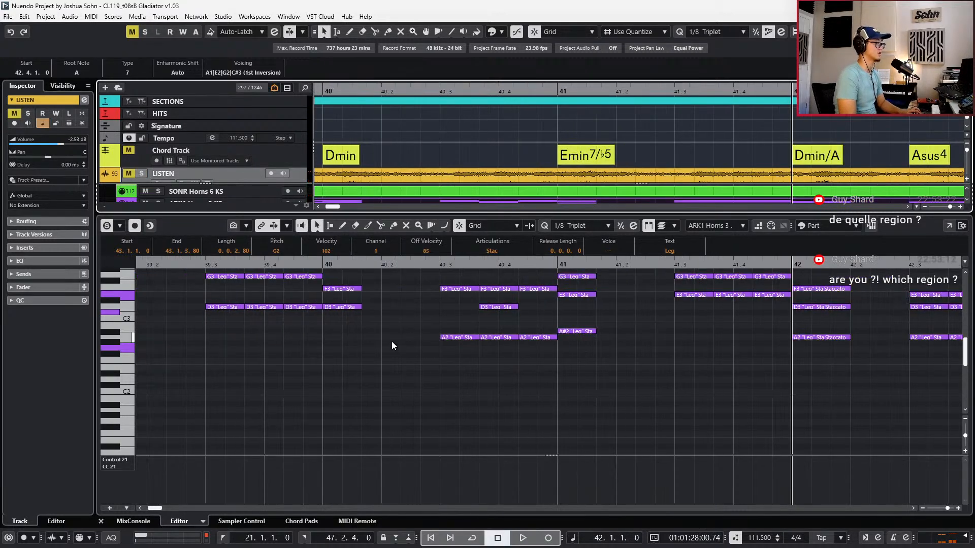
pyautogui.hscroll(4, 437, 345)
pyautogui.click(719, 294)
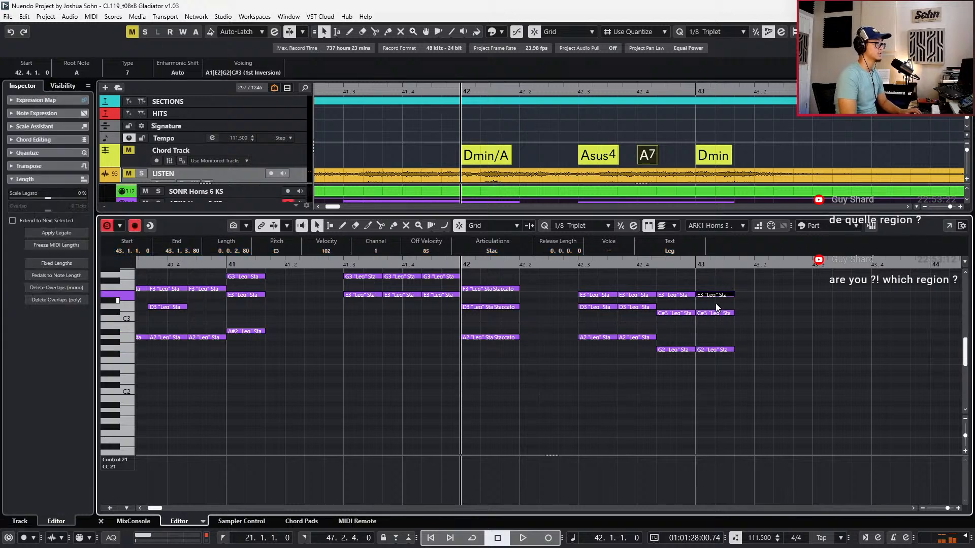
pyautogui.press('Down')
pyautogui.press('Down')
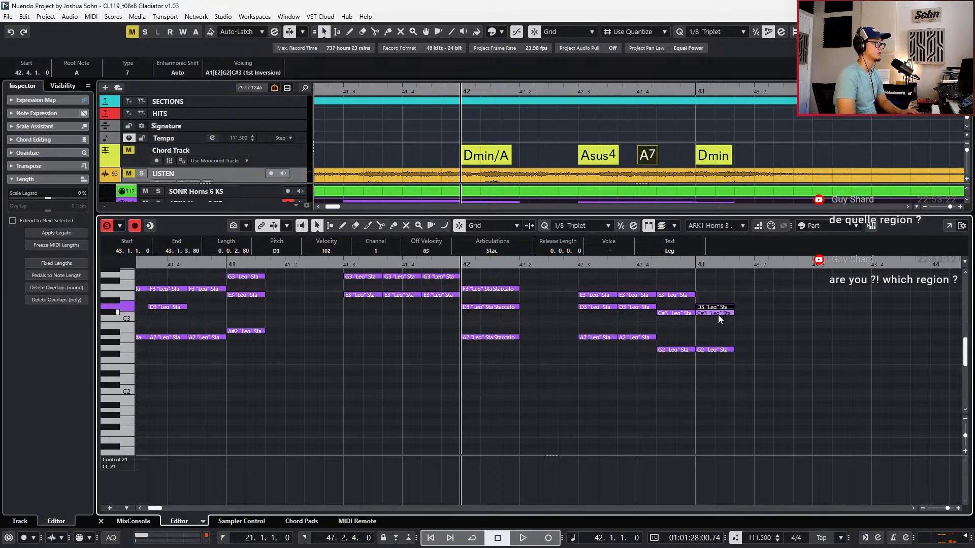
pyautogui.hotkey('ctrl', 'shift', 'a')
# Lower the C#3 in the bar 43 downbeat chord to A#2
pyautogui.click(718, 315)
pyautogui.scroll(2, 719, 314)
pyautogui.press('Down')
pyautogui.press('Down')
pyautogui.press('Down')
pyautogui.press('Down')
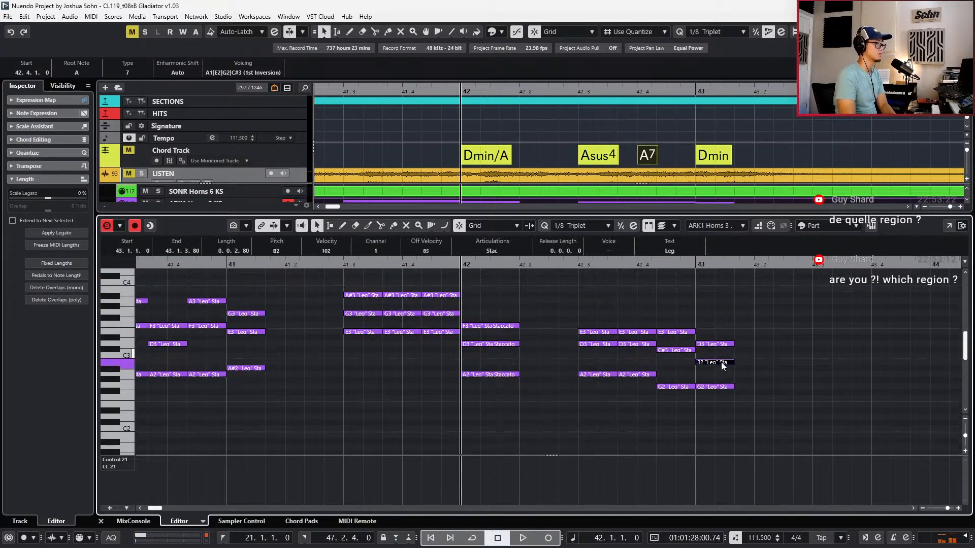
pyautogui.press('Up')
# Lower the G2 in the bar 43 downbeat chord to F2 and play back the horns
pyautogui.click(718, 389)
pyautogui.press('Down')
pyautogui.press('Down')
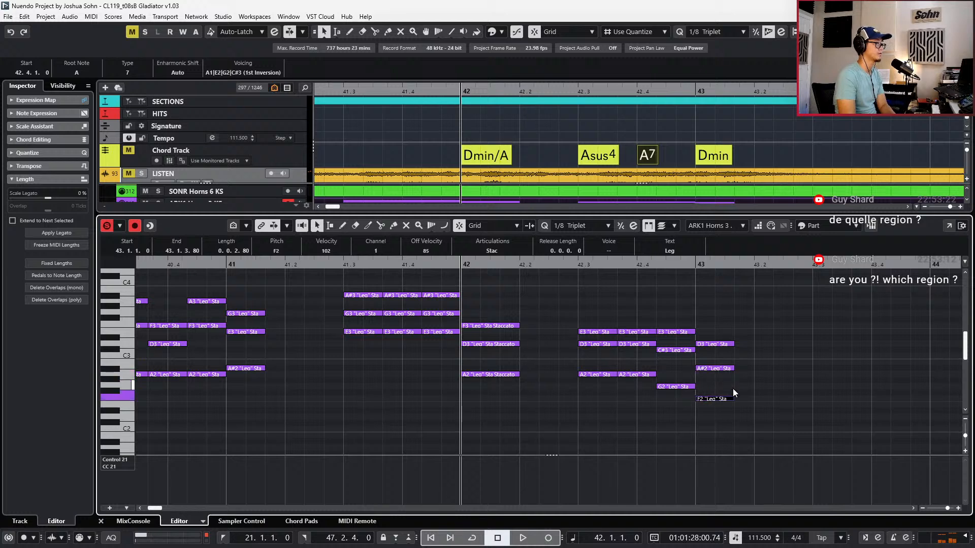
pyautogui.press('l')
pyautogui.press('space')
pyautogui.press('space')
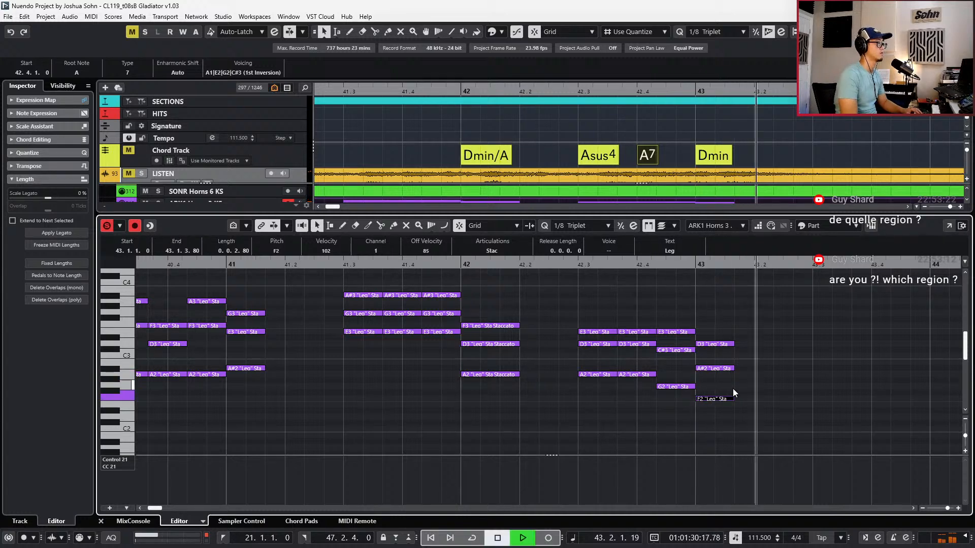
# Lower the A#2 in the bar 43 chord to A2 to complete D minor, and play it back
pyautogui.click(721, 368)
pyautogui.press('Down')
pyautogui.press('space')
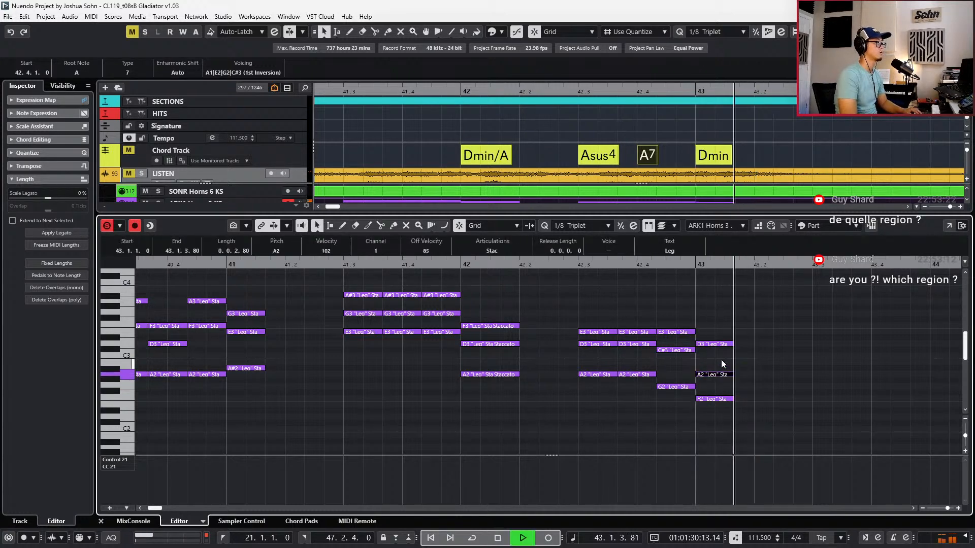
pyautogui.press('space')
# Play back the ARK1 Horns 3 staccato passage from bar 38 to review the chord voicings and accents
pyautogui.press('s')
pyautogui.press('l')
pyautogui.hotkey('alt', 'l')
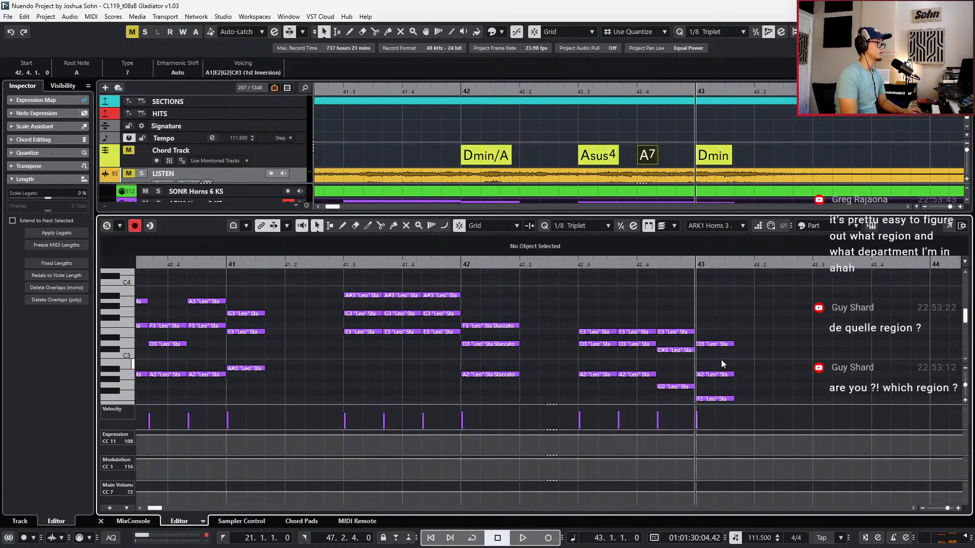
pyautogui.press('g')
pyautogui.moveTo(739, 304); pyautogui.dragTo(606, 398)
pyautogui.press('g')
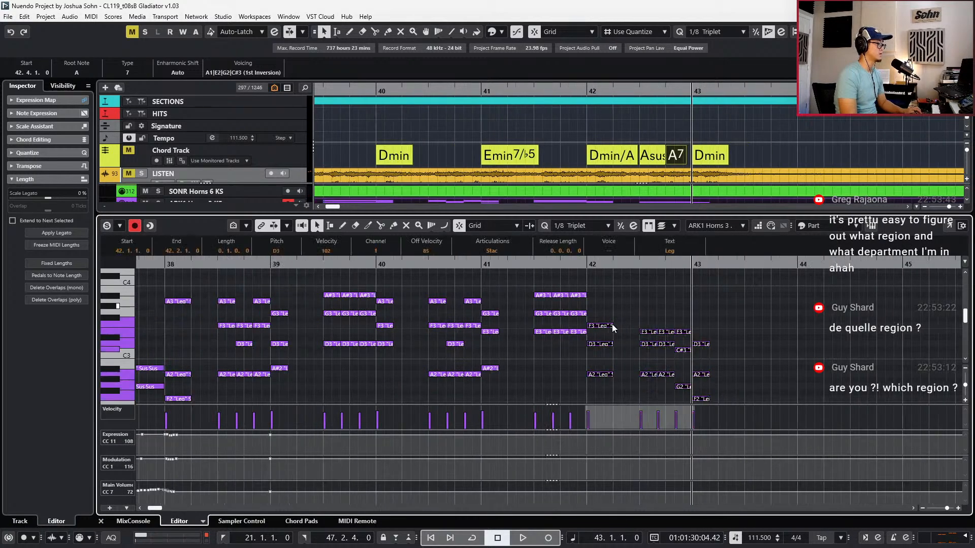
pyautogui.moveTo(617, 311); pyautogui.dragTo(600, 374)
pyautogui.press('g')
pyautogui.press('KP_Subtract')
pyautogui.press('KP_Subtract')
pyautogui.press('space')
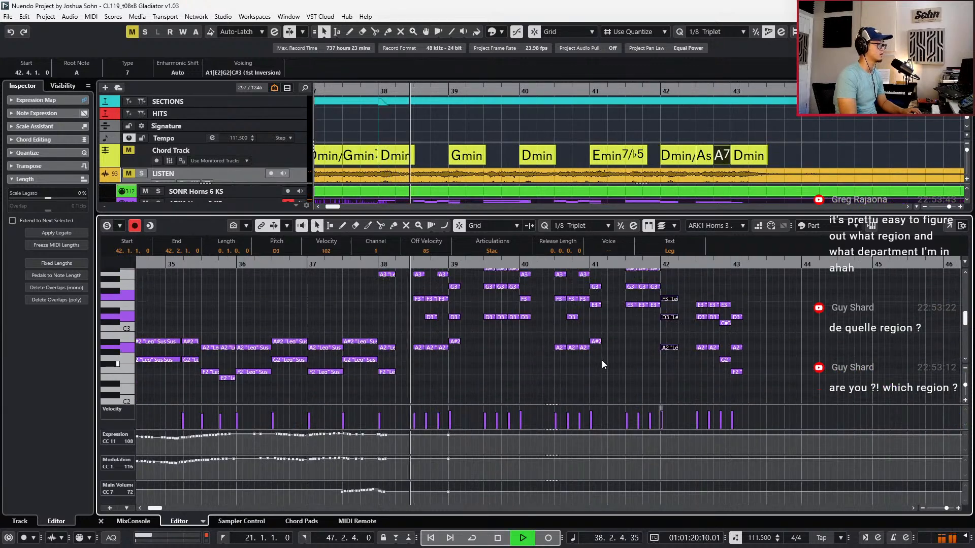
pyautogui.click(602, 359)
pyautogui.hotkey('alt', 'l')
pyautogui.scroll(3, 602, 350)
pyautogui.hotkey('alt', 'l')
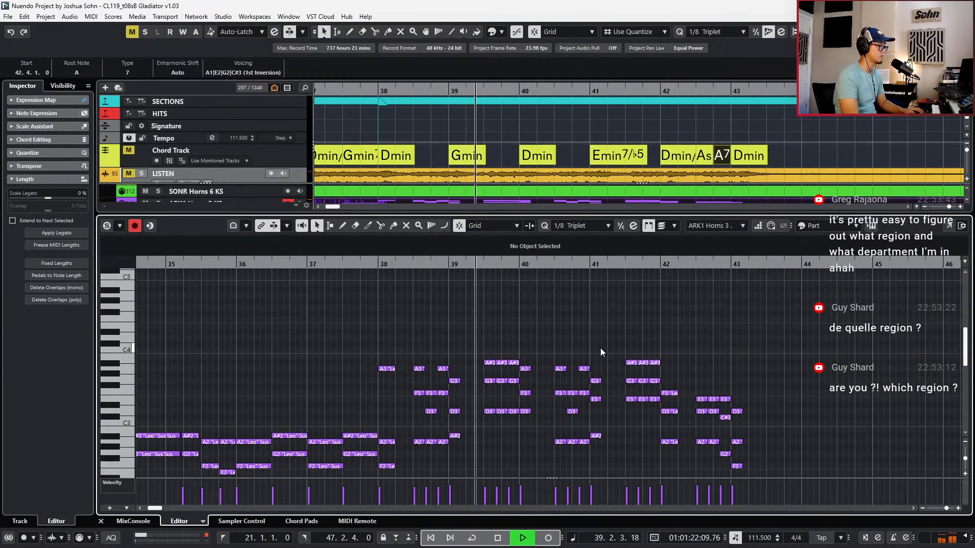
pyautogui.scroll(-2, 600, 348)
pyautogui.press('space')
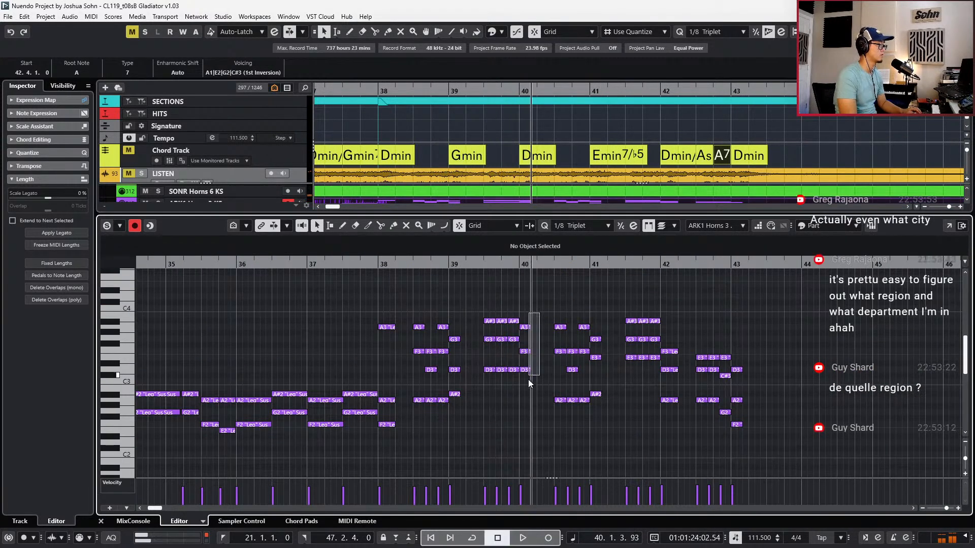
# Raise the velocities of the downbeat chords in bars 39 to 42, with bar 42 at 122, and play back from bar 38
pyautogui.moveTo(528, 376); pyautogui.dragTo(528, 393)
pyautogui.moveTo(599, 332); pyautogui.dragTo(598, 432)
pyautogui.moveTo(465, 327); pyautogui.dragTo(453, 422)
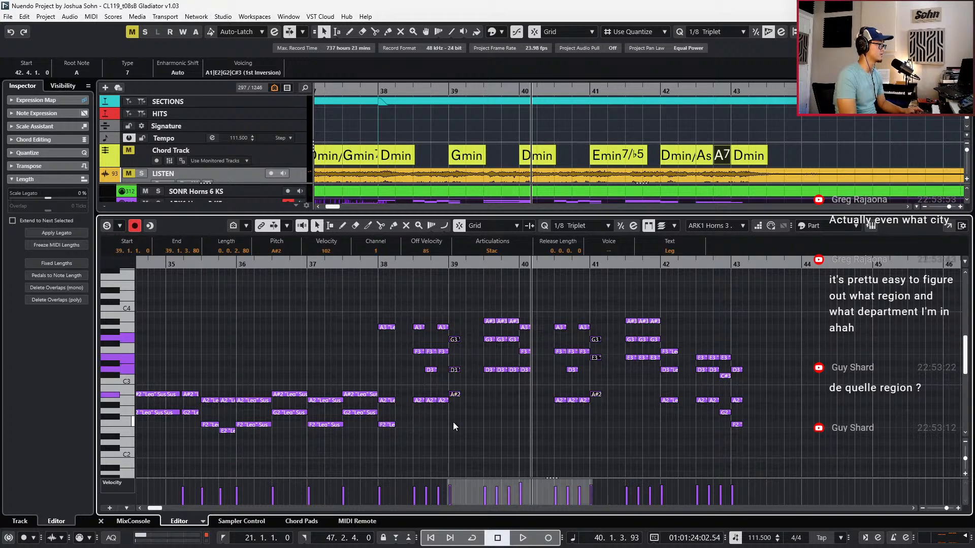
pyautogui.moveTo(660, 345); pyautogui.dragTo(675, 434)
pyautogui.press('KP_Subtract')
pyautogui.press('space')
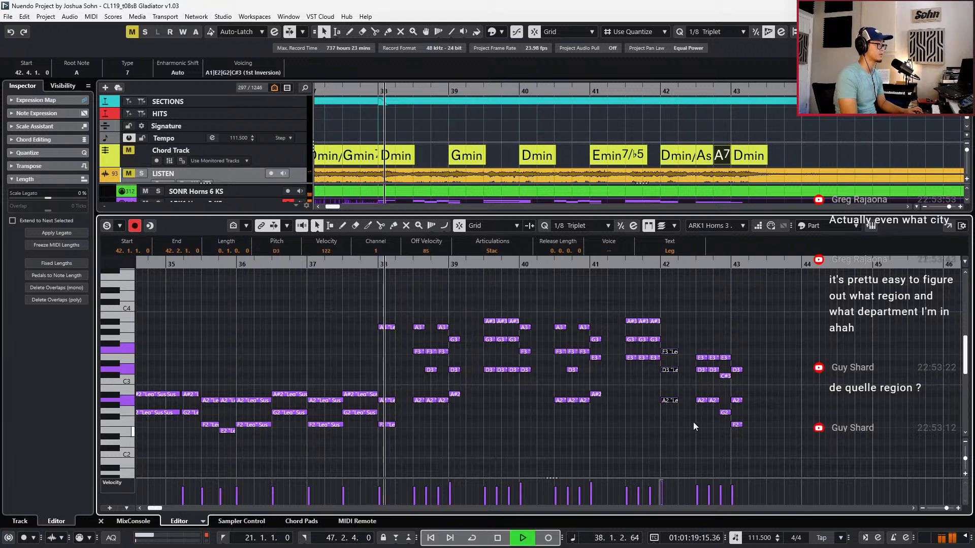
# Set the bar 43 downbeat chord to the Marc articulation with a velocity of 122
pyautogui.moveTo(748, 354); pyautogui.dragTo(730, 452)
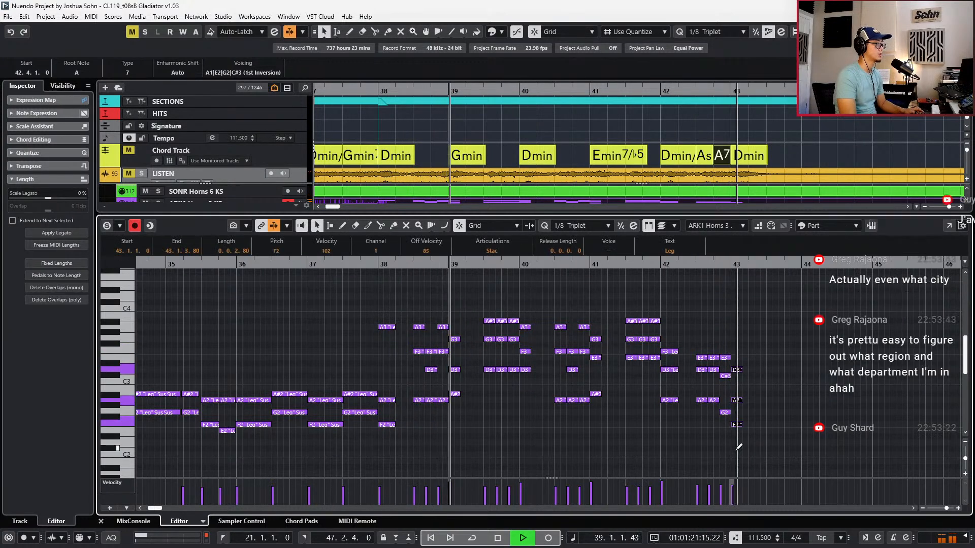
pyautogui.click(503, 251)
pyautogui.click(501, 288)
pyautogui.click(666, 307)
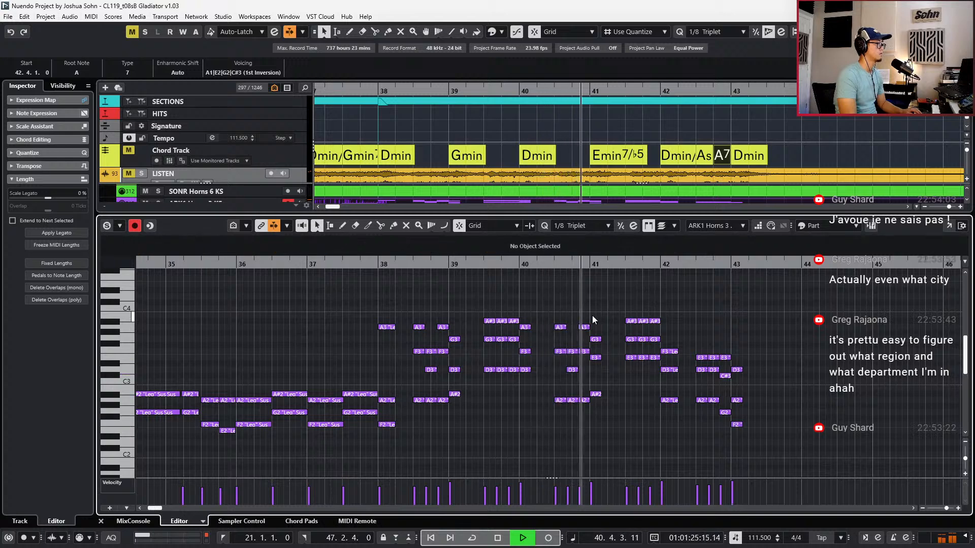
# Raise the velocity of the bar 41 downbeat chord to 126
pyautogui.moveTo(597, 313); pyautogui.dragTo(593, 401)
pyautogui.hotkey('alt', 'Up')
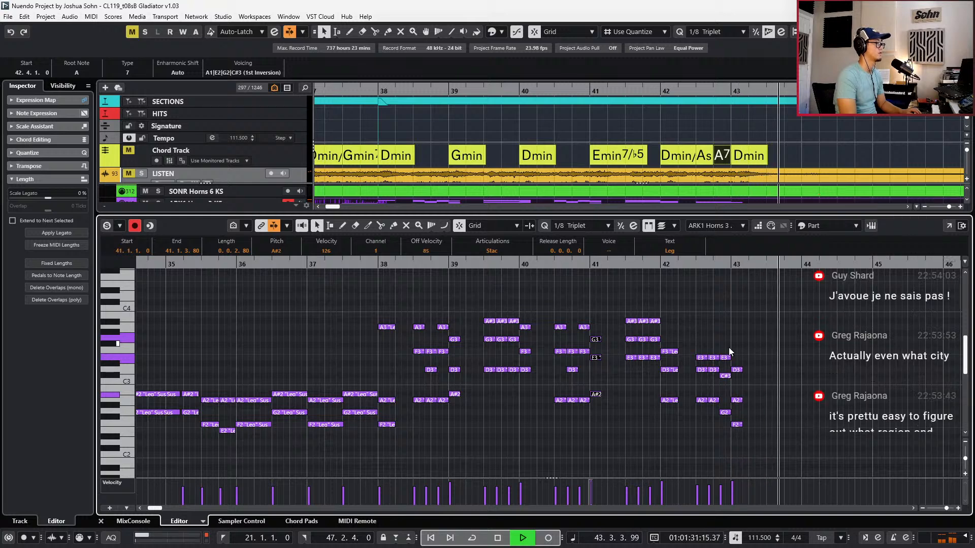
pyautogui.press('space')
# Lengthen the bar 43 chord to 0.1.0.0, nudge its start earlier to 42.4.4.70, and play back the ending
pyautogui.press('l')
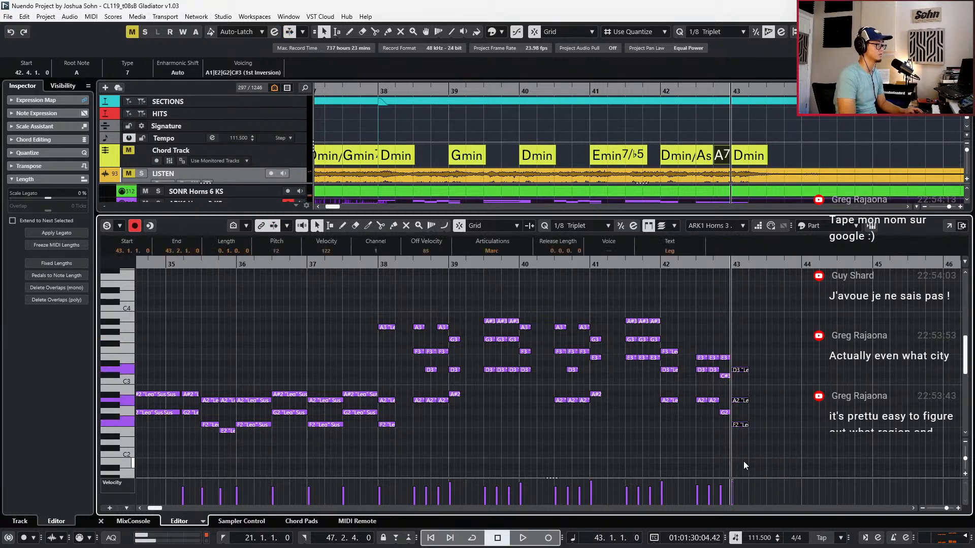
pyautogui.press('space')
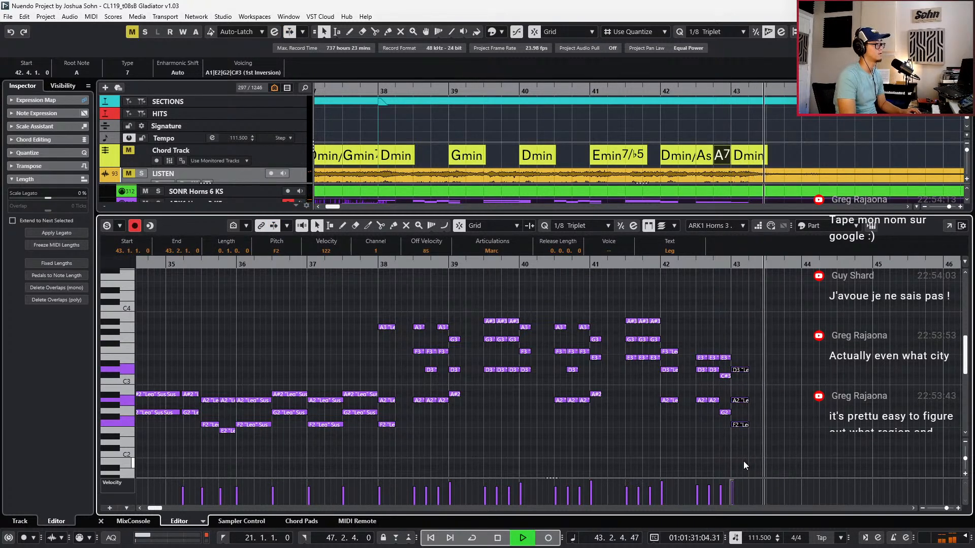
pyautogui.hotkey('alt', 'Left')
pyautogui.hotkey('alt', 'Left')
pyautogui.hotkey('alt', 'Left')
pyautogui.hotkey('alt', 'Left')
pyautogui.hotkey('alt', 'Left')
pyautogui.press('l')
pyautogui.press('KP_Subtract')
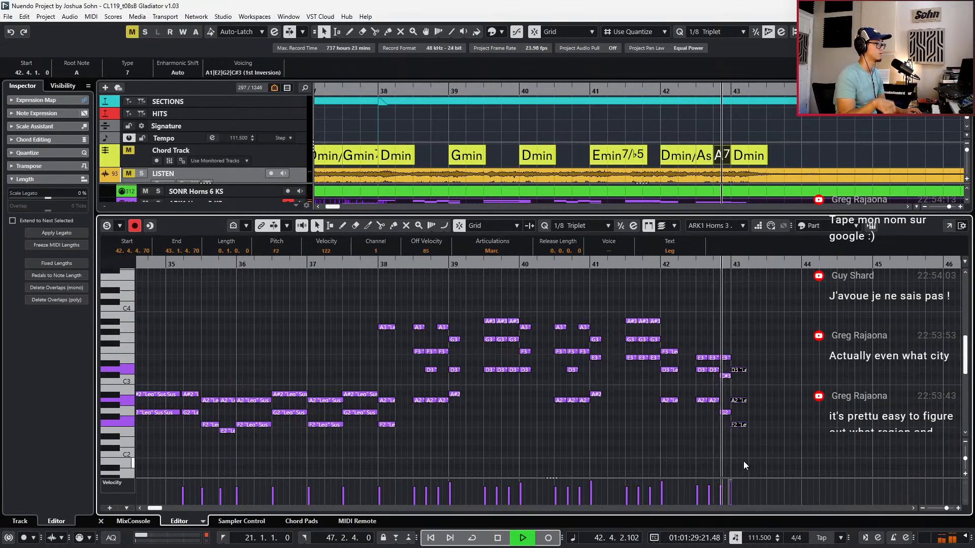
pyautogui.press('space')
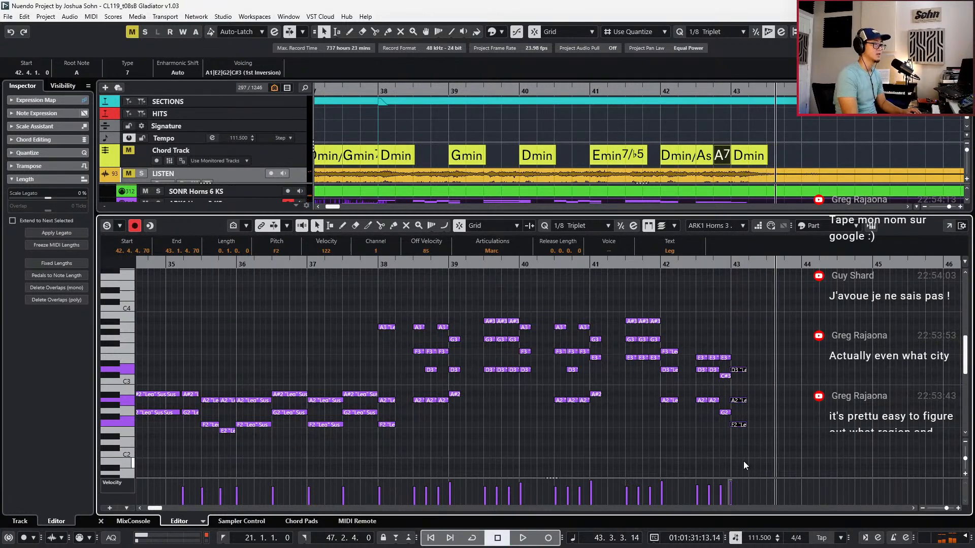
# Look over the brass and string parts in the arrangement up to bar 47 and reopen the ARK1 Horns 3 part for editing
pyautogui.press('g')
pyautogui.press('g')
pyautogui.press('KP_Subtract')
pyautogui.press('KP_Subtract')
pyautogui.press('KP_Subtract')
pyautogui.press('KP_Subtract')
pyautogui.press('KP_Subtract')
pyautogui.press('KP_Subtract')
pyautogui.press('KP_Subtract')
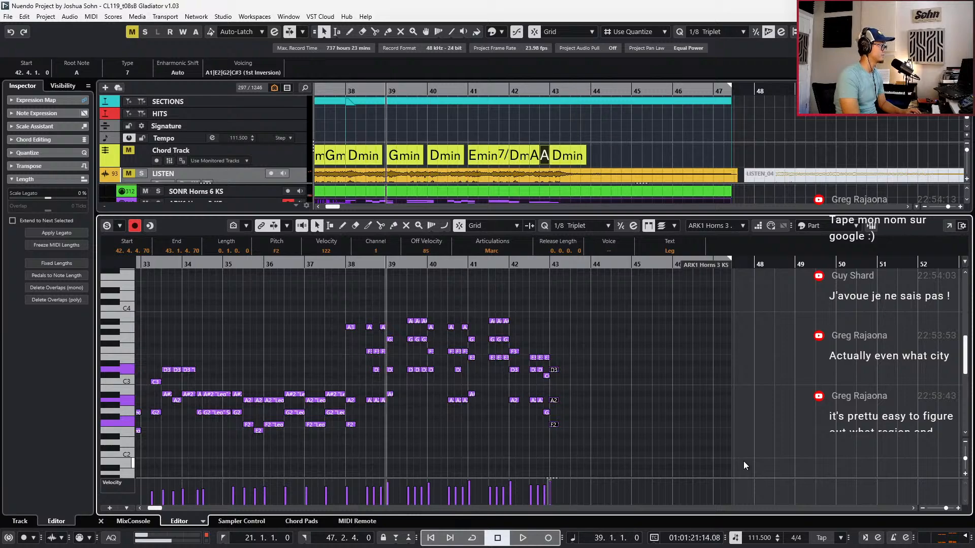
pyautogui.hotkey('ctrl', 'e')
pyautogui.press('g')
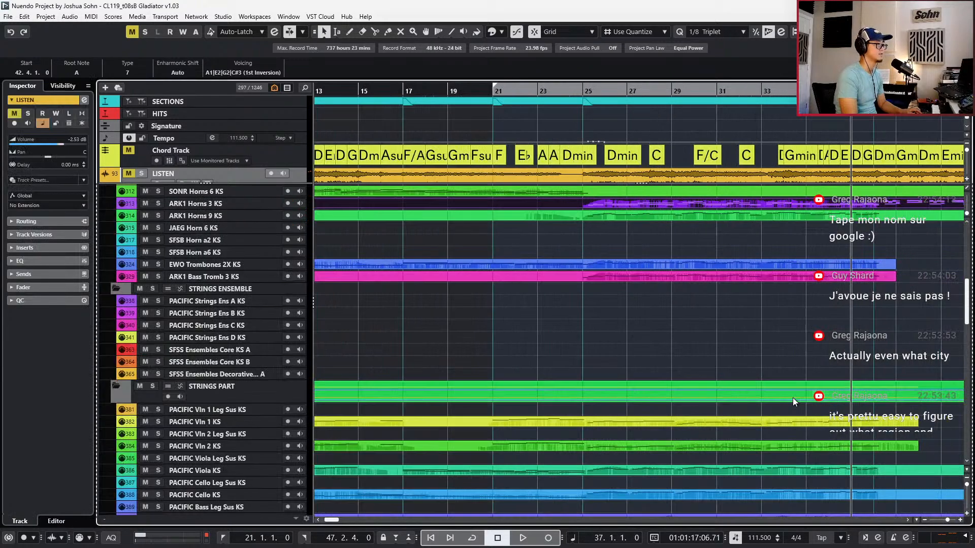
pyautogui.hscroll(3, 776, 384)
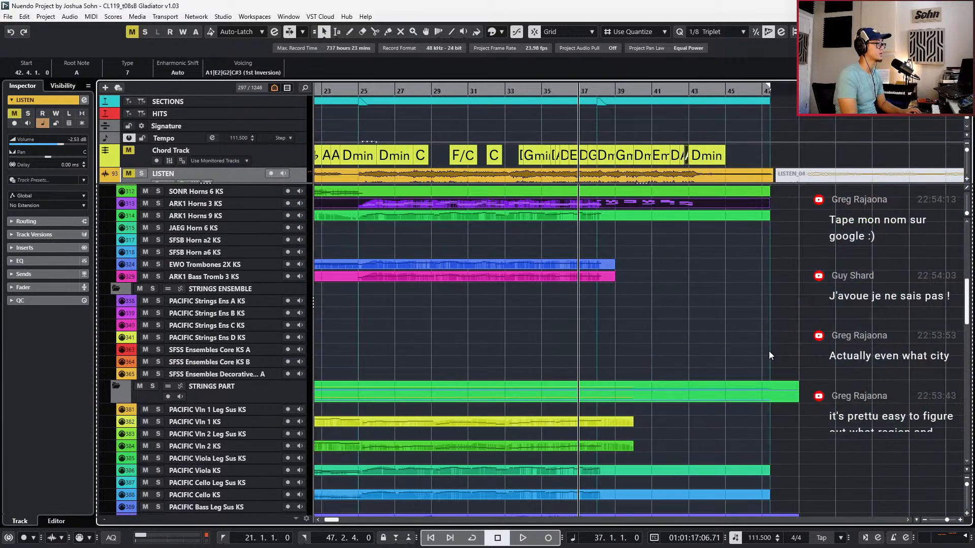
pyautogui.scroll(2, 762, 340)
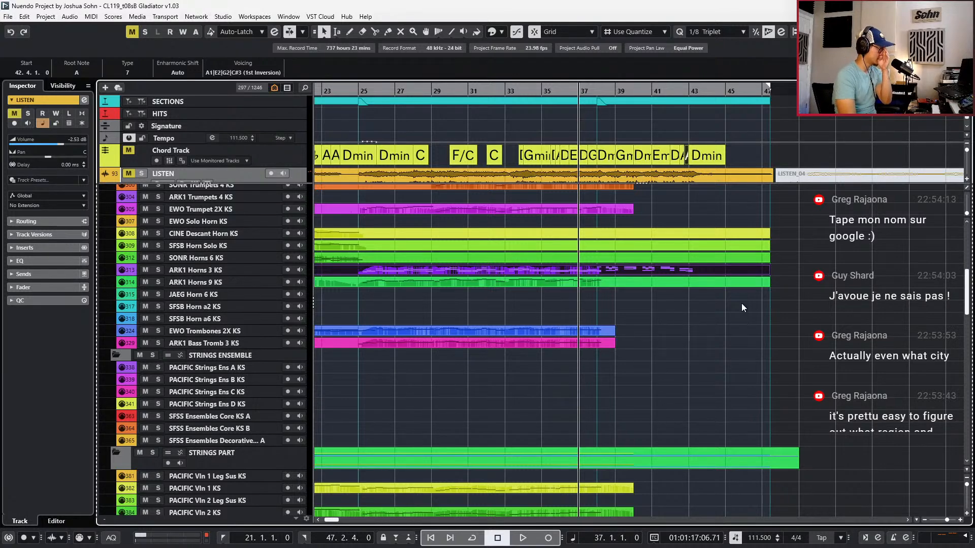
pyautogui.doubleClick(687, 272)
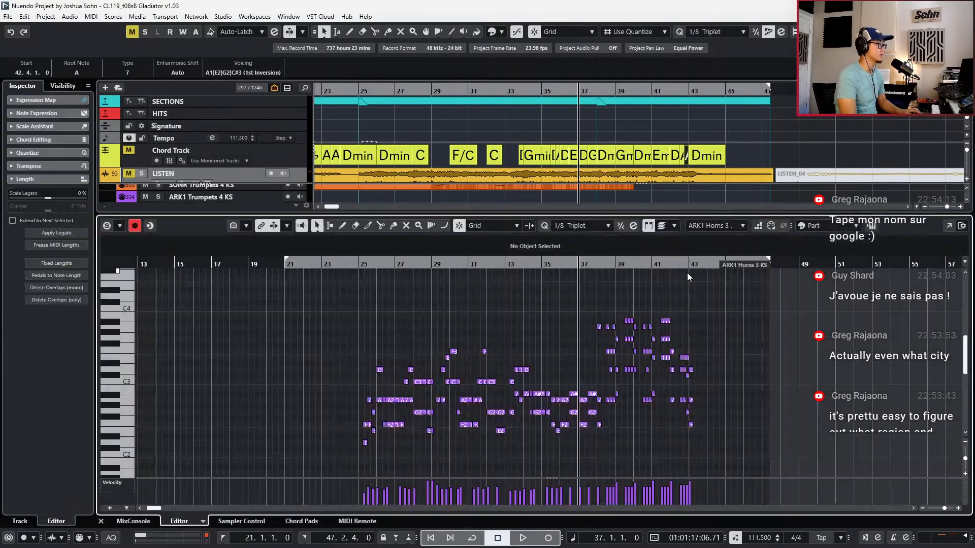
# Select the top-line notes of the ARK1 Horns 3 staccato chords from bar 38 through the bar 42 downbeat
pyautogui.moveTo(529, 319); pyautogui.dragTo(663, 340)
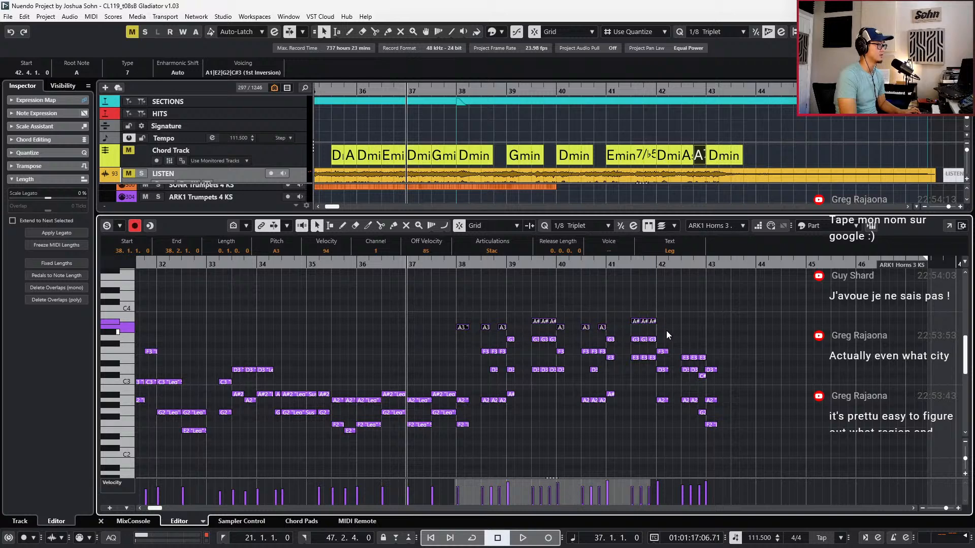
pyautogui.keyDown('shift'); pyautogui.click(663, 352); pyautogui.keyUp('shift')
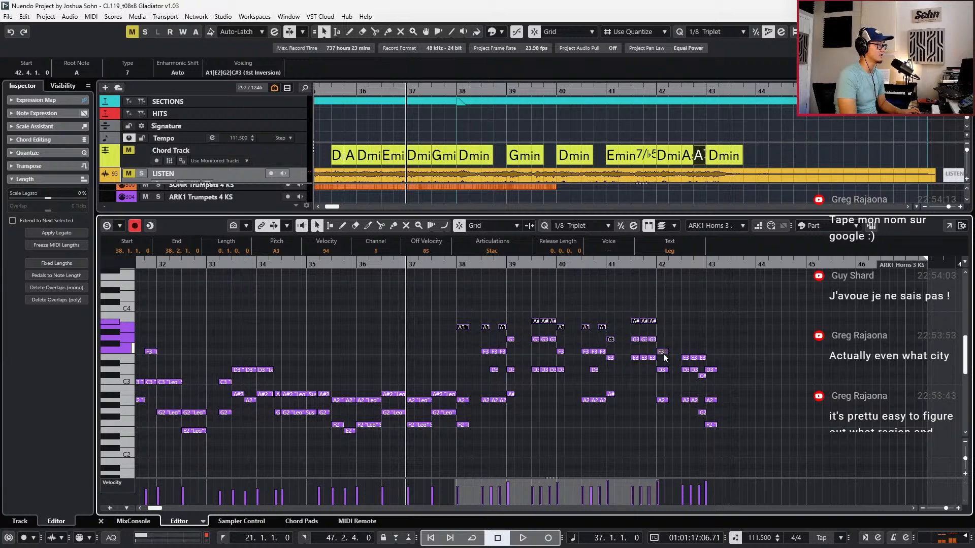
# Transfer the top-voice notes from bar 38 onward in ARK1 Horns 3 to the same position in ARK1 Horns 9
pyautogui.moveTo(718, 362); pyautogui.dragTo(718, 366)
pyautogui.press('l')
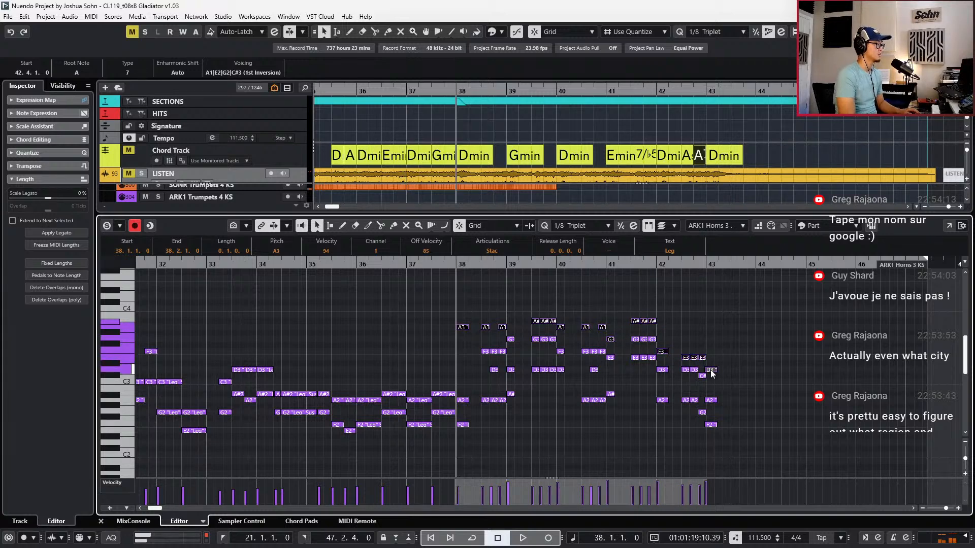
pyautogui.hotkey('ctrl', 'e')
pyautogui.click(538, 284)
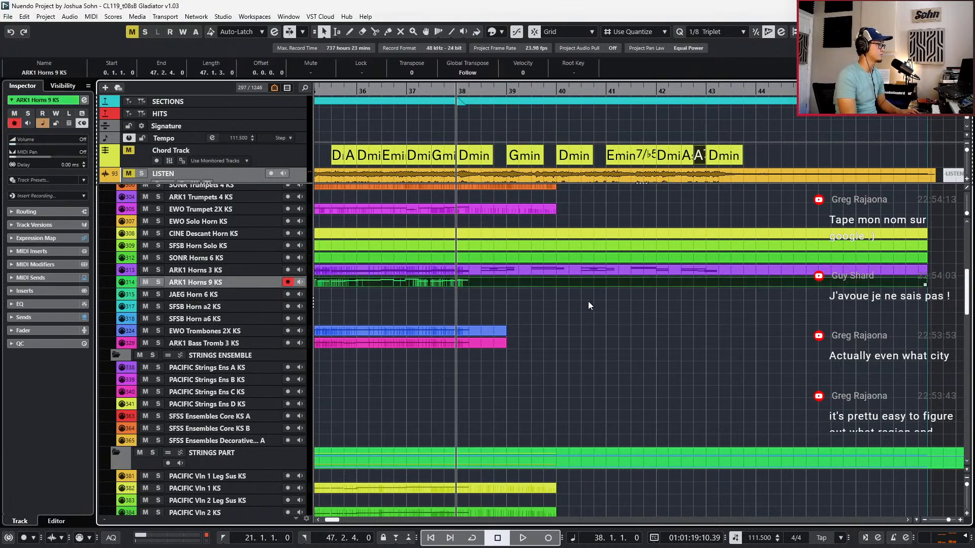
pyautogui.hotkey('ctrl', 'e')
# Set the articulation of the transferred ARK1 Horns 9 notes to Staccato and the final D3 note to Marc
pyautogui.click(499, 252)
pyautogui.click(496, 262)
pyautogui.click(492, 250)
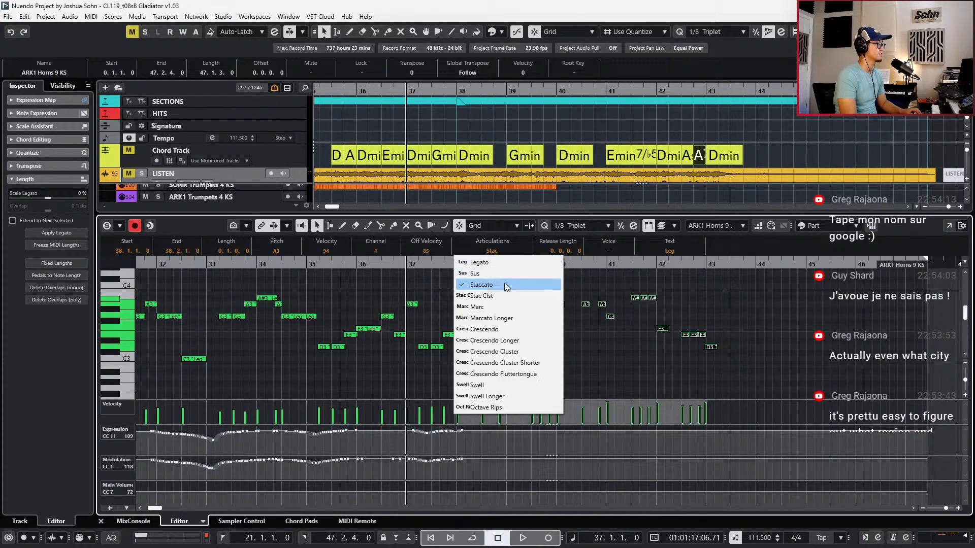
pyautogui.click(505, 282)
pyautogui.moveTo(783, 369); pyautogui.dragTo(742, 369)
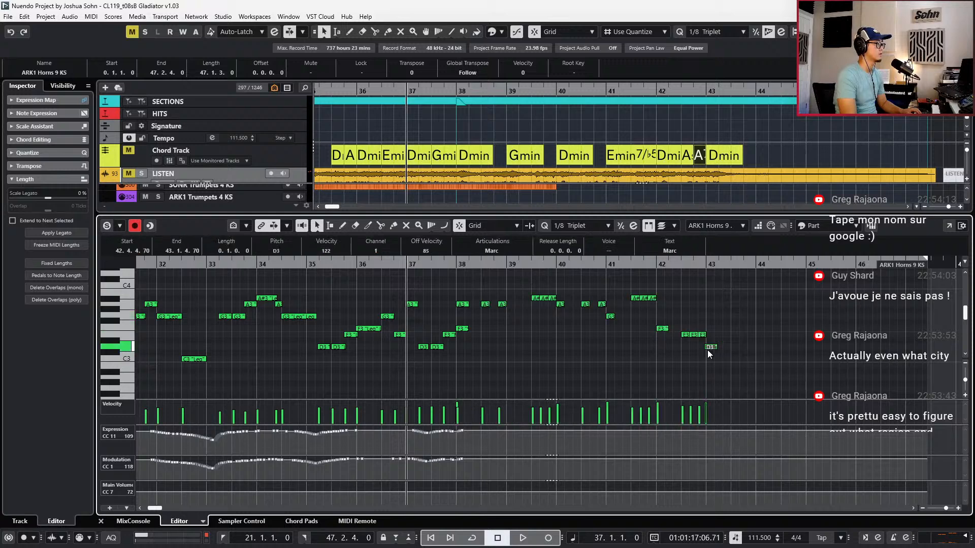
# Audition ARK1 Horns 9 from bar 37 and replace its F3 note at bar 38 with a staccato copy of the A3 note
pyautogui.click(463, 329)
pyautogui.hotkey('ctrl', 'z')
pyautogui.press('space')
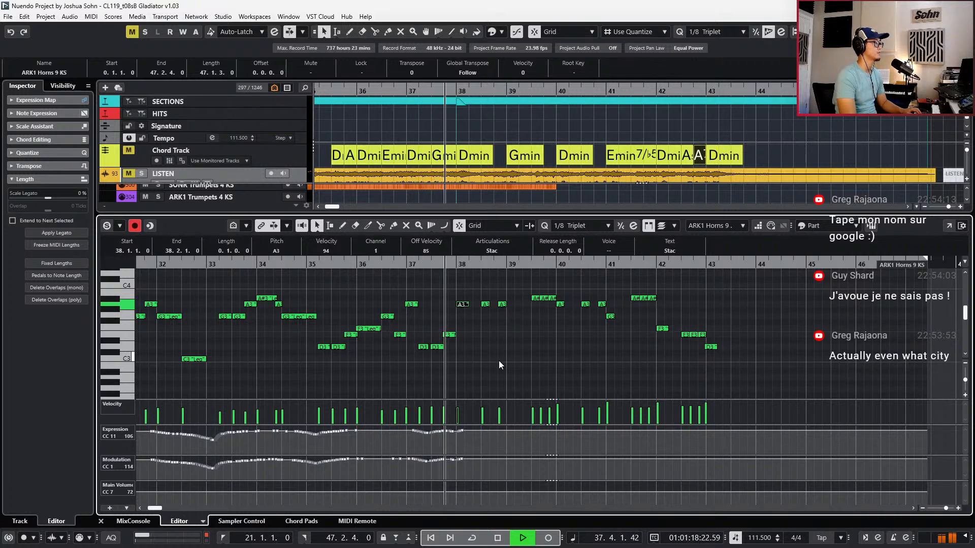
pyautogui.press('space')
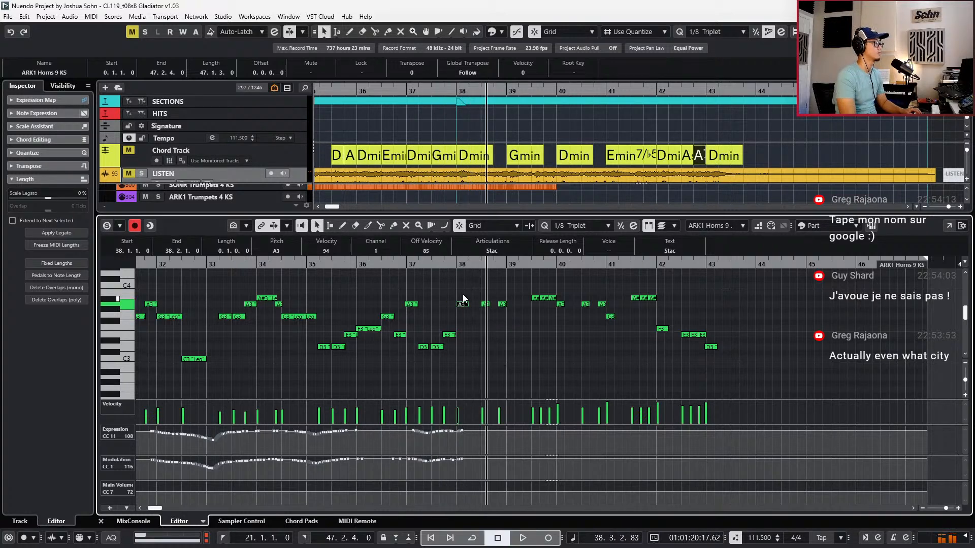
pyautogui.moveTo(464, 306); pyautogui.dragTo(464, 309)
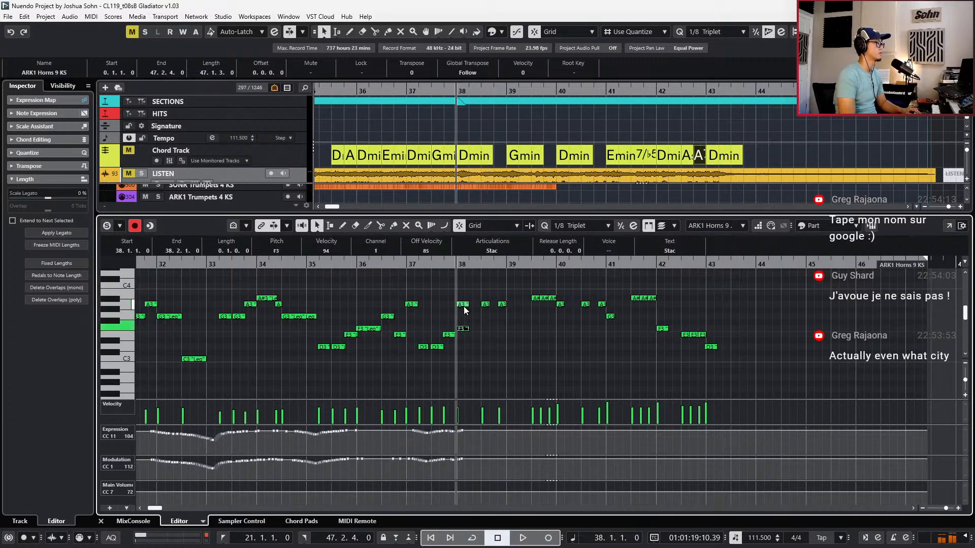
# Return to the arrangement and play back the horn passage from bar 35
pyautogui.press('KP_Subtract')
pyautogui.press('KP_Subtract')
pyautogui.press('Return')
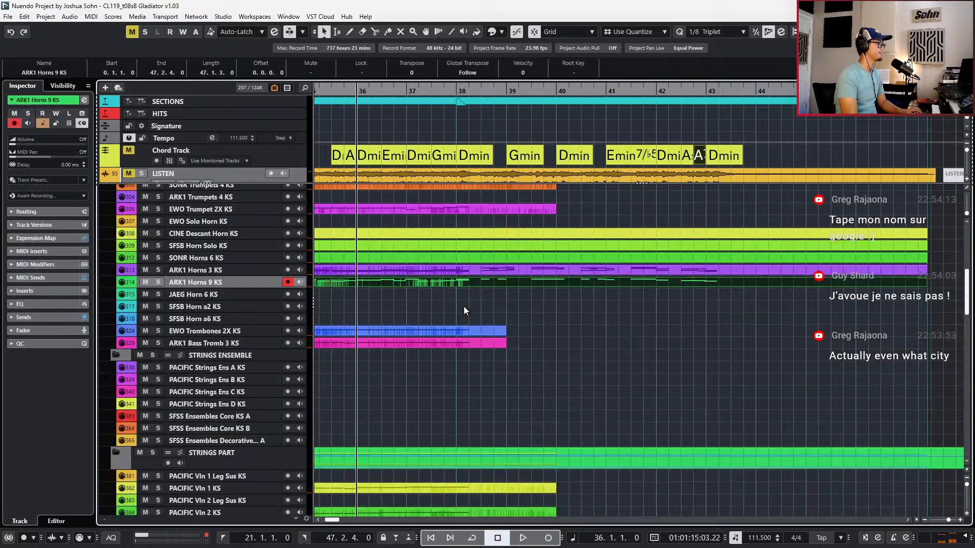
pyautogui.scroll(-2, 480, 307)
pyautogui.press('KP_Subtract')
pyautogui.press('space')
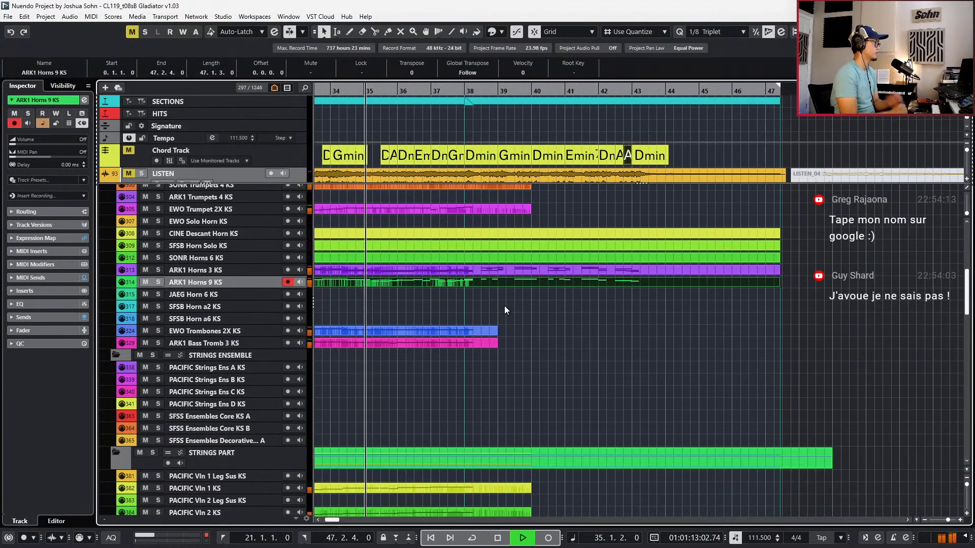
pyautogui.click(520, 273)
pyautogui.press('Return')
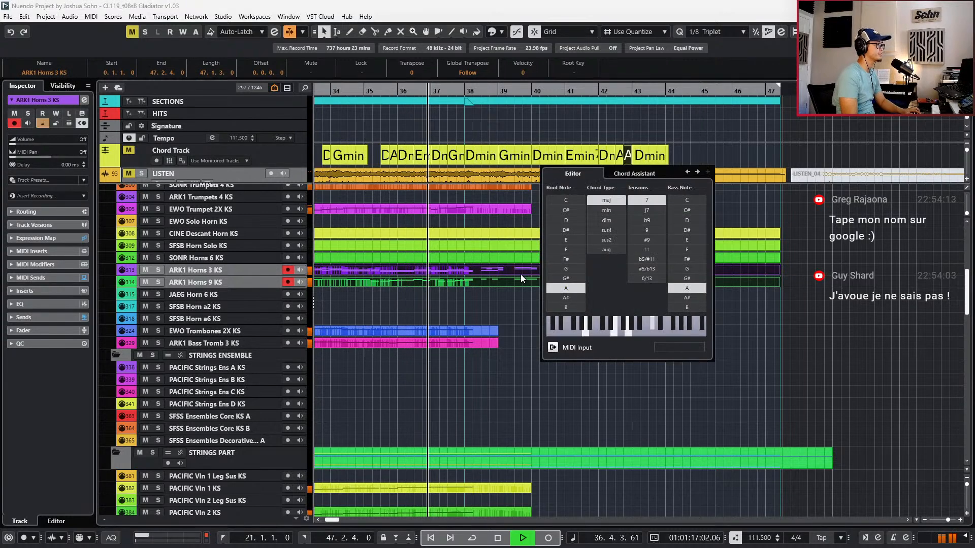
pyautogui.click(751, 355)
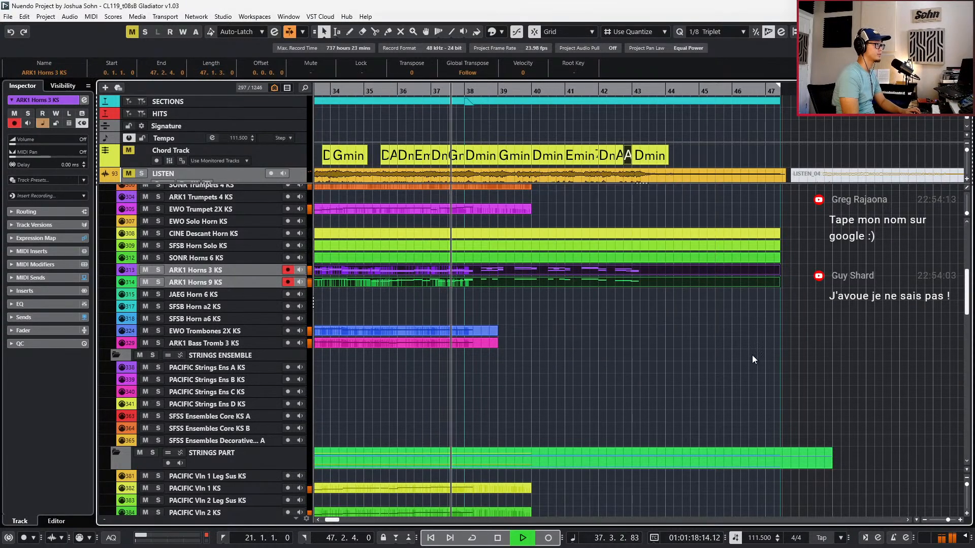
# Deselect the A7 chord, lock the Chord Track and stop playback
pyautogui.click(629, 160)
pyautogui.rightClick(262, 148)
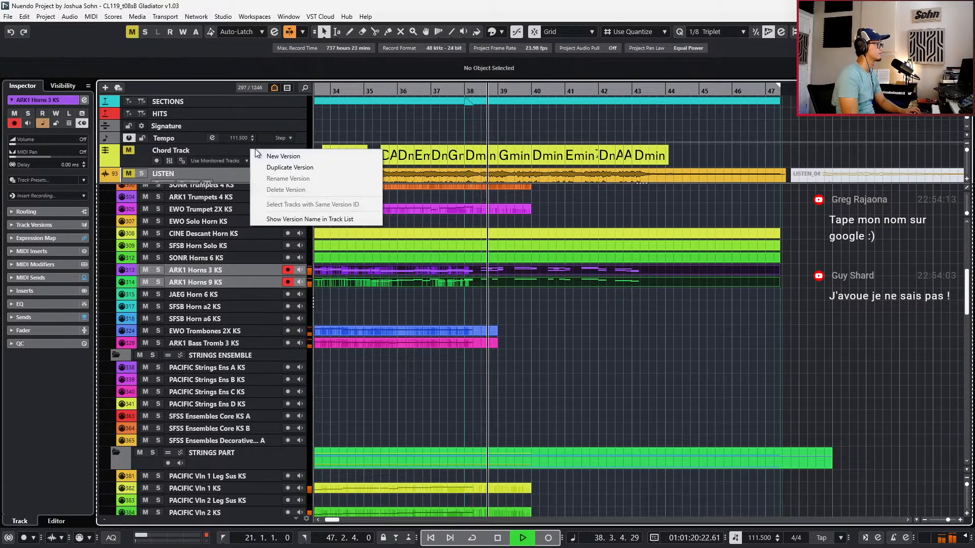
pyautogui.click(221, 147)
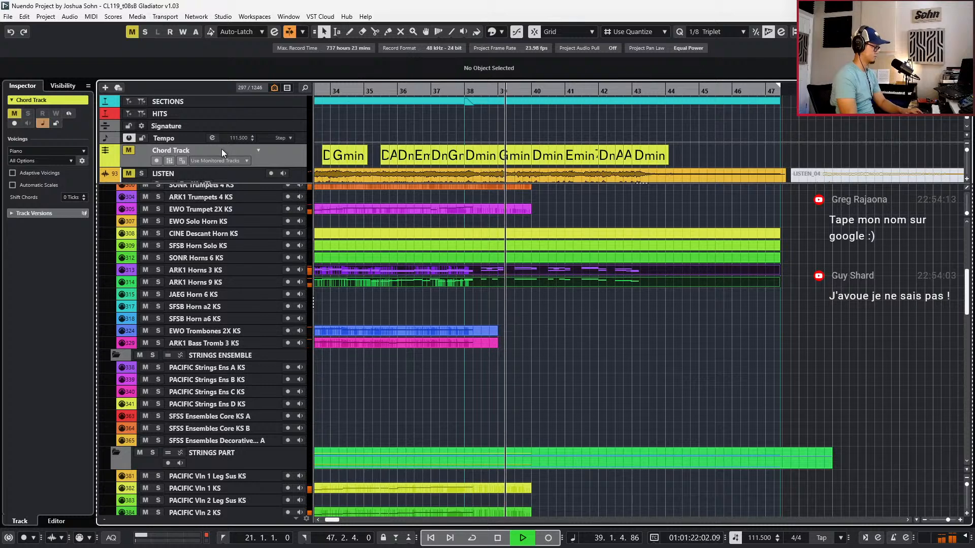
pyautogui.click(681, 328)
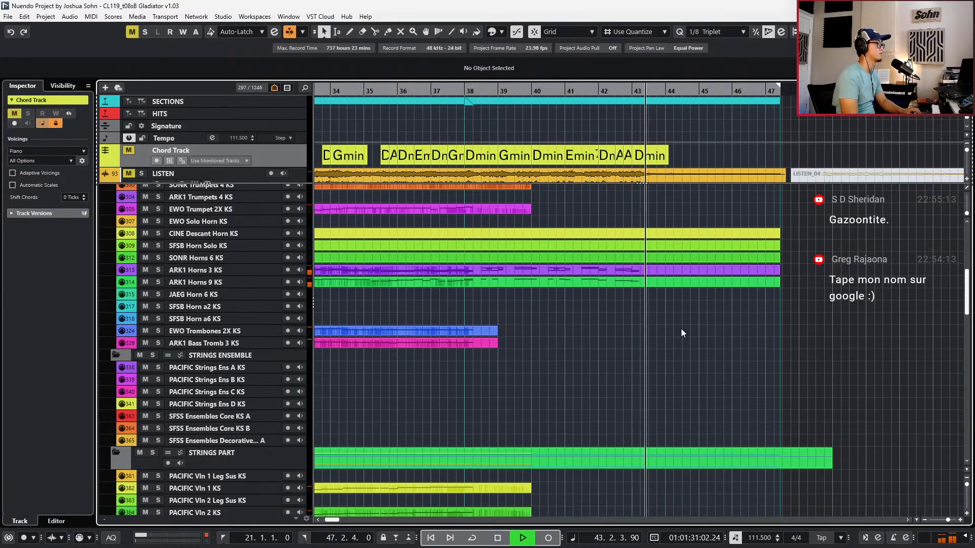
pyautogui.press('space')
# Set the quantize grid to 1/1 and split the ARK1 Horns 3 and ARK1 Horns 9 parts at bar 38
pyautogui.scroll(3, 596, 344)
pyautogui.press('KP_Subtract')
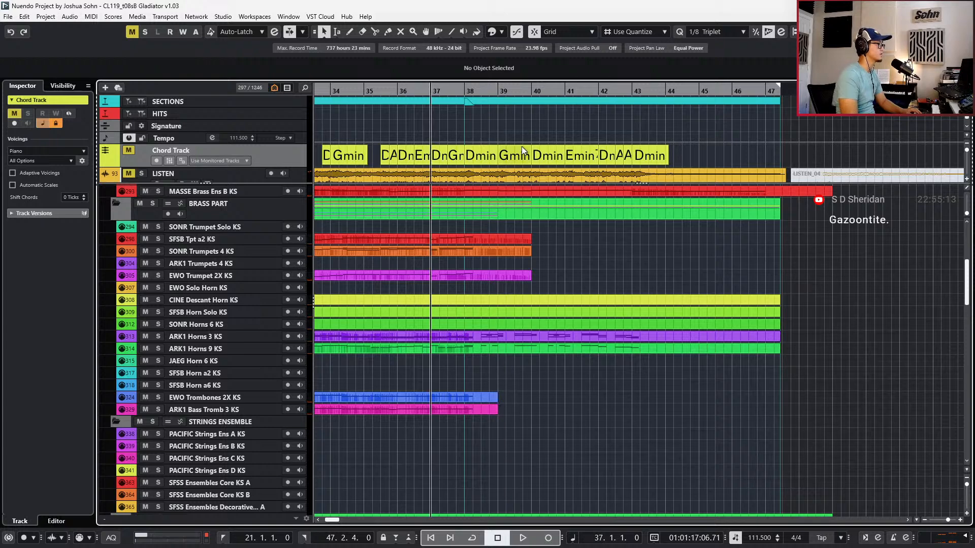
pyautogui.click(513, 176)
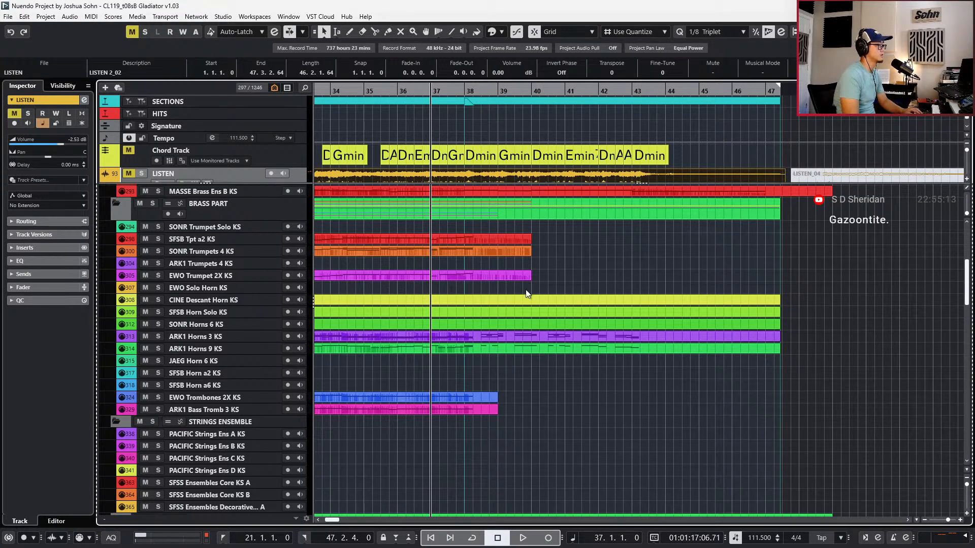
pyautogui.scroll(1, 484, 357)
pyautogui.hotkey('alt', '1')
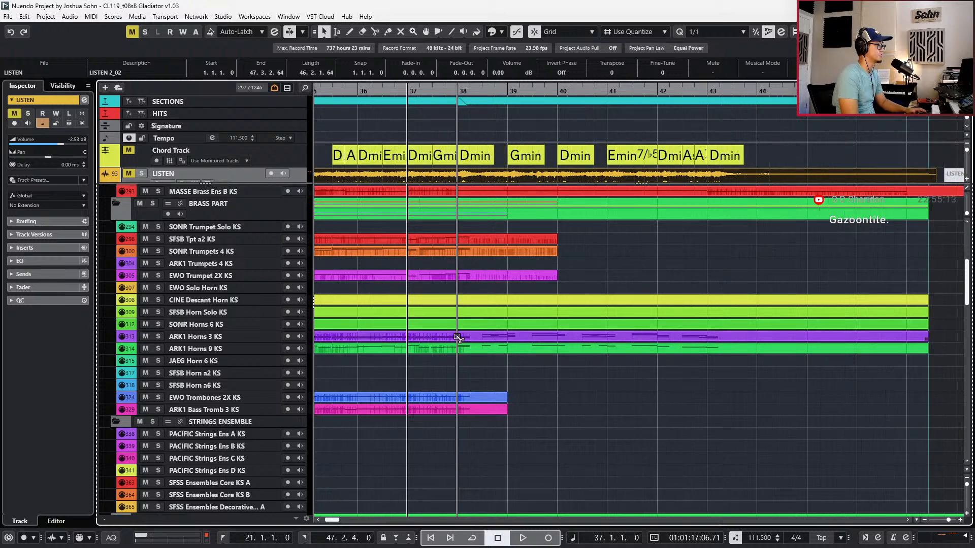
pyautogui.keyDown('alt'); pyautogui.click(459, 338); pyautogui.keyUp('alt')
pyautogui.keyDown('alt'); pyautogui.click(461, 349); pyautogui.keyUp('alt')
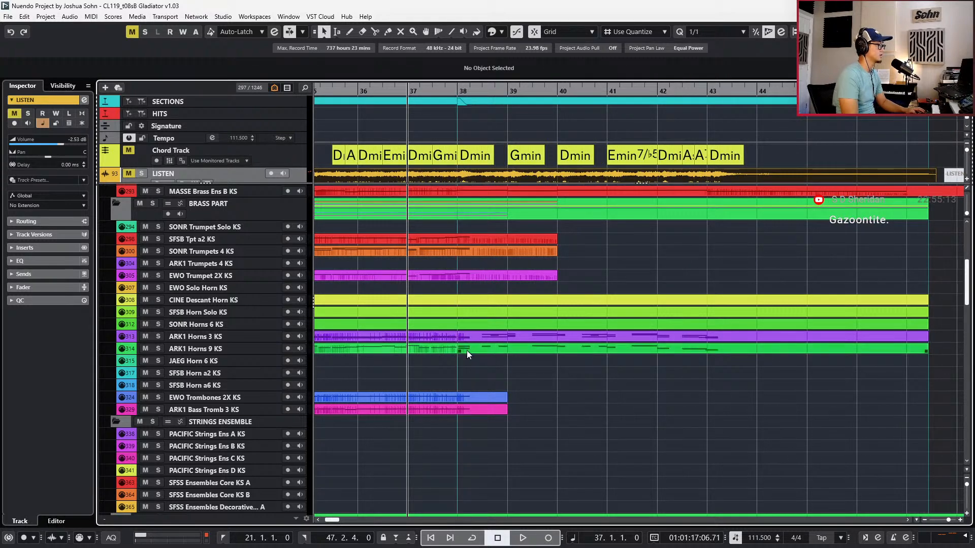
pyautogui.moveTo(475, 362); pyautogui.dragTo(478, 339)
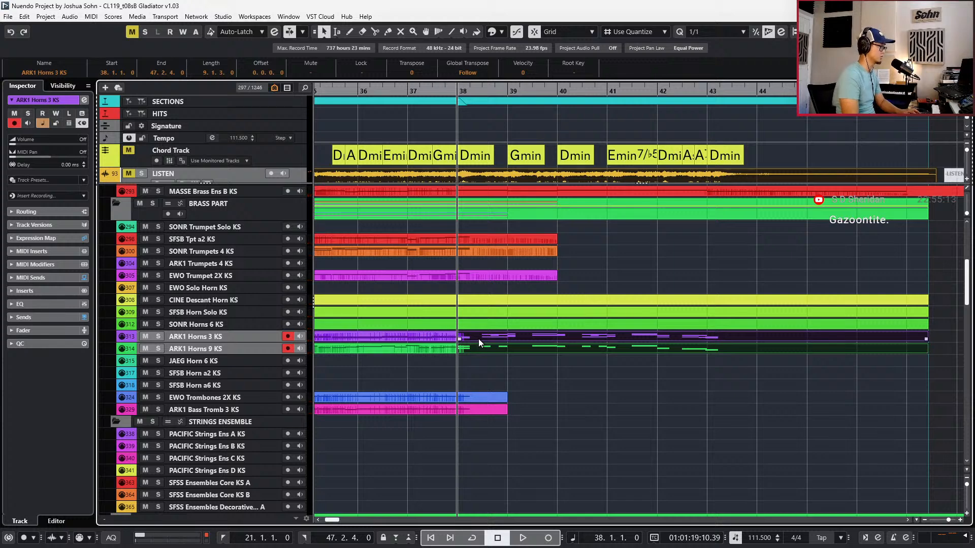
# Split the EWO Trombones 2X and ARK1 Bass Tromb 3 parts at bar 38 and extend the new parts to bar 47
pyautogui.click(237, 399)
pyautogui.keyDown('shift'); pyautogui.click(234, 411); pyautogui.keyUp('shift')
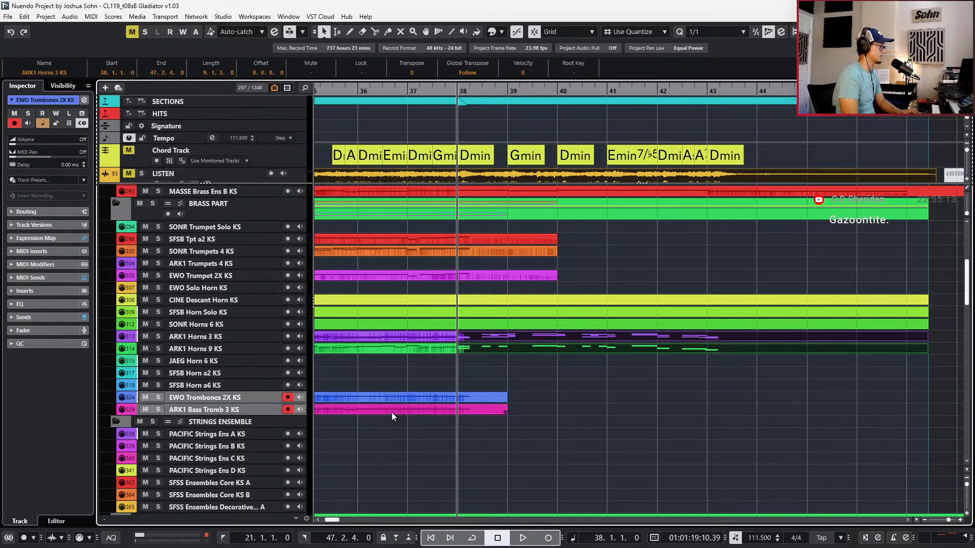
pyautogui.moveTo(455, 386); pyautogui.dragTo(461, 413)
pyautogui.keyDown('alt'); pyautogui.click(463, 399); pyautogui.keyUp('alt')
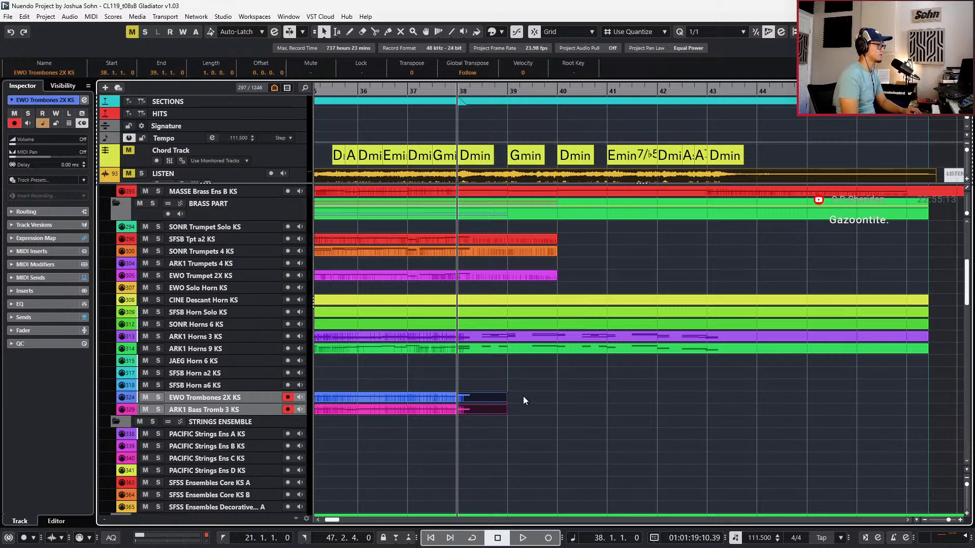
pyautogui.moveTo(507, 404); pyautogui.dragTo(929, 398)
# Open the ARK1 Horns 3 and ARK1 Horns 9 parts from bar 38 together and copy all their notes
pyautogui.scroll(3, 479, 296)
pyautogui.scroll(-5, 479, 296)
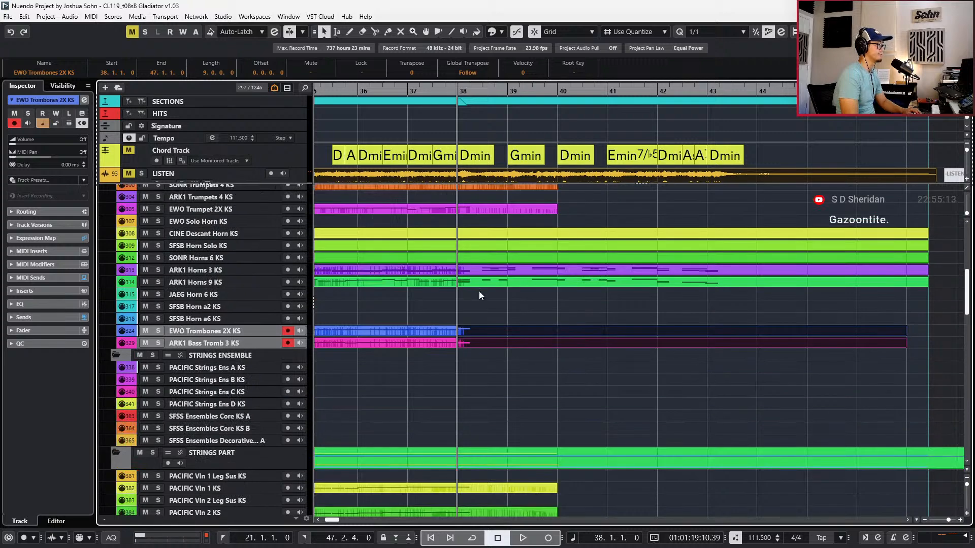
pyautogui.click(474, 280)
pyautogui.keyDown('shift'); pyautogui.click(477, 272); pyautogui.keyUp('shift')
pyautogui.doubleClick(477, 271)
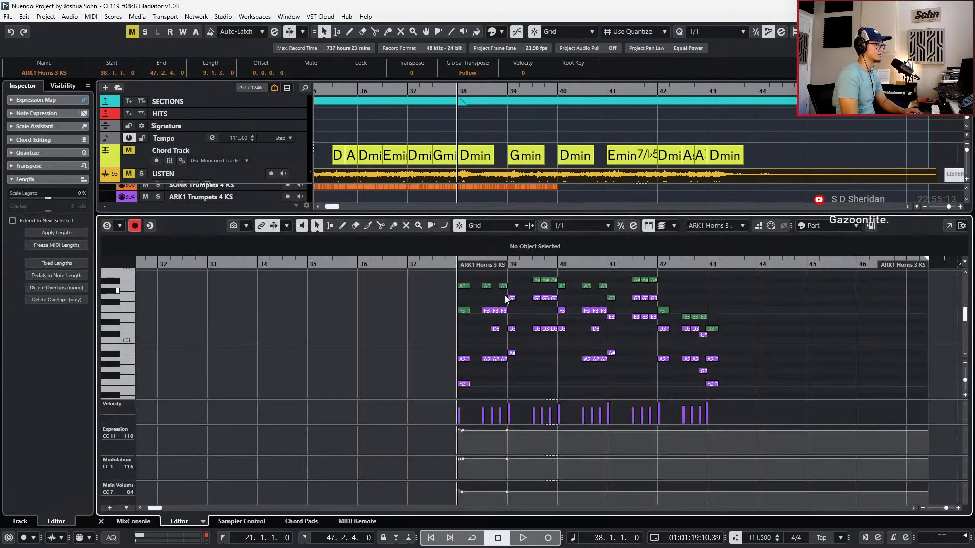
pyautogui.moveTo(434, 278); pyautogui.dragTo(748, 382)
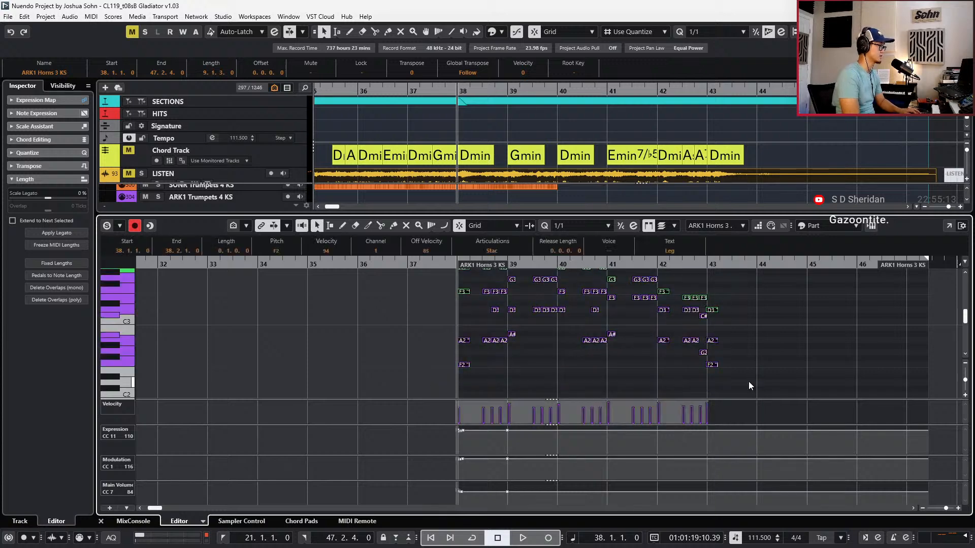
pyautogui.hotkey('ctrl', 'e')
# Paste the copied horn notes at bar 38 into the EWO Trombones 2X part
pyautogui.click(523, 330)
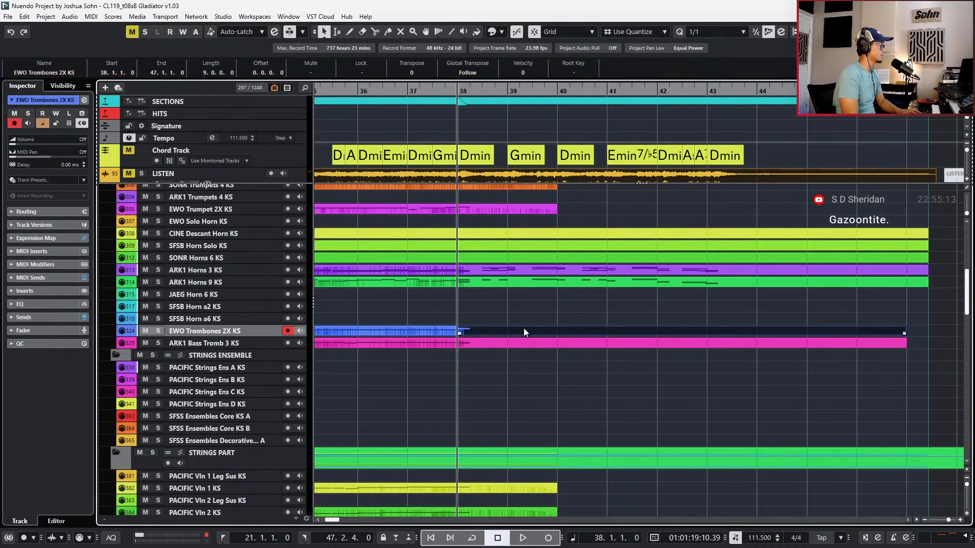
pyautogui.hotkey('ctrl', 'e')
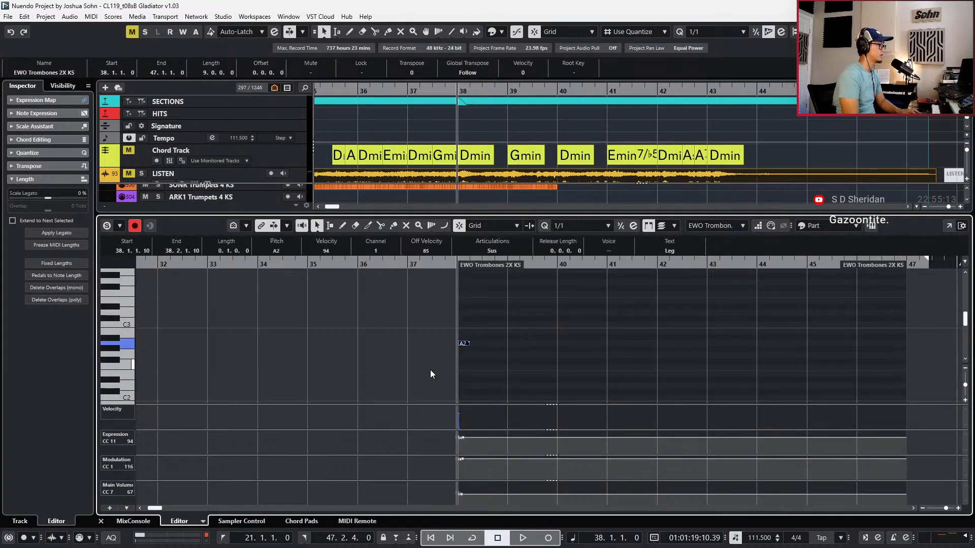
pyautogui.hotkey('ctrl', 'v')
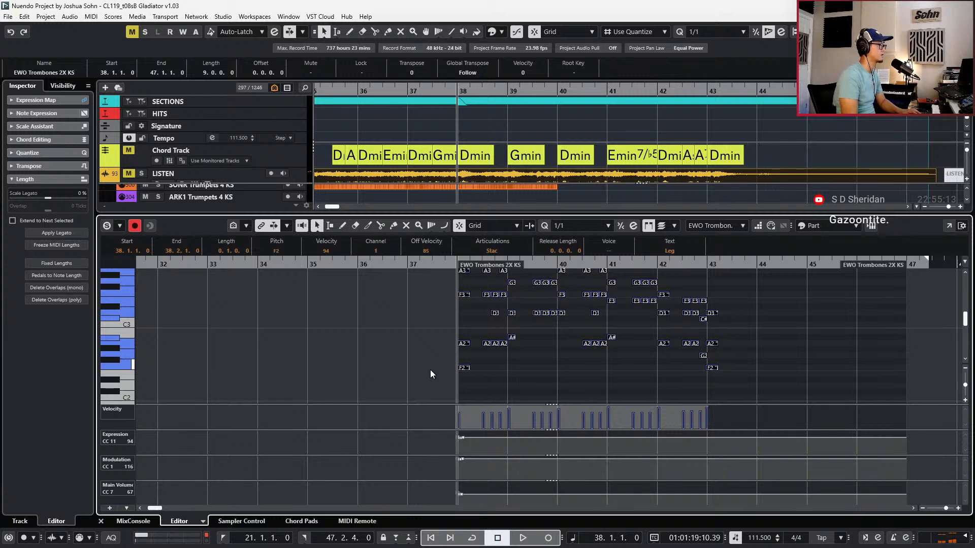
pyautogui.click(453, 348)
pyautogui.scroll(3, 452, 346)
pyautogui.hotkey('ctrl', 'e')
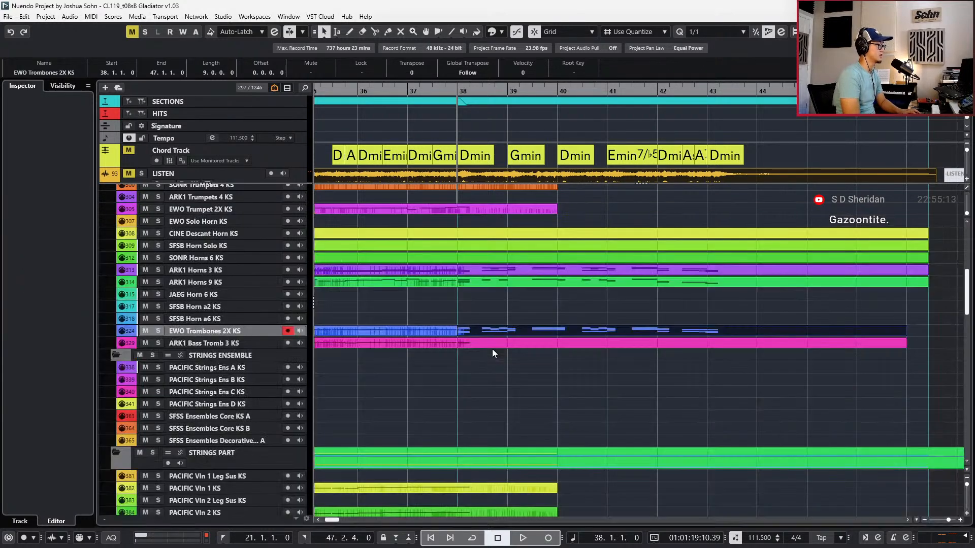
# Paste the same horn notes at bar 38 into the ARK1 Bass Tromb 3 part
pyautogui.click(496, 343)
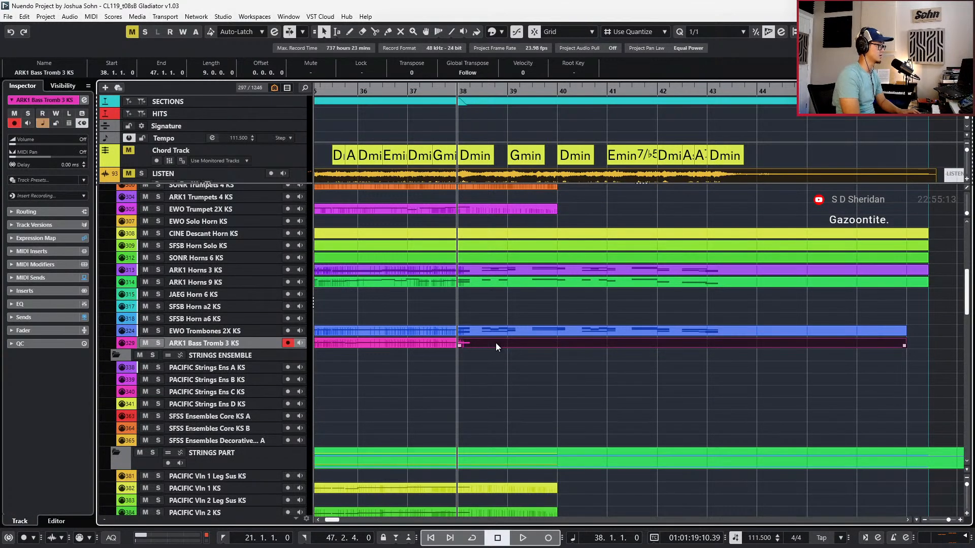
pyautogui.hotkey('ctrl', 'e')
pyautogui.hotkey('ctrl', 'v')
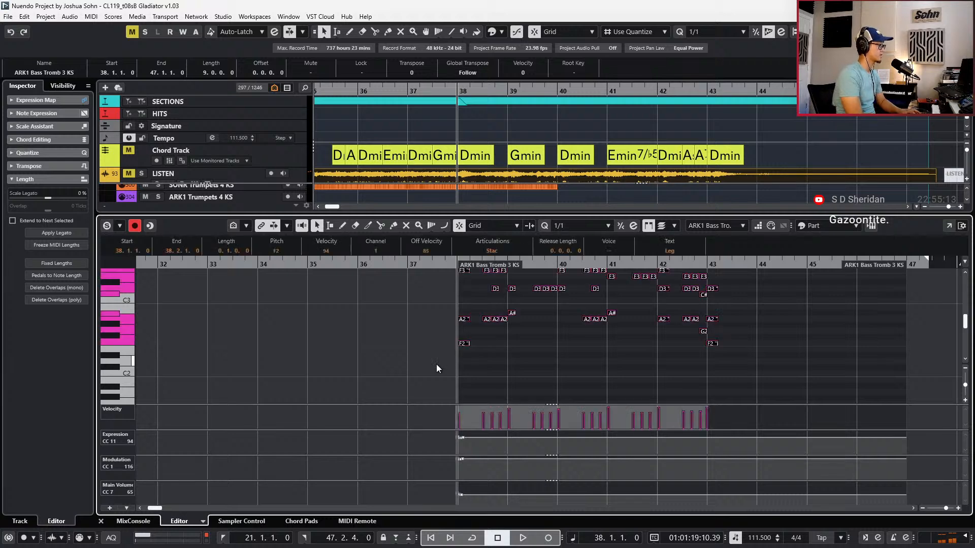
pyautogui.hotkey('ctrl', 'e')
# Glue the split parts back together on both trombone tracks and open them together in the Key Editor
pyautogui.moveTo(460, 310); pyautogui.dragTo(465, 354)
pyautogui.hotkey('ctrl', 'e')
pyautogui.hotkey('alt', 'l')
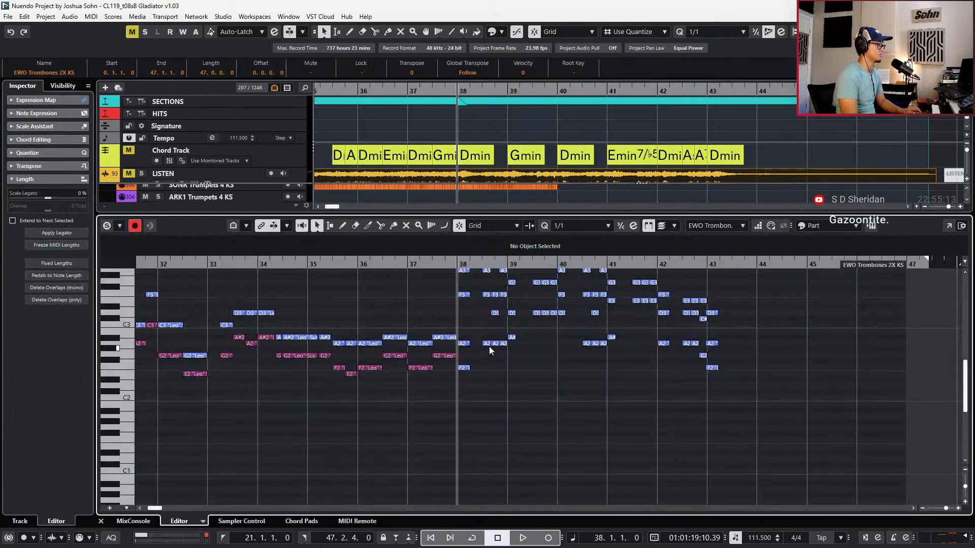
# Transpose the pasted notes from bar 38 onward in both trombone parts down one octave and return to the arrangement
pyautogui.scroll(4, 490, 347)
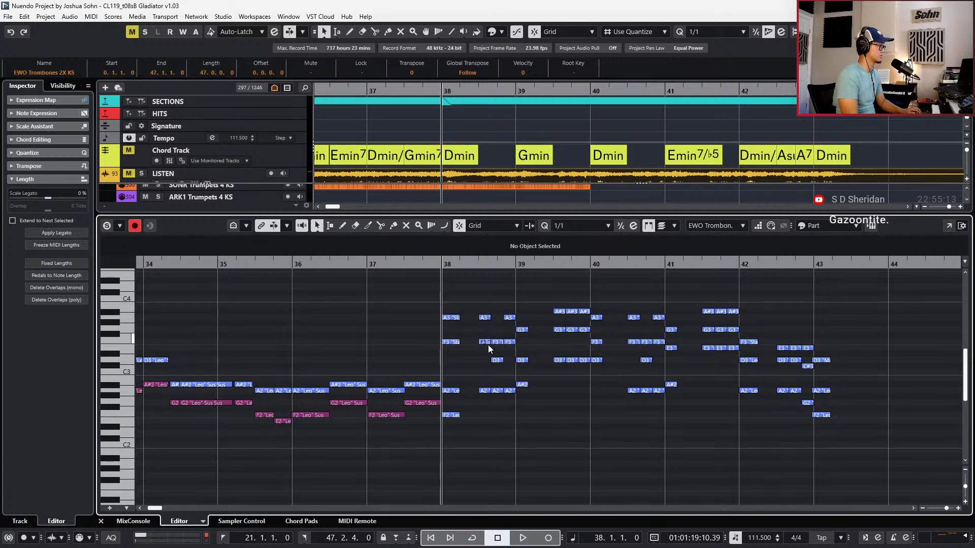
pyautogui.moveTo(442, 291); pyautogui.dragTo(884, 455)
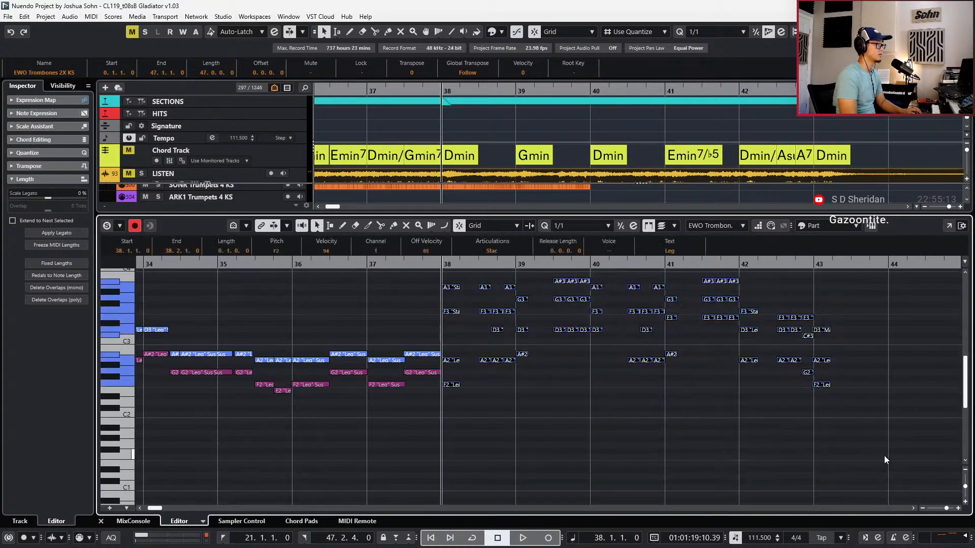
pyautogui.hotkey('shift', 'Down')
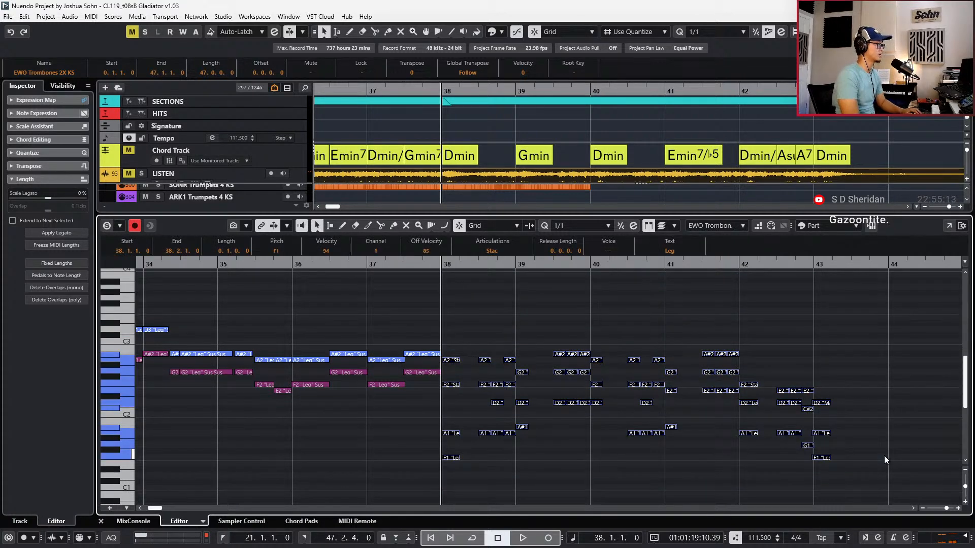
pyautogui.press('KP_Subtract')
pyautogui.hotkey('ctrl', 'e')
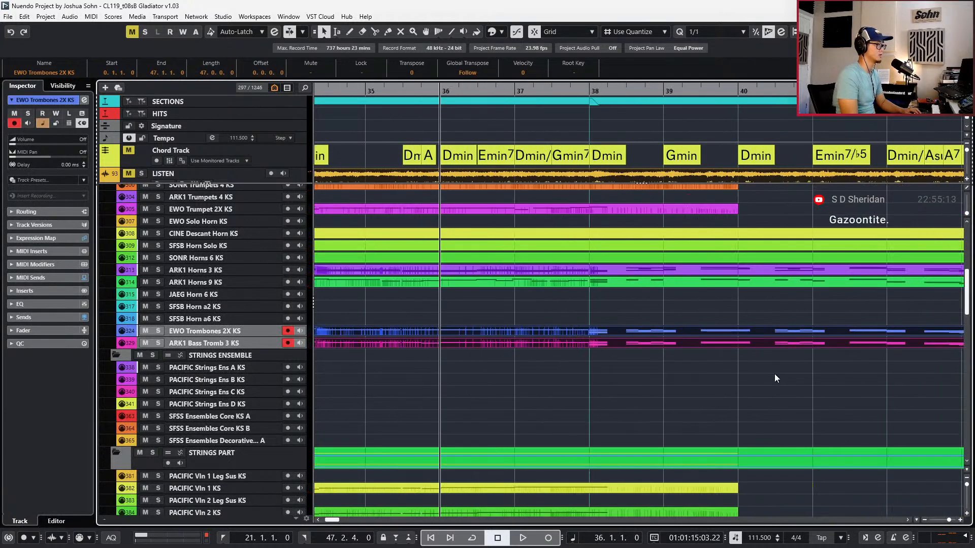
# Open the EWO Trombones 2X part alone in the Key Editor and delete the lower chord notes from bar 38 through bar 43, keeping the top line
pyautogui.click(671, 334)
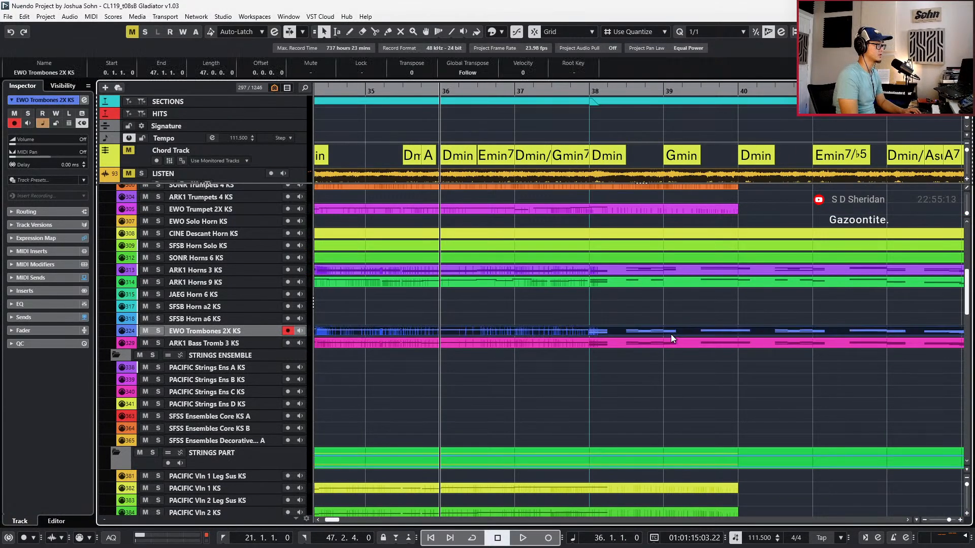
pyautogui.hotkey('ctrl', 'e')
pyautogui.scroll(-4, 571, 329)
pyautogui.moveTo(312, 298); pyautogui.dragTo(379, 358)
pyautogui.scroll(3, 370, 358)
pyautogui.scroll(2, 373, 355)
pyautogui.scroll(-2, 382, 345)
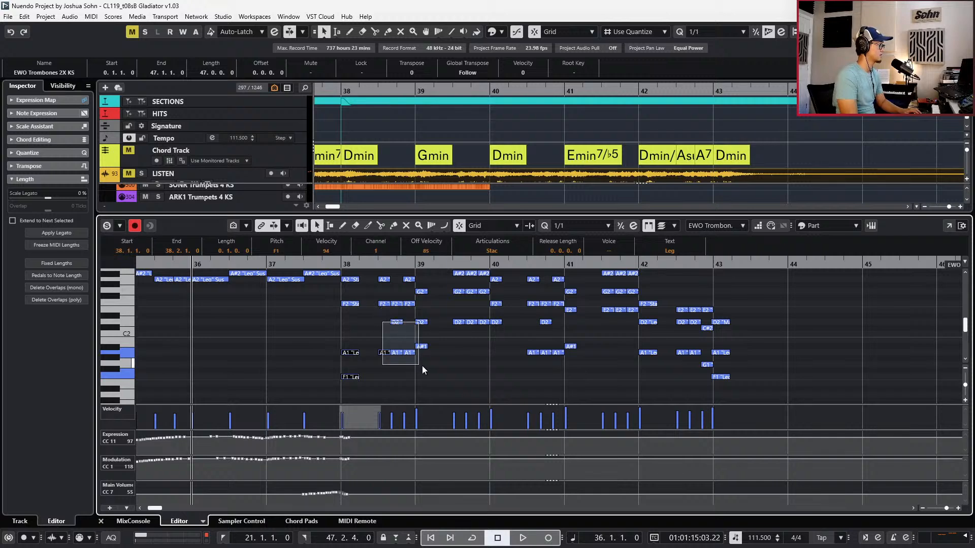
pyautogui.moveTo(417, 365); pyautogui.dragTo(421, 365)
pyautogui.scroll(2, 440, 366)
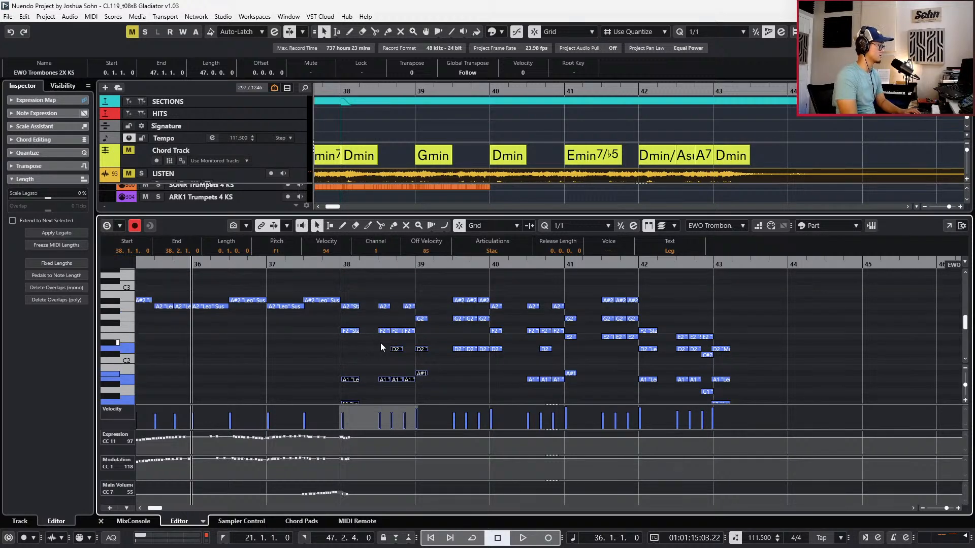
pyautogui.keyDown('shift'); pyautogui.click(344, 332); pyautogui.keyUp('shift')
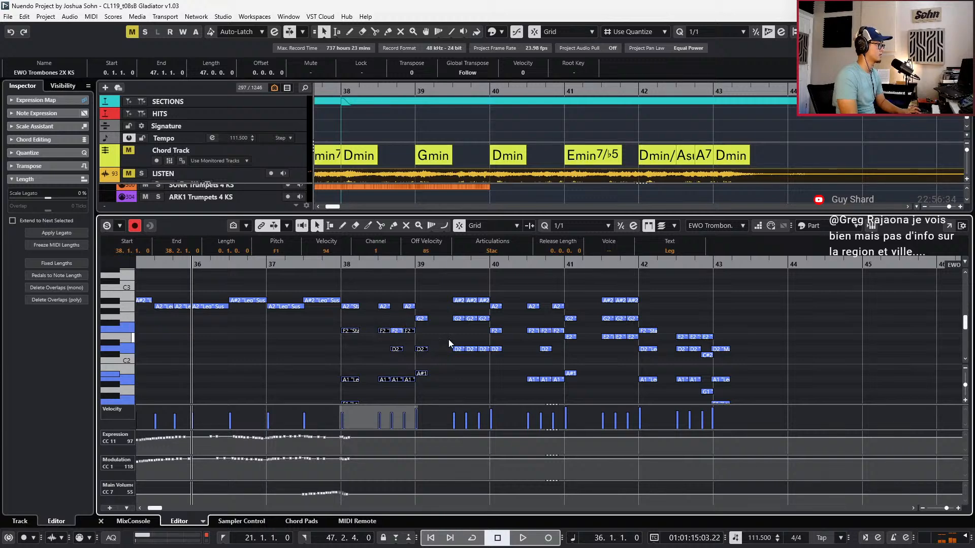
pyautogui.moveTo(471, 350); pyautogui.dragTo(491, 354)
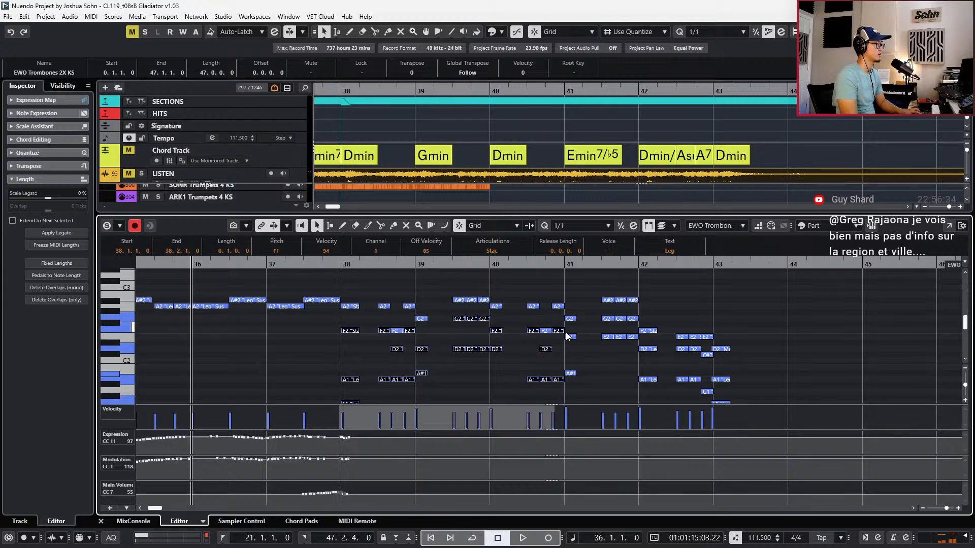
pyautogui.moveTo(634, 353); pyautogui.dragTo(635, 351)
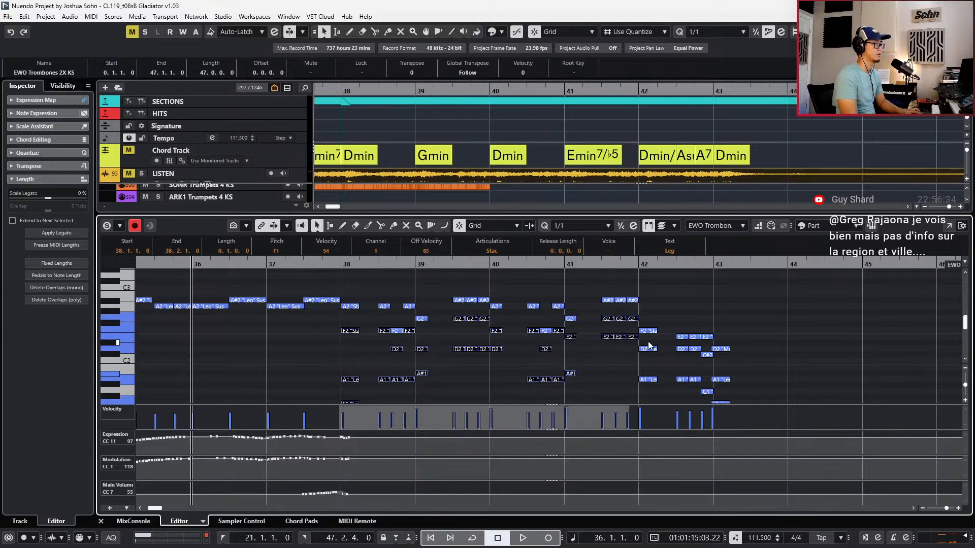
pyautogui.moveTo(686, 406); pyautogui.dragTo(716, 341)
pyautogui.scroll(-2, 671, 395)
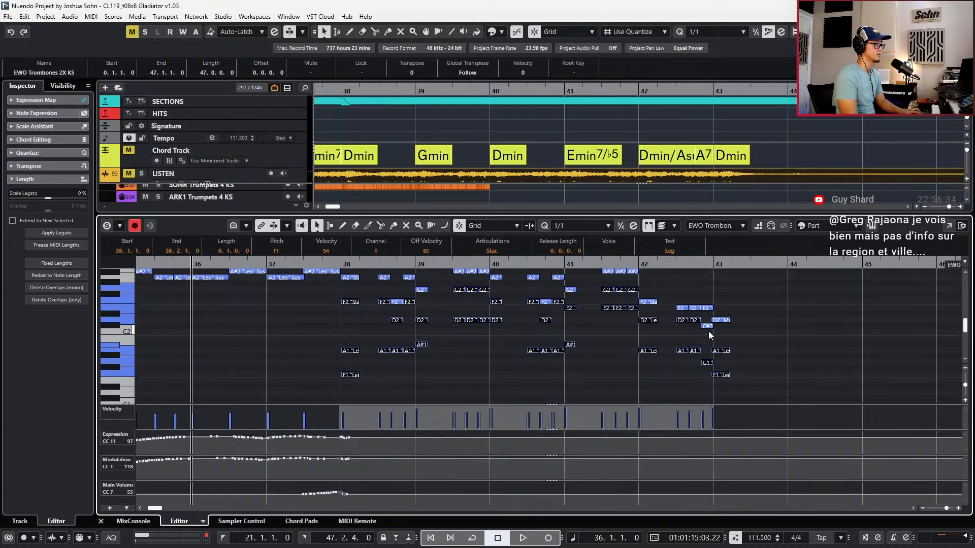
pyautogui.press('Delete')
# Select the remaining trombone line from bar 38 to bar 43 and play it back from its first note
pyautogui.scroll(2, 709, 323)
pyautogui.moveTo(729, 291); pyautogui.dragTo(348, 359)
pyautogui.press('l')
pyautogui.press('space')
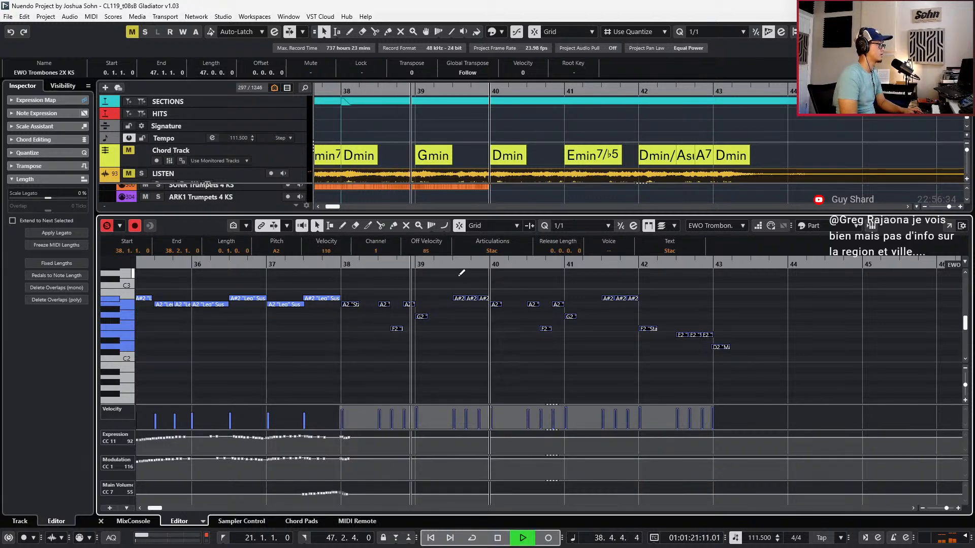
pyautogui.press('space')
pyautogui.press('ctrl+KP_Subtract')
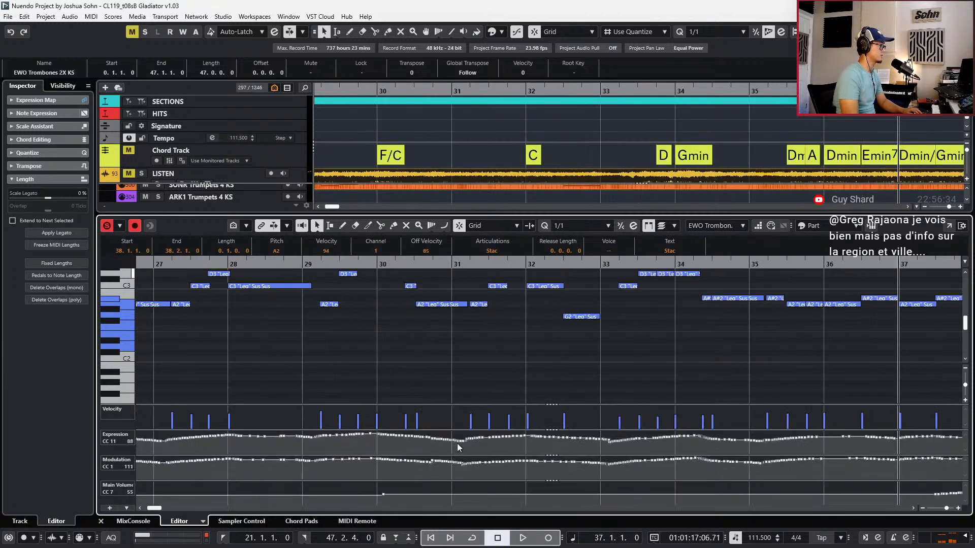
# Trim the main volume points just after bar 38 in the trombone part and play the passage from bar 37
pyautogui.hscroll(4, 509, 451)
pyautogui.hscroll(4, 508, 451)
pyautogui.click(395, 499)
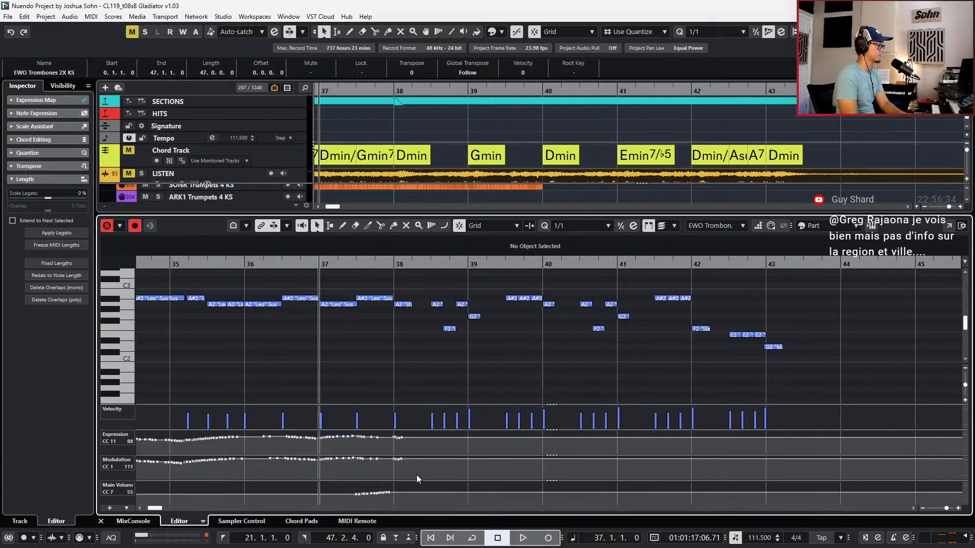
pyautogui.press('space')
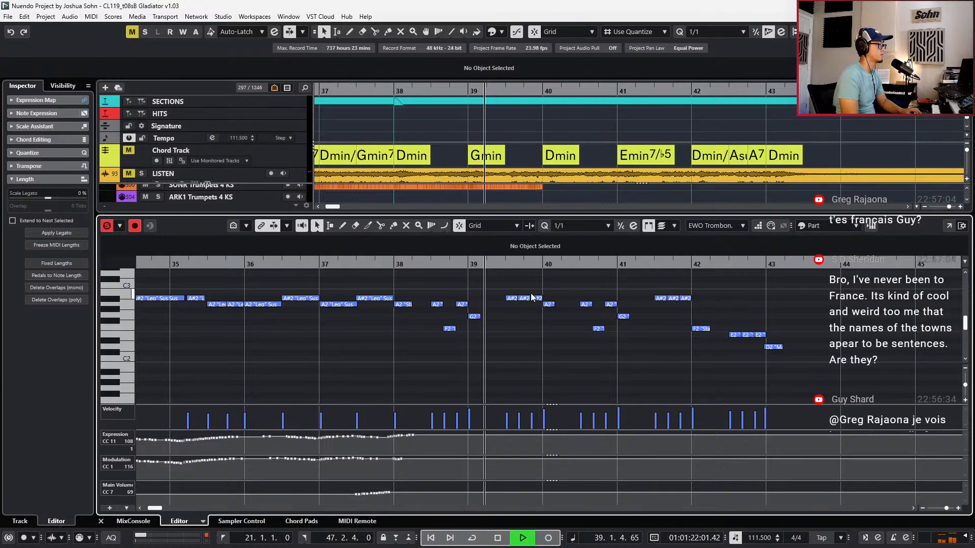
pyautogui.press('space')
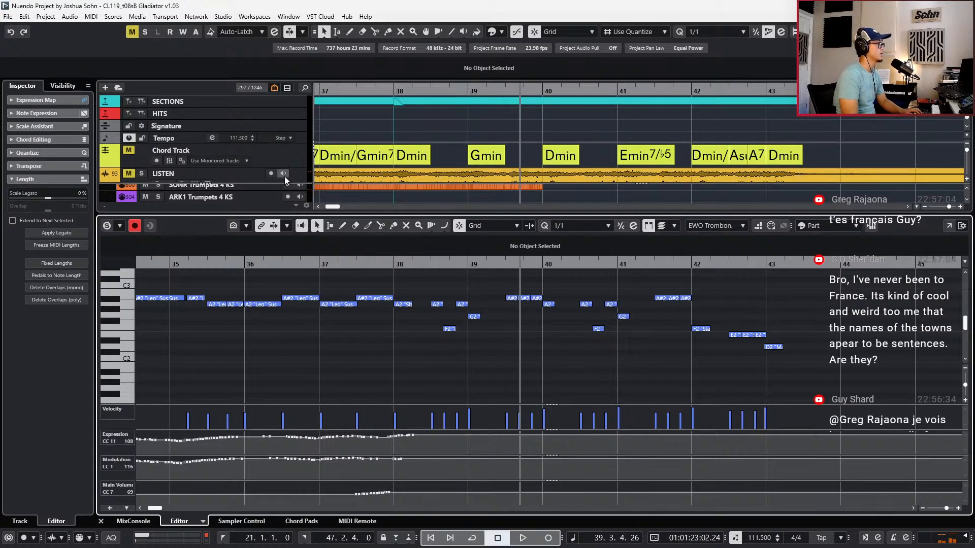
# Solo the LISTEN reference track, play it from bar 39 for comparison, and unsolo it
pyautogui.click(252, 177)
pyautogui.press('s')
pyautogui.press('space')
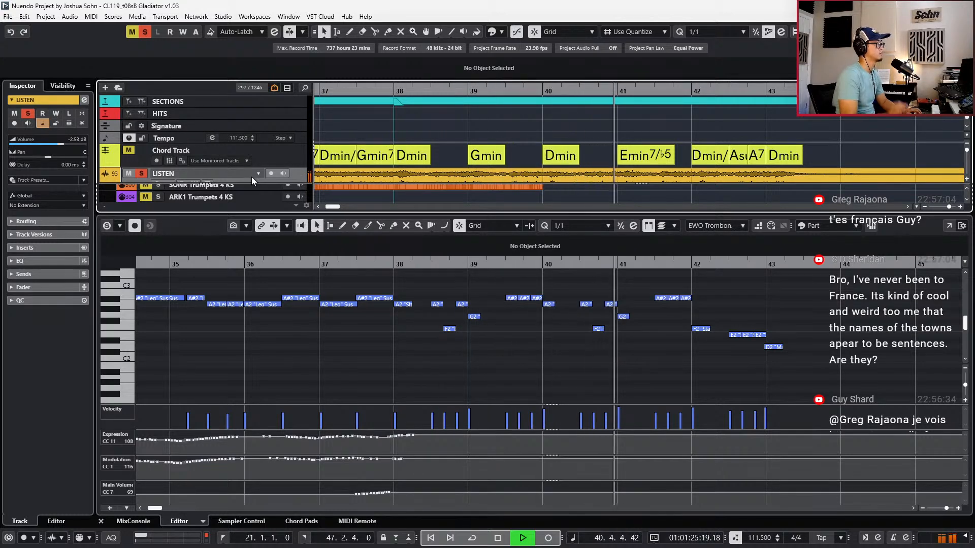
pyautogui.press('space')
pyautogui.press('s')
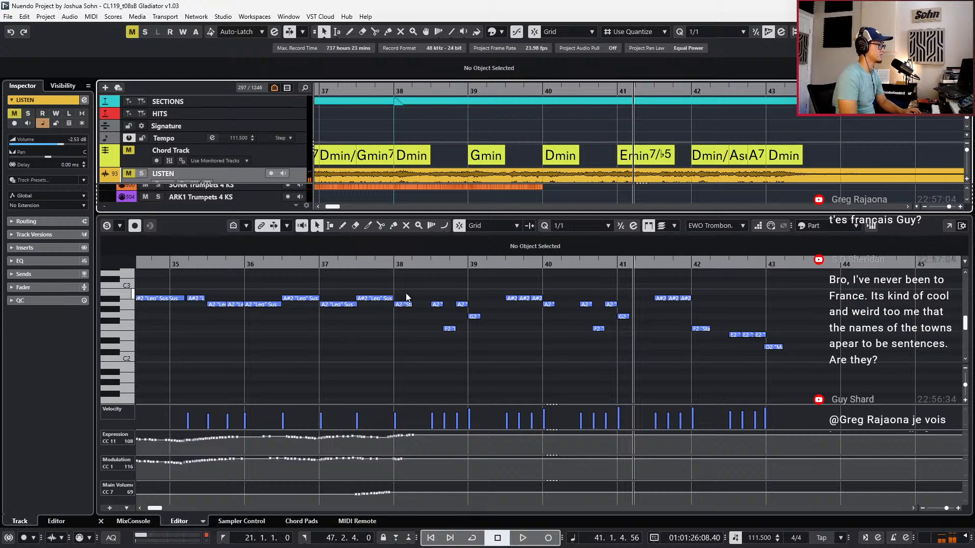
# Raise the F2 trombone note in bar 38 to A2 and audition the bar from its first note
pyautogui.click(449, 328)
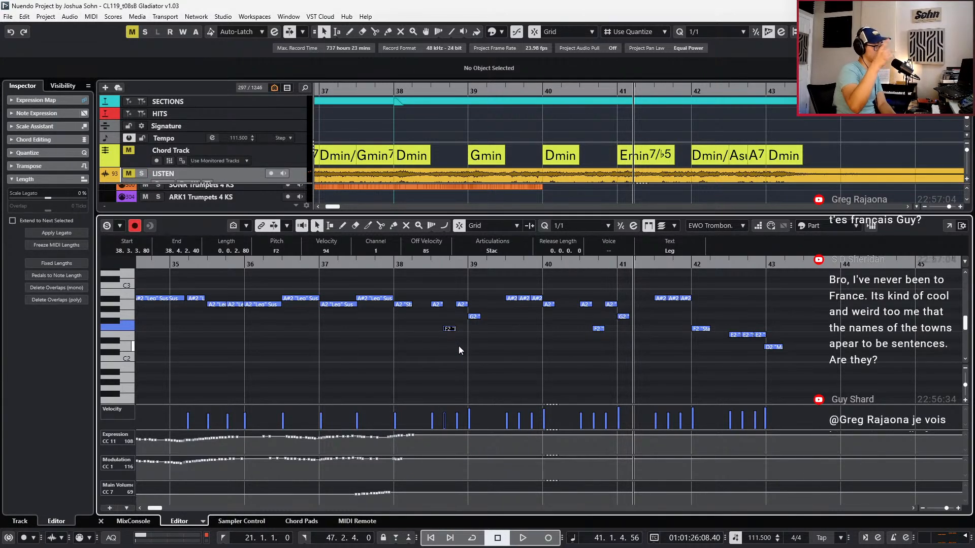
pyautogui.press('Up')
pyautogui.press('Up')
pyautogui.press('Up')
pyautogui.press('Up')
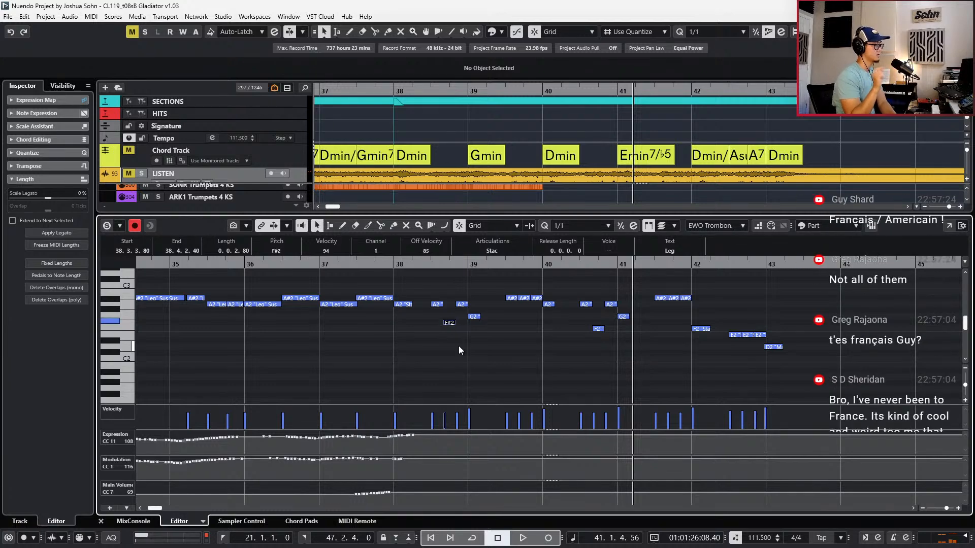
pyautogui.moveTo(400, 283); pyautogui.dragTo(422, 319)
pyautogui.press('l')
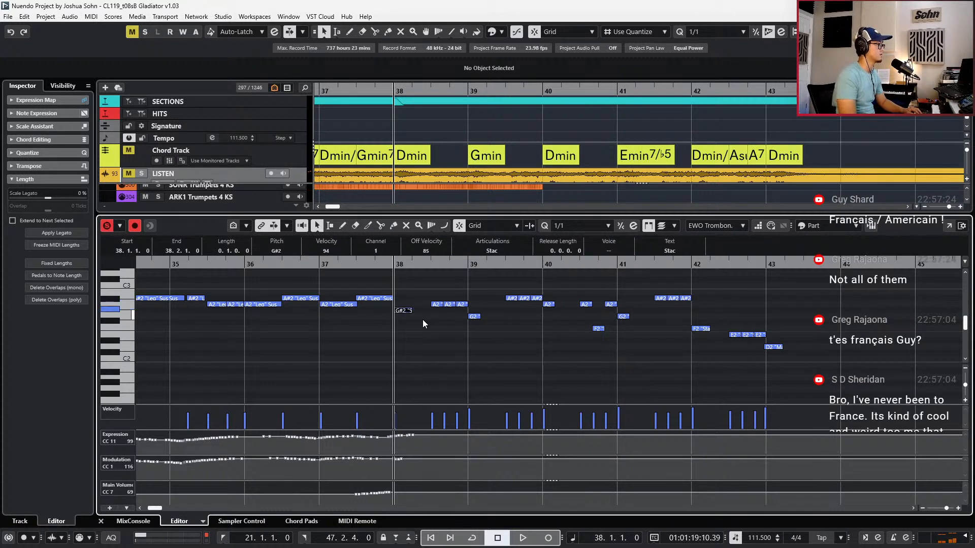
pyautogui.press('space')
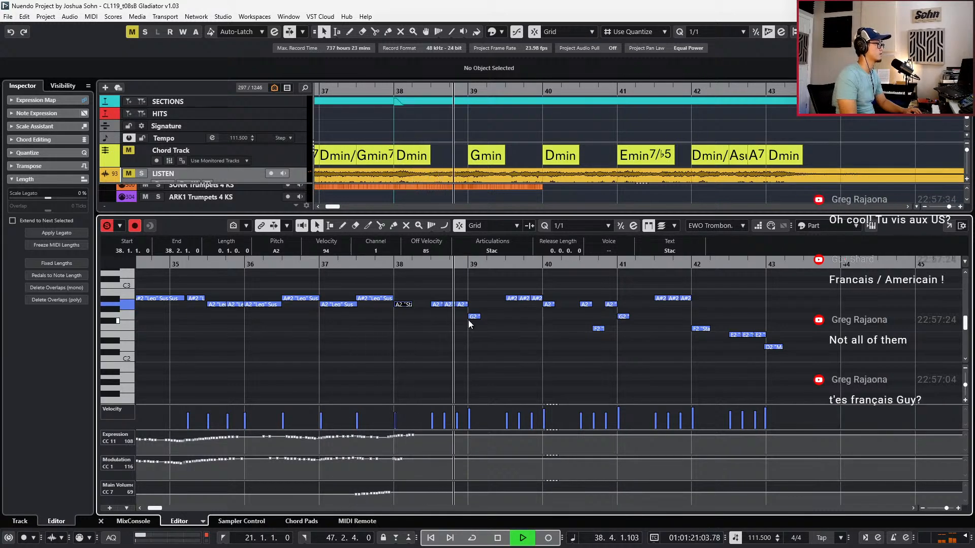
pyautogui.press('space')
# Set the three repeated trombone notes in bar 39 to G2, bar 40's F2 to A2, and bar 41's first note to A#2
pyautogui.moveTo(499, 296); pyautogui.dragTo(579, 304)
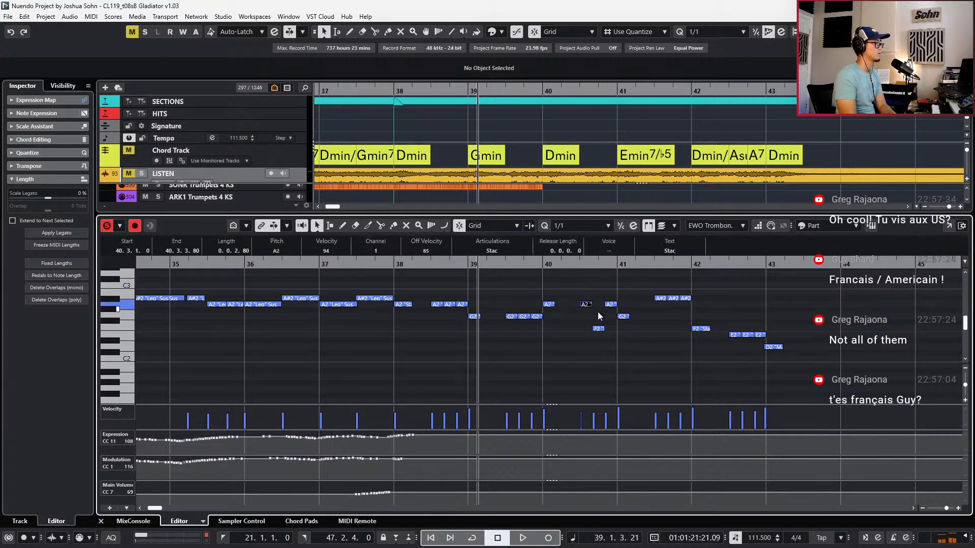
pyautogui.click(585, 298)
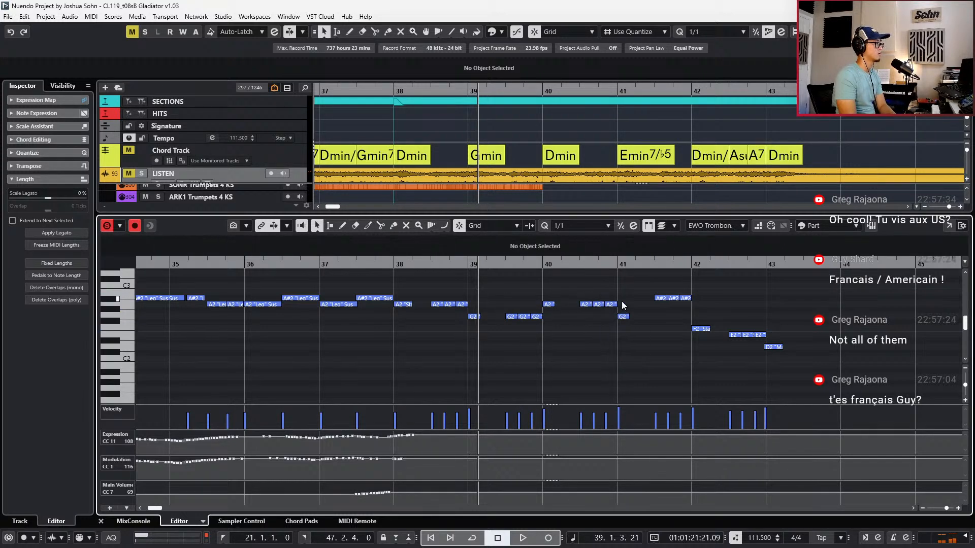
pyautogui.click(623, 298)
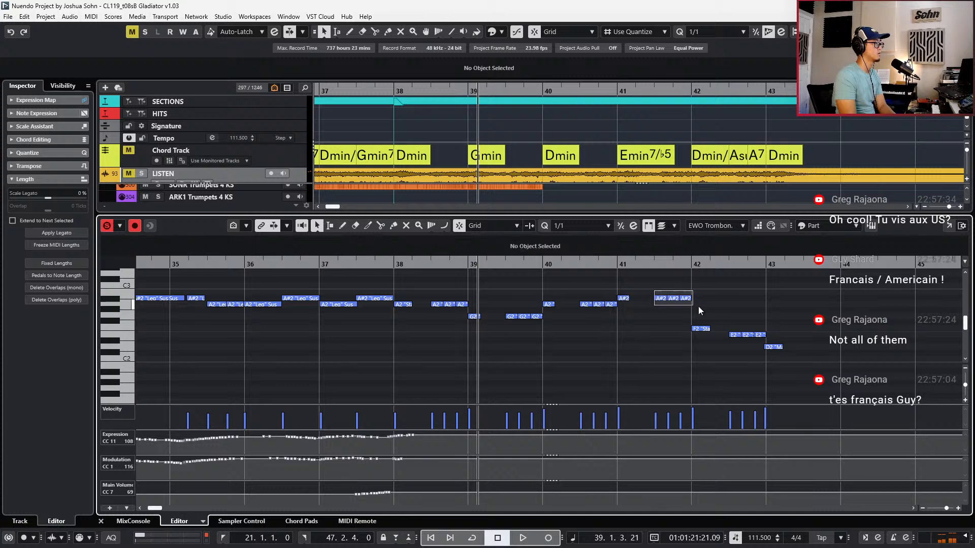
pyautogui.moveTo(735, 325); pyautogui.dragTo(776, 344)
pyautogui.press('Up')
pyautogui.press('Down')
pyautogui.click(775, 362)
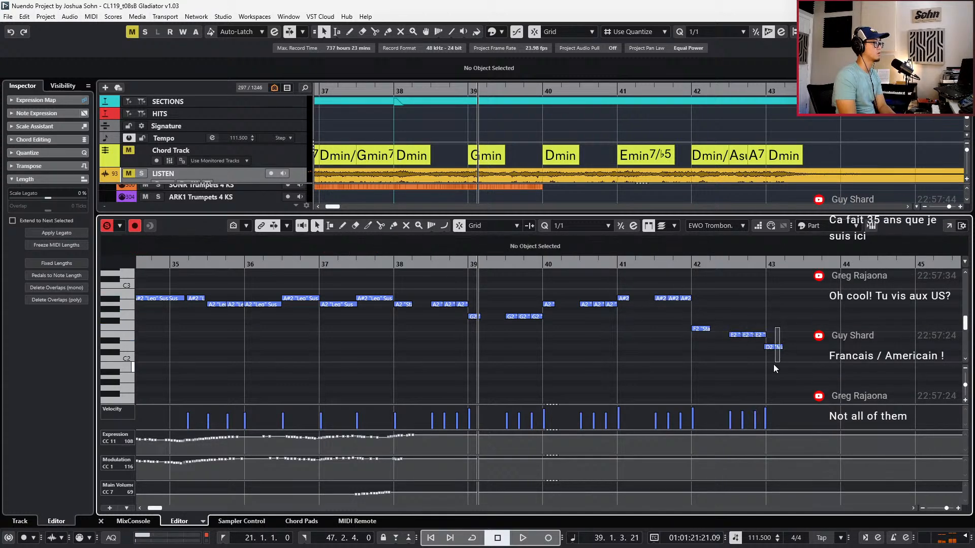
# Select the trombone line from bar 38 onward, play the lead-in from bar 37, and return to the arrangement
pyautogui.moveTo(791, 291); pyautogui.dragTo(416, 368)
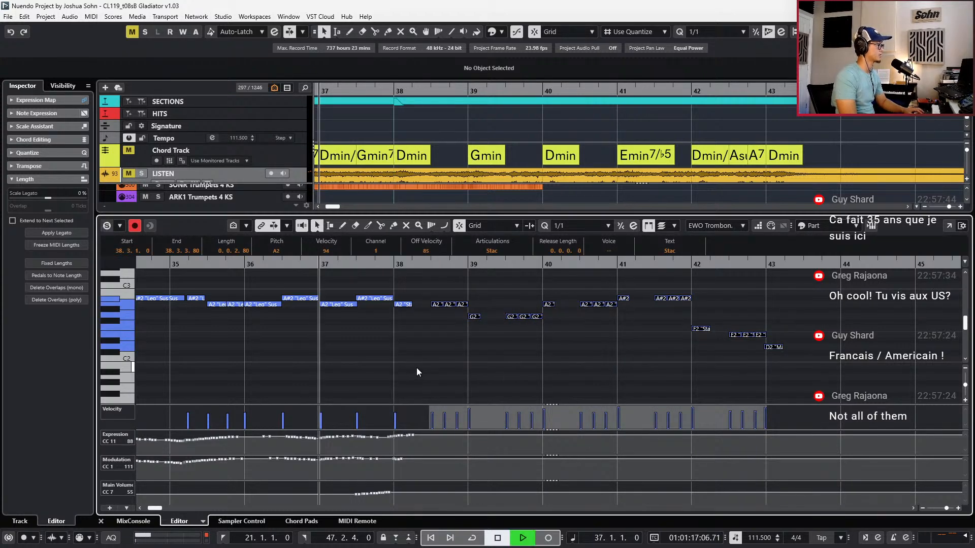
pyautogui.press('space')
pyautogui.keyDown('shift'); pyautogui.click(406, 305); pyautogui.keyUp('shift')
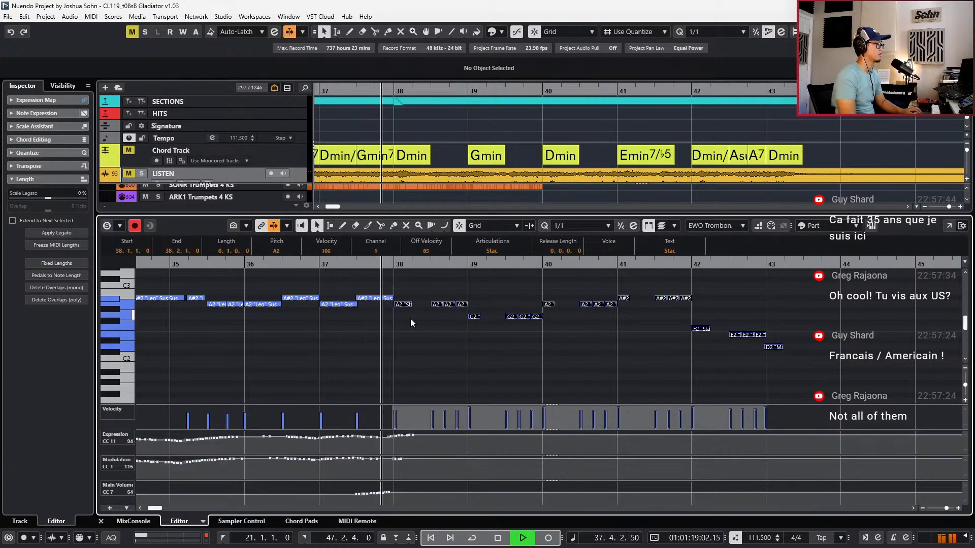
pyautogui.press('space')
pyautogui.hotkey('ctrl', 'e')
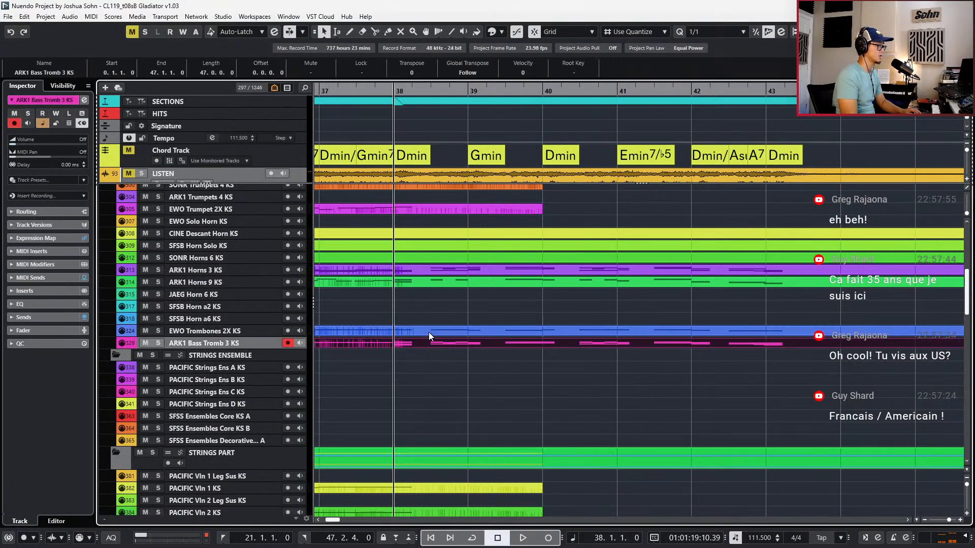
# Reopen the EWO Trombones 2X part and copy its notes from bar 38 through bar 43
pyautogui.click(428, 332)
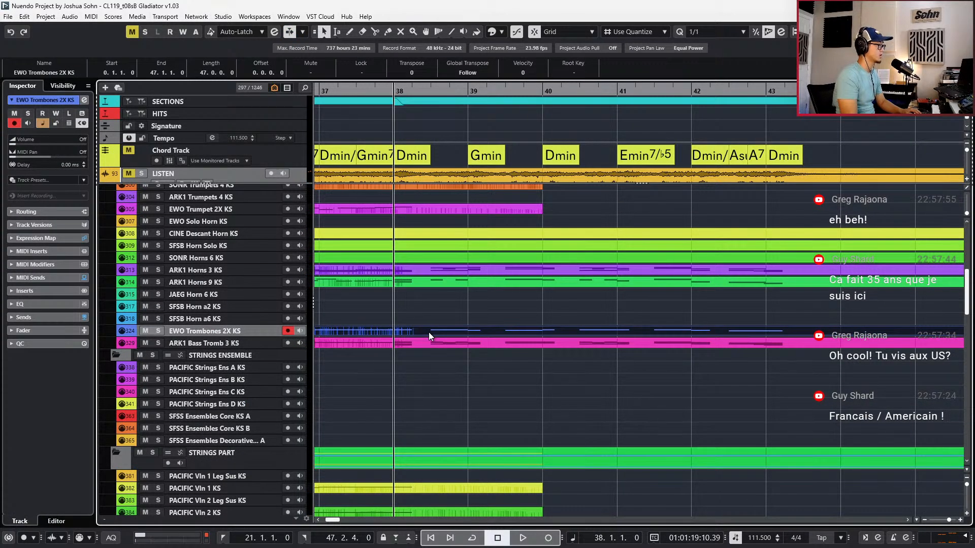
pyautogui.hotkey('ctrl', 'e')
pyautogui.moveTo(405, 293); pyautogui.dragTo(818, 356)
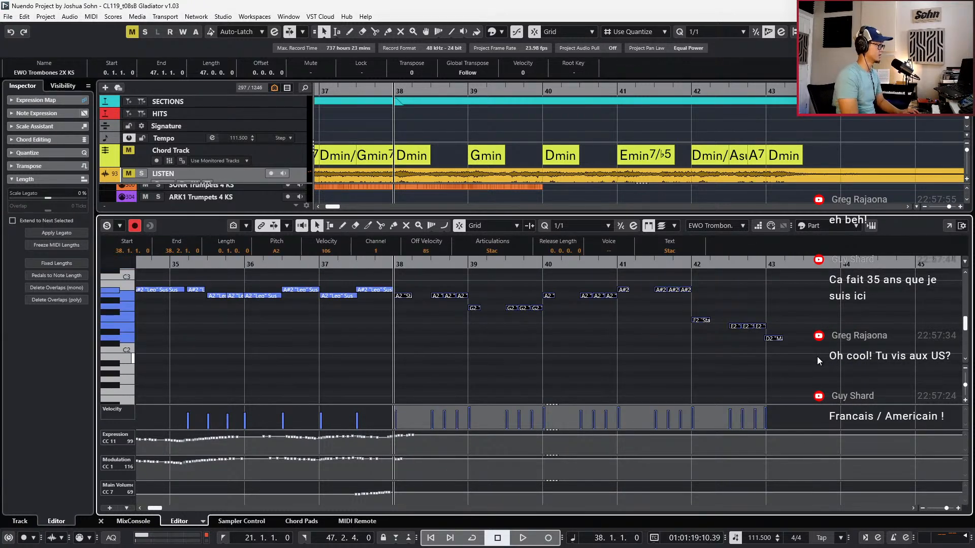
pyautogui.hotkey('ctrl', 'e')
# Replace the ARK1 Bass Tromb 3 notes from bar 38 onward with the copied trombone line, transposed down four semitones
pyautogui.click(607, 344)
pyautogui.hotkey('ctrl', 'e')
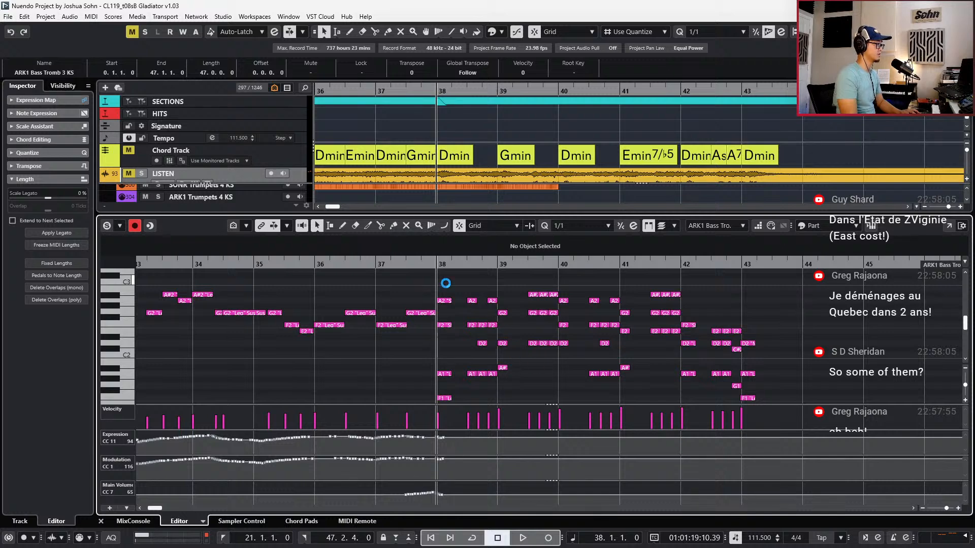
pyautogui.moveTo(446, 283); pyautogui.dragTo(775, 396)
pyautogui.press('Delete')
pyautogui.hotkey('ctrl', 'v')
pyautogui.press('Down')
pyautogui.press('Down')
pyautogui.press('Down')
pyautogui.press('Down')
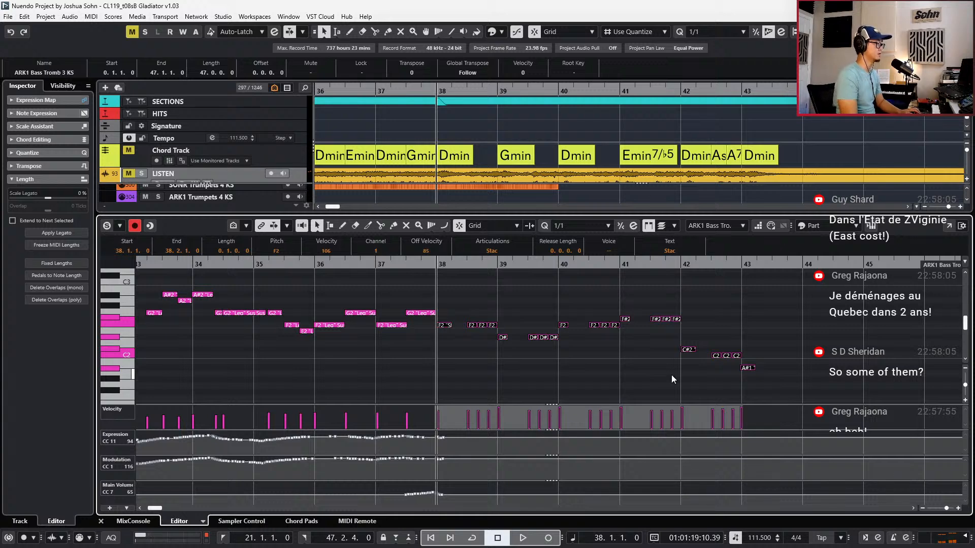
# Open both trombone parts together in the Key Editor and lower the bass trombone's D#2 notes in bar 39 to D2
pyautogui.hotkey('ctrl', 'e')
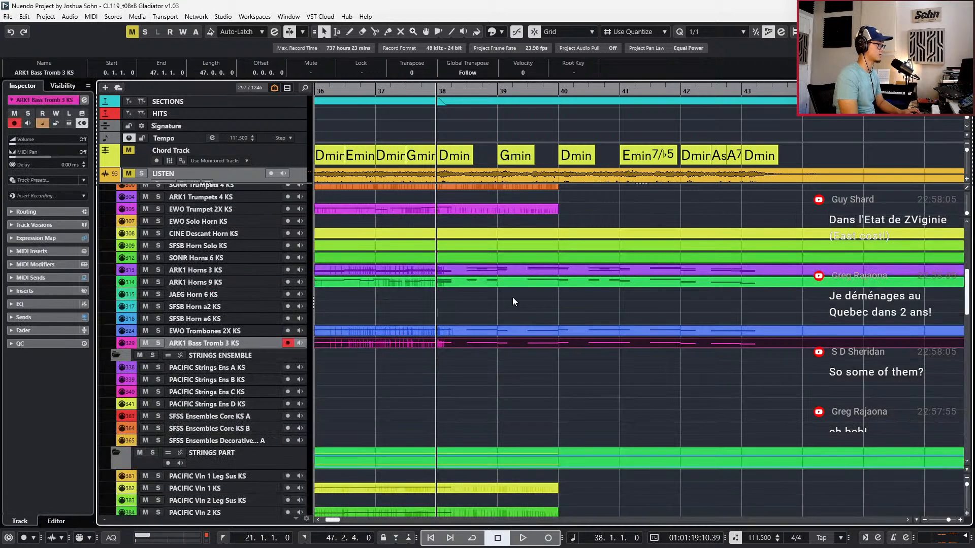
pyautogui.keyDown('ctrl'); pyautogui.click(516, 330); pyautogui.keyUp('ctrl')
pyautogui.hotkey('ctrl', 'e')
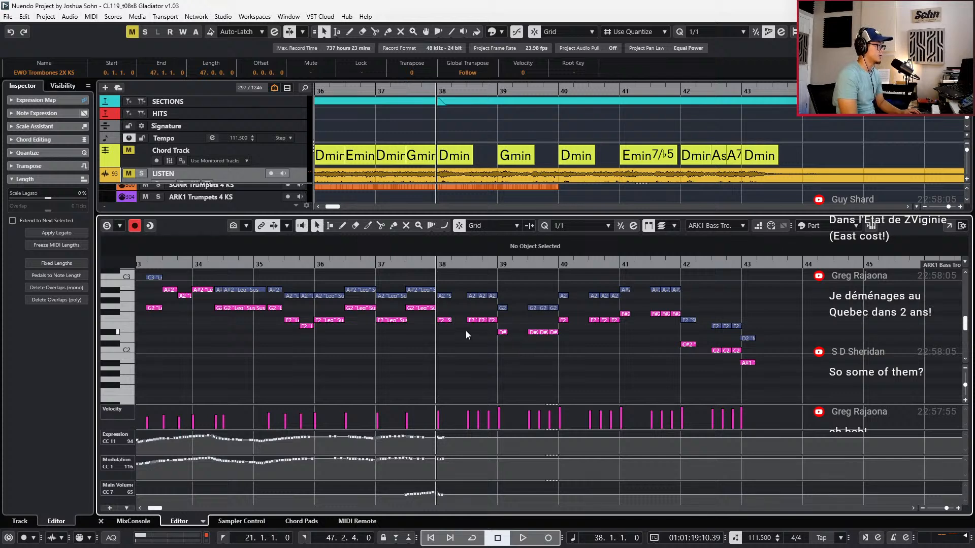
pyautogui.moveTo(549, 344); pyautogui.dragTo(594, 354)
pyautogui.press('Down')
# Set the bass trombone notes in bar 41 to G2 and the first note of bar 42 to D2
pyautogui.moveTo(554, 318); pyautogui.dragTo(745, 367)
pyautogui.press('Up')
pyautogui.press('Down')
pyautogui.press('Up')
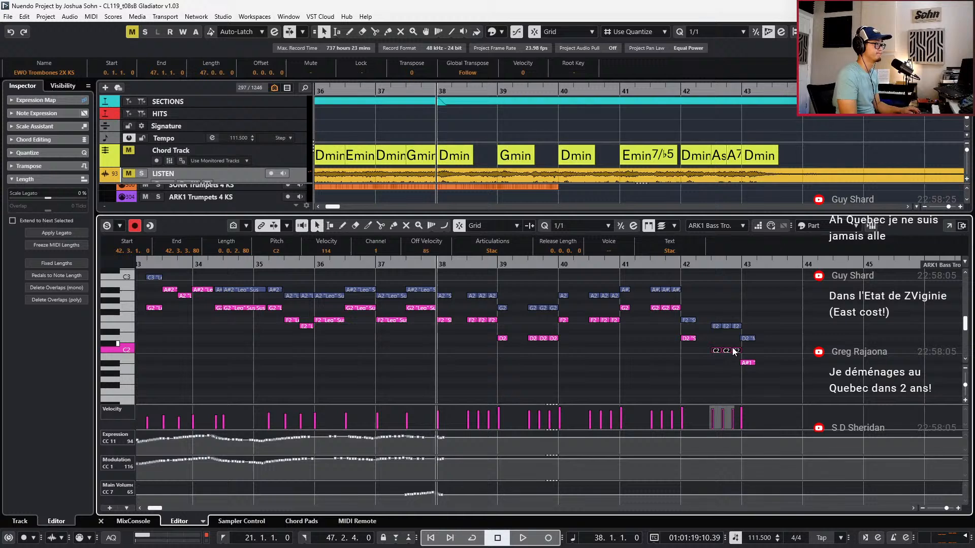
# Set the bass trombone's last three notes in bar 42 to D2, D2 and C#2, and its bar 43 note to A1
pyautogui.scroll(2, 735, 350)
pyautogui.moveTo(738, 341)
pyautogui.mouseDown()
pyautogui.moveTo(739, 349)
pyautogui.moveTo(720, 349)
pyautogui.moveTo(779, 373)
pyautogui.mouseUp()
pyautogui.press('Up')
pyautogui.press('Up')
pyautogui.press('Up')
pyautogui.press('Down')
pyautogui.press('Down')
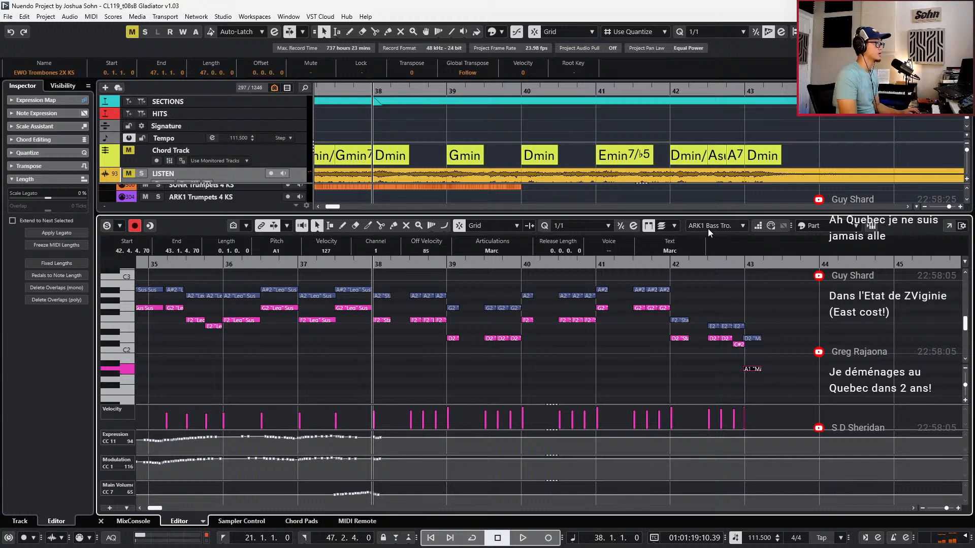
# Restrict editing to the active part and duplicate the ARK1 Bass Tromb 3 notes from bar 38 onward six semitones lower
pyautogui.click(662, 230)
pyautogui.click(676, 289)
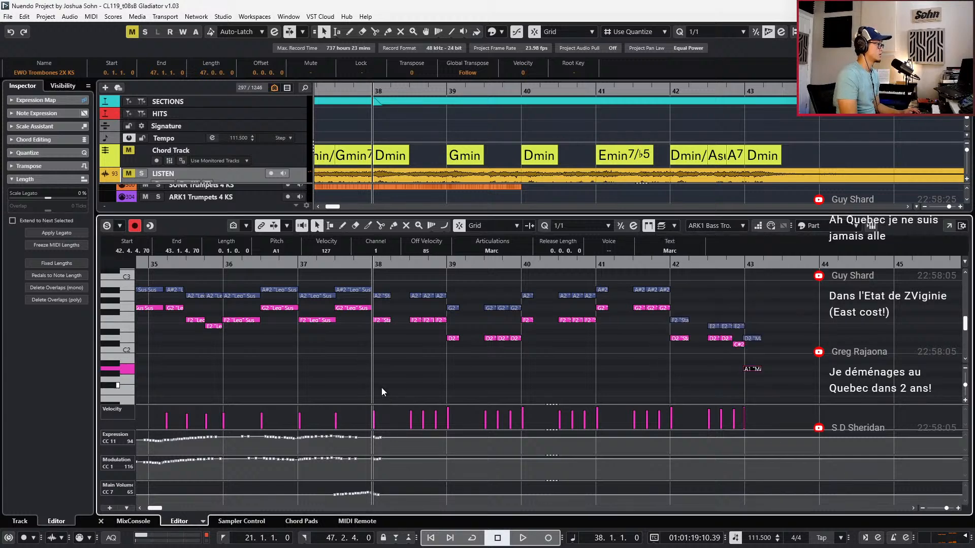
pyautogui.moveTo(391, 361); pyautogui.dragTo(736, 301)
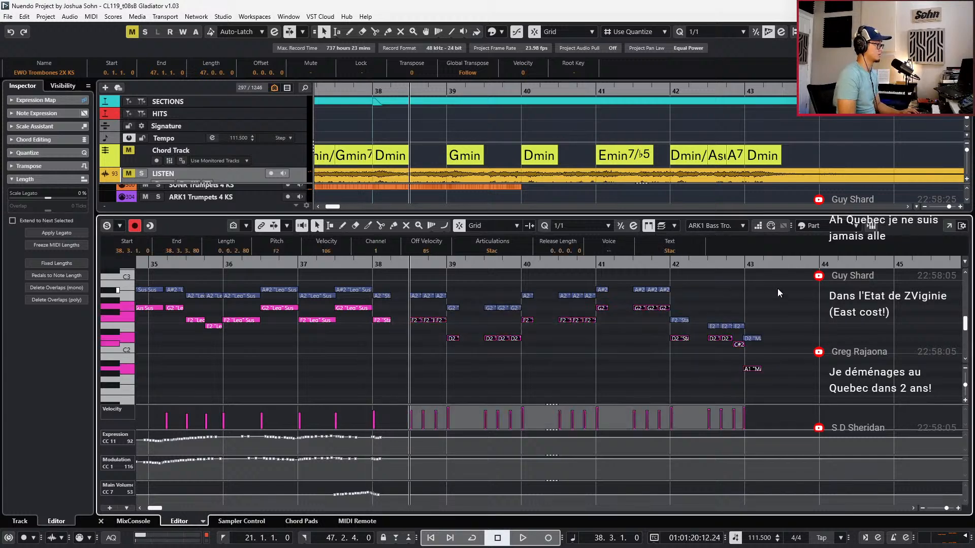
pyautogui.hotkey('ctrl', 'shift', 'Down')
pyautogui.press('Up')
pyautogui.press('Up')
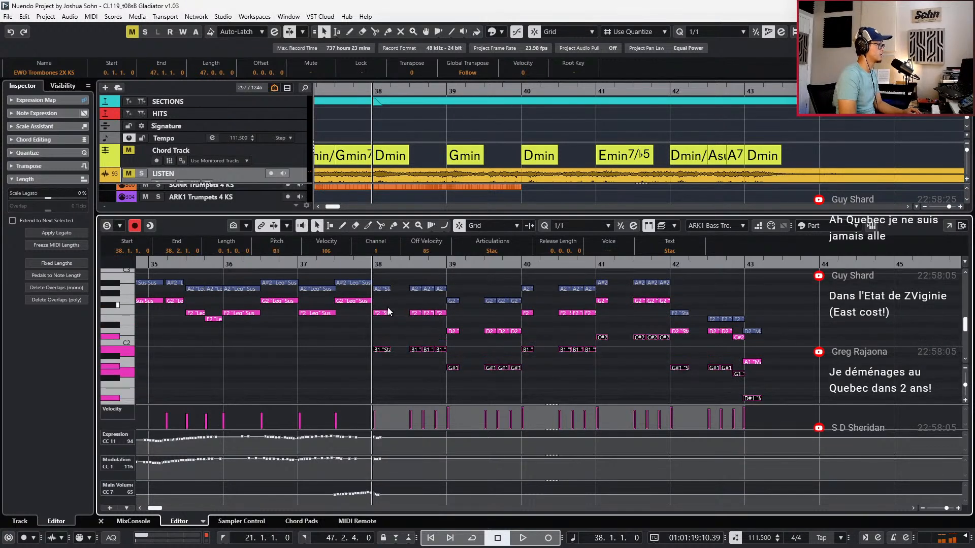
# Set the duplicated lower bass trombone notes to D2 in bars 38 and 40, A#1 in bar 39, and E2 in bar 41
pyautogui.moveTo(433, 347); pyautogui.dragTo(542, 364)
pyautogui.press('Down')
pyautogui.moveTo(604, 325); pyautogui.dragTo(654, 320)
# Set the lower bass trombone line to A1 in bar 42 with G1 on its last note, and D1 in bar 43
pyautogui.click(676, 350)
pyautogui.moveTo(712, 360); pyautogui.dragTo(733, 350)
pyautogui.press('Down')
pyautogui.press('Down')
pyautogui.click(739, 357)
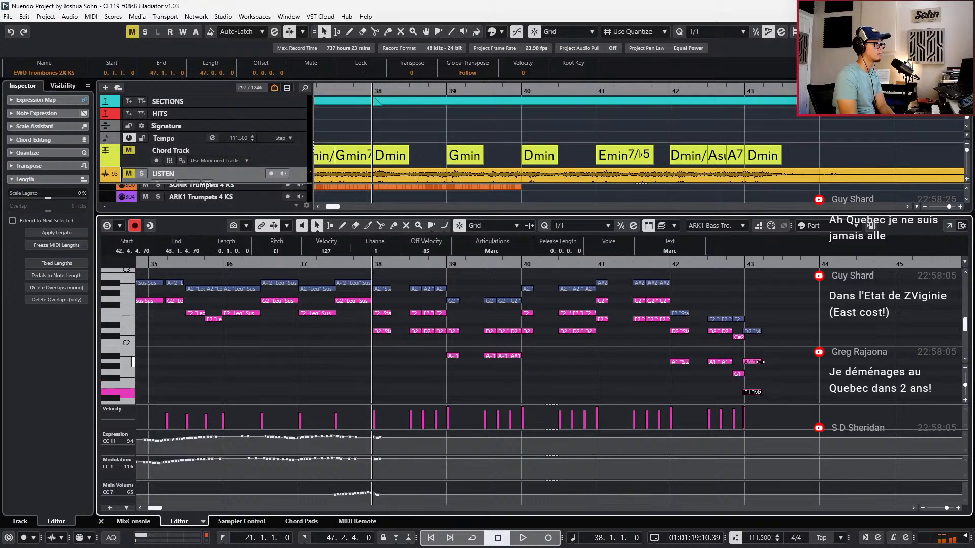
pyautogui.press('Down')
pyautogui.press('Down')
# Play back the two trombone parts from bar 37 onward to check the new lower bass trombone line
pyautogui.press('KP_Subtract')
pyautogui.press('s')
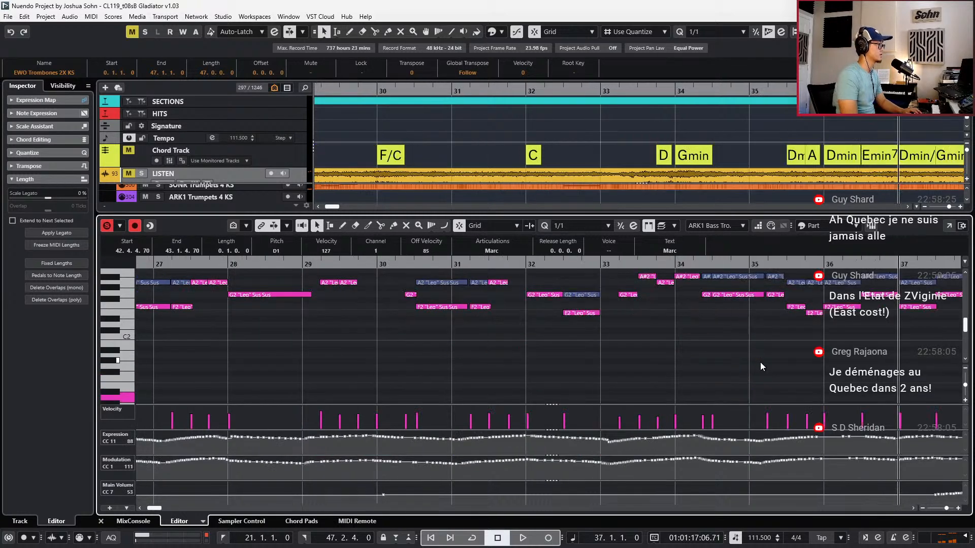
pyautogui.press('s')
pyautogui.scroll(-2, 762, 368)
pyautogui.hscroll(5, 761, 372)
pyautogui.press('space')
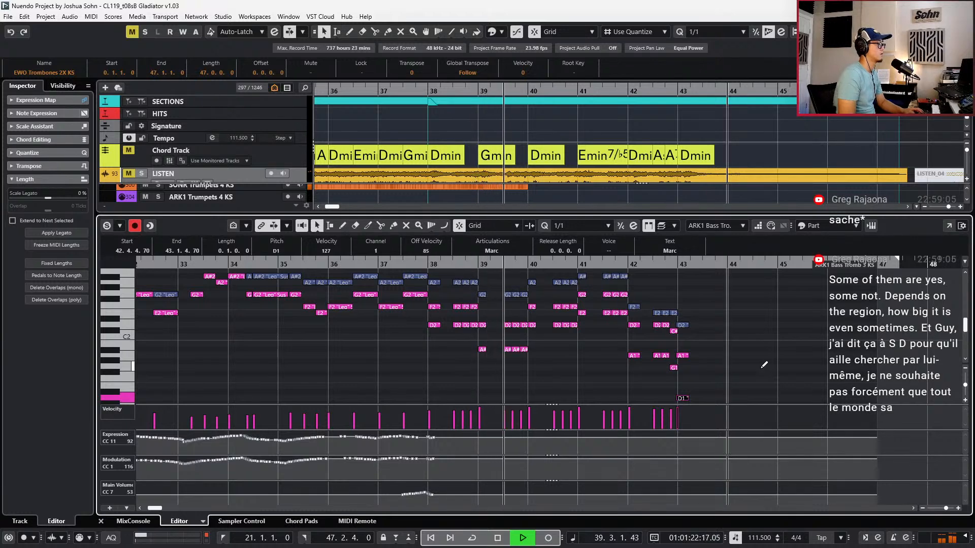
# Stop playback and set all bass trombone notes from bar 38 onward to the Marcato articulation
pyautogui.scroll(3, 760, 368)
pyautogui.moveTo(736, 293); pyautogui.dragTo(416, 463)
pyautogui.press('space')
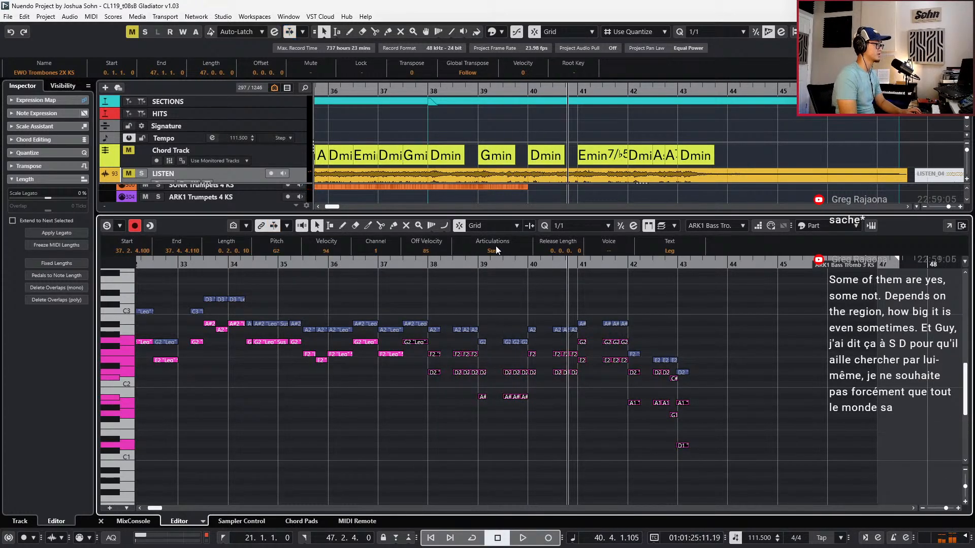
pyautogui.click(768, 459)
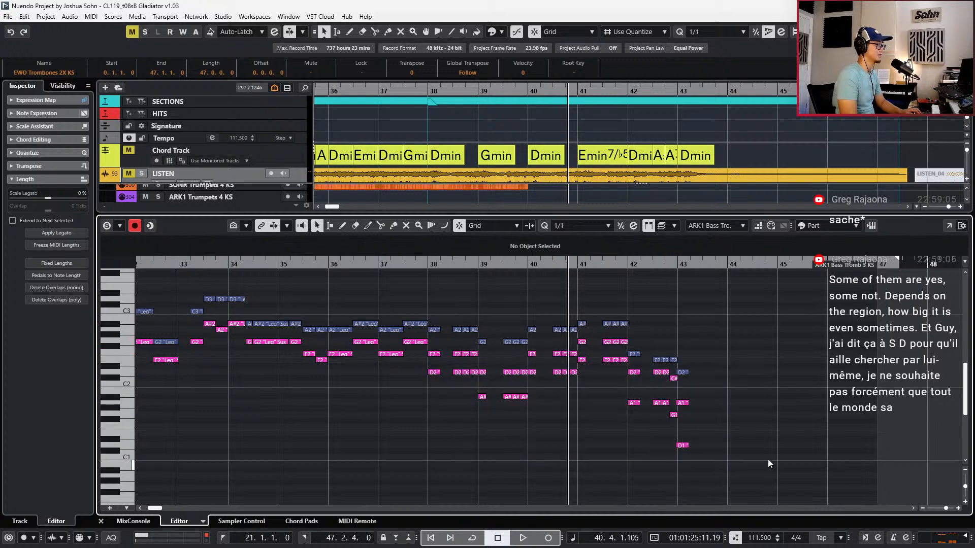
pyautogui.moveTo(768, 459); pyautogui.dragTo(419, 347)
pyautogui.moveTo(739, 330); pyautogui.dragTo(564, 350)
pyautogui.click(506, 251)
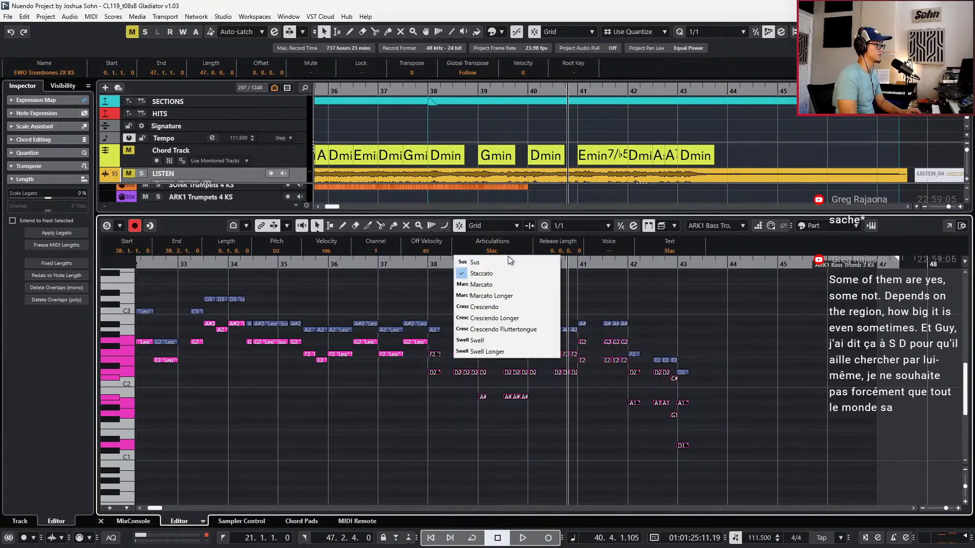
pyautogui.click(501, 286)
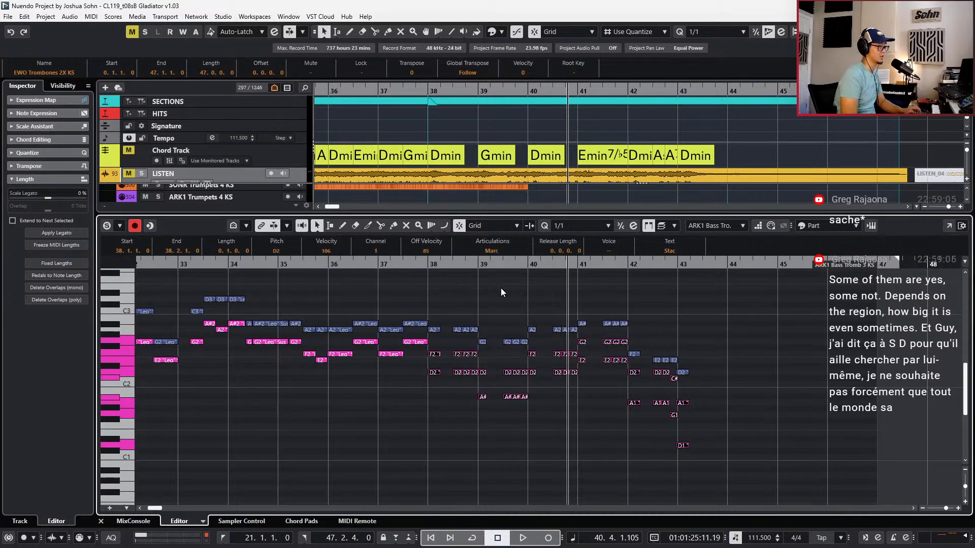
# Set the EWO Trombones 2X notes from bar 38 onward to the Marcato articulation
pyautogui.moveTo(432, 299); pyautogui.dragTo(678, 351)
pyautogui.click(499, 251)
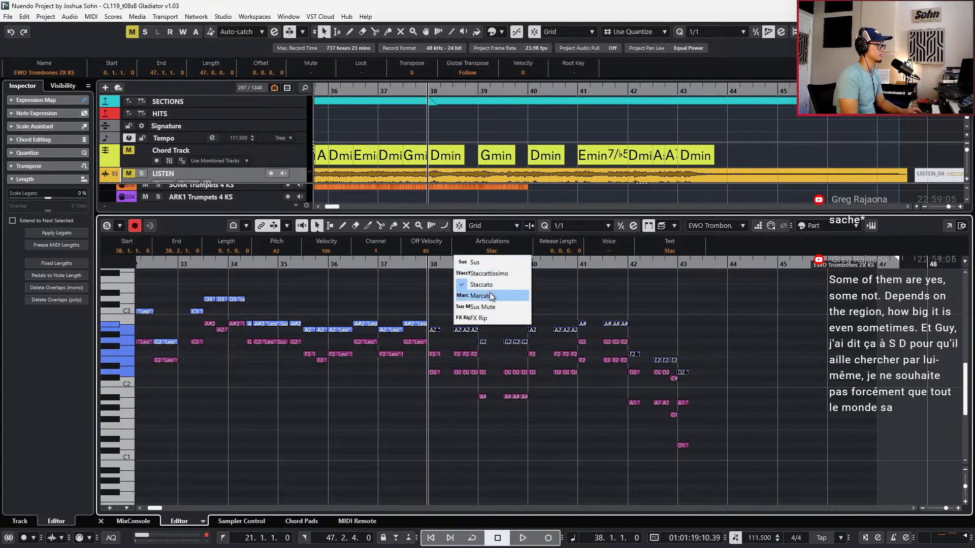
pyautogui.click(490, 296)
pyautogui.moveTo(753, 302); pyautogui.dragTo(433, 476)
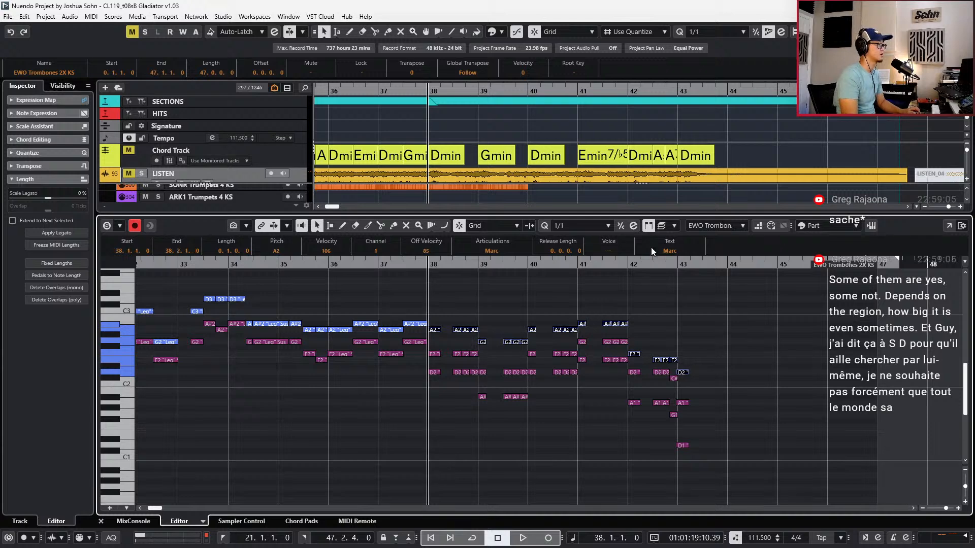
# Allow editing across both open parts and select all notes of both trombone parts from bar 38 onward
pyautogui.click(666, 226)
pyautogui.click(676, 285)
pyautogui.click(605, 291)
pyautogui.moveTo(691, 318); pyautogui.dragTo(431, 454)
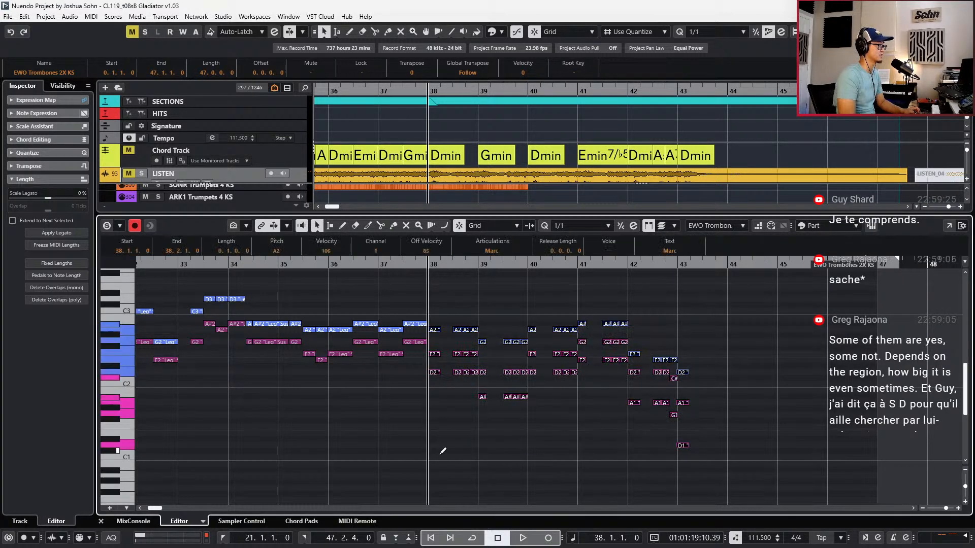
# Play the trombone passage with the controller lanes shown, and replay it from bar 36 to judge the Marcato notes
pyautogui.press('space')
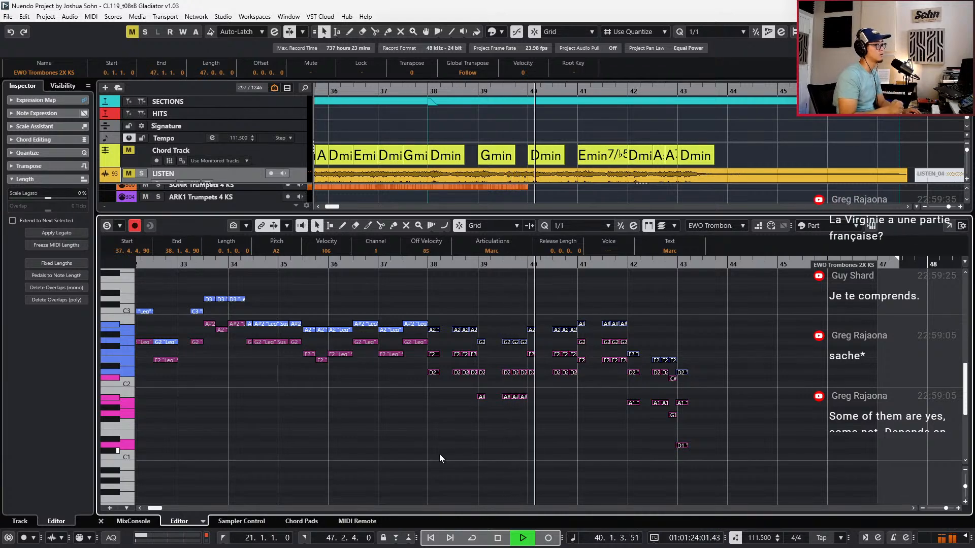
pyautogui.hotkey('alt', 'l')
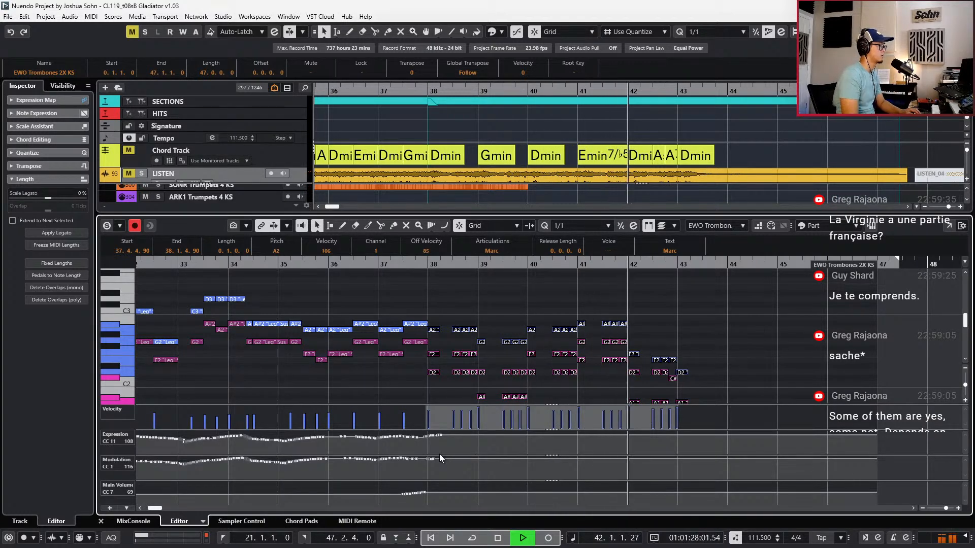
pyautogui.hotkey('alt', 'Down')
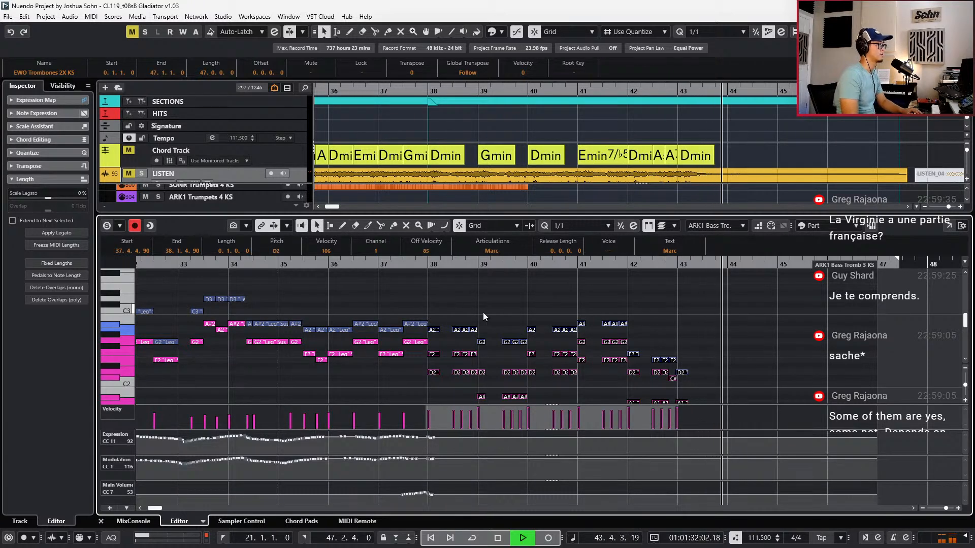
pyautogui.press('space')
pyautogui.press('KP_Subtract')
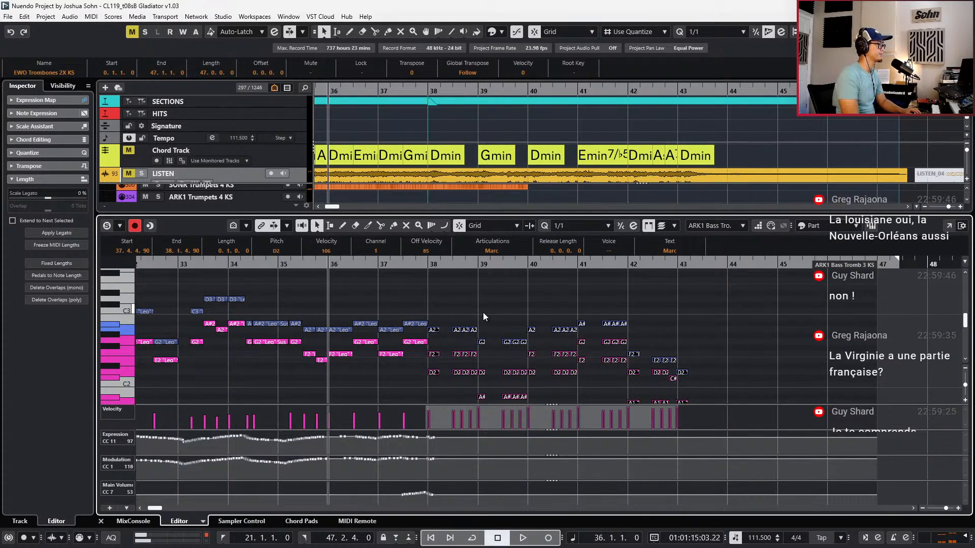
pyautogui.press('space')
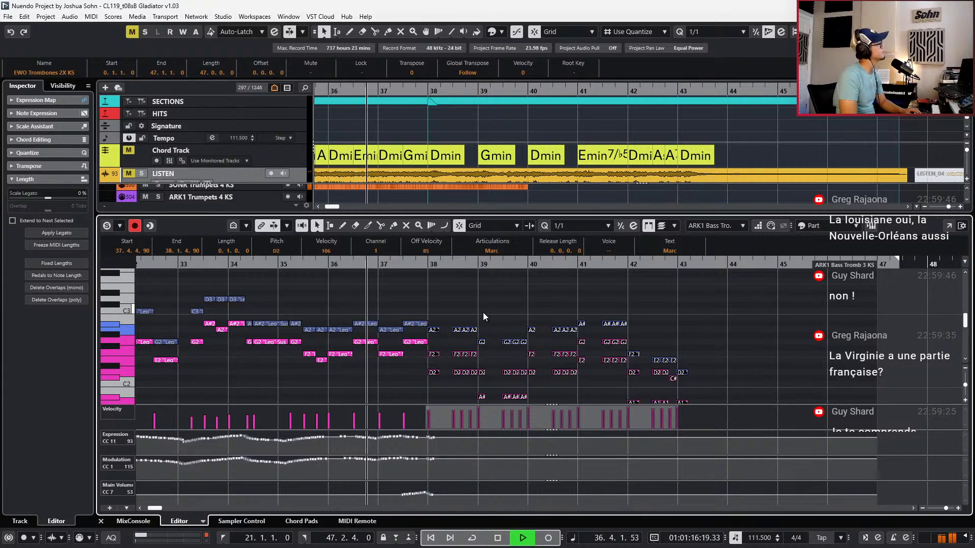
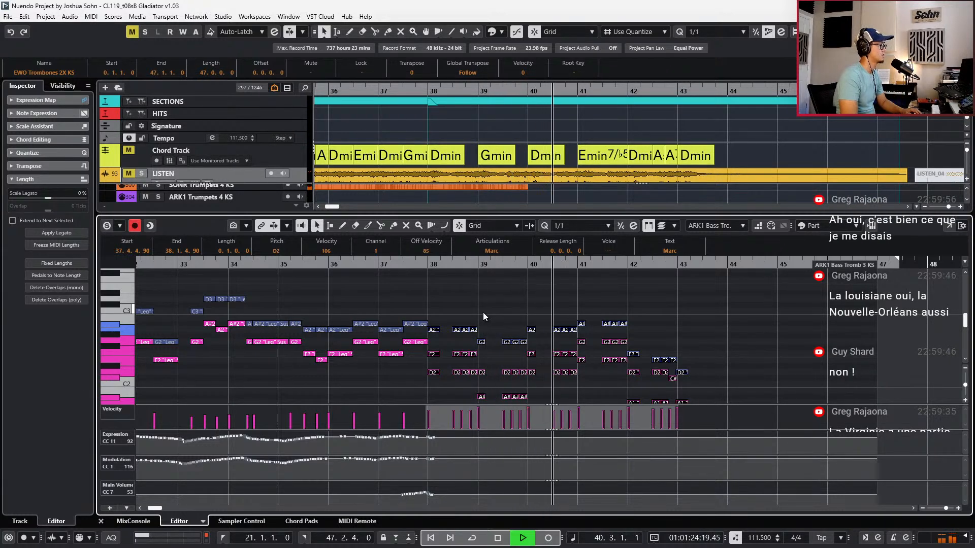
pyautogui.press('space')
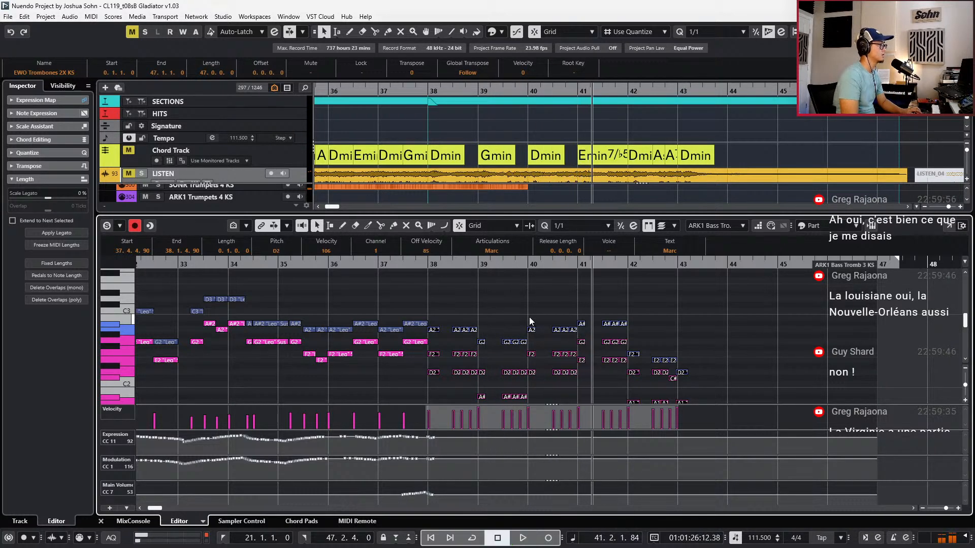
# Set the first note of each three-note group in bars 38 to 42 to Staccato in both trombone parts
pyautogui.scroll(2, 533, 326)
pyautogui.scroll(-2, 537, 325)
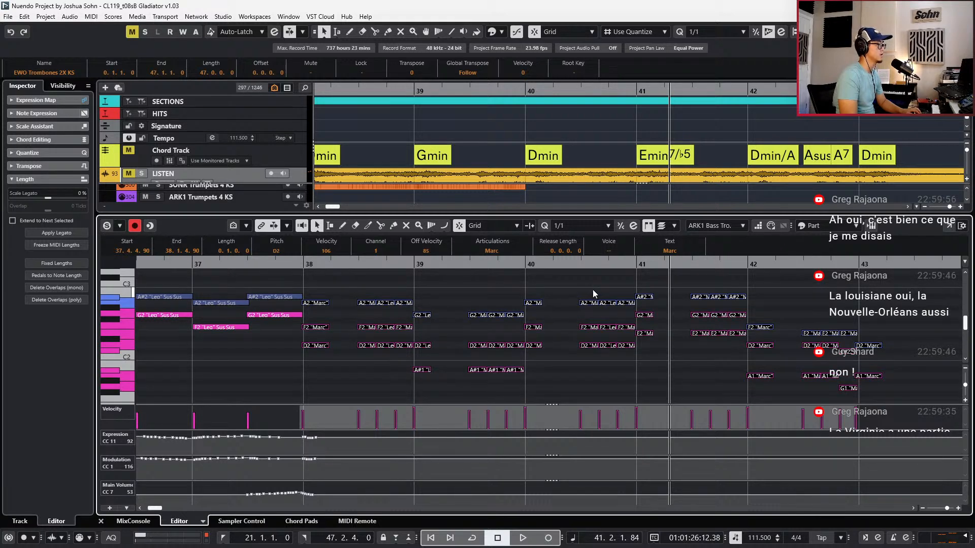
pyautogui.moveTo(593, 289); pyautogui.dragTo(583, 374)
pyautogui.moveTo(477, 348); pyautogui.dragTo(475, 378)
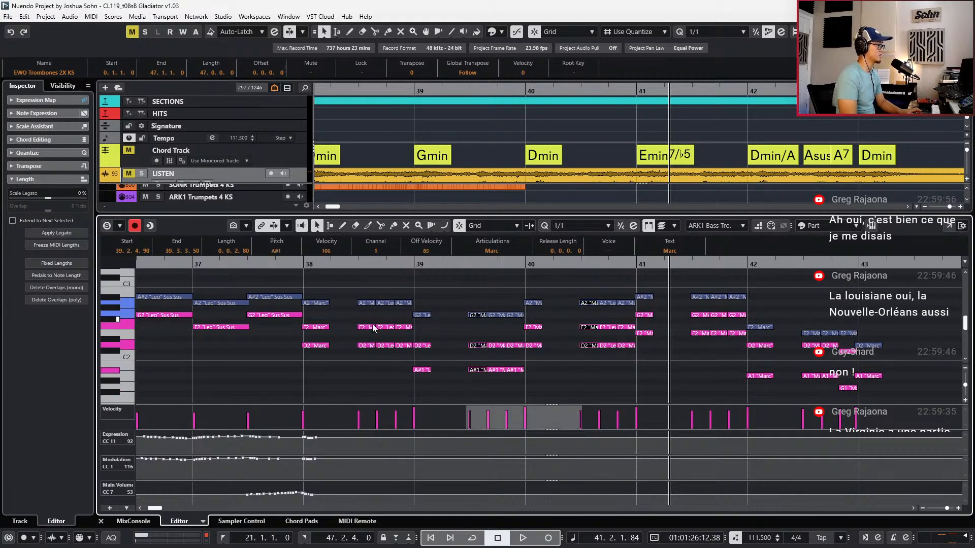
pyautogui.moveTo(367, 294); pyautogui.dragTo(361, 364)
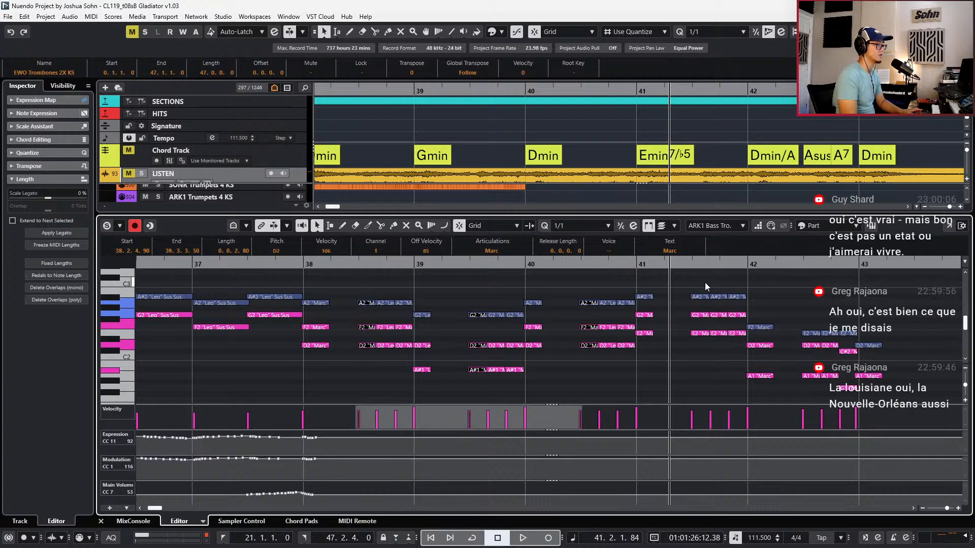
pyautogui.moveTo(705, 282); pyautogui.dragTo(714, 364)
pyautogui.moveTo(811, 308); pyautogui.dragTo(807, 379)
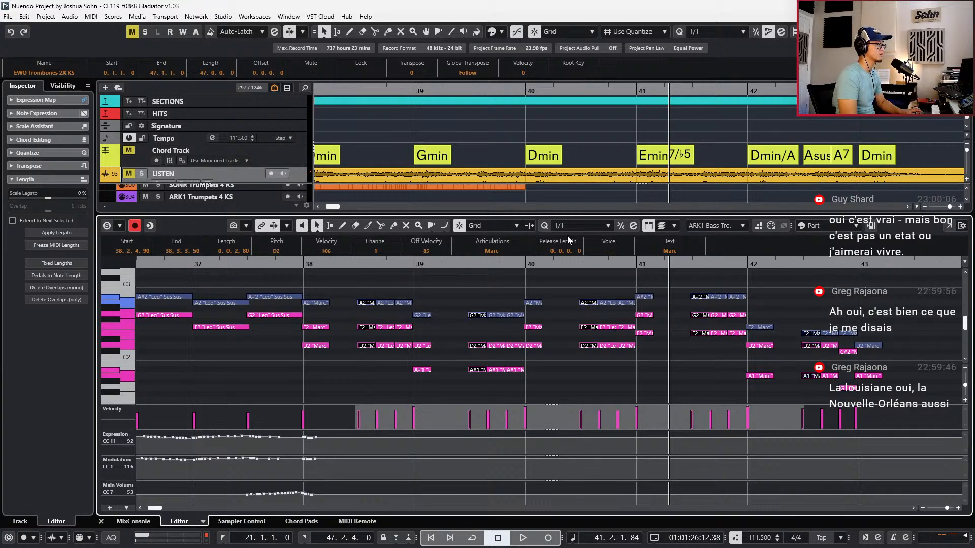
pyautogui.click(500, 250)
pyautogui.click(496, 277)
pyautogui.click(492, 248)
pyautogui.click(491, 282)
# Play back the changed articulations and replay from the start of the repeated notes in bar 39
pyautogui.press('space')
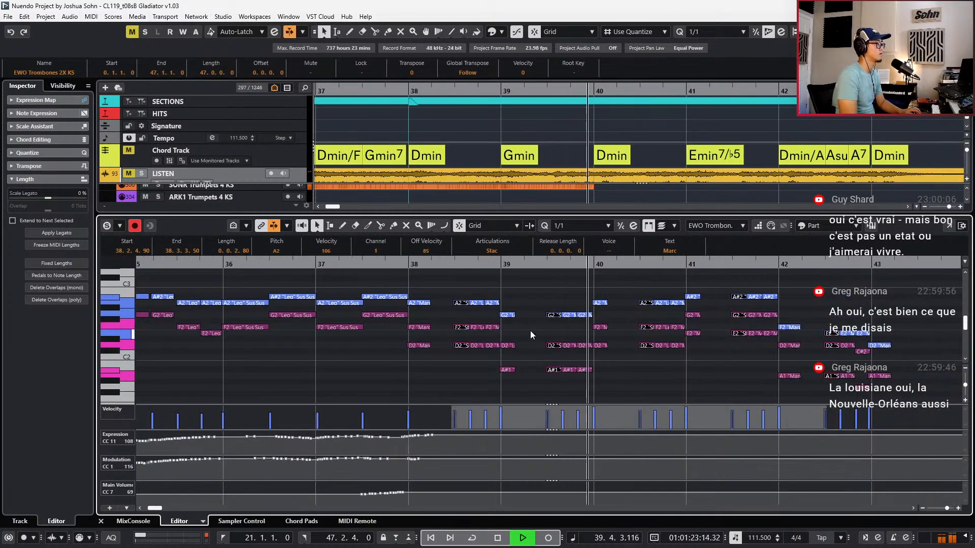
pyautogui.click(551, 314)
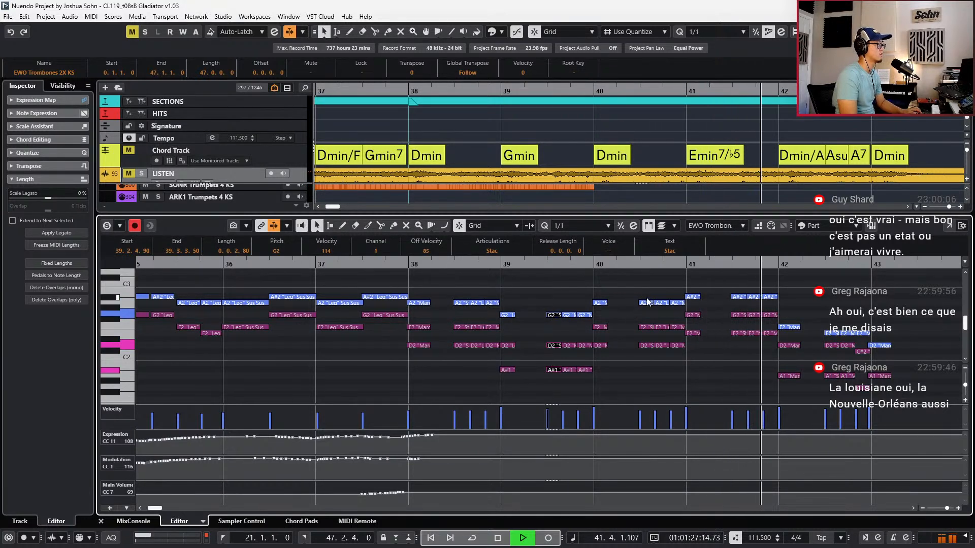
pyautogui.press('space')
pyautogui.press('l')
pyautogui.press('space')
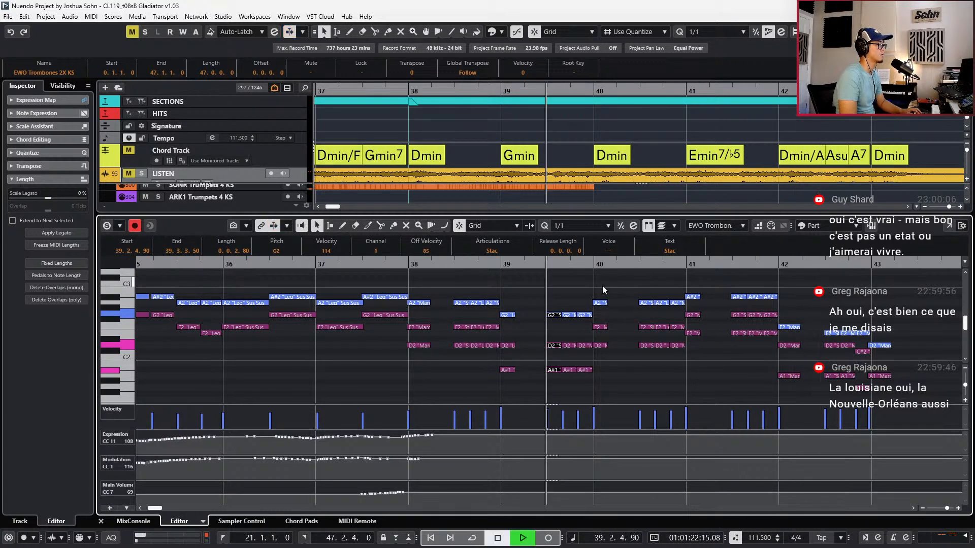
pyautogui.press('space')
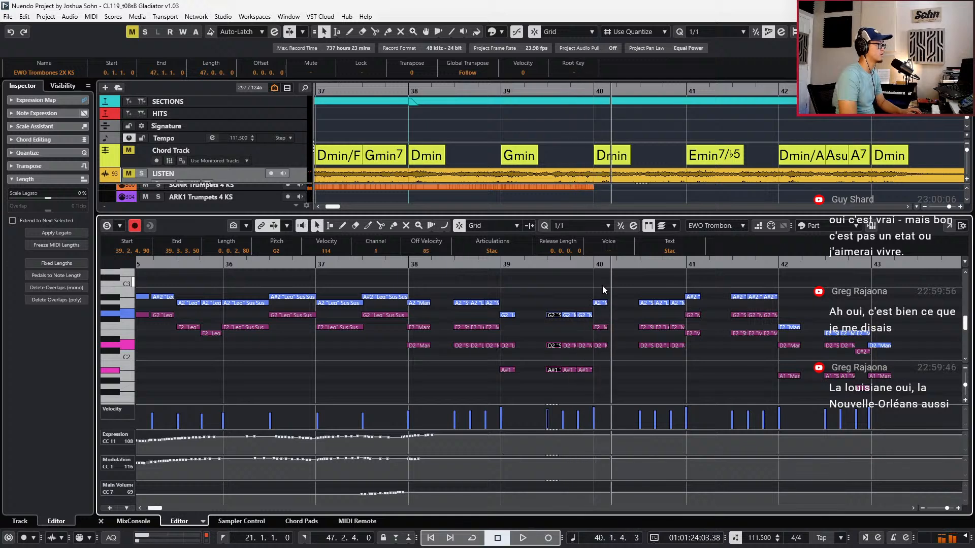
# Close the Key Editor and return the playhead to bar 38 in the project
pyautogui.moveTo(420, 280); pyautogui.dragTo(895, 415)
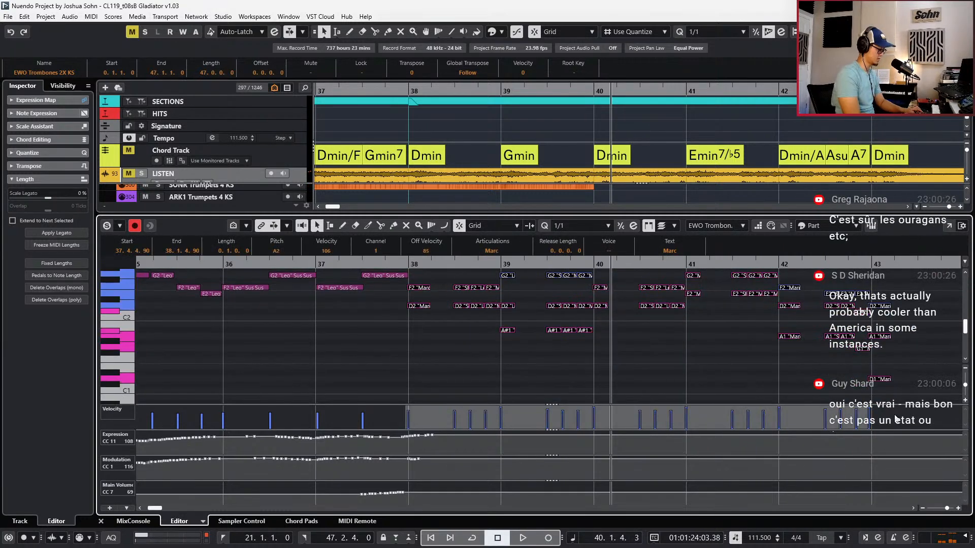
pyautogui.press('Return')
pyautogui.press('KP_Subtract')
pyautogui.press('KP_Subtract')
pyautogui.press('KP_Subtract')
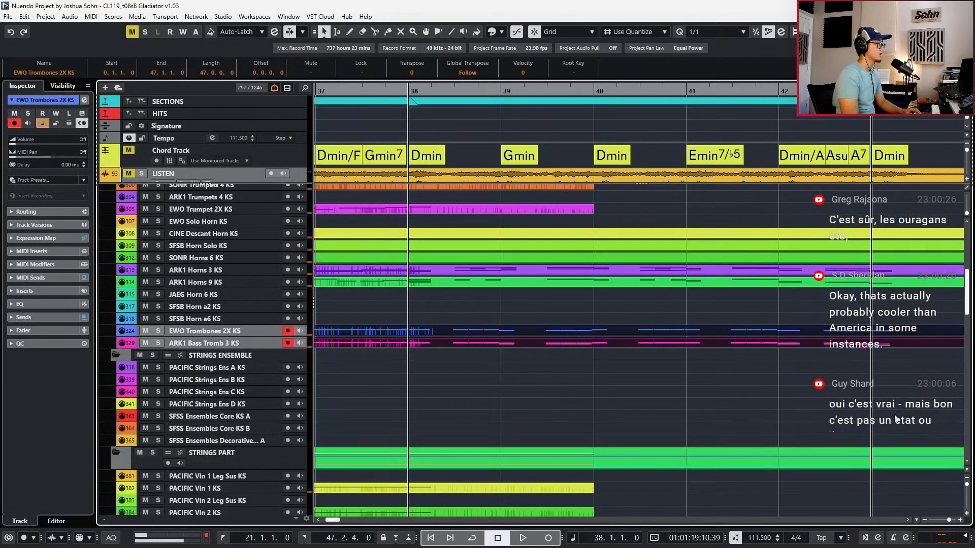
# Solo the LISTEN reference track and play it from bar 38
pyautogui.scroll(-1, 865, 364)
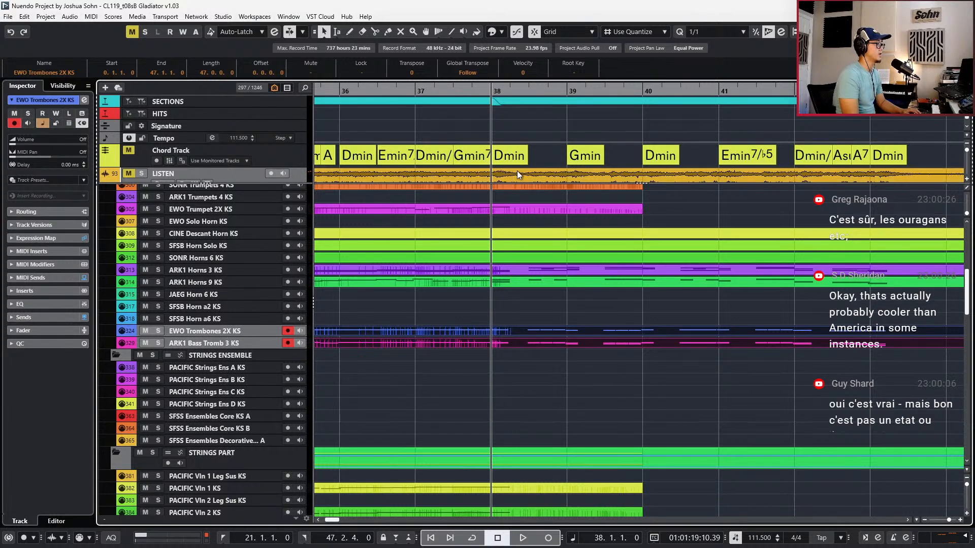
pyautogui.click(544, 166)
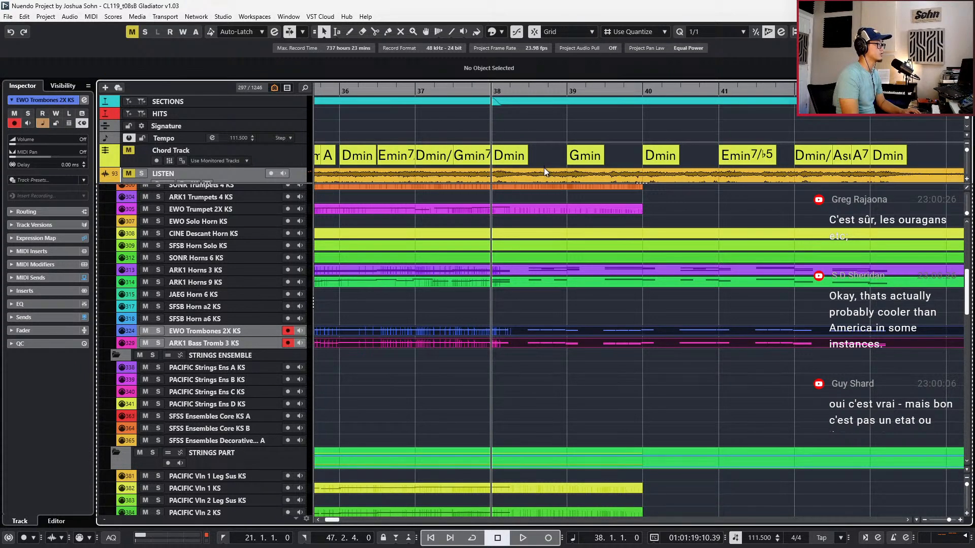
pyautogui.click(257, 173)
pyautogui.click(300, 242)
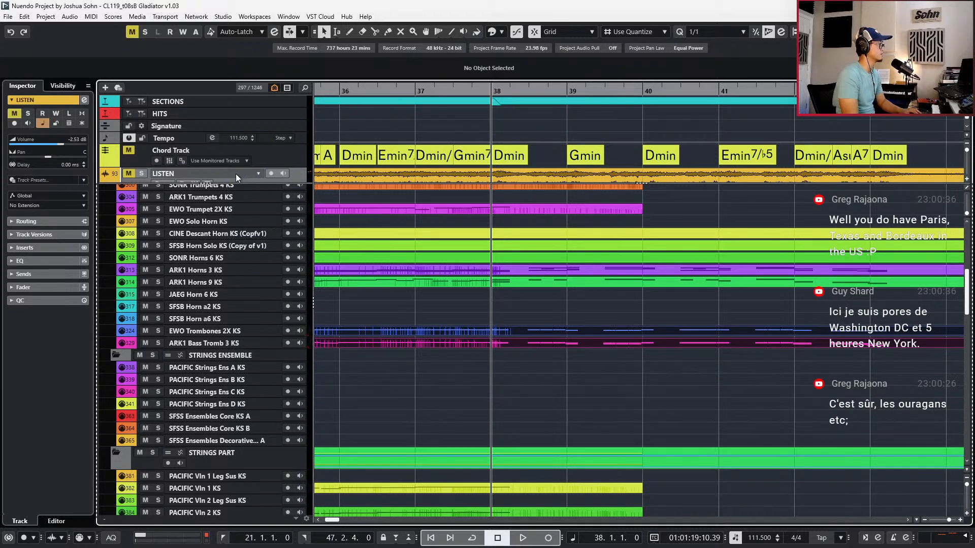
pyautogui.press('s')
pyautogui.press('space')
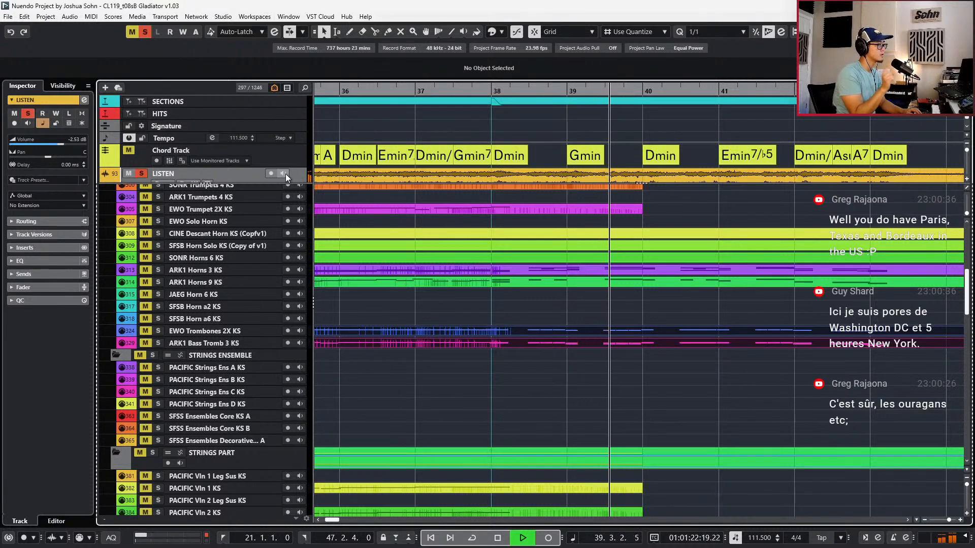
pyautogui.scroll(-2, 393, 268)
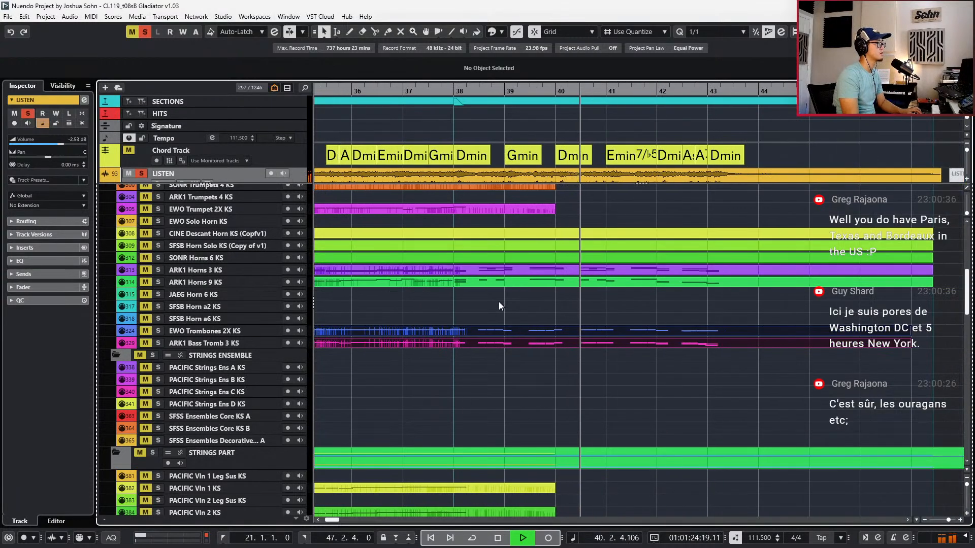
# Stop the reference playback after bar 43 and take the LISTEN track out of solo
pyautogui.scroll(-1, 532, 302)
pyautogui.scroll(2, 532, 297)
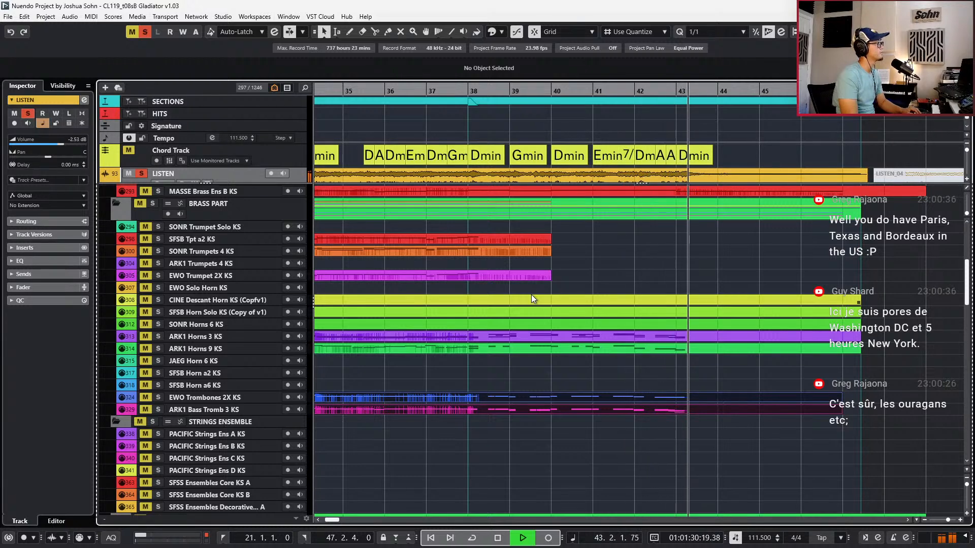
pyautogui.press('space')
pyautogui.press('s')
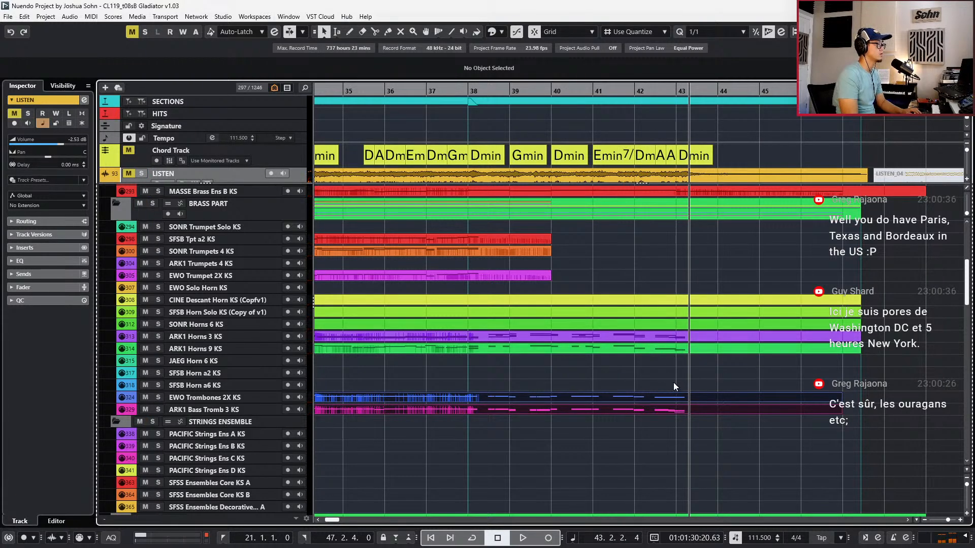
# Place the playhead at 37.4.4.90, just ahead of the bar 38 note in the EWO Trombones 2X KS part
pyautogui.click(677, 398)
pyautogui.scroll(1, 549, 399)
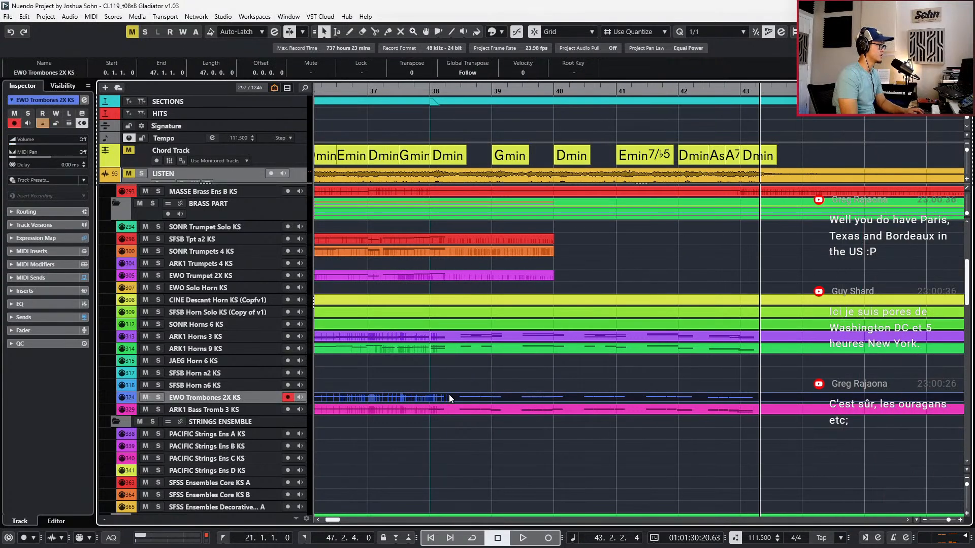
pyautogui.doubleClick(435, 397)
pyautogui.scroll(1, 437, 391)
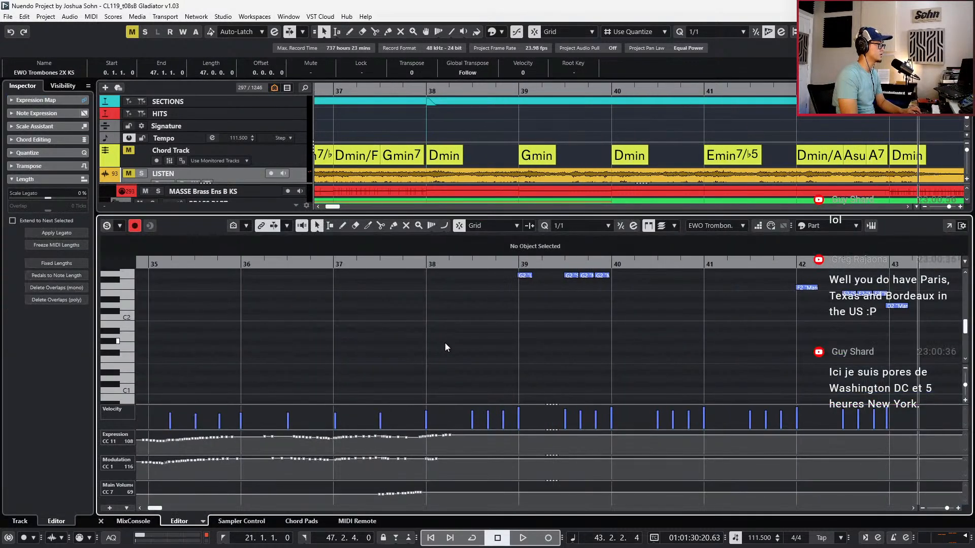
pyautogui.scroll(3, 445, 343)
pyautogui.click(439, 341)
pyautogui.press('l')
pyautogui.press('Return')
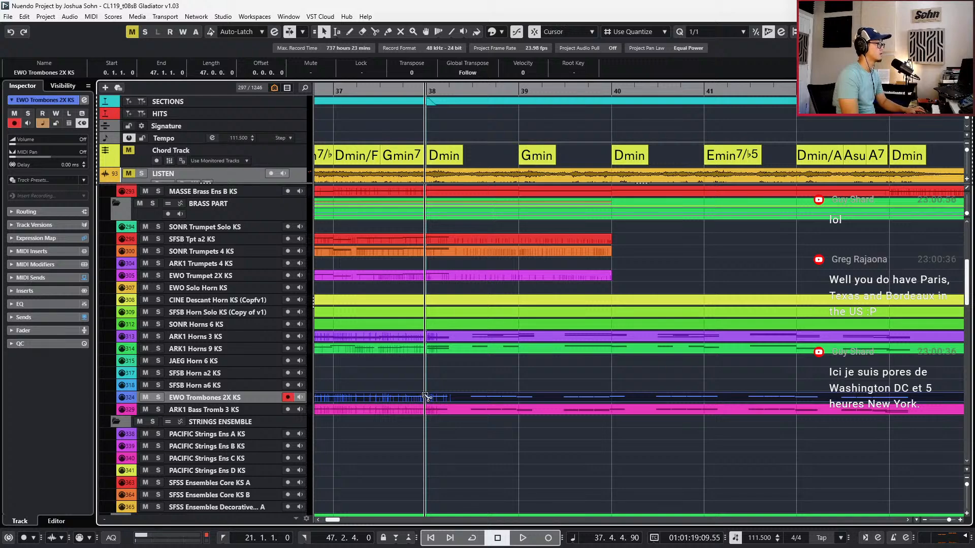
# Copy the EWO Trombones 2X KS material from 37.4.4.90 onward onto the SFSB Tpt a2 KS track, leaving the trombone part unsplit
pyautogui.keyDown('alt'); pyautogui.click(425, 397); pyautogui.keyUp('alt')
pyautogui.hotkey('ctrl', 'z')
pyautogui.scroll(5, 268, 325)
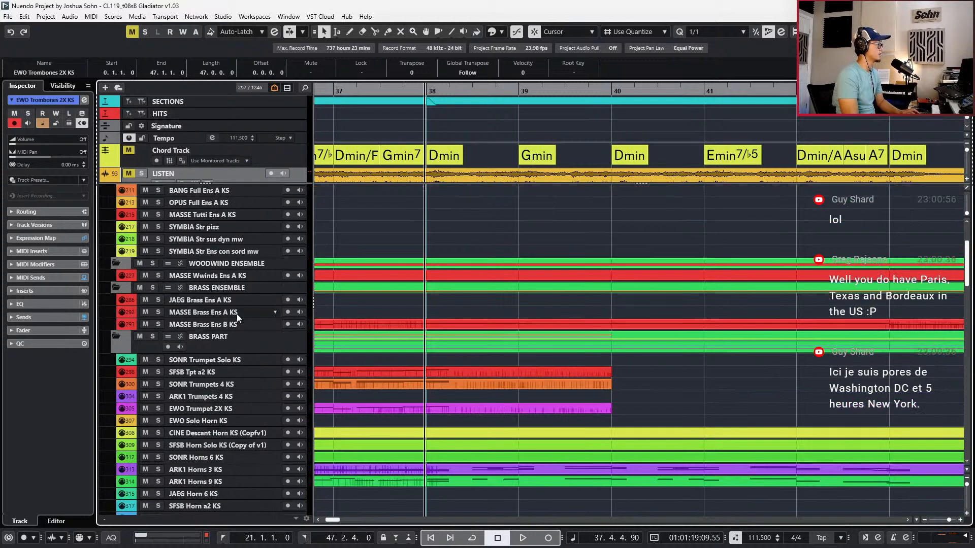
pyautogui.click(217, 376)
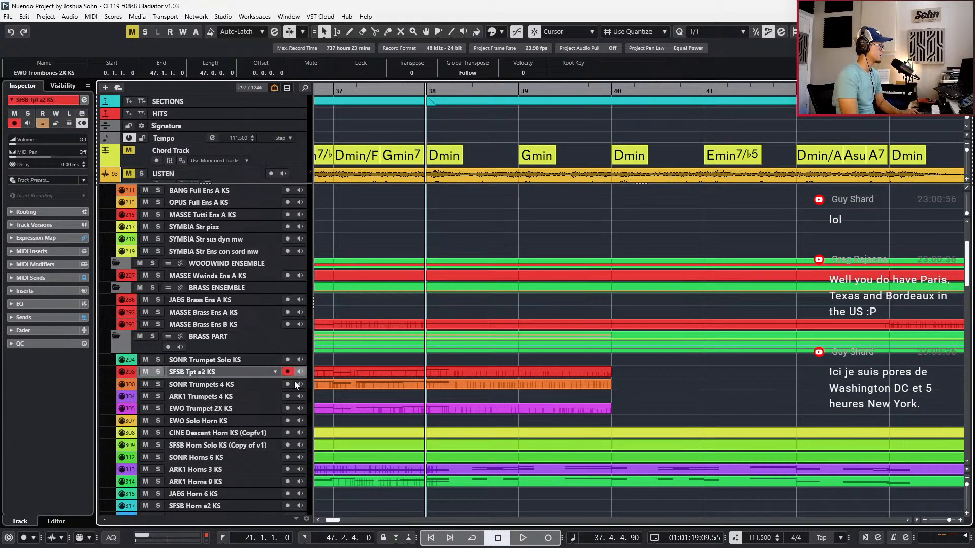
pyautogui.moveTo(472, 360); pyautogui.dragTo(473, 414)
pyautogui.scroll(2, 444, 387)
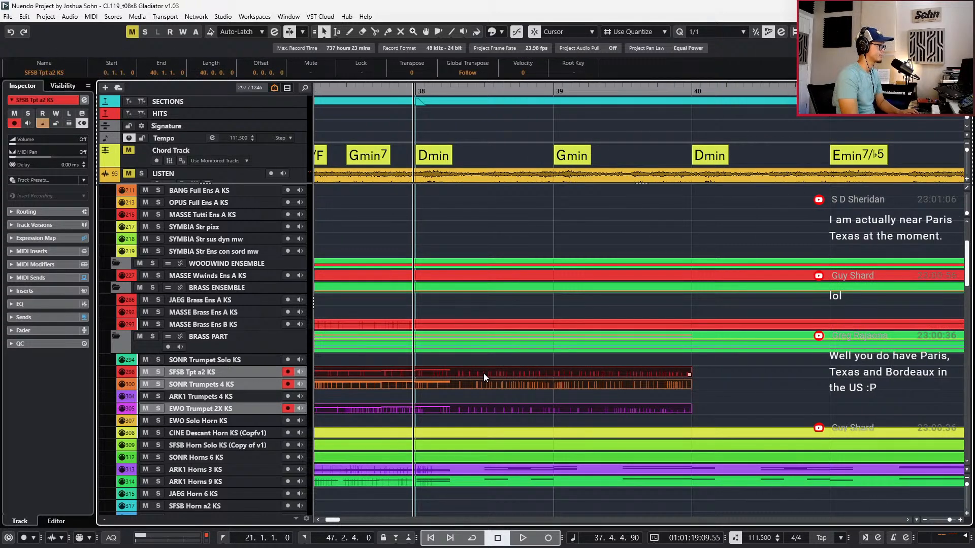
pyautogui.click(453, 384)
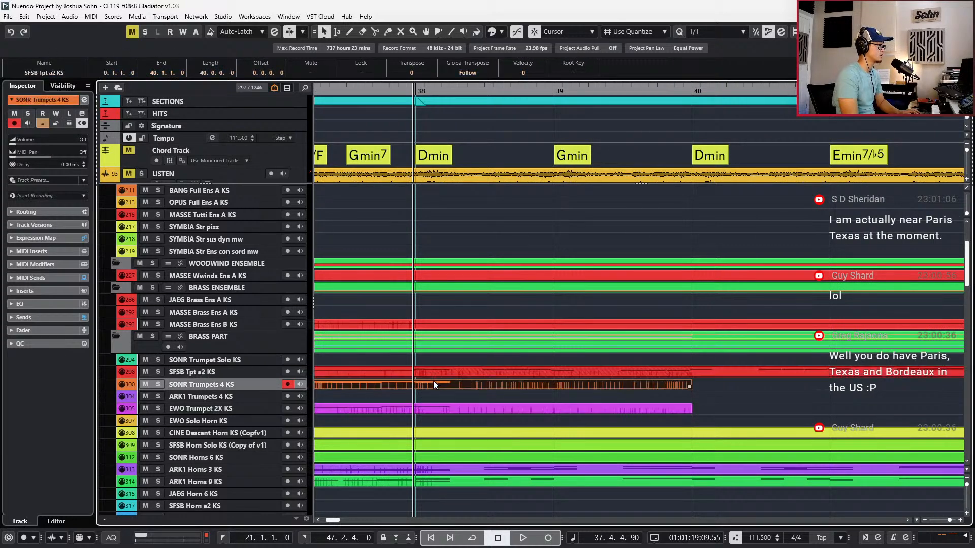
# Delete the opening bar 38 note and the initial expression and modulation points from the copied part on the SFSB Tpt a2 KS track
pyautogui.doubleClick(420, 372)
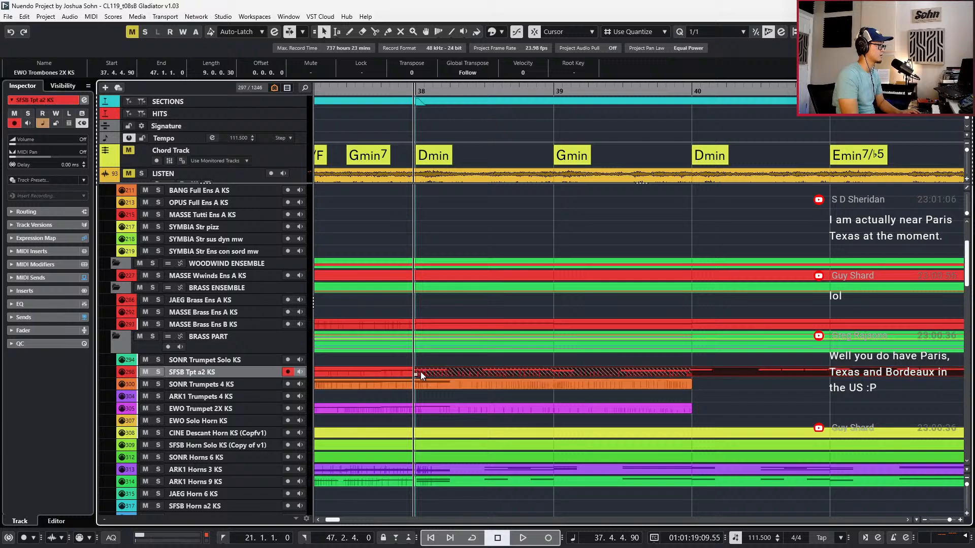
pyautogui.click(424, 325)
pyautogui.press('Delete')
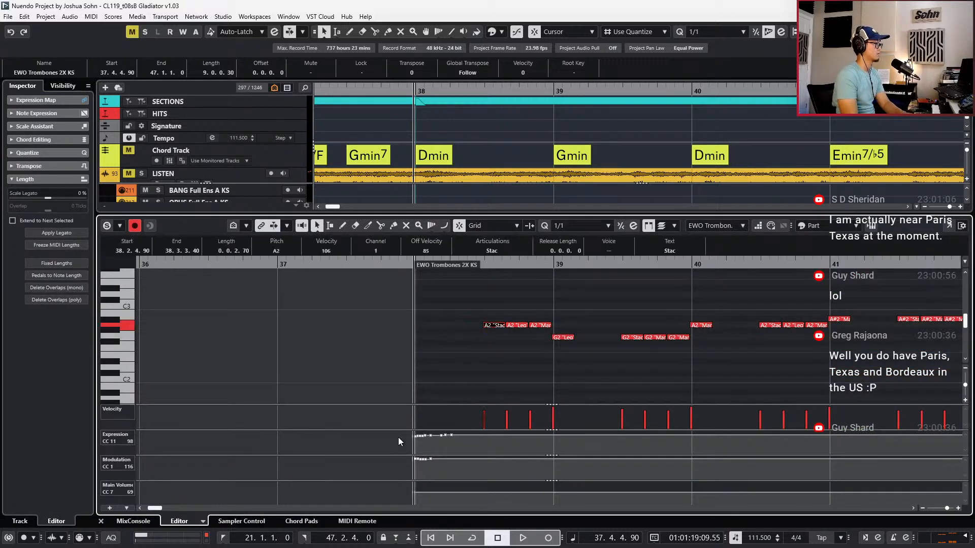
pyautogui.moveTo(398, 432); pyautogui.dragTo(423, 444)
pyautogui.press('Delete')
pyautogui.press('Delete')
pyautogui.hotkey('ctrl', 'e')
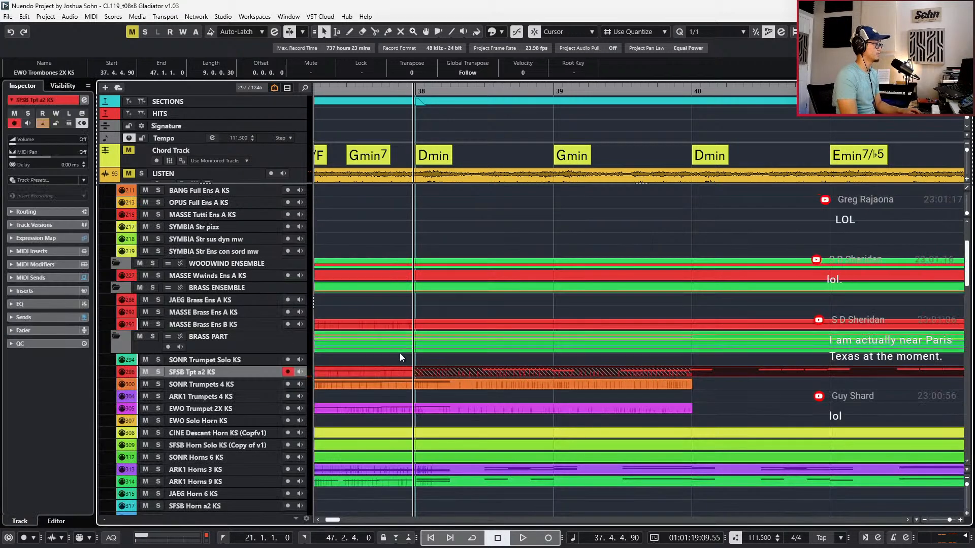
# Merge the copied part into the SFSB Tpt a2 KS part and transpose its notes from bar 38 up one octave
pyautogui.doubleClick(398, 374)
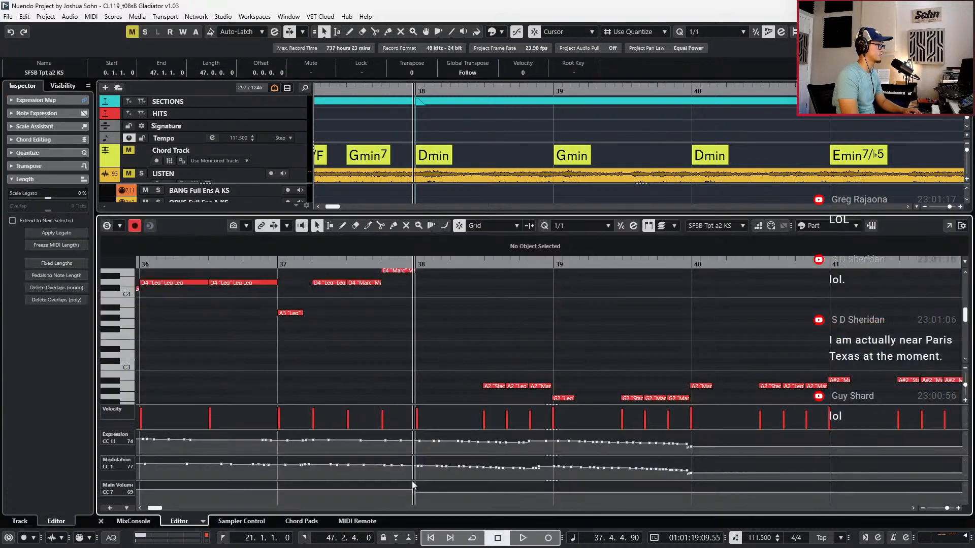
pyautogui.scroll(-3, 496, 315)
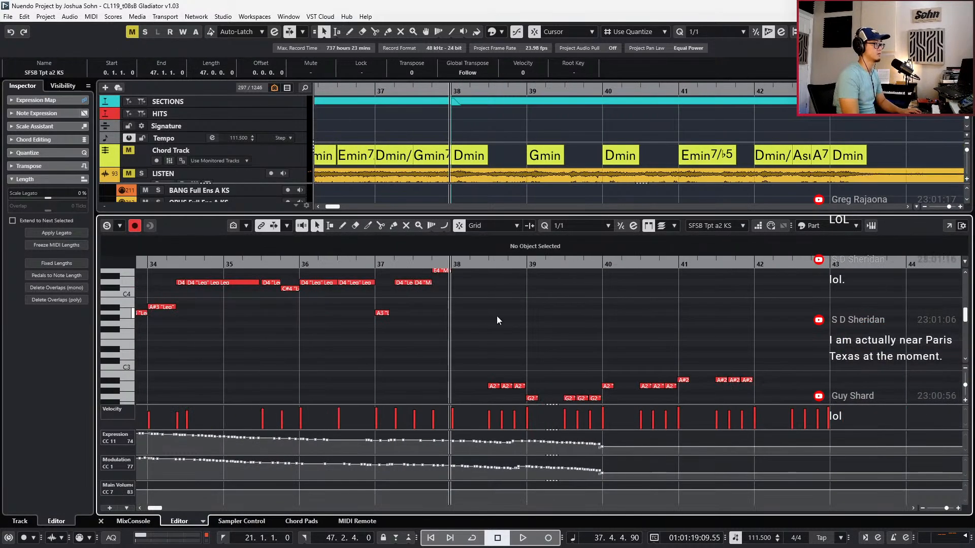
pyautogui.scroll(-3, 496, 314)
pyautogui.moveTo(495, 311); pyautogui.dragTo(888, 394)
pyautogui.hotkey('shift', 'Up')
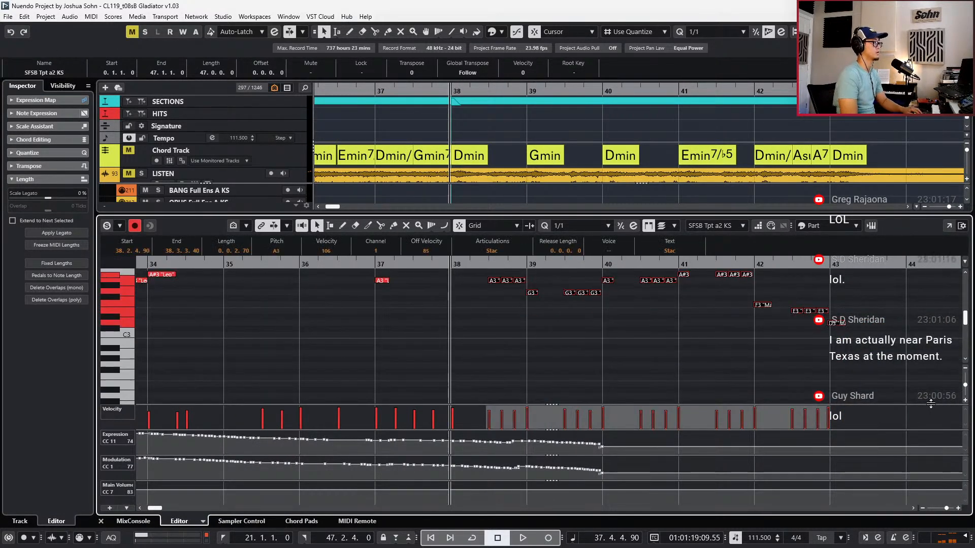
# Try the copied trumpet notes another octave higher, return them to the A3 octave, and play from before bar 38
pyautogui.press('space')
pyautogui.scroll(2, 642, 333)
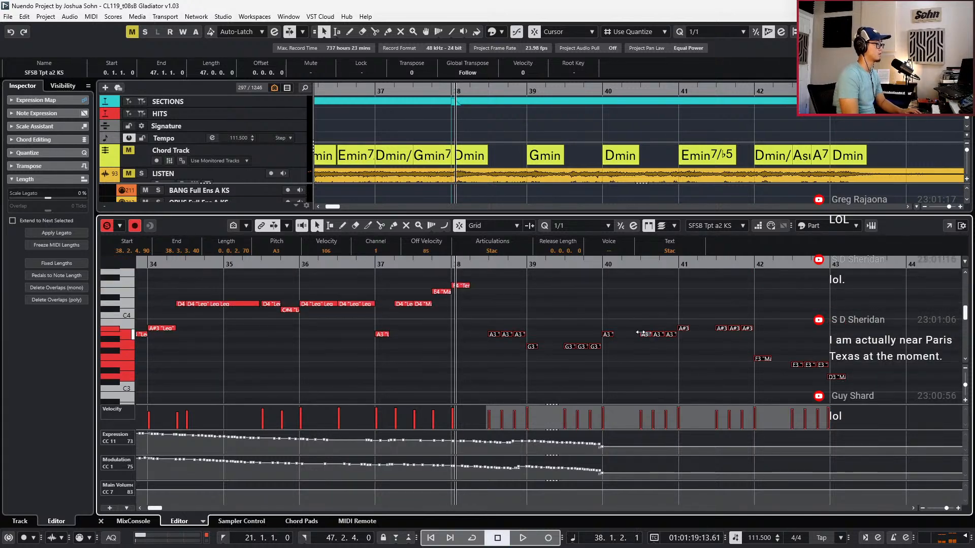
pyautogui.scroll(2, 641, 333)
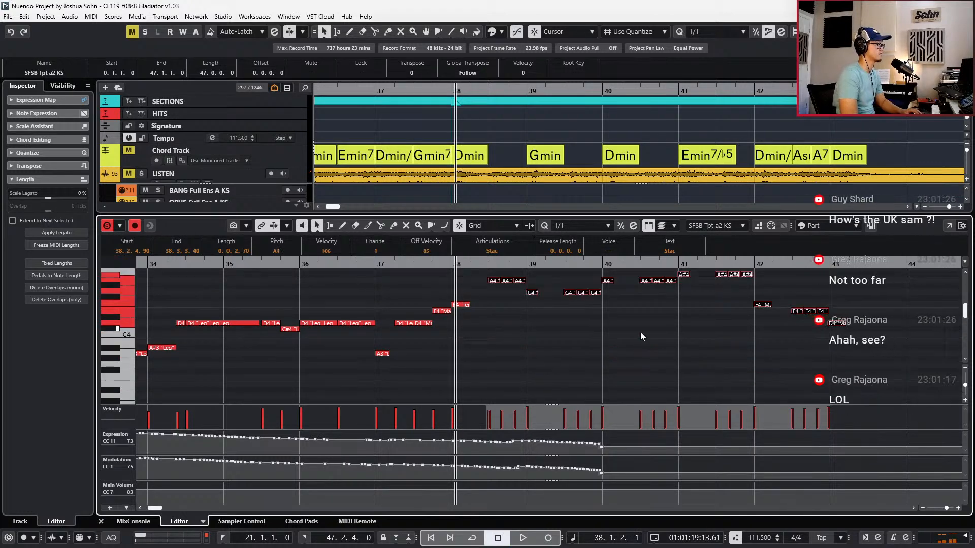
pyautogui.press('KP_0')
pyautogui.press('space')
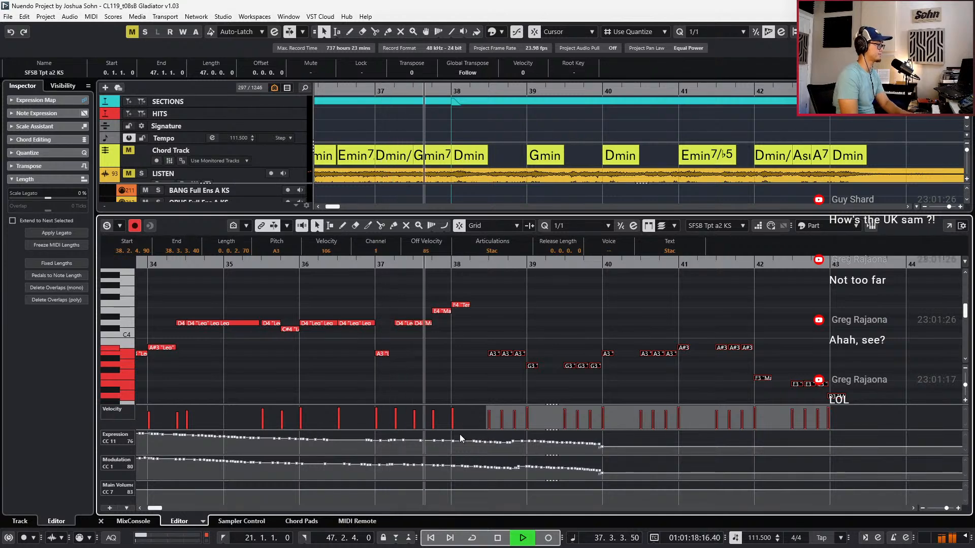
# Delete the old expression and modulation data from bar 38 to bar 40 in the SFSB Tpt a2 KS part
pyautogui.moveTo(465, 434); pyautogui.dragTo(626, 478)
pyautogui.press('Delete')
pyautogui.moveTo(467, 457); pyautogui.dragTo(695, 495)
pyautogui.press('Delete')
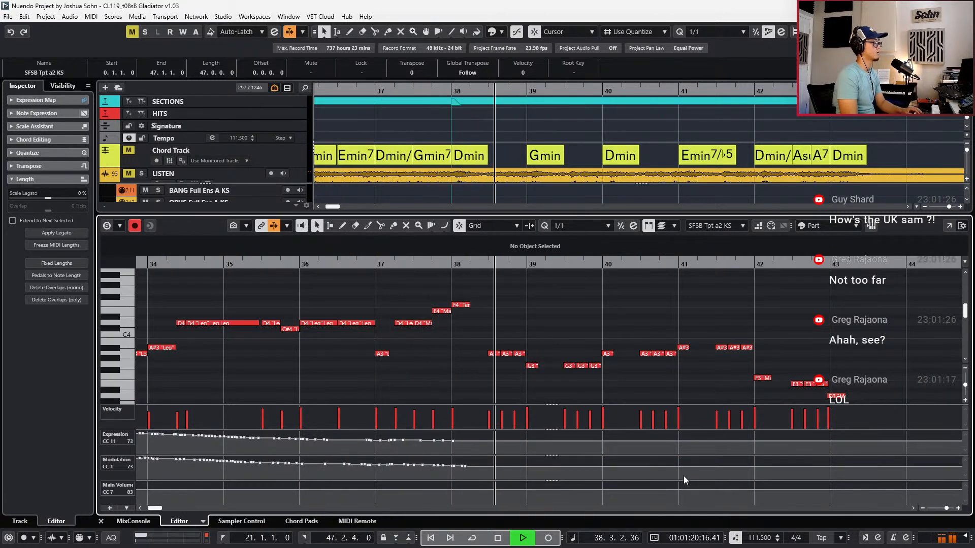
pyautogui.press('g')
pyautogui.scroll(-2, 665, 312)
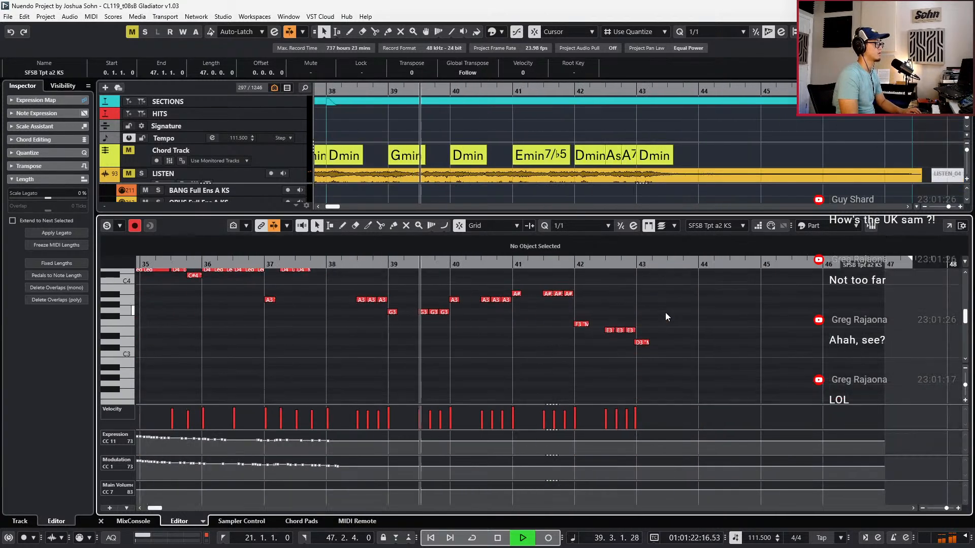
# Set the articulation of the copied trumpet notes in bars 38 to 43 to Tenuto
pyautogui.moveTo(355, 284); pyautogui.dragTo(650, 350)
pyautogui.press('space')
pyautogui.click(496, 251)
pyautogui.click(496, 262)
pyautogui.click(493, 251)
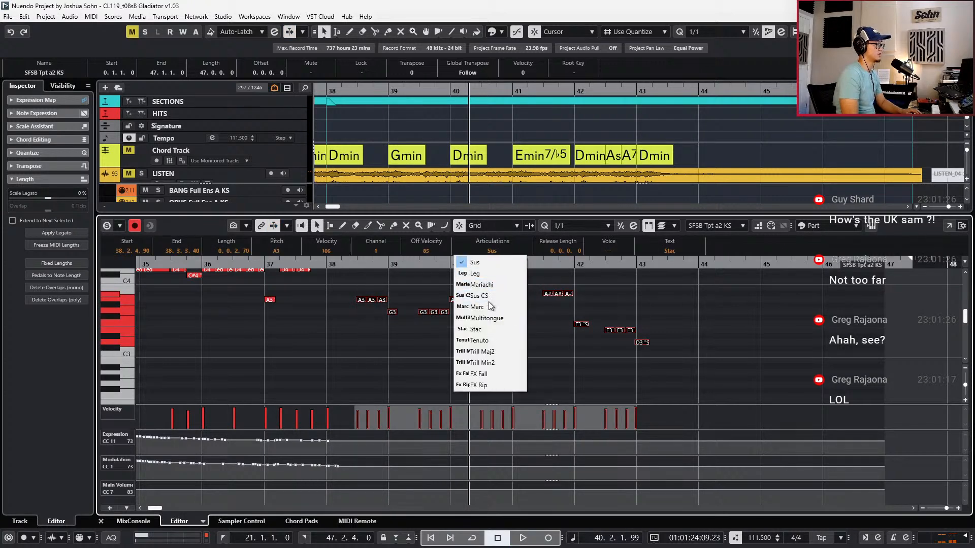
pyautogui.click(486, 341)
# Play back the tenuto trumpet notes from bar 37 into bar 40
pyautogui.press('space')
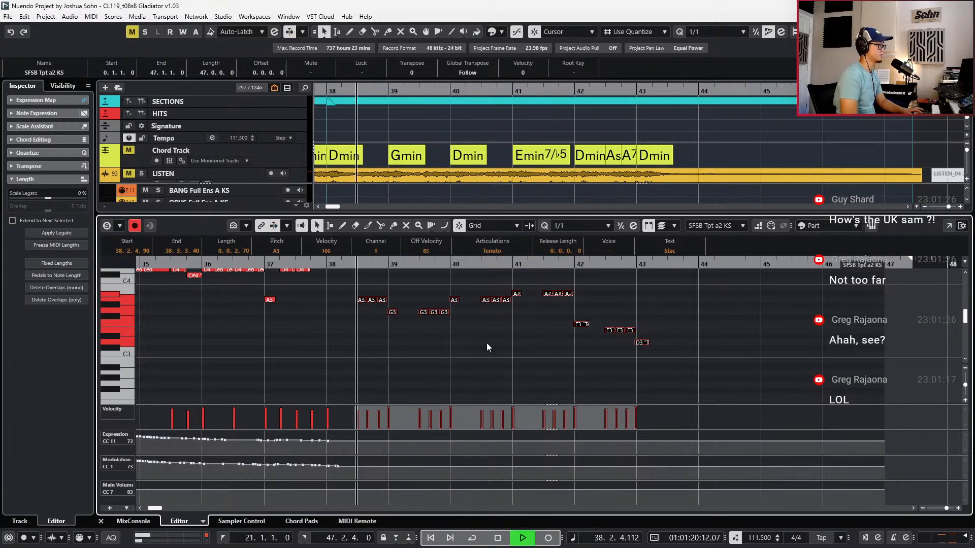
pyautogui.press('space')
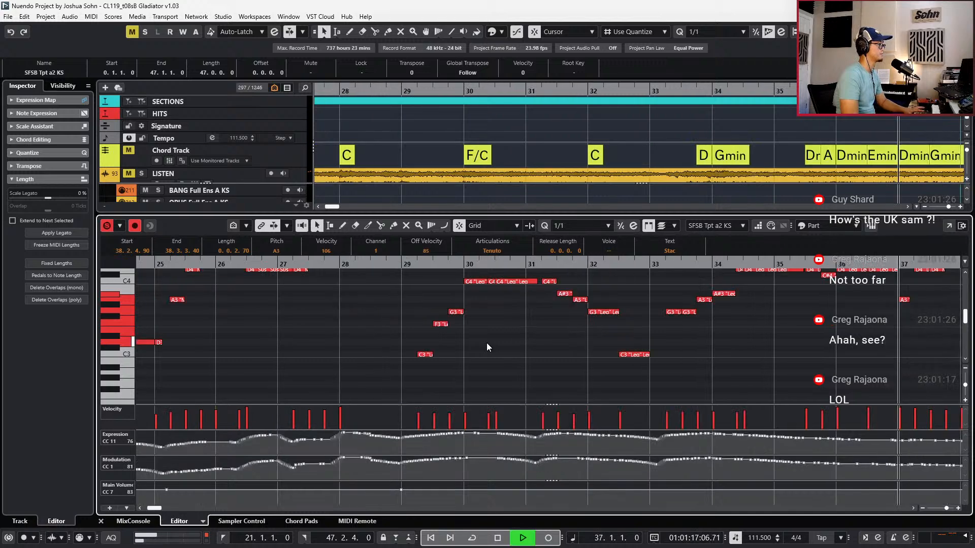
pyautogui.press('space')
pyautogui.scroll(1, 489, 339)
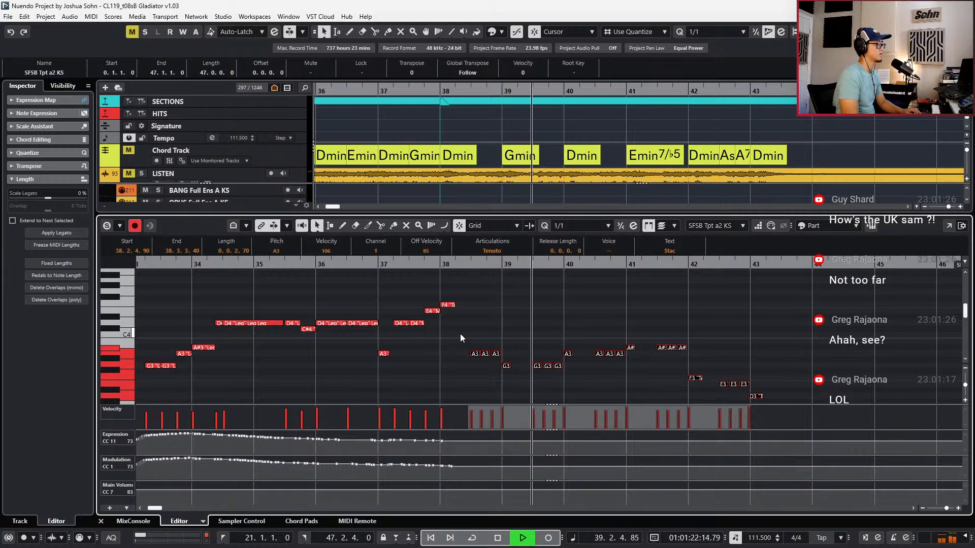
pyautogui.press('space')
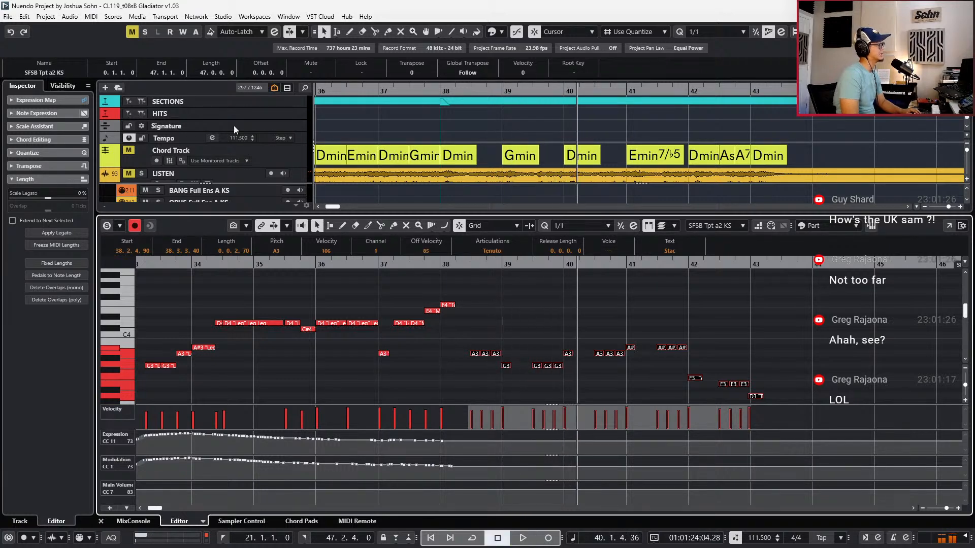
# Solo the LISTEN reference track to hear bars 38 and 39, and mute it again
pyautogui.click(290, 172)
pyautogui.press('s')
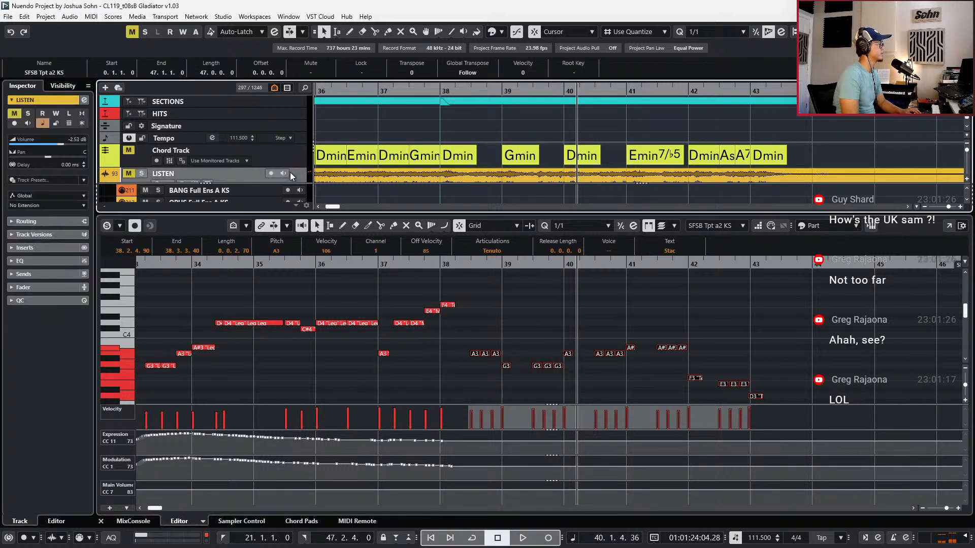
pyautogui.press('space')
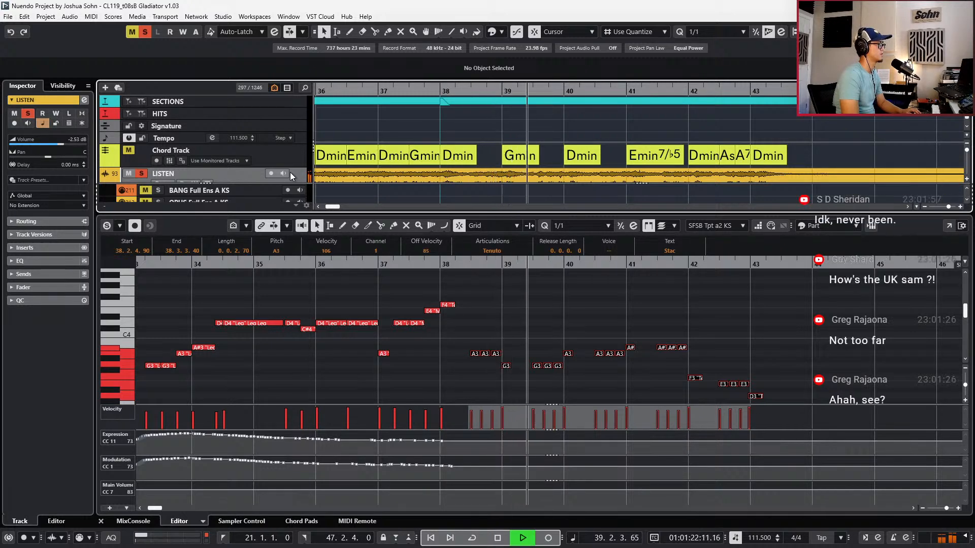
pyautogui.press('space')
pyautogui.press('s')
pyautogui.press('m')
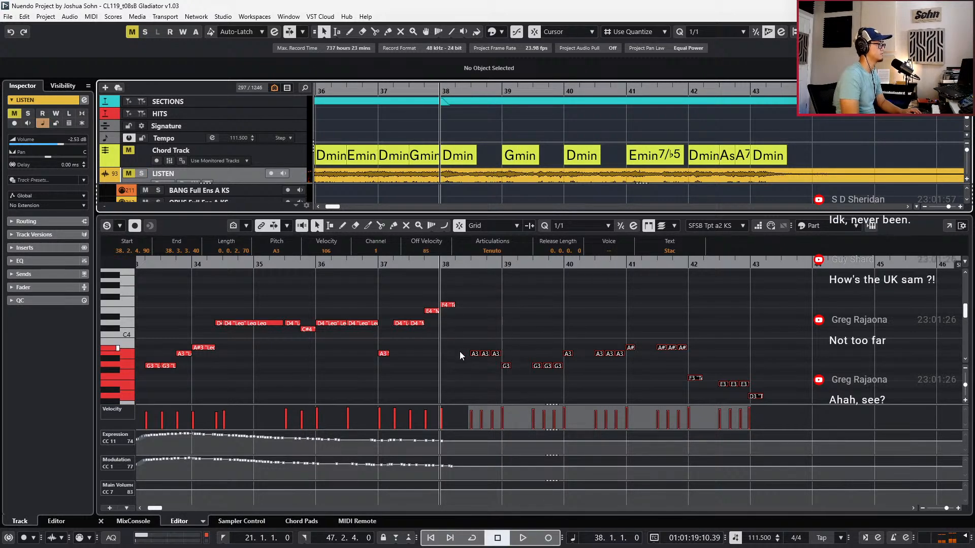
# Lower the three trumpet notes in bar 38 to F3 and the four notes in bar 39 to E3
pyautogui.moveTo(461, 355); pyautogui.dragTo(510, 364)
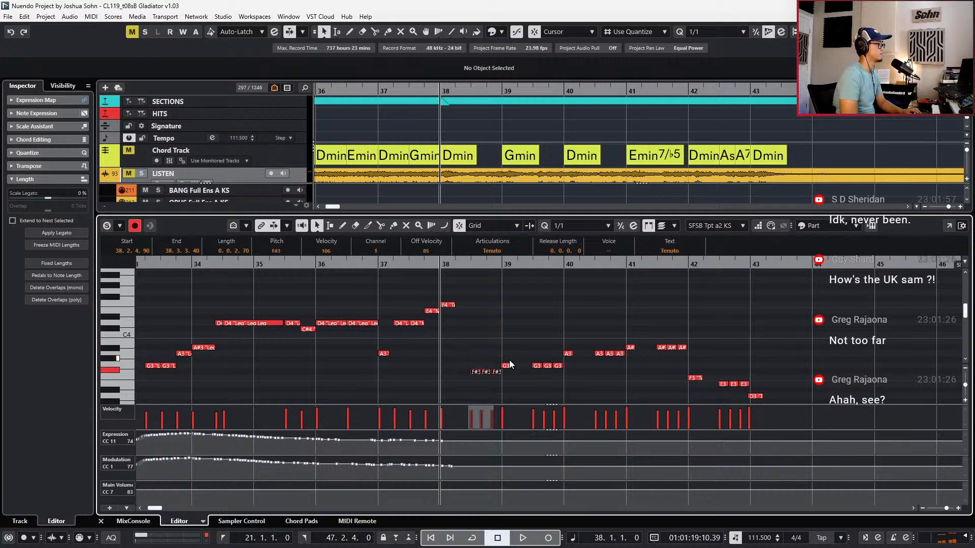
pyautogui.scroll(-2, 513, 358)
pyautogui.click(497, 336)
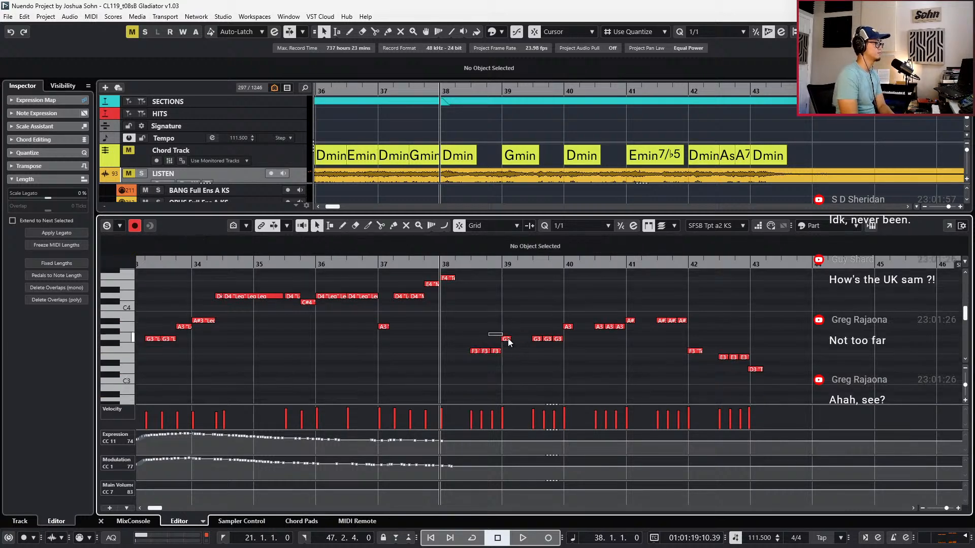
pyautogui.moveTo(547, 342); pyautogui.dragTo(547, 342)
pyautogui.click(470, 349)
pyautogui.moveTo(475, 330); pyautogui.dragTo(574, 343)
pyautogui.press('Down')
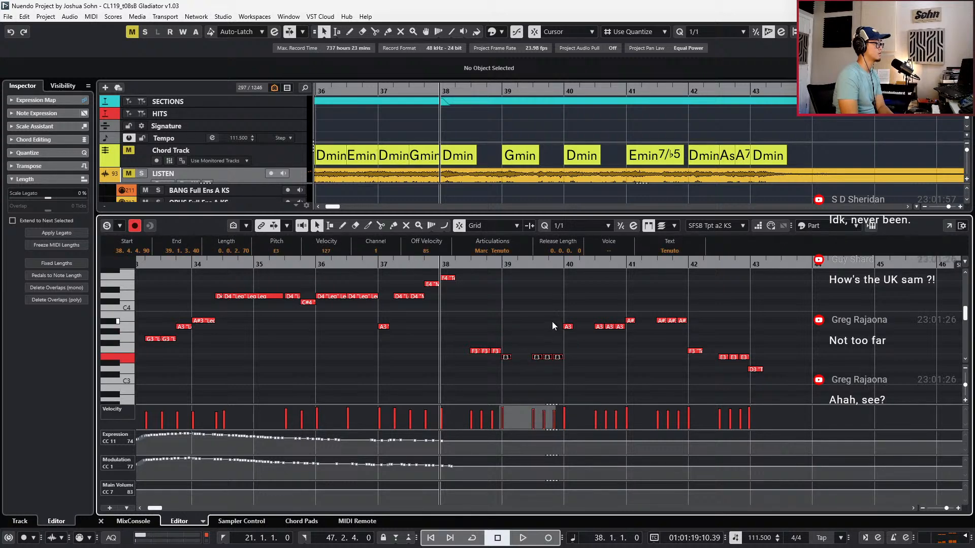
# Play back the revoiced trumpet notes from bar 38
pyautogui.press('space')
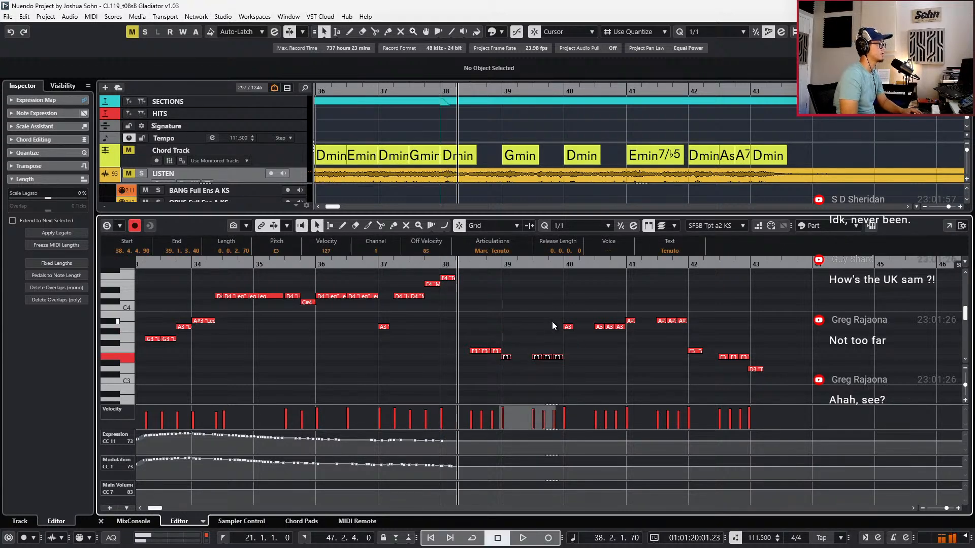
pyautogui.press('space')
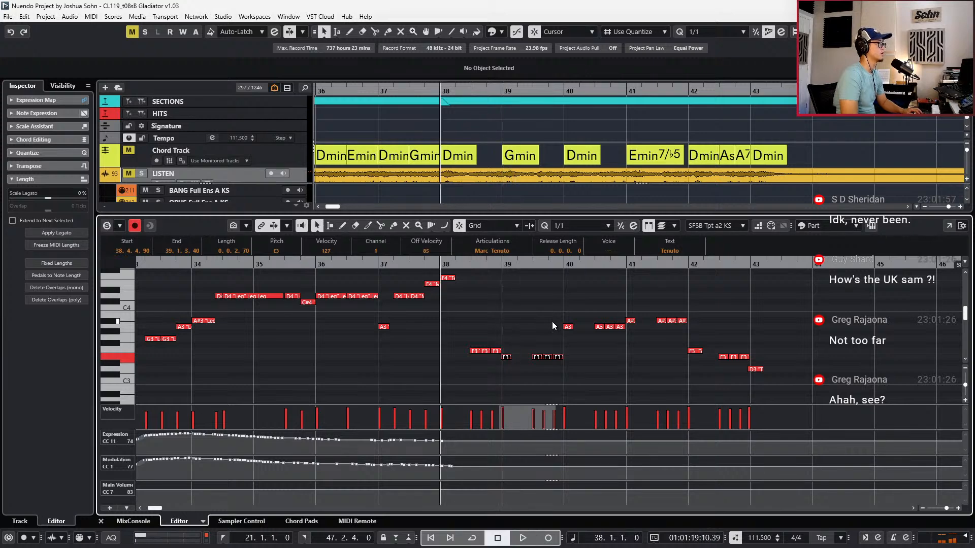
pyautogui.press('space')
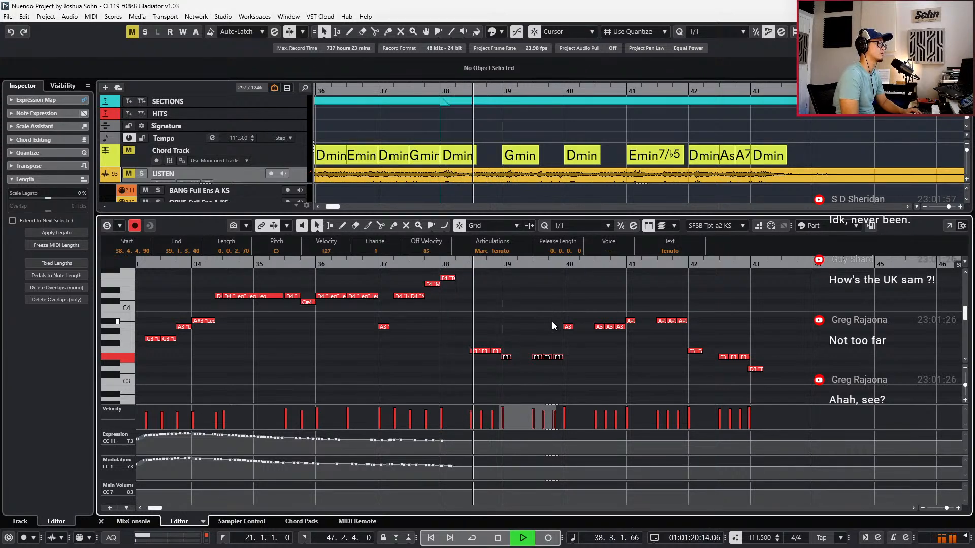
pyautogui.press('space')
# Solo the LISTEN reference track and play it from bar 38
pyautogui.click(246, 172)
pyautogui.press('s')
pyautogui.press('space')
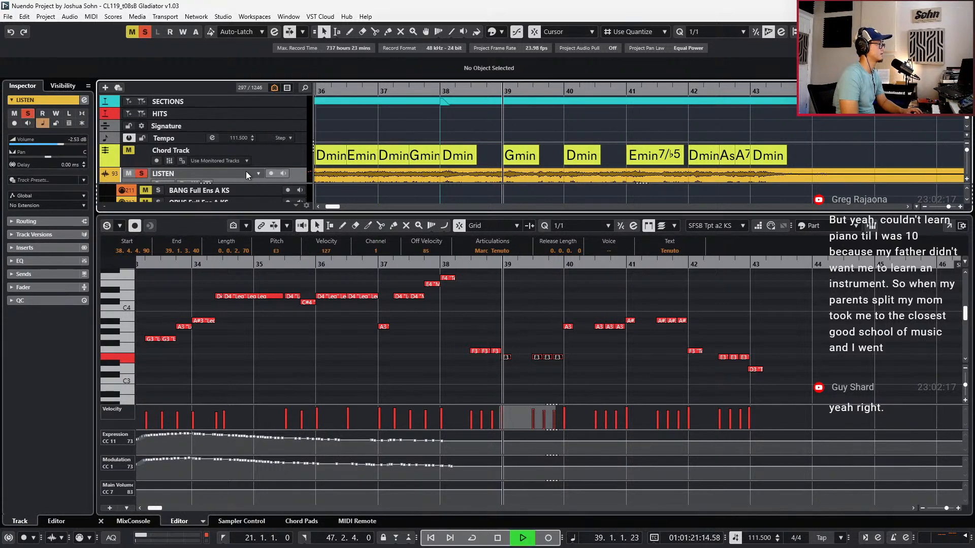
# Unsolo the LISTEN reference track and lower the four trumpet notes in bar 39 to D3
pyautogui.press('space')
pyautogui.press('s')
pyautogui.click(540, 358)
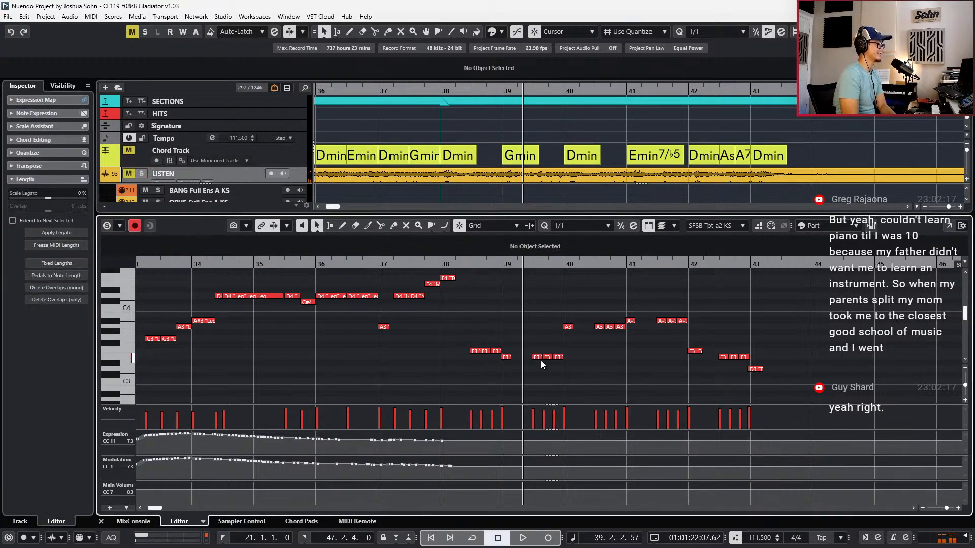
pyautogui.press('Down')
pyautogui.press('Down')
pyautogui.press('KP_0')
pyautogui.hotkey('shift', 'b')
pyautogui.press('KP_Add')
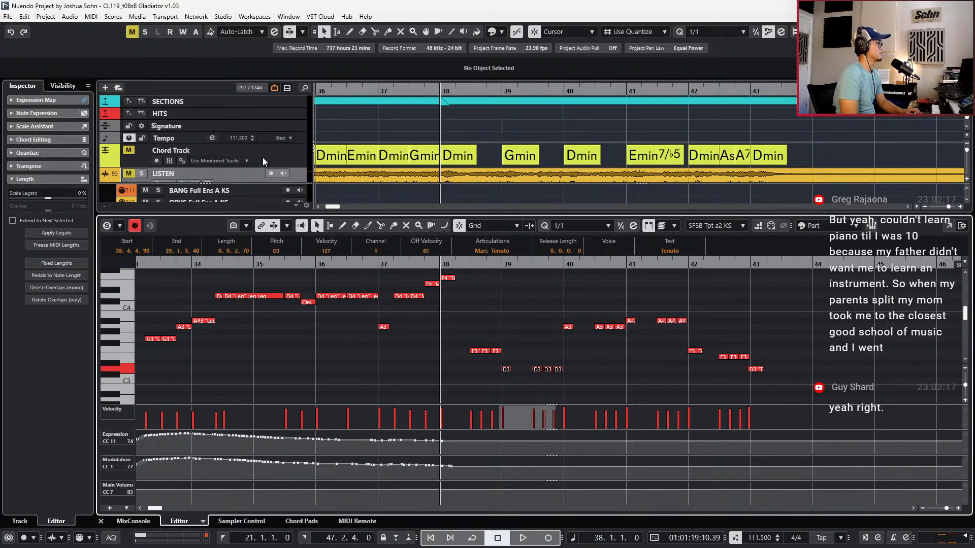
# Solo the LISTEN reference track at bar 38, and mute it again
pyautogui.click(249, 173)
pyautogui.press('s')
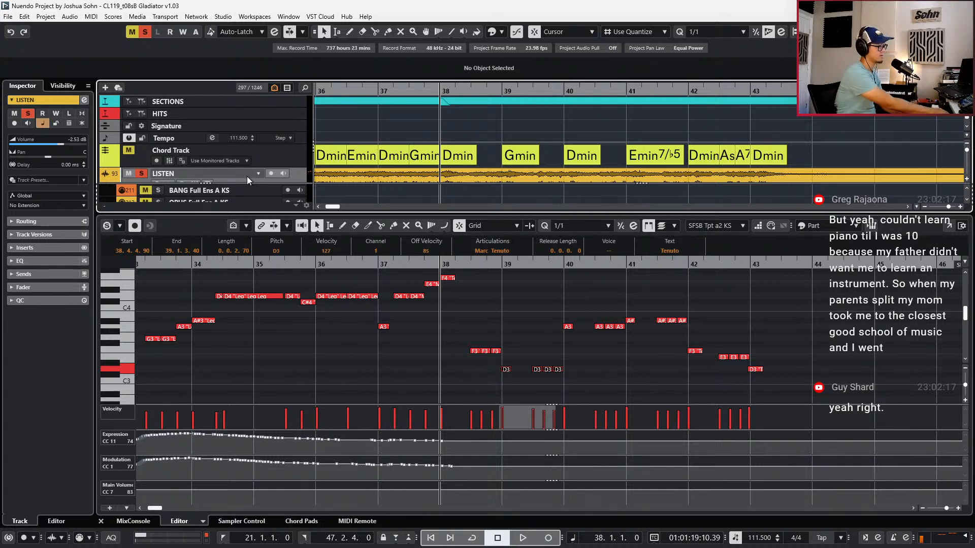
pyautogui.press('m')
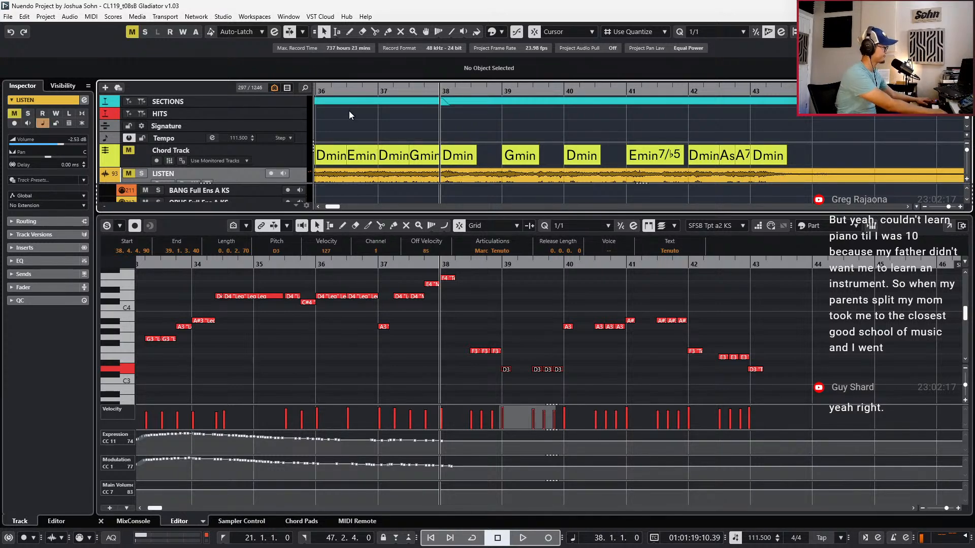
# Raise the four trumpet notes in bar 39 back to E3
pyautogui.click(492, 325)
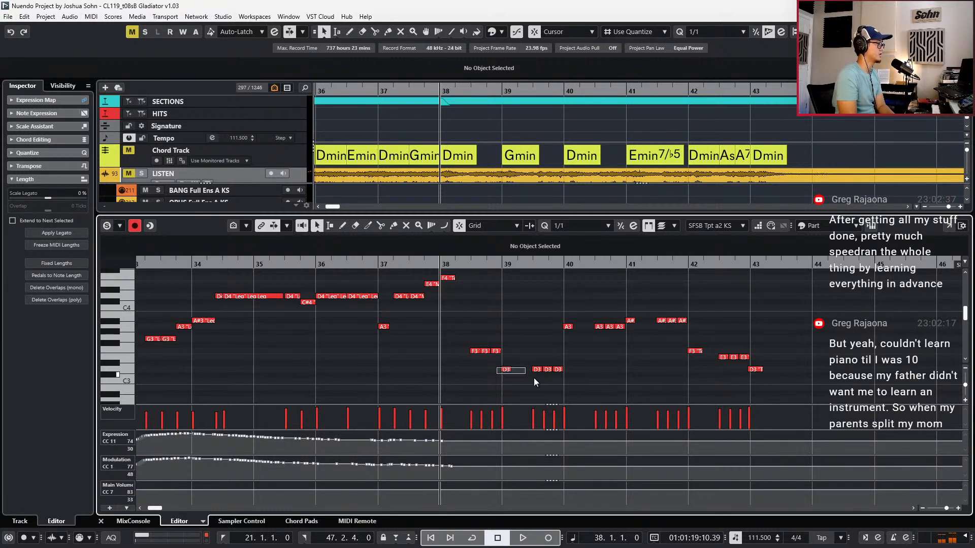
pyautogui.moveTo(521, 373); pyautogui.dragTo(559, 378)
pyautogui.press('Up')
pyautogui.press('Up')
# Replace the Gmin chord at bar 39 of the Chord Track with a copy of the Emin7/b5 chord from bar 41
pyautogui.click(651, 156)
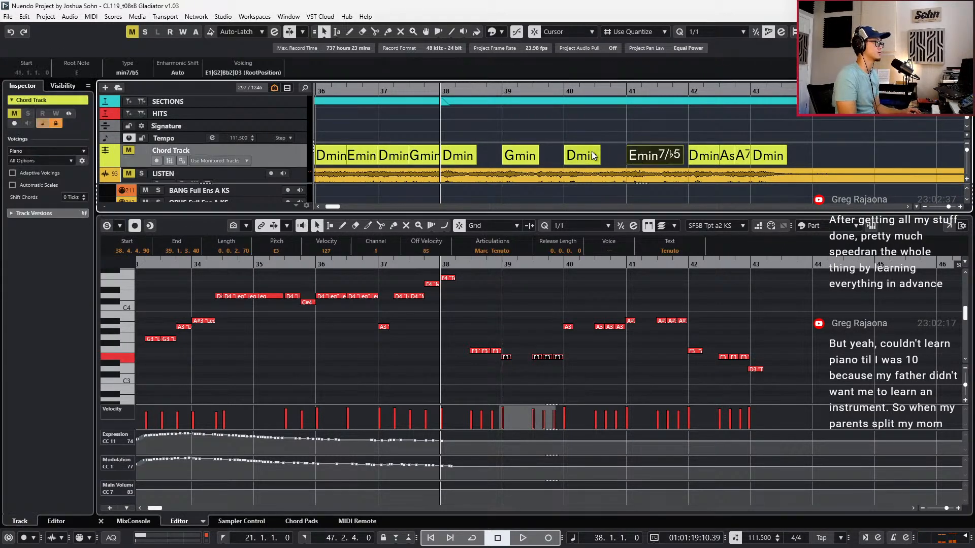
pyautogui.click(534, 156)
pyautogui.click(654, 160)
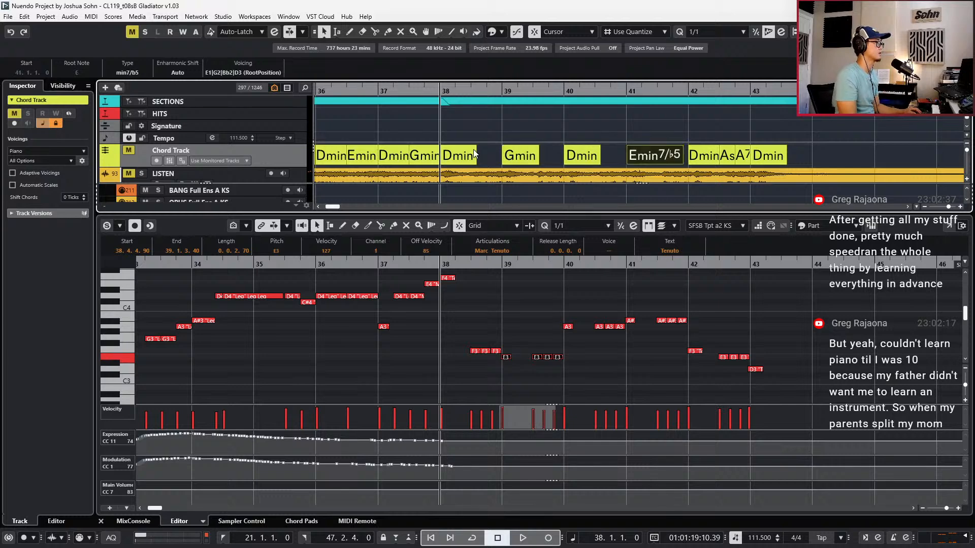
pyautogui.click(506, 159)
pyautogui.rightClick(252, 150)
pyautogui.click(213, 150)
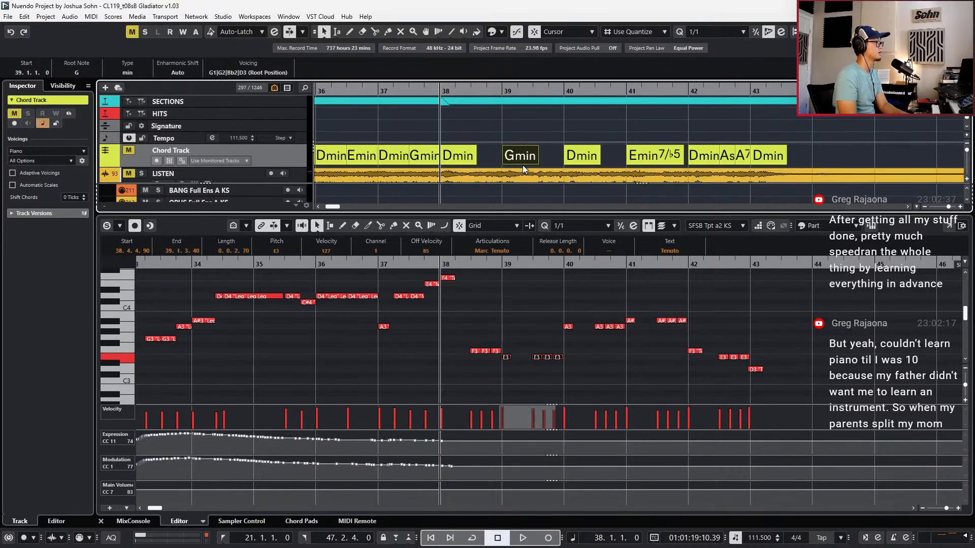
pyautogui.moveTo(559, 152); pyautogui.dragTo(521, 156)
pyautogui.press('Delete')
pyautogui.moveTo(648, 163); pyautogui.dragTo(521, 156)
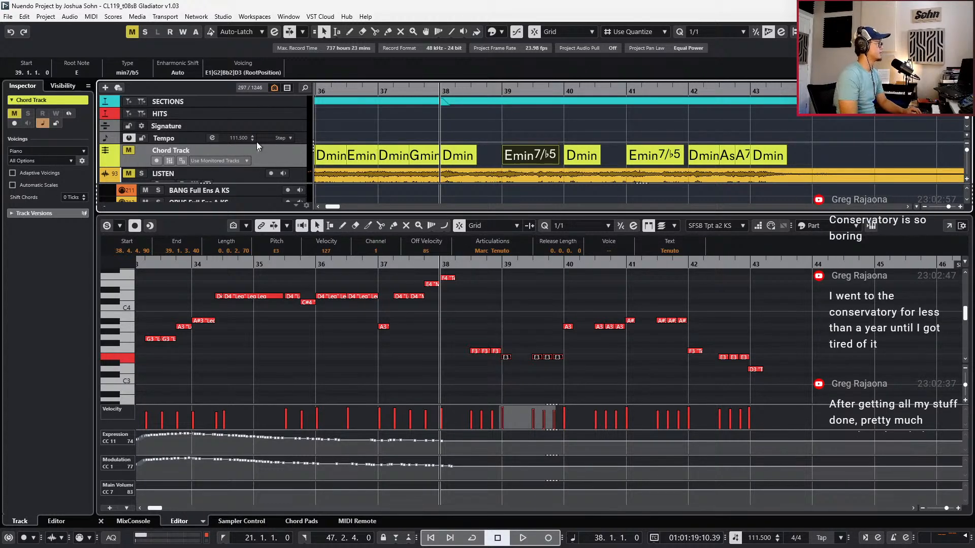
pyautogui.click(248, 158)
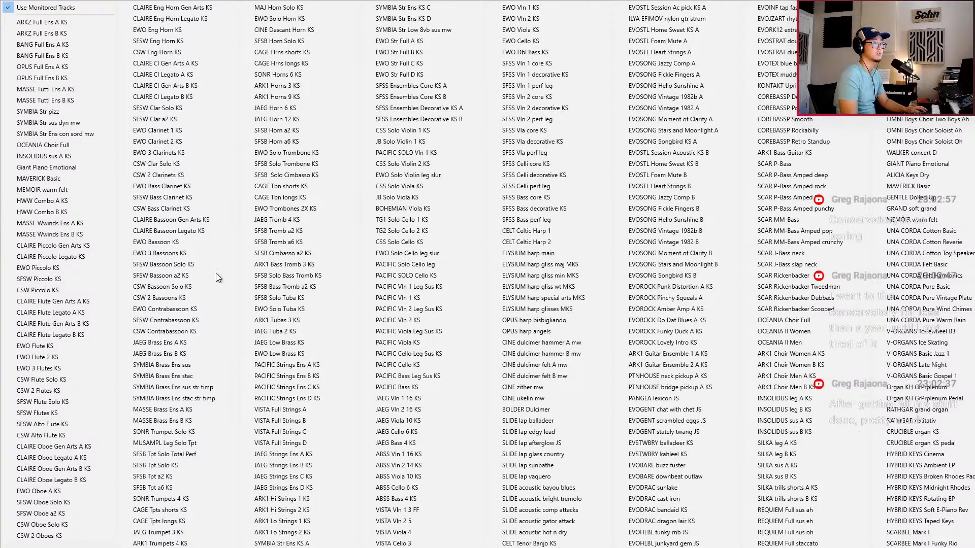
pyautogui.click(4, 6)
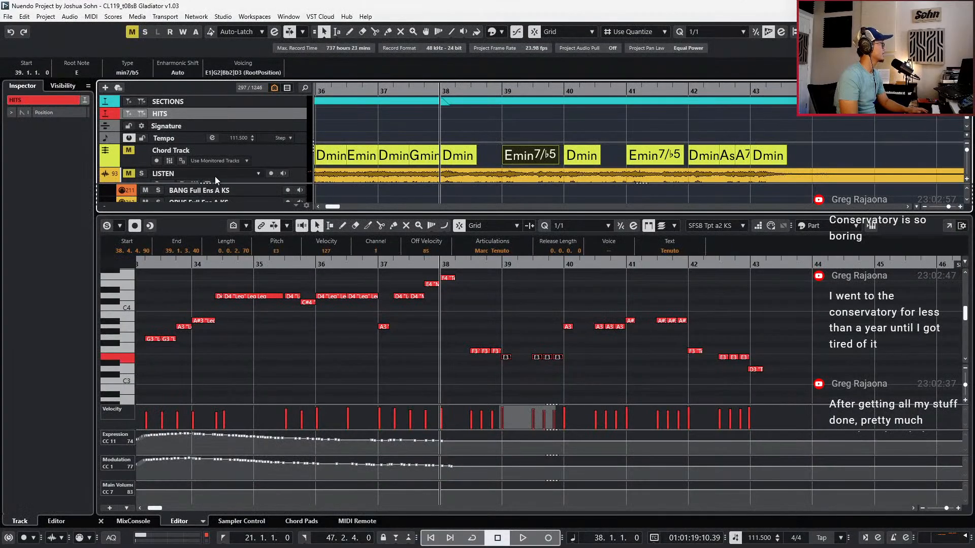
pyautogui.click(284, 162)
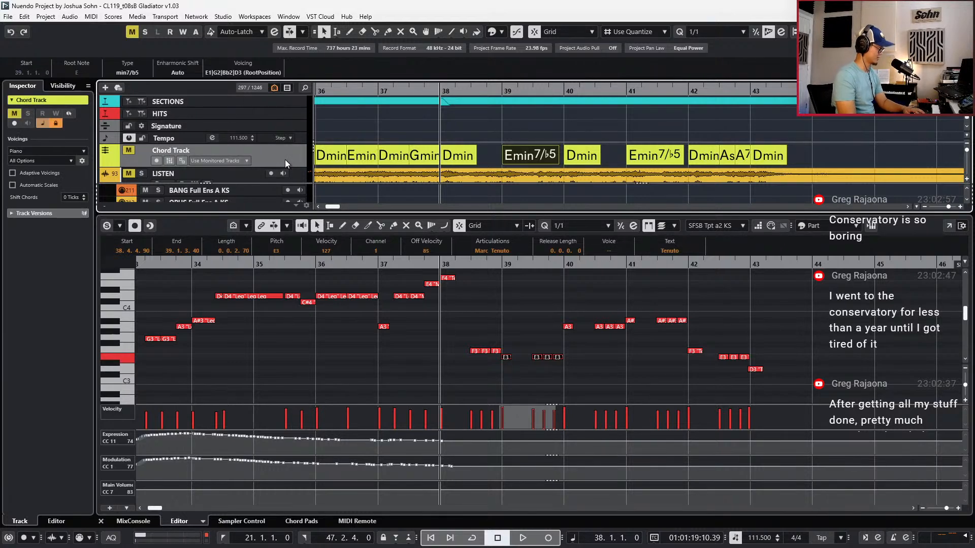
pyautogui.scroll(1, 492, 349)
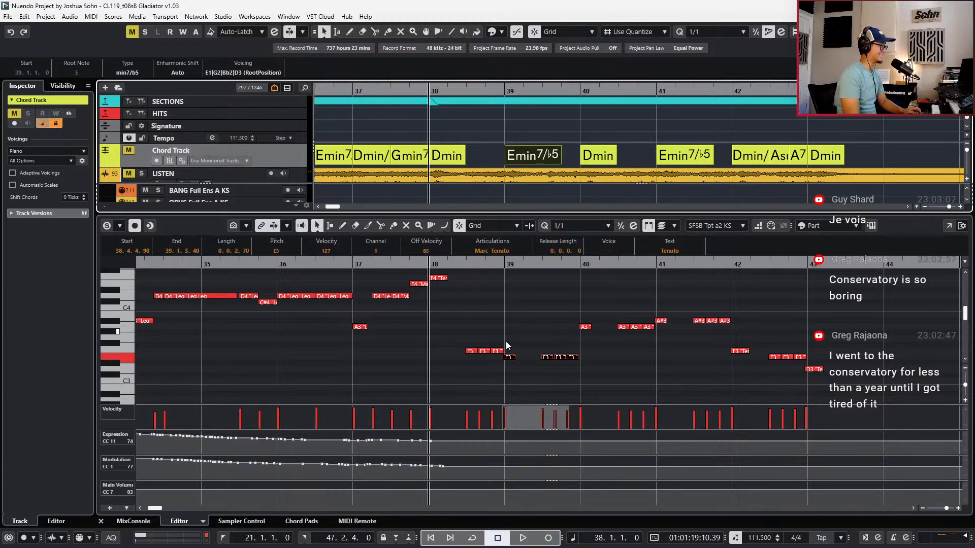
pyautogui.click(529, 312)
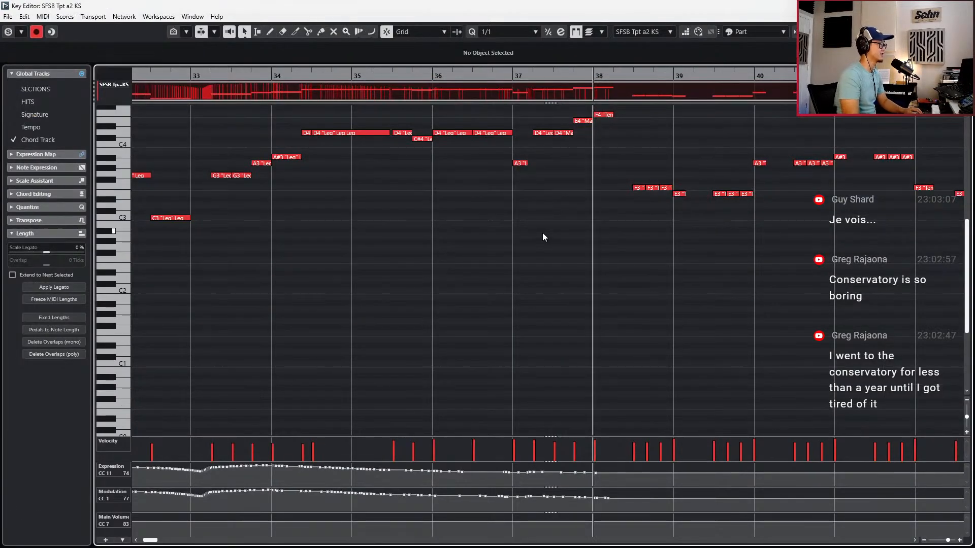
pyautogui.click(543, 236)
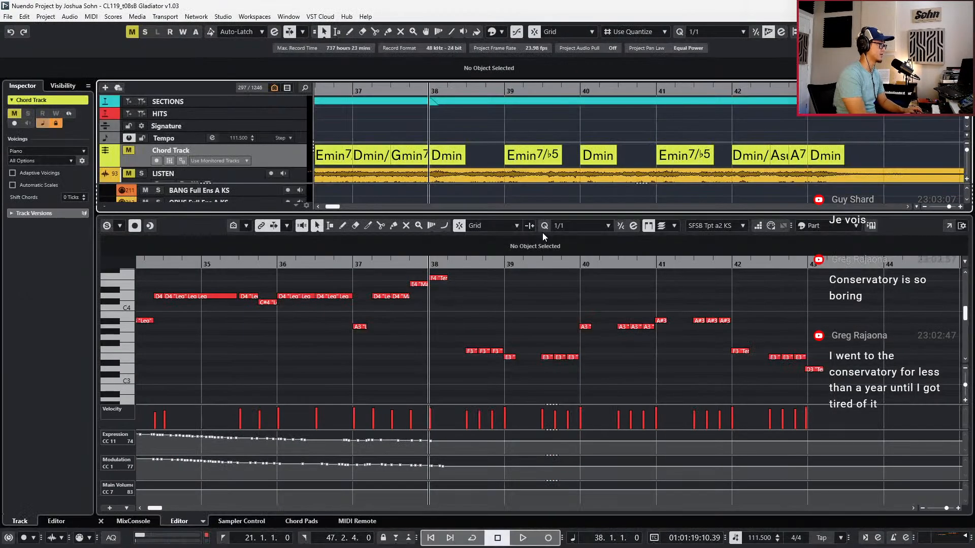
# Open the ARK1 Horns 3, ARK1 Horns 9, EWO Trombones 2X and ARK1 Bass Tromb 3 parts from bar 38 together for note editing
pyautogui.hotkey('ctrl', 'alt', 'e')
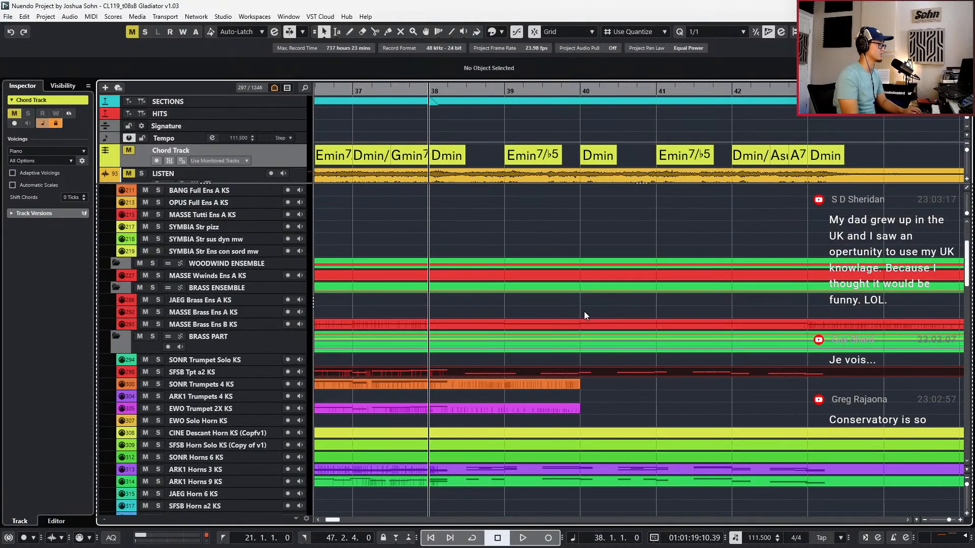
pyautogui.scroll(-5, 641, 340)
pyautogui.moveTo(629, 418); pyautogui.dragTo(623, 338)
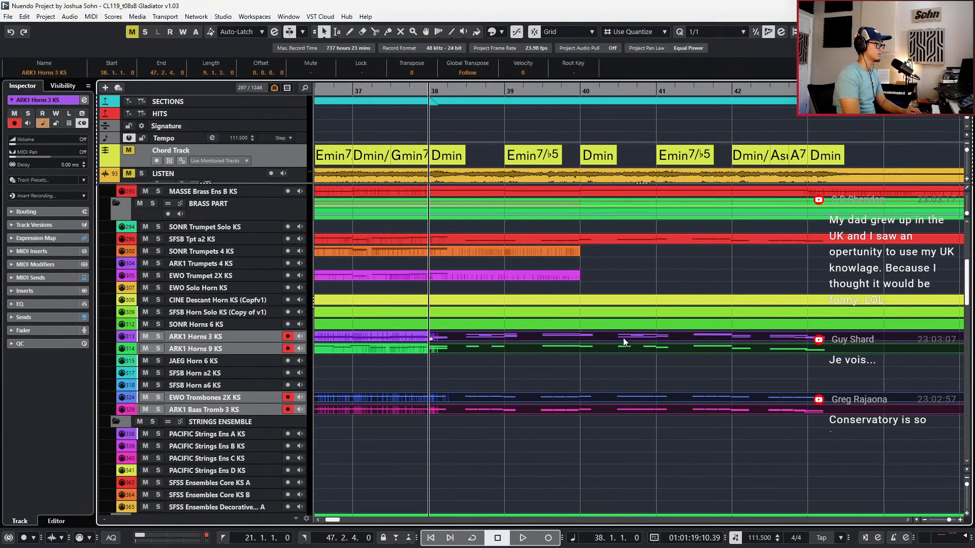
pyautogui.hotkey('ctrl', 'alt', 'e')
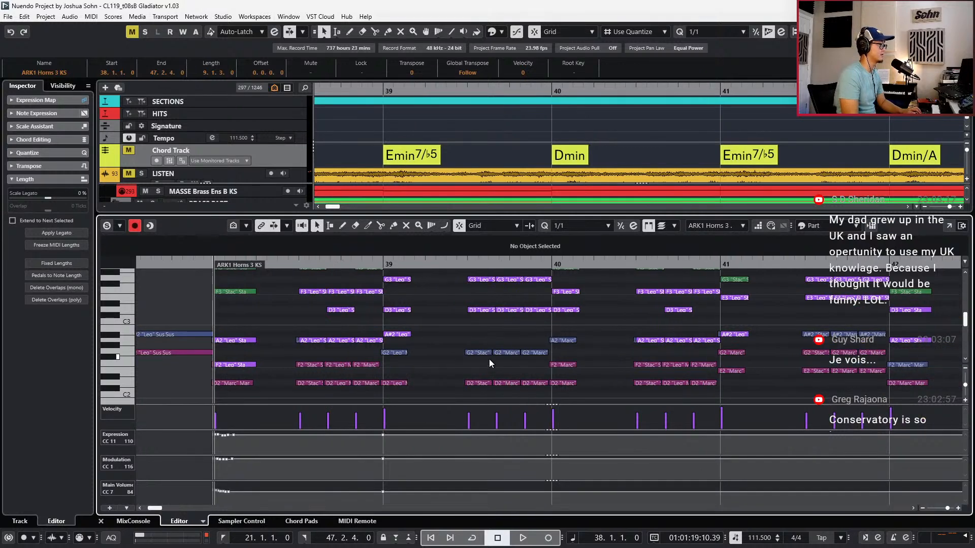
# Raise the D3 horn notes and D2 bass trombone notes in bar 39 to E3 and E2
pyautogui.moveTo(461, 321); pyautogui.dragTo(528, 304)
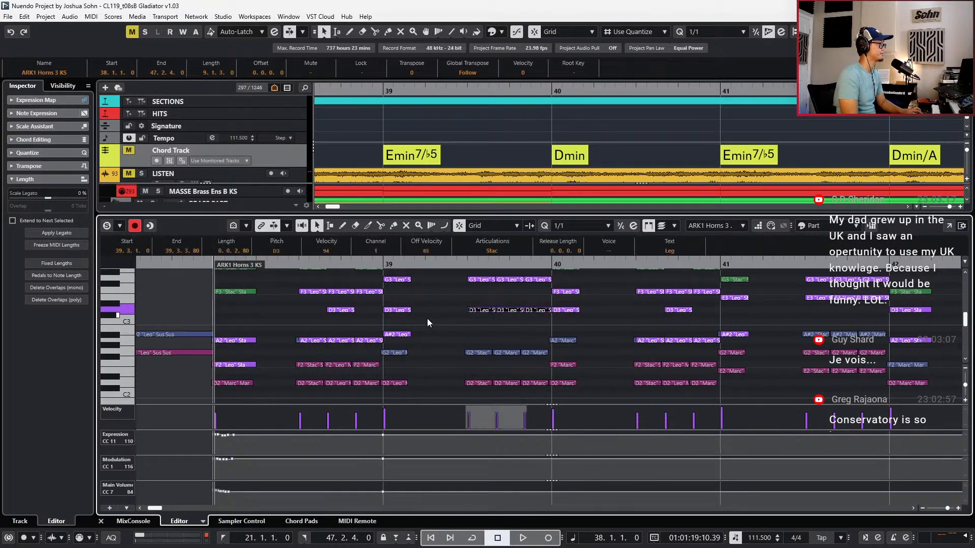
pyautogui.scroll(-1, 453, 321)
pyautogui.moveTo(430, 303); pyautogui.dragTo(418, 332)
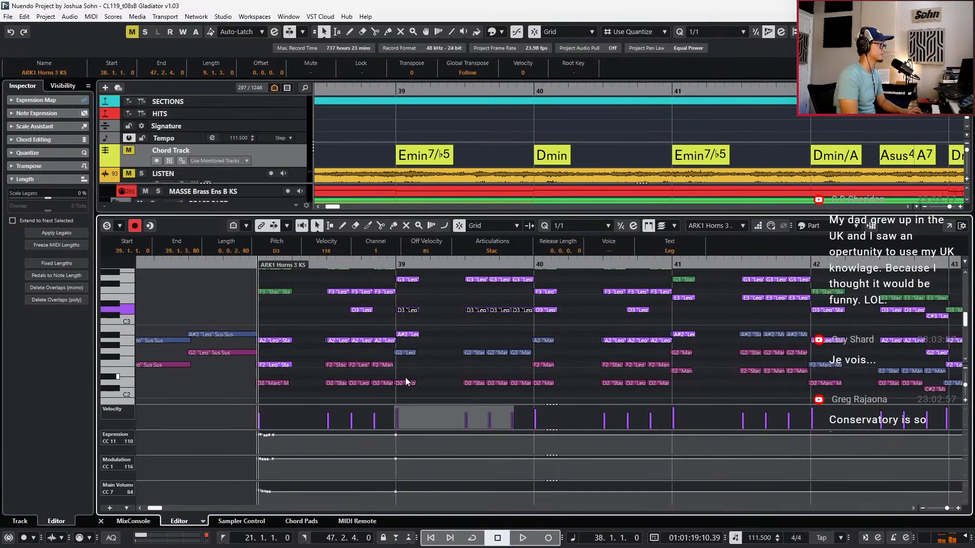
pyautogui.moveTo(519, 392); pyautogui.dragTo(520, 392)
pyautogui.press('Up')
pyautogui.press('Up')
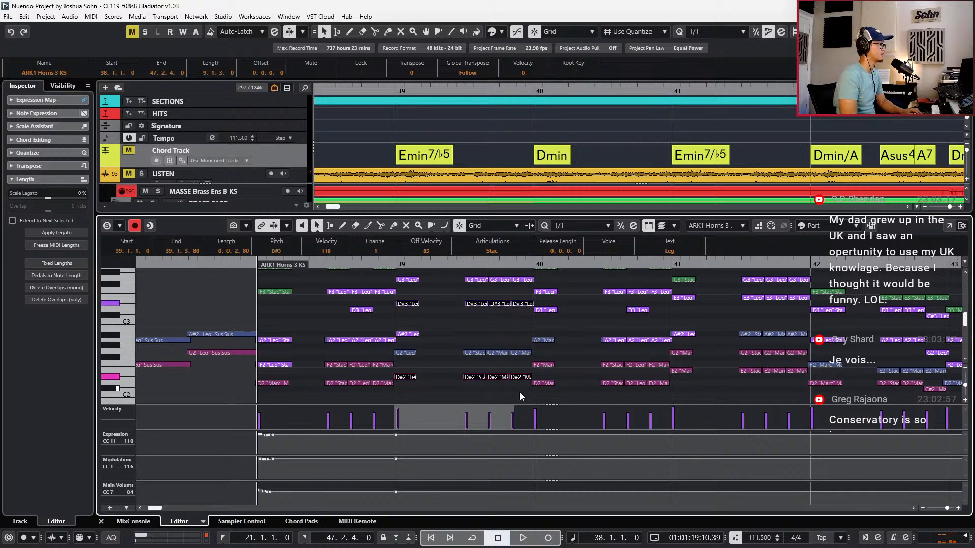
# Play back the revised horn and trombone notes from bar 38 into bar 39, and close the note editor
pyautogui.press('space')
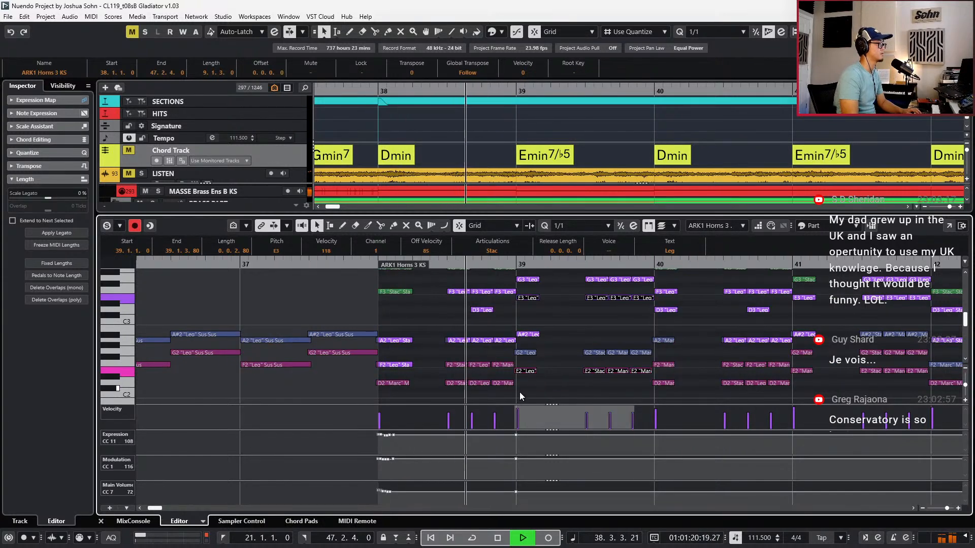
pyautogui.scroll(2, 520, 371)
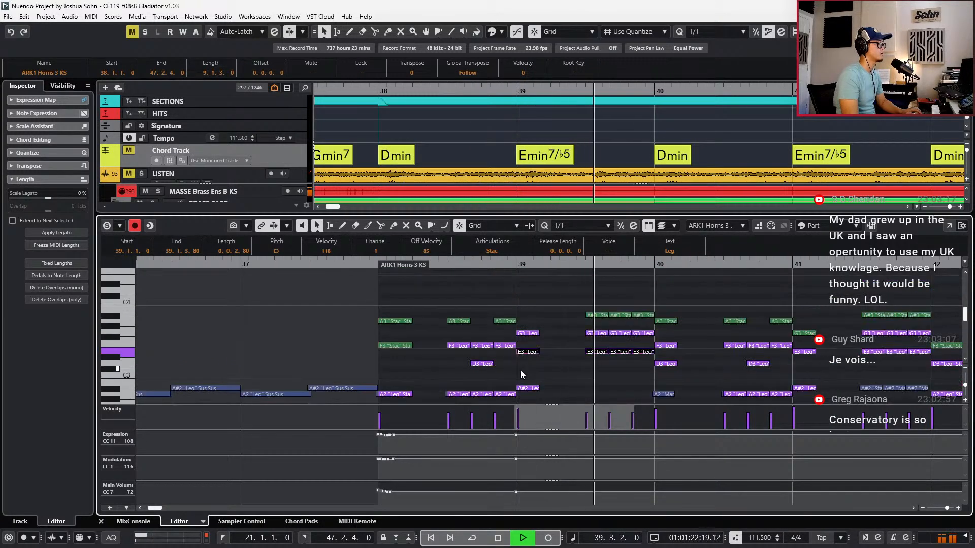
pyautogui.scroll(-1, 520, 371)
pyautogui.scroll(-1, 520, 370)
pyautogui.press('space')
pyautogui.press('Return')
pyautogui.press('ctrl+KP_Subtract')
pyautogui.press('ctrl+KP_Subtract')
pyautogui.press('ctrl+KP_Subtract')
pyautogui.press('ctrl+KP_Subtract')
pyautogui.press('ctrl+KP_Add')
pyautogui.scroll(2, 599, 337)
# Open the ARK1 Horns 9 part from bar 38 and check its G3 note at the start of bar 39
pyautogui.click(594, 378)
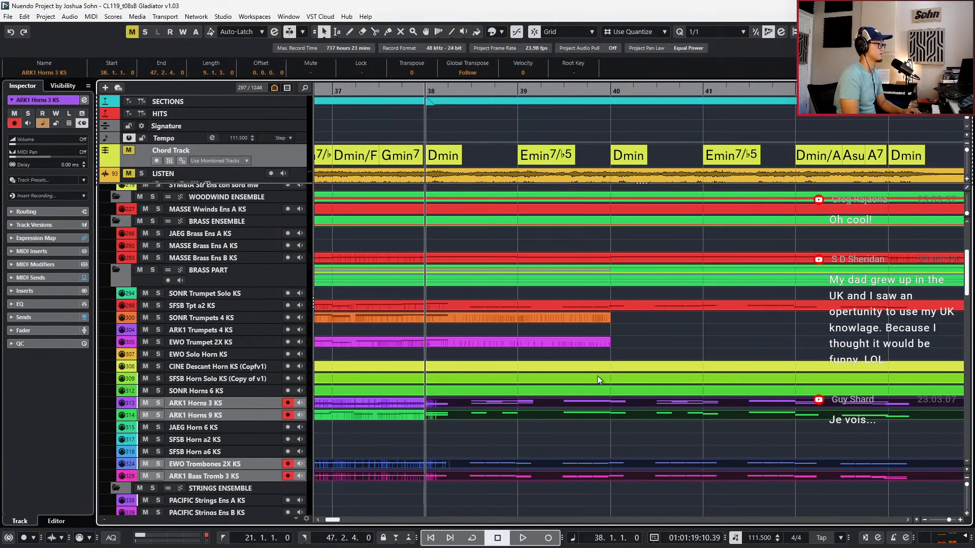
pyautogui.click(562, 416)
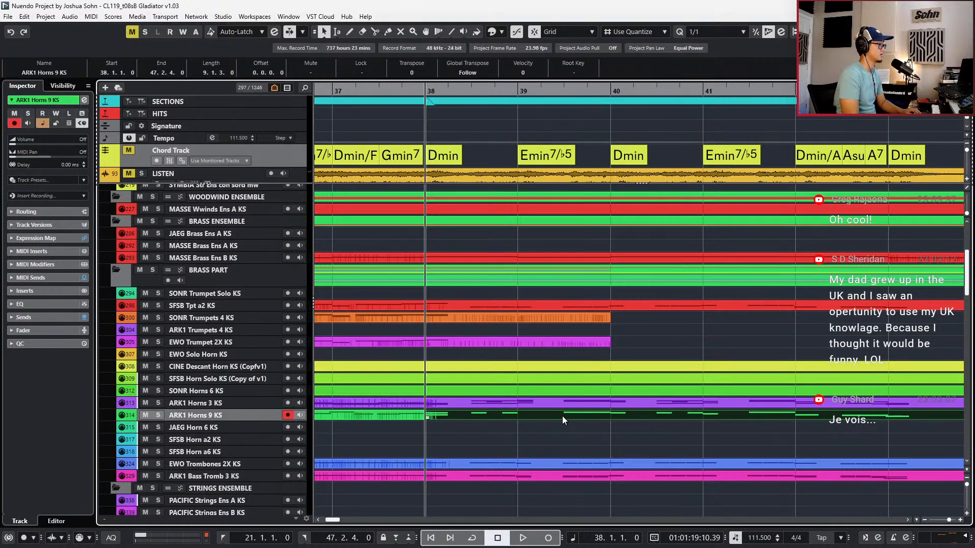
pyautogui.press('Return')
pyautogui.scroll(1, 540, 392)
pyautogui.moveTo(519, 320); pyautogui.dragTo(493, 348)
pyautogui.press('l')
pyautogui.hotkey('ctrl', 'd')
pyautogui.press('Down')
pyautogui.press('Down')
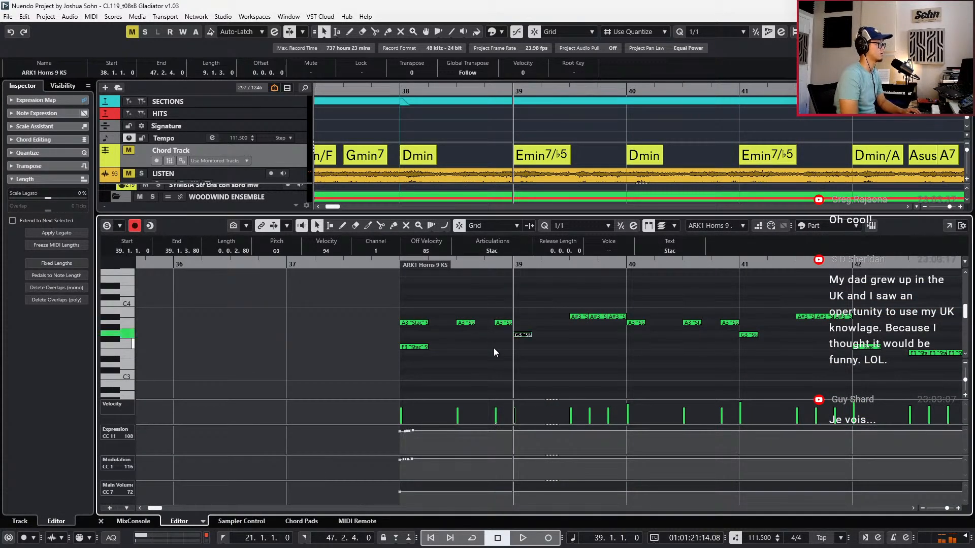
pyautogui.press('ctrl+KP_Subtract')
pyautogui.press('Return')
# Delete the G3 note at the start of bar 39 in the ARK1 Horns 3 part
pyautogui.hscroll(2, 831, 390)
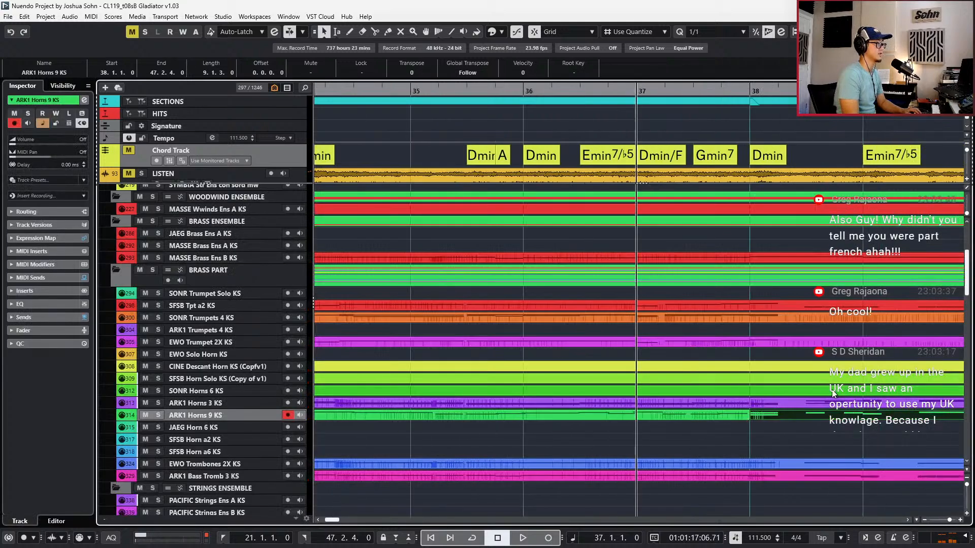
pyautogui.click(818, 403)
pyautogui.press('Return')
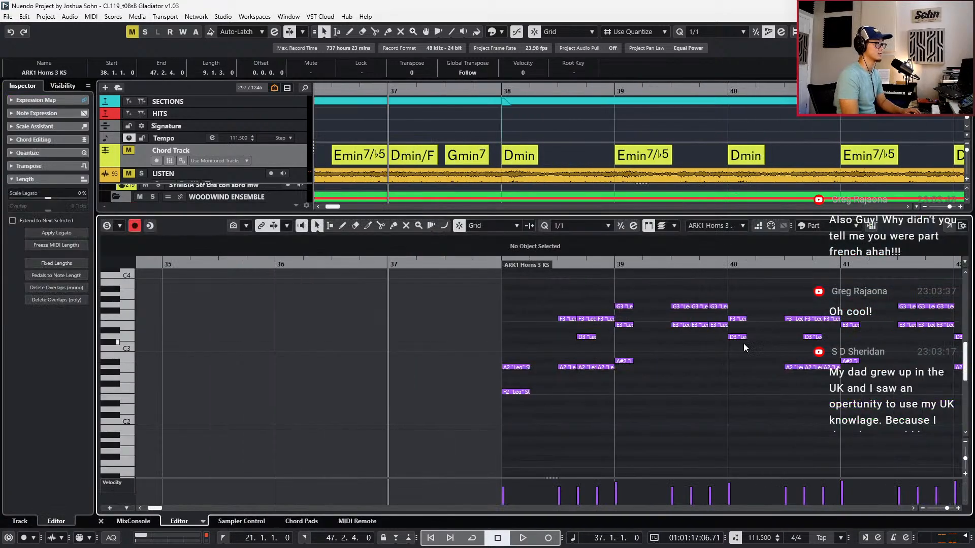
pyautogui.moveTo(633, 312); pyautogui.dragTo(626, 312)
pyautogui.press('Delete')
pyautogui.press('Return')
pyautogui.press('Return')
pyautogui.press('Return')
# Add parts between the locators, from 21.1.1 to 47.2.4, on the EWO Trumpet 2X and SONR Trumpets 4 tracks
pyautogui.click(488, 404)
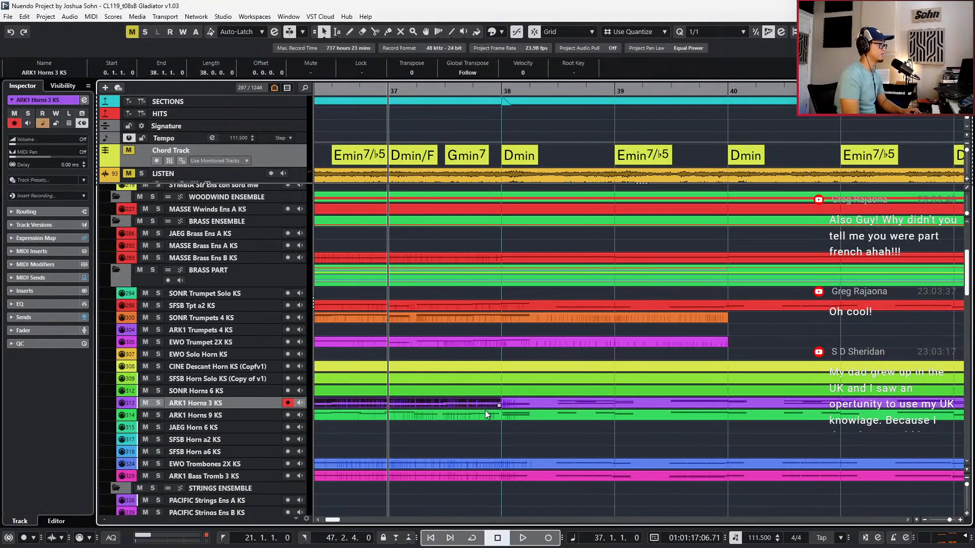
pyautogui.click(485, 415)
pyautogui.scroll(-2, 567, 363)
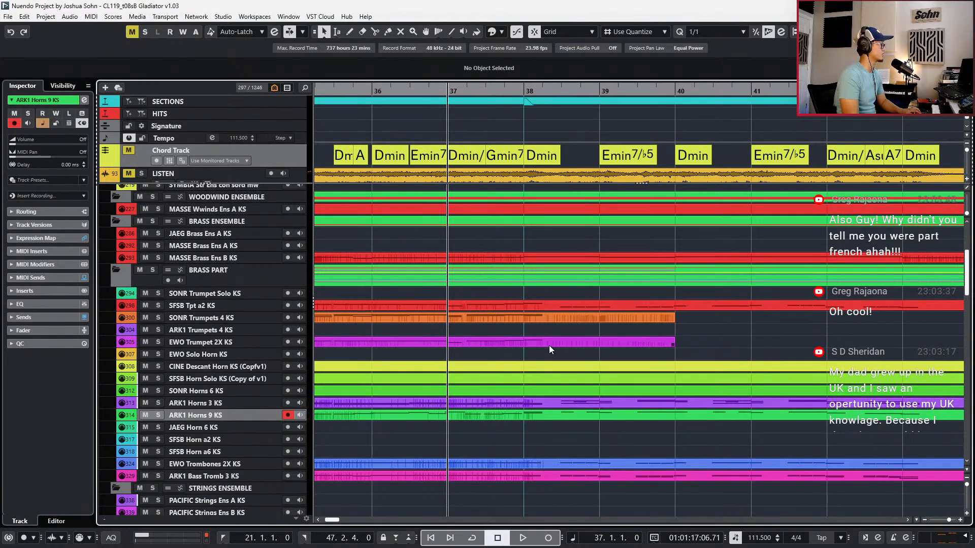
pyautogui.scroll(-1, 550, 345)
pyautogui.doubleClick(681, 342)
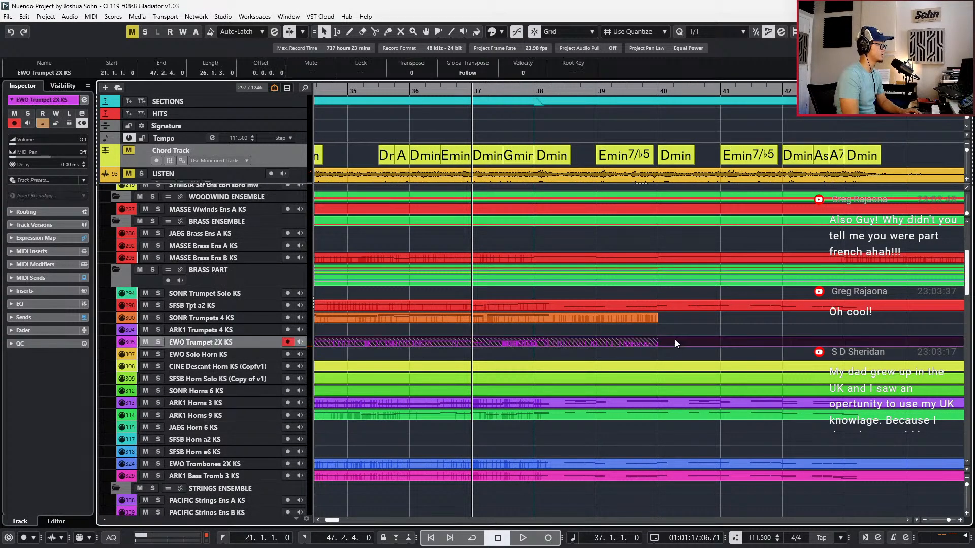
pyautogui.doubleClick(674, 317)
# Open the SFSB Tpt a2 part for note editing and play it from bar 37
pyautogui.doubleClick(678, 309)
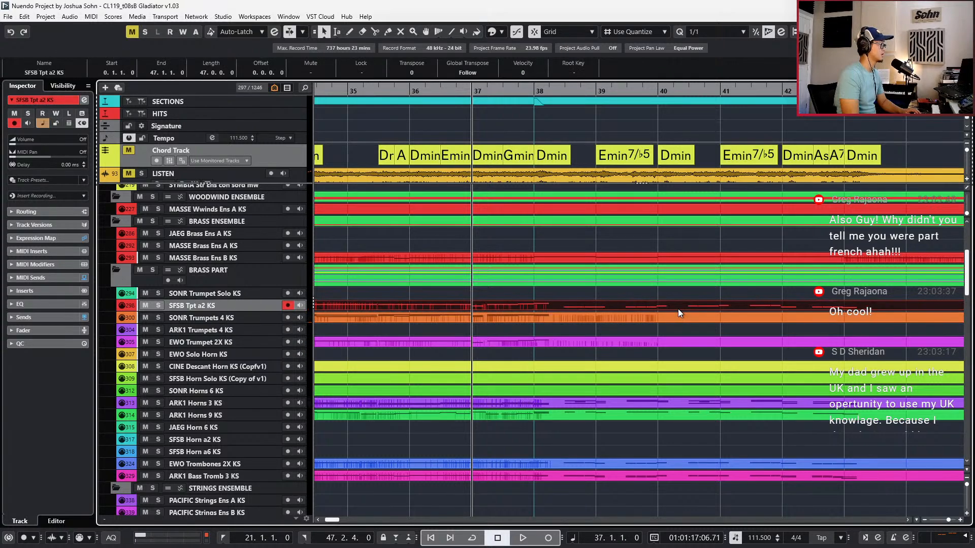
pyautogui.scroll(1, 615, 298)
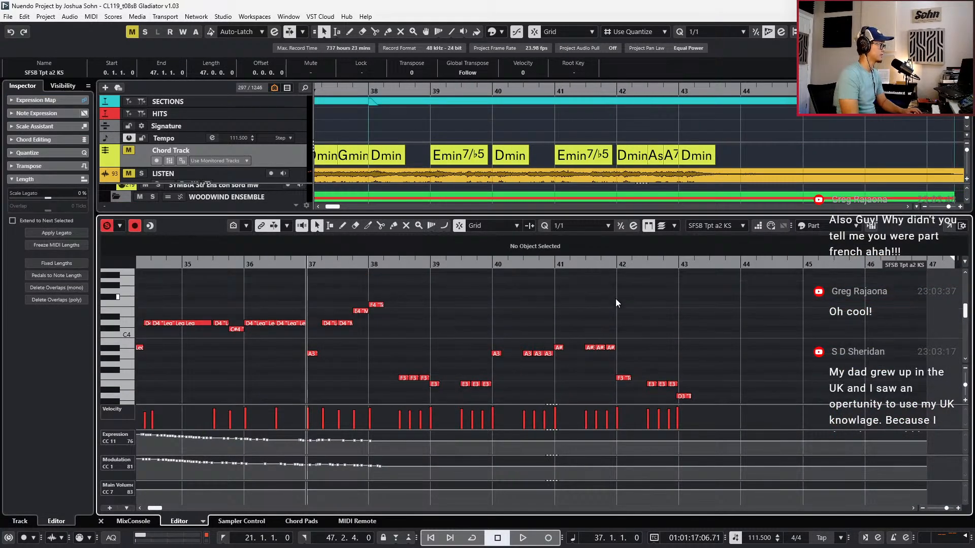
pyautogui.scroll(-1, 615, 299)
pyautogui.press('space')
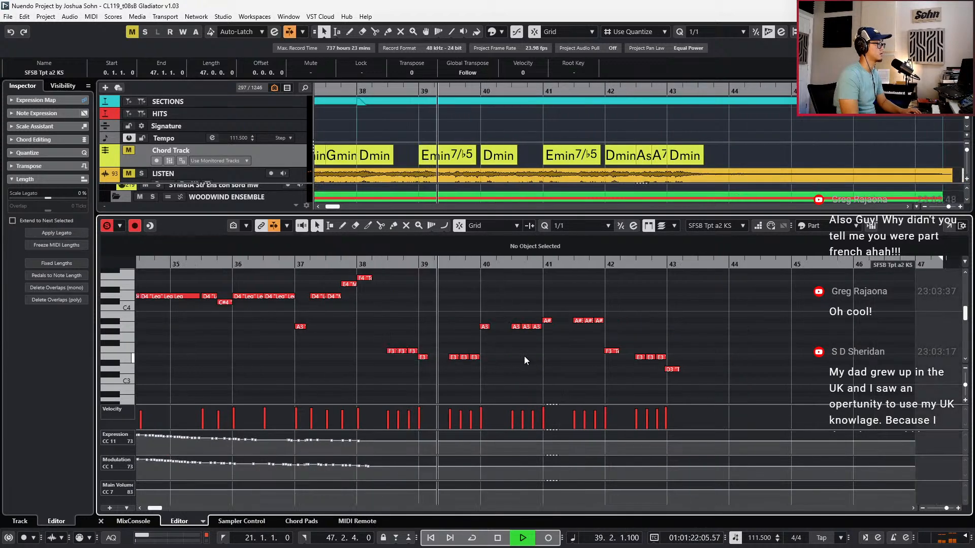
# Lower the trumpet notes in bar 40 and the trumpet notes in bar 41 to F3
pyautogui.moveTo(478, 324); pyautogui.dragTo(628, 323)
pyautogui.press('space')
pyautogui.press('Down')
pyautogui.press('Down')
pyautogui.press('Down')
pyautogui.press('Down')
pyautogui.press('Down')
pyautogui.press('Down')
pyautogui.press('Down')
pyautogui.press('Down')
pyautogui.press('Down')
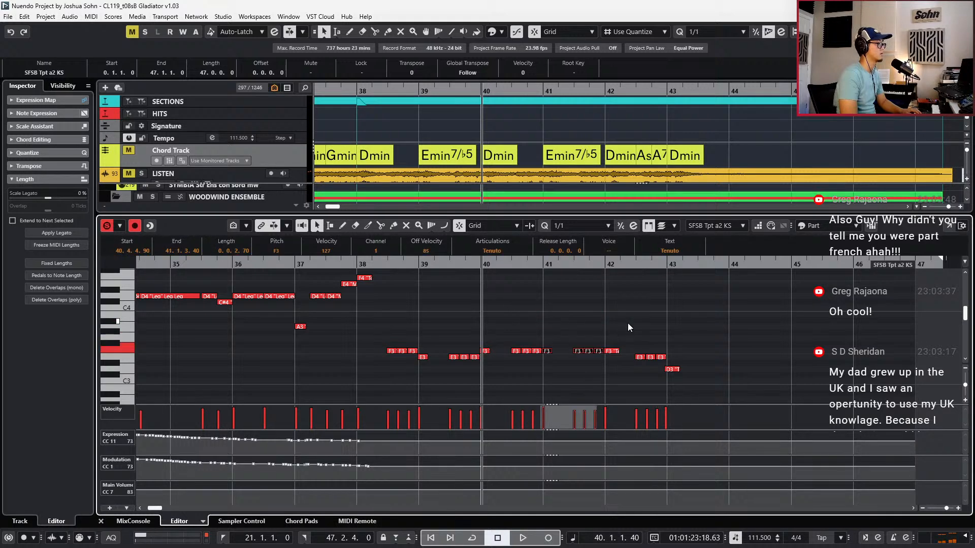
# Raise the SFSB Tpt a2 notes in bar 41 to G3 and play the phrase
pyautogui.press('Up')
pyautogui.press('Up')
pyautogui.press('space')
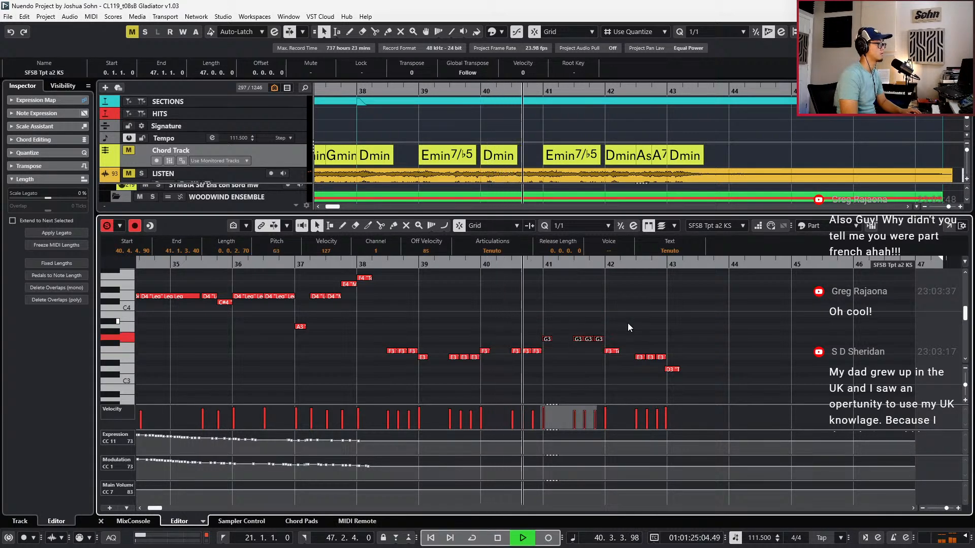
pyautogui.click(608, 350)
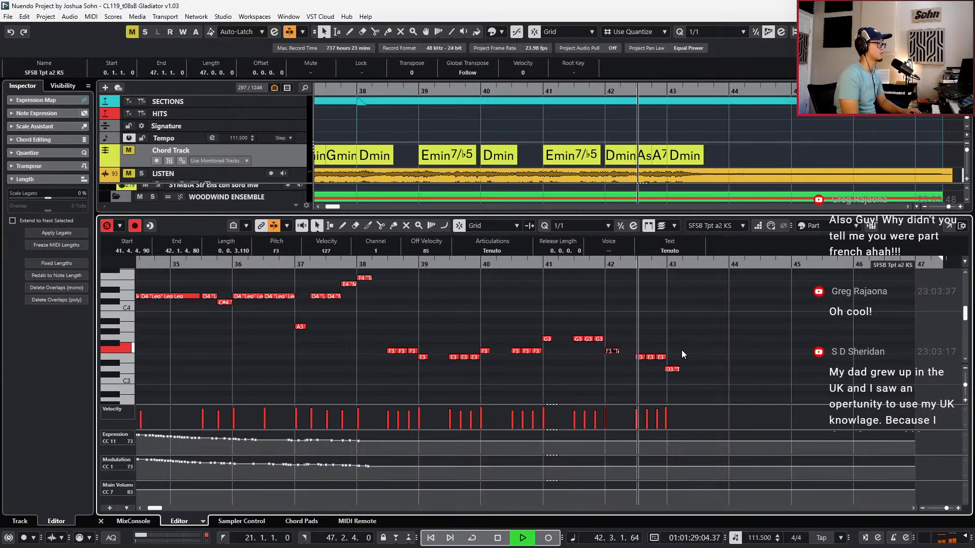
pyautogui.press('space')
# Quantize the closing D3 trumpet note at bar 43 and move the playhead back before it
pyautogui.click(670, 388)
pyautogui.moveTo(669, 388); pyautogui.dragTo(672, 392)
pyautogui.press('q')
pyautogui.press('KP_Subtract')
pyautogui.press('KP_Subtract')
pyautogui.press('KP_Subtract')
pyautogui.press('KP_Subtract')
pyautogui.press('KP_Subtract')
# Copy the trumpet notes from the second half of bar 38 through bar 43 into the EWO Trumpet 2X part
pyautogui.moveTo(695, 310); pyautogui.dragTo(398, 396)
pyautogui.press('l')
pyautogui.hotkey('ctrl', 'e')
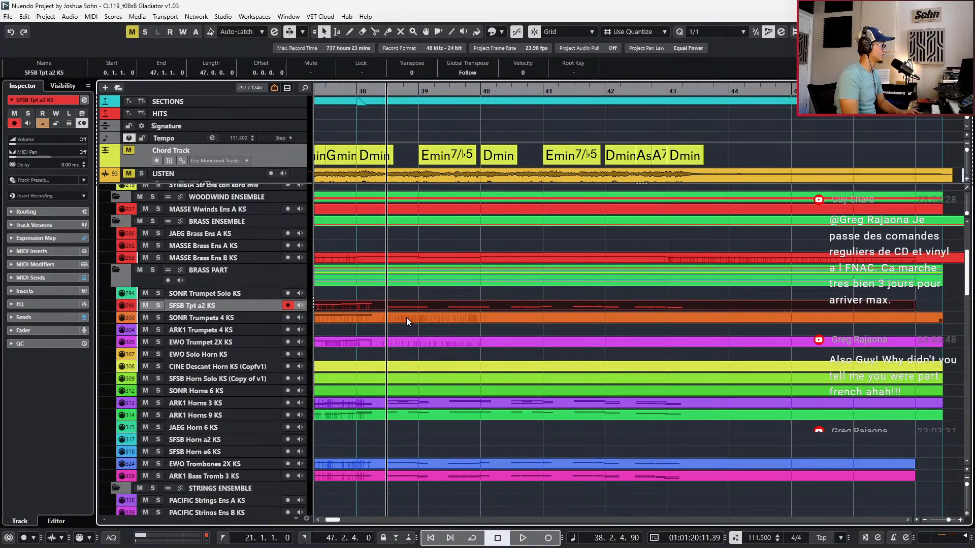
pyautogui.hotkey('ctrl', 'e')
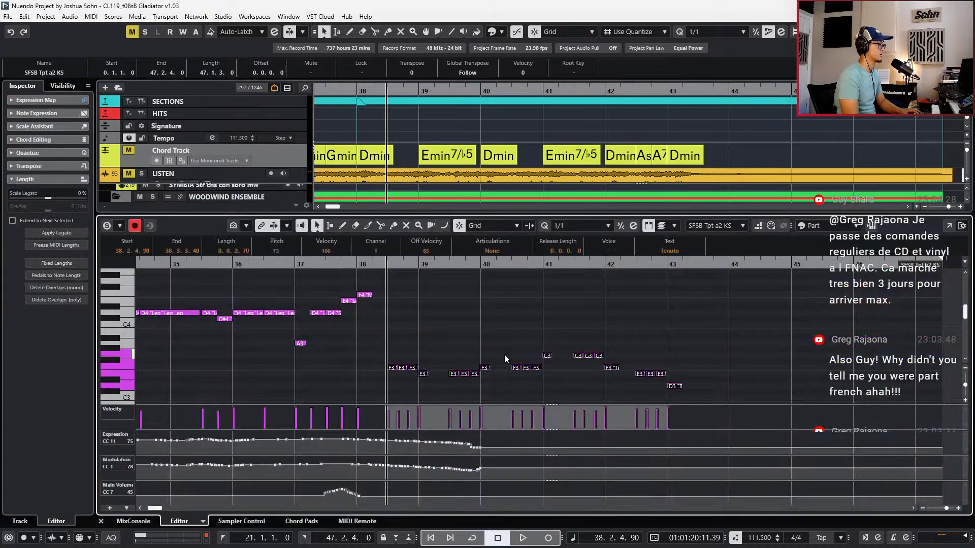
# Set the articulation of the copied EWO Trumpet 2X notes to Staccato and play them briefly
pyautogui.click(492, 250)
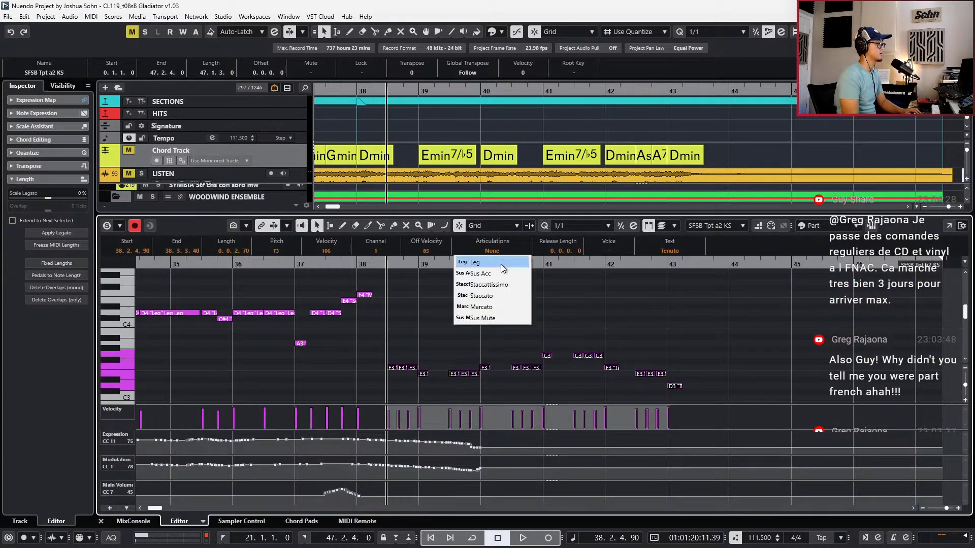
pyautogui.click(501, 272)
pyautogui.click(494, 251)
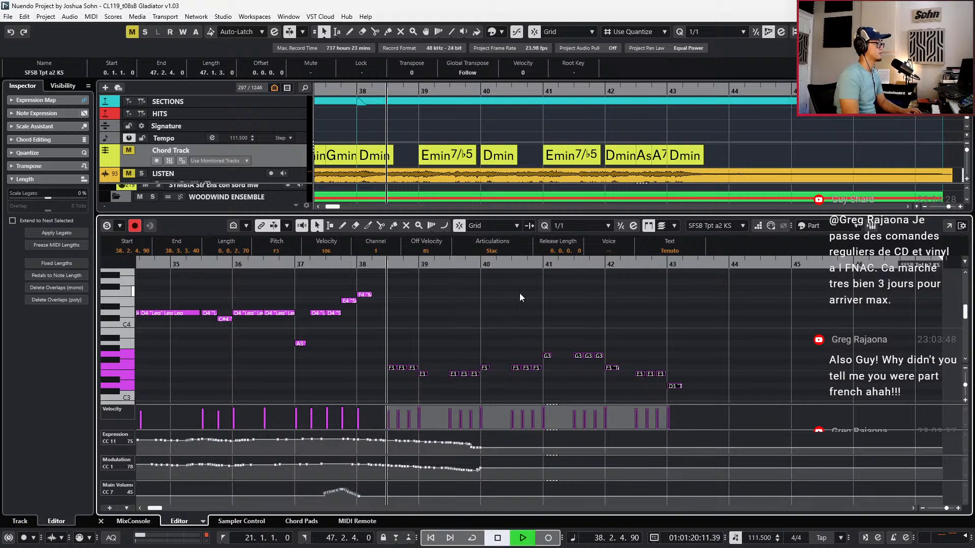
pyautogui.press('s')
pyautogui.press('space')
pyautogui.press('space')
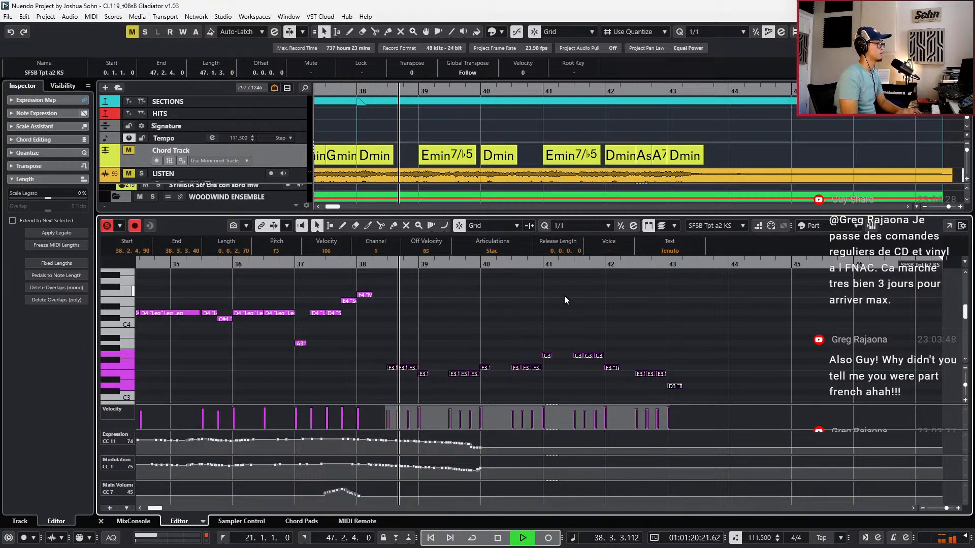
pyautogui.press('space')
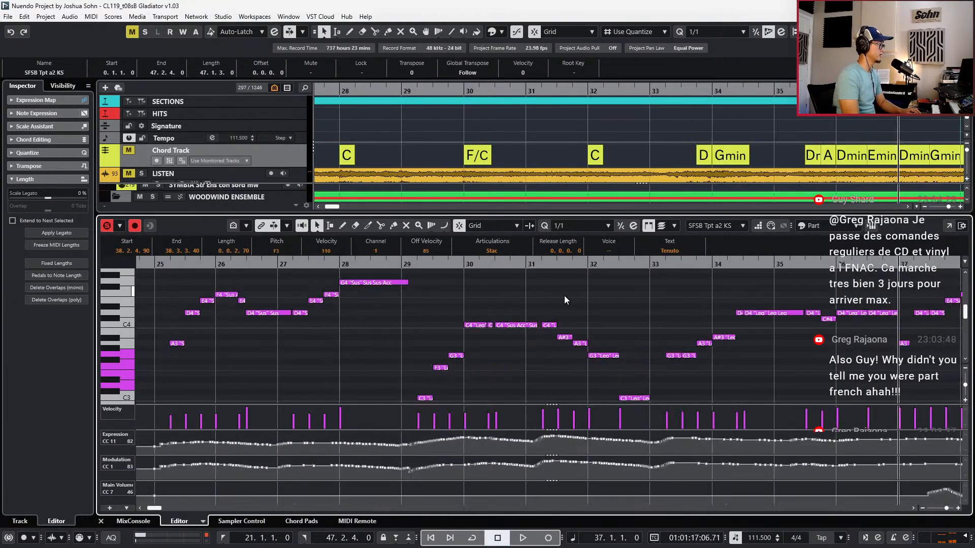
# Delete the EWO Trumpet 2X expression and modulation data after the middle of bar 38 and play the passage
pyautogui.scroll(-2, 533, 472)
pyautogui.press('f')
pyautogui.hscroll(3, 599, 466)
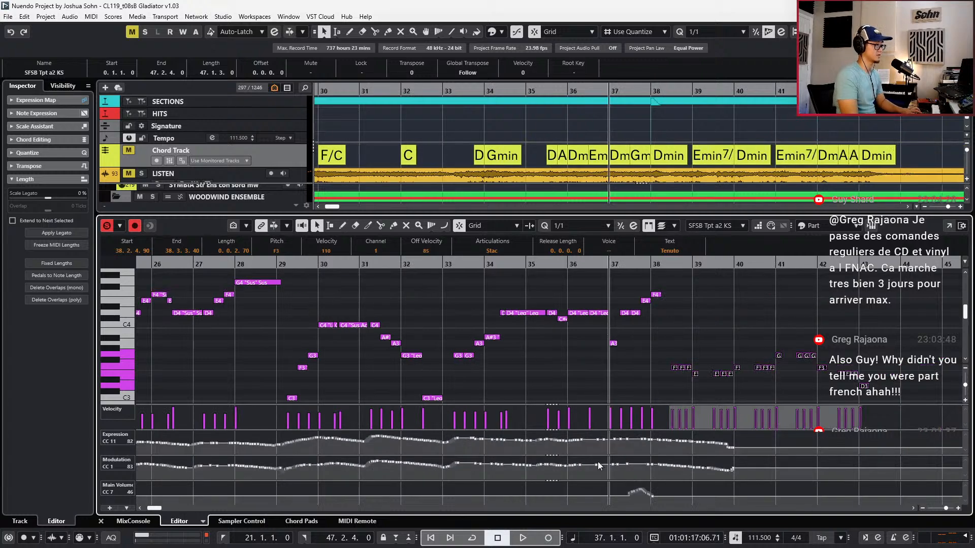
pyautogui.moveTo(672, 451); pyautogui.dragTo(750, 442)
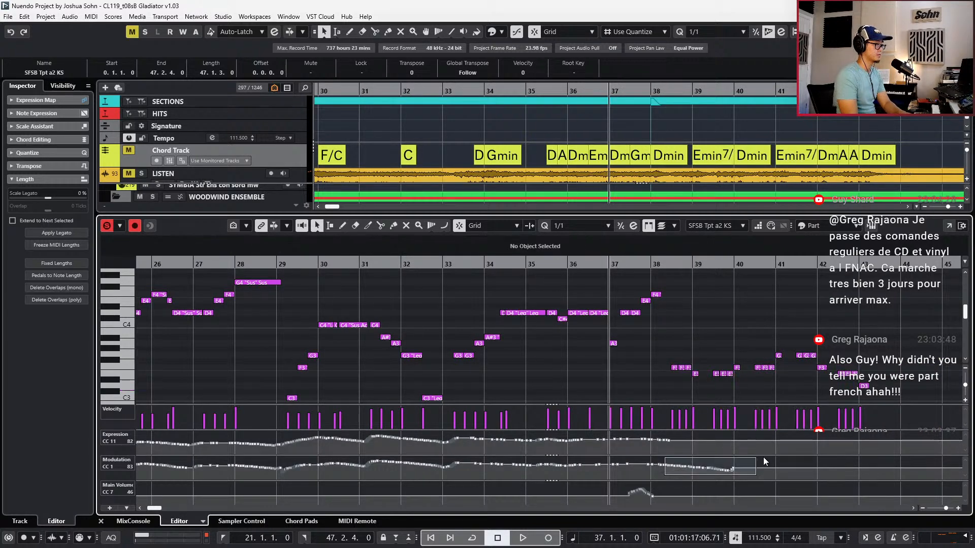
pyautogui.press('space')
pyautogui.hotkey('ctrl', 'alt', 'e')
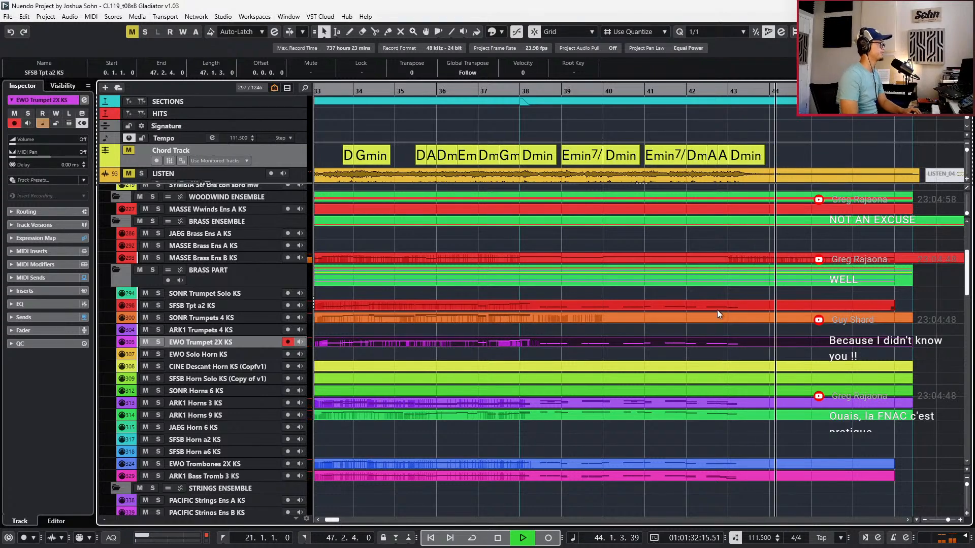
pyautogui.press('space')
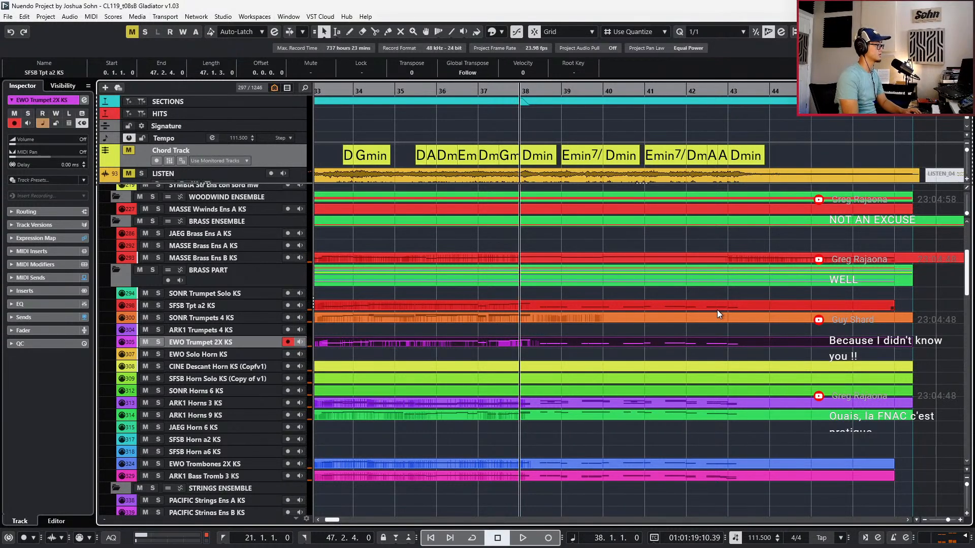
# Open the SFSB Tpt a2 and EWO Trumpet 2X parts together for note editing
pyautogui.scroll(-1, 716, 326)
pyautogui.hscroll(2, 713, 327)
pyautogui.scroll(-3, 706, 329)
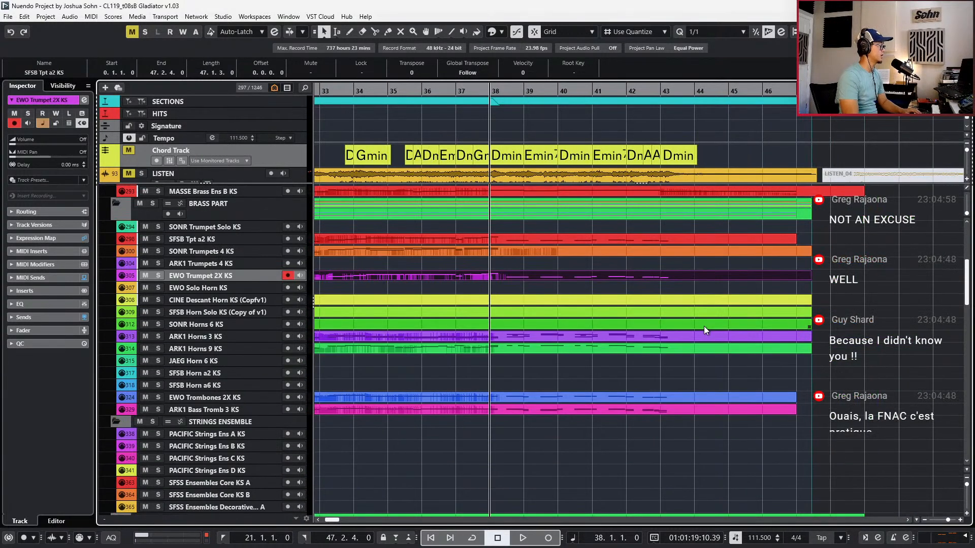
pyautogui.click(633, 278)
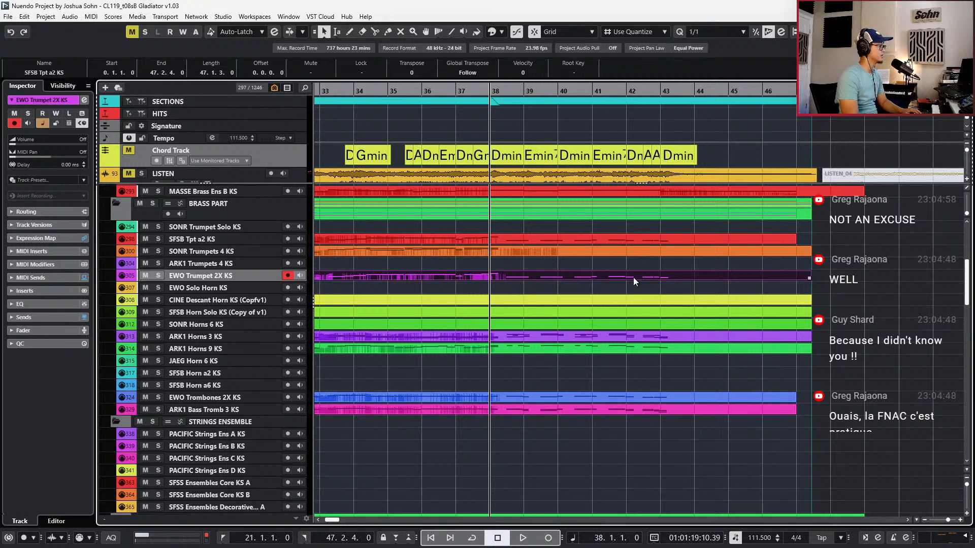
pyautogui.click(593, 236)
pyautogui.keyDown('shift'); pyautogui.click(590, 277); pyautogui.keyUp('shift')
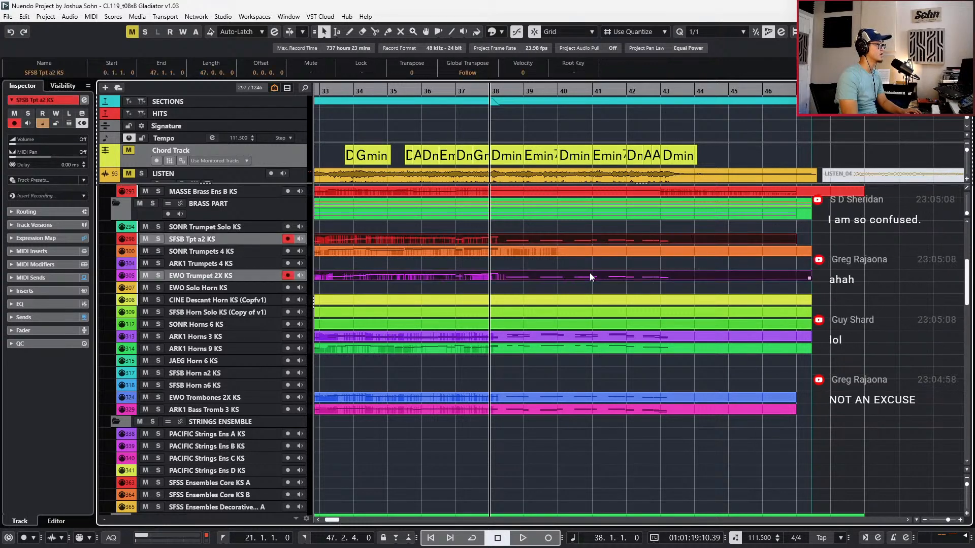
pyautogui.press('Return')
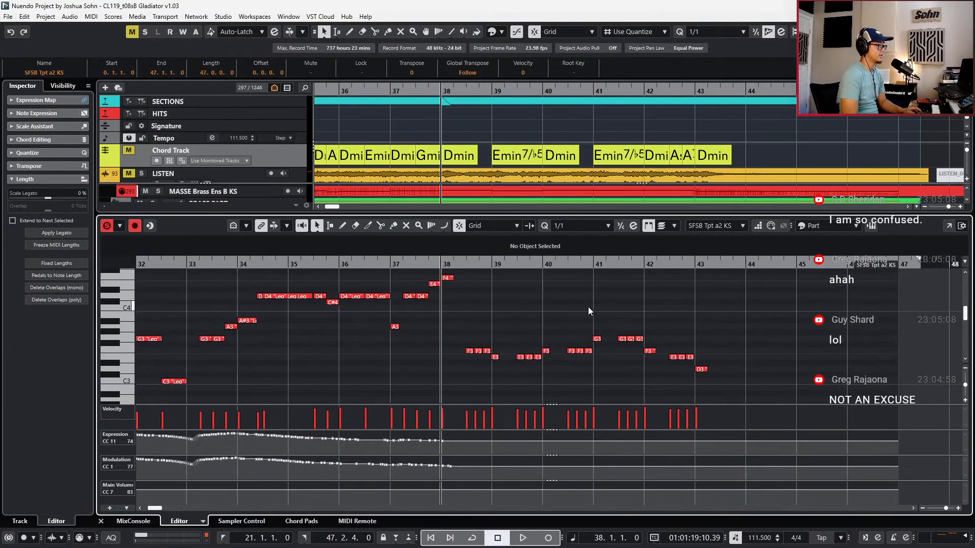
# Add a harmony line three semitones below the trumpet notes from the second half of bar 38 through bar 43
pyautogui.moveTo(456, 319); pyautogui.dragTo(713, 376)
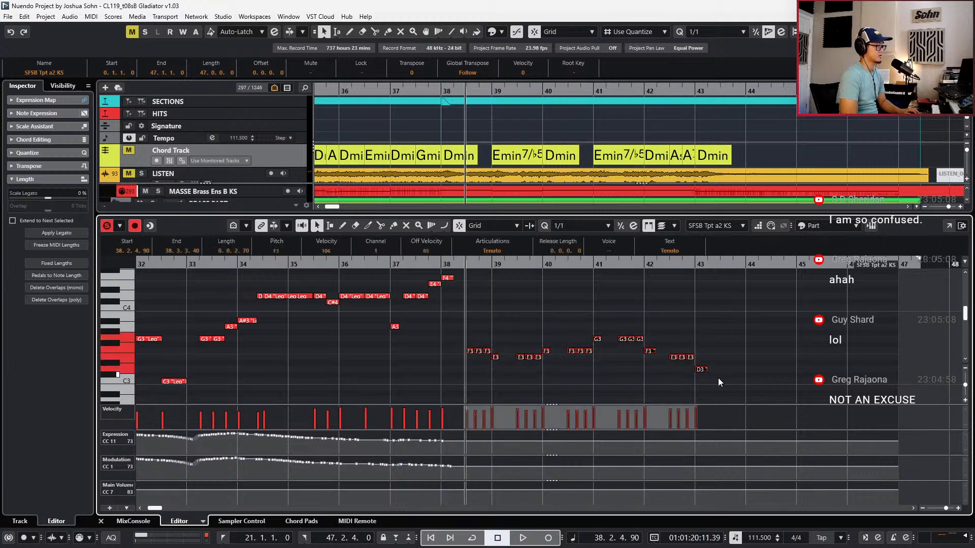
pyautogui.hotkey('alt', 'Down')
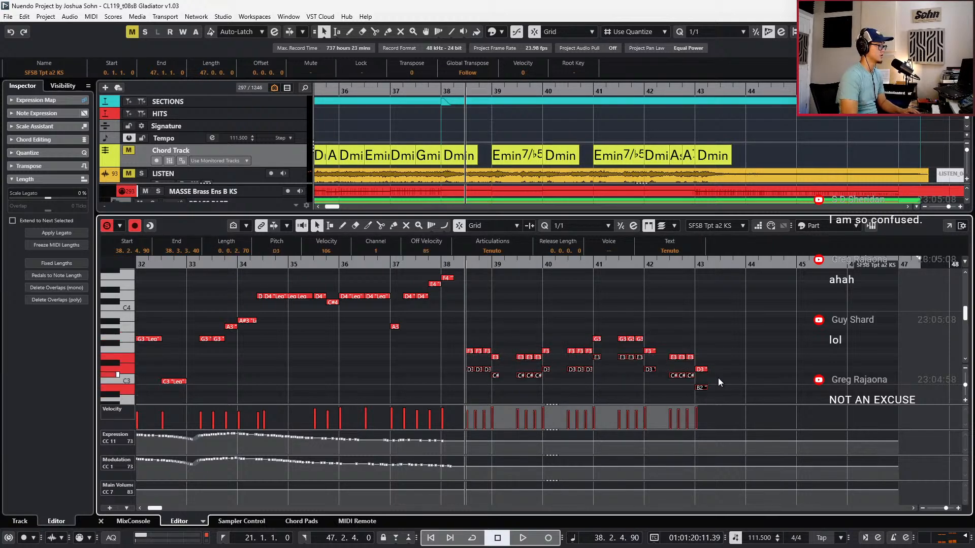
pyautogui.scroll(-3, 658, 370)
pyautogui.scroll(2, 645, 360)
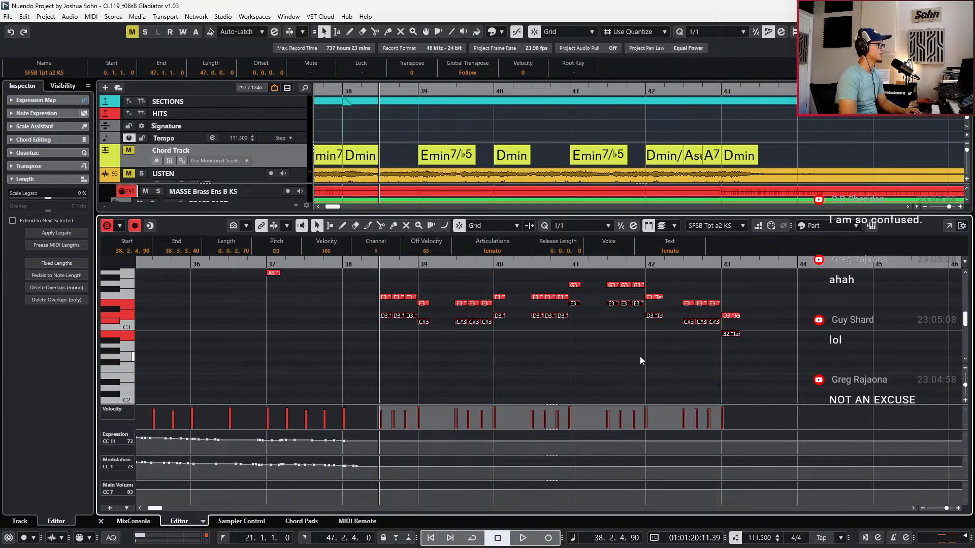
# Raise the lower C#3 trumpet notes in bar 39 to D3 and play the phrase
pyautogui.moveTo(407, 326); pyautogui.dragTo(387, 348)
pyautogui.press('Down')
pyautogui.press('Down')
pyautogui.press('Down')
pyautogui.press('Up')
pyautogui.press('Up')
pyautogui.press('Up')
pyautogui.press('Up')
pyautogui.press('space')
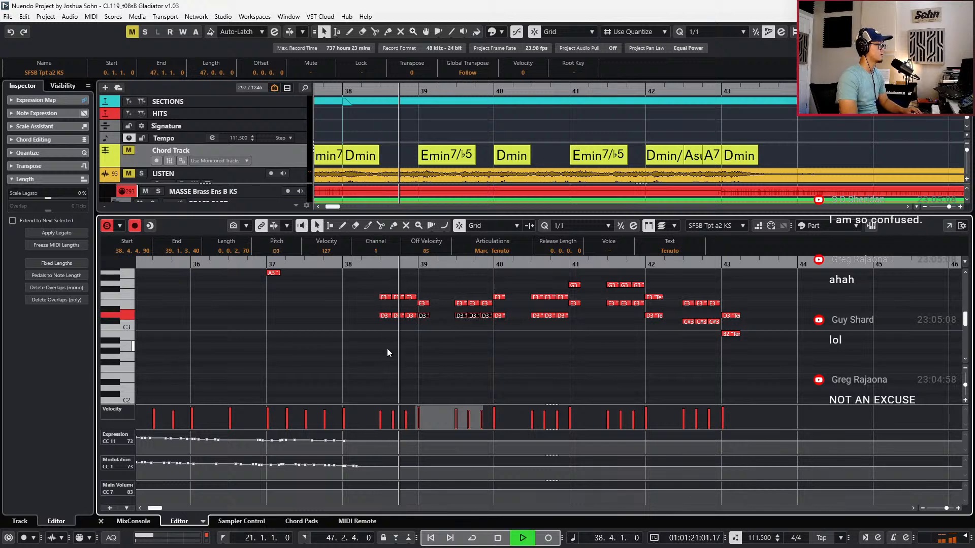
pyautogui.press('space')
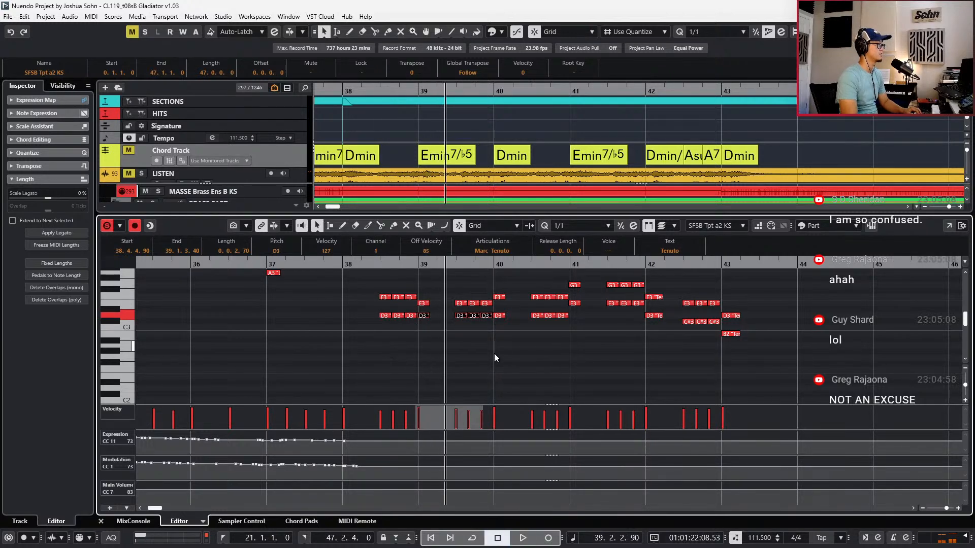
# Raise the first two lower C#3 trumpet notes in the second half of bar 42 to D3
pyautogui.click(526, 331)
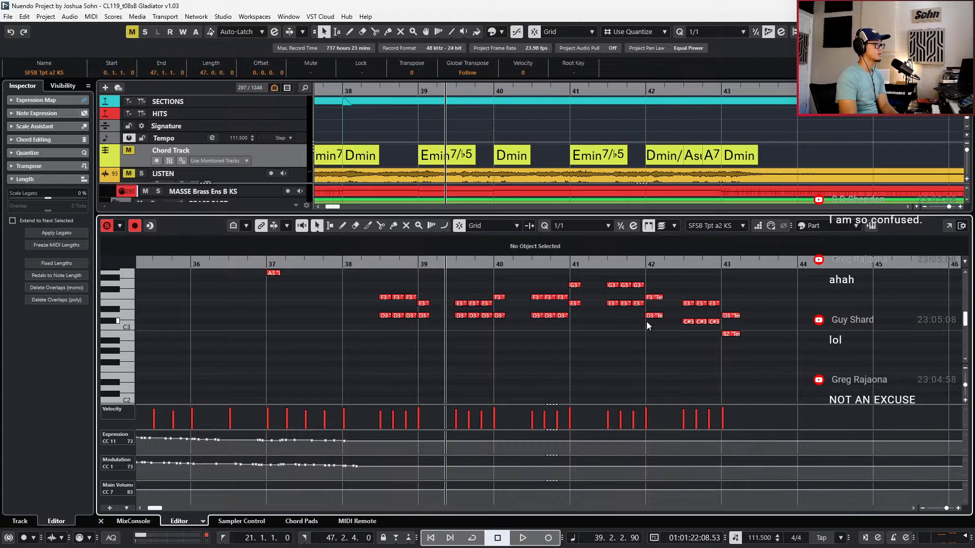
pyautogui.moveTo(680, 327); pyautogui.dragTo(702, 319)
pyautogui.press('Up')
pyautogui.press('Up')
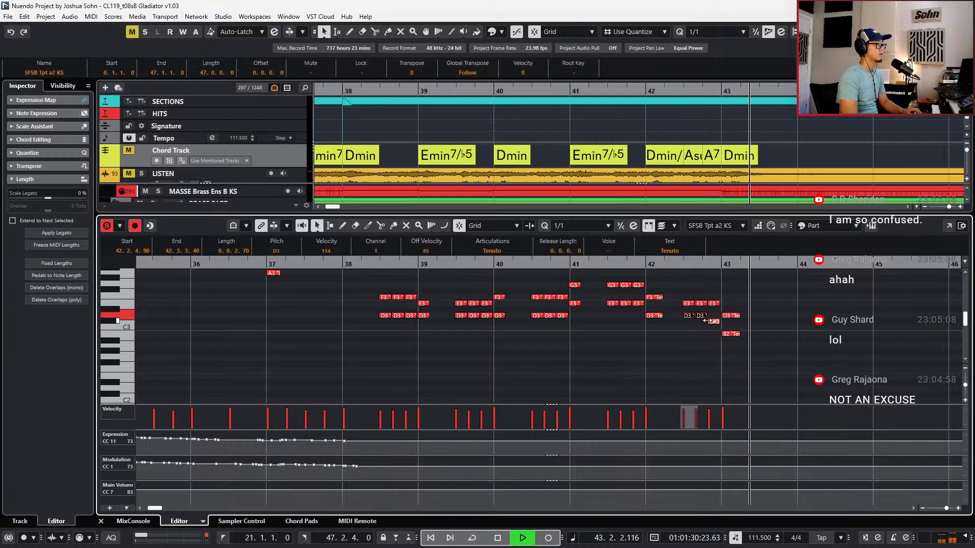
pyautogui.press('space')
# Lower the B2 trumpet note at bar 43 to A2 and play the trumpet harmony
pyautogui.click(731, 333)
pyautogui.press('Down')
pyautogui.press('Down')
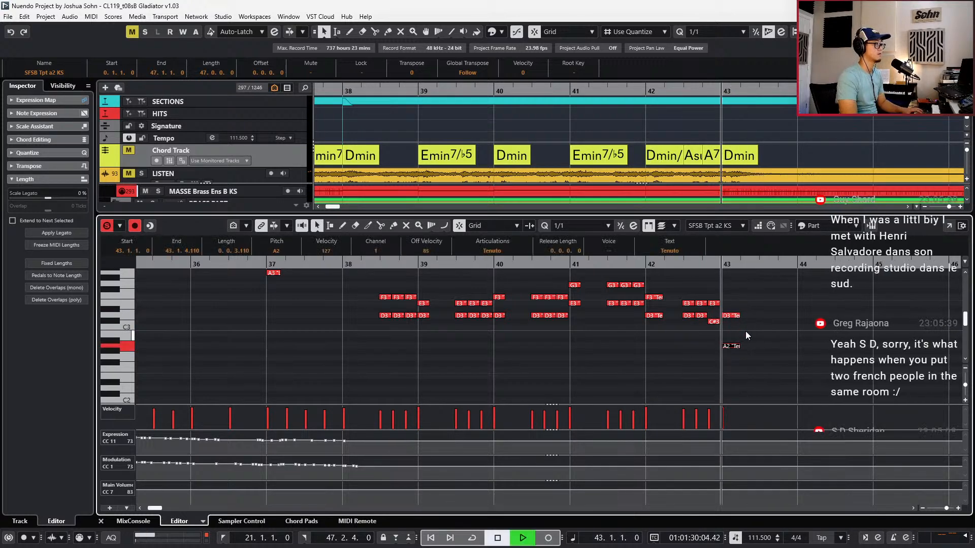
pyautogui.press('space')
pyautogui.press('KP_Subtract')
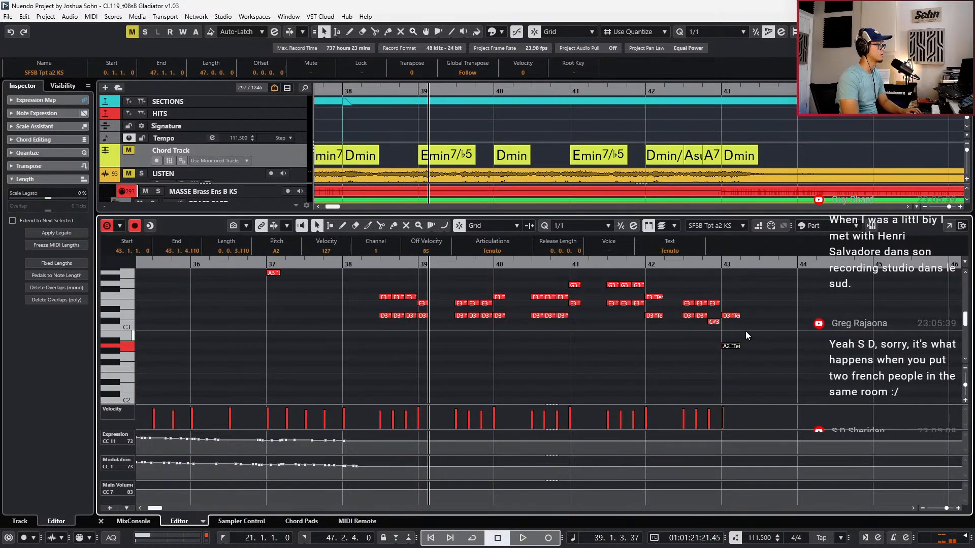
pyautogui.press('KP_Subtract')
pyautogui.press('KP_Subtract')
pyautogui.press('space')
# Close the note editor and listen to the brass parts in the arrangement from bar 38 through bar 43
pyautogui.press('Return')
pyautogui.scroll(-2, 739, 329)
pyautogui.press('space')
pyautogui.press('KP_Subtract')
pyautogui.press('KP_Subtract')
pyautogui.press('space')
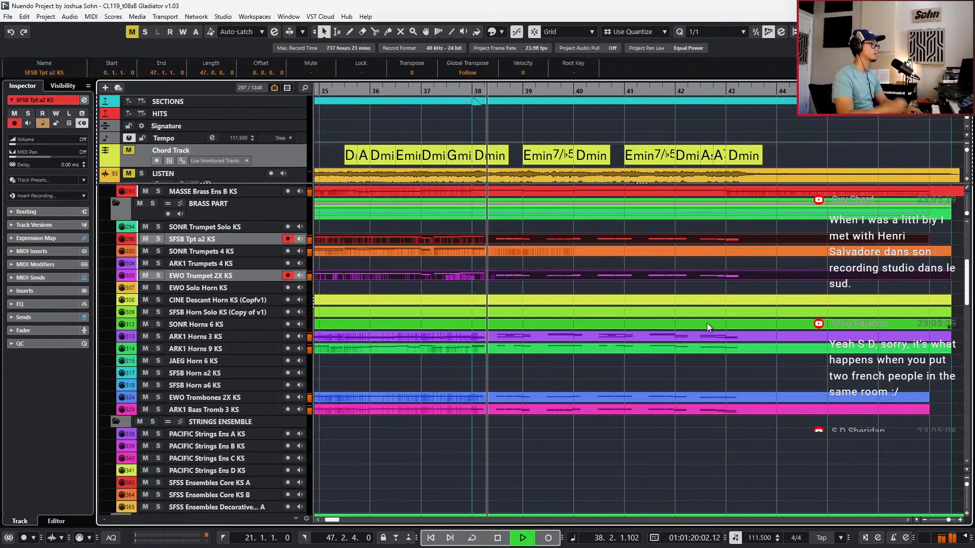
pyautogui.press('g')
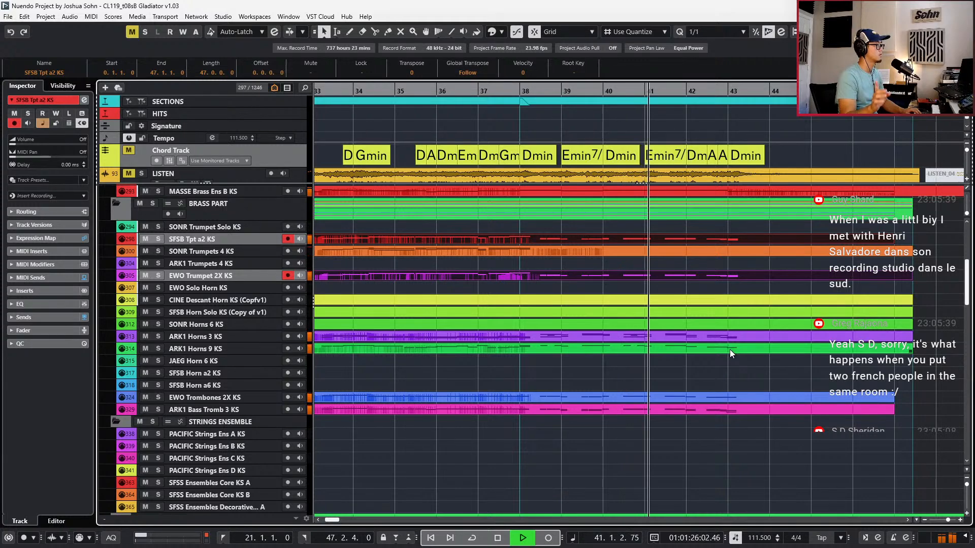
pyautogui.scroll(5, 741, 371)
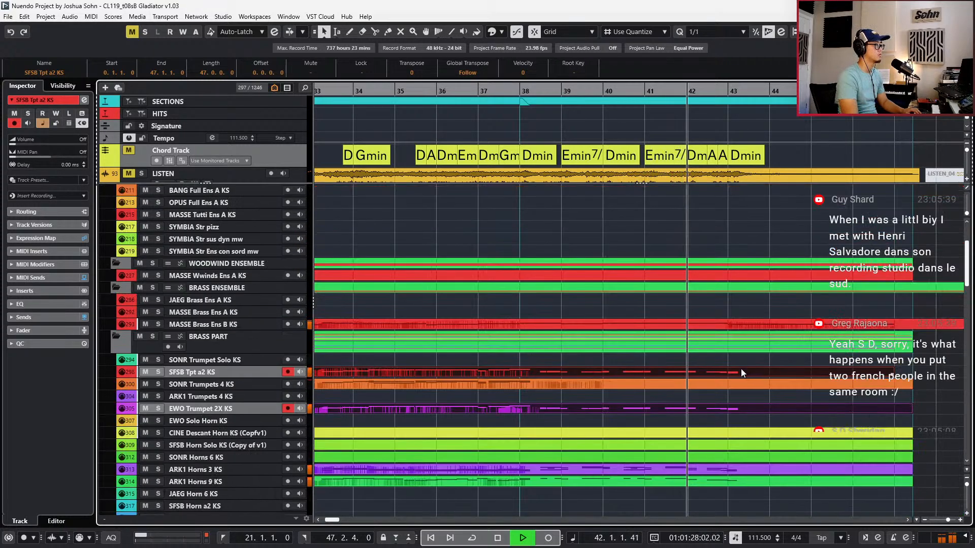
pyautogui.hscroll(3, 743, 372)
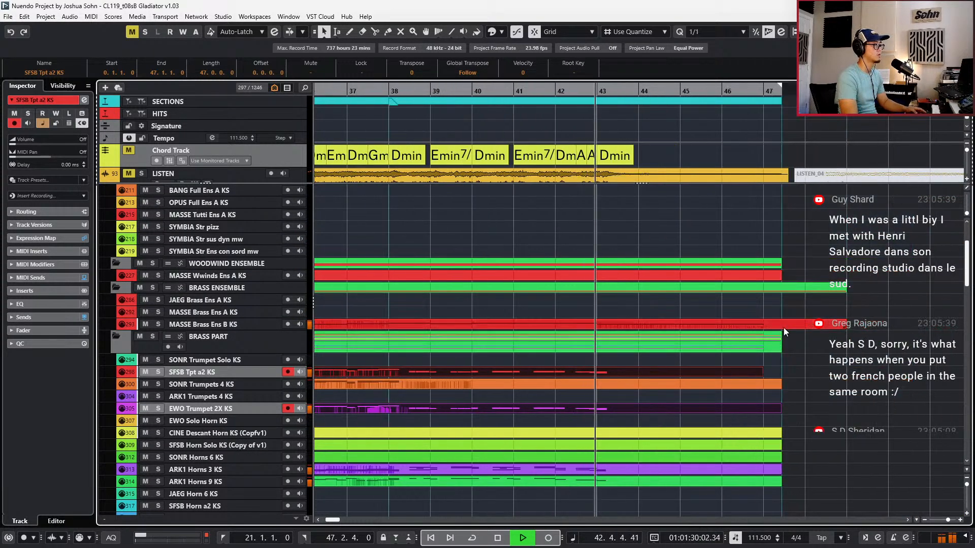
pyautogui.press('space')
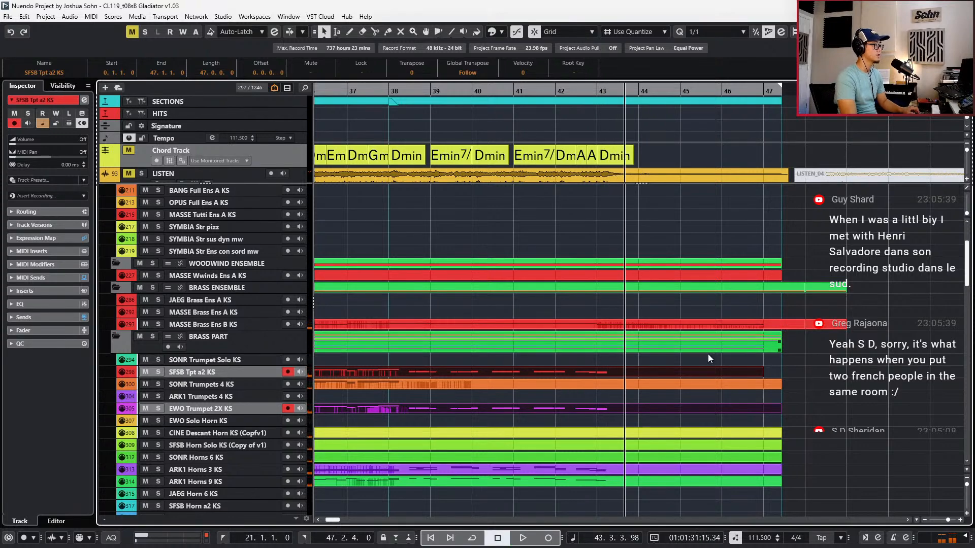
# Open the TUNED MIDI folder's parts together, turn on Iterative Quantize and quantize the chord notes at bar 43
pyautogui.scroll(4, 655, 315)
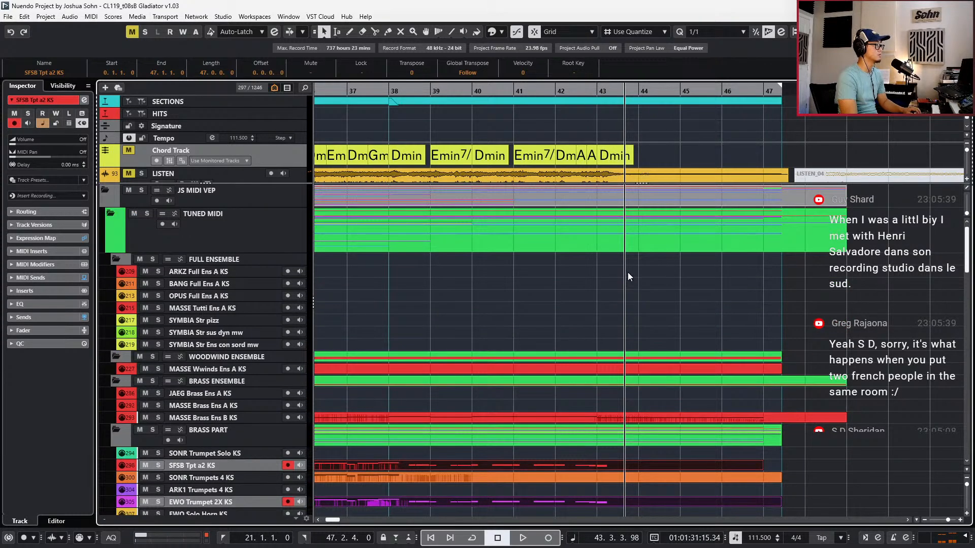
pyautogui.doubleClick(612, 218)
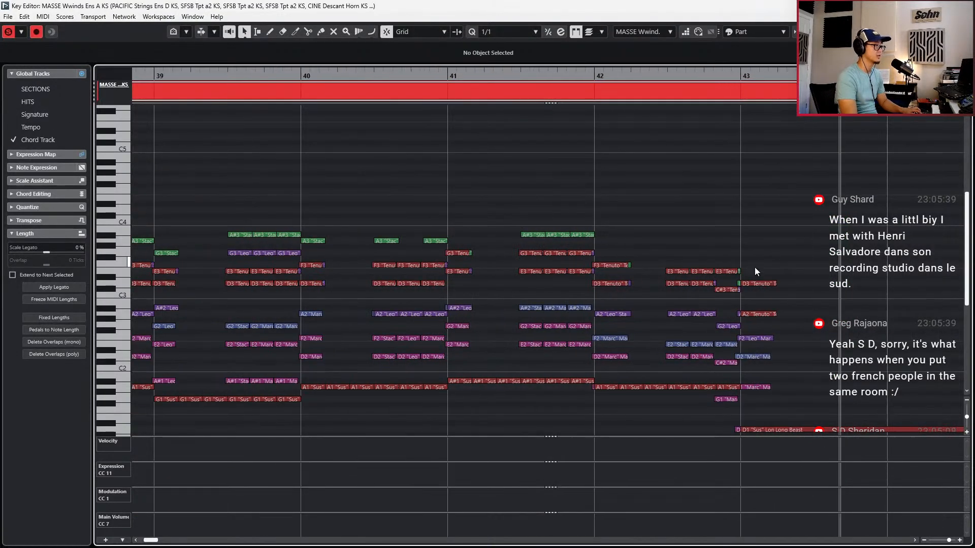
pyautogui.press('h')
pyautogui.scroll(3, 632, 325)
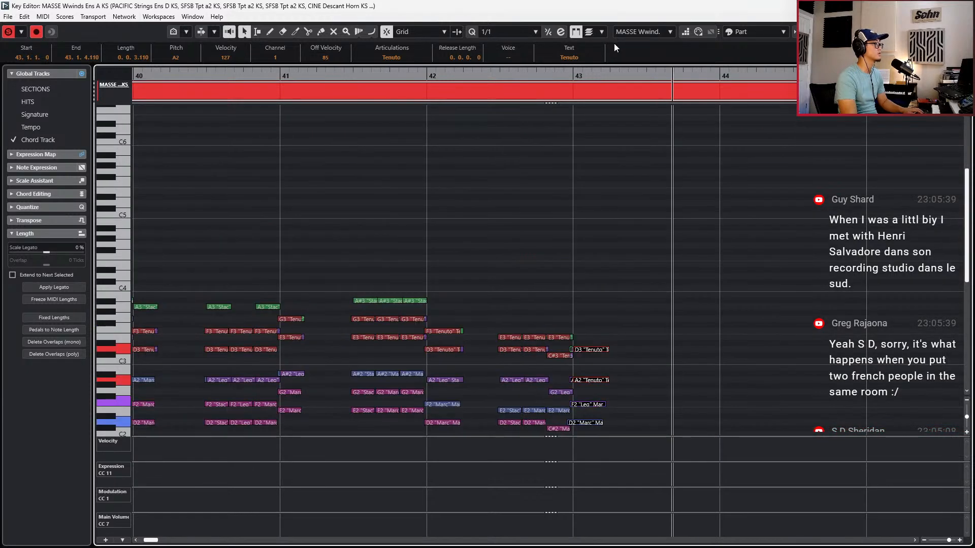
pyautogui.click(549, 32)
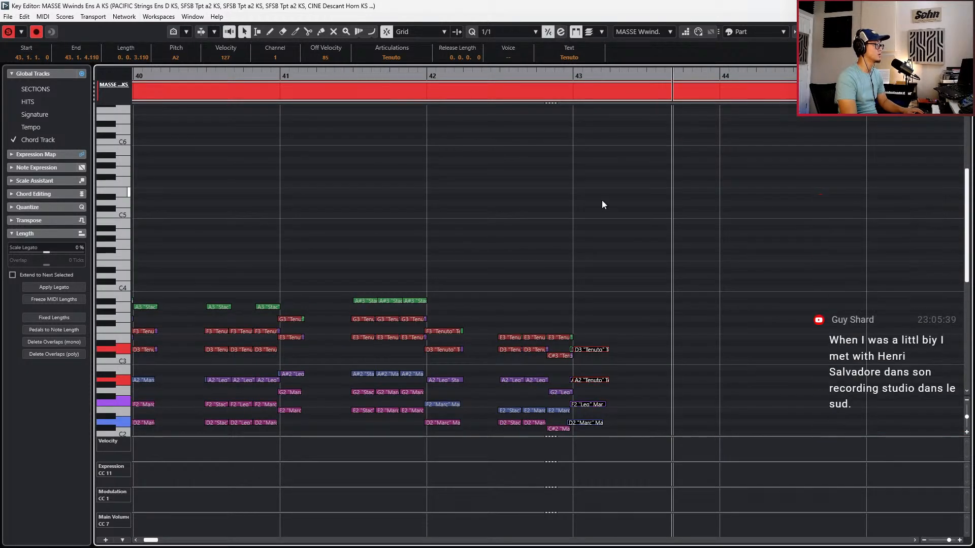
pyautogui.press('q')
pyautogui.press('space')
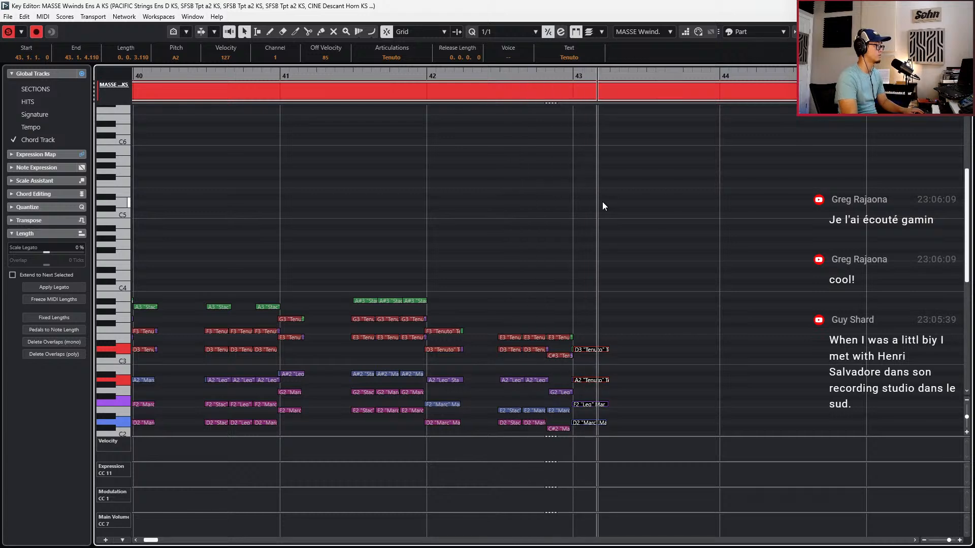
# Play the quantized chord at bar 43 and close the note editor
pyautogui.scroll(-4, 644, 278)
pyautogui.press('space')
pyautogui.press('Escape')
pyautogui.press('g')
pyautogui.press('g')
pyautogui.press('g')
pyautogui.press('g')
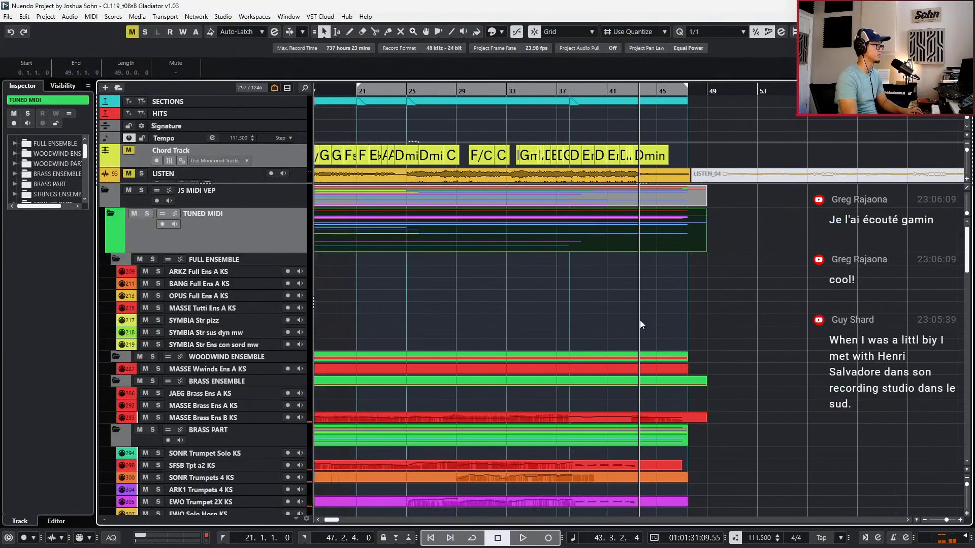
# Solo the LISTEN track, play the reference recording from bar 38 to bar 43, and unsolo it at bar 38
pyautogui.scroll(-2, 651, 328)
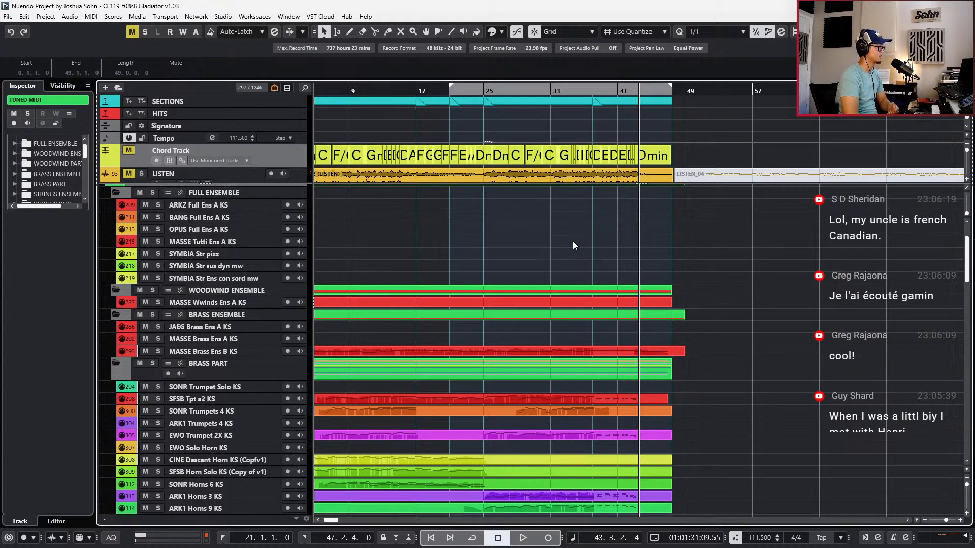
pyautogui.scroll(-3, 562, 321)
pyautogui.press('KP_Subtract')
pyautogui.click(552, 171)
pyautogui.press('s')
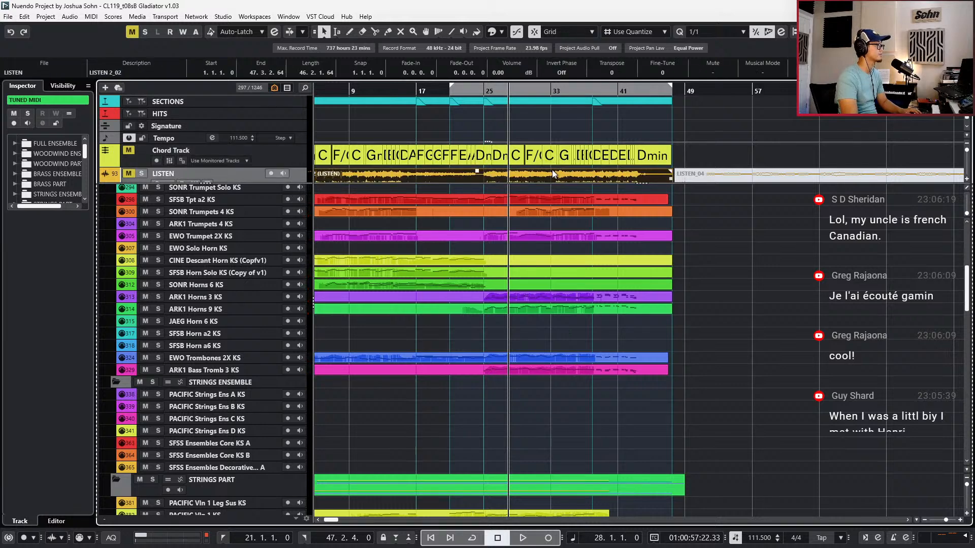
pyautogui.press('space')
pyautogui.press('KP_Subtract')
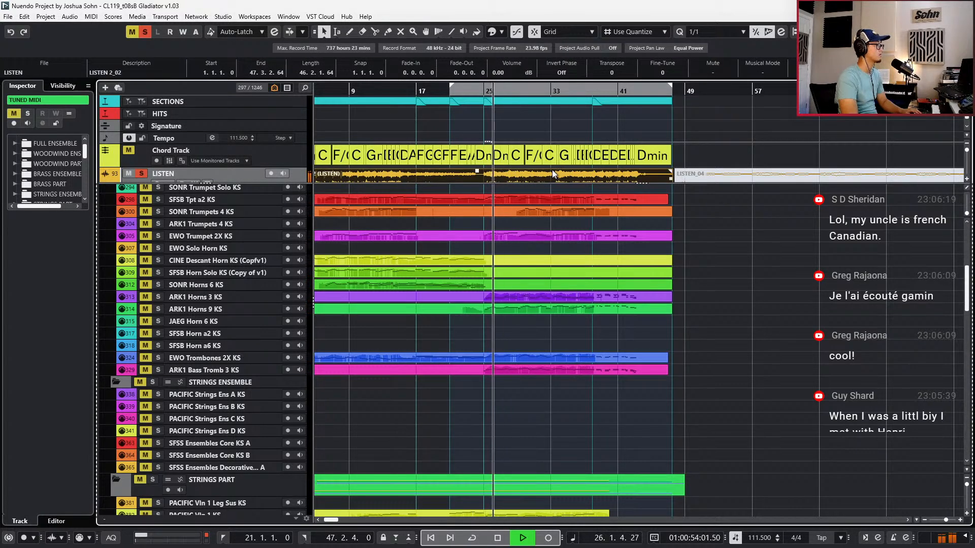
pyautogui.press('KP_Add')
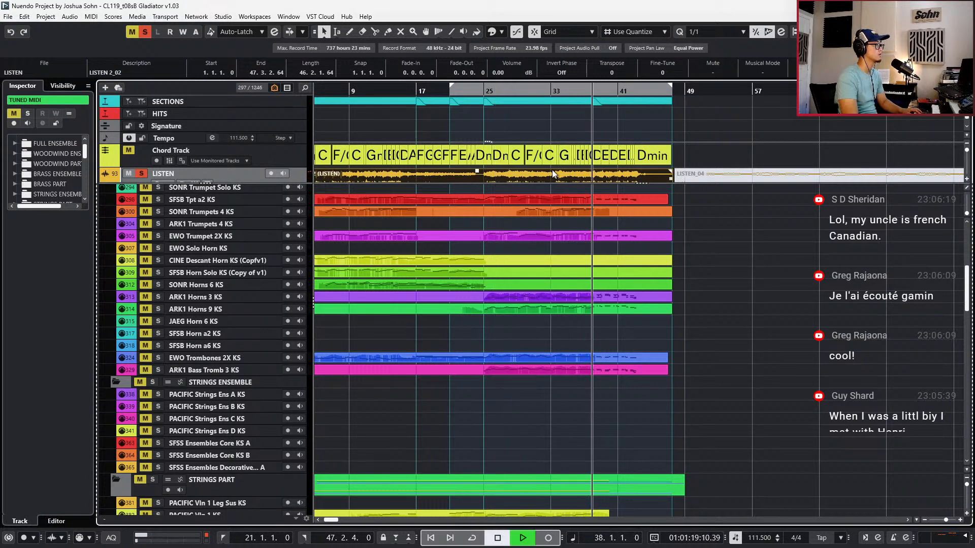
pyautogui.press('h')
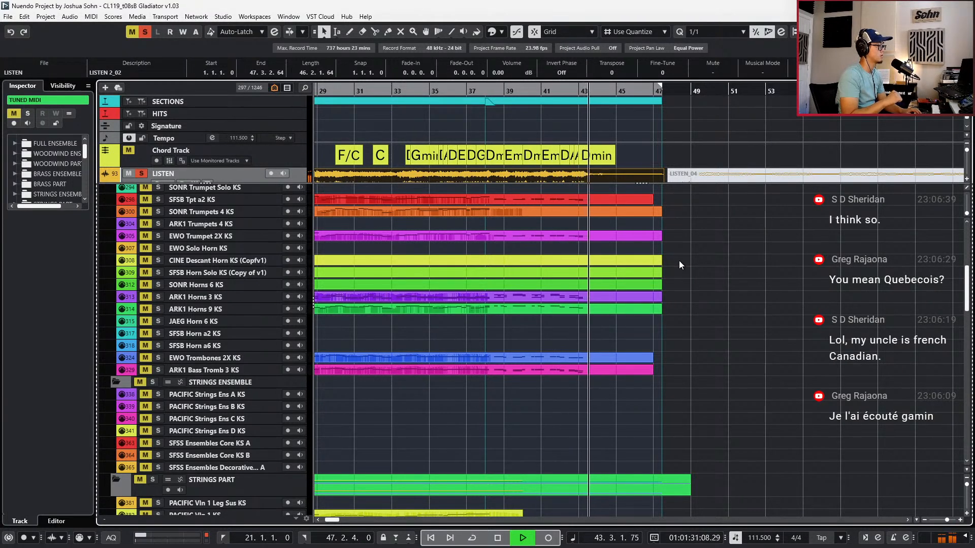
pyautogui.press('space')
pyautogui.press('KP_Subtract')
pyautogui.press('KP_Subtract')
pyautogui.press('KP_Subtract')
pyautogui.press('KP_Subtract')
pyautogui.press('KP_Subtract')
pyautogui.press('KP_Subtract')
pyautogui.press('s')
# Copy the EWO Trumpet 2X KS part from bar 38 beat 2 onward
pyautogui.scroll(5, 678, 261)
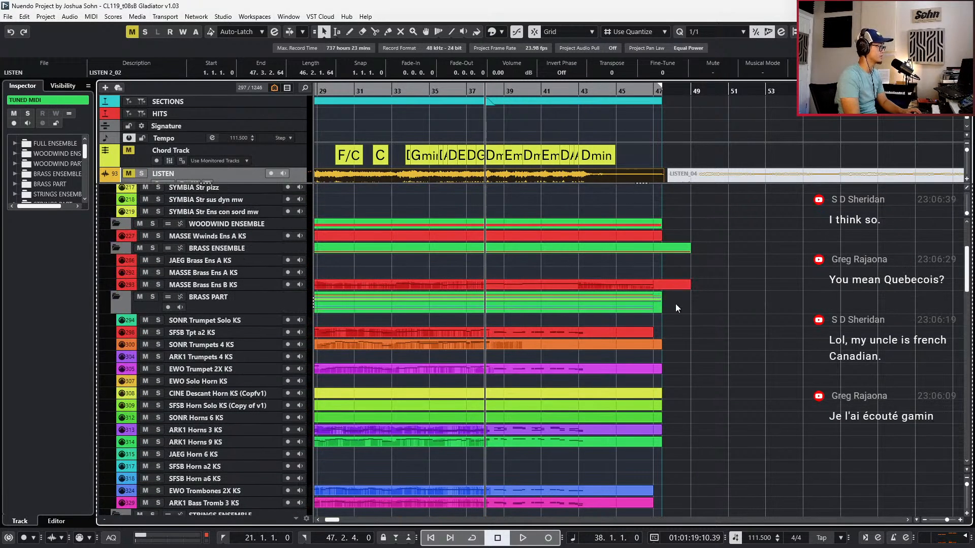
pyautogui.scroll(-5, 574, 305)
pyautogui.scroll(2, 525, 297)
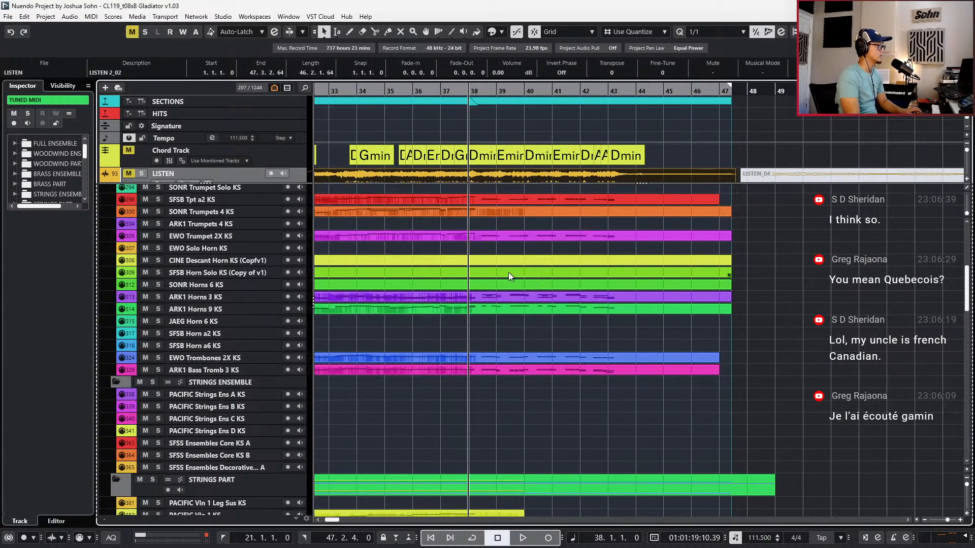
pyautogui.scroll(1, 508, 272)
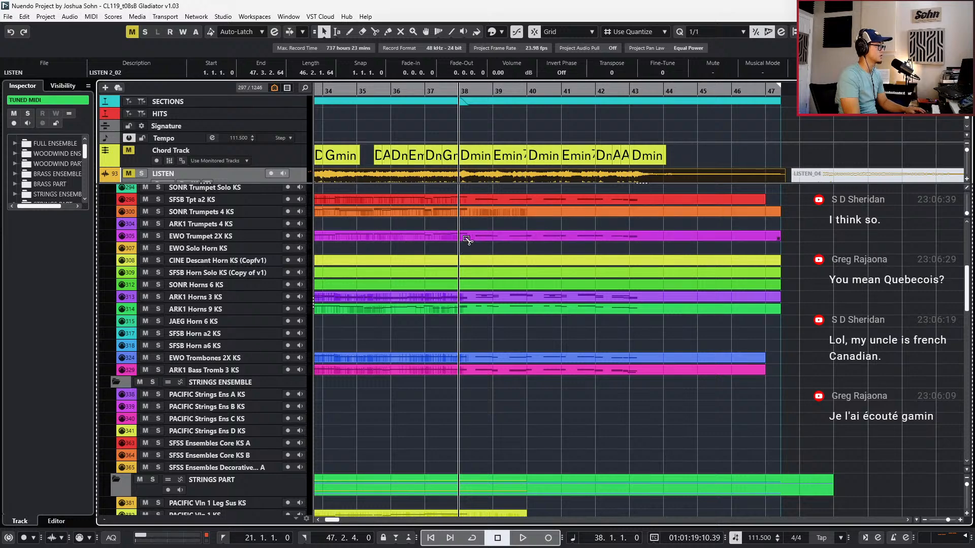
pyautogui.scroll(2, 469, 236)
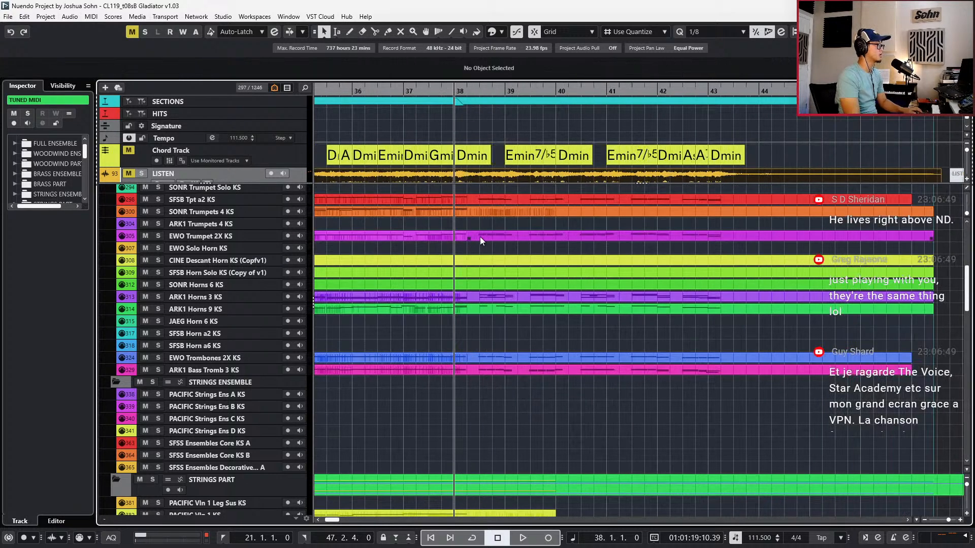
pyautogui.click(479, 237)
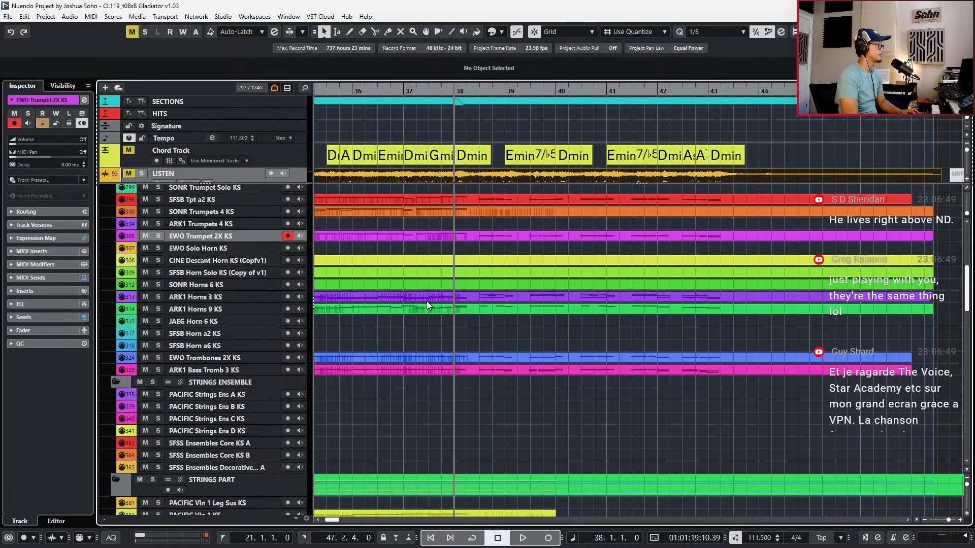
# Split the PACIFIC Vln 1 KS and PACIFIC Vln 2 KS parts at bar 38 beat 2 and delete their remaining sections
pyautogui.scroll(-4, 311, 337)
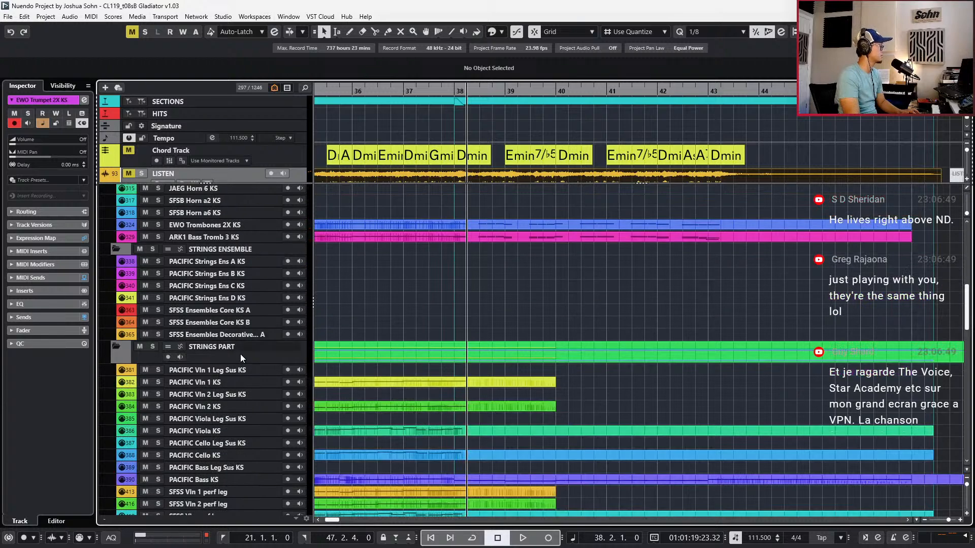
pyautogui.click(235, 371)
pyautogui.click(236, 381)
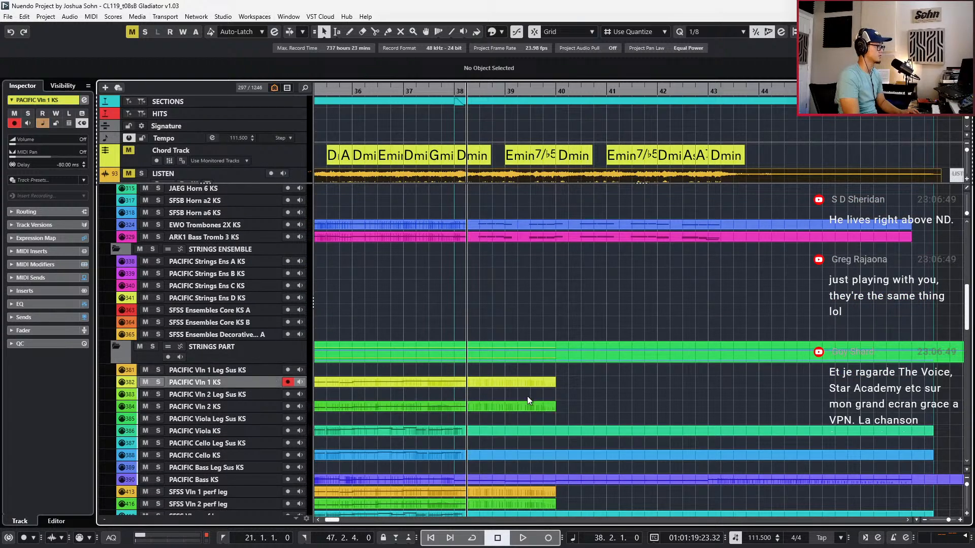
pyautogui.moveTo(524, 371); pyautogui.dragTo(488, 405)
pyautogui.keyDown('alt'); pyautogui.click(473, 384); pyautogui.keyUp('alt')
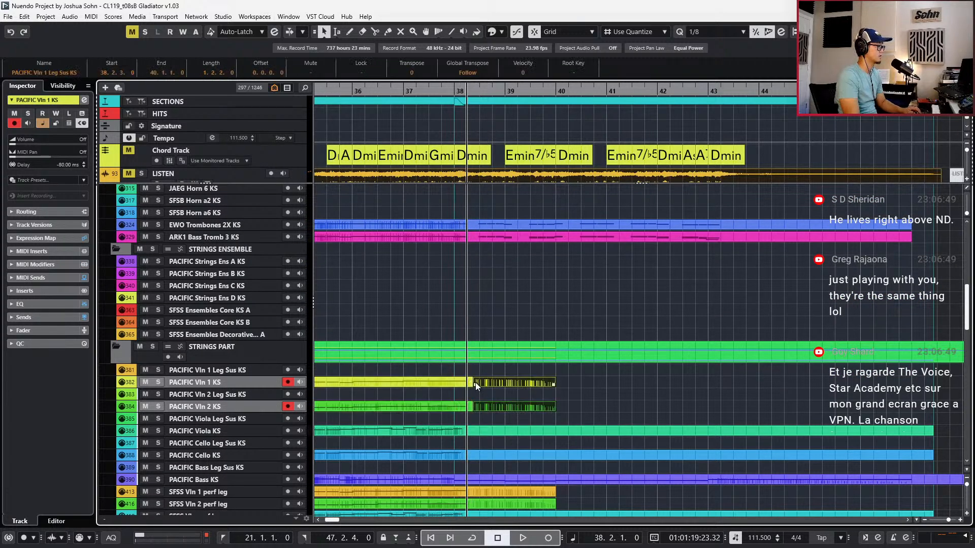
pyautogui.press('h')
pyautogui.hotkey('ctrl', 'z')
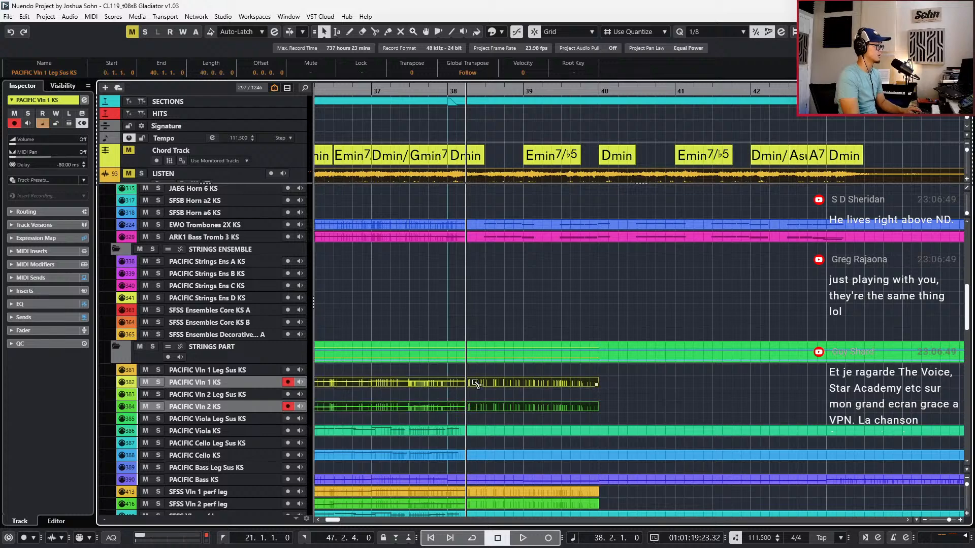
pyautogui.hotkey('ctrl', 'shift', 'z')
pyautogui.press('Delete')
# Paste the trumpet part on PACIFIC Vln 1 KS at bar 38 beat 2, duplicate it to PACIFIC Vln 2 KS, and glue both to the existing parts
pyautogui.hotkey('ctrl', 'v')
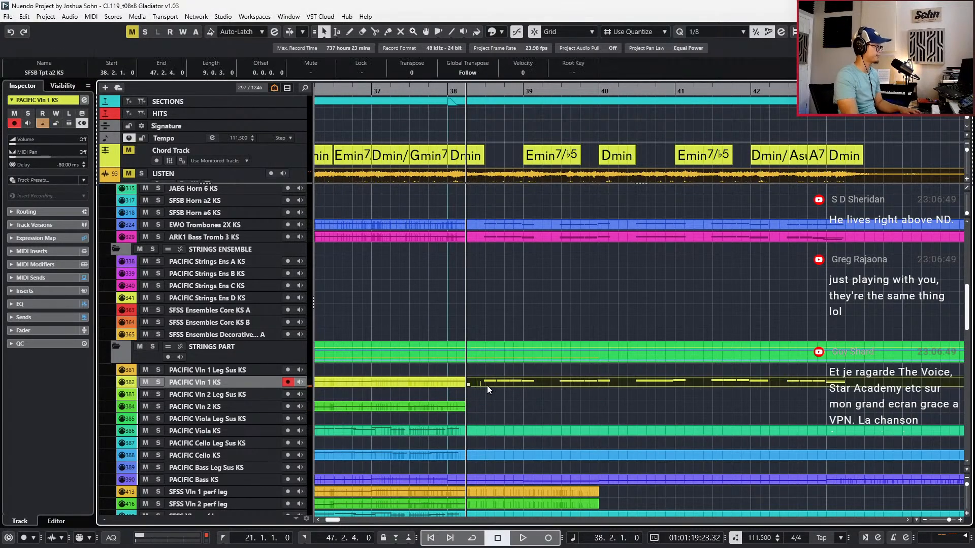
pyautogui.moveTo(478, 383)
pyautogui.mouseDown()
pyautogui.moveTo(492, 415)
pyautogui.moveTo(495, 380)
pyautogui.mouseUp()
pyautogui.click(453, 385)
pyautogui.click(451, 404)
# Solo the two violin tracks, open their parts together, and set the pasted notes from bar 38 to bar 43 to the Spic articulation
pyautogui.press('s')
pyautogui.press('space')
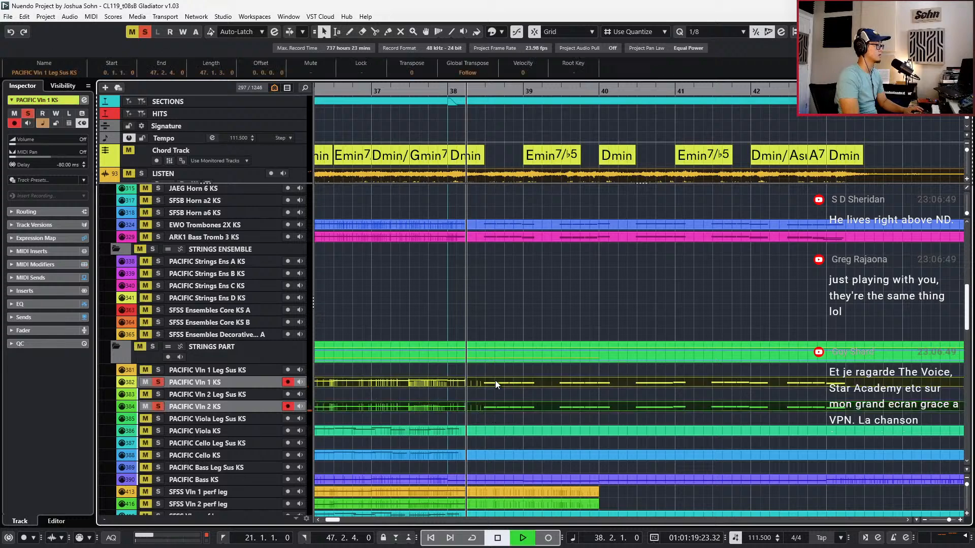
pyautogui.doubleClick(496, 380)
pyautogui.scroll(-2, 523, 322)
pyautogui.moveTo(488, 334); pyautogui.dragTo(866, 402)
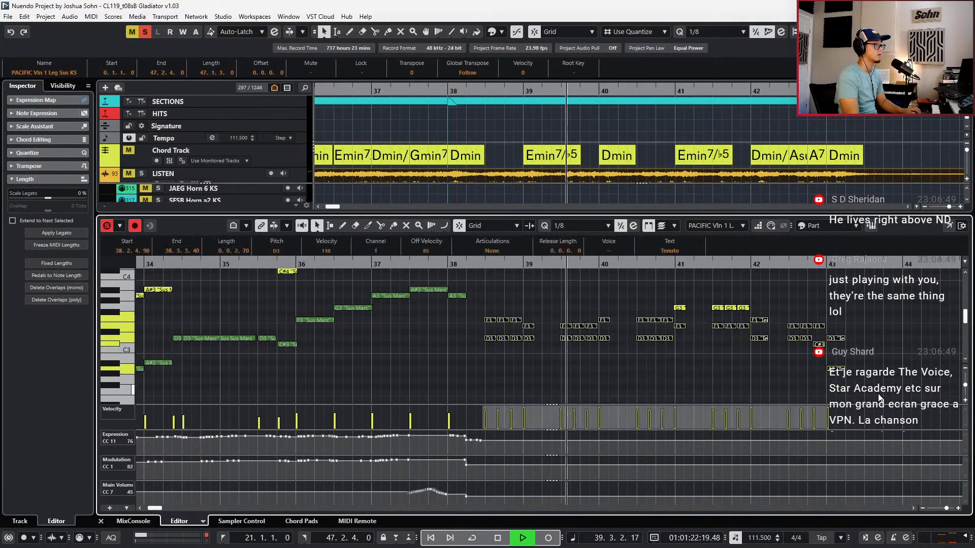
pyautogui.moveTo(653, 282); pyautogui.dragTo(748, 327)
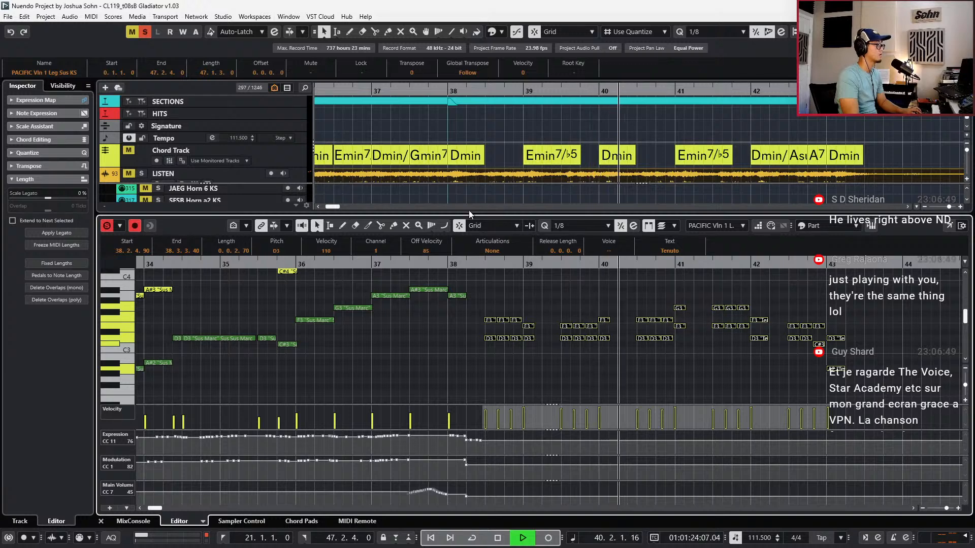
pyautogui.click(497, 252)
pyautogui.click(496, 296)
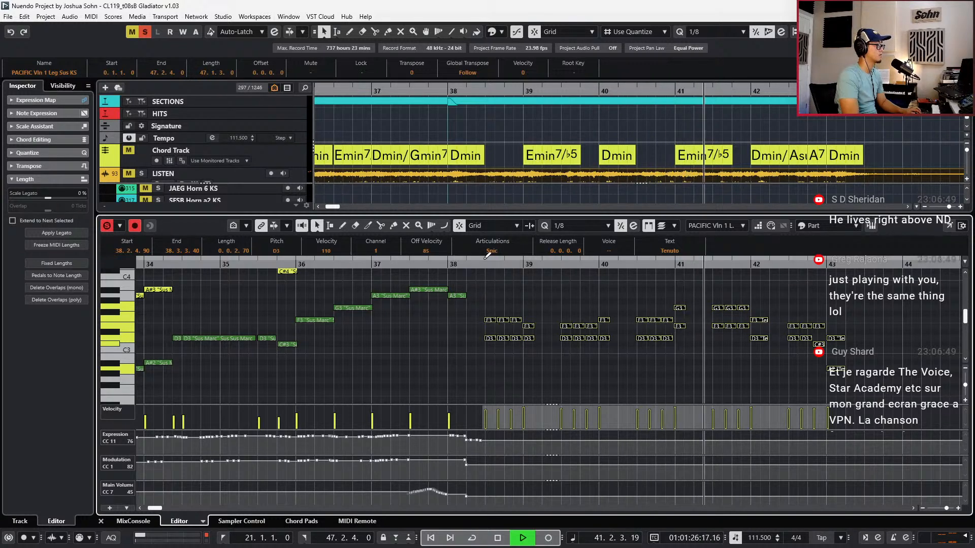
pyautogui.click(488, 252)
pyautogui.click(488, 306)
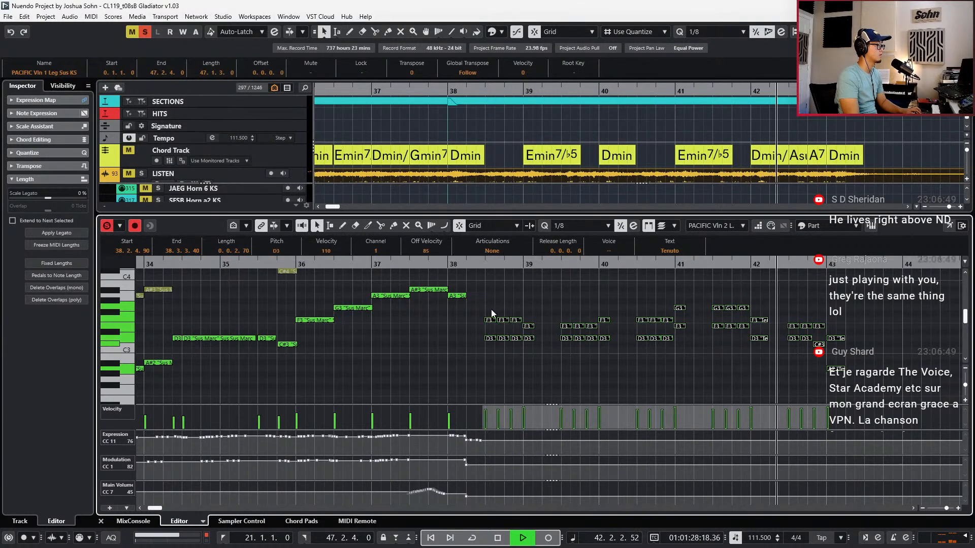
pyautogui.press('space')
# Set the note editor's part editing mode to Active Part
pyautogui.click(488, 313)
pyautogui.moveTo(547, 330); pyautogui.dragTo(548, 329)
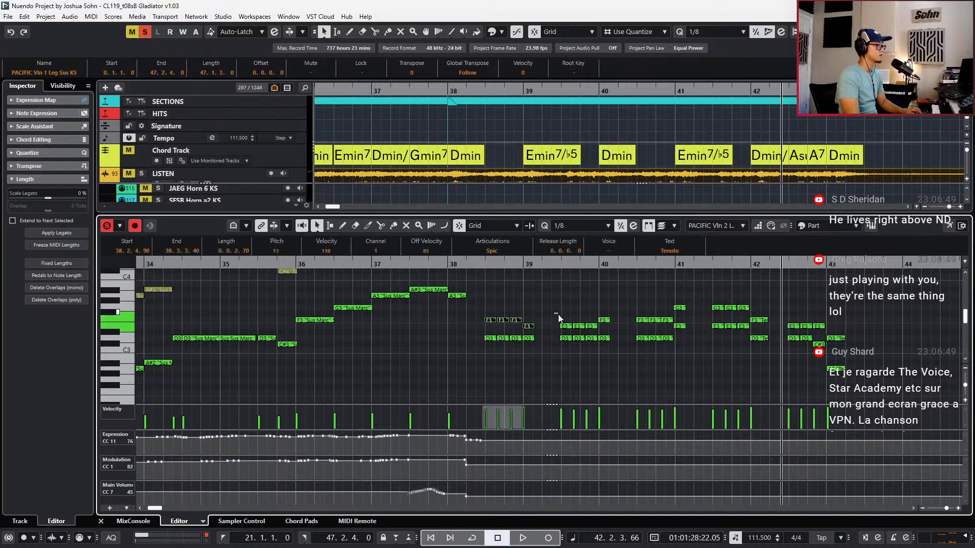
pyautogui.click(802, 226)
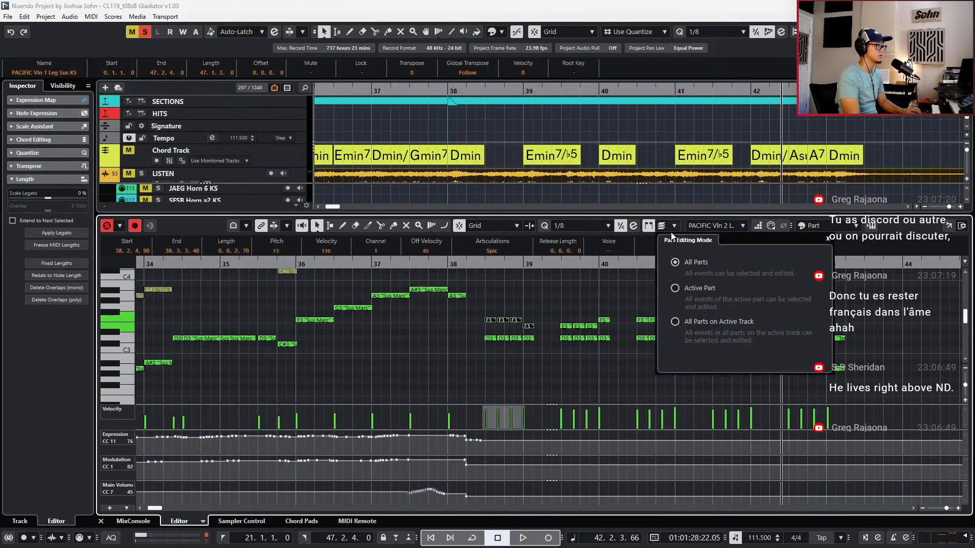
pyautogui.click(676, 288)
# Divide the pasted harmony by deleting notes so that PACIFIC Vln 1 KS keeps the upper line and PACIFIC Vln 2 KS the lower line
pyautogui.moveTo(481, 306); pyautogui.dragTo(495, 318)
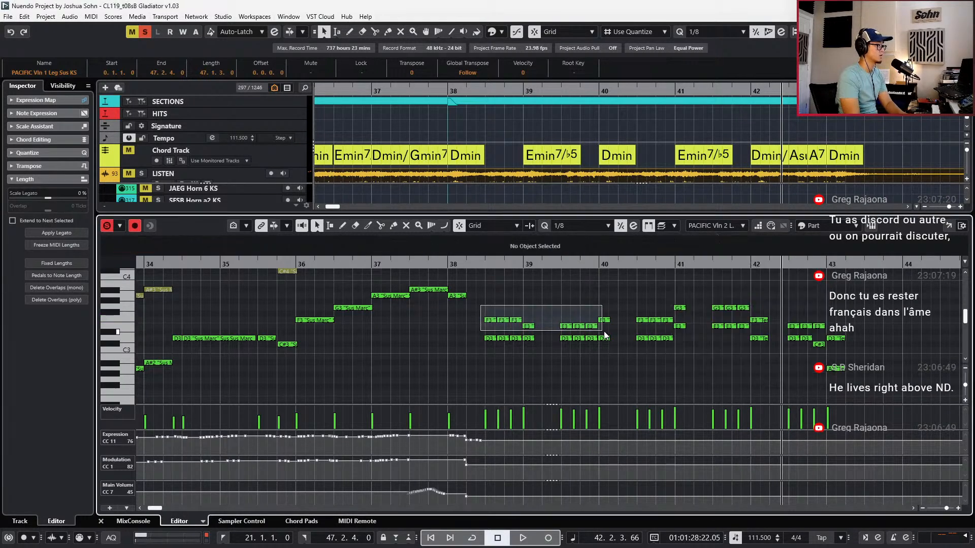
pyautogui.moveTo(604, 332); pyautogui.dragTo(611, 330)
pyautogui.moveTo(620, 294); pyautogui.dragTo(679, 323)
pyautogui.hotkey('shift', 'm')
pyautogui.hotkey('shift', 'm')
pyautogui.moveTo(760, 320); pyautogui.dragTo(559, 340)
pyautogui.hotkey('shift', 'm')
pyautogui.press('Delete')
pyautogui.press('Delete')
pyautogui.press('Delete')
pyautogui.click(679, 327)
pyautogui.press('Delete')
pyautogui.press('Delete')
pyautogui.moveTo(457, 334); pyautogui.dragTo(565, 360)
pyautogui.press('Delete')
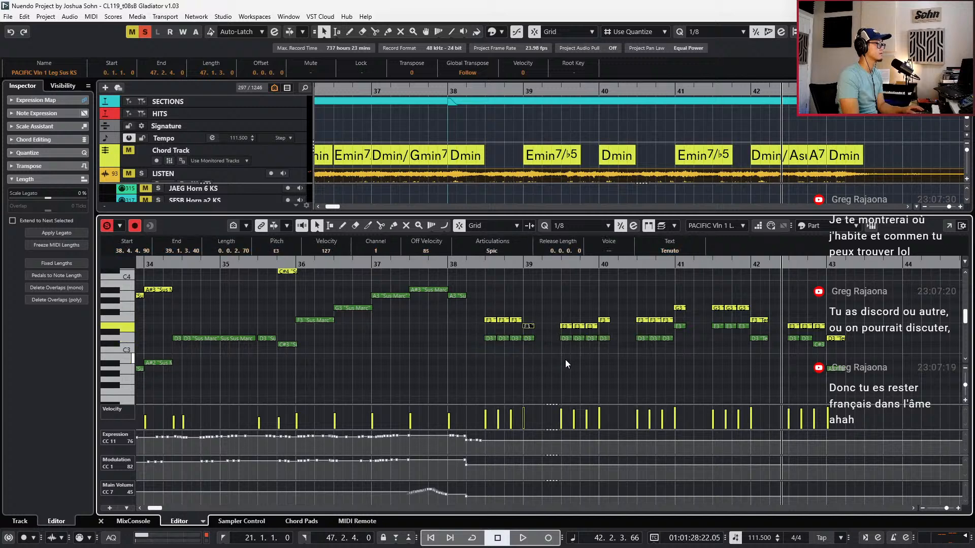
# Unsolo the violins and delete the leftover expression, modulation and main volume points before the pasted notes in the first violin part
pyautogui.press('KP_Subtract')
pyautogui.press('KP_Subtract')
pyautogui.press('s')
pyautogui.press('KP_Subtract')
pyautogui.moveTo(460, 473); pyautogui.dragTo(447, 433)
pyautogui.press('Delete')
pyautogui.press('Delete')
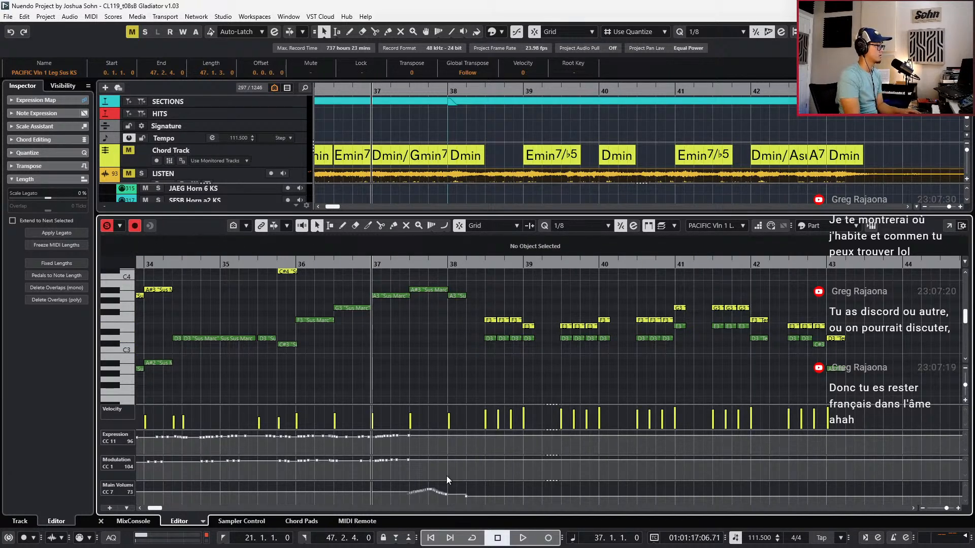
pyautogui.click(466, 496)
pyautogui.press('Delete')
# Delete the same leftover expression, modulation and main volume points around bar 38 in the second violin part
pyautogui.press('Down')
pyautogui.moveTo(477, 475)
pyautogui.mouseDown()
pyautogui.moveTo(452, 468)
pyautogui.moveTo(447, 443)
pyautogui.mouseUp()
pyautogui.press('Delete')
pyautogui.press('Delete')
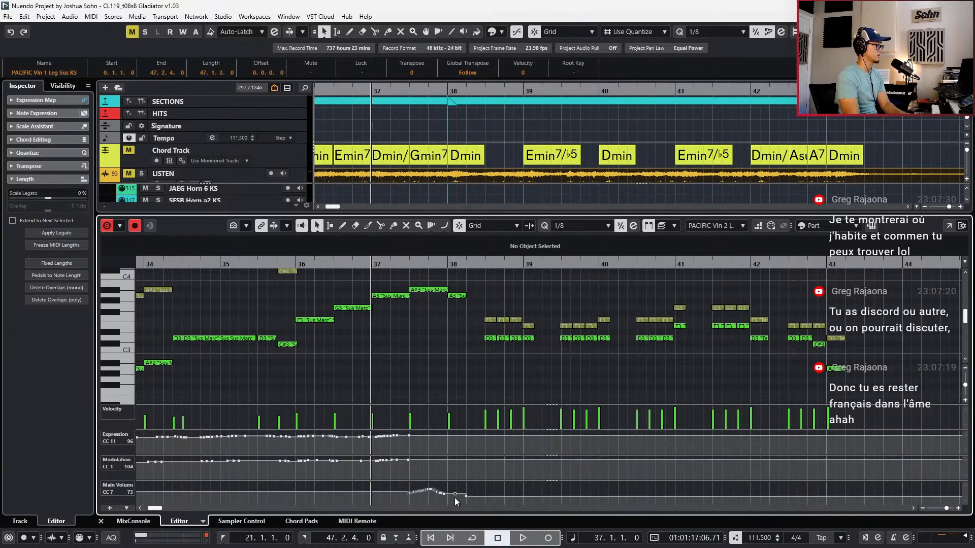
pyautogui.moveTo(453, 499); pyautogui.dragTo(551, 482)
pyautogui.press('Delete')
# Listen to the divided violin parts with the other instruments from bar 37 through bar 43 and close the note editor
pyautogui.press('space')
pyautogui.press('space')
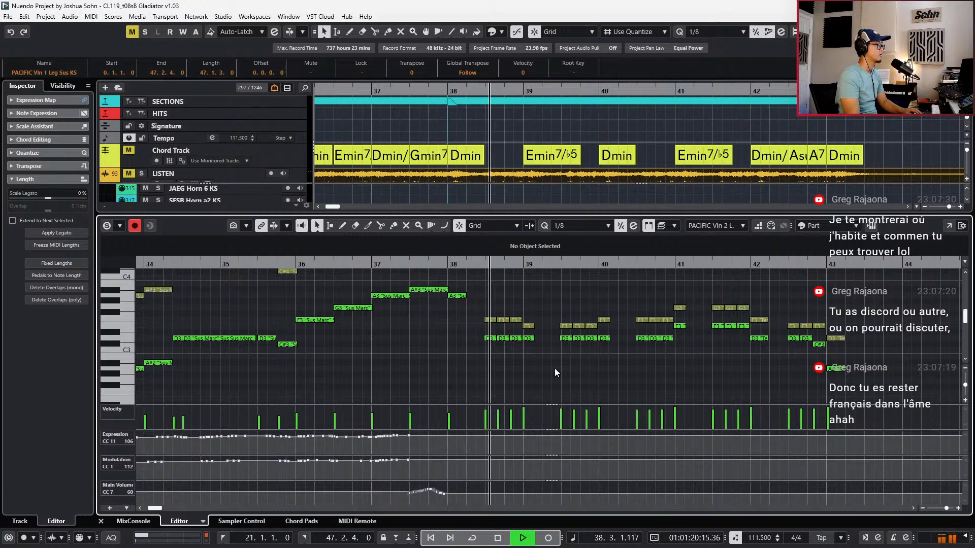
pyautogui.press('g')
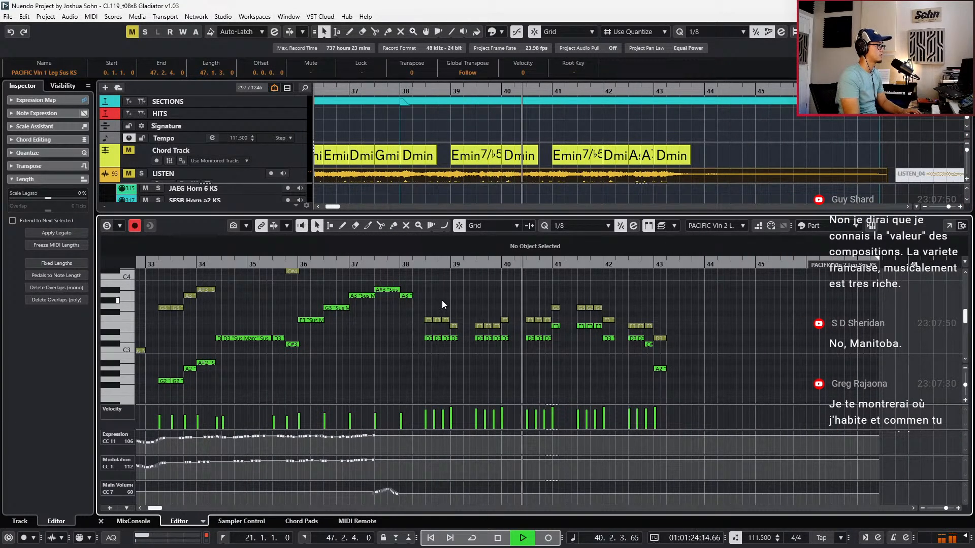
pyautogui.moveTo(430, 299); pyautogui.dragTo(706, 395)
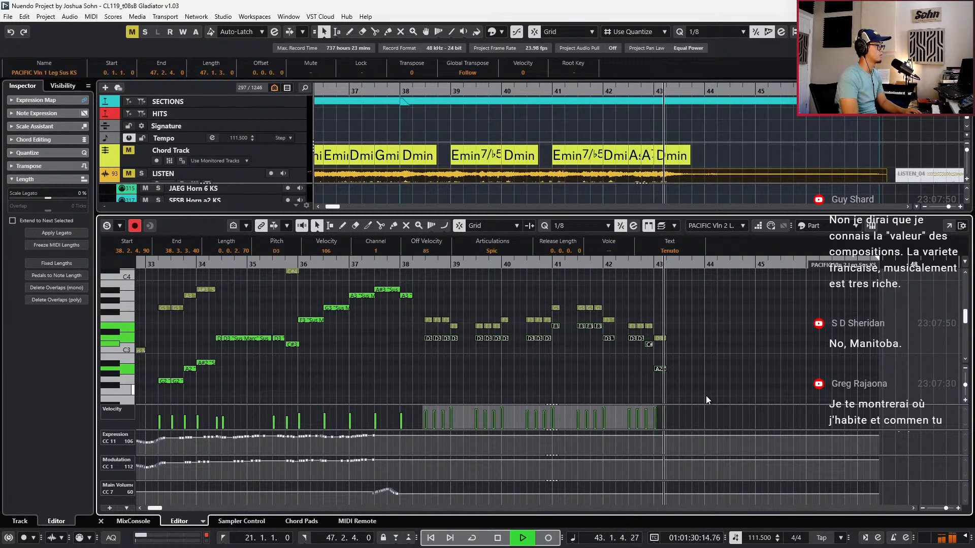
pyautogui.press('space')
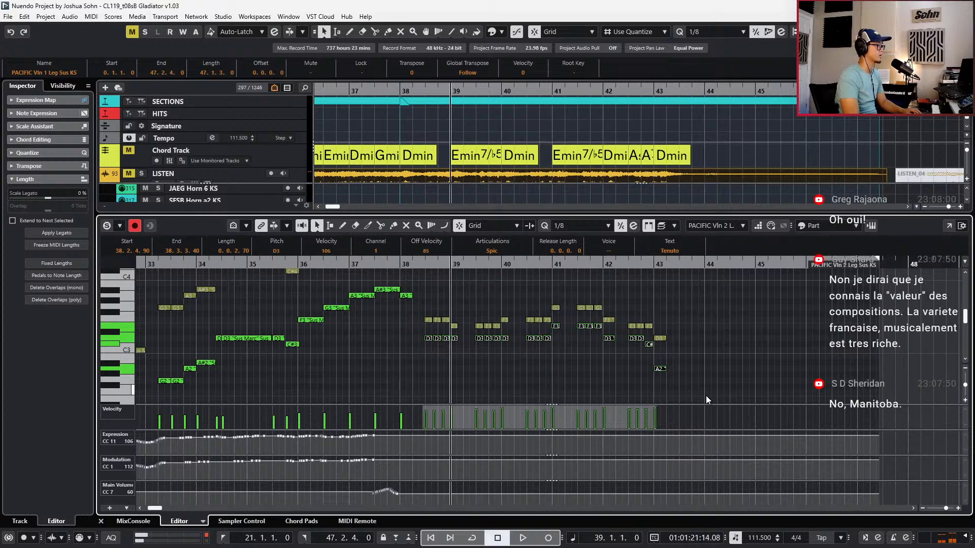
pyautogui.click(656, 368)
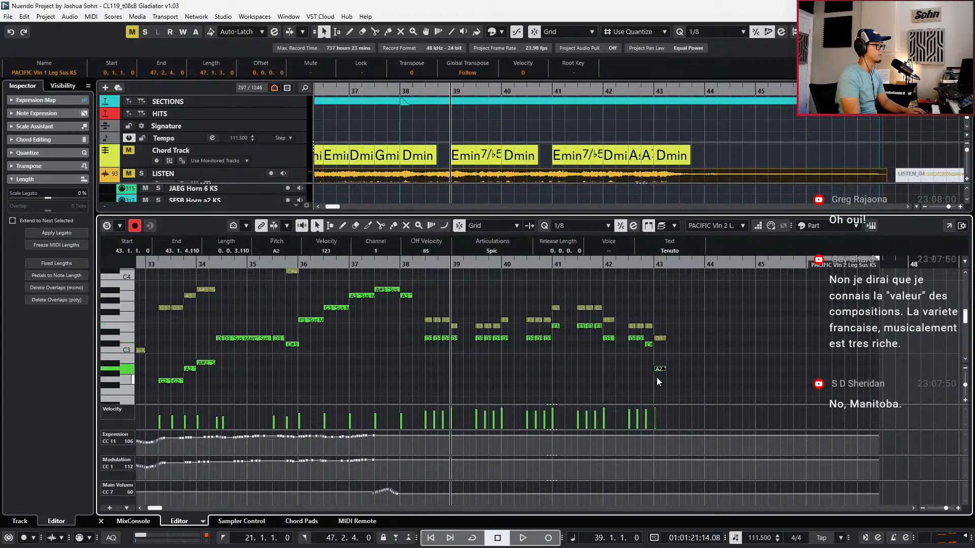
pyautogui.hotkey('ctrl', 'e')
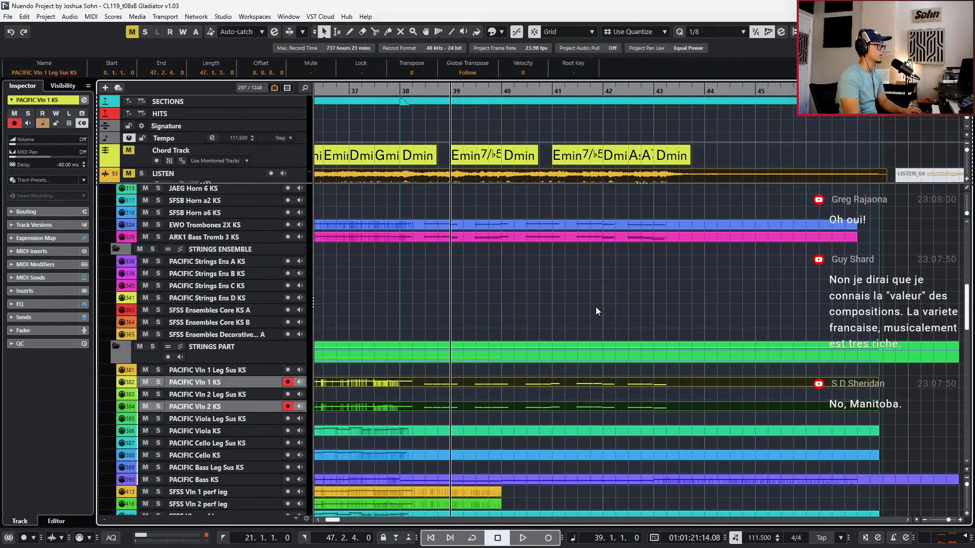
# Solo the LISTEN track and play the reference recording from bar 38
pyautogui.press('g')
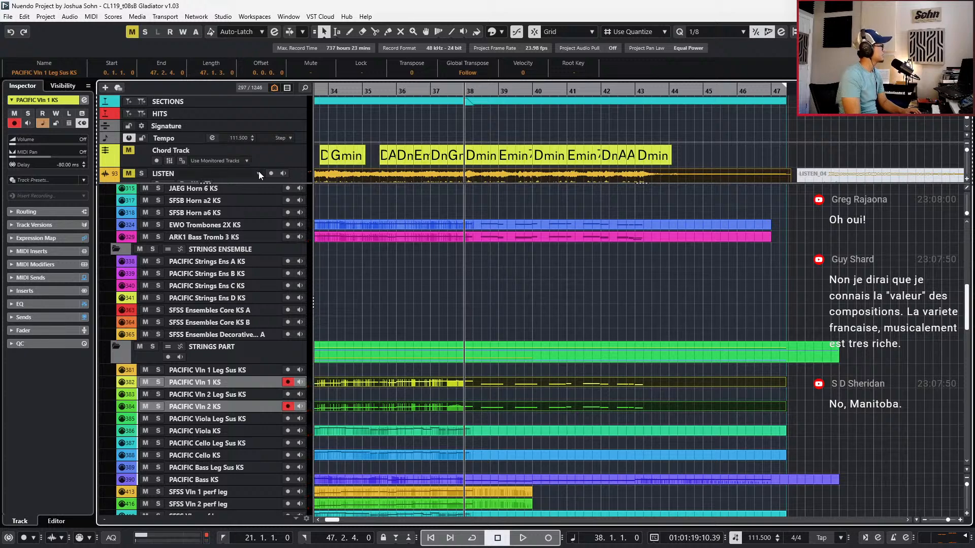
pyautogui.click(234, 173)
pyautogui.press('s')
pyautogui.press('space')
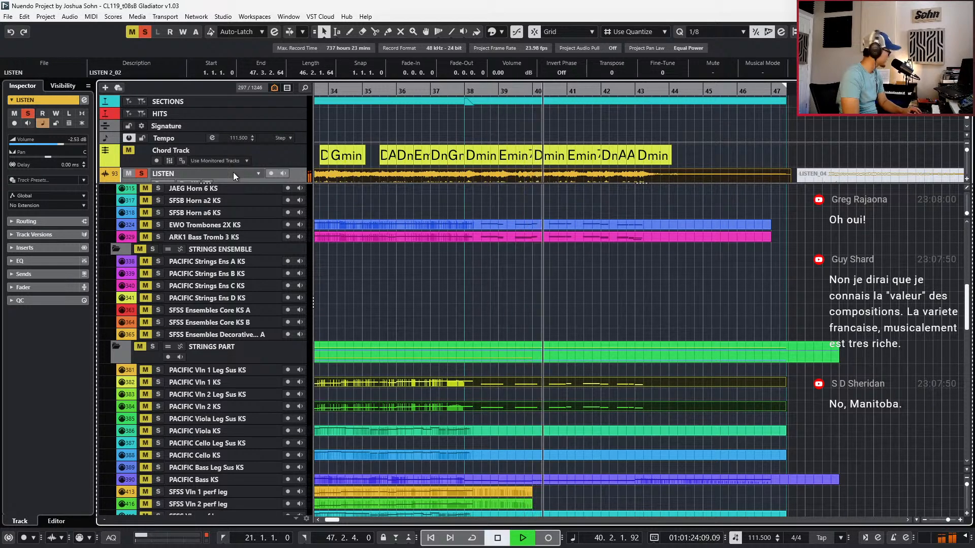
# Stop the reference playback, then unsolo and mute the LISTEN track
pyautogui.press('space')
pyautogui.press('s')
pyautogui.press('m')
# Inspect the ARK1 Horns 9 notes and listen to the arrangement from bar 38 to bar 40
pyautogui.scroll(5, 556, 324)
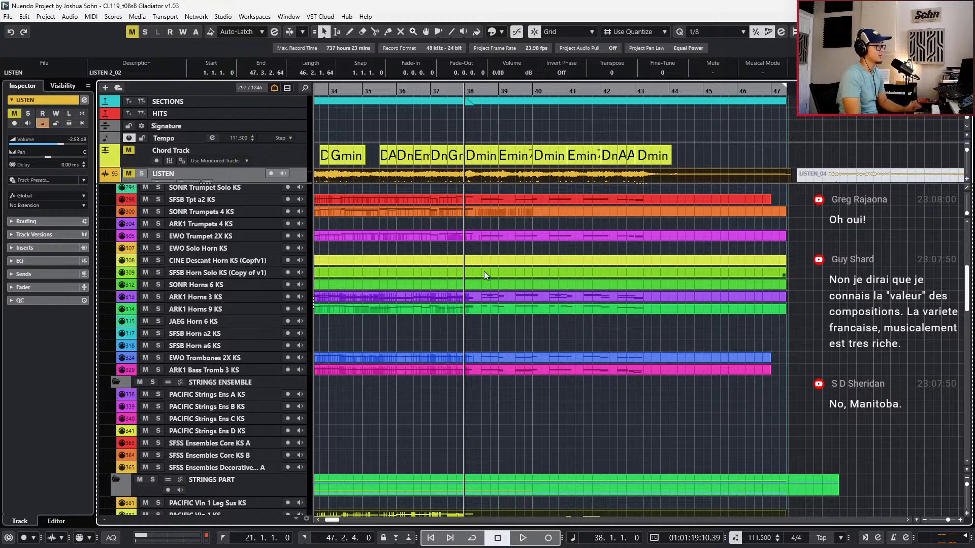
pyautogui.scroll(3, 518, 274)
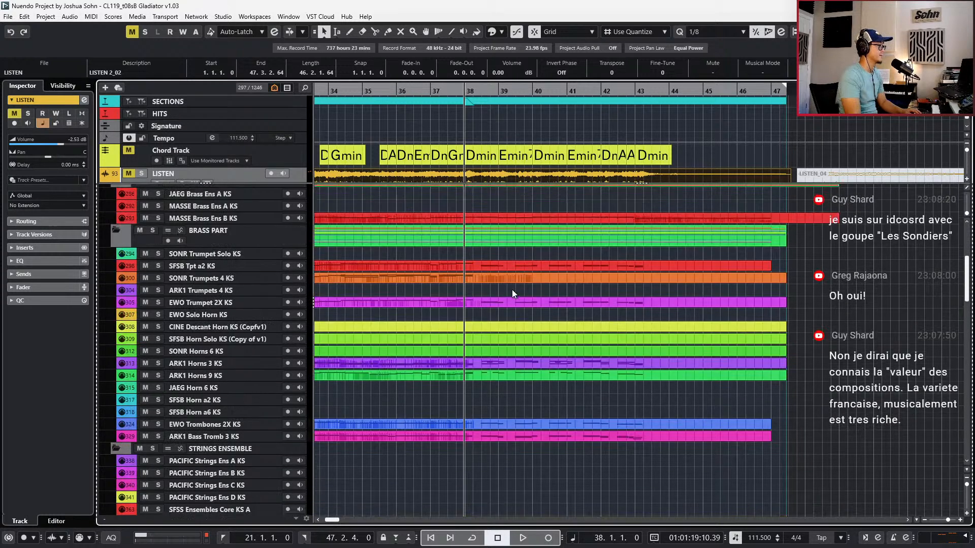
pyautogui.click(507, 302)
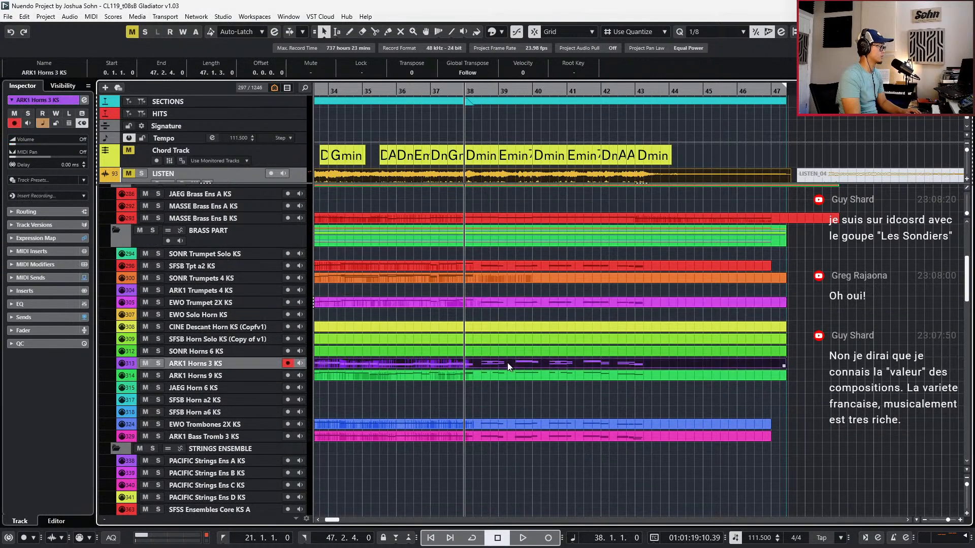
pyautogui.doubleClick(507, 363)
pyautogui.moveTo(468, 324); pyautogui.dragTo(760, 437)
pyautogui.hotkey('ctrl', 'e')
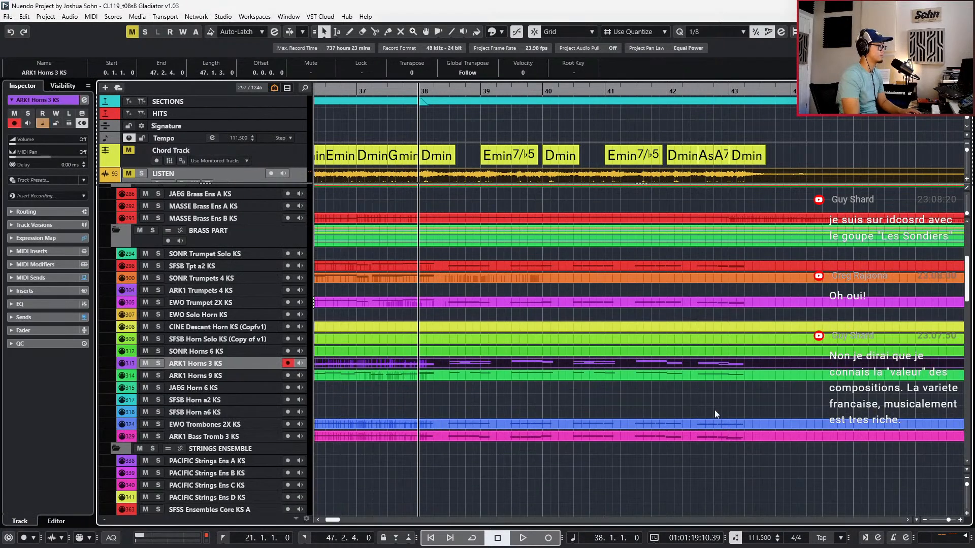
pyautogui.doubleClick(541, 375)
pyautogui.scroll(2, 453, 285)
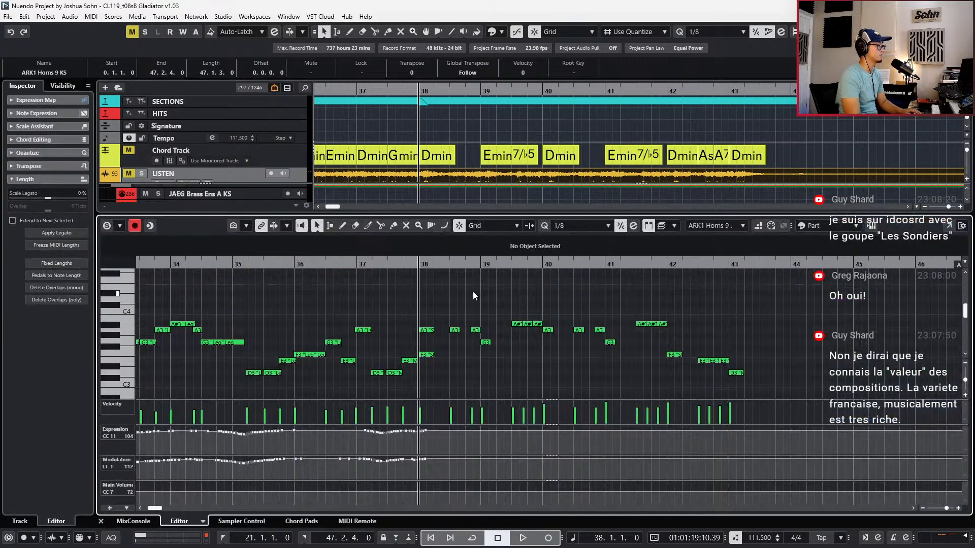
pyautogui.press('space')
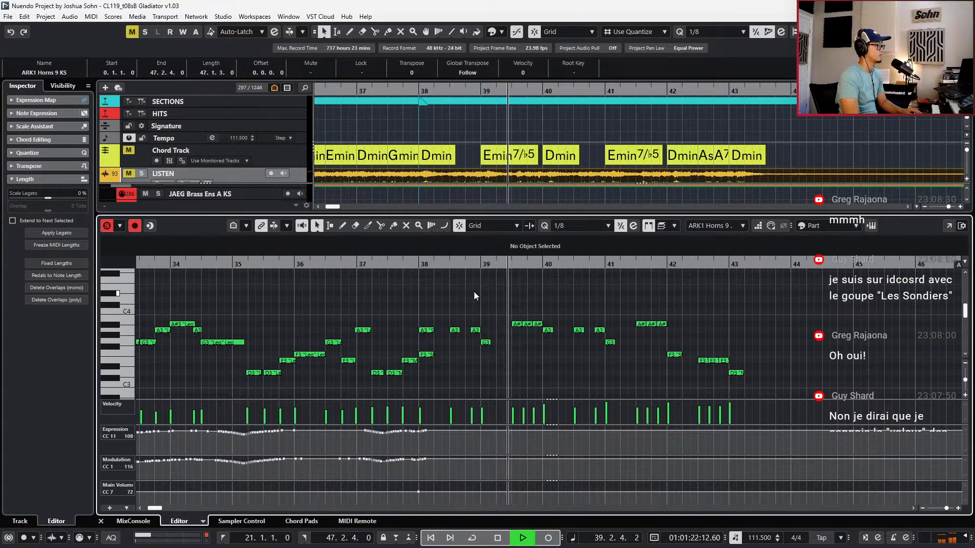
pyautogui.press('space')
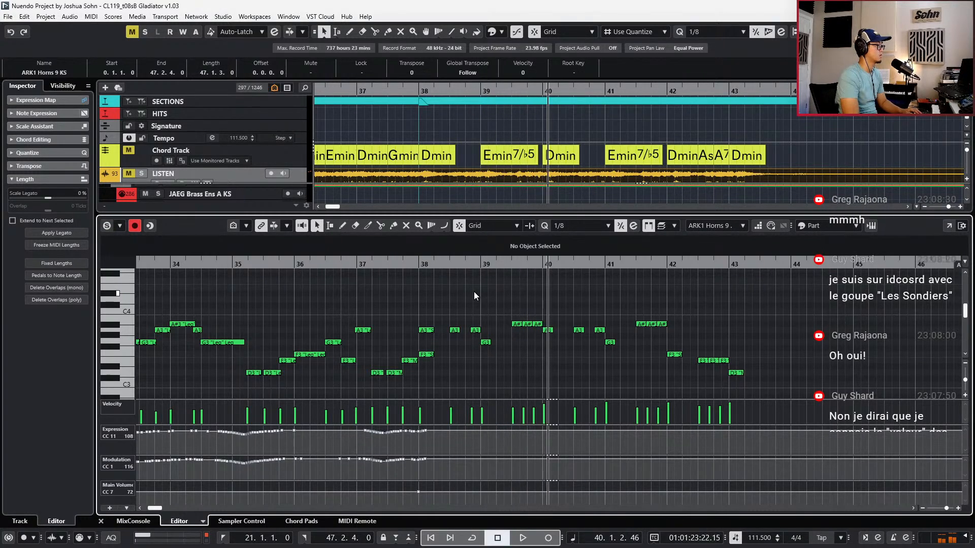
# Inspect the EWO Trombones 2X notes and listen from bar 38 into bar 39
pyautogui.hotkey('ctrl', 'e')
pyautogui.click(518, 424)
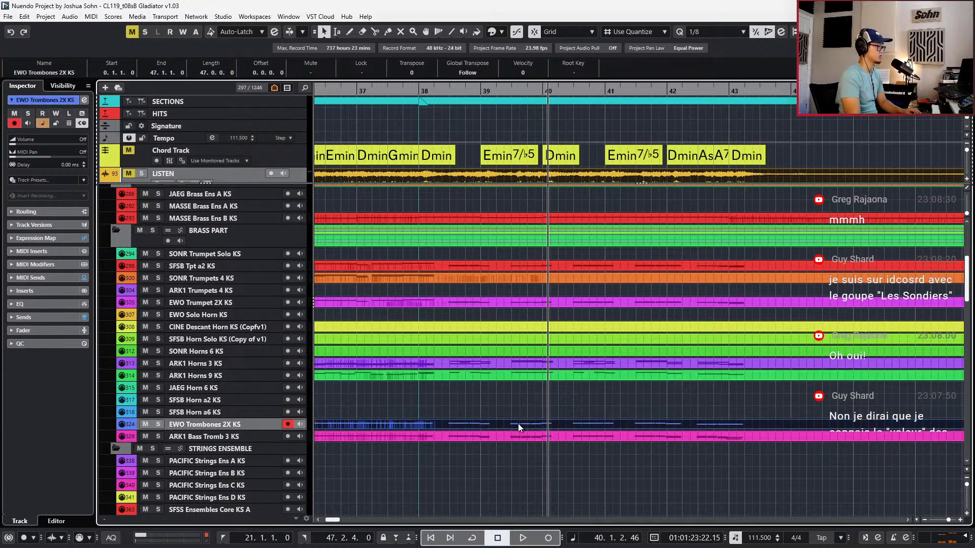
pyautogui.hotkey('ctrl', 'e')
pyautogui.press('space')
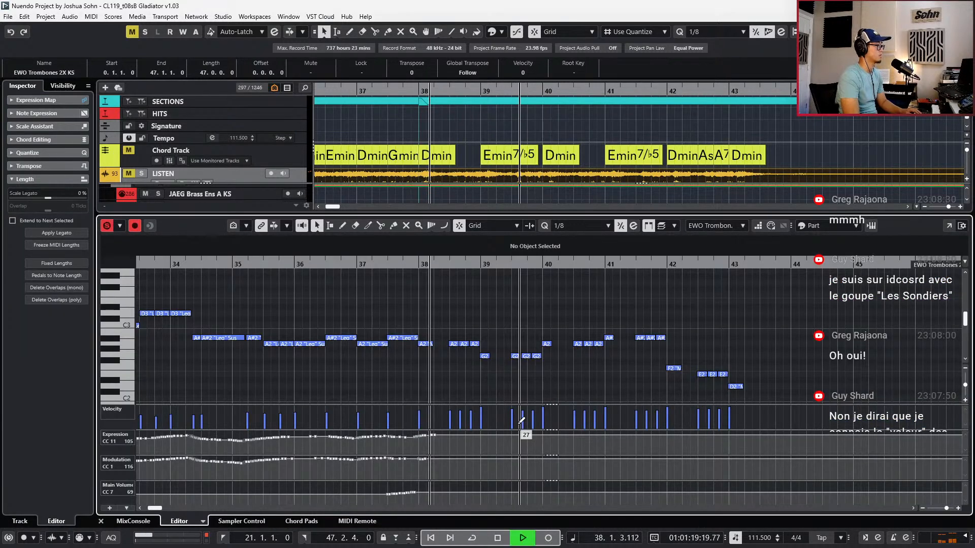
pyautogui.scroll(-2, 528, 376)
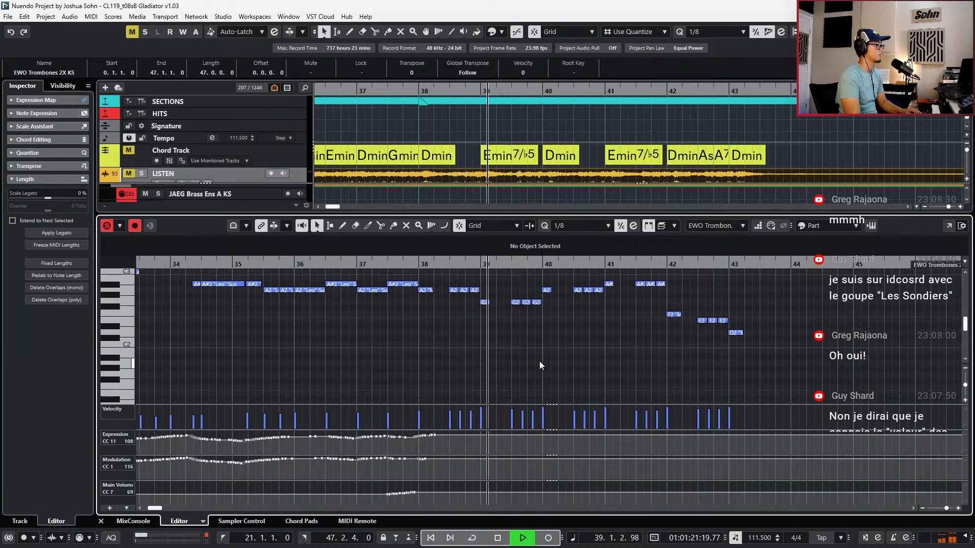
pyautogui.press('space')
pyautogui.scroll(2, 579, 345)
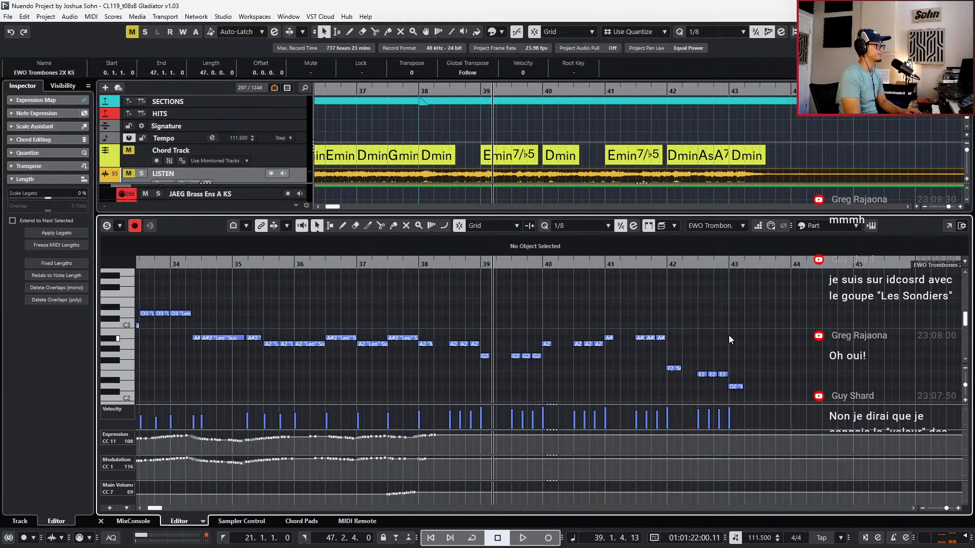
# Copy the EWO Trombones 2X notes from bar 38 through bar 43 into the PACIFIC Viola KS part at bar 38
pyautogui.moveTo(743, 321); pyautogui.dragTo(425, 401)
pyautogui.press('l')
pyautogui.hotkey('ctrl', 'e')
pyautogui.scroll(-6, 525, 382)
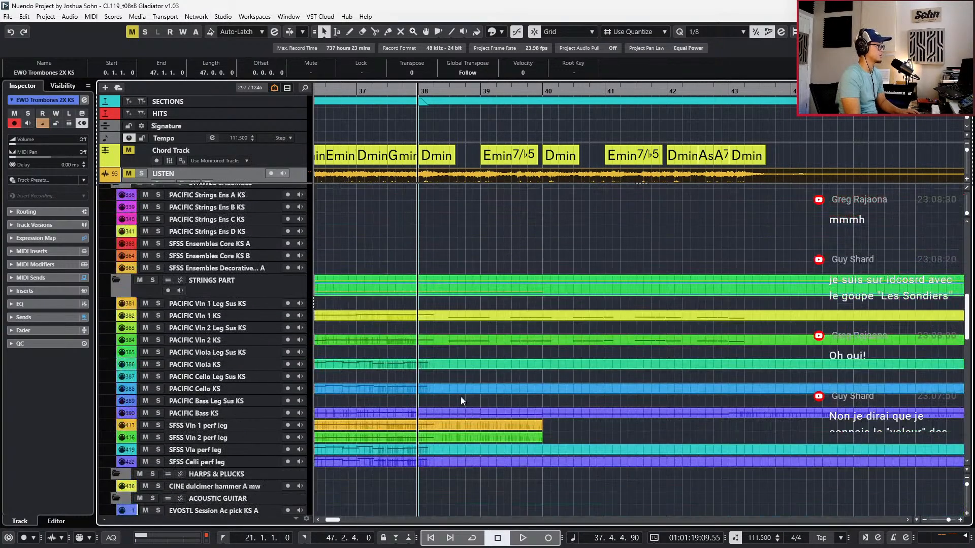
pyautogui.click(455, 361)
pyautogui.hotkey('ctrl', 'e')
pyautogui.click(424, 307)
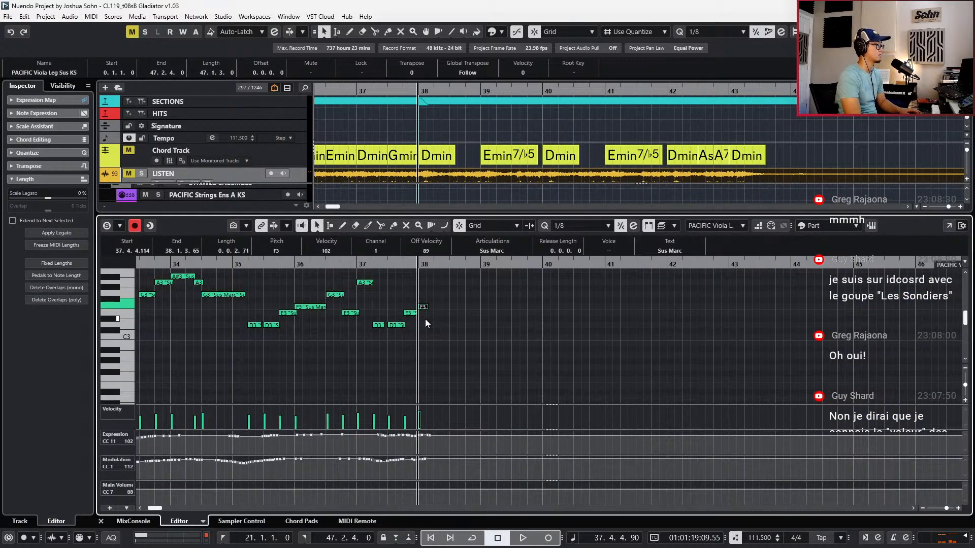
pyautogui.hotkey('ctrl', 'v')
pyautogui.click(443, 339)
pyautogui.click(425, 307)
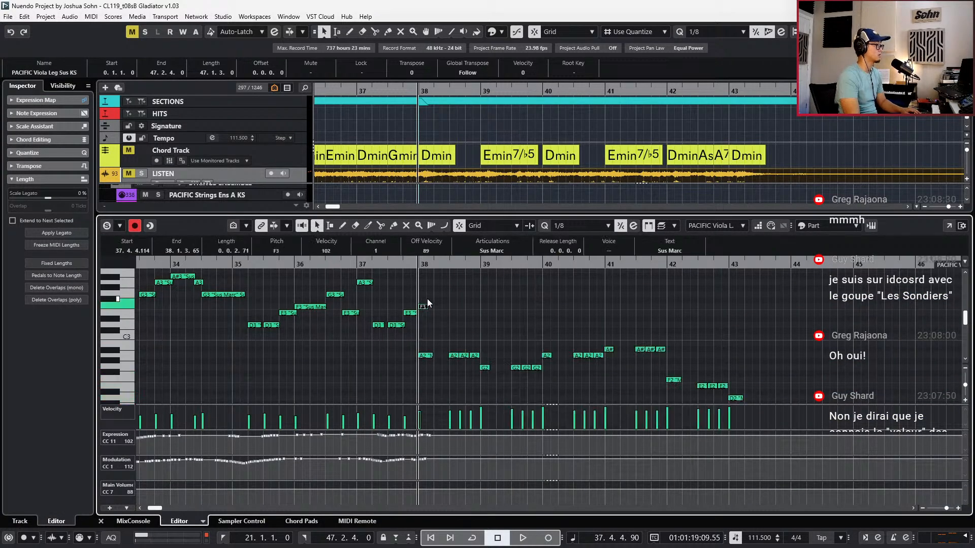
# Transpose all the pasted viola notes from bar 38 through bar 43 up nine semitones
pyautogui.press('ctrl+KP_Subtract')
pyautogui.press('s')
pyautogui.moveTo(422, 339); pyautogui.dragTo(788, 385)
pyautogui.scroll(5, 751, 352)
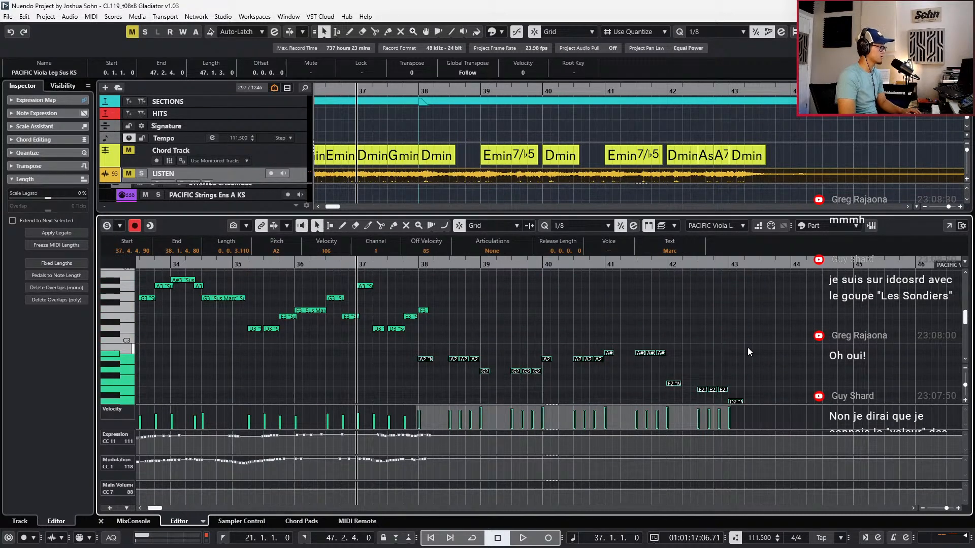
pyautogui.press('Up')
pyautogui.press('Up')
pyautogui.press('Up')
pyautogui.press('Up')
pyautogui.press('Up')
pyautogui.press('Up')
pyautogui.press('Up')
pyautogui.press('Up')
pyautogui.press('Up')
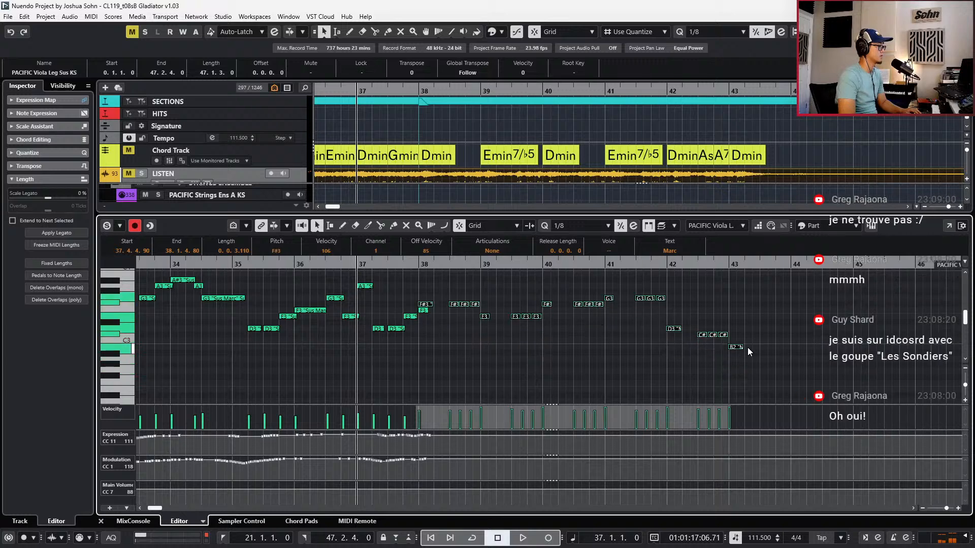
# Delete the pasted F#3 at the start of bar 38 and lower the remaining pasted viola notes one semitone
pyautogui.click(431, 305)
pyautogui.press('Delete')
pyautogui.moveTo(440, 285); pyautogui.dragTo(793, 380)
pyautogui.press('Down')
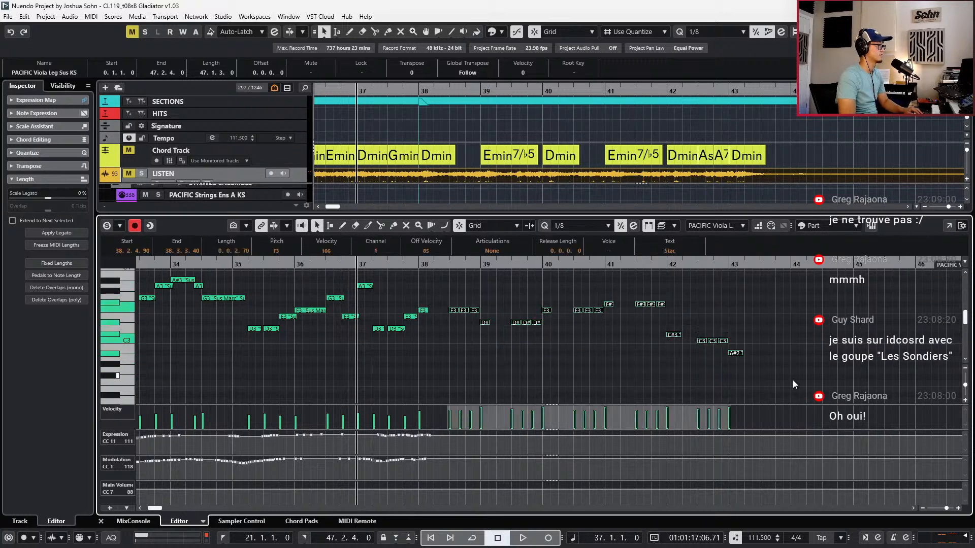
# Listen to the pasted viola notes from bar 38 and set their articulation to Spic
pyautogui.press('KP_Add')
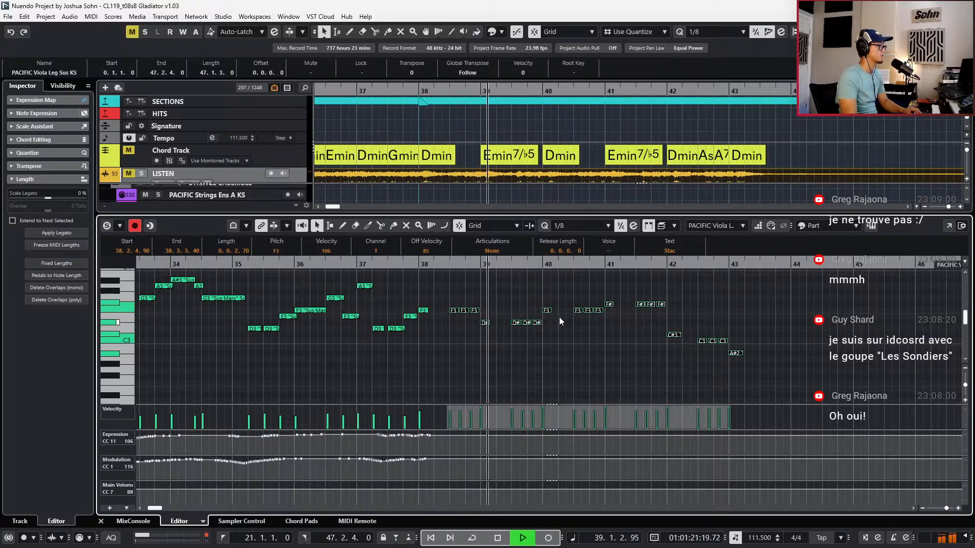
pyautogui.press('space')
pyautogui.click(492, 251)
pyautogui.click(492, 307)
pyautogui.press('space')
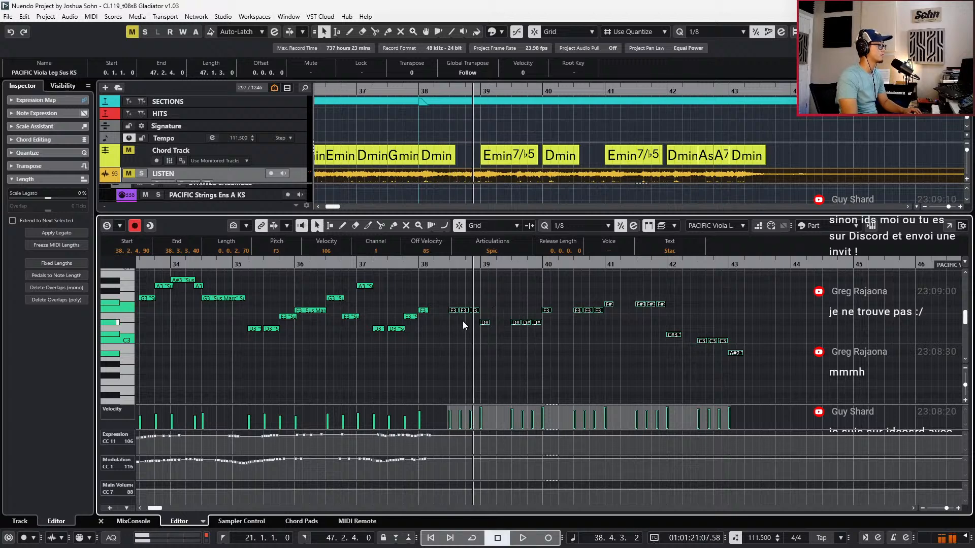
# Raise the bar 39 viola notes to E3 and the bar 41 notes to G3, keeping the last bar 40 note at F3
pyautogui.moveTo(462, 321); pyautogui.dragTo(588, 347)
pyautogui.press('Up')
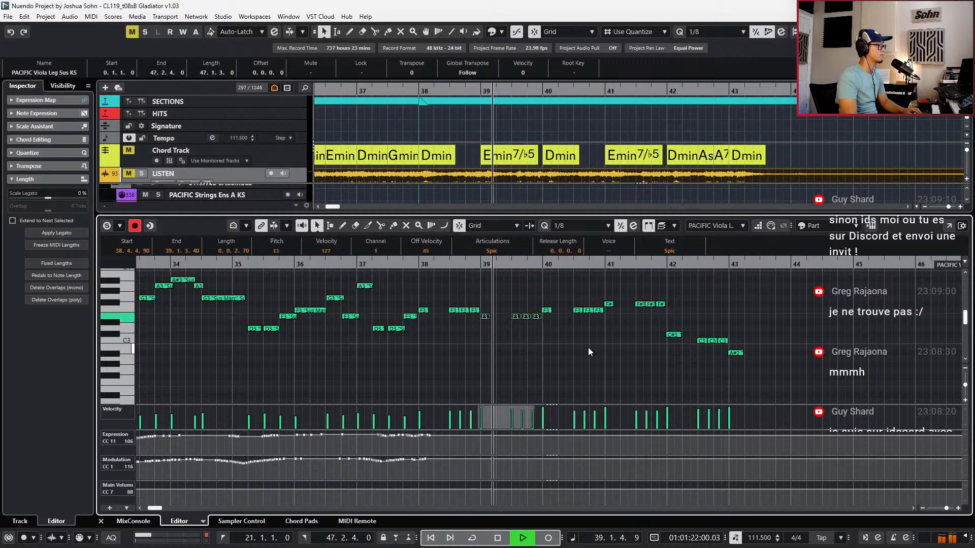
pyautogui.moveTo(596, 298); pyautogui.dragTo(666, 308)
pyautogui.press('Up')
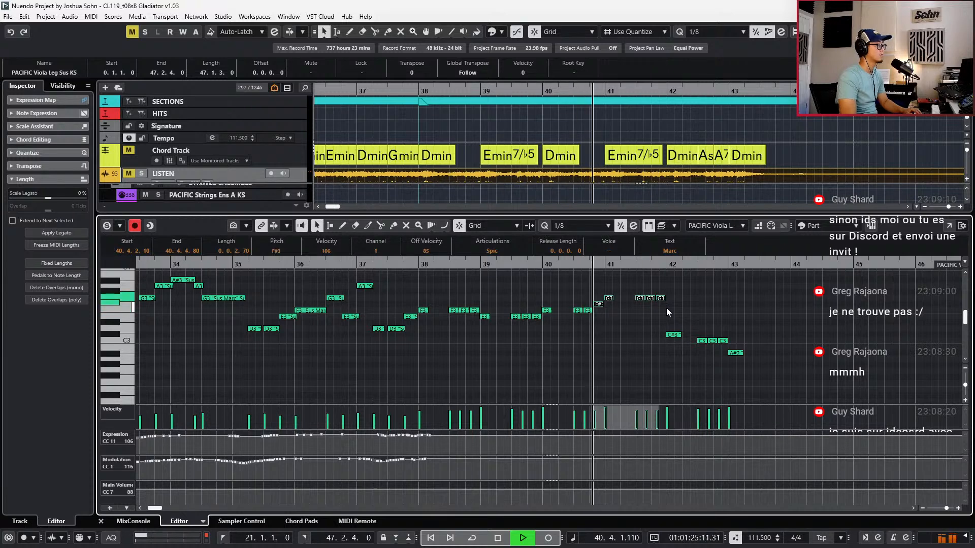
pyautogui.click(600, 305)
pyautogui.press('Down')
# Set the bar 42 viola notes to D3 with C#3 as the last one, and raise the bar 43 note to D3
pyautogui.click(677, 335)
pyautogui.press('space')
pyautogui.press('Up')
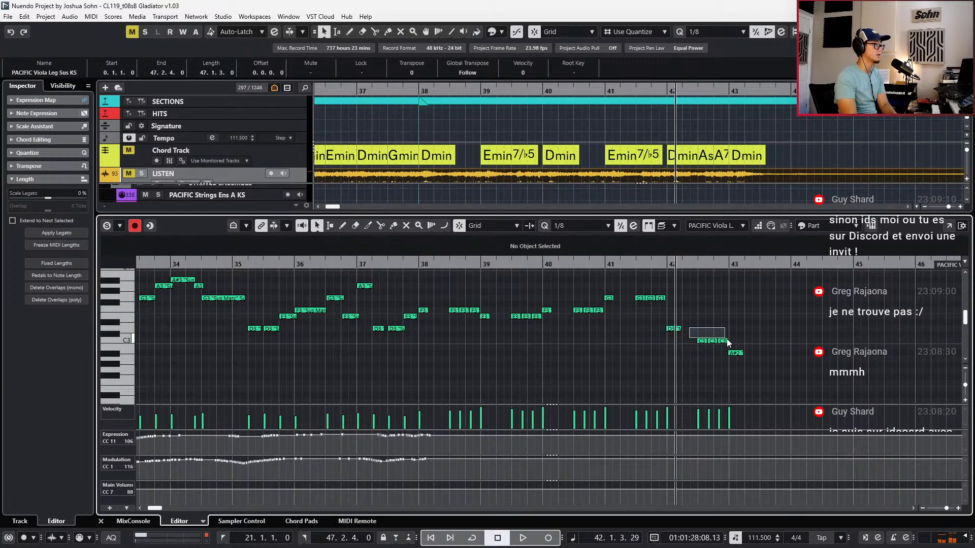
pyautogui.moveTo(695, 337); pyautogui.dragTo(715, 346)
pyautogui.press('Up')
pyautogui.press('Up')
pyautogui.press('Right')
pyautogui.press('Up')
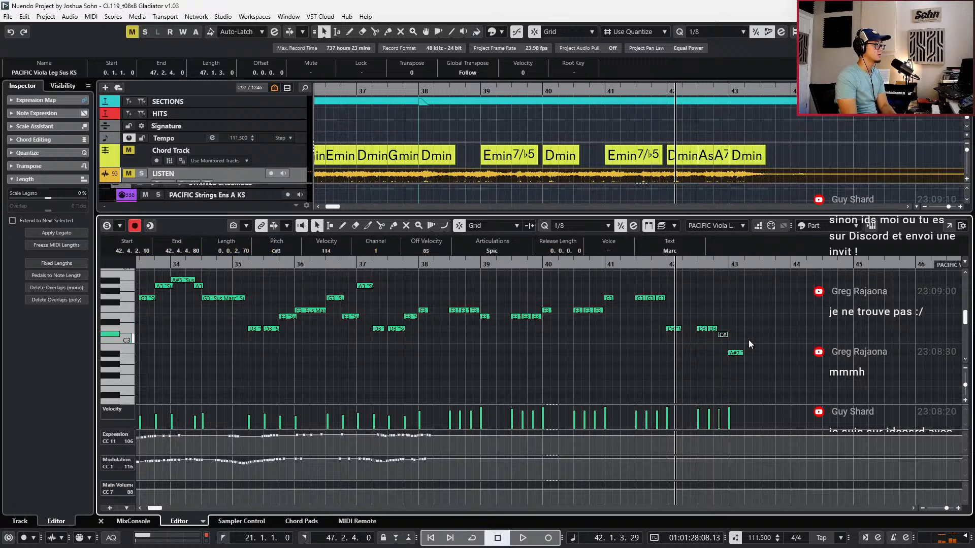
pyautogui.press('Up')
pyautogui.press('Up')
pyautogui.press('Up')
pyautogui.press('Up')
pyautogui.press('Up')
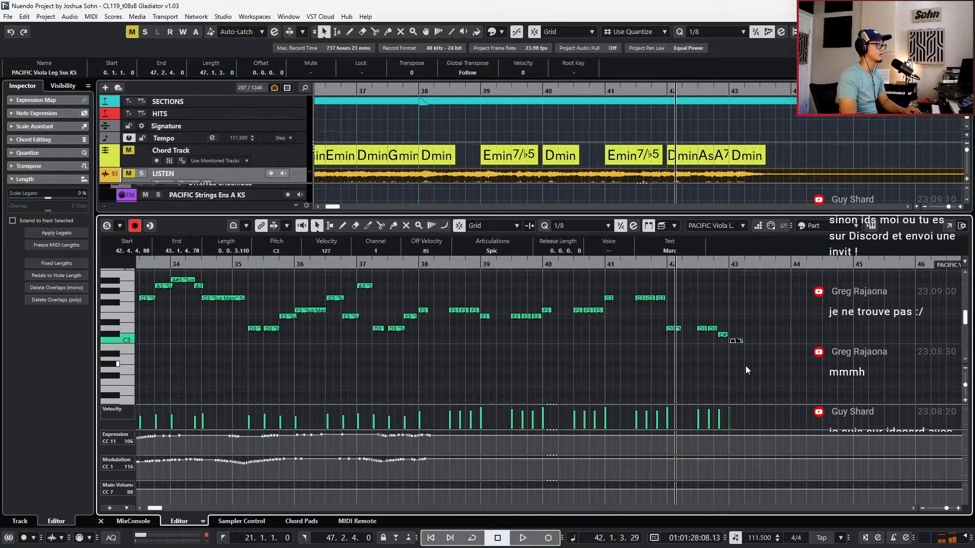
# Listen to the corrected viola line with the arrangement from bar 38 to bar 40 and close the note editor
pyautogui.press('KP_Subtract')
pyautogui.press('KP_Subtract')
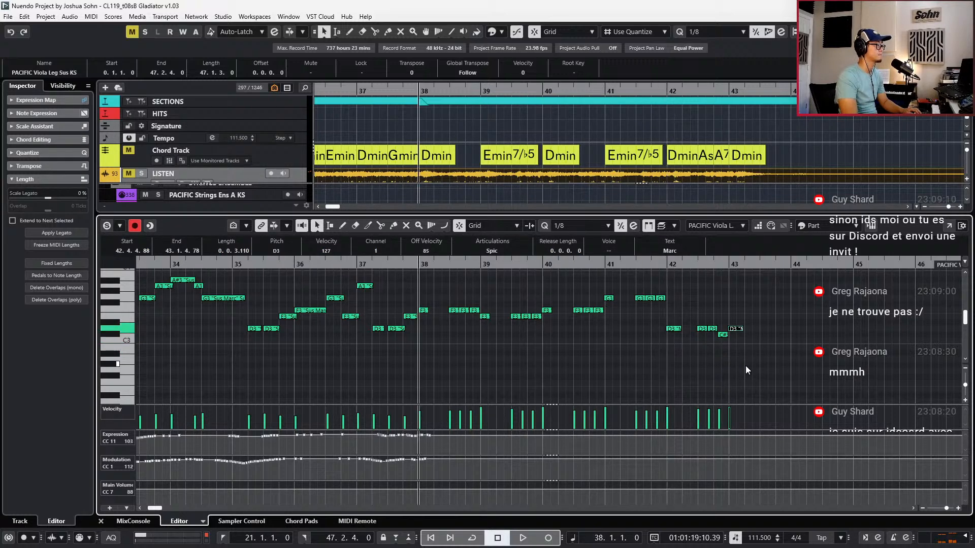
pyautogui.press('space')
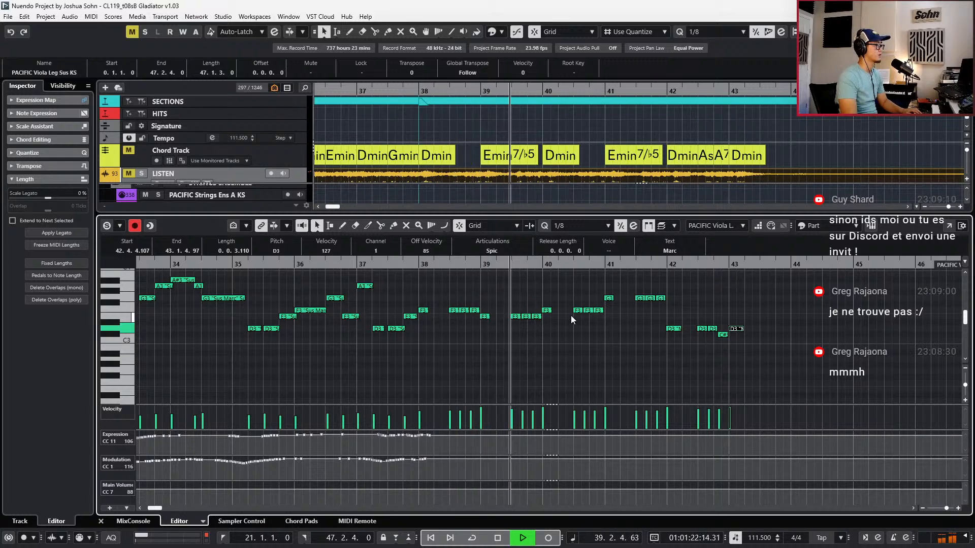
pyautogui.press('space')
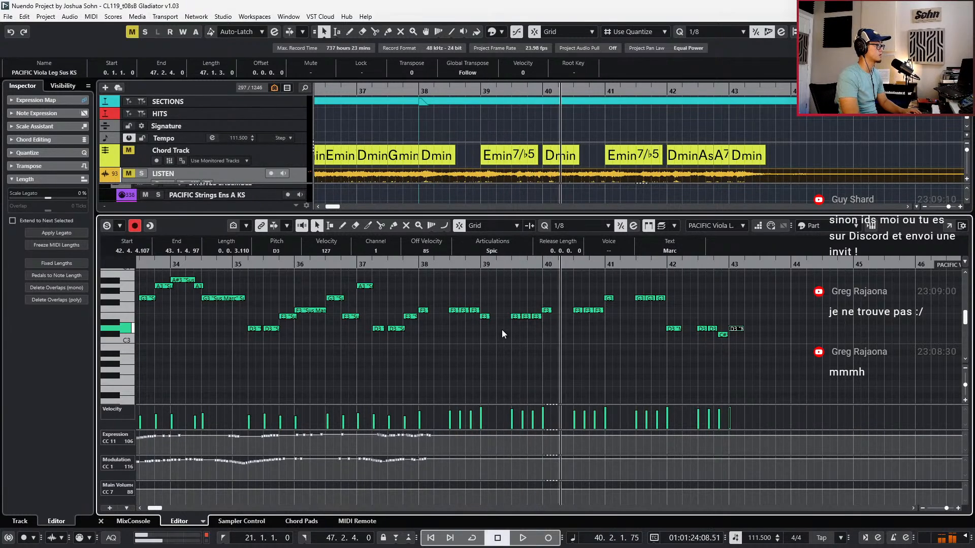
pyautogui.hotkey('ctrl', 'e')
# Open the brass parts together in the note editor and listen to their combined voicing around bars 38 and 39
pyautogui.press('KP_Subtract')
pyautogui.press('KP_Subtract')
pyautogui.scroll(7, 501, 330)
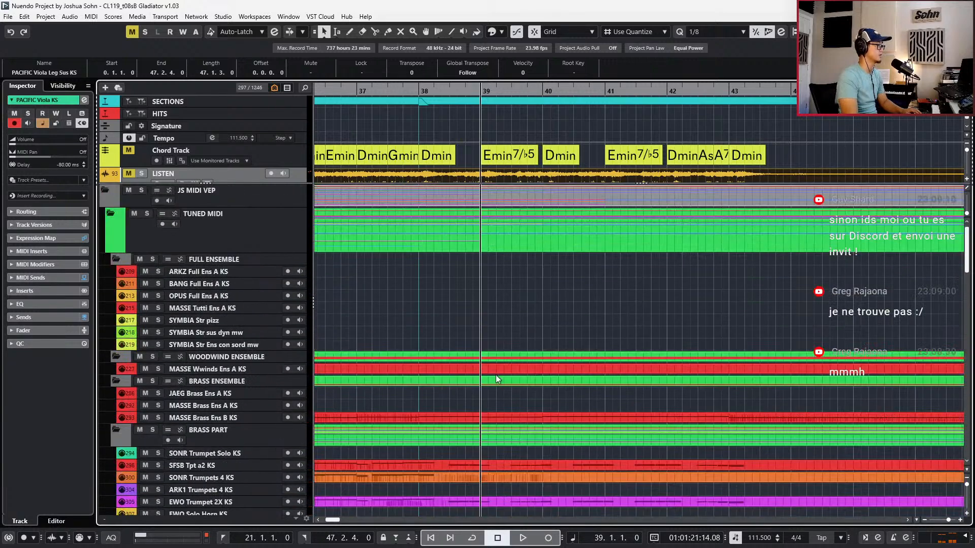
pyautogui.scroll(-2, 496, 375)
pyautogui.doubleClick(343, 304)
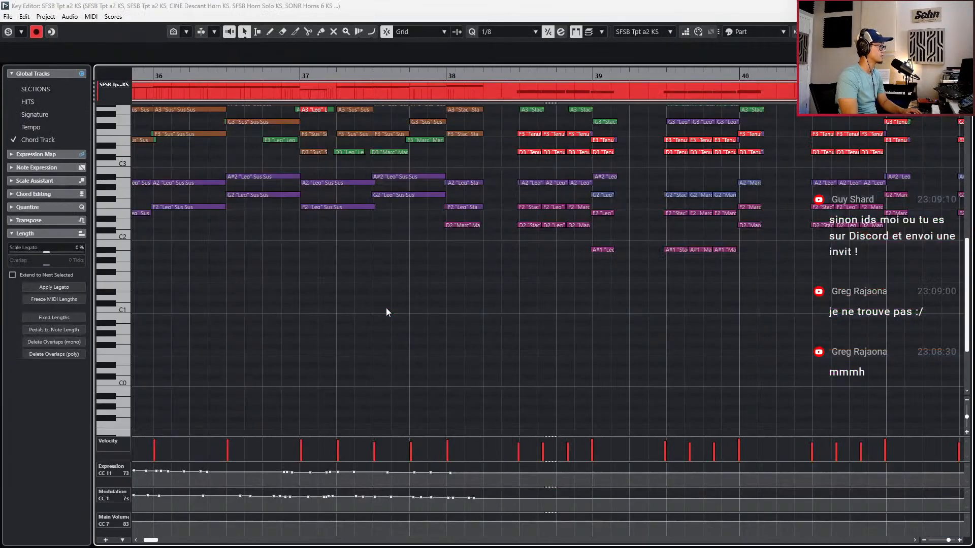
pyautogui.scroll(2, 448, 307)
pyautogui.scroll(2, 609, 303)
pyautogui.scroll(2, 646, 304)
pyautogui.press('s')
pyautogui.press('KP_Subtract')
pyautogui.press('space')
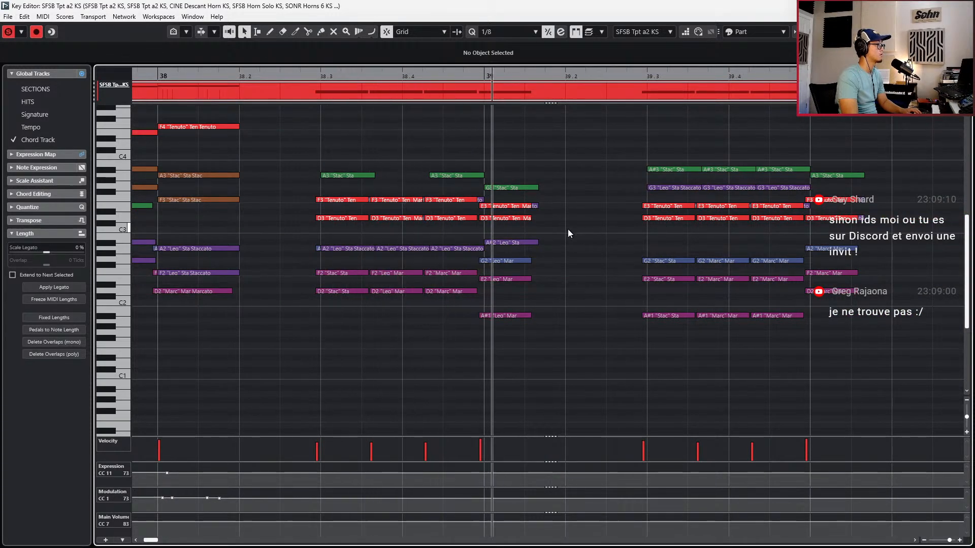
# Lower the SFSB Tpt a2 D3 note at the start of bar 39 to A#2 and audition it
pyautogui.click(512, 219)
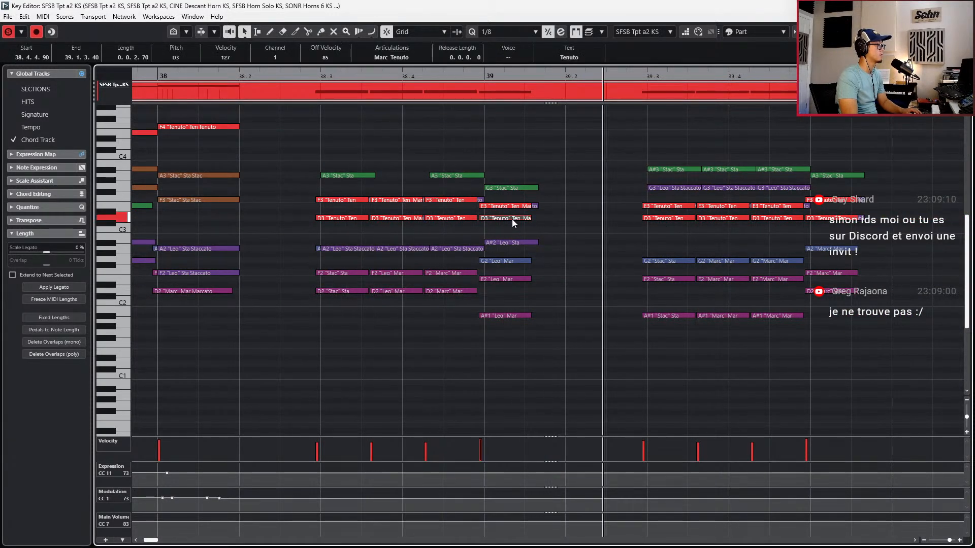
pyautogui.press('Down')
pyautogui.press('Down')
pyautogui.press('Down')
pyautogui.press('Down')
pyautogui.press('l')
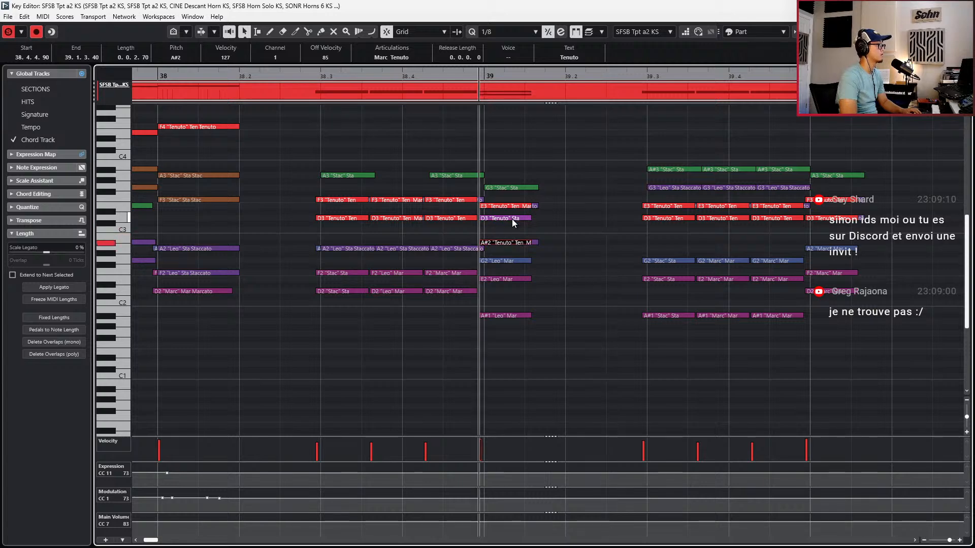
# Try lowering the EWO Trumpet 2X D3 note at the start of bar 39 to A#2 and audition it
pyautogui.click(512, 218)
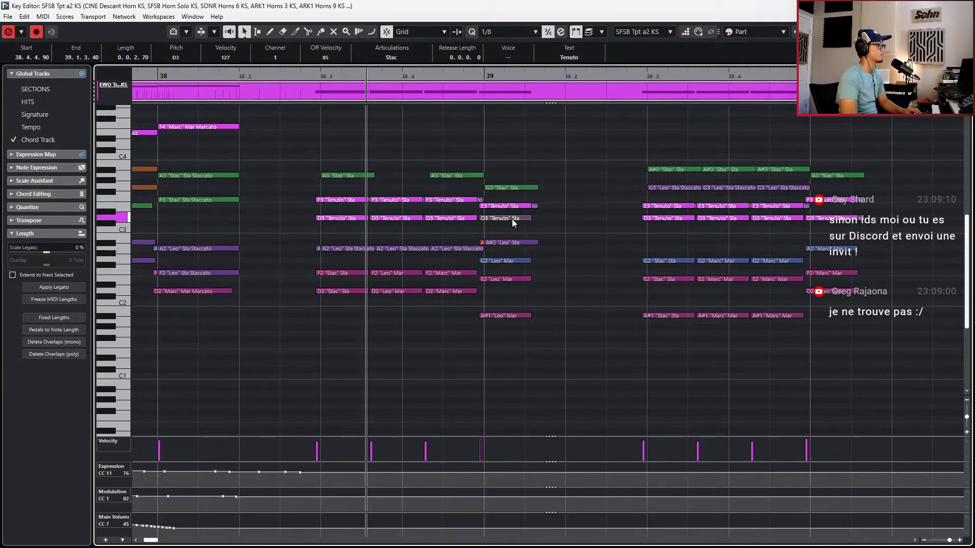
pyautogui.press('l')
pyautogui.press('Down')
pyautogui.press('Down')
pyautogui.press('Down')
pyautogui.press('Down')
pyautogui.press('l')
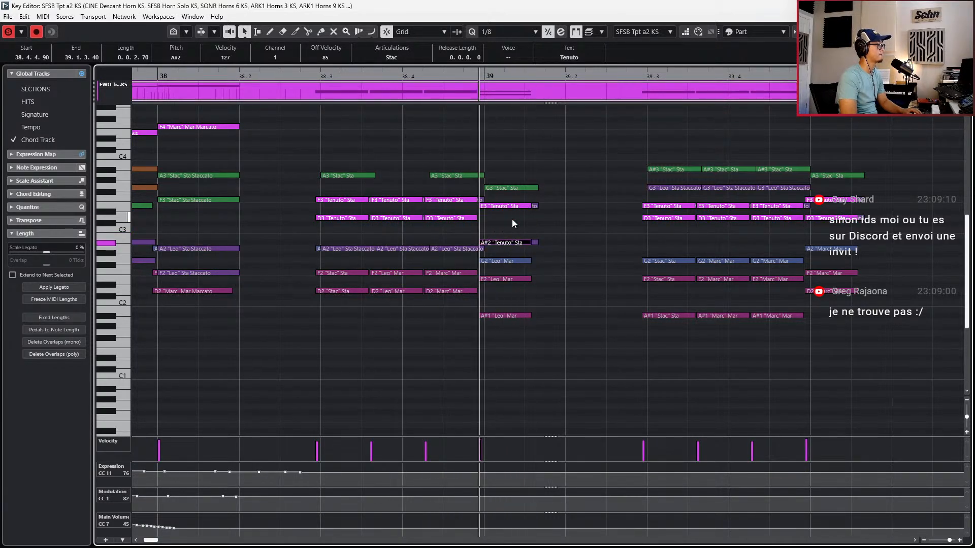
# Raise the SFSB Tpt a2 note at the start of bar 39 back to D3, audition it and close the note editor
pyautogui.press('l')
pyautogui.press('Up')
pyautogui.press('Up')
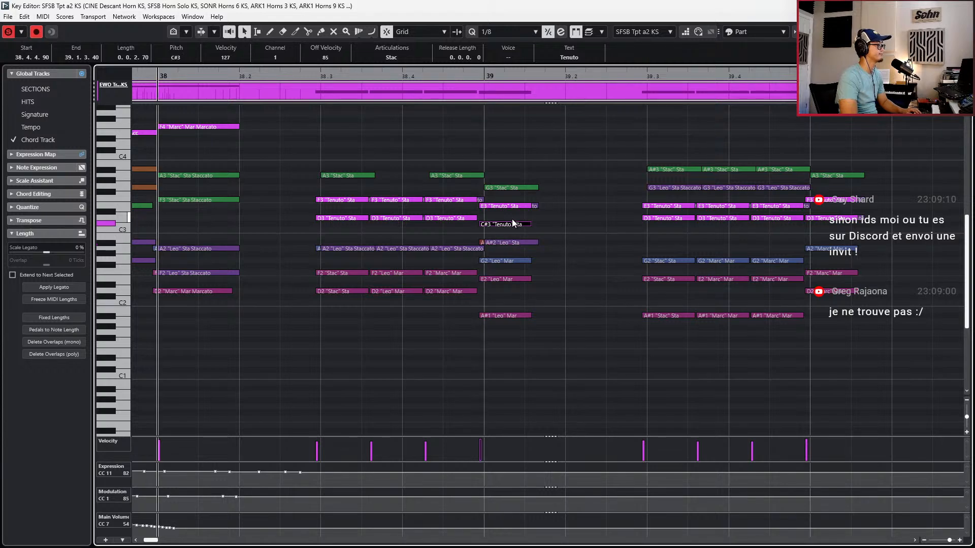
pyautogui.press('Up')
pyautogui.press('Up')
pyautogui.press('l')
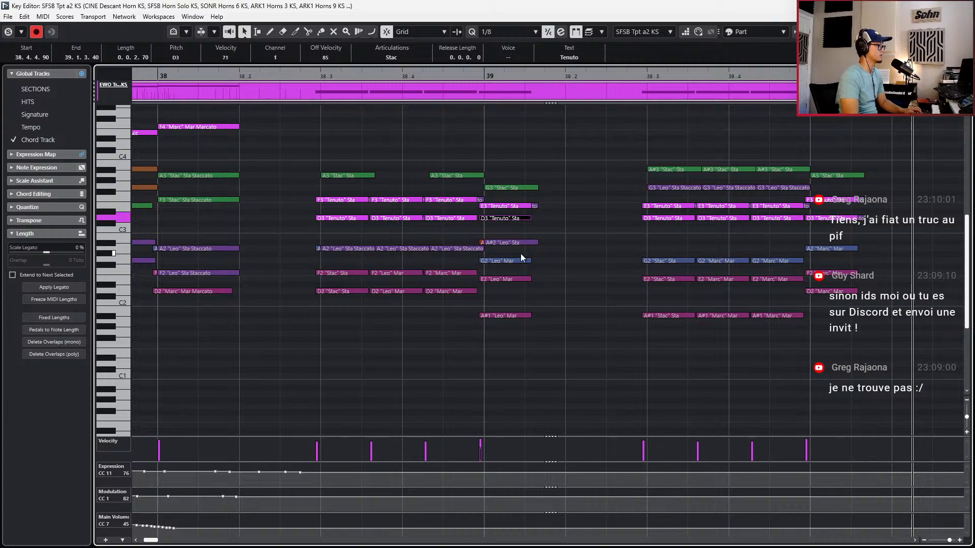
pyautogui.click(521, 248)
pyautogui.click(520, 243)
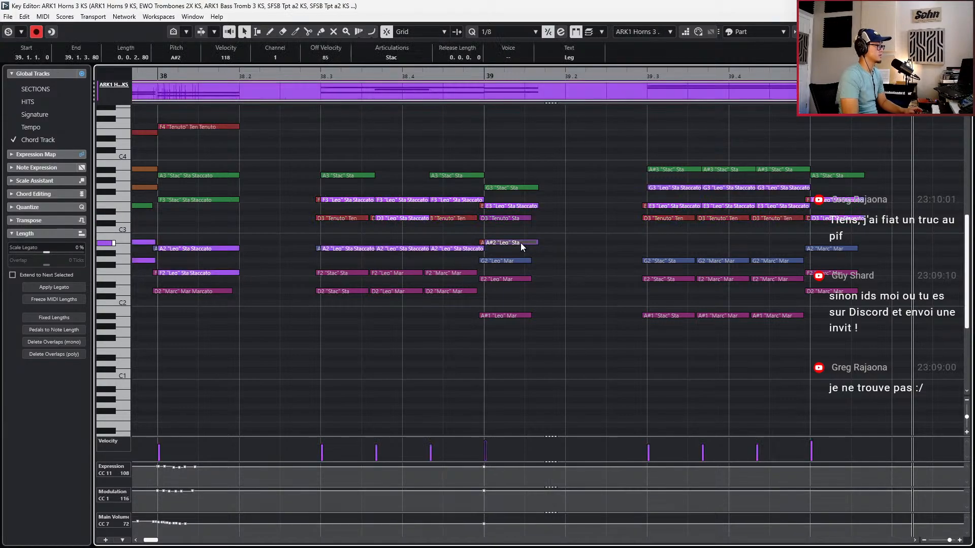
pyautogui.press('Return')
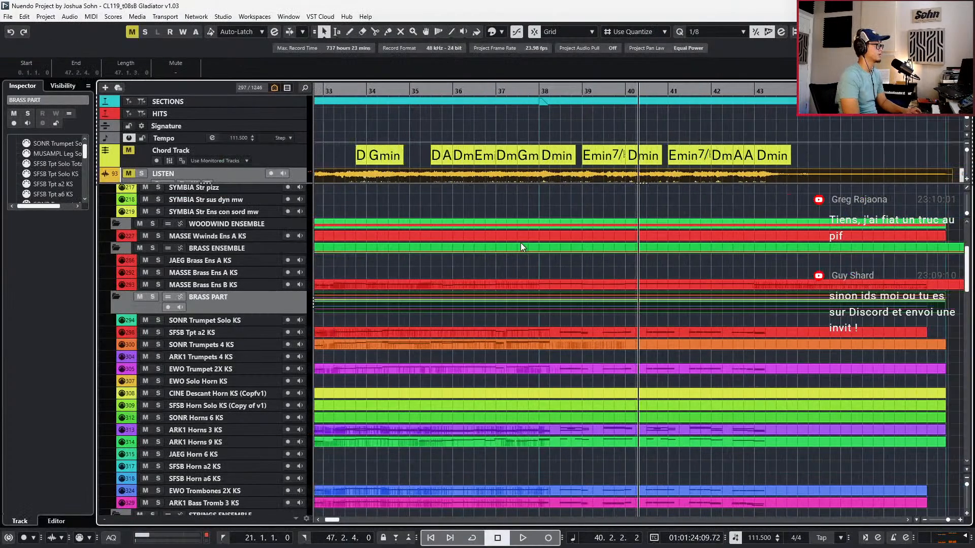
# Open the PACIFIC Viola KS part in the note editor and play it from bar 38
pyautogui.press('KP_Subtract')
pyautogui.scroll(-4, 560, 347)
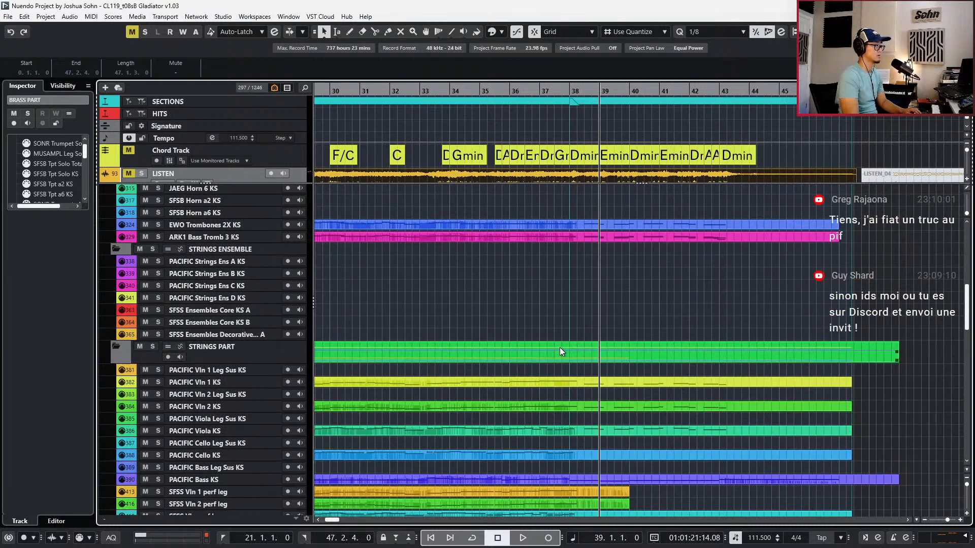
pyautogui.scroll(-1, 559, 348)
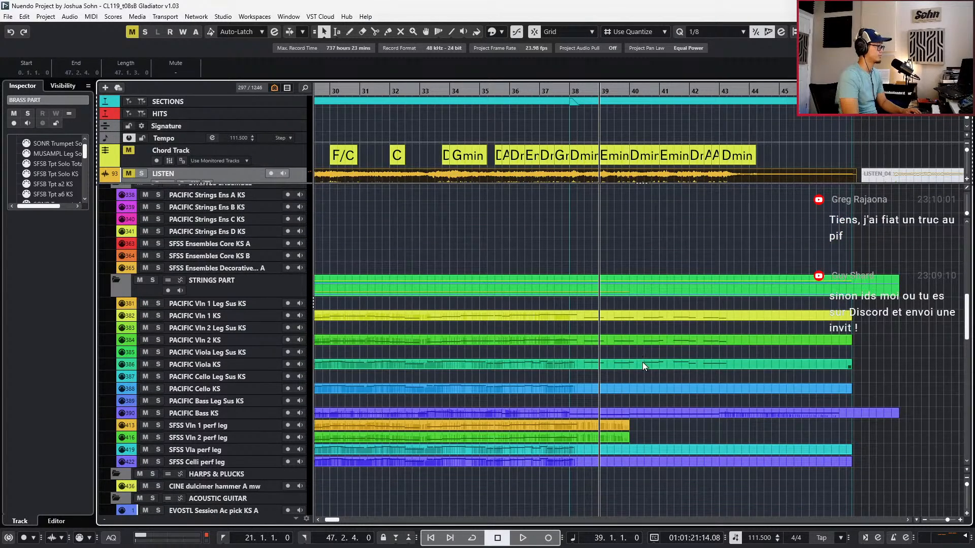
pyautogui.click(643, 366)
pyautogui.press('Return')
pyautogui.press('KP_Subtract')
pyautogui.press('space')
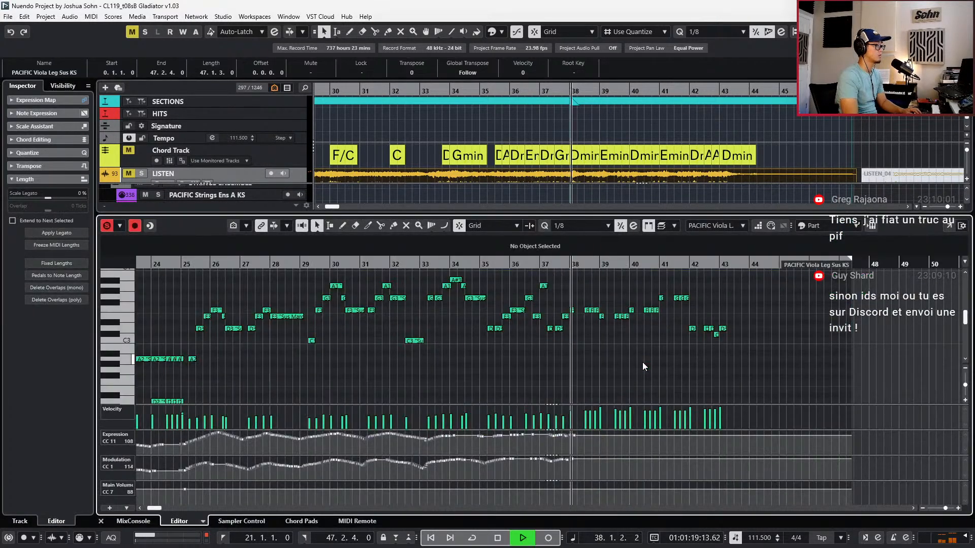
pyautogui.press('h')
pyautogui.press('h')
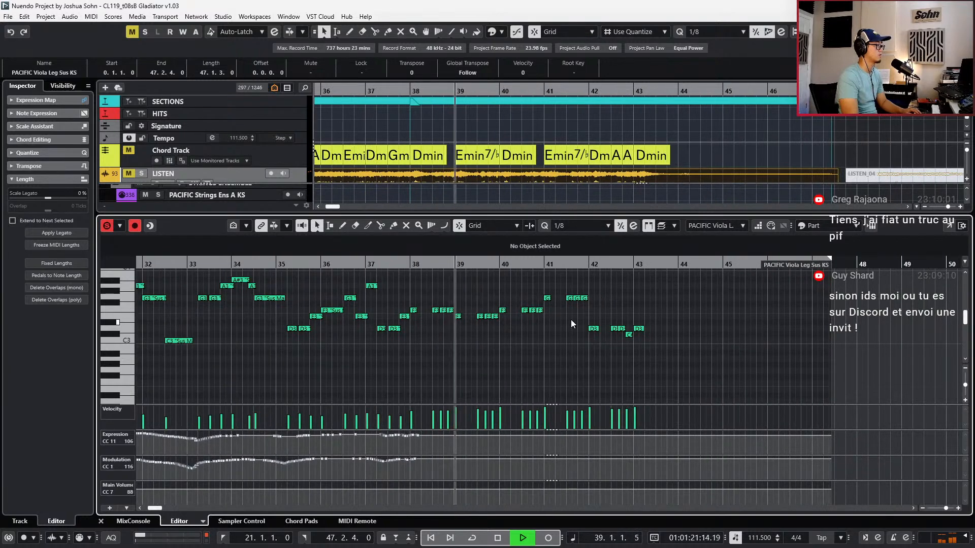
# Set the viola notes on the downbeats of bars 39 to 42 to Sus Marc and shorten them slightly
pyautogui.click(458, 316)
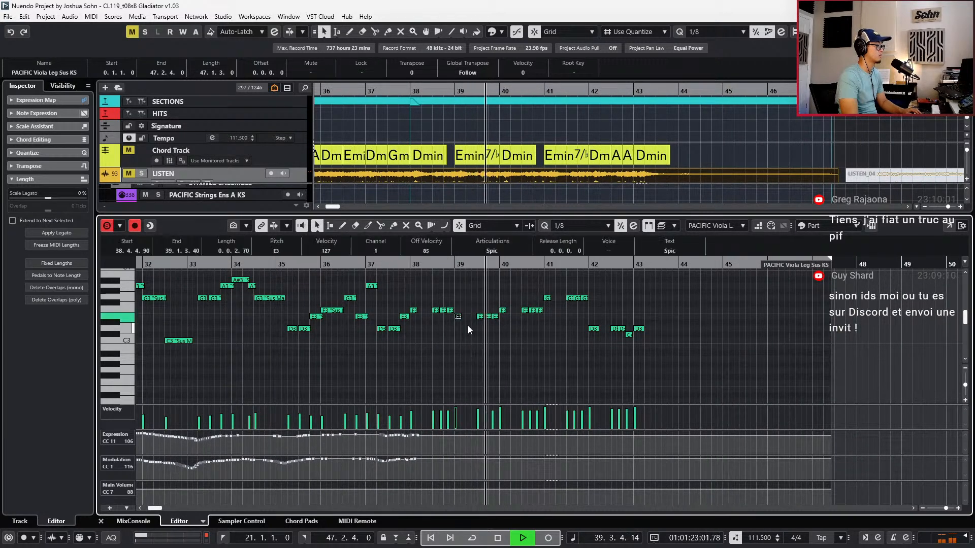
pyautogui.keyDown('shift'); pyautogui.click(503, 310); pyautogui.keyUp('shift')
pyautogui.keyDown('shift'); pyautogui.click(548, 298); pyautogui.keyUp('shift')
pyautogui.keyDown('shift'); pyautogui.moveTo(590, 317); pyautogui.dragTo(596, 342); pyautogui.keyUp('shift')
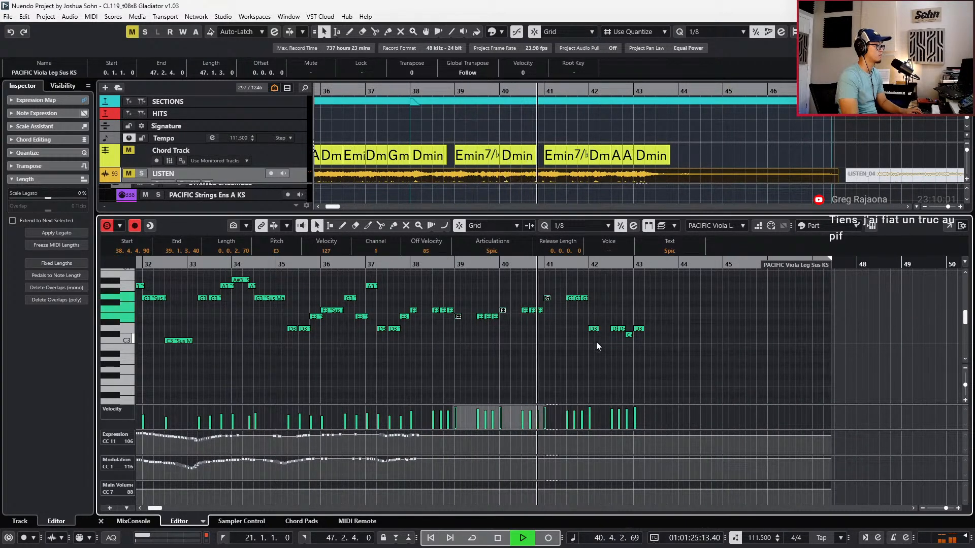
pyautogui.press('space')
pyautogui.click(490, 251)
pyautogui.click(492, 298)
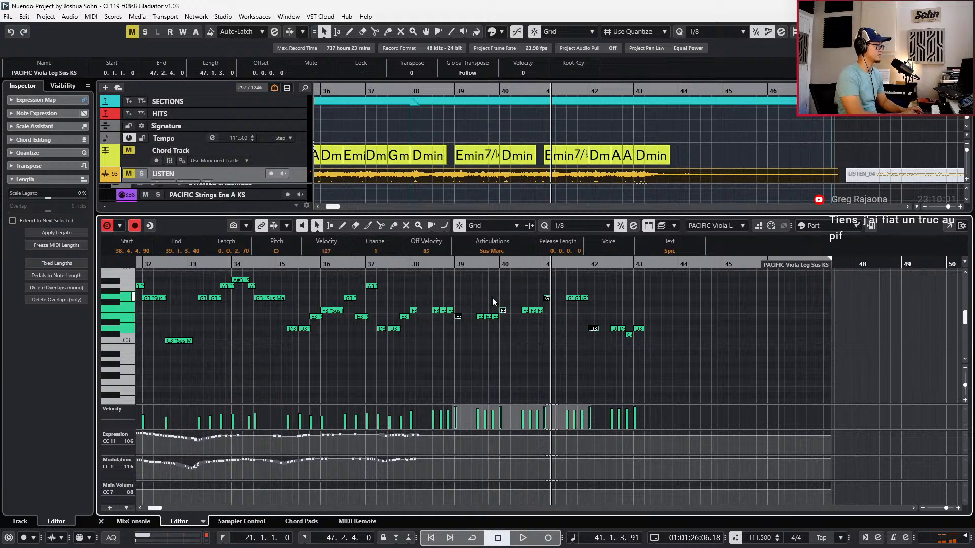
pyautogui.hotkey('shift', 'q')
pyautogui.press('l')
pyautogui.press('space')
pyautogui.press('space')
# Set the viola F3 note at the start of bar 38 to Sus Marc and listen with the arrangement from bar 37
pyautogui.click(414, 310)
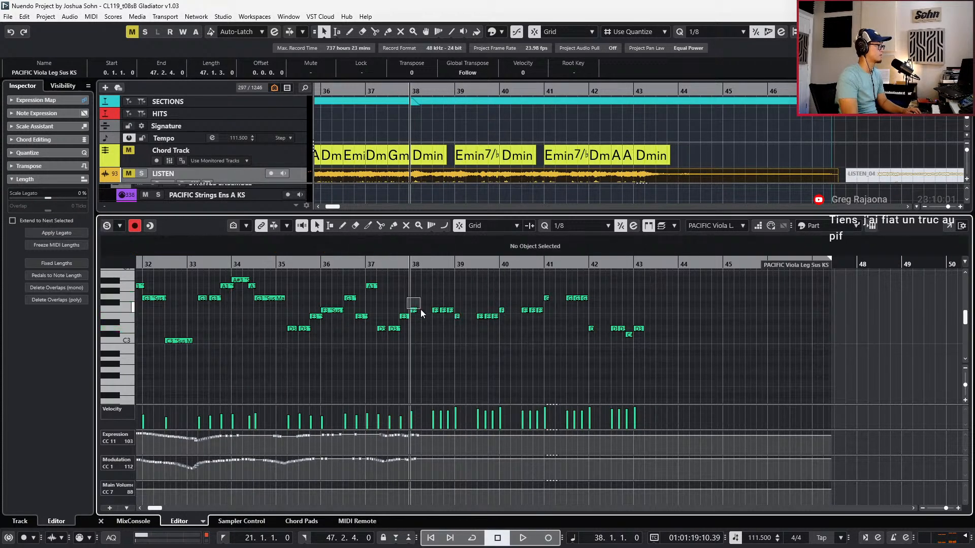
pyautogui.click(491, 251)
pyautogui.click(439, 316)
pyautogui.press('KP_Subtract')
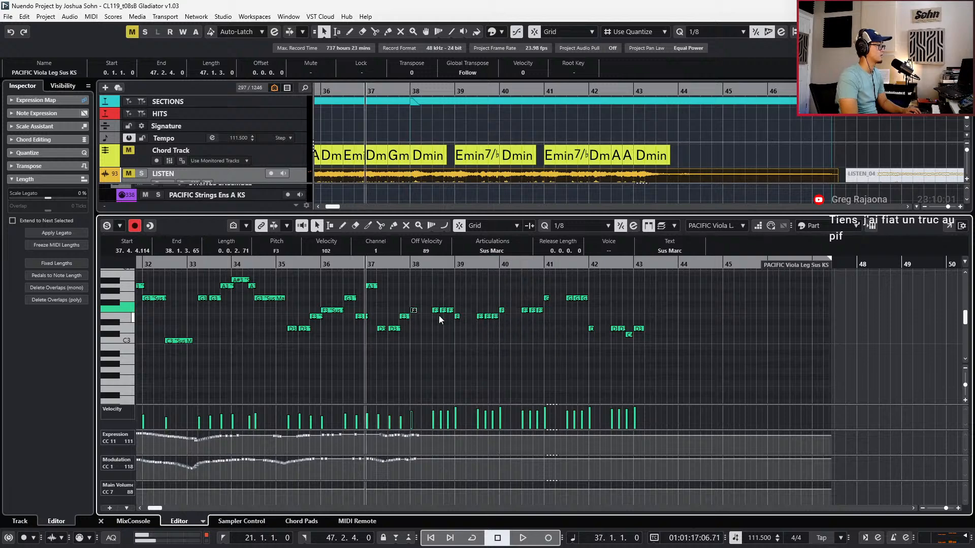
pyautogui.press('space')
pyautogui.hotkey('ctrl', 'e')
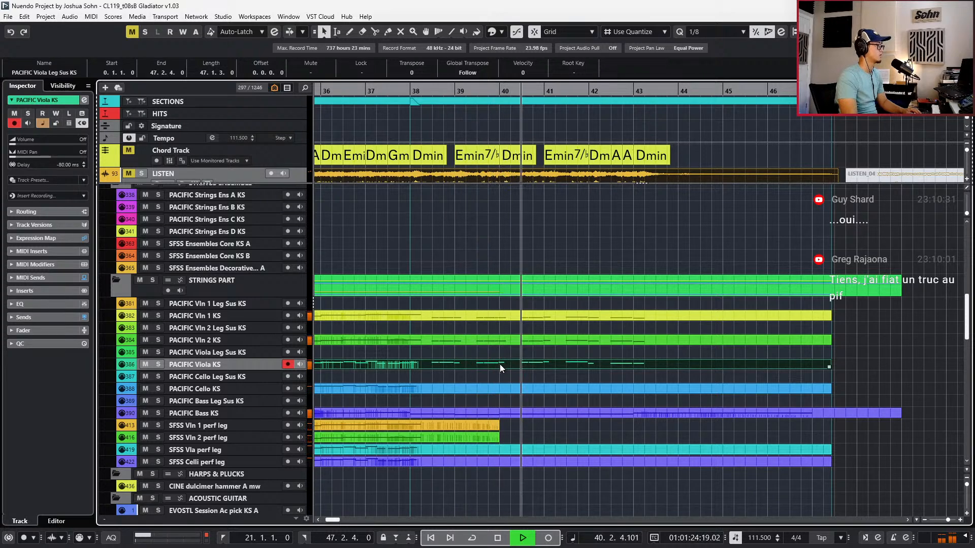
pyautogui.scroll(5, 501, 362)
pyautogui.press('space')
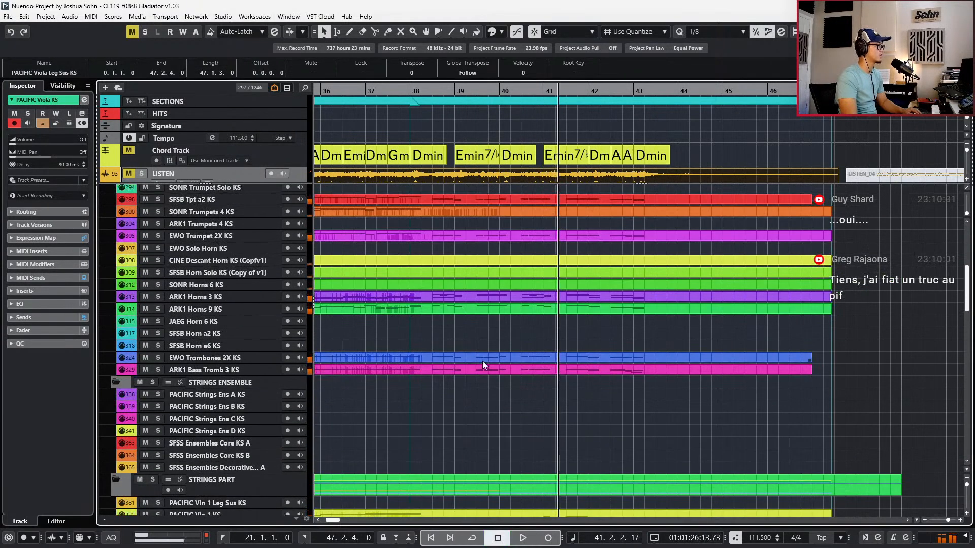
# Copy the EWO Trombones 2X notes from bar 38 to the start of bar 43
pyautogui.click(481, 368)
pyautogui.click(482, 358)
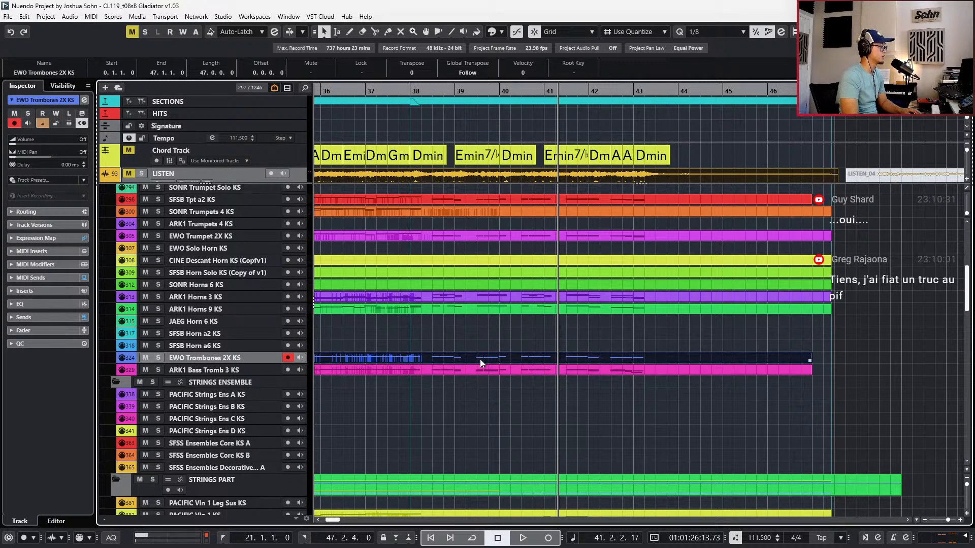
pyautogui.doubleClick(480, 359)
pyautogui.moveTo(415, 330); pyautogui.dragTo(712, 415)
pyautogui.press('l')
pyautogui.press('Return')
# Paste the copied trombone notes into the PACIFIC Cello KS part at bar 38
pyautogui.scroll(-3, 704, 398)
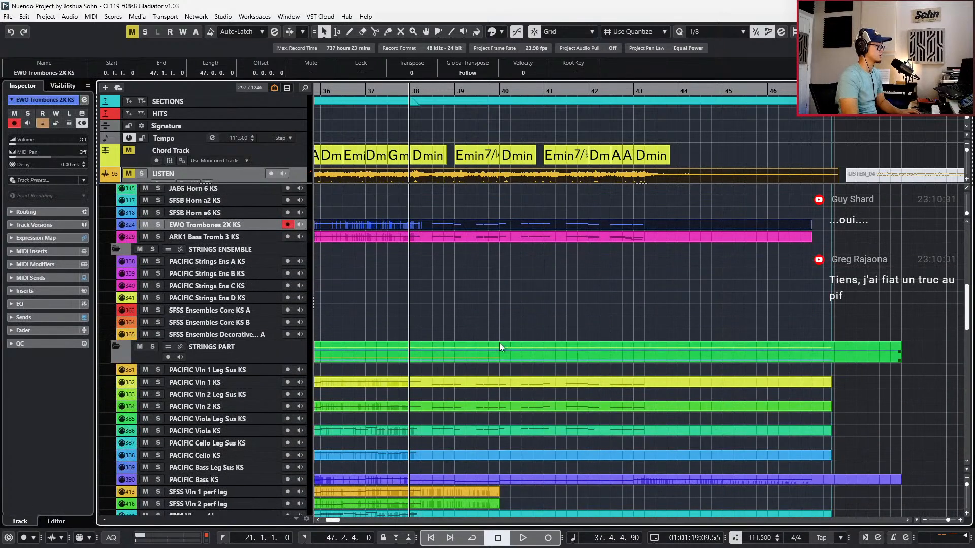
pyautogui.scroll(-5, 449, 356)
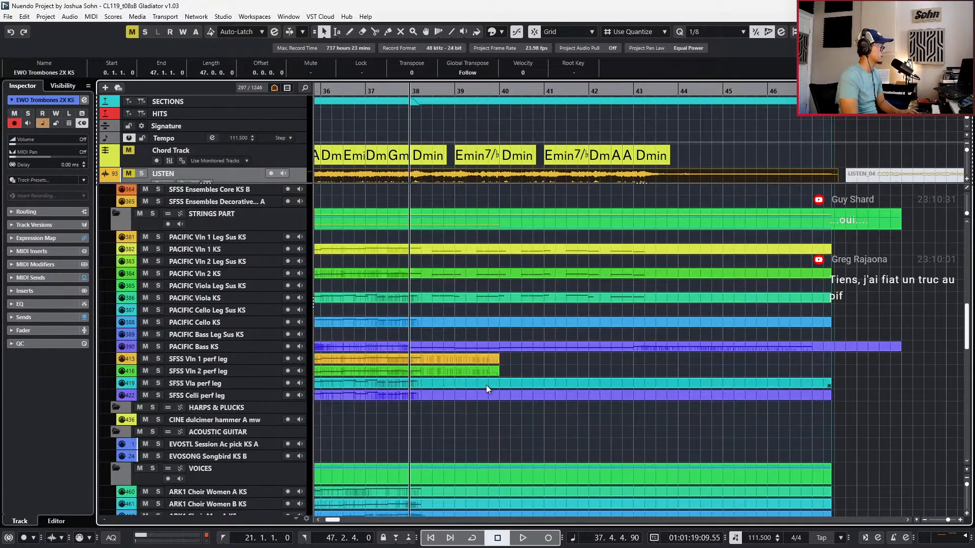
pyautogui.click(426, 323)
pyautogui.press('Return')
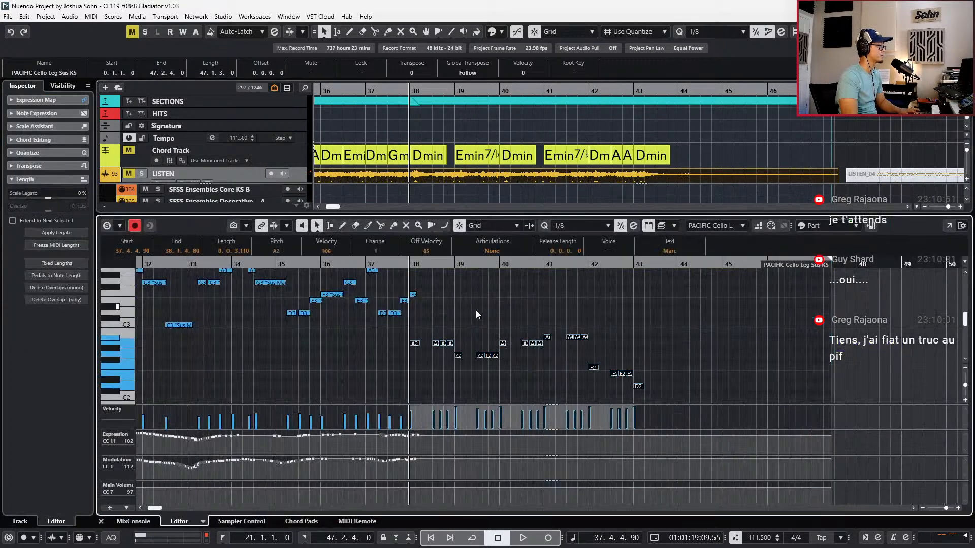
# Raise the pasted cello notes following the bar 38 downbeat by five semitones
pyautogui.keyDown('ctrl'); pyautogui.scroll(1, 476, 310); pyautogui.keyUp('ctrl')
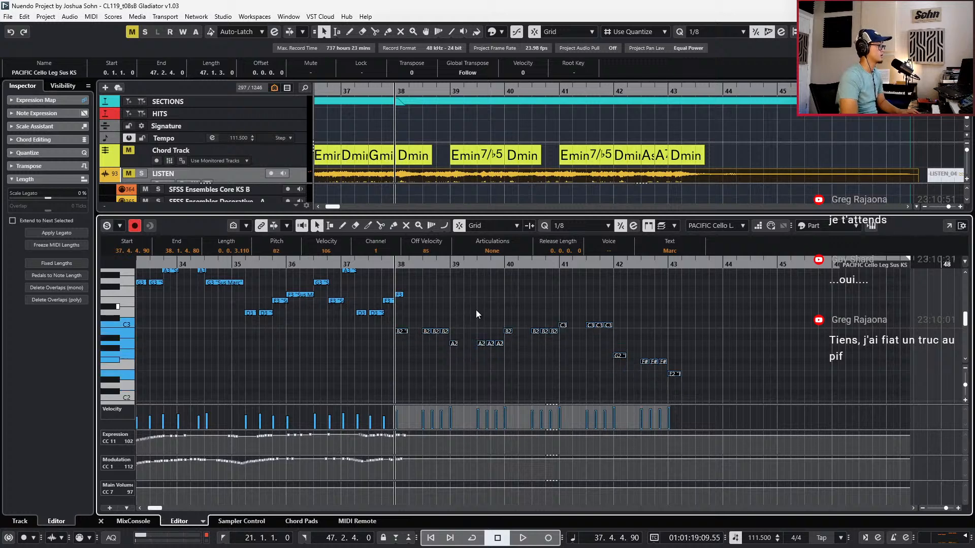
pyautogui.click(400, 295)
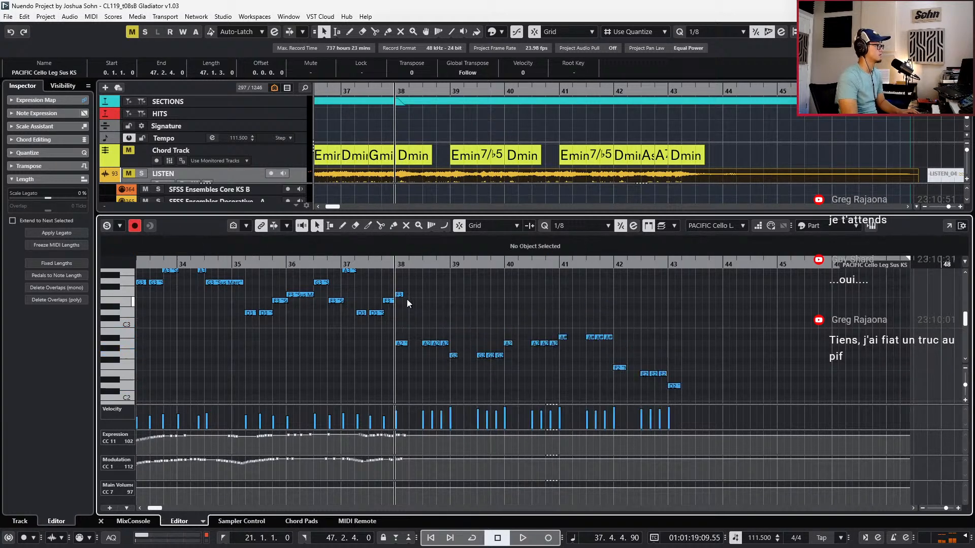
pyautogui.moveTo(407, 317); pyautogui.dragTo(693, 399)
pyautogui.press('Up')
pyautogui.press('Up')
pyautogui.press('Up')
pyautogui.press('Up')
pyautogui.press('Up')
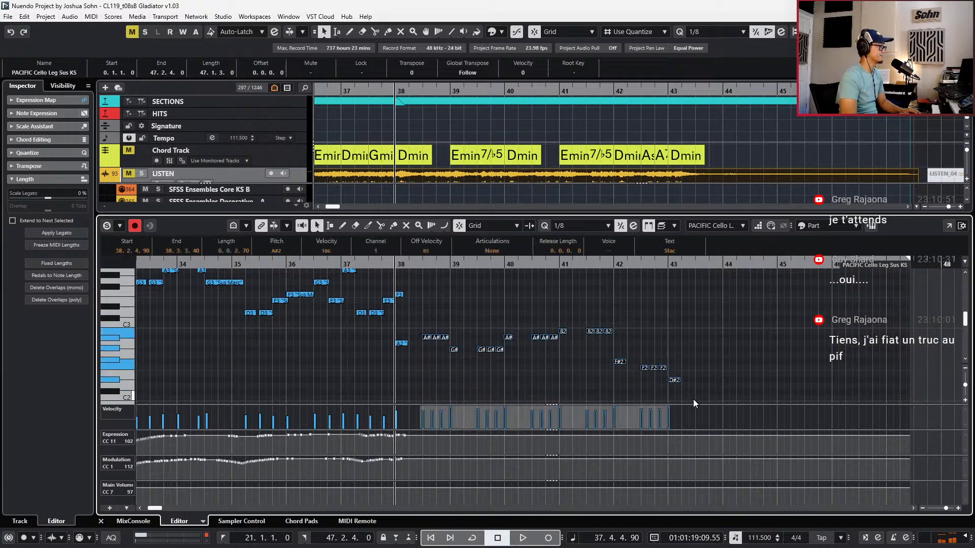
# Raise the cello A2 note at the start of bar 38 to D3 and start playback from bar 37
pyautogui.click(402, 343)
pyautogui.press('Up')
pyautogui.press('Up')
pyautogui.press('Up')
pyautogui.press('Up')
pyautogui.press('Up')
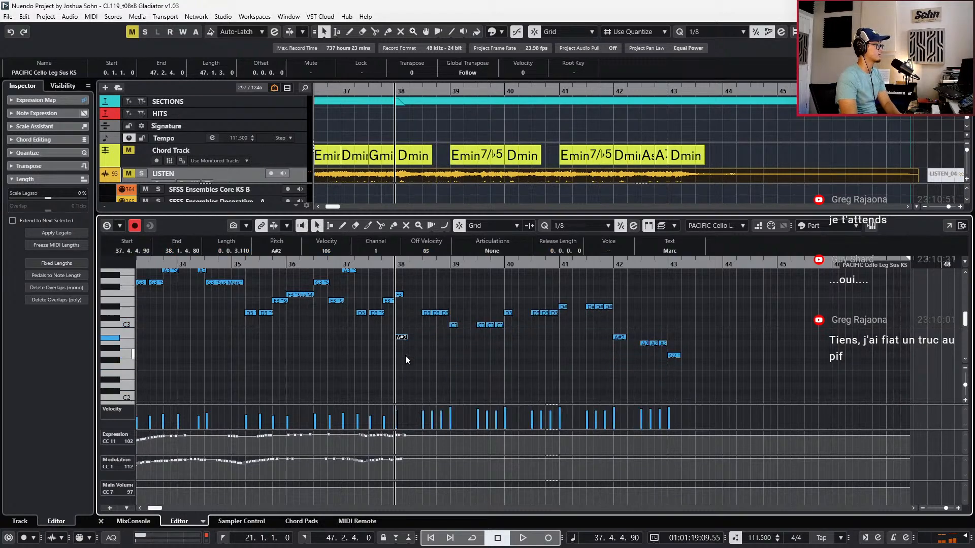
pyautogui.press('ctrl+KP_Subtract')
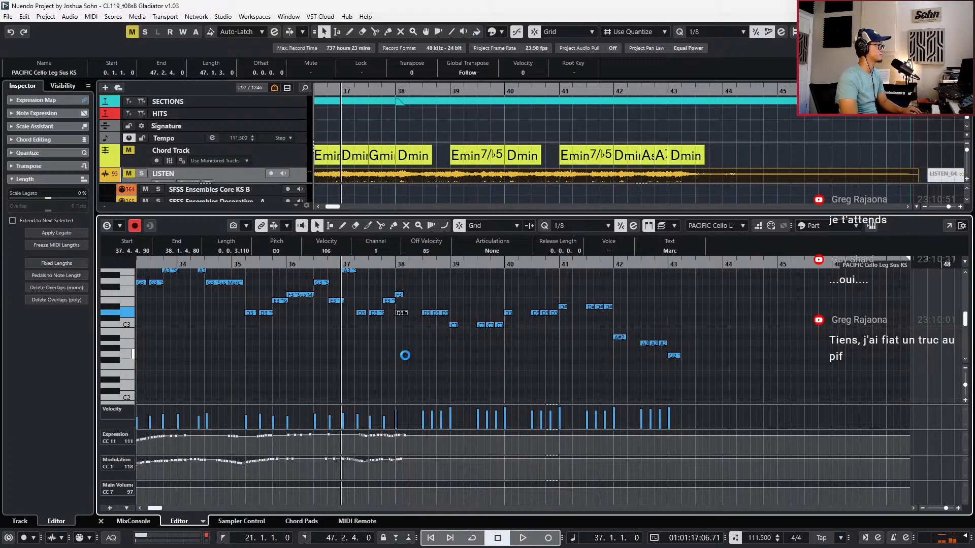
pyautogui.press('space')
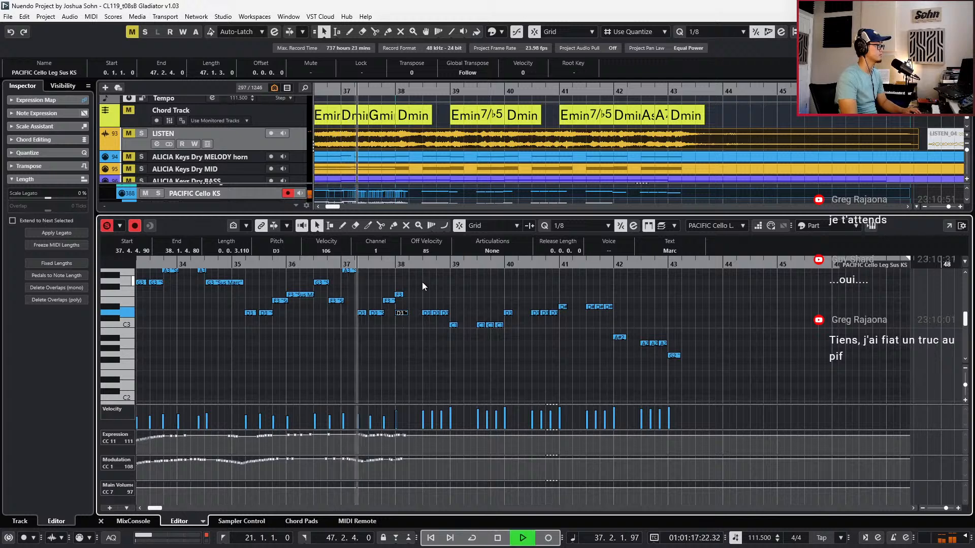
# Set the cello D3 note at the start of bar 38 to Sus Marc and the following notes to Spiccato
pyautogui.click(469, 251)
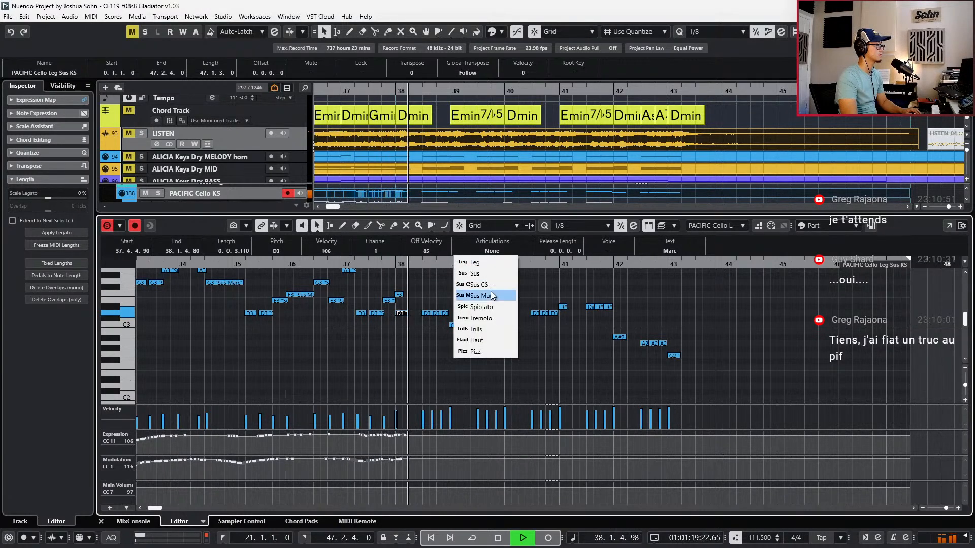
pyautogui.click(491, 292)
pyautogui.moveTo(422, 297); pyautogui.dragTo(680, 359)
pyautogui.click(496, 252)
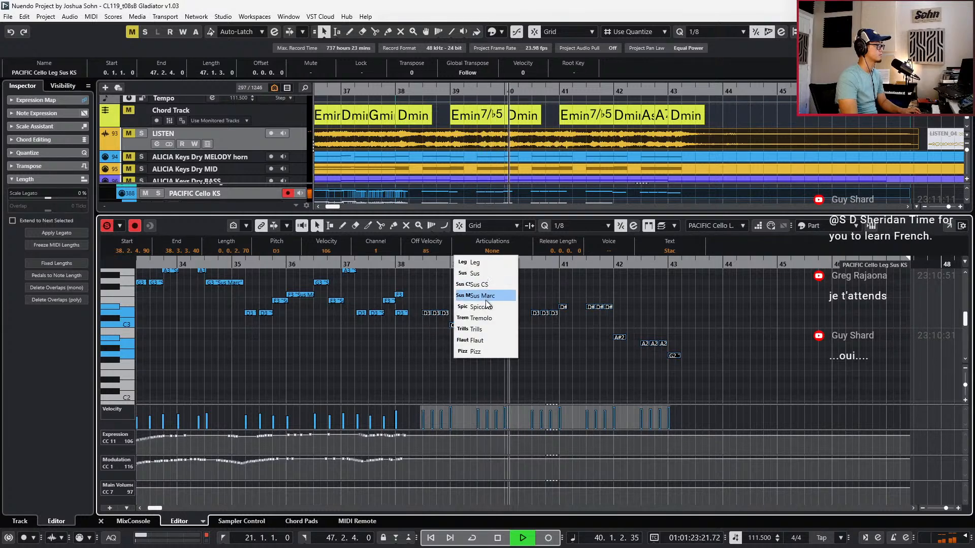
pyautogui.click(485, 304)
# Set the cello notes on the downbeats of bars 39 to 42 to Sus Marc and shorten them slightly
pyautogui.click(453, 325)
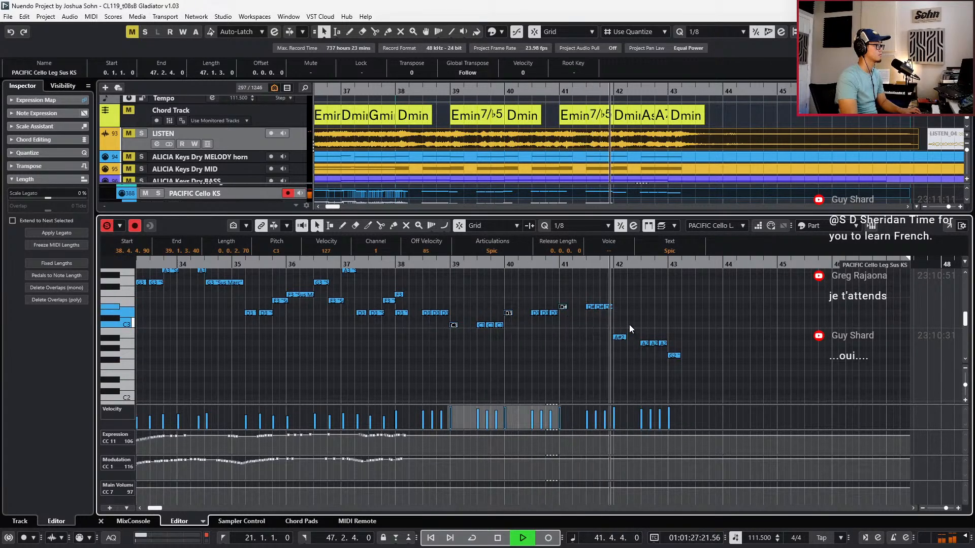
pyautogui.click(516, 253)
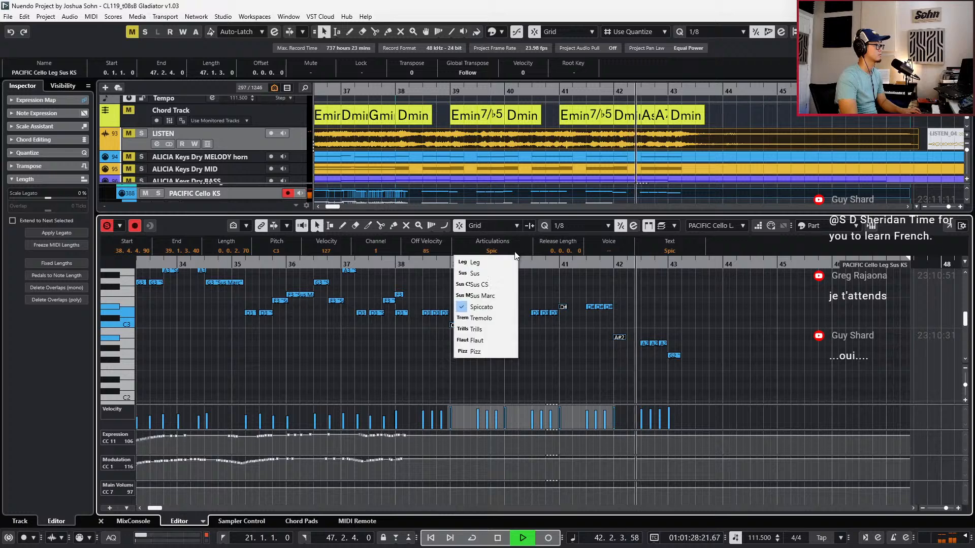
pyautogui.click(509, 294)
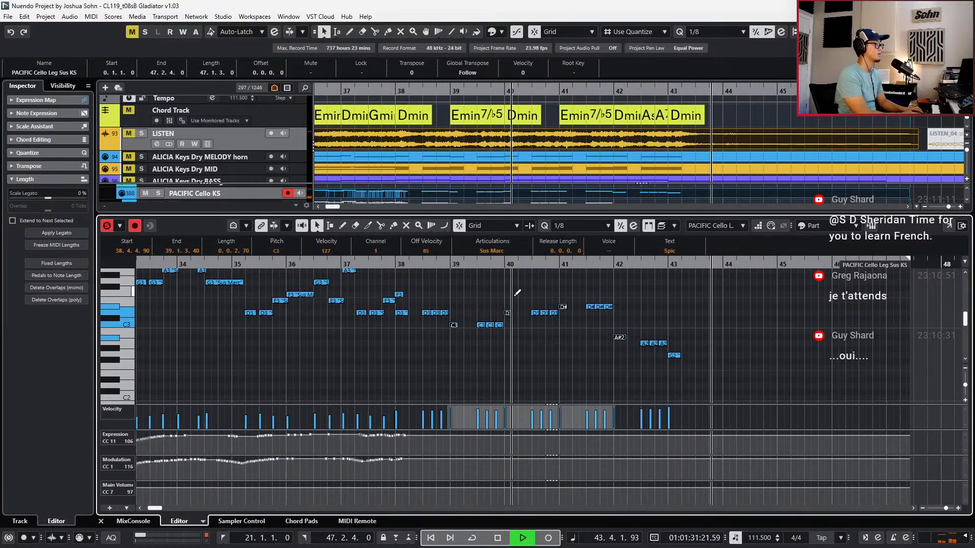
pyautogui.scroll(2, 514, 296)
pyautogui.press('space')
# Quantize the cello notes from bar 38 to the start of bar 43 to 1/8 Triplet
pyautogui.moveTo(396, 305); pyautogui.dragTo(680, 393)
pyautogui.press('l')
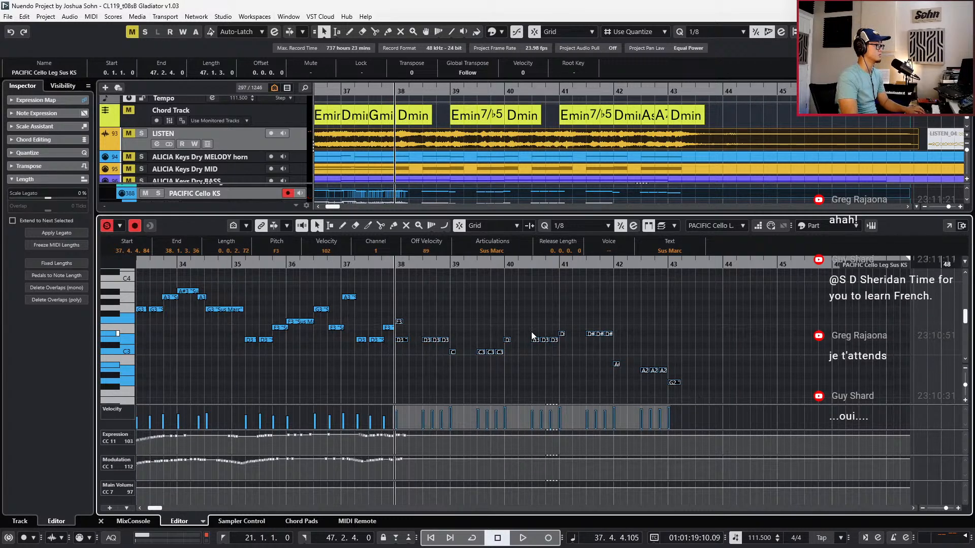
pyautogui.press(',')
pyautogui.press('q')
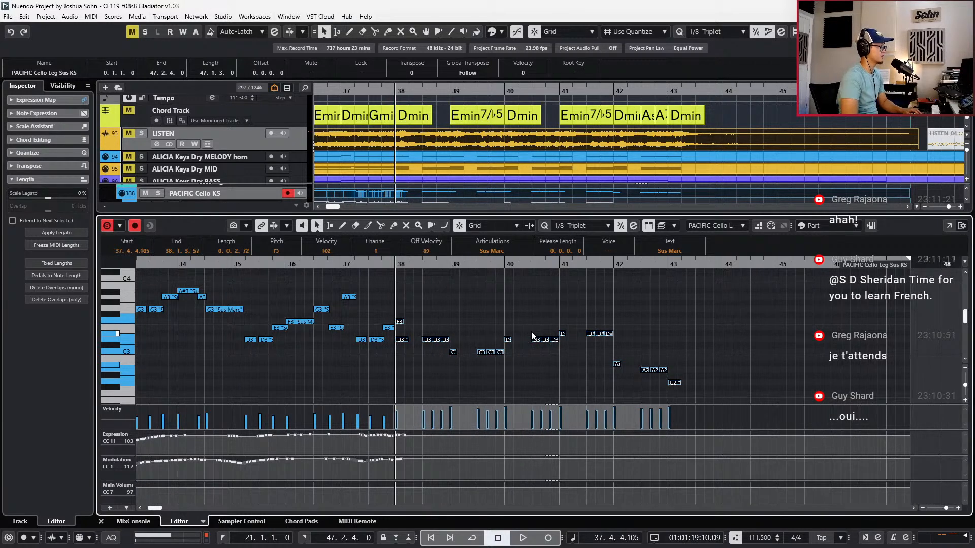
# Listen to the arrangement from bar 37 and open the PACIFIC violin and viola parts together in the note editor
pyautogui.press('KP_Subtract')
pyautogui.press('space')
pyautogui.hotkey('ctrl', 'alt', 'e')
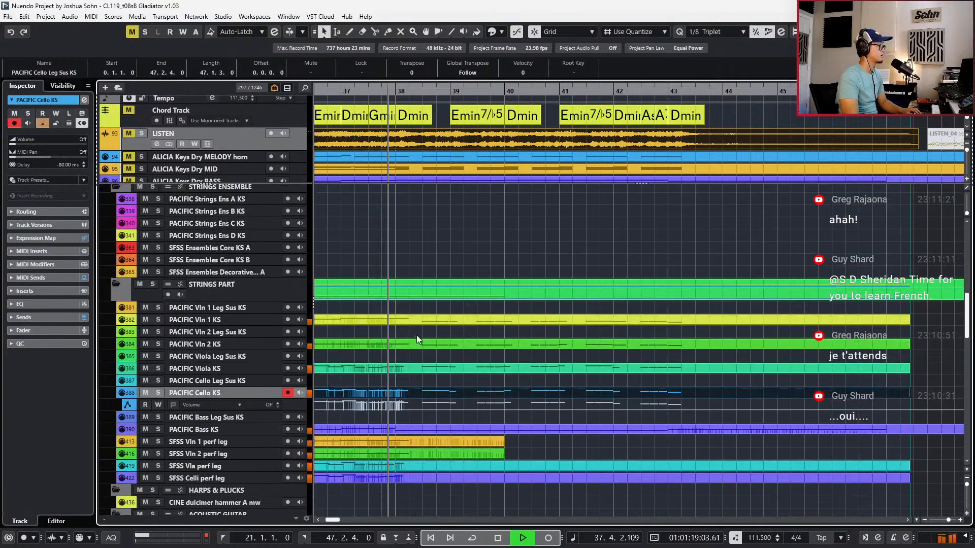
pyautogui.moveTo(423, 376); pyautogui.dragTo(698, 389)
pyautogui.hotkey('ctrl', 'alt', 'e')
pyautogui.press('space')
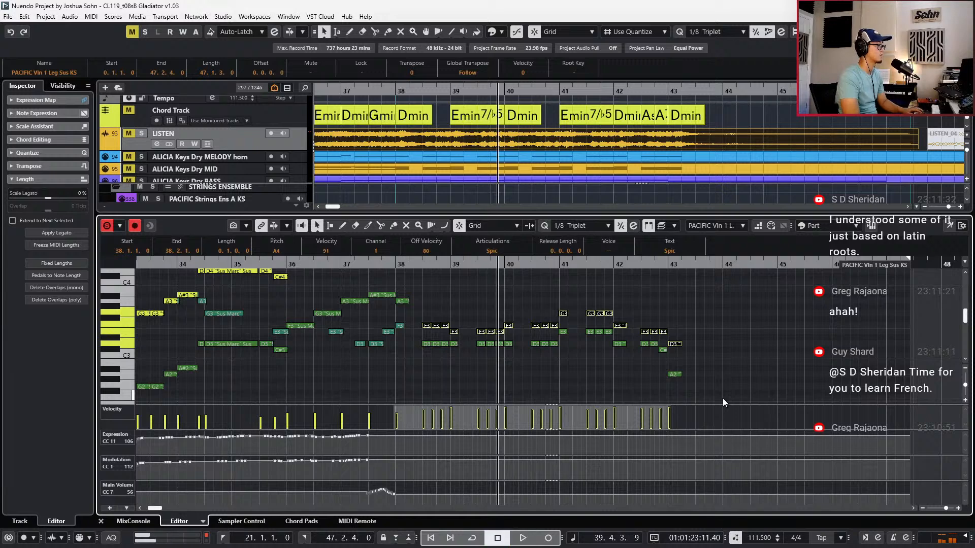
pyautogui.click(675, 226)
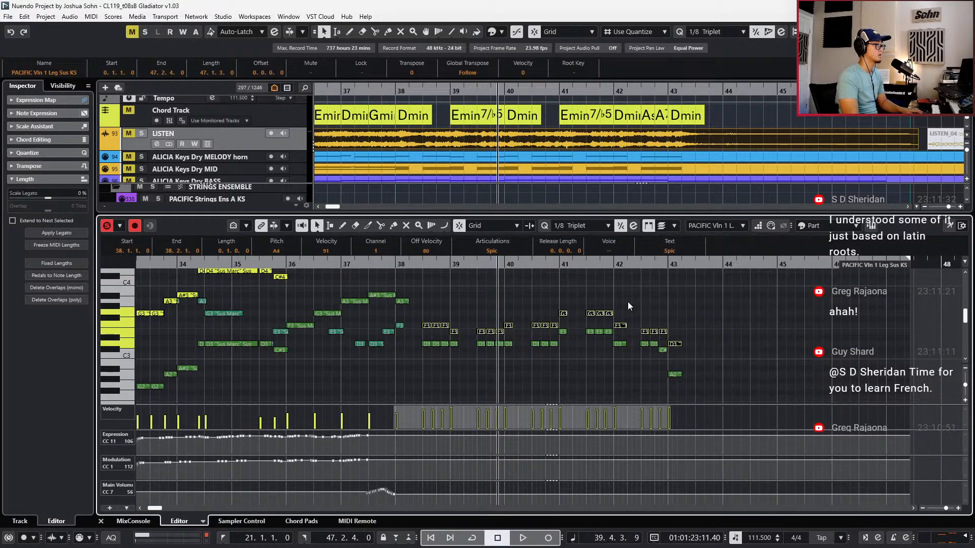
# Review the violin and viola notes around bar 38, return to the project, and play from bar 37 with PACIFIC Cello KS selected
pyautogui.scroll(4, 437, 274)
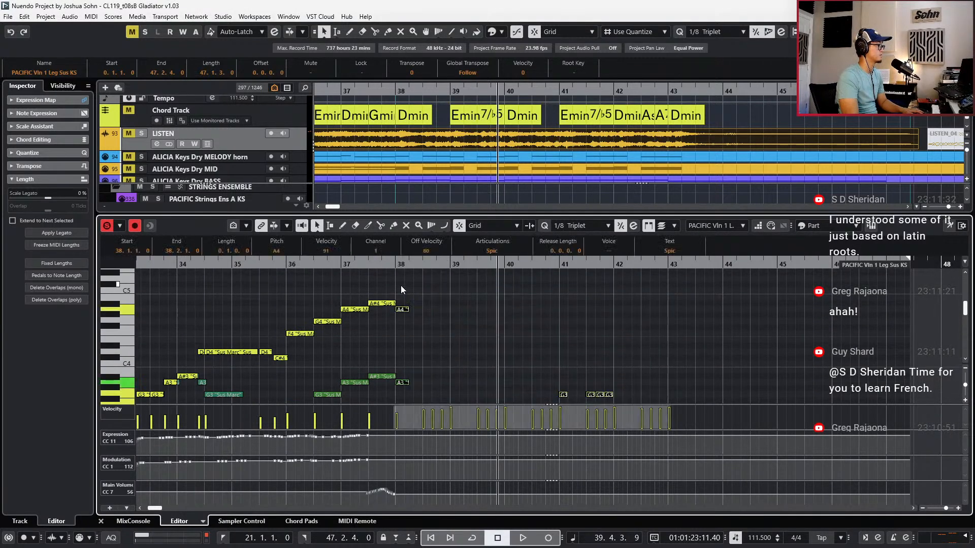
pyautogui.scroll(-5, 434, 304)
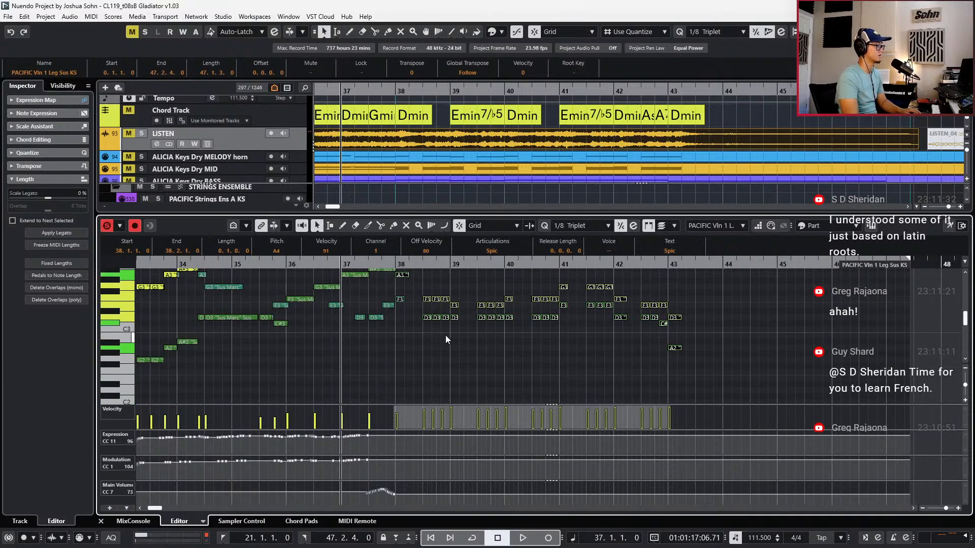
pyautogui.hotkey('ctrl', 'e')
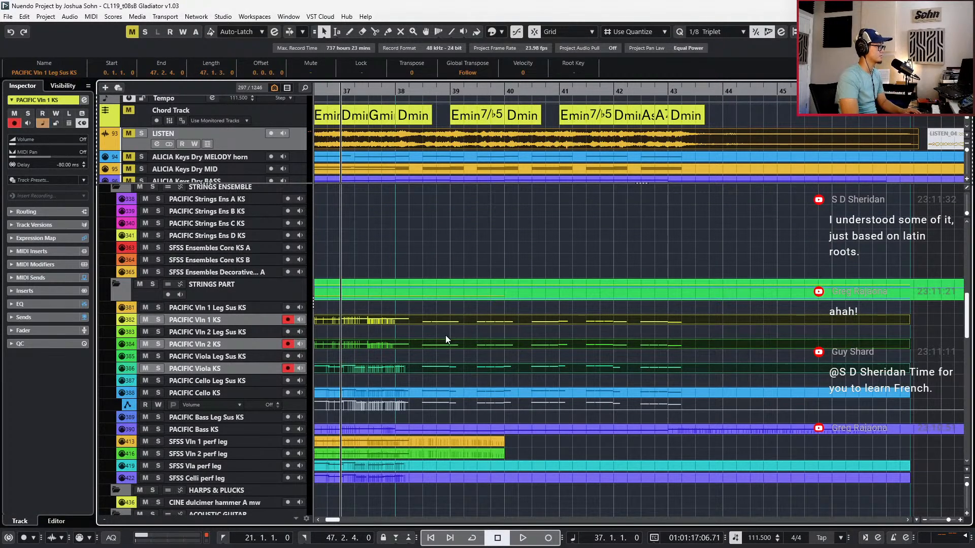
pyautogui.scroll(-5, 446, 335)
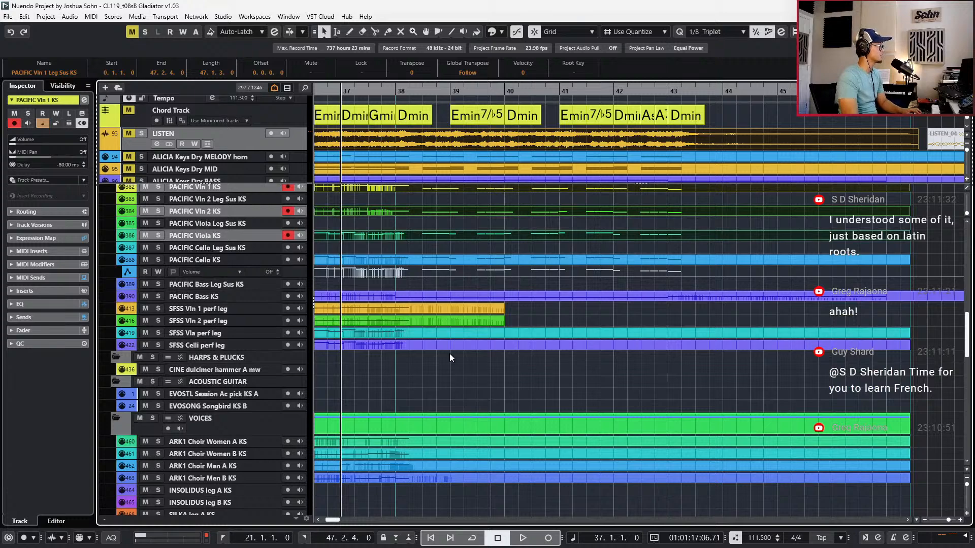
pyautogui.click(219, 271)
pyautogui.scroll(3, 391, 325)
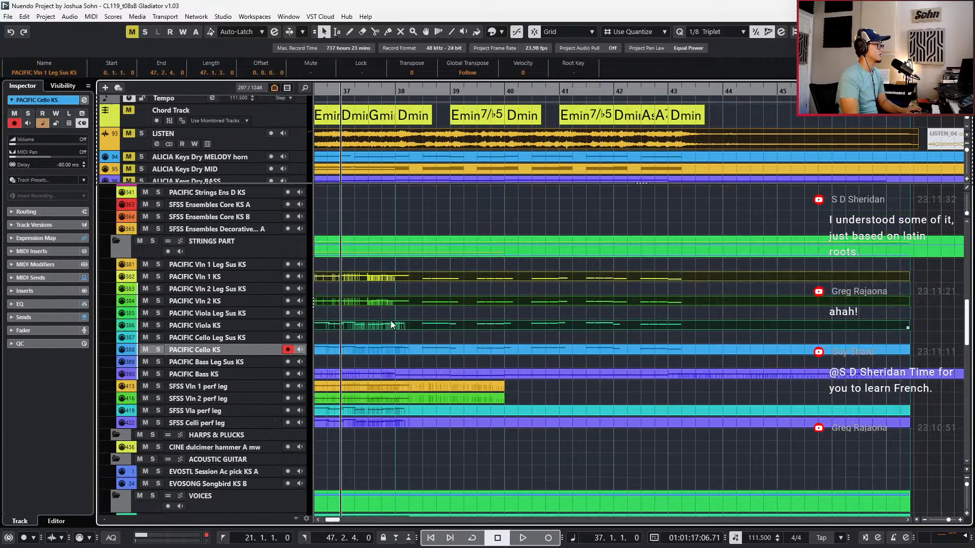
pyautogui.press('space')
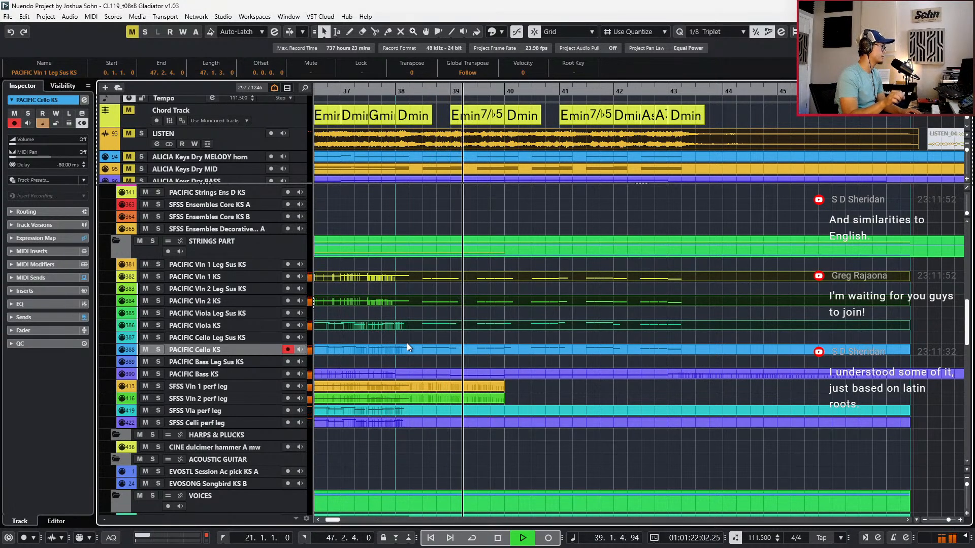
pyautogui.press('space')
# Solo the STRINGS PART folder and move the playback position to bar 38
pyautogui.press('s')
pyautogui.press('s')
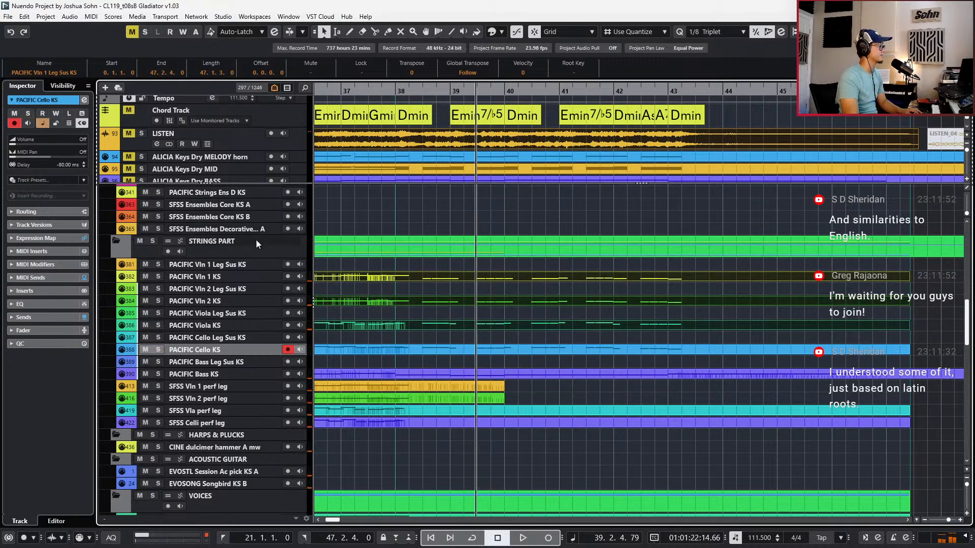
pyautogui.click(256, 240)
pyautogui.press('s')
pyautogui.press('KP_Subtract')
pyautogui.press('KP_Subtract')
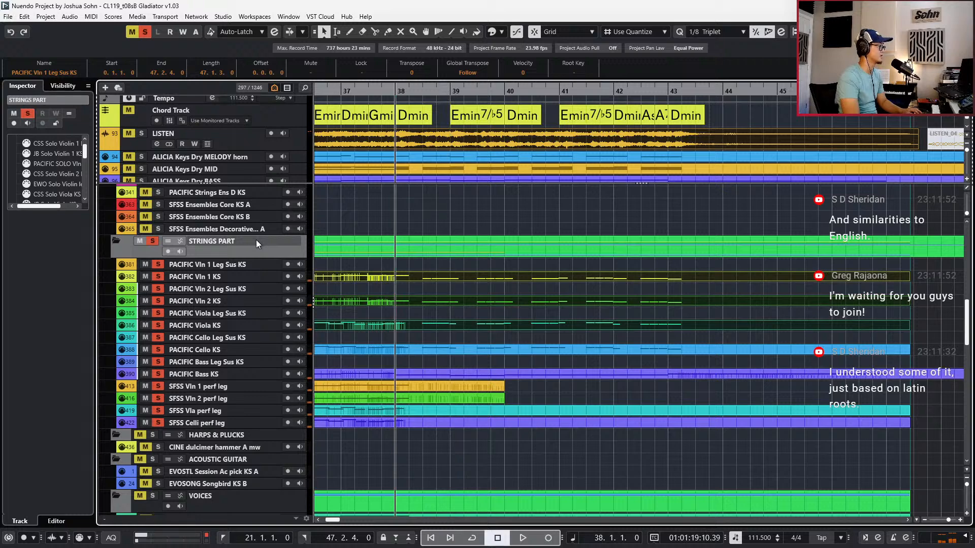
# Open the PACIFIC Cello part and try the C3 notes in bar 39 at E3 during playback from bar 38
pyautogui.doubleClick(415, 350)
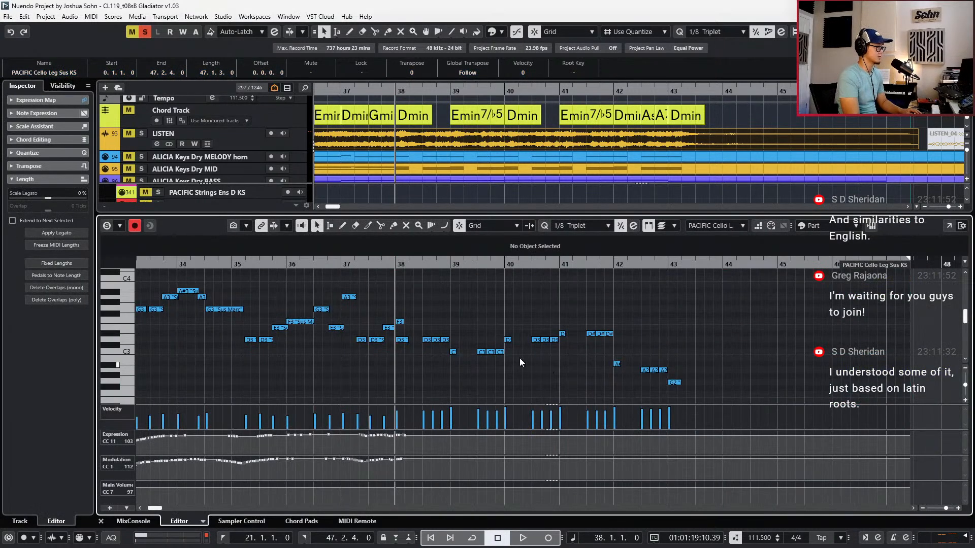
pyautogui.moveTo(457, 348); pyautogui.dragTo(522, 375)
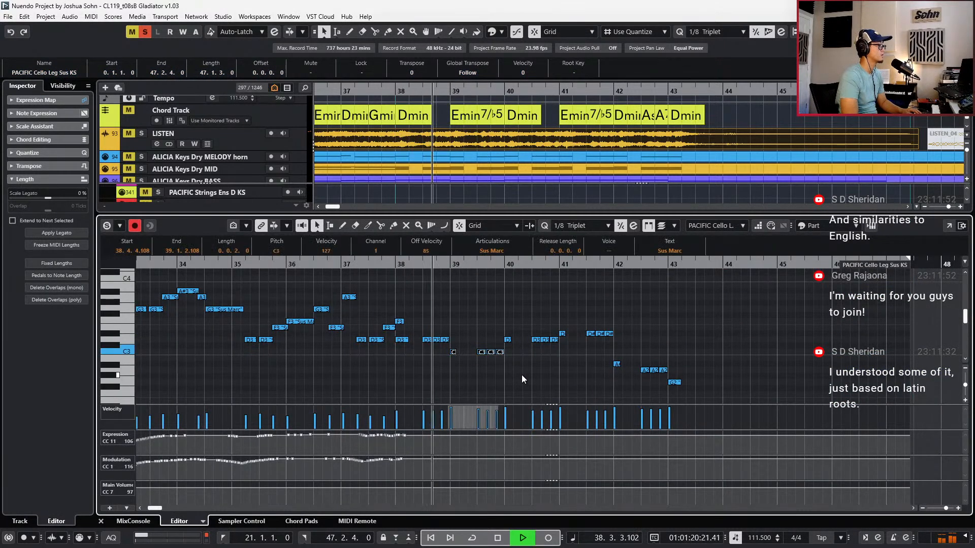
pyautogui.press('Up')
pyautogui.press('Up')
pyautogui.press('Up')
pyautogui.press('Up')
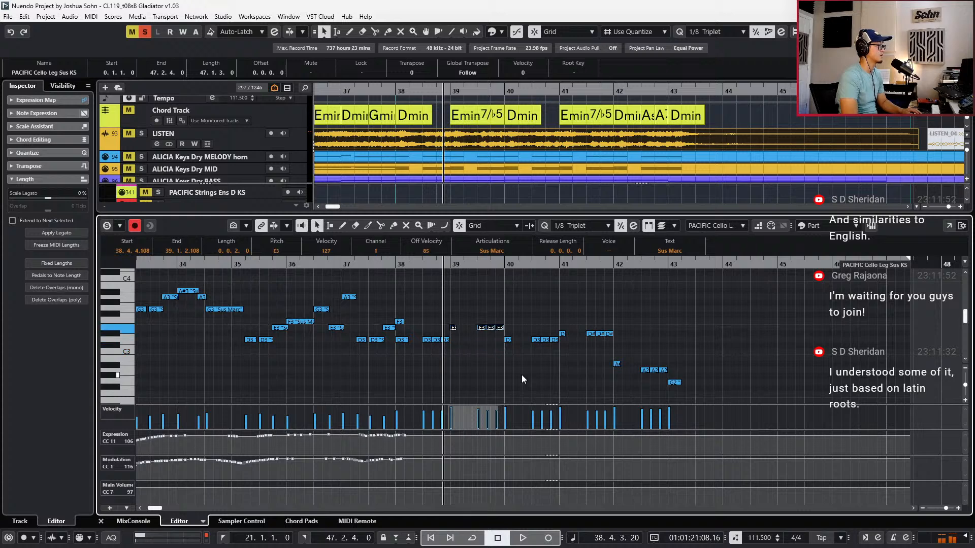
pyautogui.press('space')
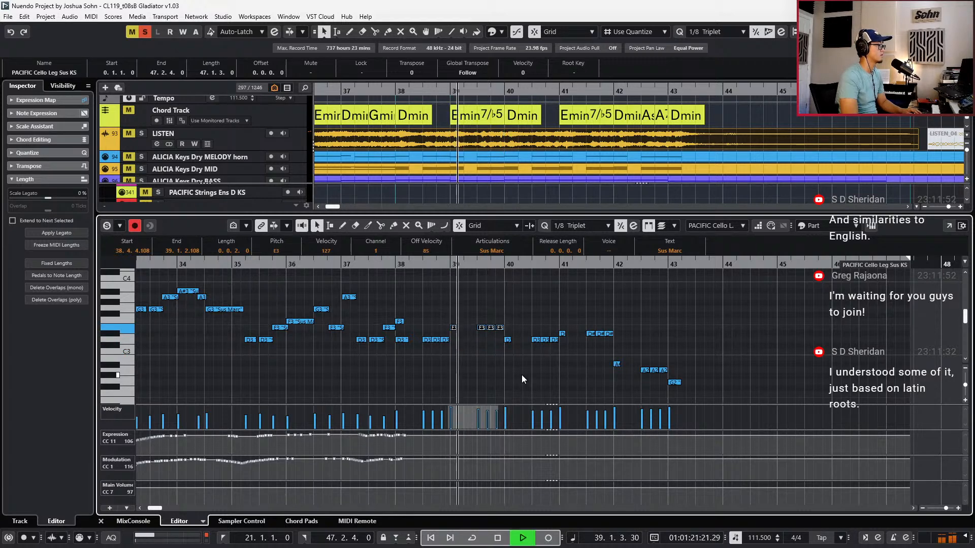
pyautogui.press('space')
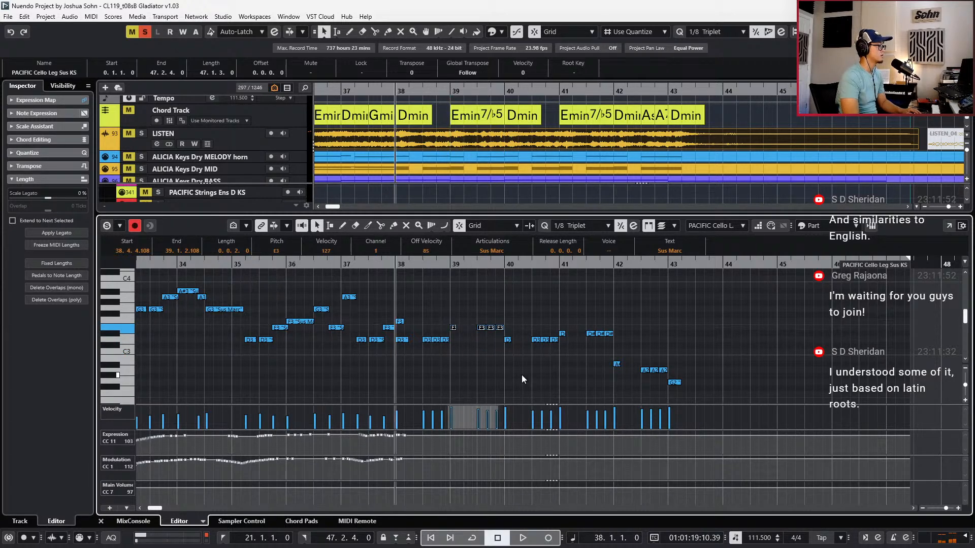
# Transpose the selected cello notes in bar 39 down to A#2
pyautogui.press('Down')
pyautogui.press('Down')
pyautogui.press('Down')
pyautogui.press('Down')
pyautogui.press('Down')
pyautogui.press('Down')
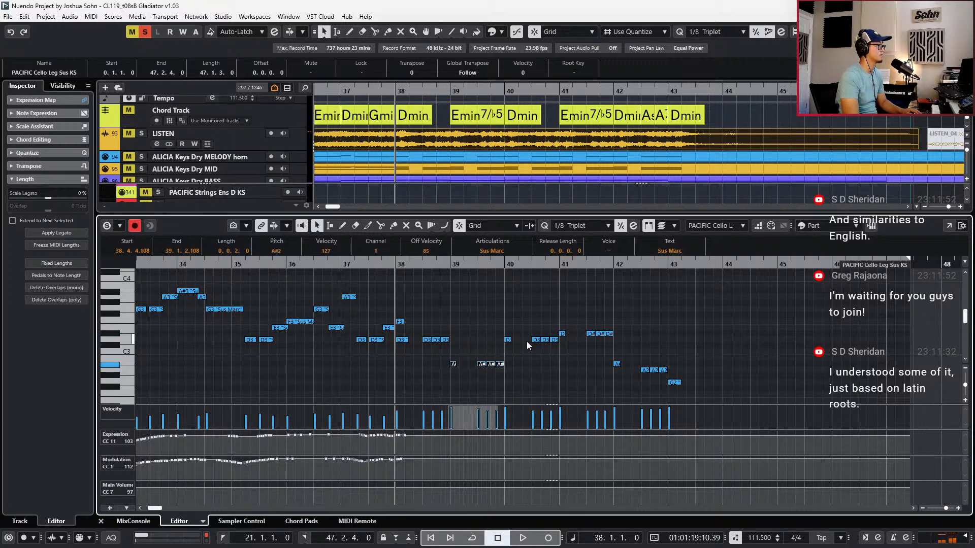
pyautogui.scroll(1, 526, 343)
pyautogui.press('Up')
pyautogui.press('Down')
# Lower the velocity of the cello downbeat notes of bars 39 and 40 during playback, setting the bar 39 note to 111
pyautogui.click(486, 337)
pyautogui.moveTo(560, 343); pyautogui.dragTo(564, 344)
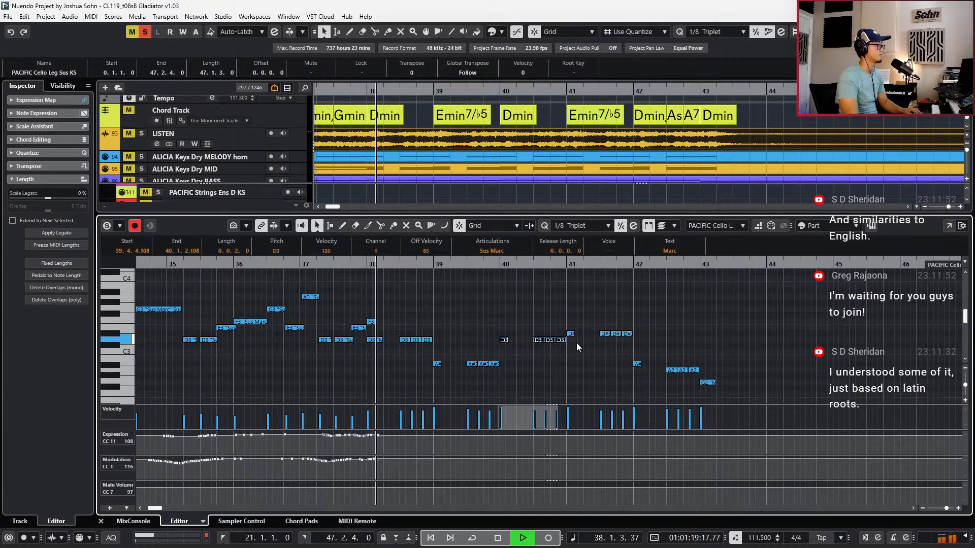
pyautogui.scroll(-1, 577, 343)
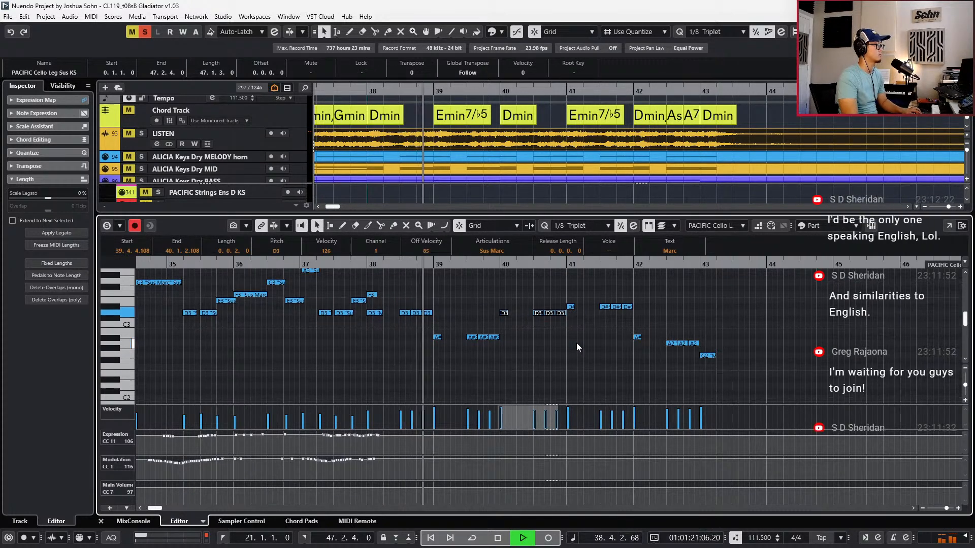
pyautogui.click(438, 337)
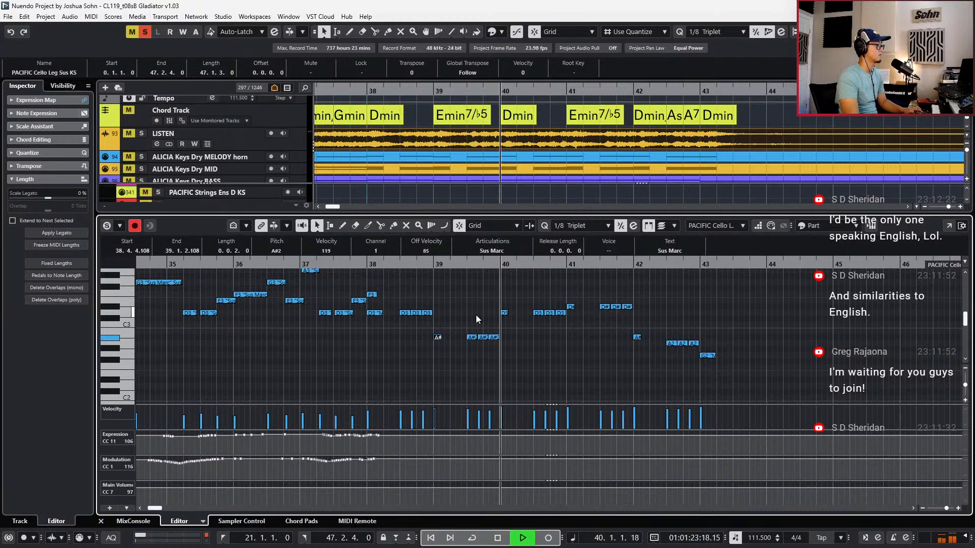
pyautogui.keyDown('shift'); pyautogui.click(504, 313); pyautogui.keyUp('shift')
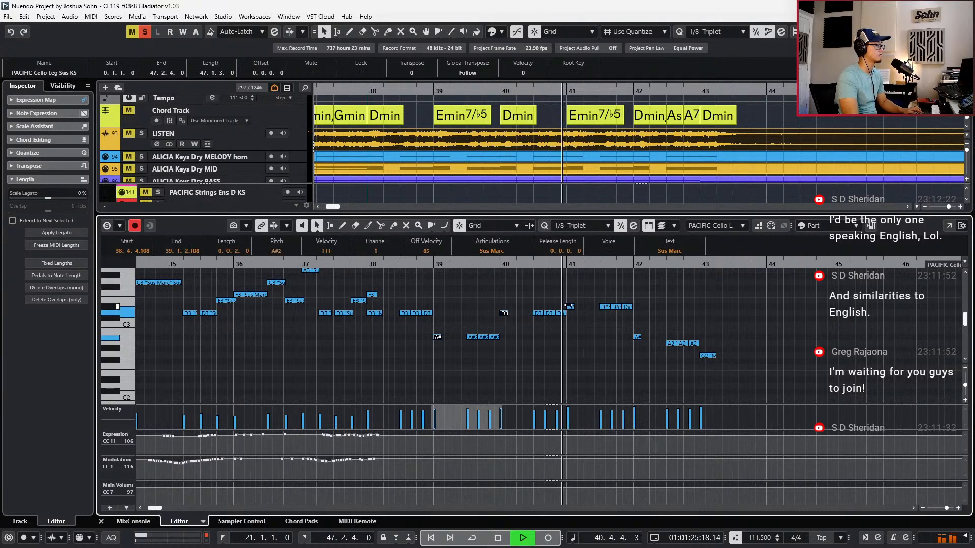
# Transpose the cello D#3 notes in bar 41 up to E3 and play them back
pyautogui.moveTo(448, 294); pyautogui.dragTo(734, 398)
pyautogui.press('space')
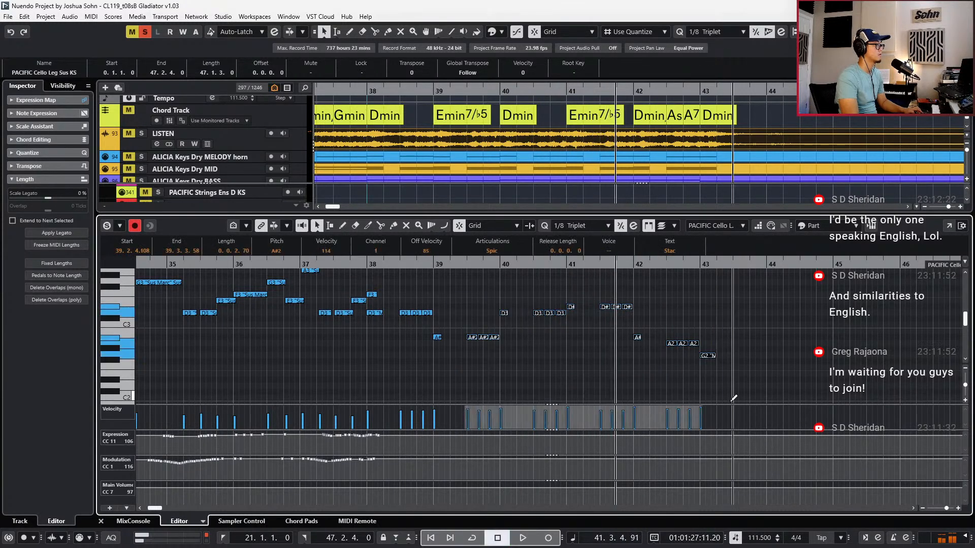
pyautogui.moveTo(548, 292); pyautogui.dragTo(638, 308)
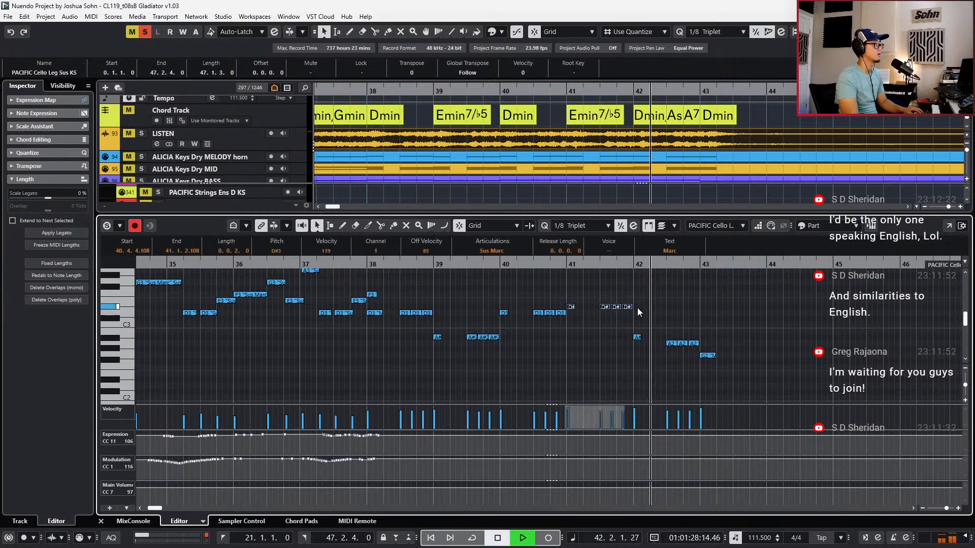
pyautogui.press('Up')
pyautogui.press('space')
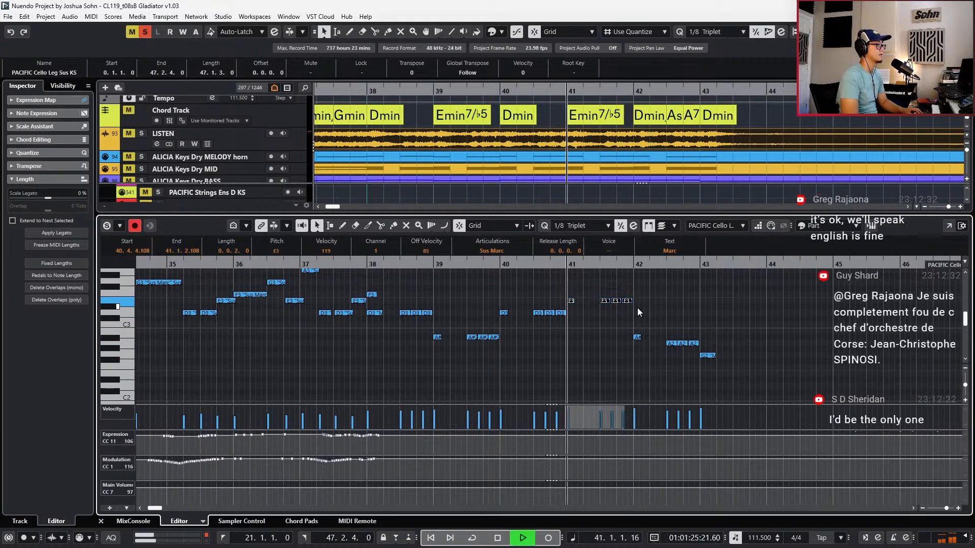
# Revoice the cello notes in bar 42 to D3, D3, D3 and C#3, and the bar 43 note to C3
pyautogui.click(612, 318)
pyautogui.moveTo(612, 318); pyautogui.dragTo(738, 378)
pyautogui.press('space')
pyautogui.press('Up')
pyautogui.press('Up')
pyautogui.press('Up')
pyautogui.press('Up')
pyautogui.press('Up')
pyautogui.press('Up')
pyautogui.press('Up')
pyautogui.press('Up')
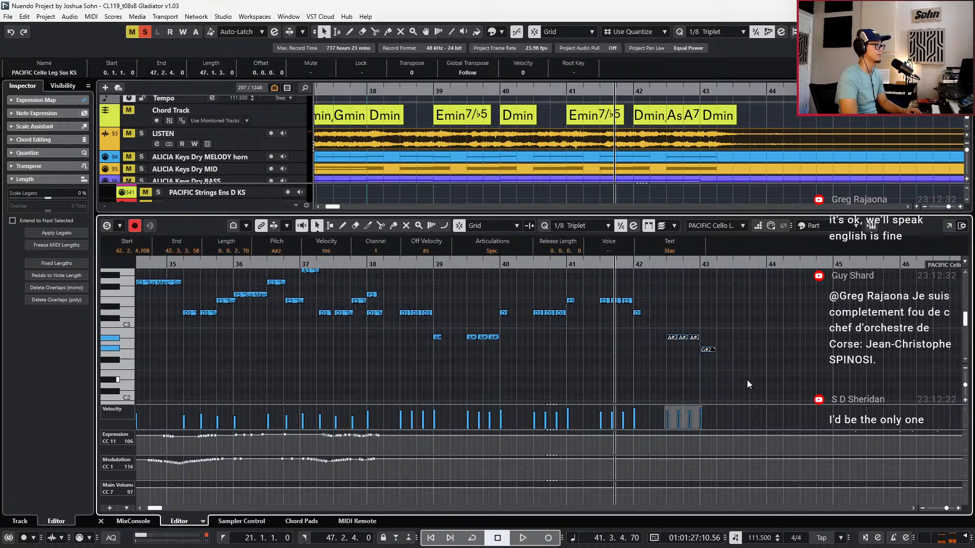
pyautogui.press('Up')
pyautogui.moveTo(695, 303); pyautogui.dragTo(711, 339)
pyautogui.press('Down')
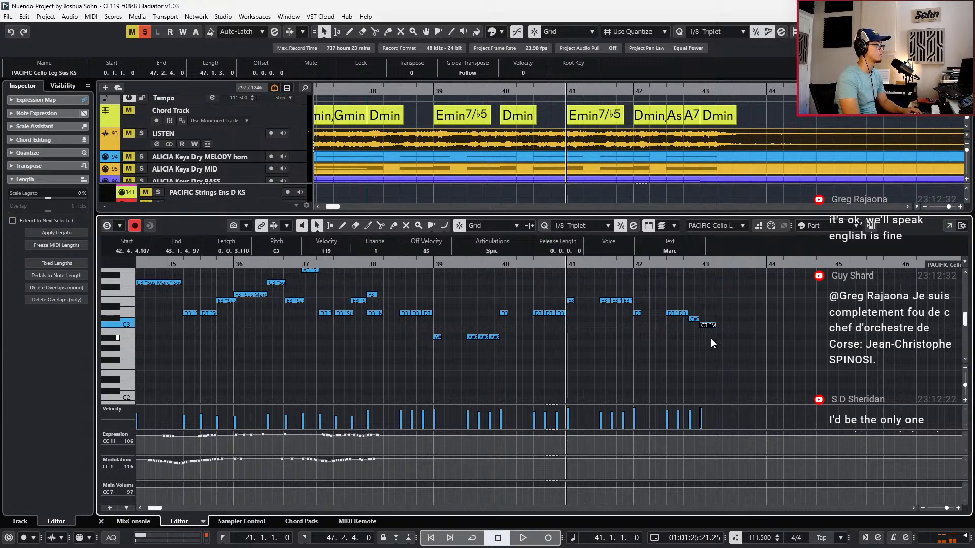
# Play back the revised cello line and set the downbeat velocities to 115 in bar 41 and 107 in bar 42
pyautogui.press('space')
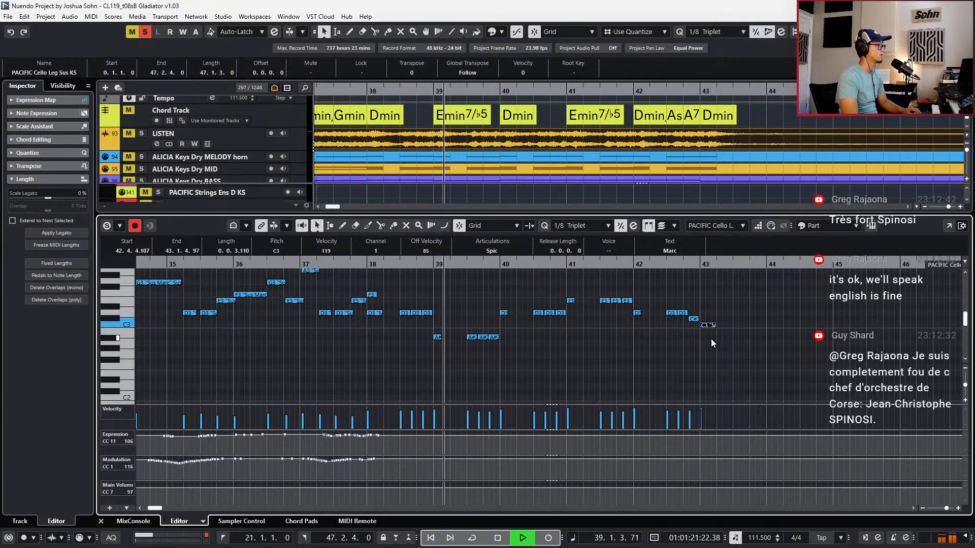
pyautogui.click(761, 353)
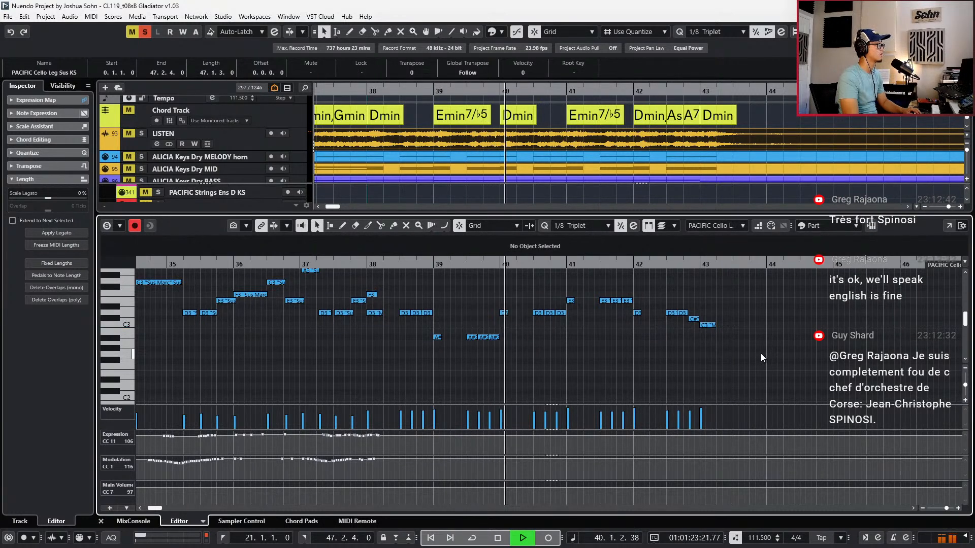
pyautogui.click(510, 313)
pyautogui.click(572, 301)
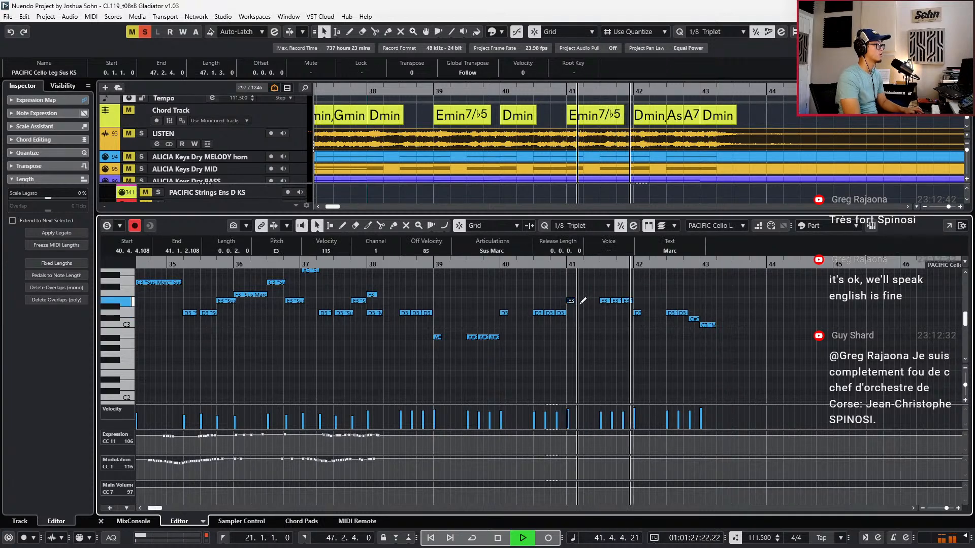
pyautogui.click(623, 320)
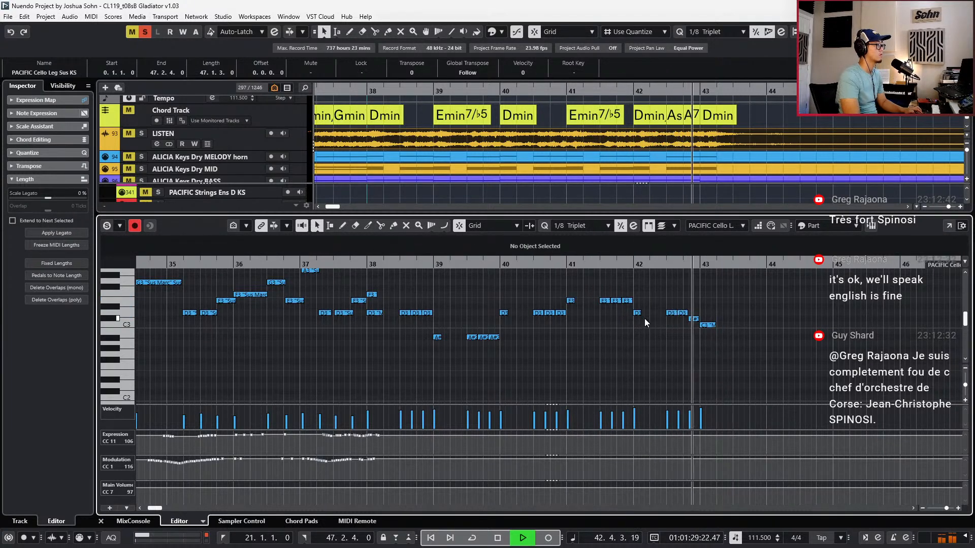
pyautogui.press('space')
pyautogui.click(633, 312)
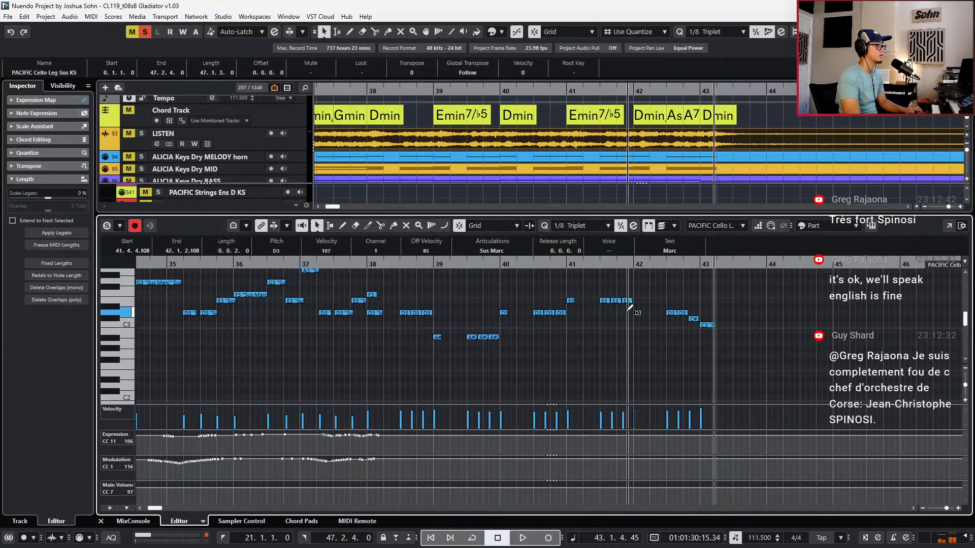
# Transpose the final cello note at bar 43 up to D3
pyautogui.click(706, 325)
pyautogui.press('Up')
pyautogui.press('Up')
# Open all STRINGS PART parts together in the key editor and play from bar 36 to examine the combined voicing through bar 43
pyautogui.press('KP_Subtract')
pyautogui.press('KP_Subtract')
pyautogui.press('KP_Subtract')
pyautogui.press('KP_Subtract')
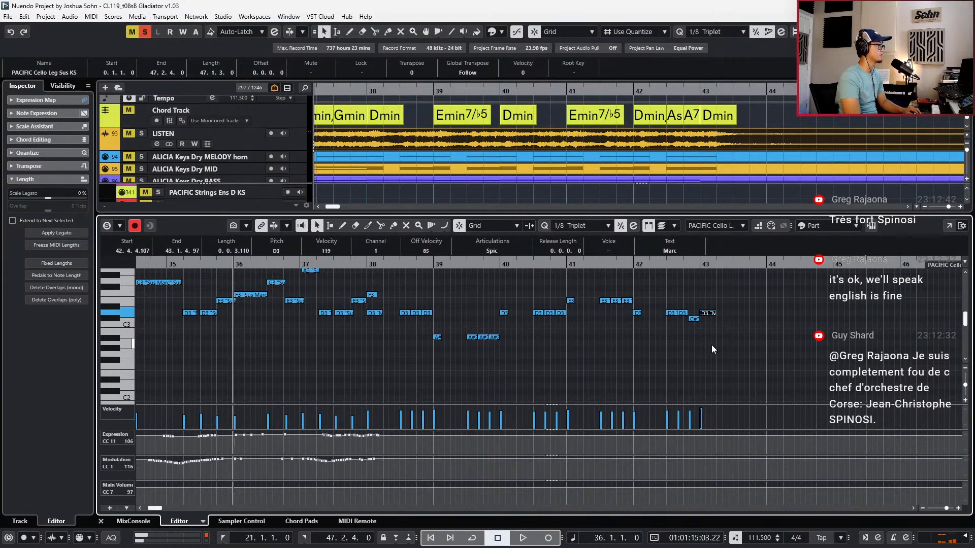
pyautogui.press('Return')
pyautogui.scroll(-3, 629, 312)
pyautogui.doubleClick(553, 242)
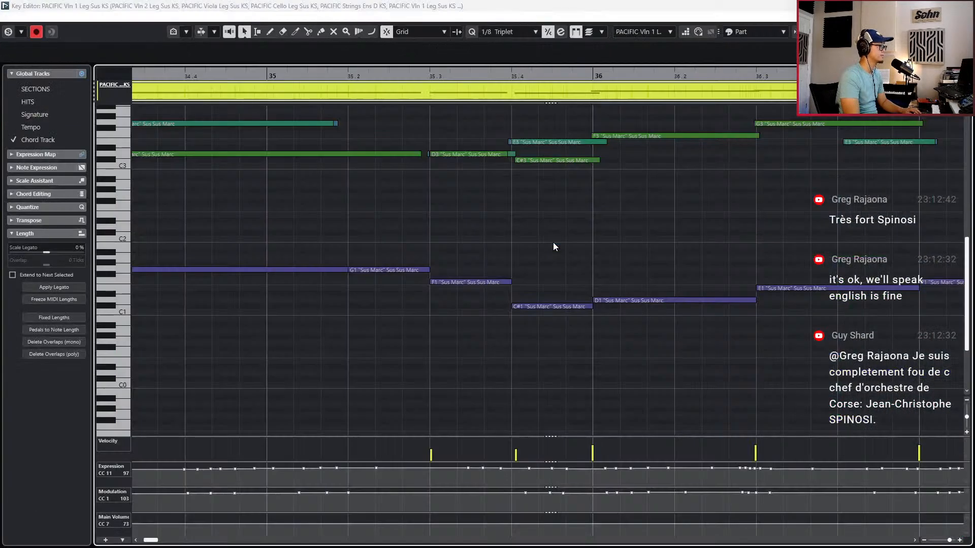
pyautogui.press('s')
pyautogui.scroll(-5, 601, 289)
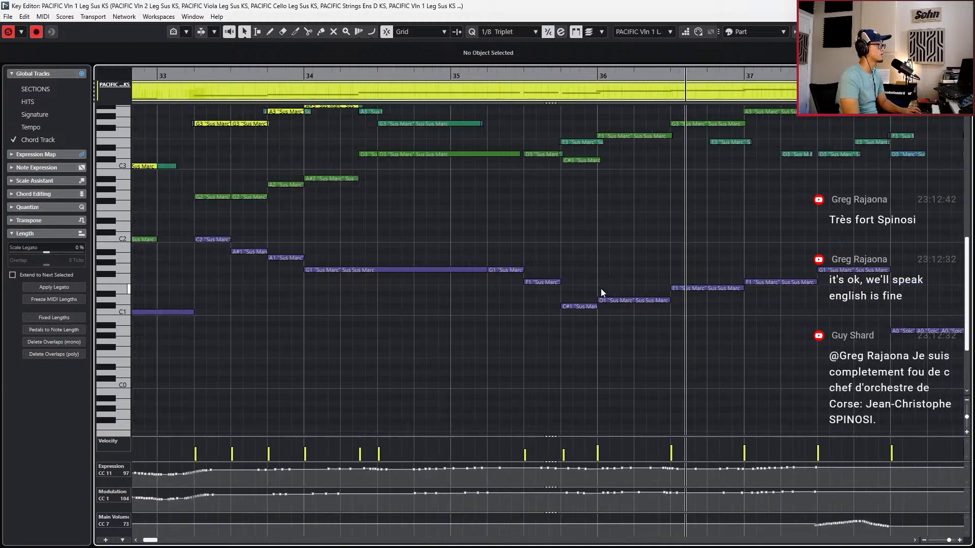
pyautogui.hscroll(4, 602, 288)
pyautogui.scroll(2, 584, 279)
pyautogui.scroll(-2, 584, 279)
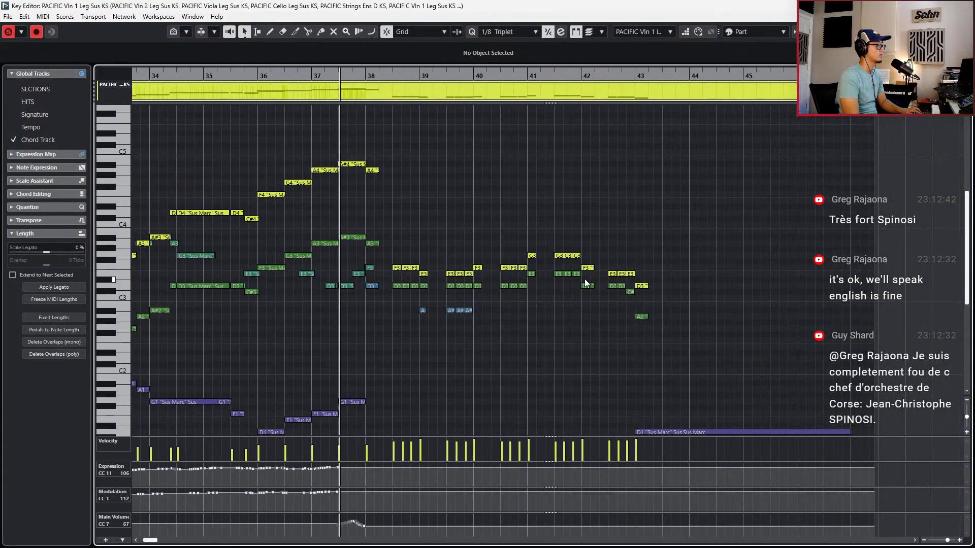
pyautogui.scroll(-1, 584, 279)
# Close and reopen the combined strings editor, and compare the bass notes with the upper strings from bar 38
pyautogui.press('Escape')
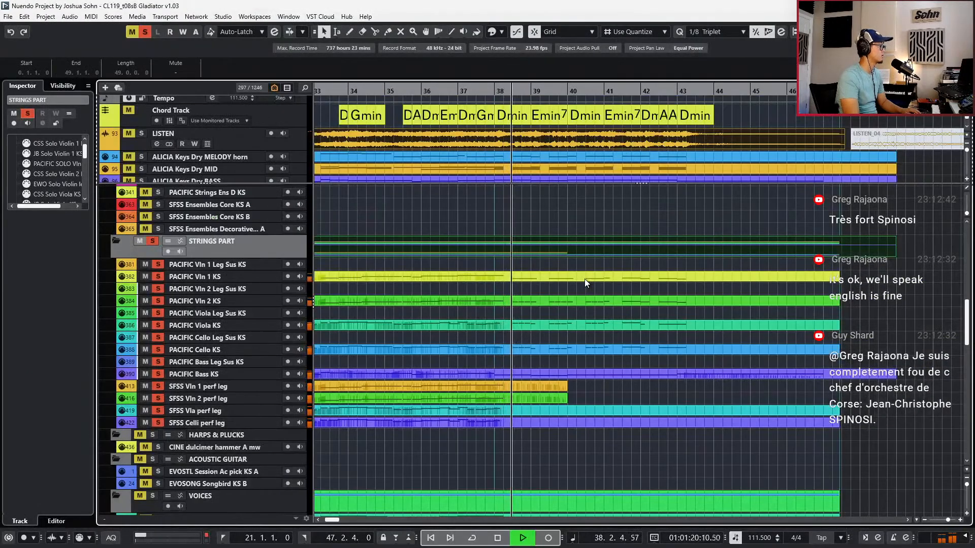
pyautogui.press('Return')
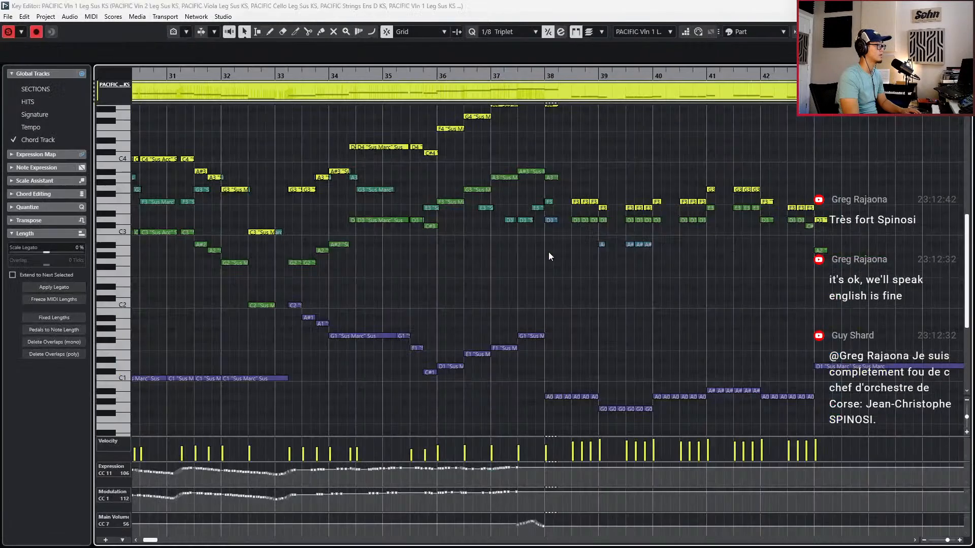
pyautogui.scroll(1, 610, 274)
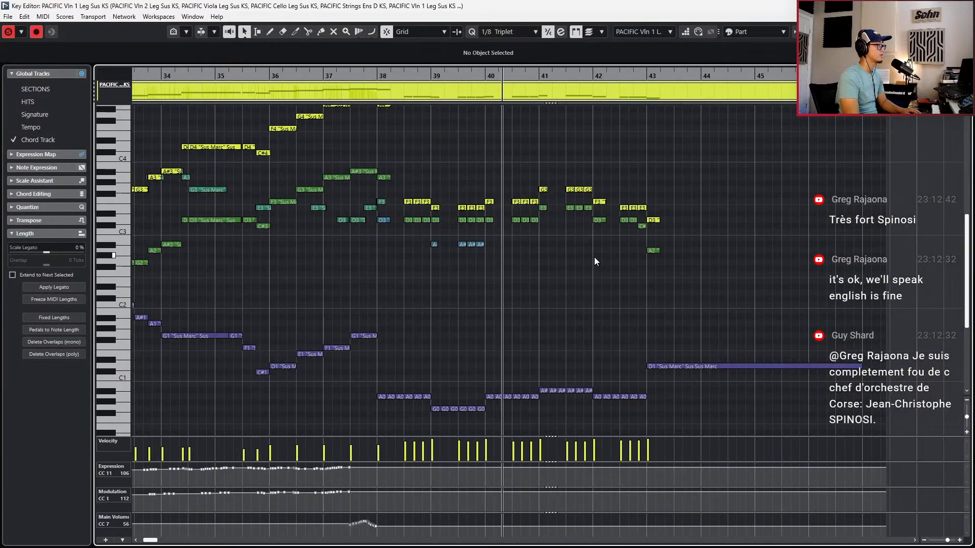
# Examine the combined strings voicing between bars 37 and 43 while switching the active part among cello and violins, and close the editor
pyautogui.scroll(2, 594, 259)
pyautogui.scroll(1, 588, 264)
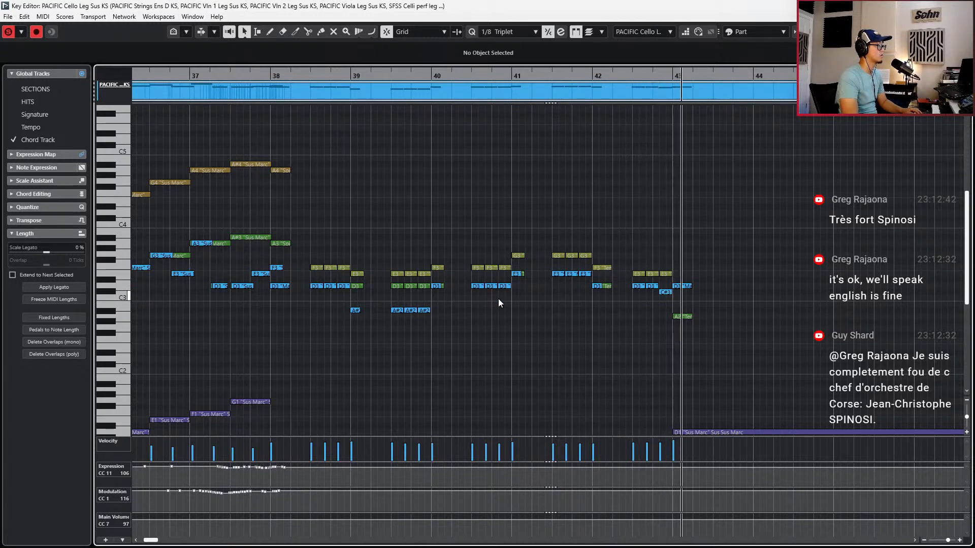
pyautogui.press('KP_Subtract')
pyautogui.press('KP_Subtract')
pyautogui.press('KP_Subtract')
pyautogui.press('KP_Subtract')
pyautogui.press('KP_Subtract')
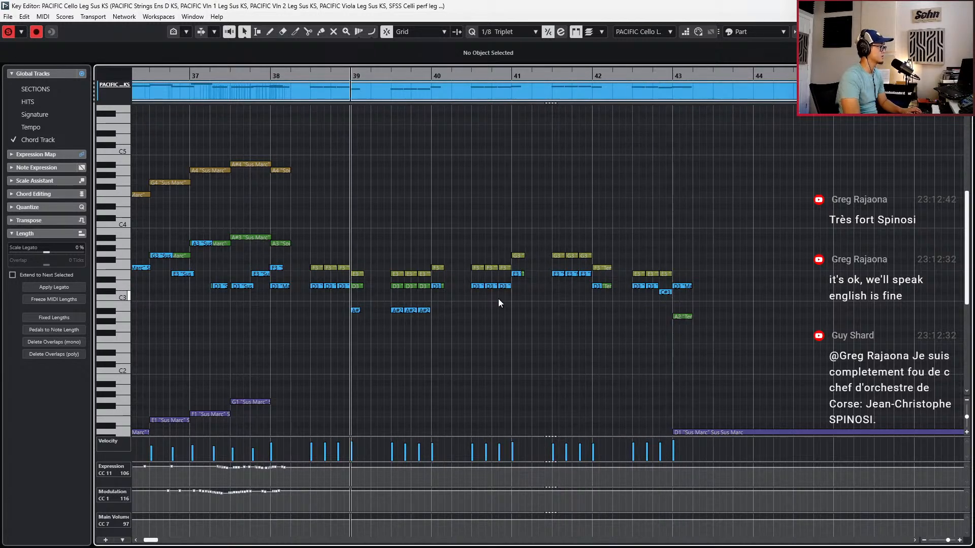
pyautogui.press('Down')
pyautogui.press('Down')
pyautogui.press('Down')
pyautogui.press('Down')
pyautogui.press('Down')
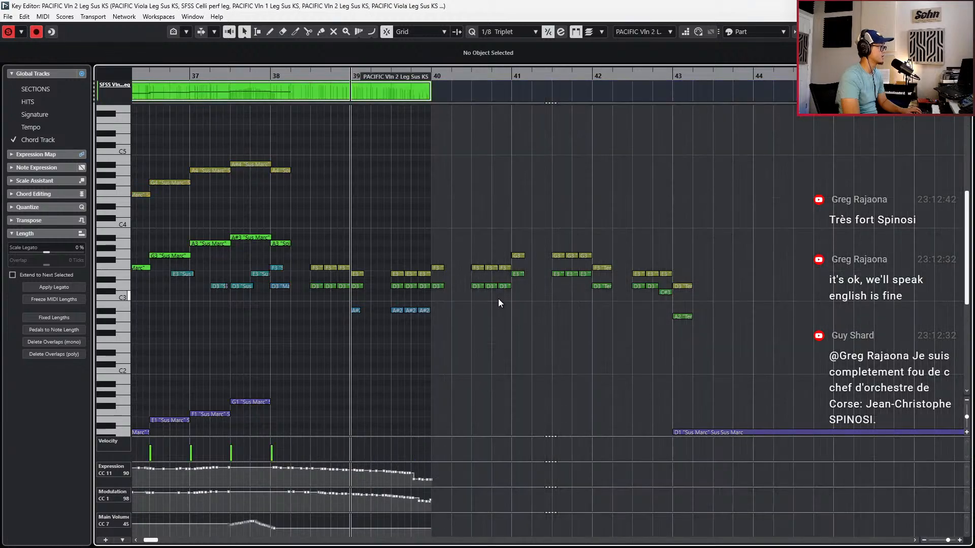
pyautogui.press('Escape')
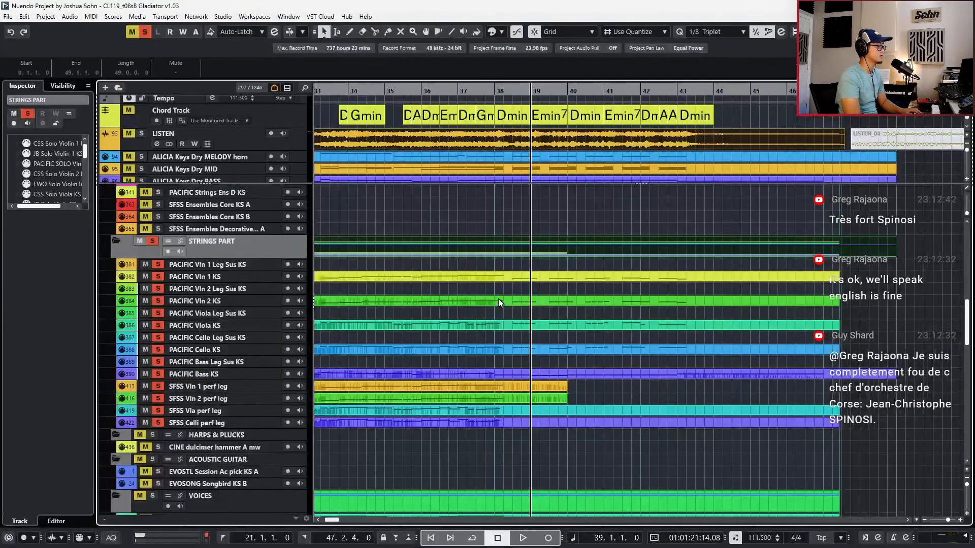
# Open the PACIFIC Vln 1, Vln 2, Viola and Cello KS parts together in the key editor and play them from bar 39
pyautogui.click(873, 279)
pyautogui.moveTo(873, 277); pyautogui.dragTo(764, 357)
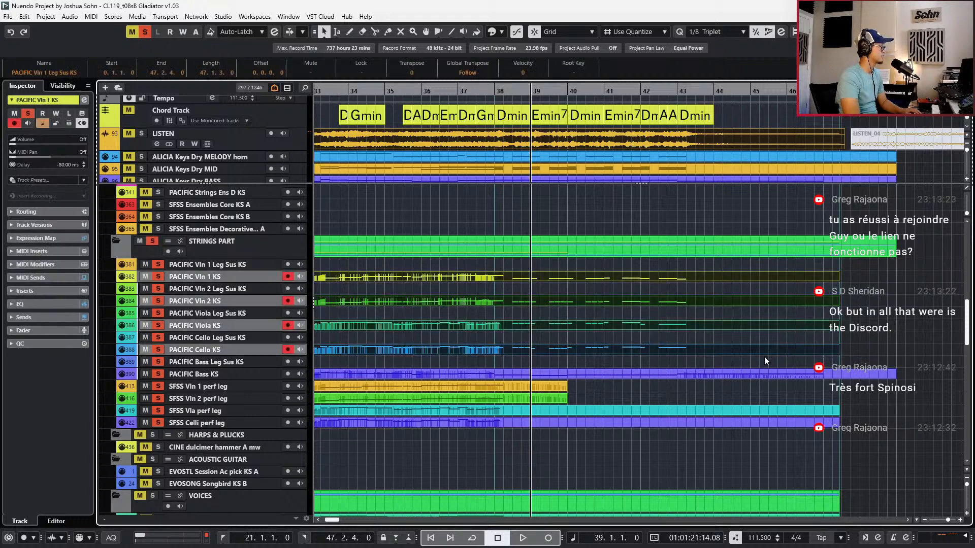
pyautogui.press('Return')
pyautogui.scroll(-3, 764, 357)
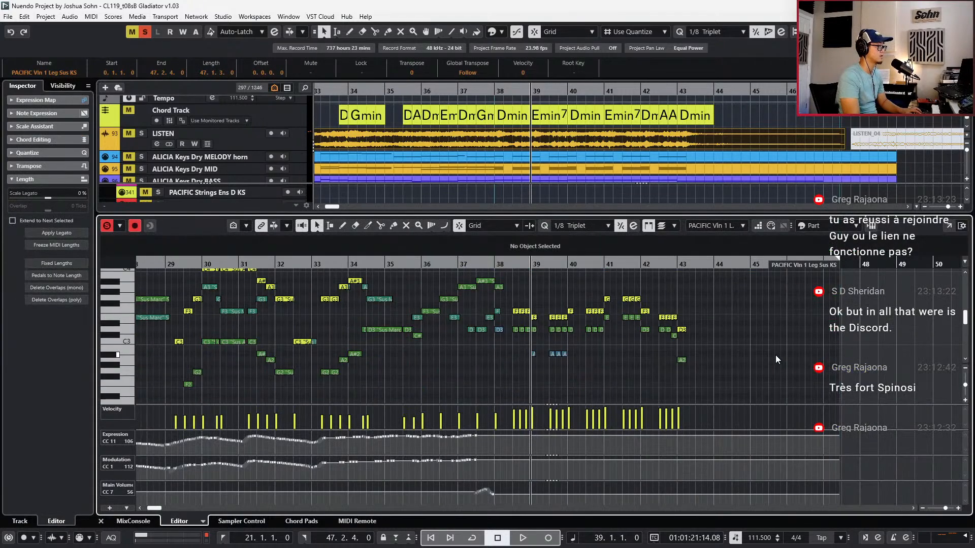
pyautogui.press('Down')
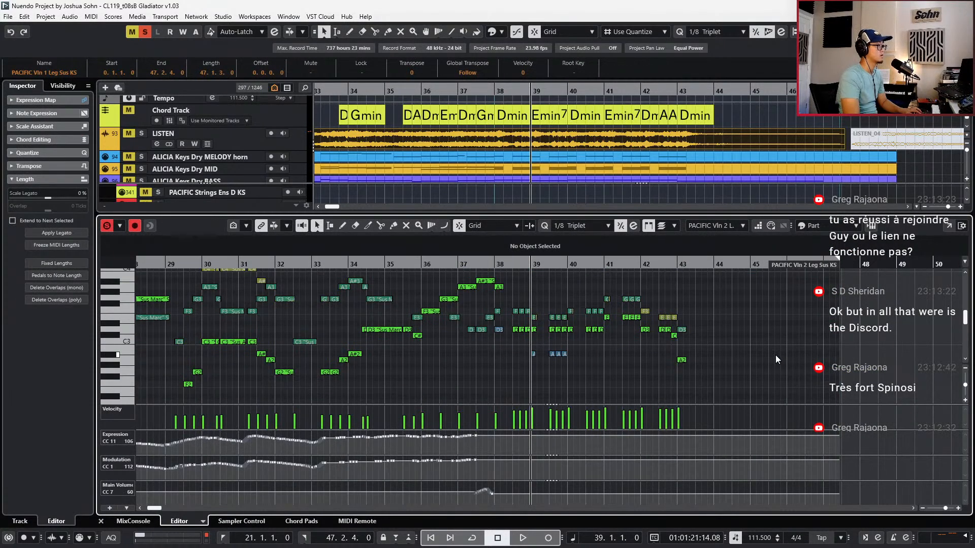
pyautogui.scroll(3, 775, 354)
pyautogui.press('Down')
pyautogui.press('KP_Subtract')
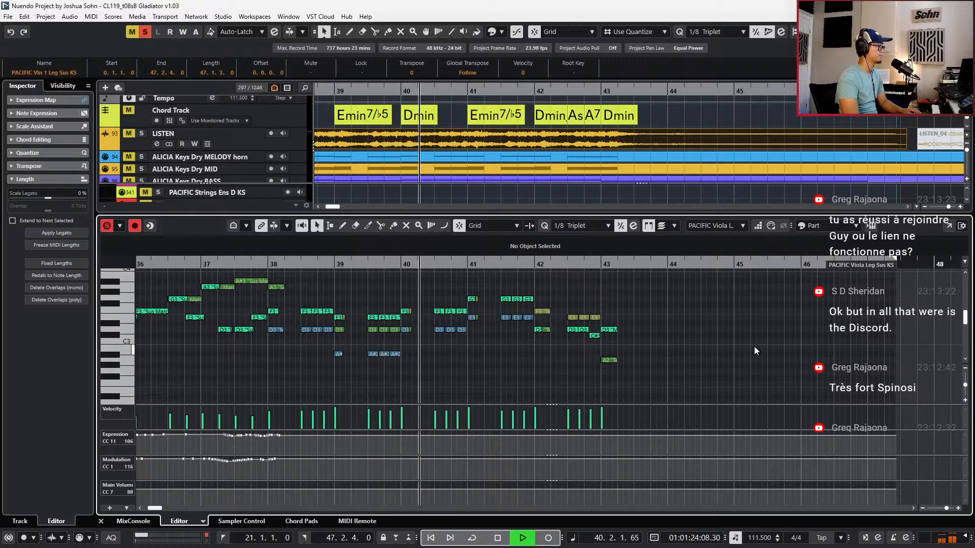
pyautogui.hscroll(-1, 754, 346)
pyautogui.press('space')
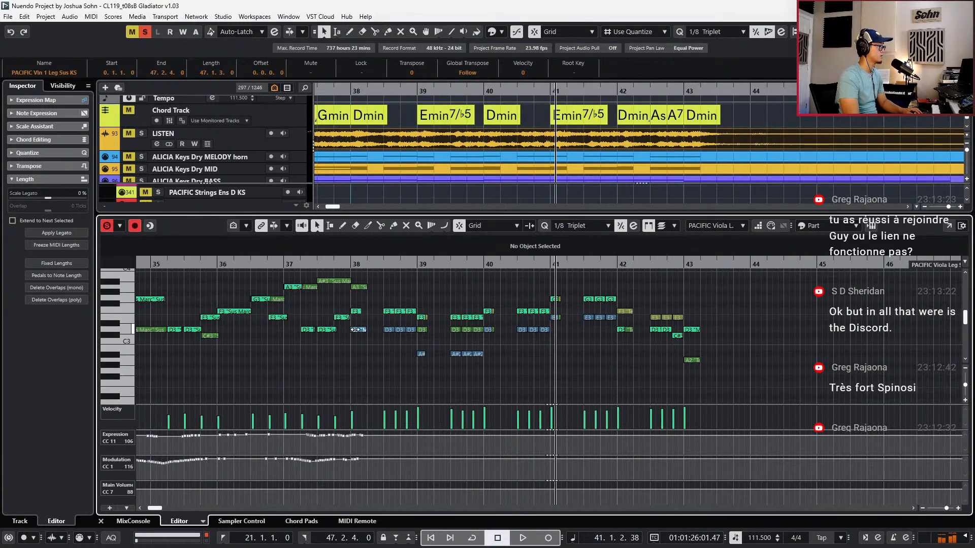
# Transpose the three repeated cello D3 notes in bar 38 down to A2 and play from bar 38
pyautogui.click(358, 330)
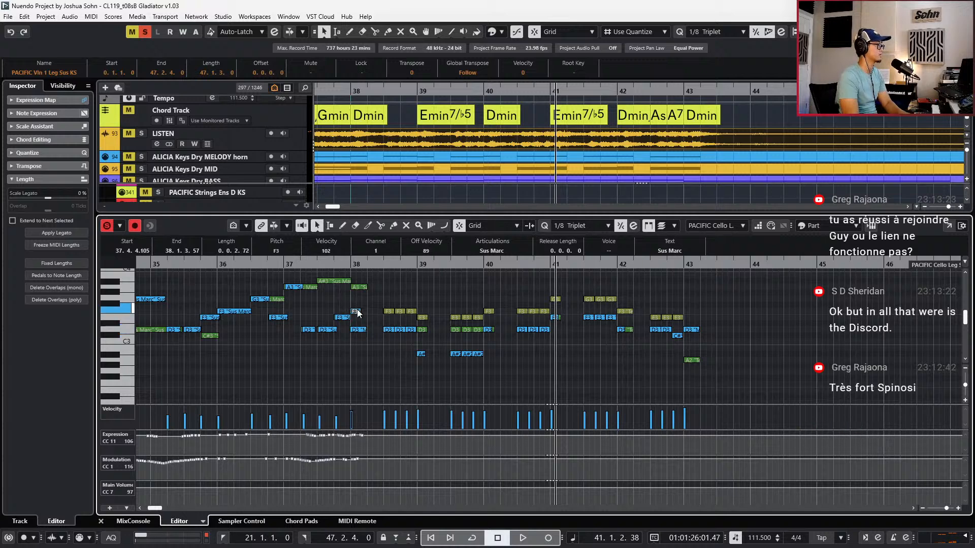
pyautogui.keyDown('shift'); pyautogui.click(403, 330); pyautogui.keyUp('shift')
pyautogui.keyDown('shift'); pyautogui.click(412, 331); pyautogui.keyUp('shift')
pyautogui.press('Down')
pyautogui.press('Down')
pyautogui.press('Down')
pyautogui.press('Down')
pyautogui.press('Down')
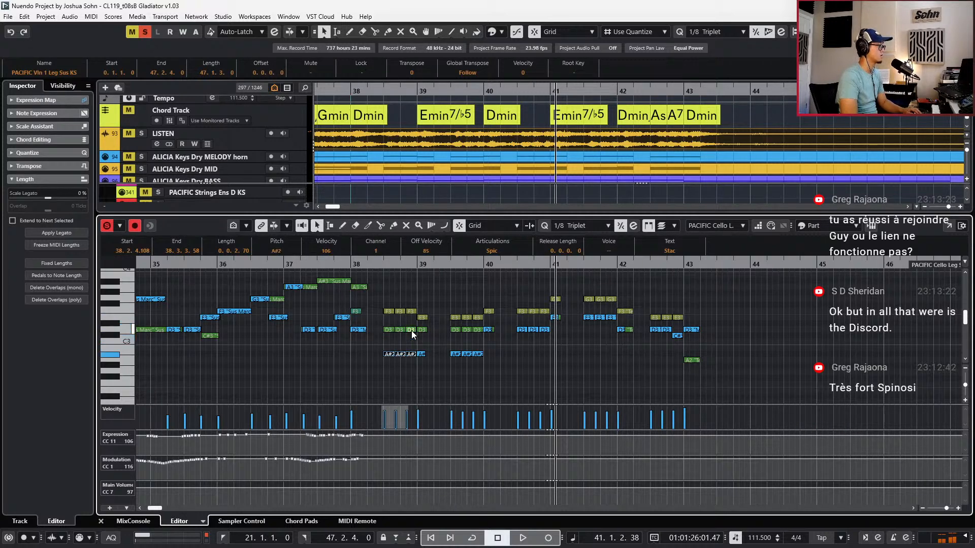
pyautogui.press('KP_0')
pyautogui.press('space')
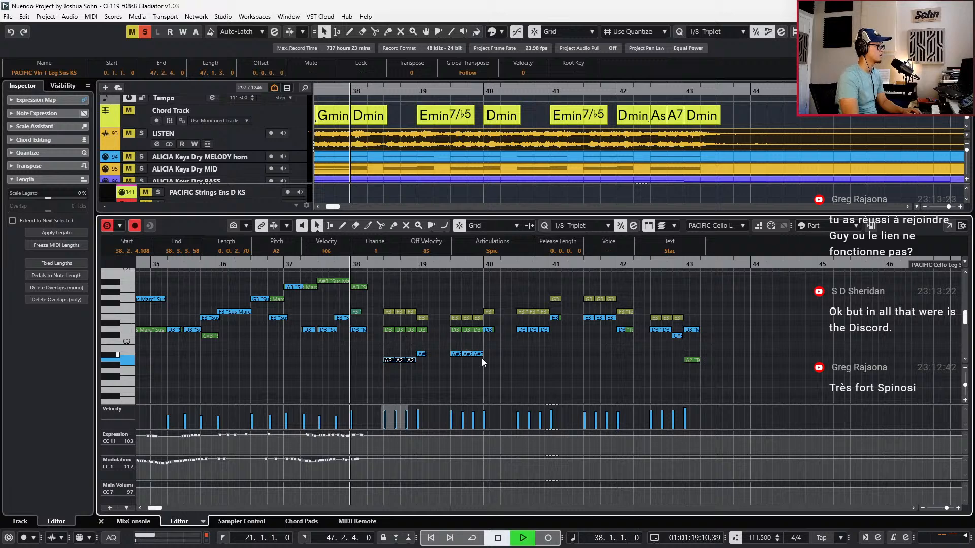
# Transpose the cello notes in bar 40 down to A2 and those in bar 41 down to A#2
pyautogui.click(489, 330)
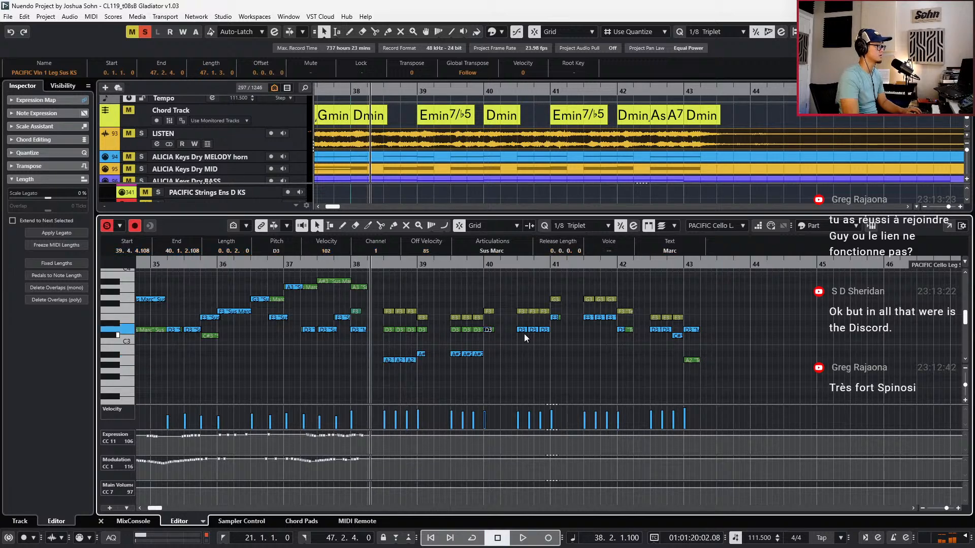
pyautogui.hotkey('shift', 'Right')
pyautogui.hotkey('shift', 'Right')
pyautogui.hotkey('shift', 'Right')
pyautogui.hotkey('shift', 'Right')
pyautogui.hotkey('shift', 'Right')
pyautogui.hotkey('shift', 'Right')
pyautogui.hotkey('shift', 'Right')
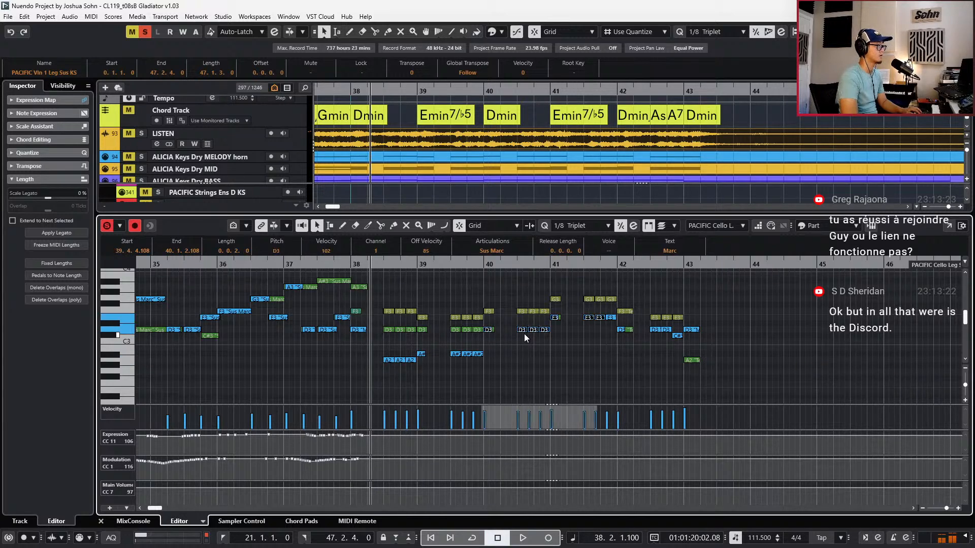
pyautogui.press('Down')
pyautogui.press('Down')
pyautogui.press('Down')
pyautogui.press('Down')
pyautogui.press('Down')
pyautogui.moveTo(531, 344); pyautogui.dragTo(614, 352)
pyautogui.press('Down')
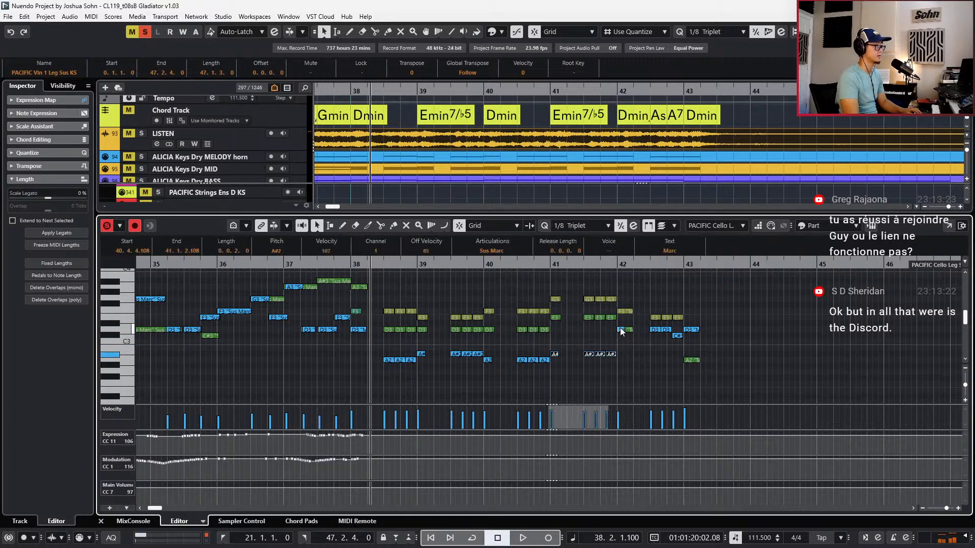
# Transpose the bar 42 cello notes down to A2 and the final cello note at bar 43 down to D2
pyautogui.click(623, 331)
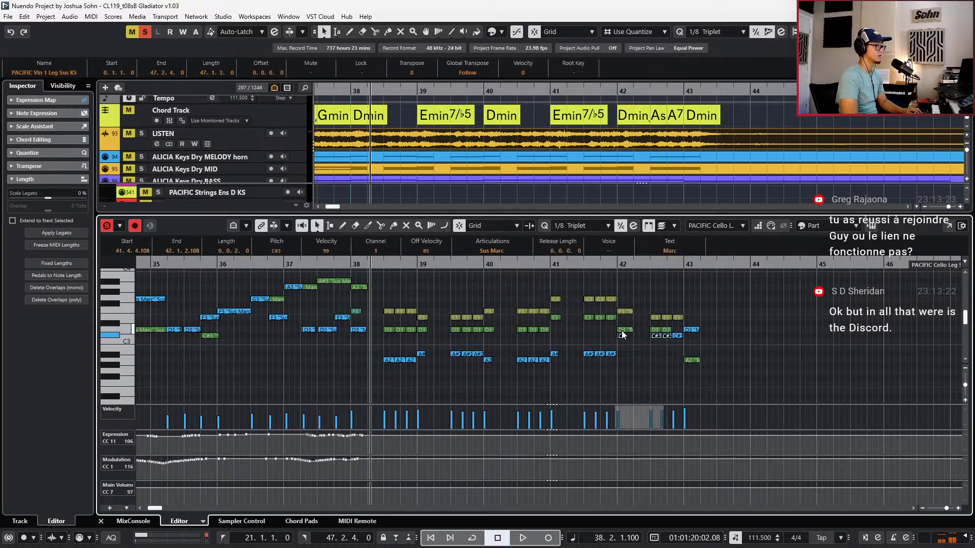
pyautogui.press('Right')
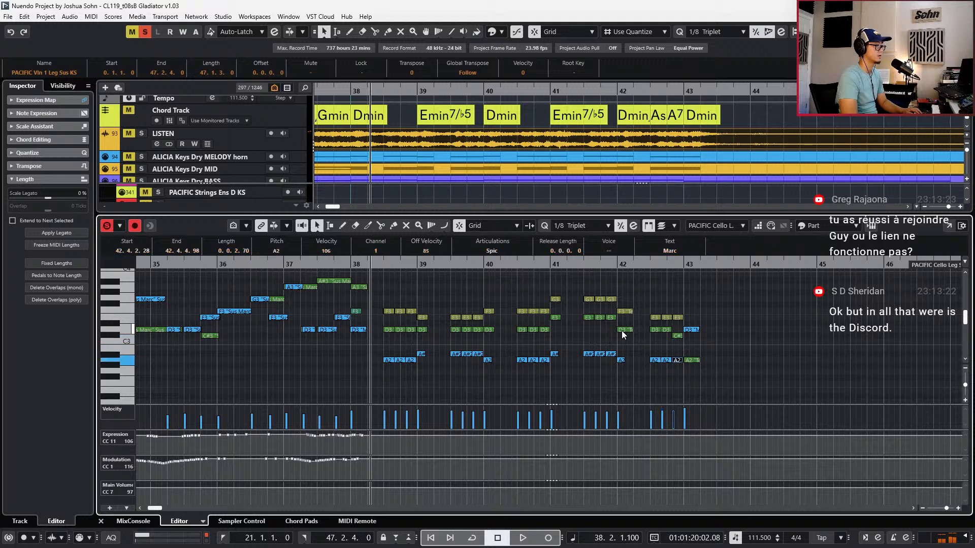
pyautogui.press('Down')
pyautogui.press('Down')
pyautogui.press('Down')
pyautogui.press('Down')
pyautogui.press('Down')
pyautogui.press('Down')
pyautogui.press('Down')
pyautogui.press('Down')
pyautogui.press('Down')
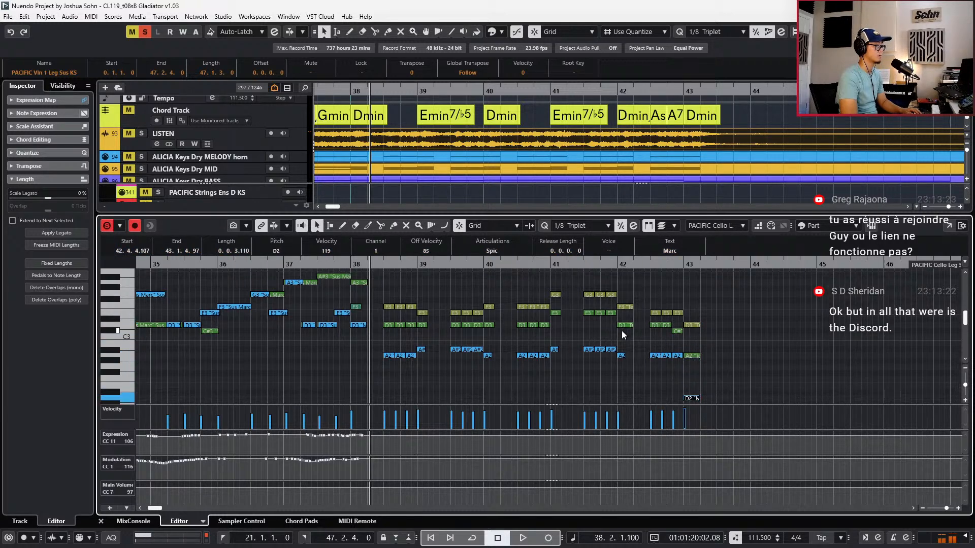
# Reduce the final cello note's velocity to 103 and shorten the three closing string notes at bar 43 to 0.0.2.70
pyautogui.hotkey('alt', 'Down')
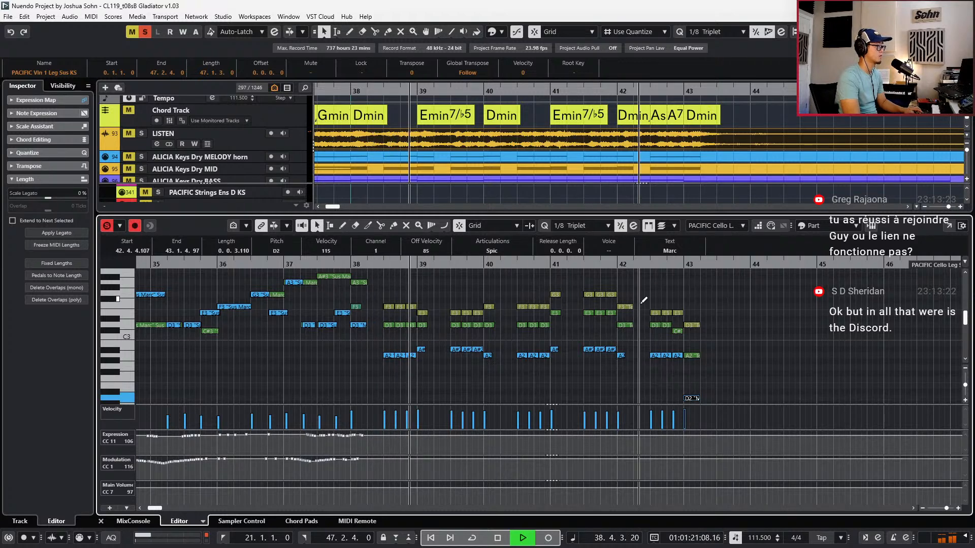
pyautogui.scroll(-2, 641, 303)
pyautogui.moveTo(709, 294); pyautogui.dragTo(693, 393)
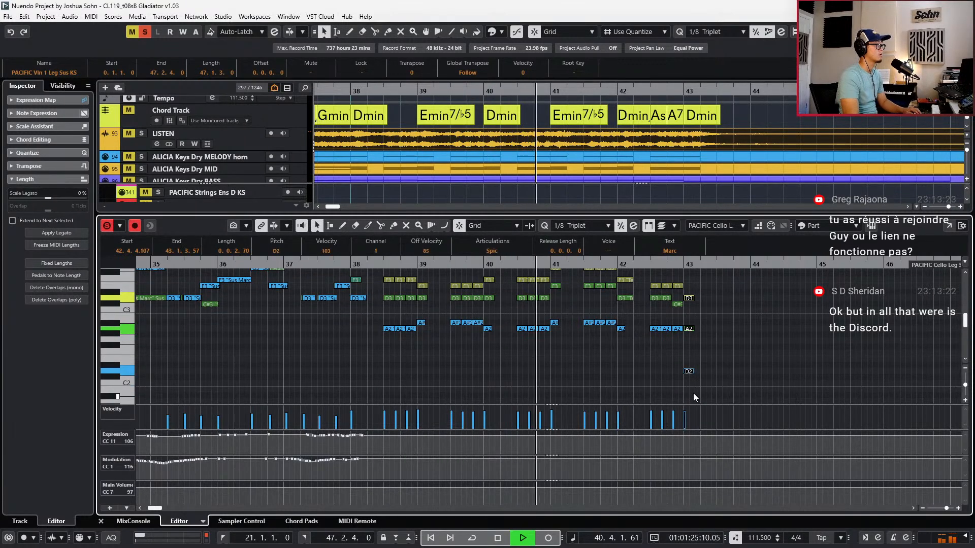
# Turn off the solo on the string tracks and play the passage through bar 43 with the full arrangement
pyautogui.scroll(1, 696, 388)
pyautogui.moveTo(630, 301); pyautogui.dragTo(625, 338)
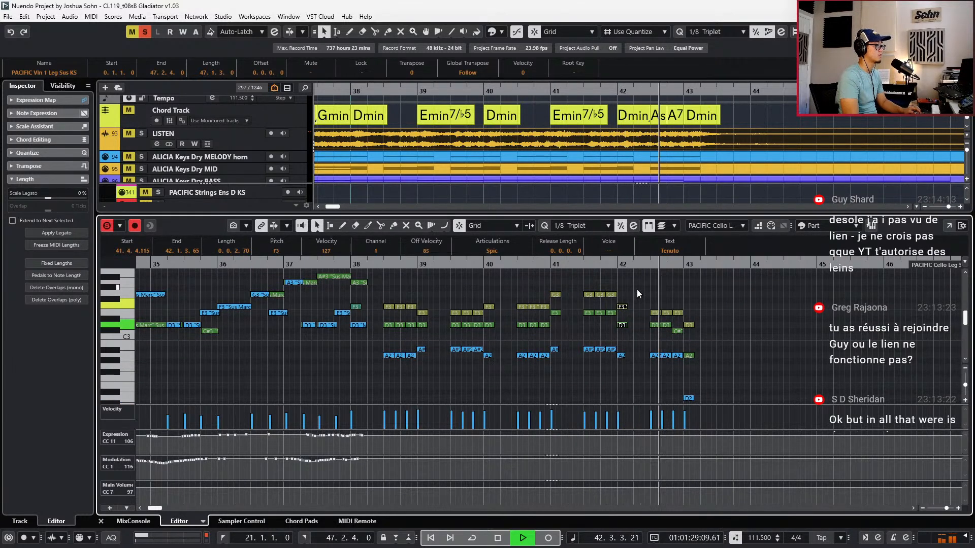
pyautogui.press('space')
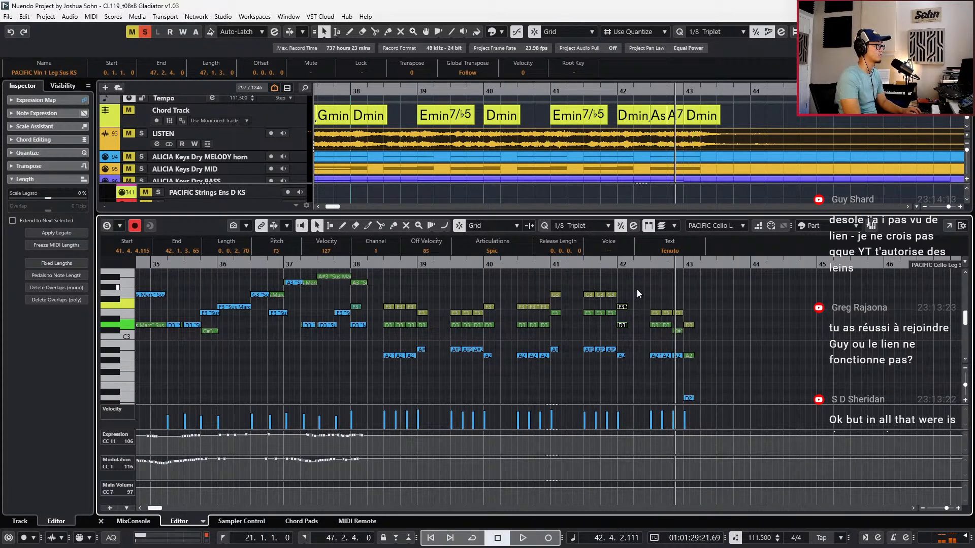
pyautogui.press('KP_Subtract')
pyautogui.press('KP_Subtract')
pyautogui.press('s')
pyautogui.moveTo(701, 364); pyautogui.dragTo(684, 406)
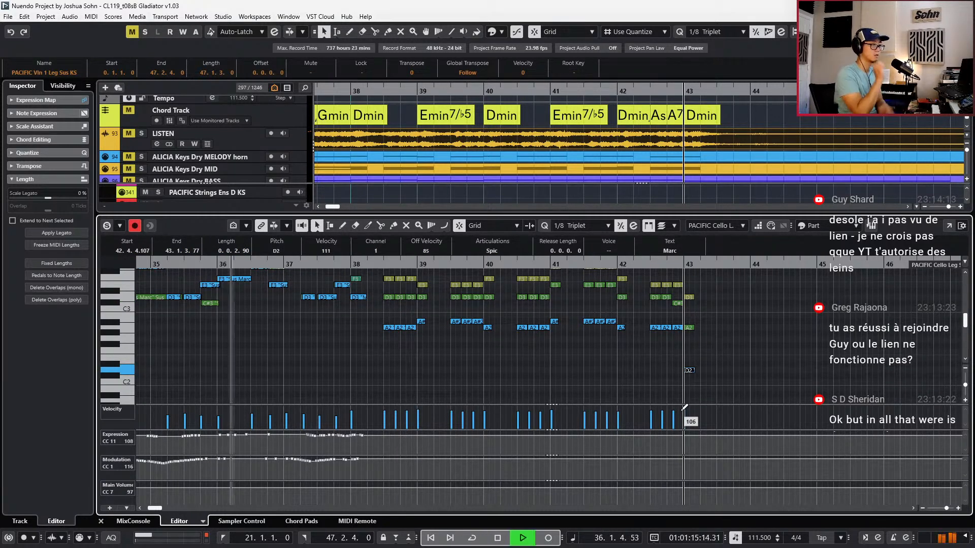
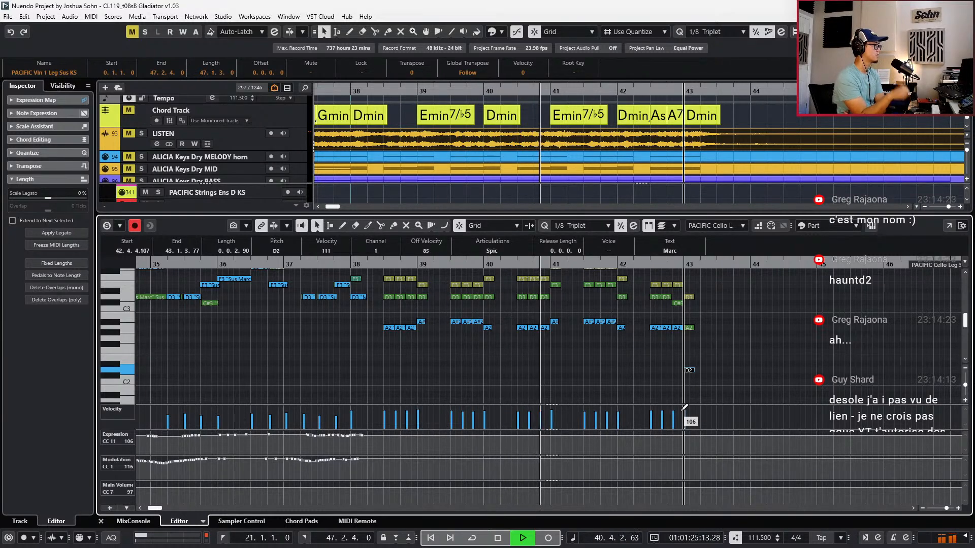
pyautogui.scroll(-1, 714, 325)
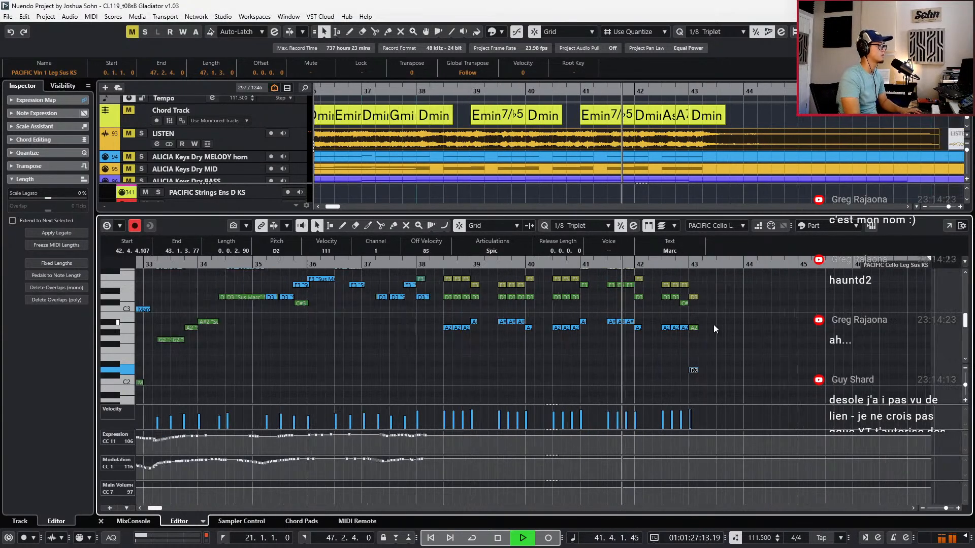
pyautogui.scroll(1, 714, 325)
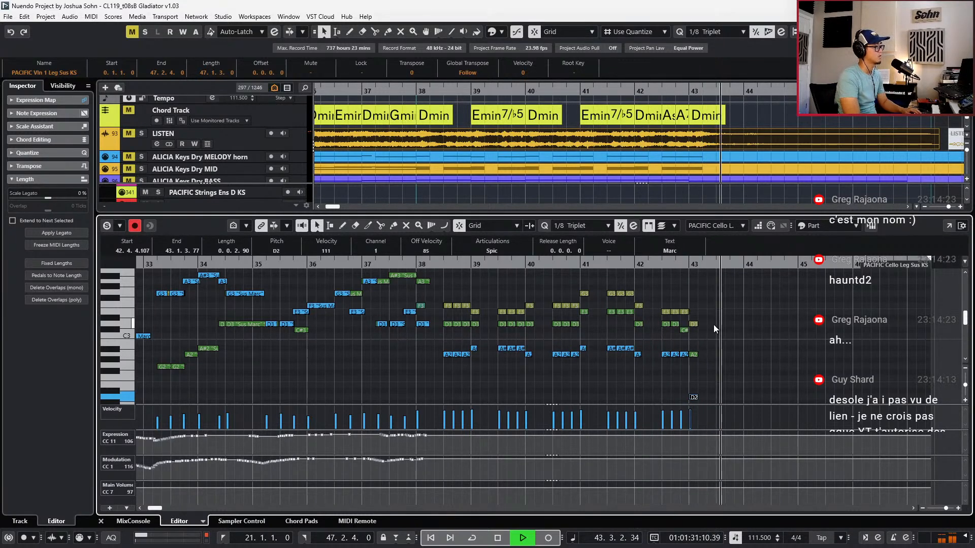
# Close the string note editor, stop playback and return the playback position to bar 40
pyautogui.hotkey('ctrl', 'e')
pyautogui.scroll(-3, 714, 324)
pyautogui.hscroll(2, 712, 319)
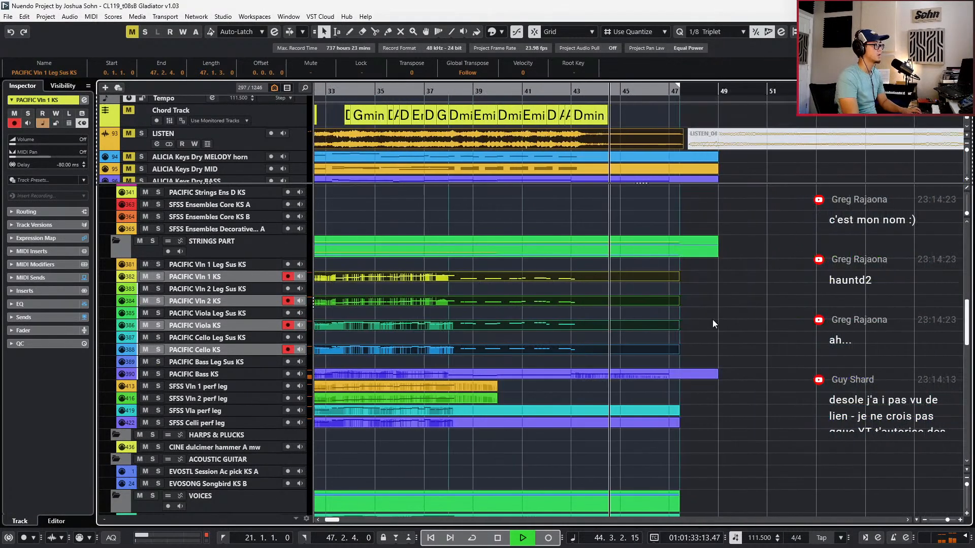
pyautogui.press('space')
pyautogui.press('KP_Subtract')
pyautogui.press('KP_Subtract')
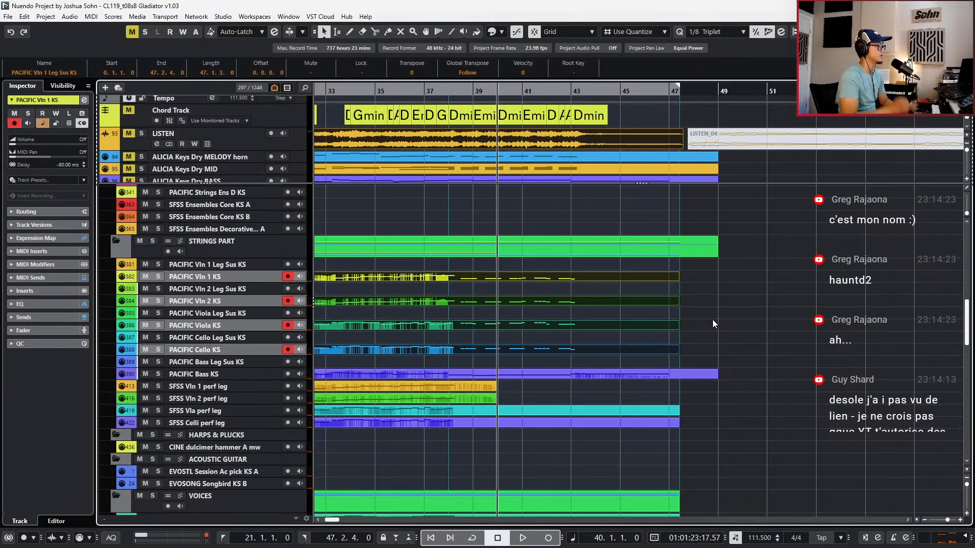
# Play the LISTEN reference track soloed from bar 40, then unsolo and mute it again
pyautogui.click(239, 139)
pyautogui.press('s')
pyautogui.press('space')
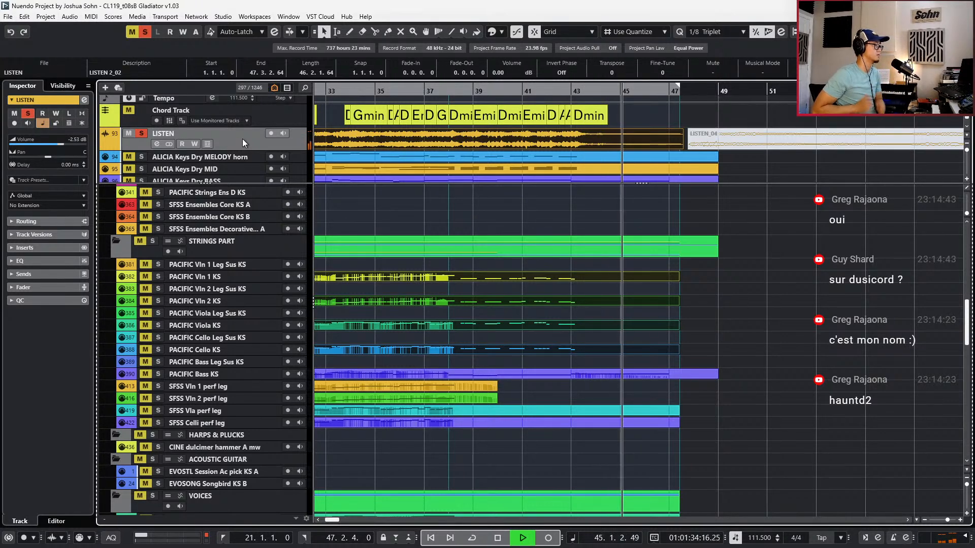
pyautogui.press('space')
pyautogui.press('s')
pyautogui.press('m')
# Move the playback position back to bar 37
pyautogui.press('Left')
pyautogui.press('Left')
pyautogui.press('Left')
pyautogui.press('Left')
pyautogui.press('Left')
pyautogui.press('Left')
pyautogui.press('Left')
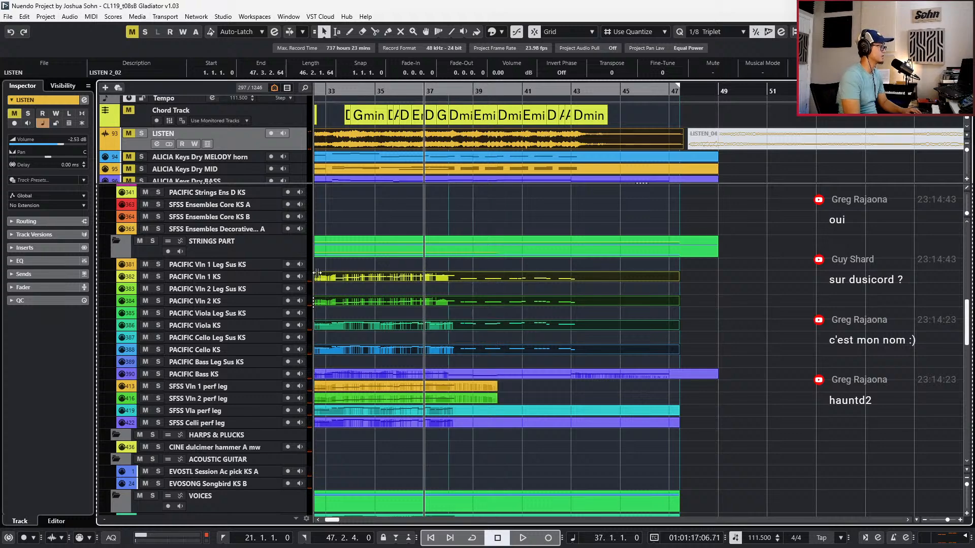
# Extend the CINEPERC Timpani A part to 47.2.4.0 and open it for note editing
pyautogui.click(397, 309)
pyautogui.scroll(3, 397, 310)
pyautogui.scroll(-3, 420, 335)
pyautogui.scroll(-5, 423, 335)
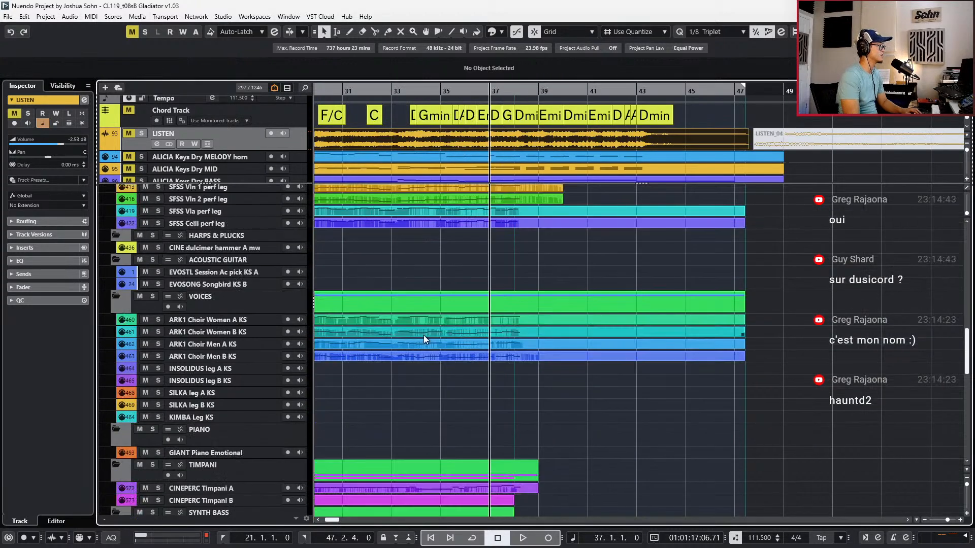
pyautogui.scroll(-4, 447, 427)
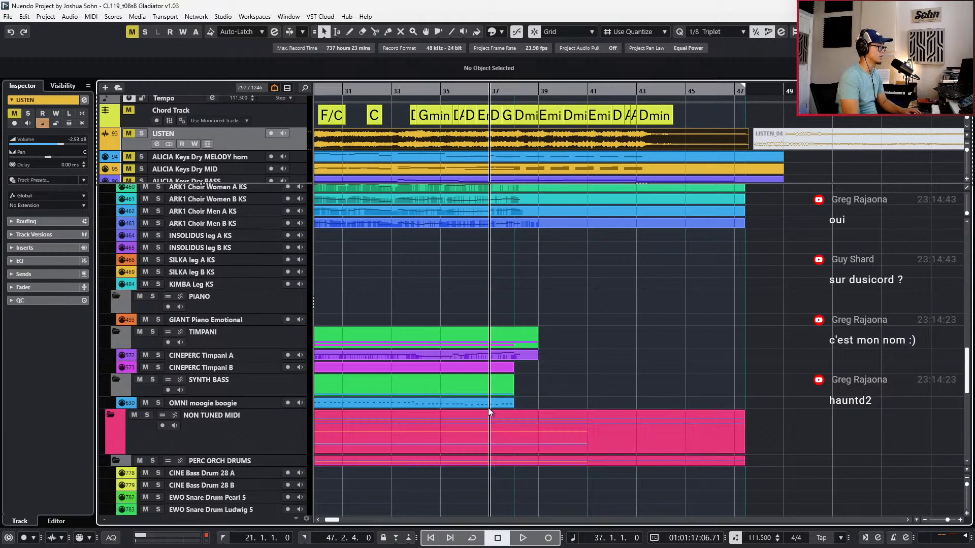
pyautogui.doubleClick(549, 355)
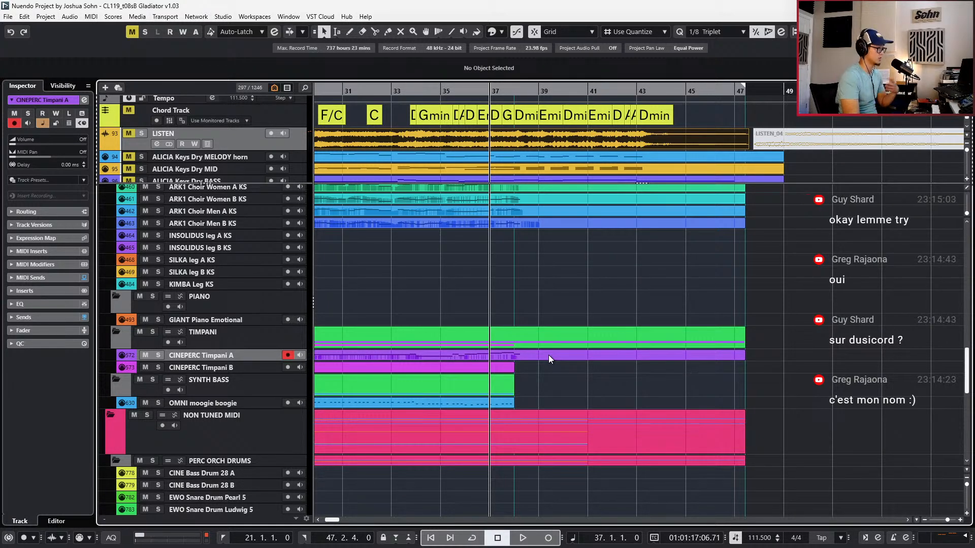
pyautogui.doubleClick(548, 355)
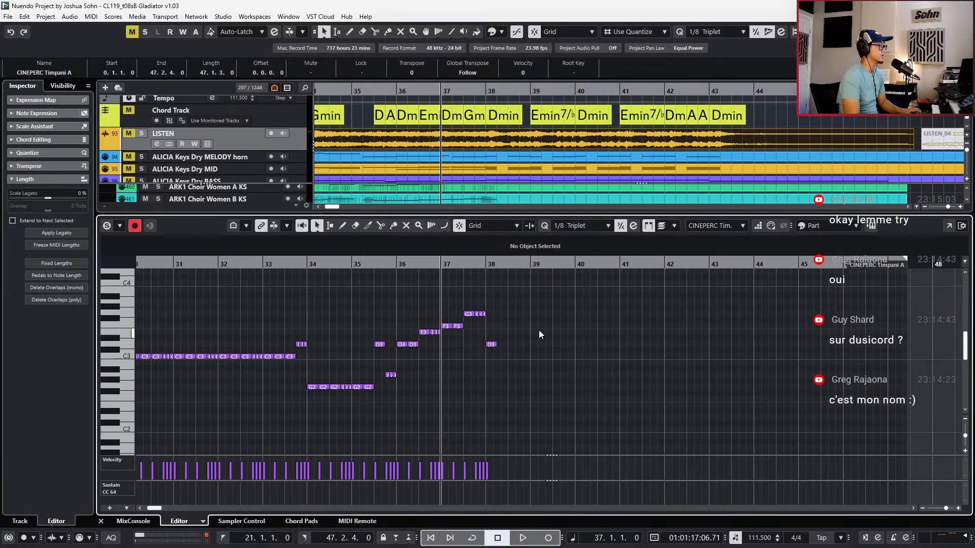
# Duplicate the bar 38 timpani D3 onto beat 3 and repeat it as triplet notes 0.0.2.80 long to the bar's end
pyautogui.scroll(2, 538, 330)
pyautogui.moveTo(495, 342); pyautogui.dragTo(469, 359)
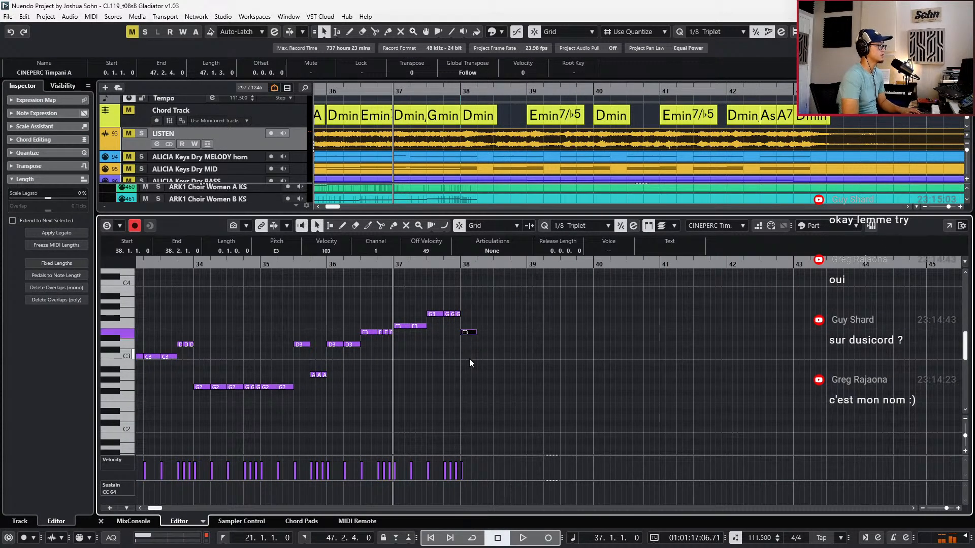
pyautogui.hotkey('ctrl', 'd')
pyautogui.hotkey('alt', 'Right')
pyautogui.hotkey('alt', 'Right')
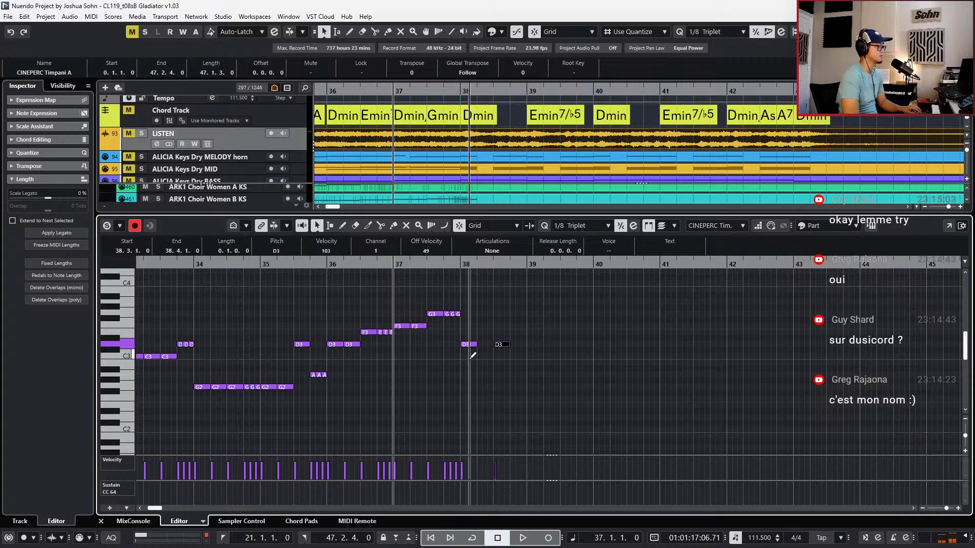
pyautogui.hotkey('ctrl', 'd')
pyautogui.hotkey('ctrl', 'd')
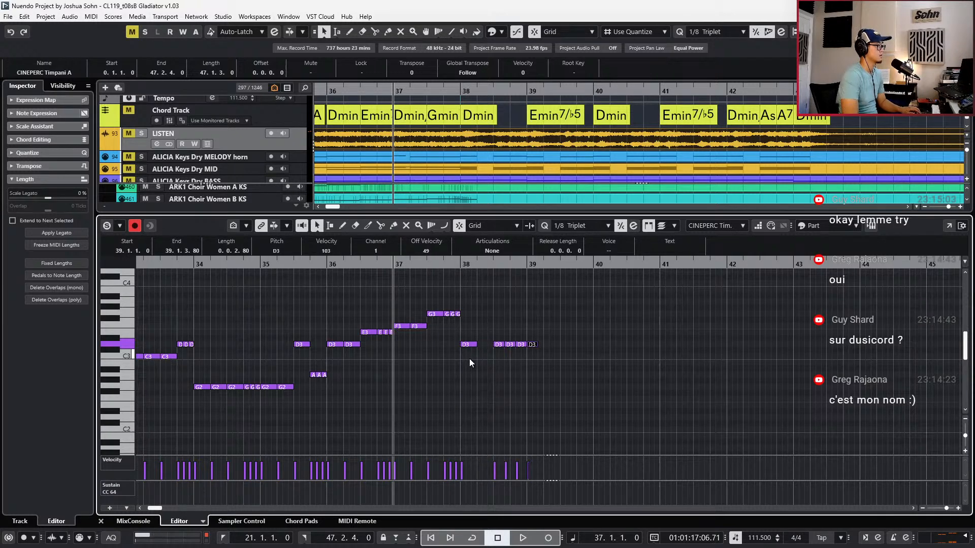
# Copy the bar 38 timpani pattern into bars 39, 40 and 41, transposed to E3, D3 and E3
pyautogui.moveTo(541, 328); pyautogui.dragTo(452, 367)
pyautogui.hotkey('ctrl', 'd')
pyautogui.press('Up')
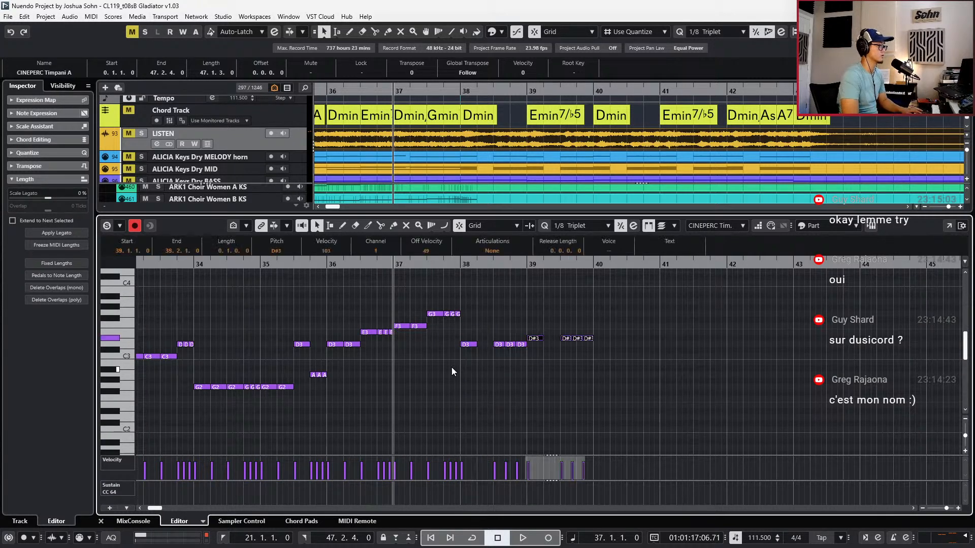
pyautogui.press('Up')
pyautogui.hotkey('ctrl', 'd')
pyautogui.press('Down')
pyautogui.press('Down')
pyautogui.hotkey('ctrl', 'd')
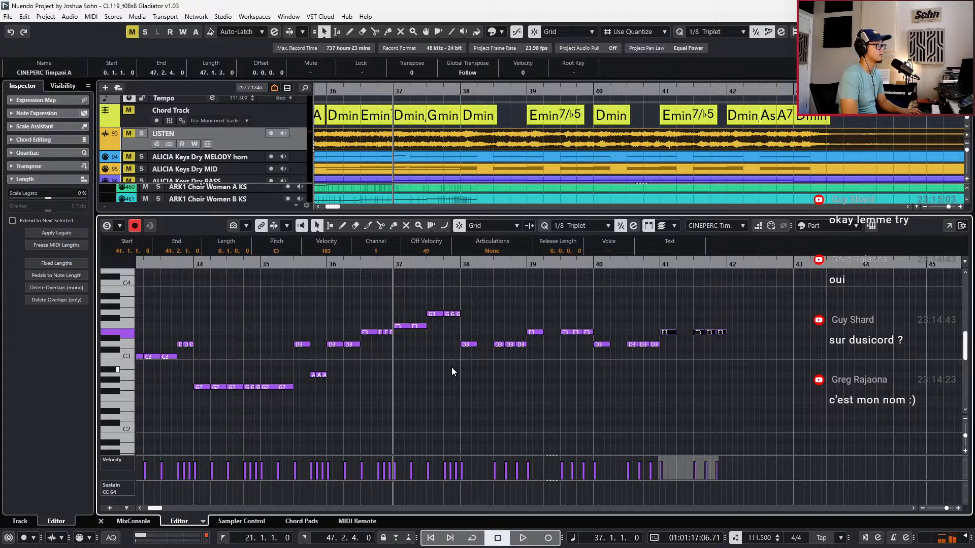
# Transpose the timpani pattern in bar 39 down to A#2
pyautogui.press('space')
pyautogui.click(487, 333)
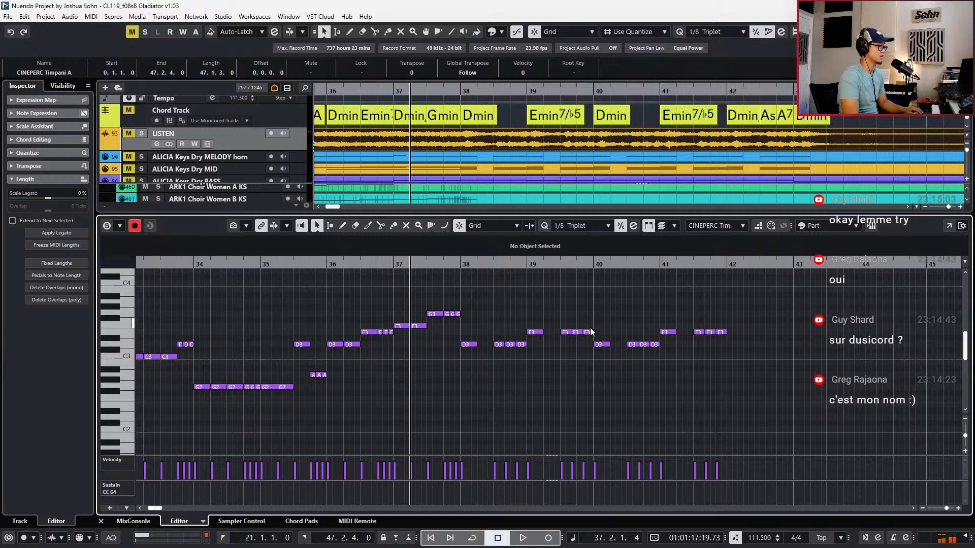
pyautogui.moveTo(590, 326); pyautogui.dragTo(534, 337)
pyautogui.press('Down')
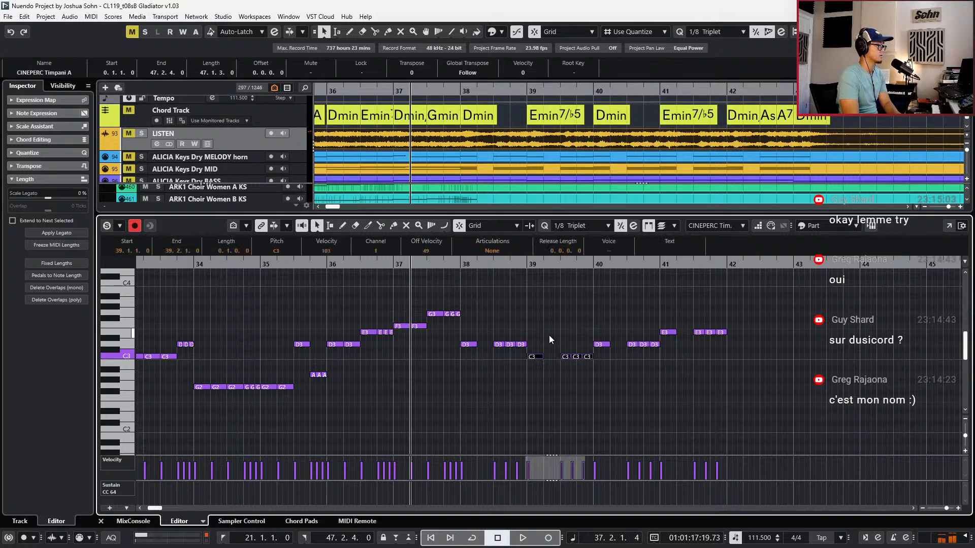
pyautogui.press('Down')
pyautogui.press('Down')
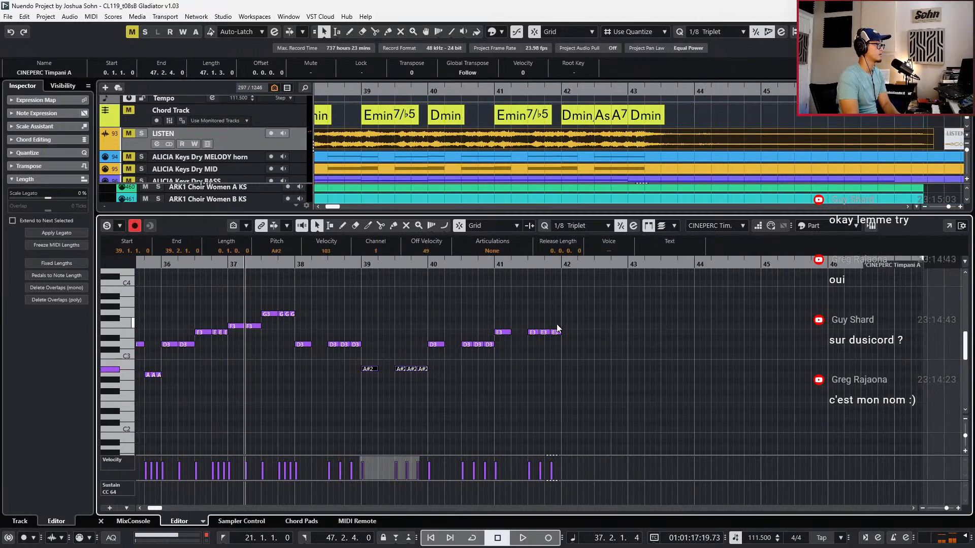
# Duplicate the bar 41 timpani pattern into bar 42 and transpose the copy down to D3
pyautogui.moveTo(537, 311); pyautogui.dragTo(490, 338)
pyautogui.hotkey('ctrl', 'd')
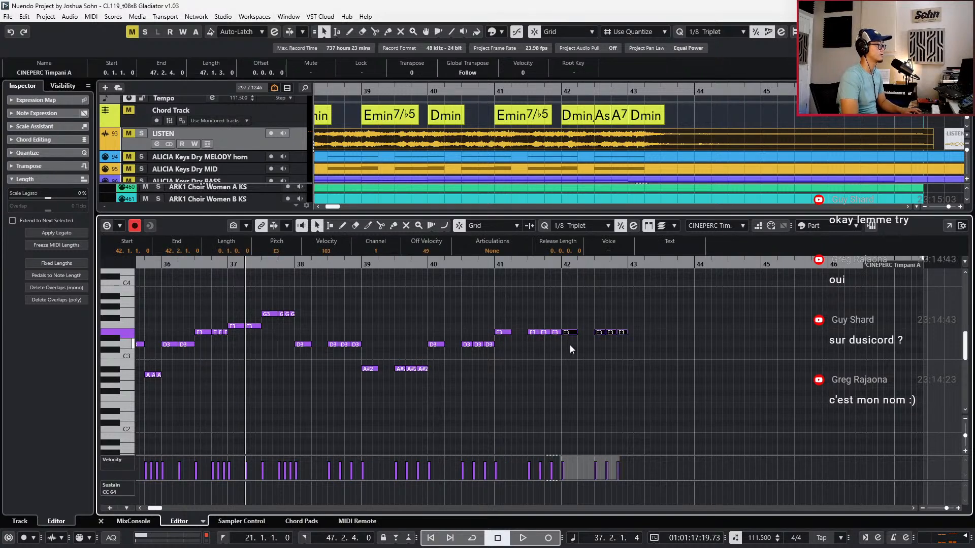
pyautogui.press('Down')
pyautogui.press('Down')
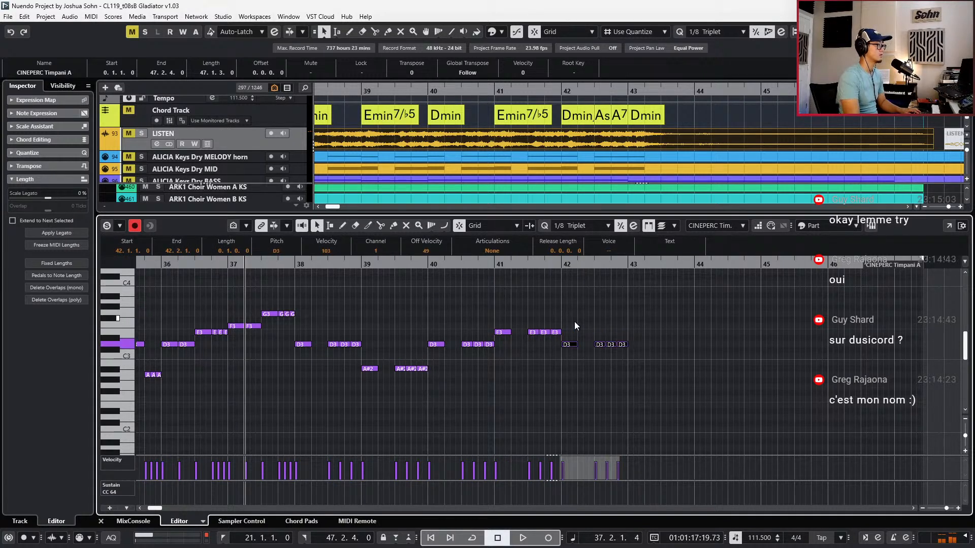
# Lower the last timpani note of bar 42 to A2
pyautogui.moveTo(600, 324); pyautogui.dragTo(602, 352)
pyautogui.click(622, 345)
pyautogui.press('Down')
pyautogui.press('Down')
pyautogui.press('Down')
pyautogui.press('Down')
pyautogui.press('Down')
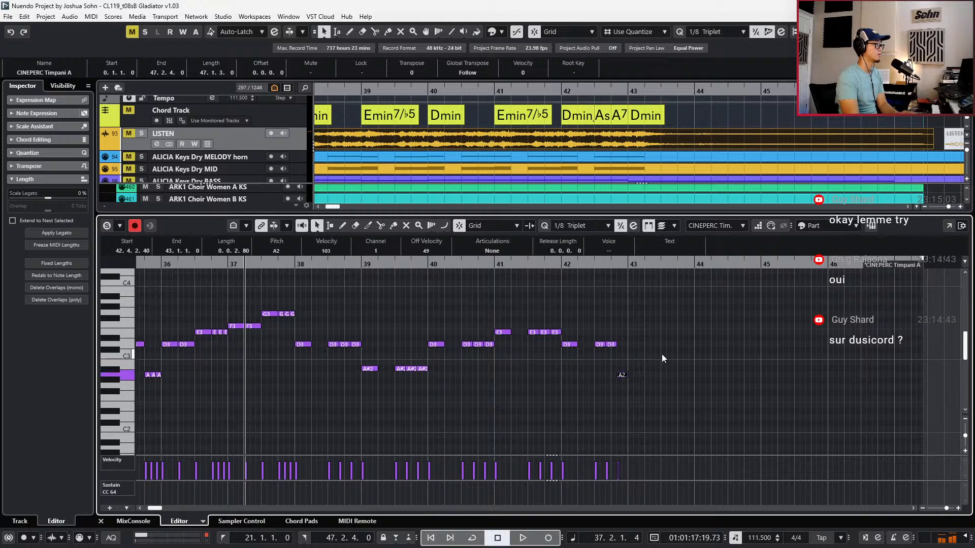
# Duplicate the A2 note to the start of bar 43, raise the copy to D3 and move the playback position to it
pyautogui.hotkey('alt', 'd')
pyautogui.press('Up')
pyautogui.press('Up')
pyautogui.press('Up')
pyautogui.press('Up')
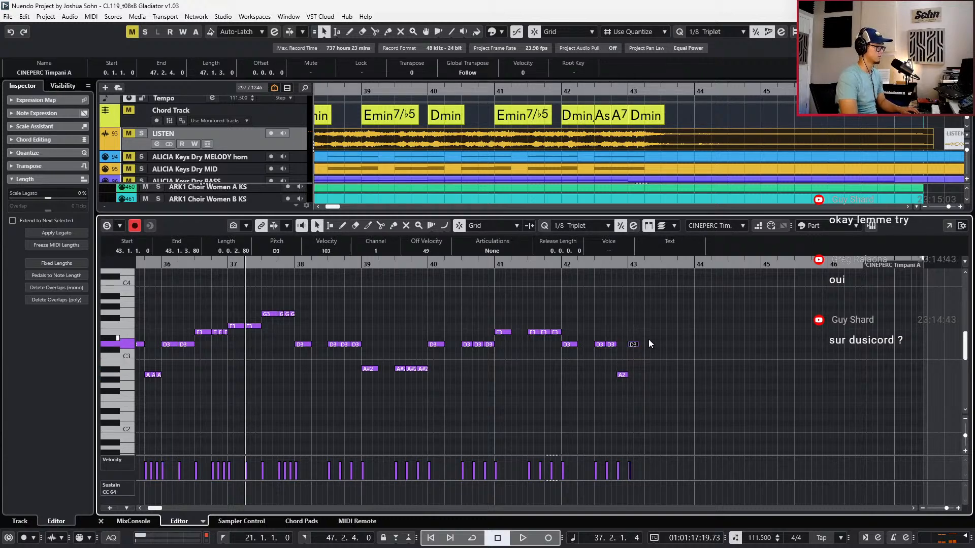
pyautogui.press('l')
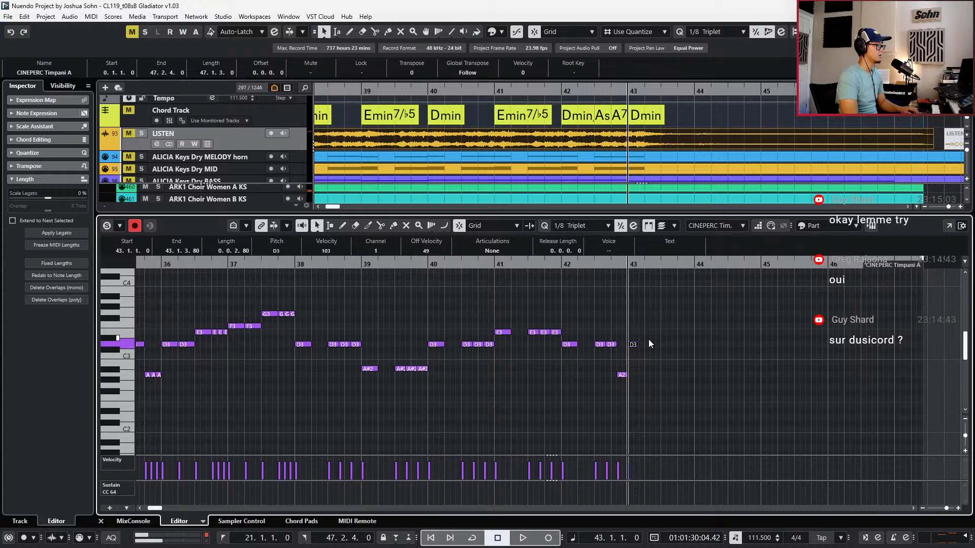
pyautogui.press('Delete')
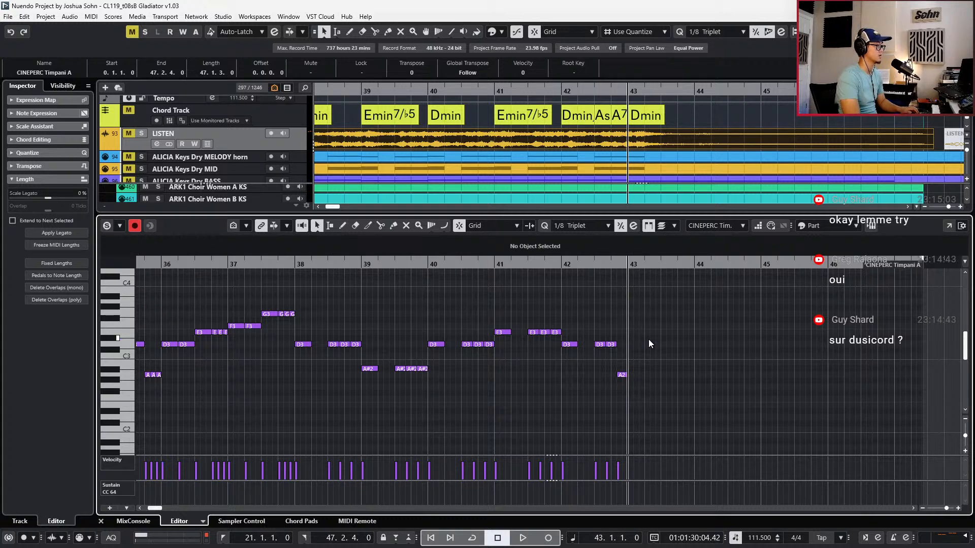
pyautogui.hotkey('ctrl', 'z')
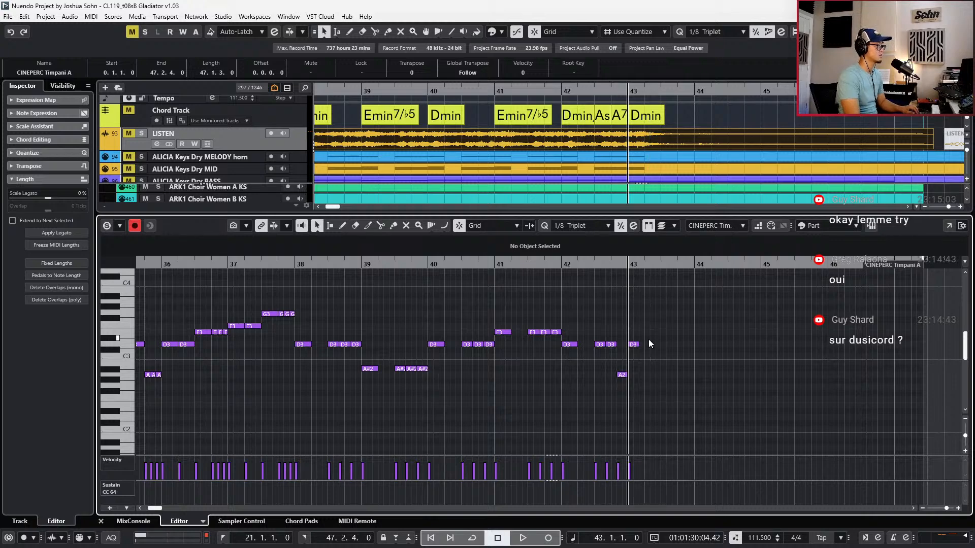
# Copy the bar 43 D3 note into the CINEPERC Timpani B part and lengthen it to three bars
pyautogui.moveTo(671, 316); pyautogui.dragTo(628, 363)
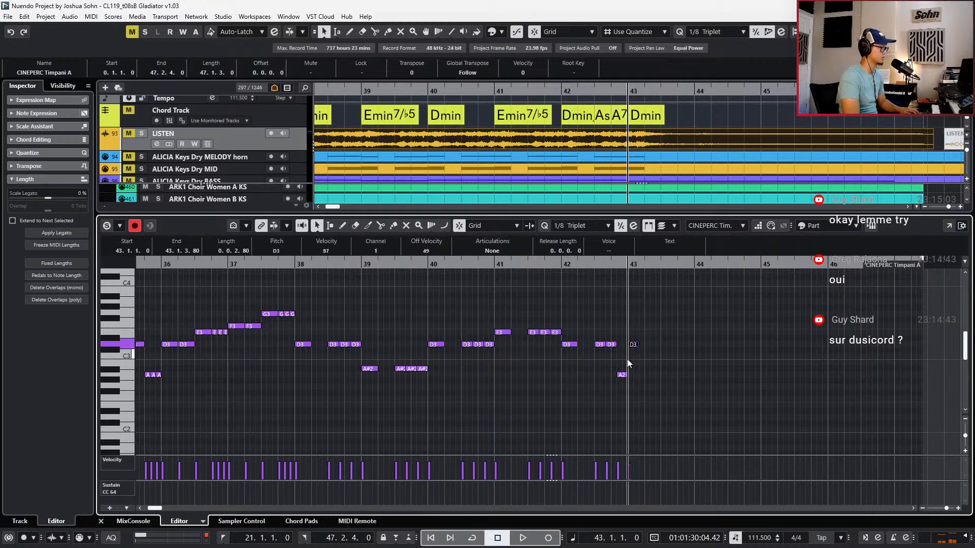
pyautogui.hotkey('ctrl', 'e')
pyautogui.click(607, 368)
pyautogui.hotkey('ctrl', 'e')
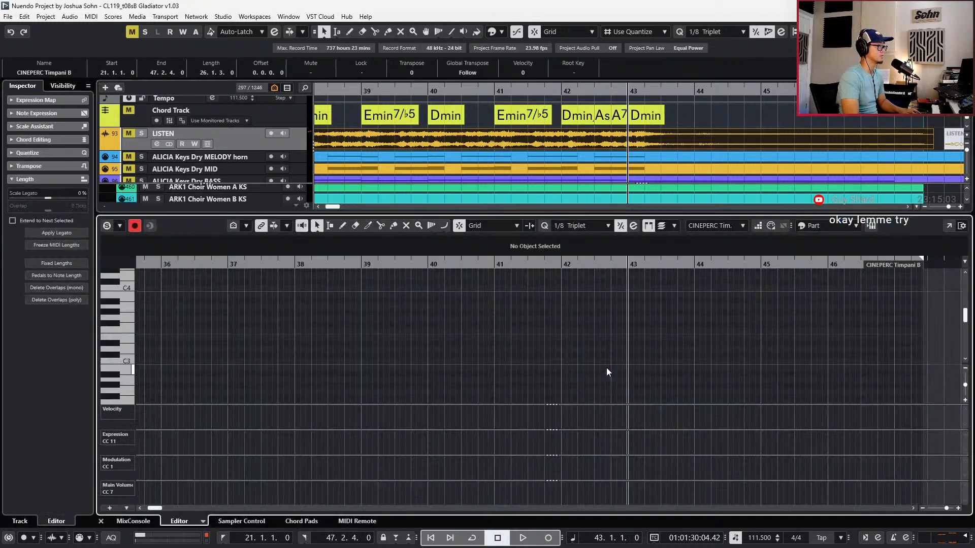
pyautogui.hotkey('alt', 'shift', 'Right')
pyautogui.hotkey('alt', 'shift', 'Right')
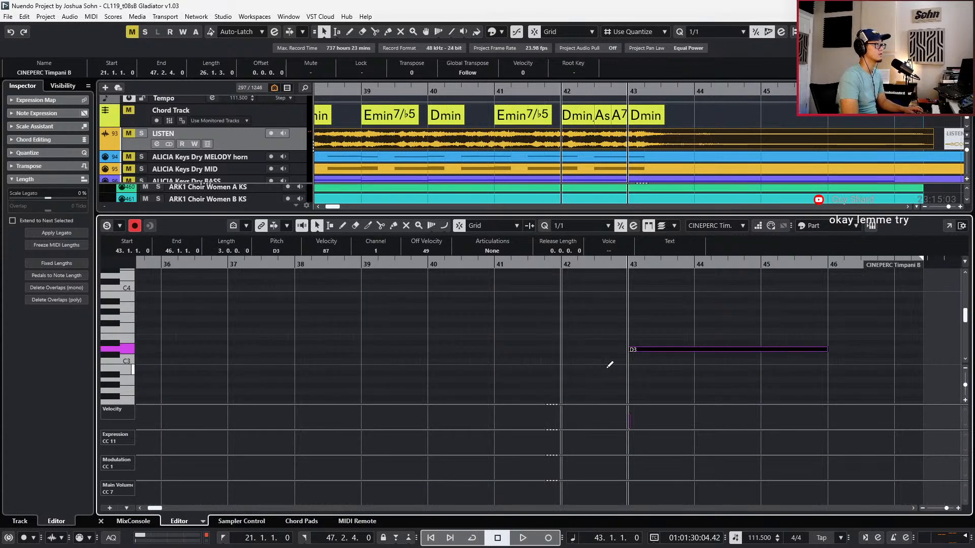
# Record fading expression and modulation curves over the four-bar D1 note in CINEPERC Timpani B, then return to bar 40
pyautogui.press('KP_Multiply')
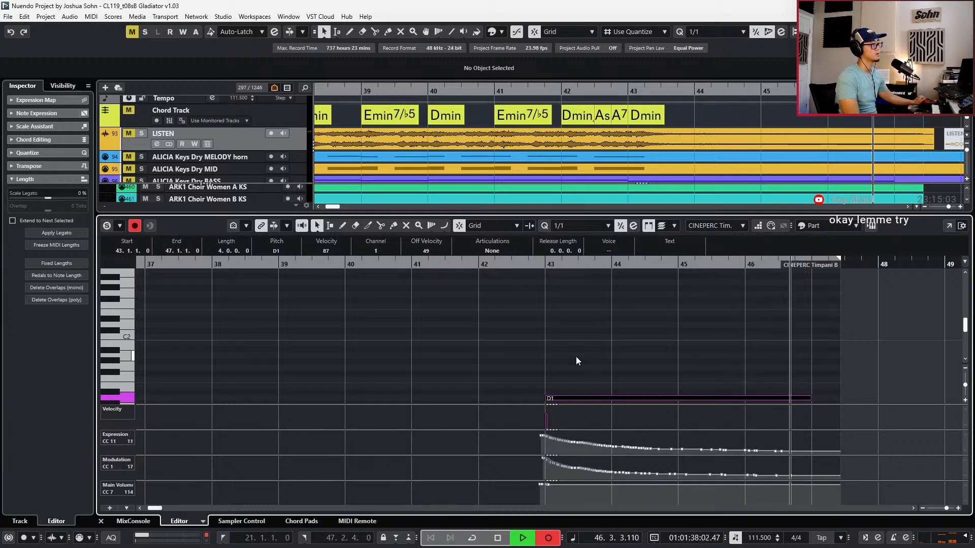
pyautogui.press('space')
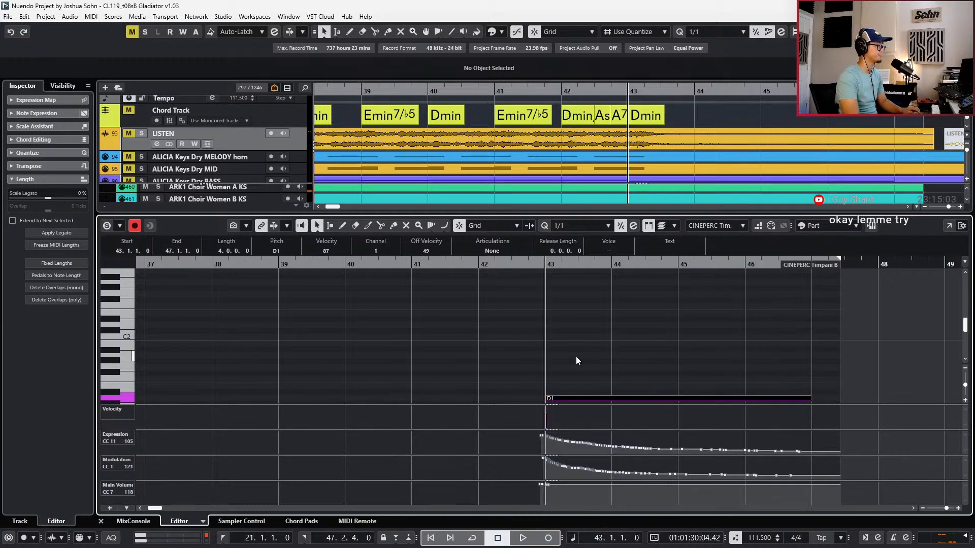
pyautogui.click(576, 356)
pyautogui.press('KP_Subtract')
pyautogui.press('KP_Subtract')
pyautogui.press('KP_Subtract')
pyautogui.press('KP_Subtract')
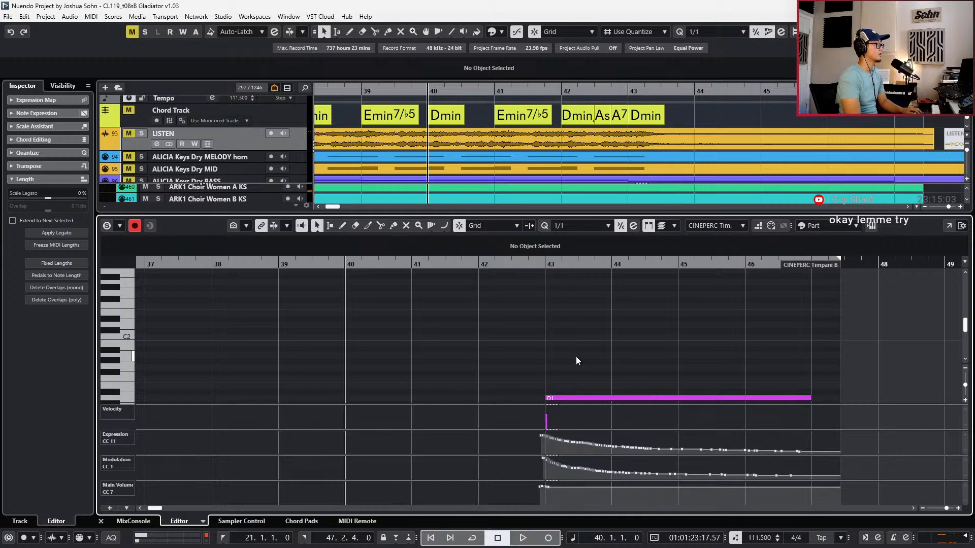
# Merge the overlapping CINEPERC Timpani B parts into one and play the arrangement from bar 38
pyautogui.press('Return')
pyautogui.press('space')
pyautogui.press('g')
pyautogui.press('g')
pyautogui.press('KP_Subtract')
pyautogui.press('KP_Subtract')
pyautogui.press('KP_Subtract')
pyautogui.press('KP_Subtract')
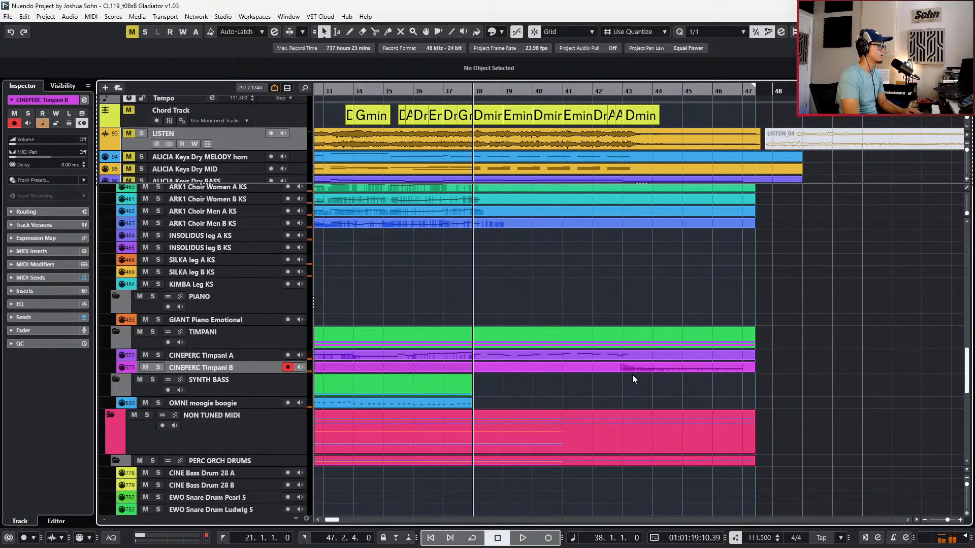
pyautogui.click(485, 365)
pyautogui.press('Delete')
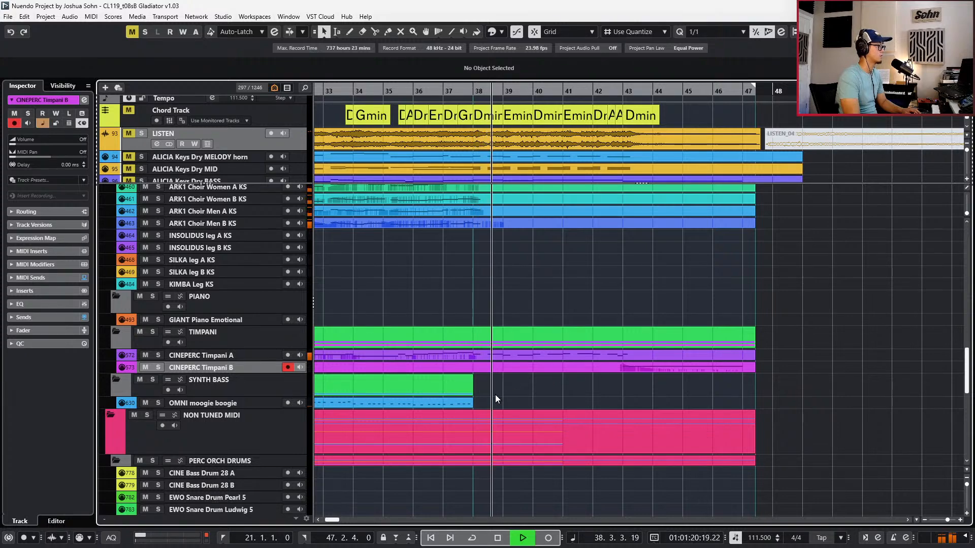
pyautogui.press('space')
# Extend the OMNI moogie boogie part to 47.2.4 and copy the CINEPERC Timpani A notes from bars 38 to 43 into it at bar 38
pyautogui.doubleClick(482, 358)
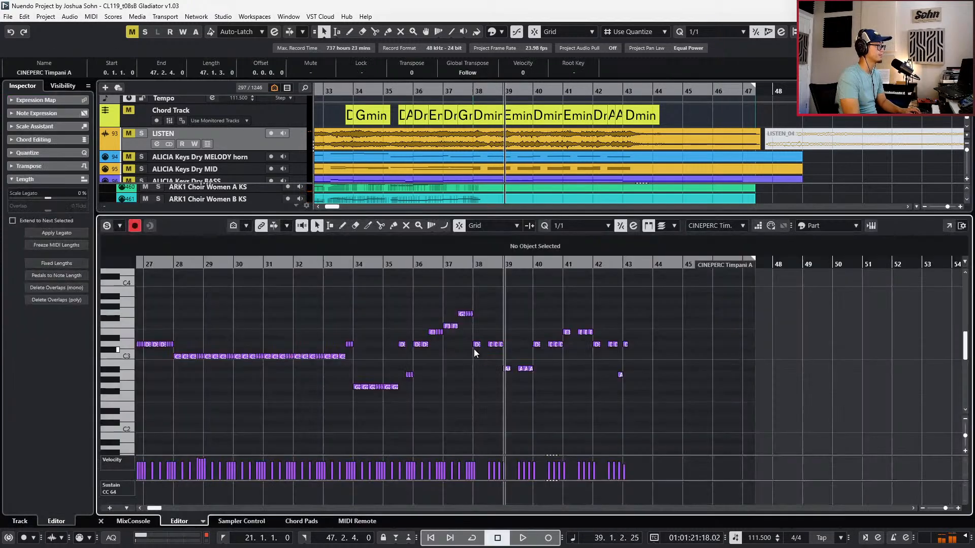
pyautogui.moveTo(475, 334); pyautogui.dragTo(670, 405)
pyautogui.press('l')
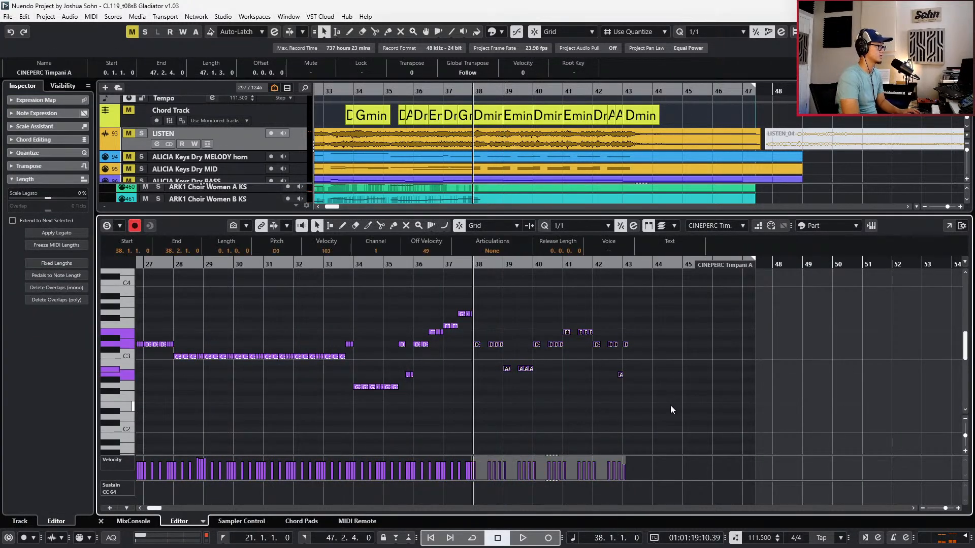
pyautogui.press('Return')
pyautogui.doubleClick(506, 404)
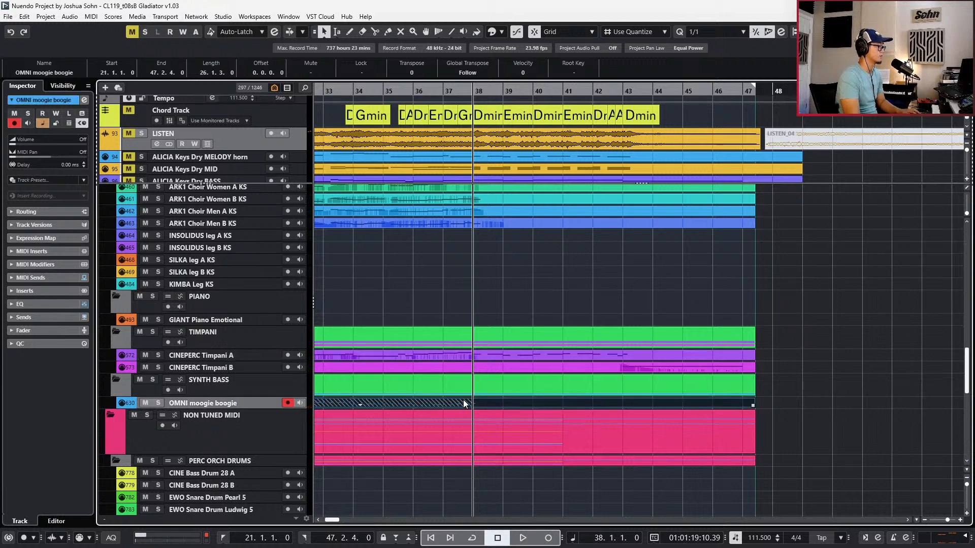
pyautogui.press('Return')
pyautogui.hotkey('ctrl', 'v')
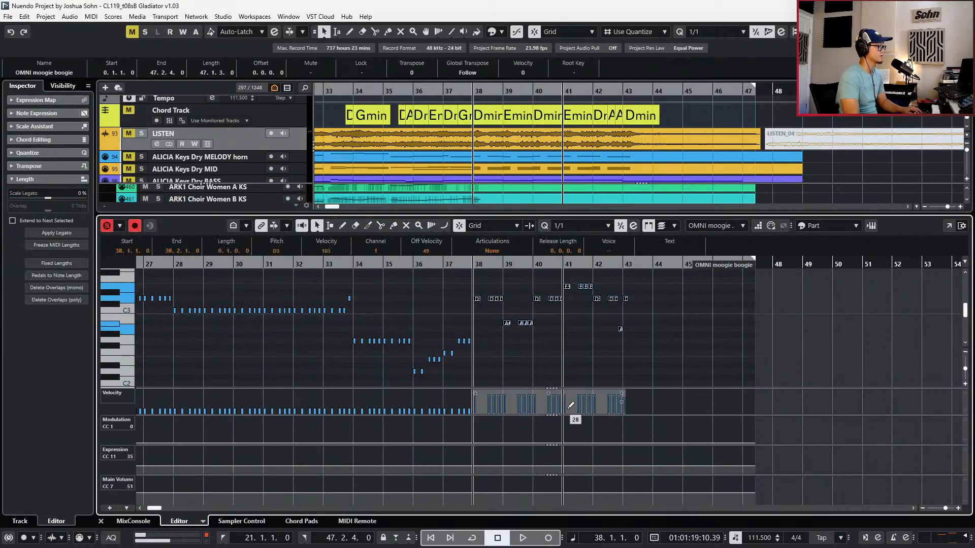
# Lower the velocity of the pasted OMNI moogie boogie notes to 31 and shorten them to 1/8 lengths
pyautogui.press('space')
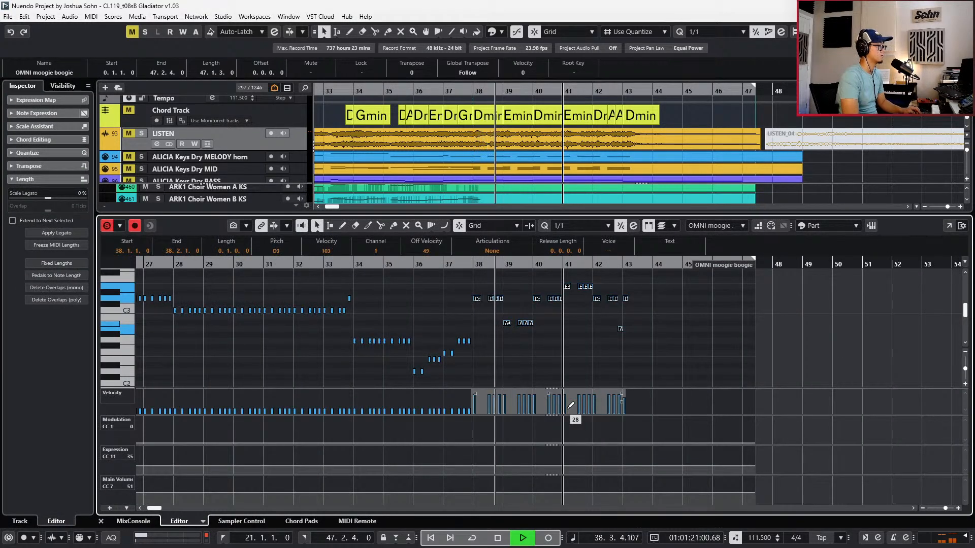
pyautogui.moveTo(568, 405); pyautogui.dragTo(568, 408)
pyautogui.press('space')
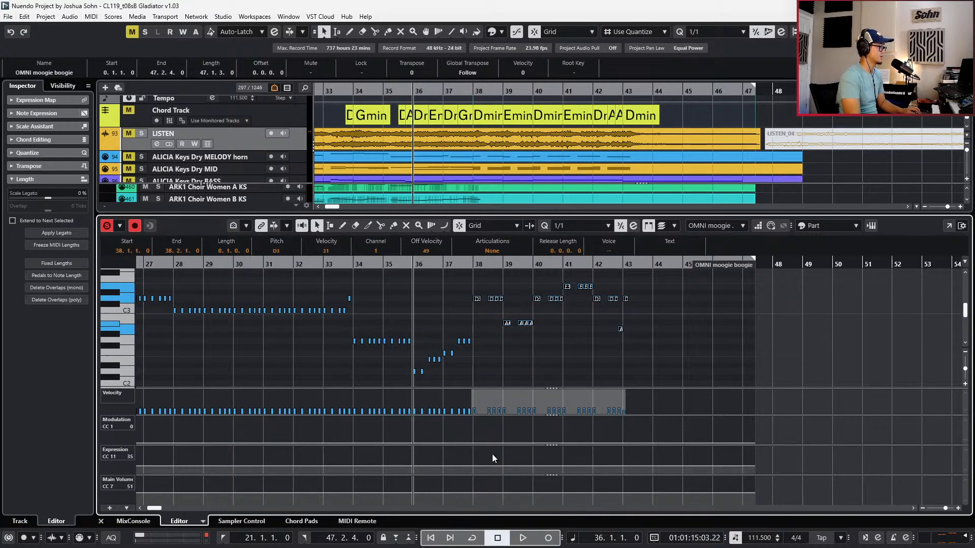
pyautogui.scroll(2, 518, 416)
pyautogui.hotkey('alt', '4')
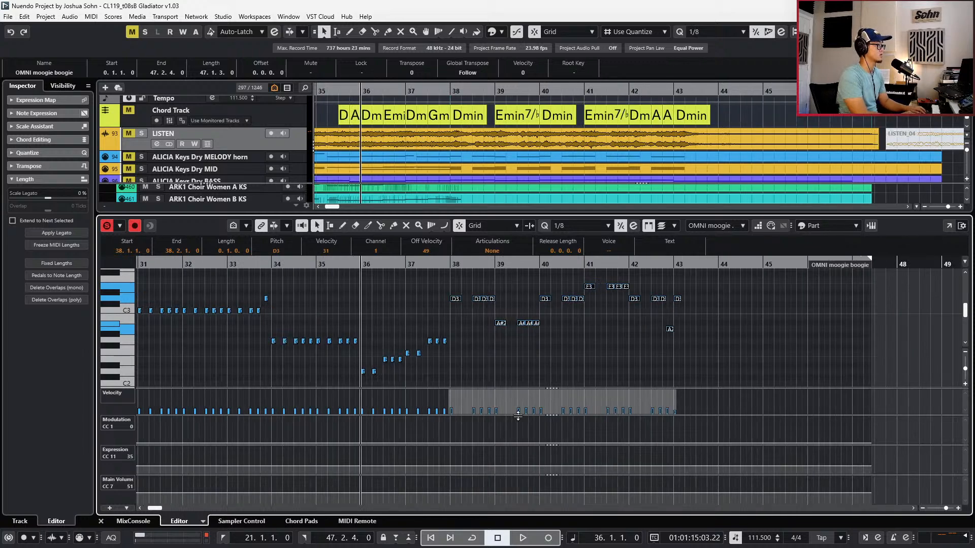
pyautogui.press('space')
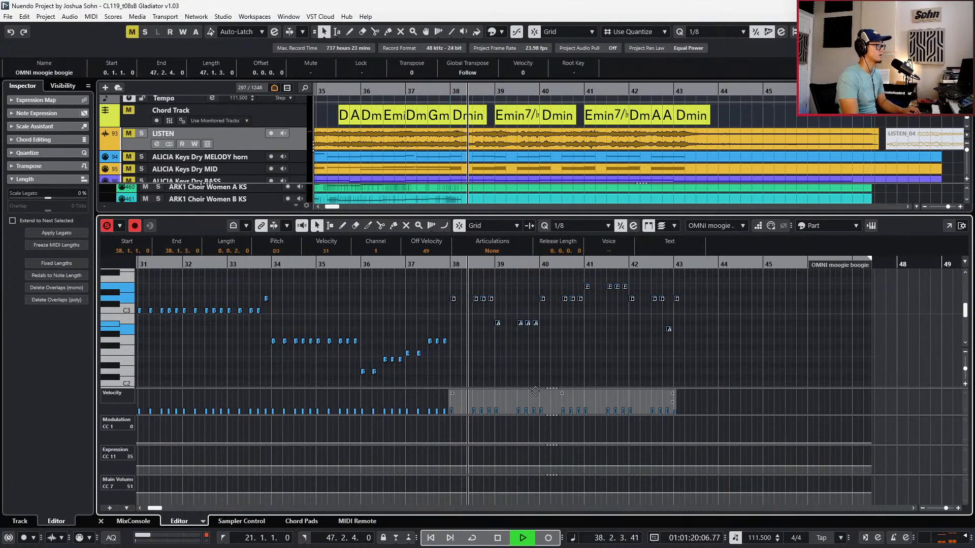
# Play the ending from bar 37 and review the percussion, timpani, synth bass and choir tracks
pyautogui.press('s')
pyautogui.press('KP_Subtract')
pyautogui.press('KP_Subtract')
pyautogui.press('Return')
pyautogui.press('space')
pyautogui.scroll(-2, 566, 406)
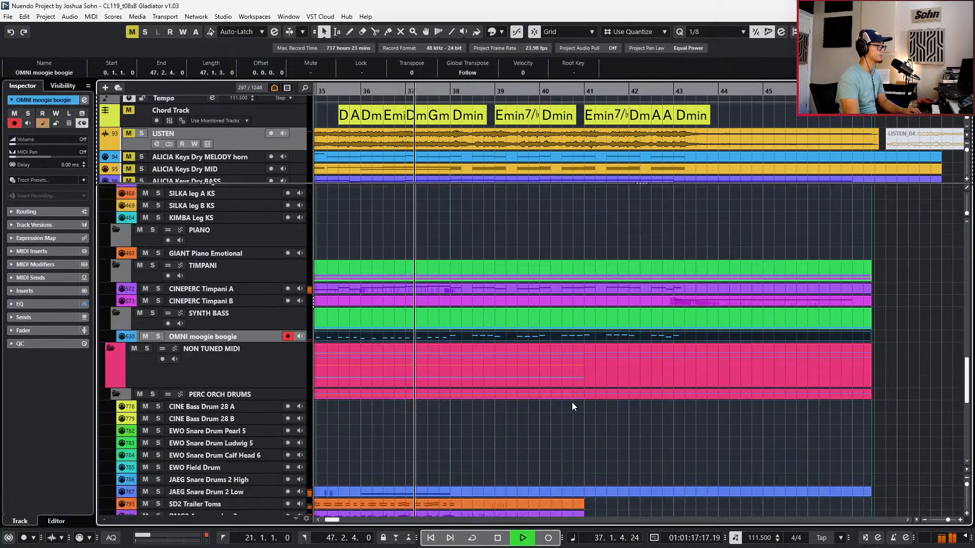
pyautogui.press('g')
pyautogui.press('g')
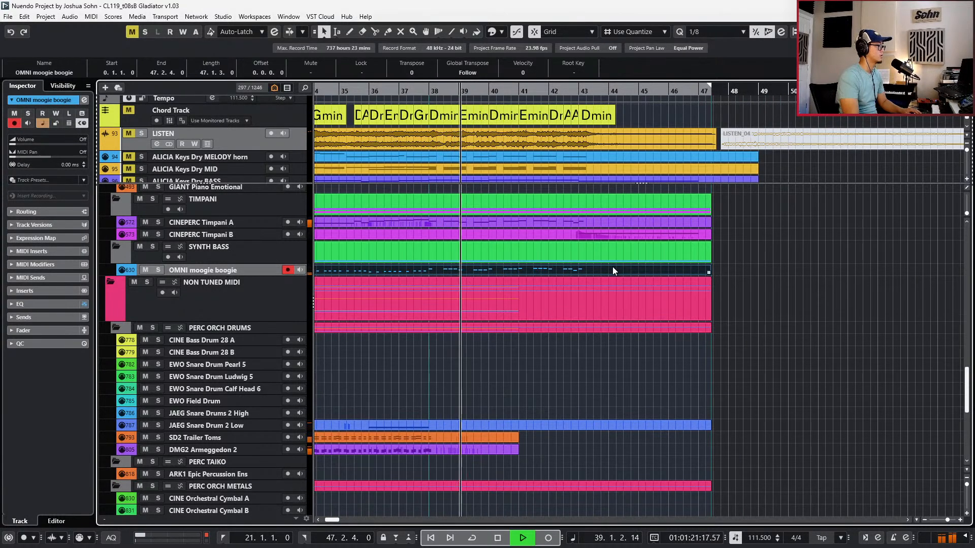
pyautogui.scroll(4, 596, 372)
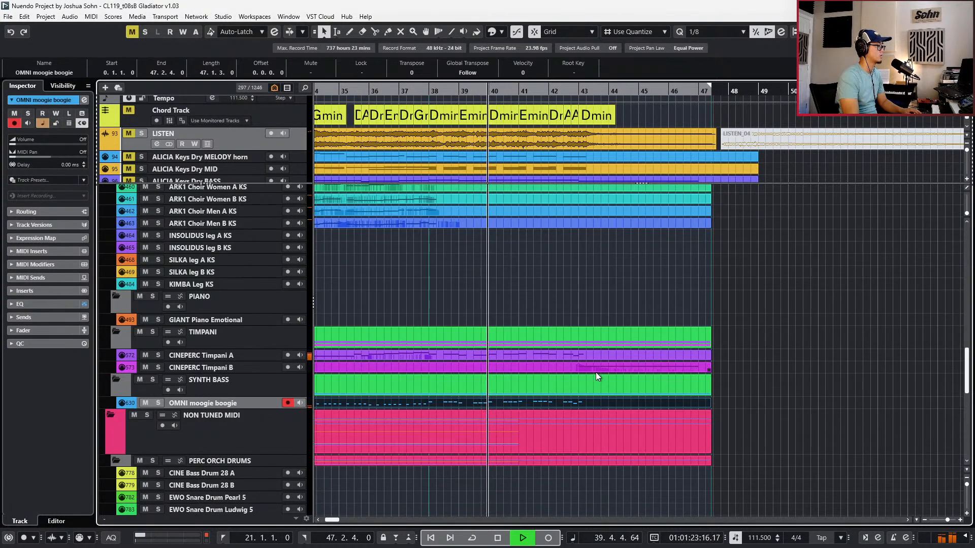
pyautogui.scroll(3, 596, 373)
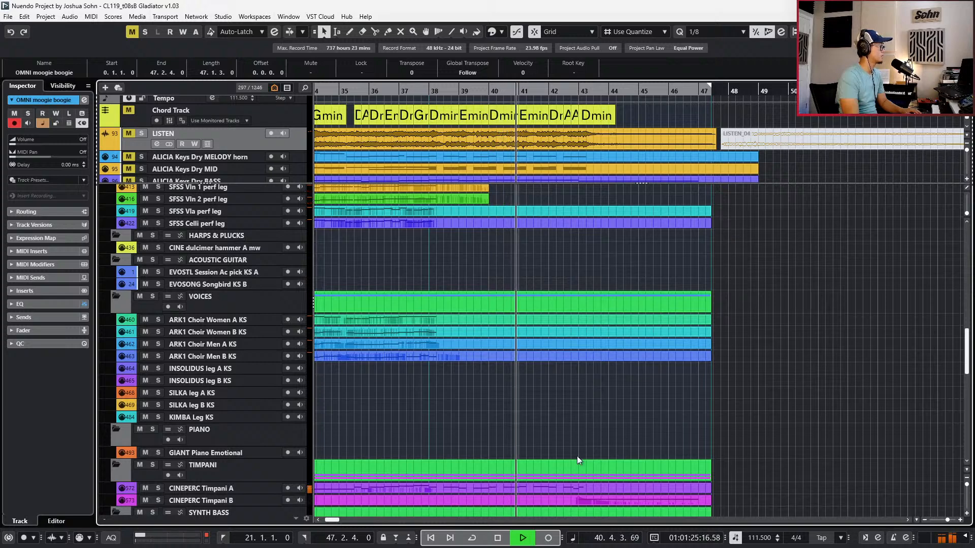
# Raise the velocity of the CINEPERC Timpani A notes in bars 38 to 43 to 115 and check them in playback
pyautogui.doubleClick(565, 486)
pyautogui.press('space')
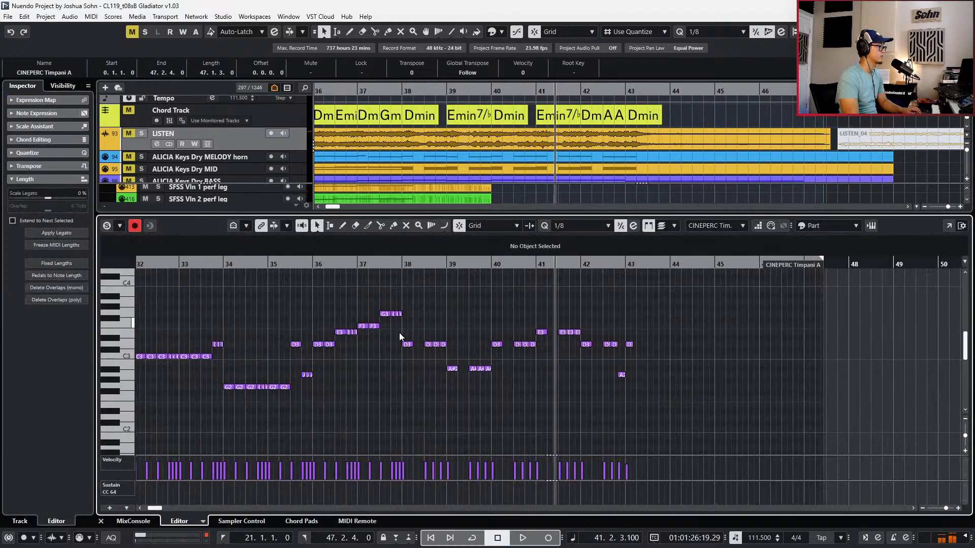
pyautogui.moveTo(397, 330); pyautogui.dragTo(577, 387)
pyautogui.moveTo(643, 397); pyautogui.dragTo(644, 393)
pyautogui.press('l')
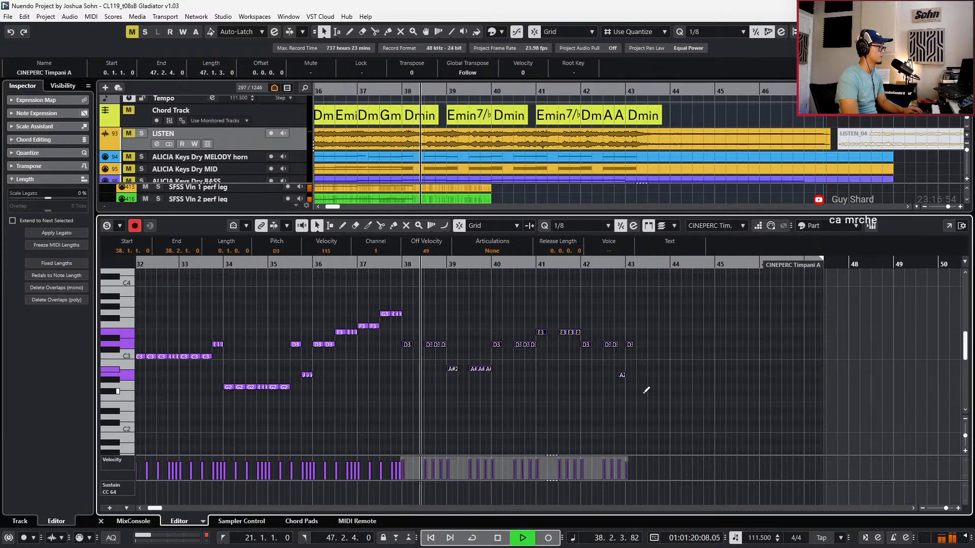
pyautogui.hotkey('alt', '1')
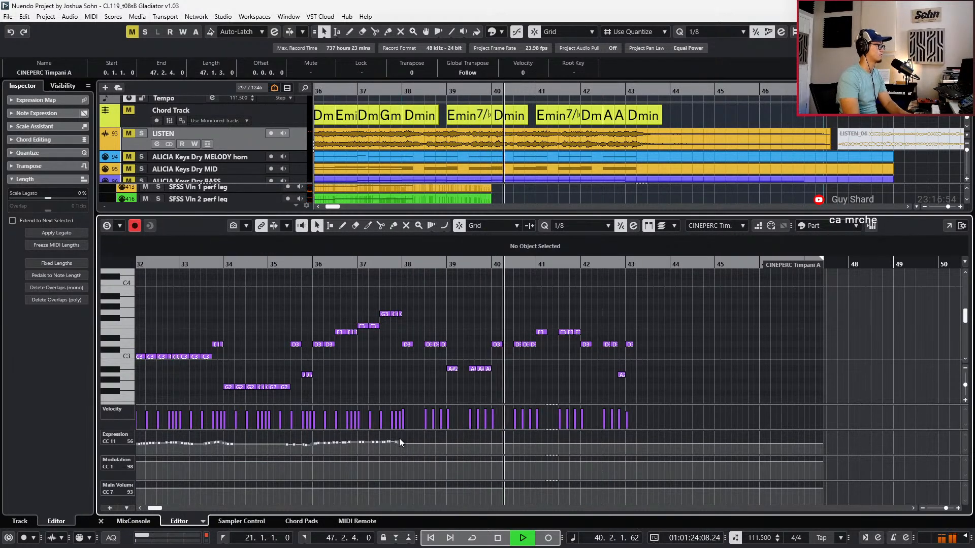
pyautogui.press('Return')
pyautogui.press('g')
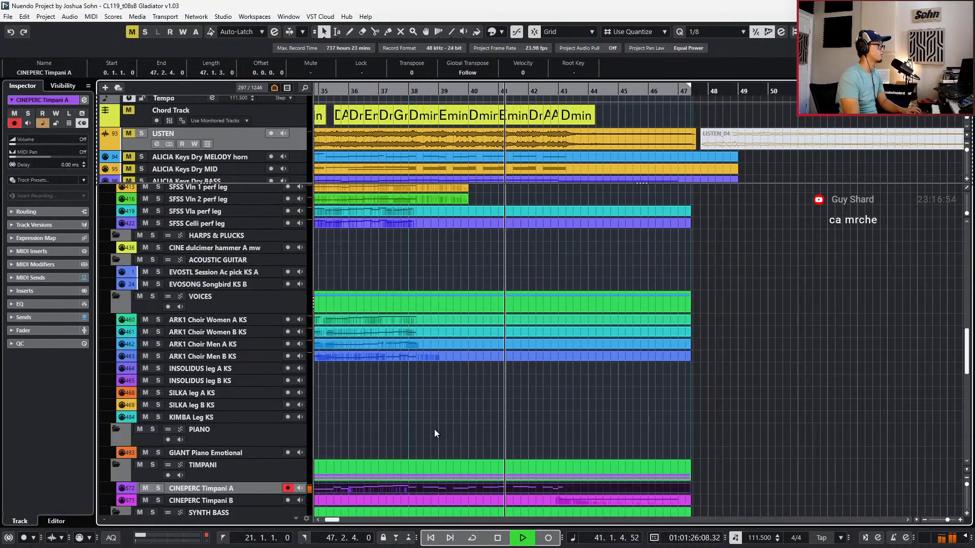
pyautogui.press('space')
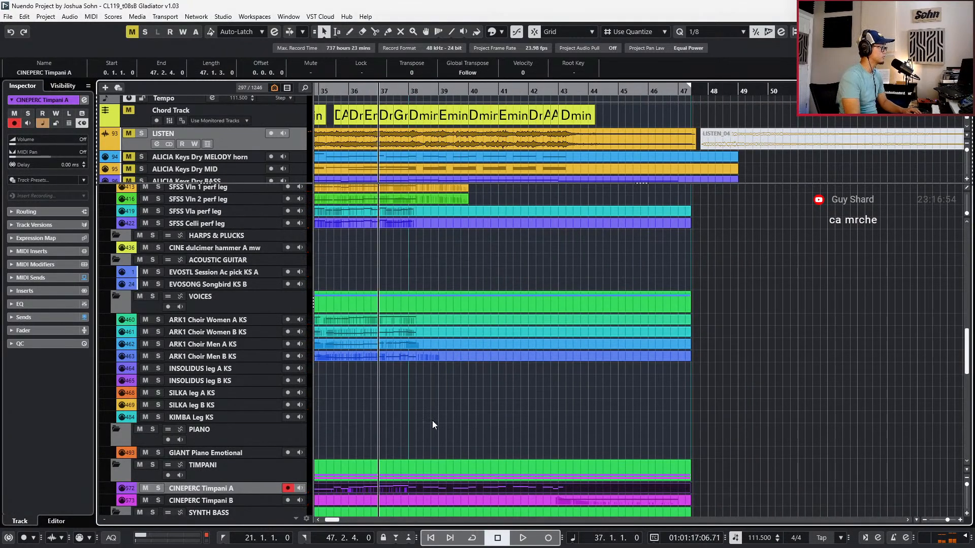
# Listen to the soloed LISTEN reference track from bar 37 to bar 43, then return to bar 38 and unsolo it
pyautogui.scroll(2, 432, 420)
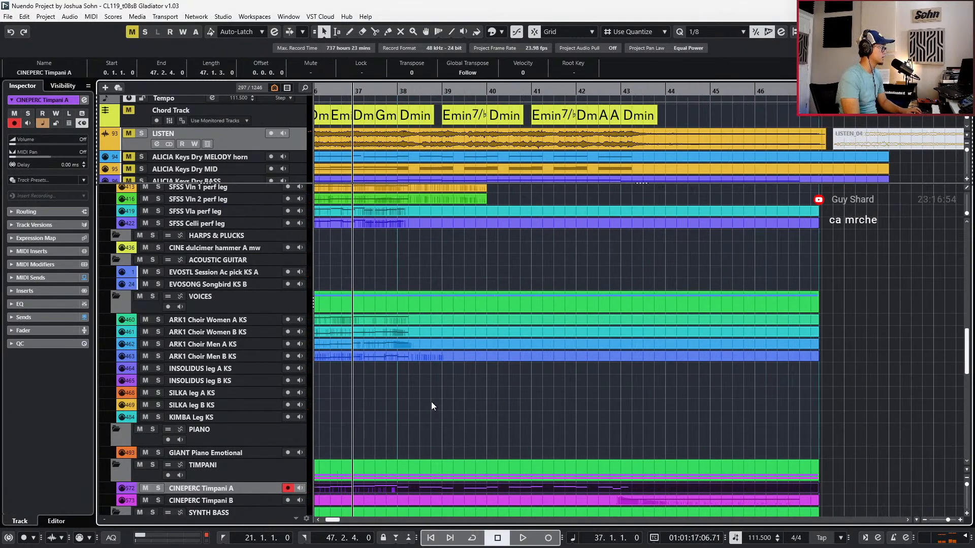
pyautogui.click(255, 135)
pyautogui.click(235, 138)
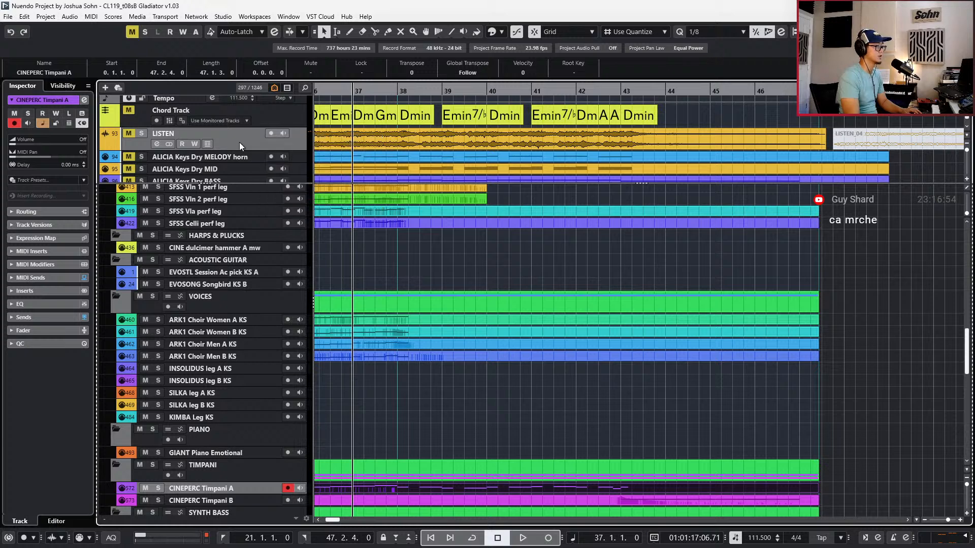
pyautogui.press('s')
pyautogui.press('ctrl+KP_Add')
pyautogui.press('space')
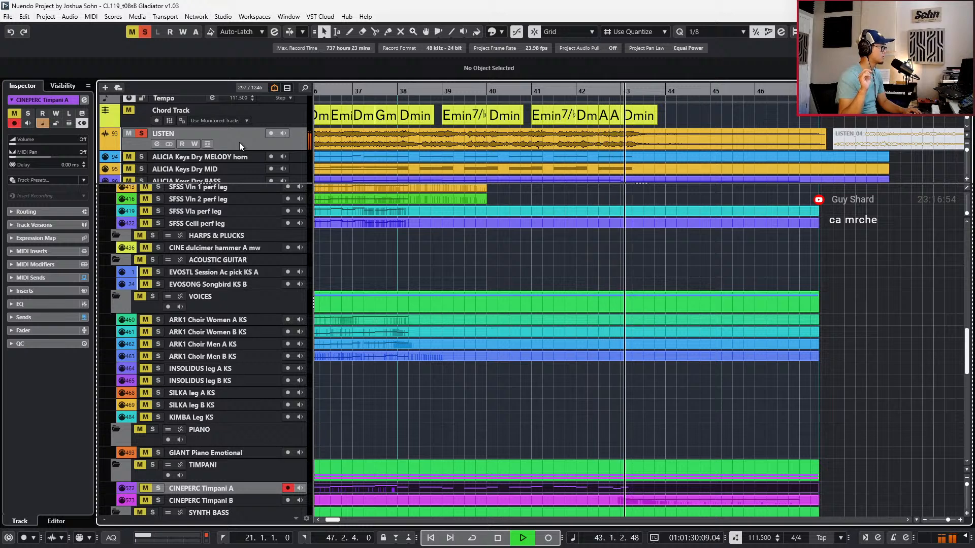
pyautogui.press('space')
pyautogui.press('ctrl+KP_Subtract')
pyautogui.press('ctrl+KP_Subtract')
pyautogui.press('ctrl+KP_Subtract')
pyautogui.press('ctrl+KP_Subtract')
pyautogui.press('ctrl+KP_Subtract')
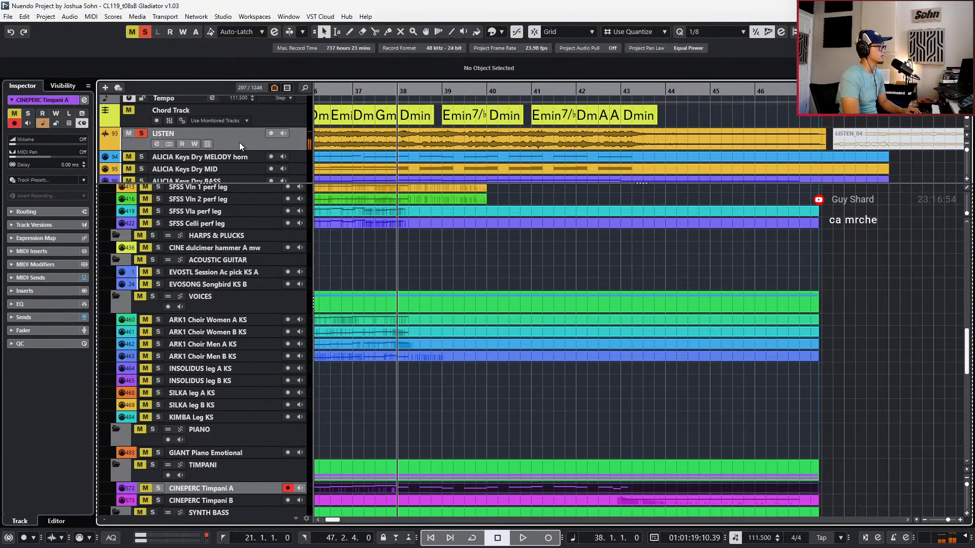
pyautogui.press('m')
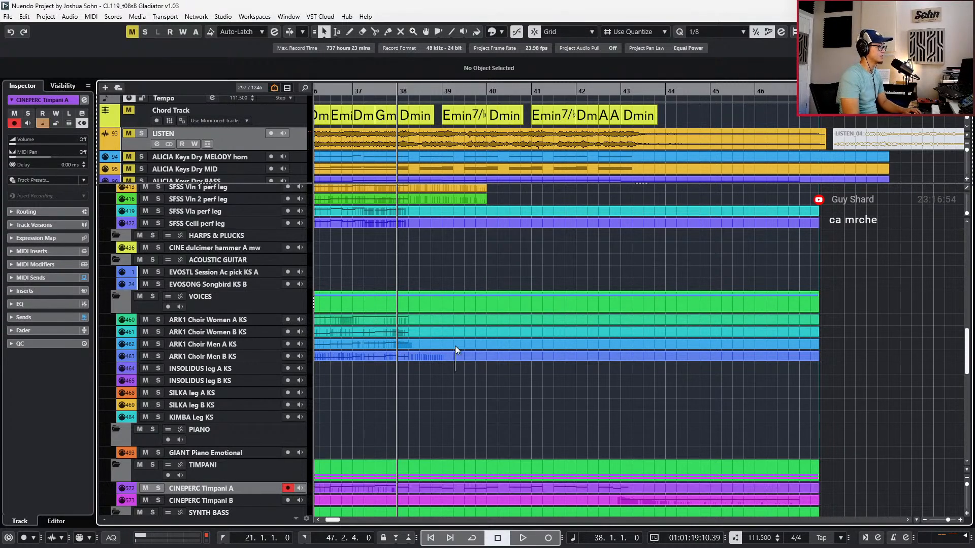
# Split the four ARK1 Choir parts at 38.2.1 and delete everything after the split
pyautogui.moveTo(455, 351); pyautogui.dragTo(422, 335)
pyautogui.scroll(2, 422, 335)
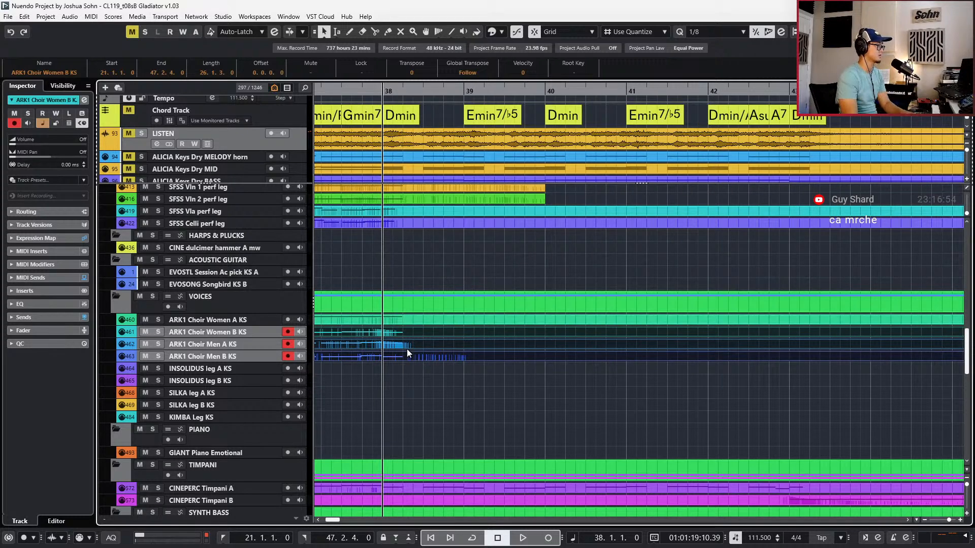
pyautogui.keyDown('shift'); pyautogui.click(410, 320); pyautogui.keyUp('shift')
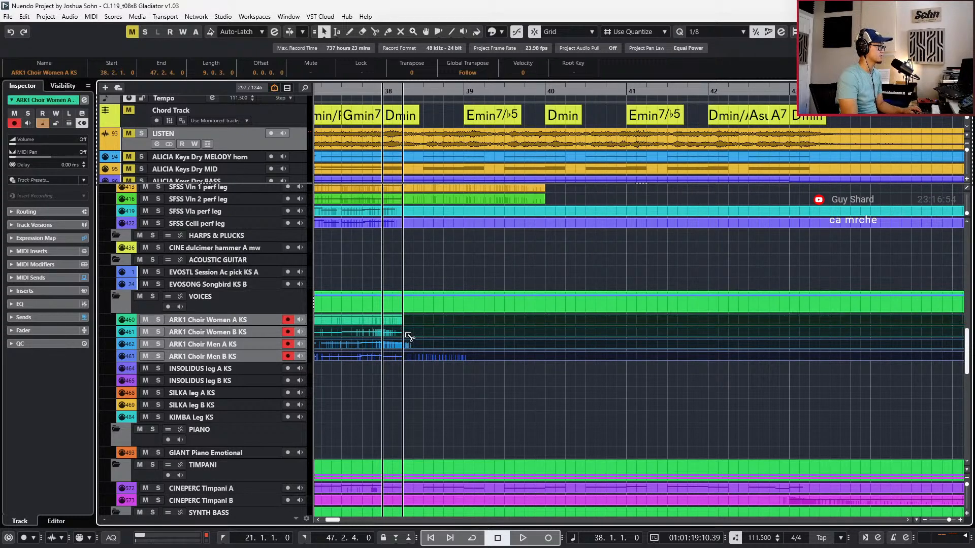
pyautogui.keyDown('alt'); pyautogui.click(409, 336); pyautogui.keyUp('alt')
pyautogui.press('Delete')
# Extend the ARK1 Choir Women A, Women B, Men A and Men B parts with empty space up to 47.2.4
pyautogui.doubleClick(419, 328)
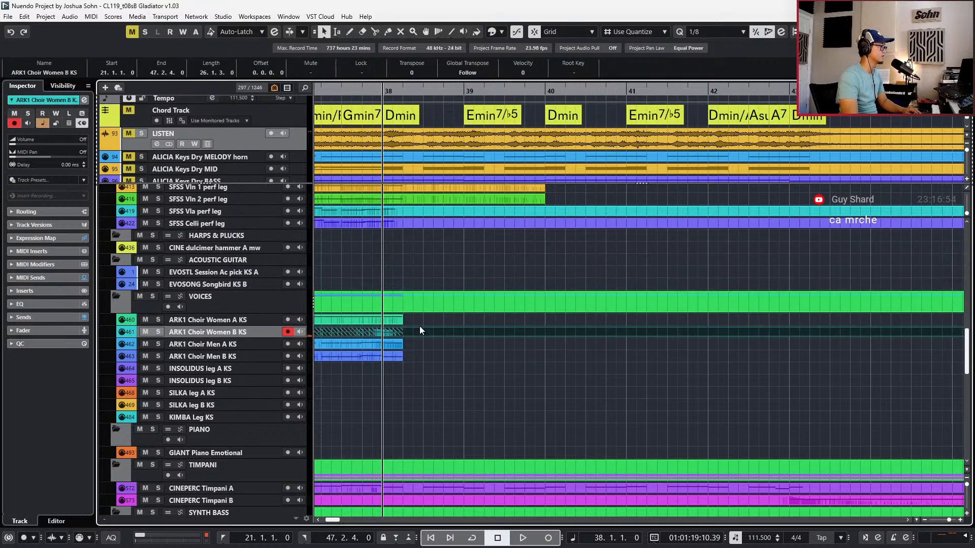
pyautogui.doubleClick(419, 321)
pyautogui.doubleClick(419, 345)
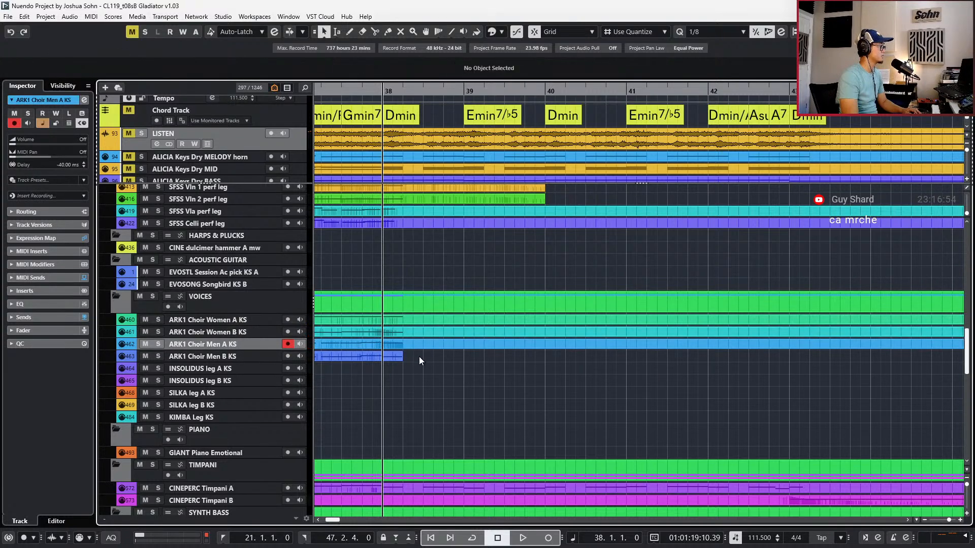
pyautogui.doubleClick(419, 356)
# Open the four choir parts together and copy the bar 38 staccato chord to the start of bar 39
pyautogui.moveTo(413, 382); pyautogui.dragTo(375, 468)
pyautogui.press('Return')
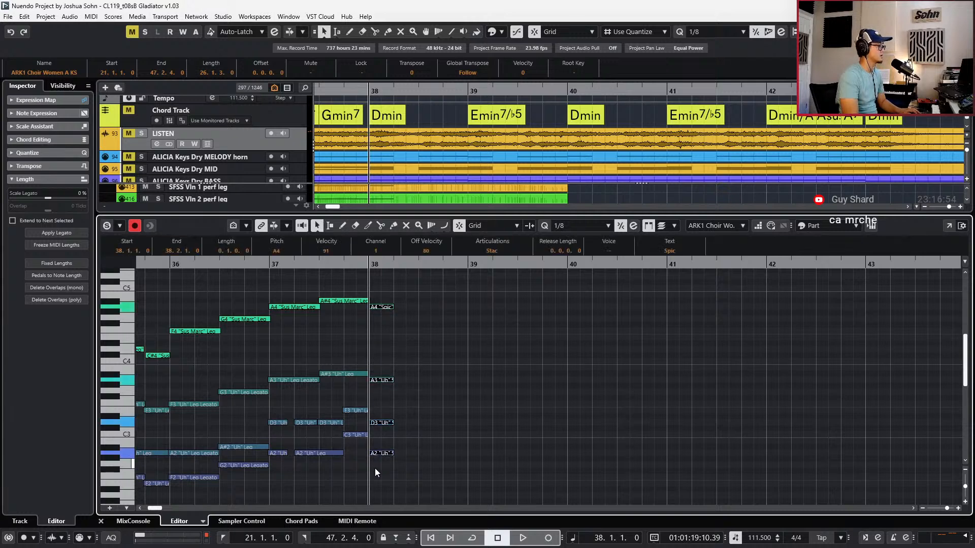
pyautogui.scroll(-1, 375, 468)
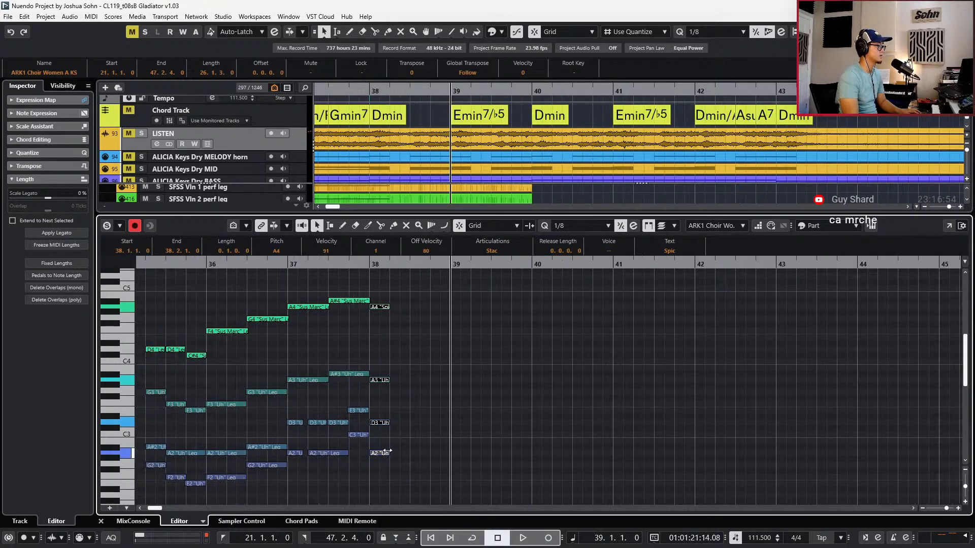
pyautogui.hscroll(1, 384, 439)
pyautogui.hotkey('ctrl', 'v')
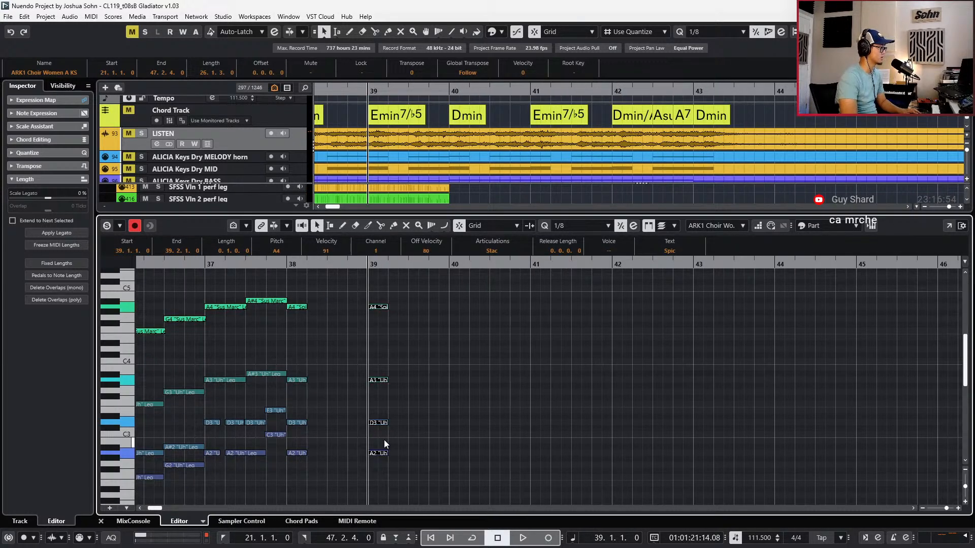
# Transpose the copied bar 39 choir chord down to G4, G3, A#2 and G2
pyautogui.press('Up')
pyautogui.press('Up')
pyautogui.press('Down')
pyautogui.press('Down')
pyautogui.press('Down')
pyautogui.press('Down')
pyautogui.click(377, 436)
pyautogui.press('Down')
pyautogui.press('Down')
pyautogui.click(386, 392)
pyautogui.click(379, 319)
# Set the articulation of the bar 38 and 39 chord notes in all four choir parts to Marcato
pyautogui.press('b')
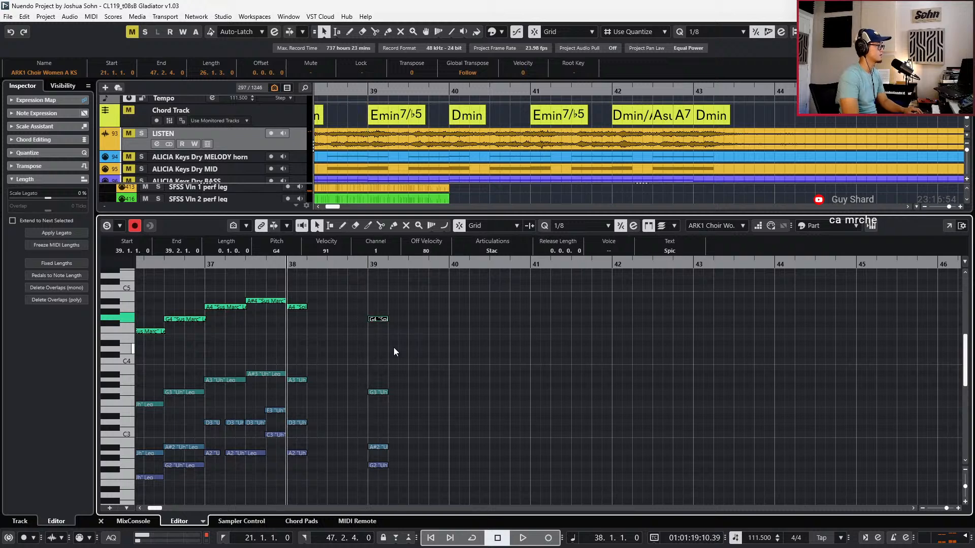
pyautogui.press('space')
pyautogui.press('space')
pyautogui.press('space')
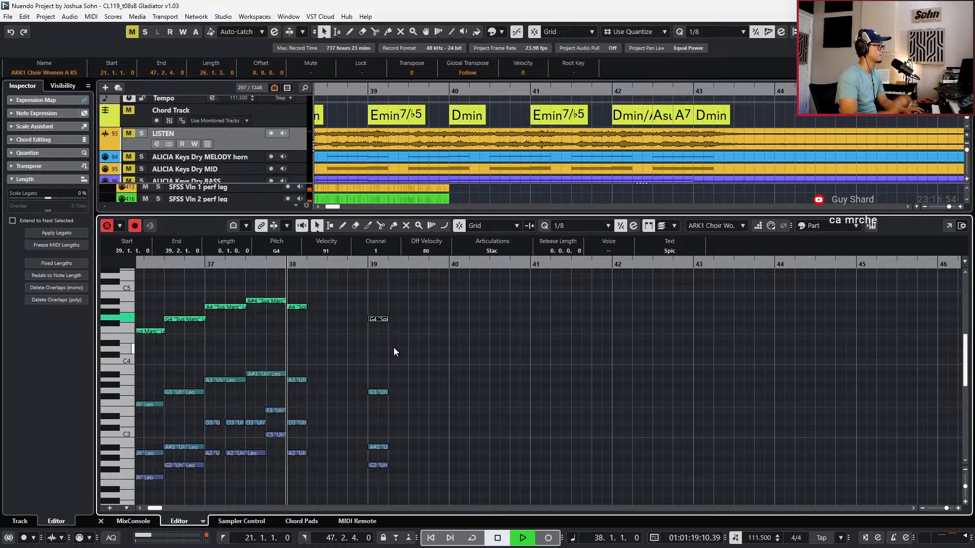
pyautogui.moveTo(400, 294); pyautogui.dragTo(293, 501)
pyautogui.press('space')
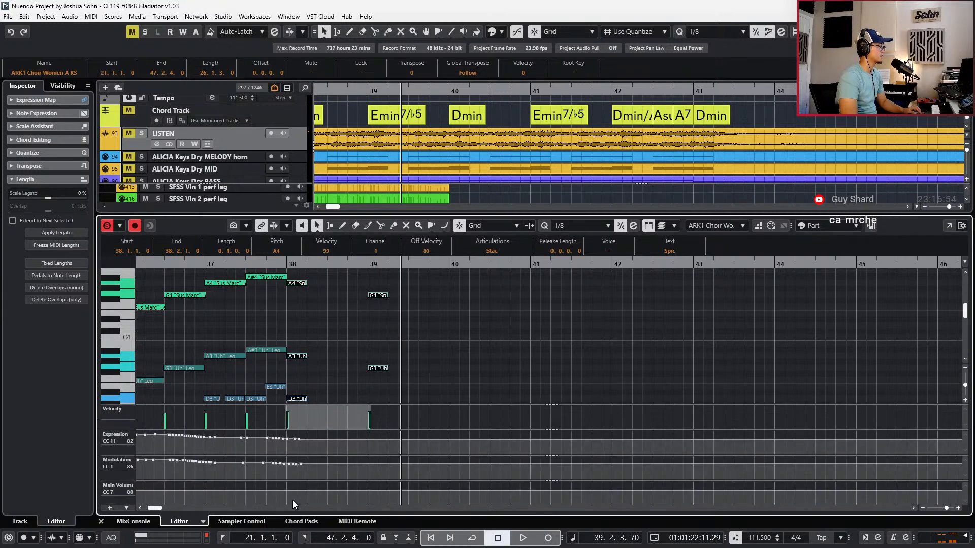
pyautogui.click(502, 250)
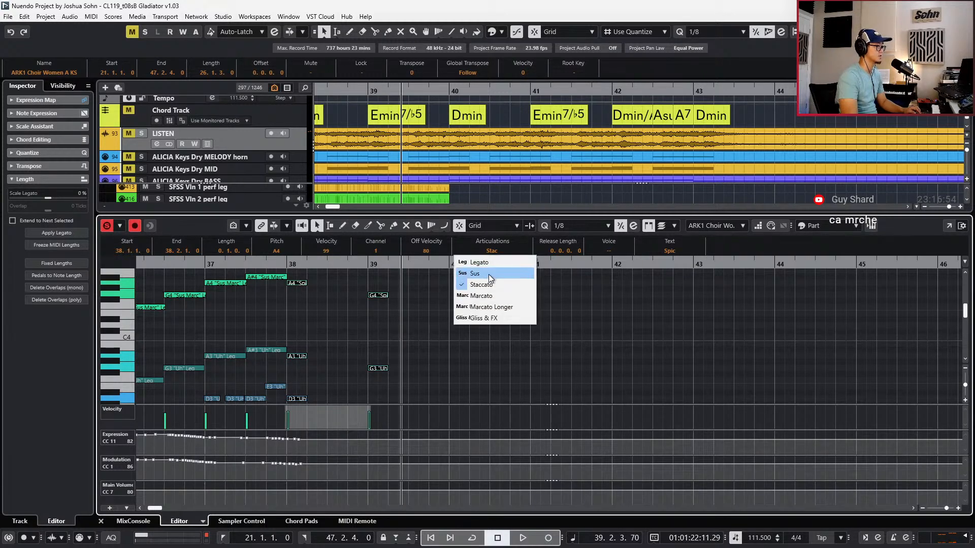
pyautogui.click(488, 294)
pyautogui.click(495, 248)
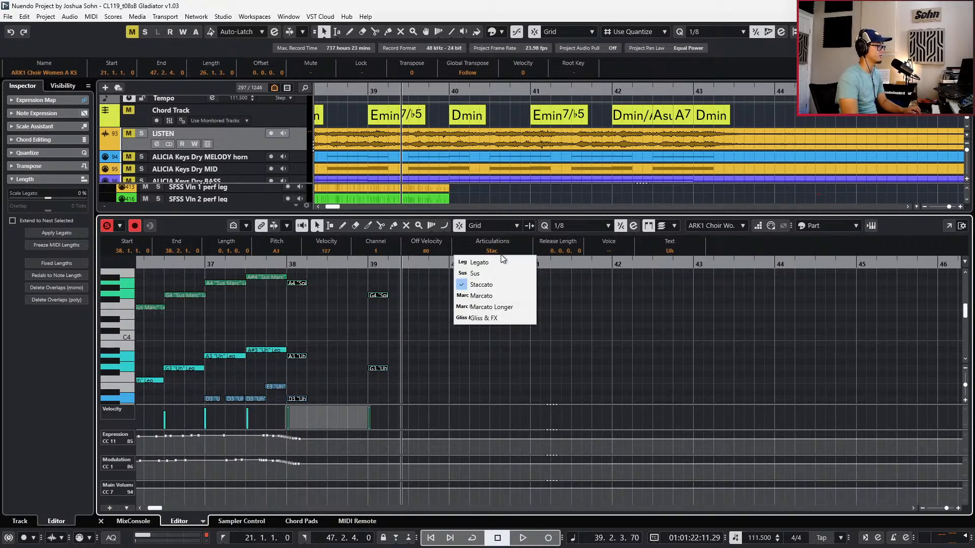
pyautogui.click(496, 295)
pyautogui.click(495, 250)
pyautogui.click(499, 295)
pyautogui.click(499, 249)
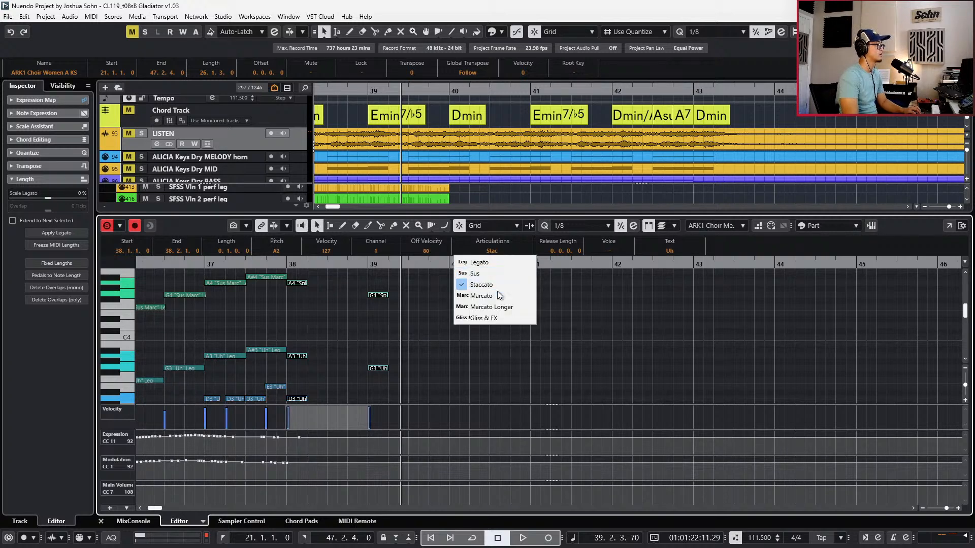
pyautogui.click(500, 295)
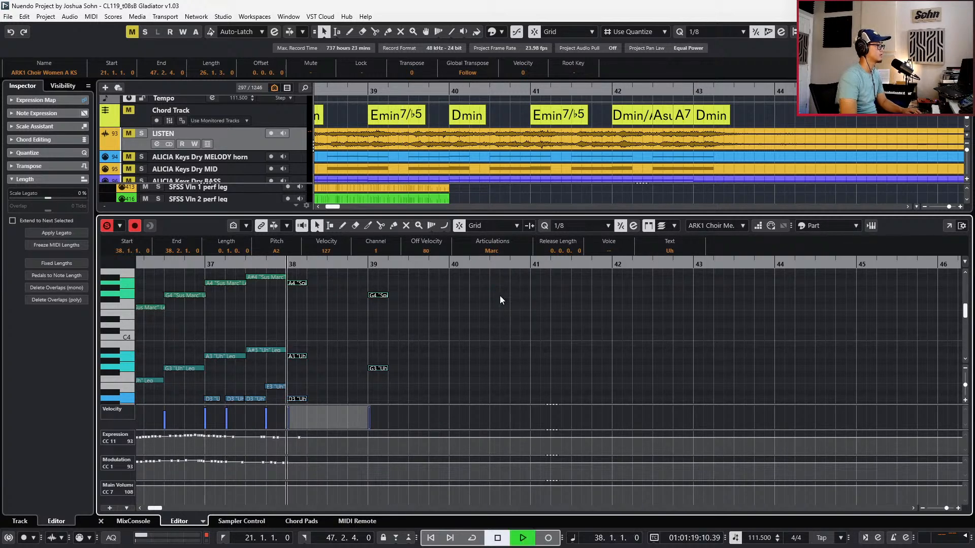
# Play back the marcato choir chords from bar 38 and review the available articulations
pyautogui.press('Left')
pyautogui.press('Left')
pyautogui.press('space')
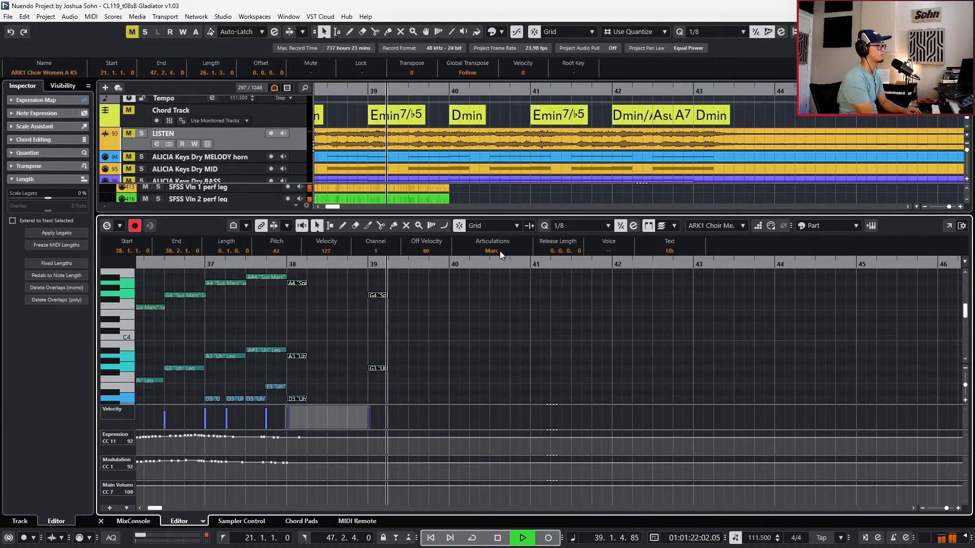
pyautogui.press('space')
pyautogui.click(500, 251)
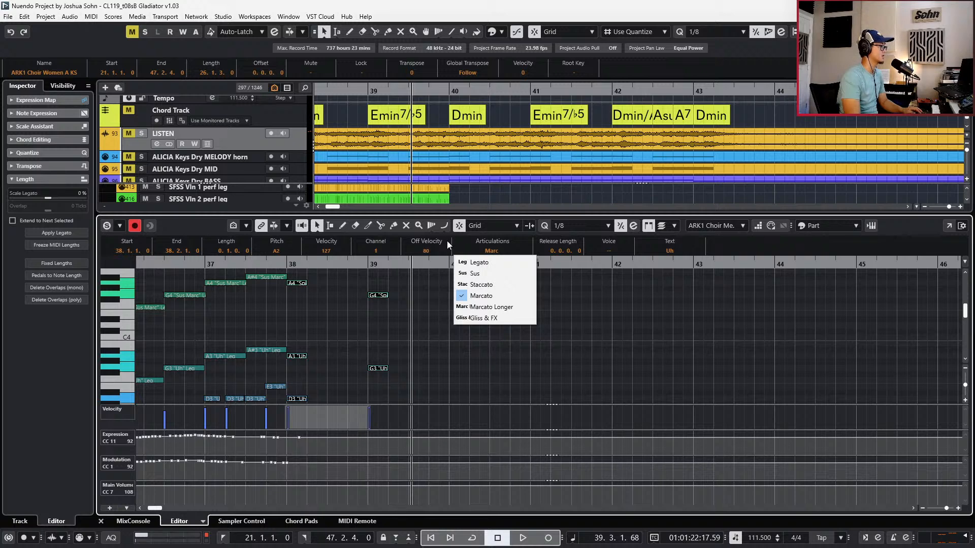
pyautogui.click(476, 247)
# Set the quantize value to 1/16 and shorten the bar 38 and 39 choir chords to 0.0.2.90
pyautogui.hotkey('alt', '5')
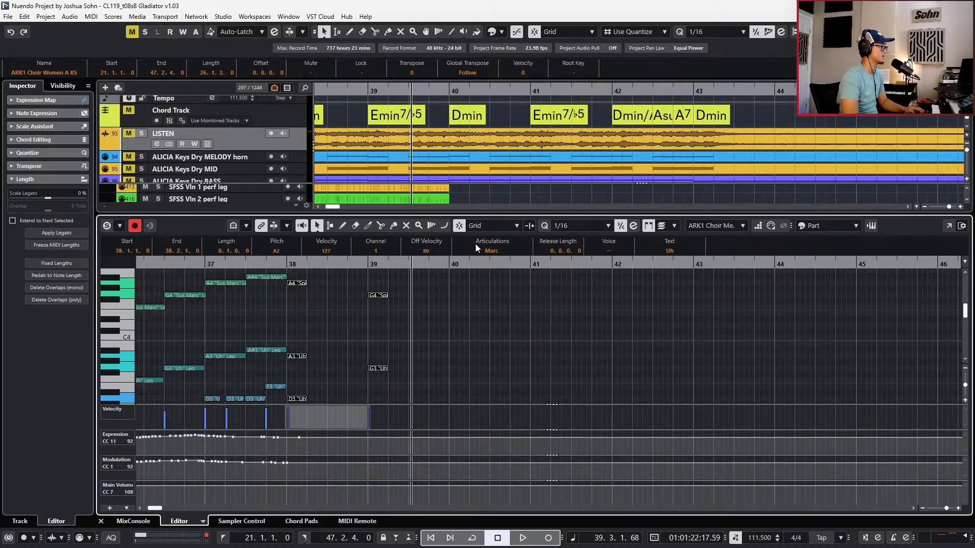
pyautogui.hotkey('alt', 'Left')
pyautogui.hotkey('alt', 'Left')
pyautogui.press('l')
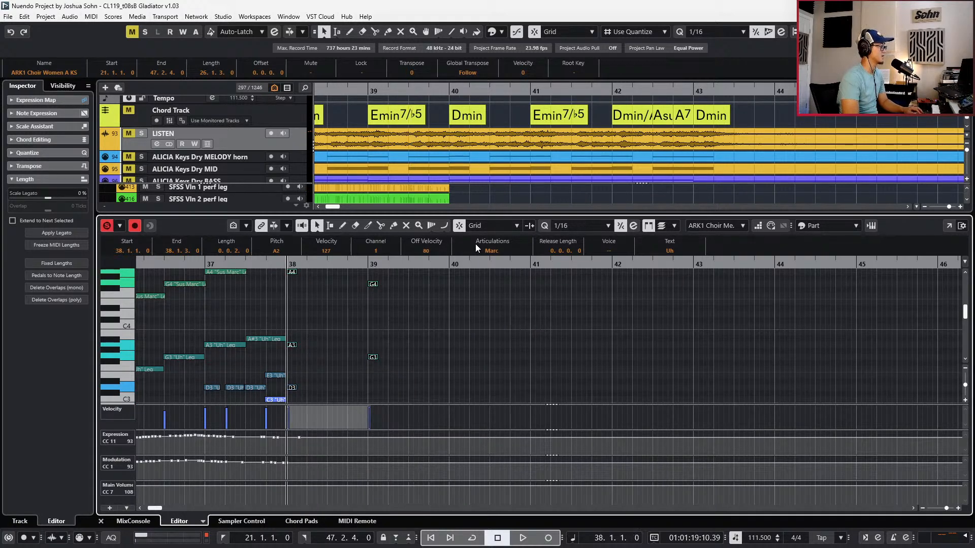
pyautogui.hotkey('alt', 'Right')
pyautogui.hotkey('alt', 'Left')
pyautogui.scroll(2, 498, 289)
pyautogui.press('space')
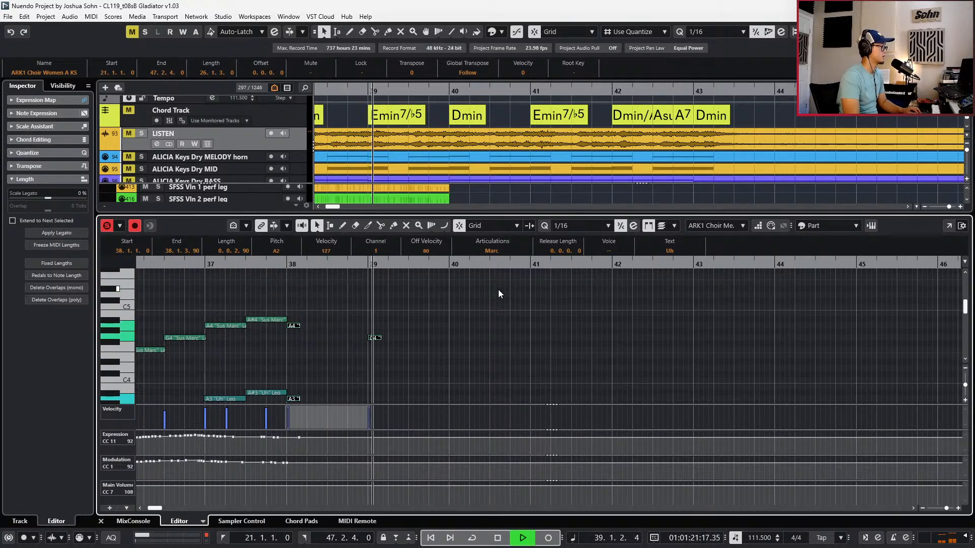
pyautogui.press('space')
# Try lengthening the bar 38 and 39 choir chords to 0.1.2.90
pyautogui.scroll(-2, 498, 292)
pyautogui.press('space')
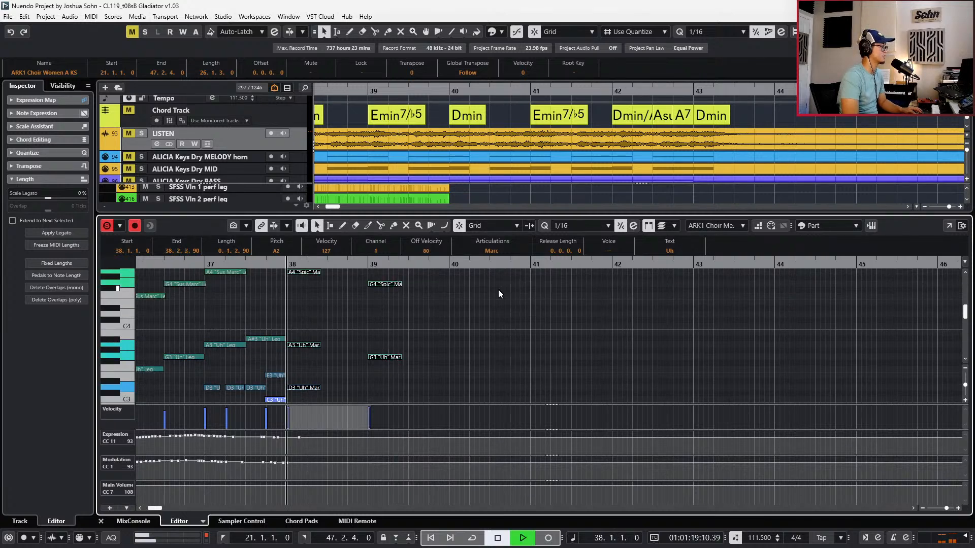
pyautogui.press('space')
pyautogui.hotkey('ctrl', 'z')
# Hide the controller lanes and copy the bar 38 choir chord to the starts of bars 40 and 41
pyautogui.press('ctrl+KP_Subtract')
pyautogui.press('ctrl+KP_Subtract')
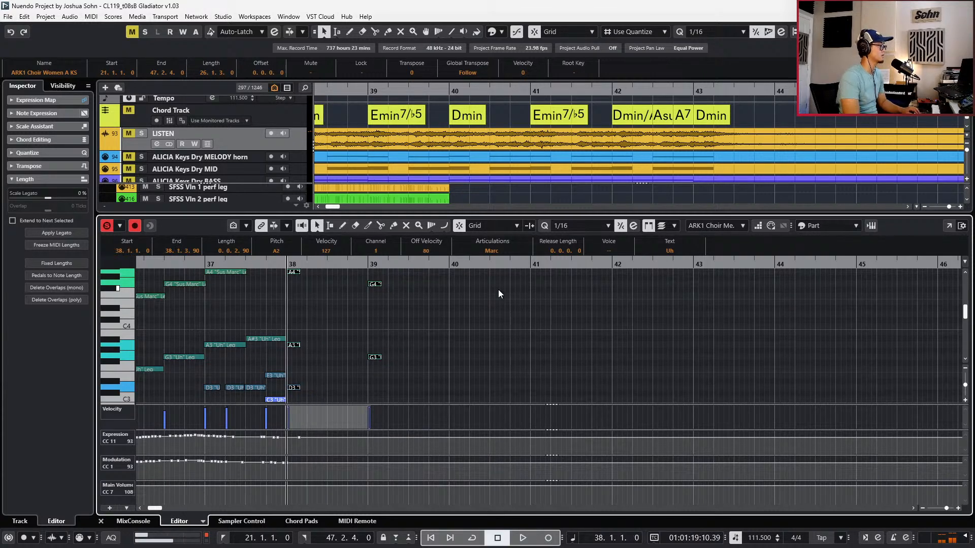
pyautogui.press('ctrl+KP_Add')
pyautogui.press('ctrl+KP_Add')
pyautogui.press('ctrl+KP_Add')
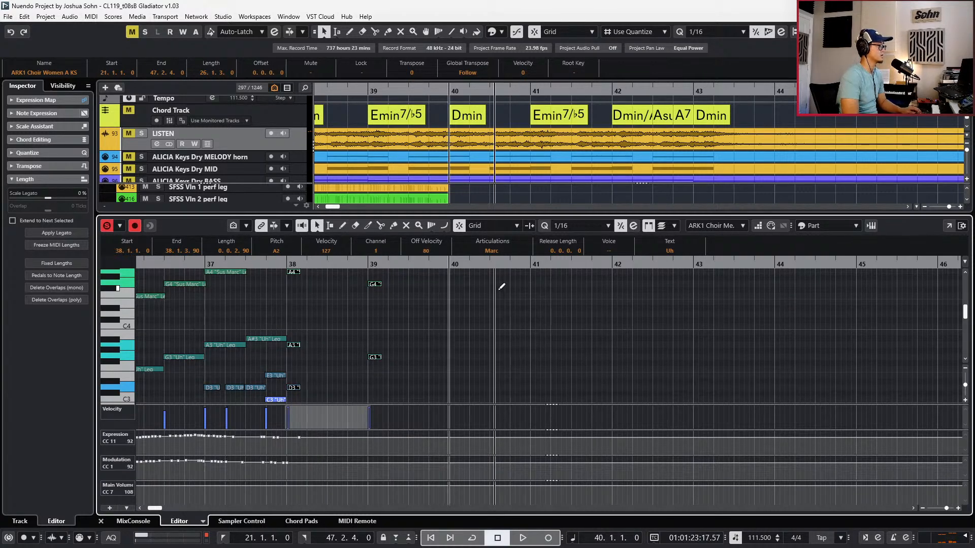
pyautogui.hotkey('alt', 'l')
pyautogui.scroll(2, 498, 292)
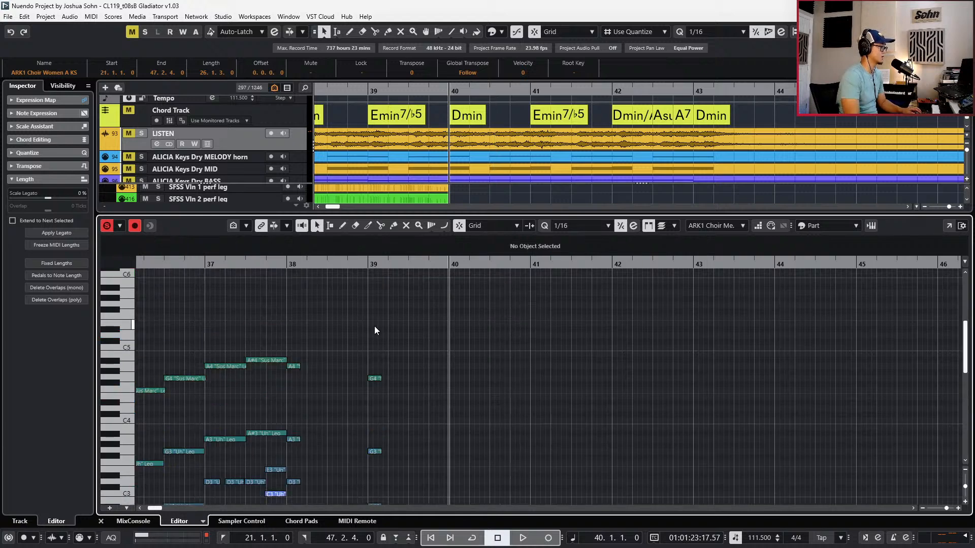
pyautogui.moveTo(312, 307); pyautogui.dragTo(294, 480)
pyautogui.hotkey('ctrl', 'c')
pyautogui.hotkey('ctrl', 'v')
pyautogui.press('ctrl+KP_Add')
pyautogui.hotkey('ctrl', 'v')
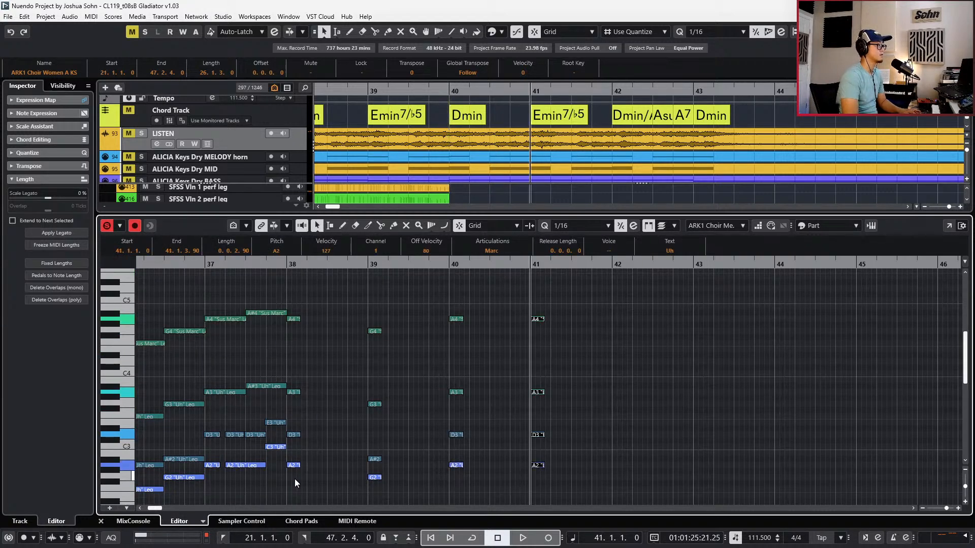
# Transpose the copied bar 41 choir chord to A#4, A#3, E3 and A#2
pyautogui.press('Up')
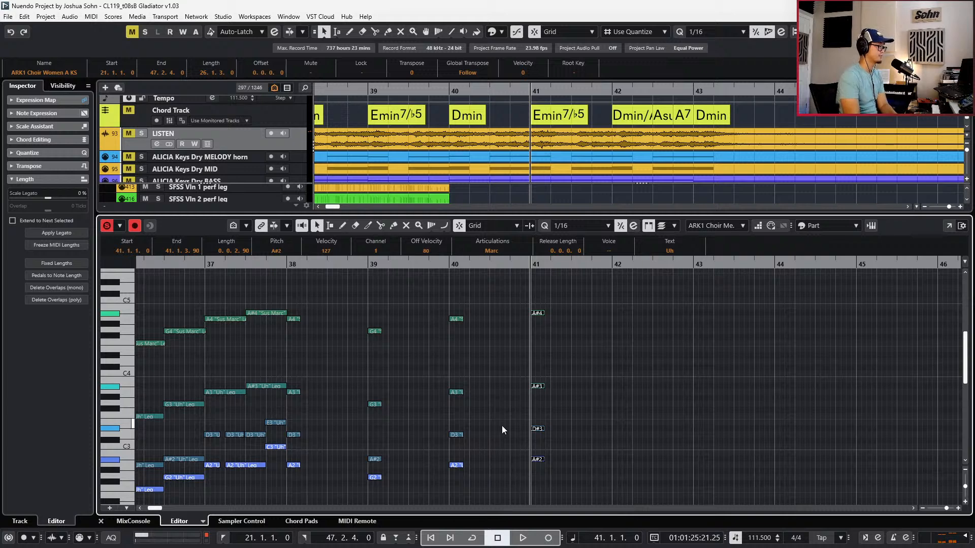
pyautogui.click(539, 387)
pyautogui.click(538, 429)
pyautogui.press('Up')
pyautogui.click(540, 459)
pyautogui.press('Up')
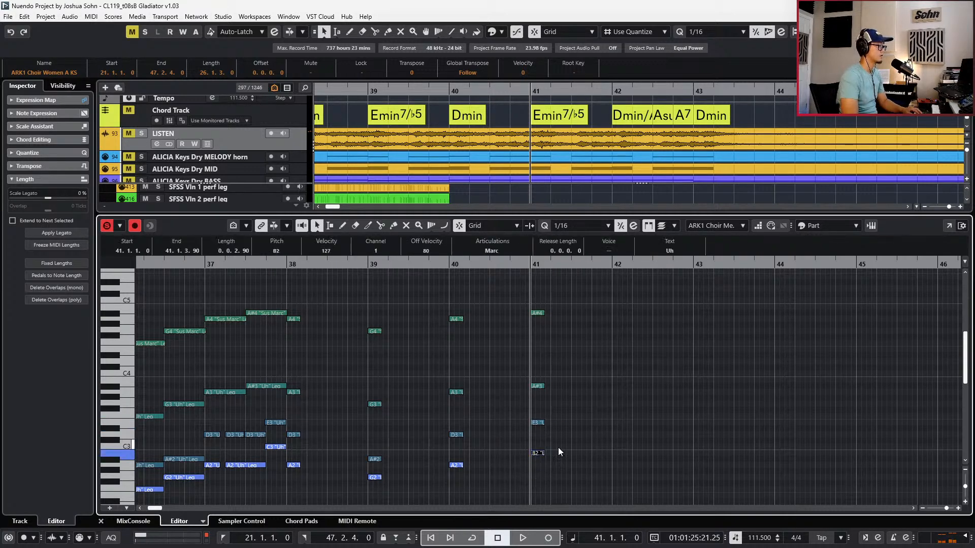
pyautogui.press('Down')
# Duplicate the top choir notes of bars 38 to 41 in place and transpose the copies down seven semitones
pyautogui.press('ctrl+KP_Subtract')
pyautogui.press('ctrl+KP_Subtract')
pyautogui.press('ctrl+KP_Subtract')
pyautogui.click(516, 306)
pyautogui.moveTo(516, 306); pyautogui.dragTo(298, 348)
pyautogui.press('Down')
pyautogui.press('Down')
pyautogui.press('Up')
pyautogui.press('Up')
pyautogui.hotkey('ctrl', 'c')
pyautogui.hotkey('ctrl', 'v')
pyautogui.press('Down')
pyautogui.press('Down')
pyautogui.press('Down')
pyautogui.press('Down')
pyautogui.press('Down')
pyautogui.press('Down')
pyautogui.press('Up')
pyautogui.press('Down')
pyautogui.press('Down')
# Correct the added inner choir notes to A#3 in bar 39 and E4 in bar 41
pyautogui.click(541, 374)
pyautogui.press('Up')
pyautogui.press('Up')
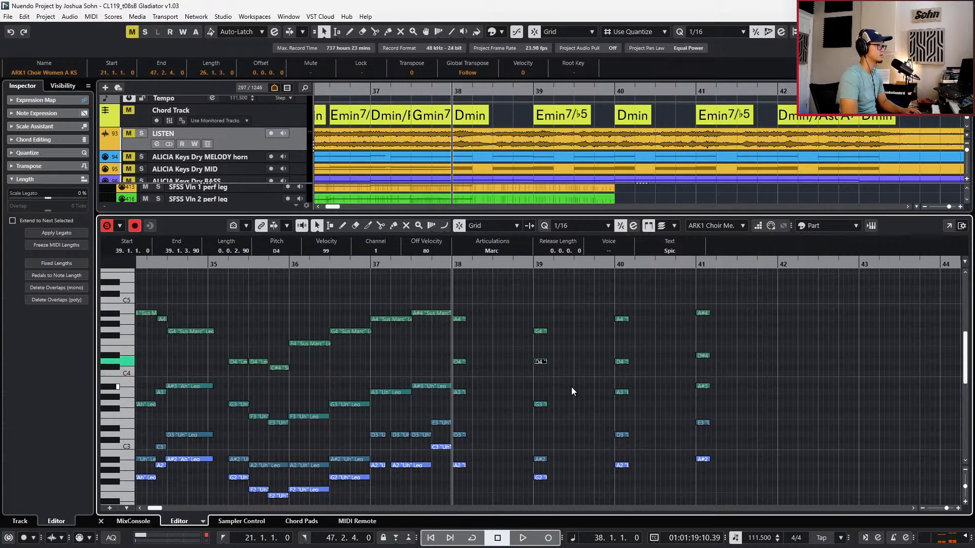
pyautogui.press('Down')
pyautogui.press('Down')
pyautogui.press('Down')
pyautogui.press('Down')
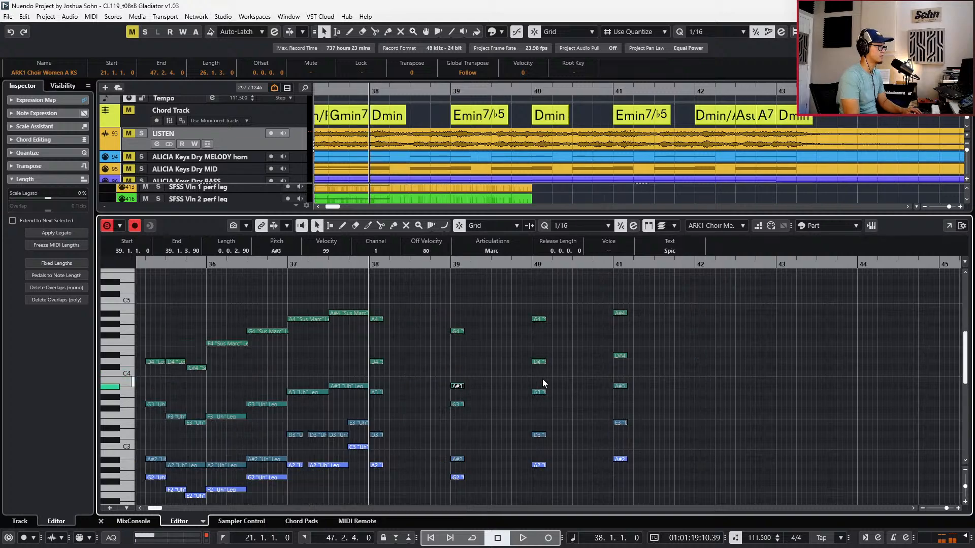
pyautogui.click(539, 361)
pyautogui.press('Down')
pyautogui.press('Up')
pyautogui.click(622, 355)
pyautogui.press('space')
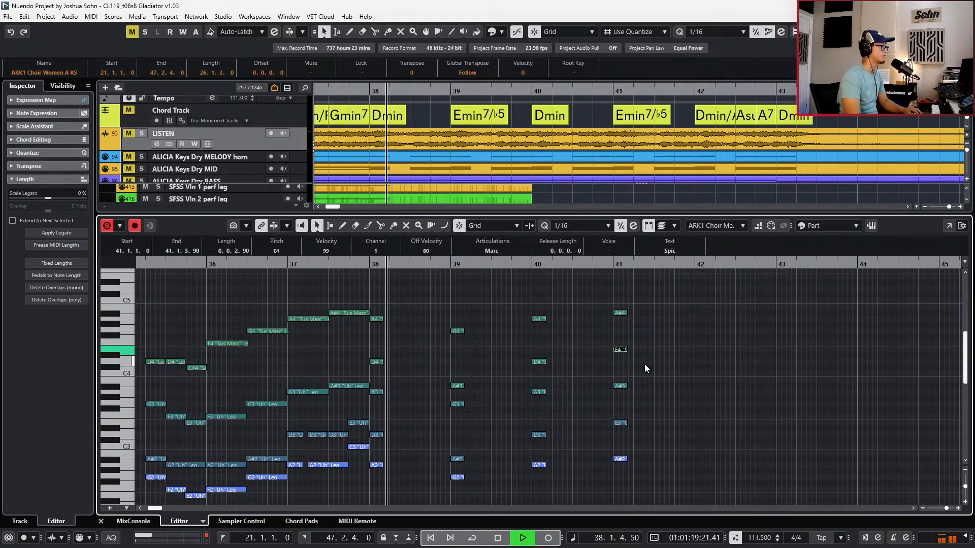
pyautogui.press('space')
pyautogui.press('space')
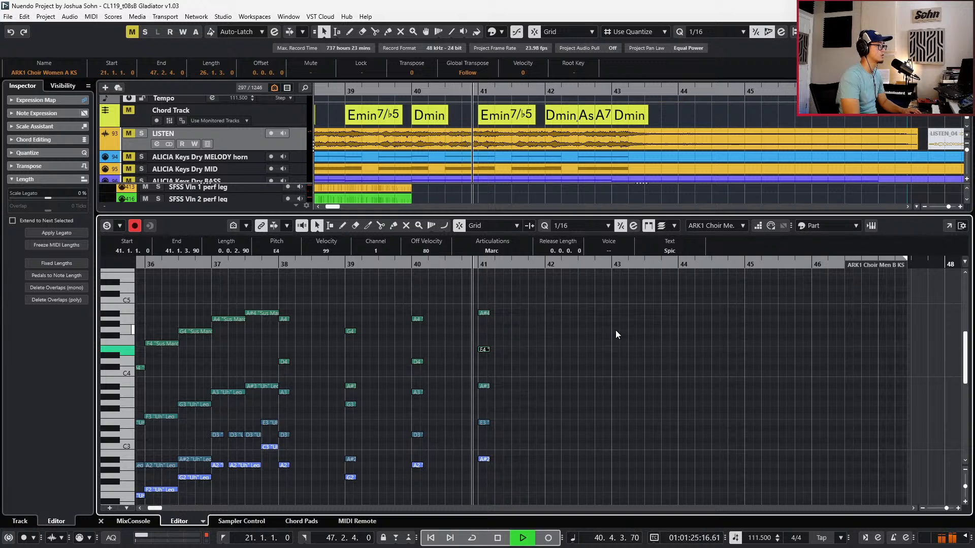
# Copy the five-note bar 40 choir chord to the start of bar 42 and play it back
pyautogui.moveTo(458, 297); pyautogui.dragTo(408, 441)
pyautogui.moveTo(367, 319); pyautogui.dragTo(337, 484)
pyautogui.moveTo(421, 308); pyautogui.dragTo(391, 497)
pyautogui.hotkey('ctrl', 'c')
pyautogui.hotkey('ctrl', 'v')
pyautogui.press('space')
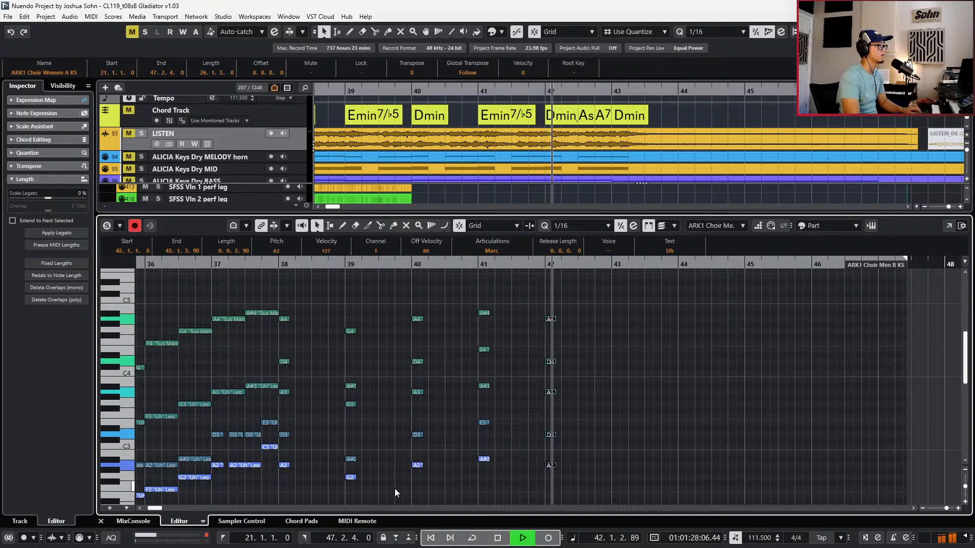
pyautogui.press('space')
# Copy the bar 42 choir chord to 42.3.1 and set its A2 note's articulation to Staccato
pyautogui.press('h')
pyautogui.click(577, 355)
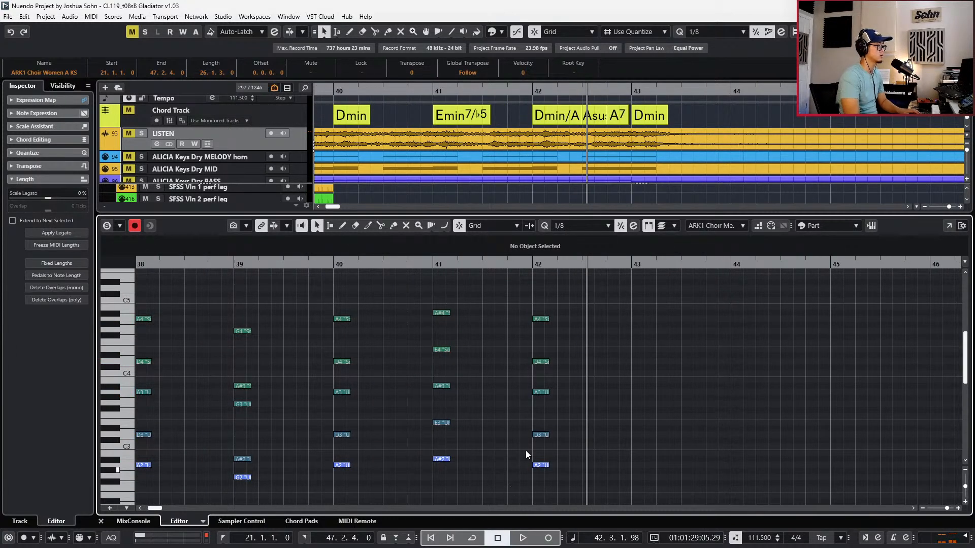
pyautogui.moveTo(529, 303); pyautogui.dragTo(582, 475)
pyautogui.hotkey('ctrl', 'v')
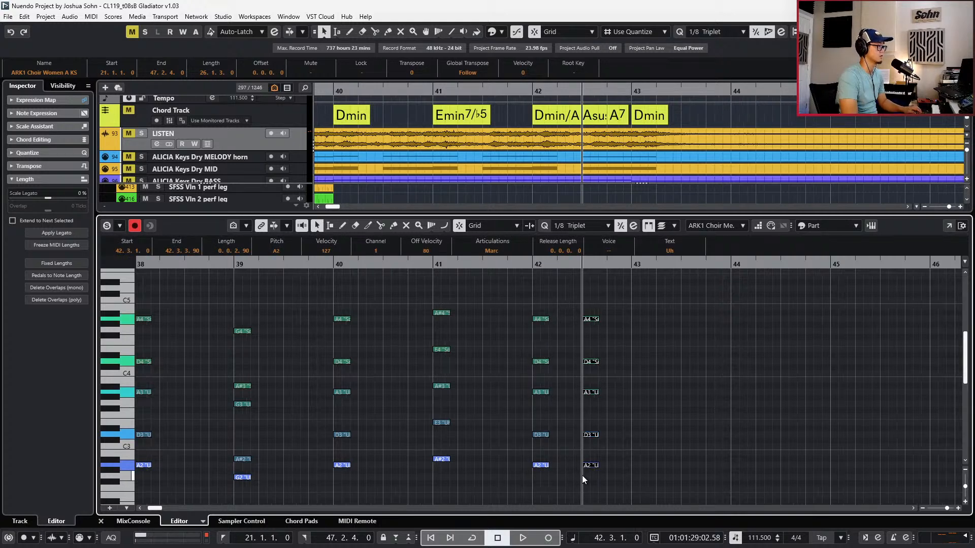
pyautogui.click(495, 252)
pyautogui.click(499, 285)
# Fit the 42.3.1 chord to an eighth-note triplet and duplicate it twice to fill up to bar 43
pyautogui.scroll(2, 640, 335)
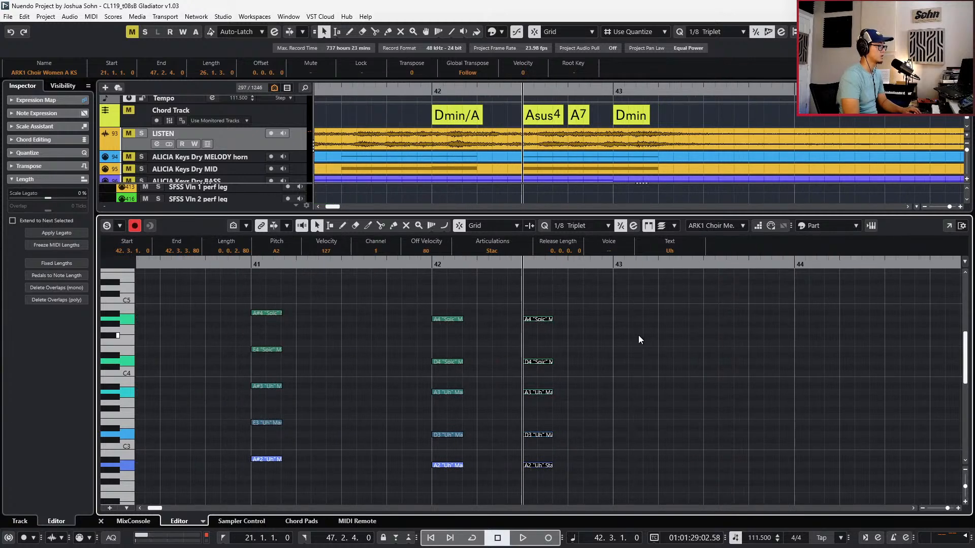
pyautogui.hotkey('alt', 'd')
pyautogui.hotkey('alt', 'd')
# Lower the four notes beneath the top of the last triplet chord to C#4, G3, C#3 and G2
pyautogui.click(606, 377)
pyautogui.moveTo(608, 362); pyautogui.dragTo(607, 368)
pyautogui.click(618, 423)
pyautogui.moveTo(602, 465); pyautogui.dragTo(602, 472)
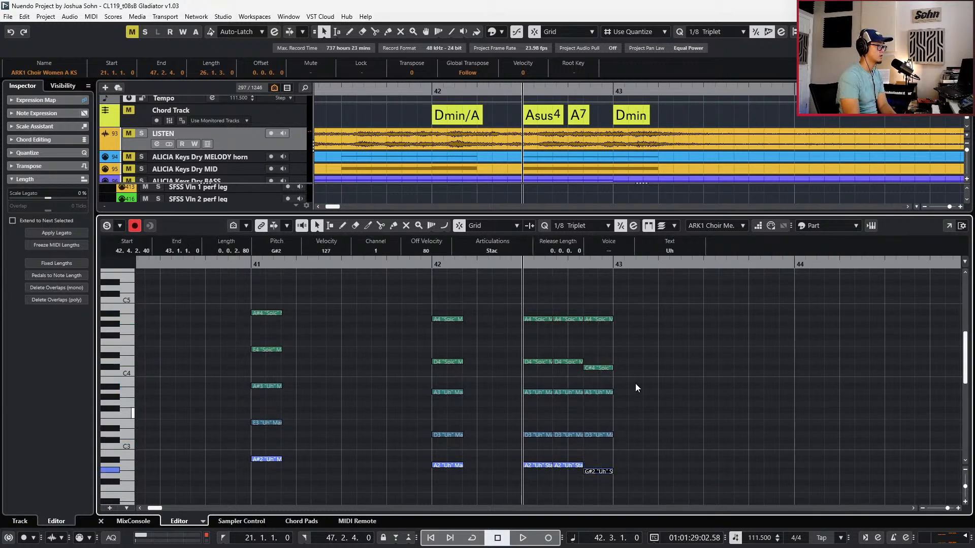
pyautogui.moveTo(622, 389); pyautogui.dragTo(604, 398)
pyautogui.press('Down')
pyautogui.moveTo(619, 456); pyautogui.dragTo(601, 479)
pyautogui.press('Down')
pyautogui.moveTo(619, 423); pyautogui.dragTo(607, 442)
pyautogui.press('Down')
pyautogui.press('space')
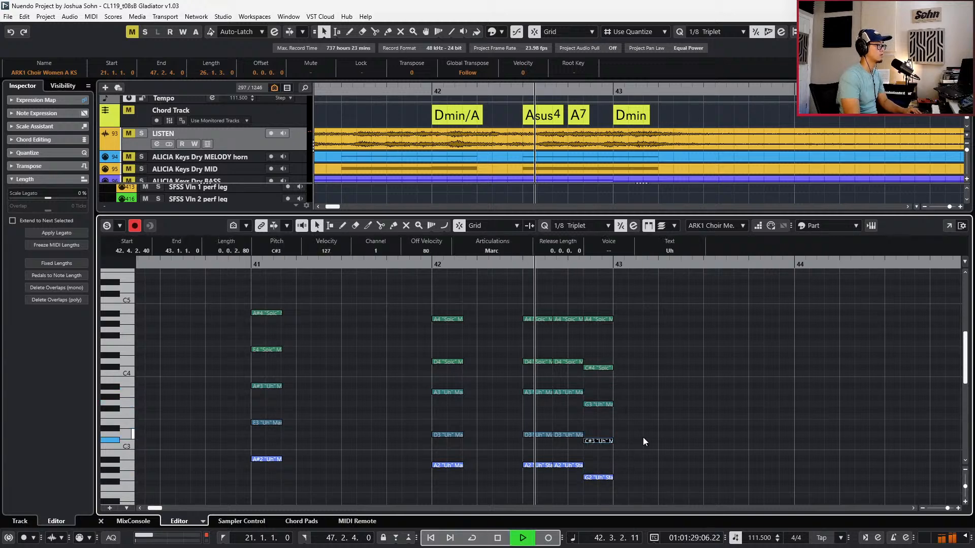
pyautogui.press('space')
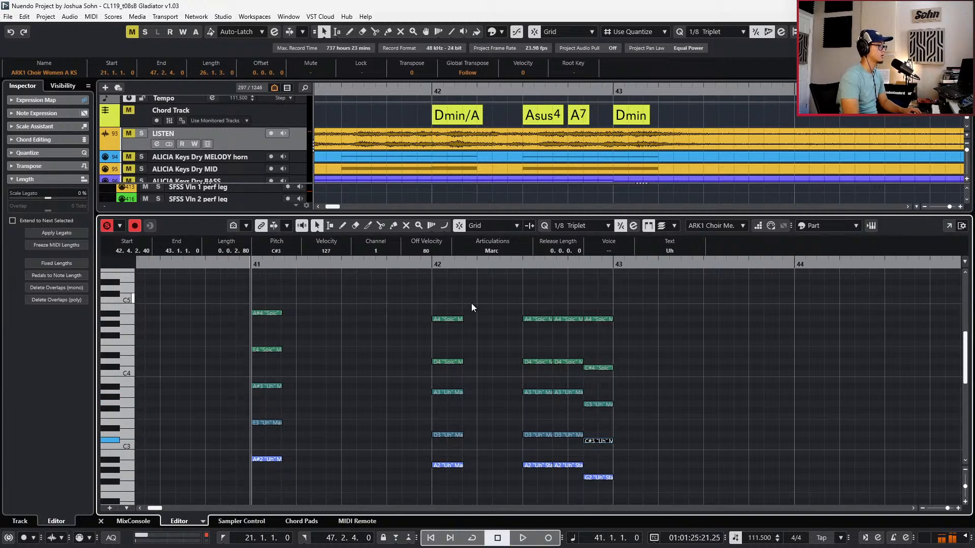
# Transpose the top notes of the three triplet chords down to F4 and play from bar 42
pyautogui.moveTo(477, 304); pyautogui.dragTo(625, 350)
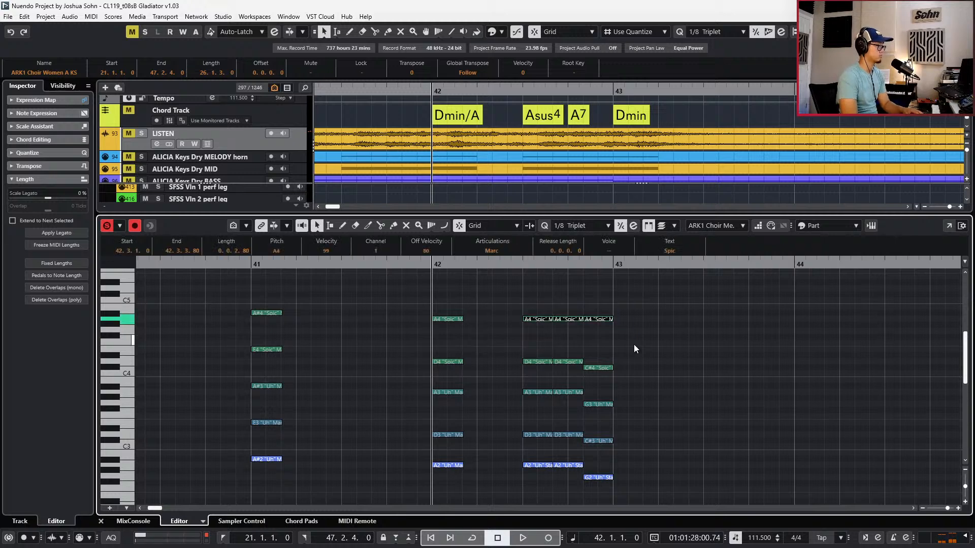
pyautogui.press('Down')
pyautogui.press('Down')
pyautogui.press('Down')
pyautogui.press('Down')
pyautogui.press('space')
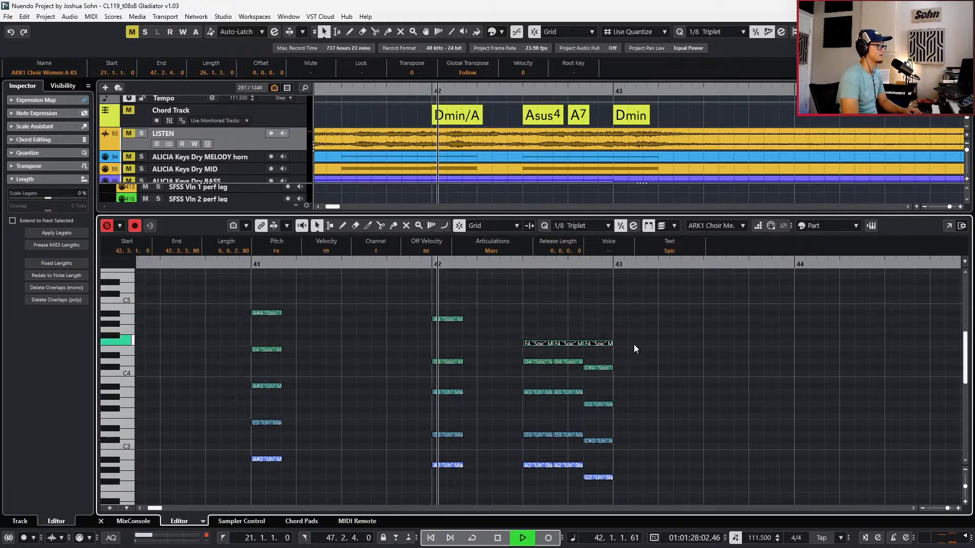
pyautogui.press('space')
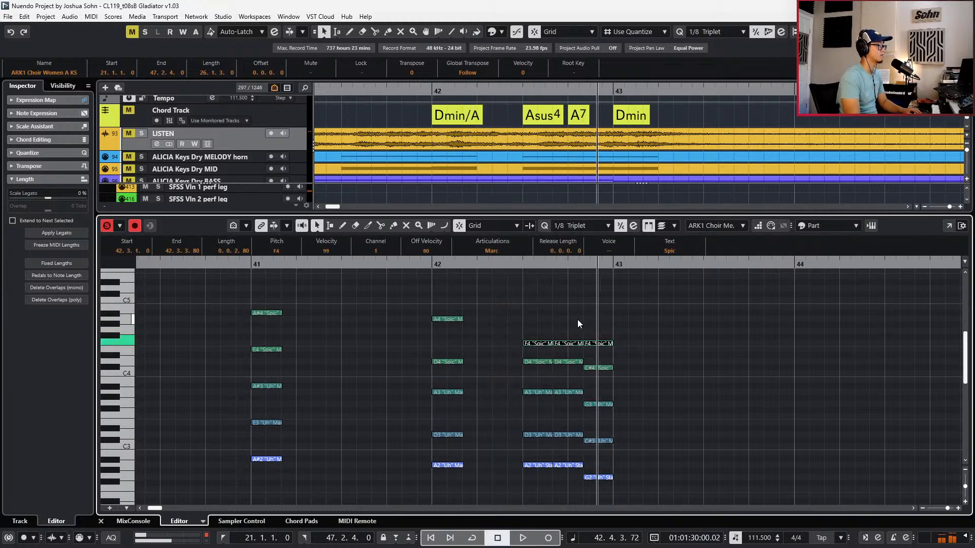
# Lower the top notes of all three triplet chords to E4 and audition the result
pyautogui.click(596, 332)
pyautogui.moveTo(598, 343); pyautogui.dragTo(600, 351)
pyautogui.moveTo(522, 327); pyautogui.dragTo(566, 348)
pyautogui.press('Down')
pyautogui.press('space')
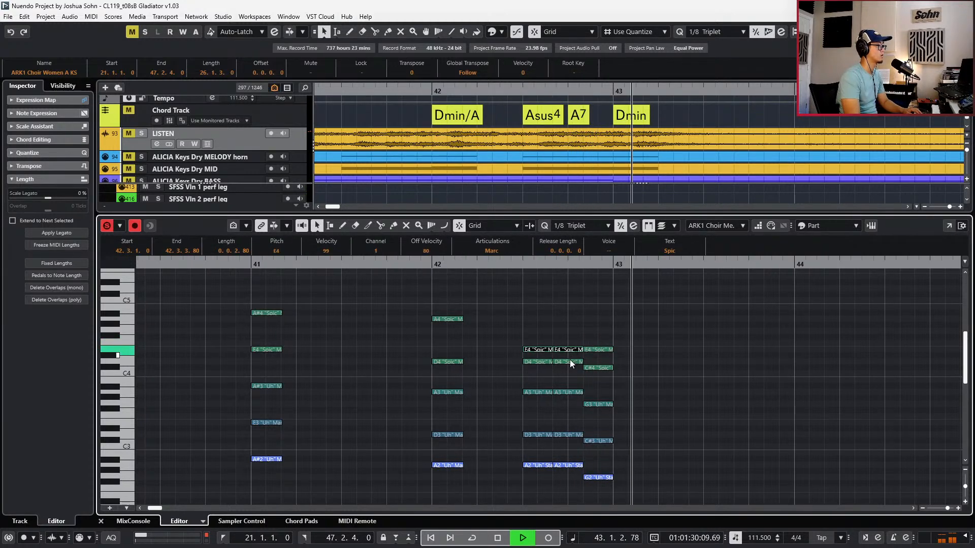
pyautogui.press('space')
# Audition the triplet chords in bar 42 while checking the D3 and A2 notes of the first two chords
pyautogui.scroll(-2, 584, 404)
pyautogui.click(528, 388)
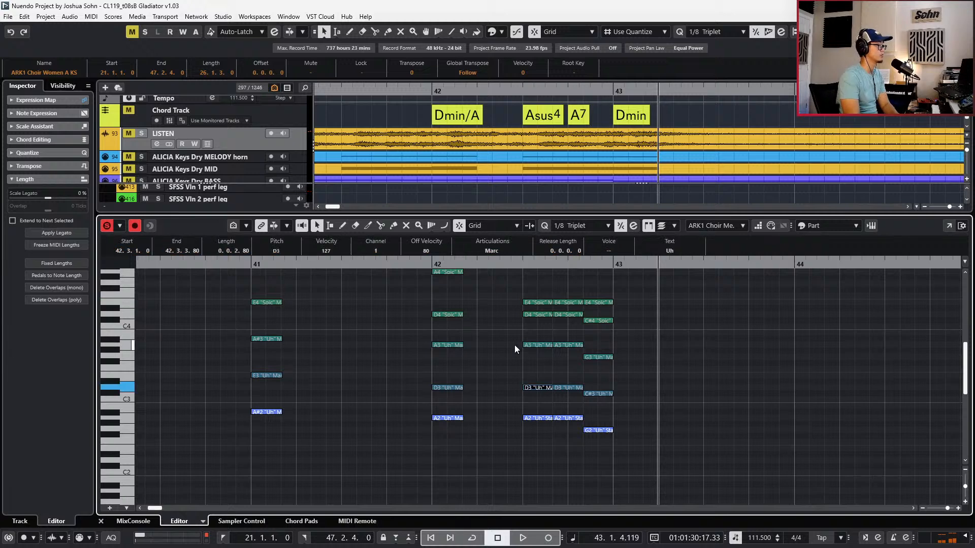
pyautogui.moveTo(510, 404); pyautogui.dragTo(590, 432)
pyautogui.press('space')
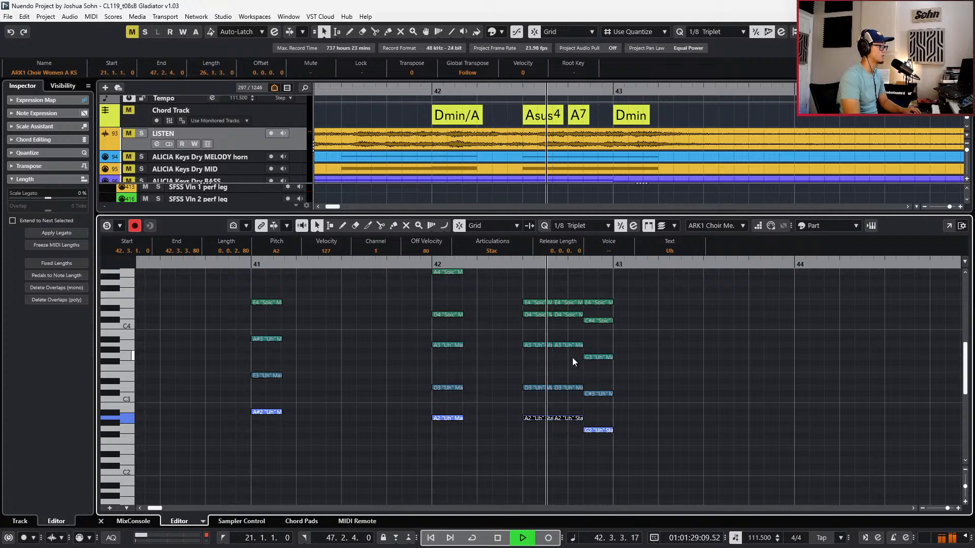
pyautogui.press('space')
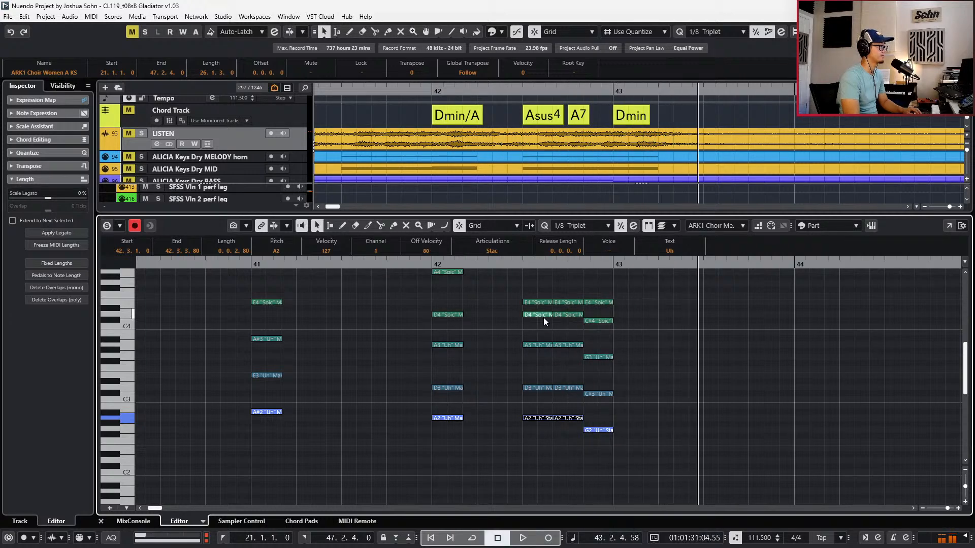
# Raise the D3 notes of the first two triplet chords in bar 42 to E3
pyautogui.click(528, 388)
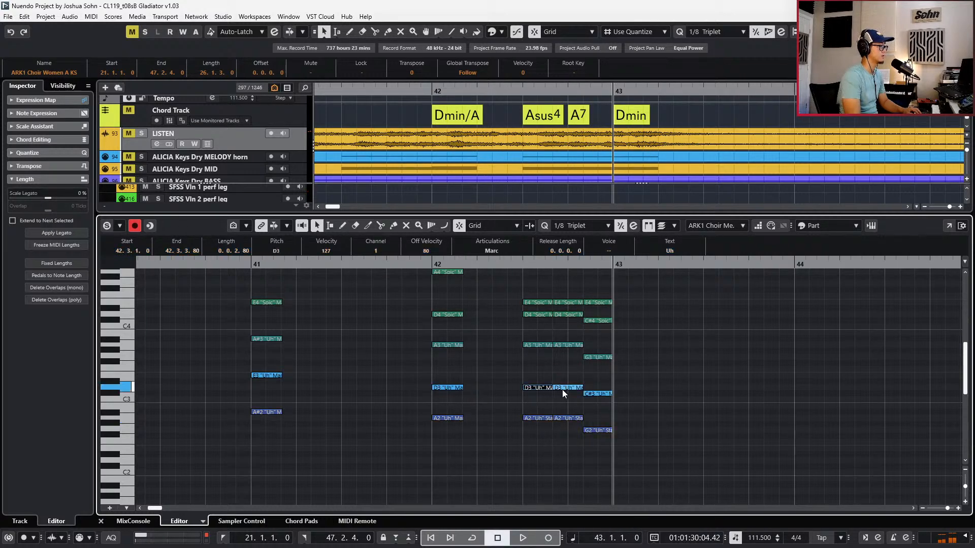
pyautogui.click(538, 419)
pyautogui.click(552, 387)
pyautogui.press('Up')
pyautogui.press('Up')
pyautogui.press('l')
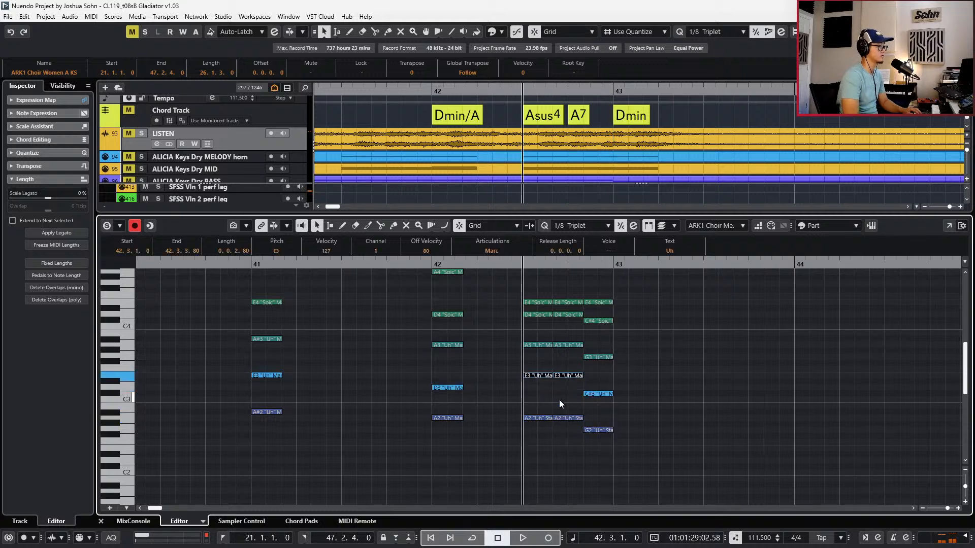
# Raise the C#3 of the last triplet chord to E3 and audition the triplet
pyautogui.click(598, 394)
pyautogui.press('Up')
pyautogui.press('Up')
pyautogui.press('Up')
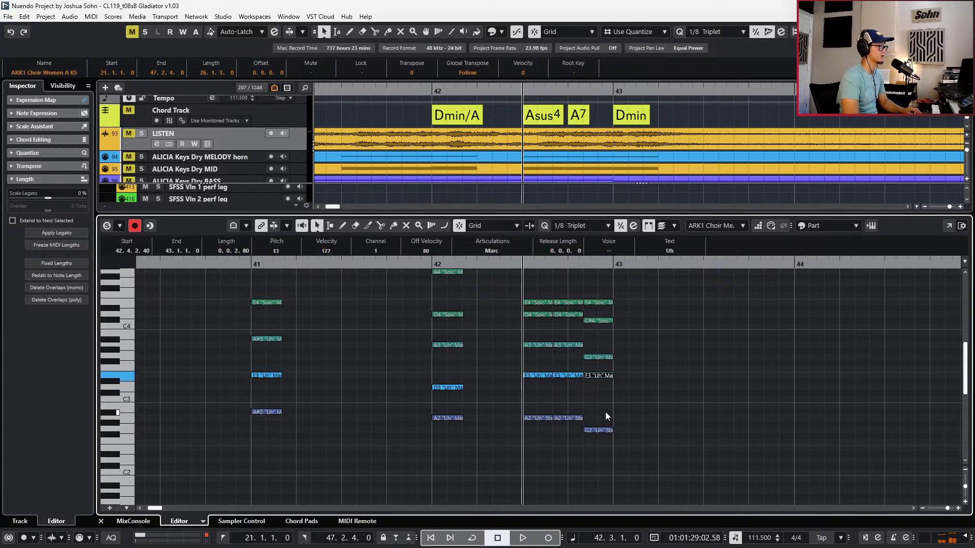
pyautogui.press('space')
pyautogui.press('space')
pyautogui.press('s')
pyautogui.click(607, 334)
pyautogui.moveTo(609, 285); pyautogui.dragTo(596, 443)
pyautogui.hotkey('alt', 'd')
pyautogui.click(642, 304)
pyautogui.press('Down')
pyautogui.press('Down')
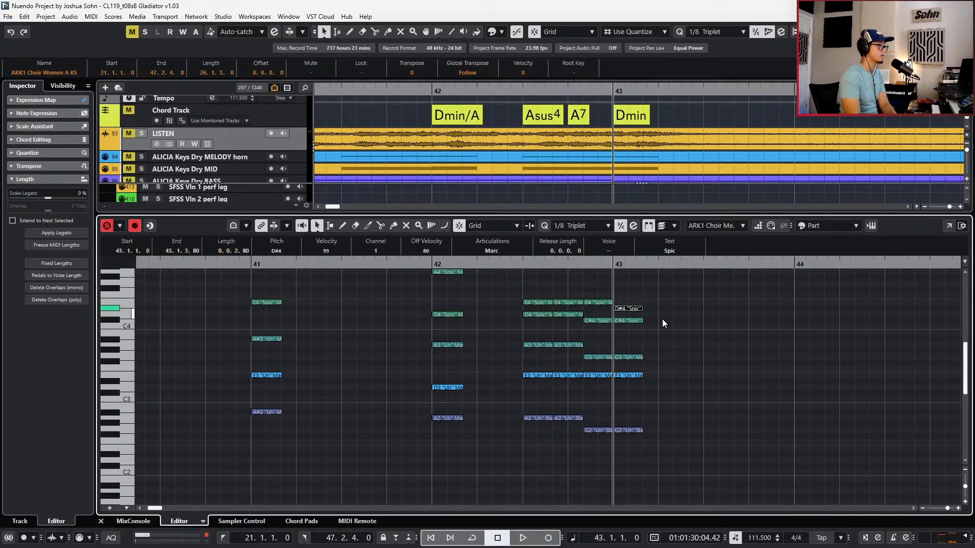
pyautogui.click(641, 320)
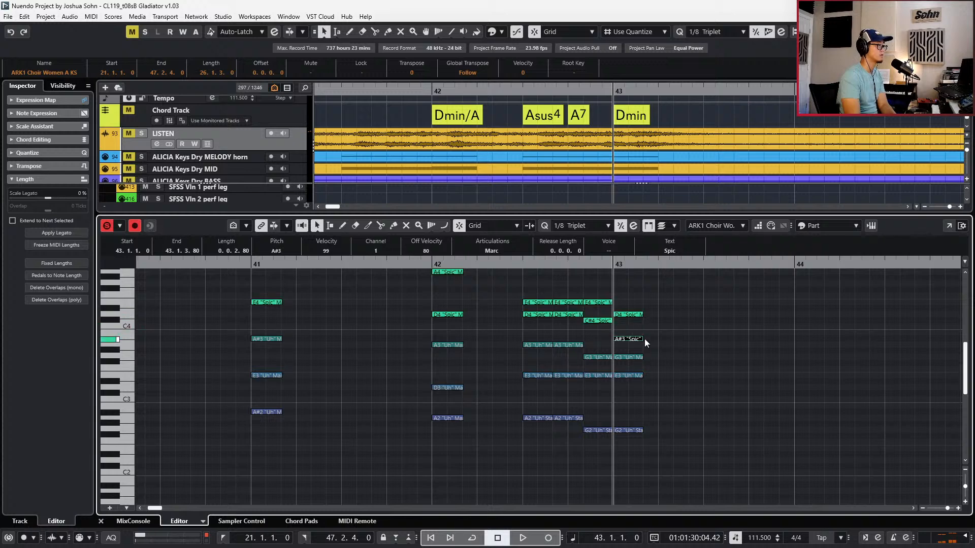
pyautogui.press('Down')
pyautogui.press('Down')
pyautogui.moveTo(640, 296); pyautogui.dragTo(632, 438)
pyautogui.press('Delete')
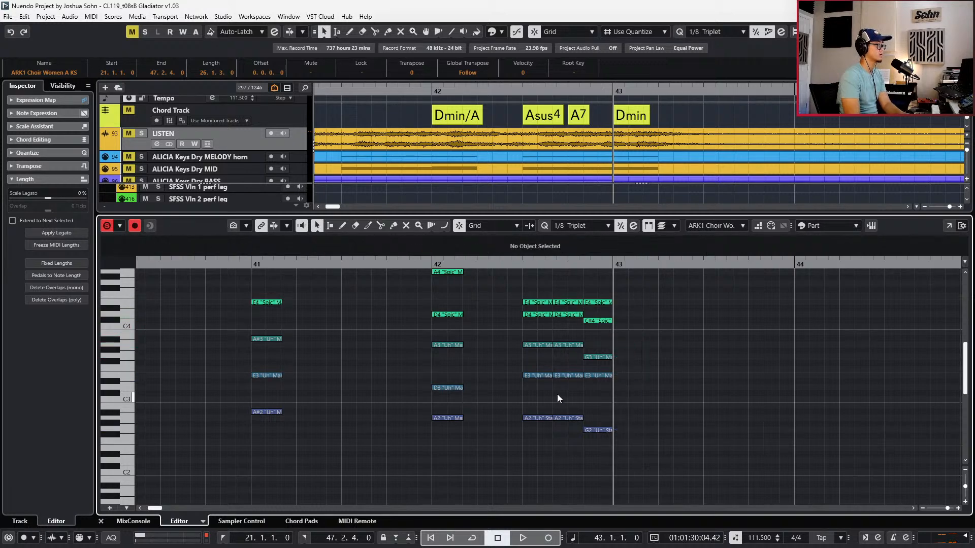
# Copy the five-note chord at bar 41 and paste it at the start of bar 43
pyautogui.moveTo(469, 454); pyautogui.dragTo(438, 321)
pyautogui.moveTo(335, 286); pyautogui.dragTo(236, 440)
pyautogui.scroll(2, 305, 416)
pyautogui.scroll(-2, 305, 416)
pyautogui.scroll(1, 299, 304)
pyautogui.moveTo(299, 303); pyautogui.dragTo(252, 341)
pyautogui.hotkey('ctrl', 'c')
pyautogui.hotkey('ctrl', 'v')
pyautogui.scroll(-2, 439, 327)
pyautogui.hscroll(1, 464, 336)
pyautogui.hscroll(1, 464, 337)
pyautogui.scroll(2, 462, 338)
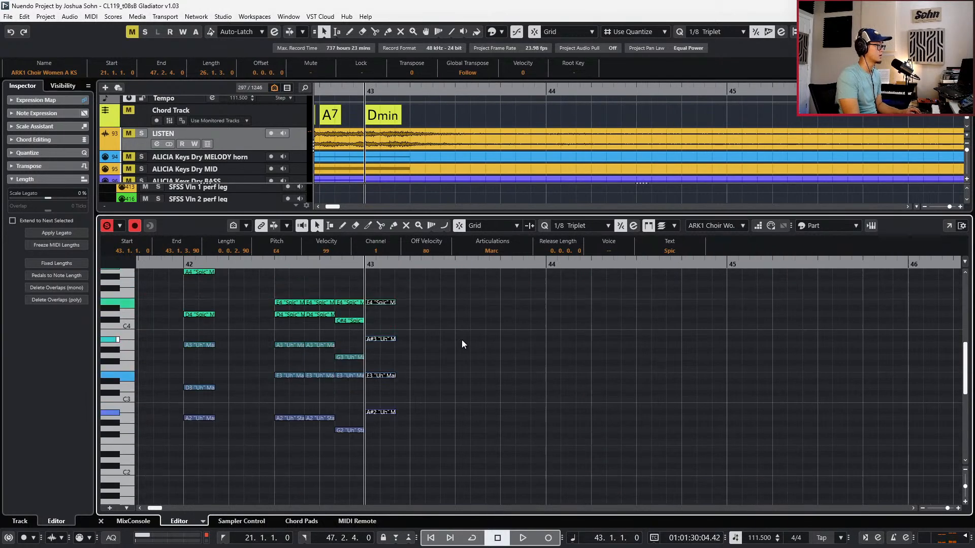
# Transpose the pasted bar 43 chord down eight semitones so its top note is D4 and its lowest is D2
pyautogui.press('Down')
pyautogui.press('Down')
pyautogui.press('Down')
pyautogui.press('Down')
pyautogui.press('Down')
pyautogui.press('Down')
pyautogui.press('Down')
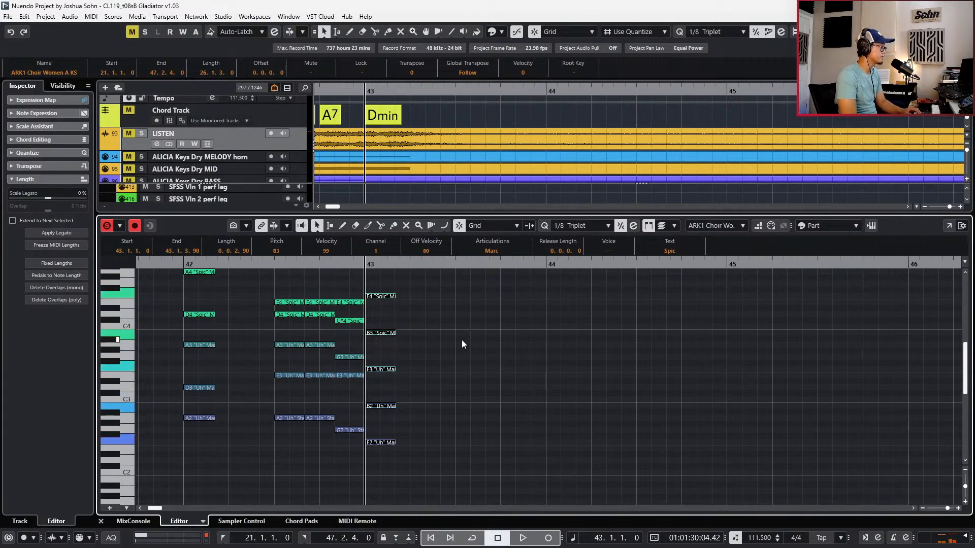
pyautogui.press('Down')
pyautogui.press('Up')
pyautogui.press('Up')
pyautogui.press('Down')
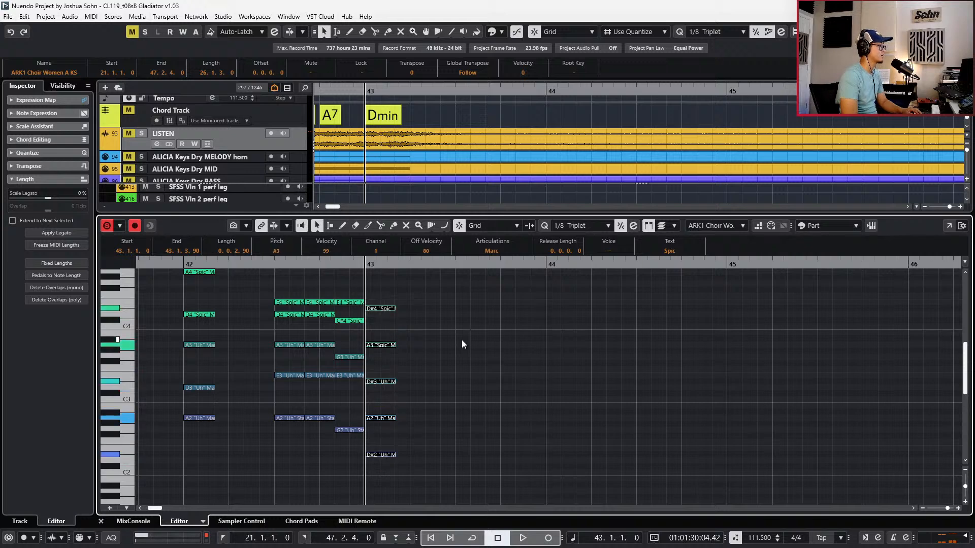
pyautogui.press('Up')
pyautogui.press('Up')
pyautogui.press('Up')
pyautogui.press('Down')
pyautogui.press('Down')
pyautogui.press('Down')
pyautogui.press('Down')
pyautogui.scroll(3, 498, 349)
pyautogui.press('space')
# Raise the second and fourth notes of the bar 43 chord to A3 and A2
pyautogui.scroll(-3, 498, 361)
pyautogui.moveTo(420, 298); pyautogui.dragTo(372, 307)
pyautogui.press('Up')
pyautogui.moveTo(416, 370); pyautogui.dragTo(364, 386)
pyautogui.press('Up')
pyautogui.press('KP_0')
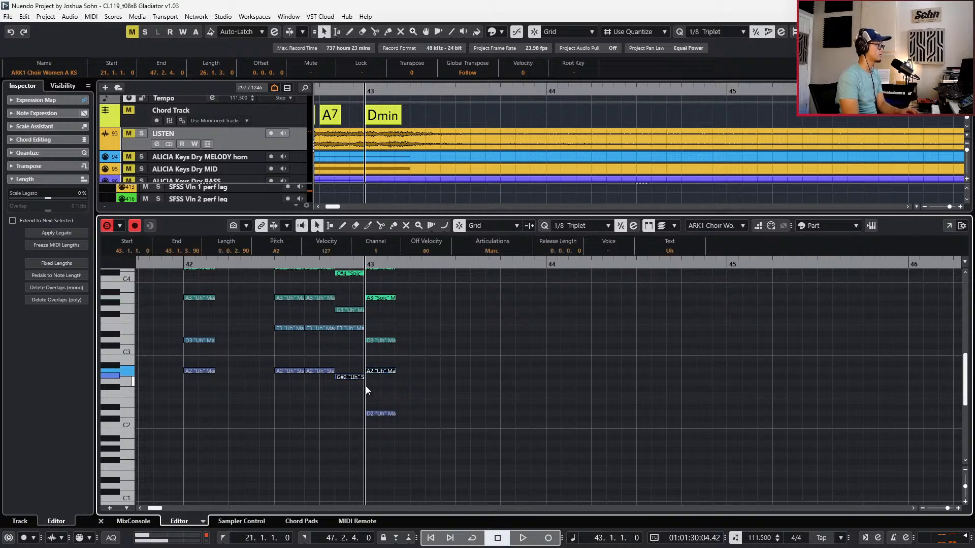
# Return the lowest note of the last triplet chord to G2 and audition the ending from bar 42
pyautogui.press('space')
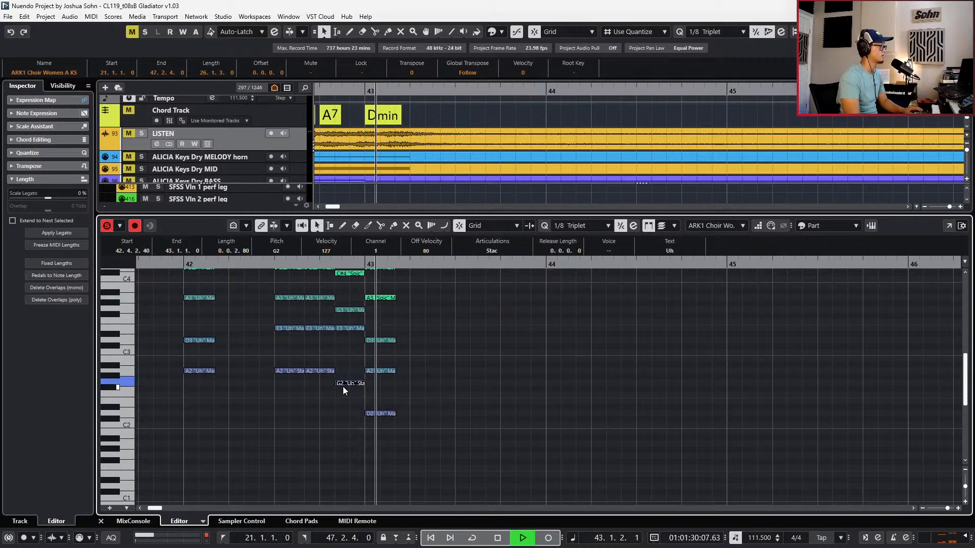
pyautogui.press('space')
pyautogui.press('ctrl+KP_Subtract')
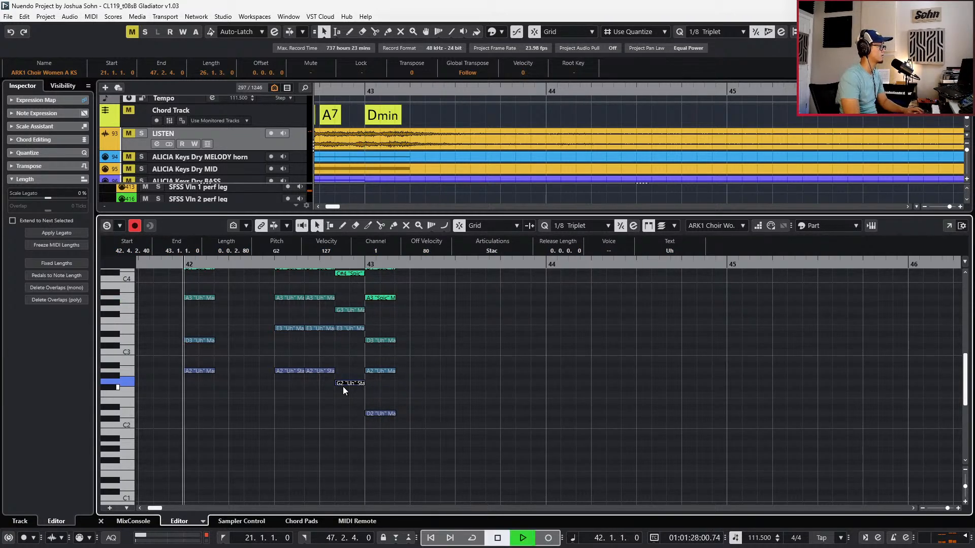
pyautogui.press('space')
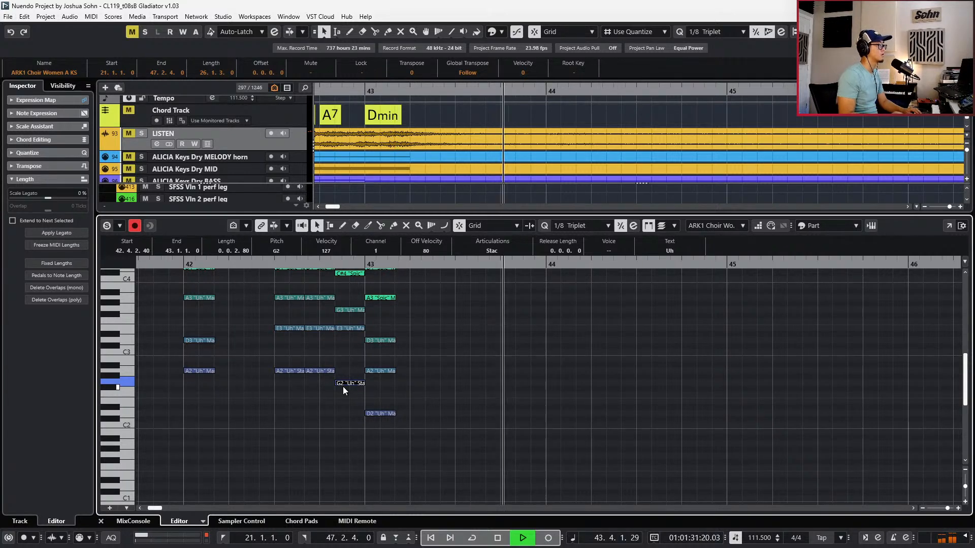
pyautogui.press('space')
# Select the bar 43 chord and compare the choir stabs with the reference by playing from bar 38
pyautogui.scroll(-3, 418, 404)
pyautogui.scroll(2, 424, 314)
pyautogui.moveTo(426, 307); pyautogui.dragTo(399, 498)
pyautogui.scroll(-3, 460, 398)
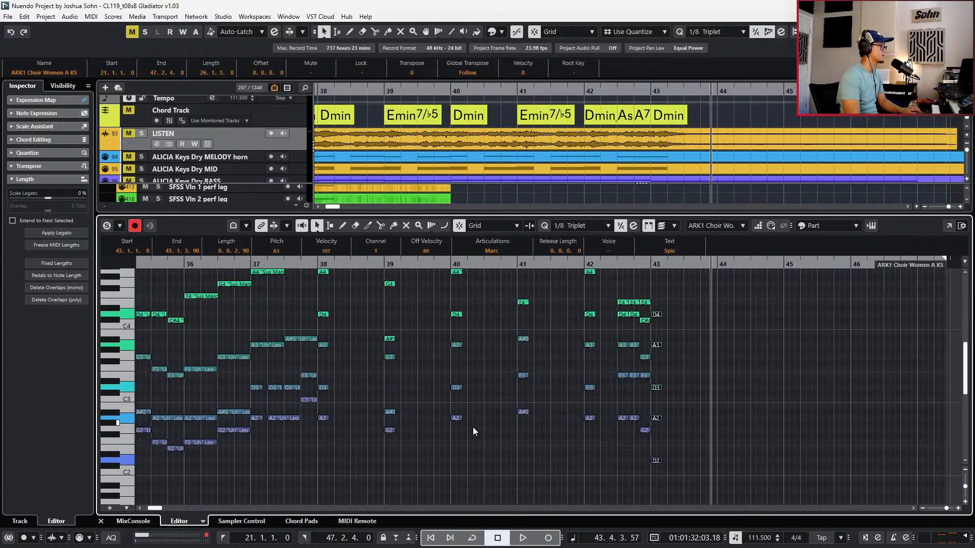
pyautogui.scroll(3, 473, 429)
pyautogui.press('KP_Subtract')
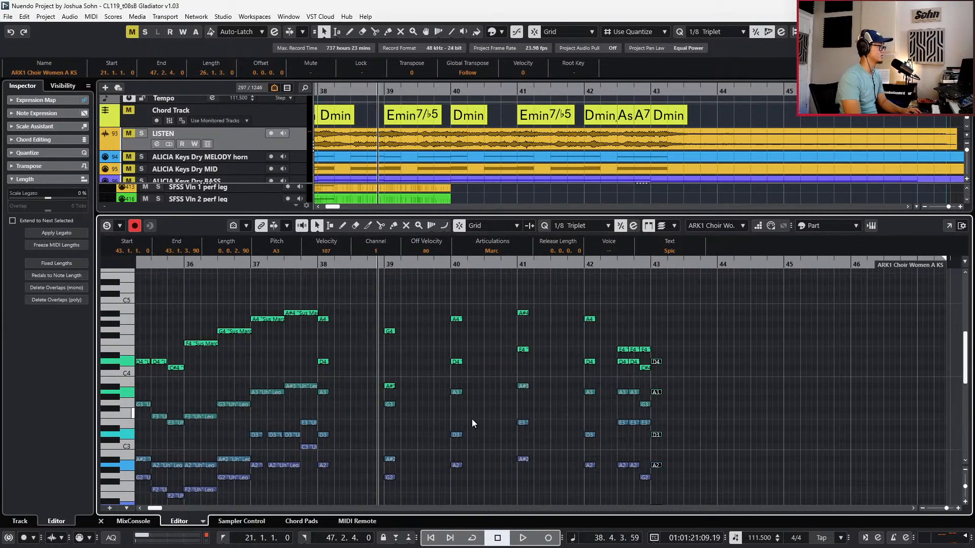
pyautogui.press('space')
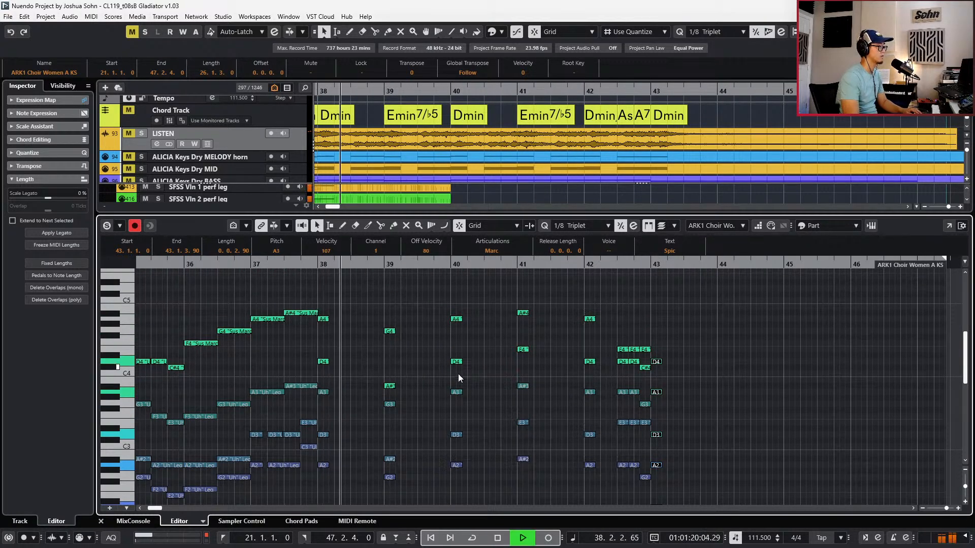
pyautogui.press('space')
# Copy the five-note chord at the start of bar 38 to beat 3 of the same bar
pyautogui.moveTo(336, 310); pyautogui.dragTo(317, 484)
pyautogui.press('KP_Subtract')
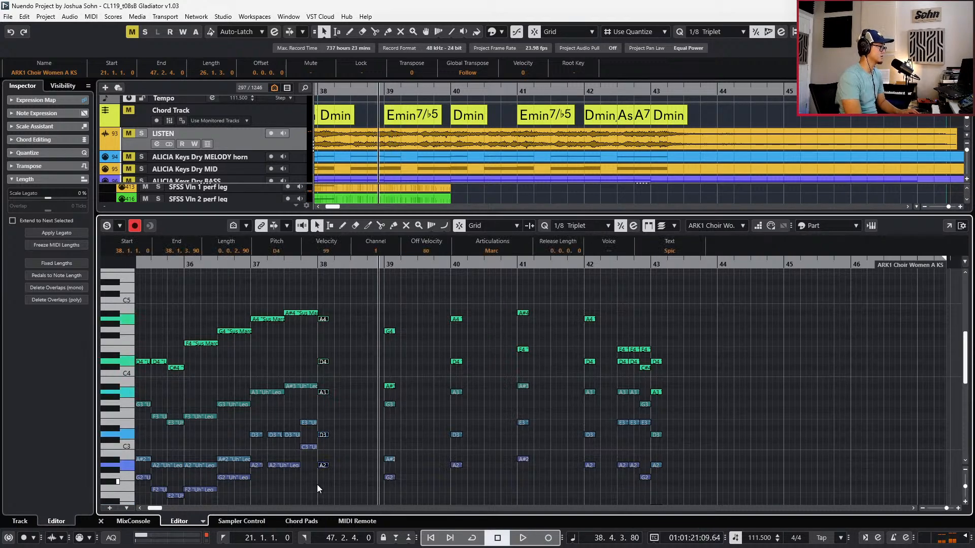
pyautogui.hotkey('ctrl', 'v')
pyautogui.press('h')
pyautogui.press('h')
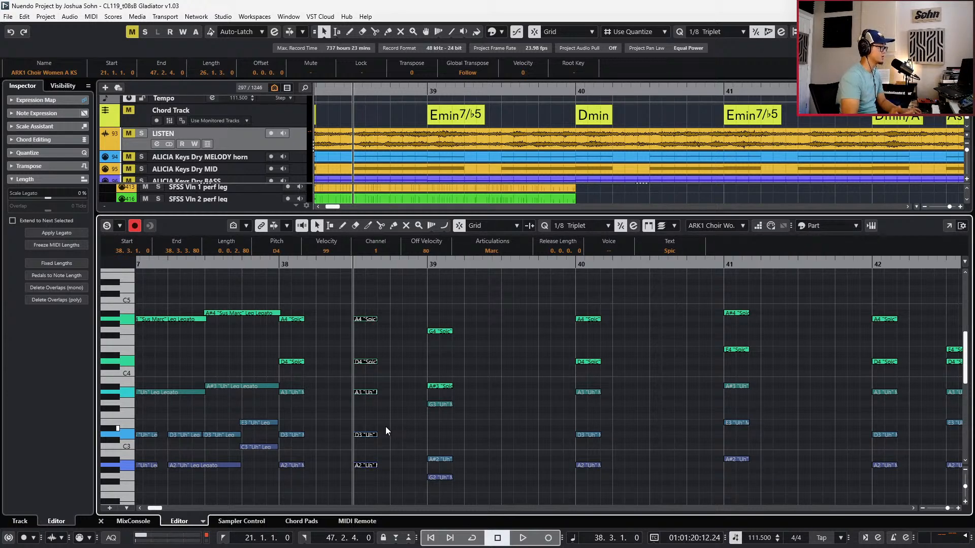
# Set the copied chord's articulation to Staccato and duplicate it twice to fill the triplet up to bar 39
pyautogui.click(485, 250)
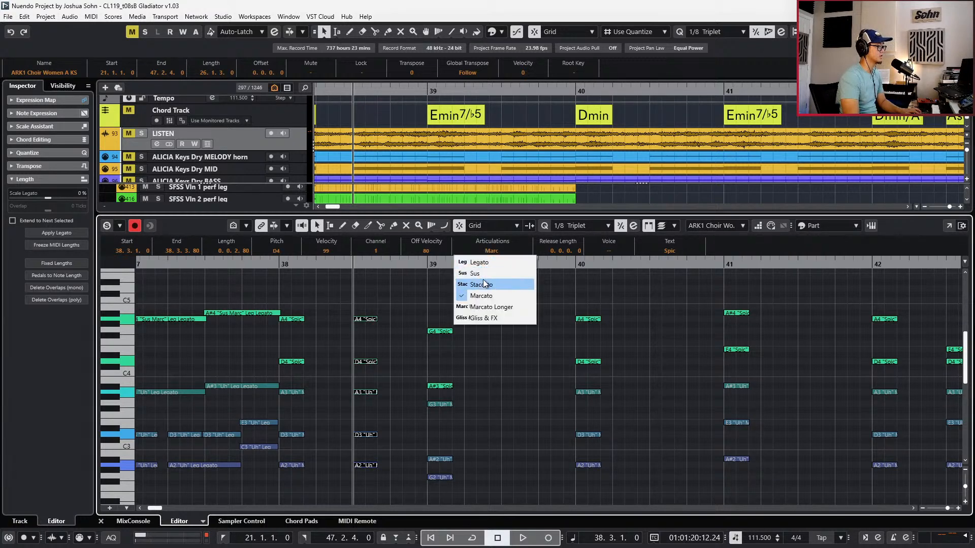
pyautogui.click(483, 284)
pyautogui.hotkey('alt', 'd')
pyautogui.hotkey('alt', 'd')
pyautogui.press('space')
# Reduce the velocity of the three staccato triplet chords in bar 38 to 51, auditioning them from bar 38
pyautogui.moveTo(362, 304); pyautogui.dragTo(424, 471)
pyautogui.press('space')
pyautogui.hotkey('alt', 'l')
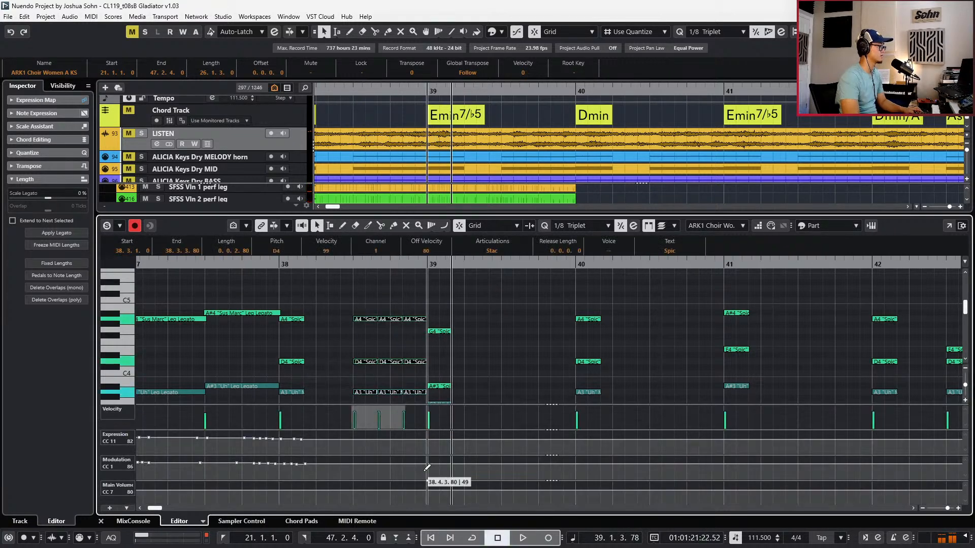
pyautogui.press('space')
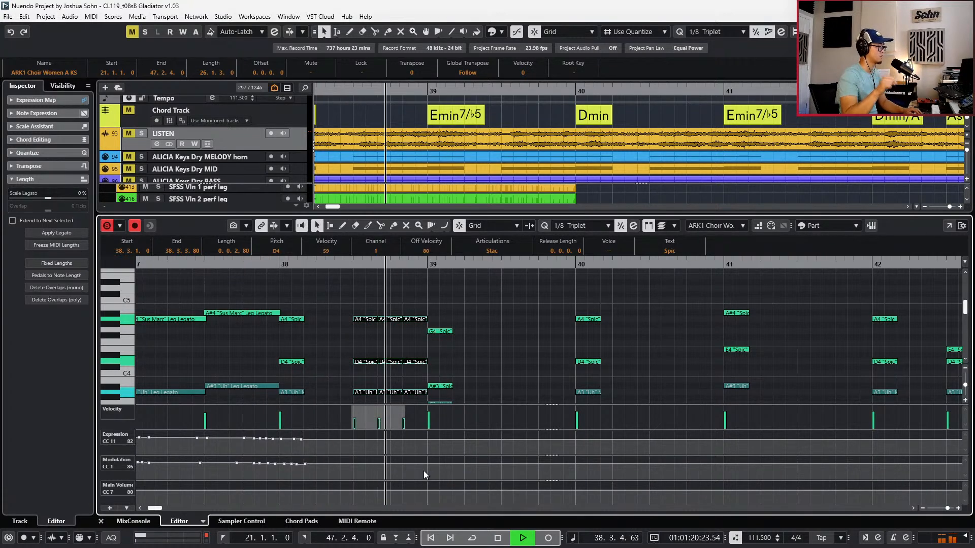
pyautogui.press('space')
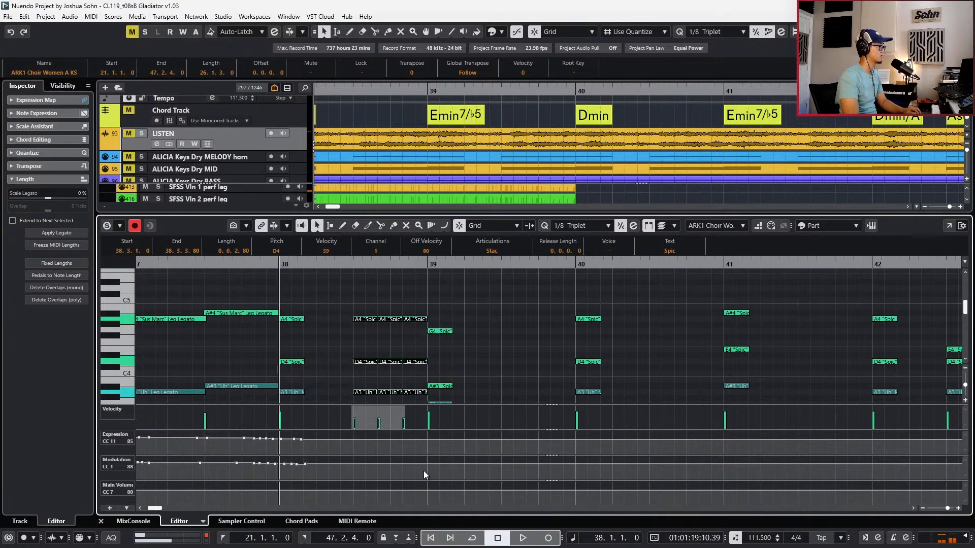
pyautogui.press('space')
pyautogui.scroll(-3, 457, 353)
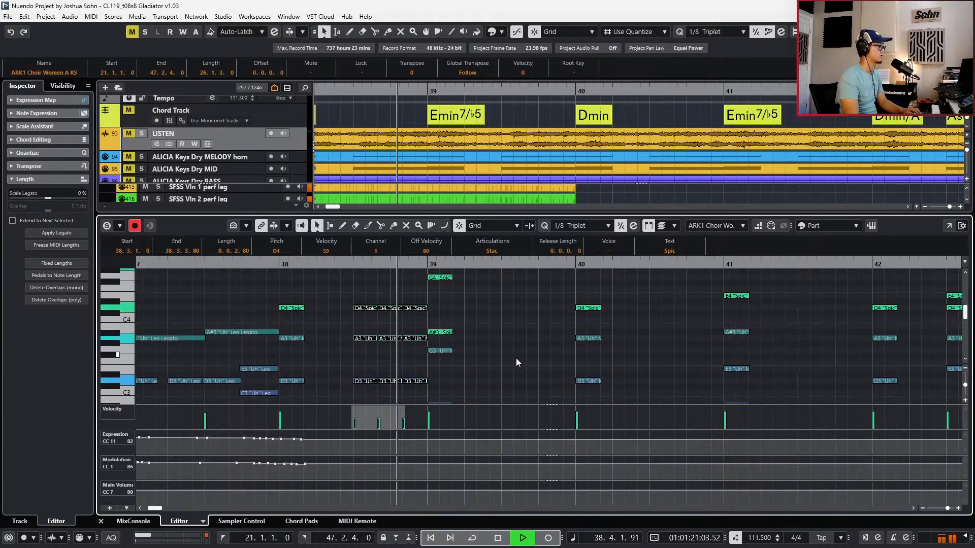
pyautogui.press('space')
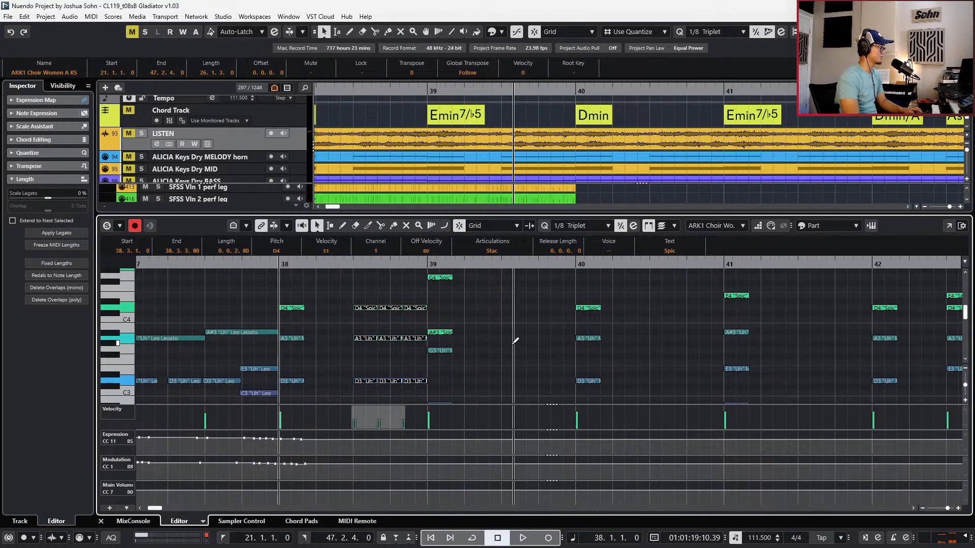
# Try a velocity of 24 on the three staccato triplet chords and undo the reduction
pyautogui.press('Right')
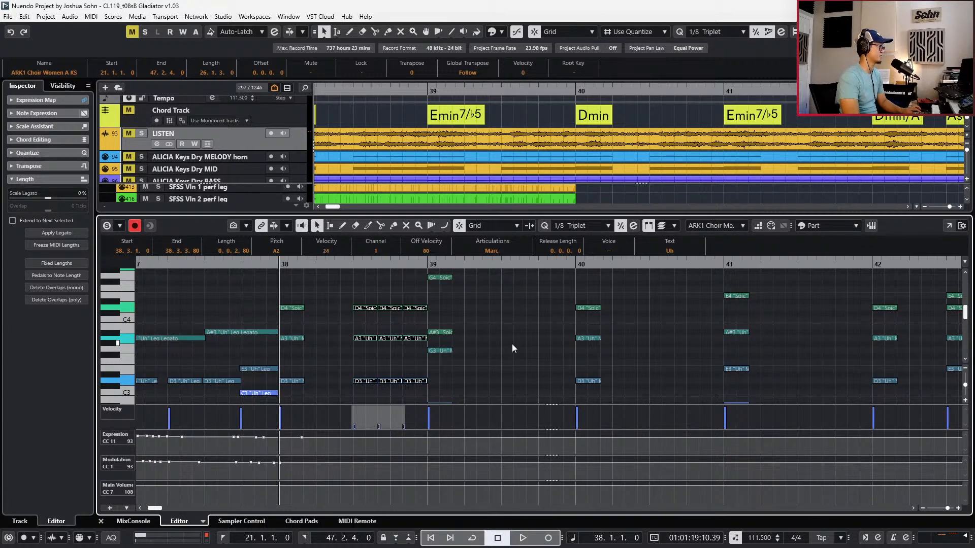
pyautogui.press('space')
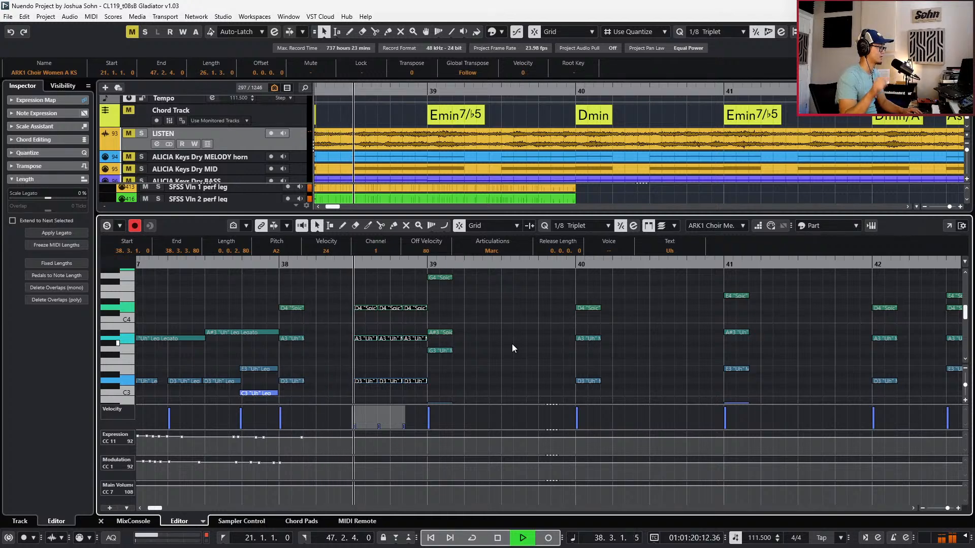
pyautogui.press('space')
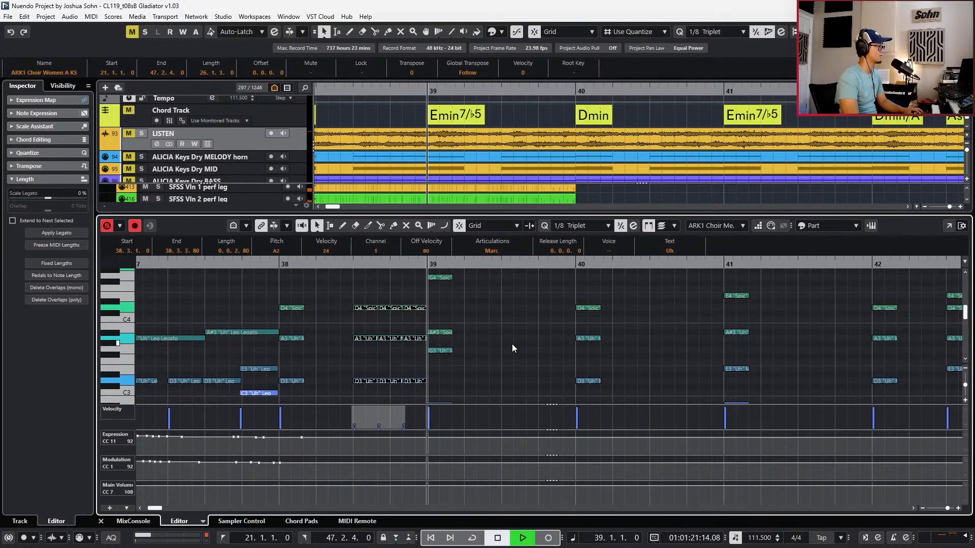
pyautogui.press('KP_0')
pyautogui.press('space')
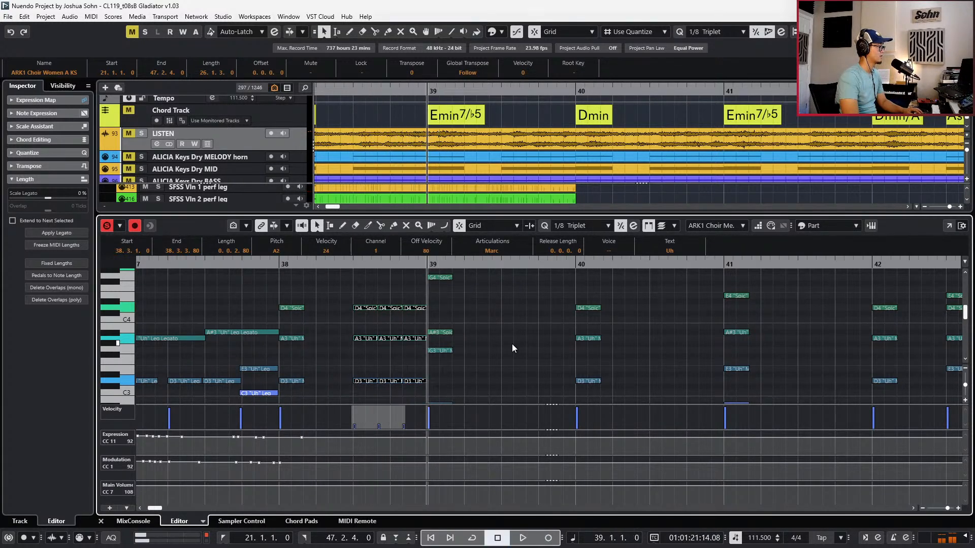
pyautogui.hotkey('ctrl', 'z')
pyautogui.hotkey('ctrl', 'z')
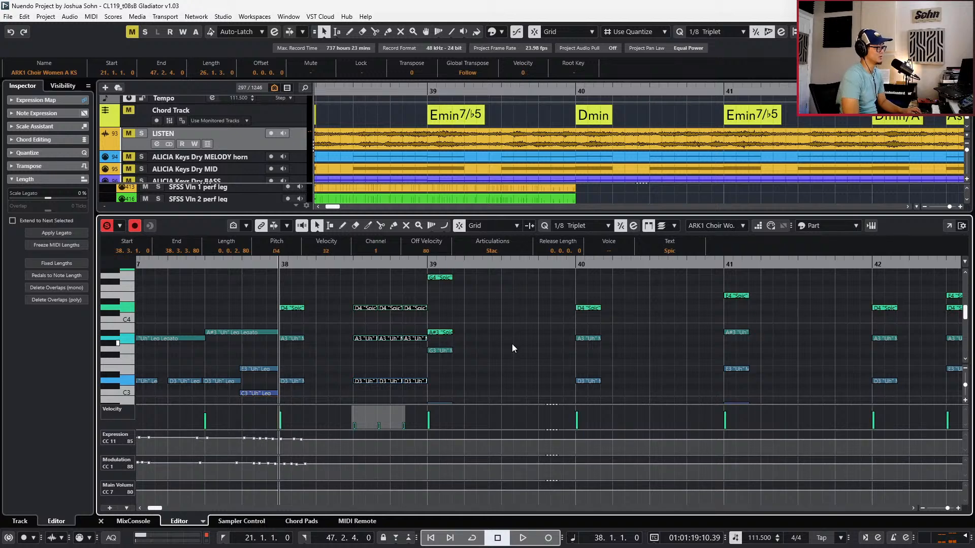
pyautogui.hotkey('ctrl', 'z')
pyautogui.hotkey('ctrl', 'z')
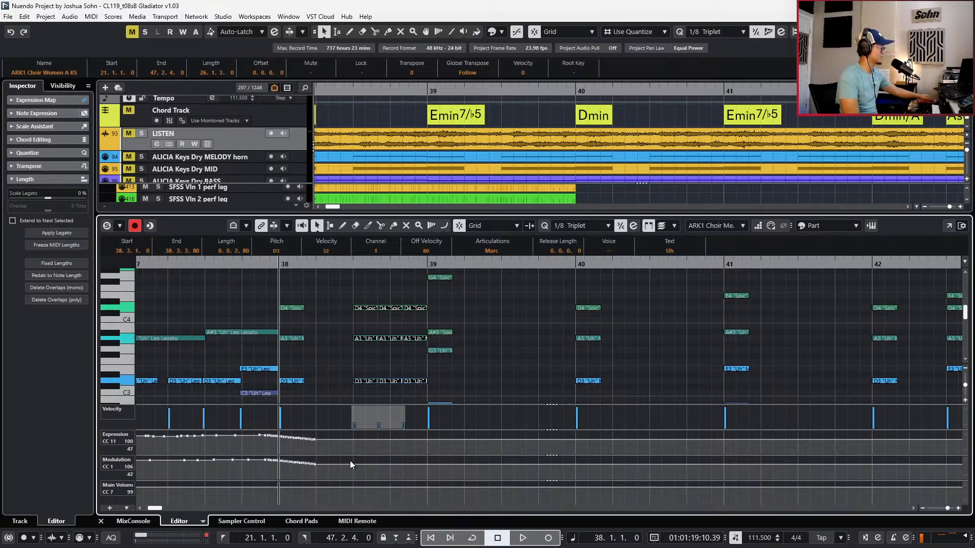
# Try recording an expression (CC 11) curve over the choir chords from bar 38 into bar 40
pyautogui.press('KP_Subtract')
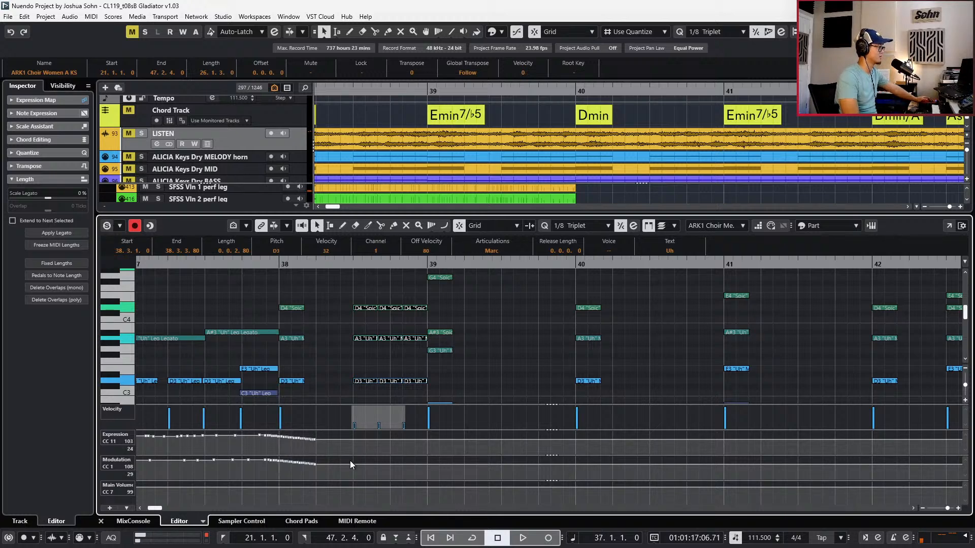
pyautogui.press('space')
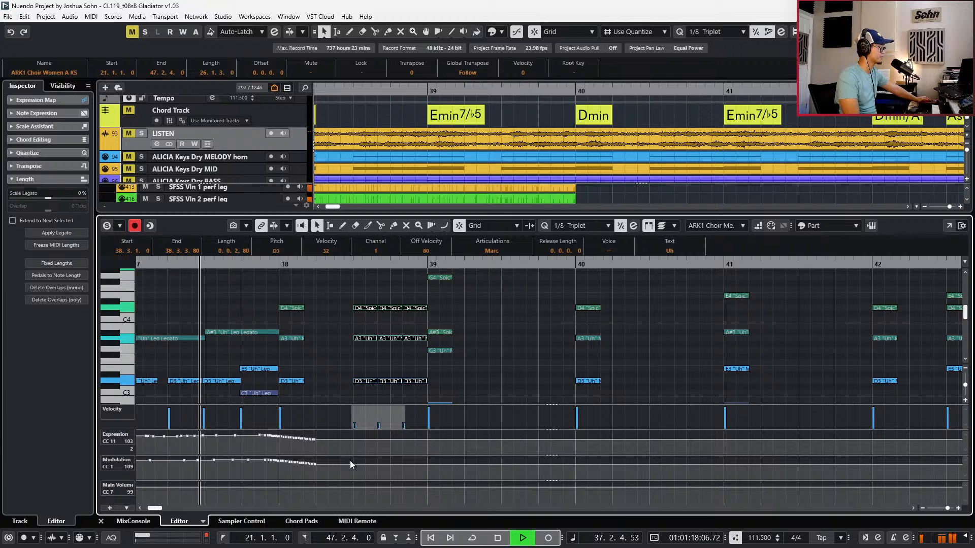
pyautogui.press('KP_Multiply')
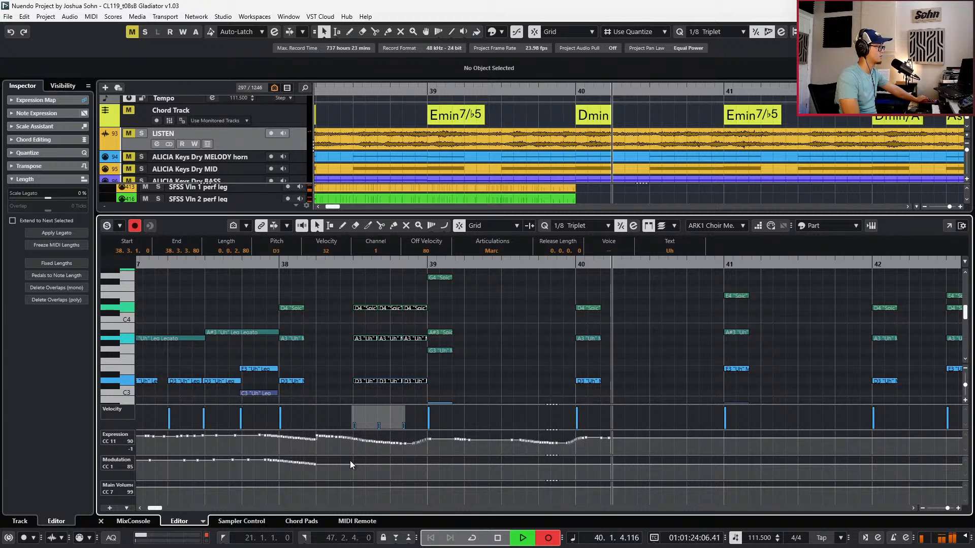
pyautogui.press('space')
pyautogui.press('KP_Subtract')
pyautogui.press('KP_Subtract')
pyautogui.press('KP_Subtract')
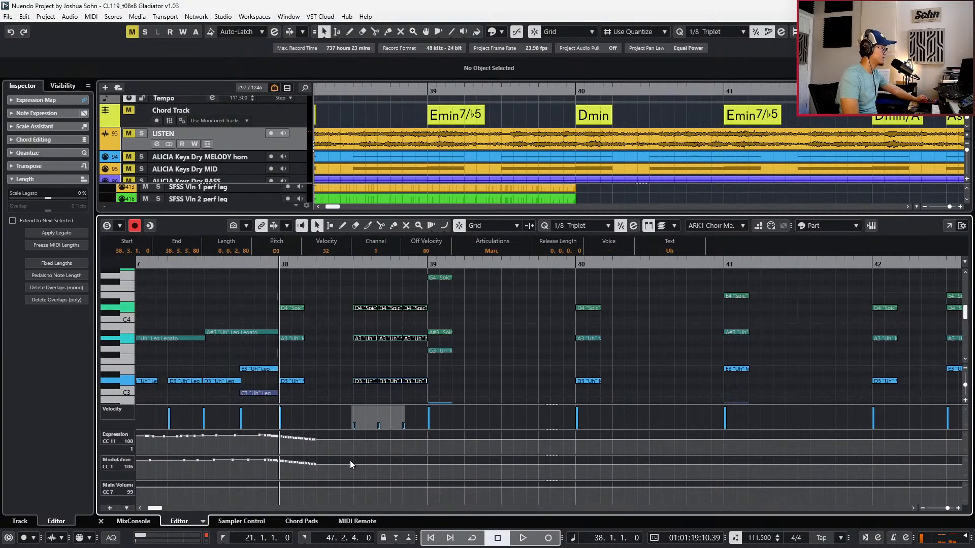
# Record expression (CC 11) swells over the choir chords from bar 38 into bar 42
pyautogui.press('KP_Multiply')
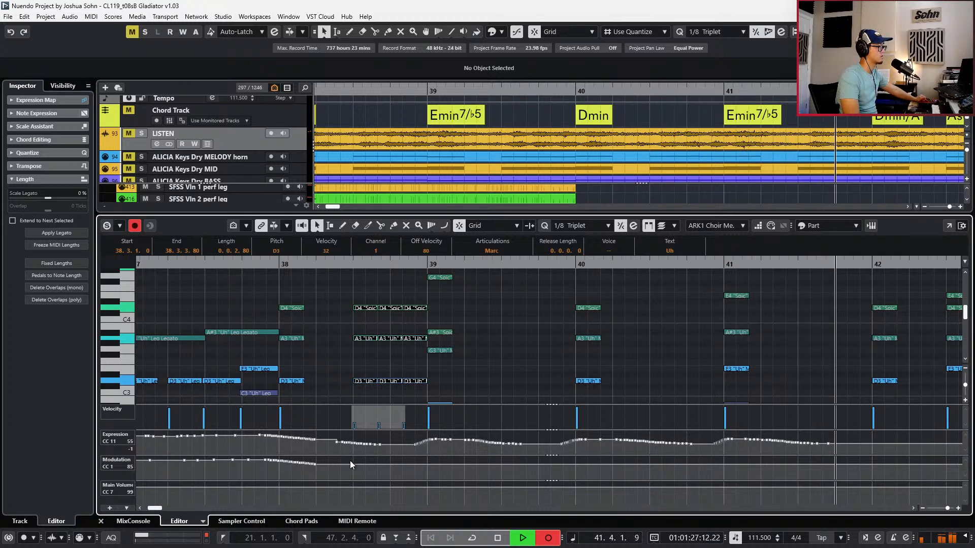
pyautogui.press('KP_Multiply')
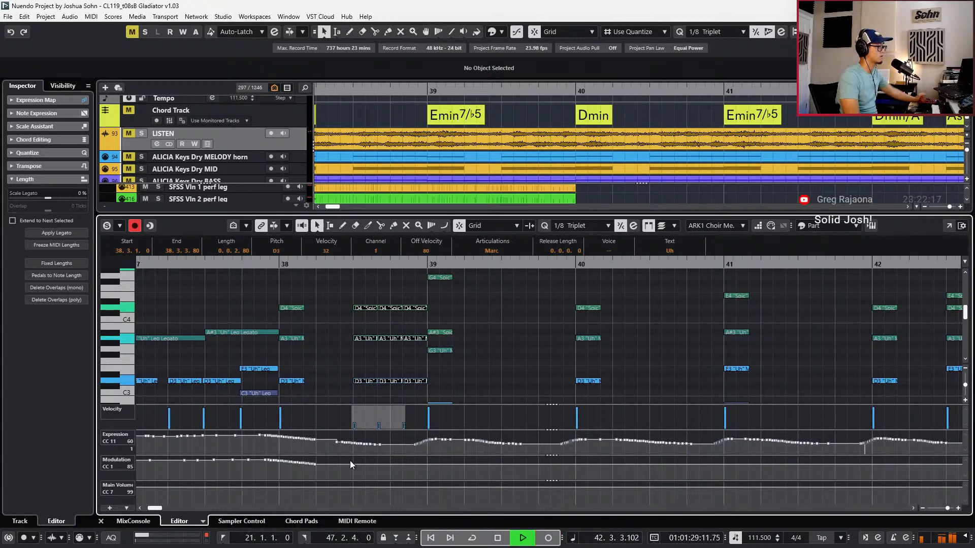
pyautogui.press('g')
pyautogui.press('g')
pyautogui.press('g')
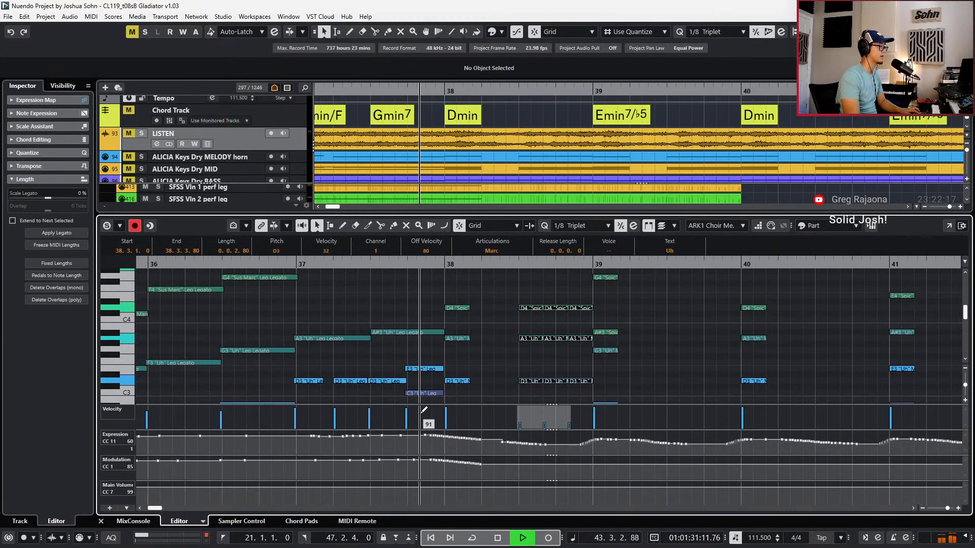
# Continue recording the choir's expression curve through bar 42 up to the final chord at bar 43
pyautogui.press('space')
pyautogui.press('KP_Subtract')
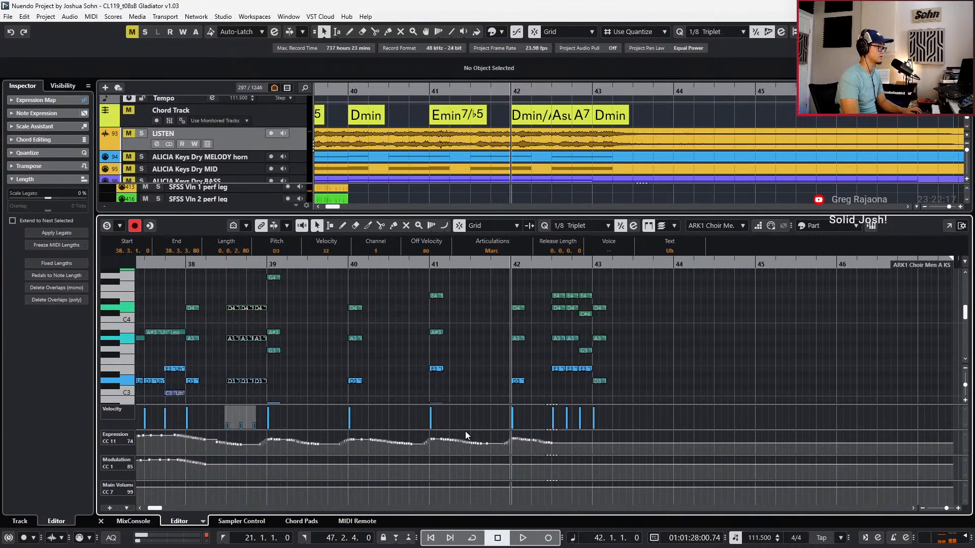
pyautogui.press('KP_Multiply')
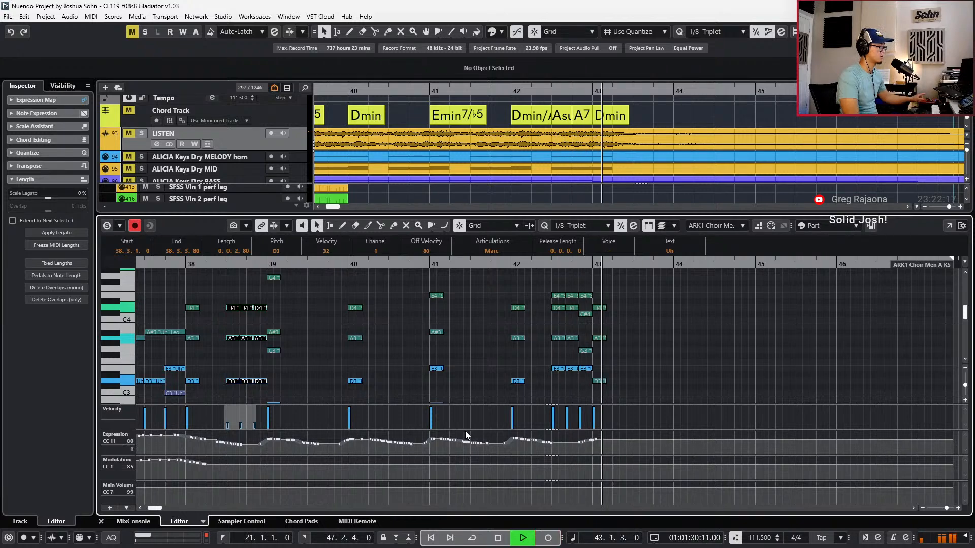
pyautogui.press('space')
# Copy the recorded expression curve of bars 38 to 43 to the other three choir parts
pyautogui.press('g')
pyautogui.press('g')
pyautogui.moveTo(300, 452); pyautogui.dragTo(631, 417)
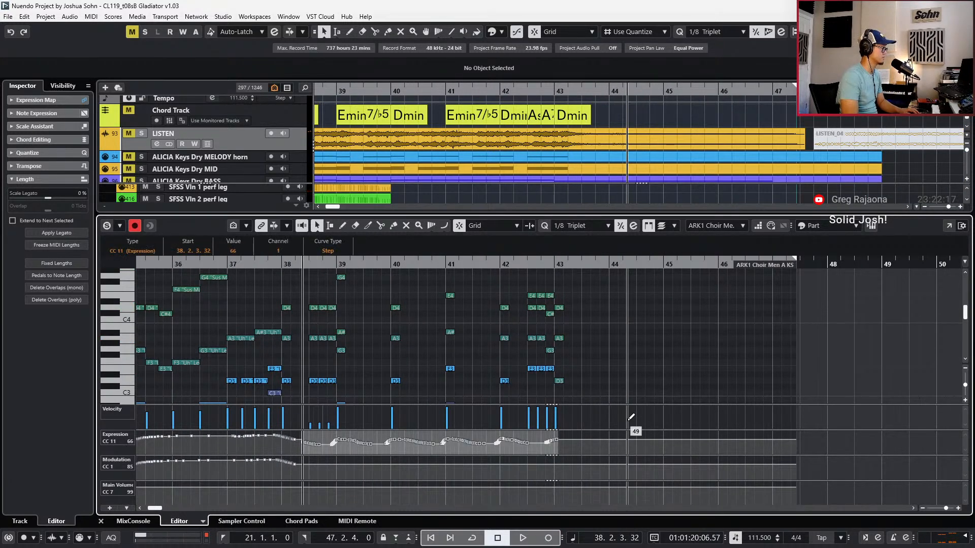
pyautogui.press('Down')
pyautogui.hotkey('ctrl', 'v')
pyautogui.press('Down')
pyautogui.hotkey('ctrl', 'v')
pyautogui.press('Down')
pyautogui.hotkey('ctrl', 'v')
pyautogui.press('Up')
pyautogui.press('Up')
pyautogui.press('Up')
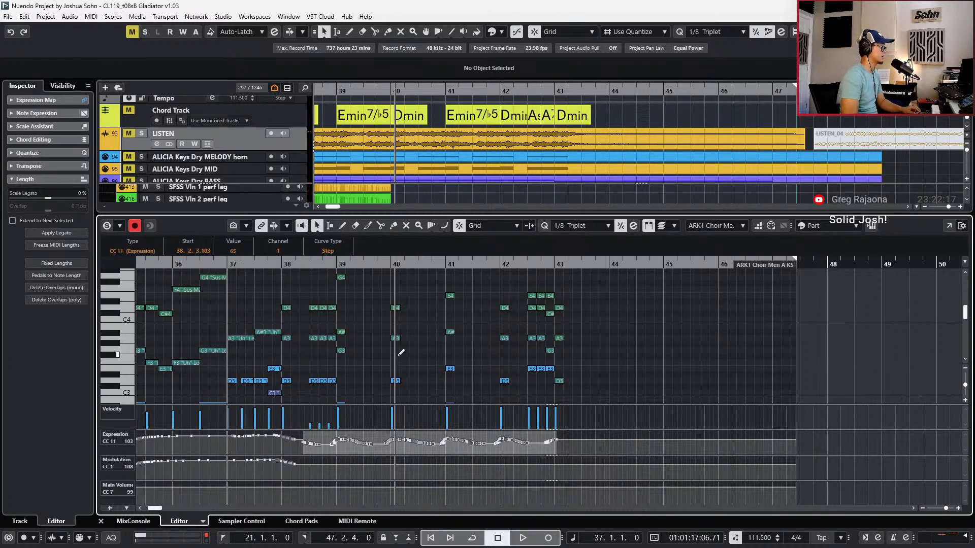
# Hide the controller lanes and set the bar 38 triplet chords to Staccato in the ARK1 Choir Men A part
pyautogui.hotkey('alt', 'l')
pyautogui.scroll(3, 298, 332)
pyautogui.scroll(2, 314, 314)
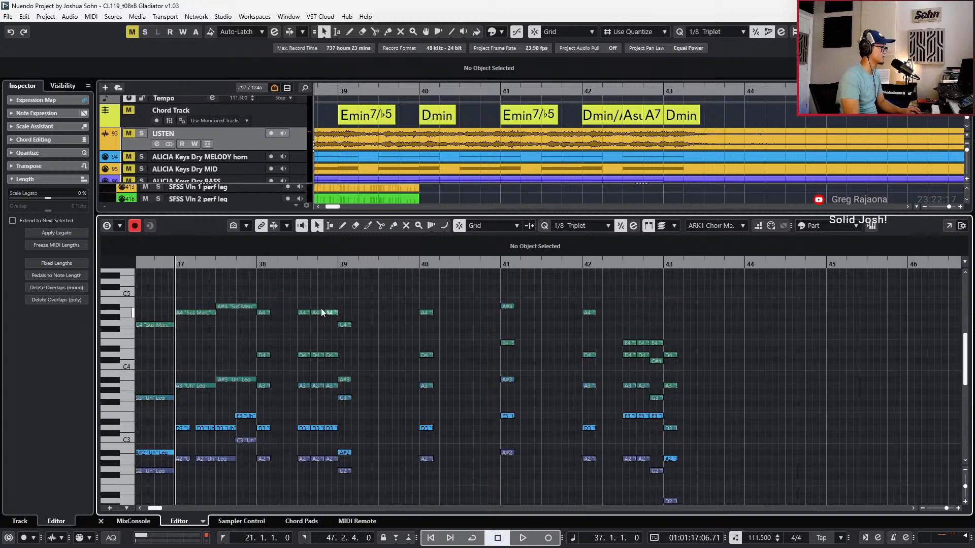
pyautogui.moveTo(309, 386); pyautogui.dragTo(330, 485)
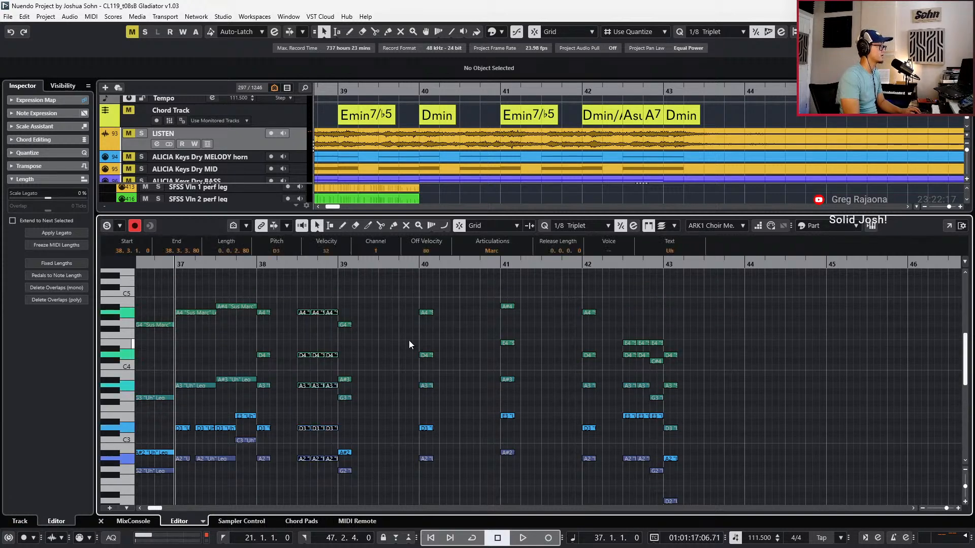
pyautogui.click(491, 251)
pyautogui.click(496, 282)
pyautogui.press('pagedown')
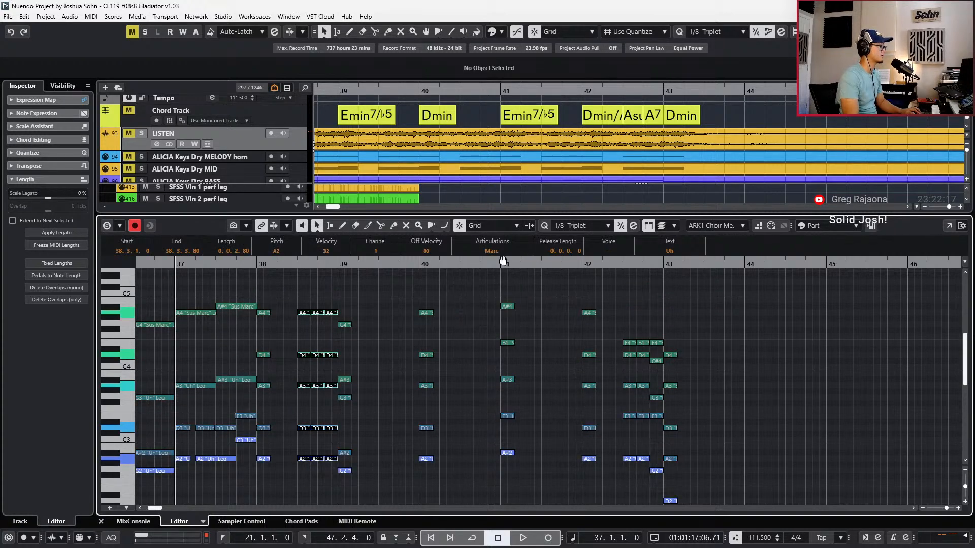
# Set the bar 38 triplet chords to Staccato in the remaining choir parts, checking each part in turn
pyautogui.click(503, 252)
pyautogui.click(486, 286)
pyautogui.press('pagedown')
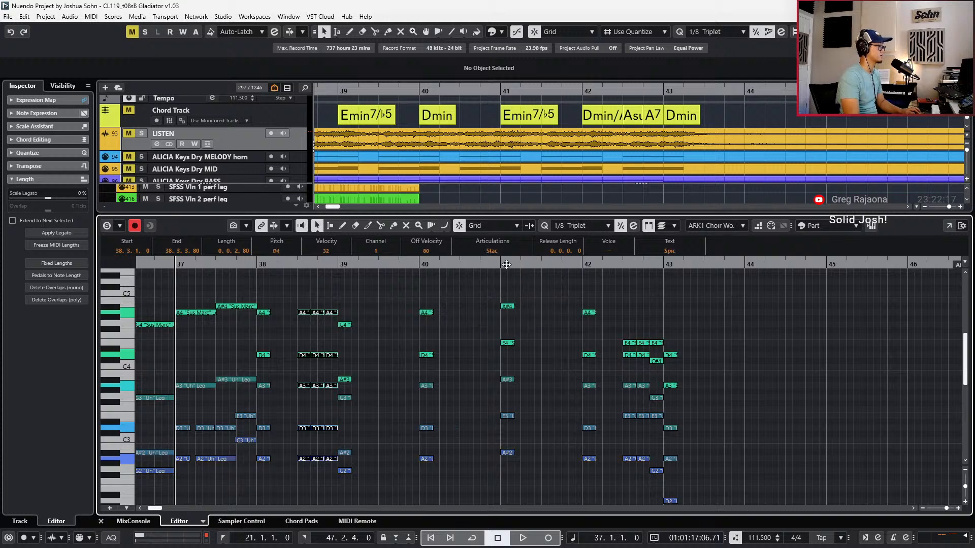
pyautogui.click(507, 254)
pyautogui.click(472, 261)
pyautogui.press('pagedown')
pyautogui.click(467, 249)
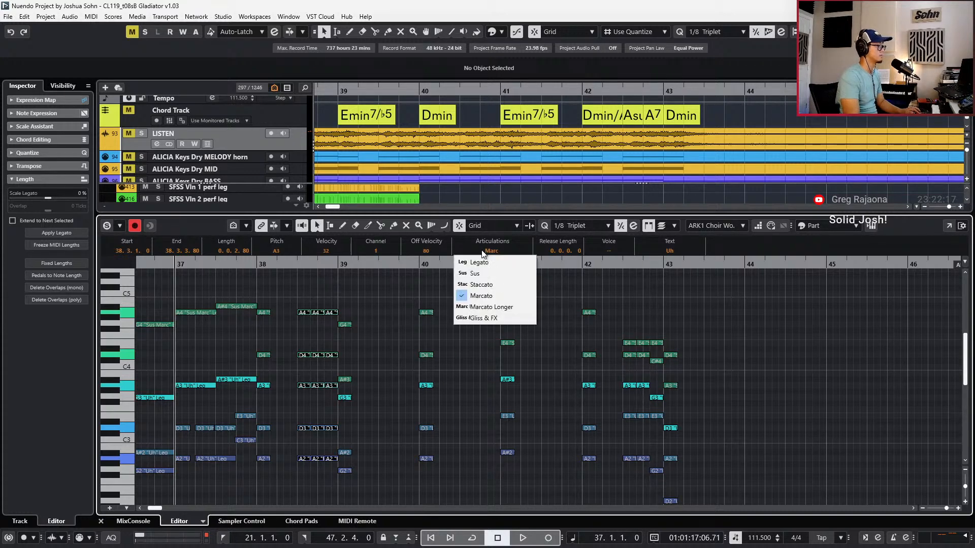
pyautogui.click(482, 282)
pyautogui.press('pagedown')
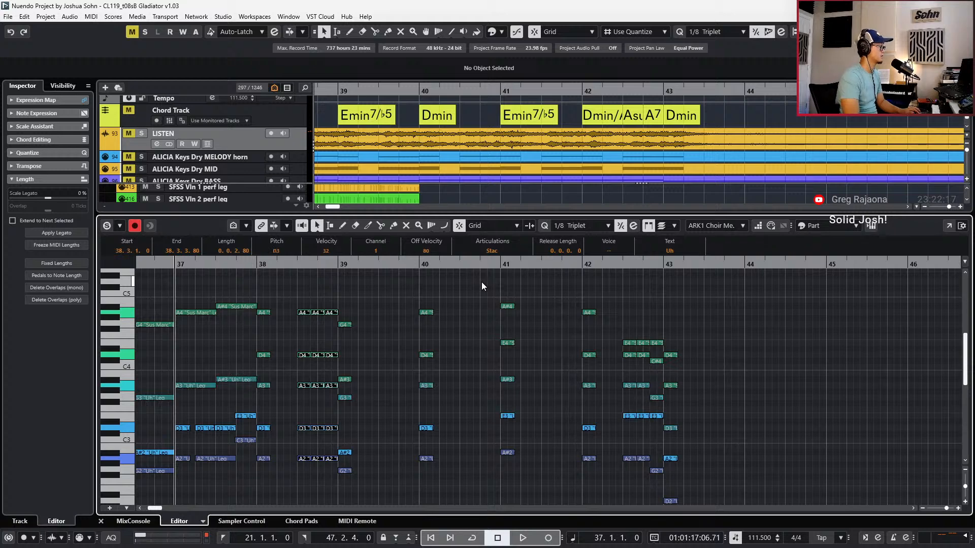
pyautogui.press('pagedown')
# Copy the three staccato triplet chords of bar 38 to beat 3 of bar 39, transposed down three semitones
pyautogui.press('KP_Add')
pyautogui.press('KP_Add')
pyautogui.press('KP_Add')
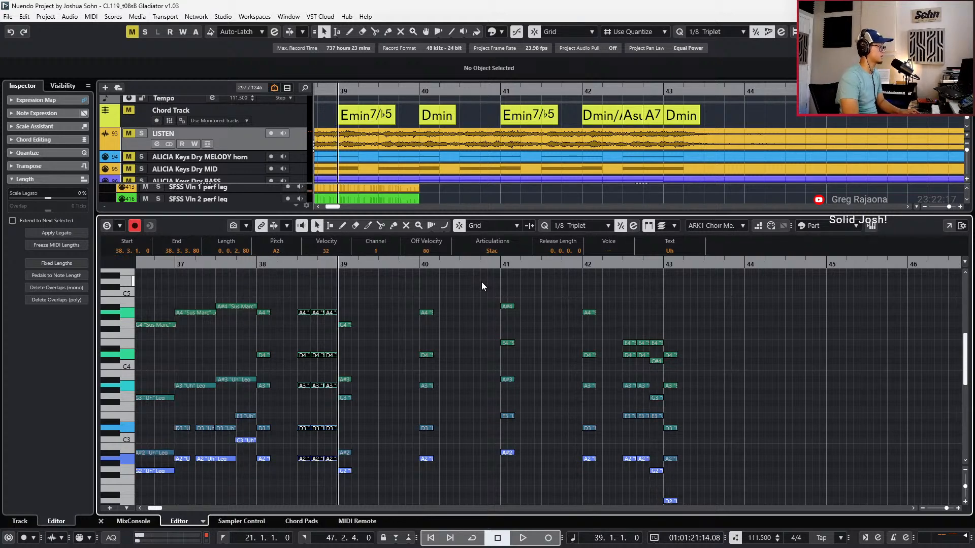
pyautogui.press('ctrl+KP_Subtract')
pyautogui.press('ctrl+KP_Subtract')
pyautogui.press('ctrl+KP_Subtract')
pyautogui.press('ctrl+KP_Subtract')
pyautogui.press('ctrl+KP_Subtract')
pyautogui.press('ctrl+KP_Subtract')
pyautogui.press('ctrl+KP_Subtract')
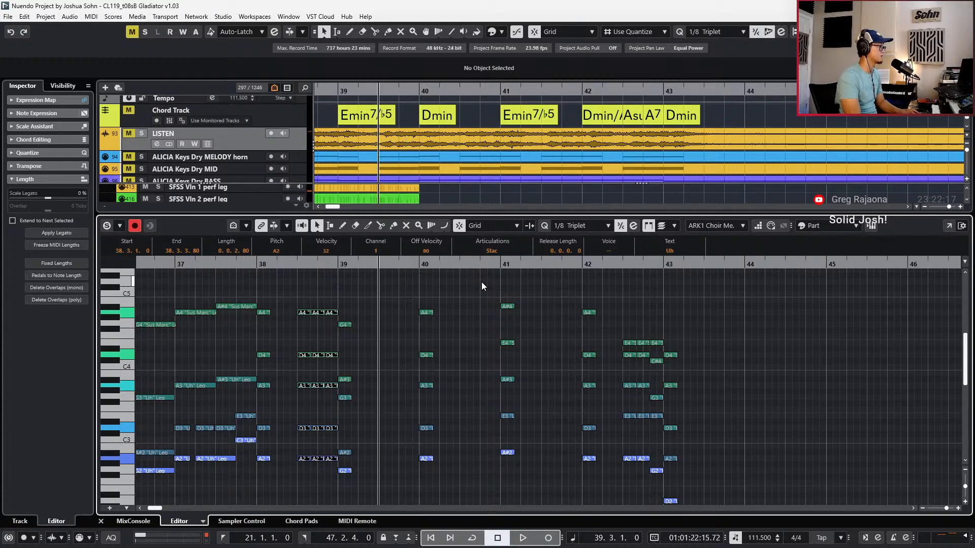
pyautogui.press('ctrl+KP_Add')
pyautogui.hotkey('ctrl', 'v')
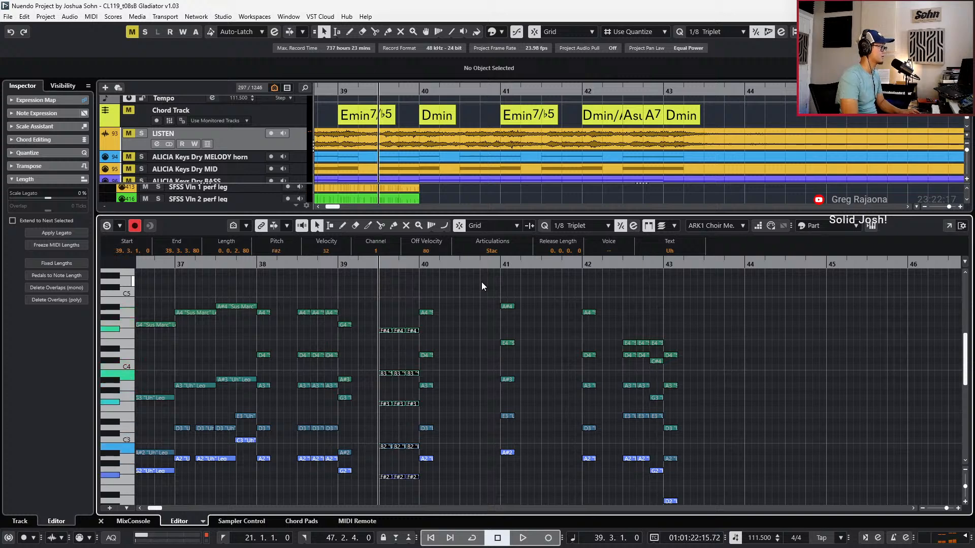
# Retune the bar 39 triplet chords to G4, A#3, G3, A#2 and G2 and audition them from bar 38
pyautogui.moveTo(356, 355); pyautogui.dragTo(406, 447)
pyautogui.press('Down')
pyautogui.press('Down')
pyautogui.press('Down')
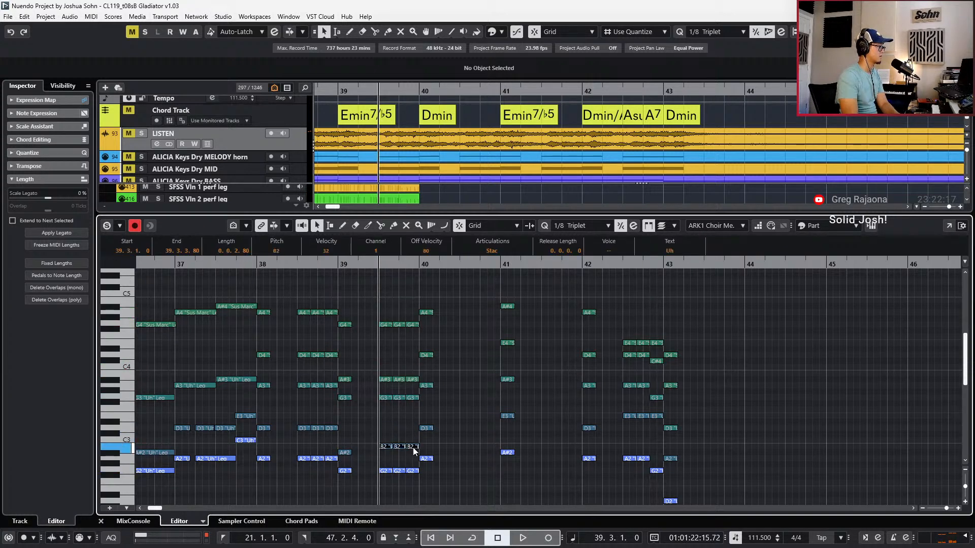
pyautogui.press('space')
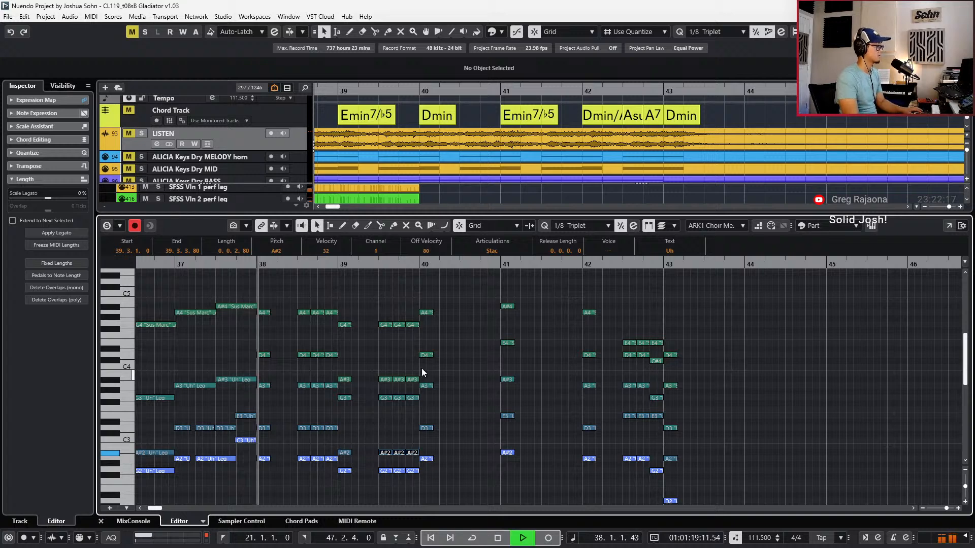
# Copy the three staccato triplet chords of bar 38 to beat 3 of bar 40
pyautogui.moveTo(301, 301); pyautogui.dragTo(330, 468)
pyautogui.press('space')
pyautogui.press('KP_Add')
pyautogui.press('KP_Add')
pyautogui.press('KP_Add')
pyautogui.press('KP_Add')
pyautogui.press('KP_Add')
pyautogui.press('KP_Add')
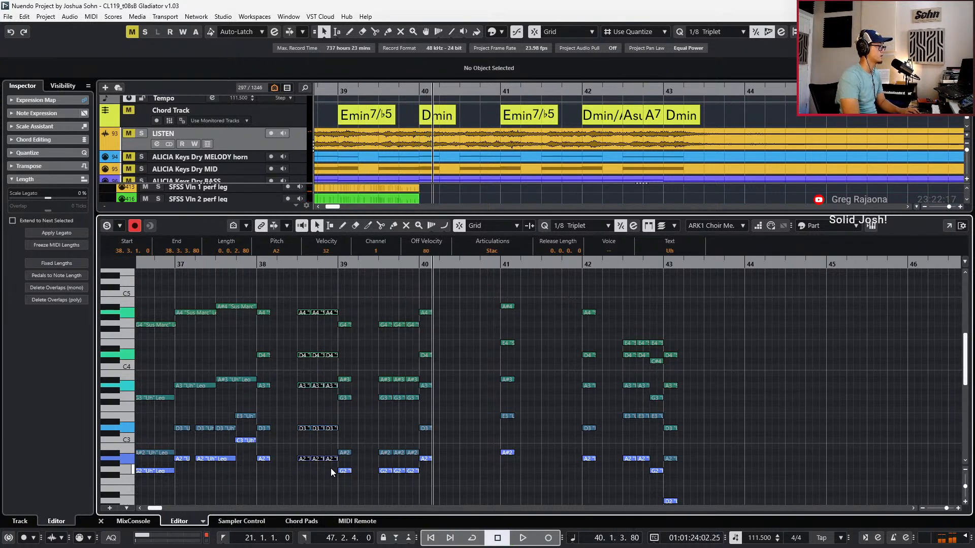
pyautogui.hotkey('ctrl', 'v')
# Paste the same triplet chords at beat 3 of bar 41 and transpose them up one semitone
pyautogui.press('KP_Add')
pyautogui.press('KP_Add')
pyautogui.press('KP_Add')
pyautogui.press('KP_Add')
pyautogui.press('KP_Add')
pyautogui.press('KP_Add')
pyautogui.press('KP_Add')
pyautogui.press('KP_Add')
pyautogui.press('KP_Add')
pyautogui.press('KP_Add')
pyautogui.press('KP_Add')
pyautogui.press('KP_Add')
pyautogui.press('KP_Add')
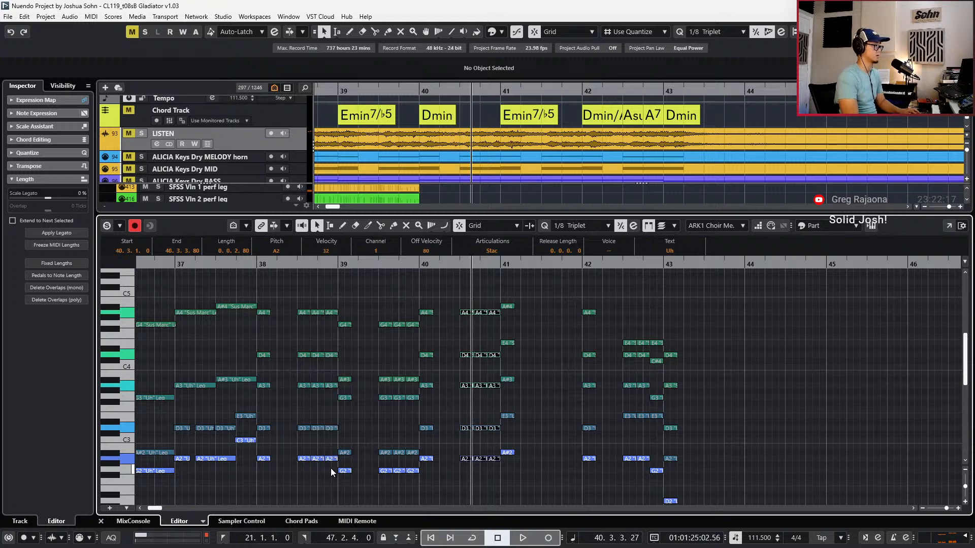
pyautogui.press('KP_Subtract')
pyautogui.hotkey('ctrl', 'v')
pyautogui.press('Up')
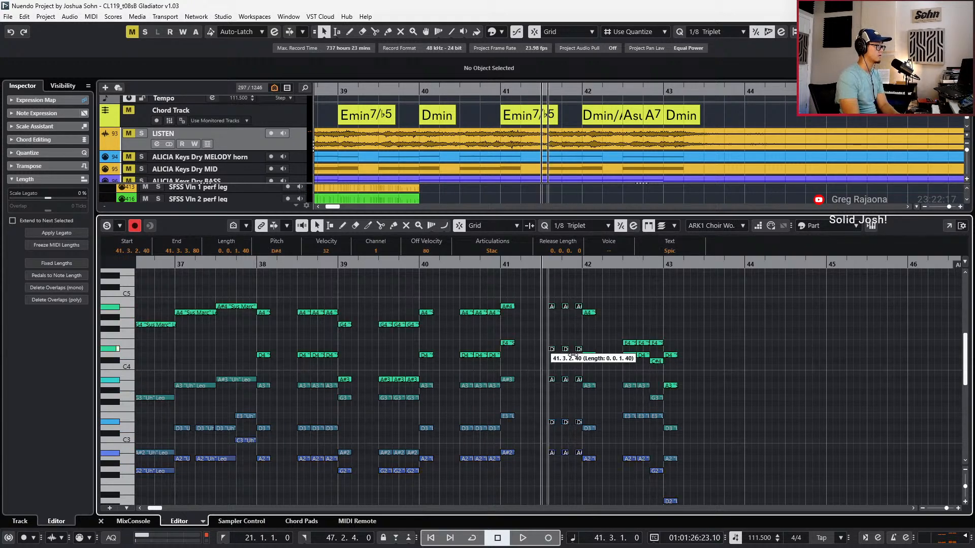
# Raise the D#4 and D#3 notes of the bar 41 triplet chords to E4 and E3, then audition the passage
pyautogui.moveTo(534, 343); pyautogui.dragTo(573, 353)
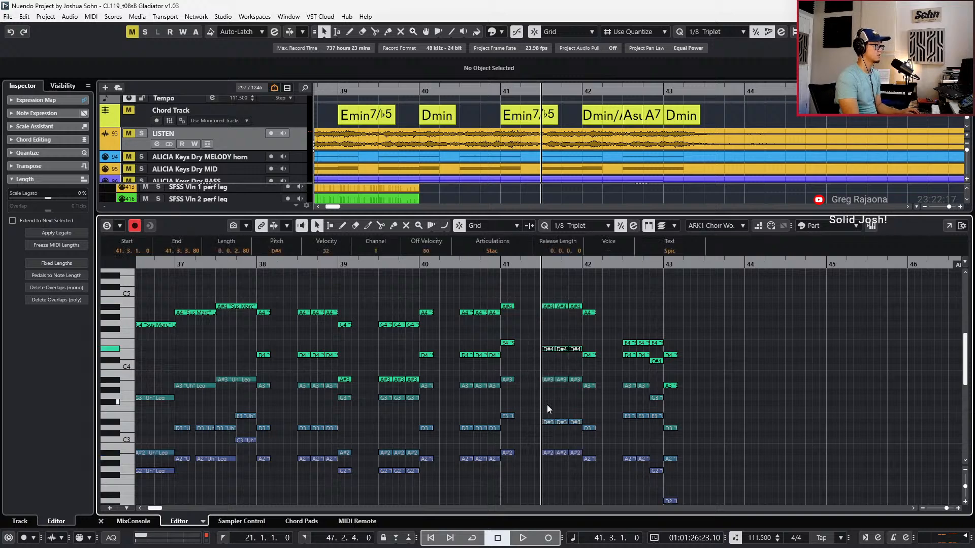
pyautogui.moveTo(567, 423); pyautogui.dragTo(574, 423)
pyautogui.press('Up')
pyautogui.press('space')
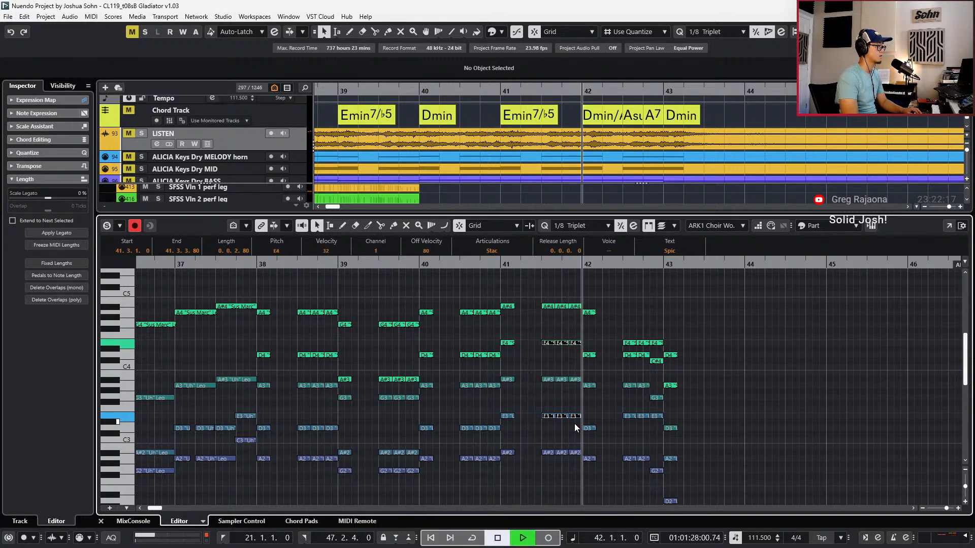
pyautogui.press('space')
# Close the note editor and play the full arrangement from bar 37
pyautogui.press('KP_Subtract')
pyautogui.press('KP_Subtract')
pyautogui.press('KP_Subtract')
pyautogui.press('KP_Subtract')
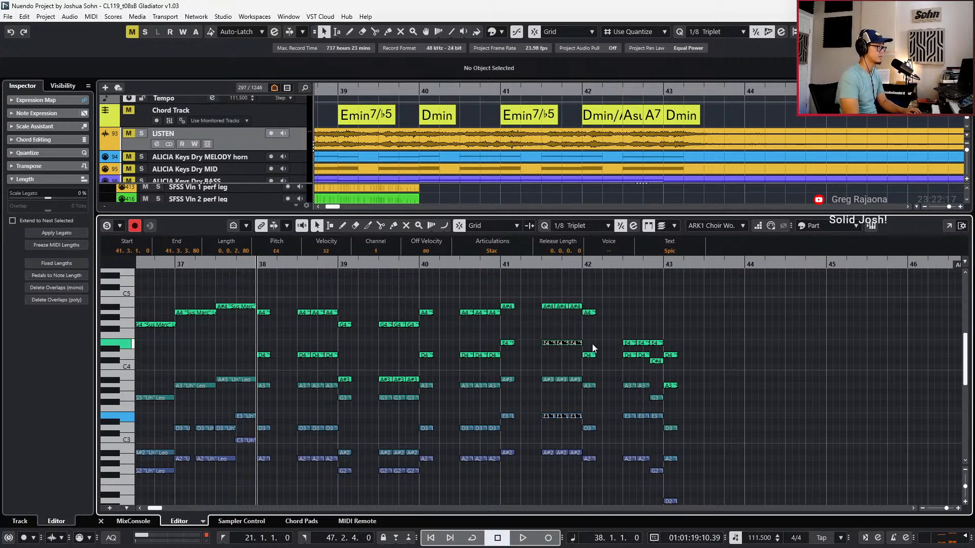
pyautogui.moveTo(601, 296); pyautogui.dragTo(589, 445)
pyautogui.click(673, 335)
pyautogui.press('Return')
pyautogui.press('KP_Subtract')
pyautogui.press('space')
# Fill the empty stretch after bar 40 on the SFSS Vln 1 and Vln 2 perf leg tracks with parts reaching bar 47
pyautogui.scroll(-3, 670, 346)
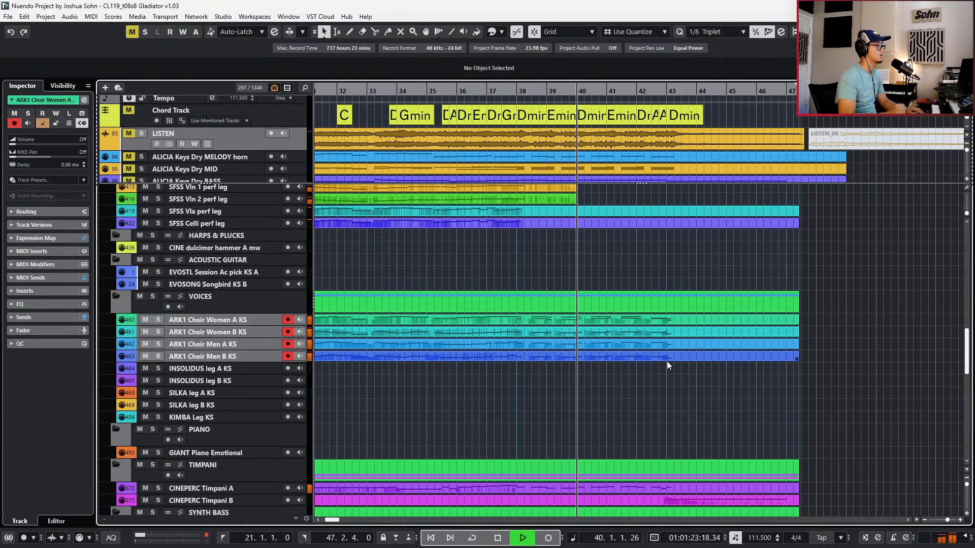
pyautogui.scroll(3, 696, 306)
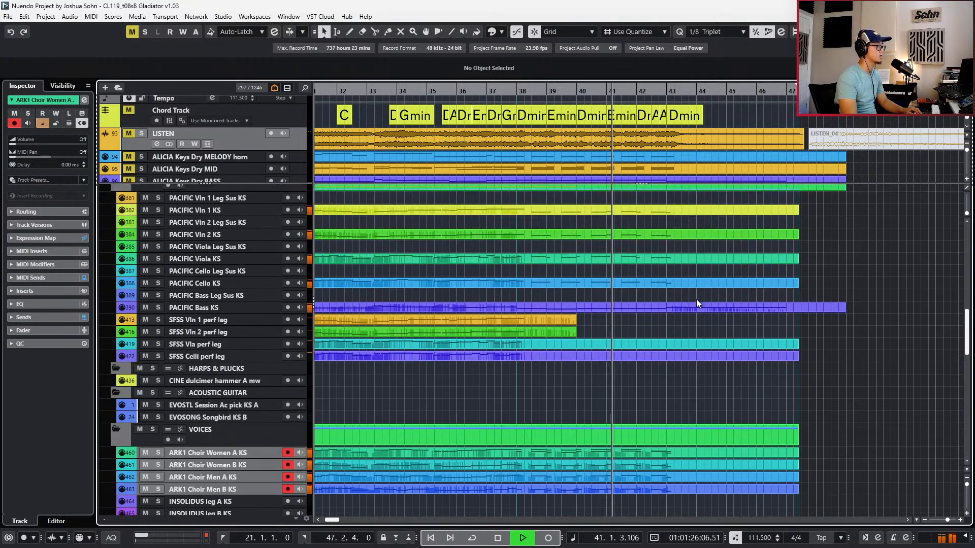
pyautogui.click(614, 332)
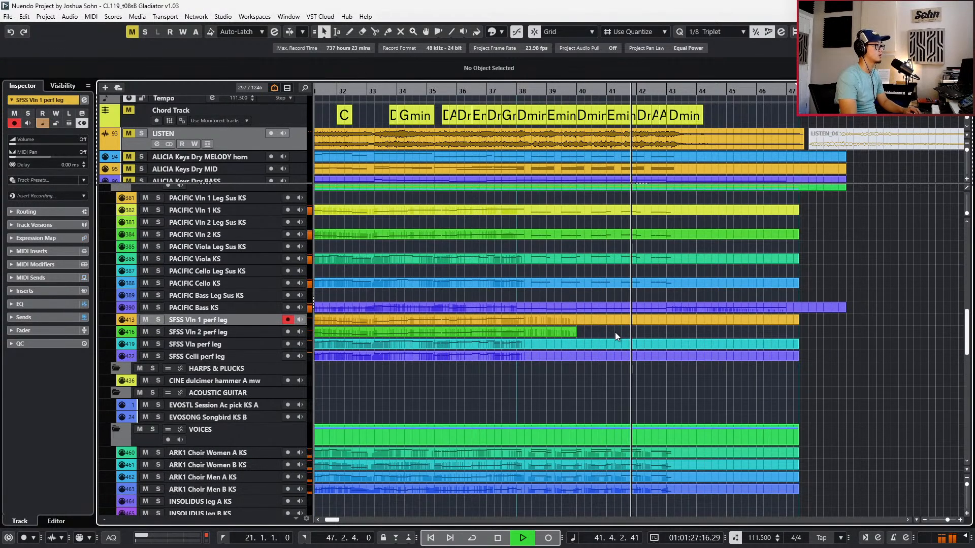
# Look over the brass and string tracks for bars 38 to 43 while the cue's ending plays
pyautogui.scroll(3, 627, 334)
pyautogui.scroll(2, 628, 336)
pyautogui.scroll(-2, 628, 335)
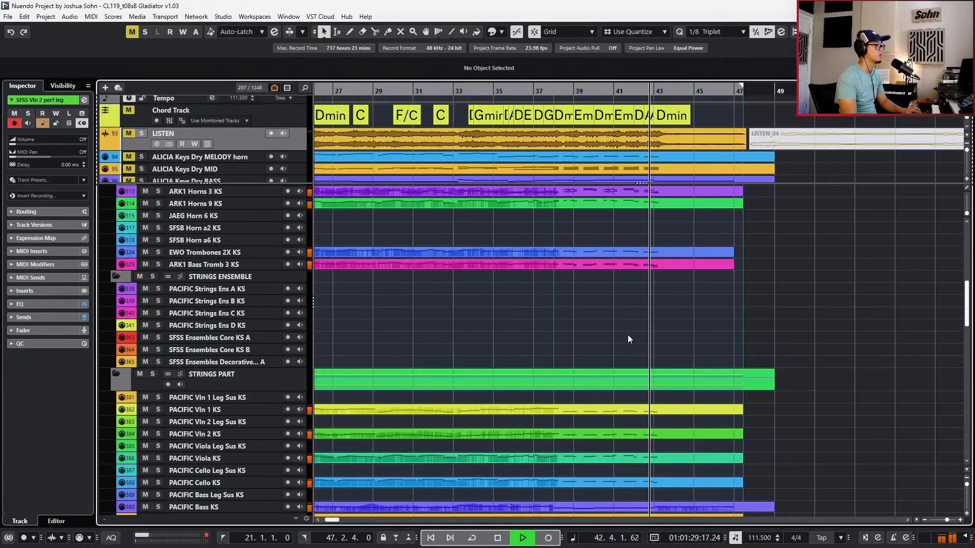
pyautogui.scroll(3, 628, 336)
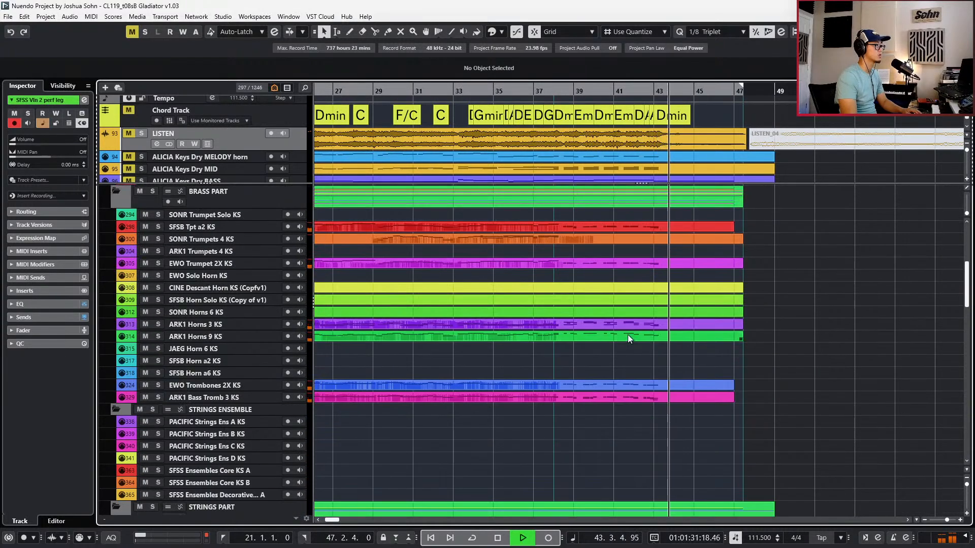
pyautogui.scroll(3, 627, 339)
pyautogui.press('space')
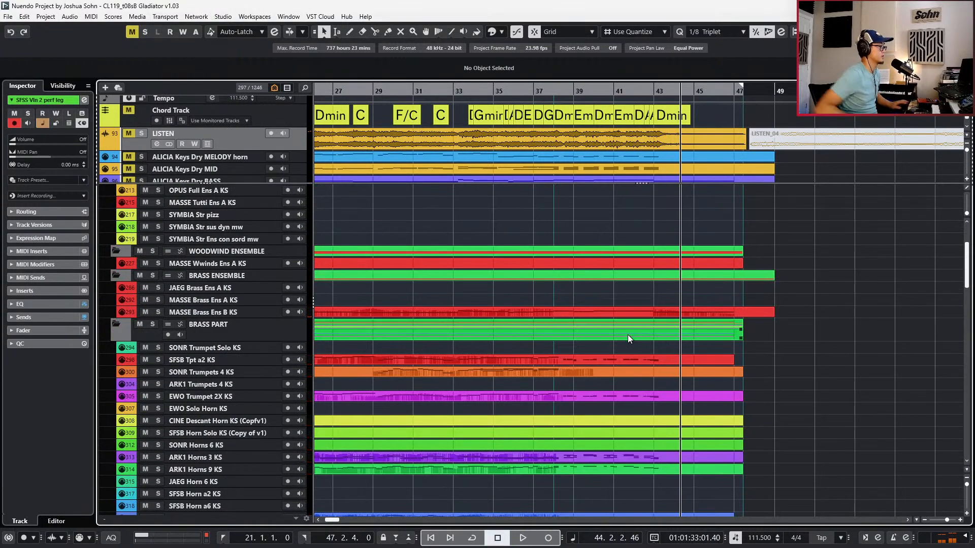
pyautogui.scroll(-12, 669, 366)
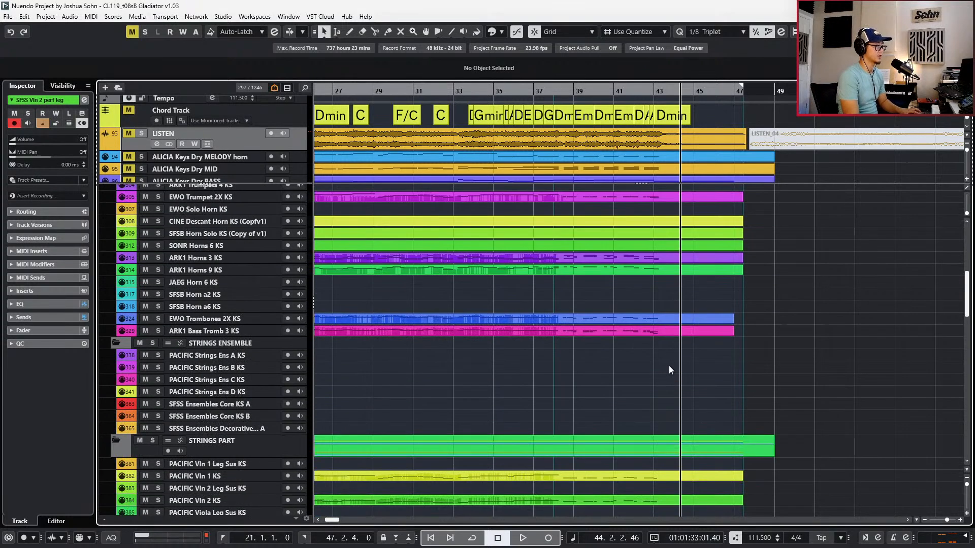
# Open the EWO Crash Combo part in the note editor and select its G1 crash at bar 38
pyautogui.scroll(-1, 668, 365)
pyautogui.press('KP_Subtract')
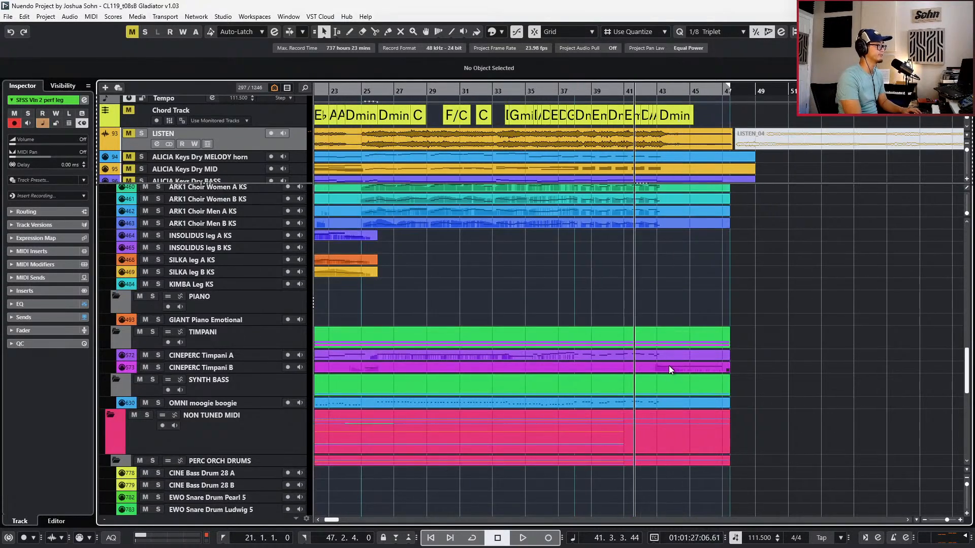
pyautogui.scroll(3, 680, 330)
pyautogui.scroll(2, 676, 330)
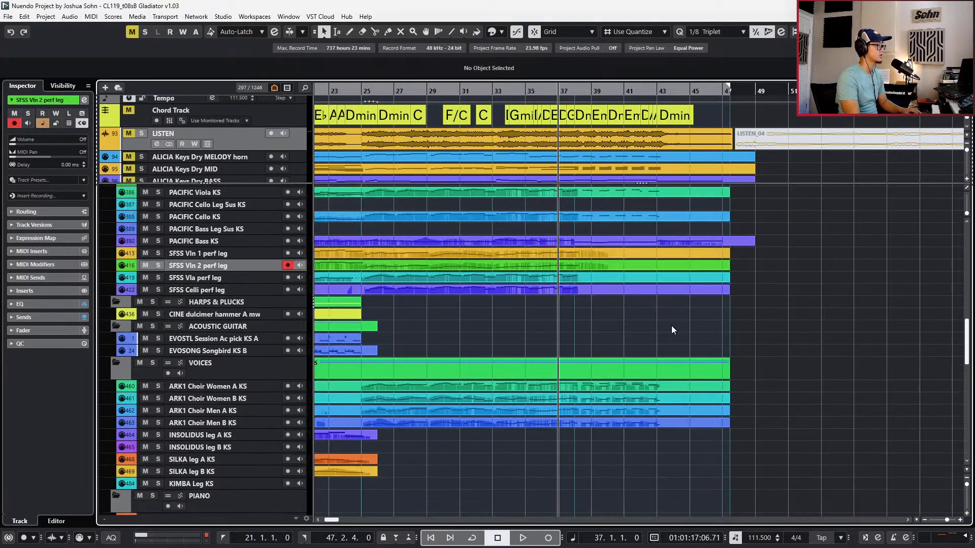
pyautogui.scroll(2, 661, 354)
pyautogui.scroll(-8, 662, 353)
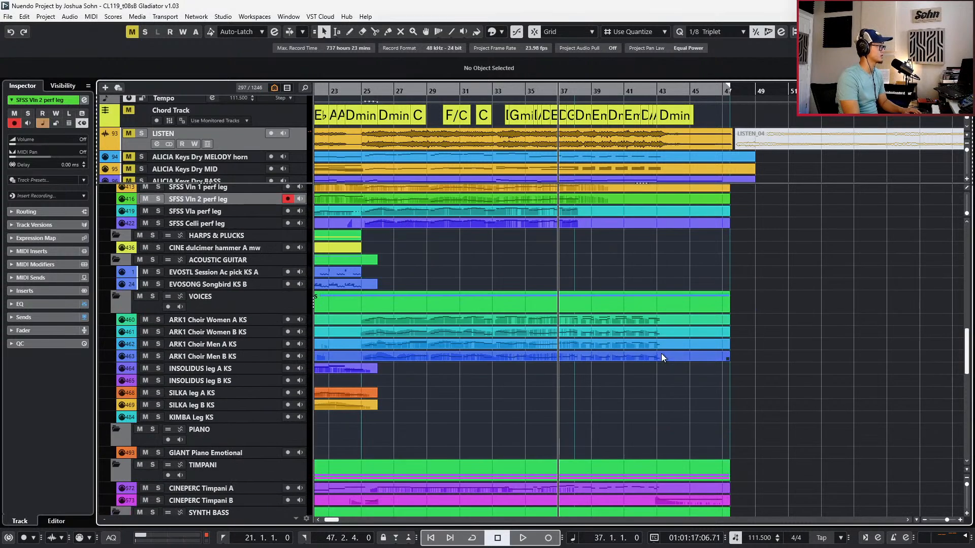
pyautogui.scroll(-4, 661, 353)
pyautogui.click(646, 357)
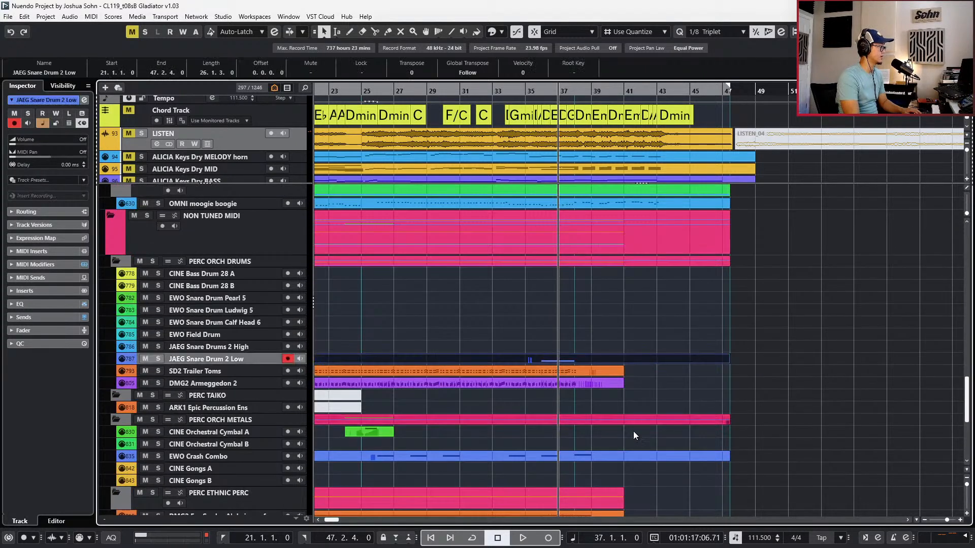
pyautogui.click(625, 454)
pyautogui.doubleClick(623, 455)
pyautogui.click(565, 321)
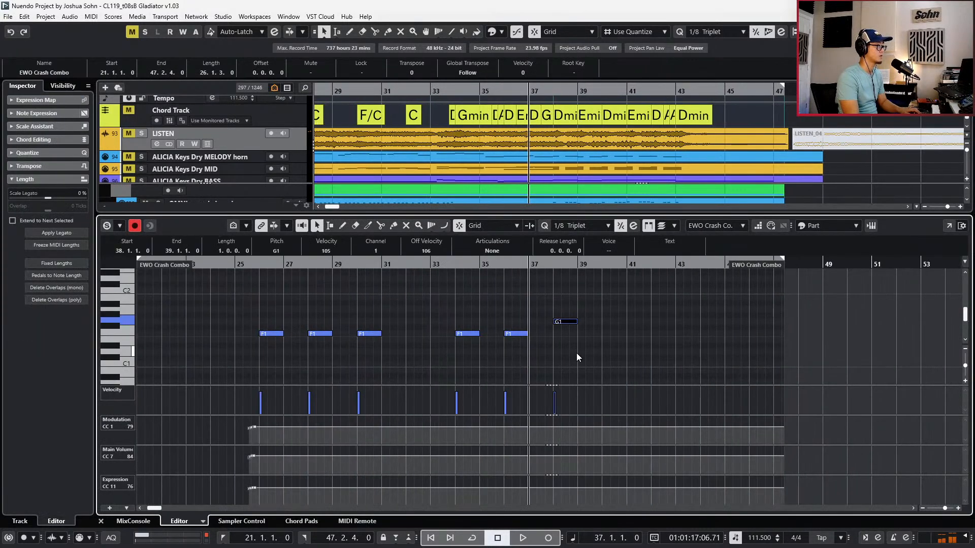
# Duplicate the G1 crash into bars 39 and 40, and play the passage
pyautogui.press('ctrl+KP_Add')
pyautogui.hotkey('alt', 'd')
pyautogui.hotkey('alt', 'd')
pyautogui.press('ctrl+KP_Subtract')
pyautogui.press('space')
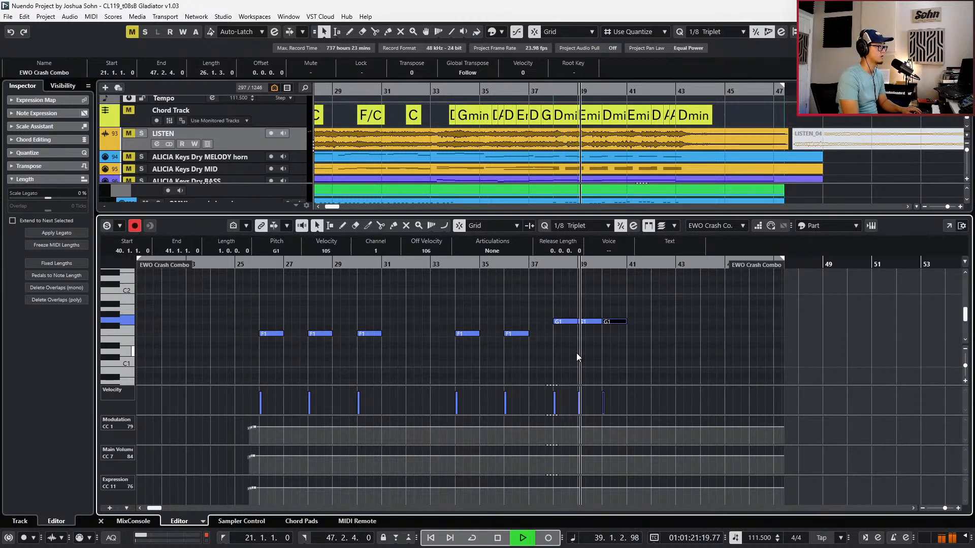
# Duplicate the three G1 crashes of bars 38 to 40 into bars 41 to 43
pyautogui.moveTo(558, 301); pyautogui.dragTo(657, 353)
pyautogui.press('space')
pyautogui.hotkey('alt', 'd')
pyautogui.press('b')
pyautogui.press('h')
# Lower the bar 43 crash from G1 to F1 and return the playhead to bar 38
pyautogui.click(694, 321)
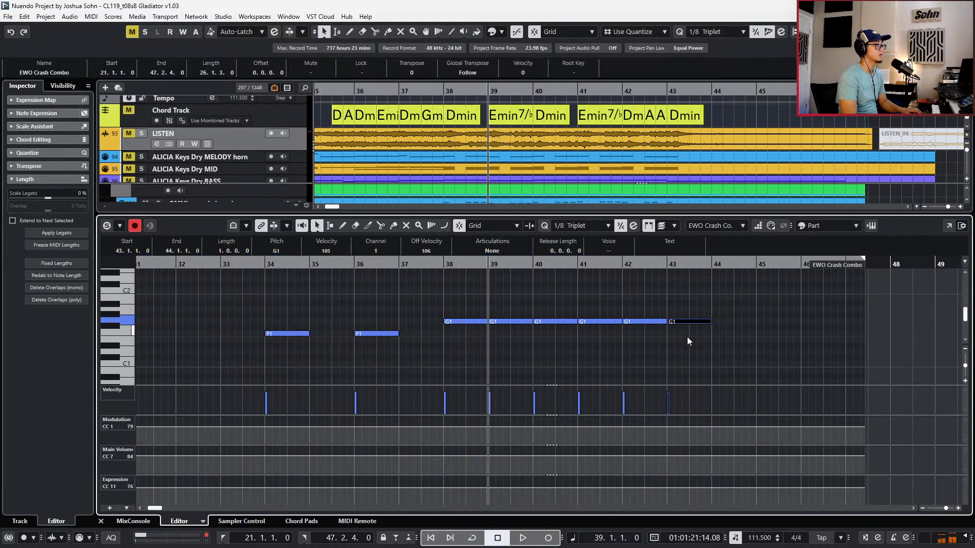
pyautogui.press('Down')
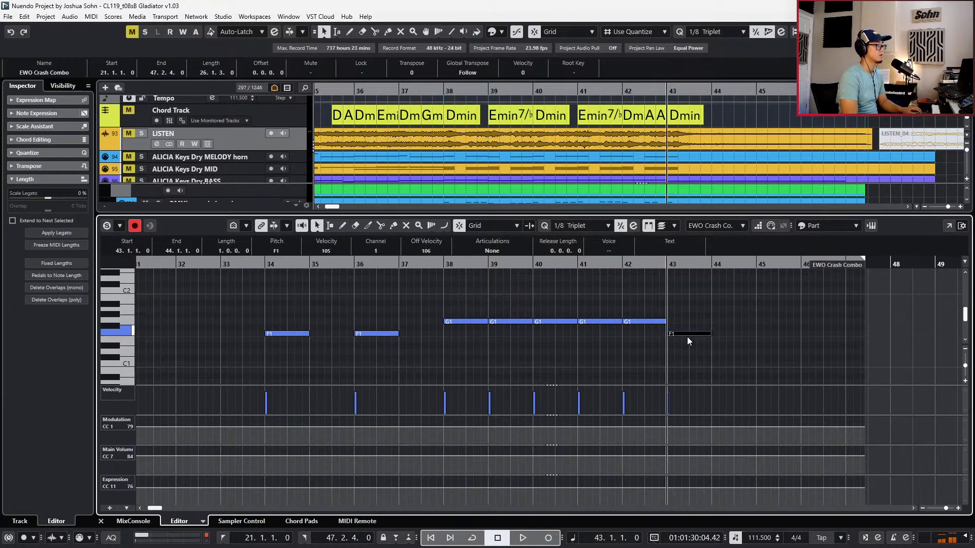
pyautogui.press('KP_Subtract')
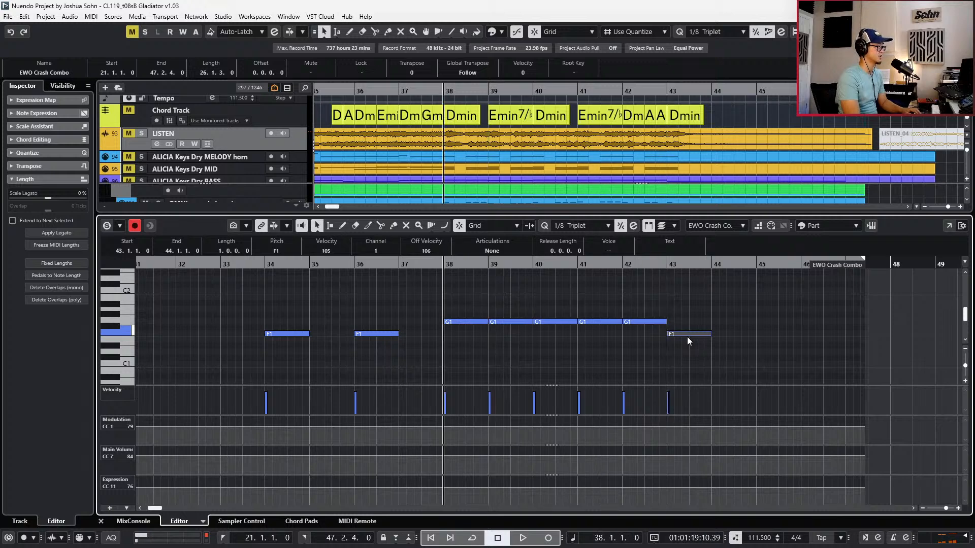
# Solo the LISTEN reference track and play it from bar 37 to hear the cymbal hits
pyautogui.click(364, 152)
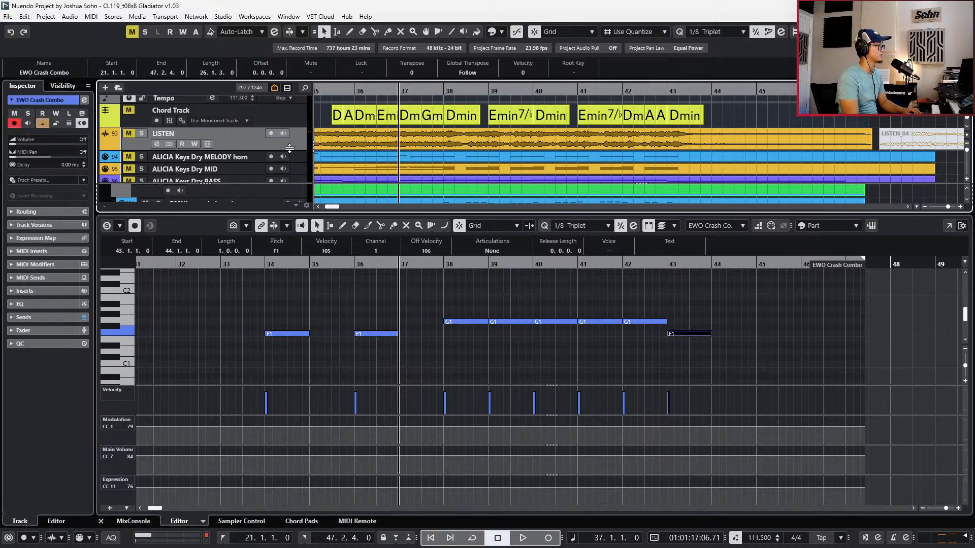
pyautogui.press('s')
pyautogui.press('space')
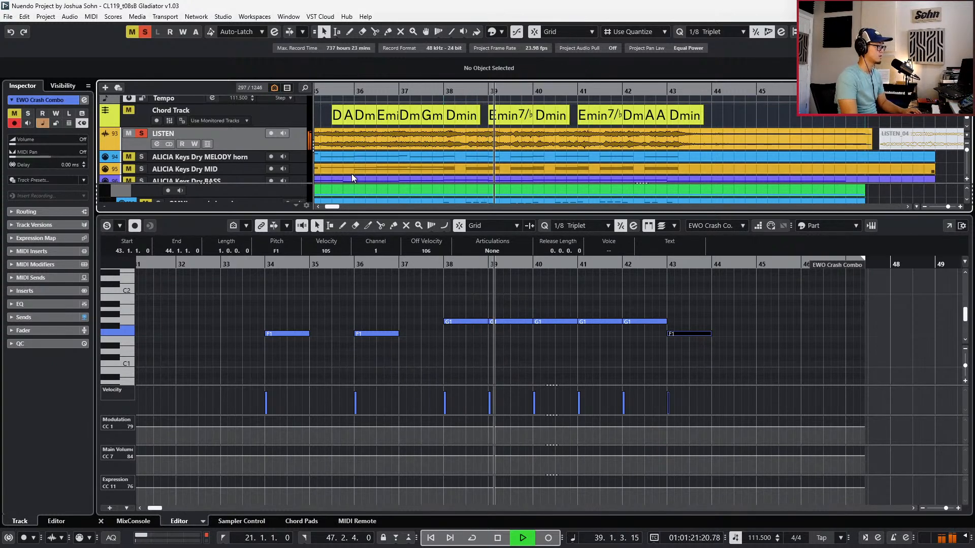
pyautogui.press('space')
# Lower the five crash notes in bars 38 to 42 to F1, and play the soloed reference to the ending
pyautogui.moveTo(451, 303); pyautogui.dragTo(633, 334)
pyautogui.press('Down')
pyautogui.press('Down')
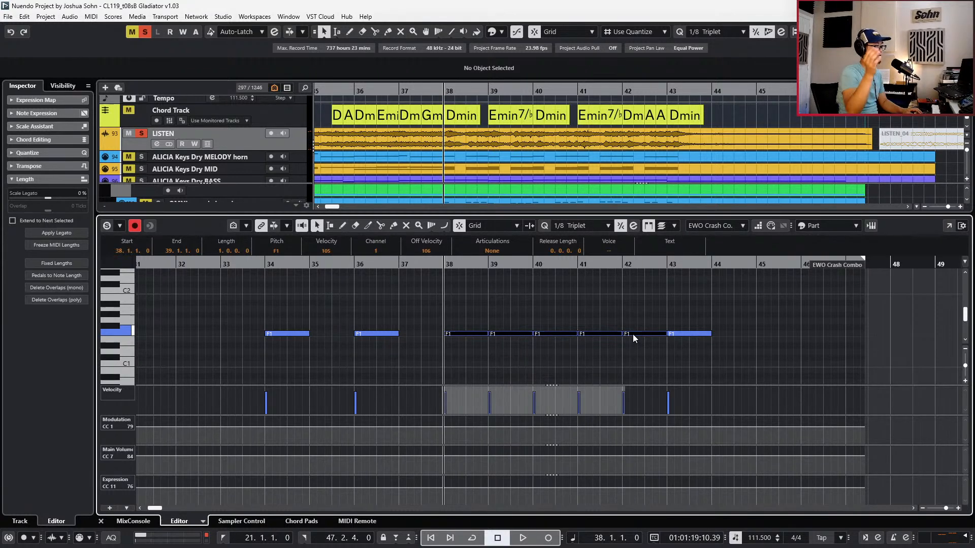
pyautogui.press('space')
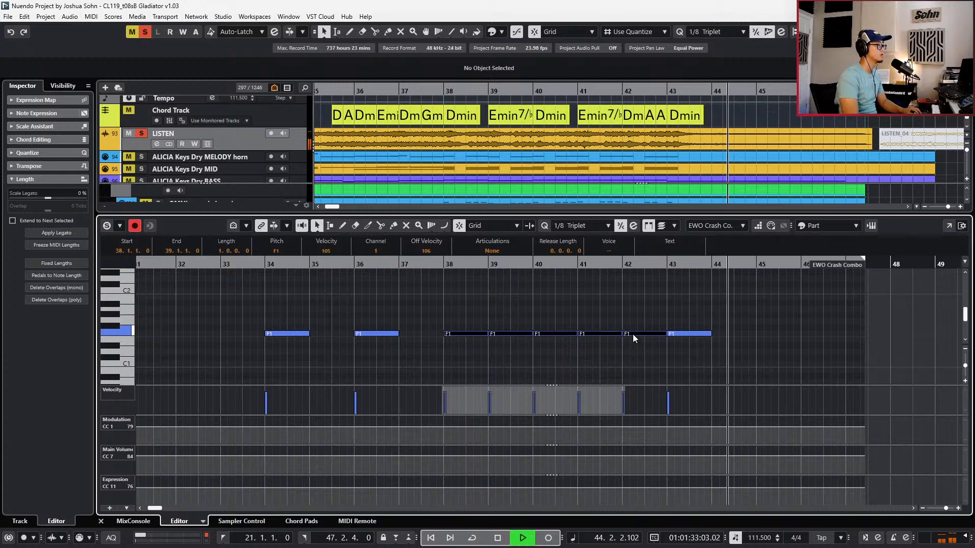
# Stop playback, take the LISTEN reference out of solo and close the note editor
pyautogui.press('space')
pyautogui.press('s')
pyautogui.press('b')
pyautogui.press('b')
pyautogui.press('b')
pyautogui.press('b')
pyautogui.press('b')
pyautogui.hotkey('ctrl', 'alt', 'e')
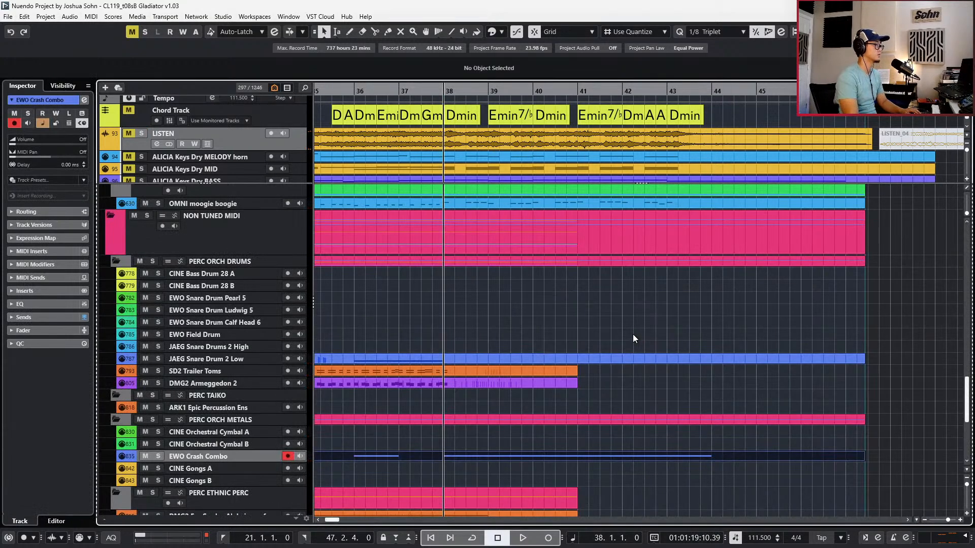
# Select the SD2 Trailer Toms and DMG2 Armeggedon 2 parts and audition them in solo from bar 35
pyautogui.scroll(-1, 628, 312)
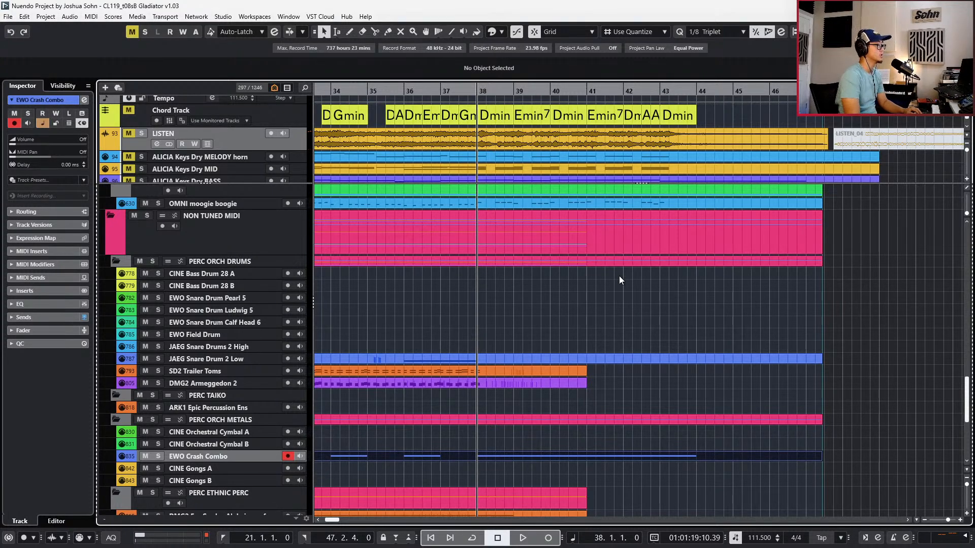
pyautogui.press('b')
pyautogui.press('b')
pyautogui.scroll(-4, 599, 309)
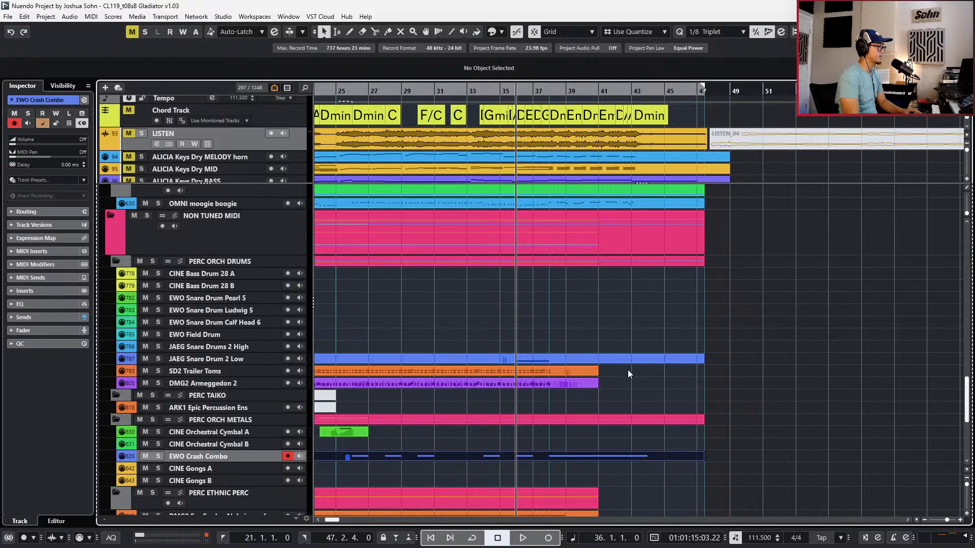
pyautogui.moveTo(623, 367); pyautogui.dragTo(583, 380)
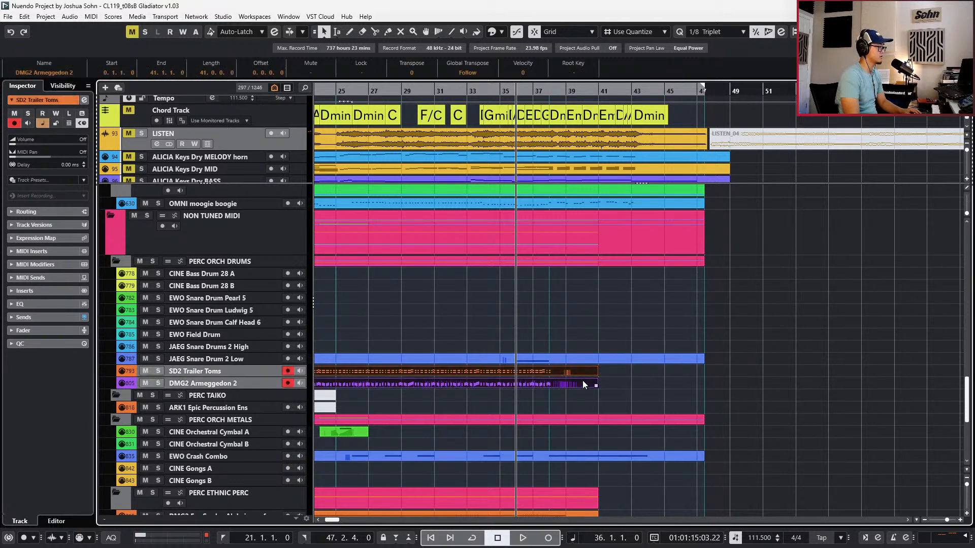
pyautogui.press('s')
pyautogui.press('b')
pyautogui.press('space')
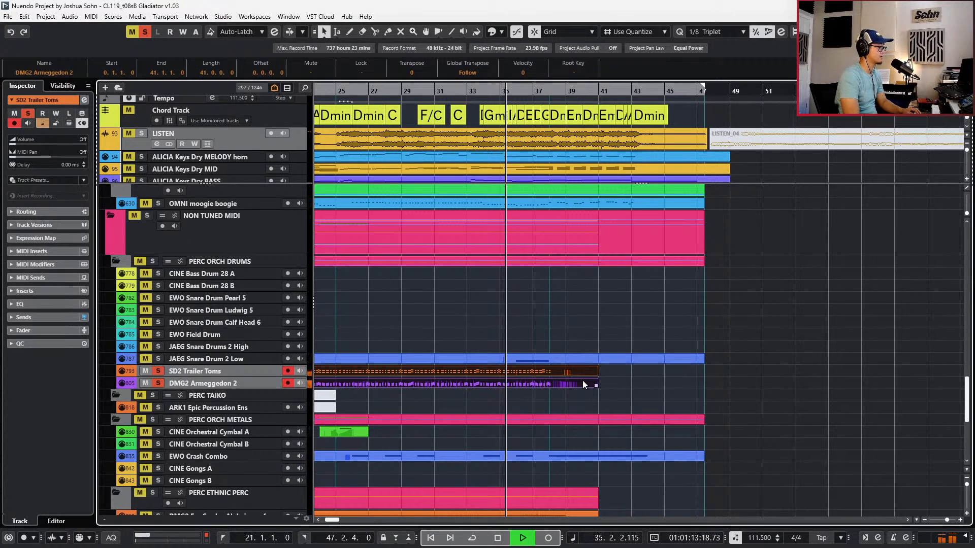
pyautogui.press('space')
pyautogui.press('s')
# Split the SD2 Trailer Toms and DMG2 Armeggedon 2 parts at 38.1.3 and delete the pieces after the cut
pyautogui.press('n')
pyautogui.press('n')
pyautogui.press('n')
pyautogui.press('h')
pyautogui.press('h')
pyautogui.press('h')
pyautogui.hotkey('alt', '1')
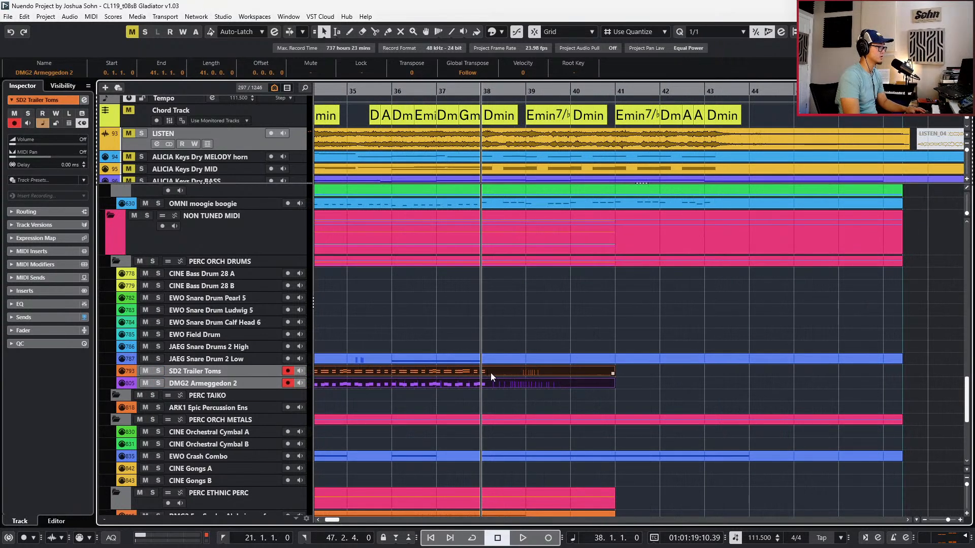
pyautogui.press('h')
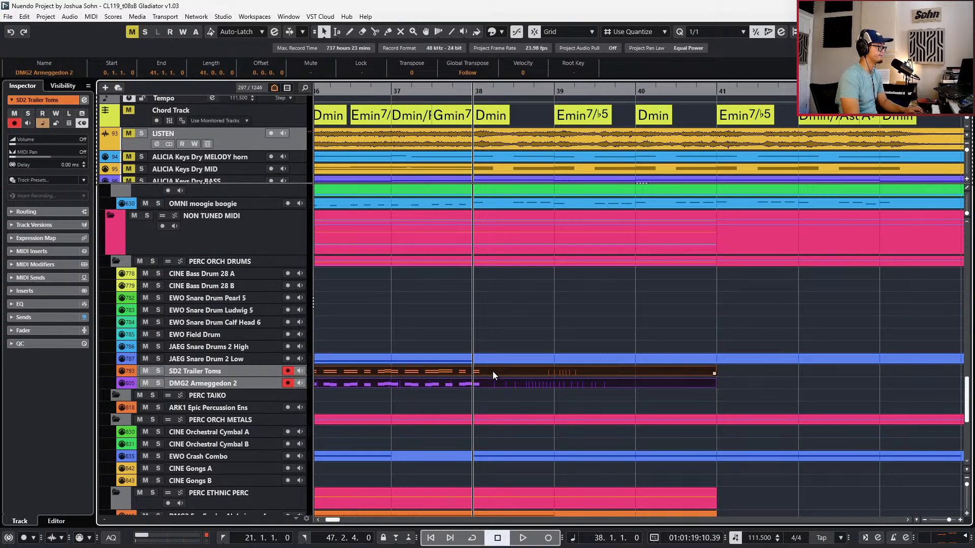
pyautogui.hotkey('alt', '8')
pyautogui.click(481, 373)
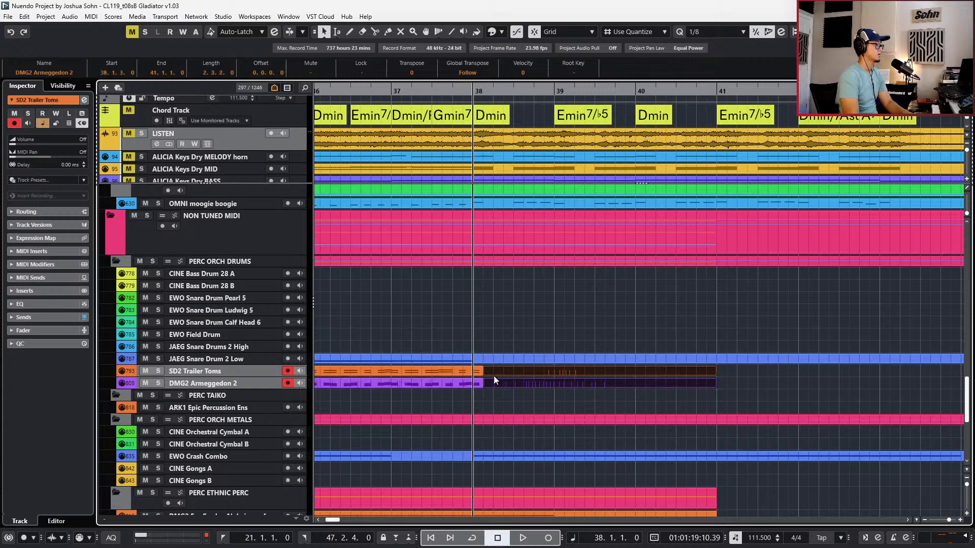
pyautogui.press('Delete')
# Extend the SD2 Trailer Toms and DMG2 Armeggedon 2 parts so both end at 47.3.1
pyautogui.moveTo(479, 385); pyautogui.dragTo(909, 401)
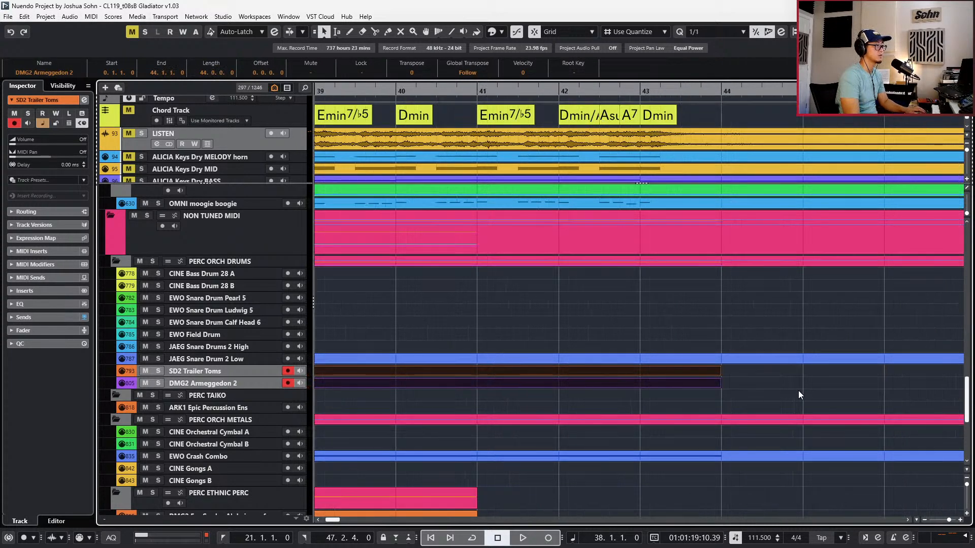
pyautogui.scroll(-4, 784, 391)
pyautogui.hotkey('alt', '1')
pyautogui.moveTo(762, 386); pyautogui.dragTo(893, 374)
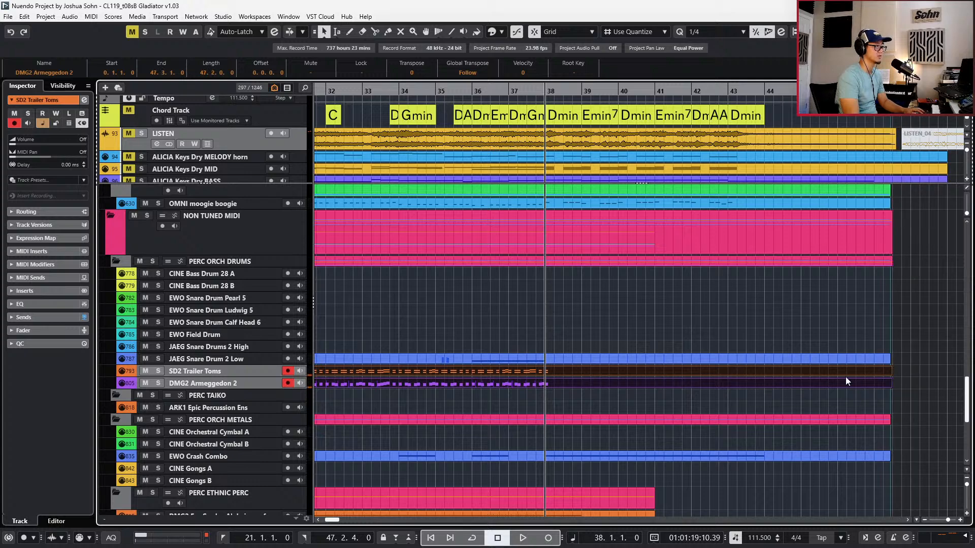
# Open the toms and Armeggedon parts together in the note editor and examine their last hits at bar 38
pyautogui.click(846, 376)
pyautogui.doubleClick(838, 384)
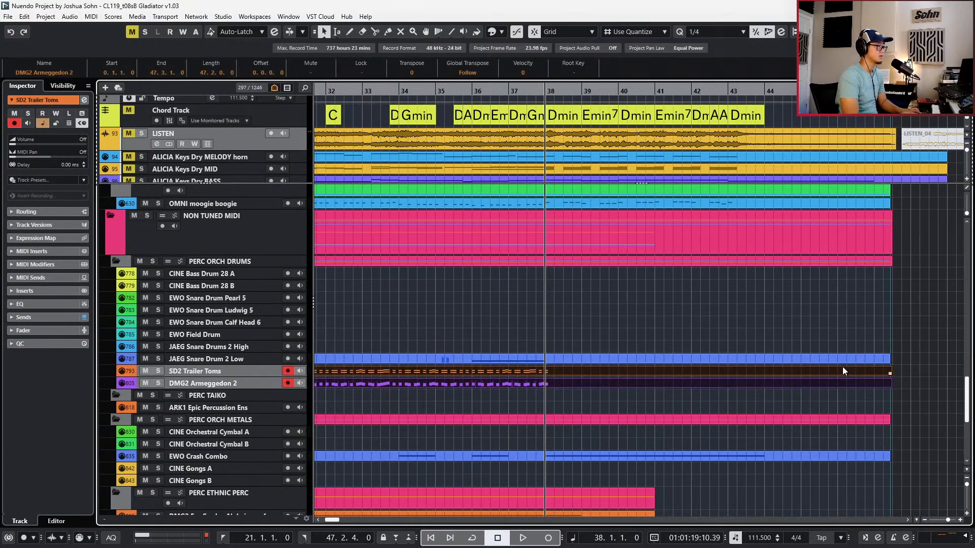
pyautogui.press('h')
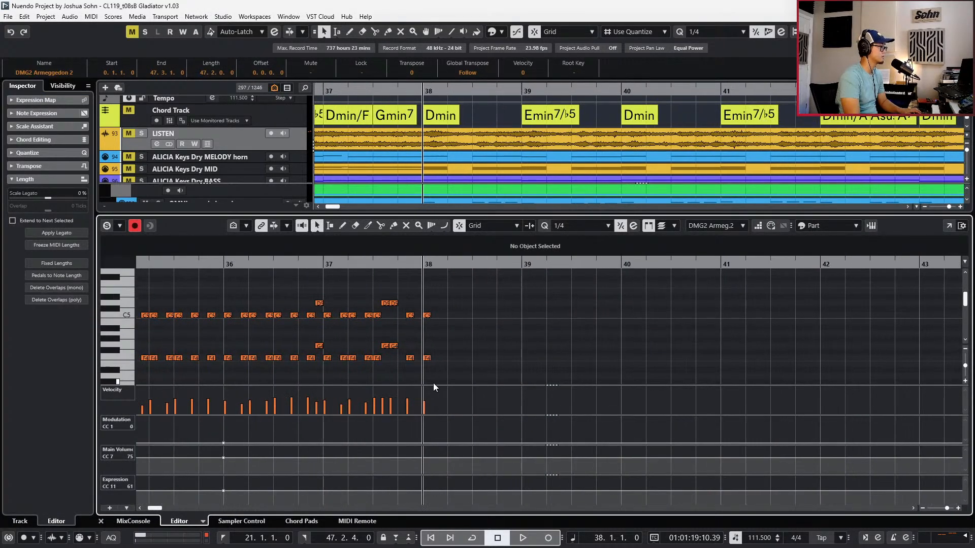
pyautogui.moveTo(434, 384); pyautogui.dragTo(432, 370)
pyautogui.scroll(-3, 432, 370)
pyautogui.scroll(-1, 437, 358)
pyautogui.scroll(1, 433, 348)
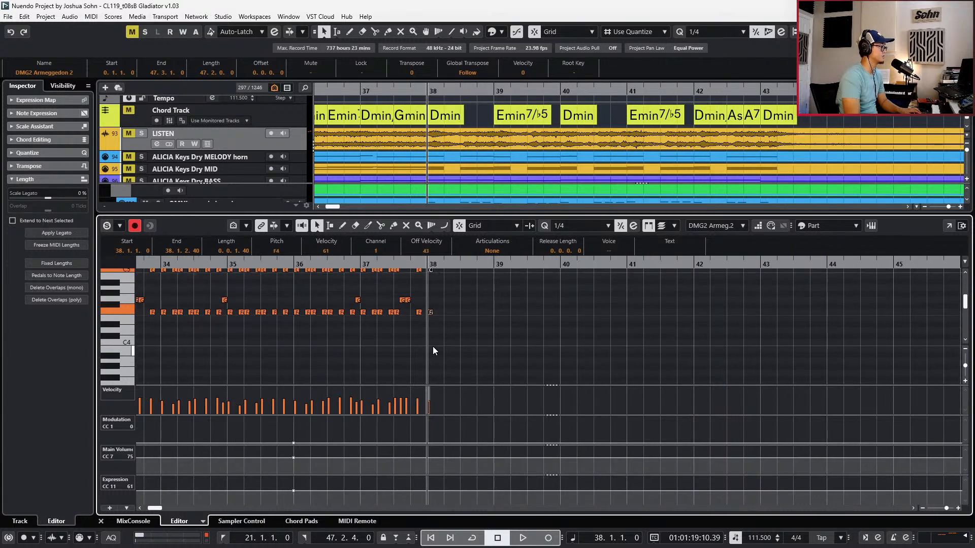
pyautogui.scroll(-1, 433, 346)
pyautogui.scroll(3, 437, 330)
# Select the trailer tom notes from bar 37 through the bar 38 downbeat and audition that pattern
pyautogui.moveTo(451, 284); pyautogui.dragTo(376, 378)
pyautogui.scroll(1, 378, 358)
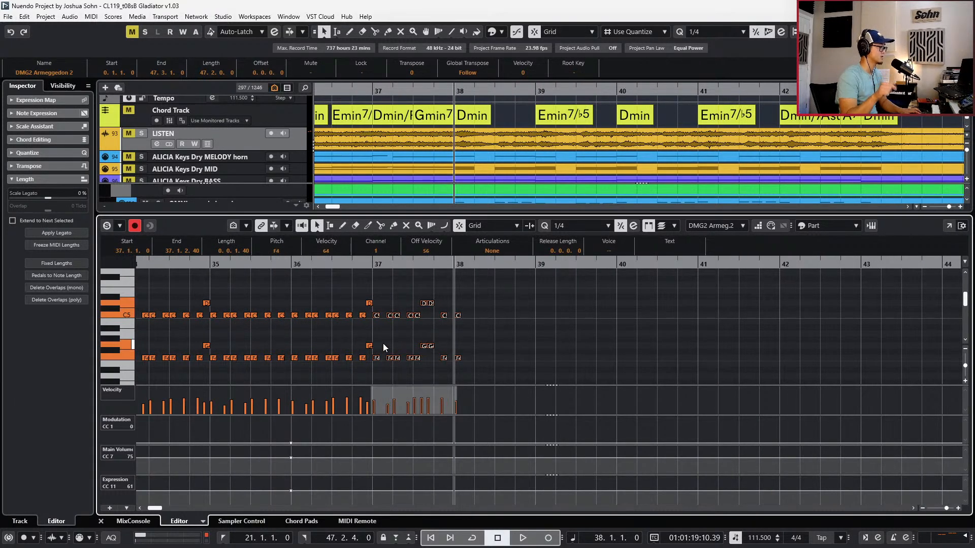
pyautogui.hotkey('alt', 'space')
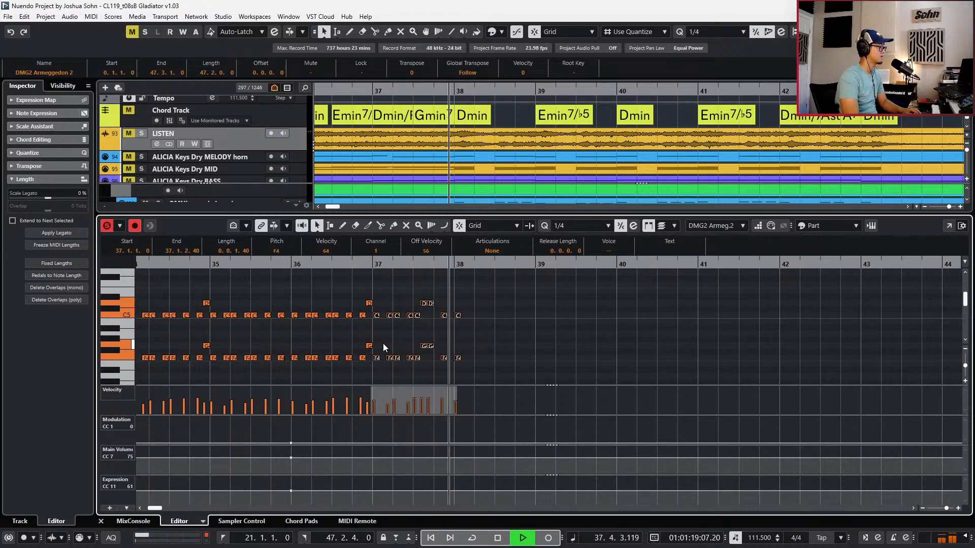
# Select the trailer tom notes of bar 35 and audition that pattern
pyautogui.scroll(-2, 400, 334)
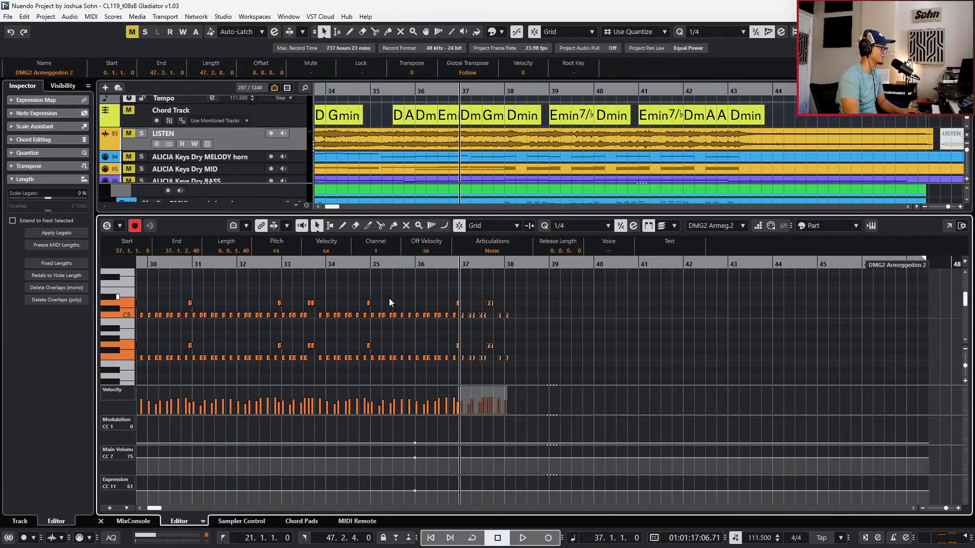
pyautogui.scroll(2, 389, 298)
pyautogui.moveTo(364, 308); pyautogui.dragTo(423, 369)
pyautogui.hotkey('alt', 'space')
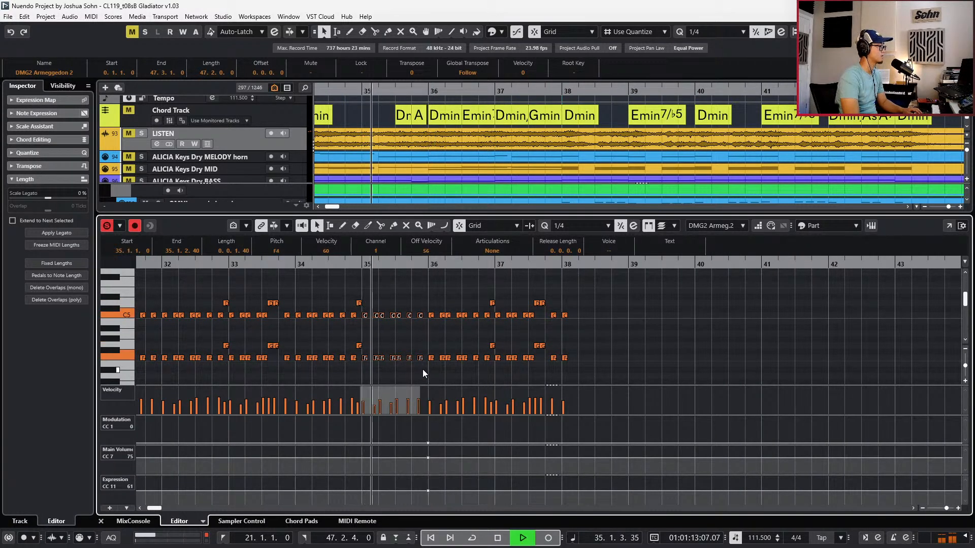
pyautogui.press('space')
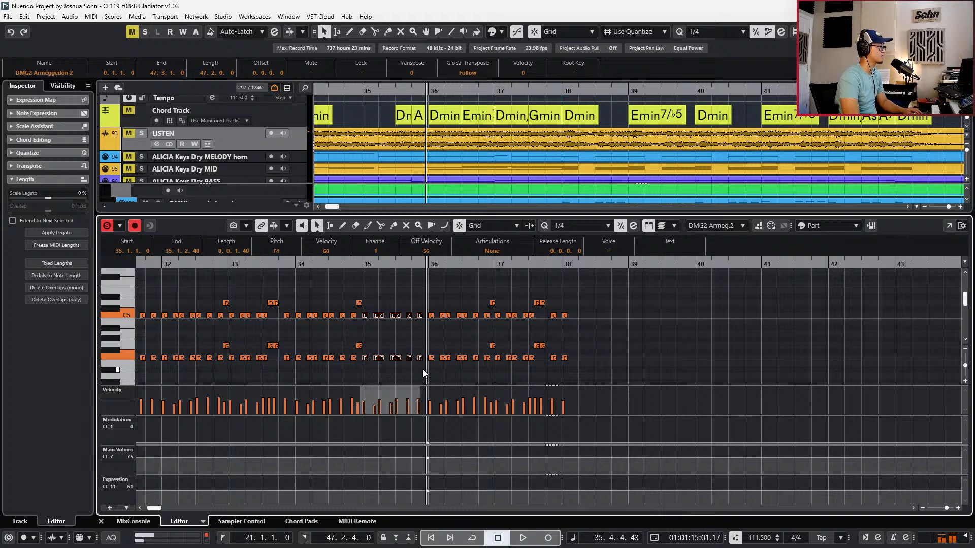
# Replace the trailer tom hit at bar 38 with a copy of the bar 35 tom pattern
pyautogui.press('KP_Add')
pyautogui.press('KP_Add')
pyautogui.press('KP_Add')
pyautogui.press('KP_Add')
pyautogui.press('KP_Subtract')
pyautogui.click(513, 321)
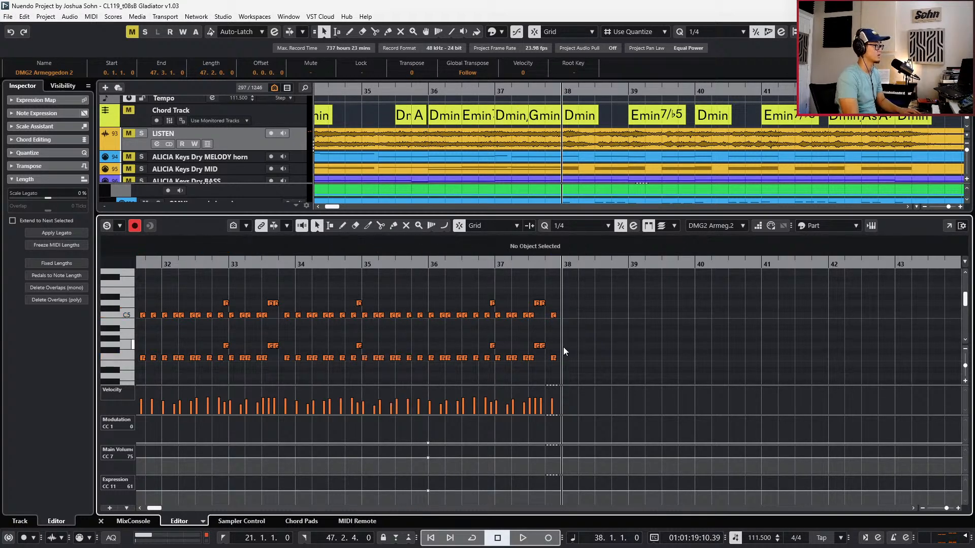
pyautogui.hotkey('ctrl', 'v')
# Replace the DMG2 Armeggedon 2 notes at bar 38 with a copy of their bar 35 pattern, and play it
pyautogui.scroll(-6, 566, 354)
pyautogui.moveTo(366, 339); pyautogui.dragTo(419, 358)
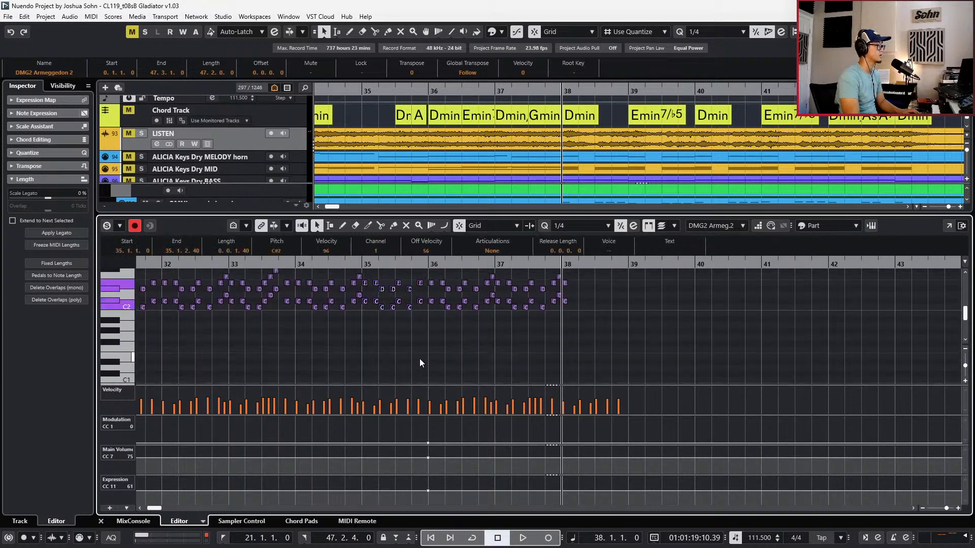
pyautogui.moveTo(568, 285); pyautogui.dragTo(564, 310)
pyautogui.press('Delete')
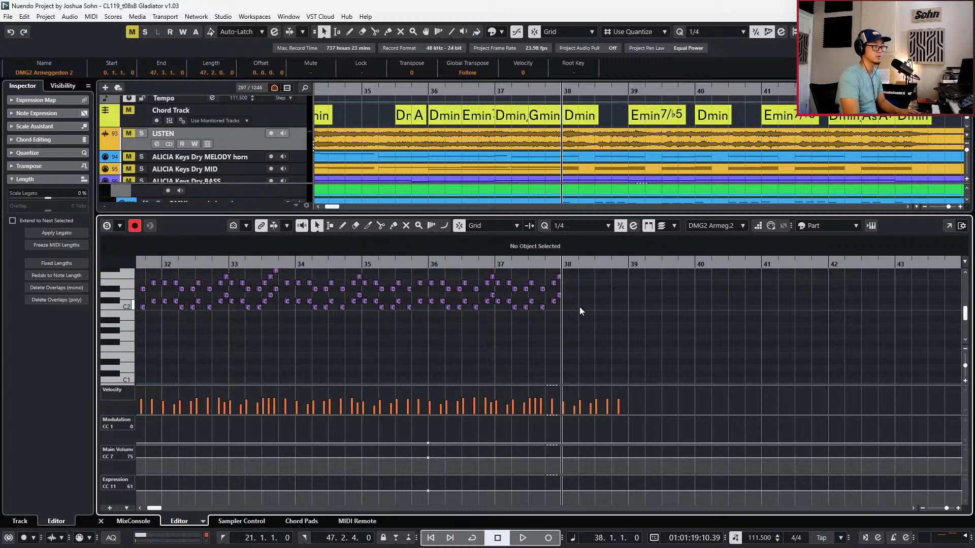
pyautogui.press('KP_Subtract')
pyautogui.press('KP_Add')
pyautogui.hotkey('ctrl', 'v')
pyautogui.scroll(3, 630, 297)
pyautogui.press('space')
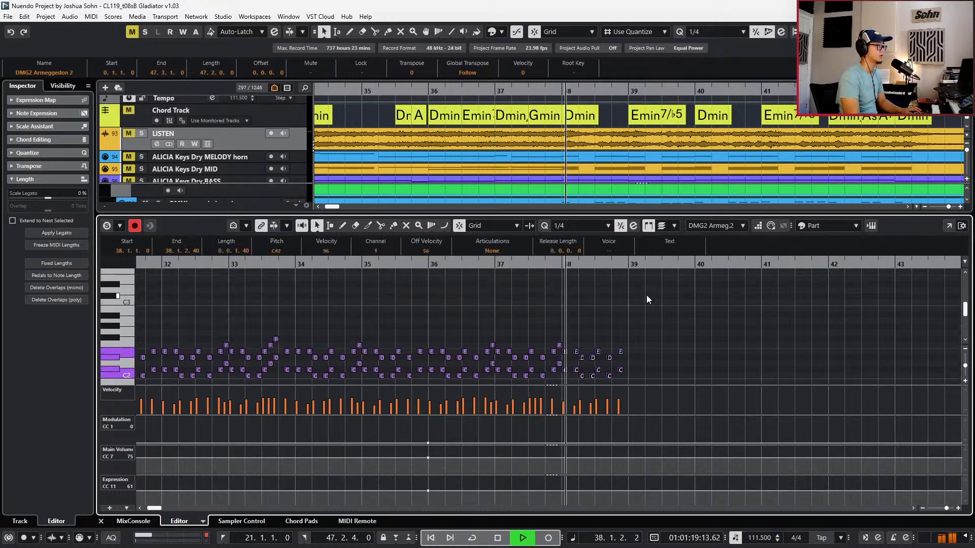
# Duplicate the DMG2 Armeggedon 2 pattern of bar 38 into bars 39 through 42
pyautogui.scroll(4, 647, 290)
pyautogui.press('space')
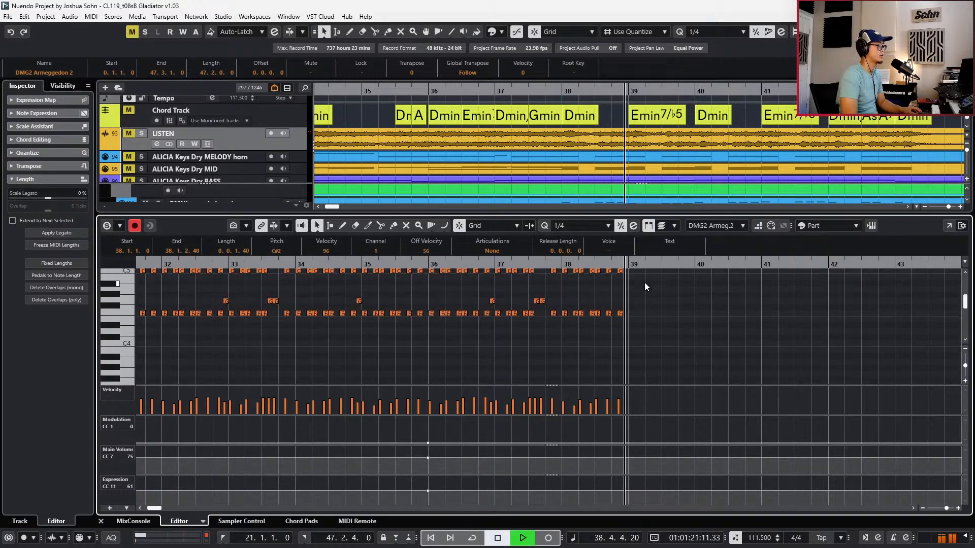
pyautogui.moveTo(658, 280); pyautogui.dragTo(565, 456)
pyautogui.scroll(-4, 564, 447)
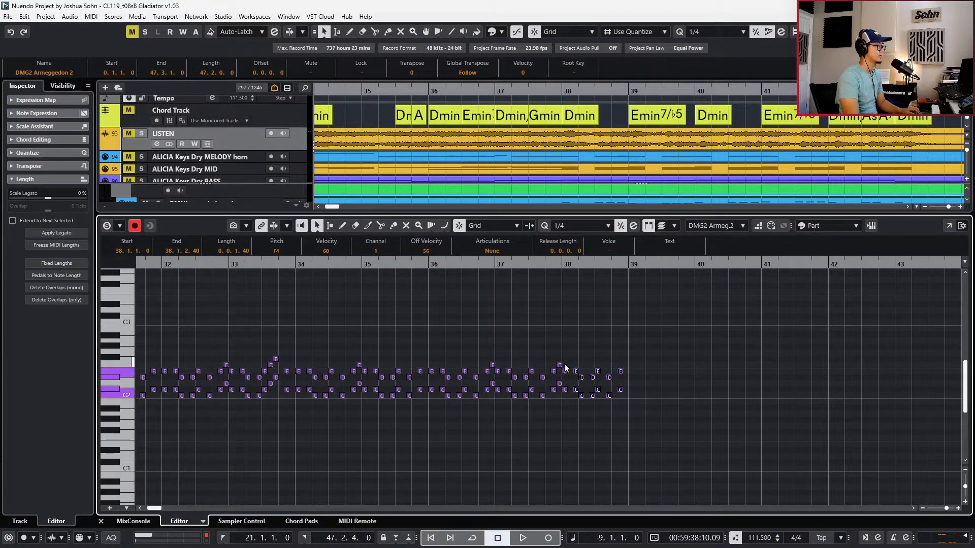
pyautogui.hotkey('alt', 'd')
pyautogui.hotkey('alt', 'd')
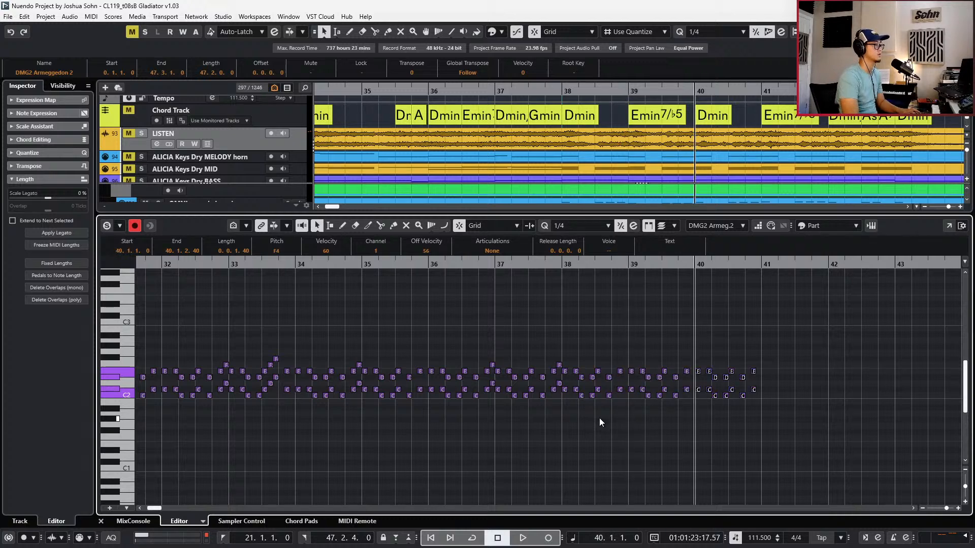
pyautogui.hotkey('alt', 'd')
pyautogui.hscroll(3, 604, 420)
pyautogui.press('KP_Add')
pyautogui.hotkey('alt', 'd')
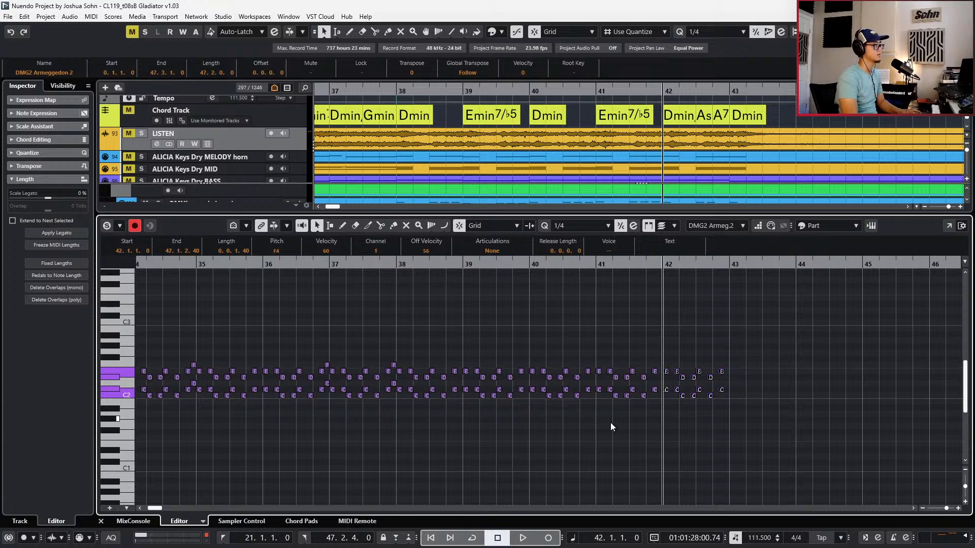
pyautogui.hscroll(3, 626, 407)
pyautogui.press('KP_Add')
pyautogui.hotkey('alt', 'd')
pyautogui.press('h')
pyautogui.press('Delete')
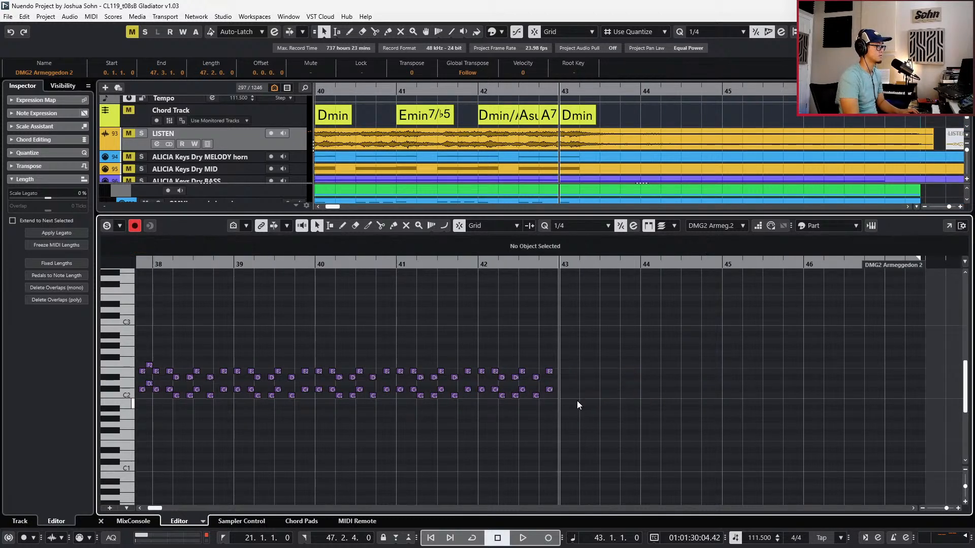
# Duplicate the last DMG2 Armeggedon 2 notes of bar 42 so the pattern ends on the bar 43 downbeat, and play the ending
pyautogui.moveTo(552, 365); pyautogui.dragTo(546, 392)
pyautogui.scroll(3, 545, 383)
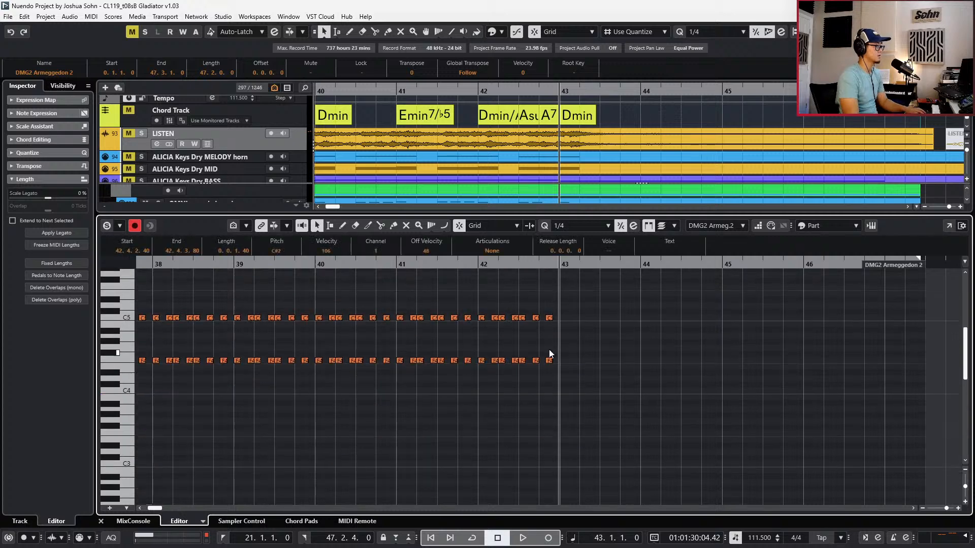
pyautogui.moveTo(557, 314); pyautogui.dragTo(552, 380)
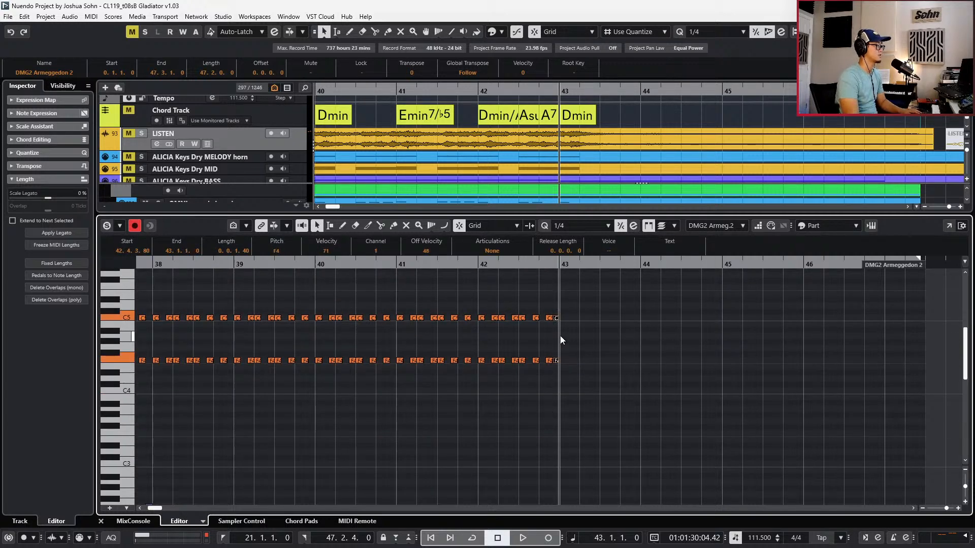
pyautogui.press('space')
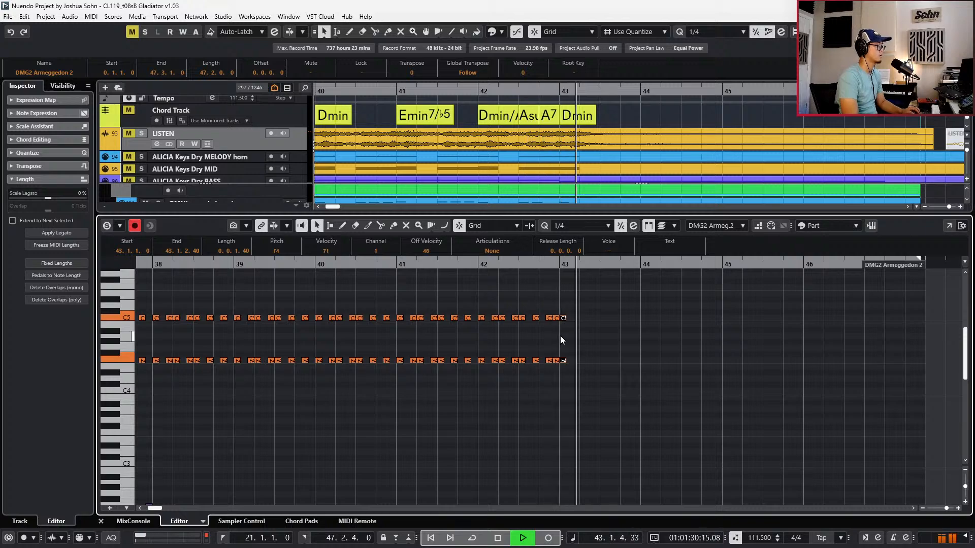
pyautogui.press('space')
pyautogui.press('Return')
# Extend the DMG2 Ens Surdos part to bar 47 and open it for note editing
pyautogui.scroll(-3, 600, 364)
pyautogui.press('KP_Subtract')
pyautogui.press('KP_Subtract')
pyautogui.scroll(-6, 600, 364)
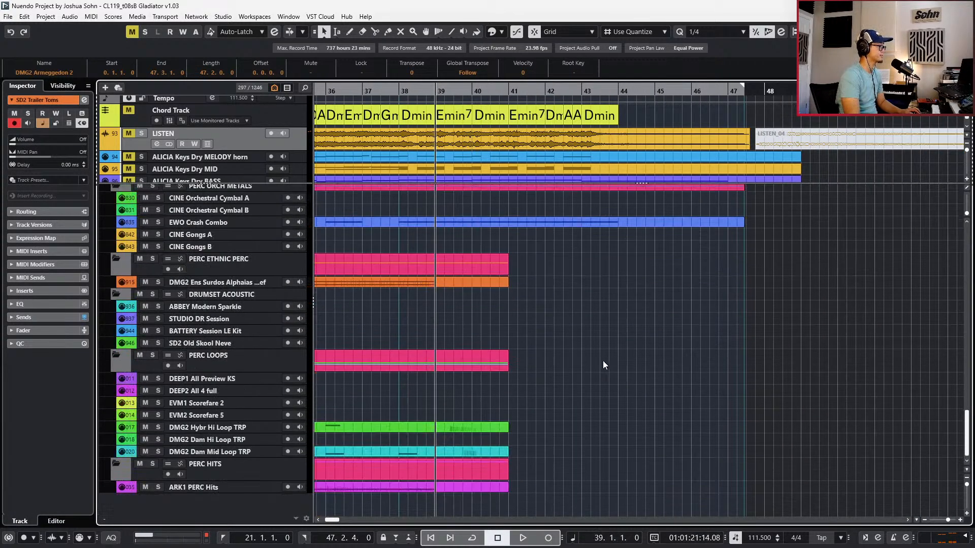
pyautogui.click(516, 285)
pyautogui.doubleClick(516, 286)
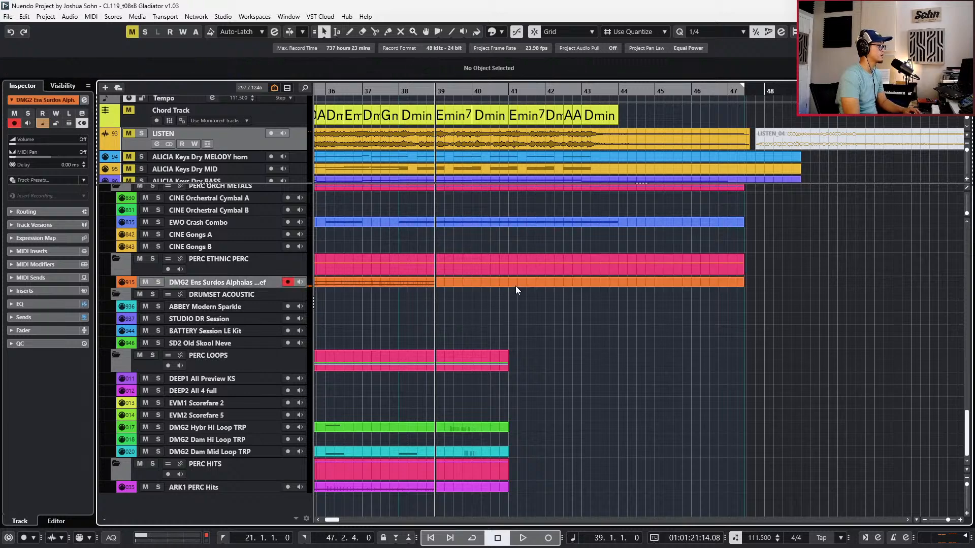
pyautogui.doubleClick(516, 287)
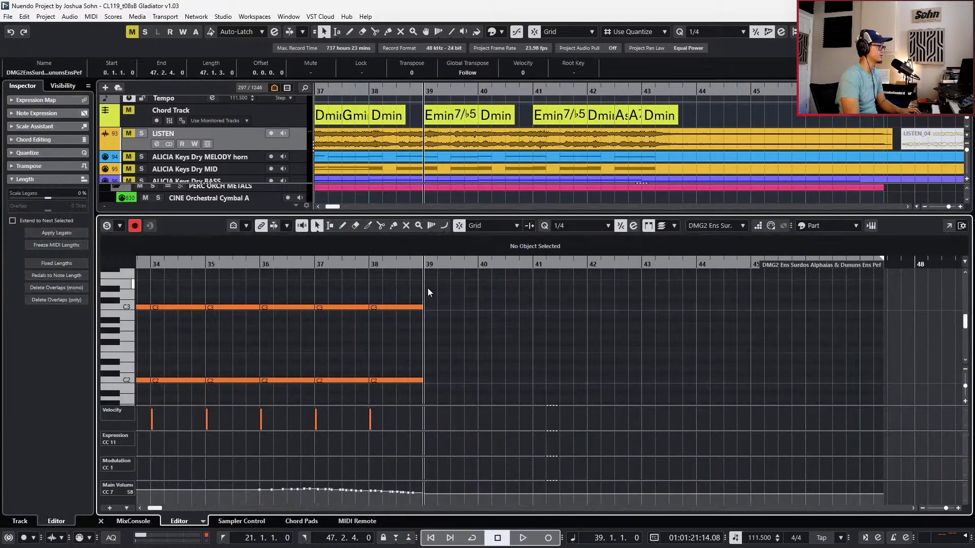
# Hide the controller lanes and duplicate the bar 38 C2 and C3 surdo notes into bars 39 through 43
pyautogui.click(492, 409)
pyautogui.hotkey('alt', 'l')
pyautogui.scroll(5, 508, 376)
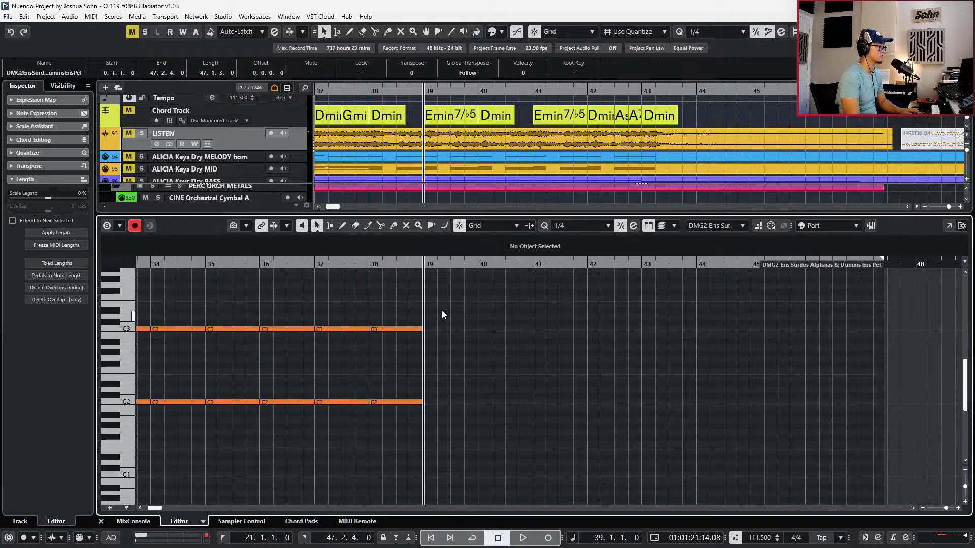
pyautogui.moveTo(442, 312); pyautogui.dragTo(399, 438)
pyautogui.hotkey('alt', 'd')
pyautogui.hotkey('alt', 'd')
pyautogui.hotkey('alt', 'd')
pyautogui.hotkey('alt', 'd')
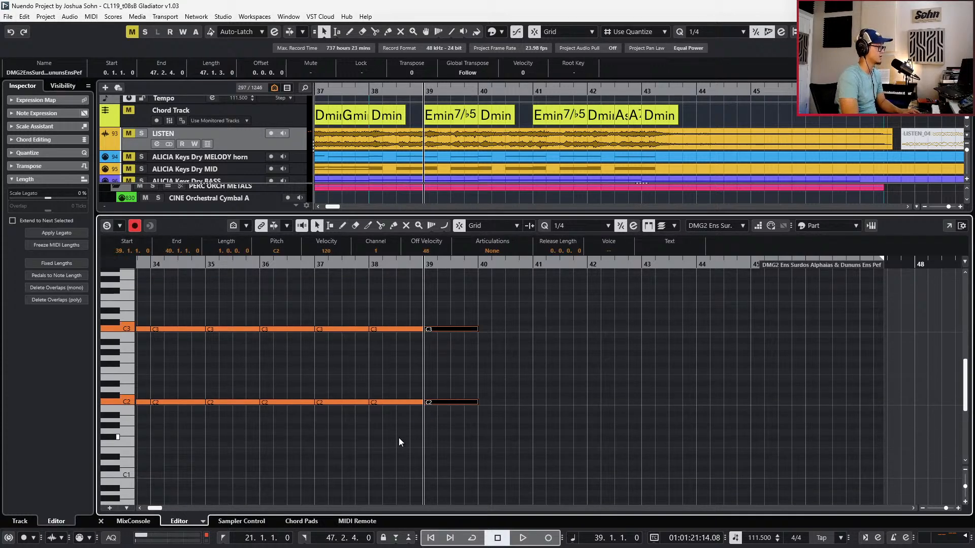
pyautogui.hotkey('alt', 'd')
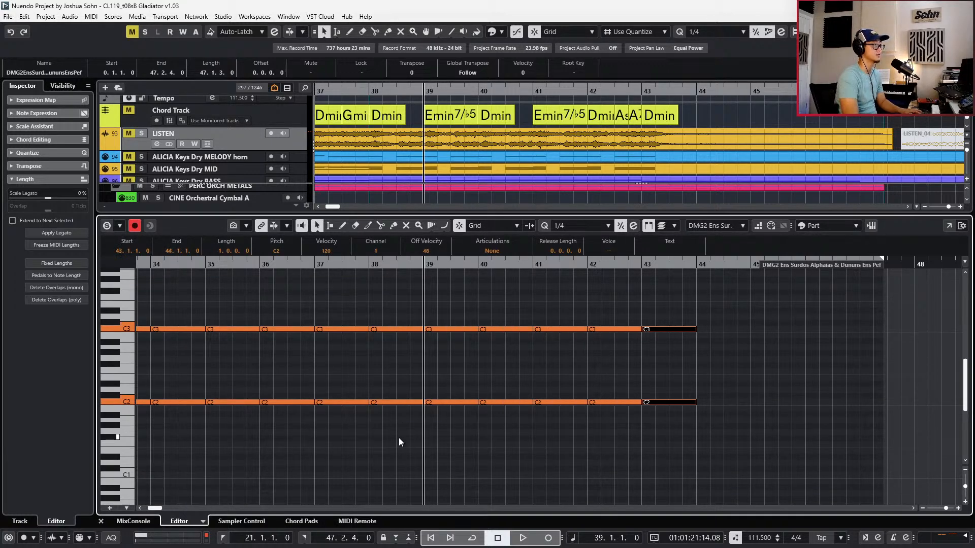
# Extend the ARK1 PERC Hits part to bar 47 and open it for note editing
pyautogui.press('KP_Subtract')
pyautogui.press('Return')
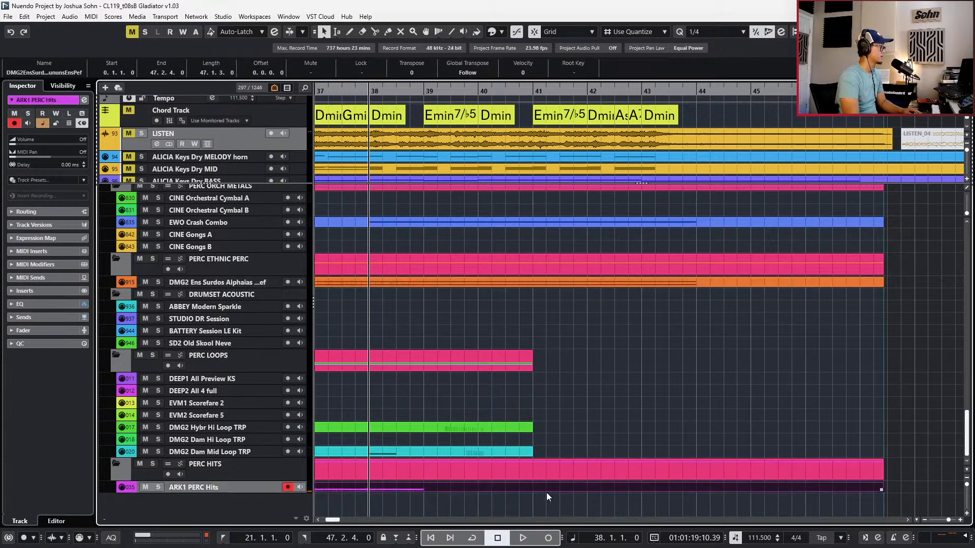
pyautogui.press('Return')
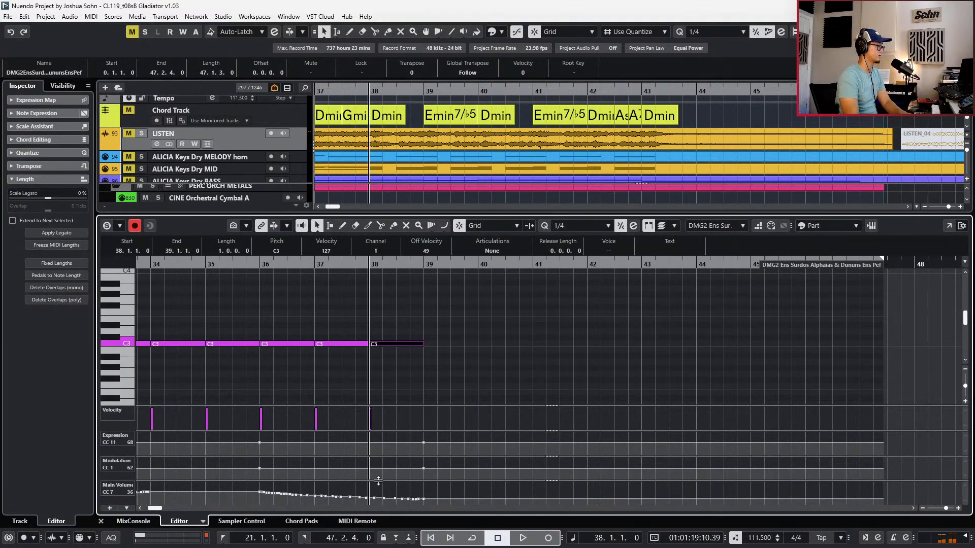
# Play the percussion hits from before bar 36 and raise their main volume from bar 38 onward to about 70
pyautogui.press('KP_Subtract')
pyautogui.press('space')
pyautogui.press('KP_Subtract')
pyautogui.press('KP_Subtract')
pyautogui.press('KP_Subtract')
pyautogui.press('KP_Subtract')
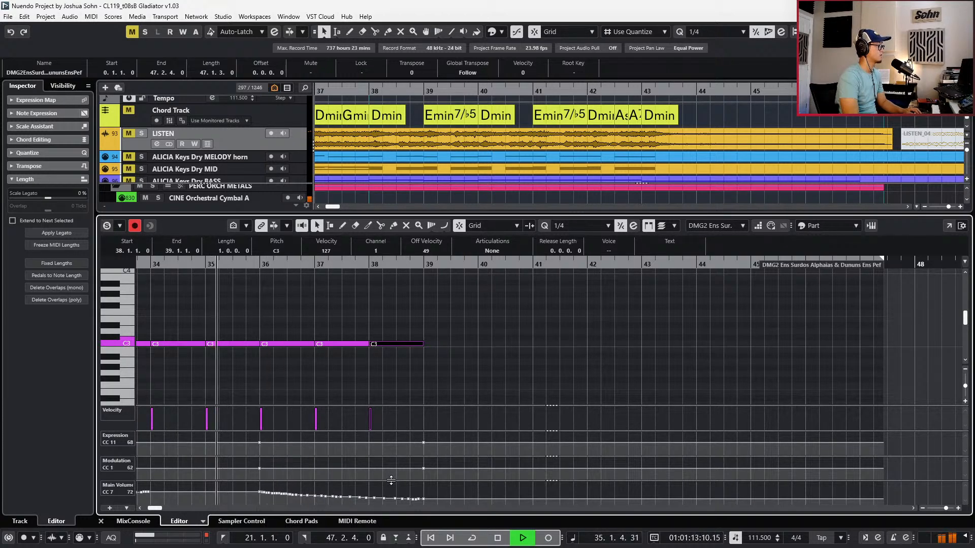
pyautogui.moveTo(373, 503)
pyautogui.mouseDown()
pyautogui.moveTo(427, 490)
pyautogui.moveTo(373, 492)
pyautogui.mouseUp()
pyautogui.press('Delete')
# Duplicate the C3 percussion hit of bar 38 into bars 39 through 43, and stop playback
pyautogui.click(397, 345)
pyautogui.hotkey('ctrl', 'd')
pyautogui.hotkey('ctrl', 'd')
pyautogui.hotkey('ctrl', 'd')
pyautogui.hotkey('ctrl', 'd')
pyautogui.hotkey('ctrl', 'd')
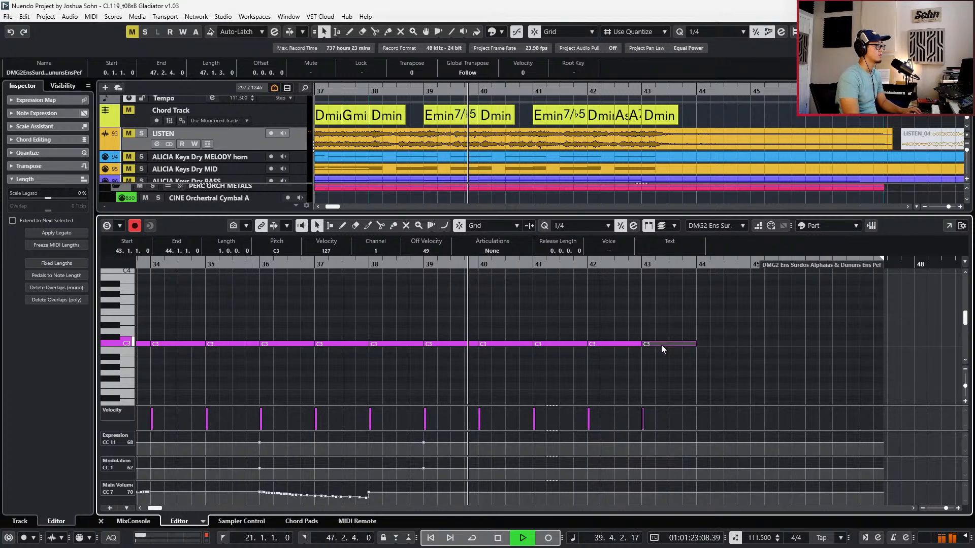
pyautogui.press('space')
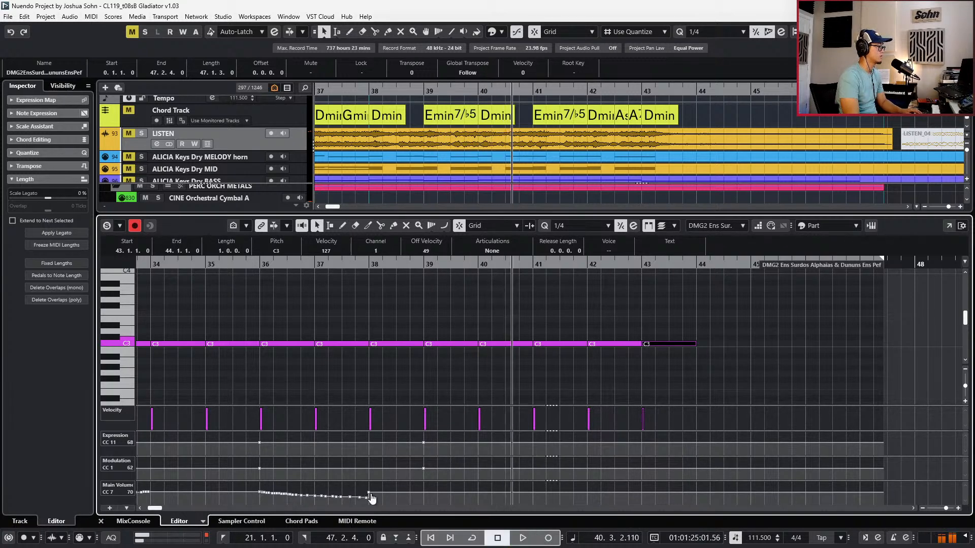
# Check the bar 38 volume point and the extended C3 hits, and audition all percussion tracks from bar 36
pyautogui.click(370, 497)
pyautogui.moveTo(371, 498); pyautogui.dragTo(371, 498)
pyautogui.moveTo(401, 305); pyautogui.dragTo(655, 380)
pyautogui.press('KP_Subtract')
pyautogui.press('KP_Subtract')
pyautogui.press('KP_Subtract')
pyautogui.press('KP_Subtract')
pyautogui.press('KP_Subtract')
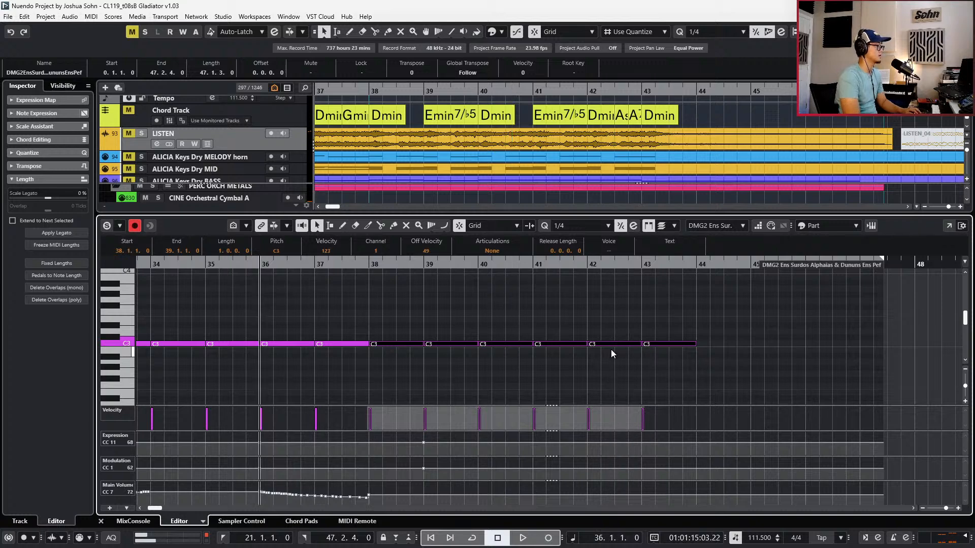
pyautogui.press('Return')
pyautogui.press('space')
pyautogui.scroll(-3, 610, 349)
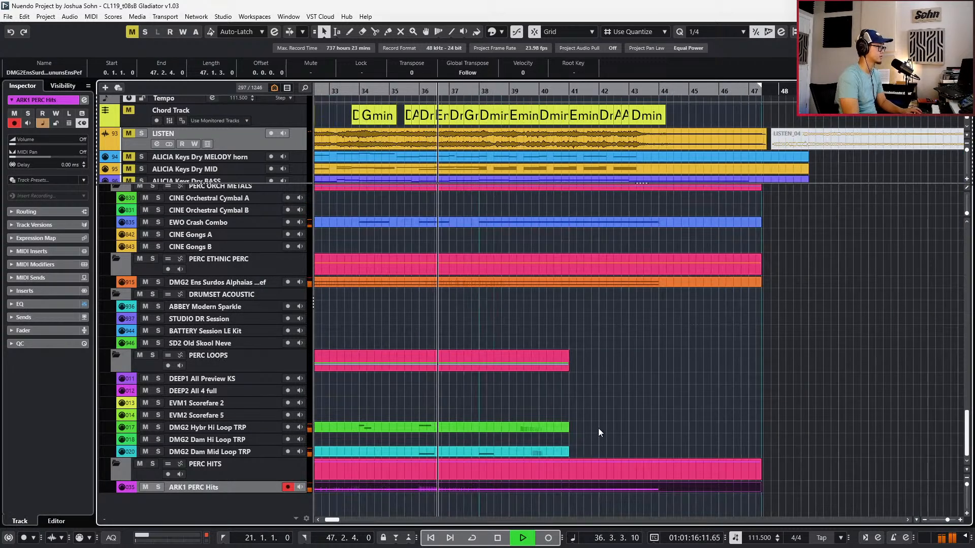
pyautogui.scroll(1, 599, 429)
pyautogui.scroll(3, 592, 438)
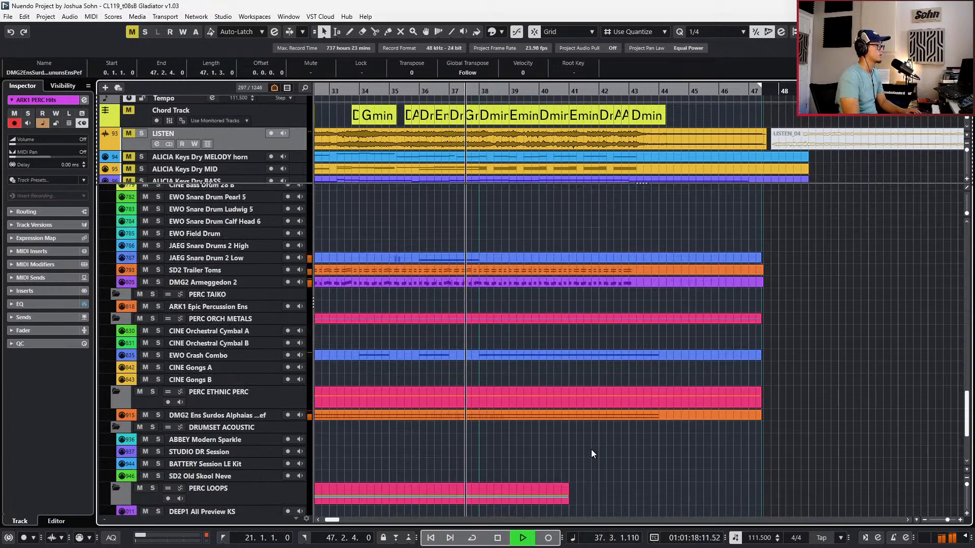
pyautogui.scroll(-3, 592, 447)
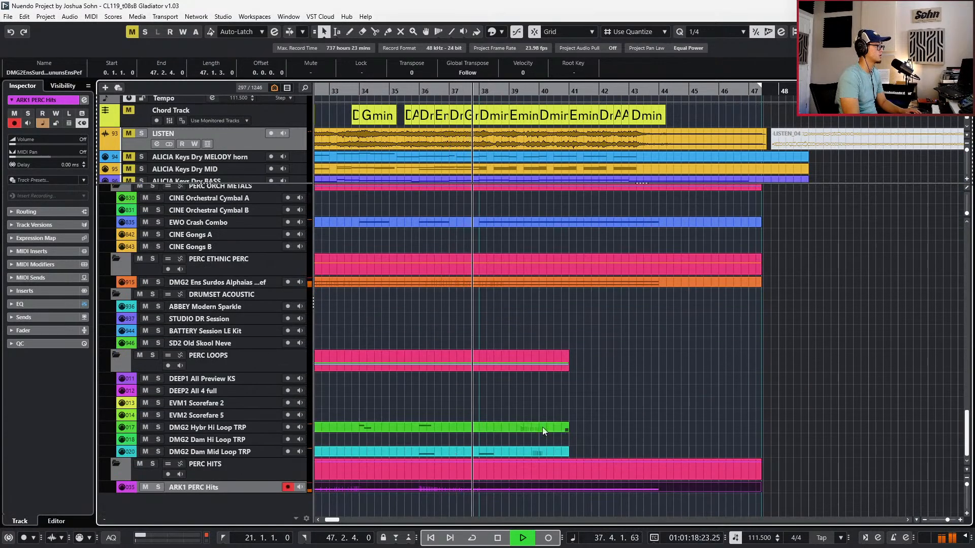
# Delete the bar 38 notes from the DMG2 Dam Mid Loop TRP part while the arrangement plays
pyautogui.click(529, 451)
pyautogui.press('Return')
pyautogui.moveTo(468, 317); pyautogui.dragTo(540, 366)
pyautogui.press('Delete')
pyautogui.press('Return')
pyautogui.press('g')
pyautogui.press('g')
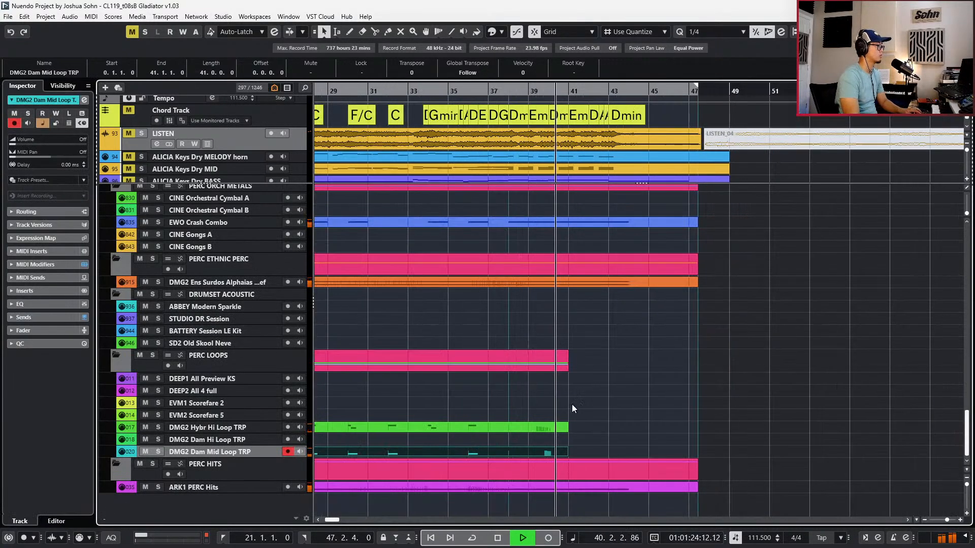
pyautogui.press('space')
pyautogui.click(496, 459)
pyautogui.press('Return')
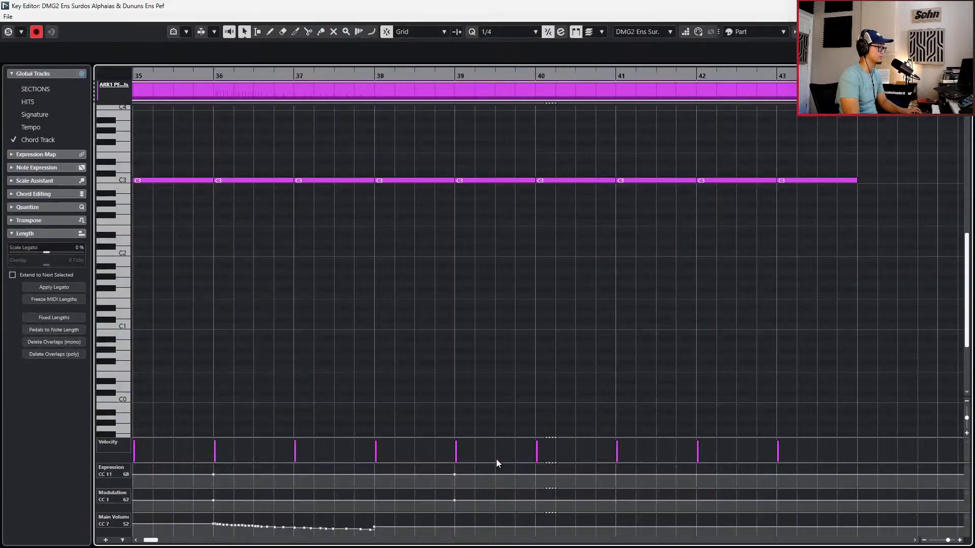
pyautogui.press('Return')
# Copy the bar 32 C3 notes of the DMG2 Dam Mid Loop TRP part to bar 34
pyautogui.click(488, 451)
pyautogui.press('Return')
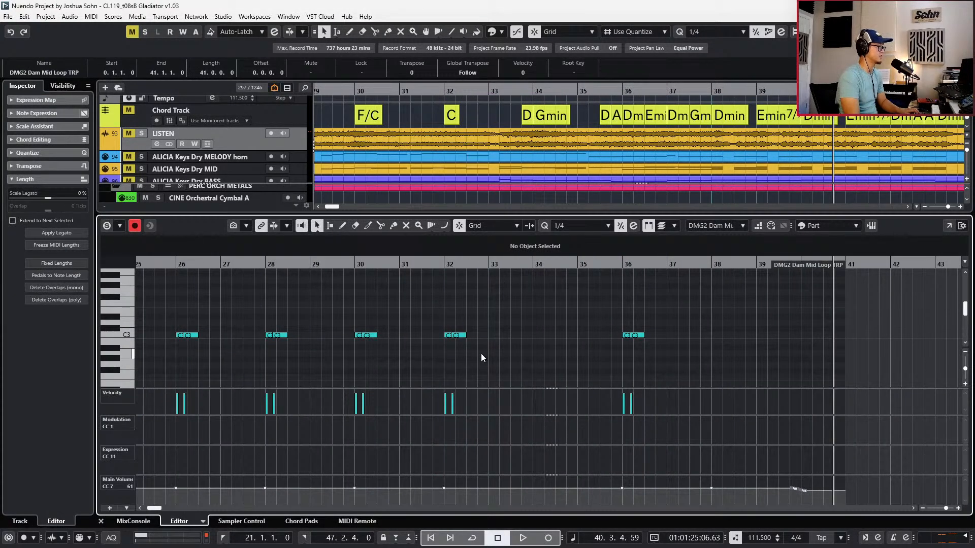
pyautogui.moveTo(431, 316); pyautogui.dragTo(480, 353)
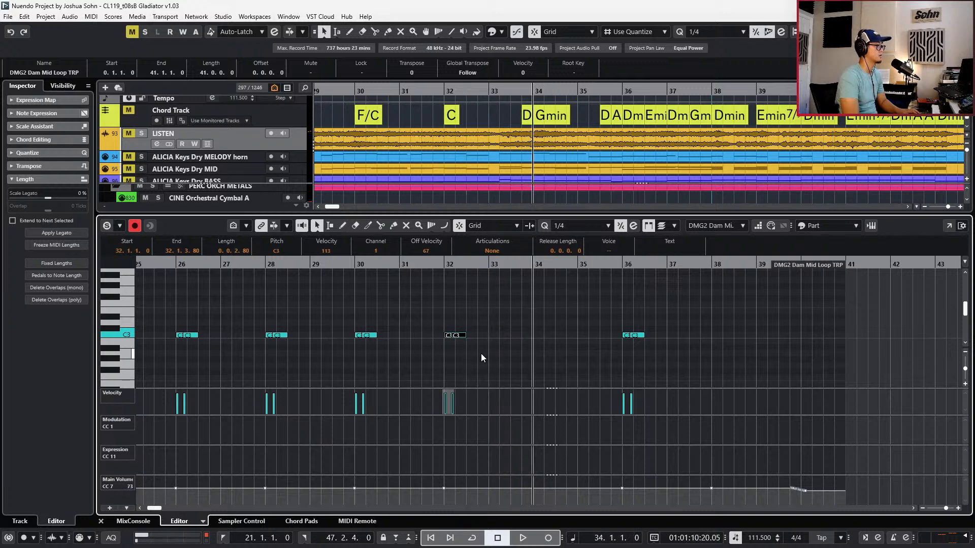
pyautogui.hotkey('ctrl', 'v')
pyautogui.press('Return')
# Extend the DMG2 loop parts past bar 41, undoing the part created by mistake on the EVM2 Scorefare 5 track
pyautogui.scroll(-4, 620, 388)
pyautogui.hscroll(4, 636, 391)
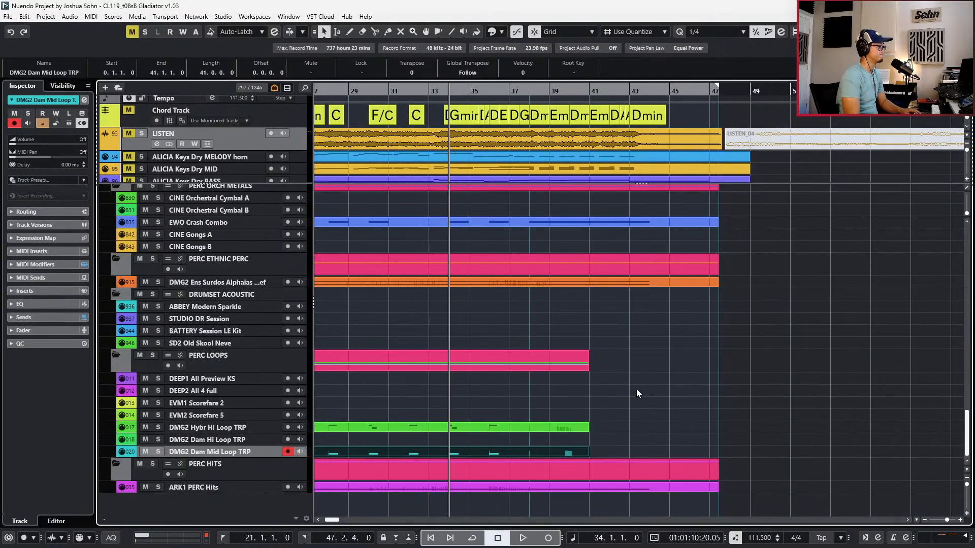
pyautogui.doubleClick(617, 419)
pyautogui.hotkey('ctrl', 'z')
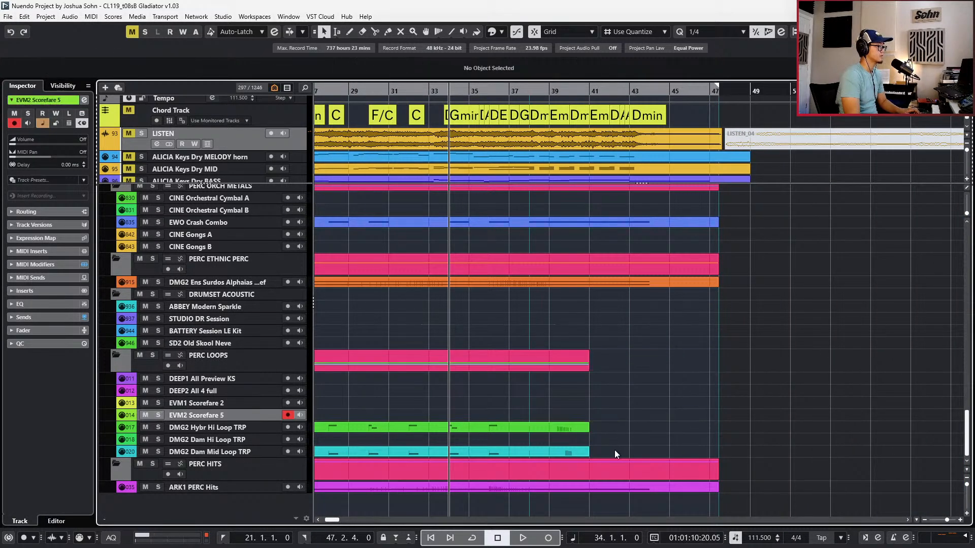
pyautogui.doubleClick(615, 450)
pyautogui.scroll(3, 612, 425)
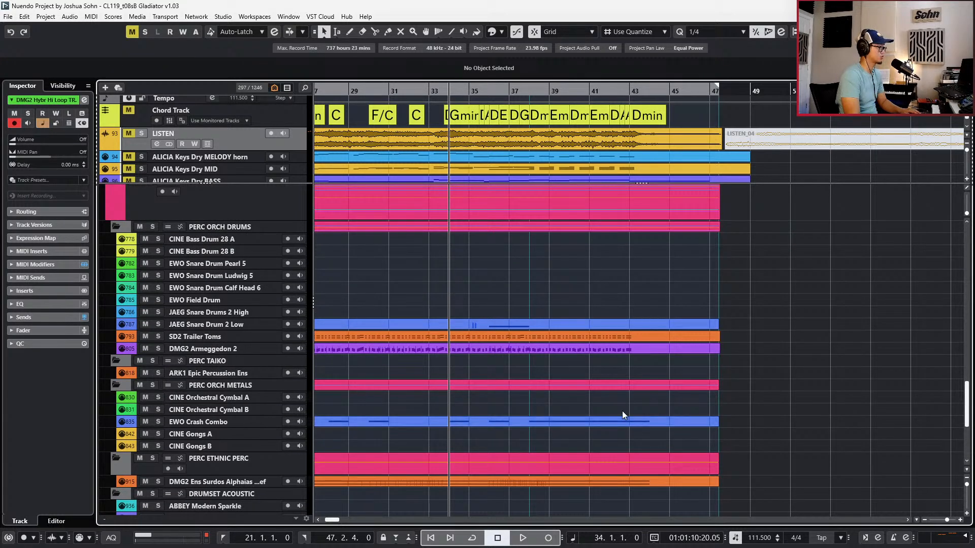
# Move the playhead to bar 38, then create a CINE Bass Drum 28 A part from bar 21 to bar 47 and open it
pyautogui.press('KP_Add')
pyautogui.press('KP_Add')
pyautogui.press('KP_Add')
pyautogui.press('KP_Add')
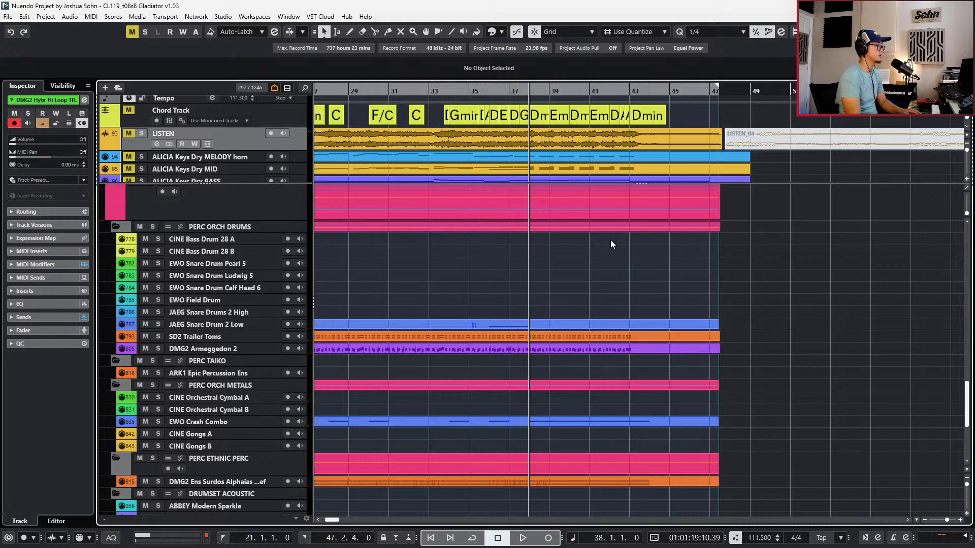
pyautogui.doubleClick(611, 240)
pyautogui.doubleClick(620, 240)
pyautogui.scroll(1, 640, 278)
# Set the quantize grid to 1/1 and draw a four-bar B1 bass drum note starting at bar 43
pyautogui.hotkey('alt', '1')
pyautogui.scroll(-2, 638, 367)
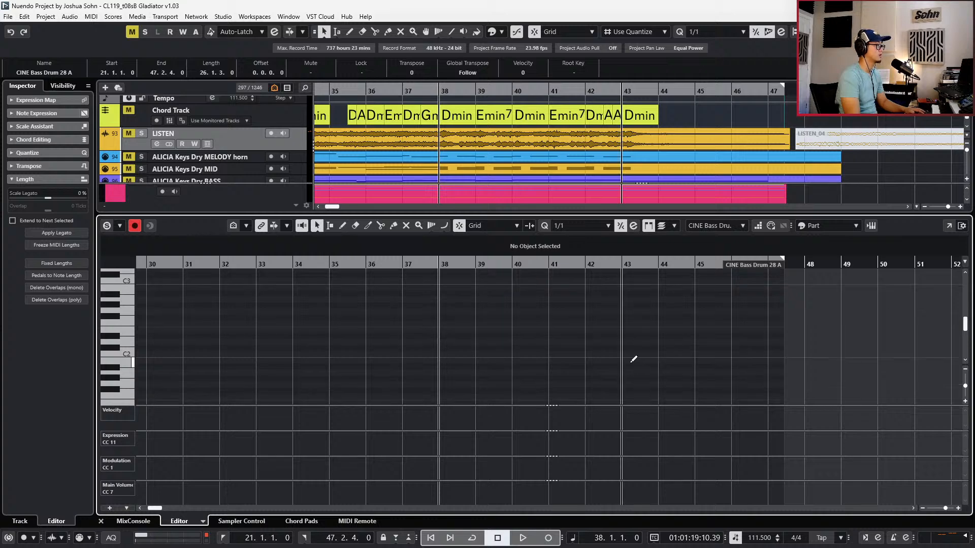
pyautogui.click(634, 360)
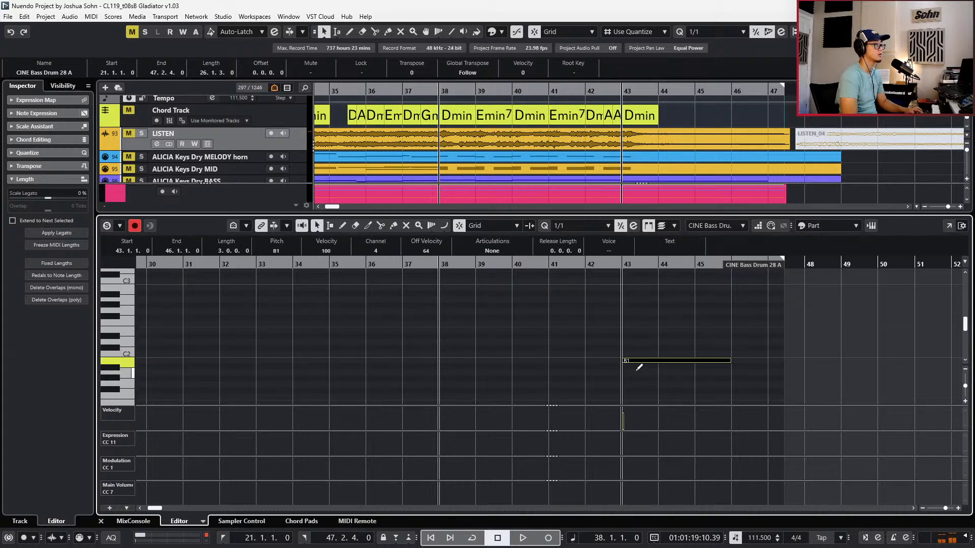
pyautogui.hotkey('alt', 'shift', 'Right')
# Record expression and modulation moves on the bass drum part from bar 41 to bar 44 and play them back
pyautogui.press('l')
pyautogui.press('KP_Subtract')
pyautogui.hscroll(5, 649, 375)
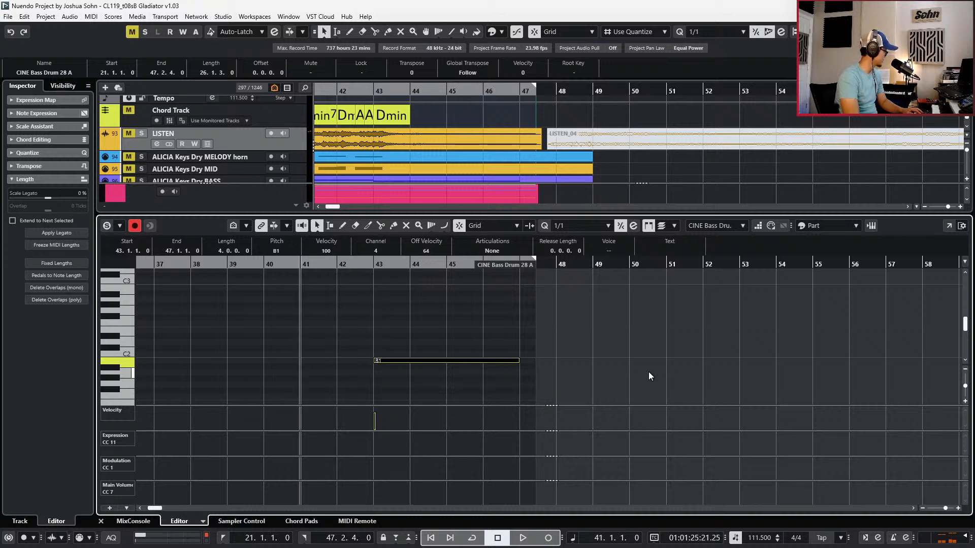
pyautogui.press('KP_Multiply')
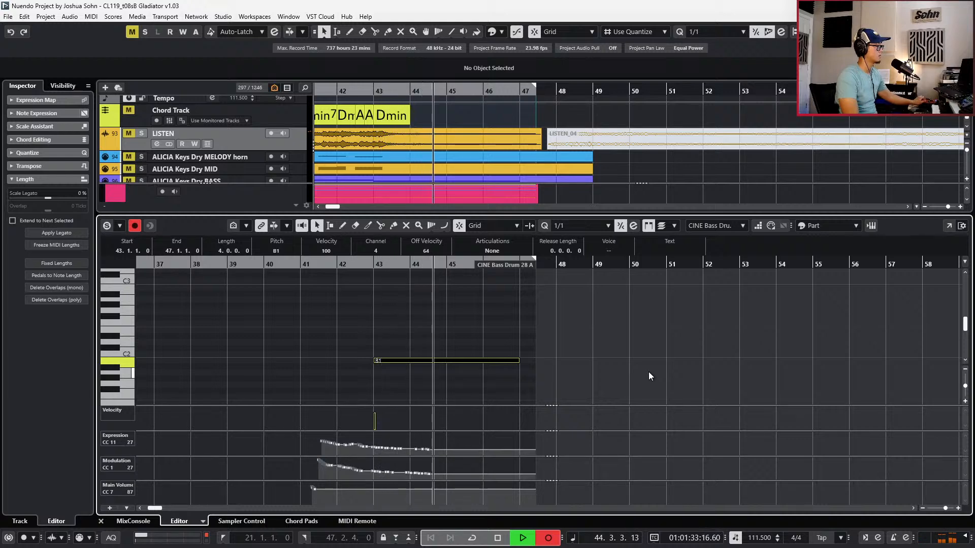
pyautogui.press('space')
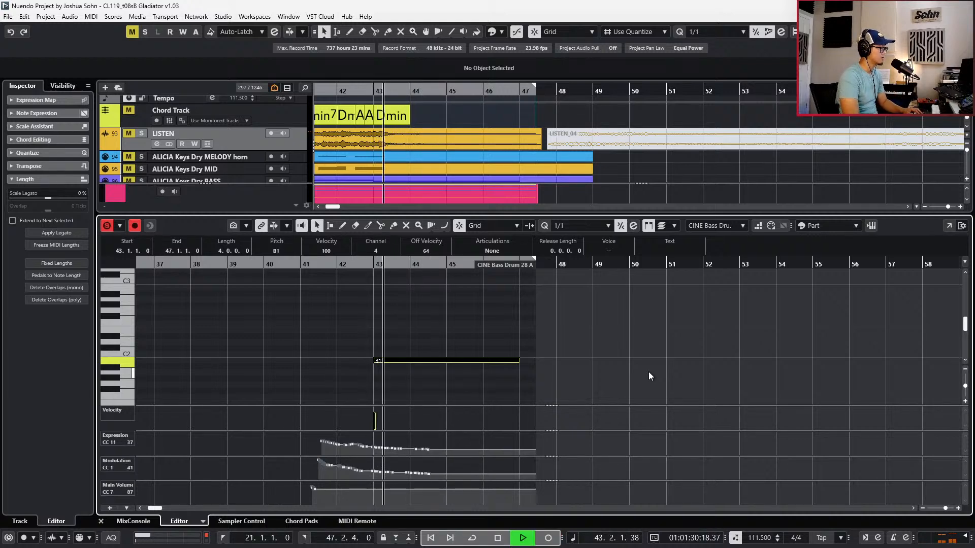
pyautogui.press('space')
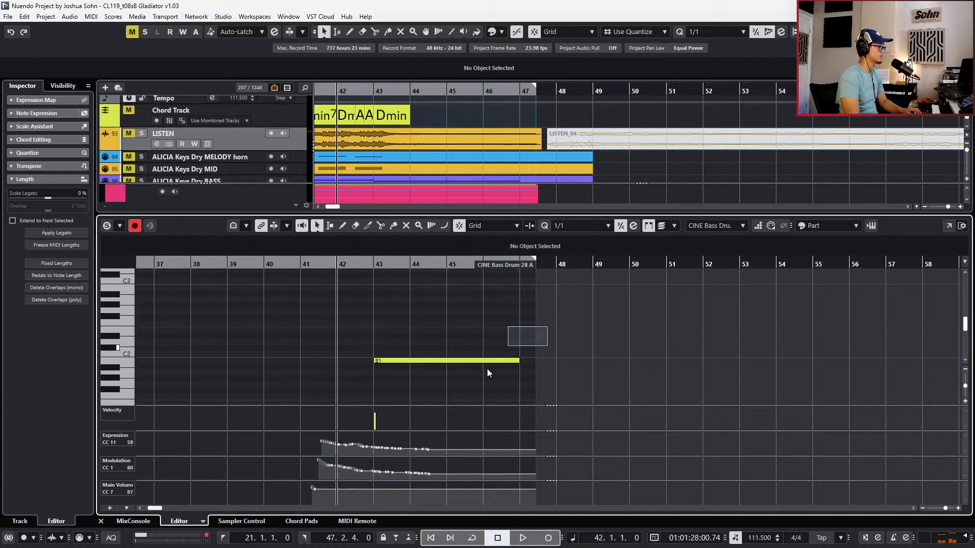
# Transpose the bass drum note at bar 43 down an octave to B0 and play it back from bar 42
pyautogui.hotkey('shift', 'Down')
pyautogui.hotkey('alt', 'space')
pyautogui.press('s')
pyautogui.press('space')
pyautogui.press('space')
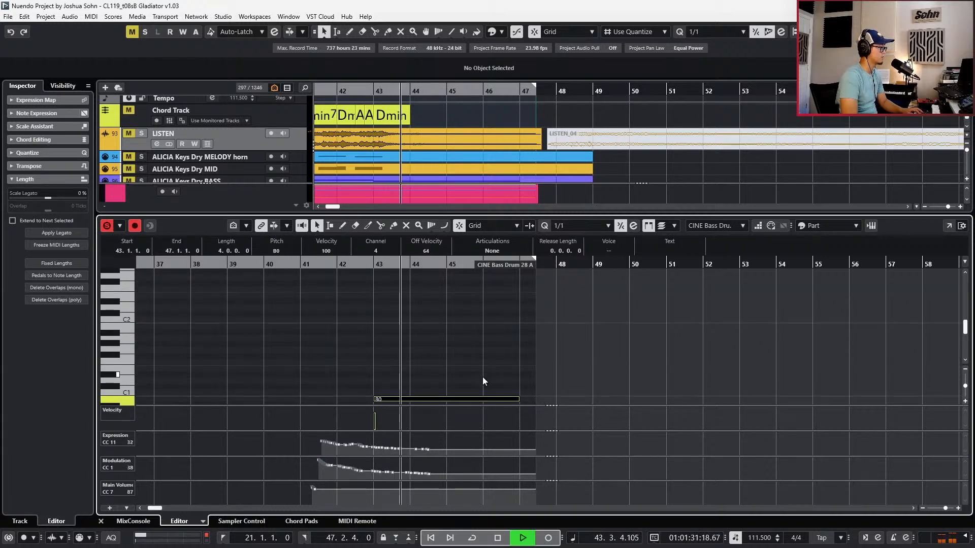
pyautogui.press('s')
pyautogui.press('space')
pyautogui.press('ctrl+KP_Subtract')
pyautogui.press('ctrl+KP_Subtract')
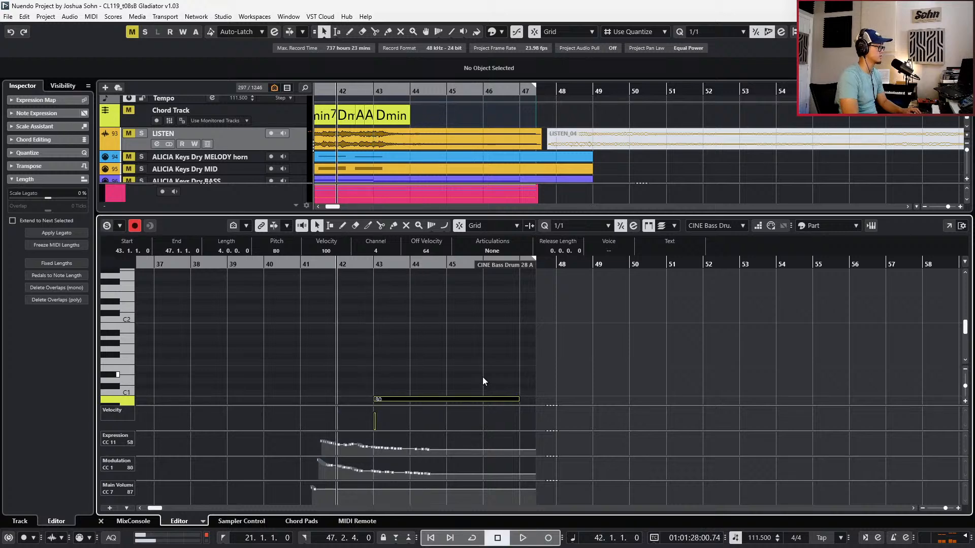
# Re-record the bass drum's expression and modulation from bar 42 through bar 47, then lower the recorded Expression curve
pyautogui.press('KP_Multiply')
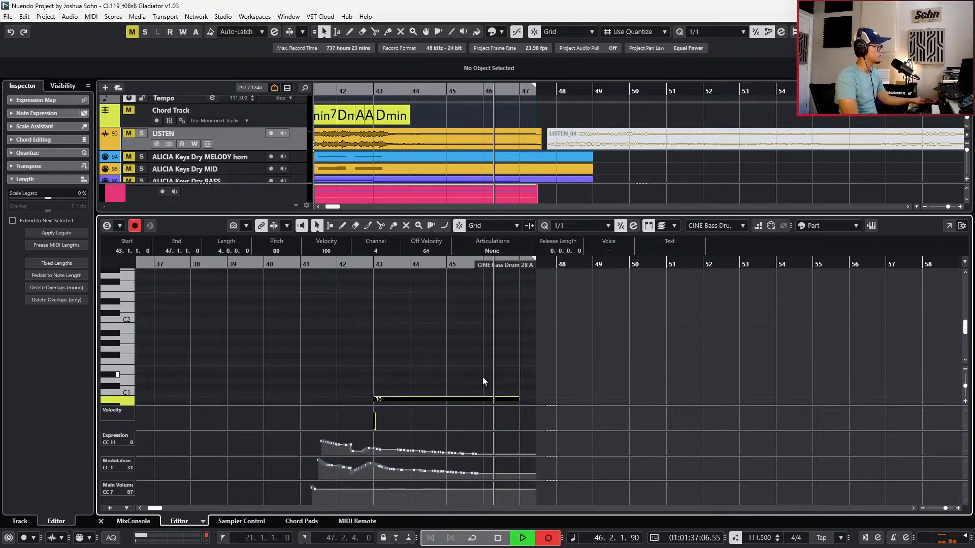
pyautogui.press('space')
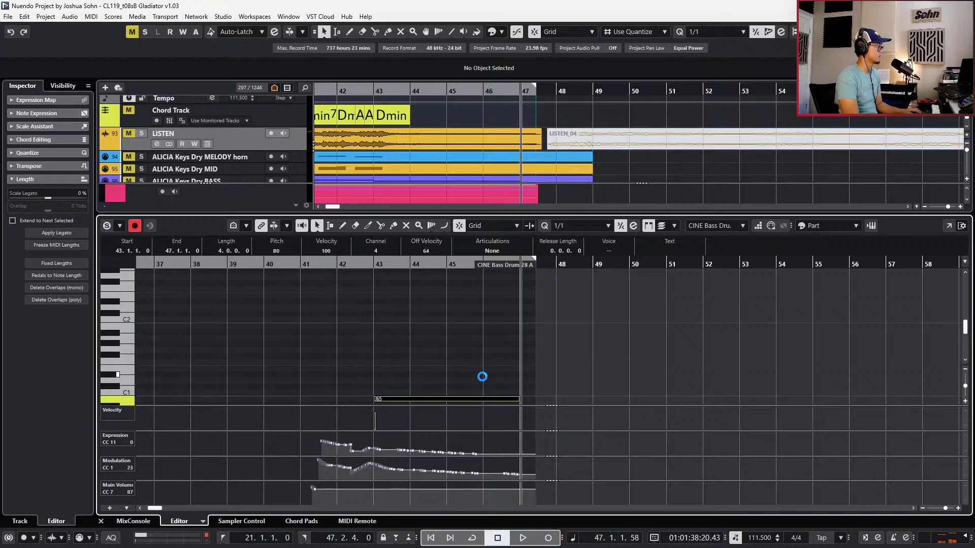
pyautogui.press('KP_Multiply')
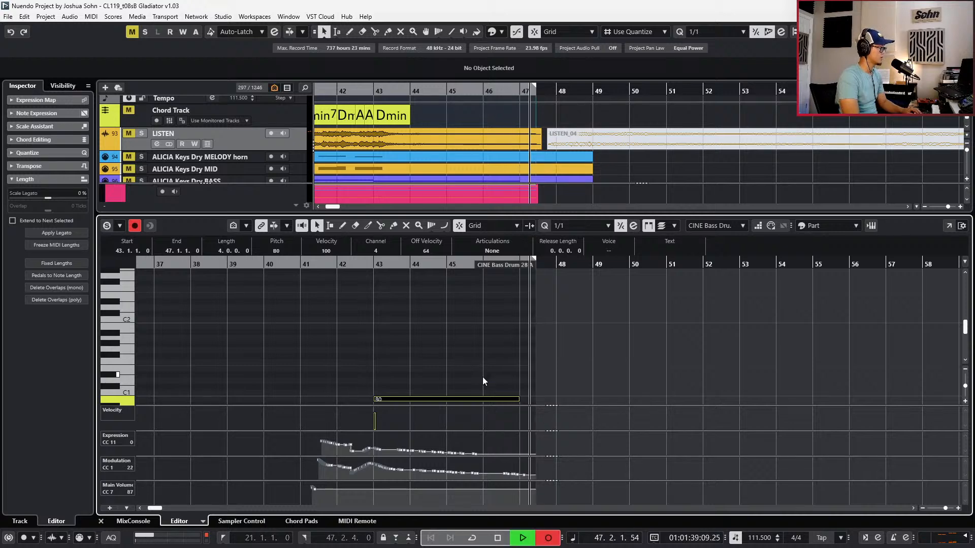
pyautogui.press('space')
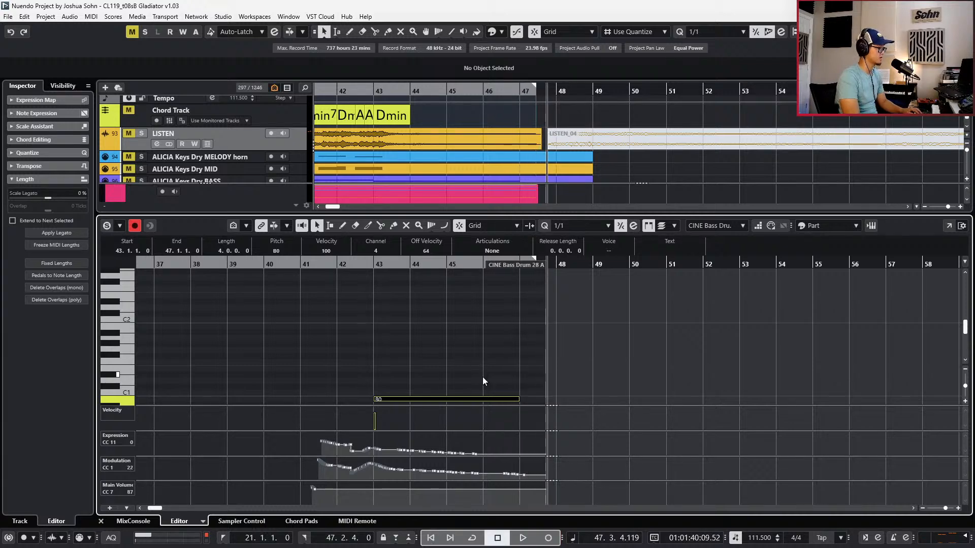
pyautogui.press('KP_Multiply')
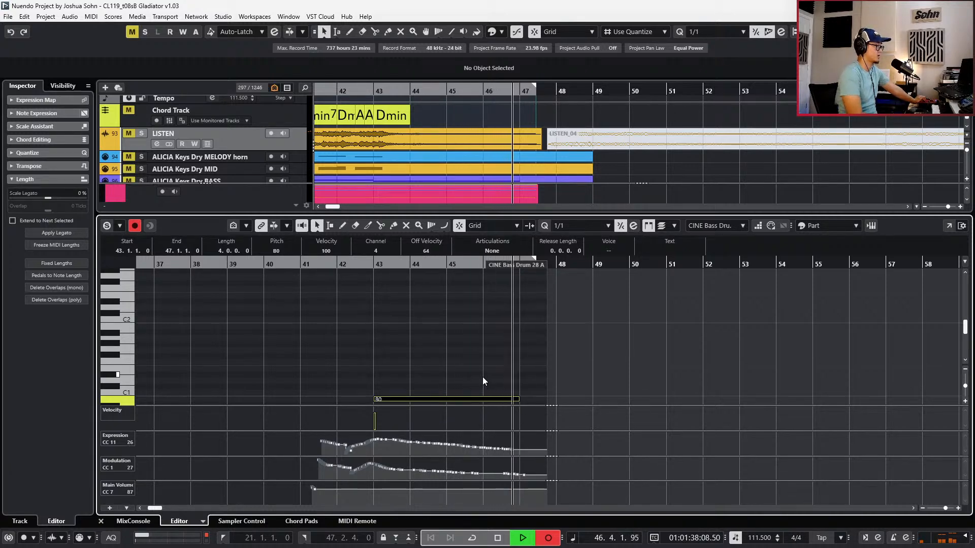
pyautogui.press('space')
pyautogui.moveTo(316, 437); pyautogui.dragTo(547, 483)
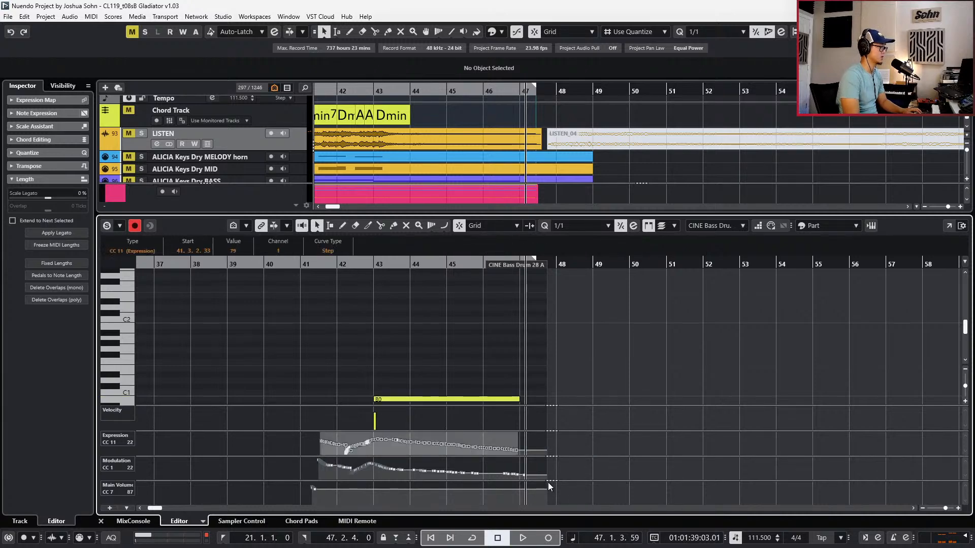
pyautogui.press('l')
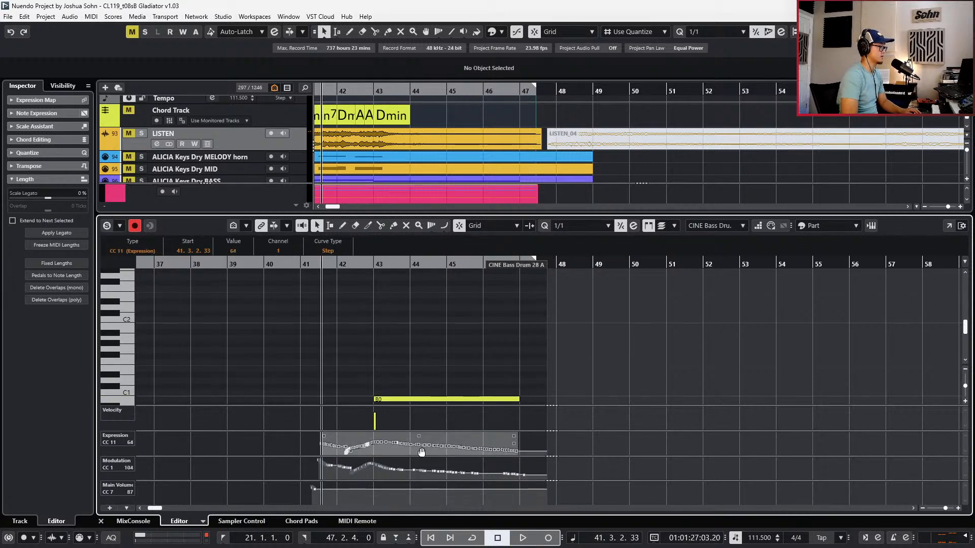
# Open the JAEG Snare Drum 2 Low part and duplicate its bar 37 C2 notes into bar 38
pyautogui.hotkey('ctrl', 'e')
pyautogui.press('g')
pyautogui.press('g')
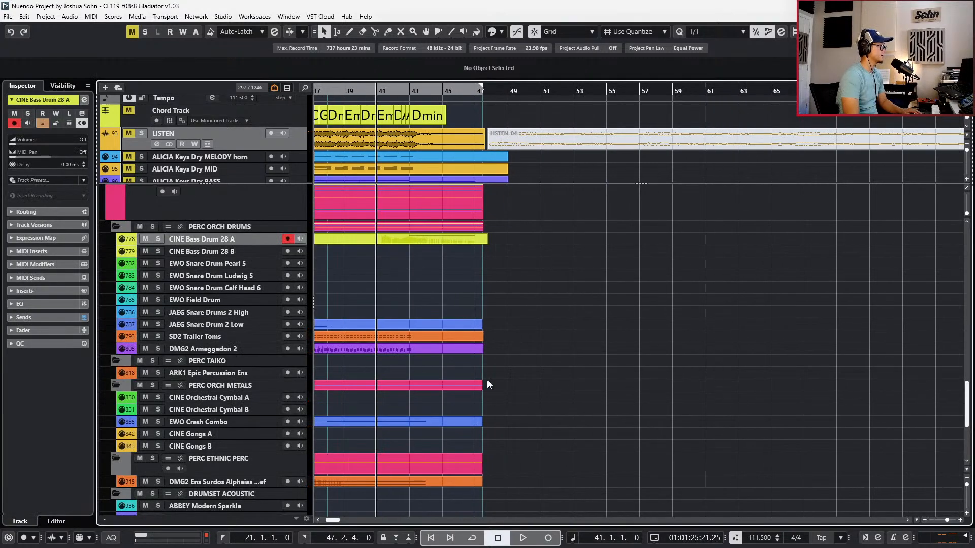
pyautogui.hotkey('ctrl', 'Left')
pyautogui.hotkey('ctrl', 'Left')
pyautogui.doubleClick(404, 321)
pyautogui.scroll(5, 374, 322)
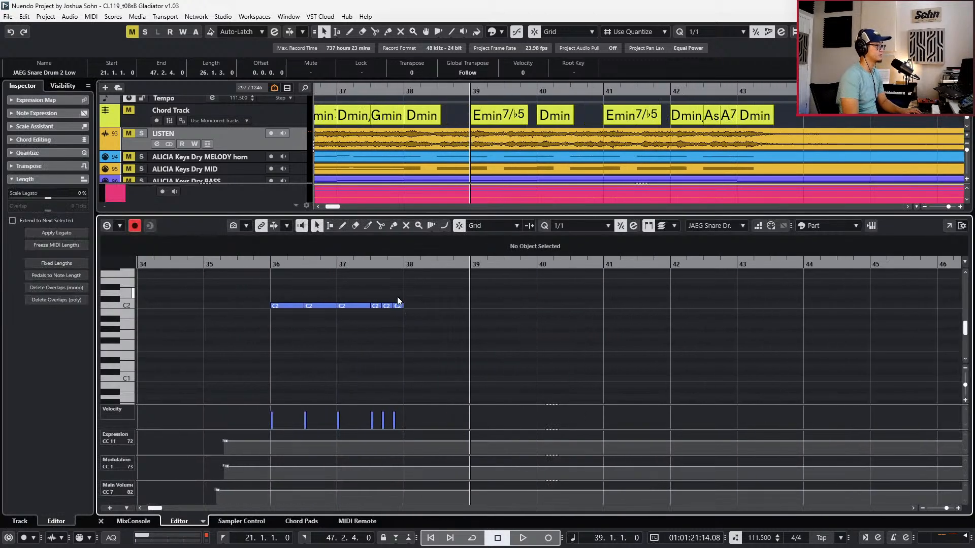
pyautogui.moveTo(379, 309); pyautogui.dragTo(368, 308)
pyautogui.hotkey('ctrl', 'Left')
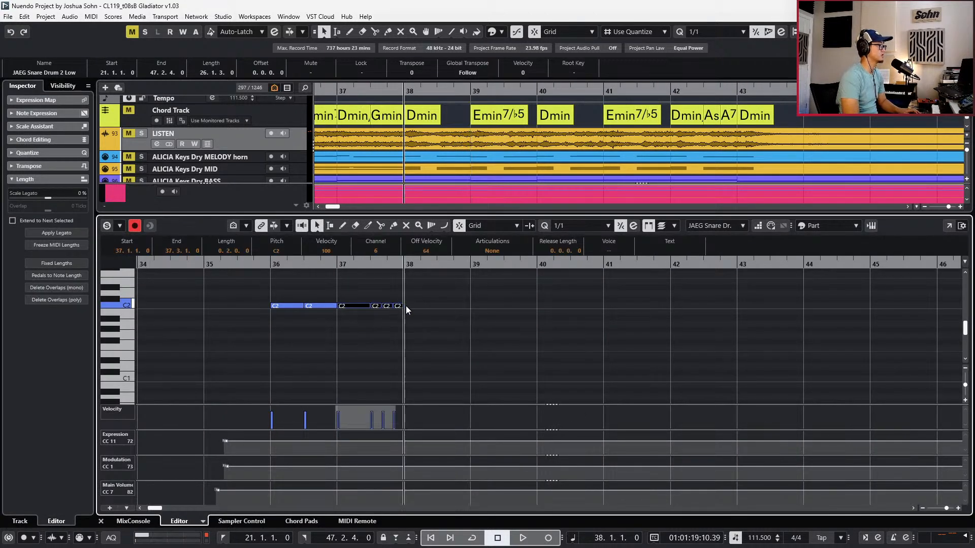
pyautogui.hotkey('alt', 'd')
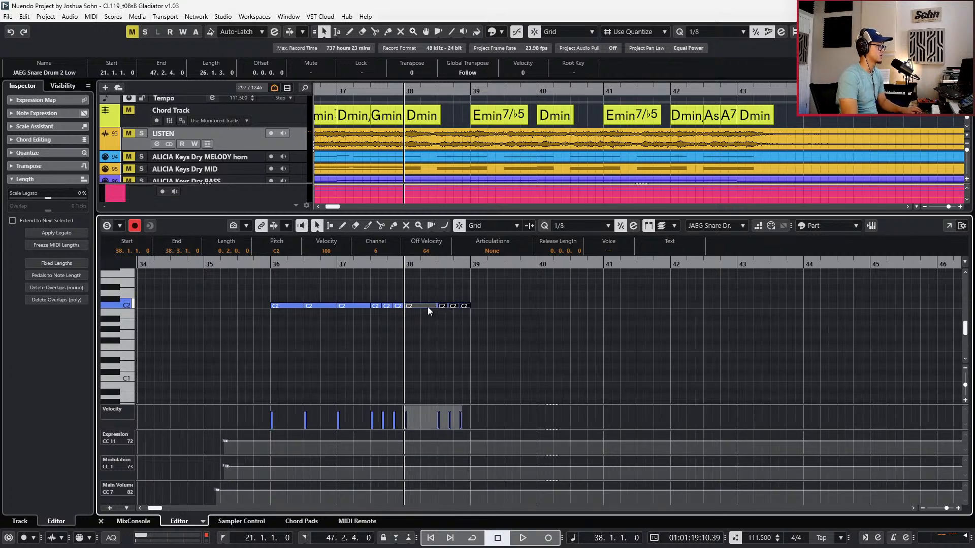
# Try splitting the first C2 snare note of bar 38 on a 1/8 grid and play it back
pyautogui.scroll(4, 428, 307)
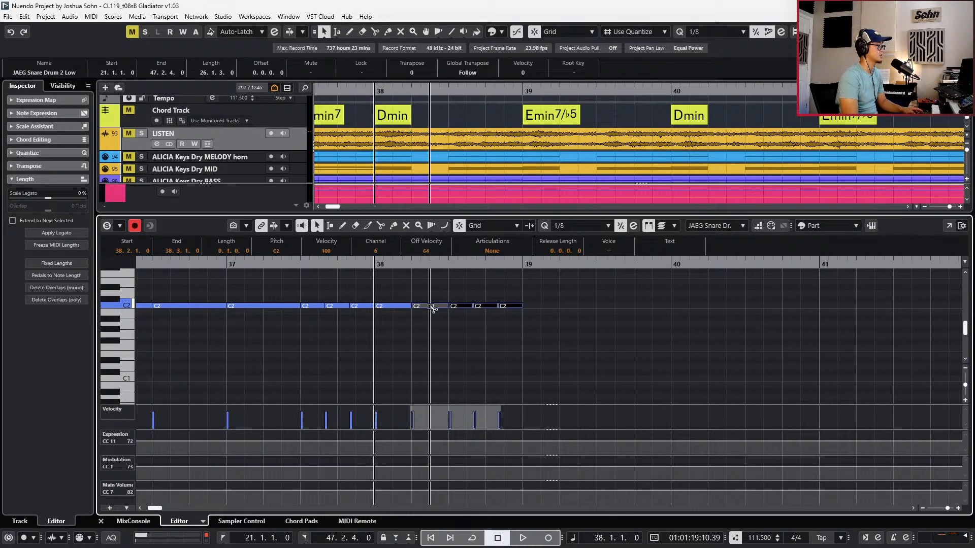
pyautogui.press('space')
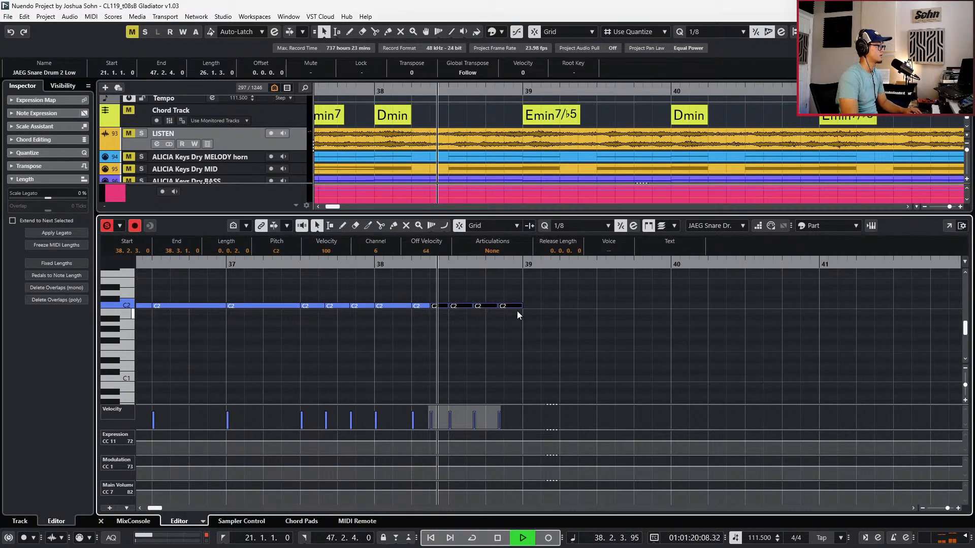
pyautogui.press('space')
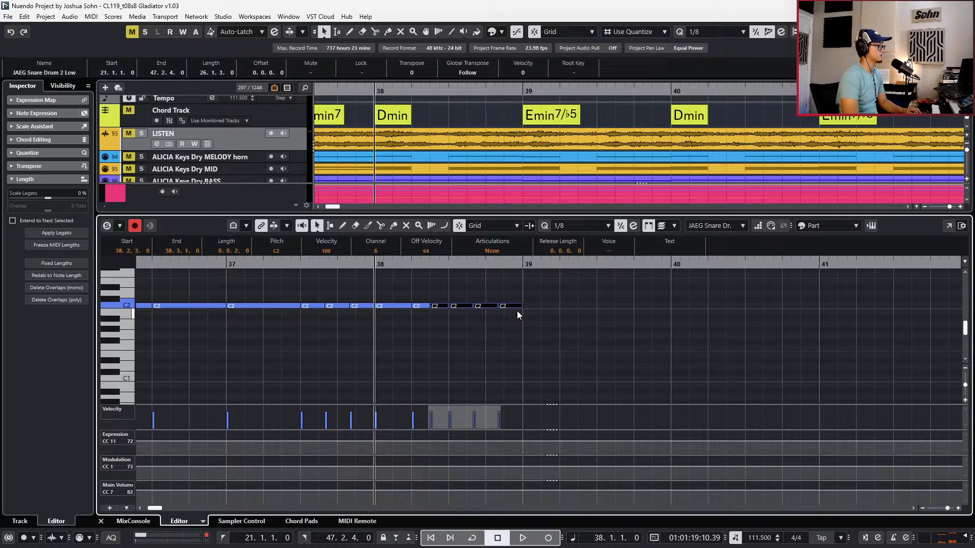
# Rework the first half of bar 38 into C2 notes on a 1/8 Triplet grid, filling beat 2, and play it back
pyautogui.click(394, 294)
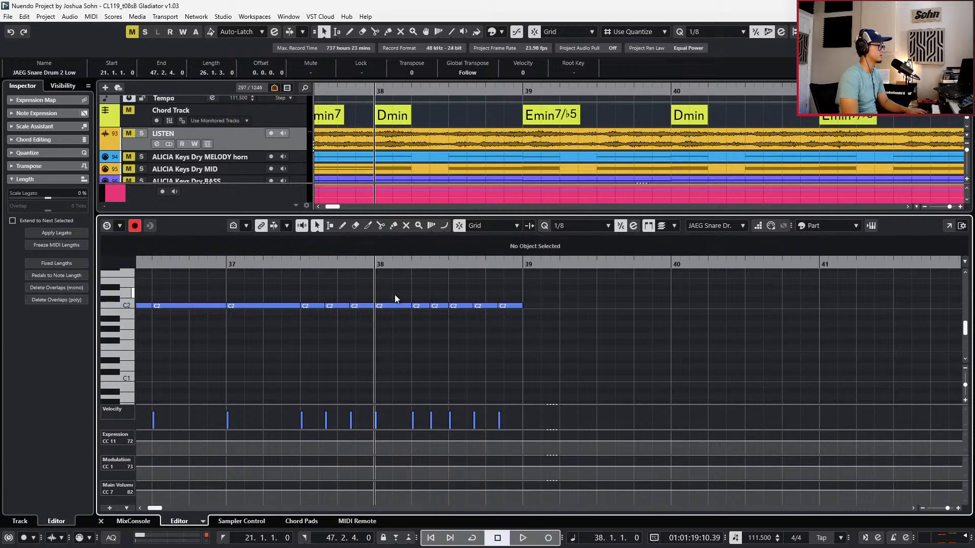
pyautogui.click(396, 305)
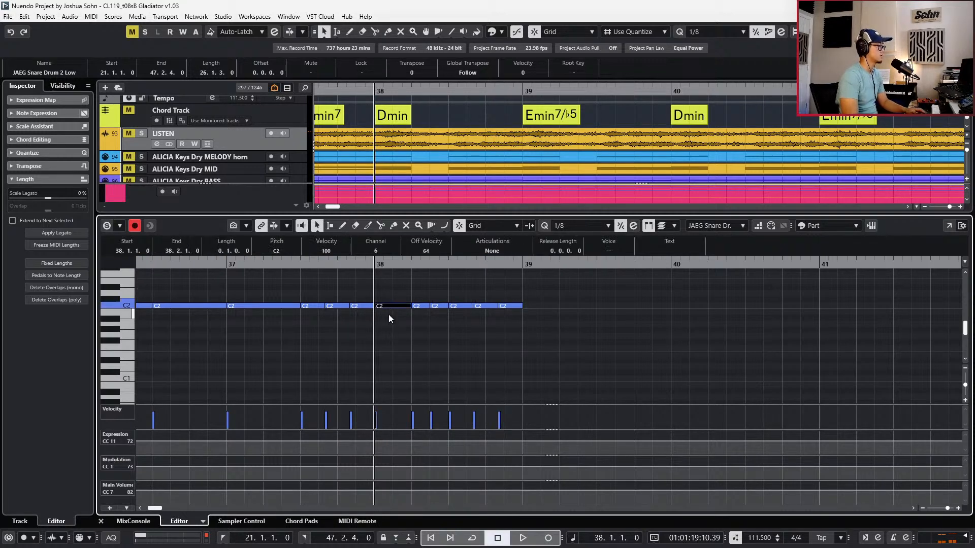
pyautogui.scroll(2, 398, 309)
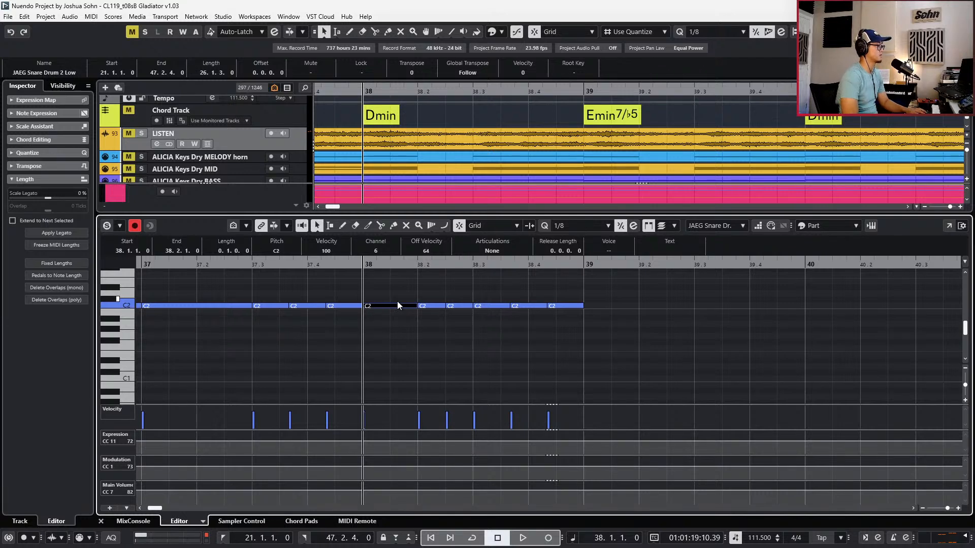
pyautogui.keyDown('ctrl'); pyautogui.keyDown('alt'); pyautogui.click(399, 303); pyautogui.keyUp('alt'); pyautogui.keyUp('ctrl')
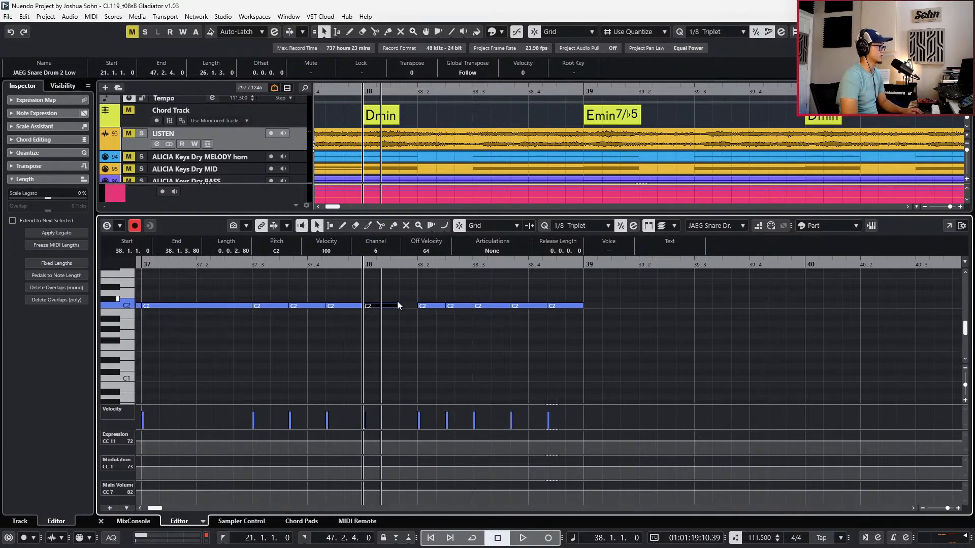
pyautogui.moveTo(403, 287); pyautogui.dragTo(387, 325)
pyautogui.press('Delete')
pyautogui.hotkey('ctrl', 'd')
pyautogui.hotkey('alt', 'shift', 'Left')
pyautogui.press('space')
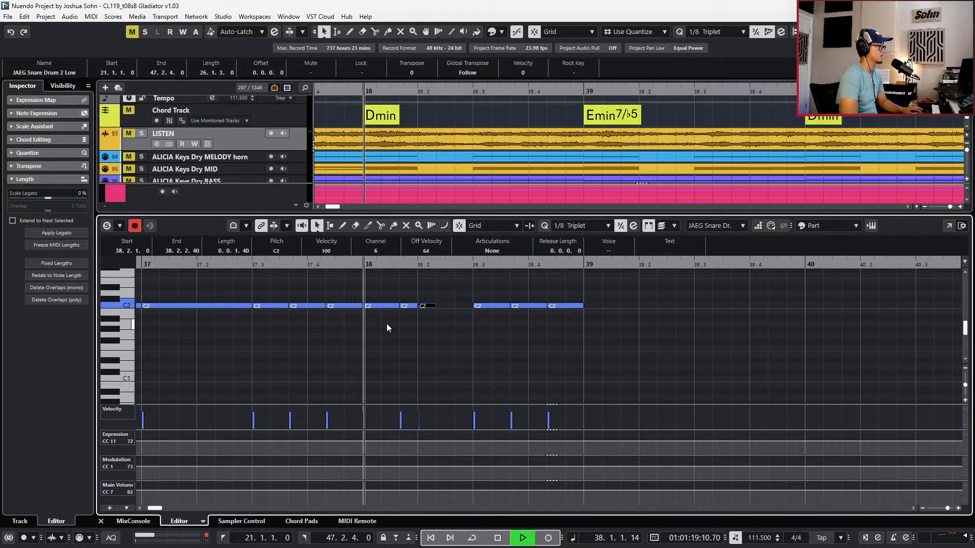
pyautogui.hotkey('ctrl', 'd')
pyautogui.hotkey('alt', 'shift', 'Right')
pyautogui.press('space')
# Duplicate the bar 38 snare pattern into bar 39 and move its fourth C2 note to 39.2.3.80
pyautogui.moveTo(384, 292); pyautogui.dragTo(578, 373)
pyautogui.press('space')
pyautogui.hotkey('ctrl', 'd')
pyautogui.click(669, 342)
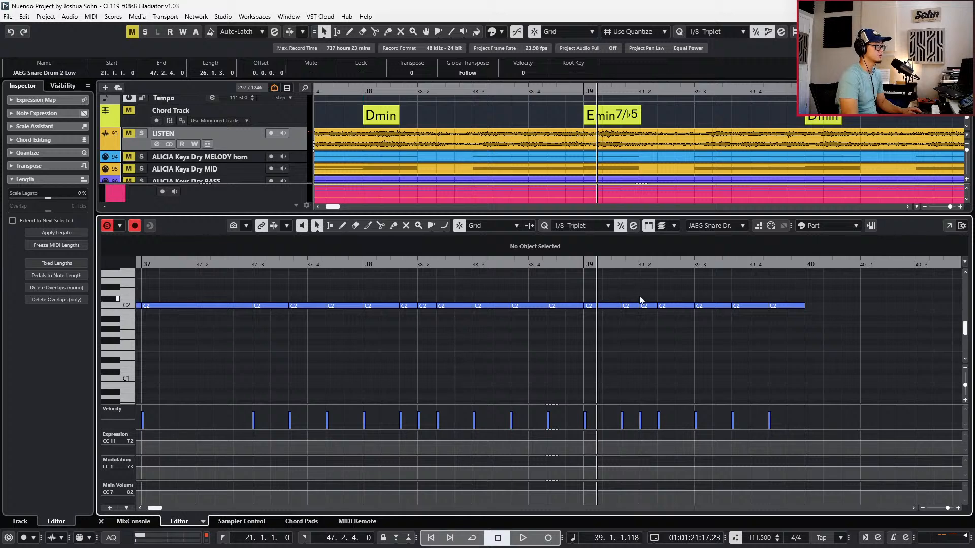
pyautogui.moveTo(665, 305); pyautogui.dragTo(684, 306)
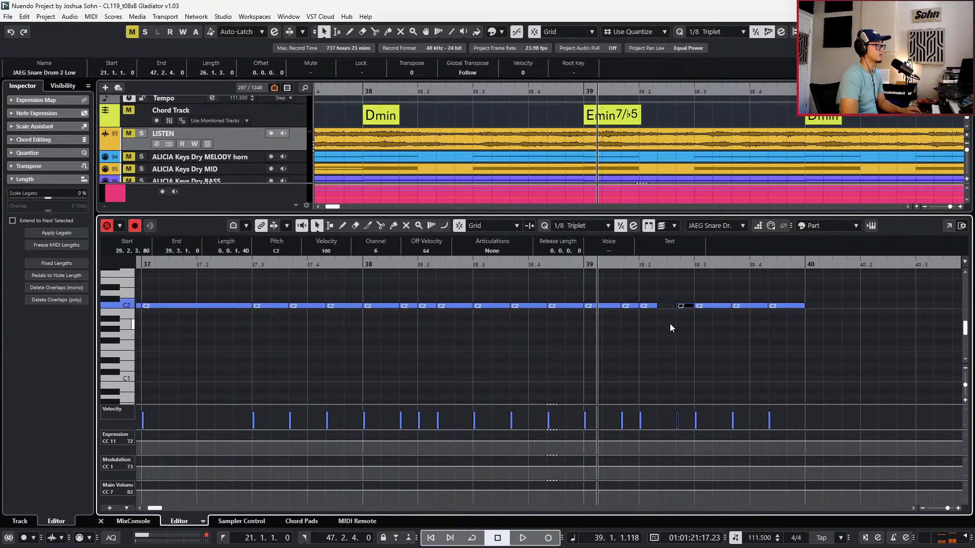
# Copy the last C2 snare note of bar 39 onto B2 at the same position and play it back
pyautogui.press('g')
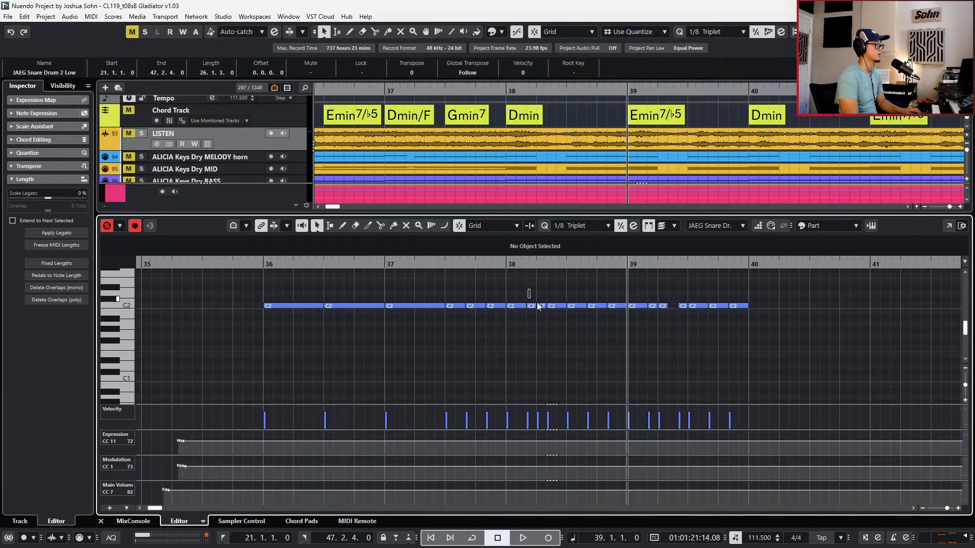
pyautogui.moveTo(528, 288); pyautogui.dragTo(748, 368)
pyautogui.press('g')
pyautogui.press('h')
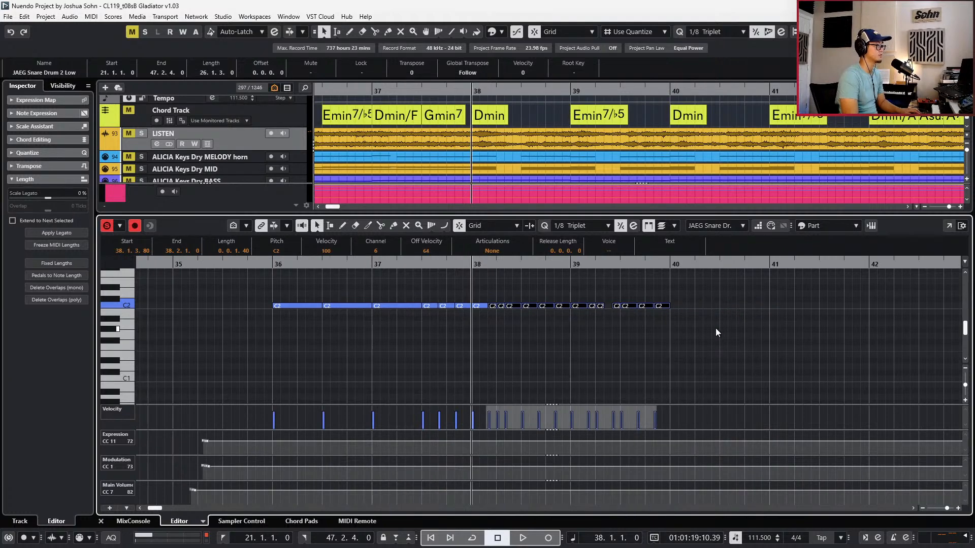
pyautogui.press('h')
pyautogui.click(657, 305)
pyautogui.hotkey('ctrl', 'v')
pyautogui.hotkey('shift', 'Up')
pyautogui.press('Down')
pyautogui.press('space')
pyautogui.press('space')
# Raise the snare part's Modulation to 103 from bar 38 and play back from there
pyautogui.press('KP_Subtract')
pyautogui.press('KP_Subtract')
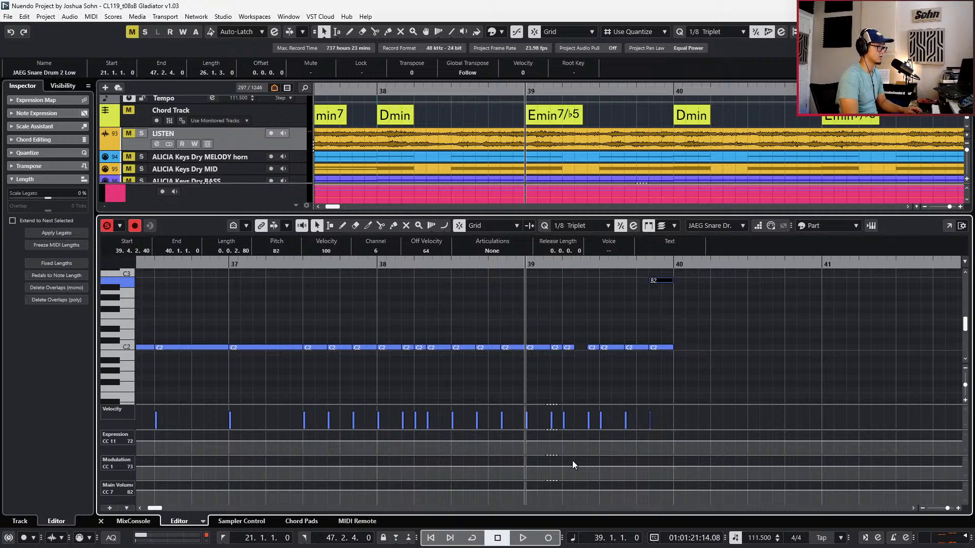
pyautogui.press('KP_Subtract')
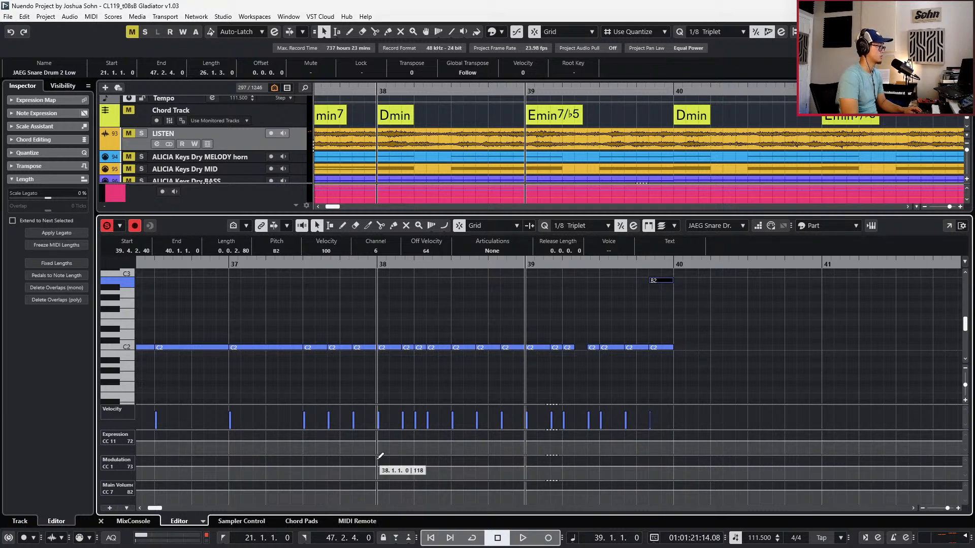
pyautogui.click(384, 462)
pyautogui.press('space')
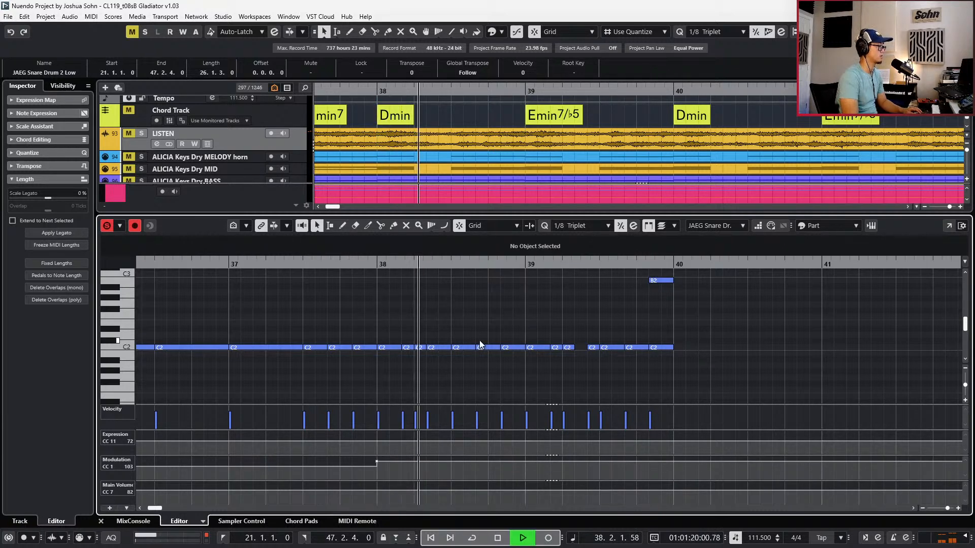
pyautogui.press('space')
# Copy the B2 accent from the end of bar 39 to the end of bar 38 and play it back
pyautogui.moveTo(660, 281); pyautogui.dragTo(507, 315)
pyautogui.press('KP_Subtract')
pyautogui.press('KP_Subtract')
pyautogui.press('KP_Add')
pyautogui.press('space')
# Duplicate the two-bar snare pattern of bars 38 and 39 twice so it fills bars 40 to 43
pyautogui.press('g')
pyautogui.moveTo(677, 289); pyautogui.dragTo(439, 399)
pyautogui.hotkey('alt', 'd')
pyautogui.hotkey('alt', 'd')
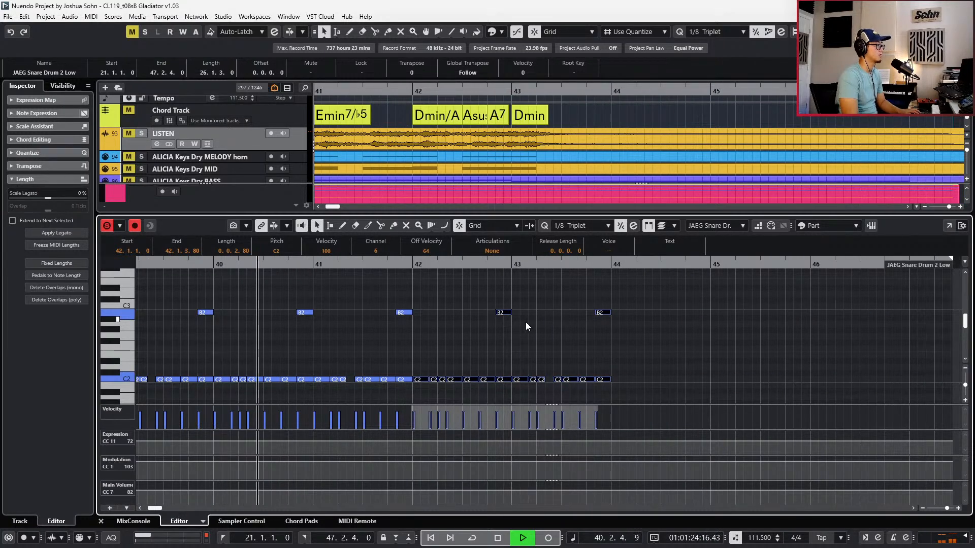
# Delete the bar 43 snare notes after the first C2 hit and add a one-bar B2 note at bar 43
pyautogui.moveTo(537, 298); pyautogui.dragTo(645, 389)
pyautogui.press('Delete')
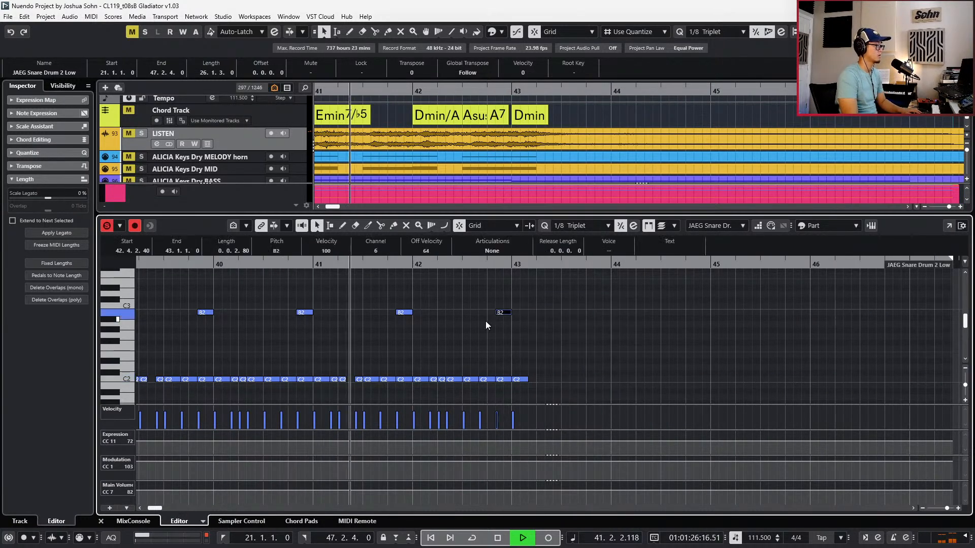
pyautogui.hotkey('alt', '1')
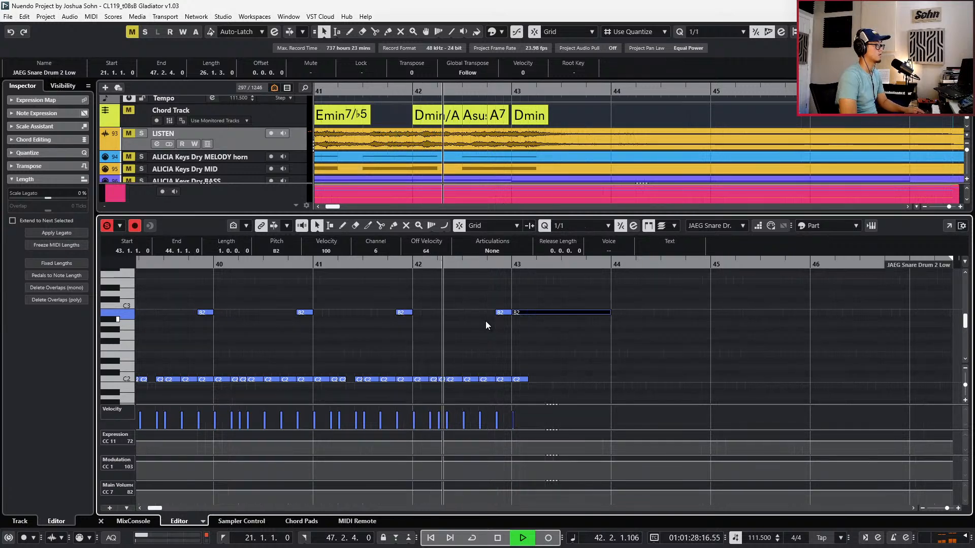
# Lengthen the B2 snare note at bar 43 to four bars
pyautogui.hotkey('alt', 'shift', 'Right')
pyautogui.hotkey('alt', 'shift', 'Right')
pyautogui.hotkey('alt', 'shift', 'Right')
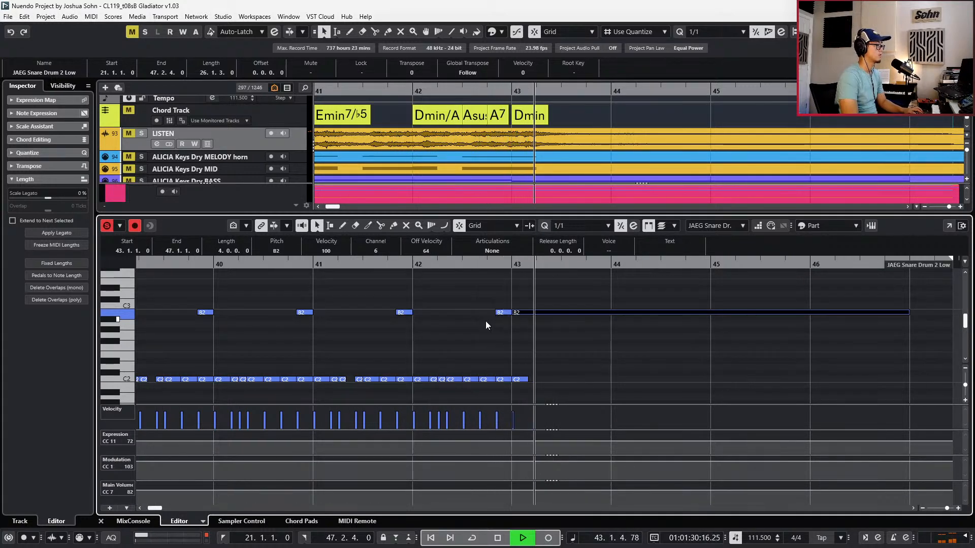
# Record a gradual Modulation decrease to 30 on the snare part from bar 43 through bar 46
pyautogui.press('space')
pyautogui.press('space')
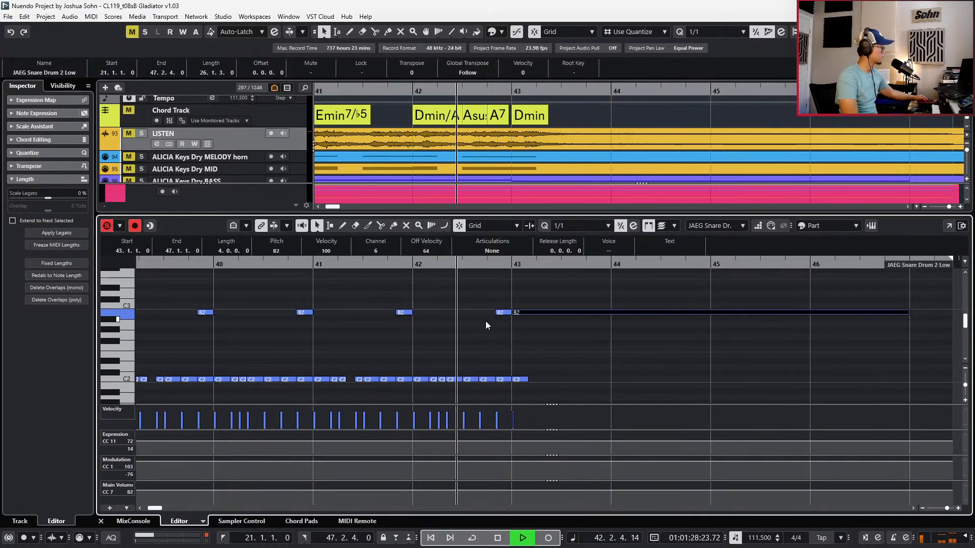
pyautogui.press('KP_Multiply')
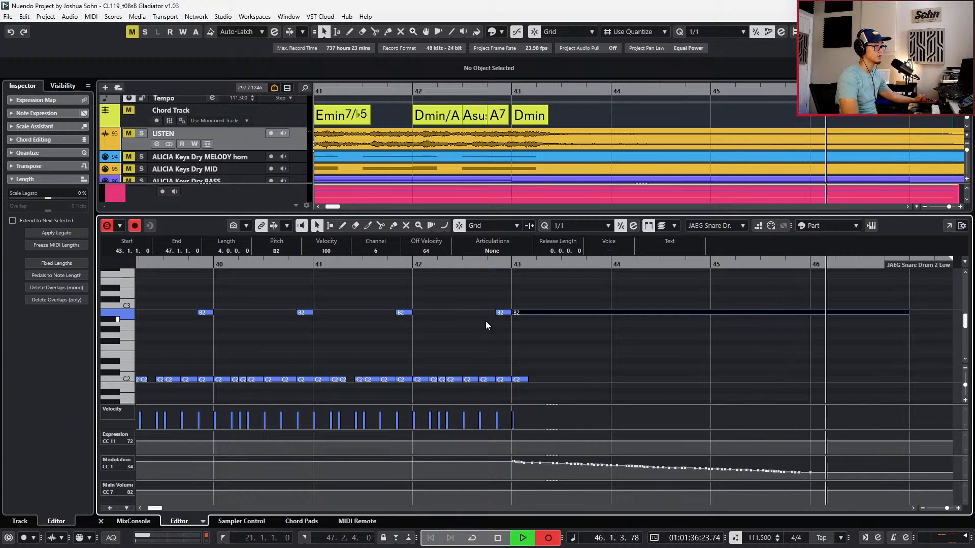
pyautogui.press('space')
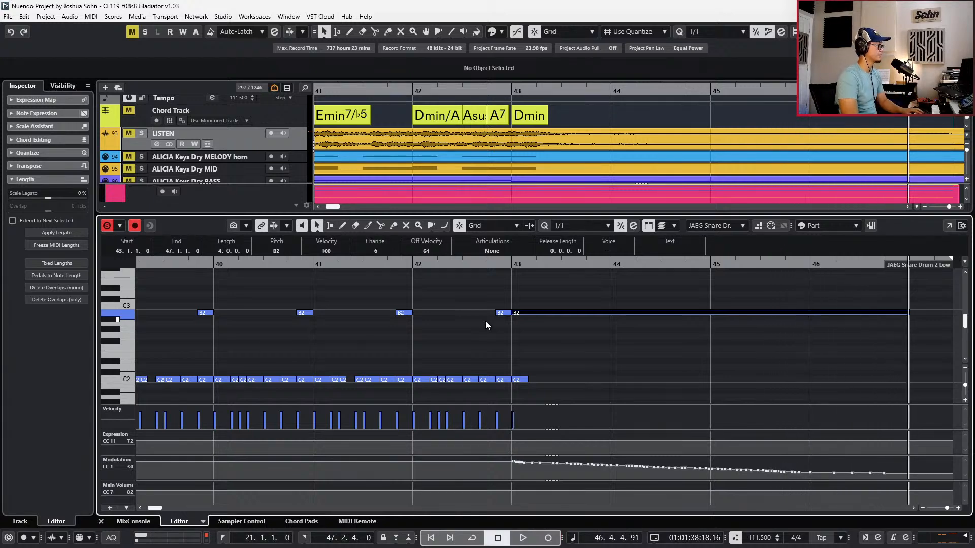
# Close the snare editor and play the arrangement back from bar 38 with the percussion parts in view
pyautogui.press('KP_Subtract')
pyautogui.press('KP_Subtract')
pyautogui.press('Return')
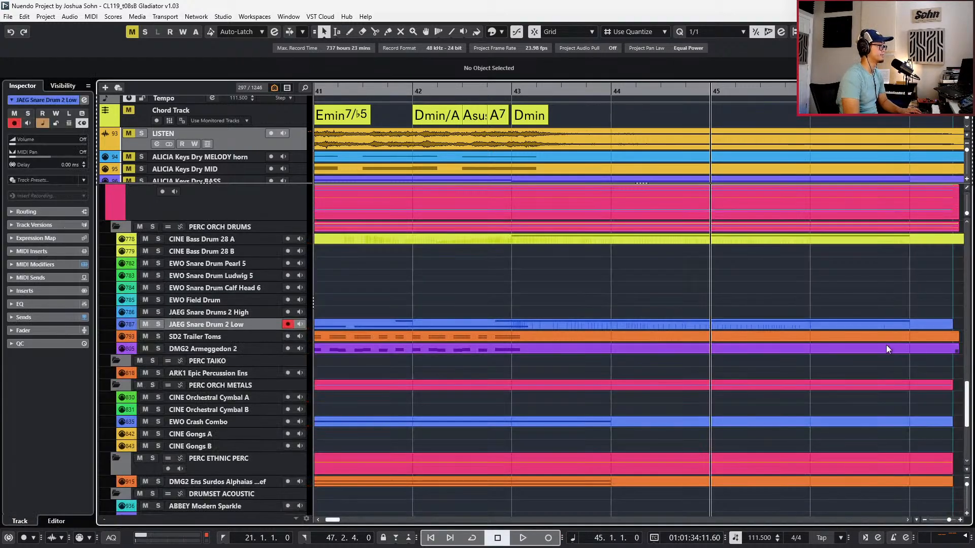
pyautogui.scroll(-3, 889, 347)
pyautogui.press('KP_Subtract')
pyautogui.press('space')
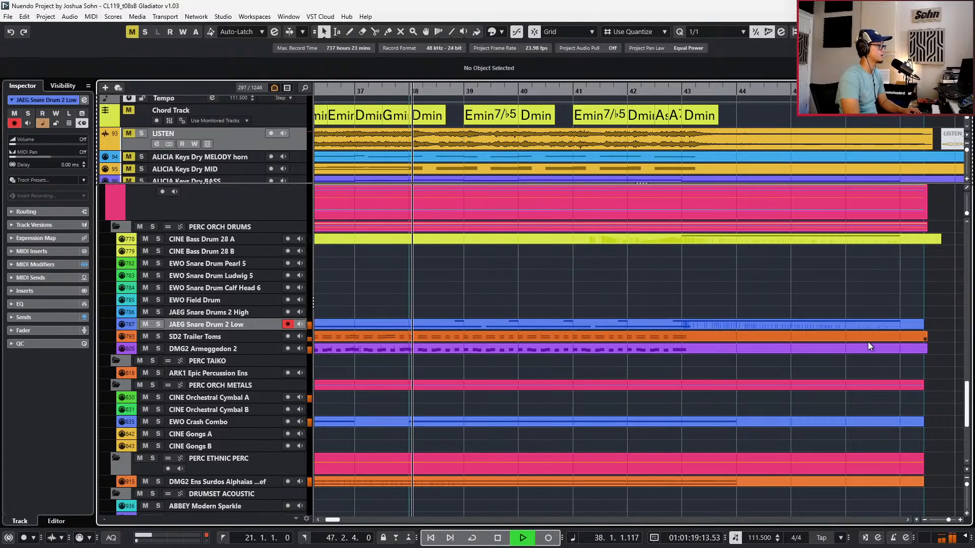
pyautogui.scroll(-4, 861, 342)
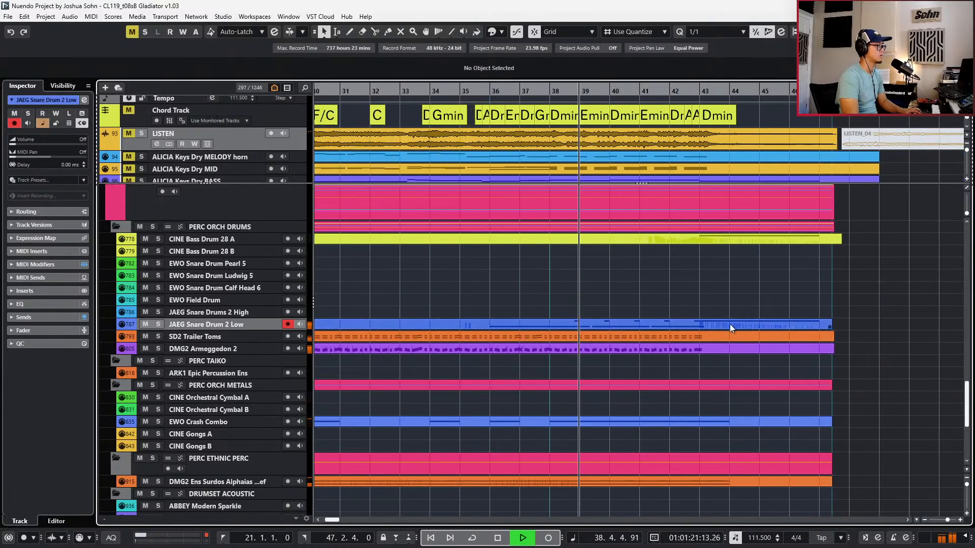
# Record a gradual Expression decrease to 58 on the JAEG Snare Drum 2 Low part over bars 37 and 38, playing from bar 36
pyautogui.doubleClick(720, 324)
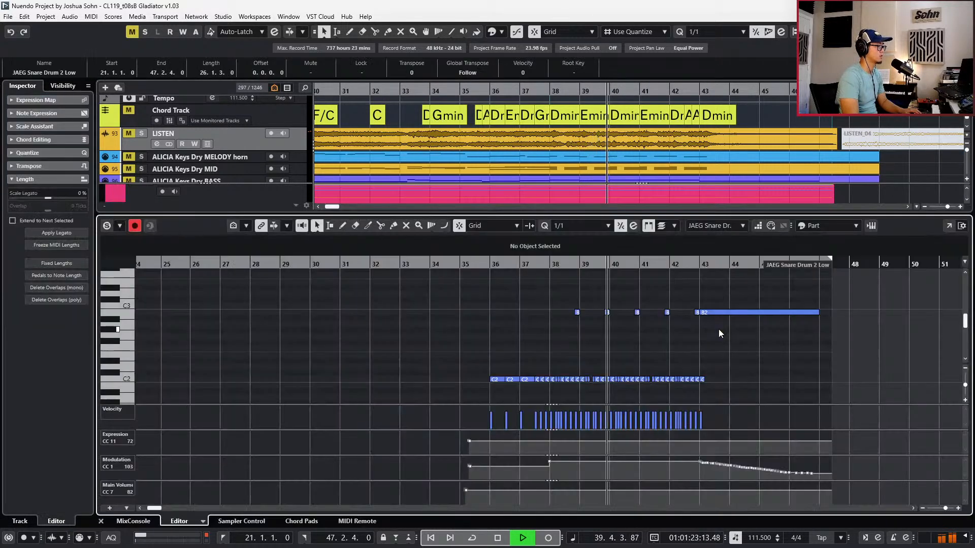
pyautogui.press('space')
pyautogui.press('ctrl+KP_Subtract')
pyautogui.press('ctrl+KP_Subtract')
pyautogui.press('ctrl+KP_Subtract')
pyautogui.press('ctrl+KP_Subtract')
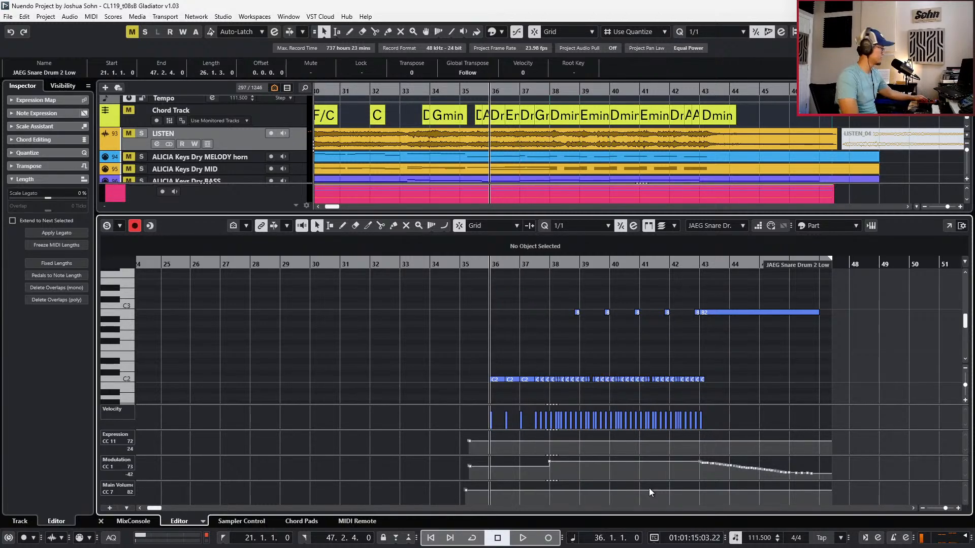
pyautogui.press('space')
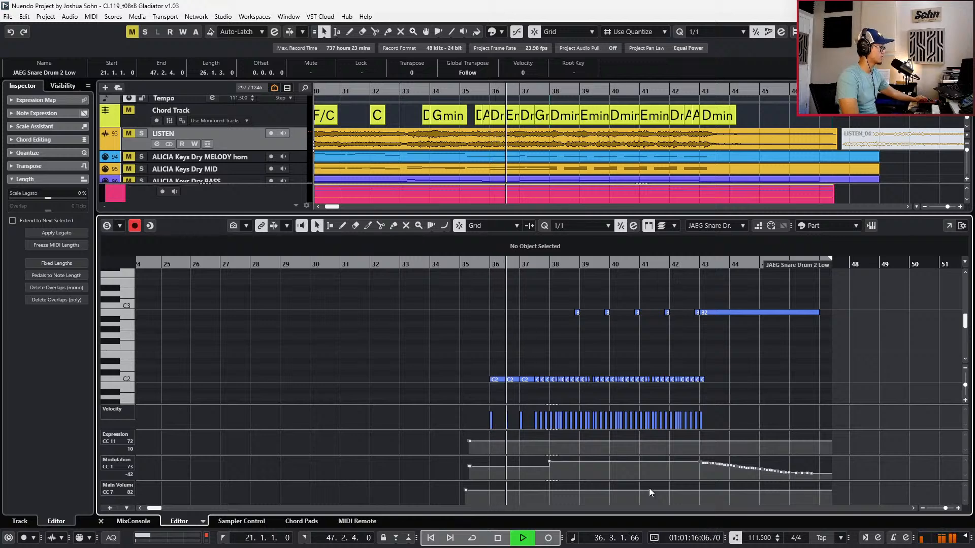
pyautogui.press('KP_Multiply')
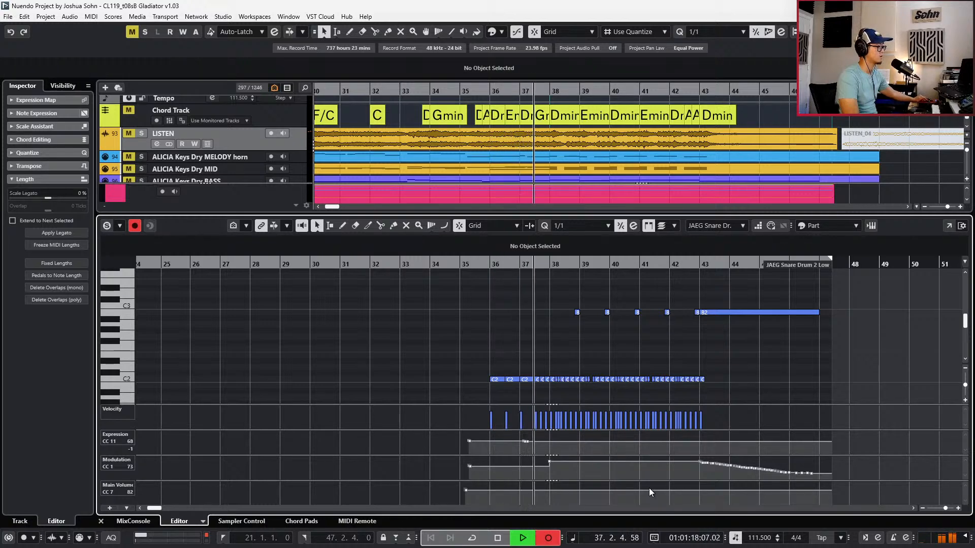
pyautogui.press('KP_Multiply')
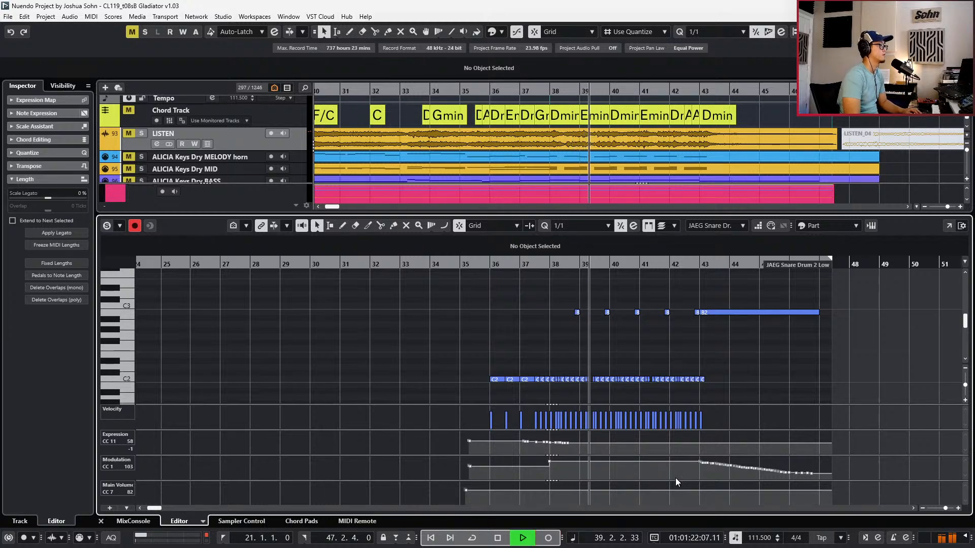
# Play the arrangement through bar 43 while reviewing the percussion tracks, and recheck the snare part's notes and controller curves
pyautogui.press('Return')
pyautogui.scroll(-2, 727, 397)
pyautogui.scroll(-2, 726, 396)
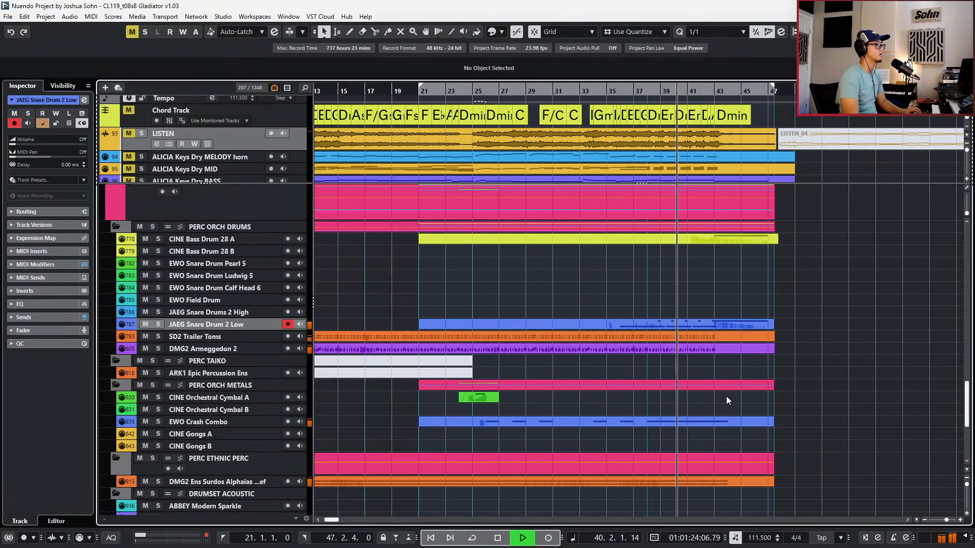
pyautogui.scroll(5, 736, 325)
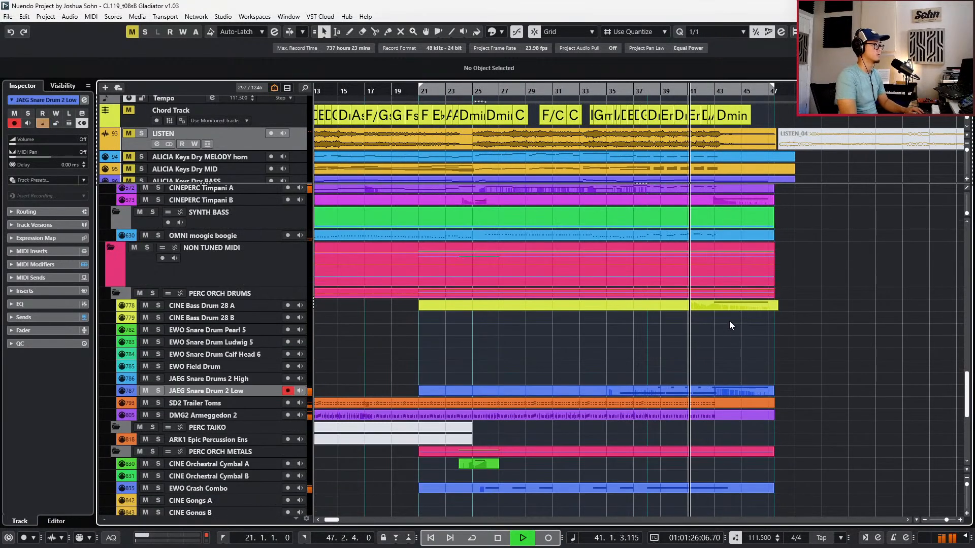
pyautogui.scroll(-8, 693, 313)
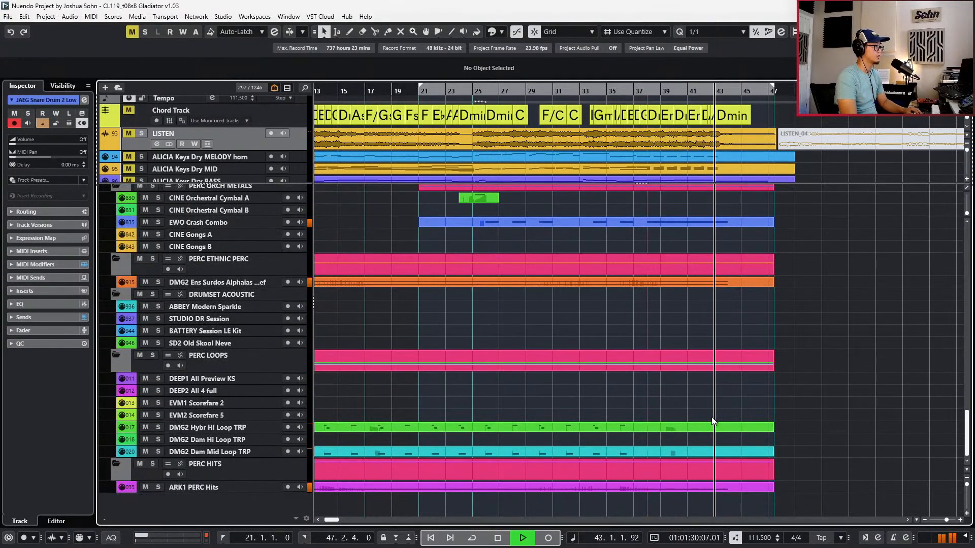
pyautogui.scroll(8, 711, 417)
pyautogui.press('space')
pyautogui.doubleClick(694, 328)
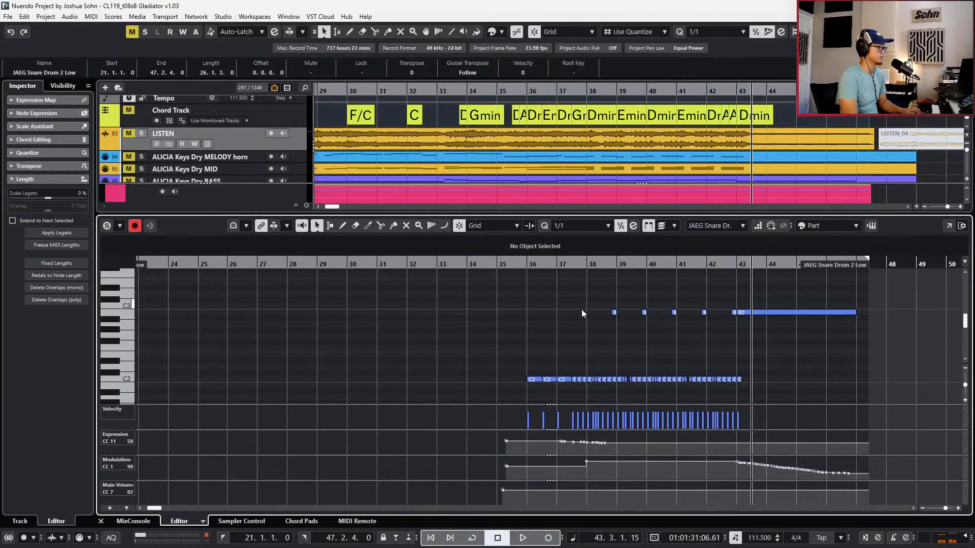
pyautogui.press('Return')
pyautogui.scroll(4, 635, 342)
pyautogui.scroll(-4, 636, 342)
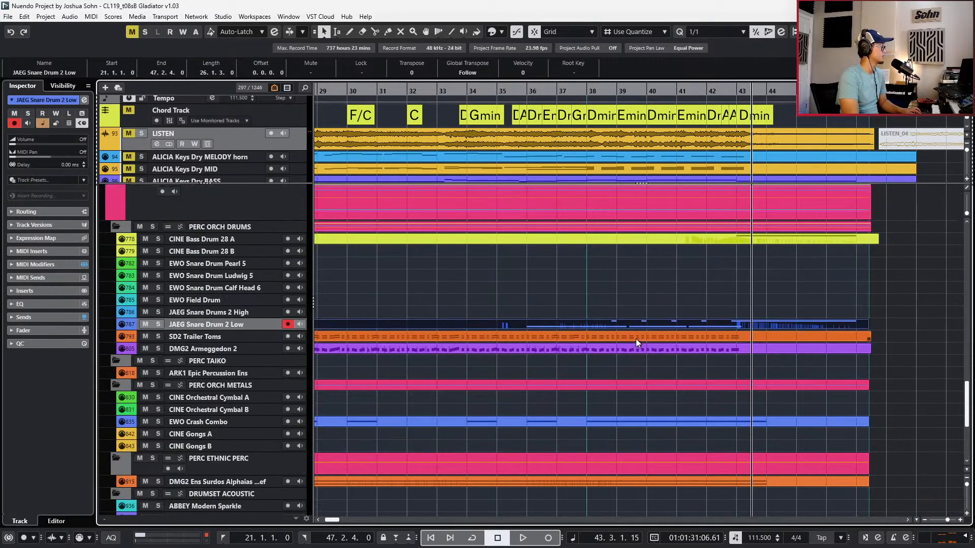
# Lower the velocity of the EWO Crash Combo F1 notes from bar 38 to bar 43 to 89 and play back from bar 34
pyautogui.doubleClick(641, 420)
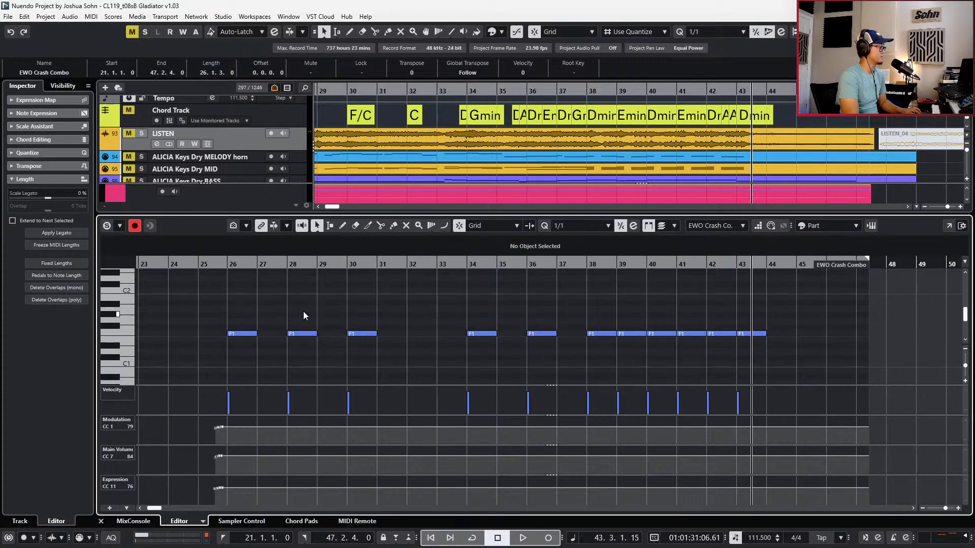
pyautogui.moveTo(229, 373); pyautogui.dragTo(234, 385)
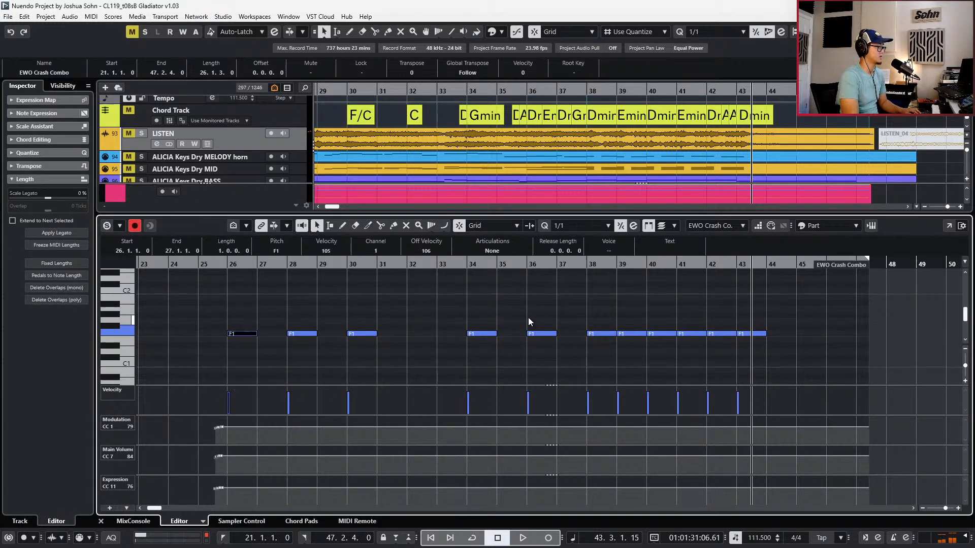
pyautogui.moveTo(603, 317); pyautogui.dragTo(802, 376)
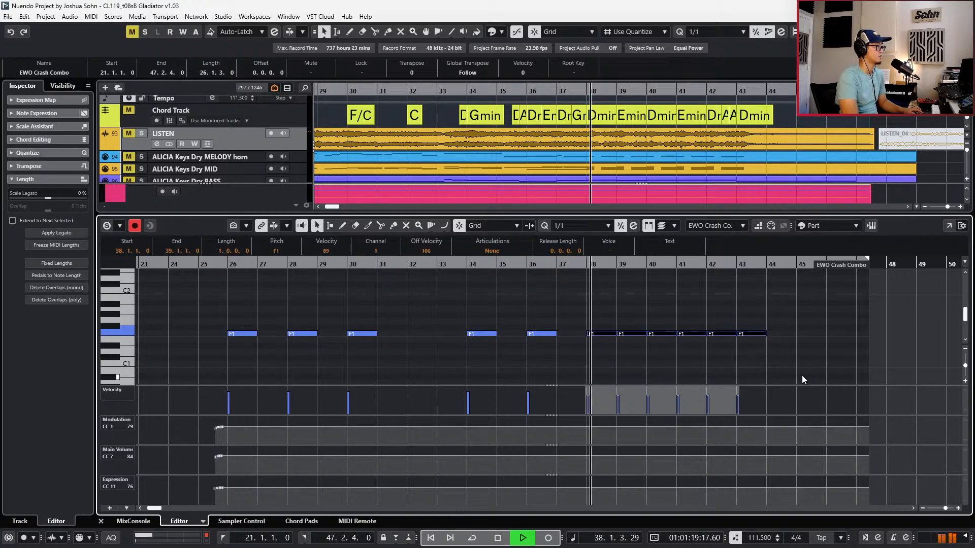
pyautogui.press('space')
pyautogui.press('KP_Subtract')
pyautogui.press('KP_Subtract')
pyautogui.press('KP_Subtract')
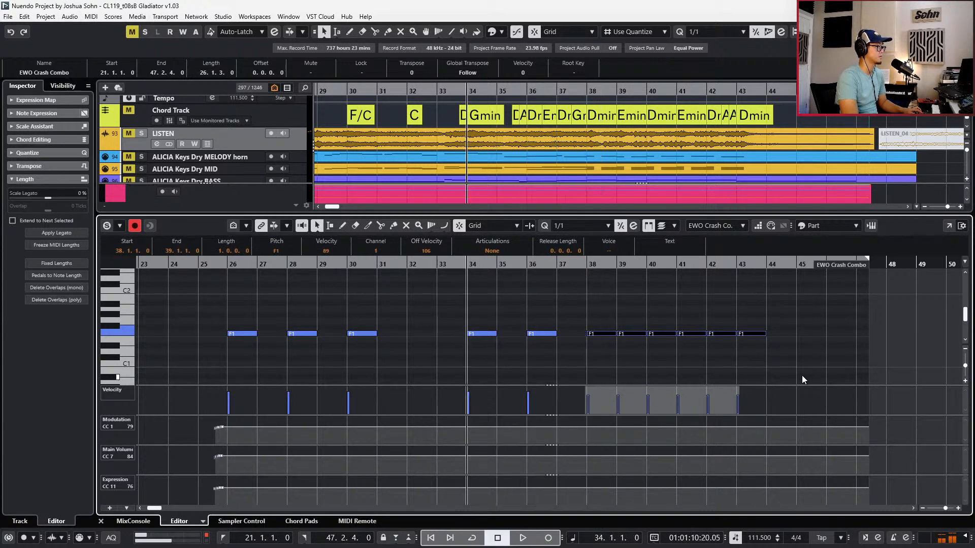
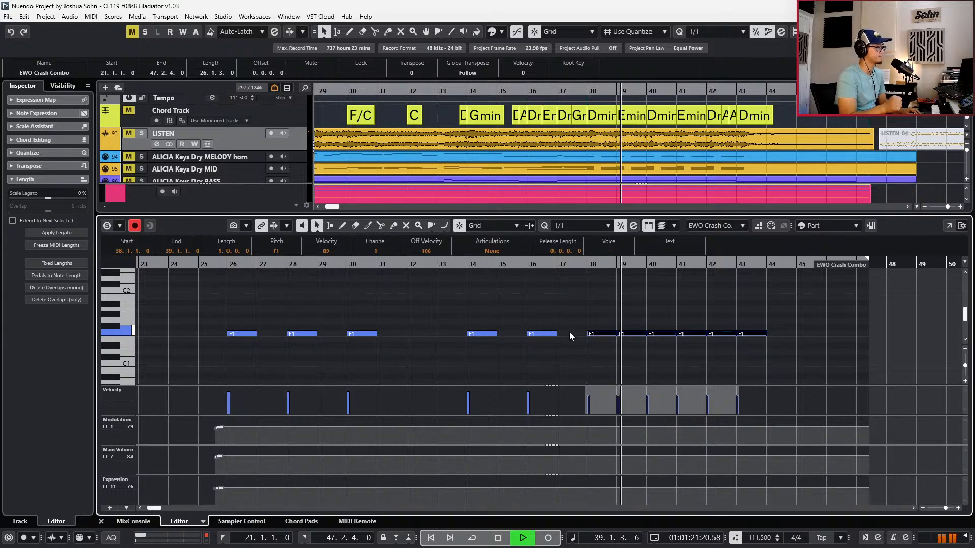
# Stop playback, set the EWO Crash Combo part's Main Volume to 77 and close its editor
pyautogui.press('space')
pyautogui.hotkey('ctrl', 'alt', 'e')
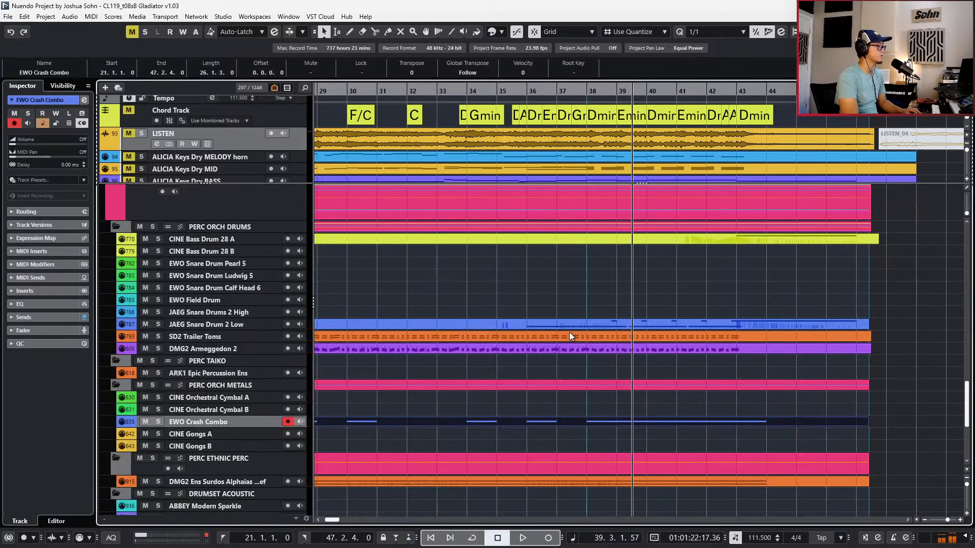
pyautogui.hotkey('ctrl', 'alt', 'e')
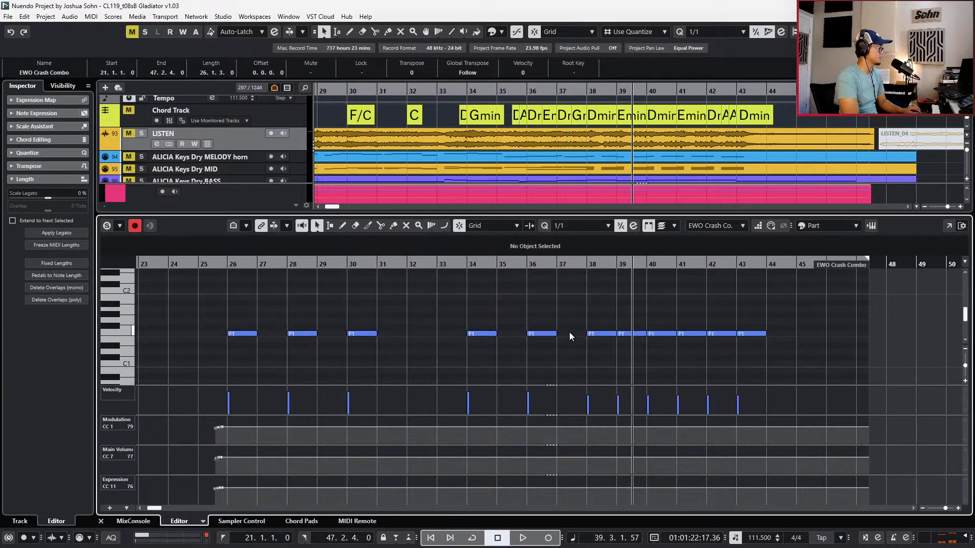
pyautogui.hotkey('ctrl', 'alt', 'e')
# Delete the greyed-out early parts on the ARK1 Epic Percussion Ens and CINE Bass Drum 28 A tracks
pyautogui.press('g')
pyautogui.press('g')
pyautogui.press('g')
pyautogui.press('g')
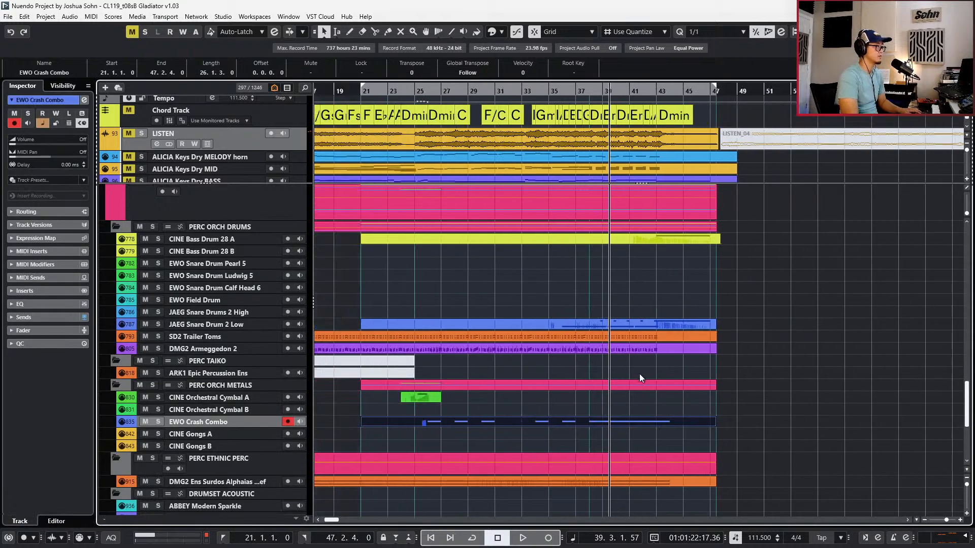
pyautogui.press('g')
pyautogui.press('g')
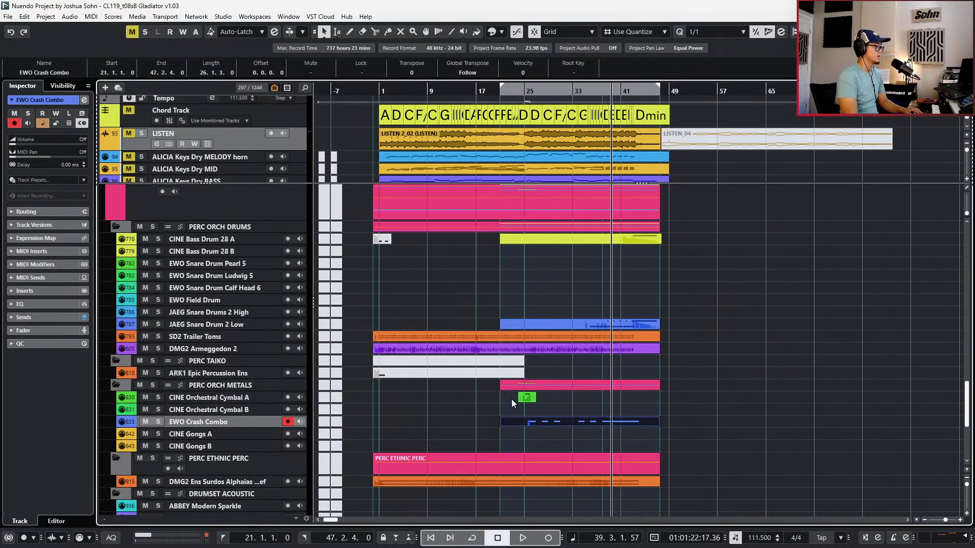
pyautogui.click(544, 371)
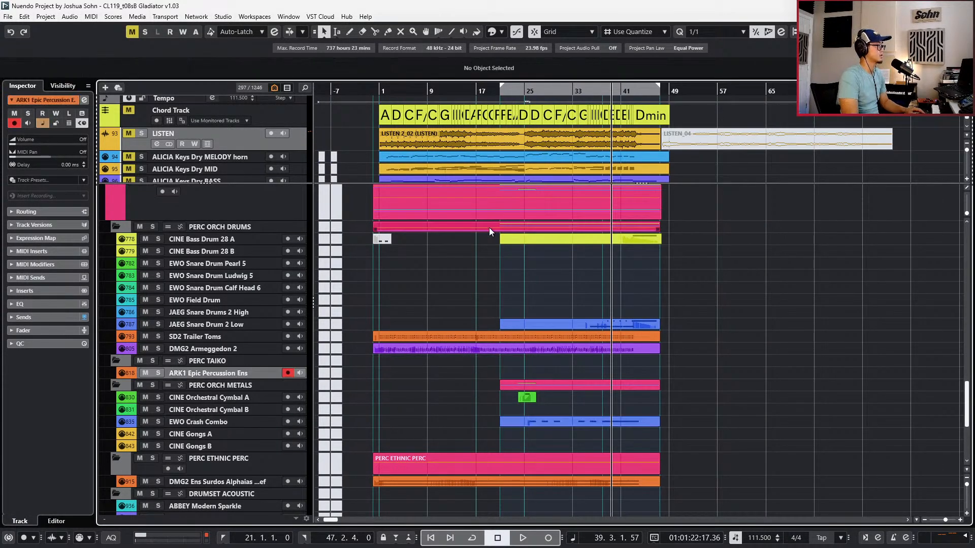
pyautogui.click(382, 241)
# Set the locators to the LISTEN 2_02 event's range, 1.1.1.0 to 47.3.2.64, and move the playback cursor to its start
pyautogui.scroll(5, 413, 233)
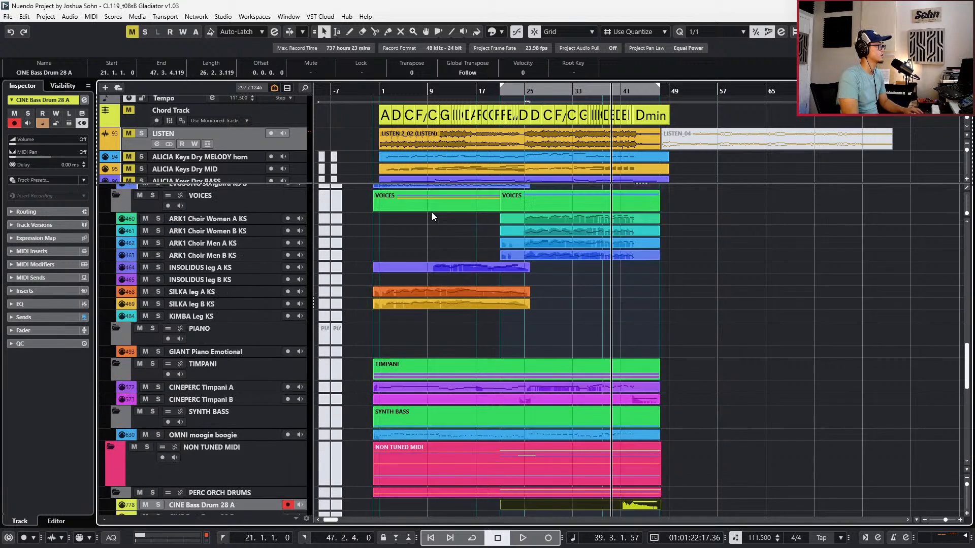
pyautogui.scroll(10, 429, 229)
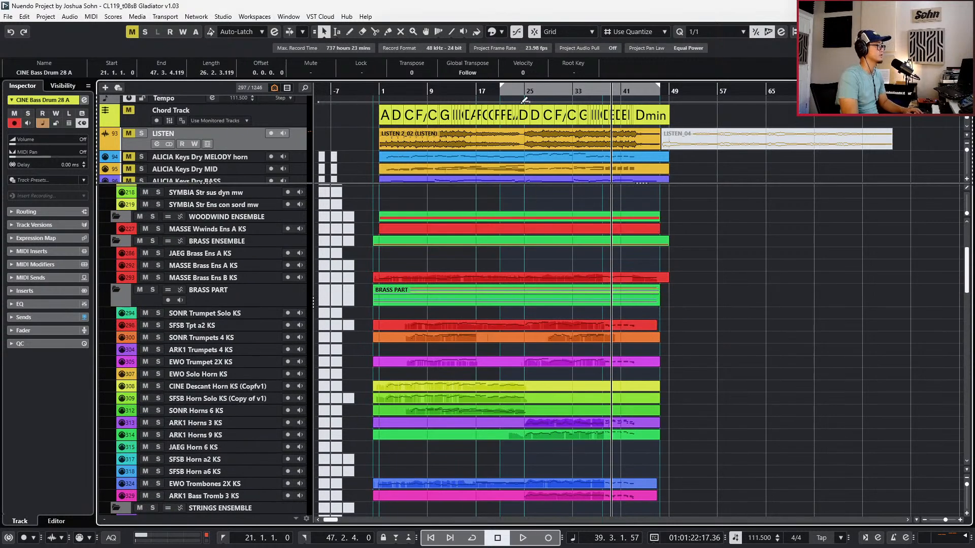
pyautogui.scroll(1, 497, 158)
pyautogui.click(495, 161)
pyautogui.press('p')
pyautogui.press('l')
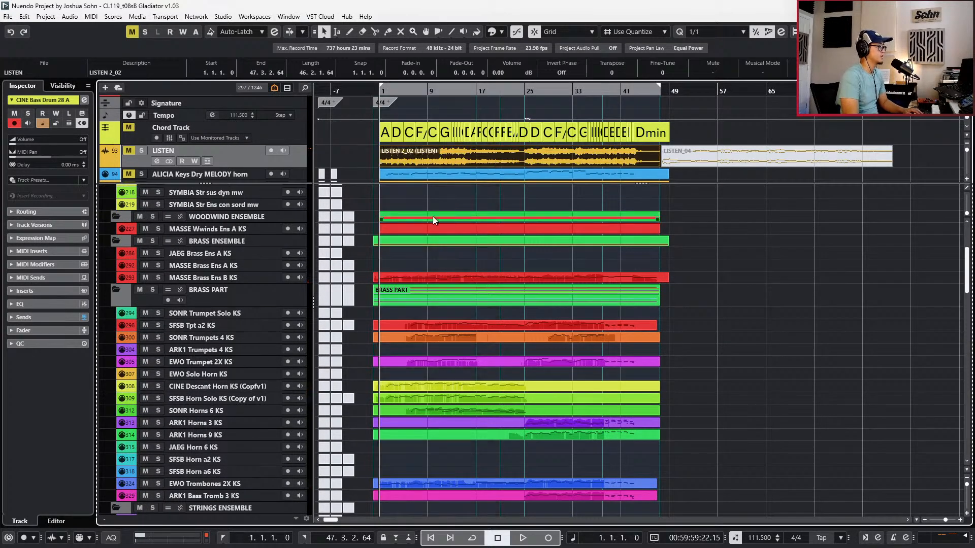
pyautogui.keyDown('ctrl'); pyautogui.scroll(1, 413, 240); pyautogui.keyUp('ctrl')
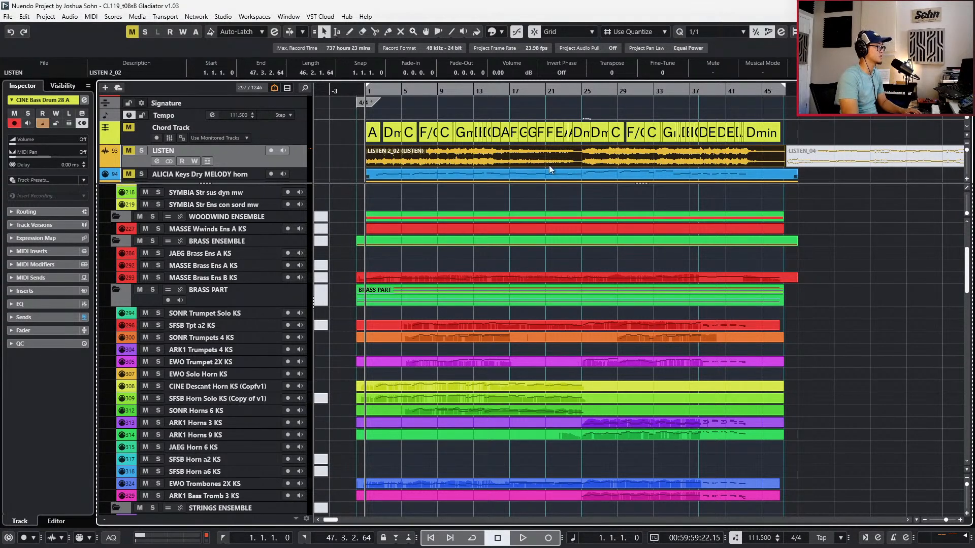
# Create parts spanning the locators on the EVOSTL Session Ac pick KS A, EVOSONG Songbird KS B and CINE dulcimer hammer A mw tracks
pyautogui.scroll(-4, 434, 398)
pyautogui.scroll(-10, 435, 398)
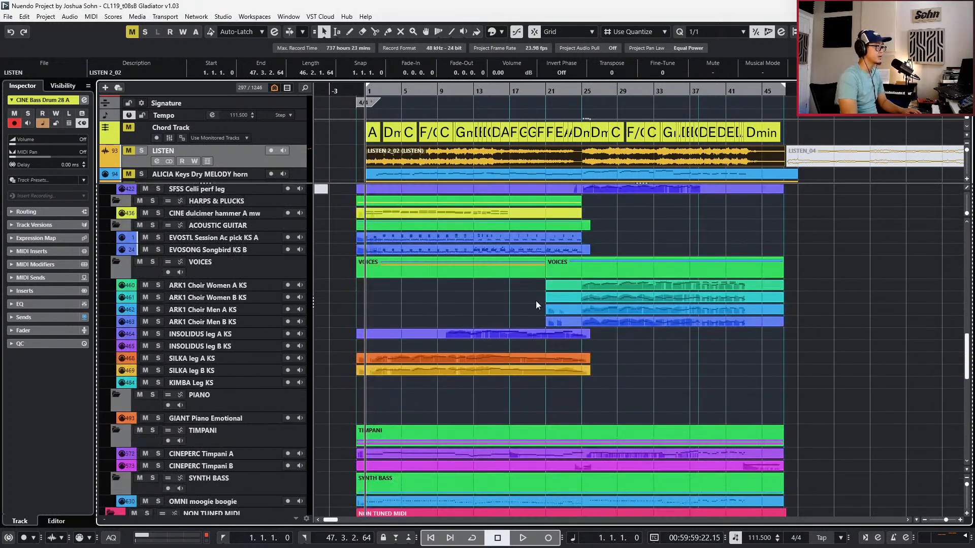
pyautogui.doubleClick(657, 240)
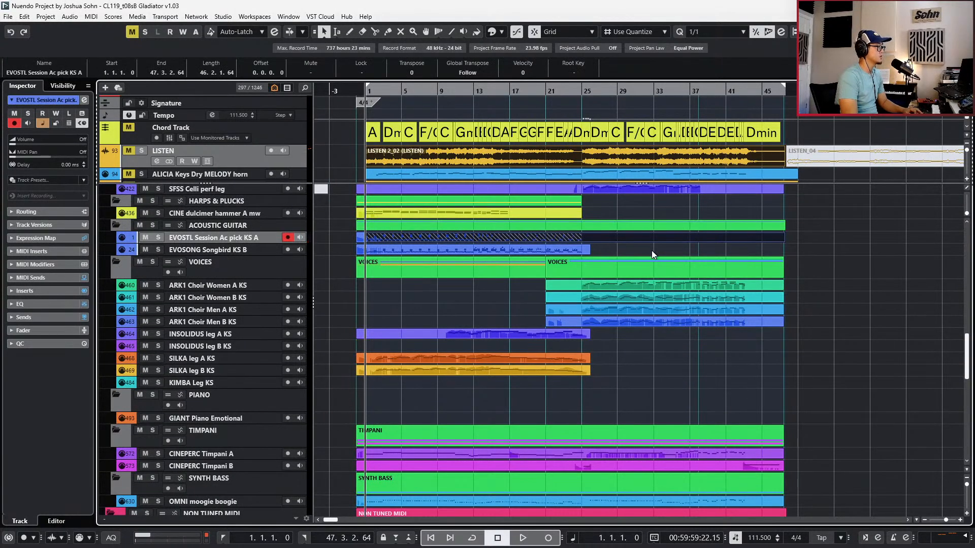
pyautogui.doubleClick(651, 251)
pyautogui.doubleClick(641, 215)
# Create parts spanning the locators on the INSOLIDUS leg A KS, SILKA leg A KS and SILKA leg B KS tracks
pyautogui.click(624, 350)
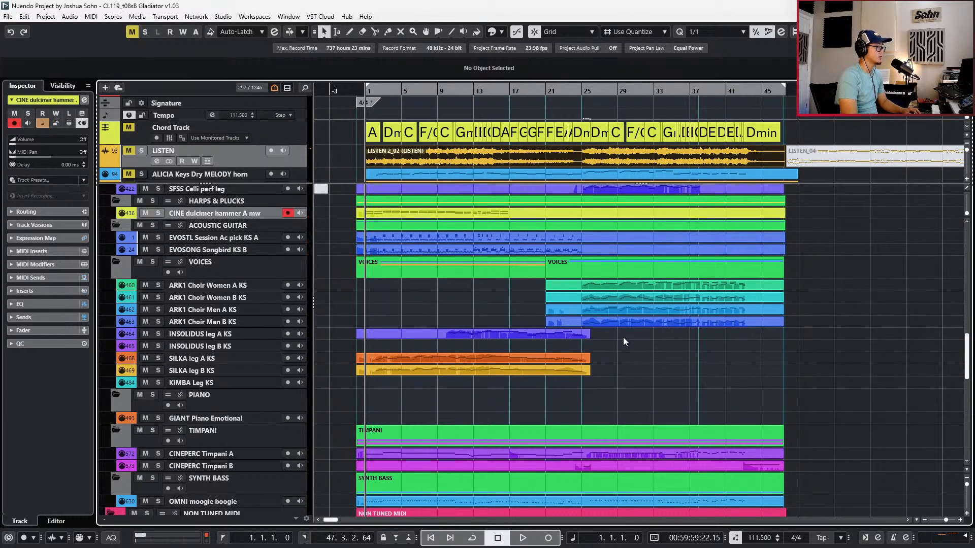
pyautogui.doubleClick(623, 337)
pyautogui.doubleClick(622, 367)
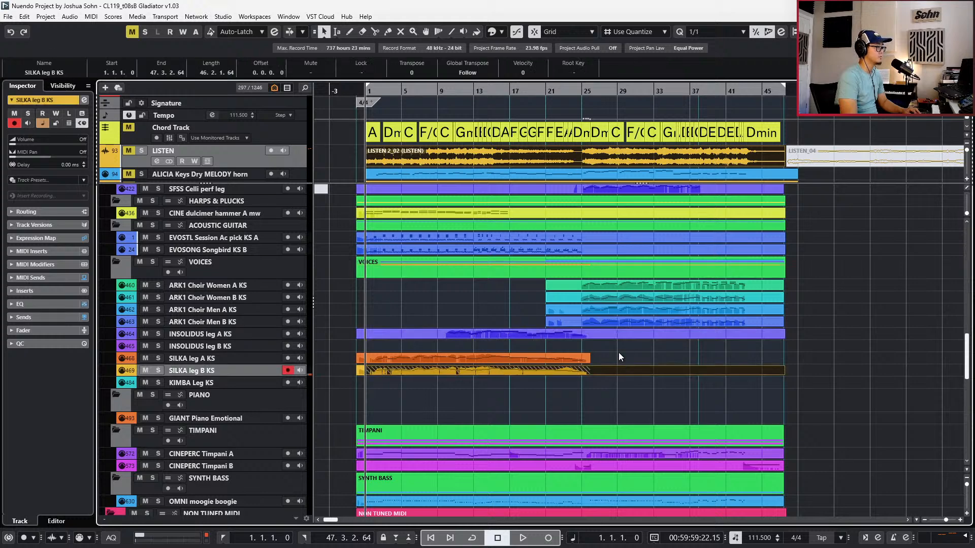
pyautogui.doubleClick(619, 357)
# Create parts spanning the locators on the four ARK1 Choir Women and Men A and B KS tracks
pyautogui.doubleClick(535, 297)
pyautogui.click(531, 278)
pyautogui.doubleClick(530, 282)
pyautogui.press('Escape')
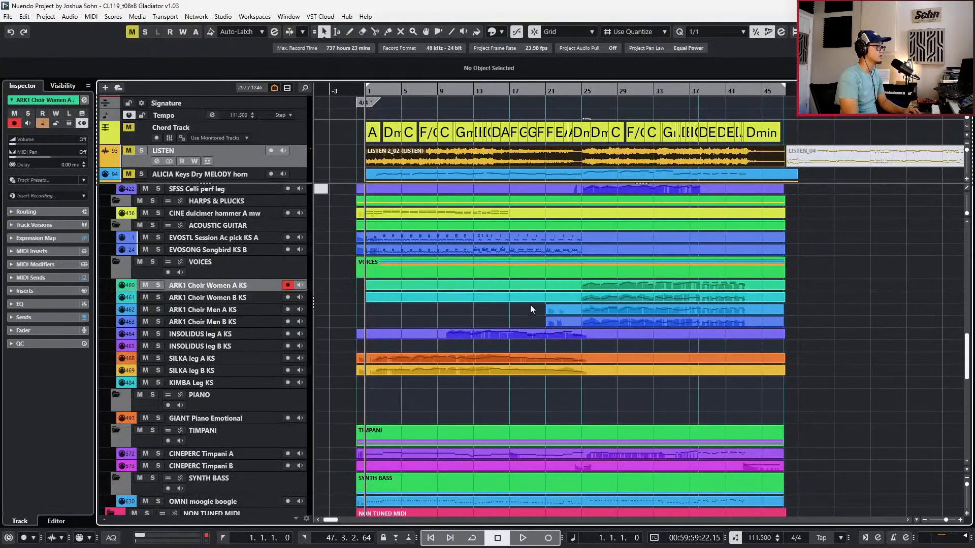
pyautogui.doubleClick(532, 309)
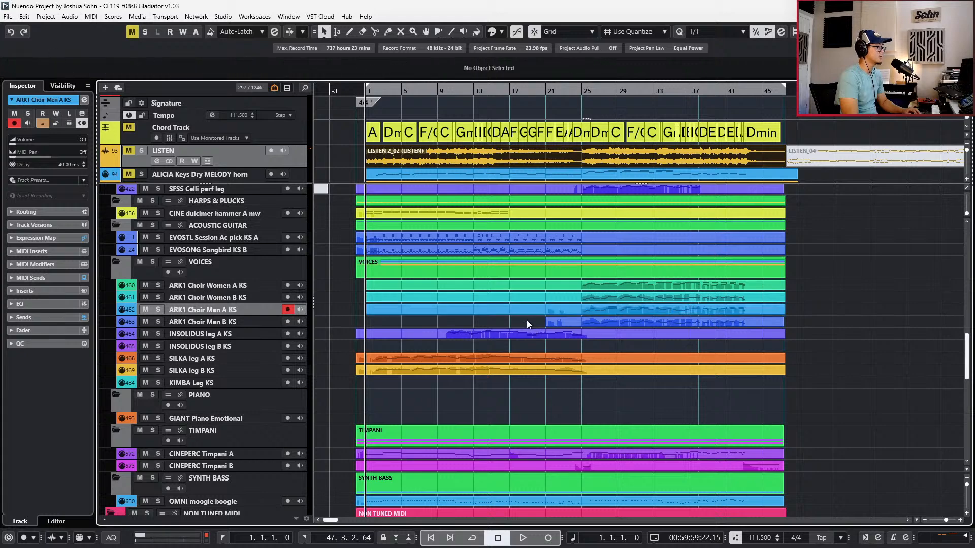
pyautogui.doubleClick(527, 322)
# Create parts spanning the locators on the CINE Bass Drum 28 A, CINE Orchestral Cymbal A, EWO Crash Combo and JAEG Snare Drum 2 Low tracks
pyautogui.scroll(-8, 540, 341)
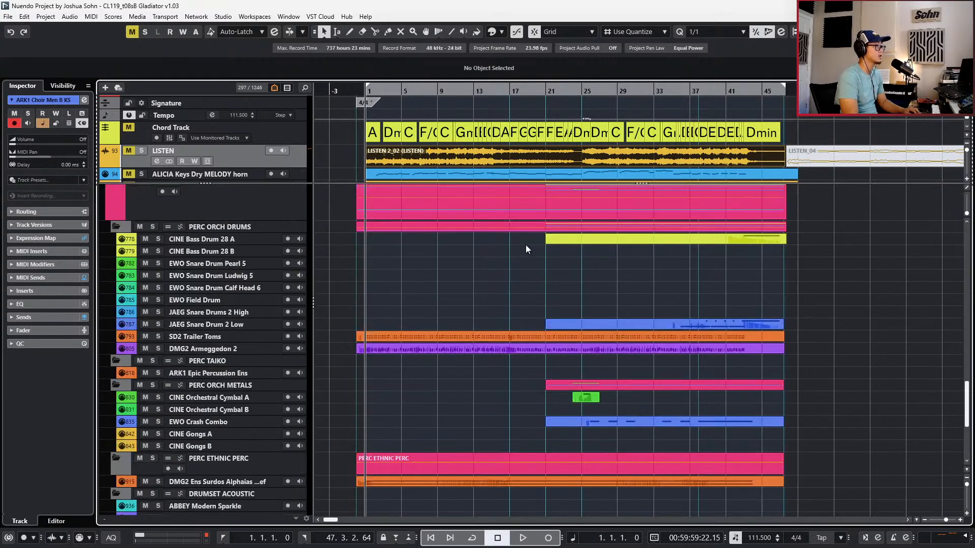
pyautogui.doubleClick(519, 237)
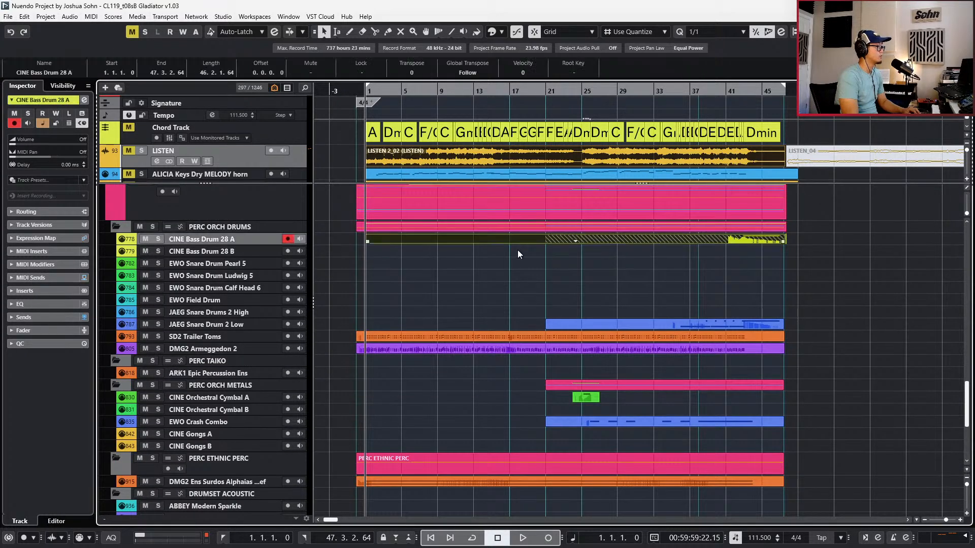
pyautogui.doubleClick(535, 397)
pyautogui.doubleClick(520, 425)
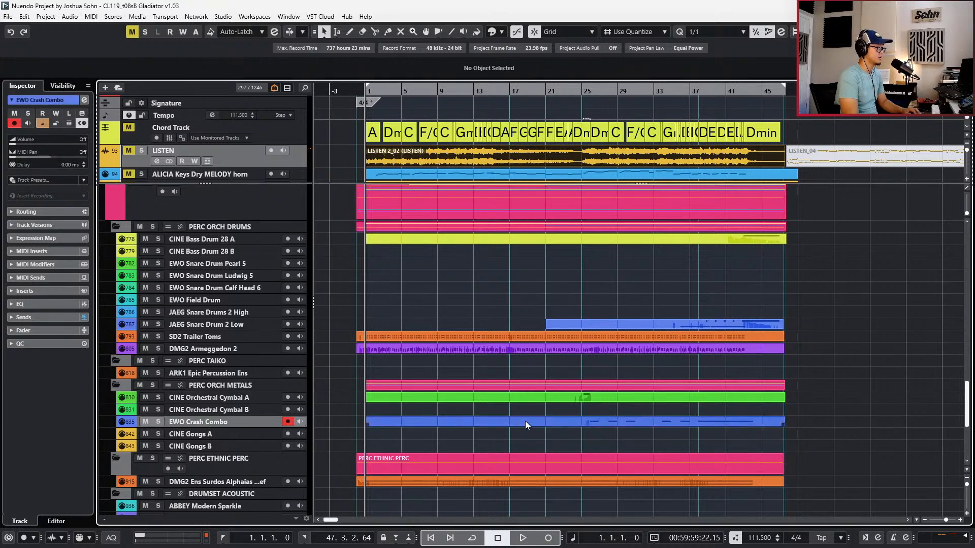
pyautogui.doubleClick(520, 327)
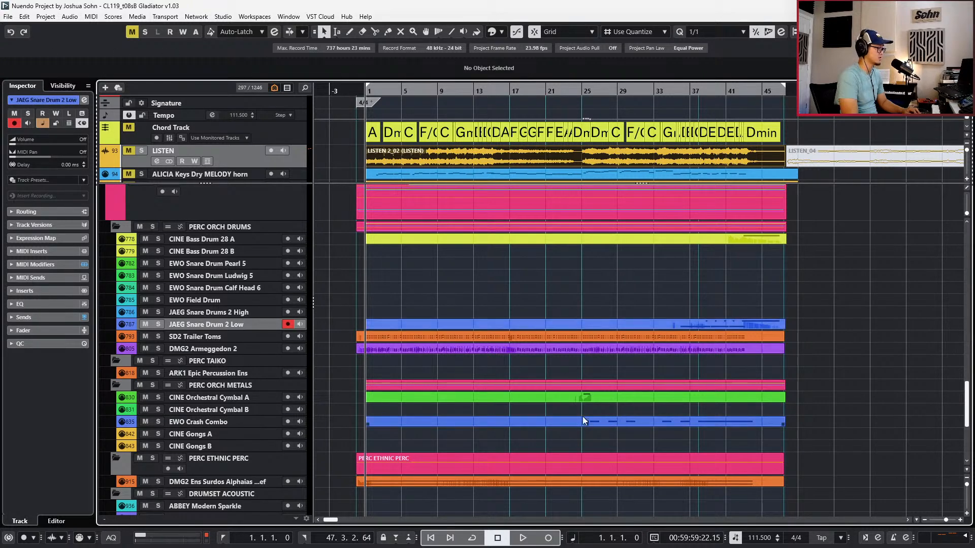
# Extend the end of the SFSB Tpt a2 KS part to 49.1.1.0
pyautogui.scroll(-5, 574, 422)
pyautogui.scroll(-3, 576, 410)
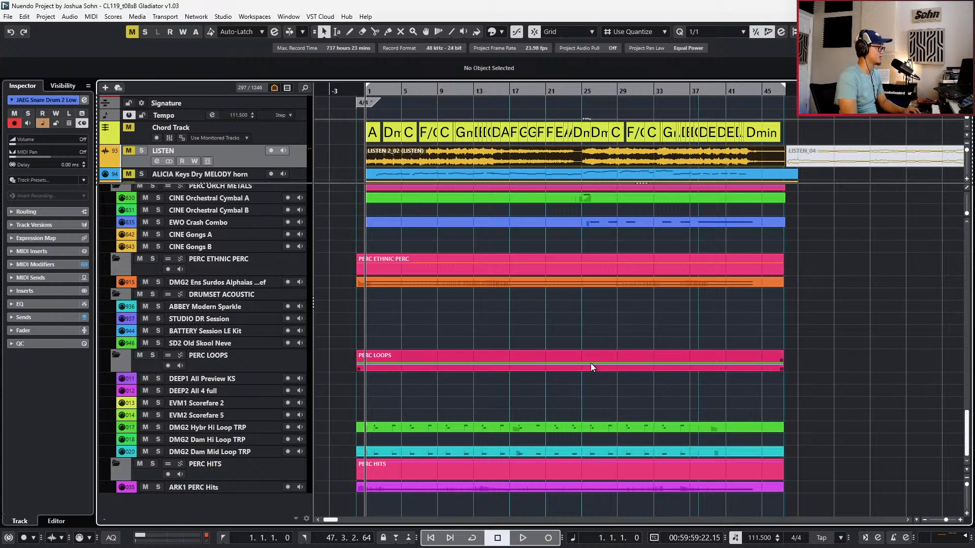
pyautogui.scroll(10, 590, 366)
pyautogui.scroll(15, 618, 394)
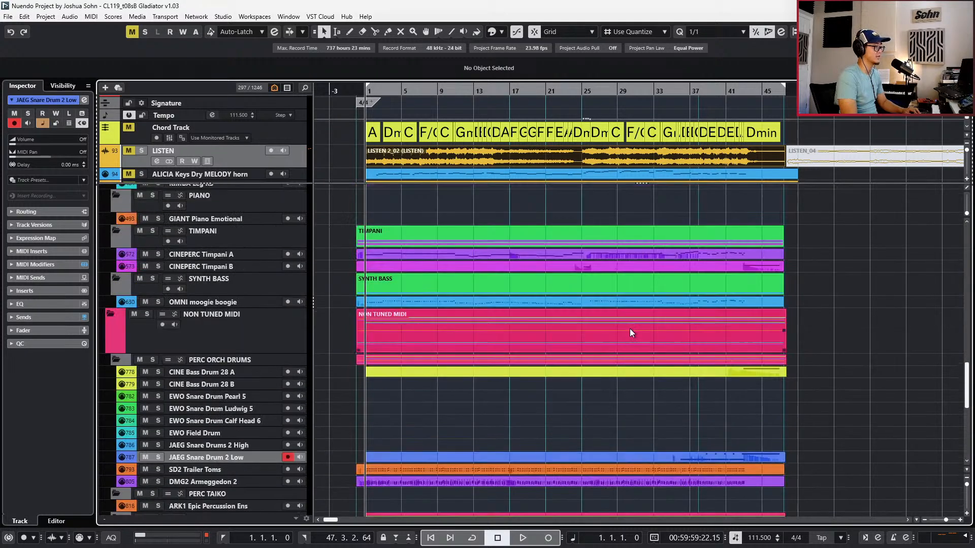
pyautogui.scroll(18, 678, 333)
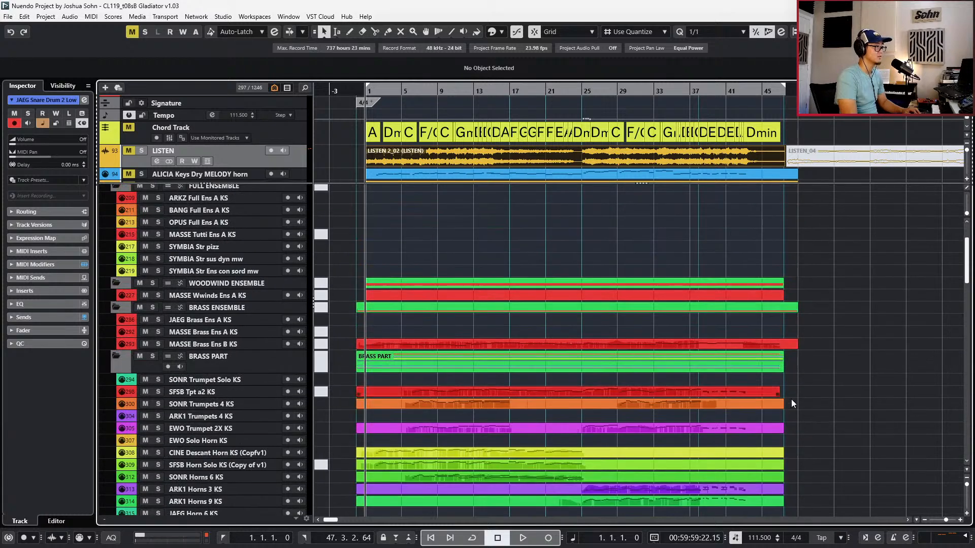
pyautogui.moveTo(778, 396); pyautogui.dragTo(797, 386)
# Delete the empty part on the MASSE Wwinds Ens A KS track in the woodwind ensemble folder
pyautogui.scroll(3, 775, 390)
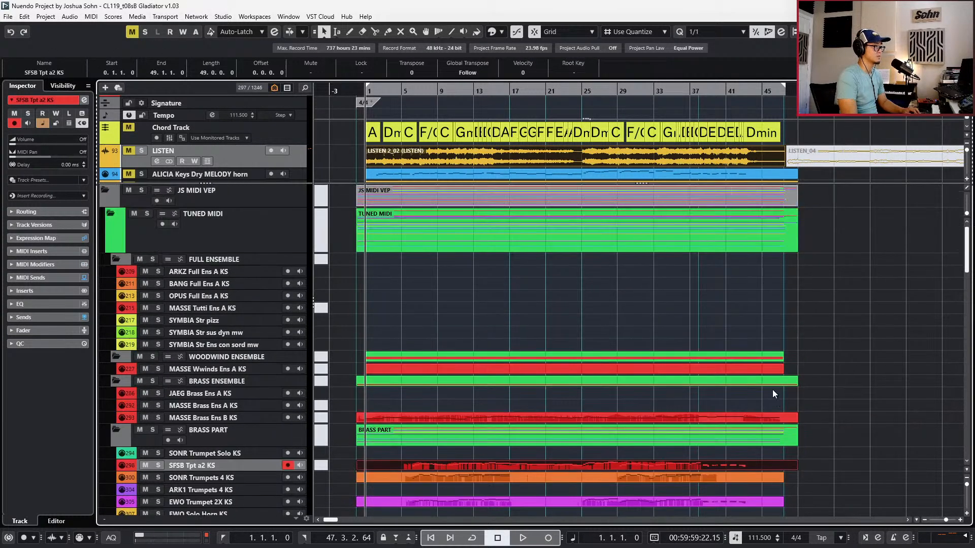
pyautogui.click(645, 369)
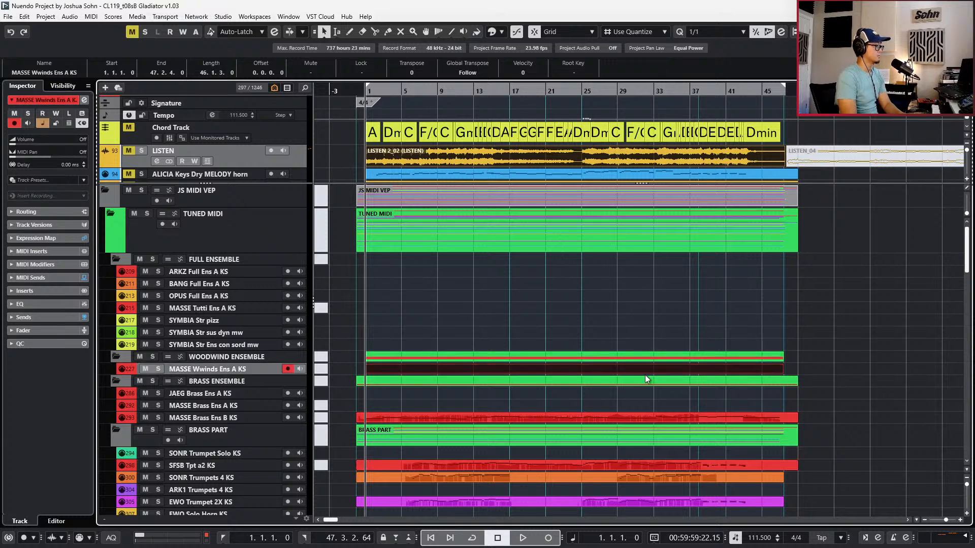
pyautogui.press('Delete')
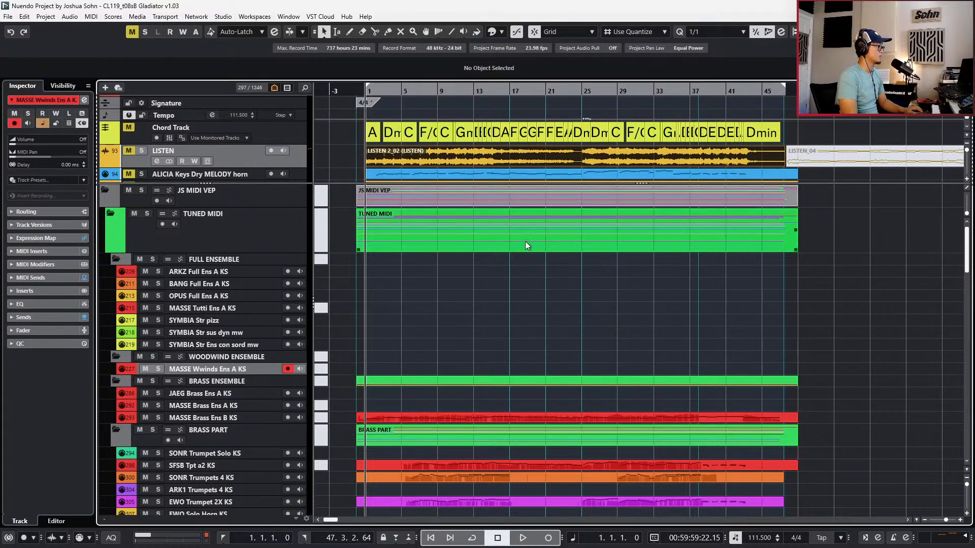
# Trim the JS MIDI VEP folder part's end to 48.1.1.0 and set the locators to its range from 0.1.1.0
pyautogui.moveTo(797, 195)
pyautogui.mouseDown()
pyautogui.moveTo(780, 191)
pyautogui.moveTo(788, 193)
pyautogui.mouseUp()
pyautogui.scroll(3, 787, 197)
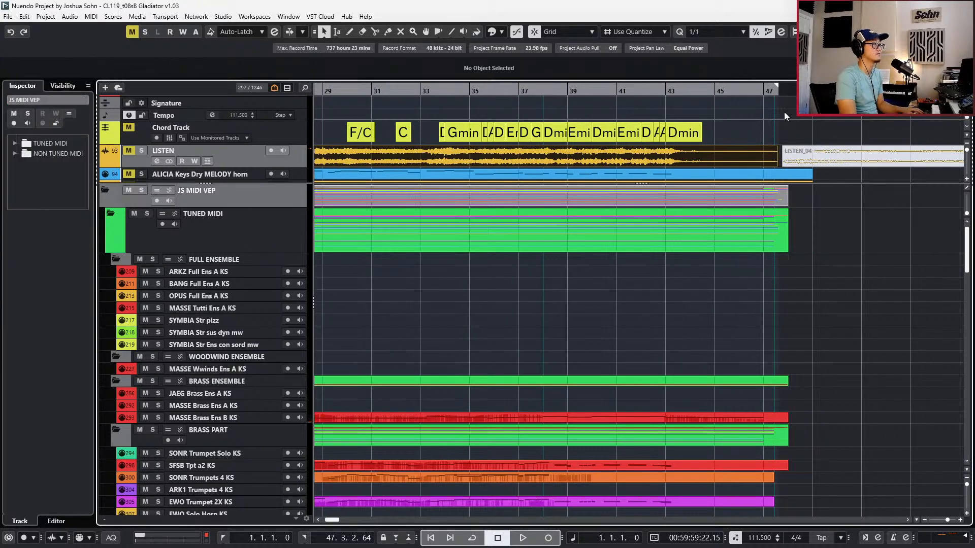
pyautogui.scroll(2, 784, 117)
pyautogui.moveTo(774, 102); pyautogui.dragTo(780, 102)
pyautogui.click(752, 200)
pyautogui.press('p')
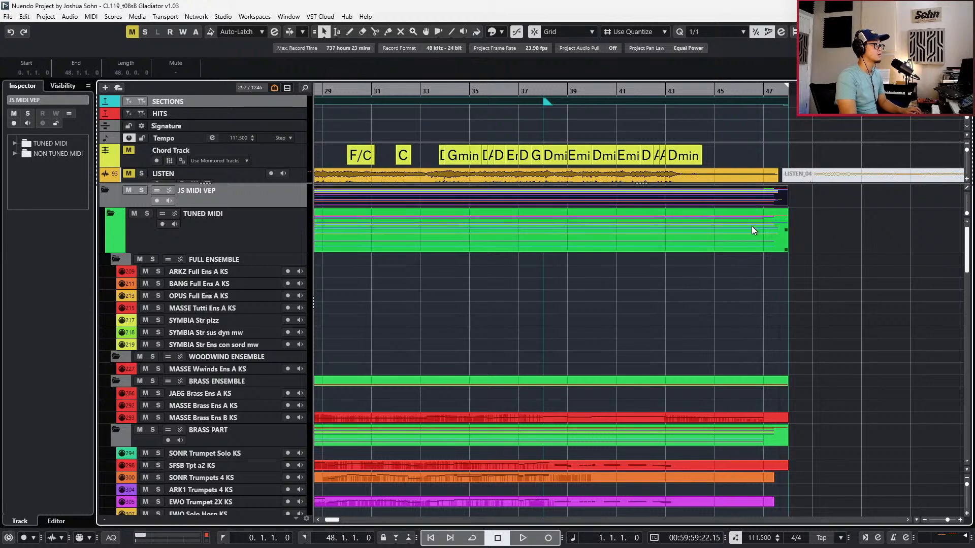
# Open all parts of the JS MIDI VEP folder together in the Key Editor and show the Articulations lane
pyautogui.hscroll(-10, 752, 282)
pyautogui.hscroll(-6, 595, 252)
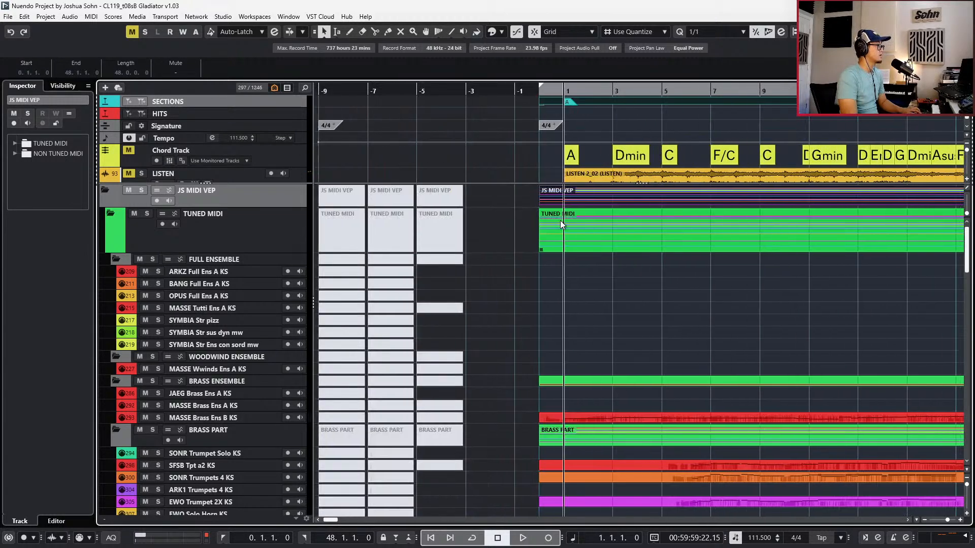
pyautogui.doubleClick(575, 197)
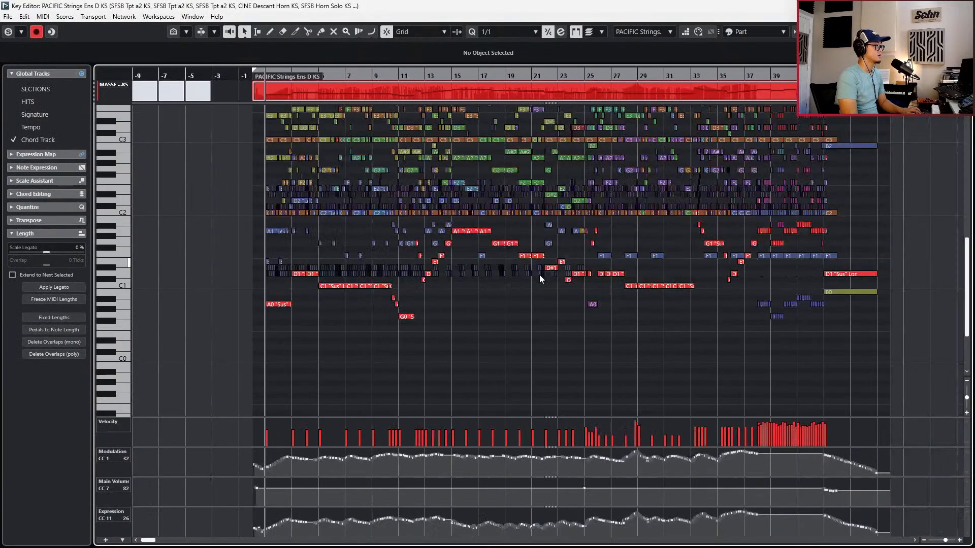
pyautogui.scroll(-3, 544, 273)
pyautogui.hotkey('alt', 'l')
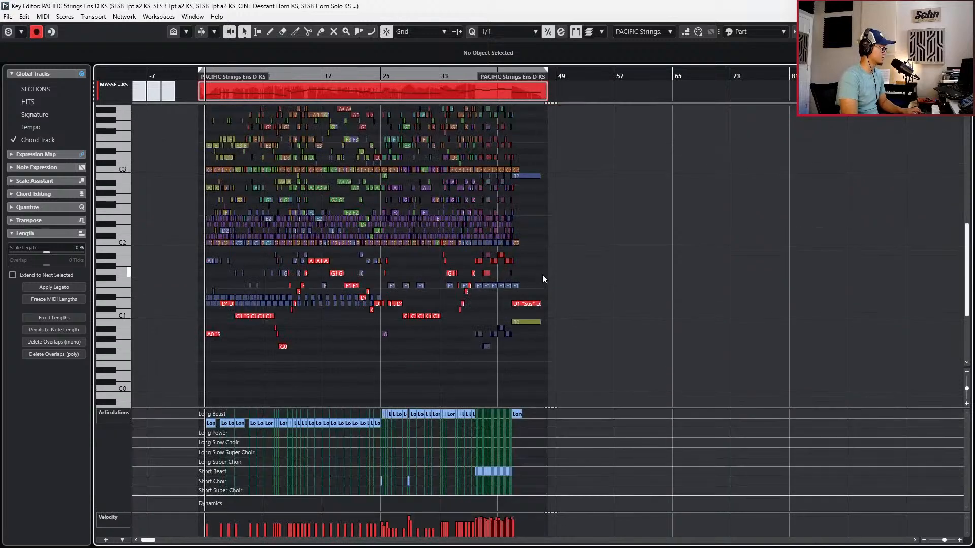
# Step through the brass parts down to EWO Trombones 2X KS, checking each for notes without an assigned articulation
pyautogui.press('Down')
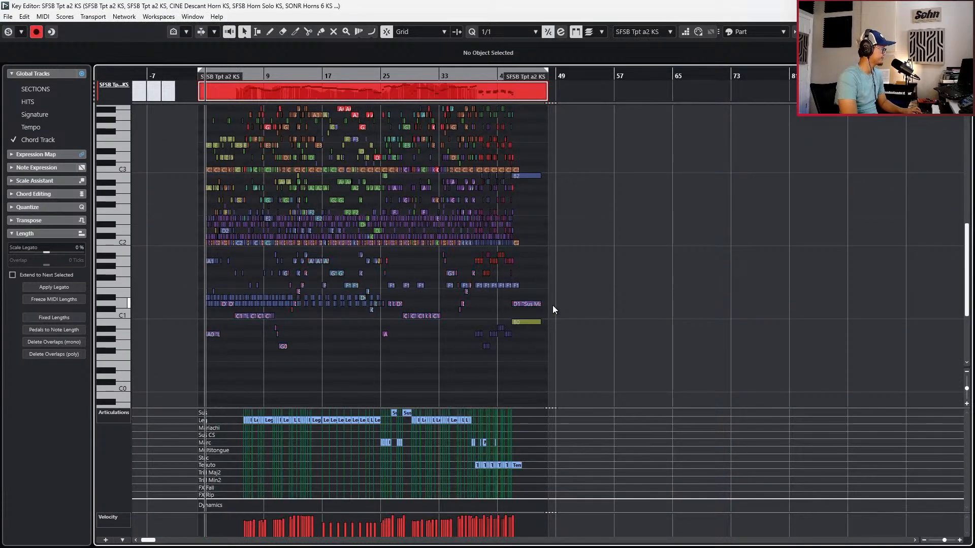
pyautogui.press('Down')
pyautogui.press('Down')
pyautogui.press('Down')
pyautogui.press('Down')
pyautogui.press('Down')
pyautogui.press('Down')
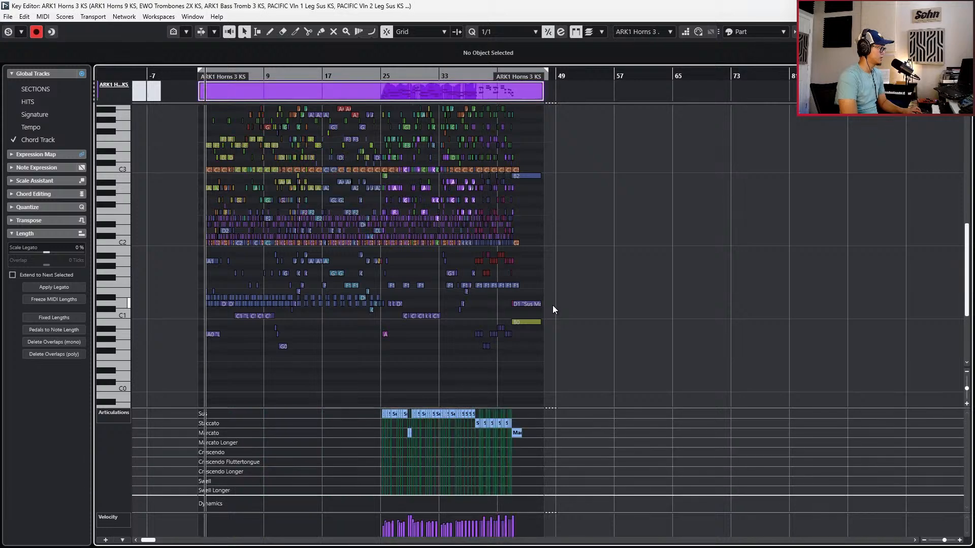
pyautogui.press('Down')
pyautogui.press('Down')
pyautogui.press('Down')
pyautogui.press('Up')
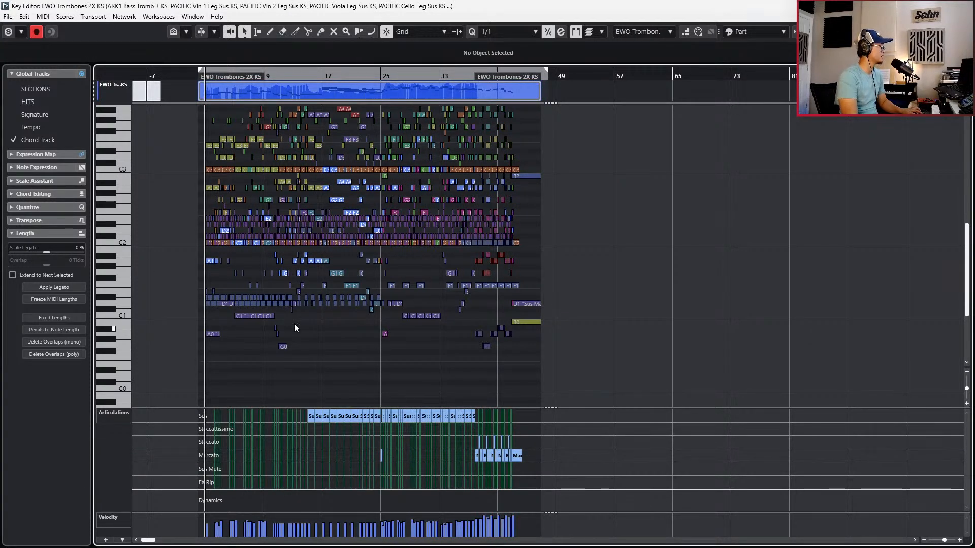
# Assign the Sus articulation to the EWO Trombones 2X KS notes from bar 1 up to about bar 15
pyautogui.press('h')
pyautogui.press('h')
pyautogui.press('h')
pyautogui.press('h')
pyautogui.press('h')
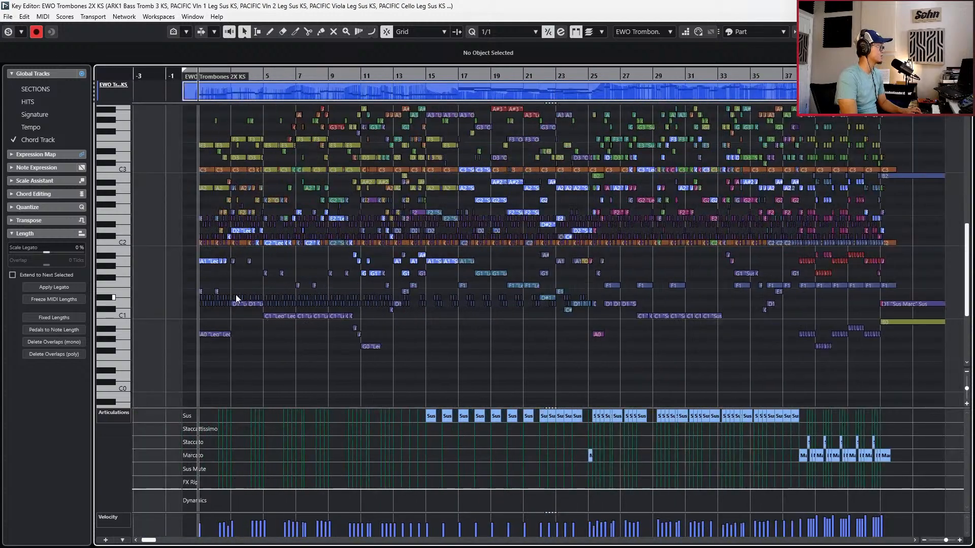
pyautogui.moveTo(191, 278); pyautogui.dragTo(425, 168)
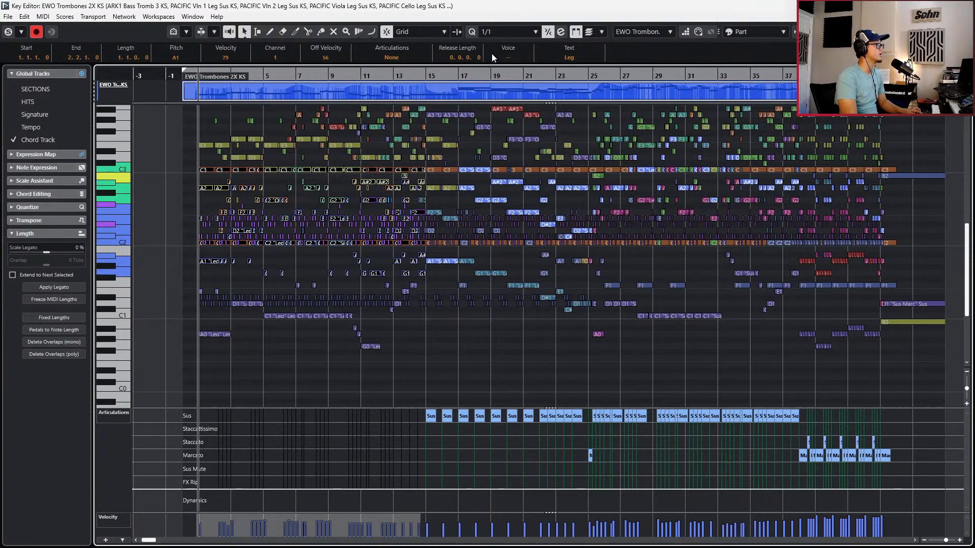
pyautogui.click(412, 54)
pyautogui.click(403, 69)
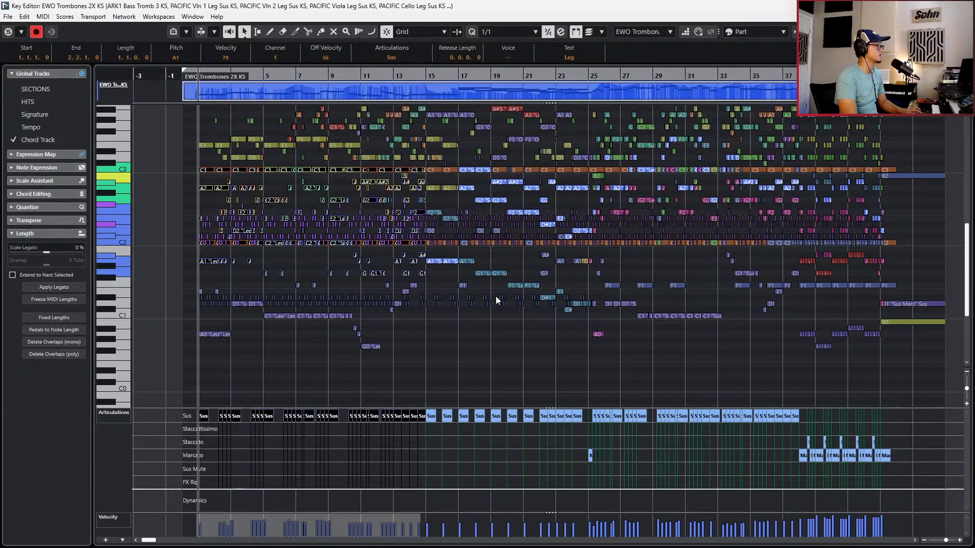
pyautogui.click(468, 344)
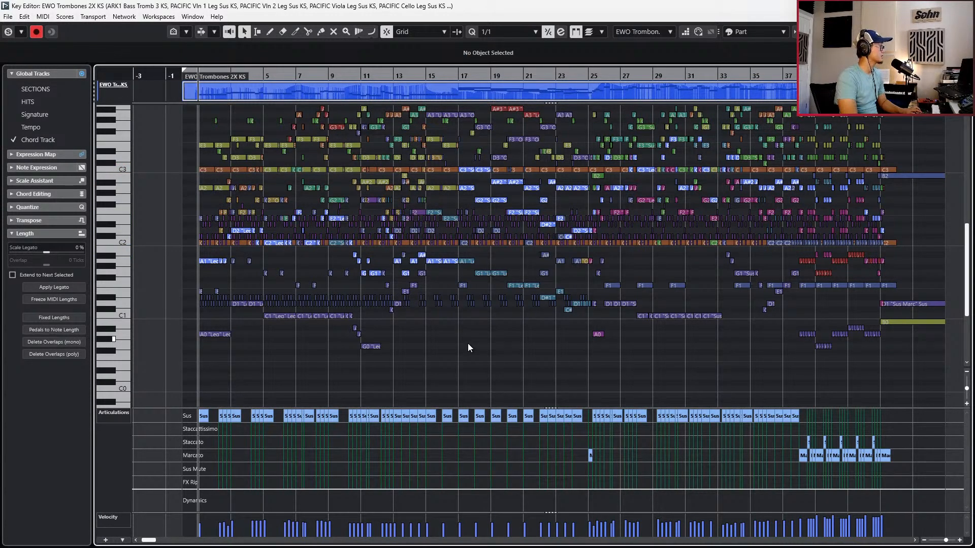
# Step through the remaining bass trombone, string, choir, solo voice and percussion parts to check their articulation assignments
pyautogui.hotkey('ctrl', 'Tab')
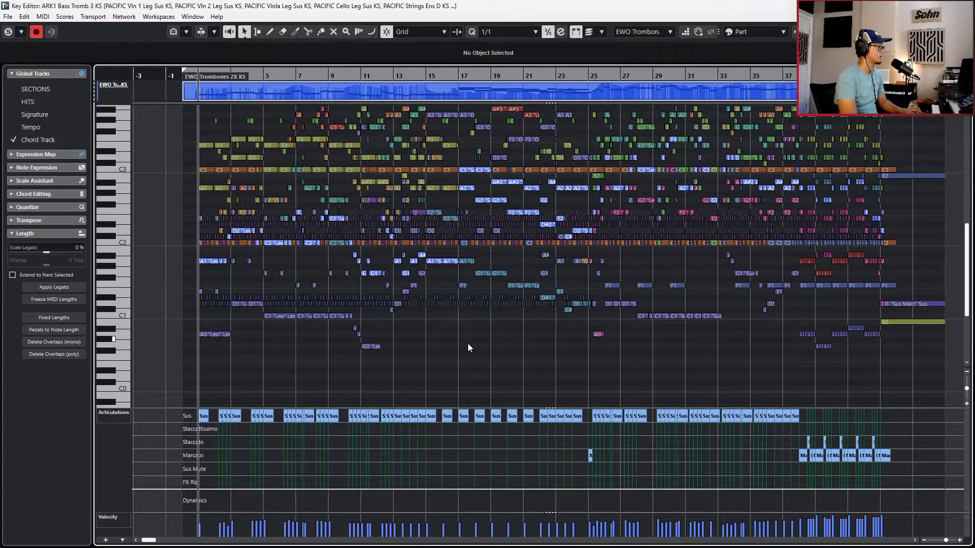
pyautogui.hotkey('ctrl', 'Tab')
pyautogui.hotkey('ctrl', 'Tab')
pyautogui.hotkey('ctrl', 'Tab')
pyautogui.hotkey('ctrl', 'Tab')
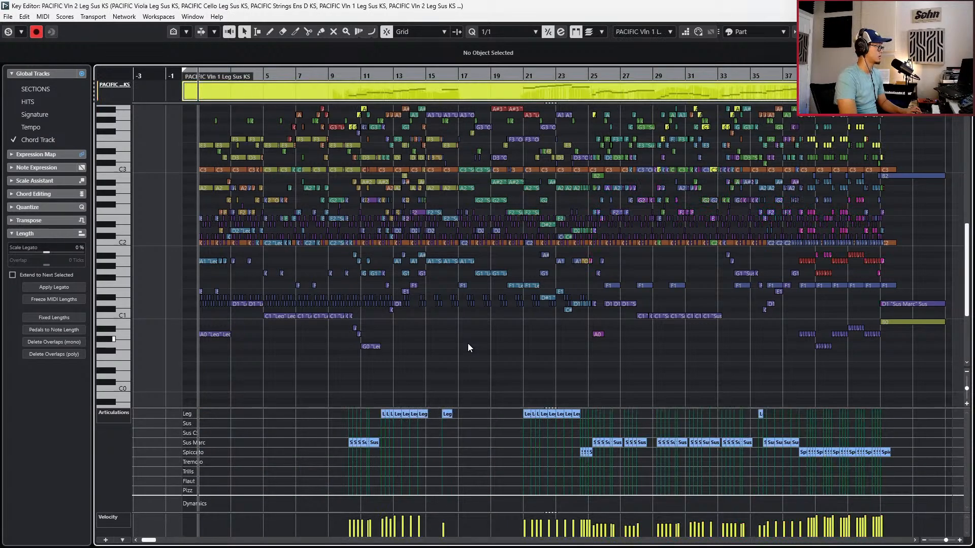
pyautogui.hotkey('ctrl', 'Tab')
pyautogui.hotkey('ctrl', 'Tab')
pyautogui.hotkey('ctrl', 'Tab')
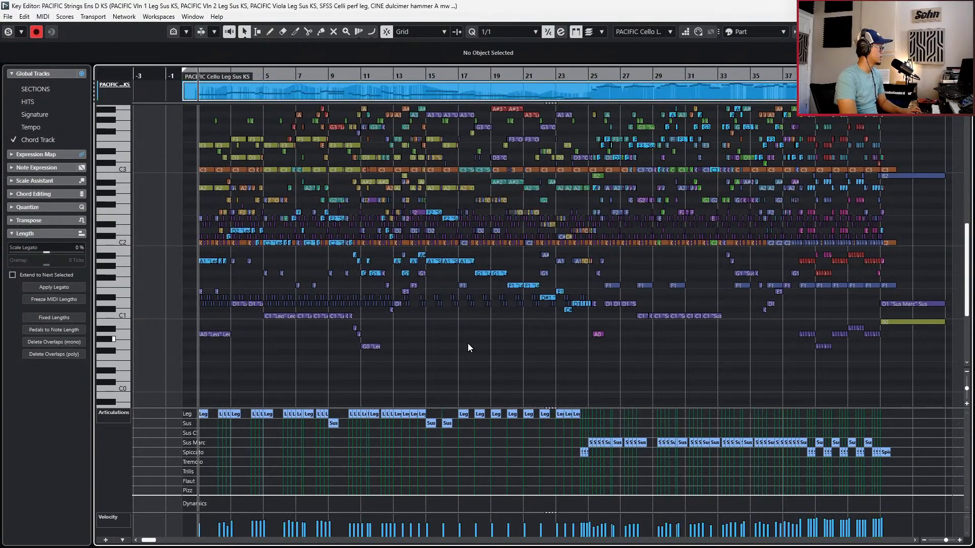
pyautogui.hotkey('ctrl', 'Tab')
pyautogui.hotkey('ctrl', 'Tab')
pyautogui.hotkey('ctrl', 'Tab')
pyautogui.hotkey('ctrl', 'Tab')
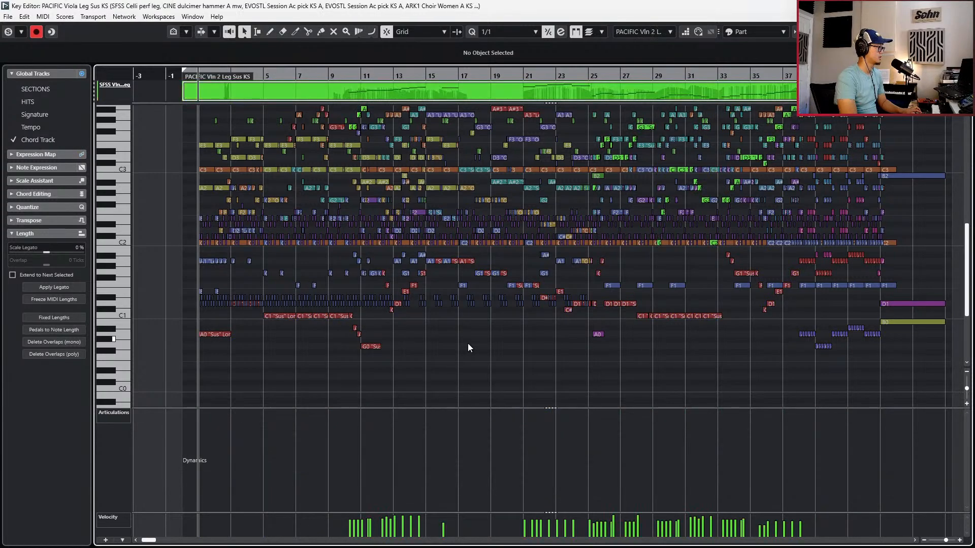
pyautogui.hotkey('ctrl', 'Tab')
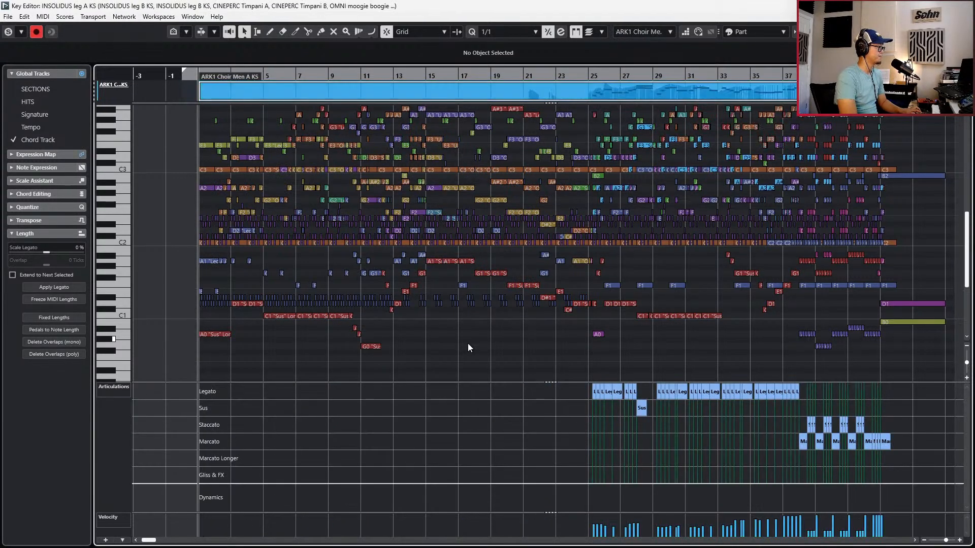
pyautogui.hotkey('ctrl', 'Tab')
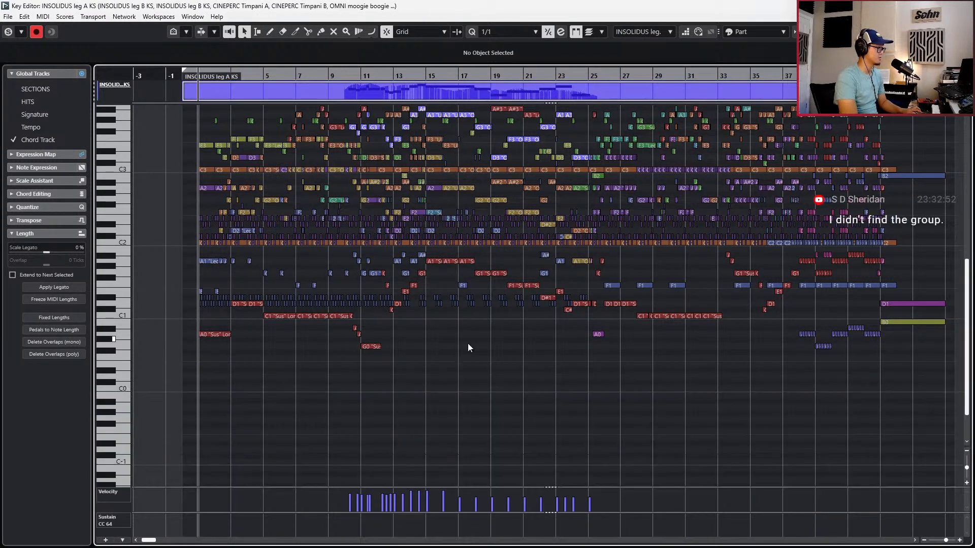
pyautogui.hotkey('ctrl', 'Tab')
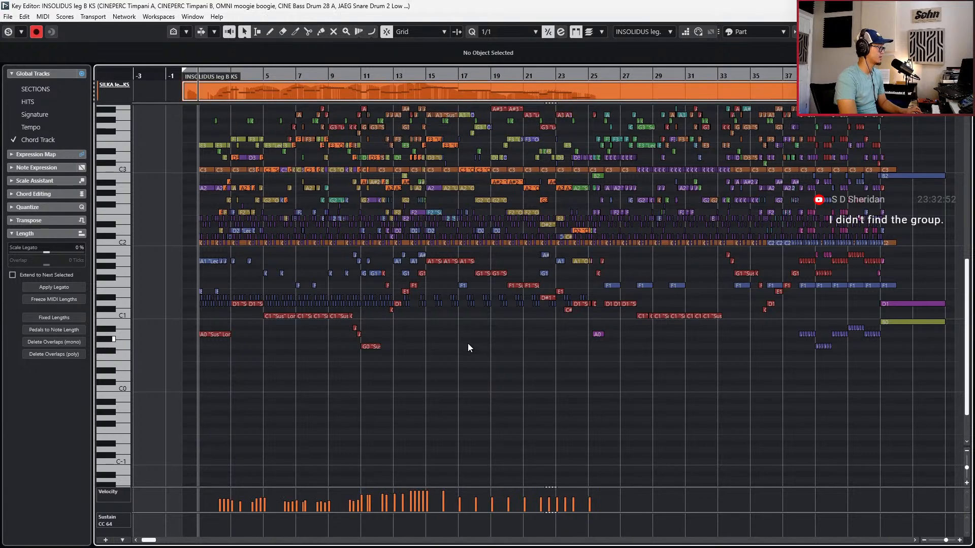
pyautogui.hotkey('ctrl', 'Tab')
pyautogui.hotkey('ctrl', 'Tab')
pyautogui.hotkey('ctrl', 'Tab')
pyautogui.hotkey('ctrl', 'Tab')
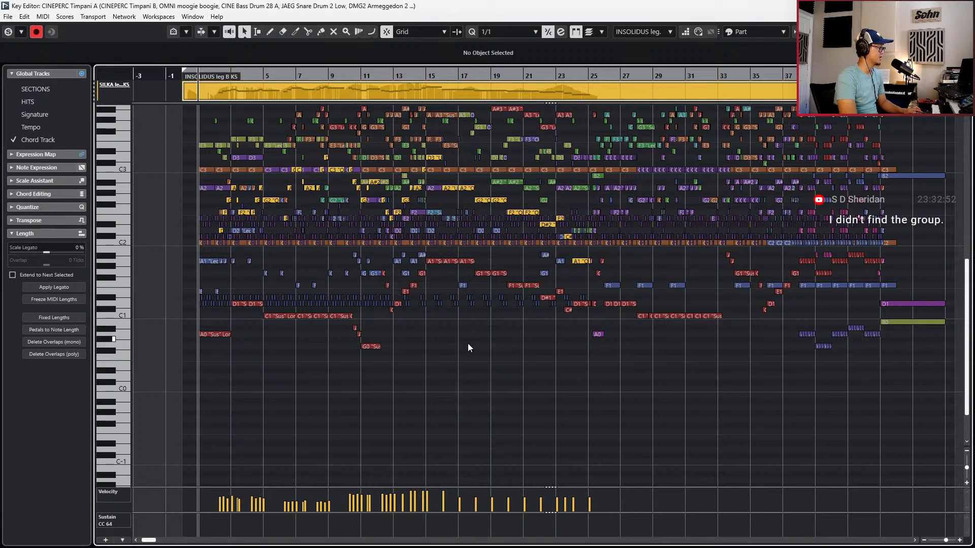
pyautogui.hotkey('ctrl', 'Tab')
pyautogui.hotkey('ctrl', 'Tab')
pyautogui.hotkey('ctrl', 'Tab')
pyautogui.hotkey('ctrl', 'Tab')
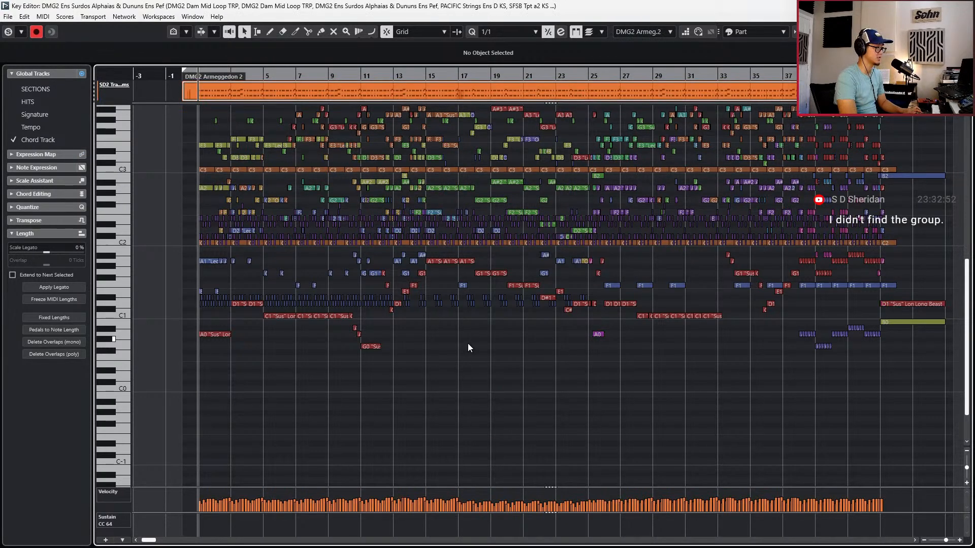
# Close the Key Editor and look over the project's tracks from the full ensembles down to the PERC HITS folder
pyautogui.hotkey('ctrl', 'Tab')
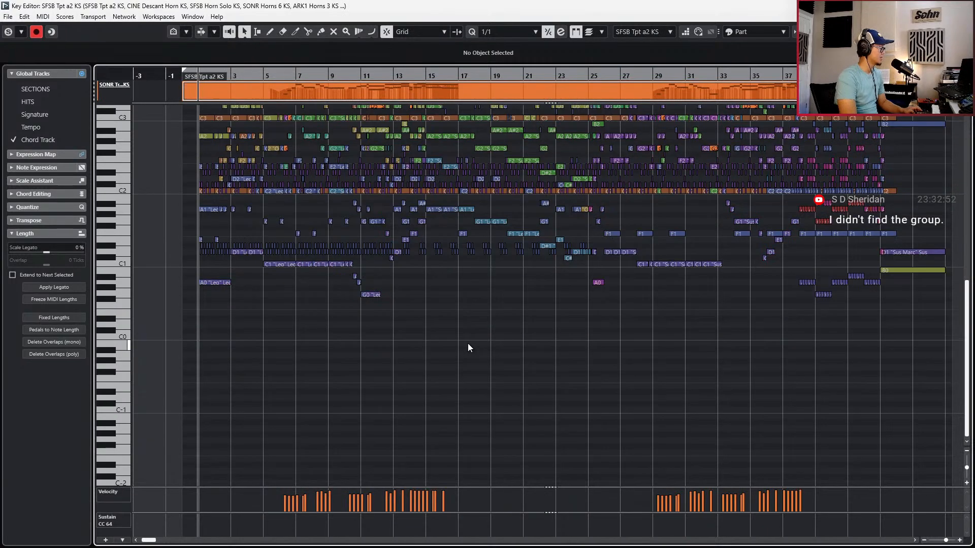
pyautogui.hotkey('ctrl', 'Tab')
pyautogui.hotkey('ctrl', 'w')
pyautogui.press('g')
pyautogui.press('g')
pyautogui.press('g')
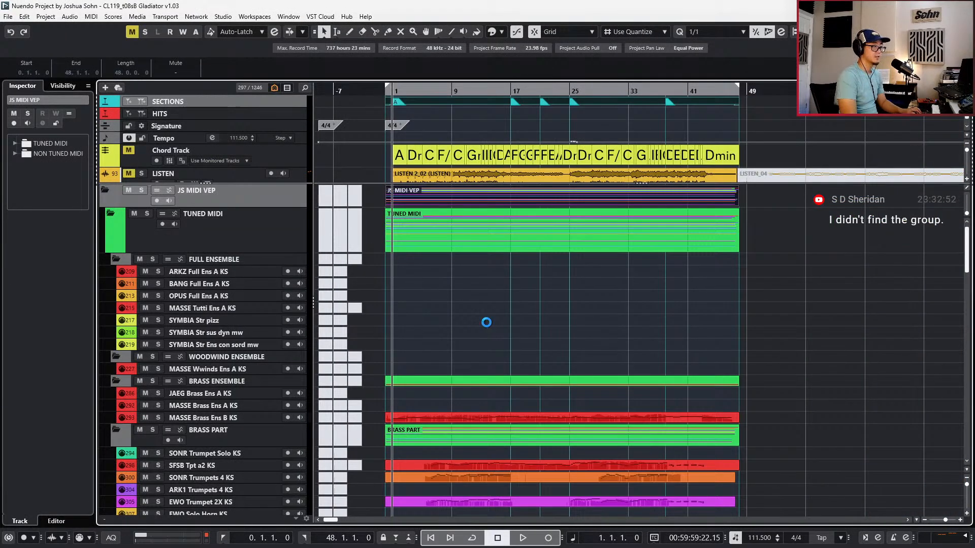
pyautogui.scroll(-3, 576, 318)
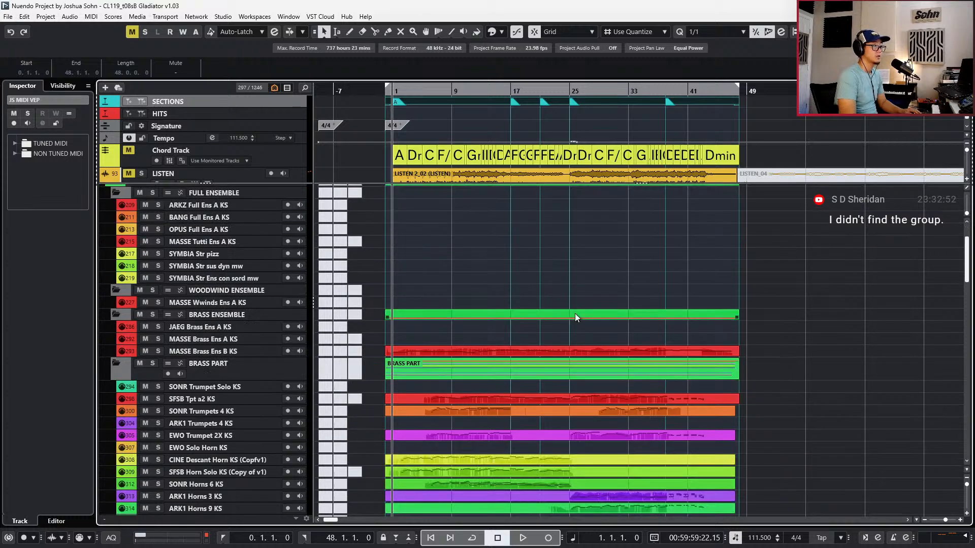
pyautogui.scroll(-12, 576, 317)
pyautogui.scroll(-20, 576, 318)
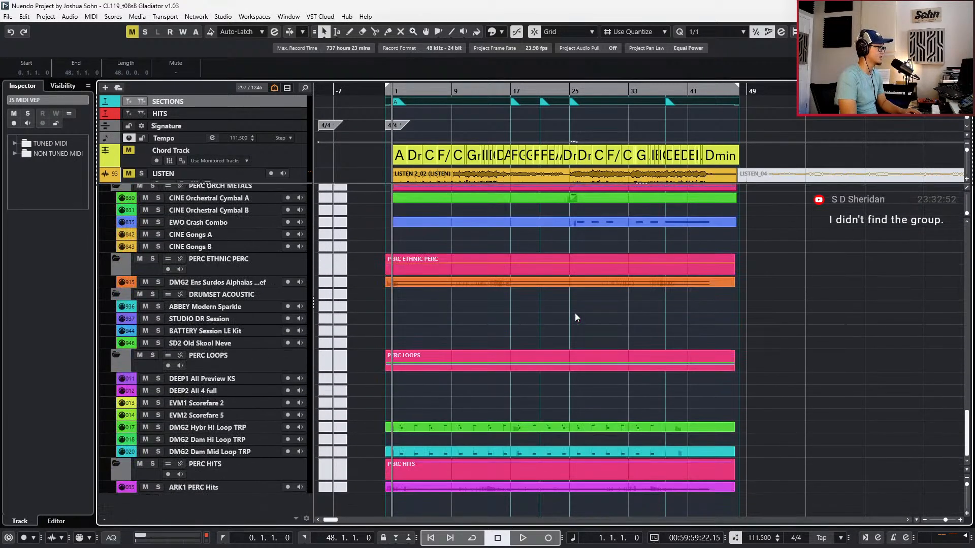
pyautogui.scroll(20, 574, 313)
# Reopen all parts of the JS MIDI VEP folder together in the Key Editor and hide the controller lanes
pyautogui.doubleClick(540, 193)
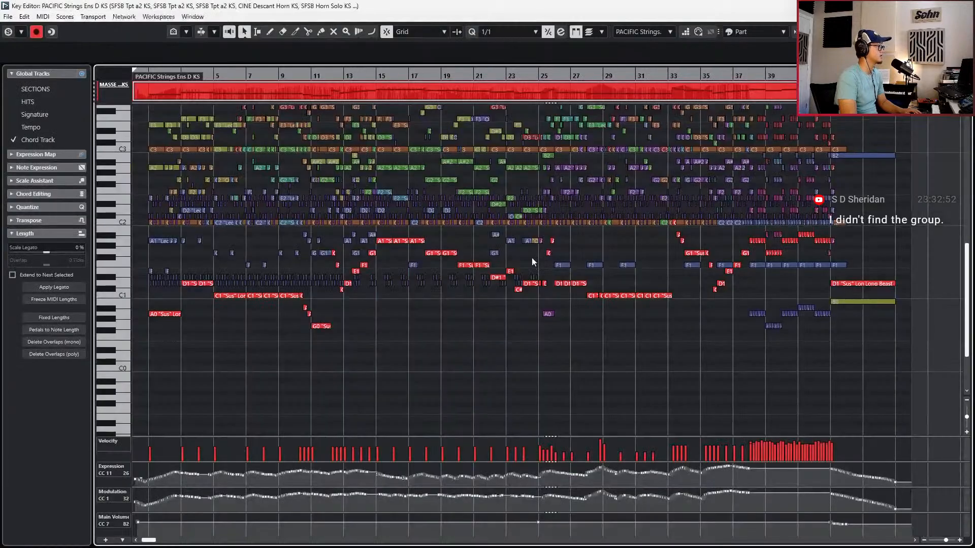
pyautogui.scroll(3, 528, 261)
pyautogui.scroll(-1, 574, 288)
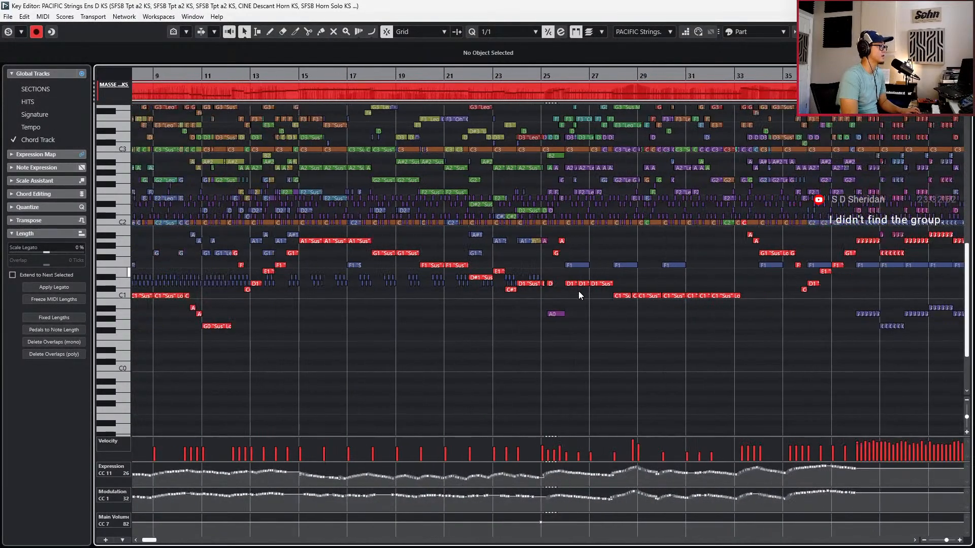
pyautogui.scroll(-3, 579, 292)
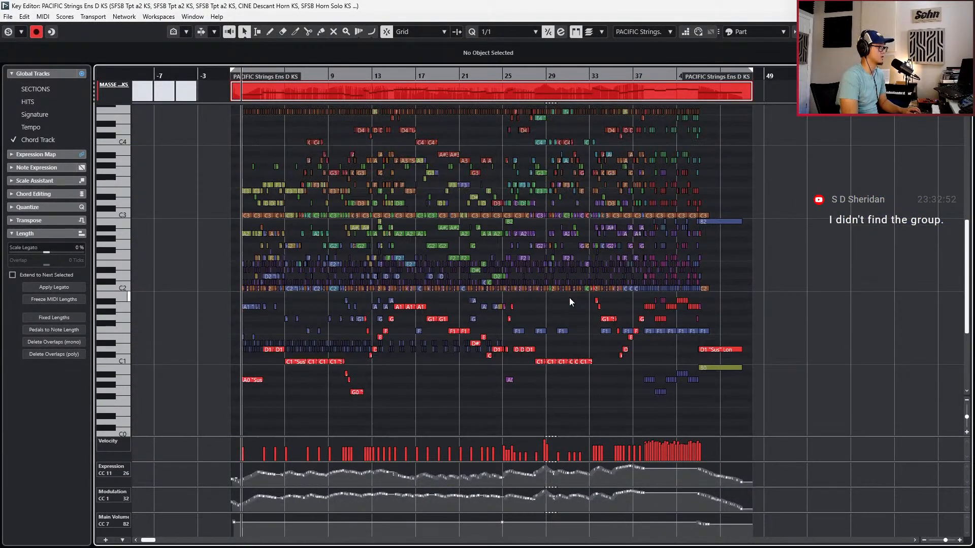
pyautogui.scroll(5, 577, 297)
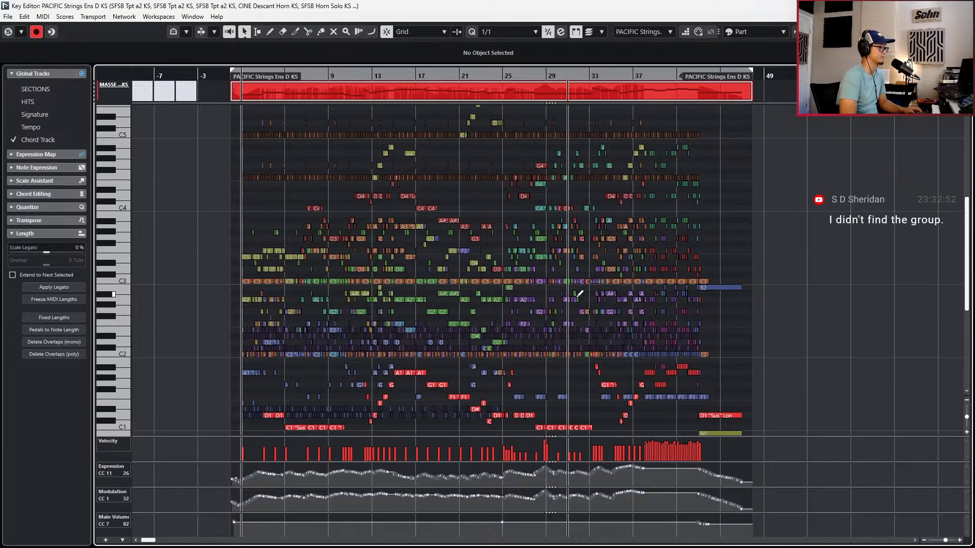
pyautogui.hotkey('alt', 'l')
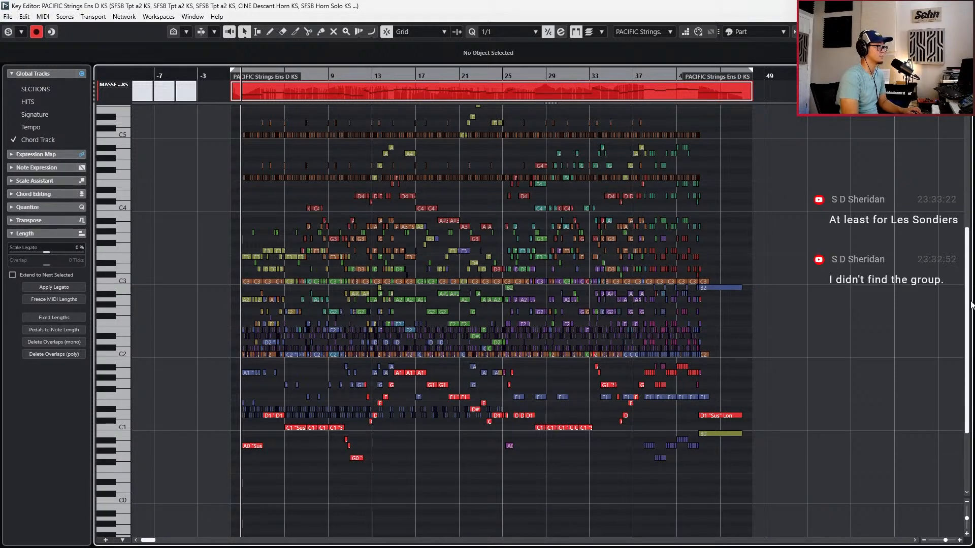
# Play the cue from the beginning and follow the notes and articulations of all parts up to about bar 19
pyautogui.scroll(2, 969, 338)
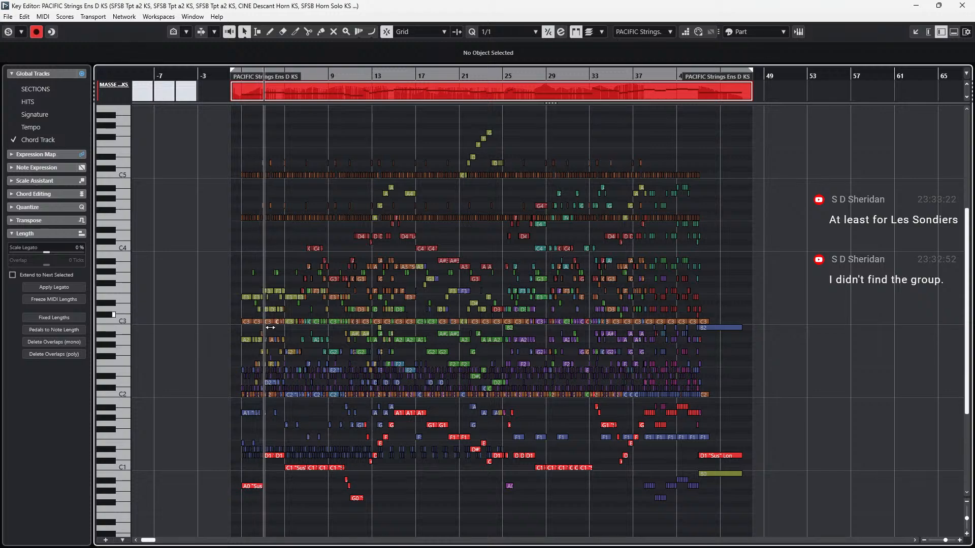
pyautogui.scroll(2, 276, 331)
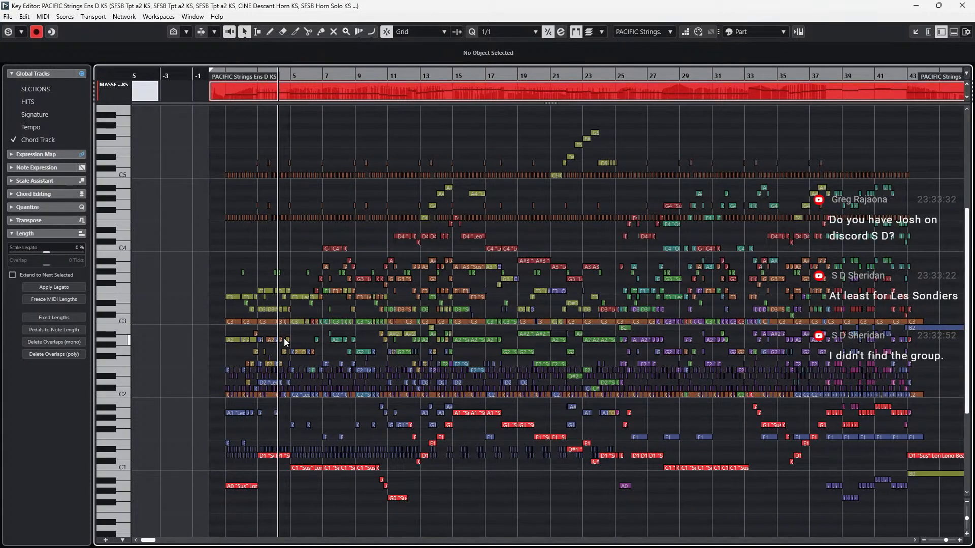
pyautogui.scroll(2, 288, 340)
pyautogui.scroll(3, 293, 340)
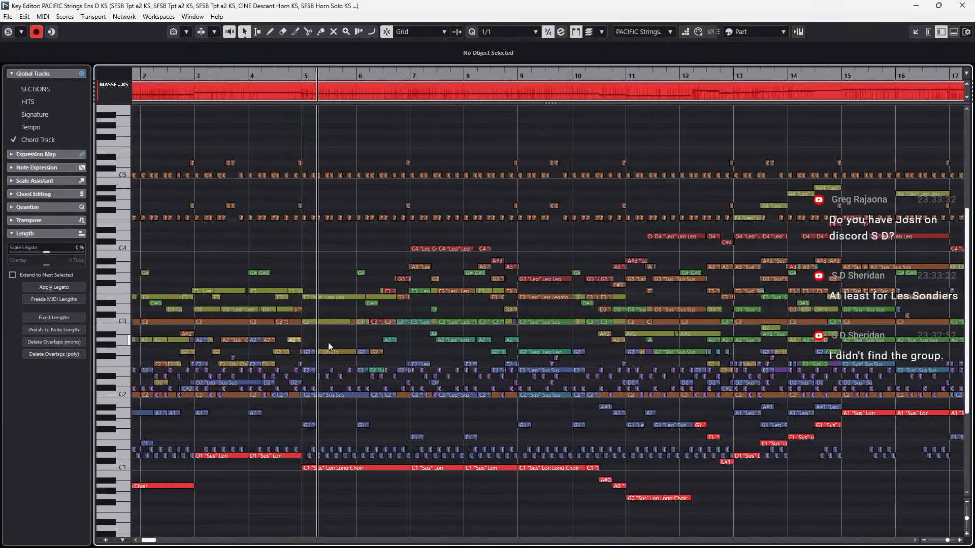
pyautogui.scroll(3, 415, 345)
pyautogui.scroll(-3, 416, 345)
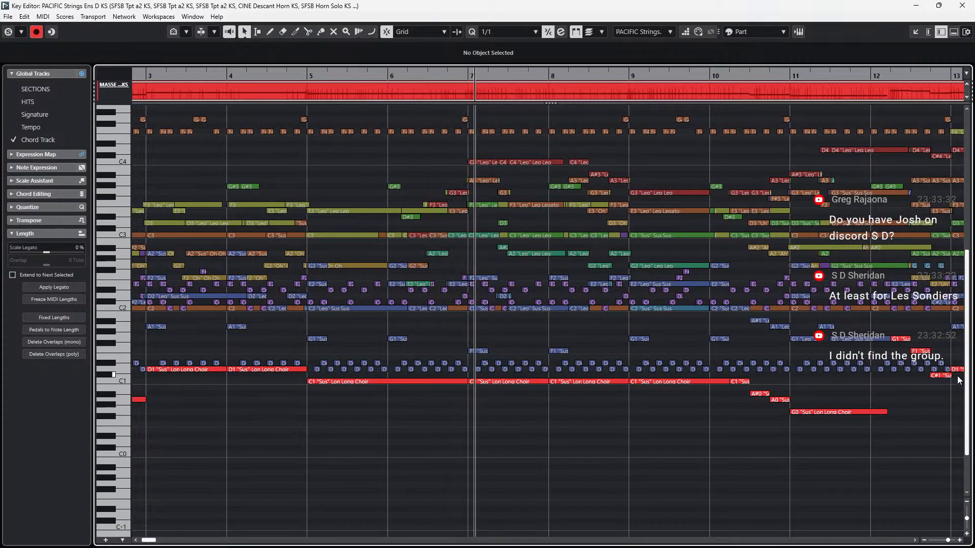
pyautogui.moveTo(967, 392); pyautogui.dragTo(969, 385)
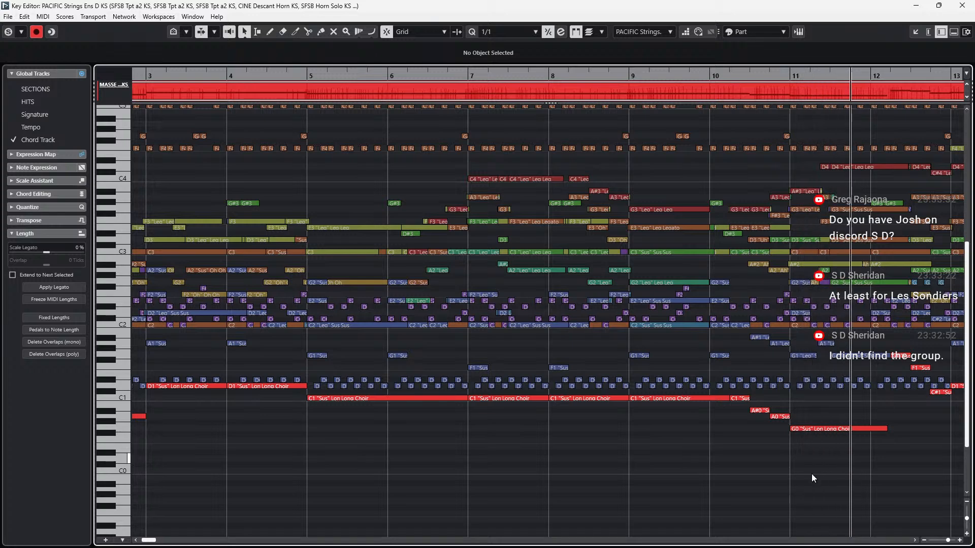
pyautogui.click(793, 480)
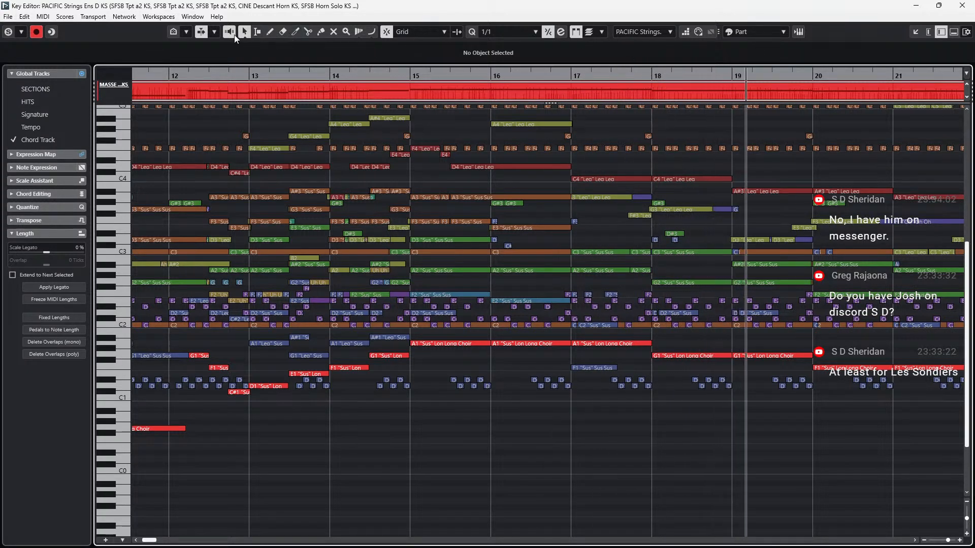
# Make the CINE Descant Horn KS part active by selecting its F3 note near bar 20, and show the controller lanes
pyautogui.click(865, 223)
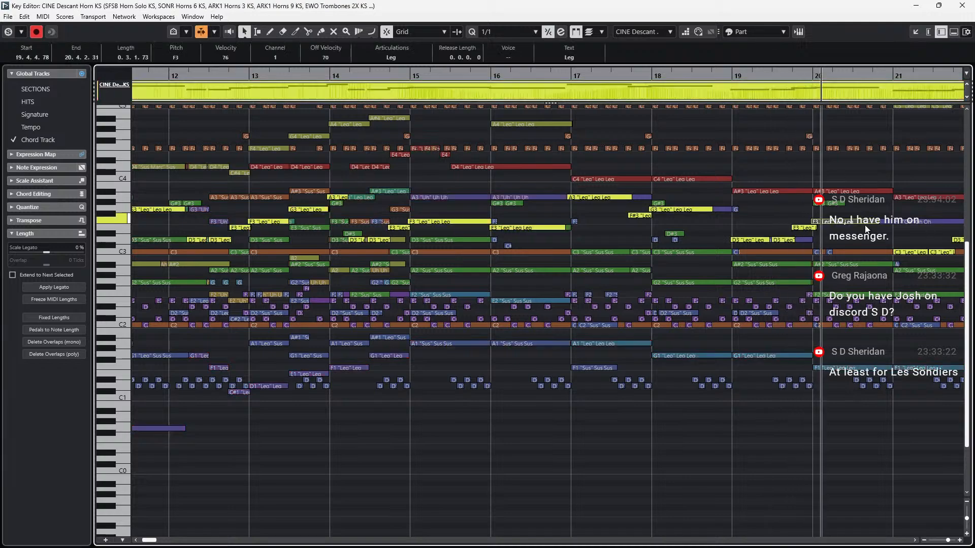
pyautogui.hscroll(5, 857, 270)
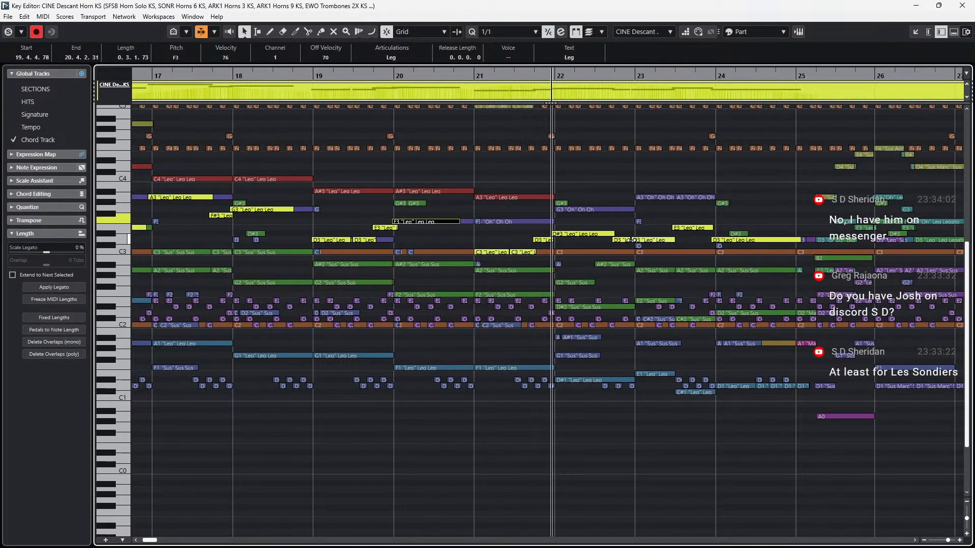
pyautogui.hotkey('ctrl', 'alt', 'e')
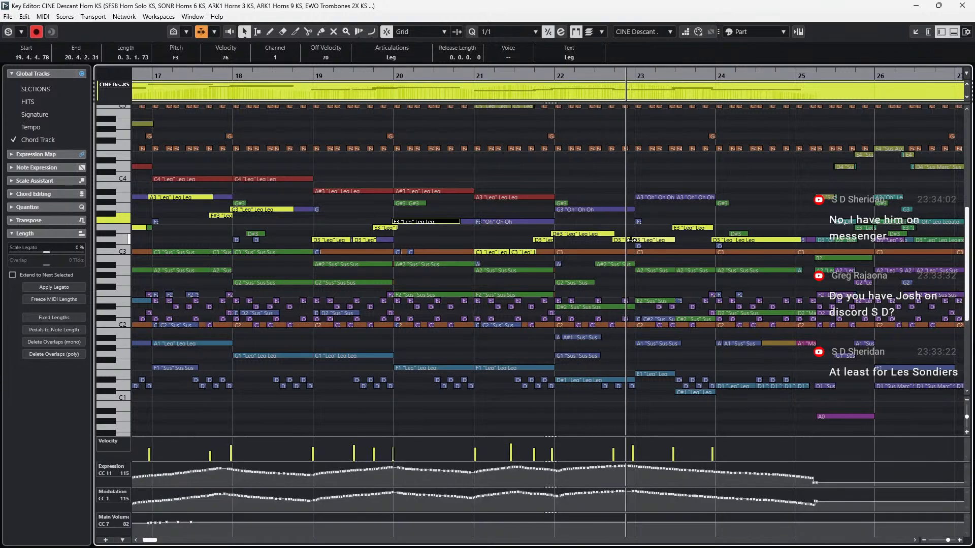
pyautogui.hscroll(1, 655, 289)
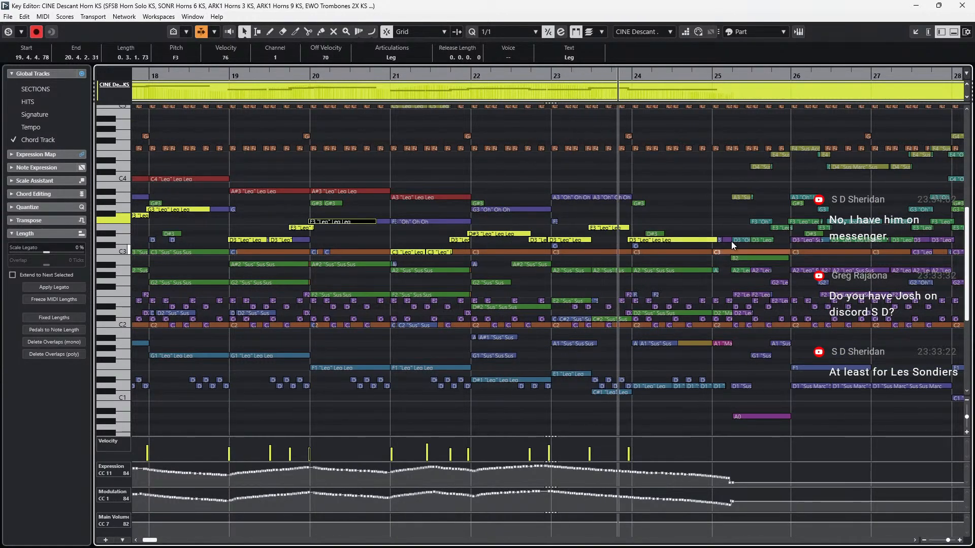
# Make the PACIFIC Vln 1 Leg Sus KS part active at bar 25, follow playback through the ending, and stop it
pyautogui.click(741, 197)
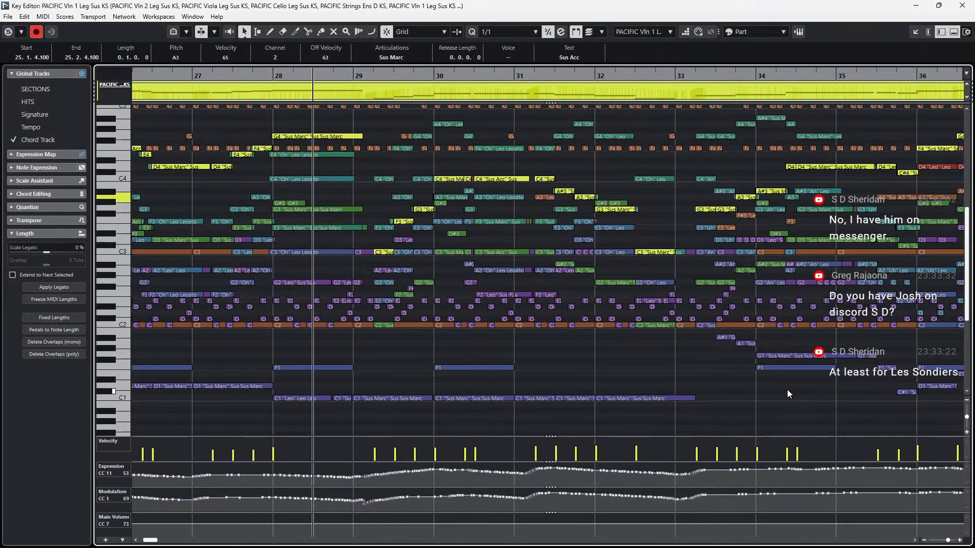
pyautogui.moveTo(967, 316); pyautogui.dragTo(967, 311)
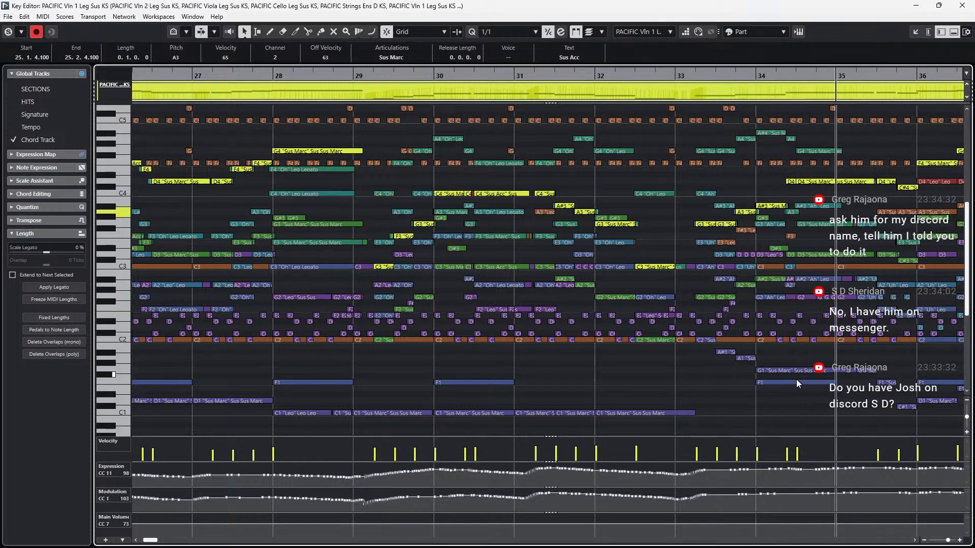
pyautogui.click(800, 409)
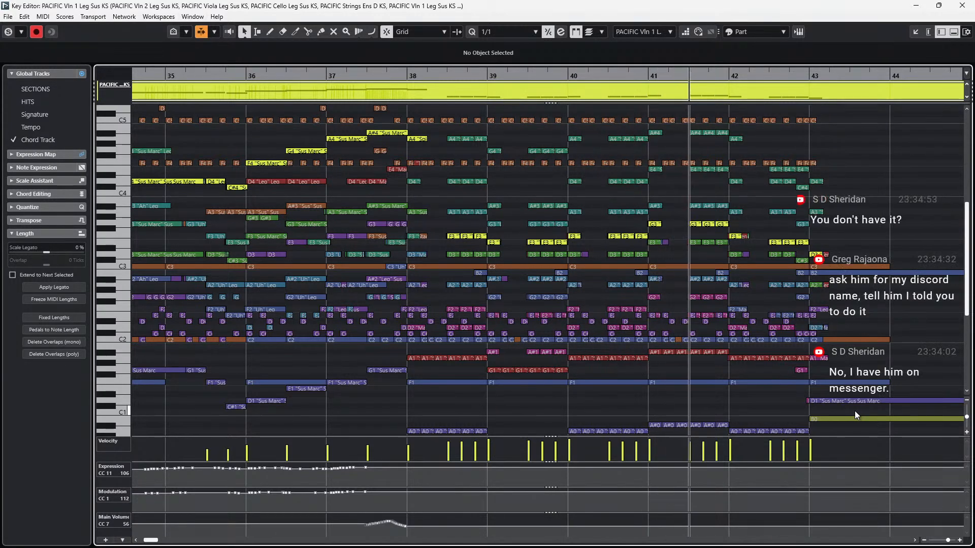
pyautogui.scroll(-1, 855, 410)
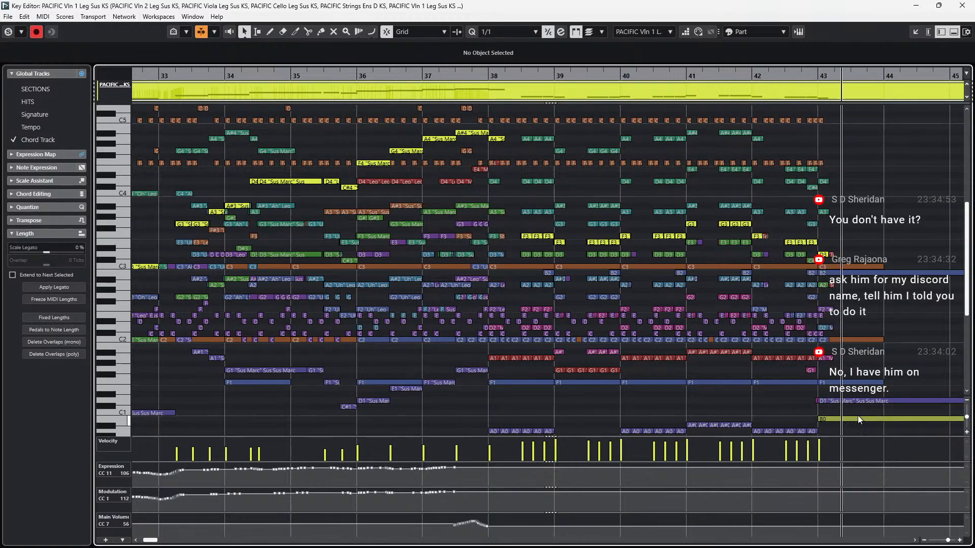
pyautogui.scroll(-4, 876, 406)
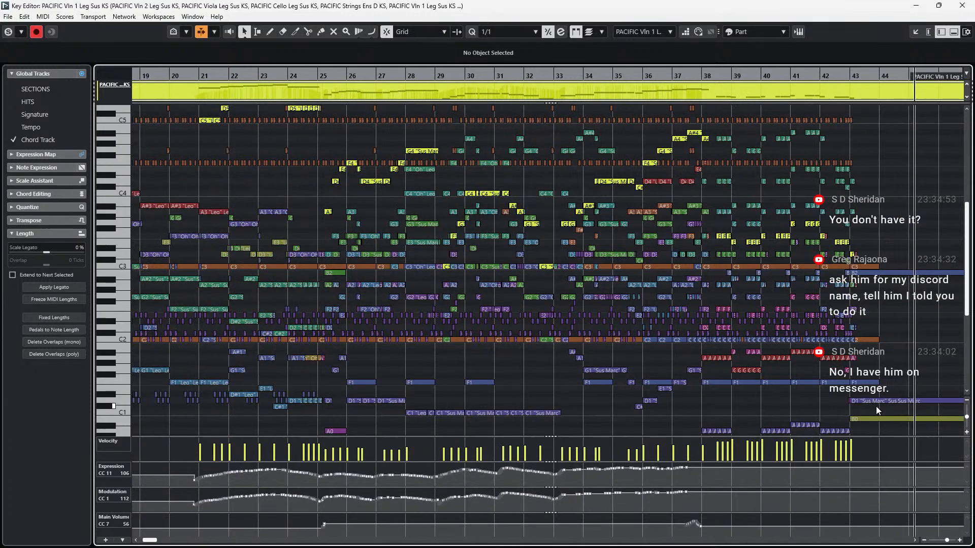
pyautogui.scroll(-1, 876, 406)
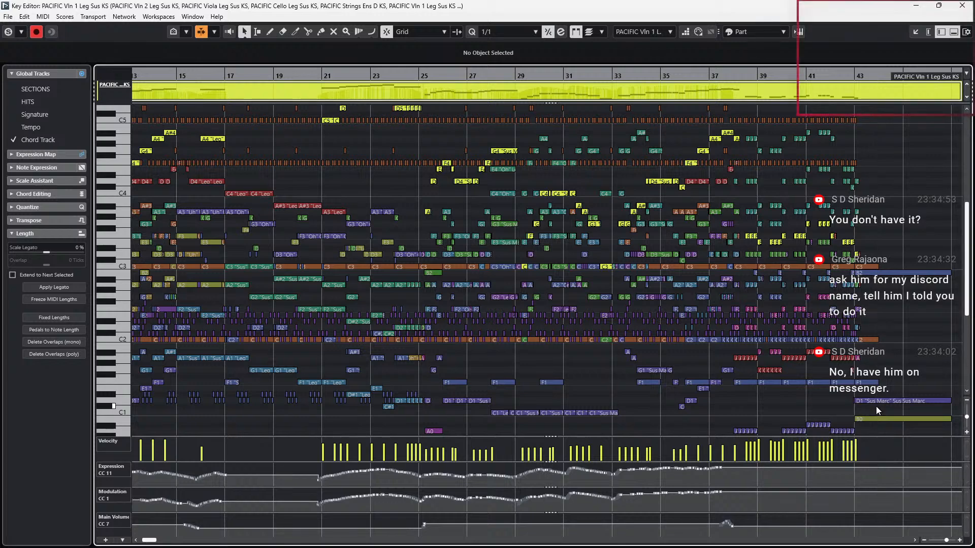
pyautogui.press('space')
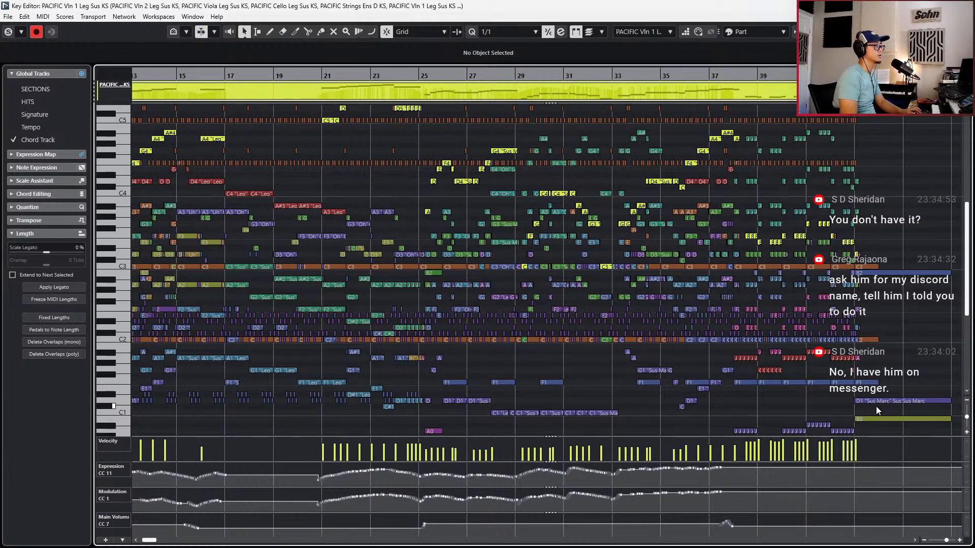
pyautogui.scroll(-1, 865, 401)
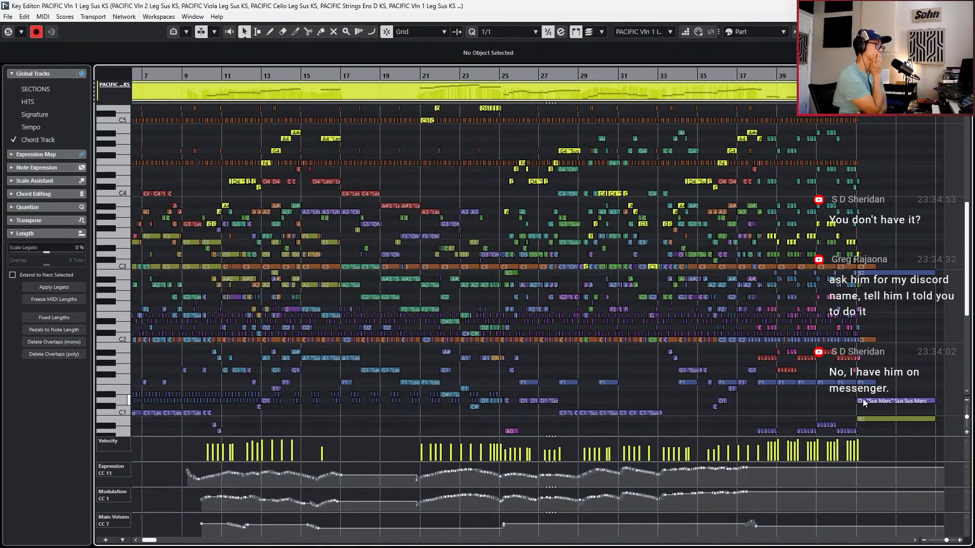